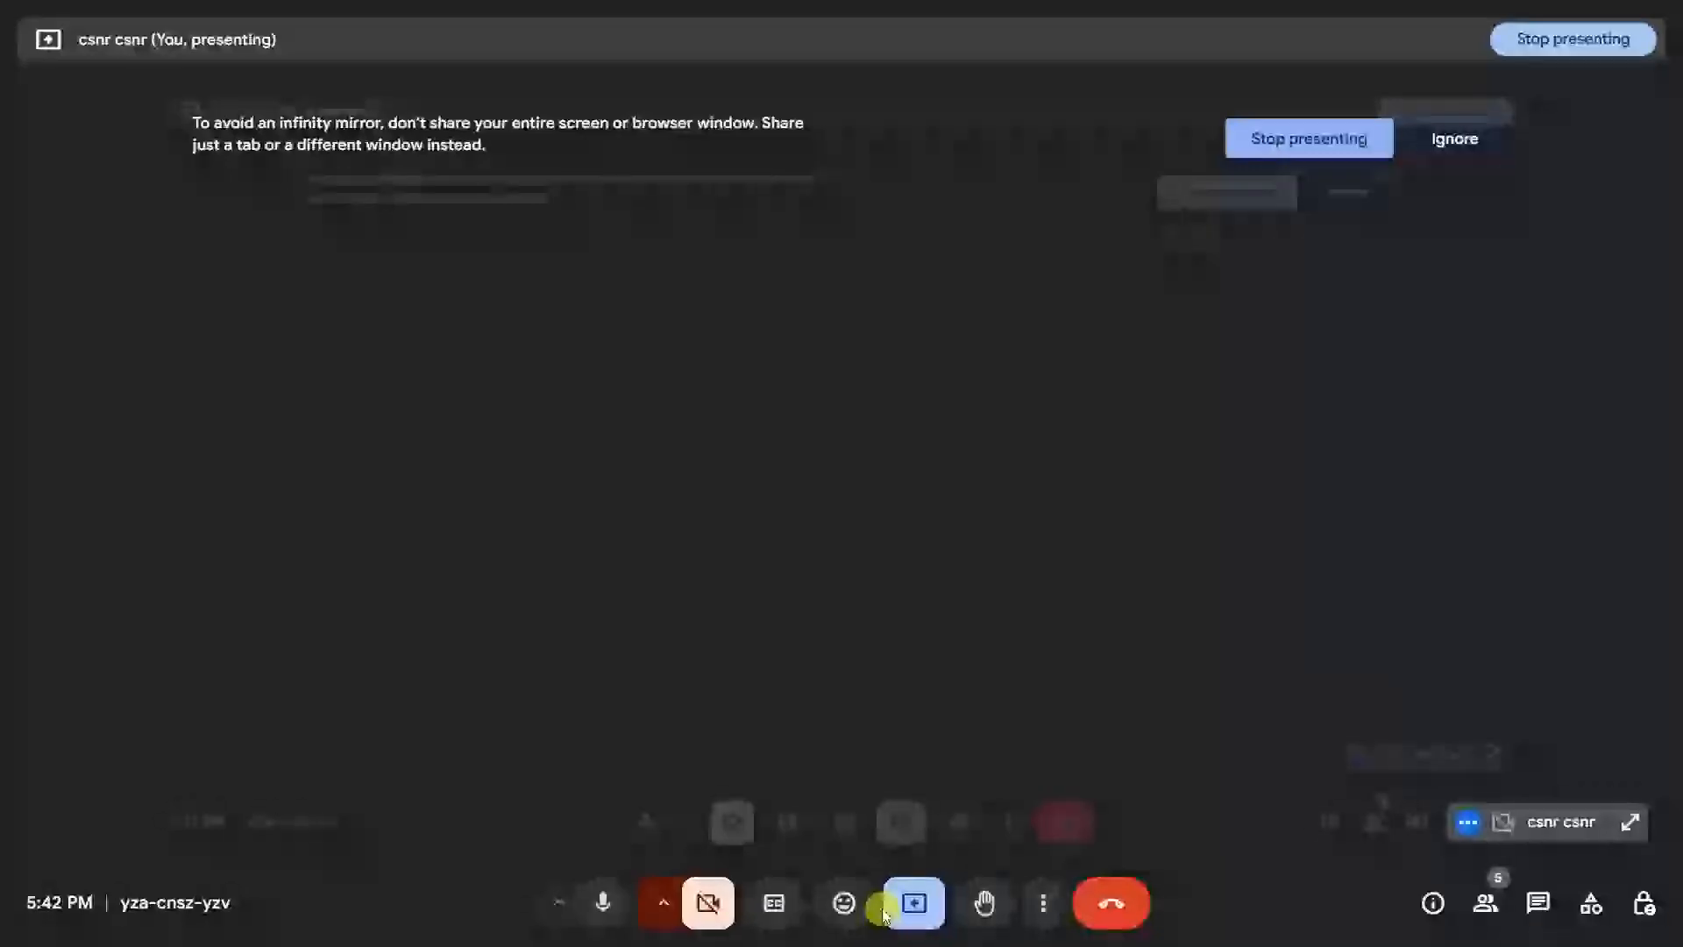
# Step: Switch to the 7 Wbk Pivots -Updated workbook in Excel and review the pivot table notes on Sheet1
pyautogui.press('super+d')
pyautogui.click(887, 918)
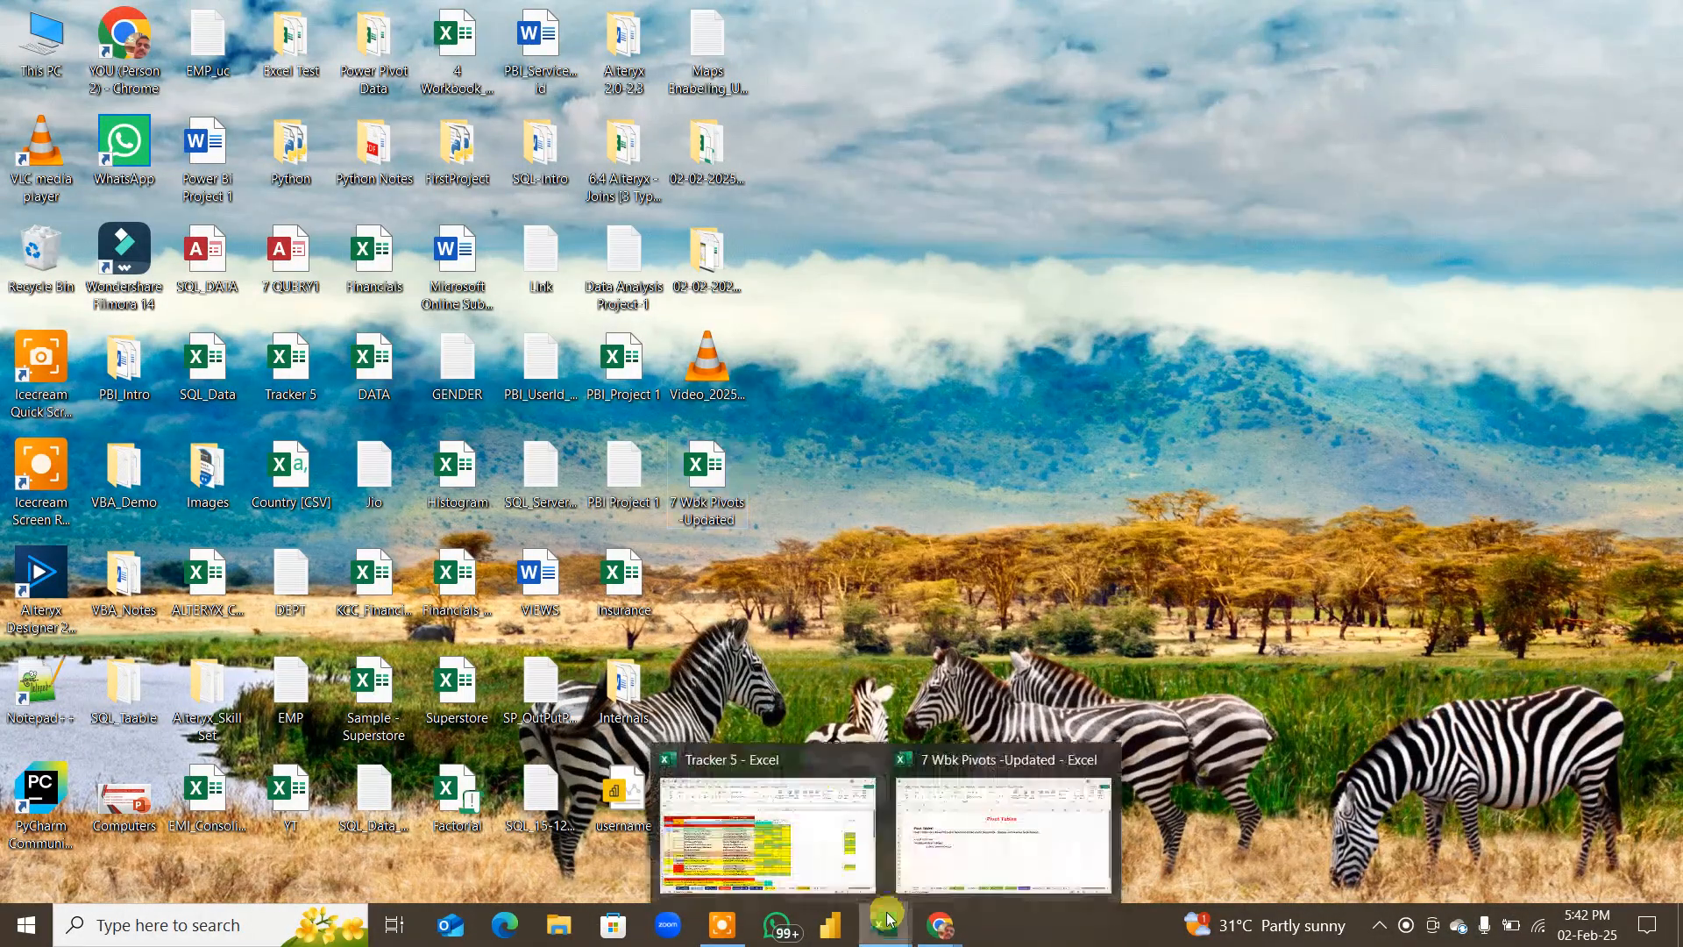
pyautogui.click(985, 843)
pyautogui.click(752, 321)
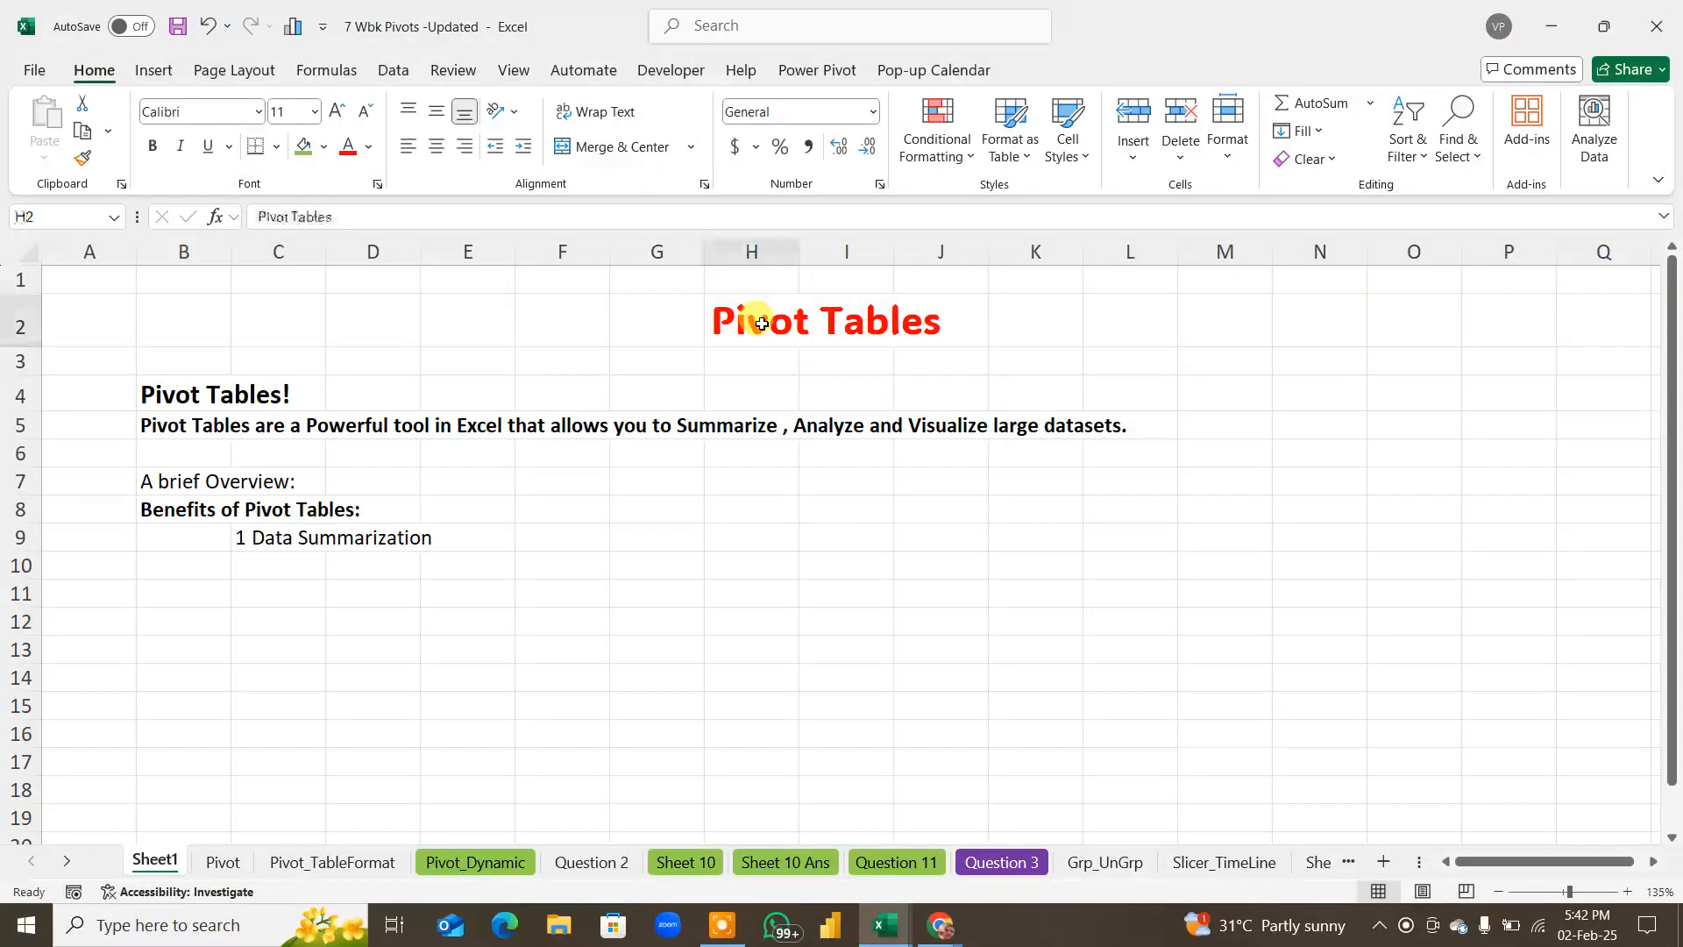
pyautogui.click(214, 395)
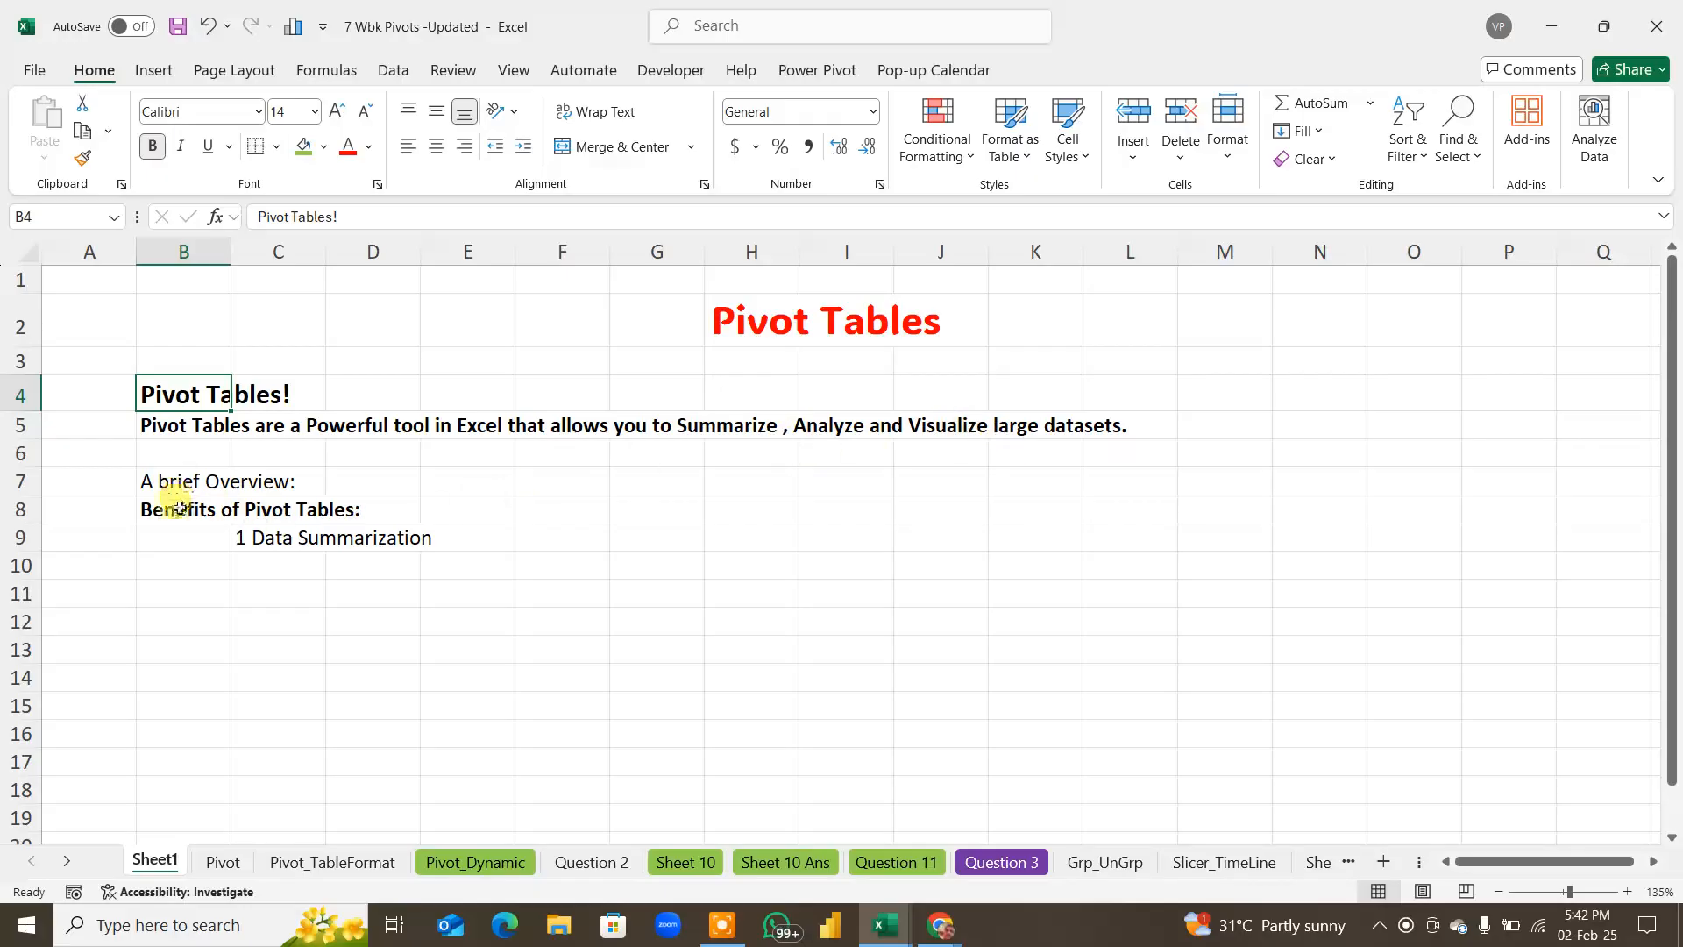
pyautogui.click(151, 479)
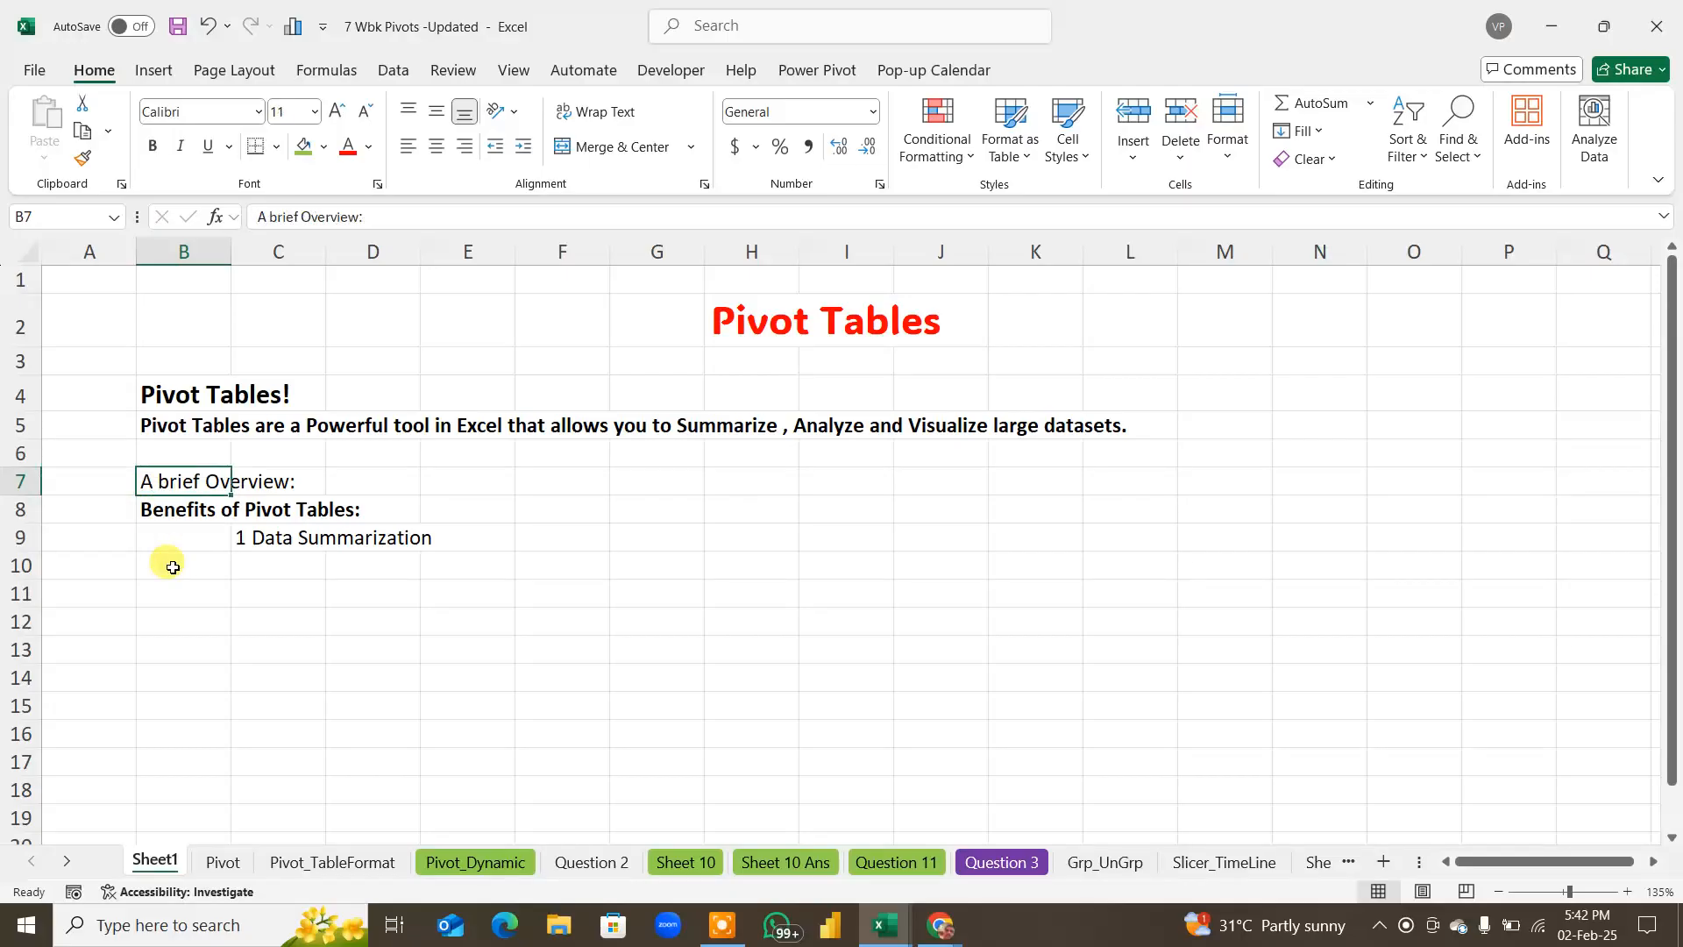
# Step: Make the "1 Data Summarization" heading in cell C9 bold
pyautogui.click(272, 543)
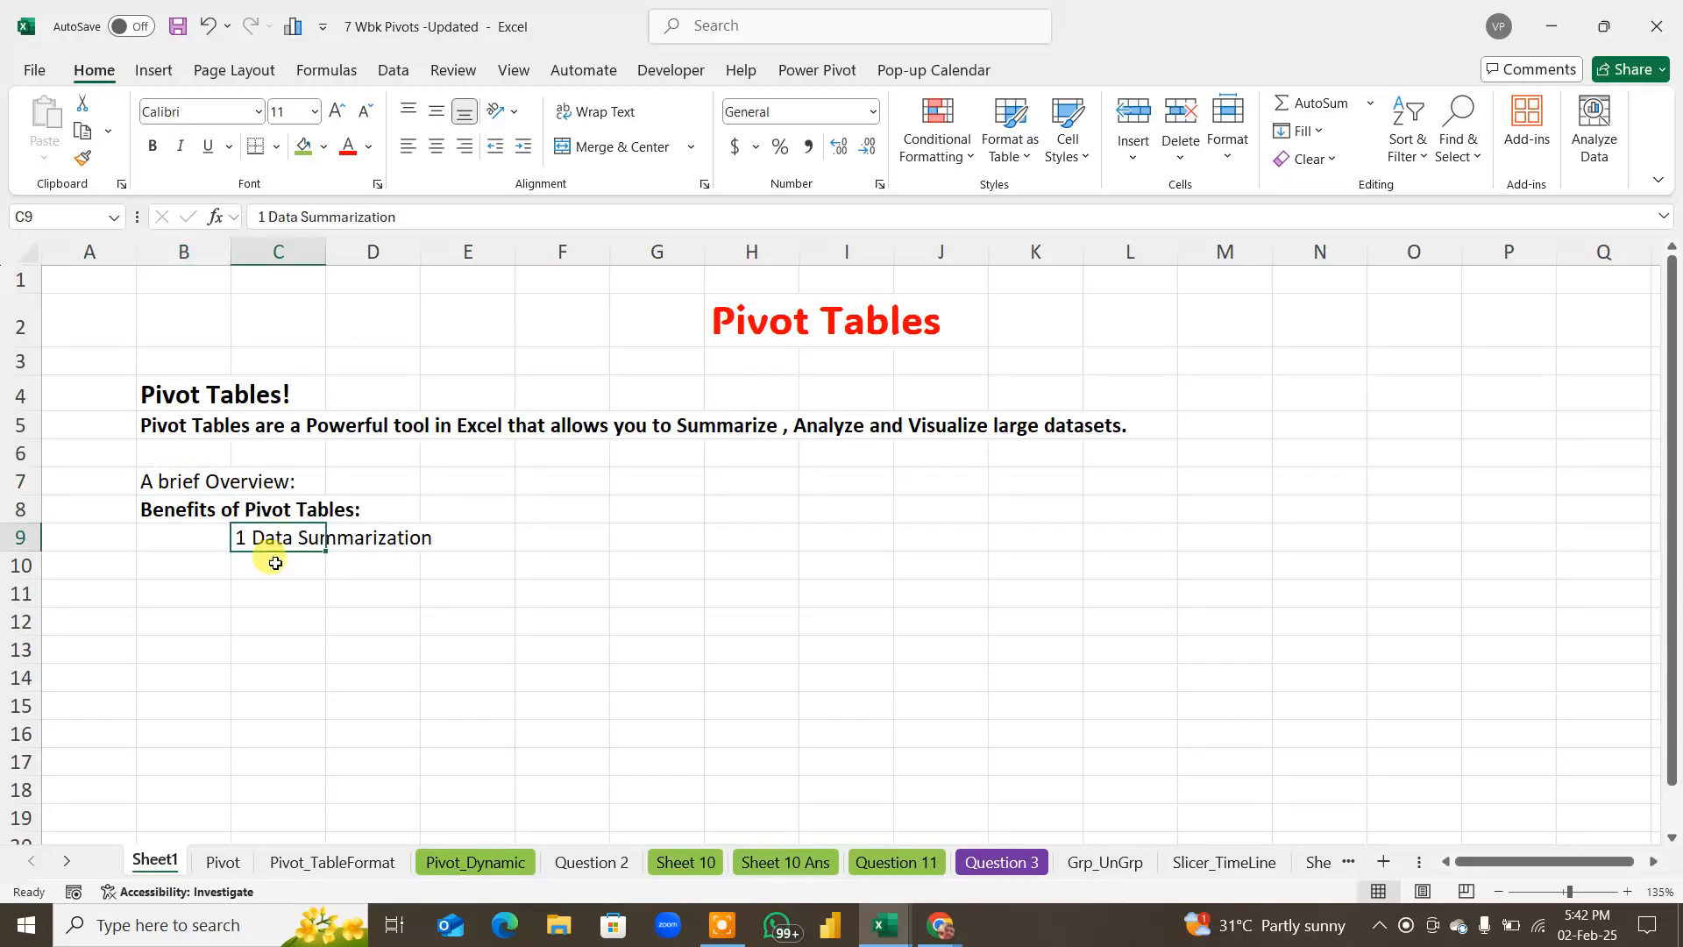
pyautogui.click(271, 561)
pyautogui.click(265, 541)
pyautogui.hotkey('ctrl', 'b')
# Step: Enter "Pivot tables help you summarize large datasets by grouping and aggregating data." in cell C10
pyautogui.click(274, 563)
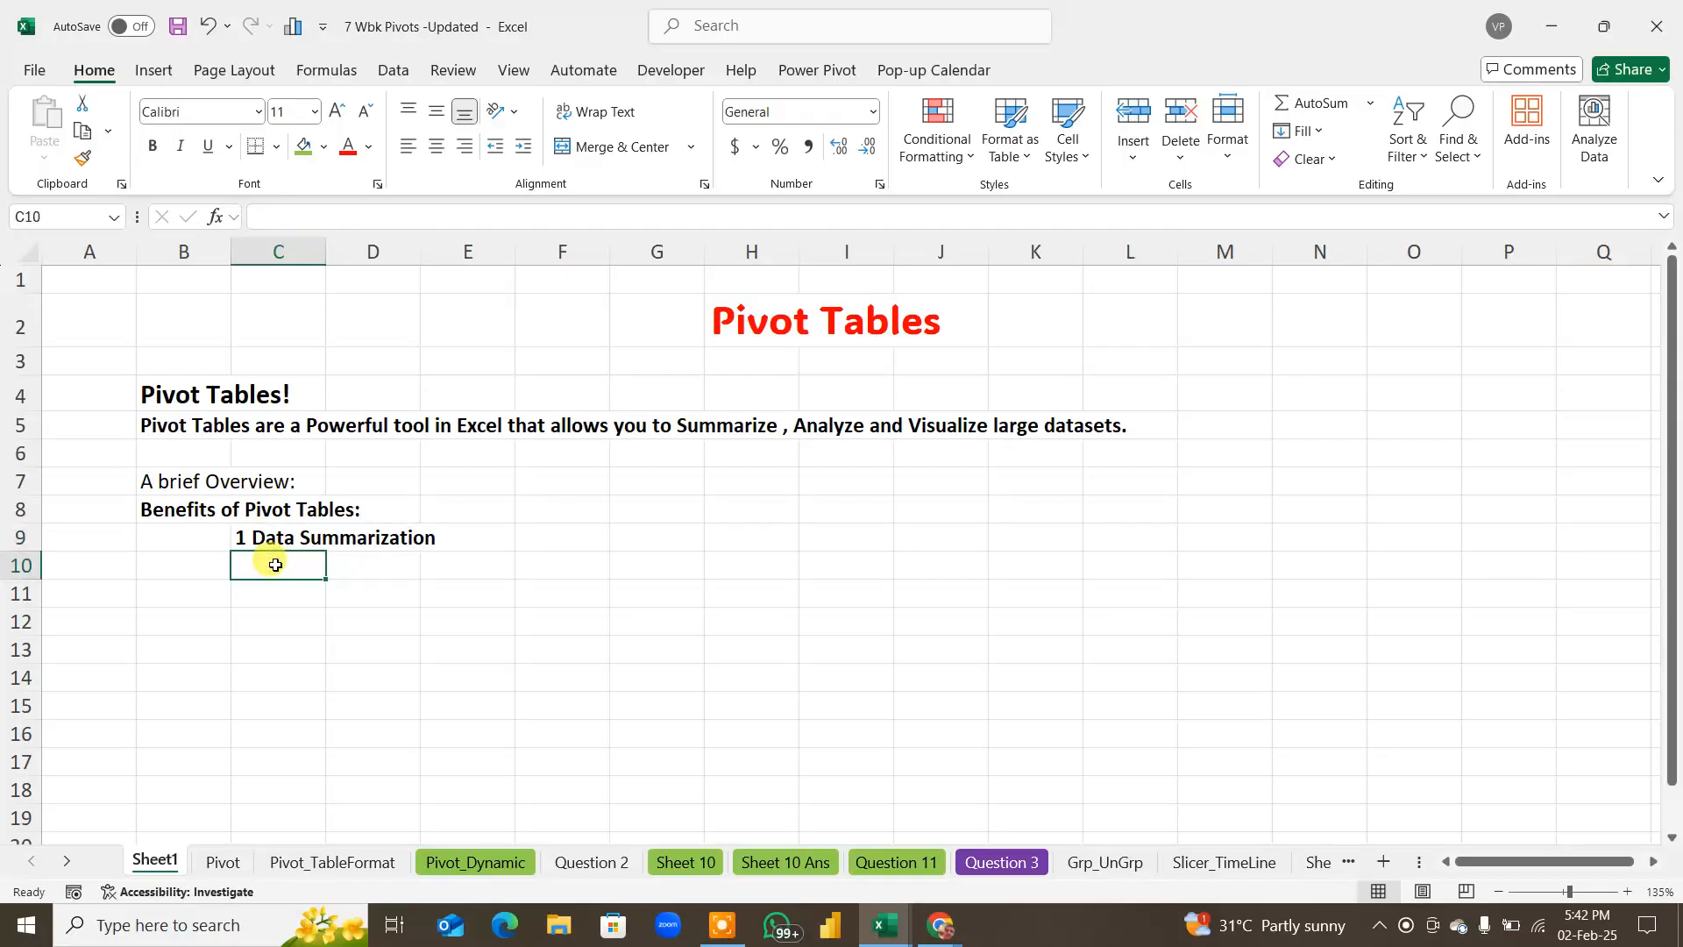
pyautogui.write('Pivot')
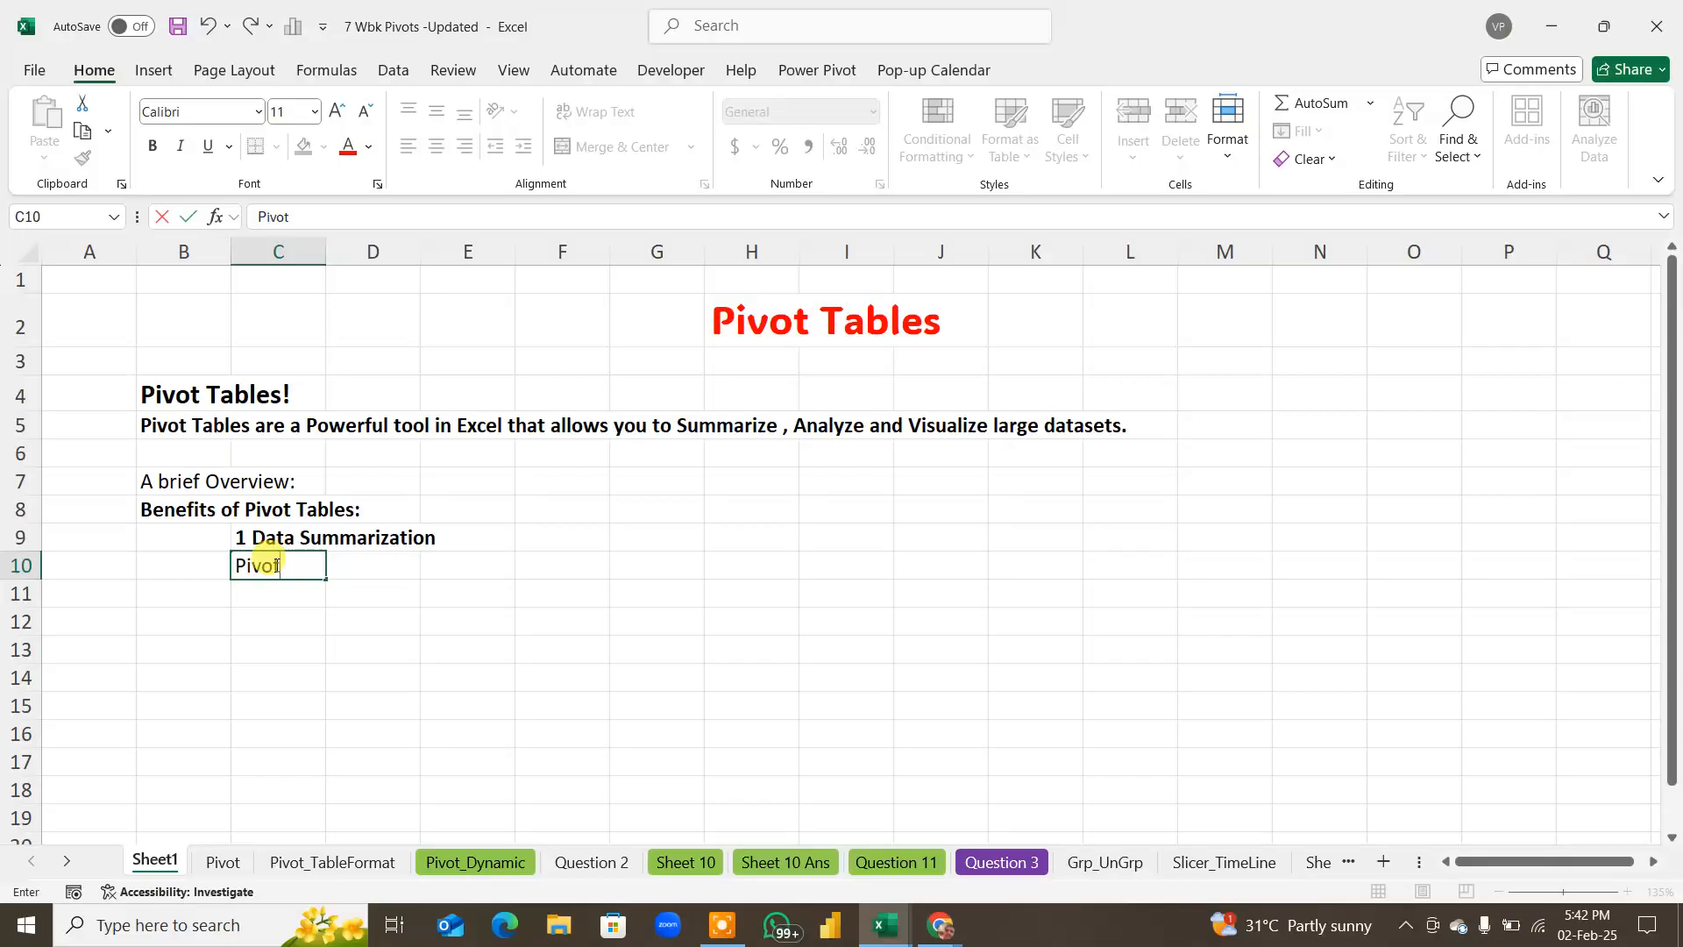
pyautogui.write(' tables help you')
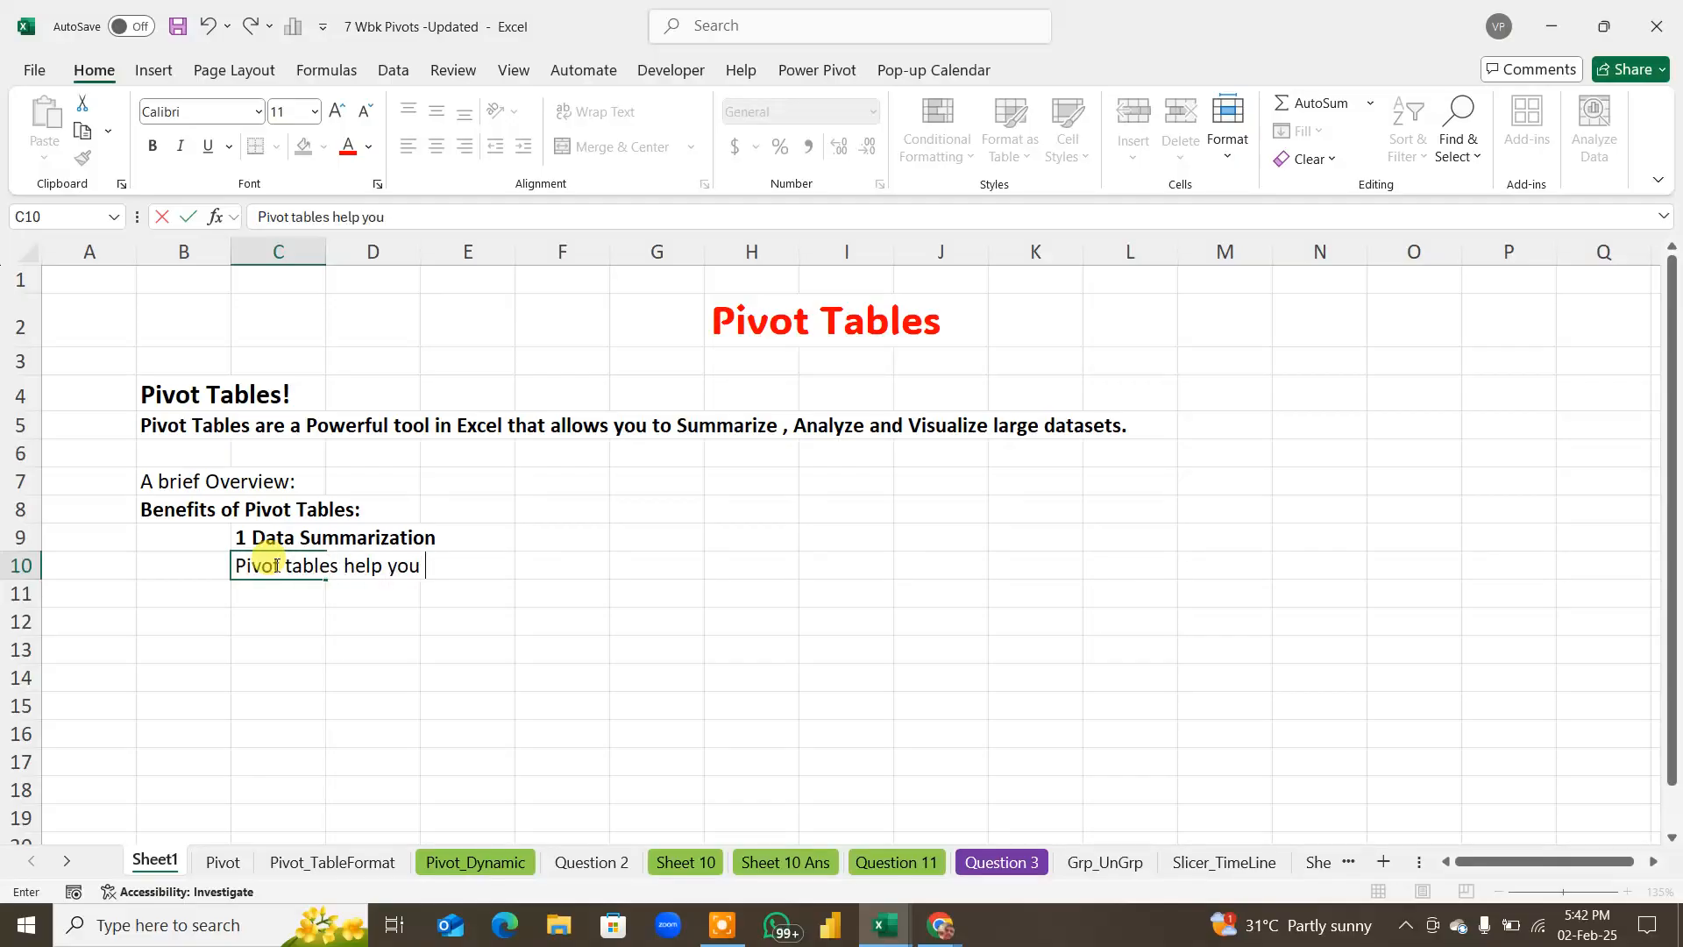
pyautogui.write(' summarize l')
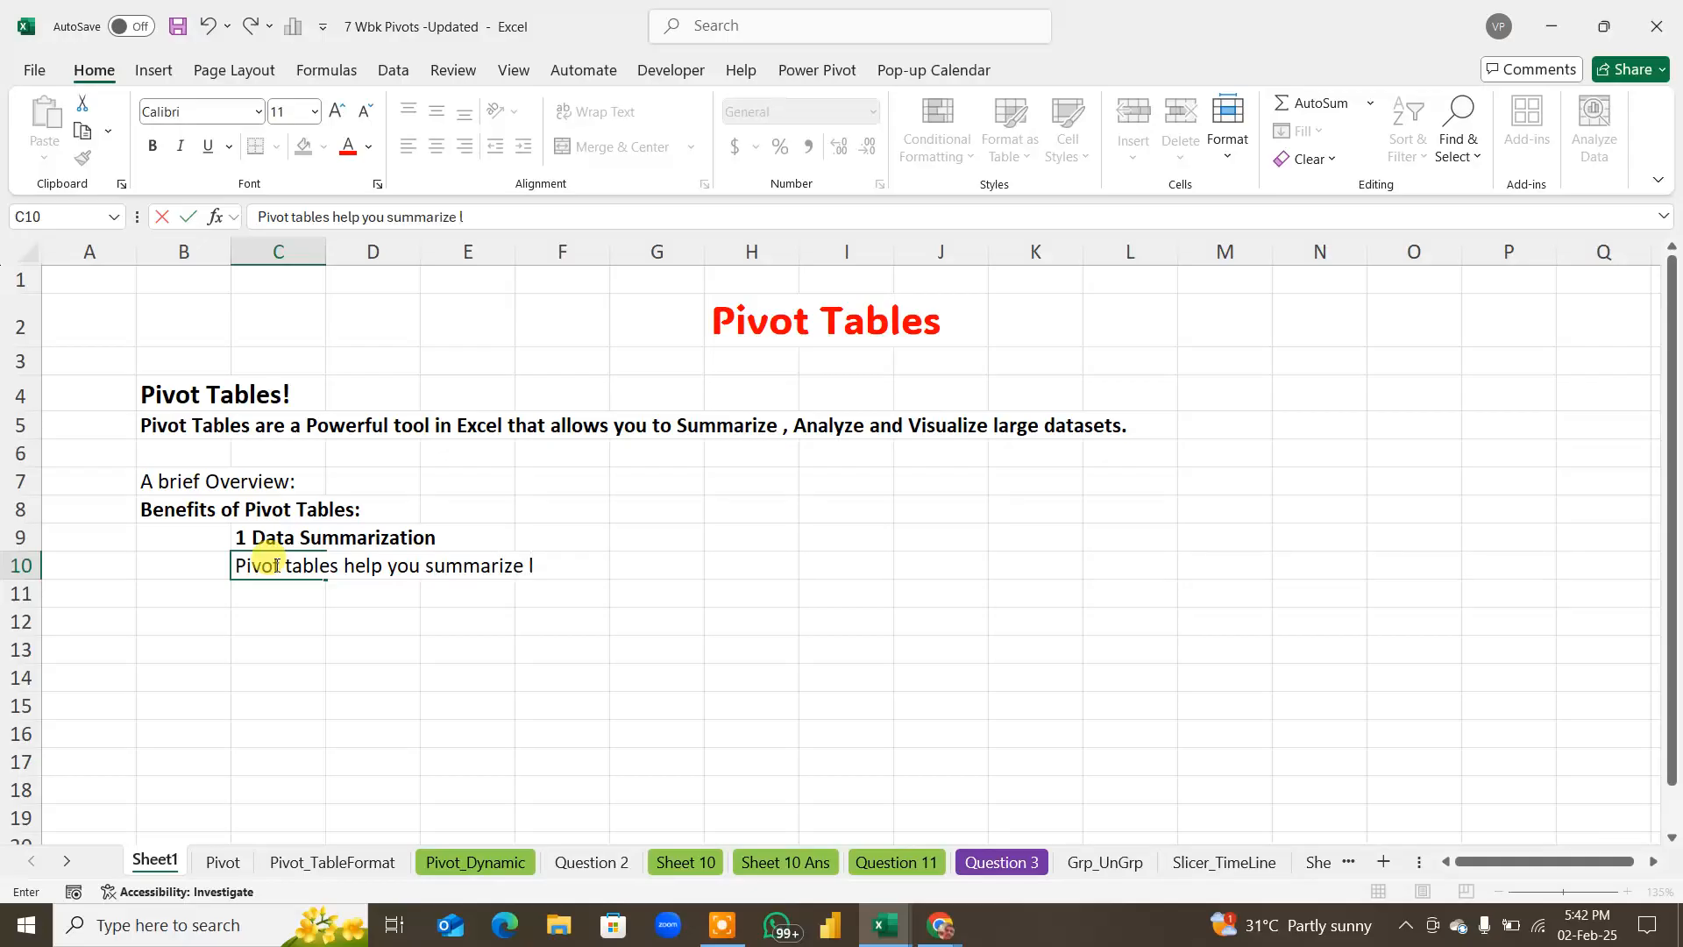
pyautogui.write('arge datasets by groupin')
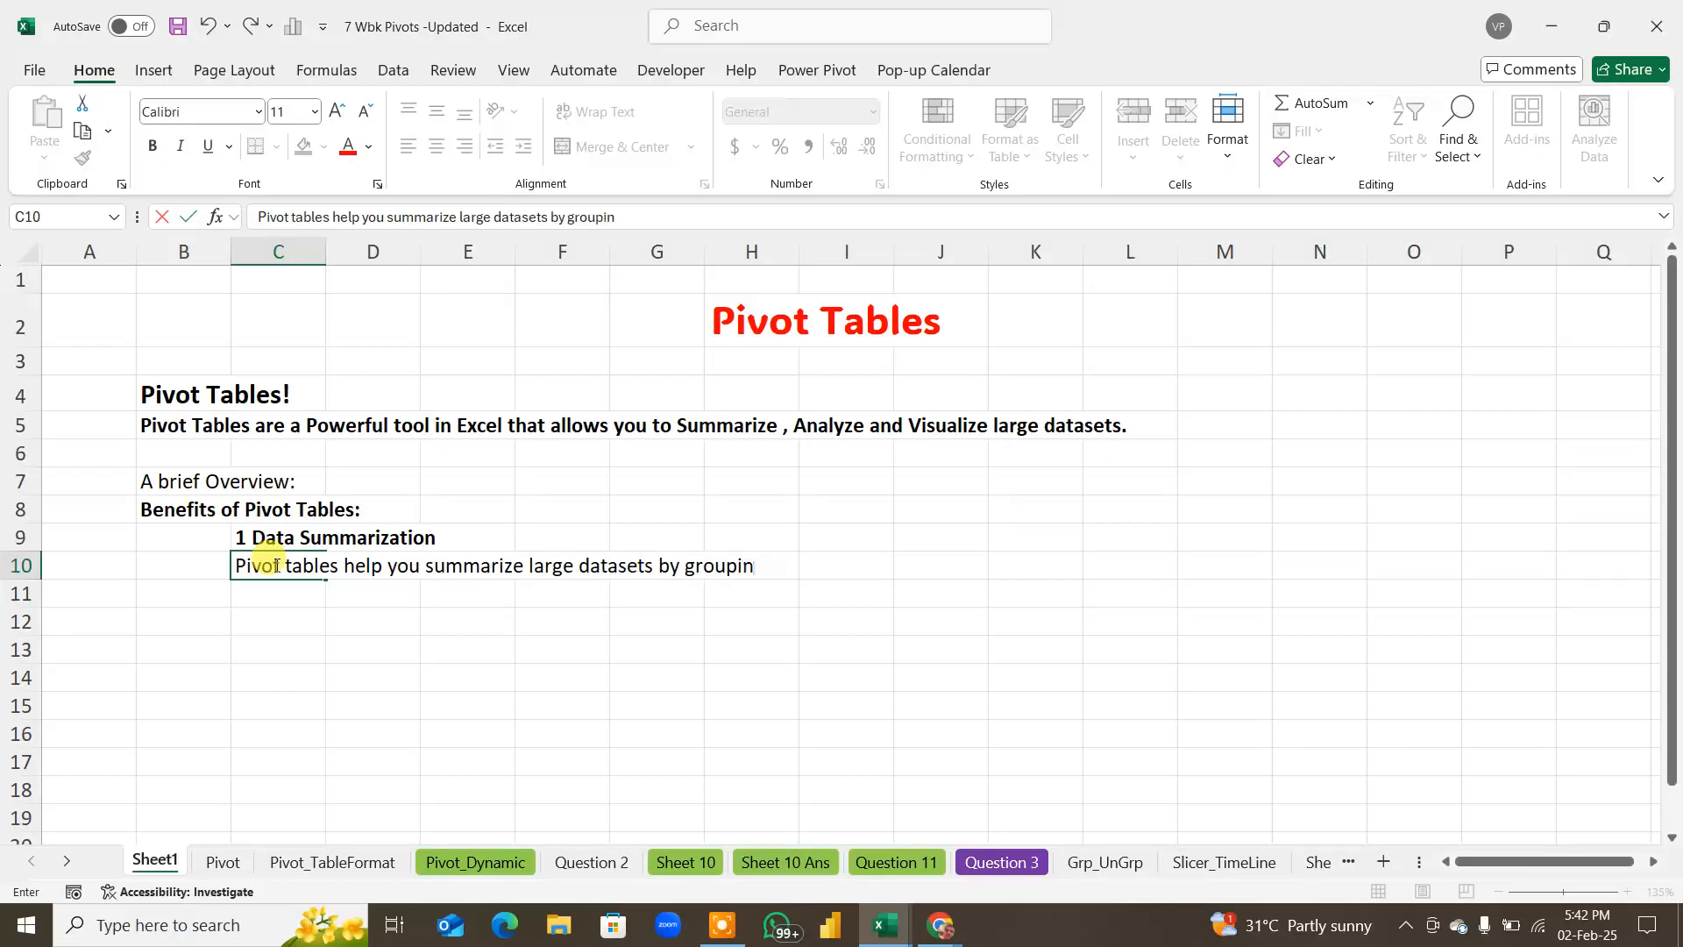
pyautogui.write('g and agg')
pyautogui.press('BackSpace')
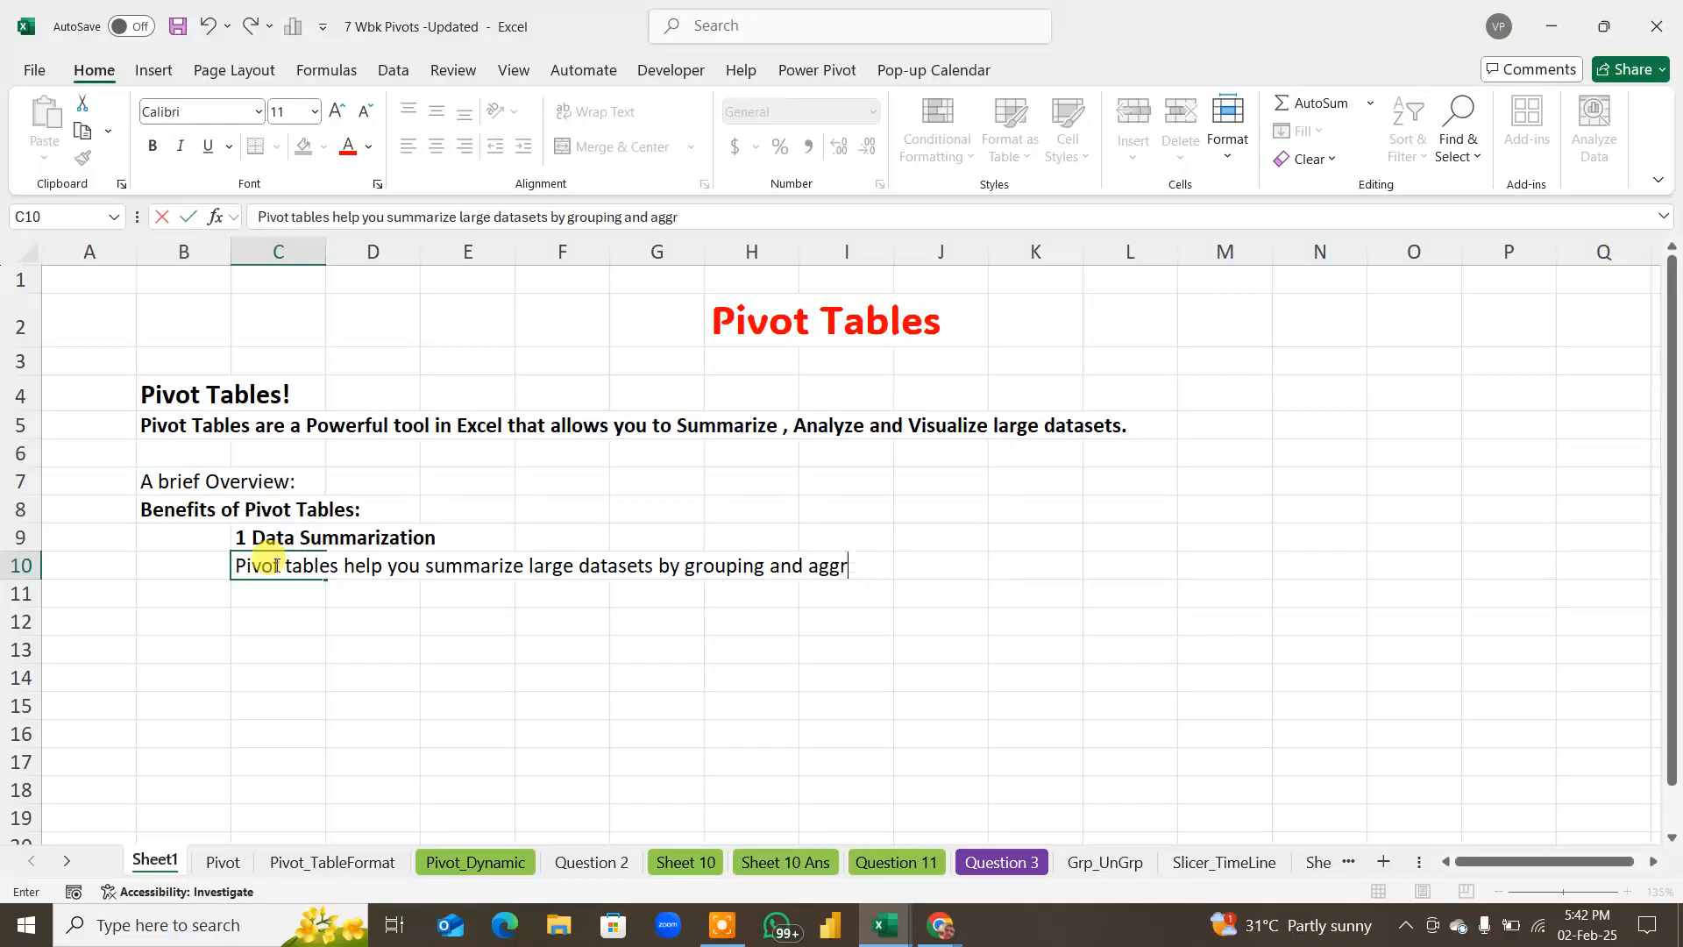
pyautogui.write('egatin')
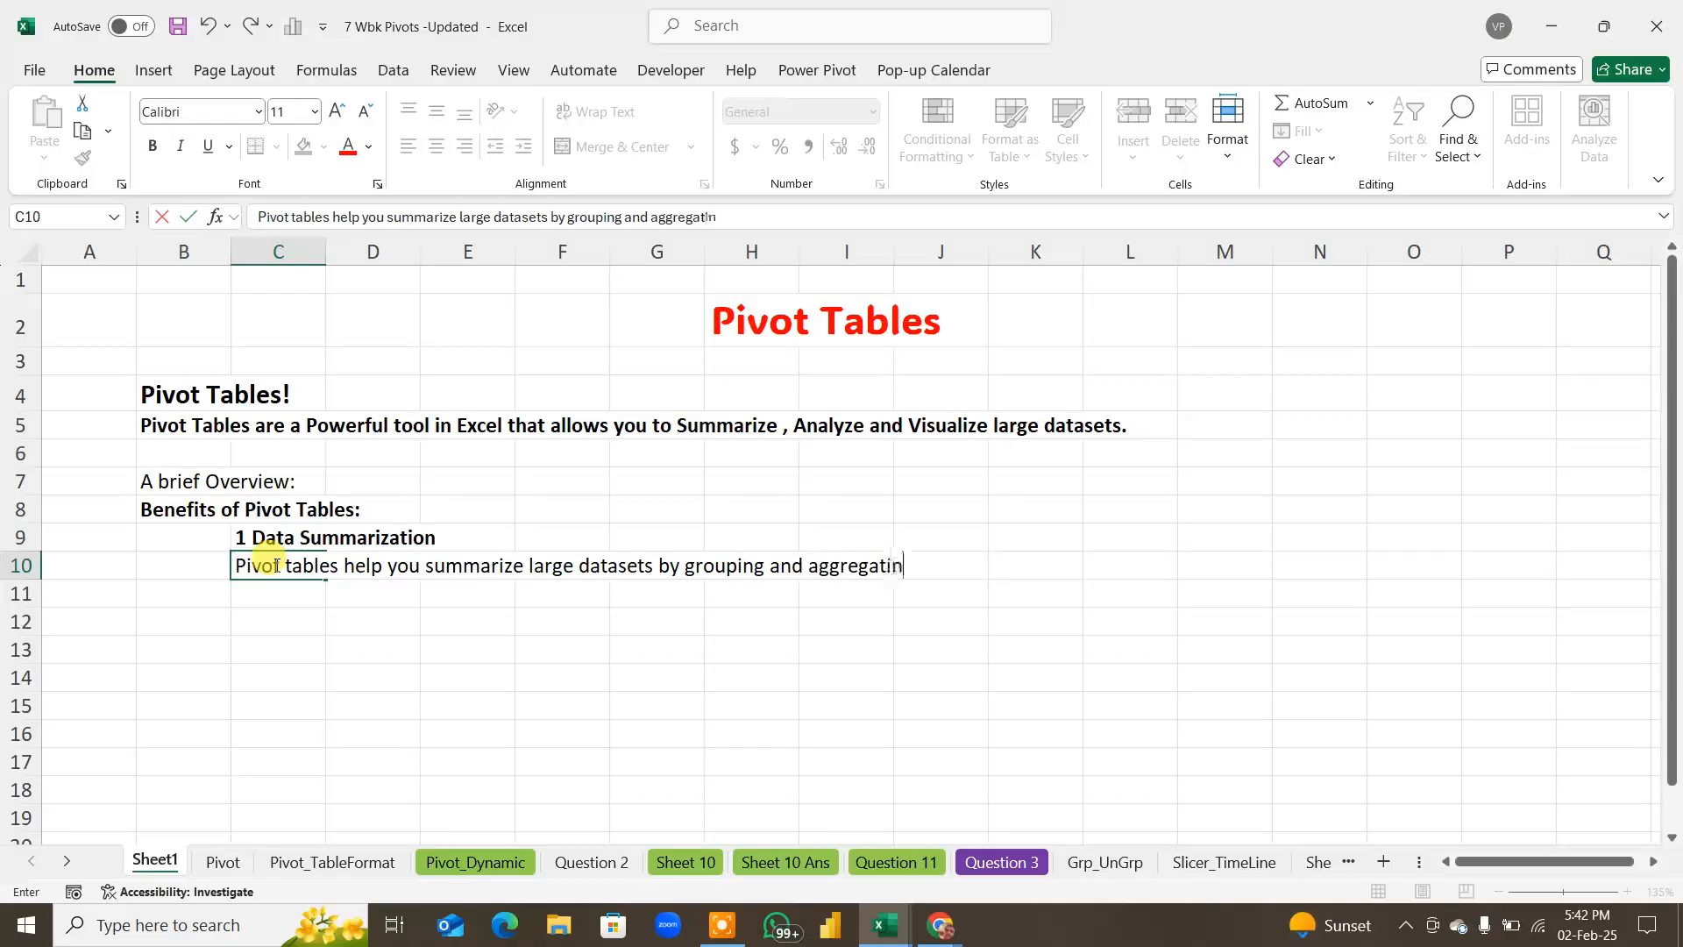
pyautogui.write('g data.')
pyautogui.press('Return')
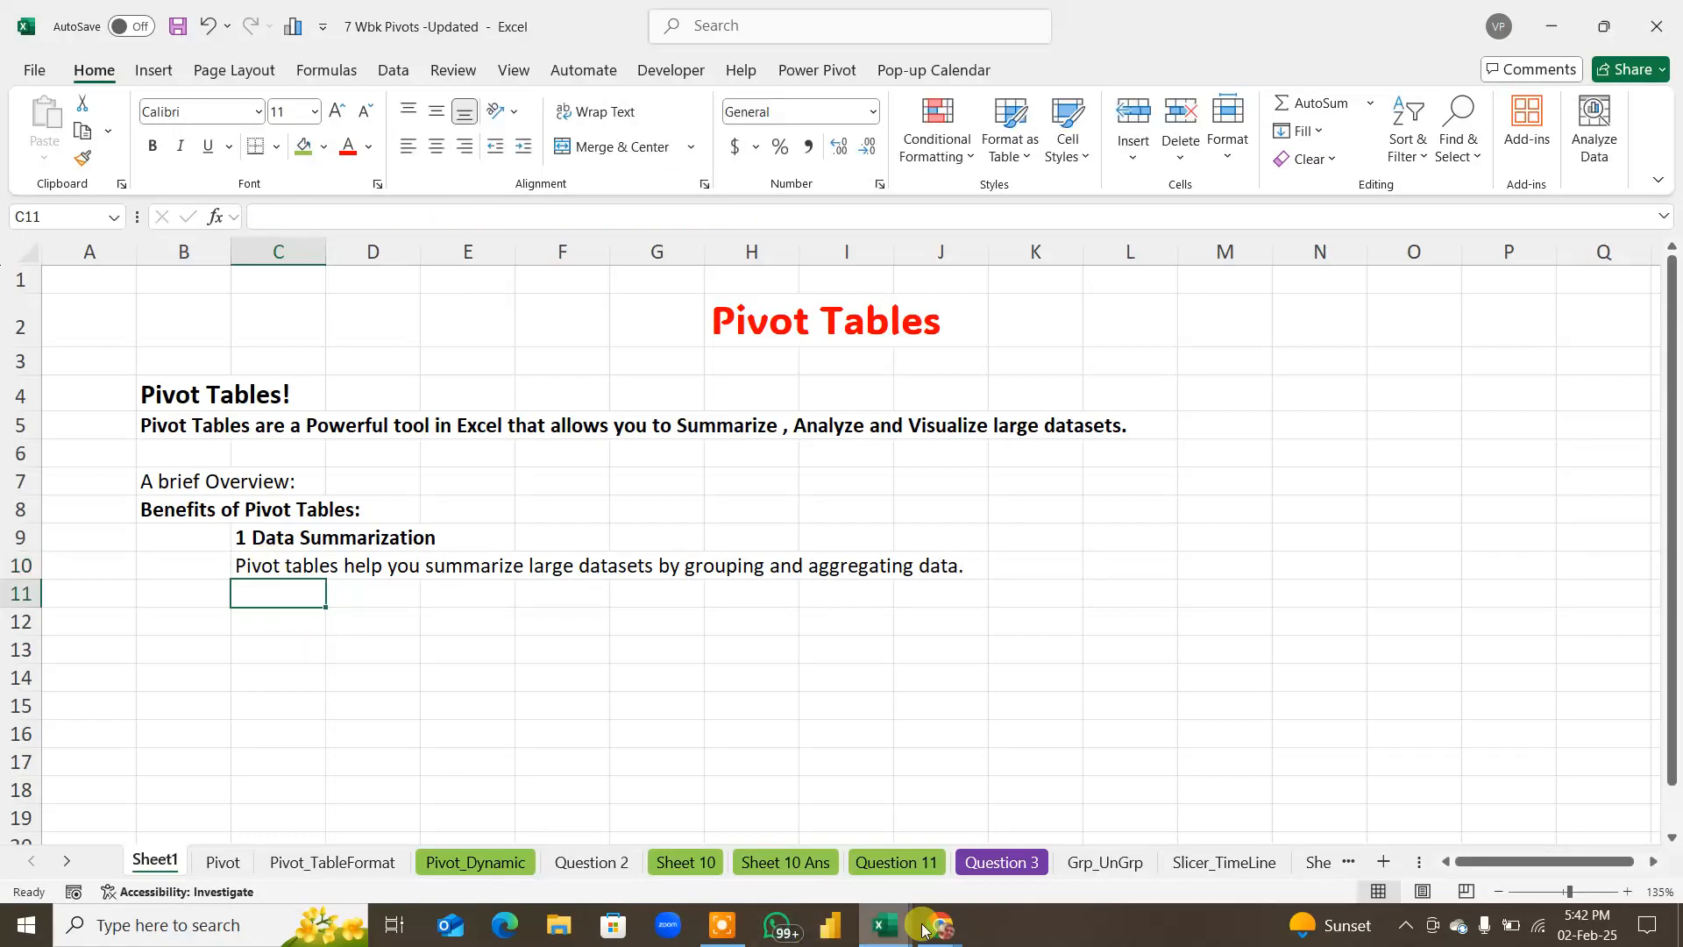
# Step: Switch to the Google Meet call in Chrome and admit the participant who is waiting to join
pyautogui.moveTo(929, 926)
pyautogui.click(911, 833)
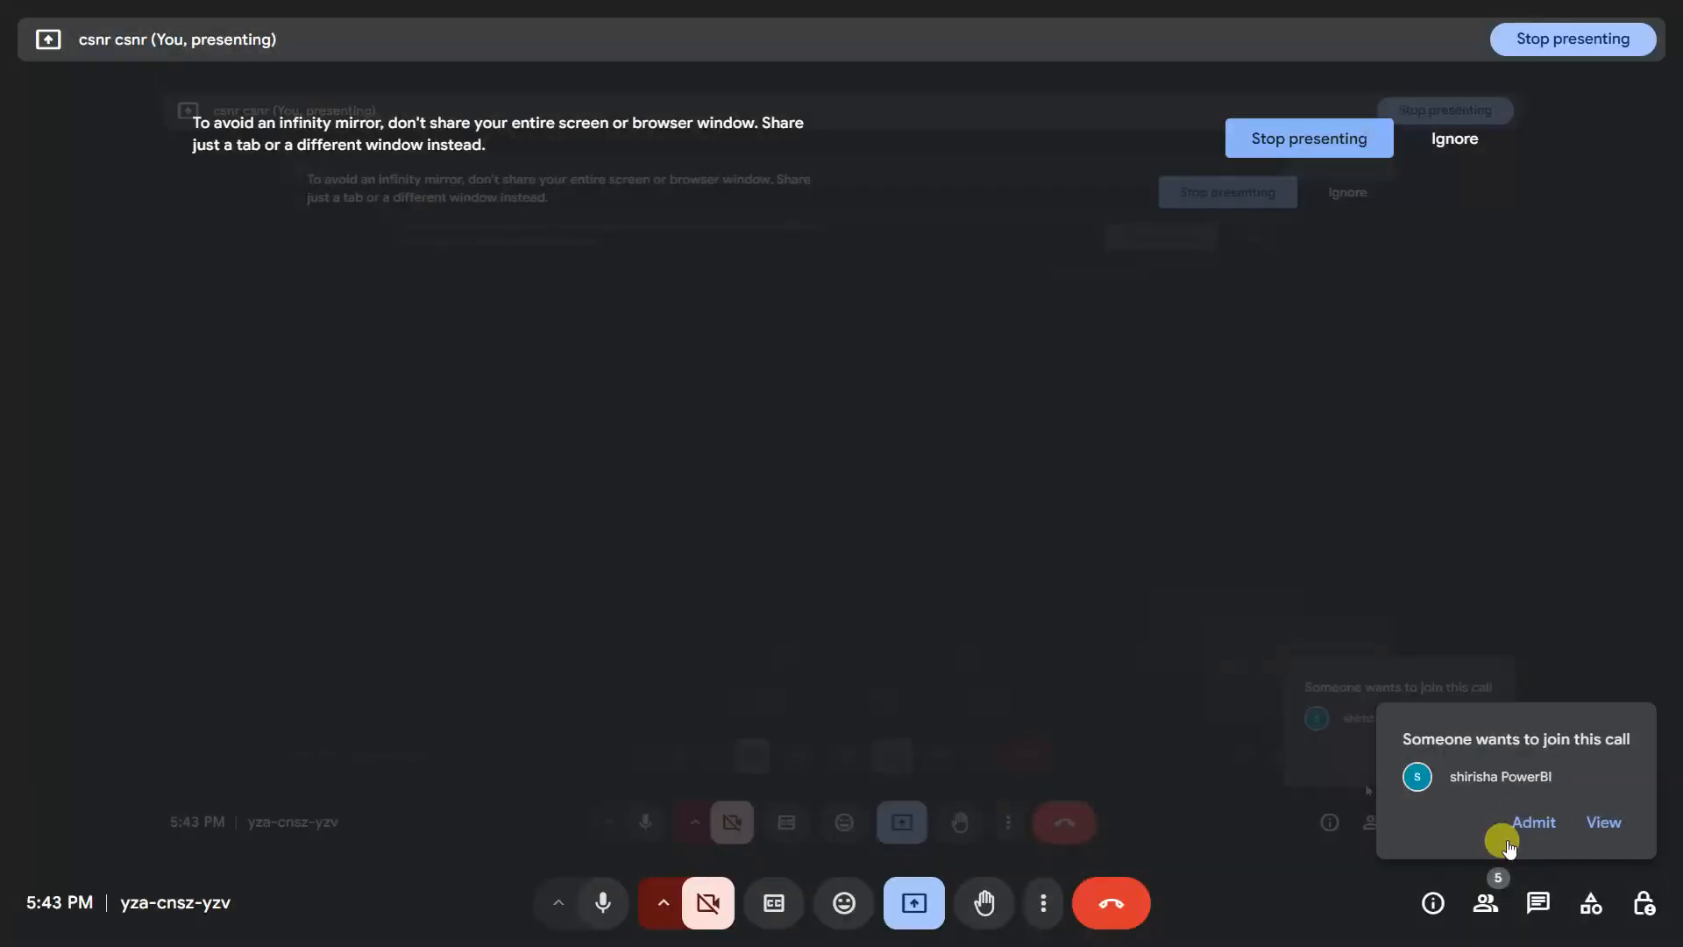
pyautogui.click(1523, 822)
# Step: In the Tracker 5 workbook, fill the Day 27 attendance cell BD7 with green and minimize the workbook
pyautogui.press('super+d')
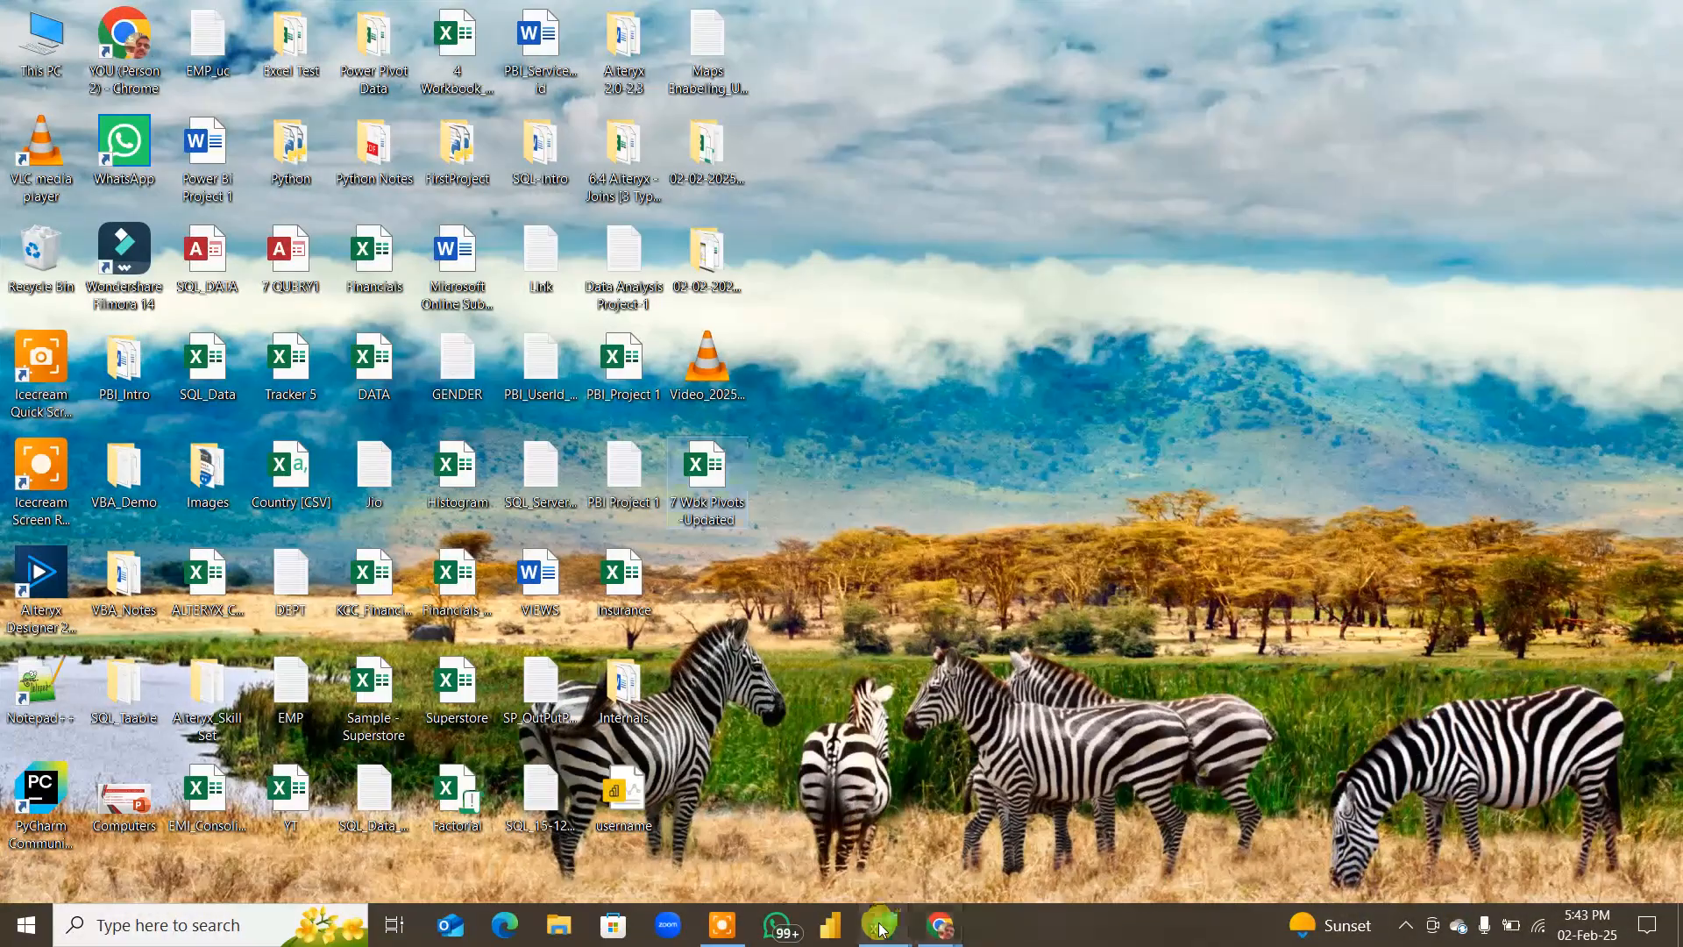
pyautogui.moveTo(881, 927)
pyautogui.click(762, 823)
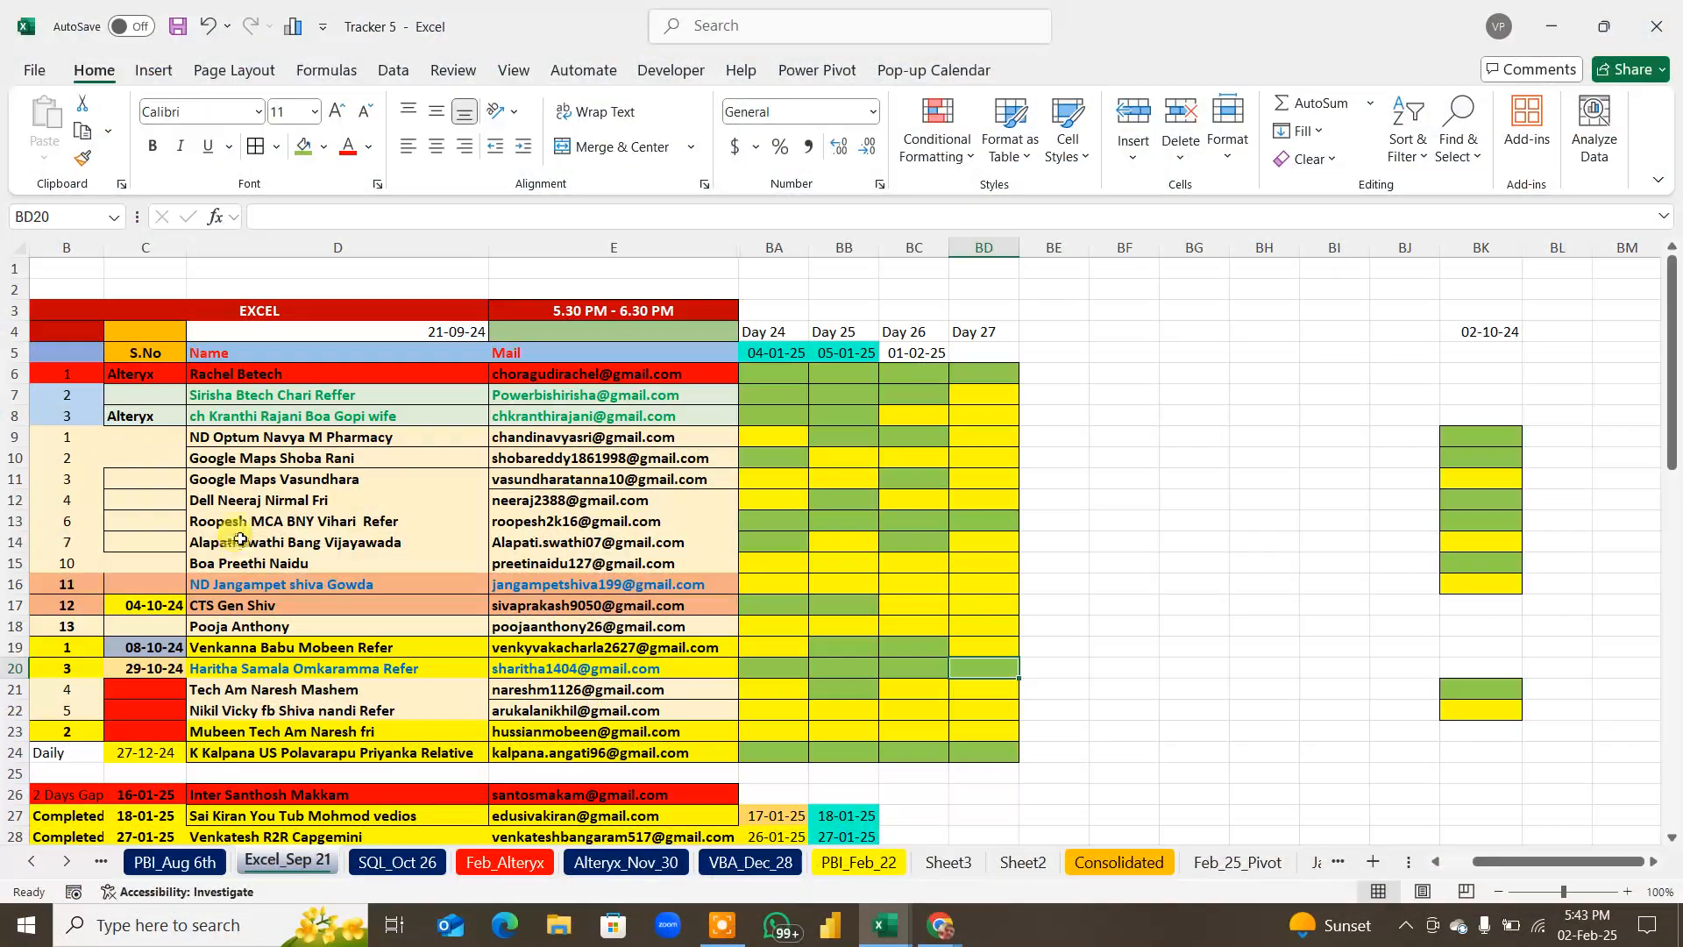
pyautogui.click(985, 397)
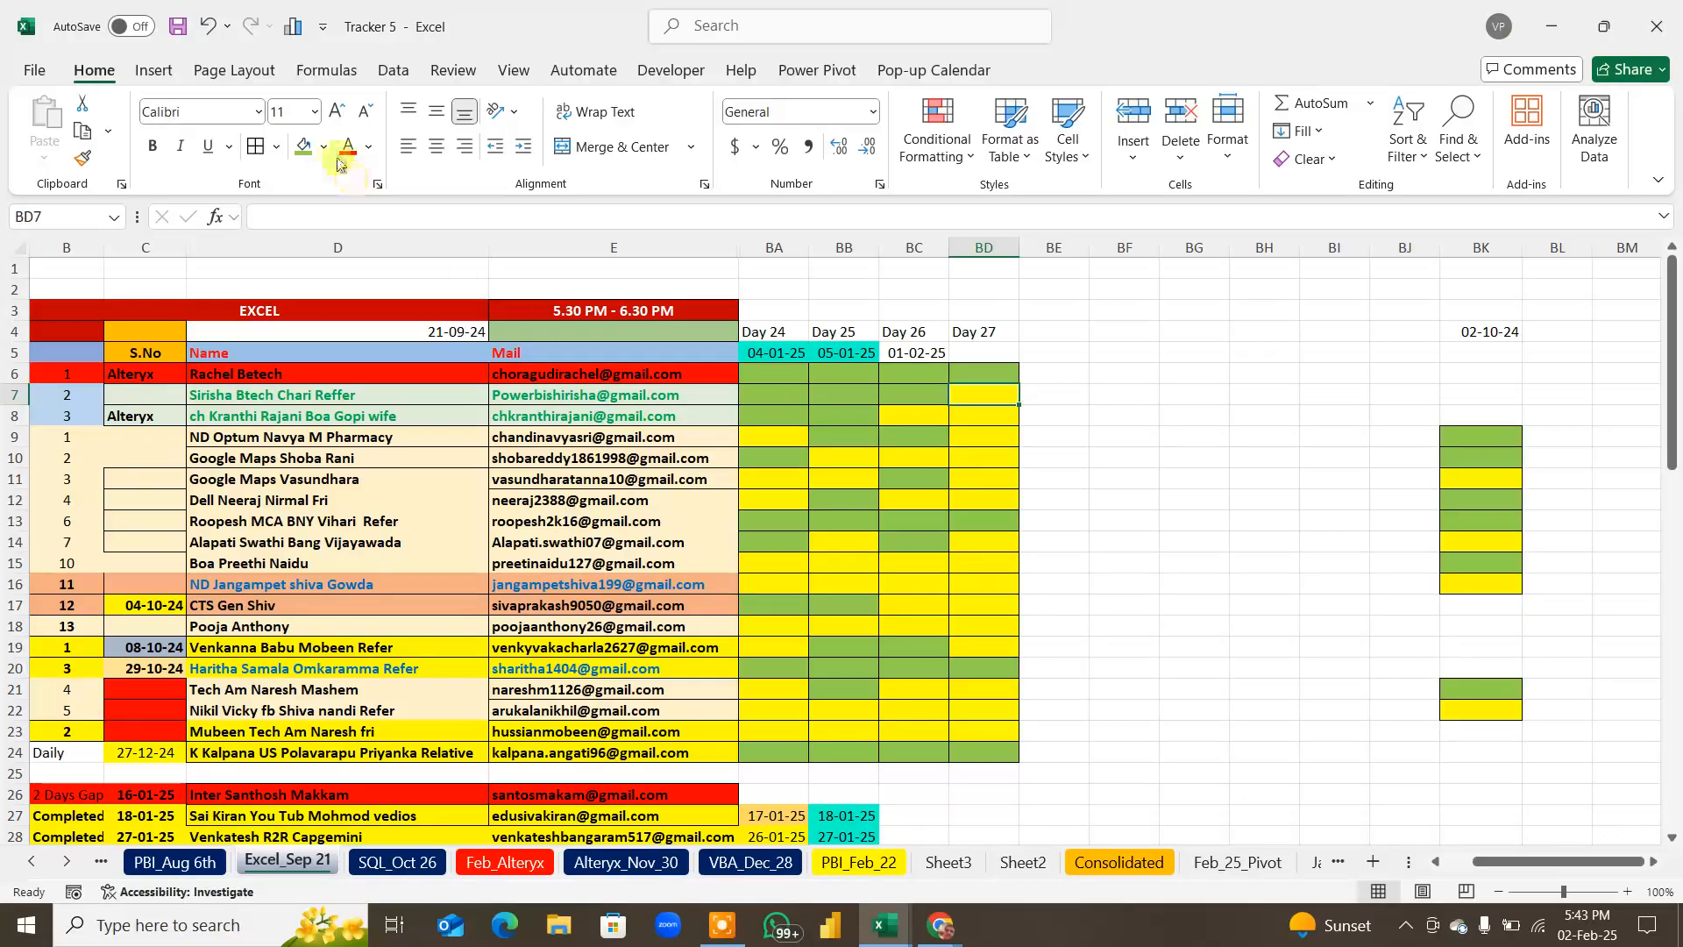
pyautogui.click(303, 145)
pyautogui.click(1551, 26)
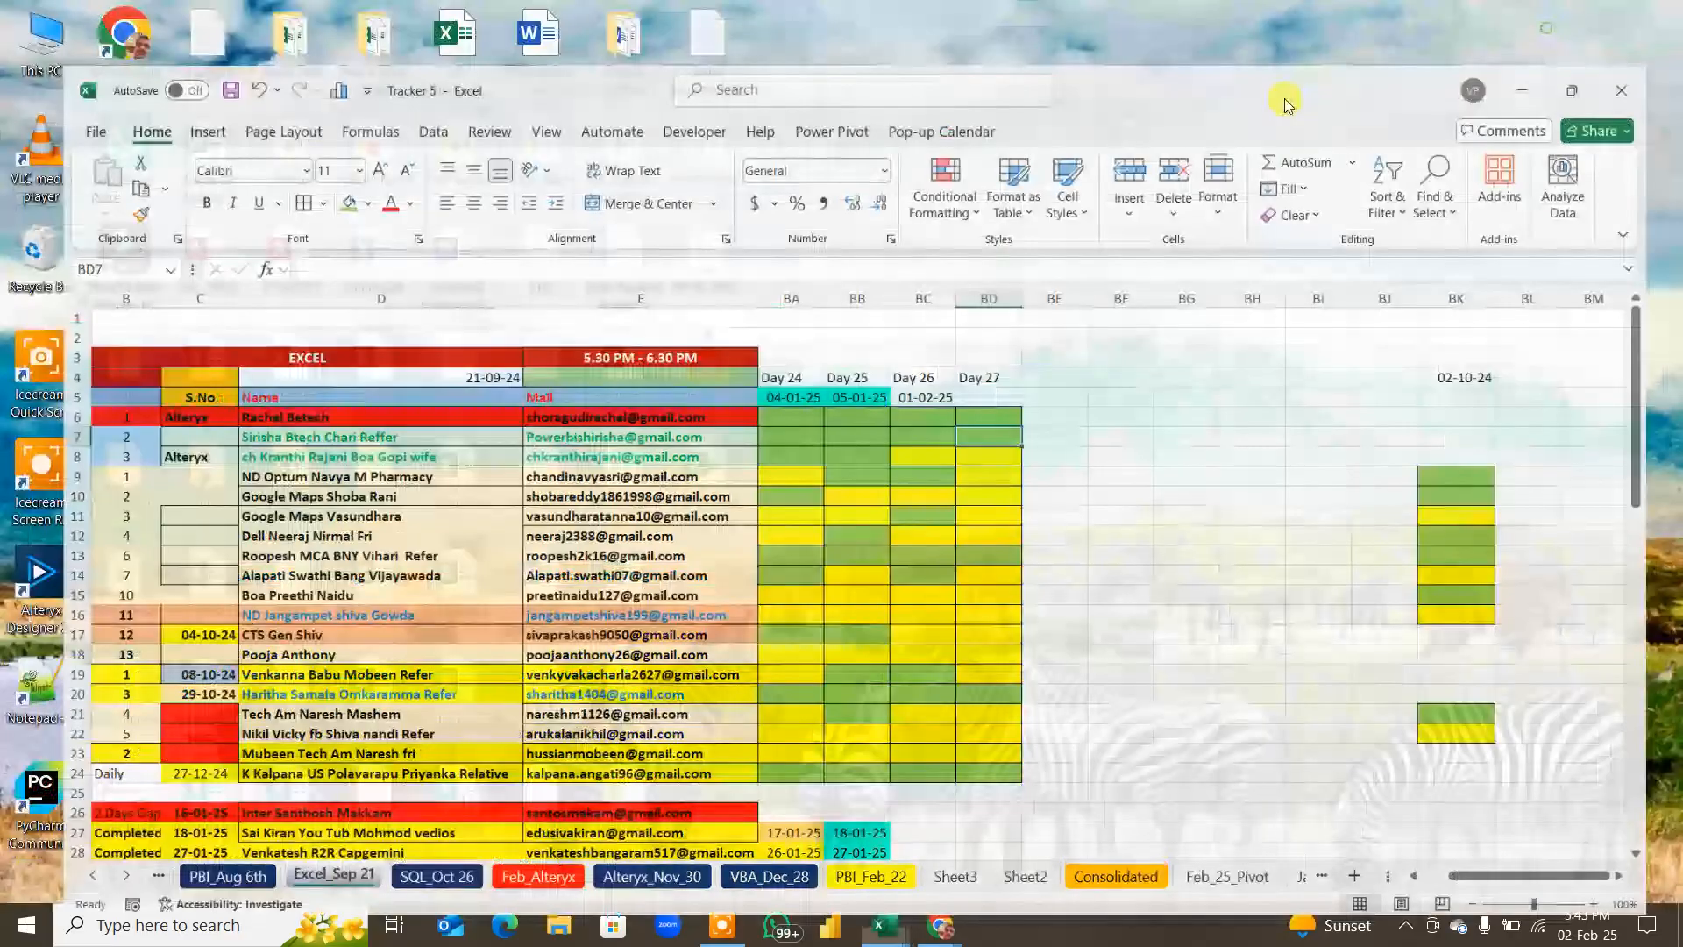
# Step: Return to the 7 Wbk Pivots -Updated workbook and move the "1 Data Summarization" heading from C9 to B9
pyautogui.moveTo(896, 931)
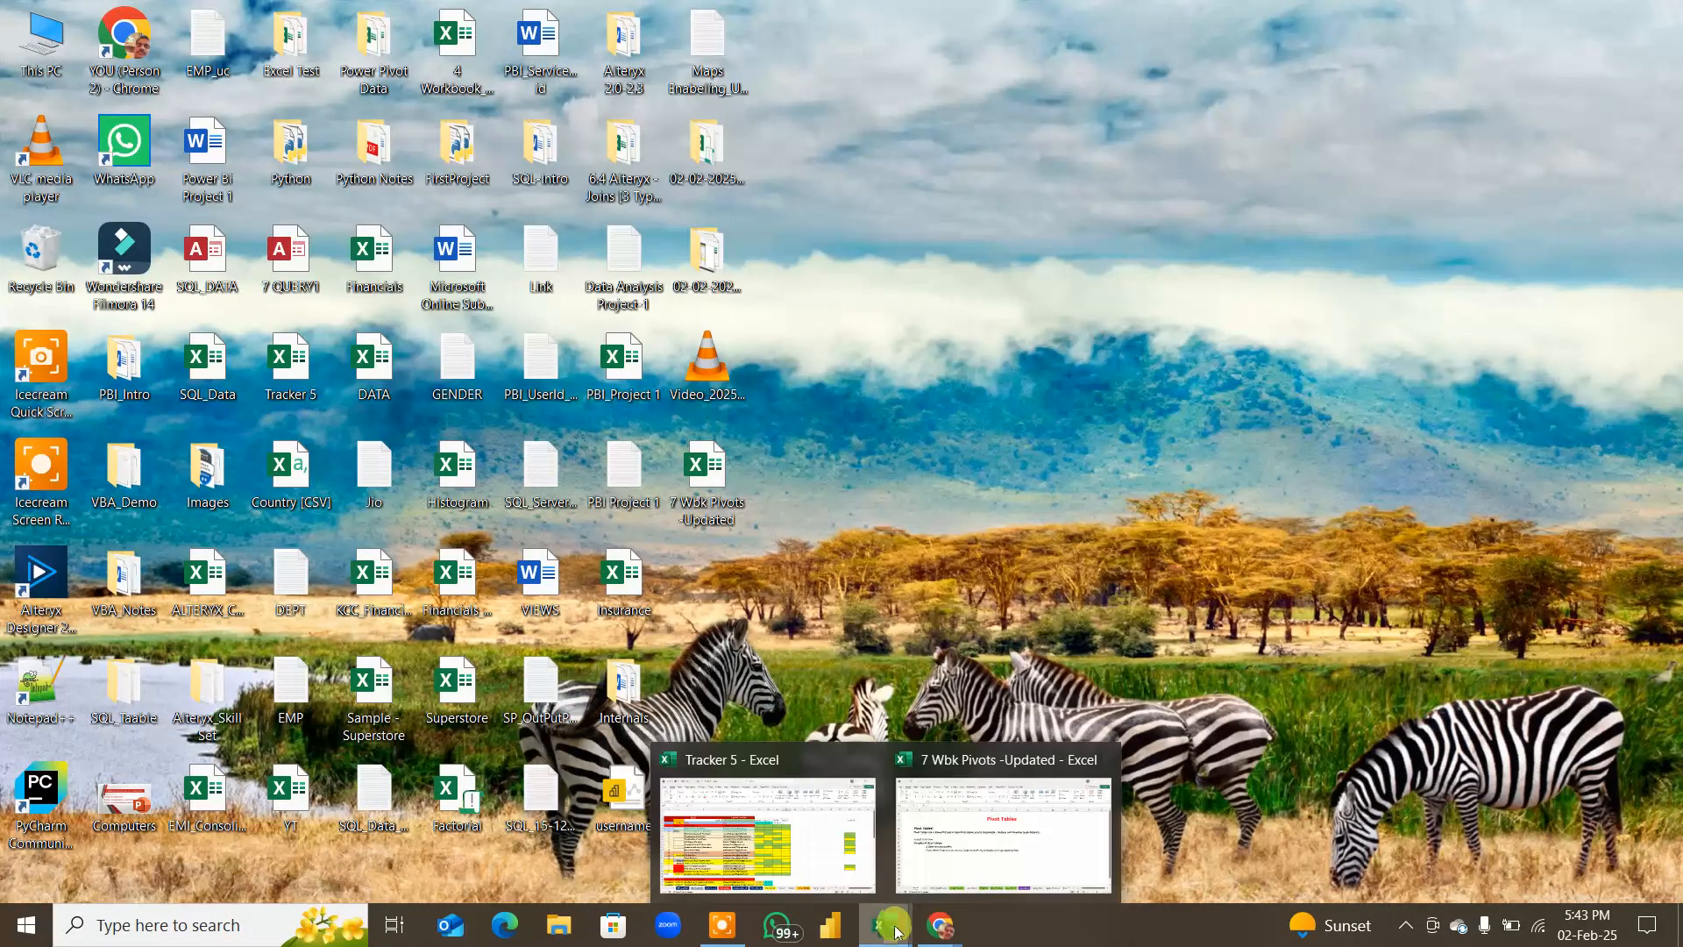
pyautogui.click(1004, 833)
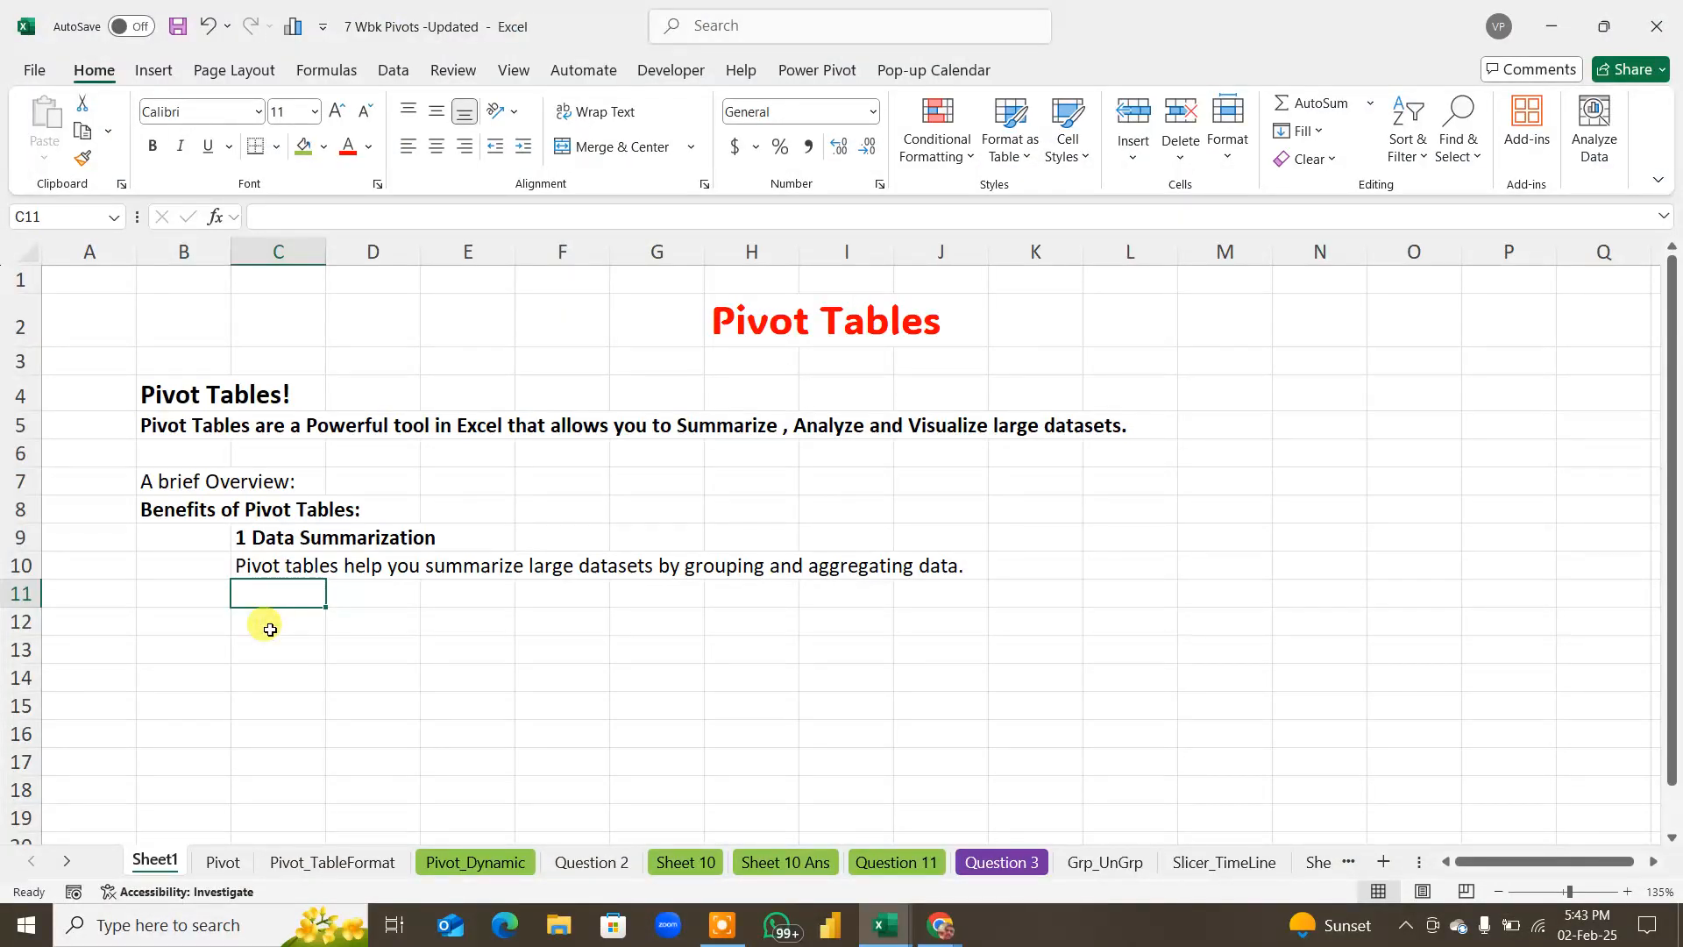
pyautogui.click(237, 536)
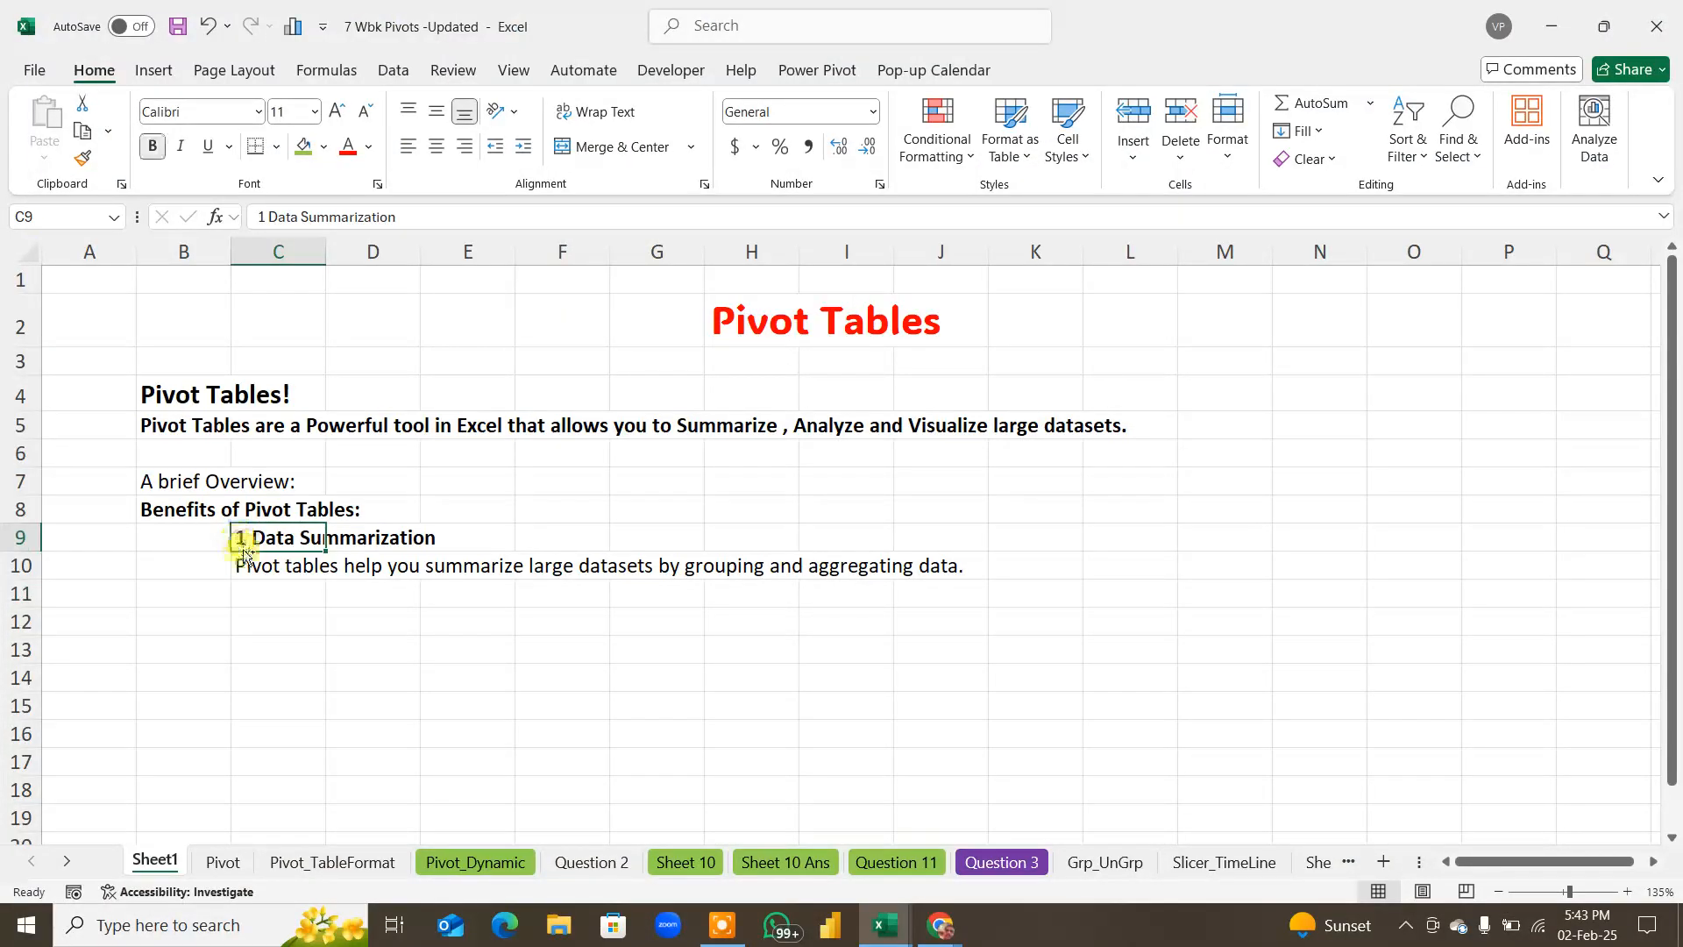
pyautogui.hotkey('ctrl', 'c')
pyautogui.click(198, 536)
pyautogui.hotkey('ctrl', 'v')
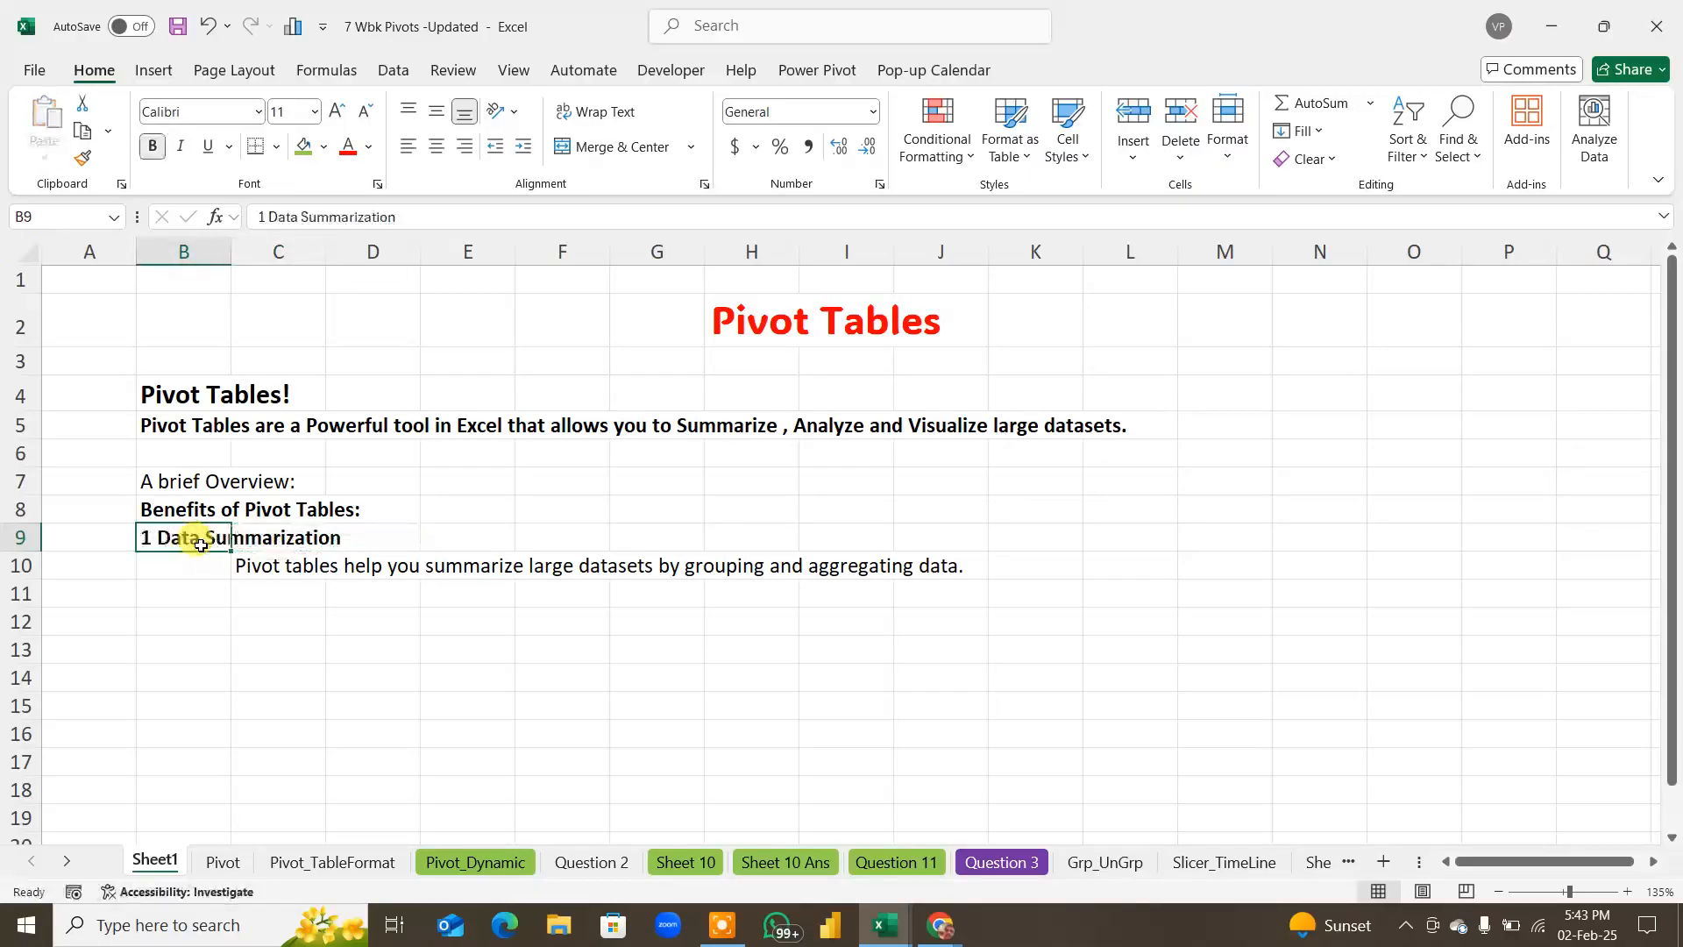
# Step: Enter the heading "2 Data analysis:" in cell B11 and make it bold
pyautogui.click(183, 603)
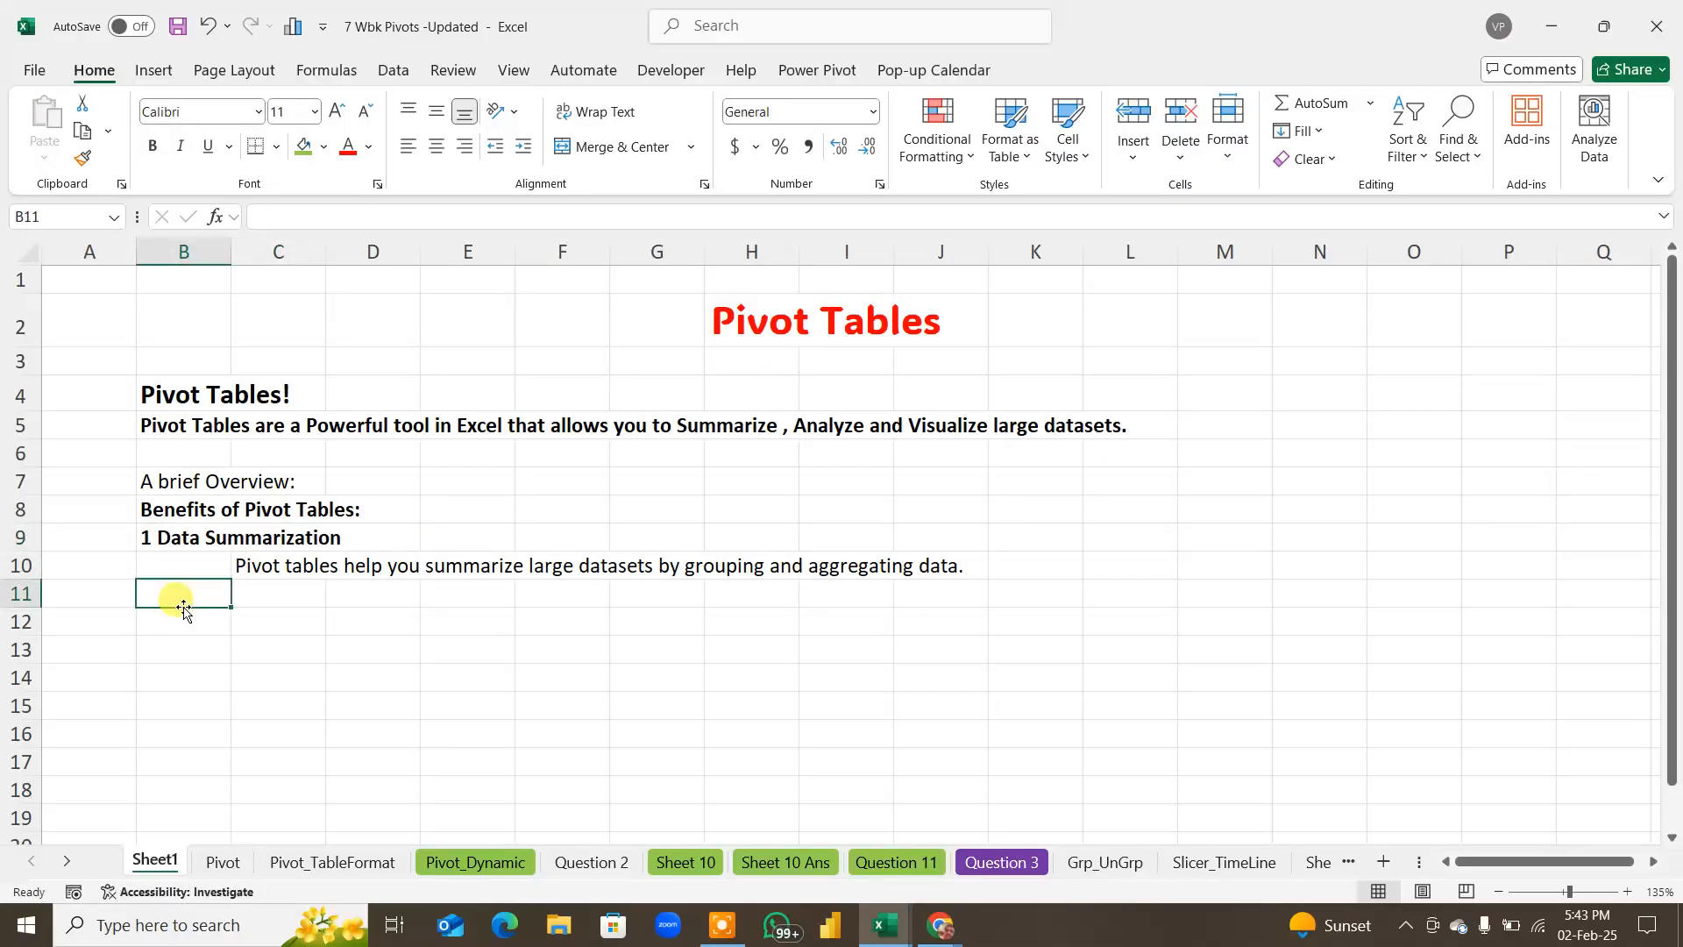
pyautogui.write('2 Dat')
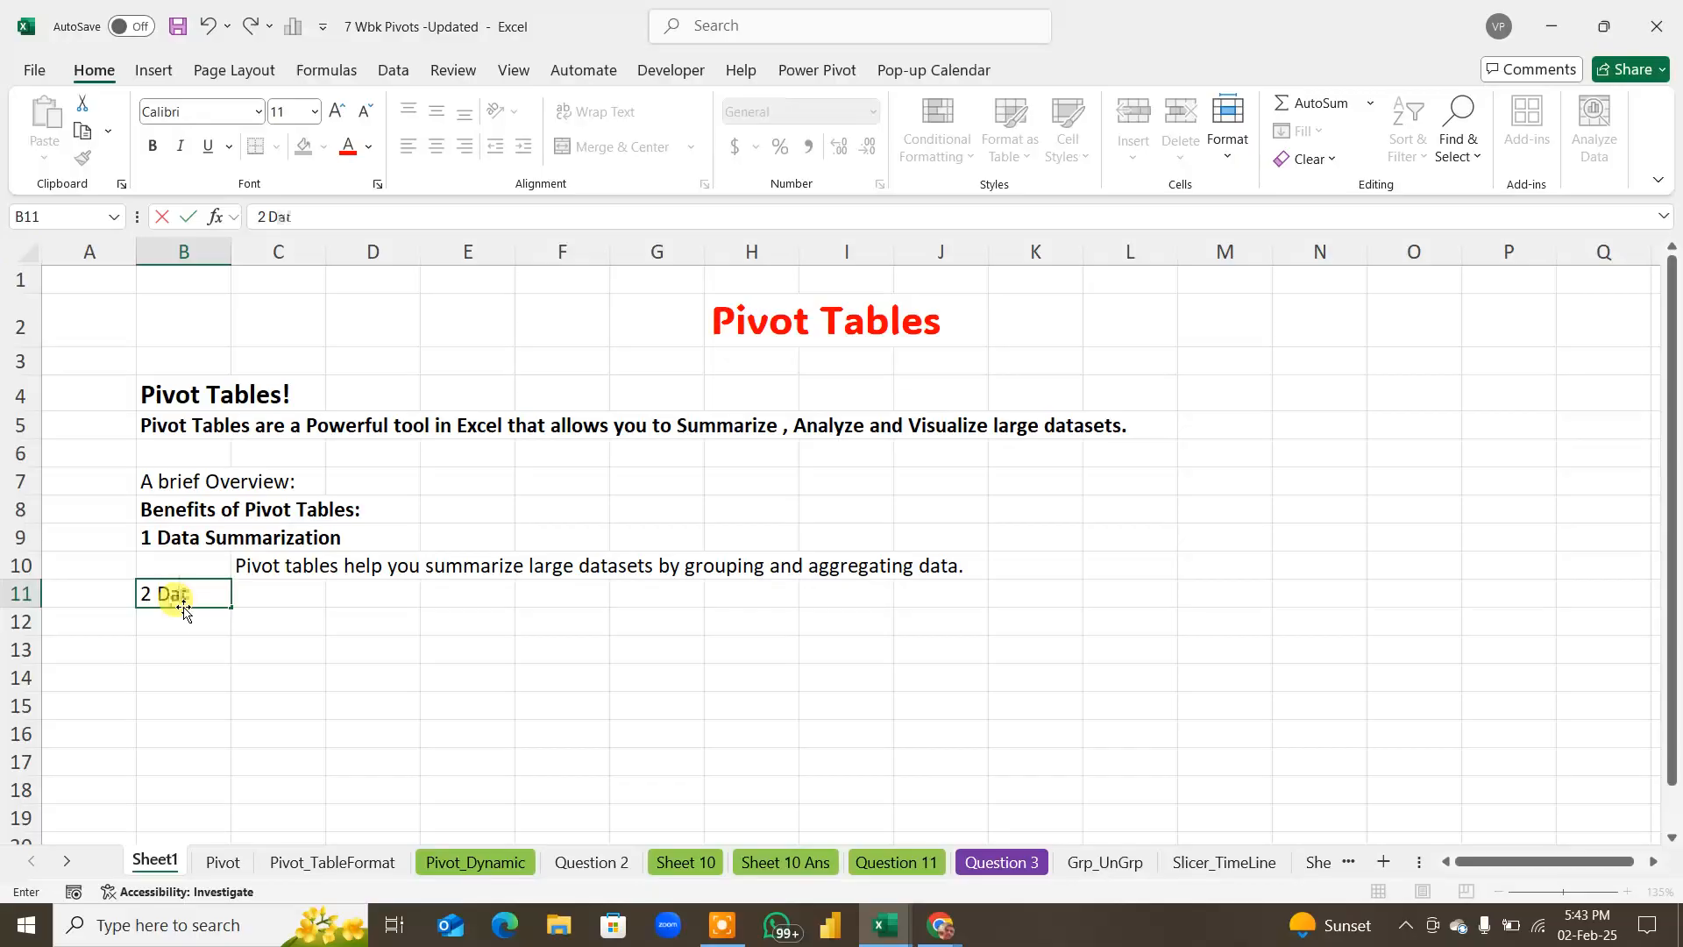
pyautogui.write('a analysis:')
pyautogui.press('Return')
pyautogui.click(185, 594)
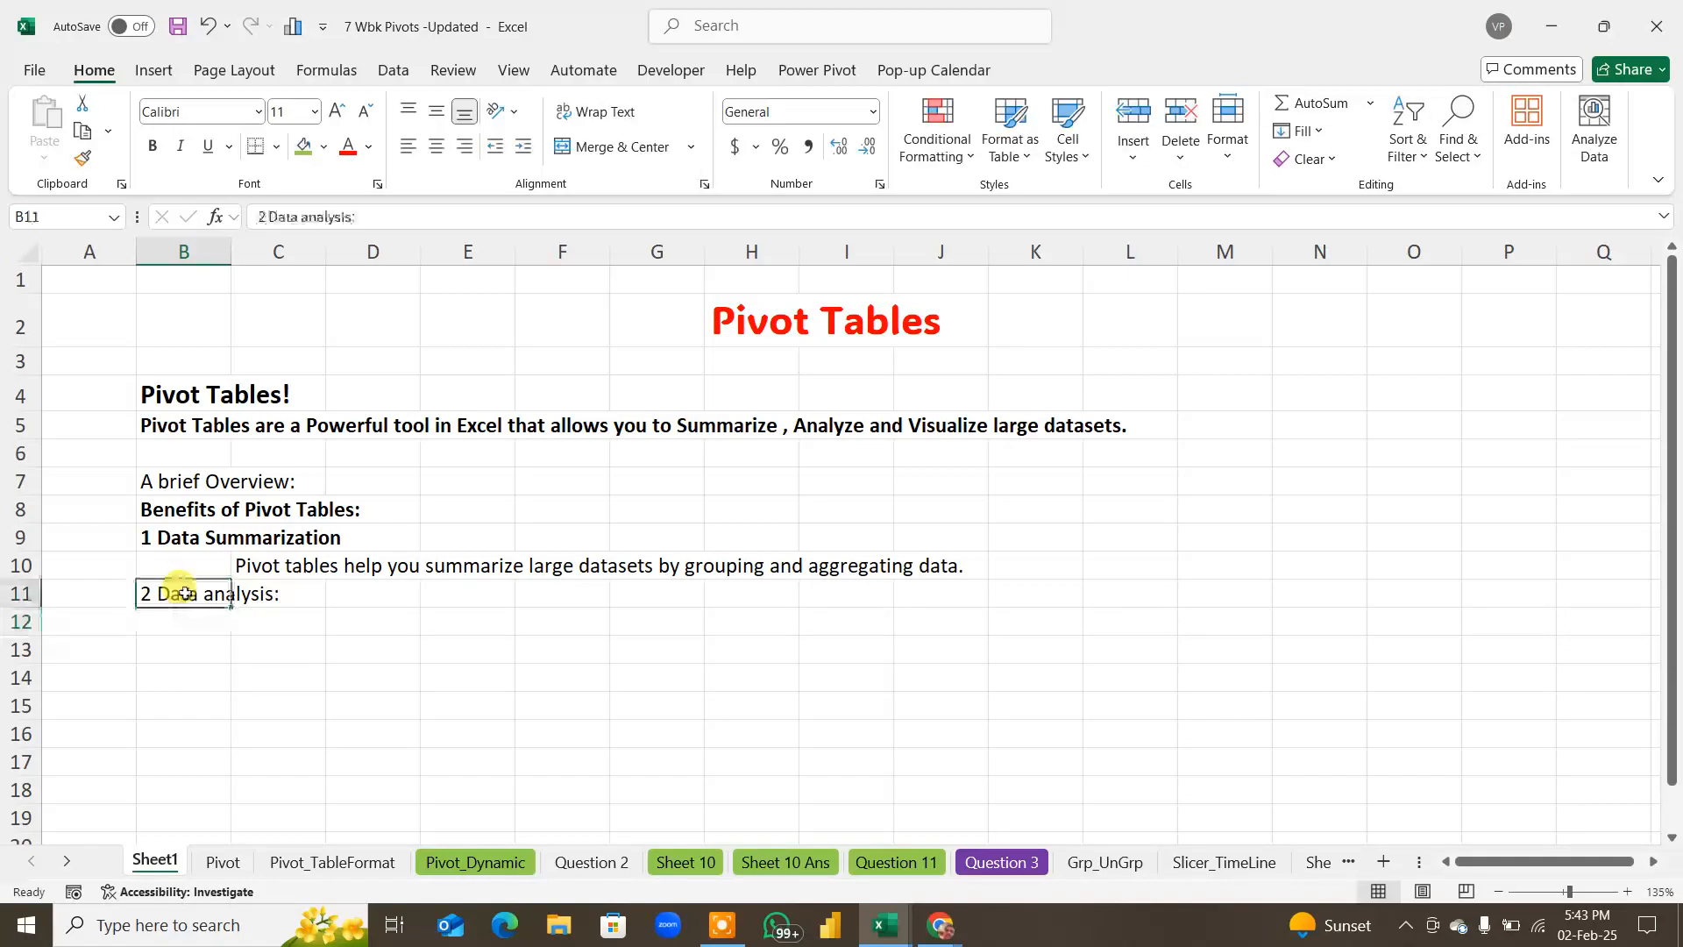
pyautogui.hotkey('ctrl', 'b')
pyautogui.click(188, 548)
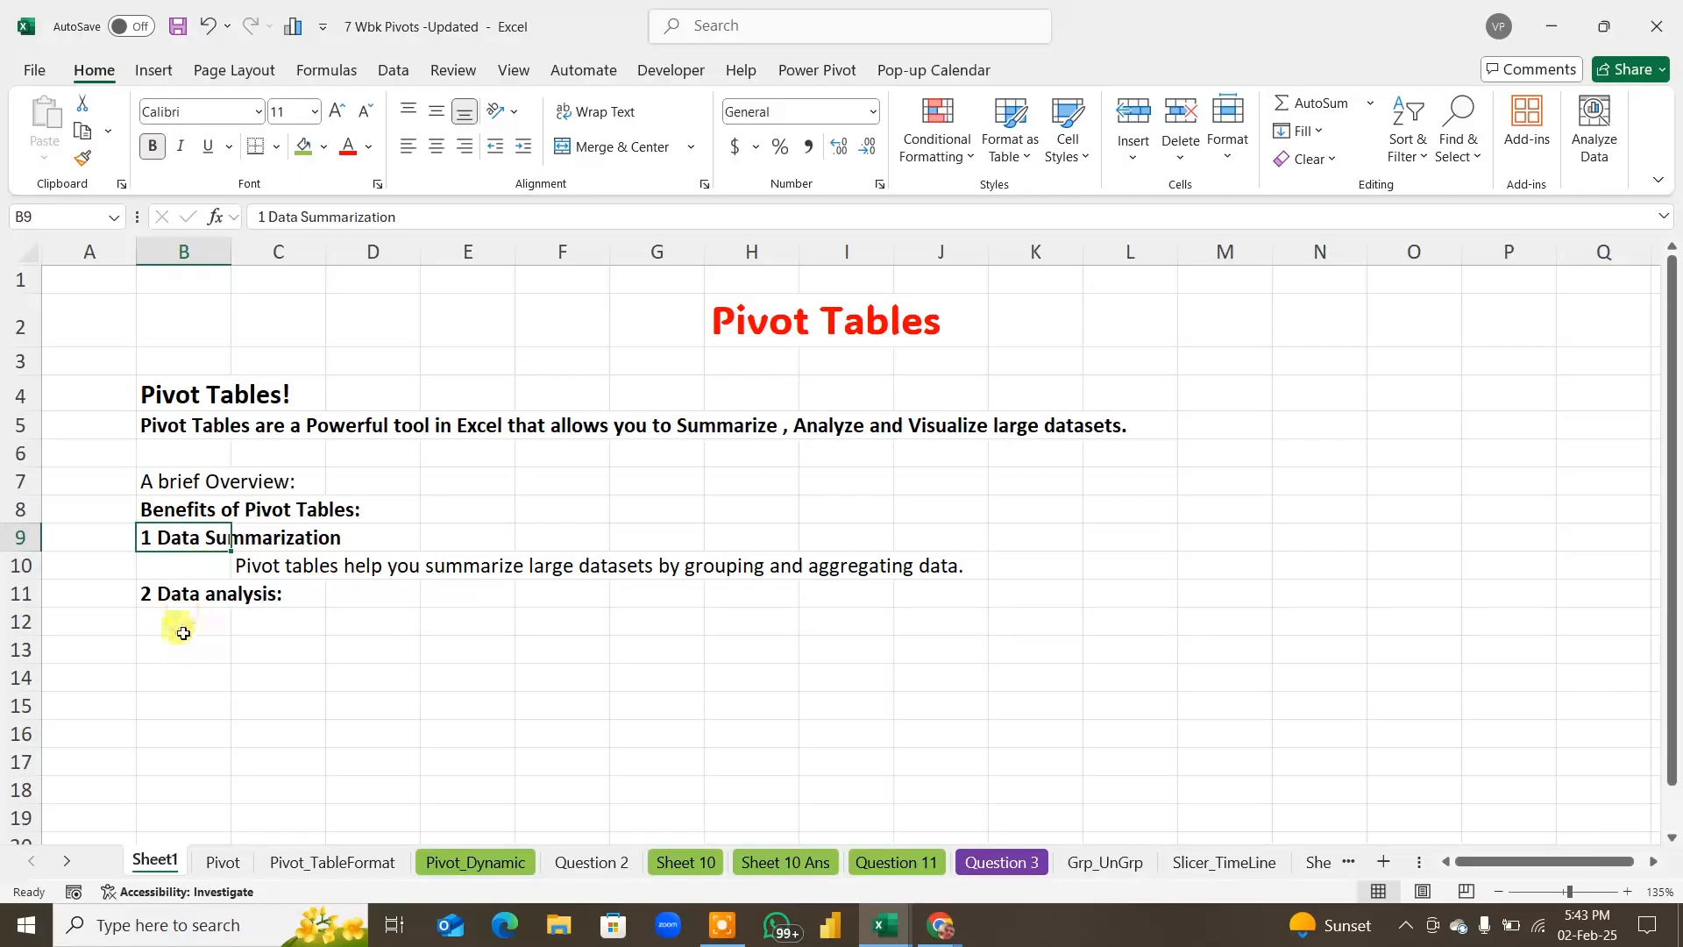
# Step: Enter "Pivot tables enable you to analyze data from different perspectives, such as by region, Product , or time period." in cell C12
pyautogui.click(180, 624)
pyautogui.click(247, 621)
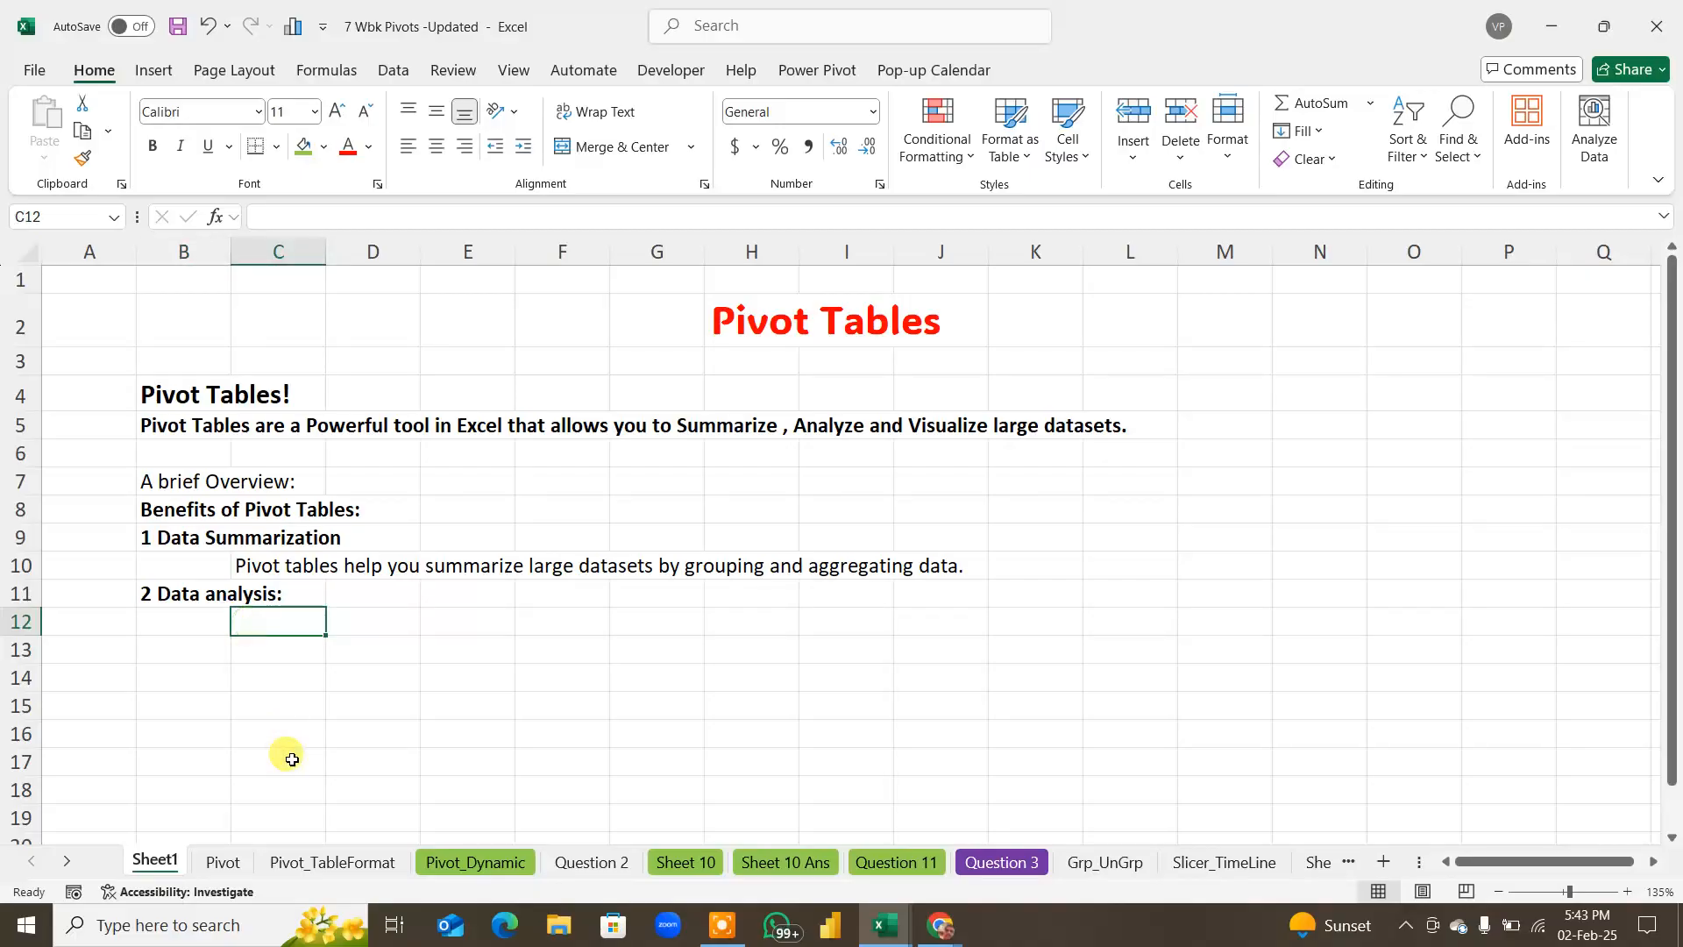
pyautogui.write('P')
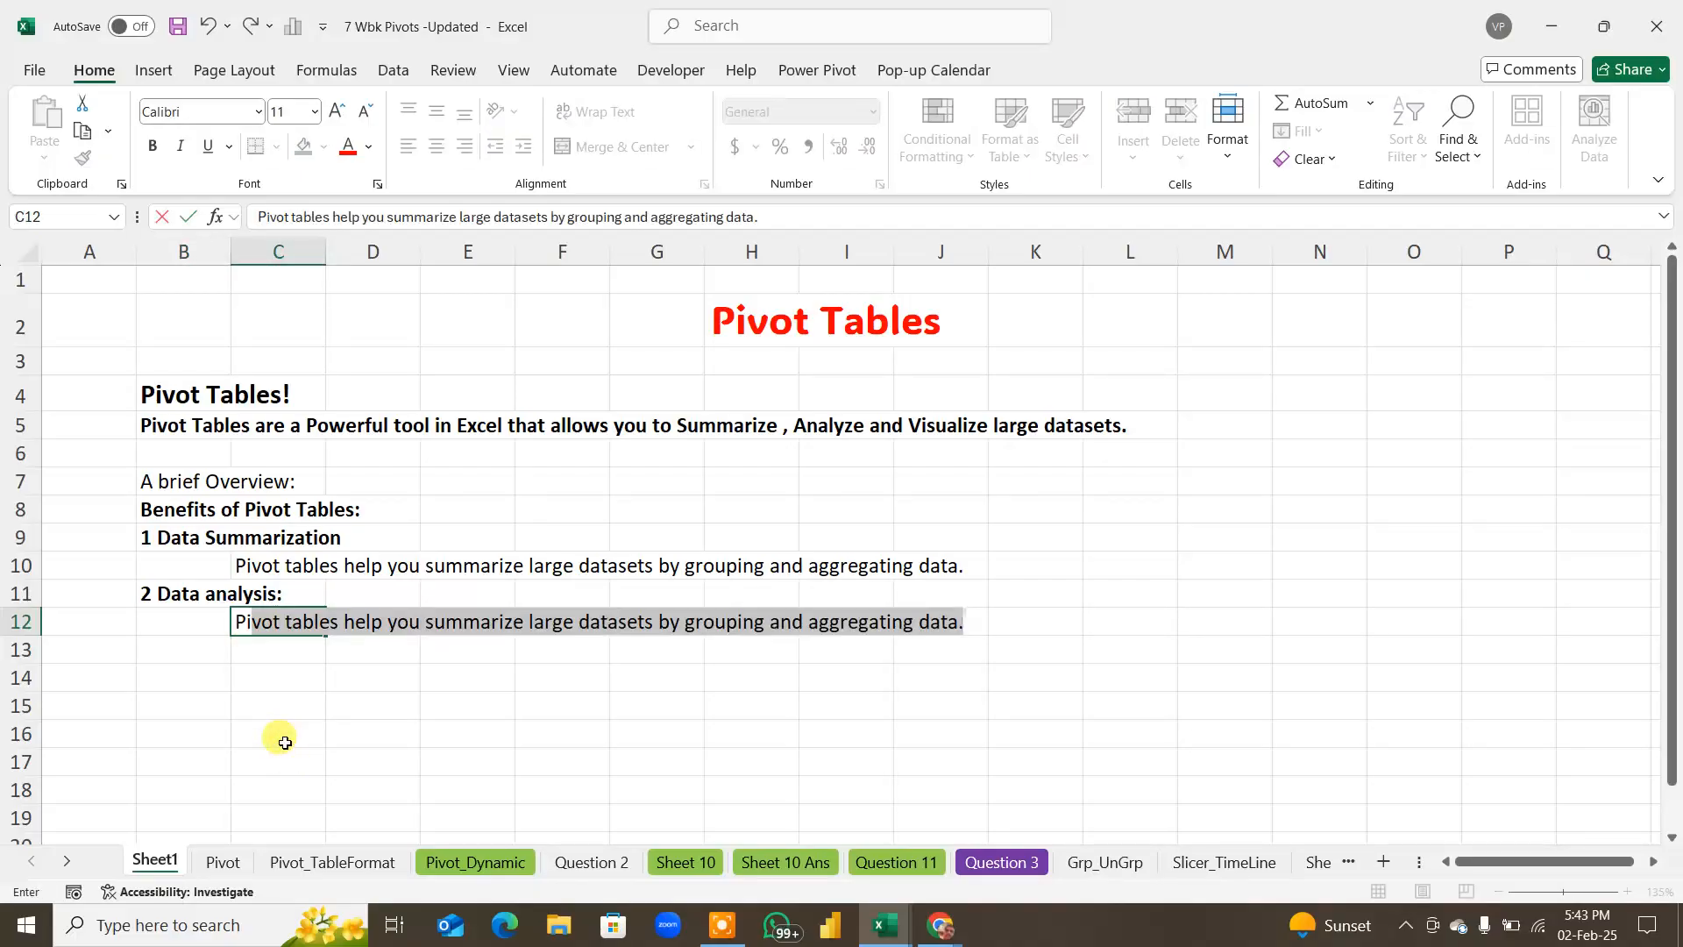
pyautogui.write('ivot tables enable')
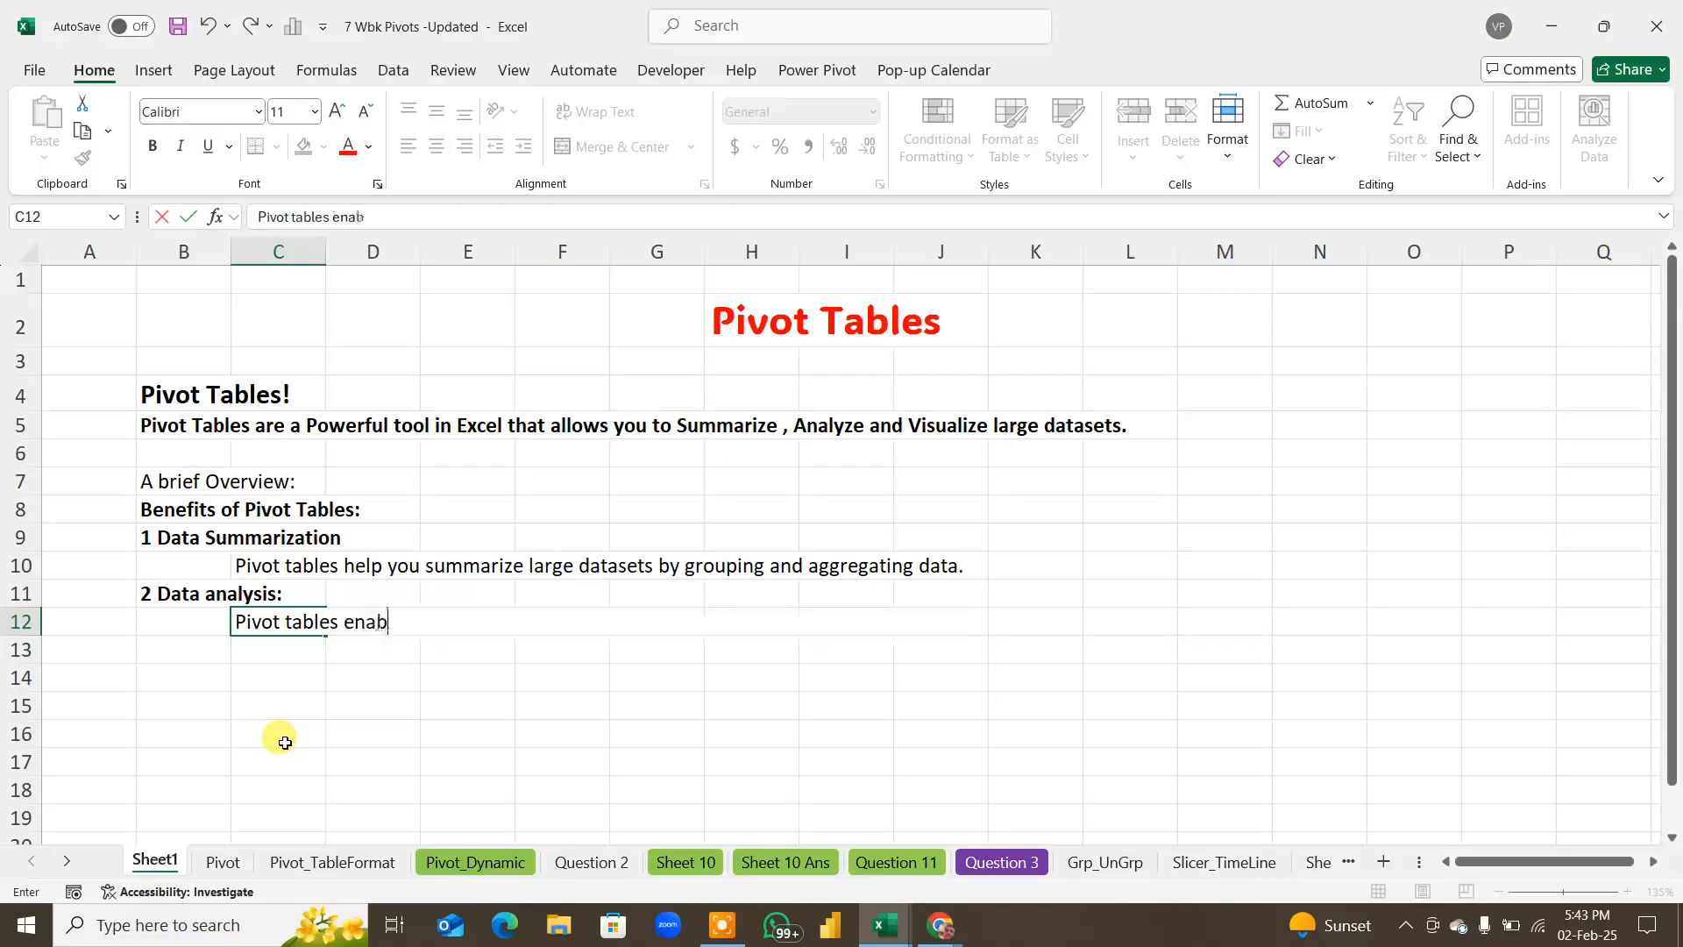
pyautogui.write(' you to analyze ')
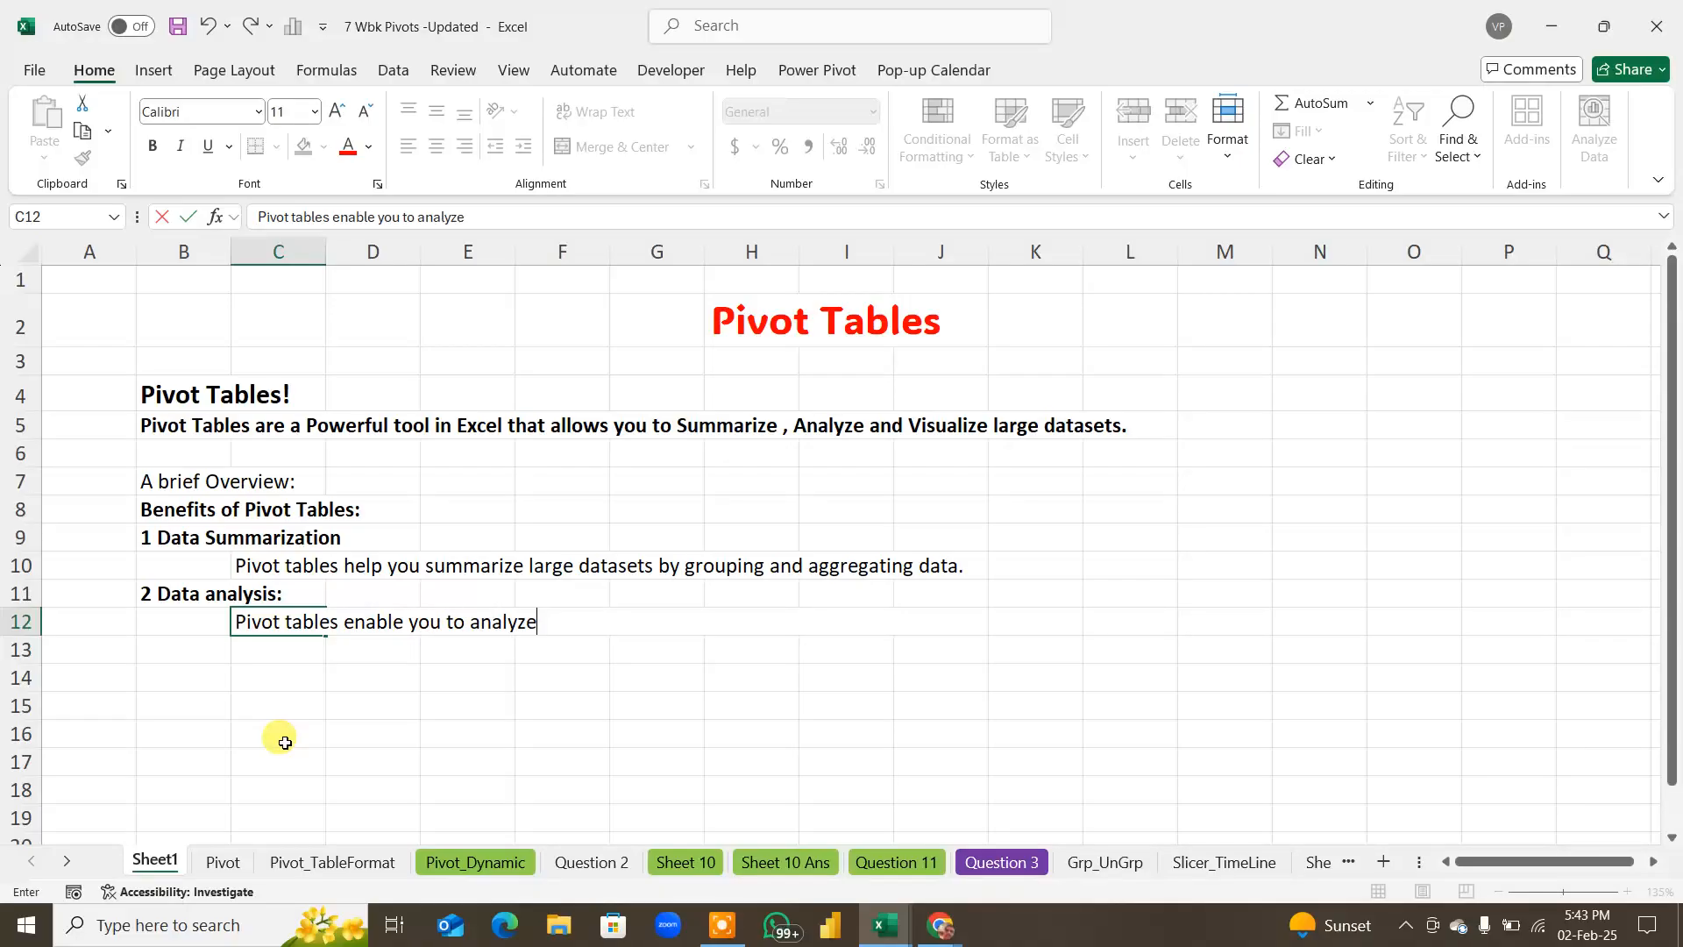
pyautogui.write('data from differ')
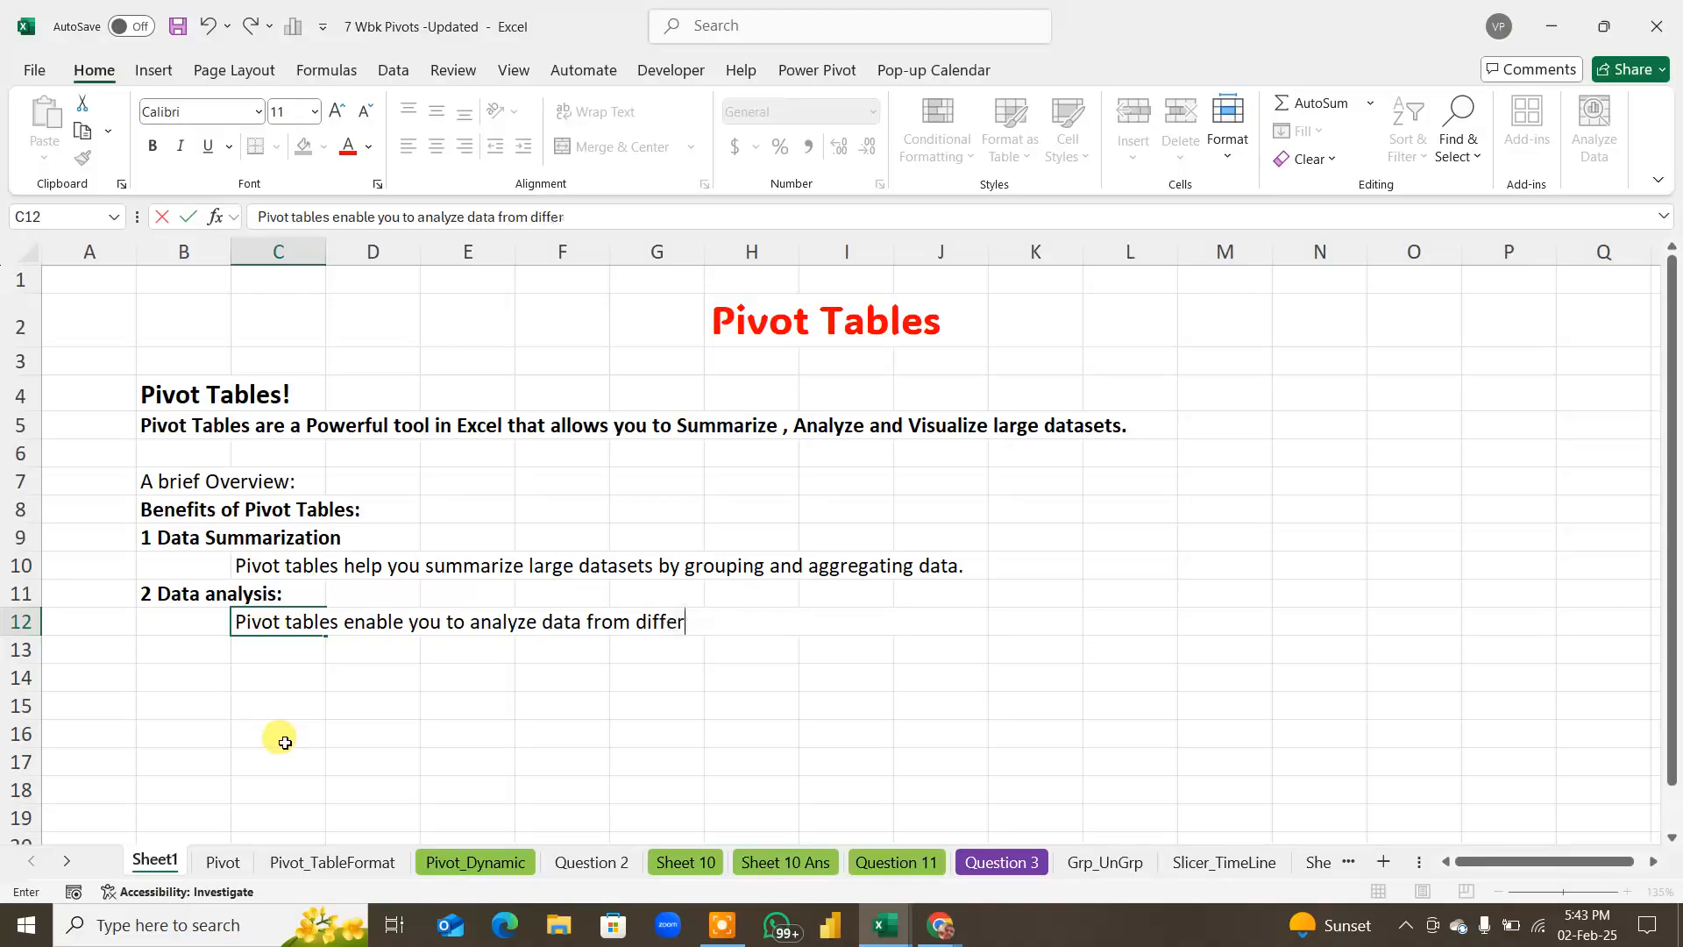
pyautogui.write('ent pre')
pyautogui.press('BackSpace')
pyautogui.write('erspe')
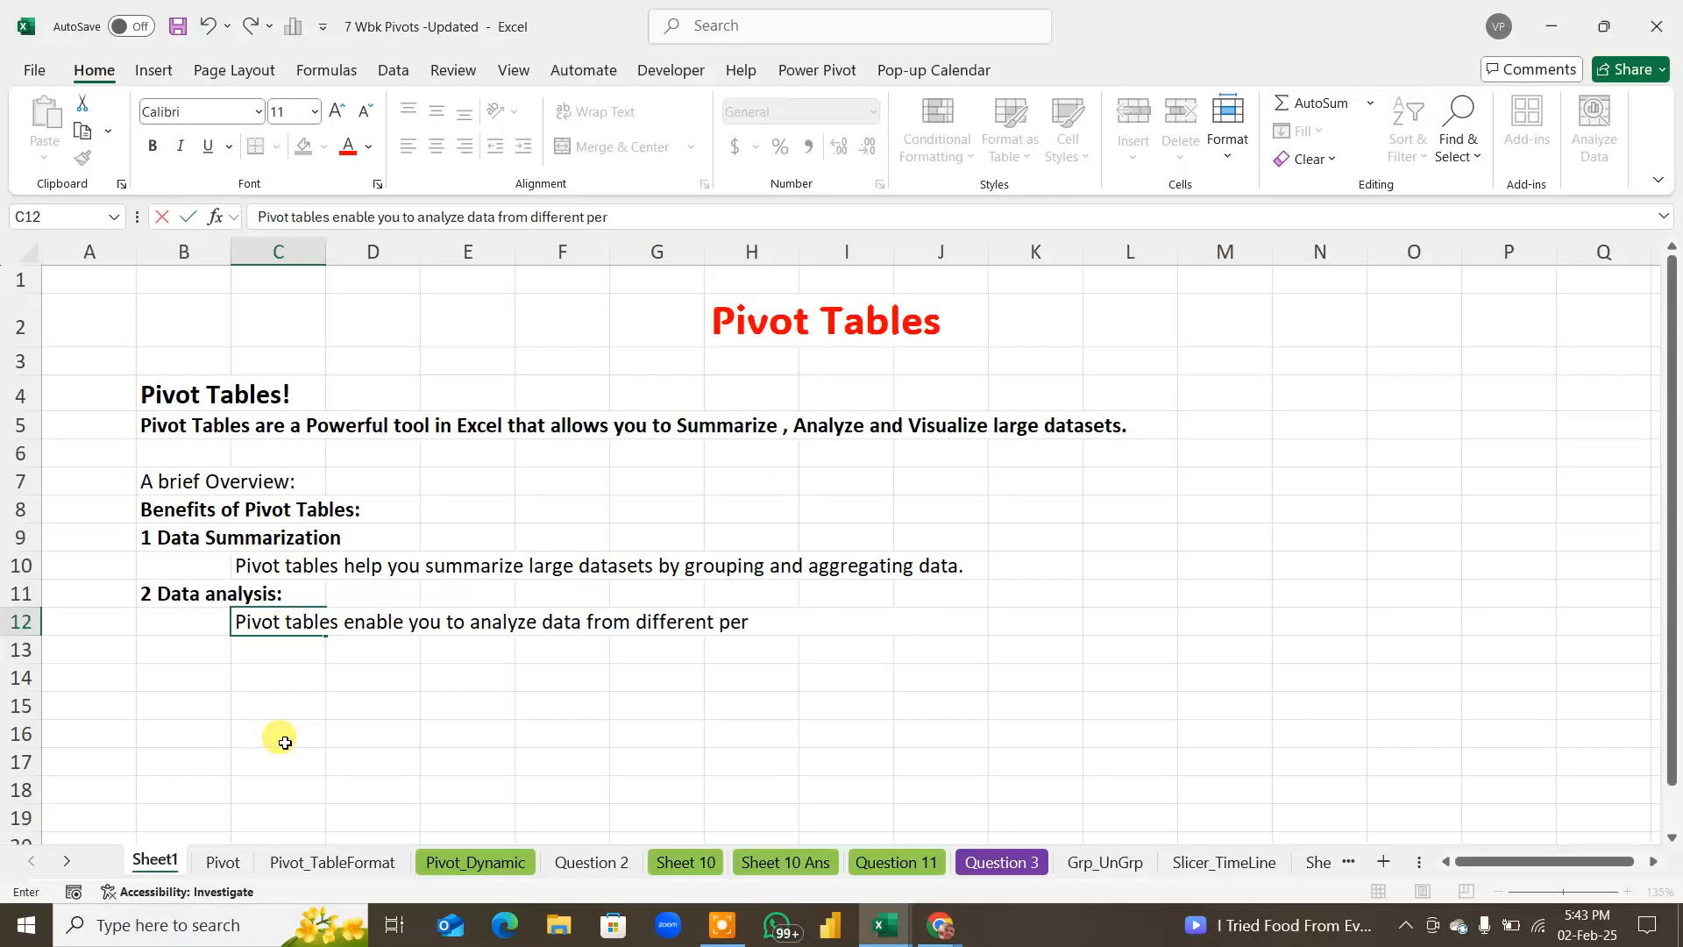
pyautogui.write('ctives, such')
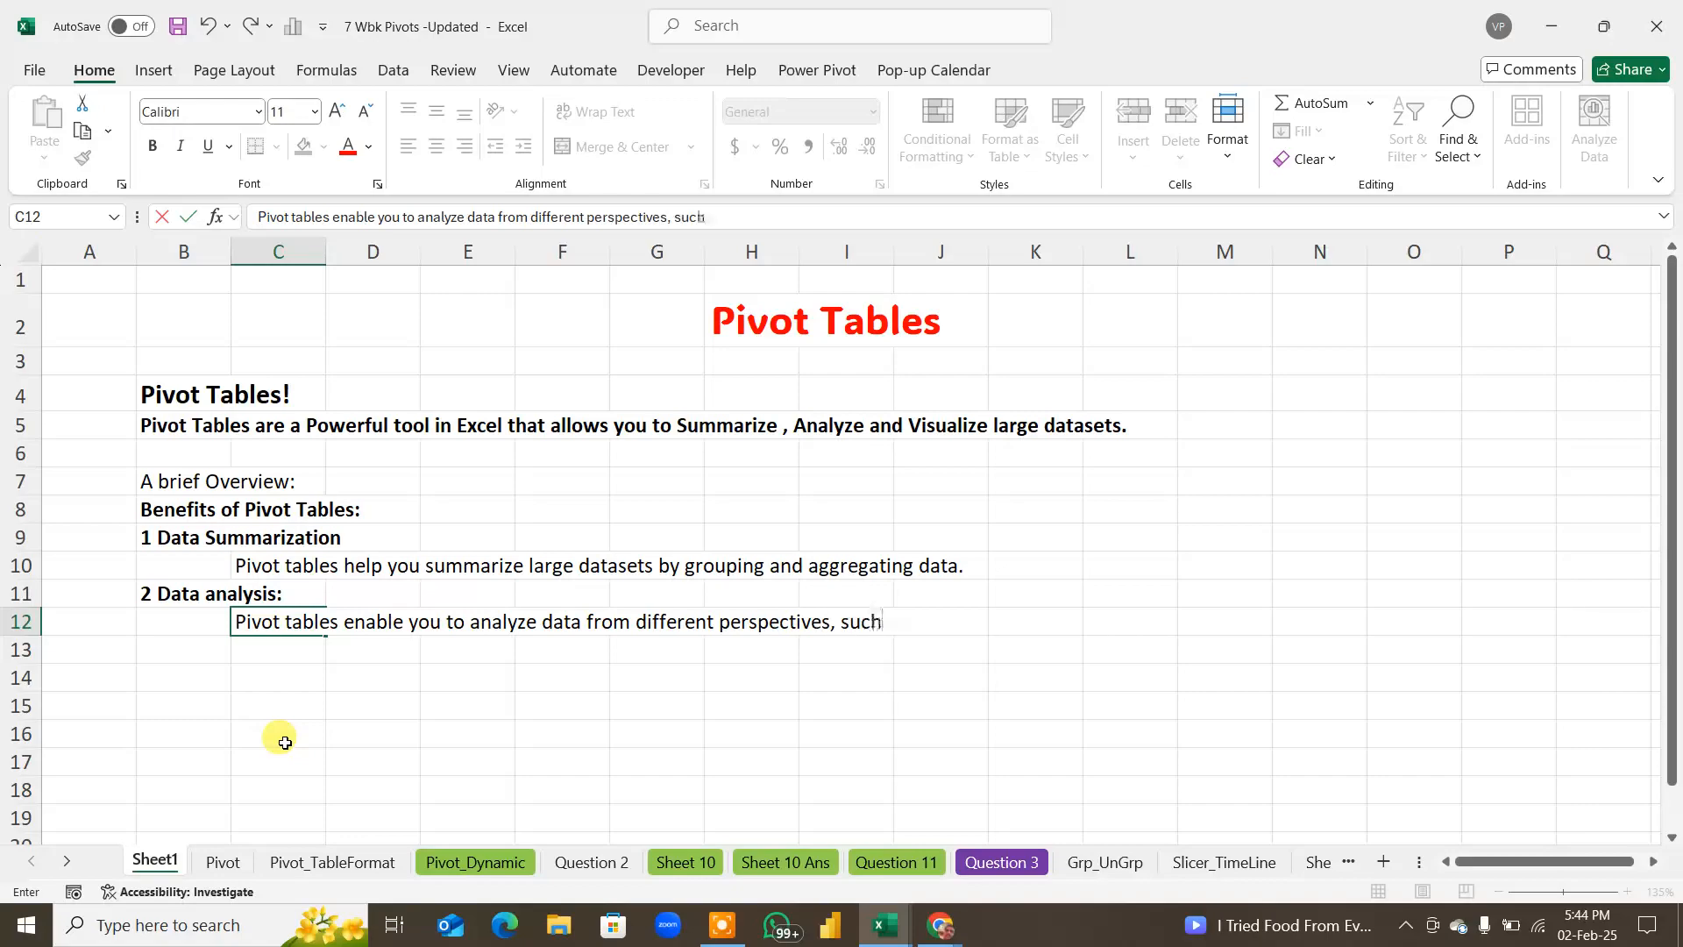
pyautogui.write(' as by region')
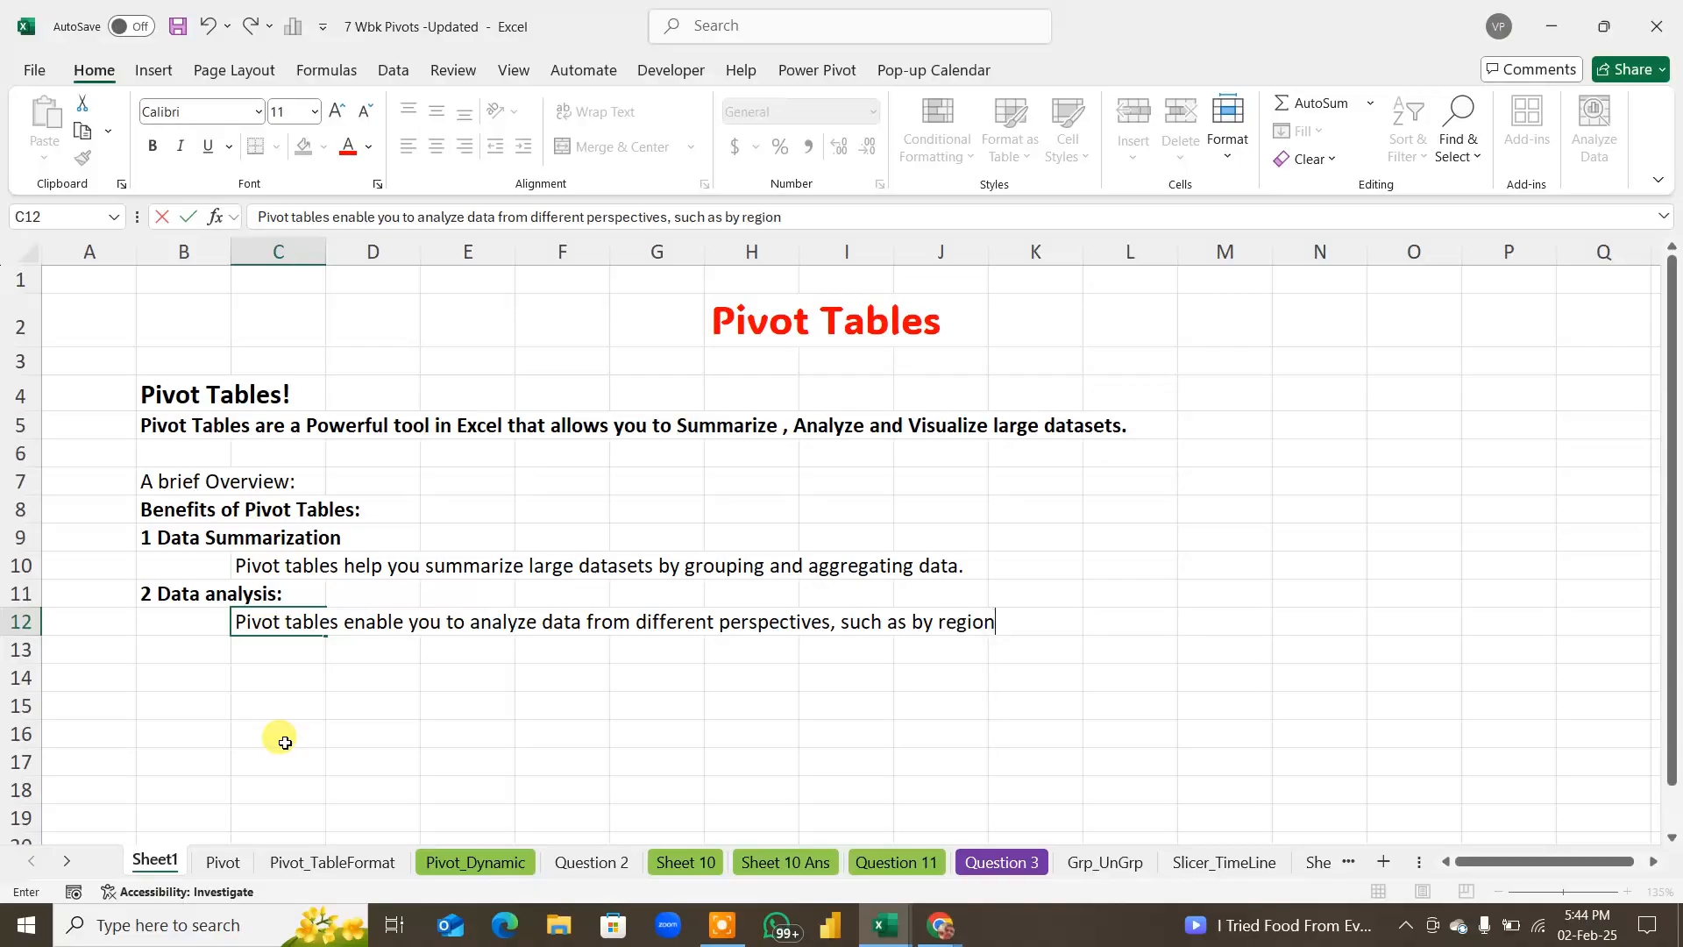
pyautogui.write(', Product , or time')
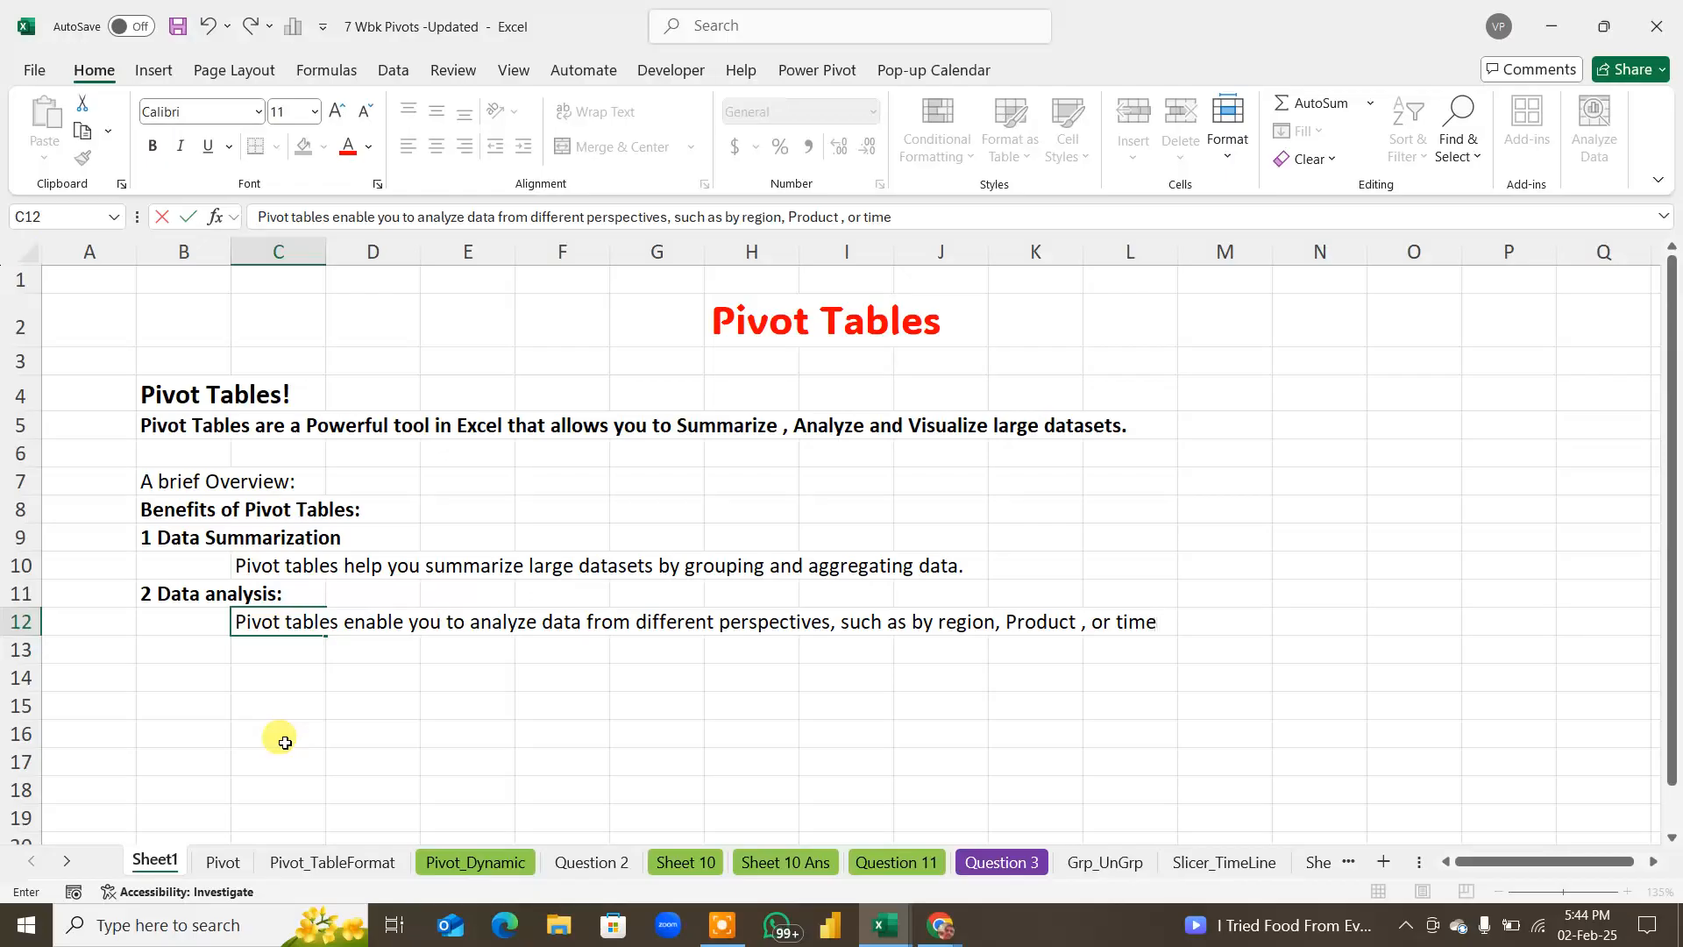
pyautogui.write(' period.')
pyautogui.press('Return')
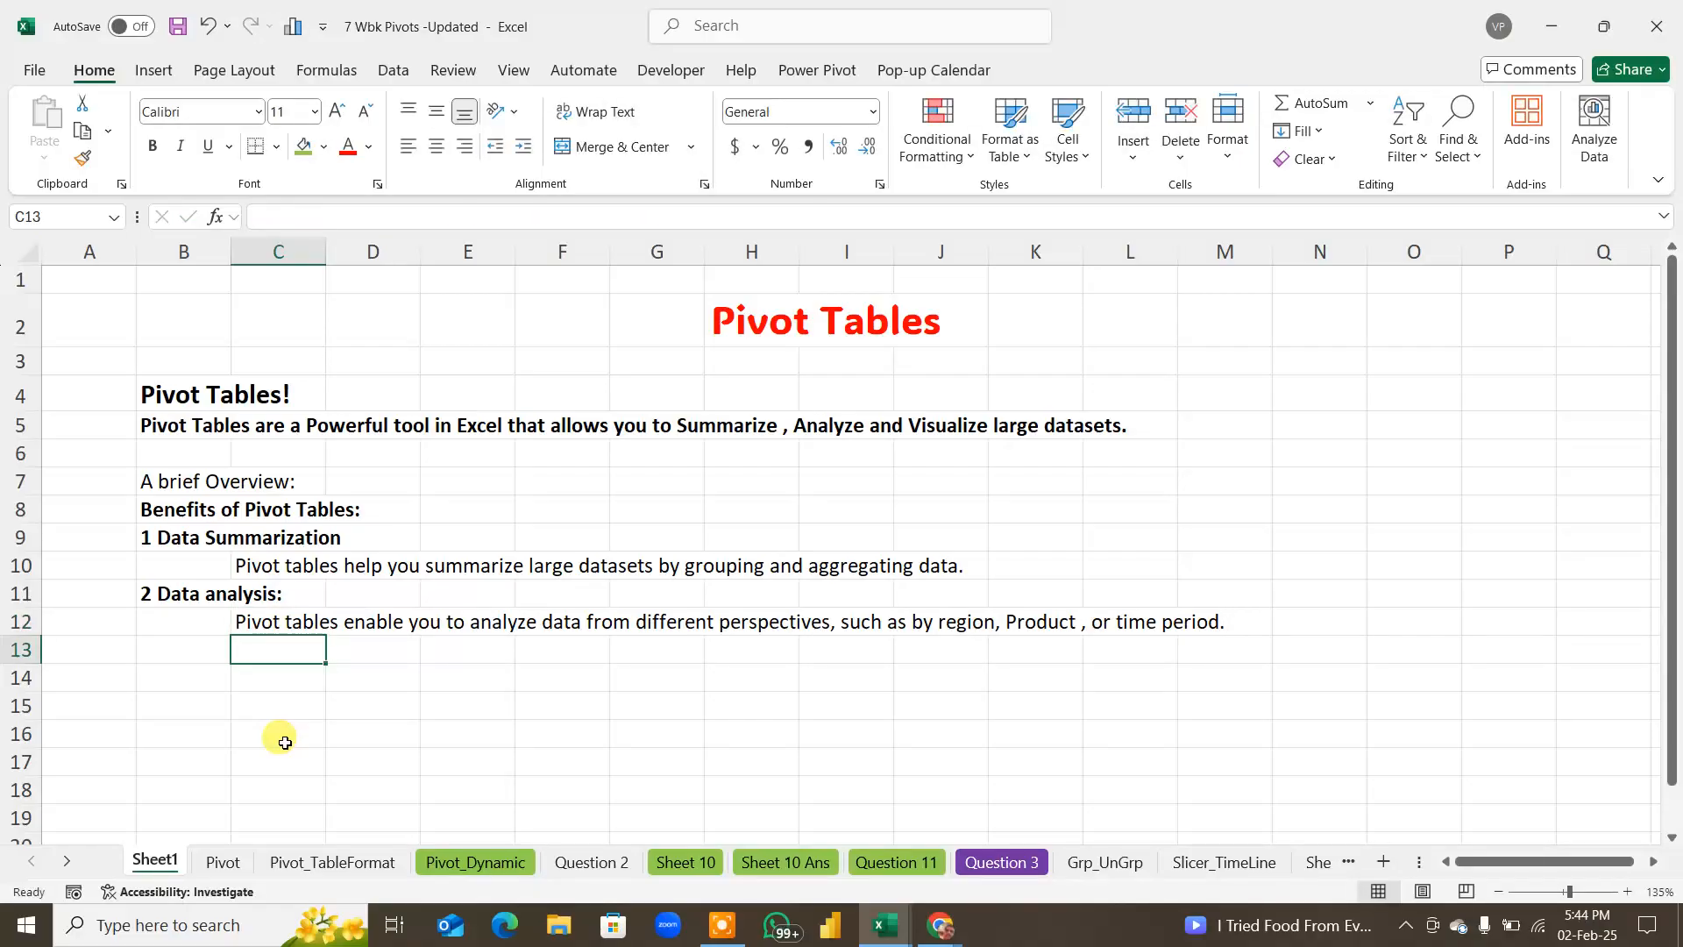
# Step: Switch to the Google Meet call, admit the waiting participant and return to the 7 Wbk Pivots -Updated workbook in Excel
pyautogui.click(927, 920)
pyautogui.click(913, 892)
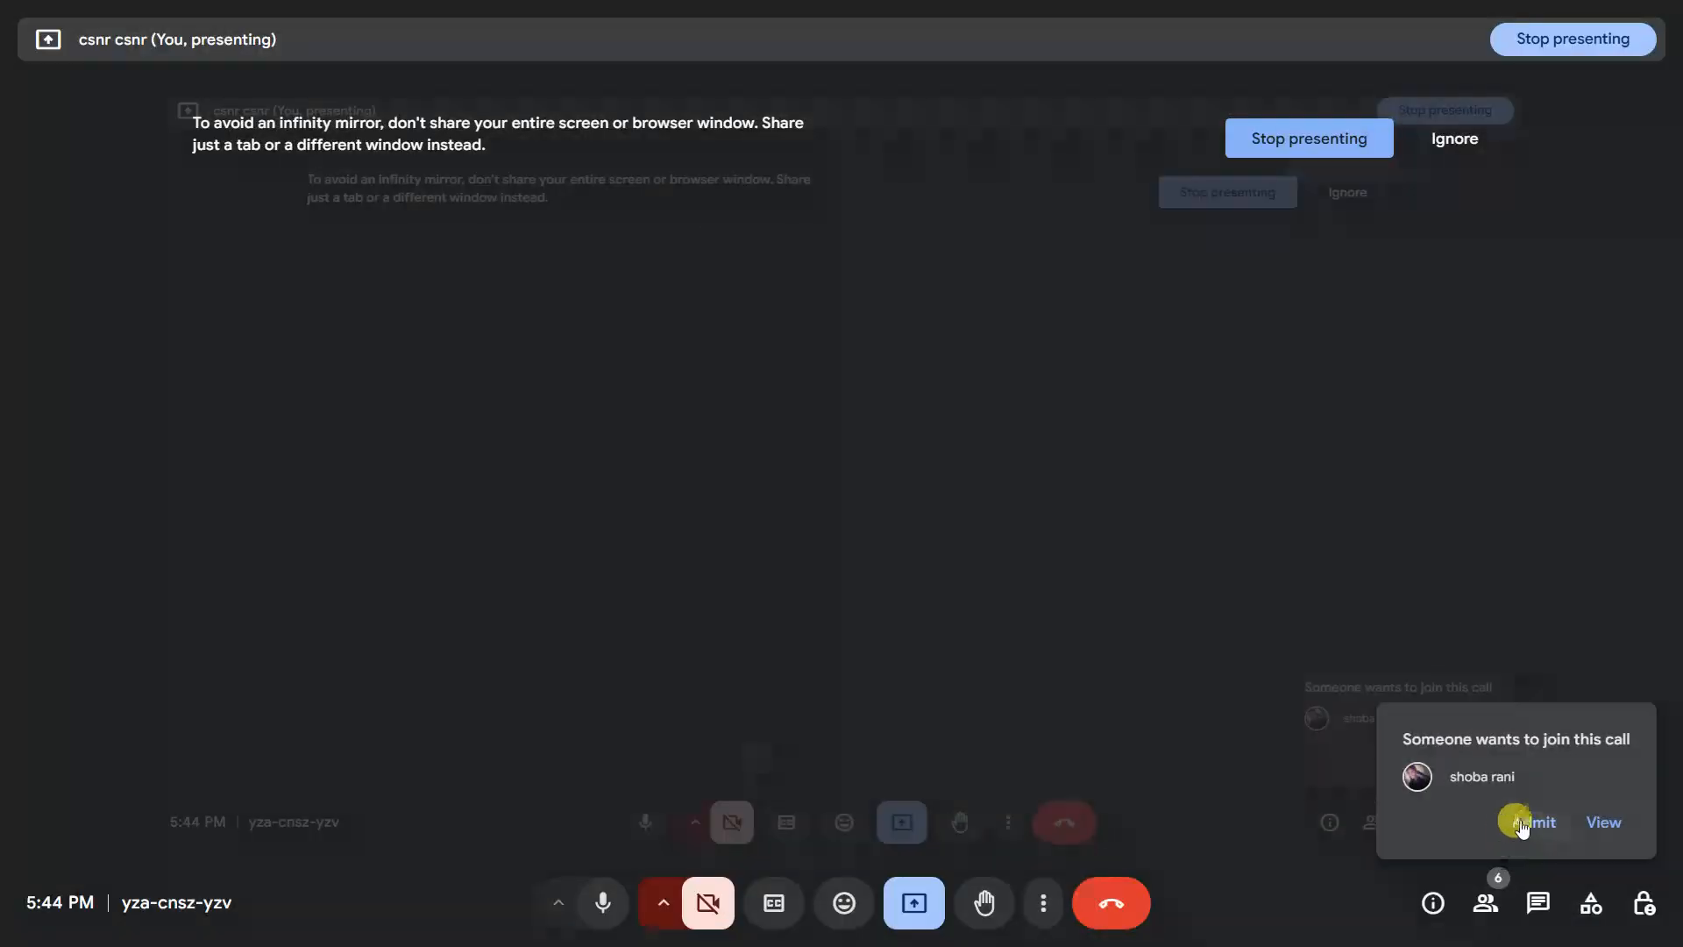
pyautogui.click(1522, 824)
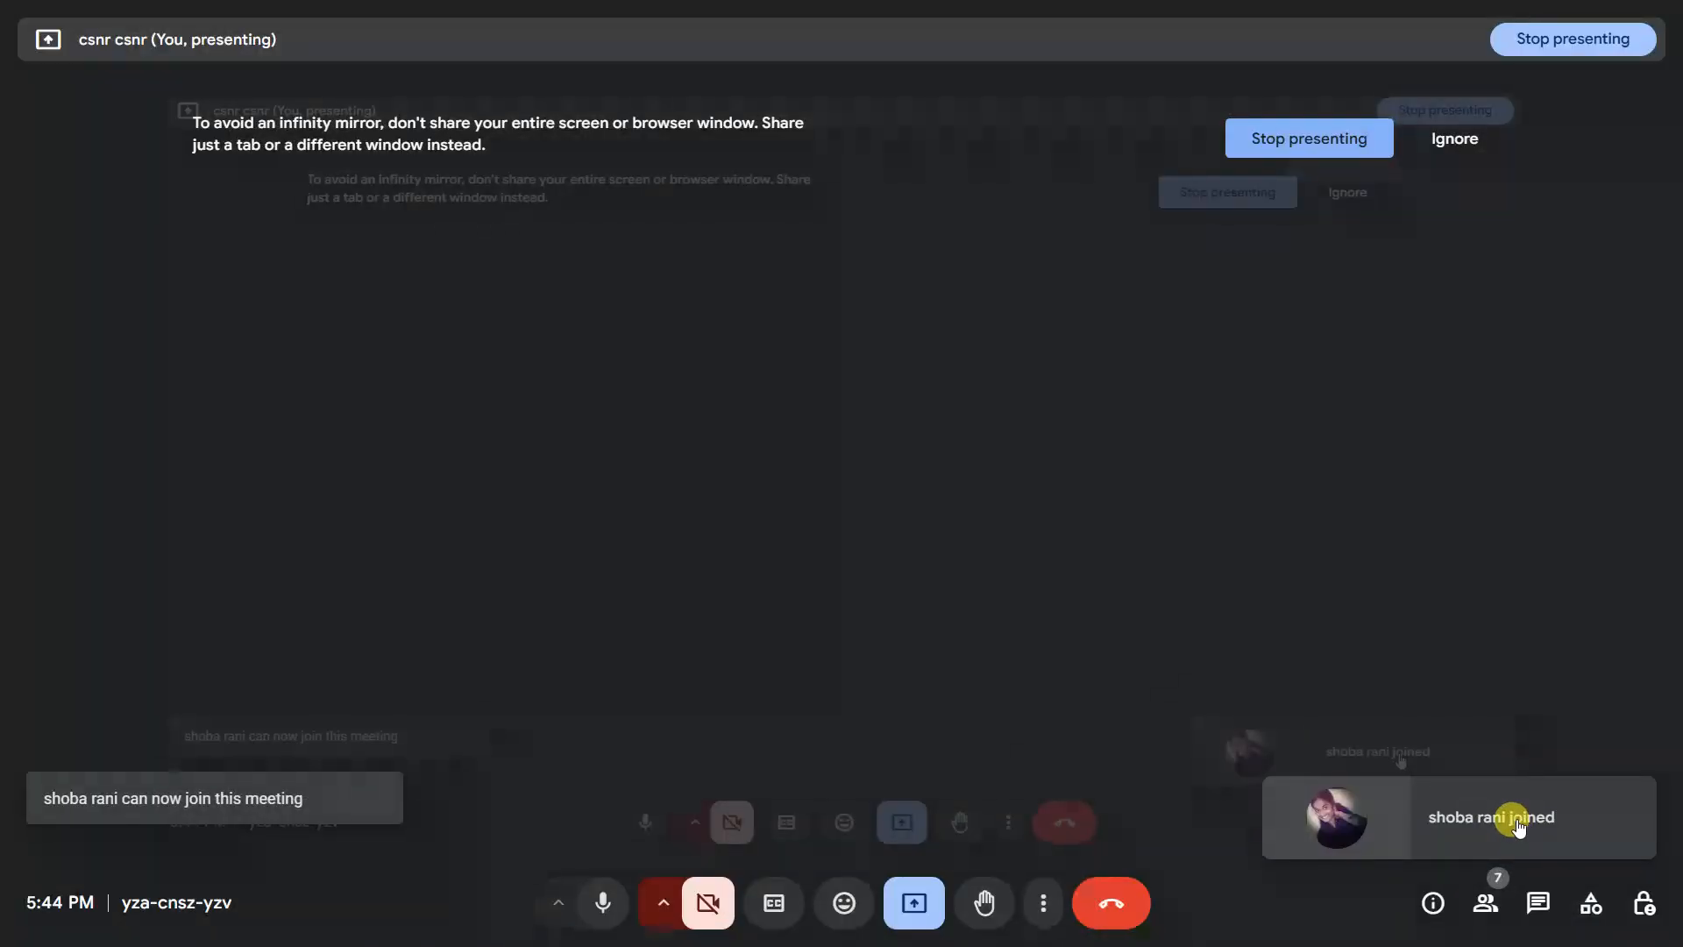
pyautogui.hotkey('alt', 'Tab')
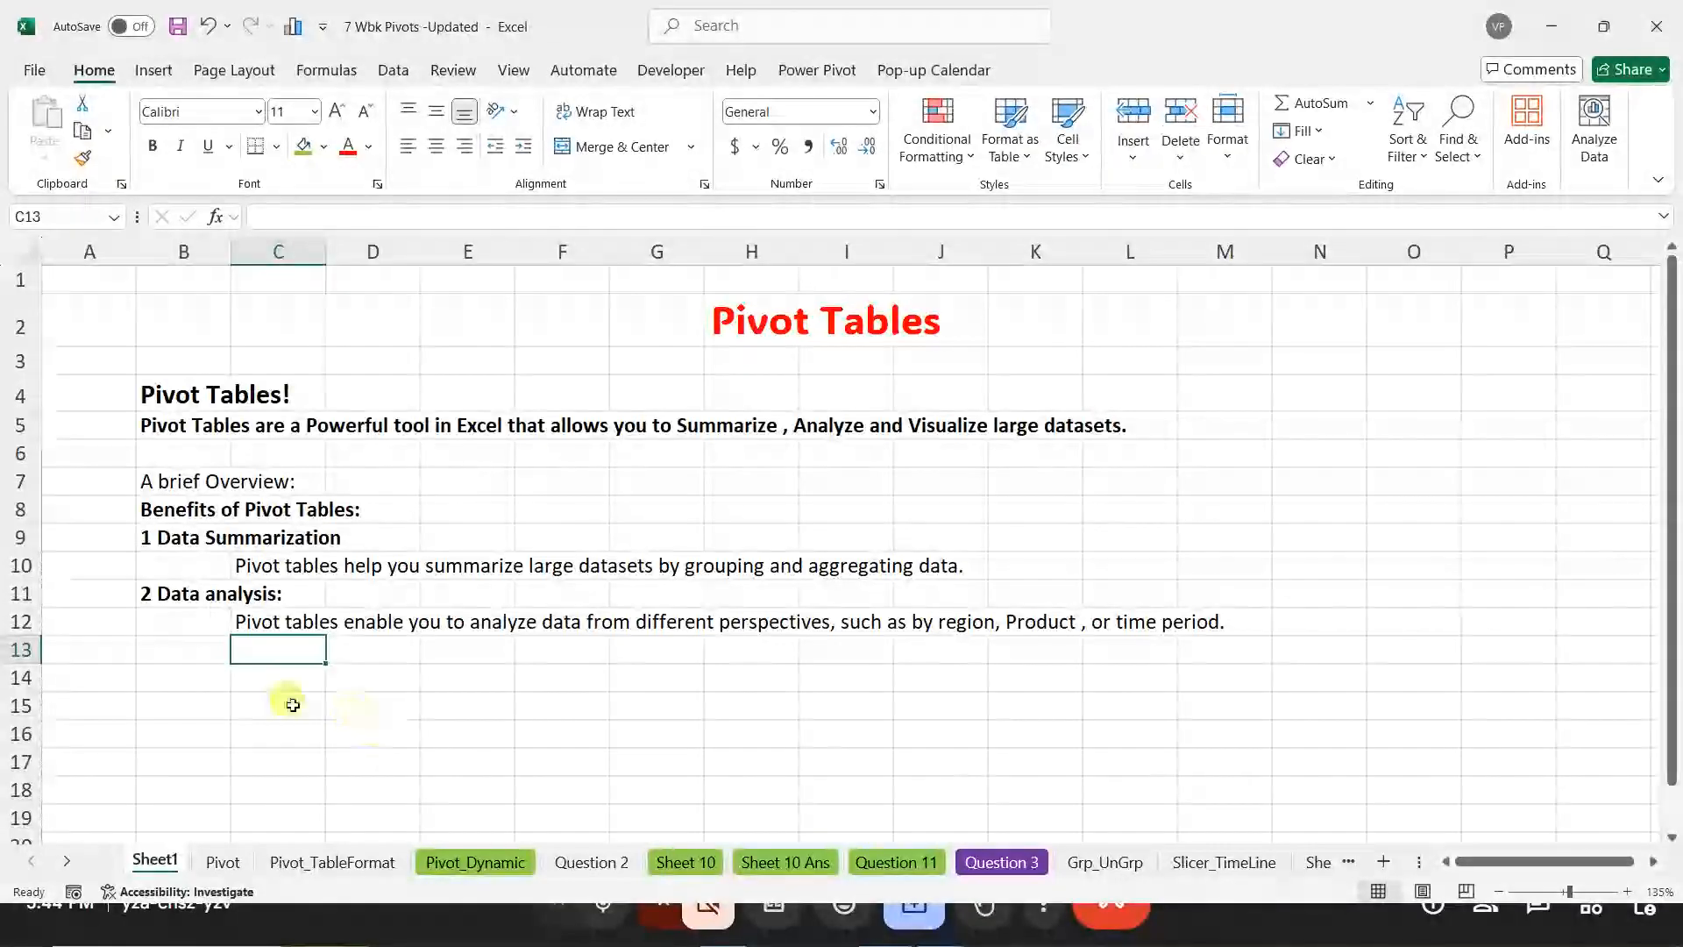
# Step: Enter the heading "3 Data Visualization:" in cell B14 and make it bold
pyautogui.click(164, 675)
pyautogui.write('3')
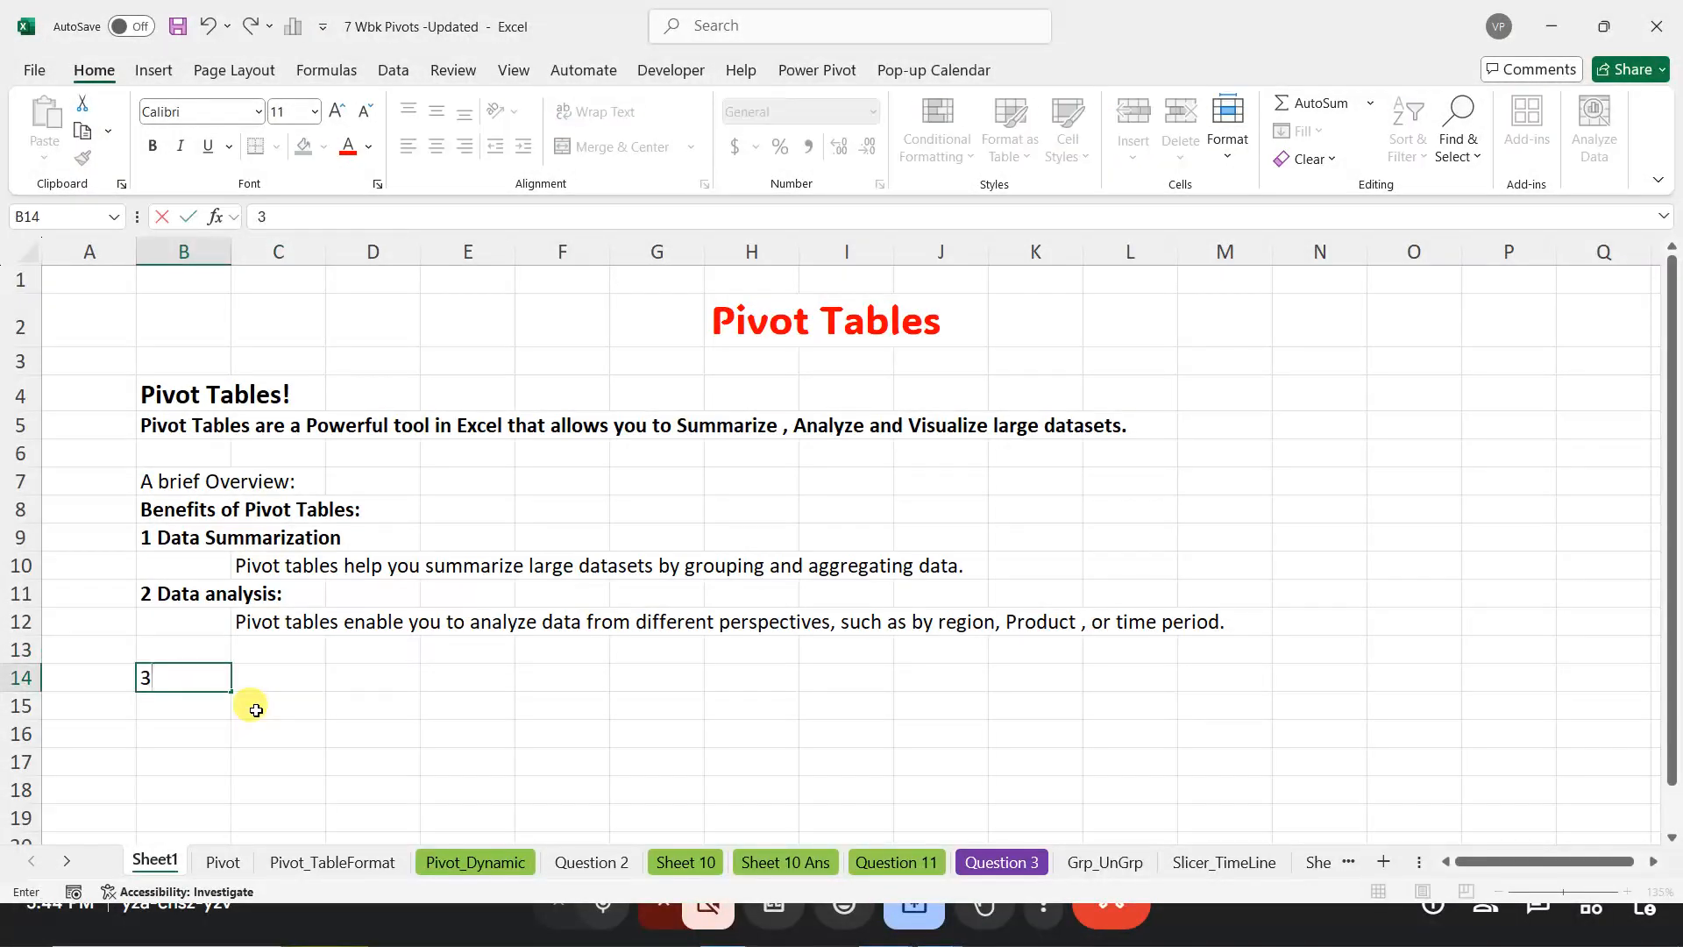
pyautogui.write(' Data Visualization:')
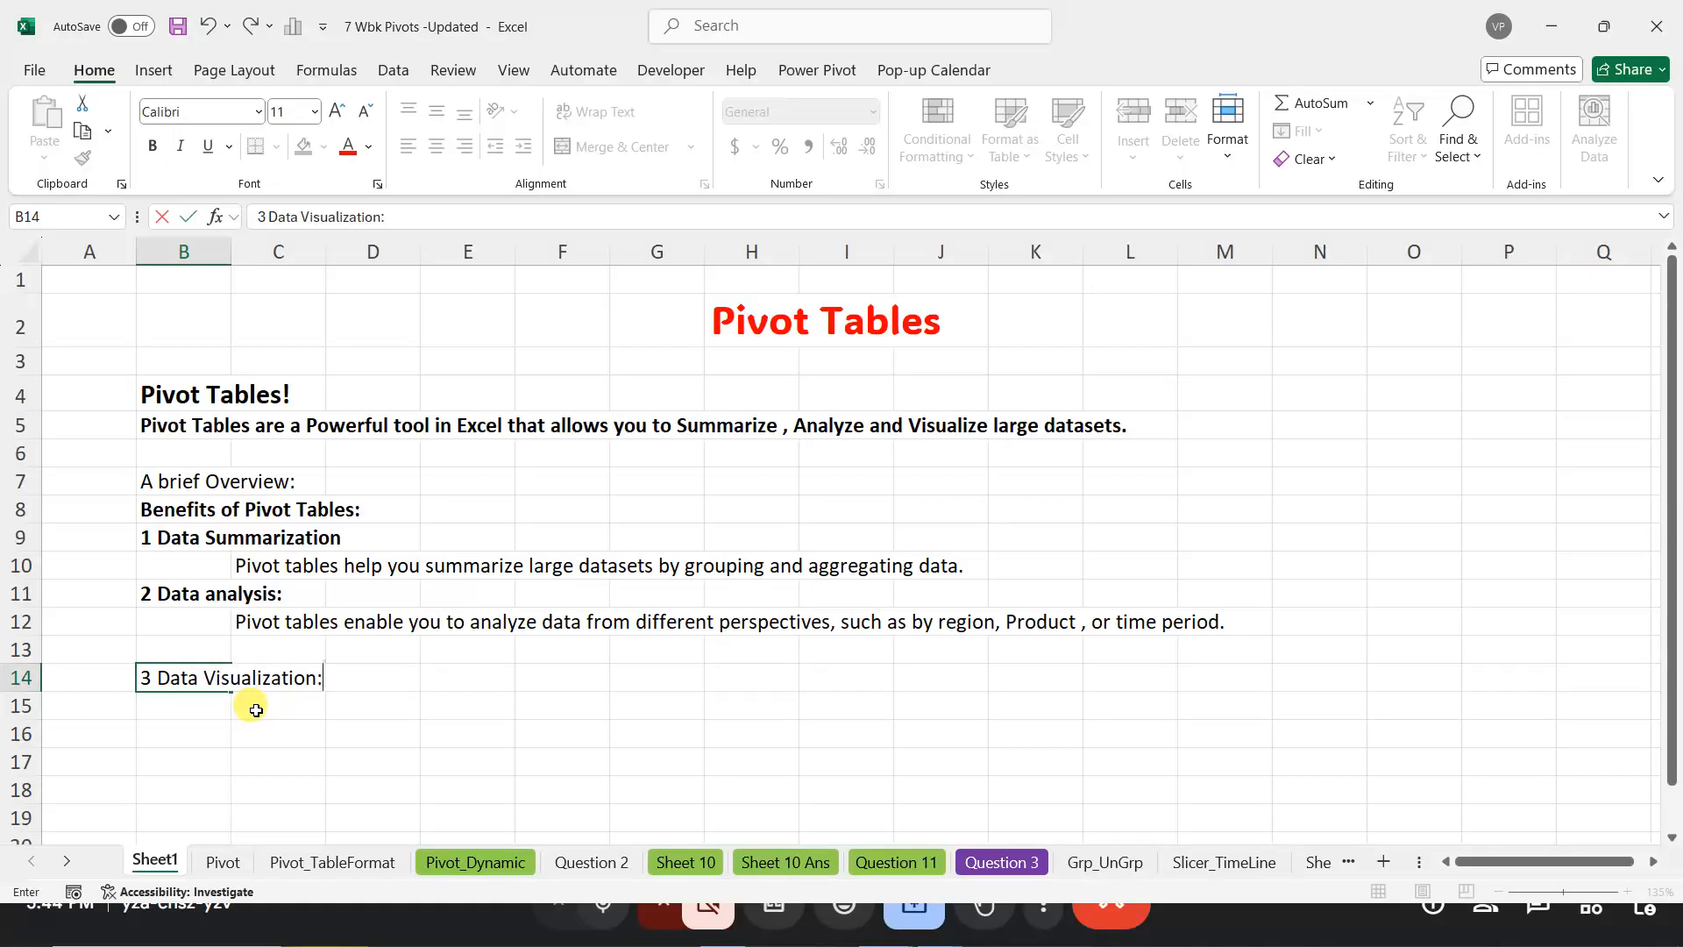
pyautogui.press('Return')
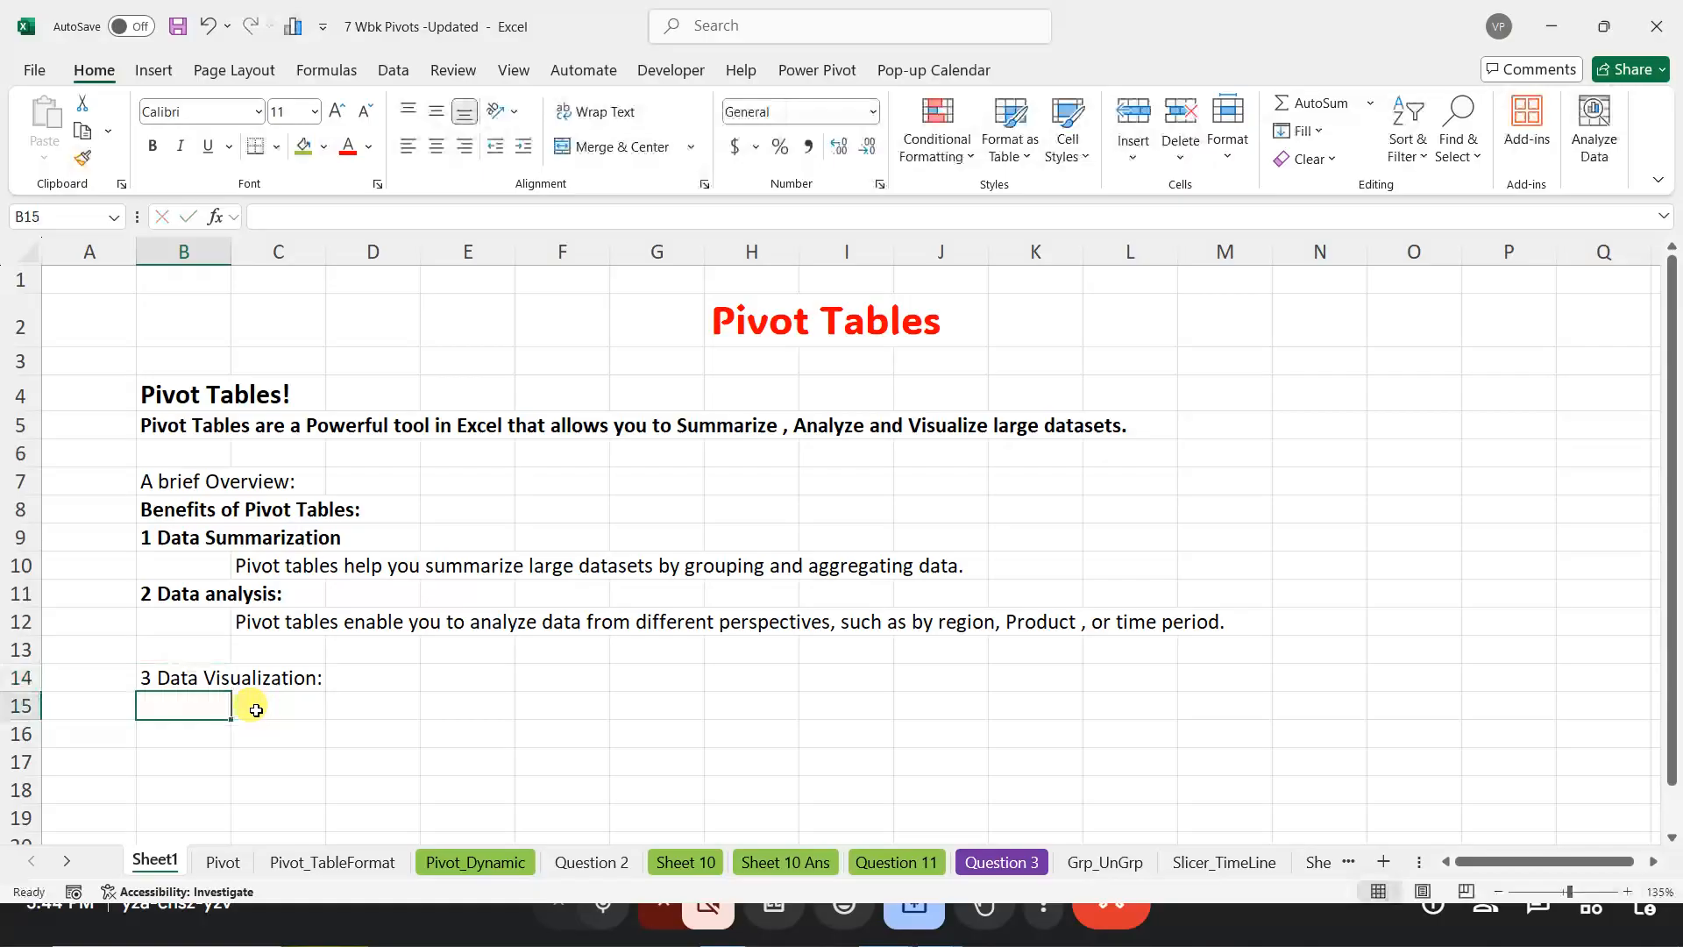
pyautogui.click(162, 677)
pyautogui.hotkey('ctrl', 'b')
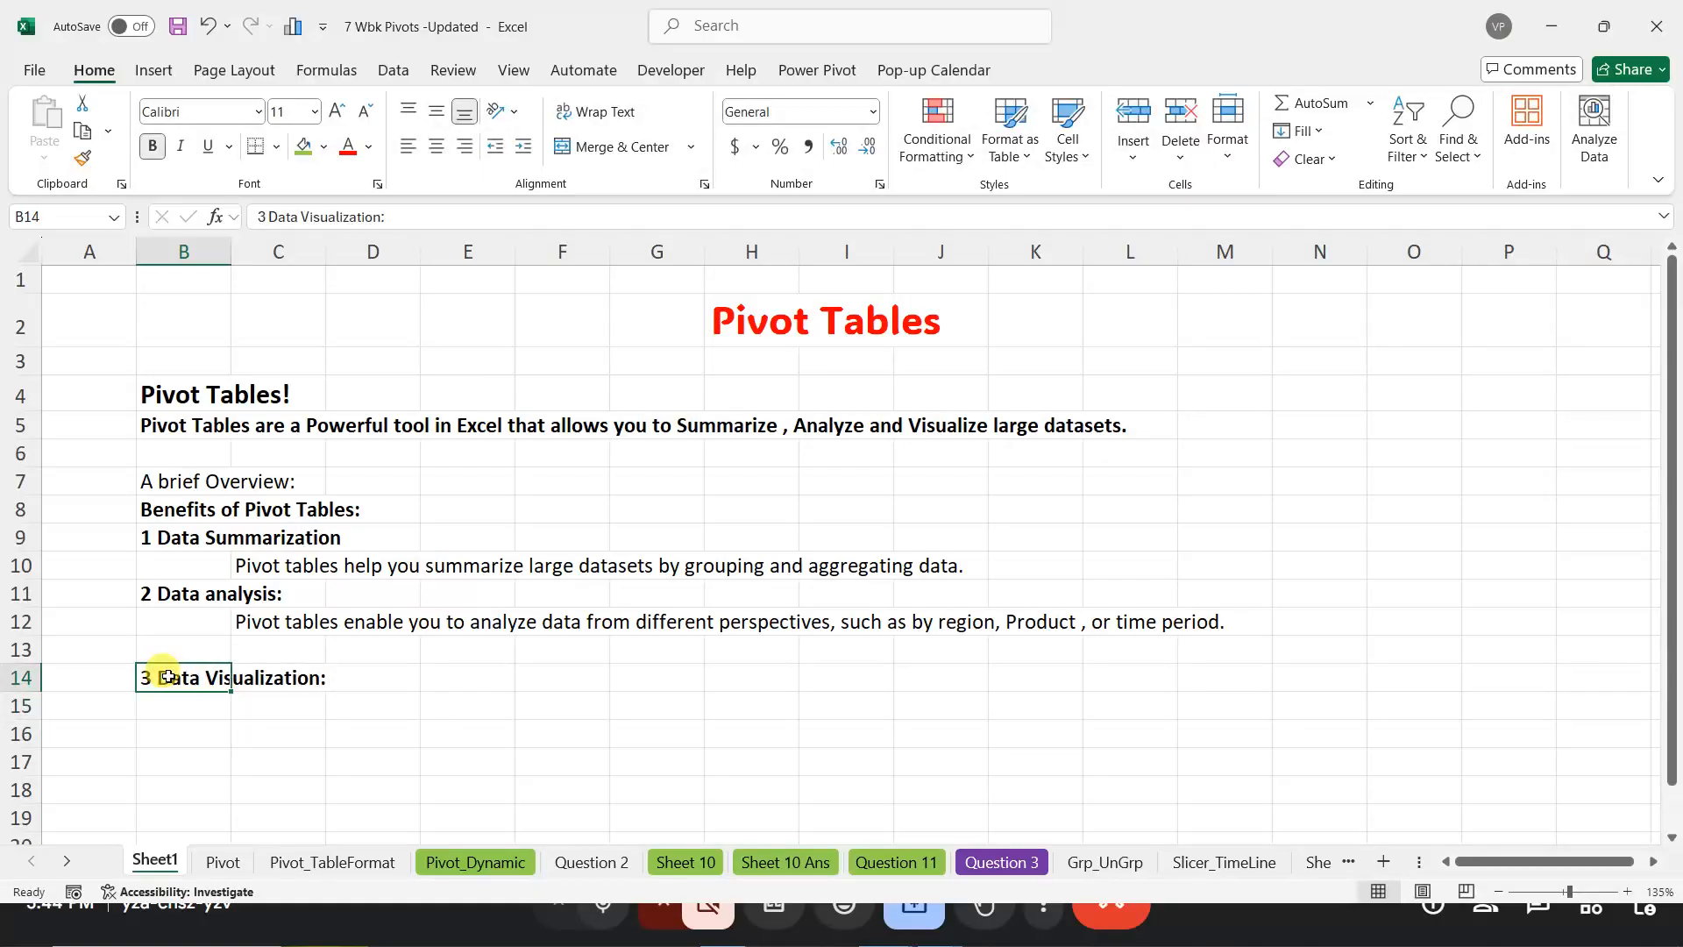
# Step: Move the data summarization and data analysis descriptions from C10 and C12 to B10 and B12
pyautogui.click(274, 704)
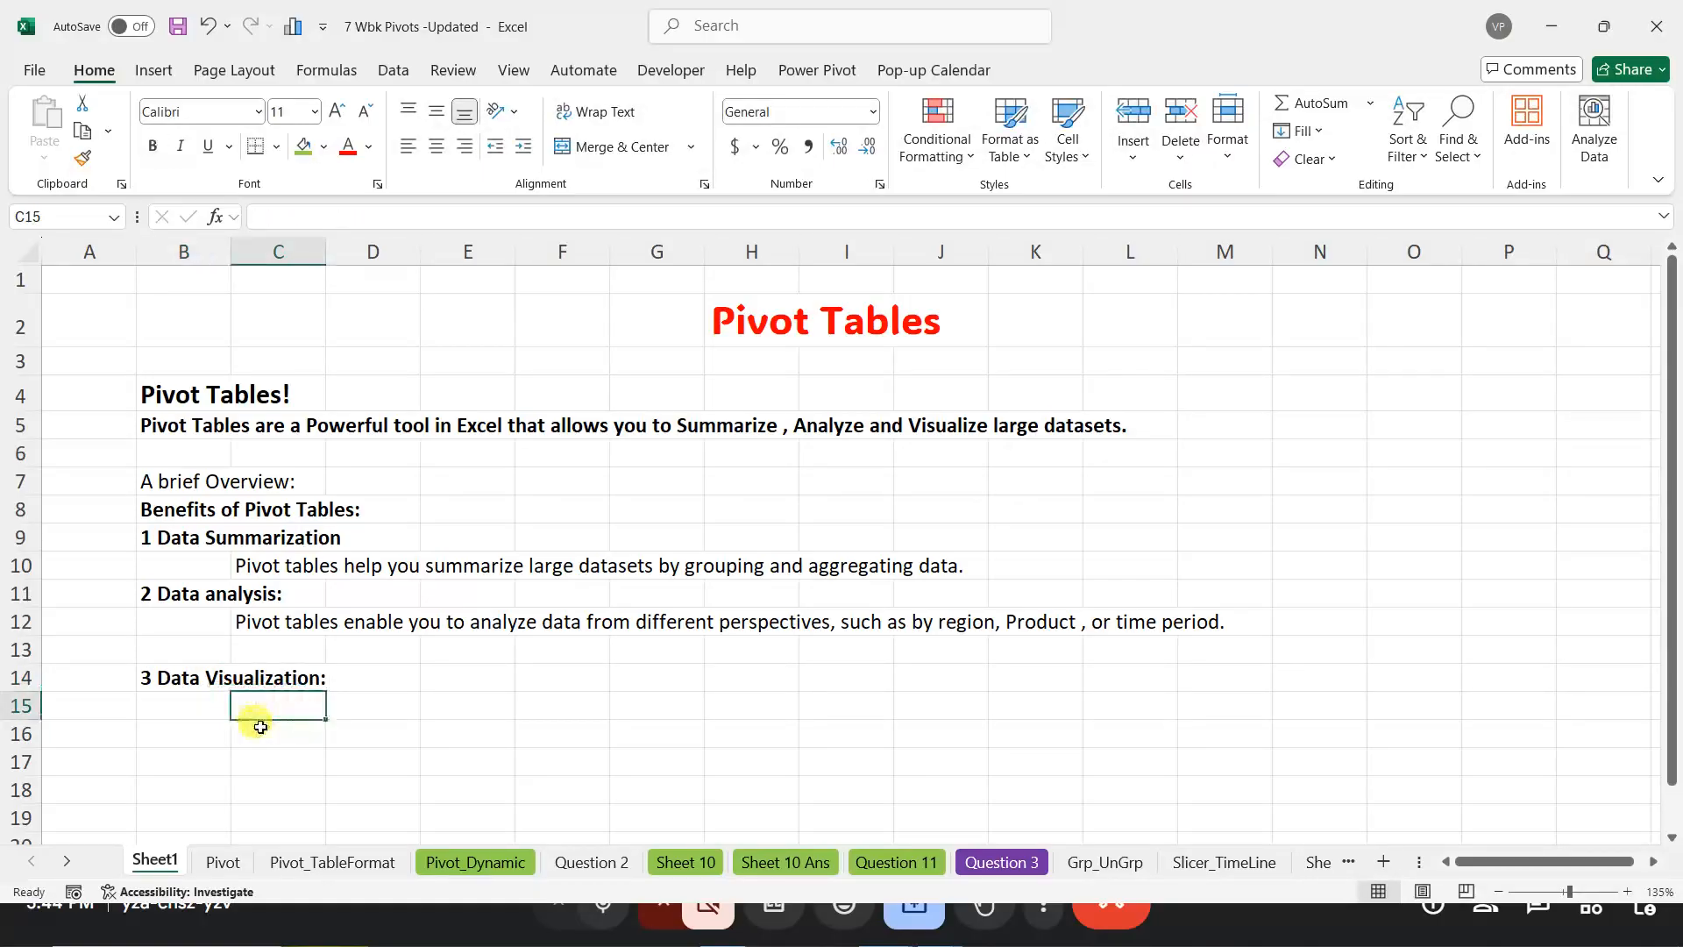
pyautogui.click(254, 570)
pyautogui.moveTo(253, 574); pyautogui.dragTo(201, 568)
pyautogui.click(248, 619)
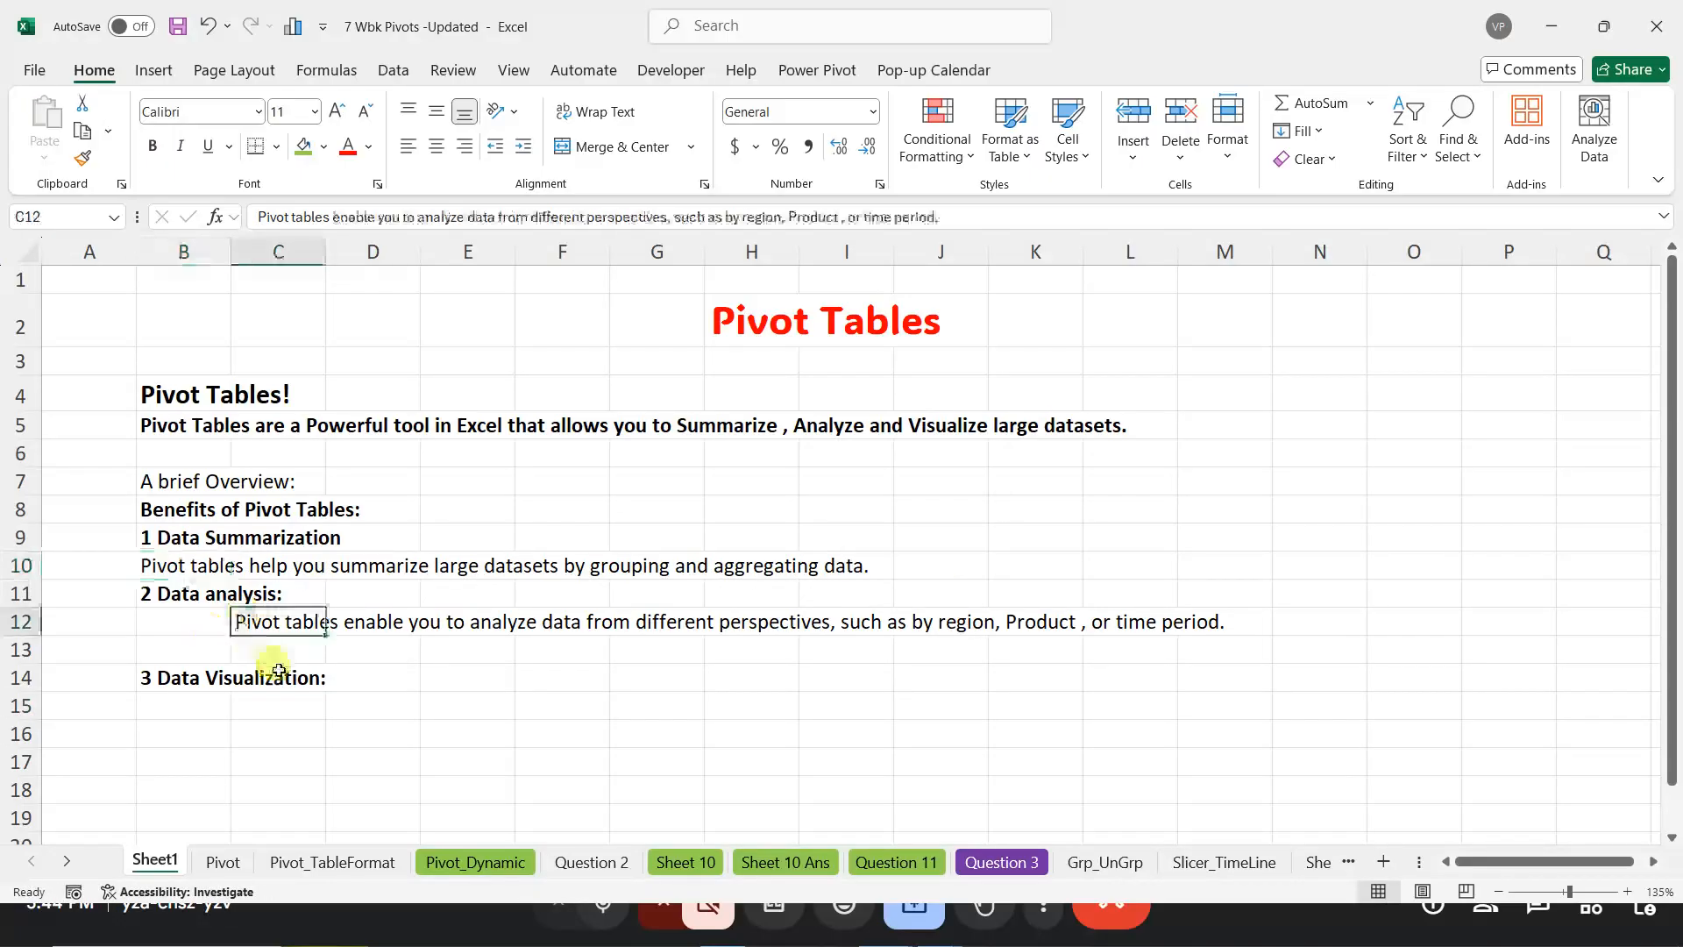
pyautogui.hotkey('ctrl', 'x')
pyautogui.click(173, 625)
pyautogui.hotkey('ctrl', 'v')
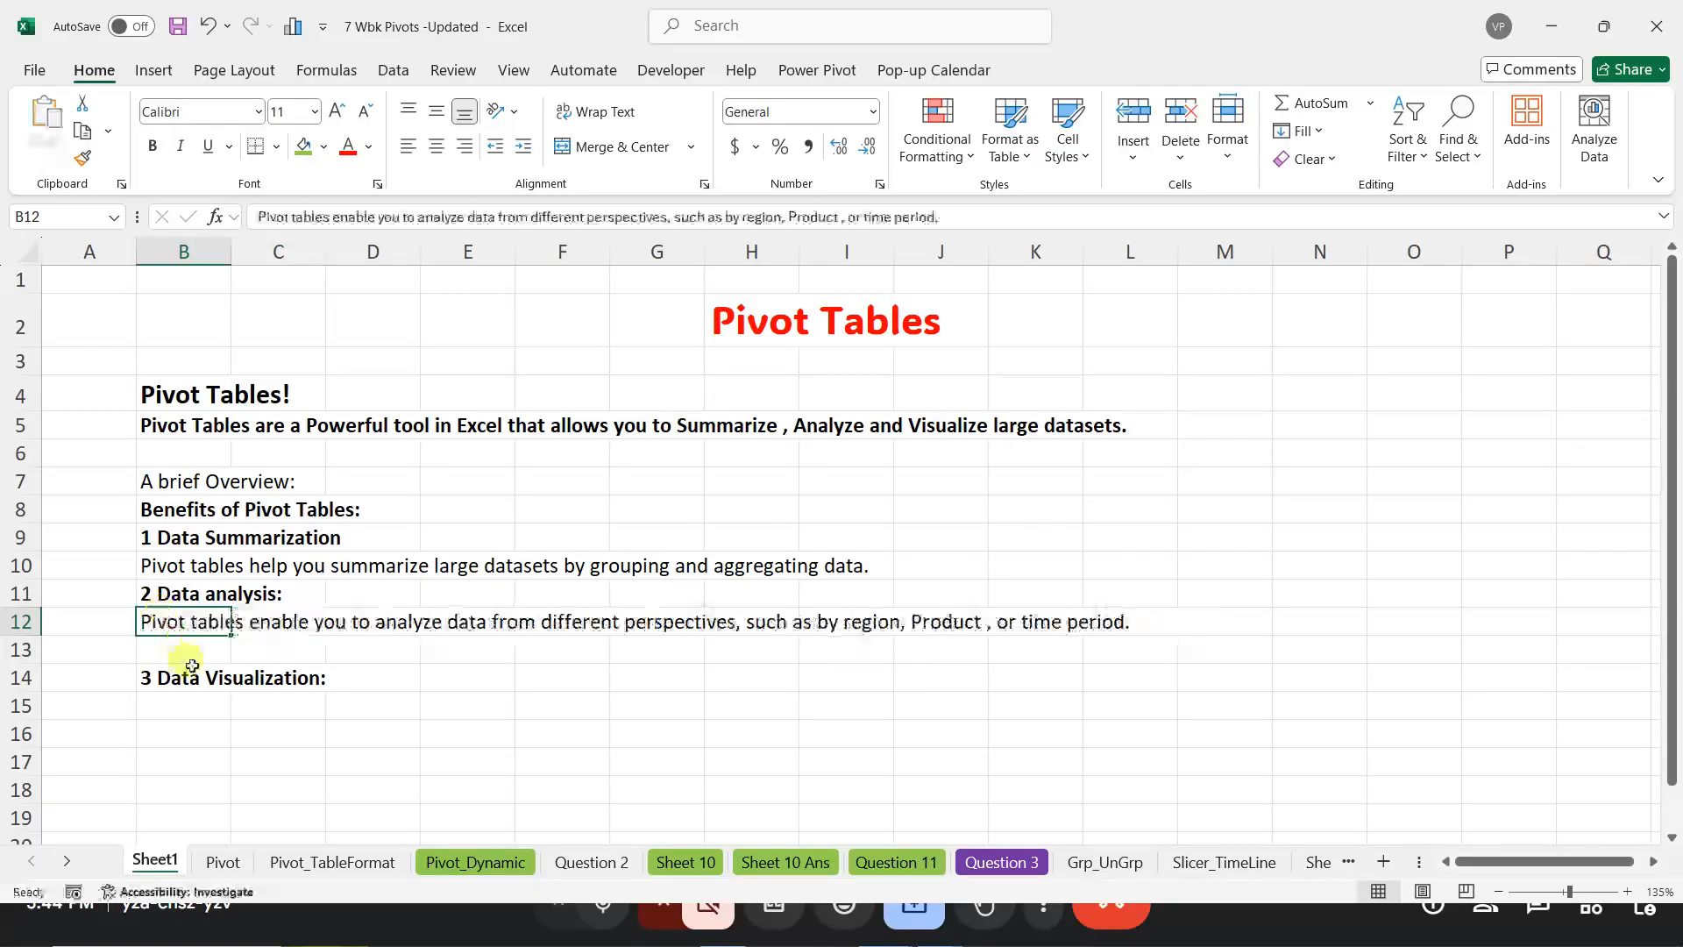
# Step: Enter "Pivot tables allow you to create interactive and dynamic charts to visualize your data" in cell B15
pyautogui.click(190, 710)
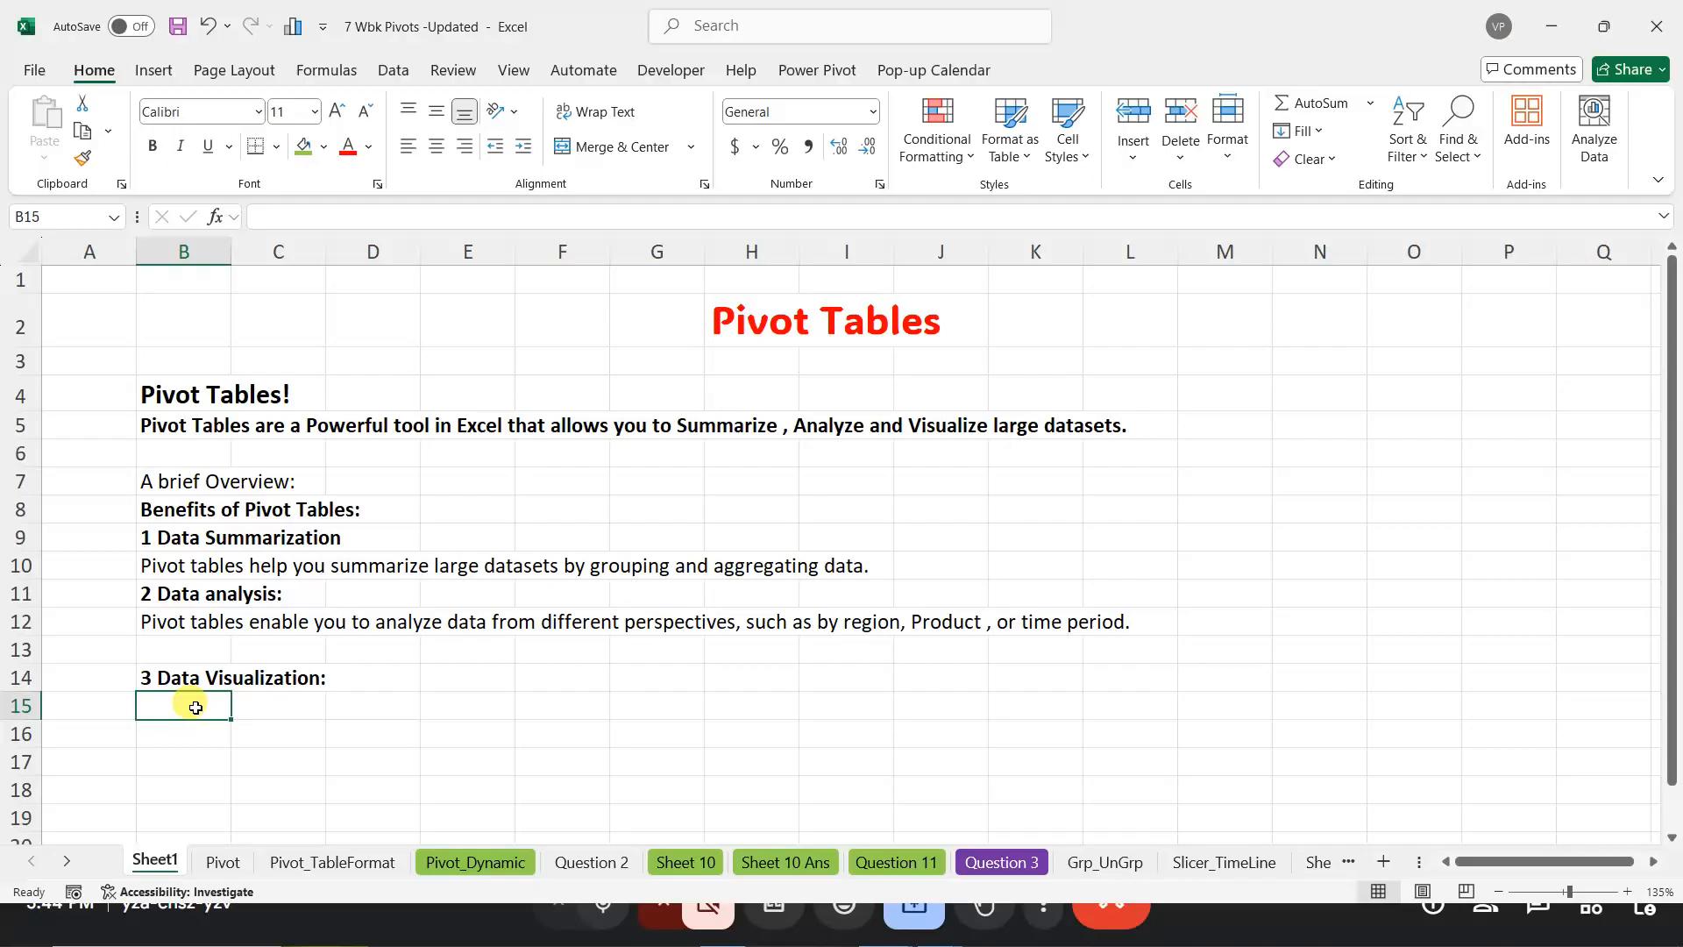
pyautogui.write('Pivot')
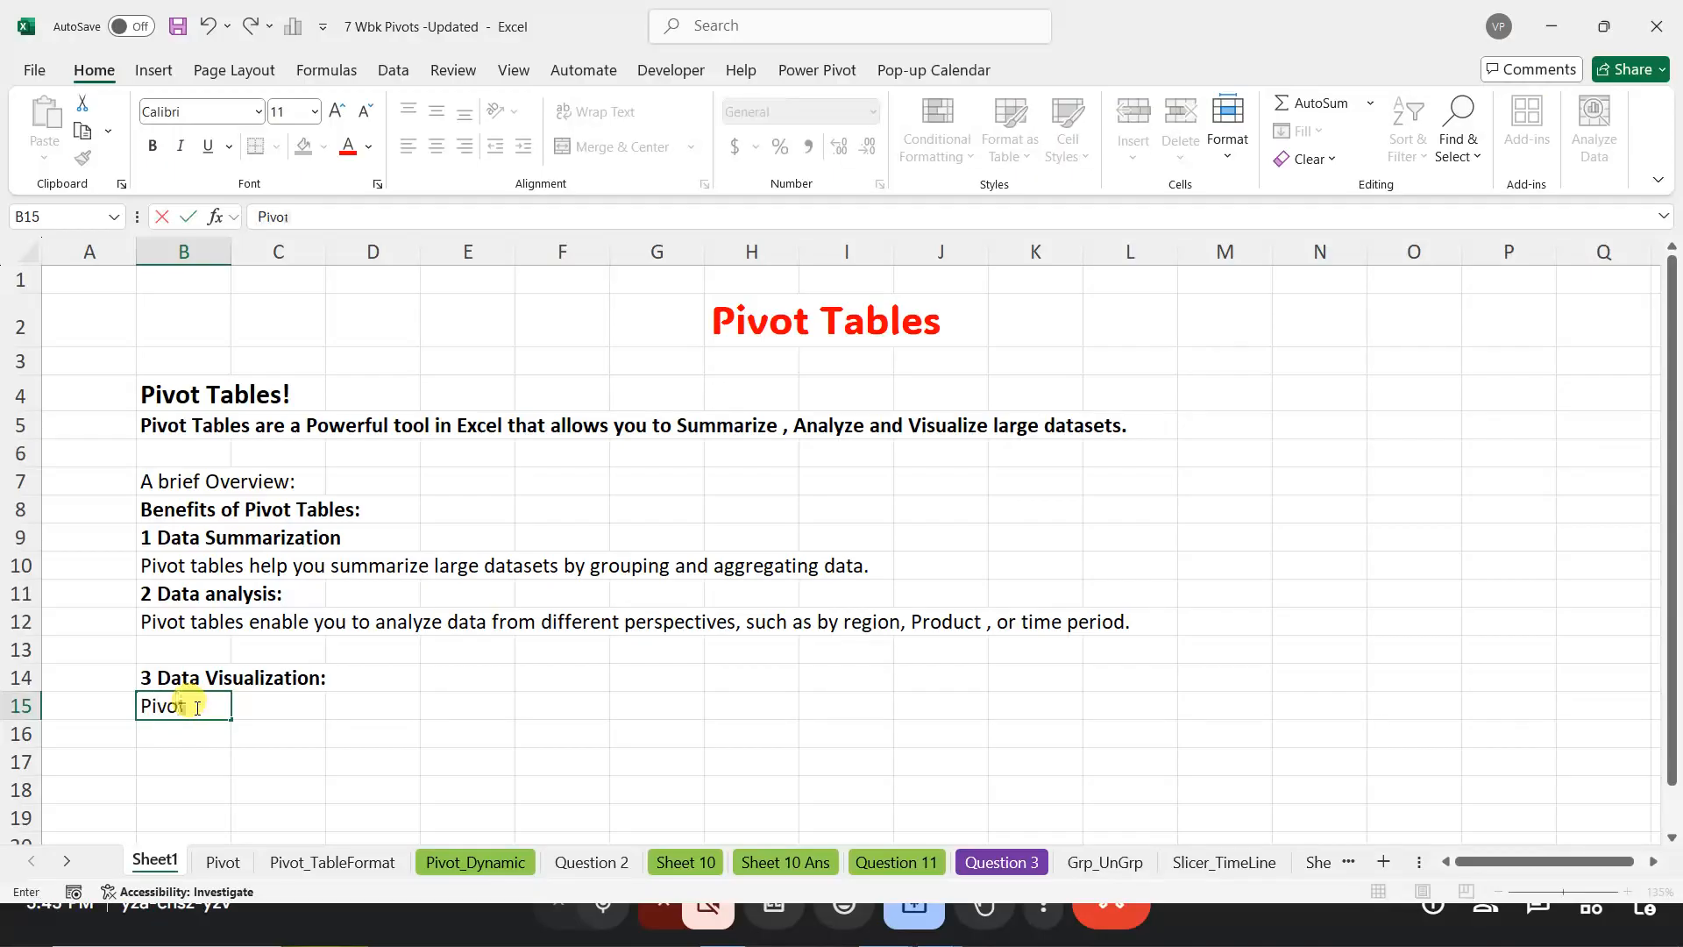
pyautogui.write(' tables allow')
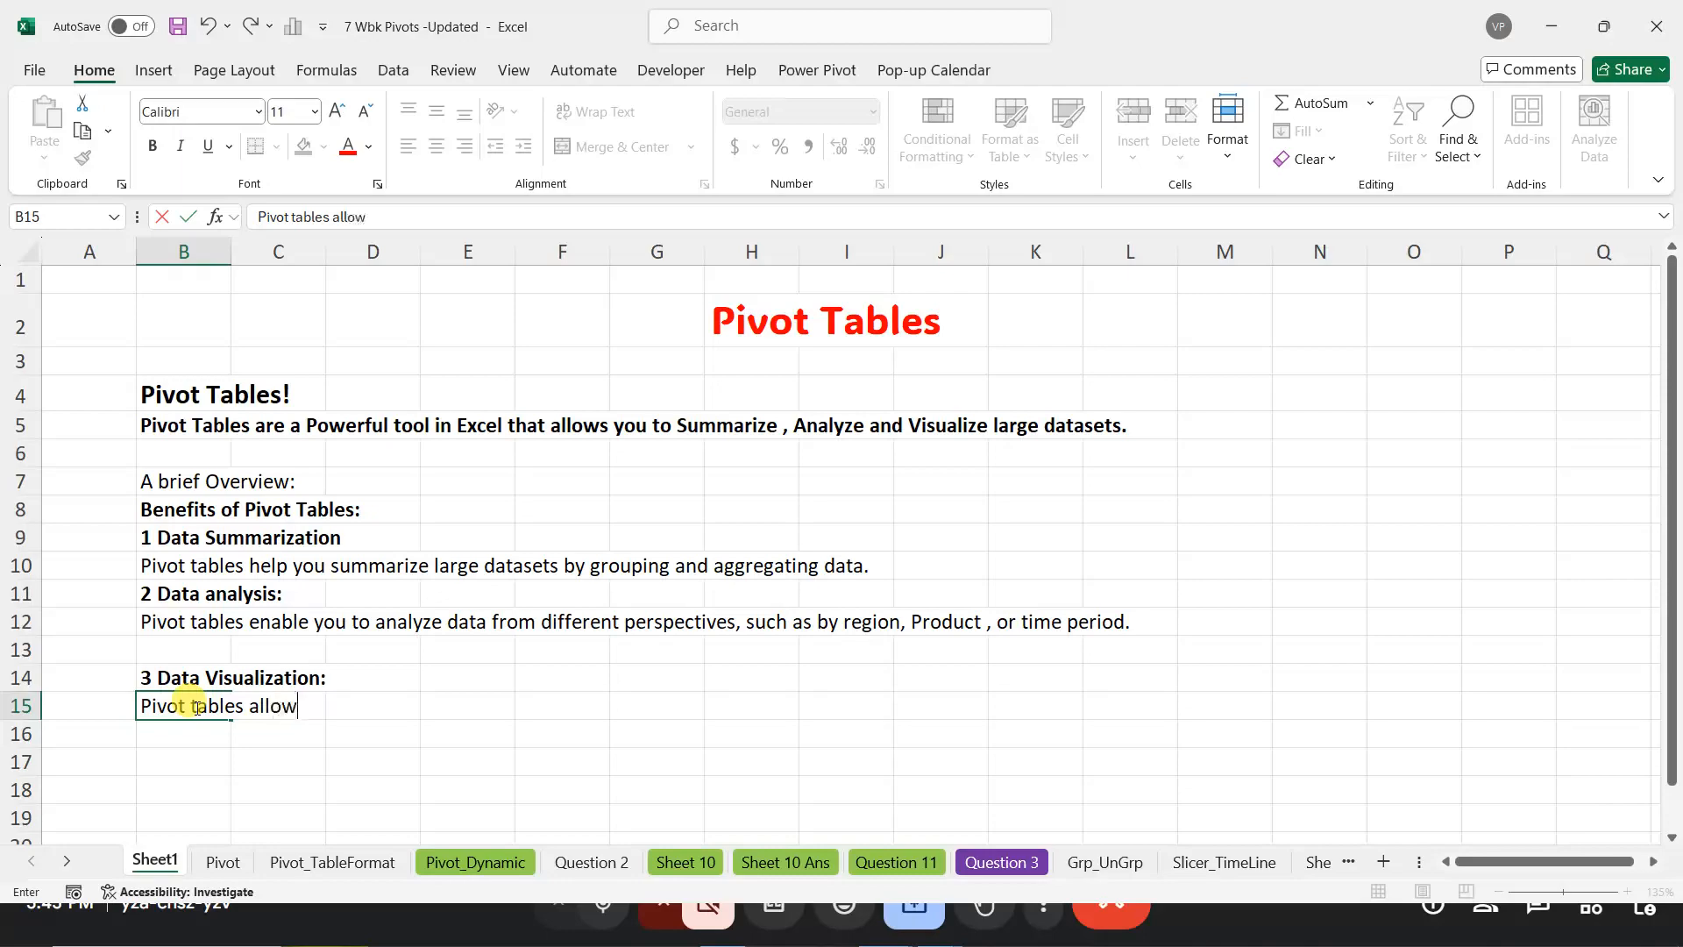
pyautogui.write(' you to cretate int')
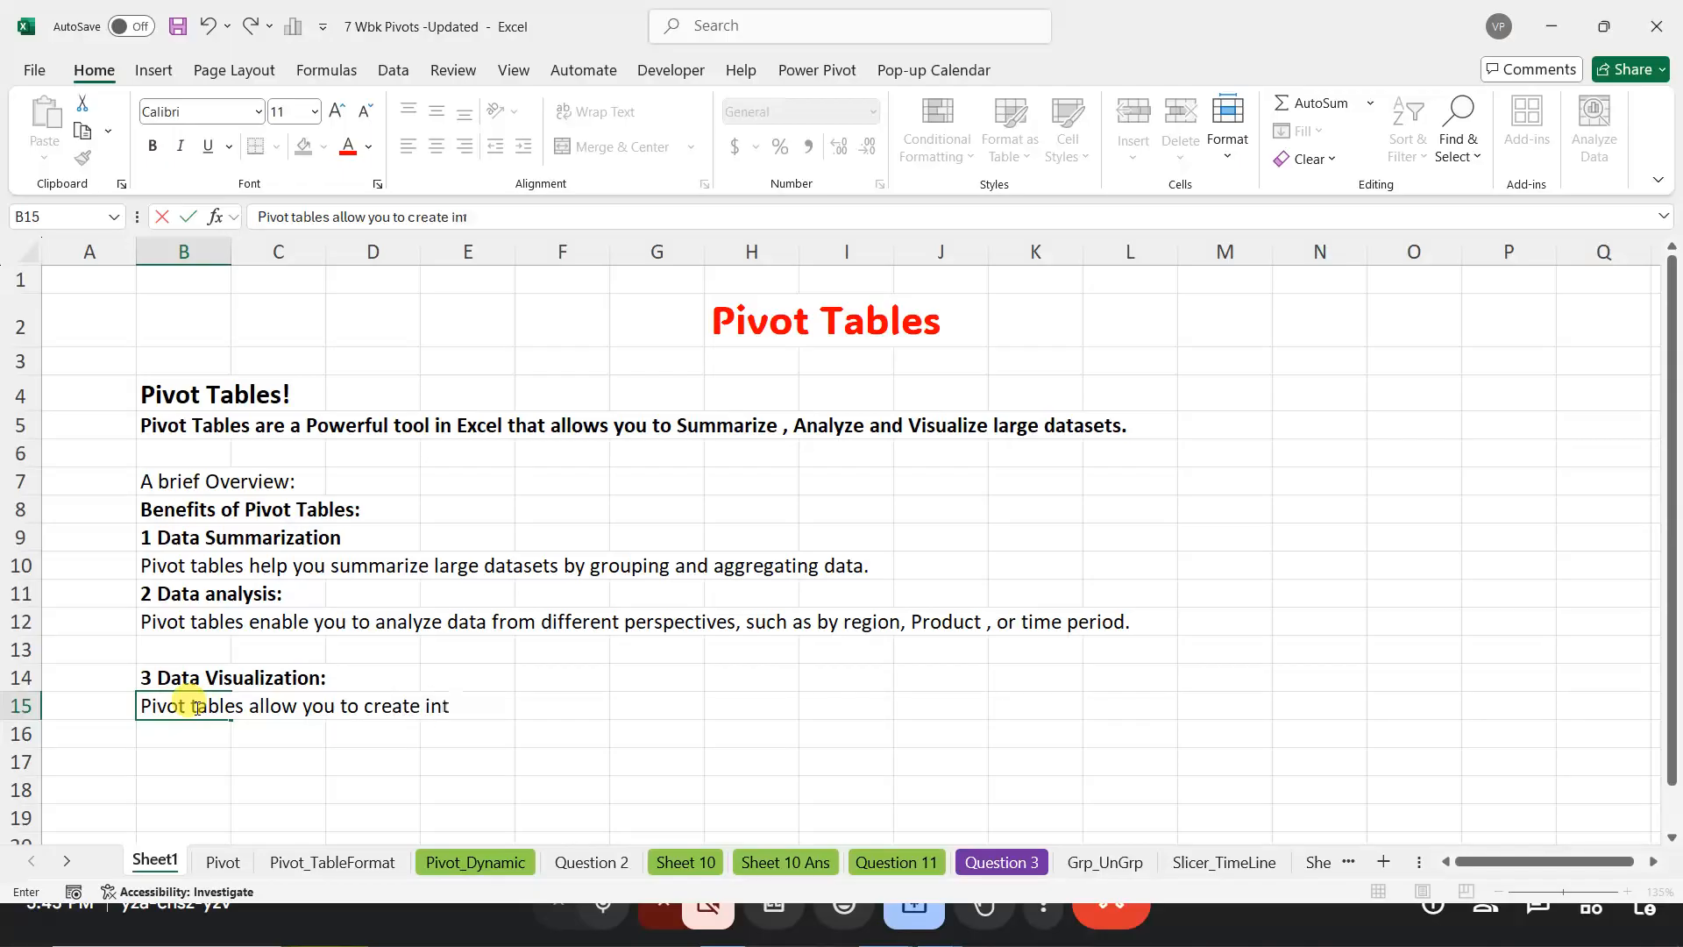
pyautogui.write('eractive and')
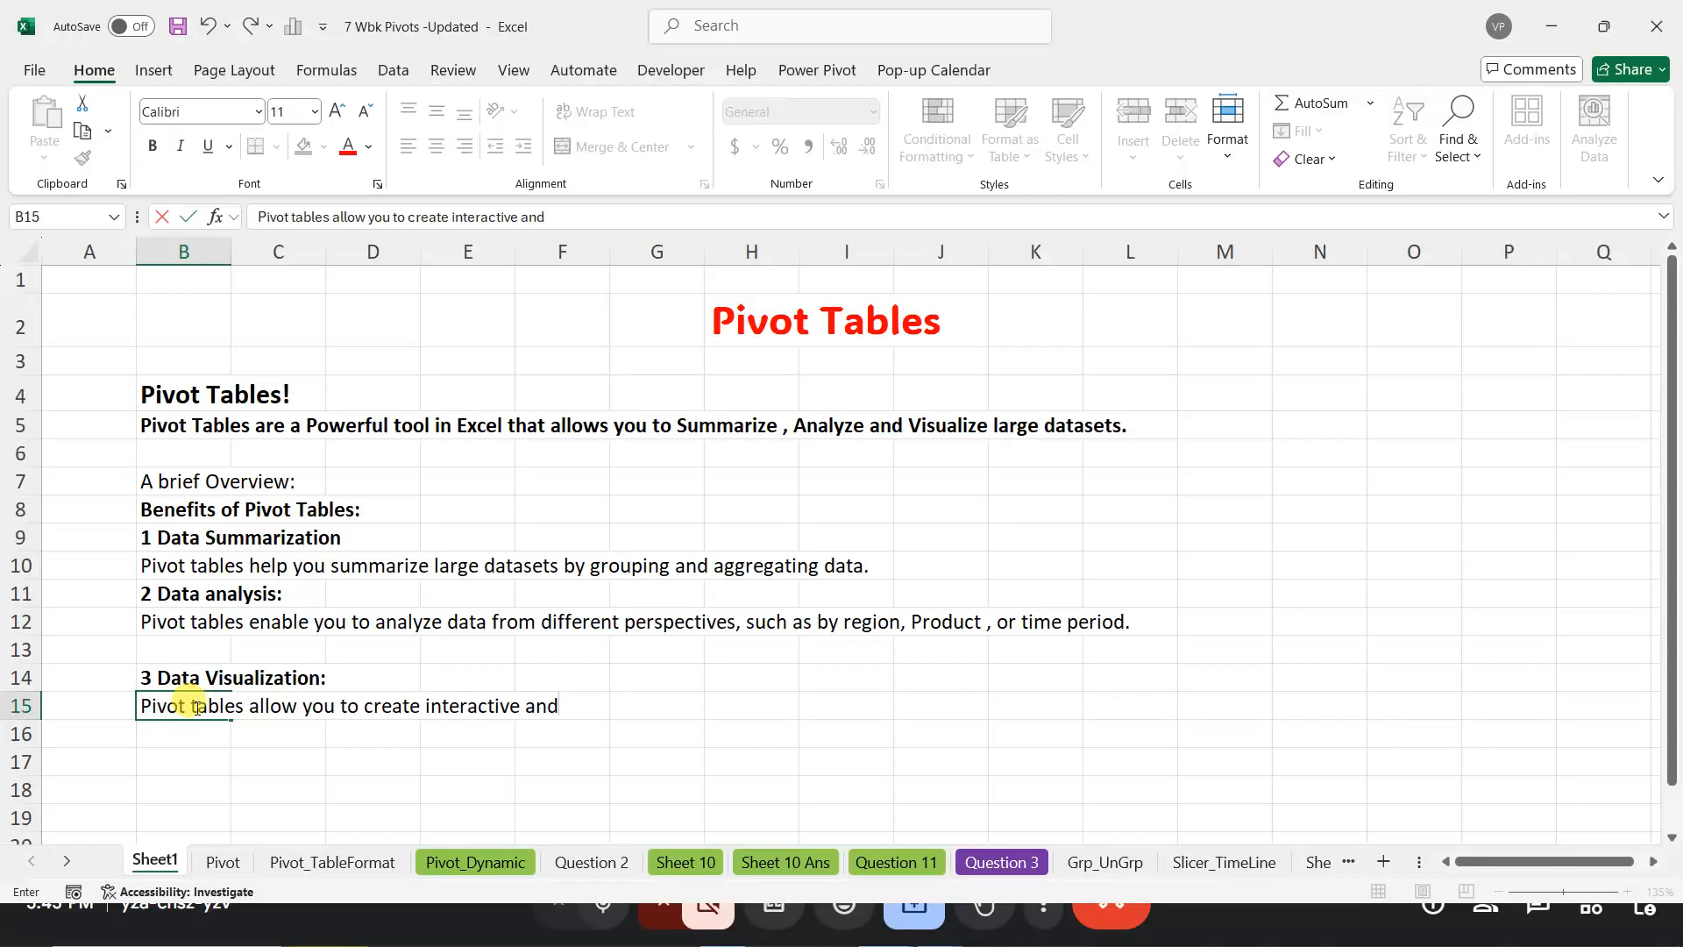
pyautogui.write(' dynamic charts ')
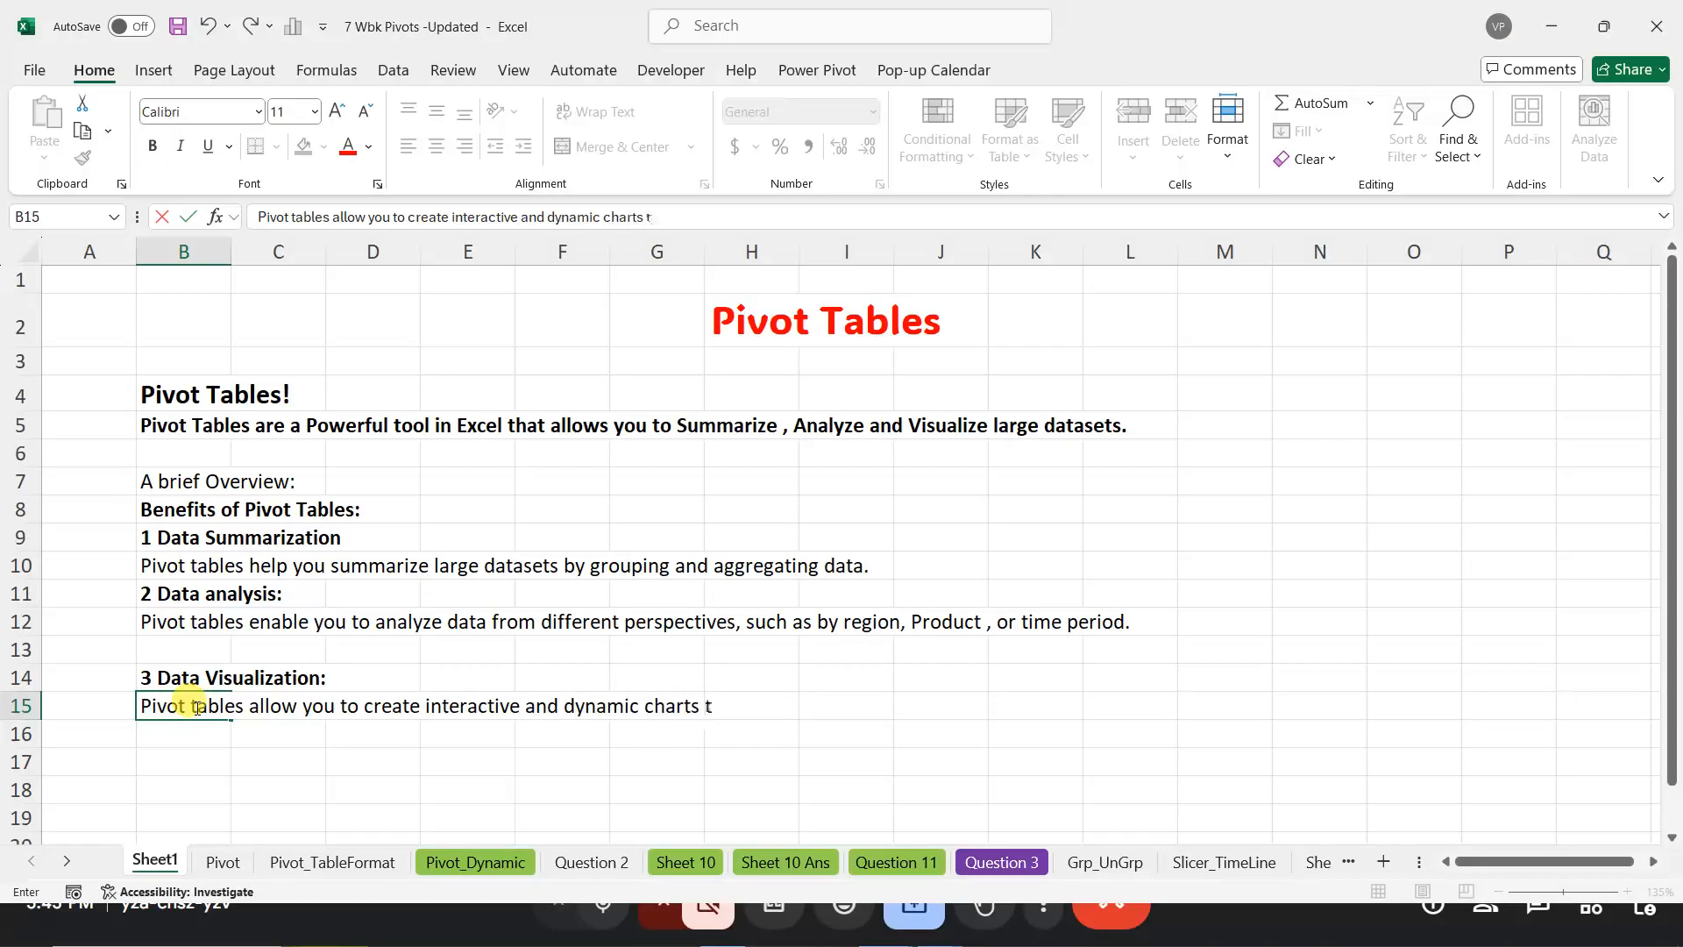
pyautogui.write('to visua')
pyautogui.write('lize you')
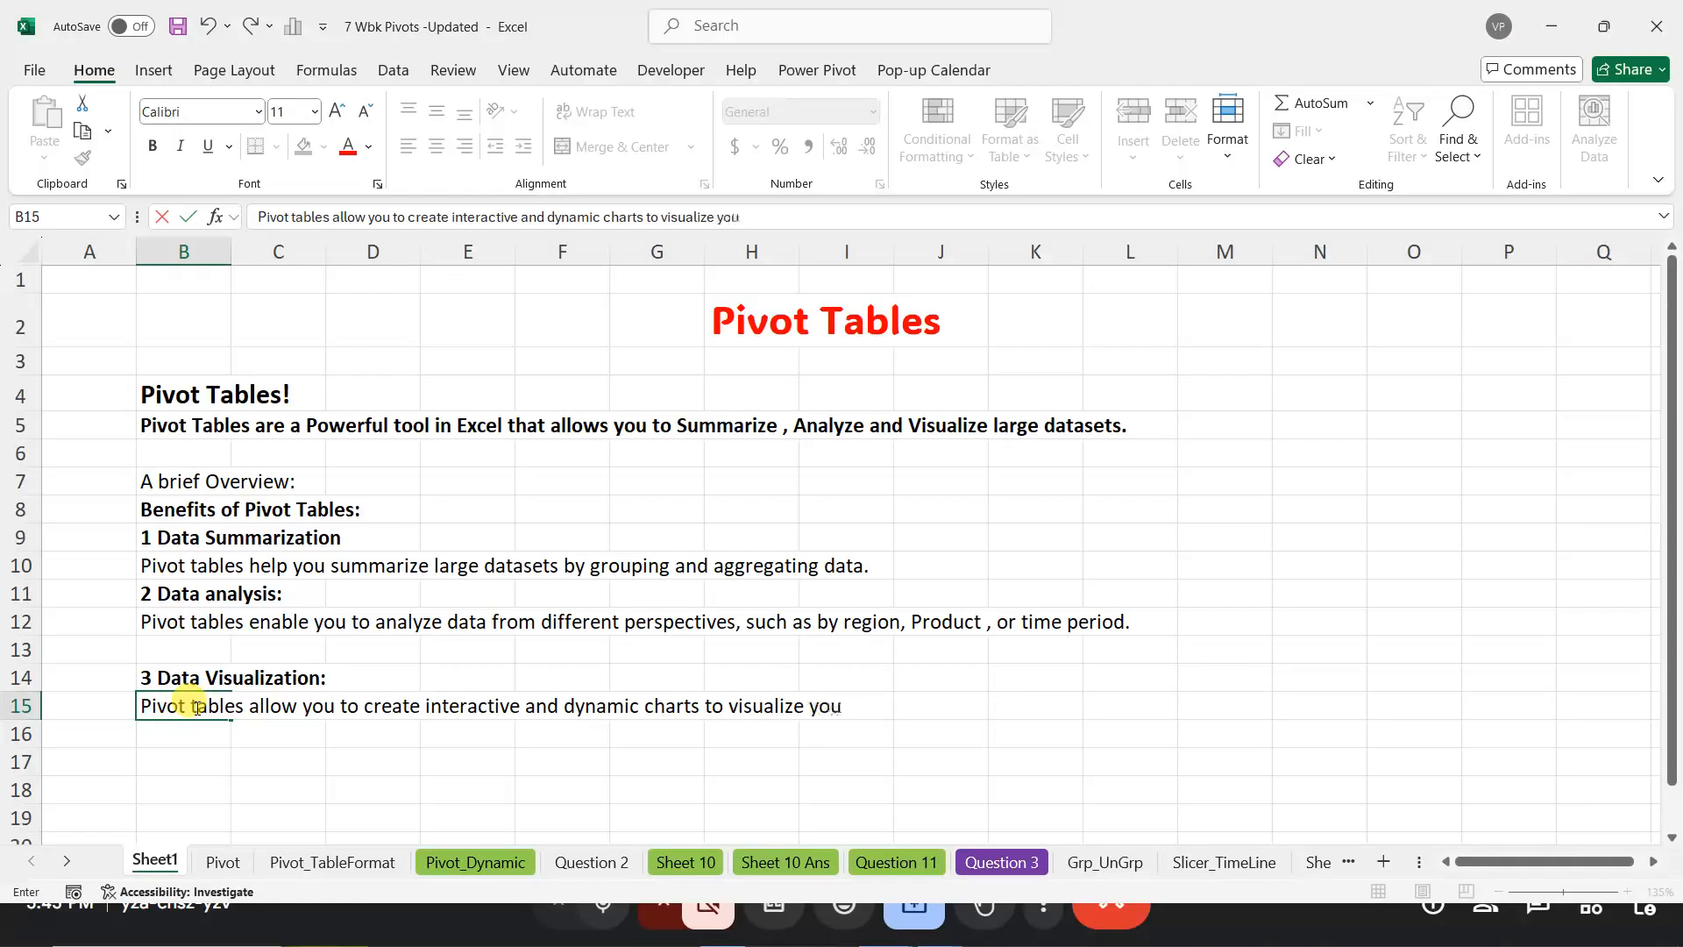
pyautogui.write('r data')
# Step: Delete the empty row 13 above the "3 Data Visualization:" heading
pyautogui.click(18, 649)
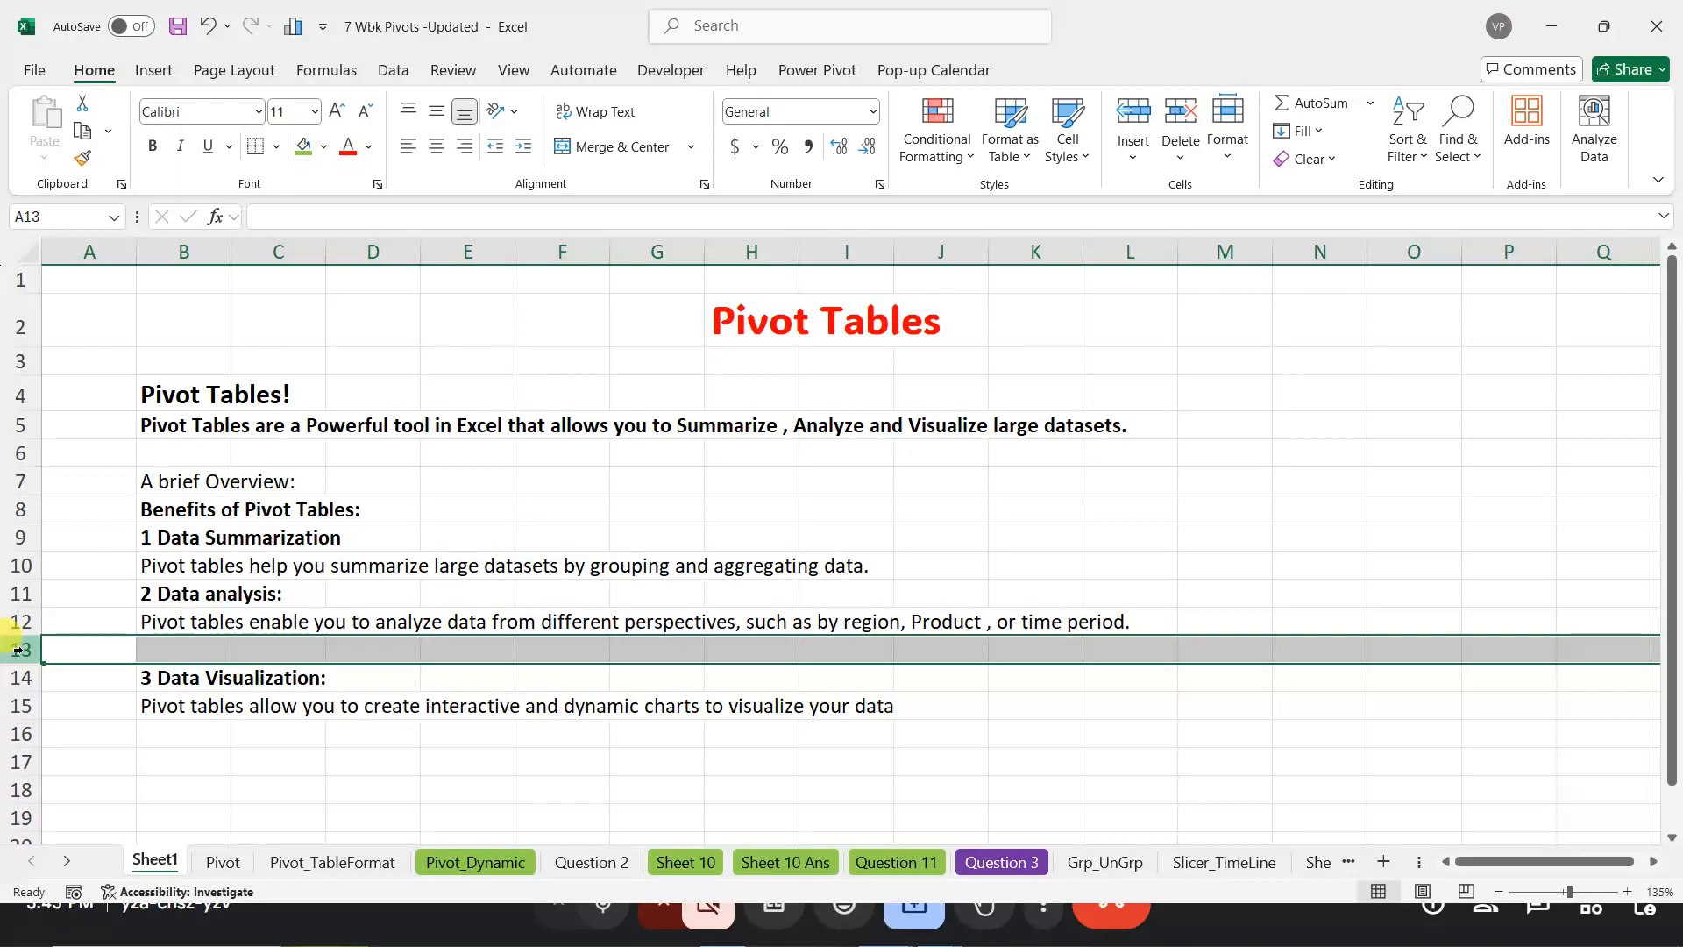
pyautogui.hotkey('ctrl', '-')
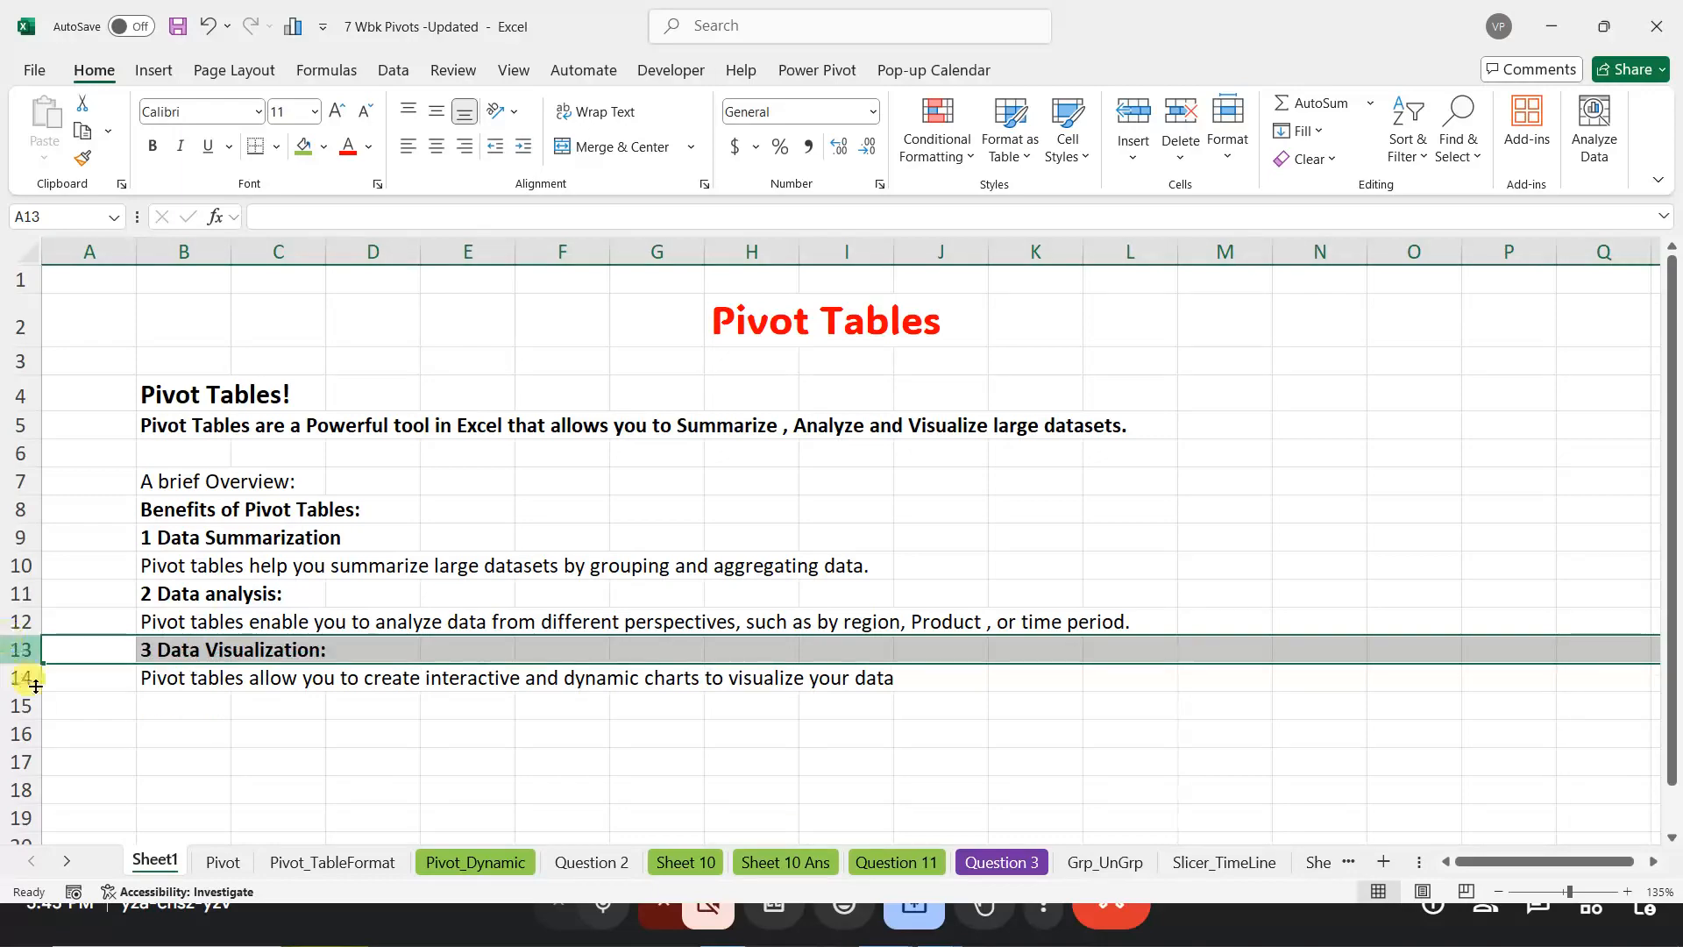
pyautogui.click(168, 707)
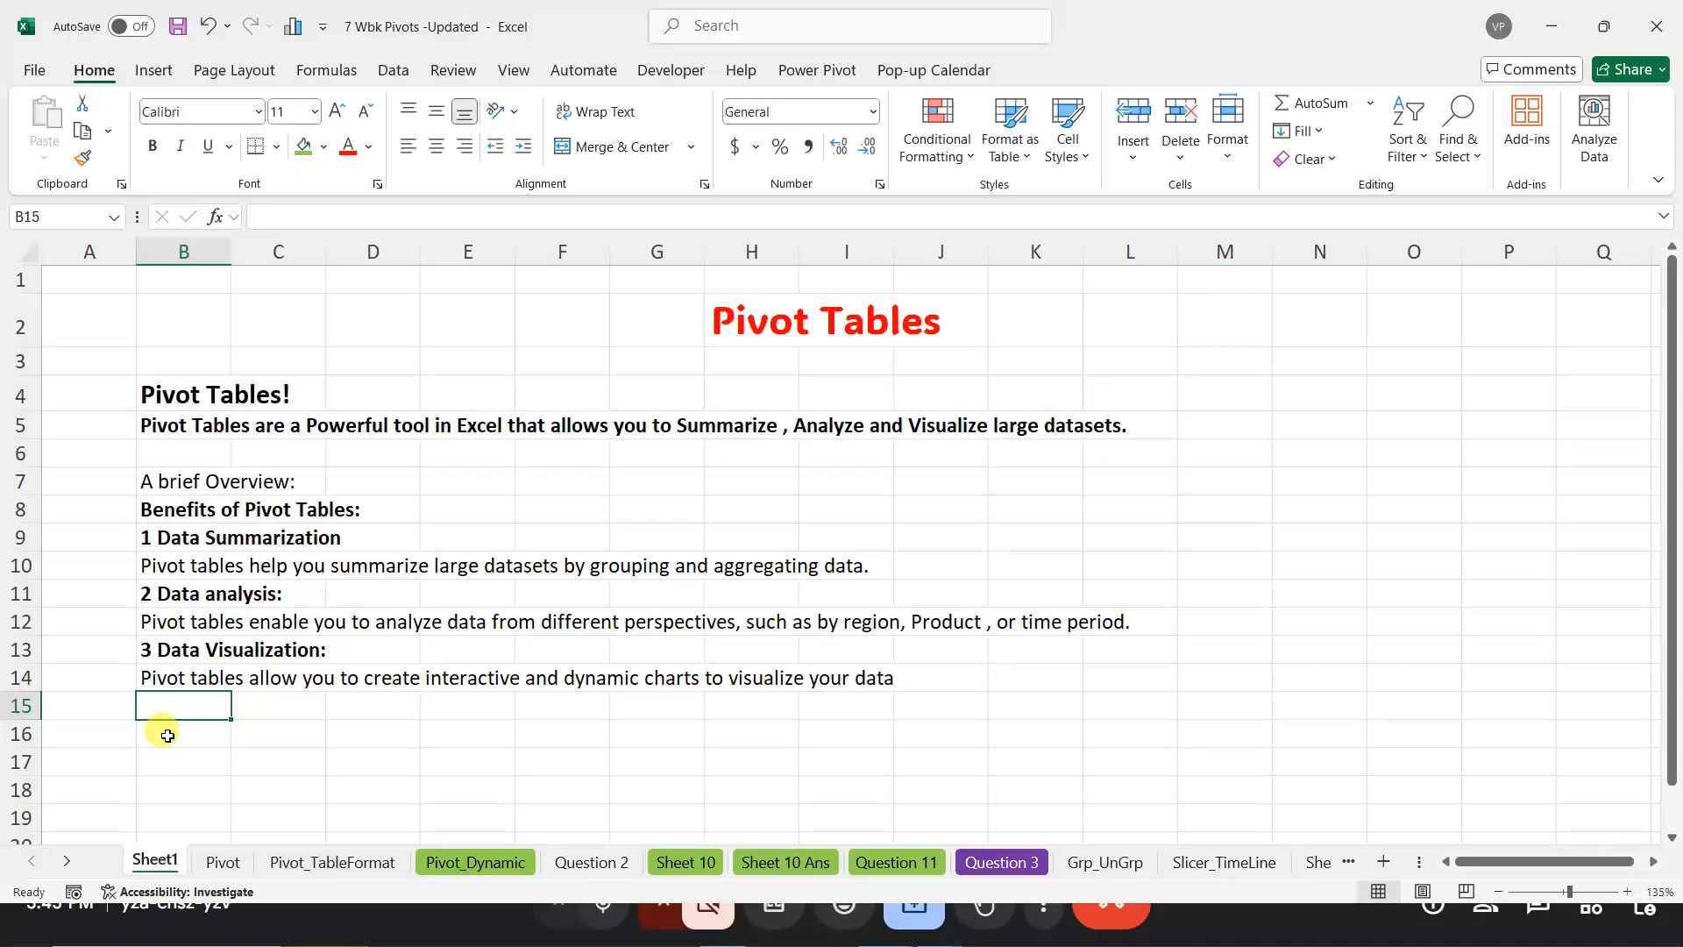
# Step: Review the pivot table definition in B5 and the data summarization and data analysis benefits in rows 9 to 12
pyautogui.click(163, 425)
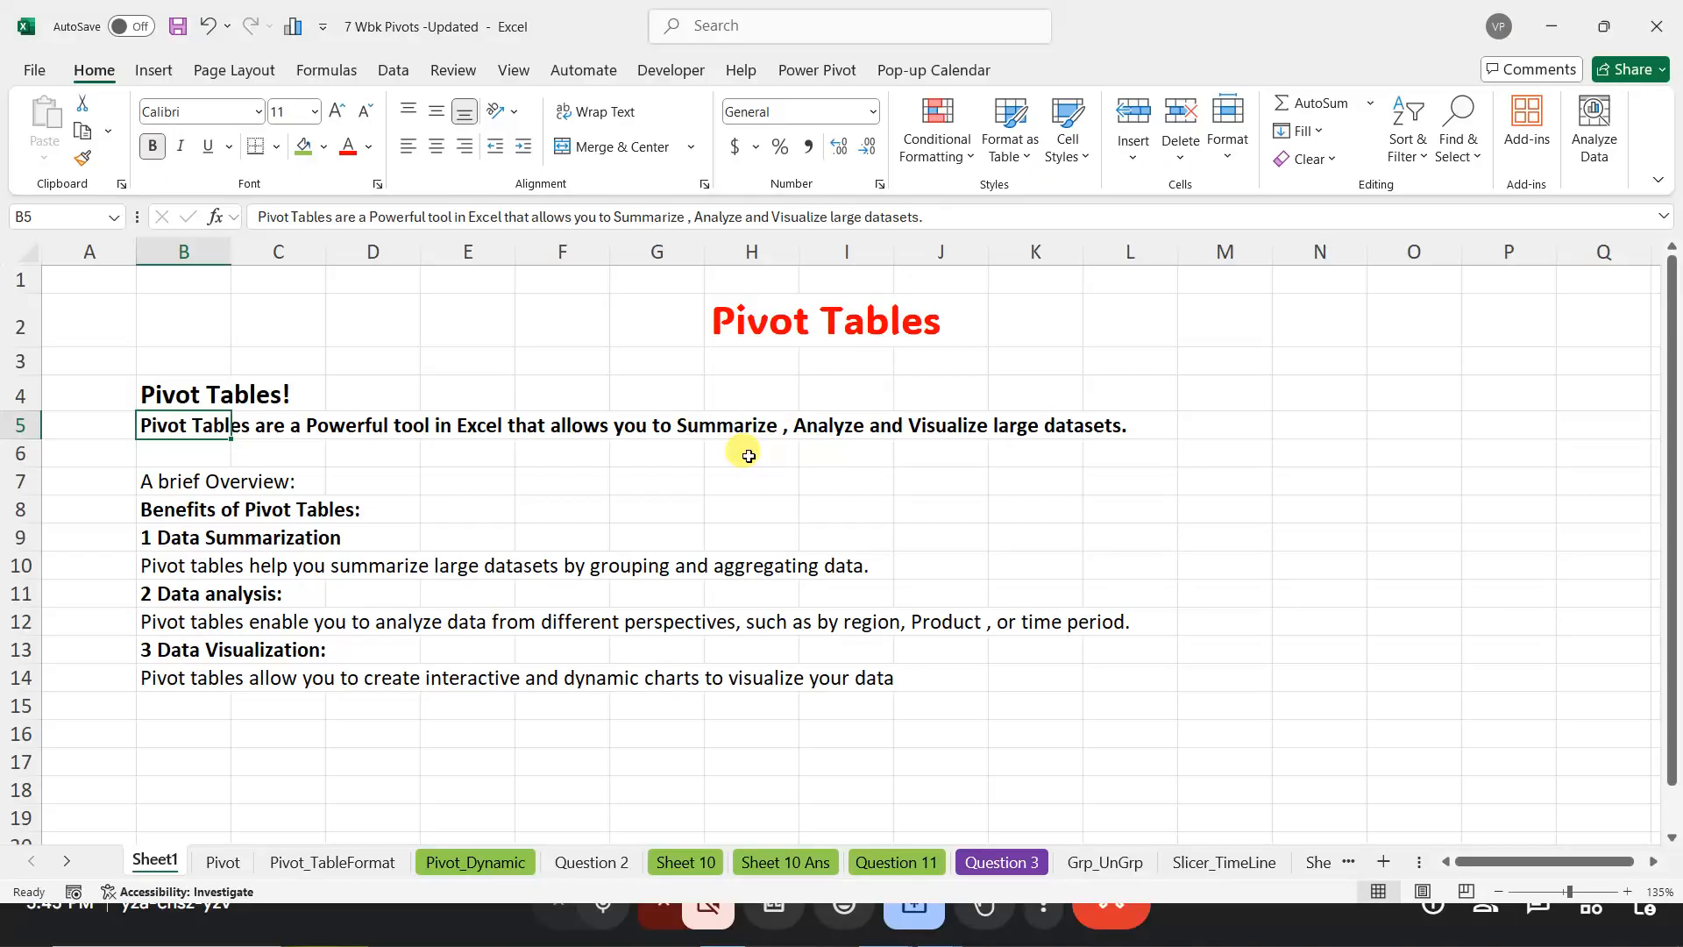
pyautogui.click(261, 537)
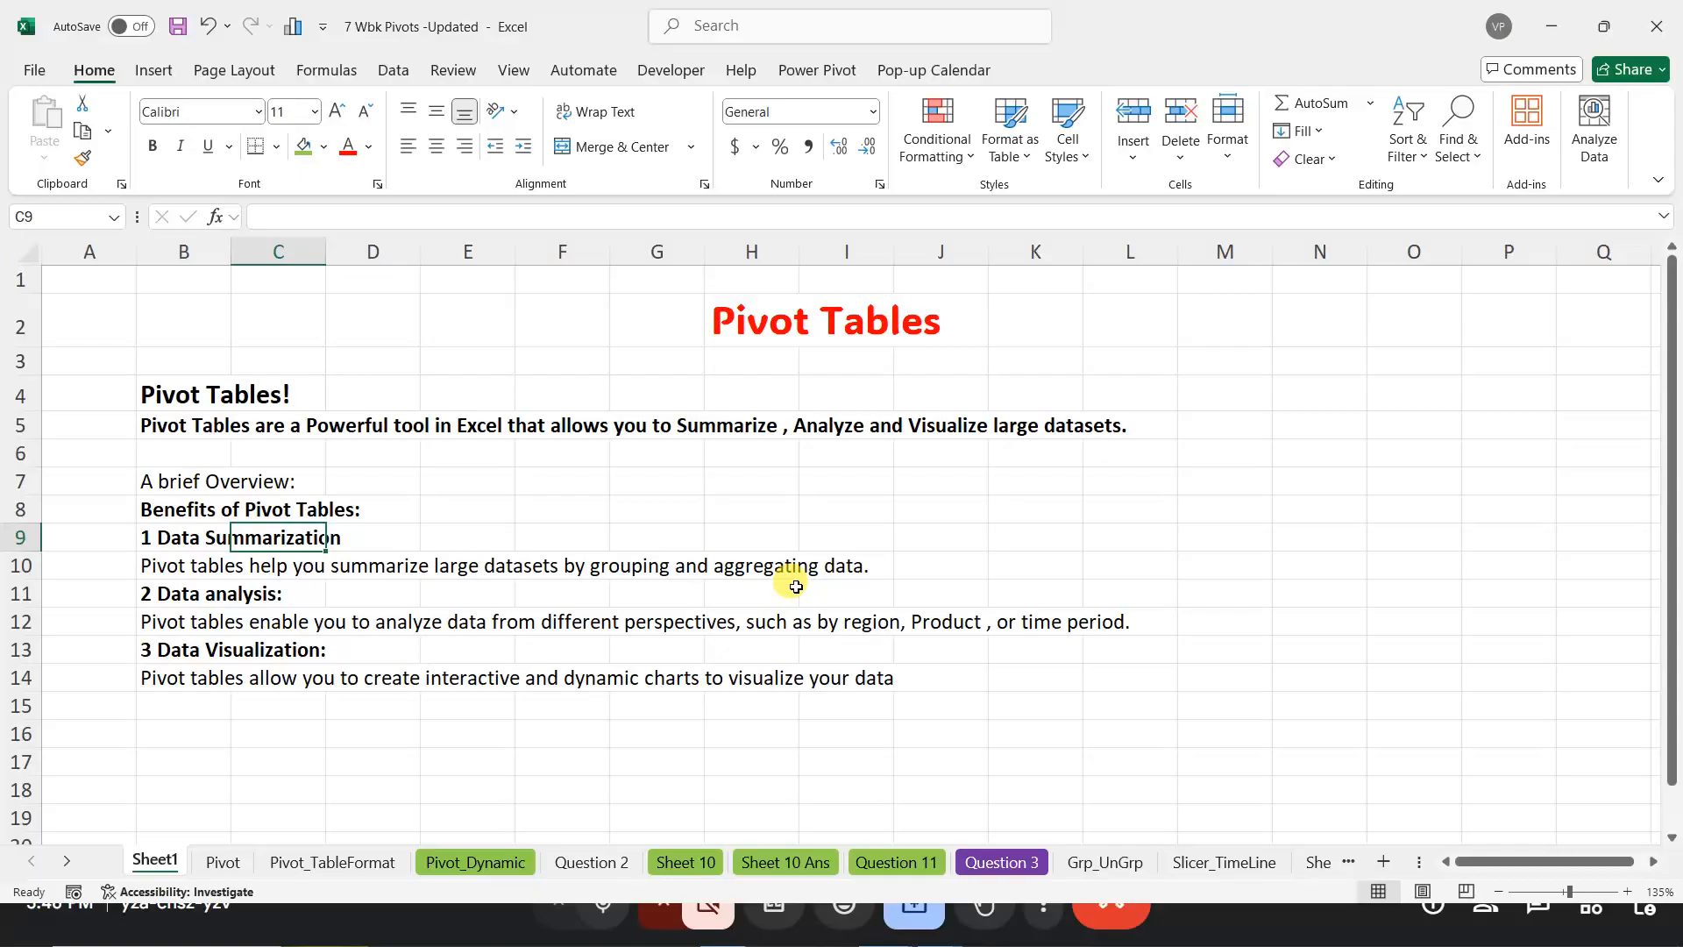
pyautogui.click(191, 598)
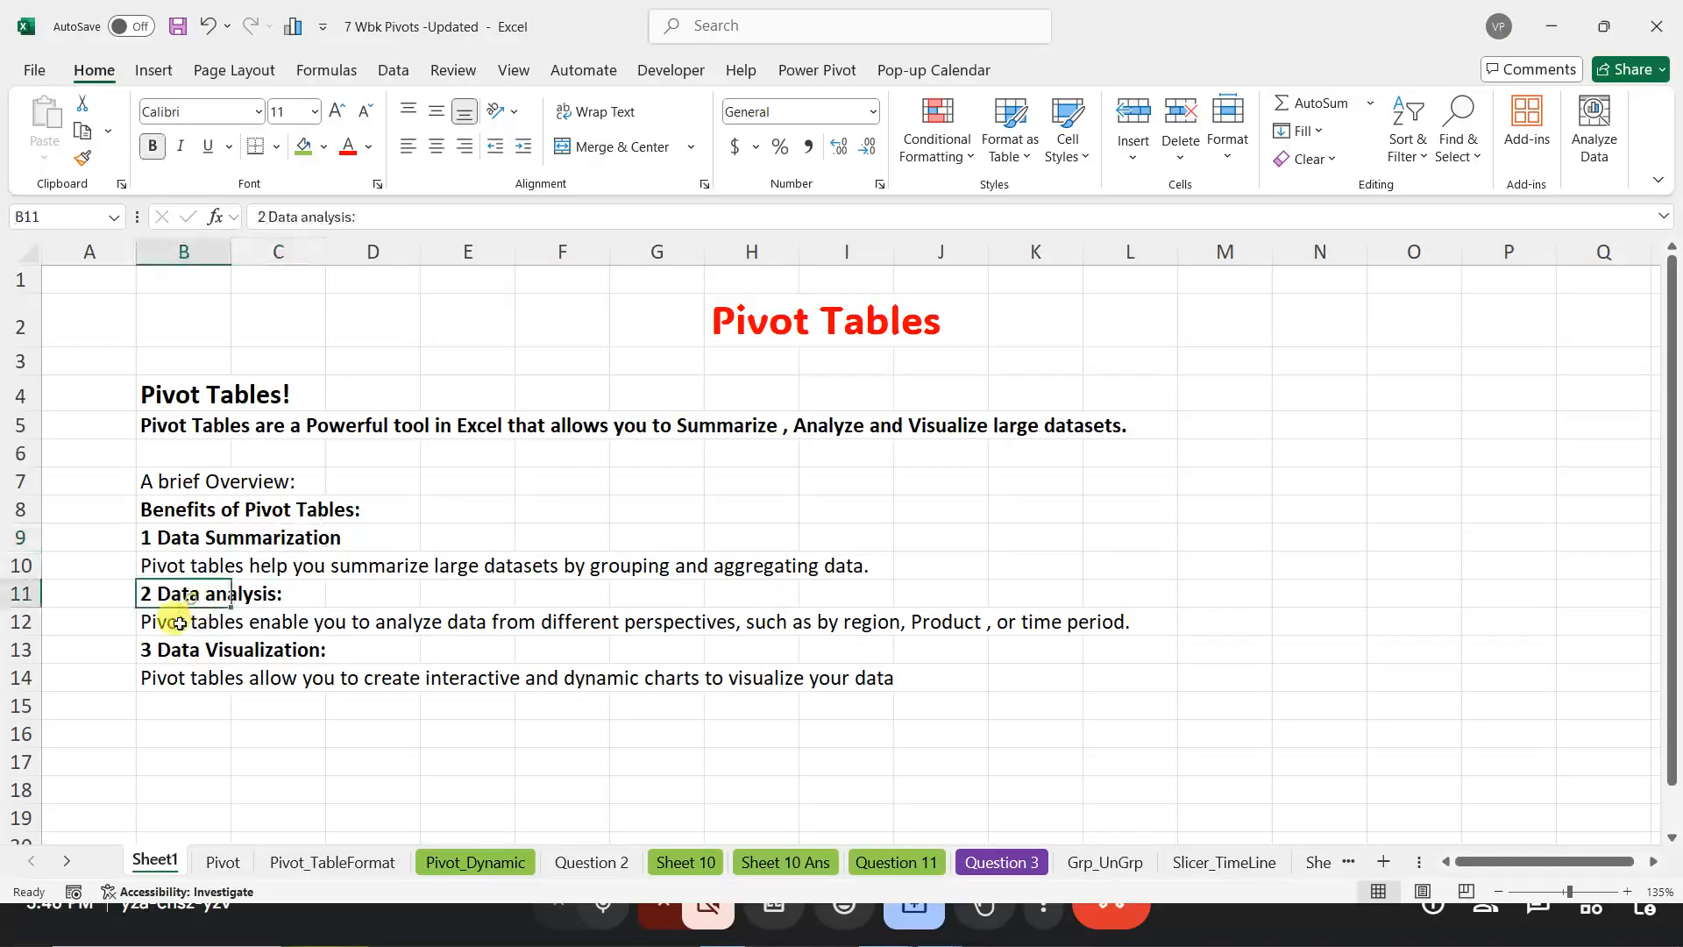
pyautogui.click(179, 624)
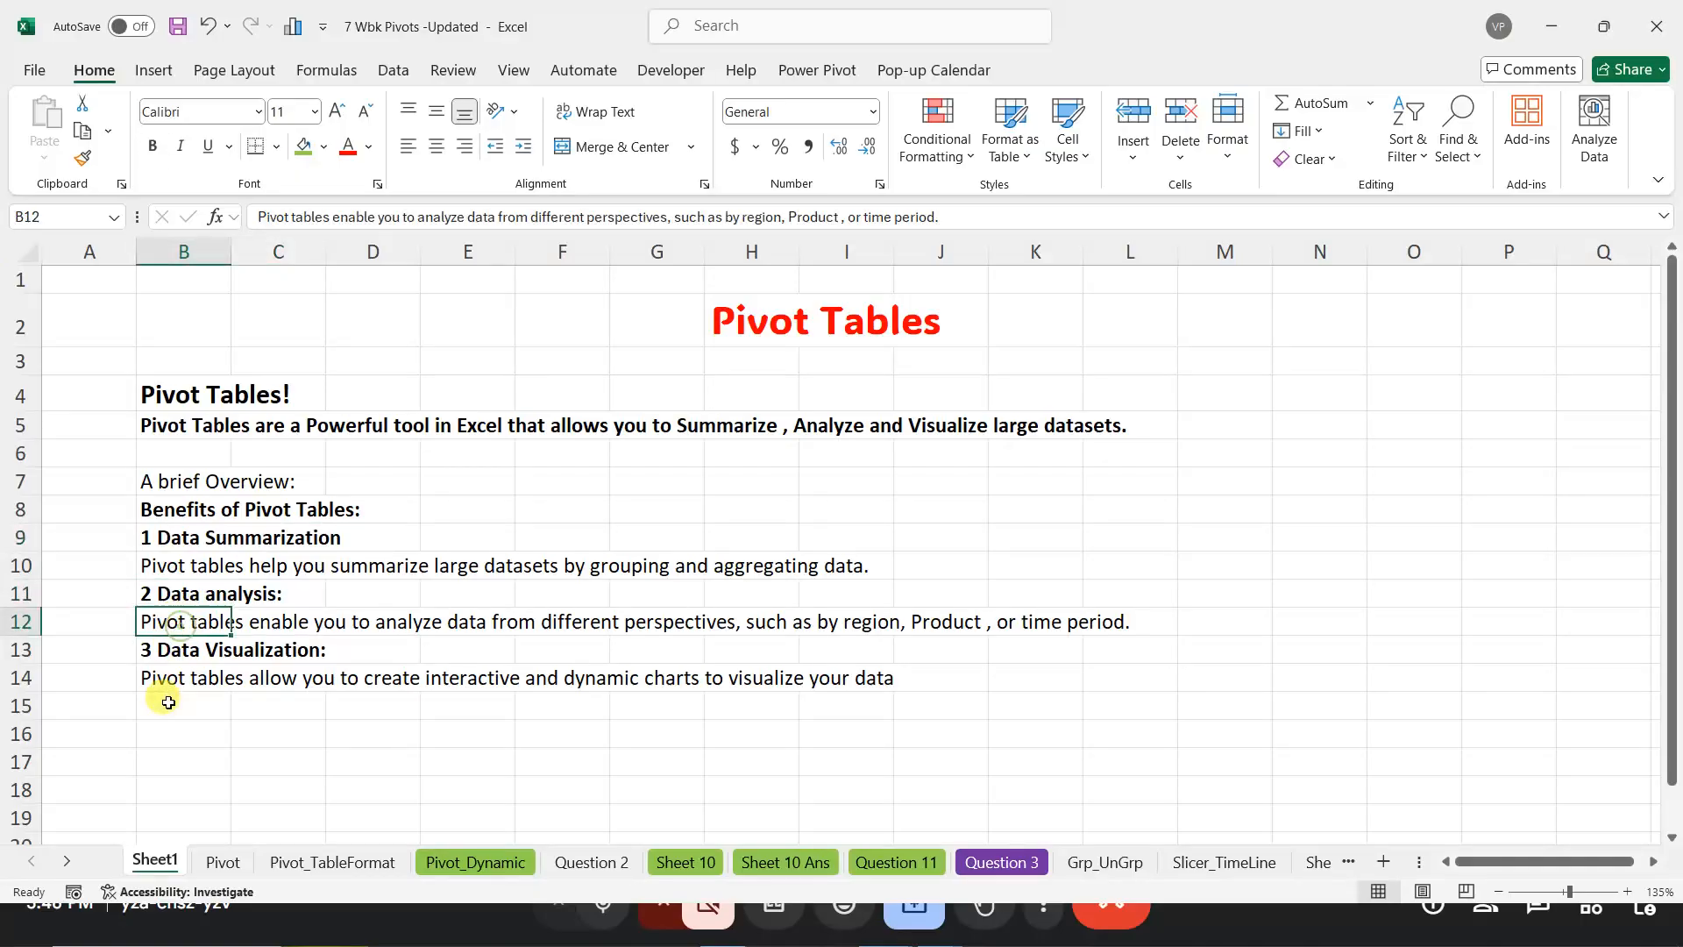
pyautogui.click(221, 592)
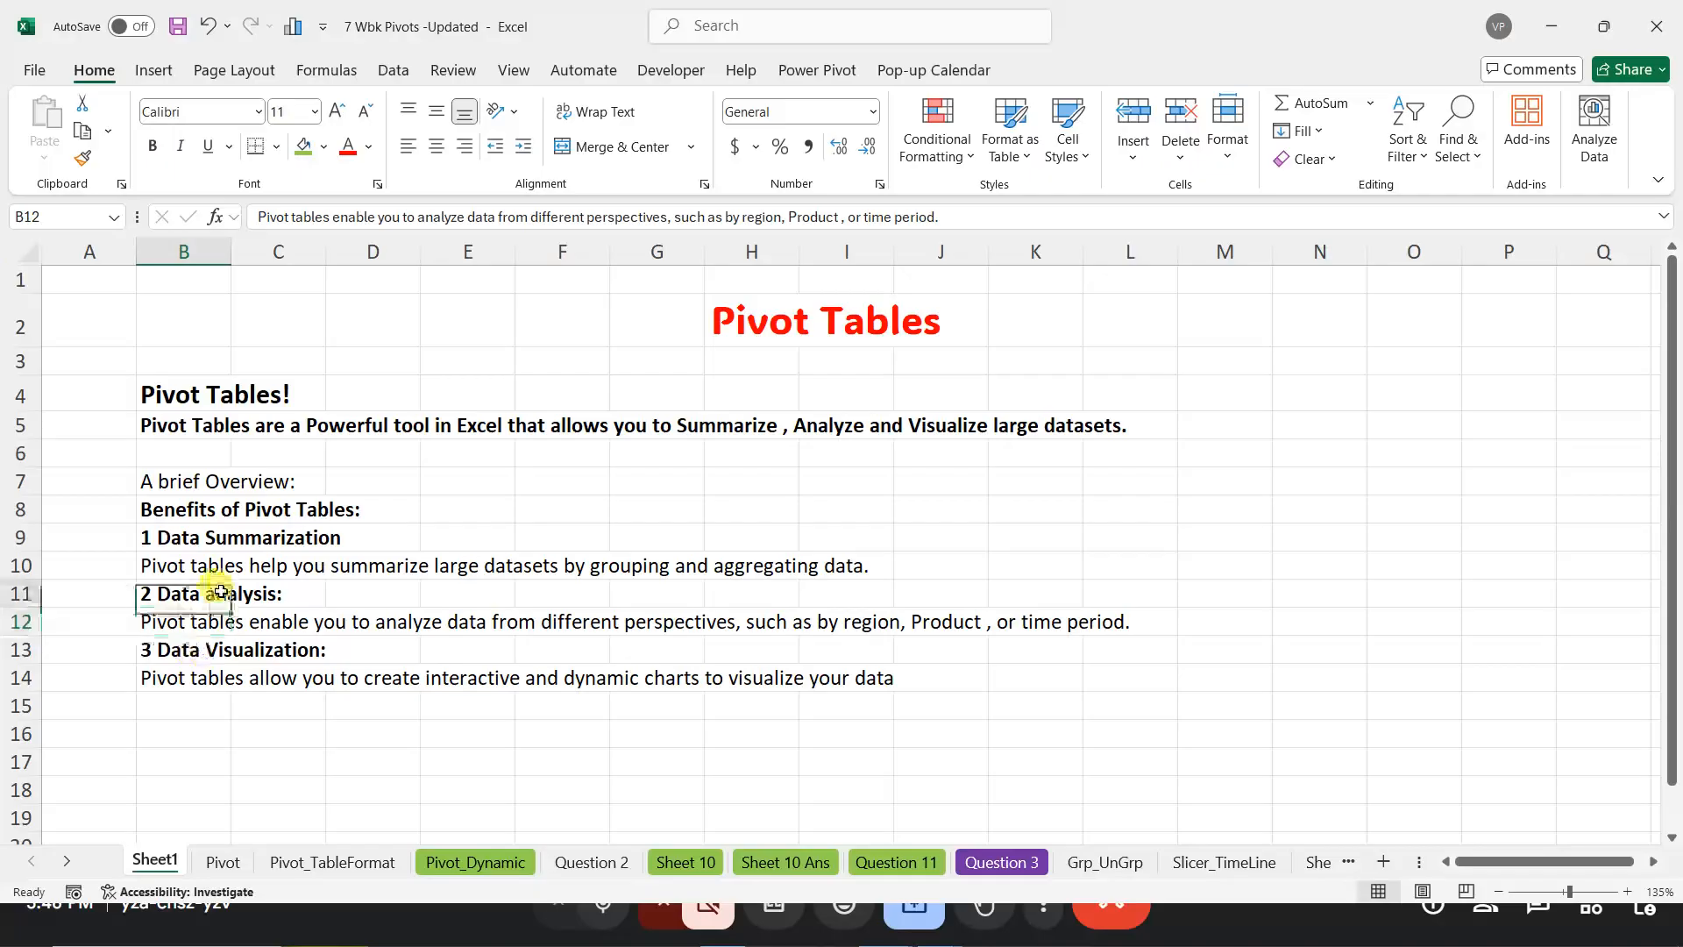
# Step: Capitalize the second word of the B11 heading so it reads "2 Data Analysis:"
pyautogui.click(308, 216)
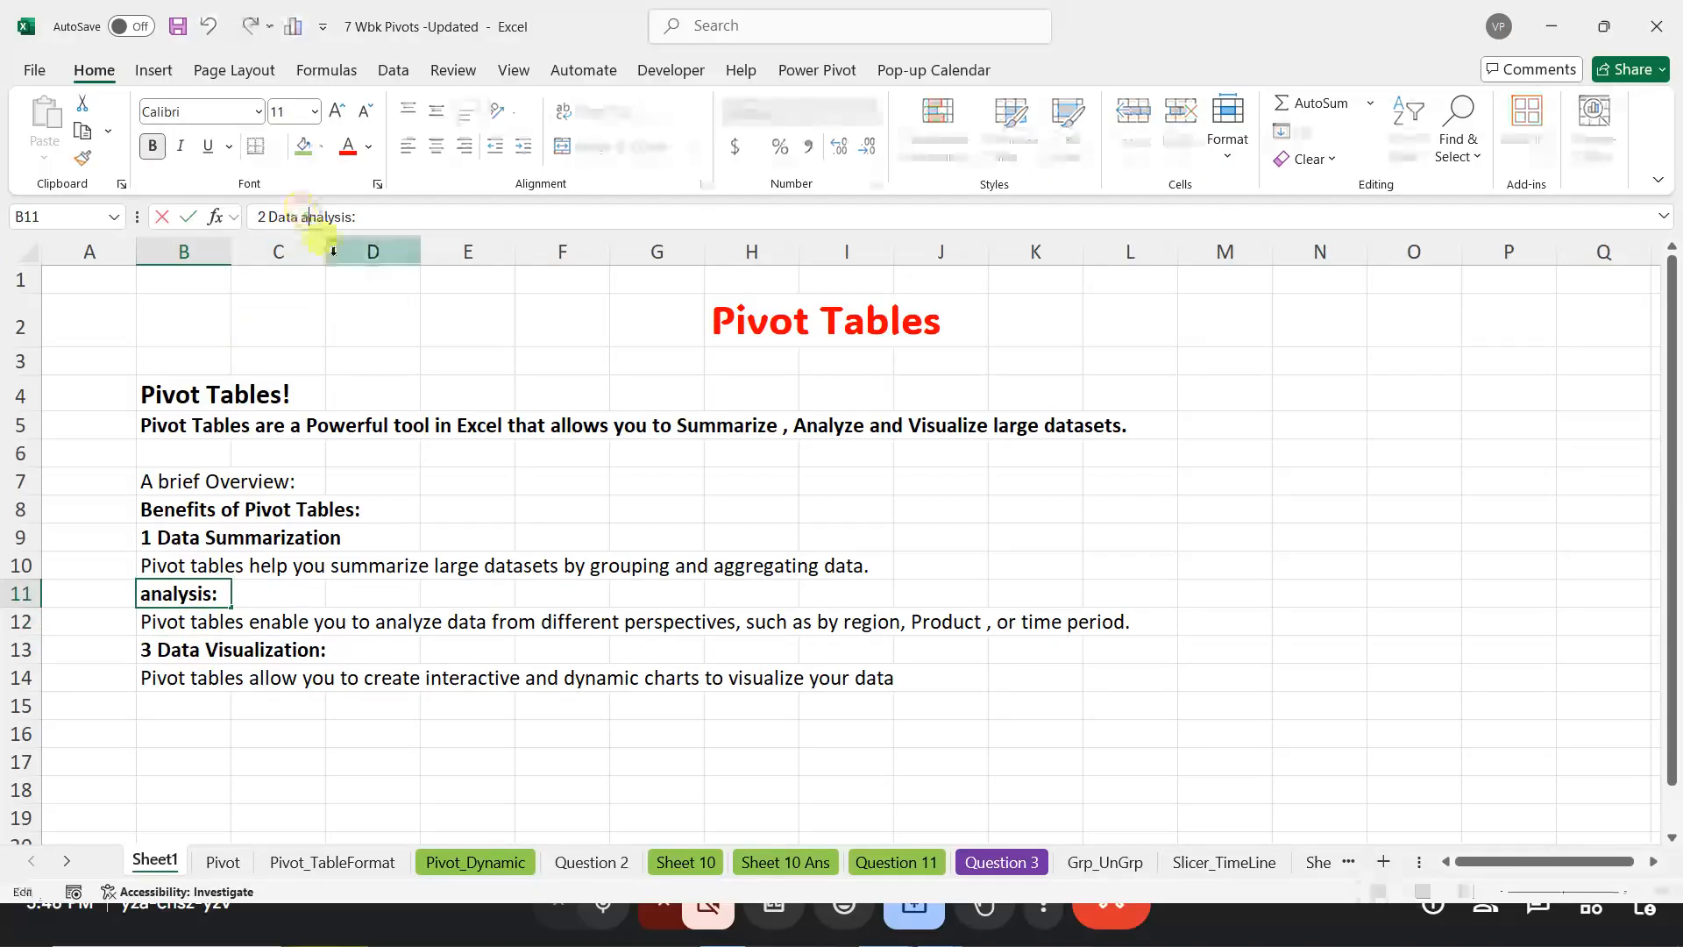
pyautogui.press('BackSpace')
pyautogui.write('A')
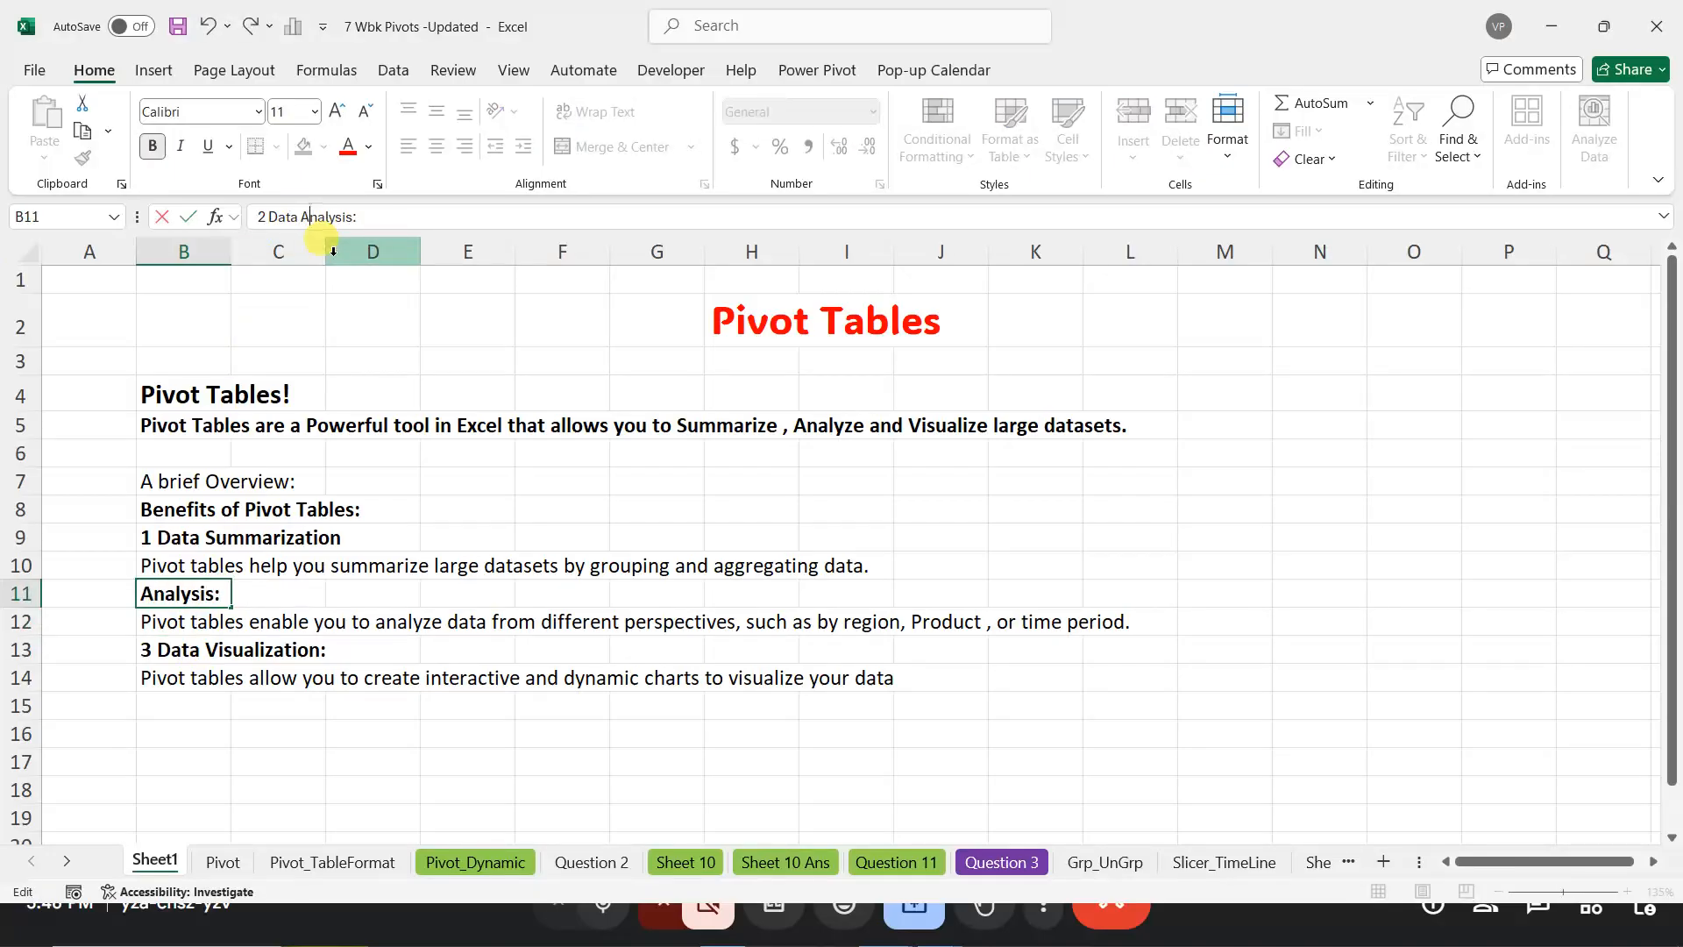
pyautogui.press('Return')
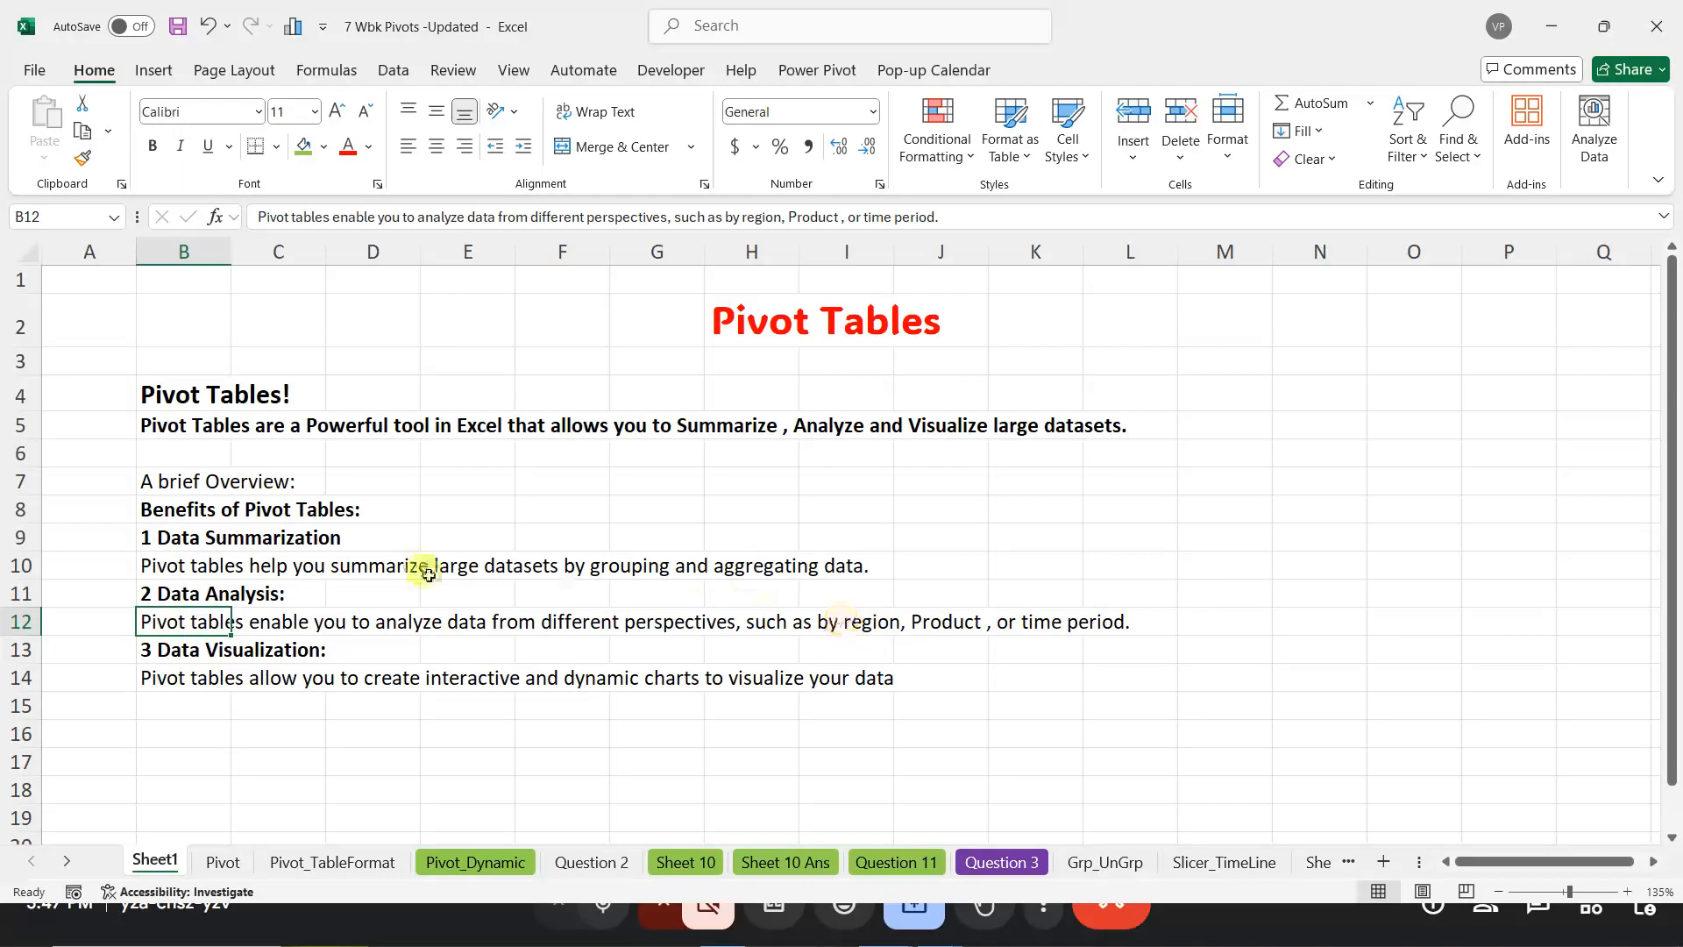
pyautogui.moveTo(214, 537); pyautogui.dragTo(222, 786)
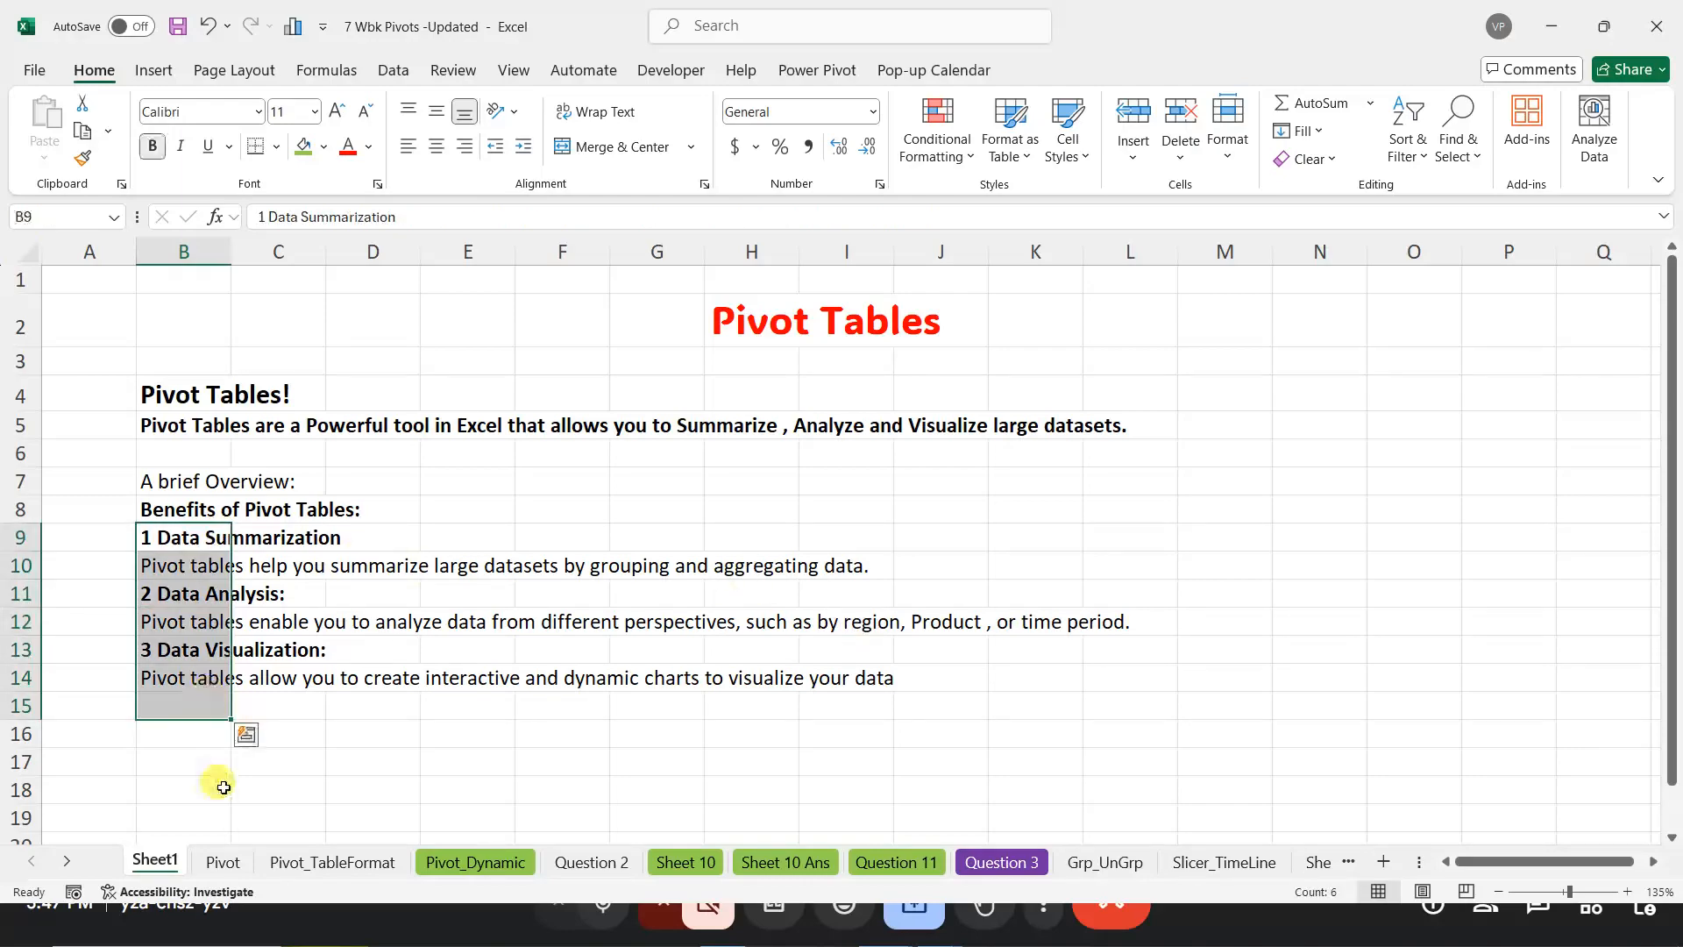
pyautogui.click(184, 650)
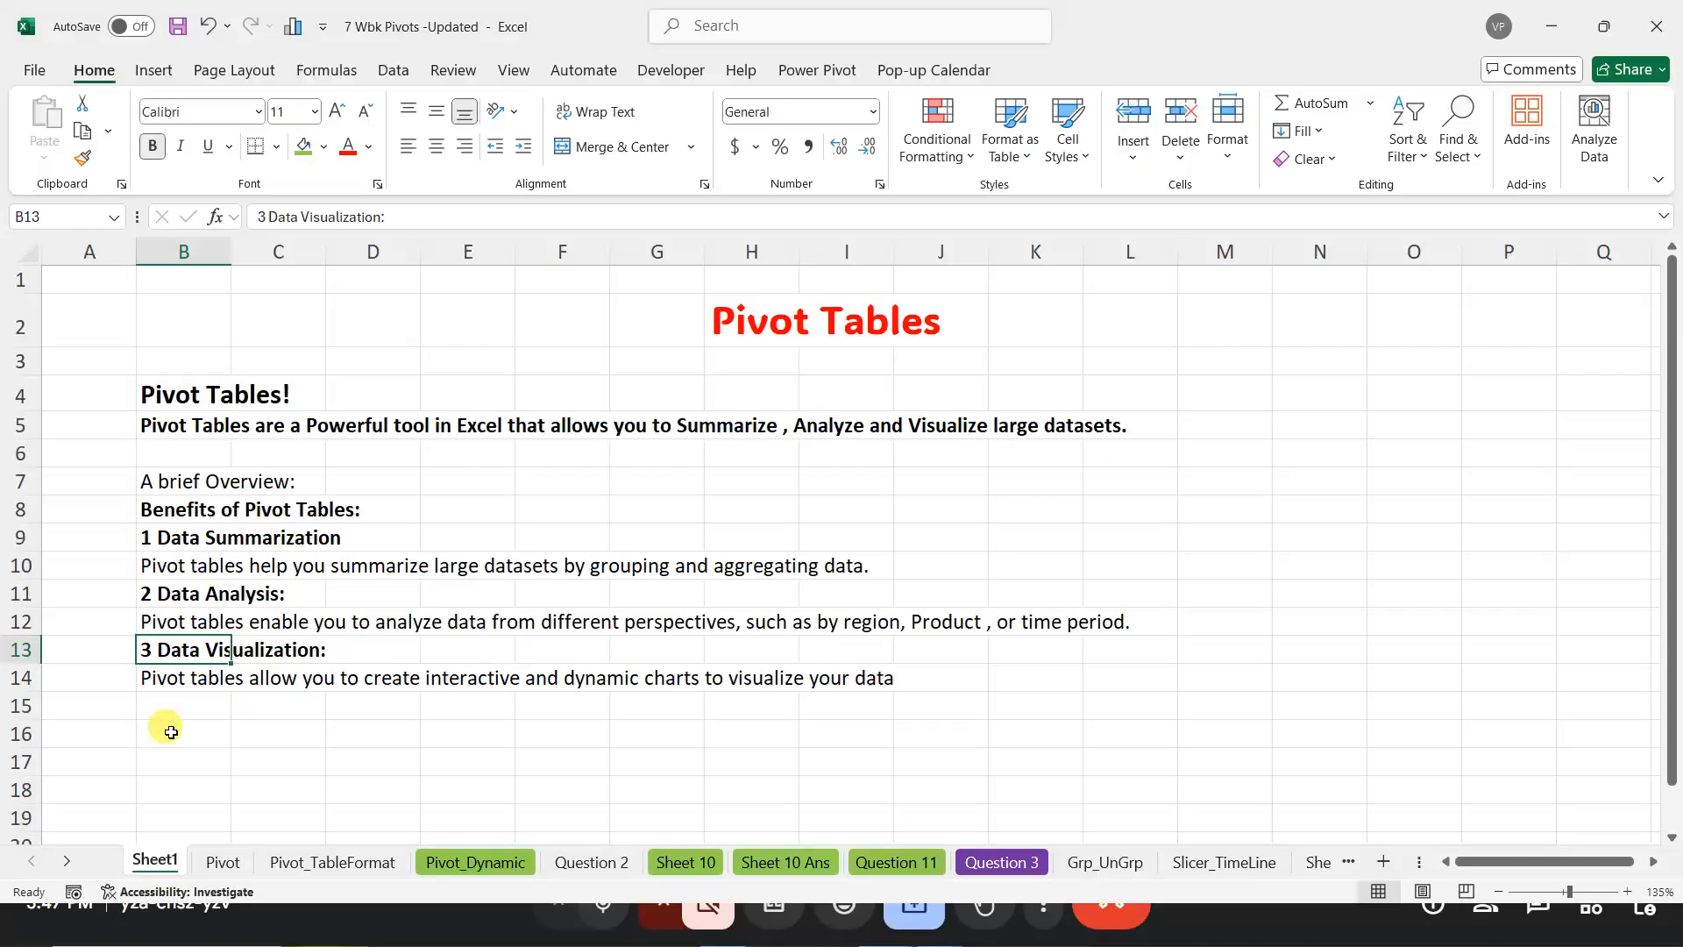
# Step: Add the heading "How to Create a Pivot Table" in cell B16 and make it bold
pyautogui.click(203, 734)
pyautogui.write('Ho')
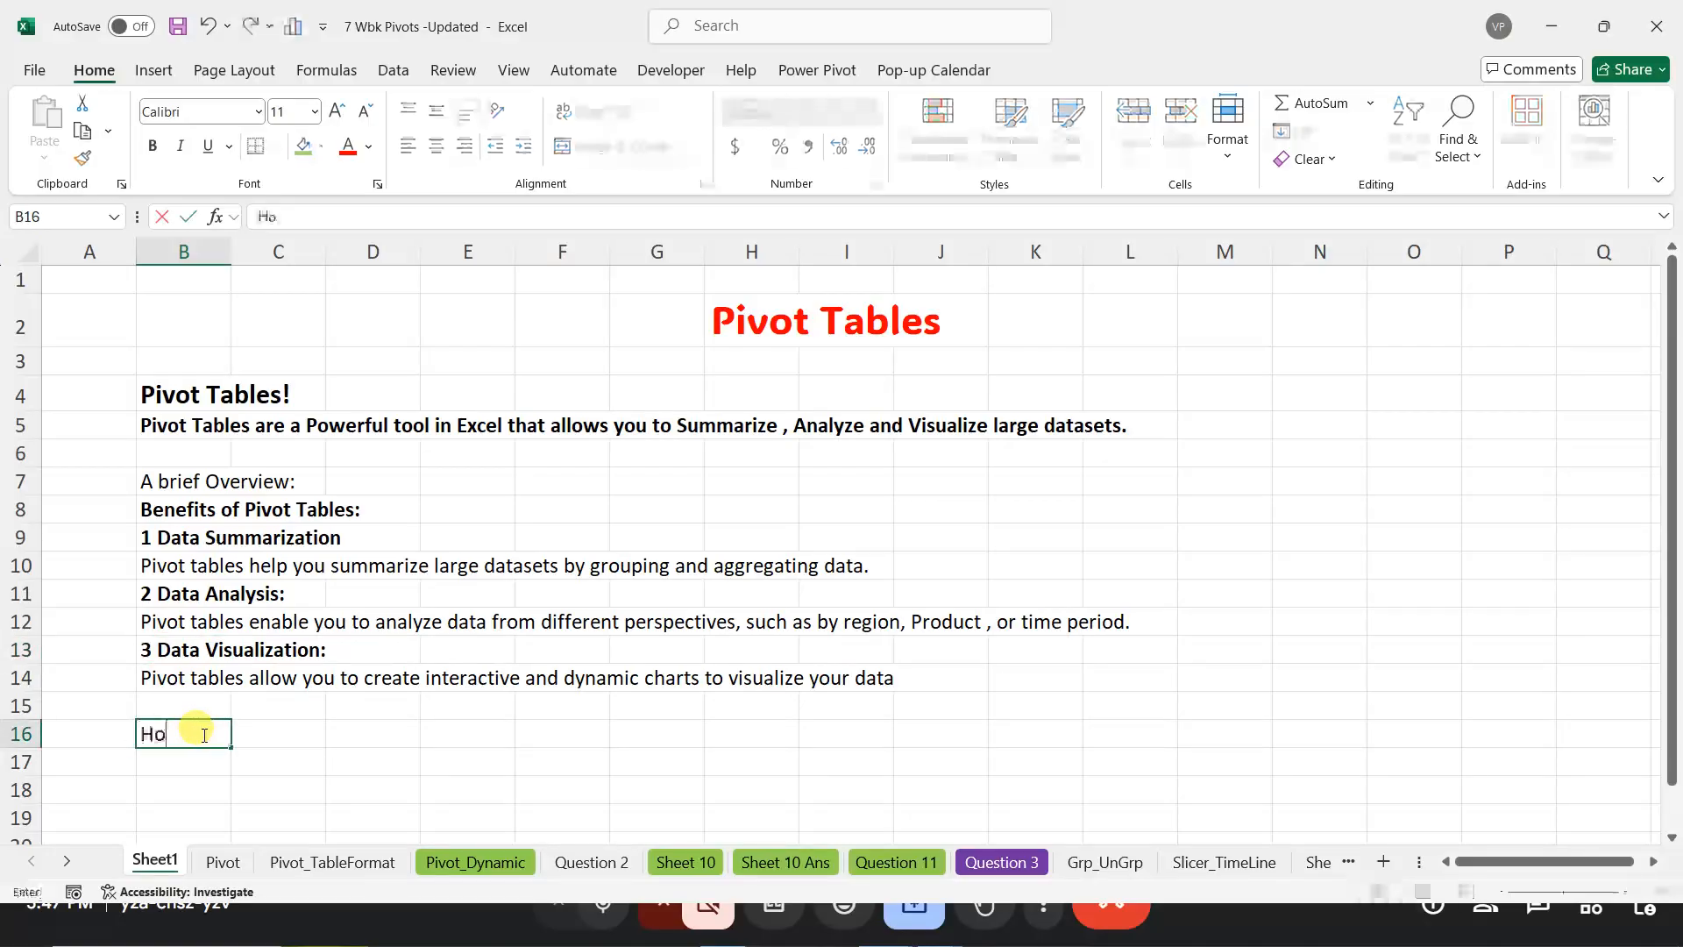
pyautogui.write('w to Create ')
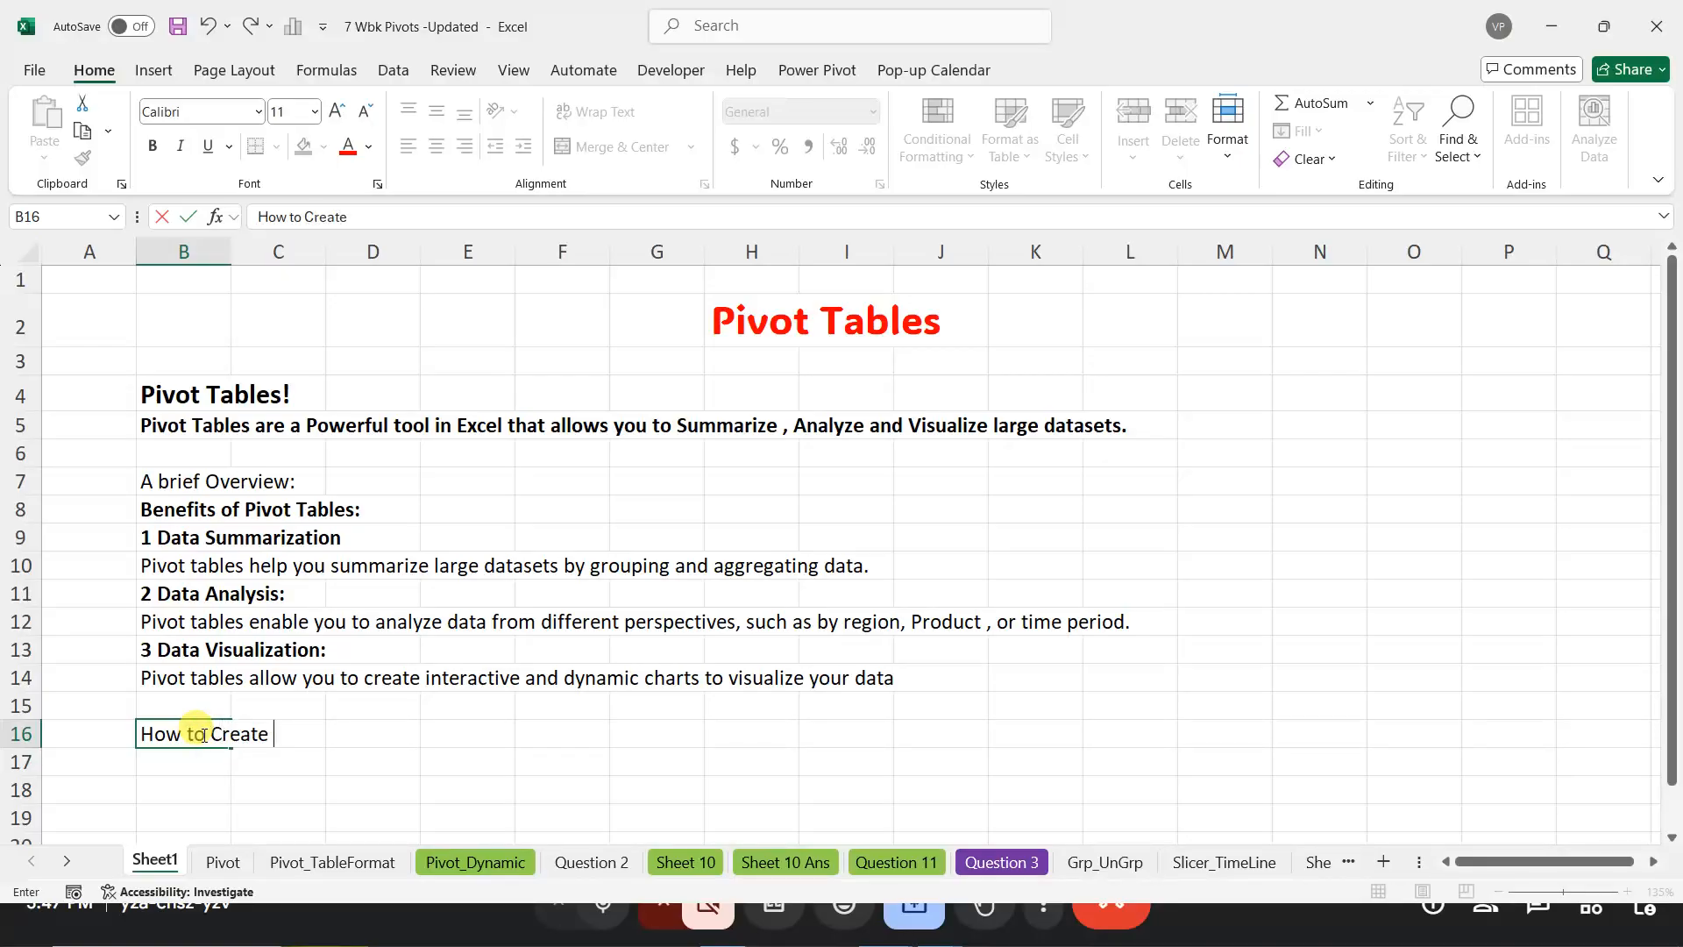
pyautogui.write('a Pivot Table')
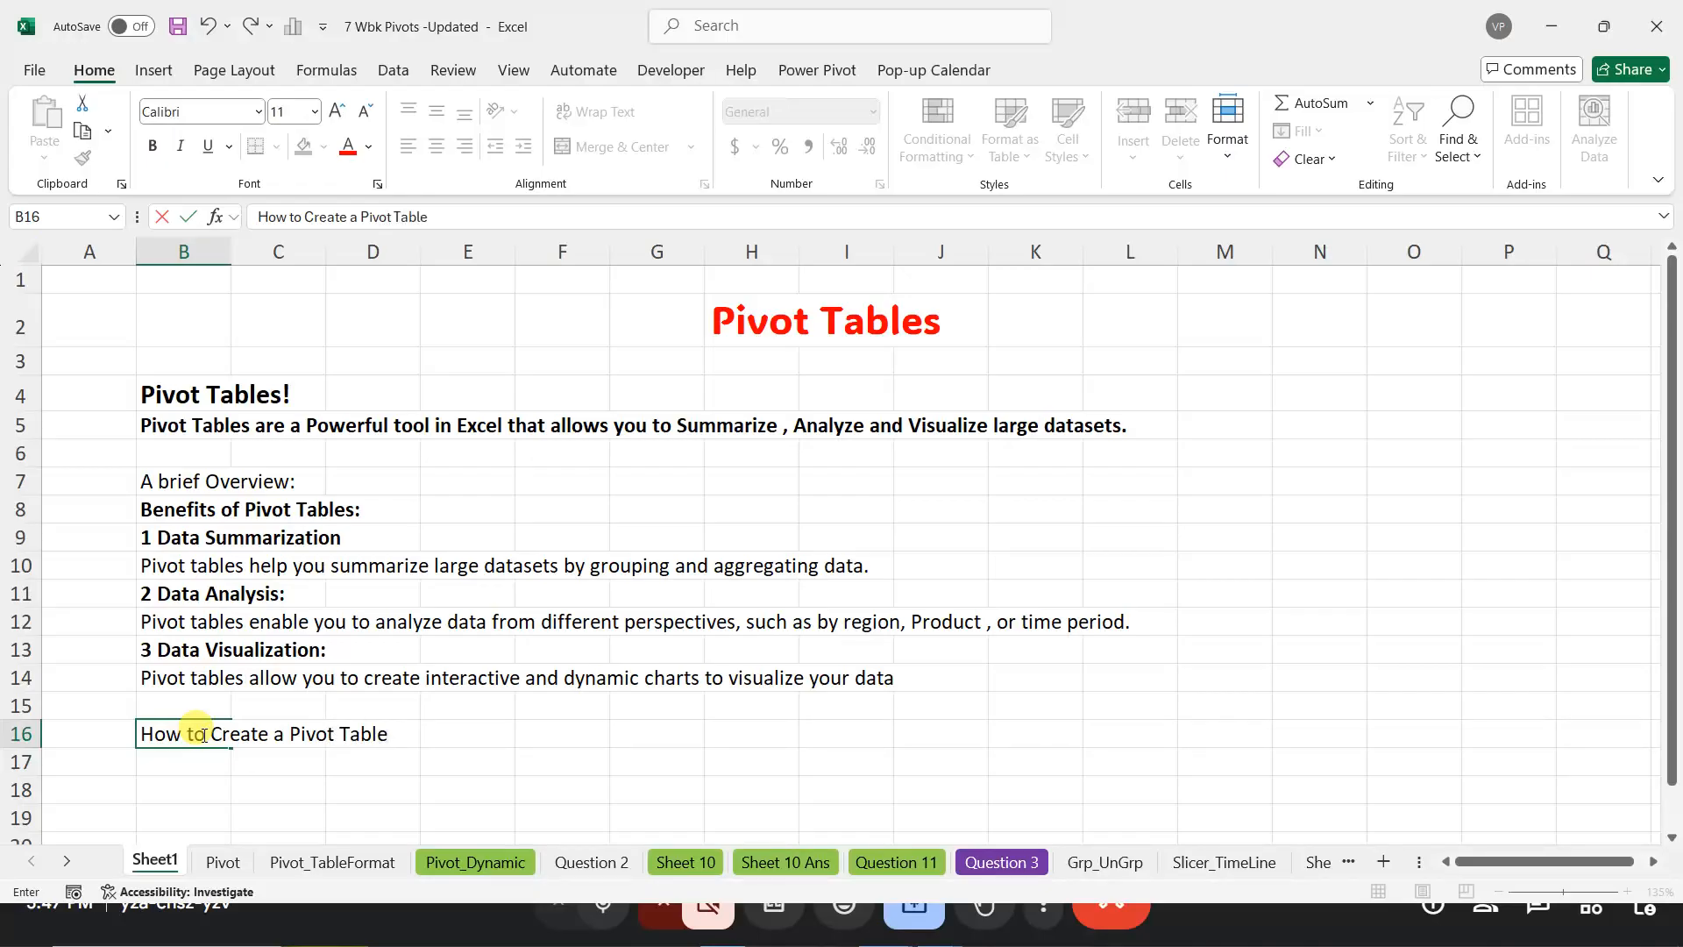
pyautogui.press('Return')
pyautogui.click(176, 738)
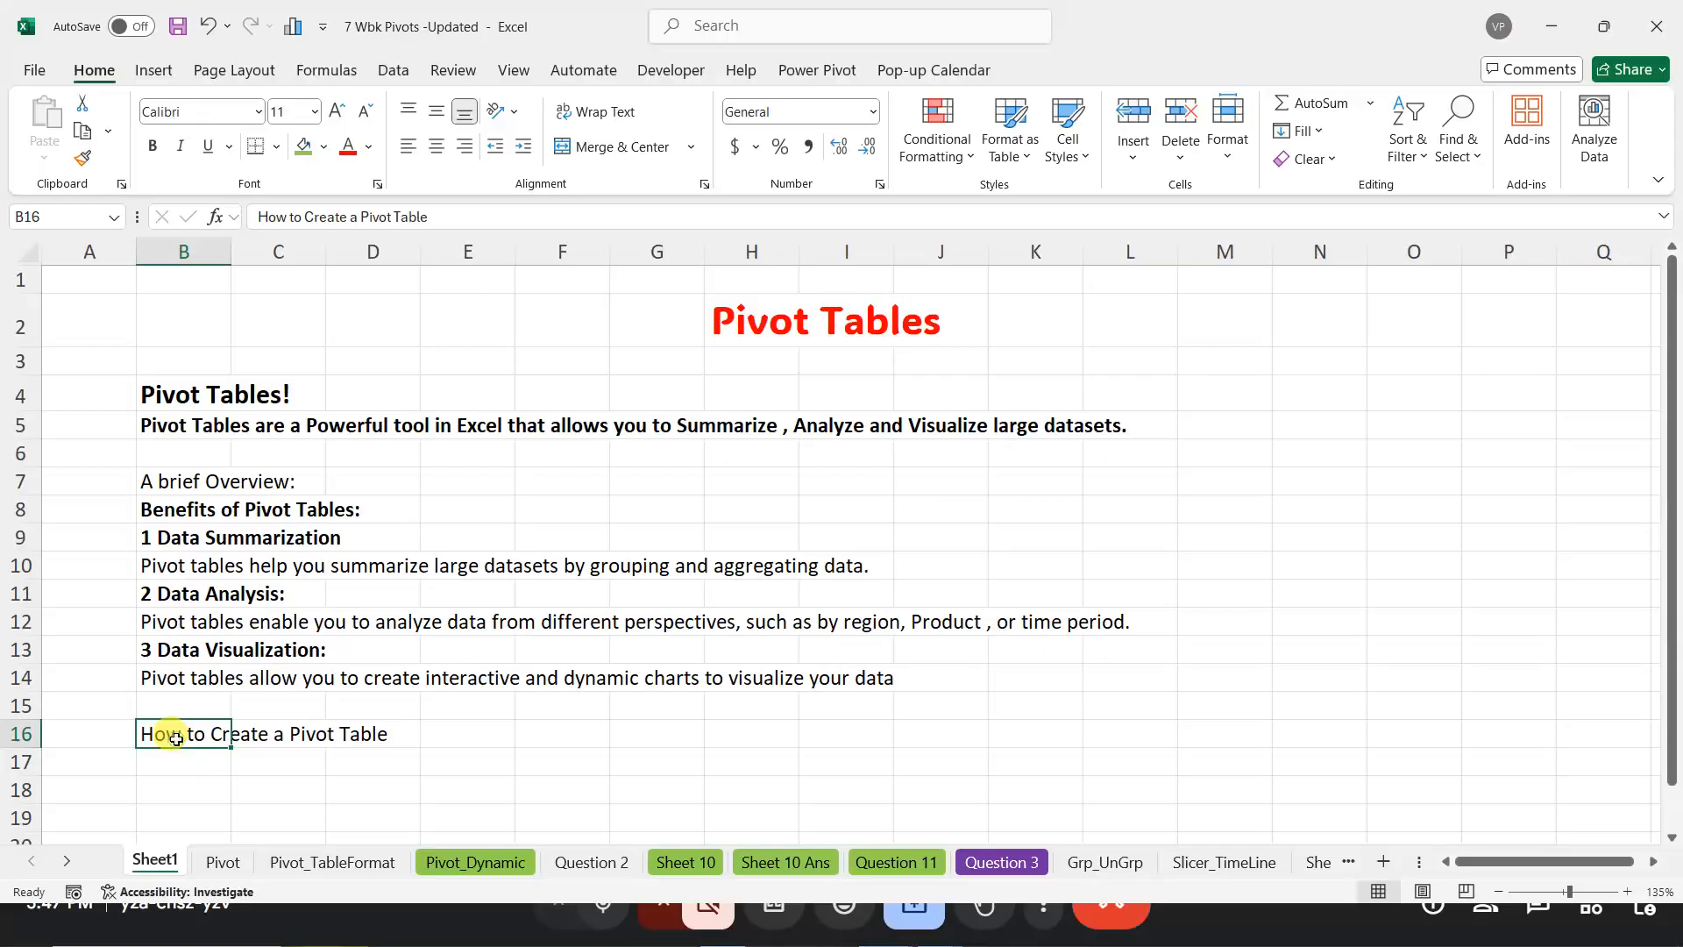
pyautogui.hotkey('ctrl', 'b')
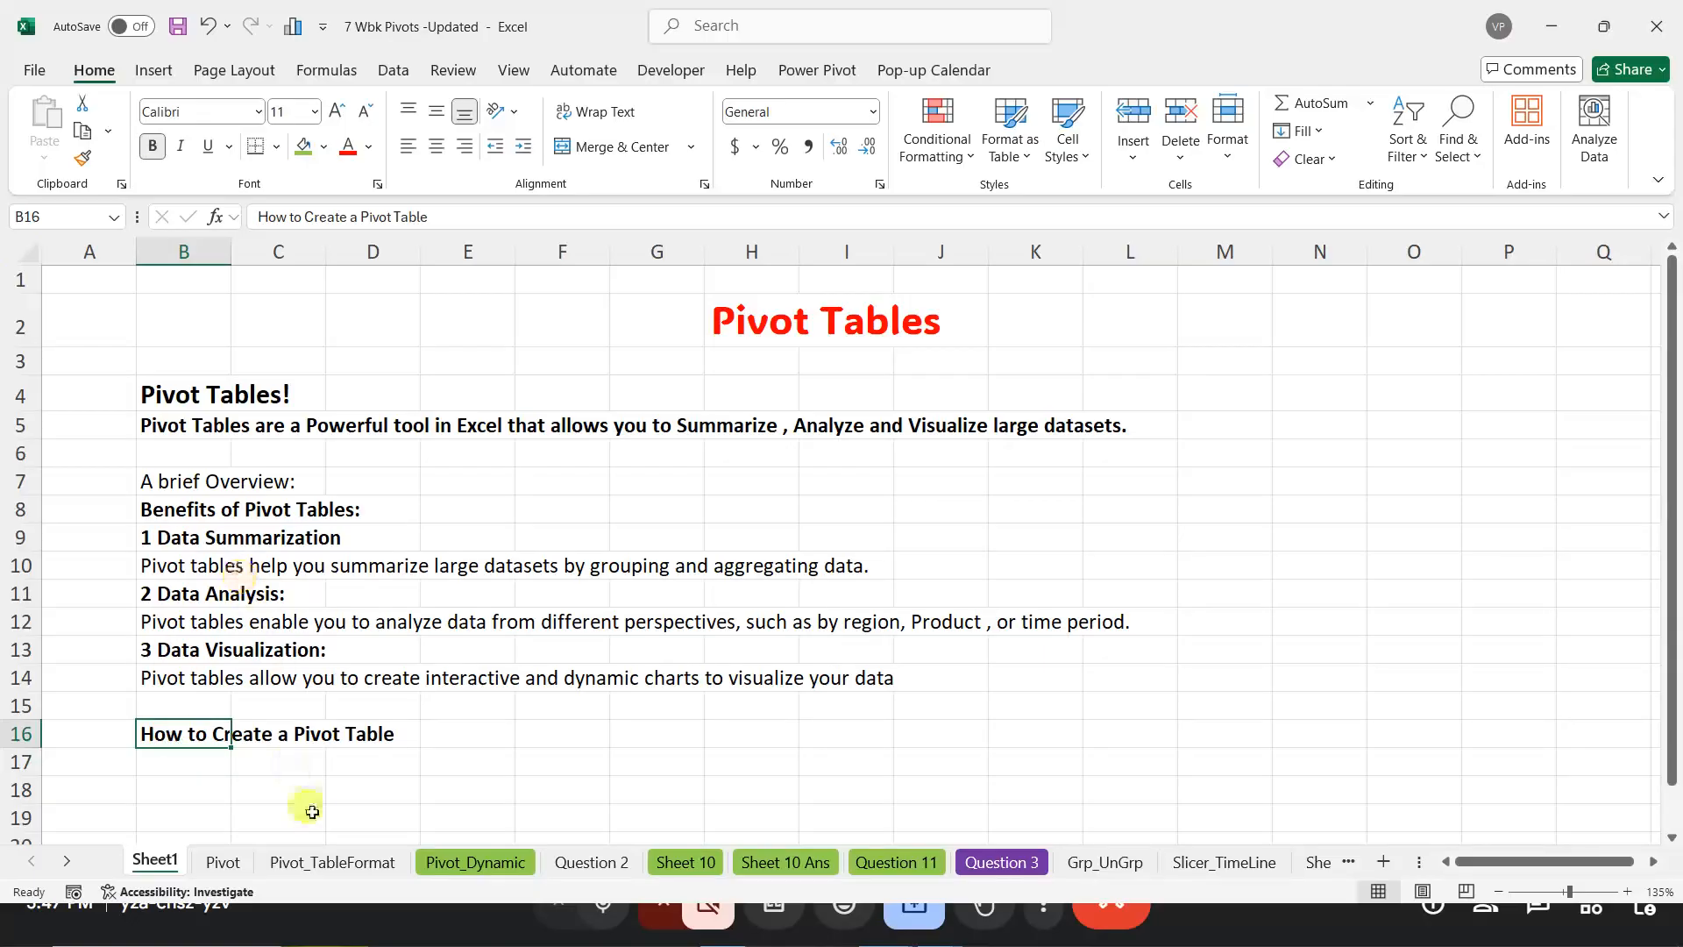
# Step: Look through the workbook's other sheets from Pivot to Bottom 5 and return to Sheet1
pyautogui.click(222, 861)
pyautogui.click(332, 861)
pyautogui.click(475, 862)
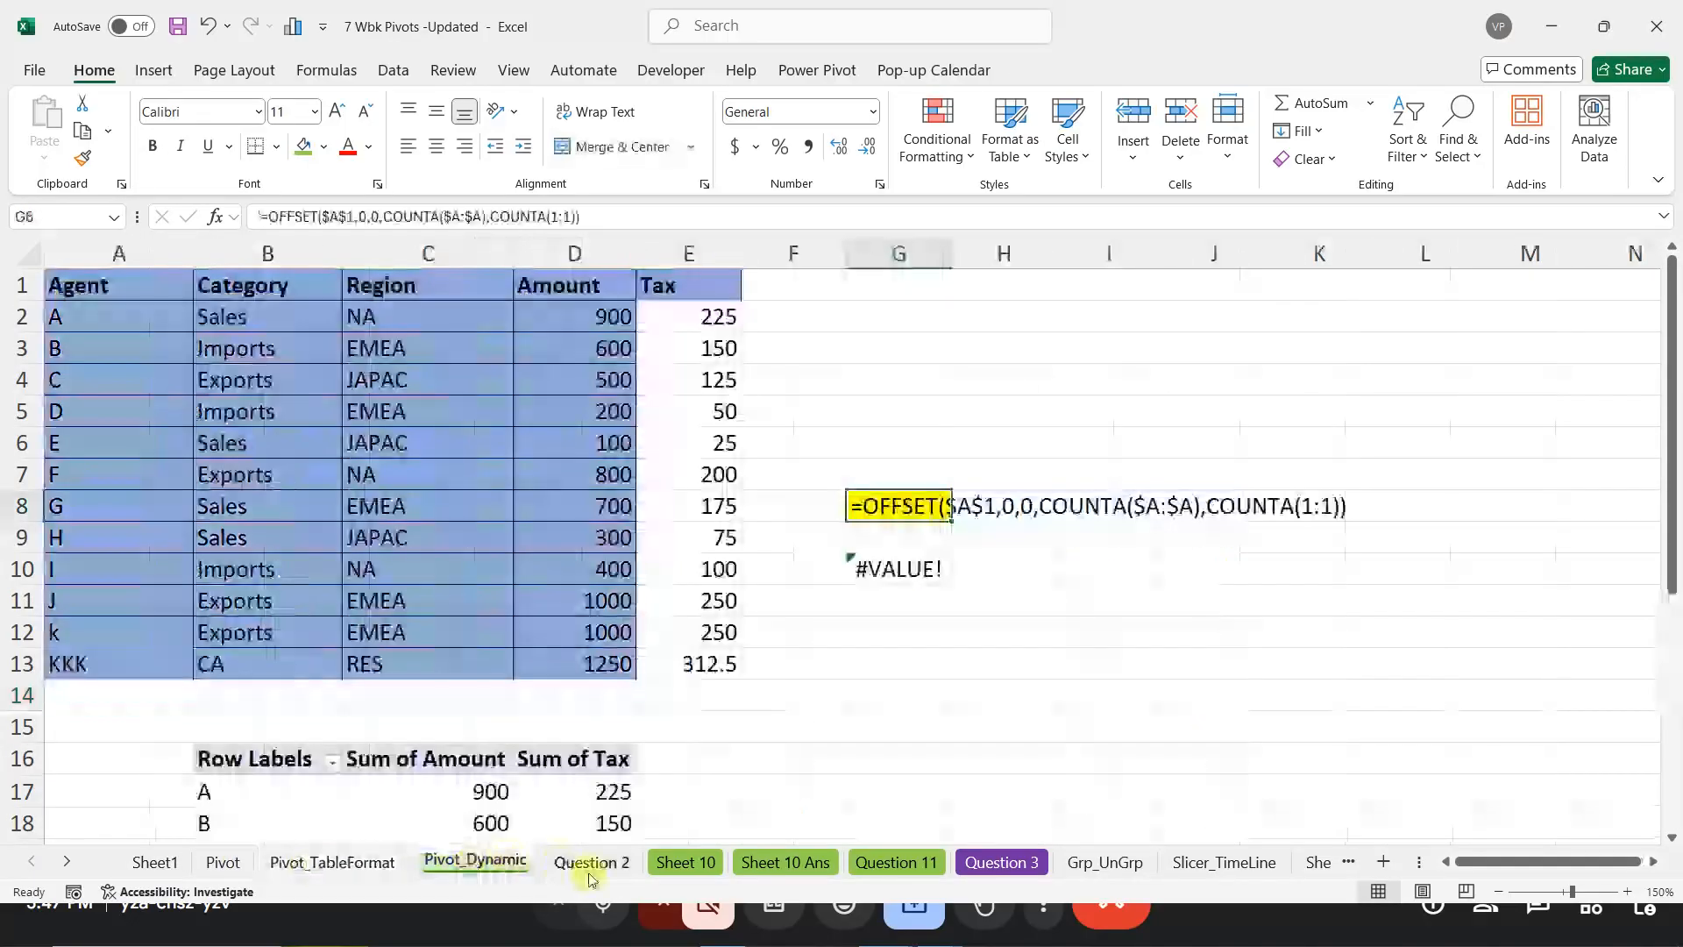
pyautogui.click(591, 868)
pyautogui.click(686, 864)
pyautogui.click(784, 863)
pyautogui.click(895, 863)
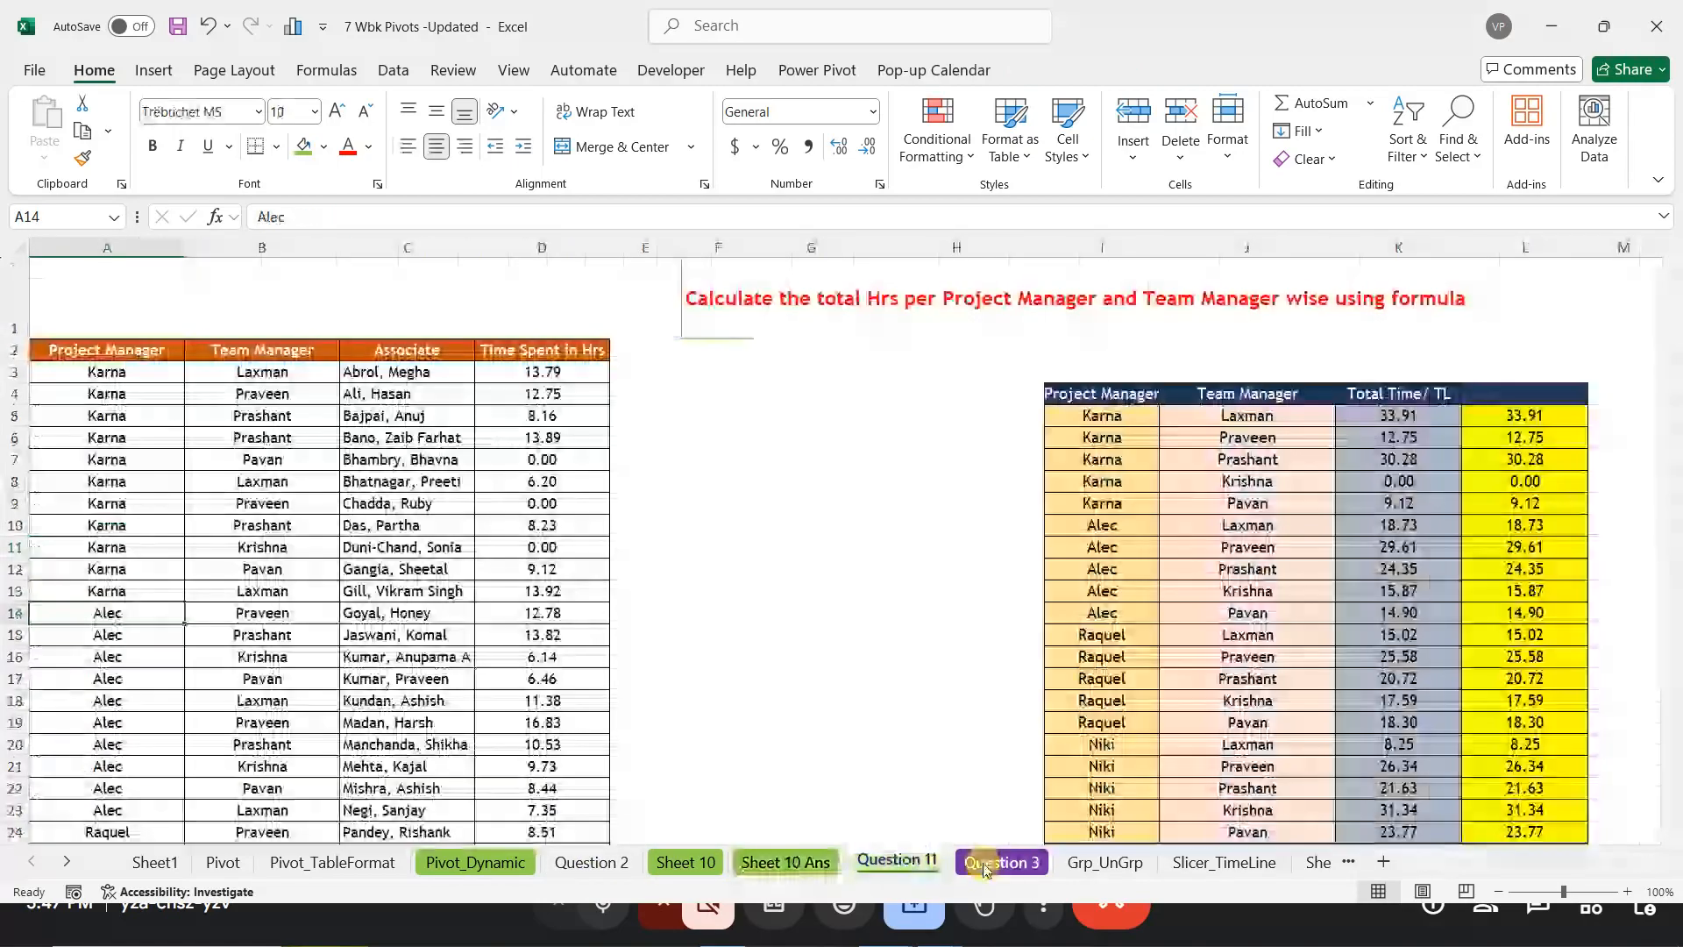
pyautogui.click(983, 866)
pyautogui.click(1104, 863)
pyautogui.click(1224, 863)
pyautogui.click(1314, 864)
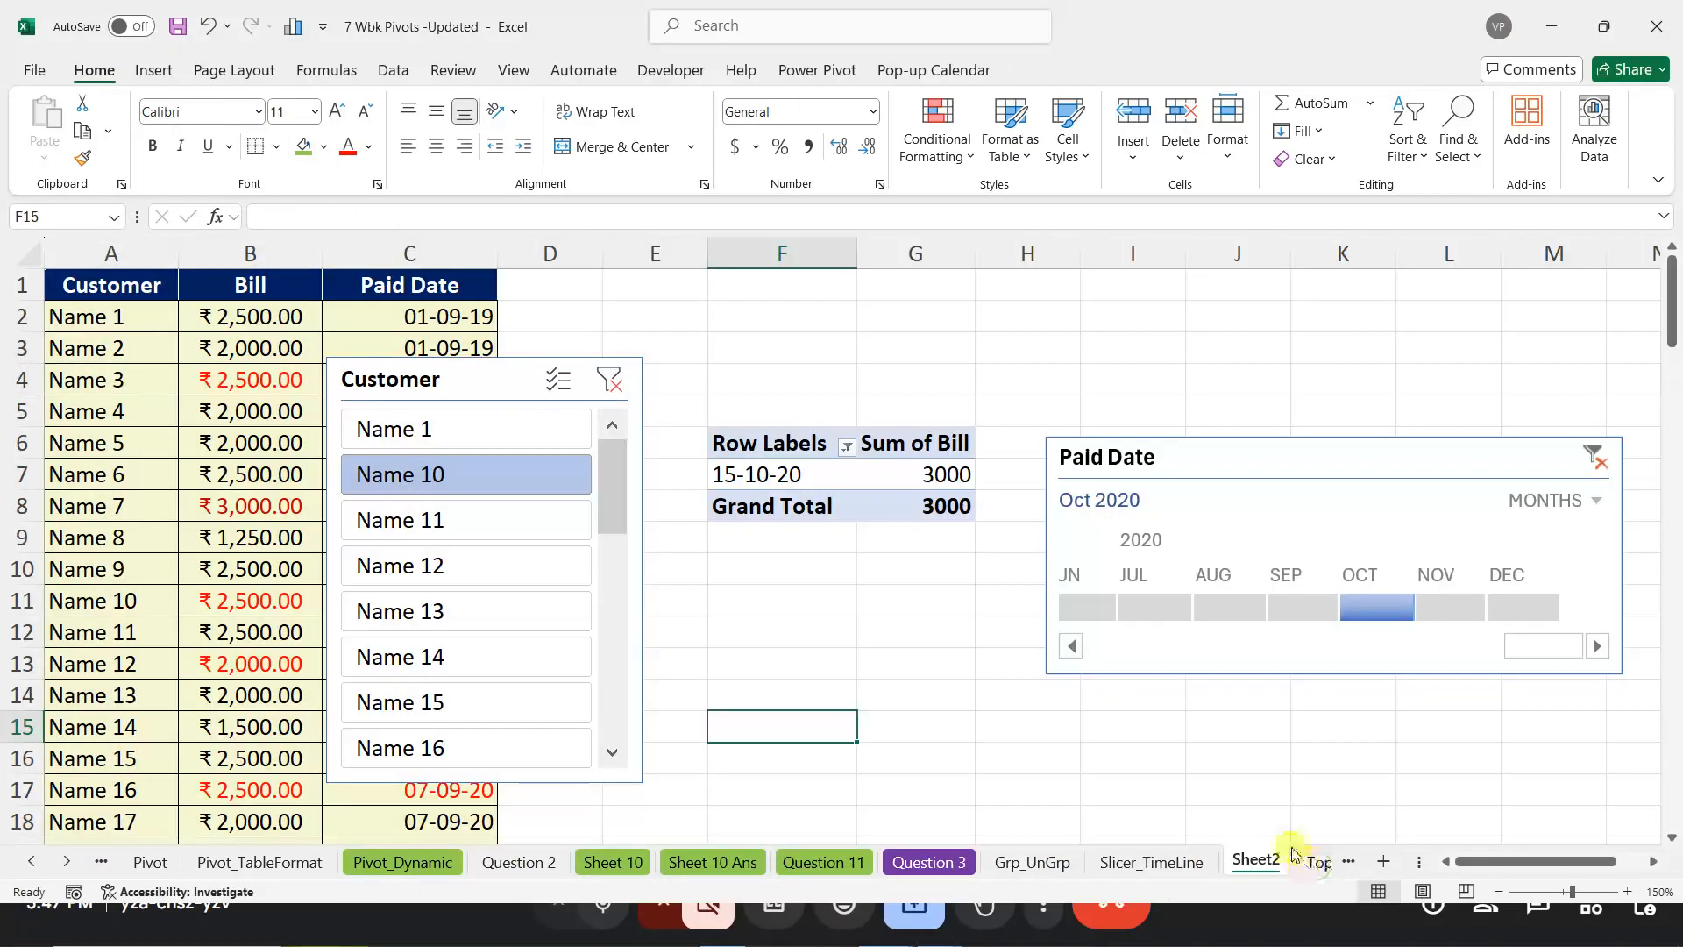
pyautogui.hotkey('ctrl', 'pagedown')
pyautogui.hotkey('ctrl', 'pagedown')
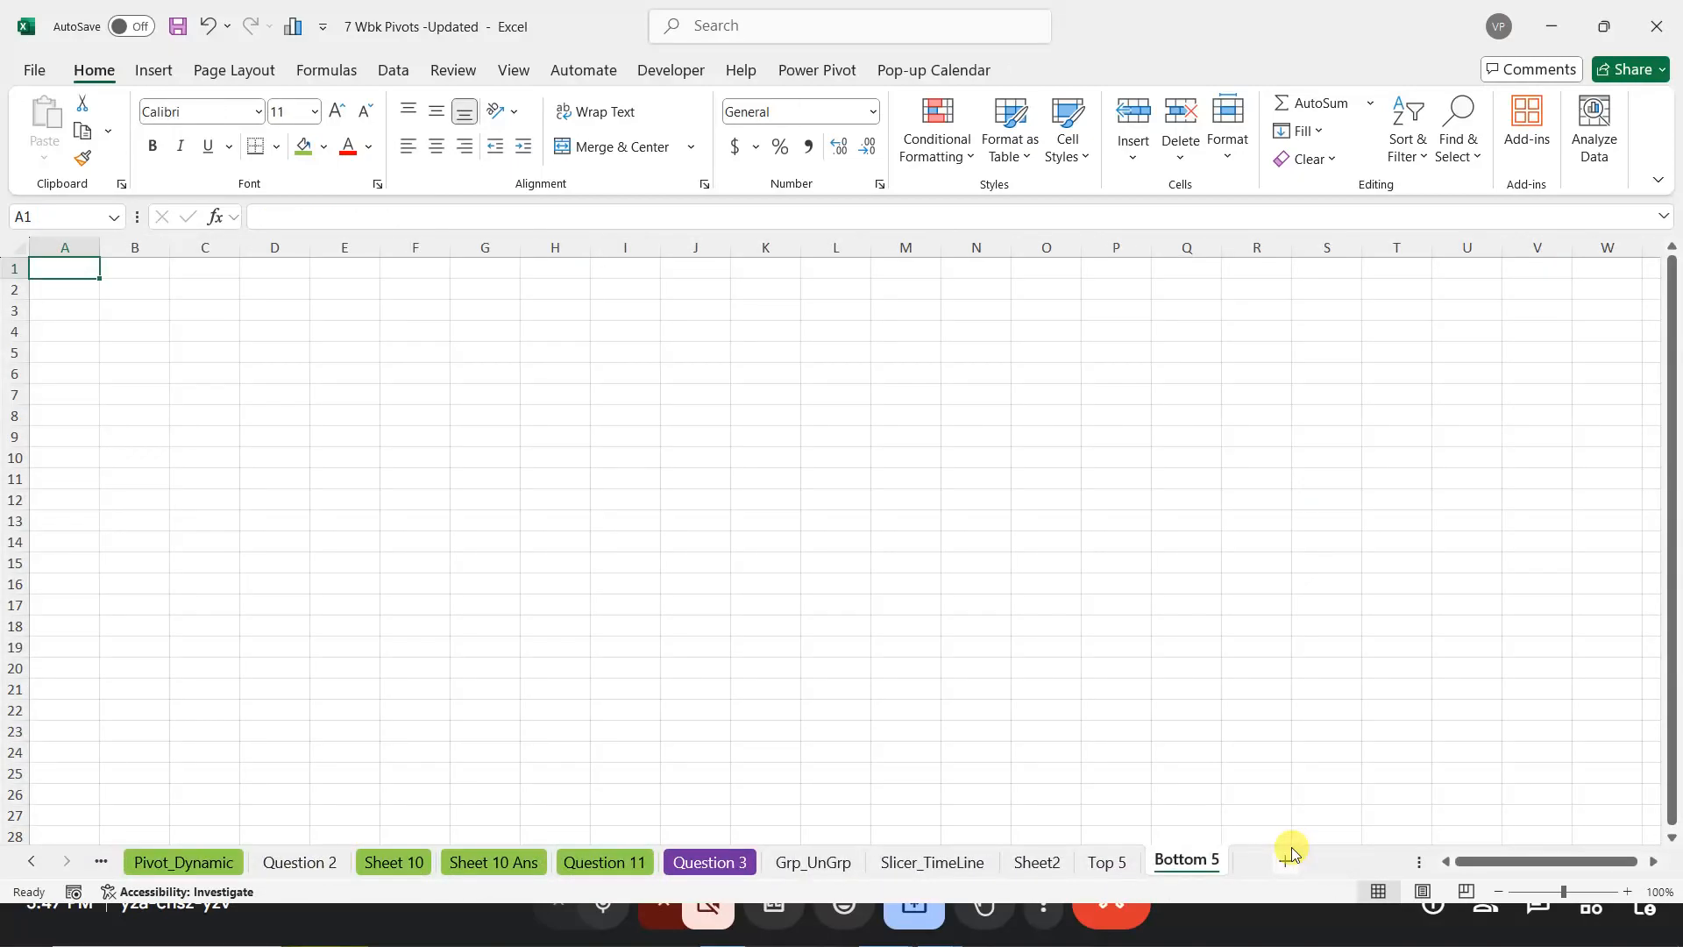
pyautogui.hotkey('ctrl', 'pageup')
pyautogui.hotkey('ctrl', 'pageup')
pyautogui.hotkey('ctrl', 'pageup')
pyautogui.hotkey('ctrl', 'pageup')
pyautogui.hotkey('ctrl', 'pageup')
pyautogui.hotkey('ctrl', 'pageup')
pyautogui.hotkey('ctrl', 'pageup')
pyautogui.hotkey('ctrl', 'pageup')
pyautogui.hotkey('ctrl', 'pageup')
pyautogui.hotkey('ctrl', 'pageup')
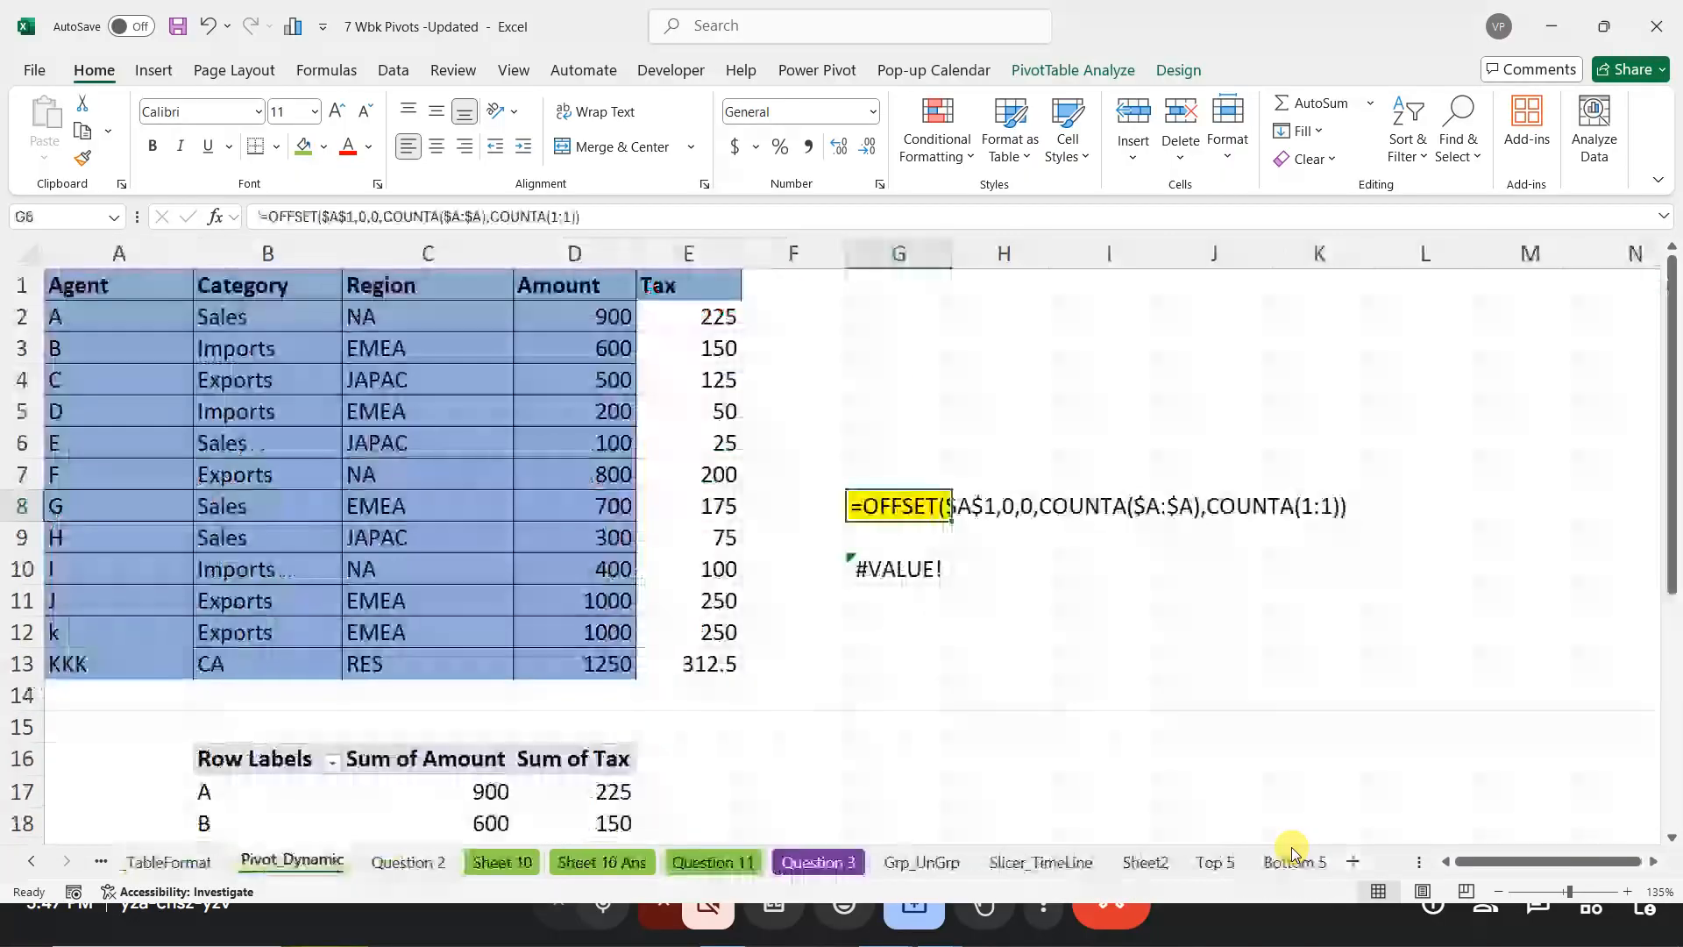
pyautogui.hotkey('ctrl', 'pageup')
pyautogui.hotkey('ctrl', 'pageup')
pyautogui.hotkey('ctrl', 'pageup')
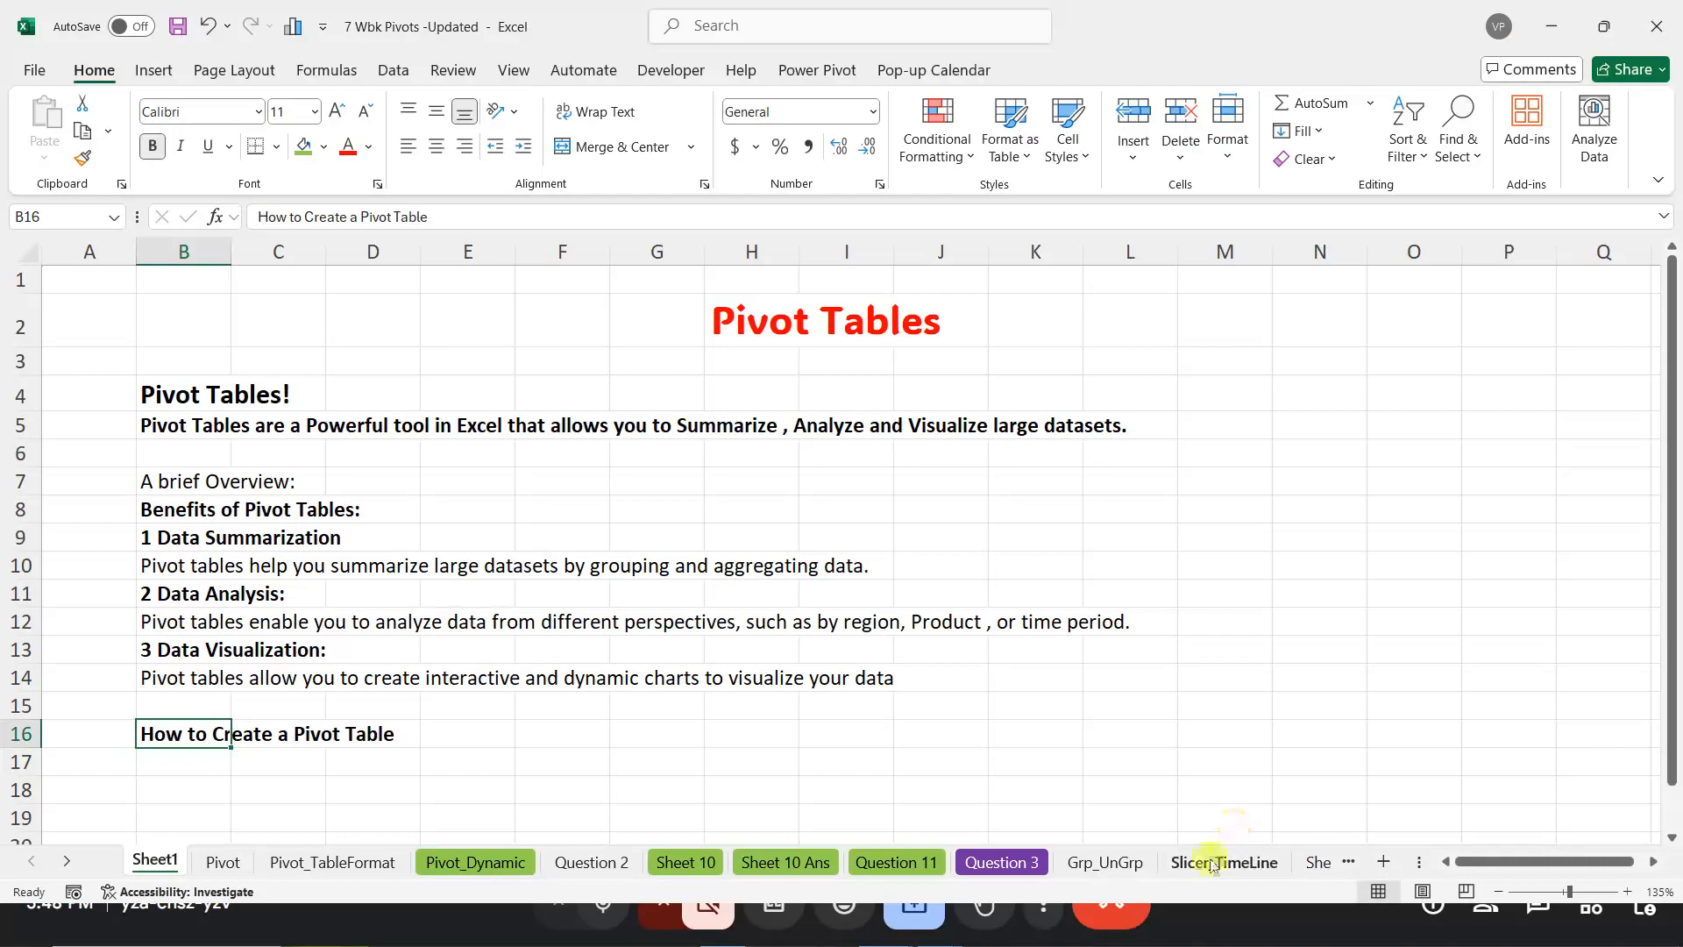
# Step: Enter "1 Select your data:" in cell B17, below the "How to Create a Pivot Table" heading
pyautogui.scroll(-2, 205, 620)
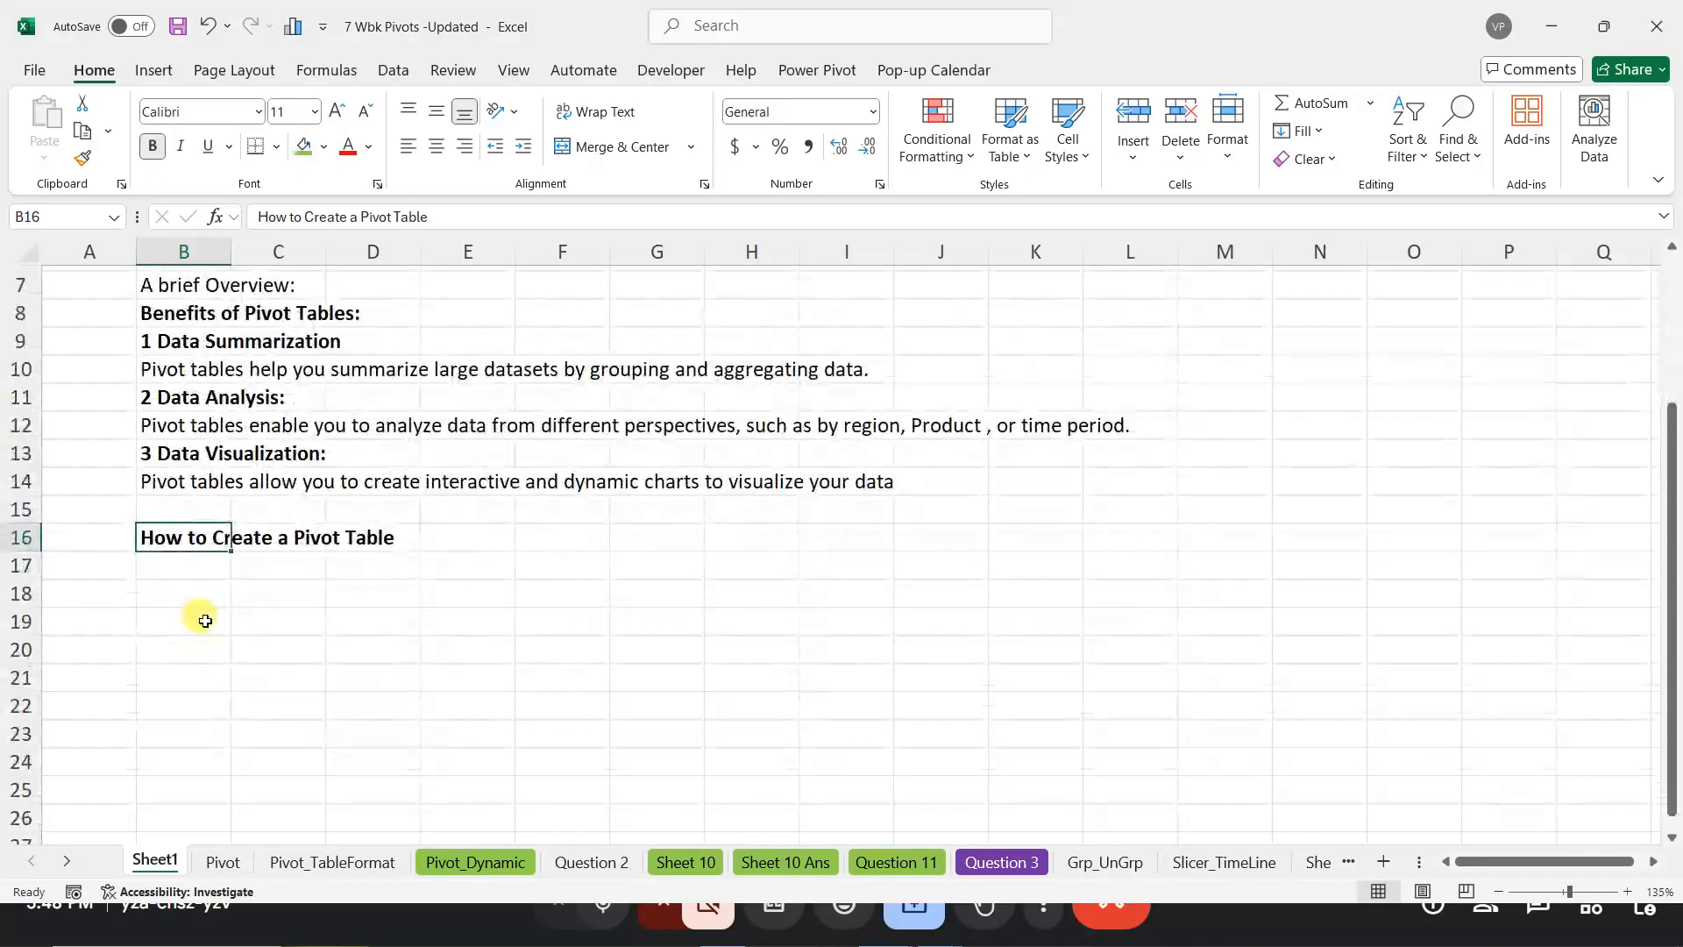
pyautogui.click(177, 571)
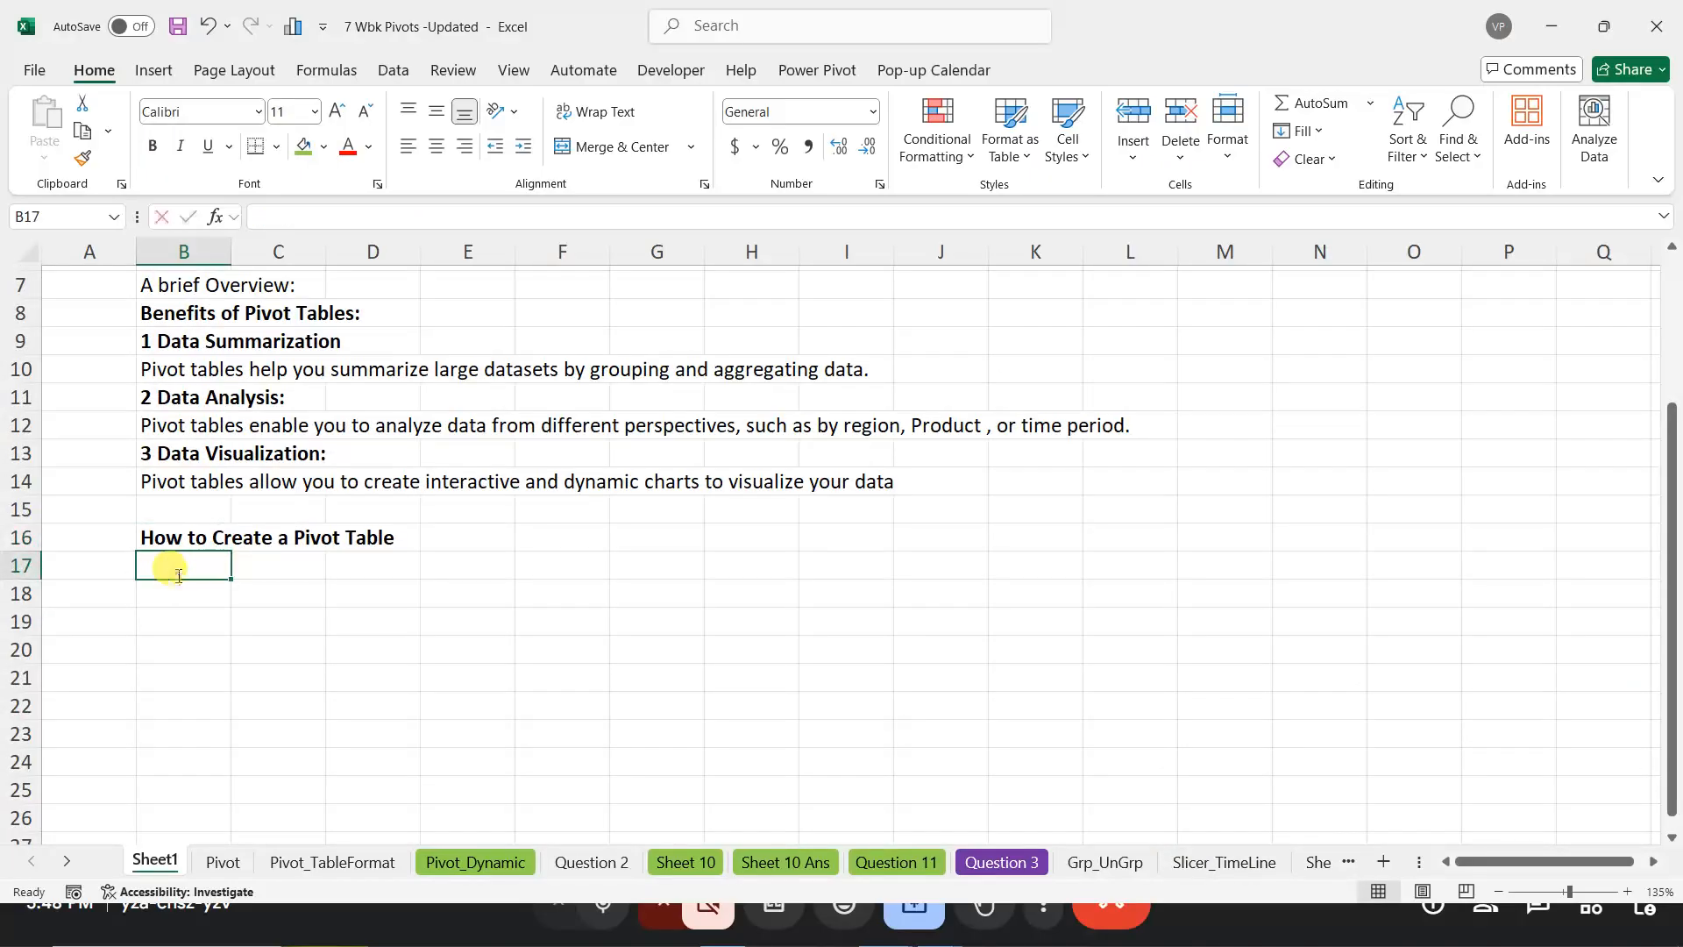
pyautogui.write('1 Select you')
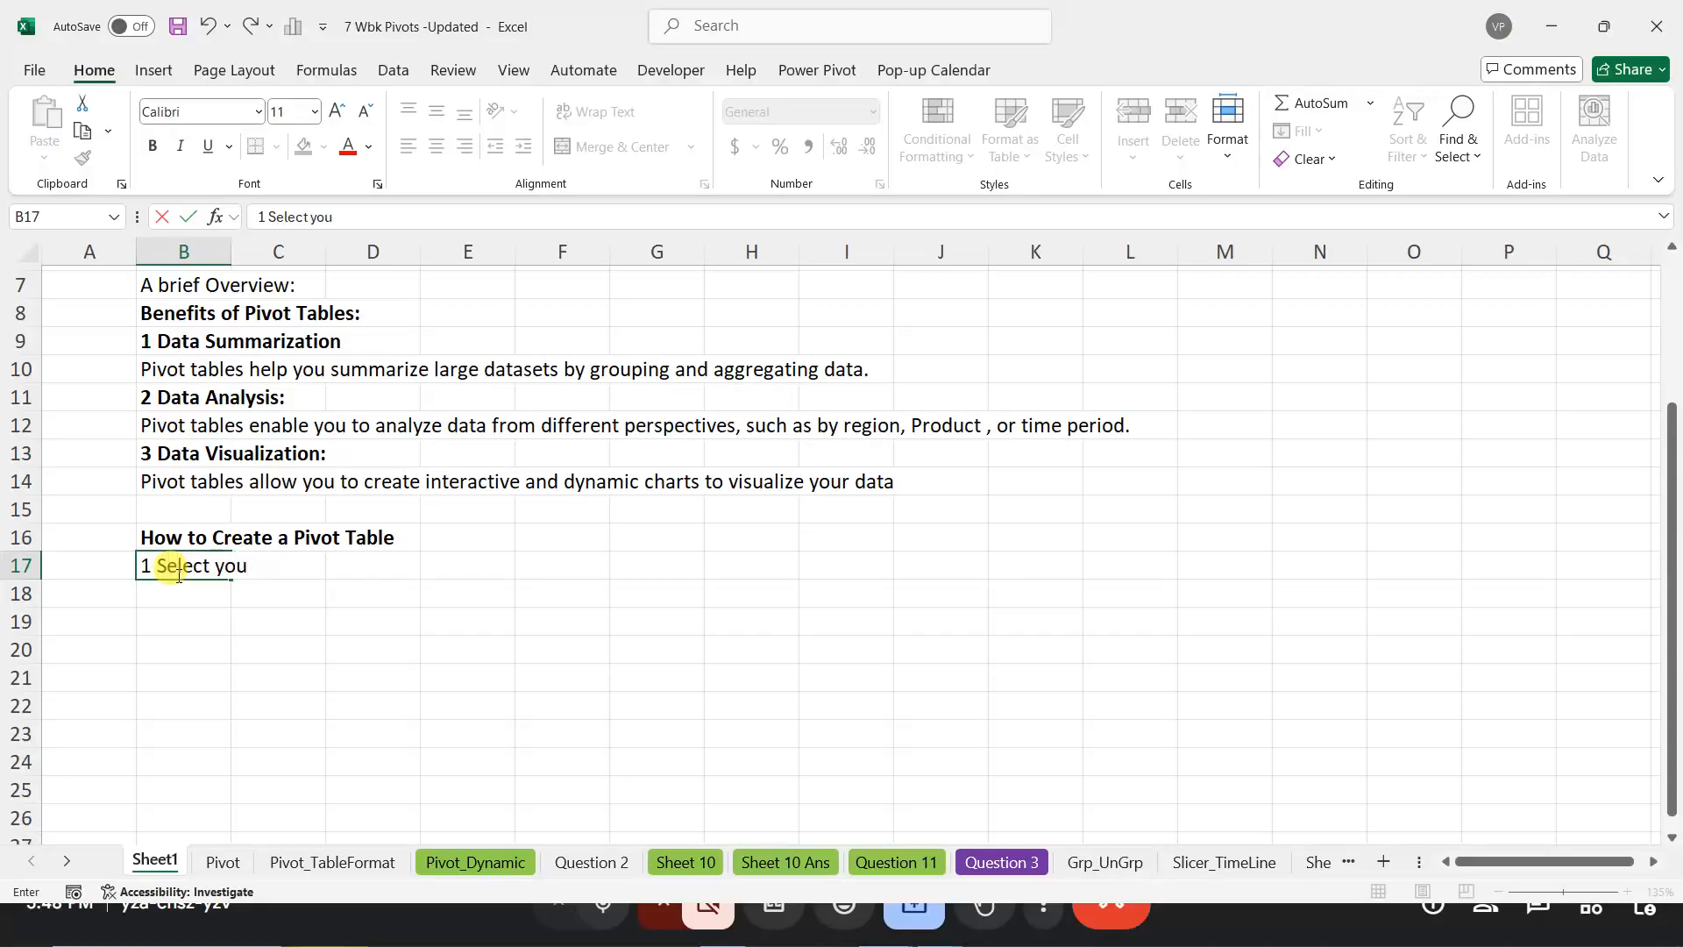
pyautogui.write('d')
pyautogui.press('BackSpace')
pyautogui.write('r data:')
pyautogui.press('Return')
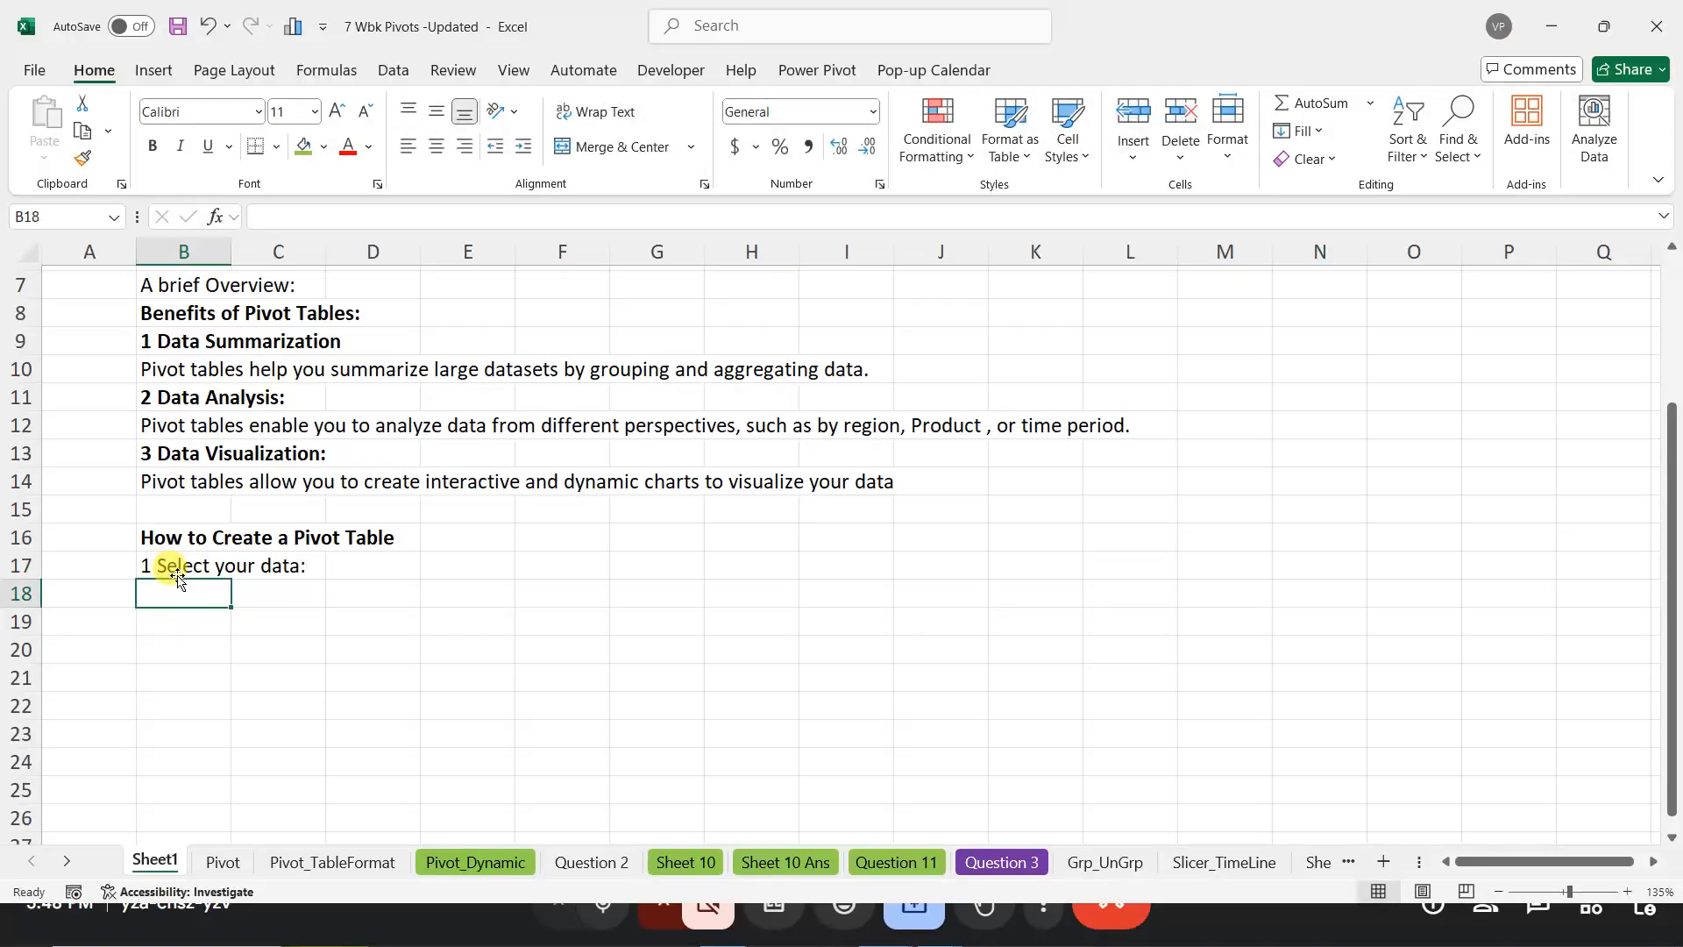
# Step: Enter "choose the data set you want to work with" in cell B18
pyautogui.write('choose t')
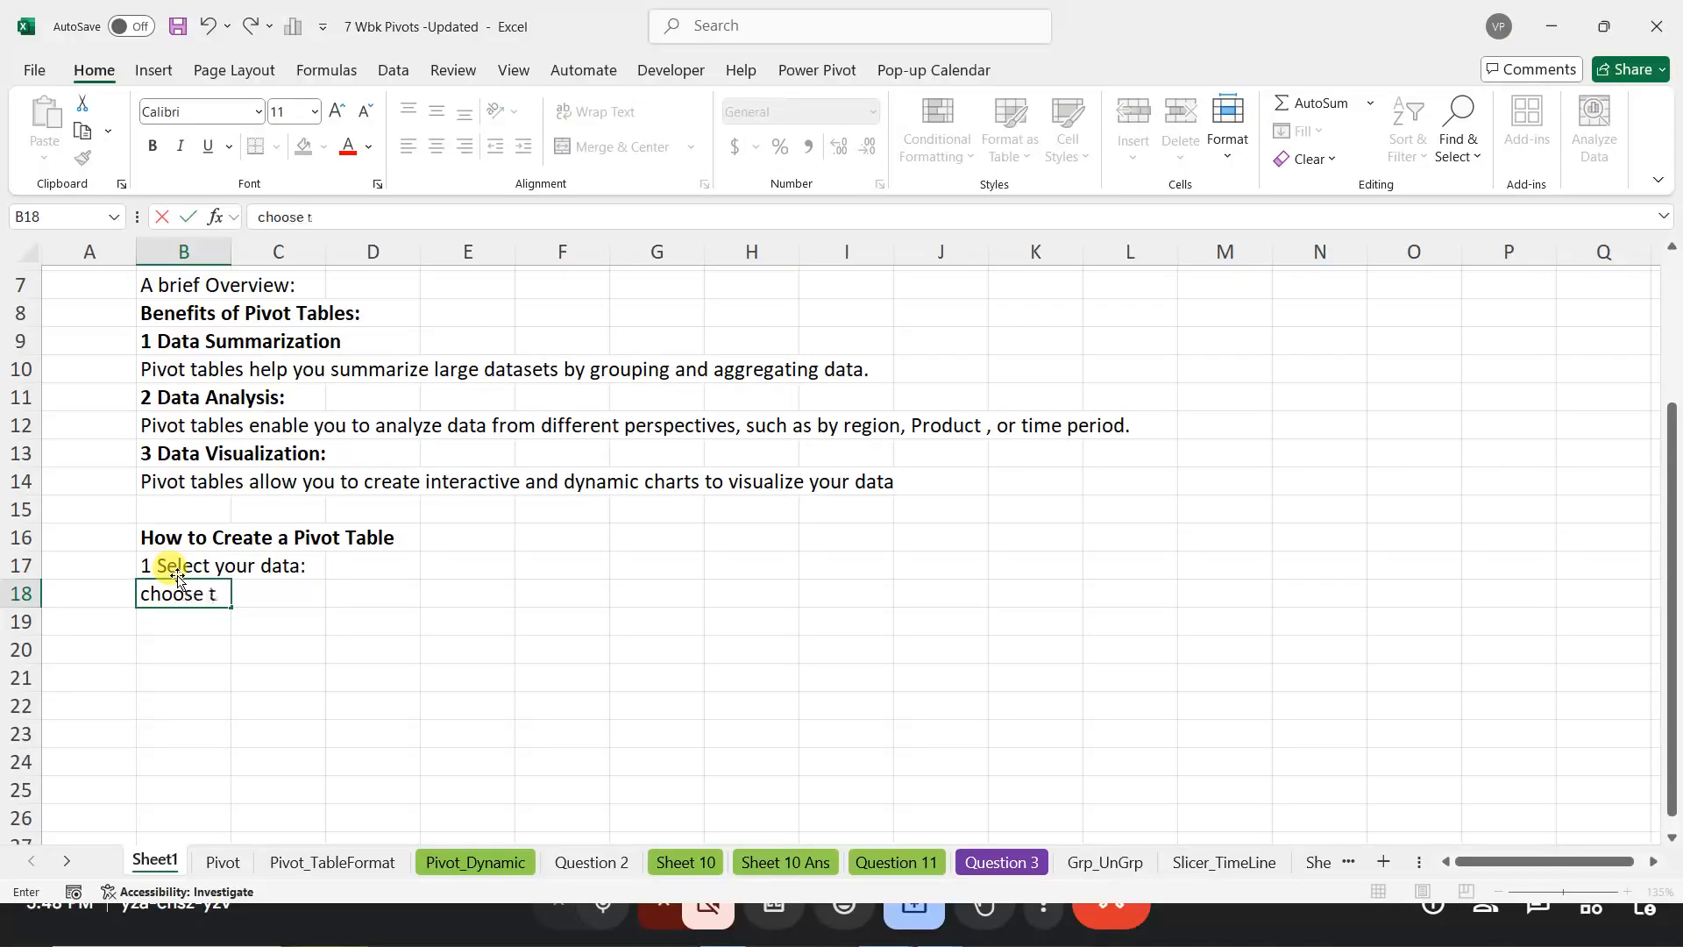
pyautogui.write('he data set')
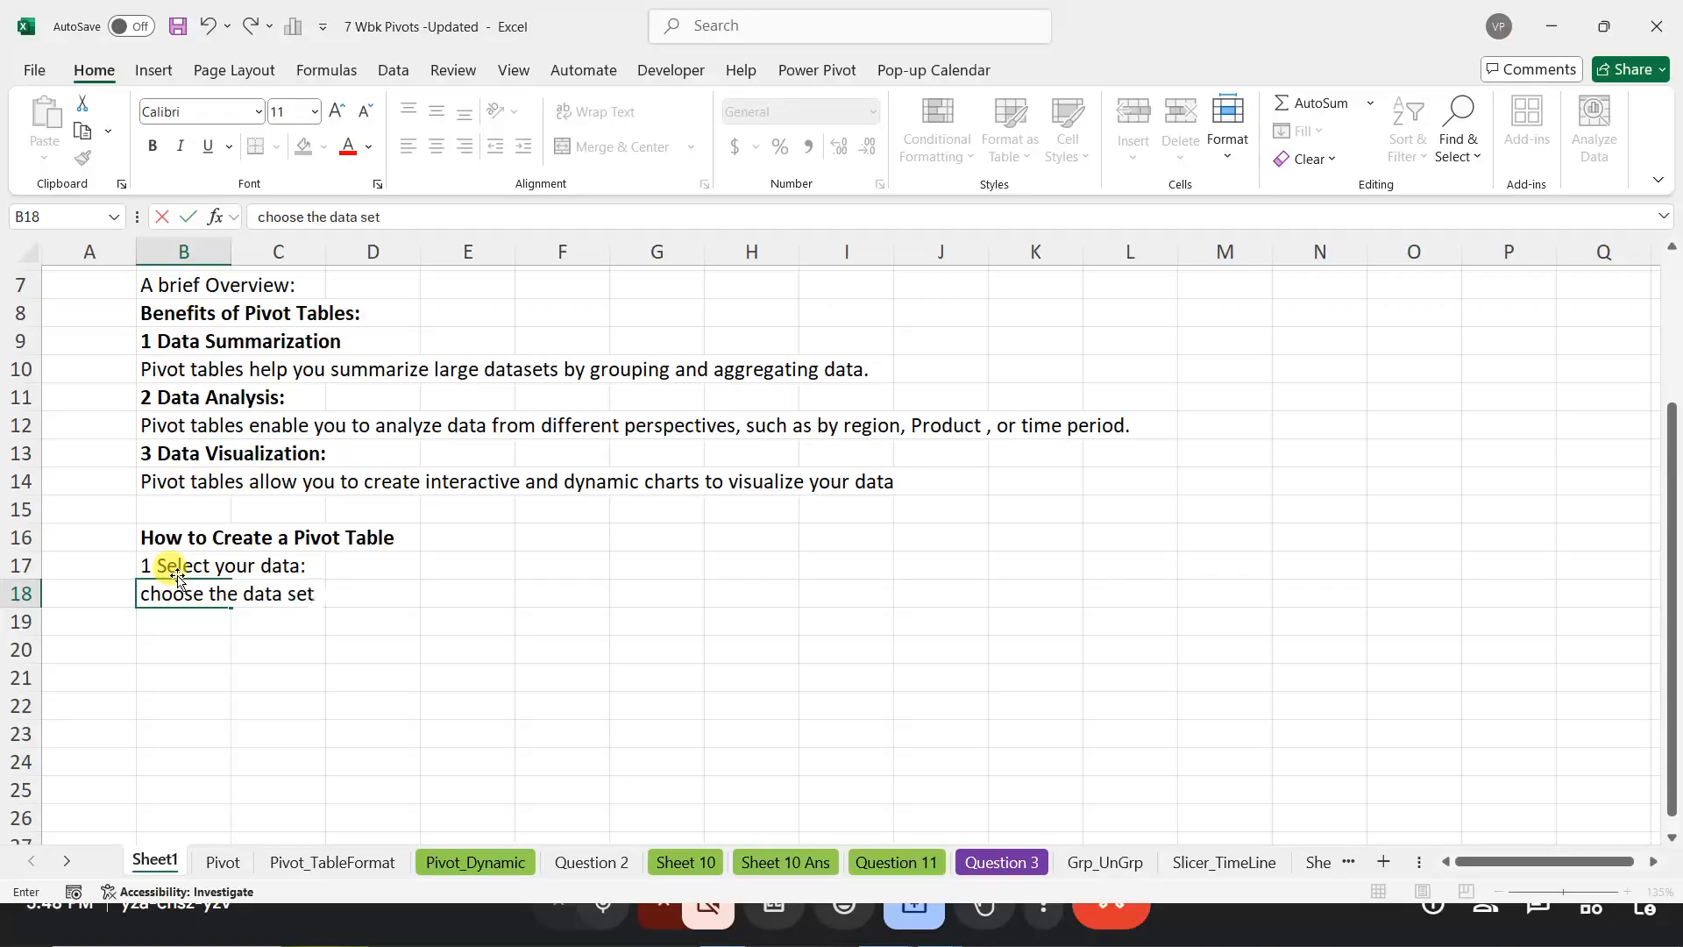
pyautogui.write(' you want to ')
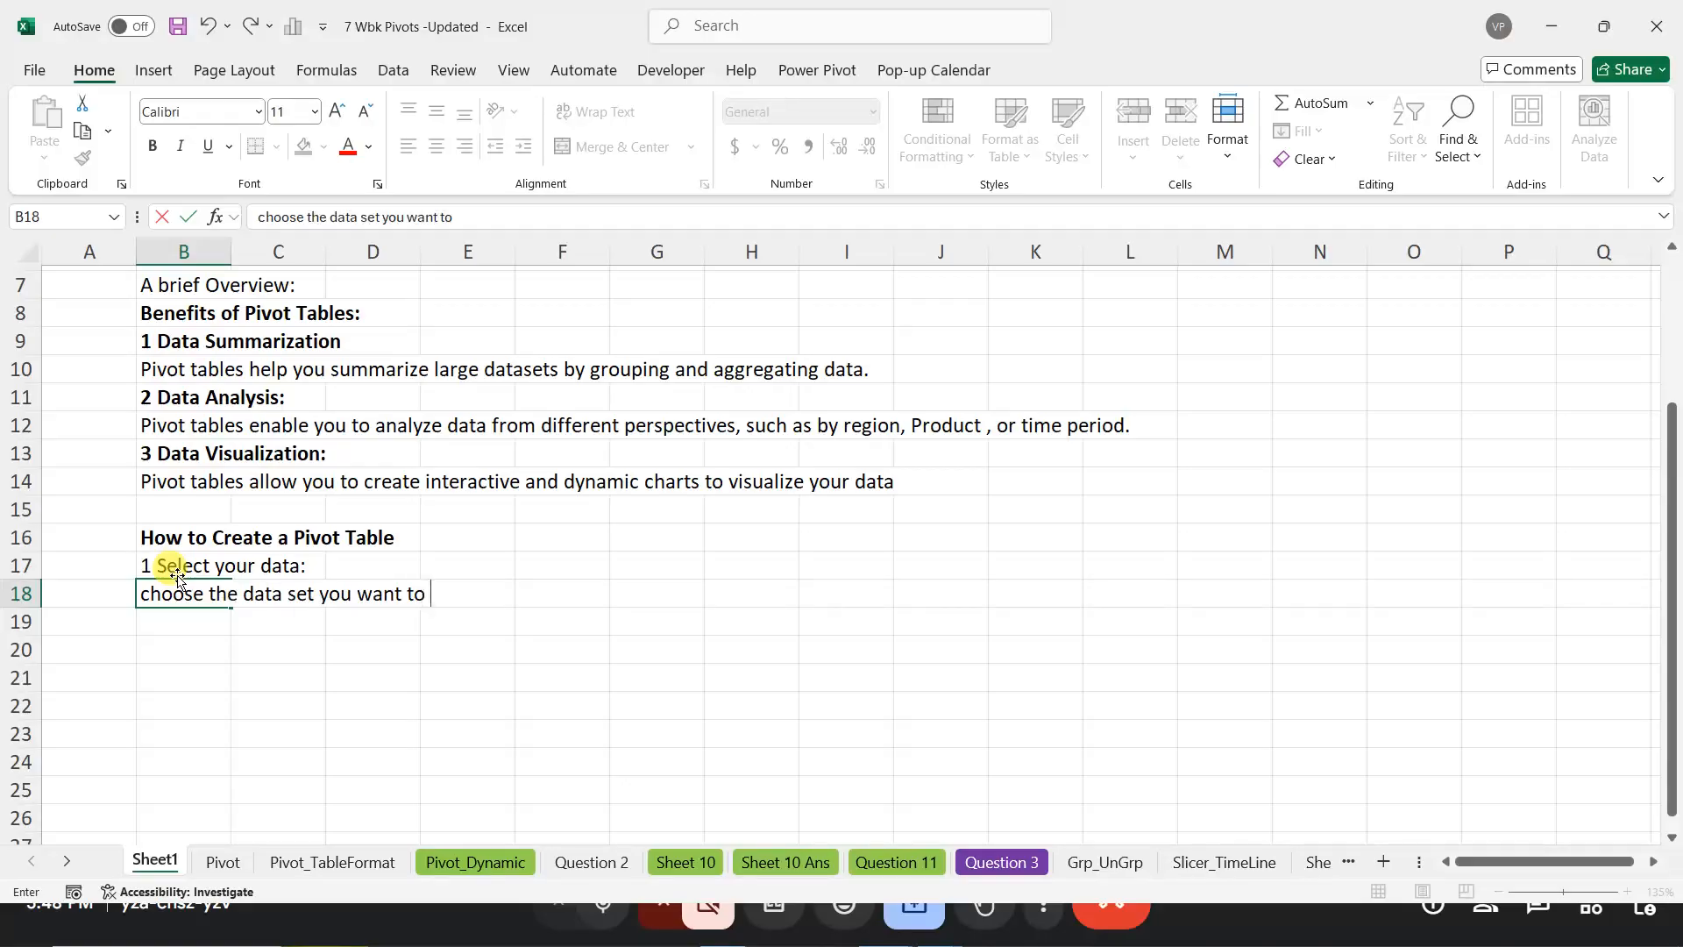
pyautogui.write('work')
pyautogui.write('with')
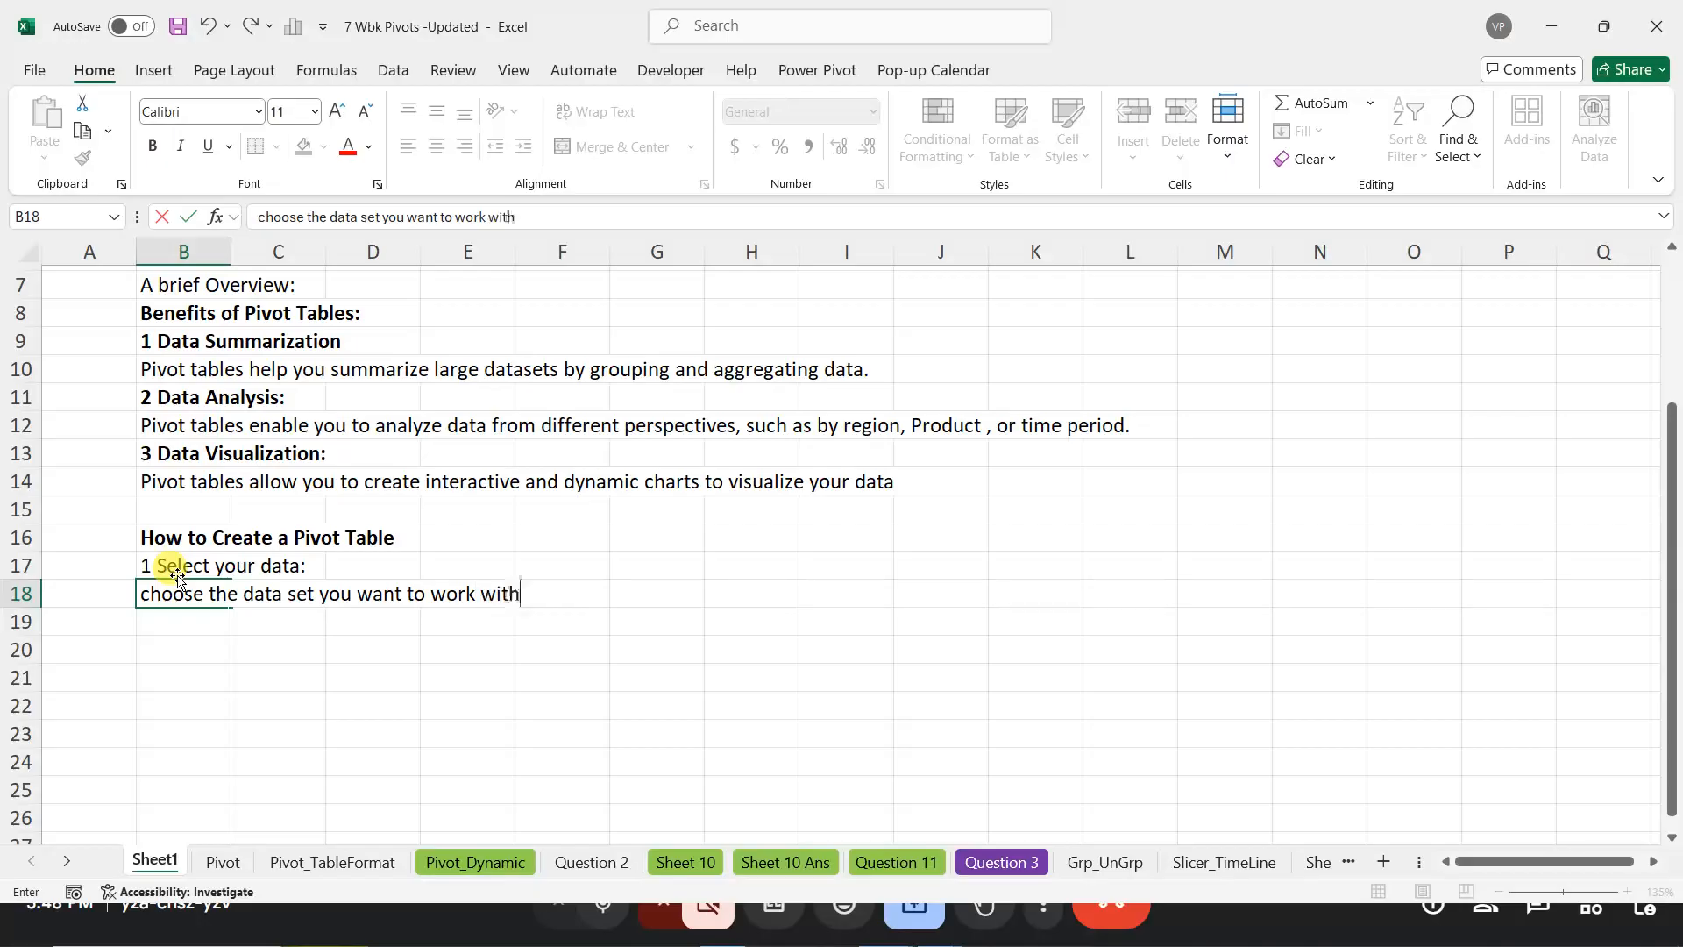
pyautogui.press('Return')
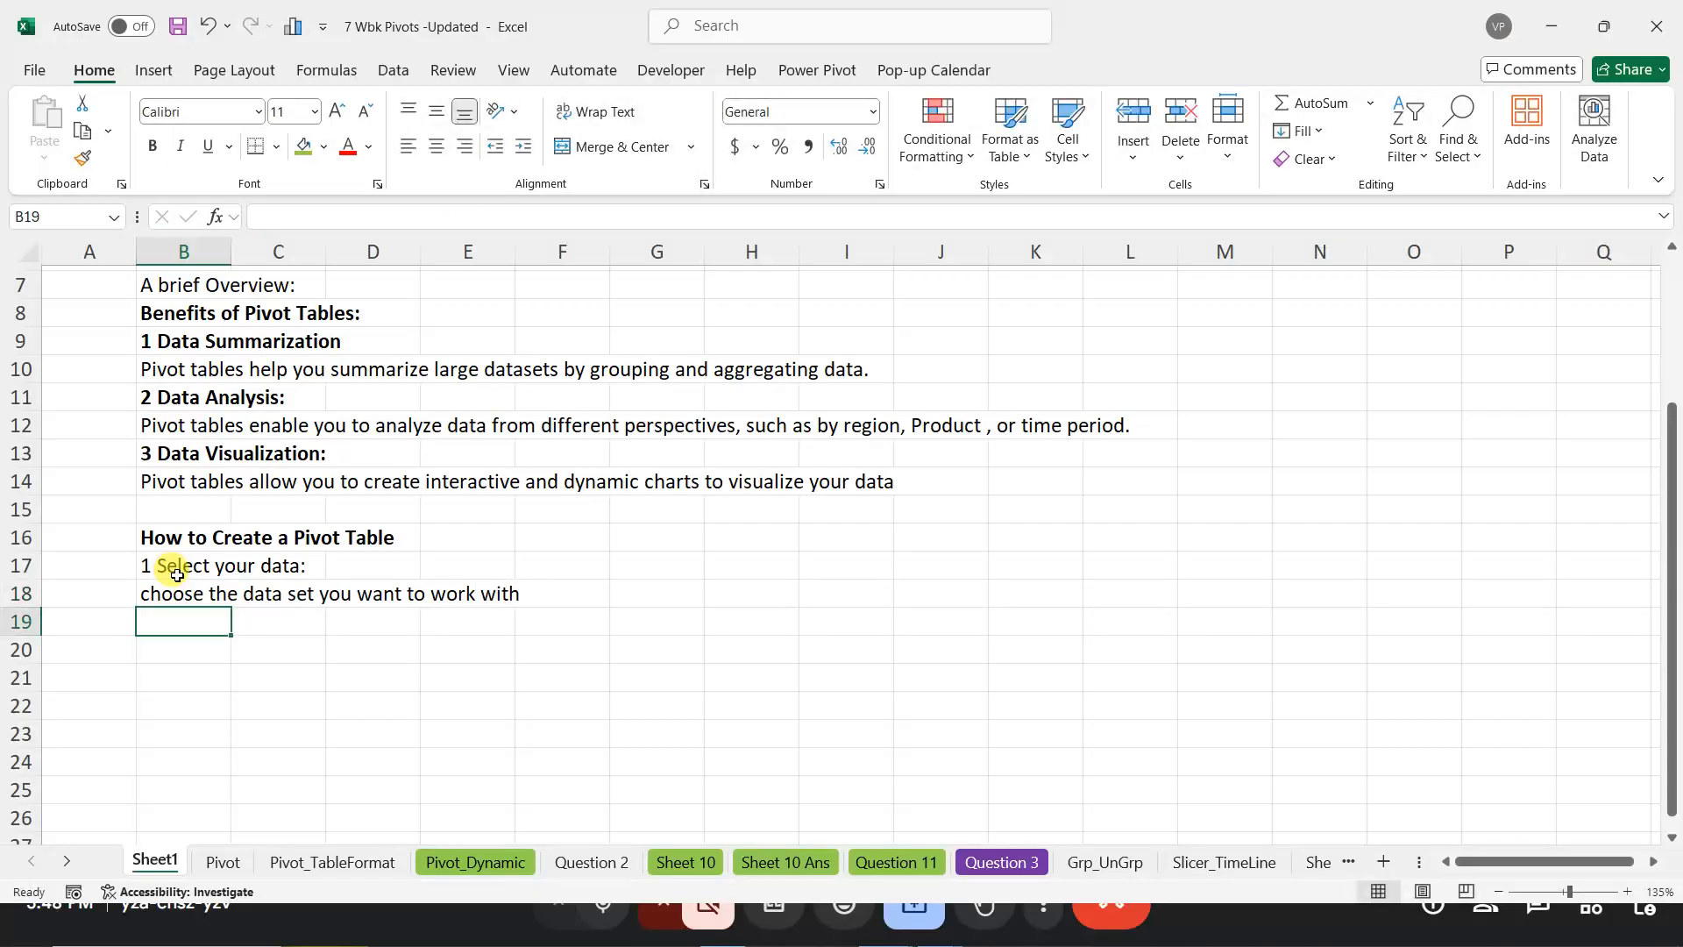
# Step: Move the data set instruction from B18 to D17 and make "1 Select your data:" in B17 bold
pyautogui.click(204, 594)
pyautogui.hotkey('ctrl', 'c')
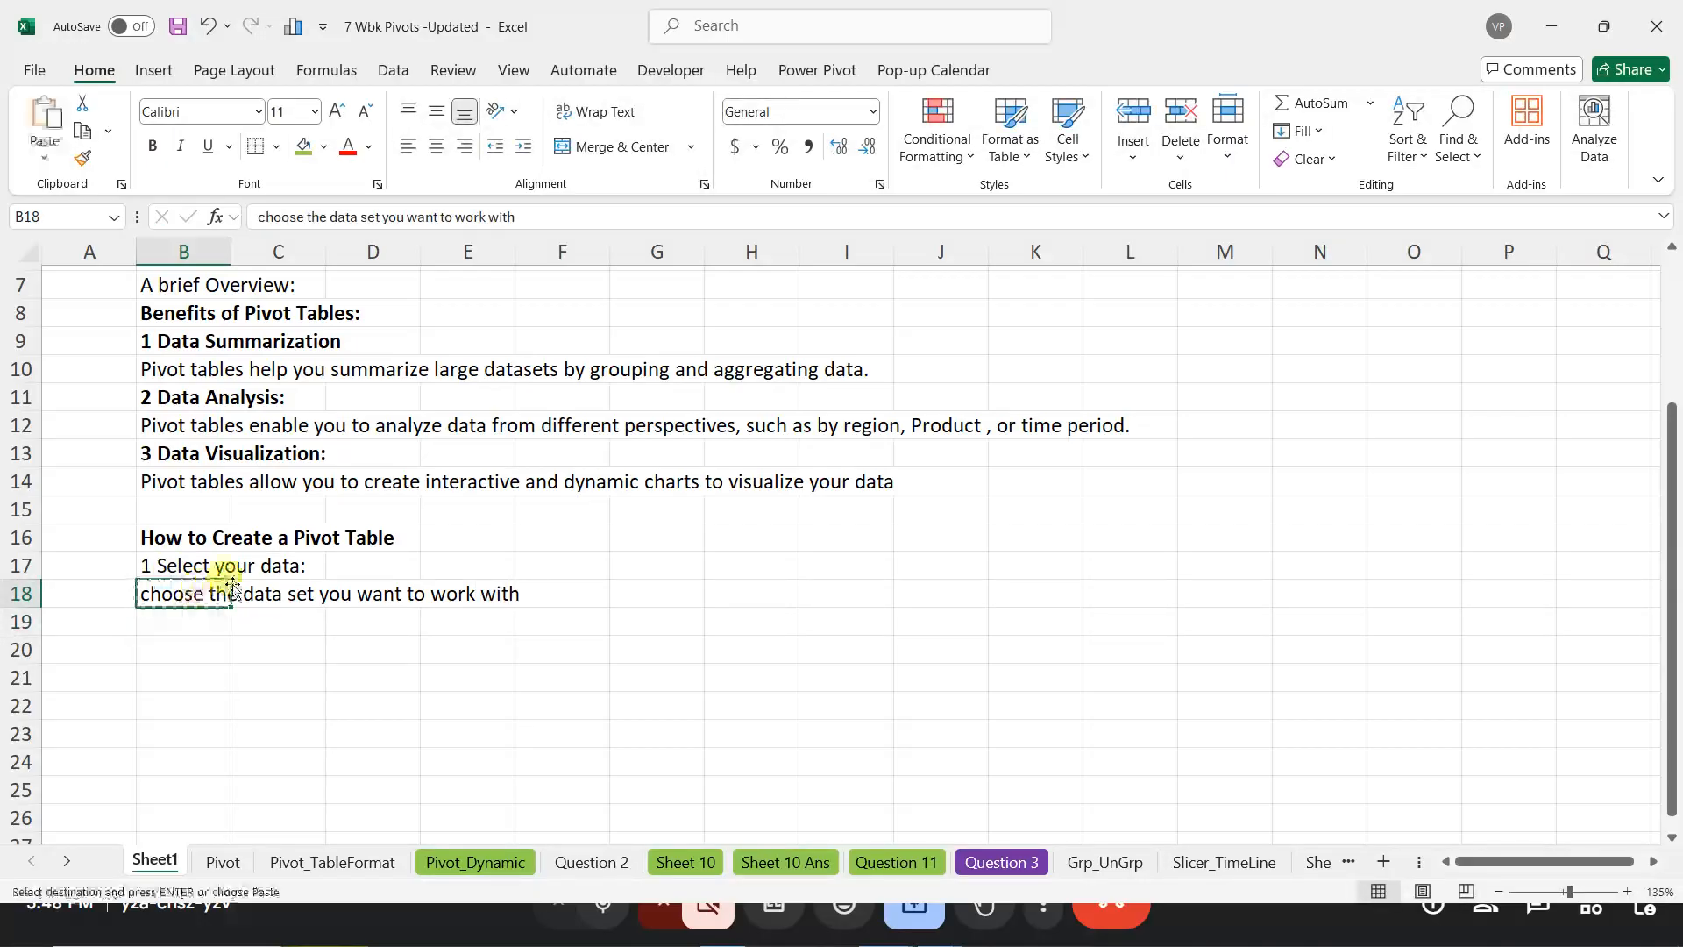
pyautogui.click(373, 569)
pyautogui.hotkey('ctrl', 'v')
pyautogui.click(176, 594)
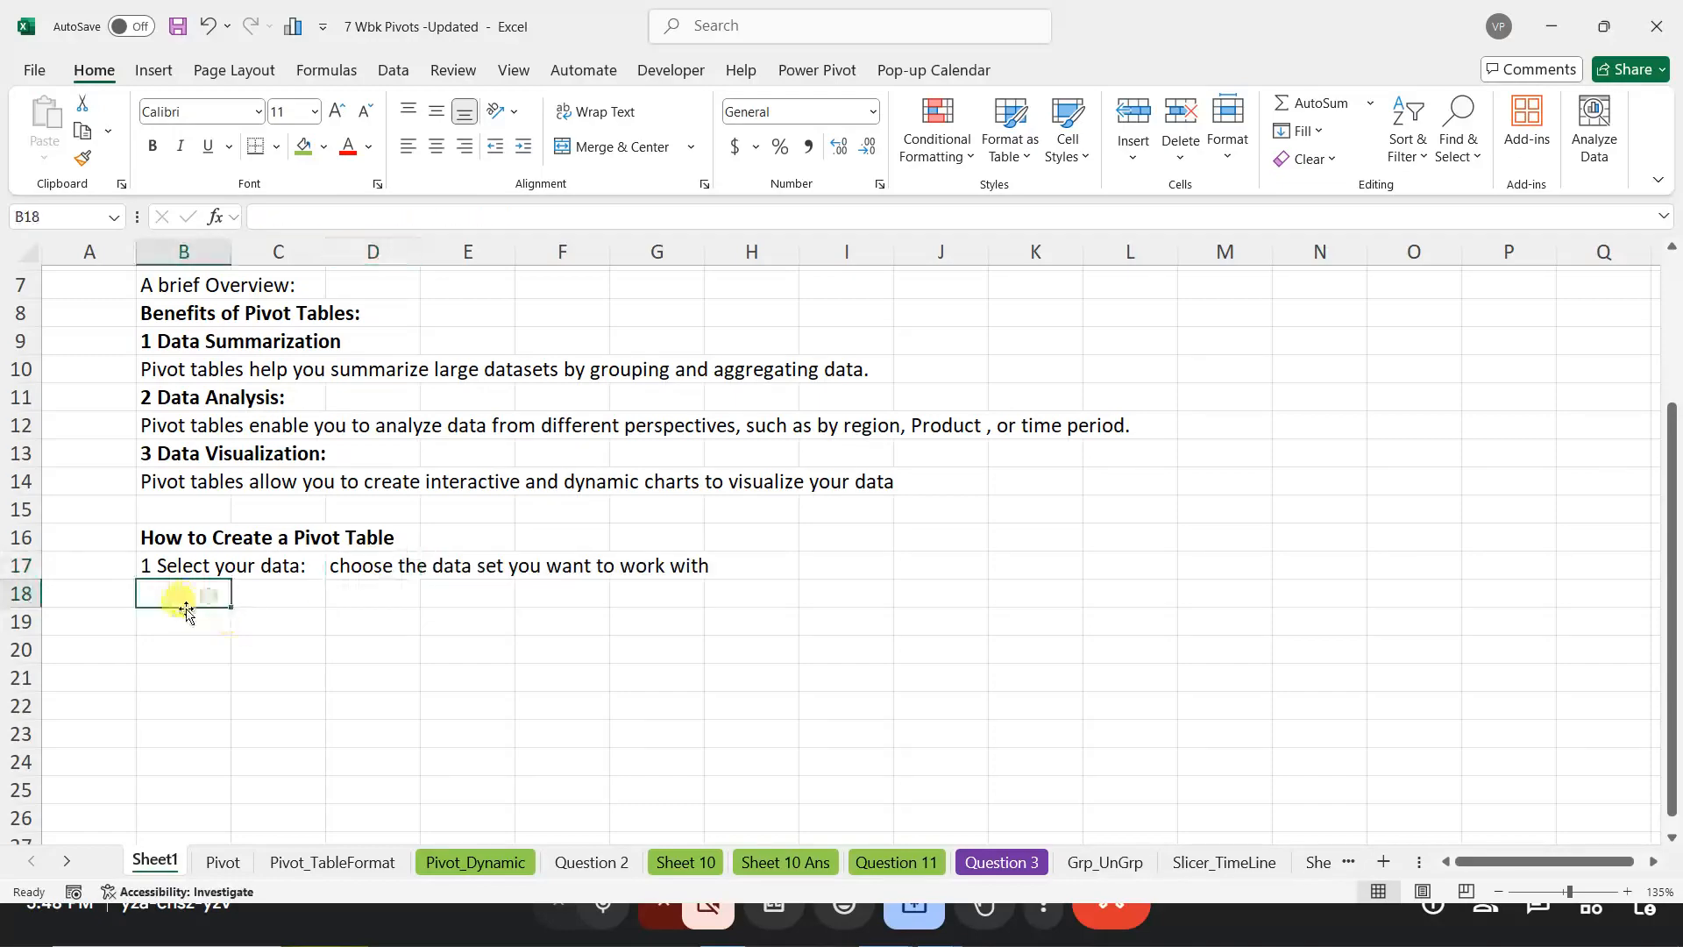
pyautogui.click(176, 567)
pyautogui.hotkey('ctrl', 'b')
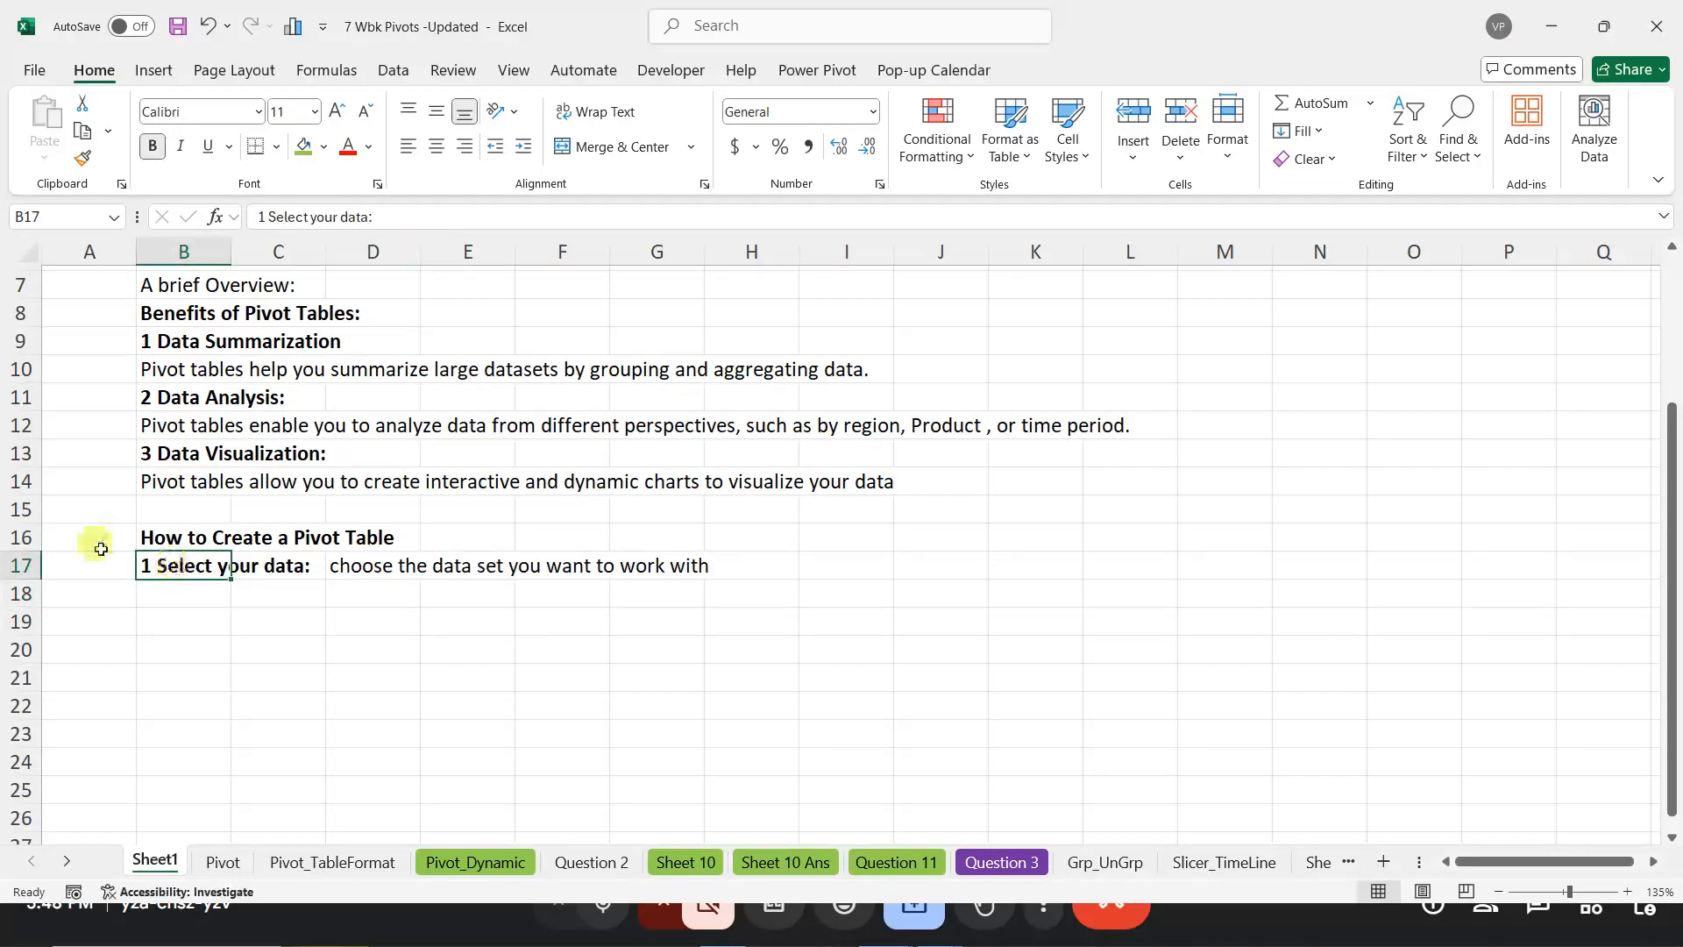
# Step: Enter "2 Go to the Insert Tab:" in cell B18 and make it bold
pyautogui.click(171, 600)
pyautogui.write('2')
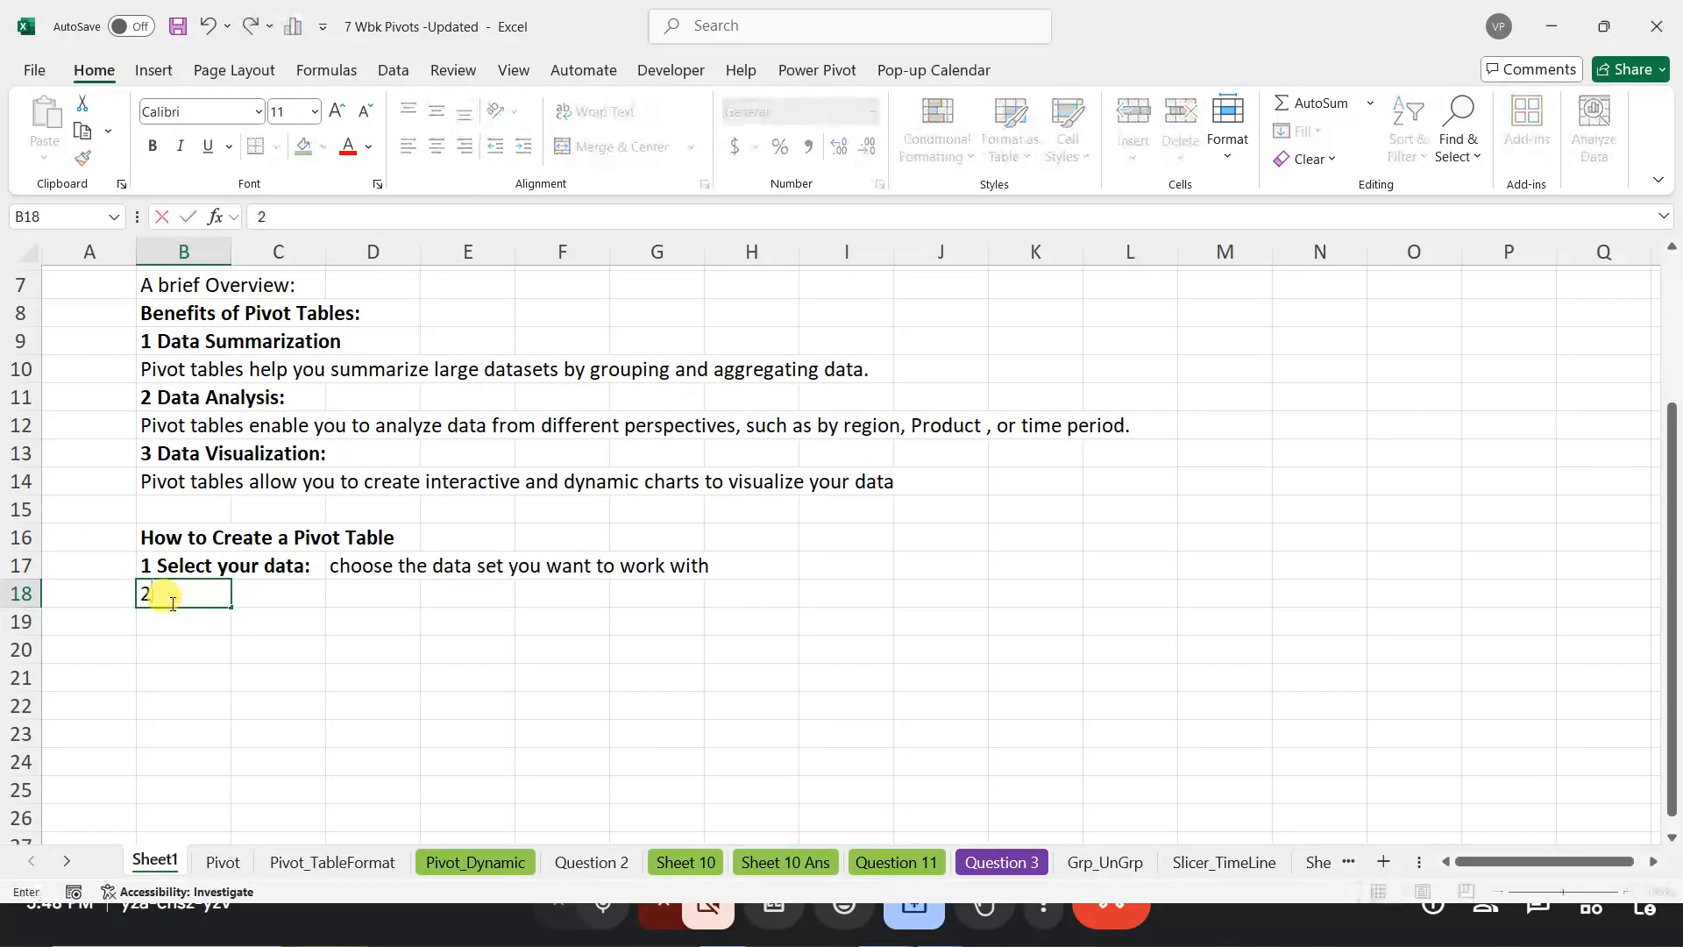
pyautogui.write(' g')
pyautogui.press('BackSpace')
pyautogui.write('Go to the Insert ')
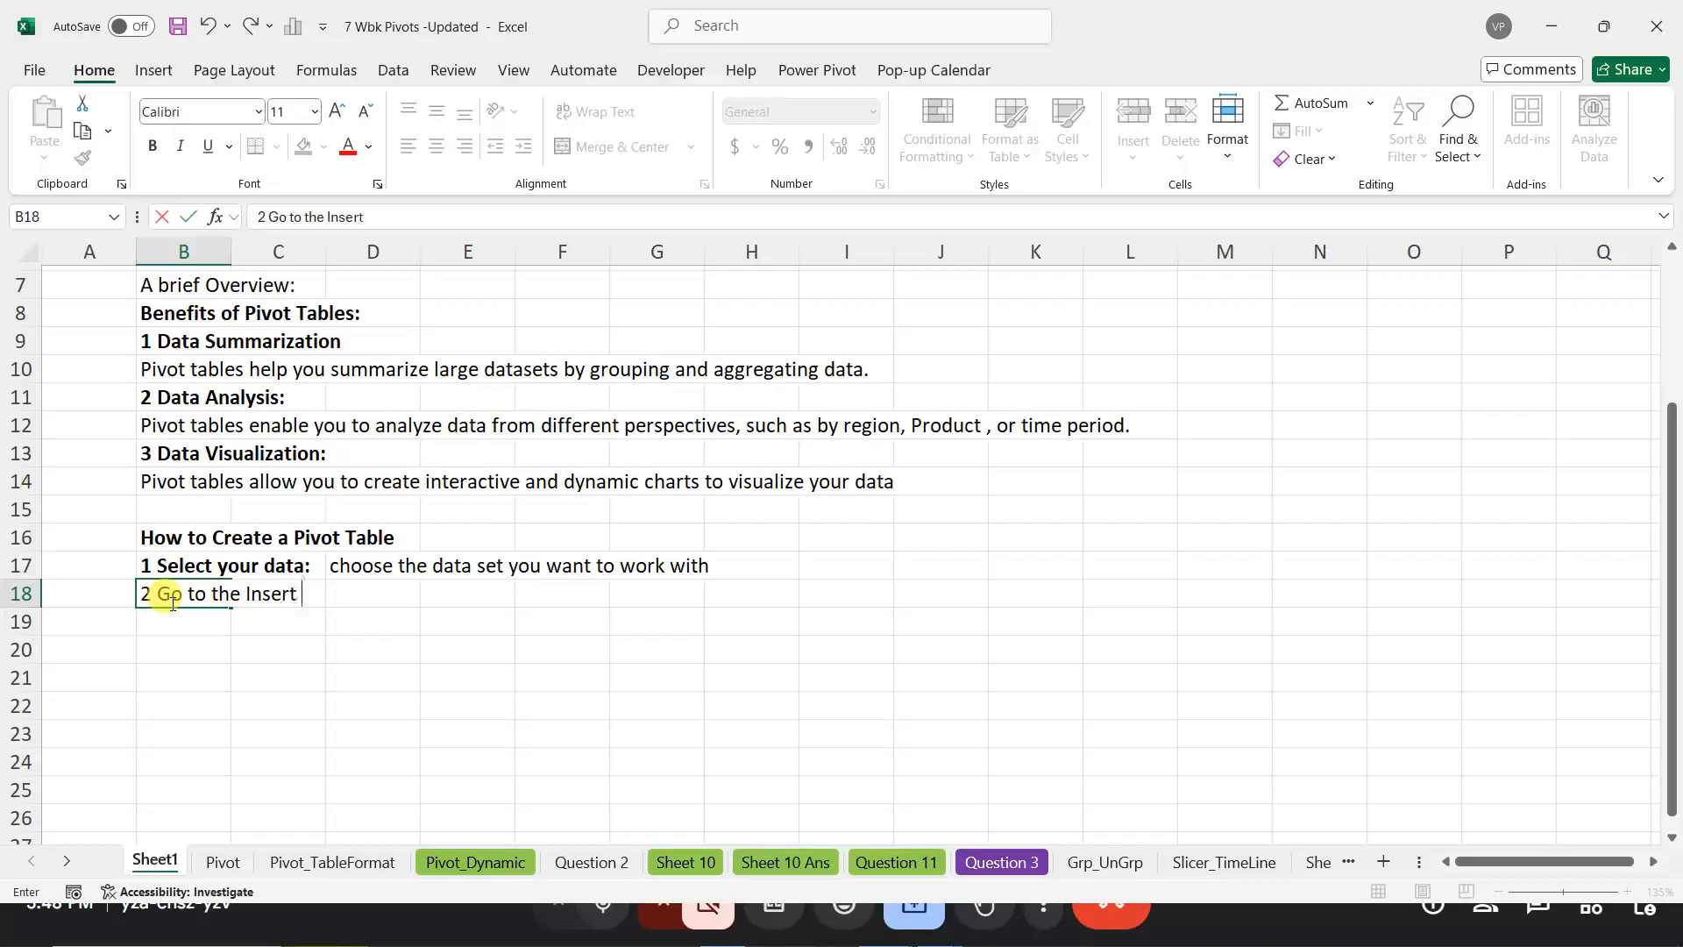
pyautogui.write('Table')
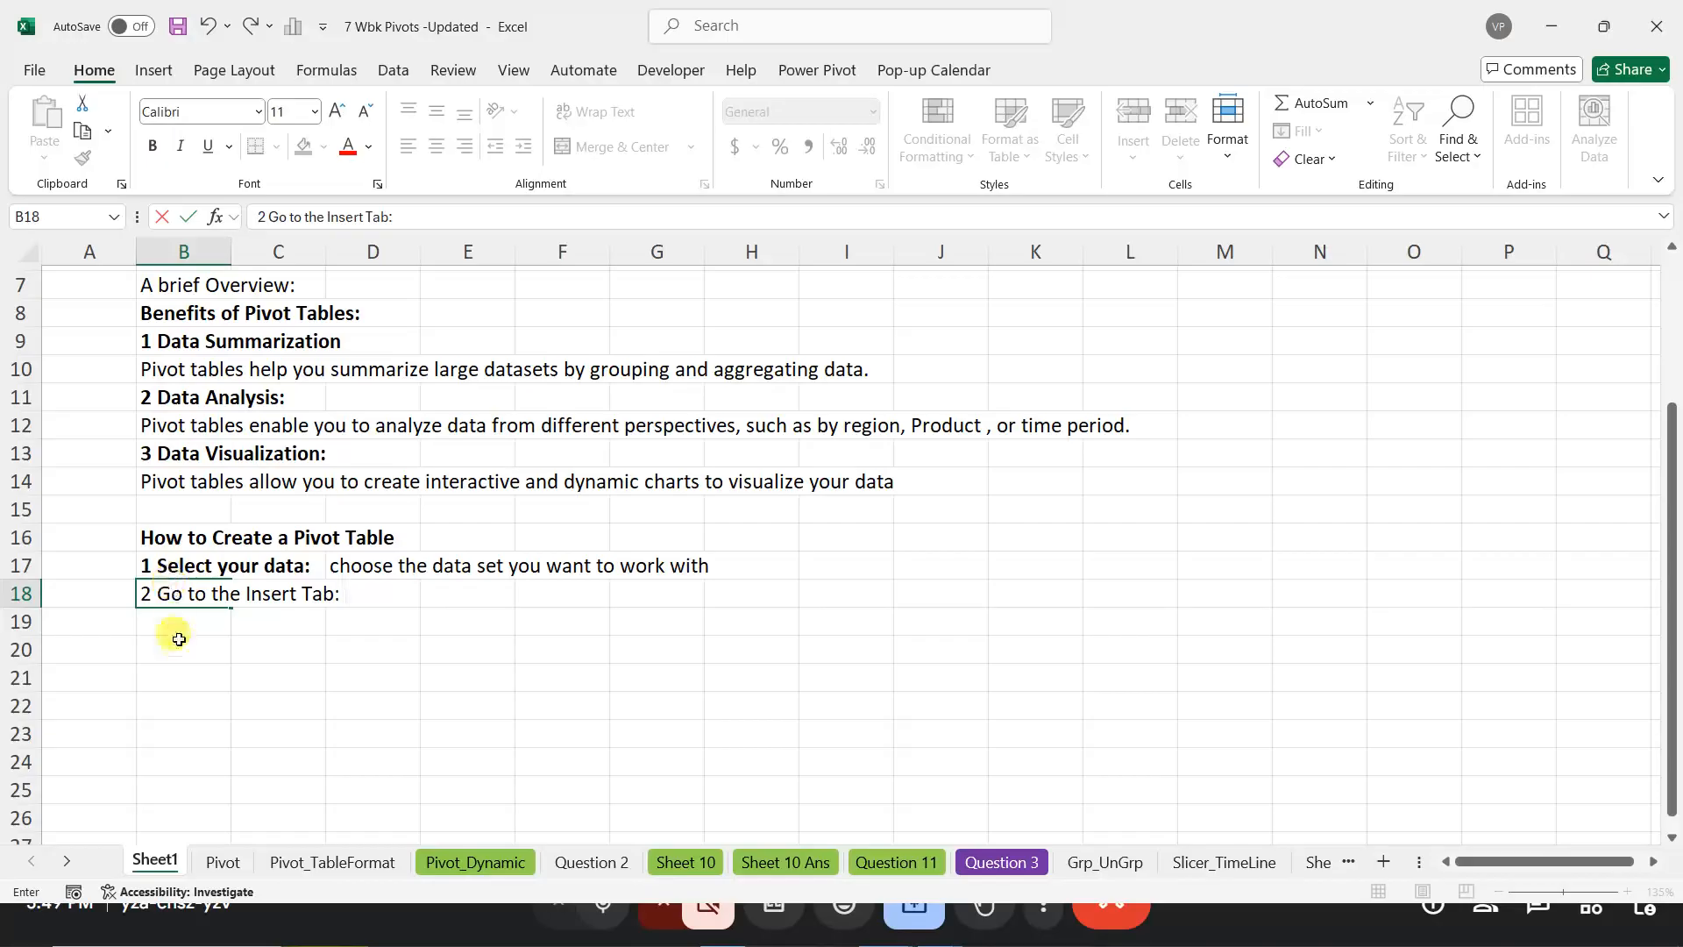
pyautogui.press('Return')
pyautogui.click(183, 588)
pyautogui.hotkey('ctrl', 'b')
# Step: Enter "click on the Pivot table button" in cell B19, below the Insert Tab heading
pyautogui.click(351, 587)
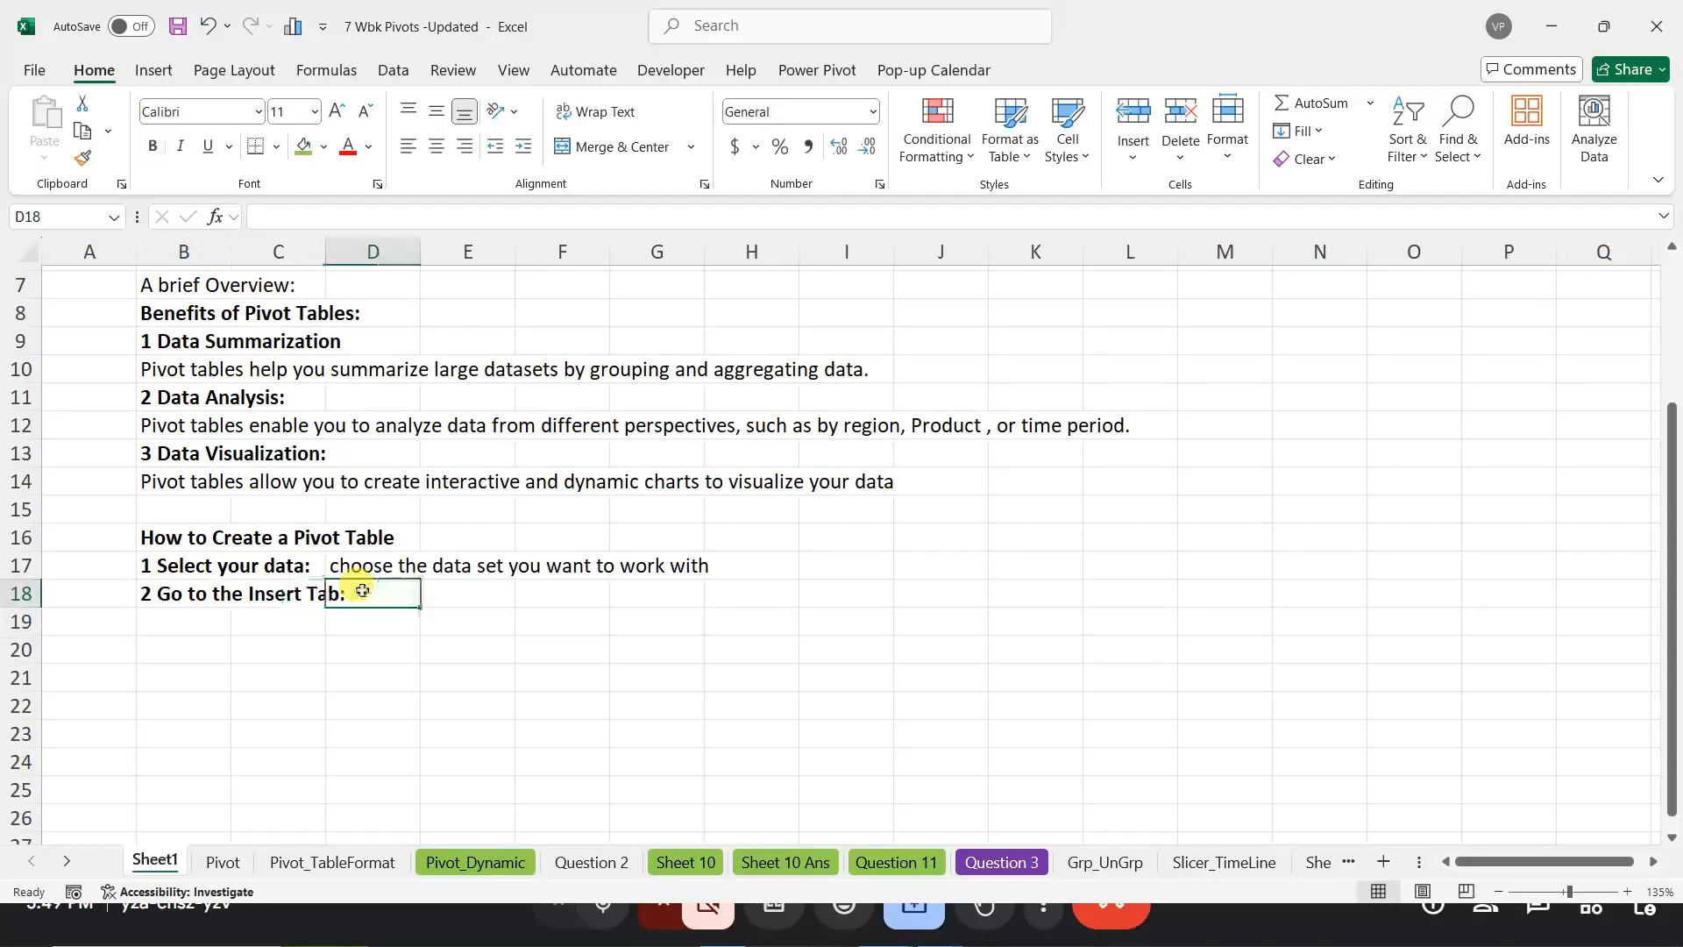
pyautogui.click(188, 615)
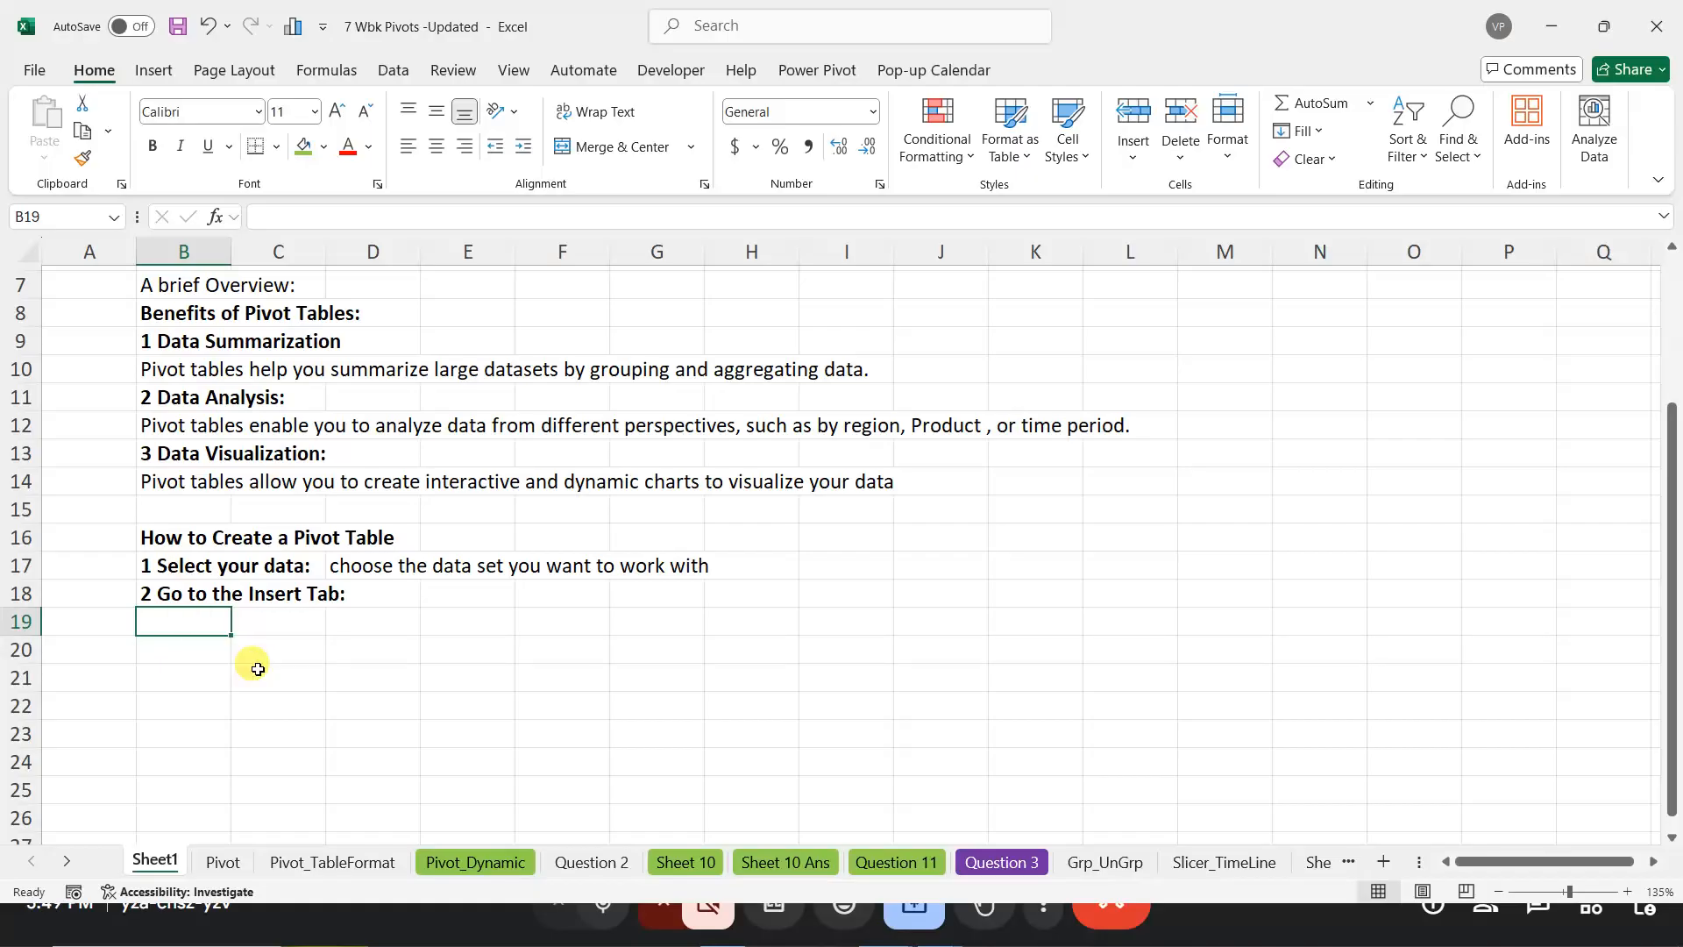
pyautogui.write('clik')
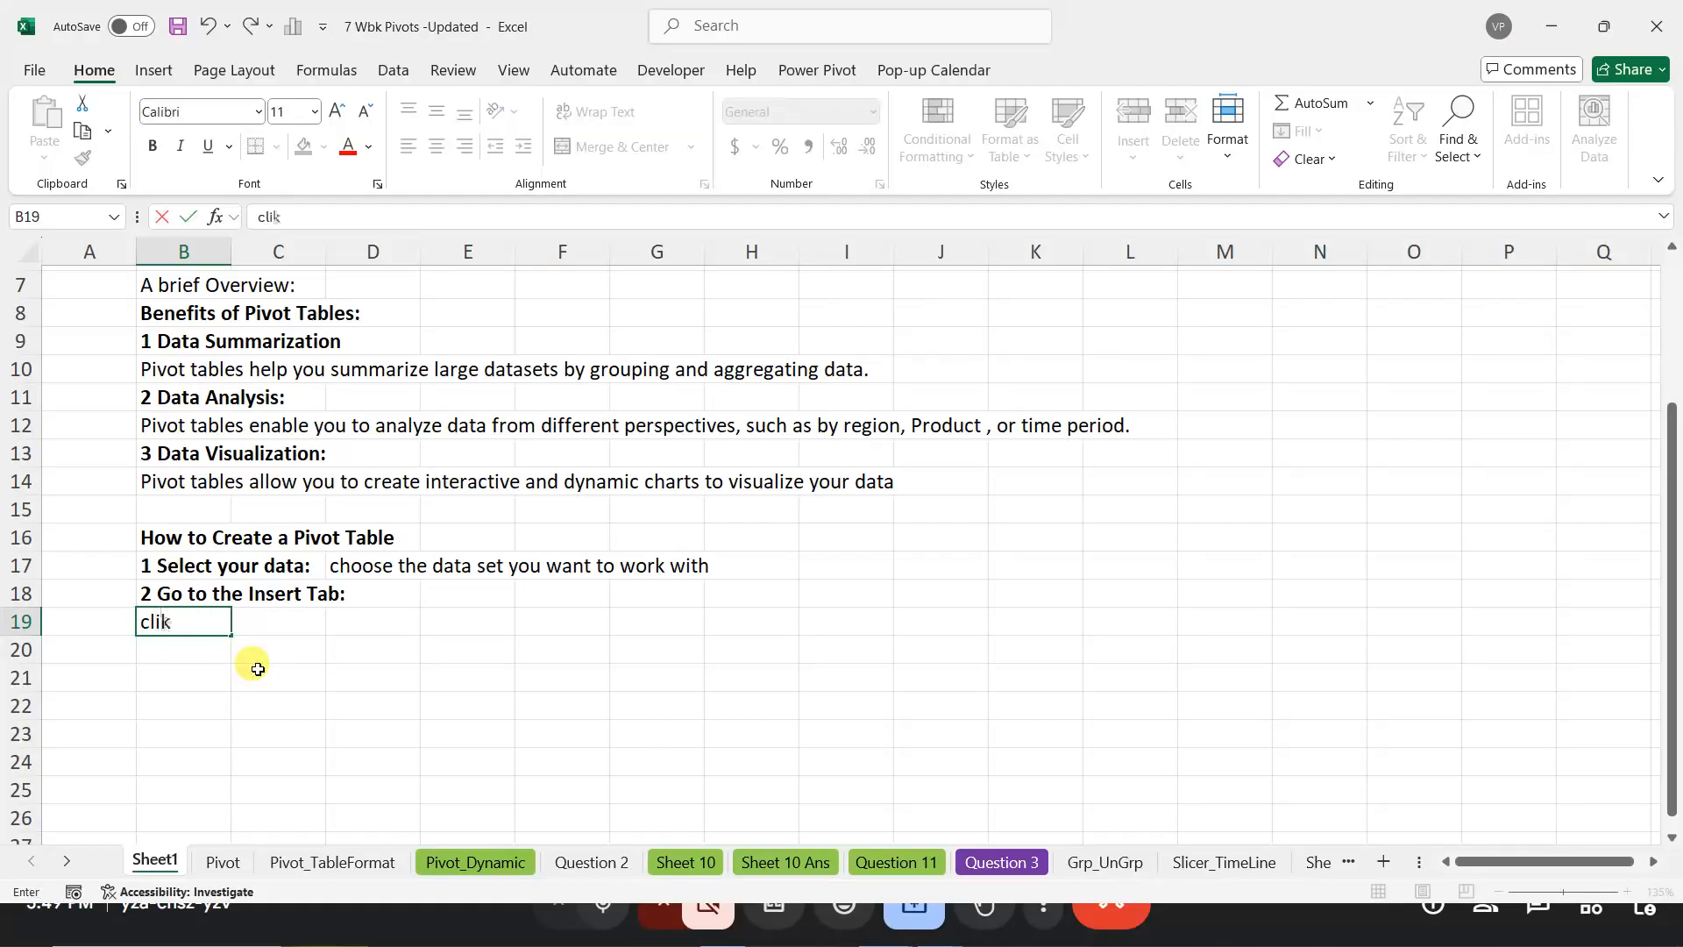
pyautogui.press('BackSpace')
pyautogui.write('ck on the')
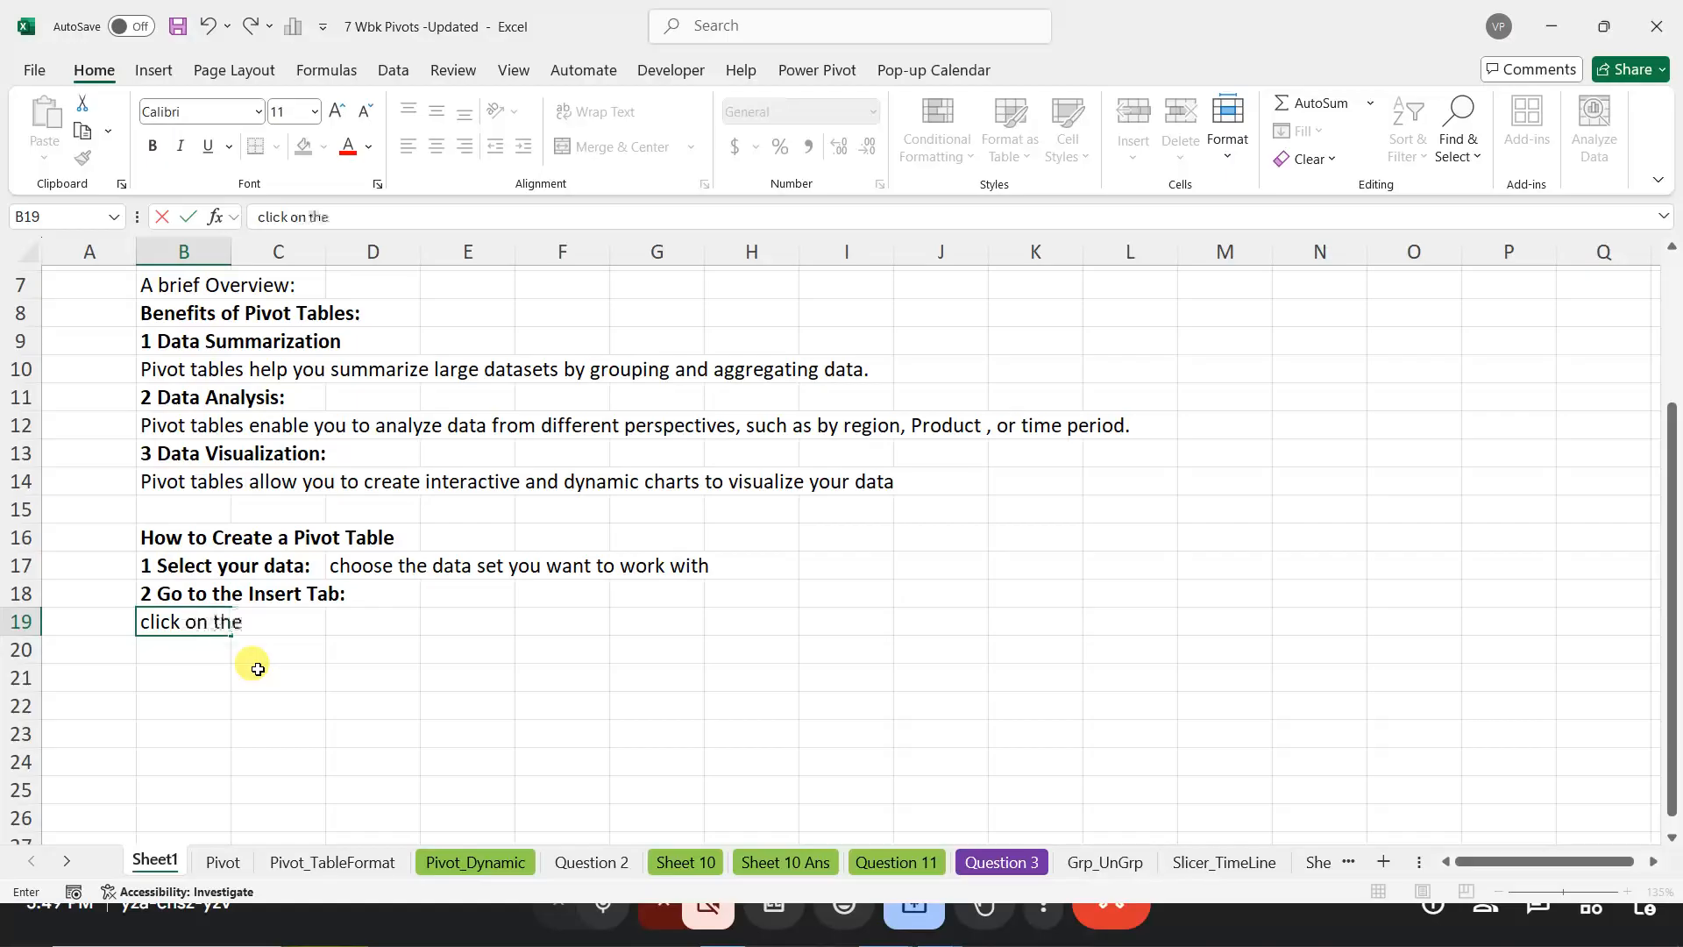
pyautogui.write(' Pivot table')
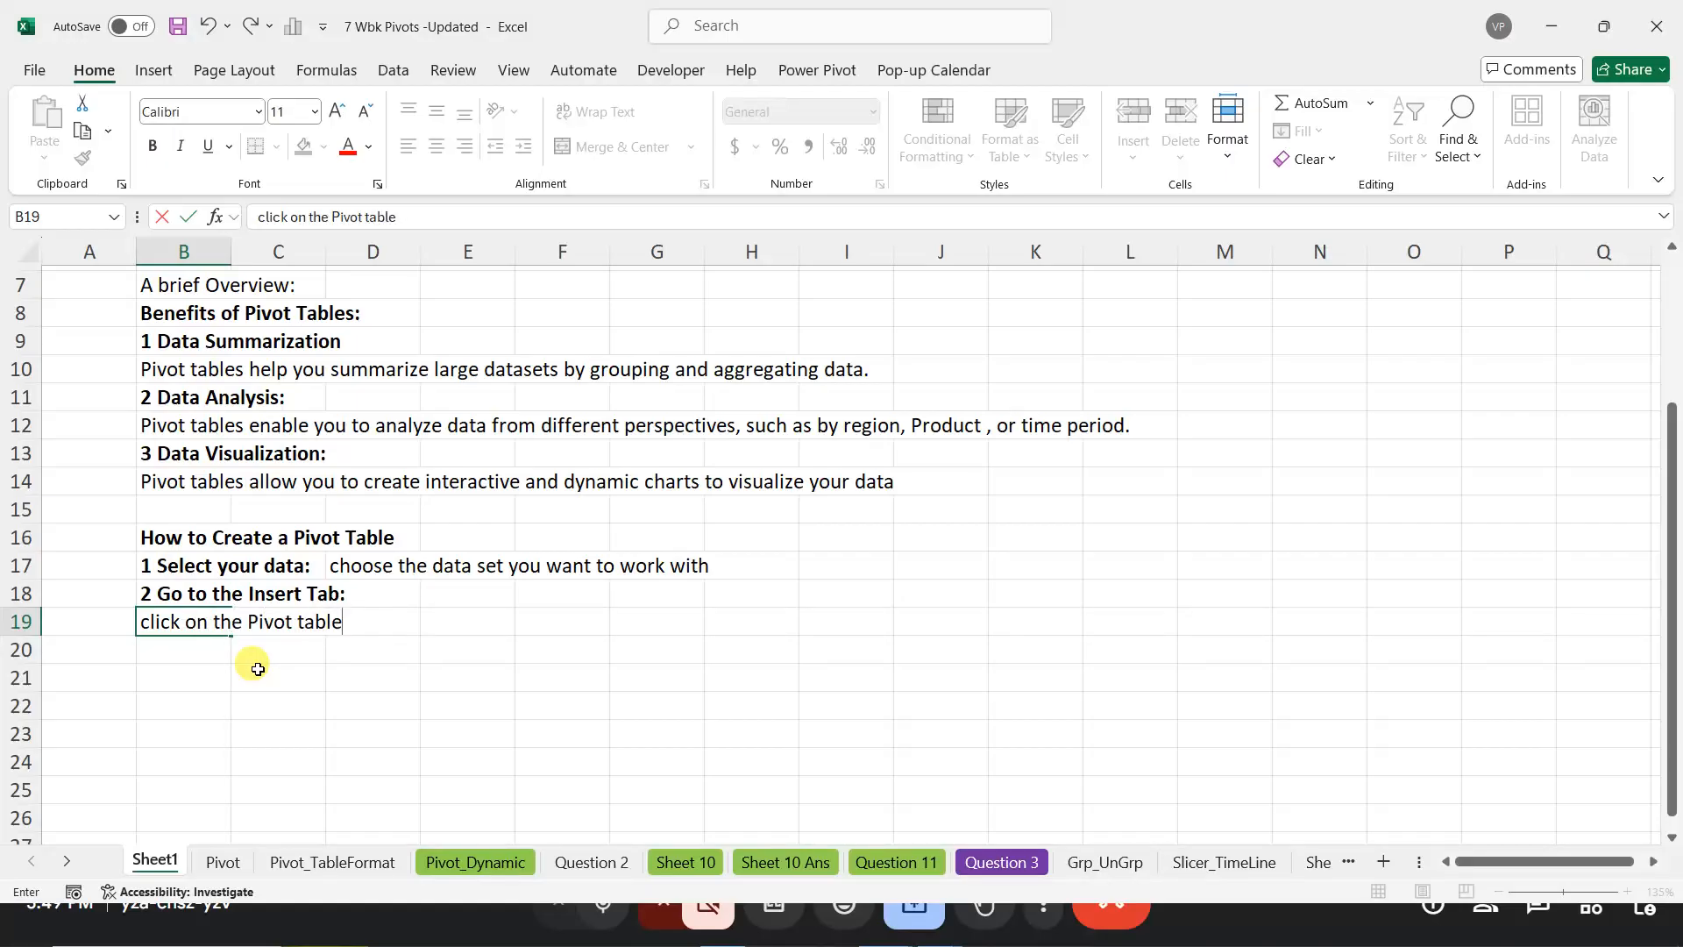
pyautogui.write(' button')
pyautogui.press('Return')
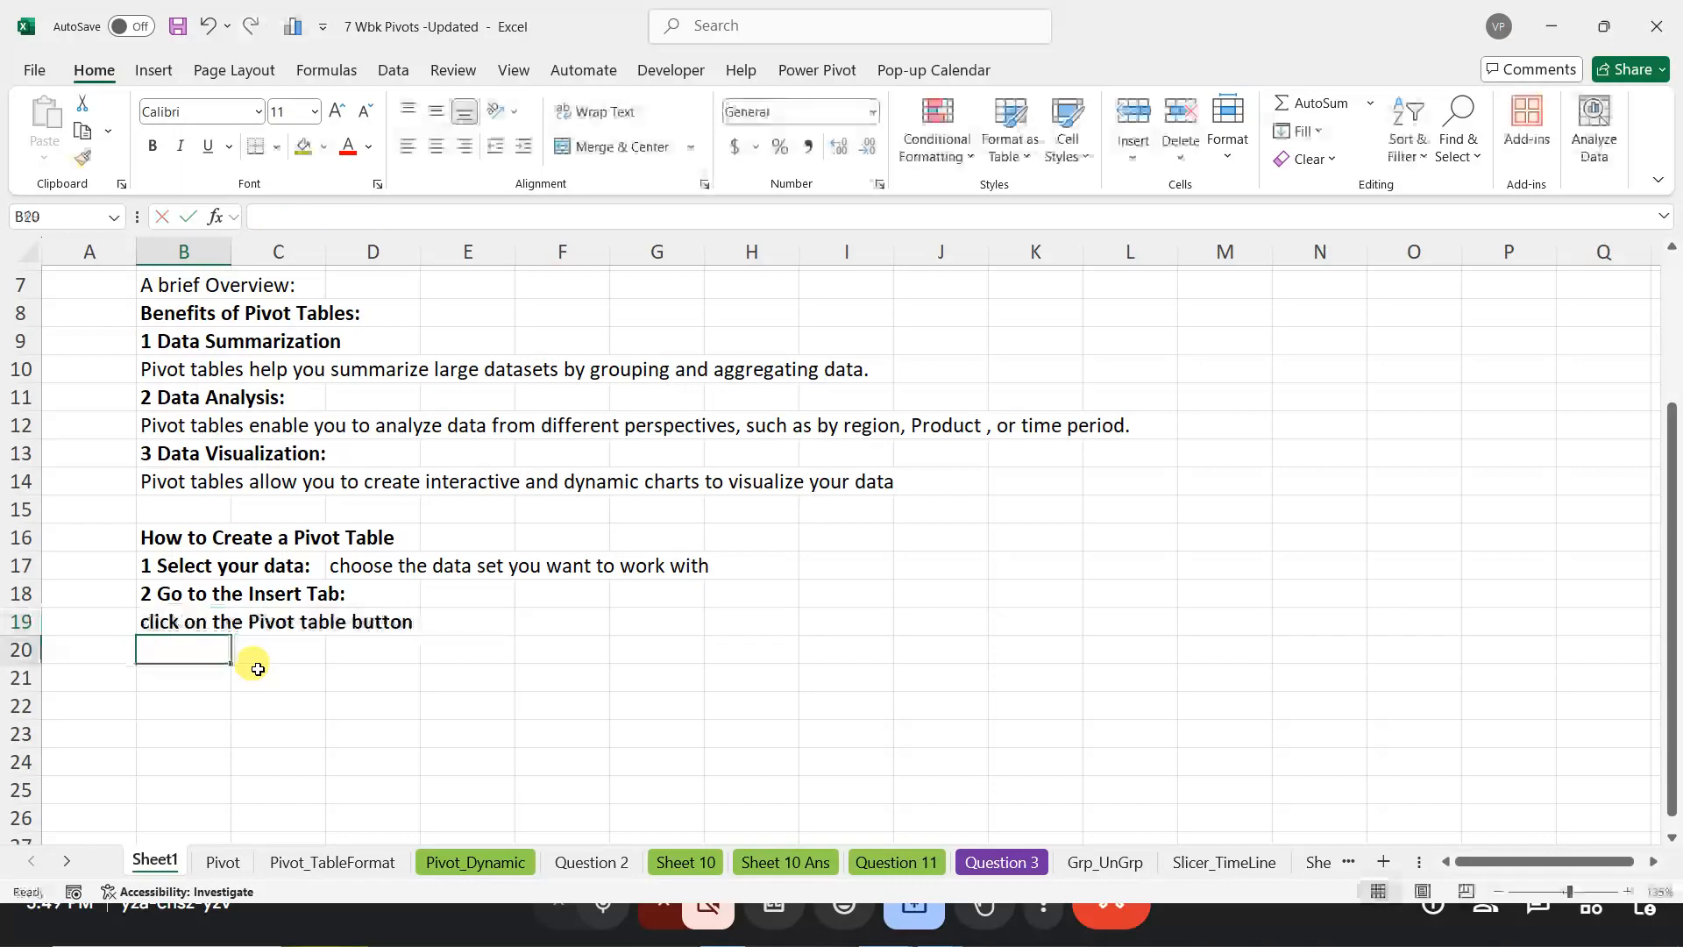
# Step: Move the Pivot table button instruction from B19 to E18, beside the Insert Tab heading
pyautogui.click(195, 622)
pyautogui.hotkey('ctrl', 'b')
pyautogui.hotkey('ctrl', 'c')
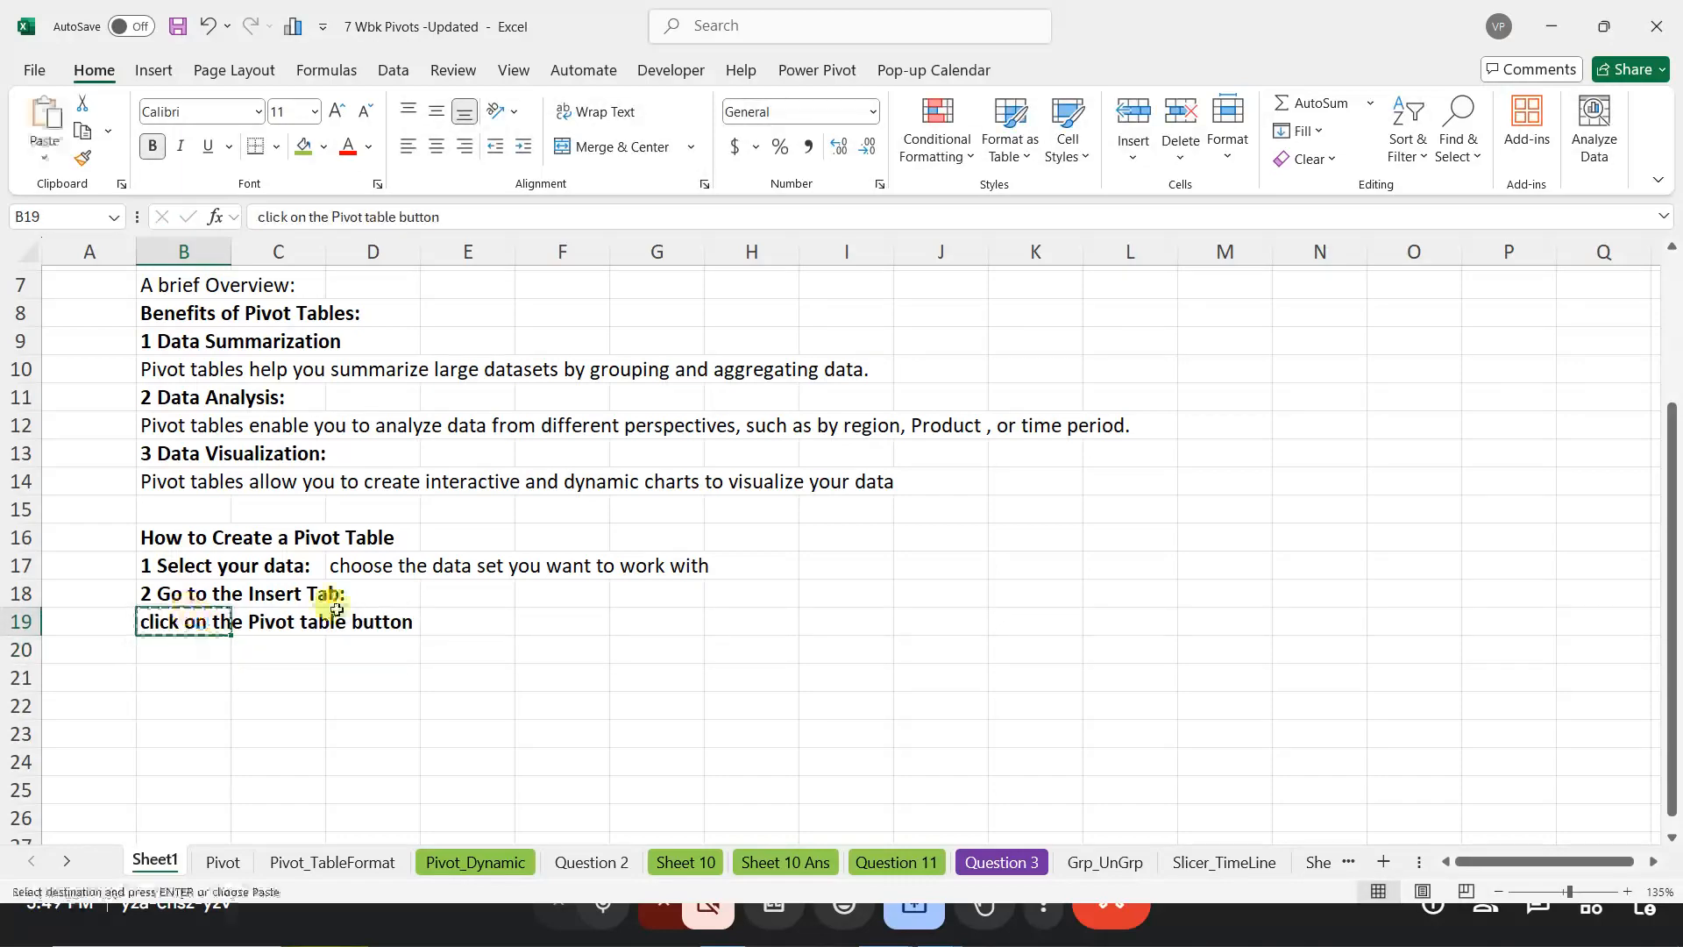
pyautogui.click(432, 593)
pyautogui.hotkey('ctrl', 'v')
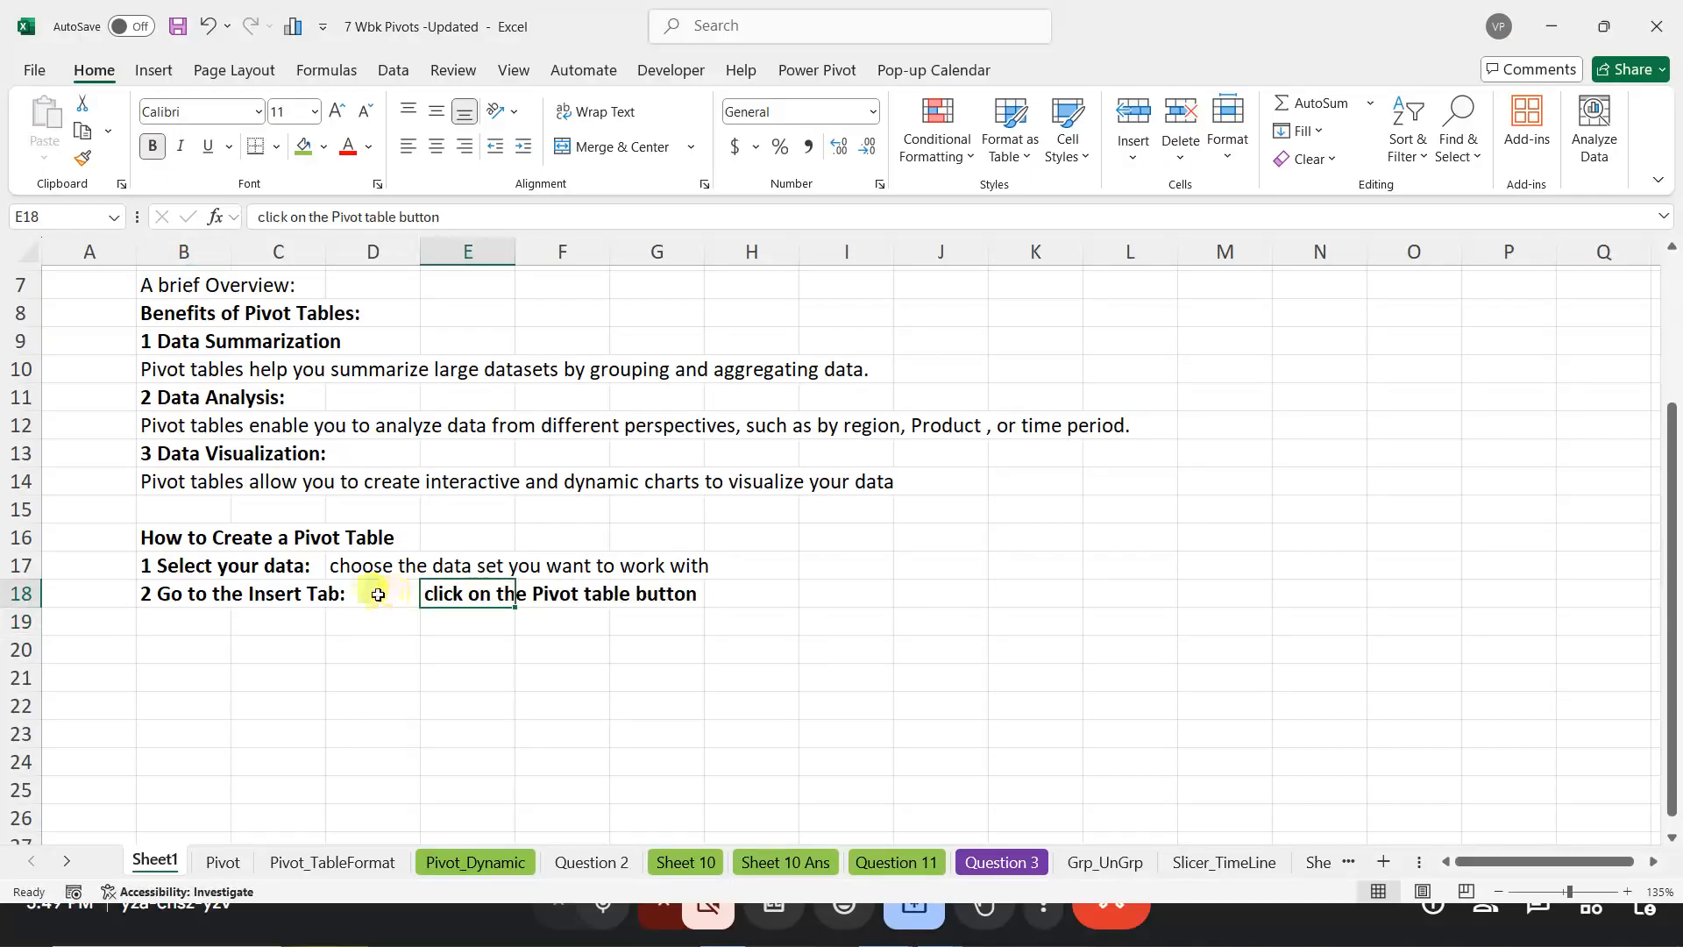
# Step: Widen column C, move the Pivot table button instruction from E18 to D18 and remove its bold formatting
pyautogui.click(373, 594)
pyautogui.moveTo(326, 253); pyautogui.dragTo(369, 254)
pyautogui.click(513, 591)
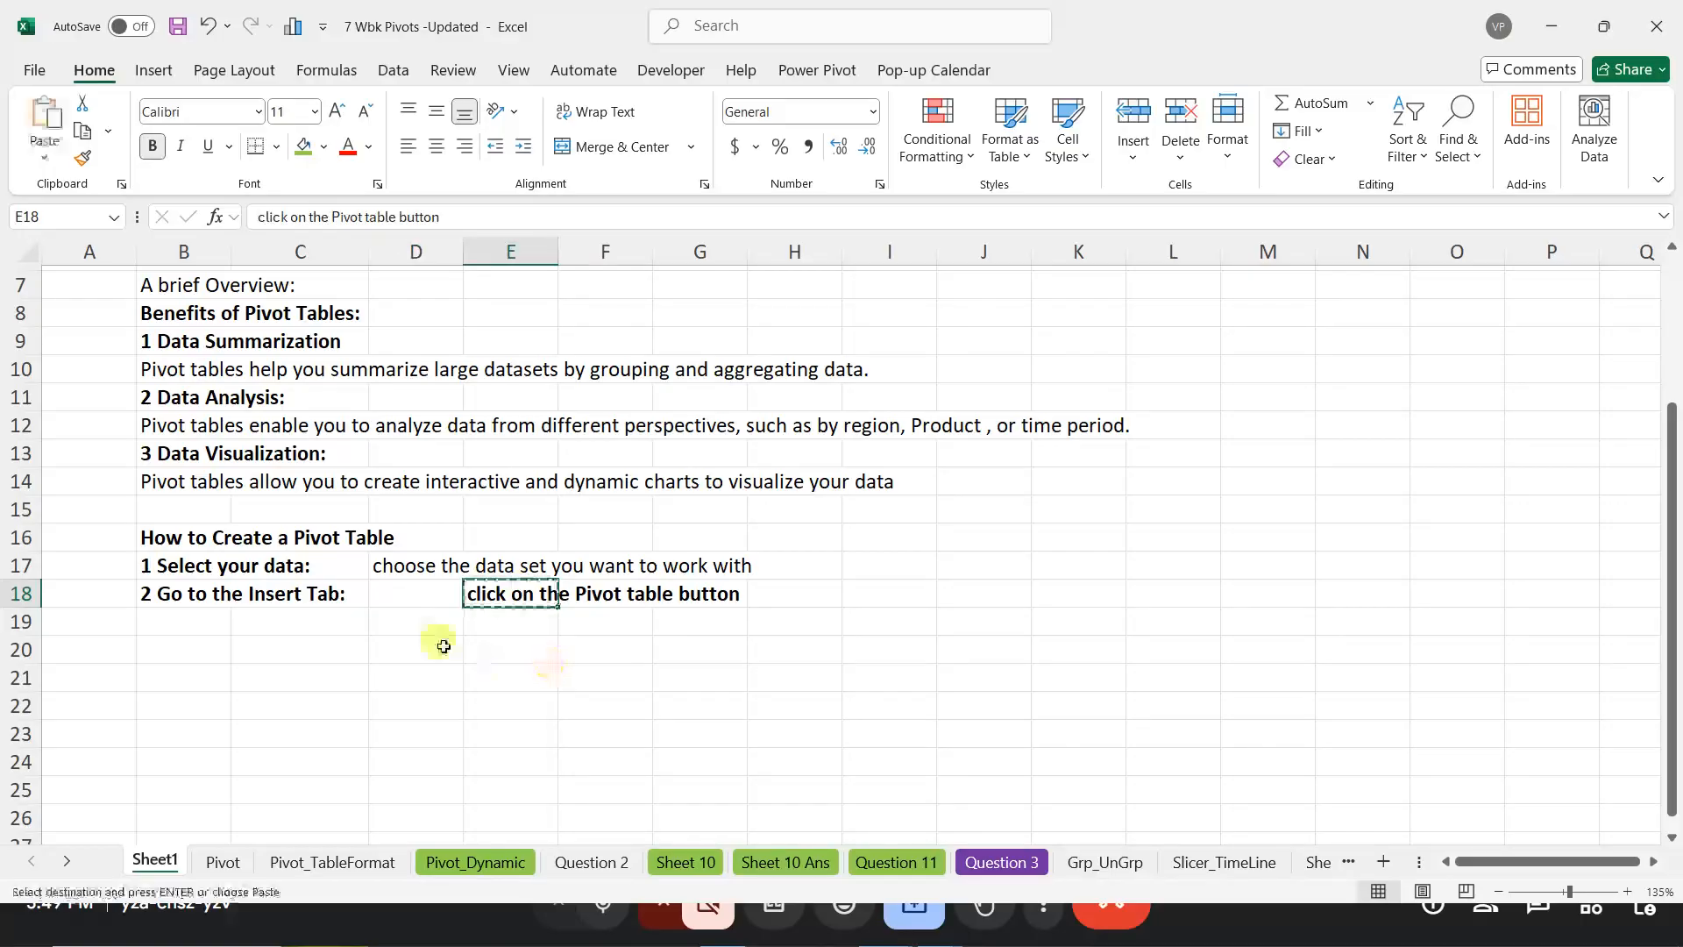
pyautogui.moveTo(464, 603); pyautogui.dragTo(416, 589)
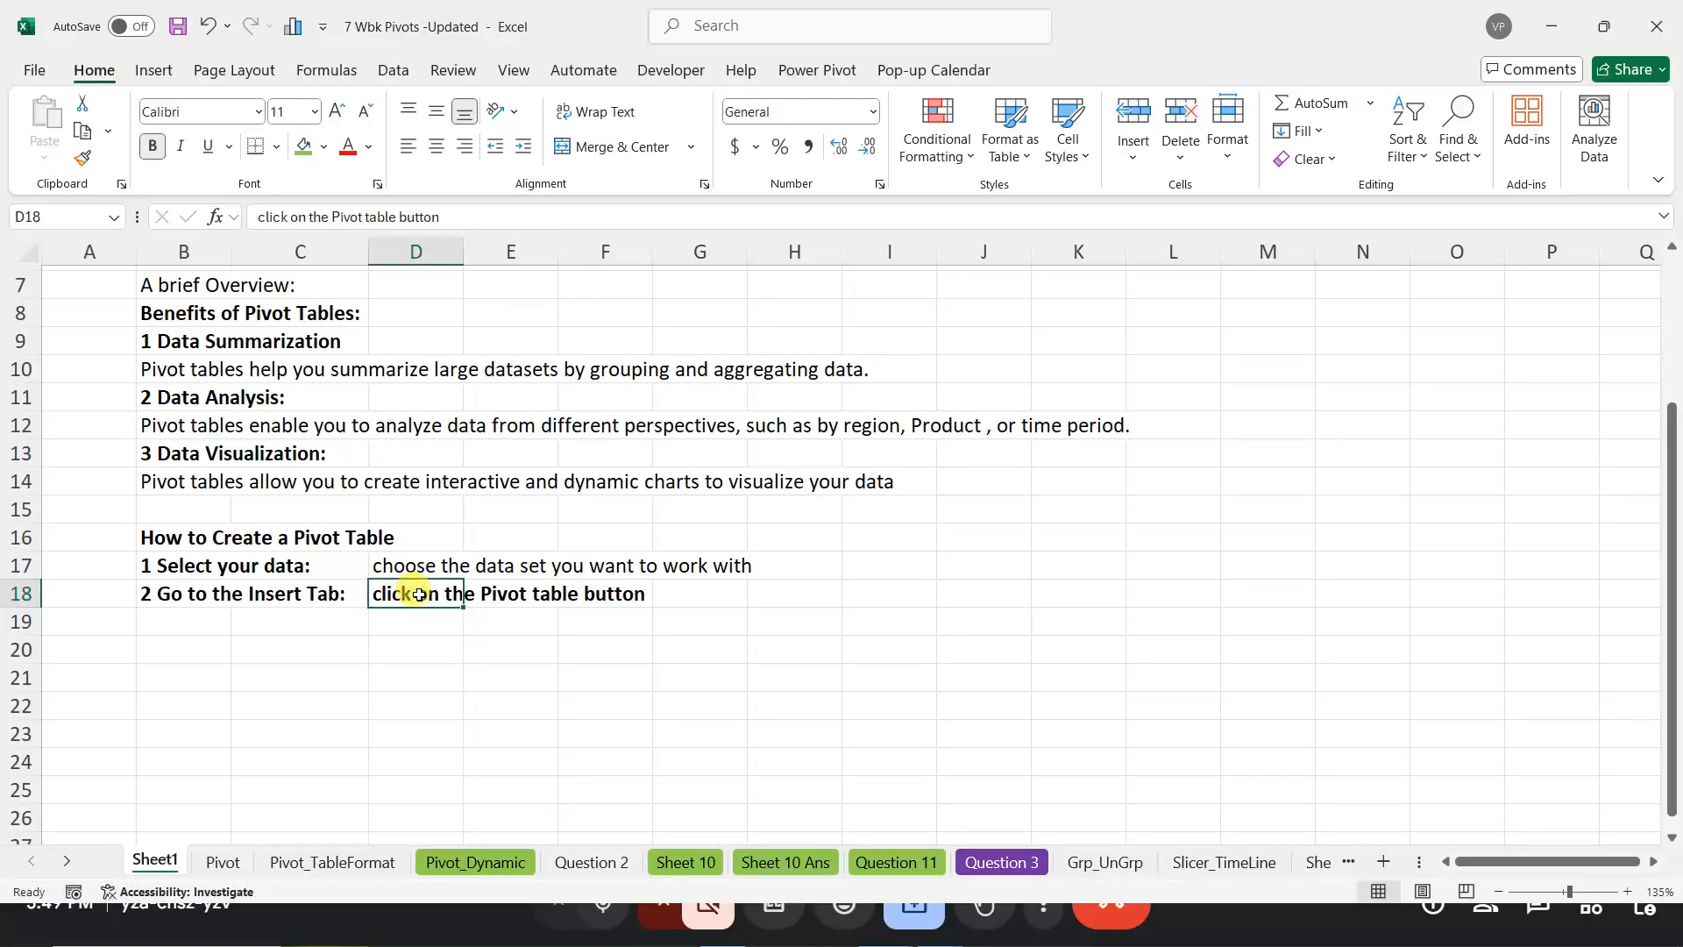
pyautogui.hotkey('ctrl', 'b')
# Step: Show the available PivotTable source options without inserting a pivot table
pyautogui.click(151, 72)
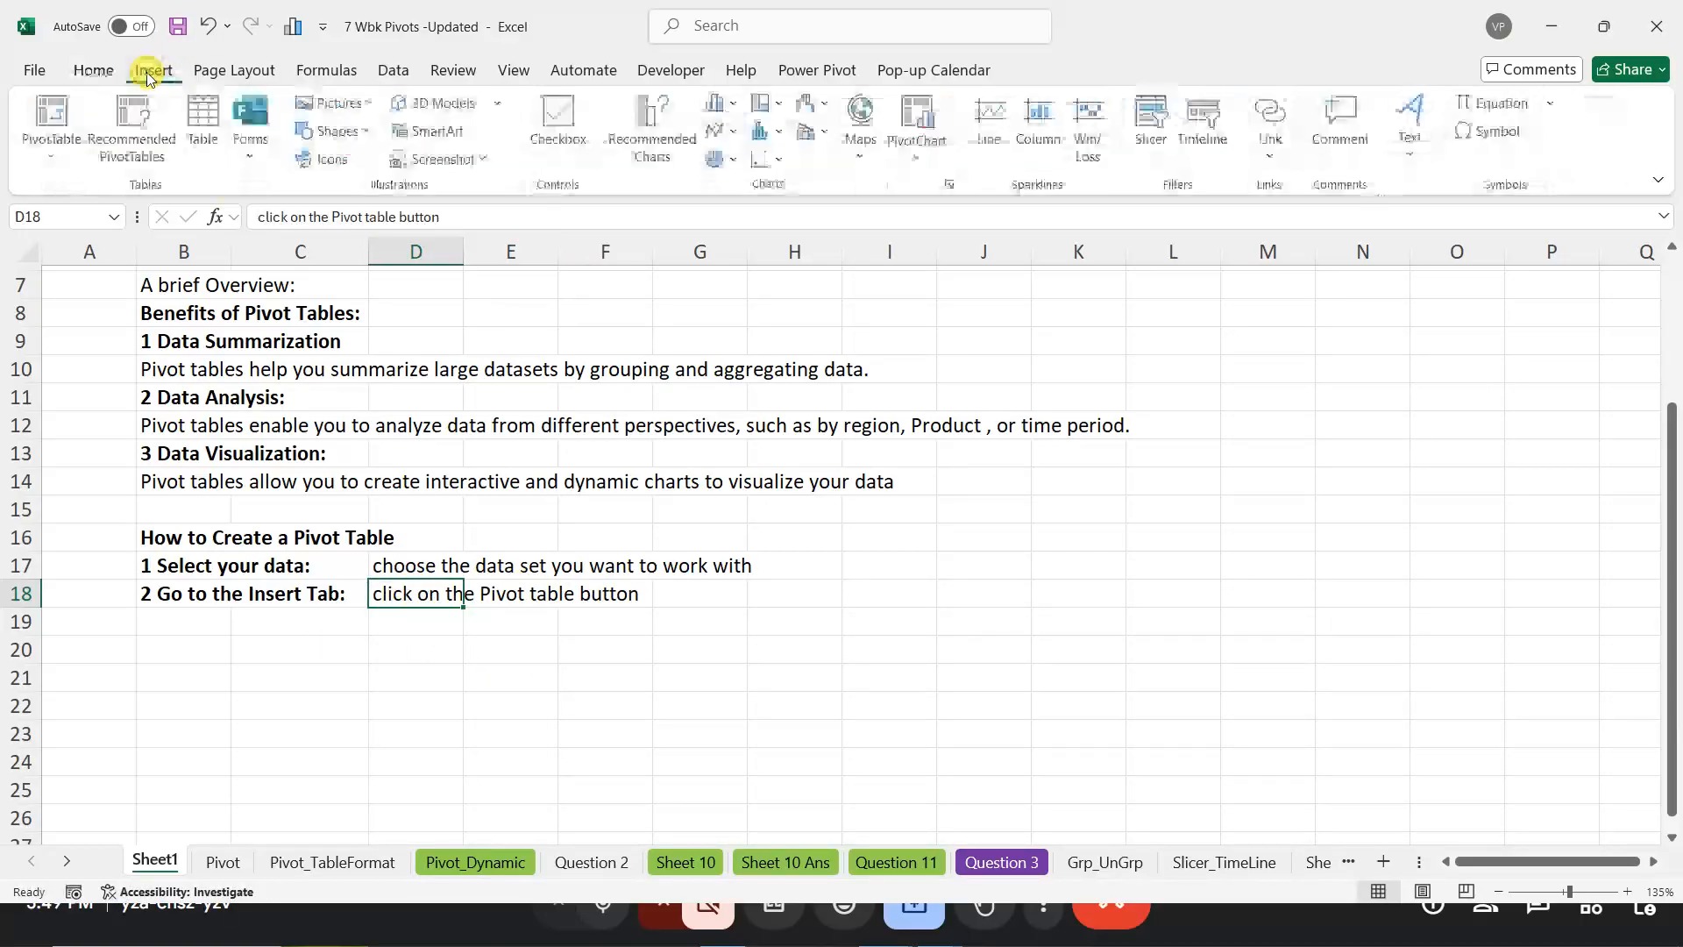
pyautogui.click(53, 149)
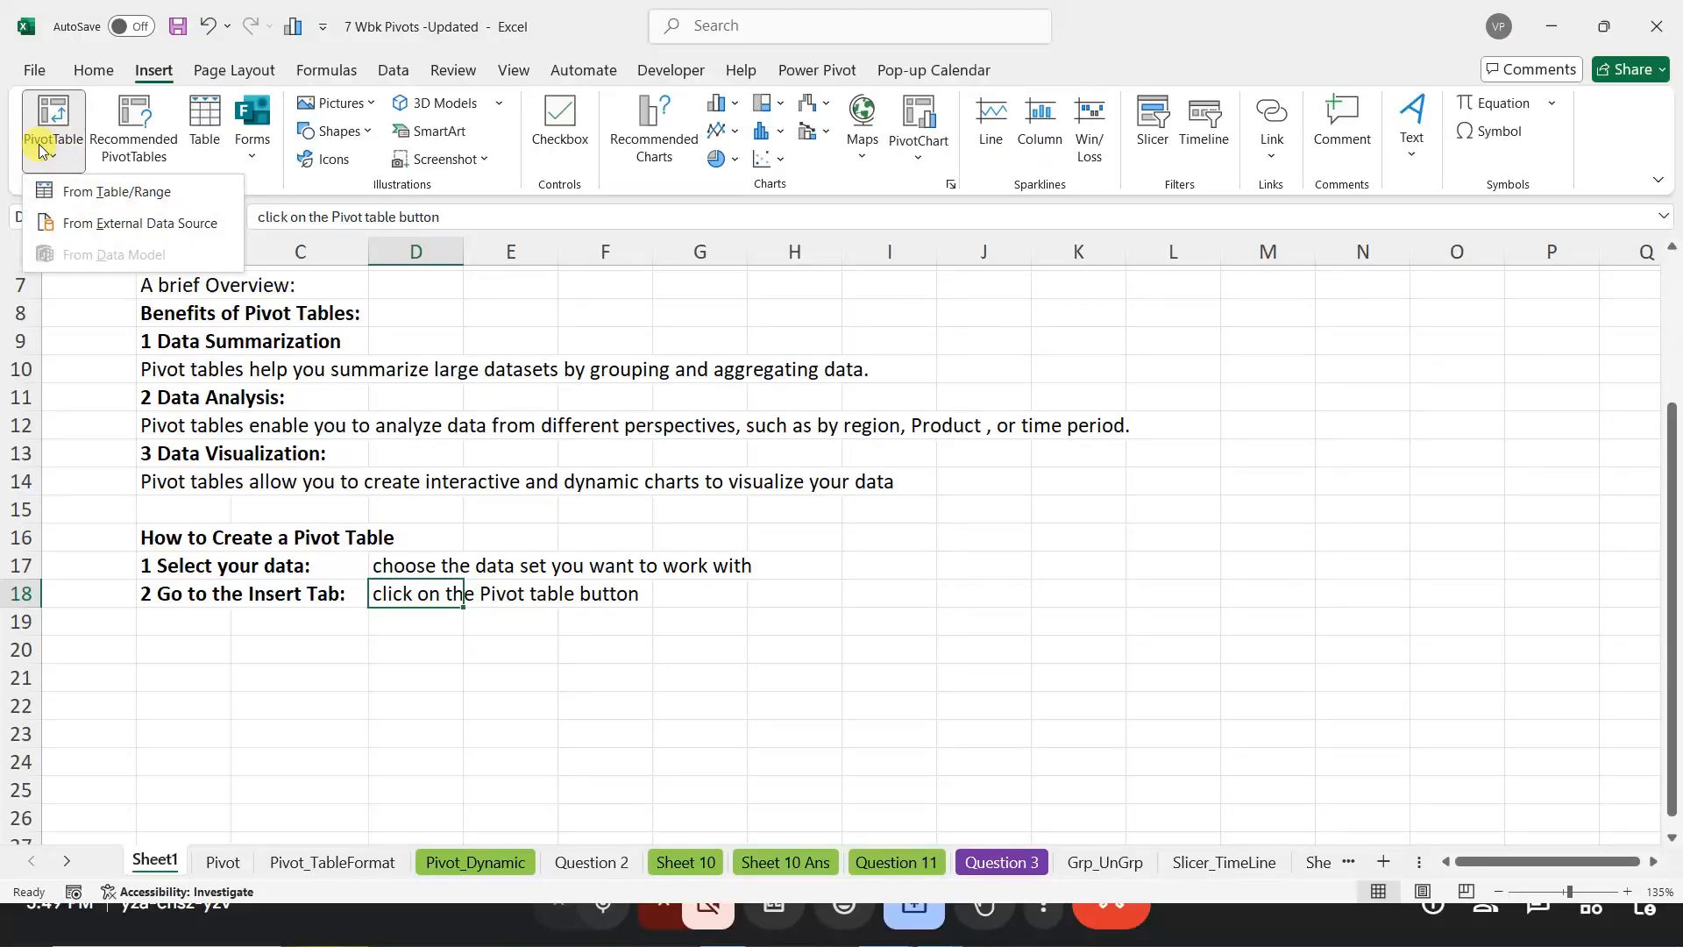
pyautogui.click(232, 639)
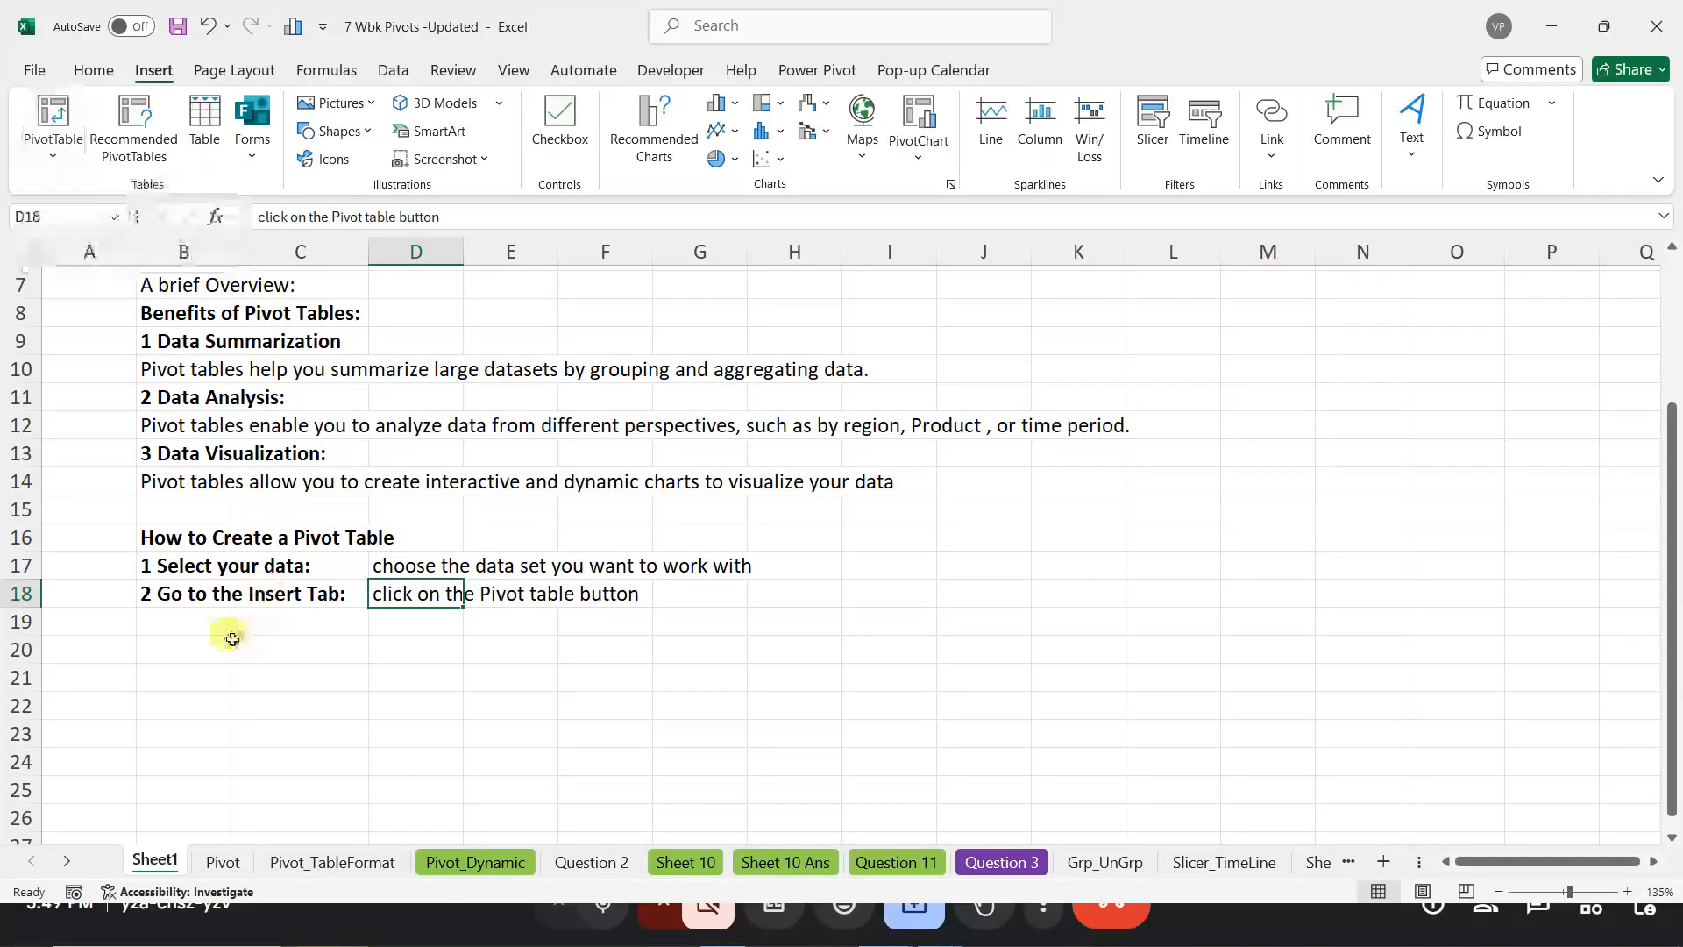
# Step: Enter "3 Choose a cell:" in cell B19 as the third step heading
pyautogui.click(173, 622)
pyautogui.write('3')
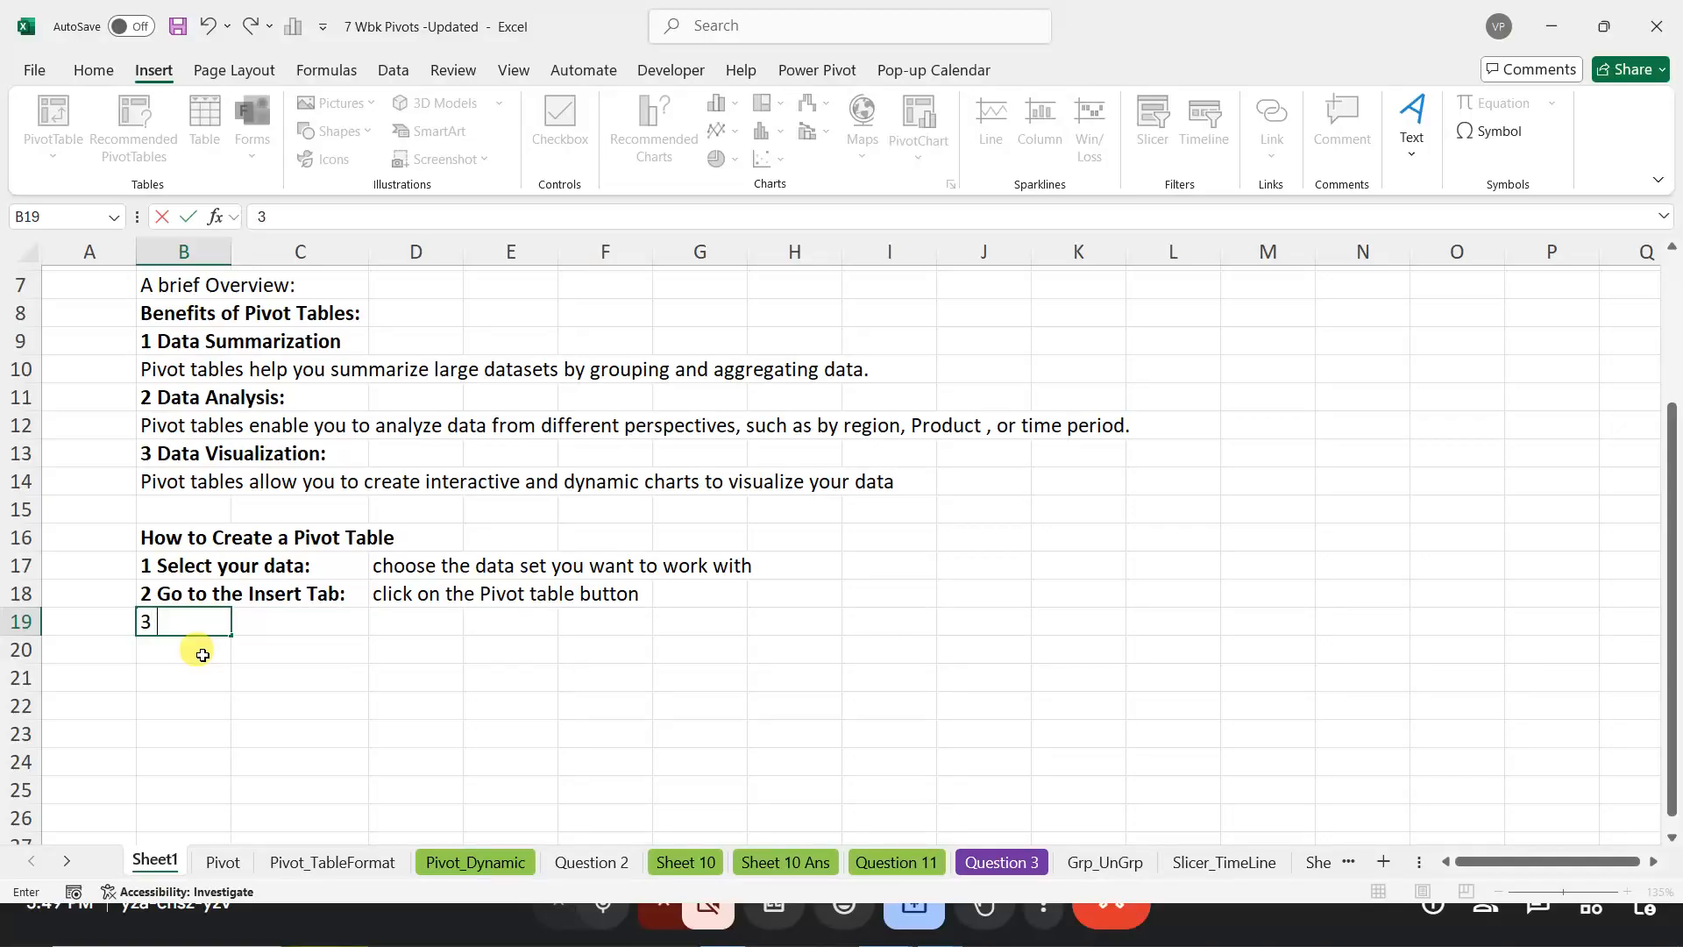
pyautogui.write('Choose a cell')
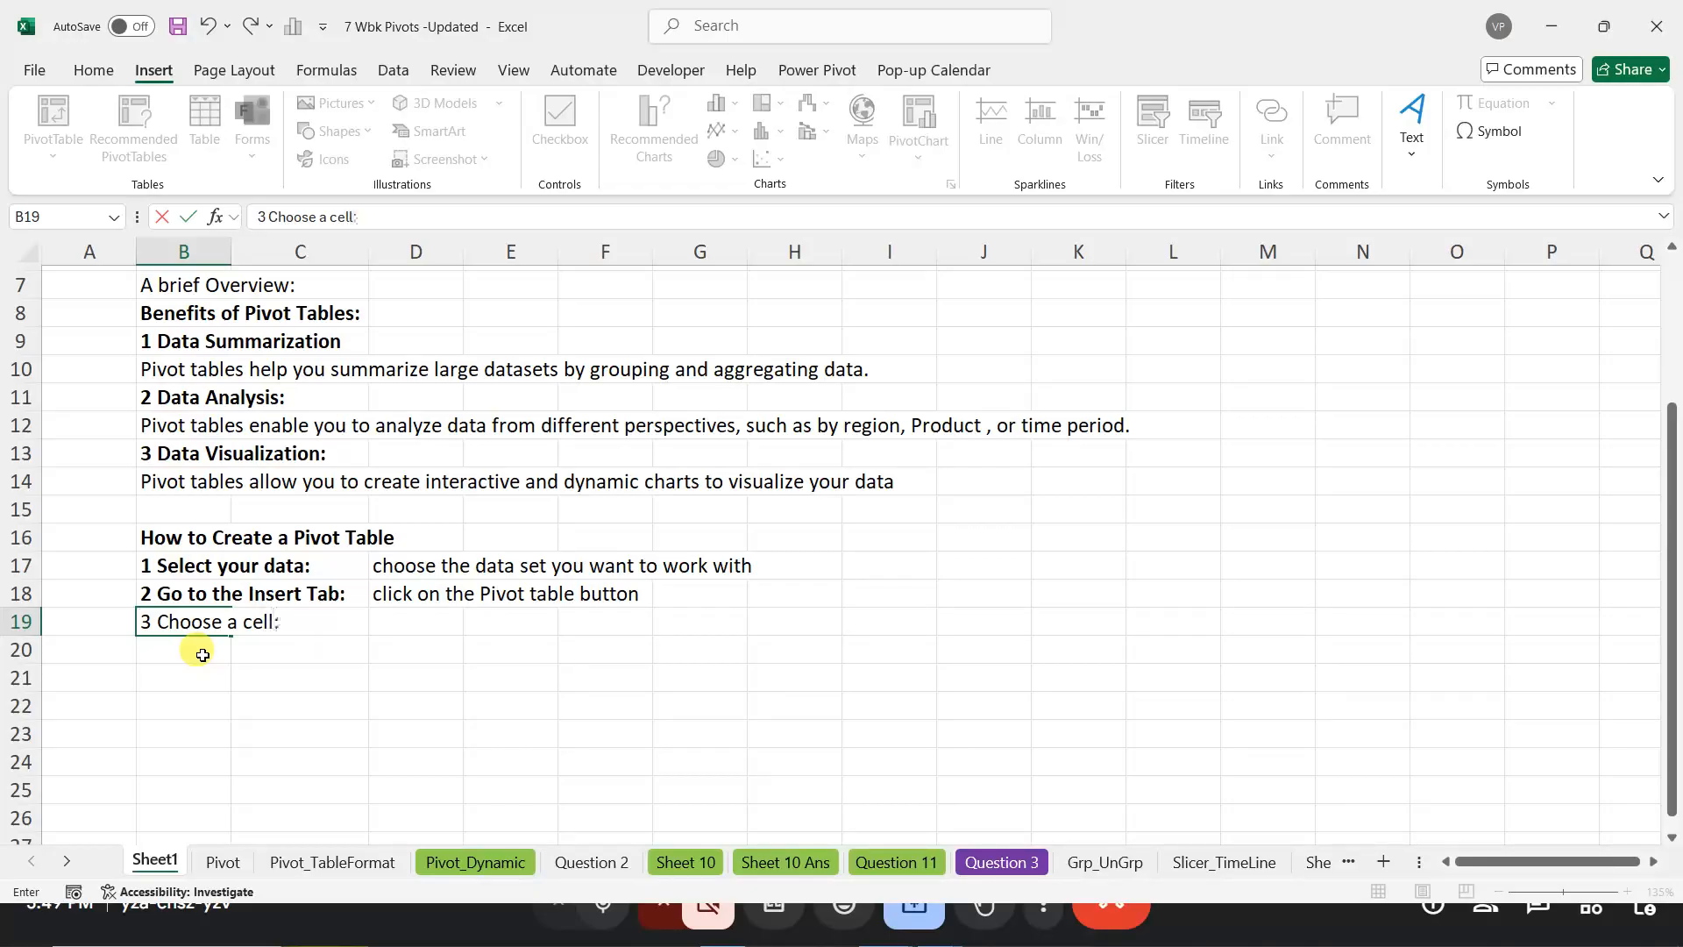
pyautogui.write(':')
pyautogui.press('Return')
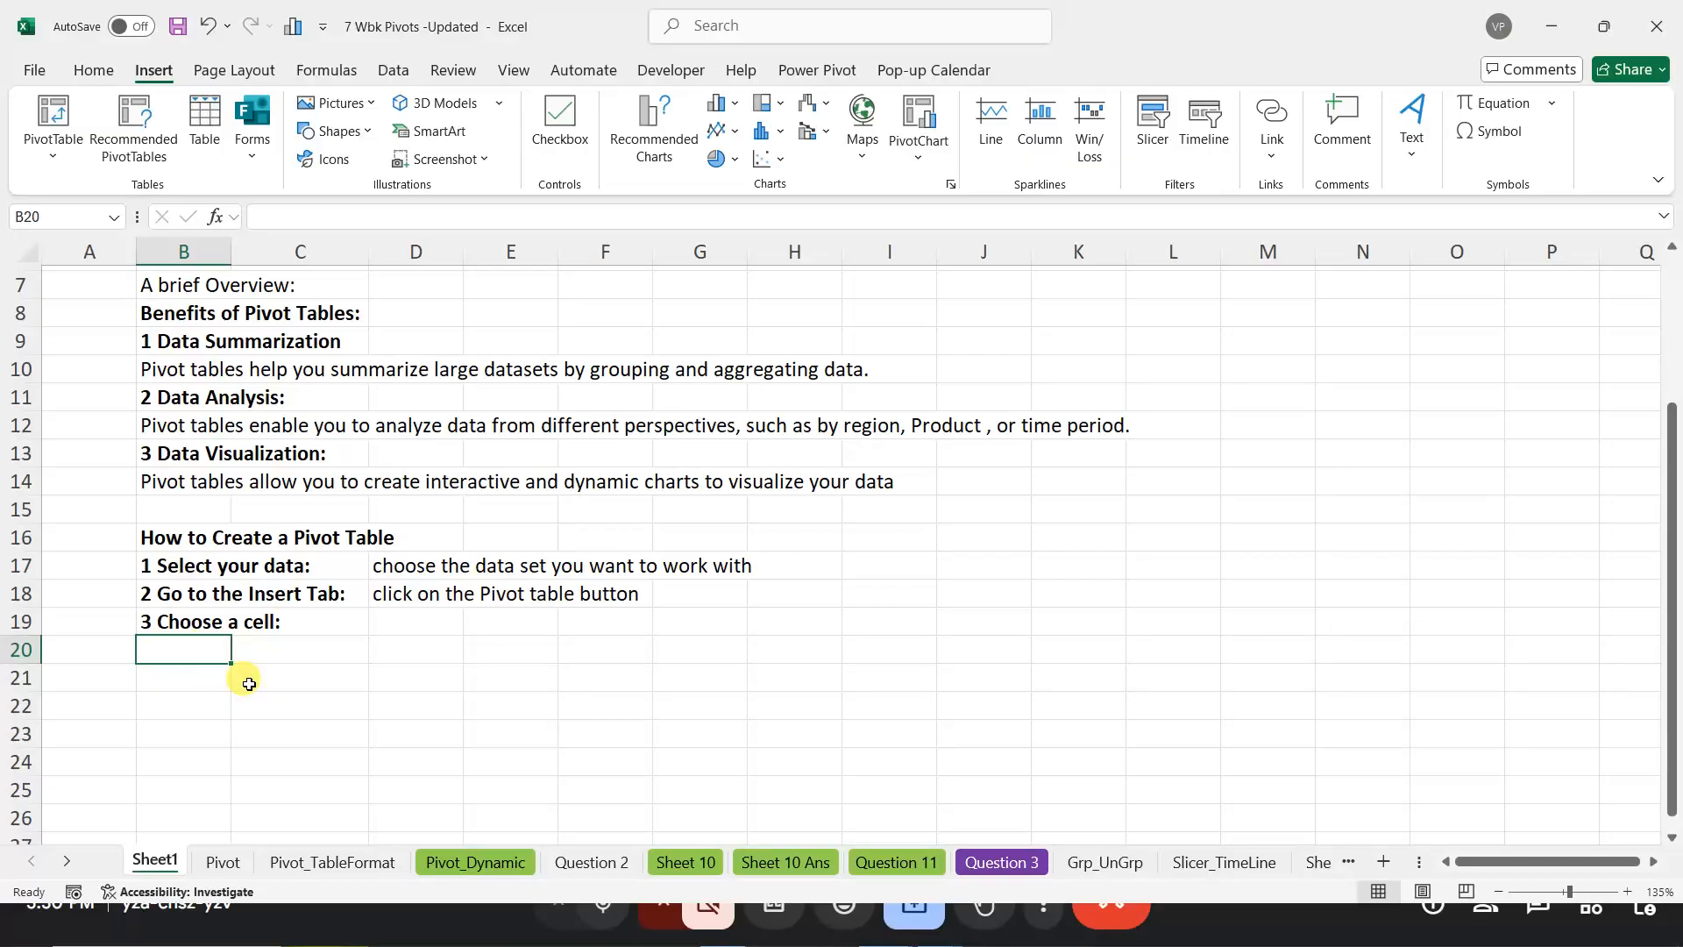
# Step: Enter "select a cell where you want to place you pivot table." in cell B20
pyautogui.write('see')
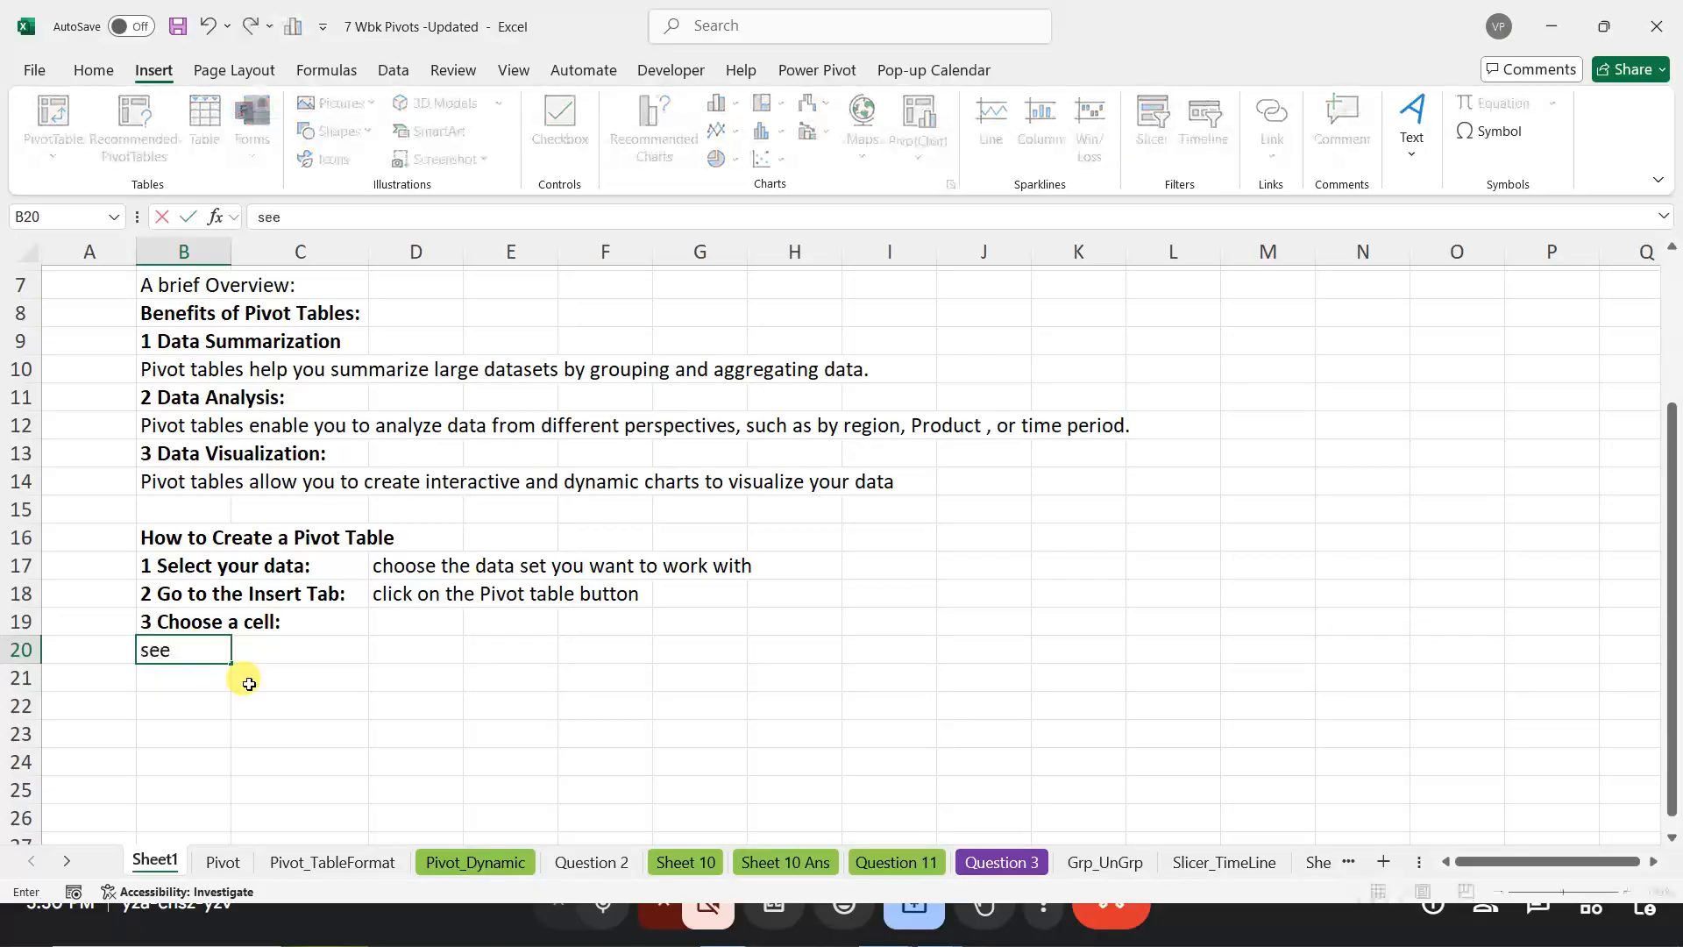
pyautogui.write('lect a cell where yo')
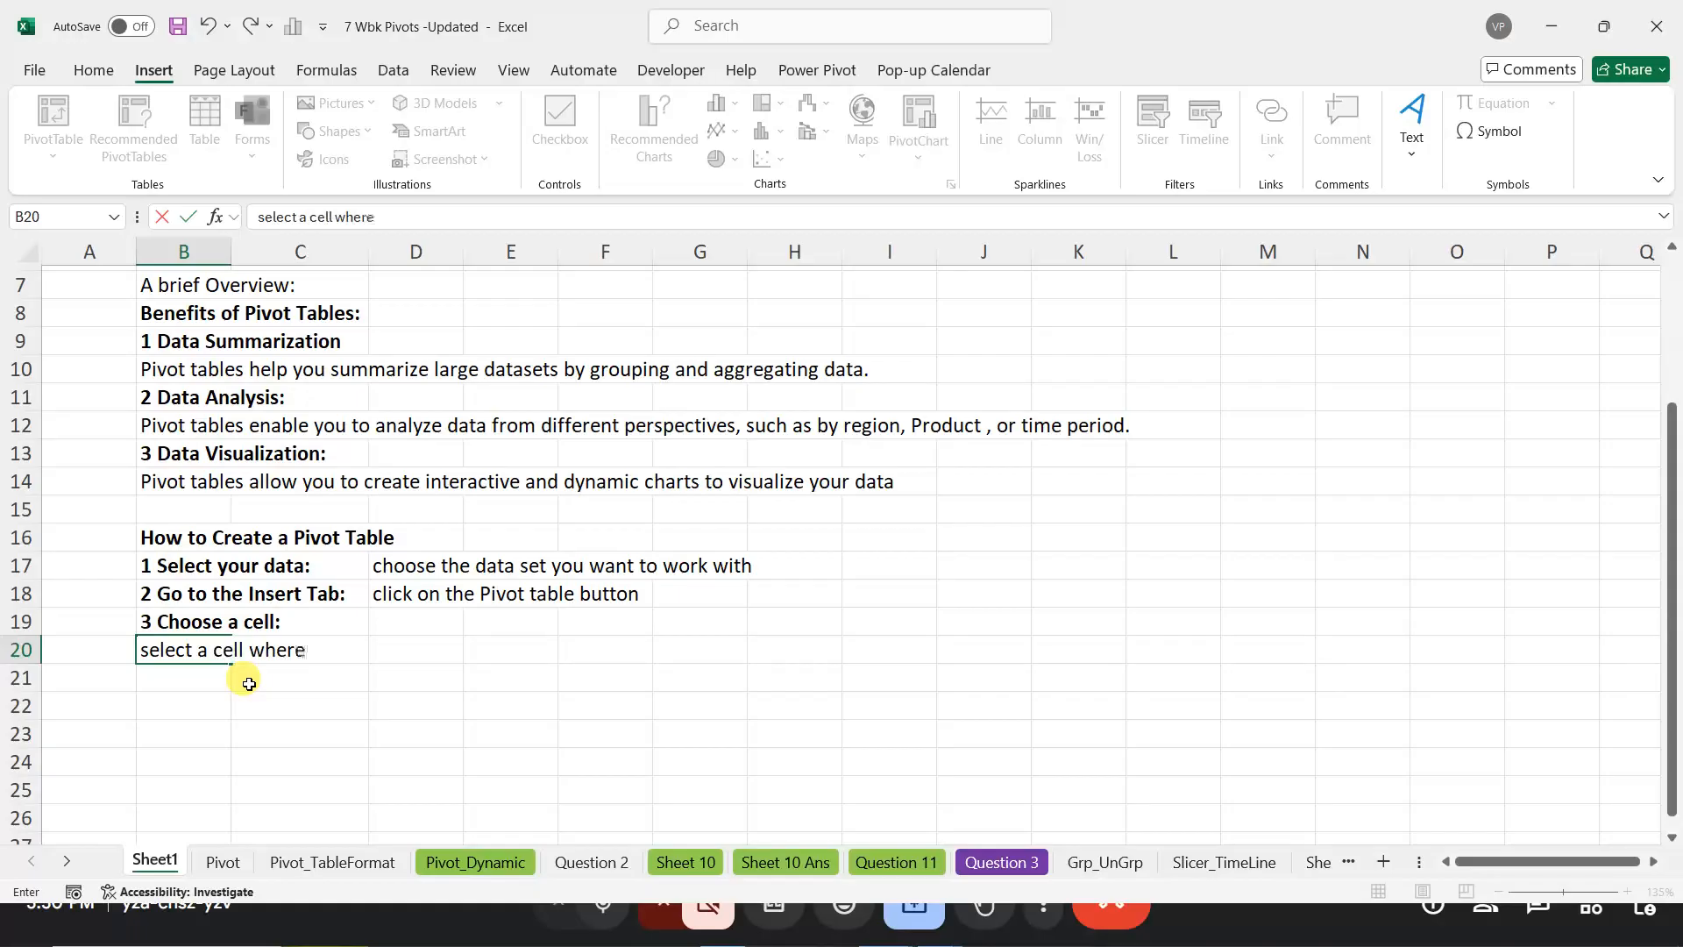
pyautogui.write('u want ot')
pyautogui.press('BackSpace')
pyautogui.press('BackSpace')
pyautogui.write('t')
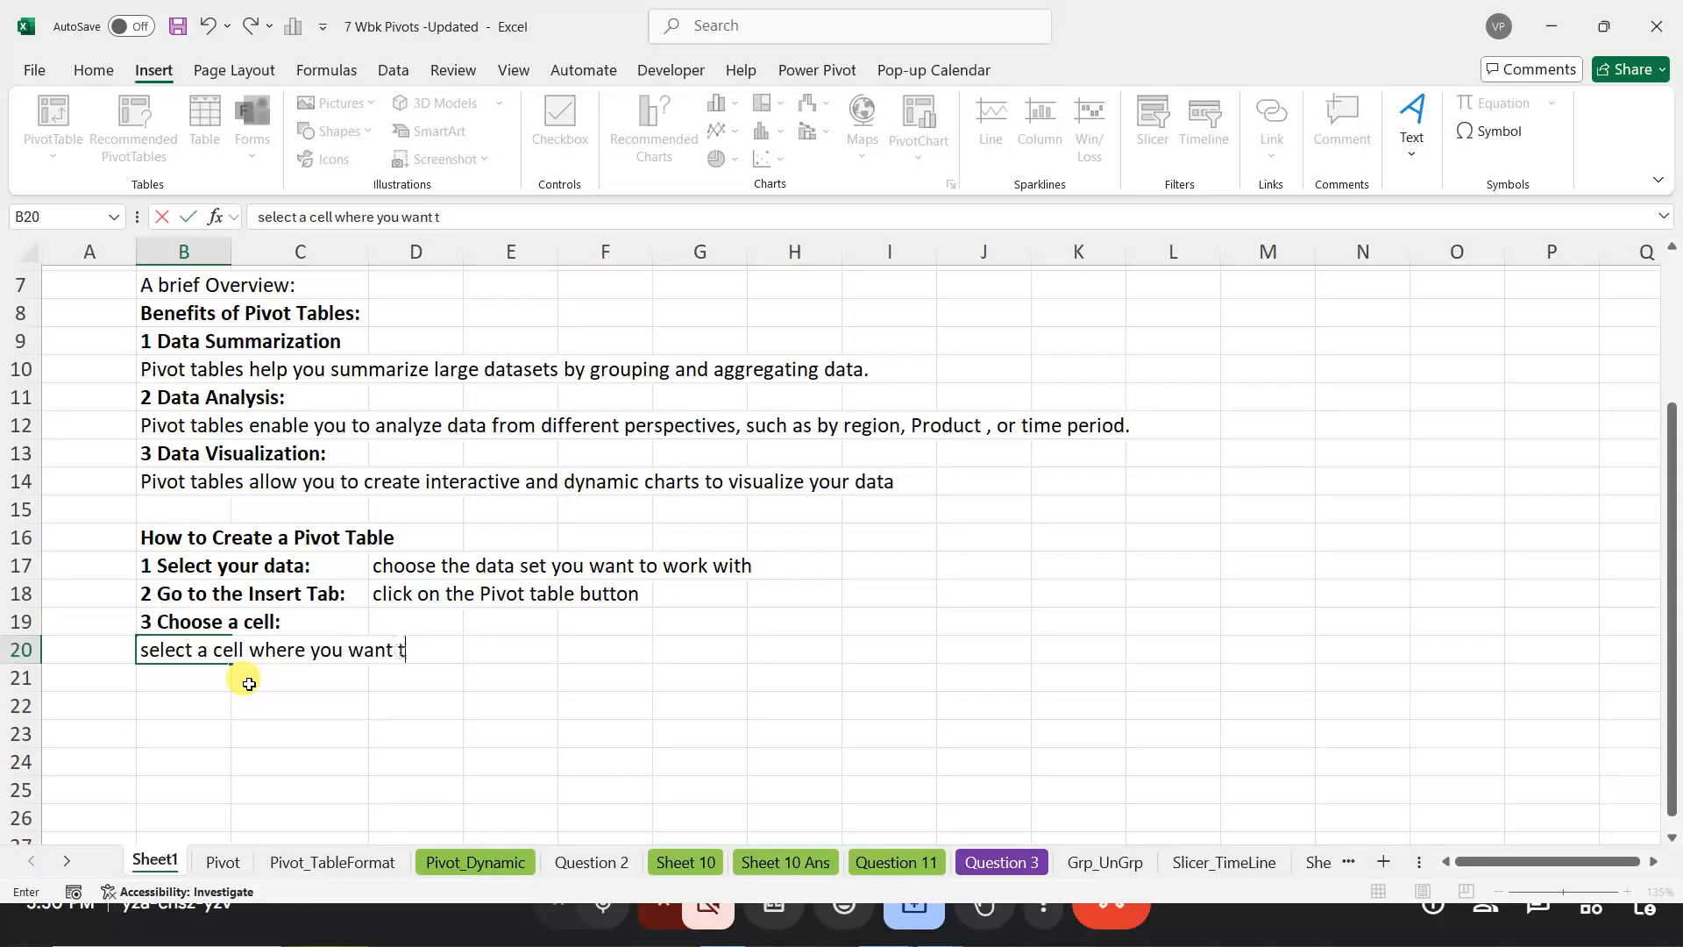
pyautogui.write('o place you pivo')
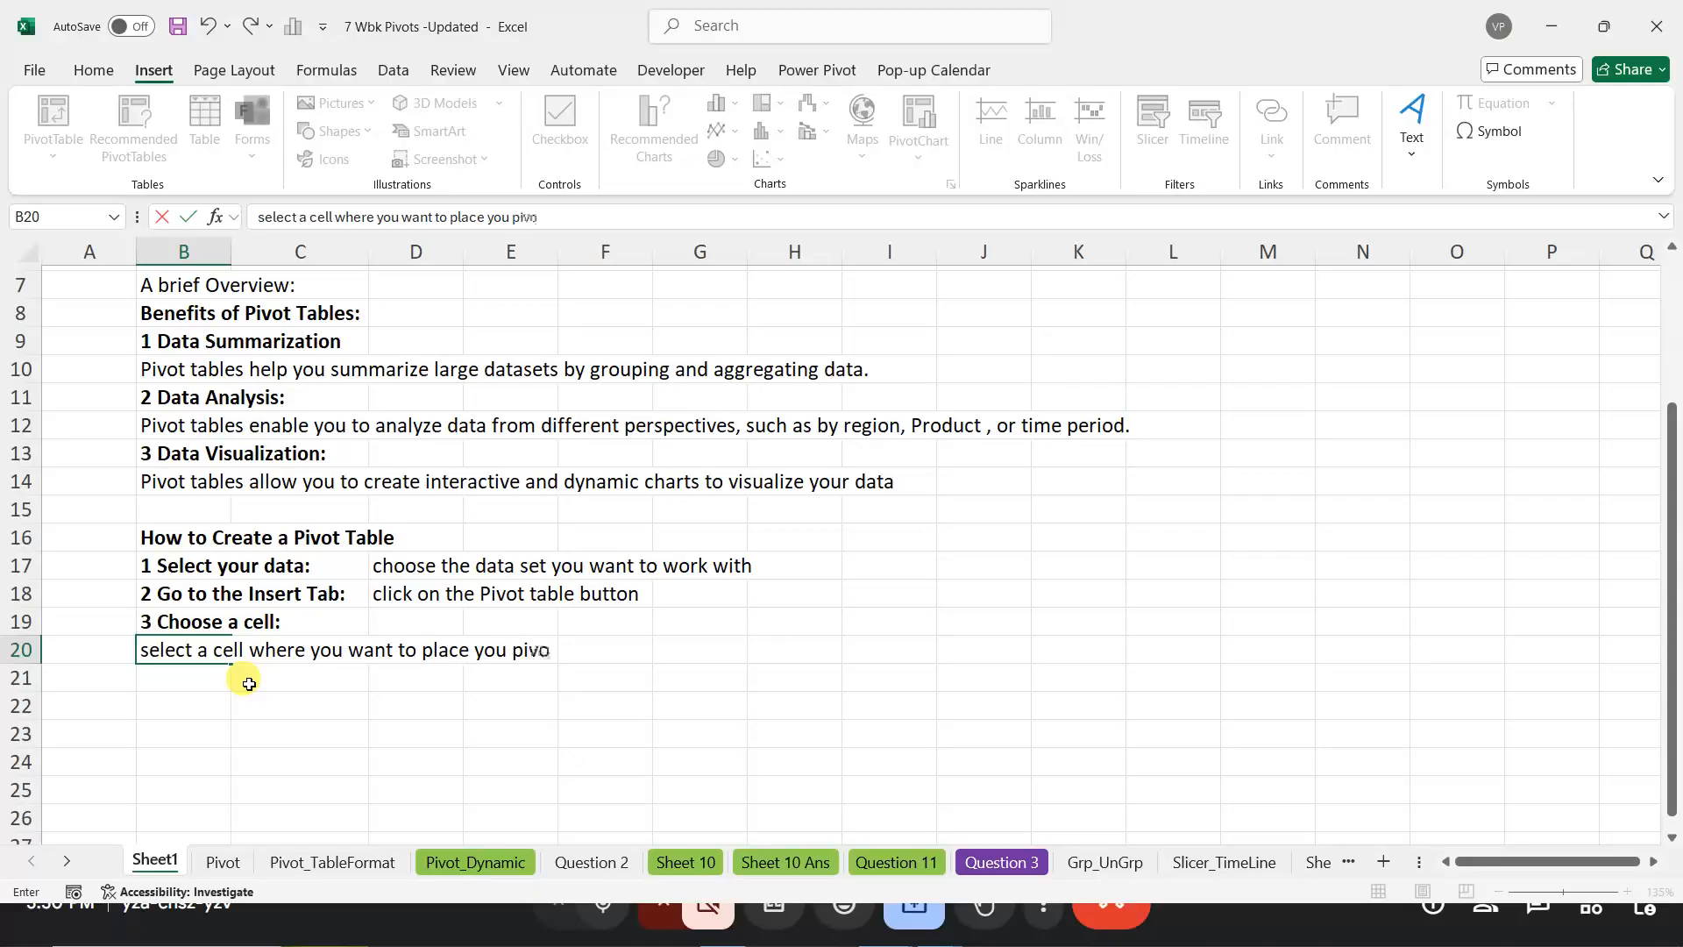
pyautogui.write('t')
pyautogui.write(' tal')
pyautogui.write('ble')
pyautogui.write('.')
pyautogui.click(270, 742)
# Step: Move the cell selection instruction from B20 to D19 and remove its bold formatting
pyautogui.click(171, 655)
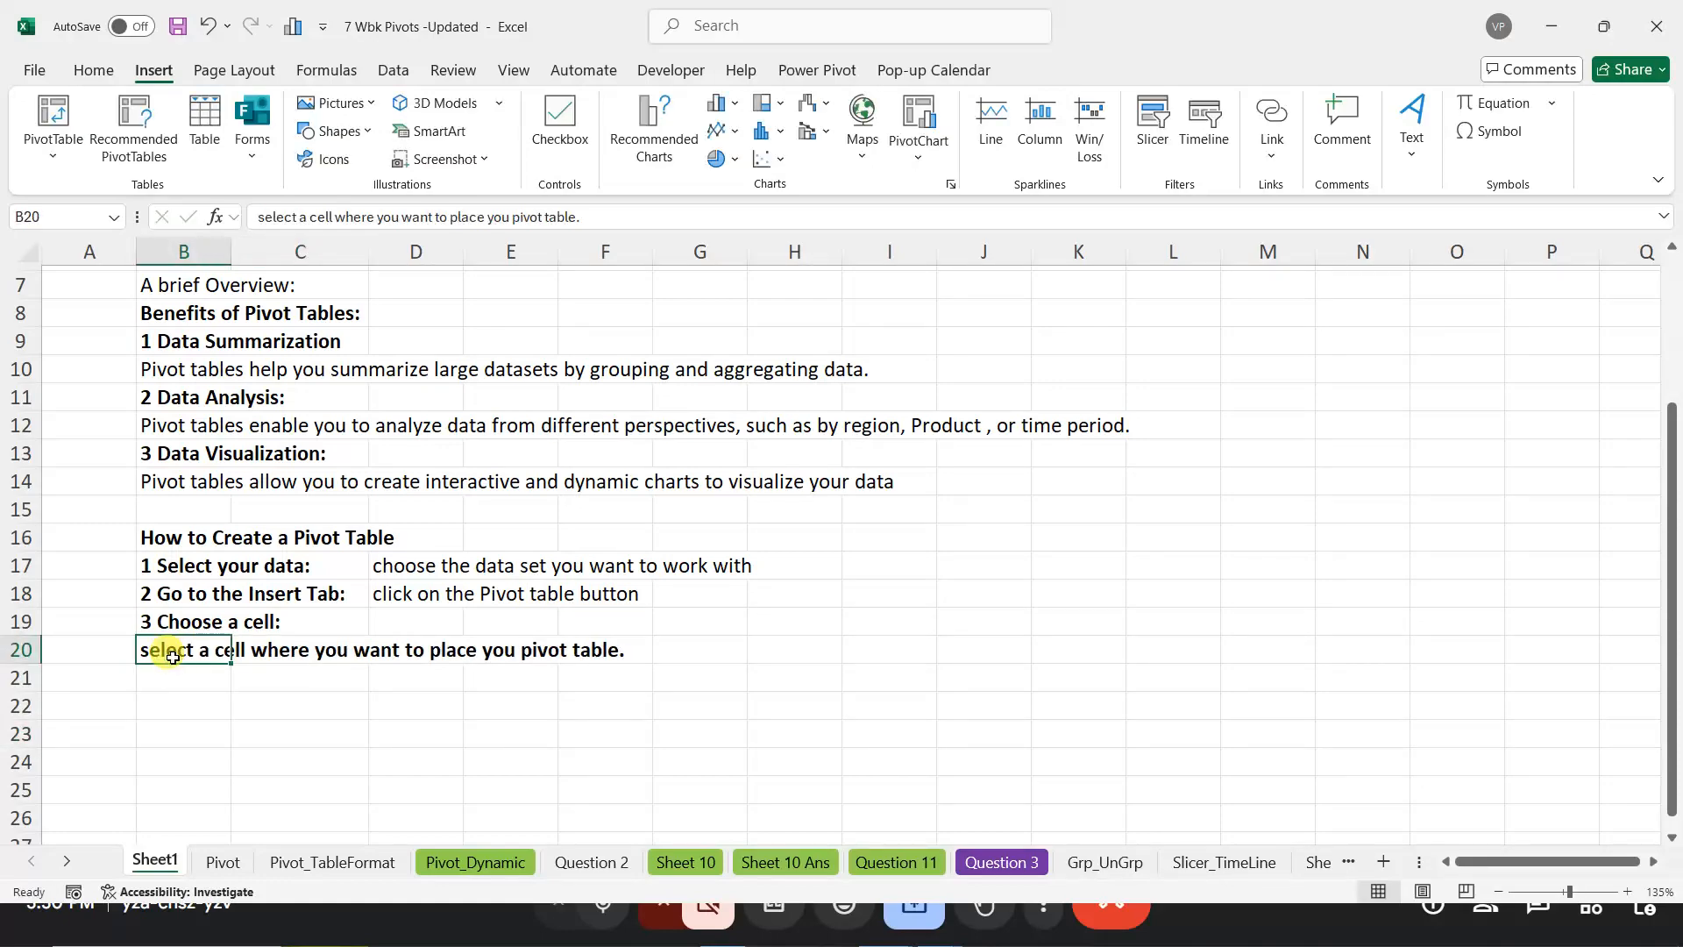
pyautogui.moveTo(172, 656); pyautogui.dragTo(387, 624)
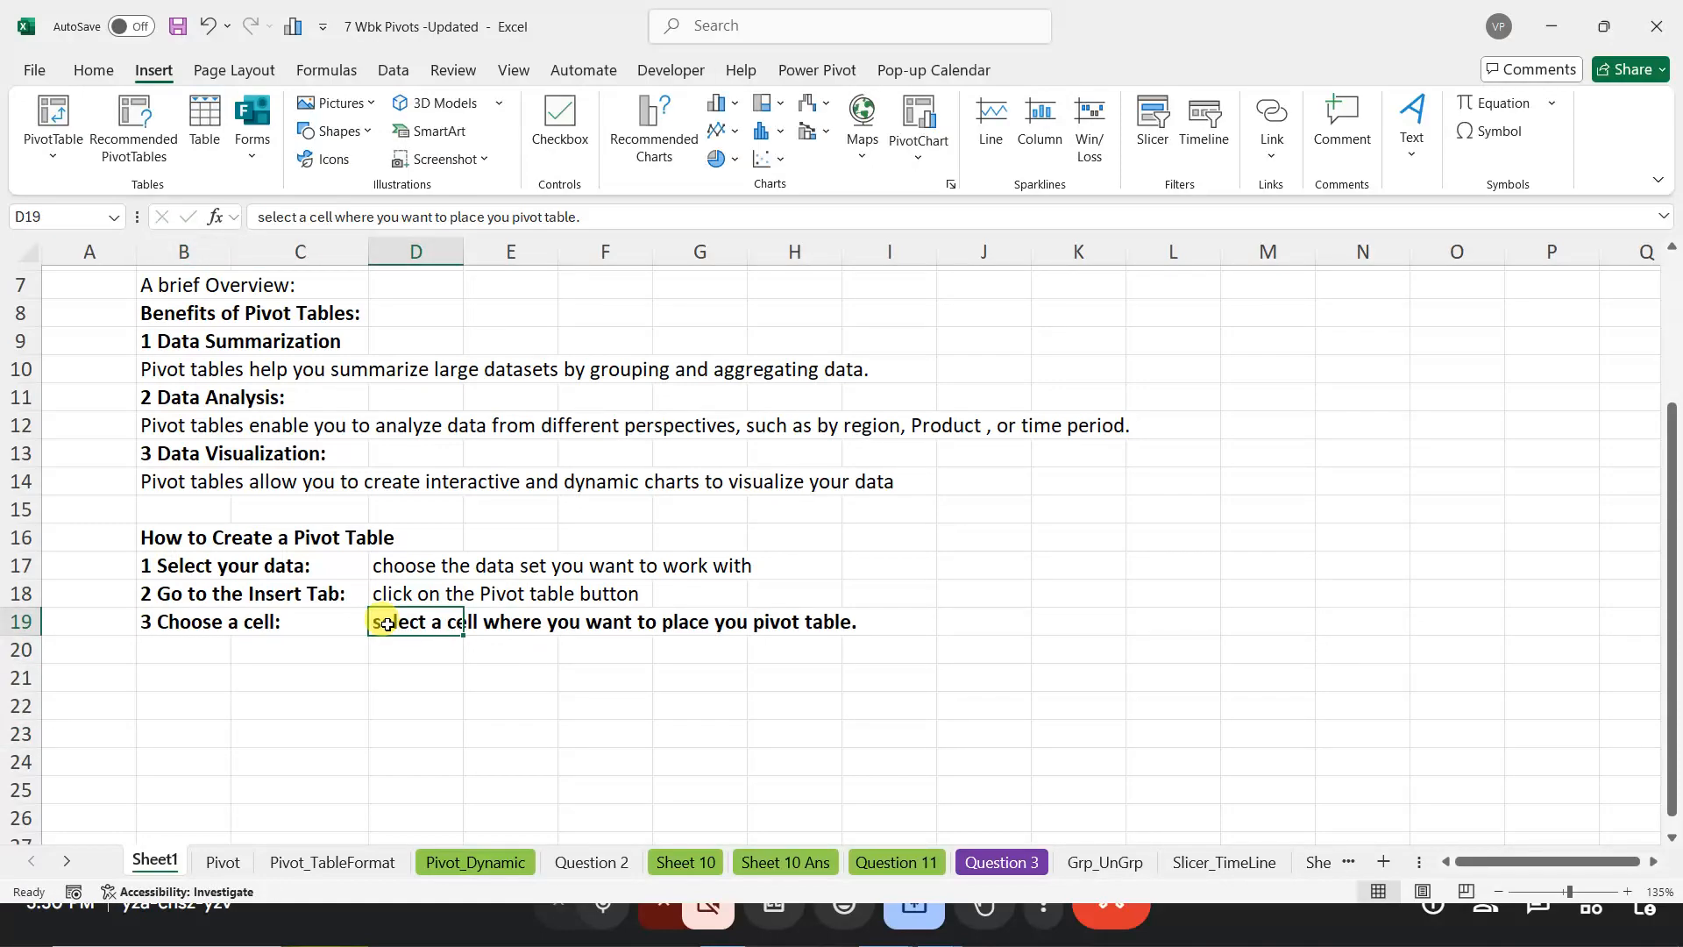
pyautogui.hotkey('ctrl', 'b')
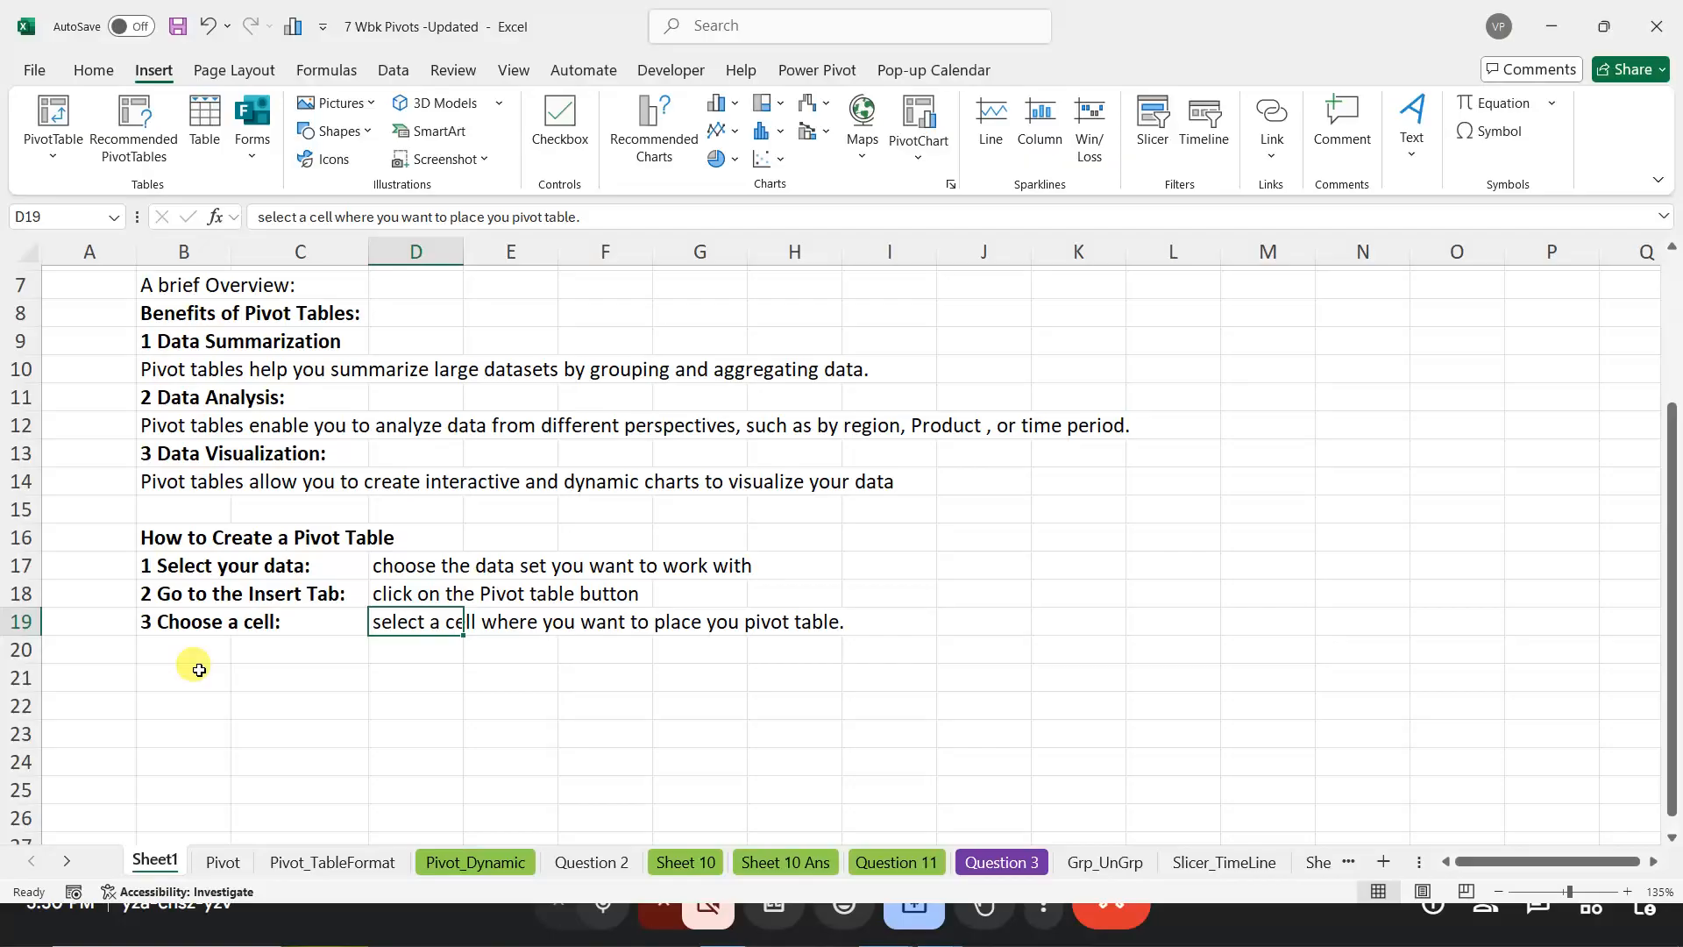
# Step: Enter "4 Click OK" in cell B20 as the fourth step heading
pyautogui.click(159, 648)
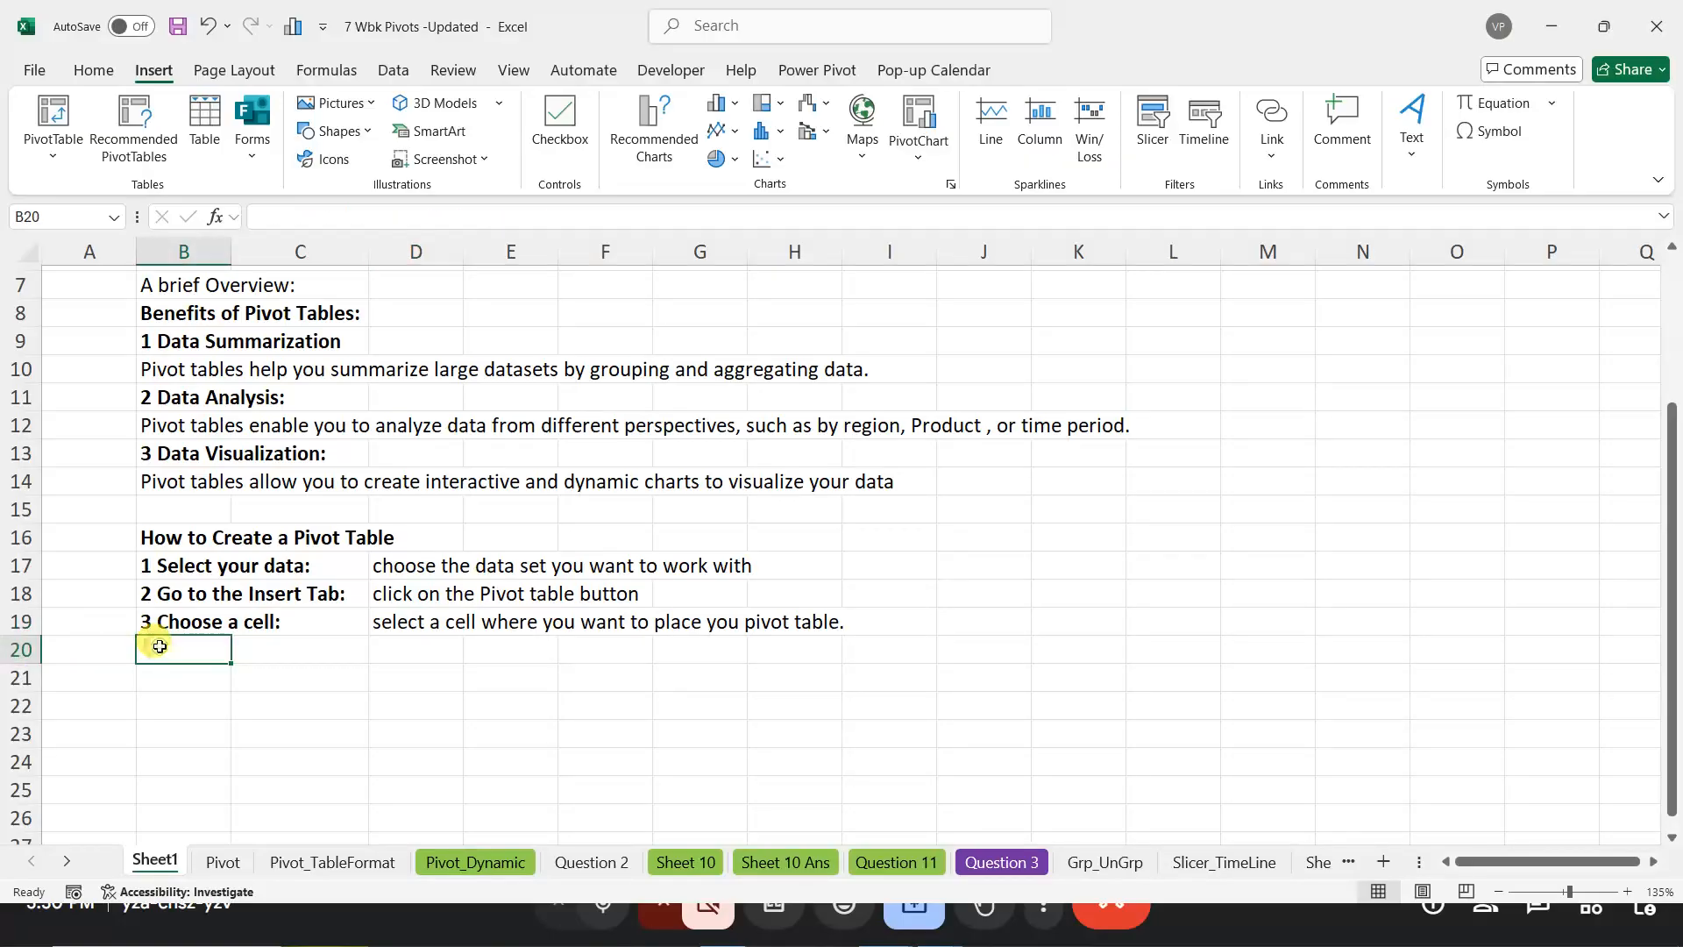
pyautogui.write('4')
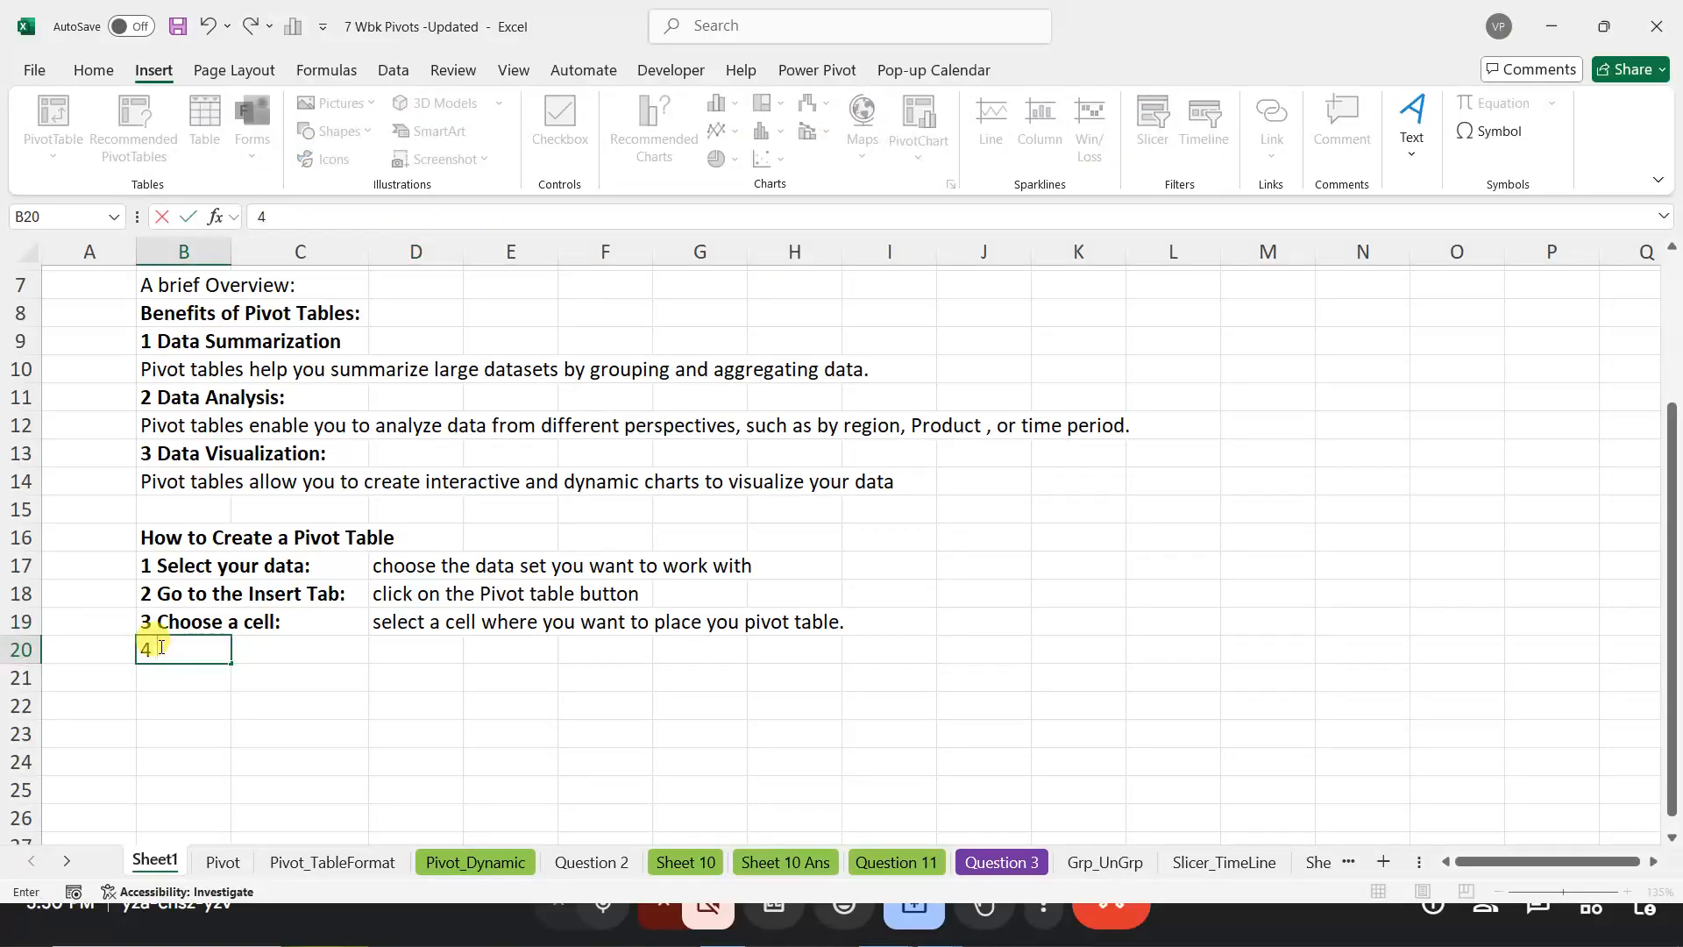
pyautogui.write(' Click OK')
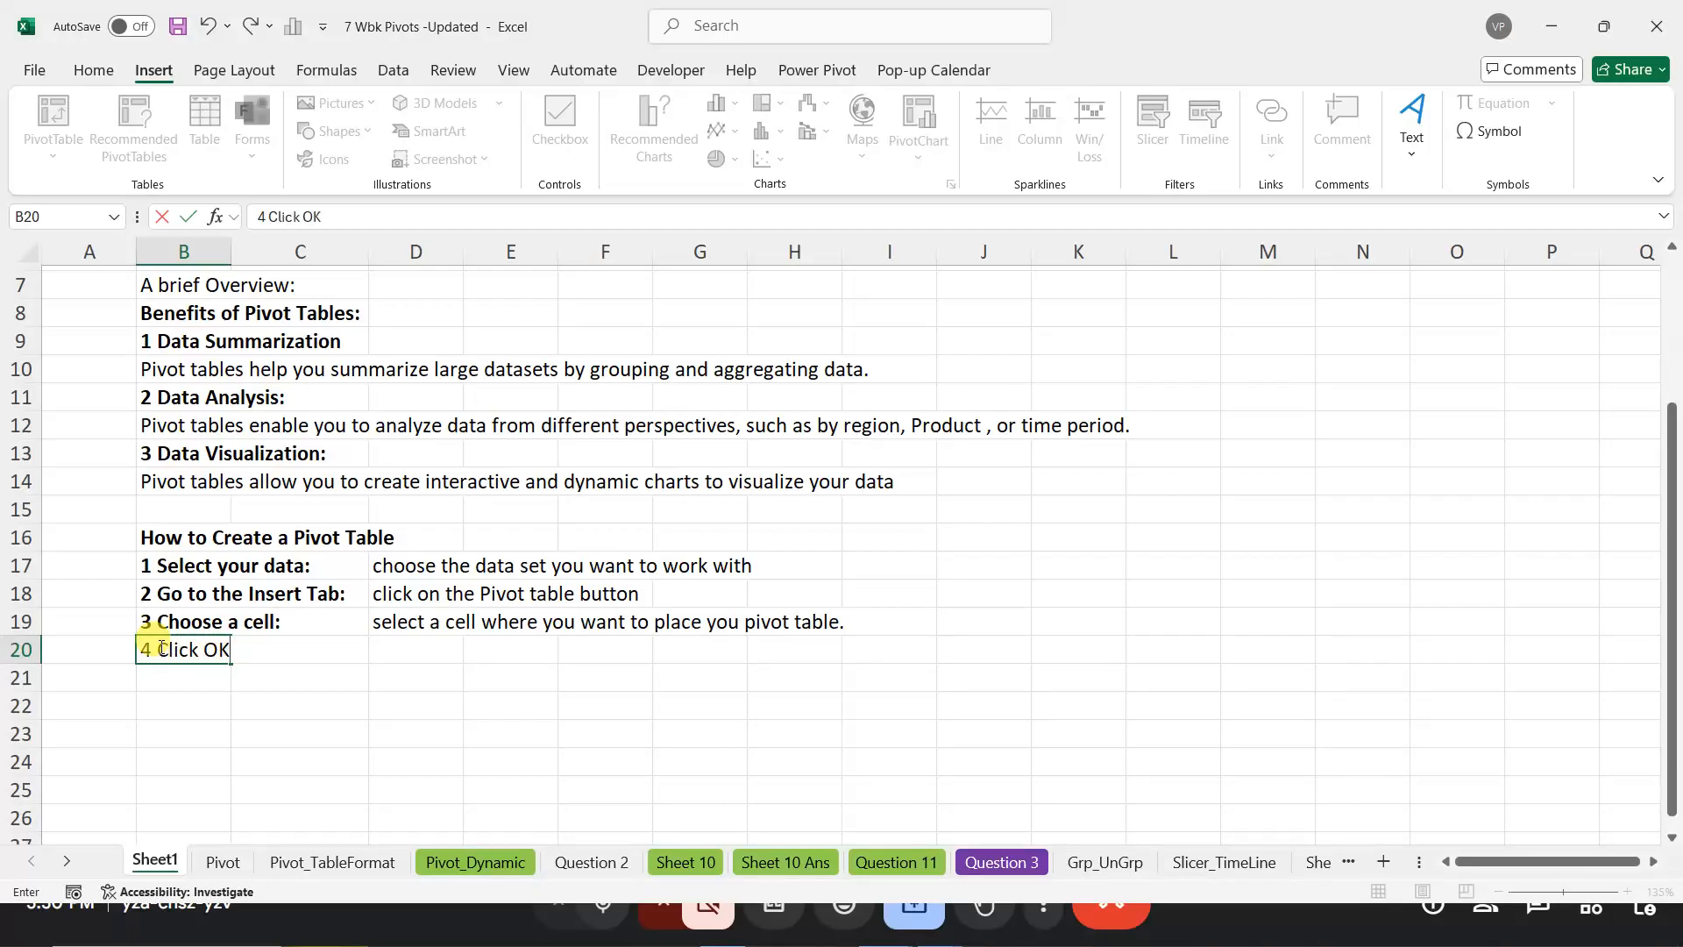
pyautogui.press('Return')
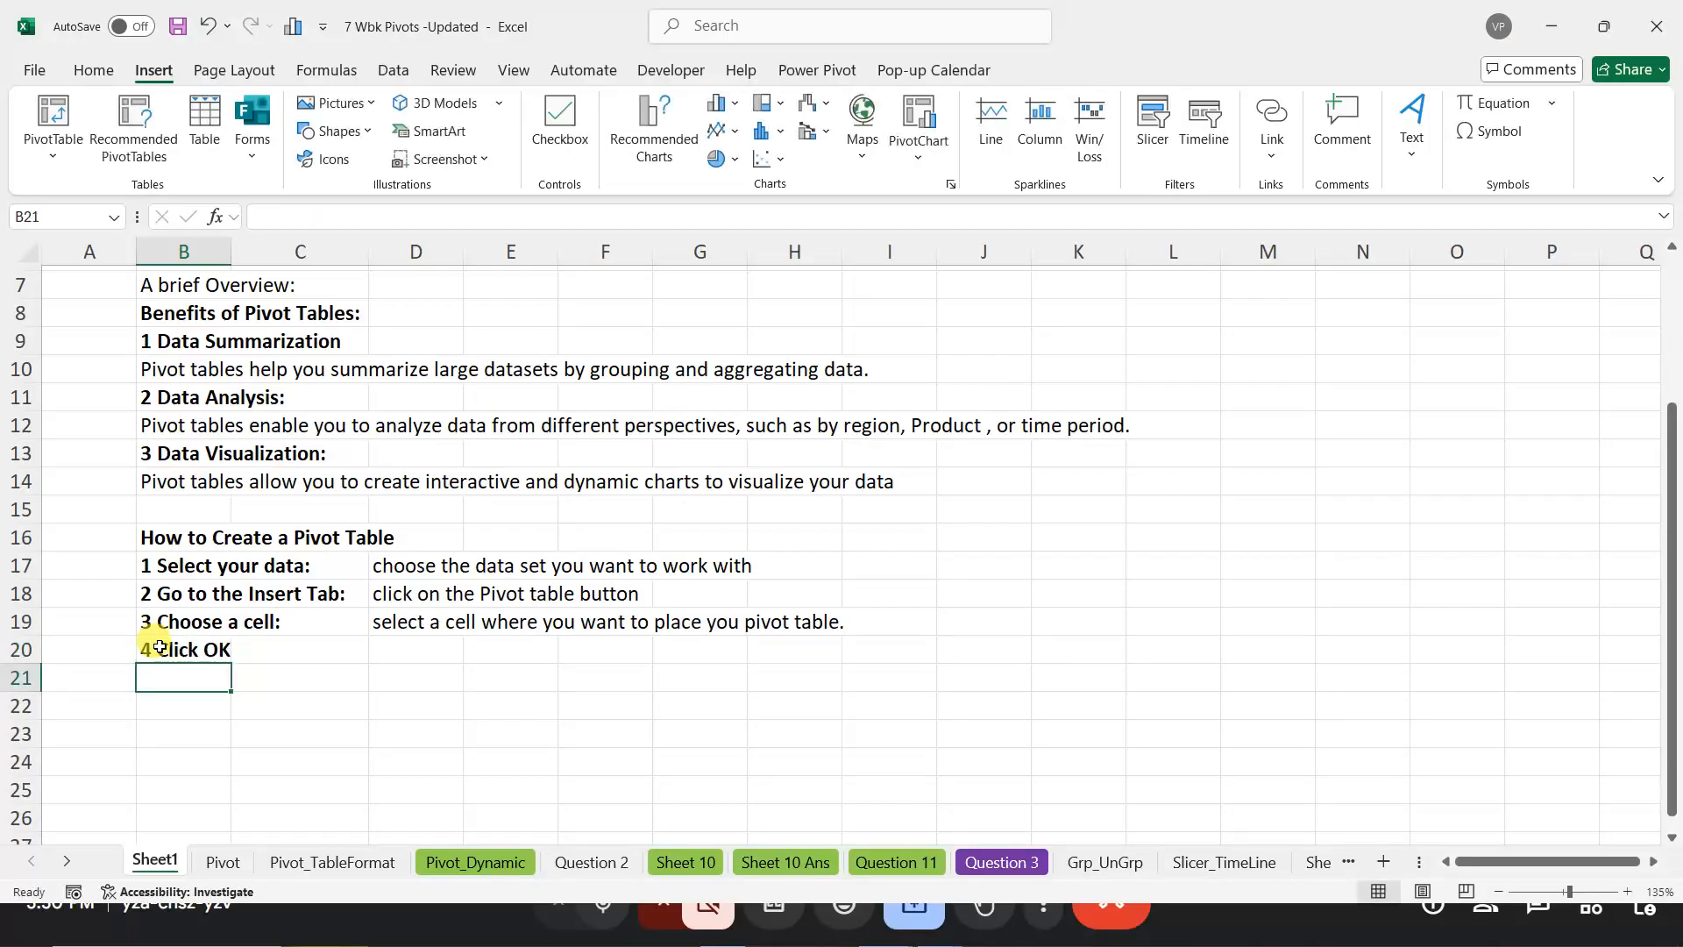
# Step: Enter "Excel will create a new pivot table" in cell D20, beside the fourth step heading
pyautogui.click(412, 652)
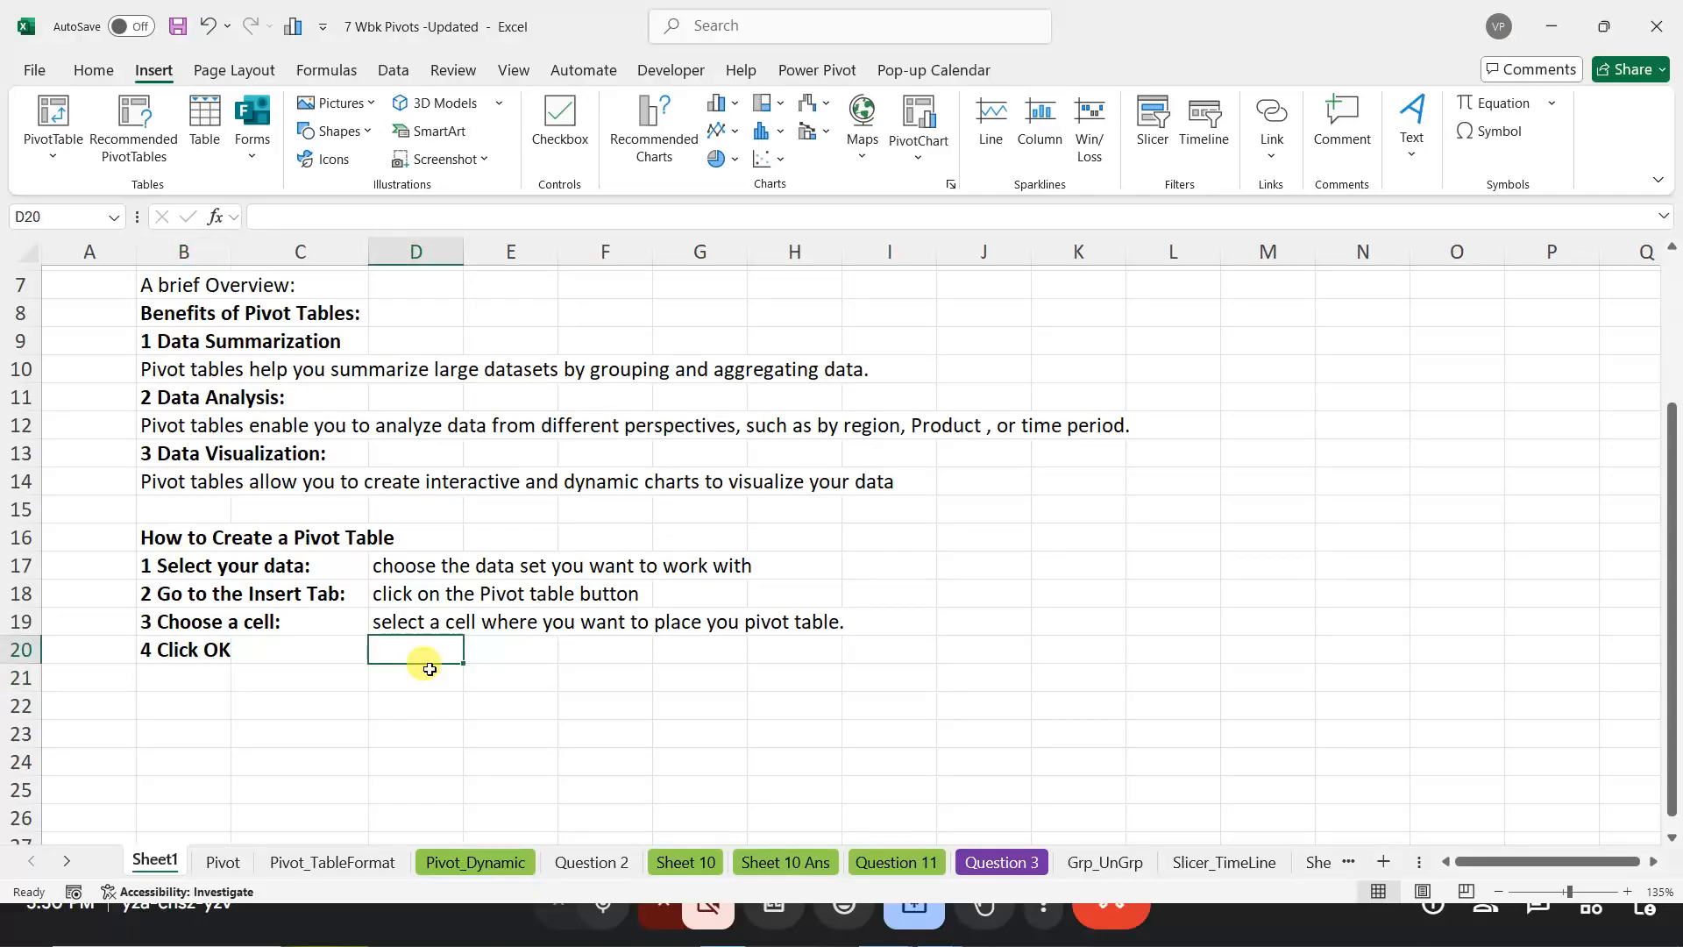
pyautogui.write('Excel')
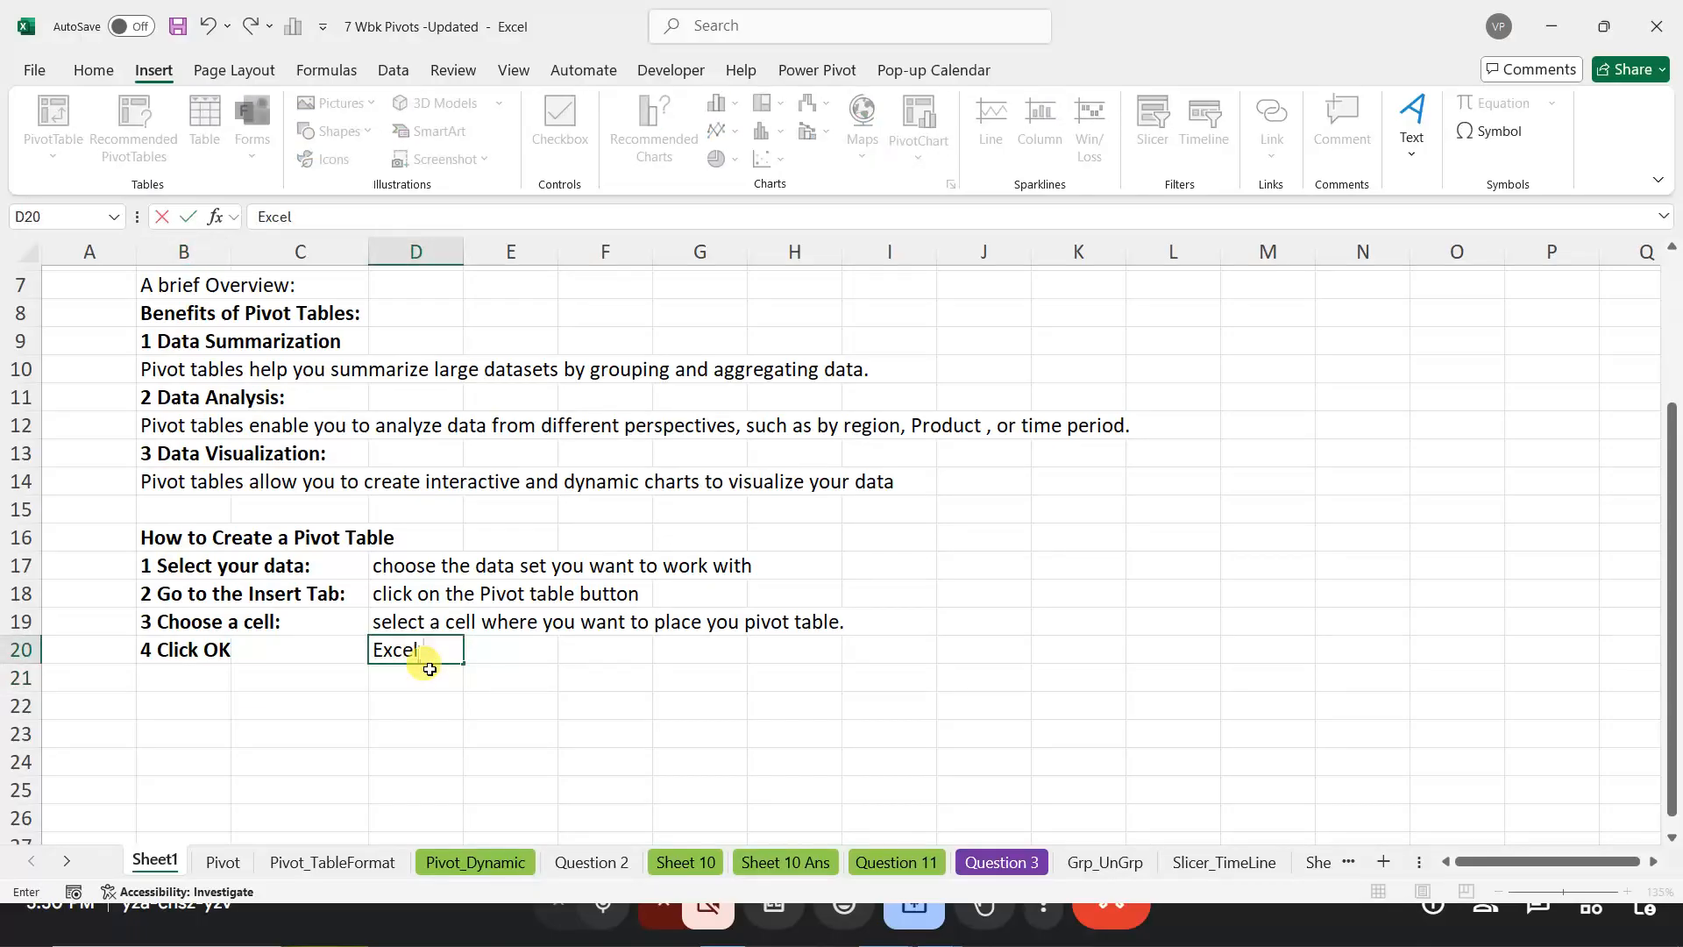
pyautogui.write(' will create a new p')
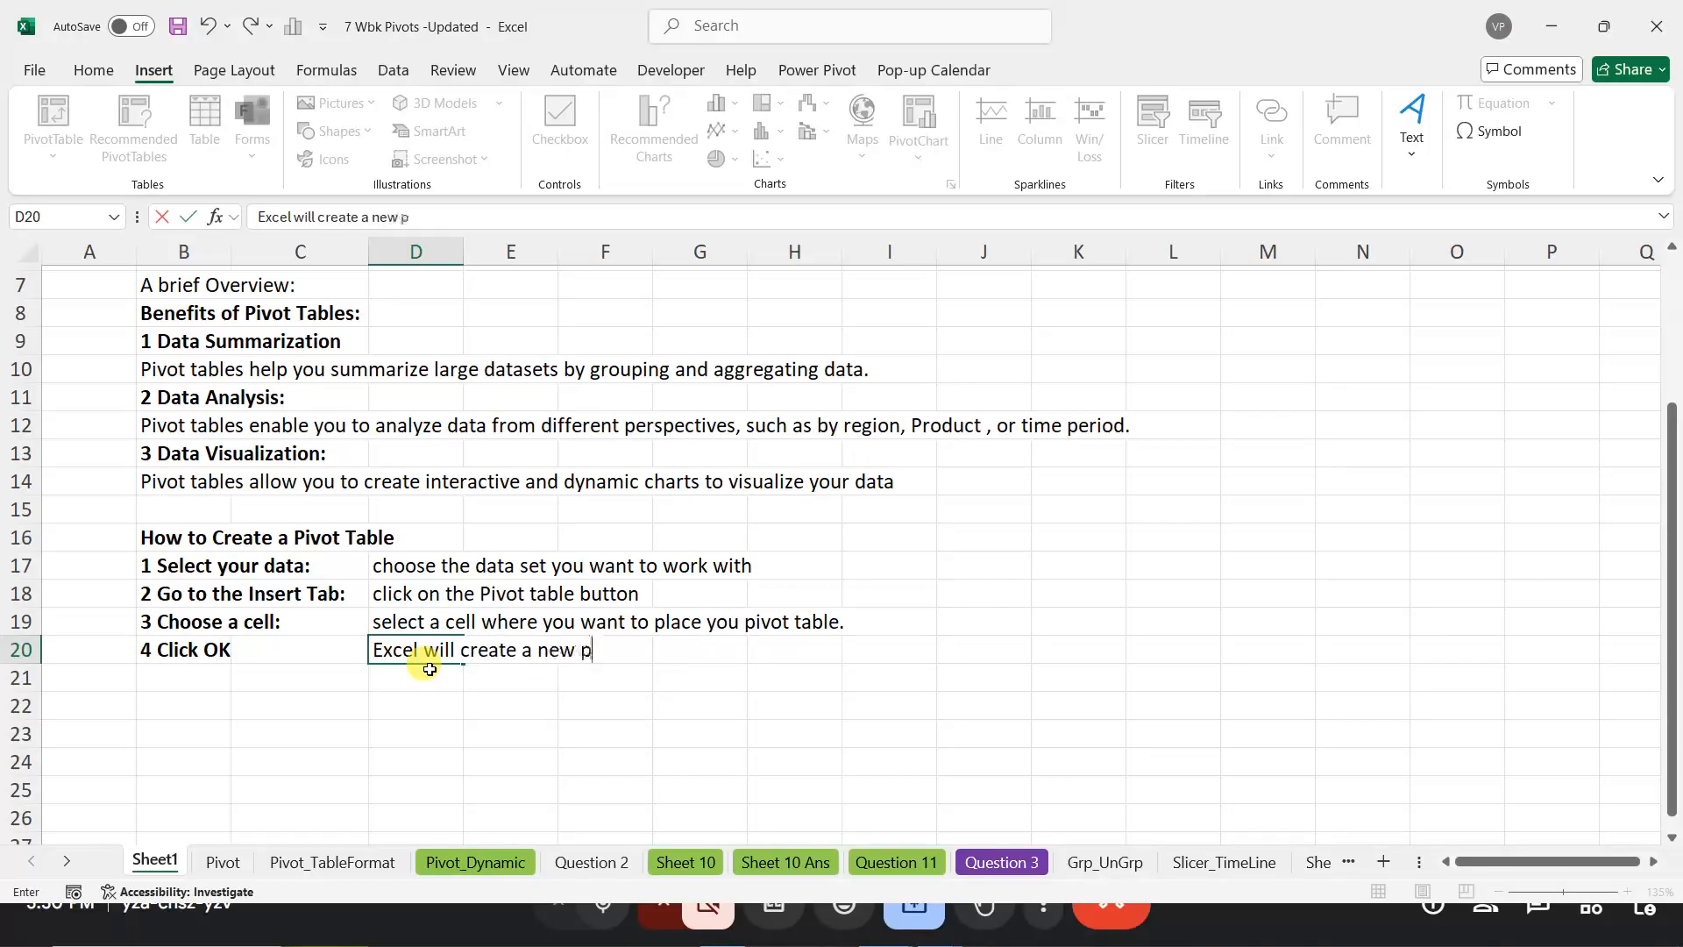
pyautogui.write('ivot table')
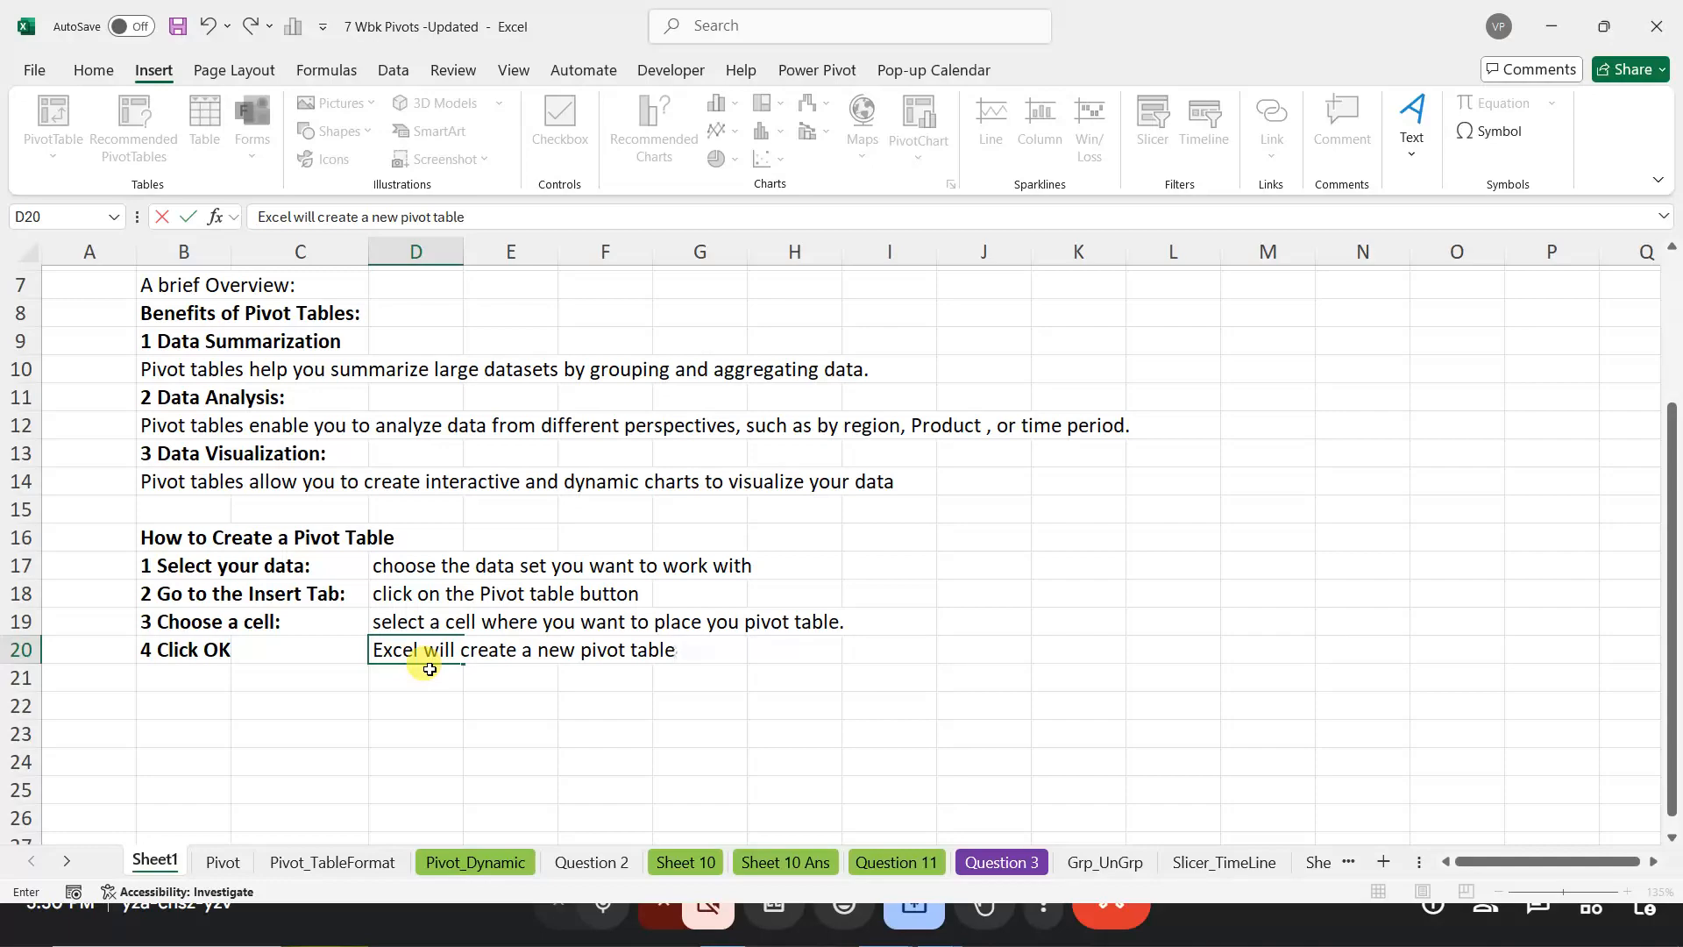
pyautogui.press('Return')
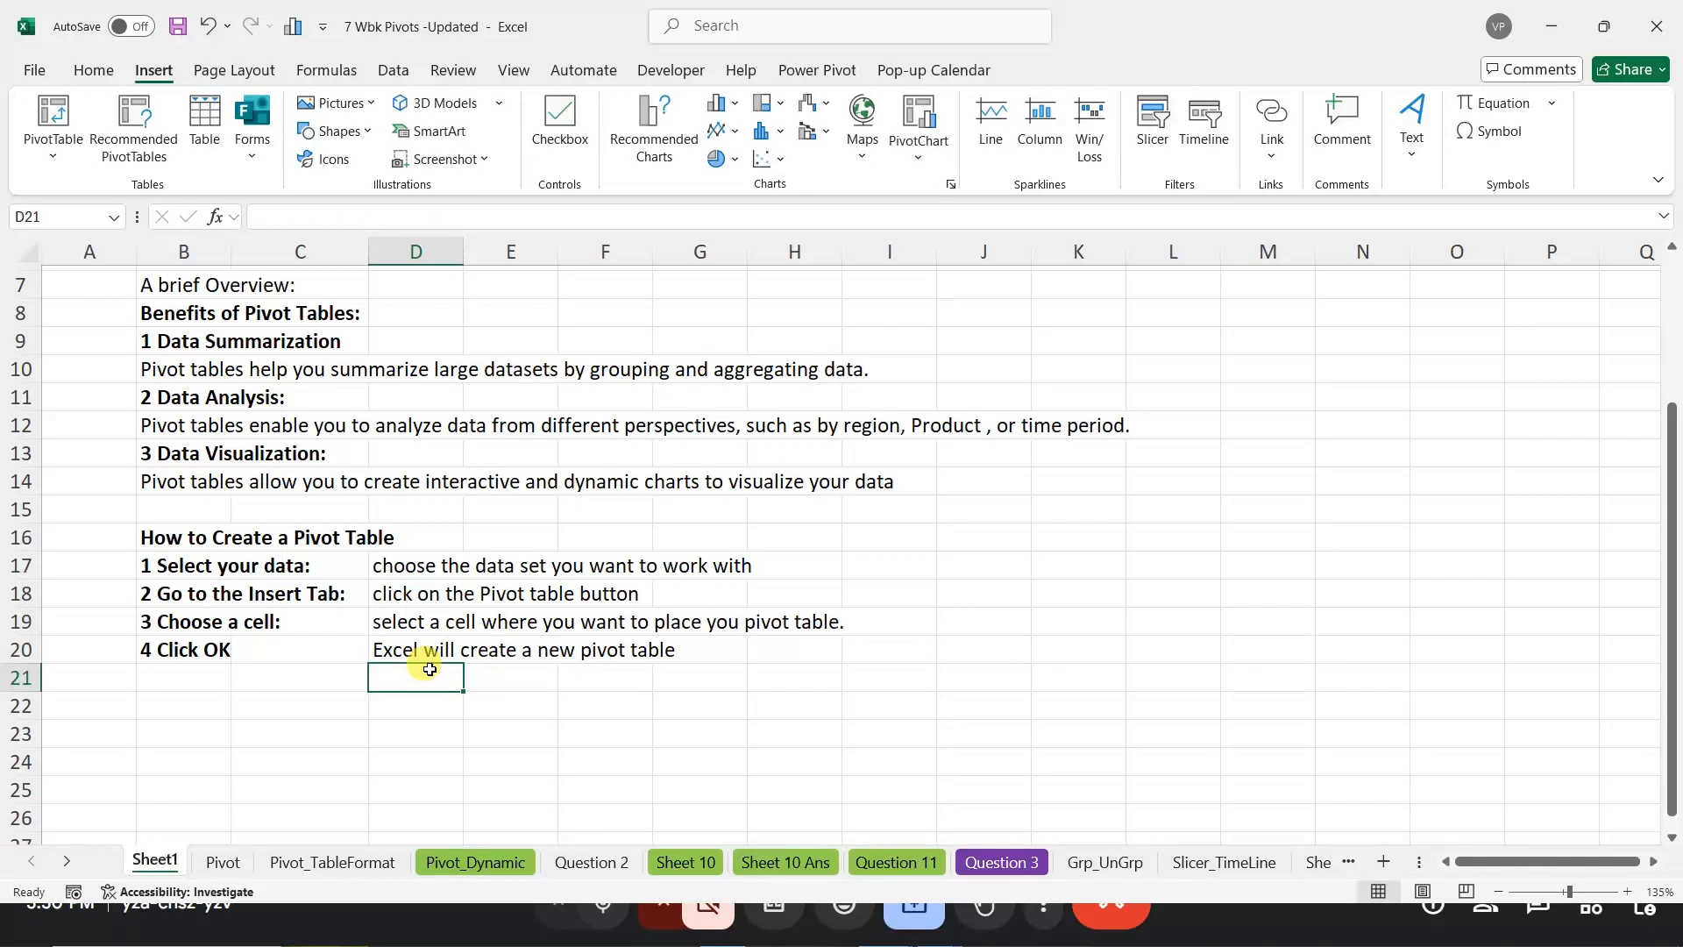
# Step: Review the notes from the Pivot Tables introduction through the benefits section, highlighting B4:C6 and B8:C14
pyautogui.scroll(2, 262, 589)
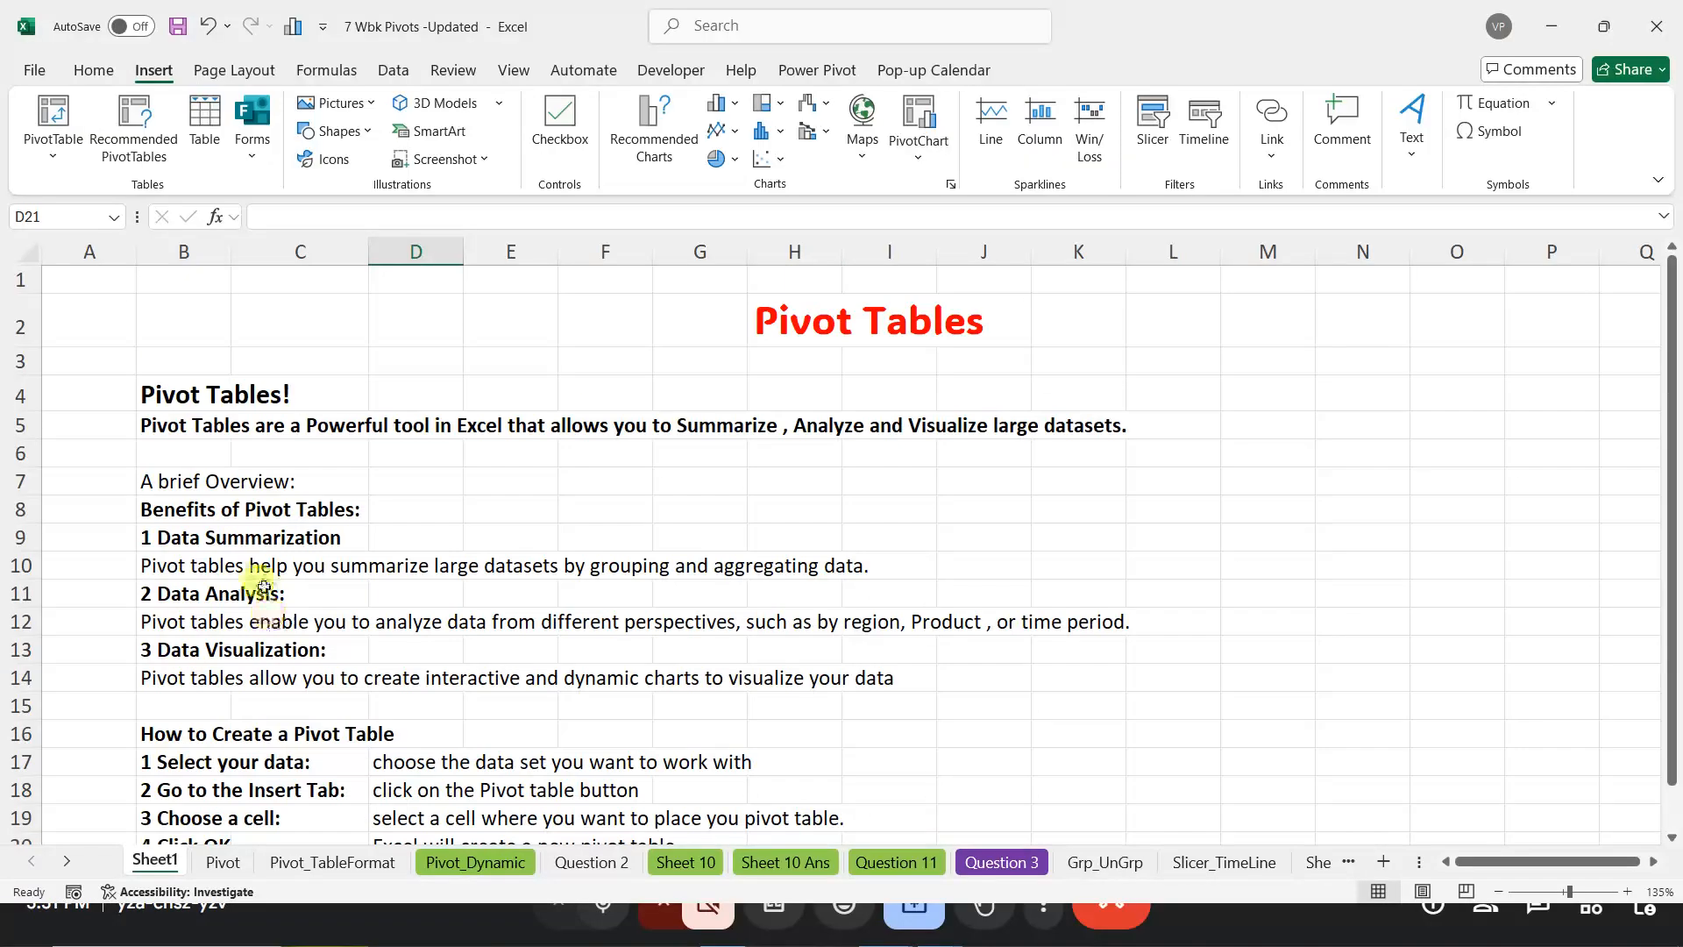
pyautogui.moveTo(161, 393); pyautogui.dragTo(245, 447)
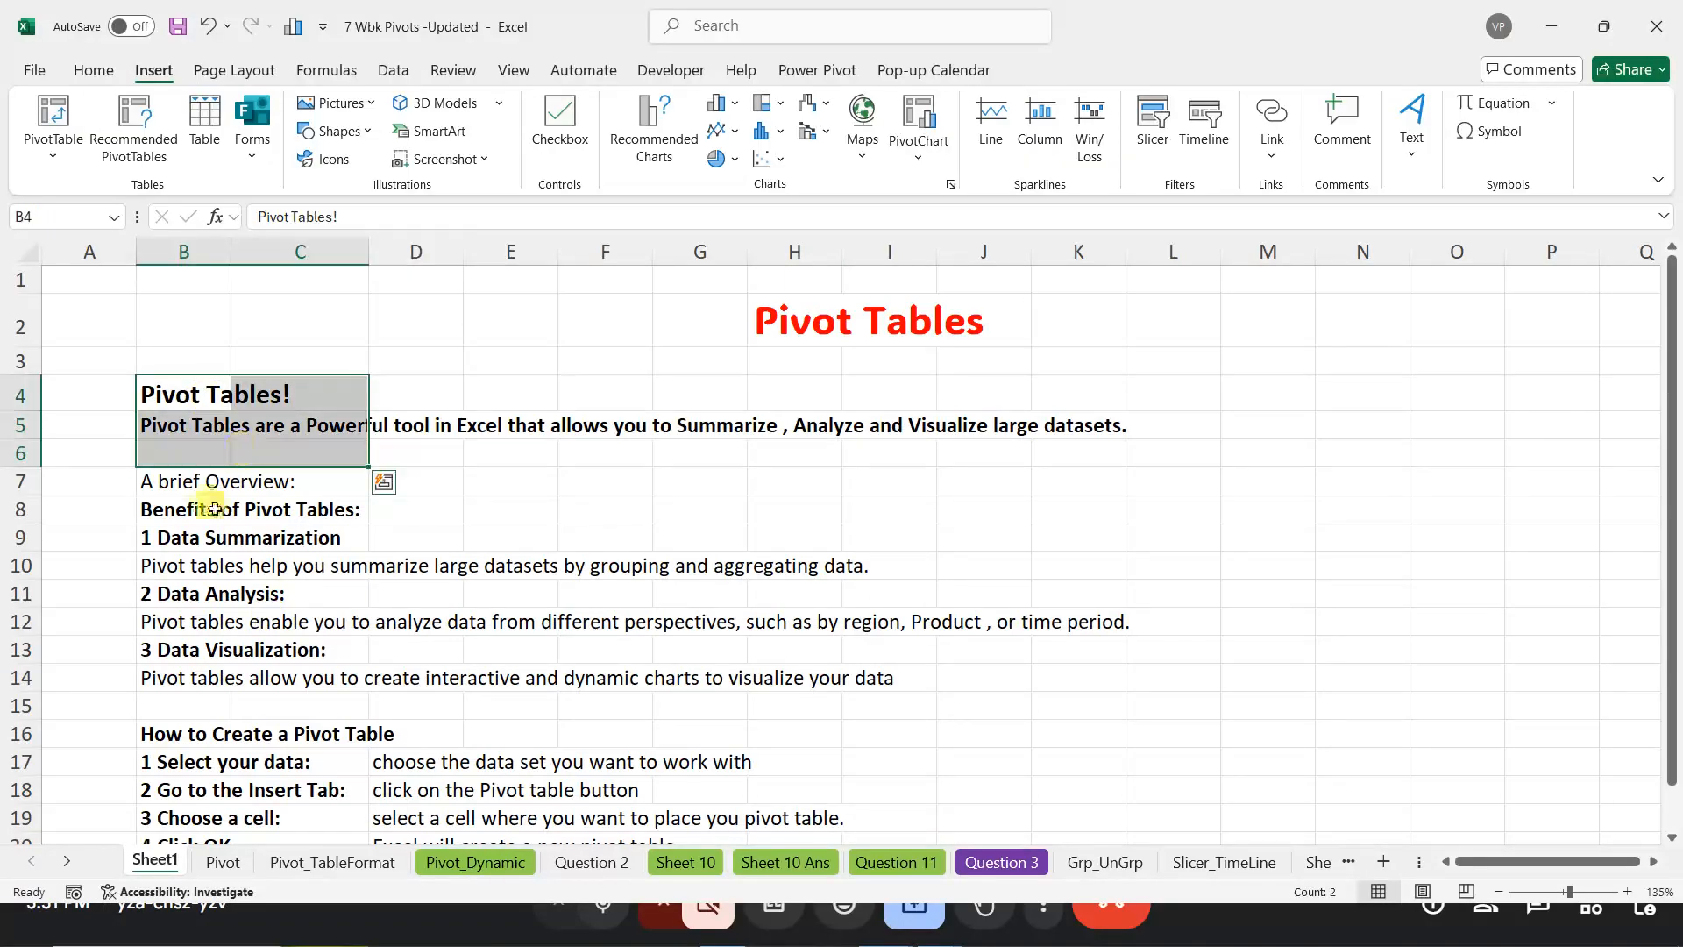
pyautogui.moveTo(195, 518); pyautogui.dragTo(233, 676)
pyautogui.scroll(-1, 256, 638)
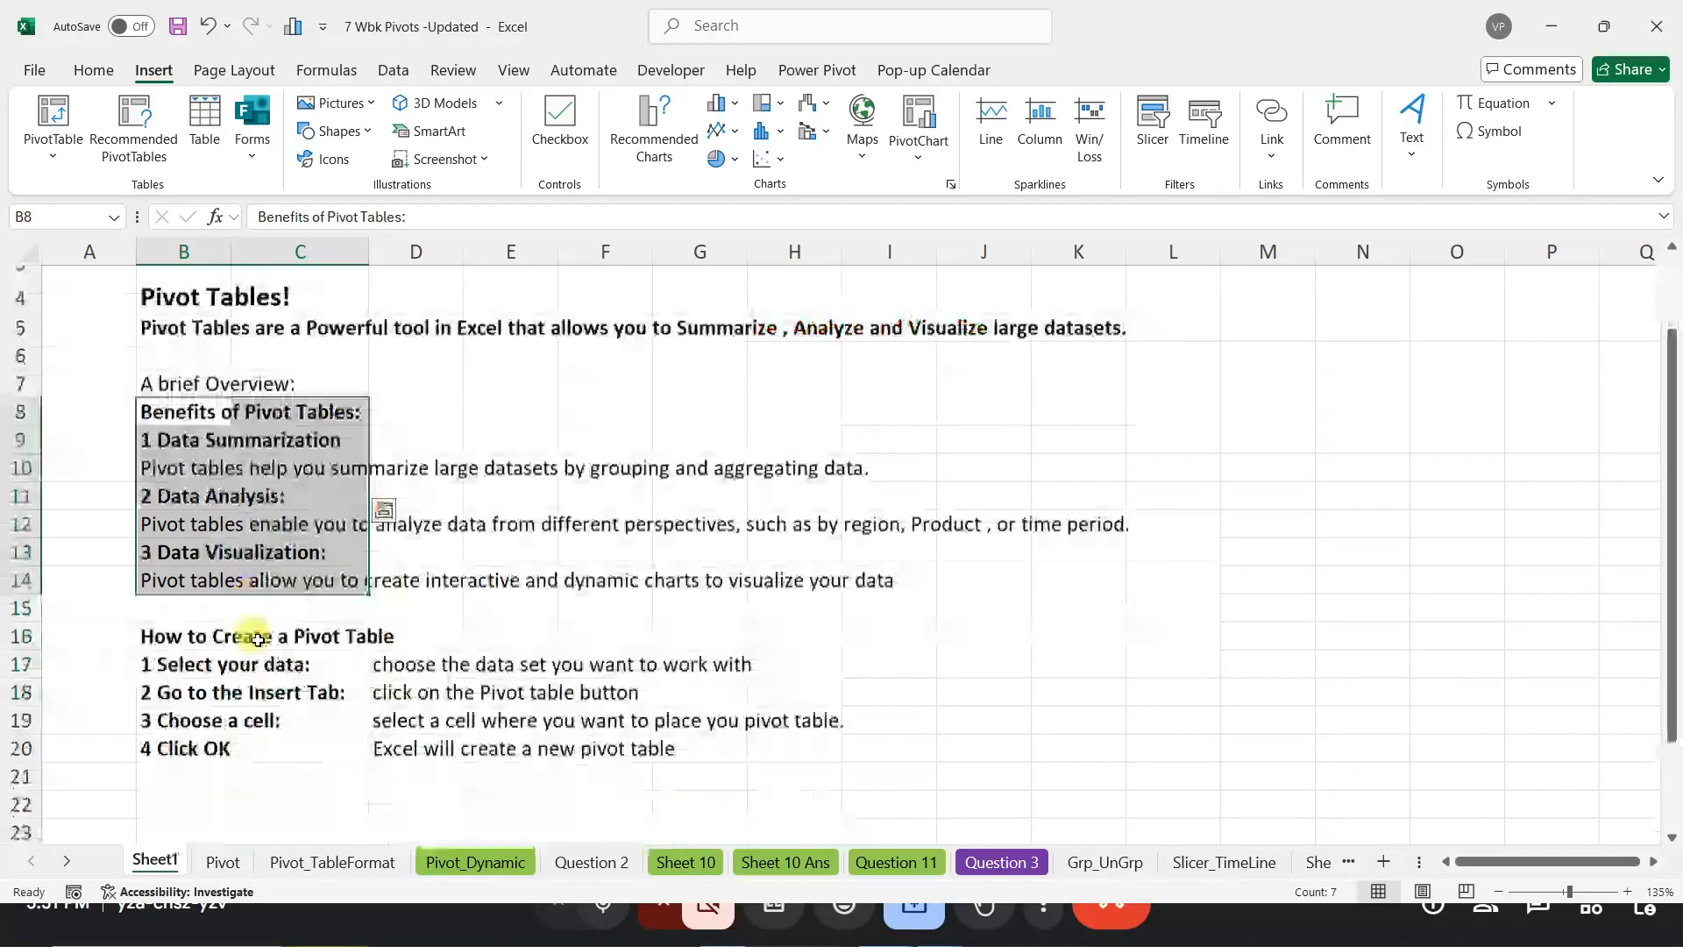
# Step: Review the How to Create a Pivot Table section, highlighting B16:C20
pyautogui.scroll(-1, 257, 639)
pyautogui.moveTo(225, 542); pyautogui.dragTo(251, 654)
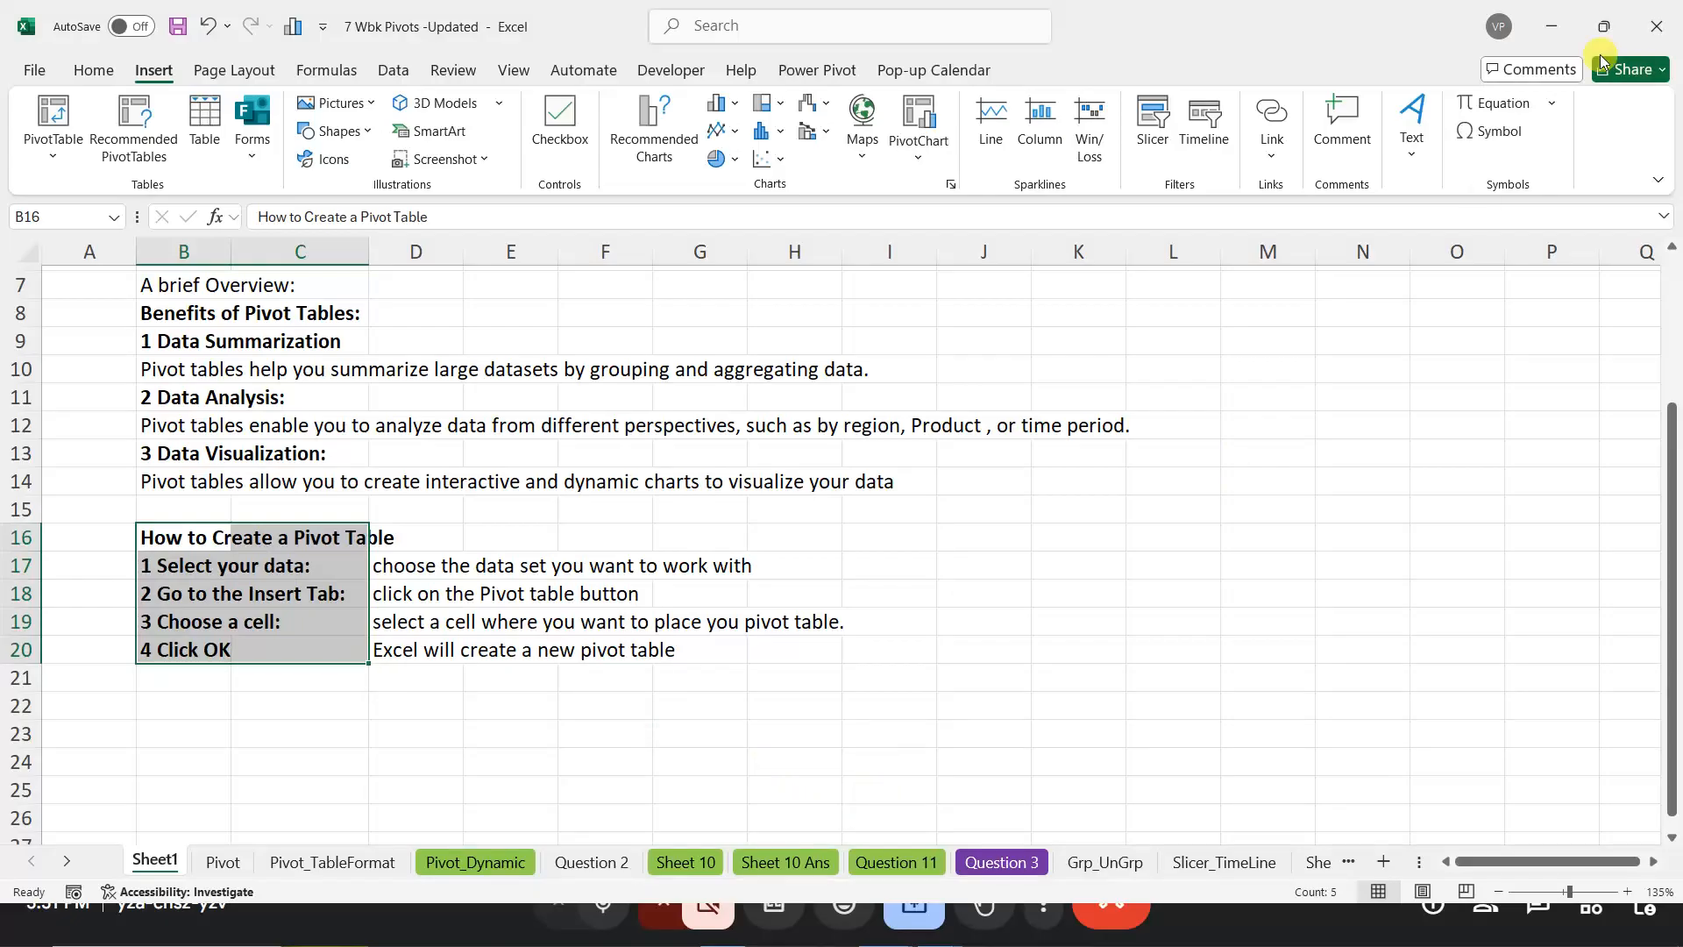
# Step: Switch to the Google Meet call and check the list of meeting participants
pyautogui.click(1603, 27)
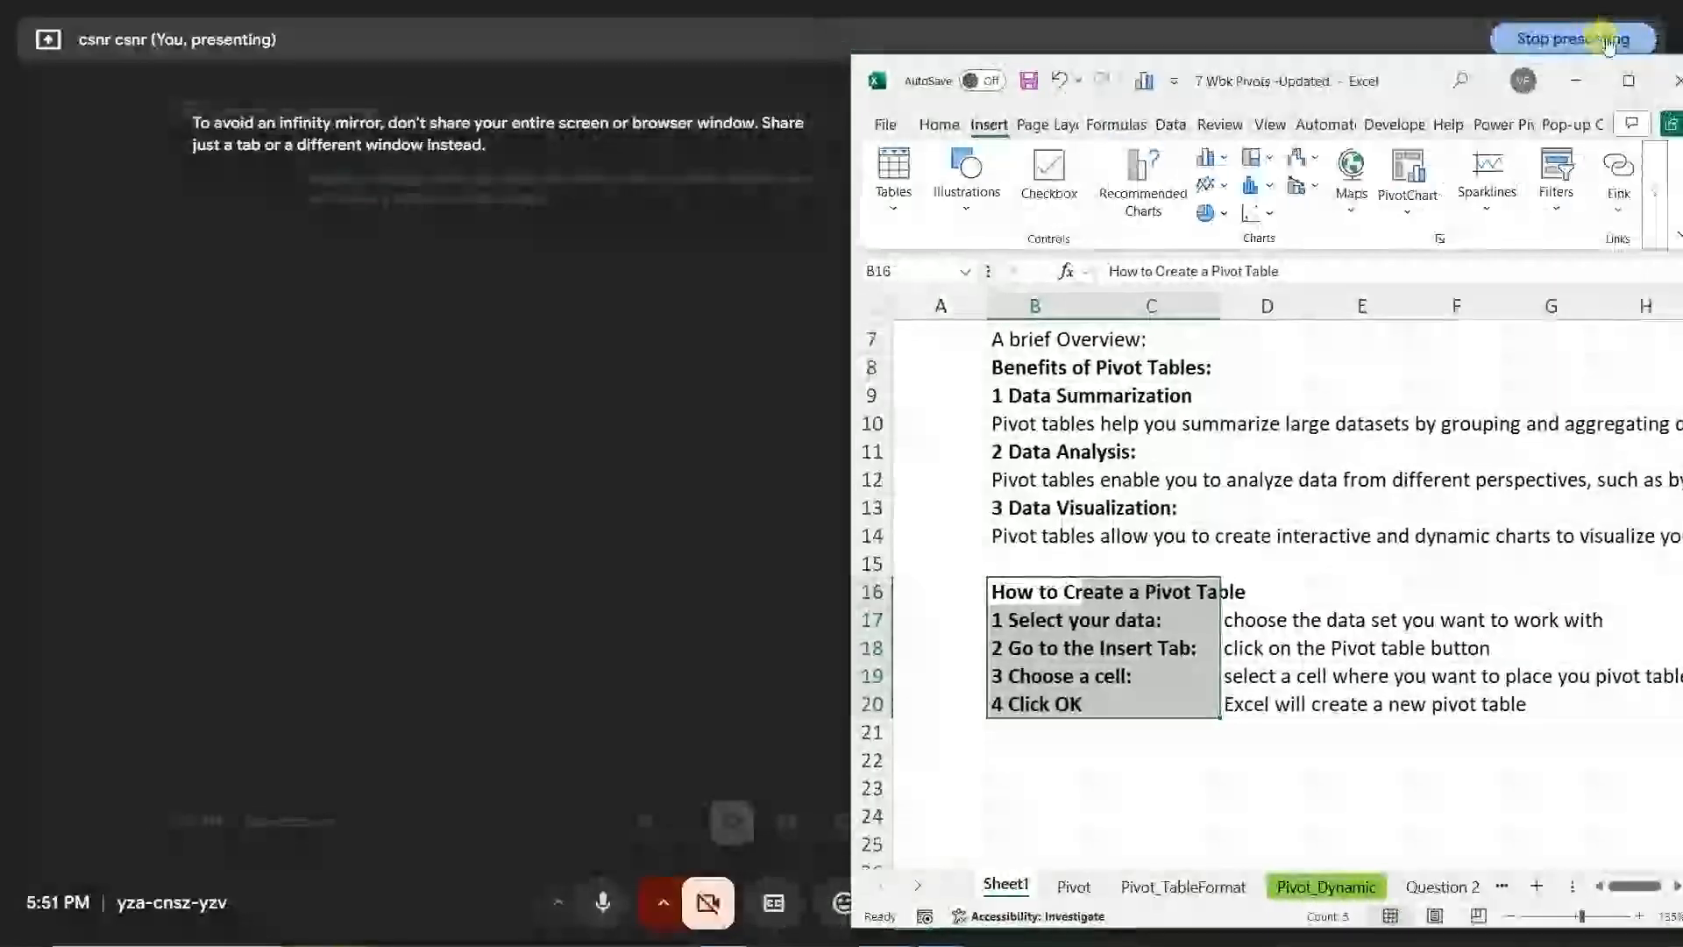
pyautogui.click(1623, 82)
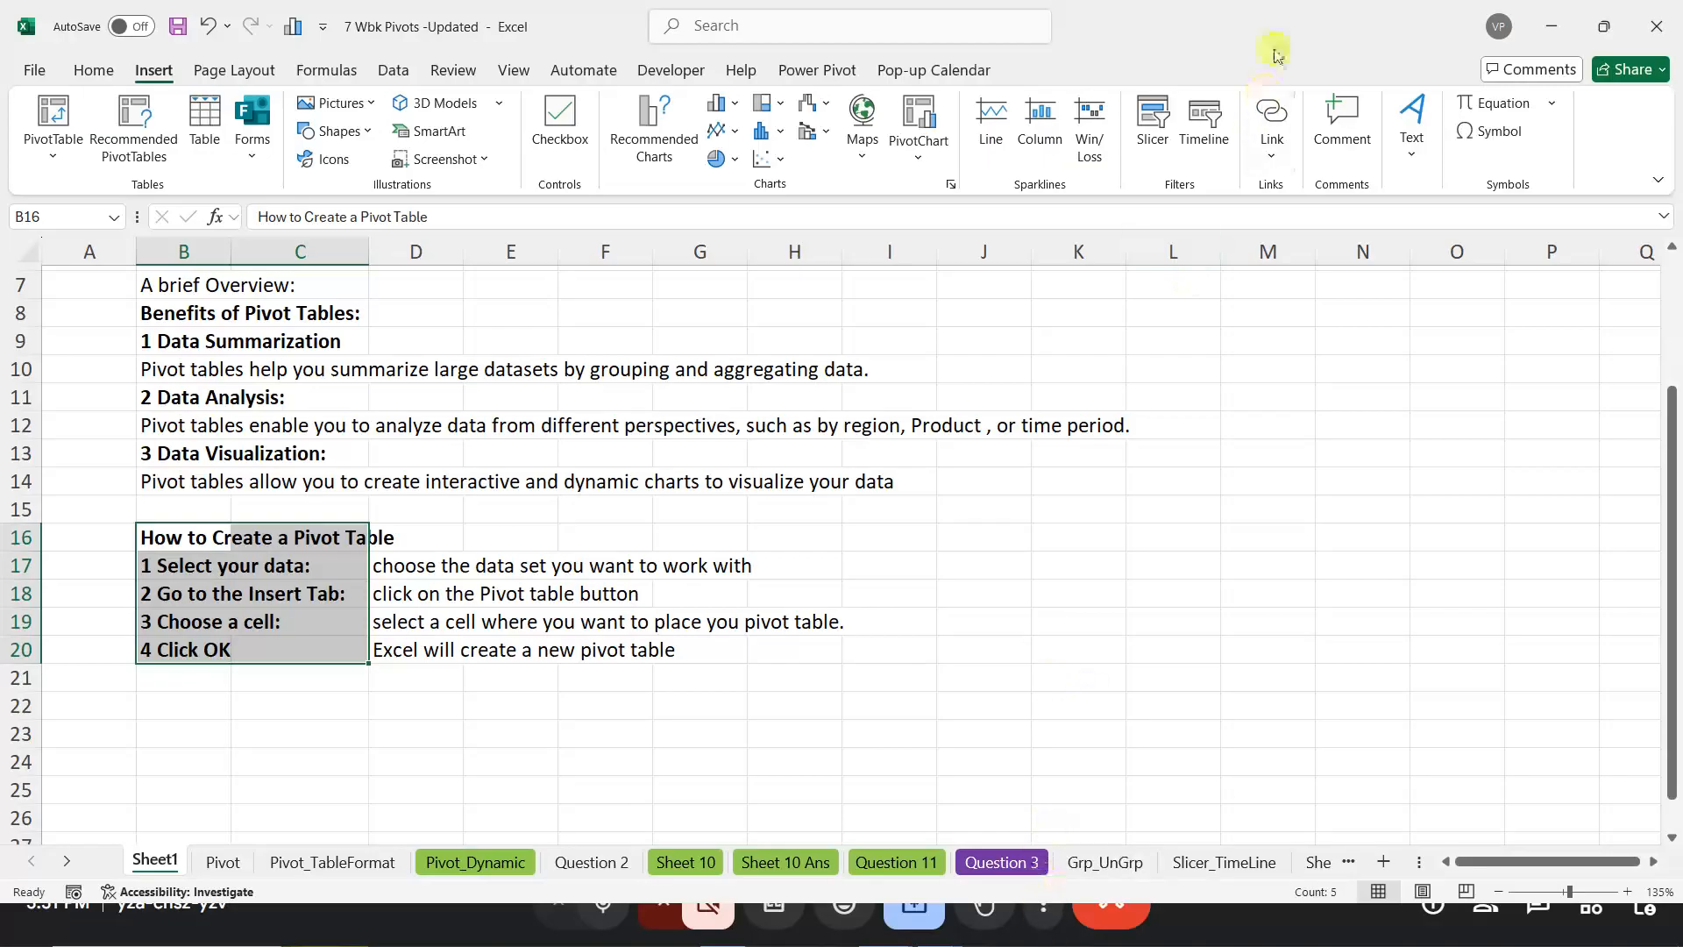
pyautogui.doubleClick(1275, 29)
pyautogui.doubleClick(1415, 81)
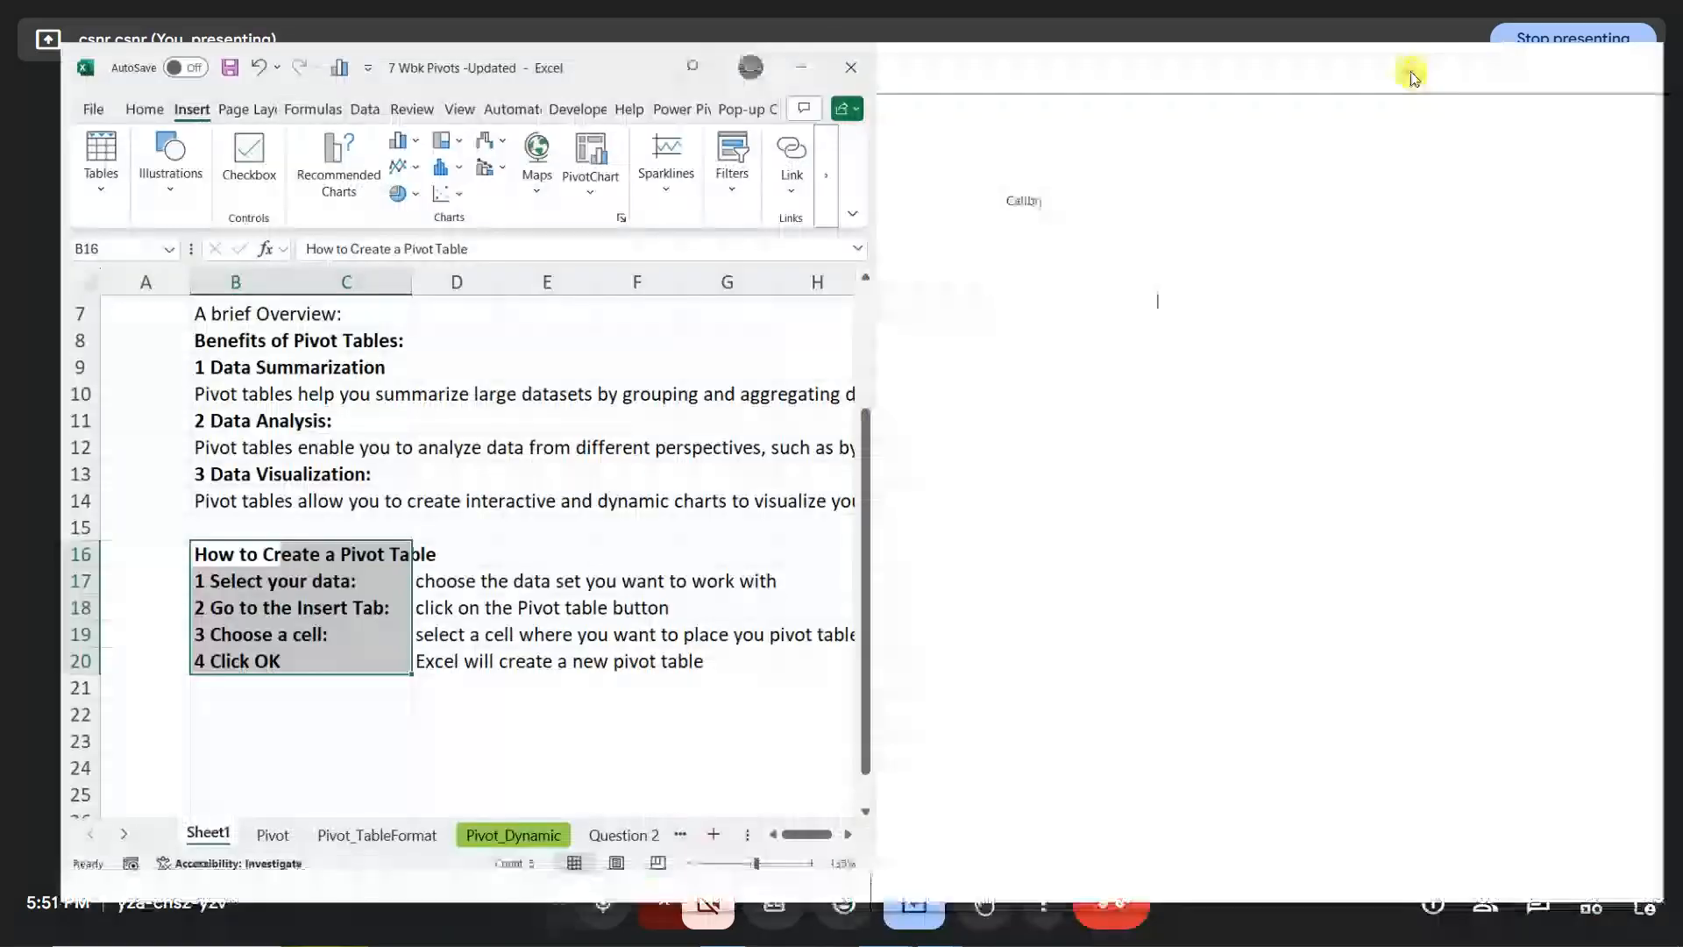
pyautogui.click(881, 931)
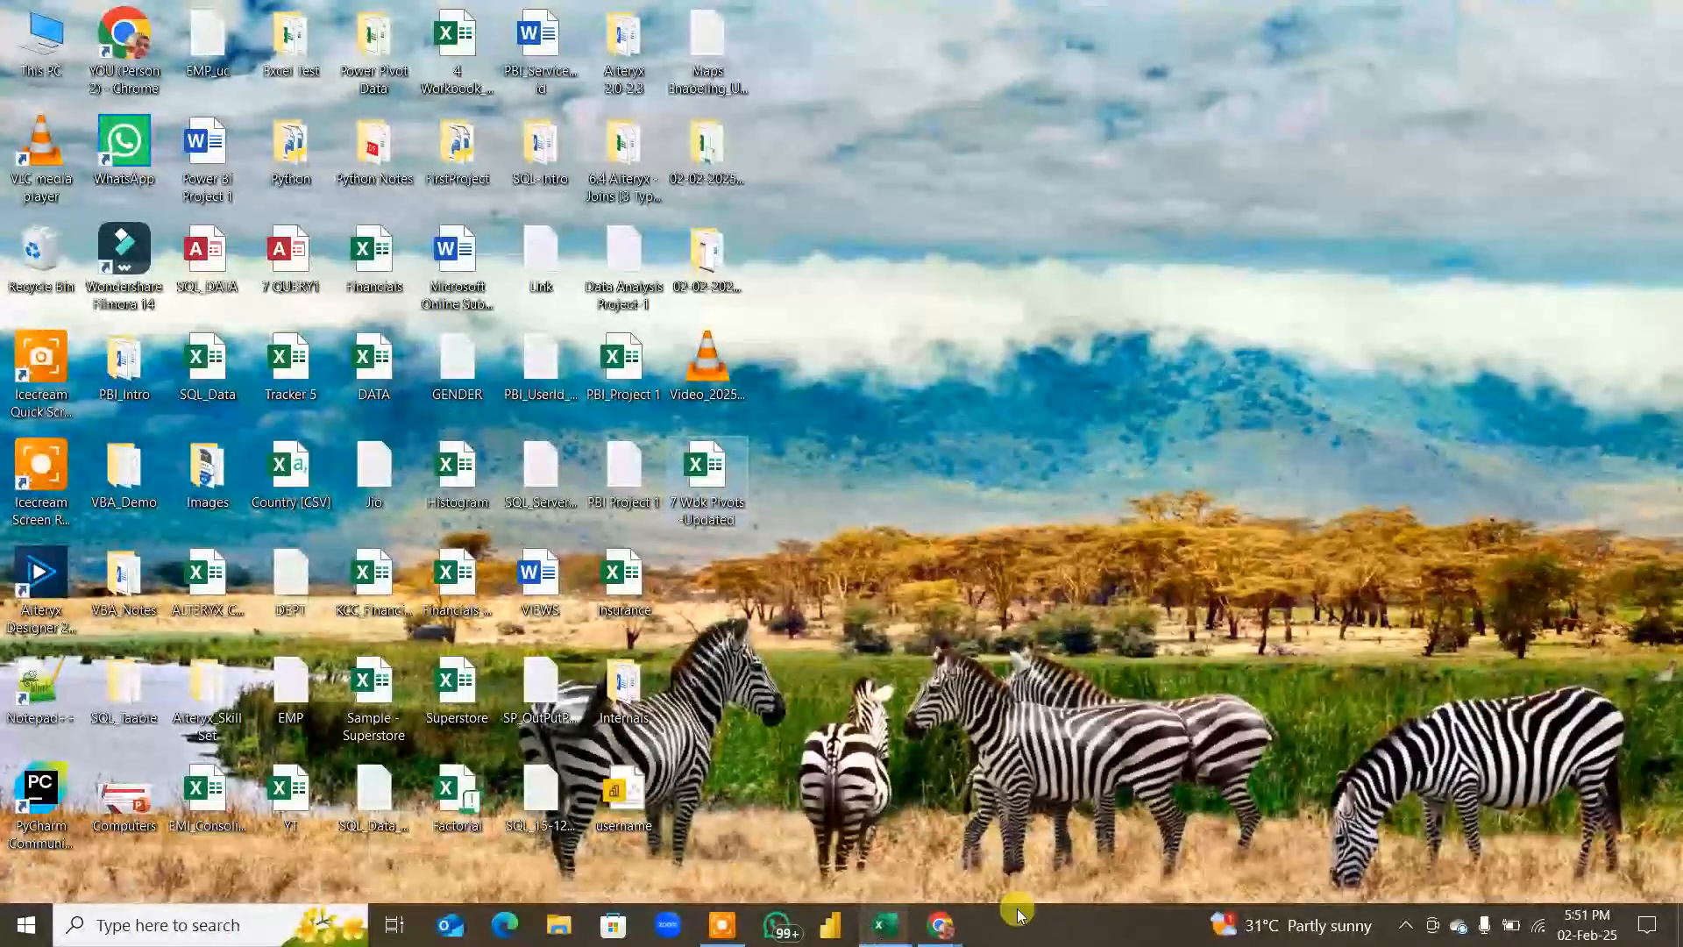
pyautogui.click(886, 841)
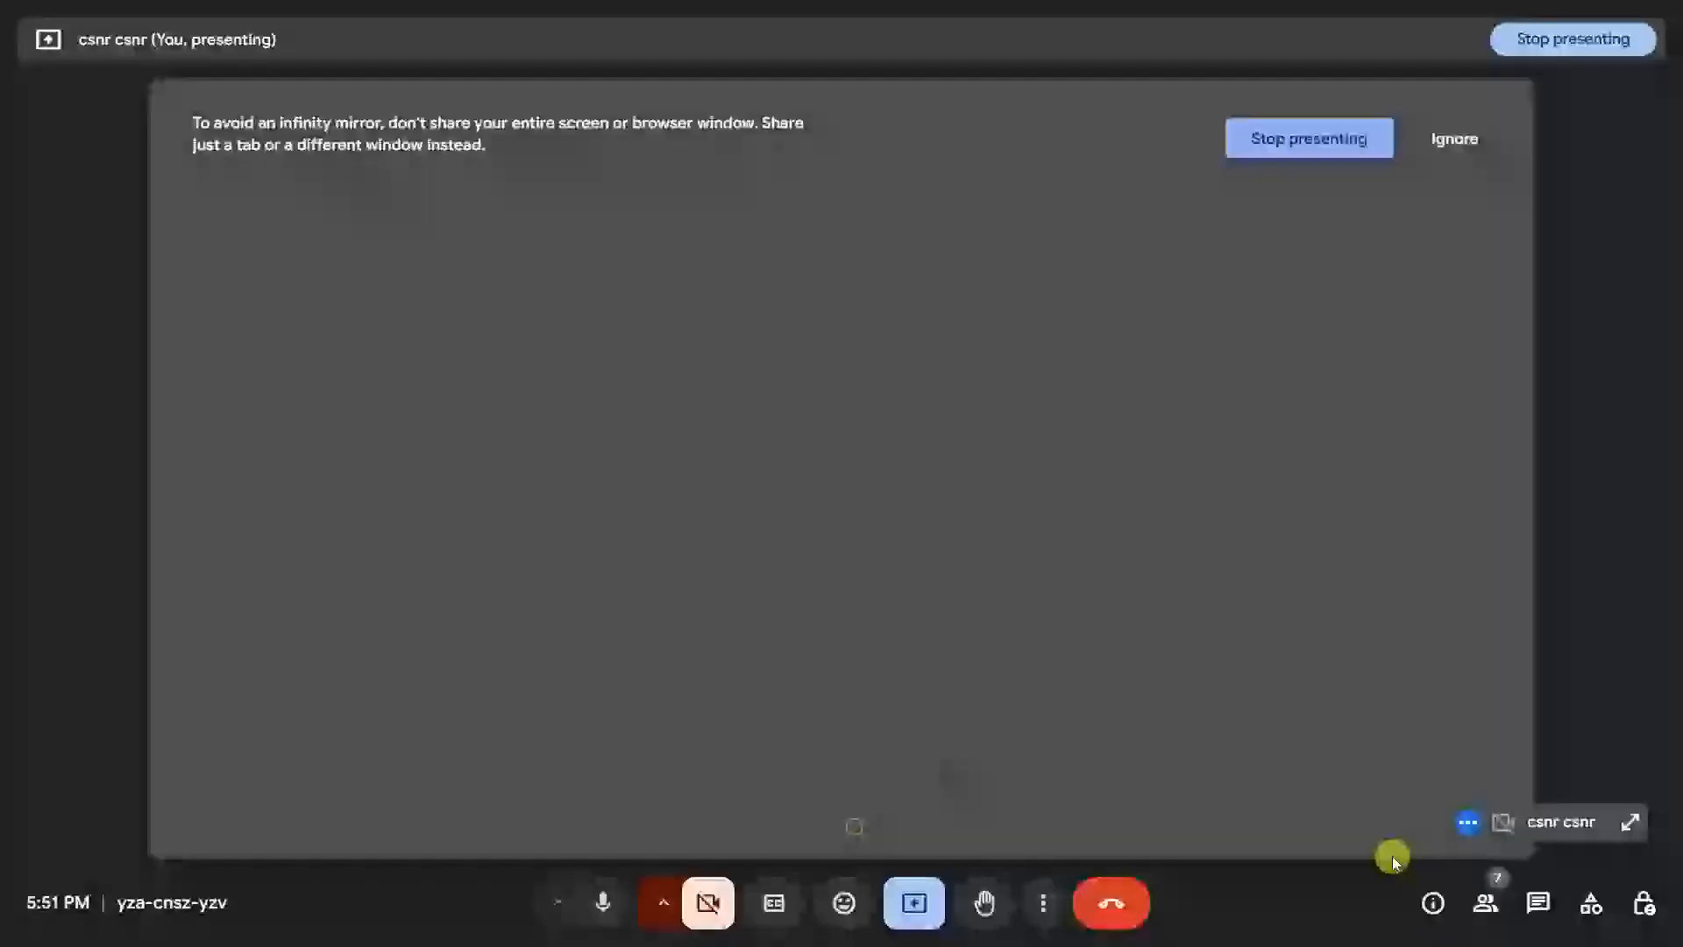
pyautogui.click(1481, 897)
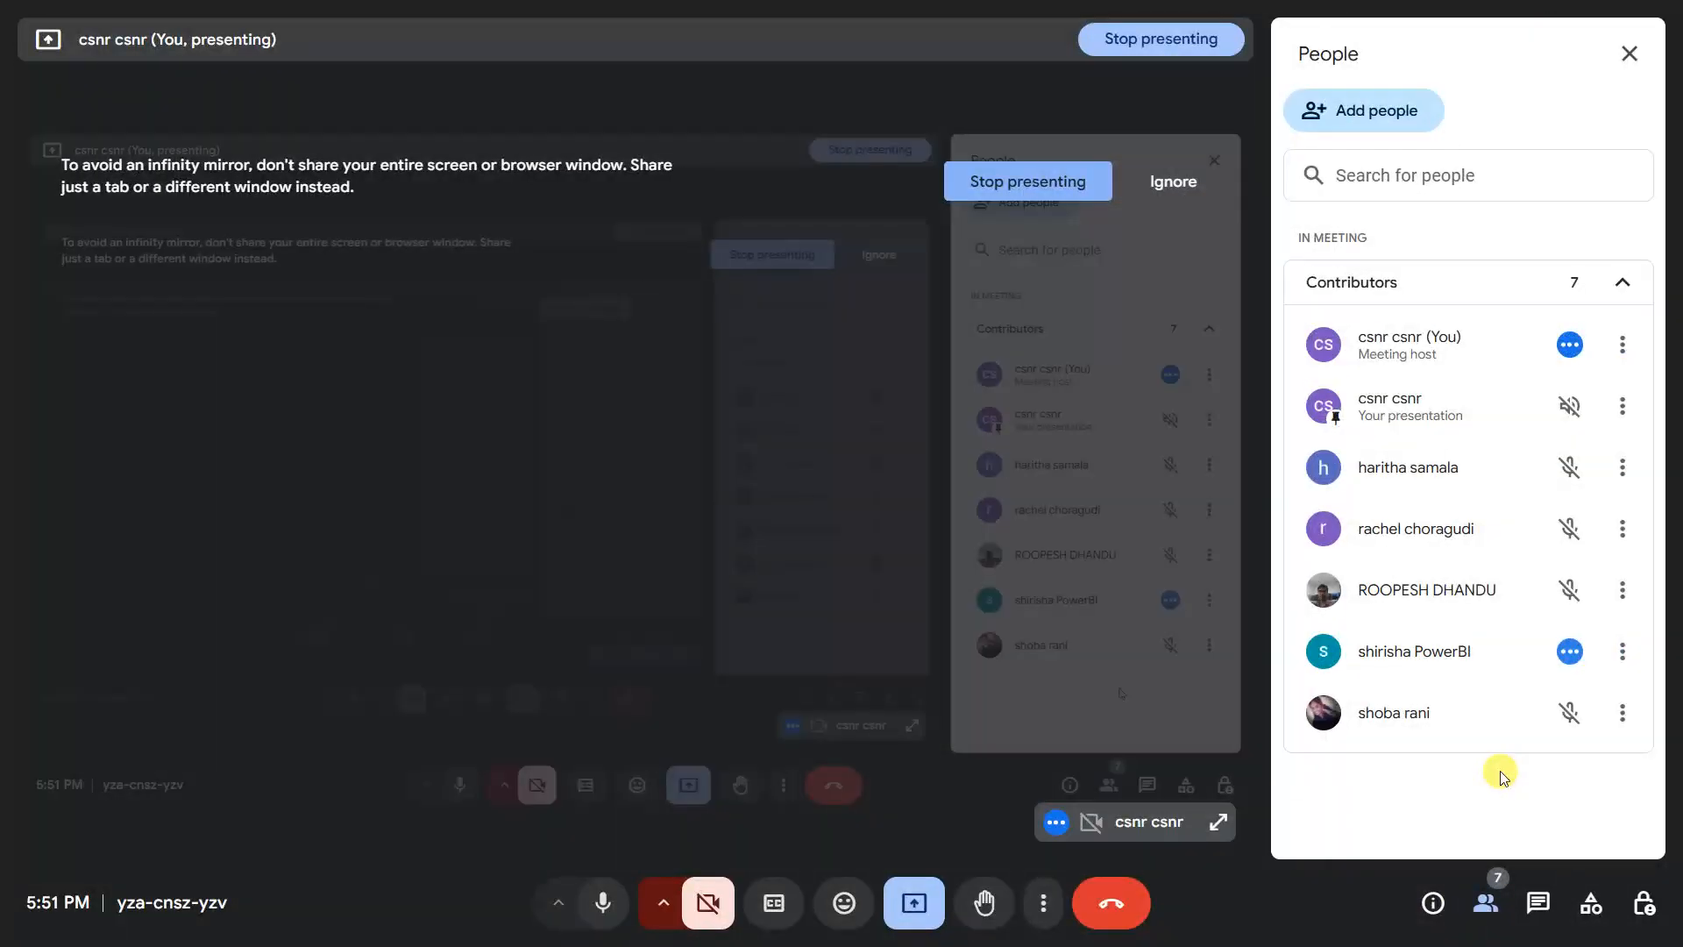
pyautogui.click(1628, 55)
# Step: Switch back to the 7 Wbk Pivots -Updated workbook in Excel
pyautogui.press('super+d')
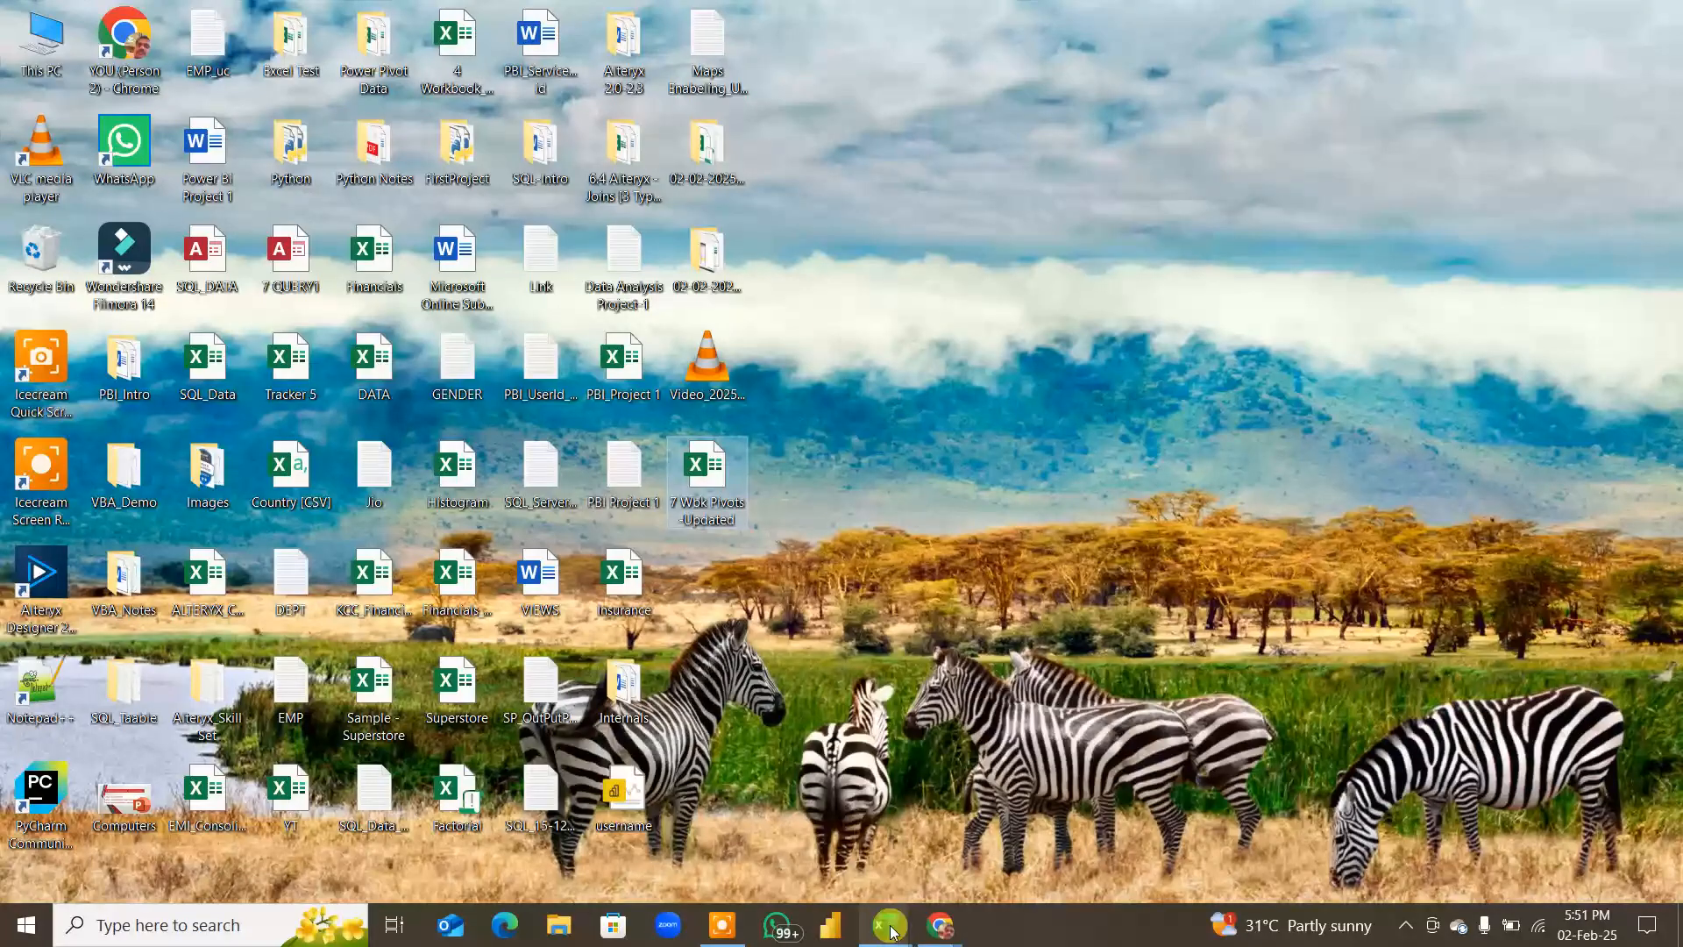
pyautogui.moveTo(889, 927)
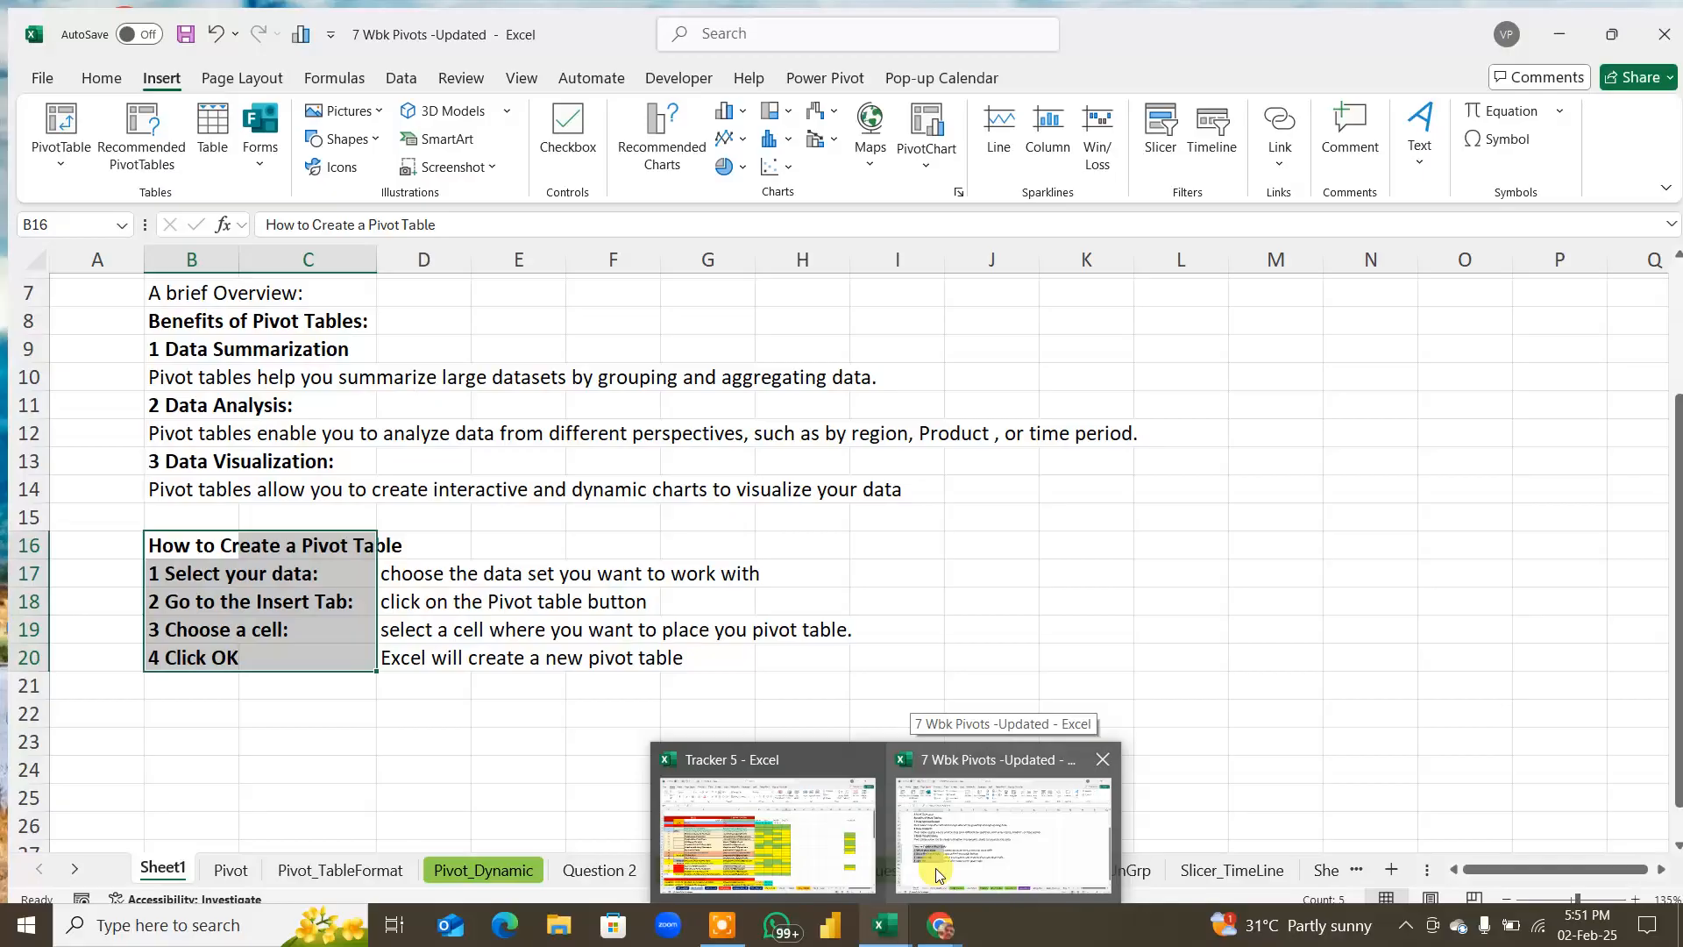
pyautogui.click(936, 874)
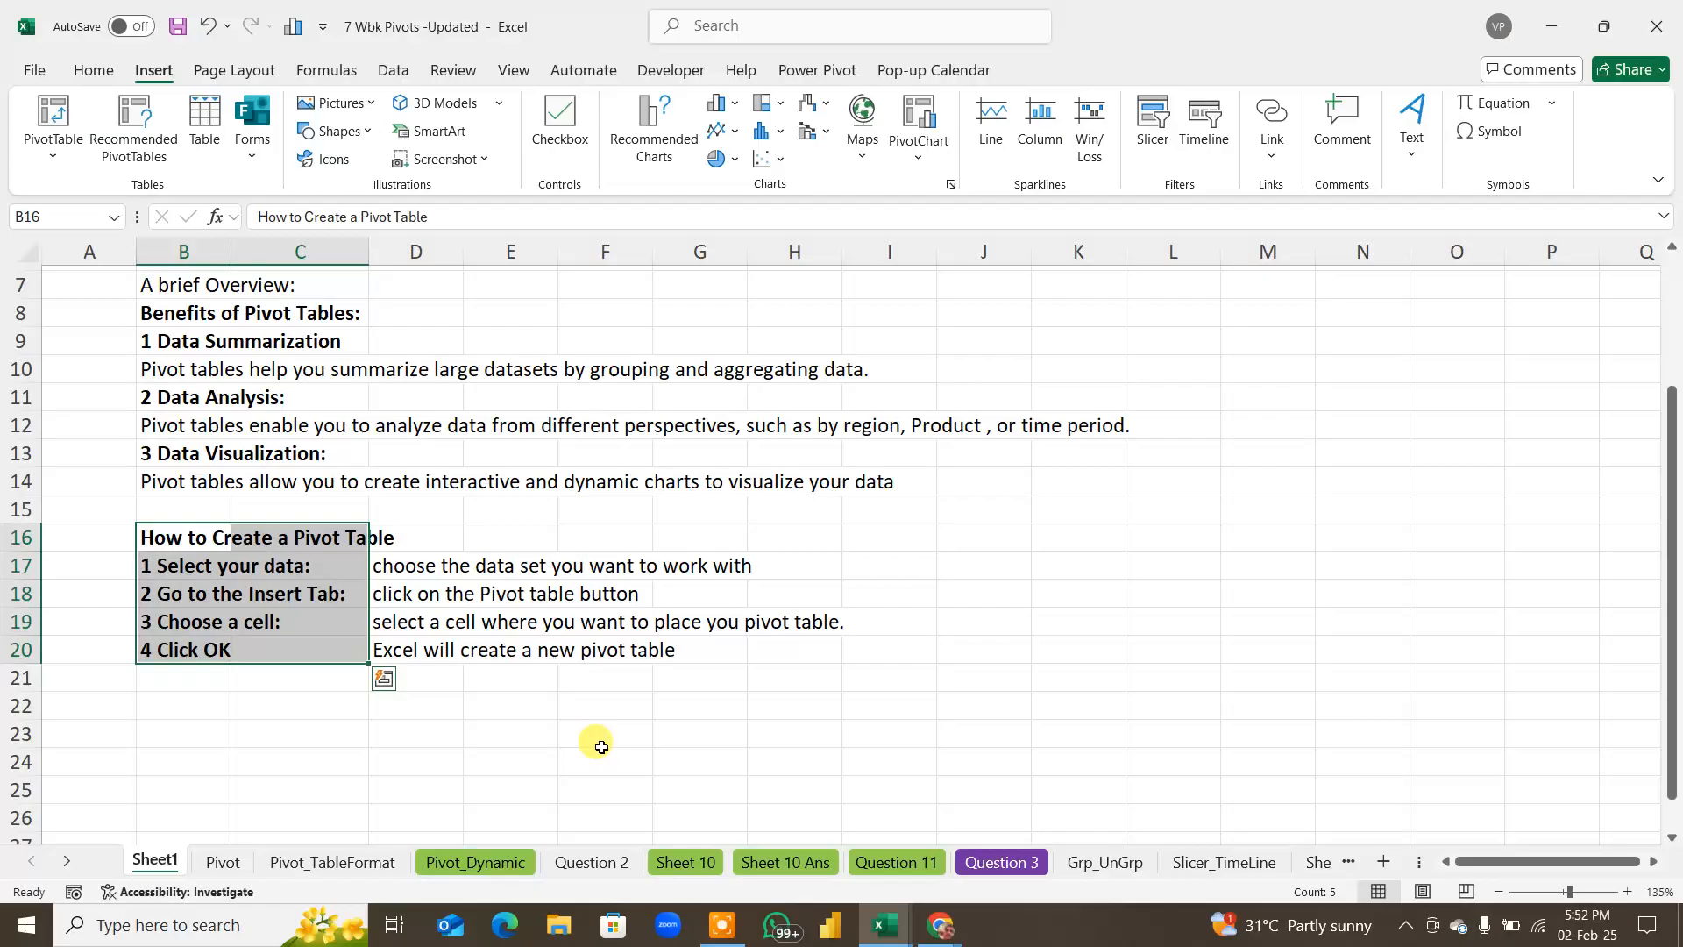
# Step: Enter the section heading "Common Pivot Table Functions" in cell B22
pyautogui.click(167, 701)
pyautogui.write('C')
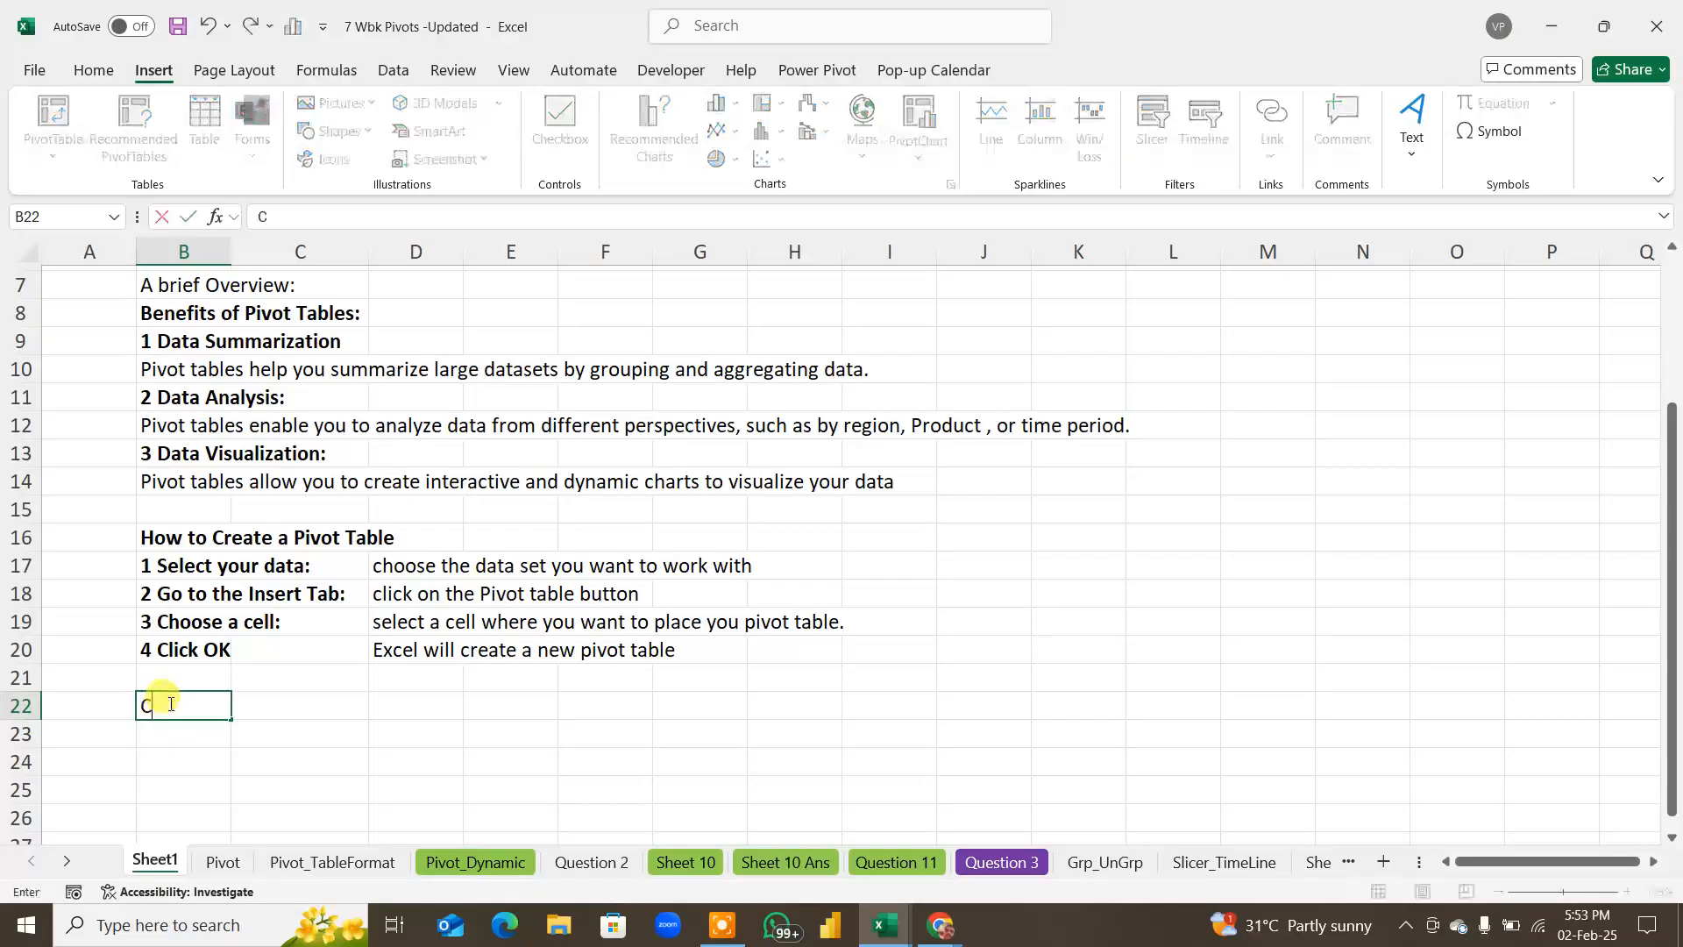
pyautogui.write('ommon Pivot T')
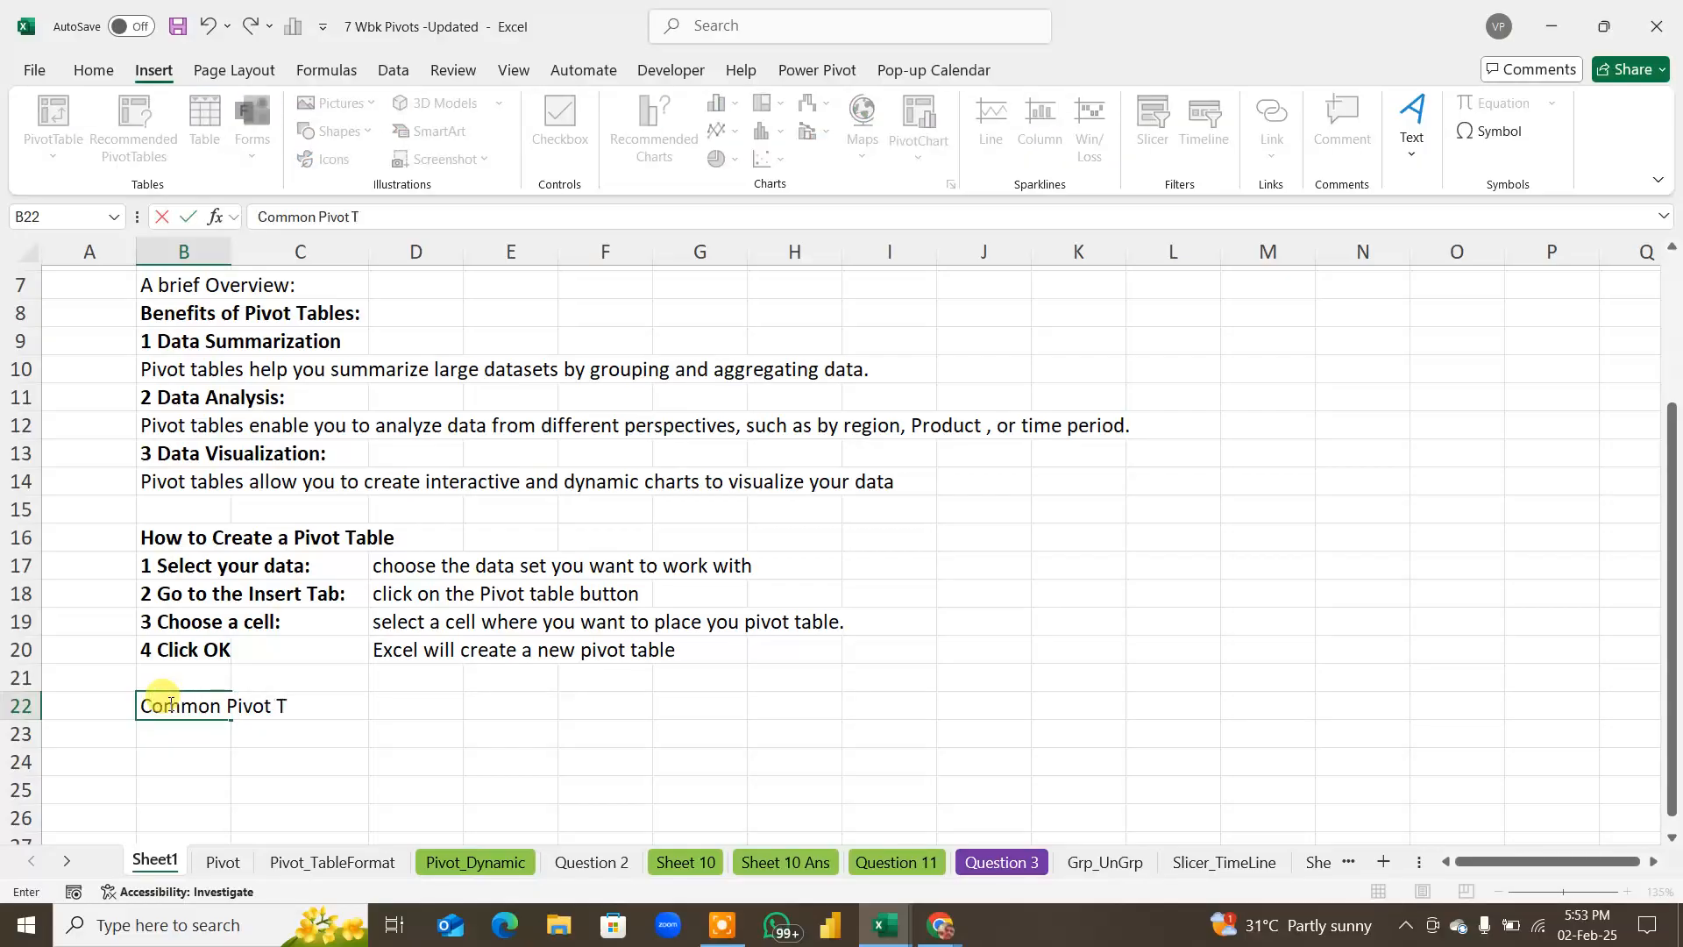
pyautogui.write('able Function')
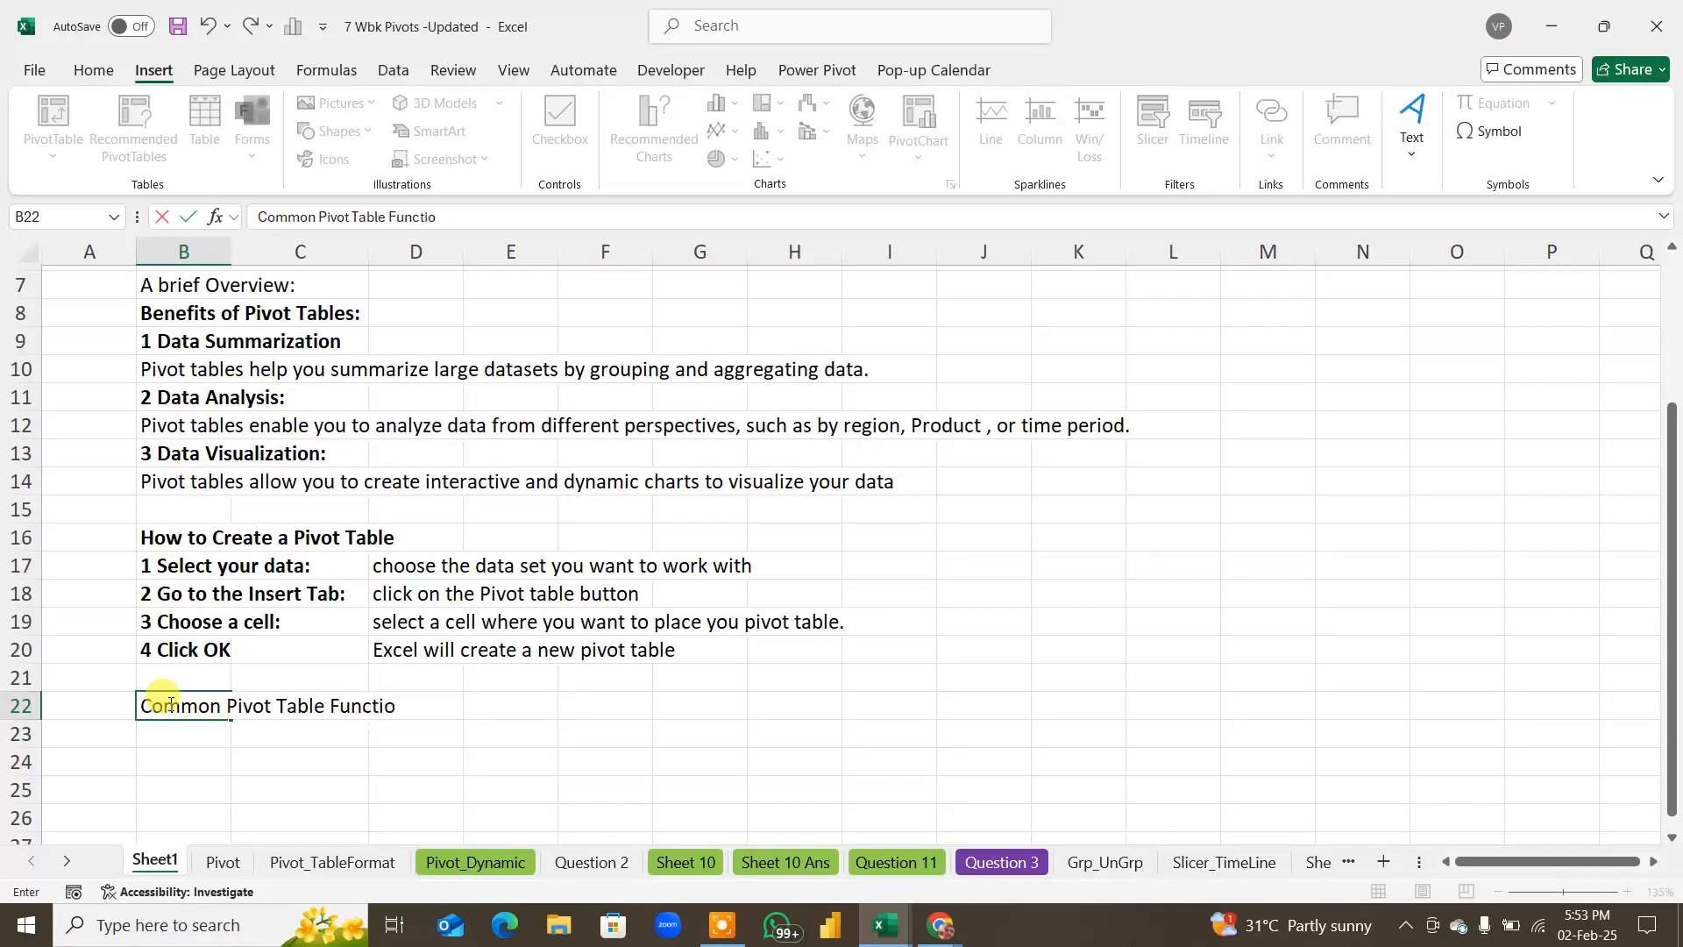
pyautogui.write('s')
pyautogui.press('Return')
# Step: Enter "1 Sum:" in cell B23 as the first function under the Common Pivot Table Functions heading
pyautogui.scroll(-1, 247, 643)
pyautogui.scroll(-1, 248, 643)
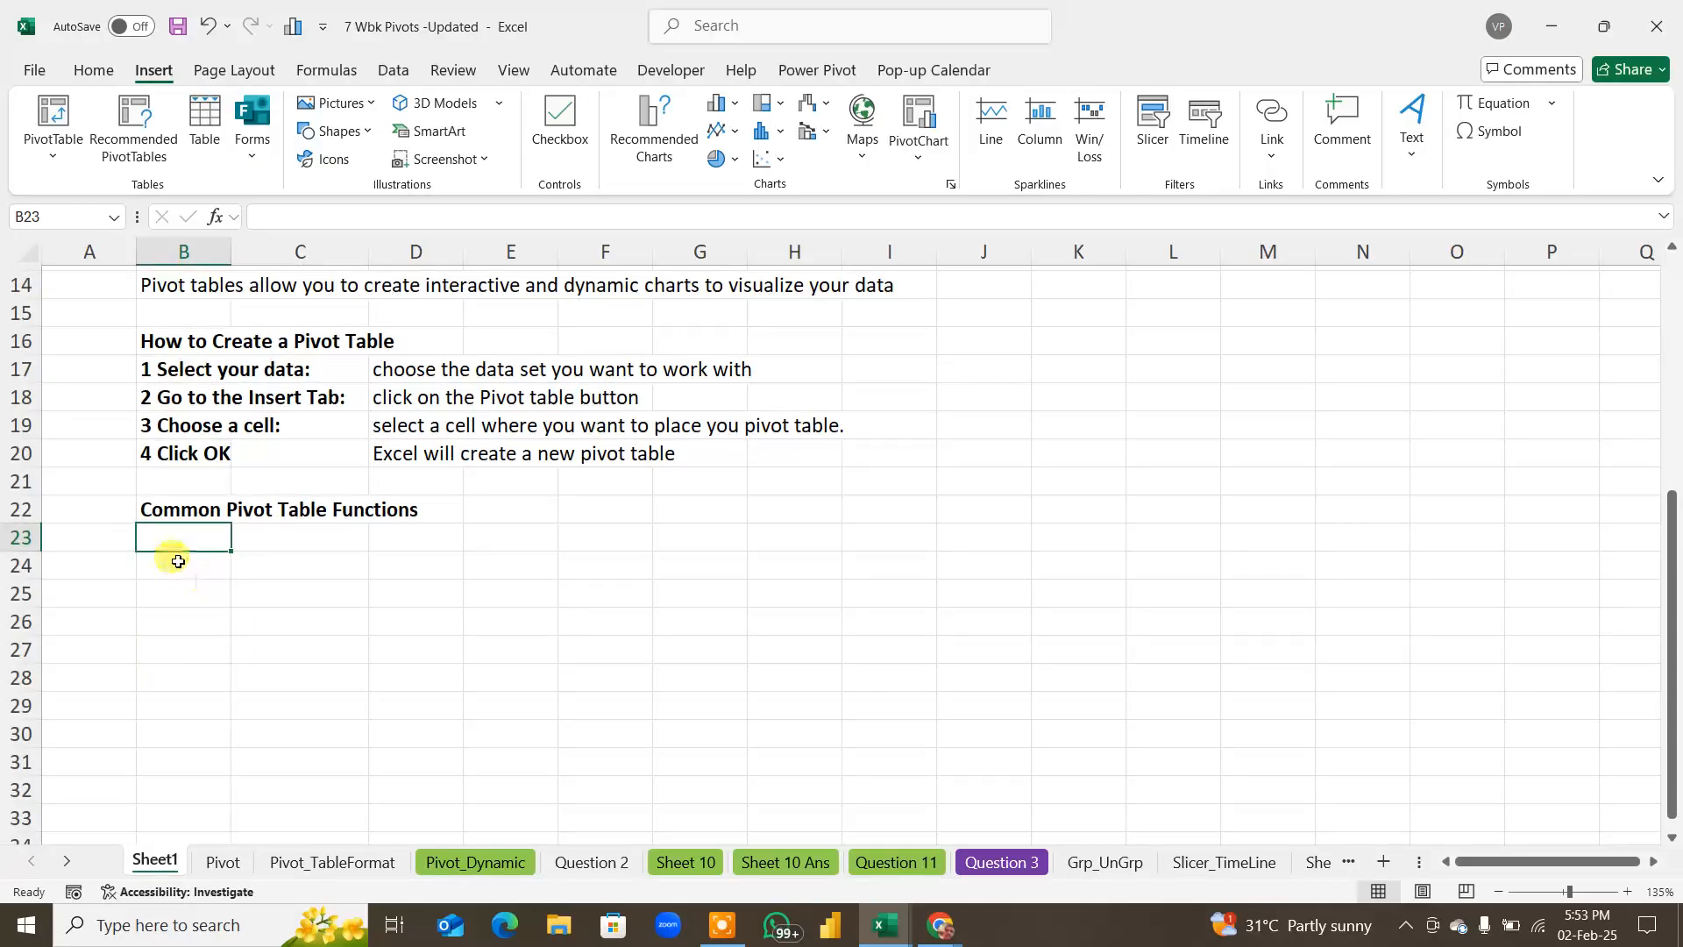
pyautogui.write('1 Sum')
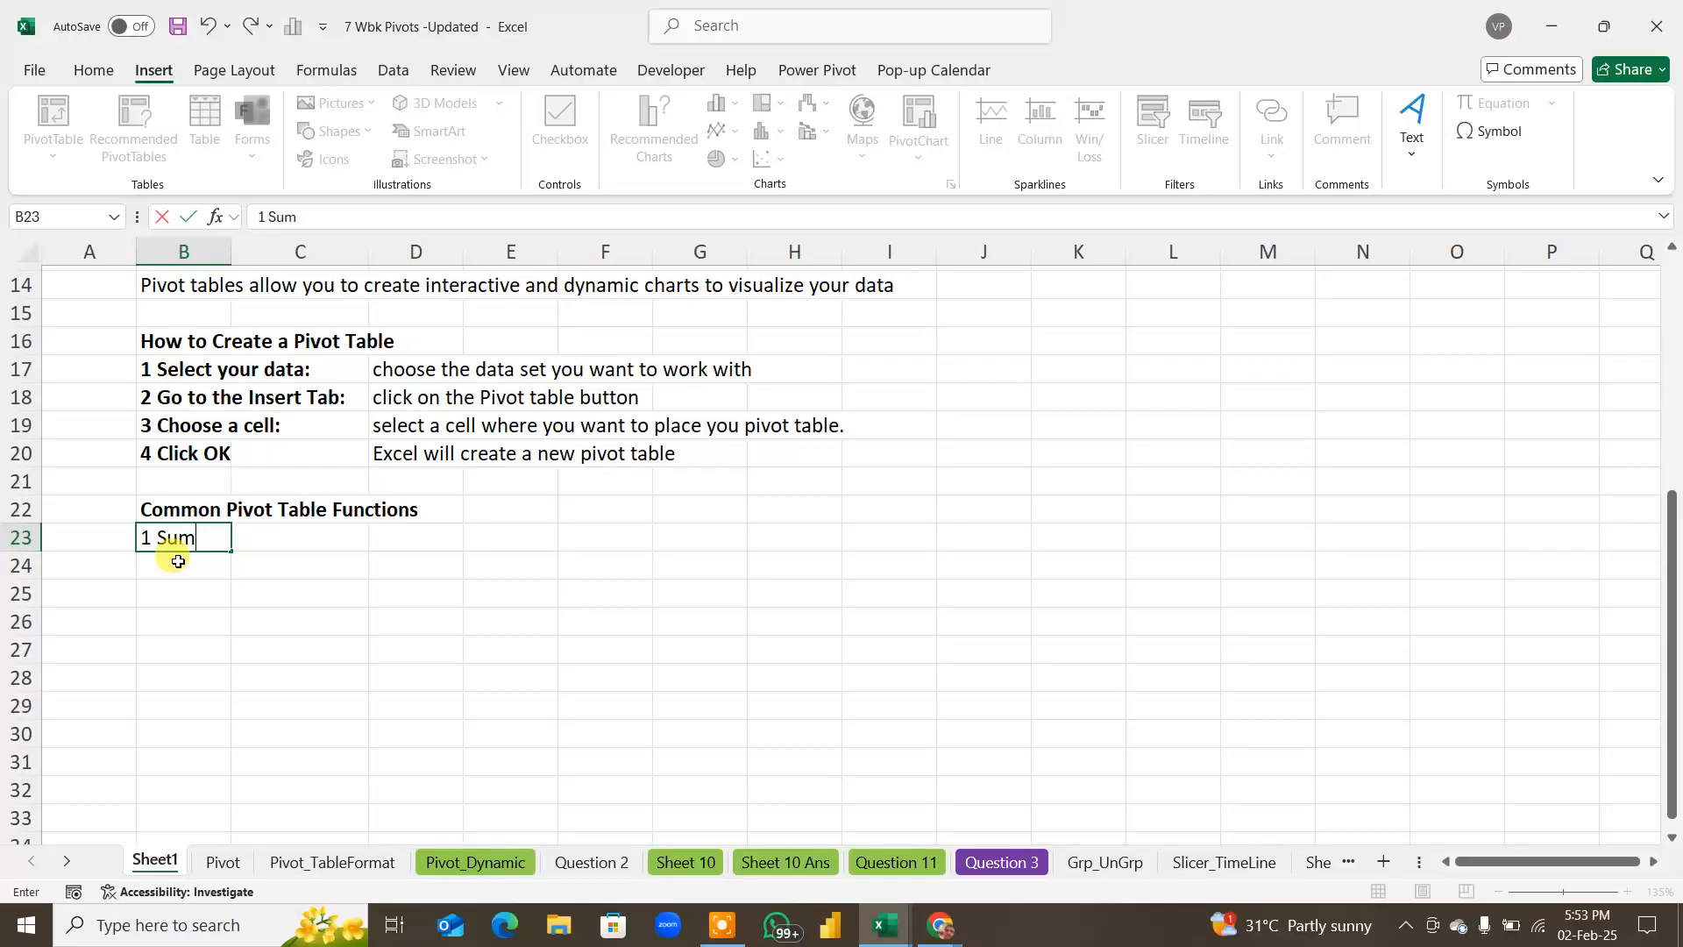
pyautogui.write(':')
pyautogui.press('Return')
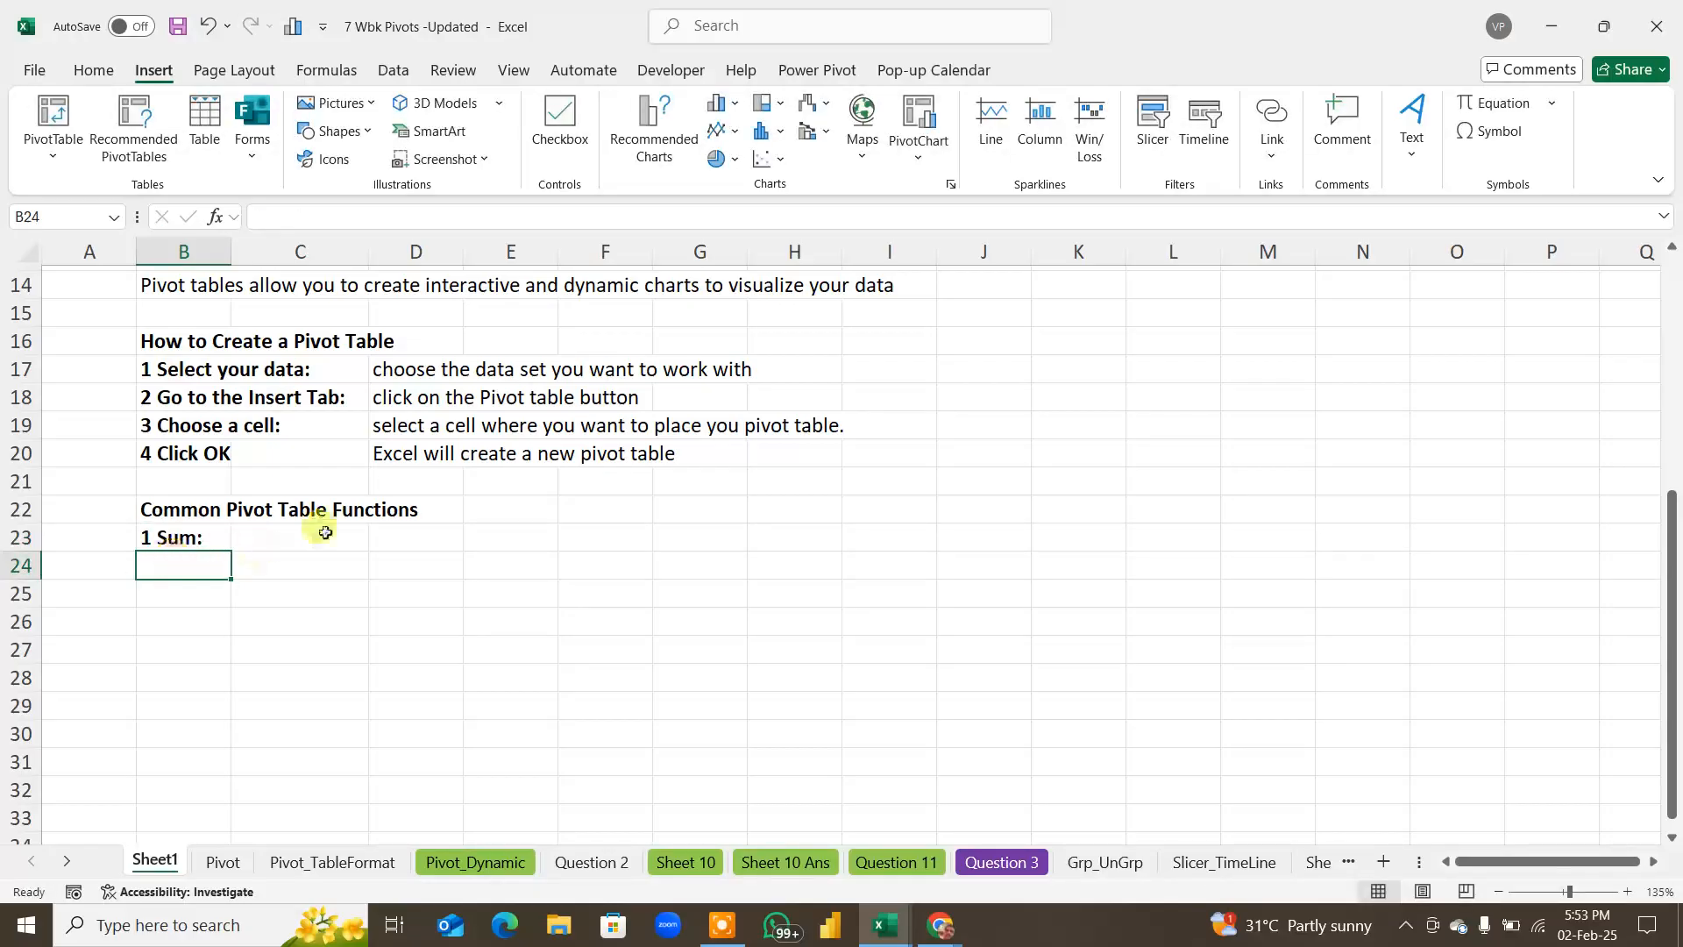
# Step: Enter the description "Calculates the sum of a field" in cell C23, beside the Sum function
pyautogui.click(325, 530)
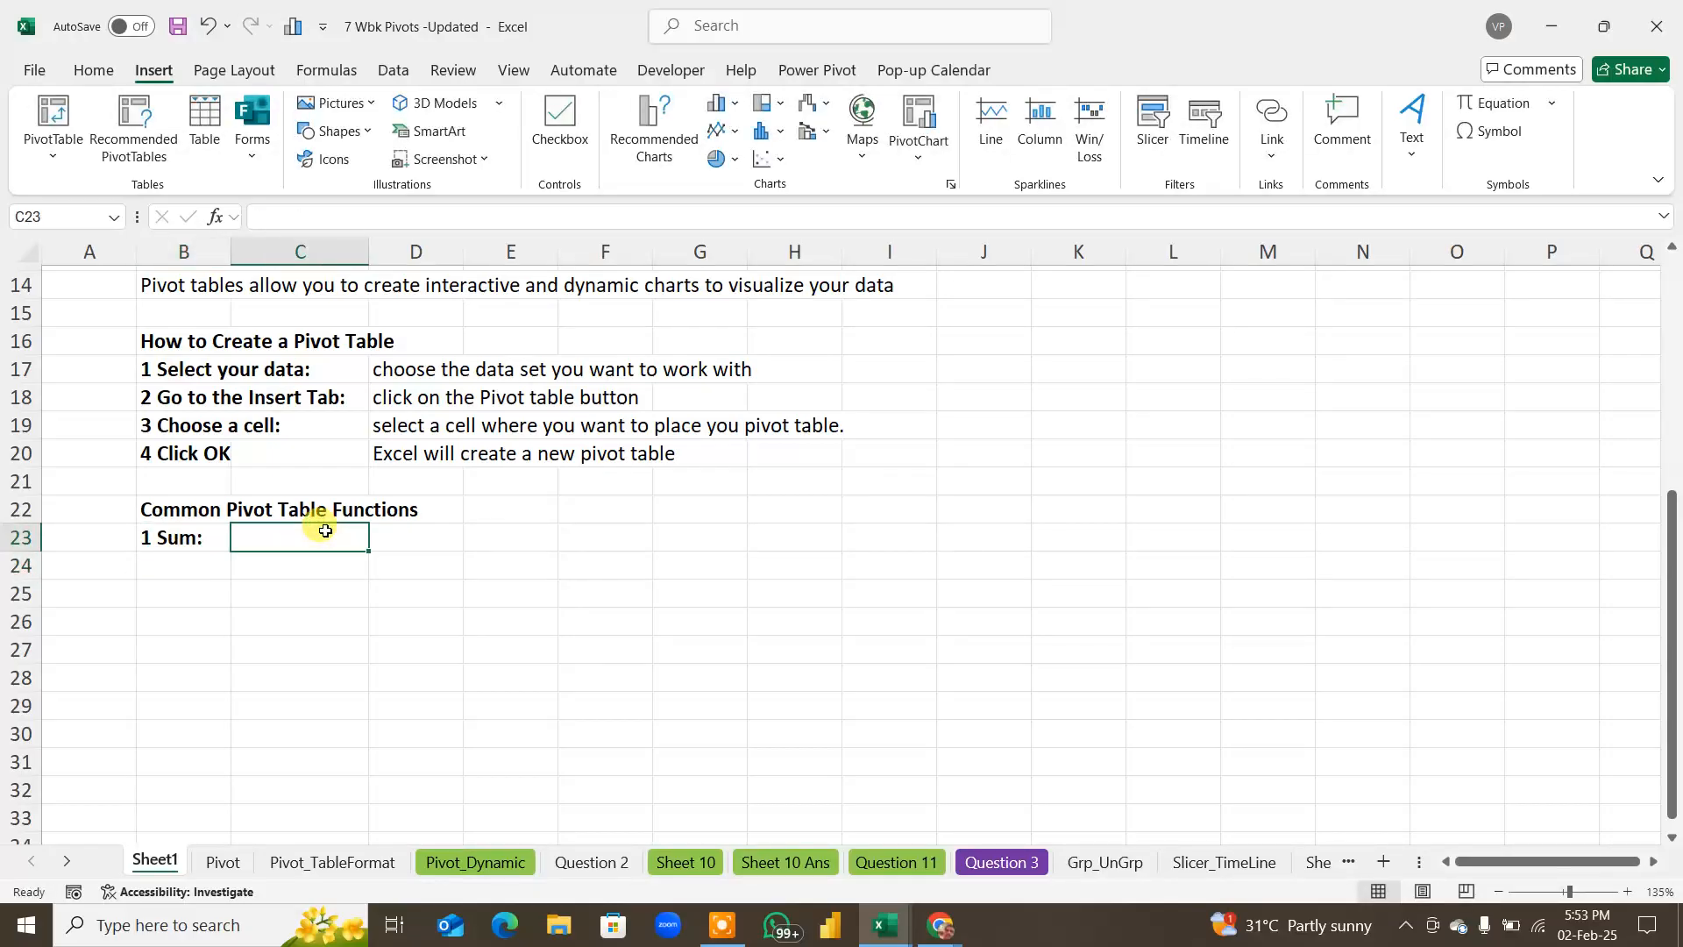
pyautogui.write('Calc')
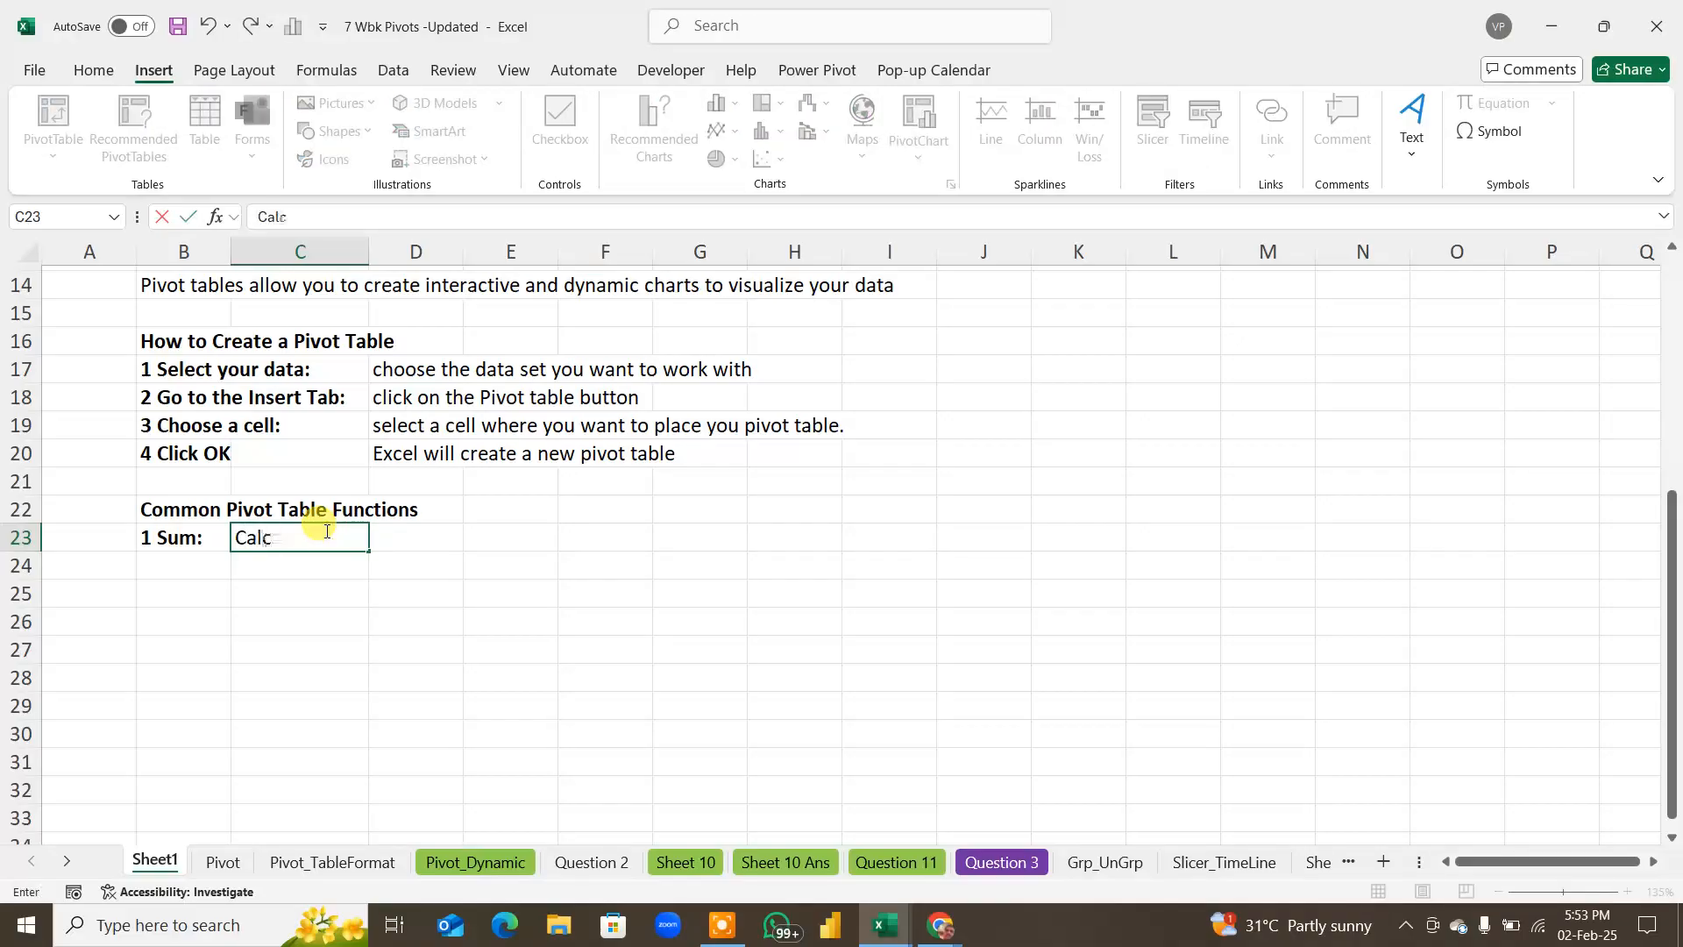
pyautogui.write('ulates the sum of th')
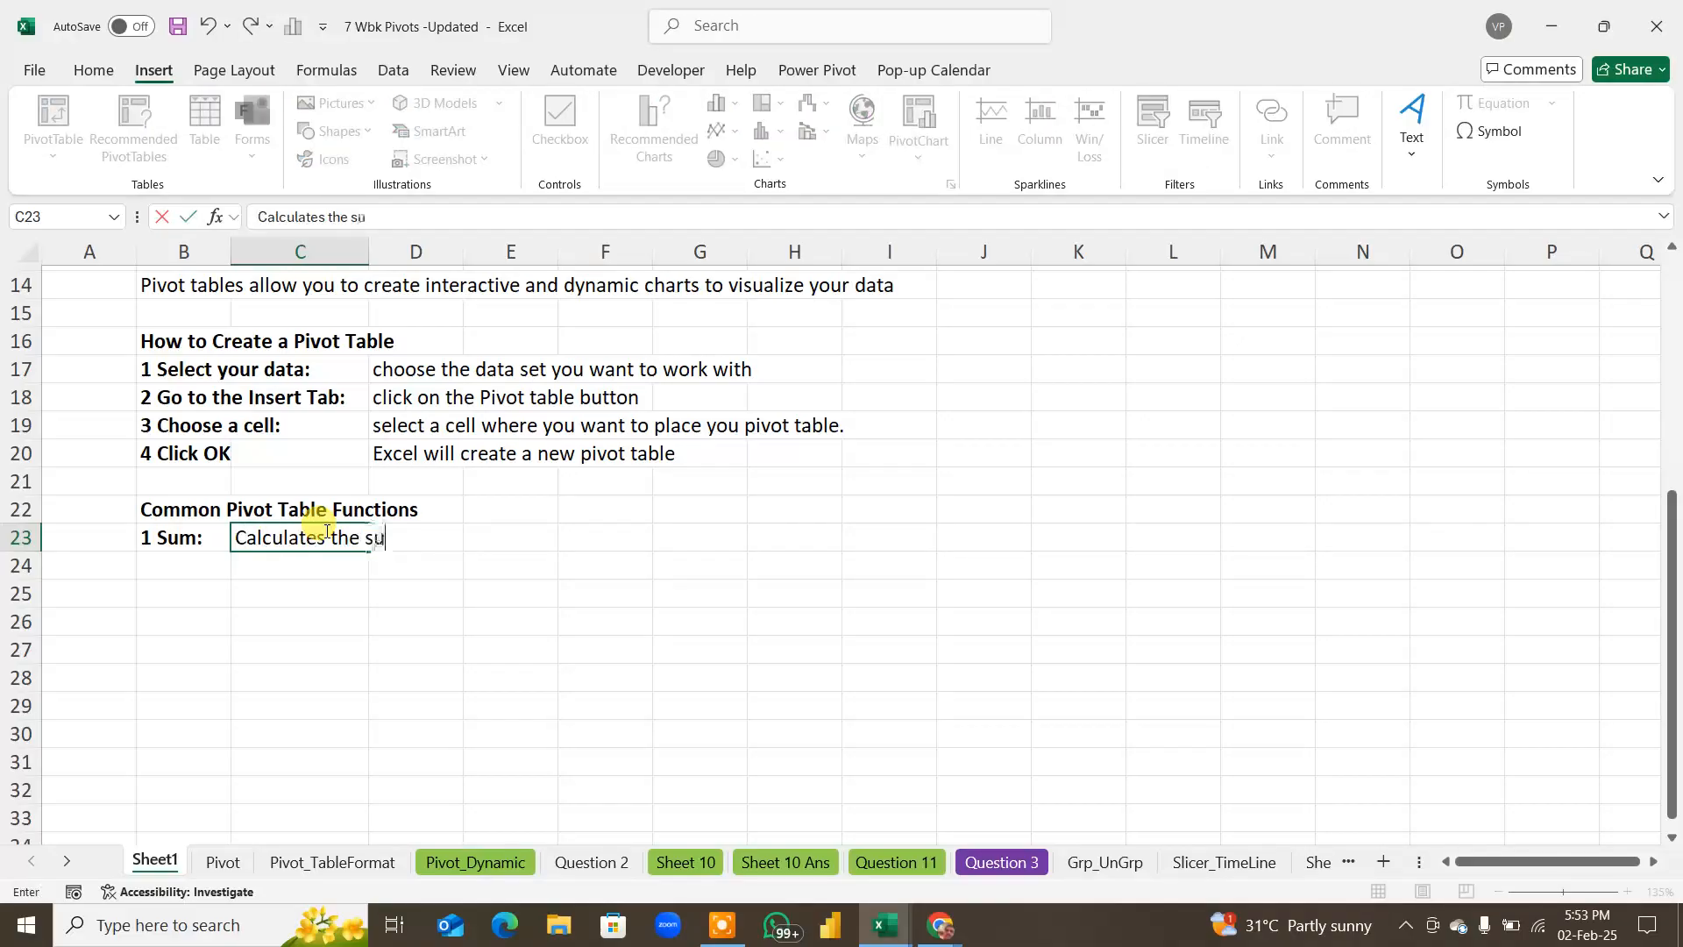
pyautogui.press('BackSpace')
pyautogui.press('BackSpace')
pyautogui.write('a fil')
pyautogui.press('BackSpace')
pyautogui.write('eld')
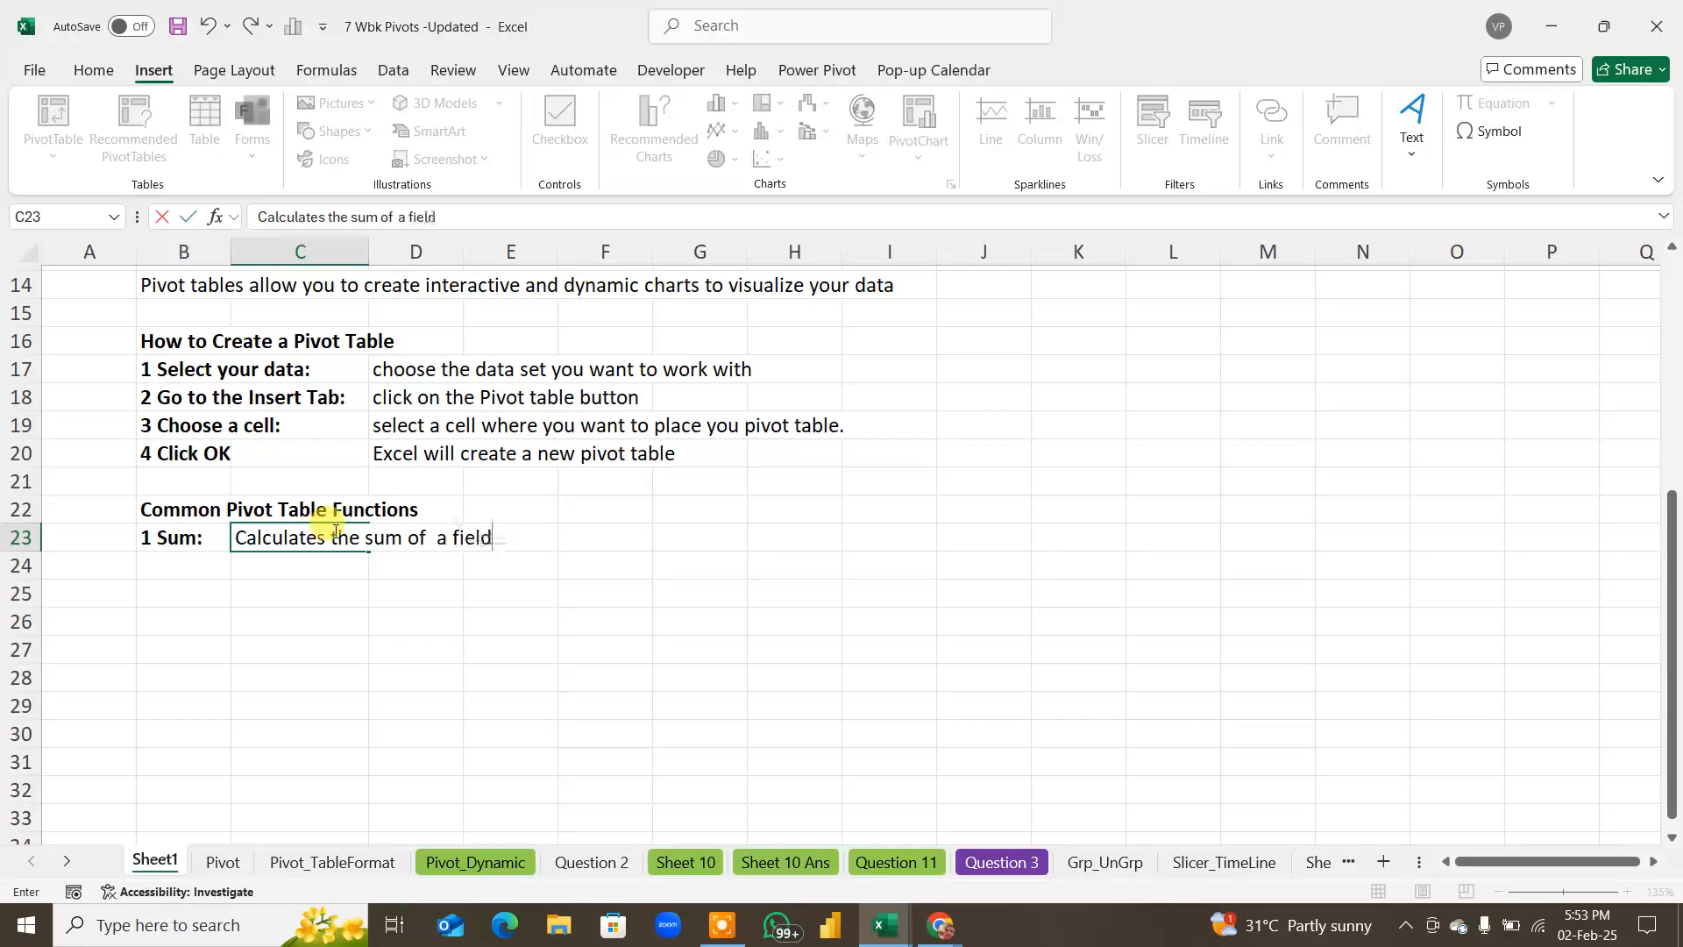
pyautogui.press('Return')
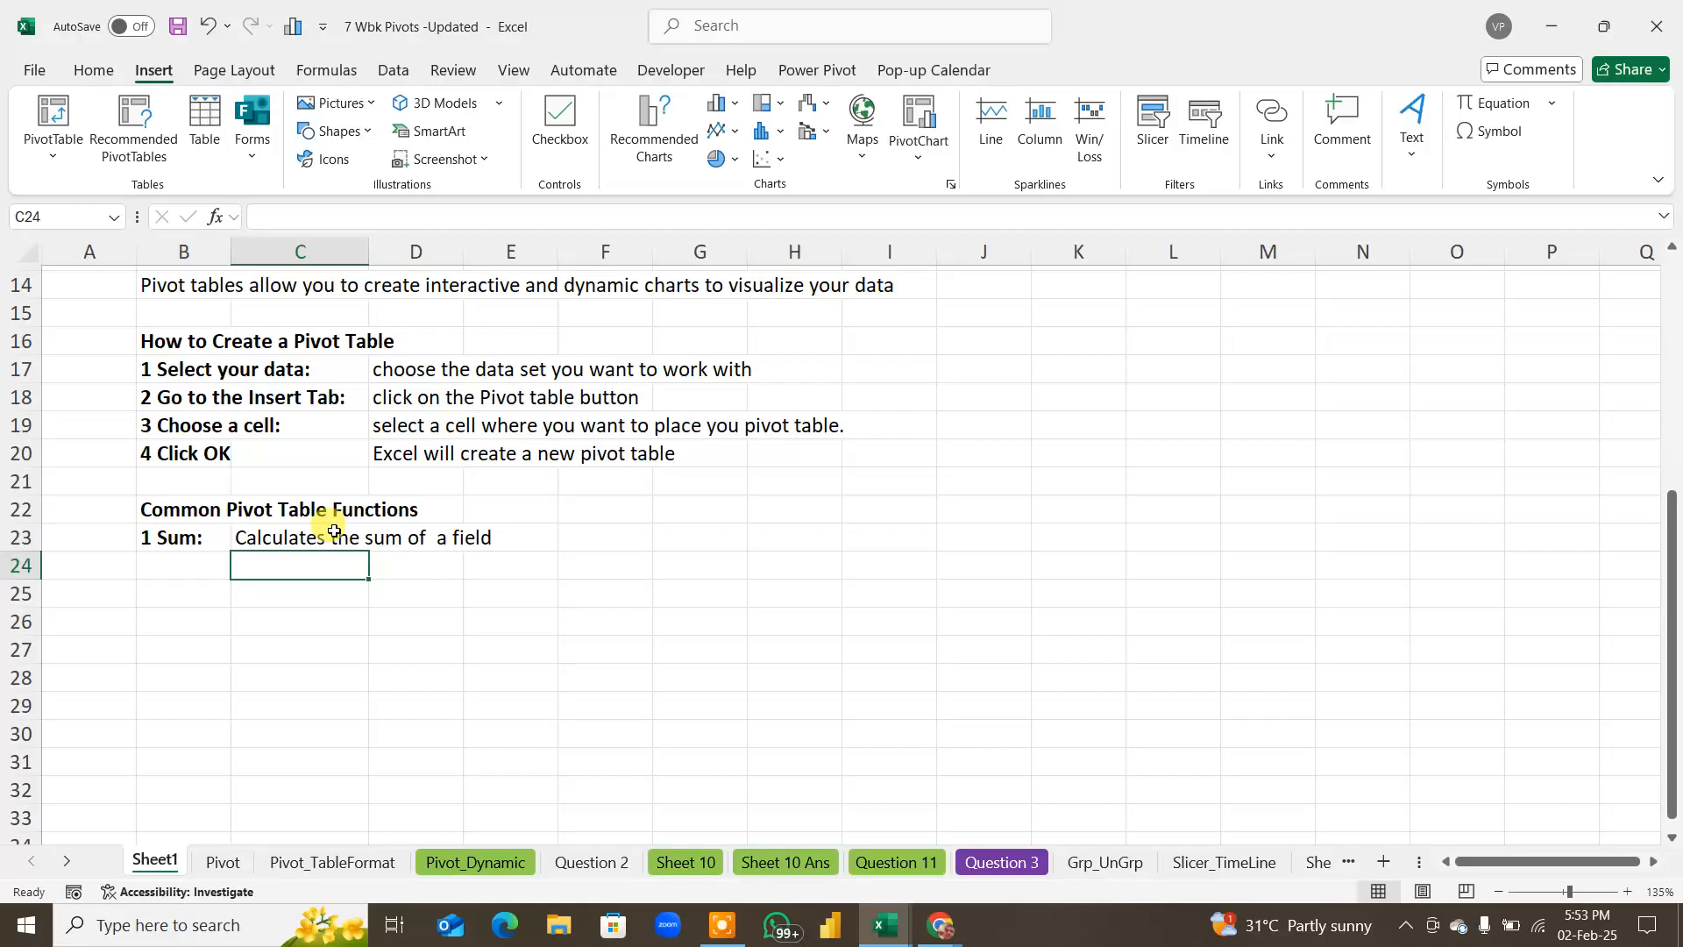
# Step: Enter "2 Average:" in cell B24 and widen column B slightly to fit the label
pyautogui.press('Left')
pyautogui.write('2')
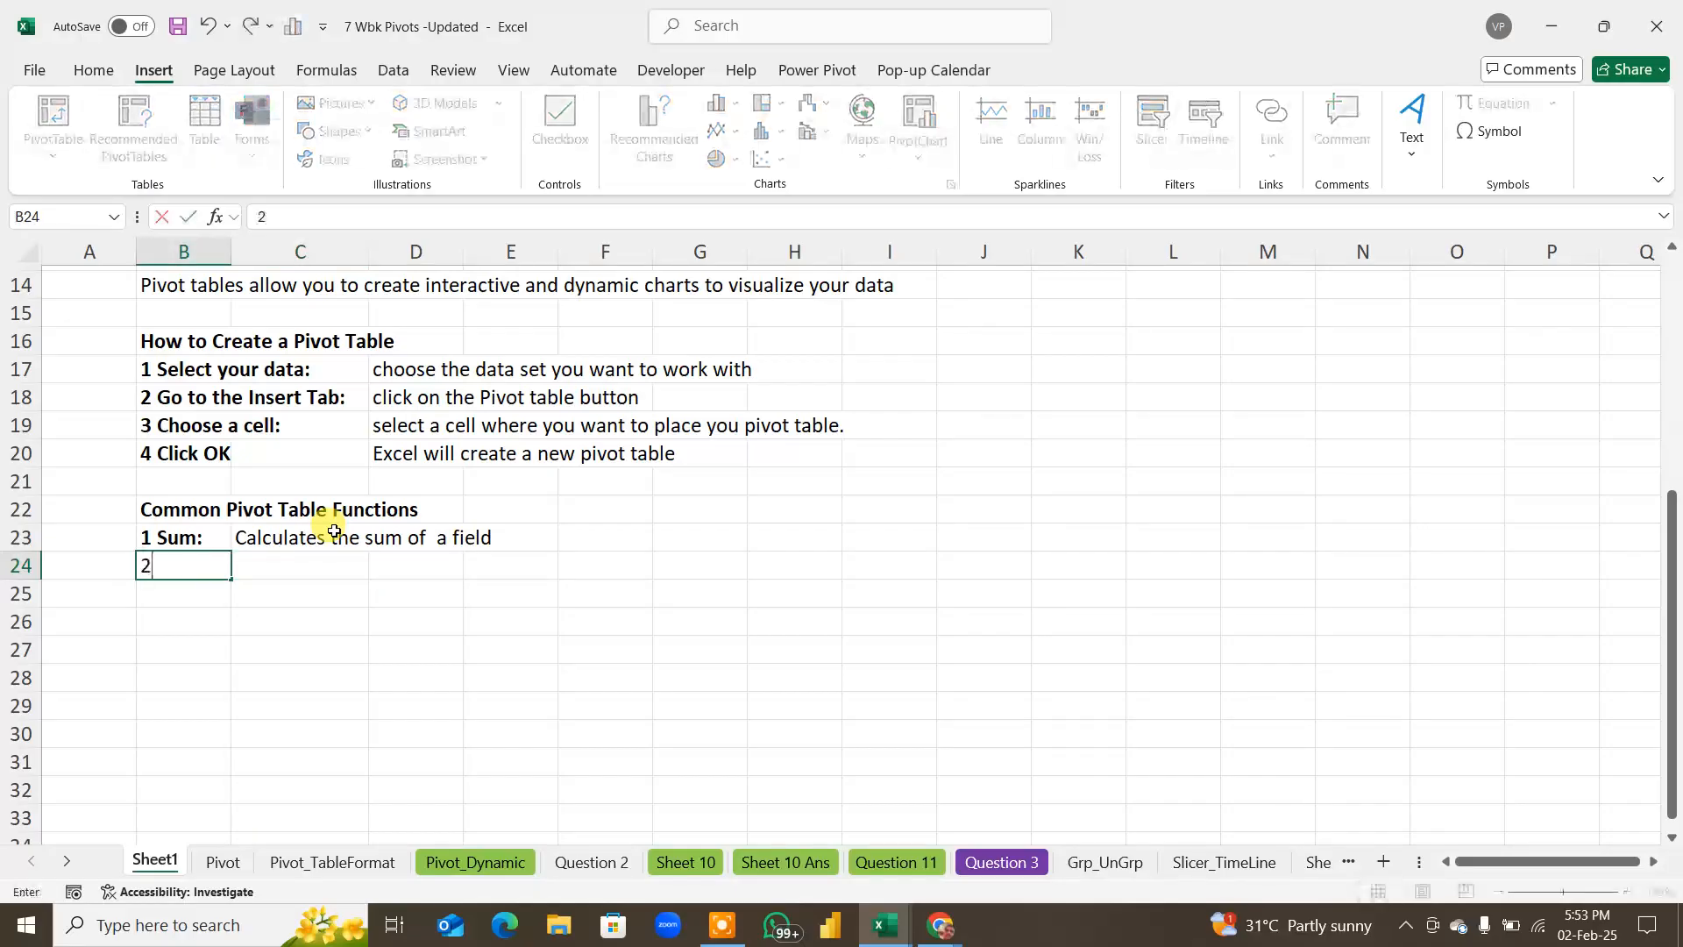
pyautogui.write(' Average:')
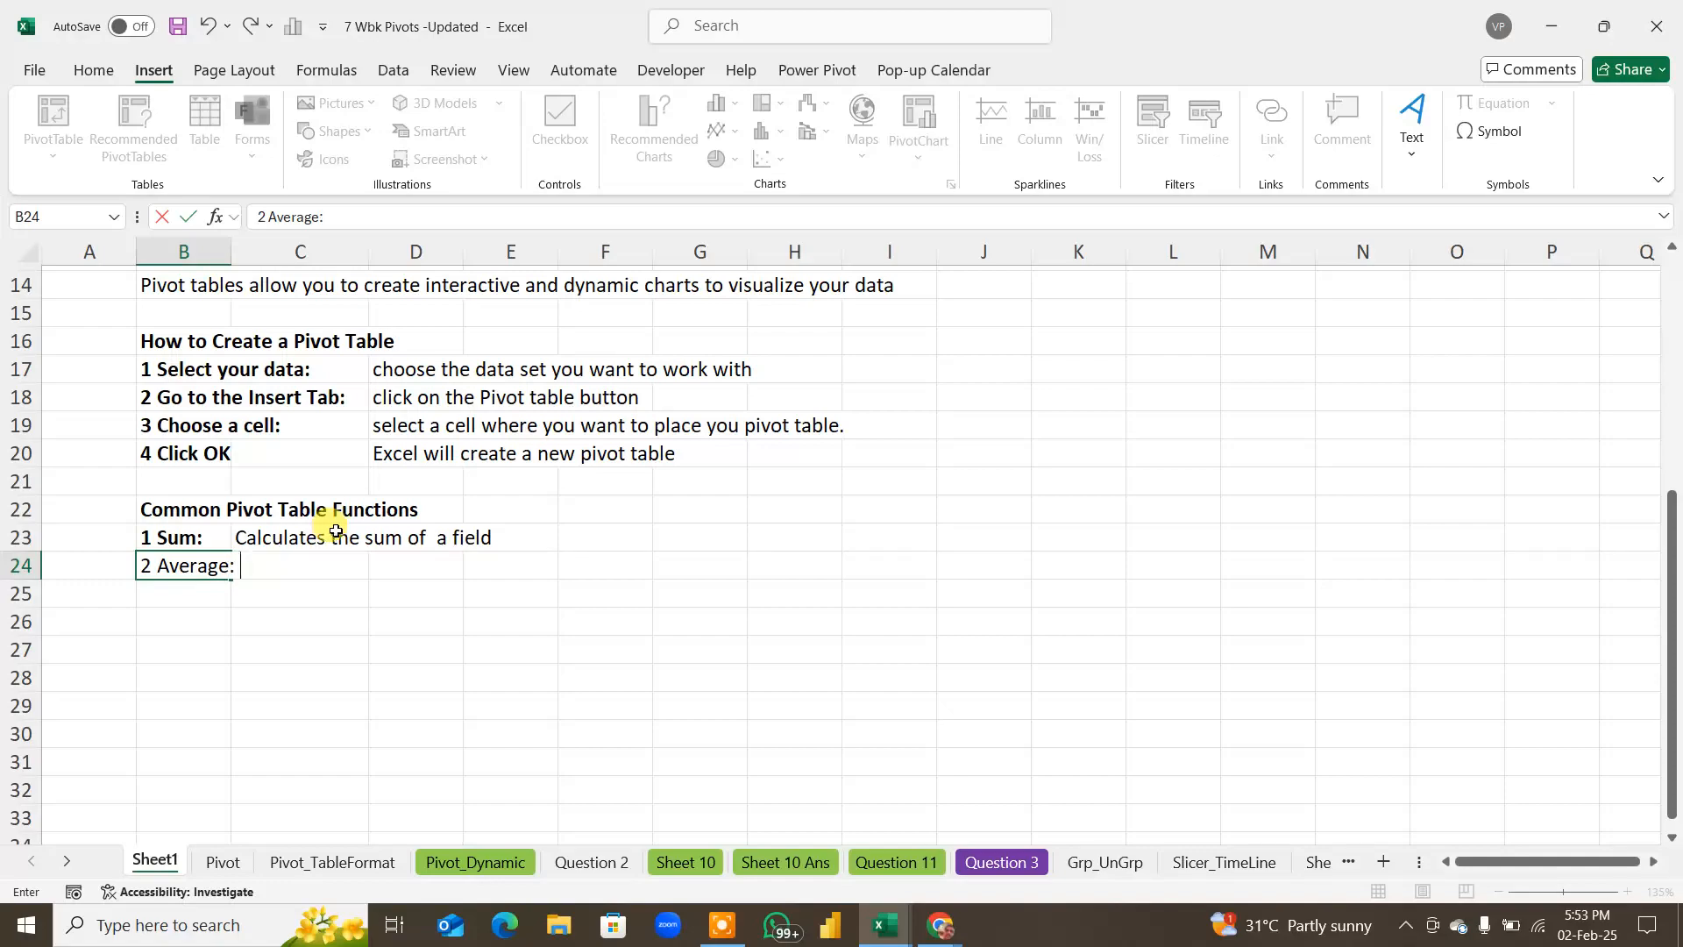
pyautogui.press('Return')
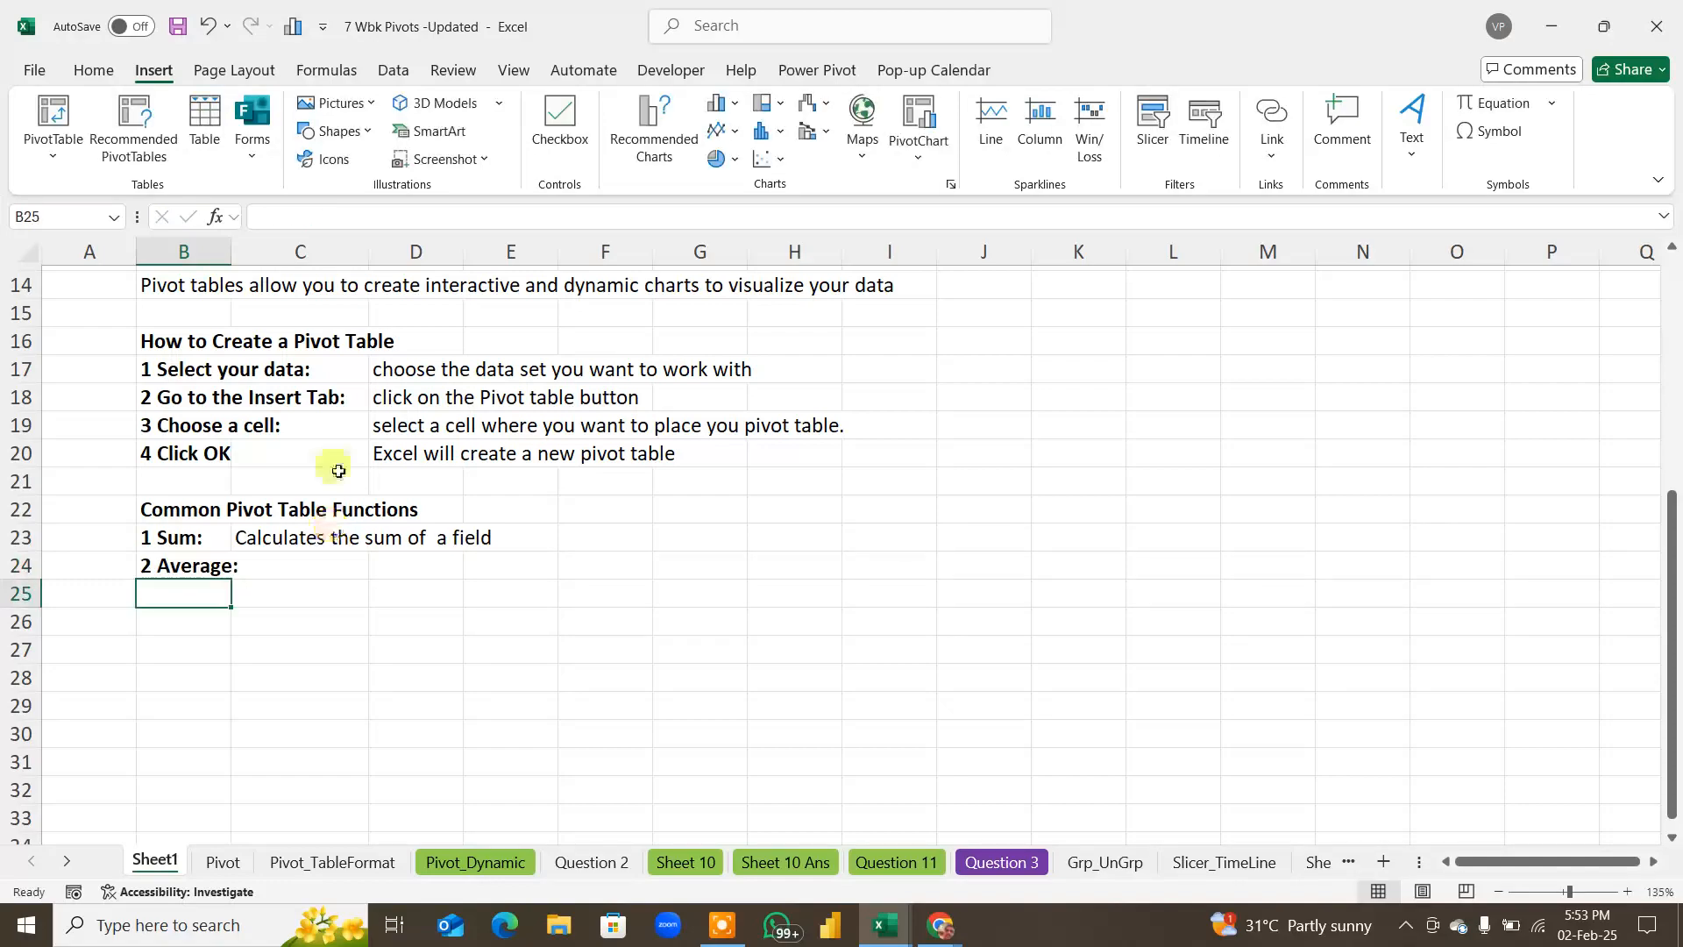
pyautogui.moveTo(231, 251); pyautogui.dragTo(254, 251)
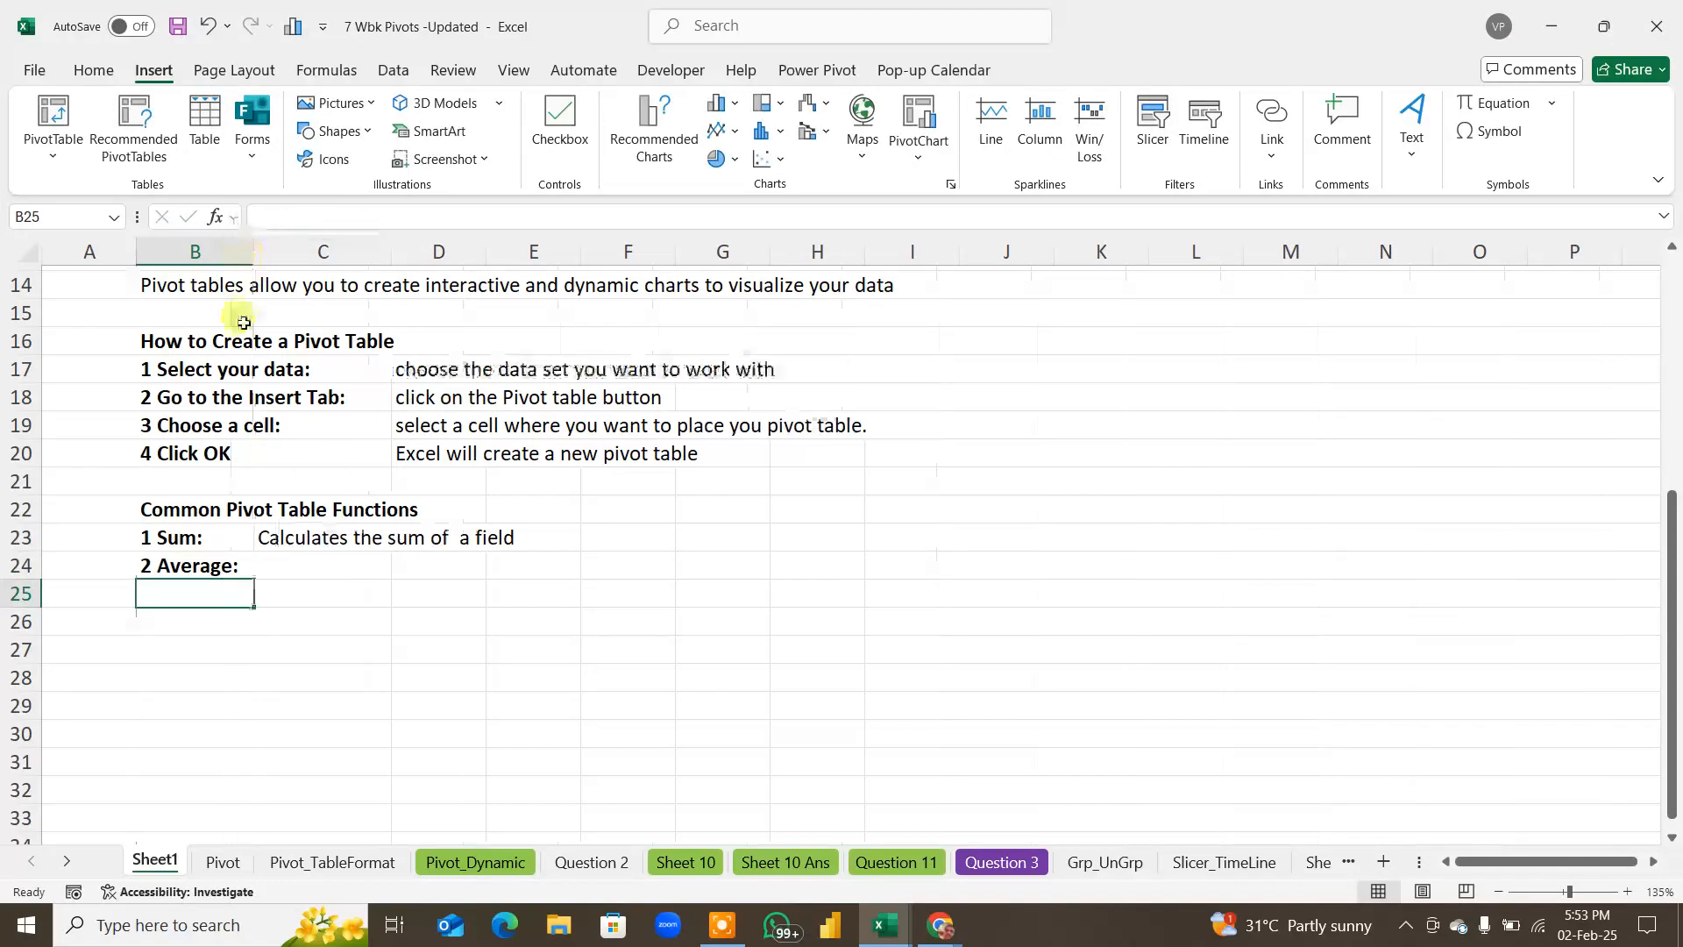
# Step: Enter the description "Calculates the average of a Field" in cell C24, beside the Average function
pyautogui.click(281, 561)
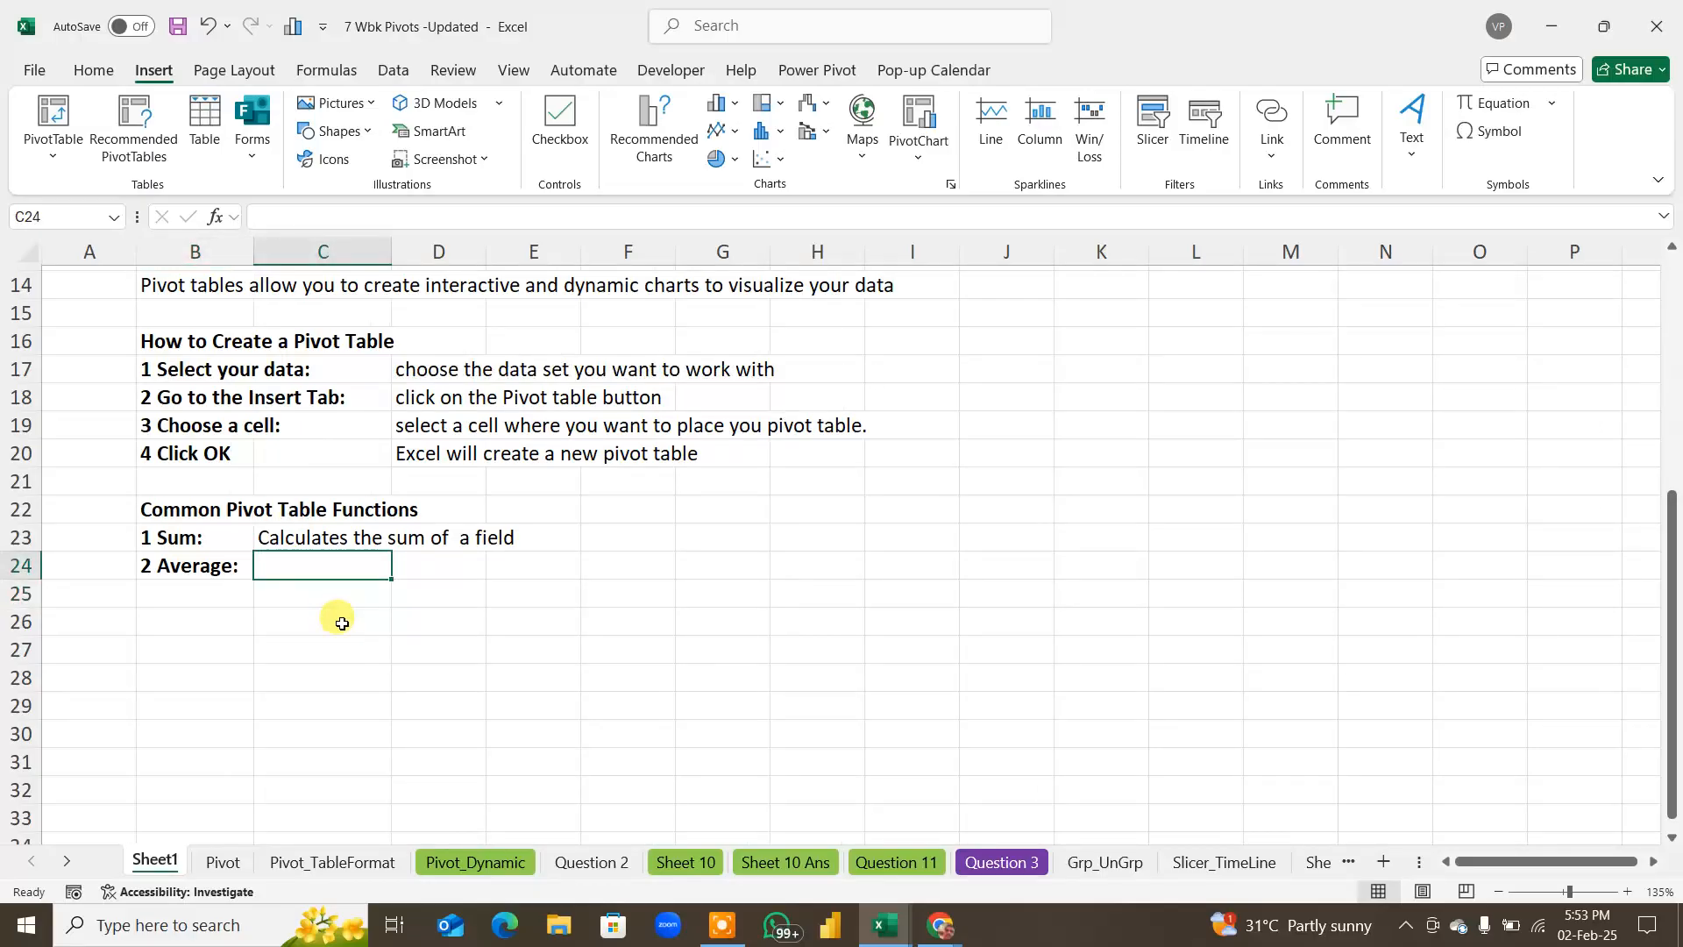
pyautogui.write('c')
pyautogui.press('BackSpace')
pyautogui.press('BackSpace')
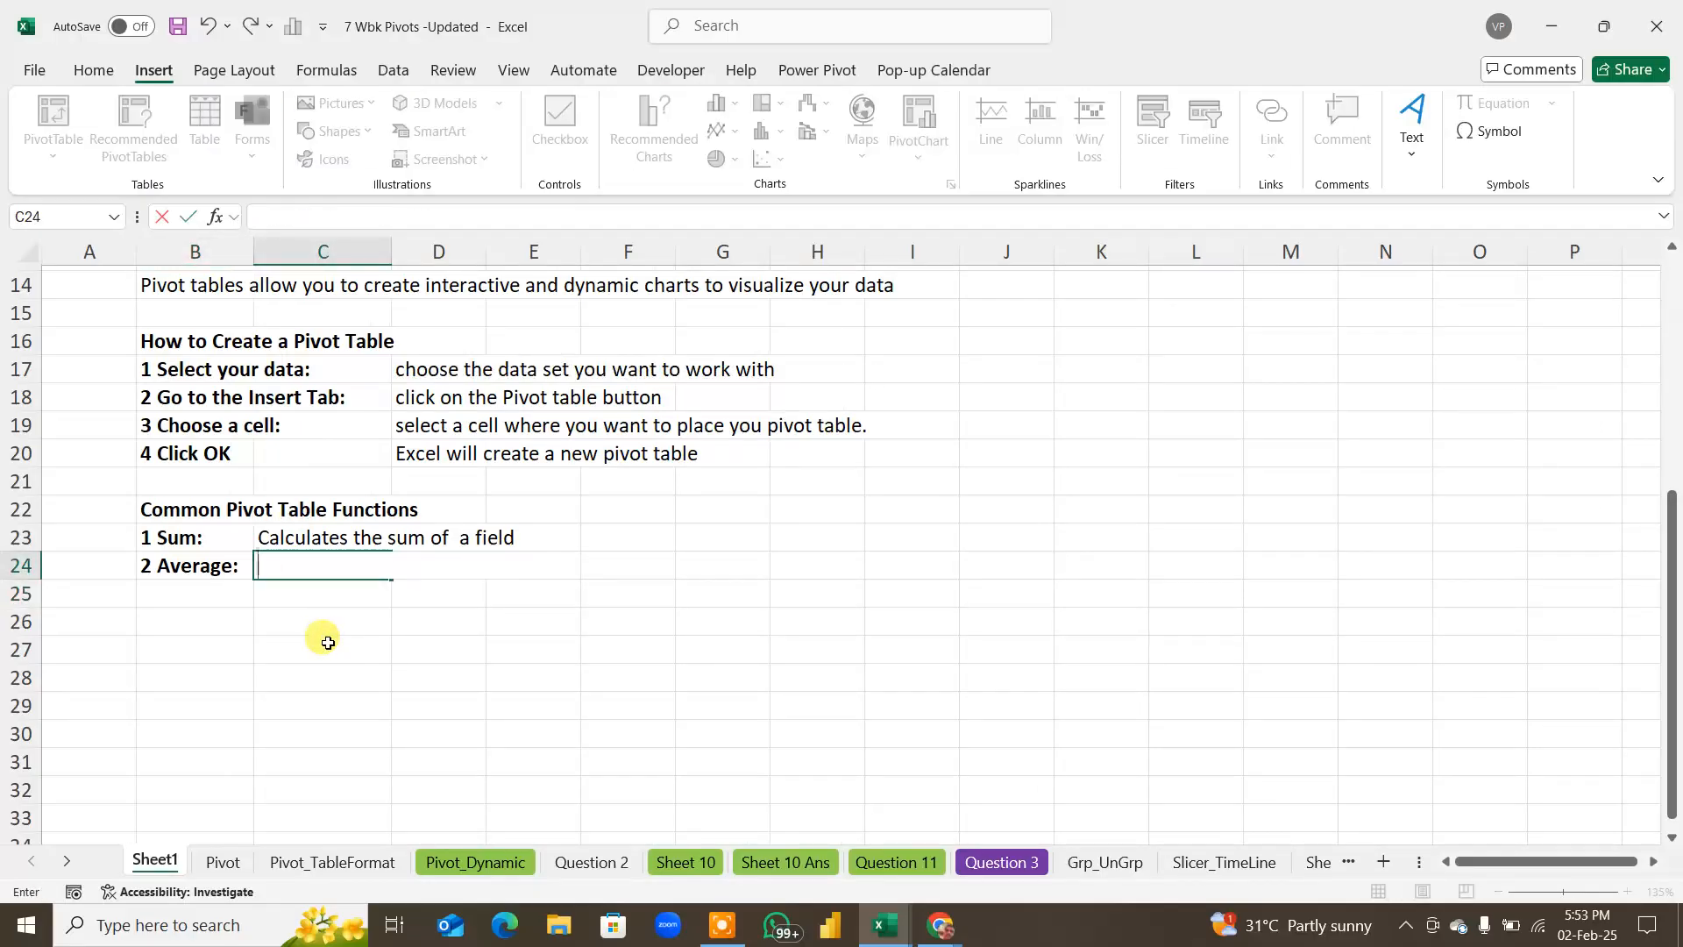
pyautogui.write('Calcula')
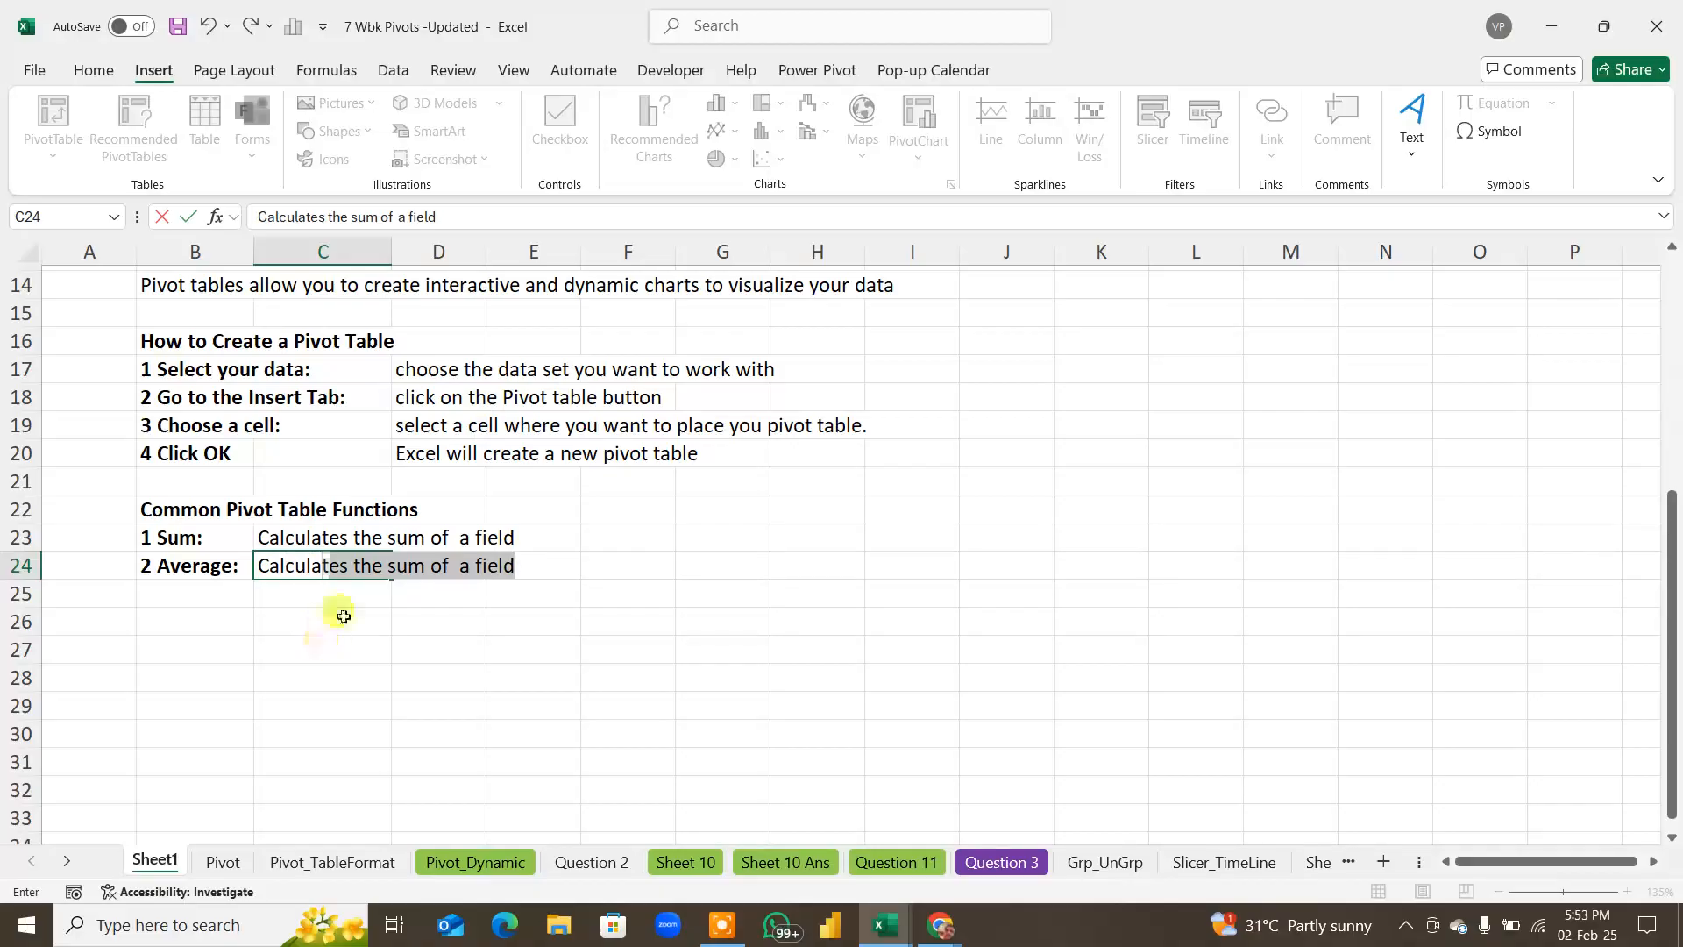
pyautogui.write('tes the ave')
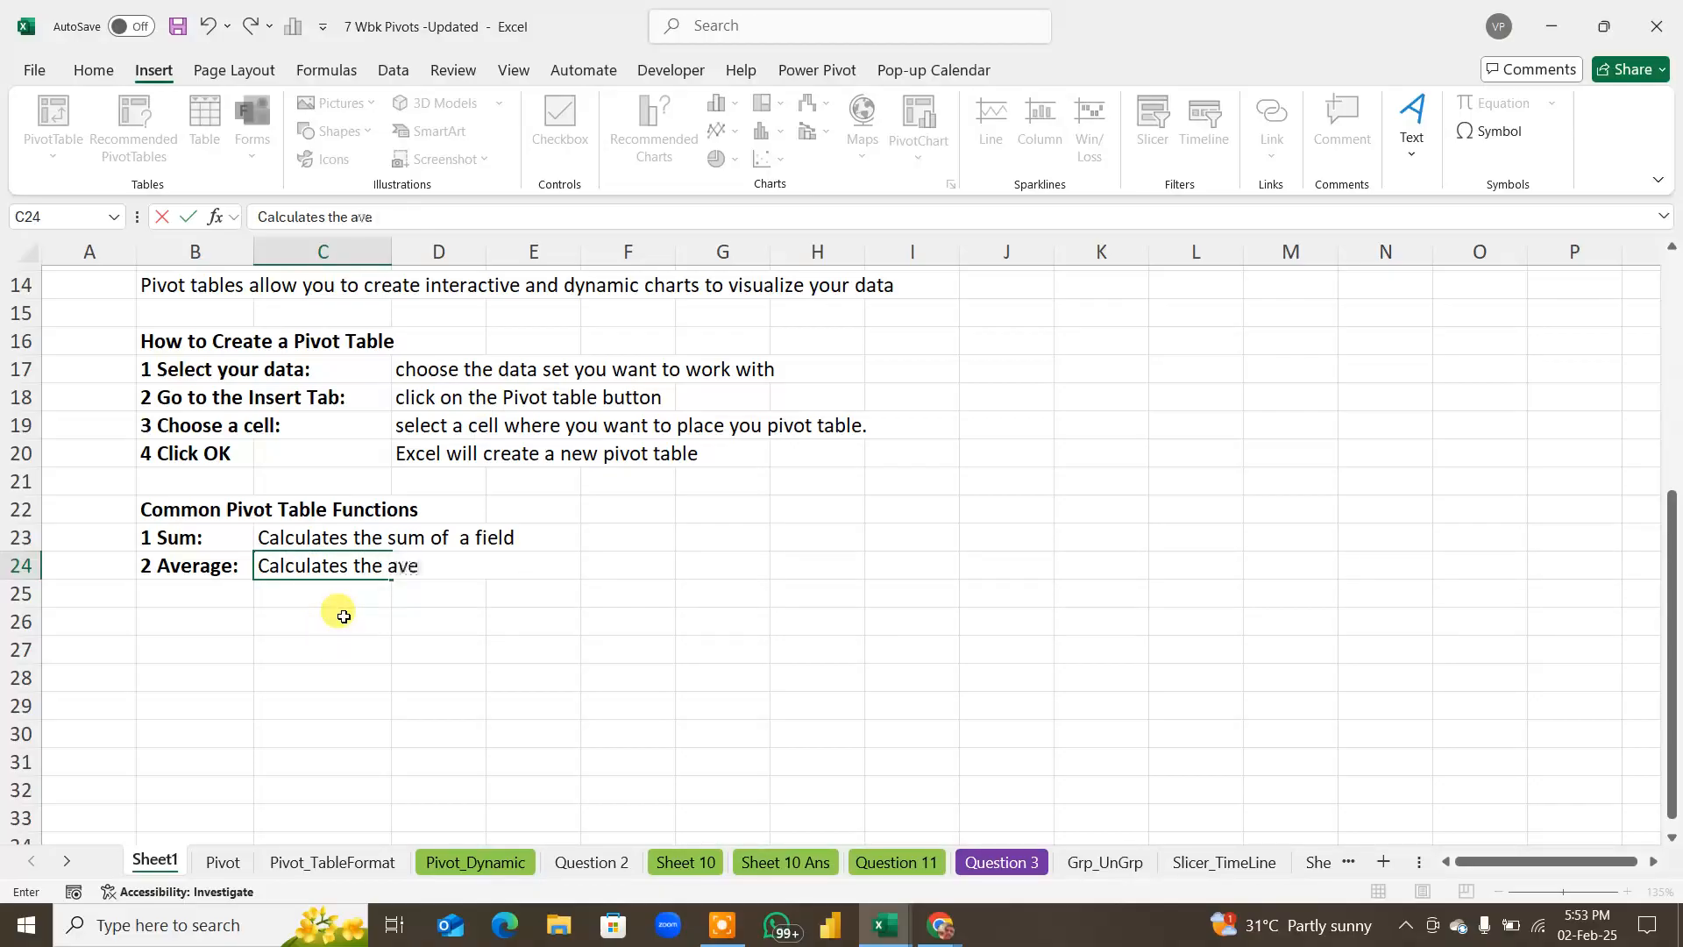
pyautogui.write('rage of a Fil')
pyautogui.press('BackSpace')
pyautogui.write('eld')
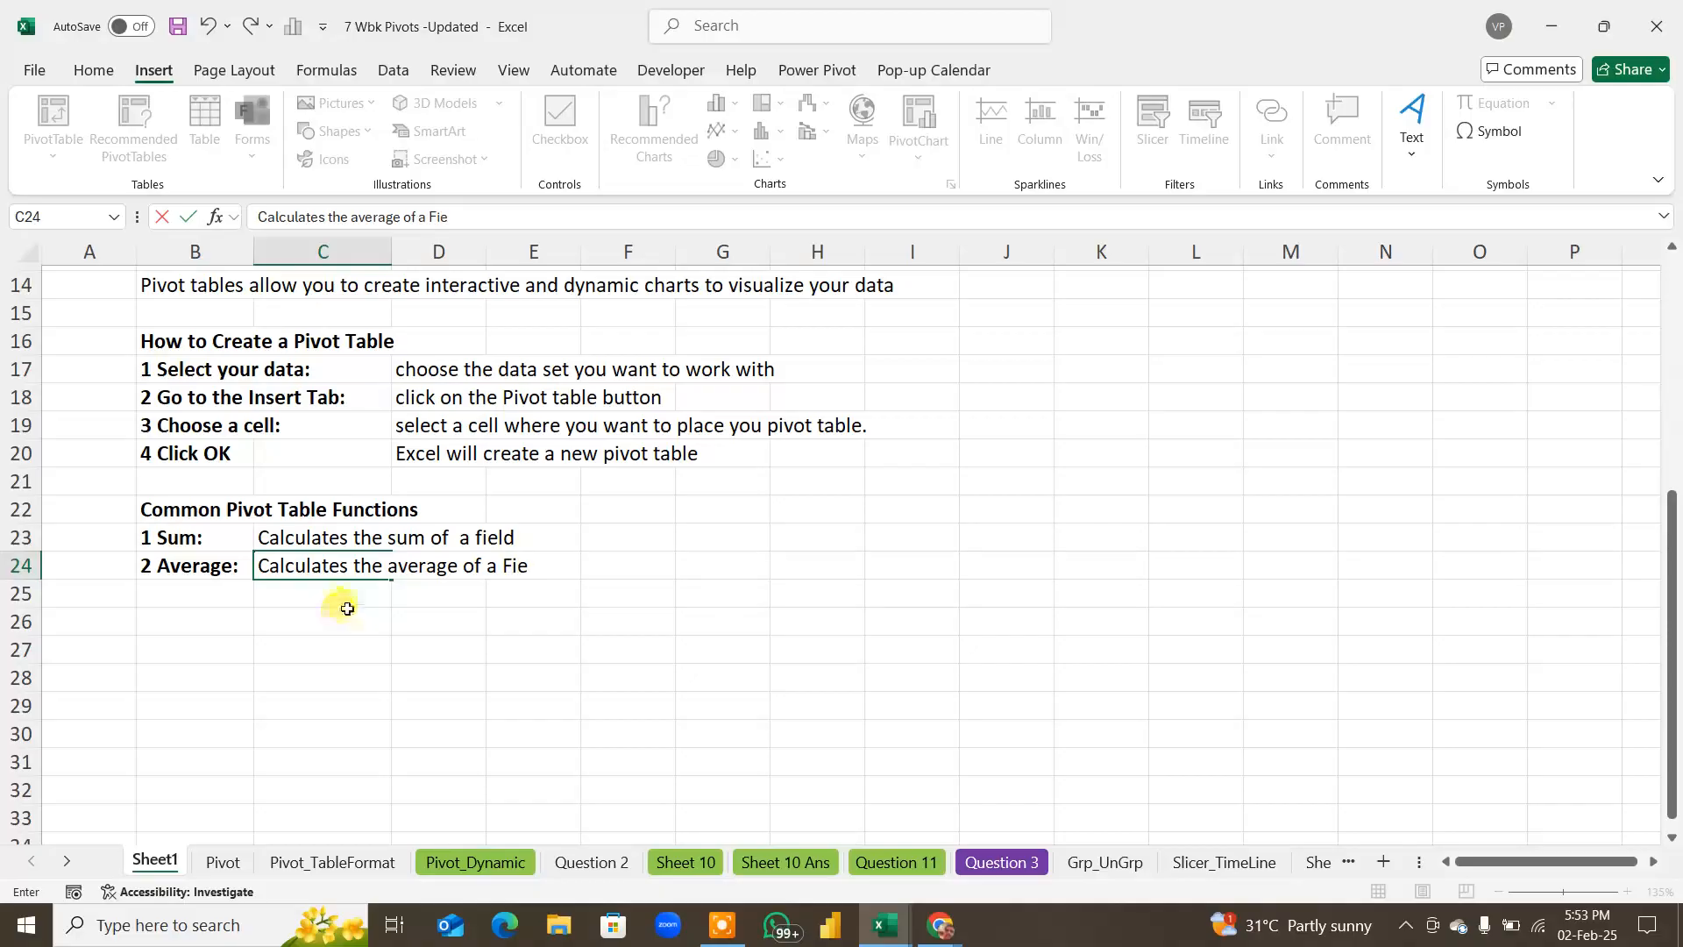
pyautogui.press('Return')
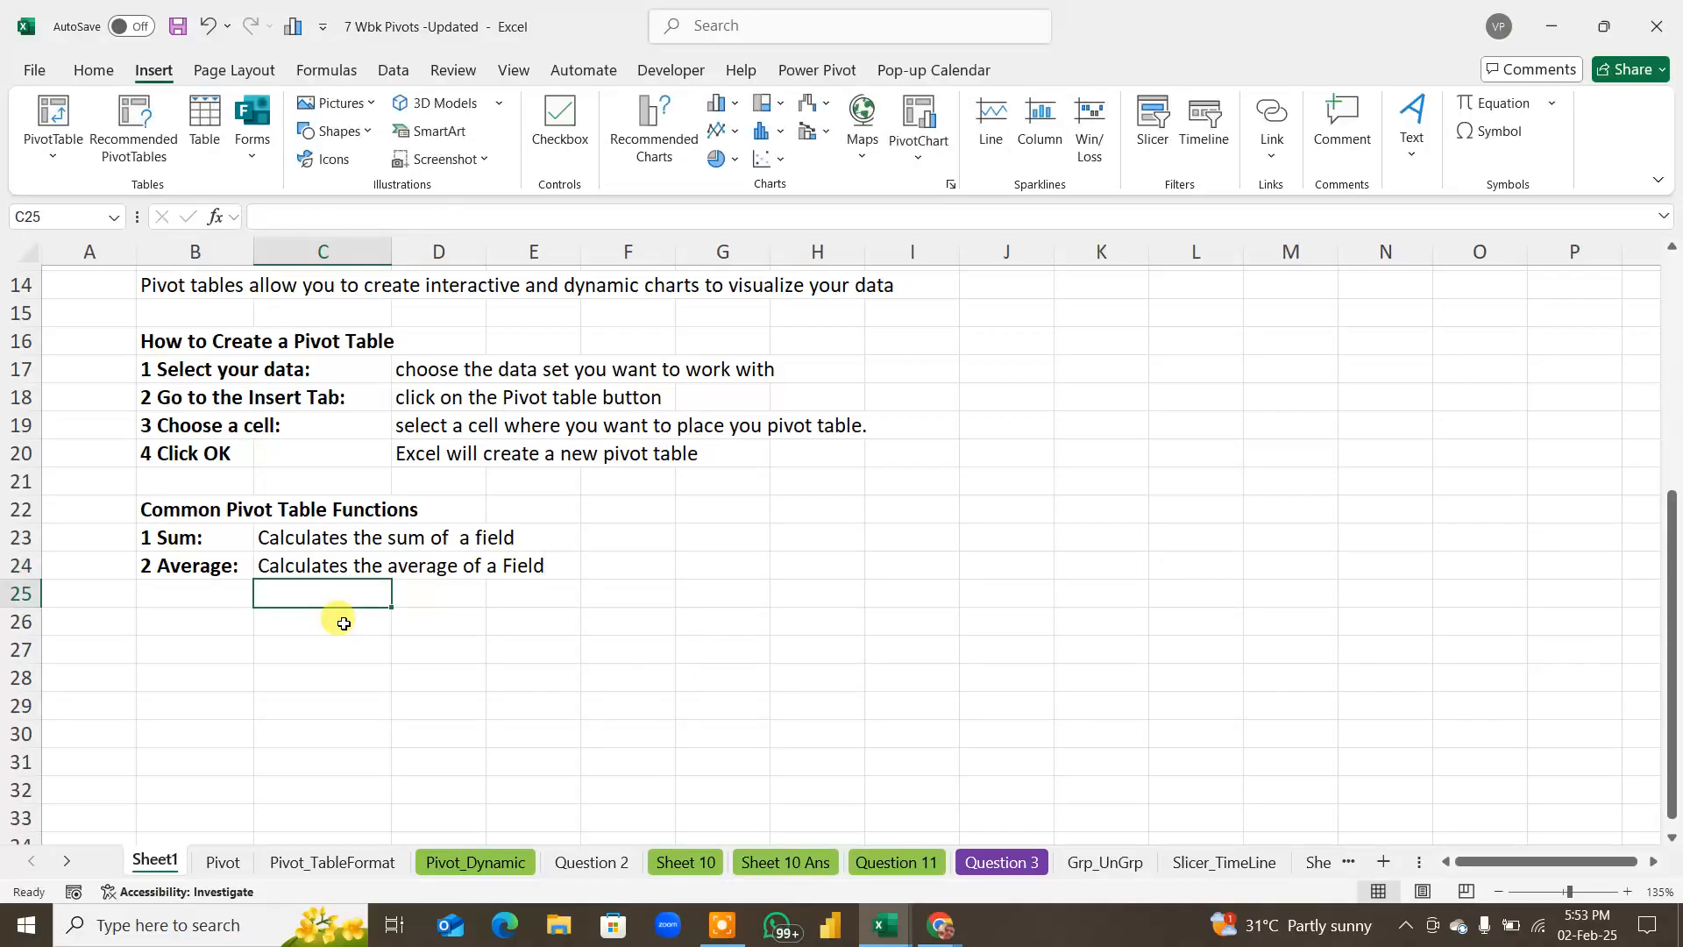
# Step: Enter "3 Count" in cell B25 as the third function label
pyautogui.press('Left')
pyautogui.write('3')
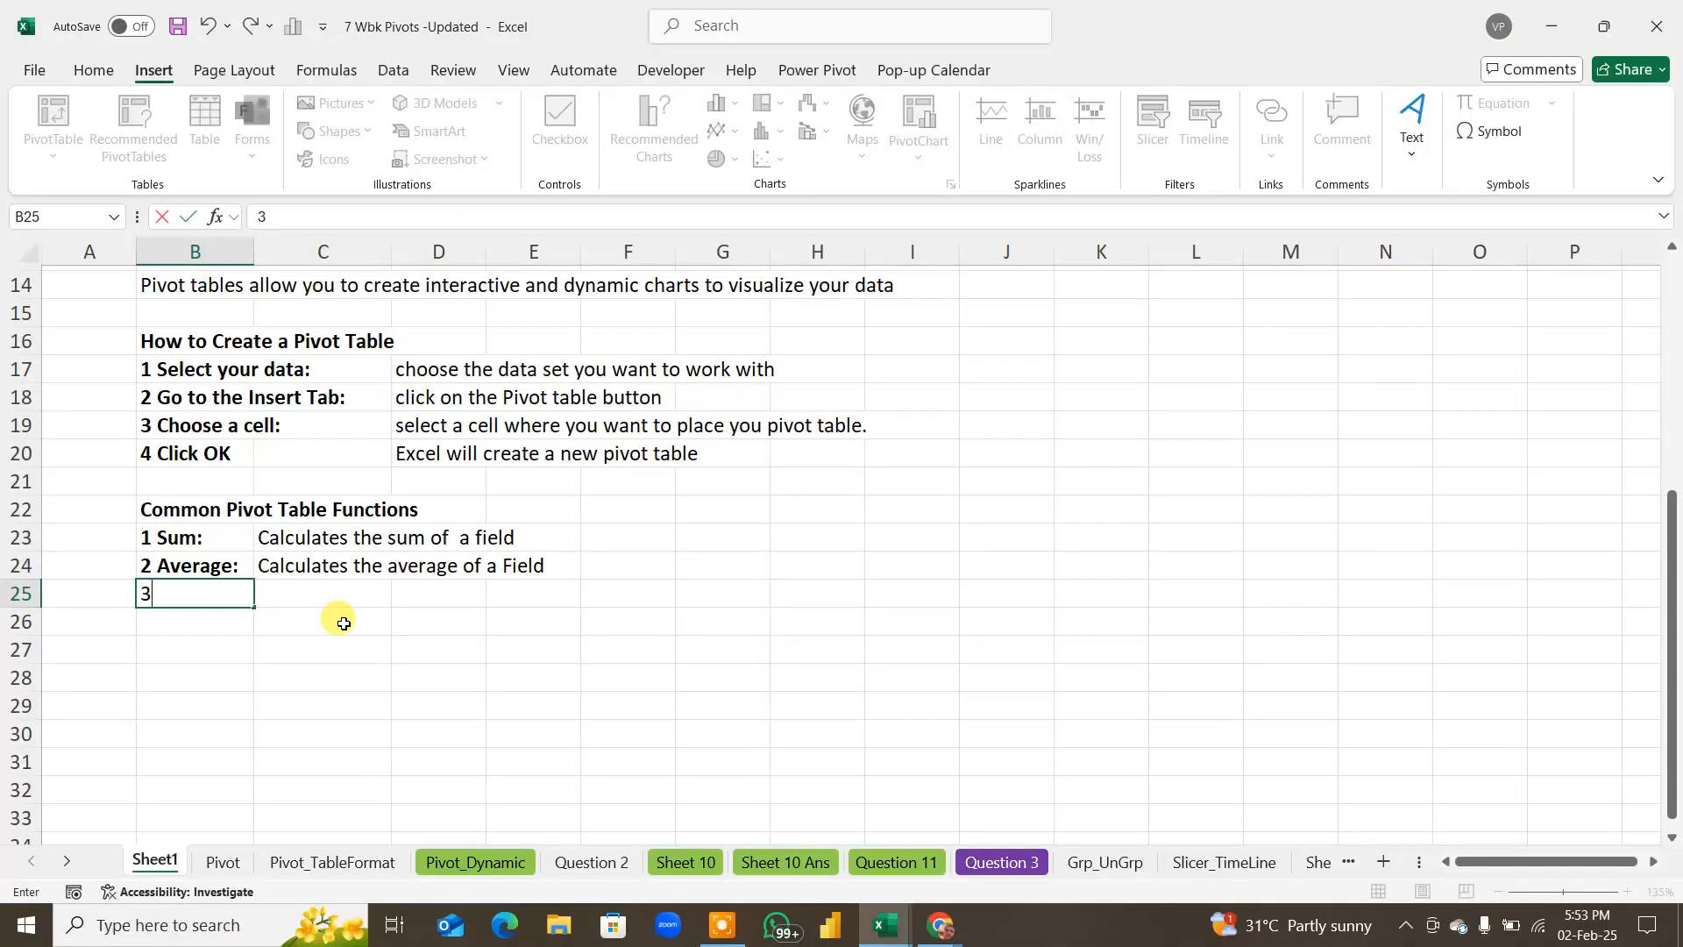
pyautogui.write(' Count')
pyautogui.press('Right')
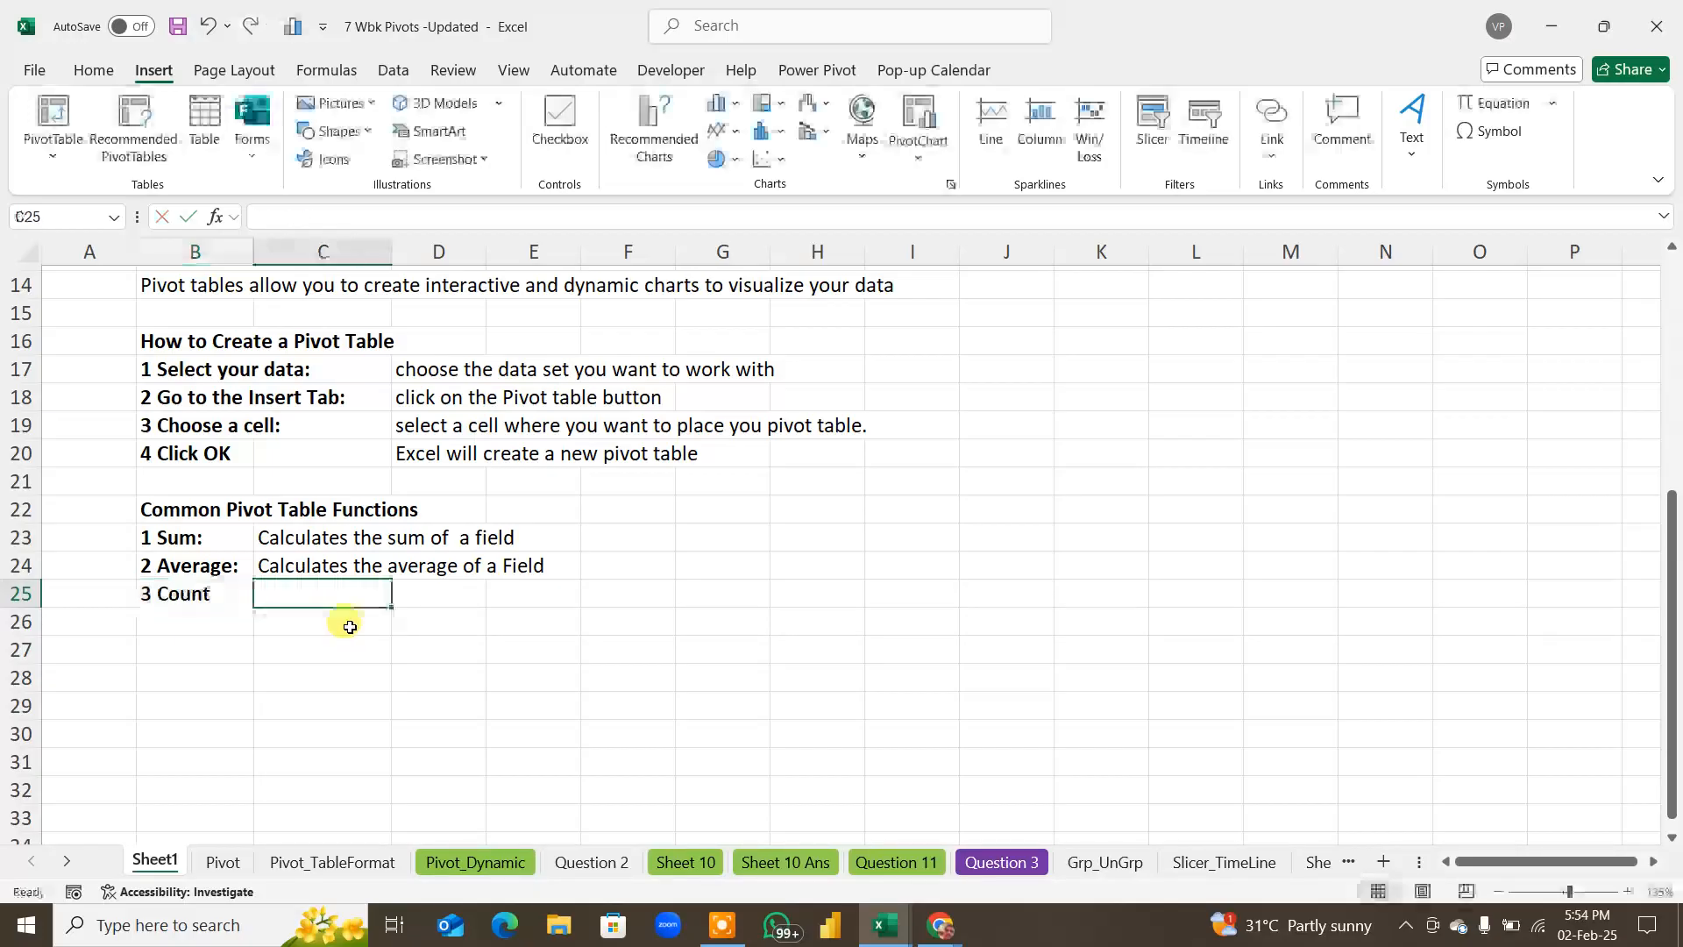
# Step: Enter the description "Counts the number of items in a Field" in cell C25, beside the Count function
pyautogui.write('cou')
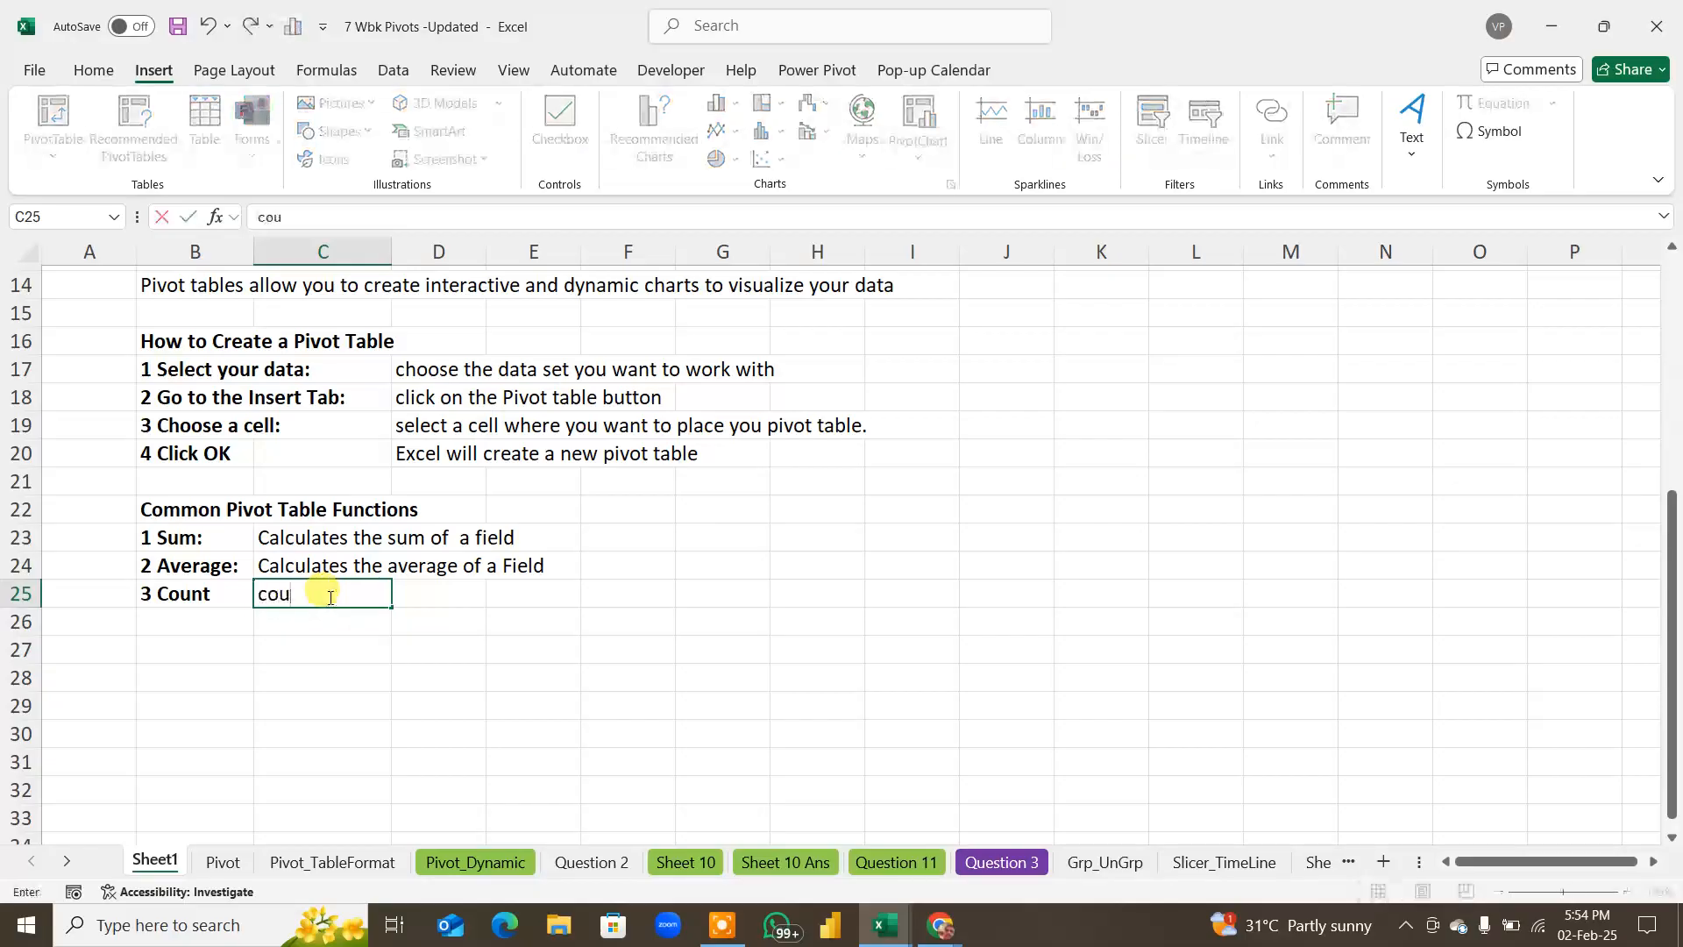
pyautogui.press('BackSpace')
pyautogui.press('BackSpace')
pyautogui.press('BackSpace')
pyautogui.write('Counts the nu')
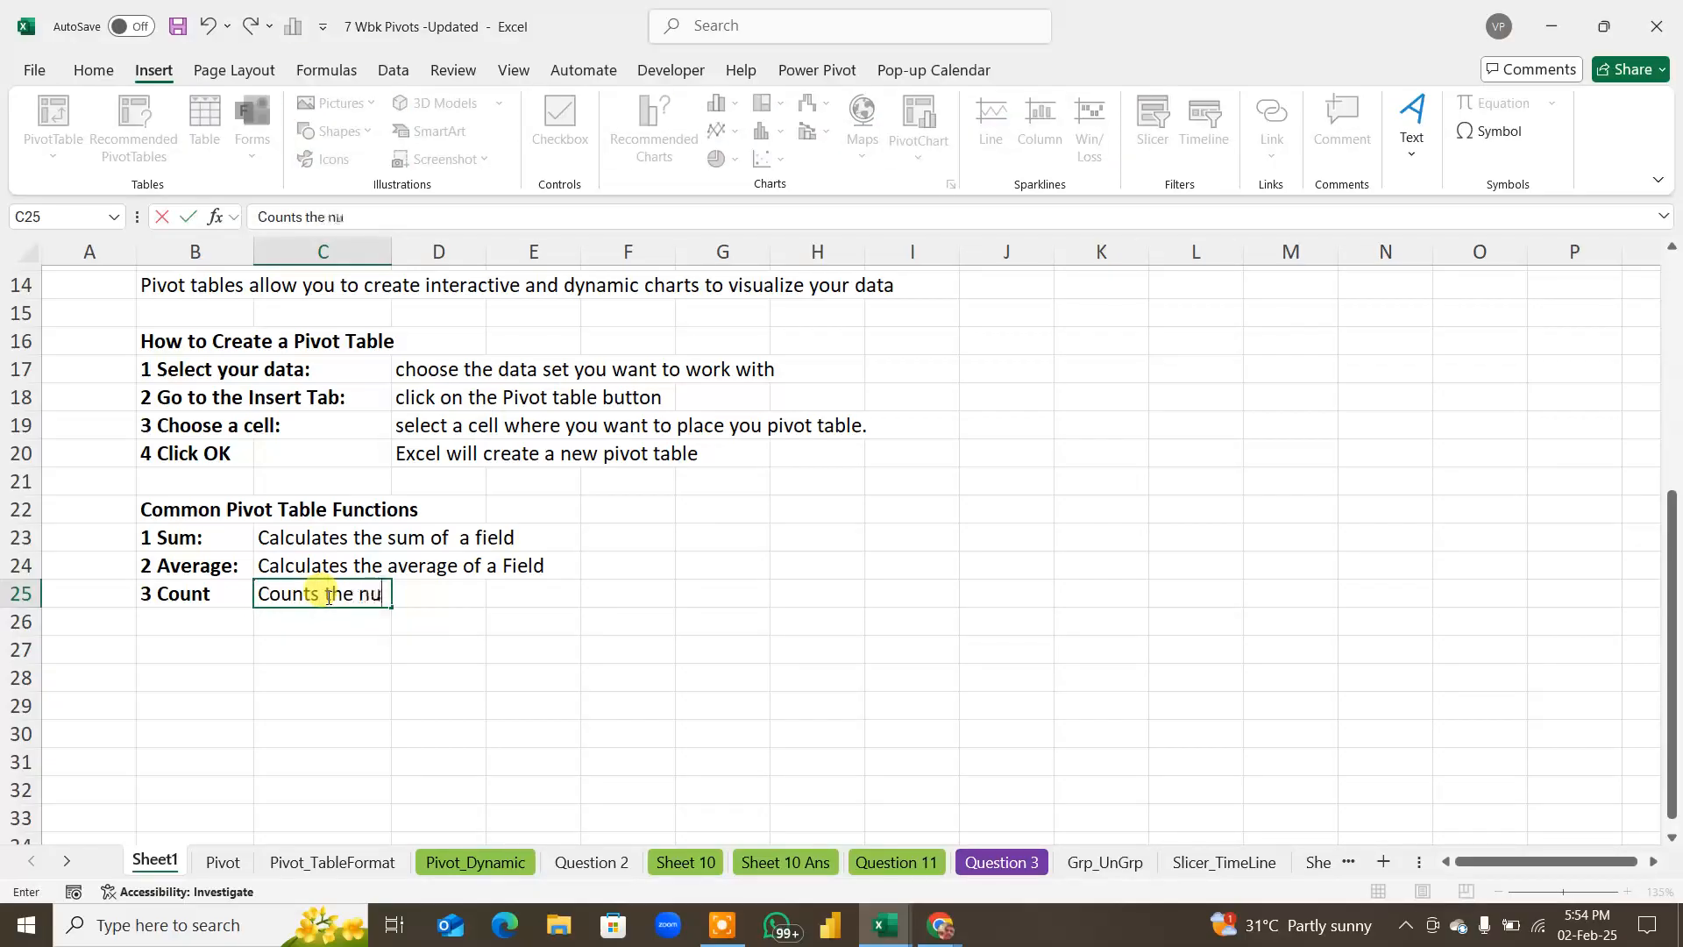
pyautogui.write('mber of items i')
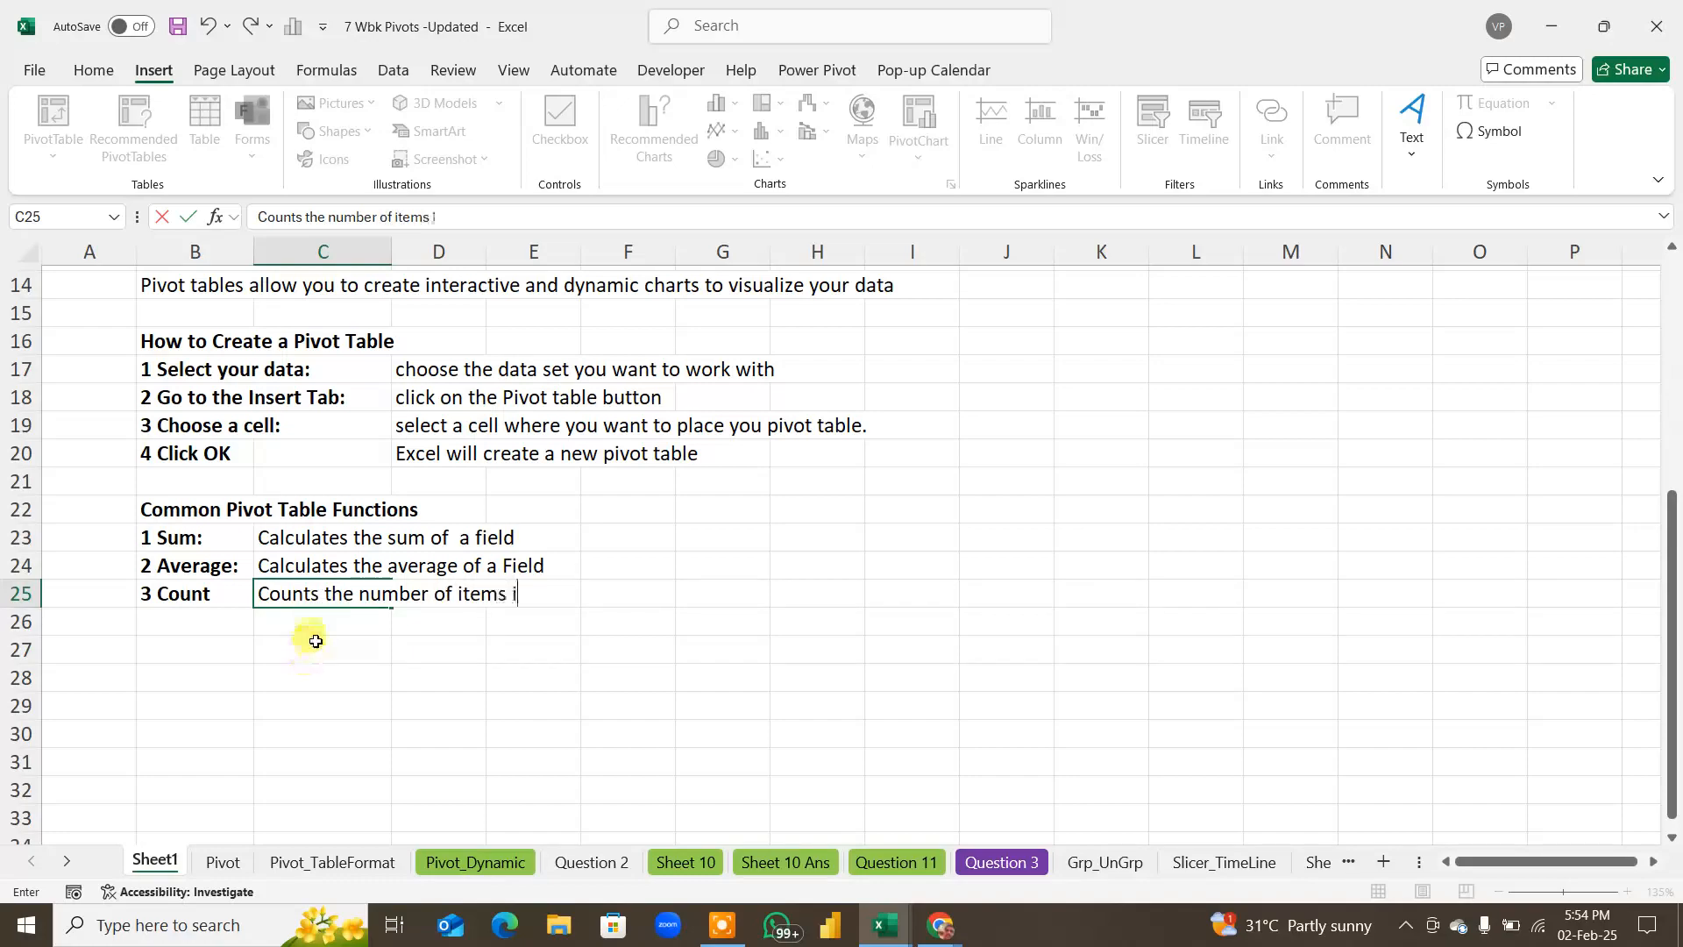
pyautogui.write('n a Field')
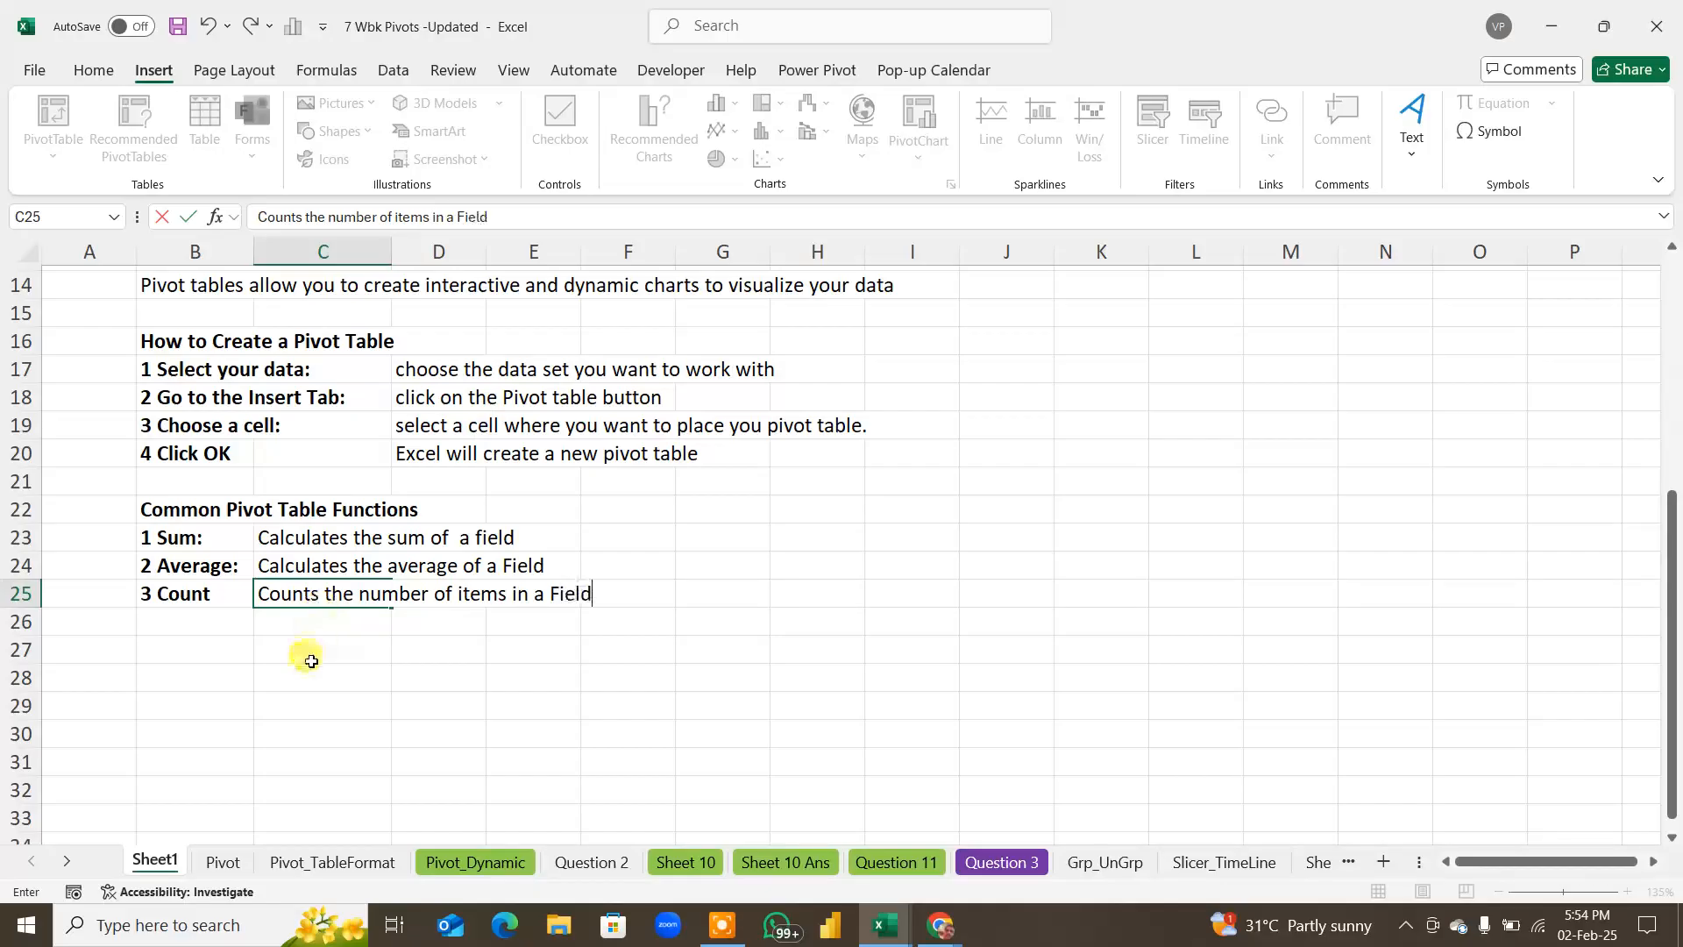
pyautogui.press('Return')
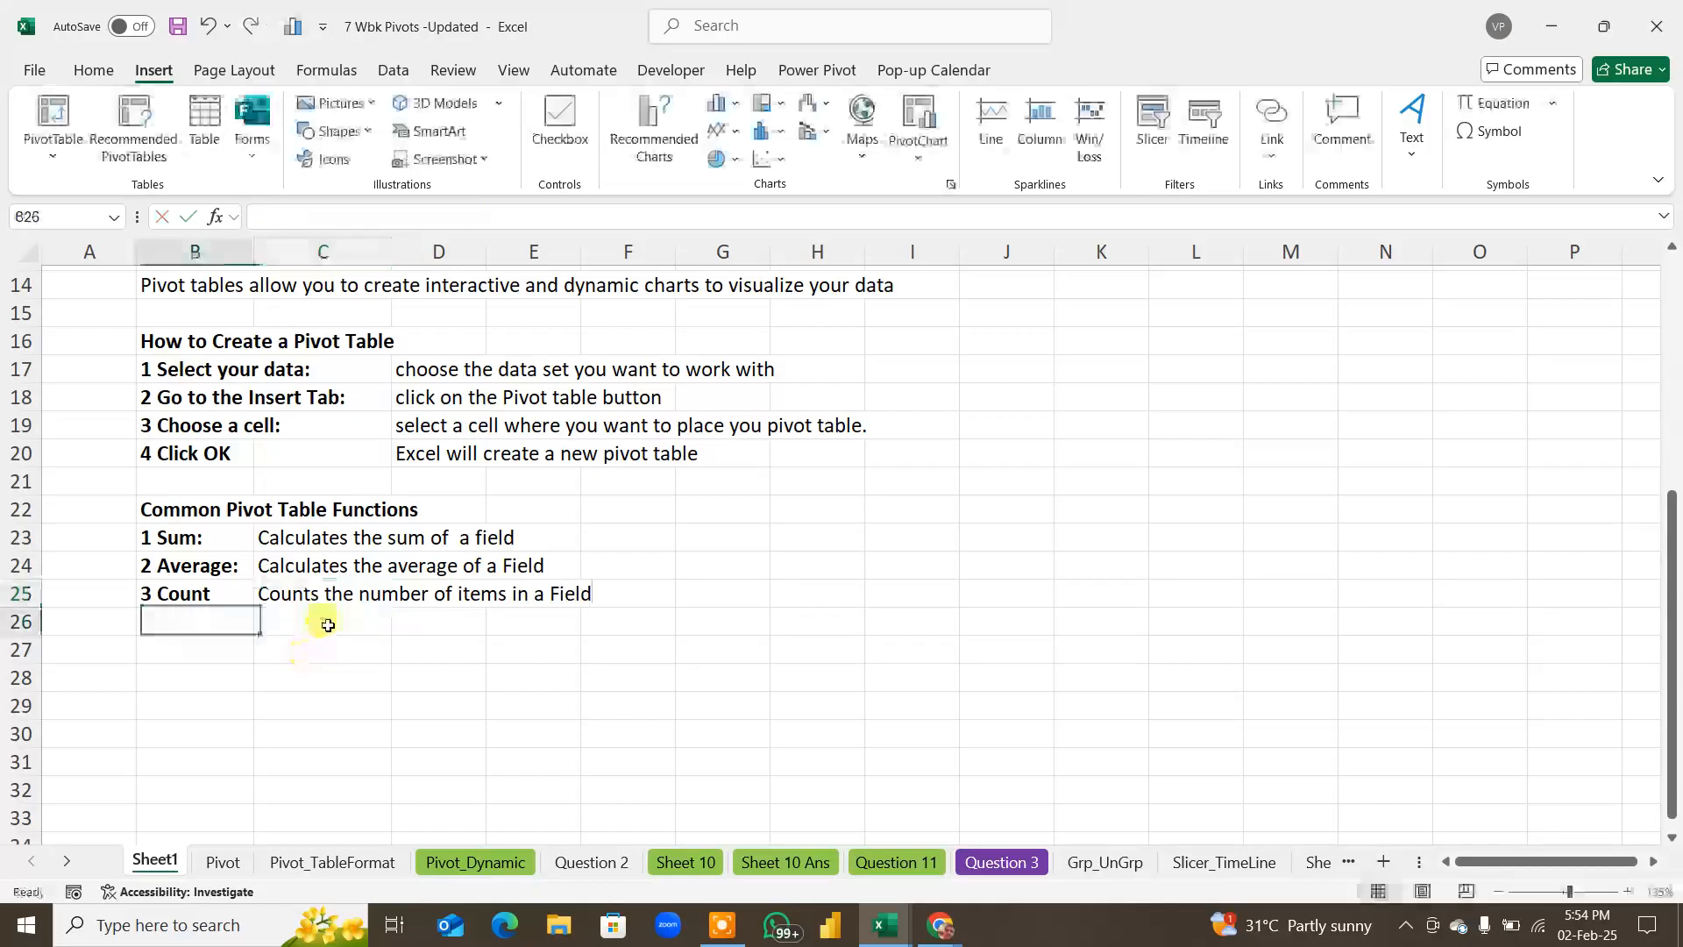
# Step: Enter "4 Max | Min" in cell B26 as the fourth function label
pyautogui.write('4 Max')
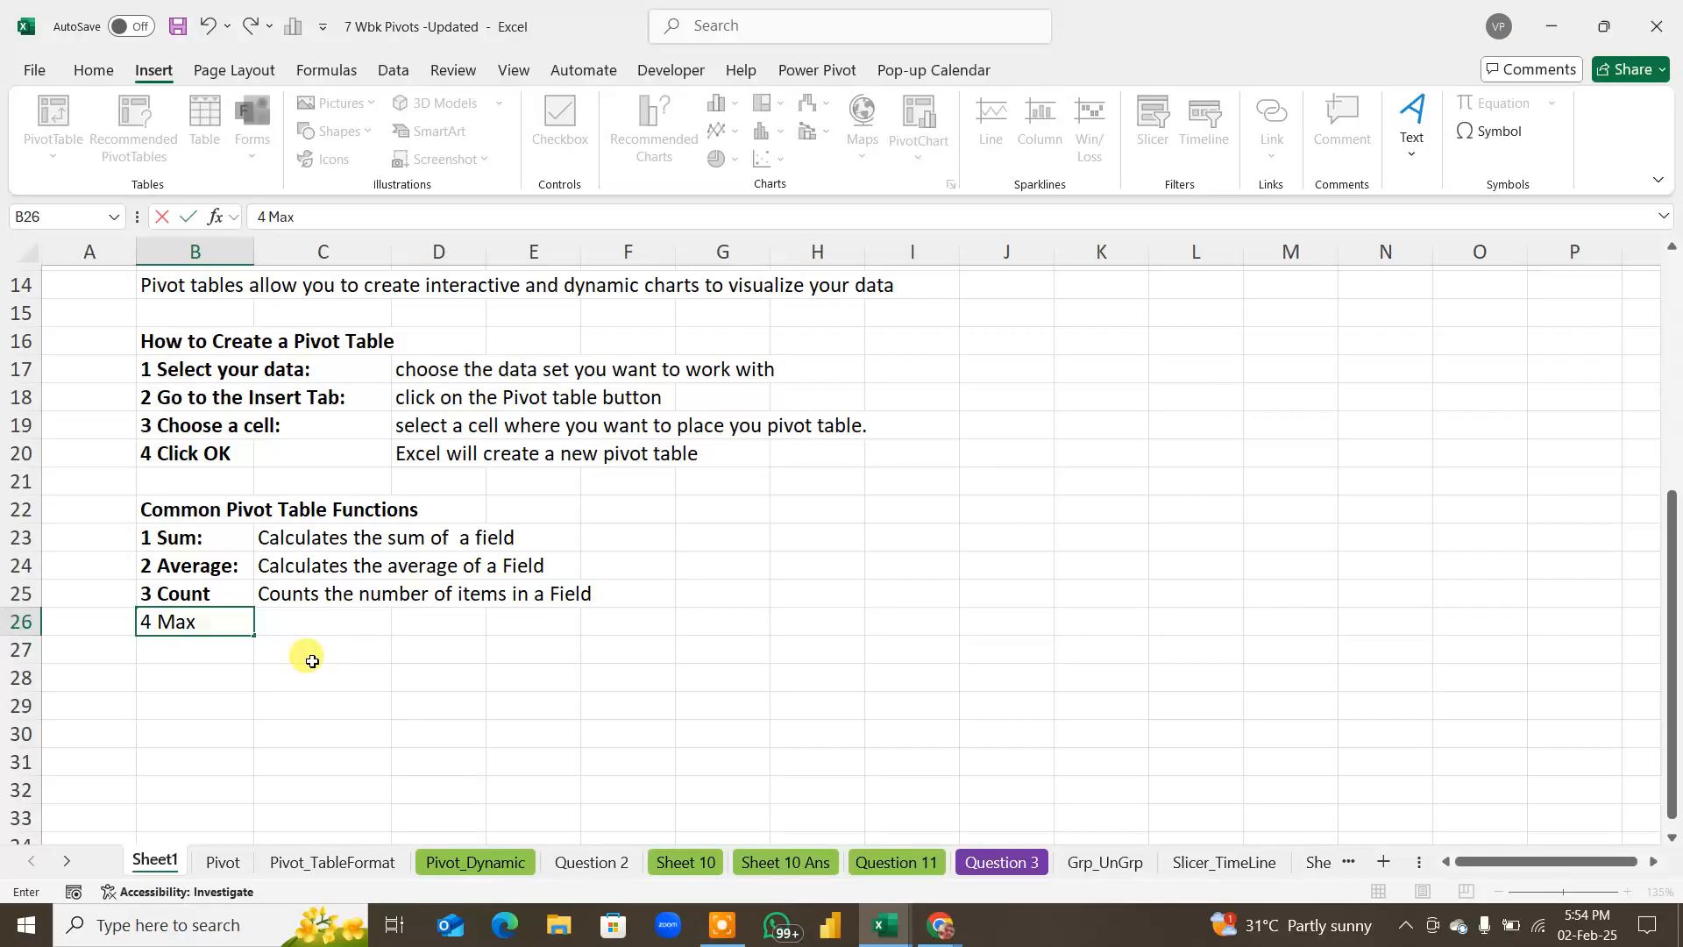
pyautogui.write(' | Min')
pyautogui.press('Tab')
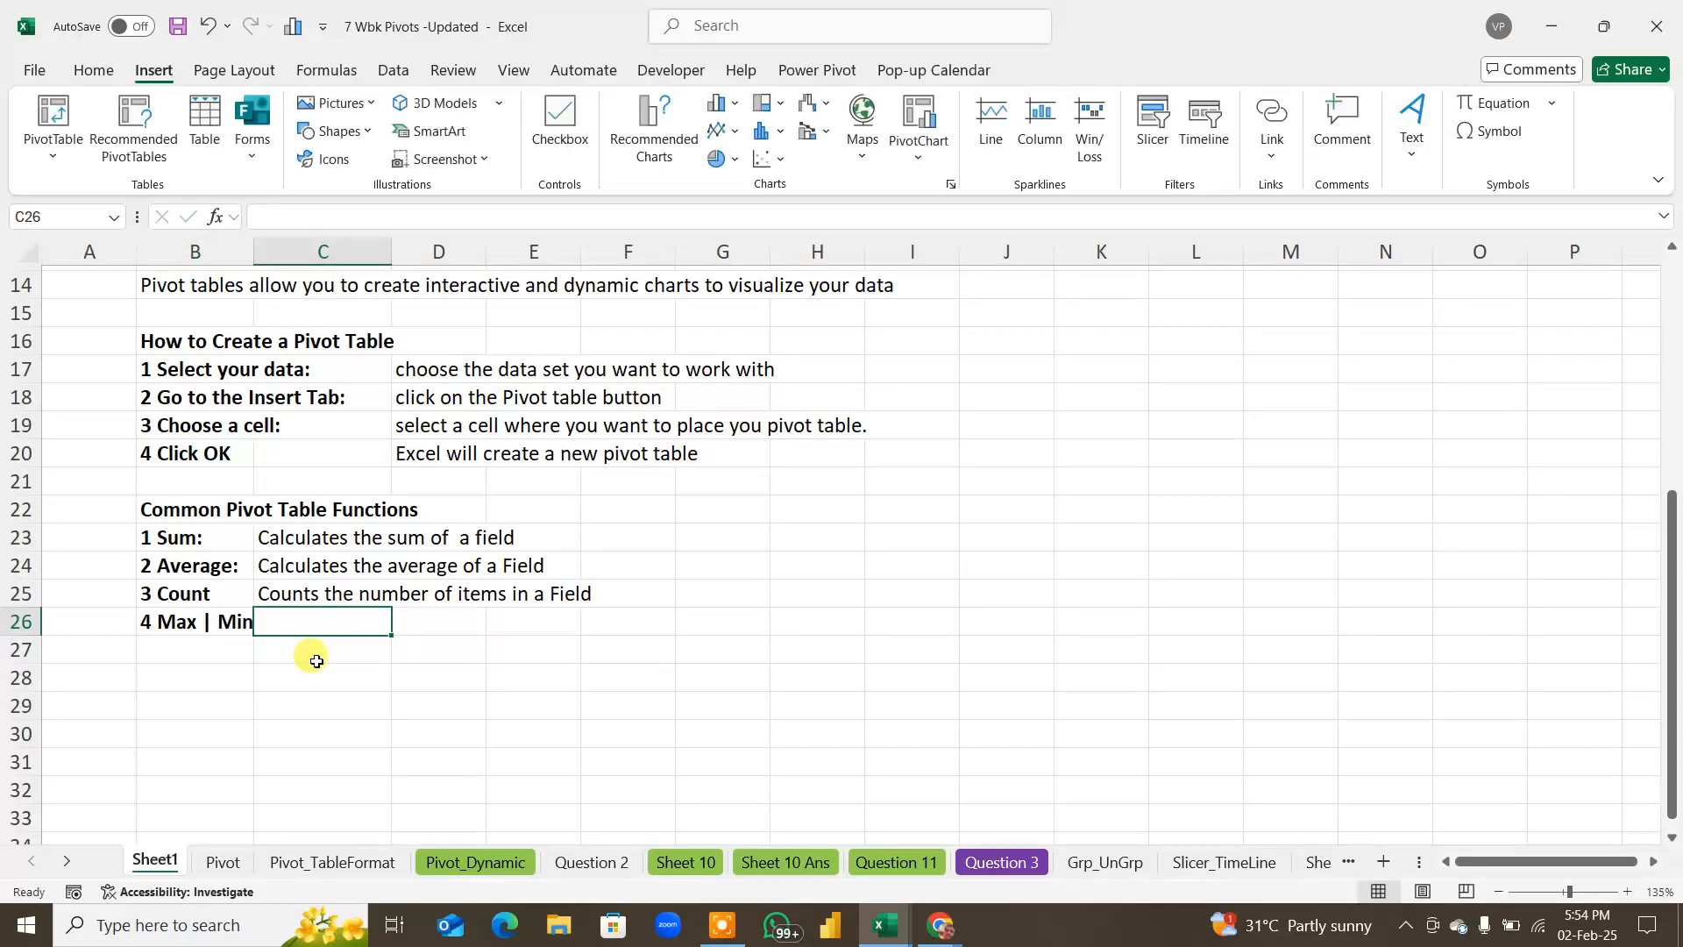
# Step: Enter the description "Finds the maximum or minimum value in a field" in cell C26, beside the Max | Min label
pyautogui.write('Finds the')
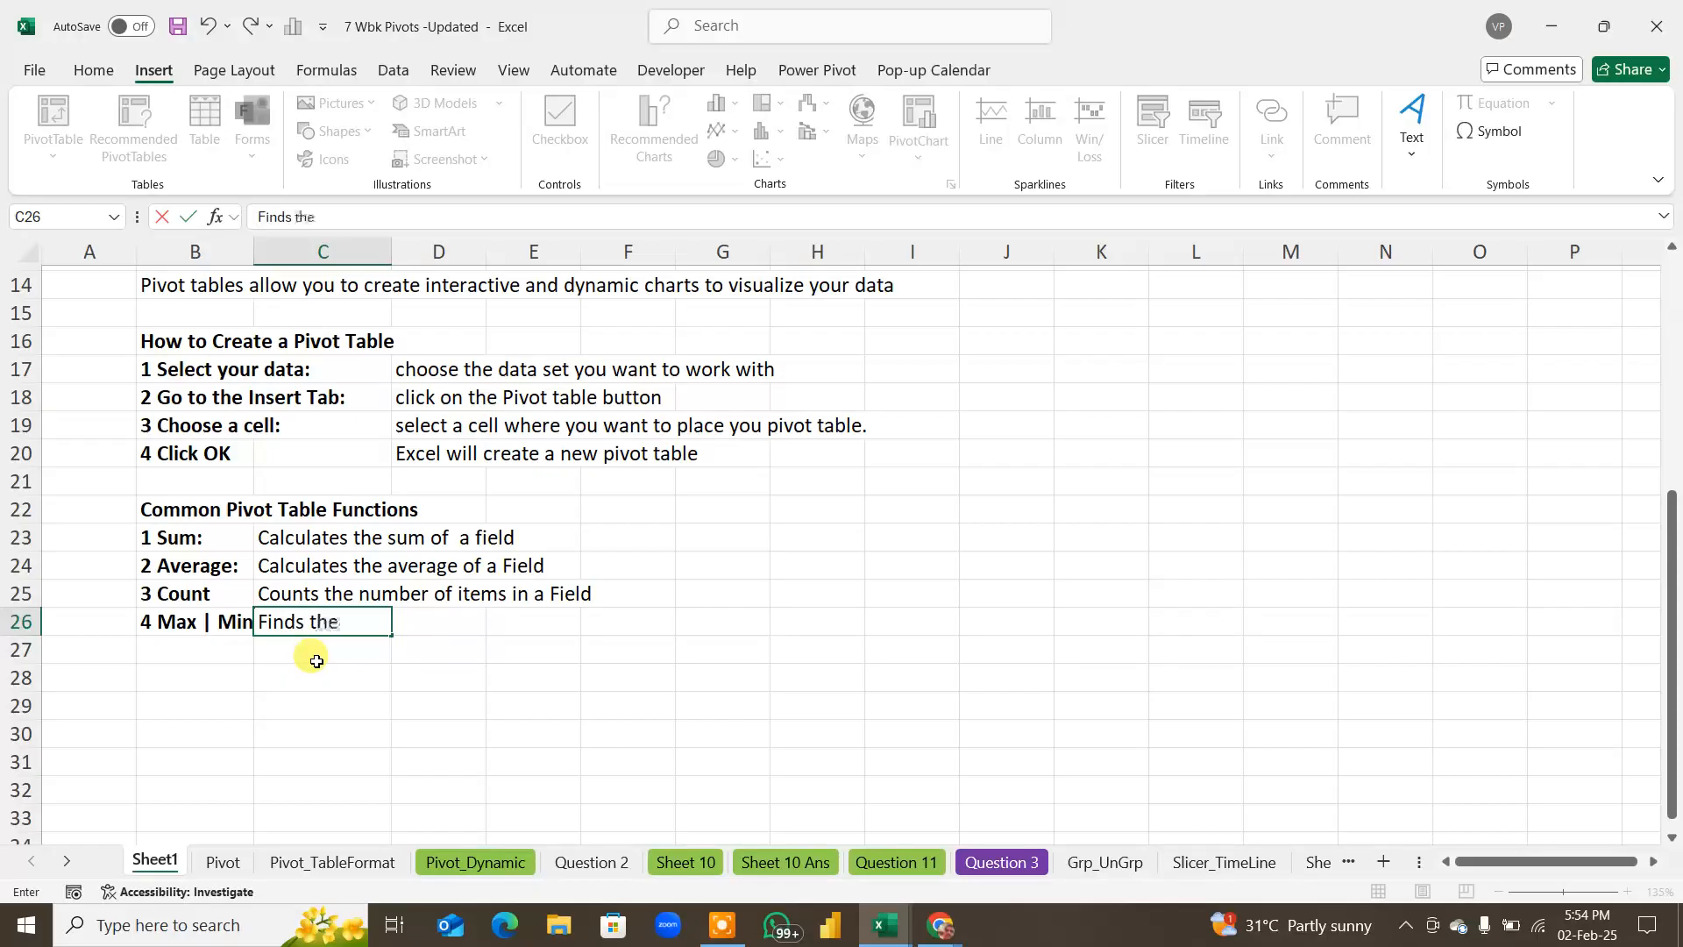
pyautogui.write(' maximum or mimi')
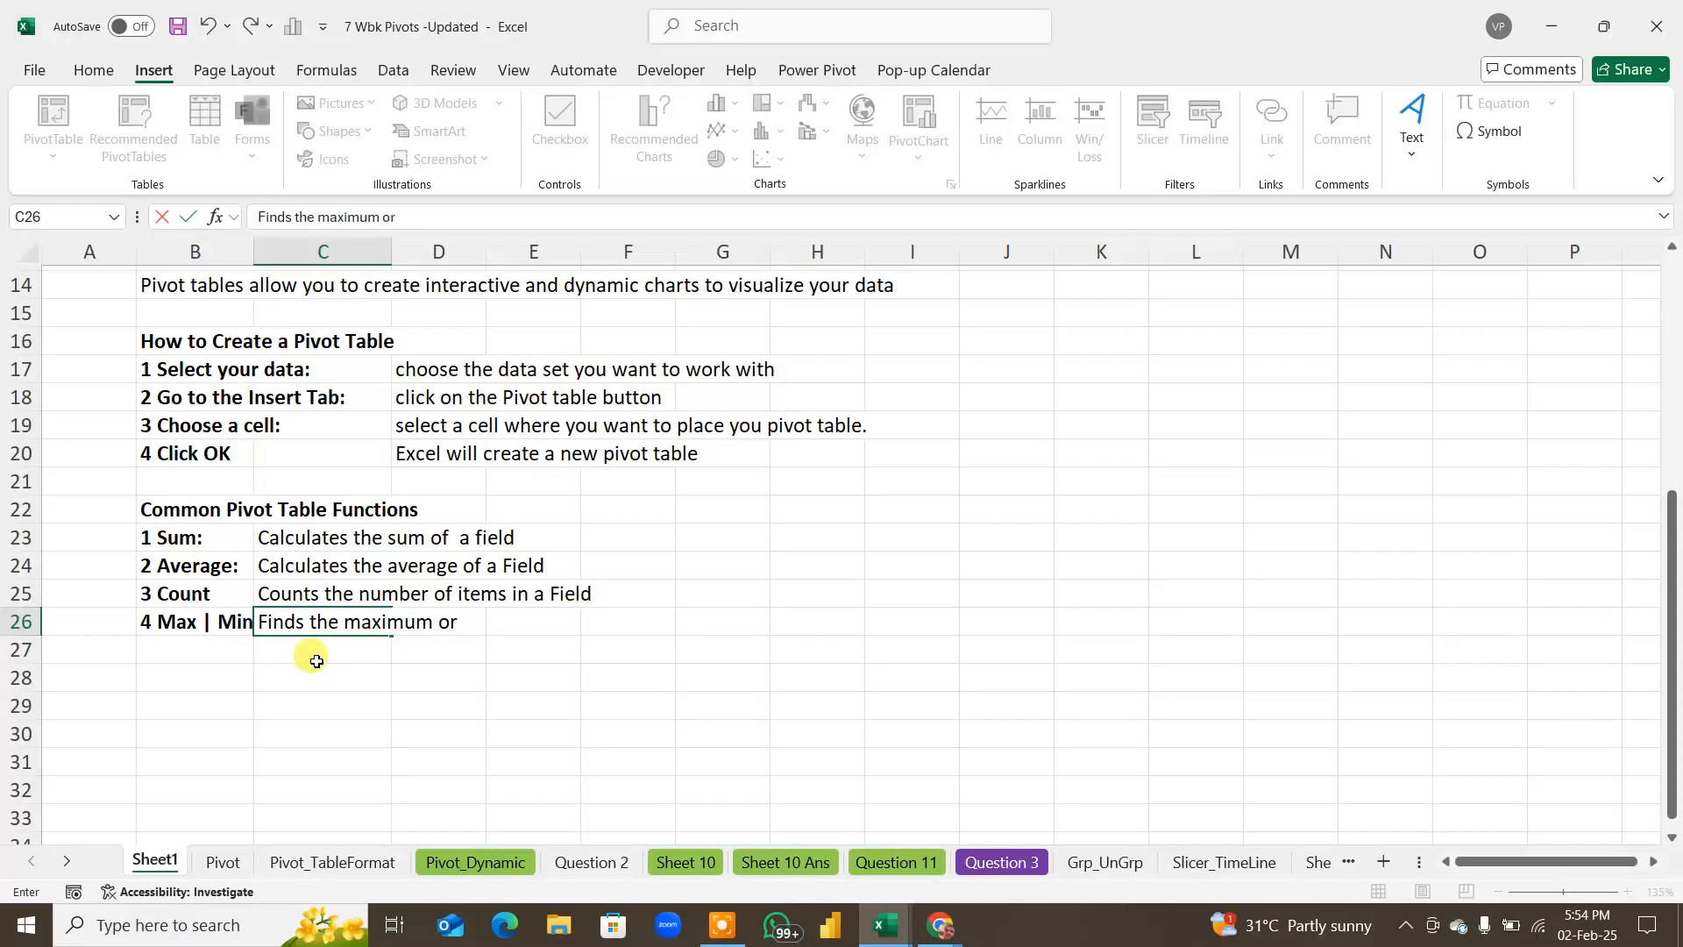
pyautogui.press('BackSpace')
pyautogui.press('BackSpace')
pyautogui.write('nimim')
pyautogui.press('BackSpace')
pyautogui.press('BackSpace')
pyautogui.write('um va')
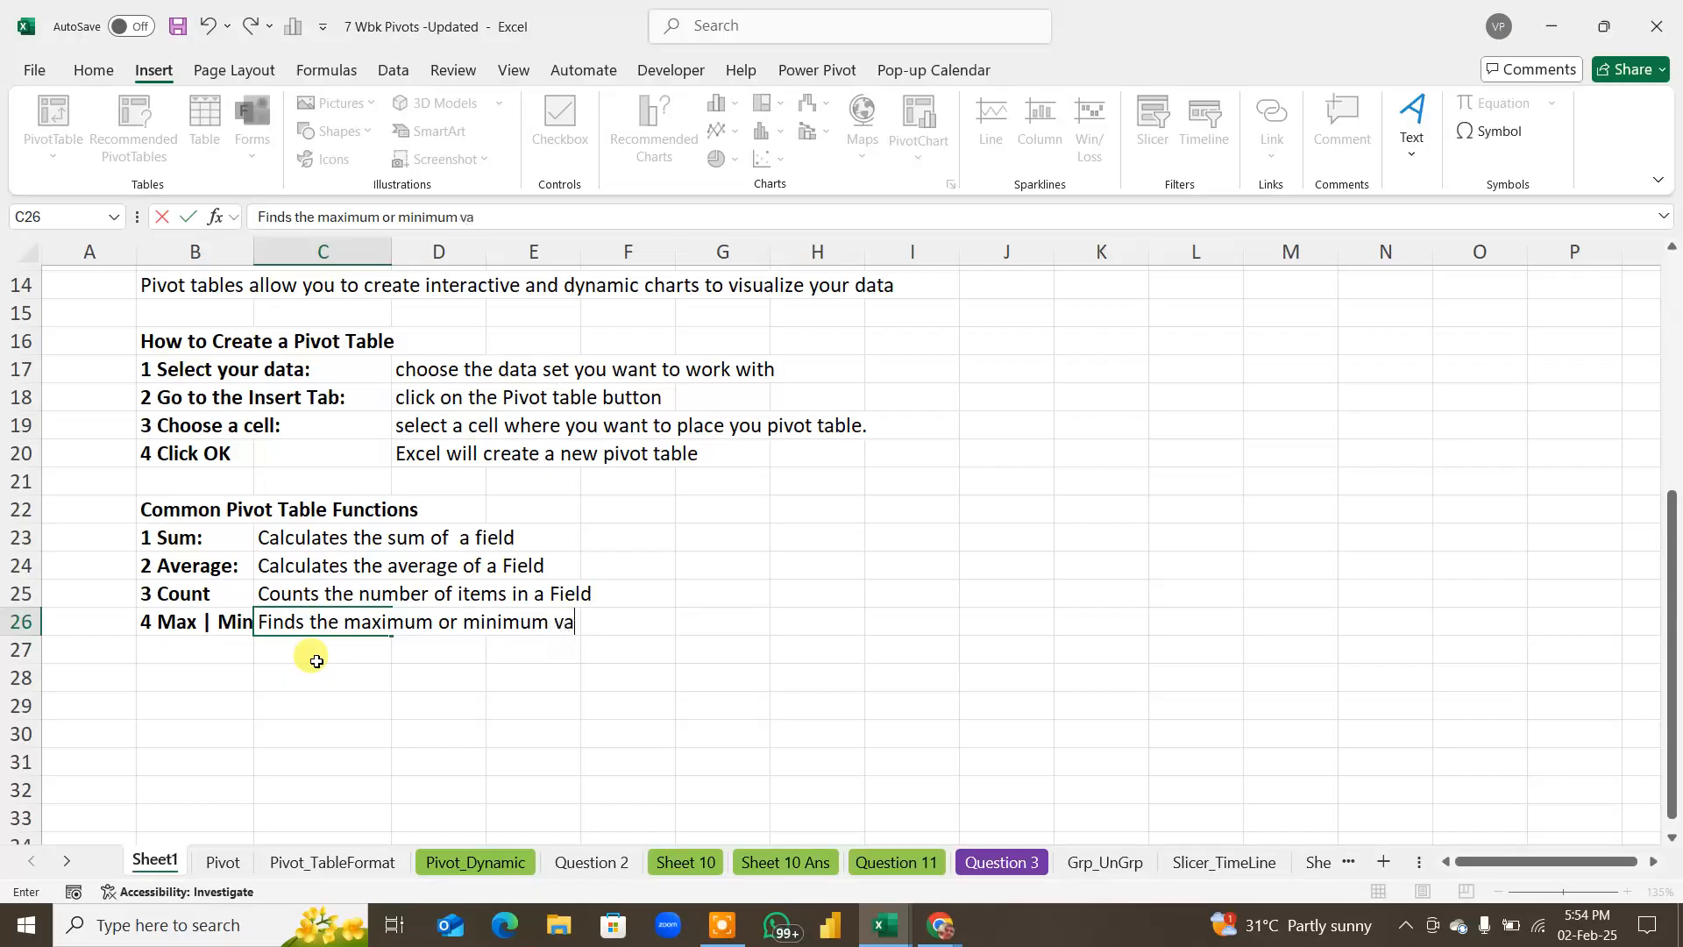
pyautogui.write('lue in a field')
pyautogui.press('Return')
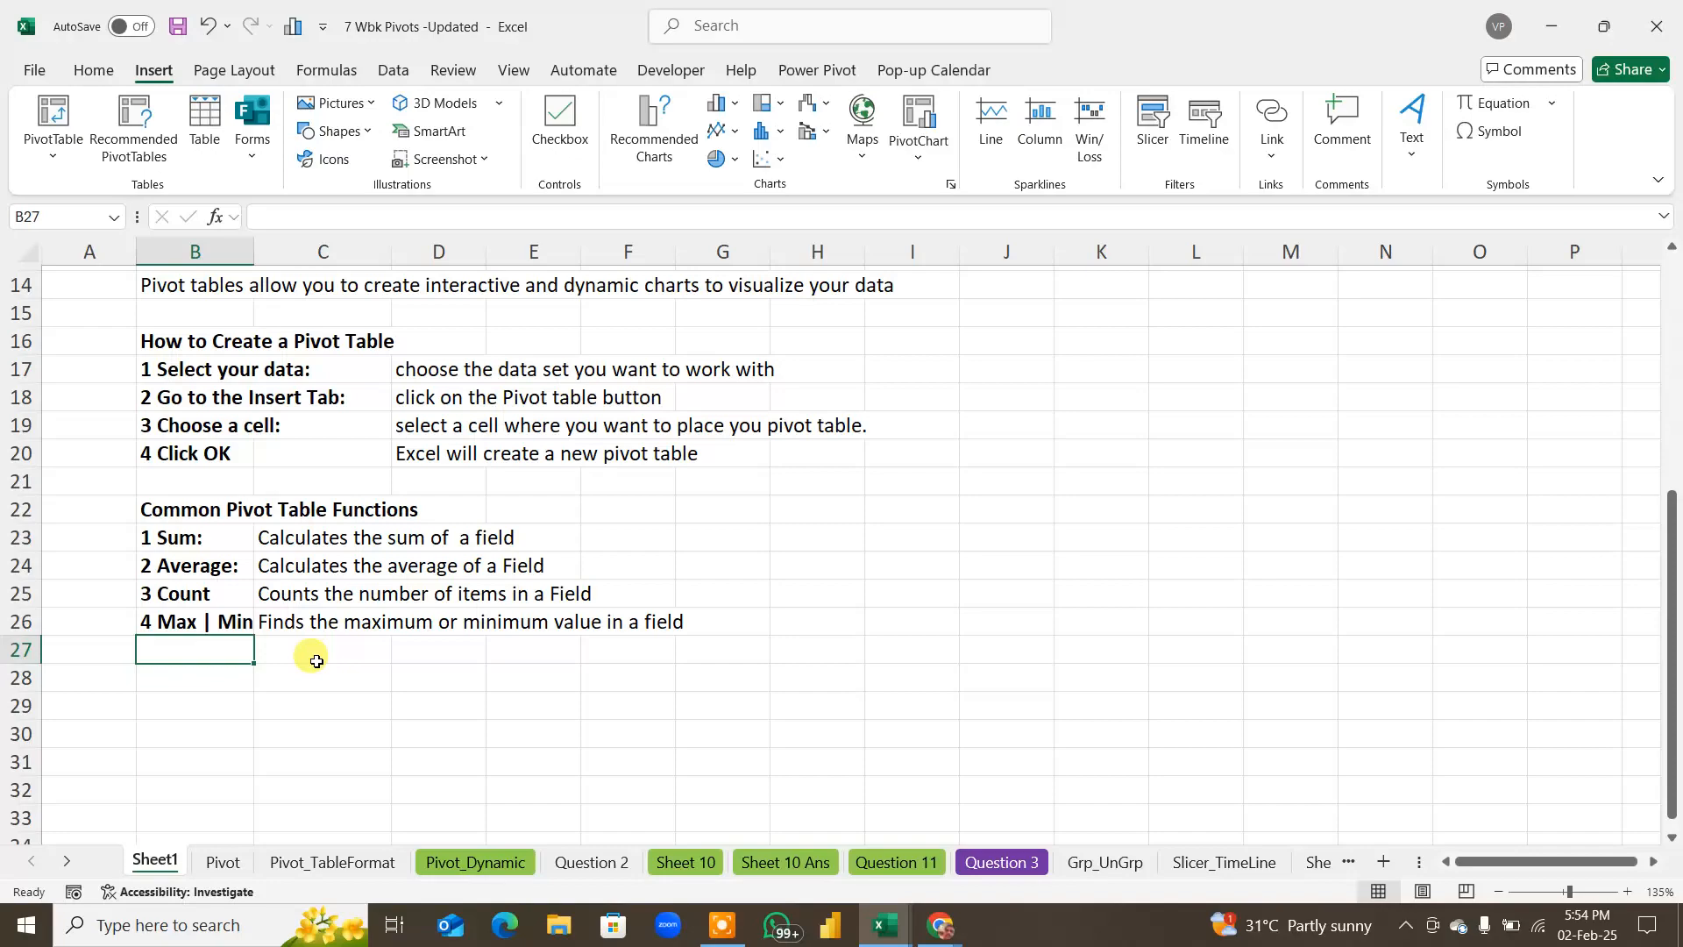
# Step: Enter "5 Group" in cell B27 as the fifth function label
pyautogui.write('5')
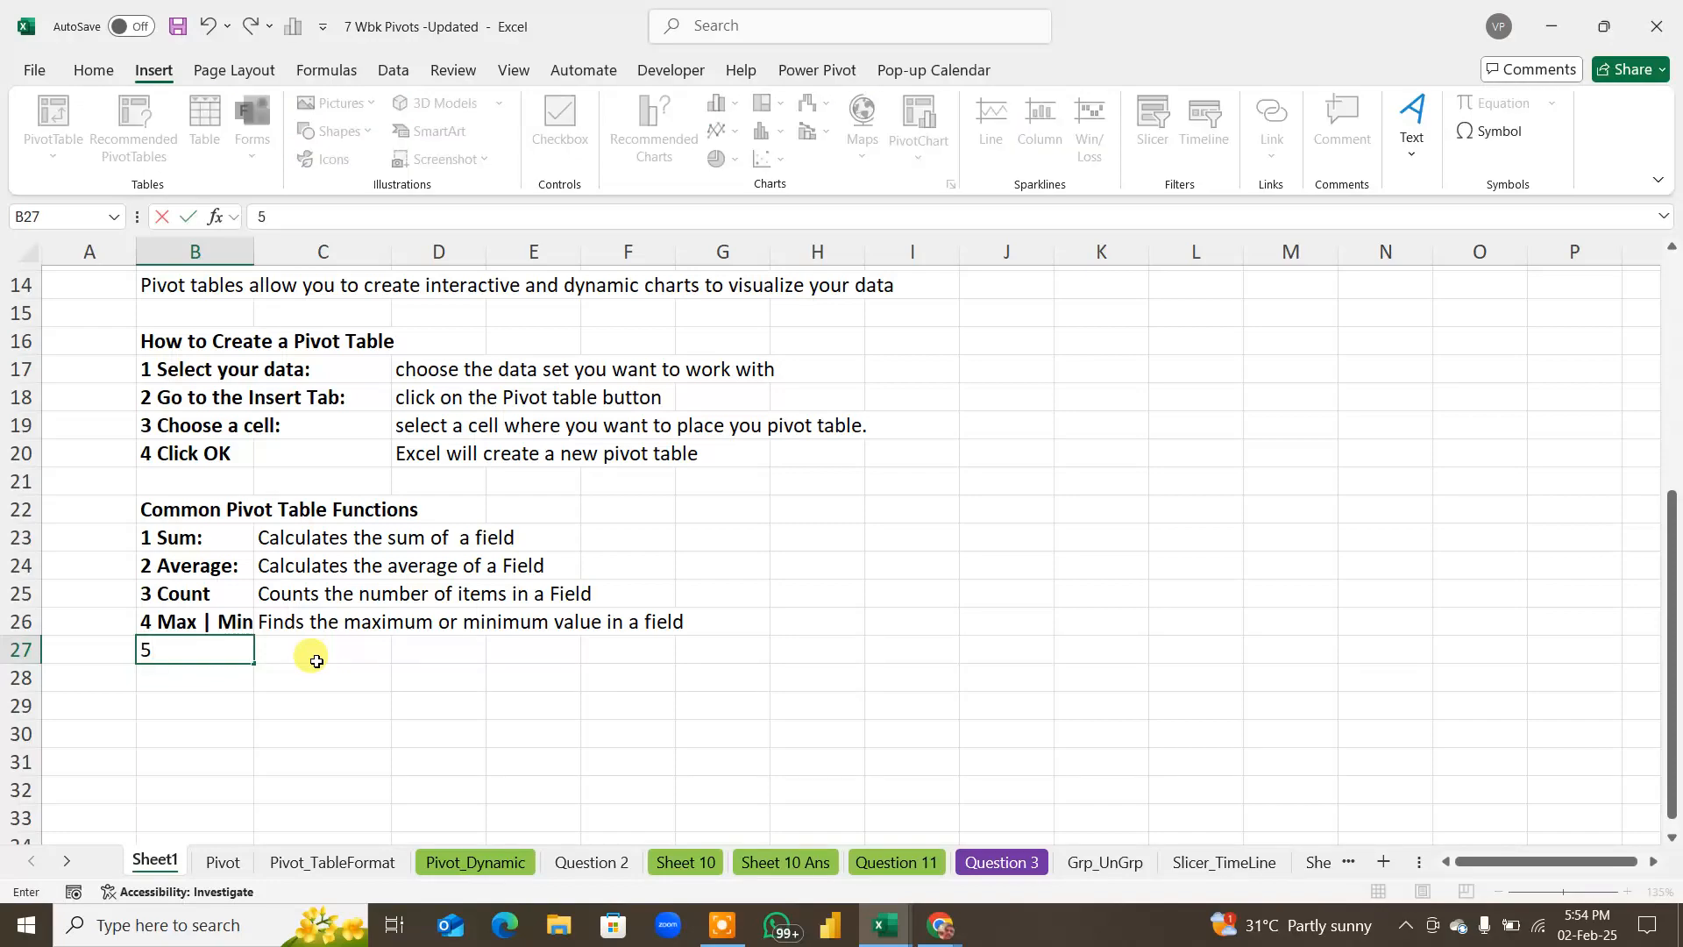
pyautogui.write(' Group')
pyautogui.press('Tab')
# Step: Enter the description "Groups data by a specific field" in cell C27, beside the Group function
pyautogui.write('gro')
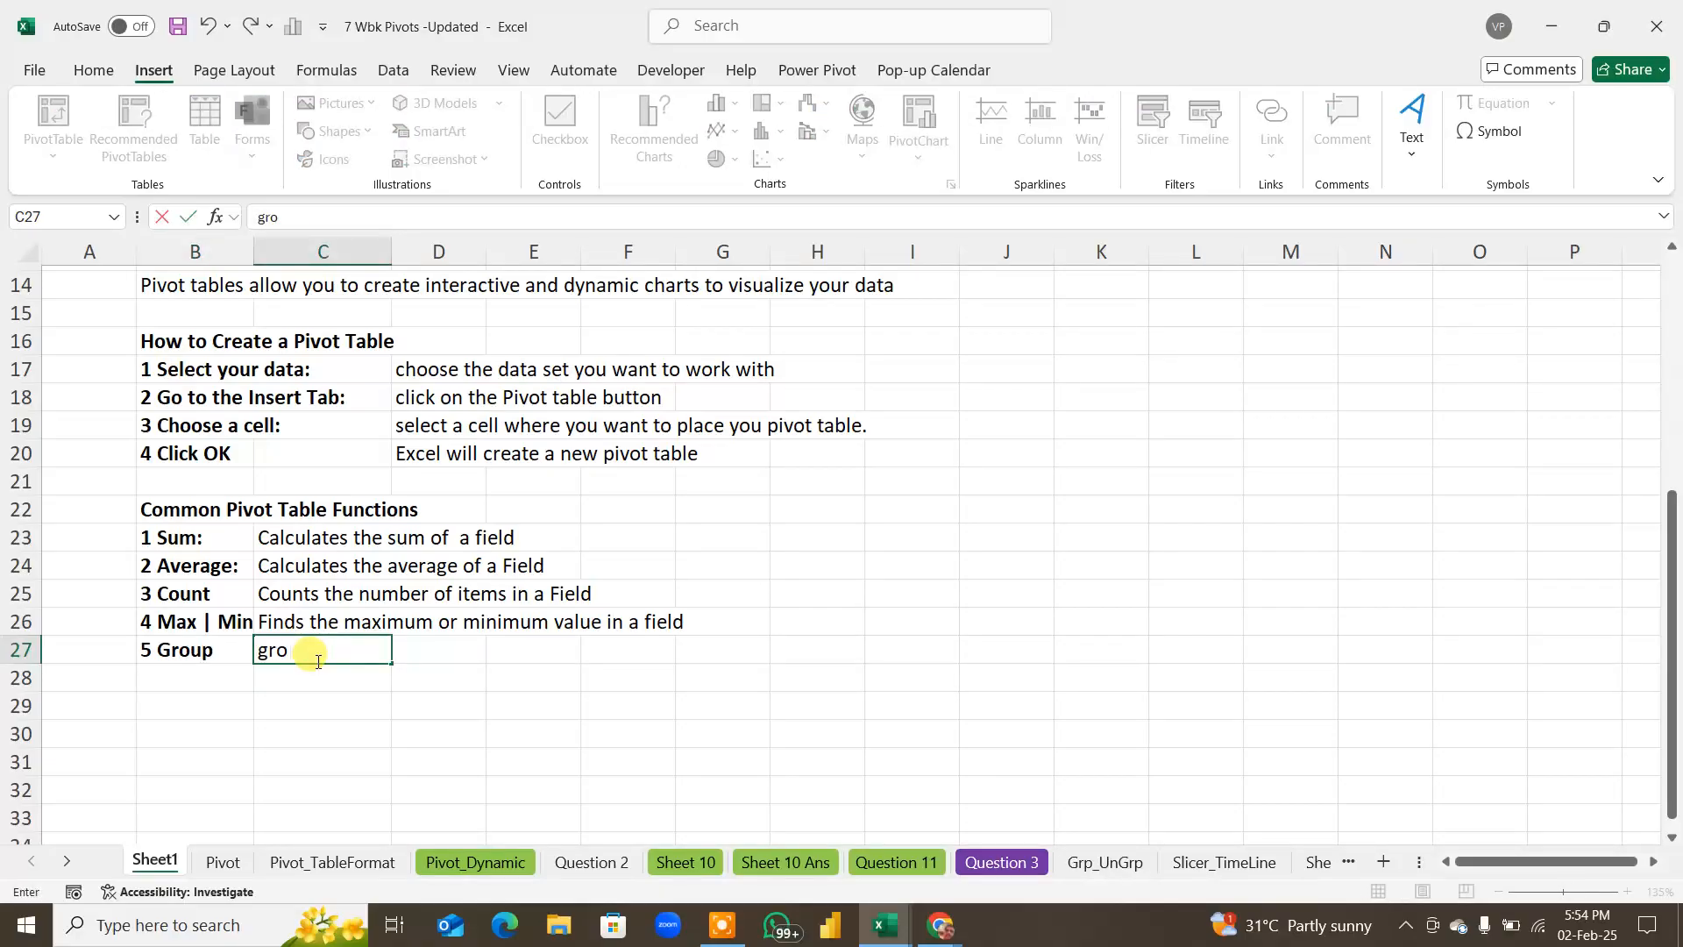
pyautogui.write('up')
pyautogui.press('BackSpace')
pyautogui.press('BackSpace')
pyautogui.press('BackSpace')
pyautogui.press('BackSpace')
pyautogui.press('BackSpace')
pyautogui.write('Groups data')
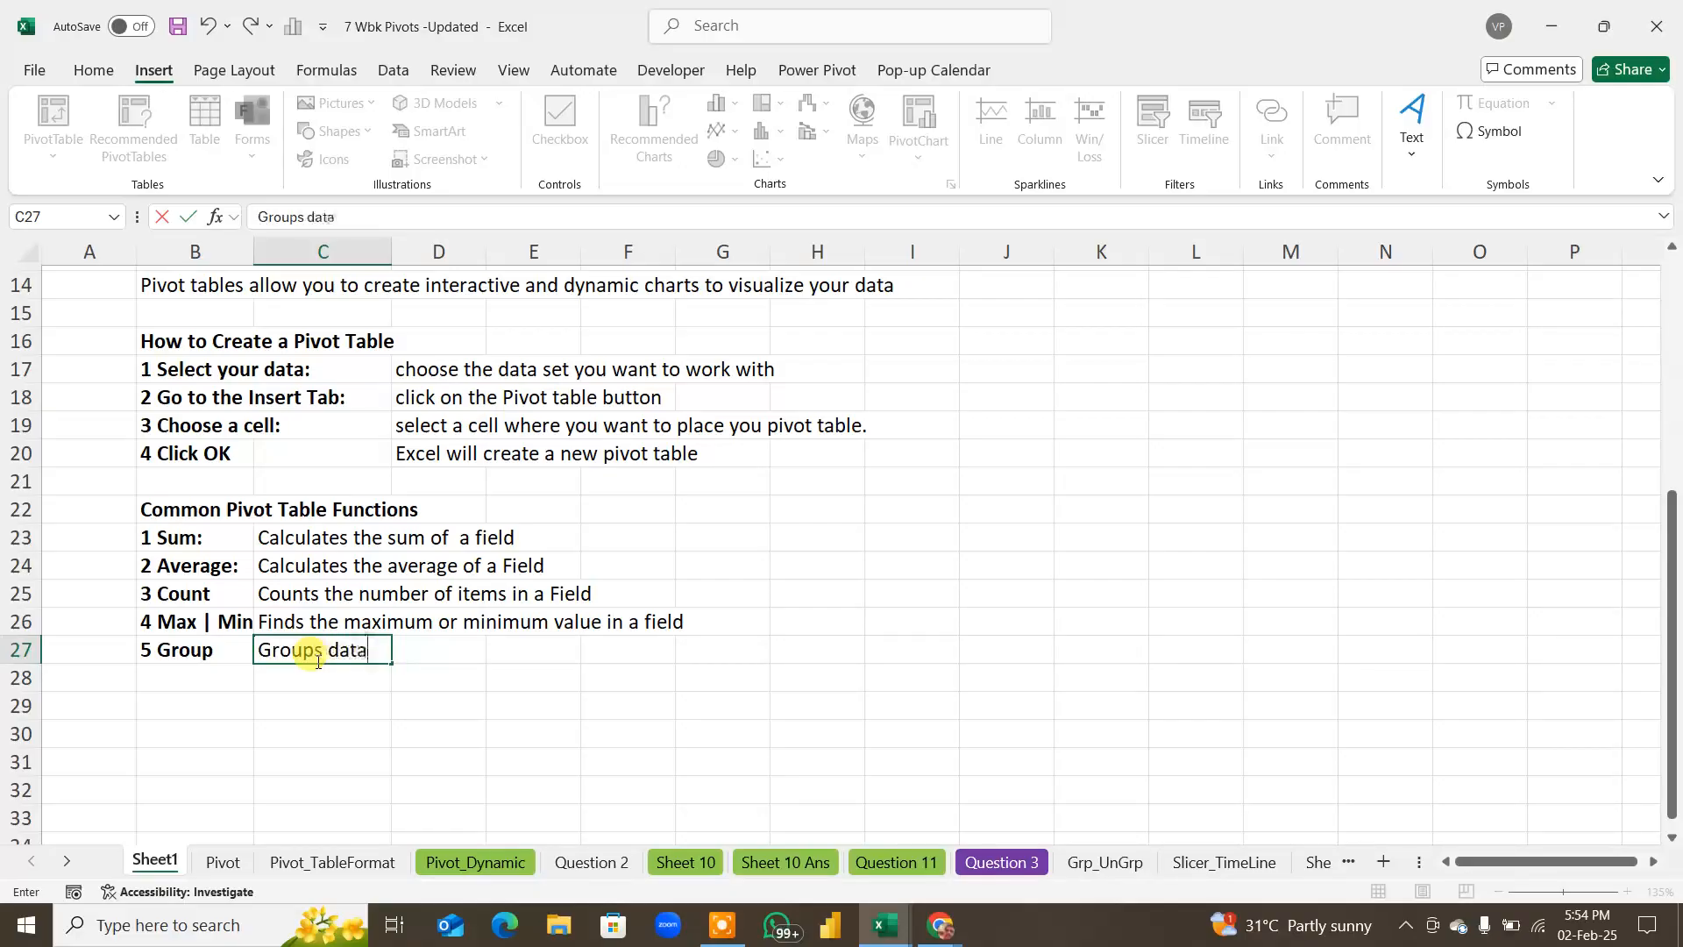
pyautogui.write(' by a speci')
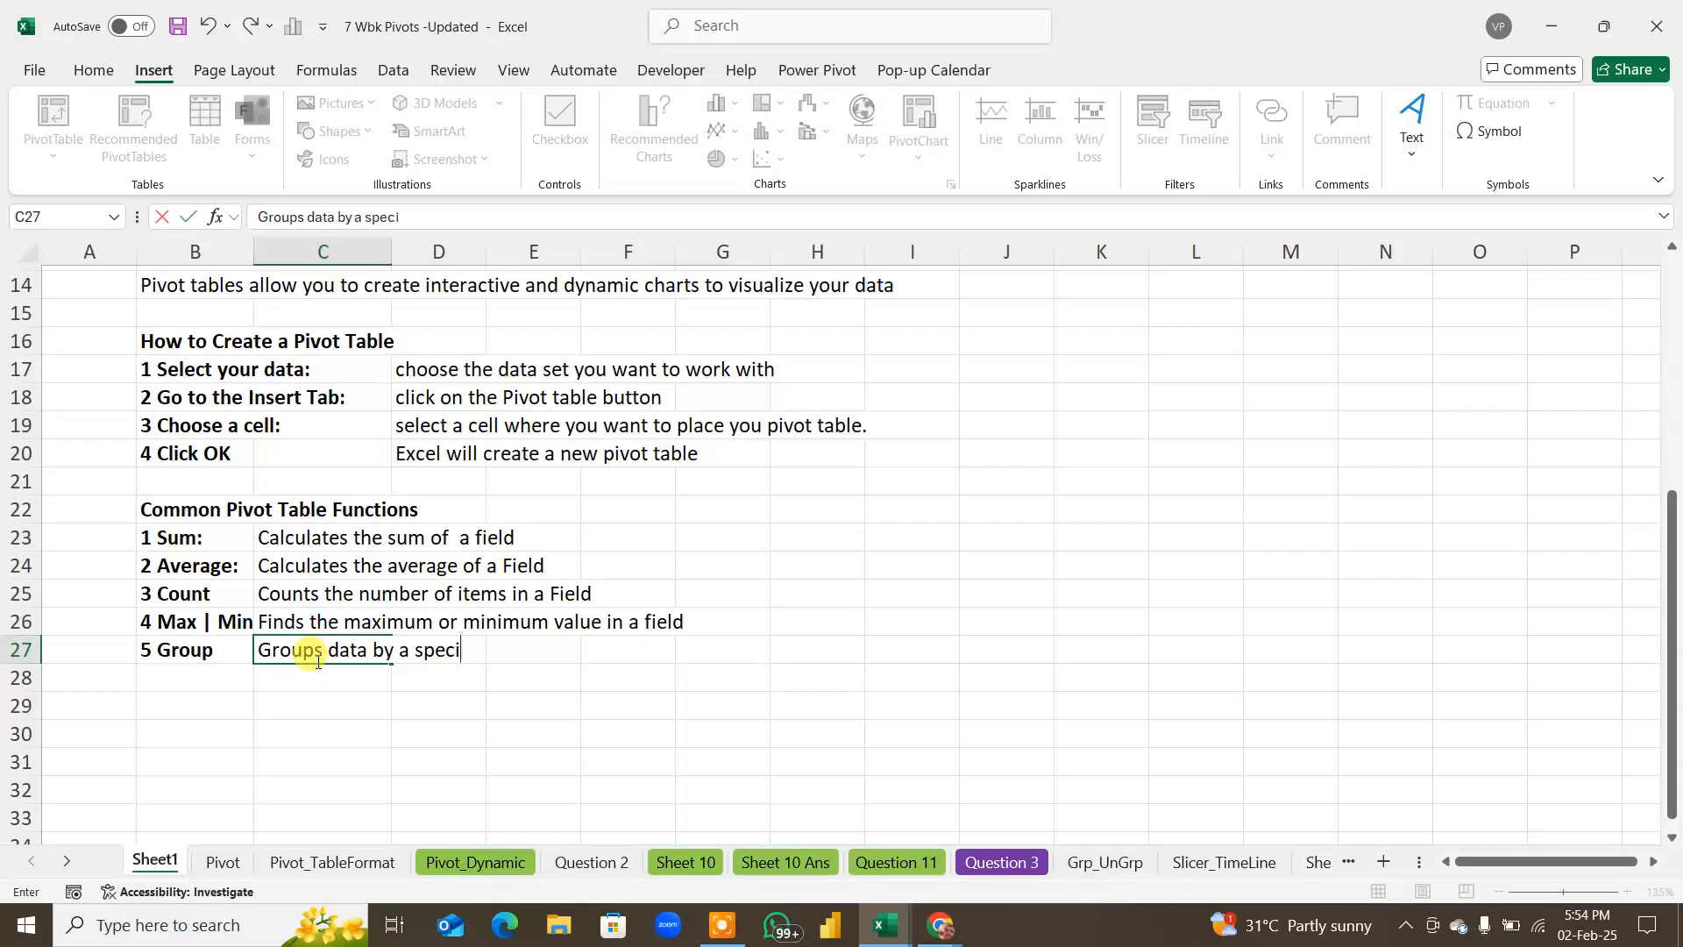
pyautogui.write('fic field')
pyautogui.press('Return')
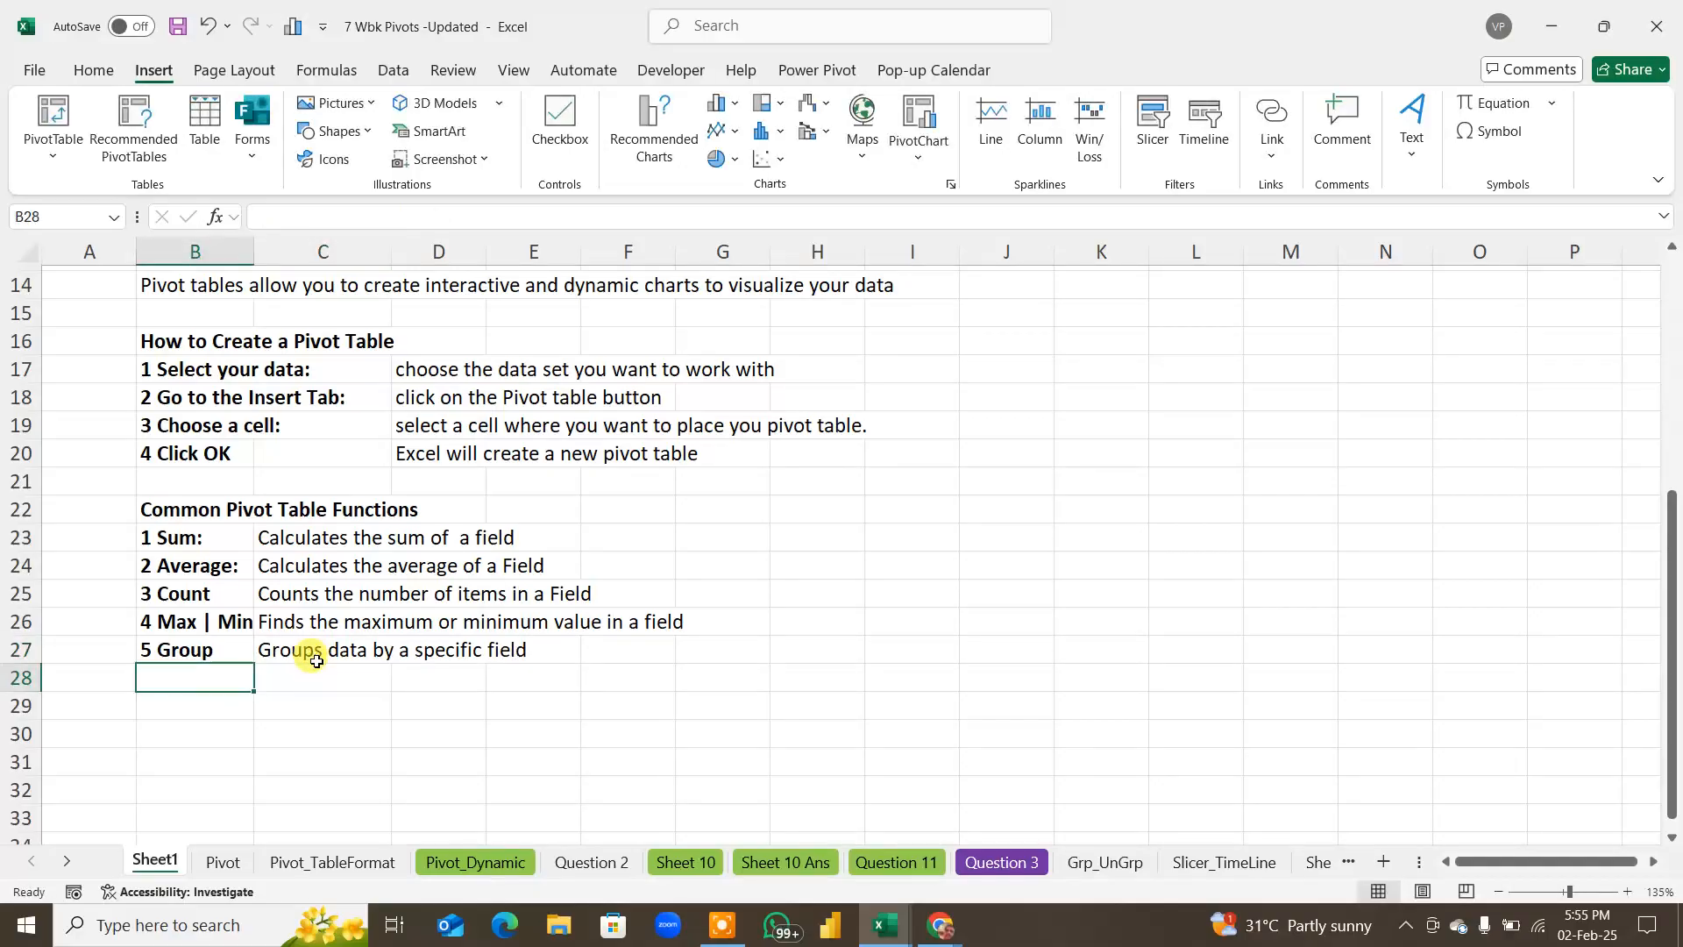
# Step: Enter the section heading "Tips and Tricks" in cell B29, leaving a blank row below the function list
pyautogui.moveTo(221, 533); pyautogui.dragTo(193, 657)
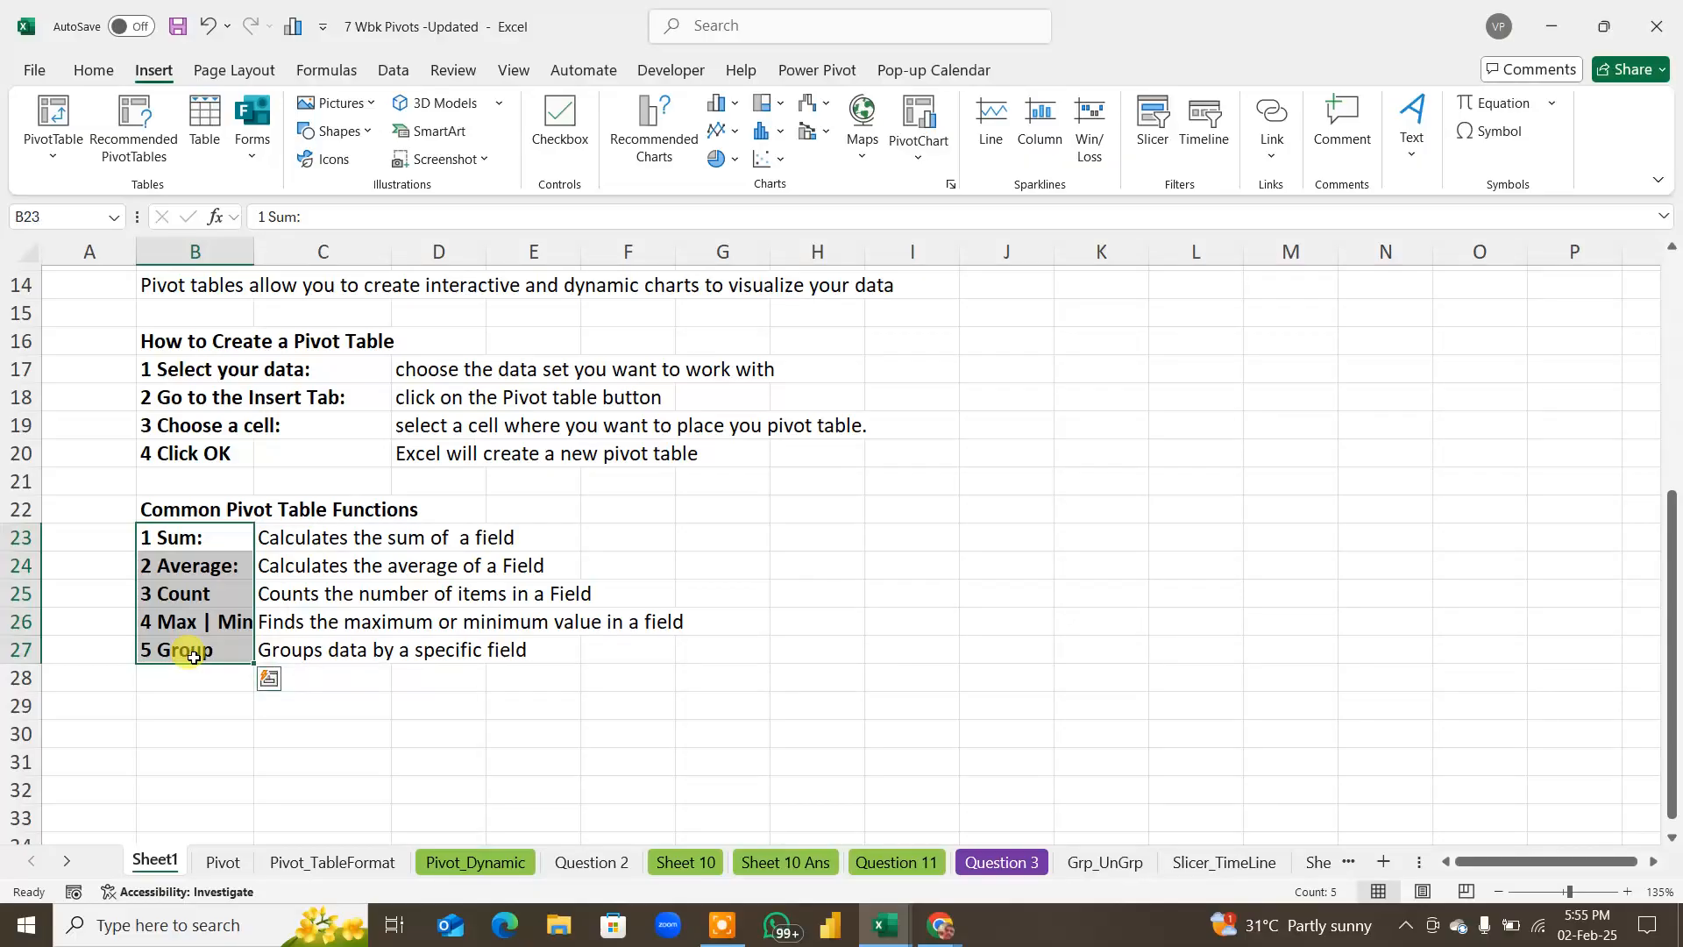
pyautogui.click(179, 705)
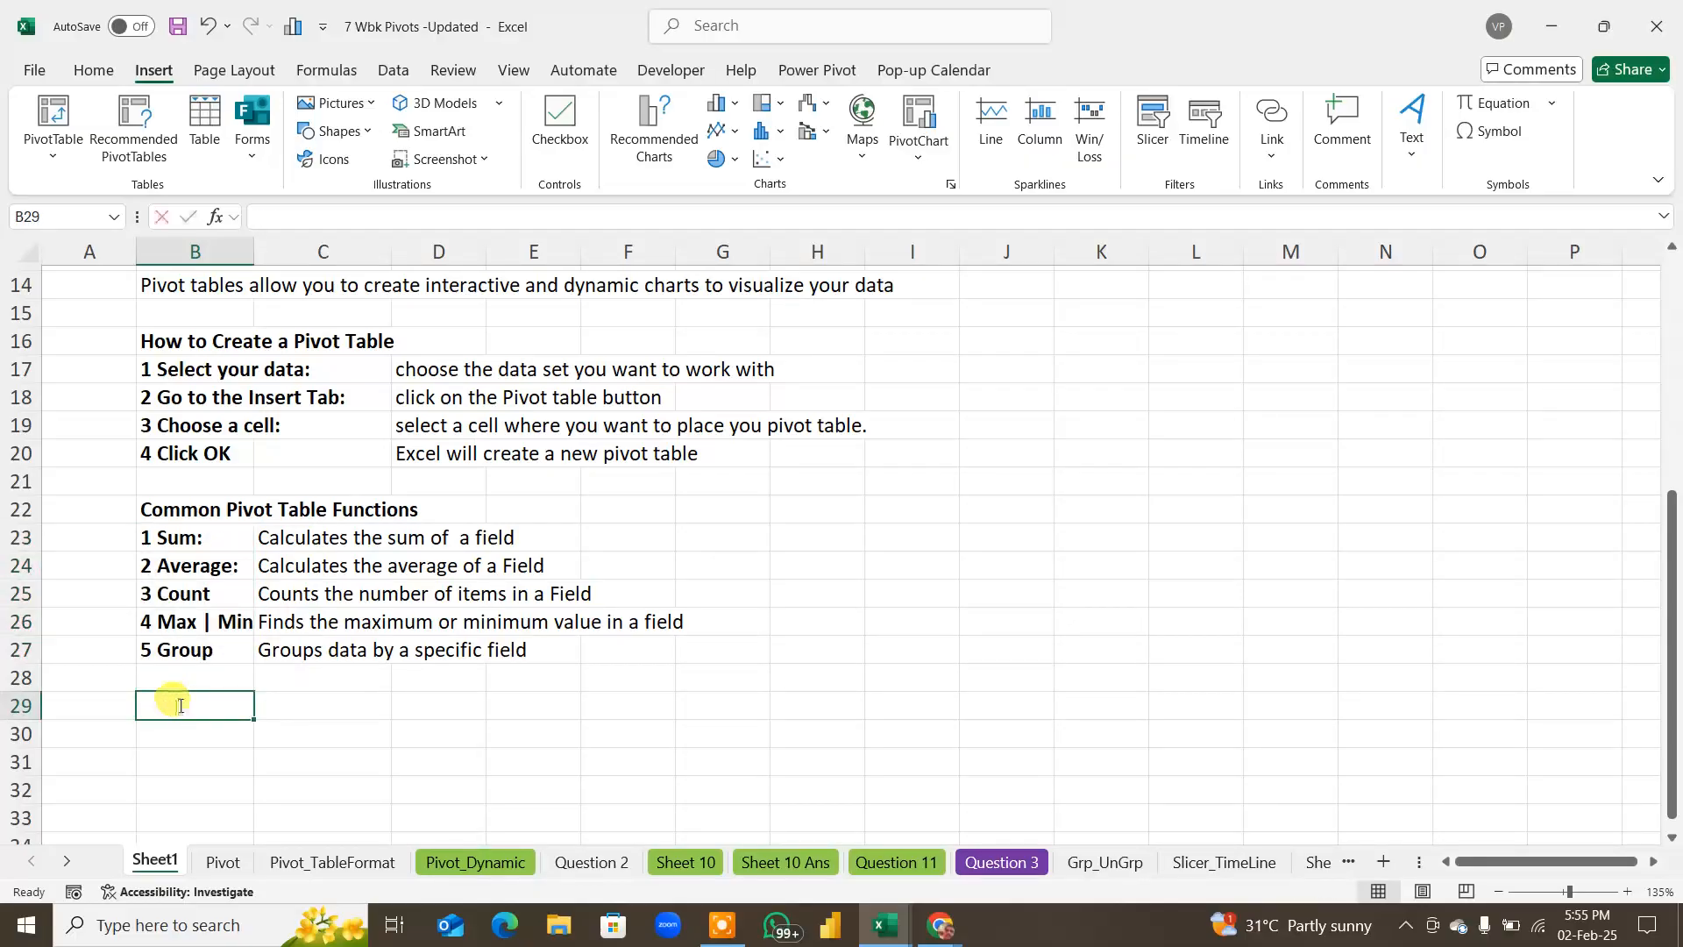
pyautogui.write('Timp')
pyautogui.press('BackSpace')
pyautogui.press('BackSpace')
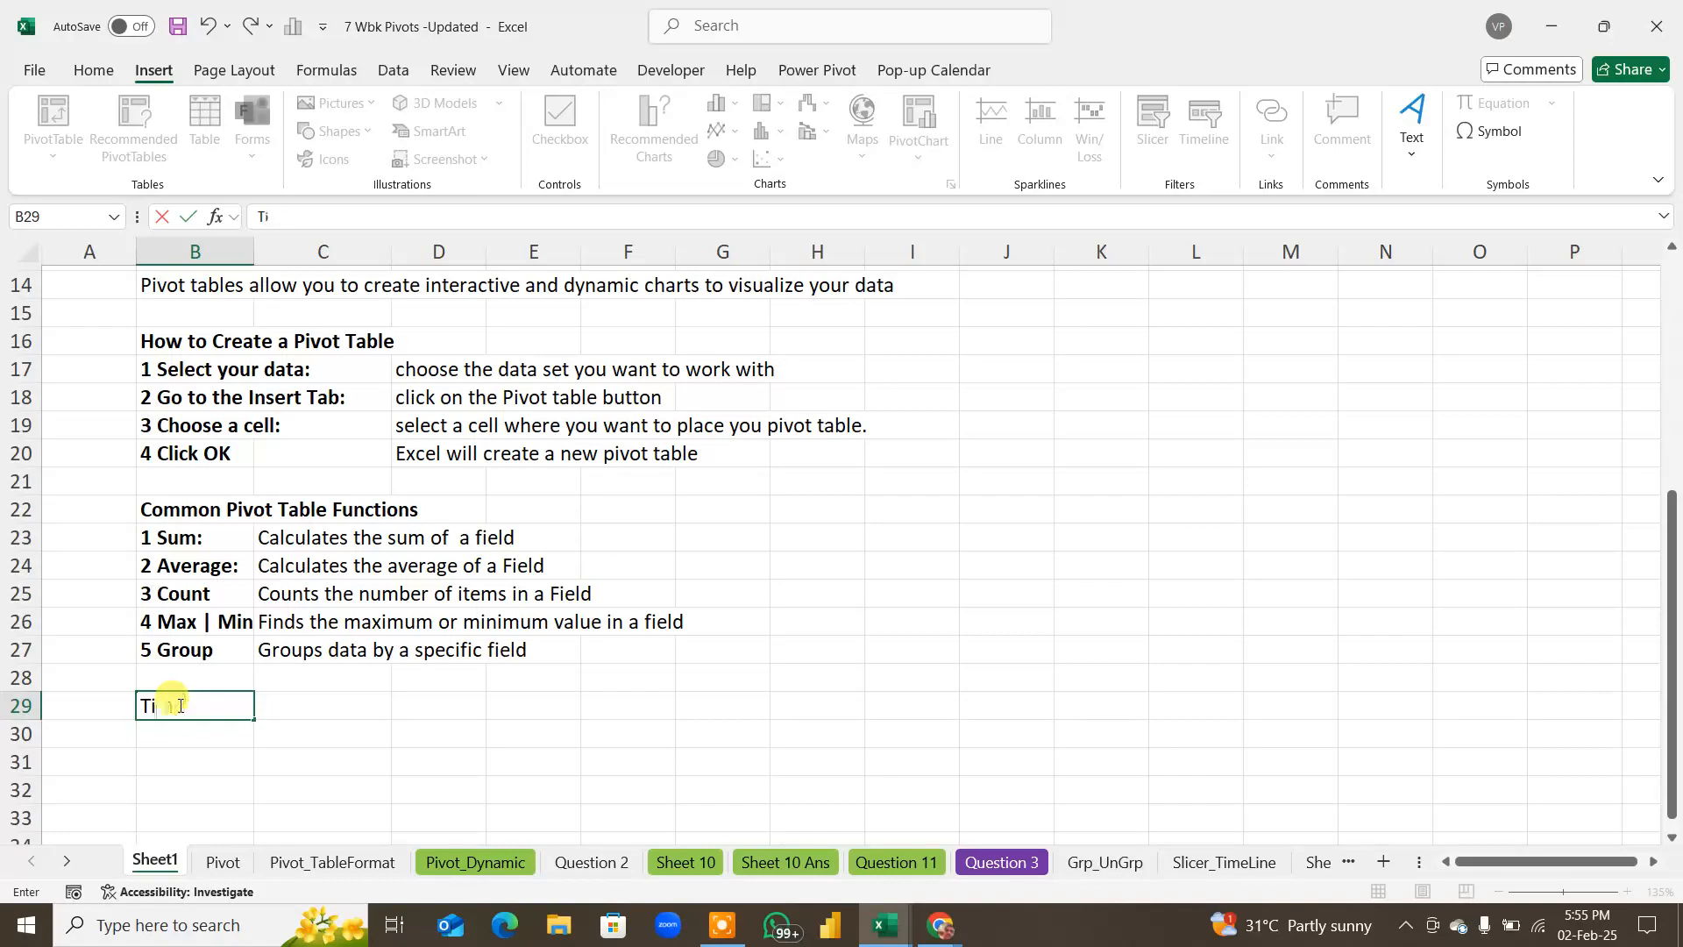
pyautogui.write('ps and Tric')
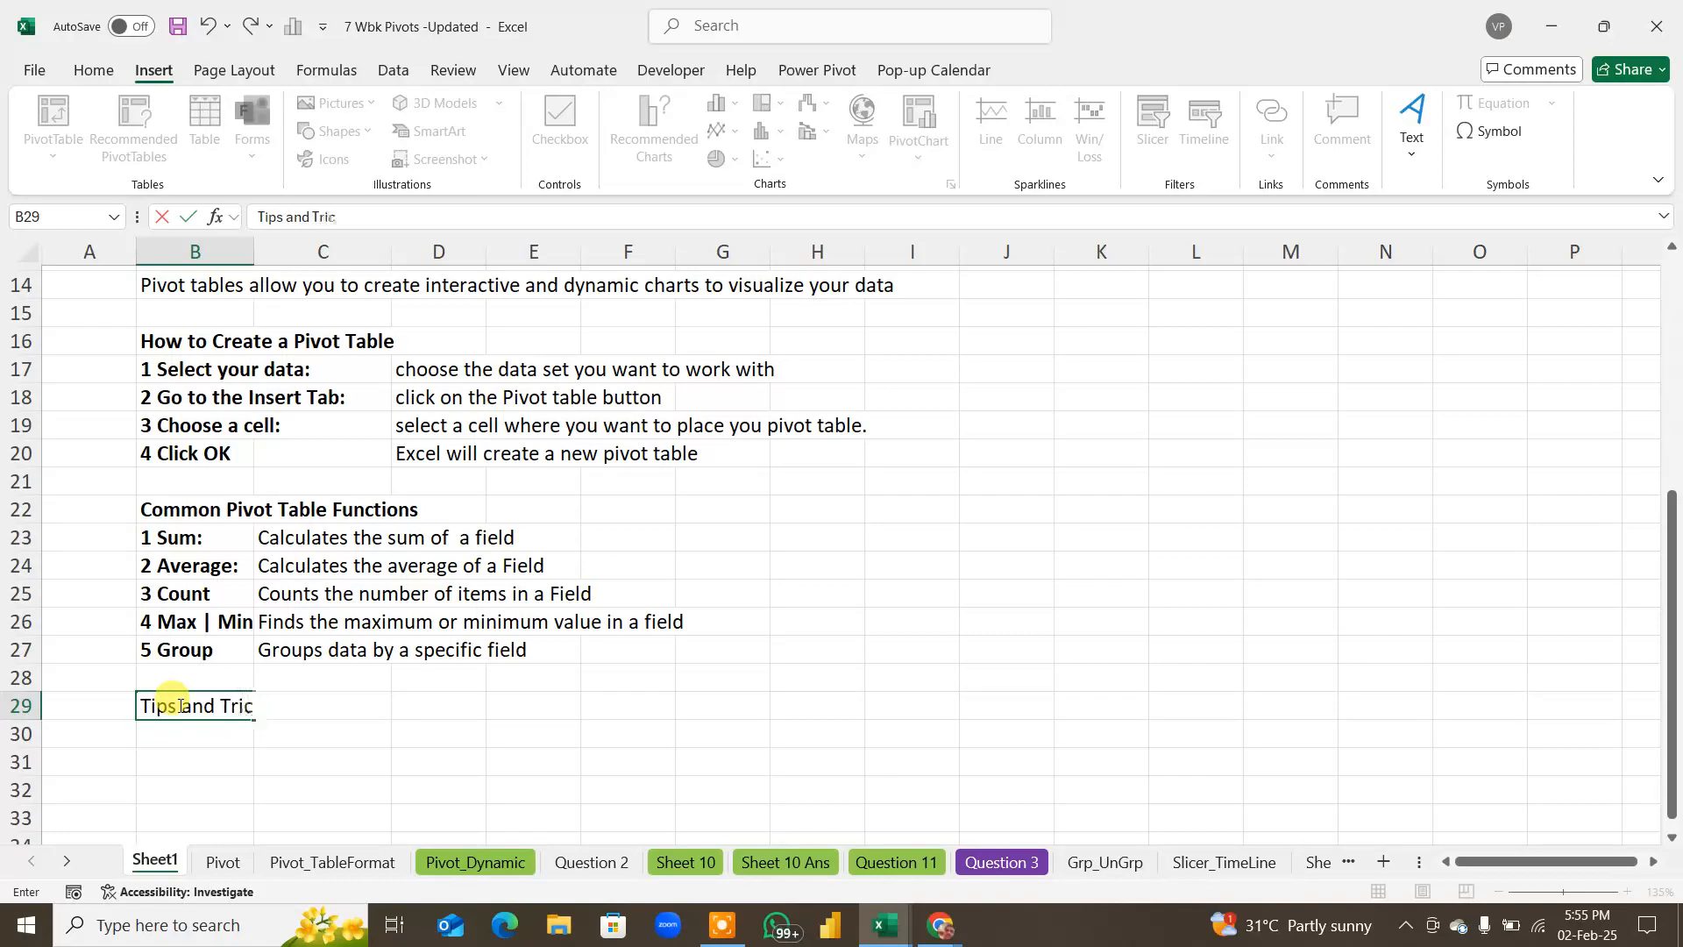
pyautogui.write('ks')
pyautogui.press('Return')
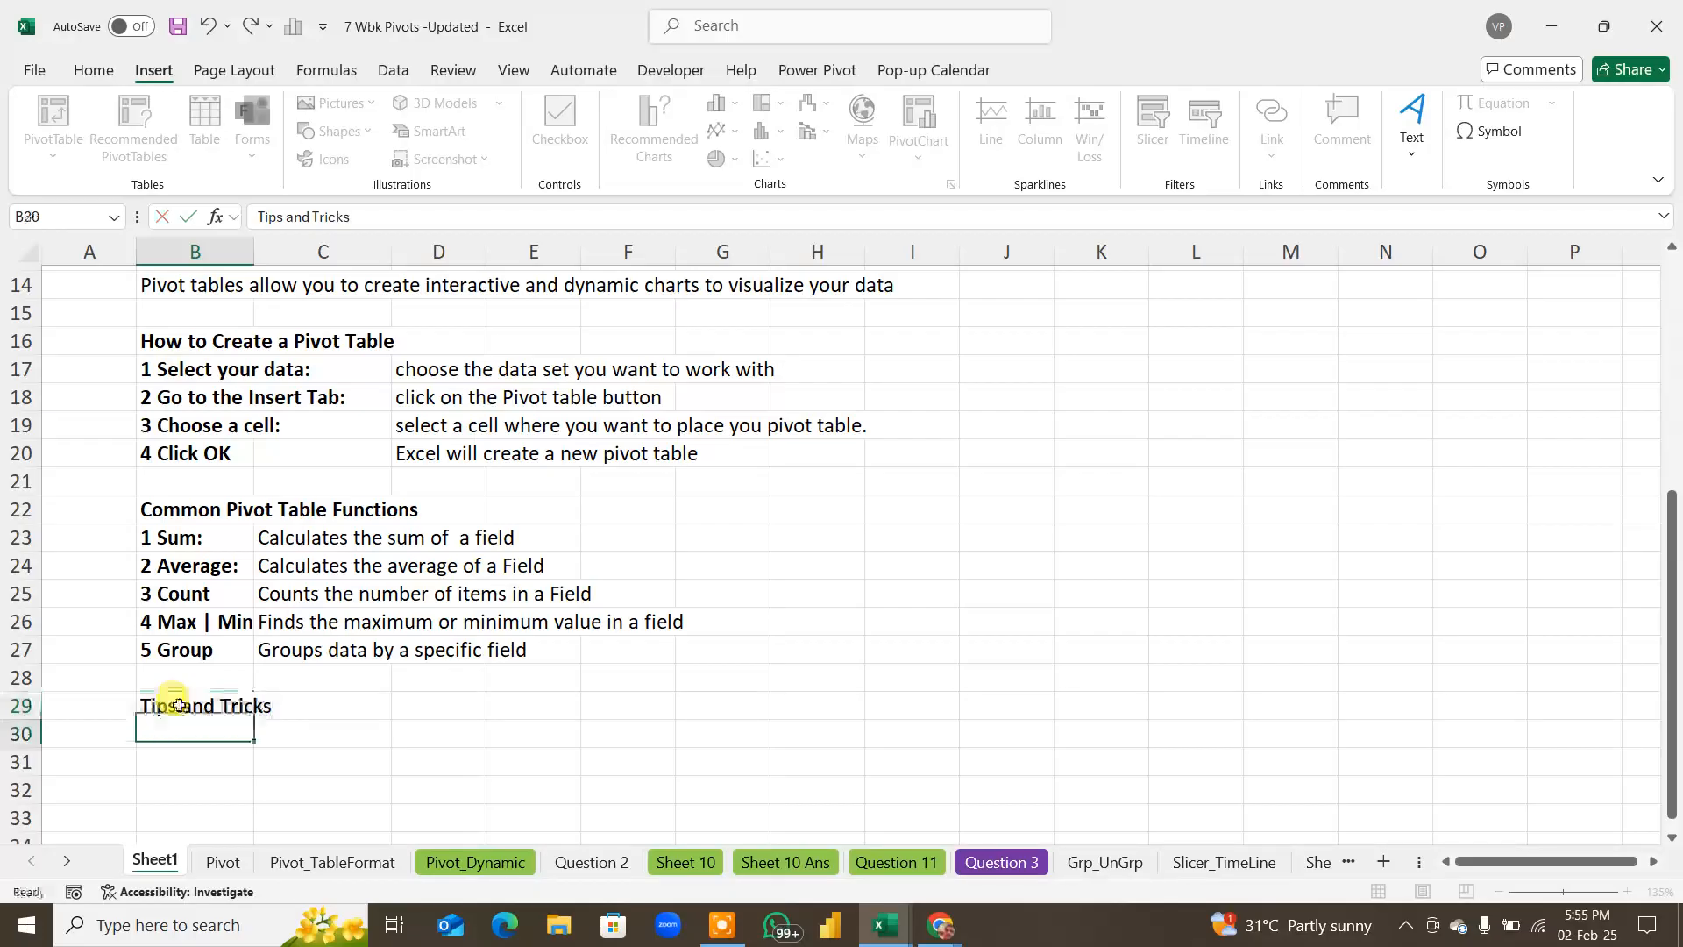
# Step: Enter the first tip label, 1 Use the "Drag and Drop" feature:, in cell B30 under the Tips and Tricks heading
pyautogui.write('1')
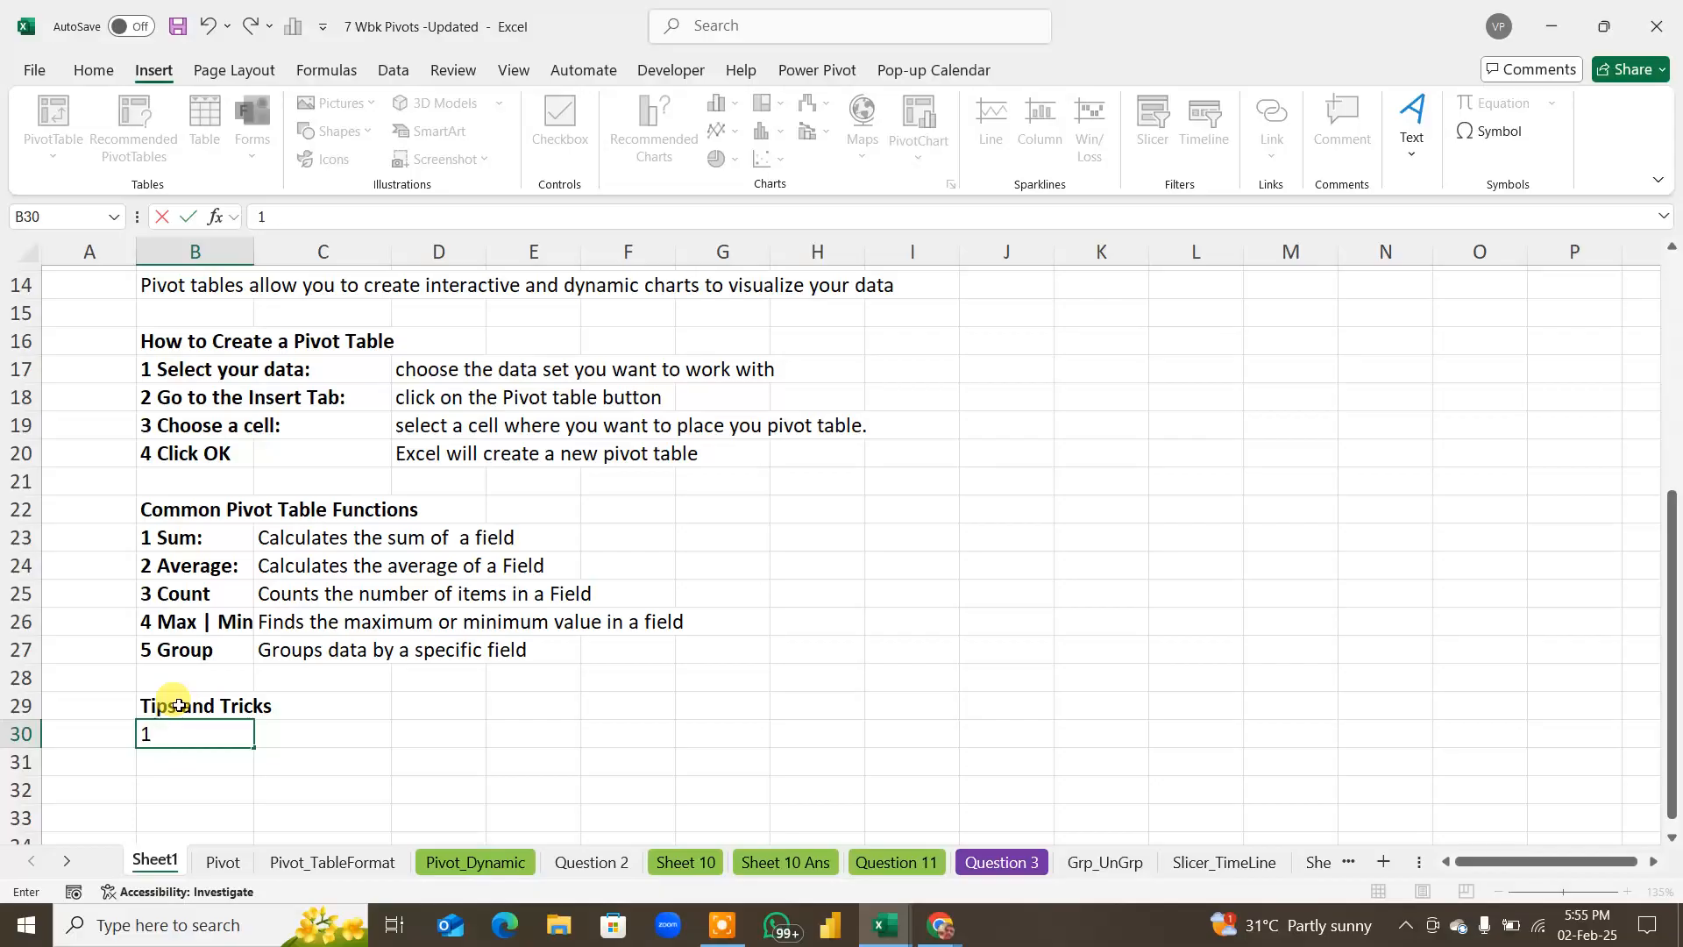
pyautogui.write(' us')
pyautogui.press('BackSpace')
pyautogui.press('BackSpace')
pyautogui.write('us')
pyautogui.press('BackSpace')
pyautogui.press('BackSpace')
pyautogui.write('U')
pyautogui.write('ser')
pyautogui.write(' the "')
pyautogui.write('Drag')
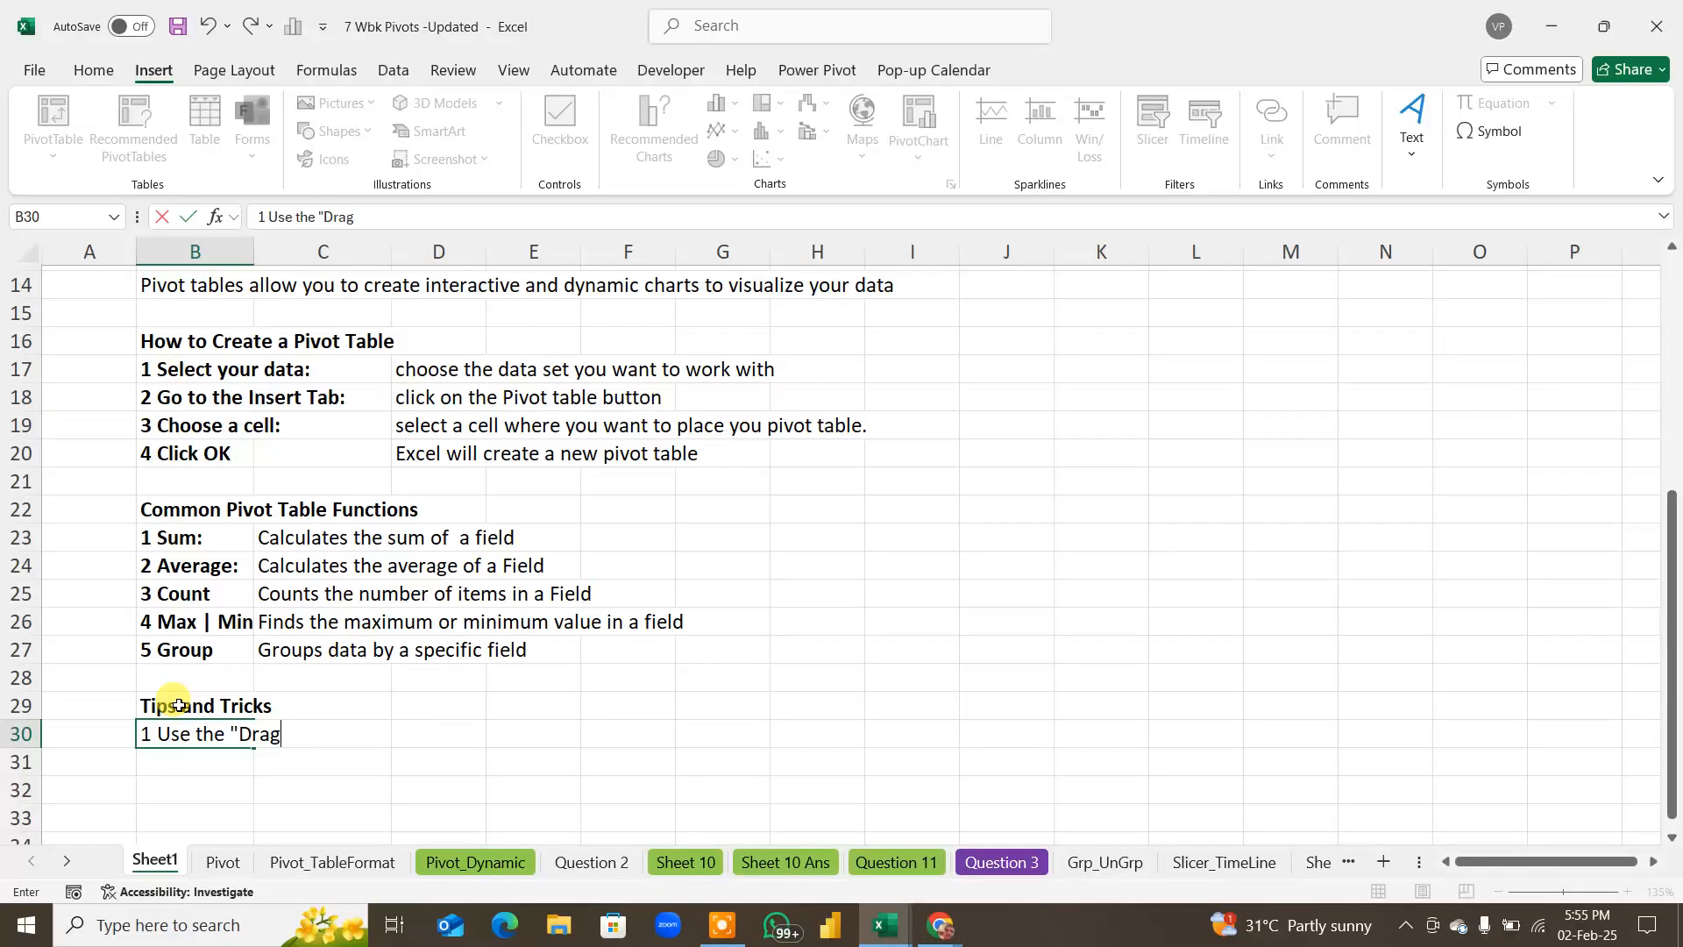
pyautogui.write(' and Drop')
pyautogui.write('" feature:')
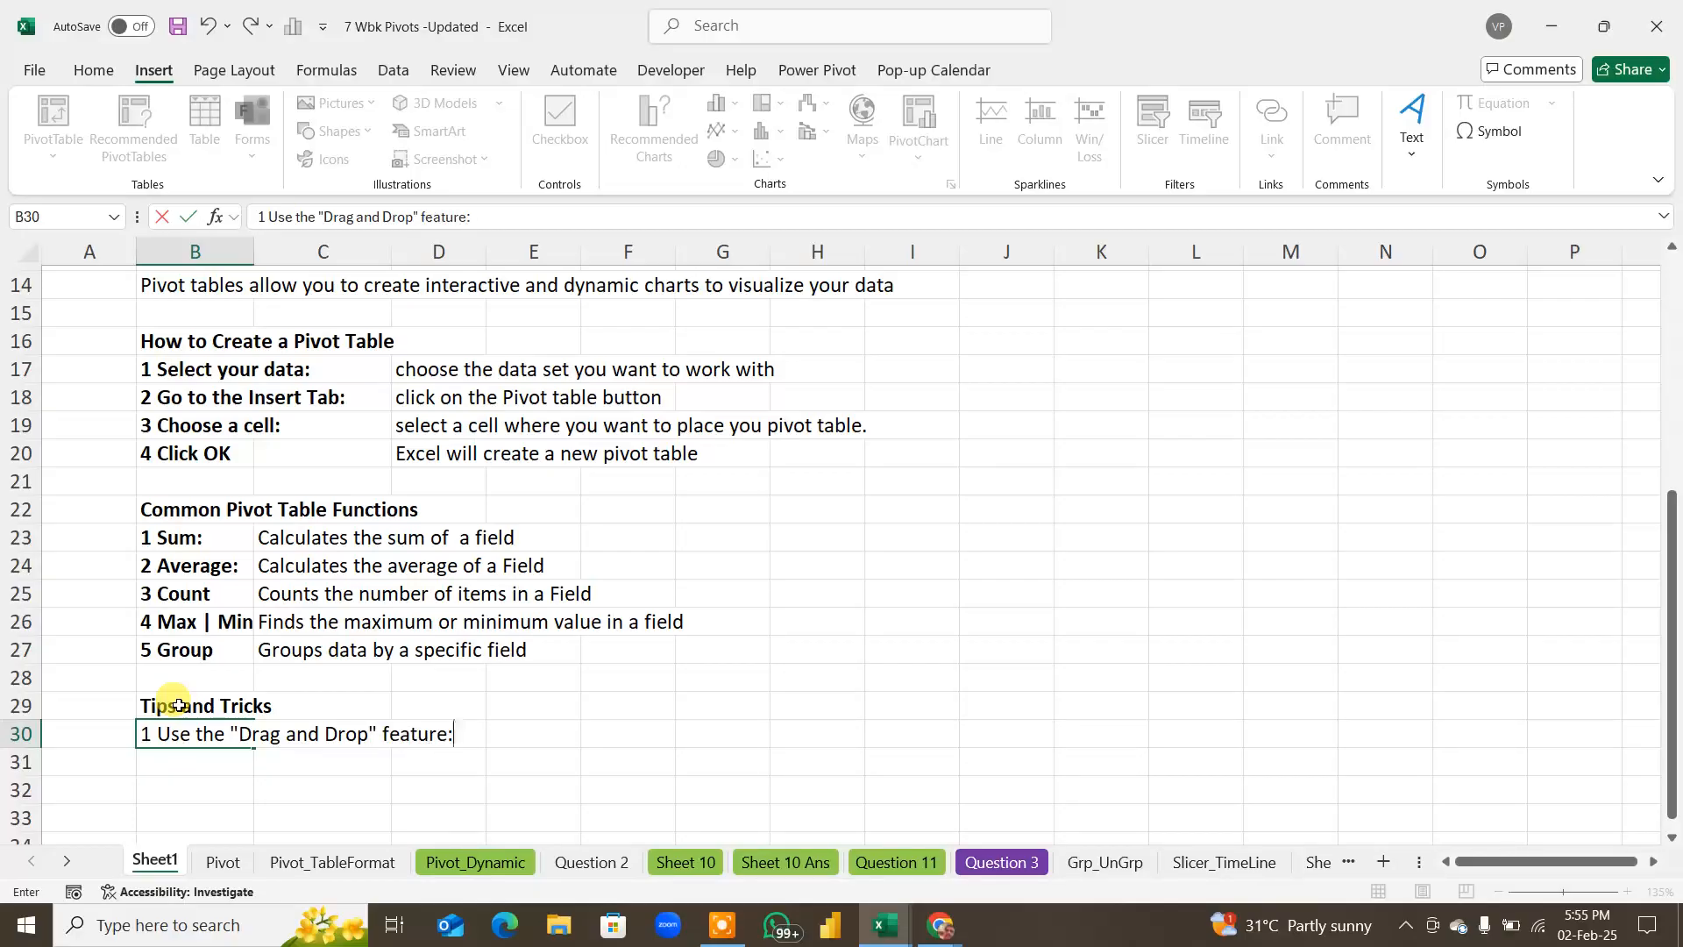
pyautogui.press('Return')
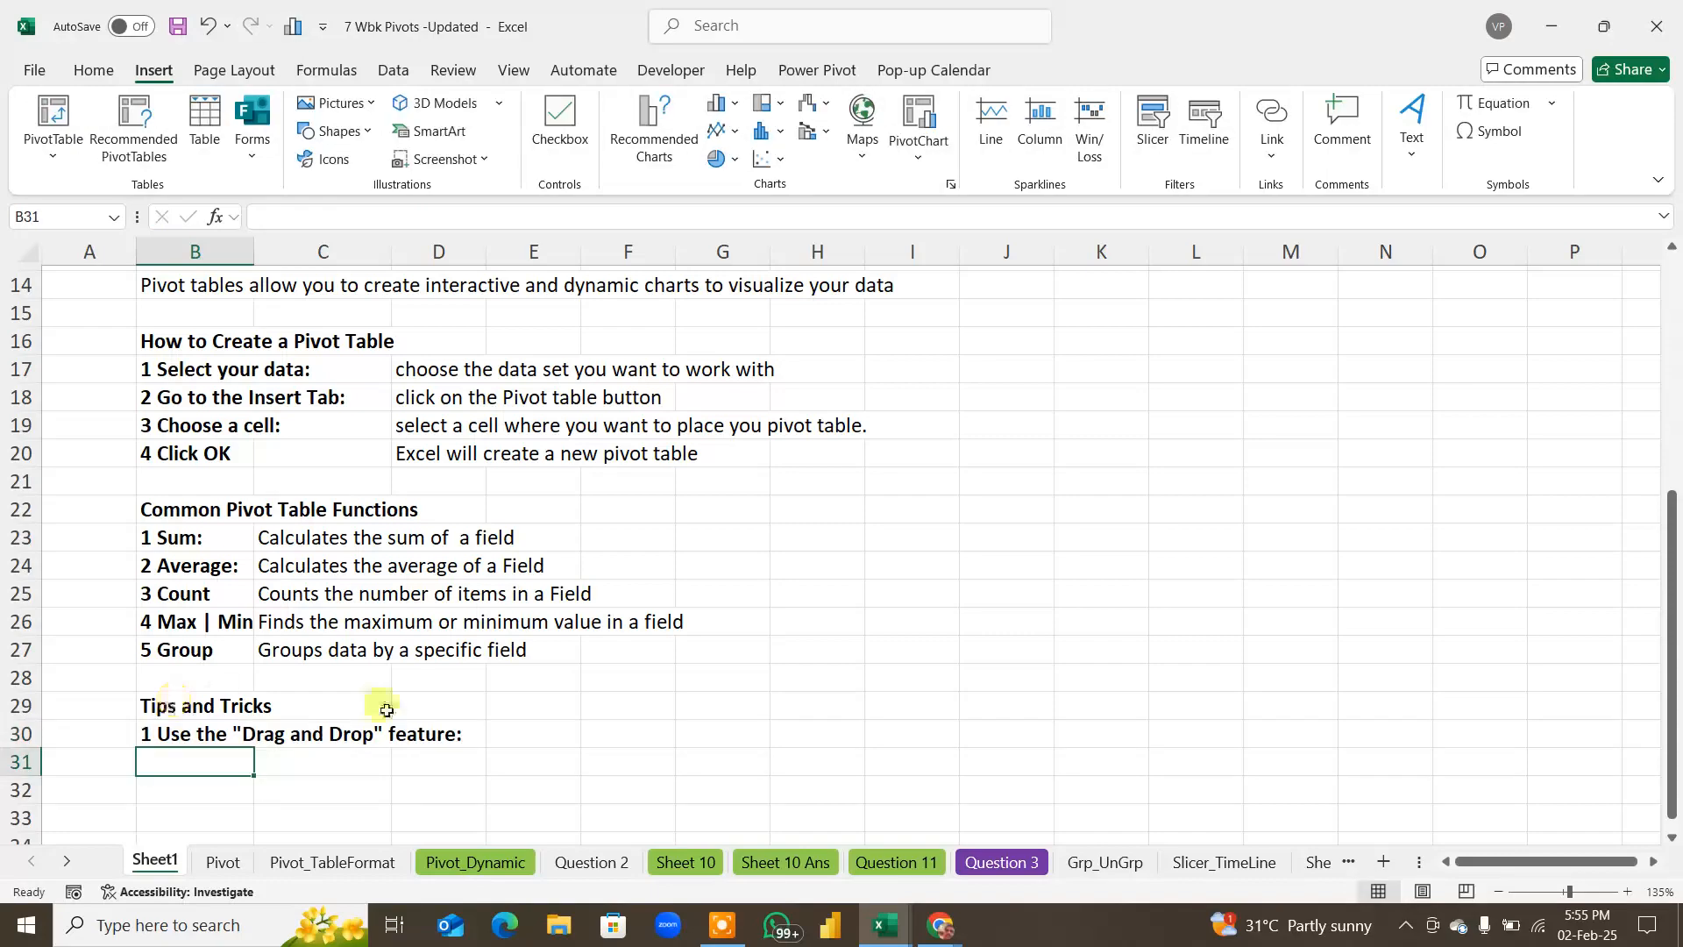
# Step: Enter the description "Easily add or remove fields from your Pivot table" in cell E30, beside the Drag and Drop tip
pyautogui.click(524, 741)
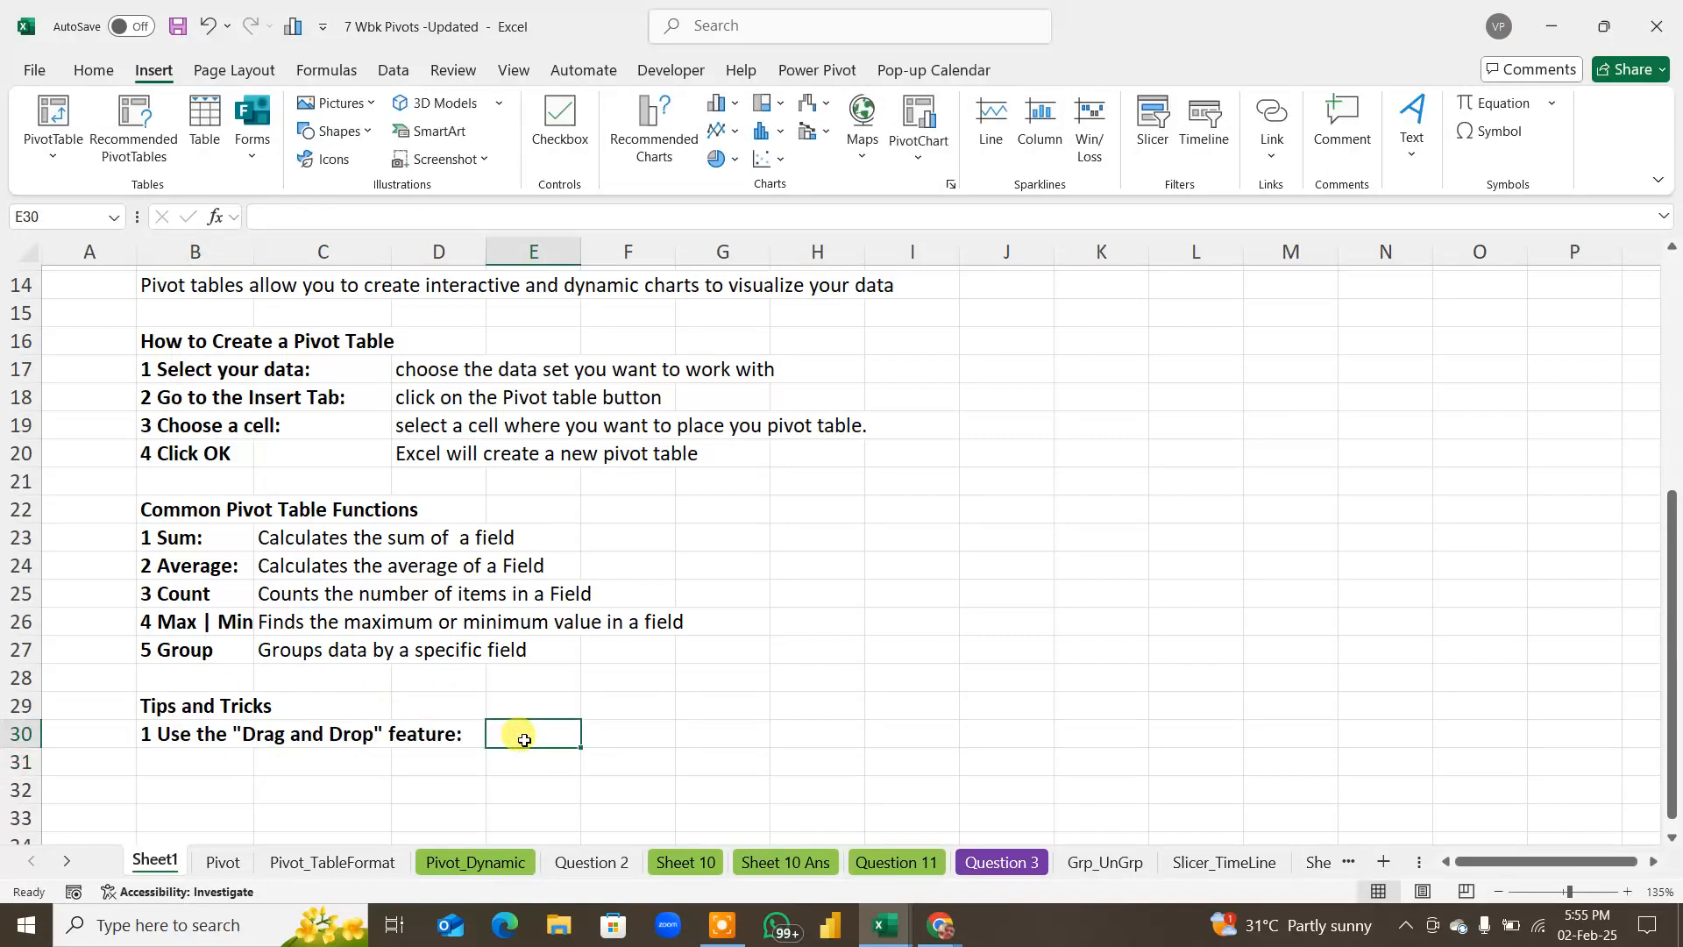
pyautogui.write('Easi')
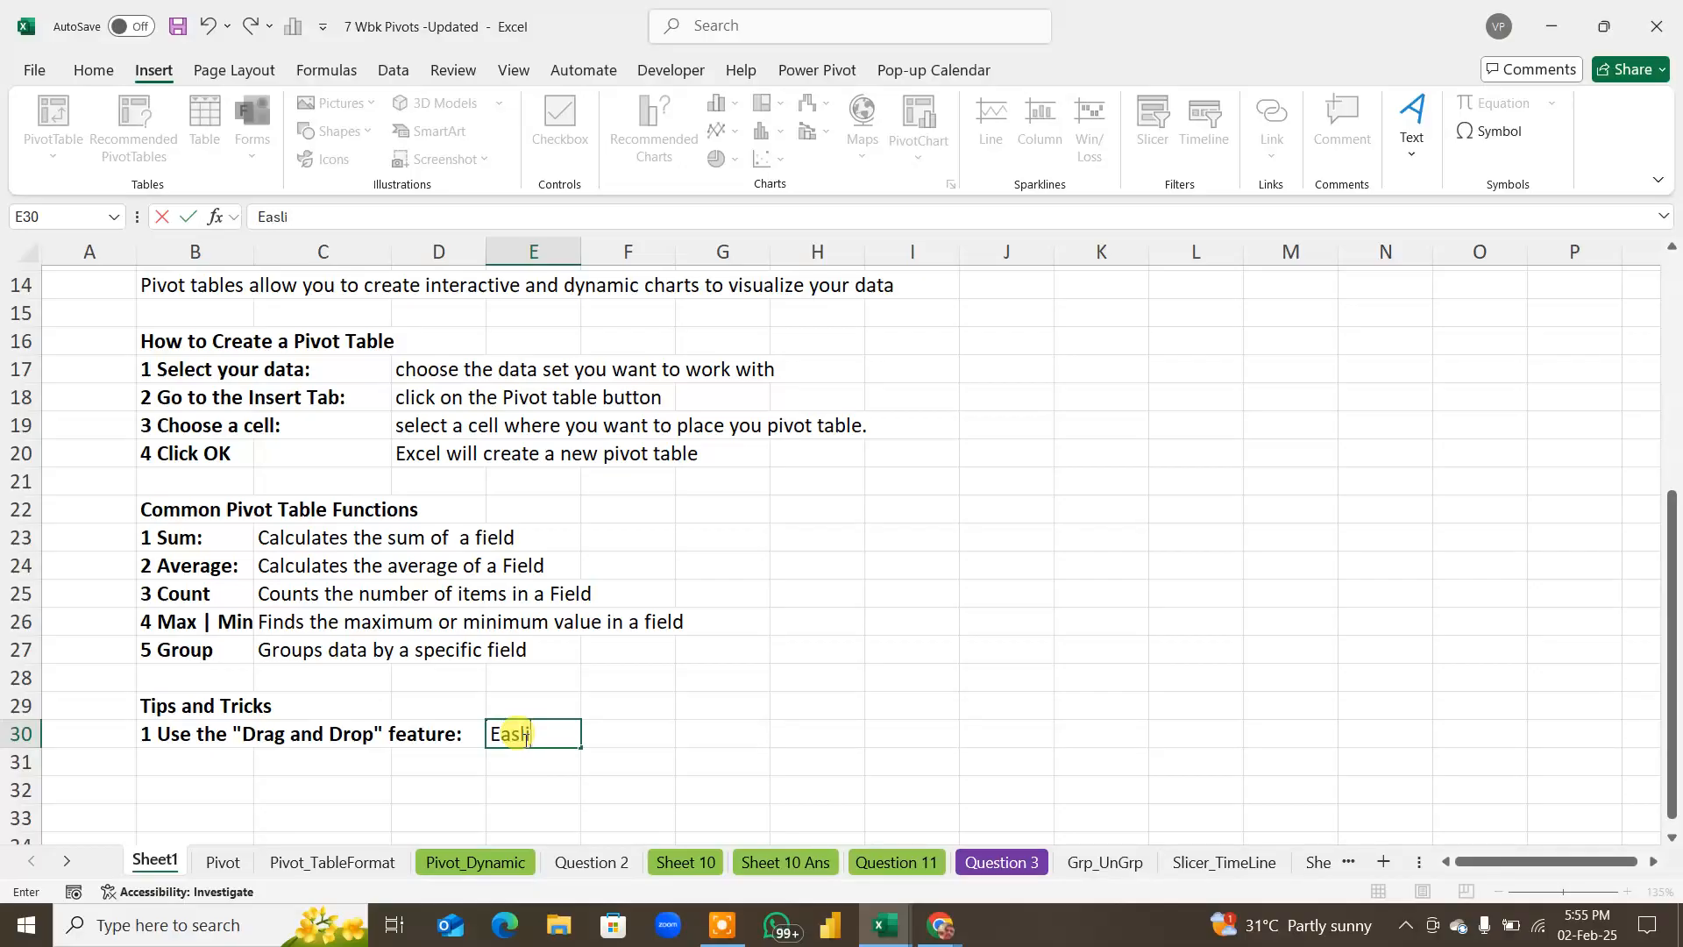
pyautogui.write('ly add or ')
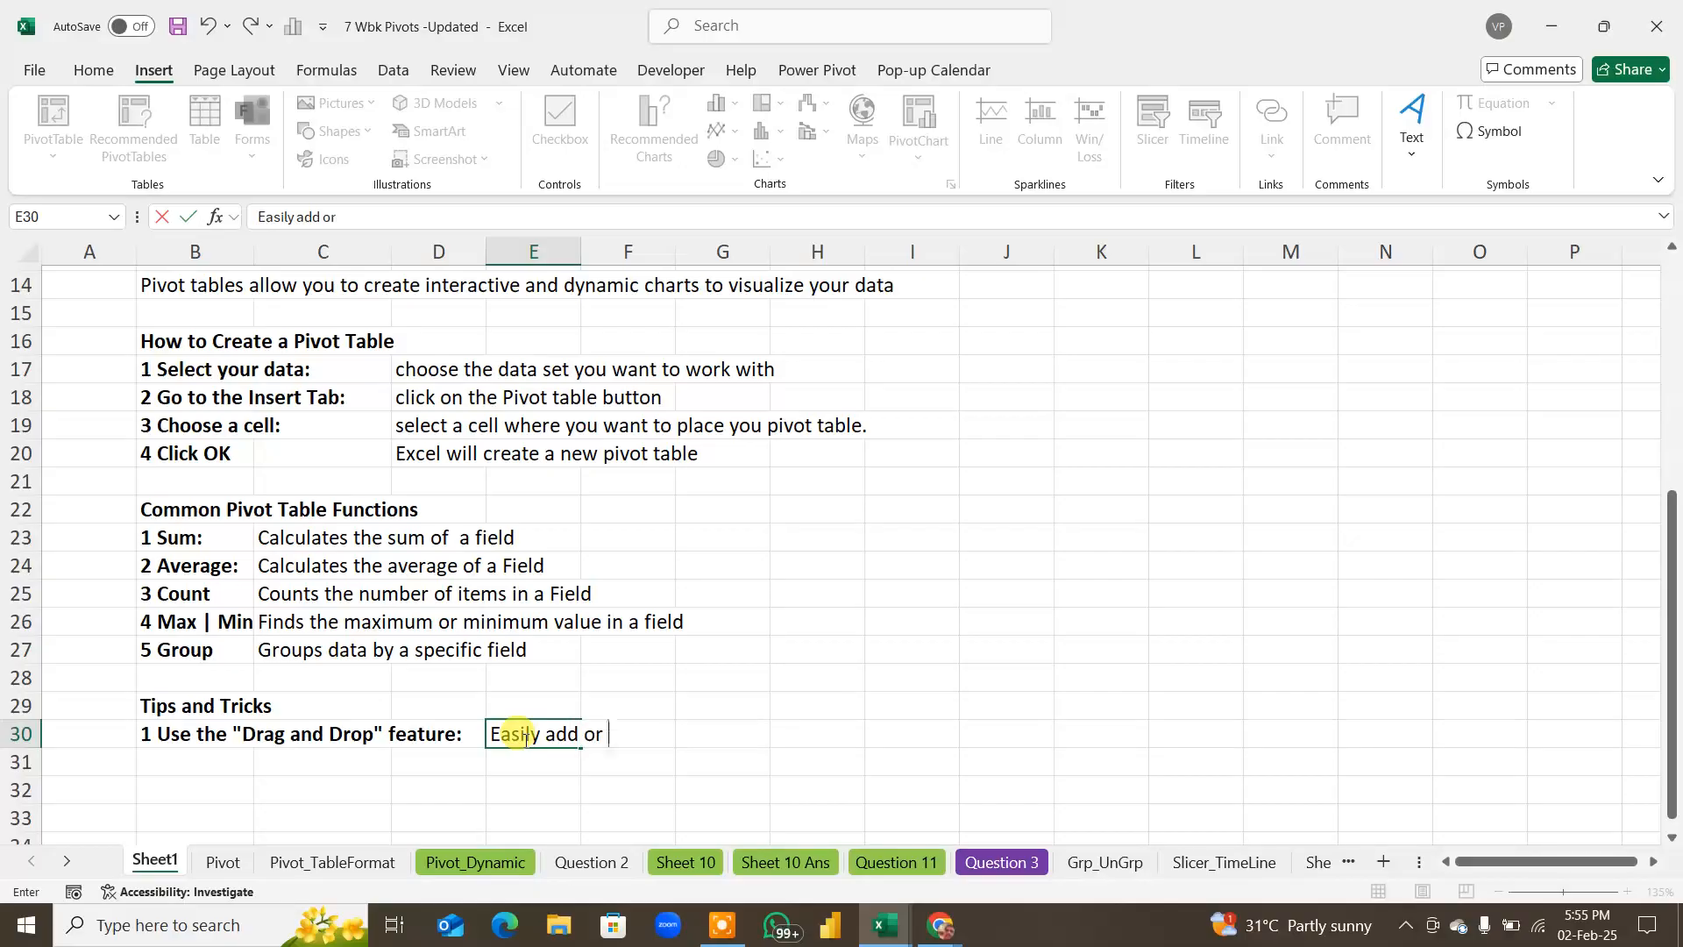
pyautogui.write('remove fields from')
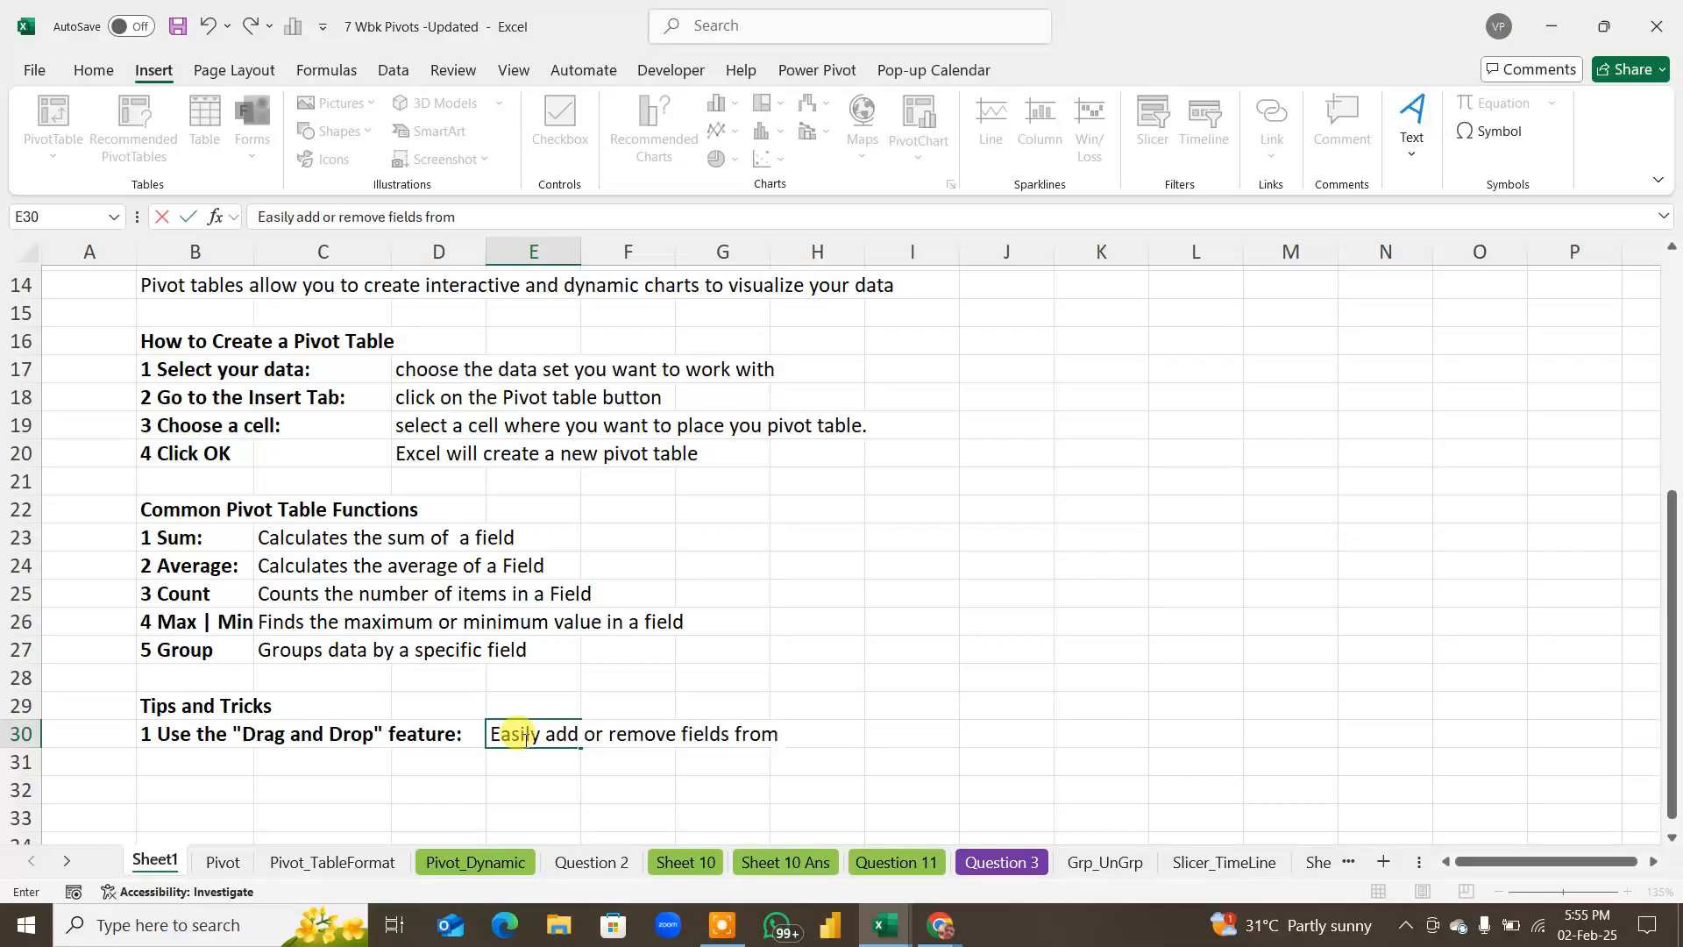
pyautogui.write(' you ')
pyautogui.write(' Pivot t')
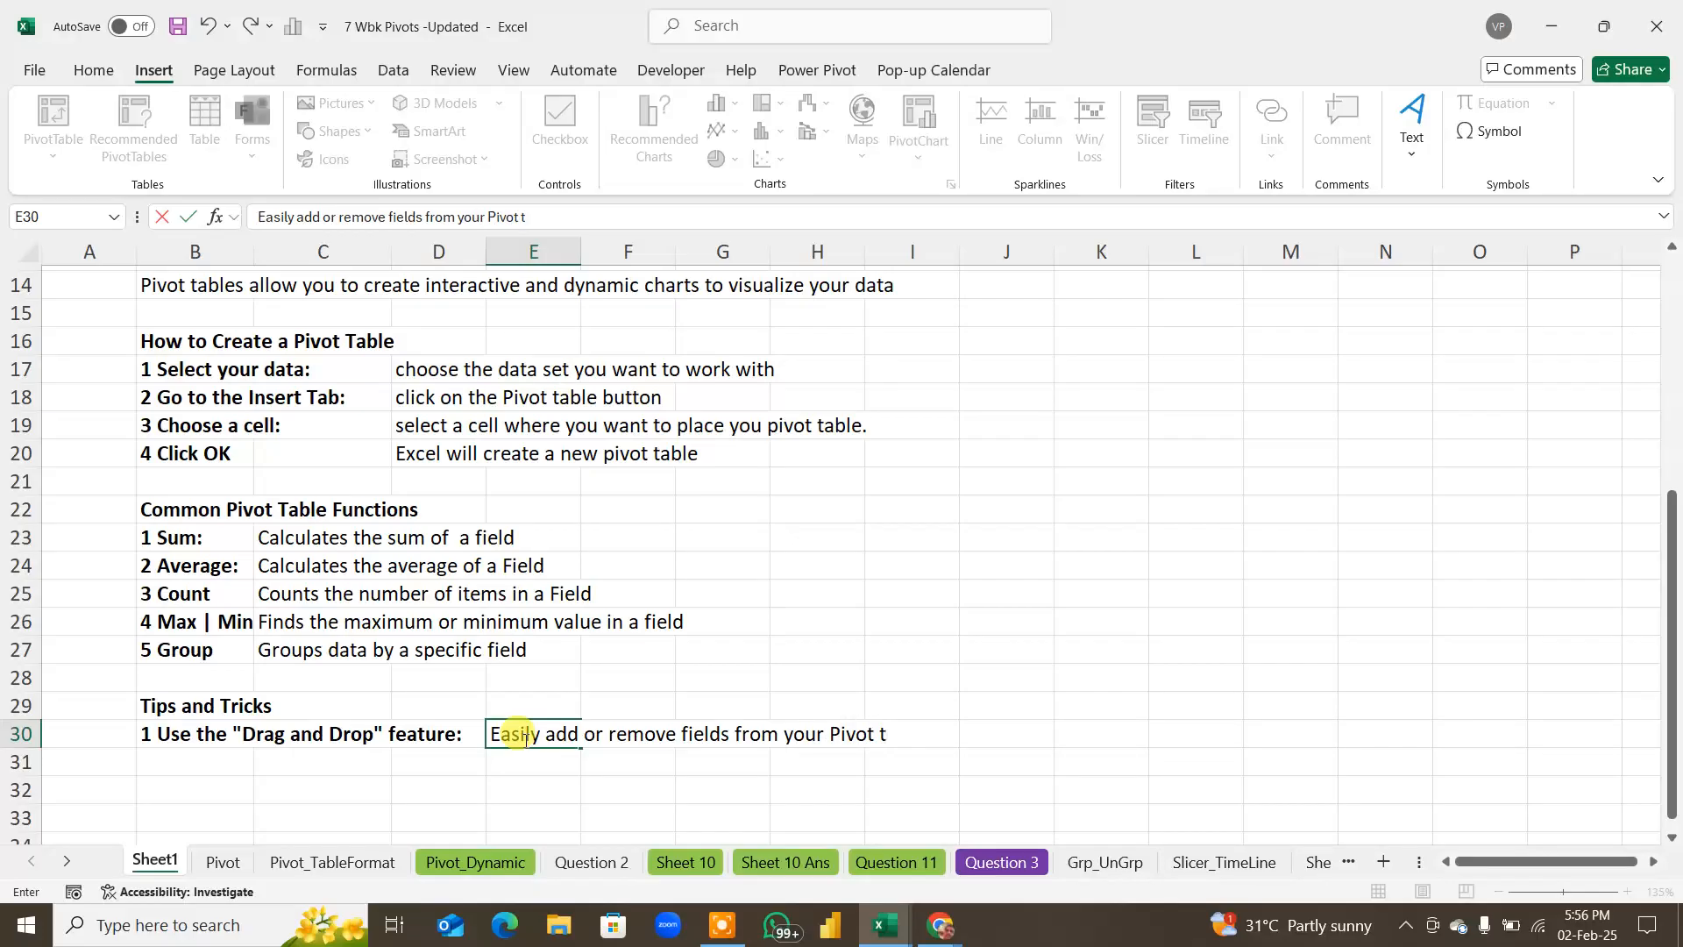
pyautogui.write('able')
pyautogui.press('Return')
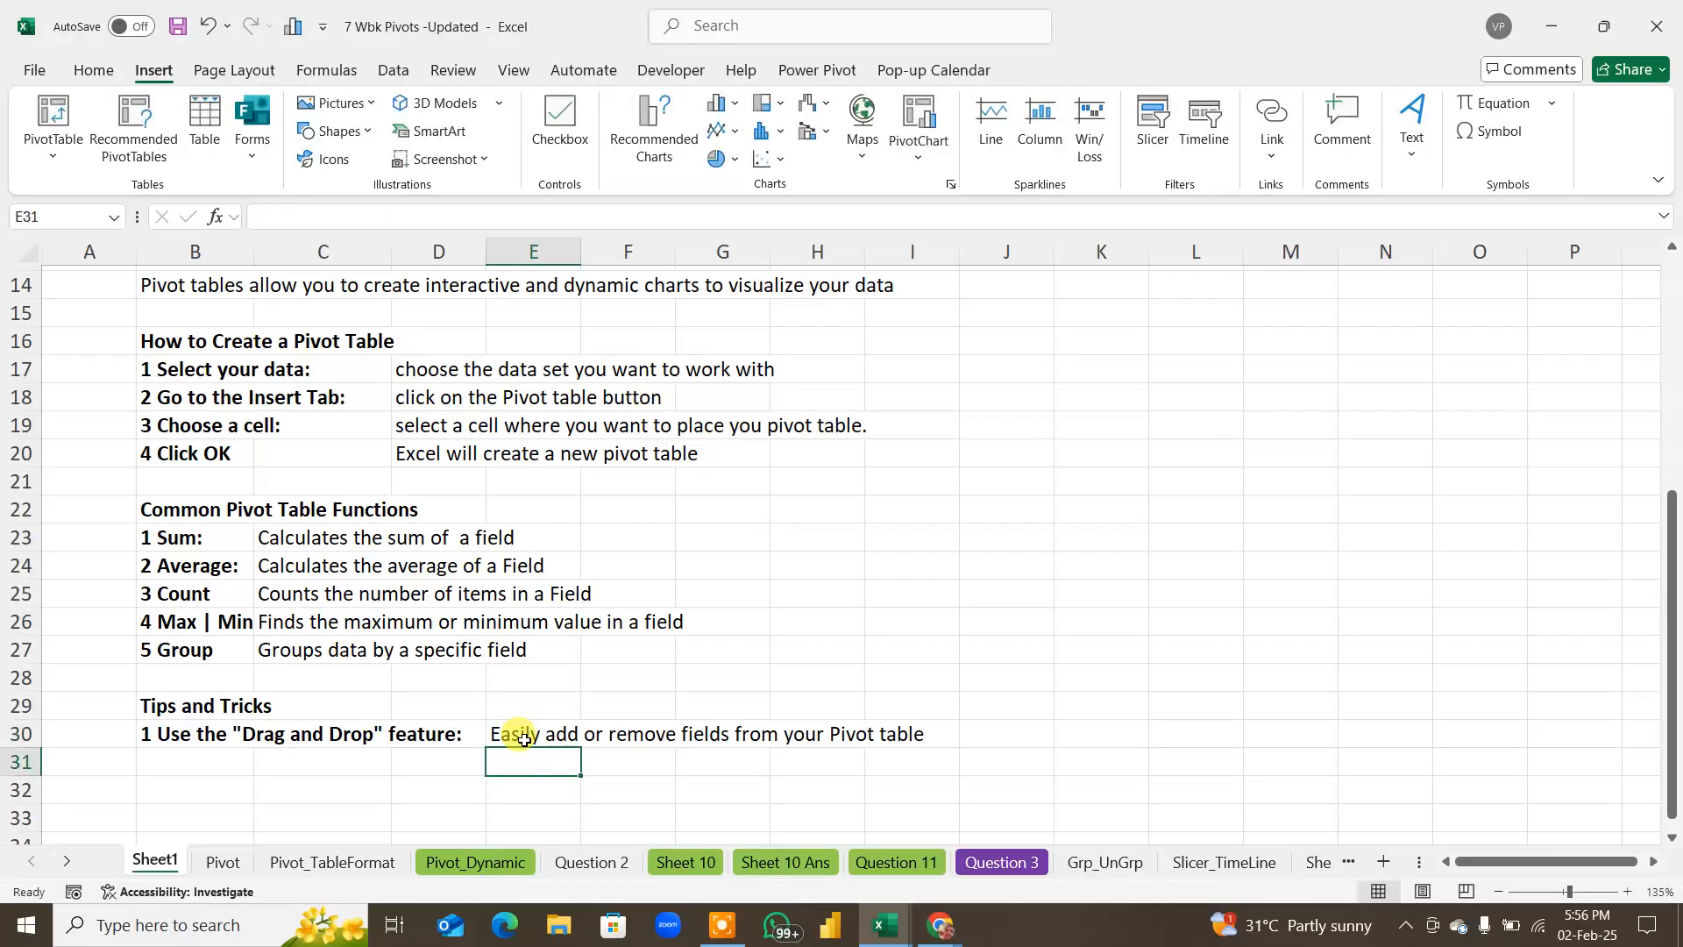
# Step: Enter the second tip label, 2 Use the Filter feature:, in cell B31 under the Drag and Drop tip
pyautogui.click(177, 769)
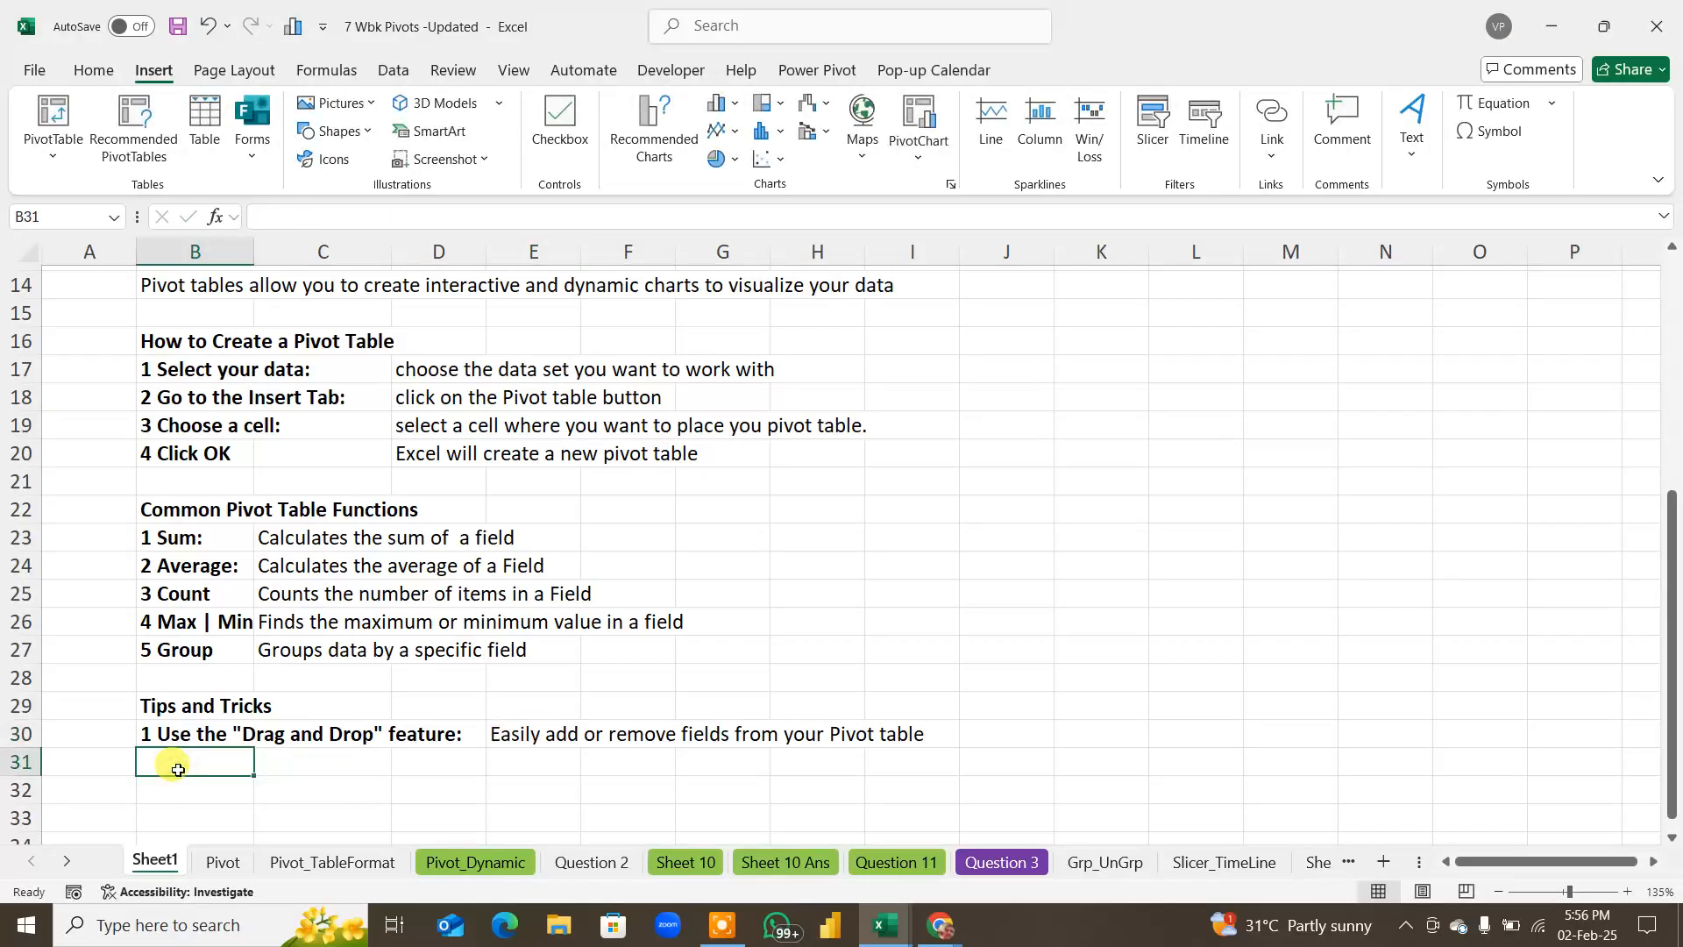
pyautogui.write('2 ')
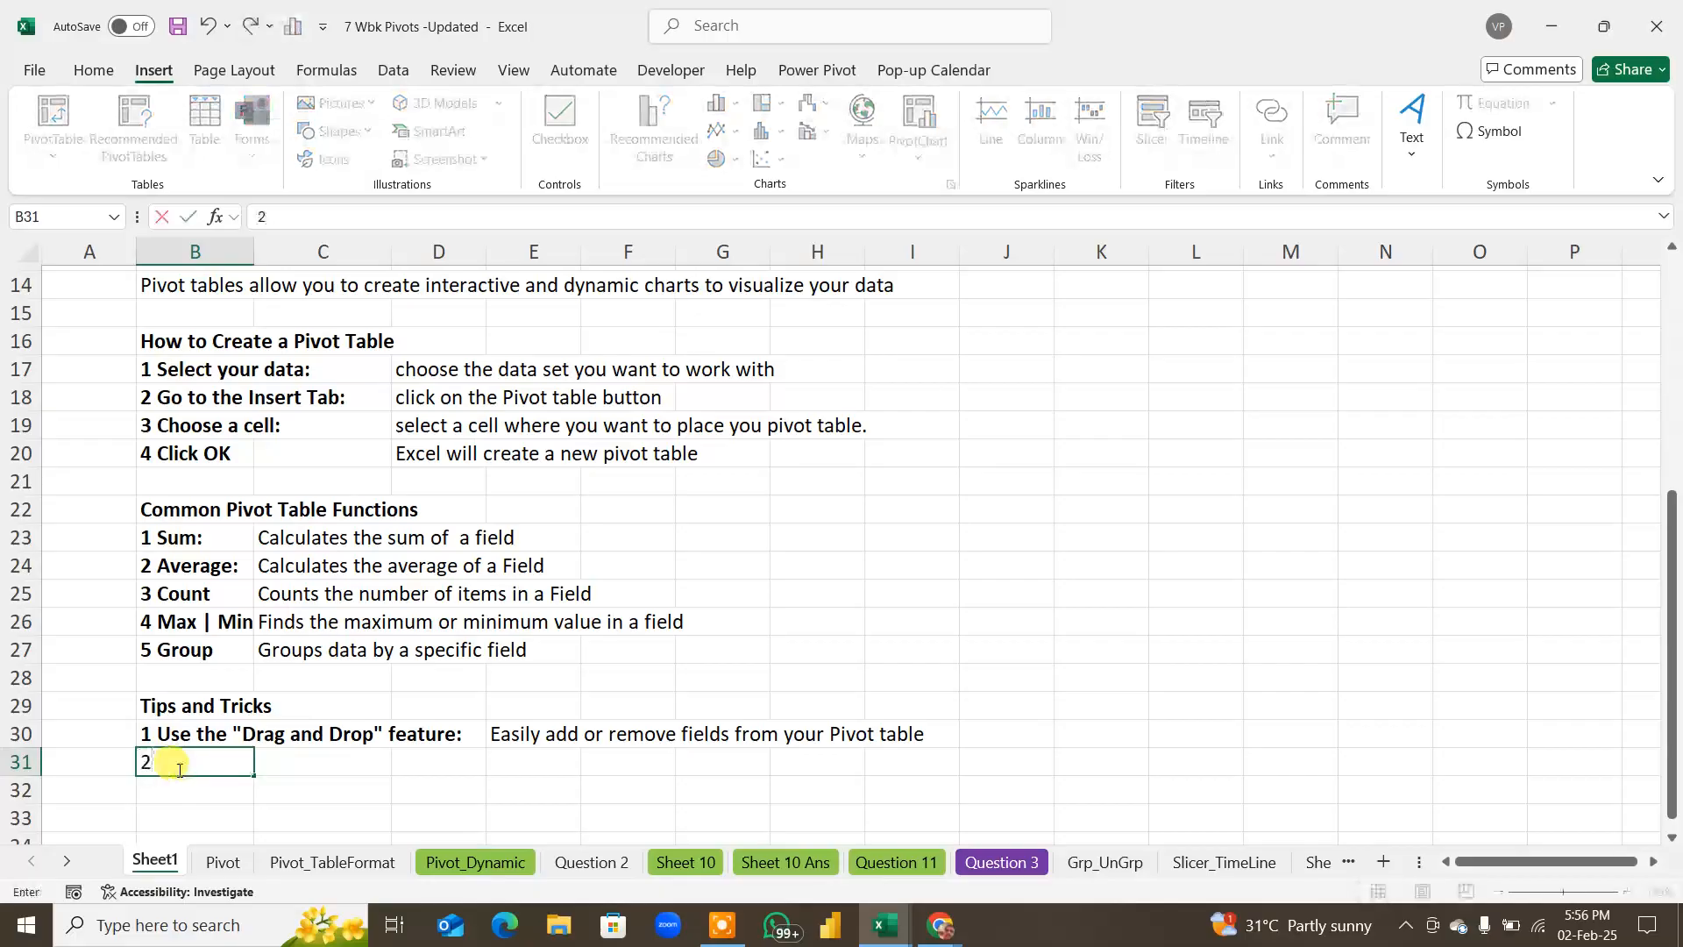
pyautogui.write('Use the filter')
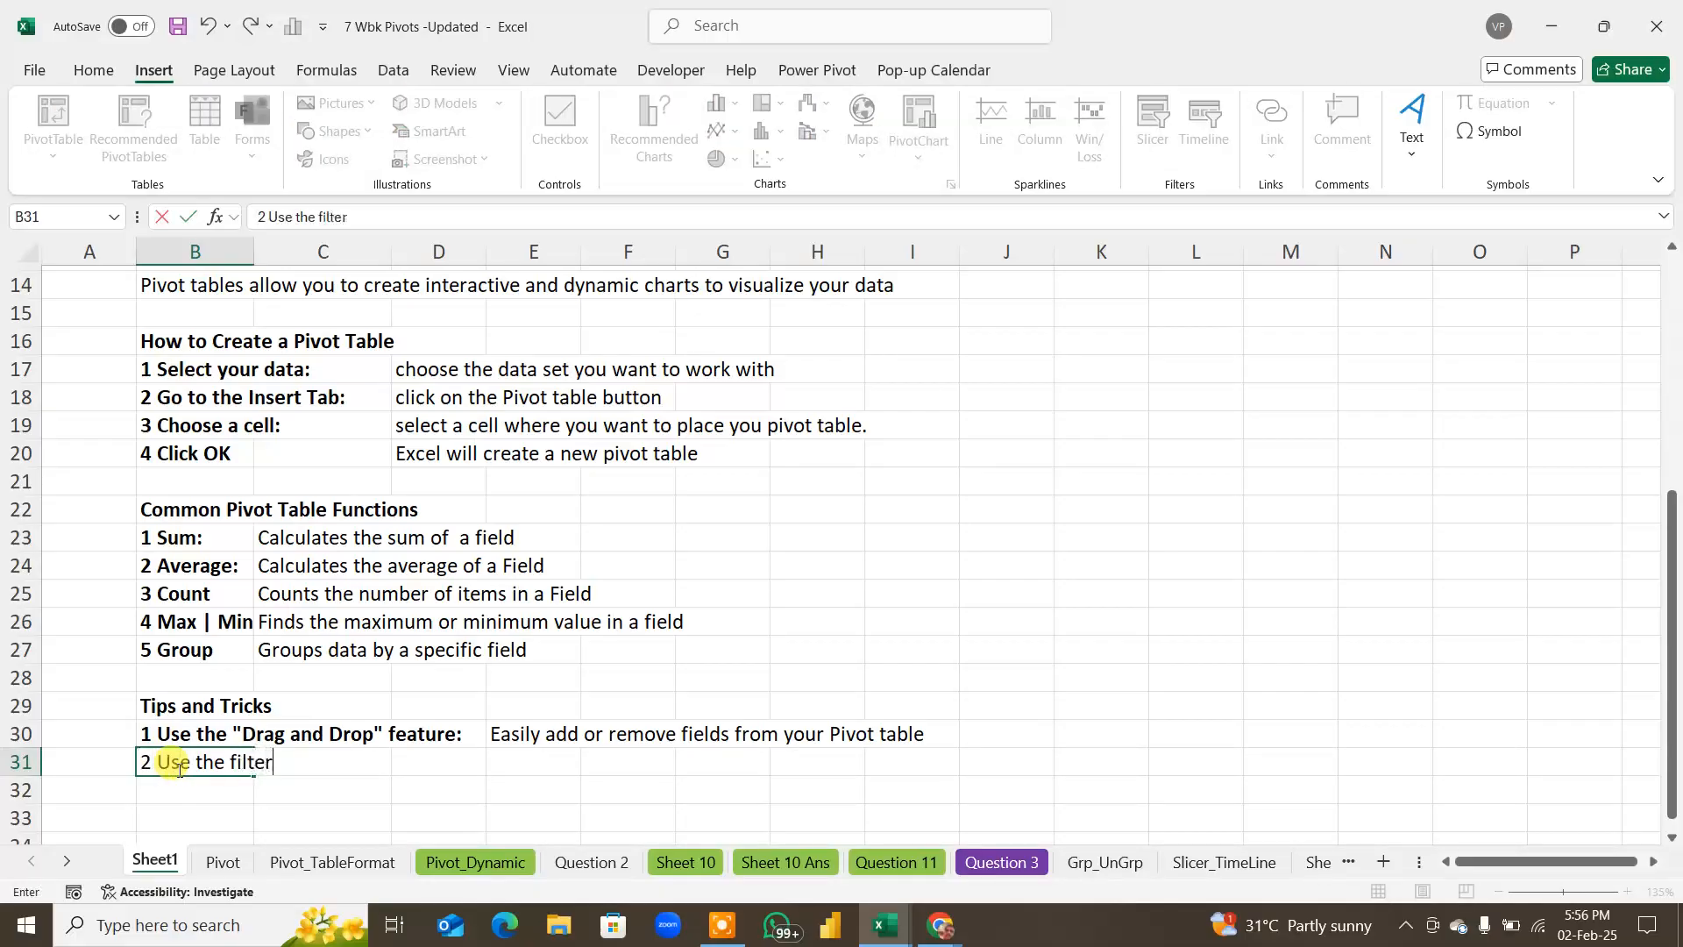
pyautogui.press('BackSpace')
pyautogui.press('BackSpace')
pyautogui.press('BackSpace')
pyautogui.press('BackSpace')
pyautogui.press('BackSpace')
pyautogui.press('BackSpace')
pyautogui.write('Filter feature:')
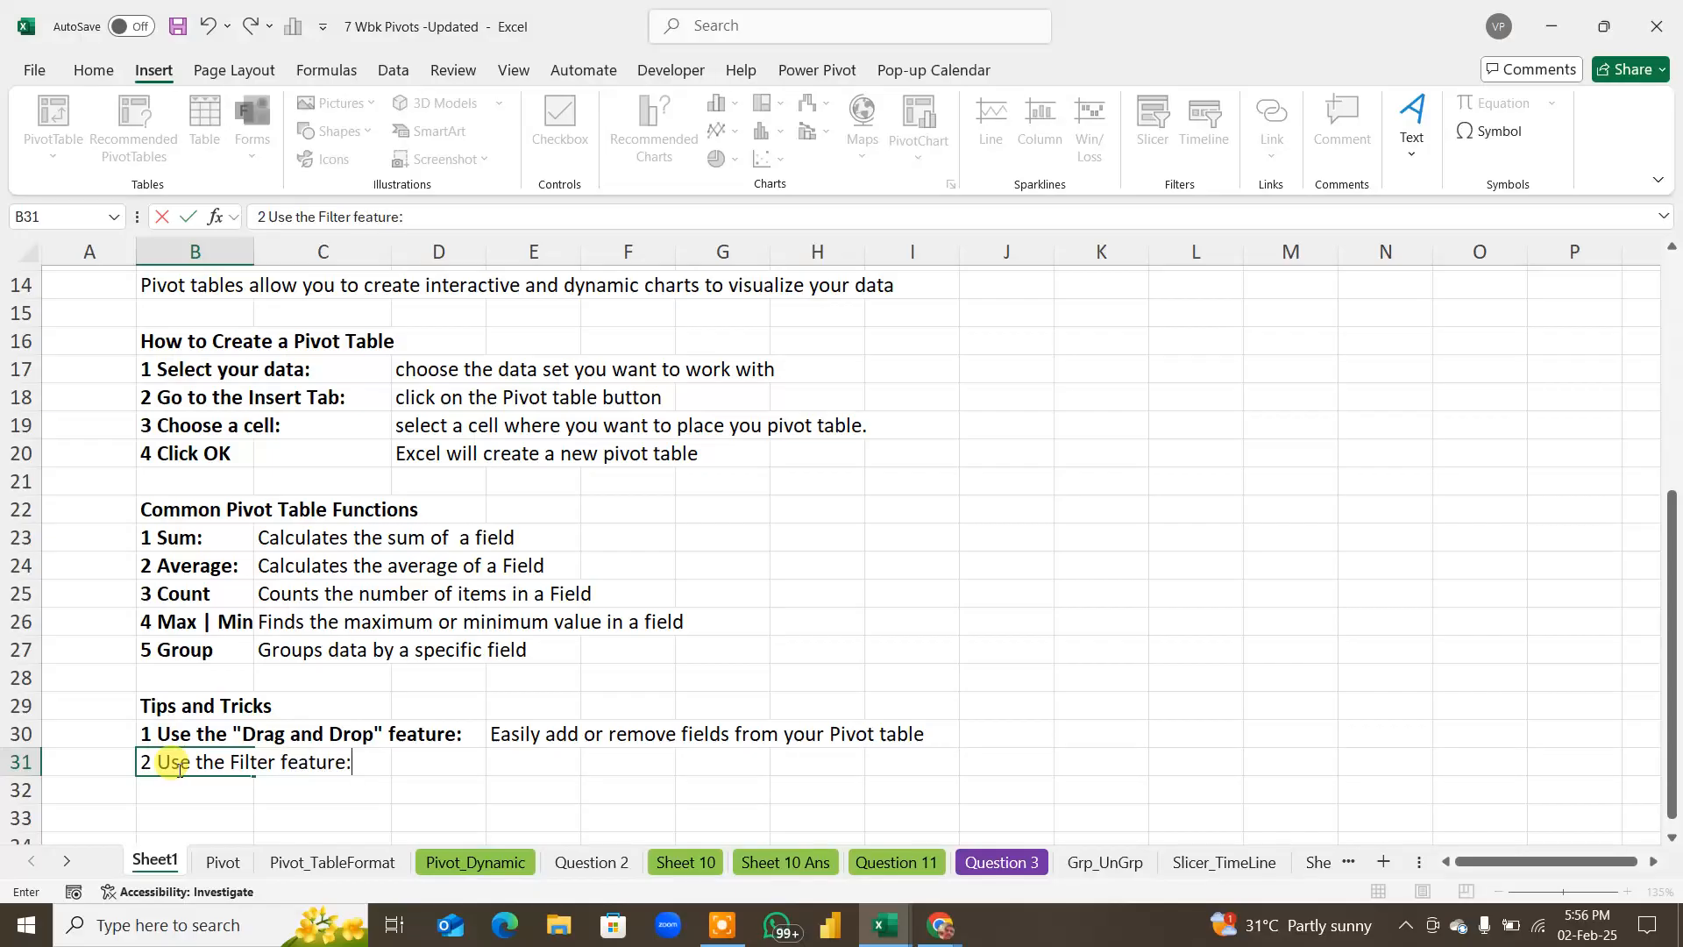
pyautogui.press('Return')
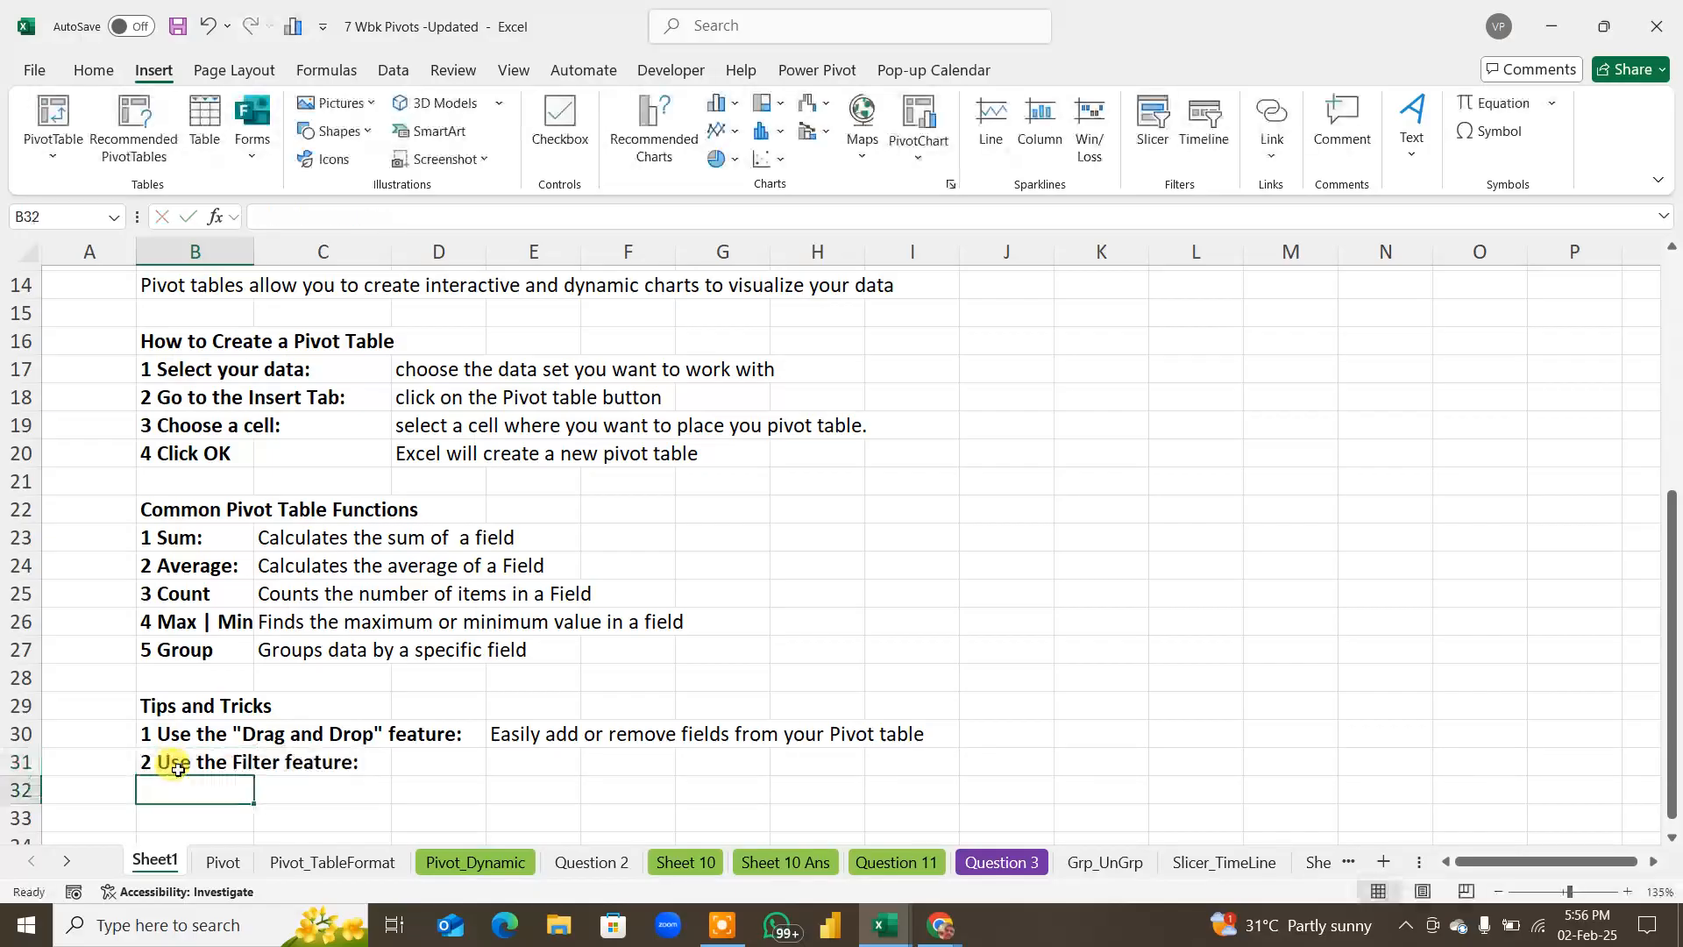
# Step: Enter the description "filter your data to focus on specifi subsets" in cell D31, beside the Filter tip
pyautogui.click(430, 761)
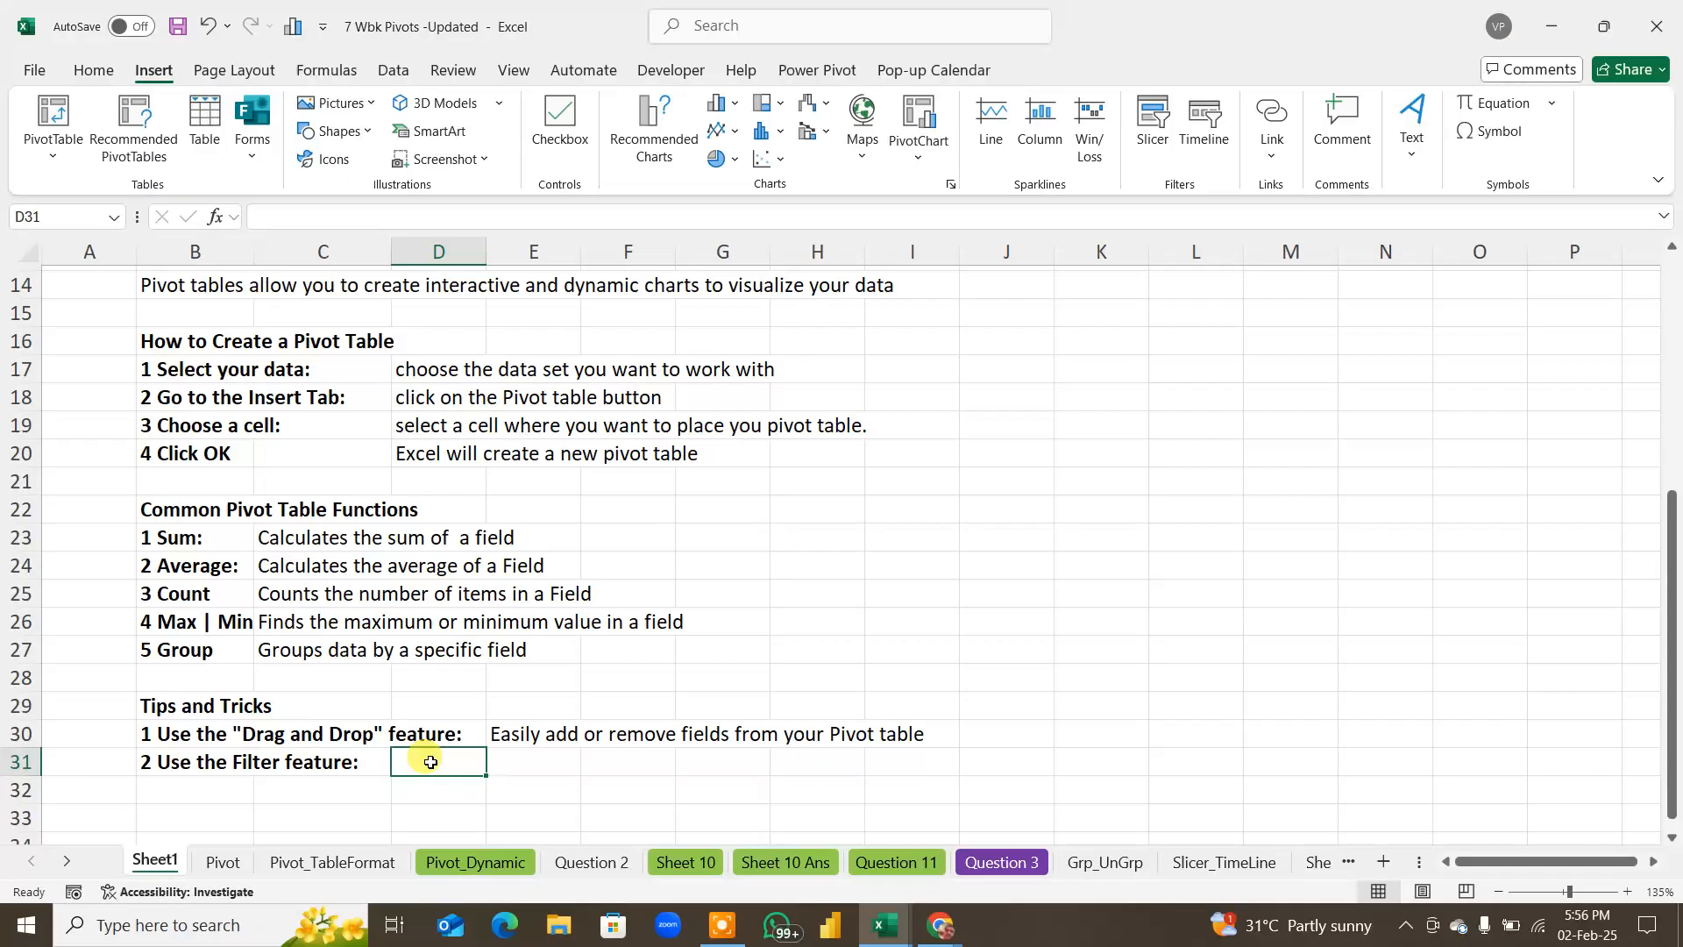
pyautogui.write('filter')
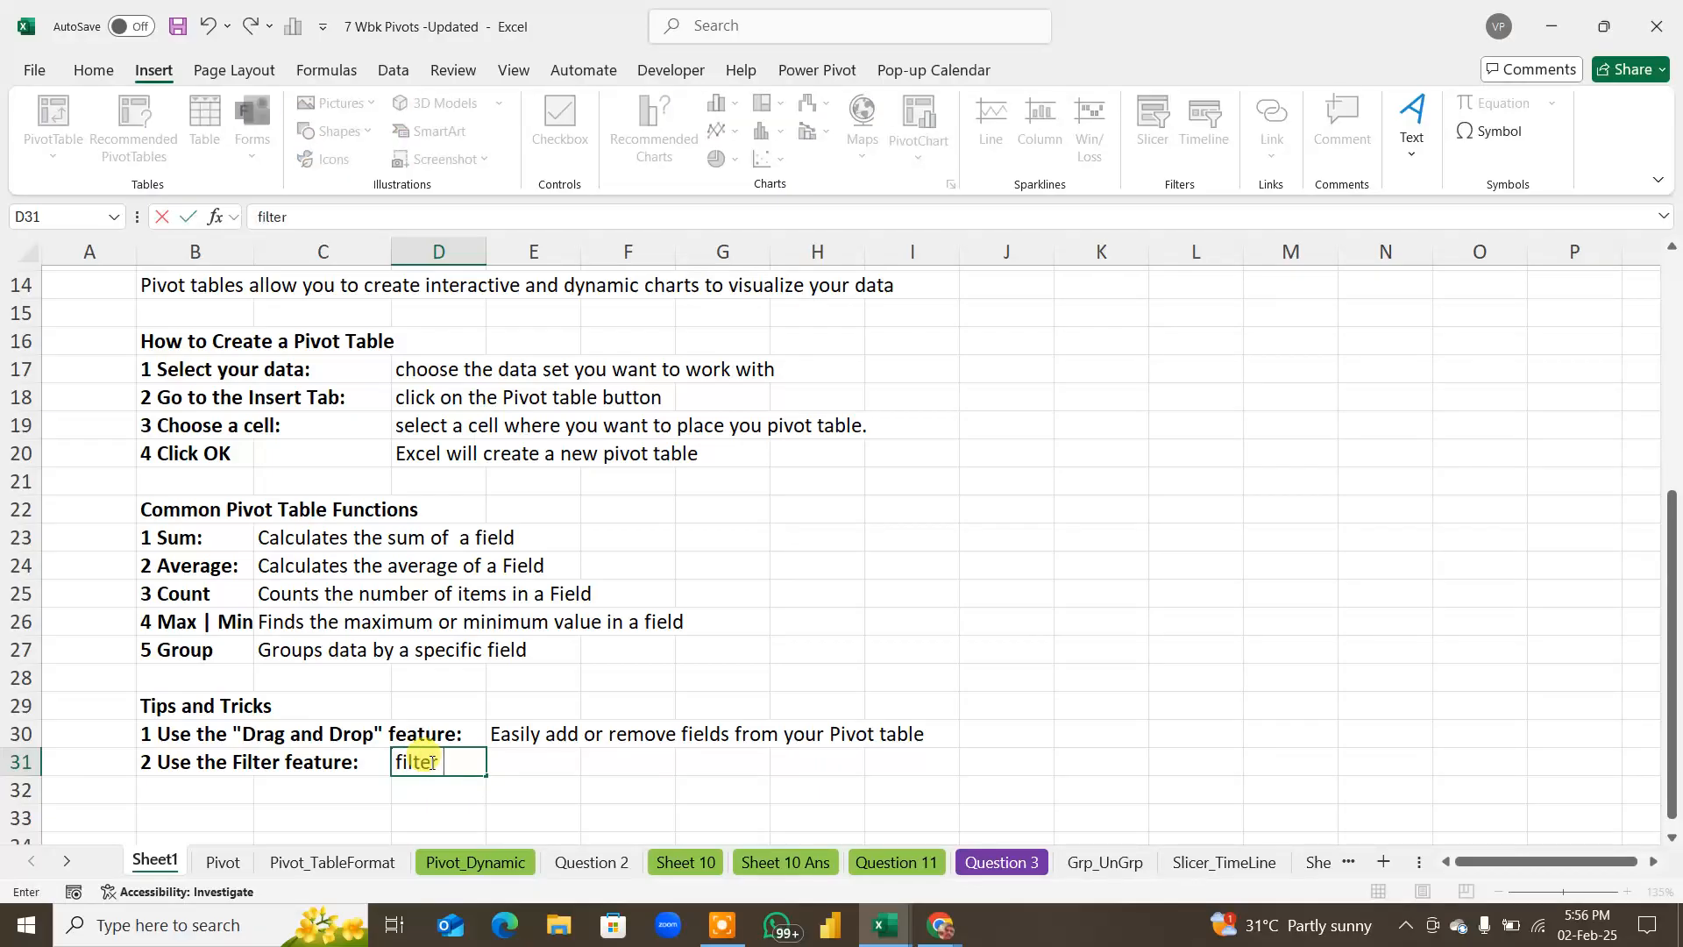
pyautogui.write(' your data to fo')
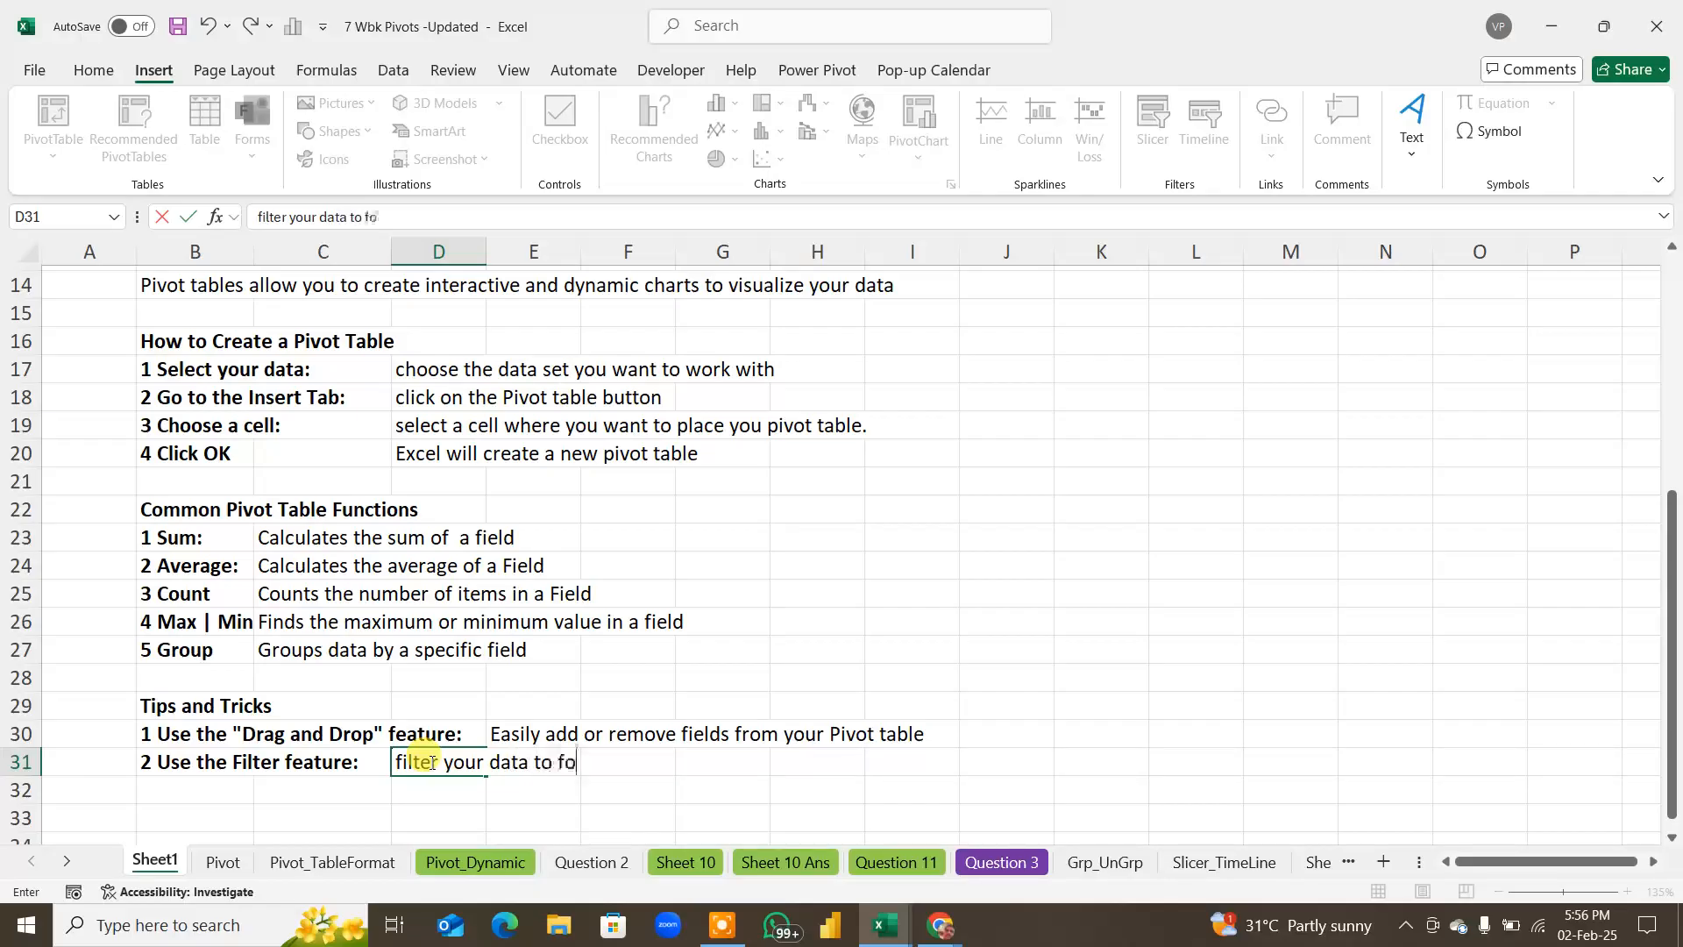
pyautogui.write('cu')
pyautogui.write('s on speci')
pyautogui.write('fi')
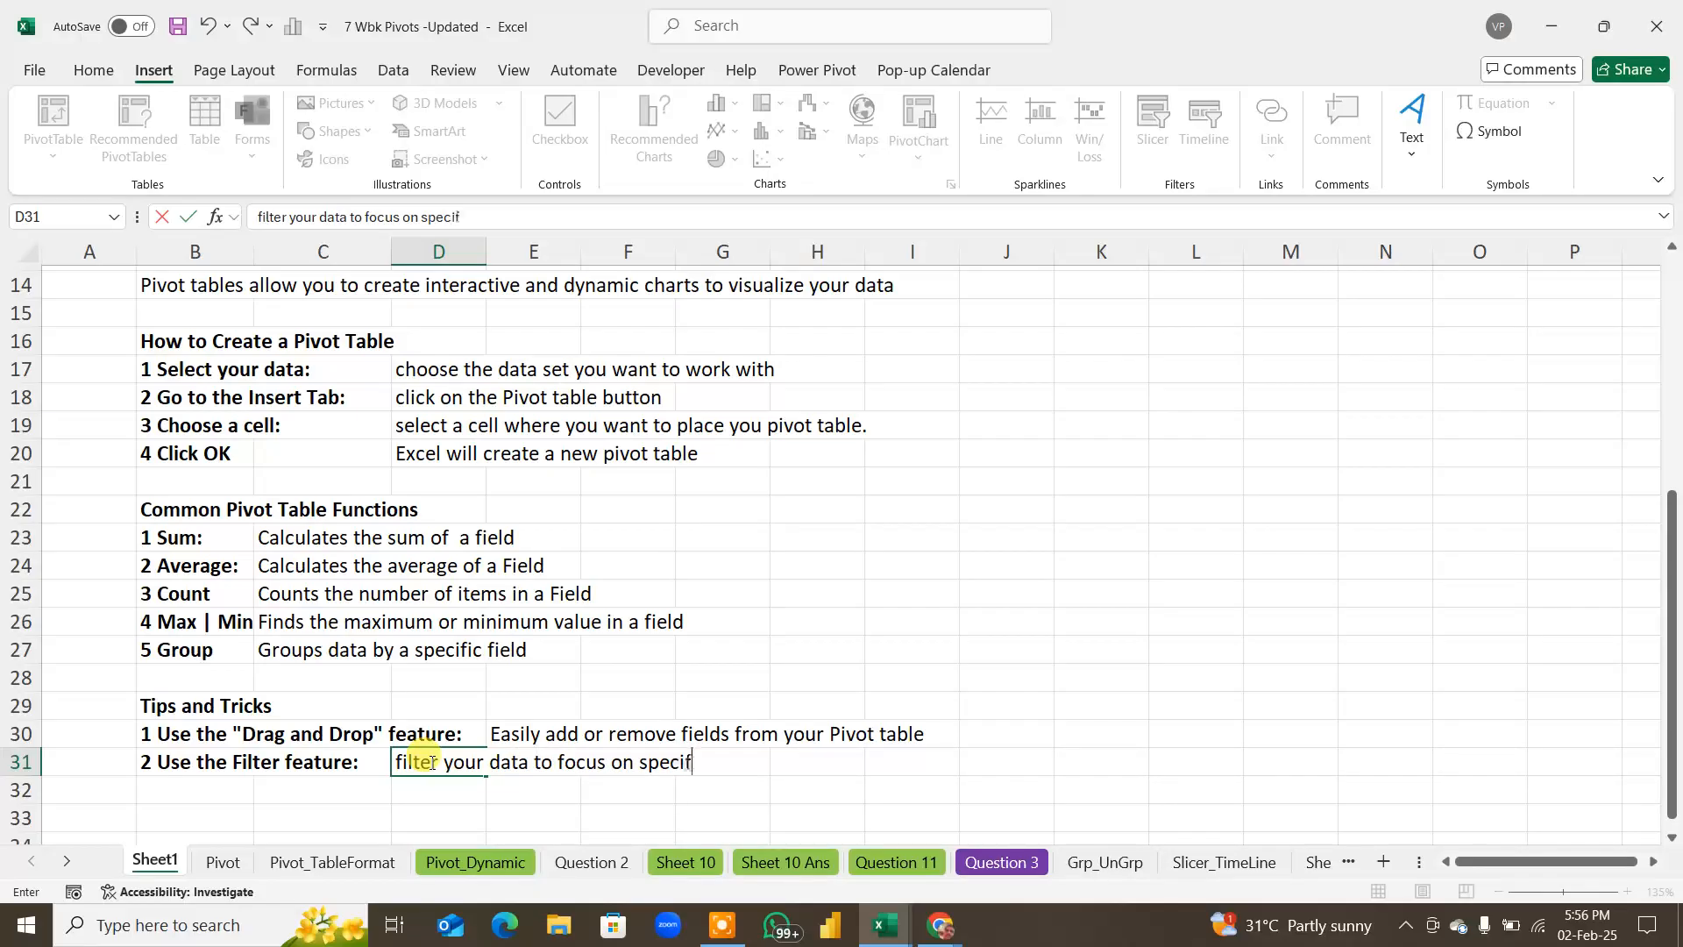
pyautogui.write(' subsets')
pyautogui.press('Return')
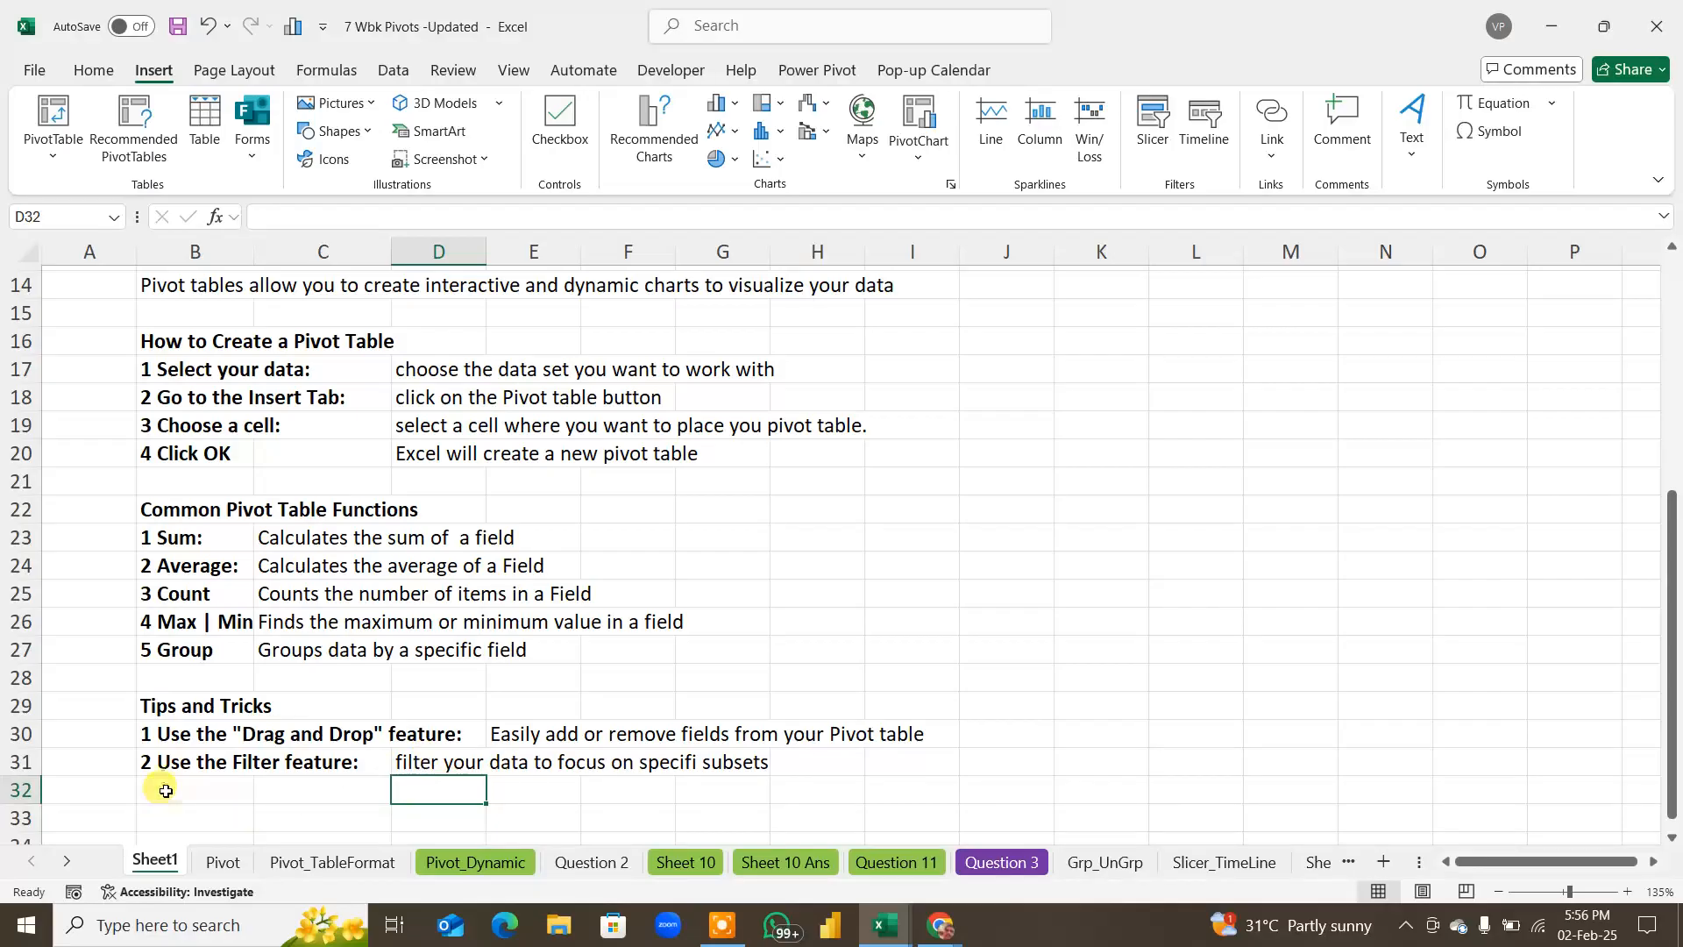
# Step: Enter the third tip label, 3 Use the PivotTable Tools Tab, in cell B32 under the Filter tip
pyautogui.click(164, 789)
pyautogui.write('3')
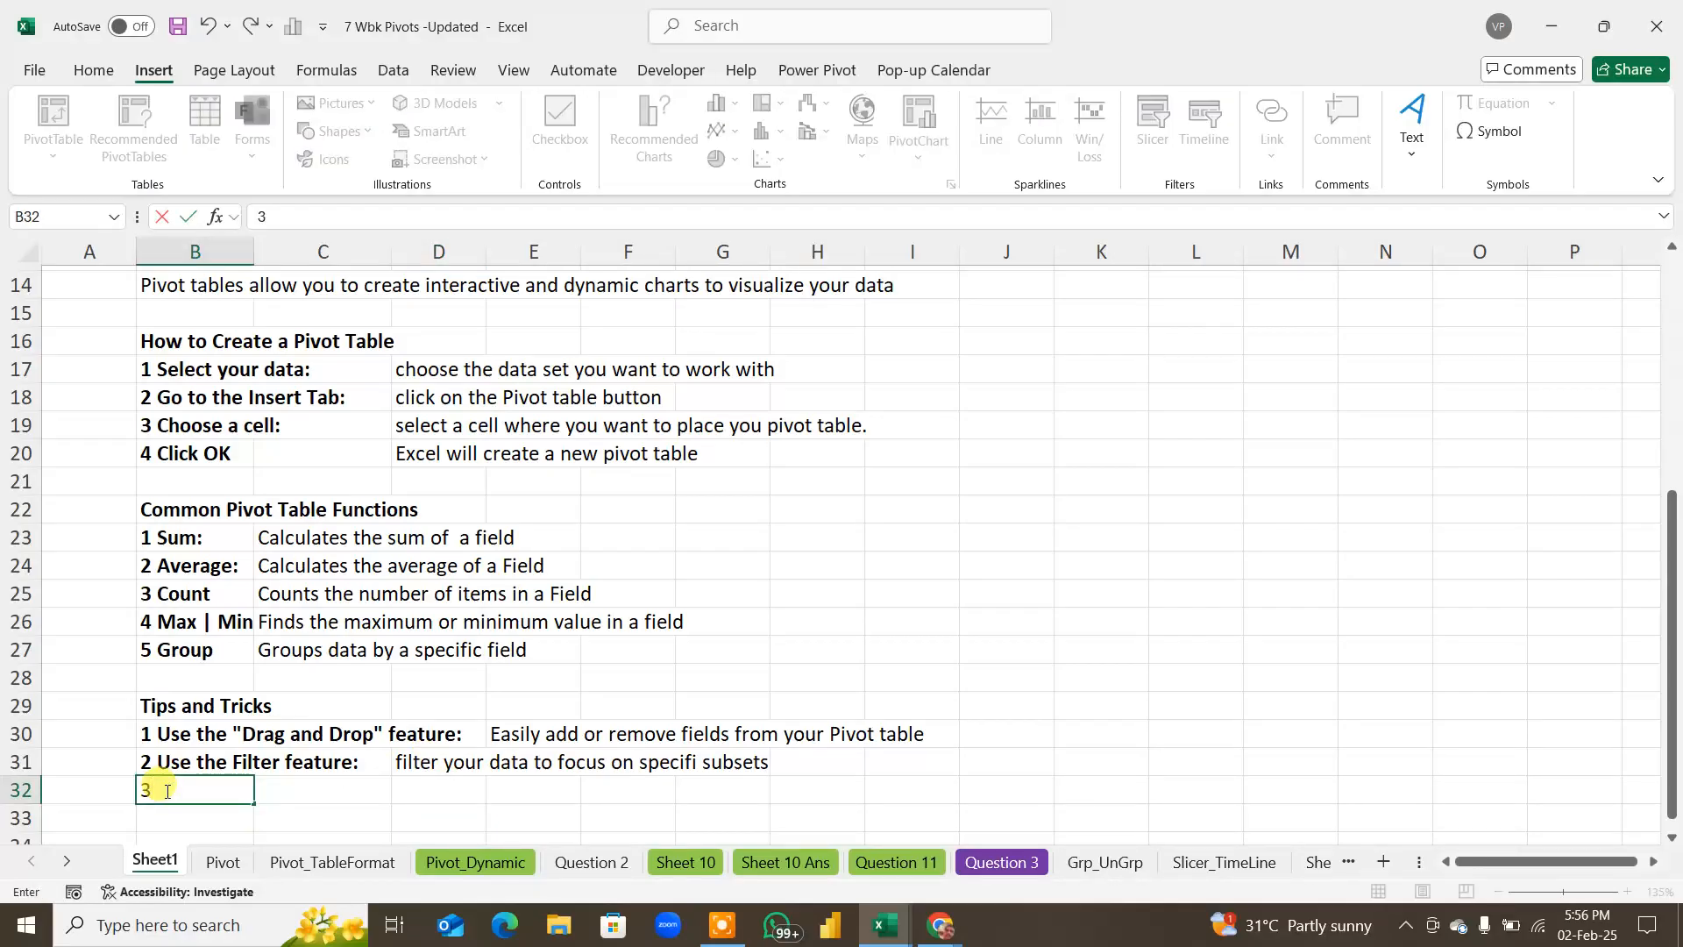
pyautogui.write(' Use the Pivot')
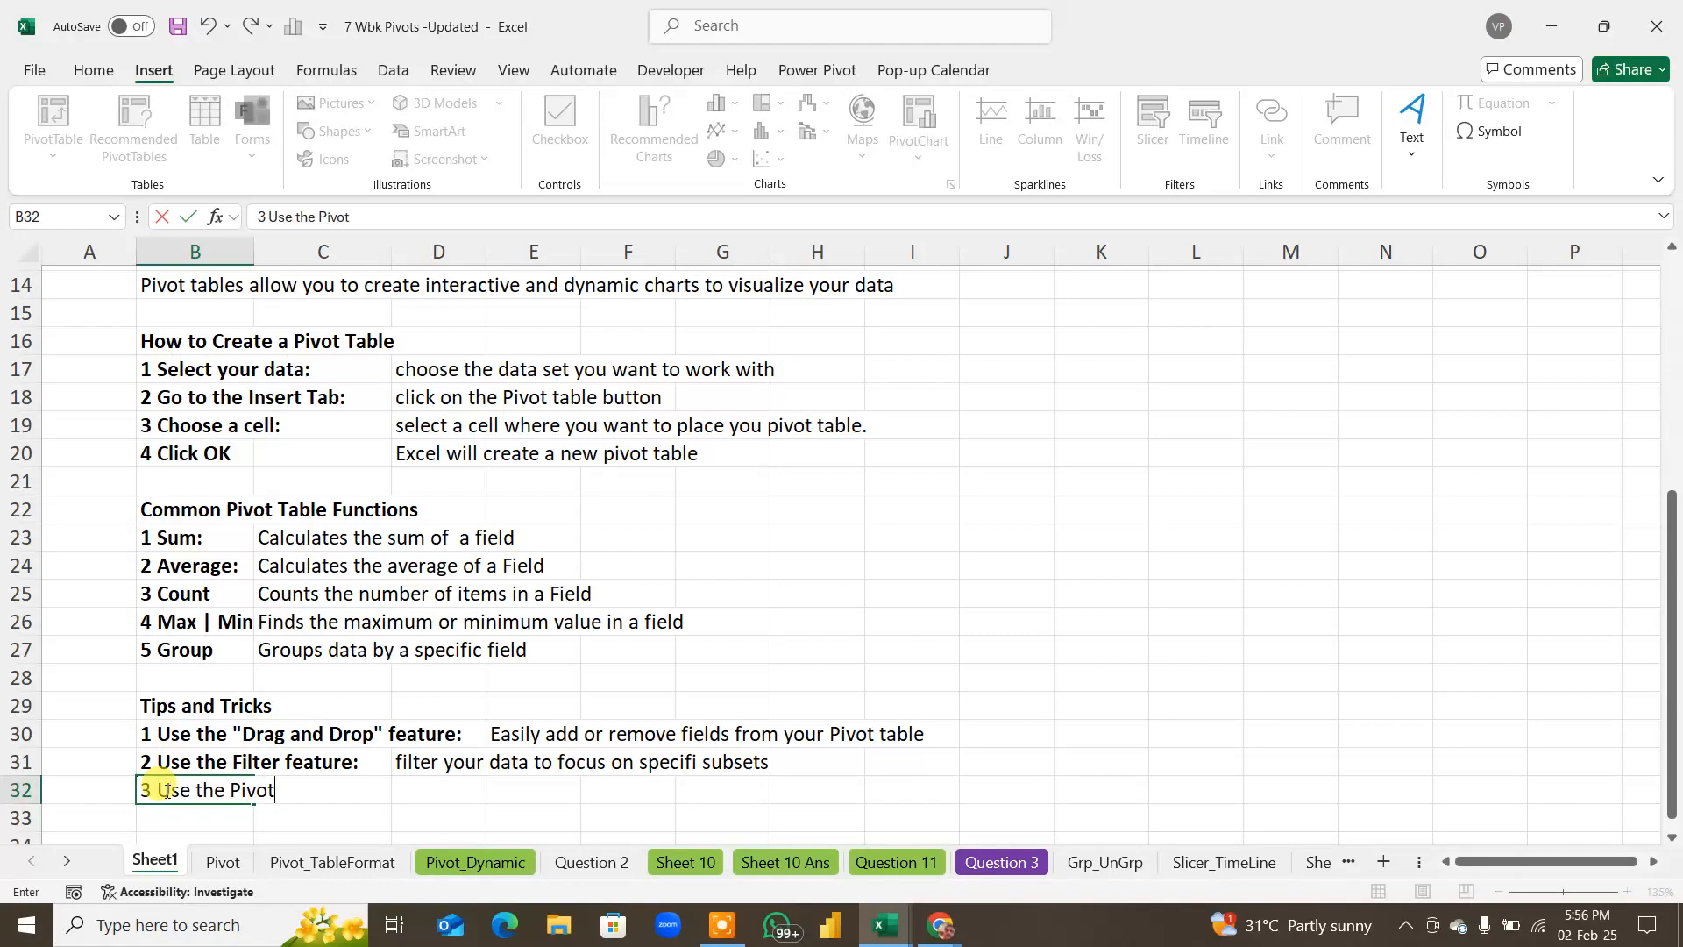
pyautogui.write('Table')
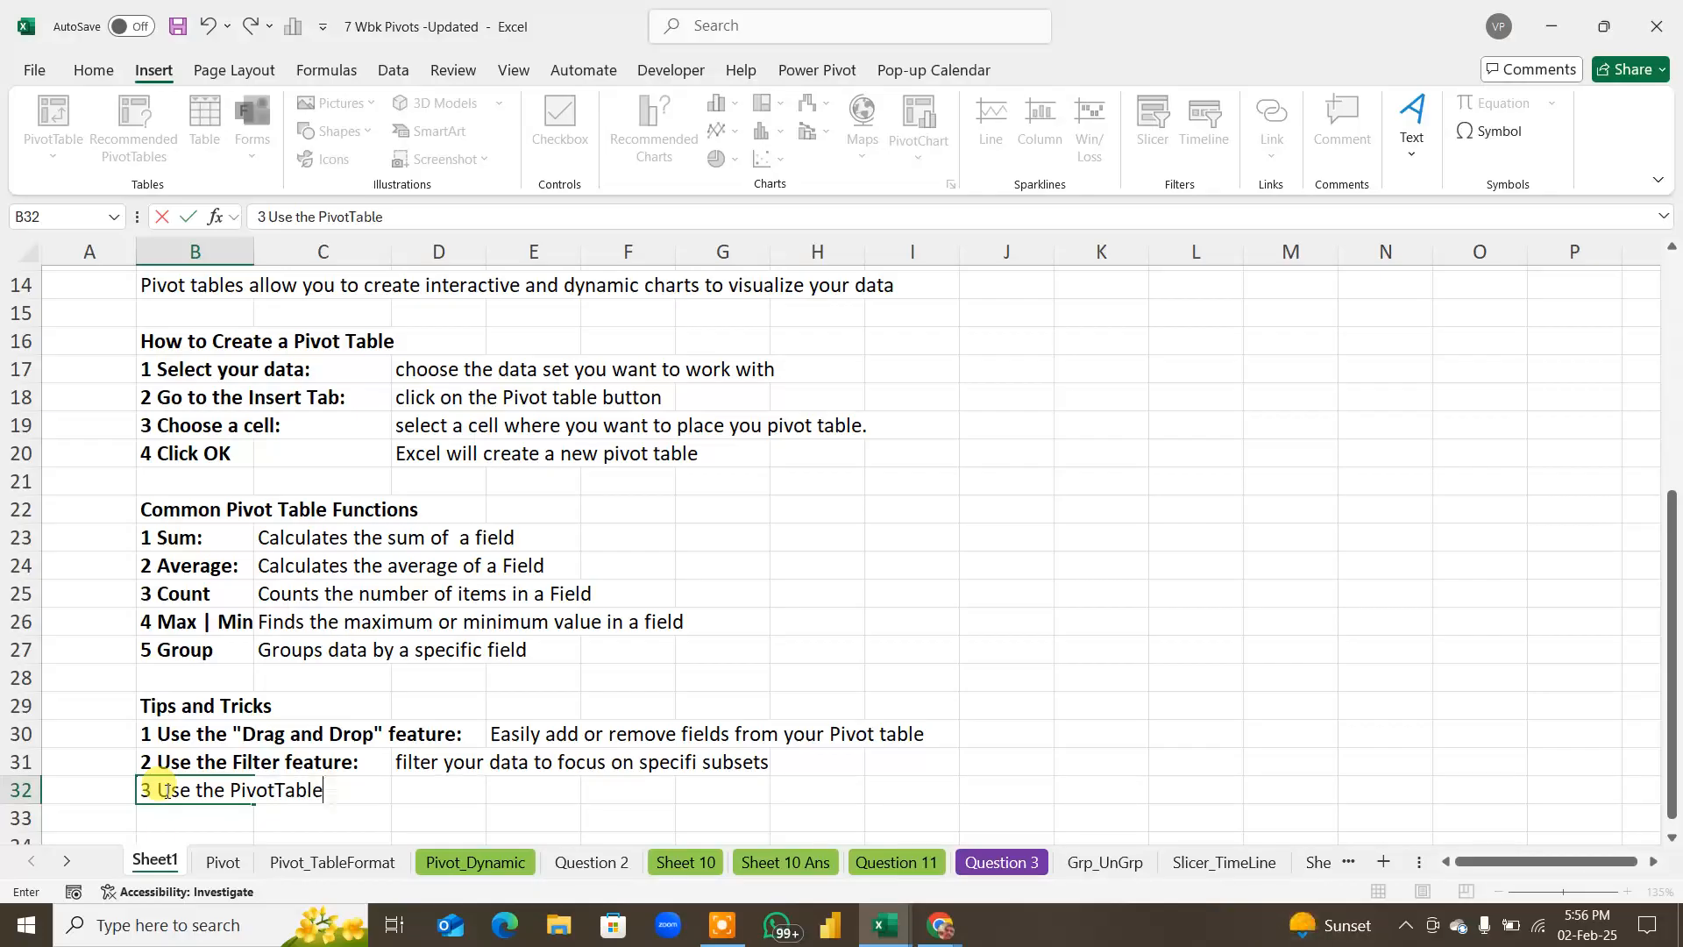
pyautogui.write(' Tools')
pyautogui.write('Tabl')
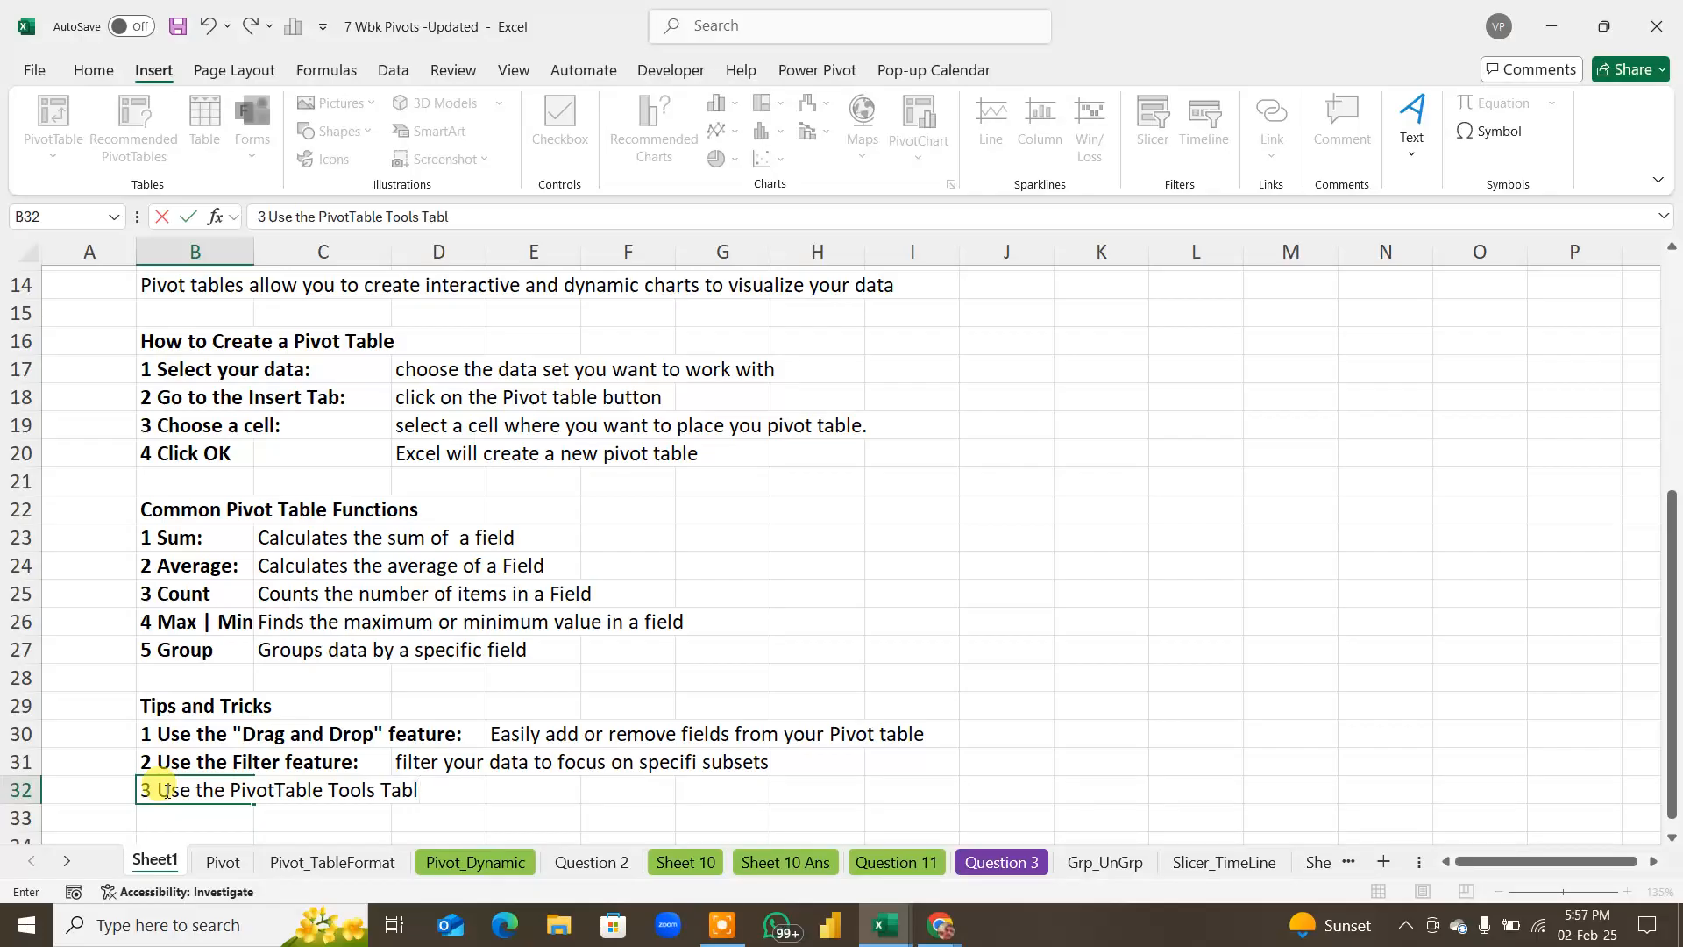
pyautogui.press('BackSpace')
pyautogui.press('Tab')
pyautogui.press('Tab')
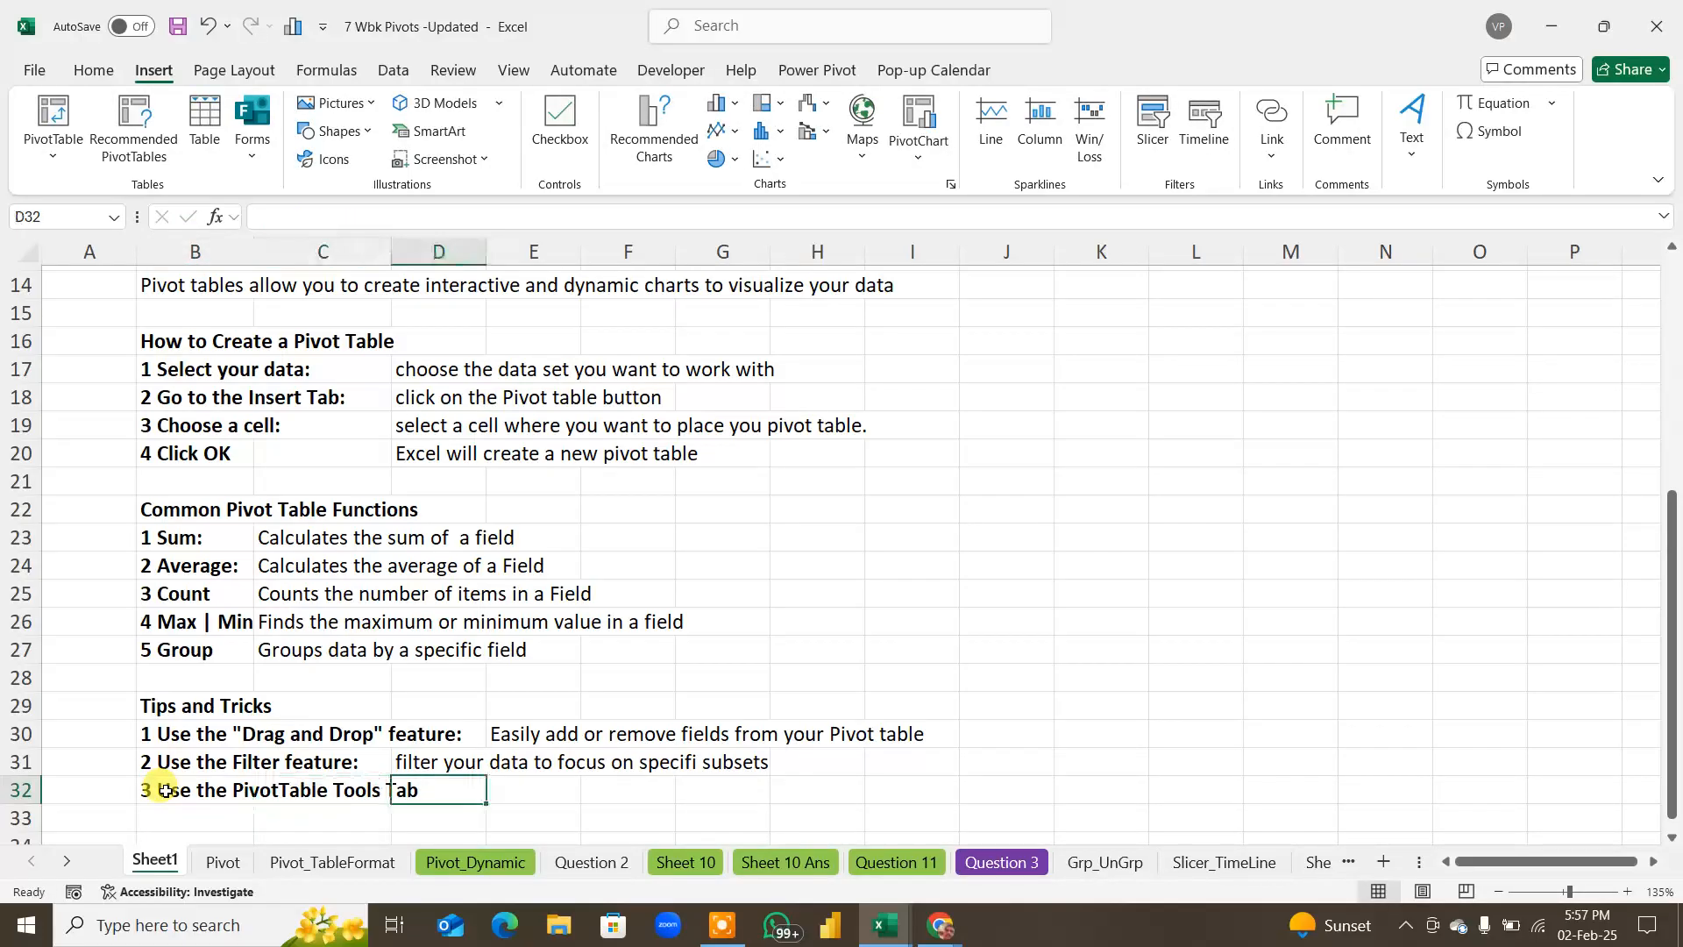
# Step: Widen column C to fit the third tip label and enter "Access additional Pivot table options and features." in cell D32
pyautogui.moveTo(392, 255); pyautogui.dragTo(433, 263)
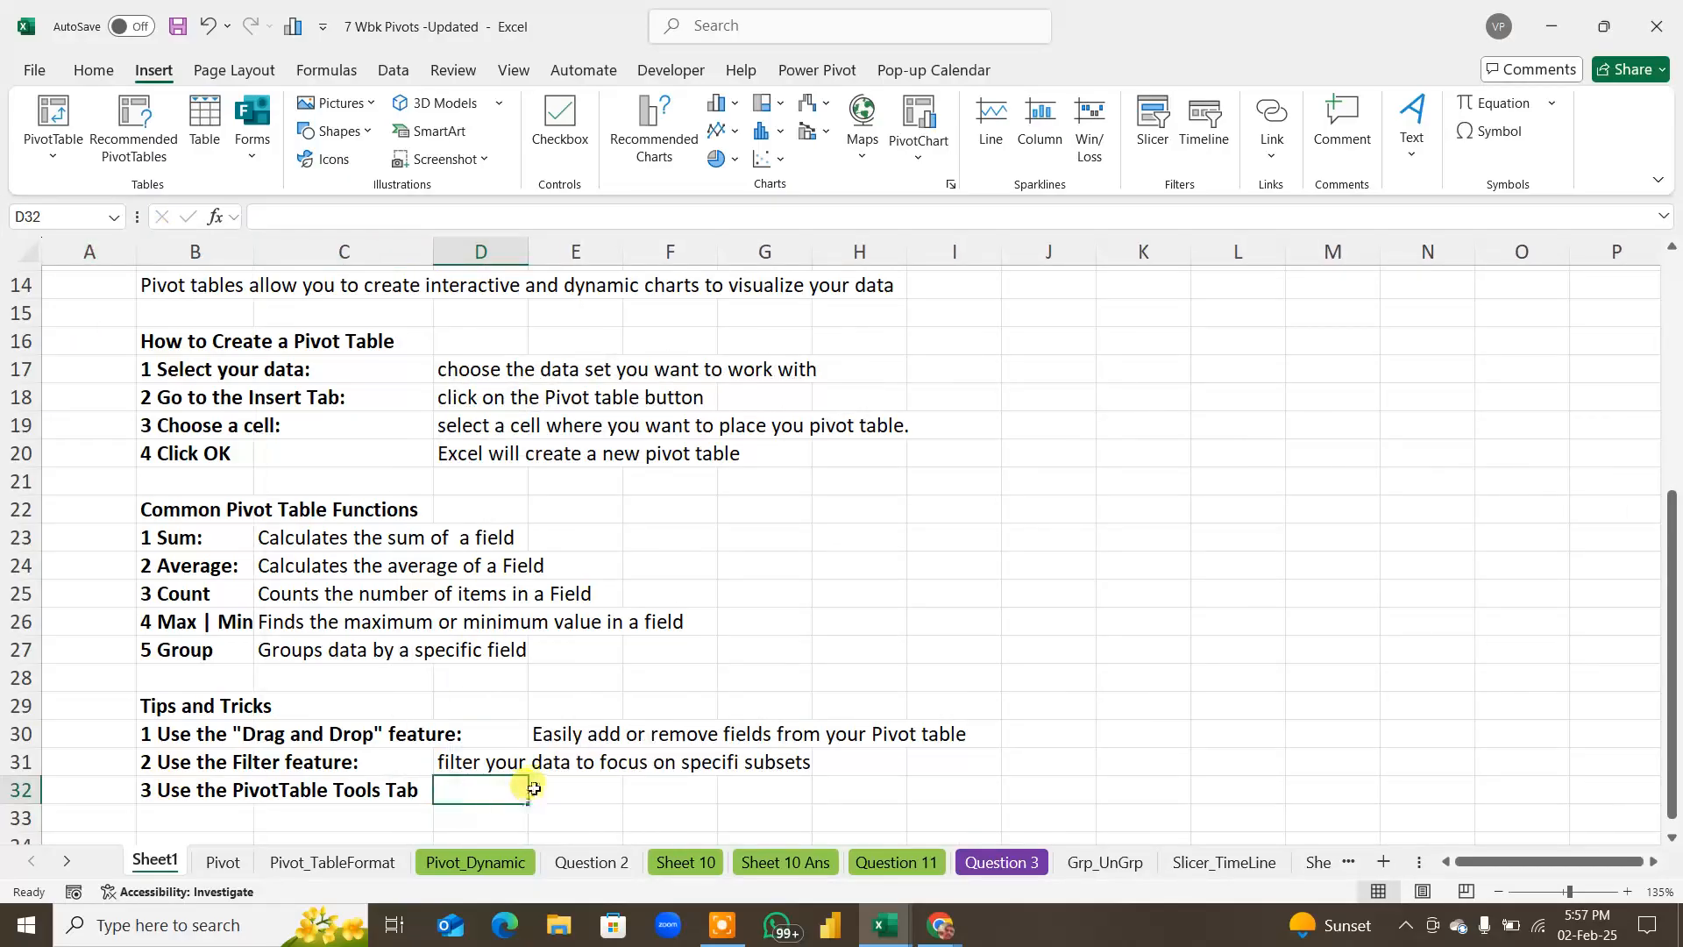
pyautogui.write('Access')
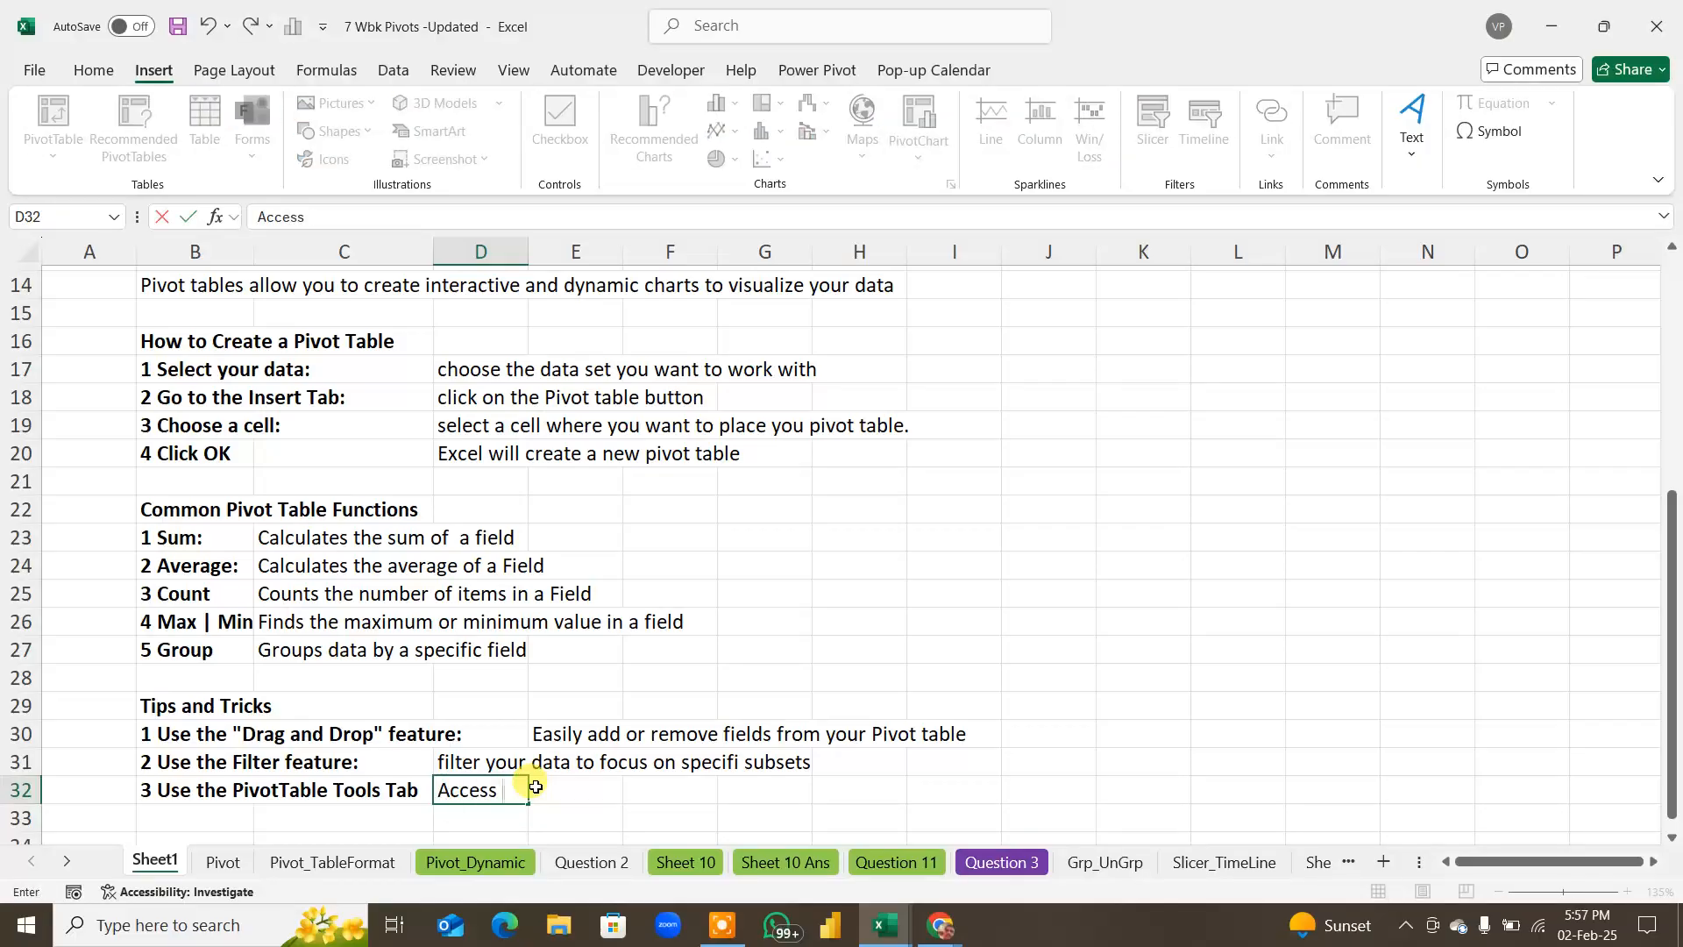
pyautogui.write(' additional')
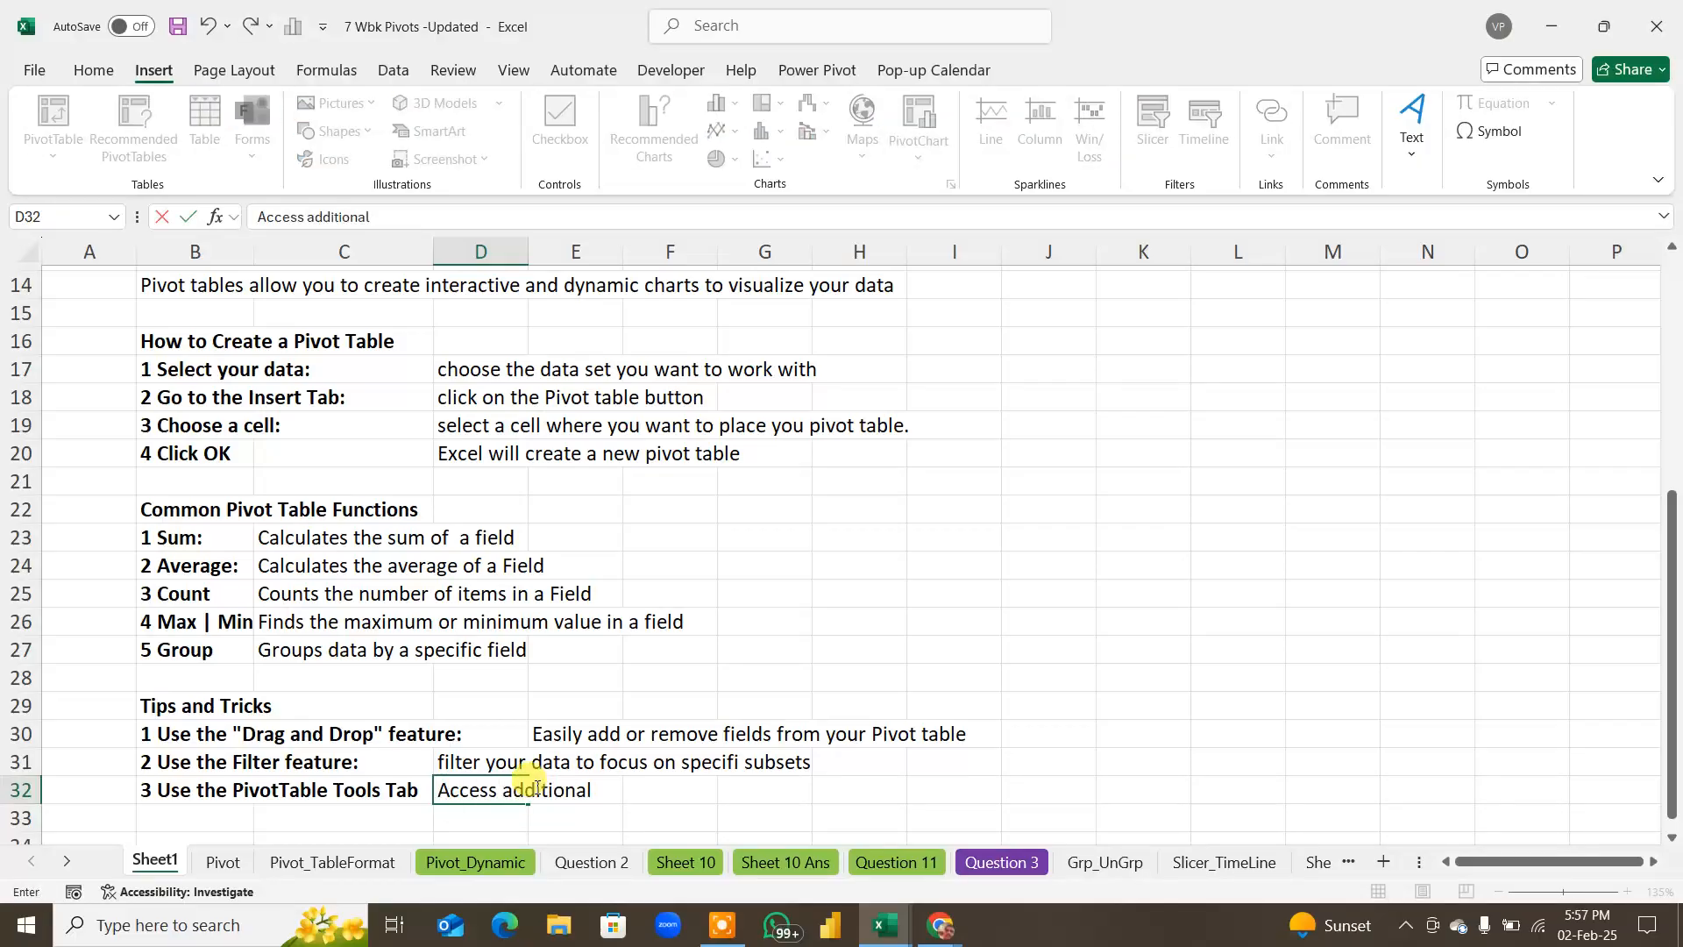
pyautogui.write(' Pivot table')
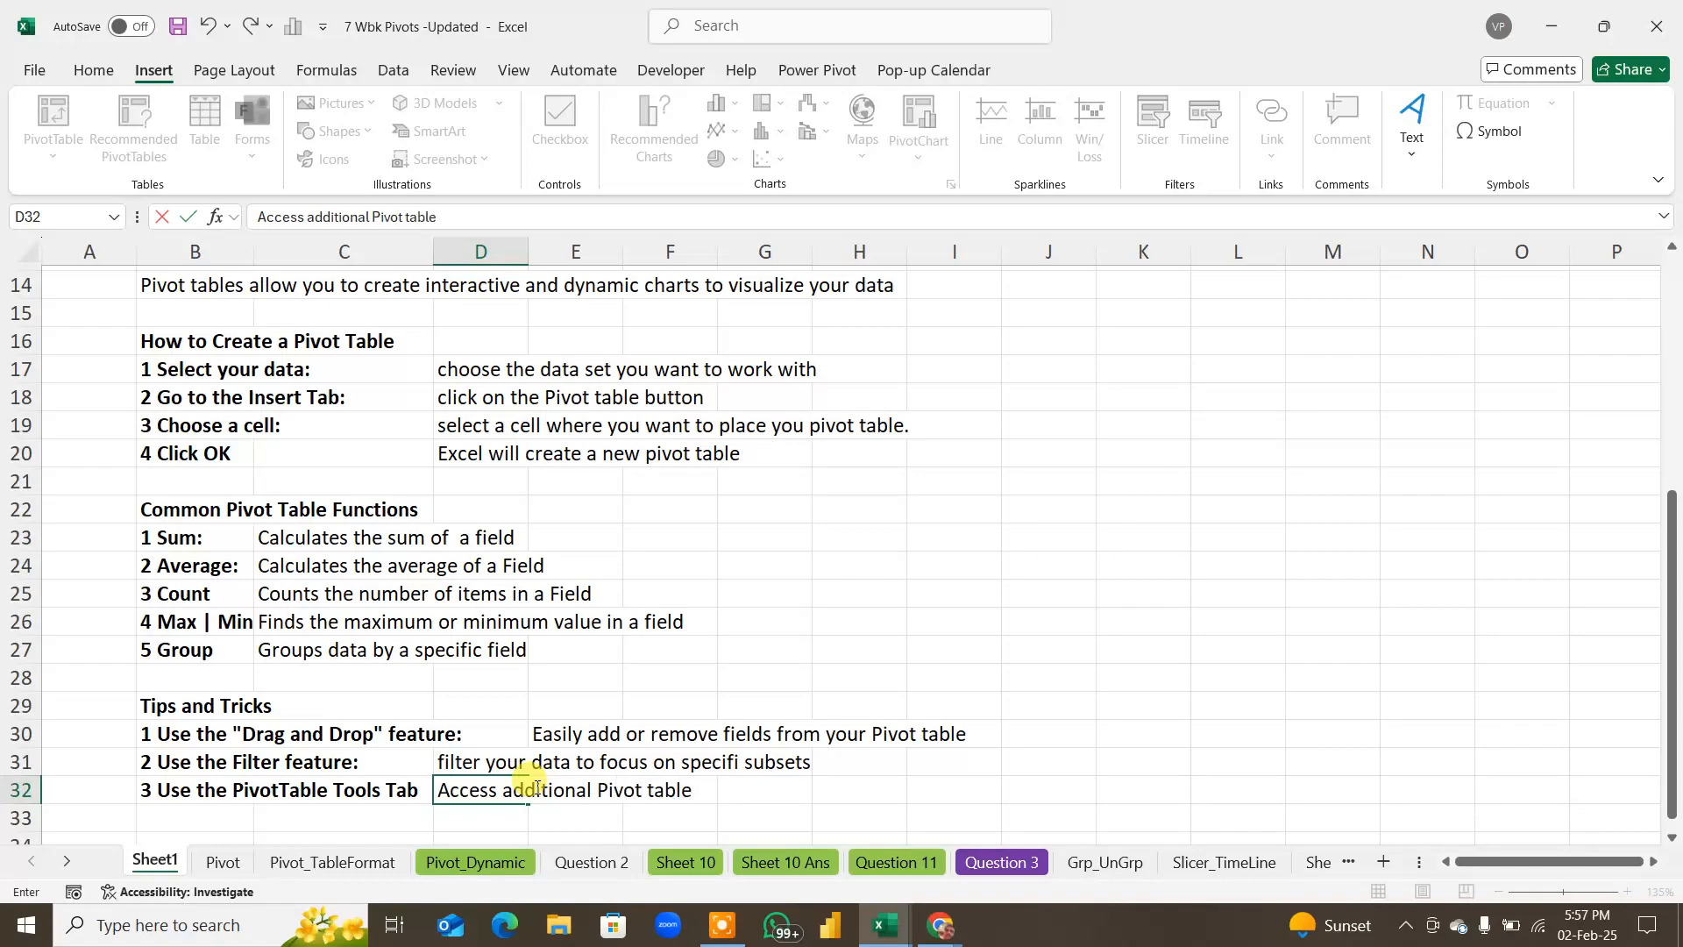
pyautogui.write('options and few')
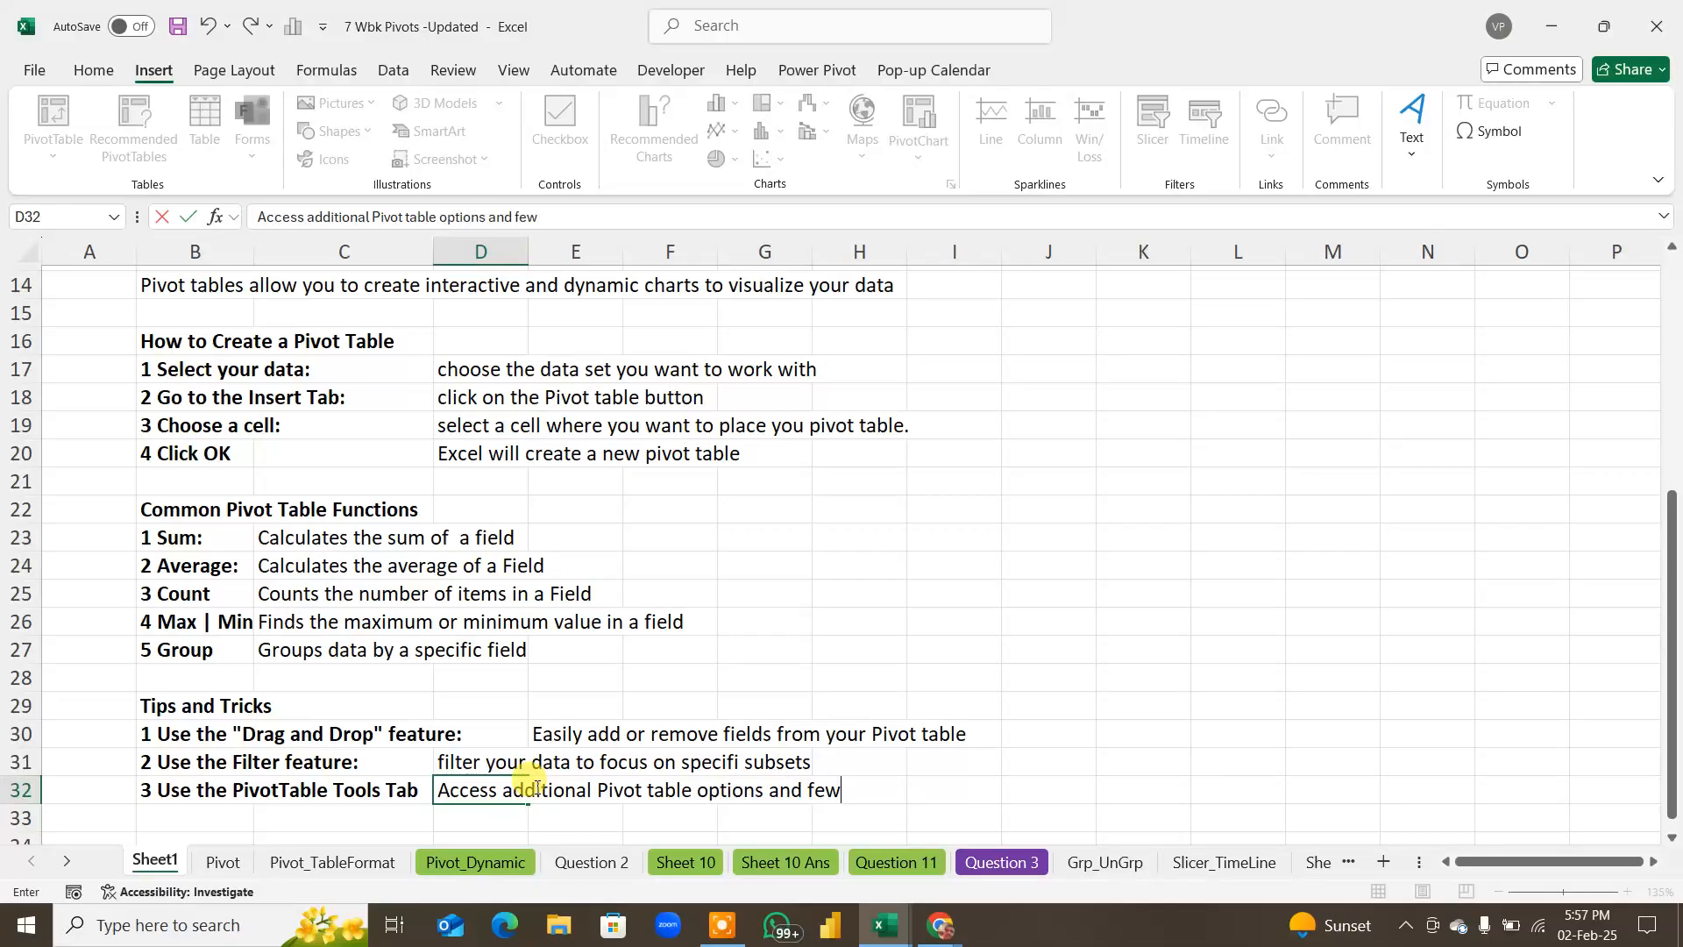
pyautogui.press('BackSpace')
pyautogui.press('BackSpace')
pyautogui.write('and features.')
pyautogui.press('Return')
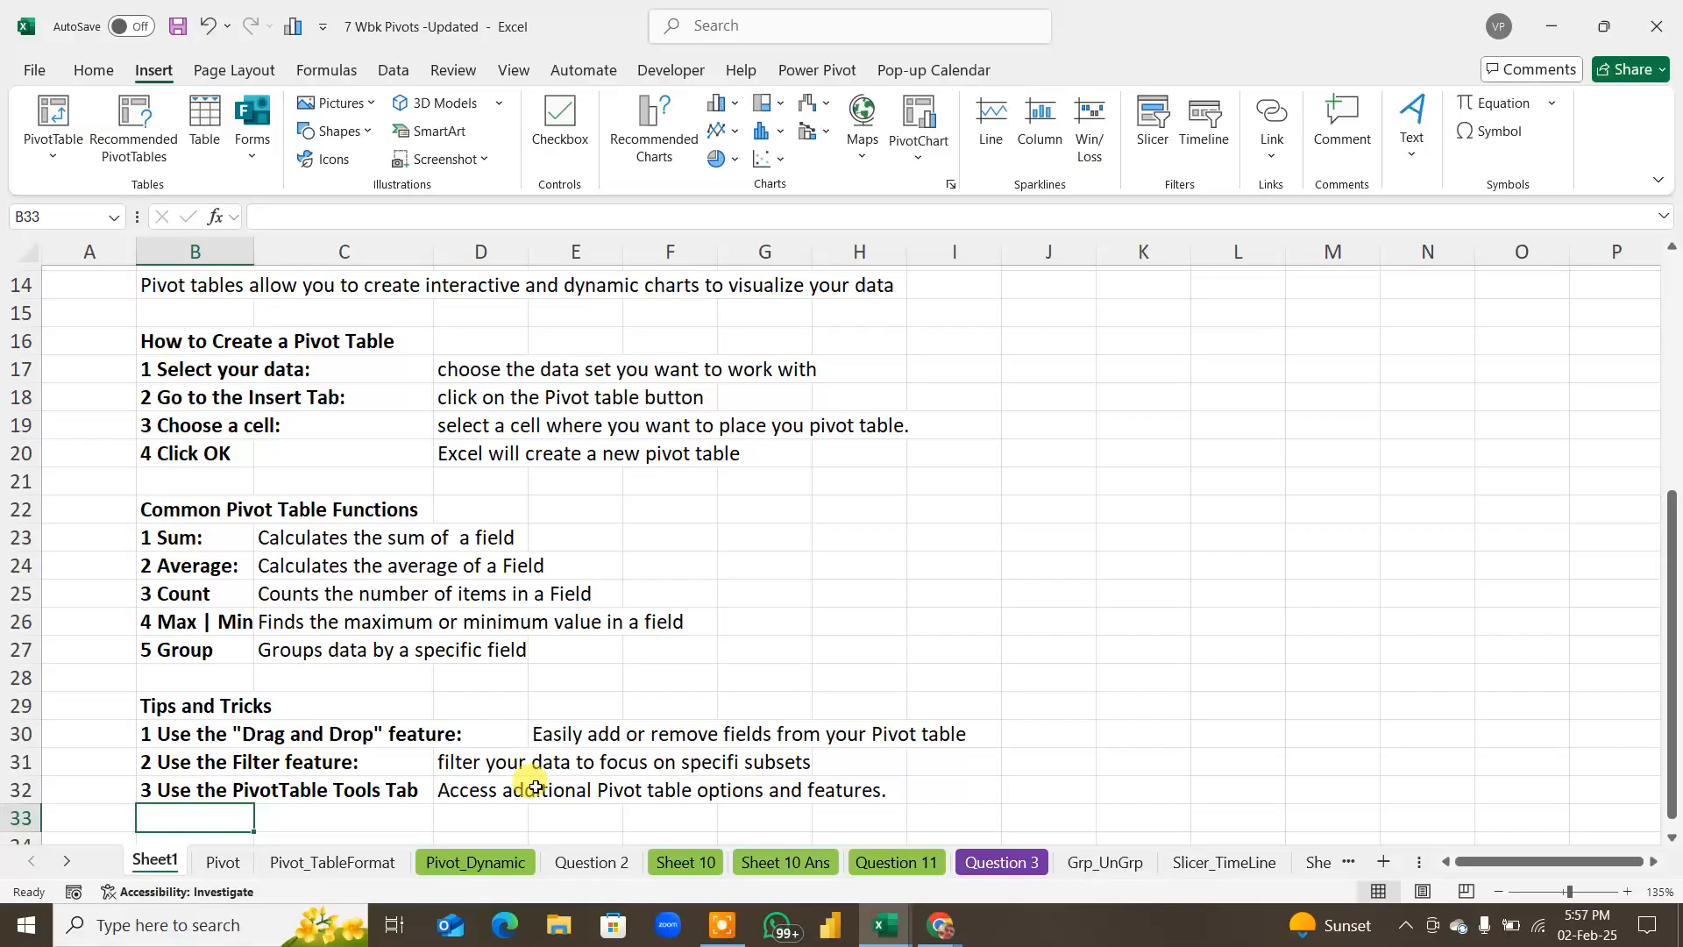
# Step: Color the headings Tips and Tricks, Common Pivot Table Functions and How to Create a Pivot Table red
pyautogui.click(184, 704)
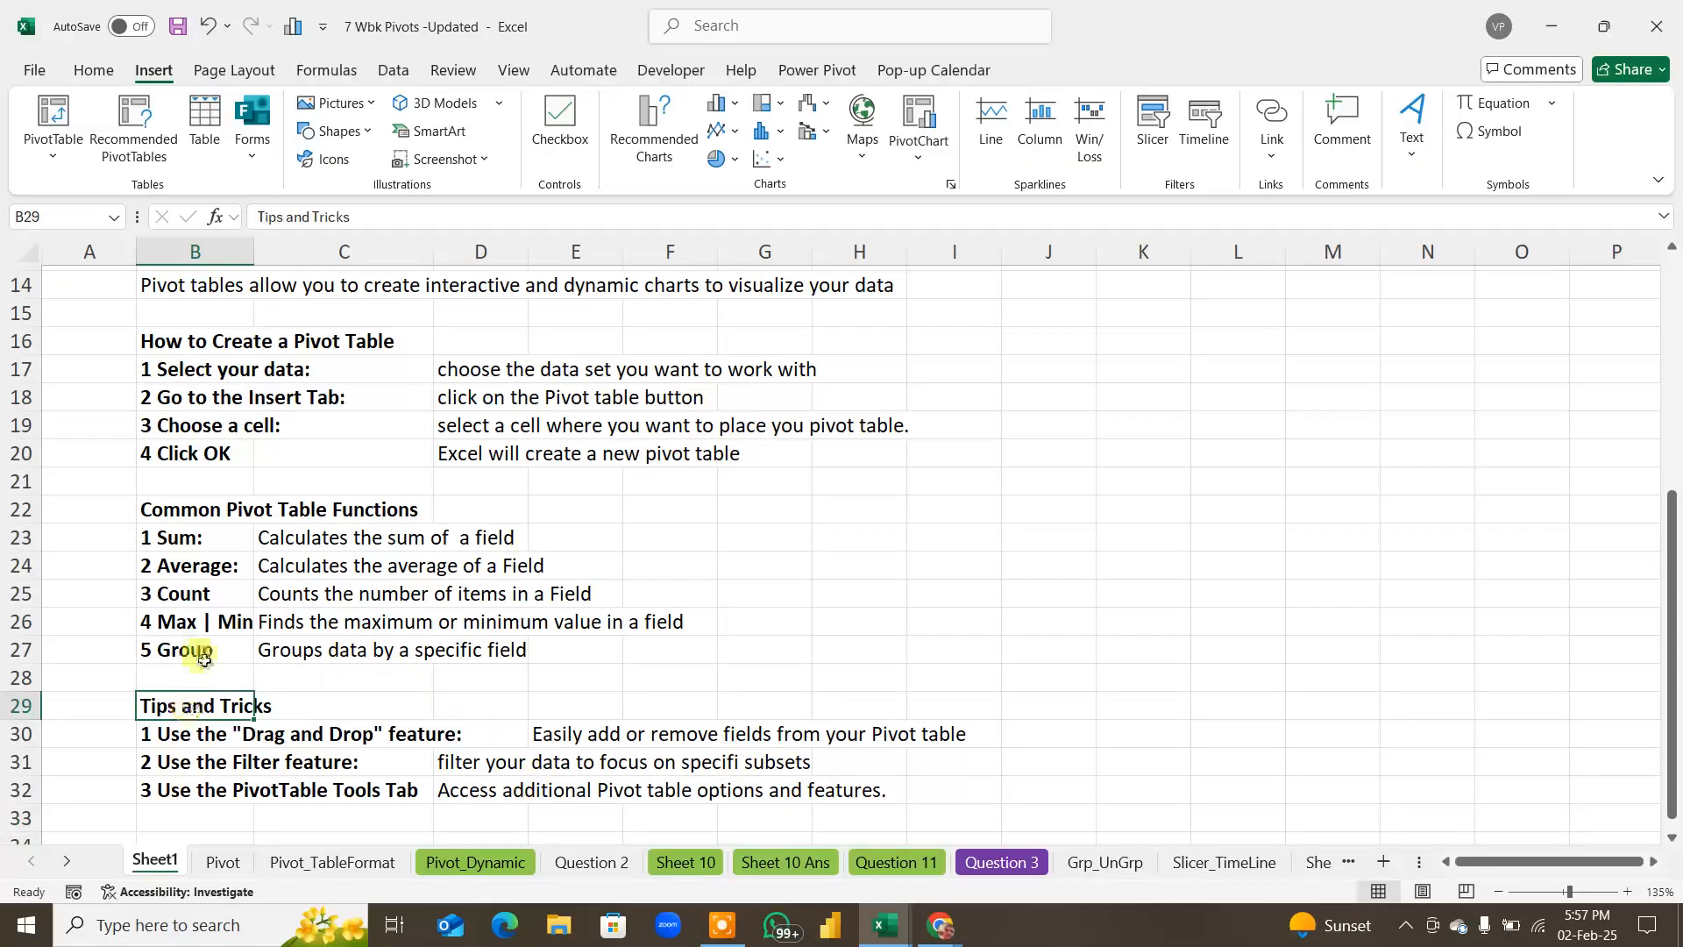
pyautogui.keyDown('ctrl'); pyautogui.click(178, 506); pyautogui.keyUp('ctrl')
pyautogui.keyDown('ctrl'); pyautogui.click(178, 338); pyautogui.keyUp('ctrl')
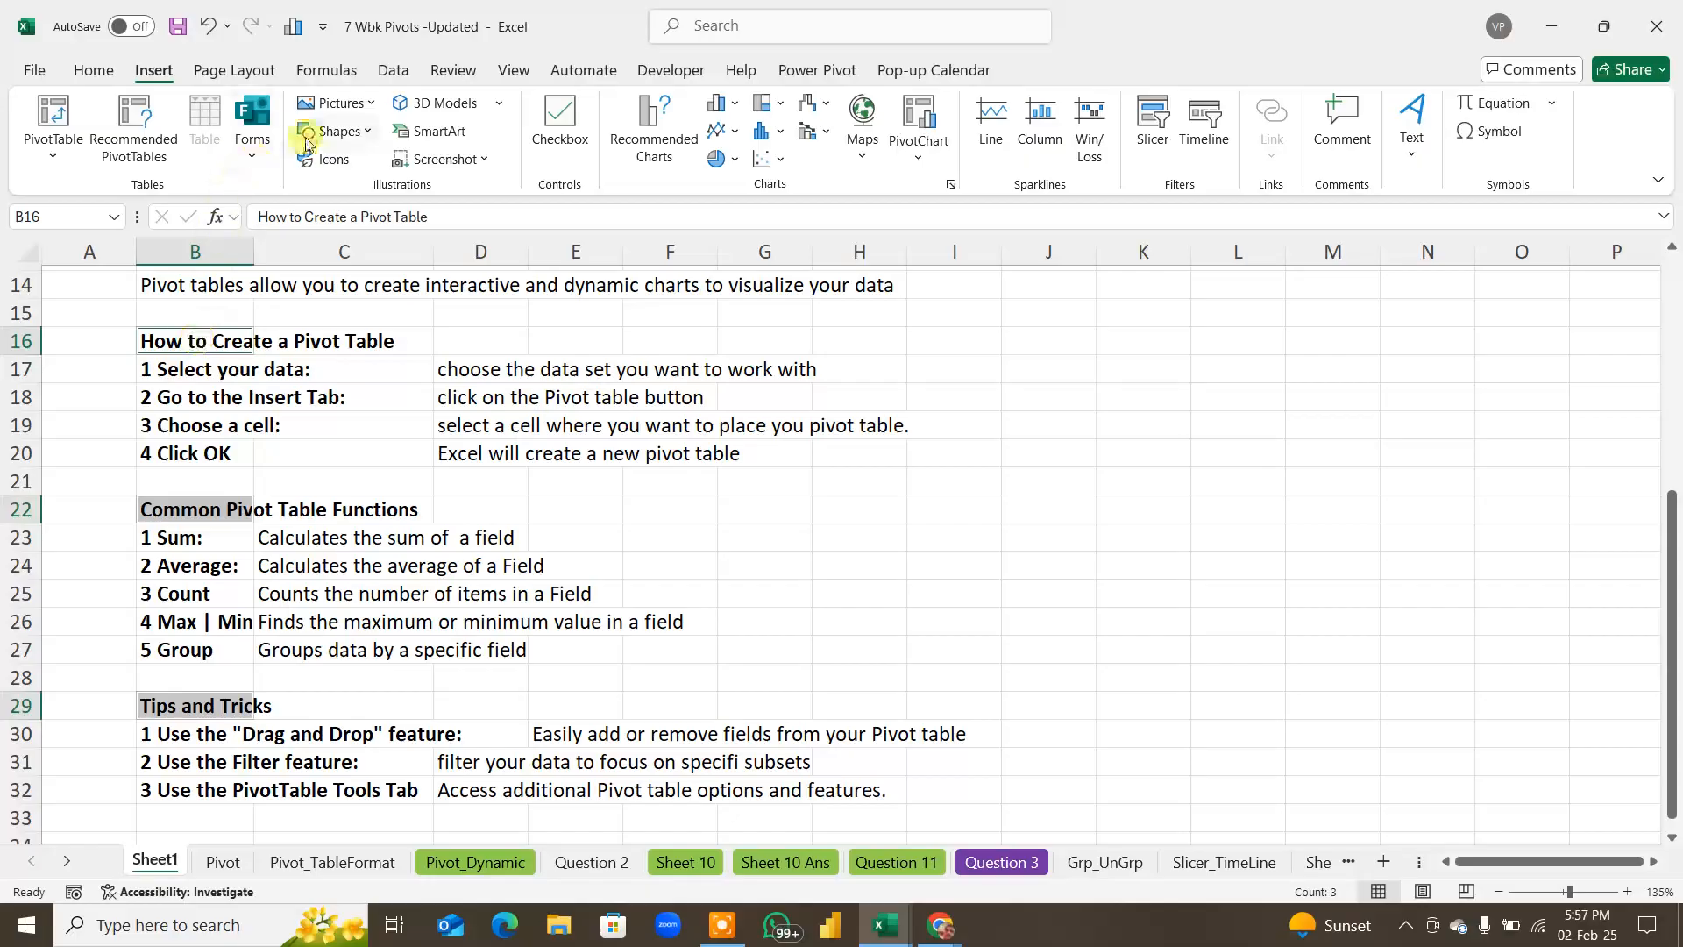
pyautogui.click(91, 70)
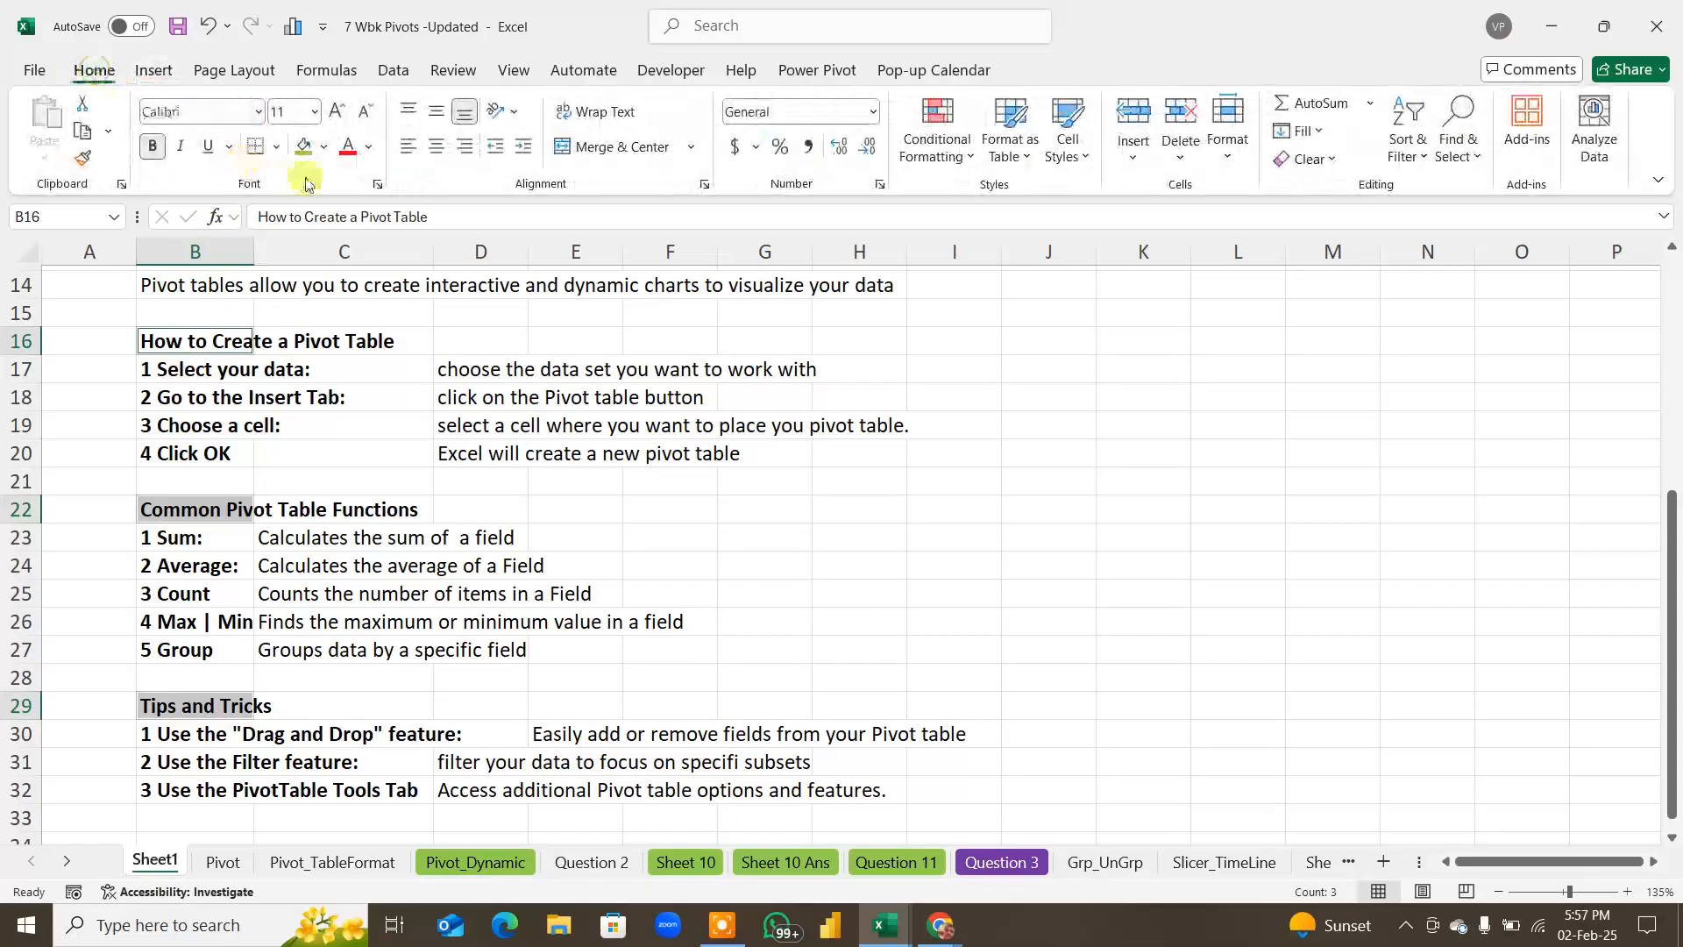
pyautogui.click(348, 146)
pyautogui.click(387, 682)
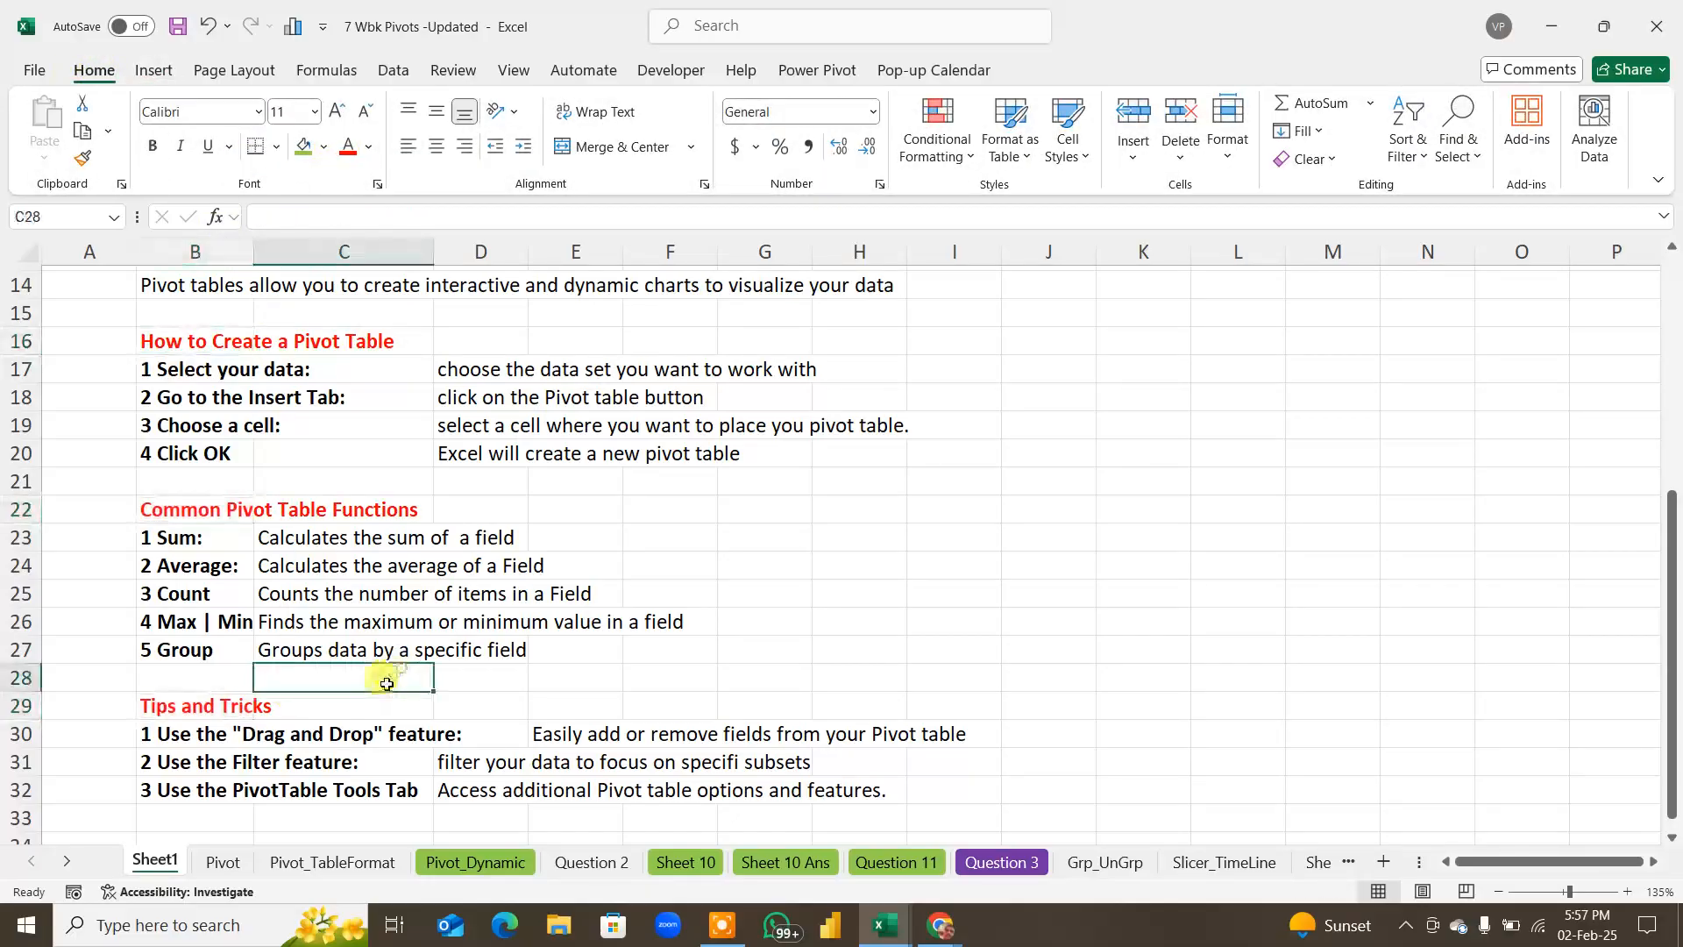
# Step: Color the Benefits of Pivot Tables: heading in cell B8 red to match the other section headings
pyautogui.scroll(5, 387, 683)
pyautogui.click(218, 502)
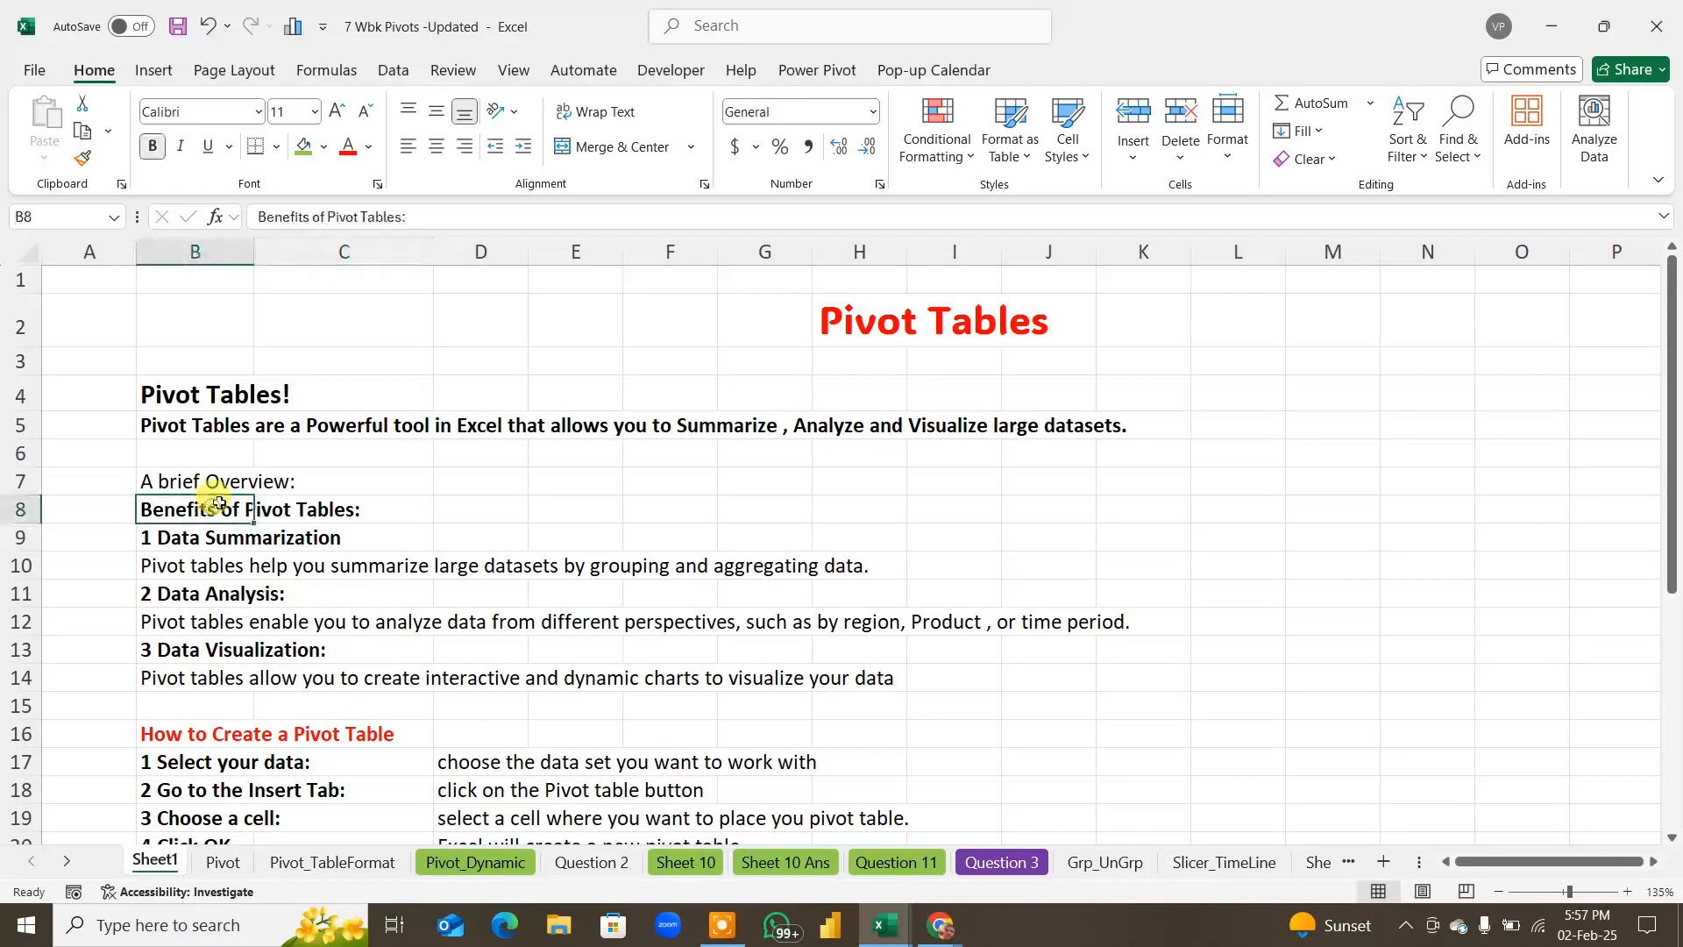
pyautogui.click(348, 147)
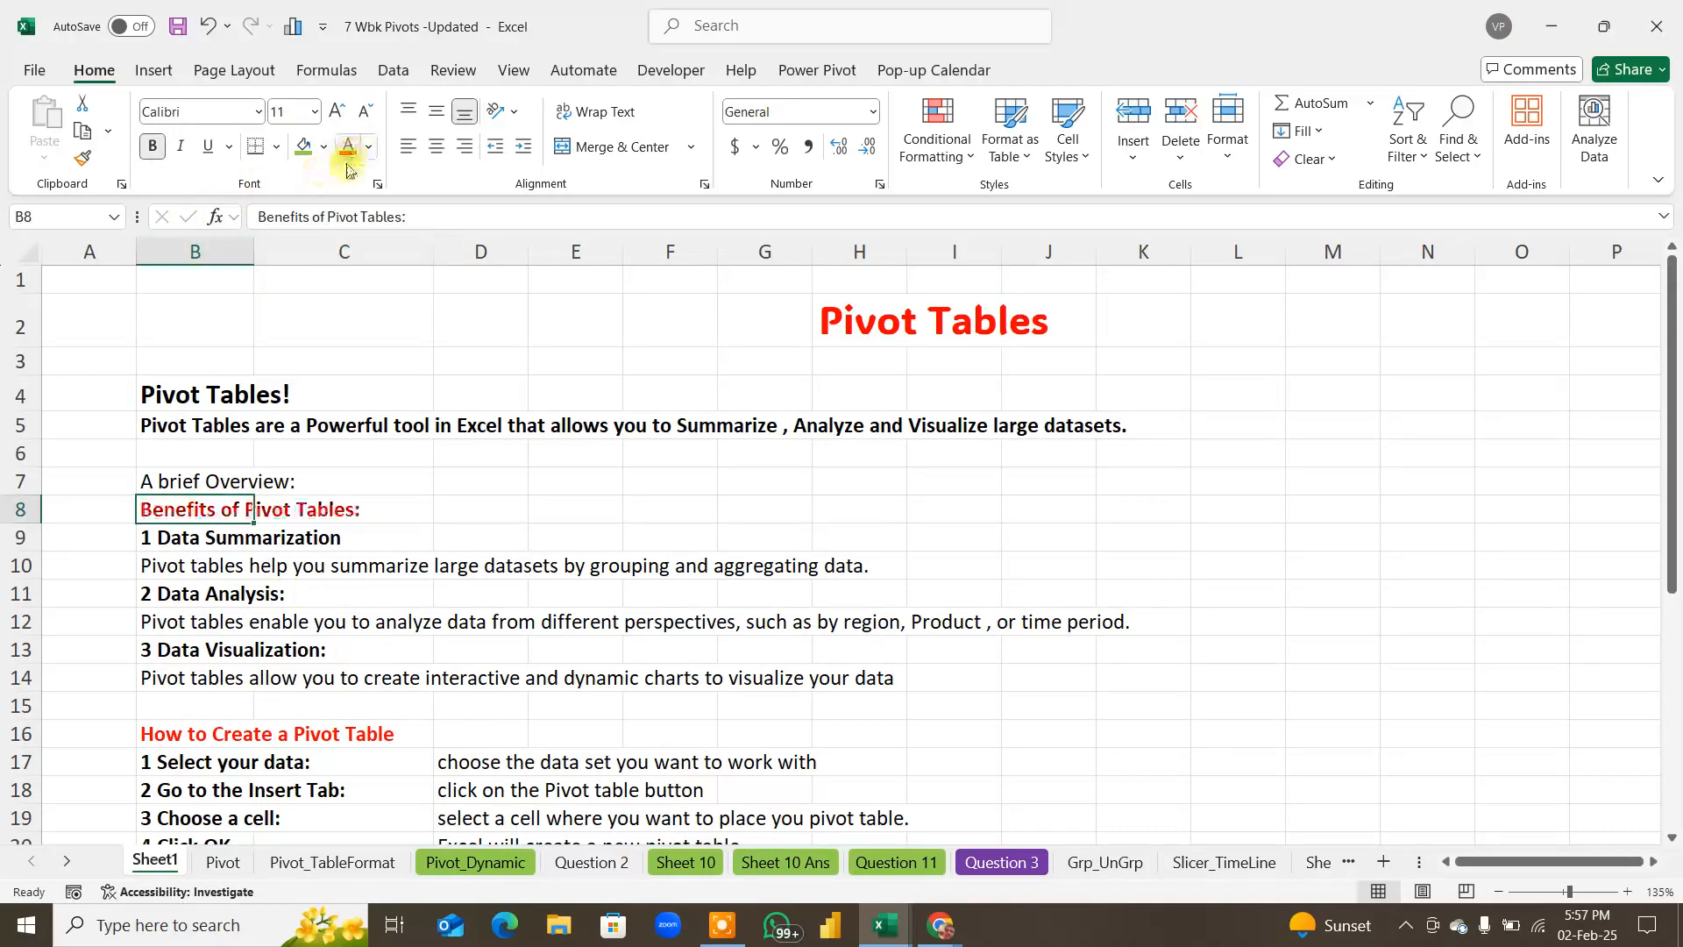
pyautogui.click(219, 398)
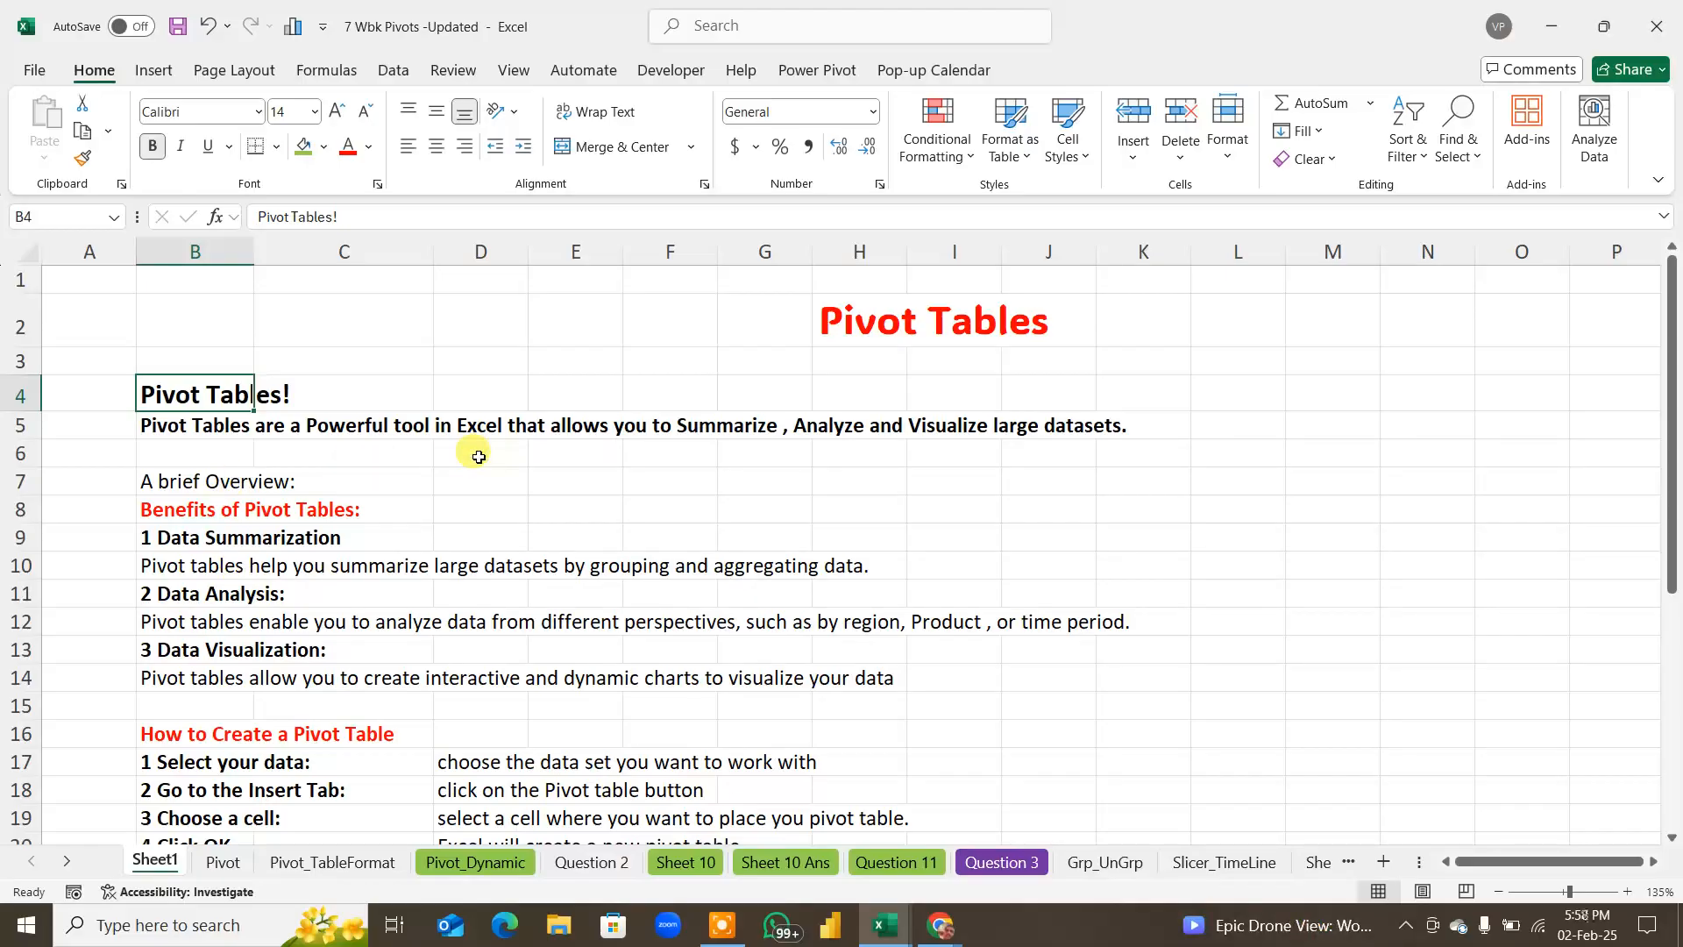
# Step: Move the large Pivot Tables title from cells H2:J2 to start in cell F2
pyautogui.moveTo(833, 321); pyautogui.dragTo(1012, 326)
pyautogui.hotkey('ctrl', 'c')
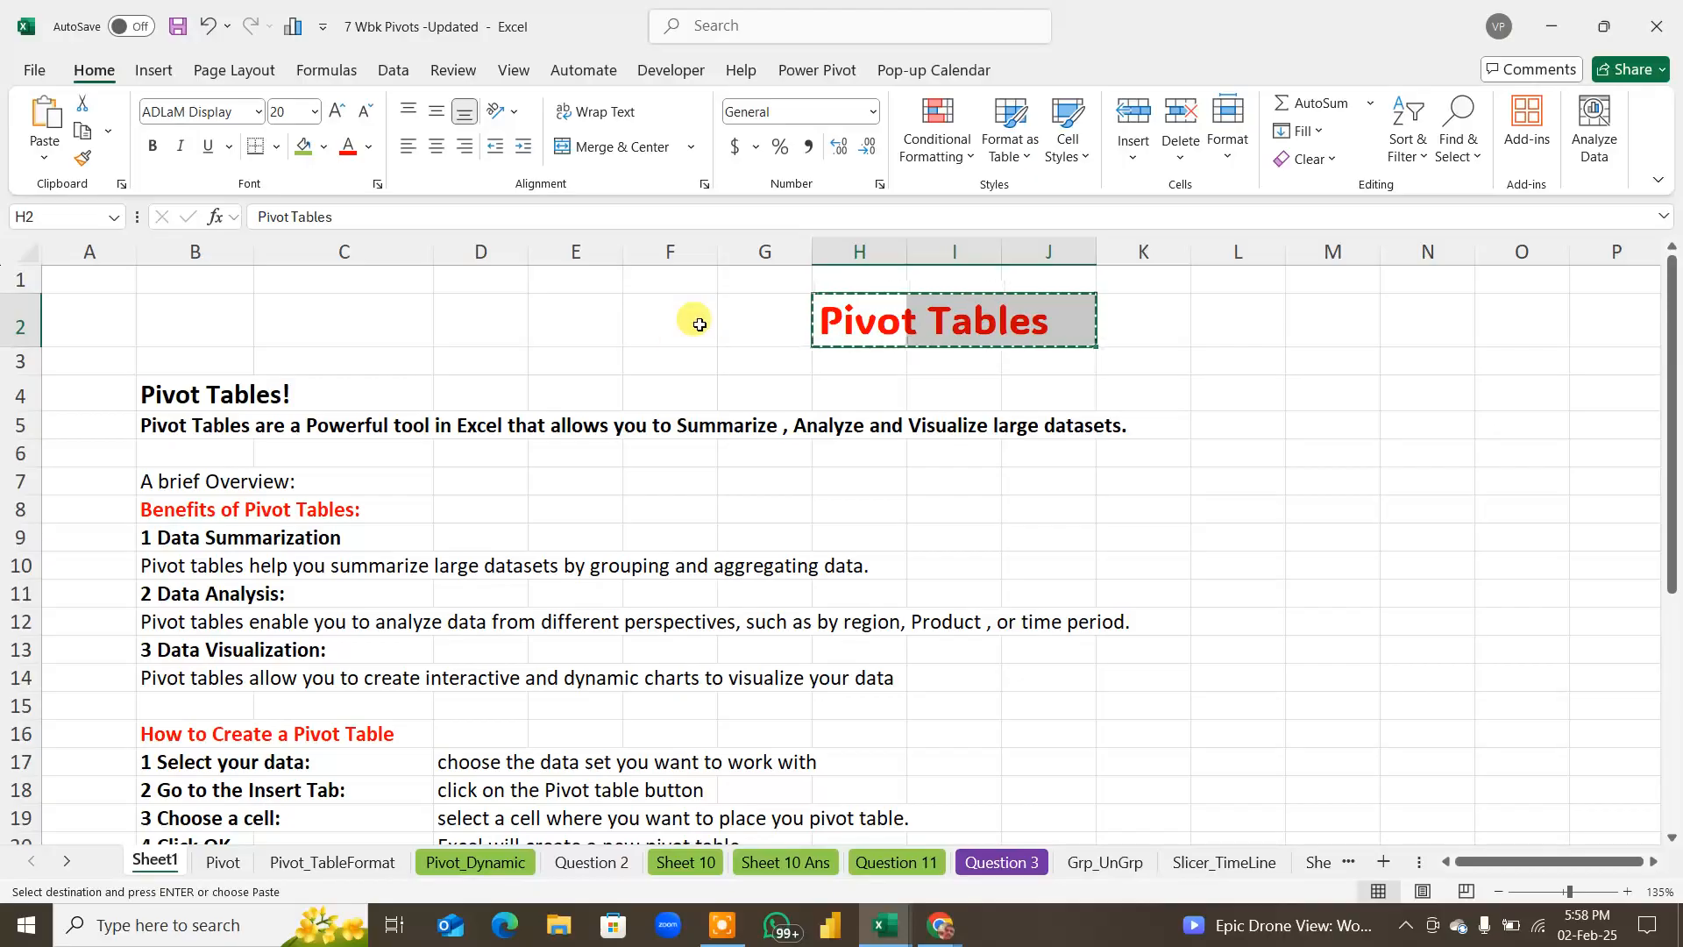
pyautogui.click(688, 319)
pyautogui.press('Return')
pyautogui.click(673, 482)
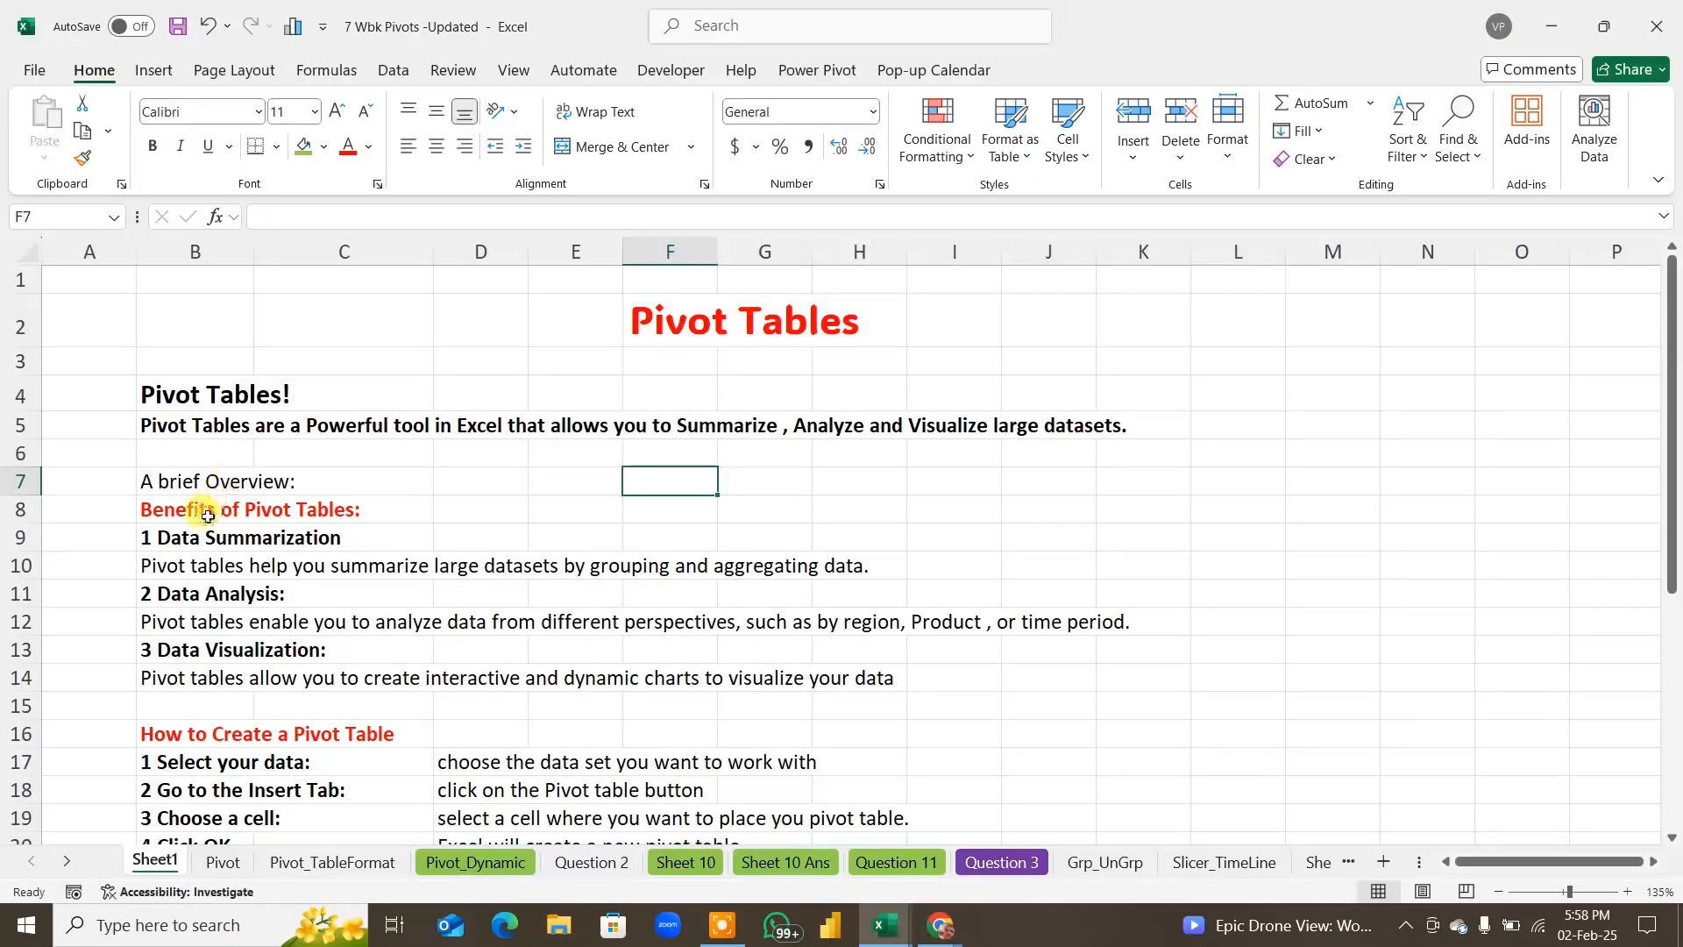
# Step: Review the finished notes section by section: benefits, creation steps, common functions, and tips and tricks
pyautogui.moveTo(208, 517); pyautogui.dragTo(255, 679)
pyautogui.scroll(-2, 267, 646)
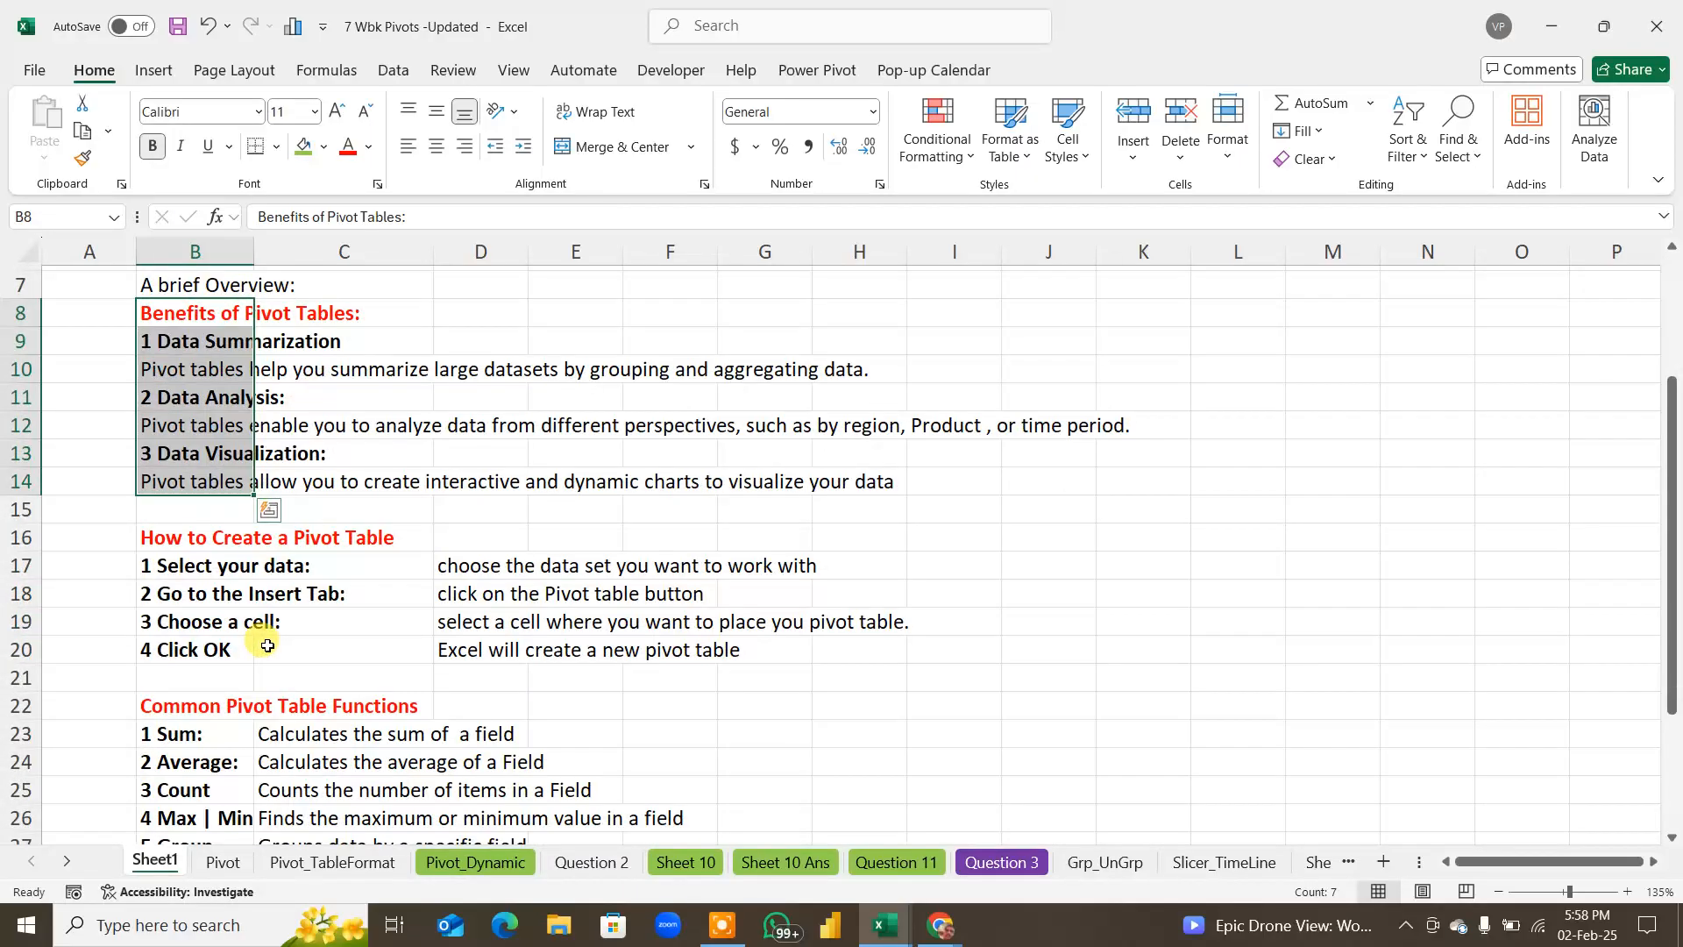
pyautogui.scroll(-2, 255, 646)
pyautogui.moveTo(225, 370); pyautogui.dragTo(250, 451)
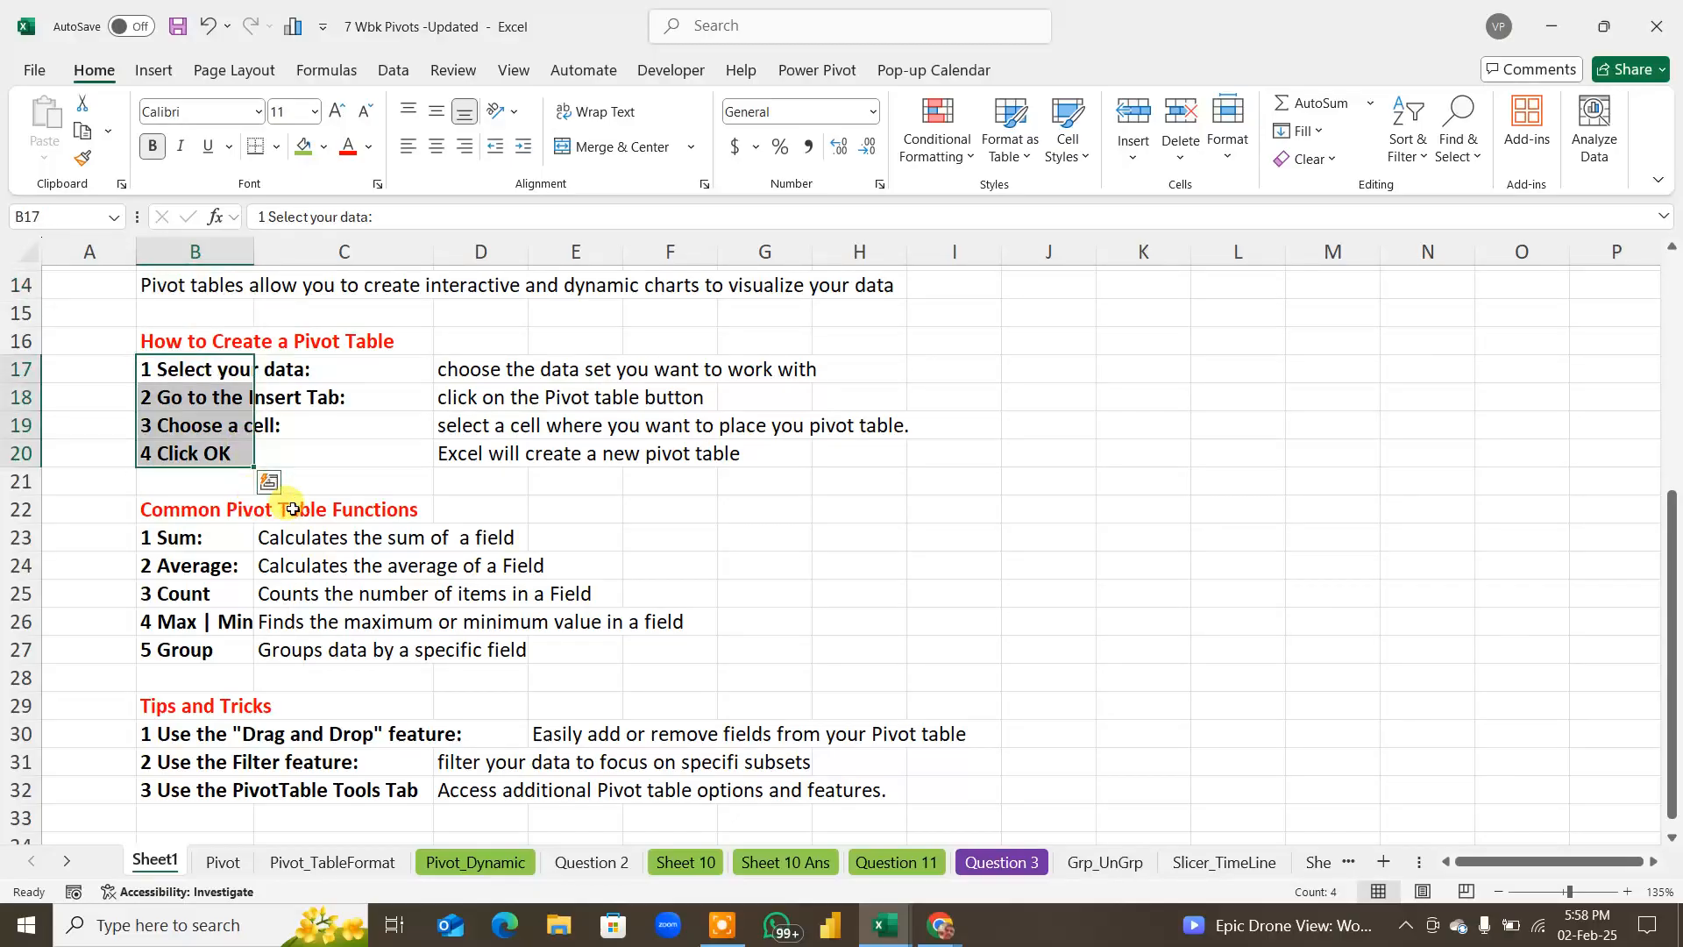
pyautogui.moveTo(226, 537); pyautogui.dragTo(215, 676)
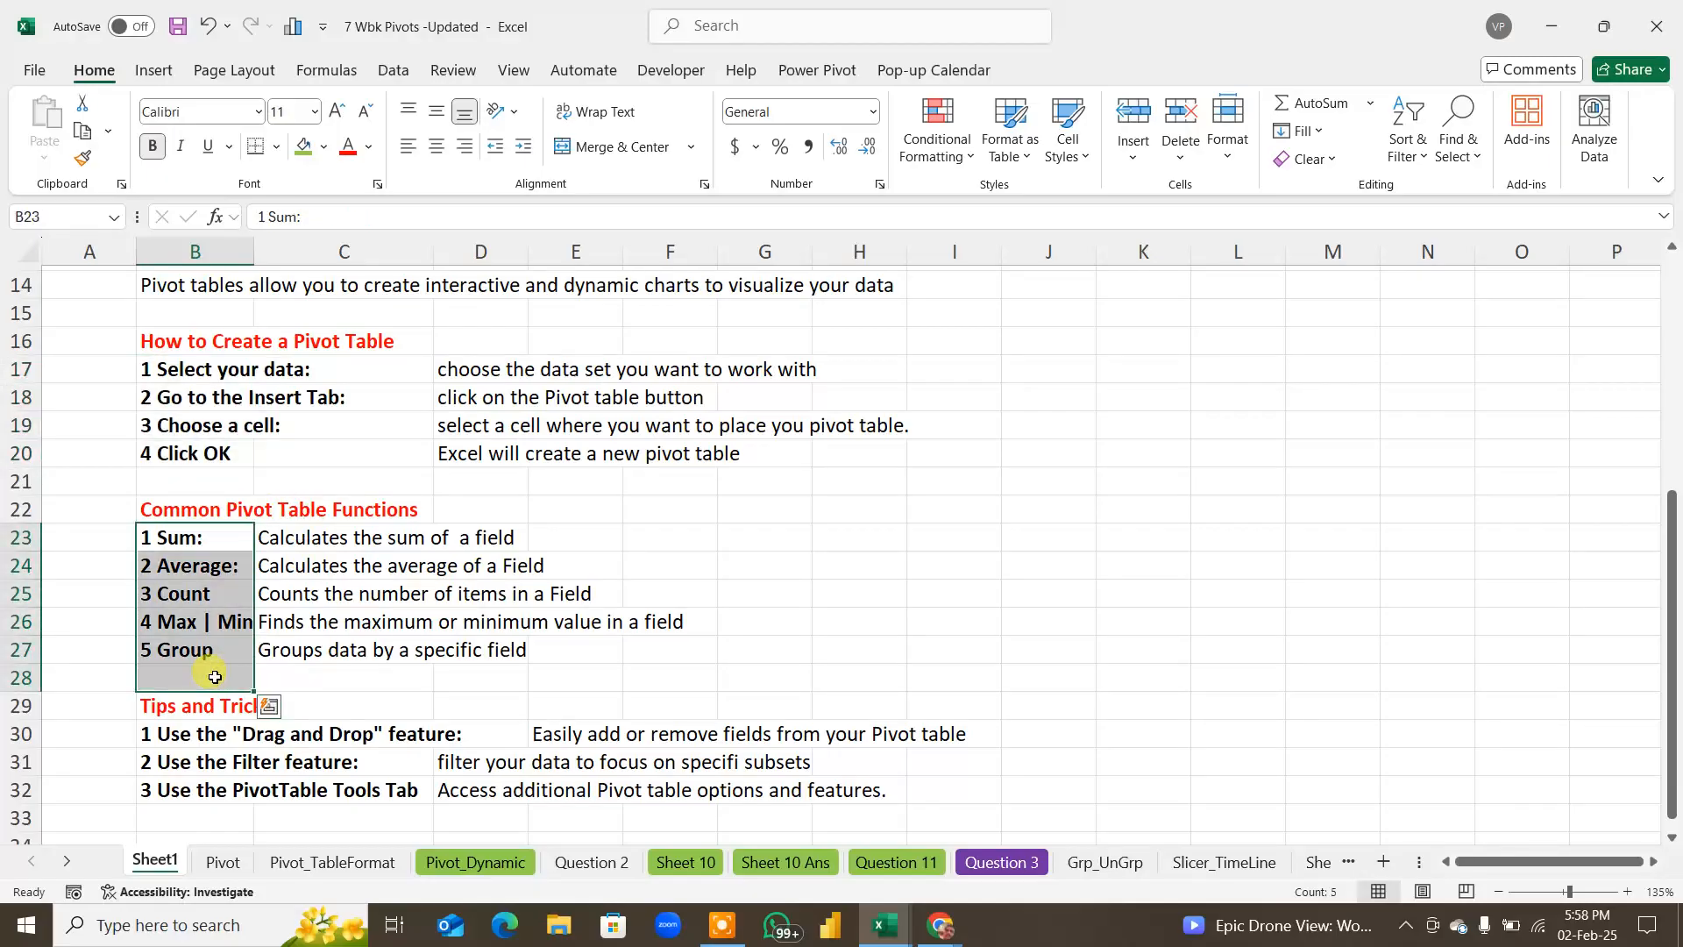
pyautogui.scroll(-2, 219, 668)
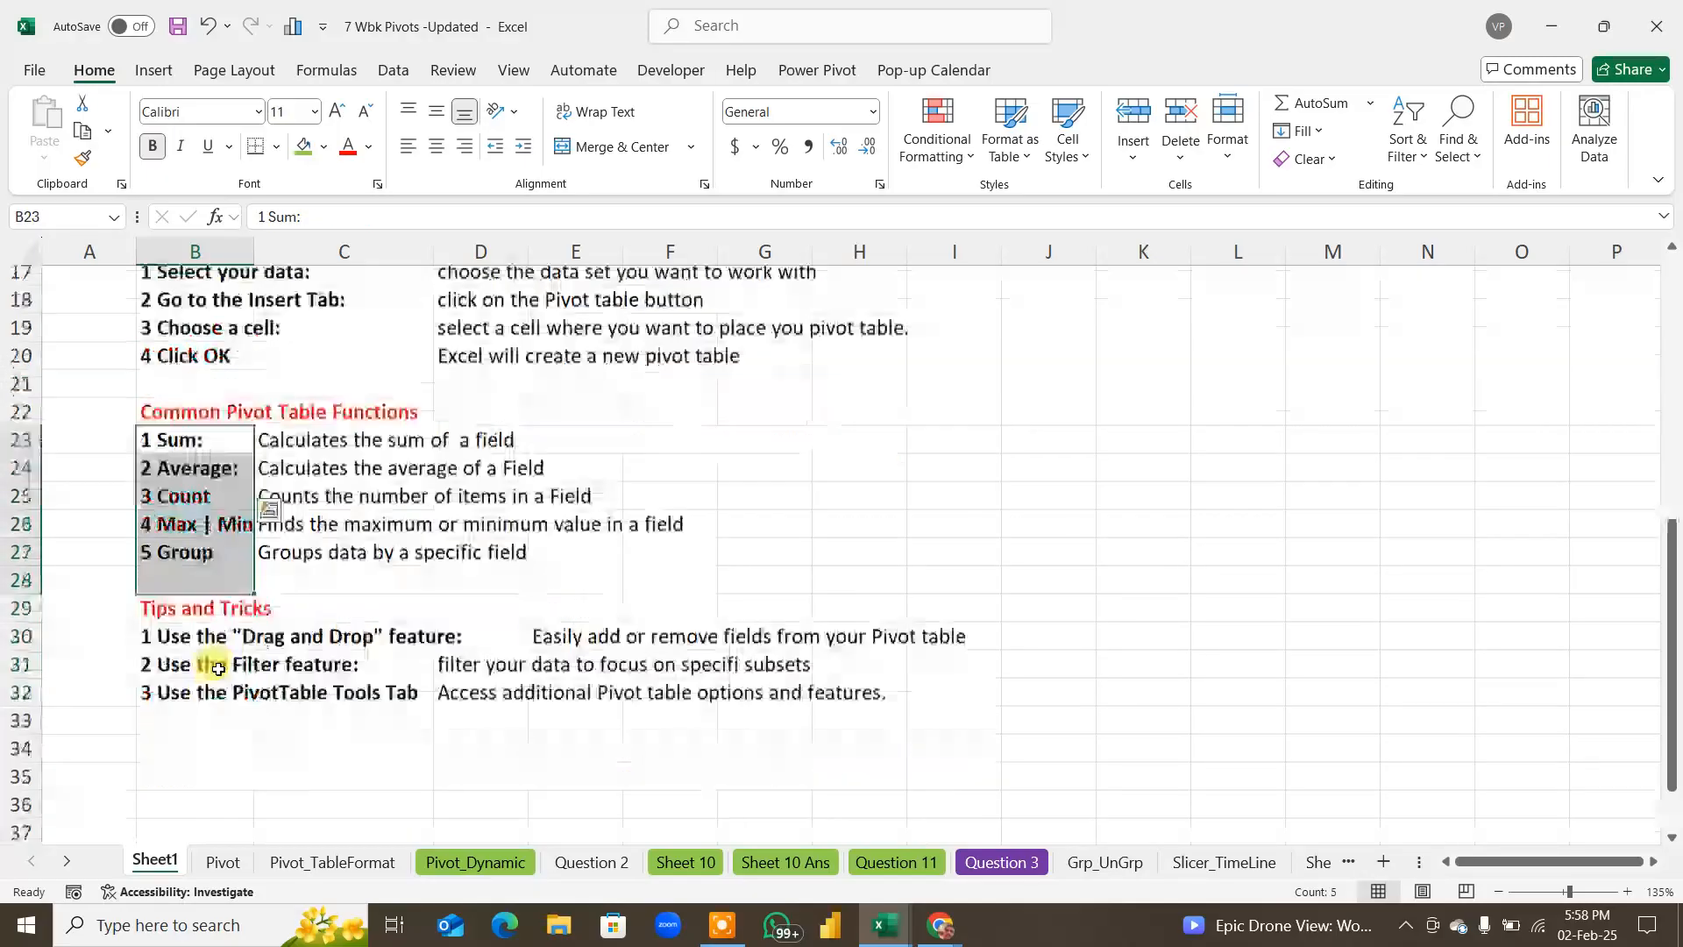
pyautogui.scroll(-1, 218, 668)
pyautogui.moveTo(208, 535); pyautogui.dragTo(213, 654)
pyautogui.click(207, 685)
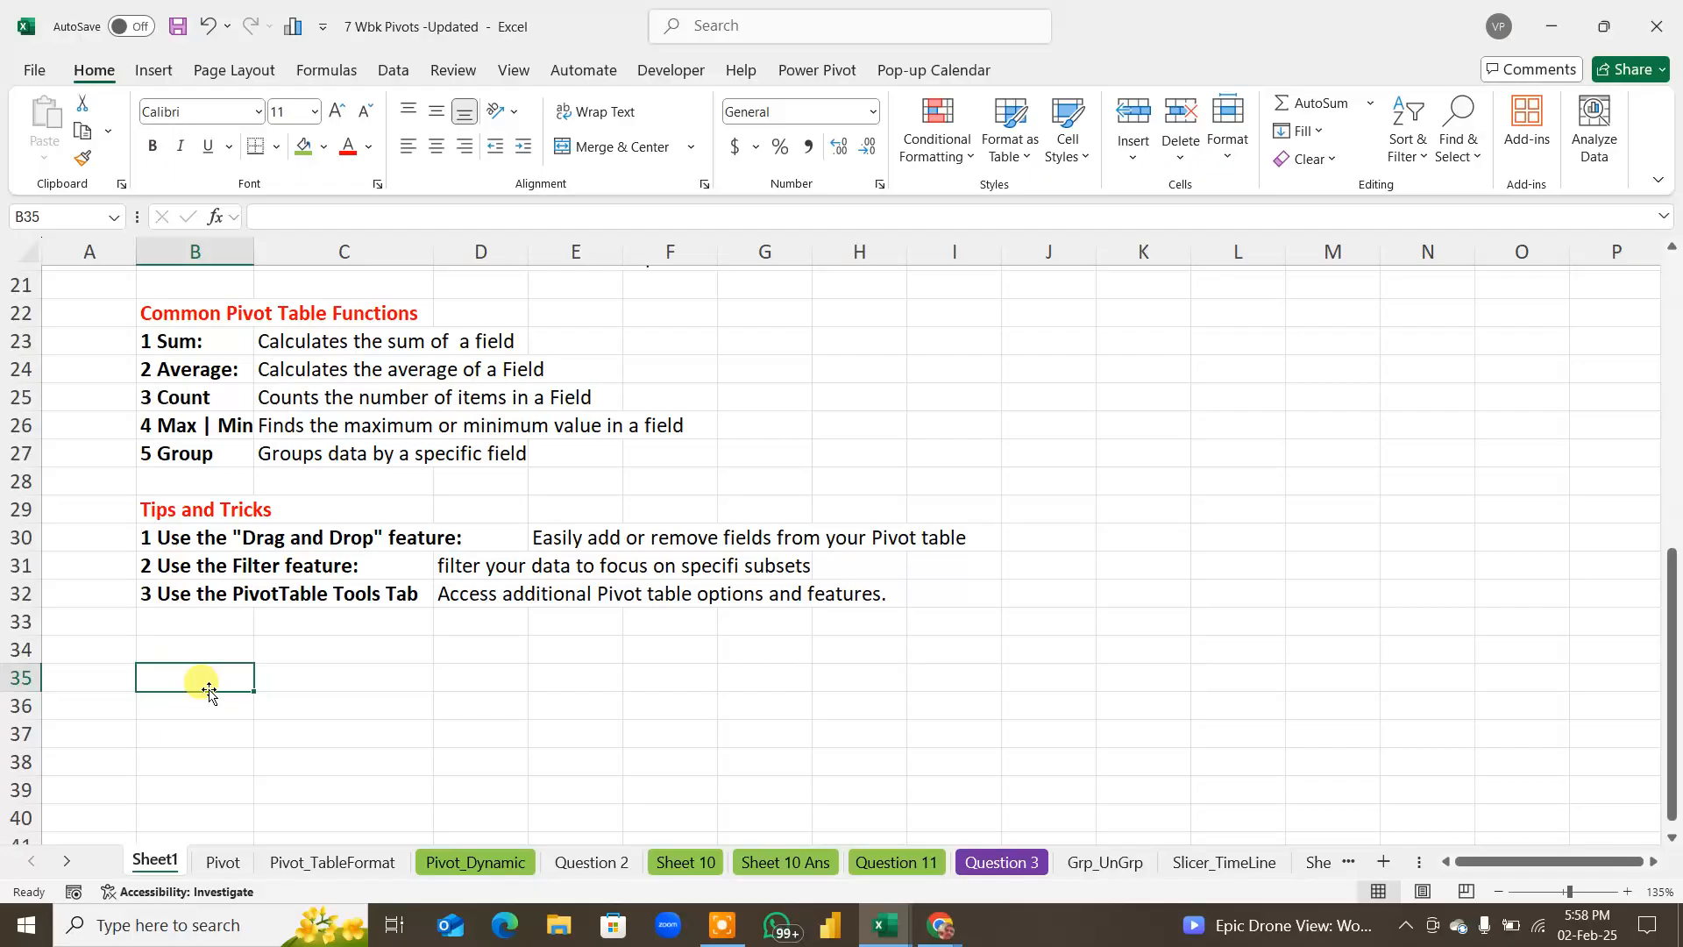
# Step: Enter the section heading Common Pivot Table Errors in cell B34, below the Tips and Tricks section
pyautogui.click(184, 650)
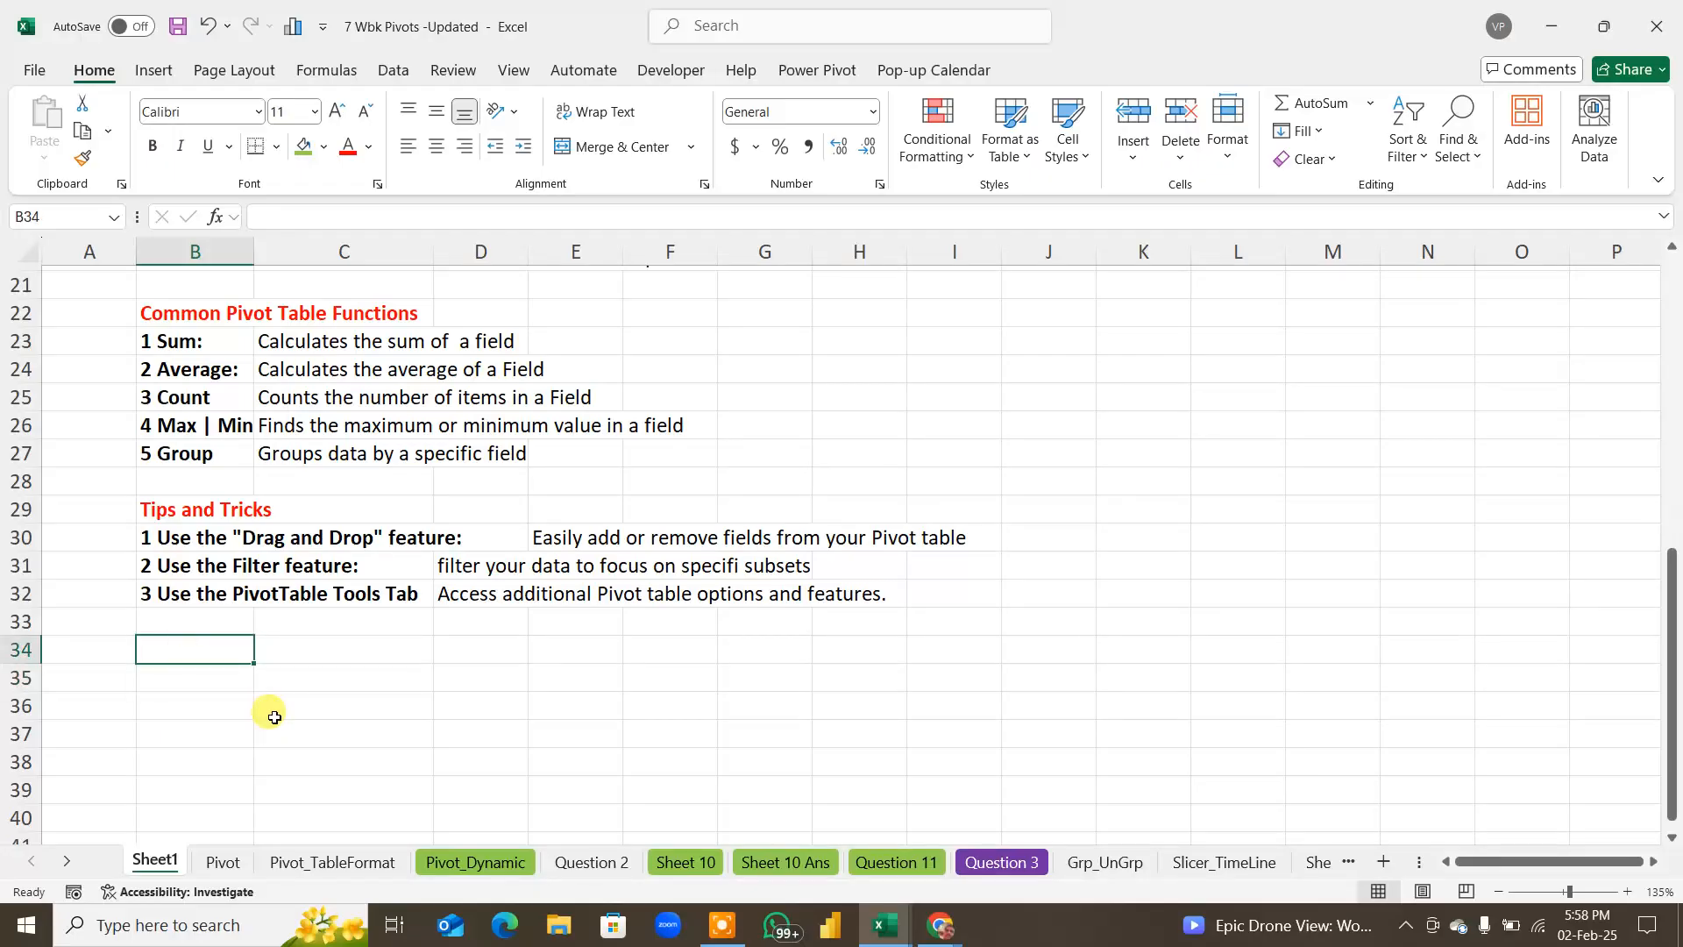
pyautogui.write('Commo')
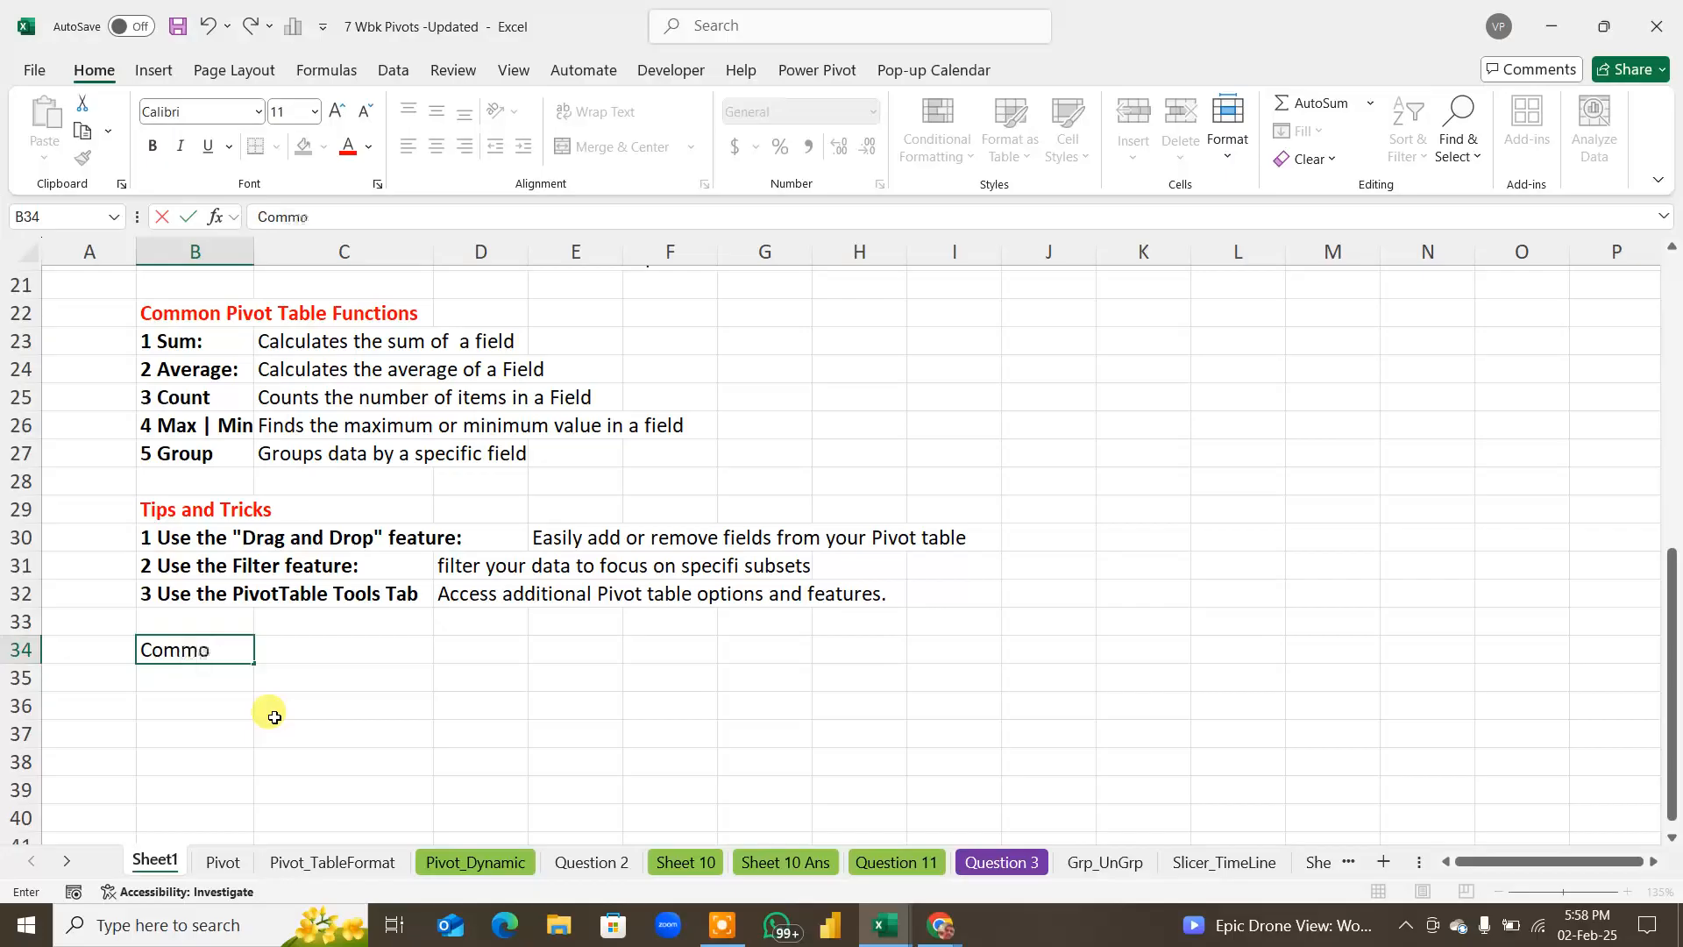
pyautogui.write('n Pivot Table E')
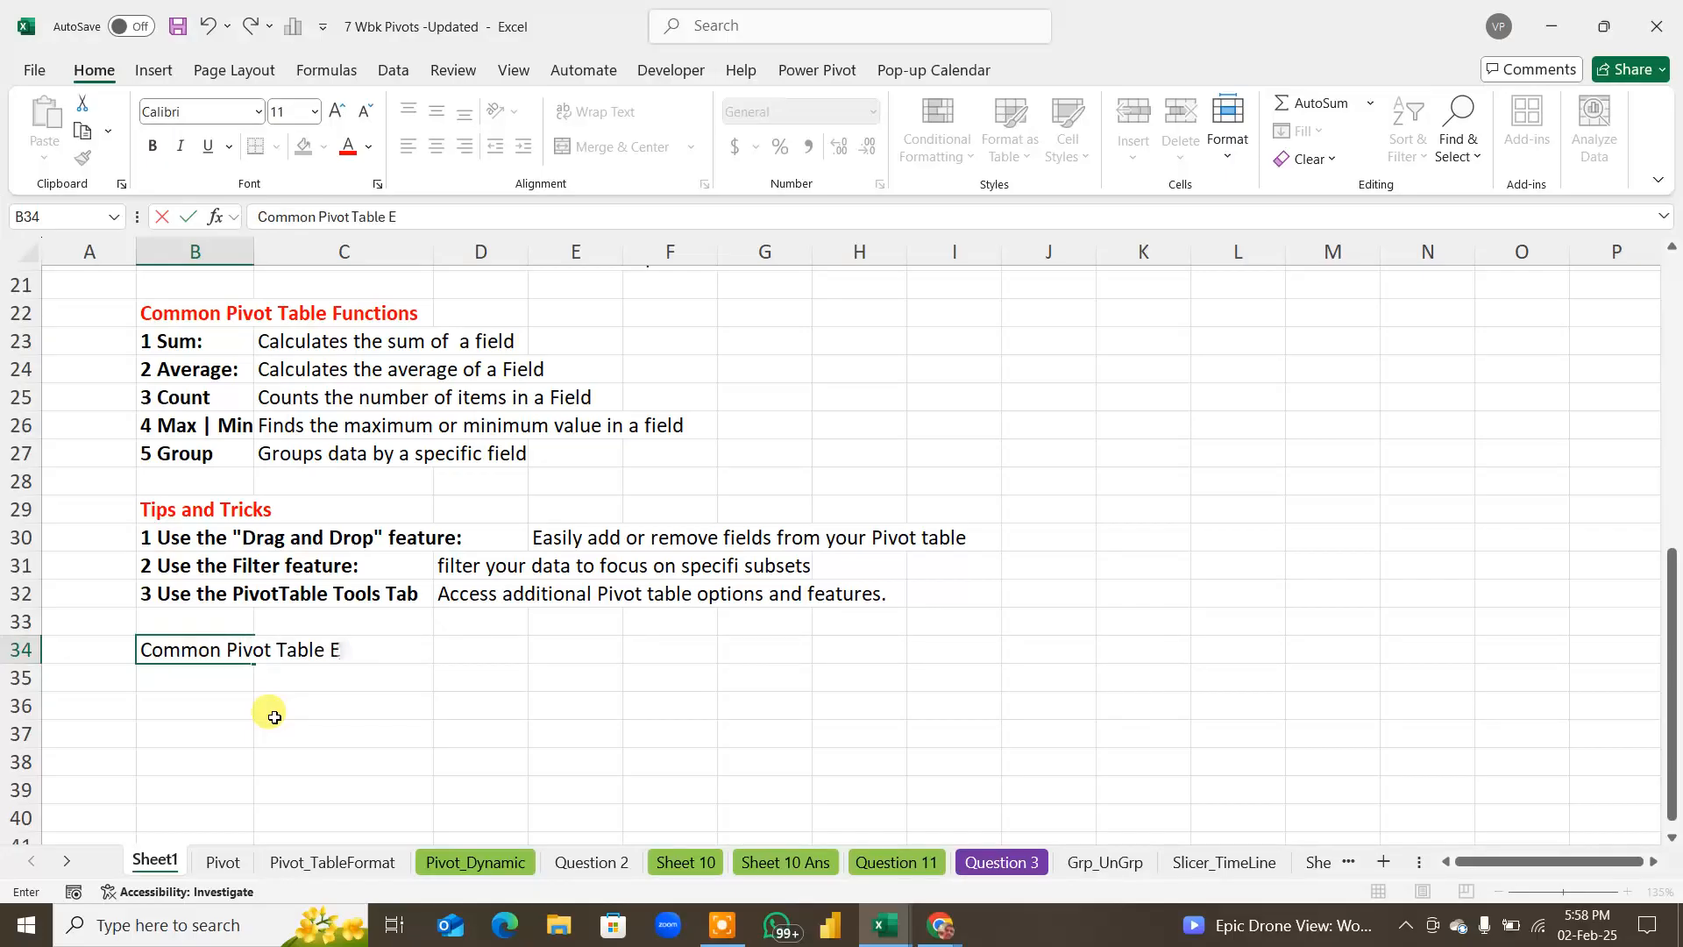
pyautogui.write('rrors')
pyautogui.press('Return')
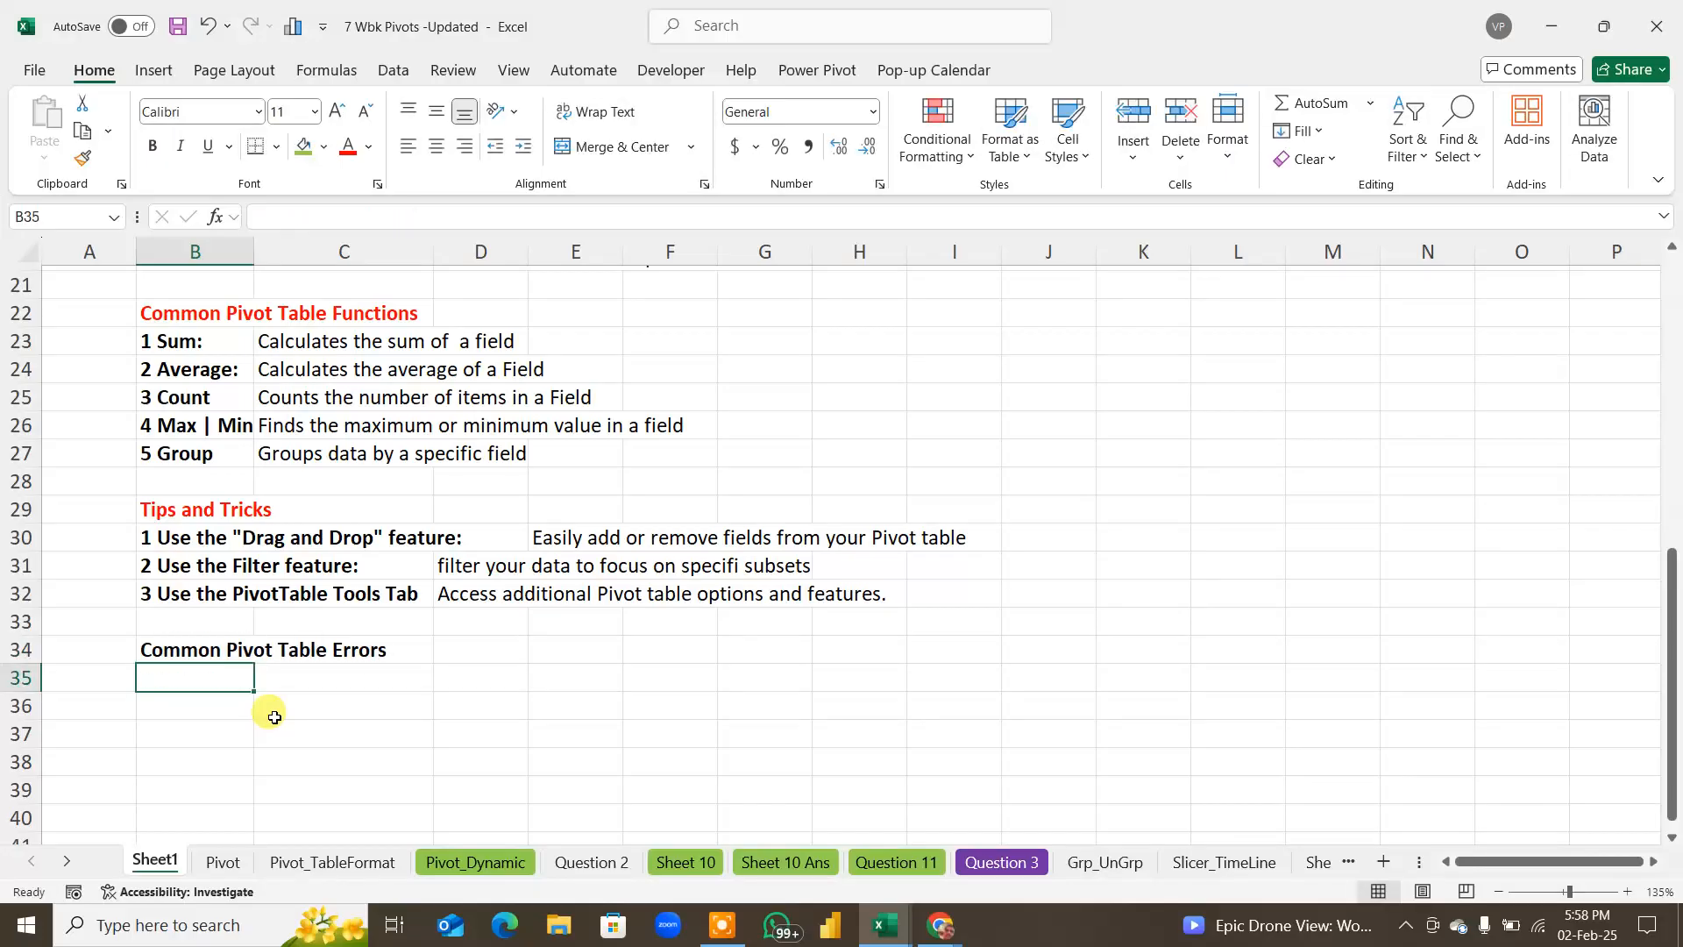
# Step: Enter "1. Data Table Arrays" in cell B35 as the first item under Common Pivot Table Errors
pyautogui.write('1')
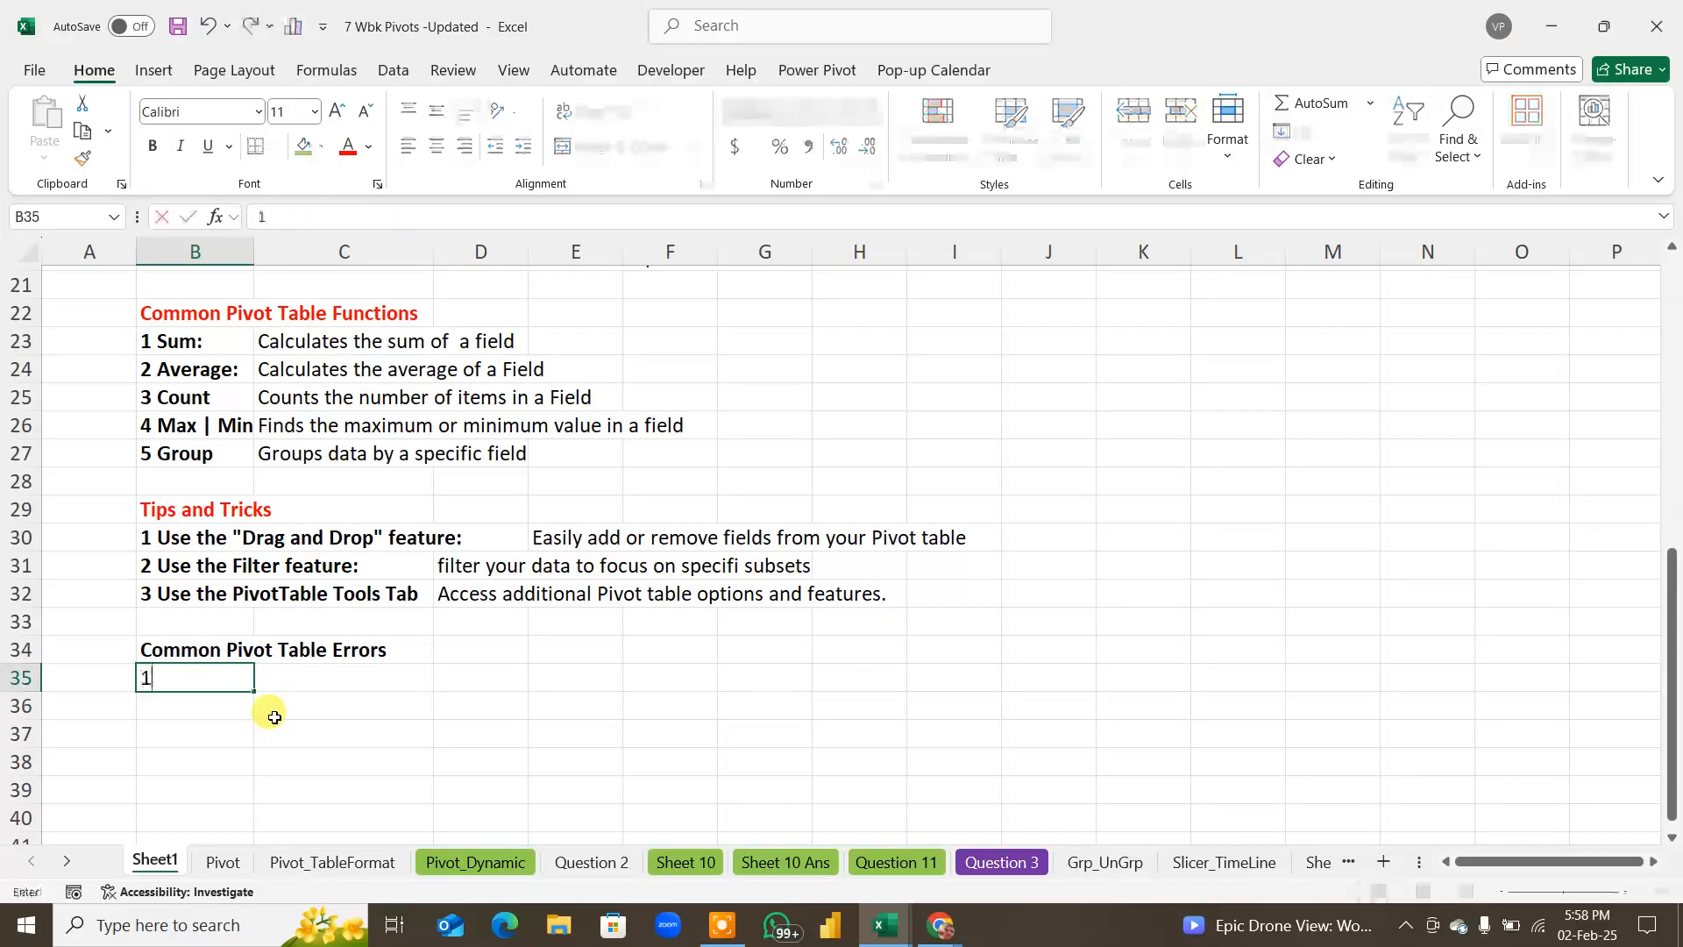
pyautogui.write('. R')
pyautogui.press('BackSpace')
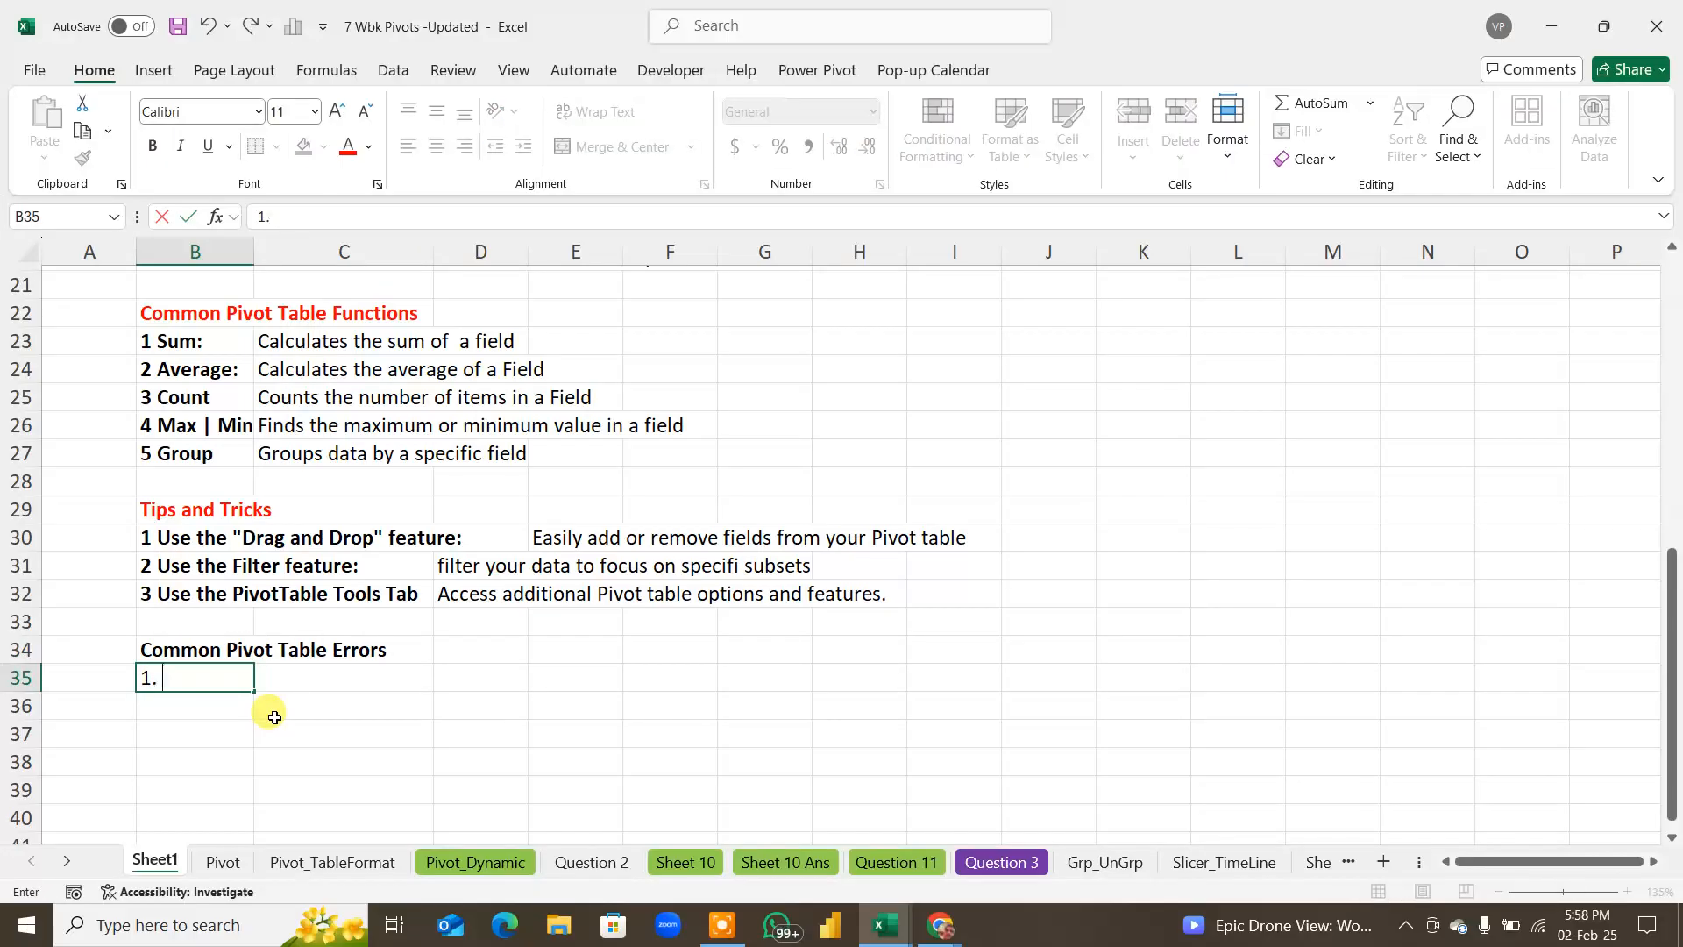
pyautogui.write('Data Table')
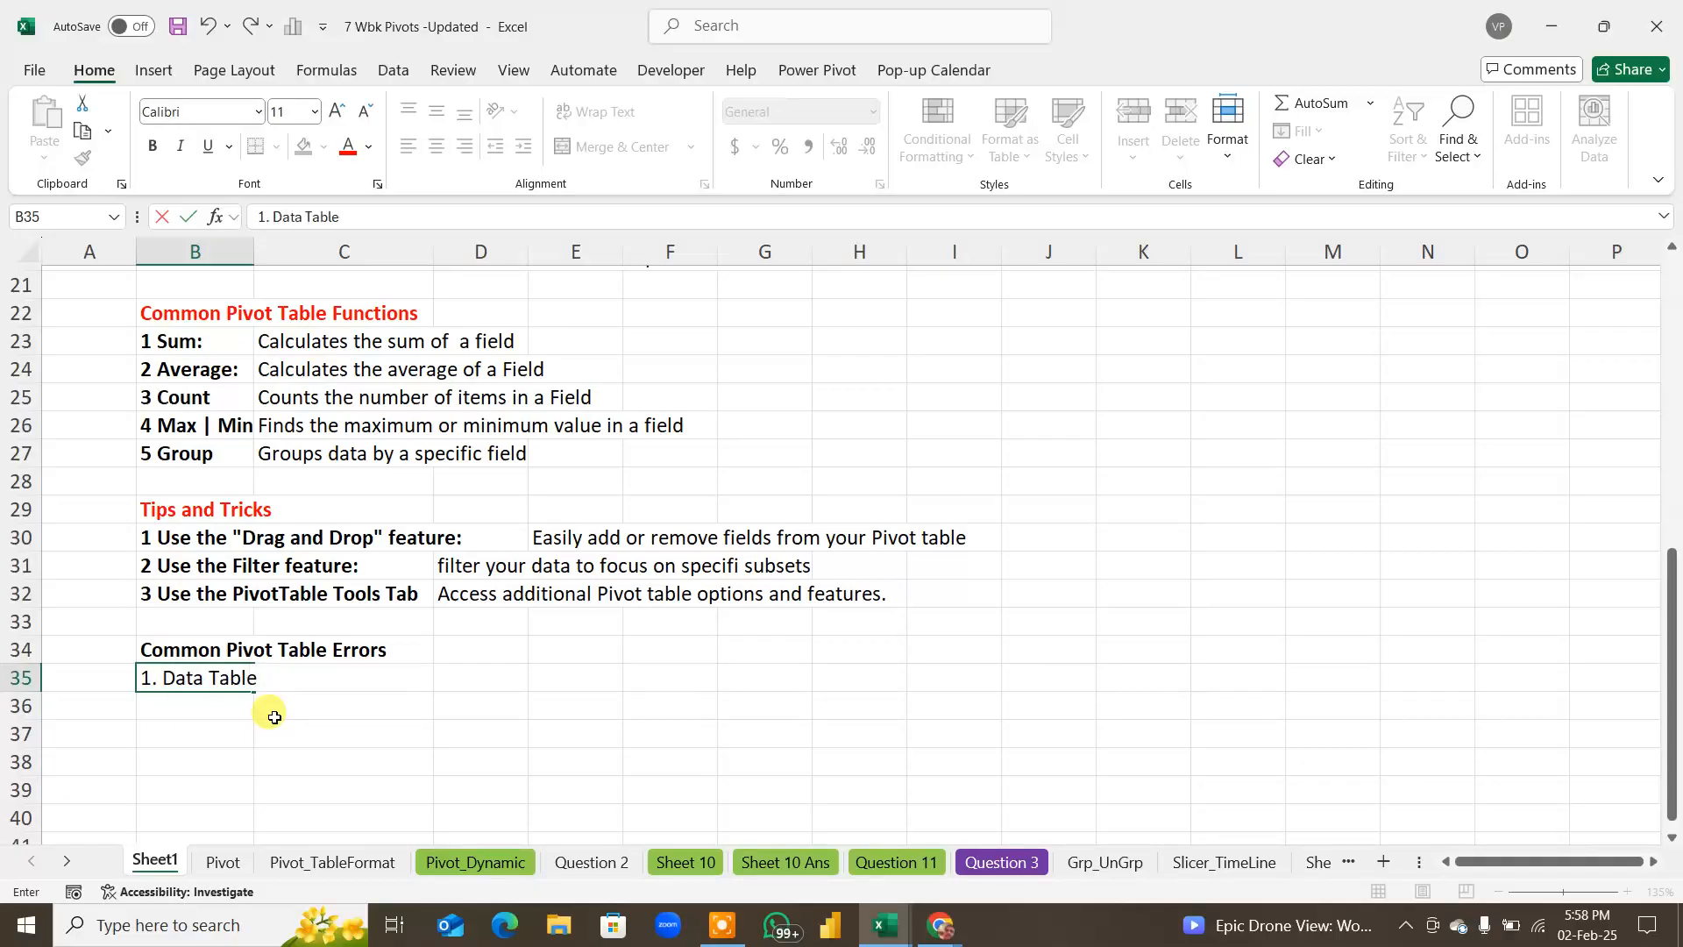
pyautogui.write(' A')
pyautogui.press('BackSpace')
pyautogui.write('Arrays')
pyautogui.press('Return')
# Step: Describe the Data Table Arrays item in cell D35 as "use arrays to perform complex calculations"
pyautogui.click(481, 684)
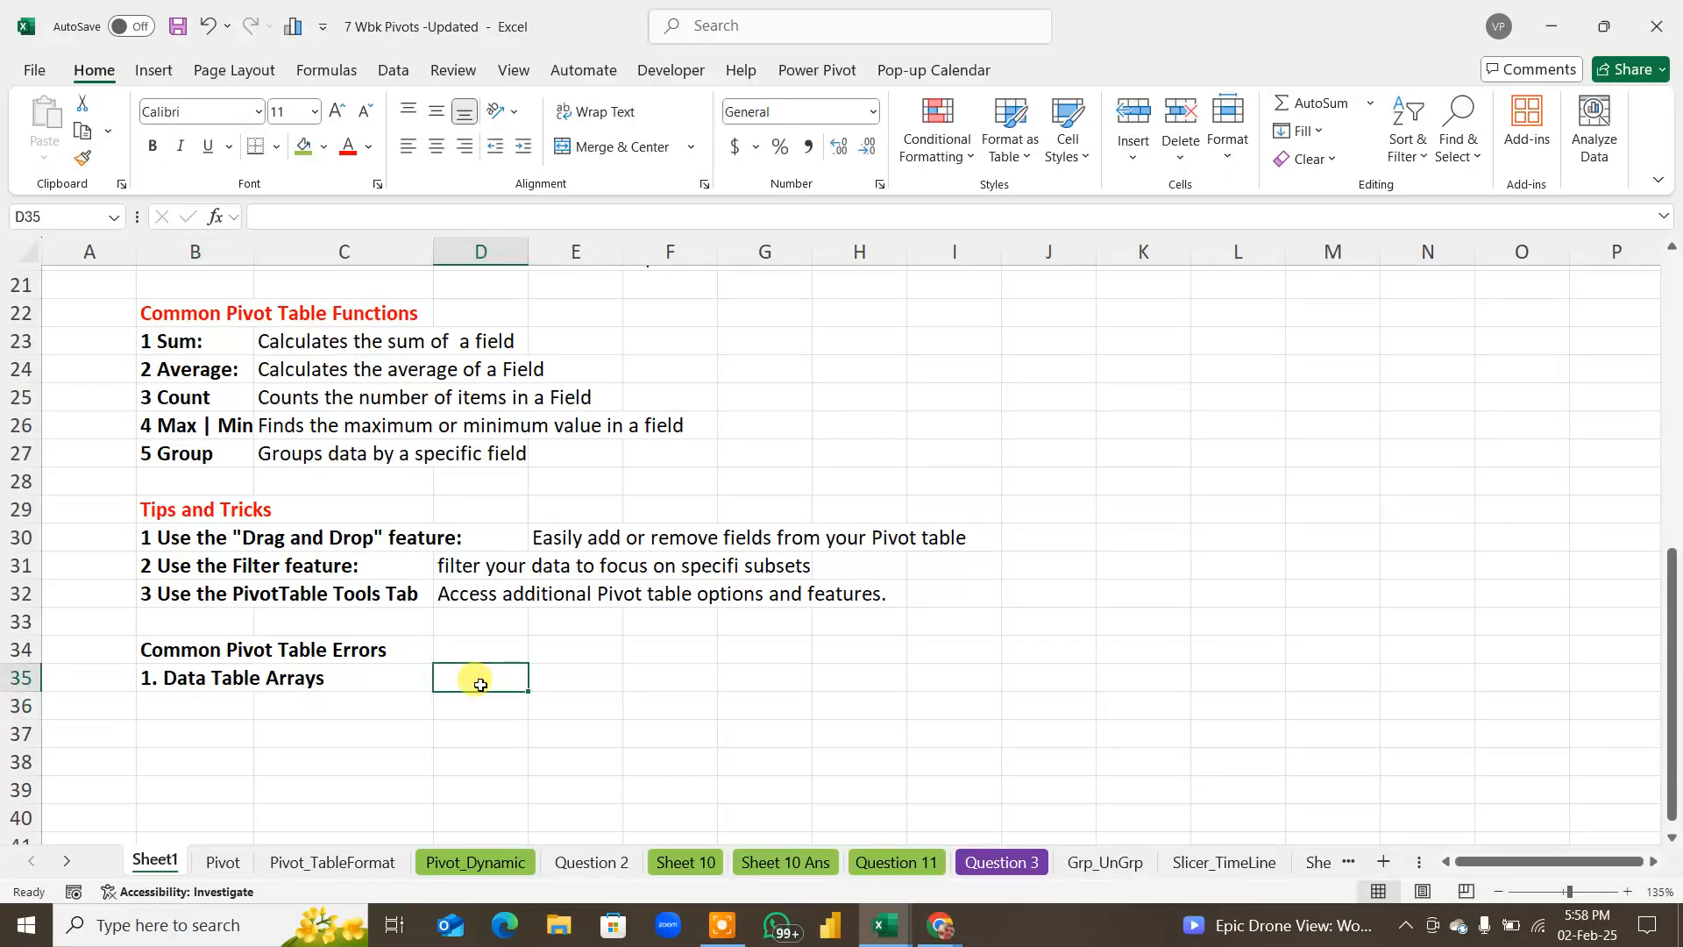
pyautogui.write('use ar')
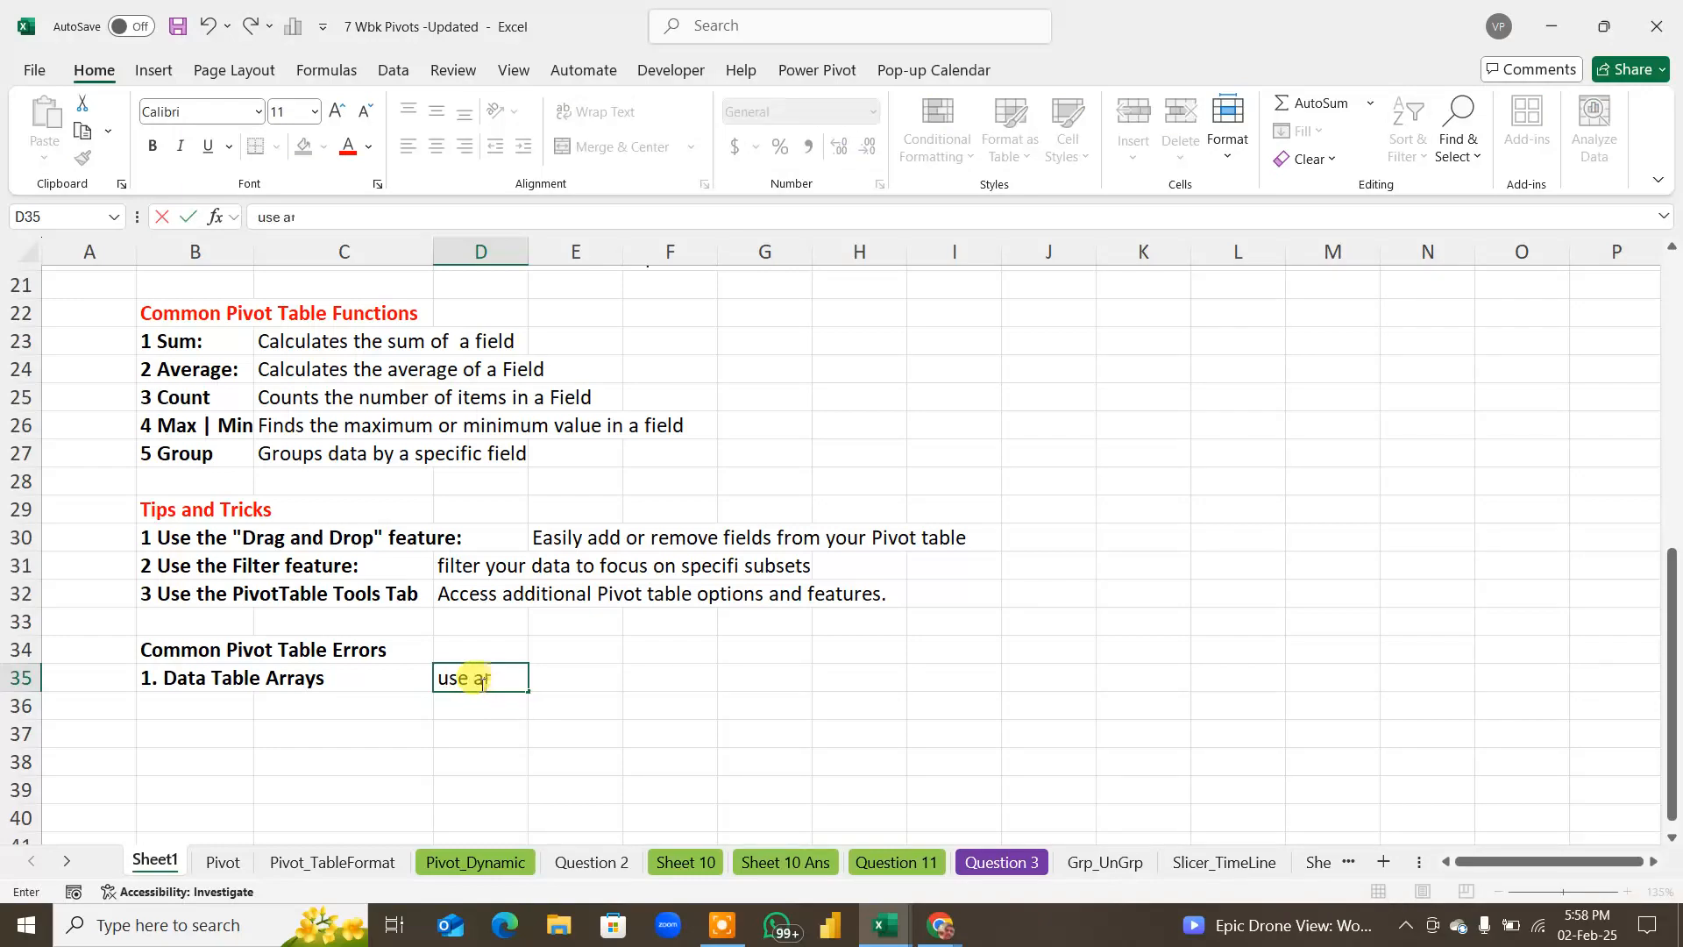
pyautogui.write('rays to per')
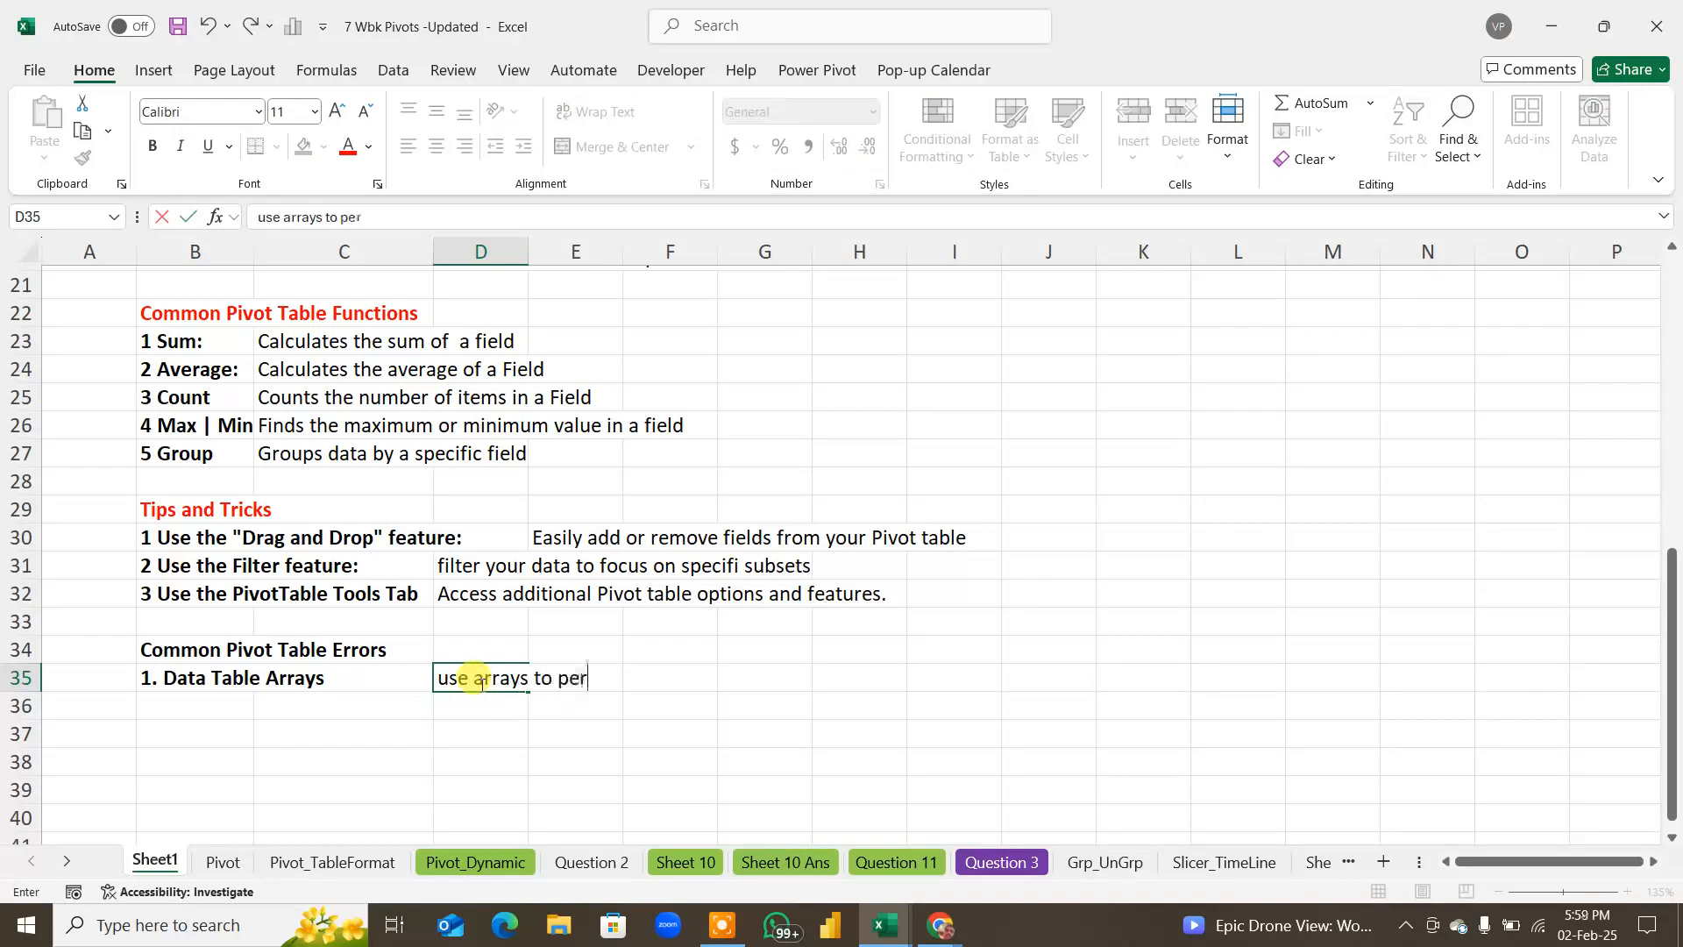
pyautogui.write('form complex')
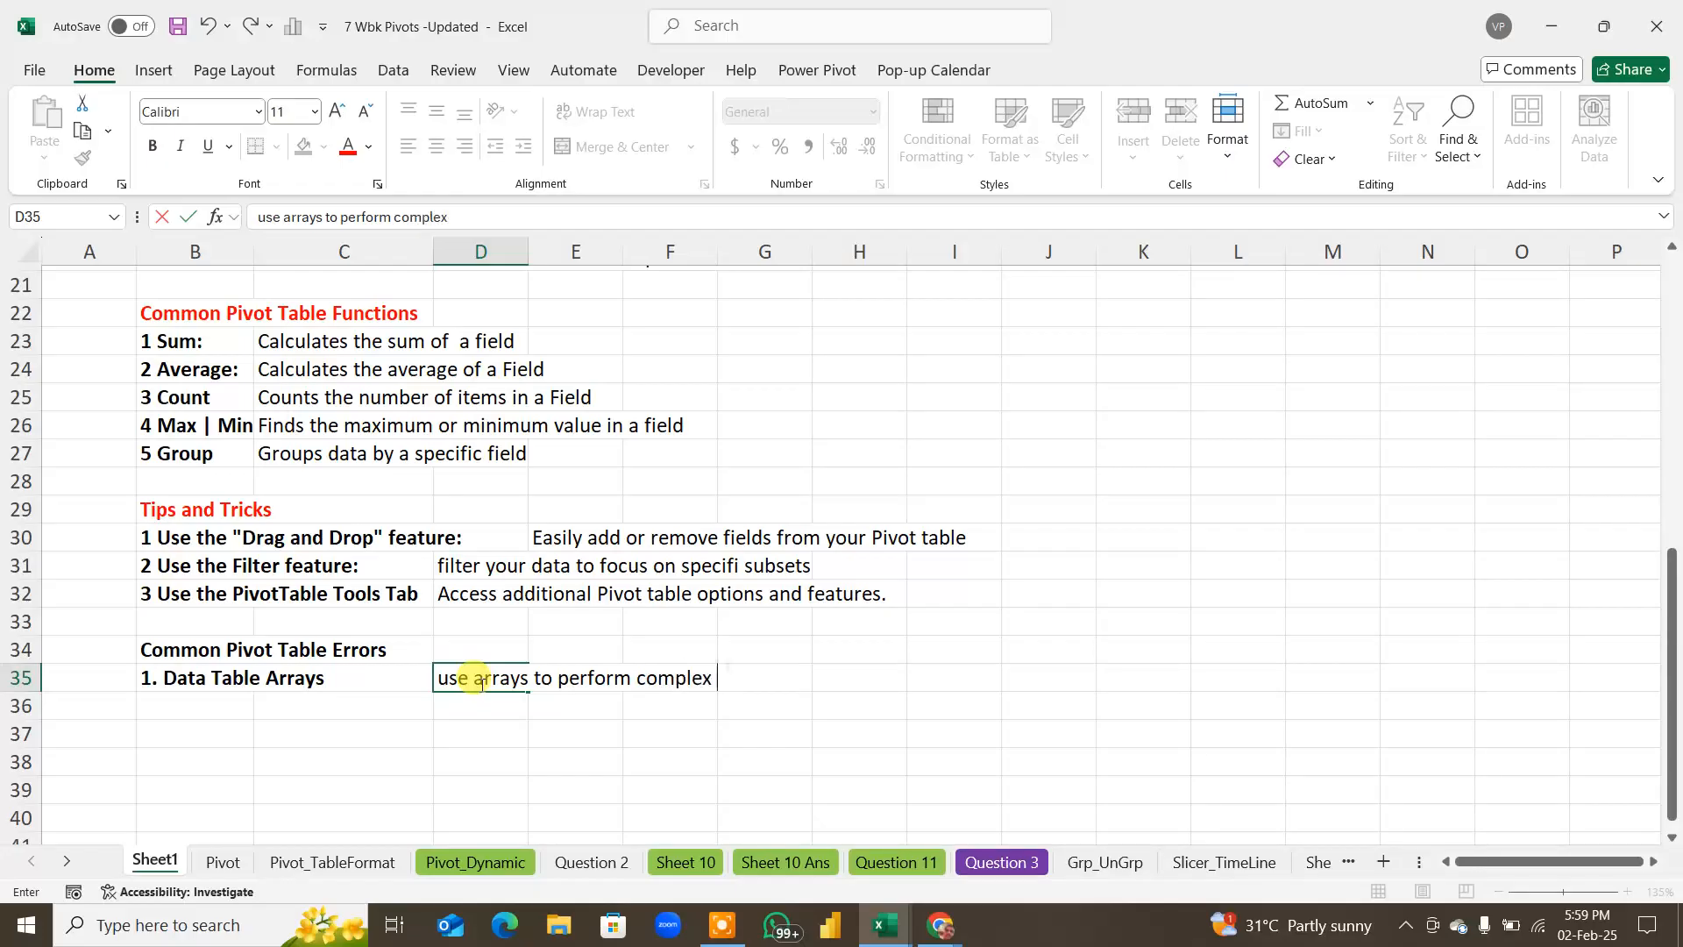
pyautogui.write(' cal')
pyautogui.write('culations')
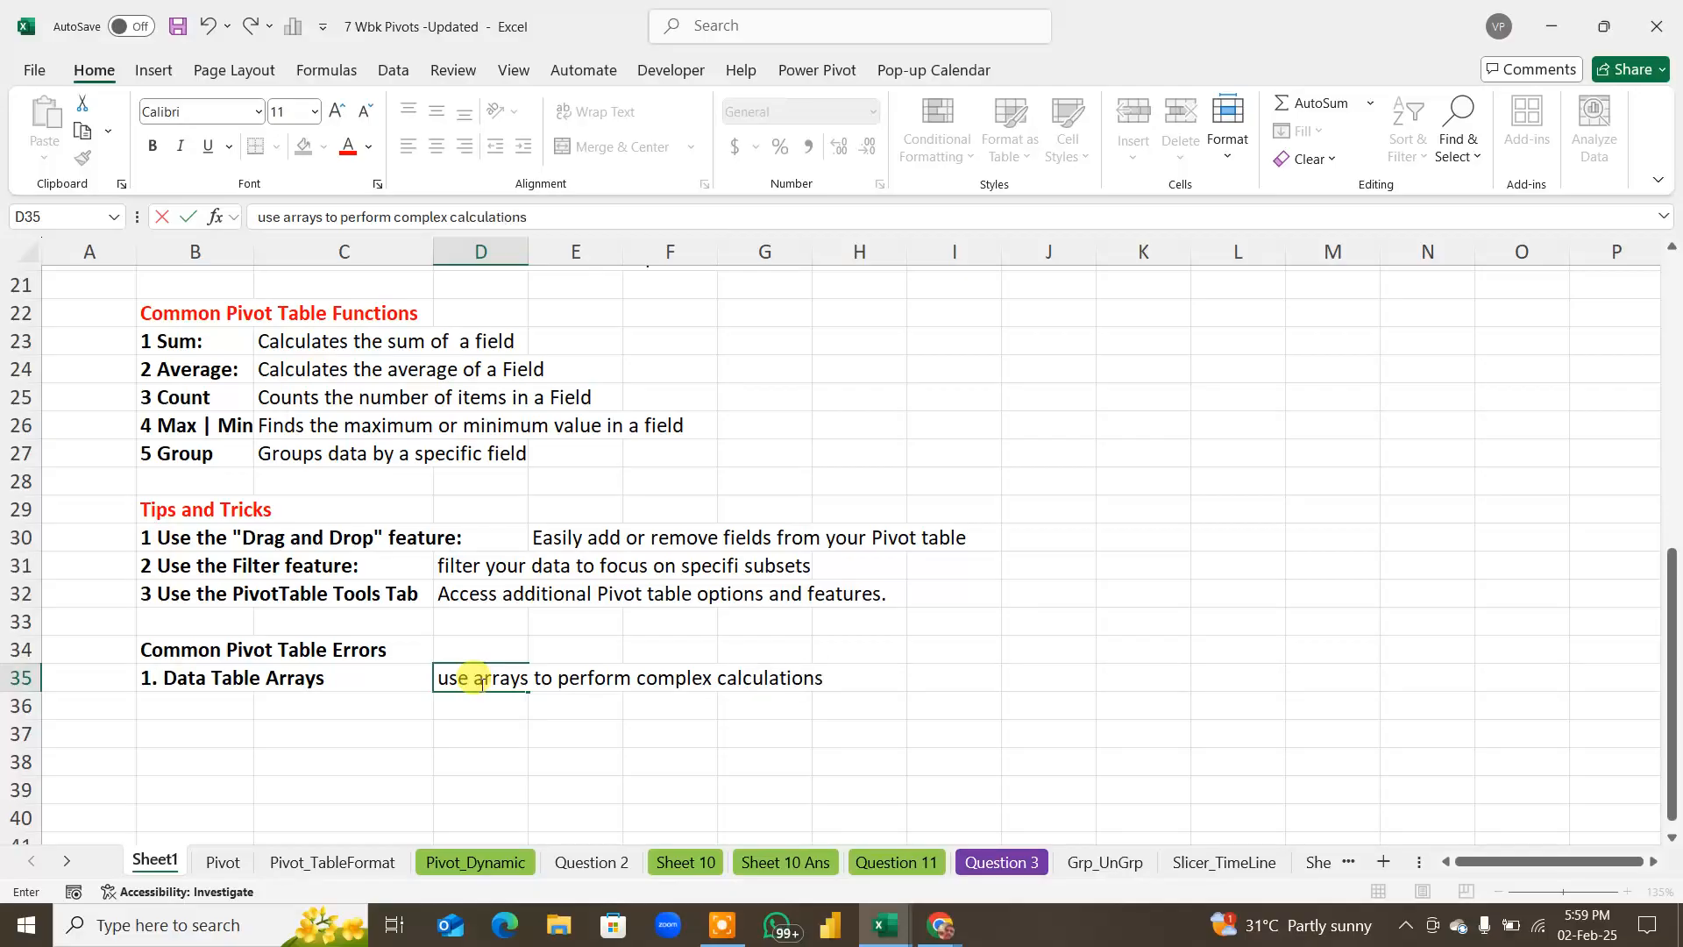
pyautogui.press('Return')
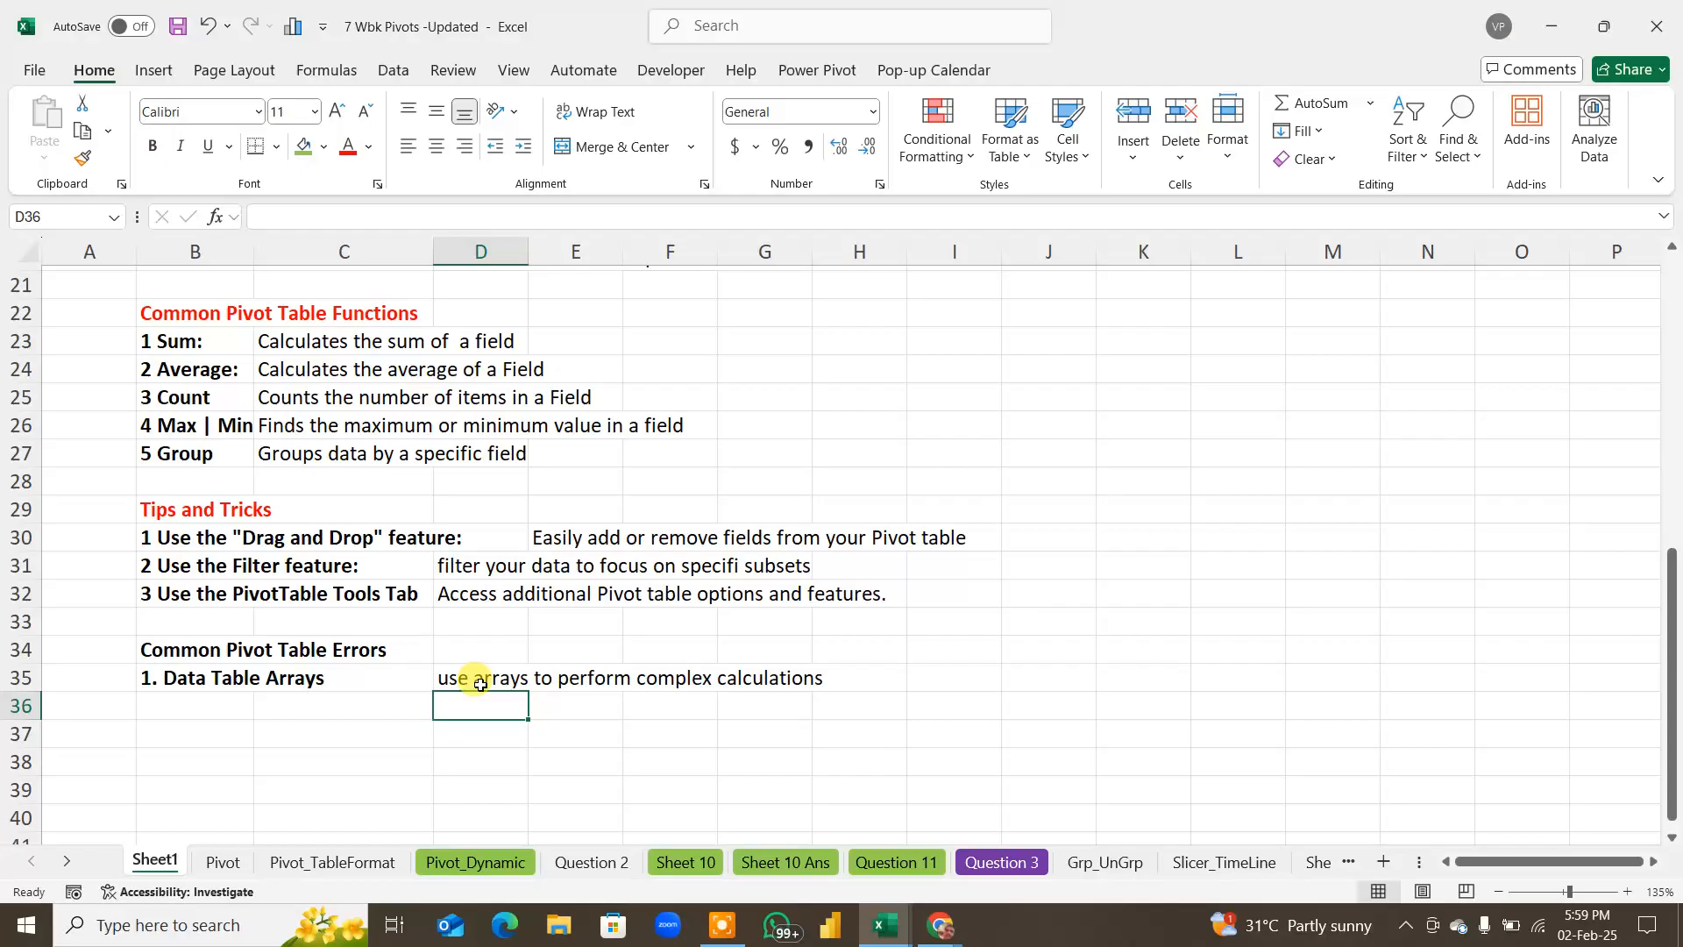
# Step: Enter "2. Pivot table Macros:" in cell B36 as the second item of the errors section
pyautogui.click(166, 696)
pyautogui.write('2.')
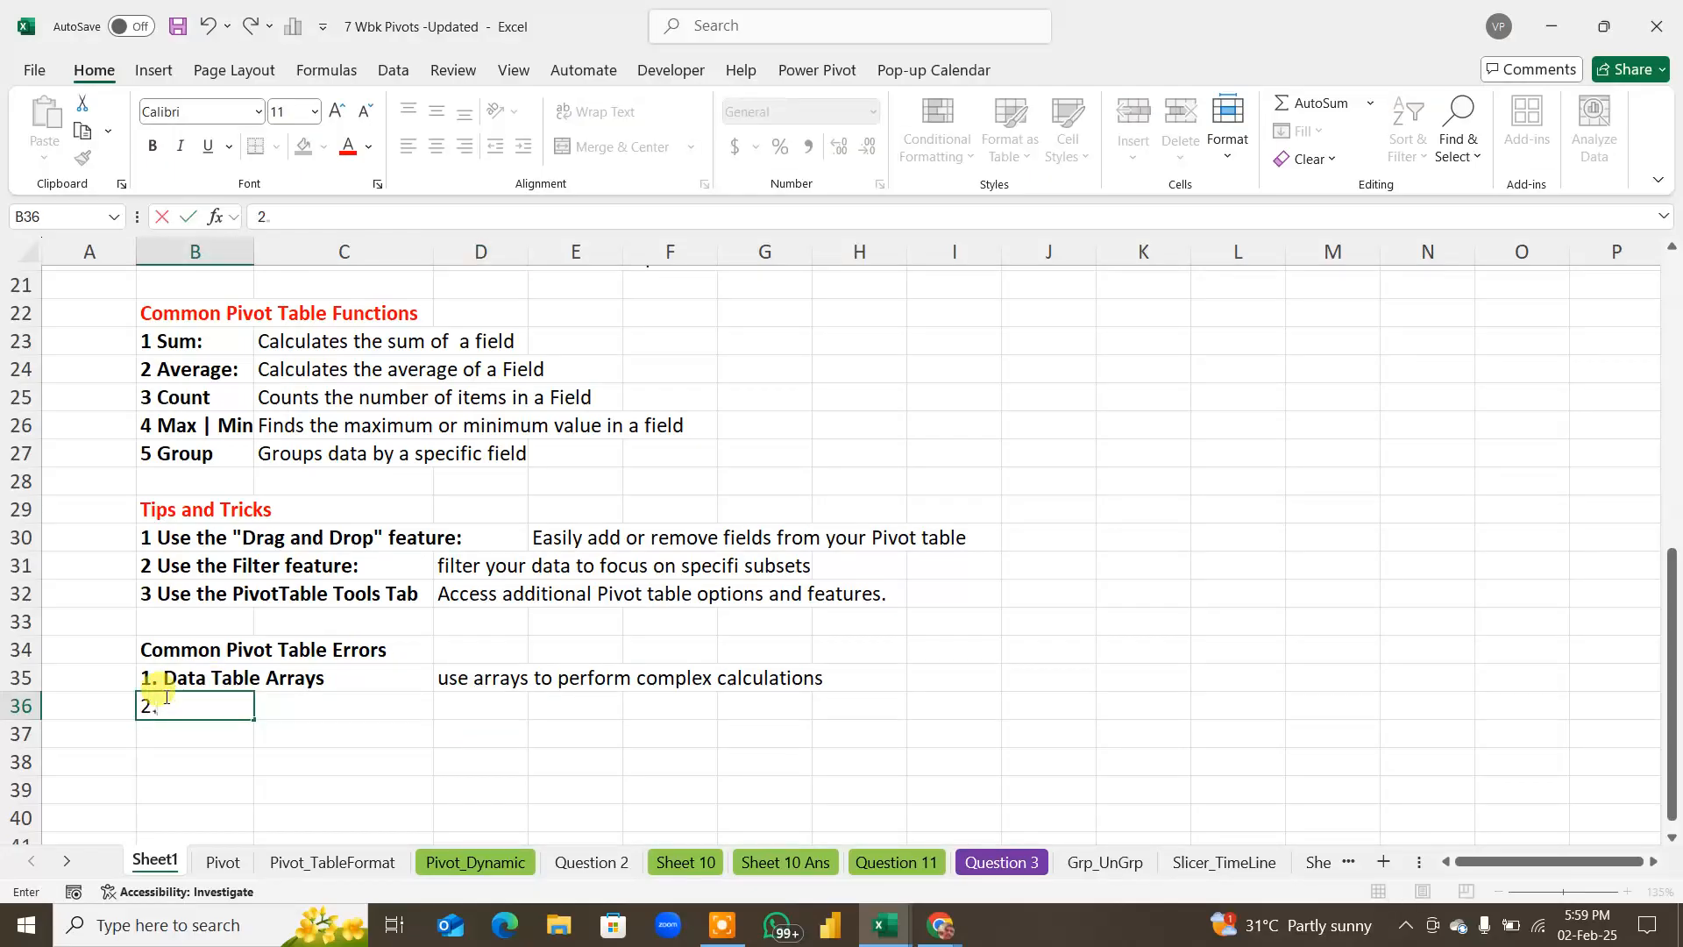
pyautogui.write(' Pivot table')
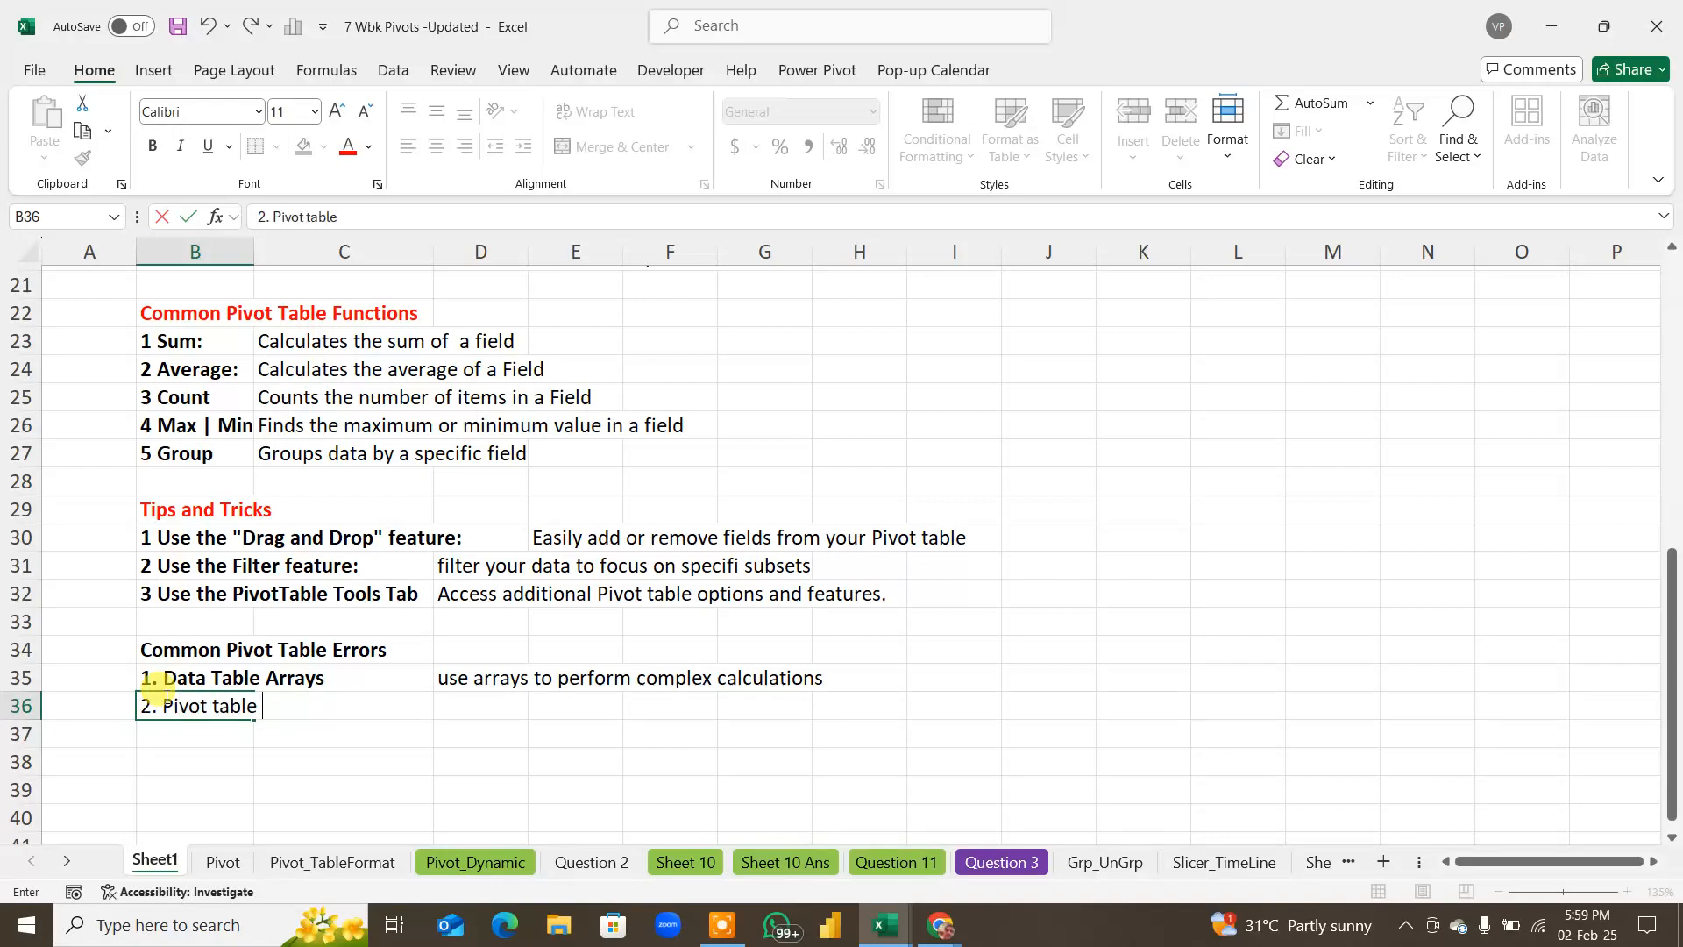
pyautogui.write(' Macros:')
pyautogui.press('Return')
# Step: Describe the Pivot table Macros item in cell D36 as "Automate Pivot table tasks using macros"
pyautogui.click(460, 707)
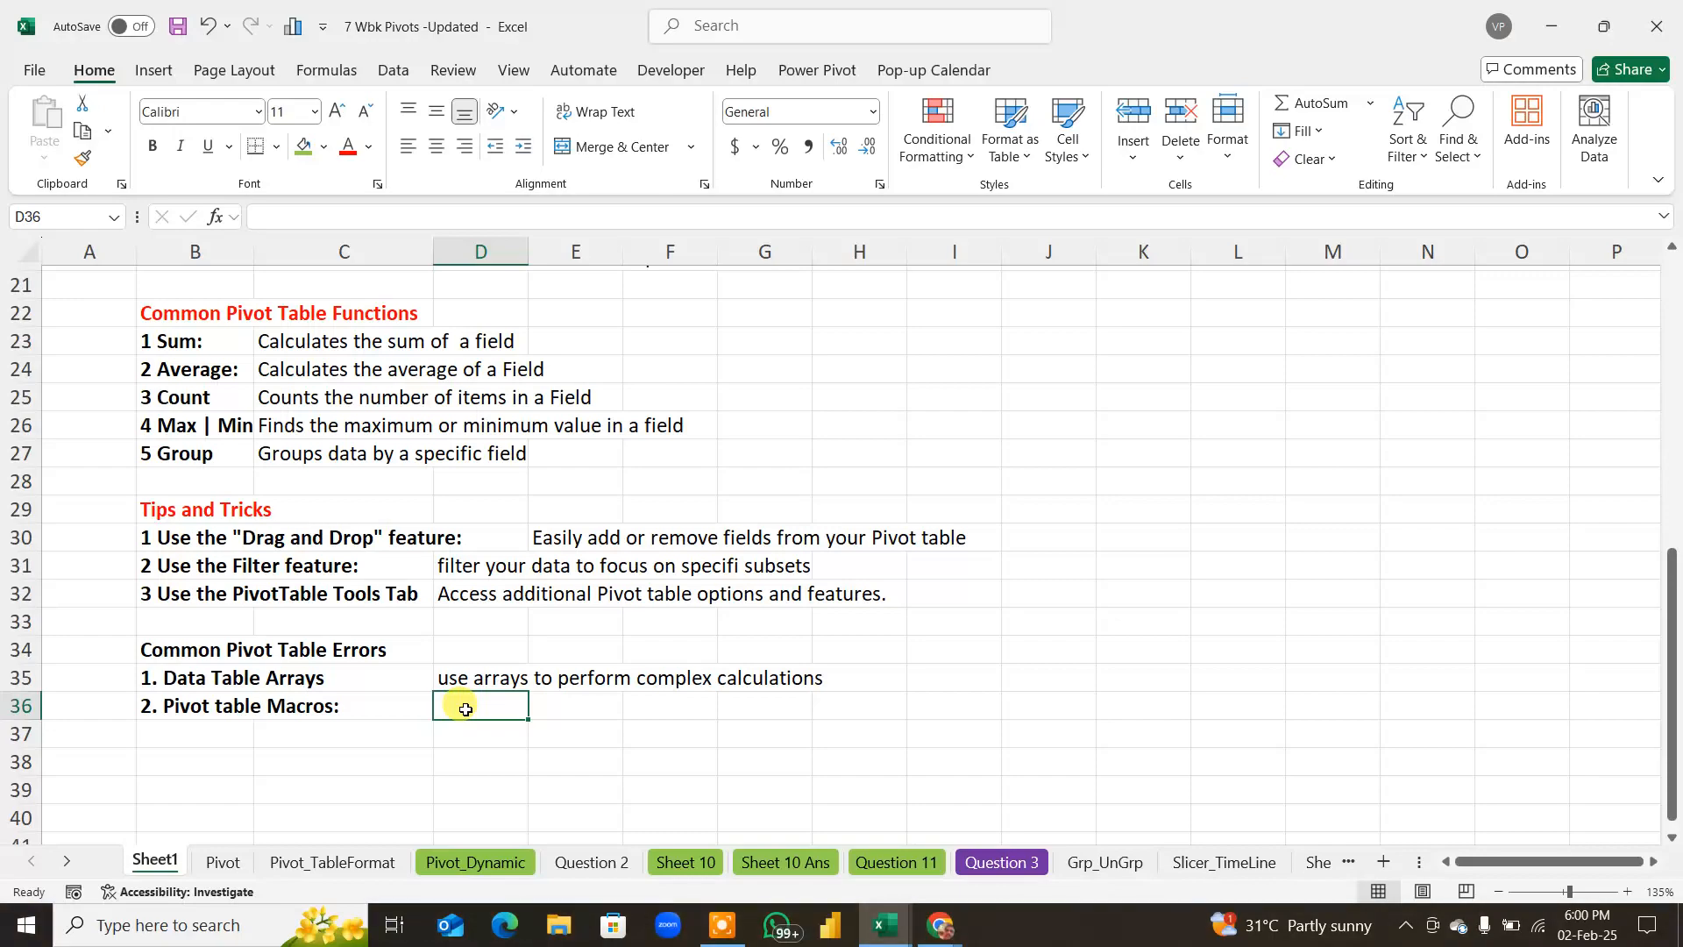
pyautogui.write('Automat')
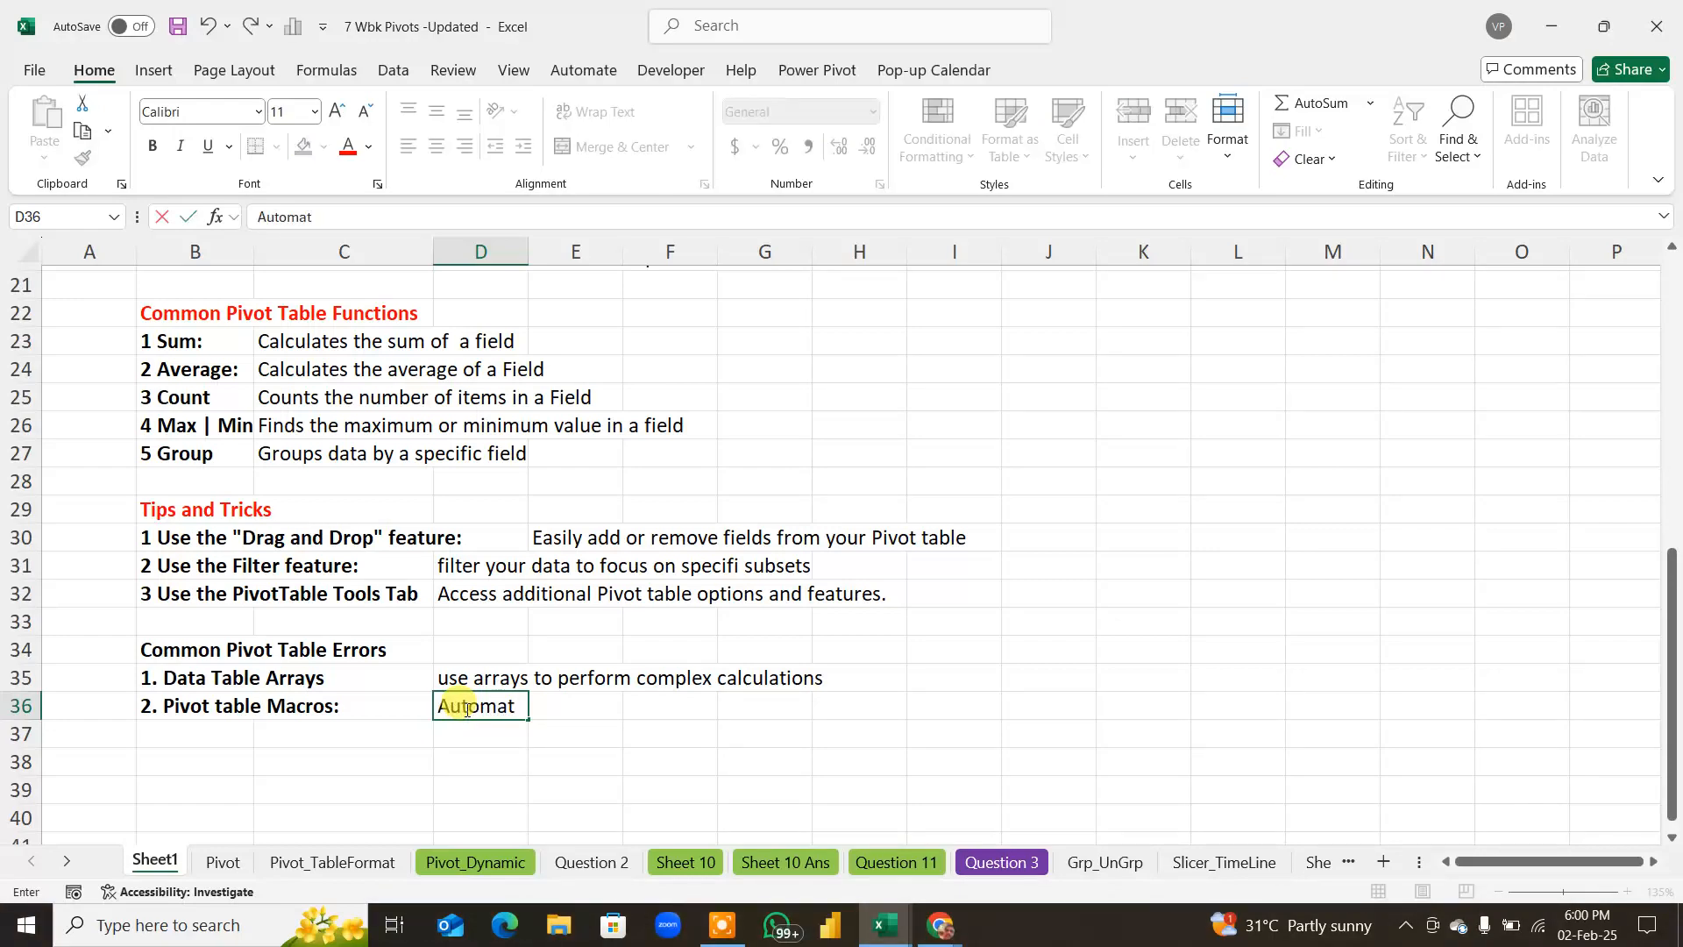
pyautogui.press('BackSpace')
pyautogui.write('tie')
pyautogui.press('BackSpace')
pyautogui.press('BackSpace')
pyautogui.write('e Pivot table t')
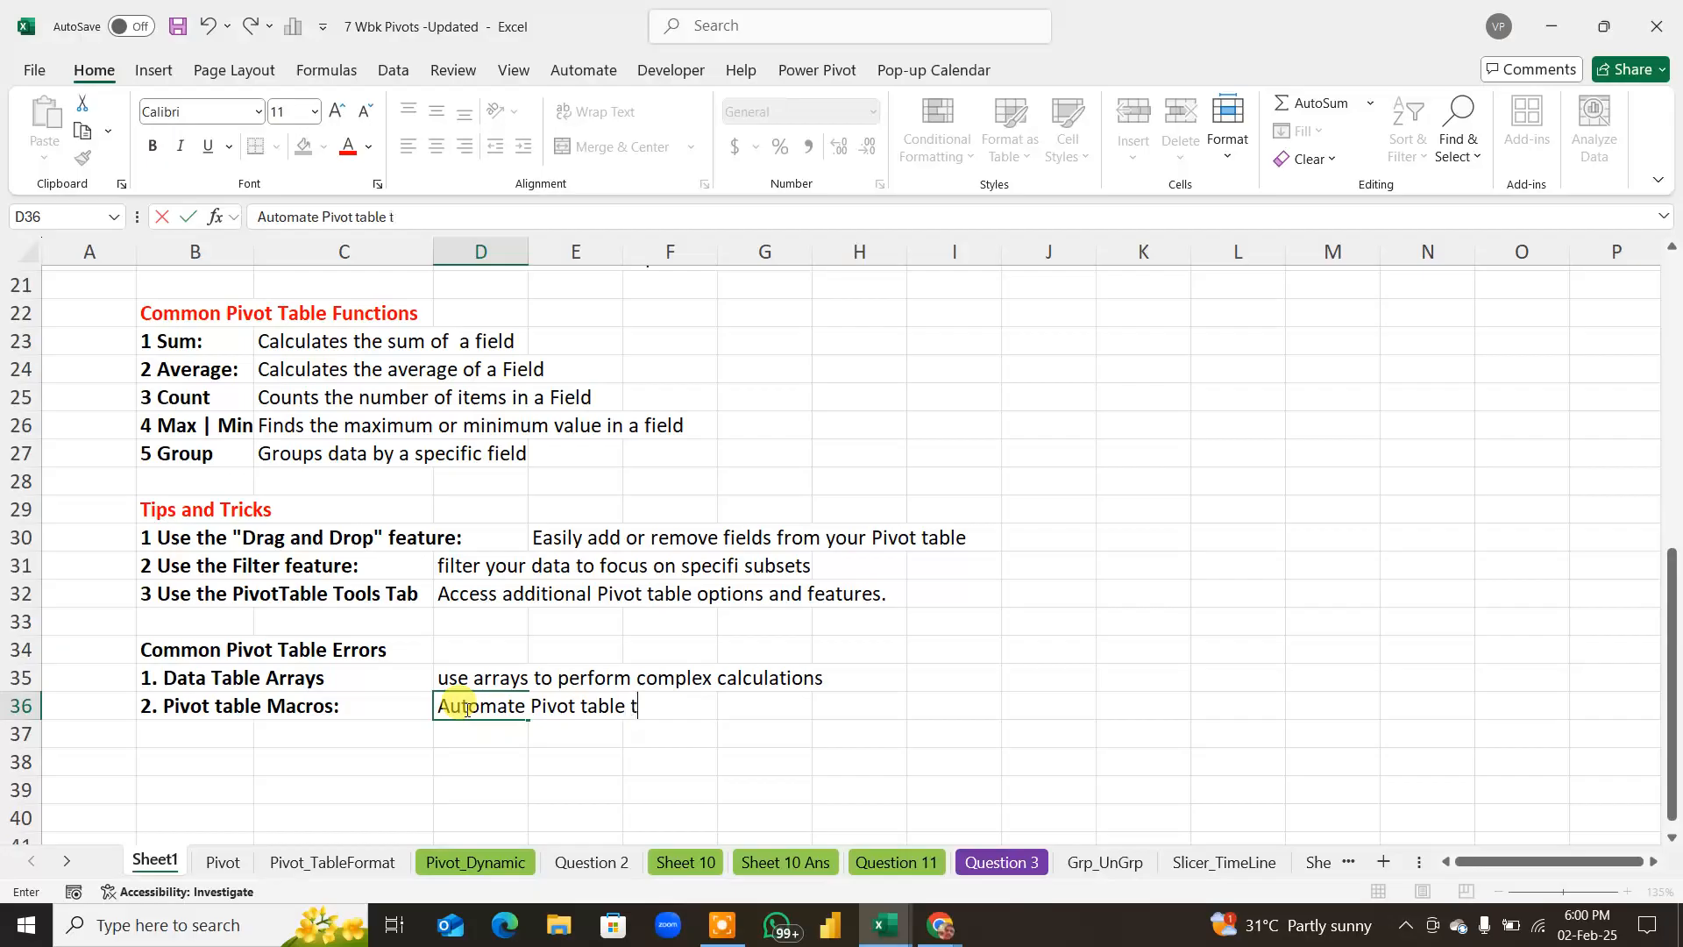
pyautogui.write('asks using ')
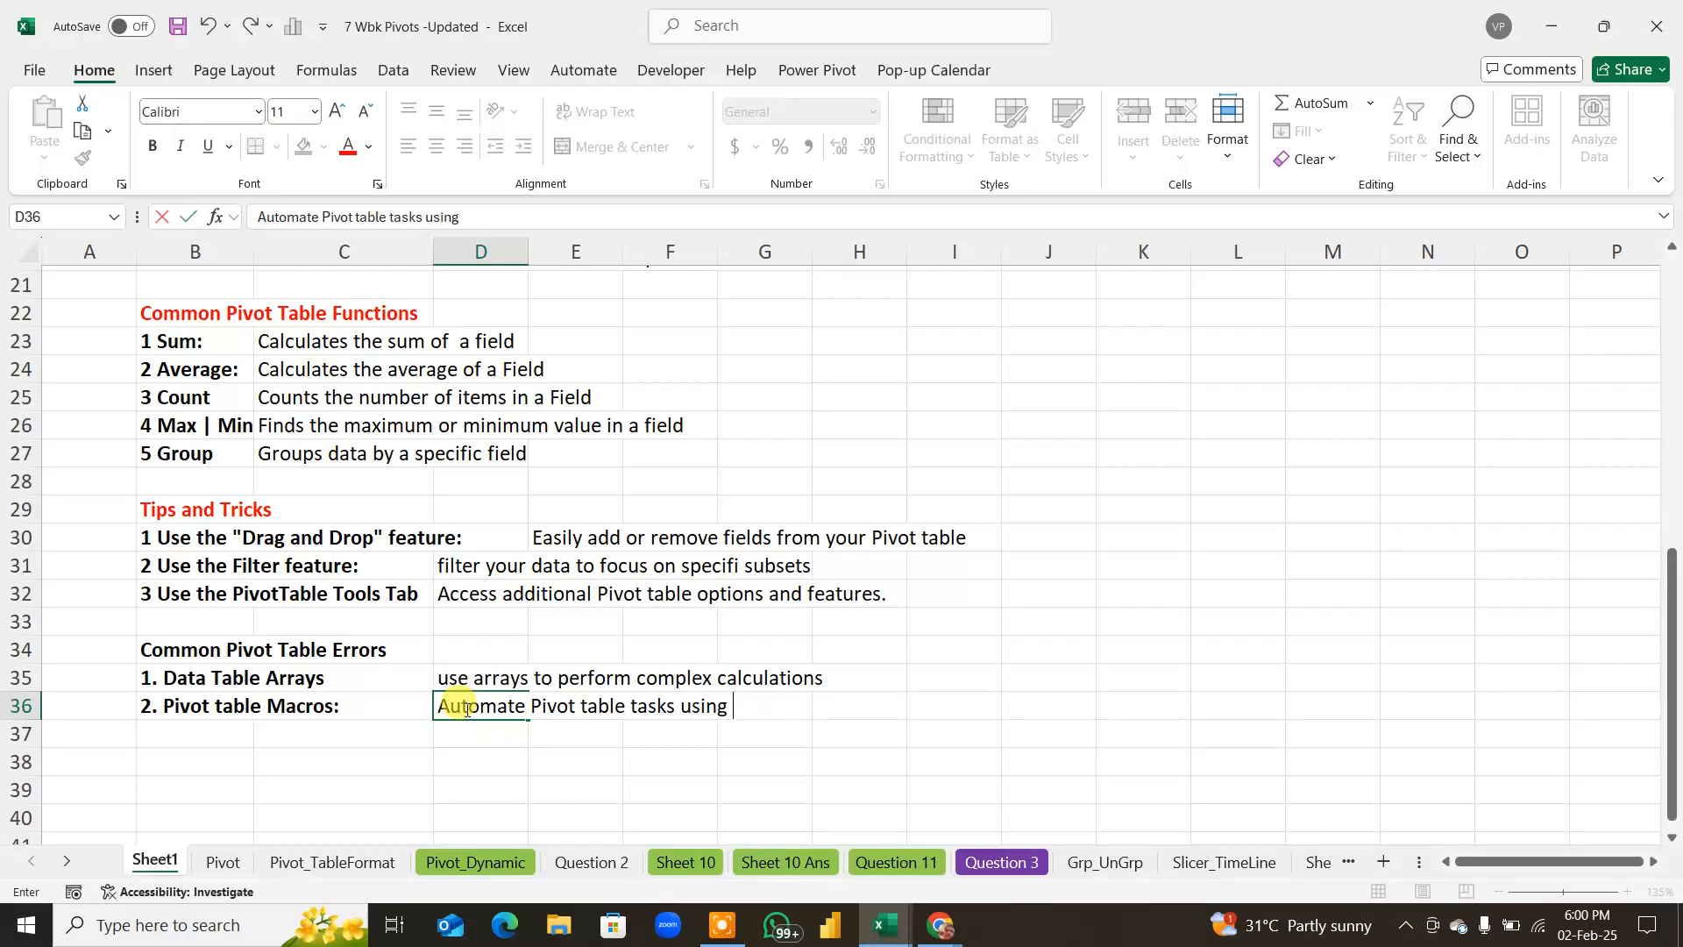
pyautogui.write('macros')
pyautogui.press('Return')
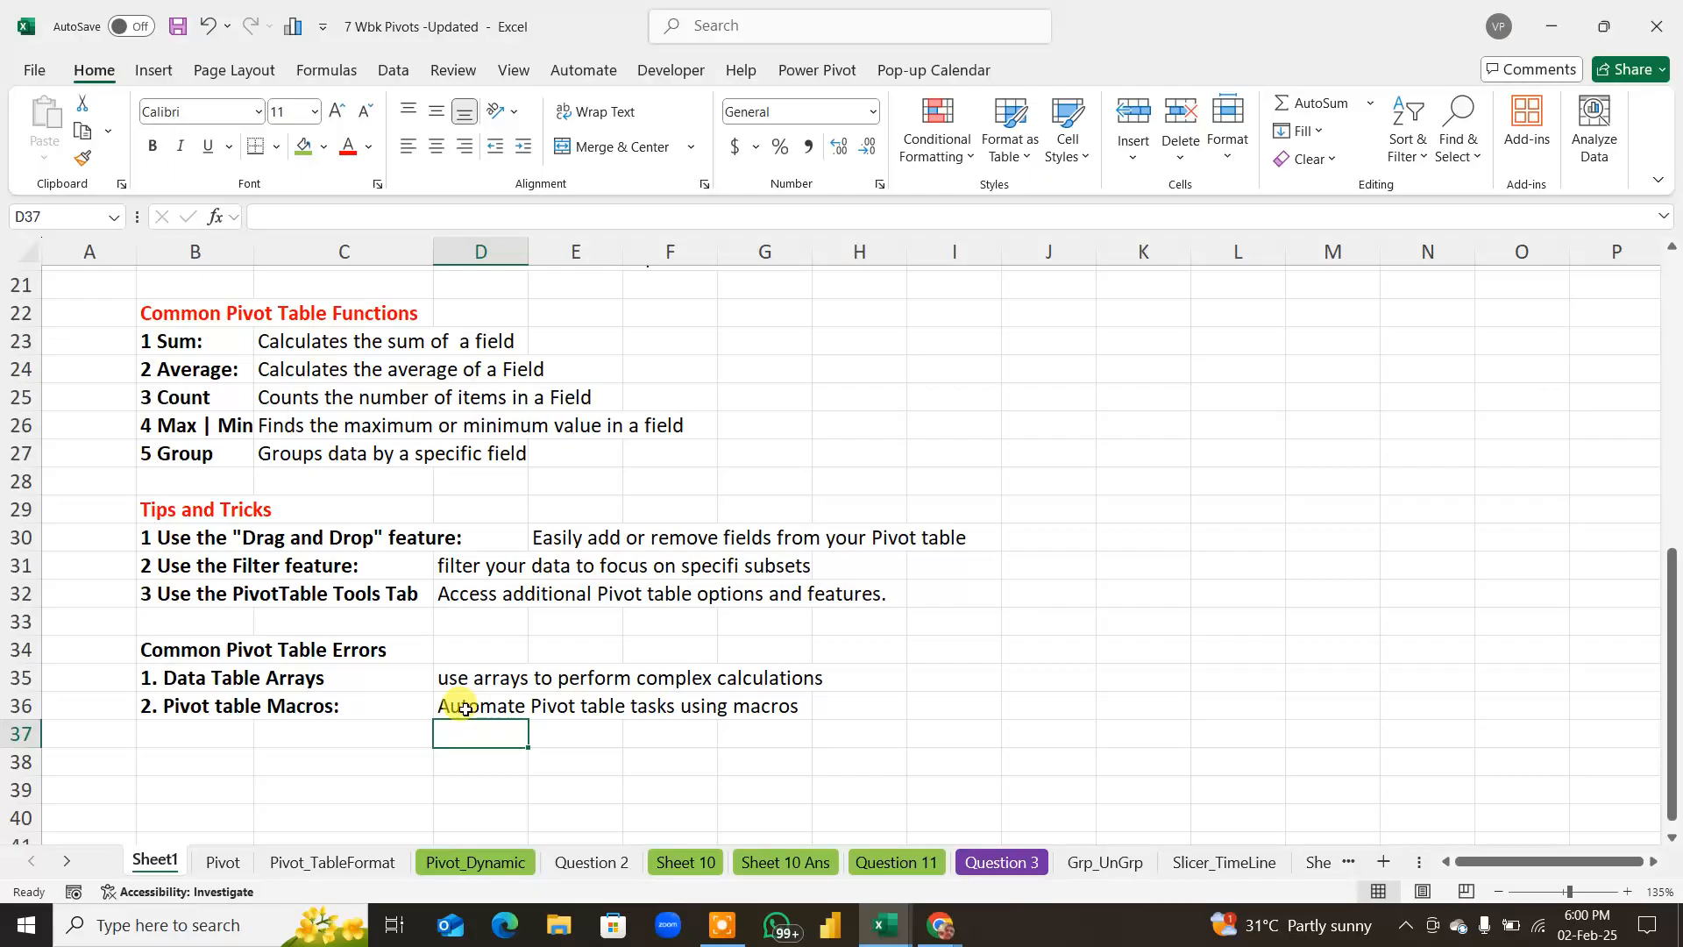
# Step: Enter "3. Power Pivot:" in cell B37 as the third item of the errors section
pyautogui.click(212, 737)
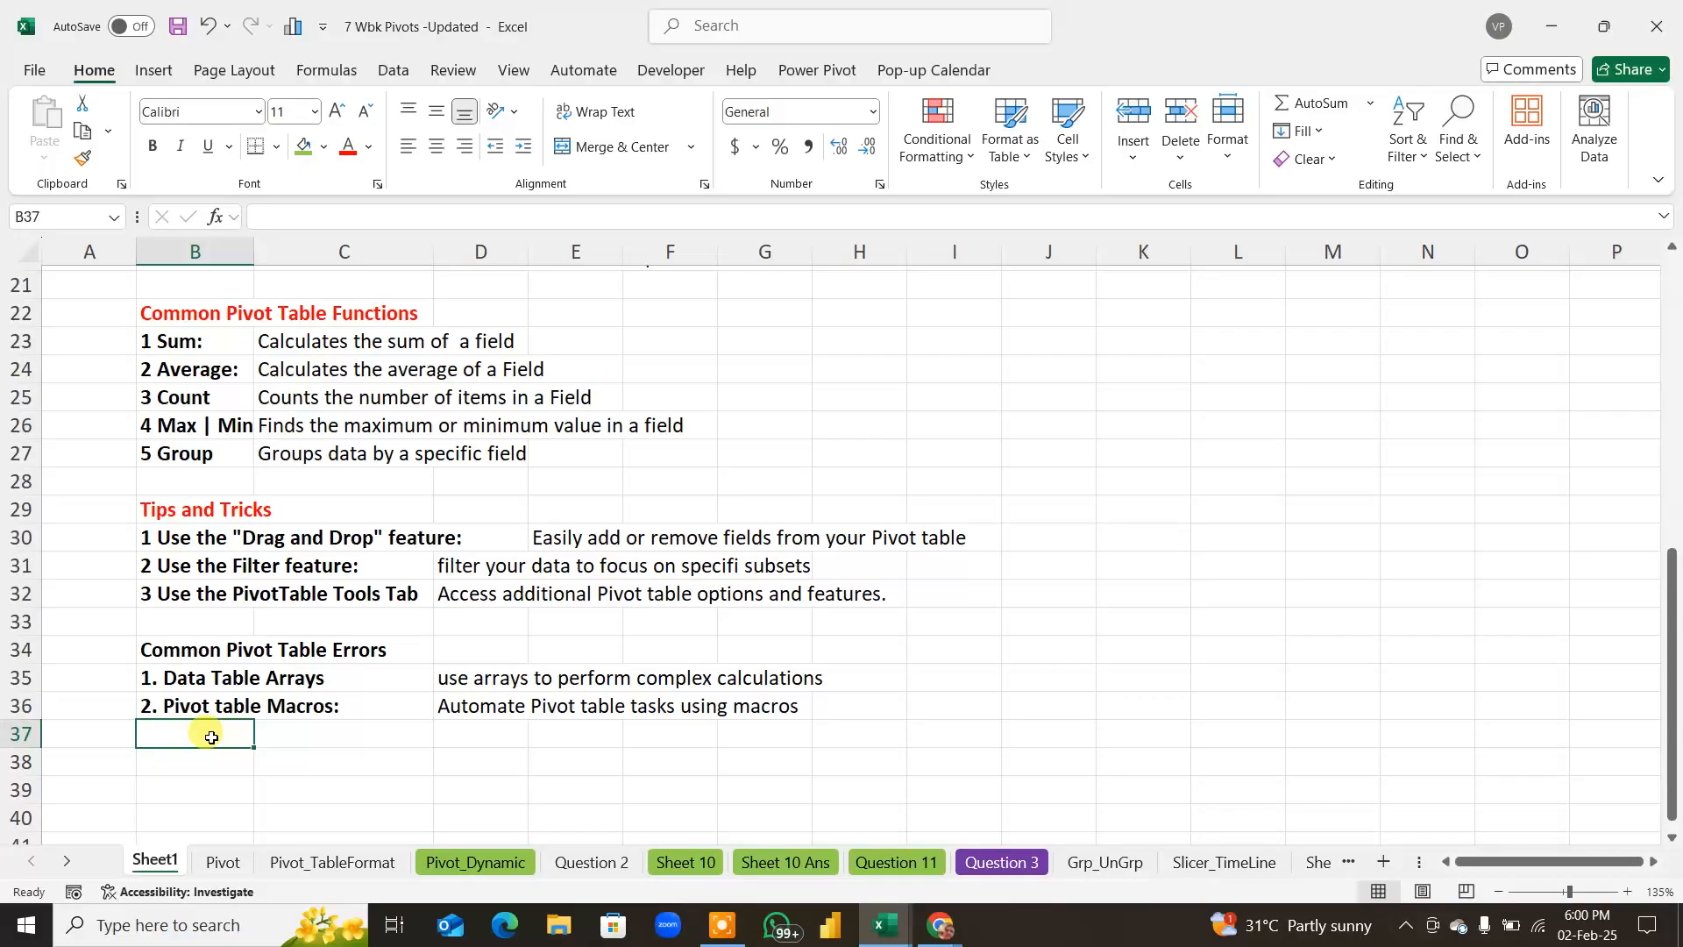
pyautogui.write('3. Power ')
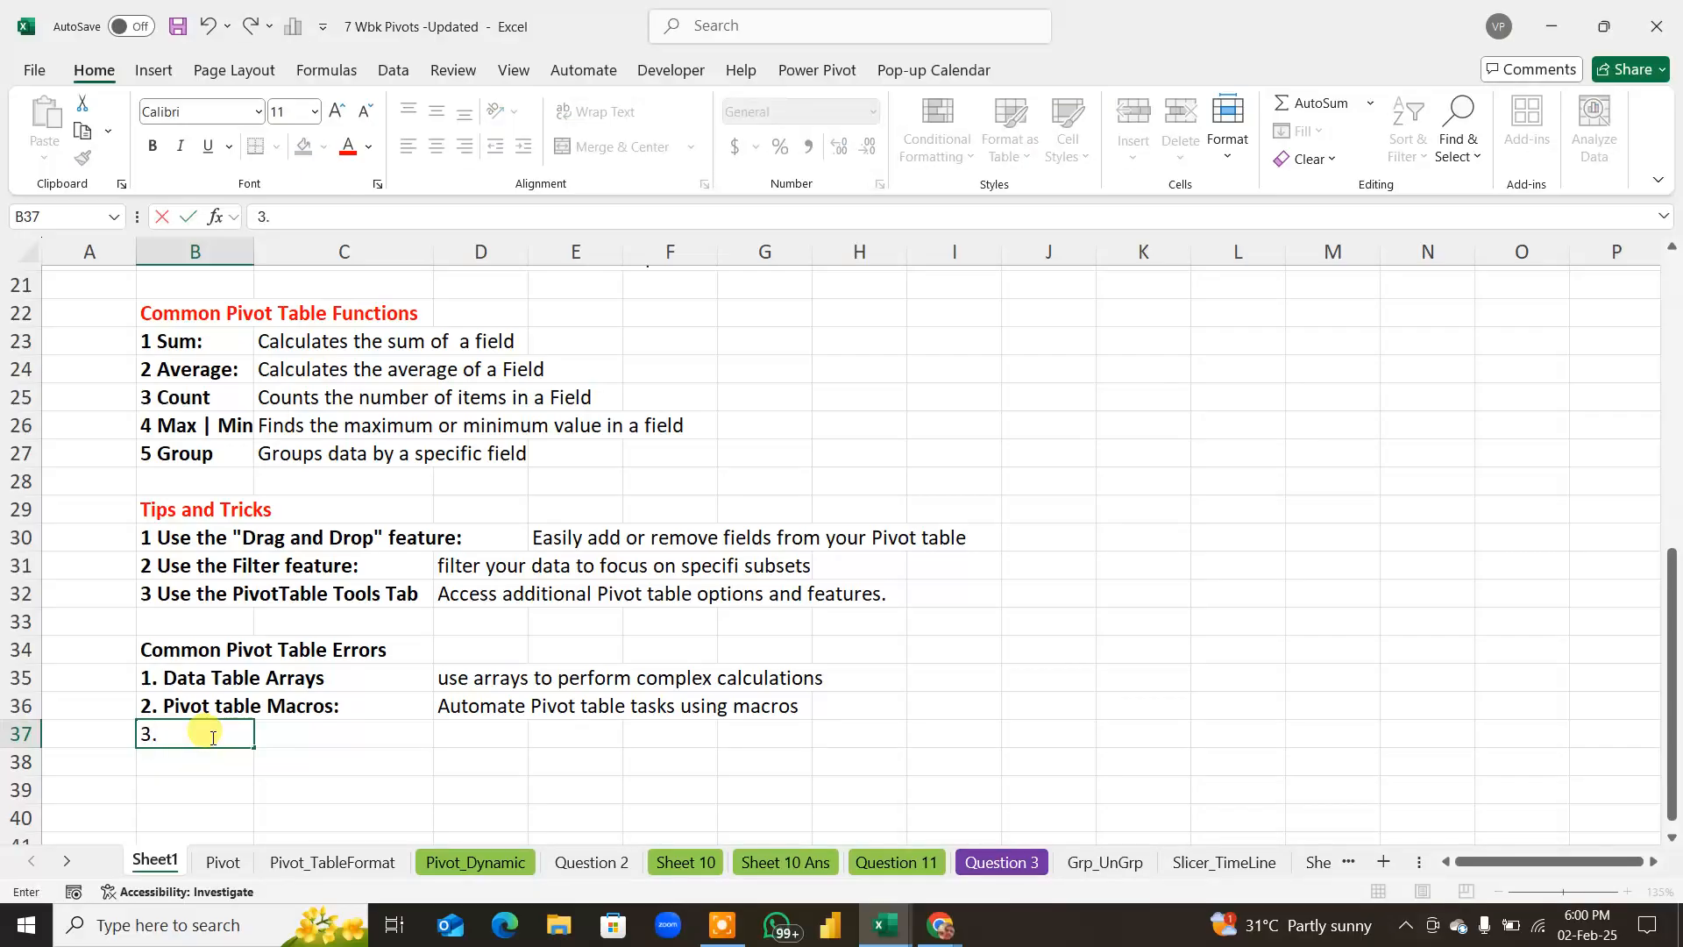
pyautogui.write('Pivot')
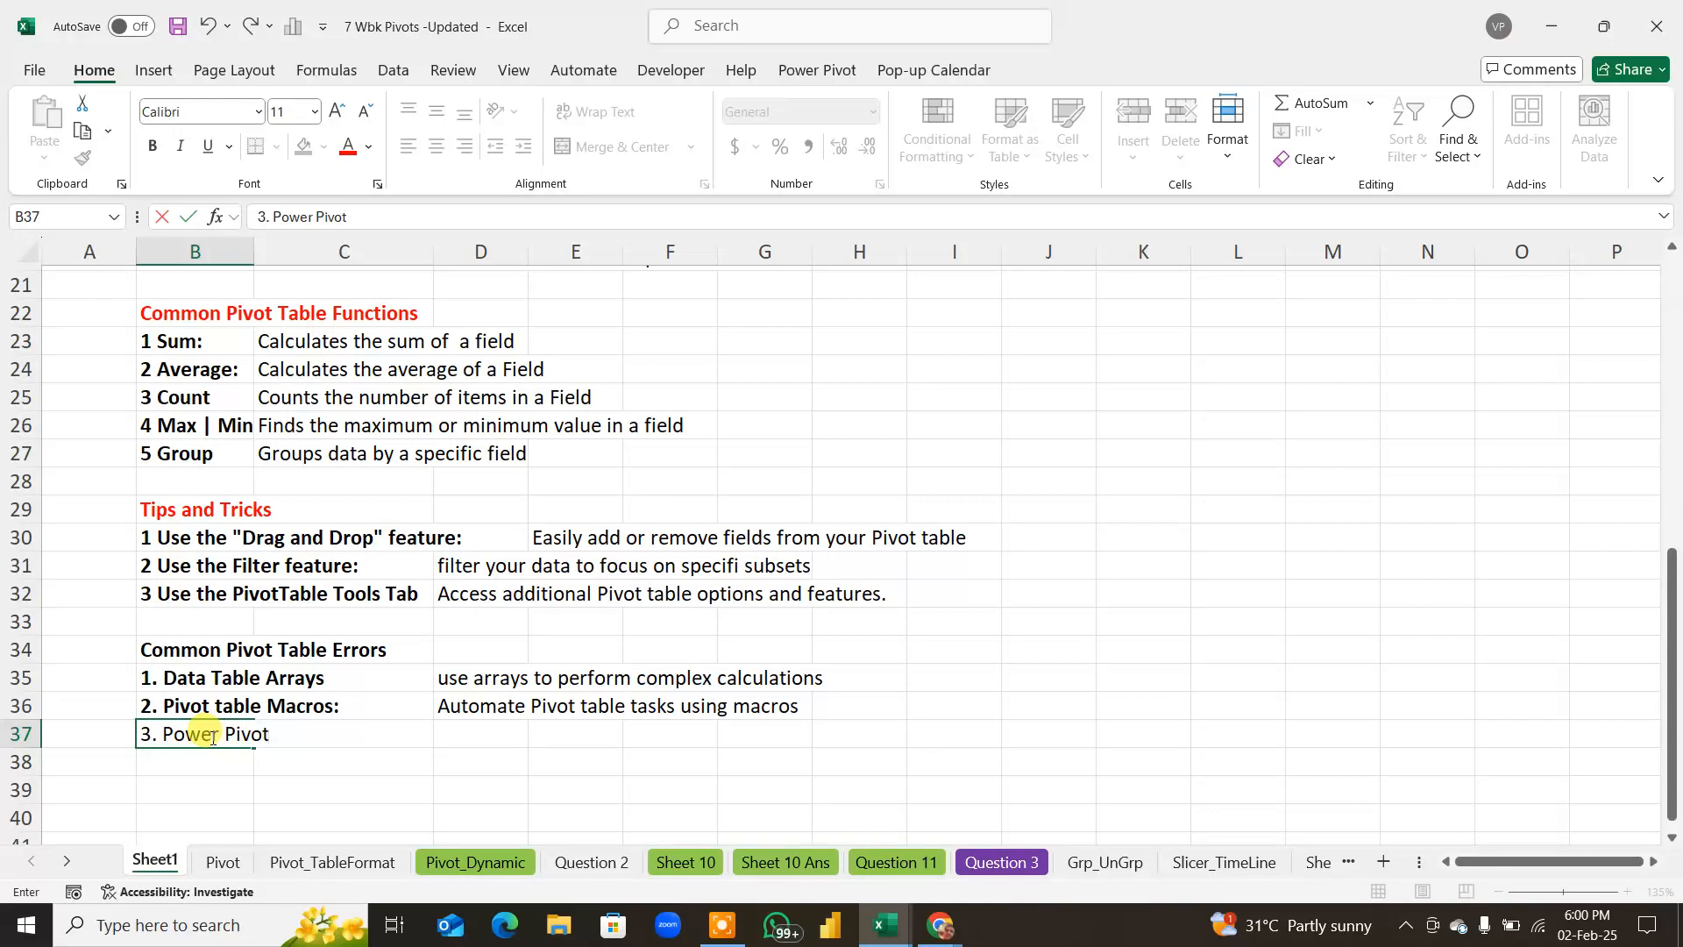
pyautogui.write(':')
pyautogui.press('Return')
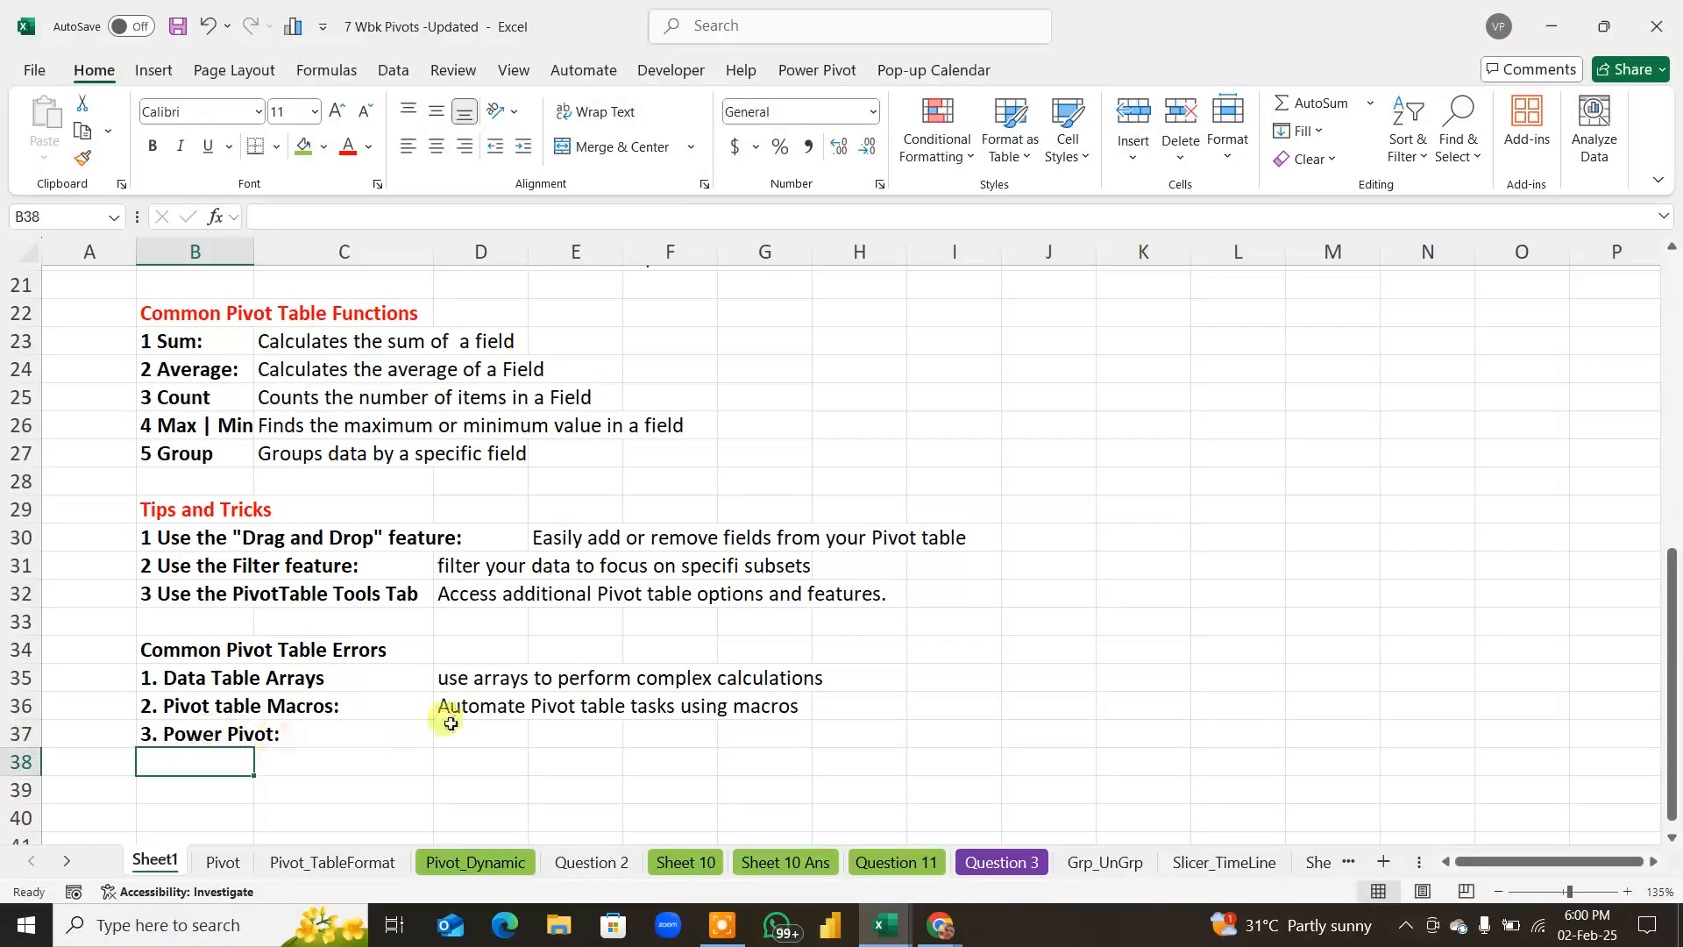
# Step: Describe the Power Pivot item in cell D37 as "Use Power Pivot to Create advanced Pivot tables"
pyautogui.click(454, 727)
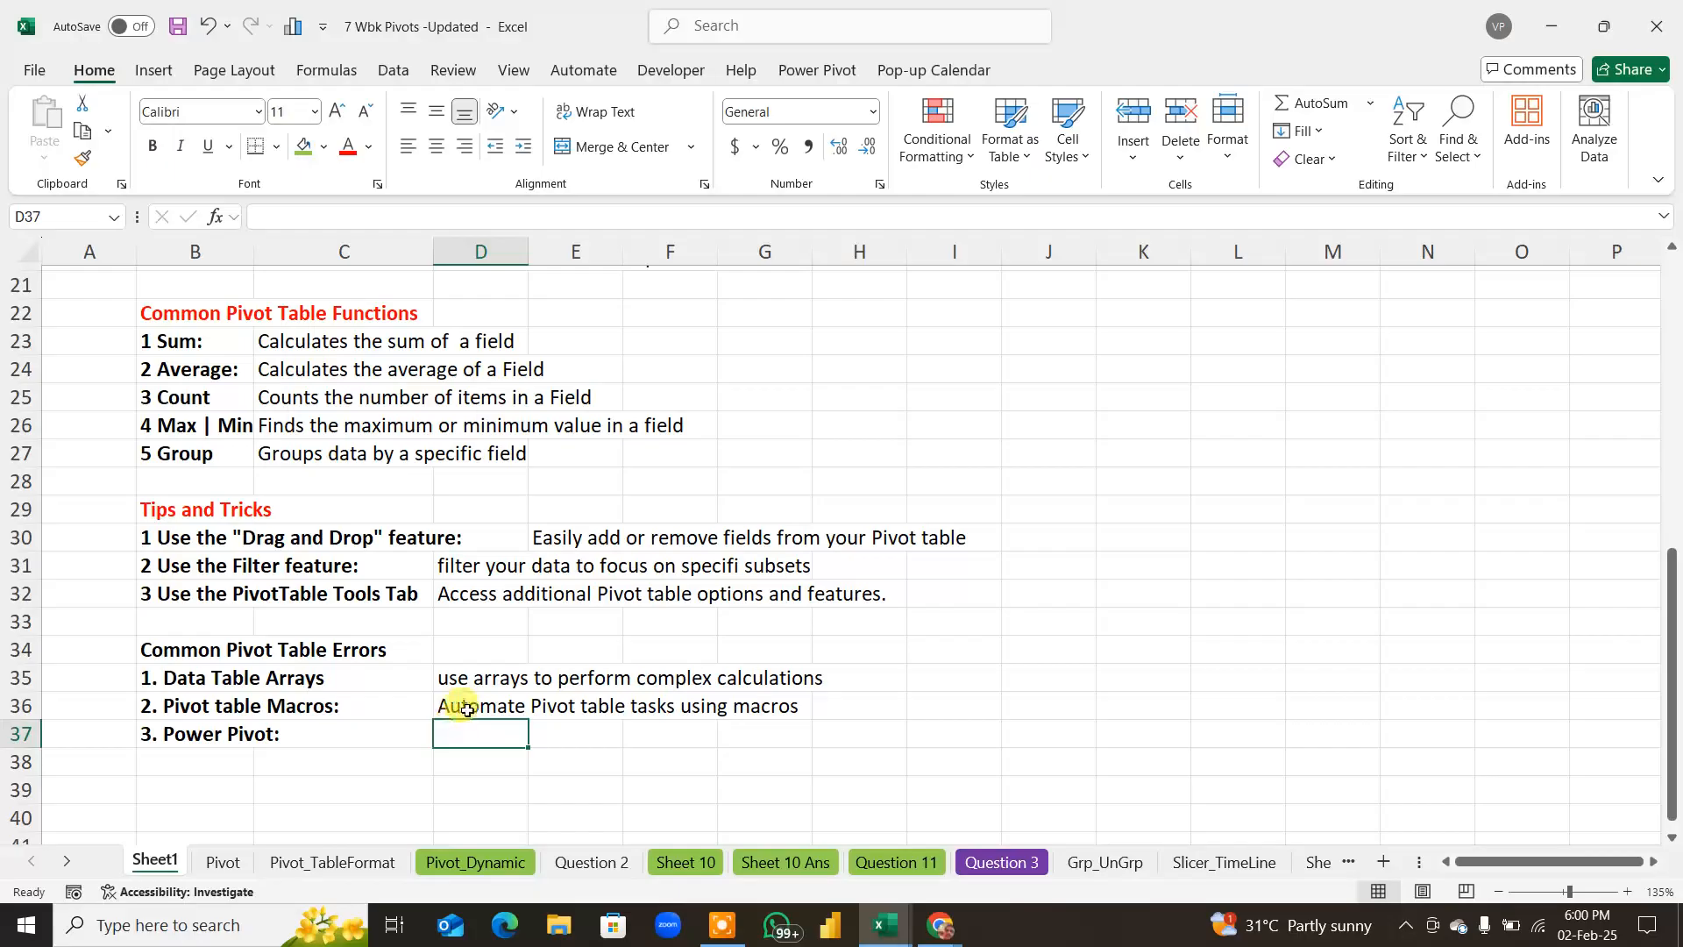
pyautogui.write('Use P')
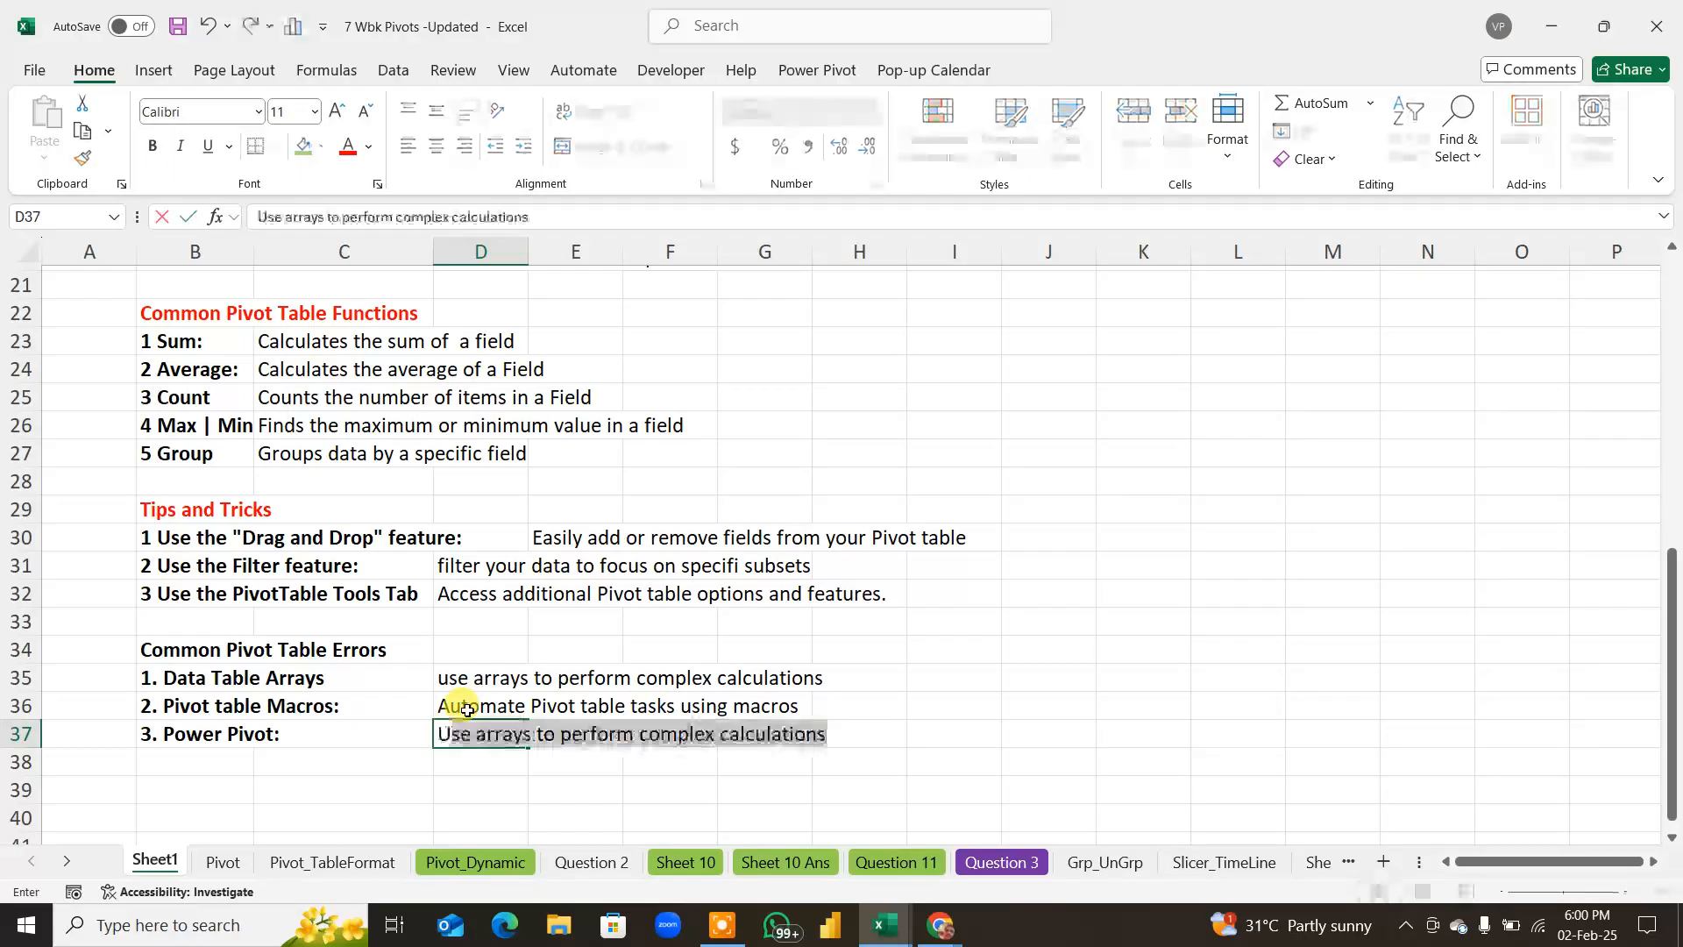
pyautogui.write('ower Po')
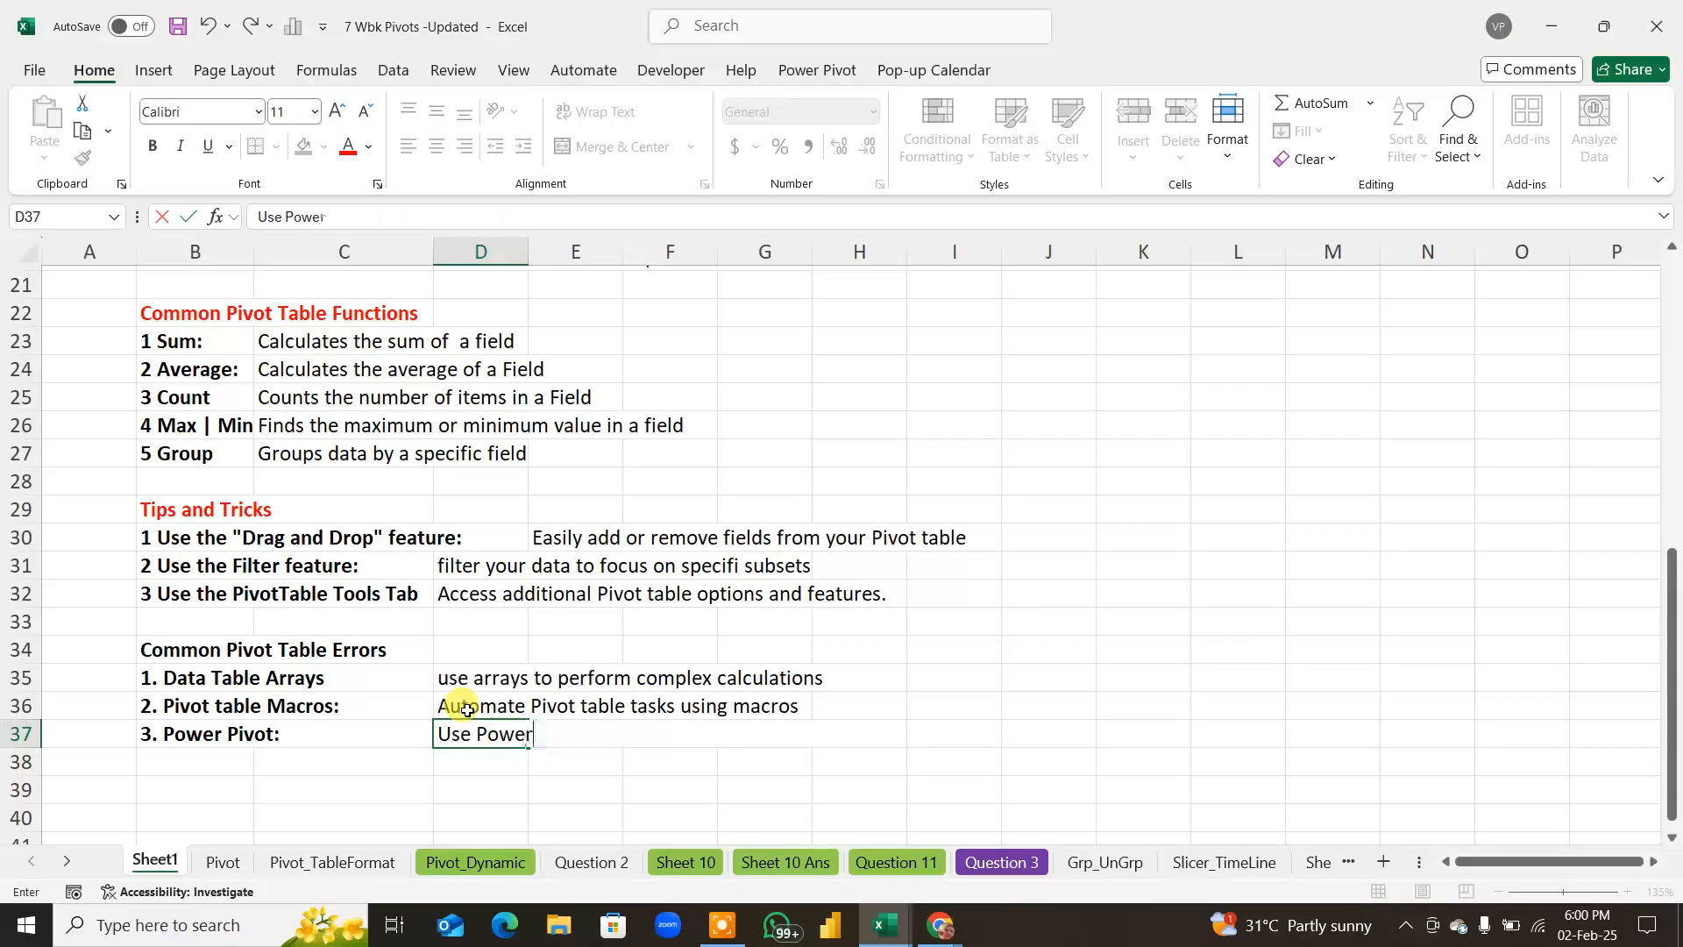
pyautogui.press('BackSpace')
pyautogui.write('ivot to creat')
pyautogui.press('BackSpace')
pyautogui.press('BackSpace')
pyautogui.press('BackSpace')
pyautogui.press('BackSpace')
pyautogui.press('BackSpace')
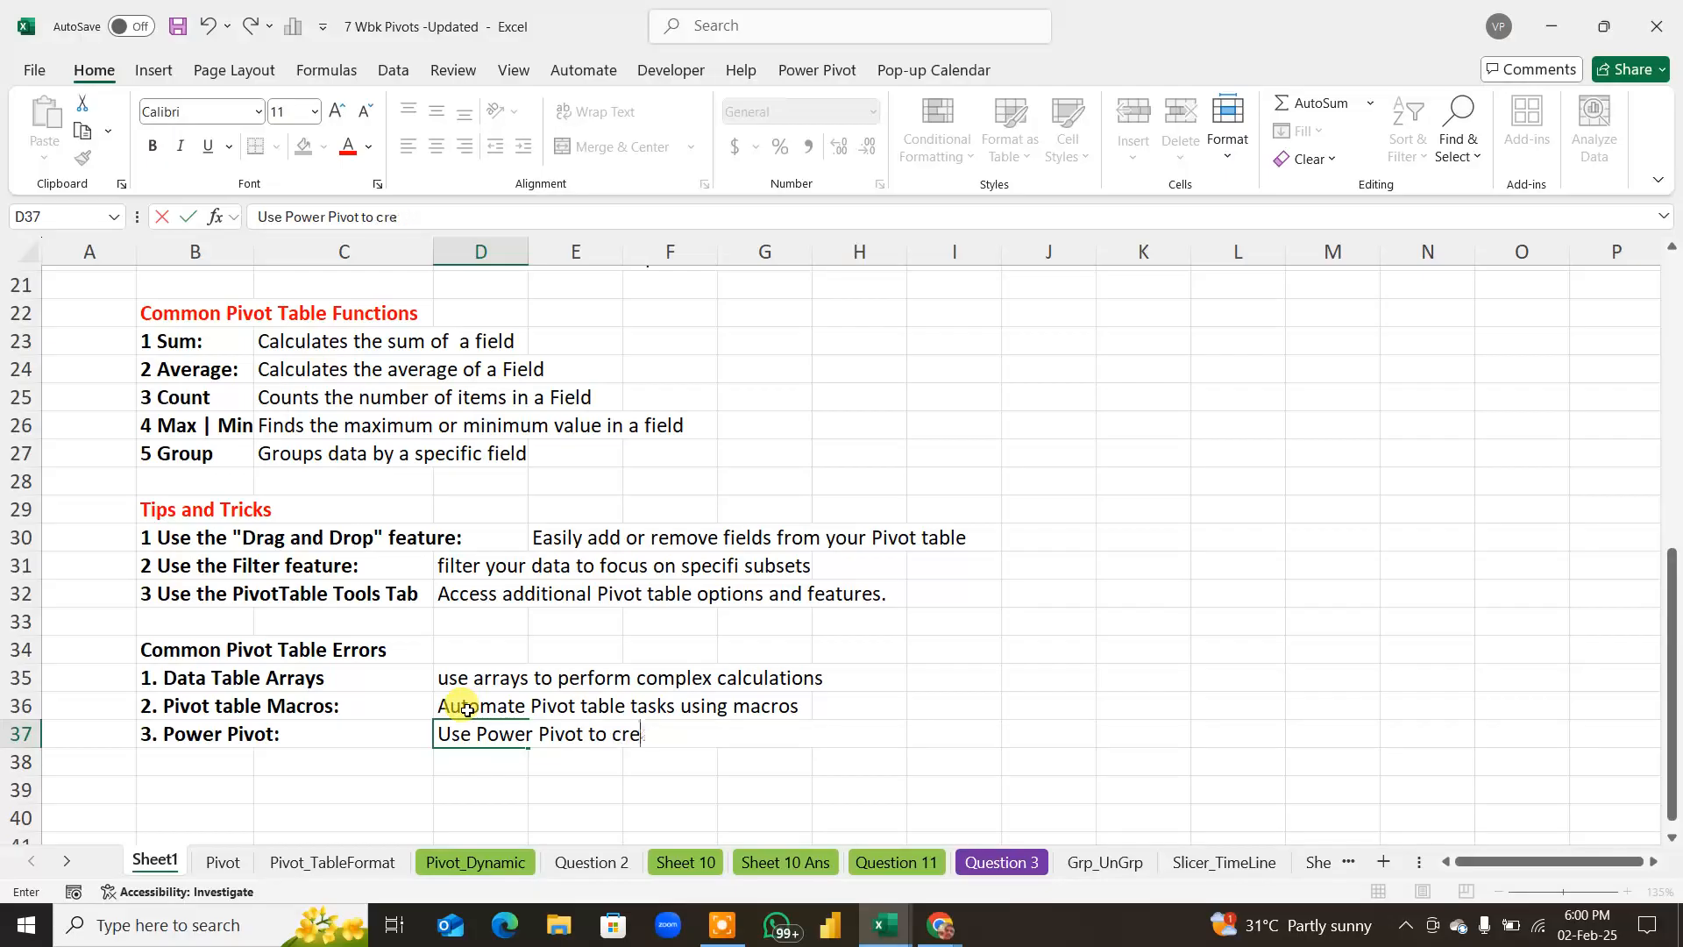
pyautogui.write('Create adva')
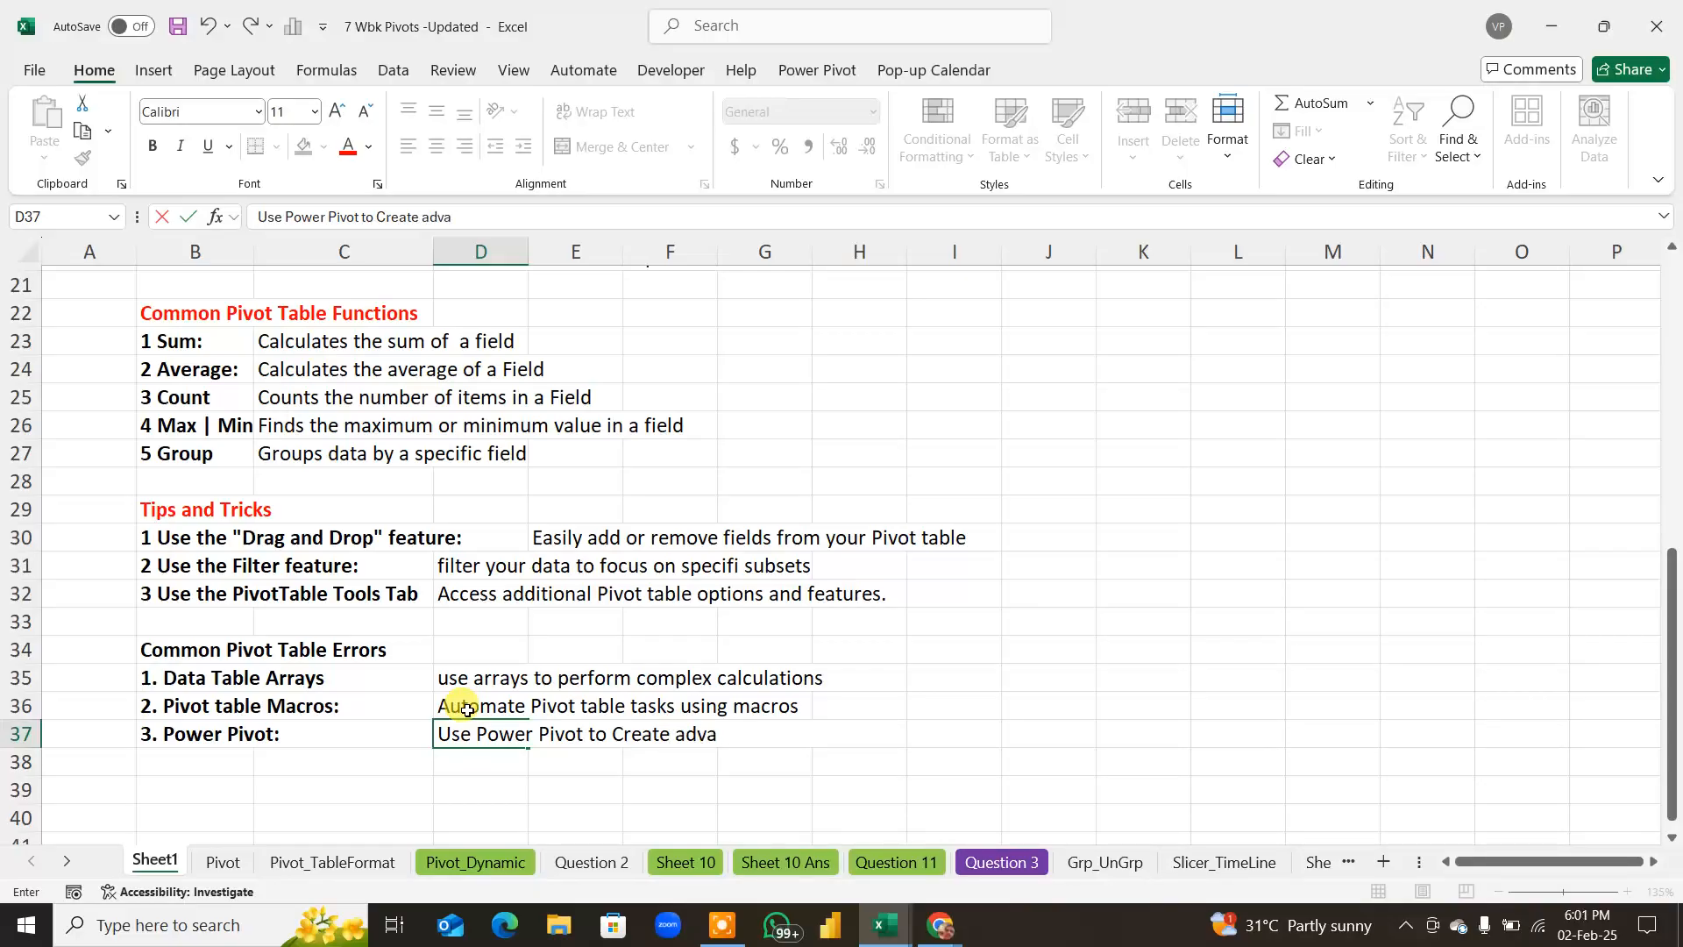
pyautogui.write('nced Pivot')
pyautogui.write(' tables')
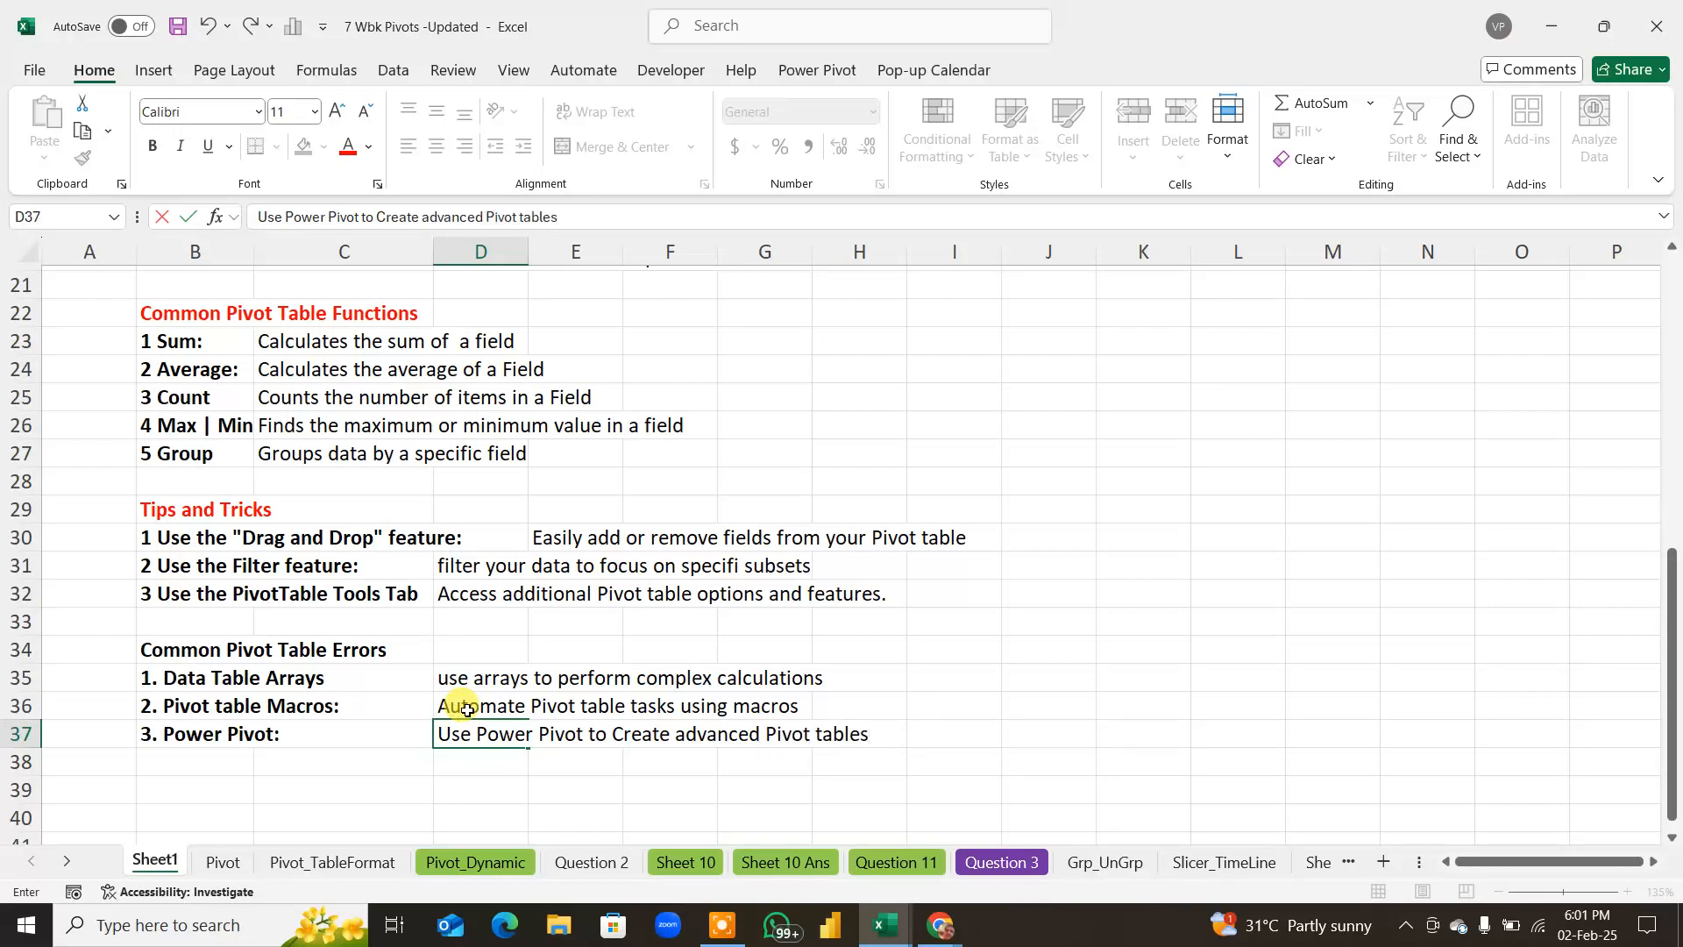
pyautogui.press('Return')
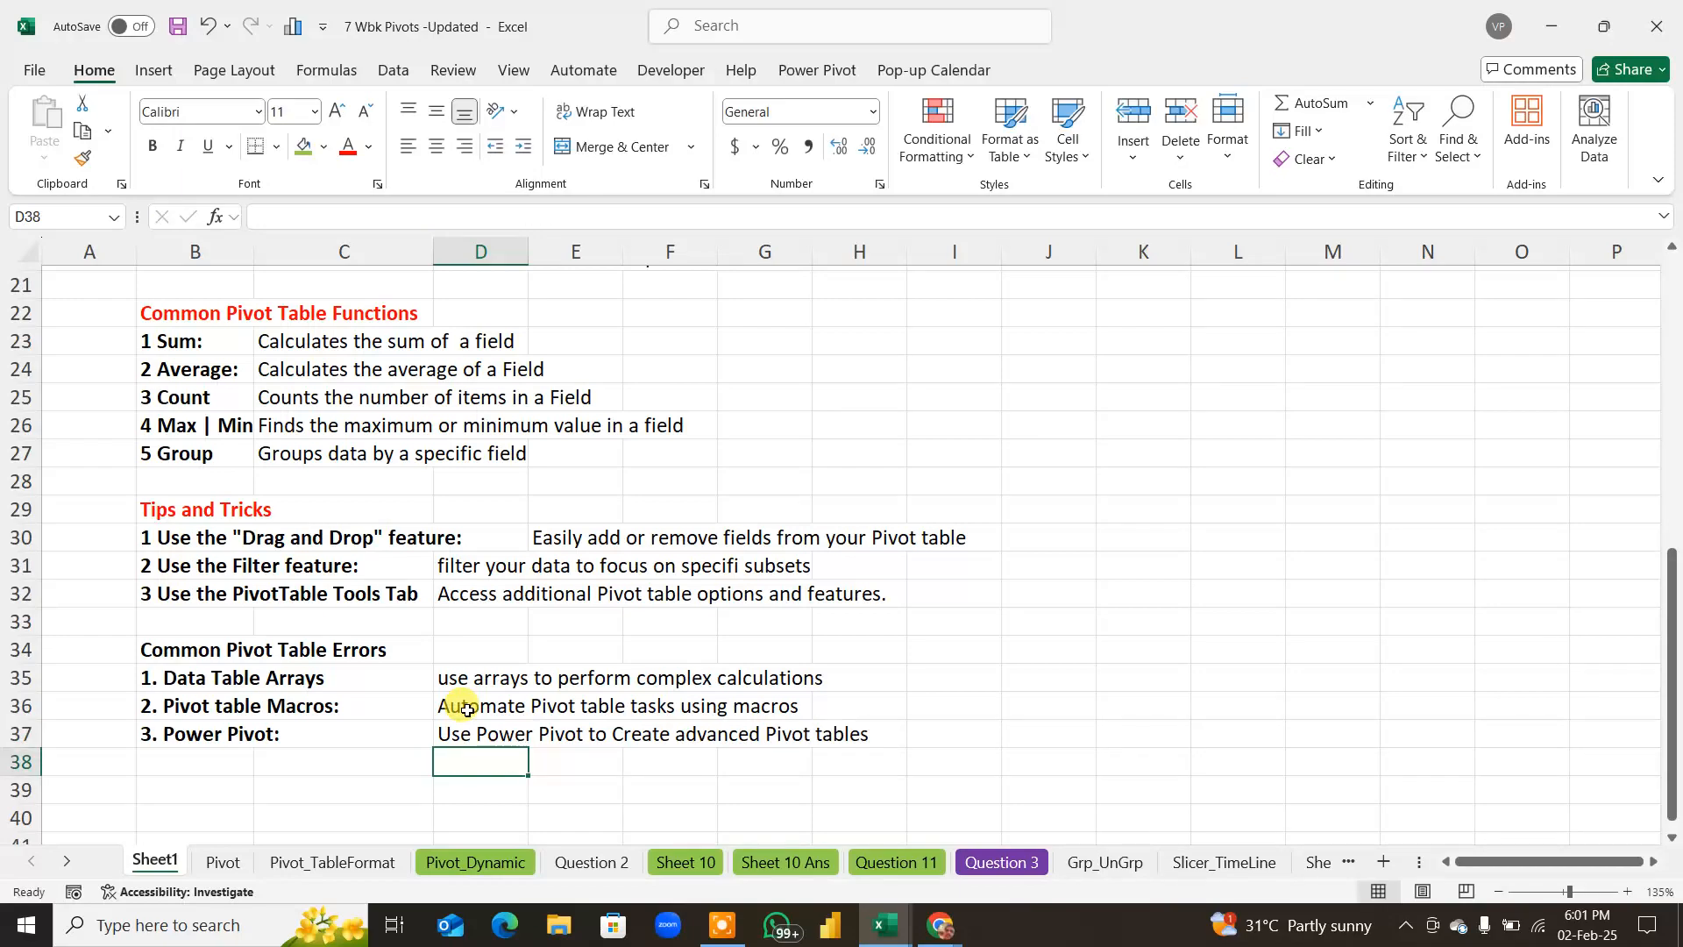
pyautogui.scroll(7, 543, 596)
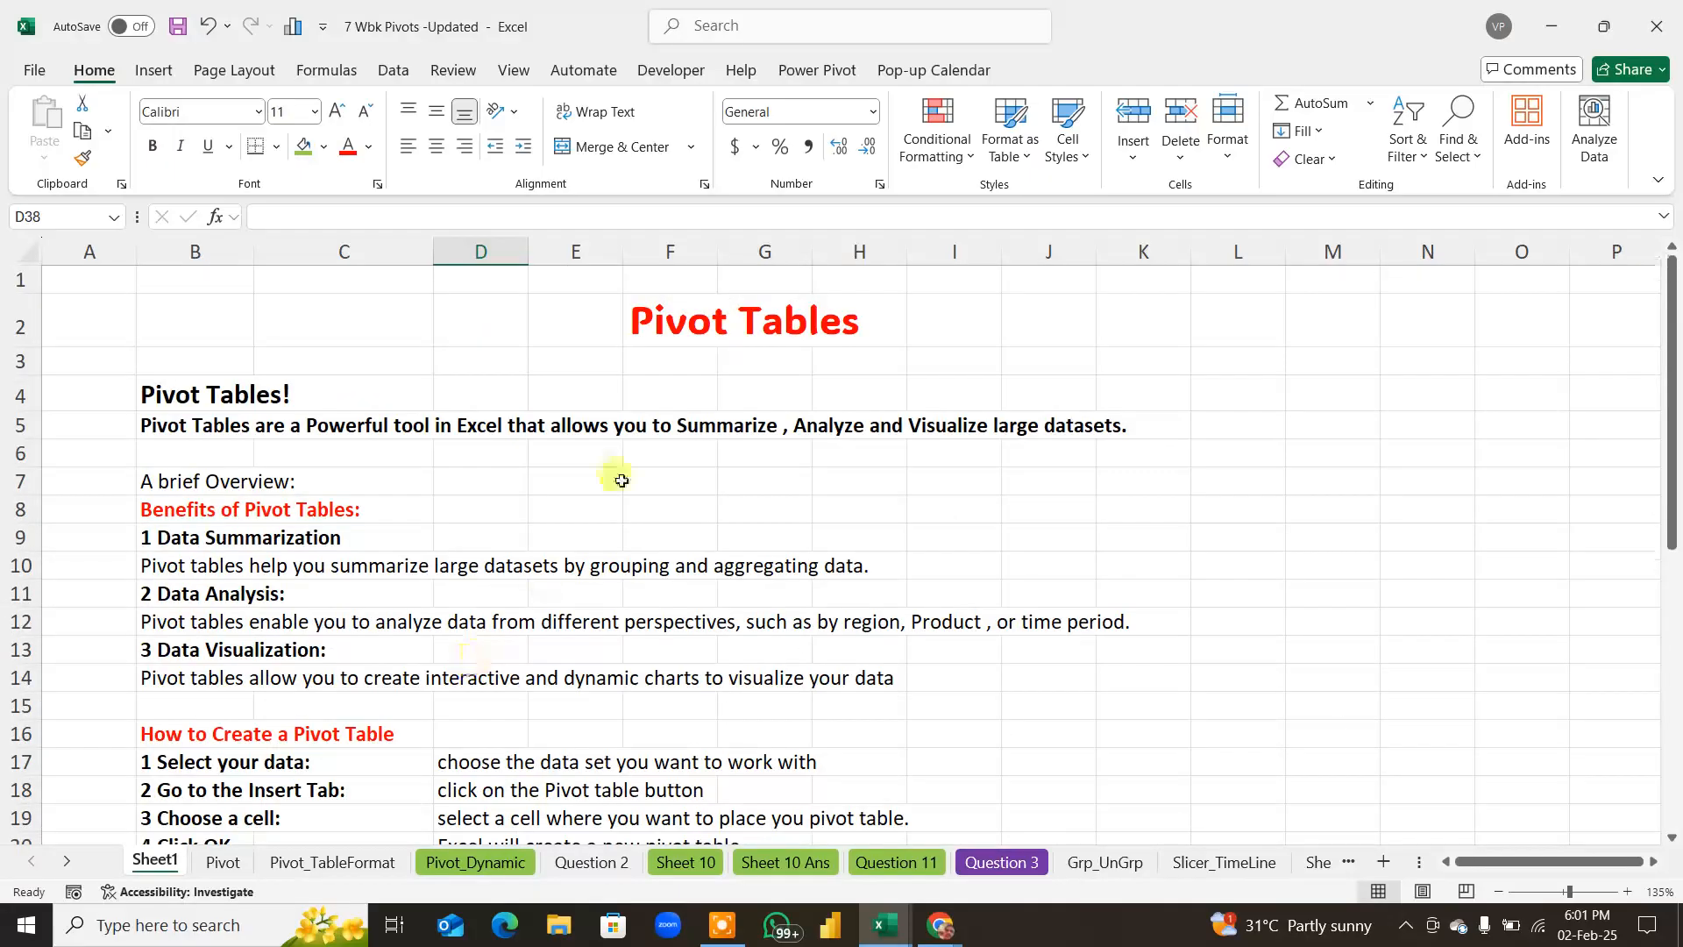
pyautogui.click(639, 318)
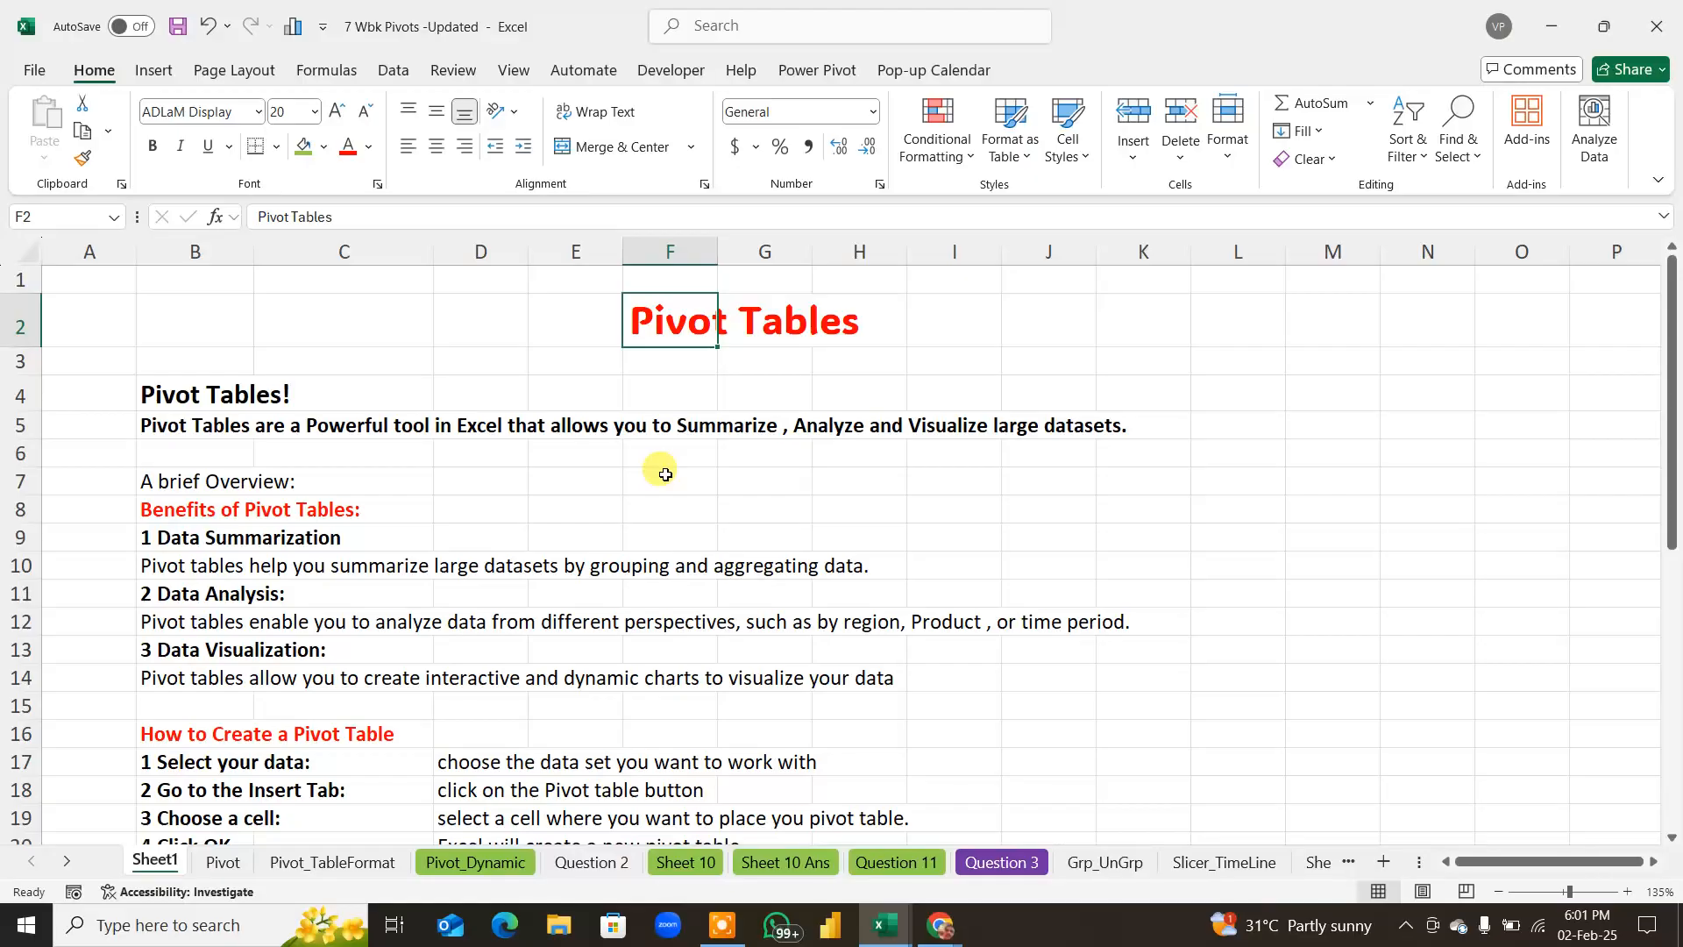
pyautogui.click(733, 325)
pyautogui.scroll(-4, 860, 519)
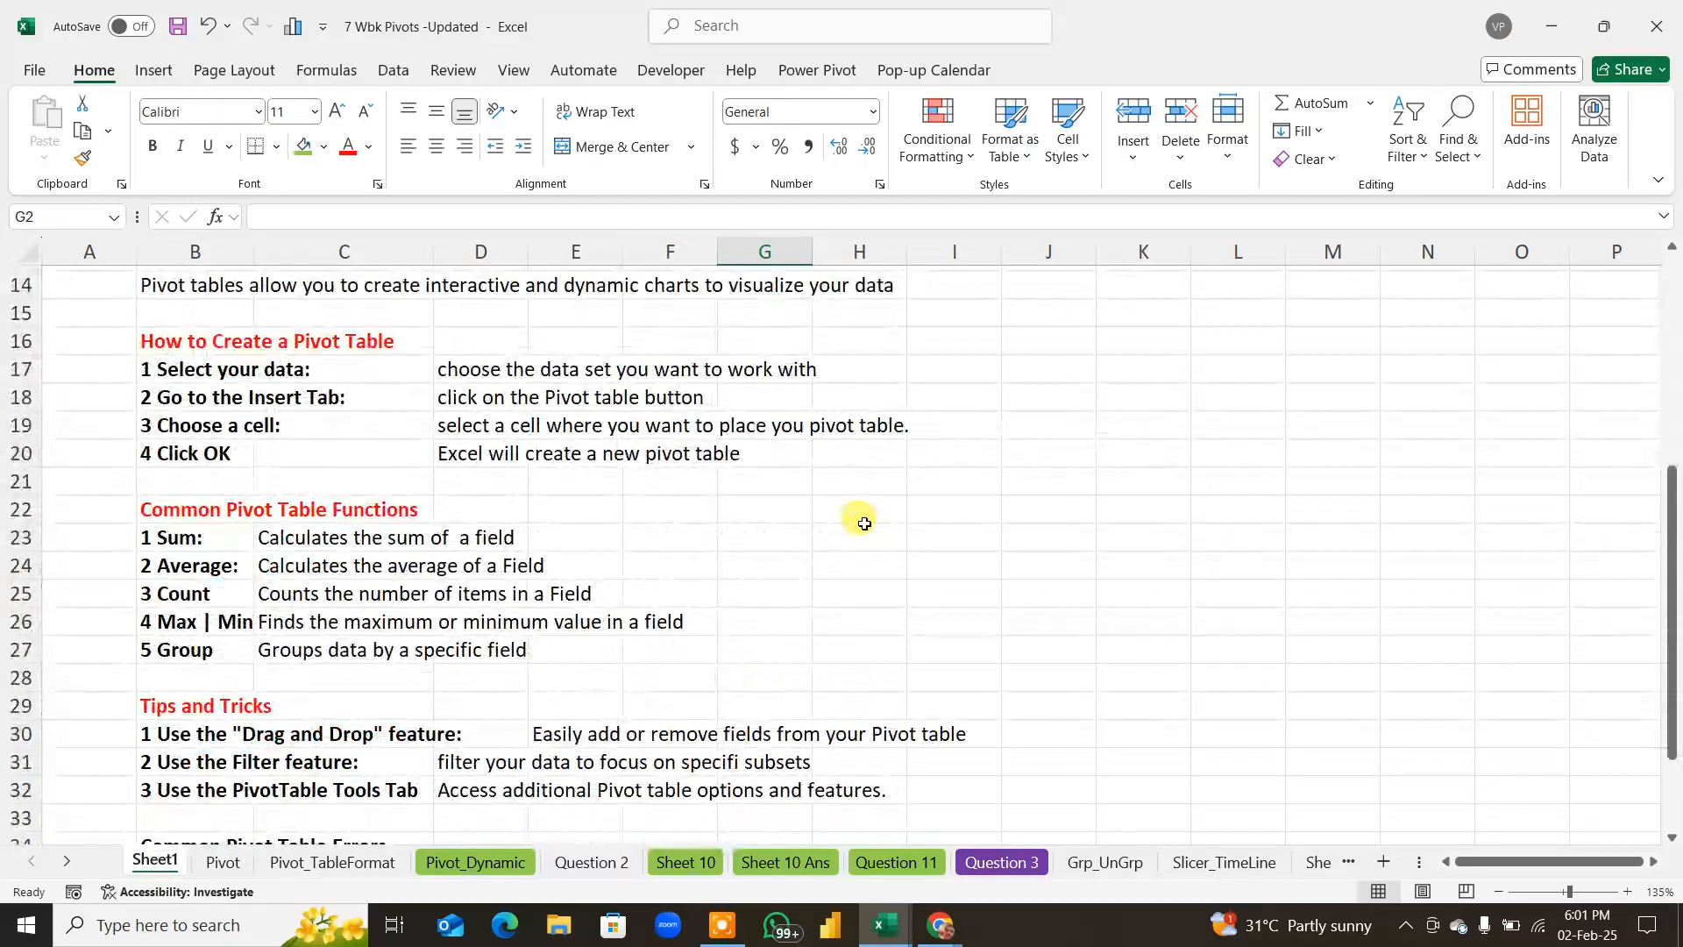
# Step: Sketch three boxes joined by connecting lines over the sheet with the annotation pen, and clear the drawing
pyautogui.hotkey('ctrl', 'shift', 'd')
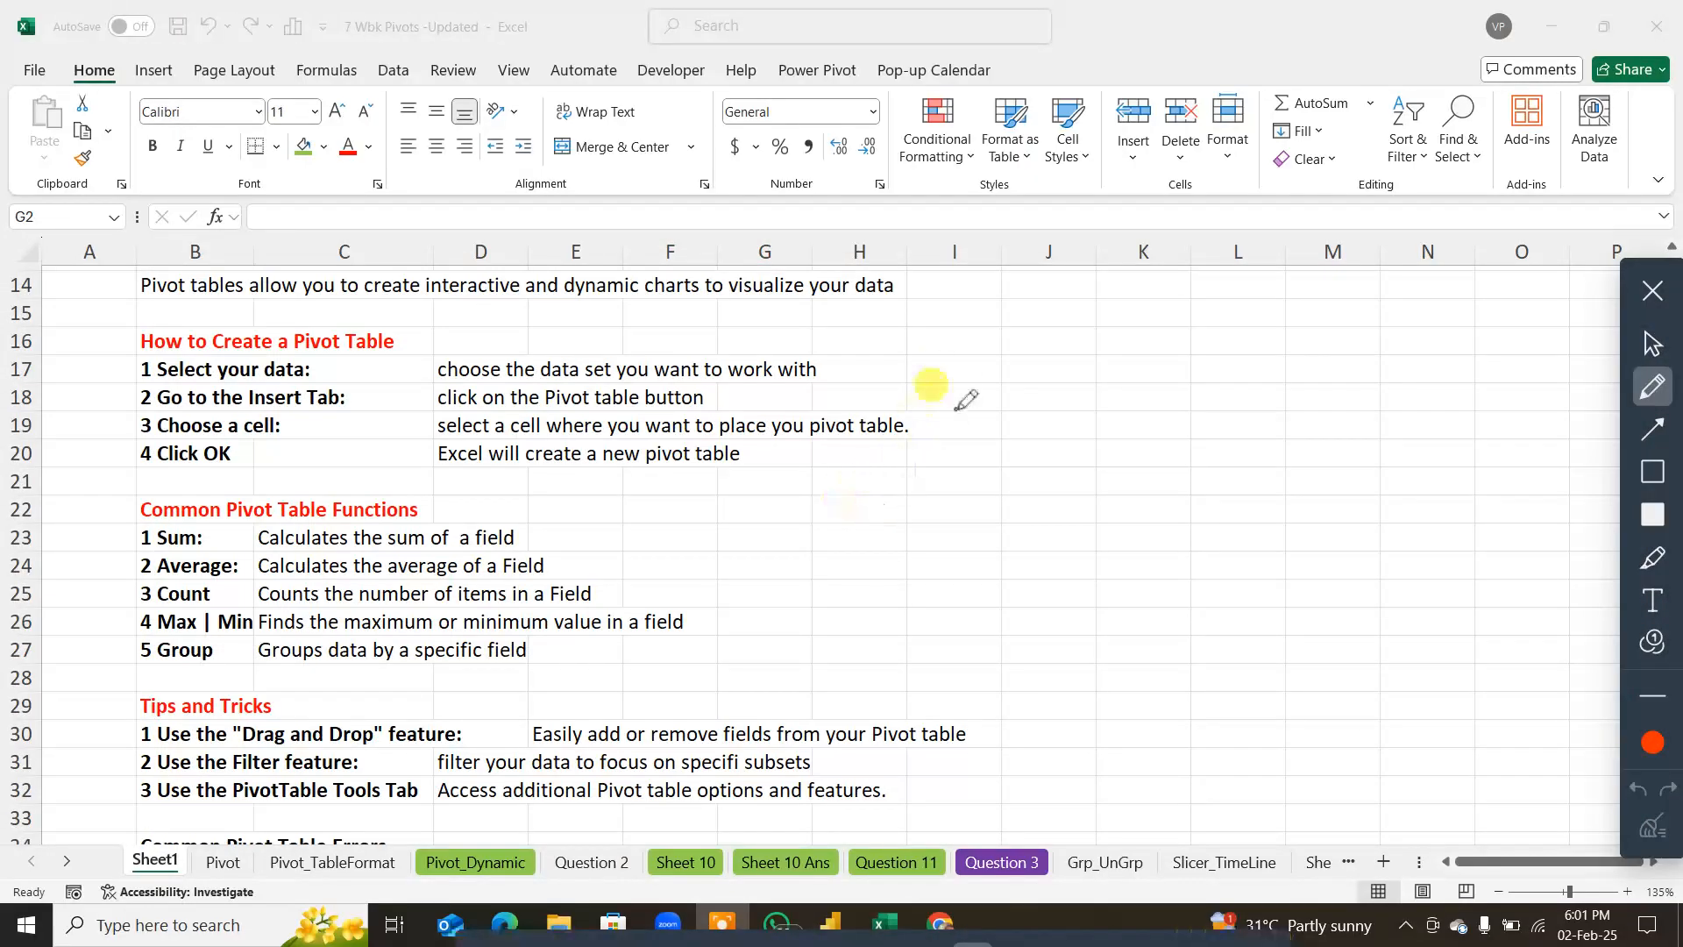
pyautogui.moveTo(960, 391)
pyautogui.mouseDown()
pyautogui.moveTo(955, 569)
pyautogui.moveTo(1171, 565)
pyautogui.moveTo(1161, 369)
pyautogui.moveTo(971, 368)
pyautogui.moveTo(970, 399)
pyautogui.mouseUp()
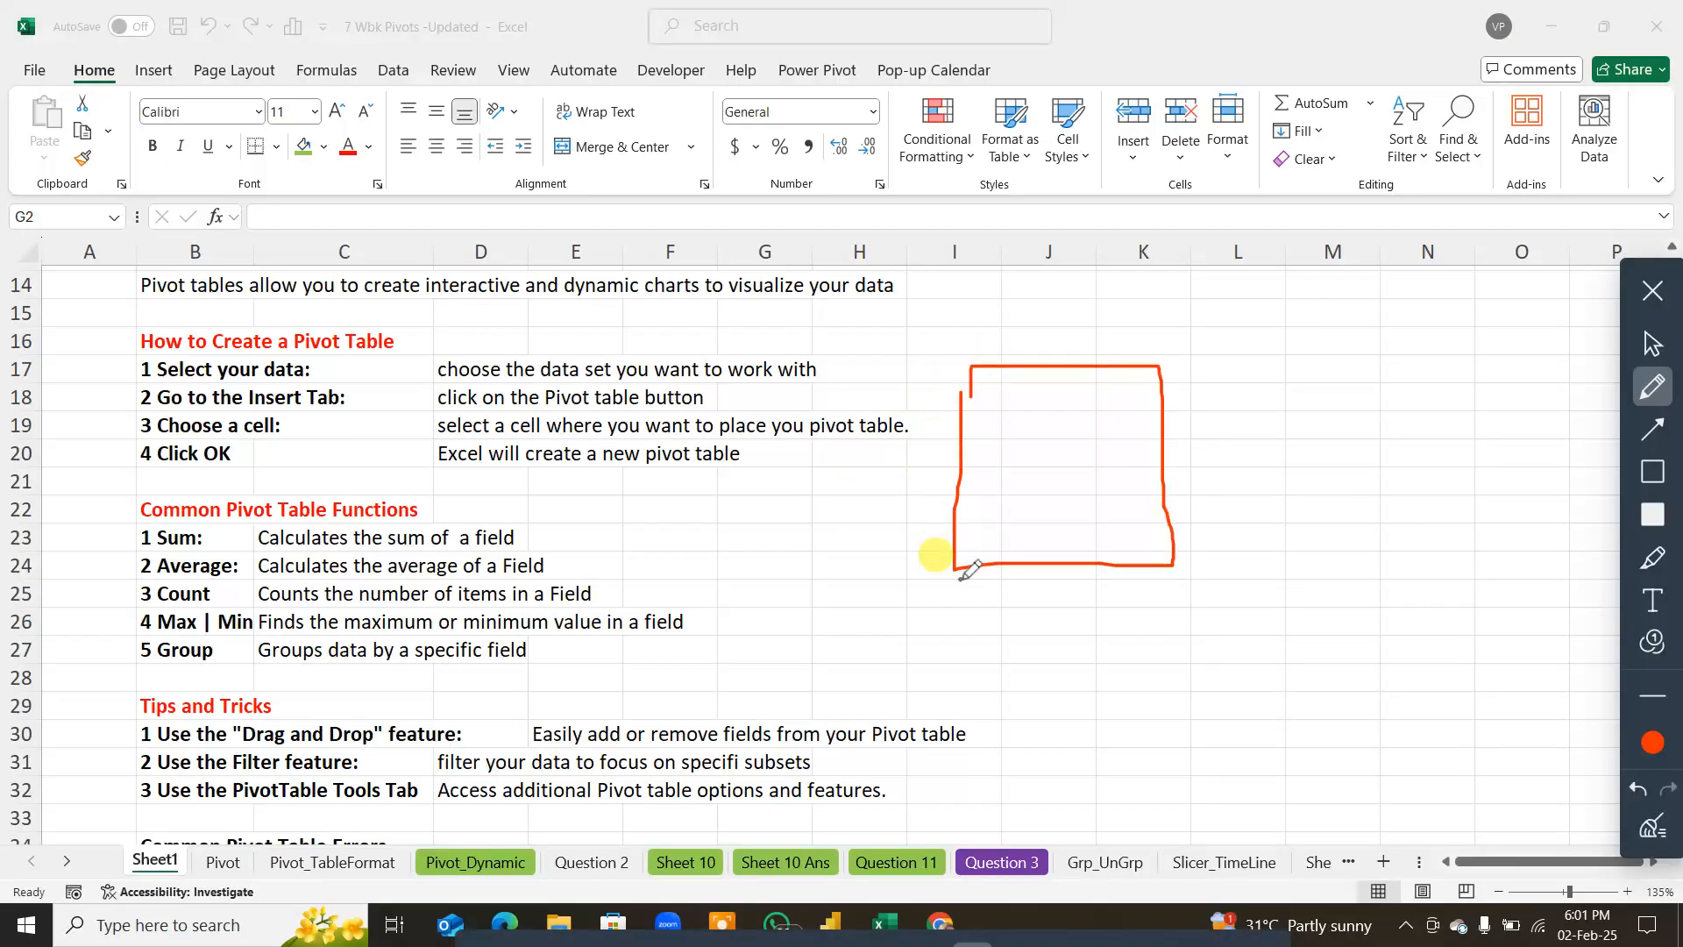
pyautogui.moveTo(684, 712)
pyautogui.mouseDown()
pyautogui.moveTo(683, 588)
pyautogui.moveTo(806, 489)
pyautogui.moveTo(865, 680)
pyautogui.moveTo(684, 715)
pyautogui.mouseUp()
pyautogui.moveTo(1268, 449)
pyautogui.mouseDown()
pyautogui.moveTo(1438, 596)
pyautogui.moveTo(1287, 684)
pyautogui.moveTo(1255, 480)
pyautogui.mouseUp()
pyautogui.moveTo(839, 574); pyautogui.dragTo(929, 506)
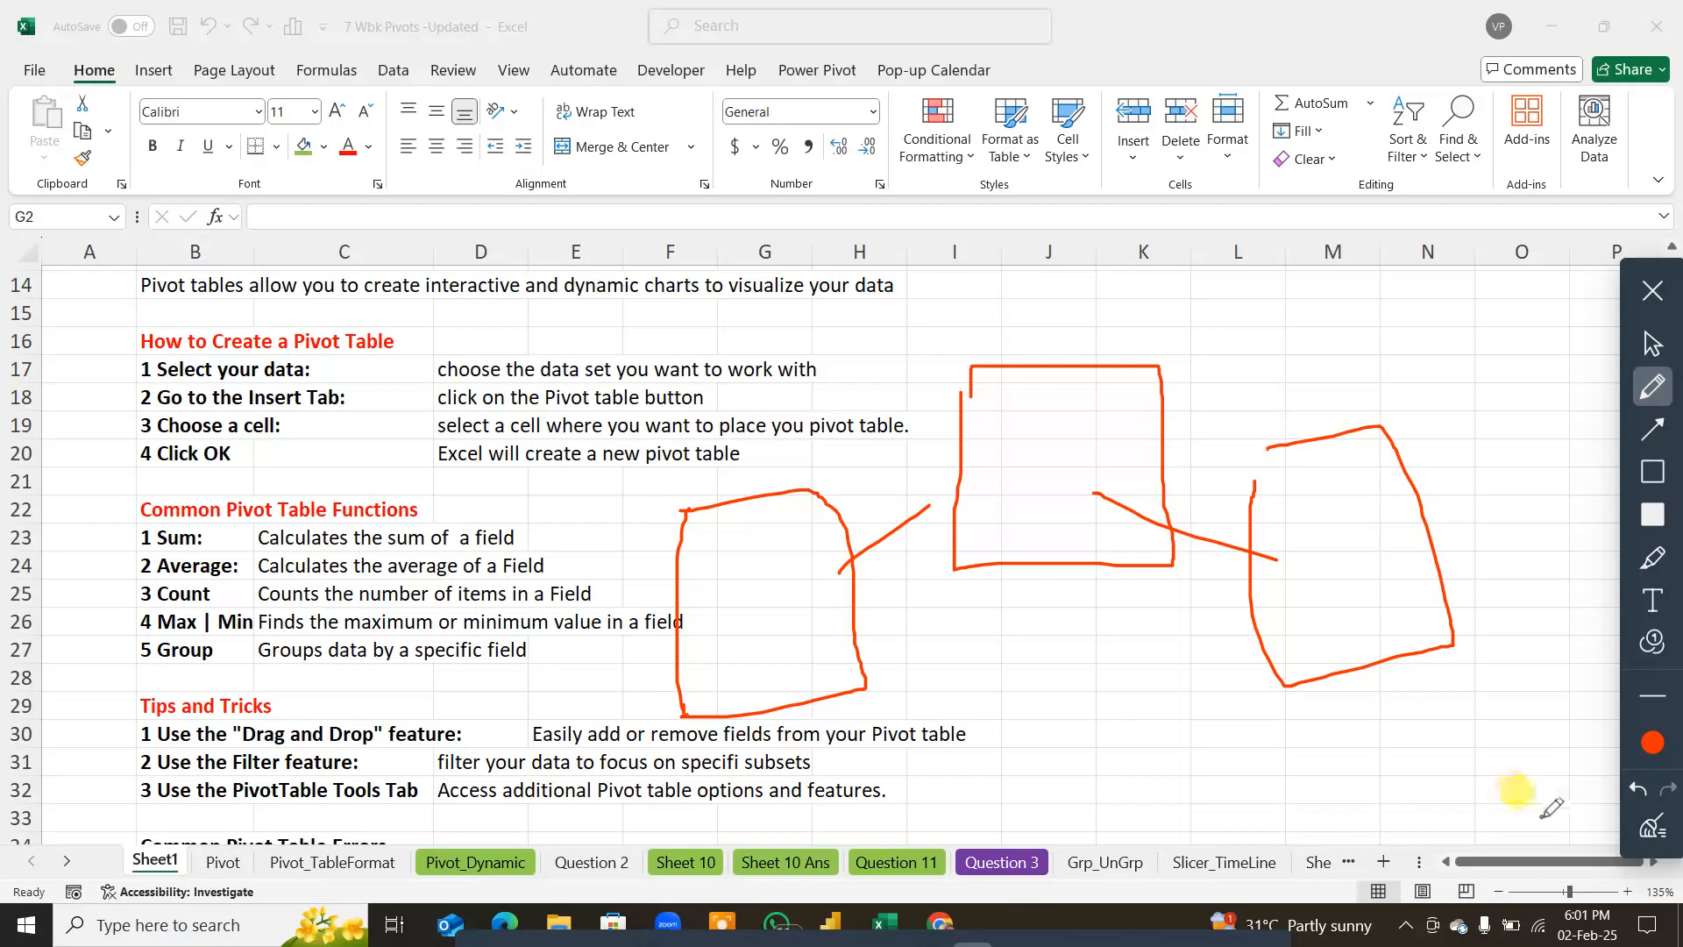
pyautogui.click(1651, 824)
pyautogui.click(1664, 289)
# Step: Insert four blank rows at row 33, above the Common Pivot Table Errors heading
pyautogui.scroll(-5, 713, 612)
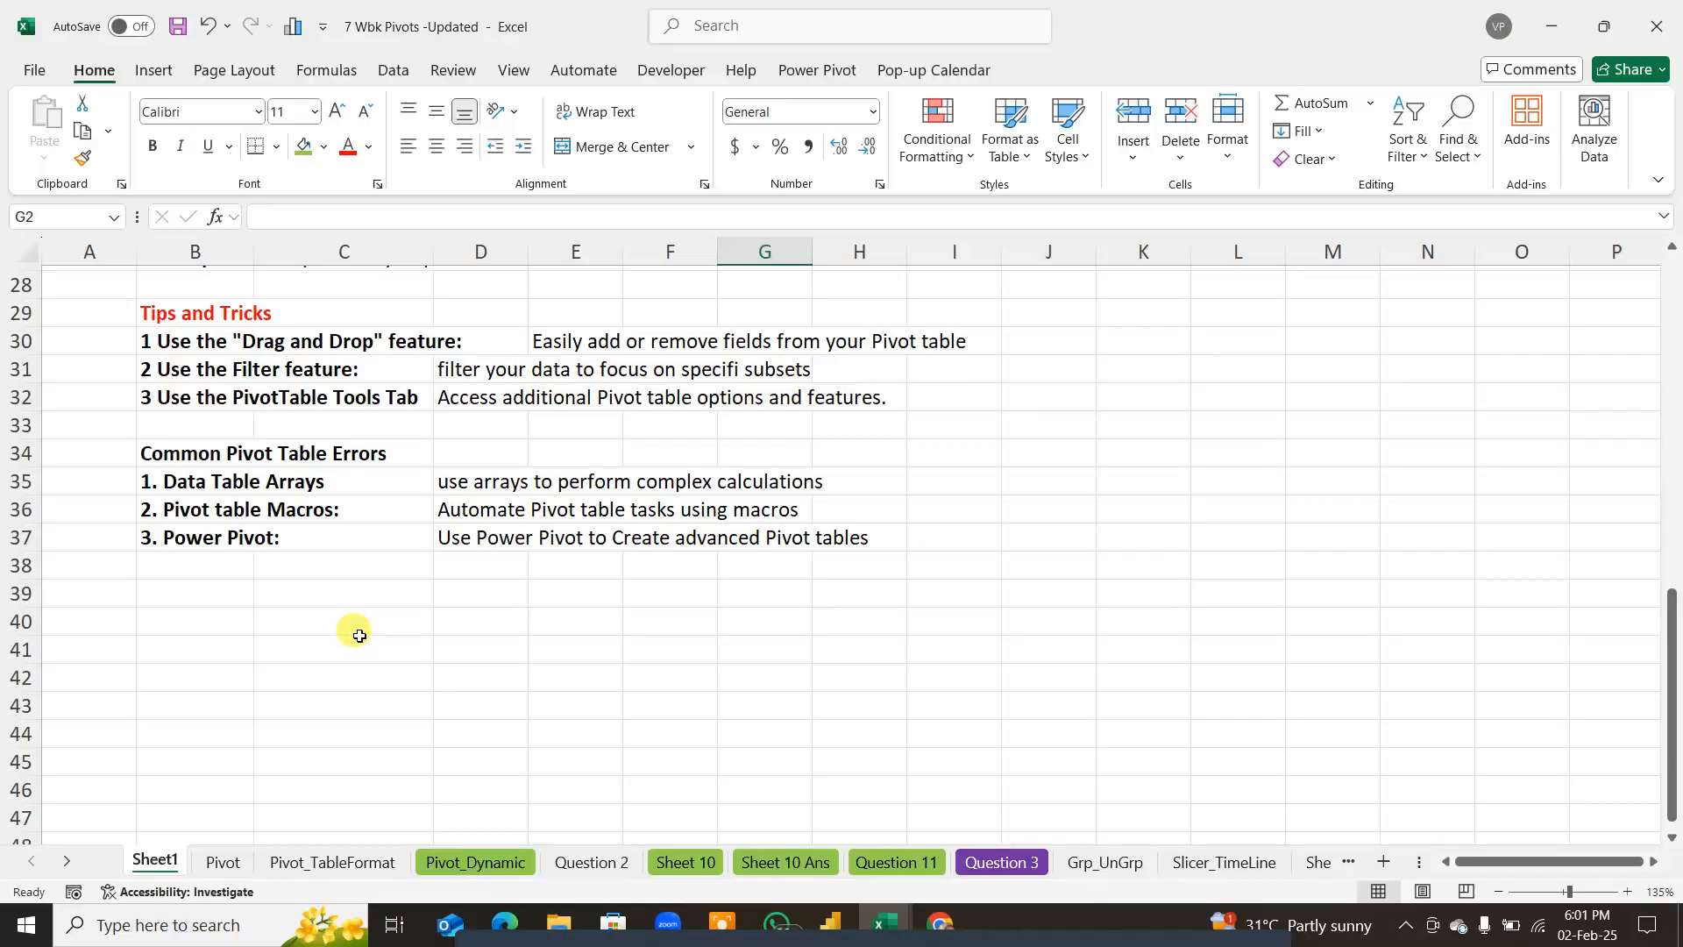
pyautogui.click(179, 454)
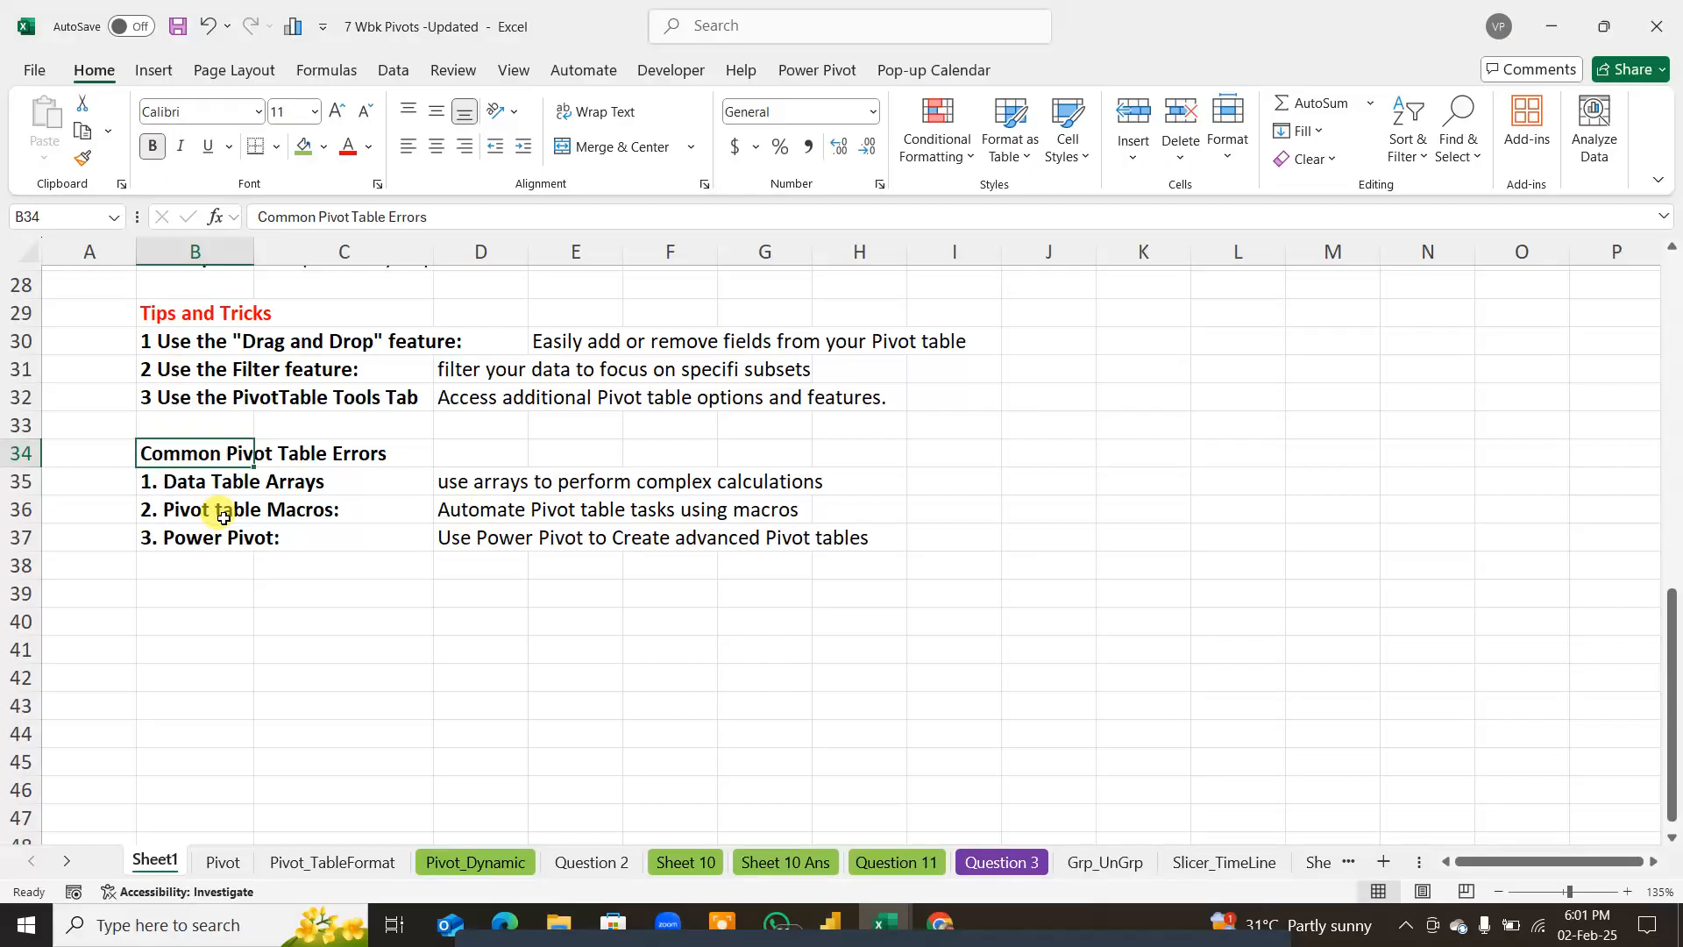
pyautogui.click(35, 437)
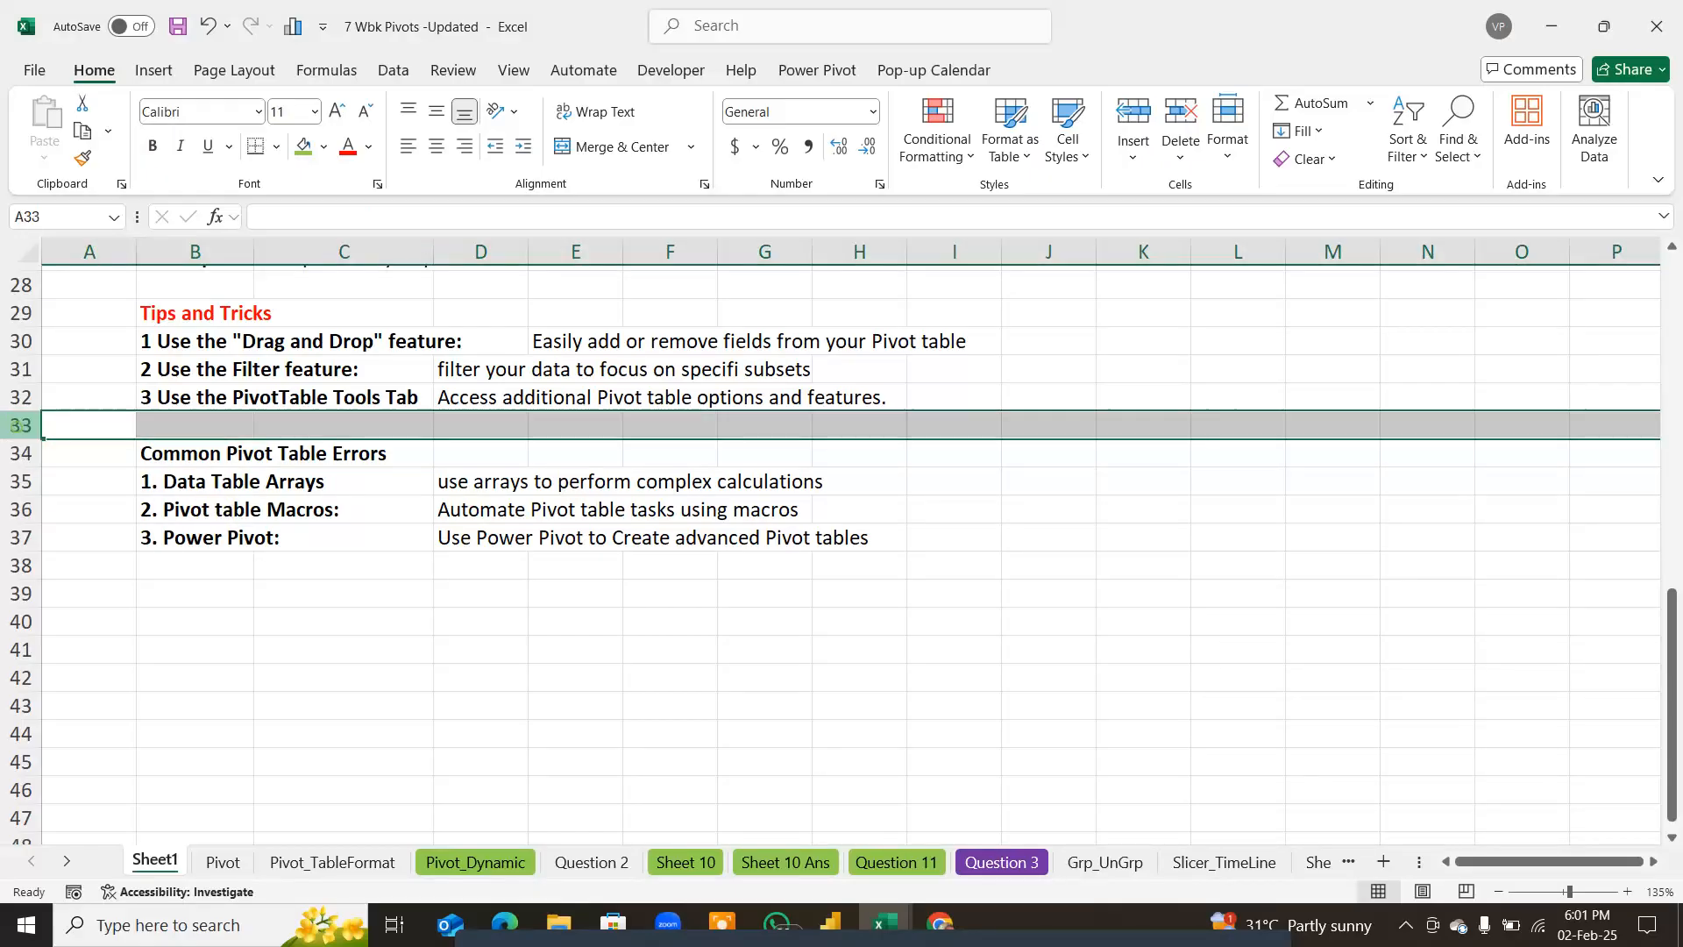
pyautogui.hotkey('ctrl', 'shift', '+')
pyautogui.hotkey('ctrl', 'shift', '+')
pyautogui.hotkey('ctrl', 'shift', '+')
pyautogui.hotkey('ctrl', 'shift', '+')
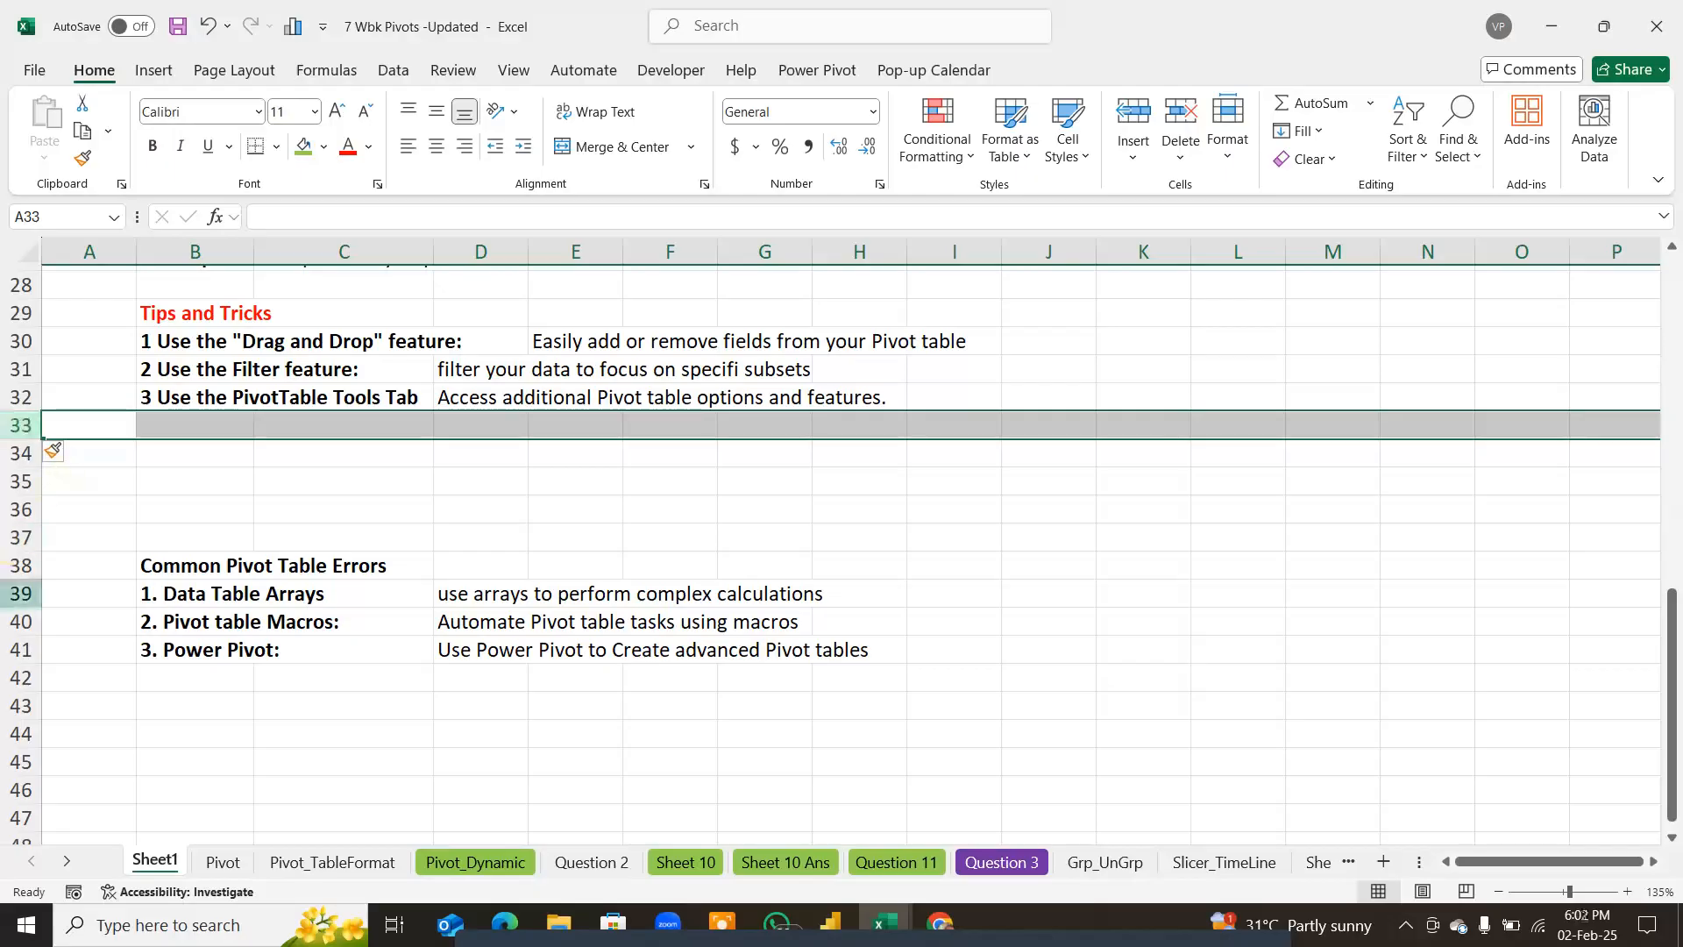
# Step: Replace the section heading in cell B38 with "Advanced Pivot Table Topics"
pyautogui.click(171, 566)
pyautogui.write('A')
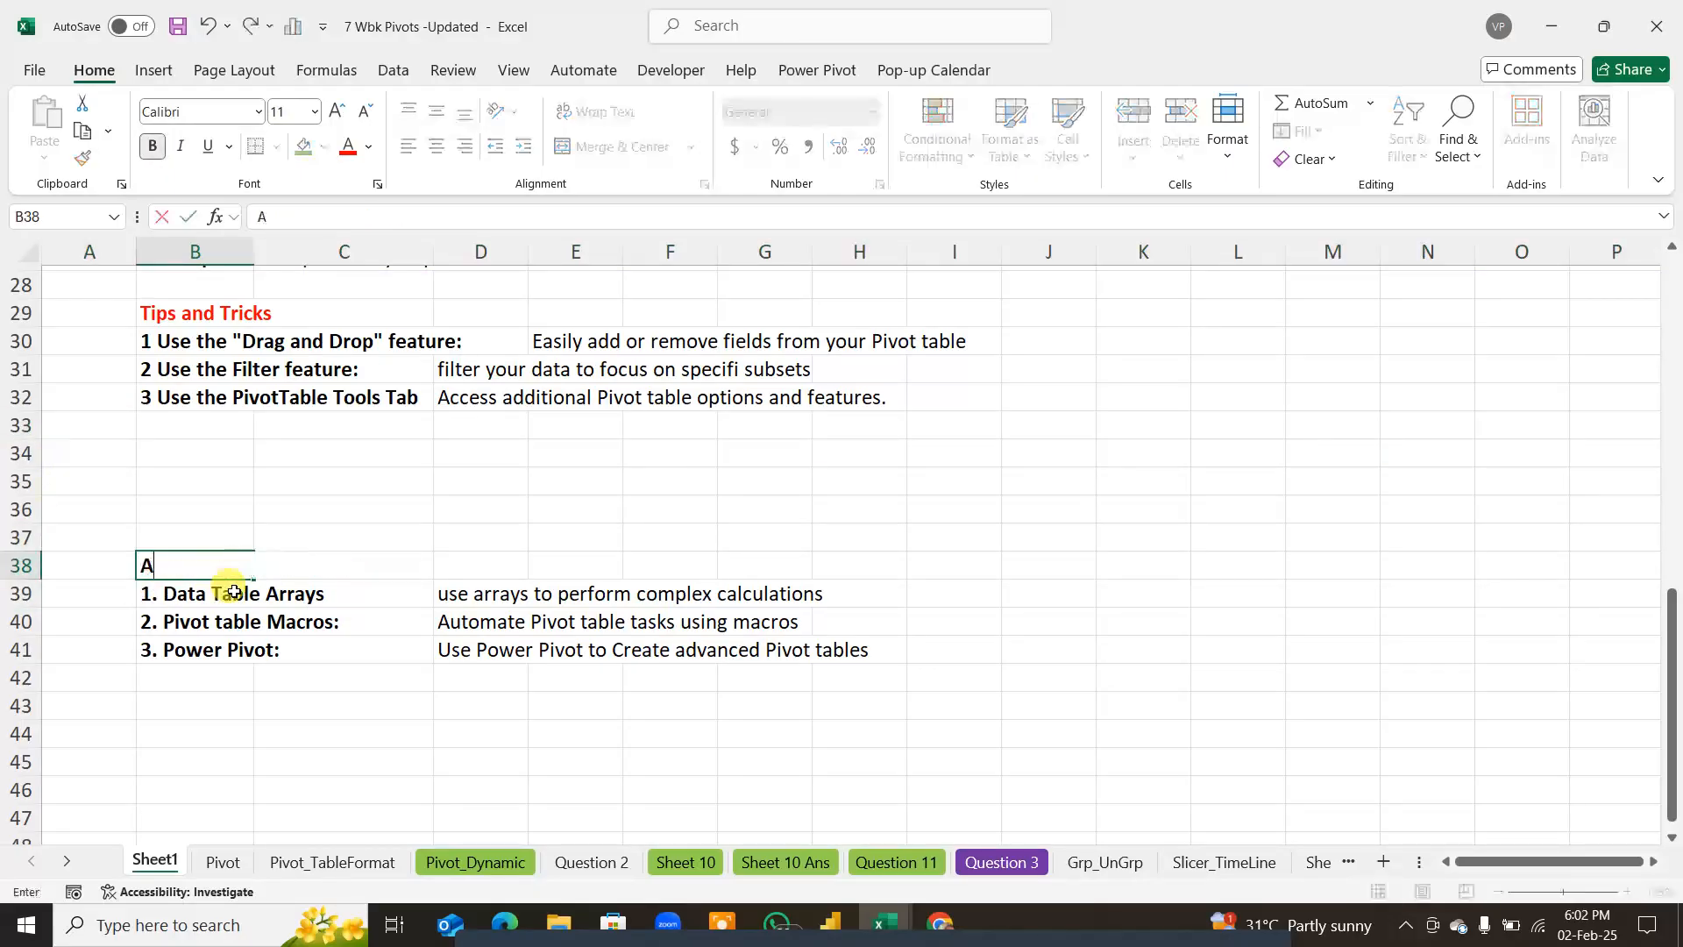
pyautogui.write('dvance')
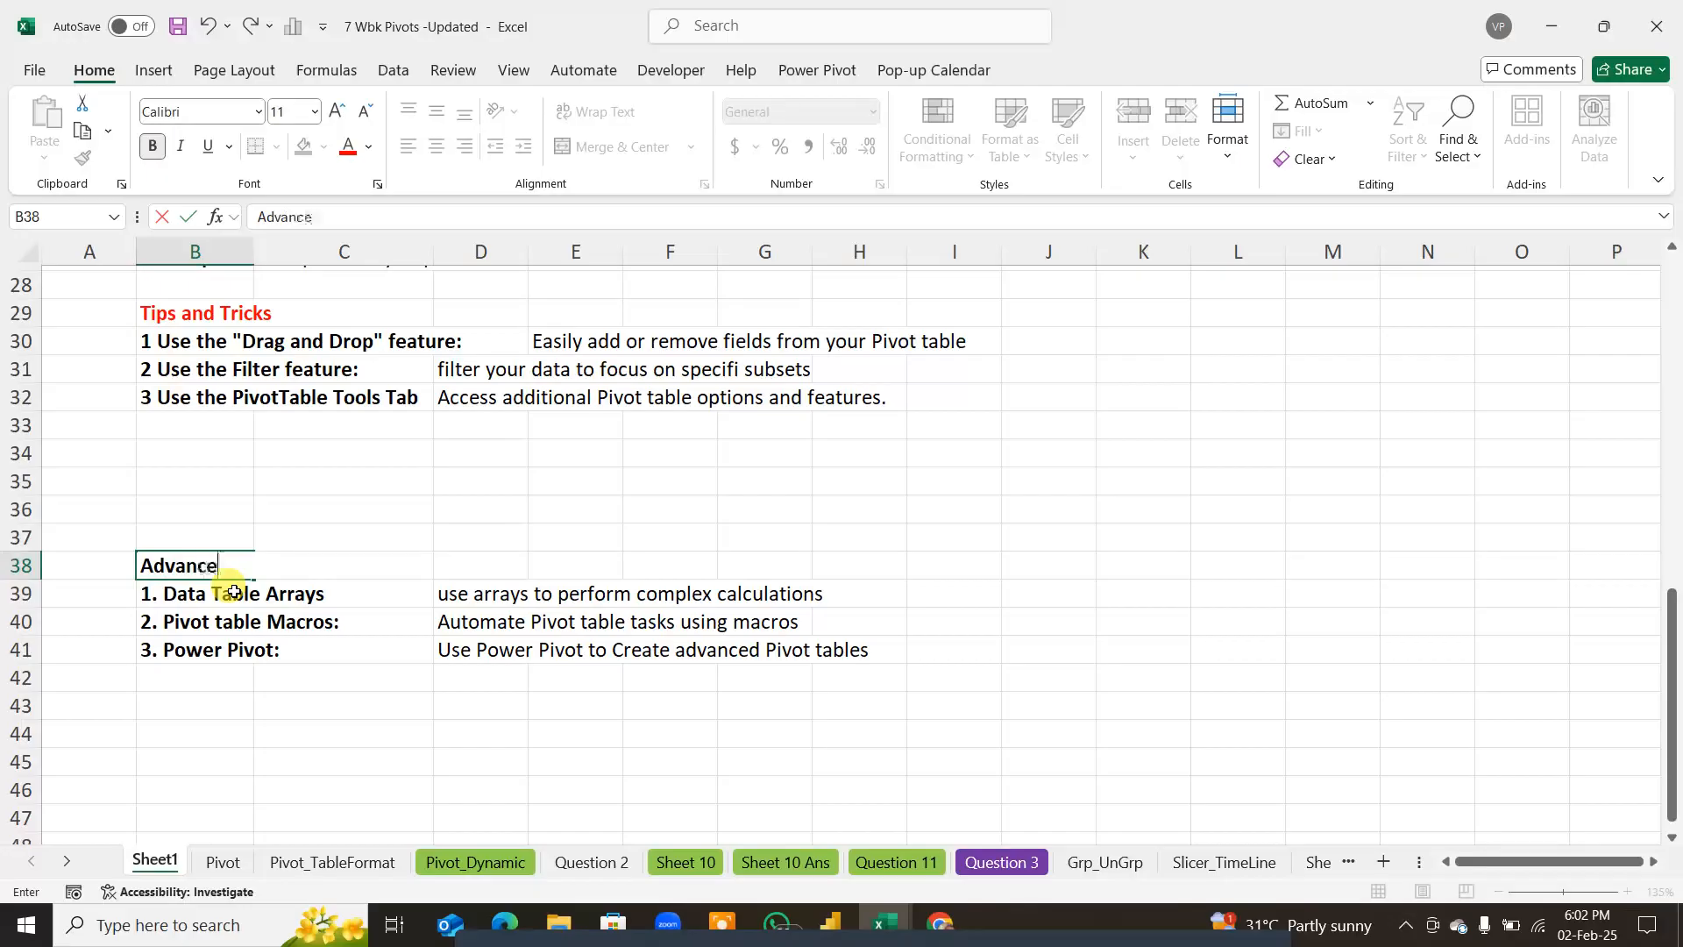
pyautogui.write('d Pivot Table')
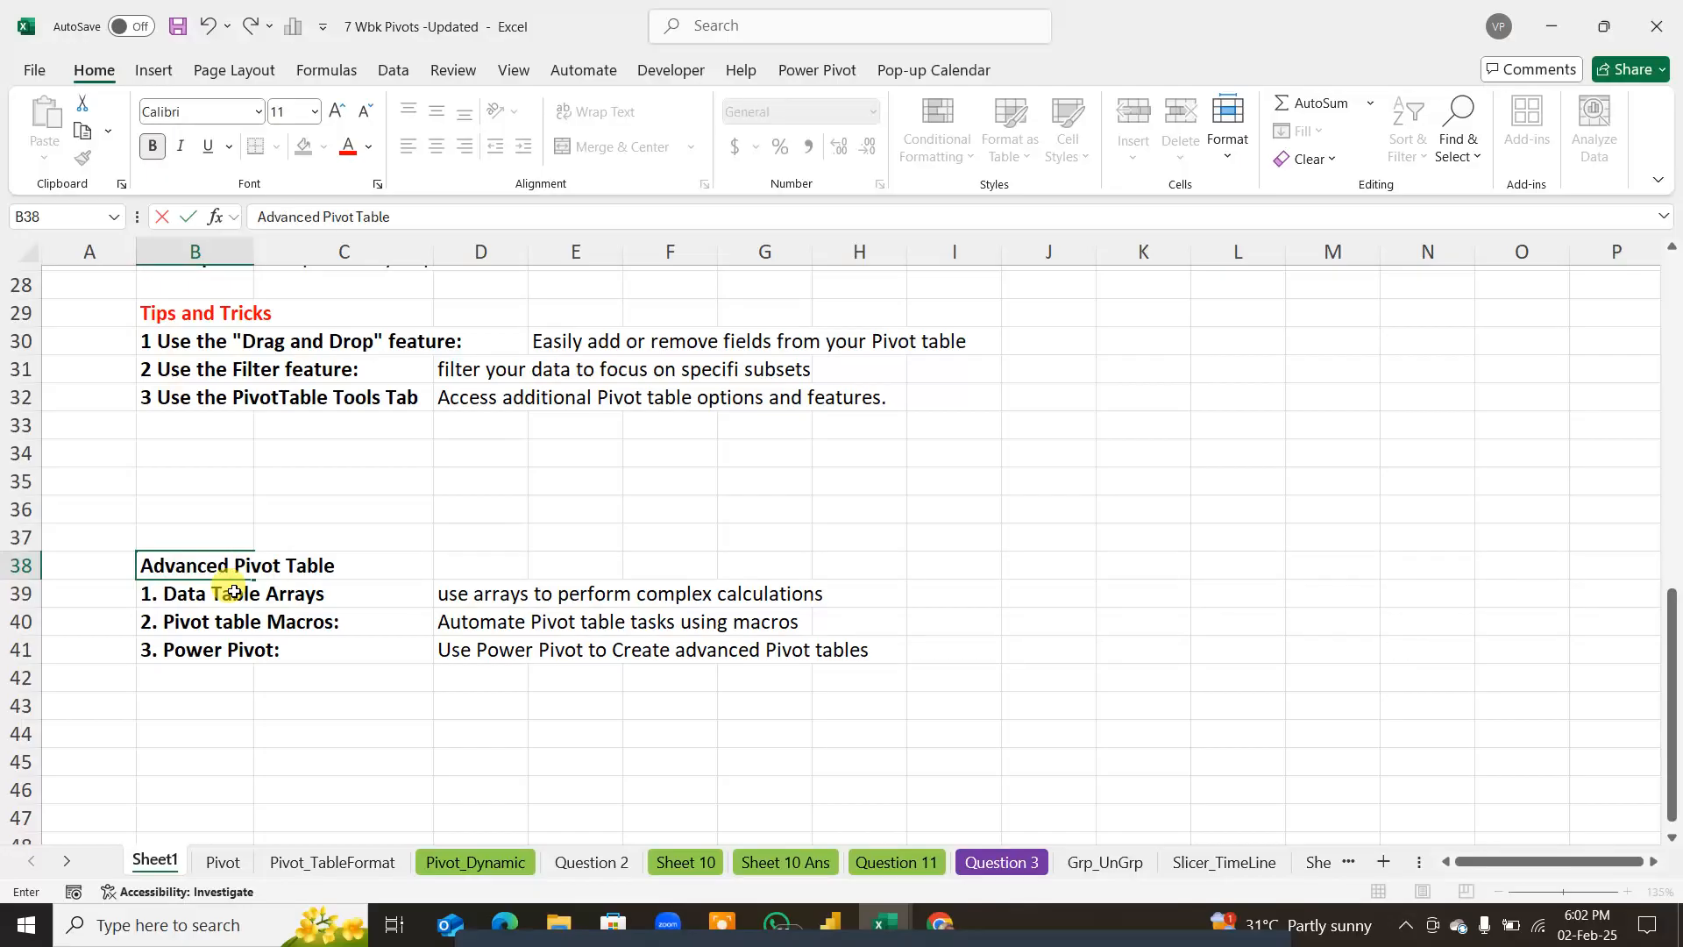
pyautogui.write(' Topics')
pyautogui.press('Return')
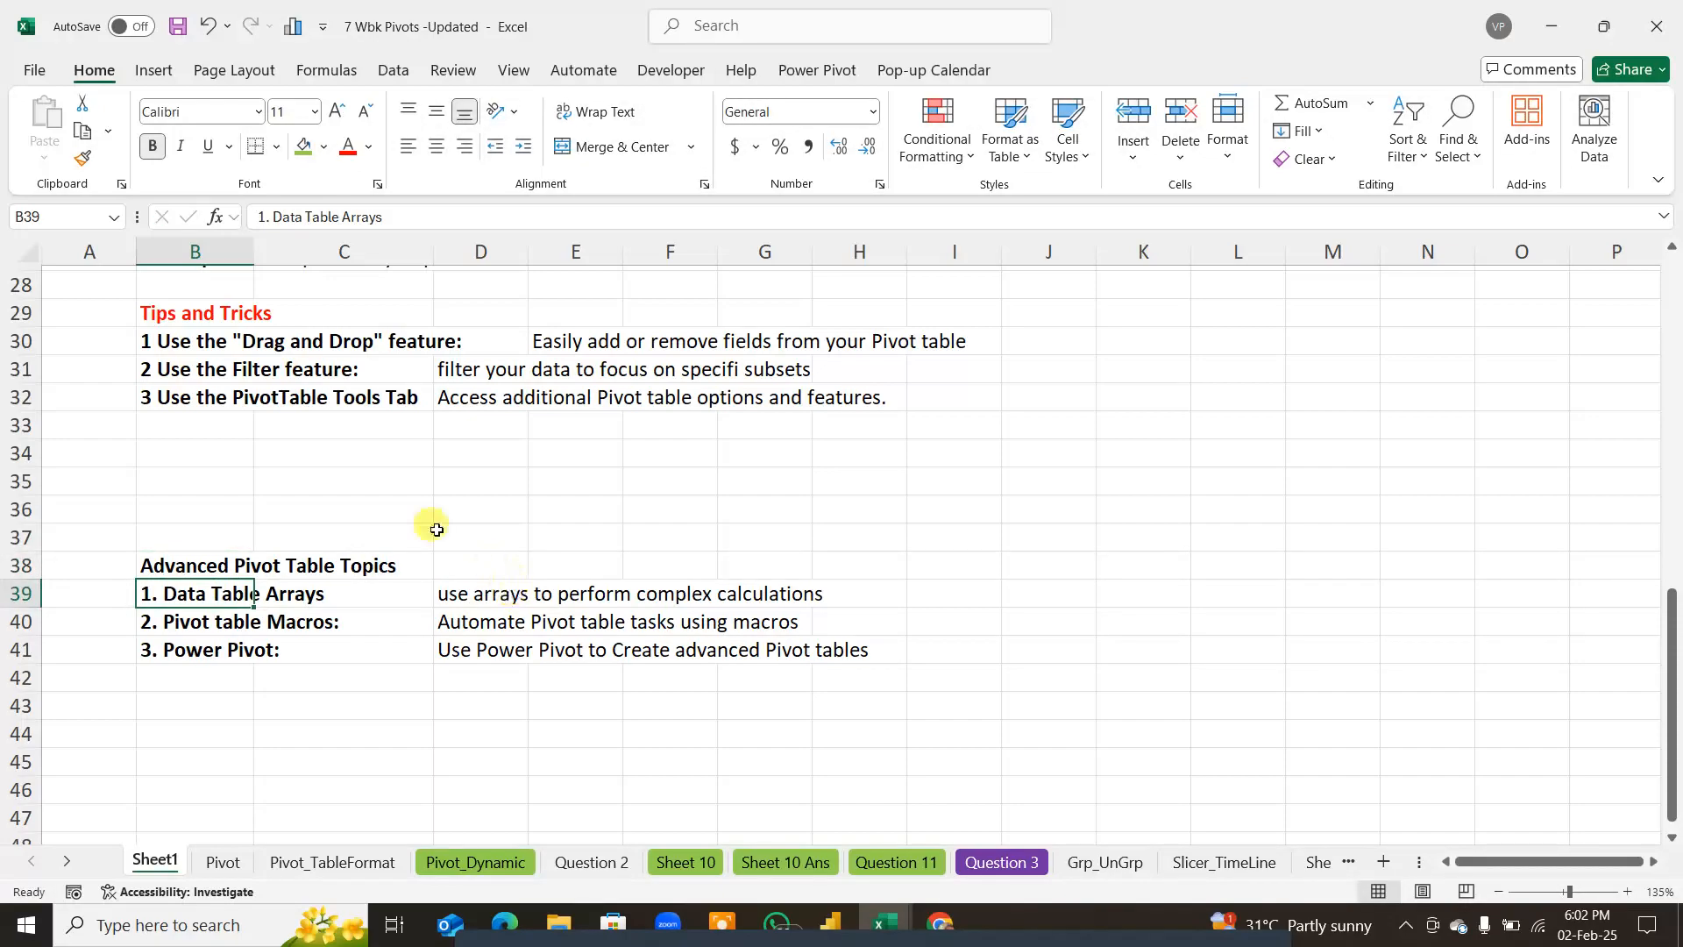
# Step: Enter the heading "Common Pivot Table Errors" in cell B34
pyautogui.click(180, 456)
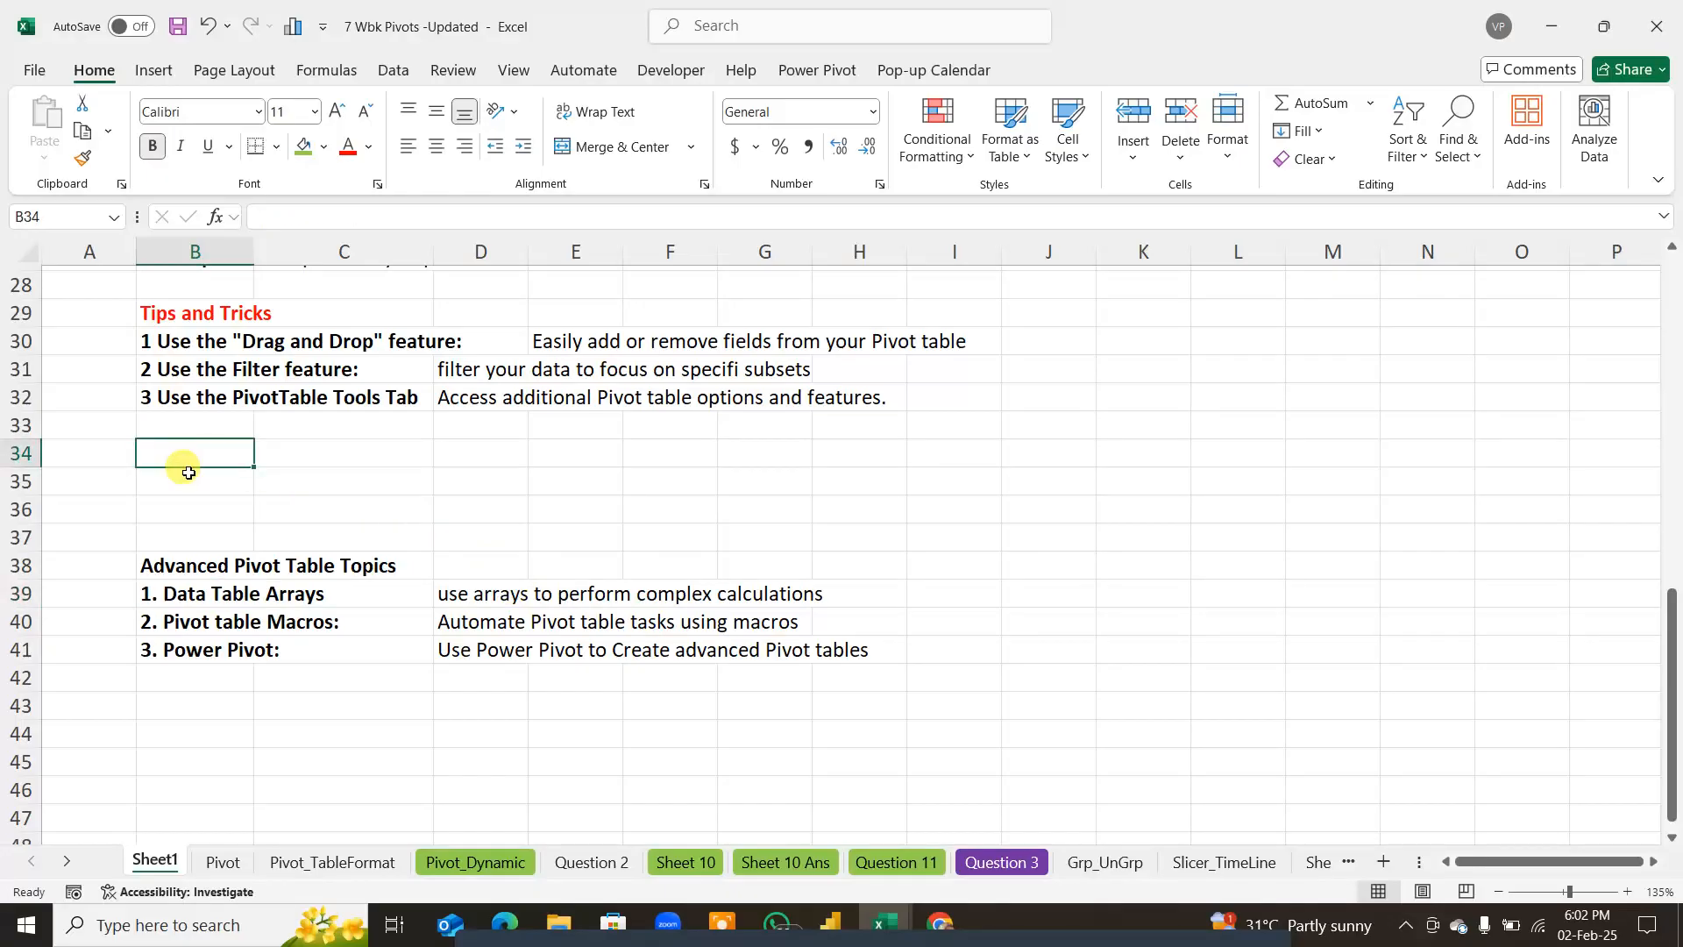
pyautogui.write('Comm')
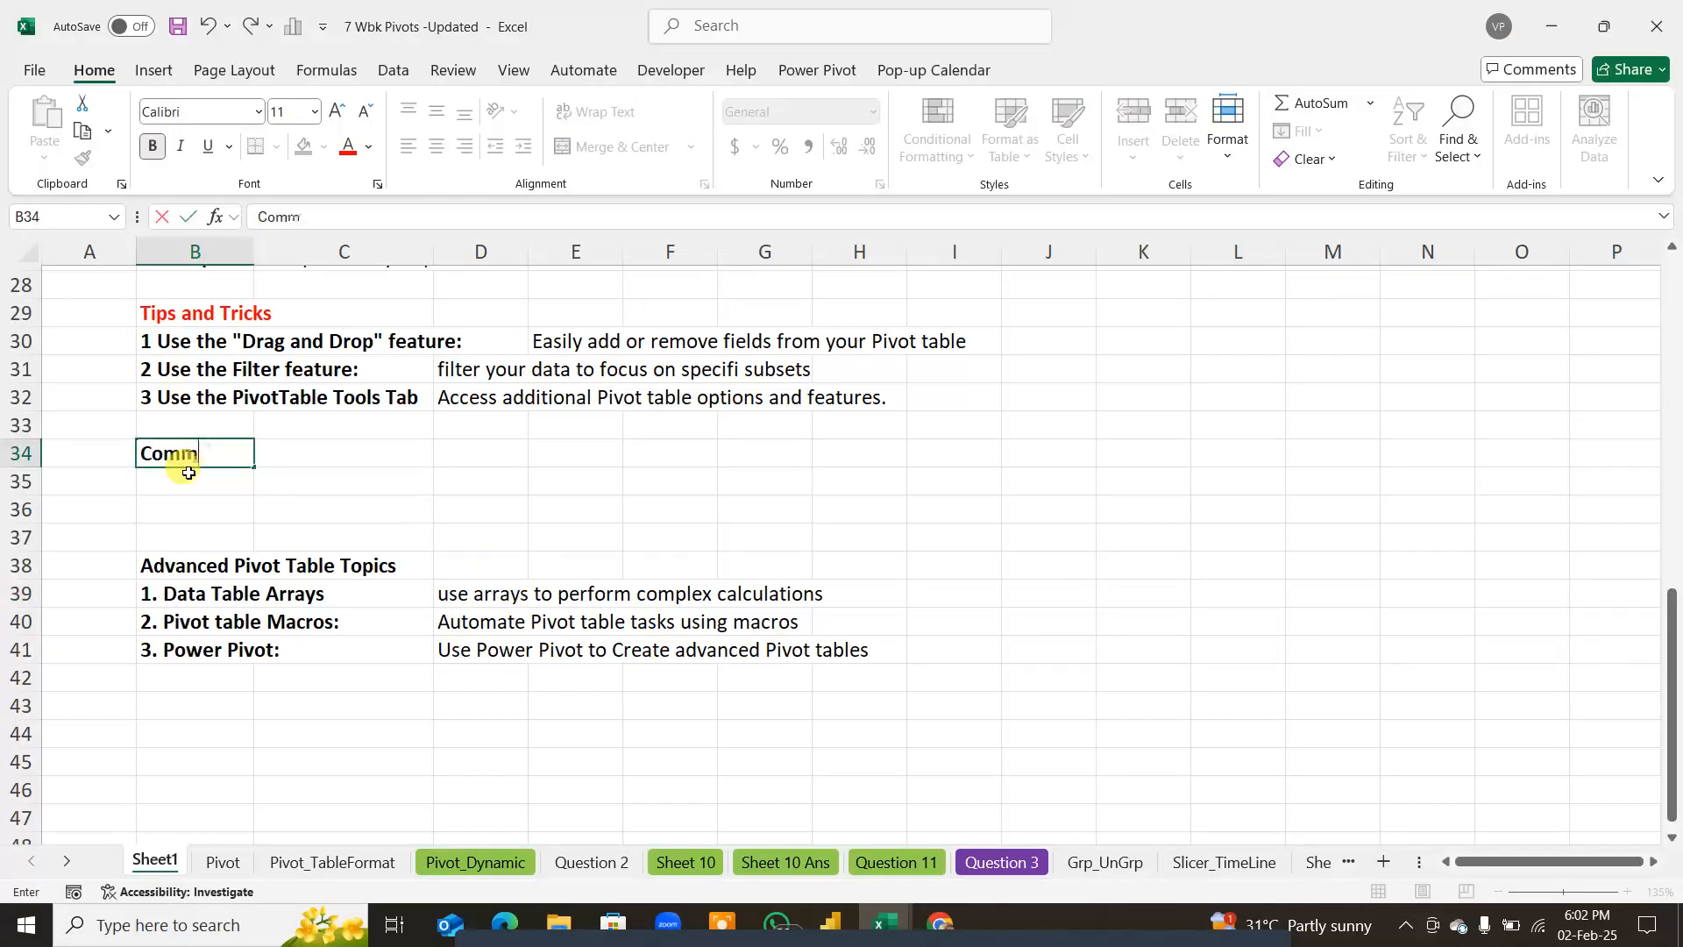
pyautogui.write('on Pivot Table E')
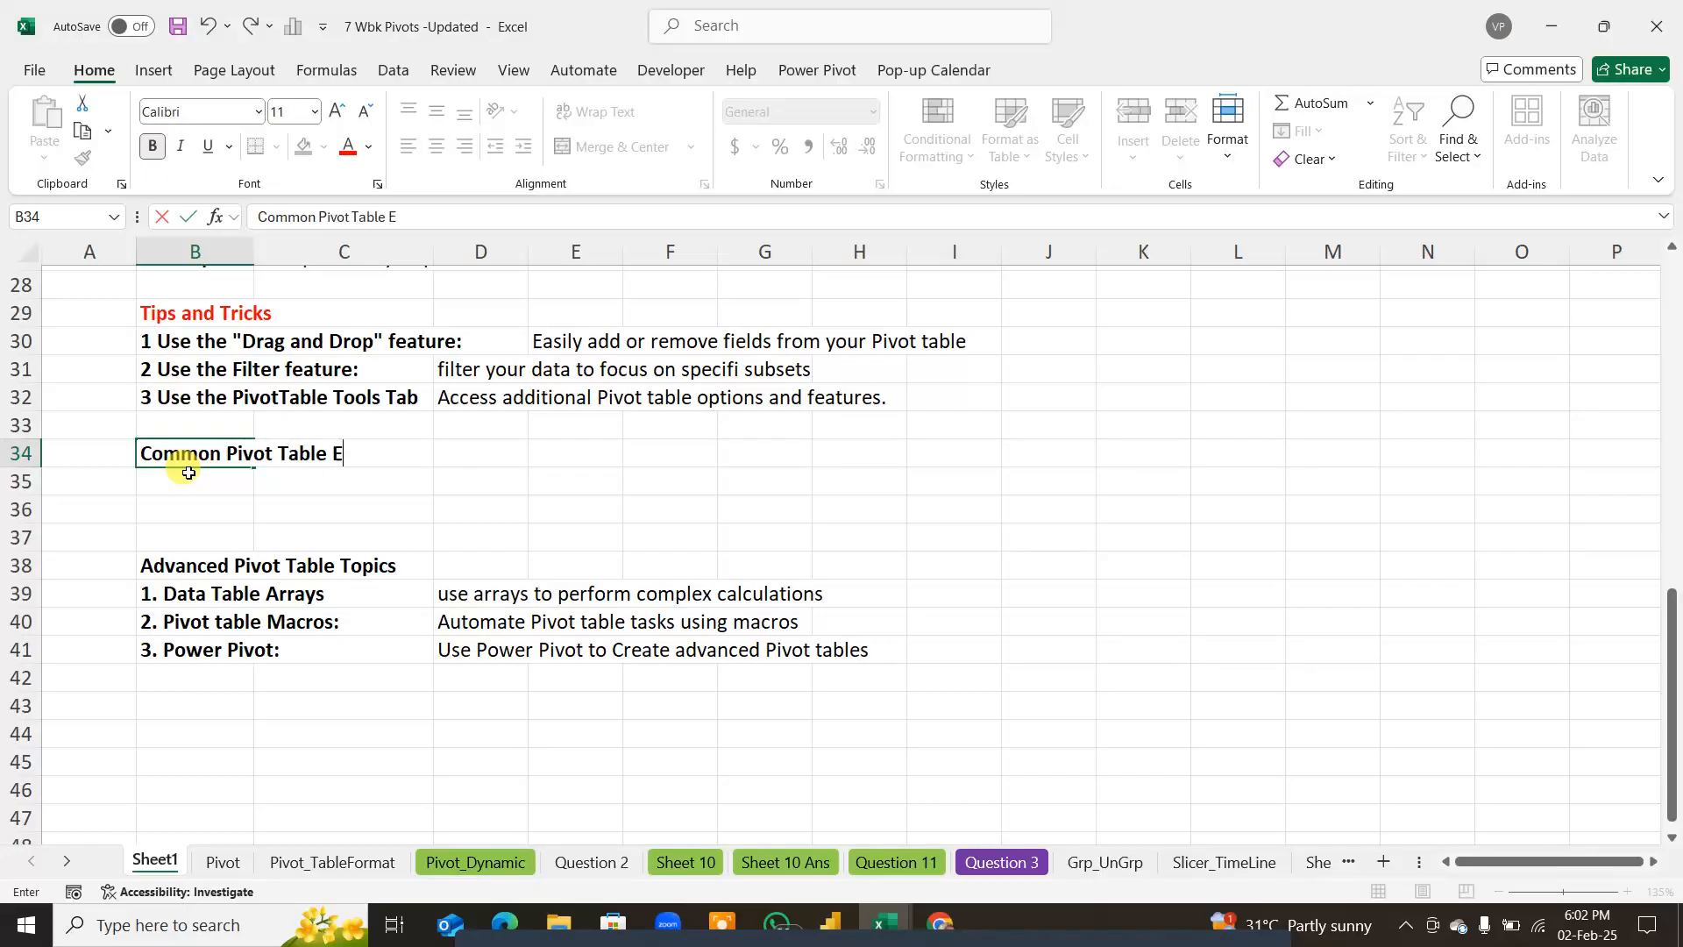
pyautogui.write('rrors')
pyautogui.press('Return')
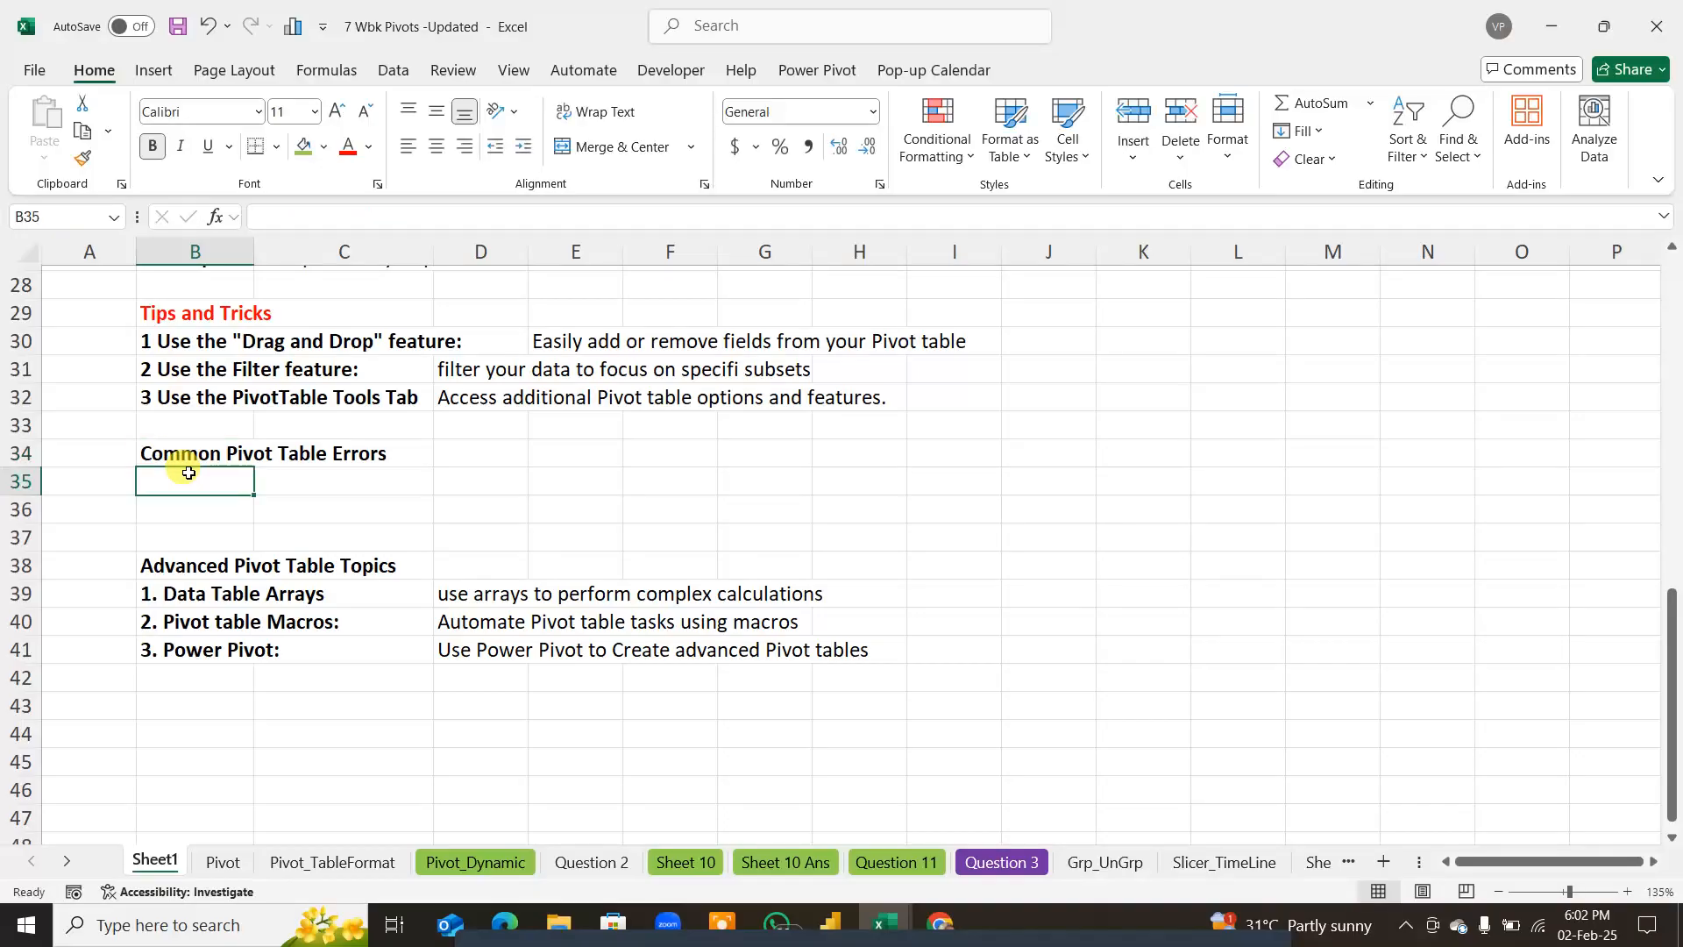
# Step: Enter "1 Data Range issues:" in cell B35 as the first item of the errors section
pyautogui.write('1 data')
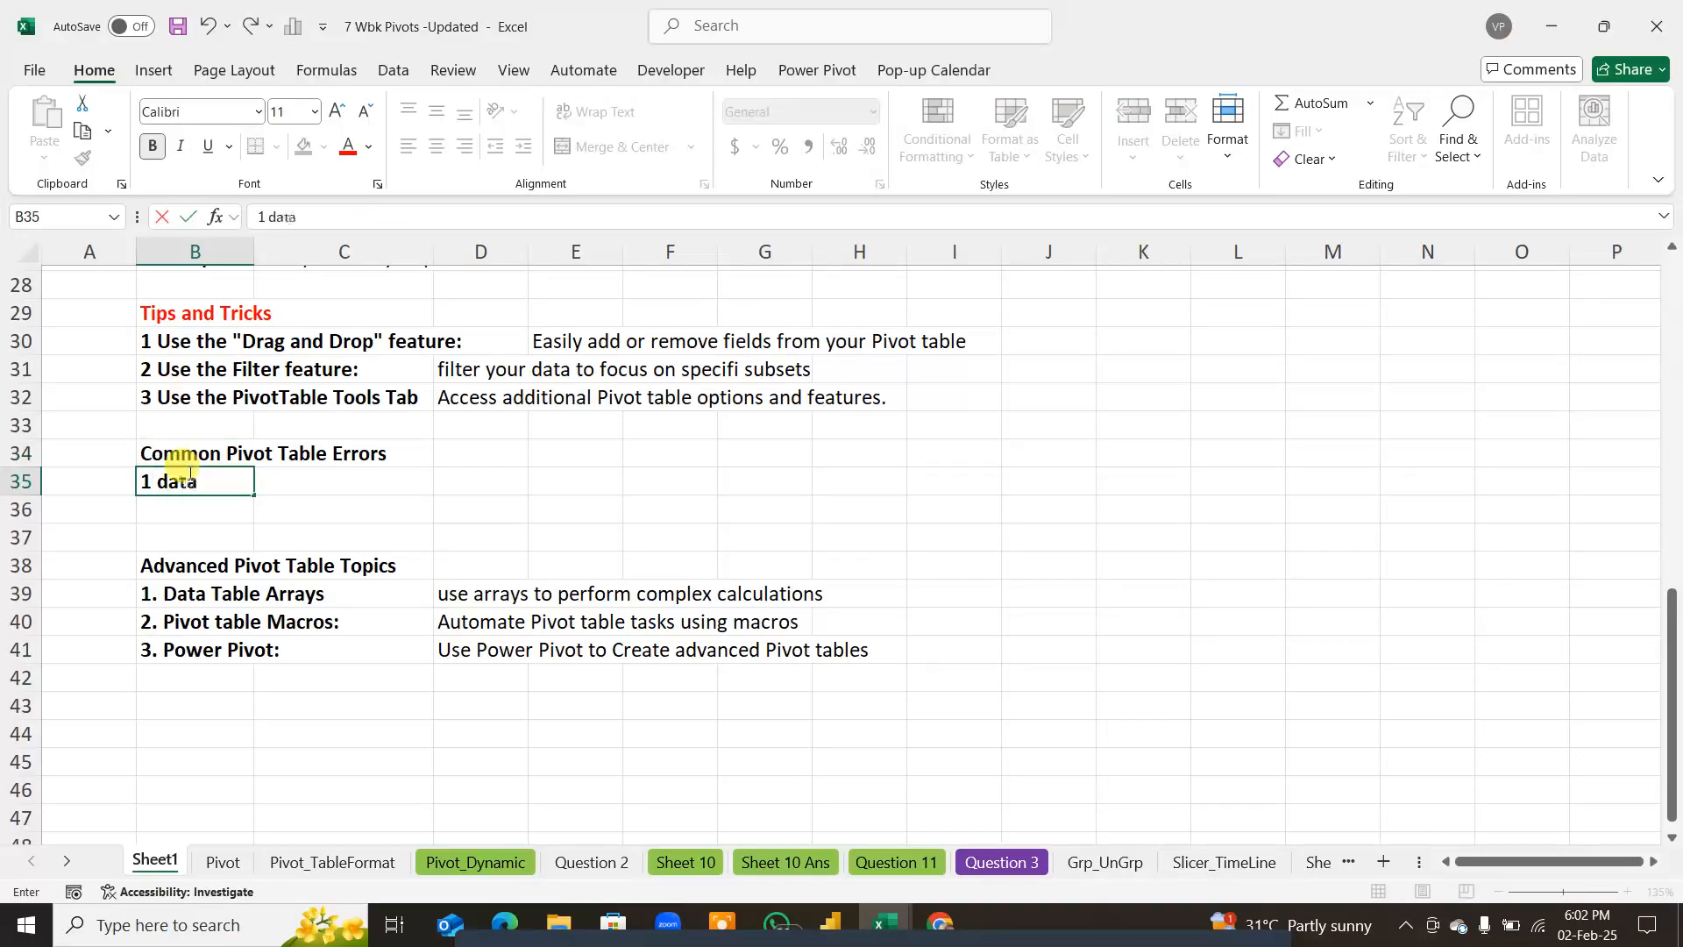
pyautogui.press('BackSpace')
pyautogui.press('BackSpace')
pyautogui.press('BackSpace')
pyautogui.press('BackSpace')
pyautogui.write('Dt')
pyautogui.press('BackSpace')
pyautogui.write('ata Range is')
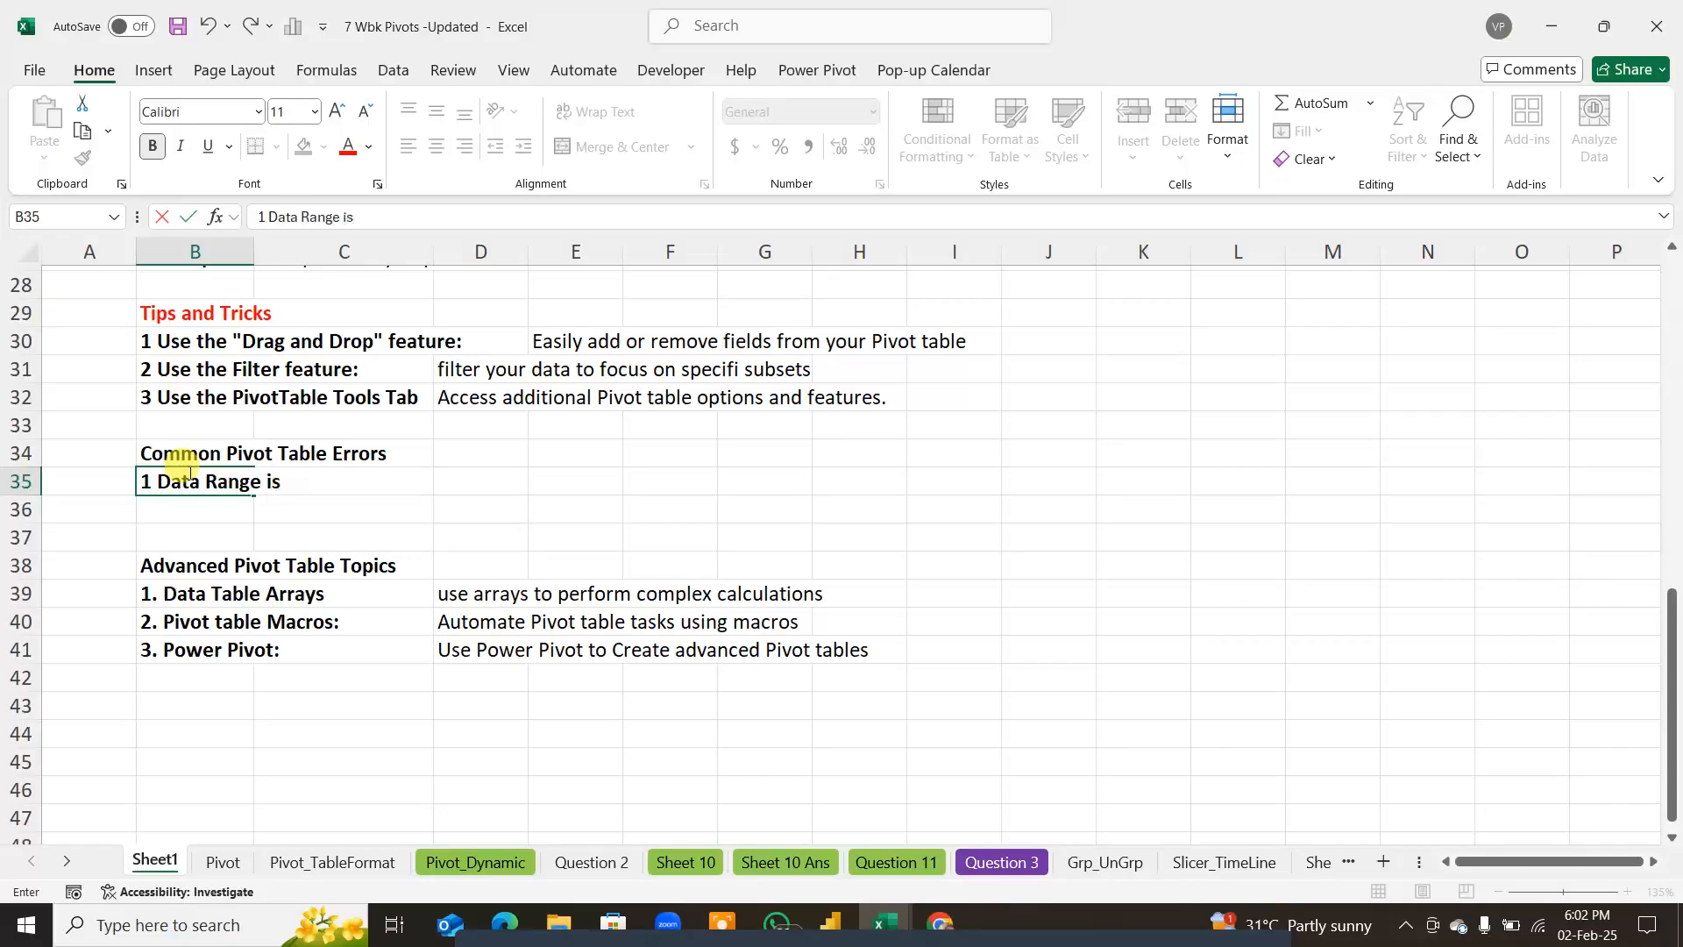
pyautogui.write('sues:')
pyautogui.press('Return')
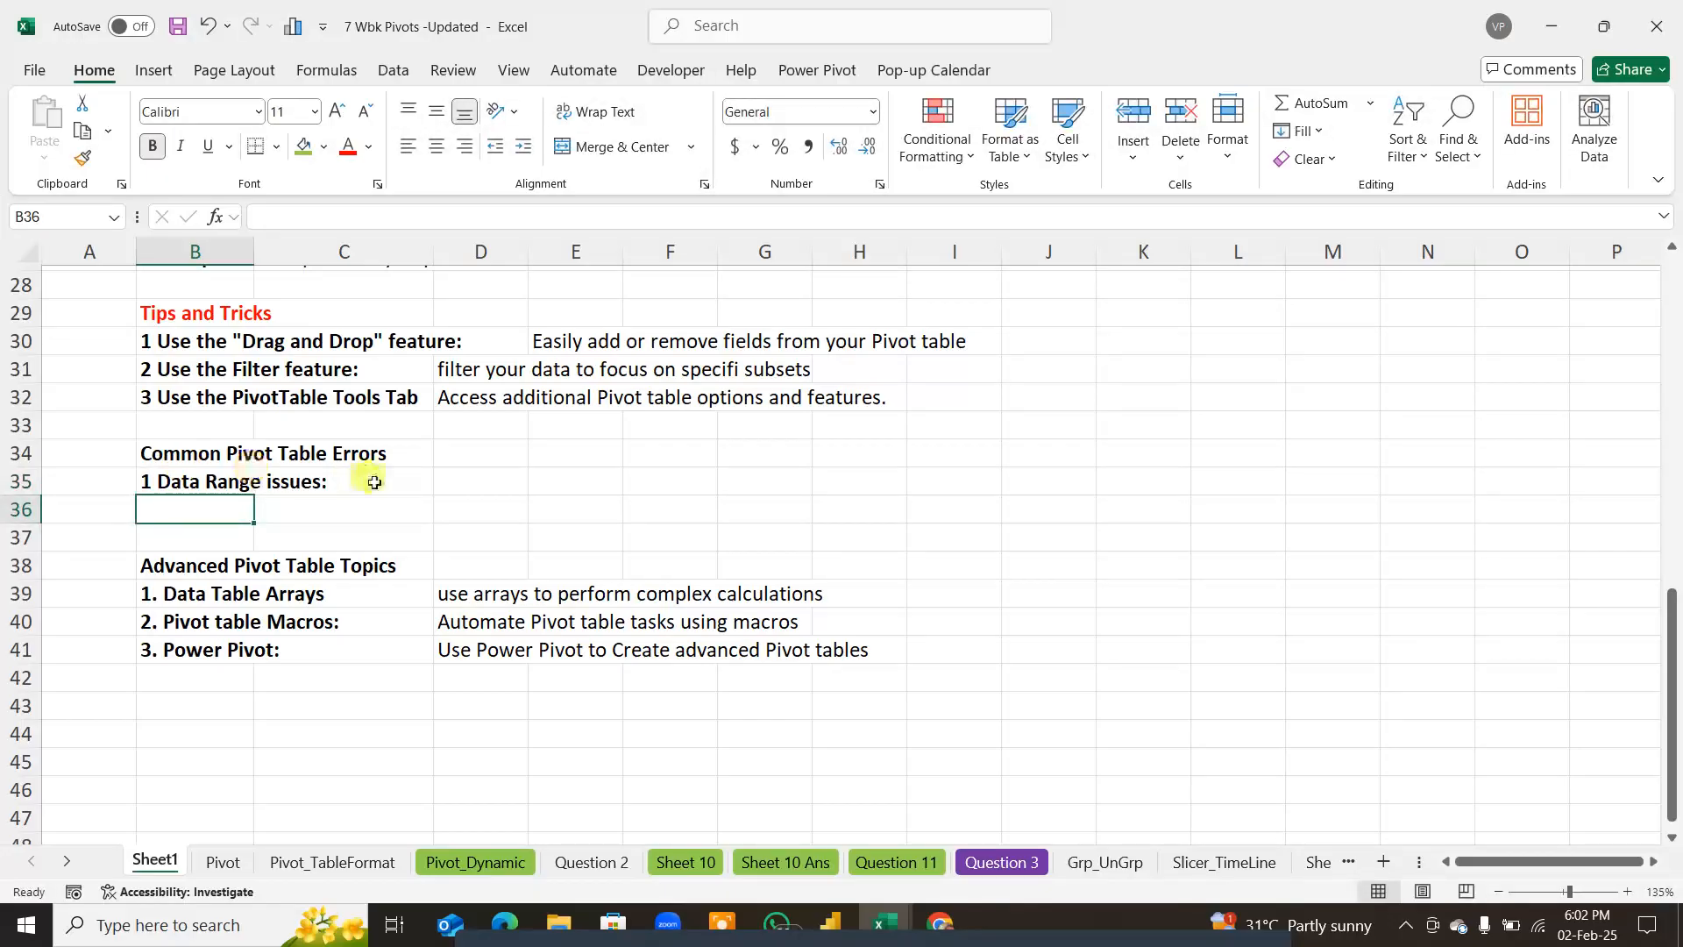
# Step: Describe the Data Range issues item in cell D35 as "Ensure your data range is correct and up-to- date"
pyautogui.click(480, 482)
pyautogui.write('En')
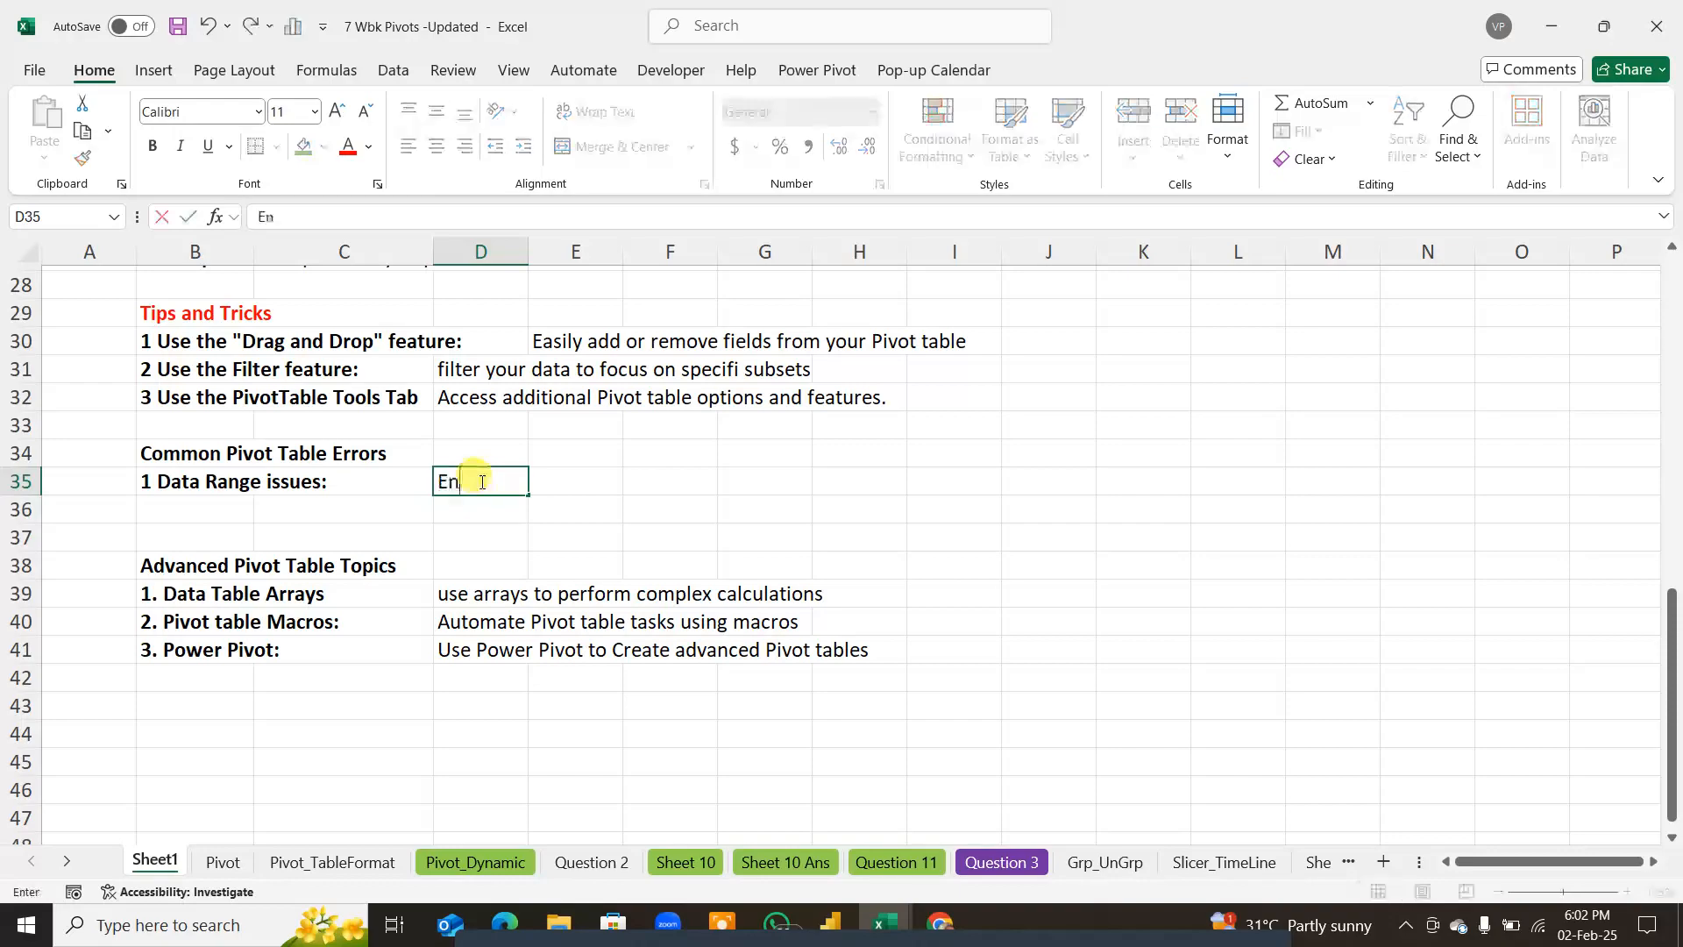
pyautogui.write('sure you ')
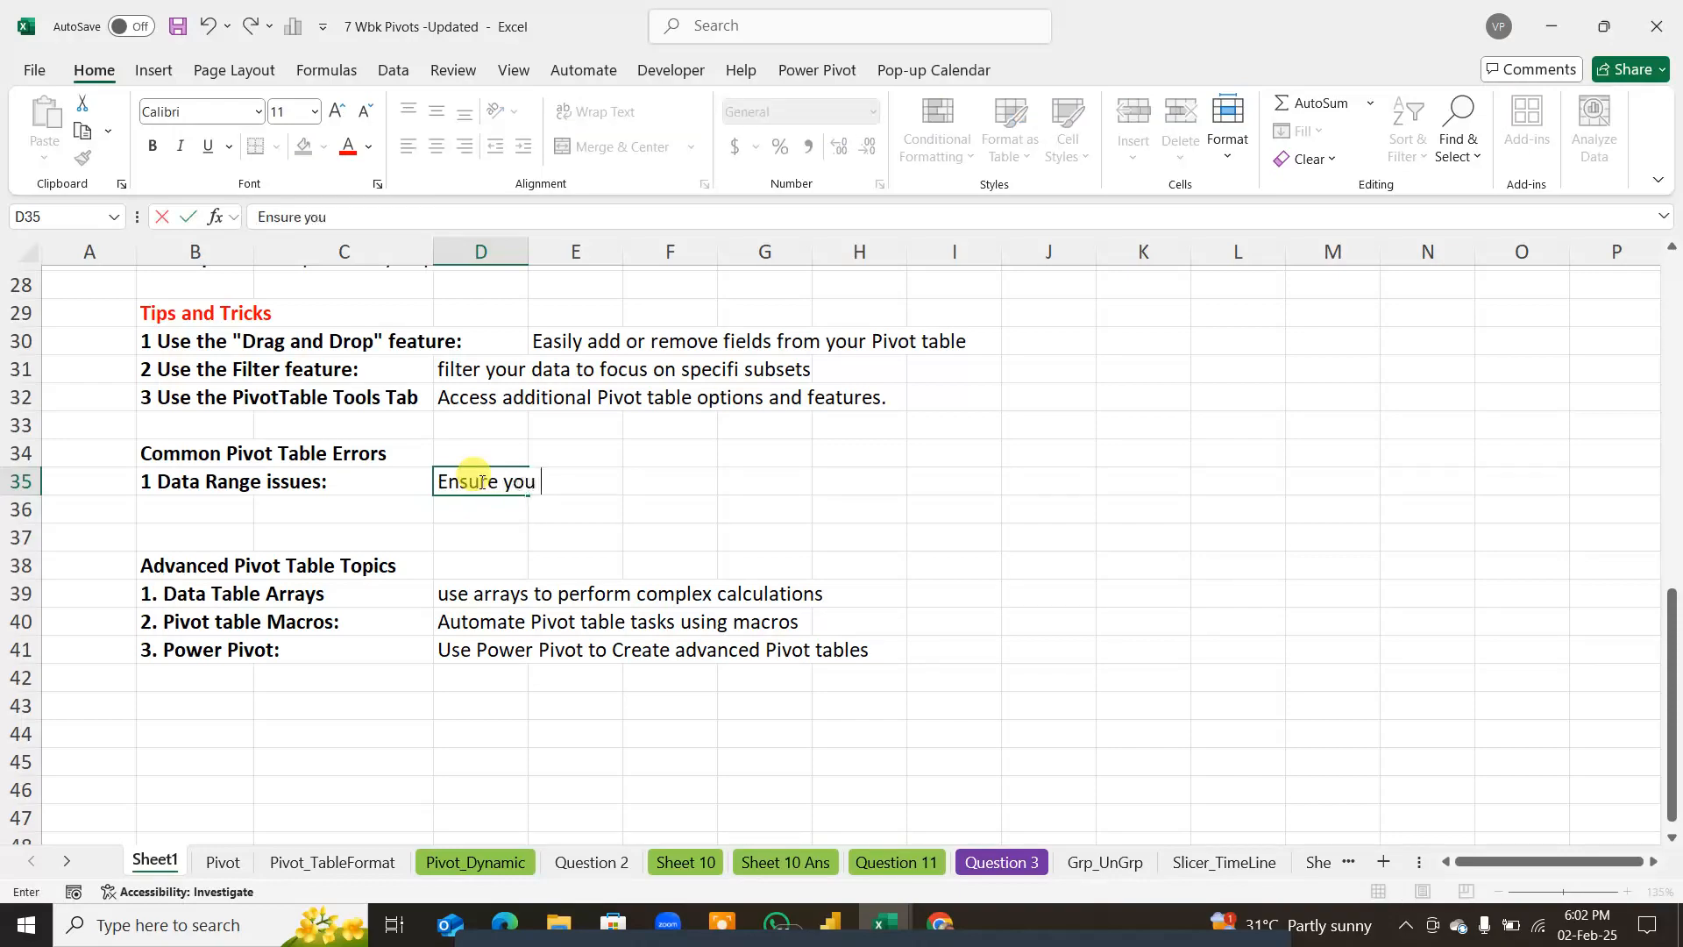
pyautogui.write('r data range is co')
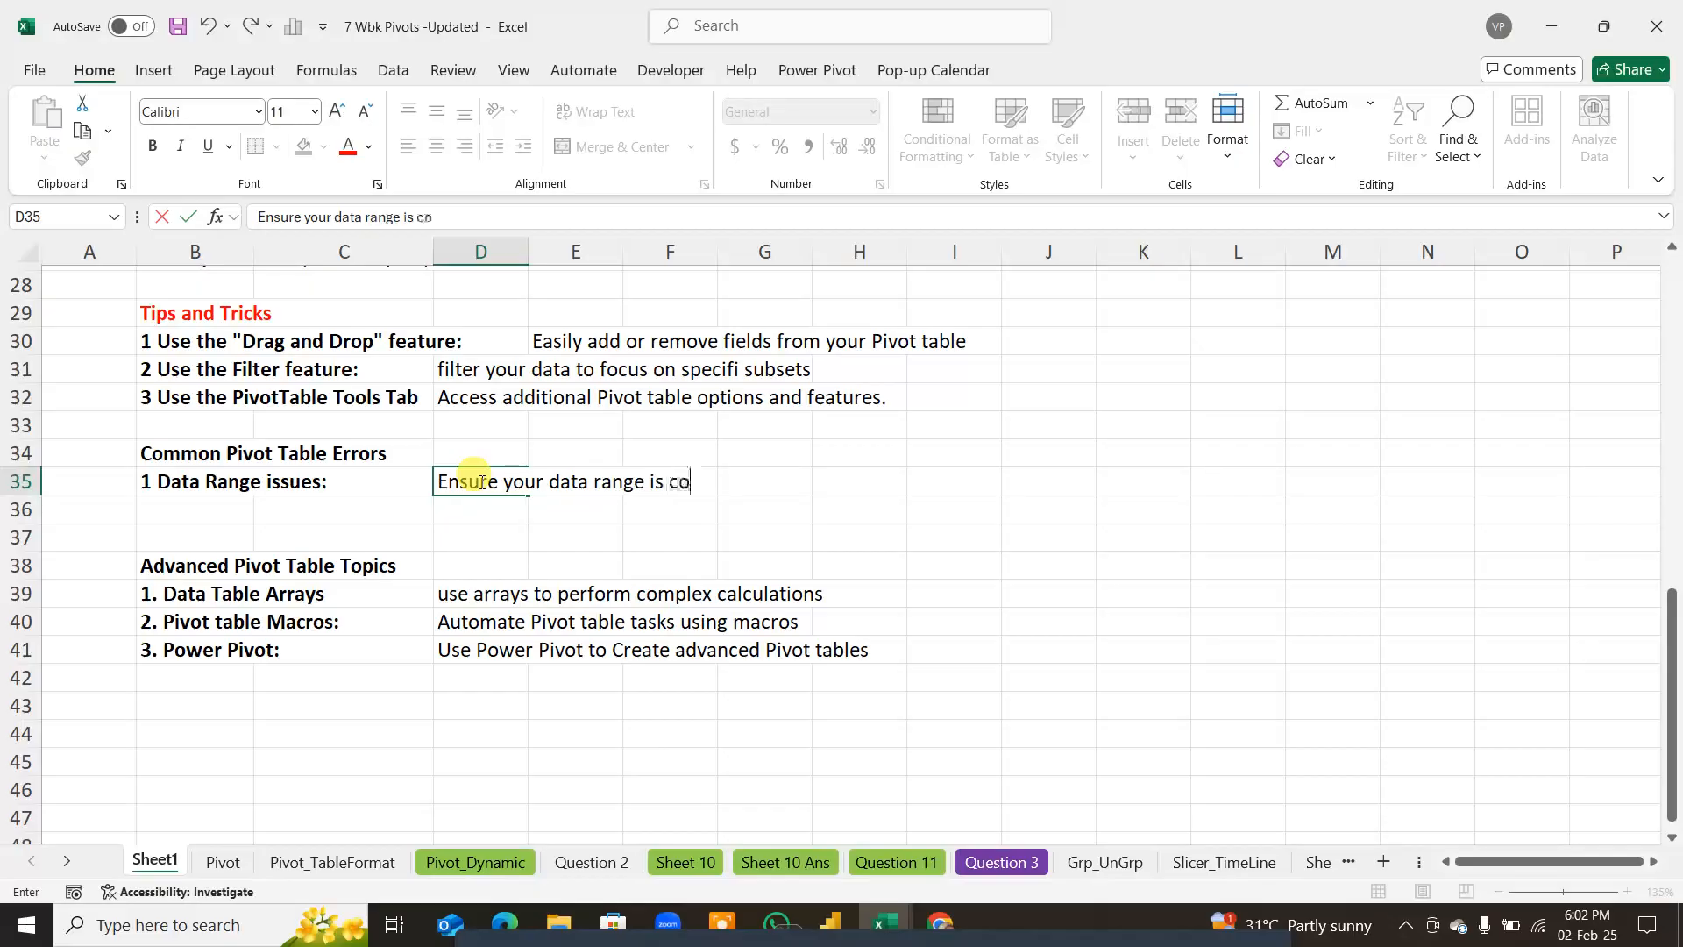
pyautogui.write('rrect and ')
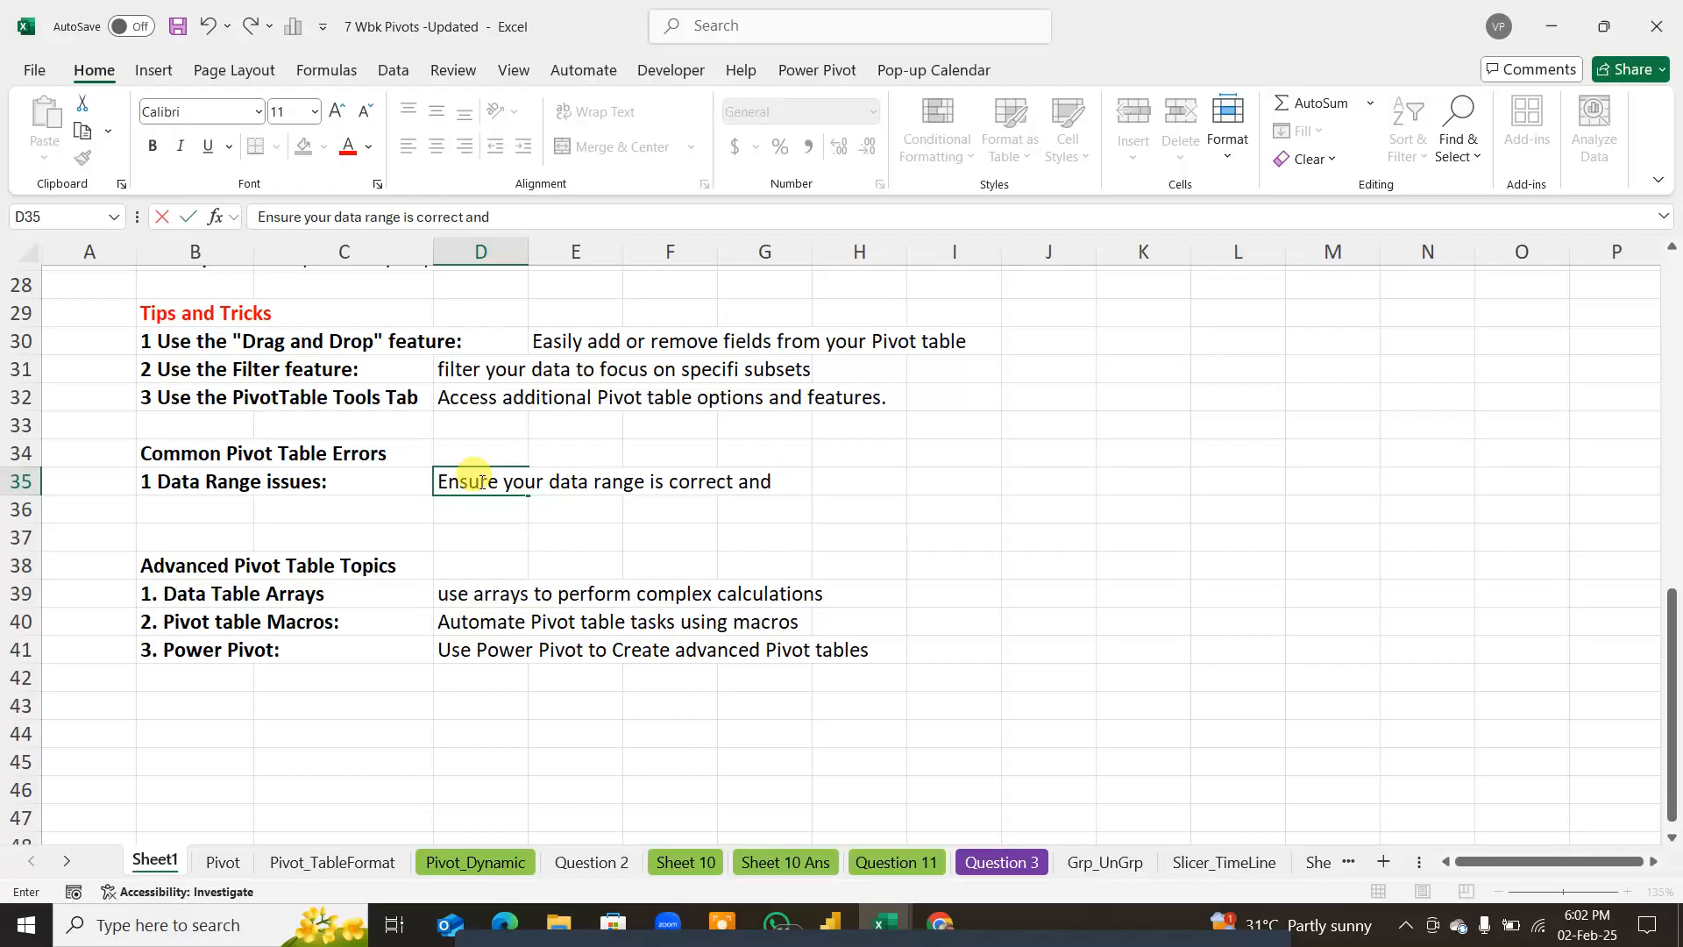
pyautogui.write('up-to- data')
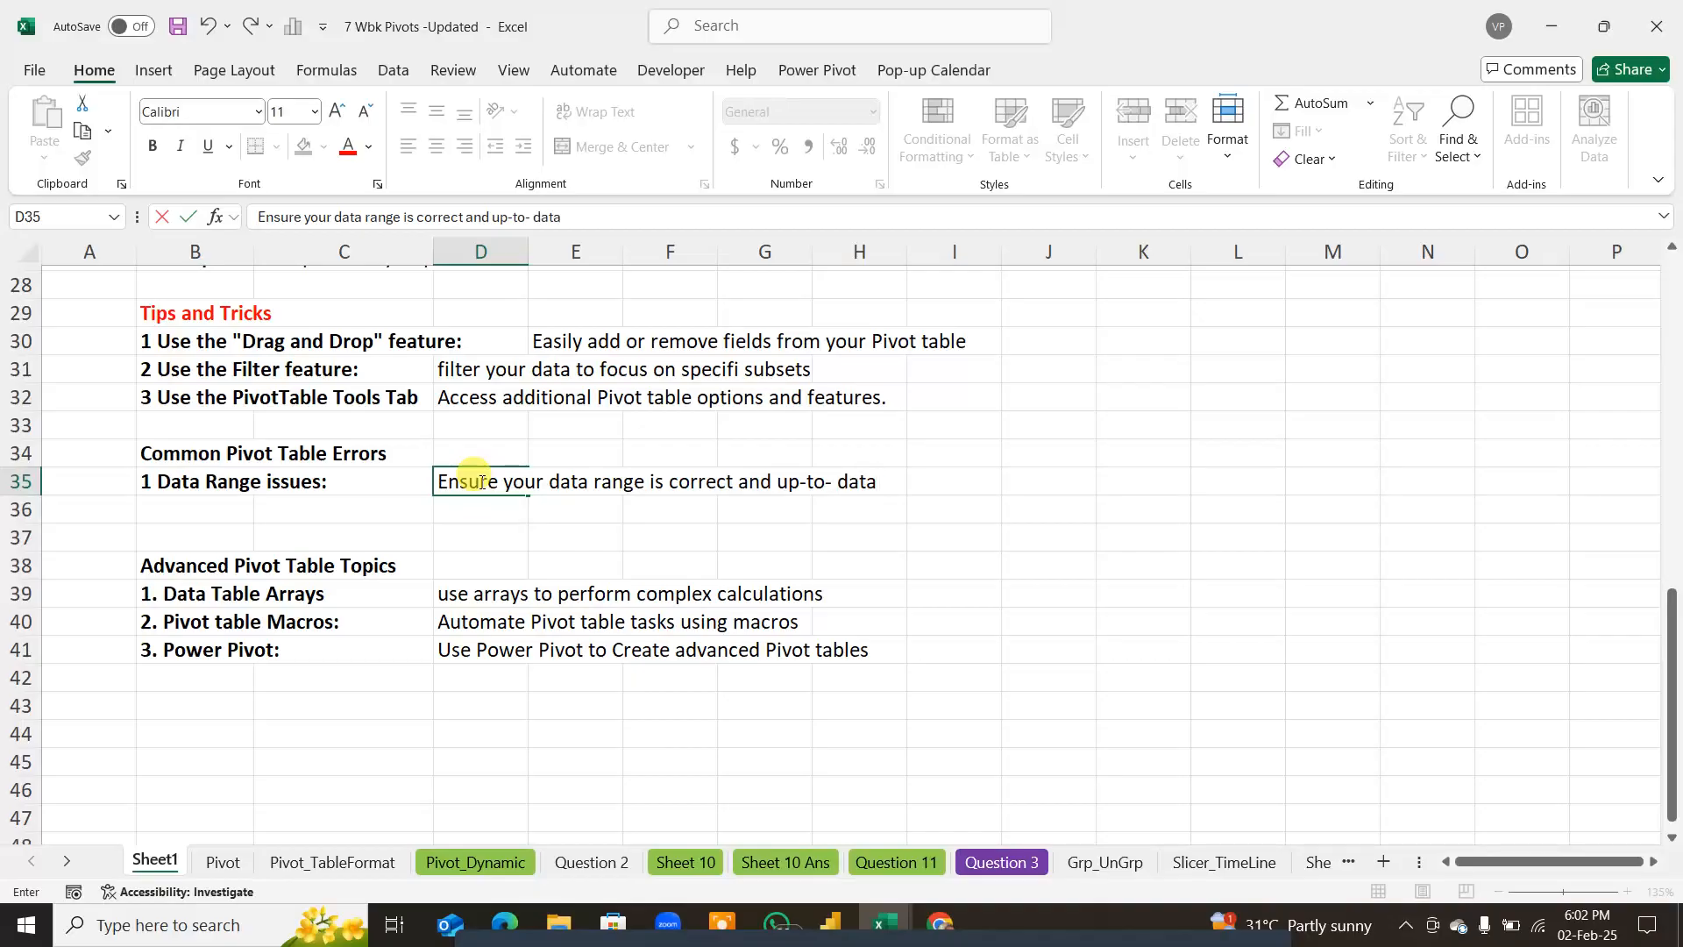
pyautogui.press('BackSpace')
pyautogui.write('e')
pyautogui.press('Return')
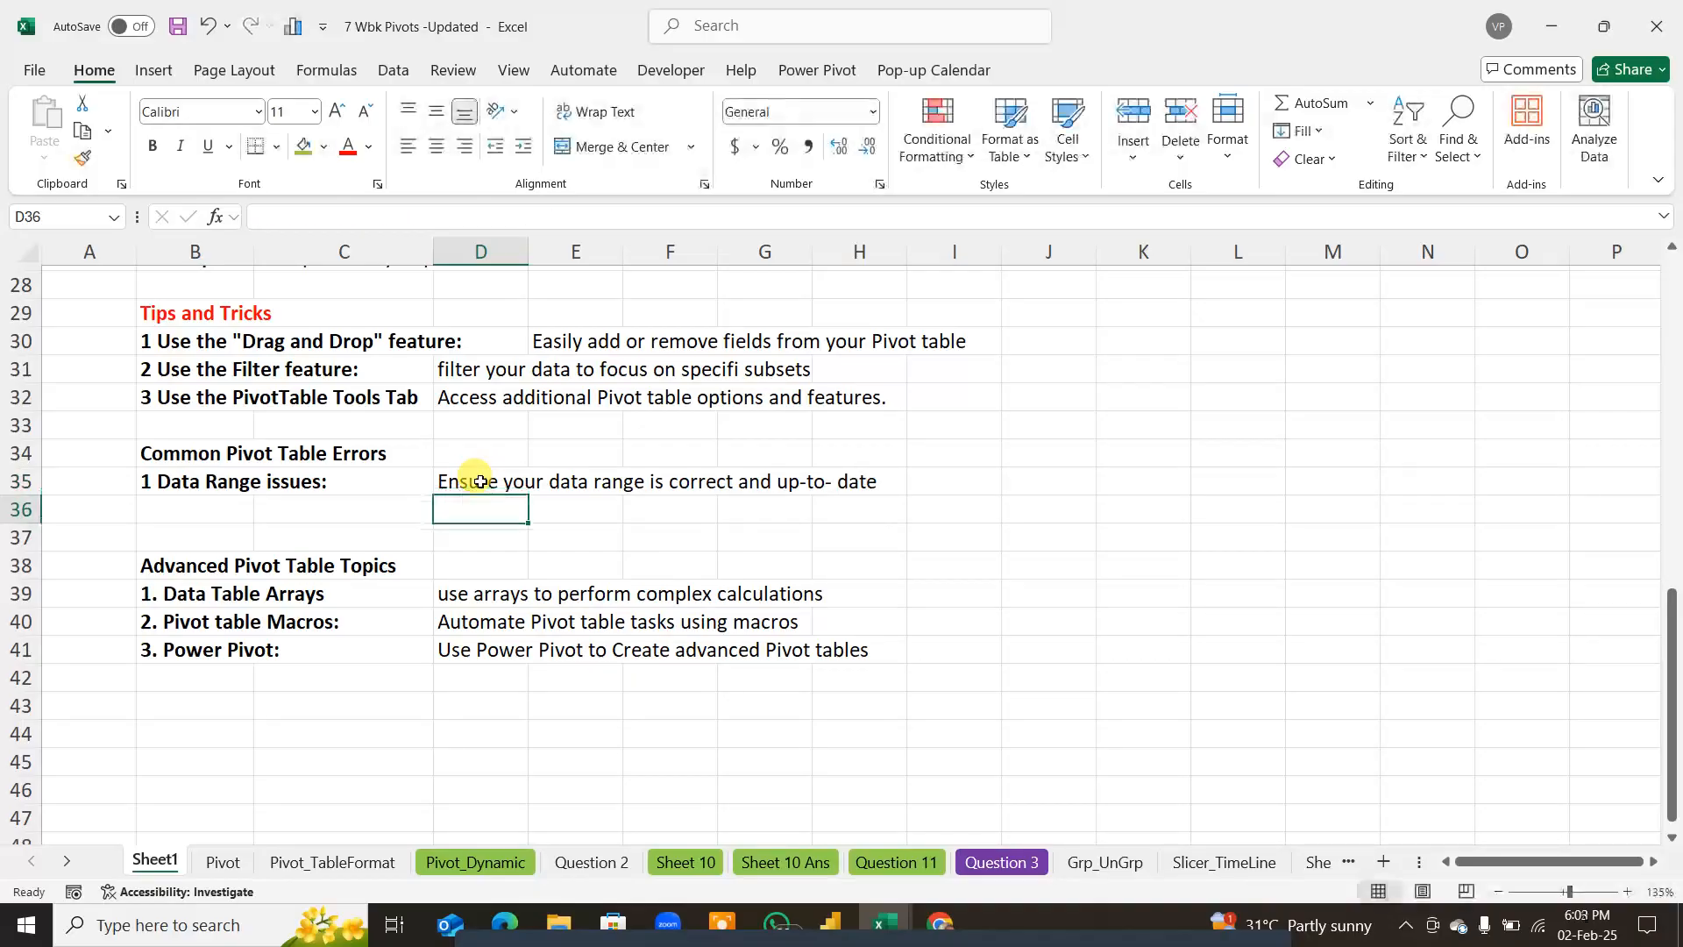
# Step: Enter "2 Field Name Errors:" in cell B36 as the second item of the errors section
pyautogui.press('Down')
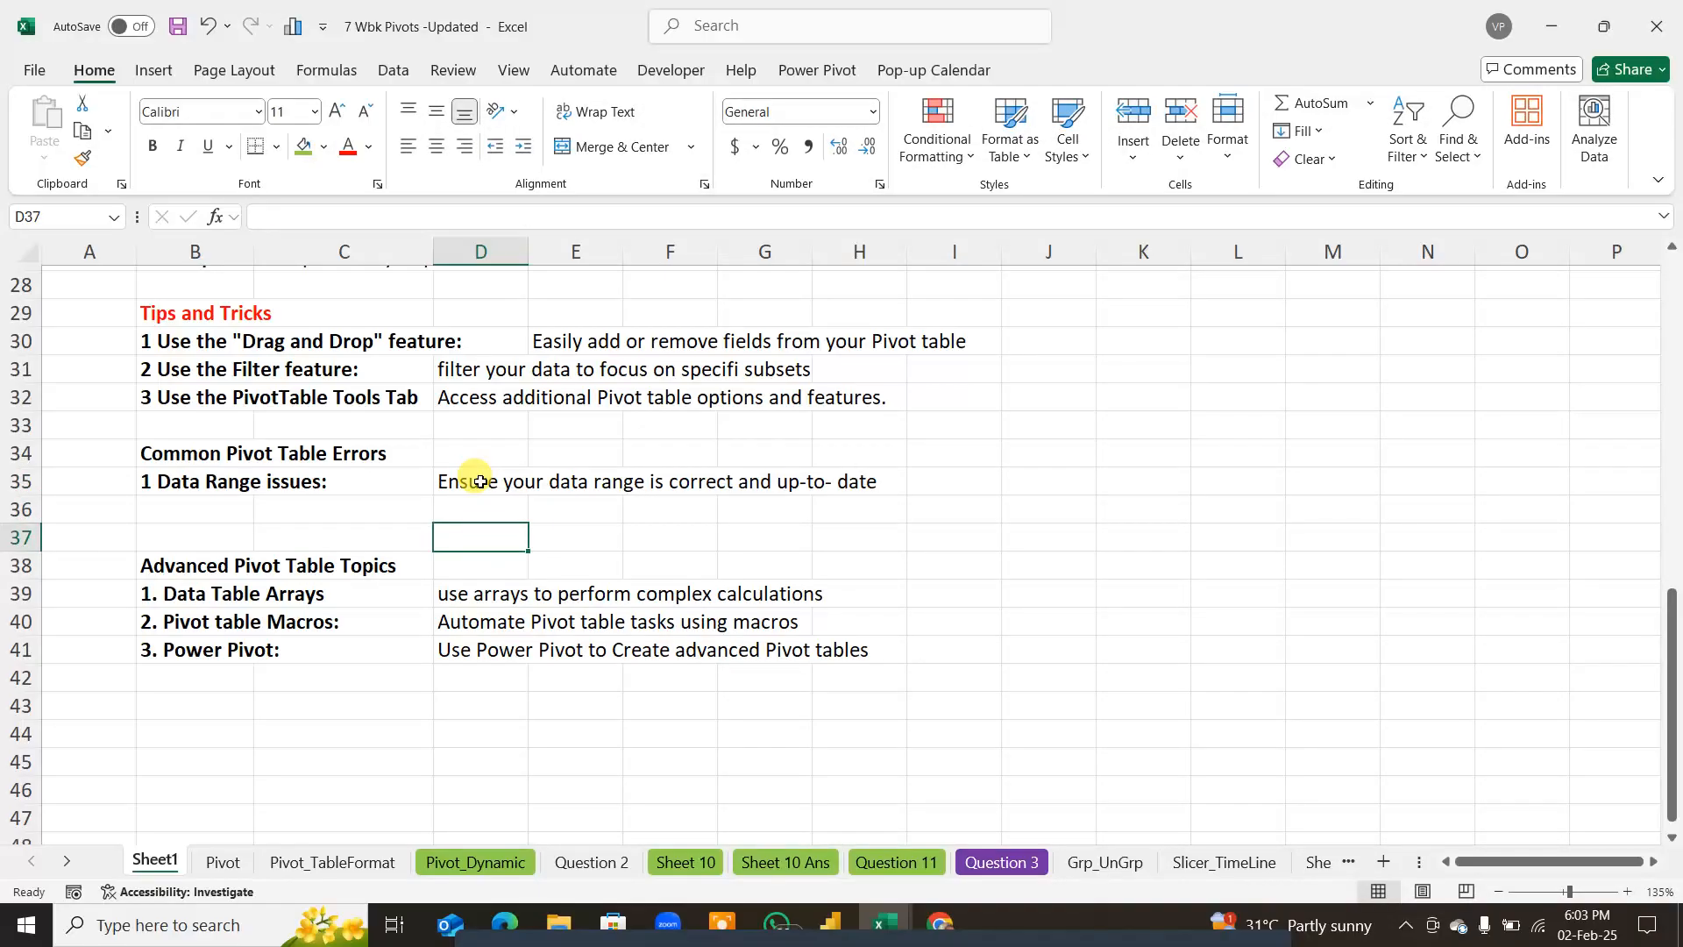
pyautogui.press('Up')
pyautogui.press('Left')
pyautogui.press('Left')
pyautogui.write('2')
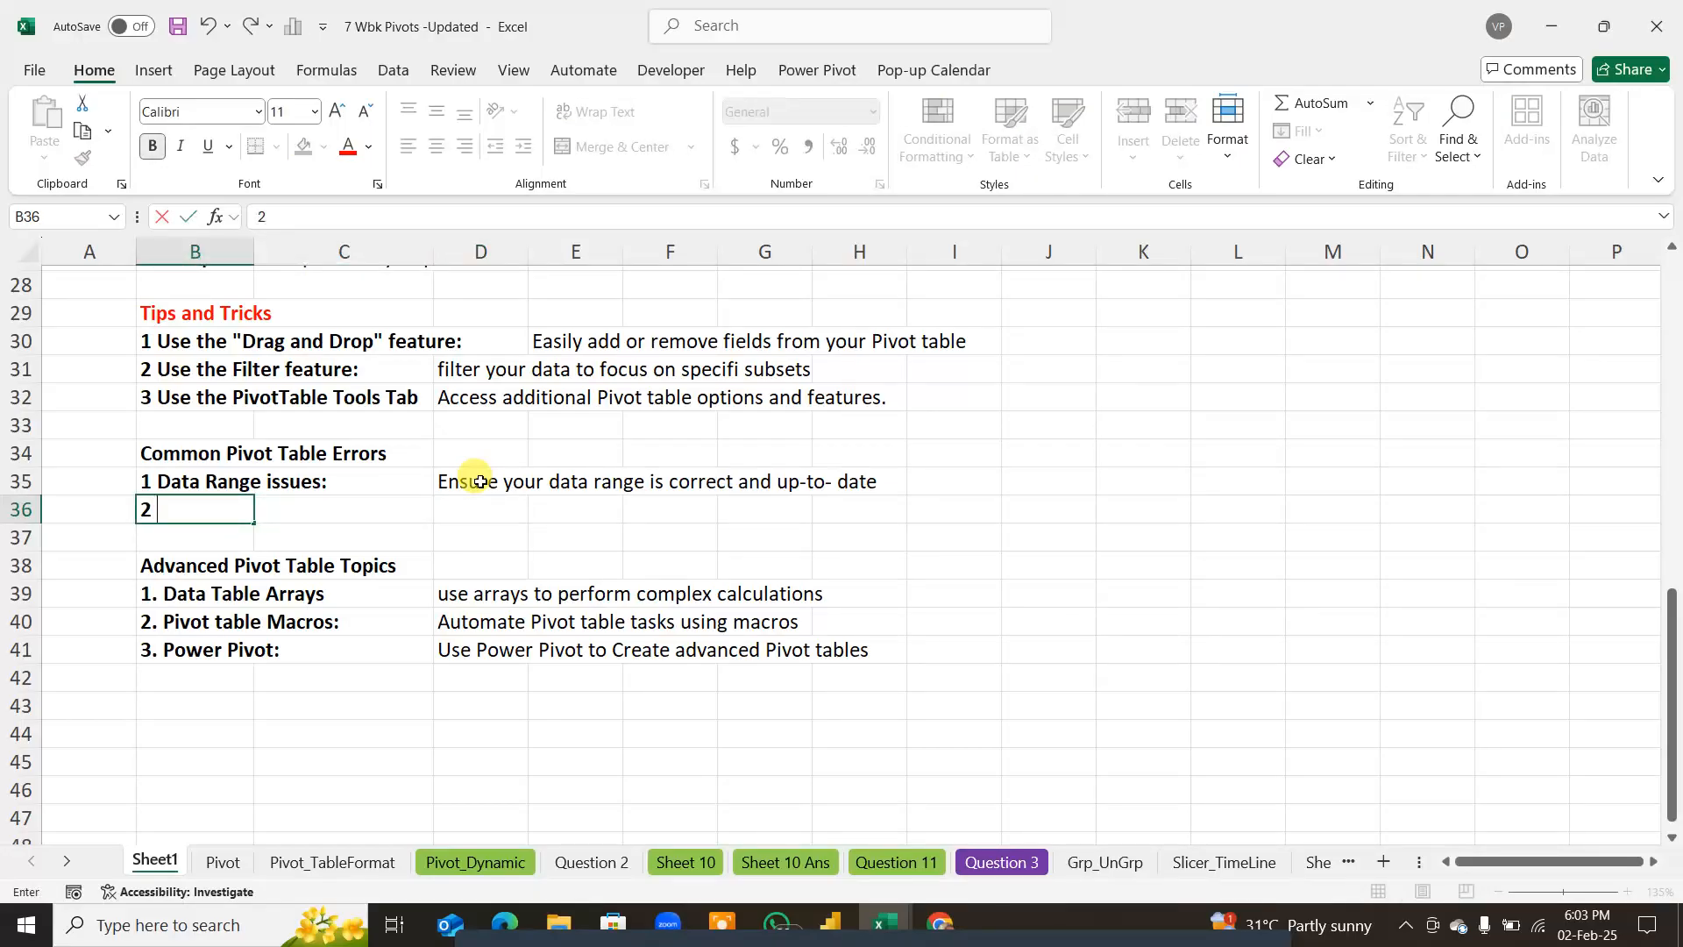
pyautogui.write(' Fie')
pyautogui.write('name')
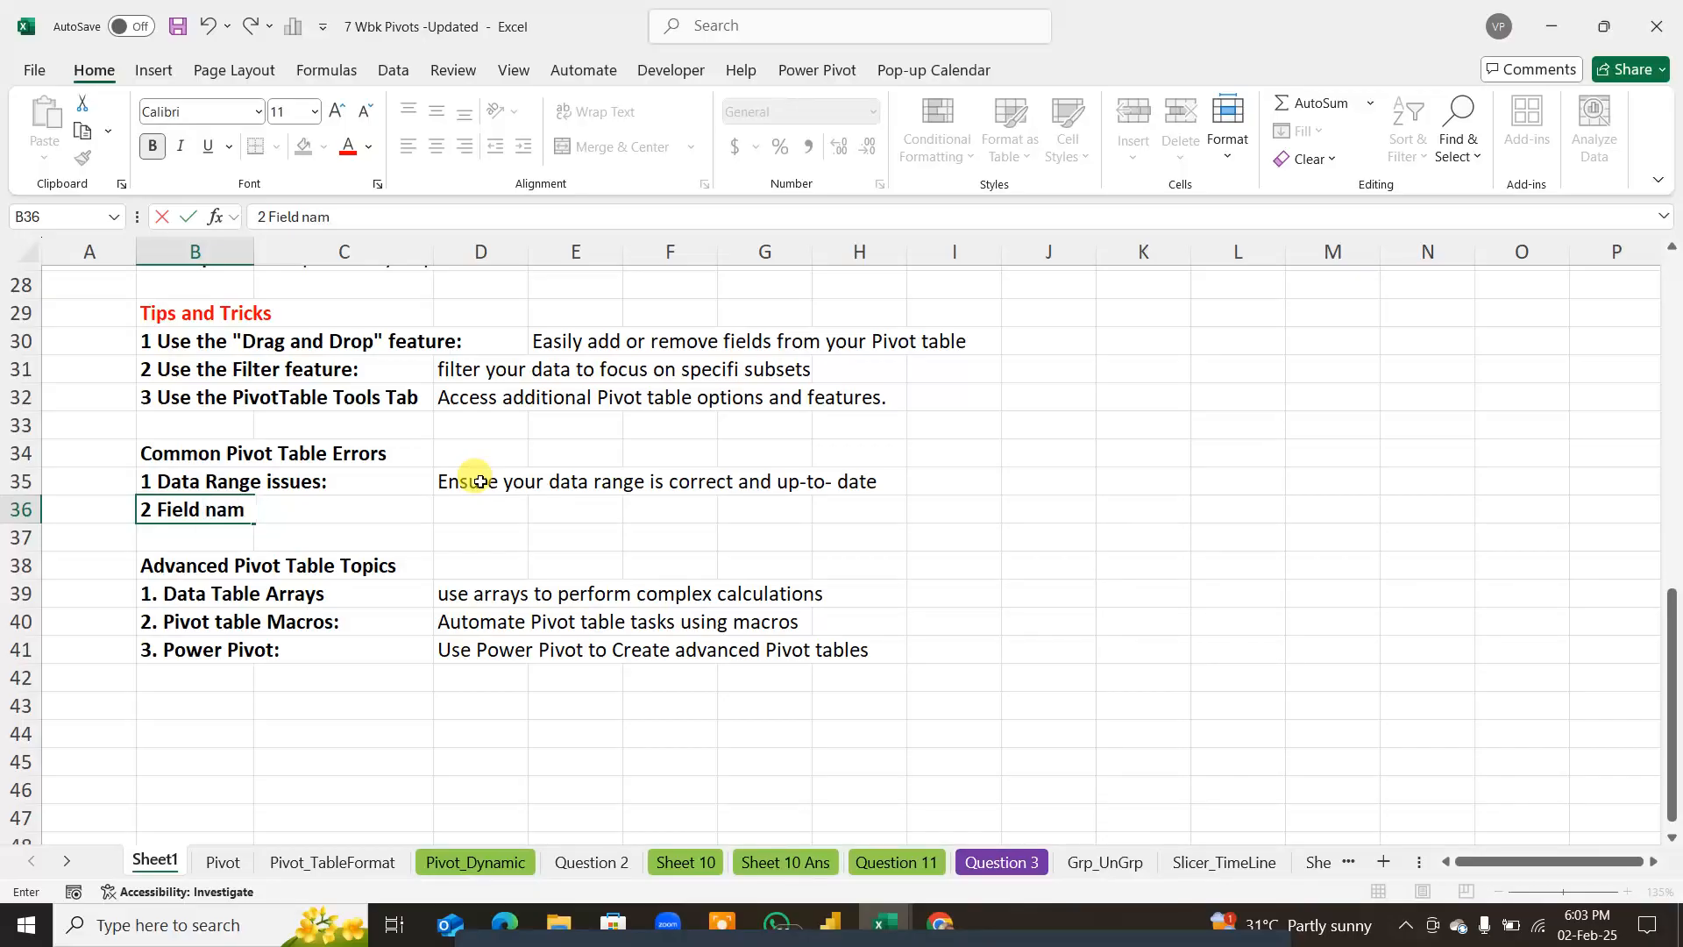
pyautogui.press('BackSpace')
pyautogui.press('BackSpace')
pyautogui.press('BackSpace')
pyautogui.write('Name Errors')
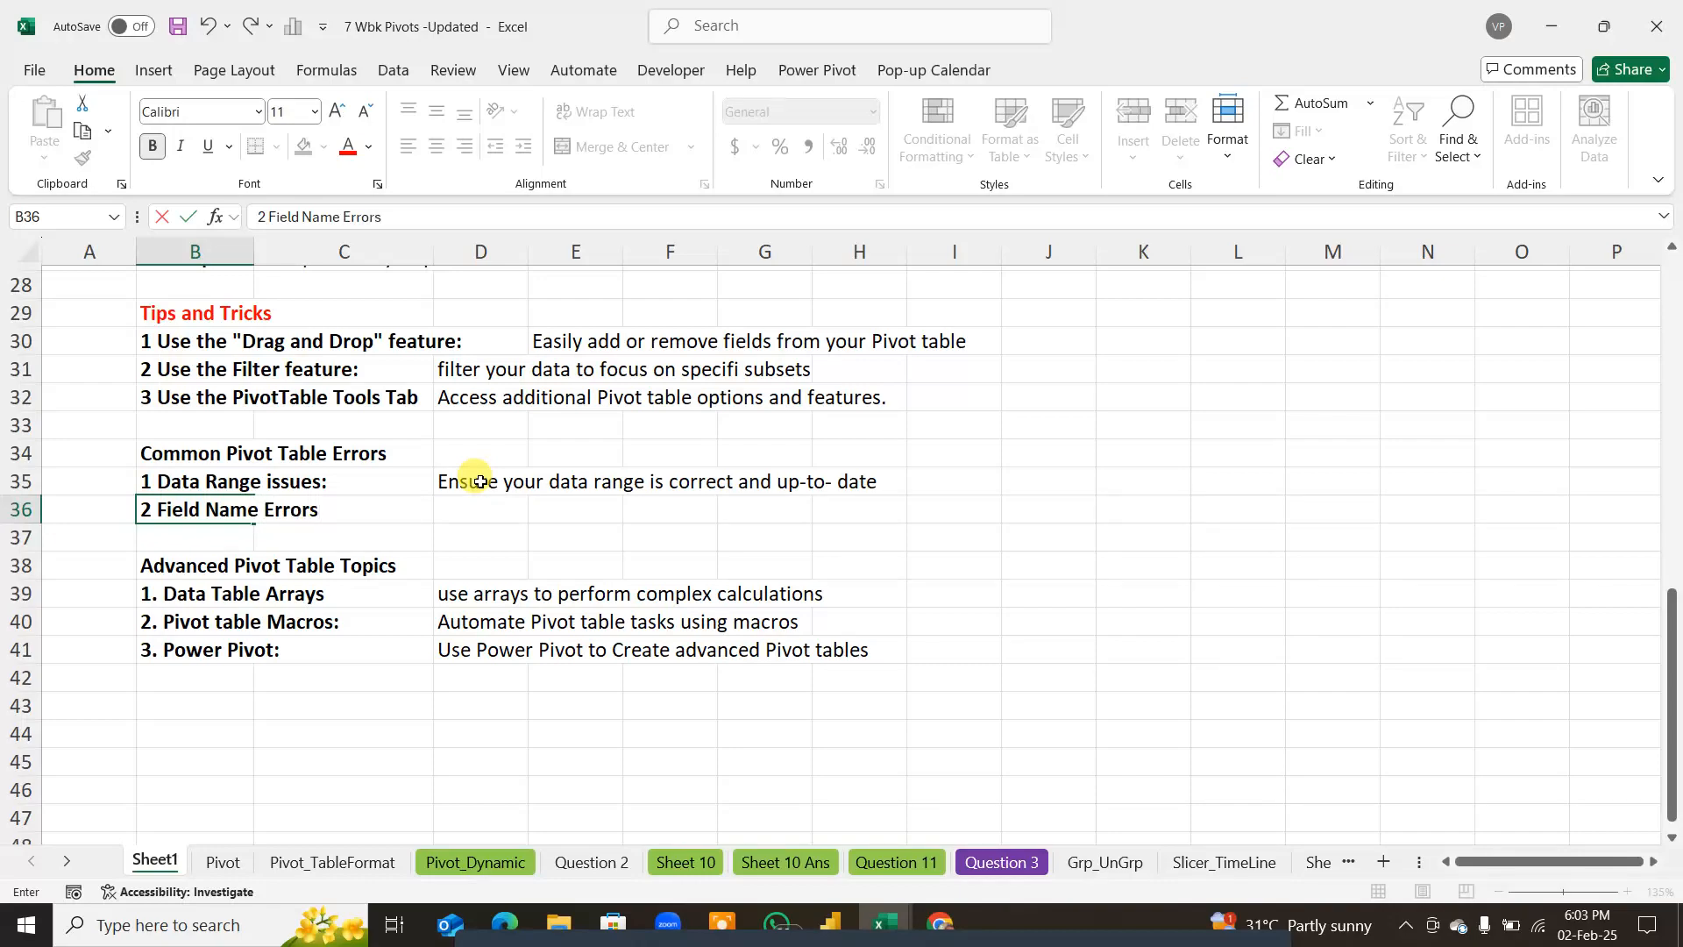
pyautogui.press('Tab')
# Step: Enter "Double check" in cell D36 beside the Field Name Errors item
pyautogui.press('Tab')
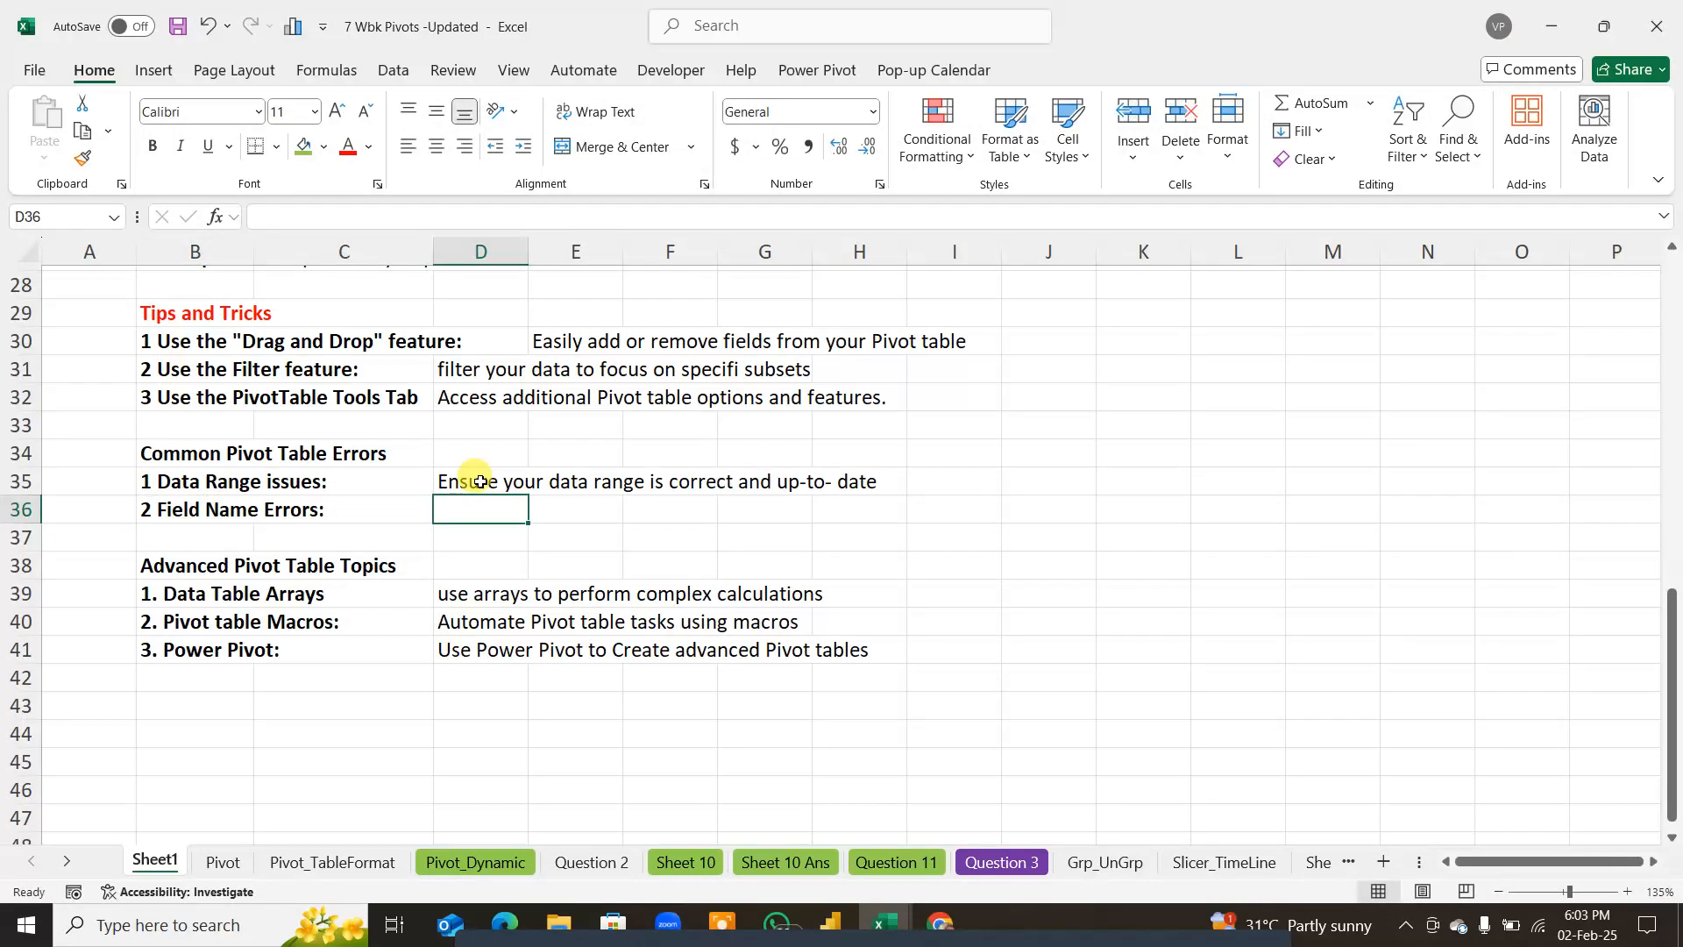
pyautogui.write('Doub')
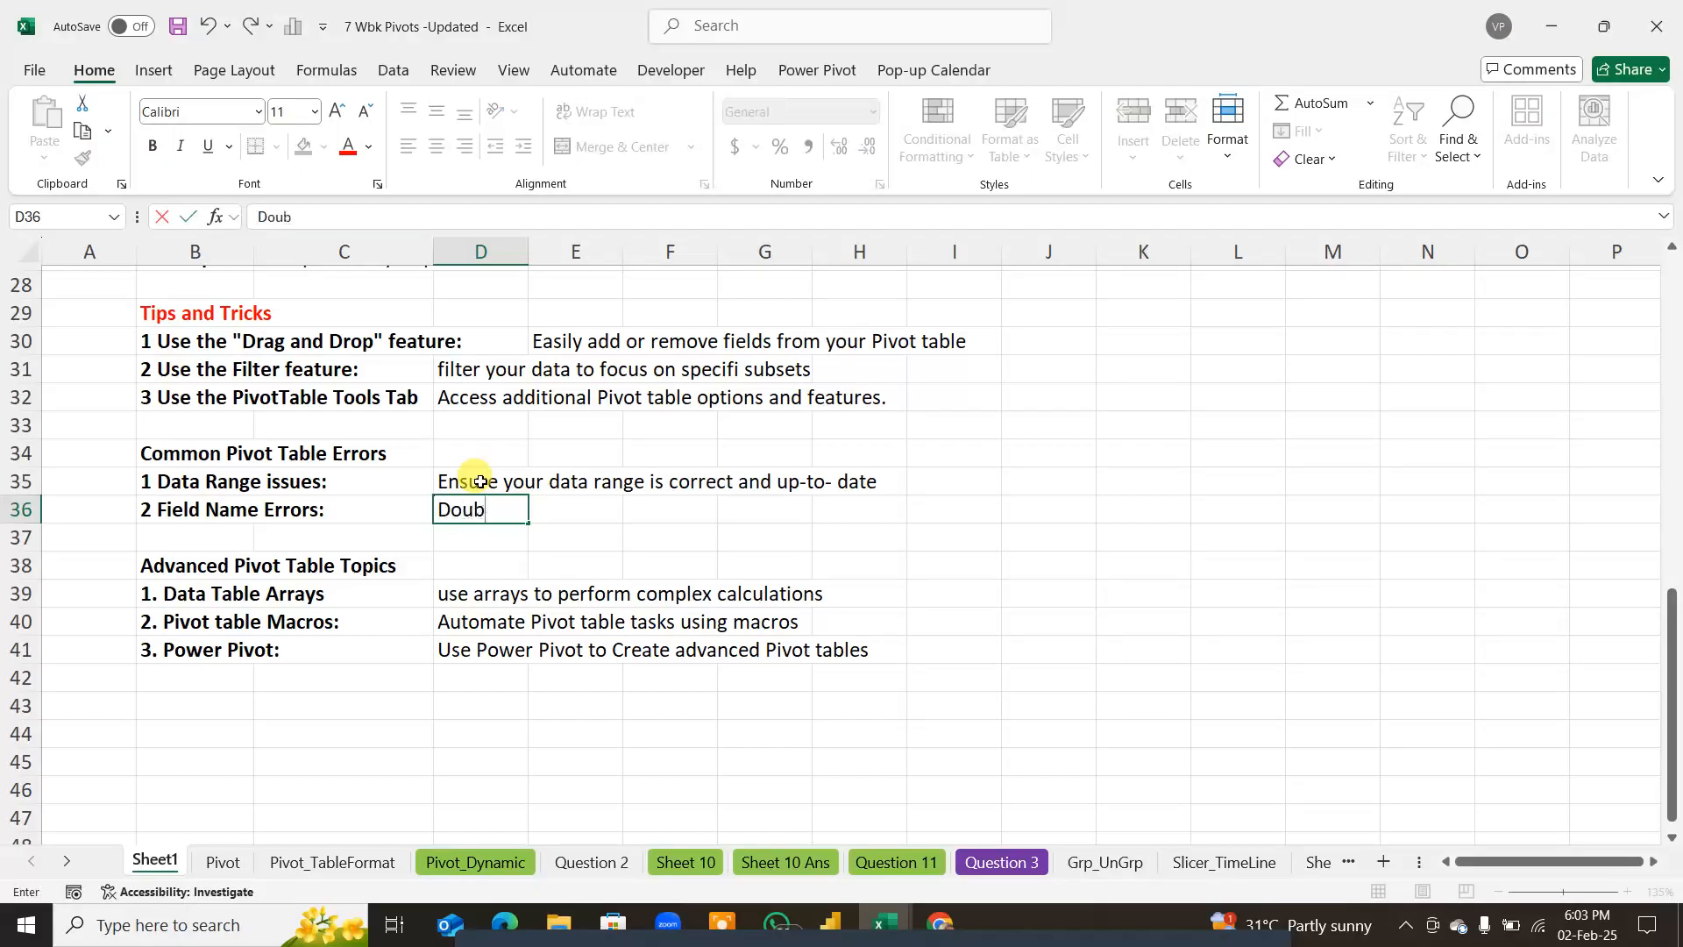
pyautogui.write('le check')
# Step: Enter the sample field names "Emp Name" in cell J35 and "Employ name" in cell L35, and clear both cells again
pyautogui.click(1037, 481)
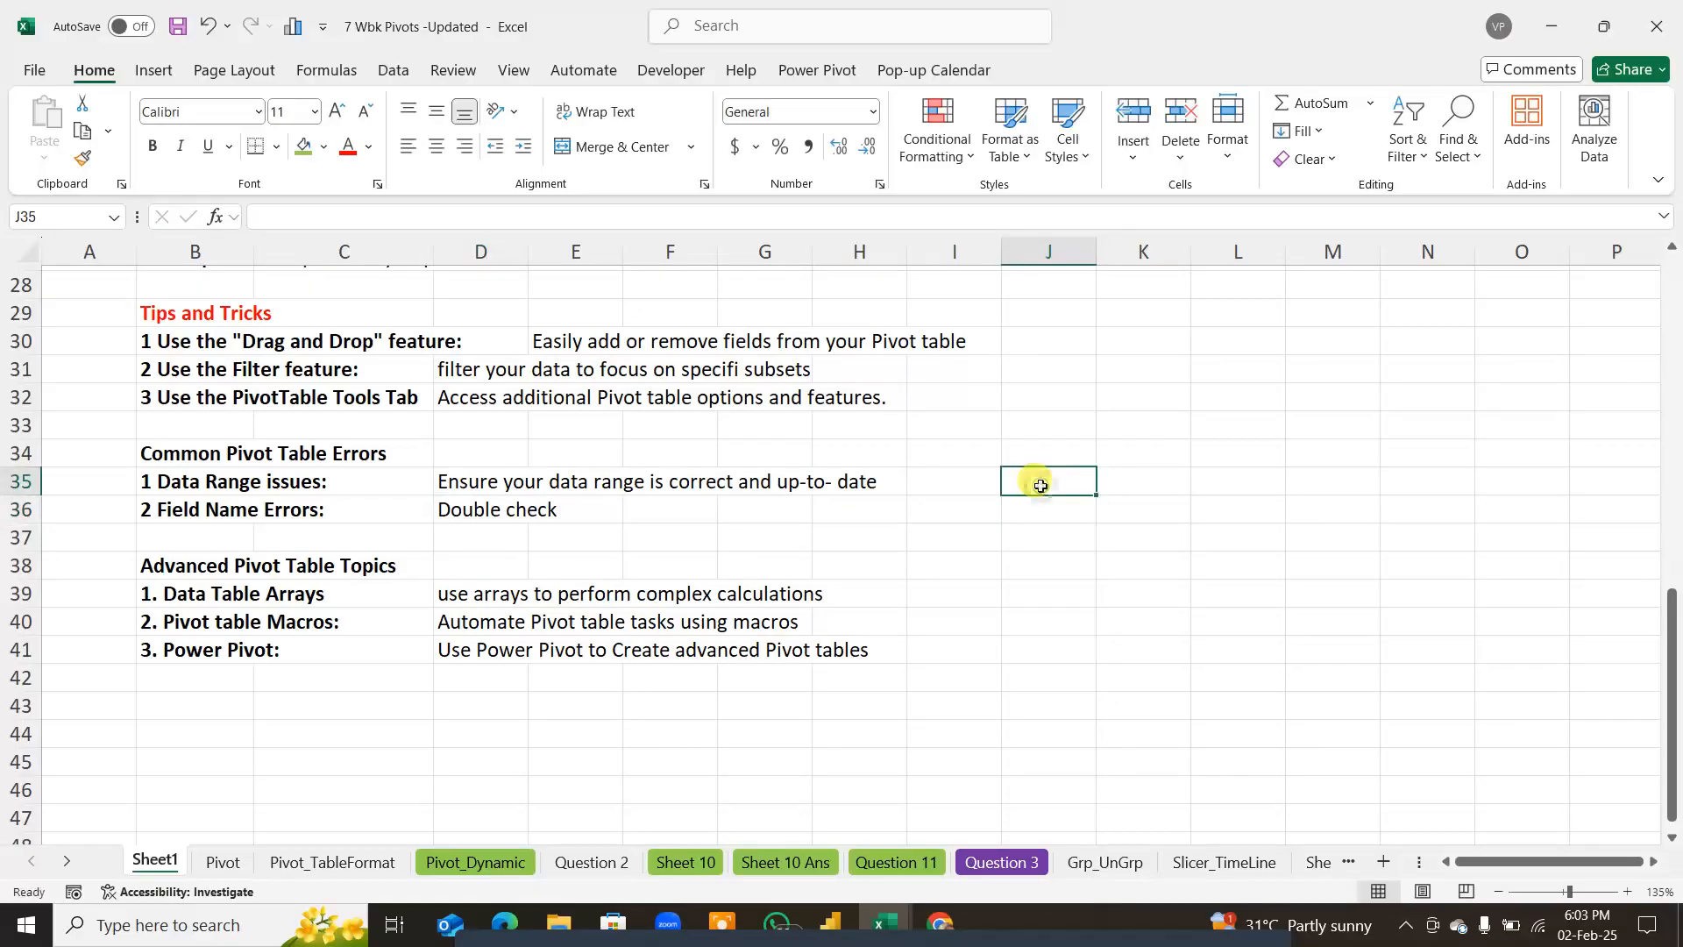
pyautogui.write('Emp')
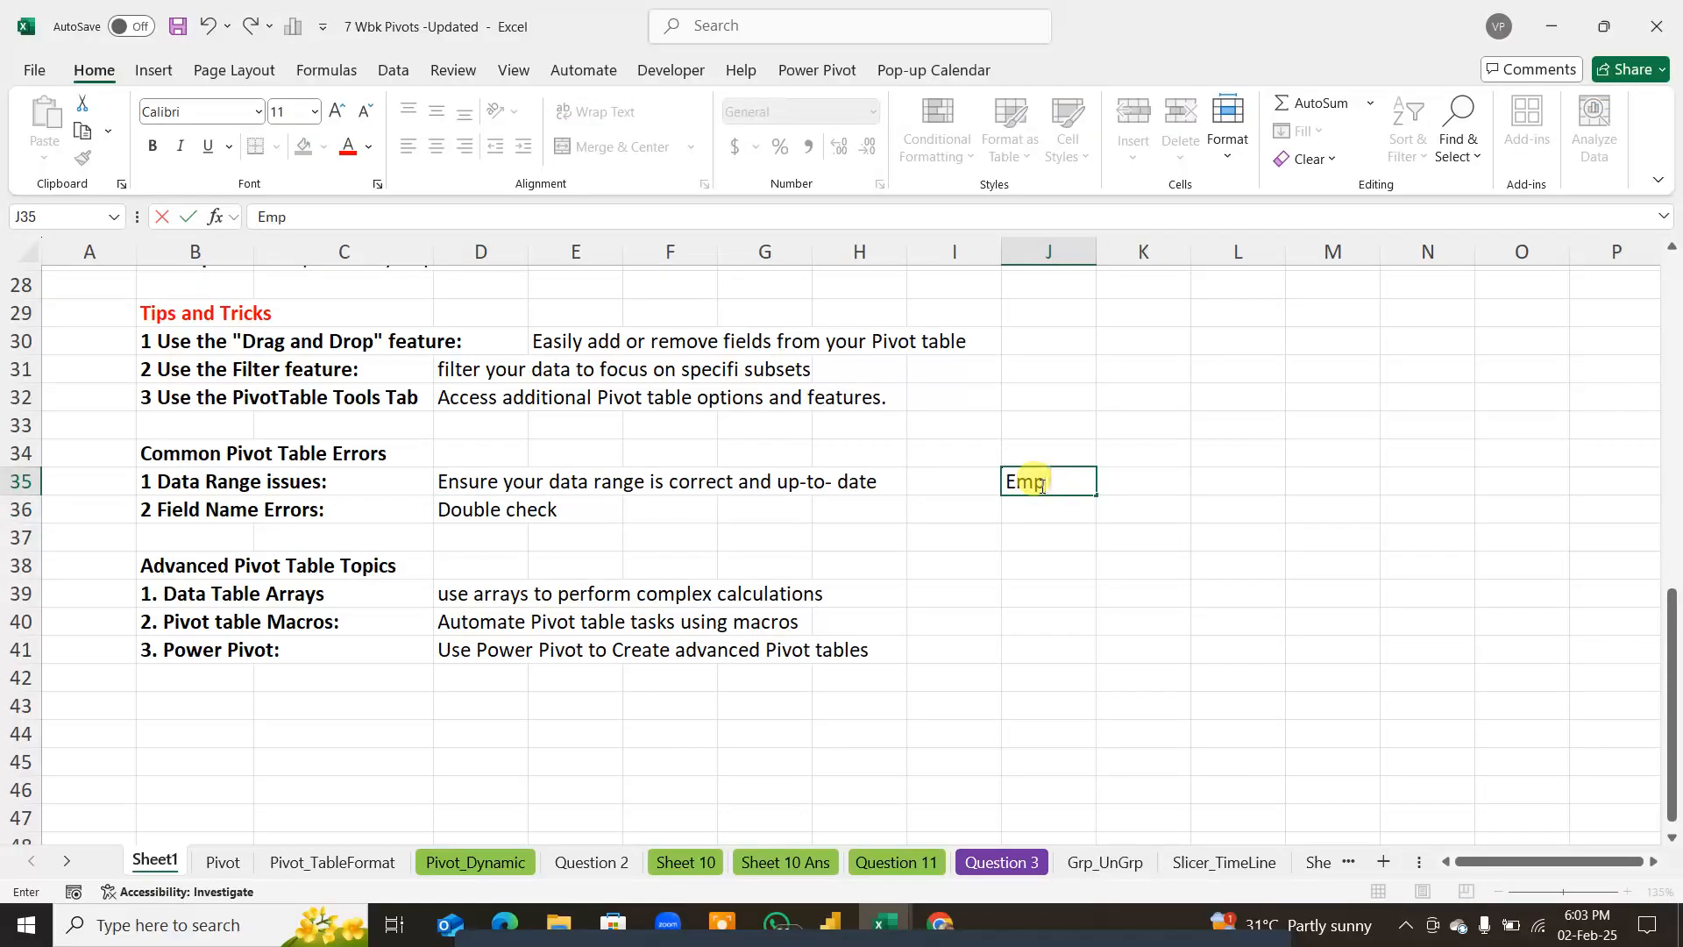
pyautogui.write(' Name')
pyautogui.click(1217, 481)
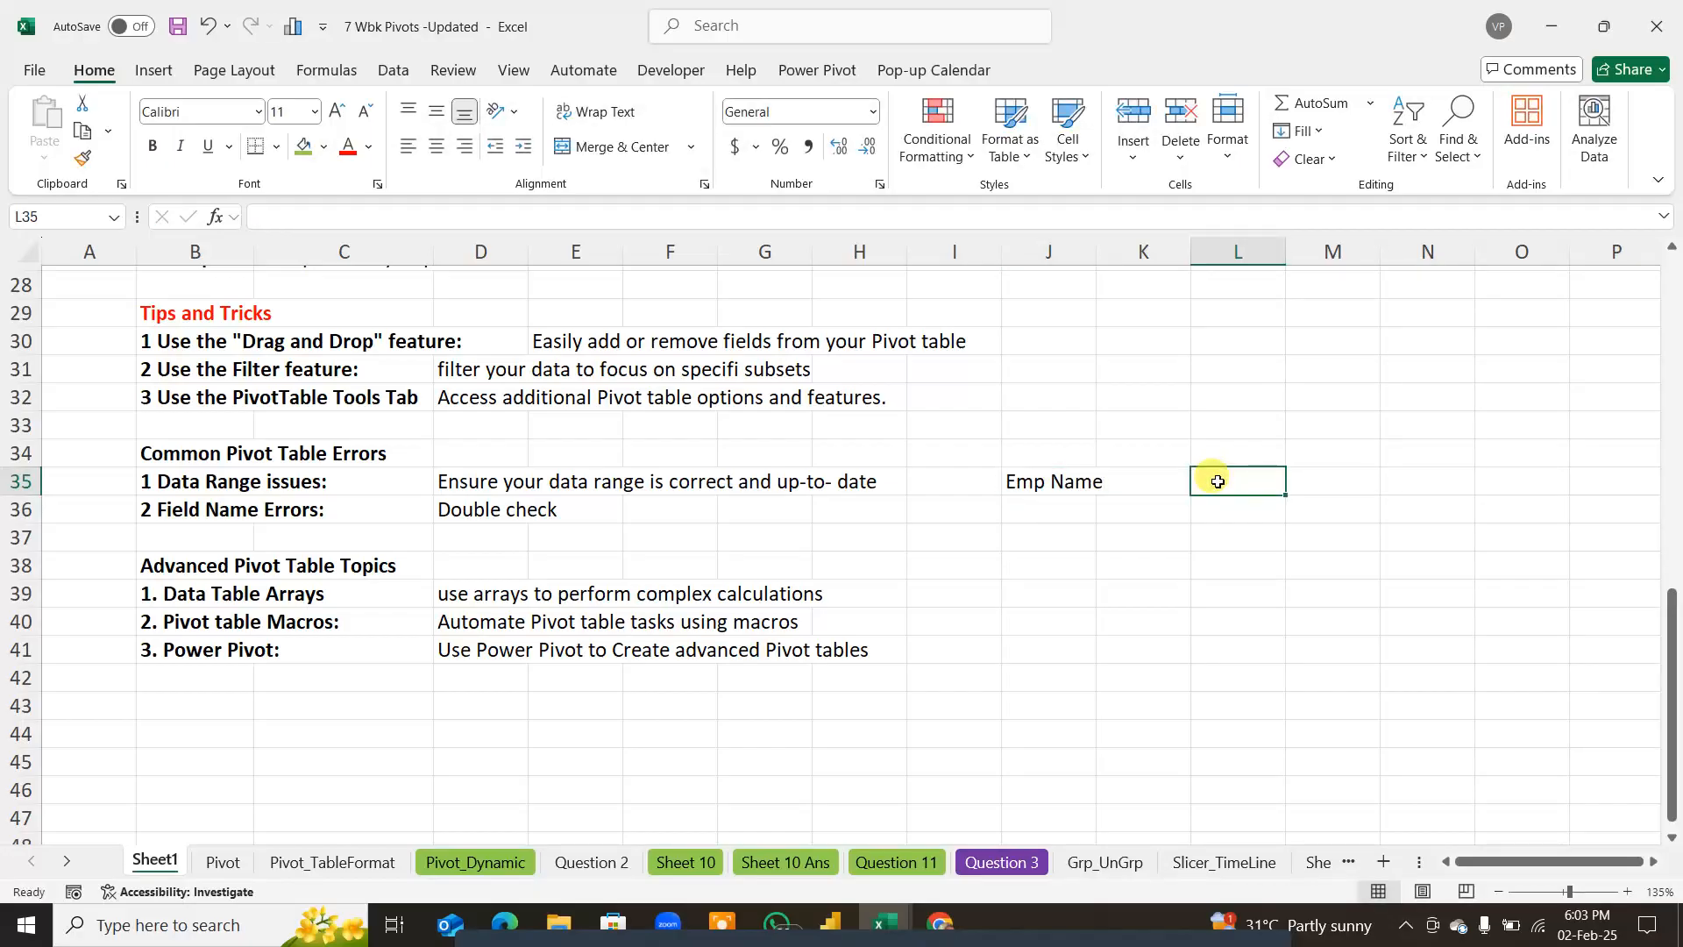
pyautogui.write('Empl')
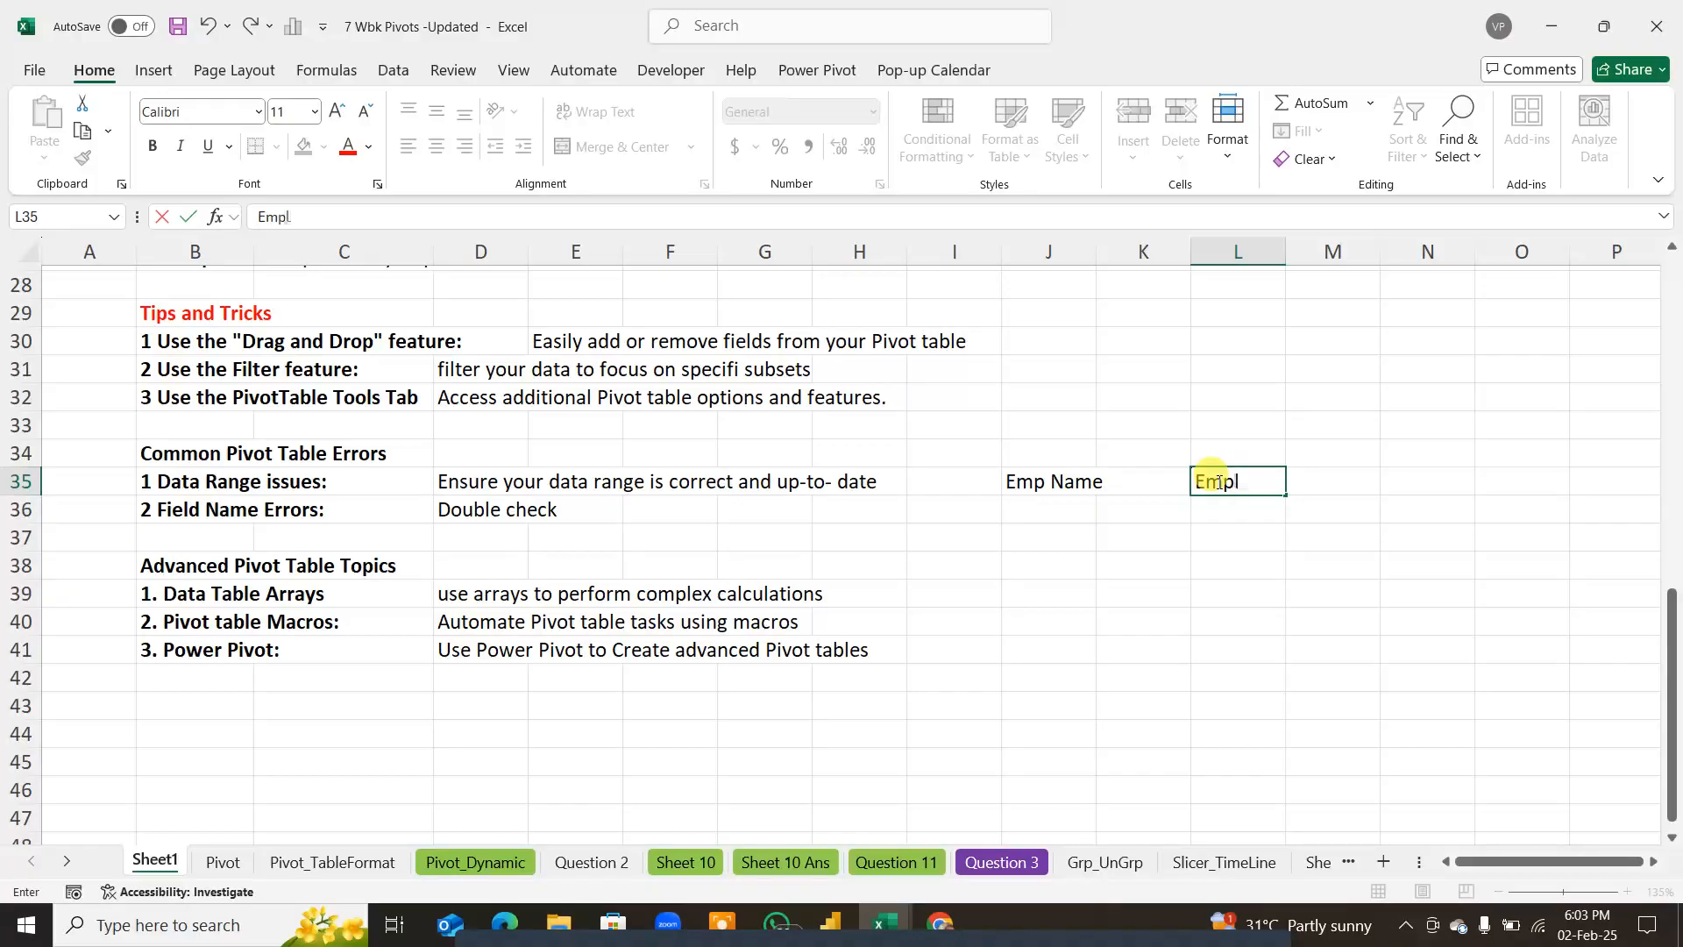
pyautogui.write('oy nea')
pyautogui.press('BackSpace')
pyautogui.press('BackSpace')
pyautogui.write('am')
pyautogui.moveTo(1061, 482); pyautogui.dragTo(1222, 477)
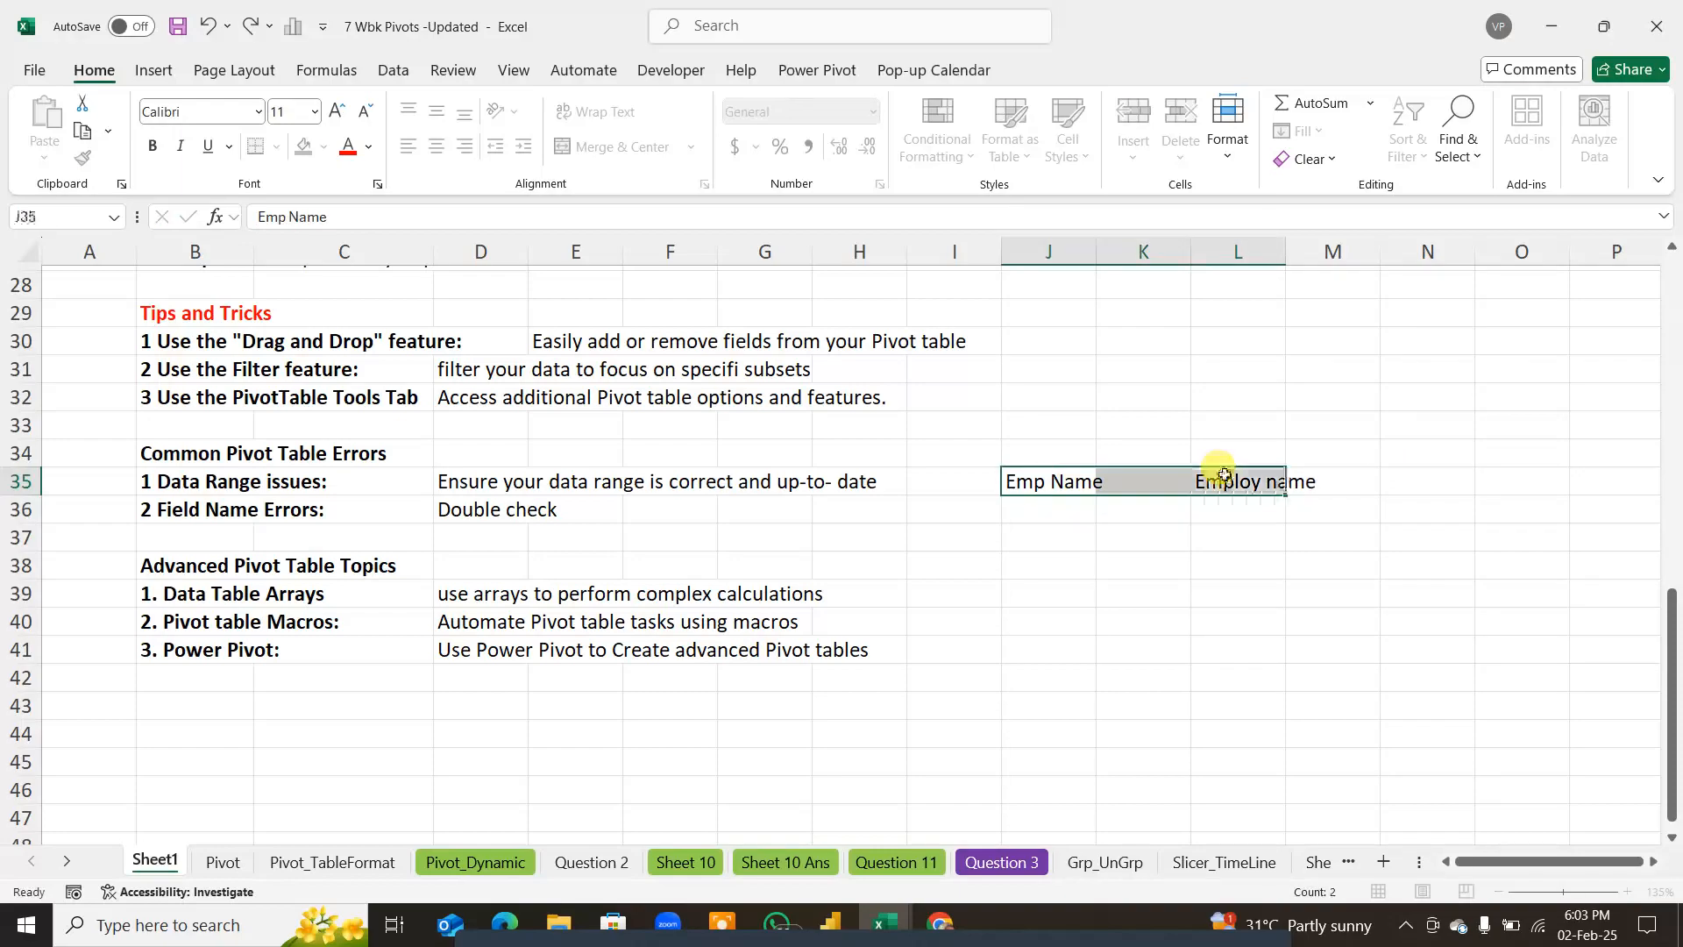
pyautogui.press('Delete')
# Step: Complete the Field Name Errors description in cell D36 as "Double-check field names for accuracy."
pyautogui.click(469, 509)
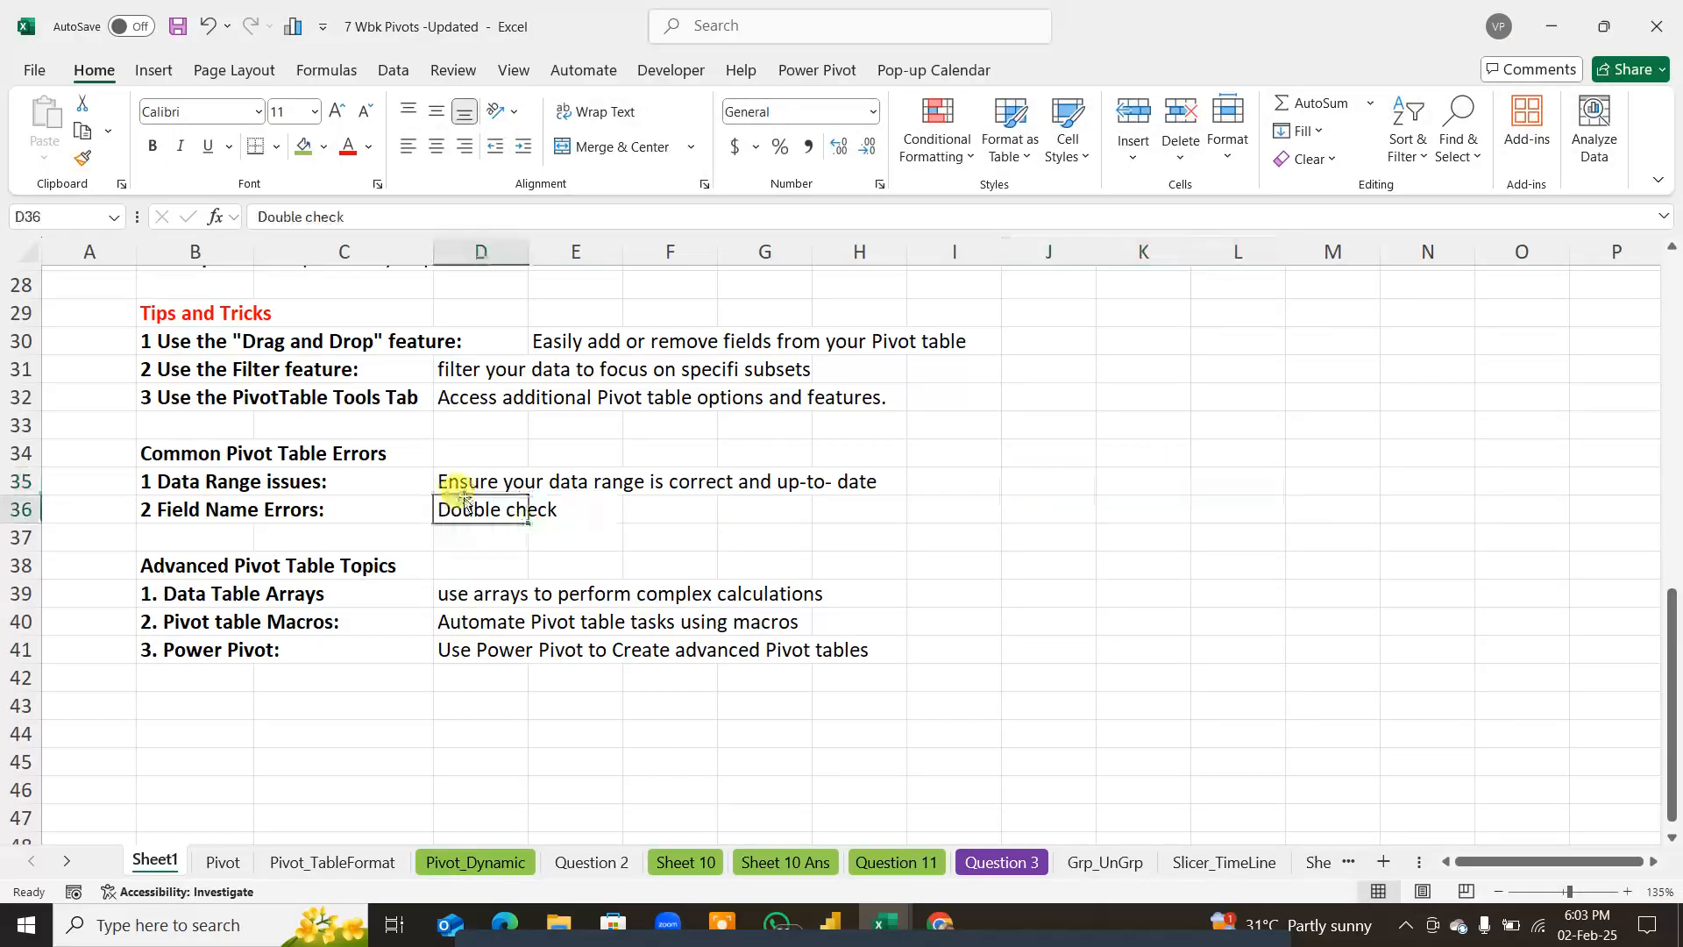
pyautogui.click(359, 217)
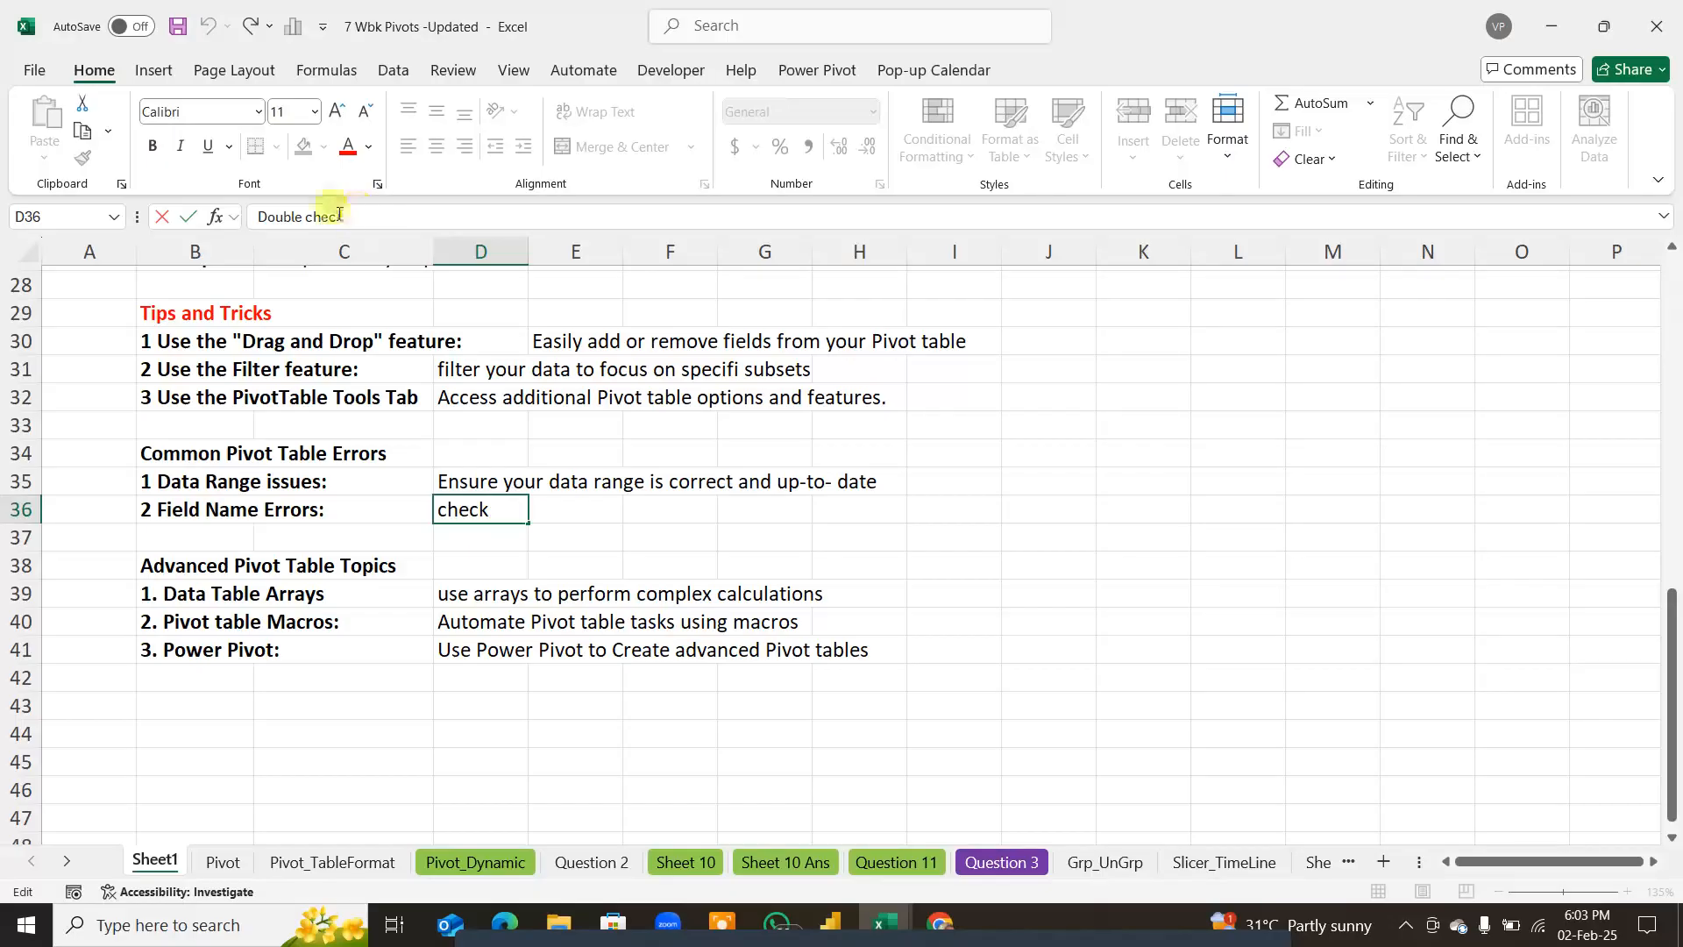
pyautogui.click(307, 216)
pyautogui.press('BackSpace')
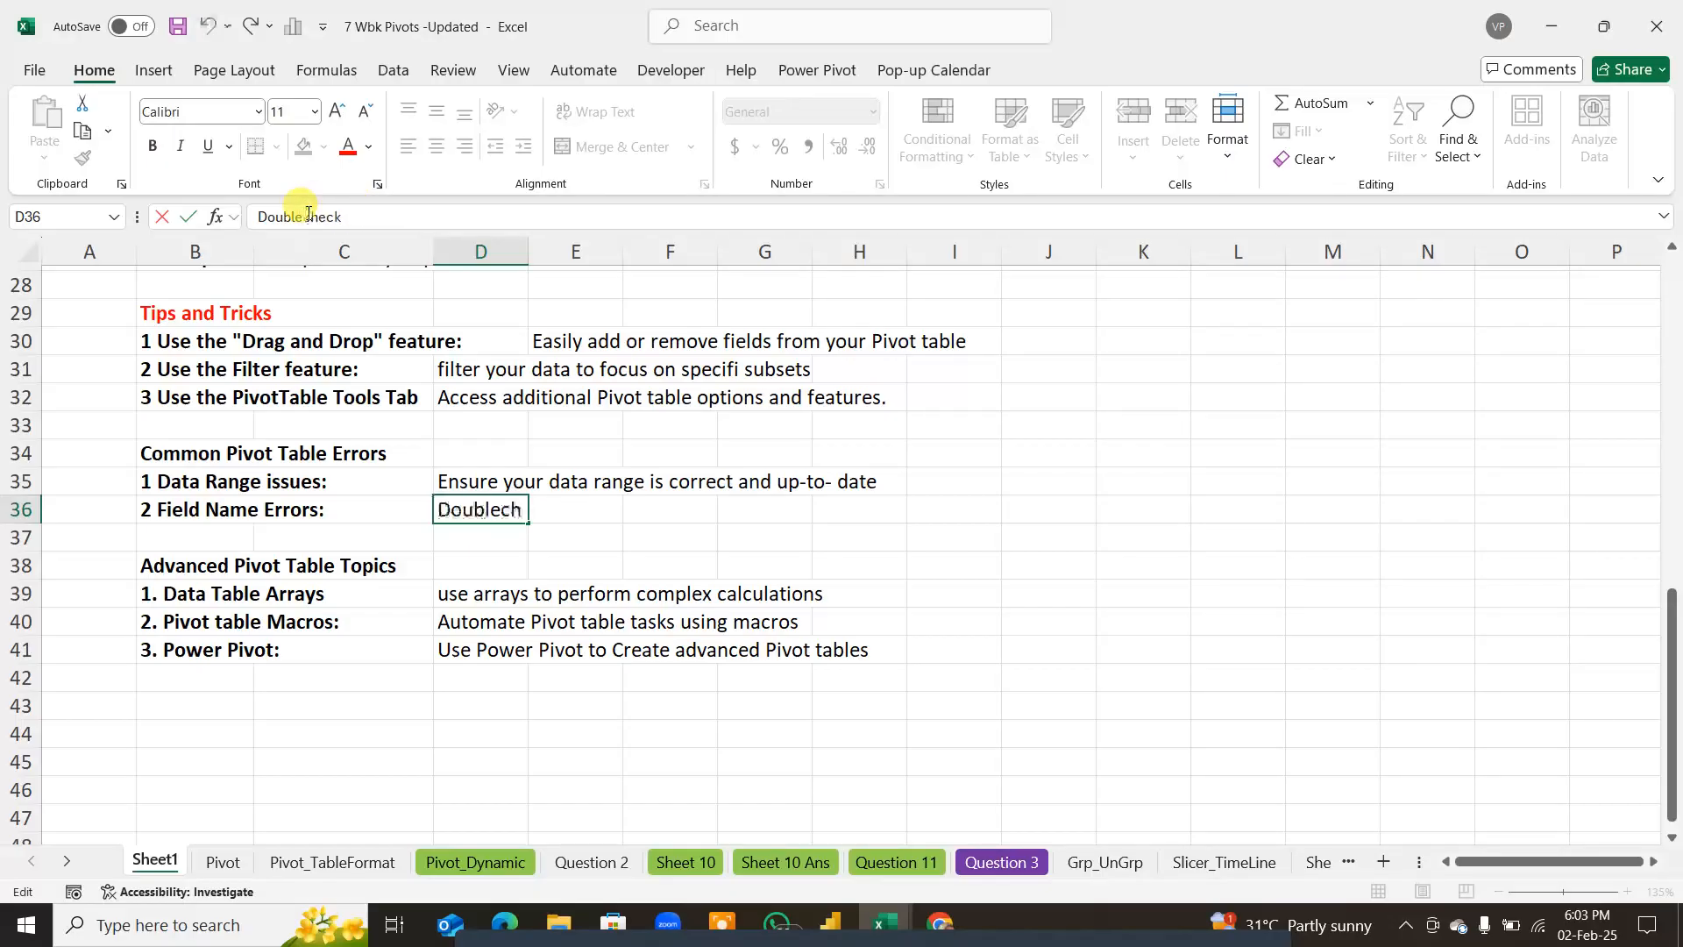
pyautogui.write('-check ')
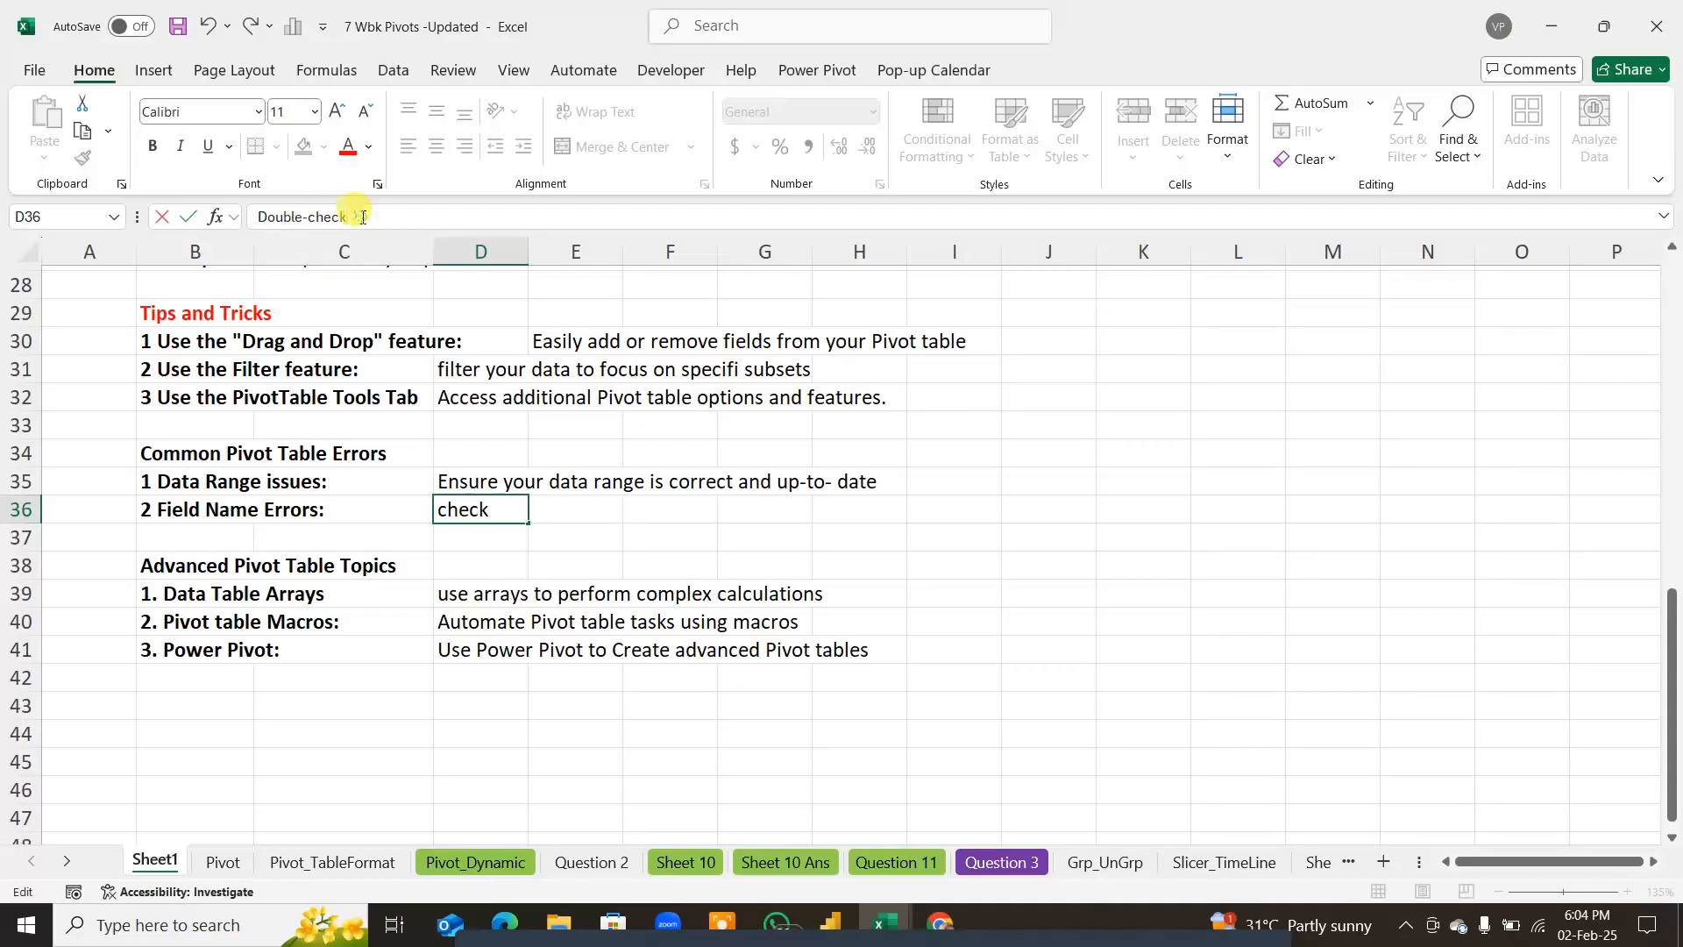
pyautogui.write('field names for')
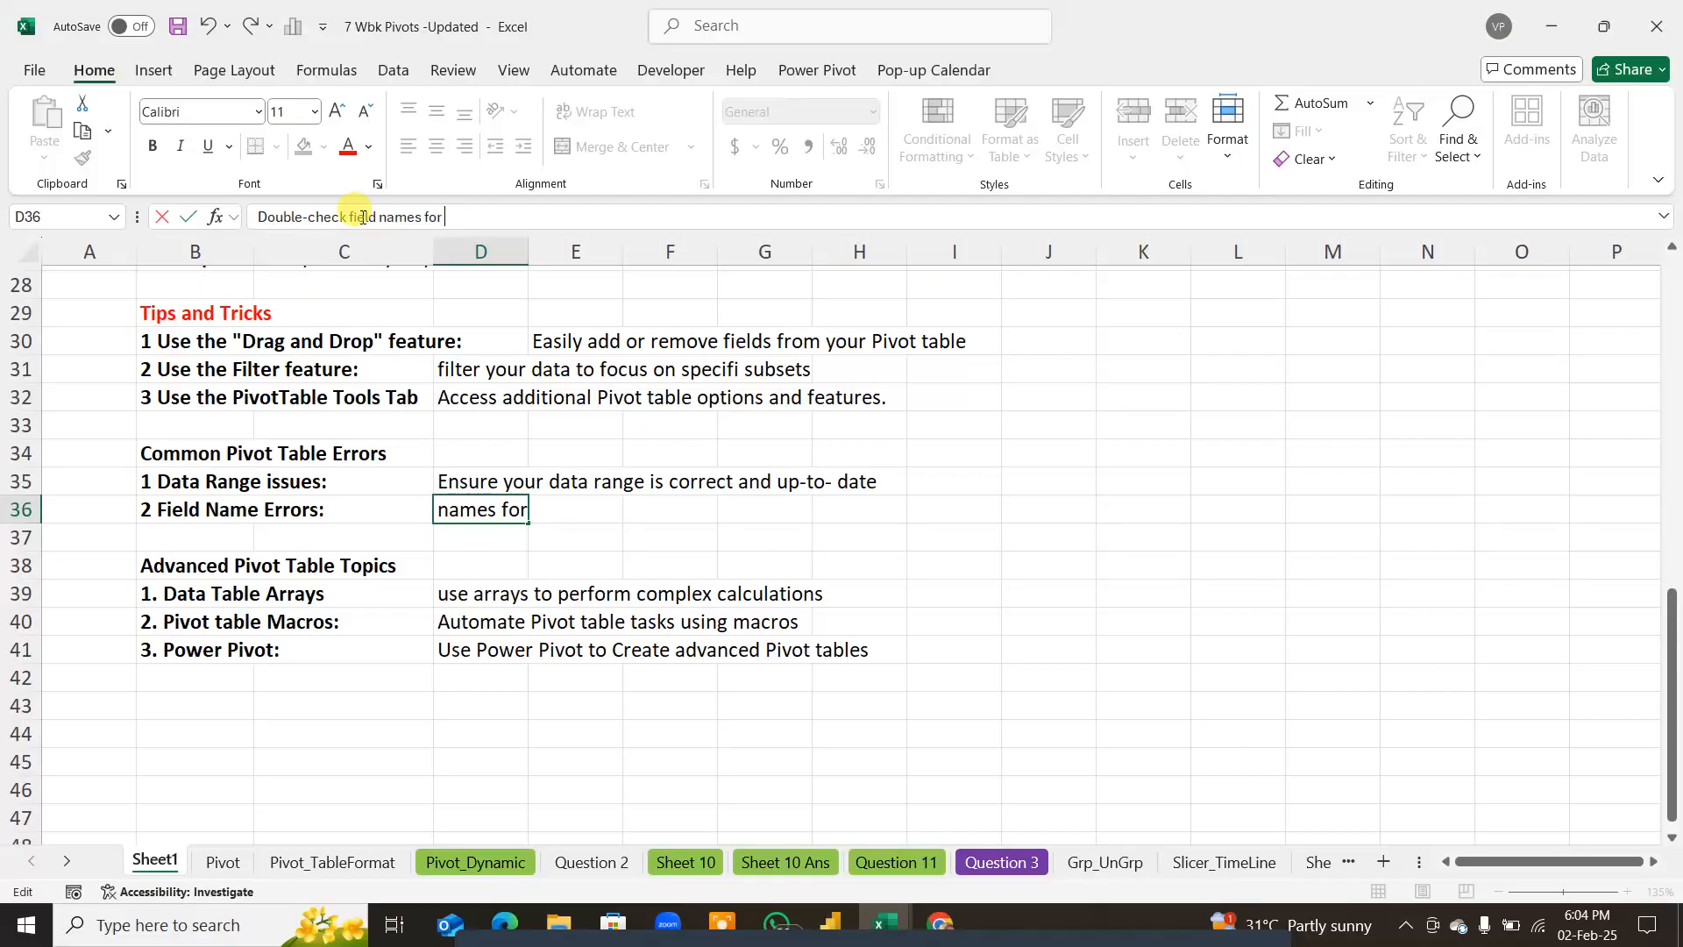
pyautogui.write(' accuracy.')
pyautogui.press('Return')
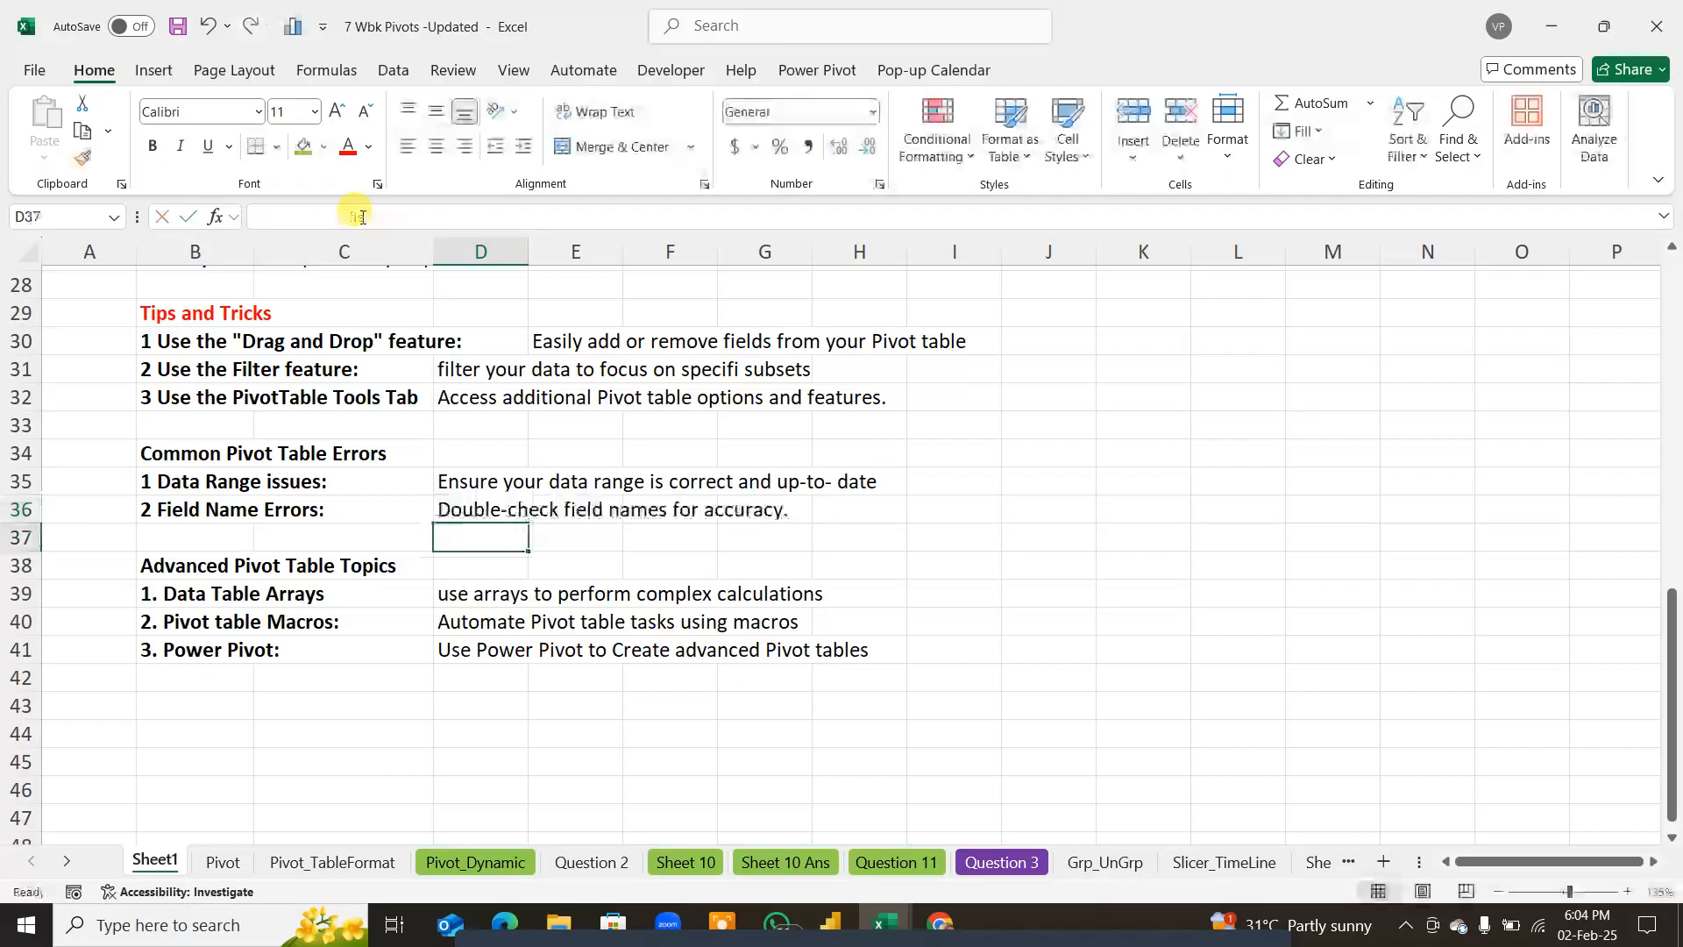
# Step: Insert a blank row at row 37 and start the third error item in cell B37 with "3 Formula Errors: Verify"
pyautogui.click(21, 537)
pyautogui.hotkey('ctrl', 'shift', '+')
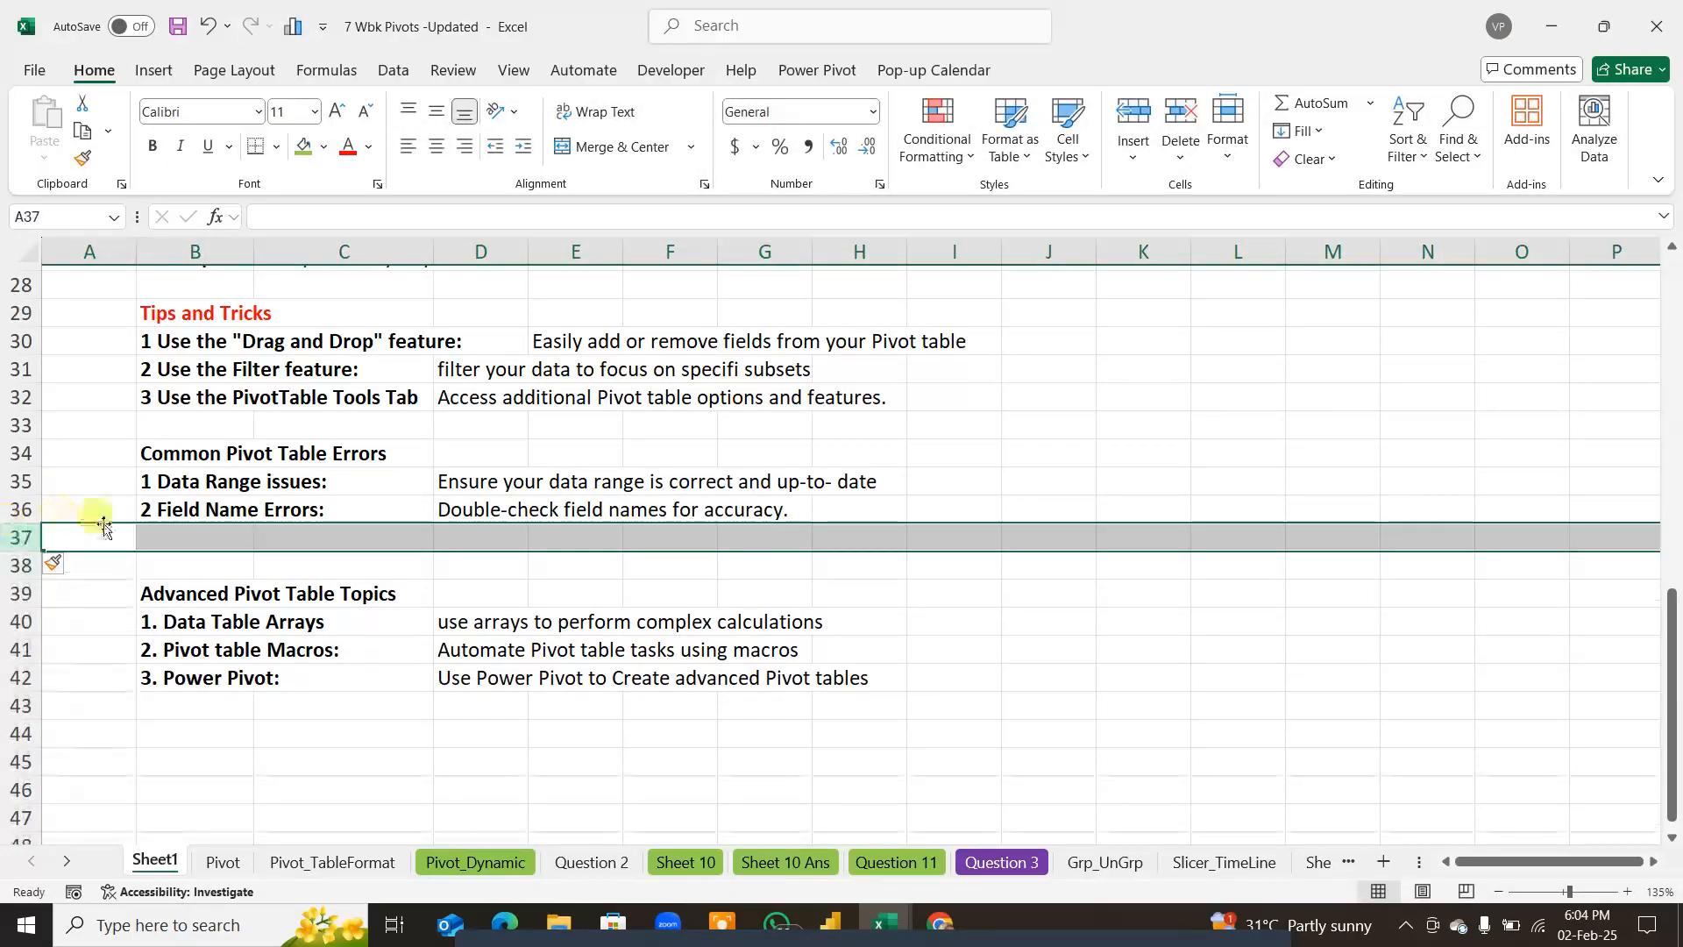
pyautogui.click(179, 536)
pyautogui.write('3')
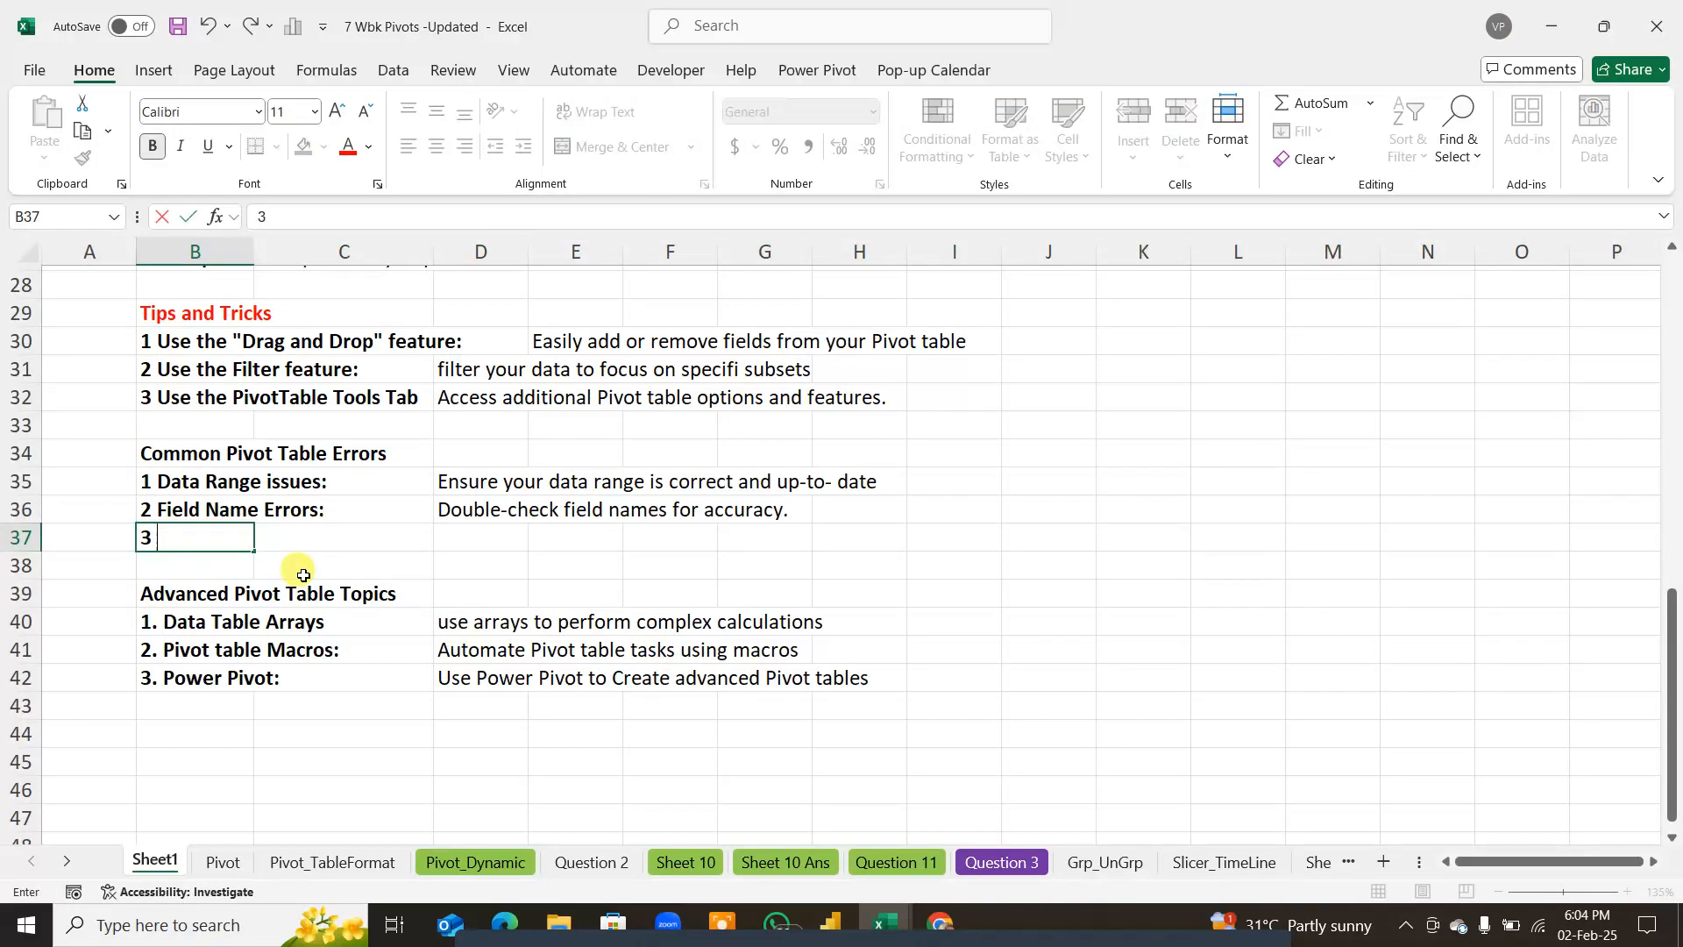
pyautogui.write(' Formula Errors')
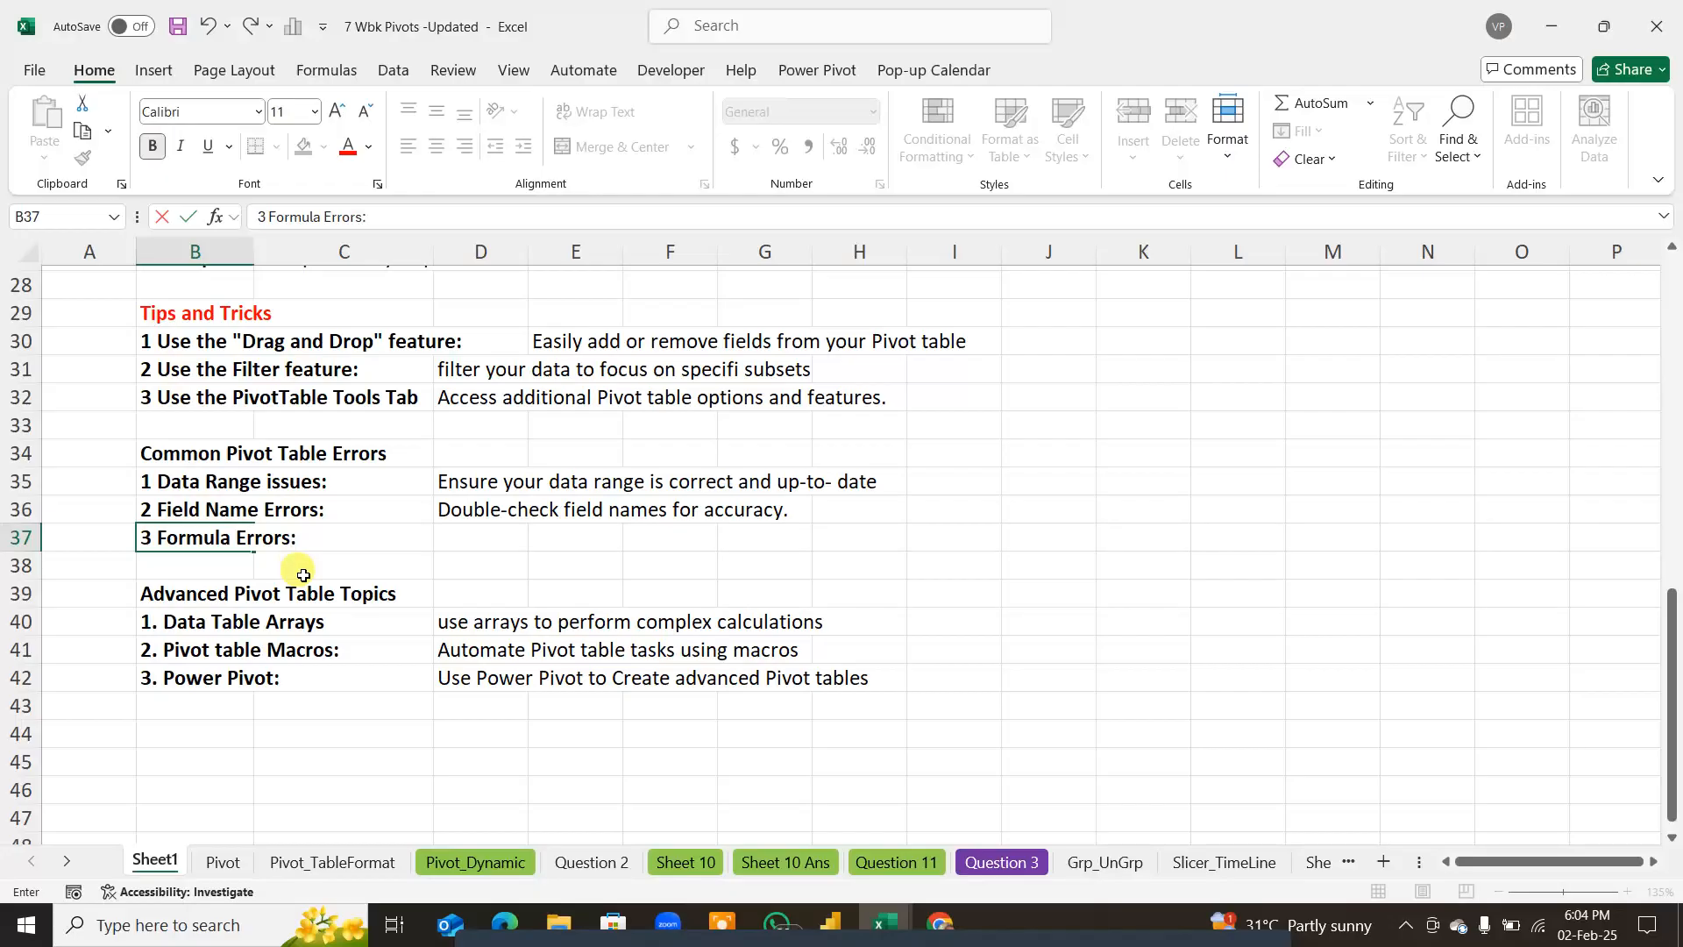
pyautogui.write(': Verify')
# Step: Switch to the Google Meet call to review the participant list, and return to the pivot table notes in Excel
pyautogui.moveTo(939, 925)
pyautogui.click(888, 832)
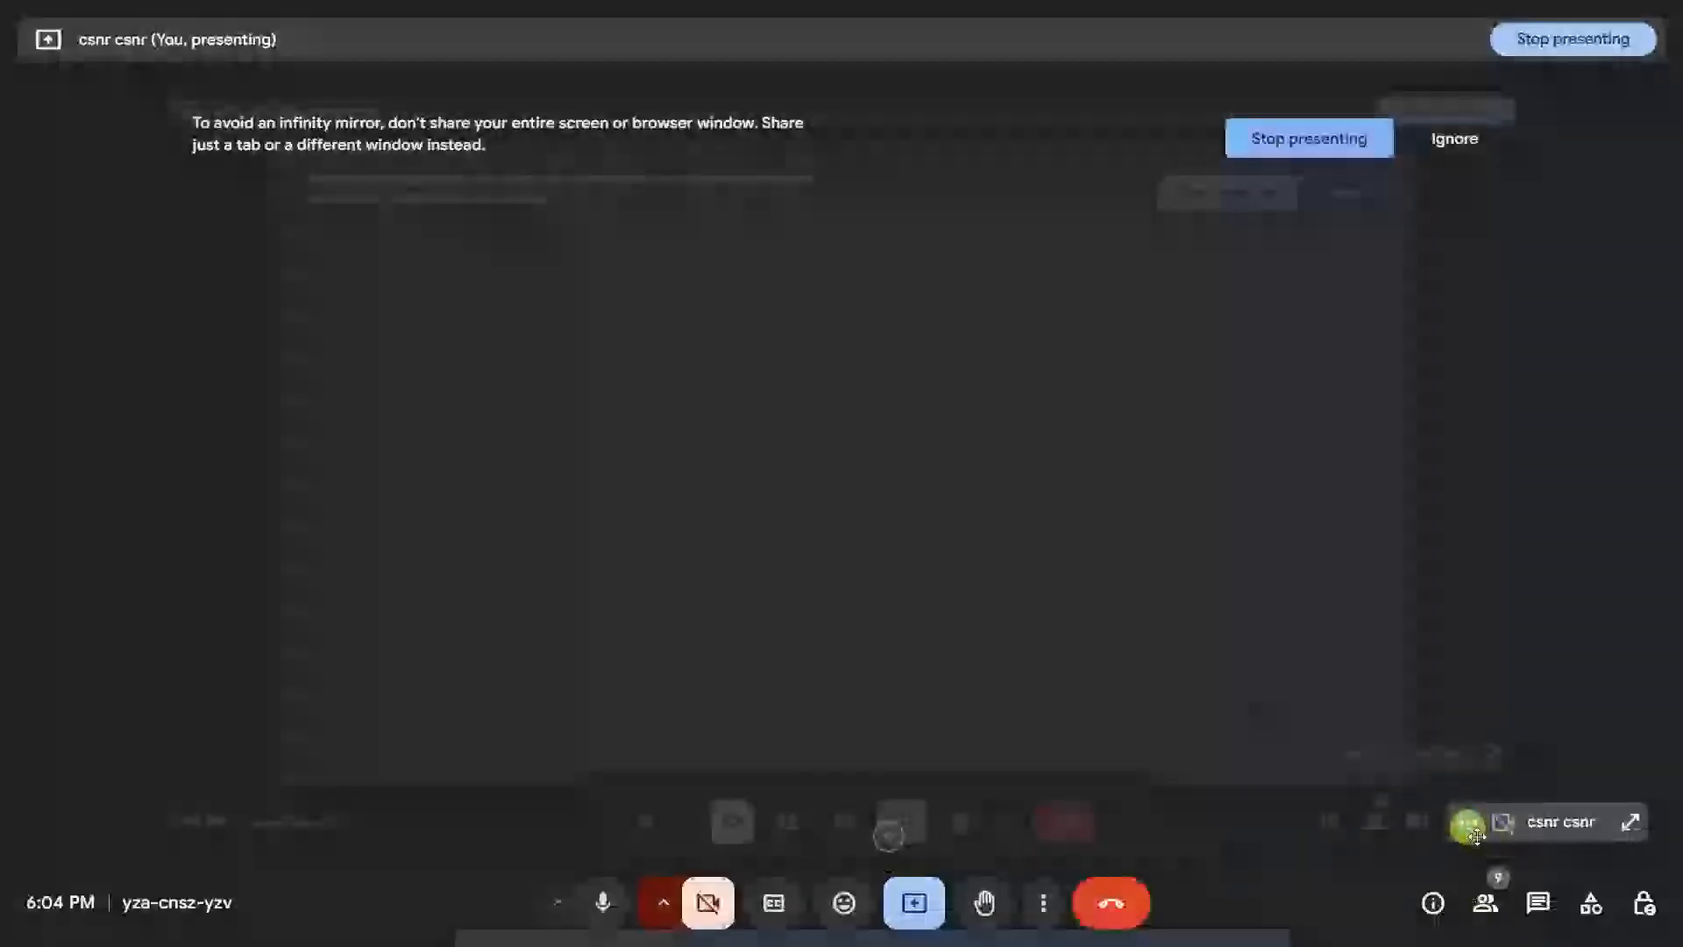
pyautogui.click(1485, 903)
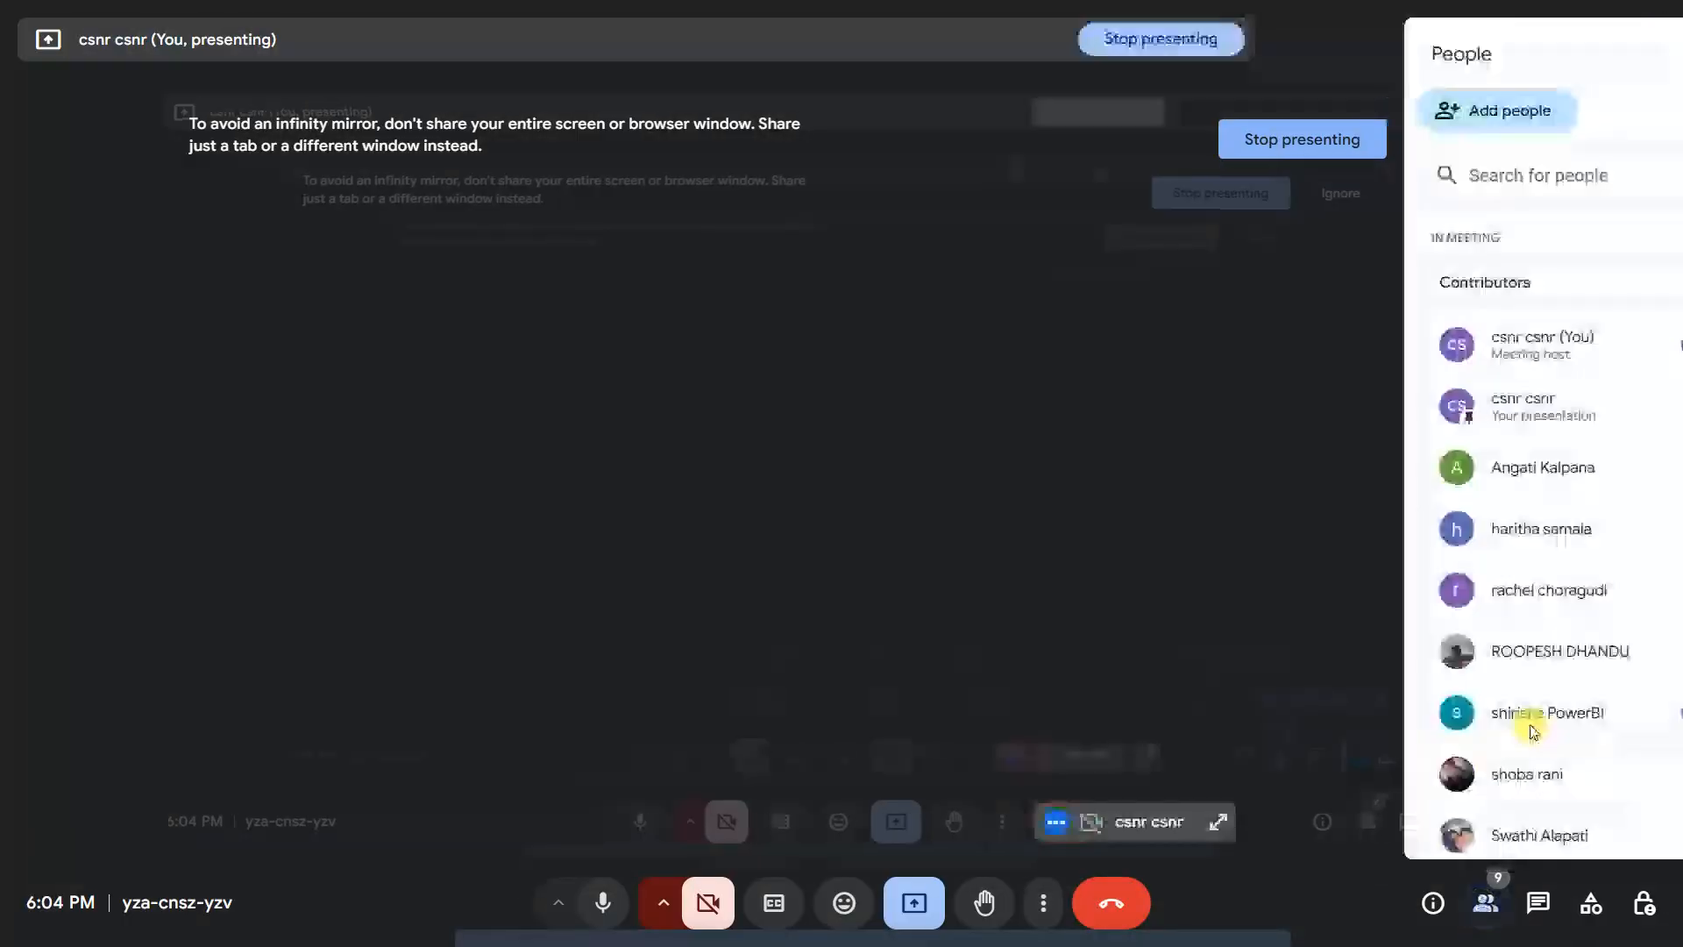
pyautogui.scroll(-1, 1532, 727)
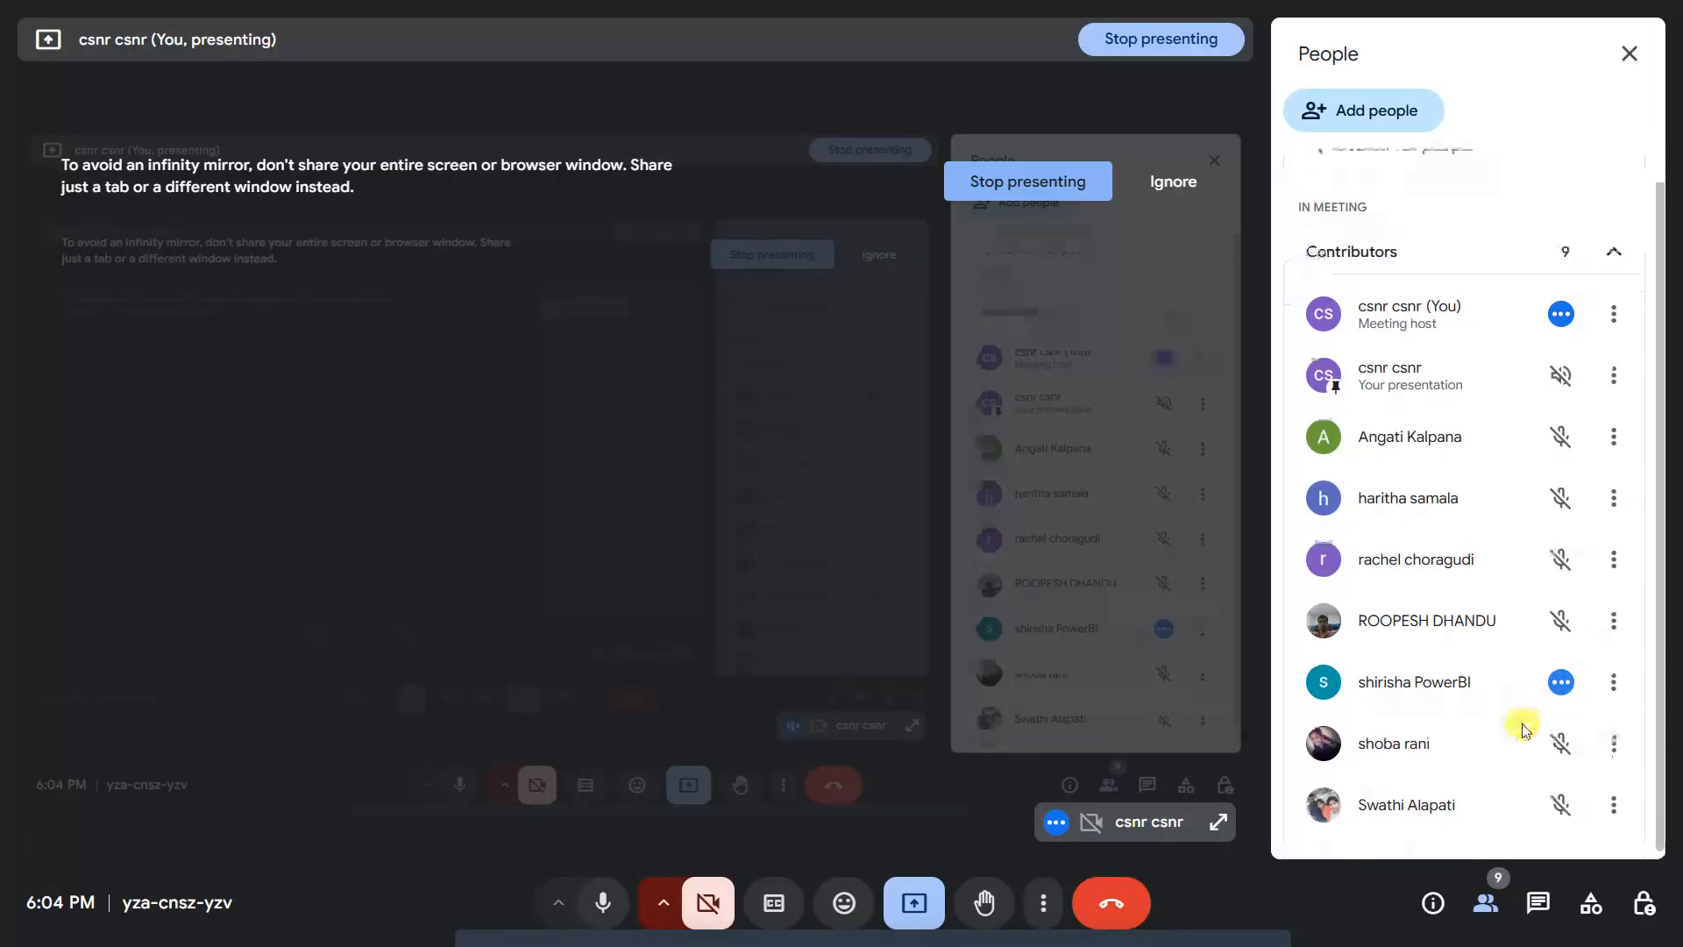
pyautogui.click(1629, 53)
pyautogui.press('super+d')
pyautogui.click(887, 923)
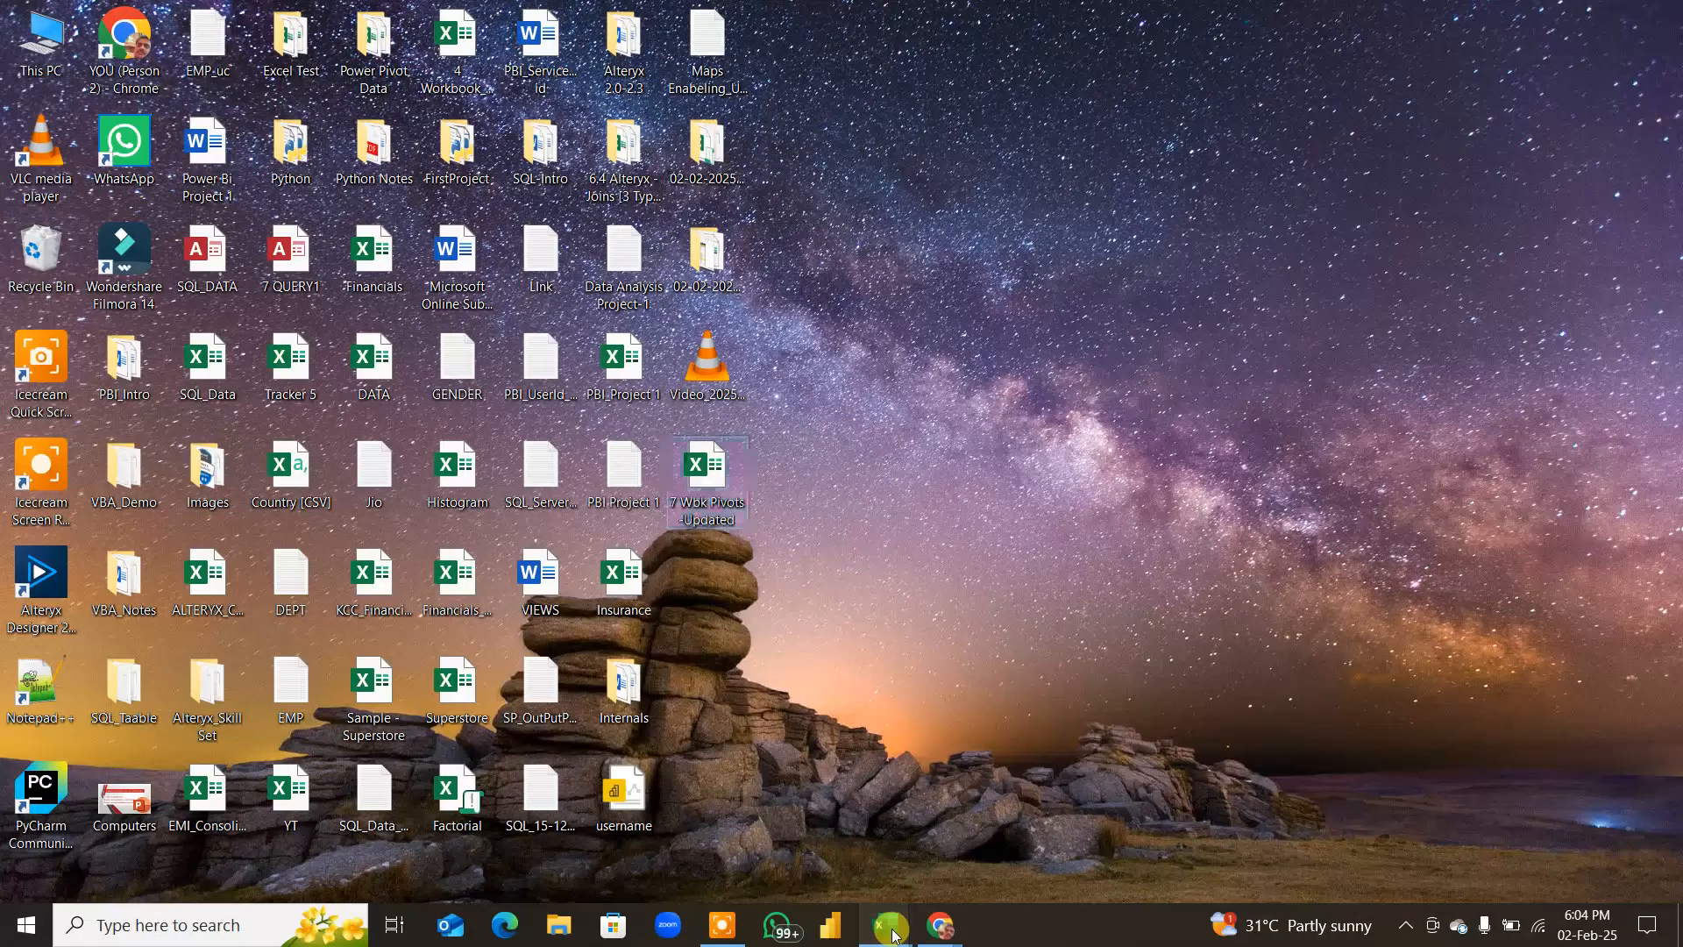
pyautogui.click(916, 795)
pyautogui.scroll(9, 639, 614)
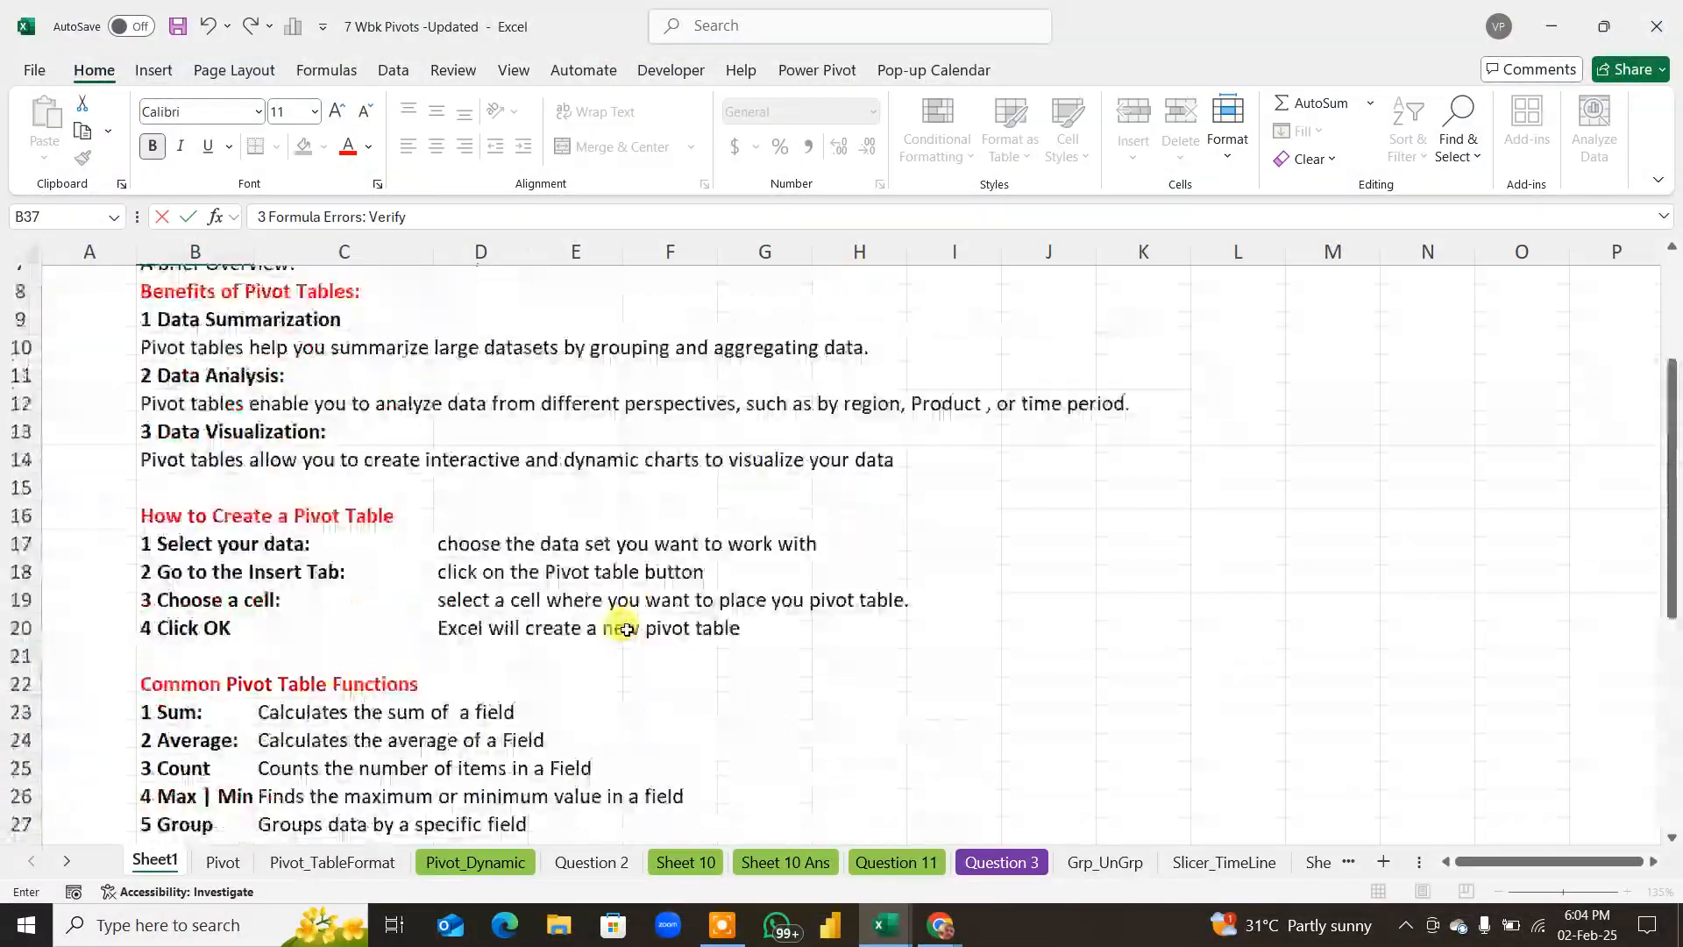
pyautogui.scroll(-9, 613, 653)
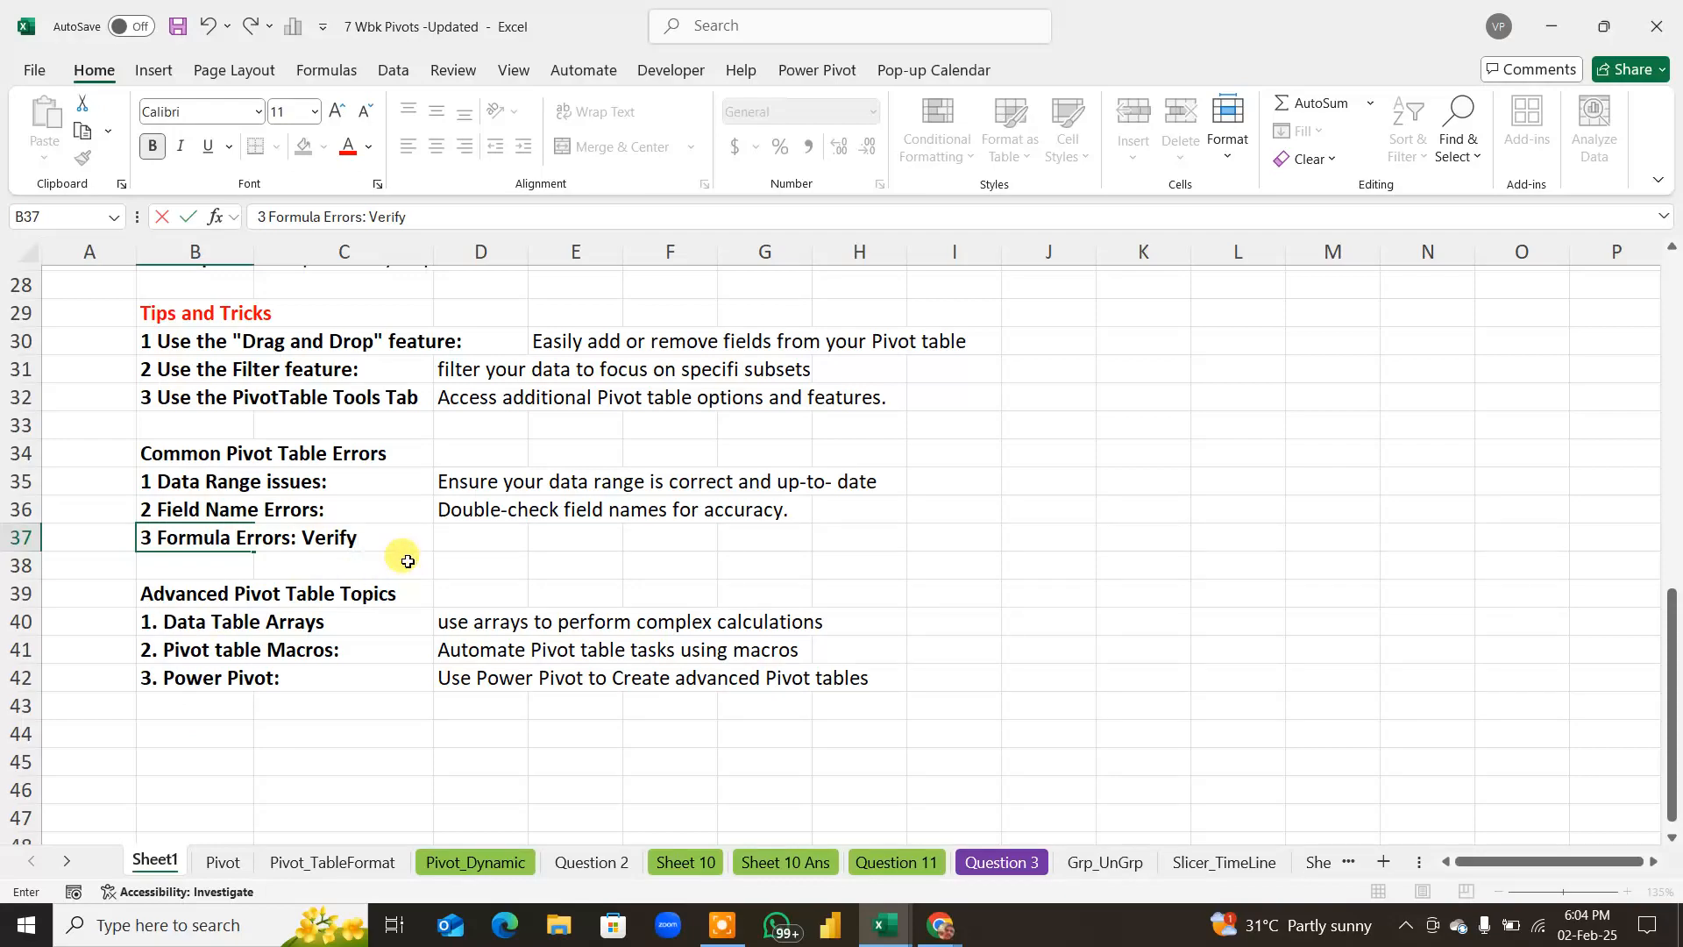
# Step: Discard the unfinished entry in cell B37 and delete row 37
pyautogui.press('Escape')
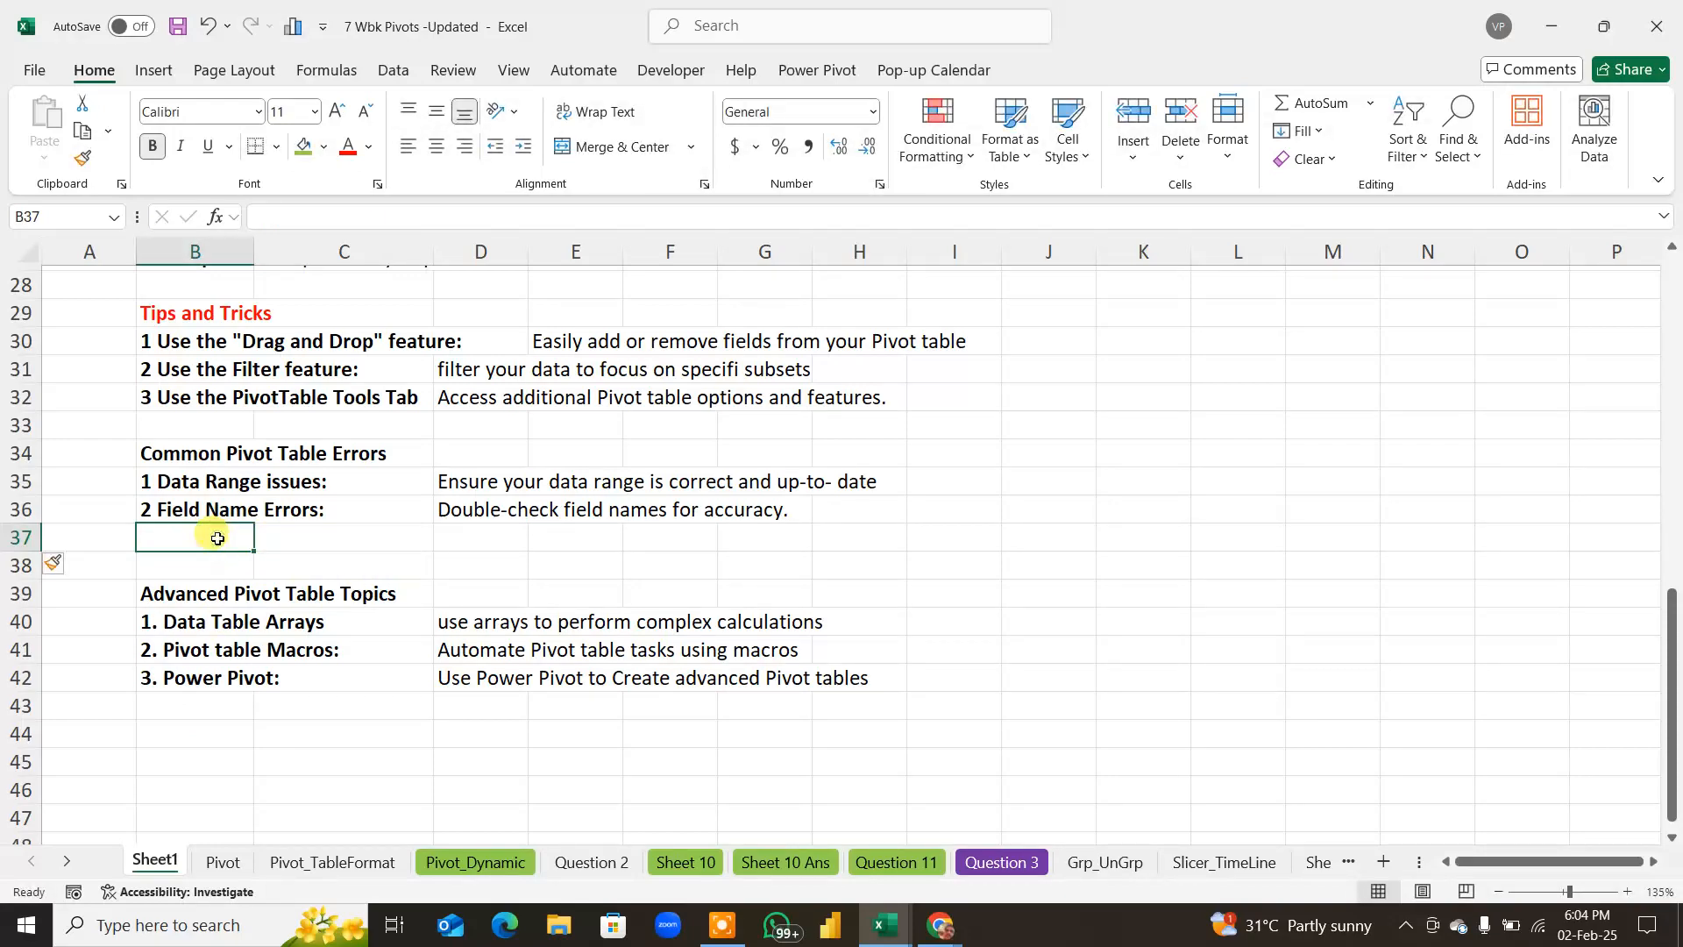
pyautogui.hotkey('shift', 'space')
pyautogui.hotkey('ctrl', '-')
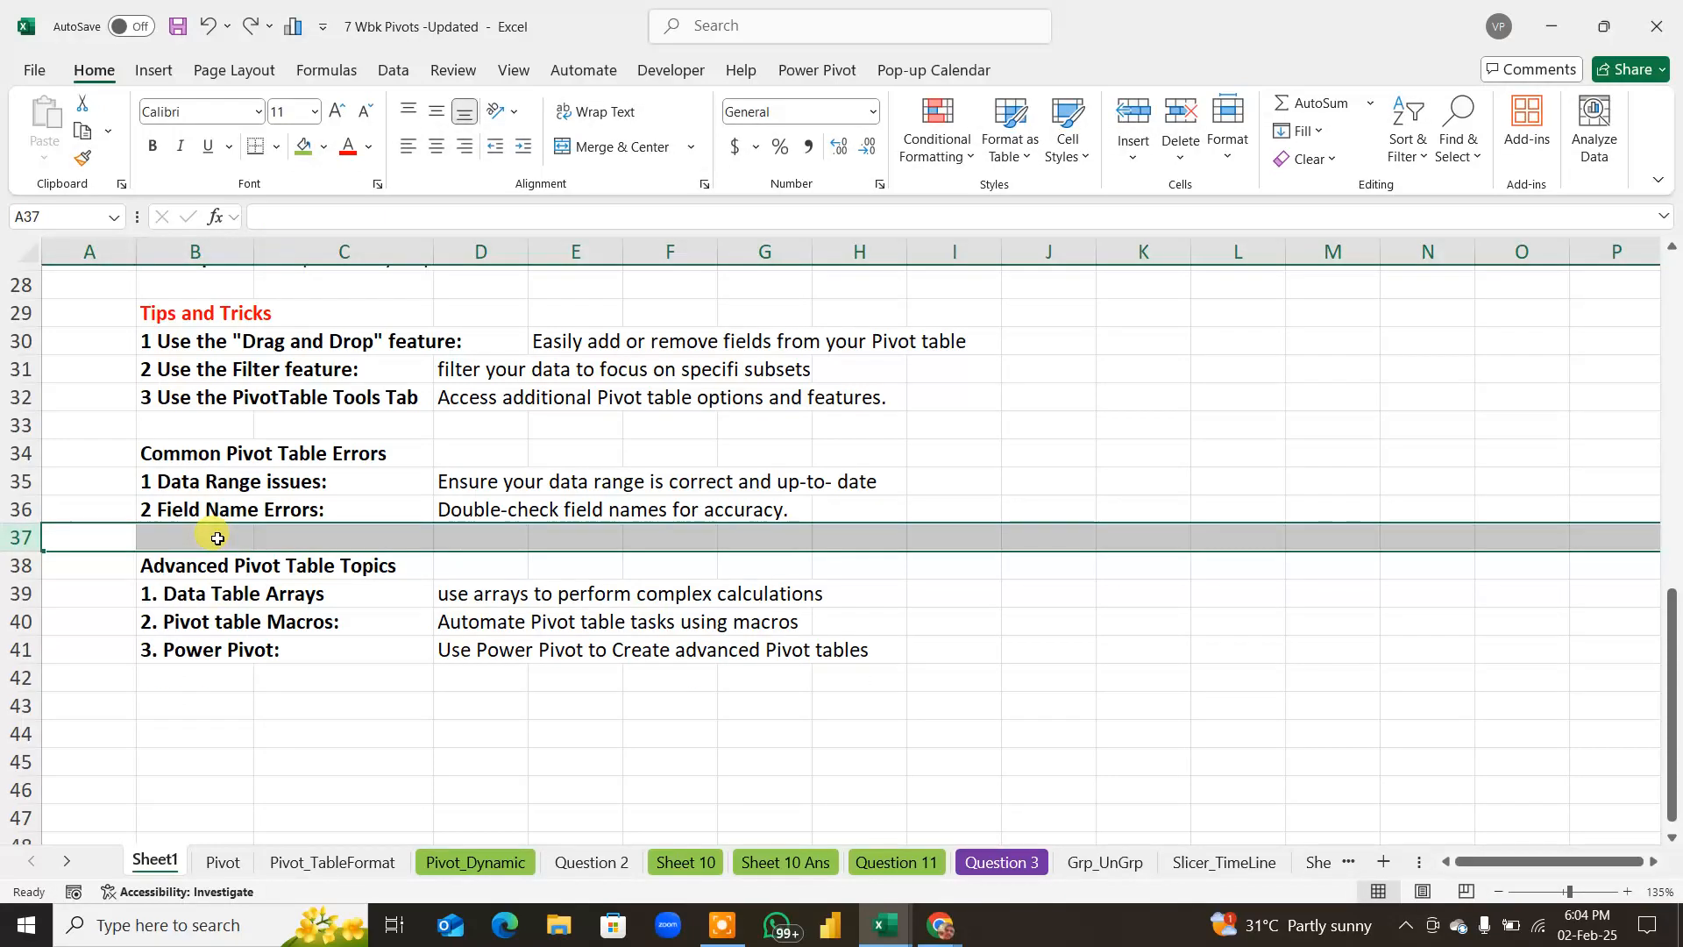
# Step: Insert one blank row at row 37 and enter "3 Formula Errors:" in cell B37 as the third error item
pyautogui.hotkey('ctrl', '+')
pyautogui.hotkey('ctrl', '+')
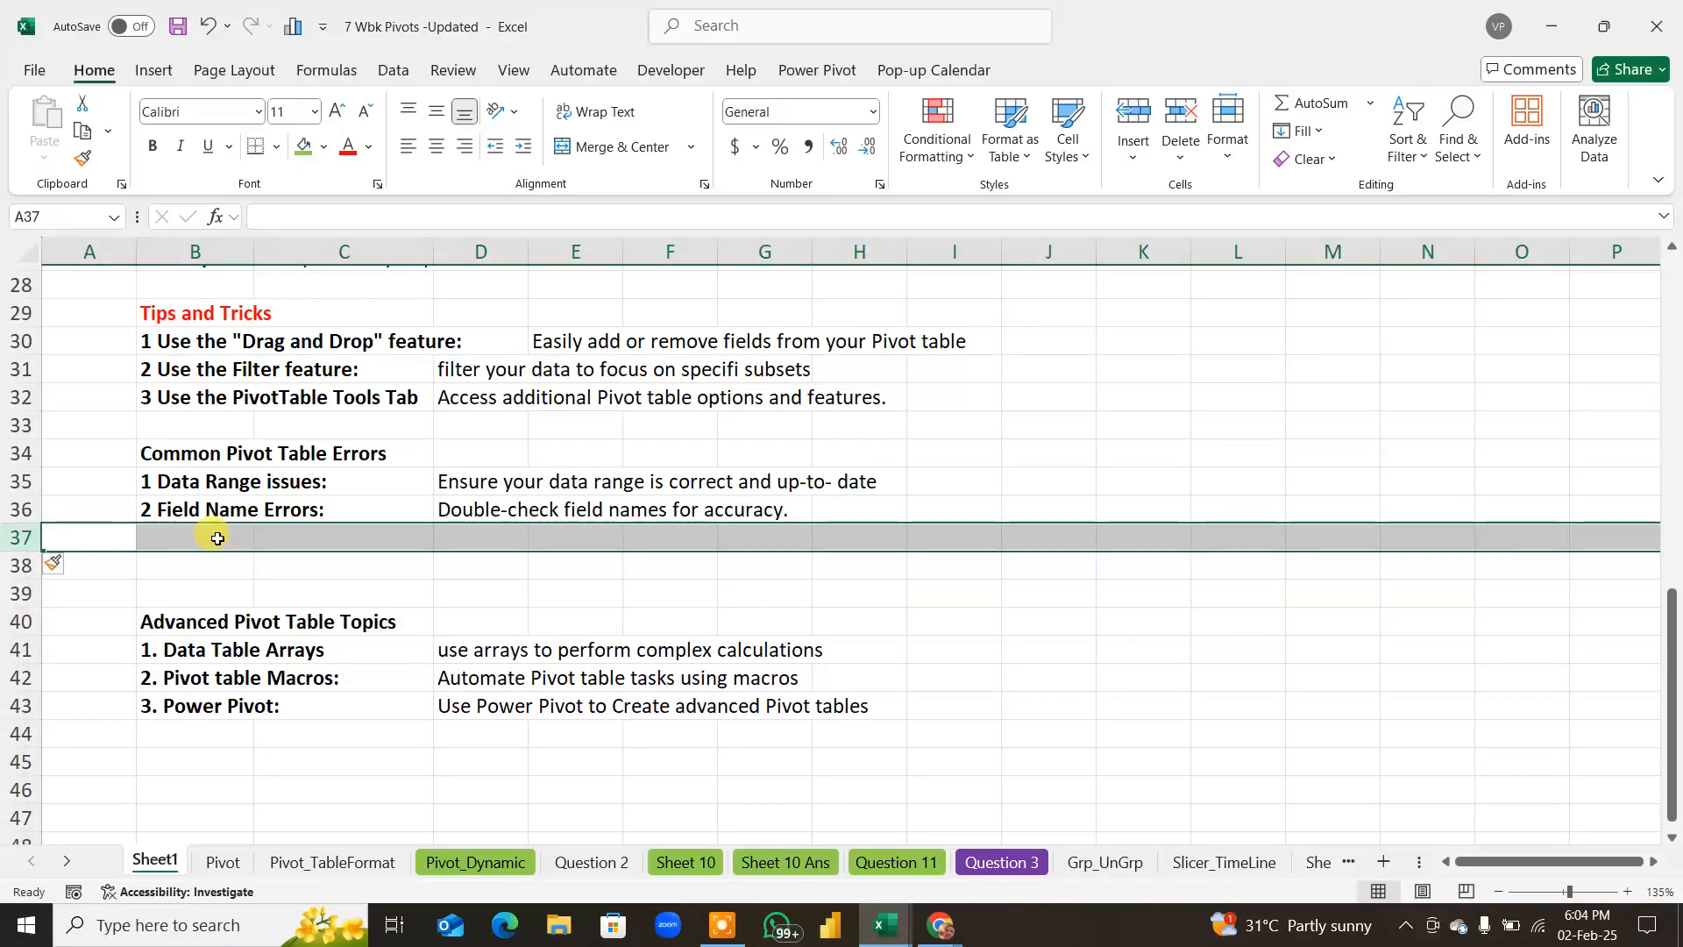
pyautogui.hotkey('ctrl', '-')
pyautogui.click(218, 538)
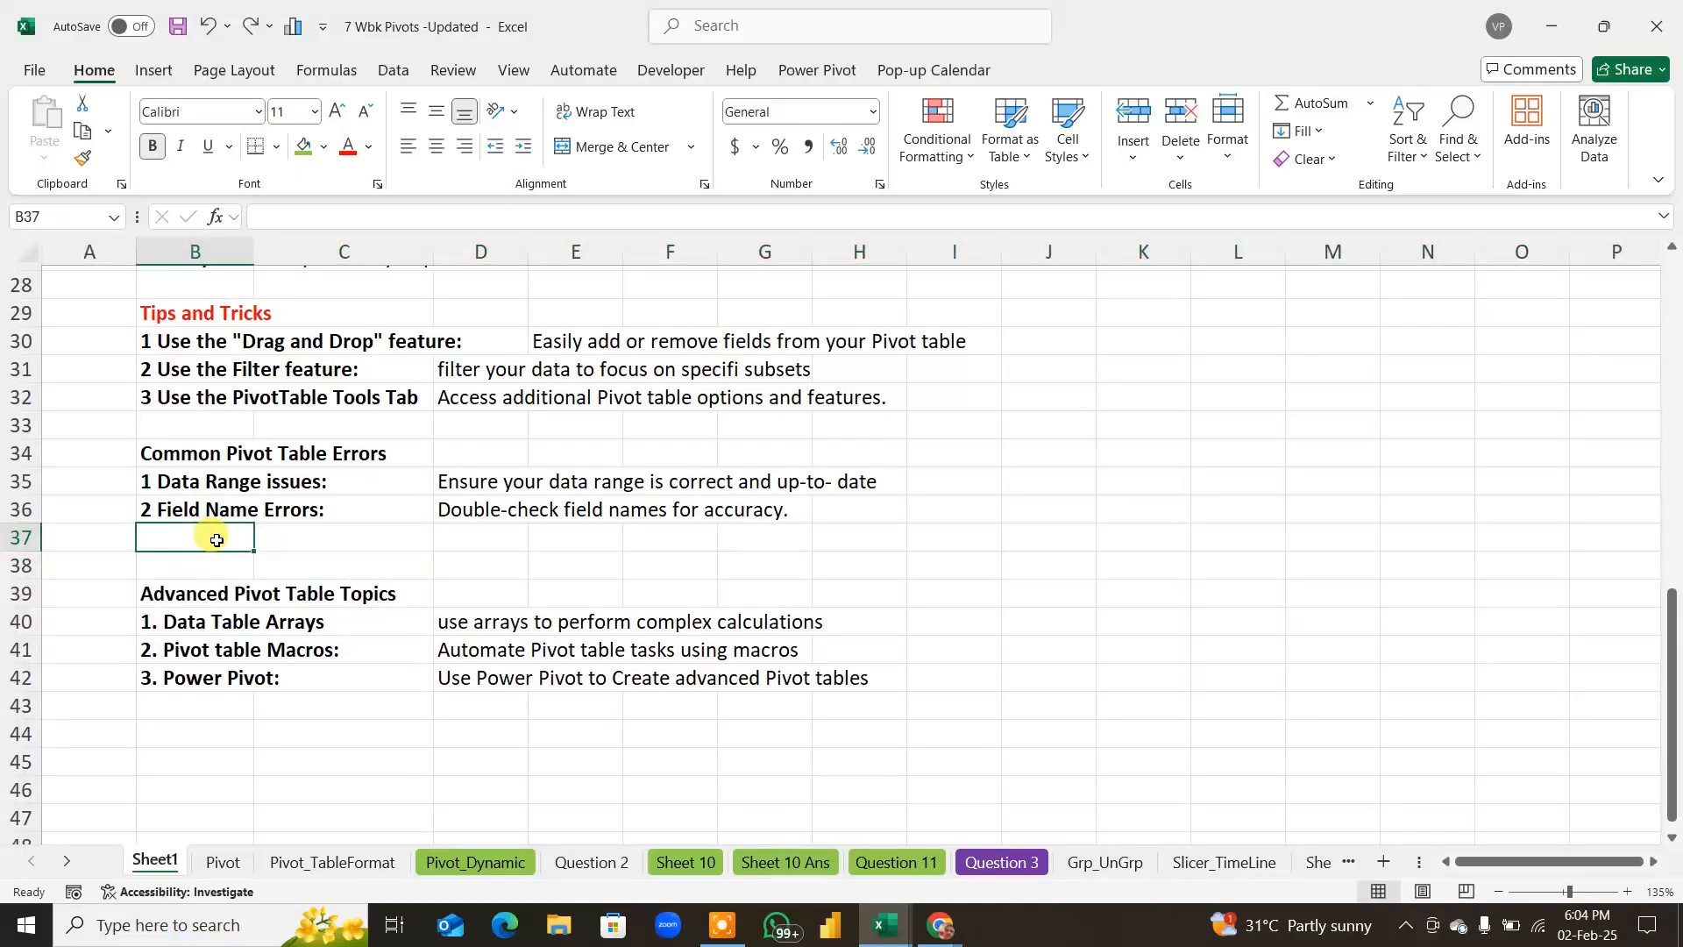
pyautogui.write('3 F')
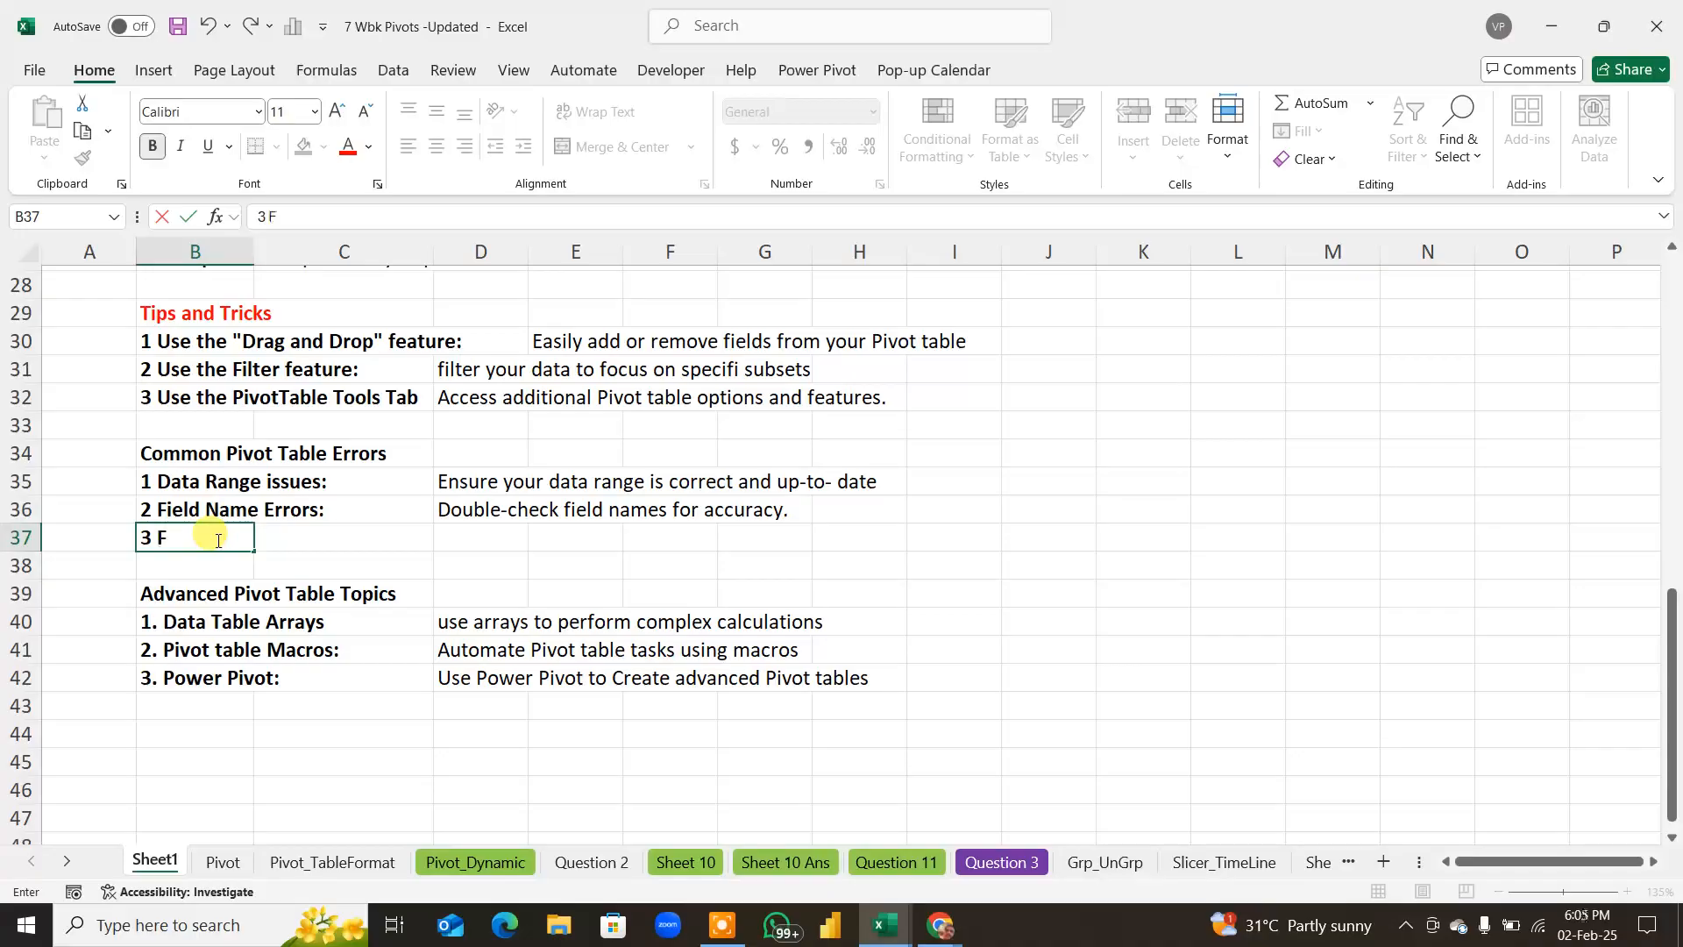
pyautogui.write('ormula')
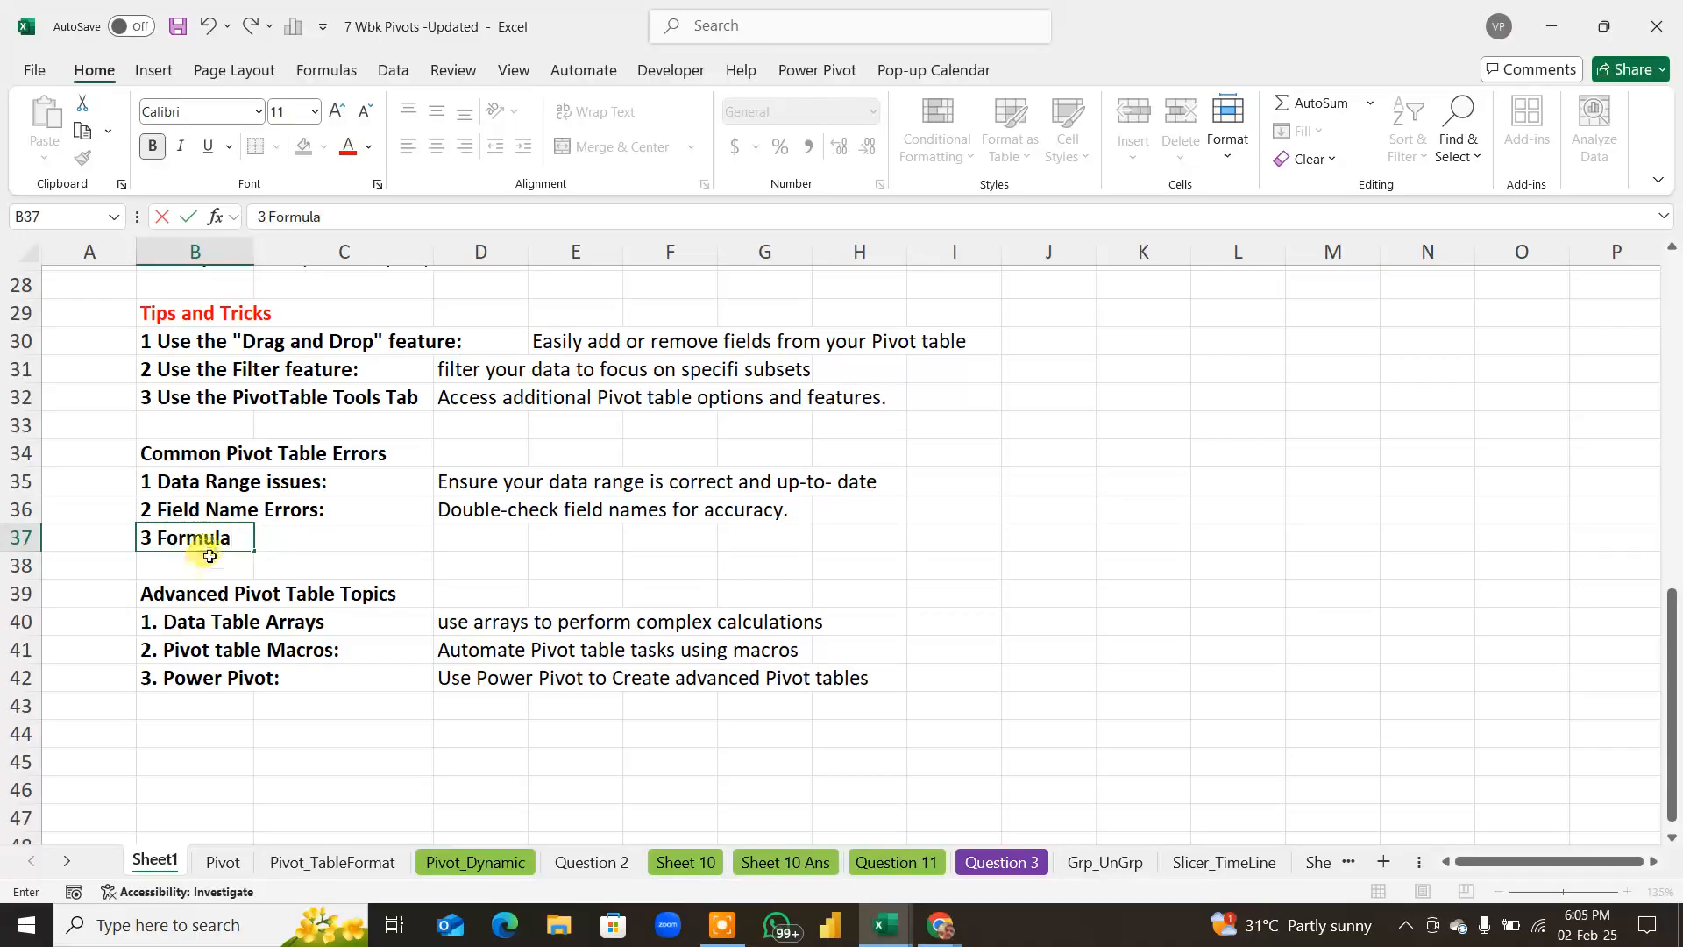
pyautogui.write(' Errors')
pyautogui.press('Tab')
# Step: Describe the Formula Errors item in cell D37 as "Verify formulas for correctness."
pyautogui.press('Tab')
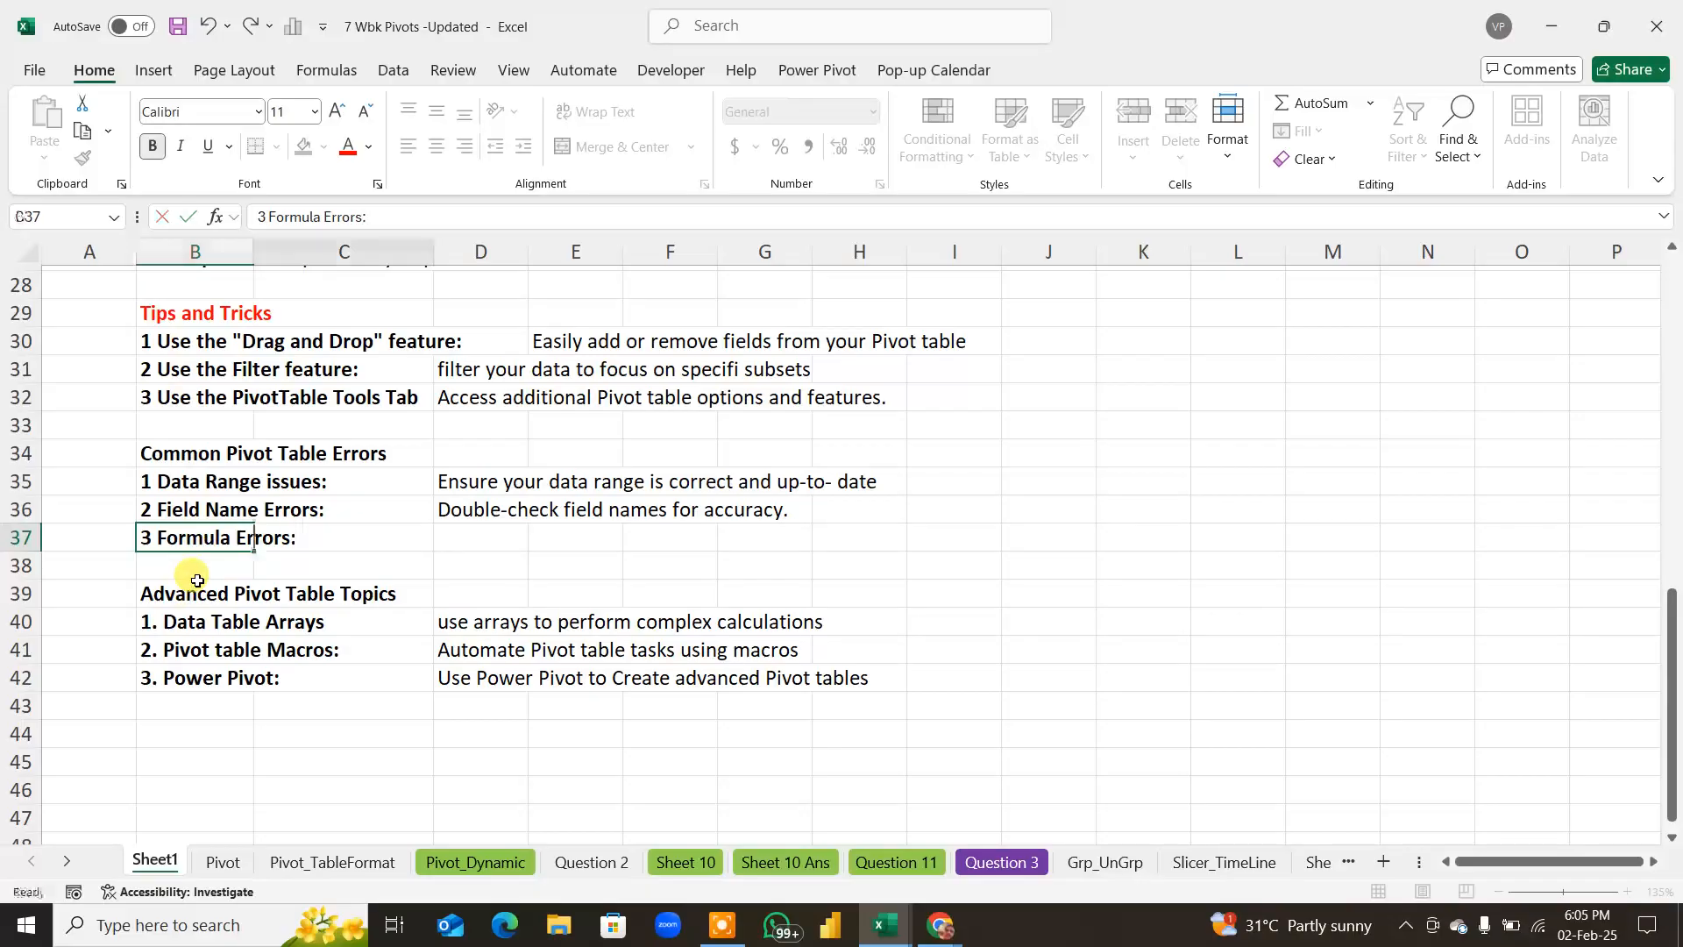
pyautogui.write('v')
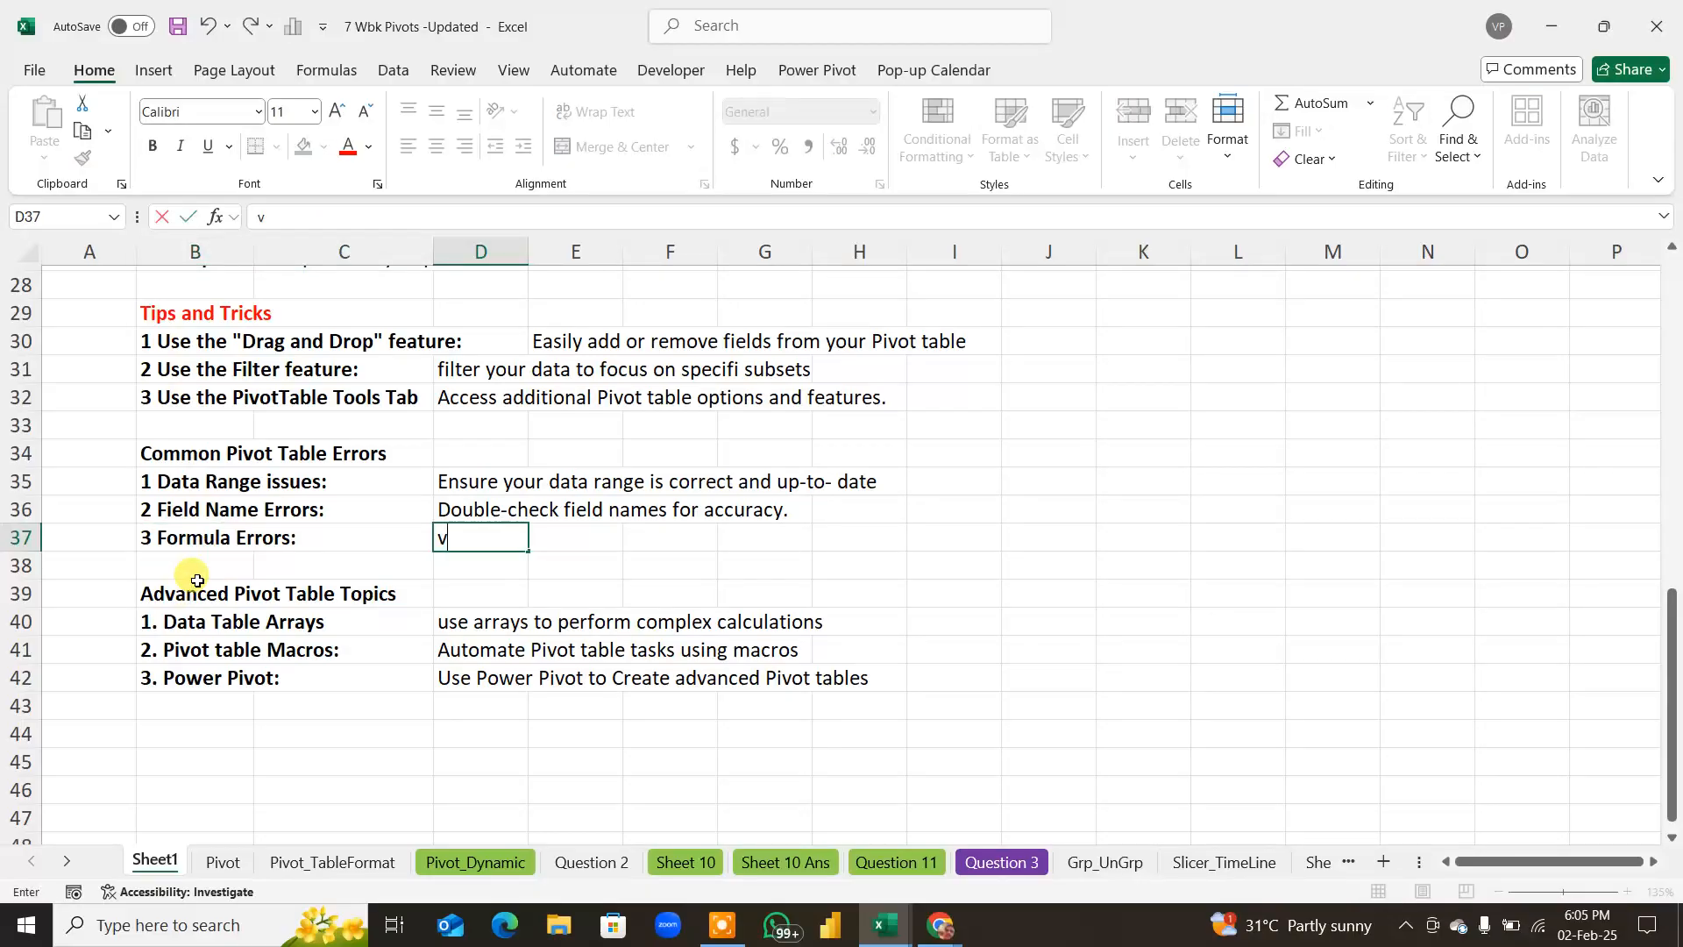
pyautogui.write('Verify formulas for')
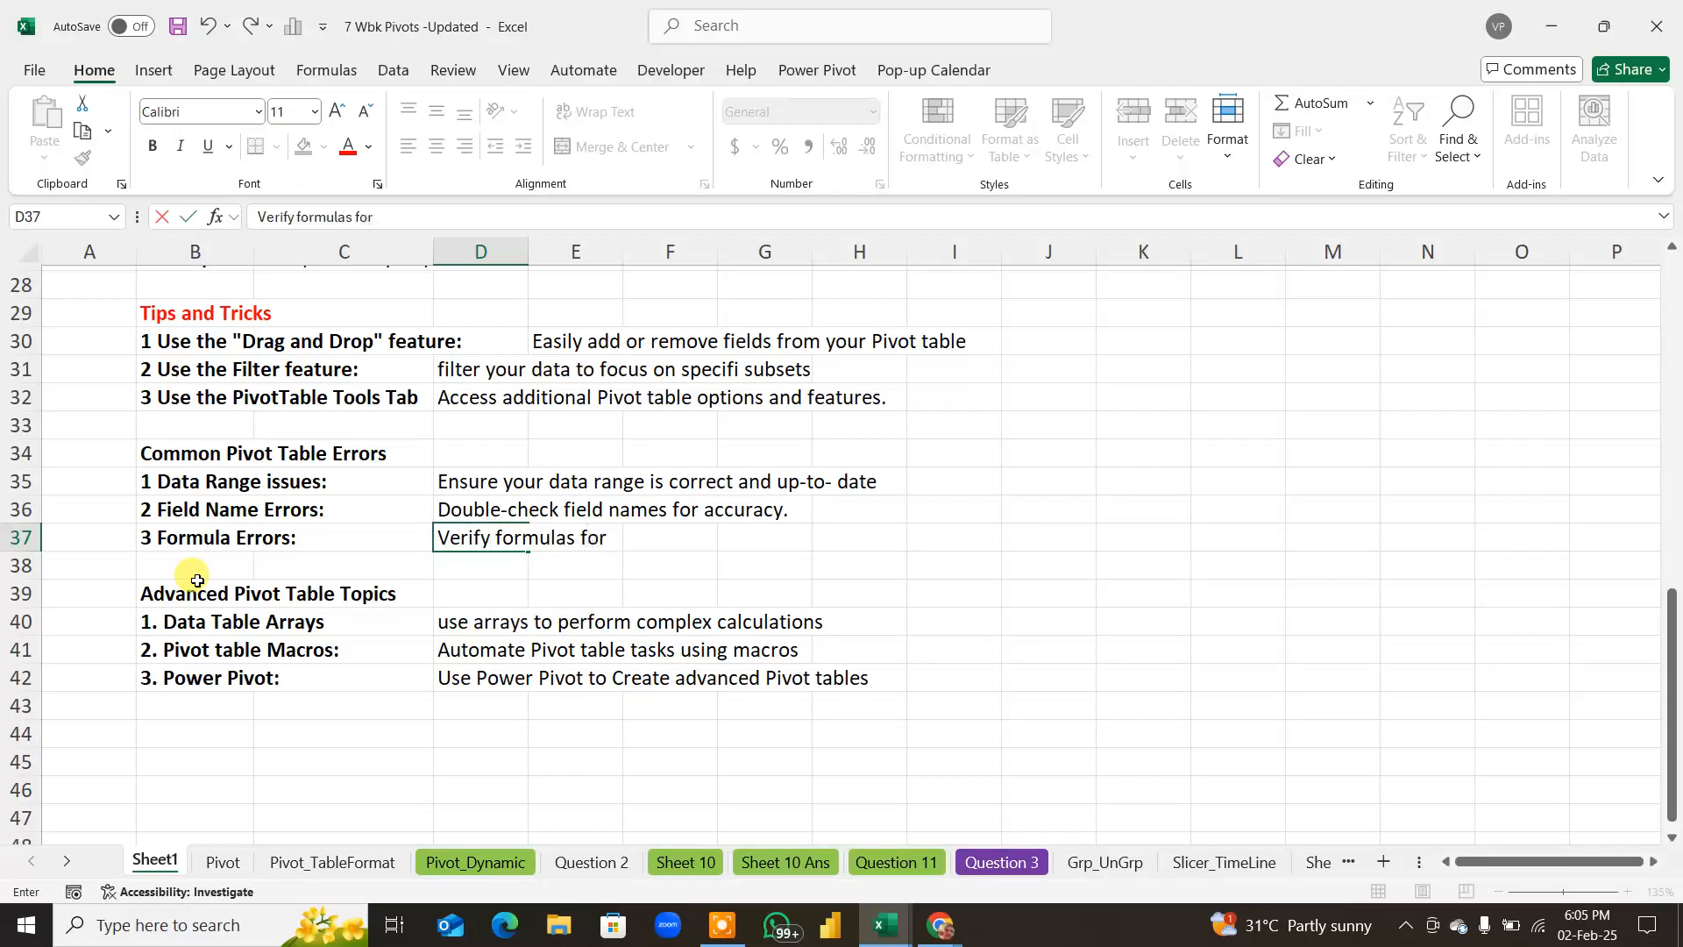
pyautogui.write(' correctiones')
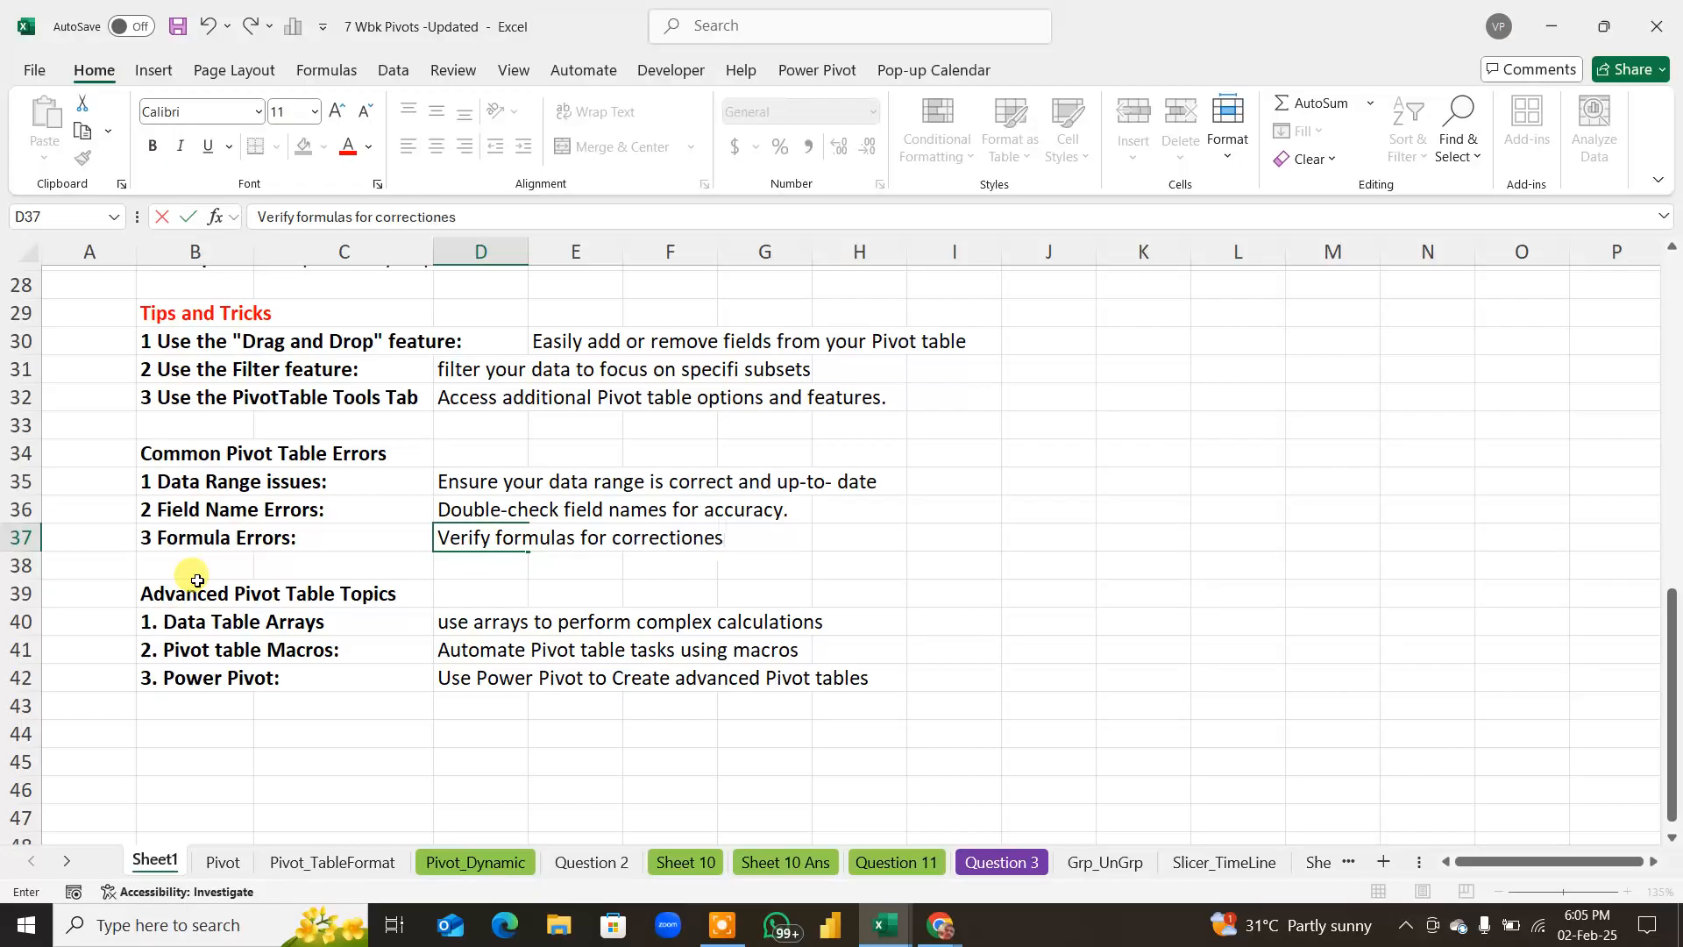
pyautogui.write('s')
pyautogui.press('BackSpace')
pyautogui.press('BackSpace')
pyautogui.write('nexss')
pyautogui.click(197, 580)
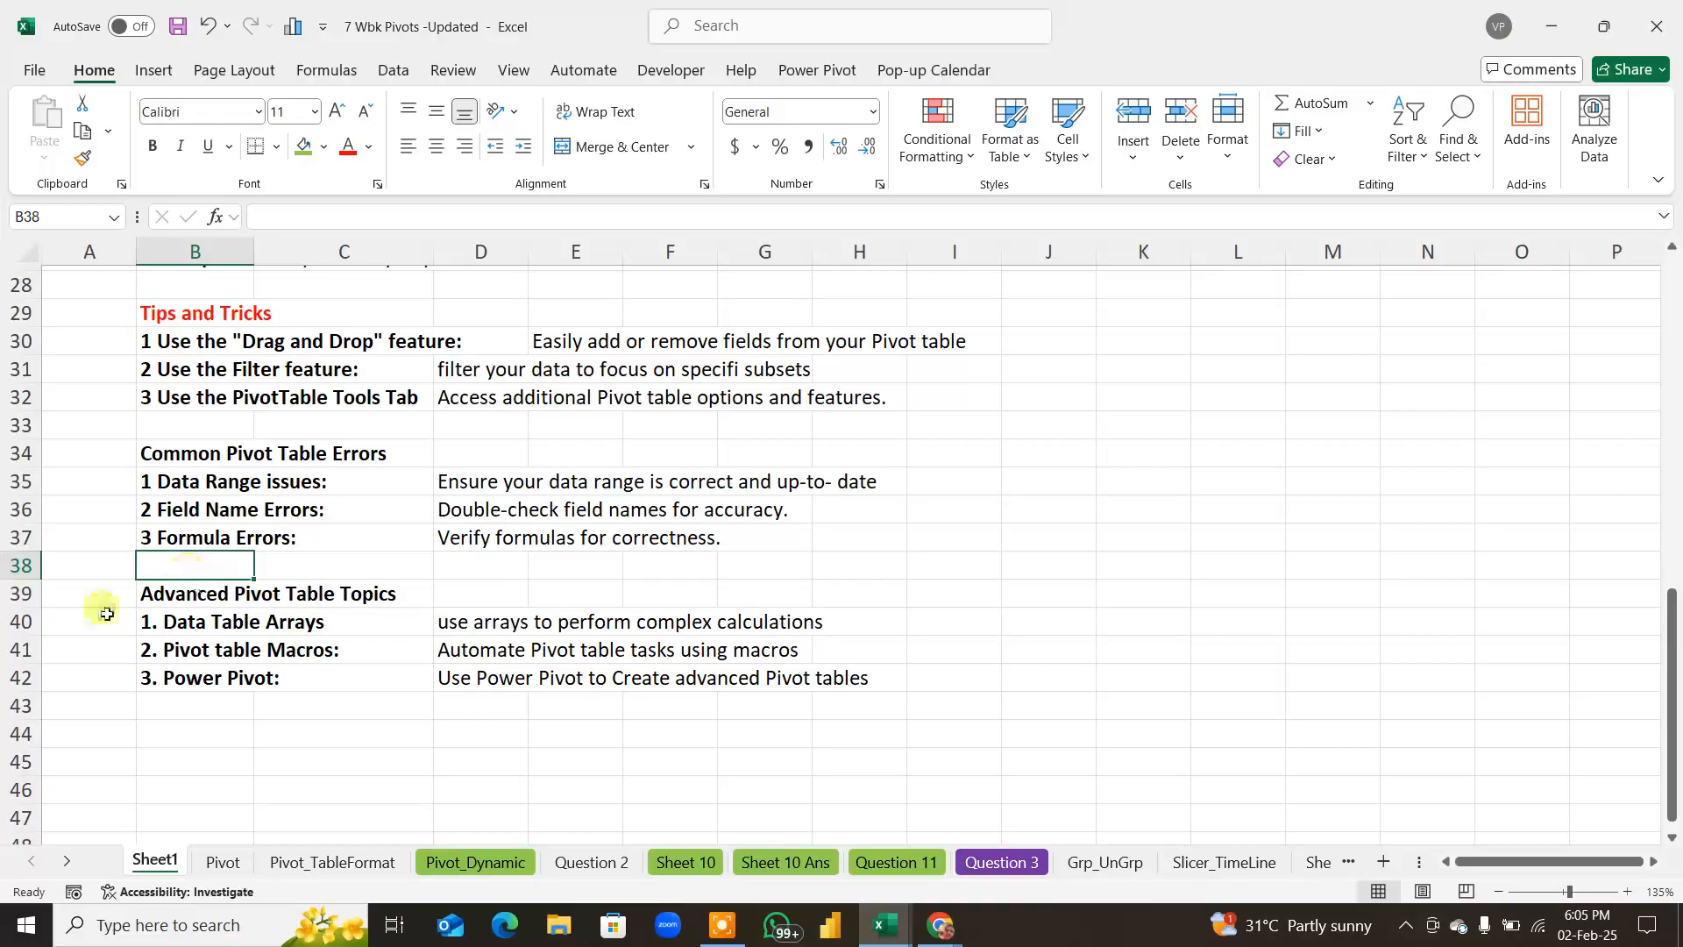
# Step: Apply the dark blue font colour to the benefit descriptions in cells B10, B12 and B14
pyautogui.scroll(9, 199, 669)
pyautogui.scroll(1, 199, 669)
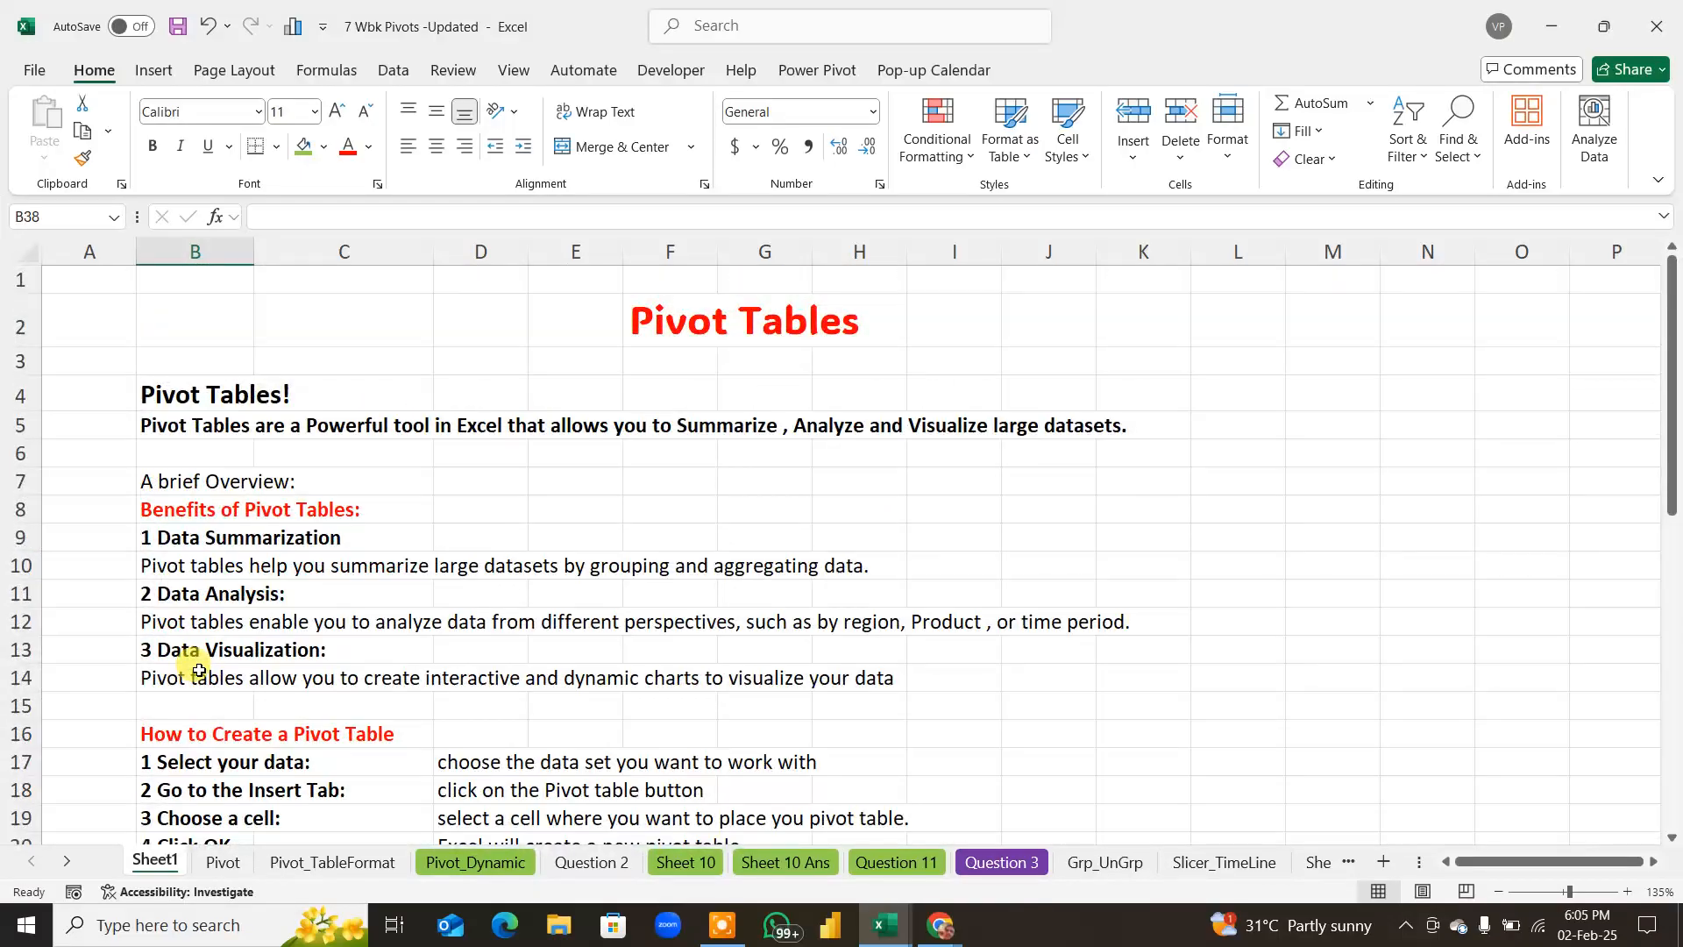
pyautogui.click(166, 568)
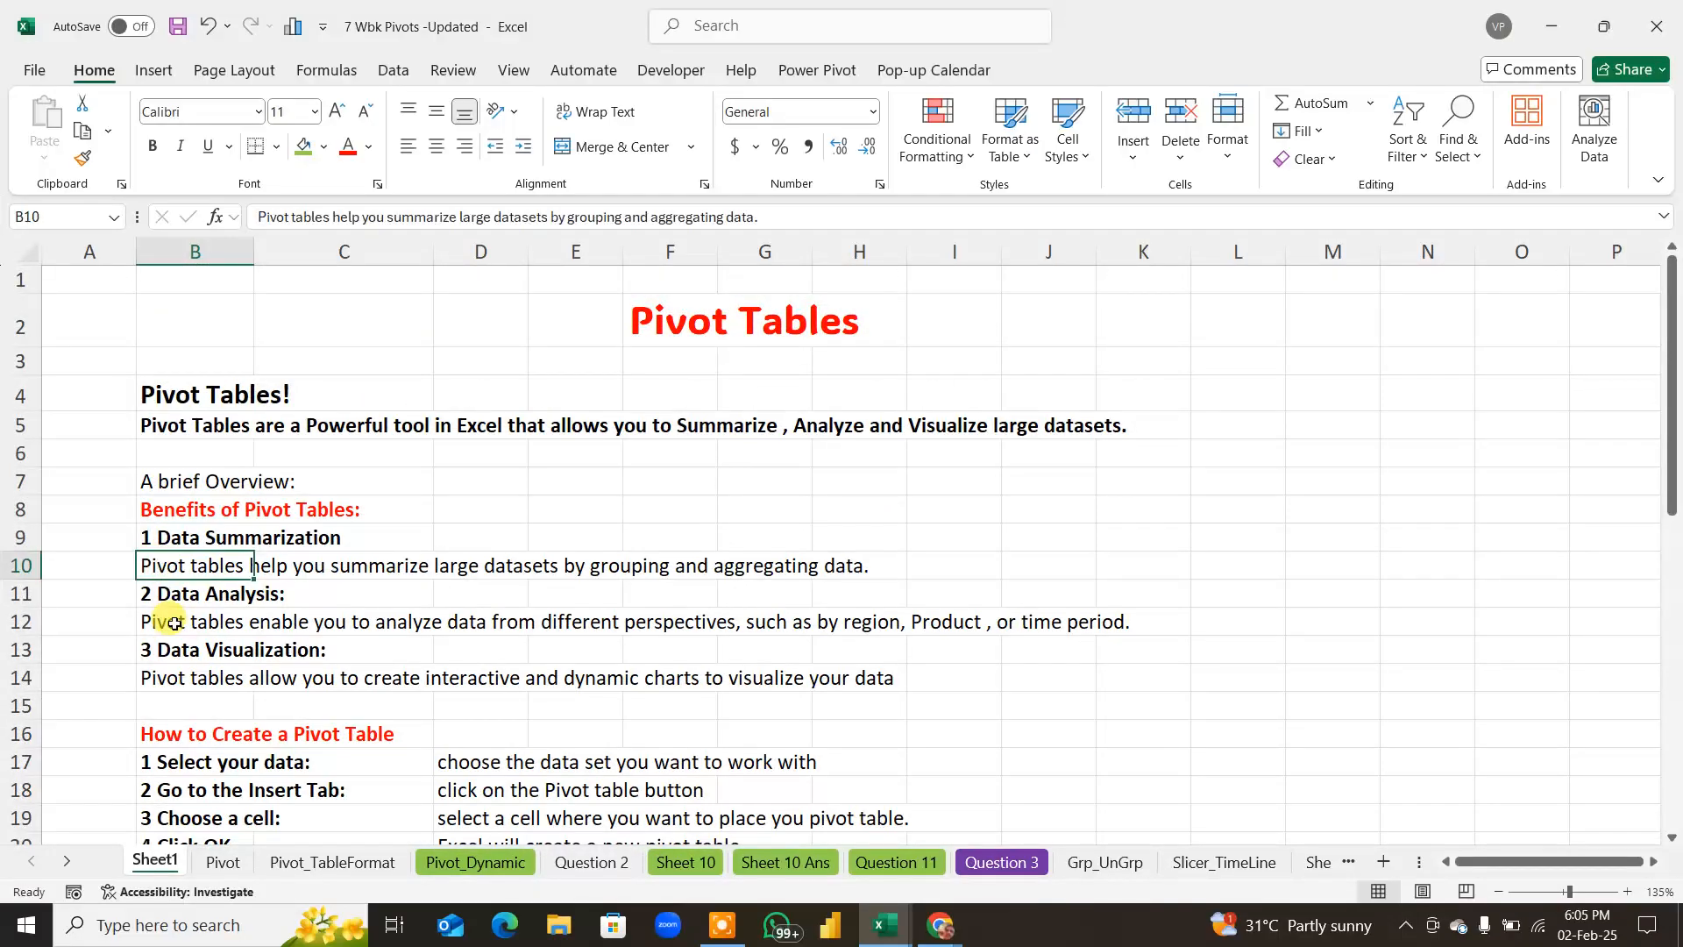
pyautogui.keyDown('ctrl'); pyautogui.click(175, 622); pyautogui.keyUp('ctrl')
pyautogui.keyDown('ctrl'); pyautogui.click(184, 677); pyautogui.keyUp('ctrl')
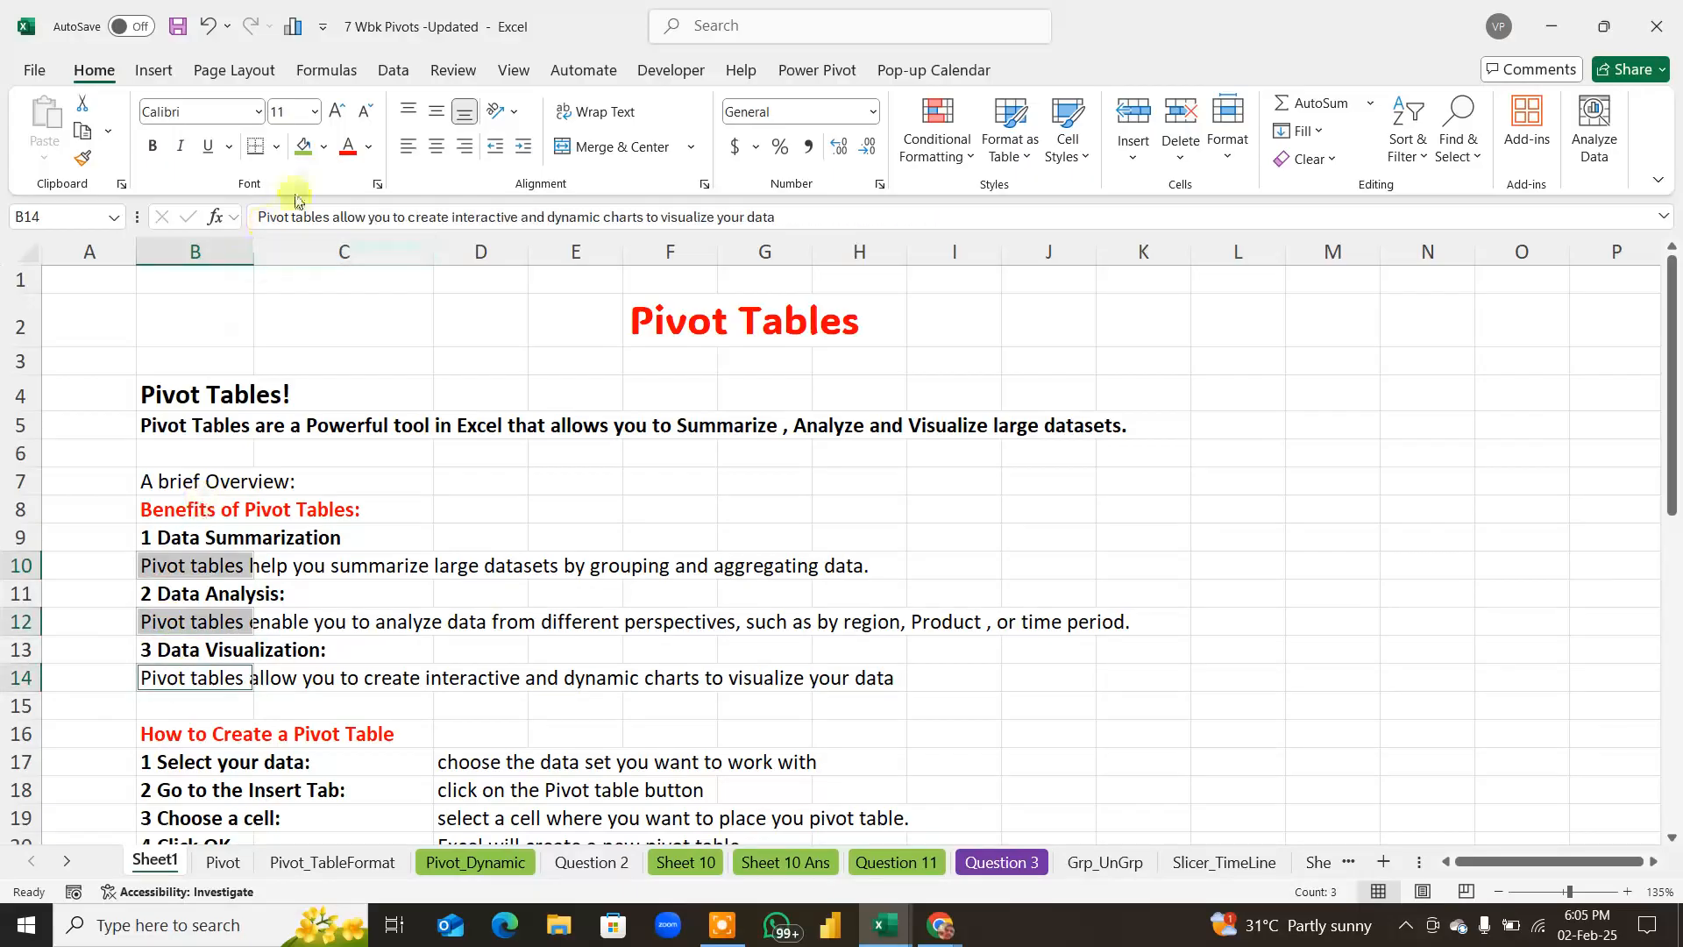
pyautogui.click(368, 147)
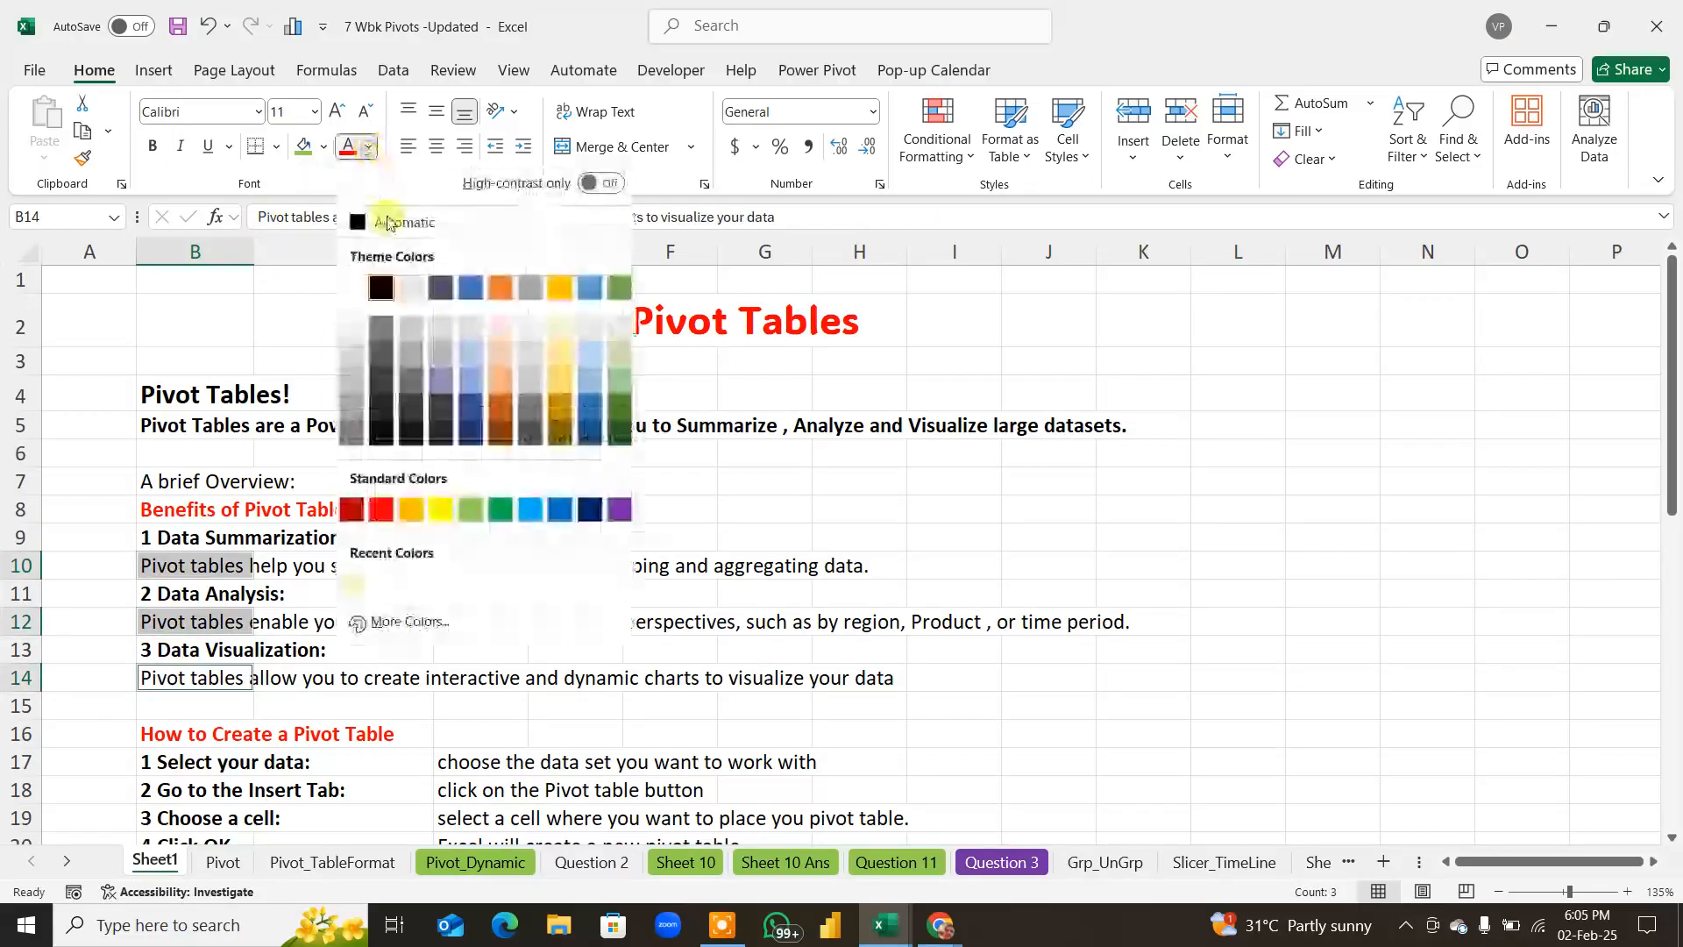
pyautogui.click(585, 509)
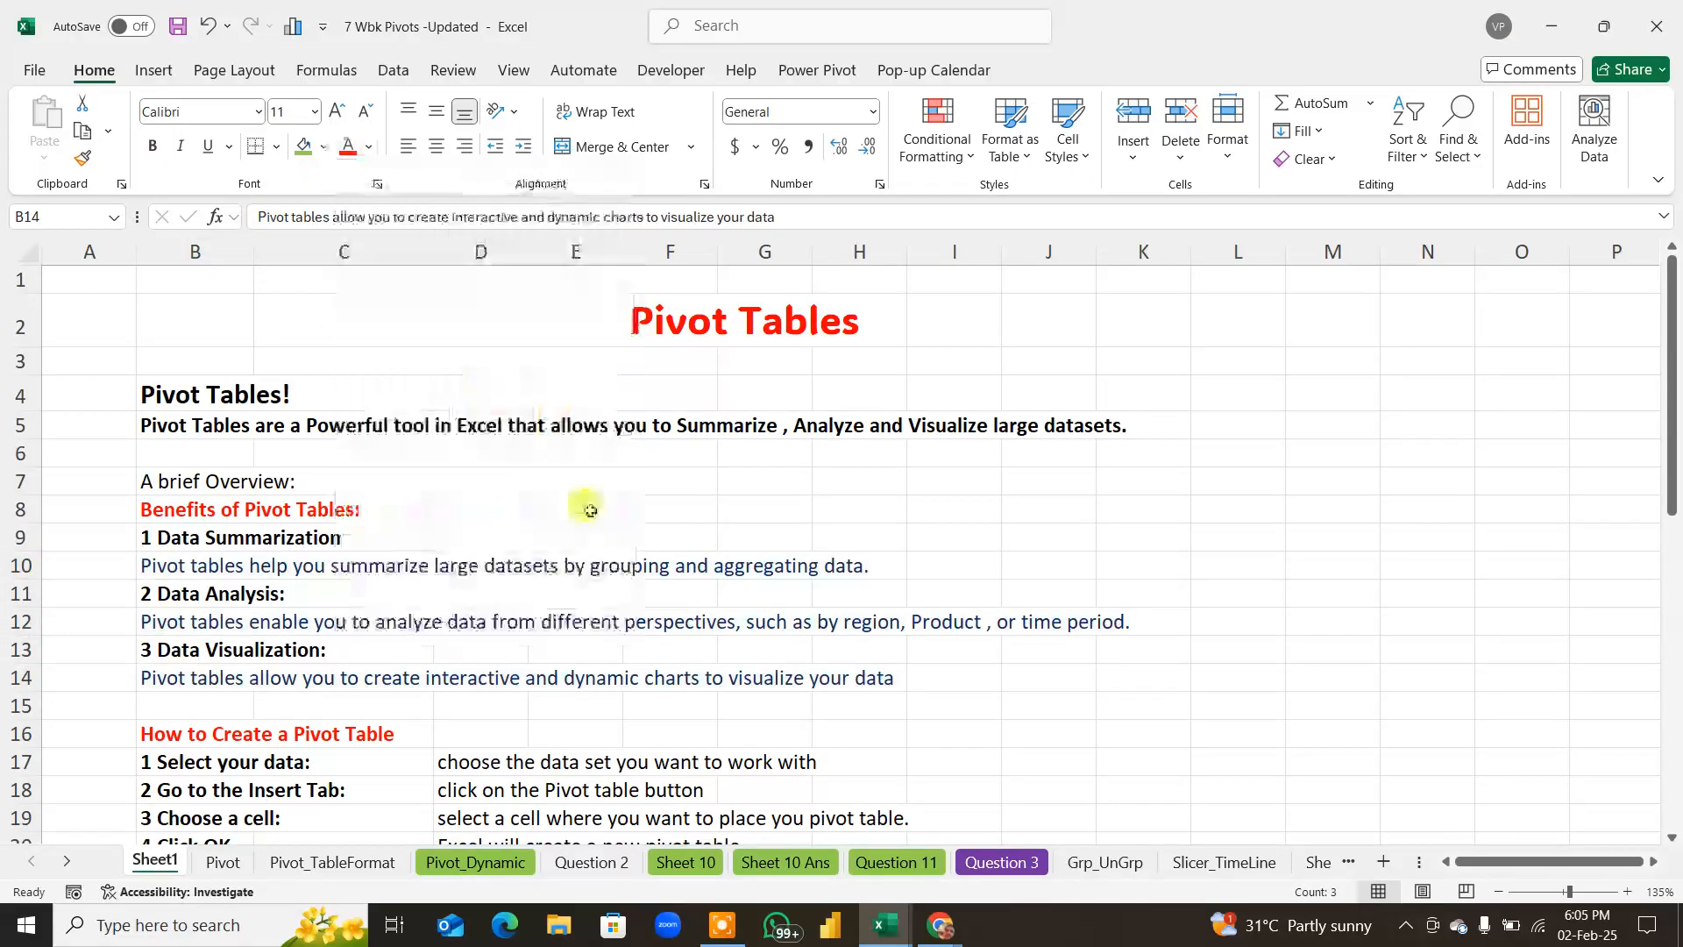
pyautogui.click(369, 146)
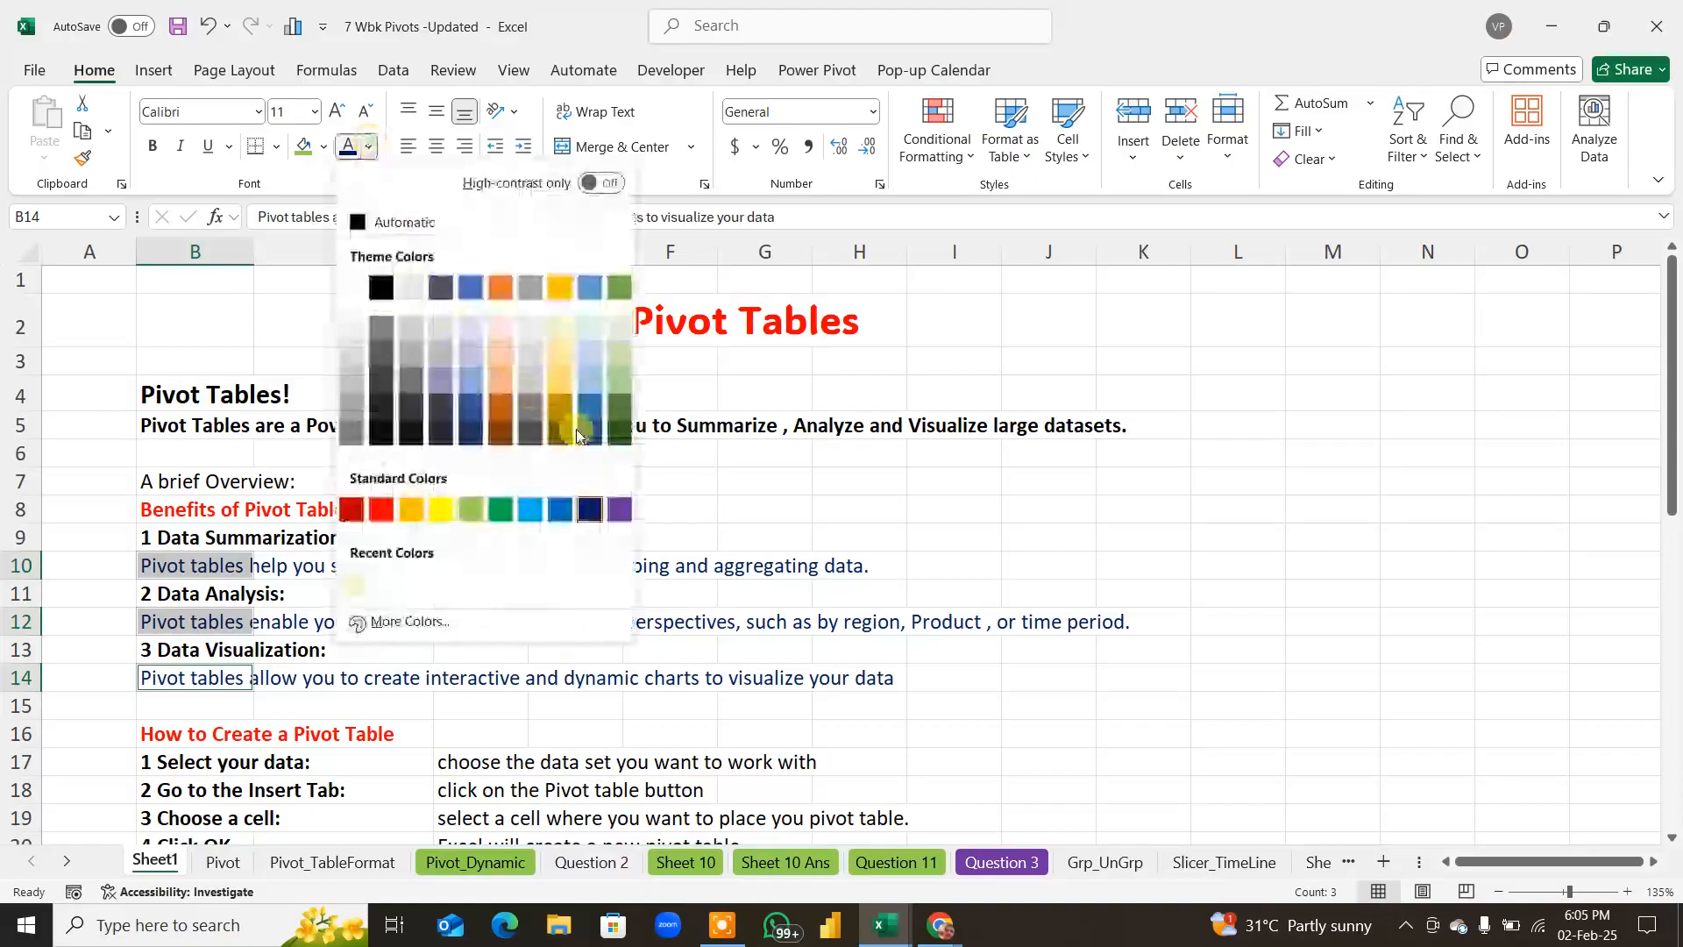
pyautogui.click(592, 509)
pyautogui.click(807, 485)
# Step: Apply the same dark blue font colour to the creation-step descriptions in D17:D20 and the function descriptions in C23:C27
pyautogui.scroll(-2, 754, 617)
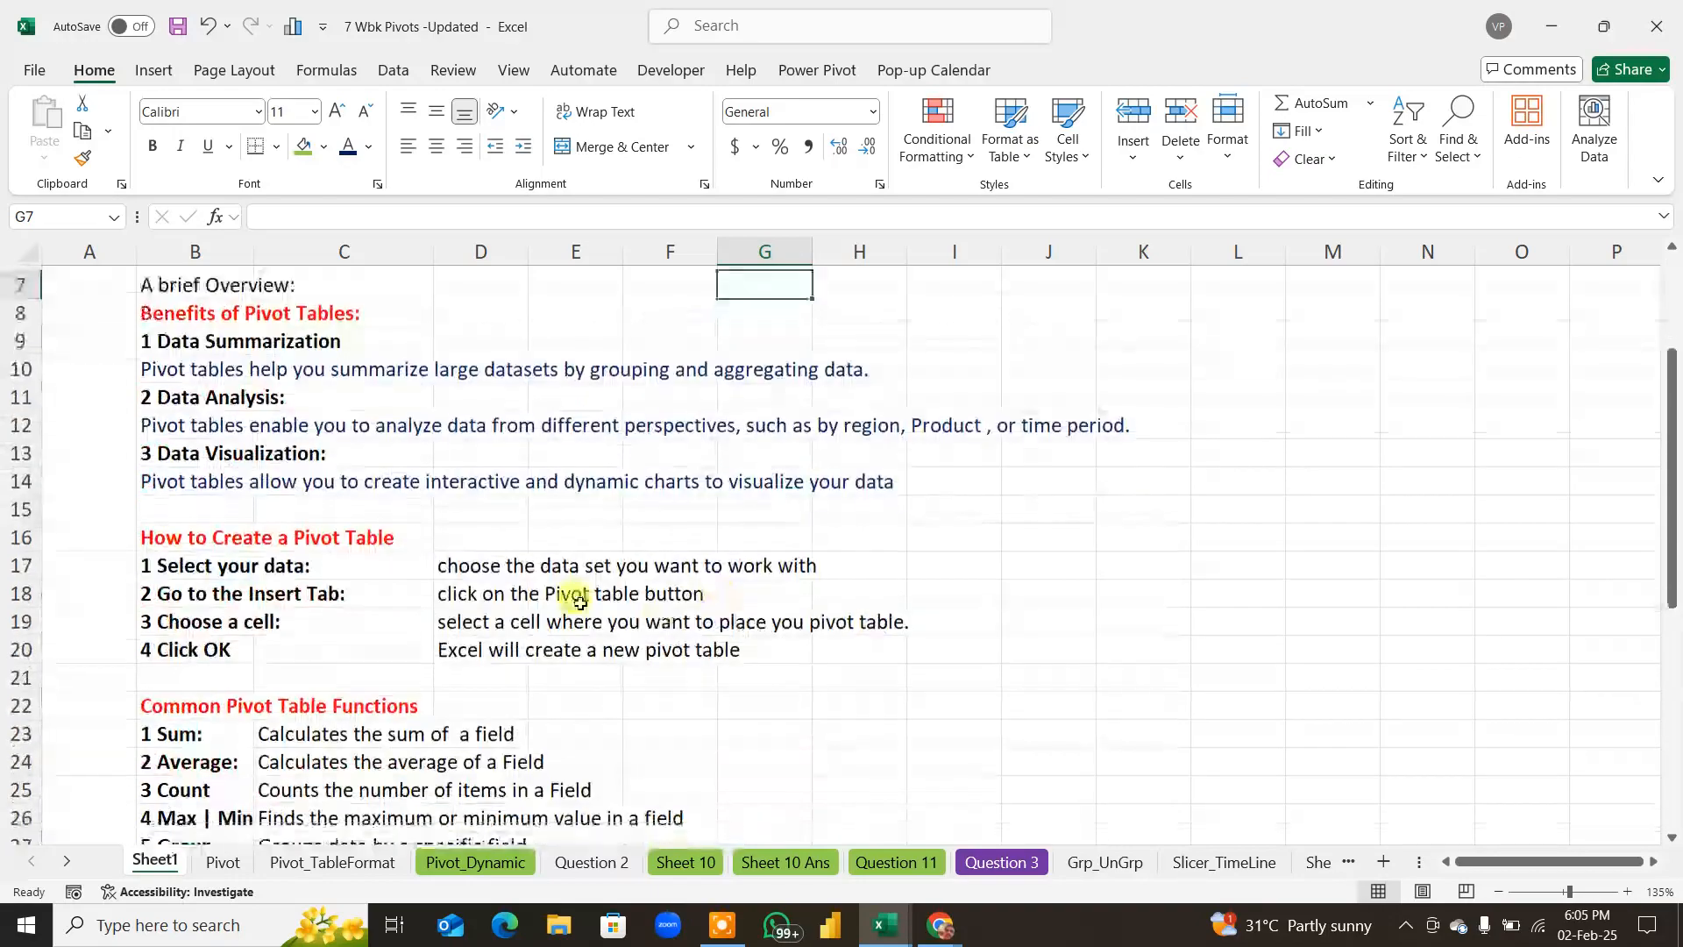
pyautogui.moveTo(484, 564); pyautogui.dragTo(502, 646)
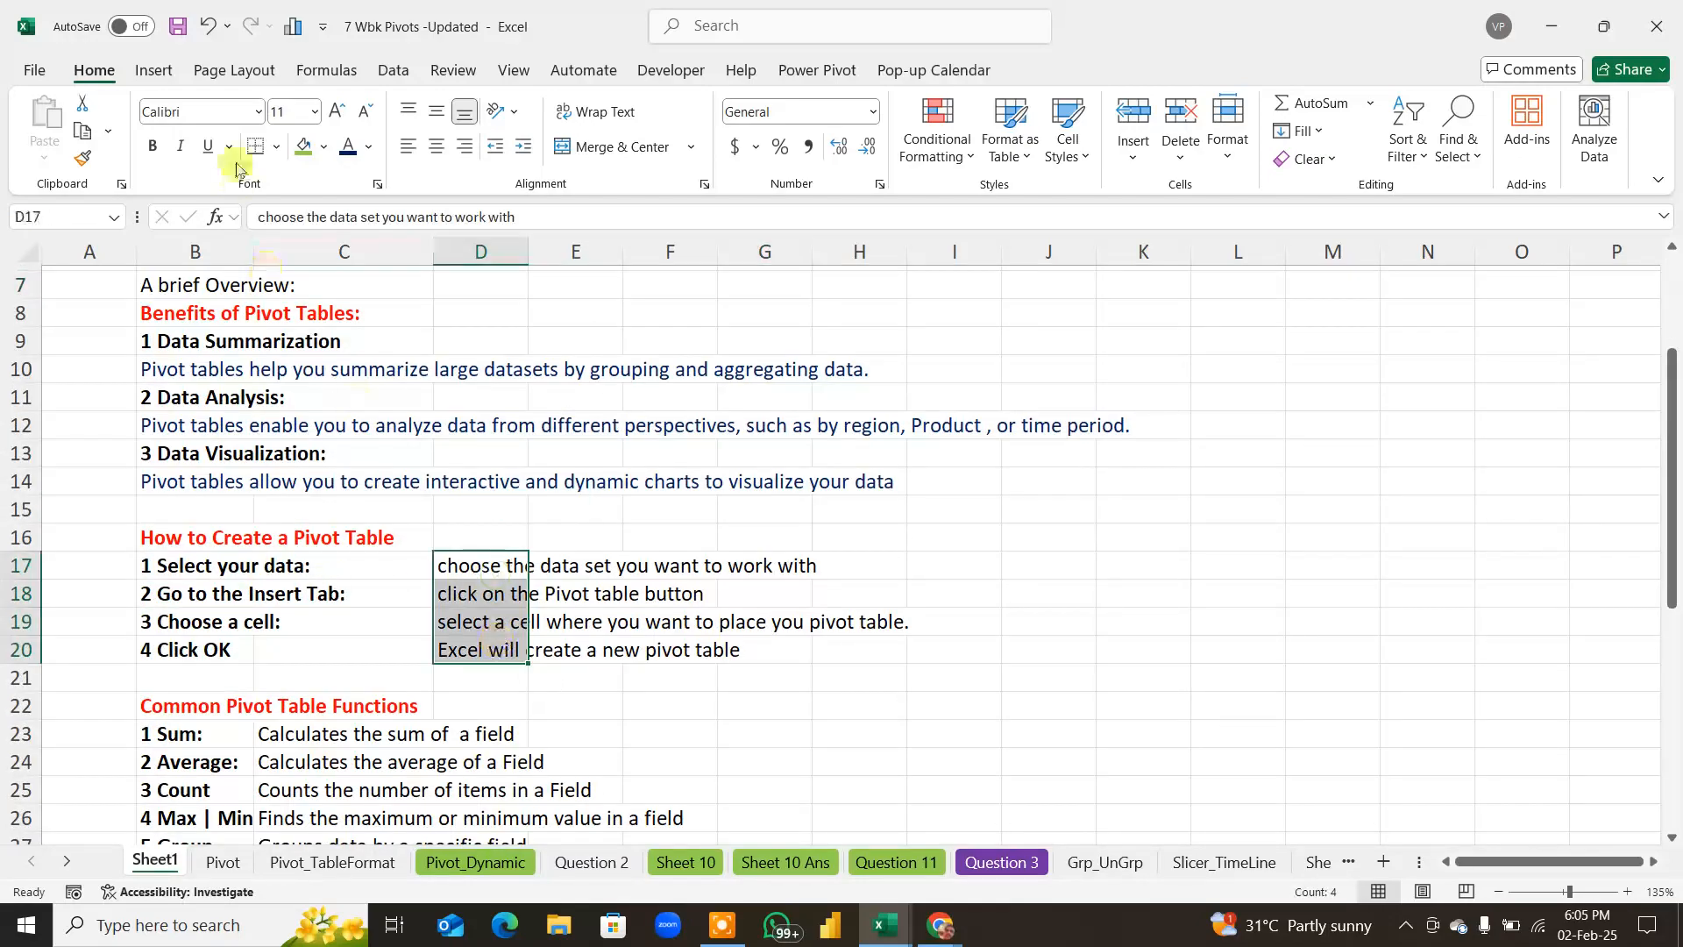
pyautogui.scroll(-2, 456, 466)
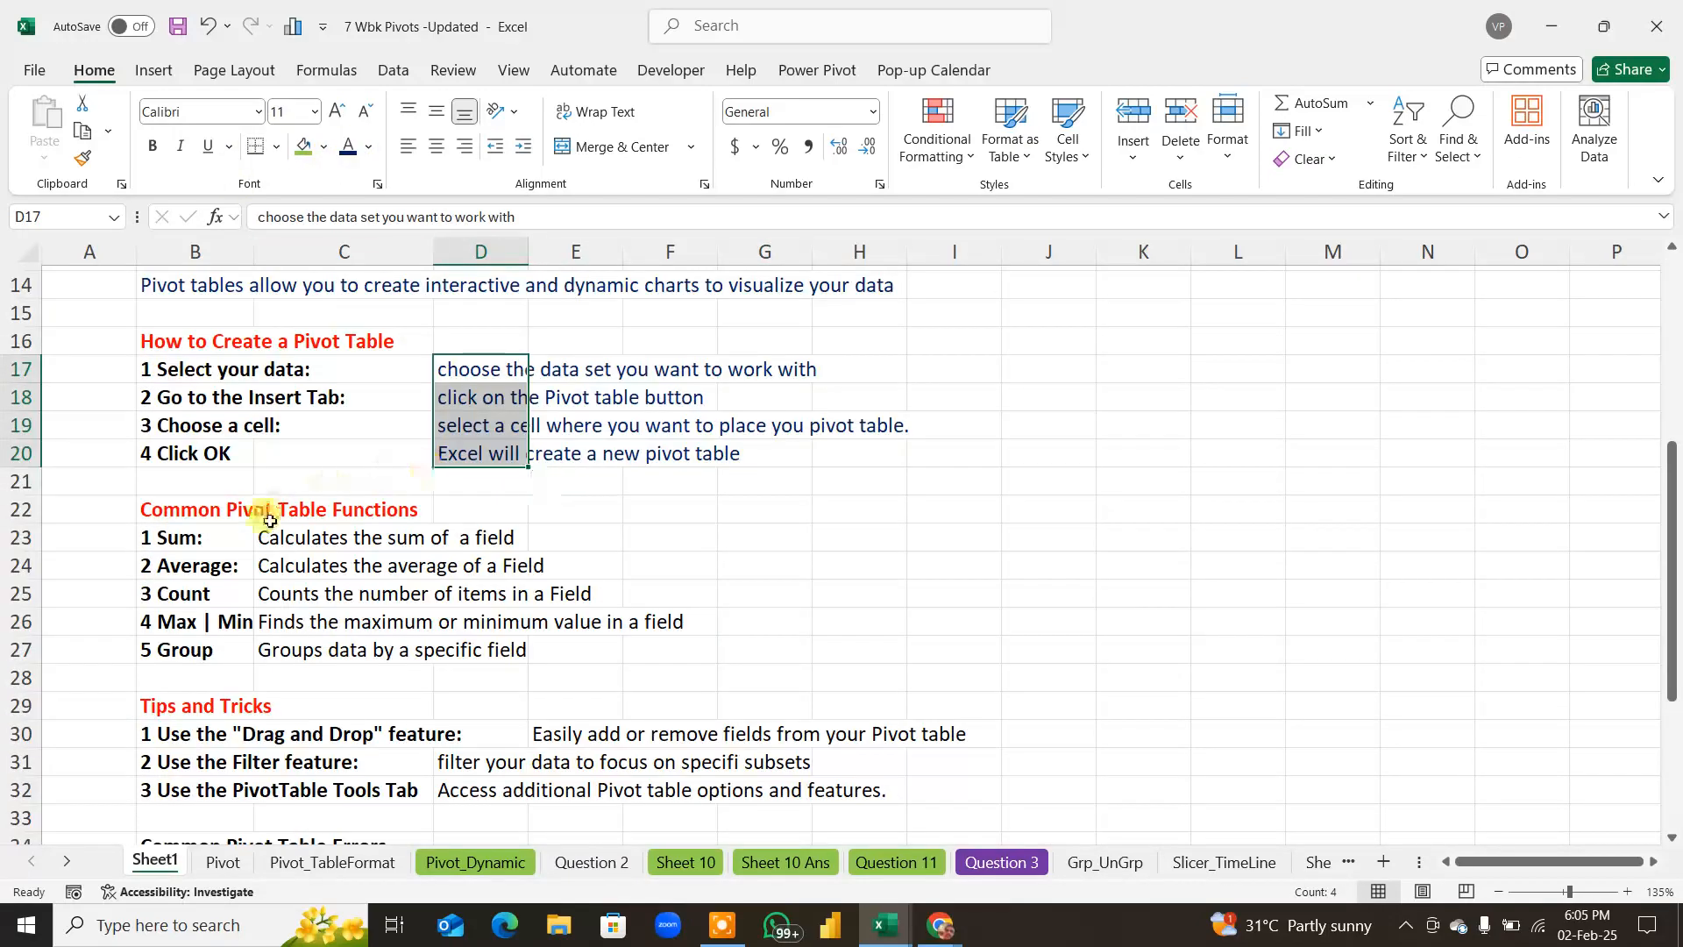
pyautogui.moveTo(282, 538); pyautogui.dragTo(306, 644)
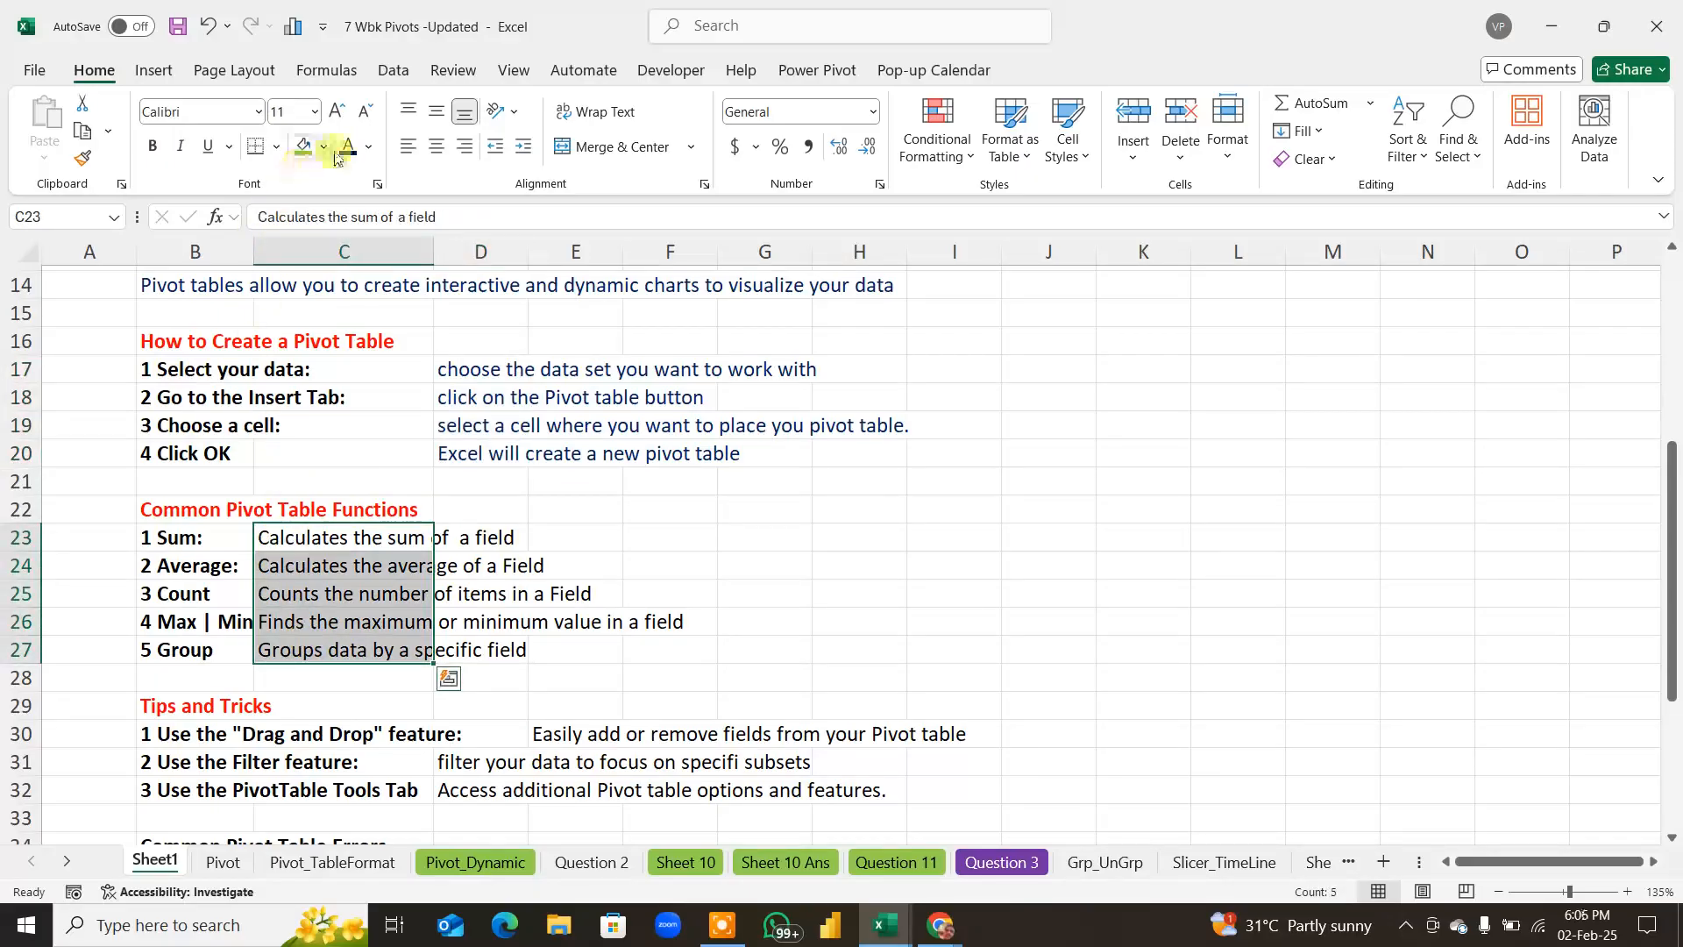
pyautogui.scroll(-5, 357, 373)
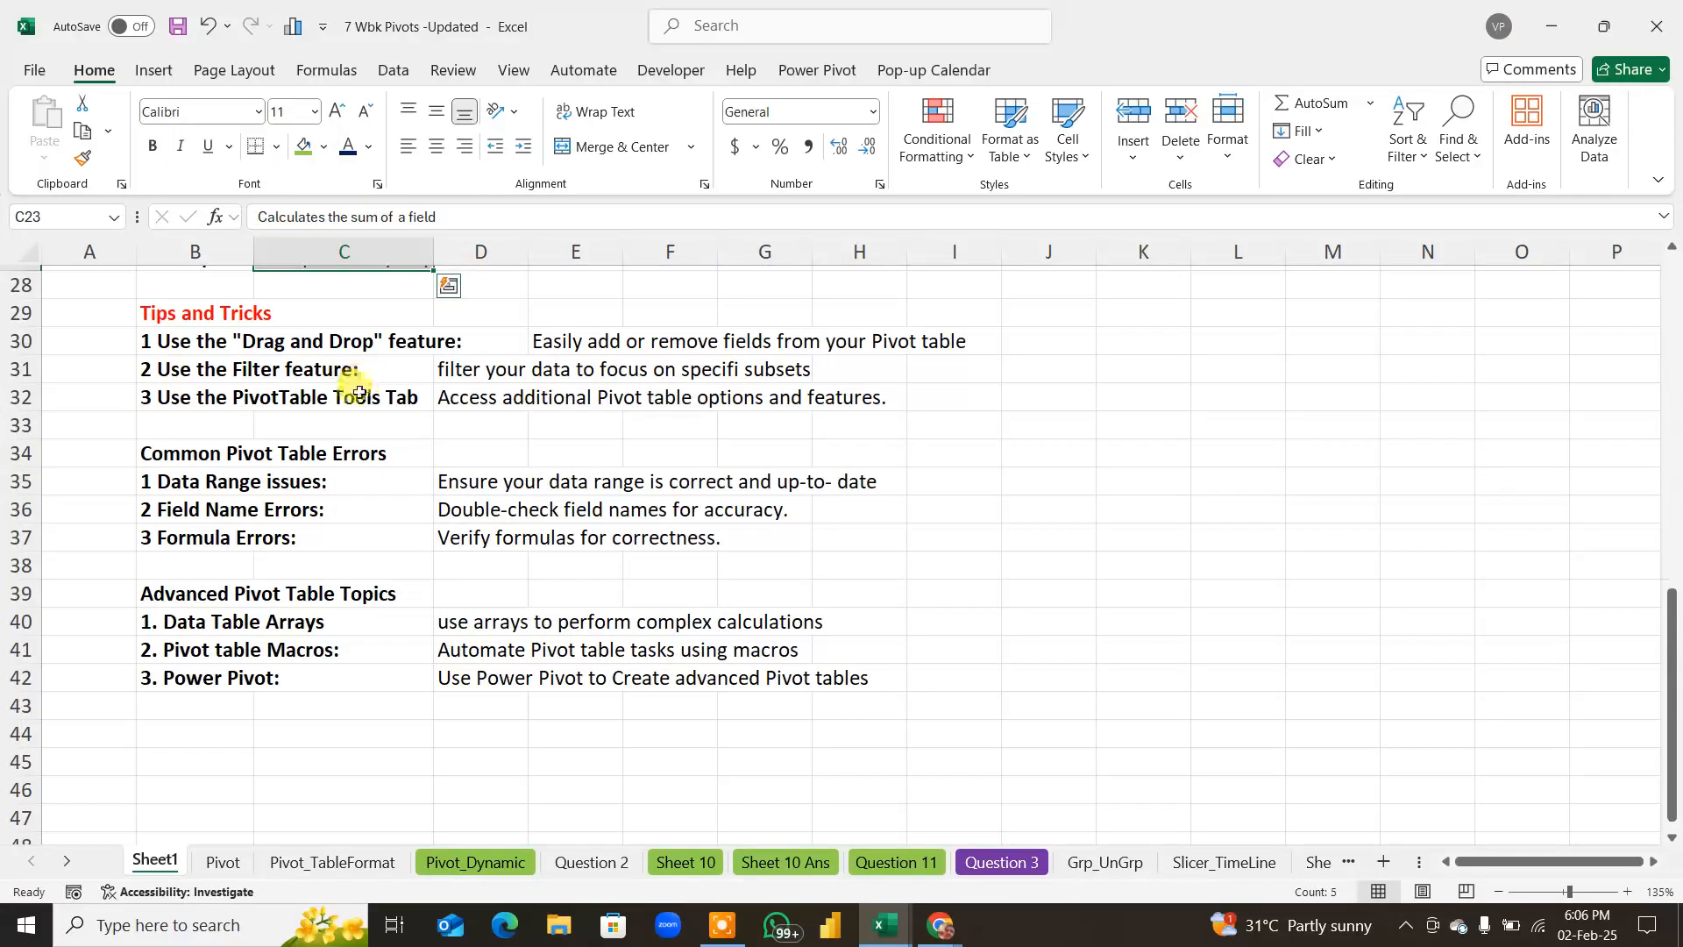
# Step: Colour the description text under Tips and Tricks, Common Pivot Table Errors and Advanced Pivot Table Topics dark blue
pyautogui.moveTo(539, 338); pyautogui.dragTo(561, 399)
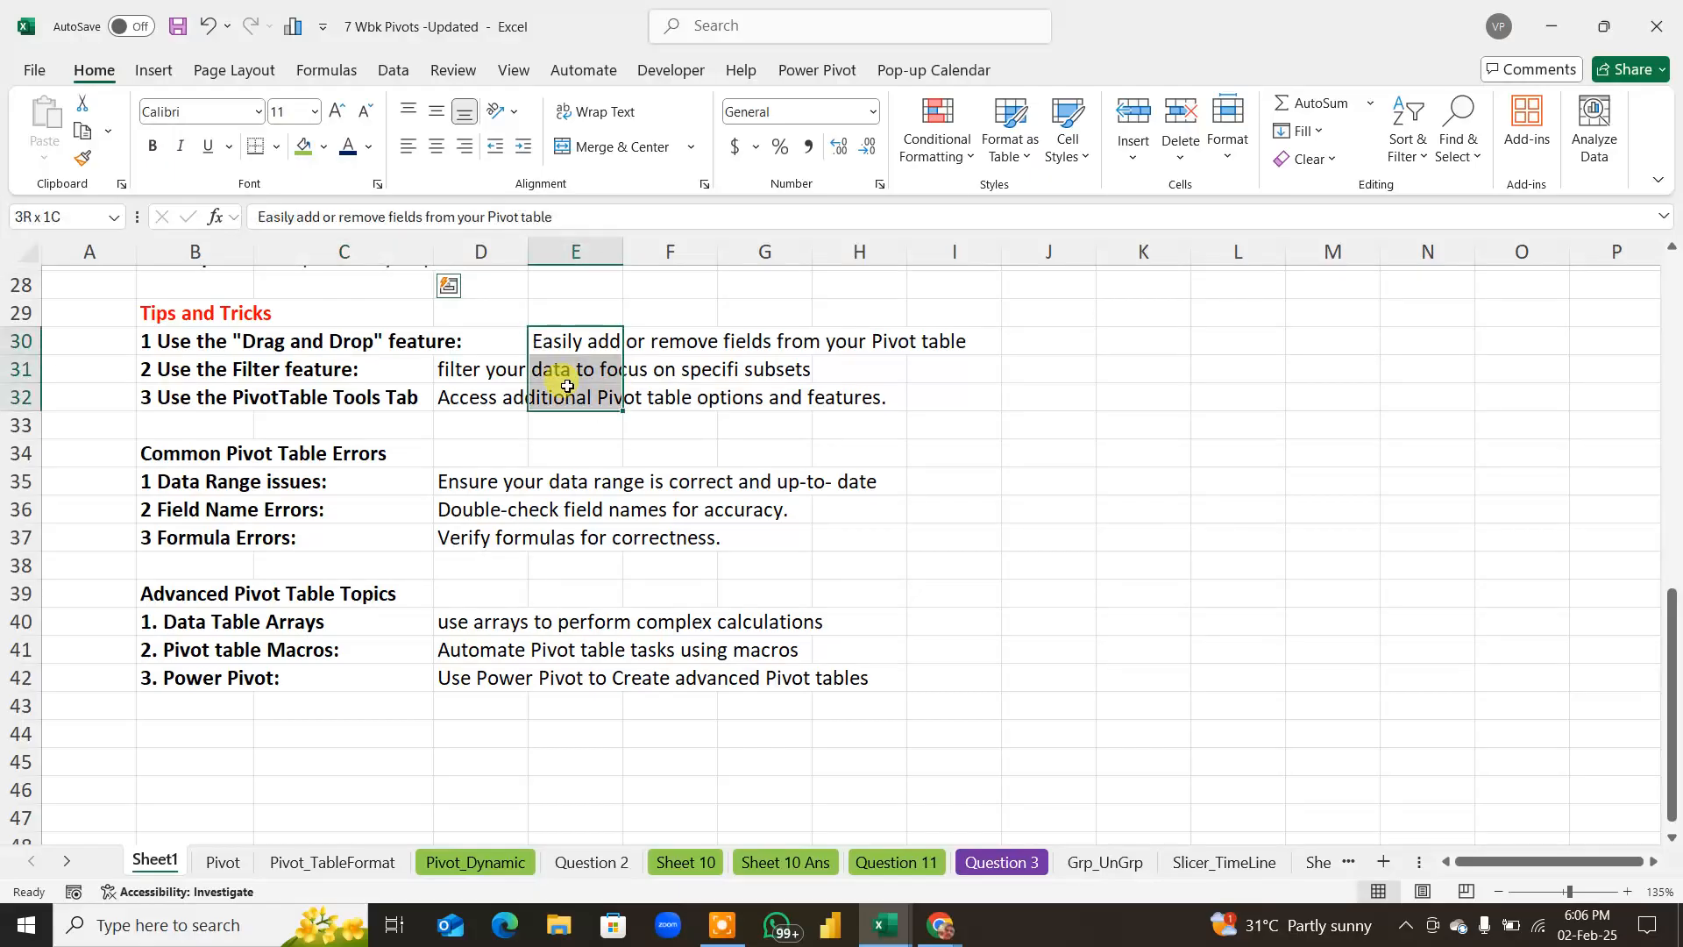
pyautogui.click(350, 150)
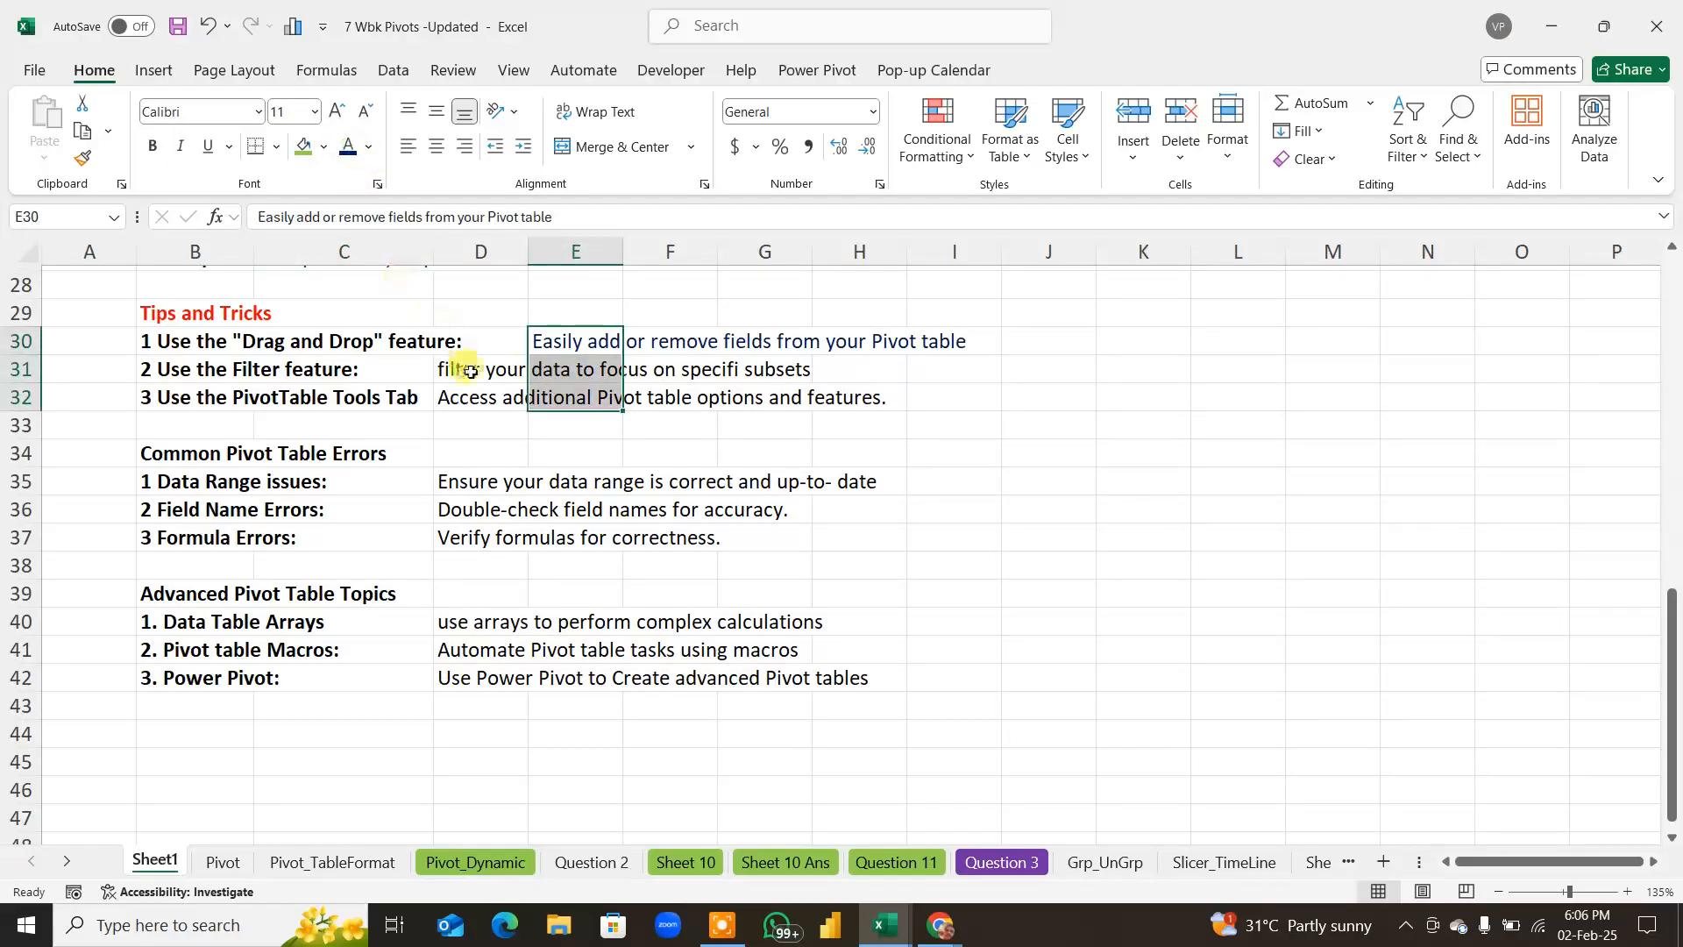
pyautogui.moveTo(443, 365); pyautogui.dragTo(452, 396)
pyautogui.click(351, 151)
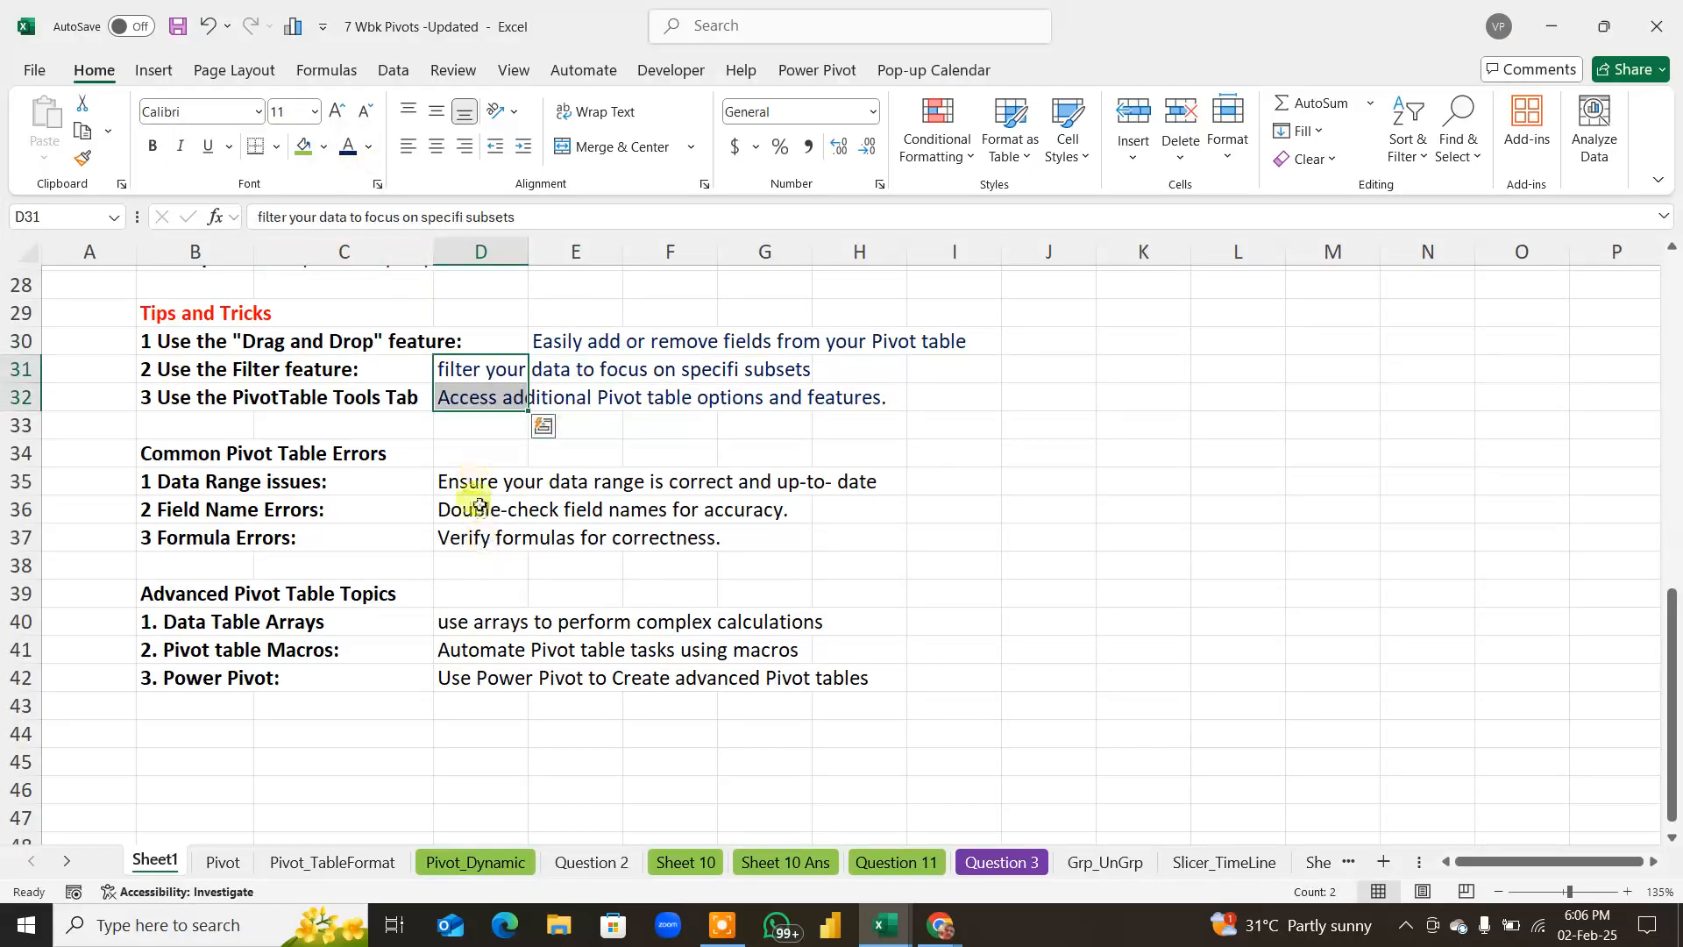
pyautogui.moveTo(473, 489); pyautogui.dragTo(474, 536)
pyautogui.click(351, 151)
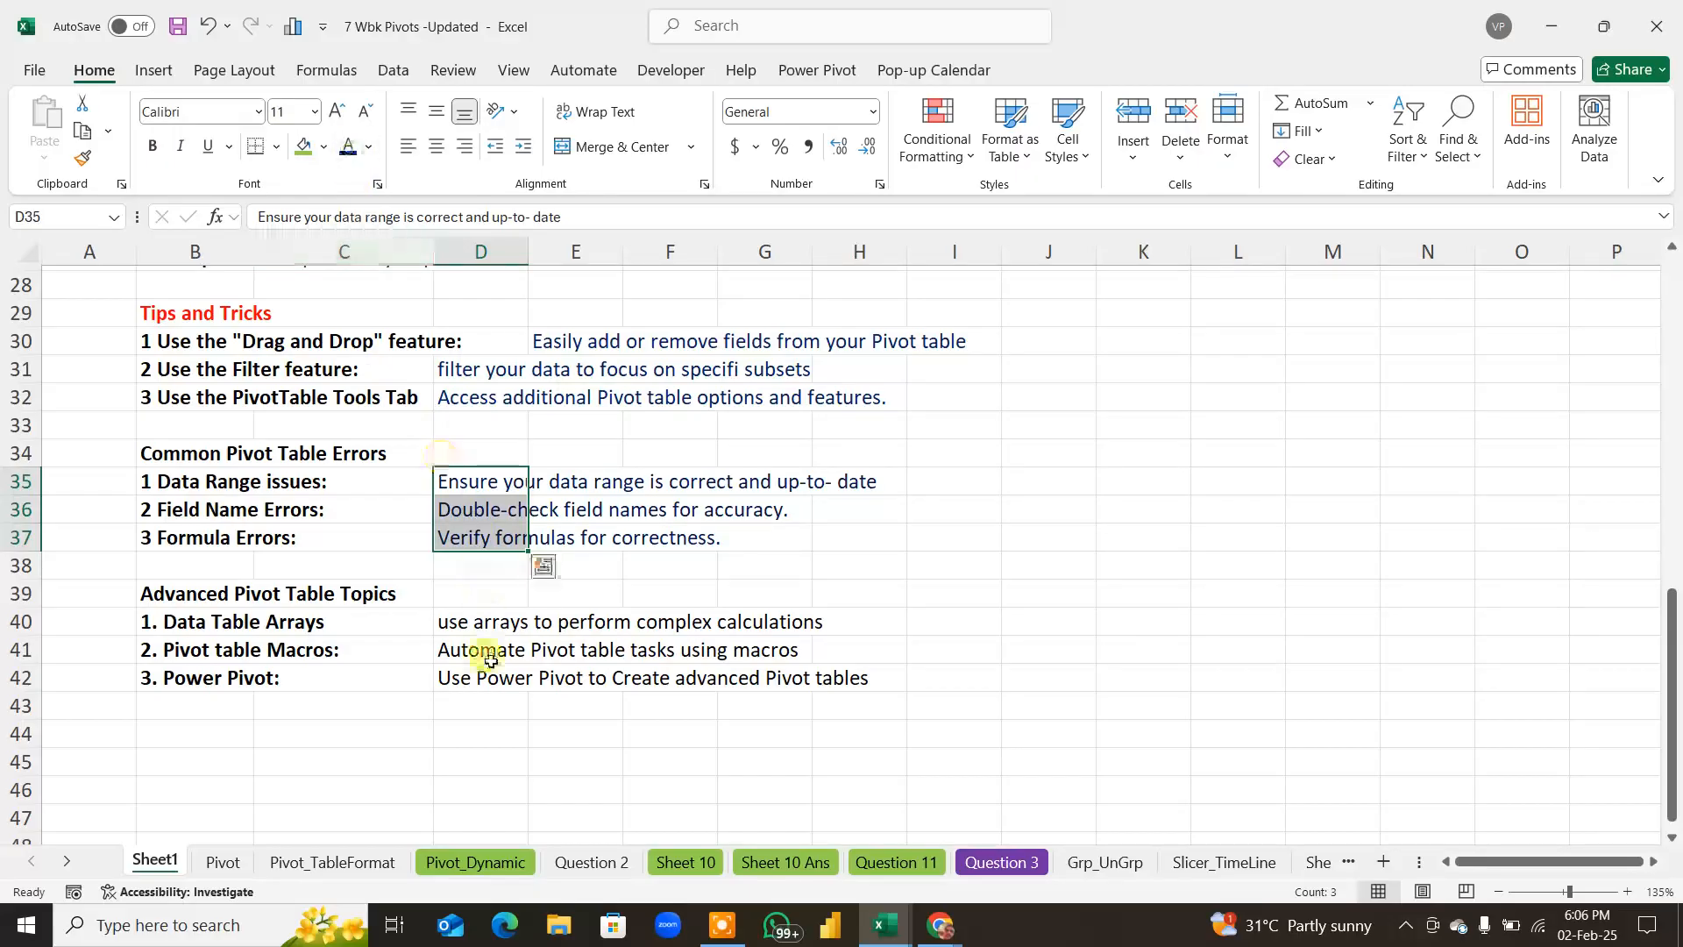
pyautogui.moveTo(473, 622); pyautogui.dragTo(489, 668)
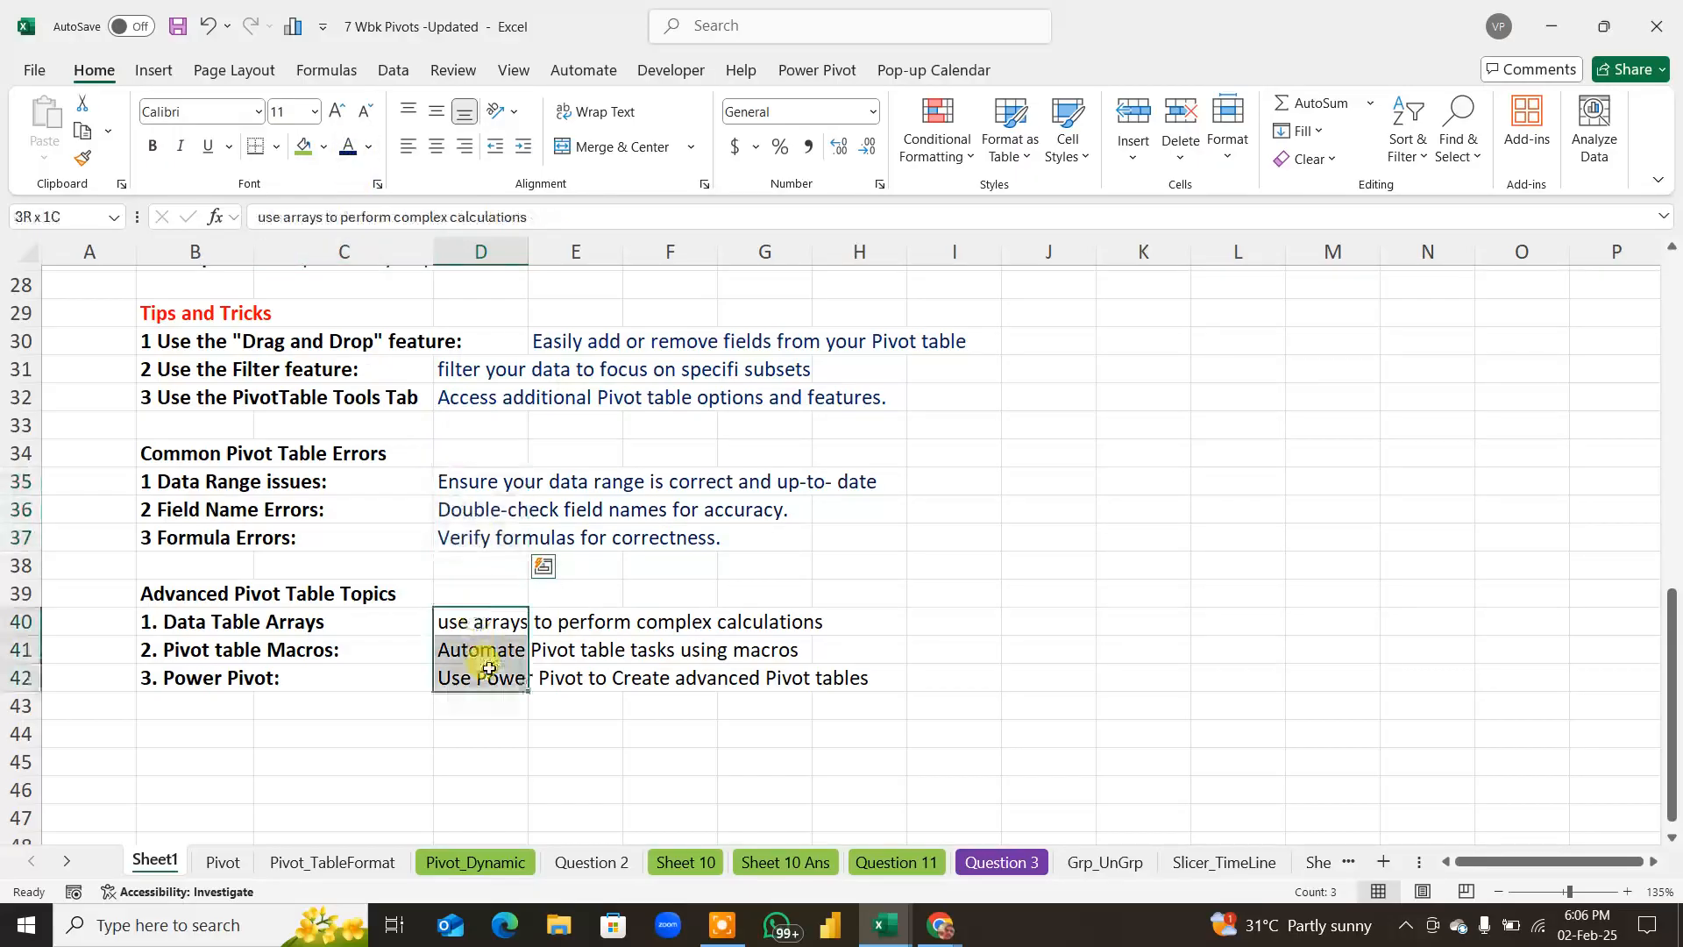
pyautogui.click(351, 150)
# Step: Hide the gridlines on Sheet1
pyautogui.scroll(5, 593, 682)
pyautogui.scroll(5, 592, 683)
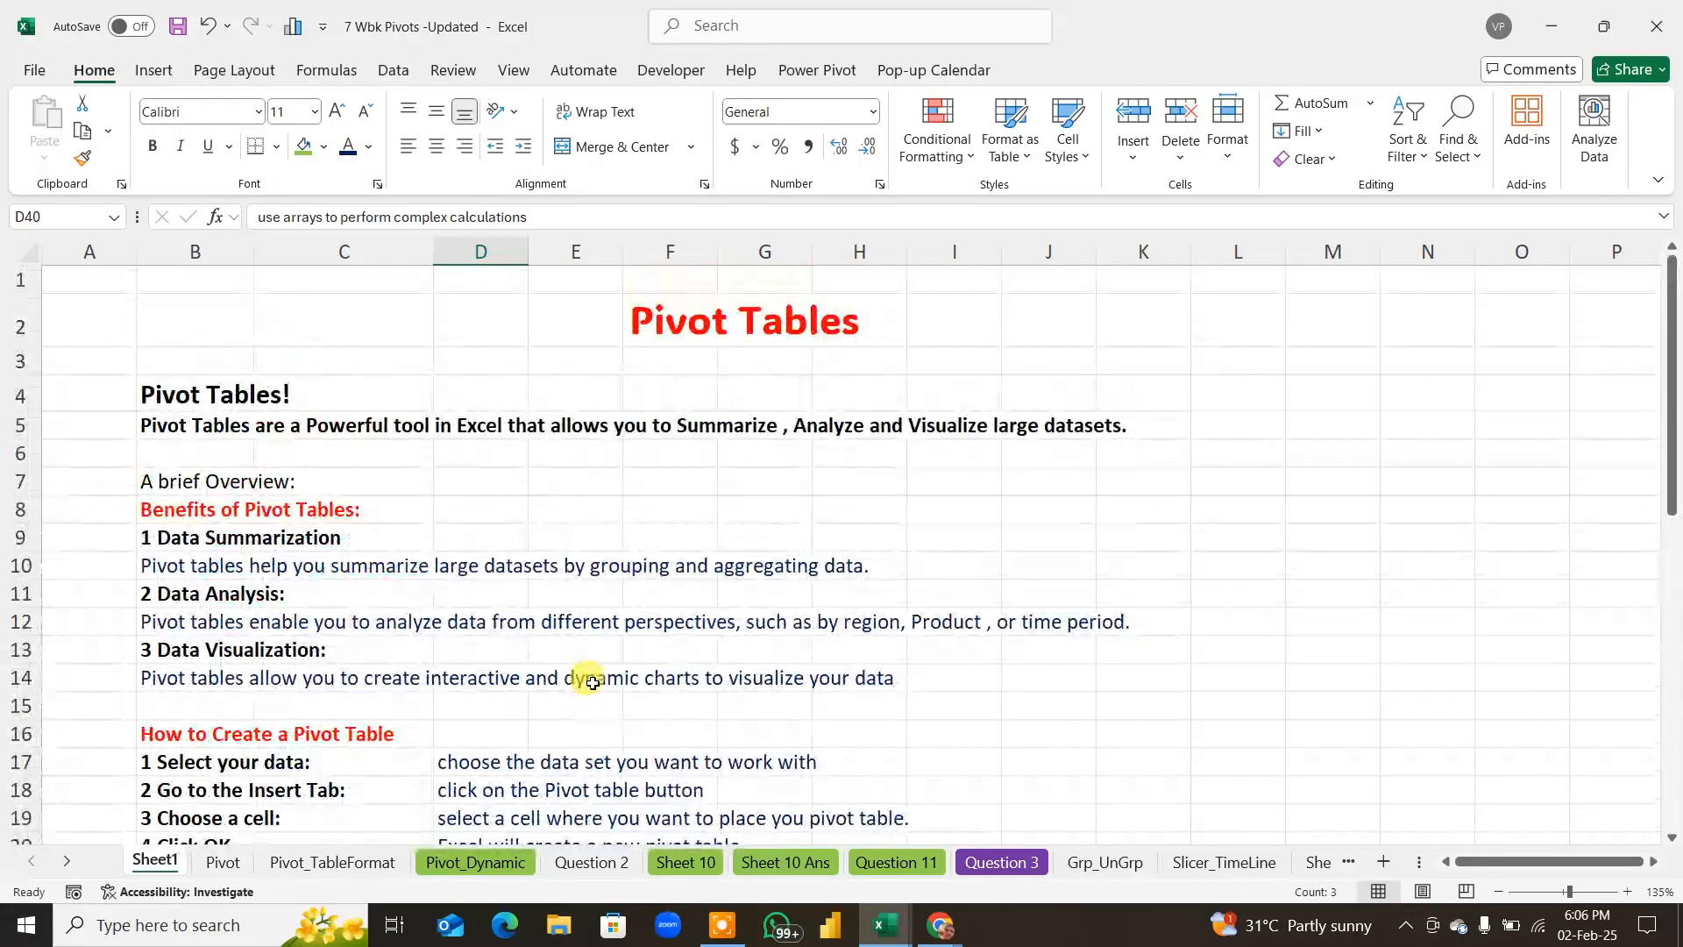
pyautogui.click(26, 252)
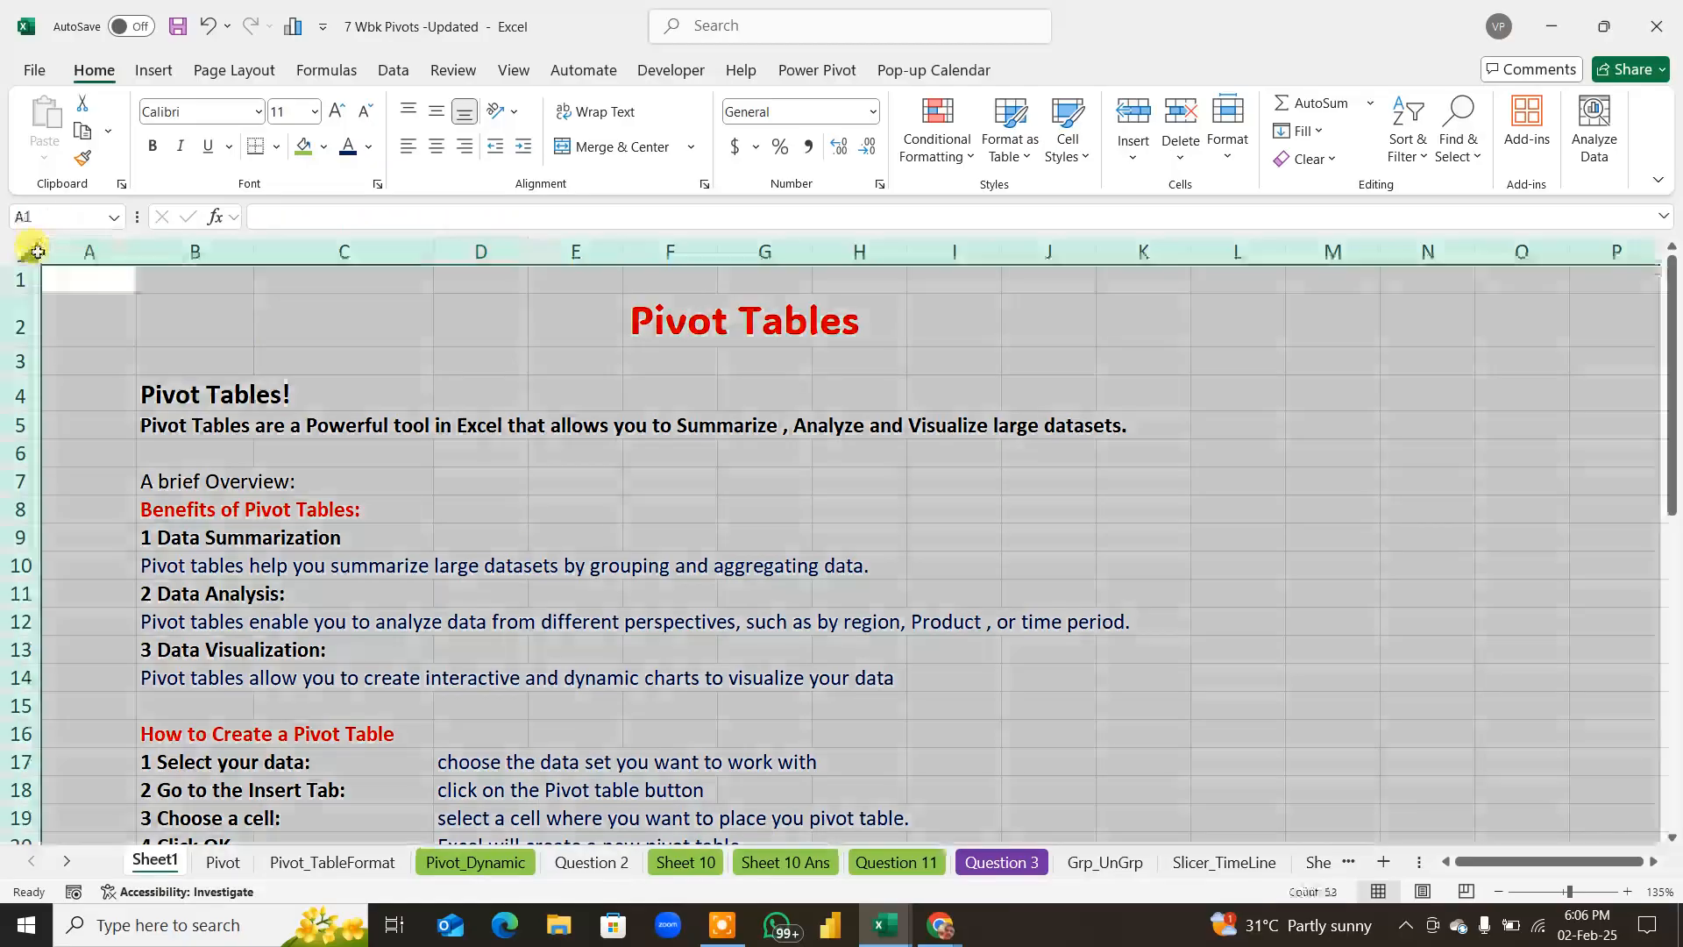
pyautogui.click(514, 70)
pyautogui.click(625, 130)
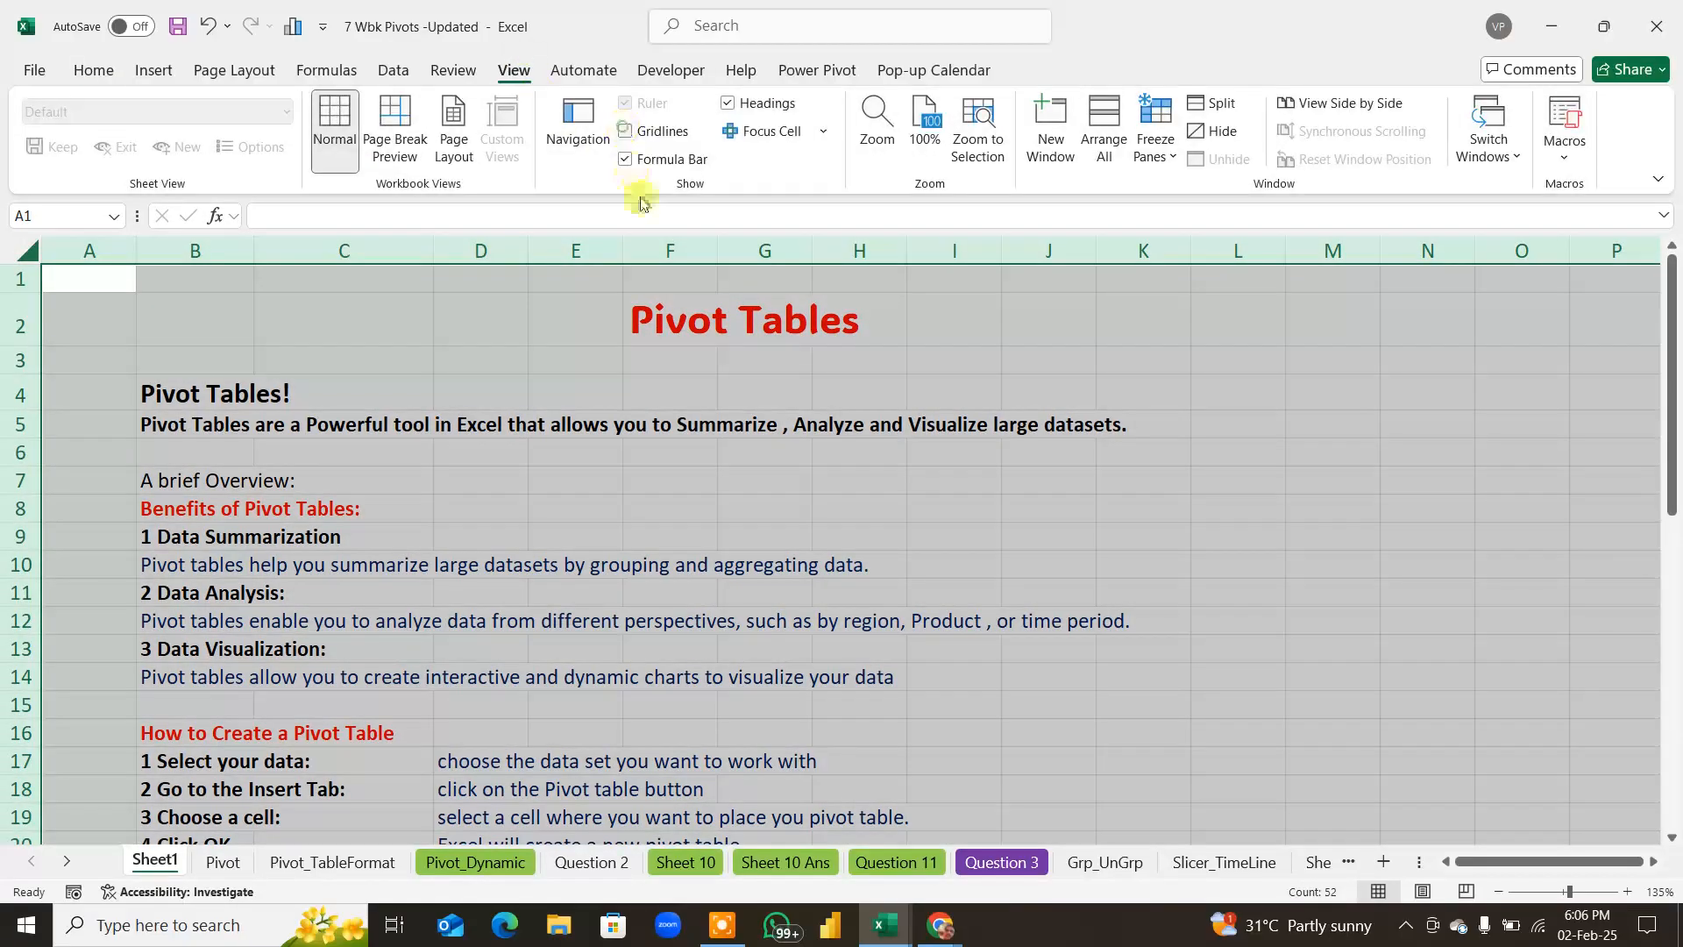
pyautogui.click(1230, 484)
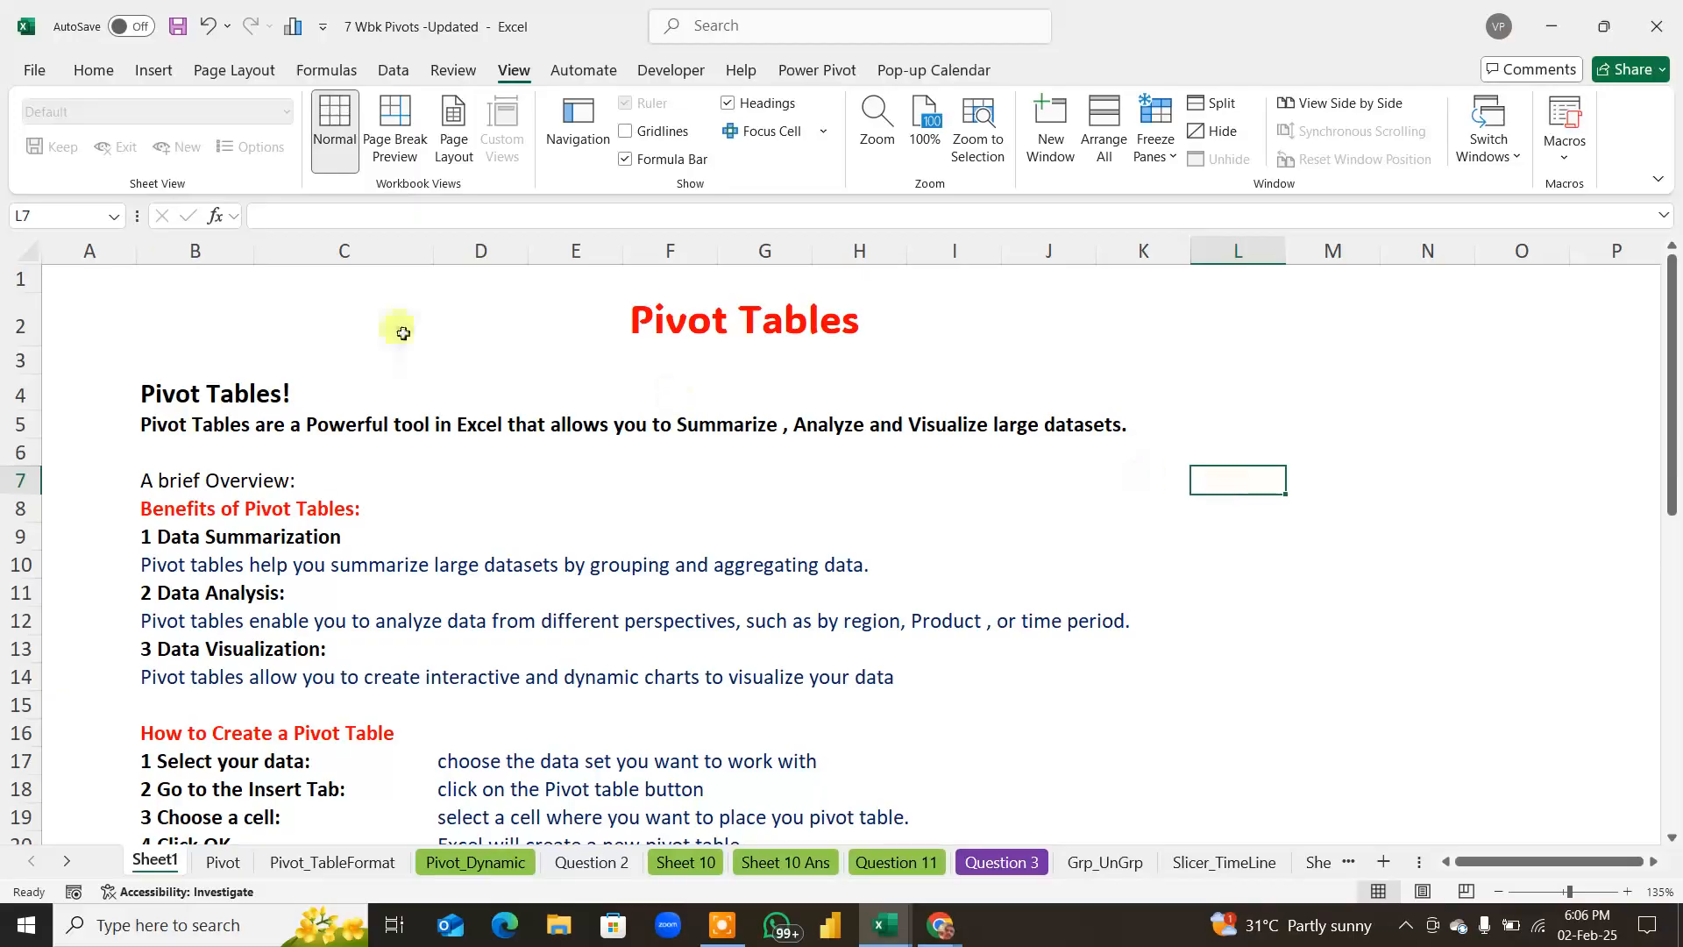
# Step: Fill all cells of Sheet1 with a very light gray shade of the white theme color
pyautogui.click(26, 251)
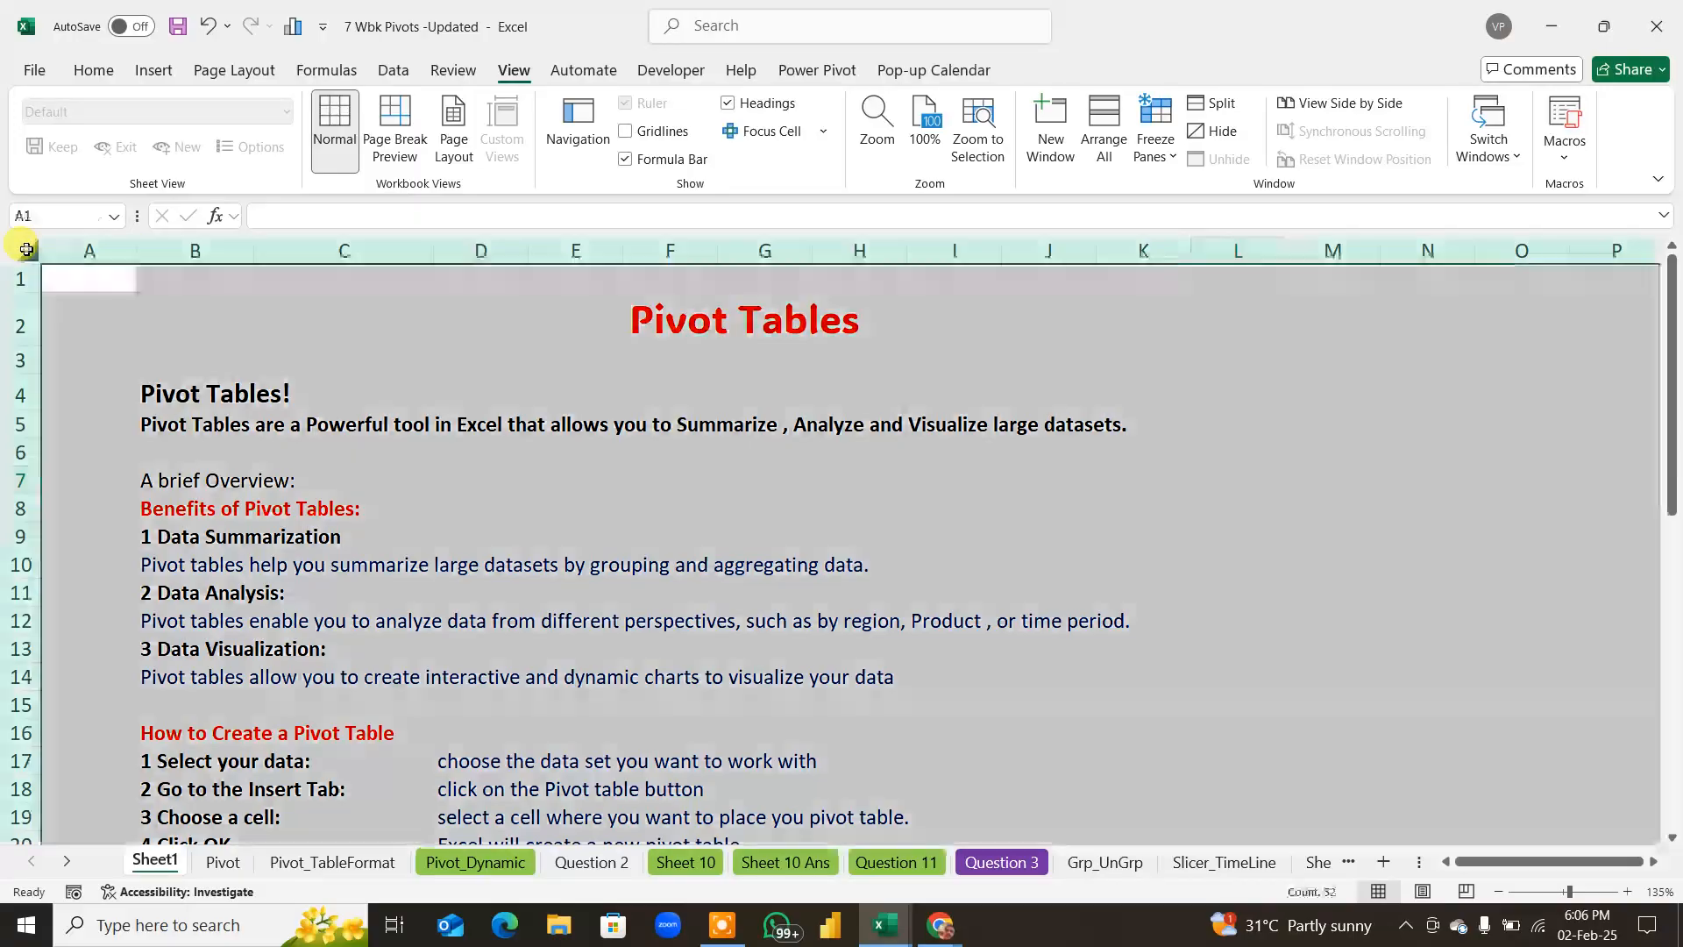
pyautogui.click(95, 69)
pyautogui.click(324, 148)
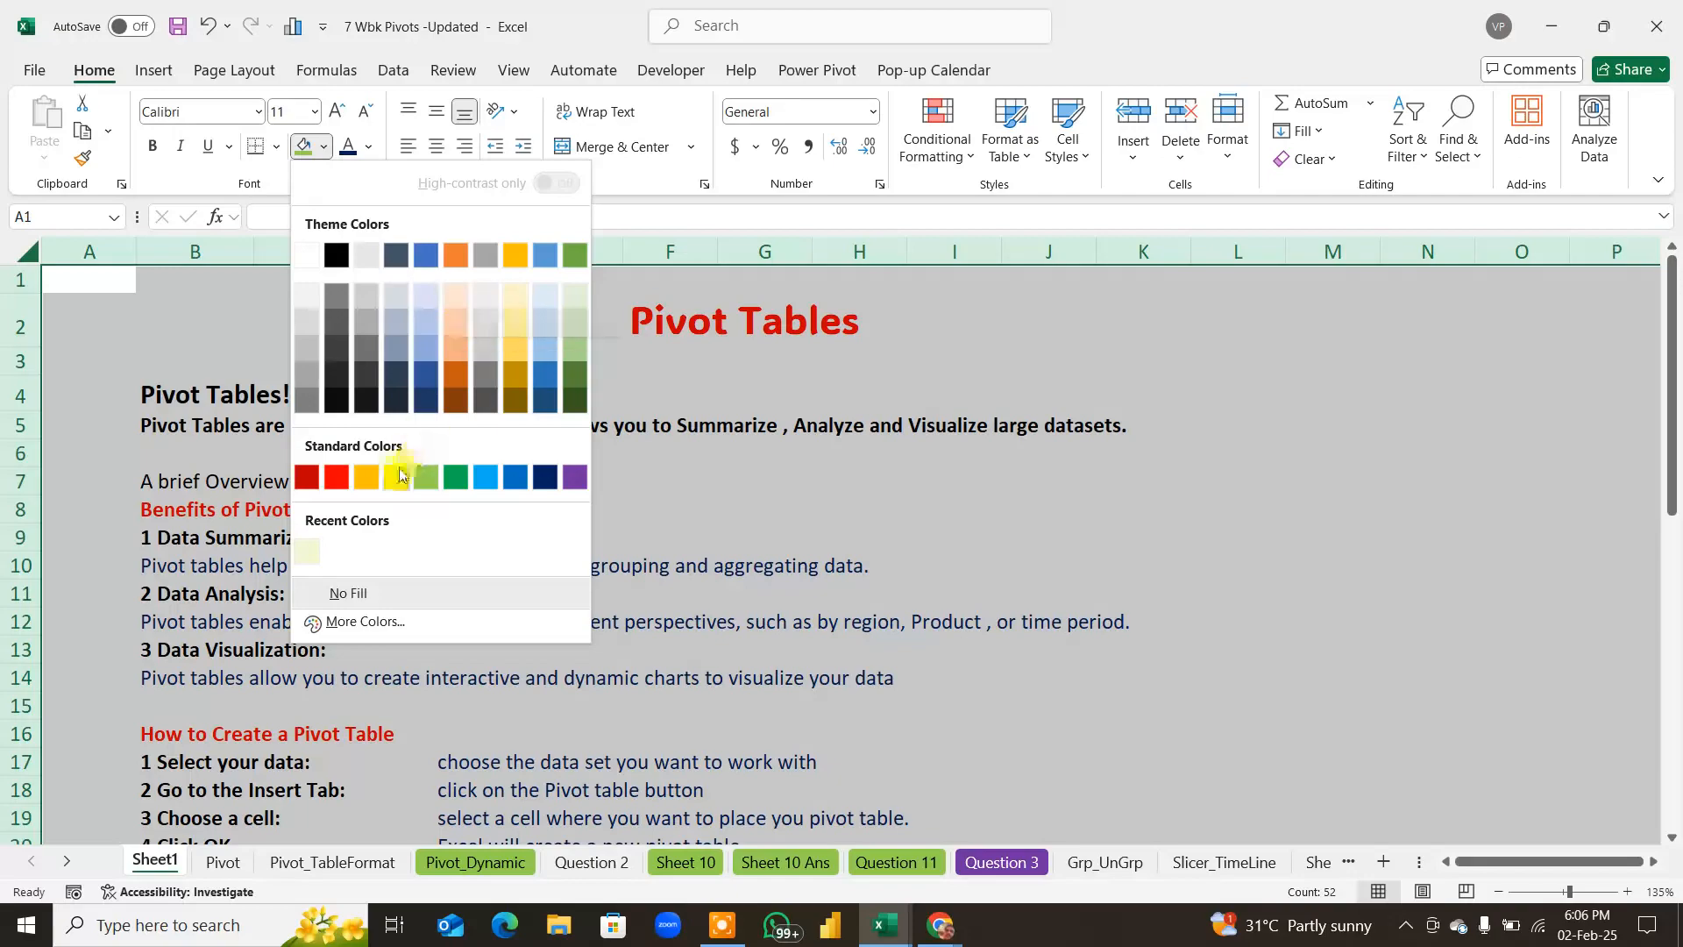
pyautogui.click(304, 308)
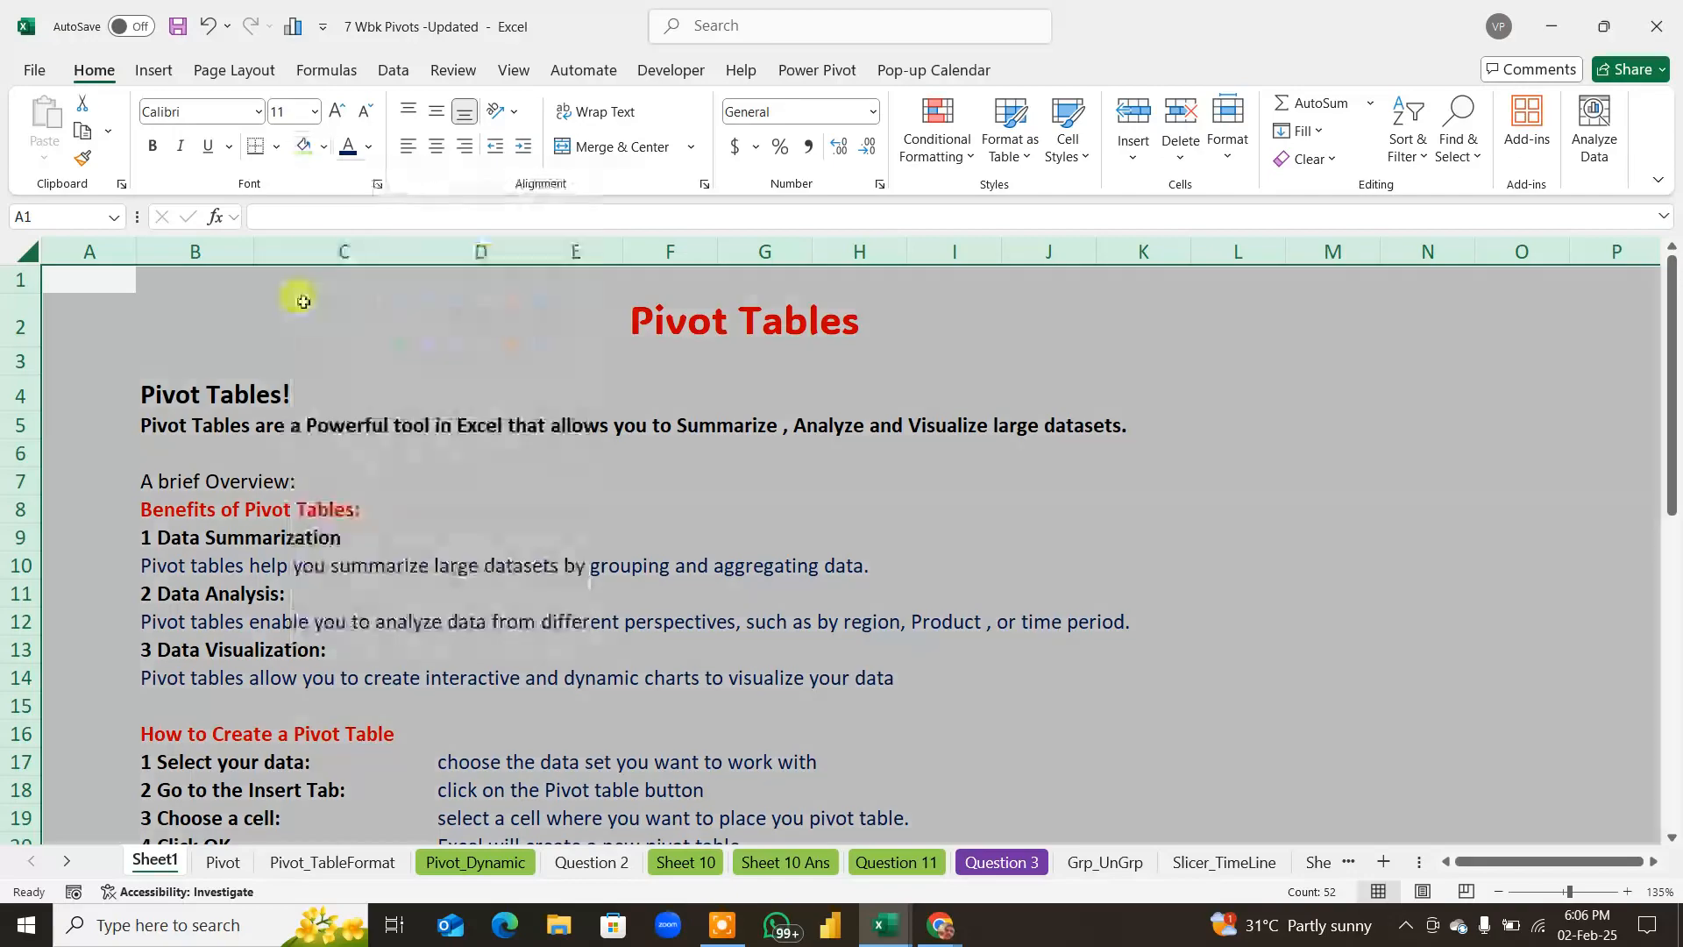
pyautogui.click(989, 545)
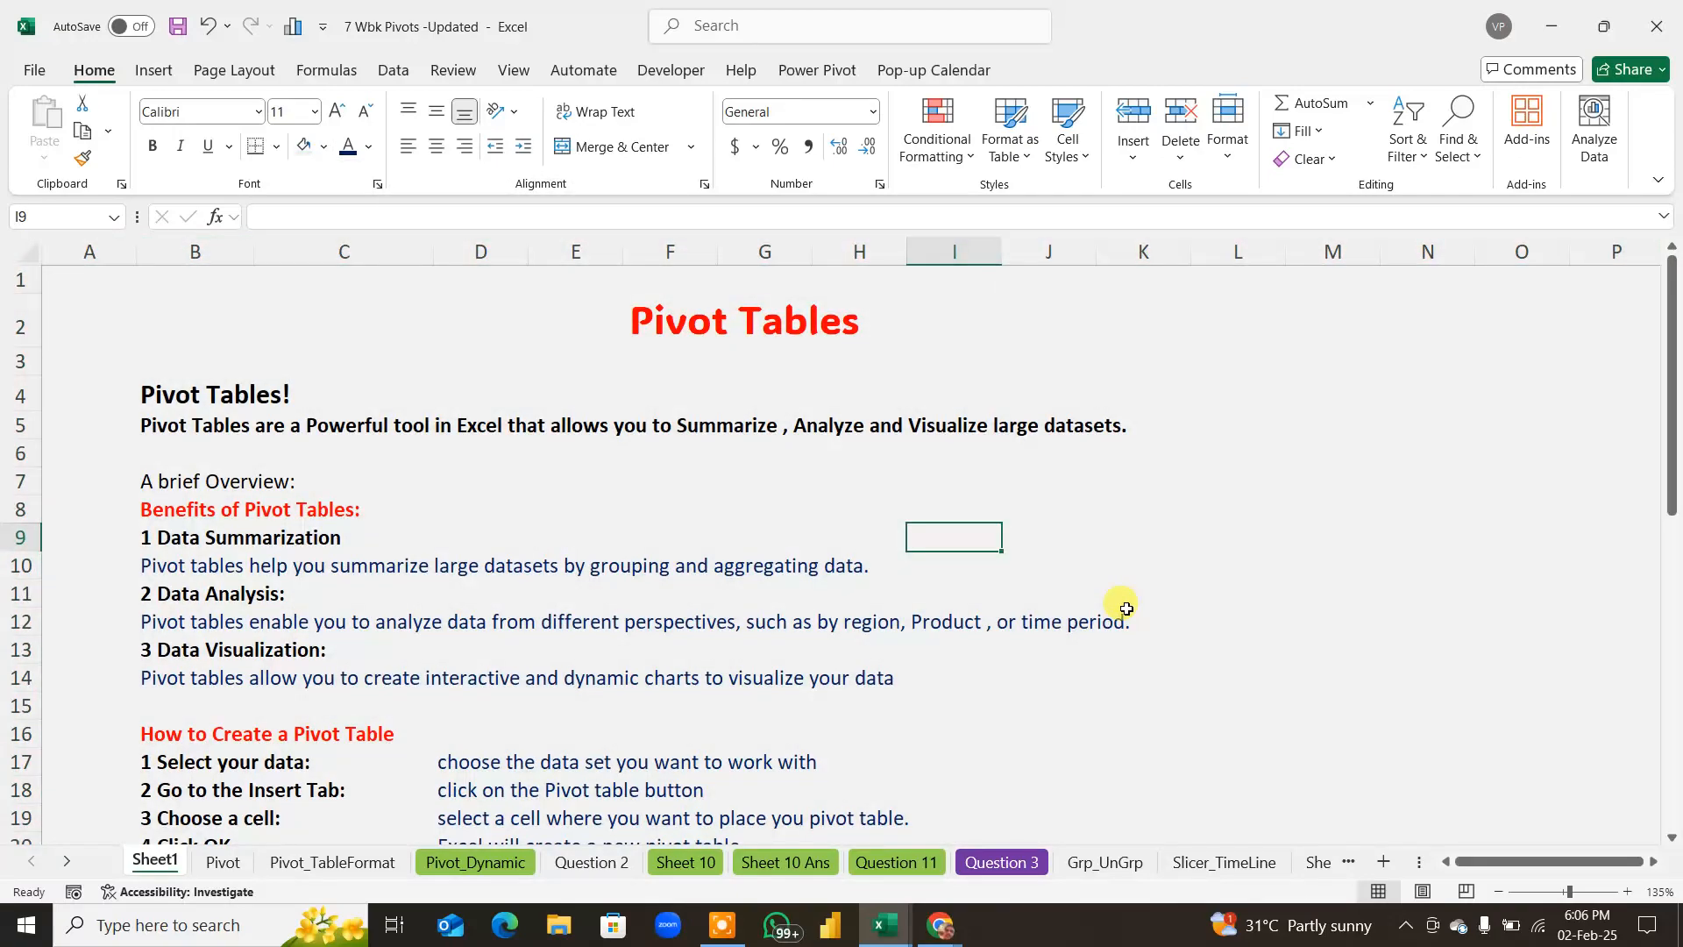
# Step: Review the formatted notes on Sheet1 from the Pivot Tables title down to Advanced Pivot Table Topics
pyautogui.scroll(-9, 1088, 617)
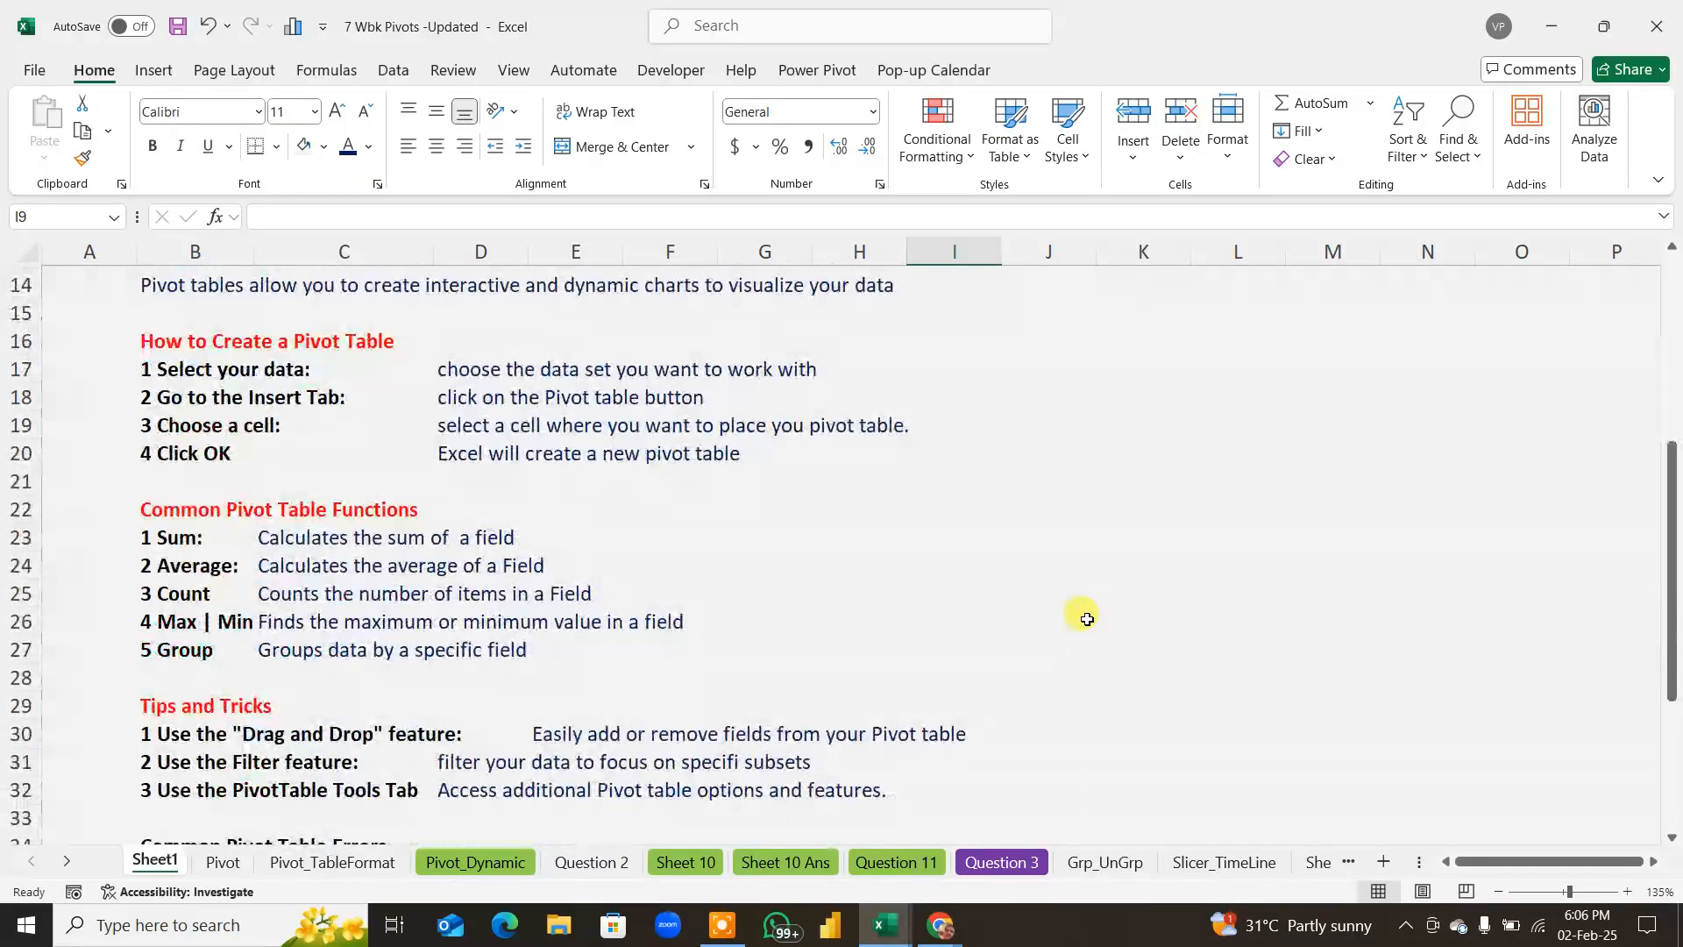
pyautogui.scroll(-1, 1089, 619)
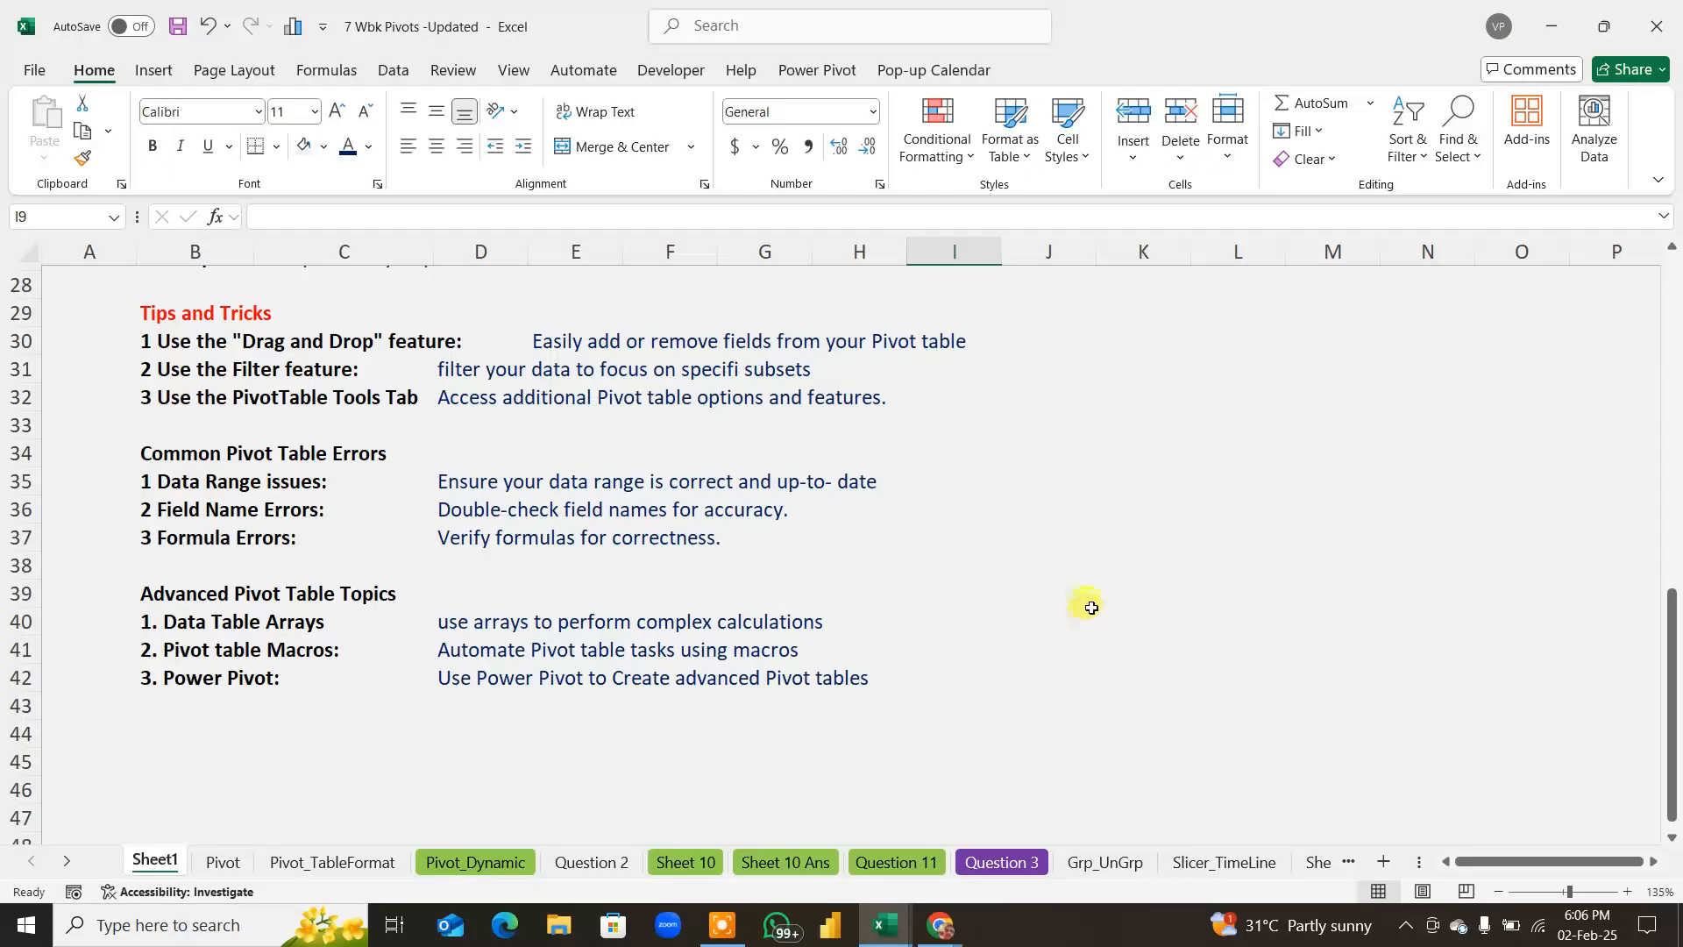
pyautogui.scroll(9, 397, 553)
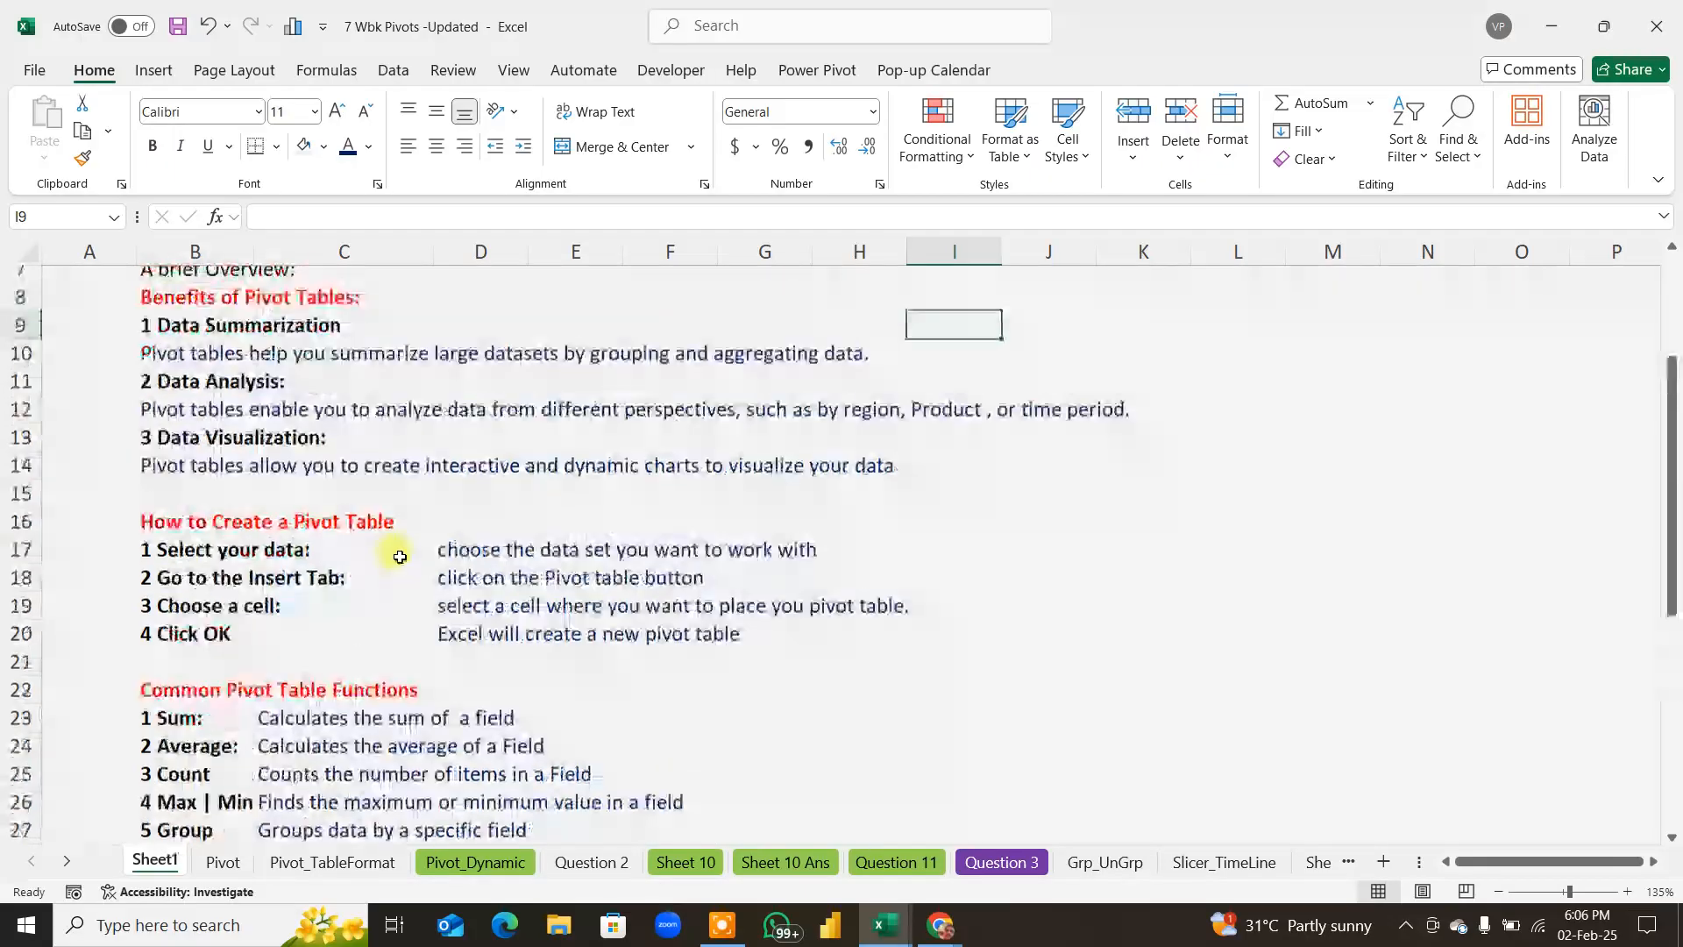
pyautogui.click(213, 374)
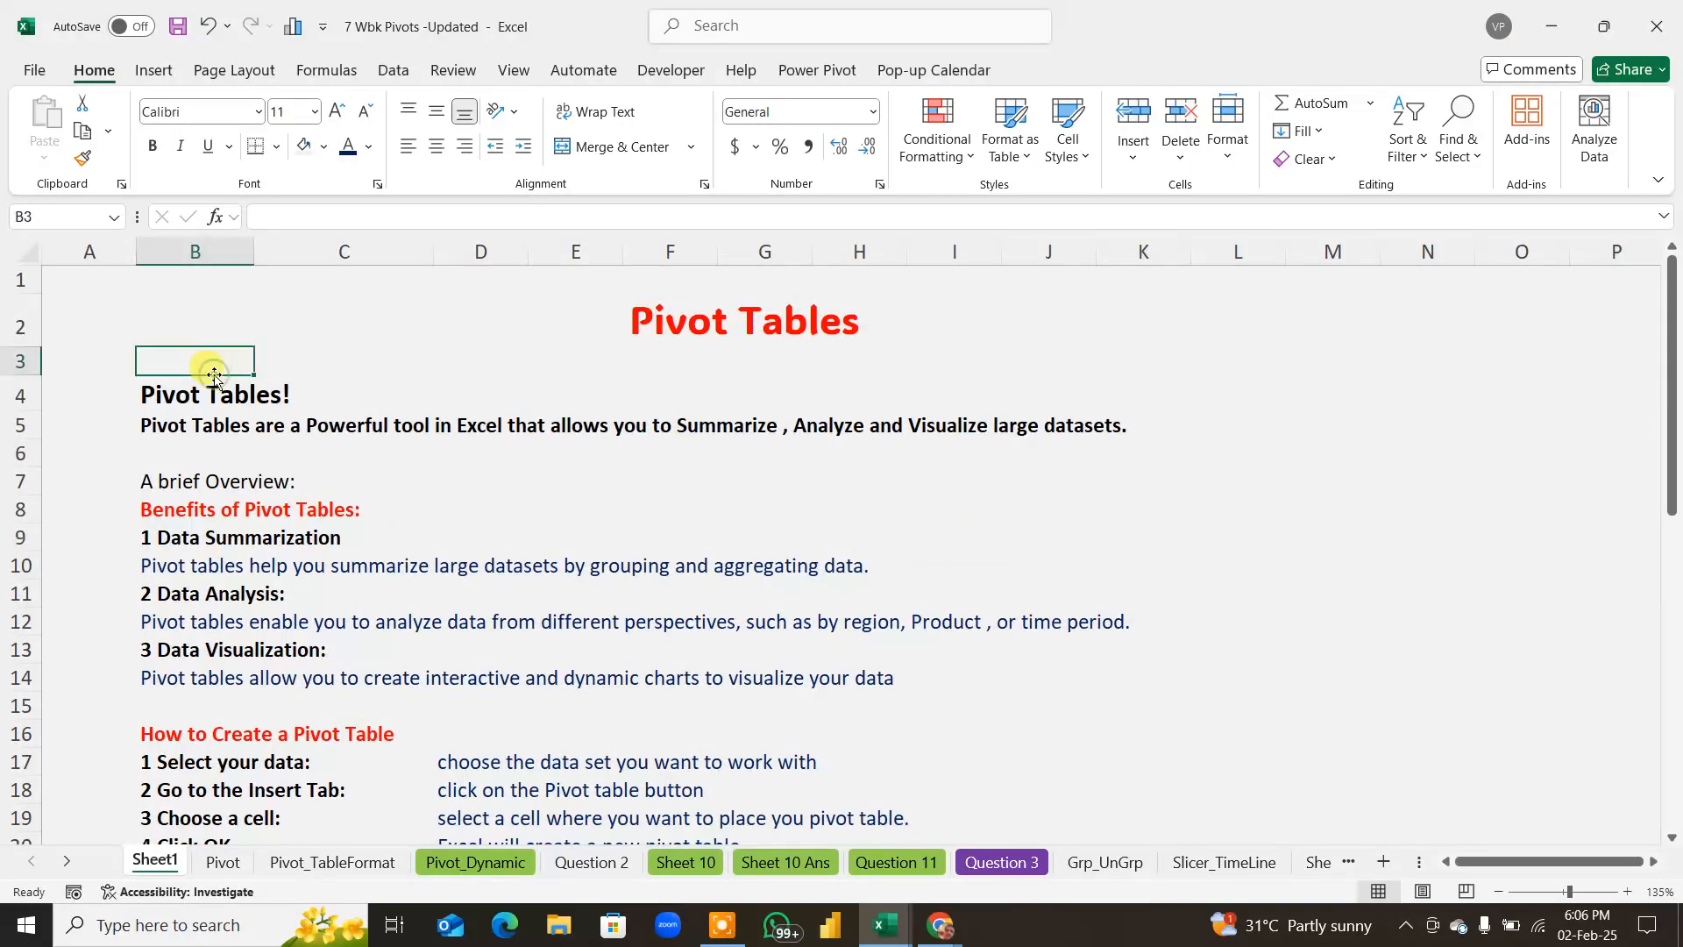
pyautogui.click(1305, 465)
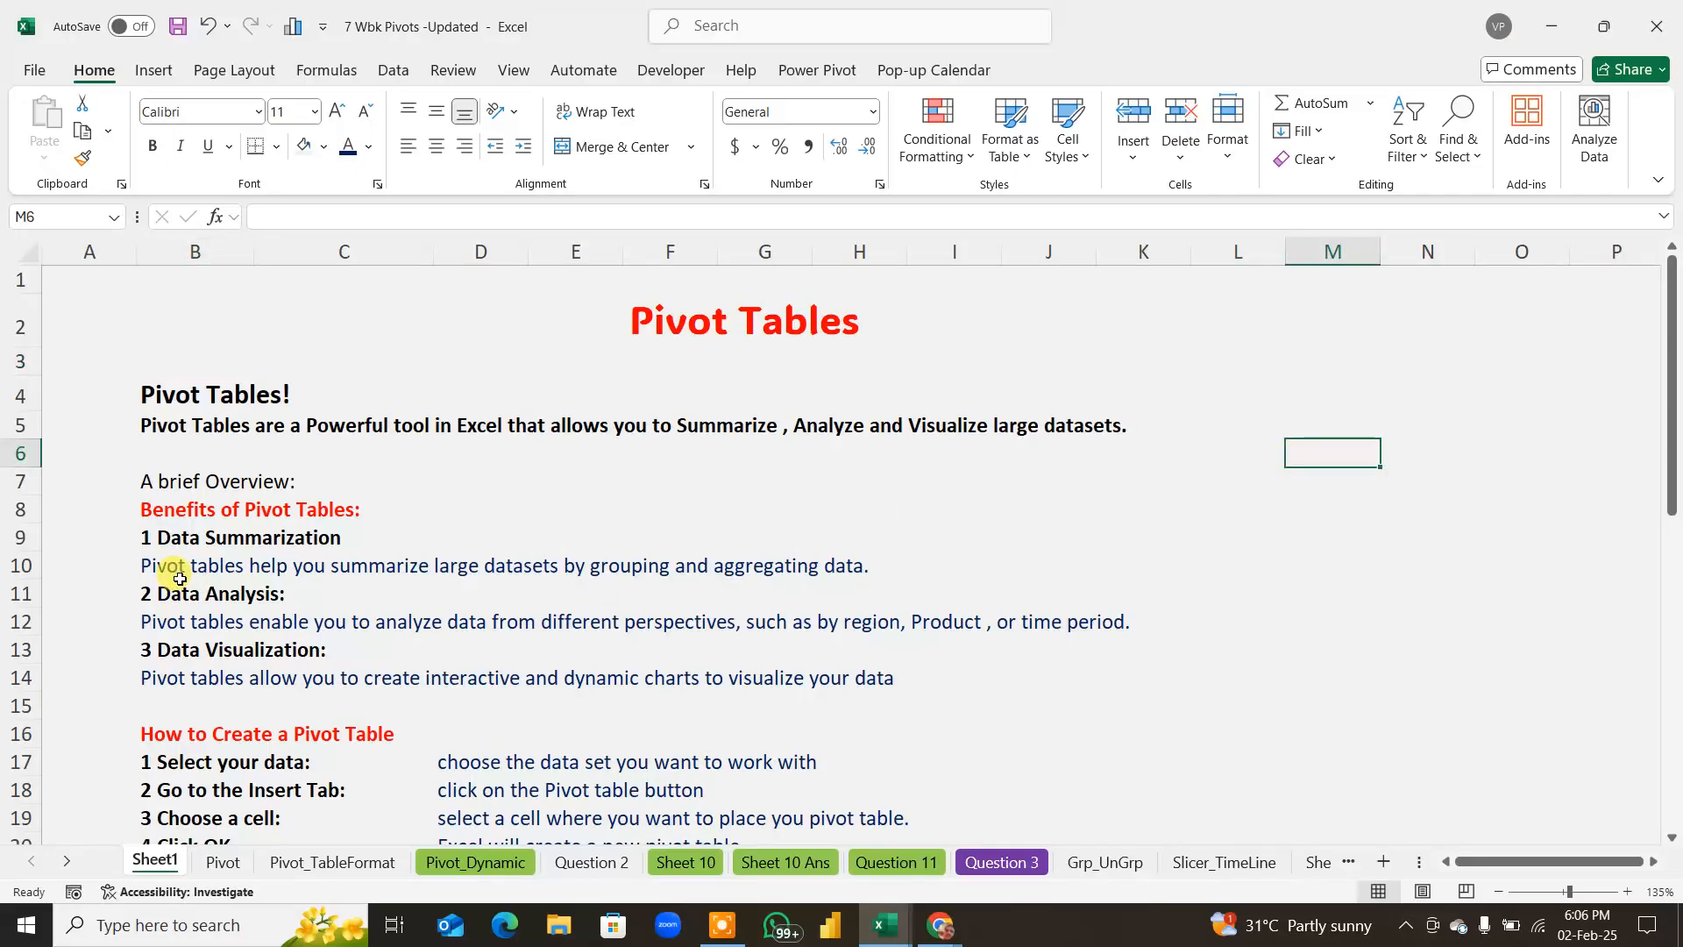
pyautogui.scroll(-13, 267, 593)
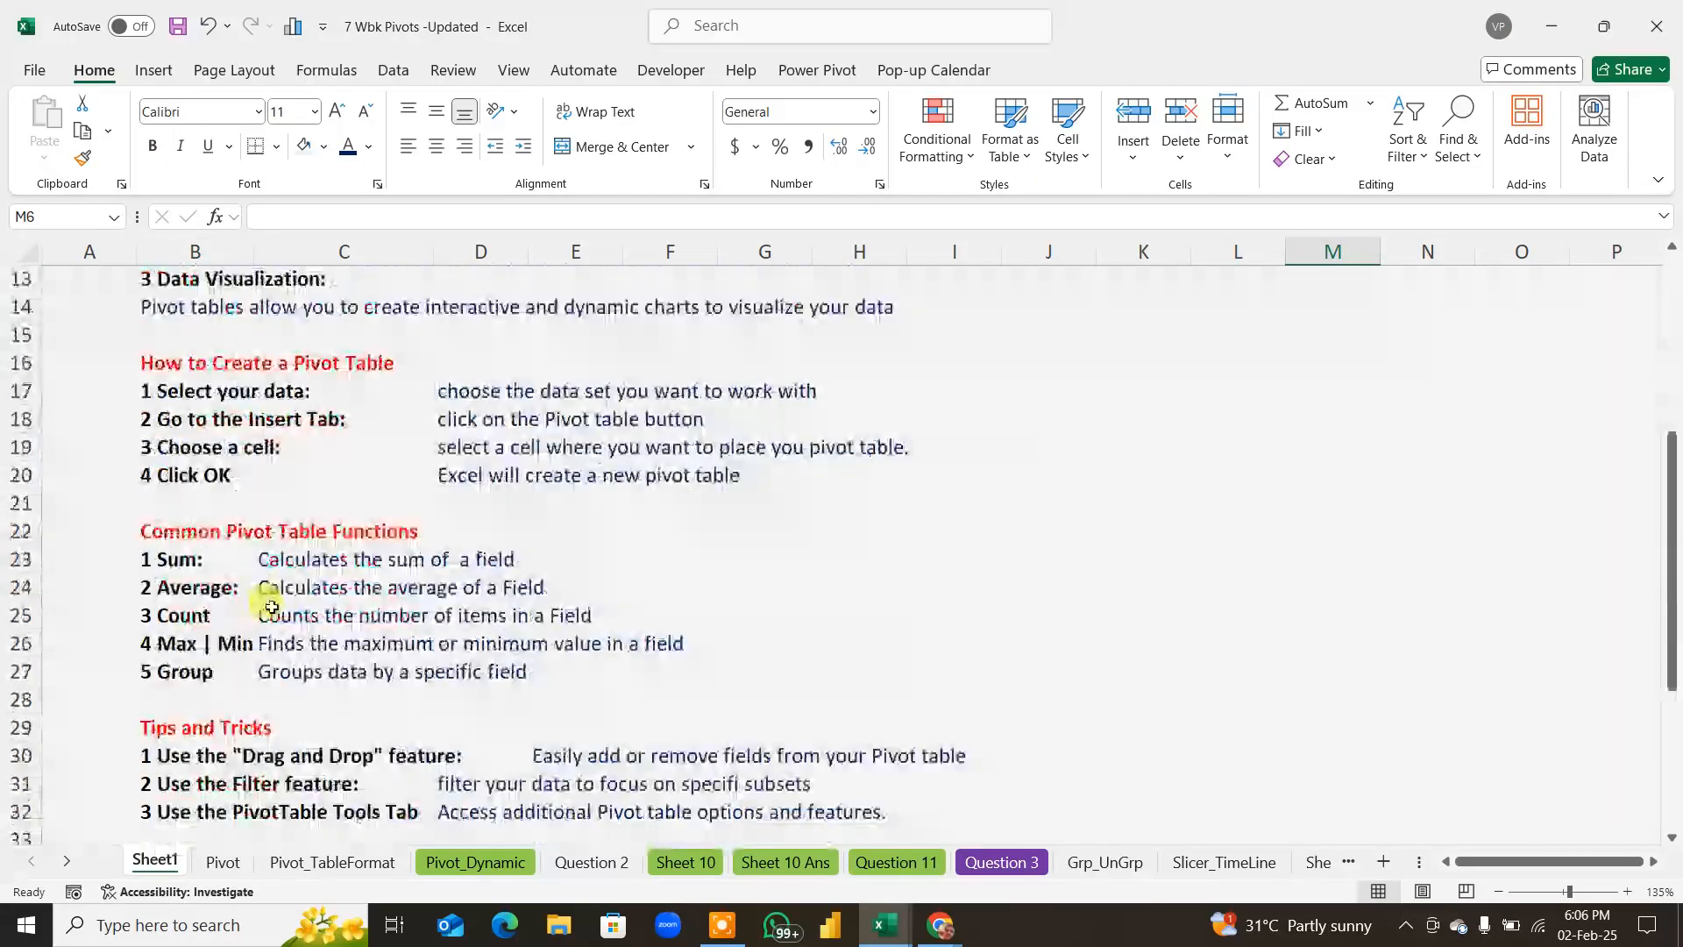
pyautogui.scroll(1, 304, 632)
pyautogui.scroll(12, 304, 632)
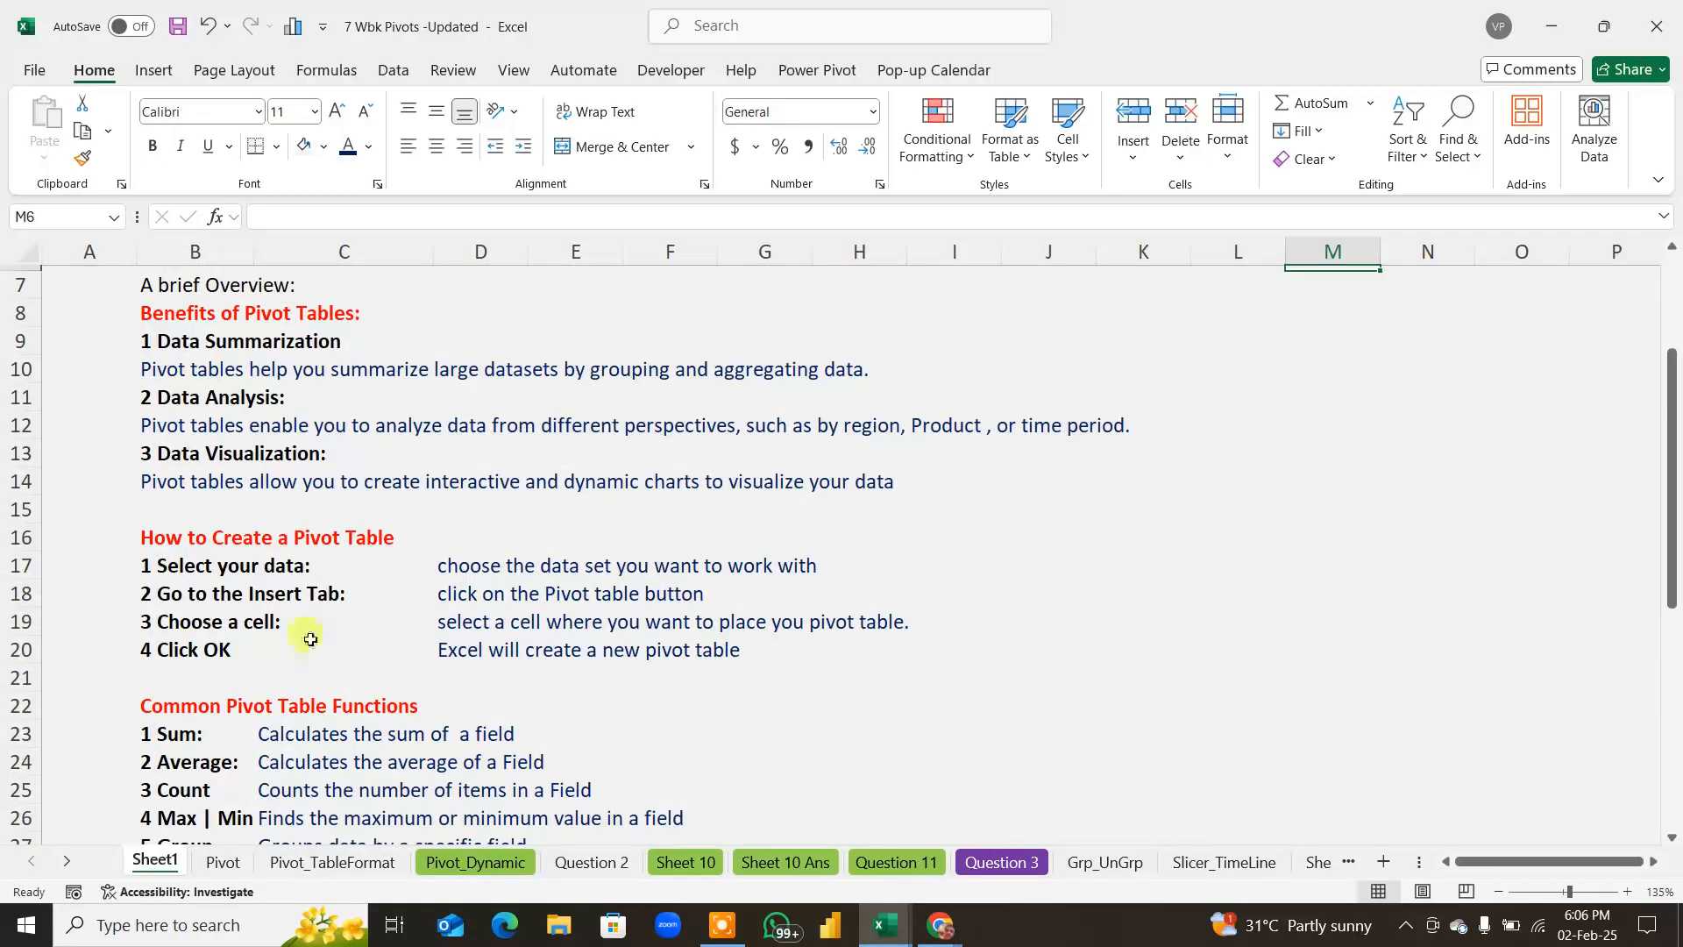
# Step: Browse through the workbook's sheets from Pivot to Bottom 5
pyautogui.click(218, 862)
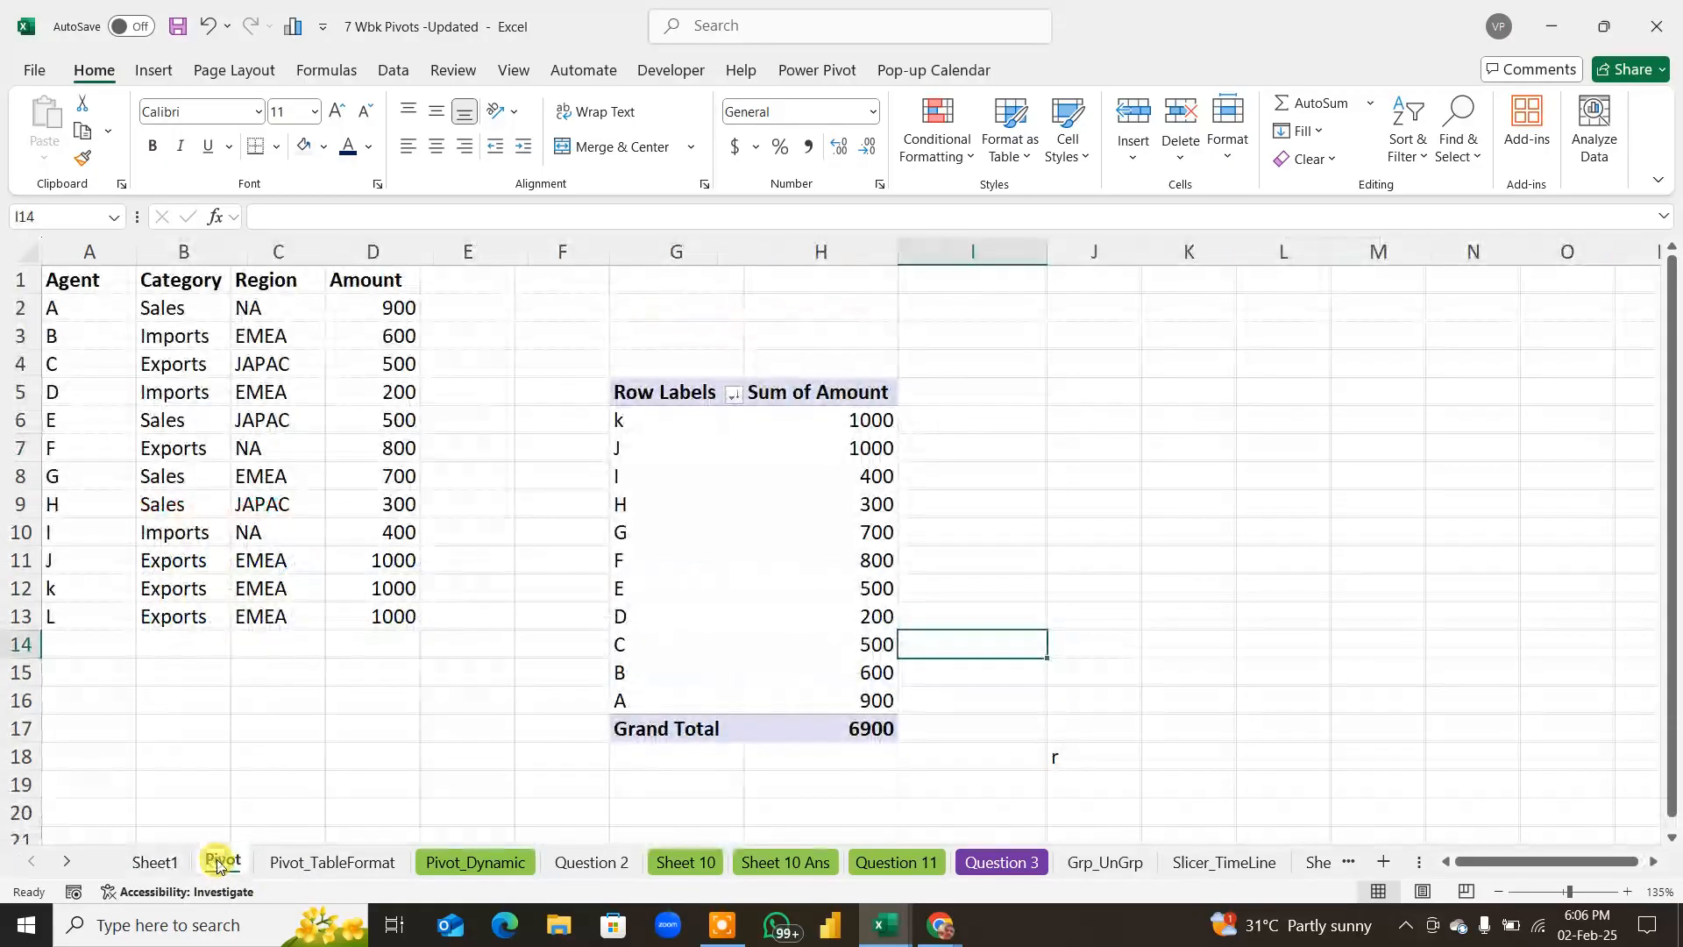
pyautogui.hotkey('ctrl', 'pagedown')
pyautogui.hotkey('ctrl', 'pagedown')
pyautogui.hotkey('ctrl', 'pagedown')
pyautogui.hotkey('ctrl', 'pagedown')
pyautogui.hotkey('ctrl', 'pagedown')
pyautogui.hotkey('ctrl', 'pagedown')
pyautogui.hotkey('ctrl', 'pagedown')
pyautogui.hotkey('ctrl', 'pagedown')
pyautogui.hotkey('ctrl', 'pagedown')
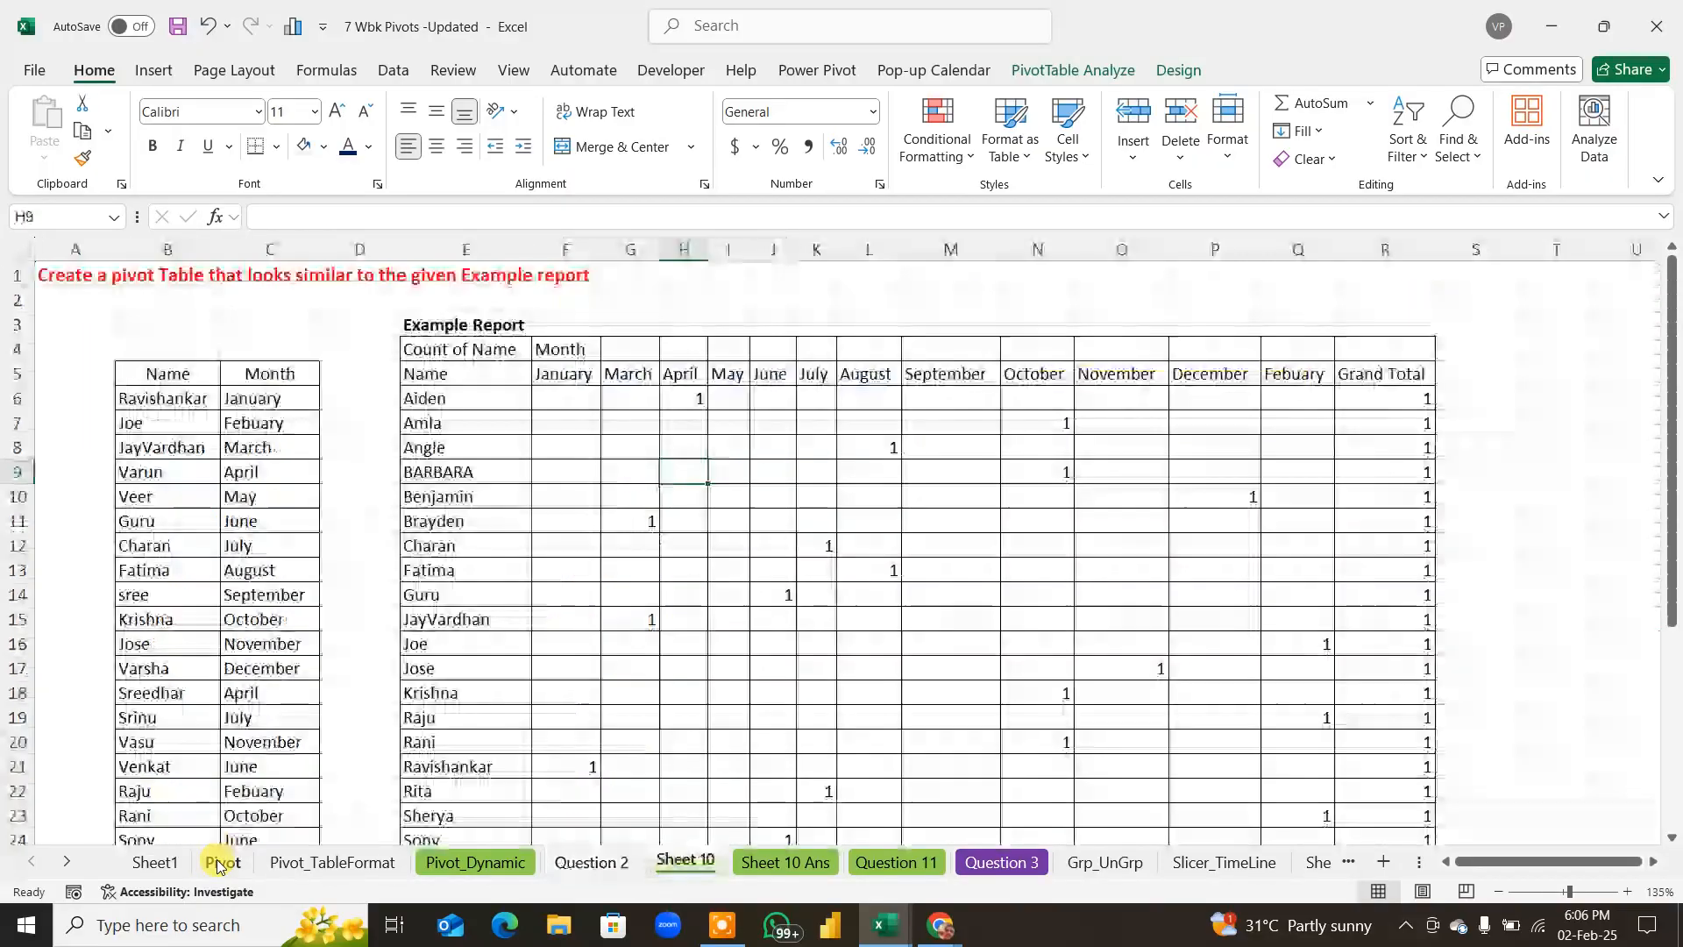
pyautogui.hotkey('ctrl', 'pagedown')
pyautogui.hotkey('ctrl', 'pagedown')
pyautogui.hotkey('ctrl', 'pagedown')
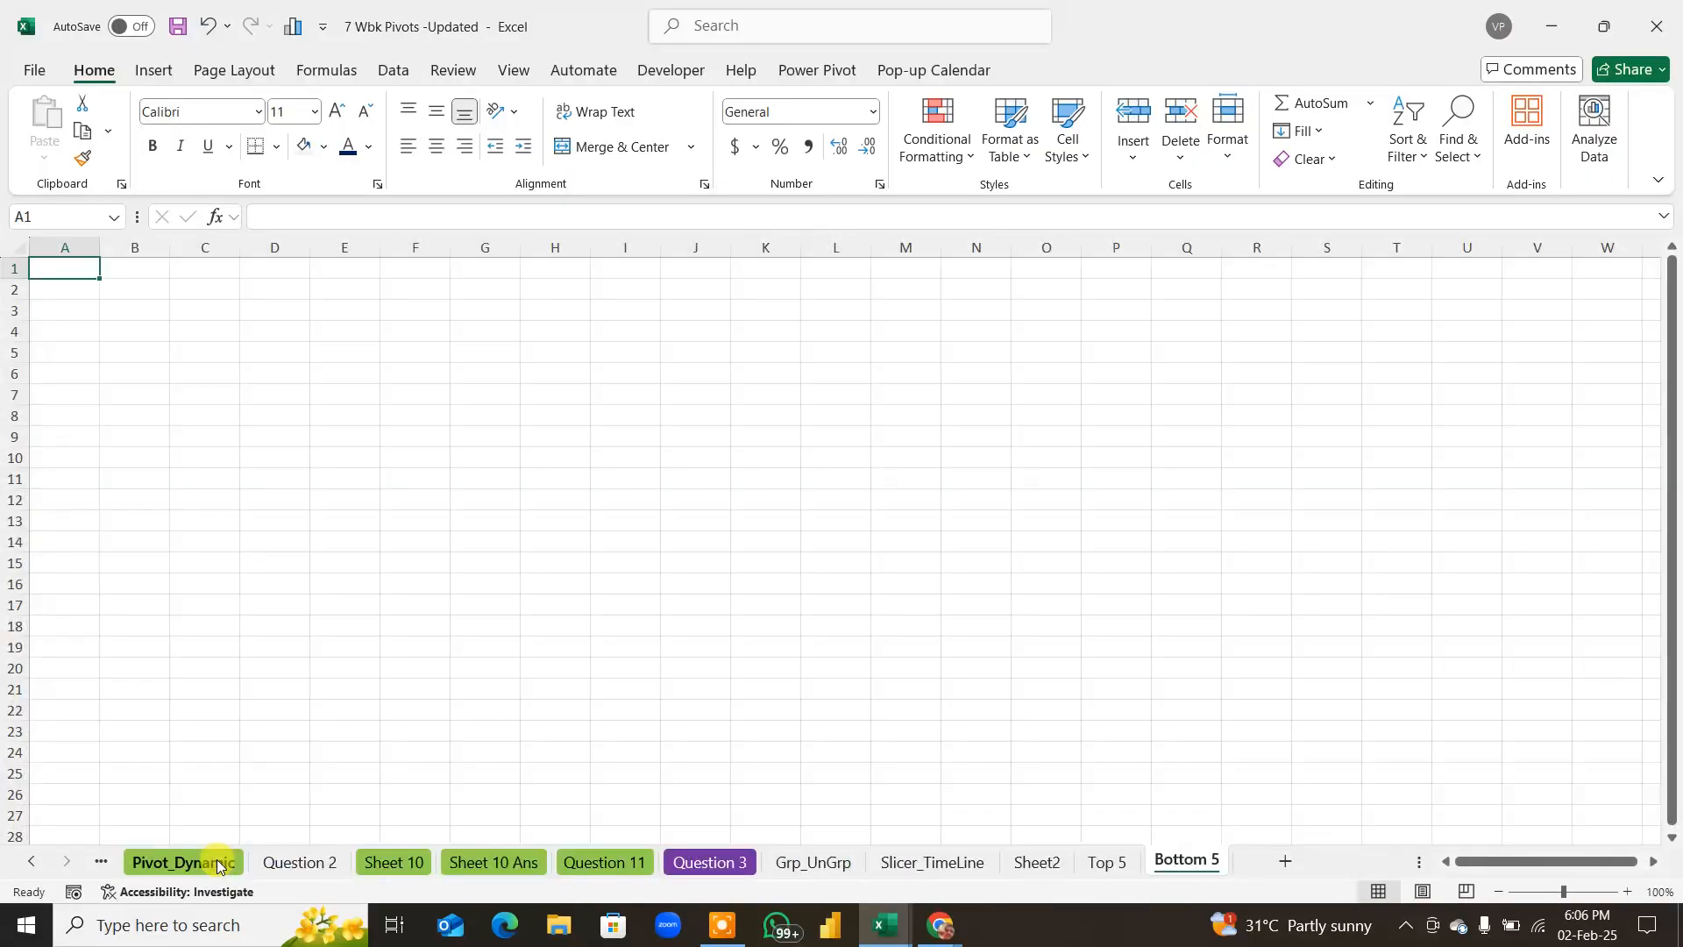
# Step: View the Top 5 and Bottom 5 sheets in alternation
pyautogui.click(1103, 864)
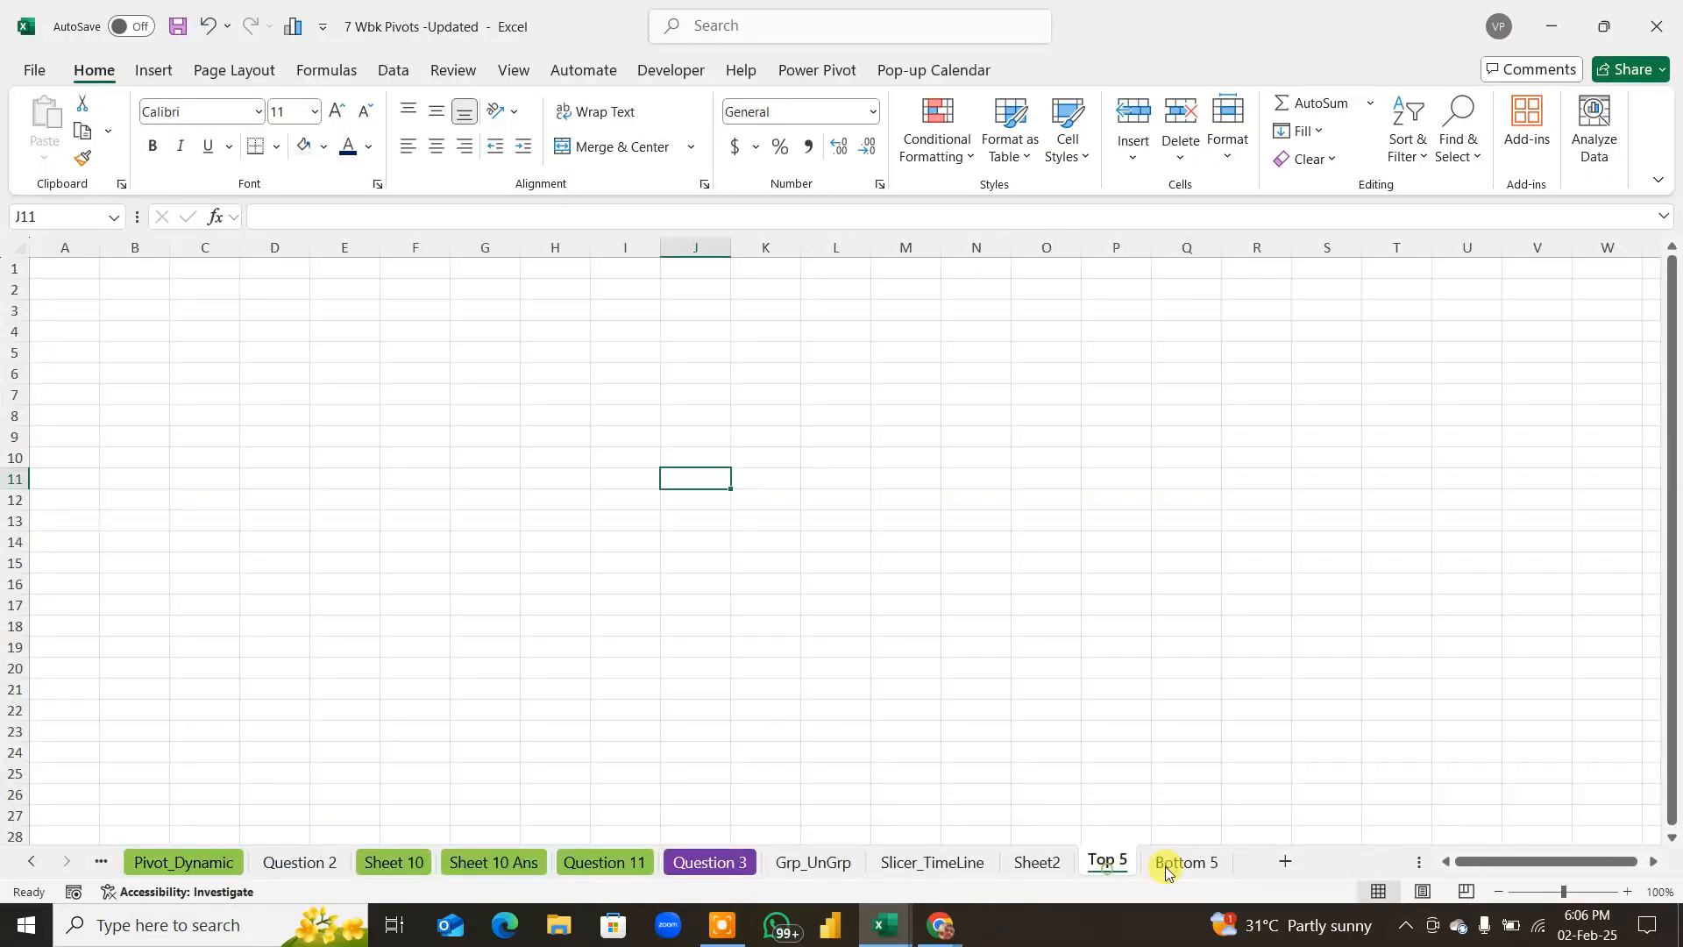
pyautogui.click(1169, 871)
pyautogui.click(1107, 861)
pyautogui.click(1166, 861)
pyautogui.click(1107, 861)
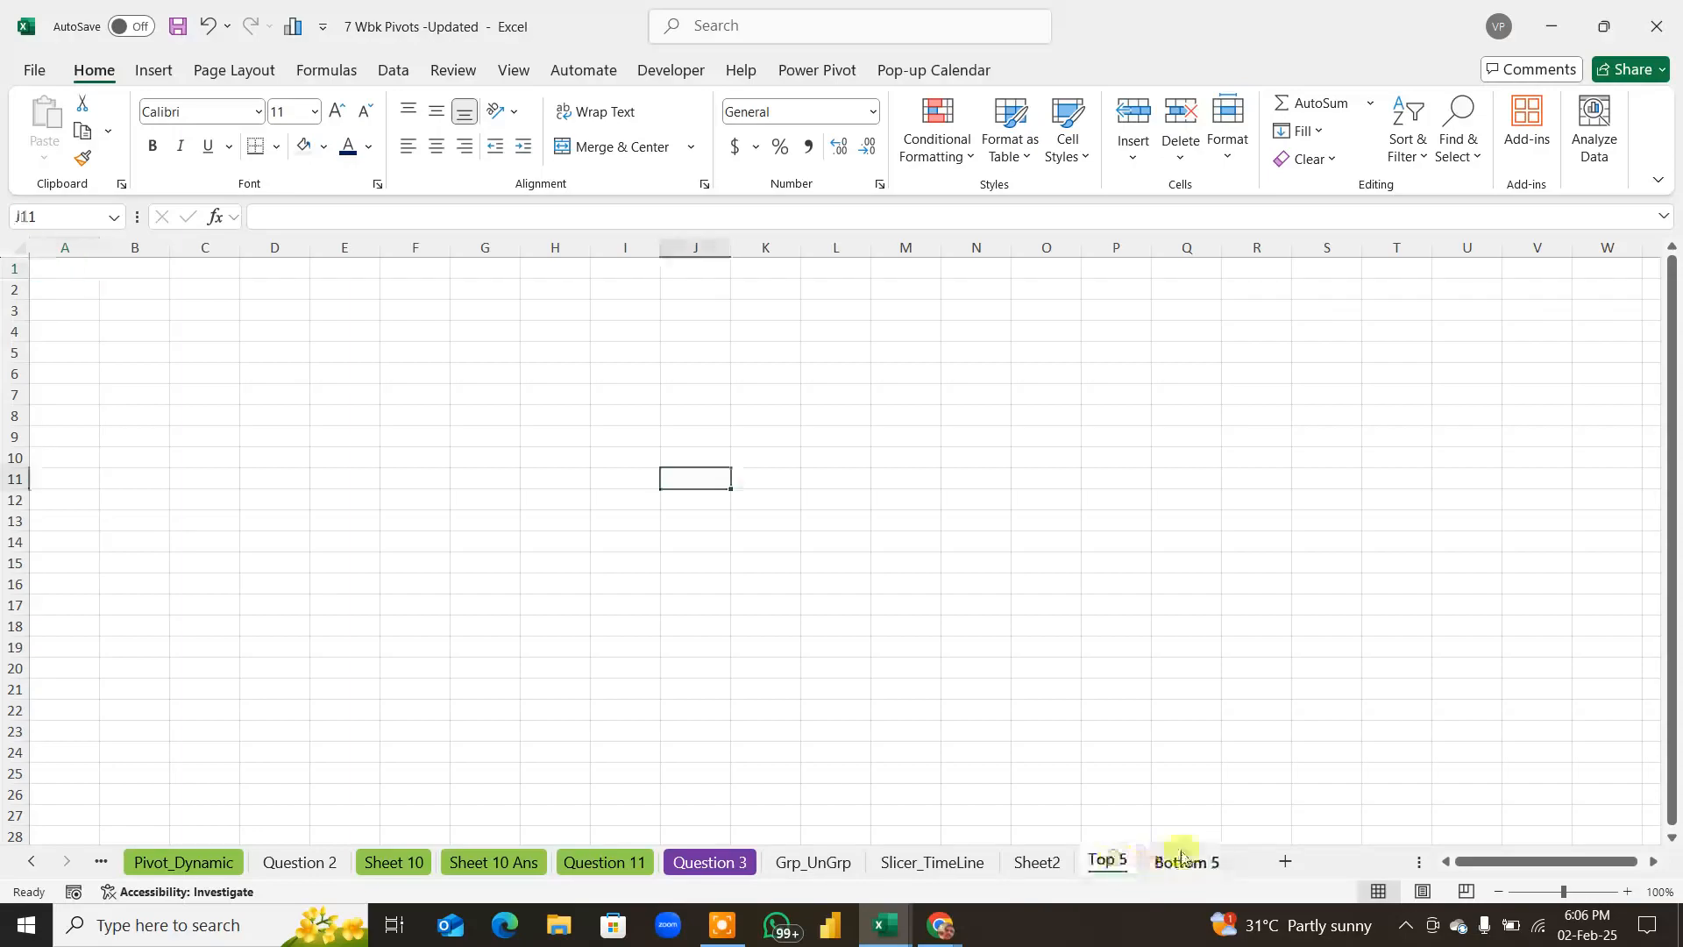
pyautogui.click(1183, 862)
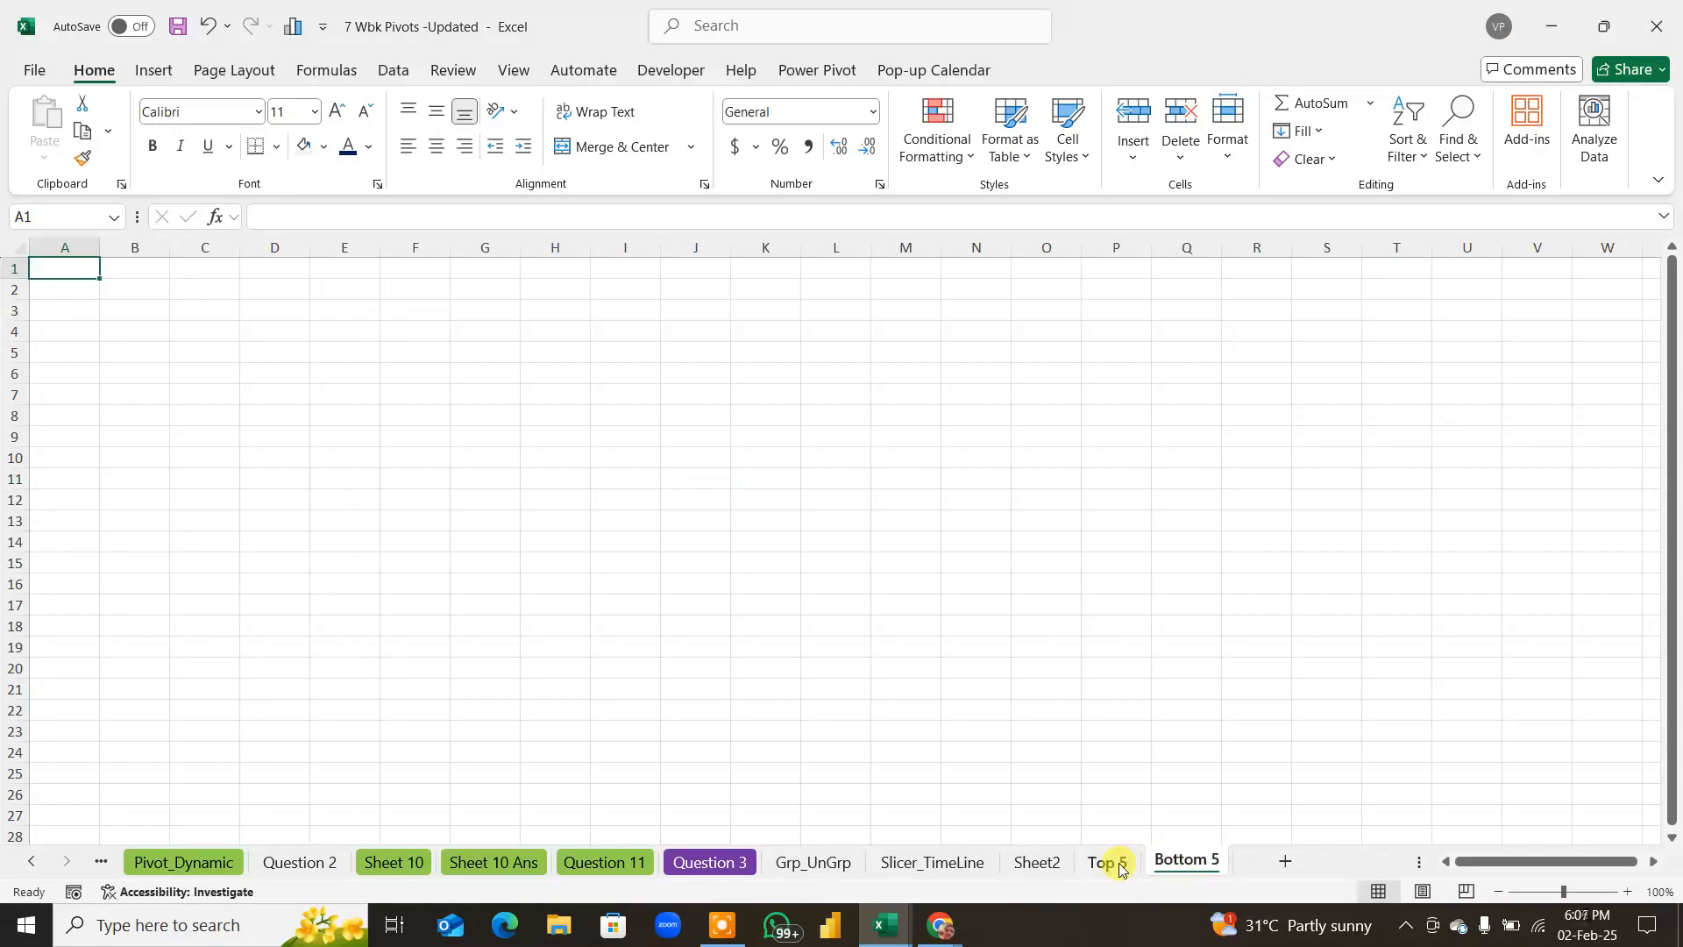
# Step: Go back through the workbook's sheets from Bottom 5 to Sheet1, looking at each one
pyautogui.hotkey('ctrl', 'pageup')
pyautogui.hotkey('ctrl', 'pageup')
pyautogui.hotkey('ctrl', 'pageup')
pyautogui.hotkey('ctrl', 'pageup')
pyautogui.hotkey('ctrl', 'pageup')
pyautogui.hotkey('ctrl', 'pageup')
pyautogui.hotkey('ctrl', 'pageup')
pyautogui.hotkey('ctrl', 'pageup')
pyautogui.hotkey('ctrl', 'pageup')
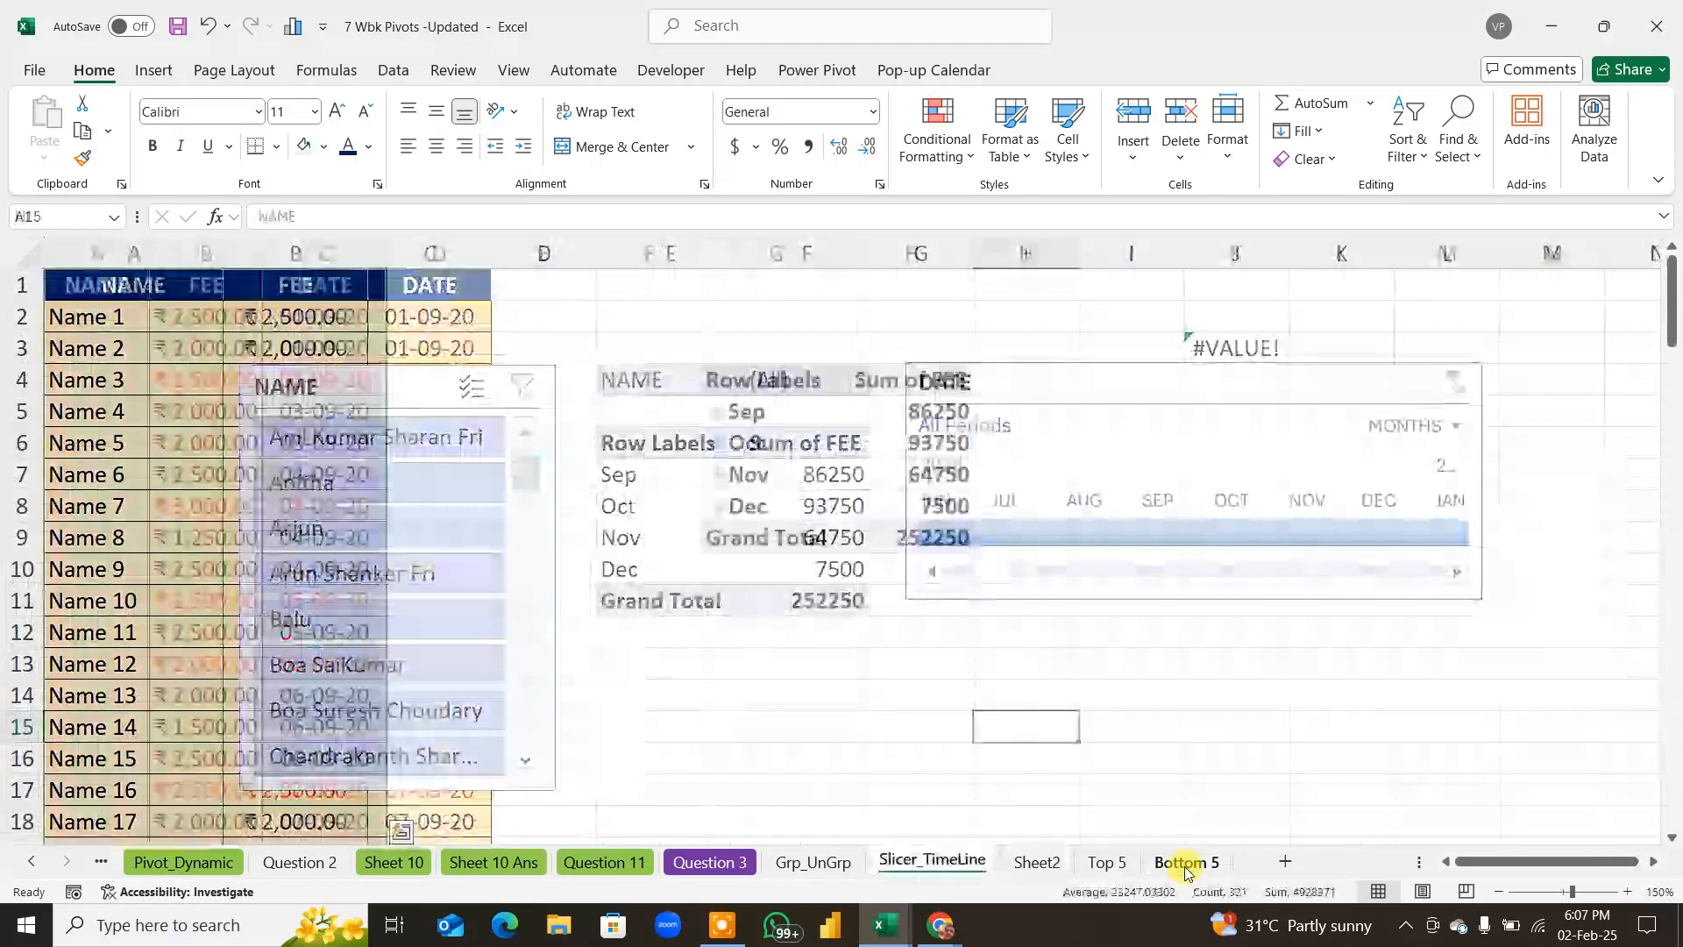
pyautogui.hotkey('ctrl', 'pageup')
pyautogui.hotkey('ctrl', 'pageup')
pyautogui.hotkey('ctrl', 'pageup')
pyautogui.hotkey('ctrl', 'pageup')
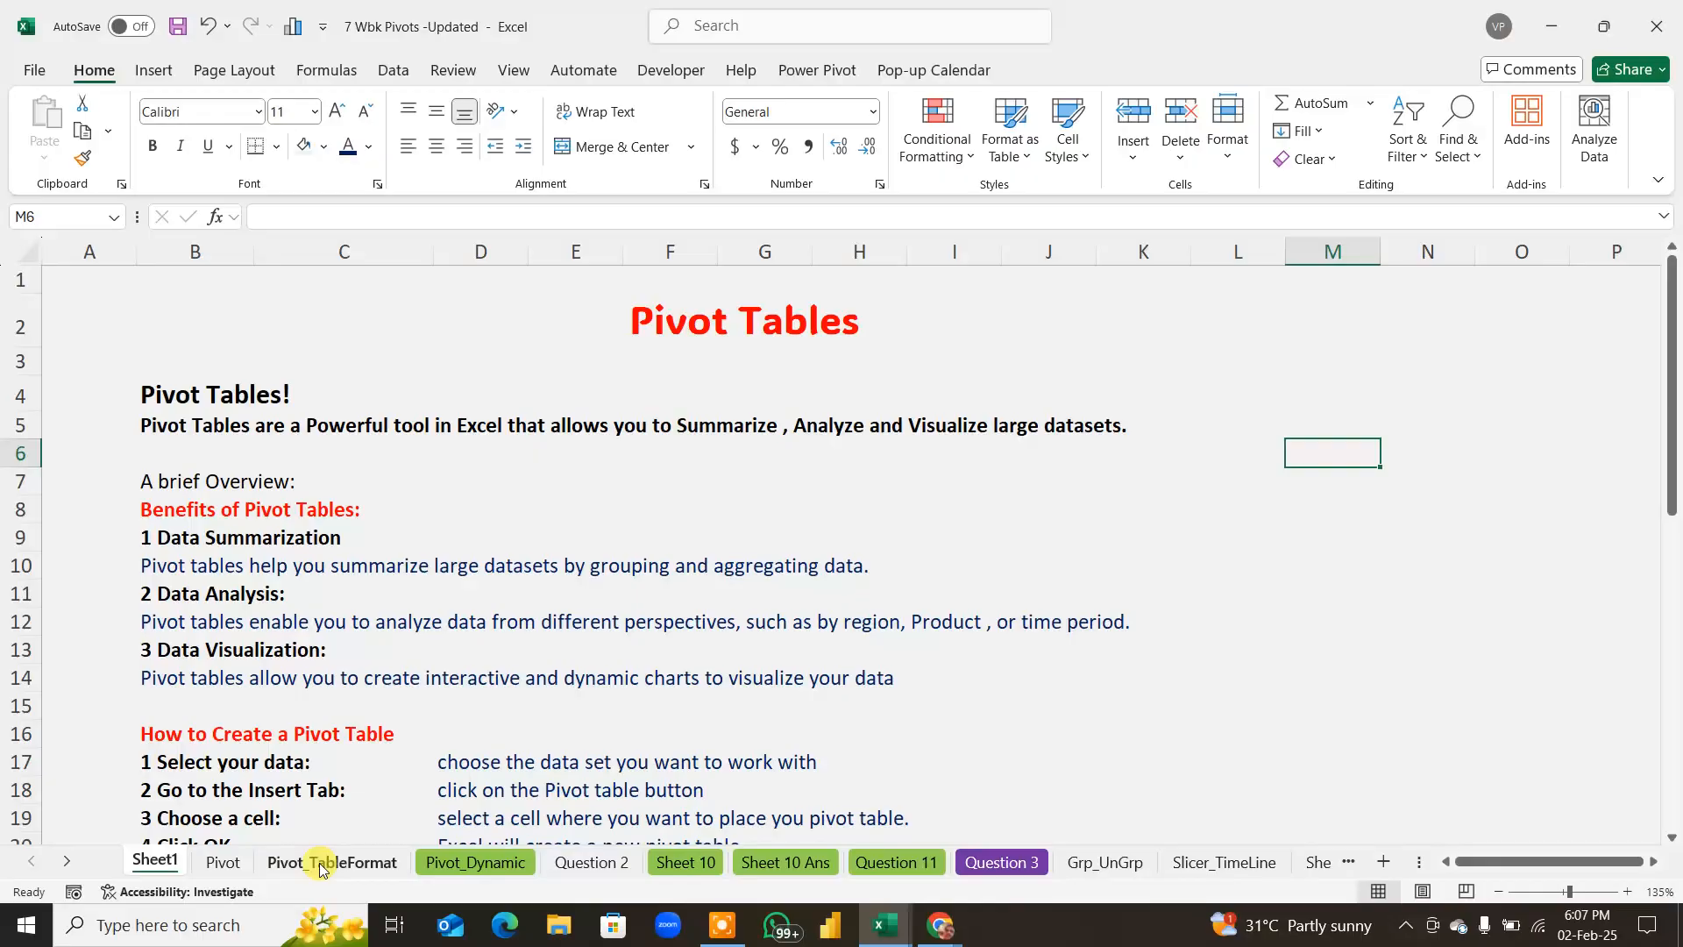
# Step: Examine the Agent, Category, Region and Amount columns and the existing pivot table on the Pivot sheet
pyautogui.click(229, 862)
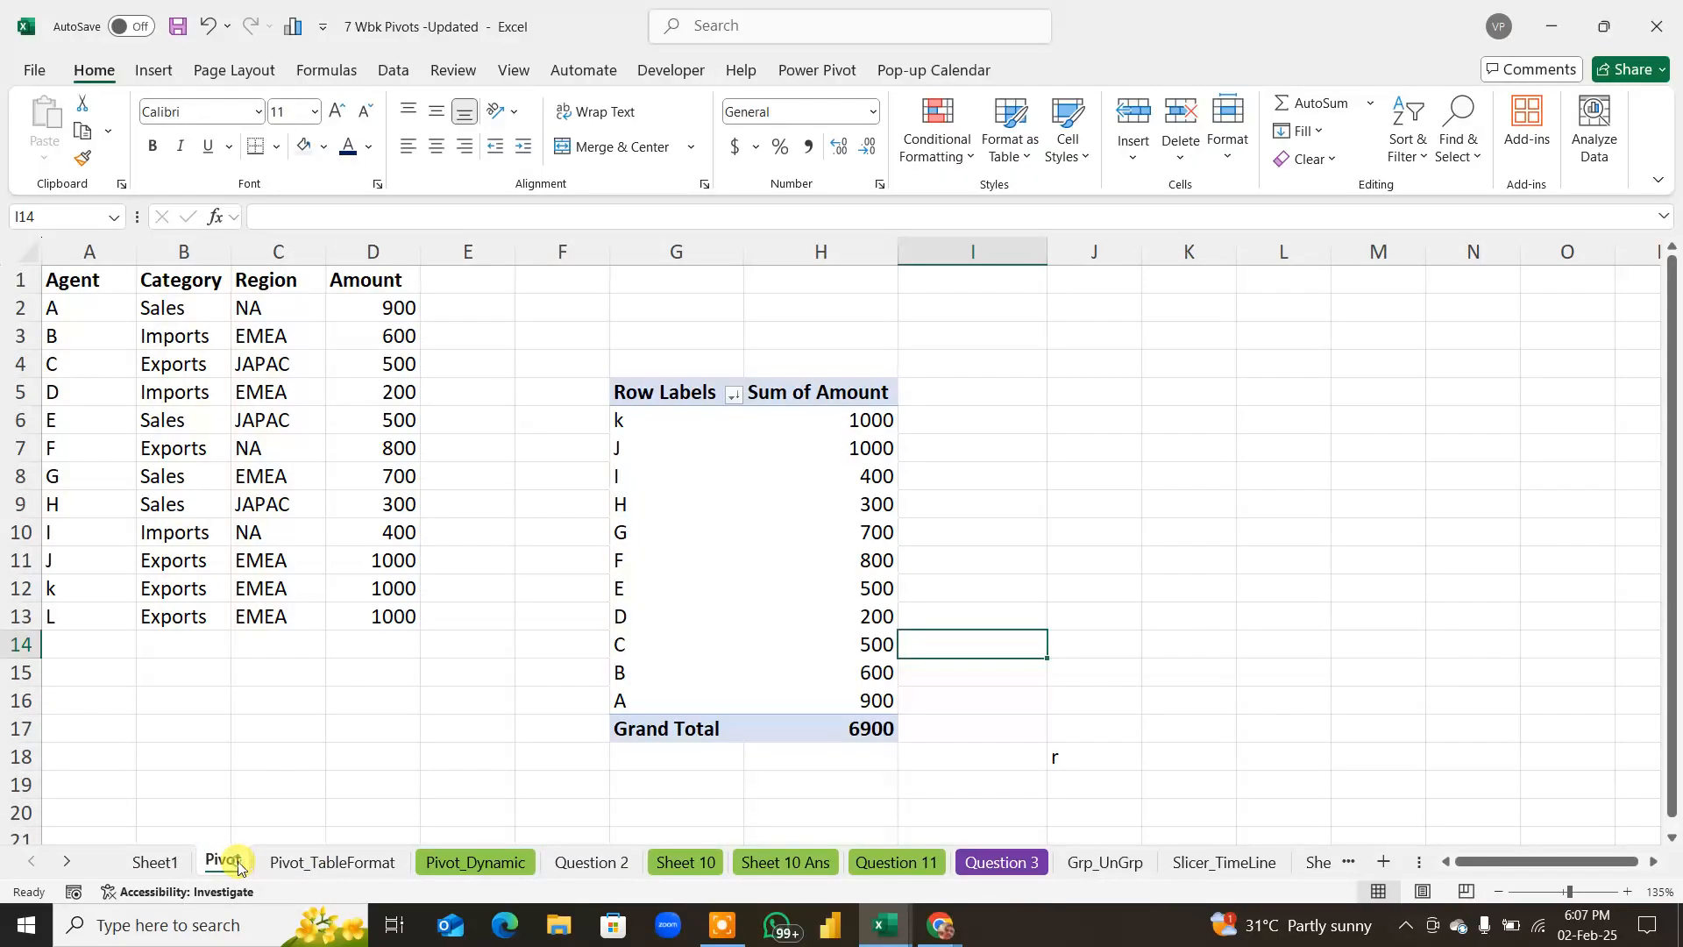
pyautogui.click(399, 667)
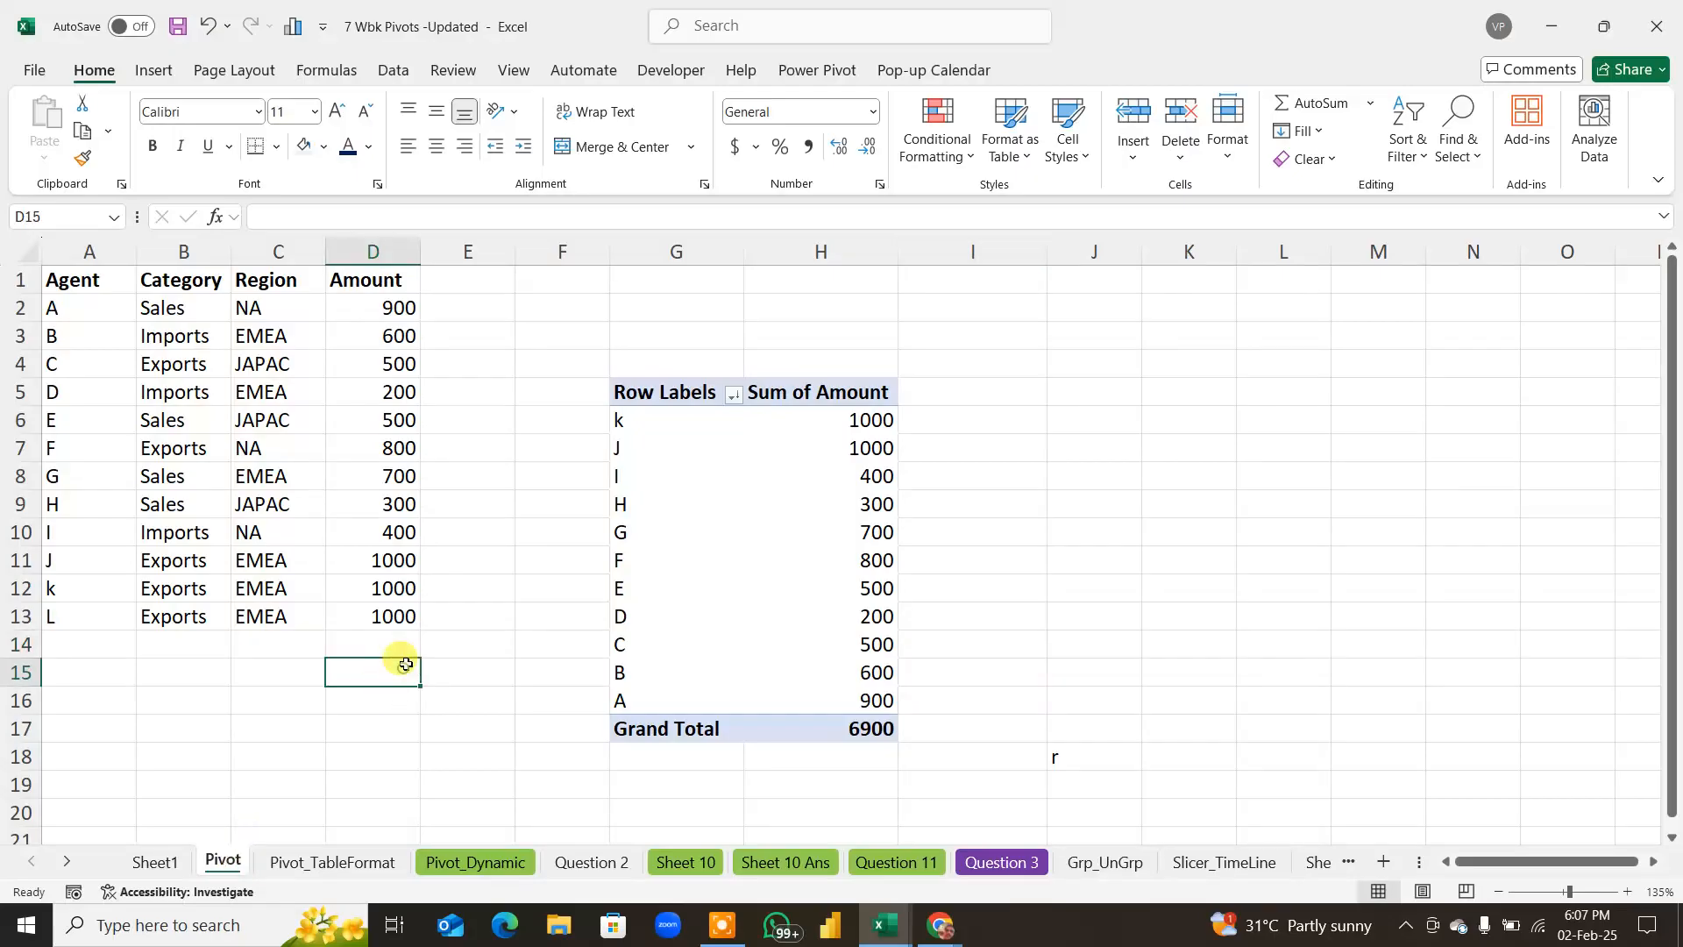
pyautogui.click(101, 281)
pyautogui.click(161, 312)
pyautogui.click(250, 313)
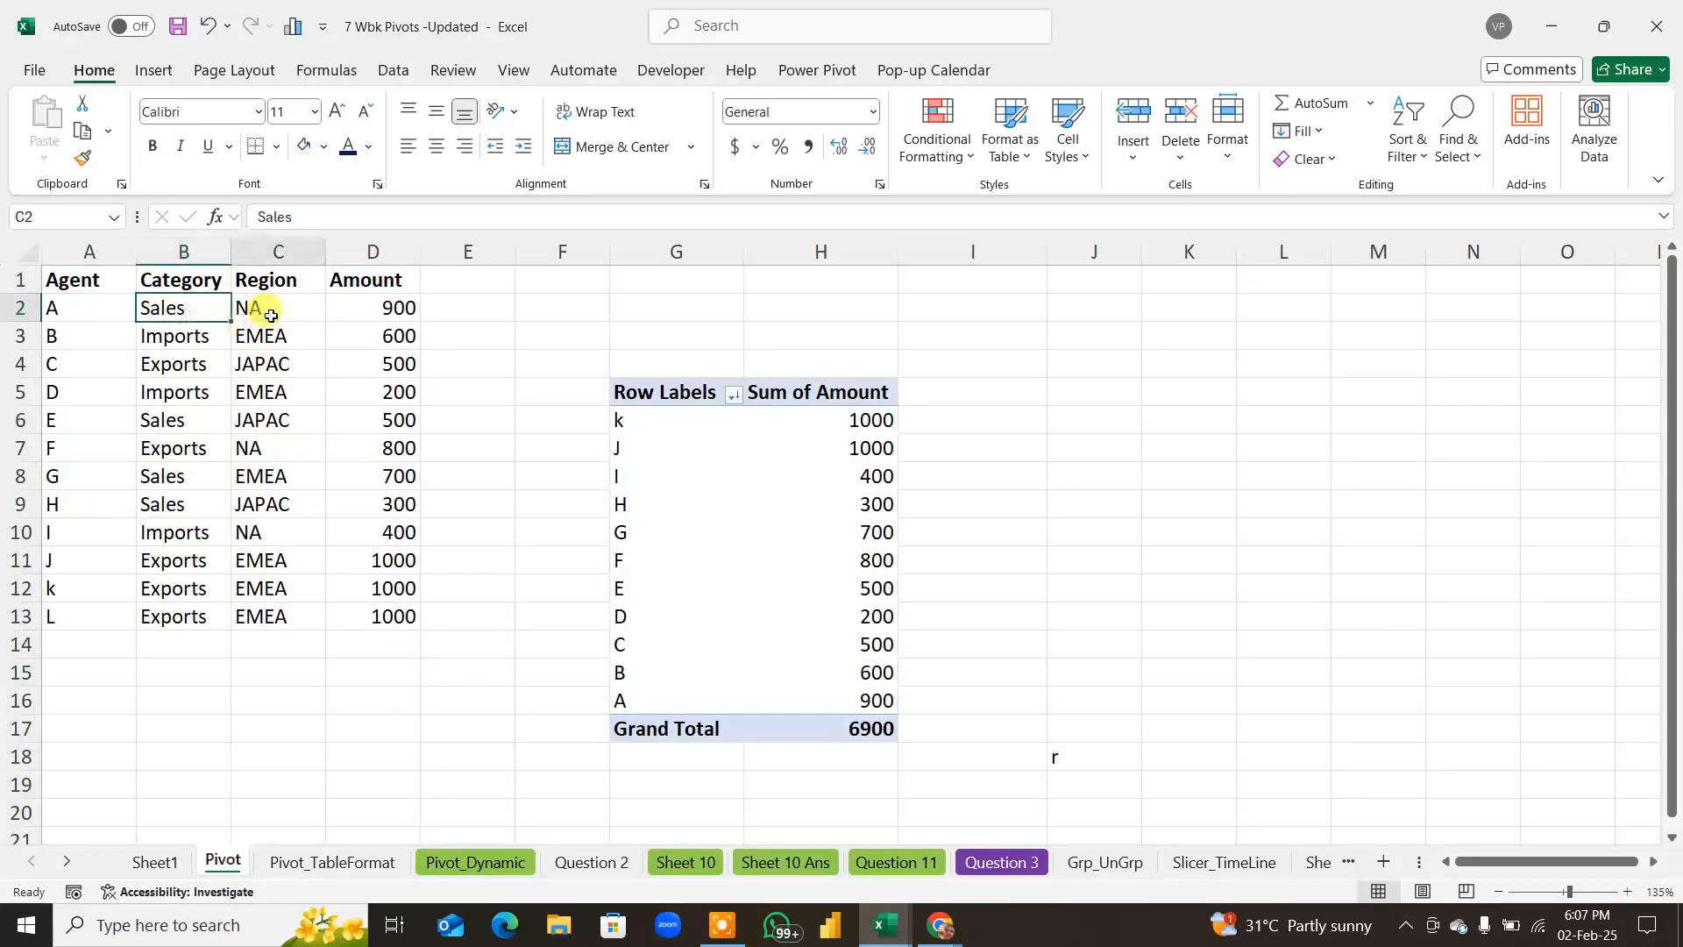
pyautogui.click(352, 318)
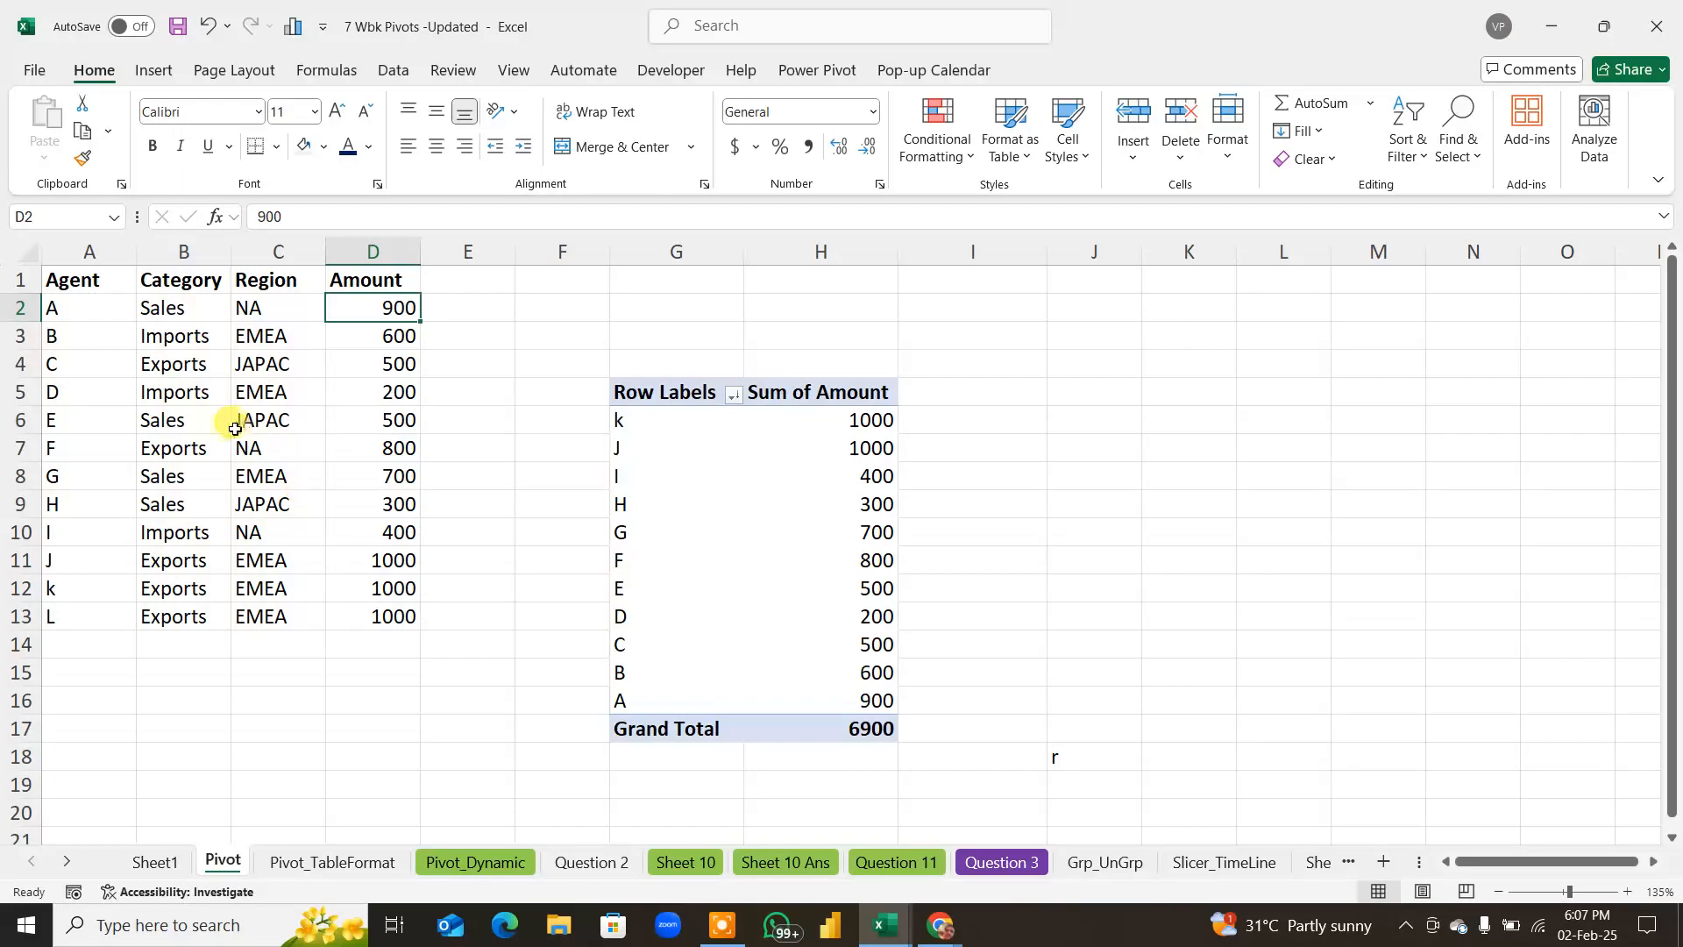
pyautogui.click(689, 504)
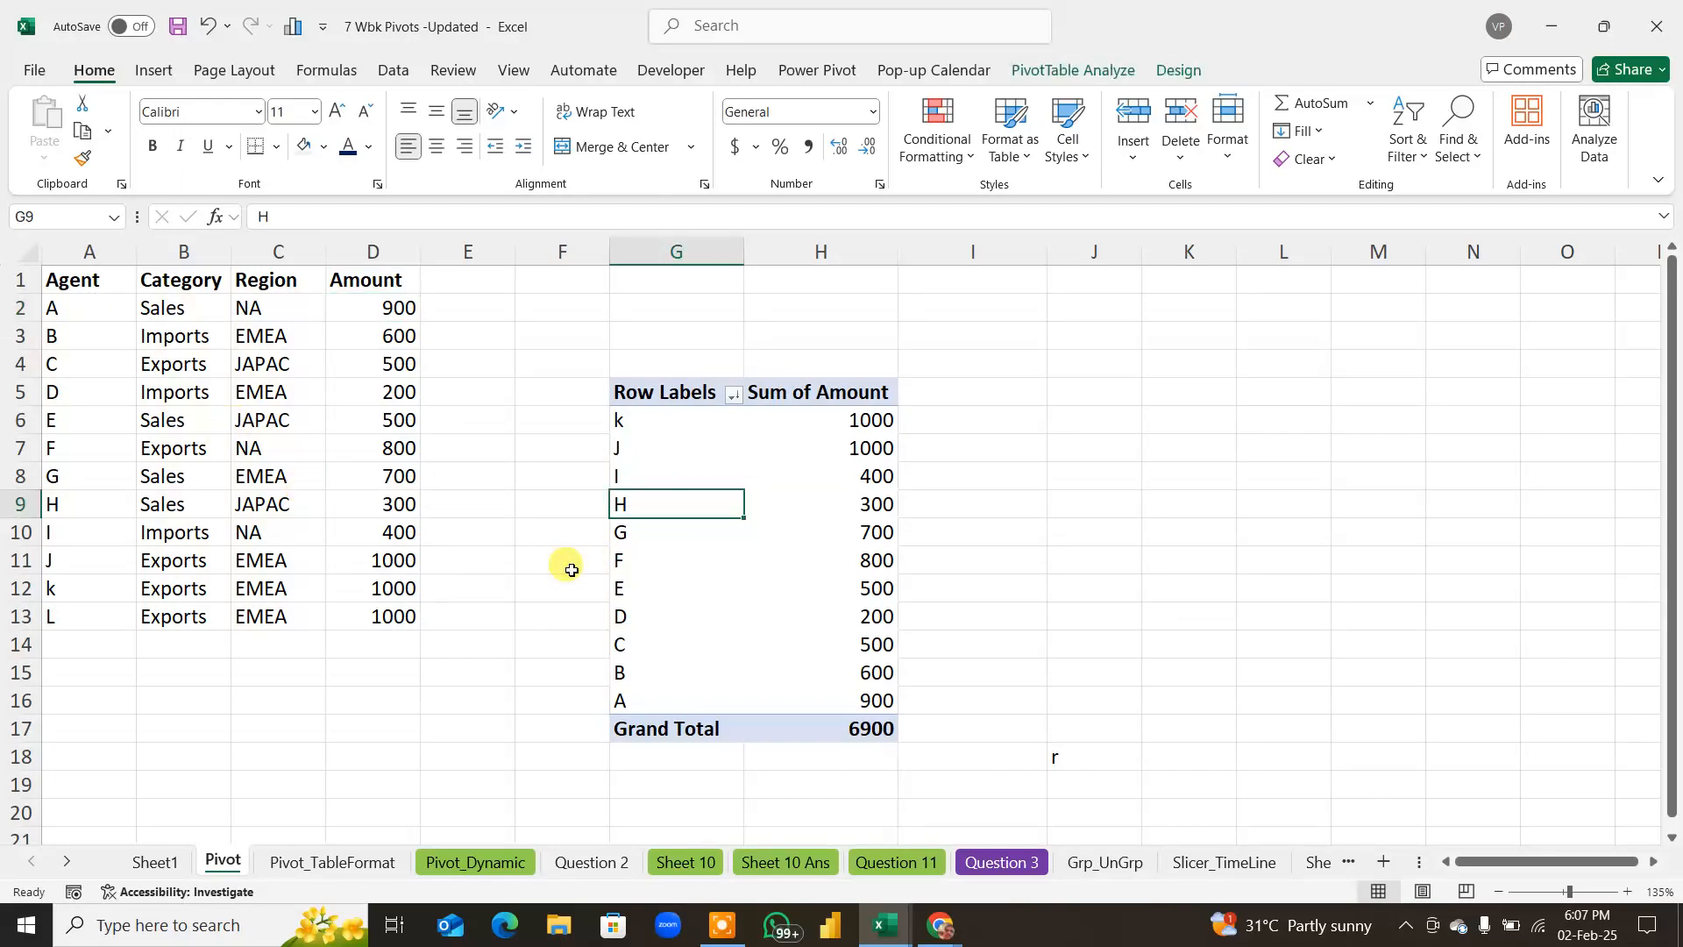
# Step: Copy the agent data range A1:D13 from the Pivot sheet into cell A1 of a new blank workbook
pyautogui.moveTo(83, 280); pyautogui.dragTo(392, 614)
pyautogui.hotkey('ctrl', 'c')
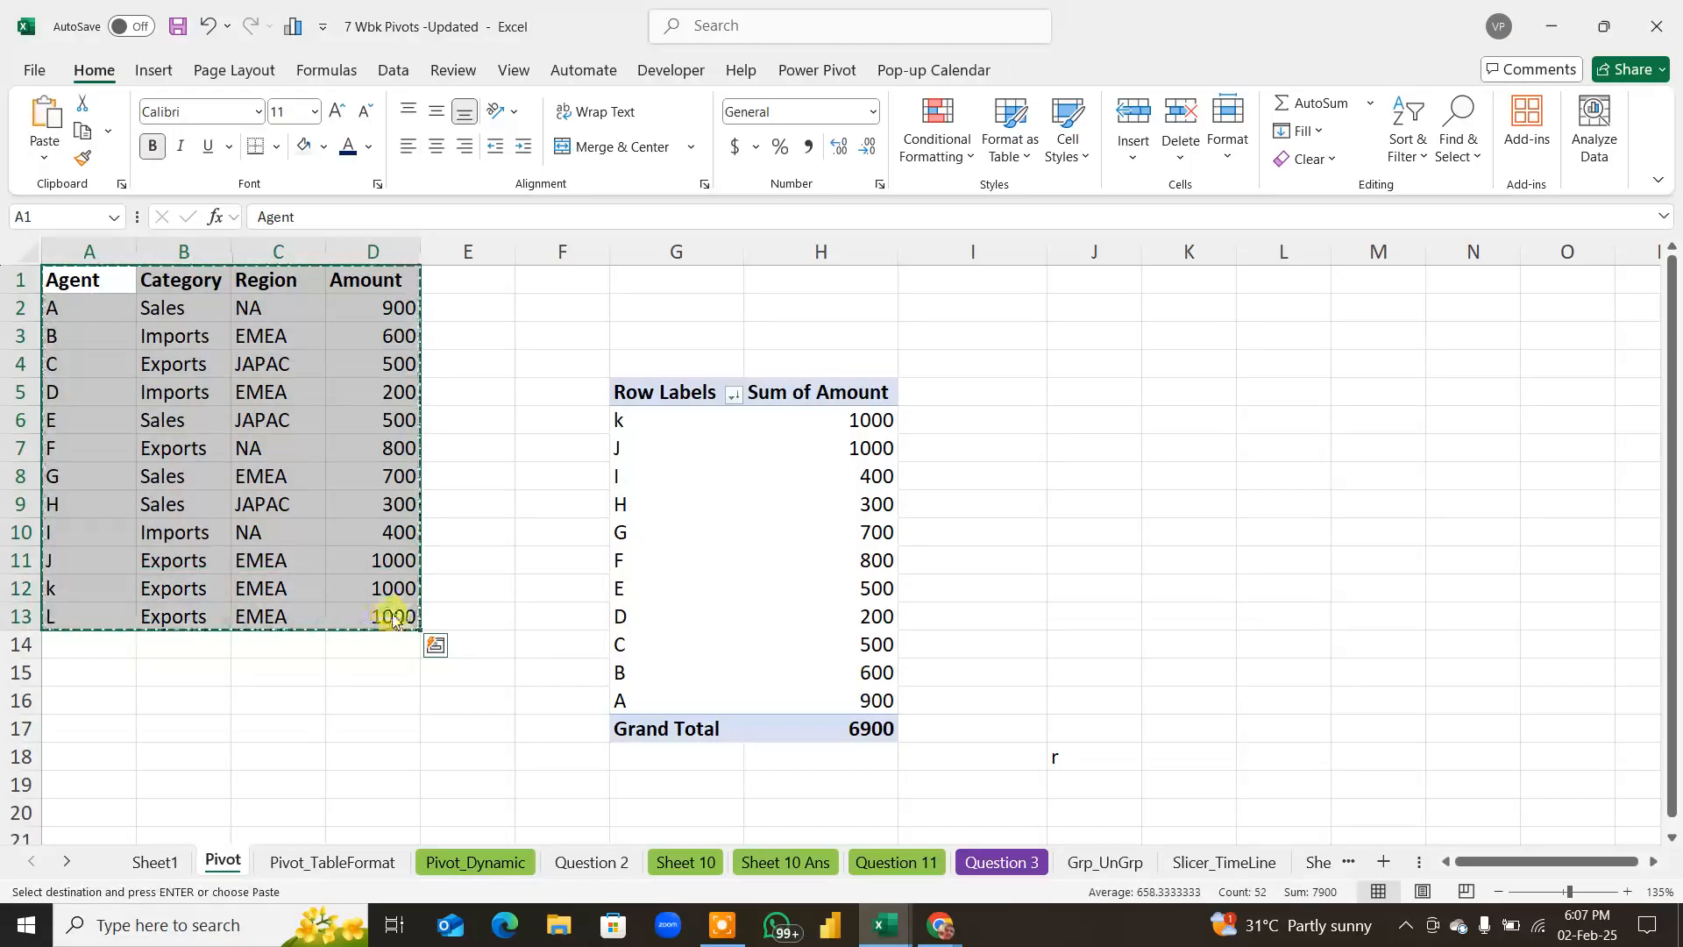
pyautogui.press('super+r')
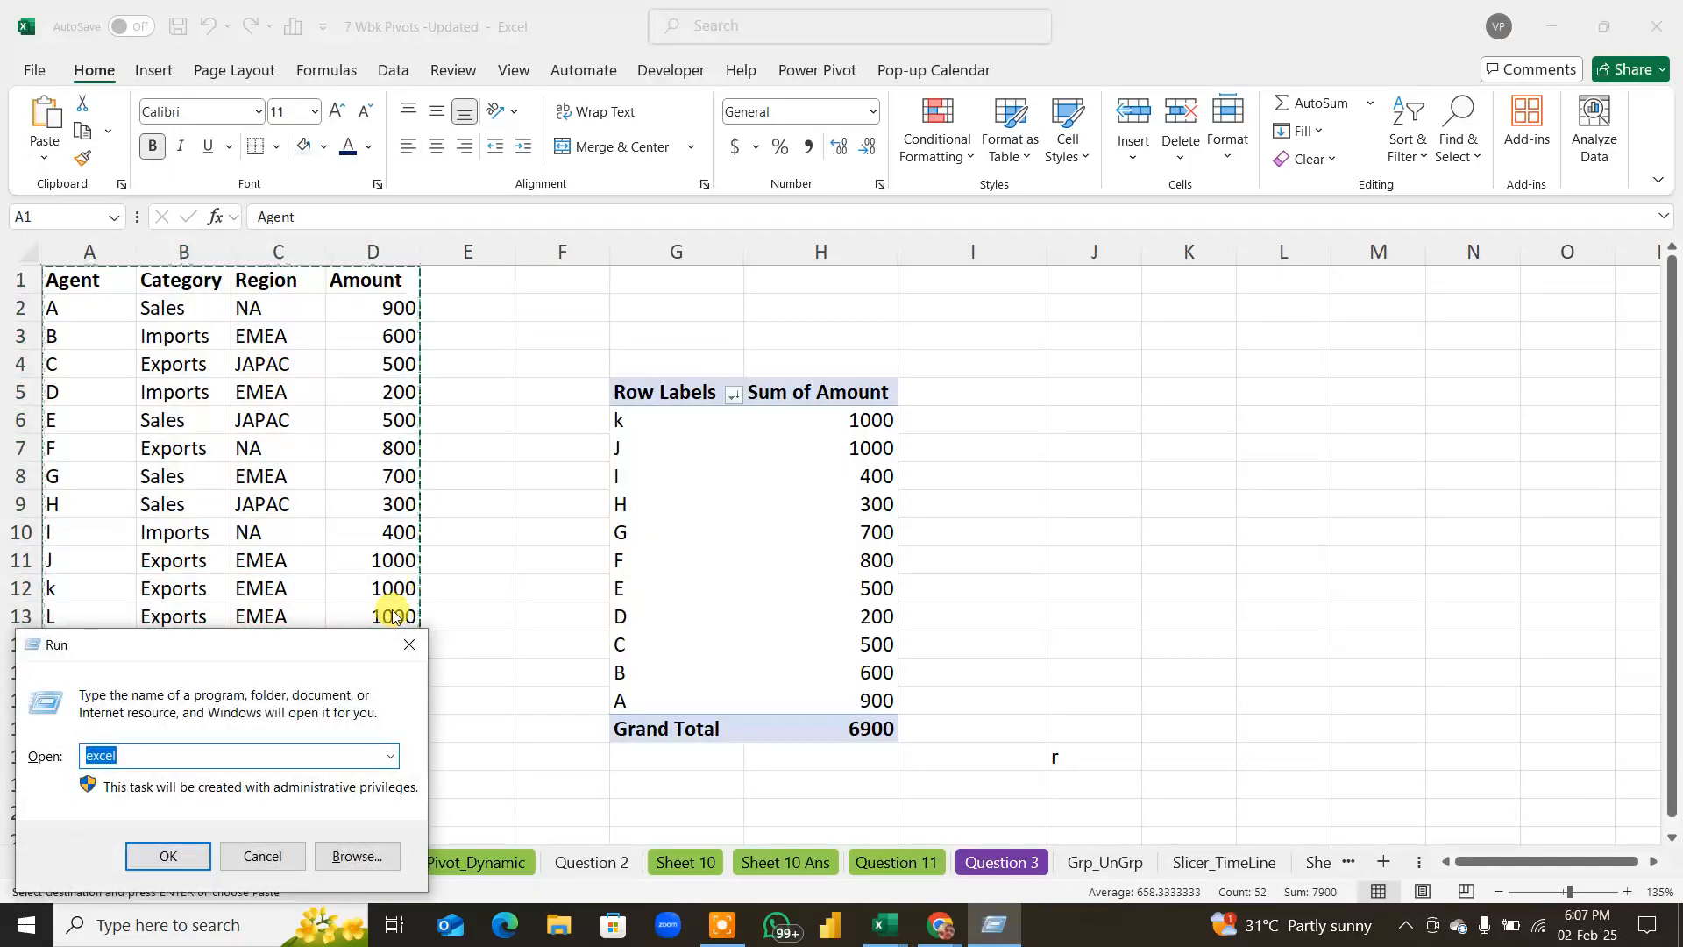
pyautogui.press('Escape')
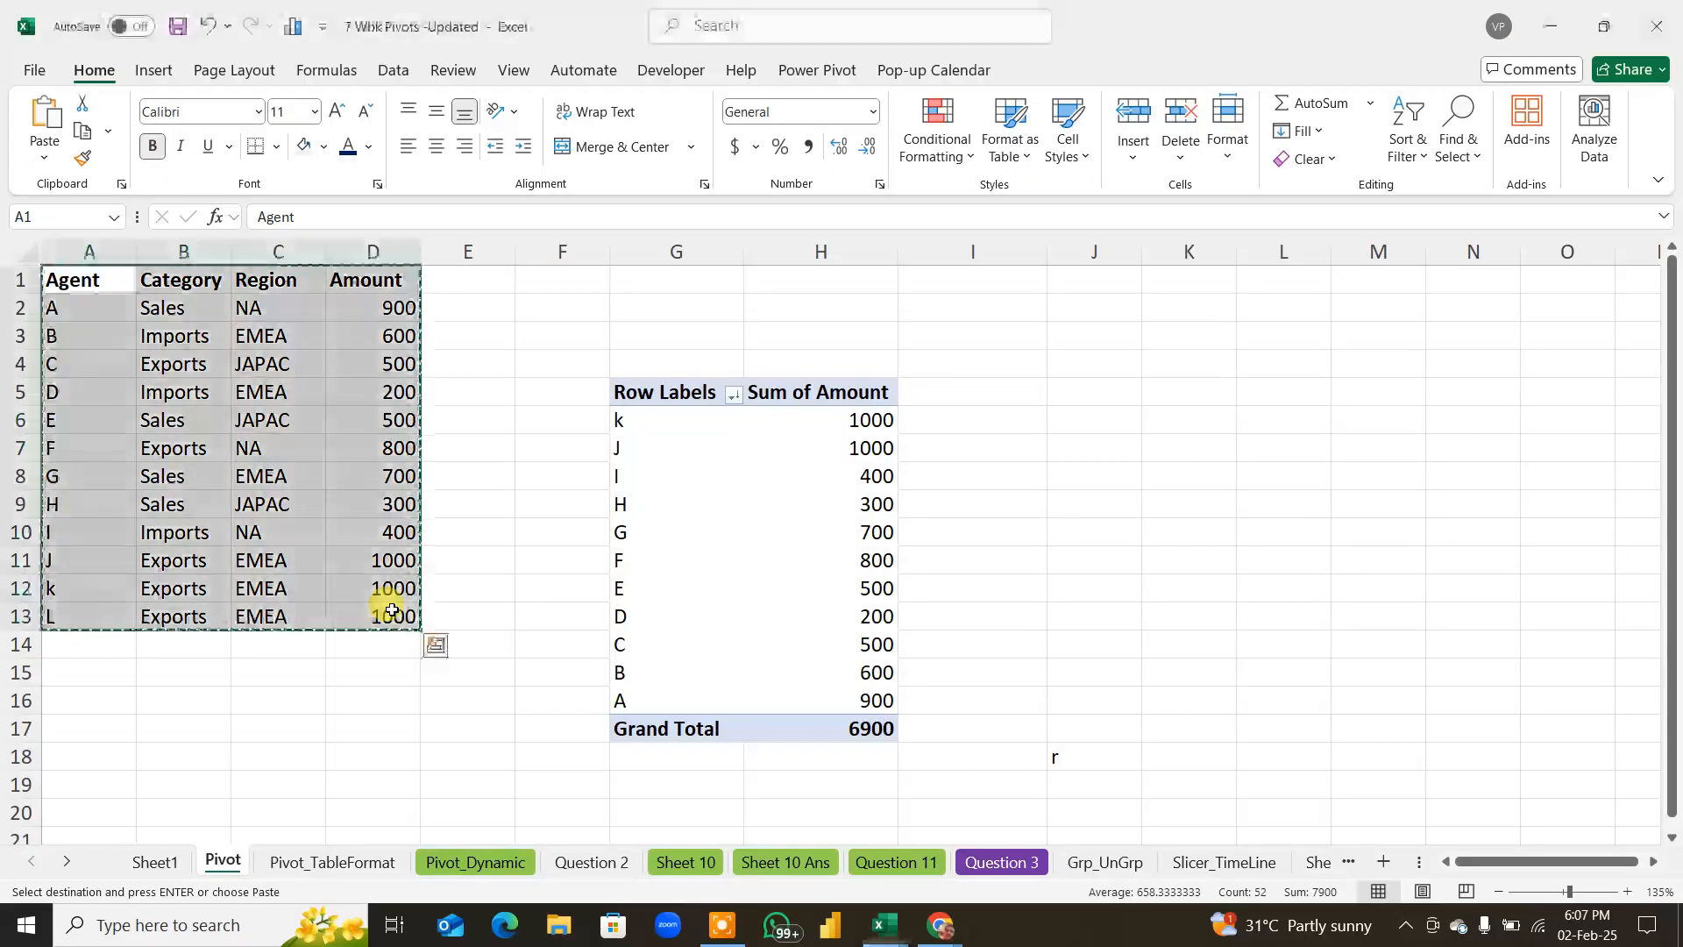
pyautogui.hotkey('ctrl', 'n')
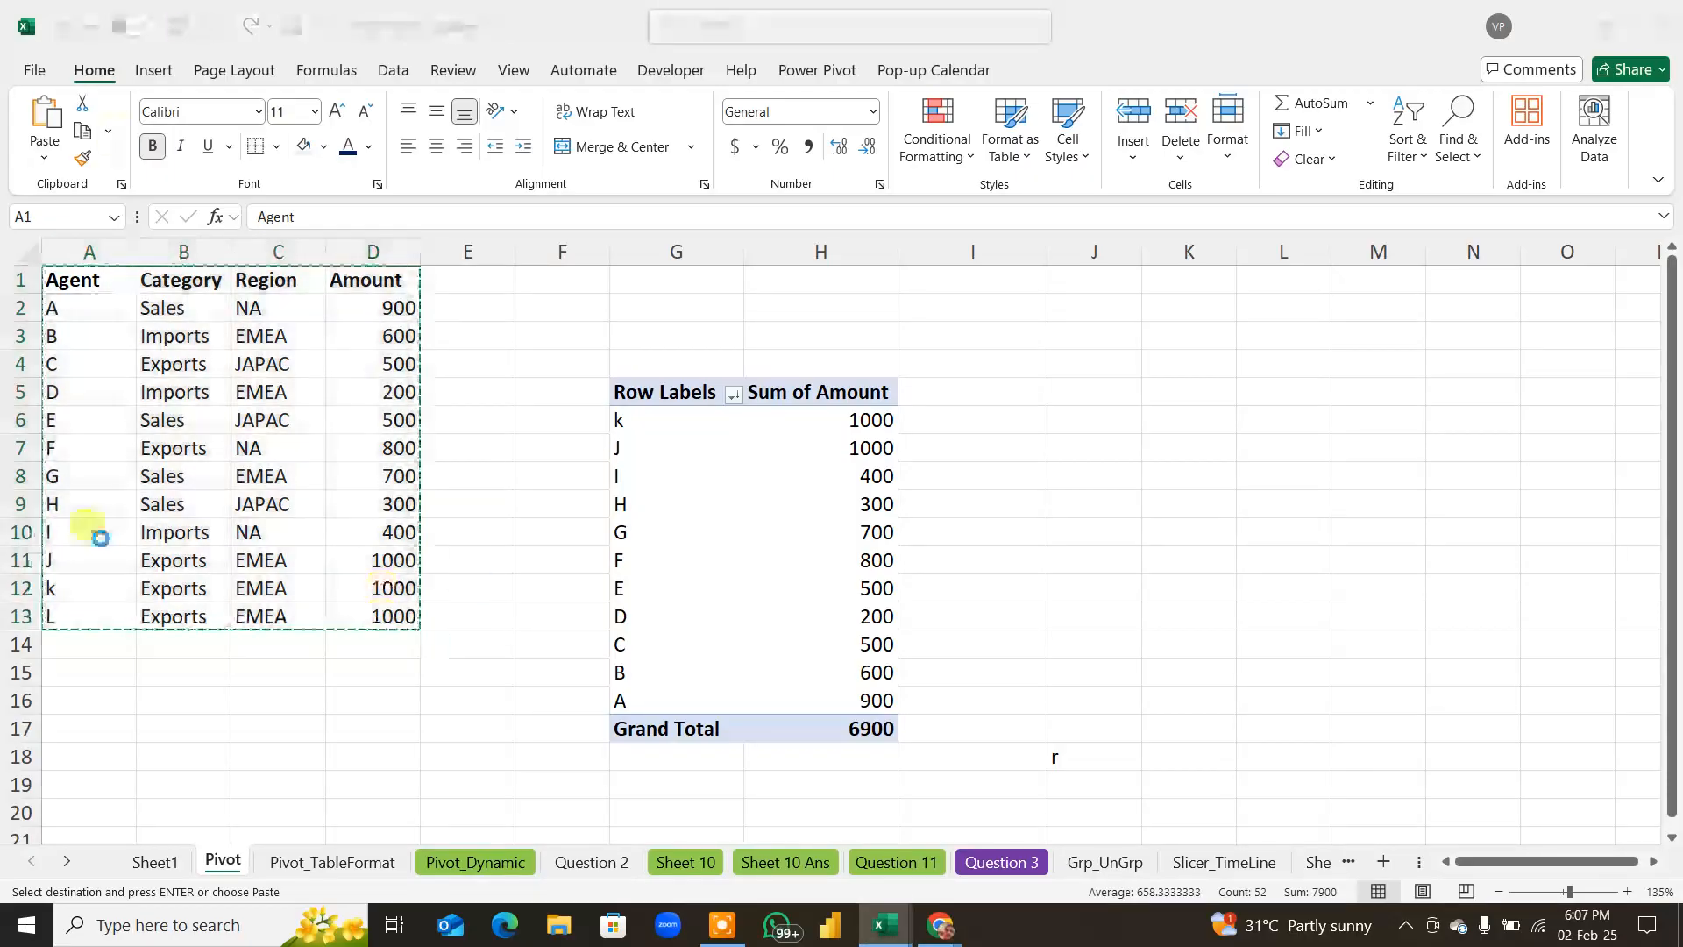
pyautogui.hotkey('ctrl', 'v')
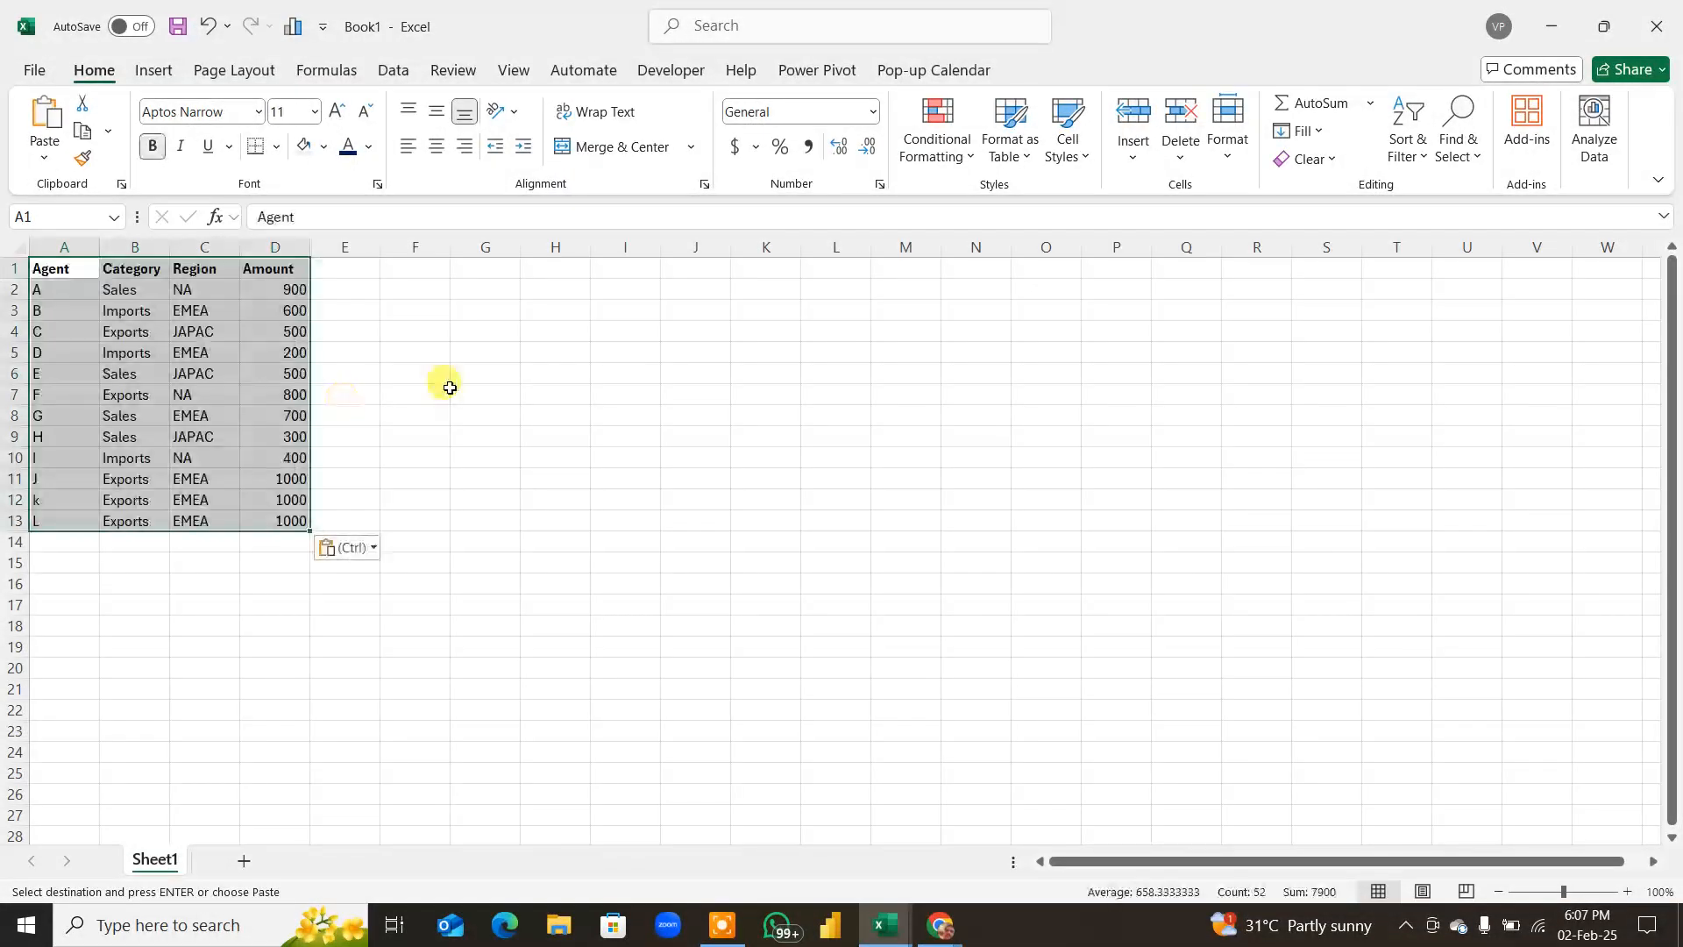
pyautogui.click(224, 447)
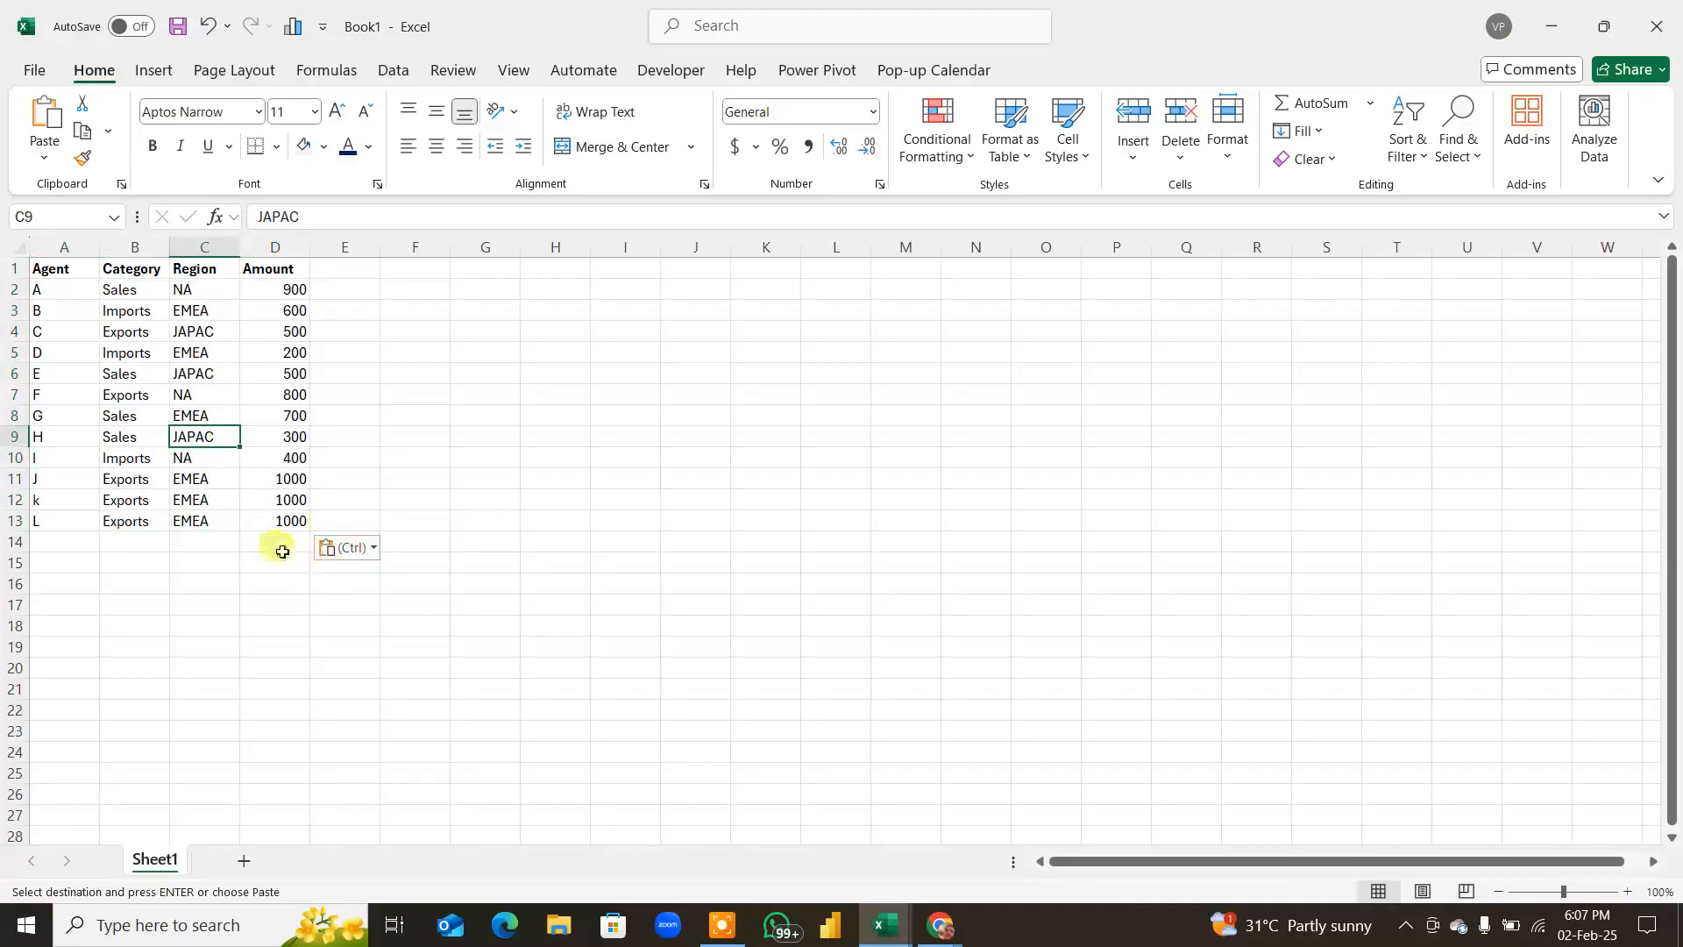
# Step: Set the new worksheet's magnification to a custom zoom of 135%
pyautogui.click(273, 598)
pyautogui.hotkey('alt', 'w')
pyautogui.press('q')
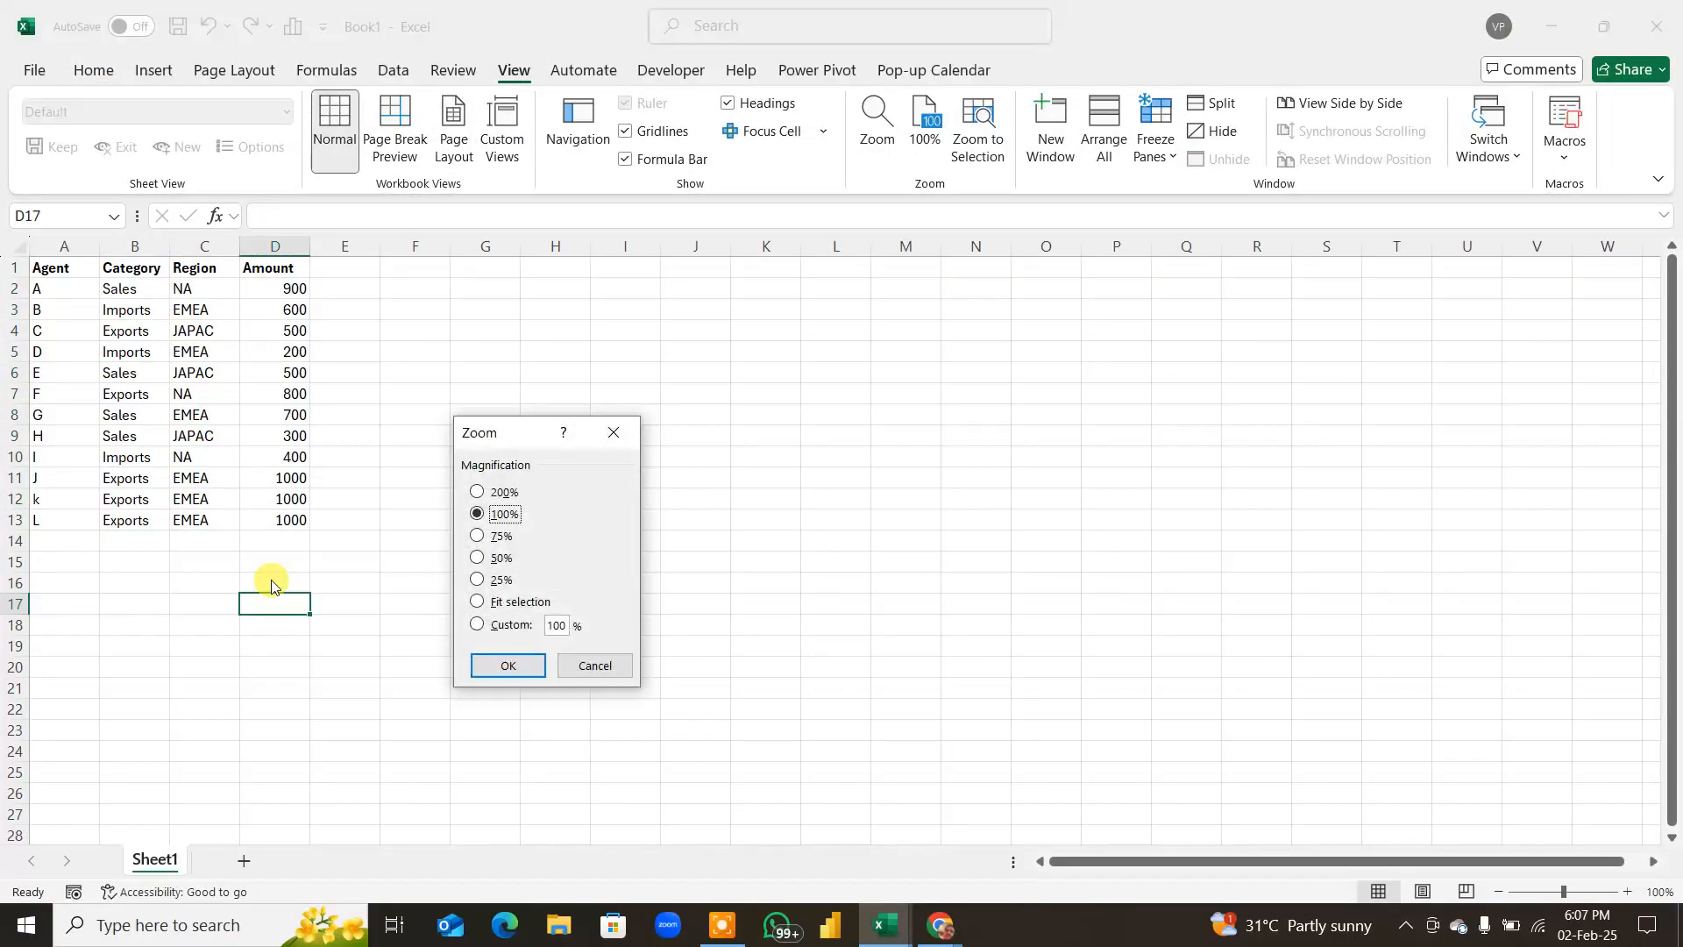
pyautogui.click(553, 624)
pyautogui.write('135')
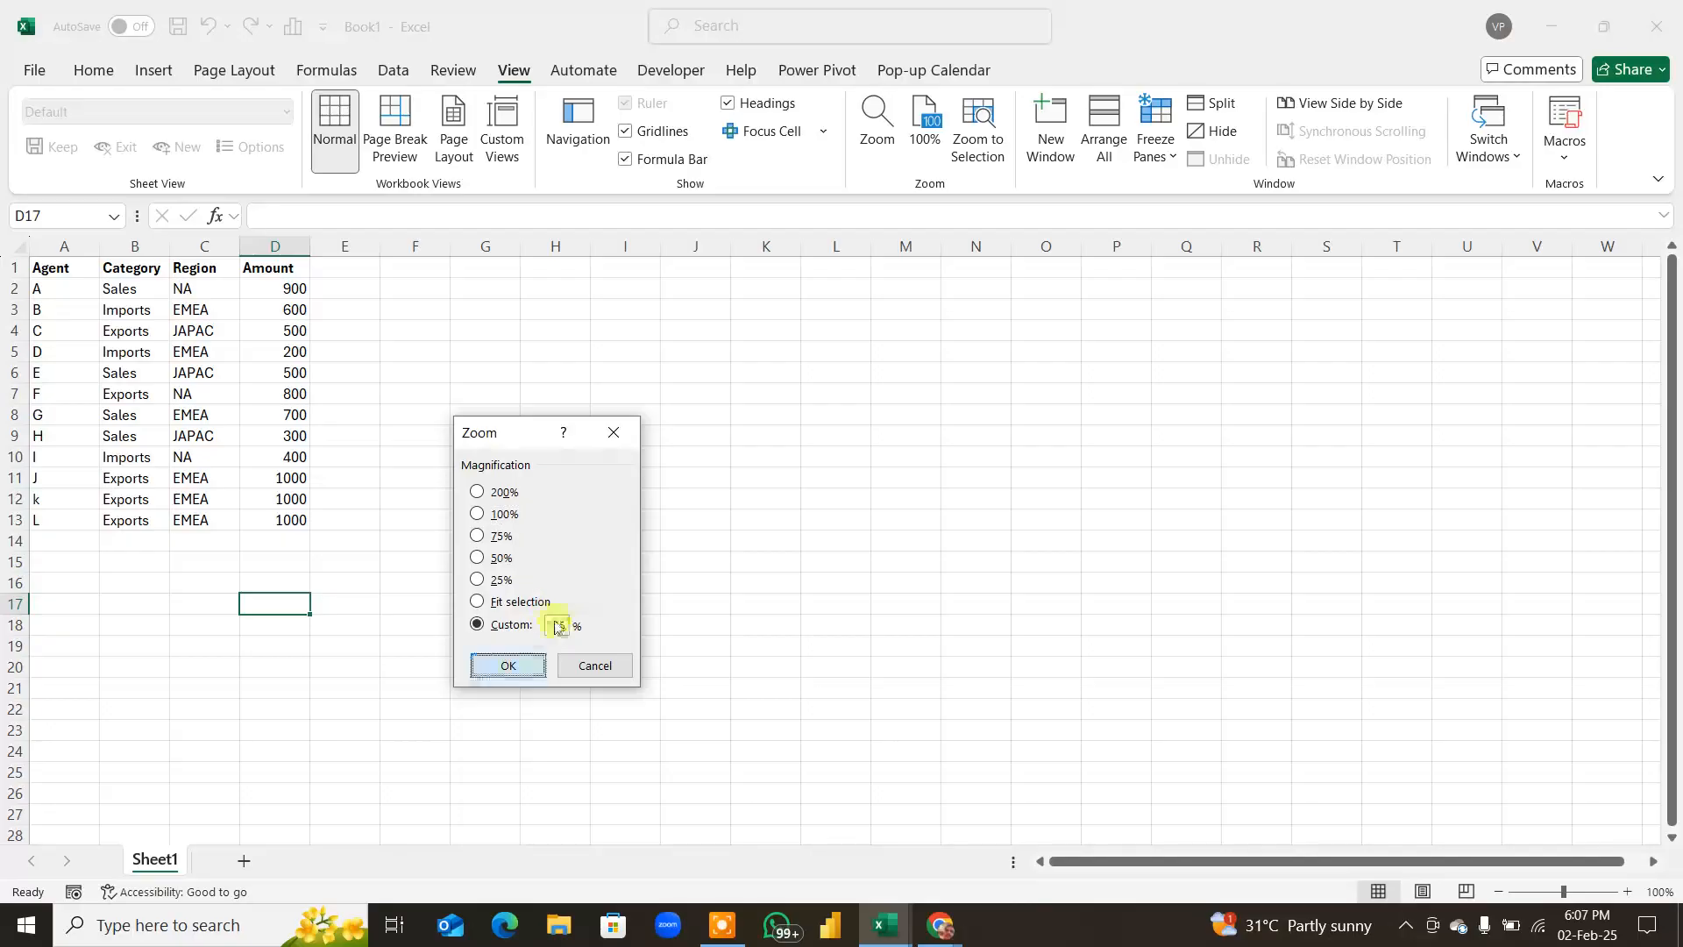
pyautogui.press('Return')
pyautogui.click(399, 504)
# Step: Create a PivotTable from range A1:D13, placed on the existing worksheet at cell I6
pyautogui.click(170, 373)
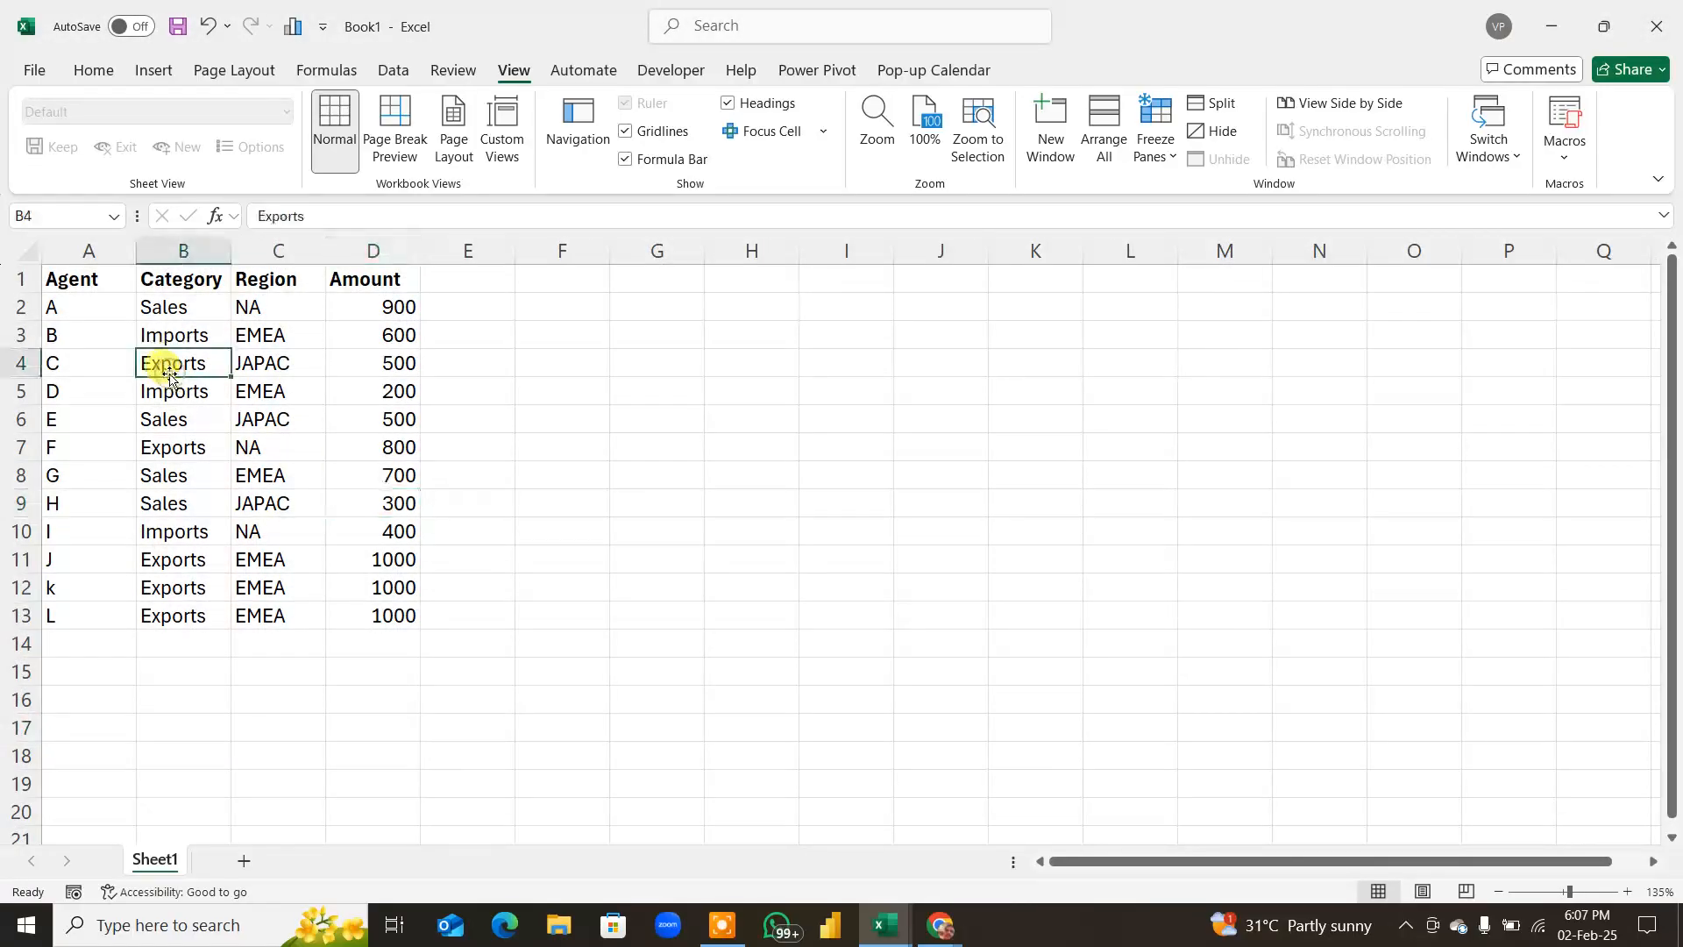
pyautogui.click(158, 67)
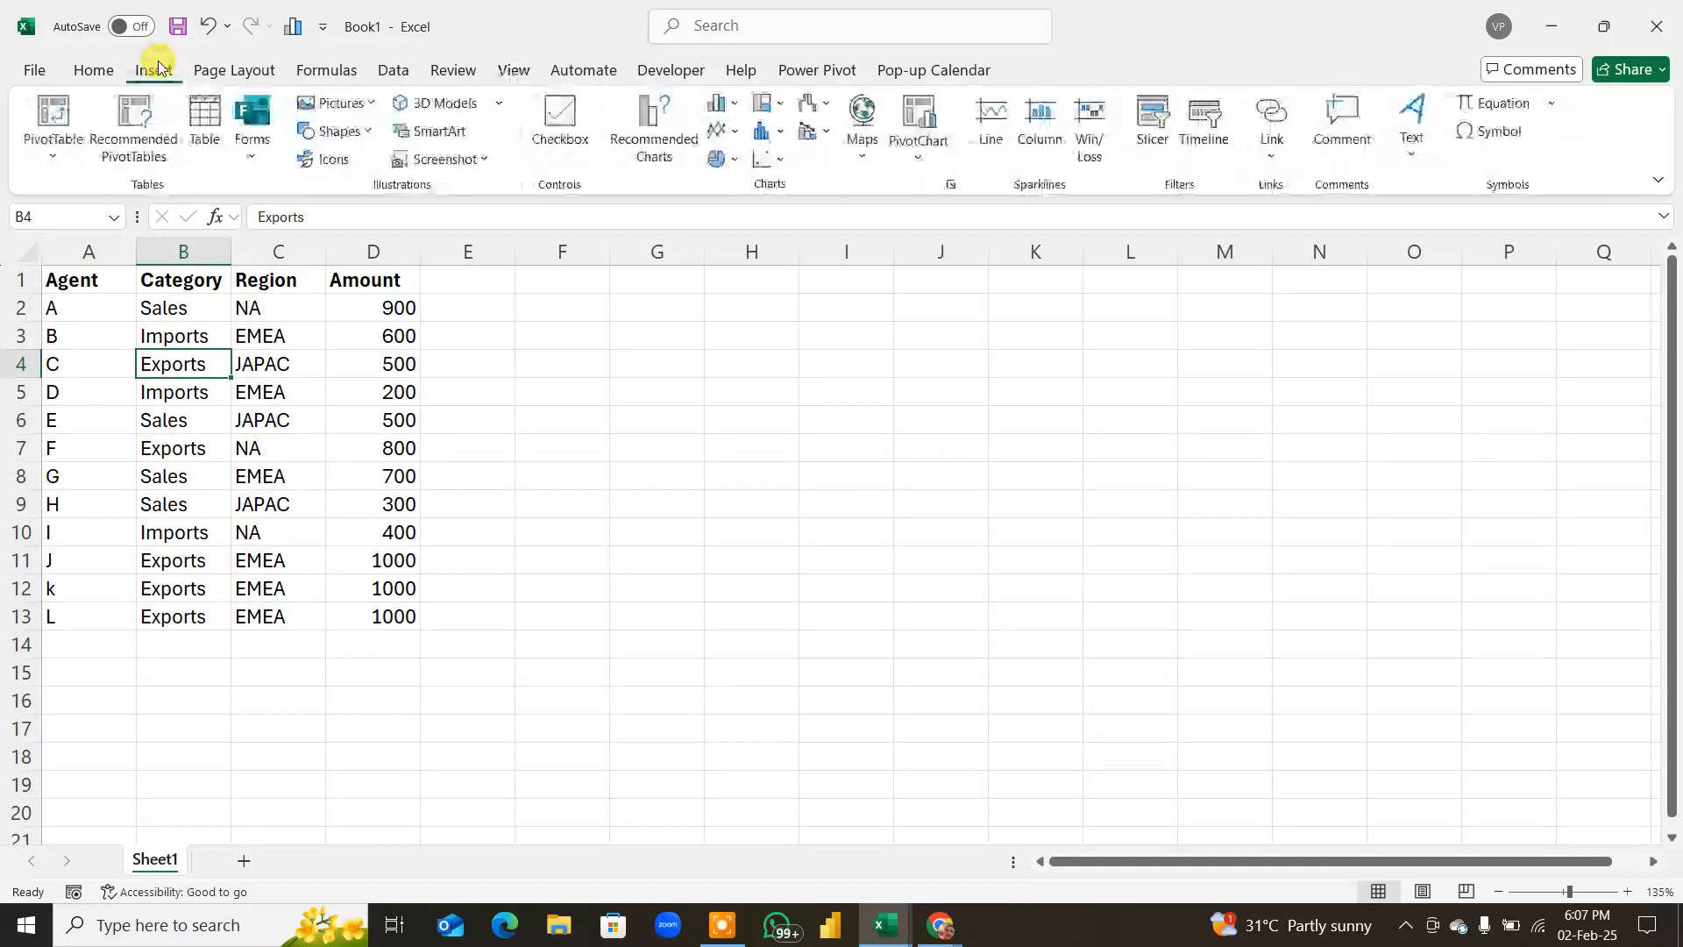
pyautogui.click(54, 149)
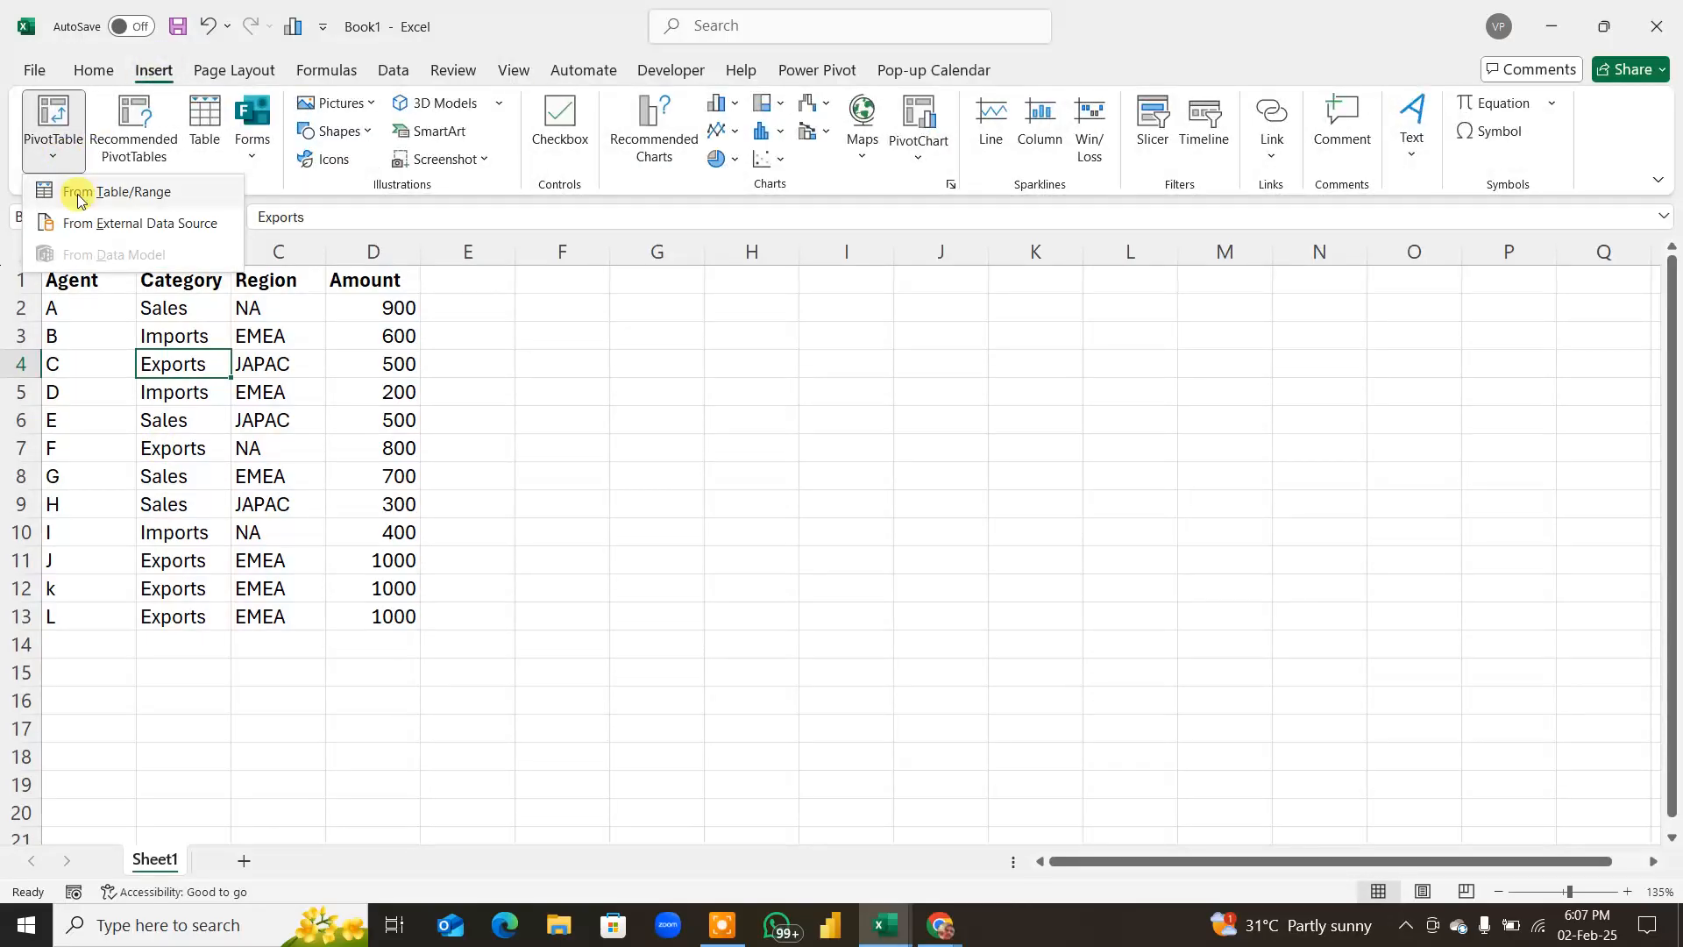
pyautogui.click(79, 192)
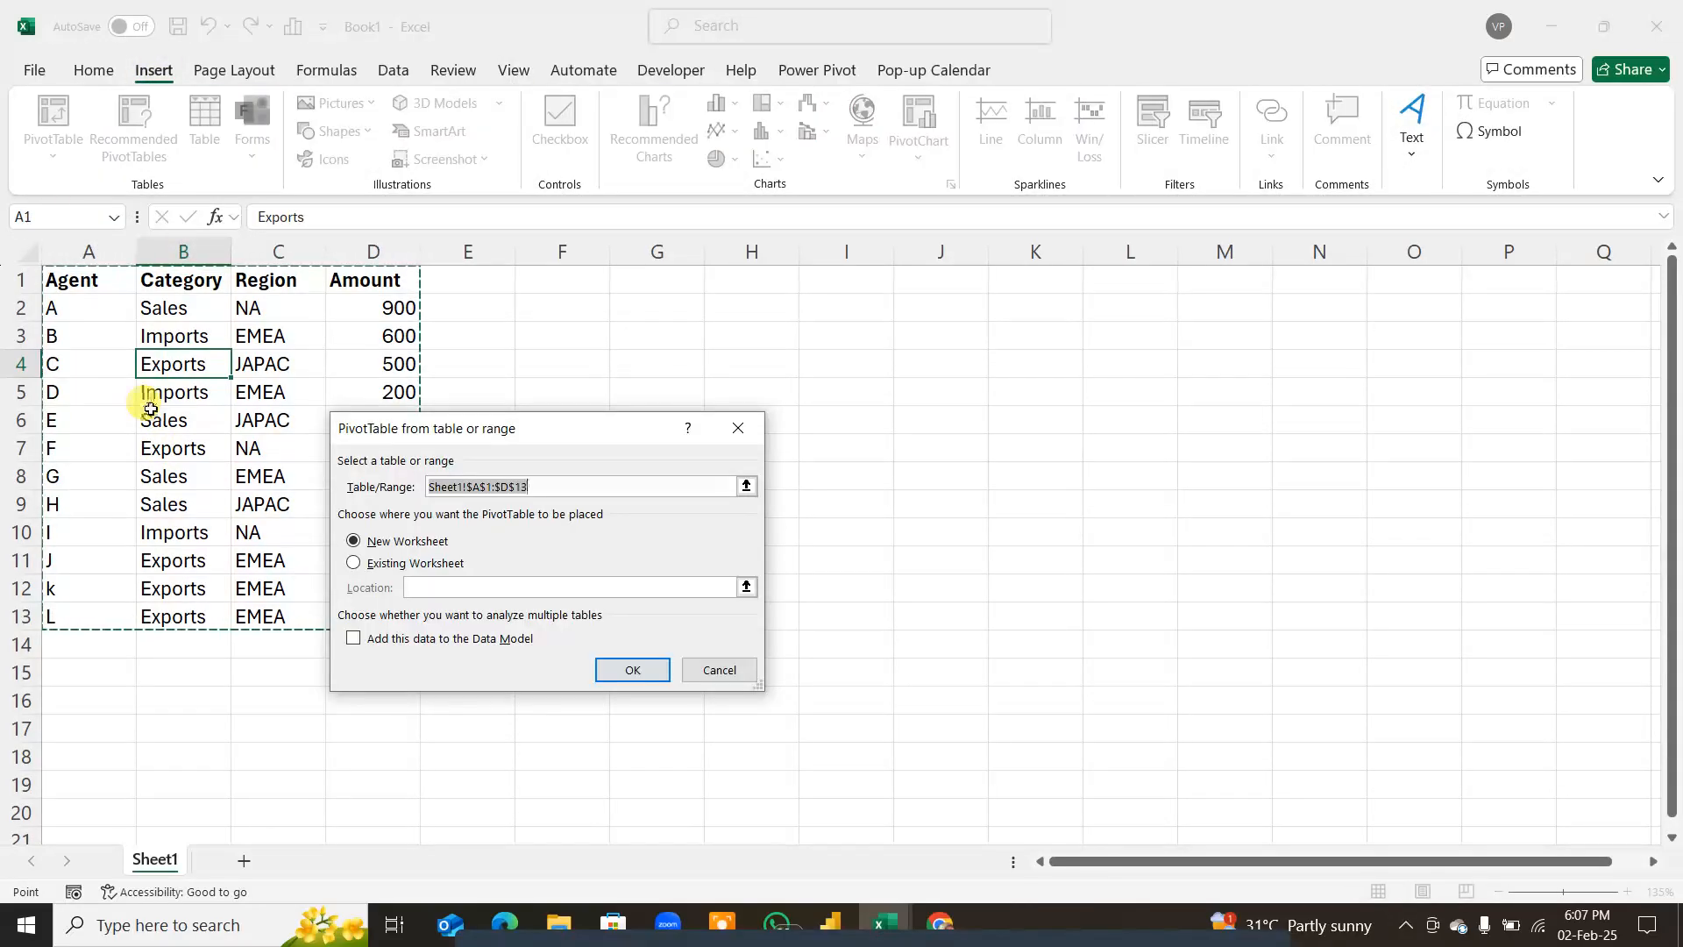
pyautogui.click(355, 563)
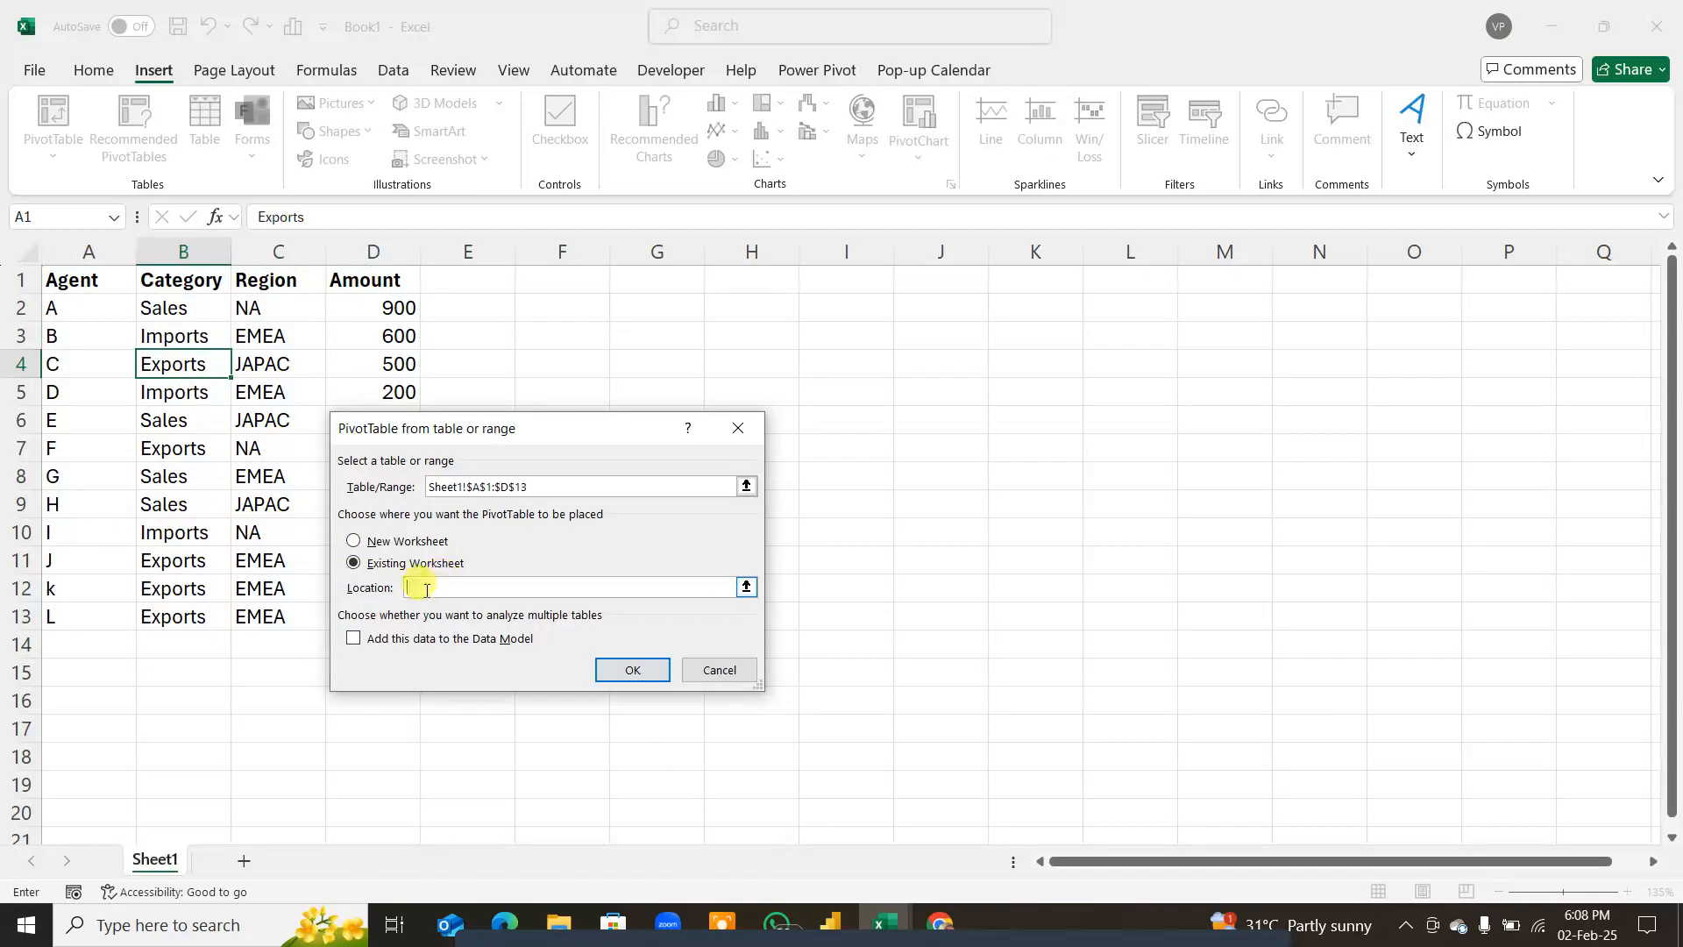
pyautogui.click(842, 419)
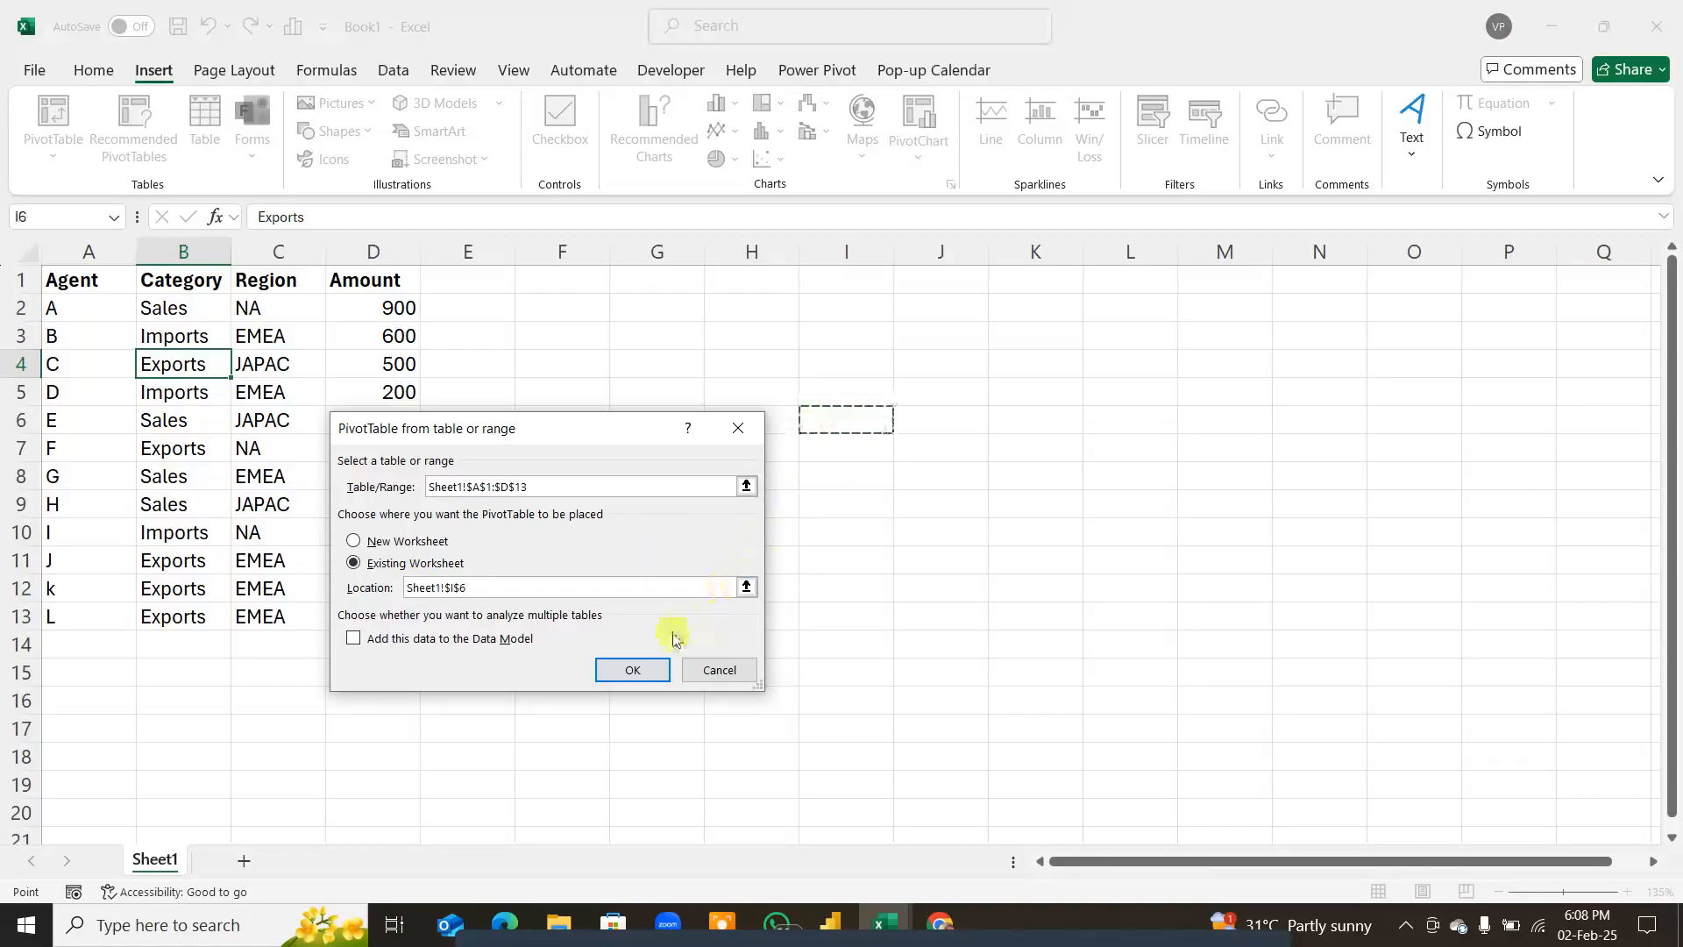
pyautogui.click(633, 671)
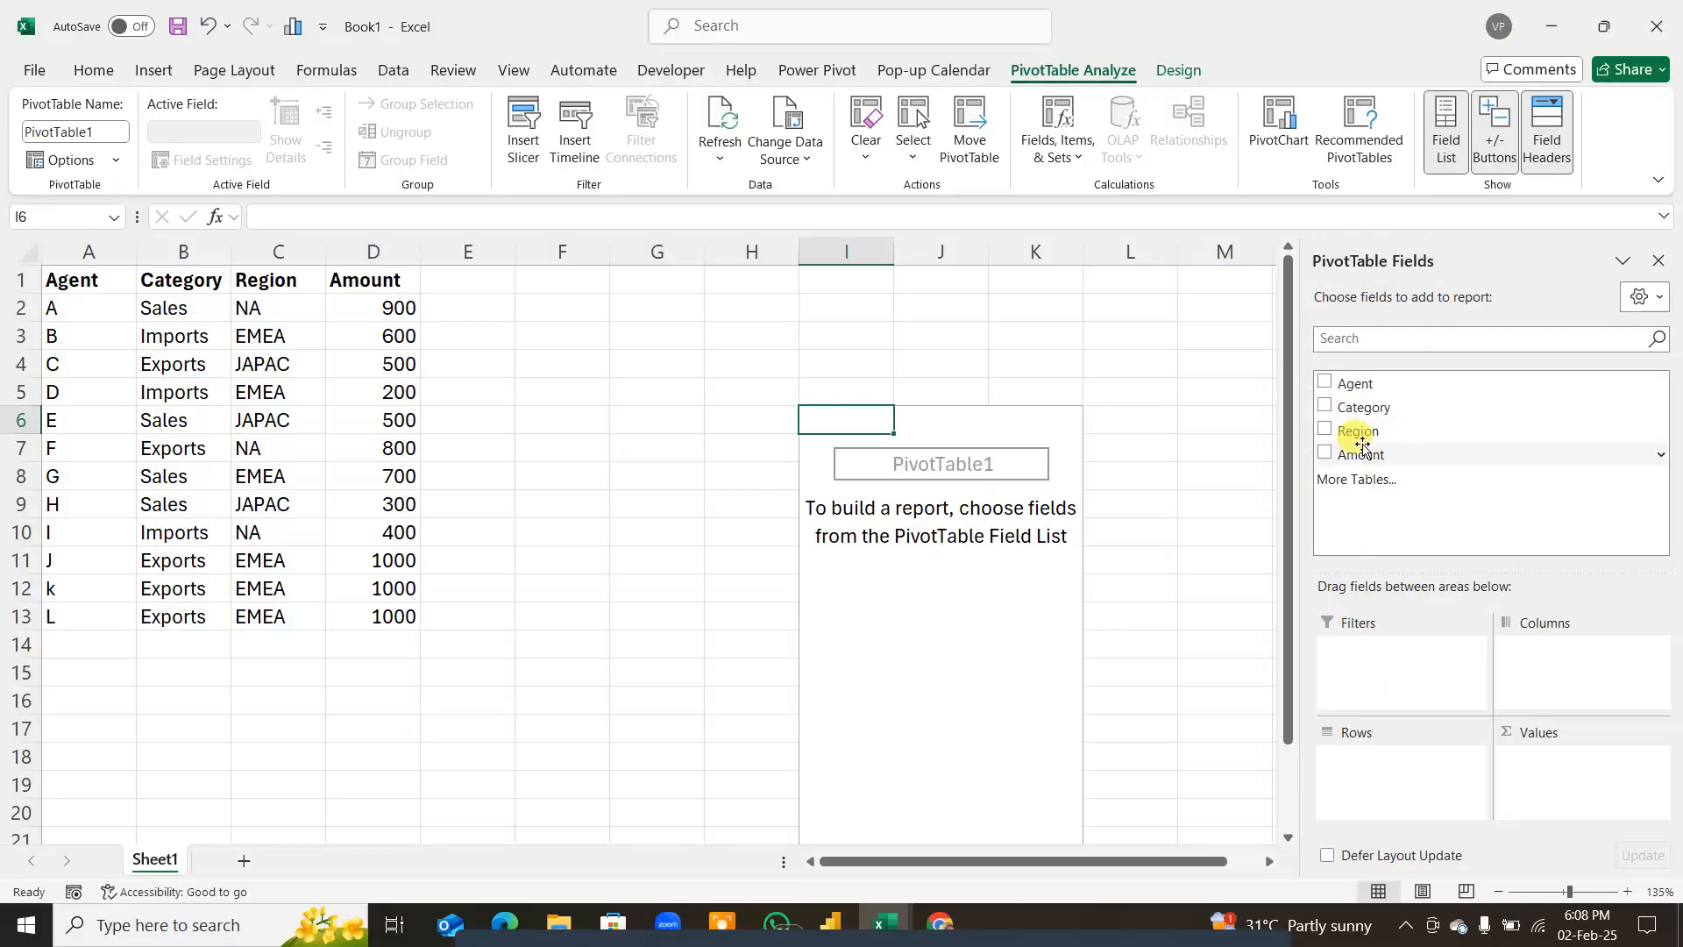
# Step: Circle the PivotTable field names, link them by arrow to the source data headers, tick each header, and erase the annotations
pyautogui.hotkey('ctrl', 'shift', 'd')
pyautogui.moveTo(1402, 342)
pyautogui.mouseDown()
pyautogui.moveTo(1245, 405)
pyautogui.moveTo(1292, 538)
pyautogui.moveTo(1438, 399)
pyautogui.moveTo(1445, 351)
pyautogui.mouseUp()
pyautogui.moveTo(1257, 340)
pyautogui.mouseDown()
pyautogui.moveTo(1244, 298)
pyautogui.moveTo(832, 145)
pyautogui.moveTo(313, 346)
pyautogui.moveTo(379, 353)
pyautogui.mouseUp()
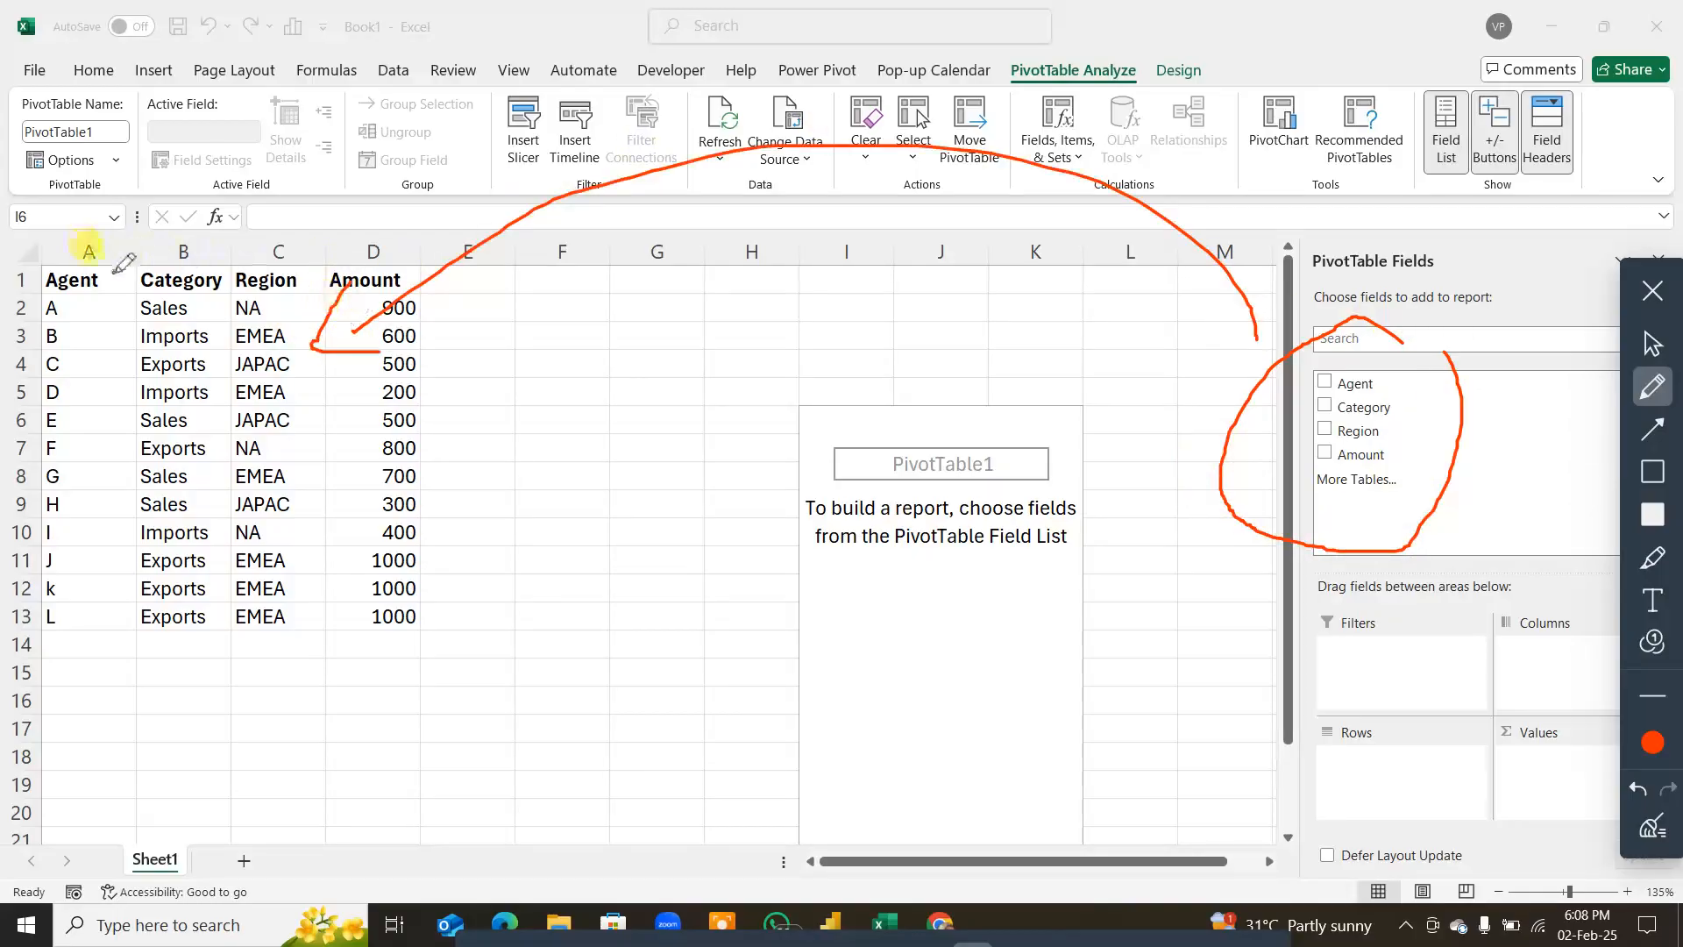
pyautogui.moveTo(110, 267)
pyautogui.mouseDown()
pyautogui.moveTo(160, 208)
pyautogui.moveTo(428, 199)
pyautogui.mouseUp()
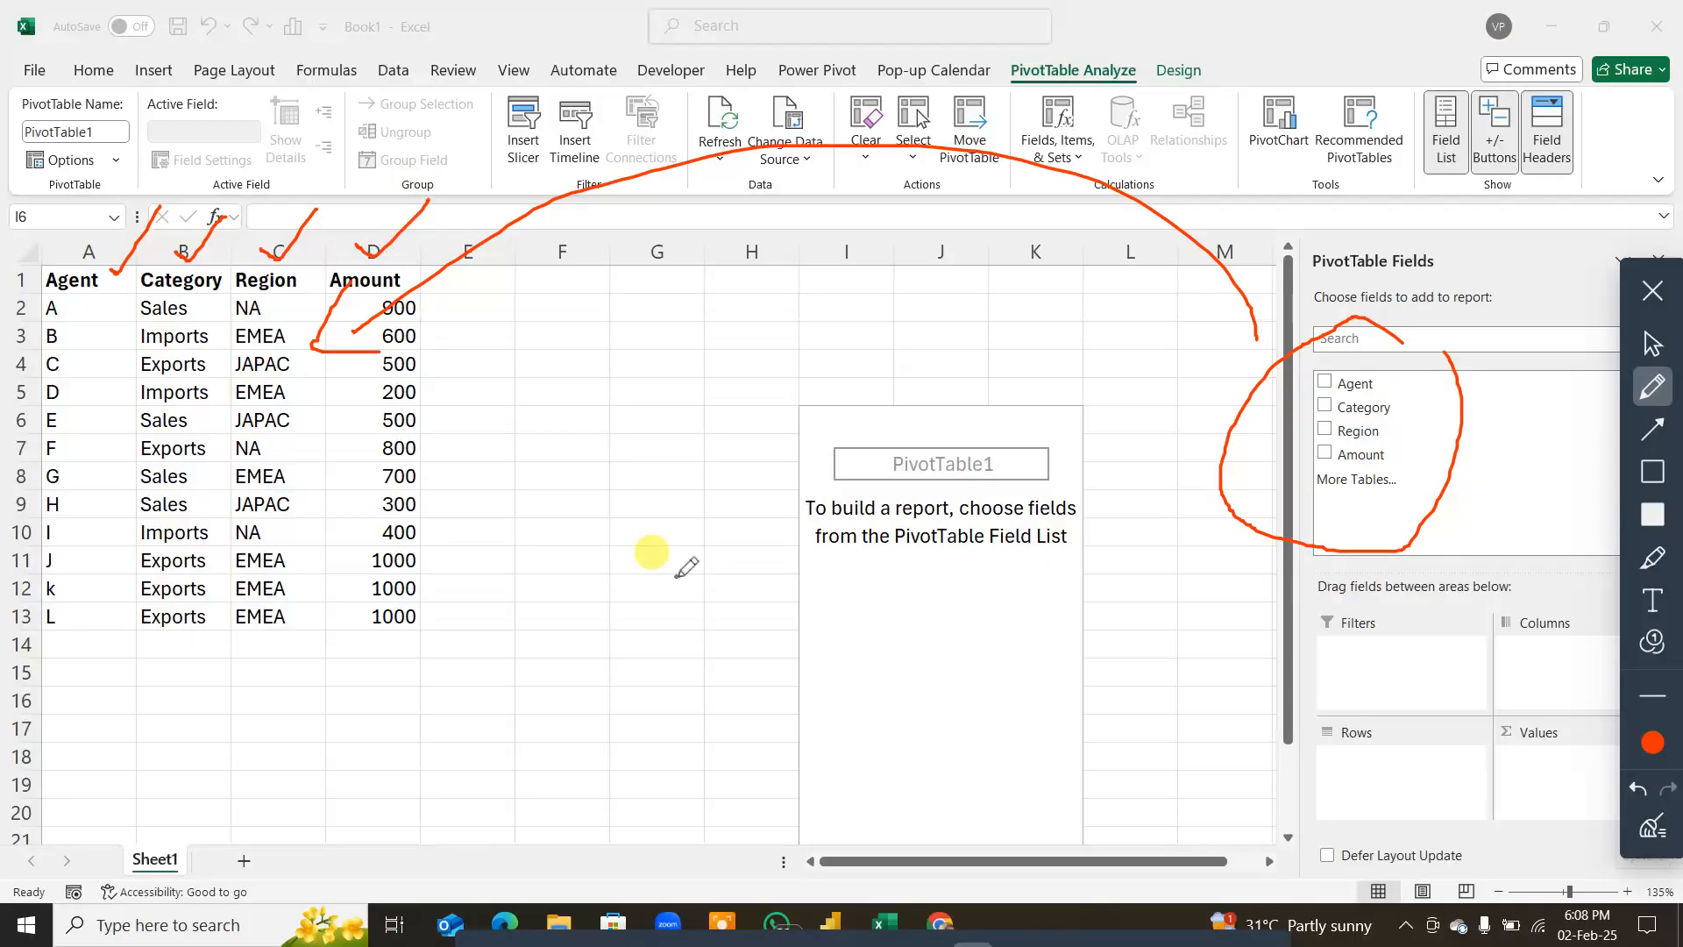
pyautogui.moveTo(160, 210); pyautogui.dragTo(429, 203)
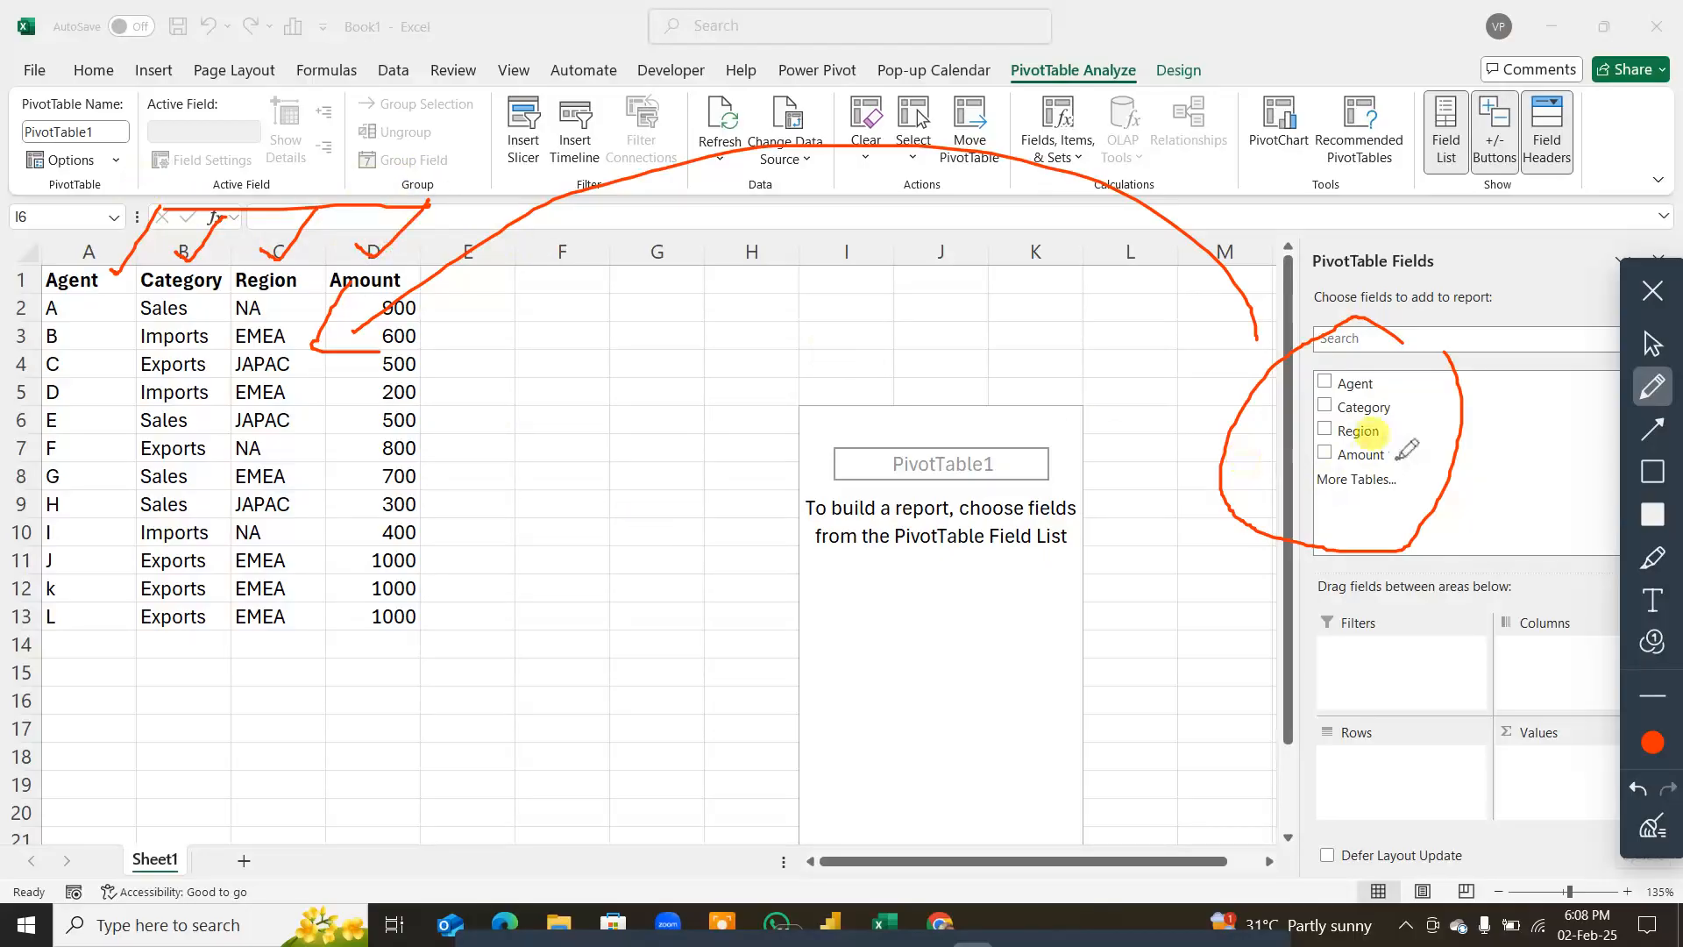
pyautogui.click(1656, 825)
# Step: Circle the Filters, Columns, Rows and Values areas on screen, erase the circles, and leave annotation mode
pyautogui.moveTo(1377, 607)
pyautogui.mouseDown()
pyautogui.moveTo(1330, 585)
pyautogui.moveTo(1334, 633)
pyautogui.moveTo(1385, 609)
pyautogui.mouseUp()
pyautogui.moveTo(1495, 647)
pyautogui.mouseDown()
pyautogui.moveTo(1577, 645)
pyautogui.moveTo(1575, 597)
pyautogui.mouseUp()
pyautogui.click(1652, 291)
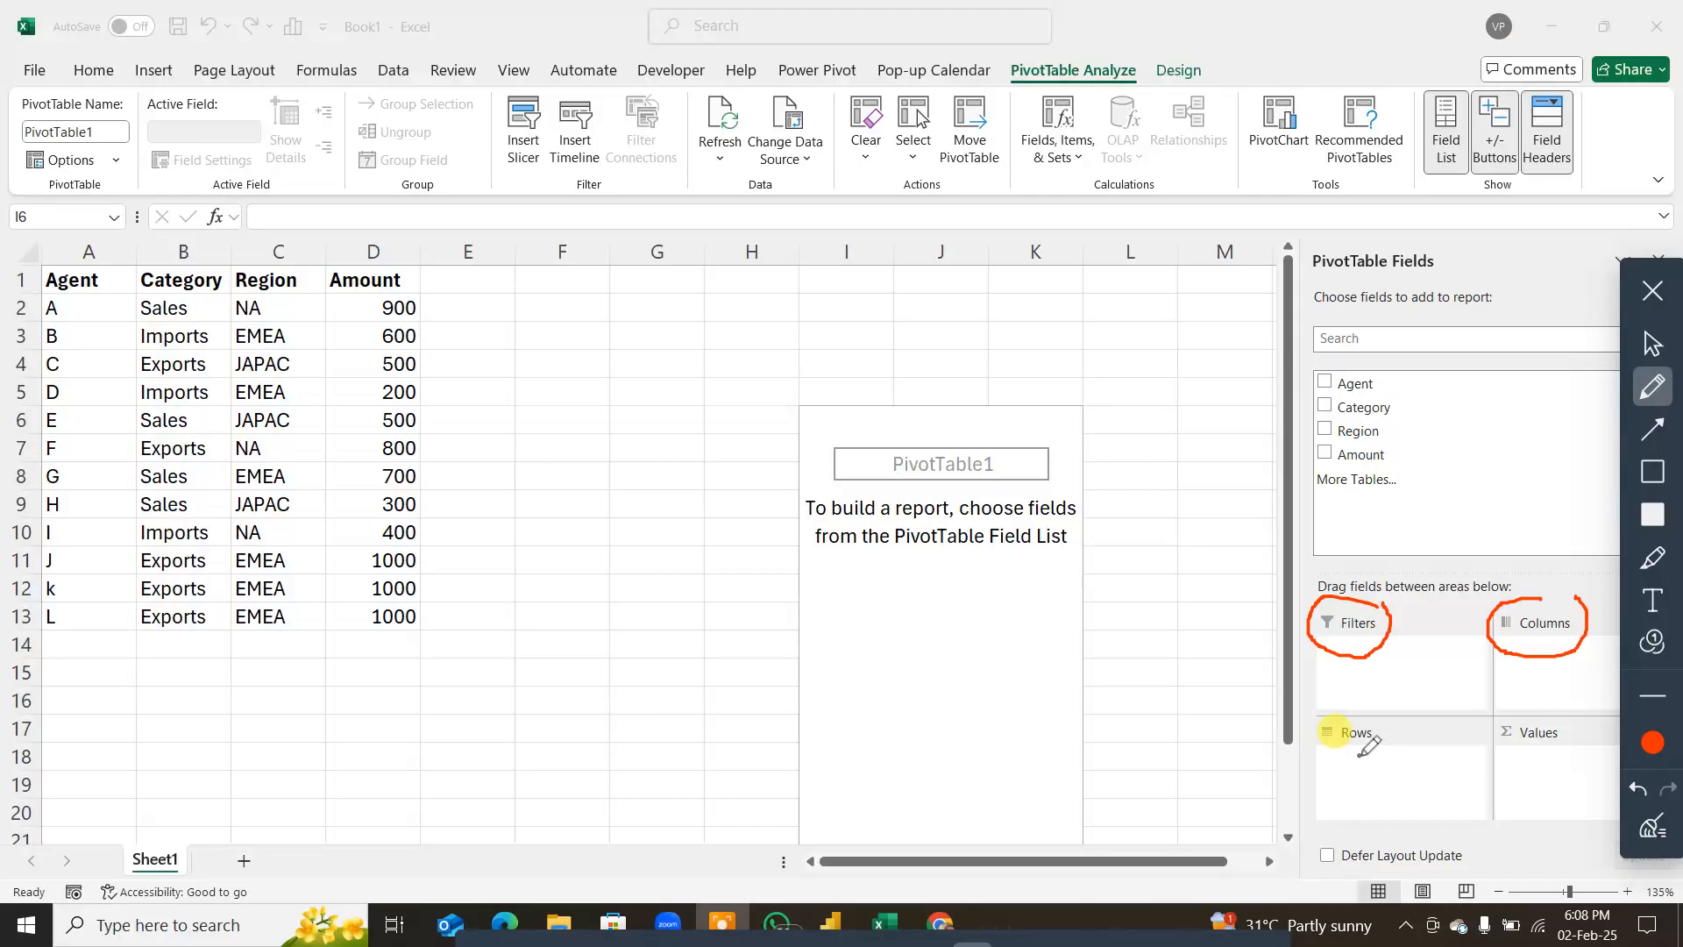
pyautogui.press('super+plus')
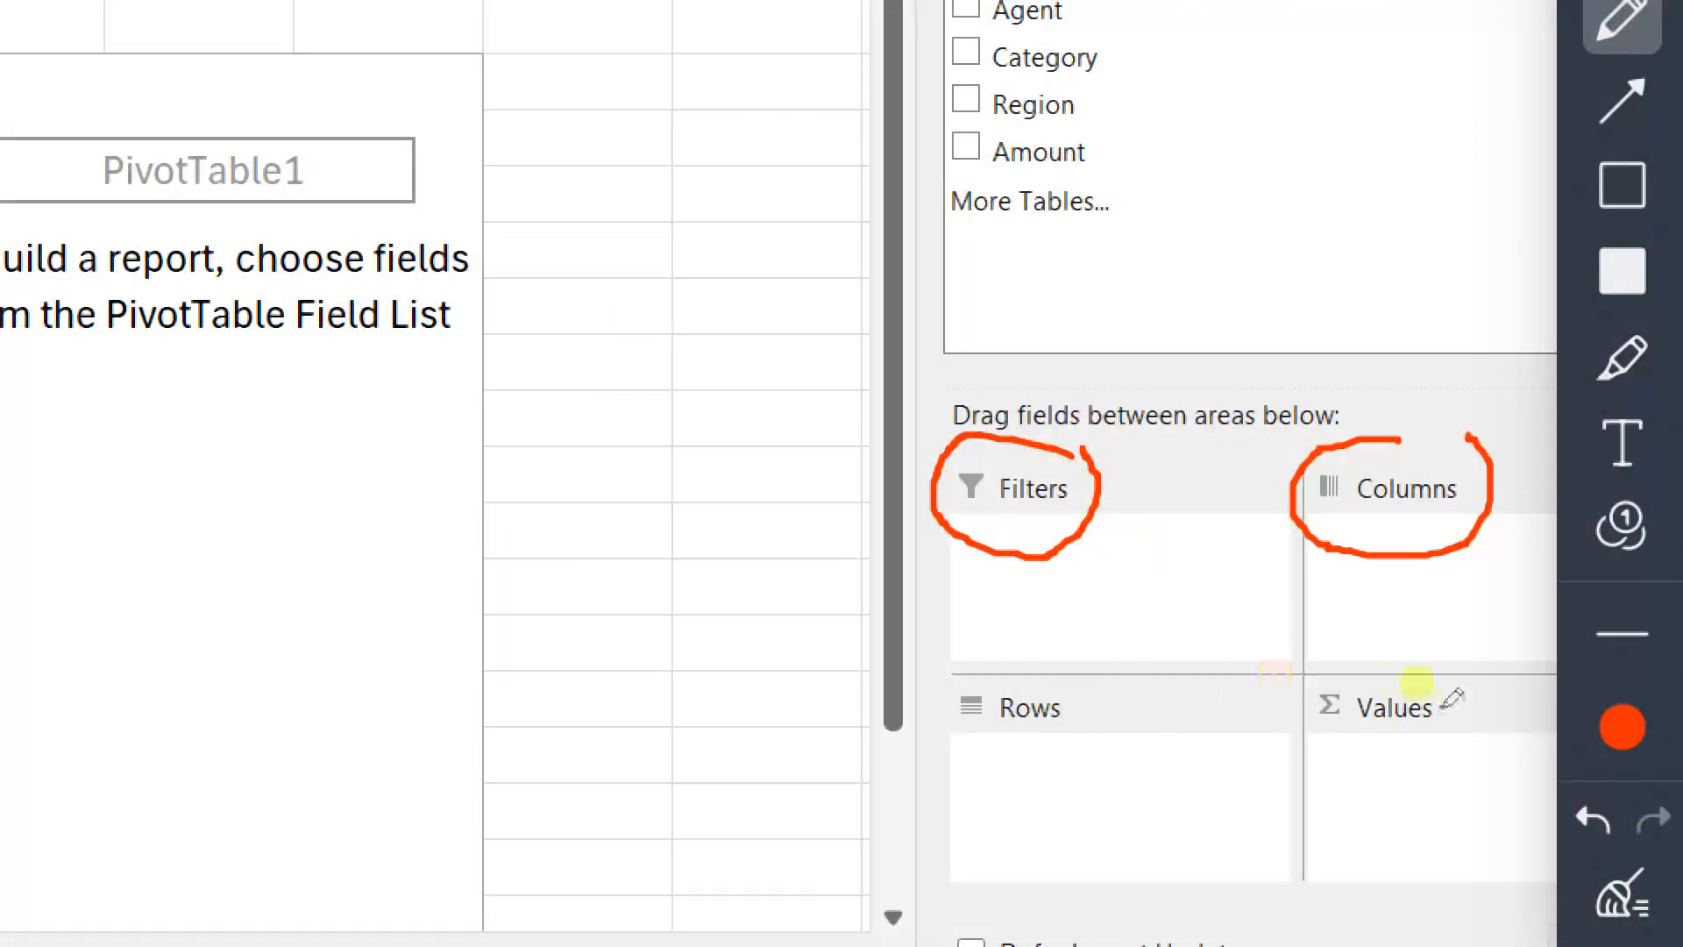
pyautogui.moveTo(966, 662)
pyautogui.mouseDown()
pyautogui.moveTo(1100, 789)
pyautogui.moveTo(1048, 624)
pyautogui.mouseUp()
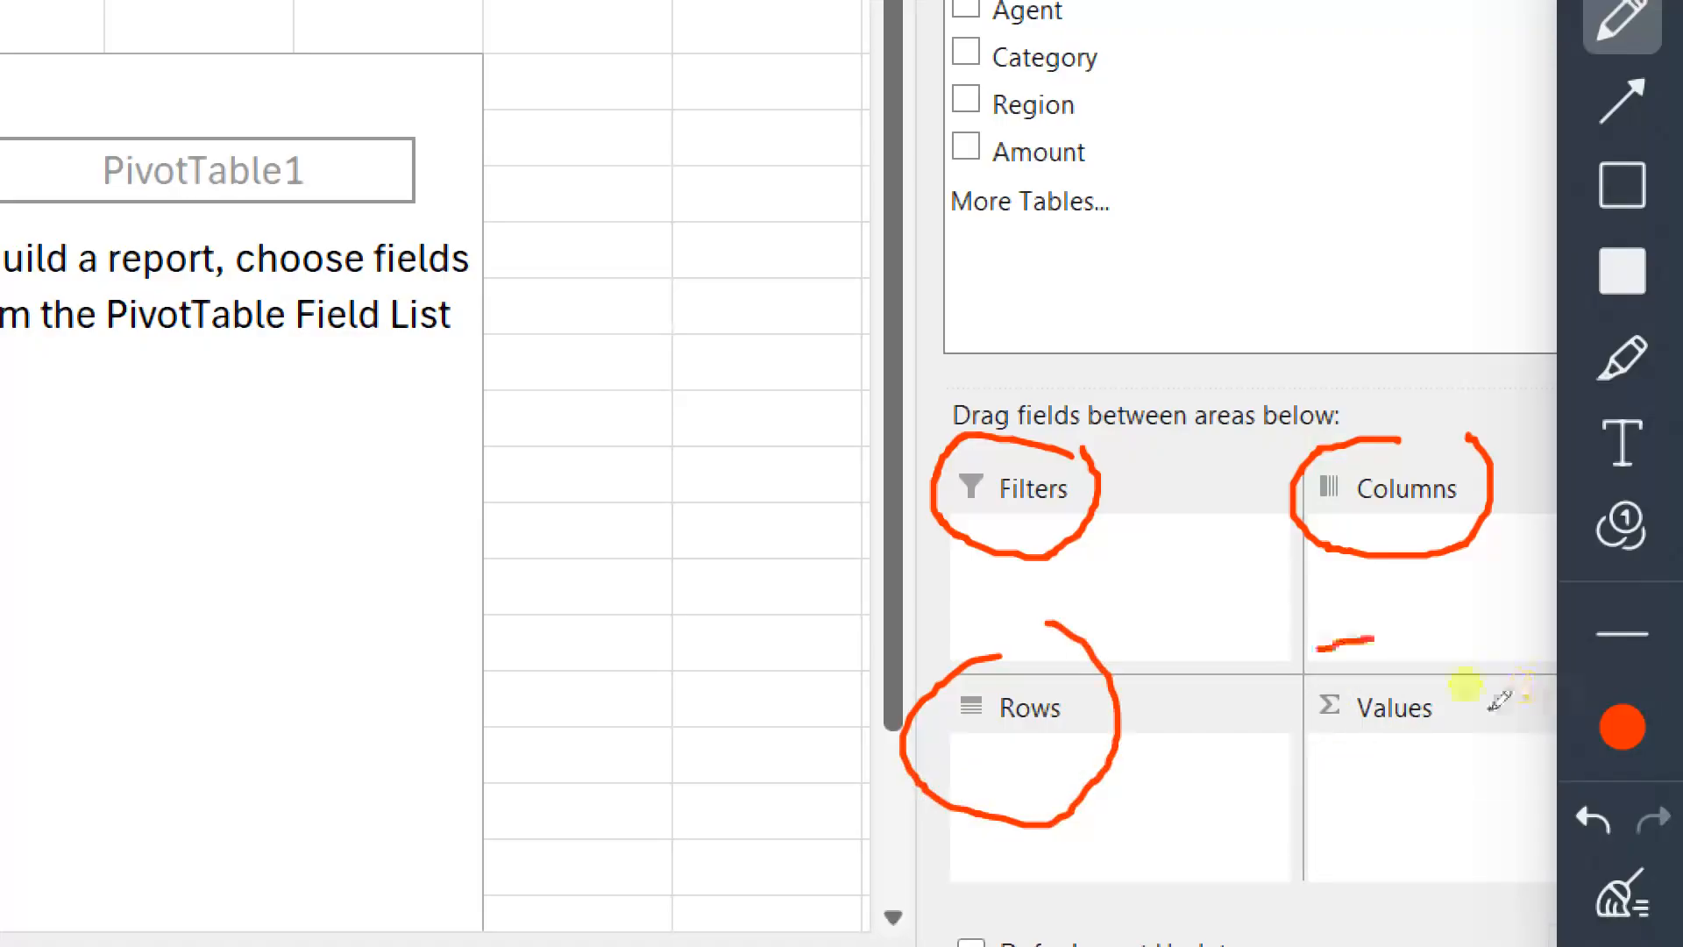
pyautogui.moveTo(1318, 649)
pyautogui.mouseDown()
pyautogui.moveTo(1419, 824)
pyautogui.moveTo(1405, 584)
pyautogui.mouseUp()
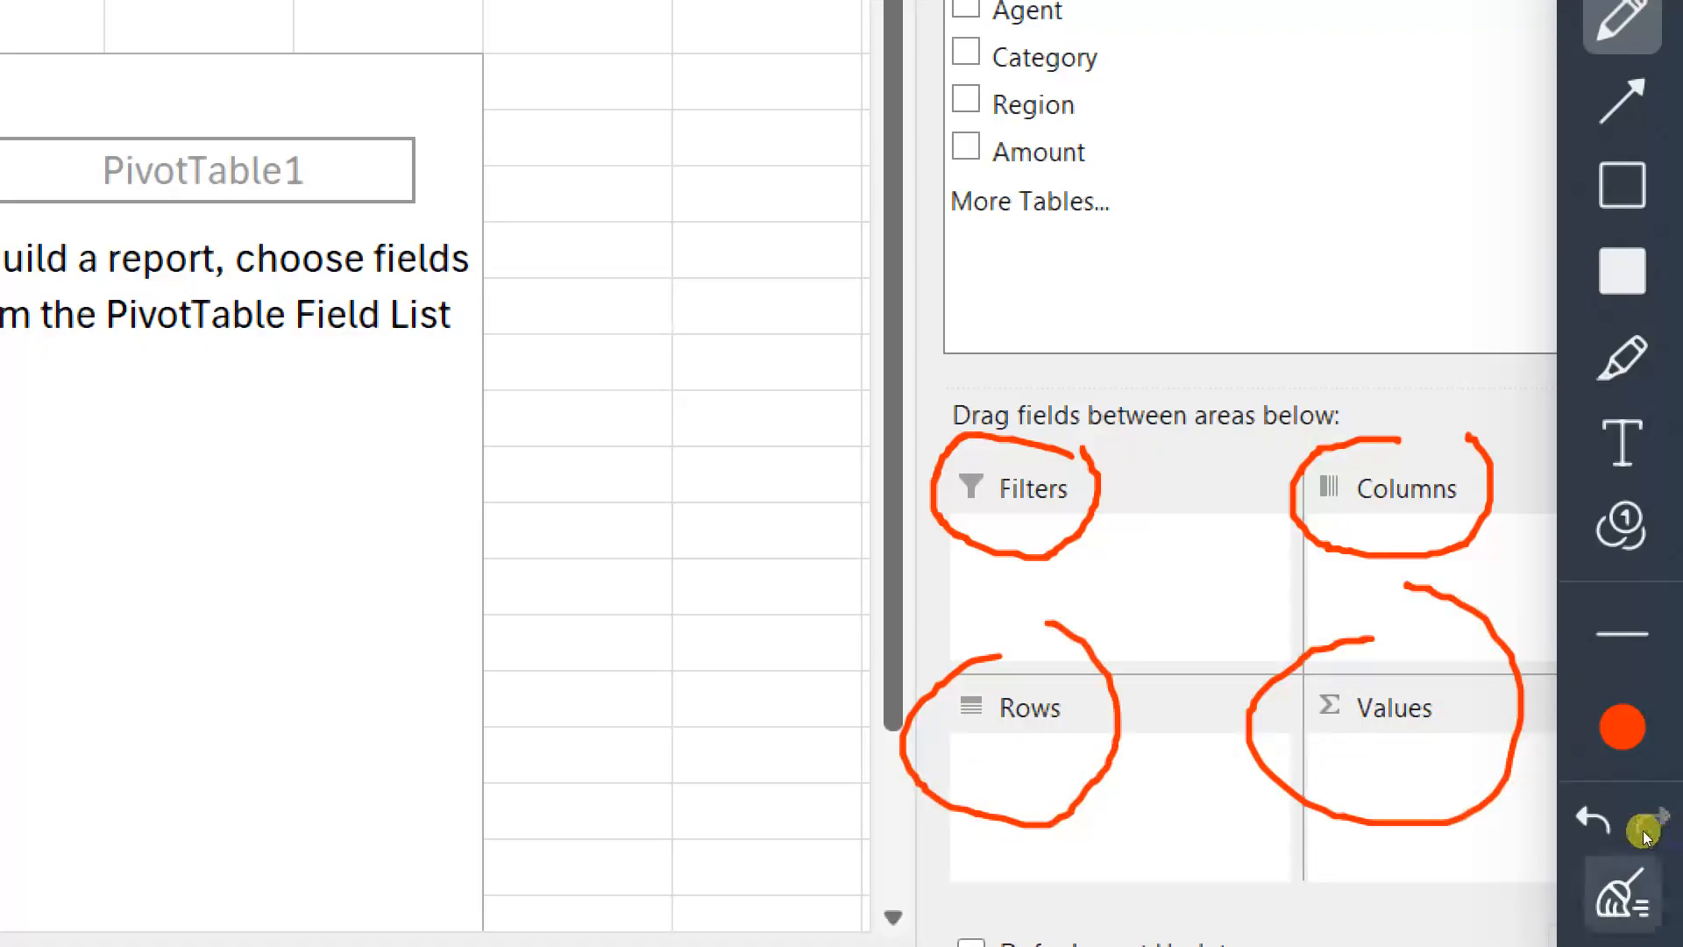
pyautogui.click(1621, 894)
pyautogui.press('super+minus')
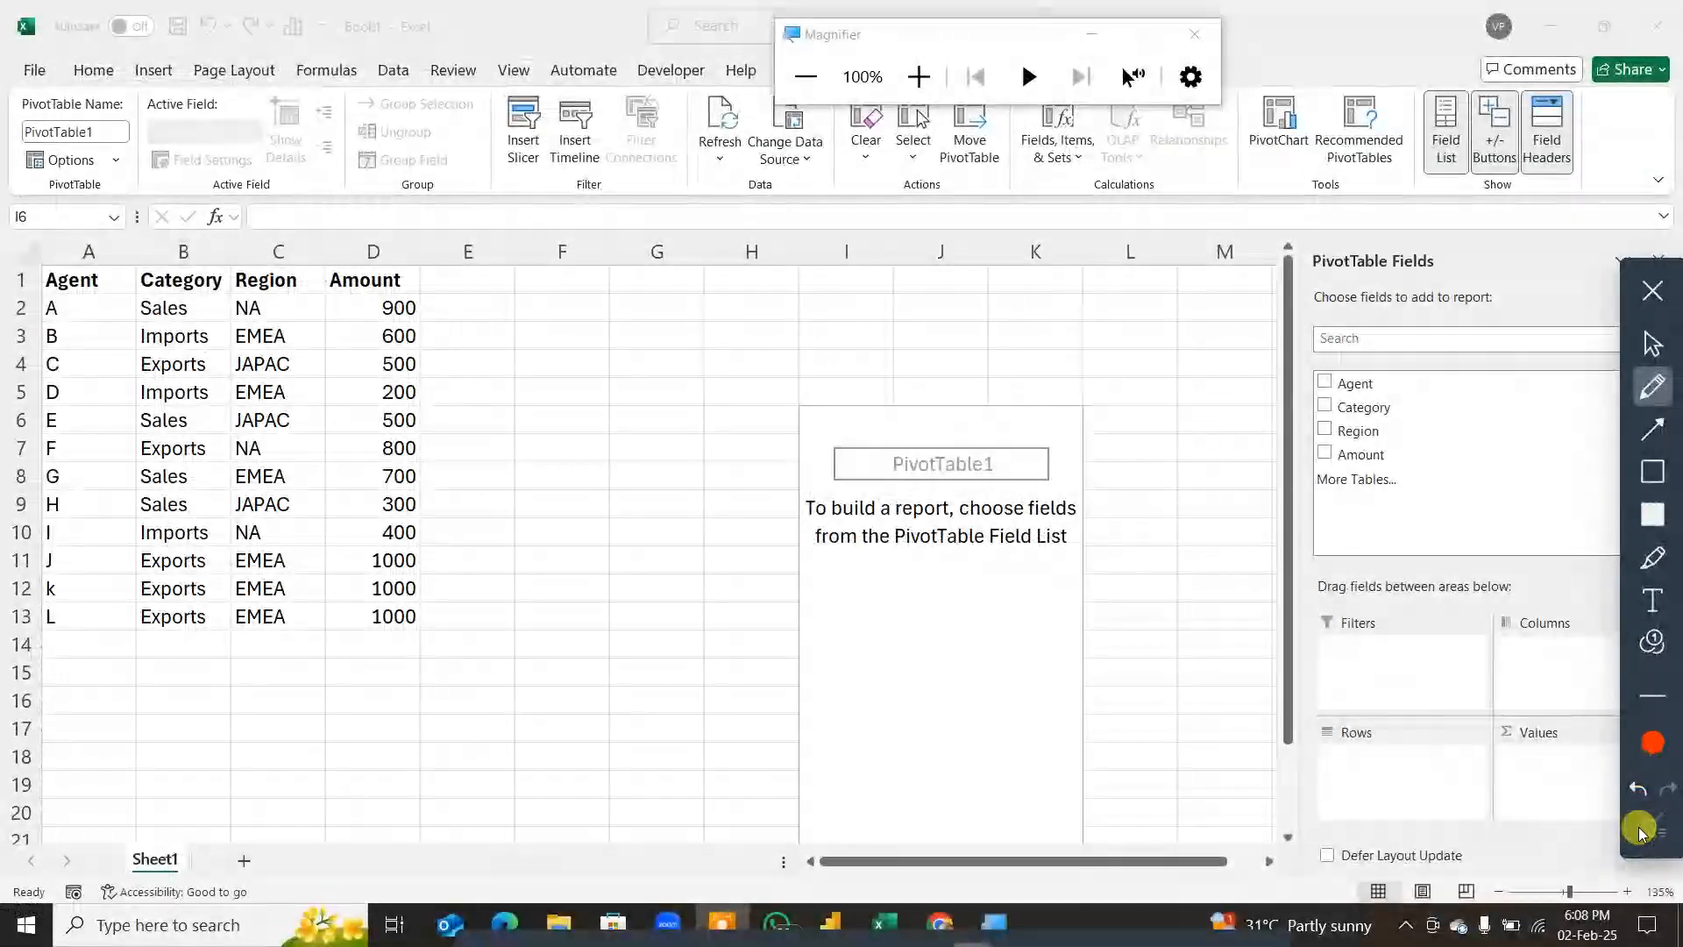
pyautogui.click(1652, 291)
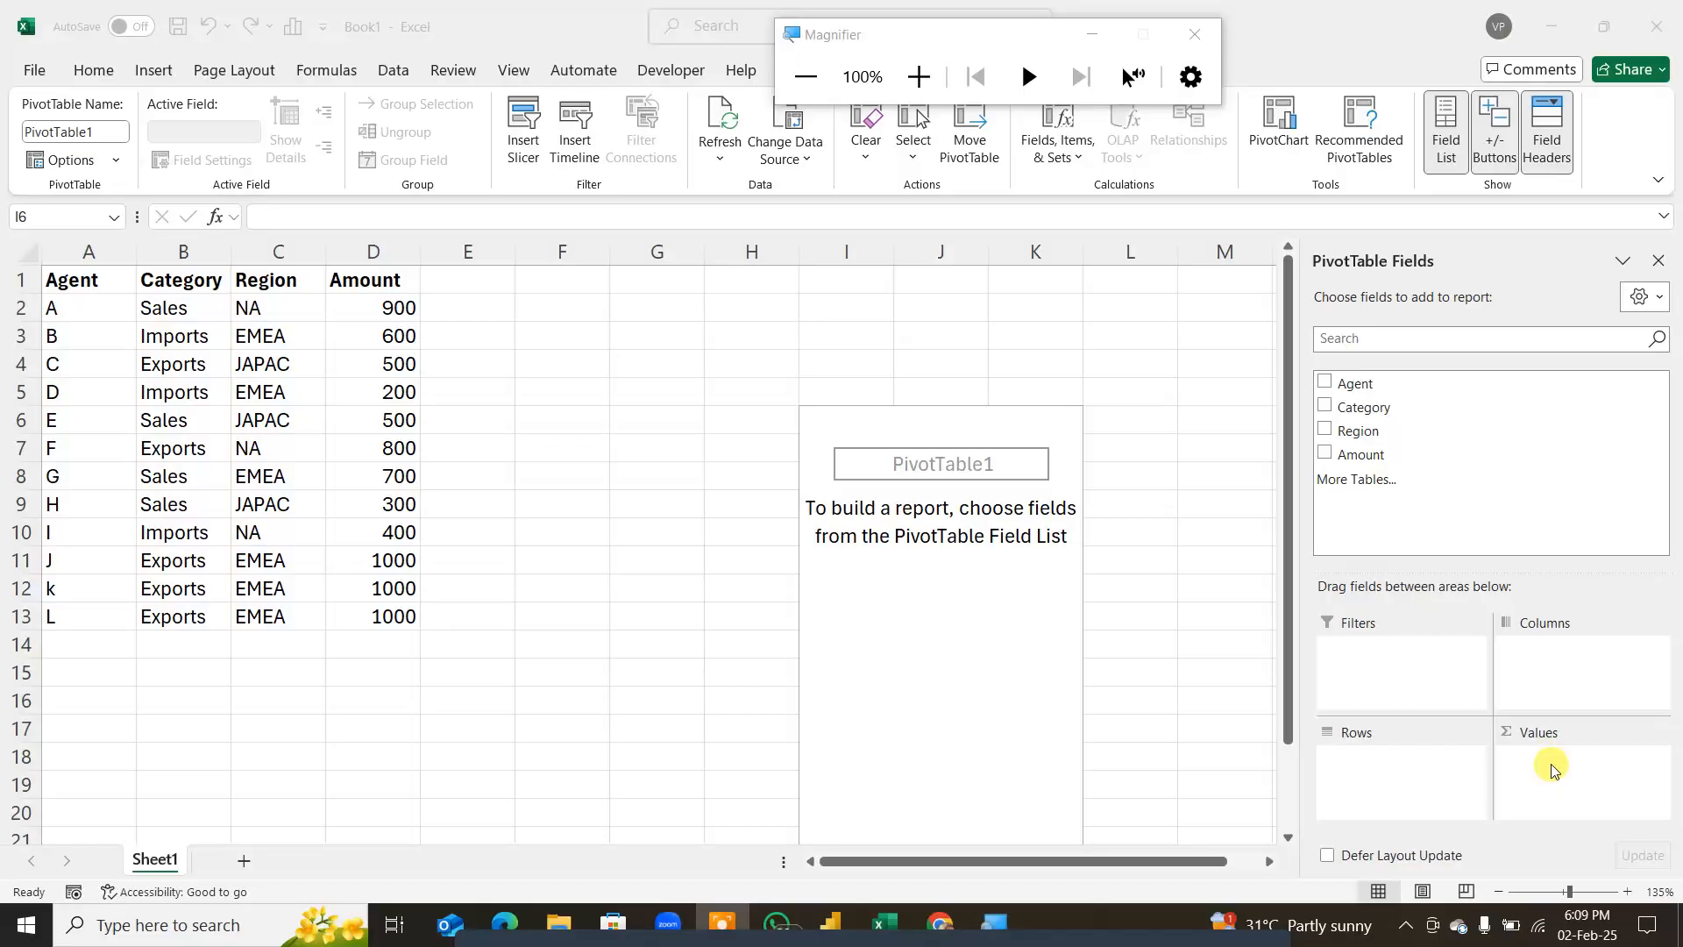
pyautogui.press('ctrl')
pyautogui.press('ctrl')
pyautogui.press('ctrl')
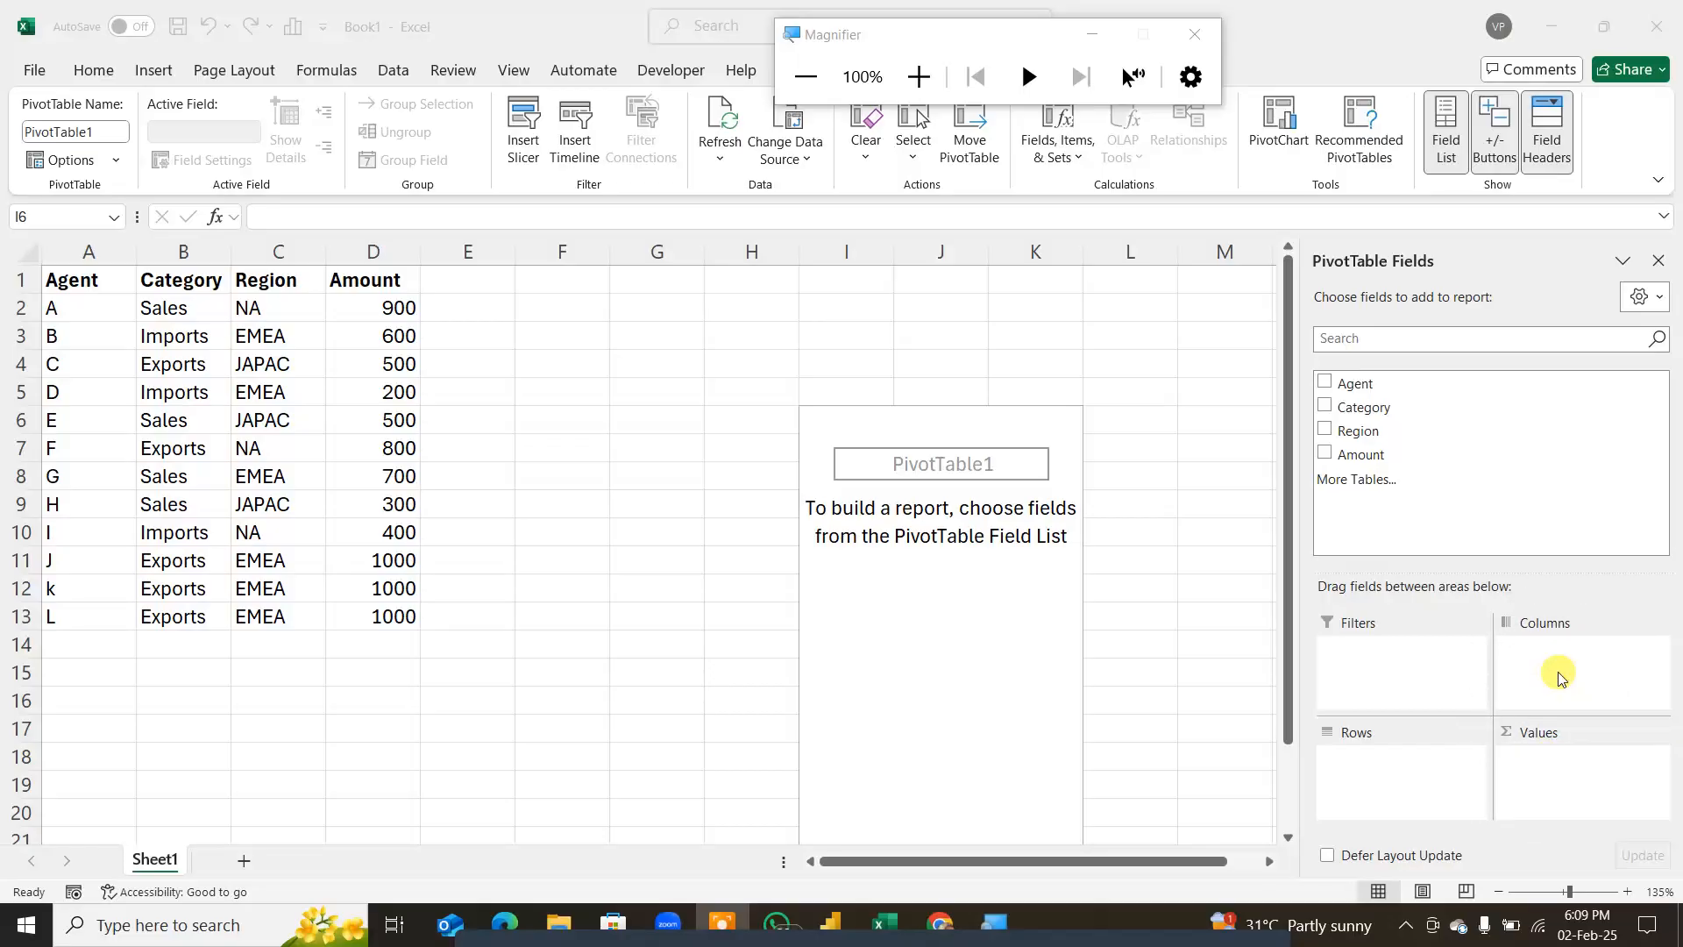
pyautogui.press('ctrl')
pyautogui.press('ctrl')
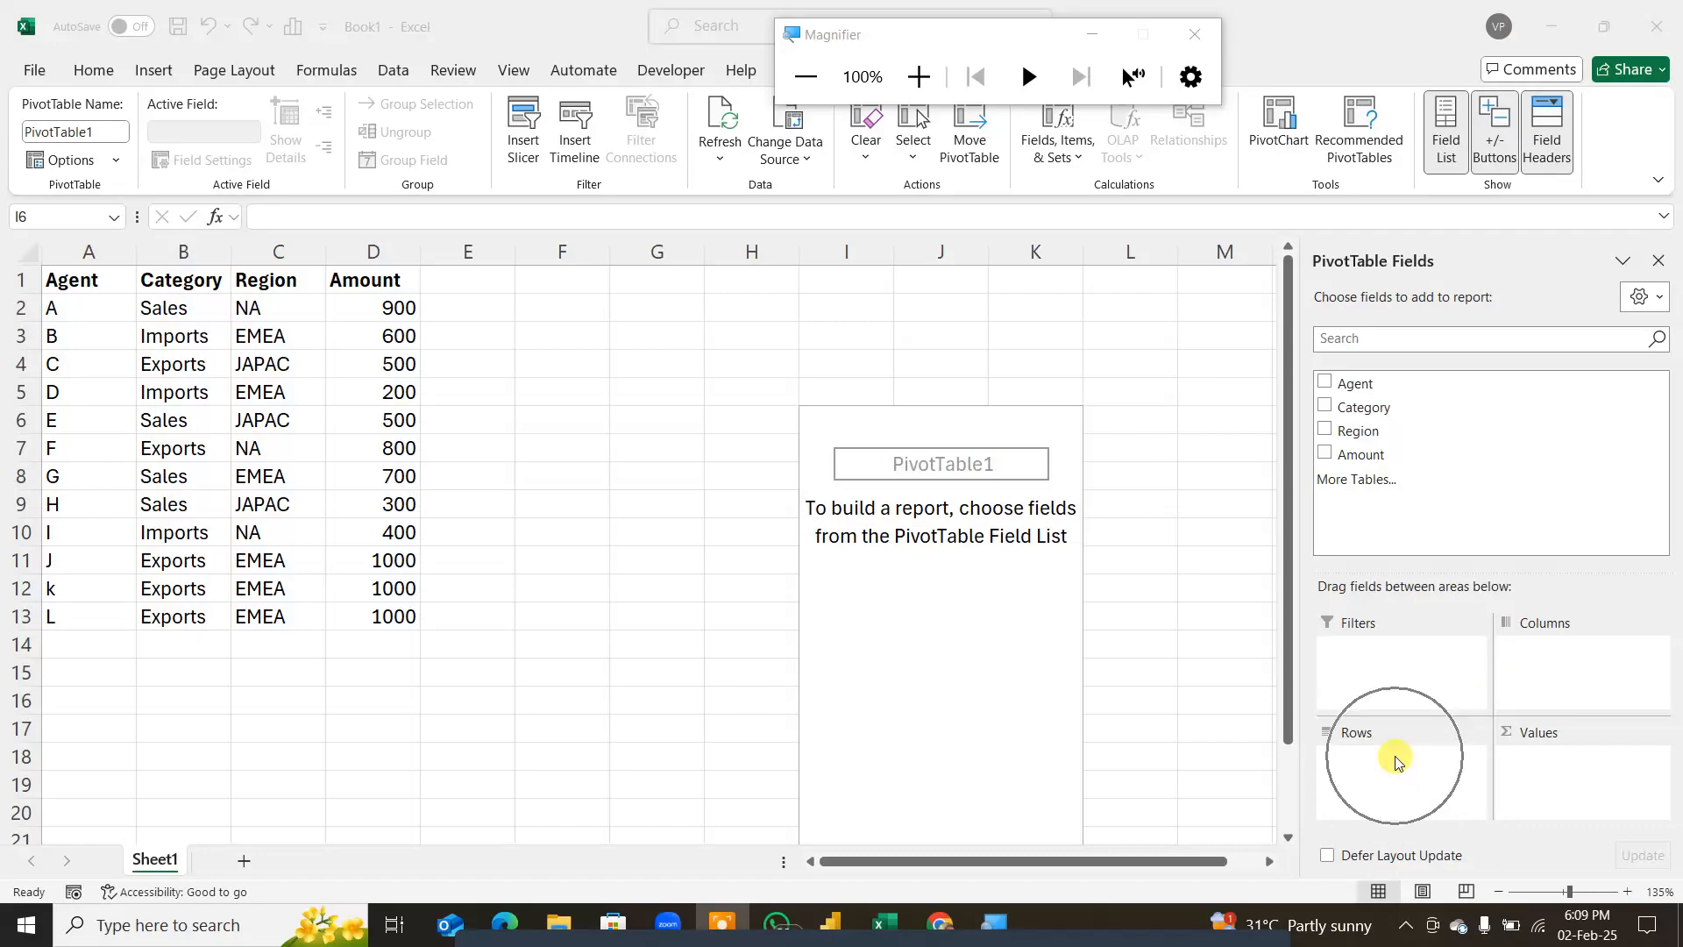
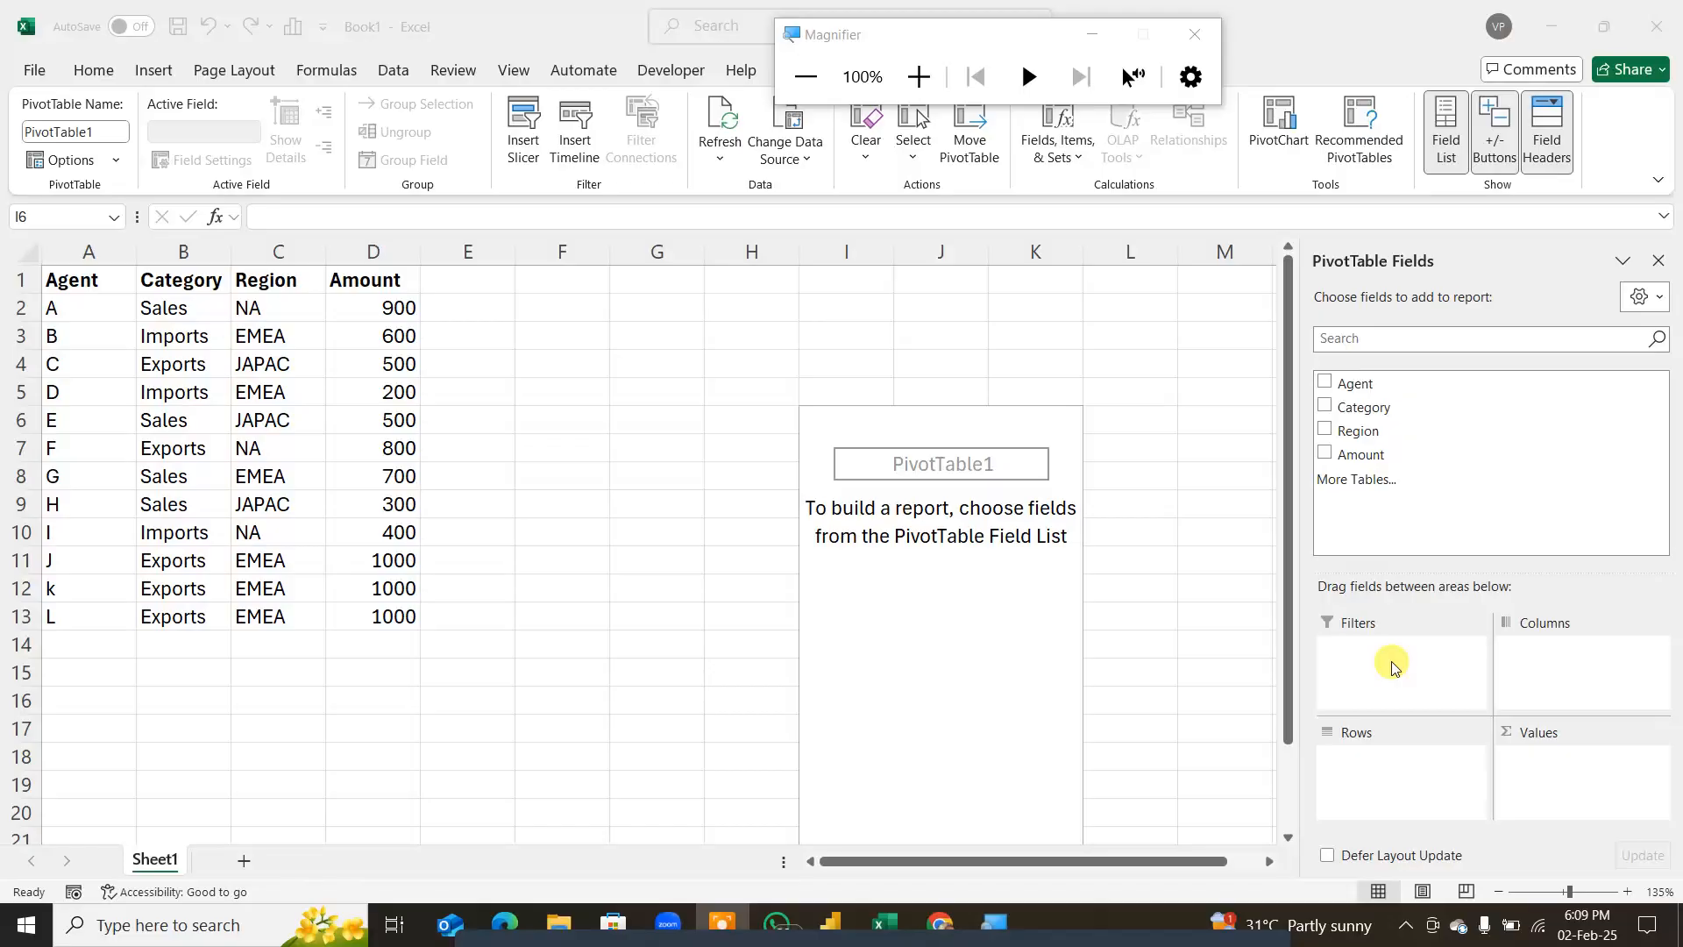
# Step: Add the Agent field to the Rows area of the PivotTable
pyautogui.click(1351, 387)
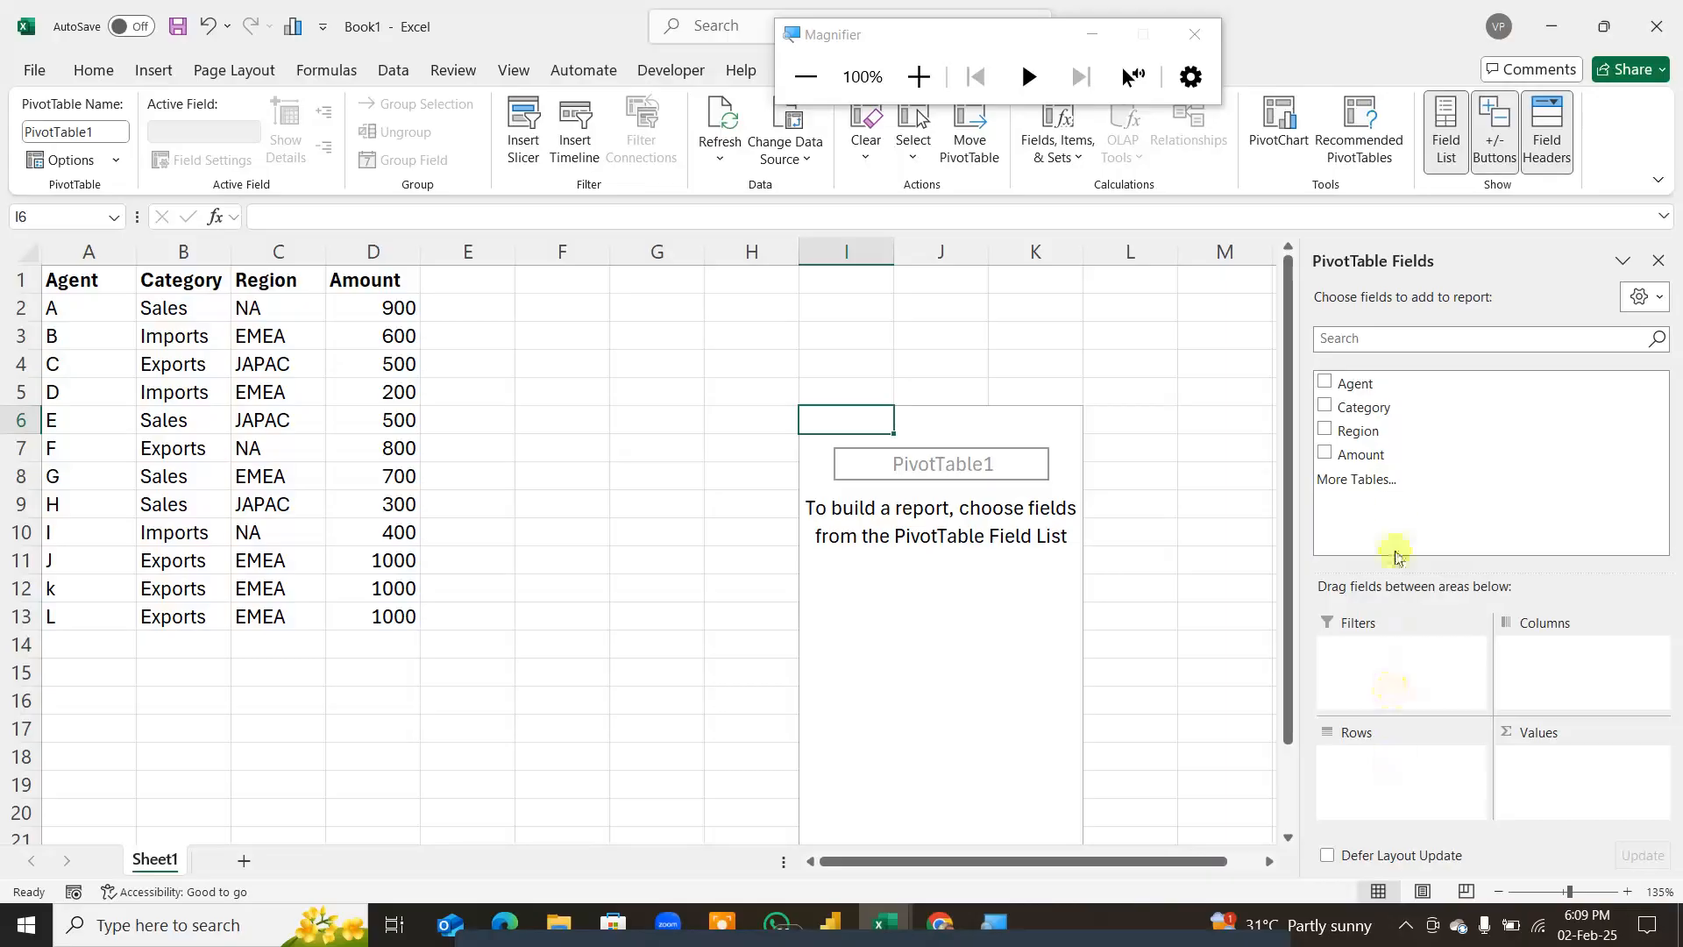
pyautogui.moveTo(1349, 383); pyautogui.dragTo(1397, 777)
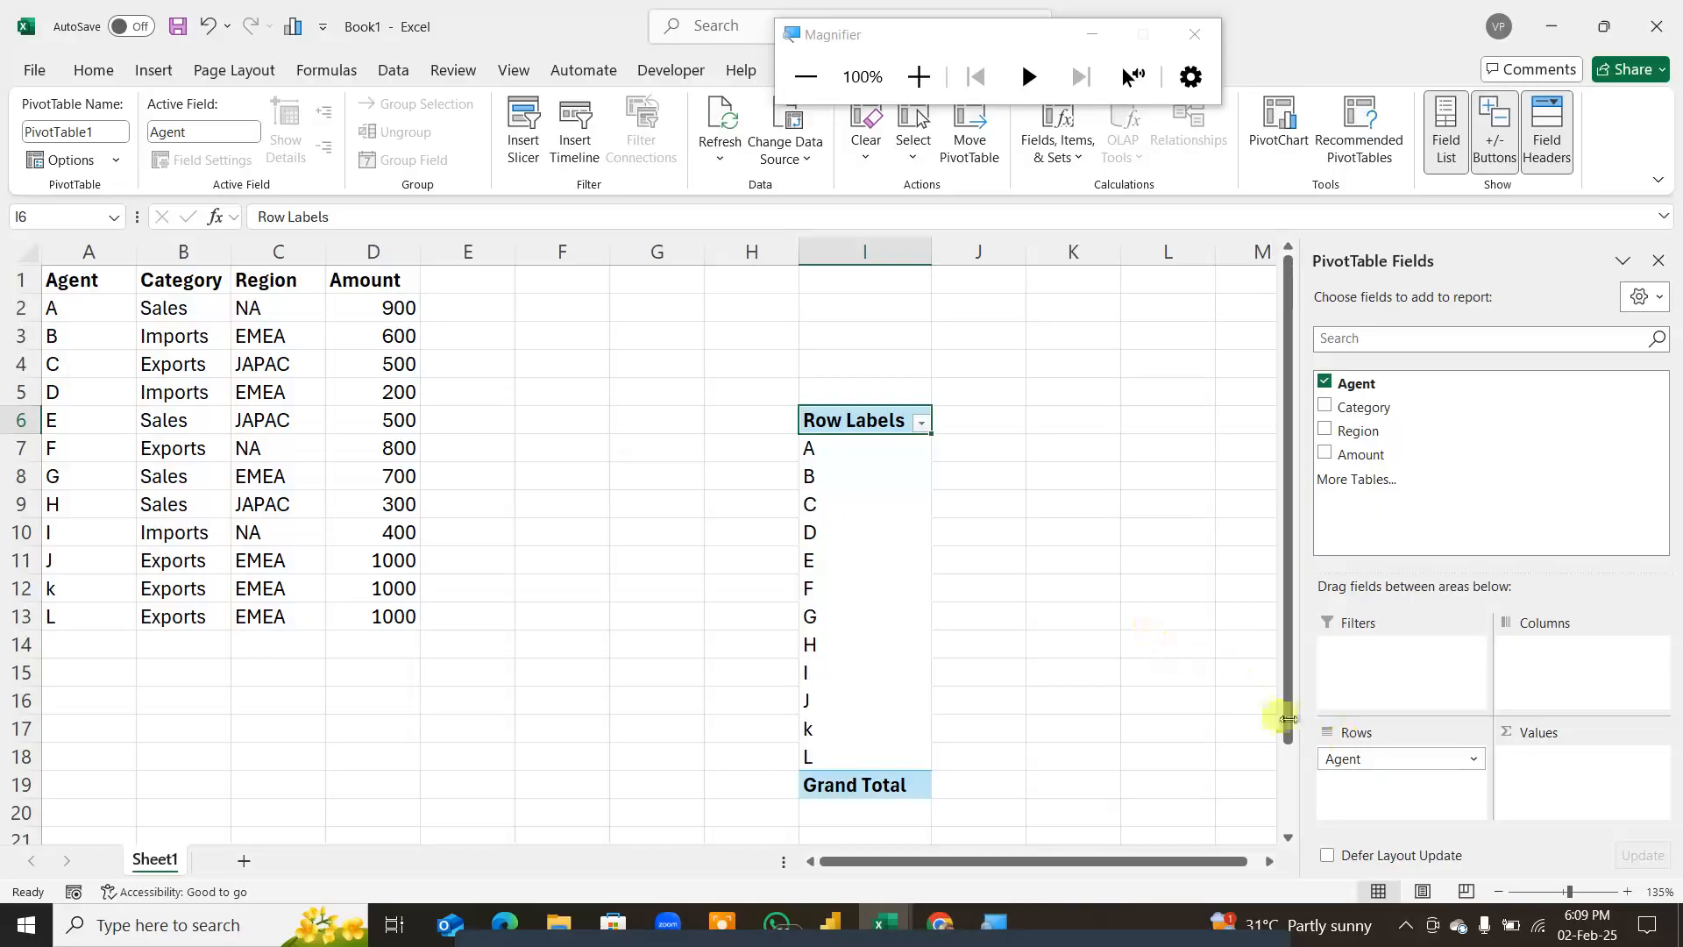
# Step: Select worksheet rows 7 to 10 one after another to show what rows are
pyautogui.click(19, 448)
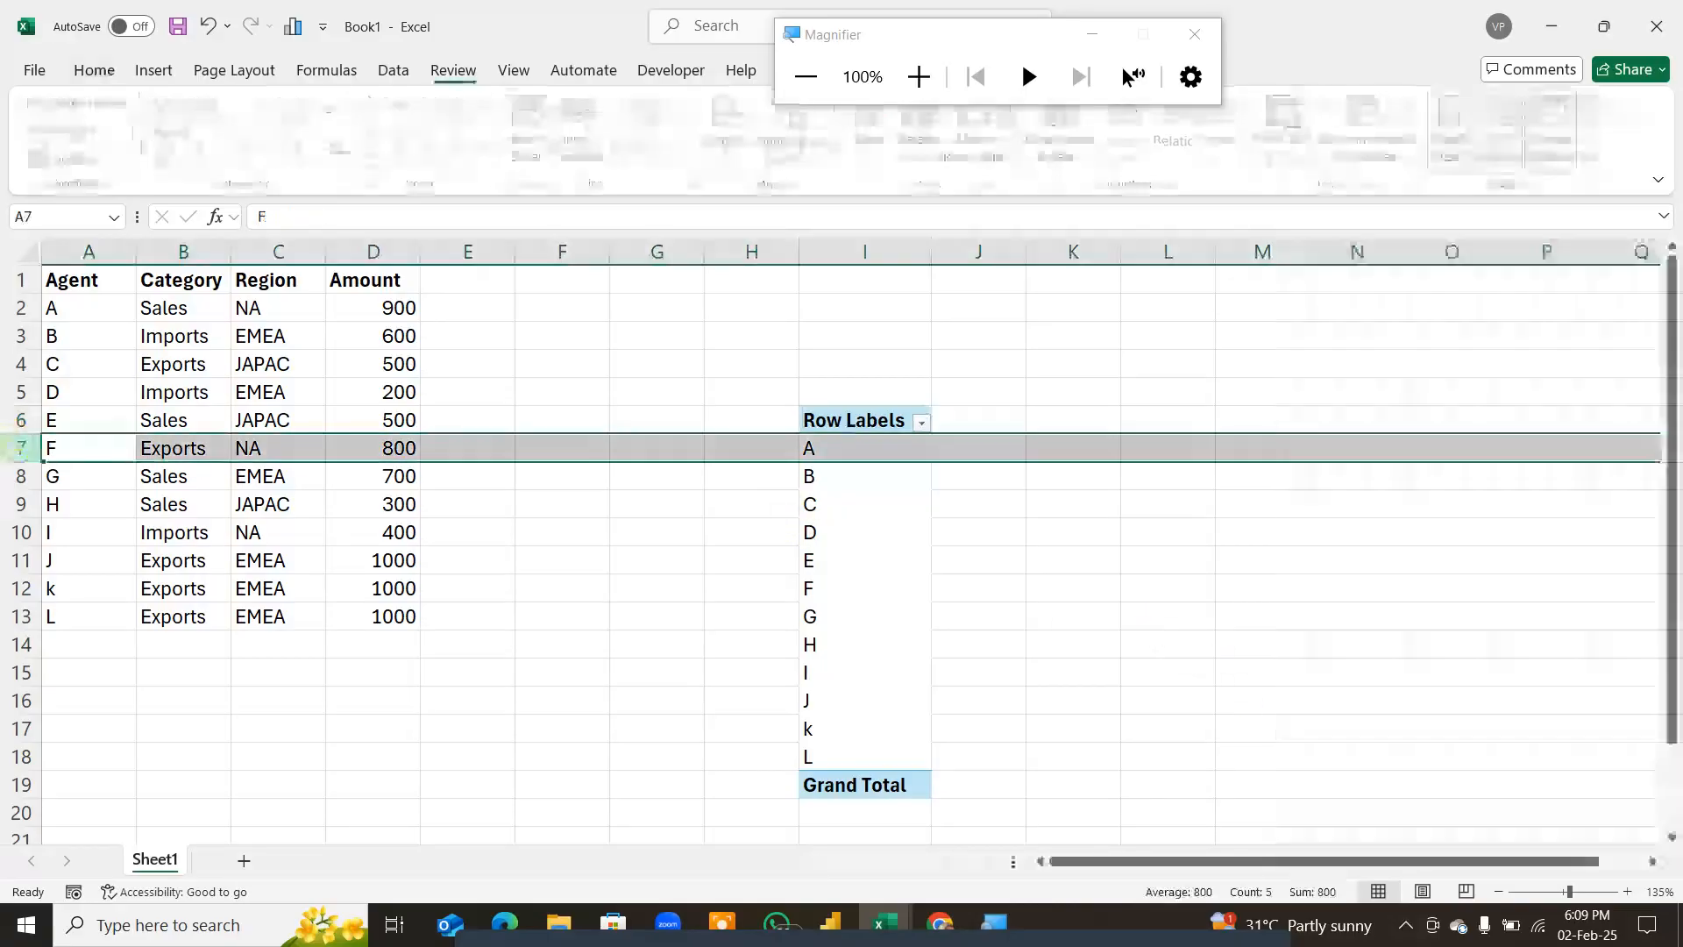
pyautogui.click(21, 479)
pyautogui.click(21, 505)
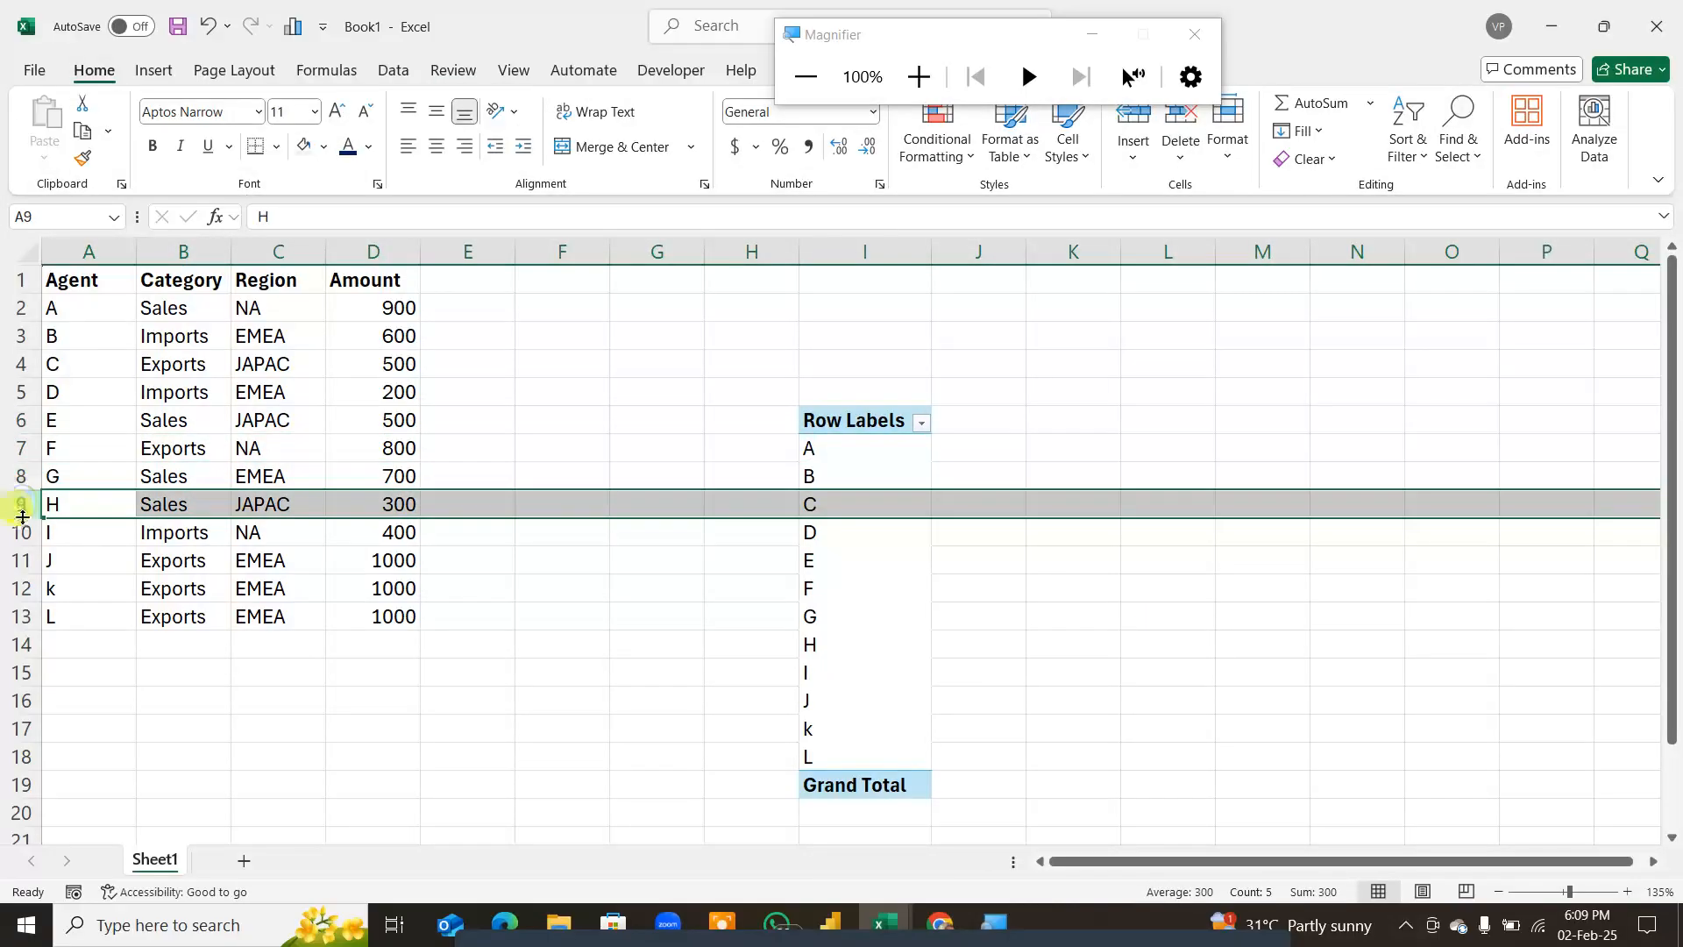
pyautogui.click(19, 532)
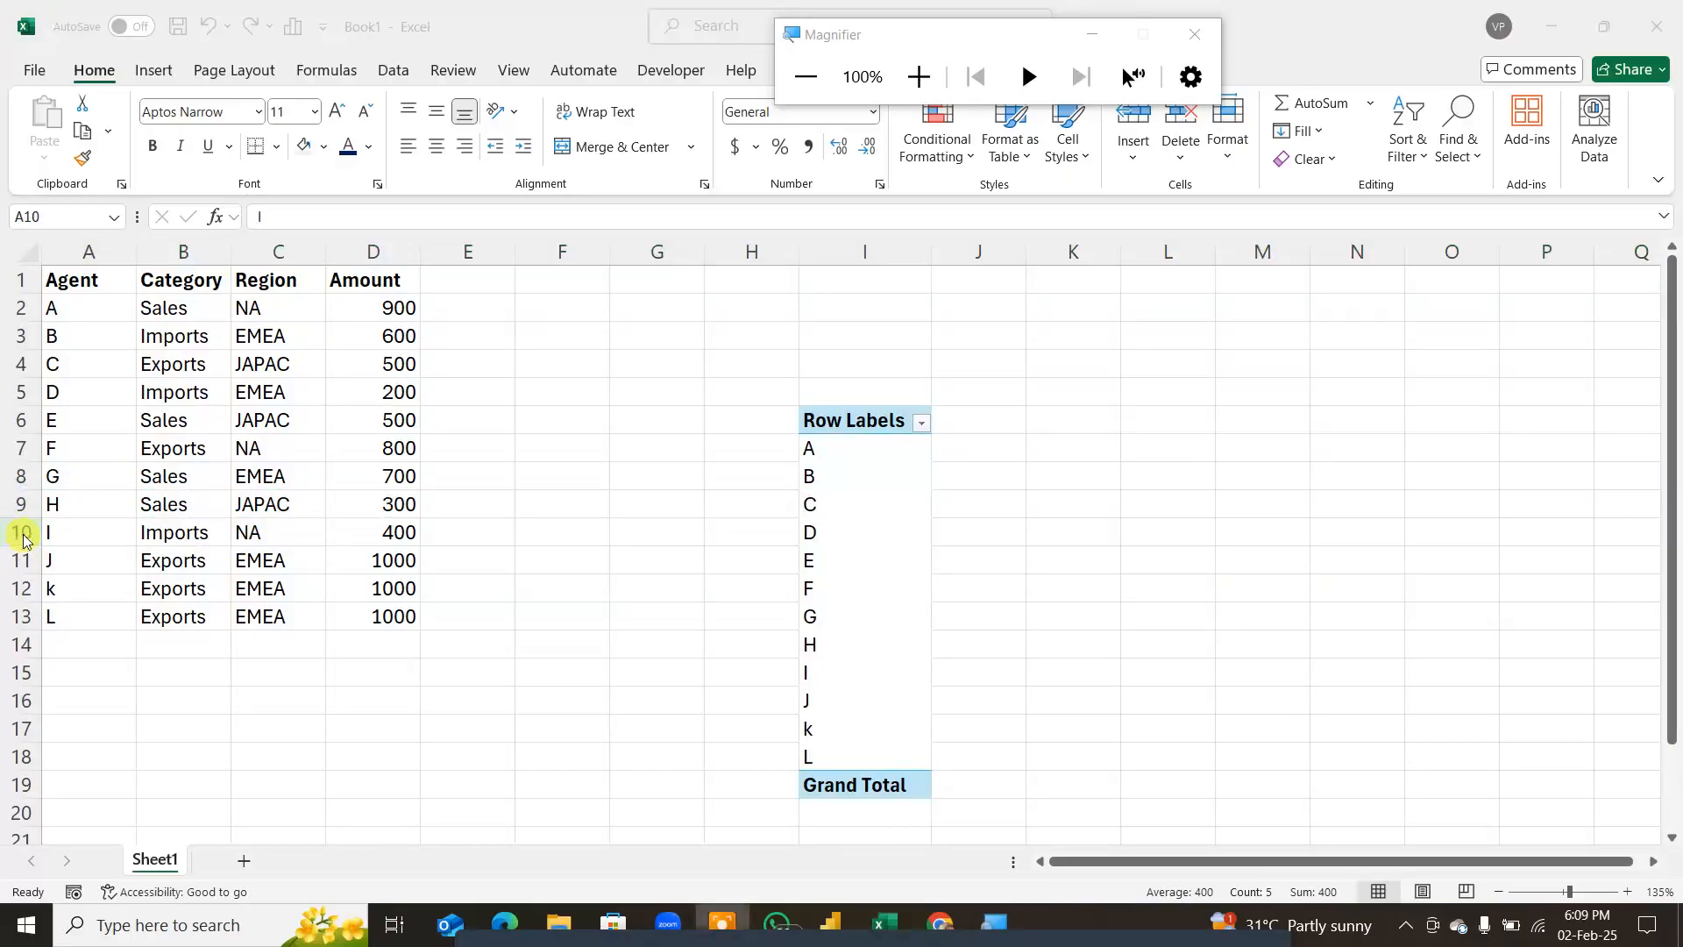
# Step: Close the Magnifier and add the Amount field to the PivotTable's Values area as Sum of Amount
pyautogui.click(1189, 35)
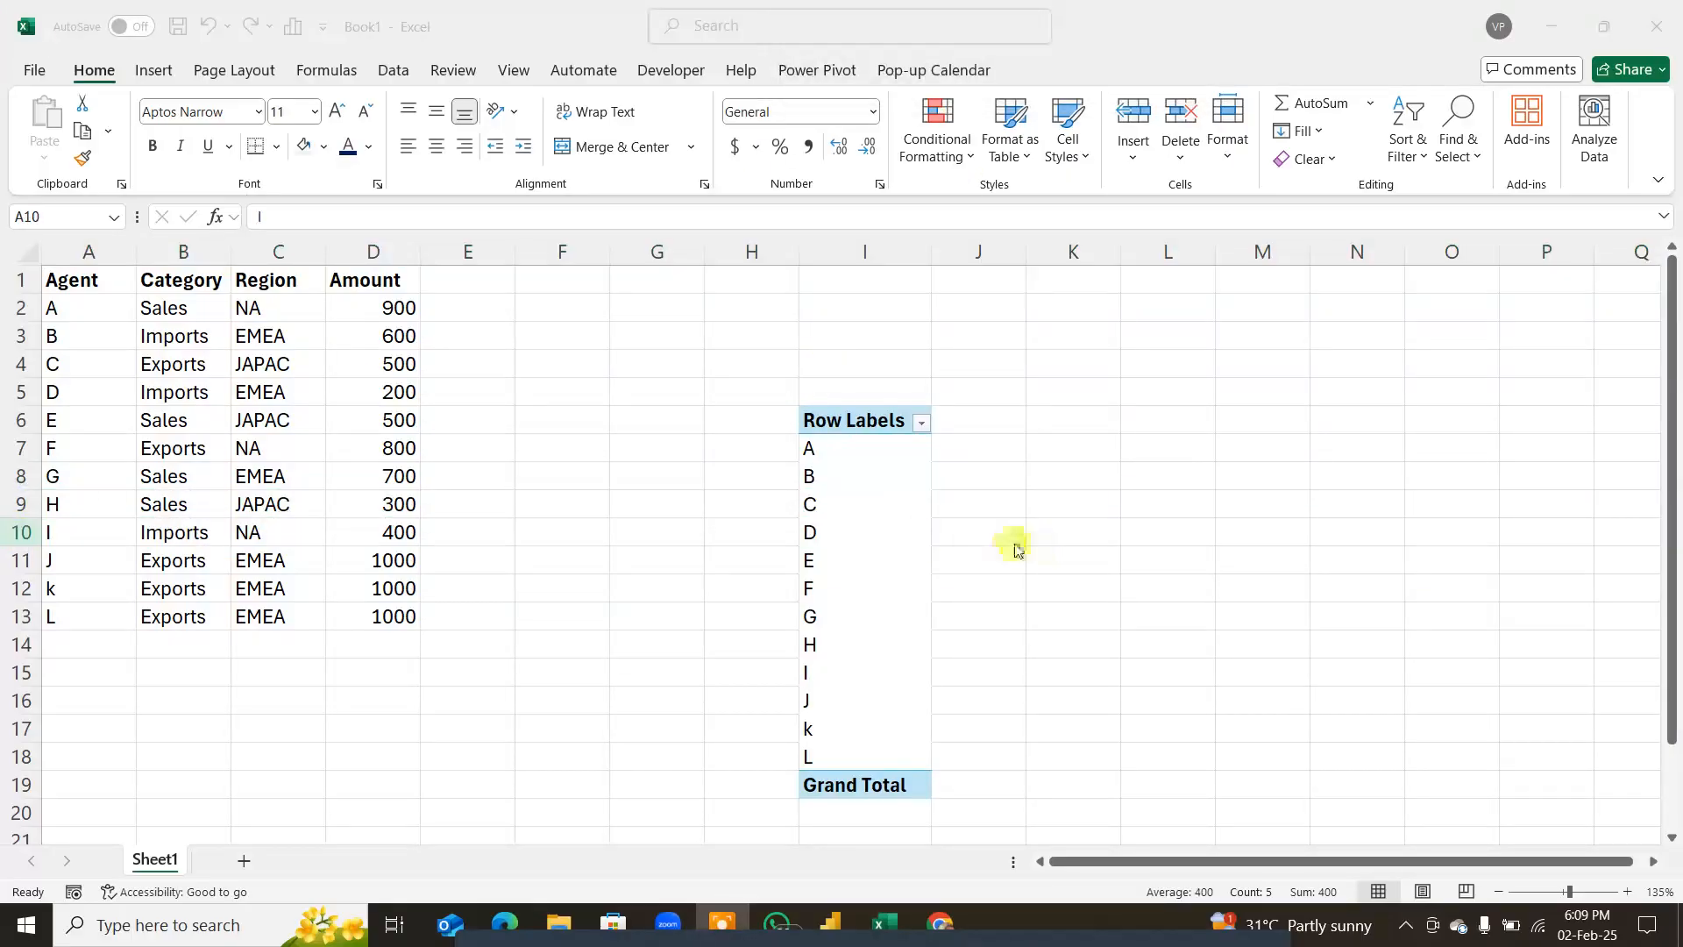
pyautogui.click(858, 475)
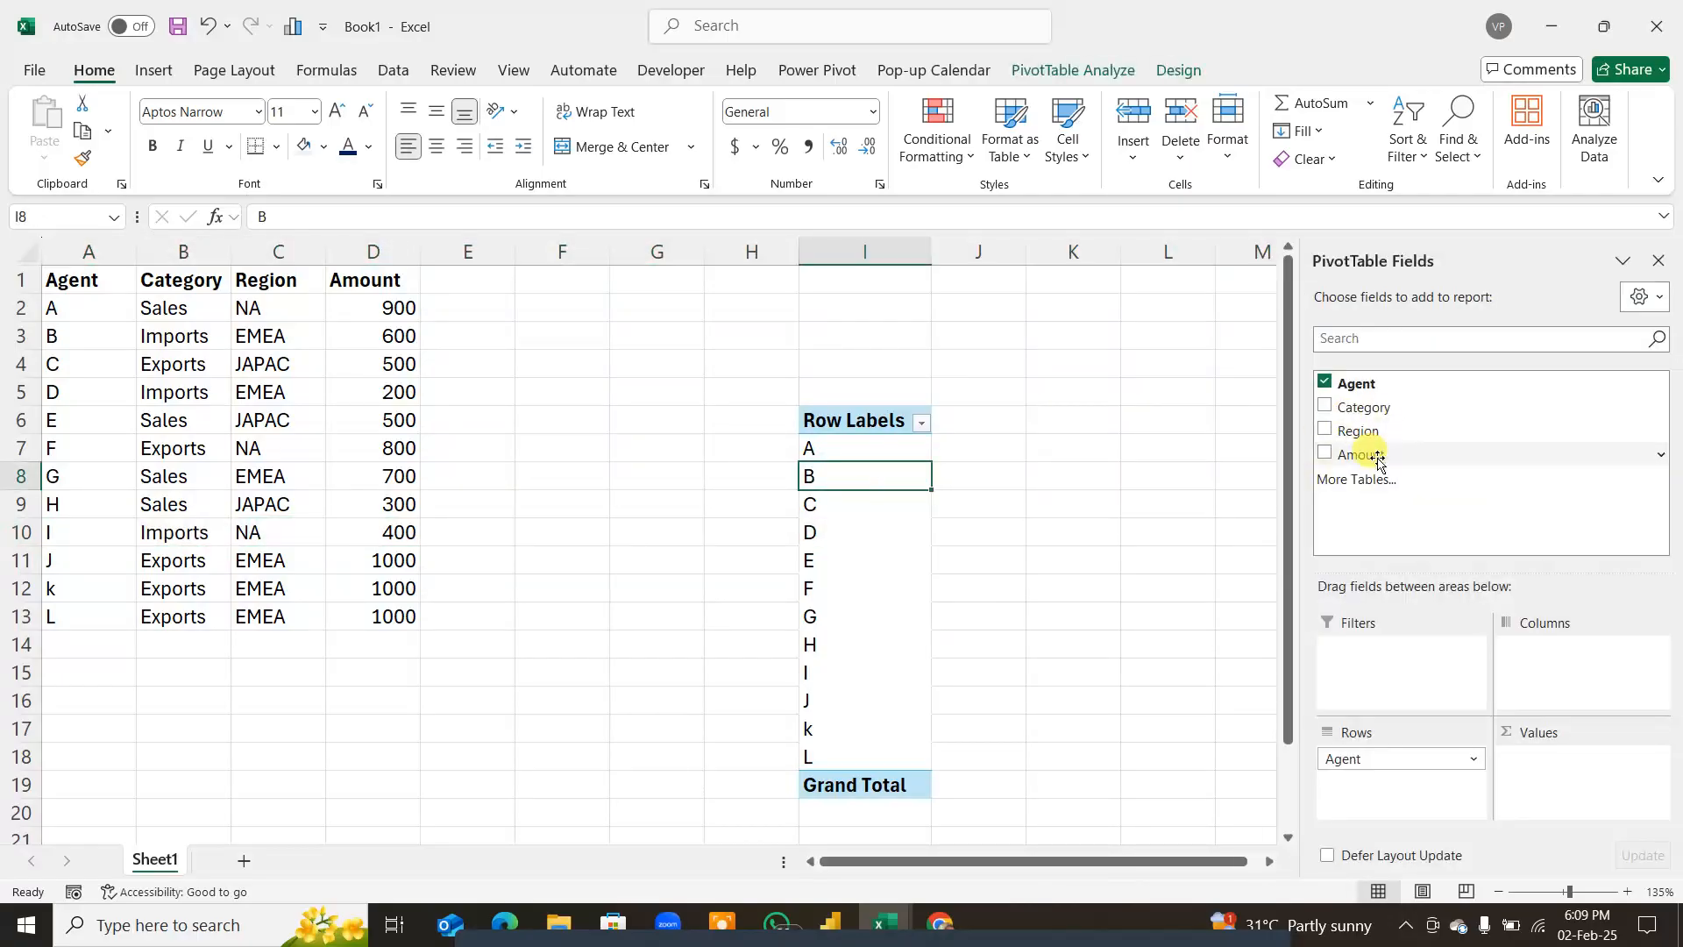
pyautogui.moveTo(1377, 459); pyautogui.dragTo(1556, 759)
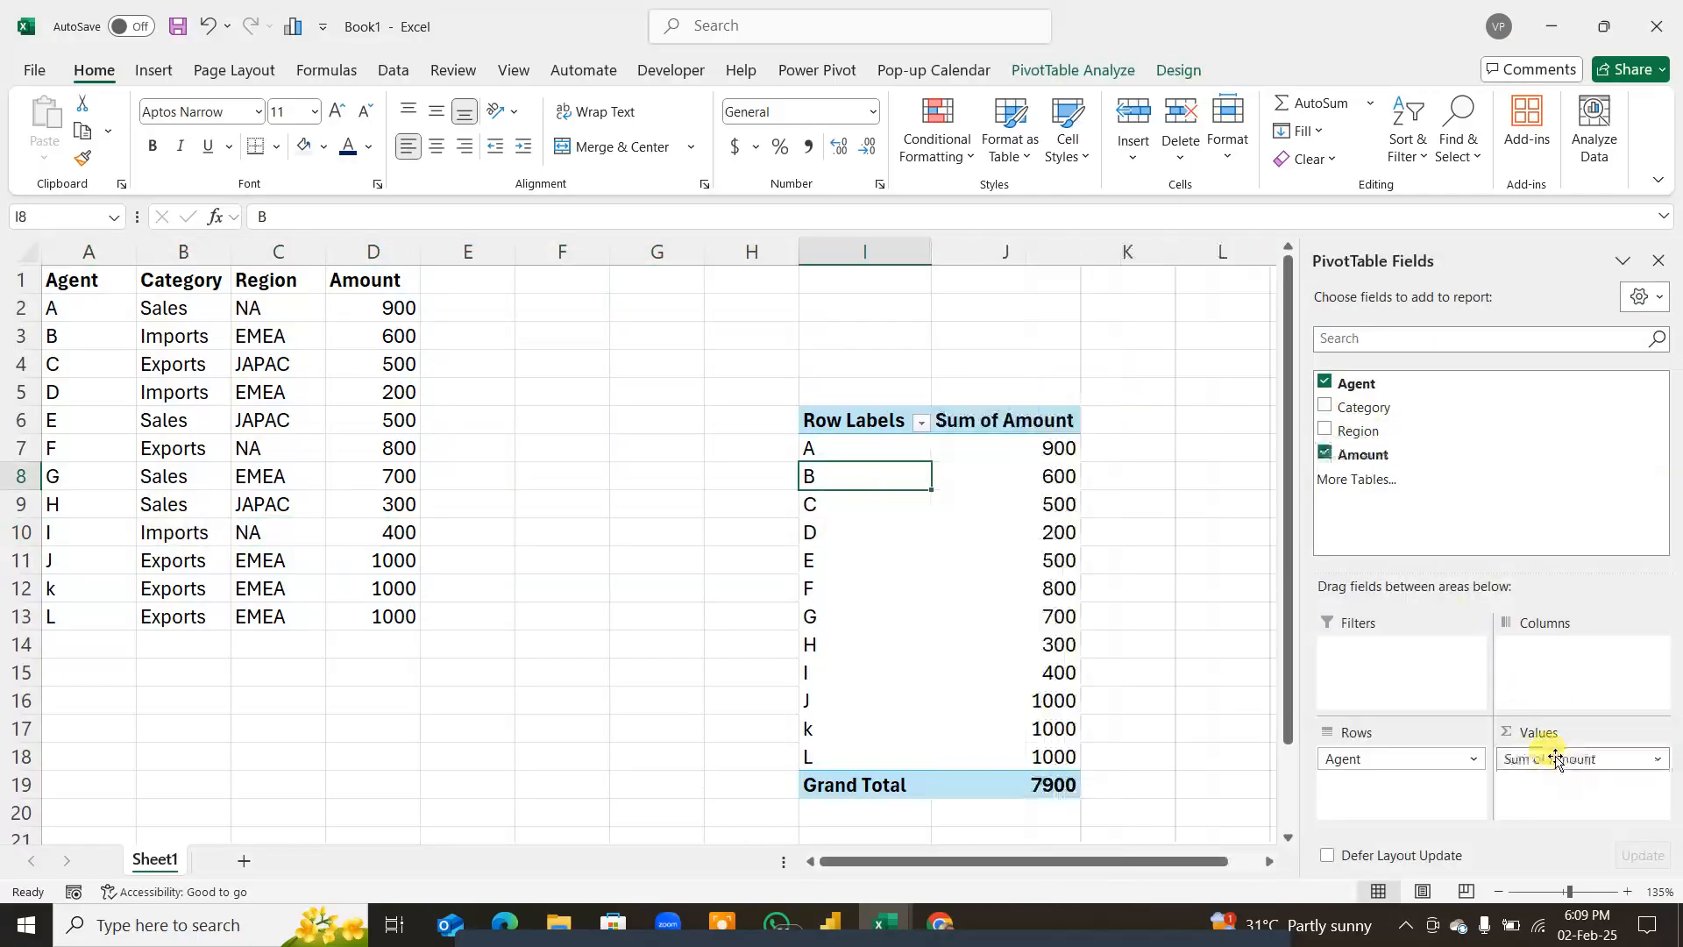
# Step: Open the value field settings for Sum of Amount, review the available summary calculations, and close the dialog keeping Sum
pyautogui.click(1657, 759)
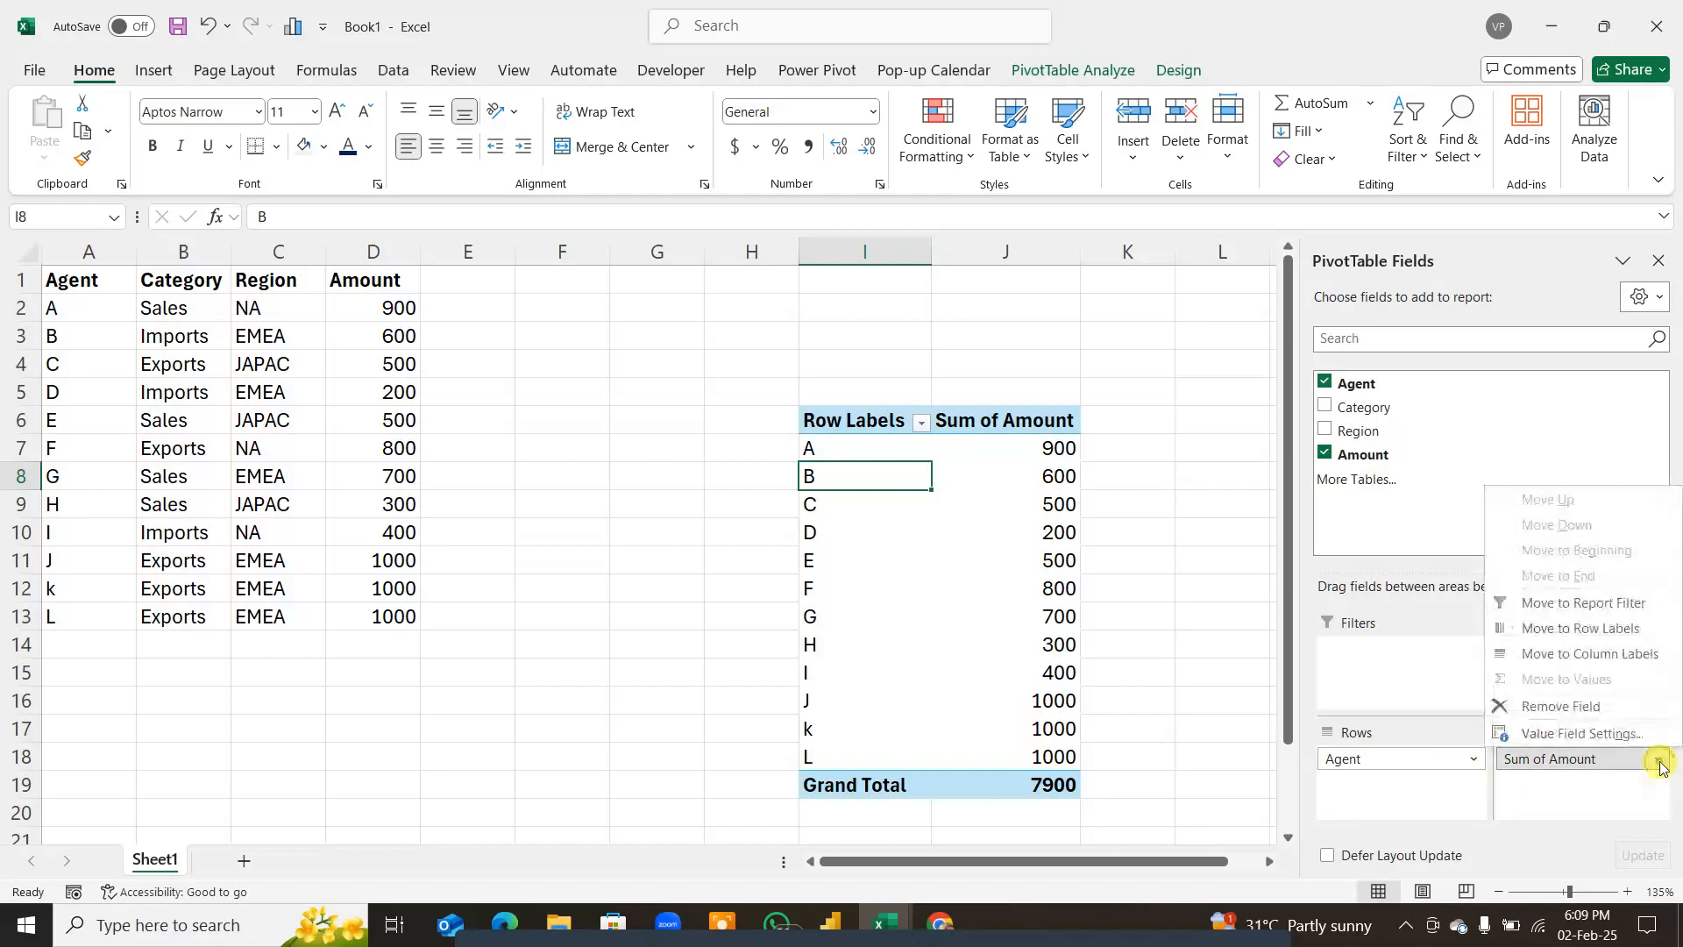
pyautogui.click(1621, 735)
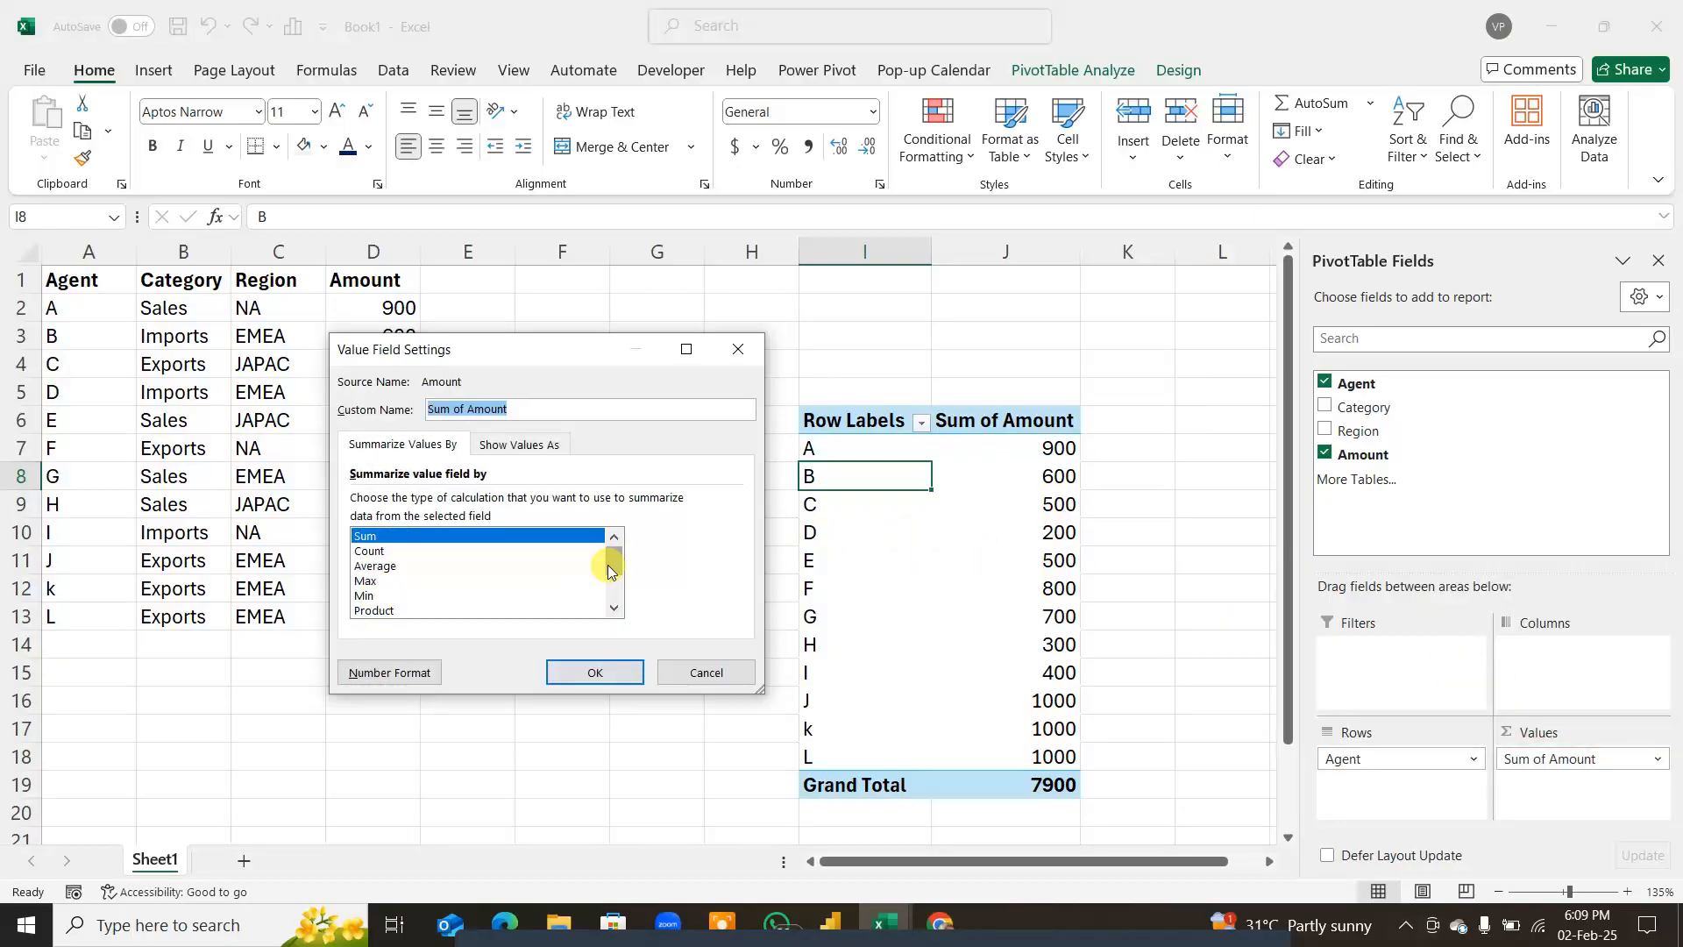
pyautogui.moveTo(611, 570); pyautogui.dragTo(611, 609)
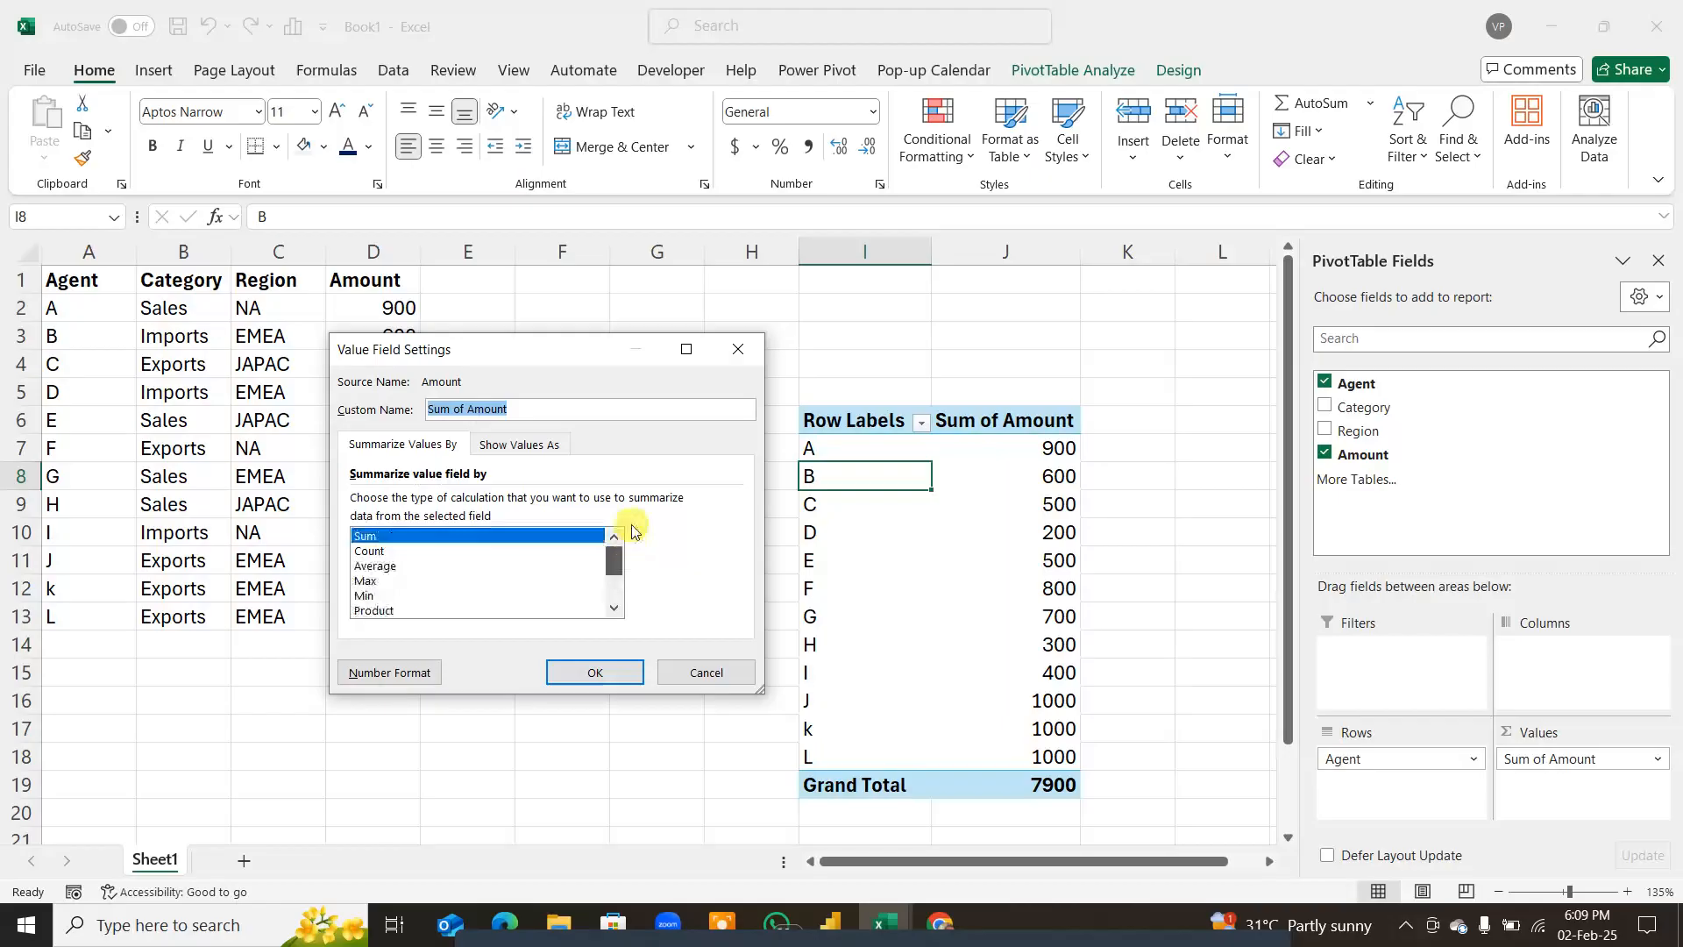
pyautogui.click(642, 672)
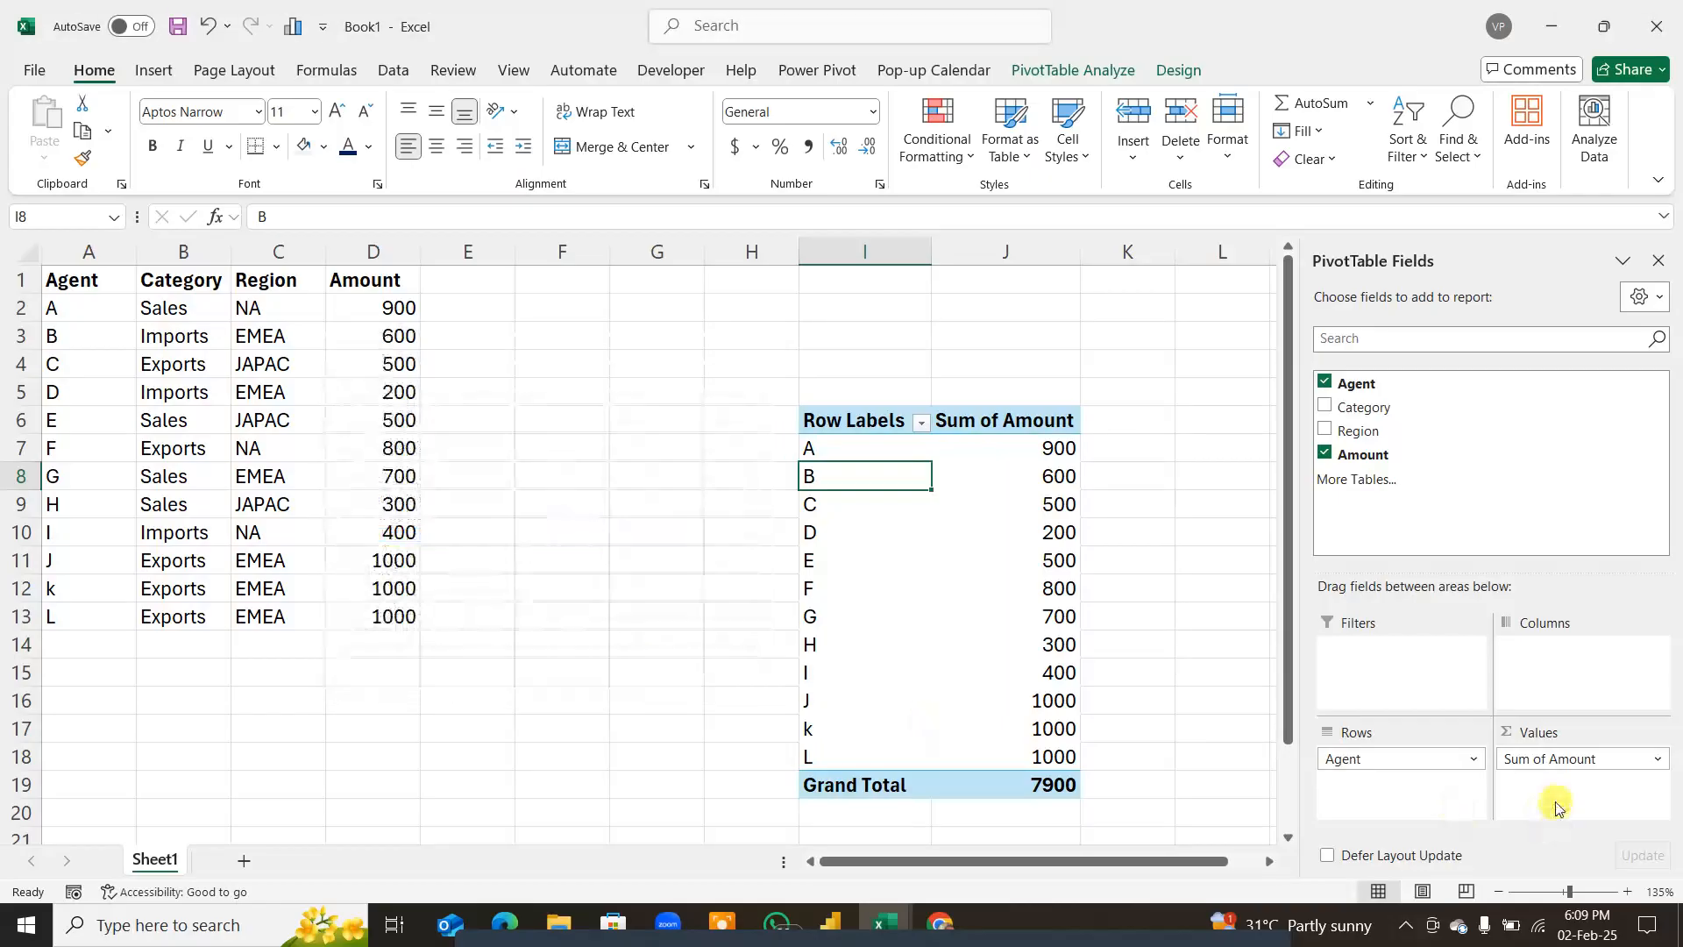
# Step: Select the PivotTable rows of agents A, B and C one after another to show the amount per agent
pyautogui.click(811, 449)
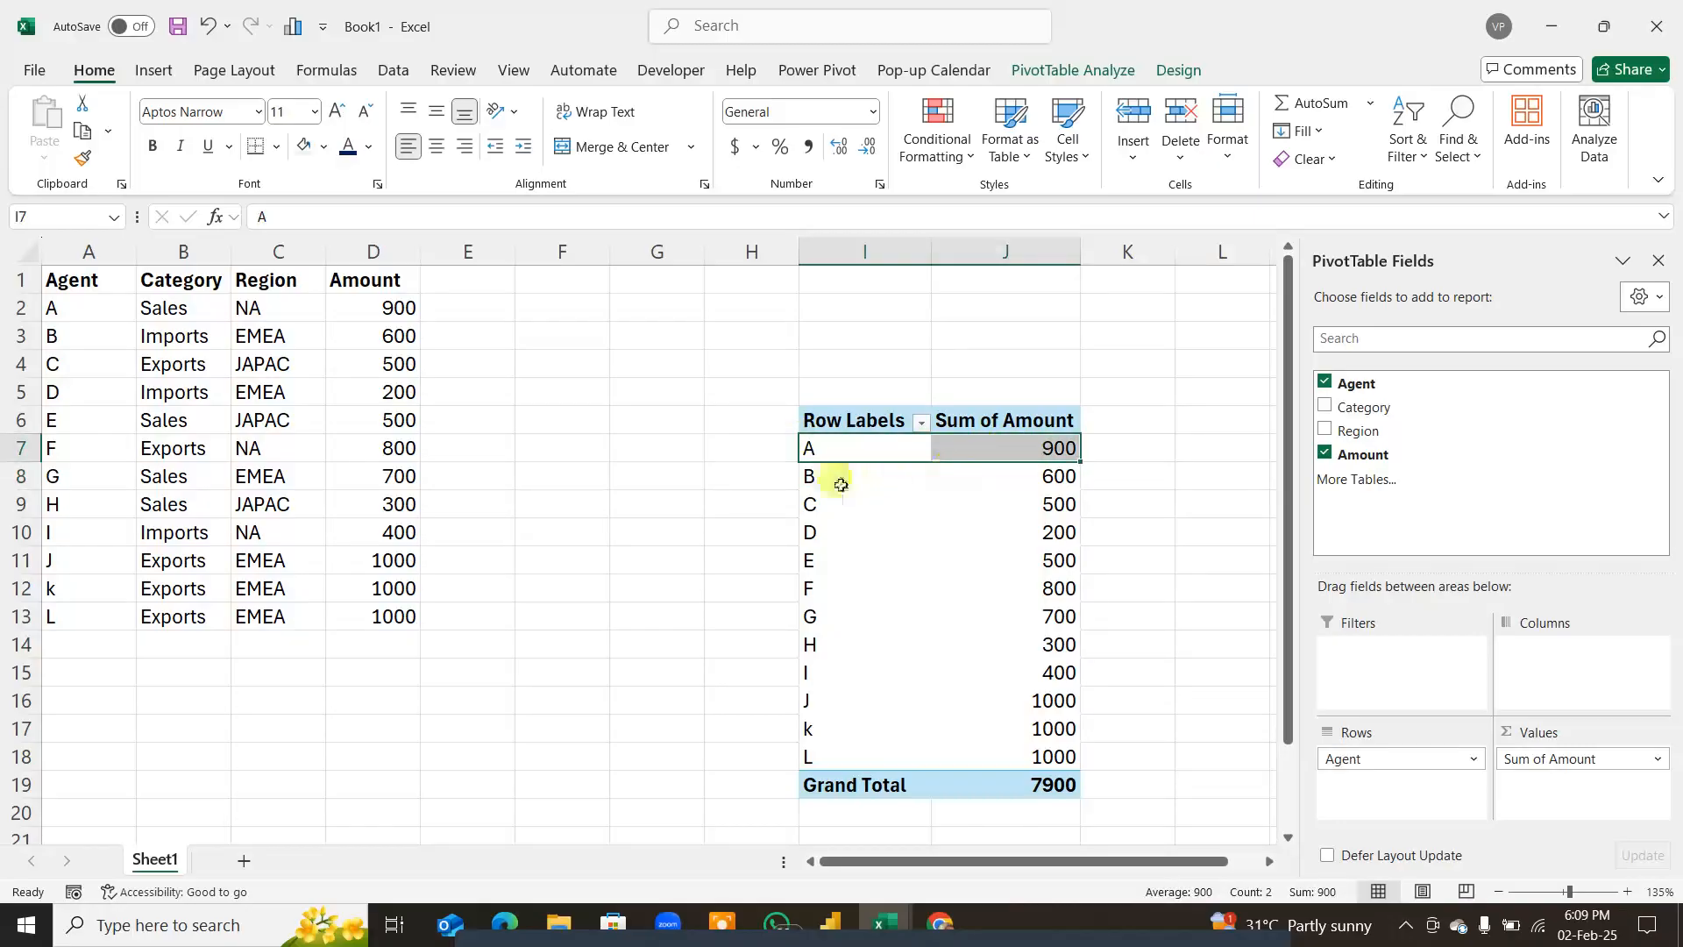
pyautogui.click(812, 476)
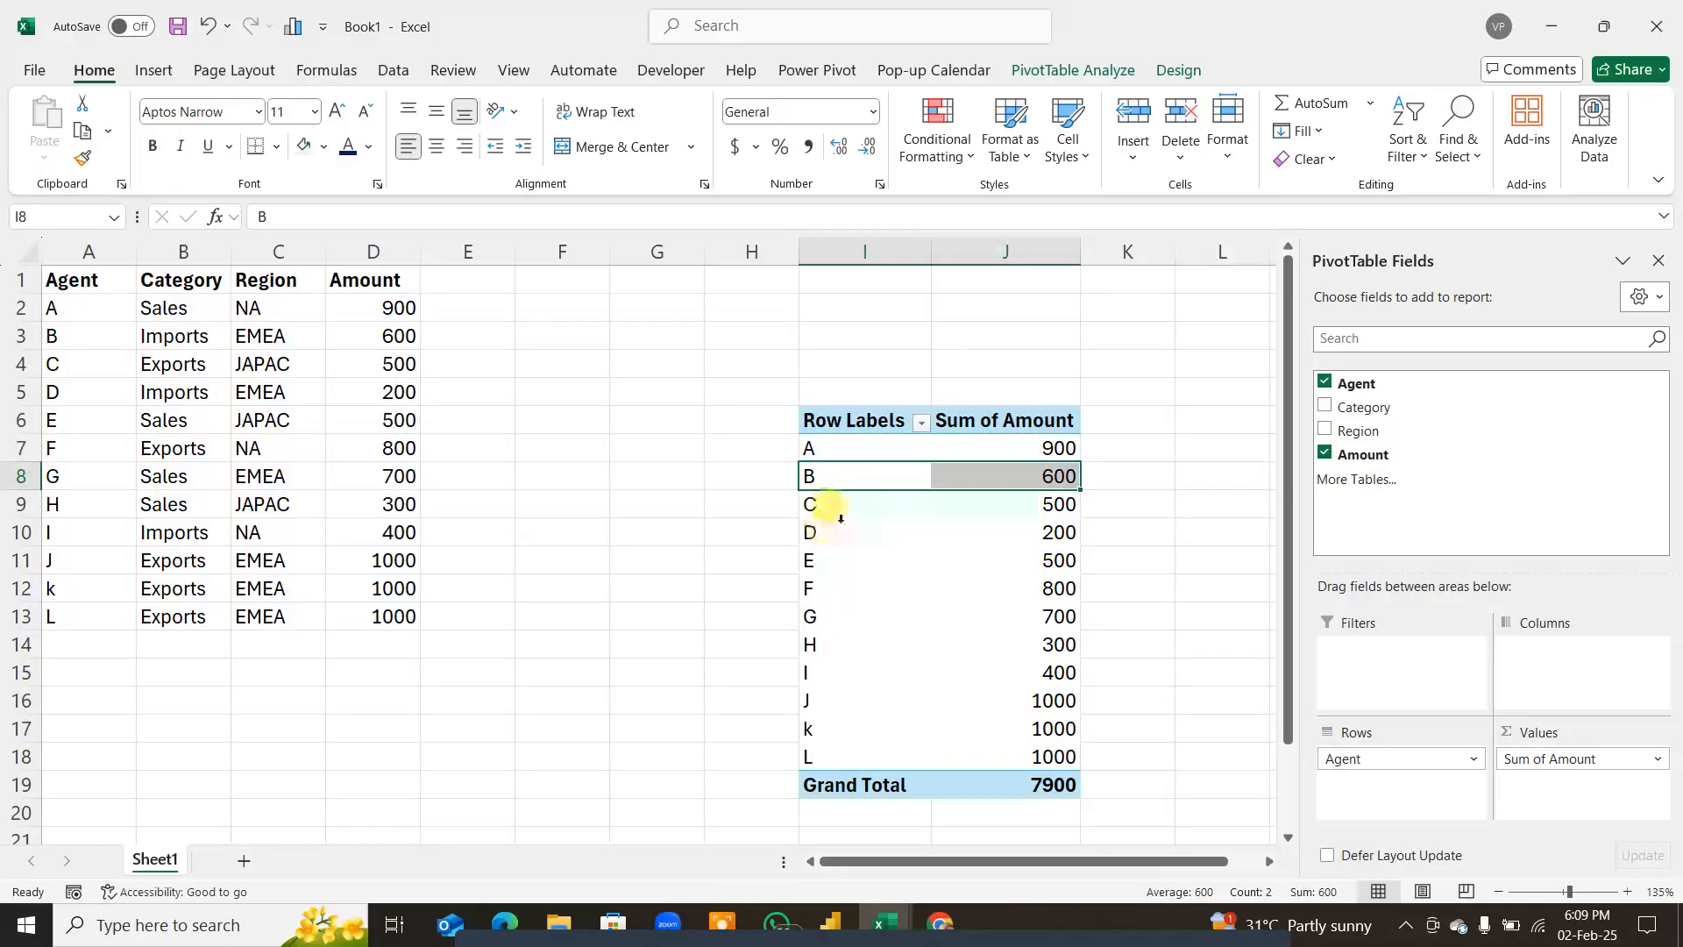
pyautogui.click(838, 512)
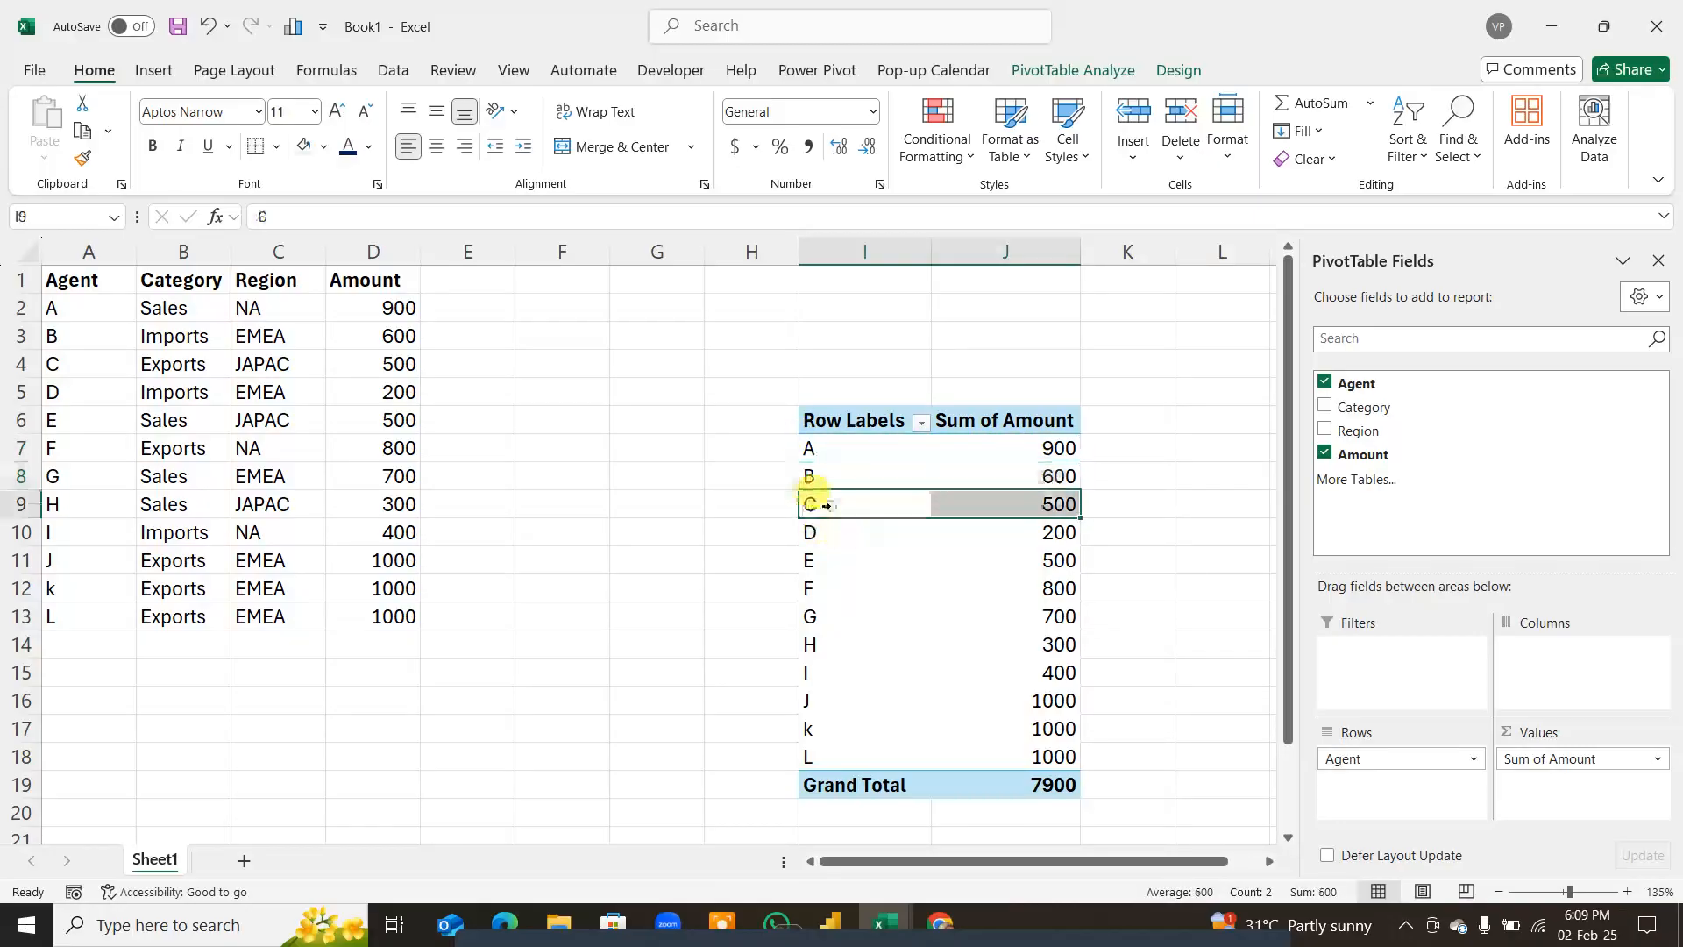
pyautogui.click(908, 569)
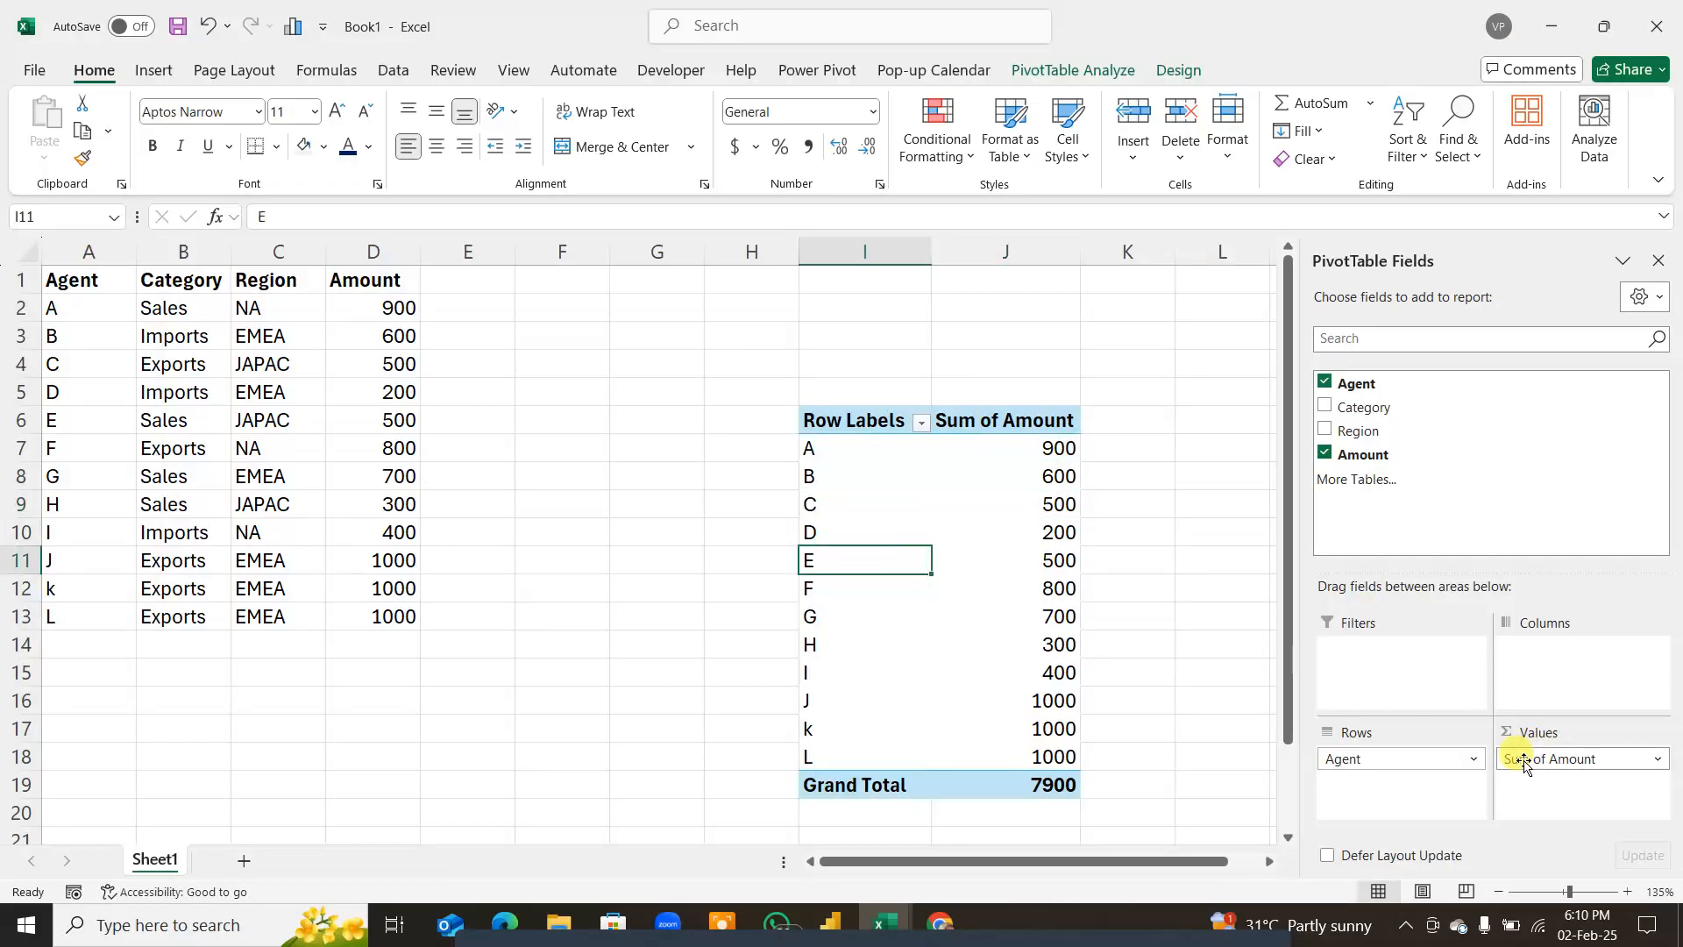
# Step: Draw annotation arrows from Amount to Values and from Agent to Rows, erase them, and leave annotation mode
pyautogui.hotkey('ctrl', 'shift', 'd')
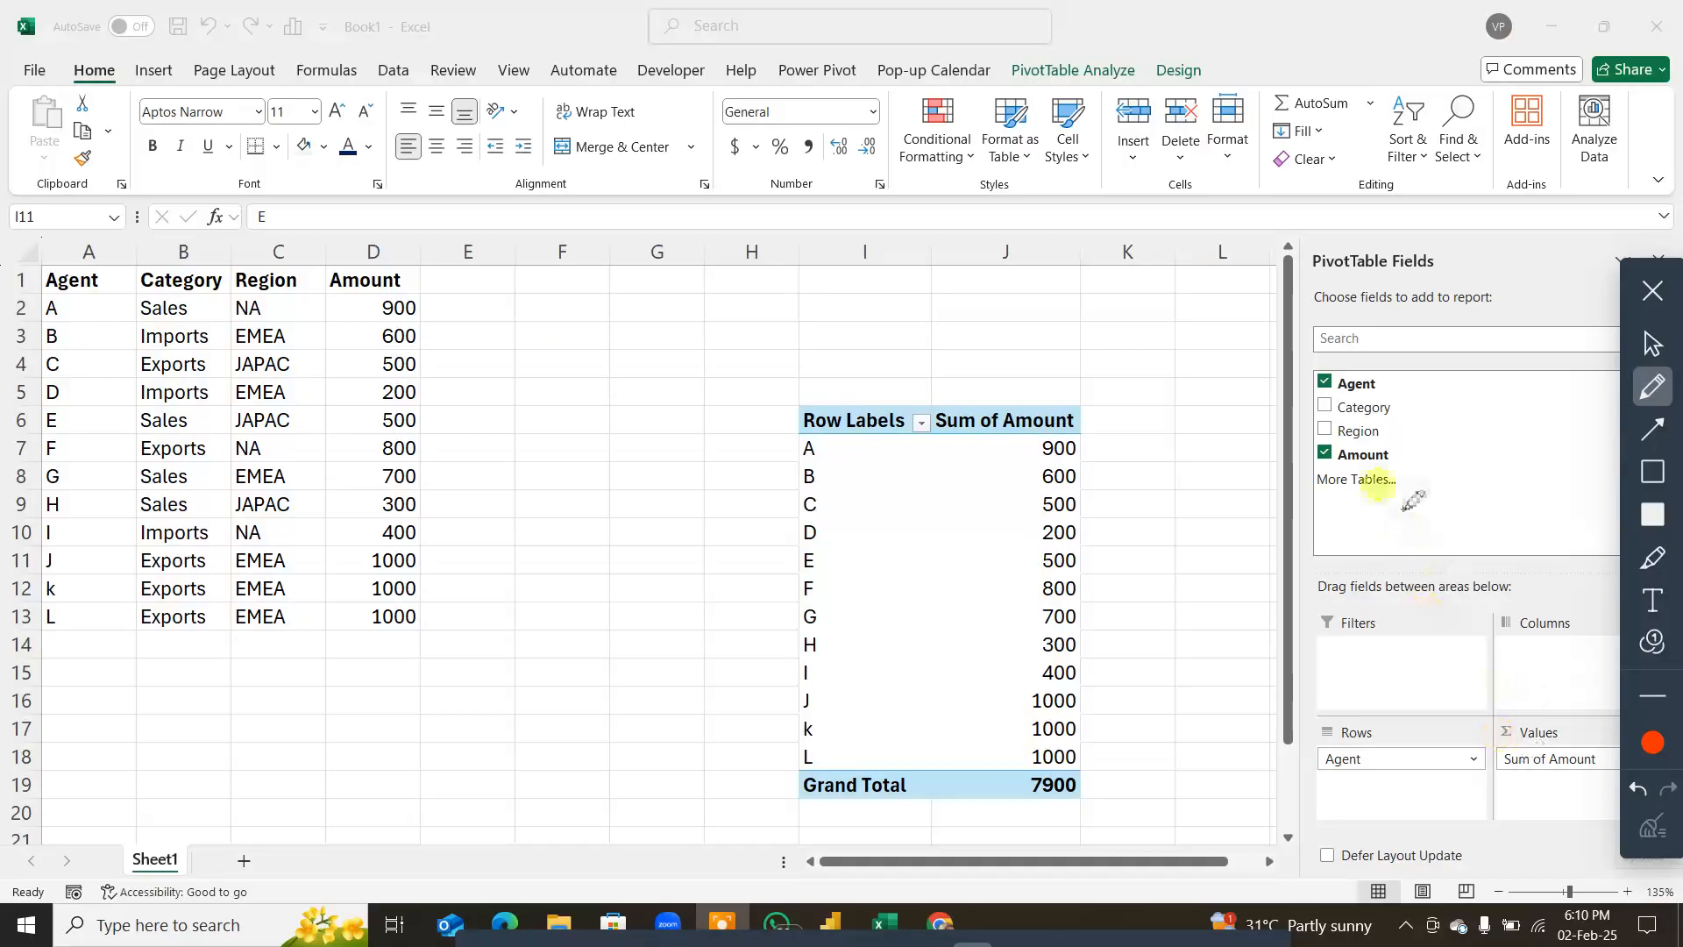
pyautogui.moveTo(1406, 450)
pyautogui.mouseDown()
pyautogui.moveTo(1550, 671)
pyautogui.moveTo(1551, 725)
pyautogui.mouseUp()
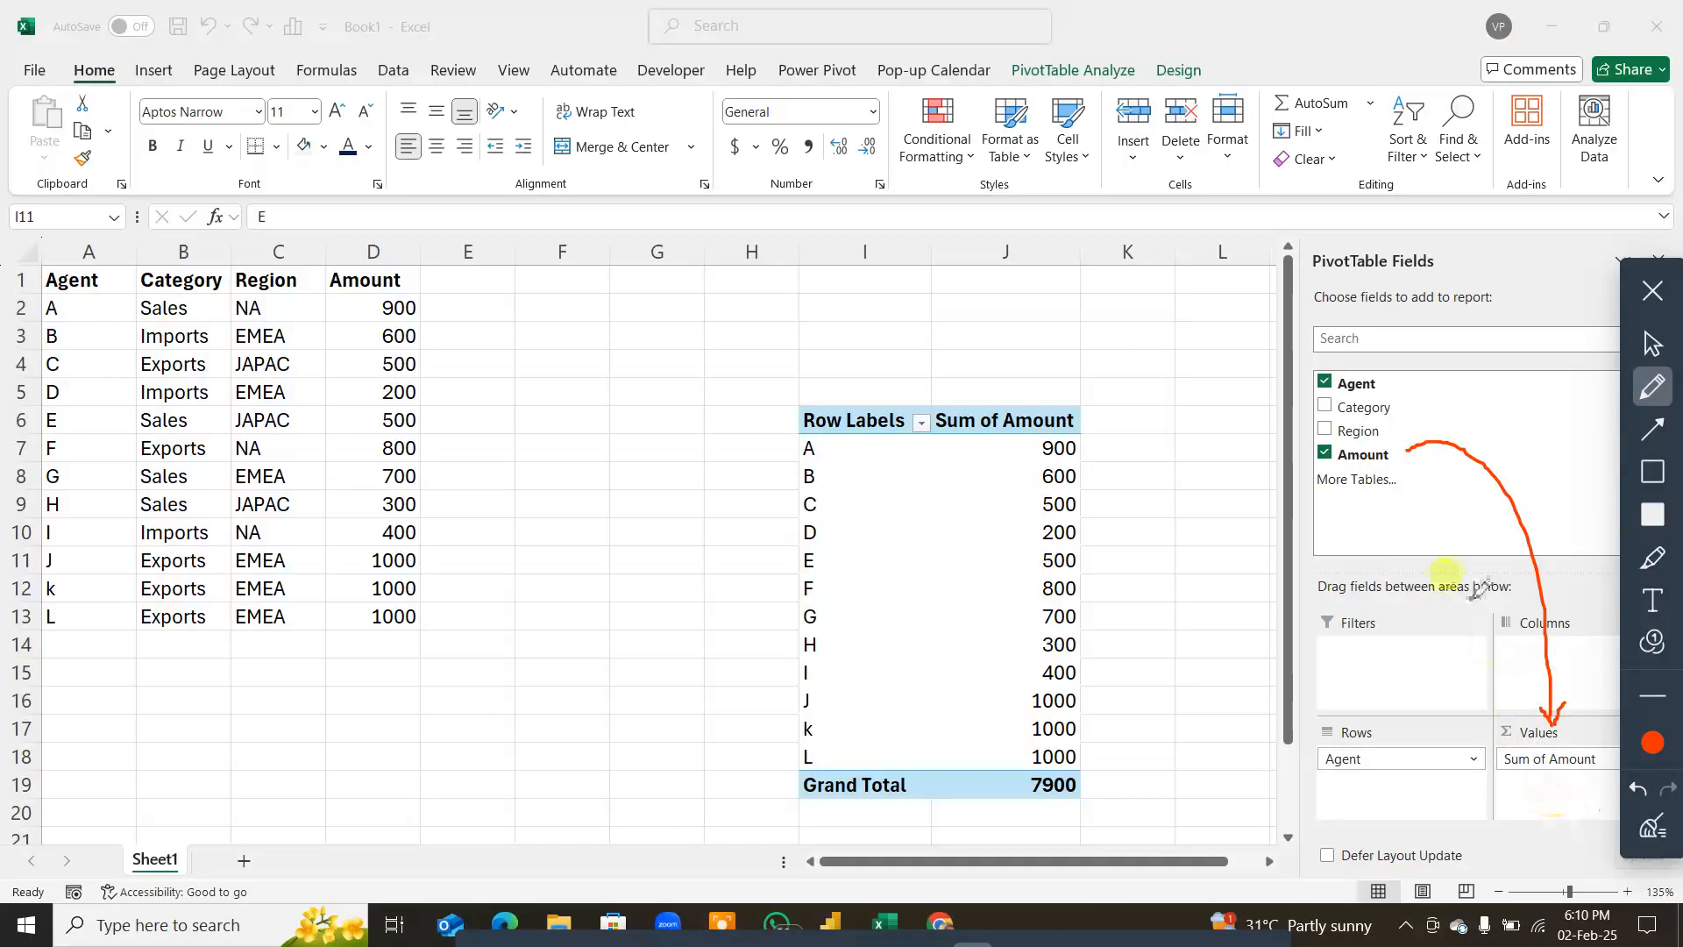
pyautogui.moveTo(1343, 376)
pyautogui.mouseDown()
pyautogui.moveTo(1247, 383)
pyautogui.moveTo(1227, 627)
pyautogui.moveTo(1255, 772)
pyautogui.moveTo(1332, 792)
pyautogui.moveTo(1335, 808)
pyautogui.mouseUp()
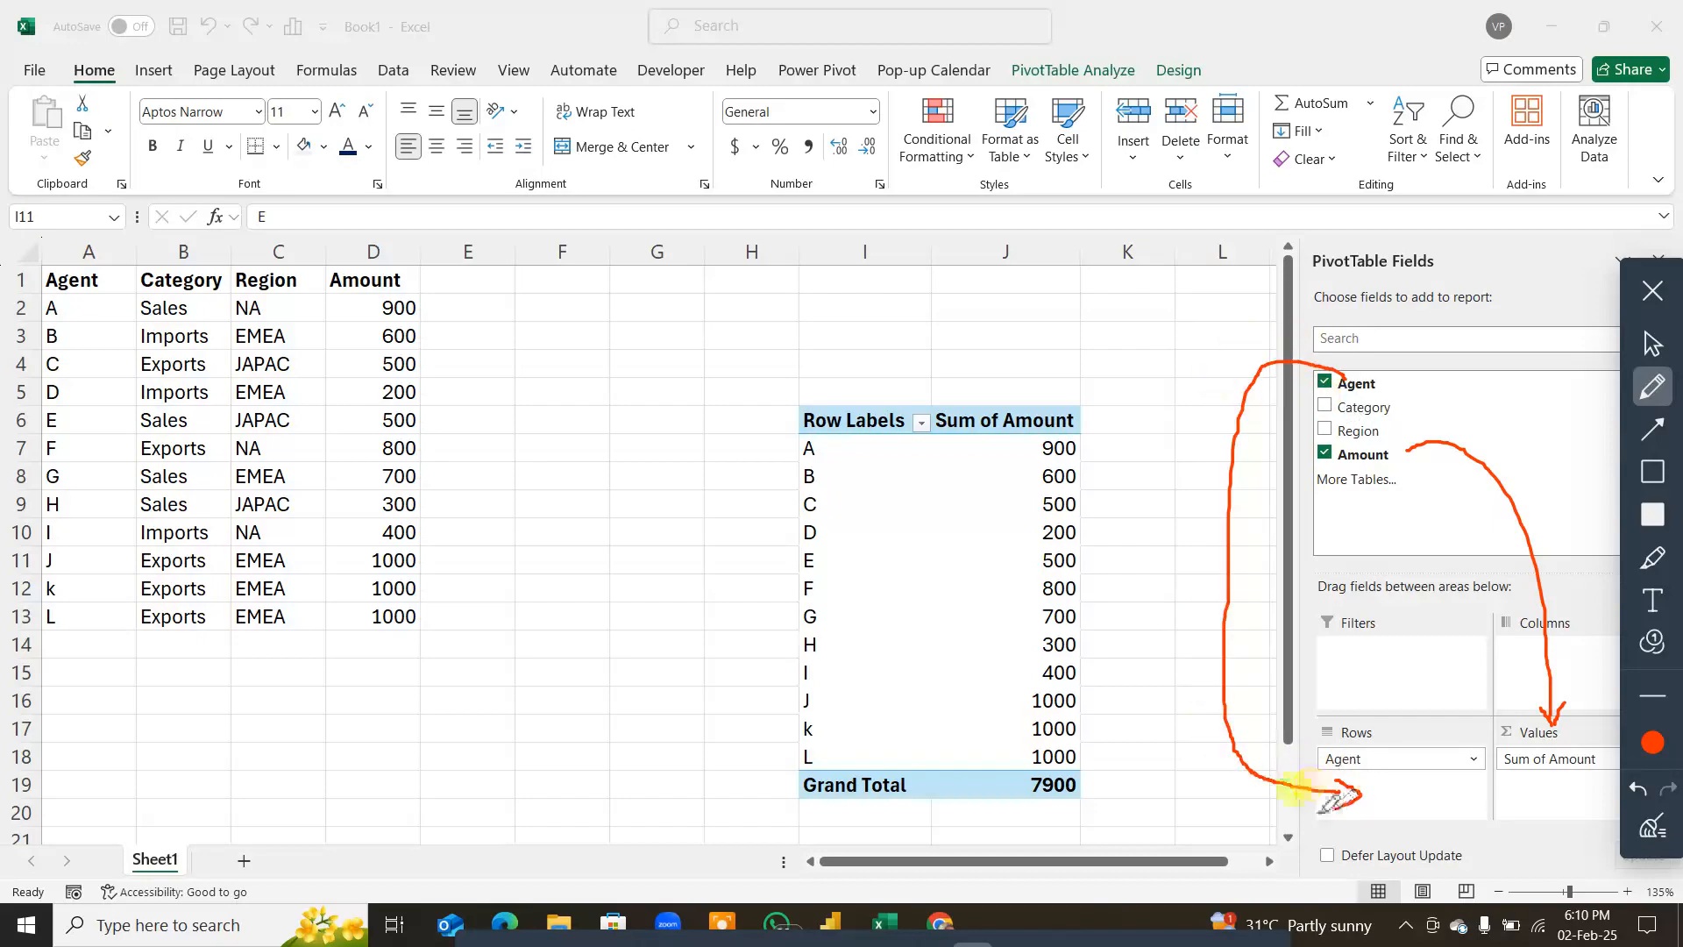
pyautogui.click(1652, 826)
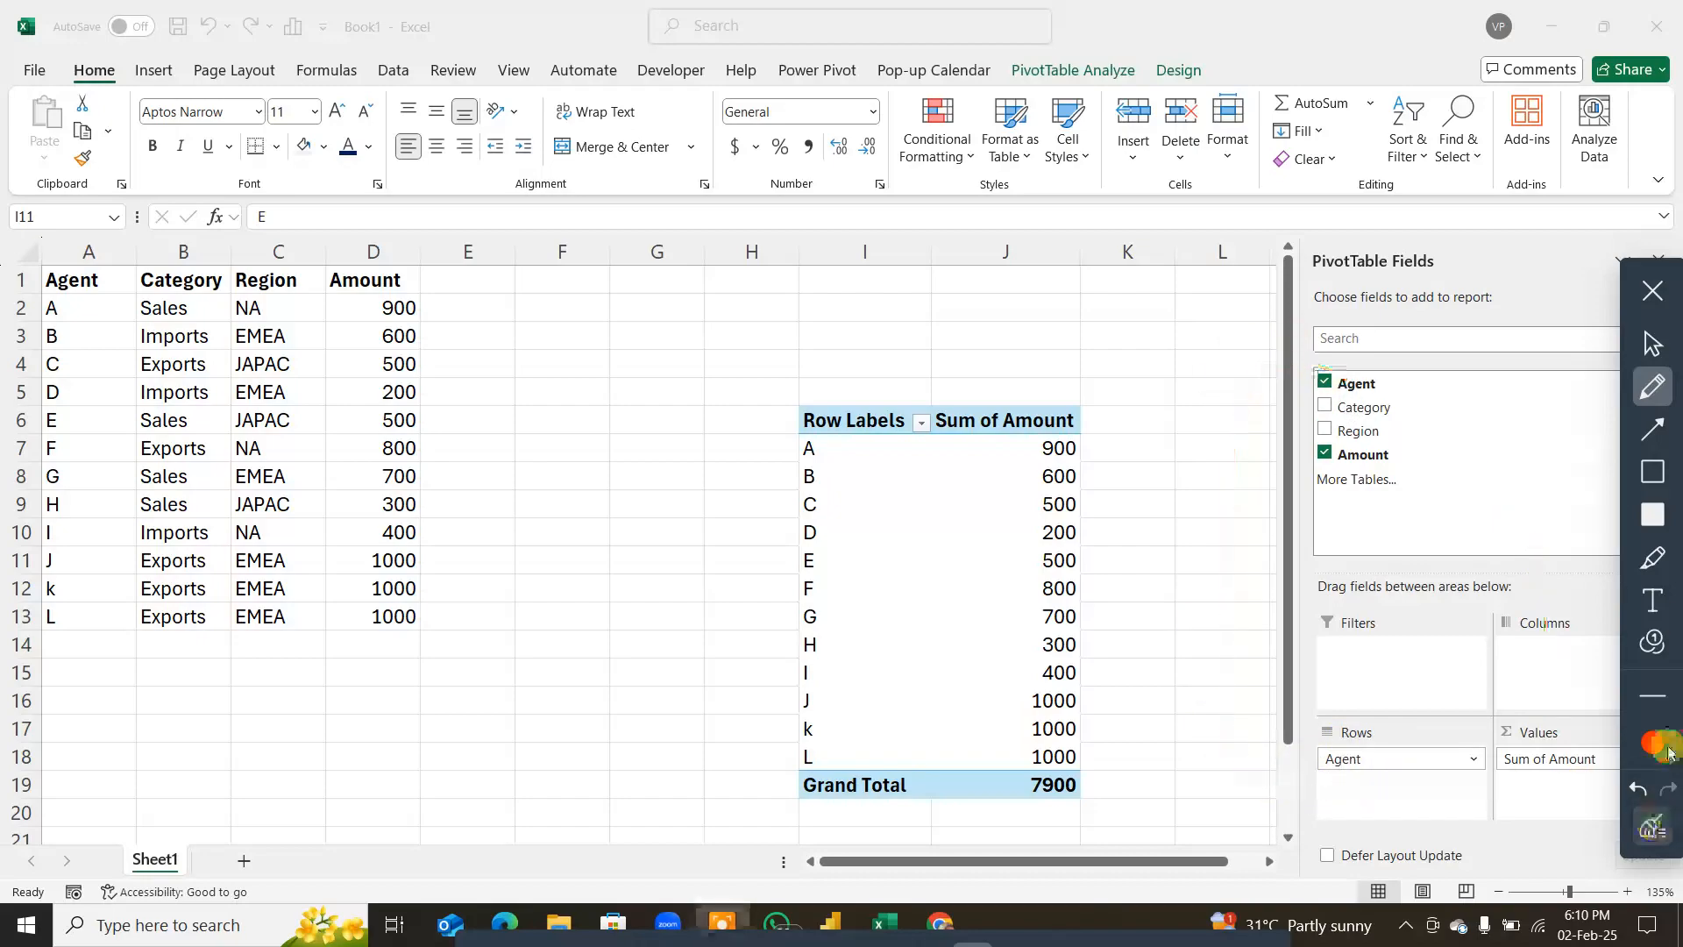
pyautogui.click(1652, 290)
# Step: Move the Agent field from the Rows area to the Columns area of the PivotTable
pyautogui.click(1349, 765)
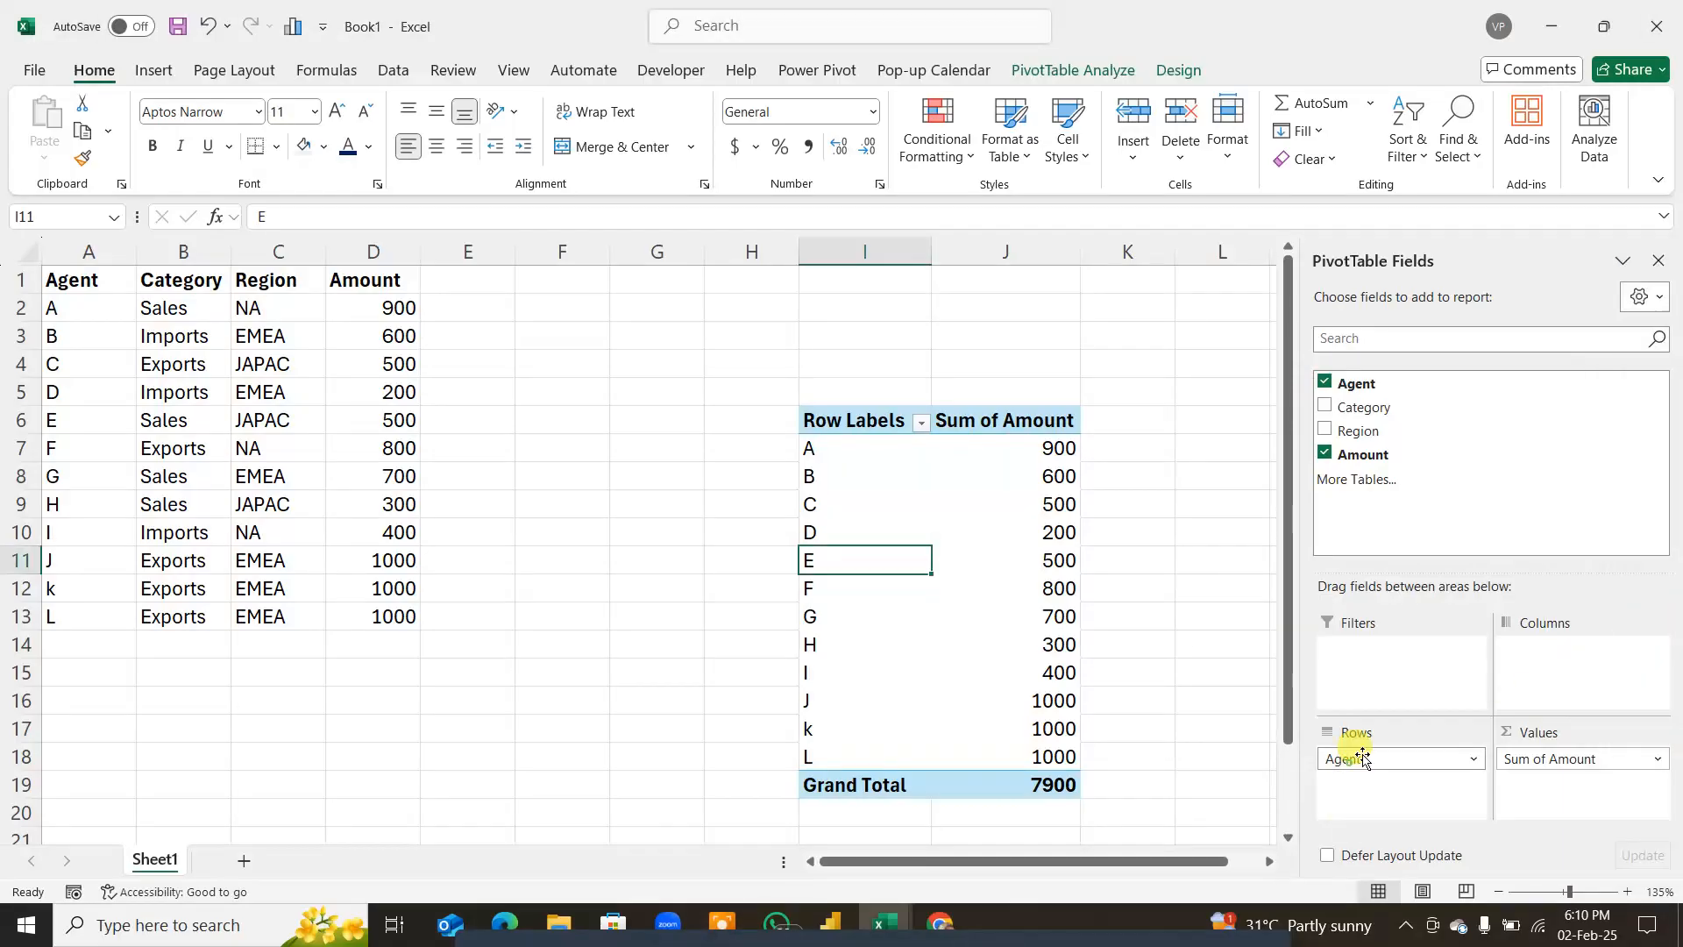
pyautogui.moveTo(1408, 751); pyautogui.dragTo(1525, 675)
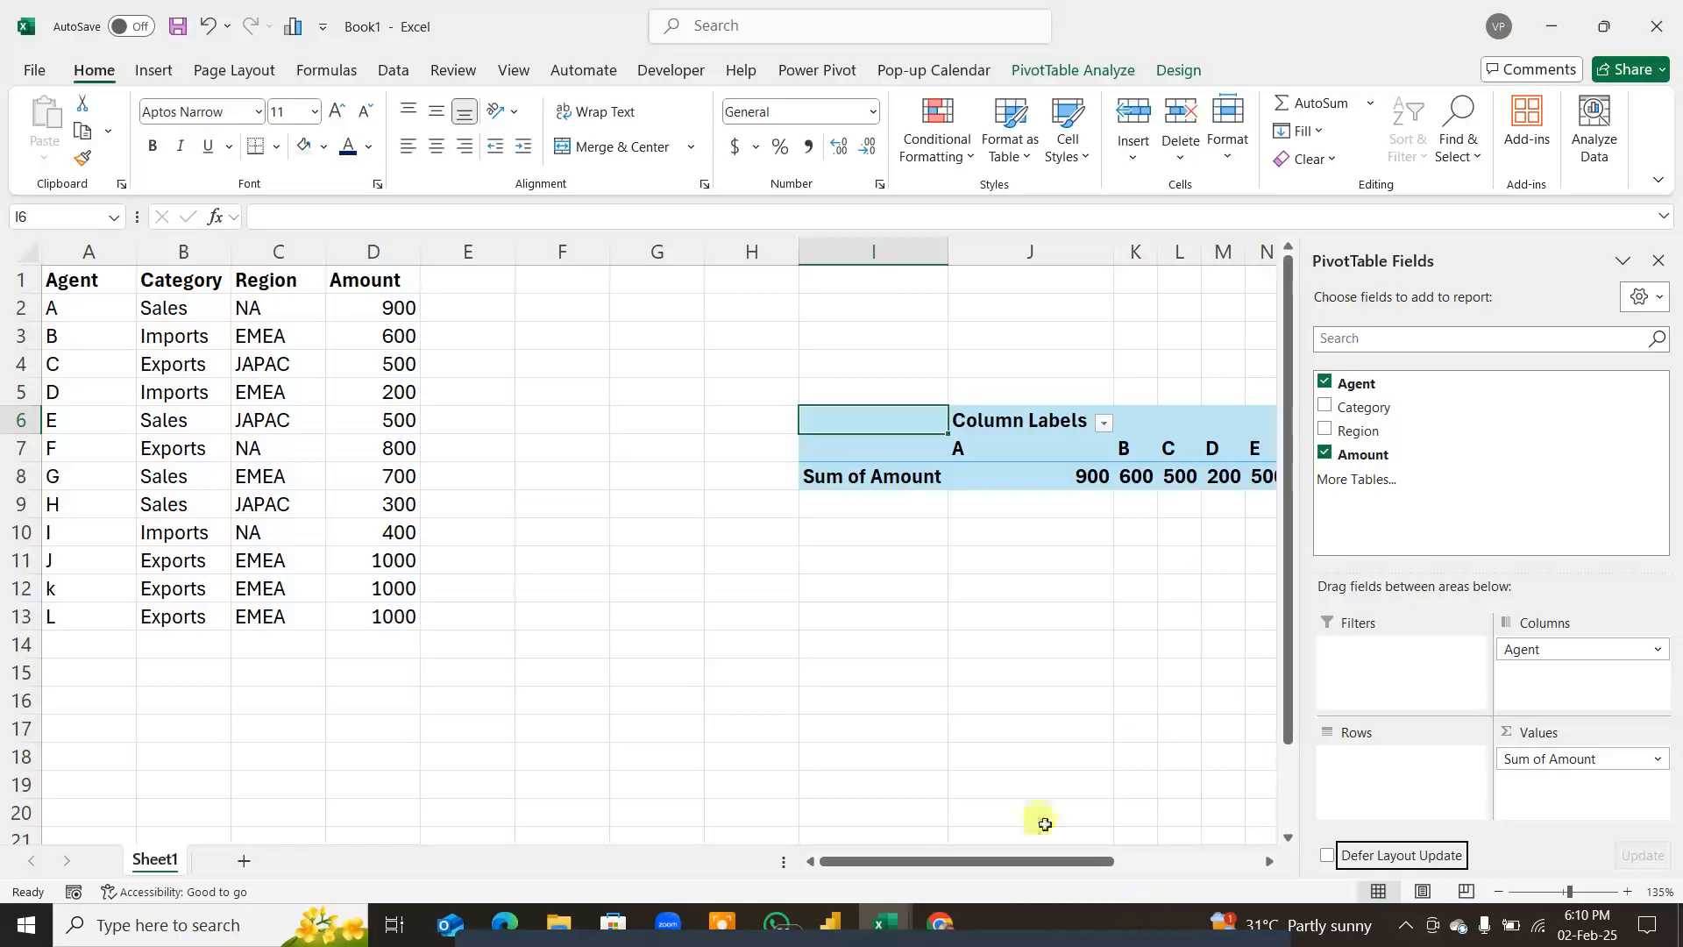
pyautogui.click(908, 725)
pyautogui.moveTo(1172, 860); pyautogui.dragTo(1472, 854)
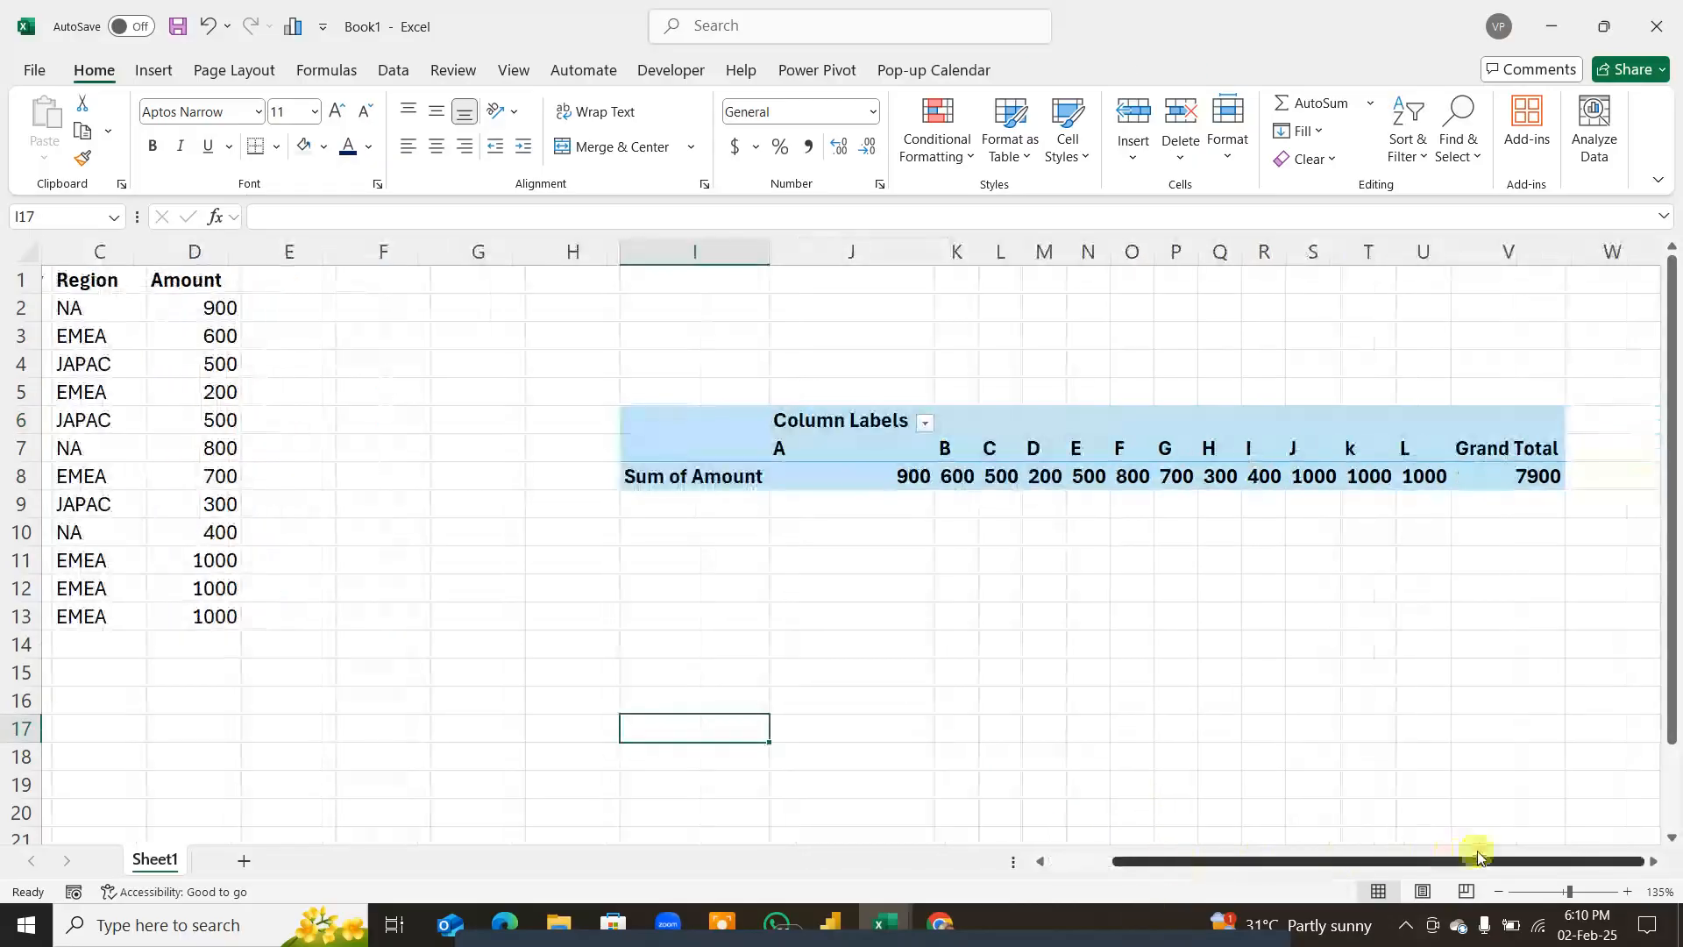
# Step: Select the column labels of agents A, B and C to show how agents are laid out across columns
pyautogui.click(850, 451)
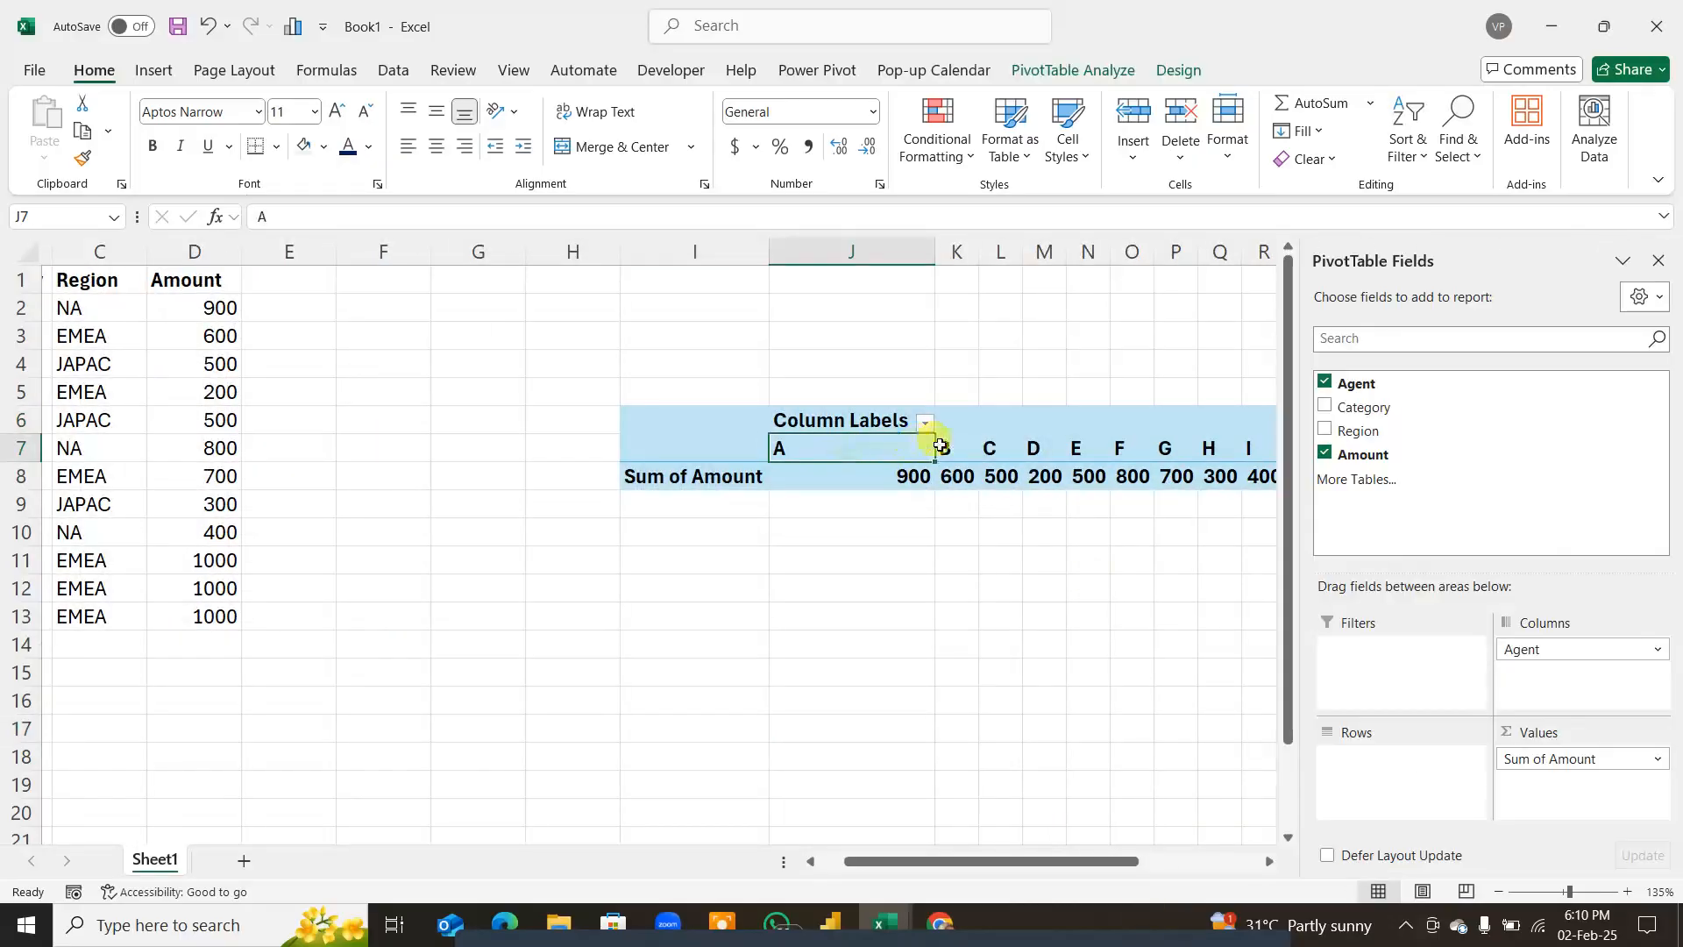
pyautogui.click(940, 446)
pyautogui.keyDown('shift'); pyautogui.click(995, 438); pyautogui.keyUp('shift')
pyautogui.click(1017, 582)
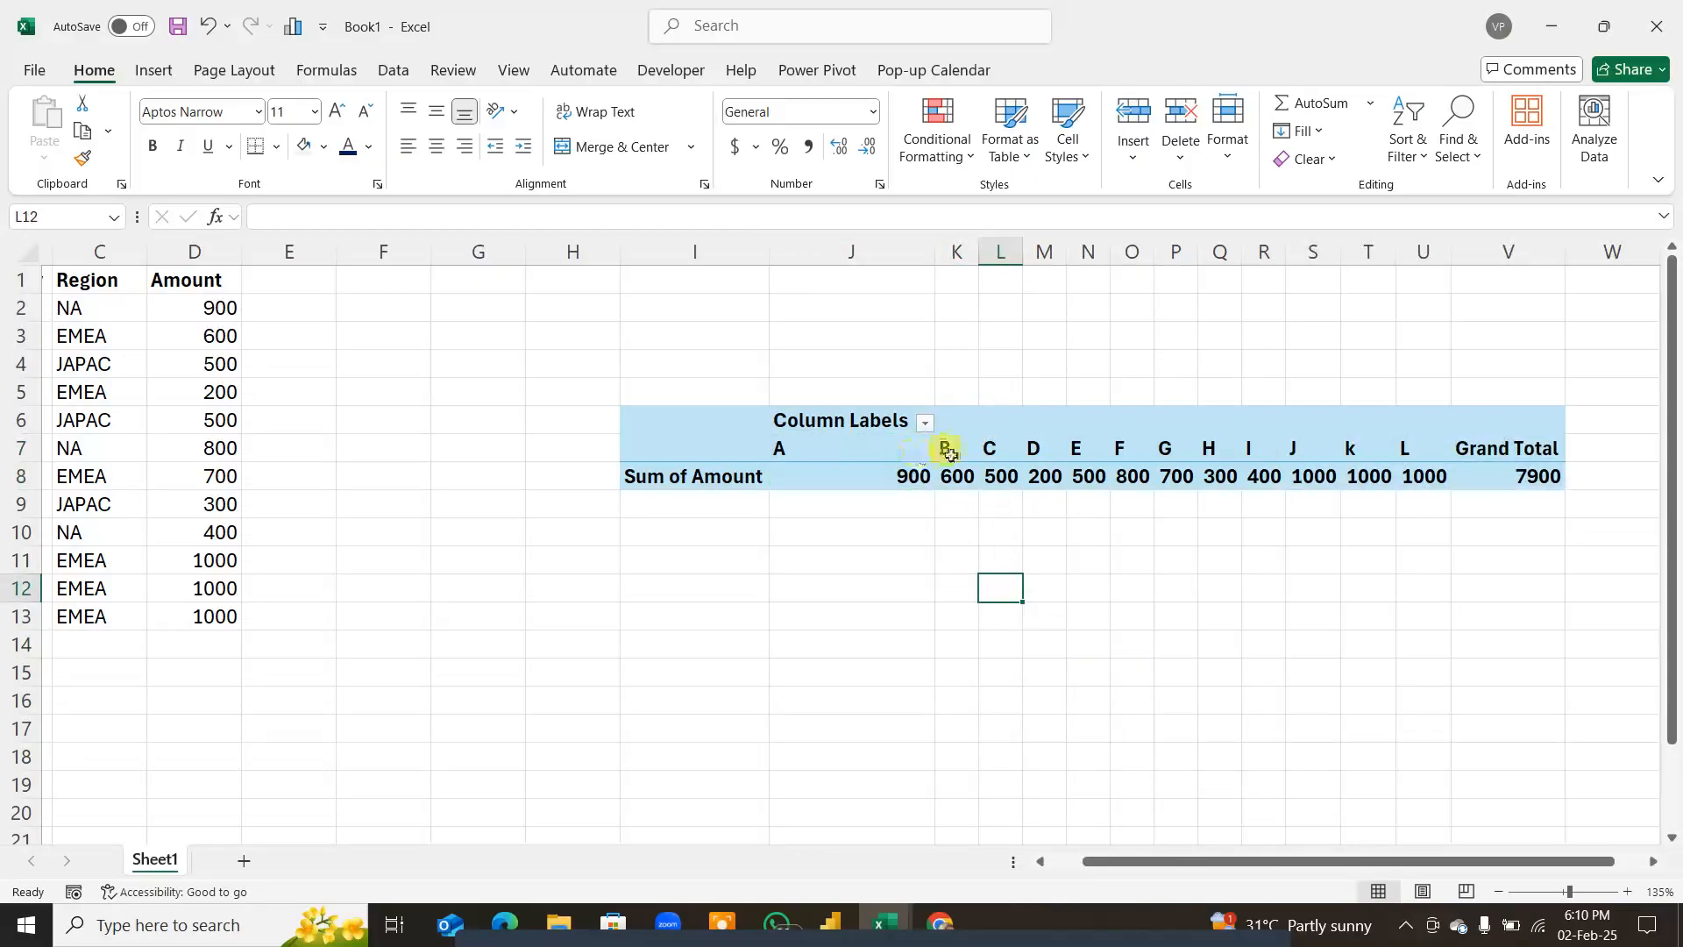
pyautogui.click(989, 447)
# Step: Move the Agent field back to the Rows area and add the Category field to the Filters area
pyautogui.moveTo(1522, 647); pyautogui.dragTo(1361, 794)
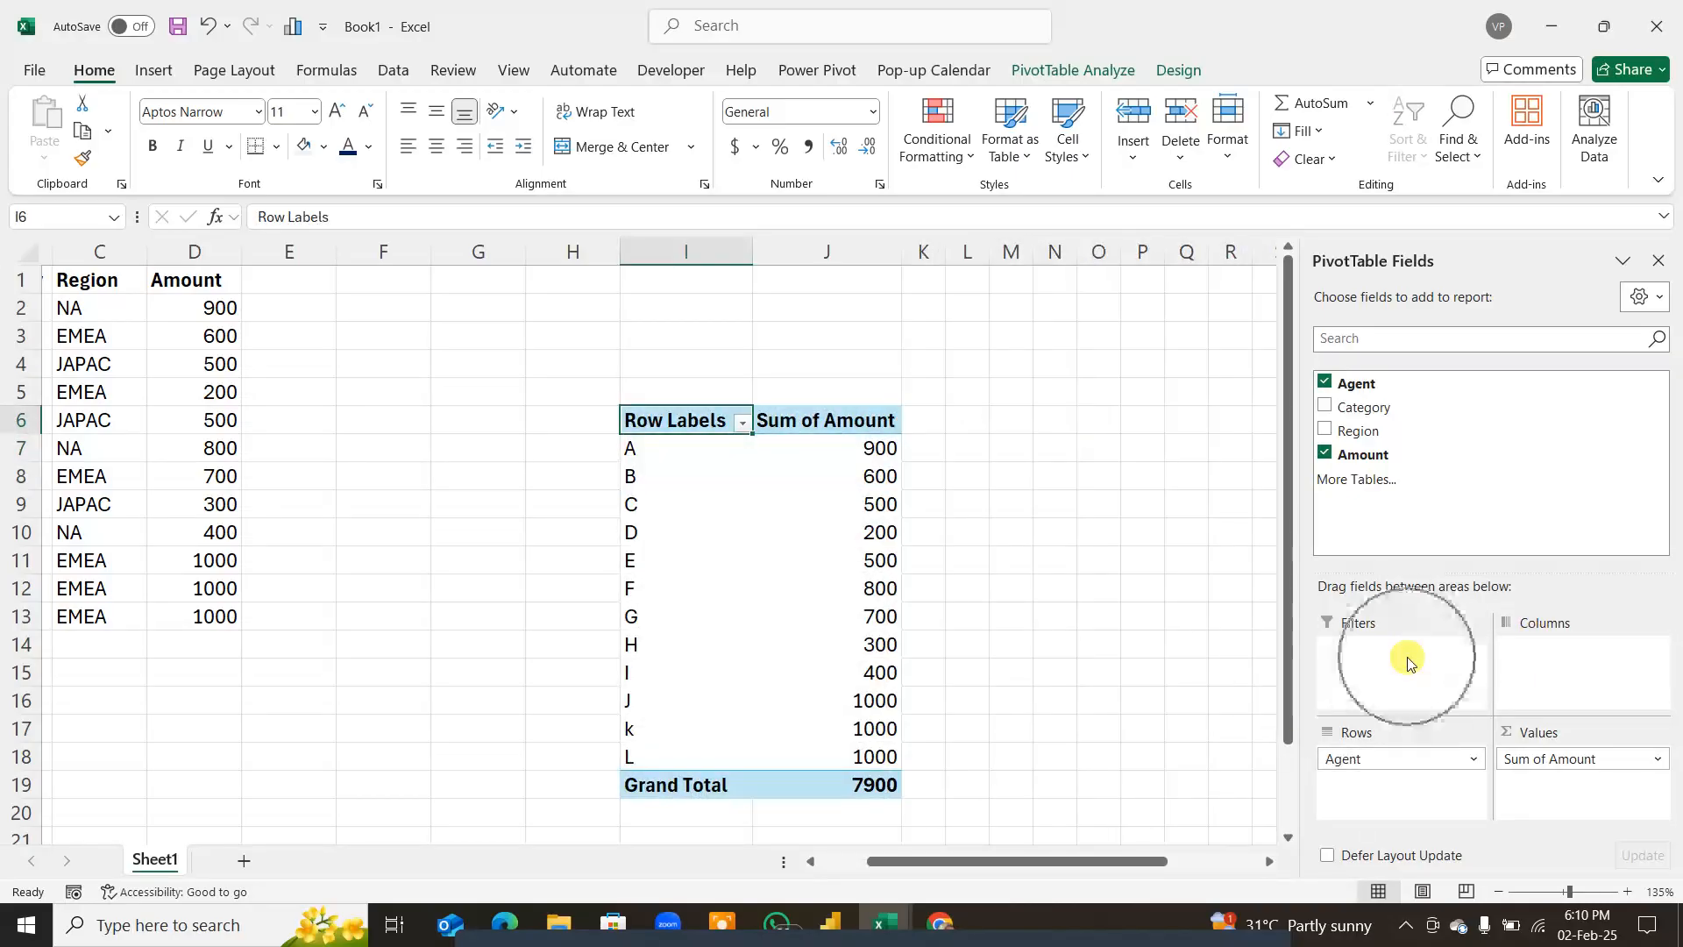
pyautogui.moveTo(1364, 406); pyautogui.dragTo(1384, 666)
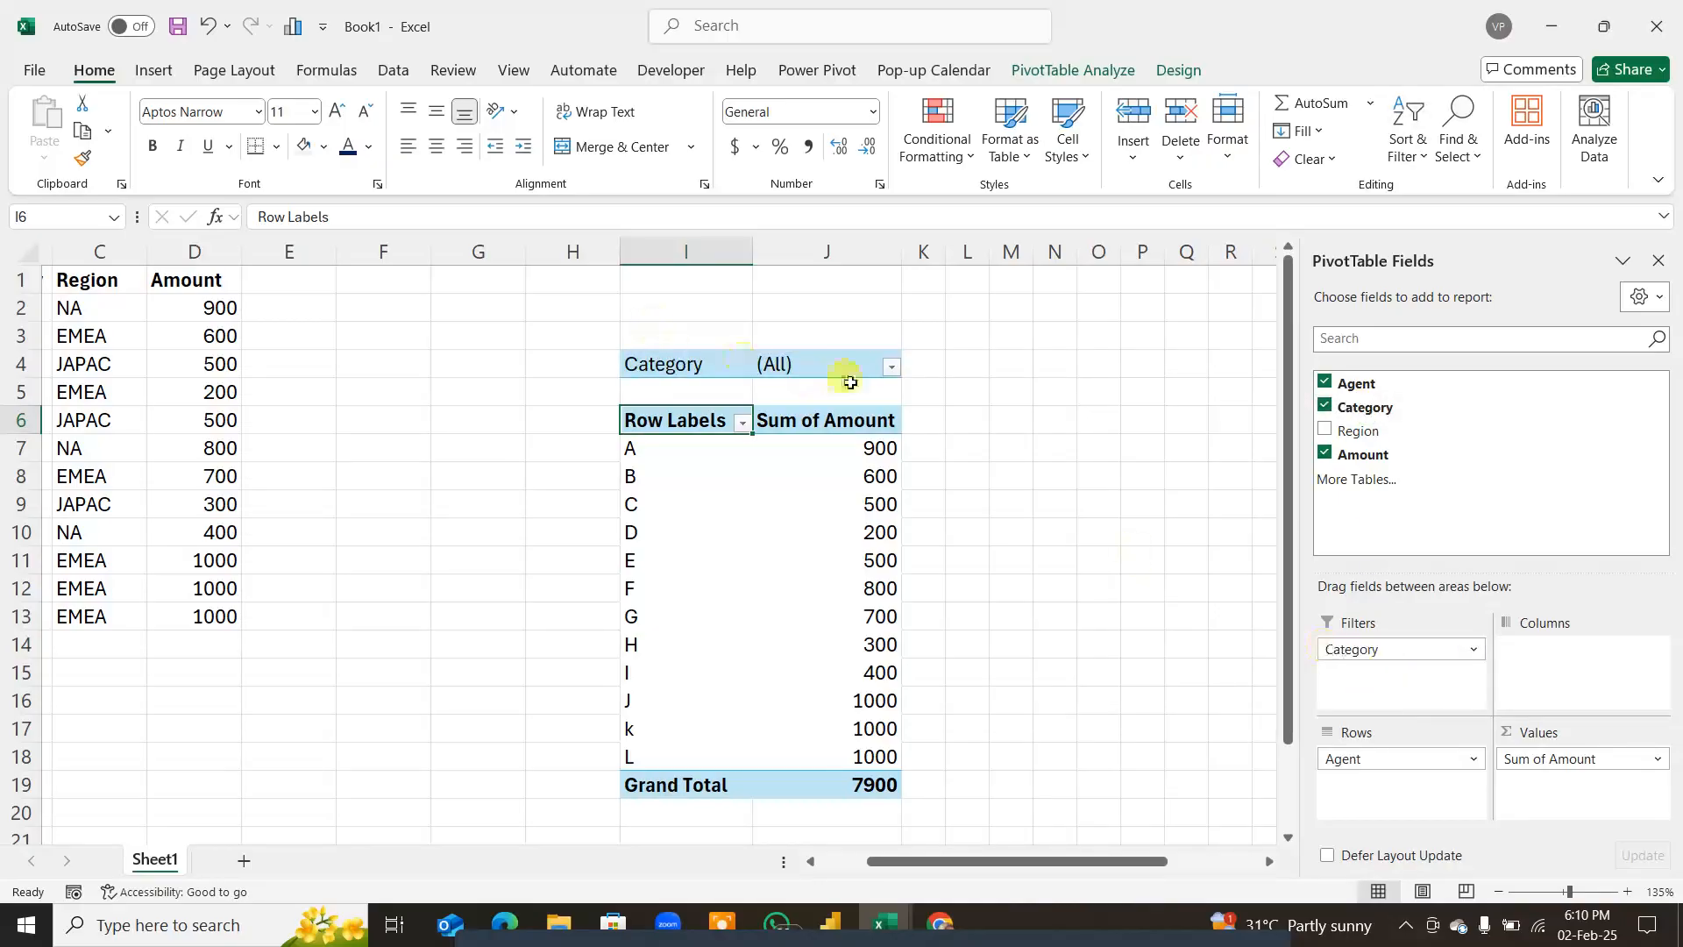
# Step: Enable selecting multiple items in the PivotTable's Category filter and show only Exports
pyautogui.click(891, 368)
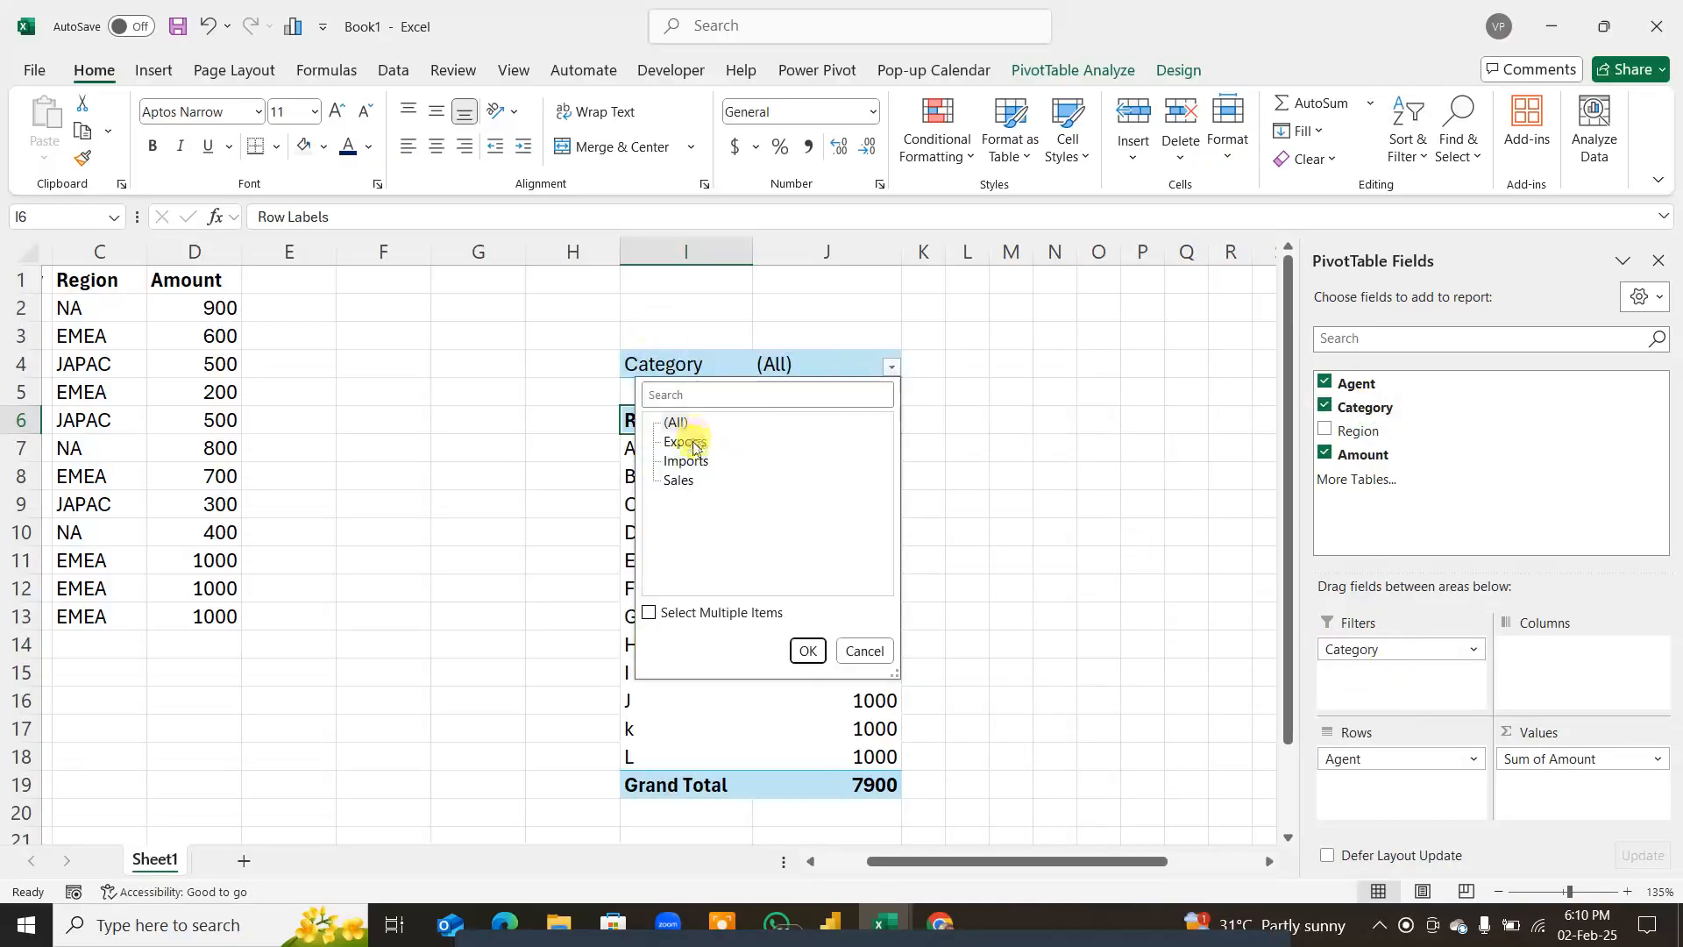
pyautogui.click(648, 612)
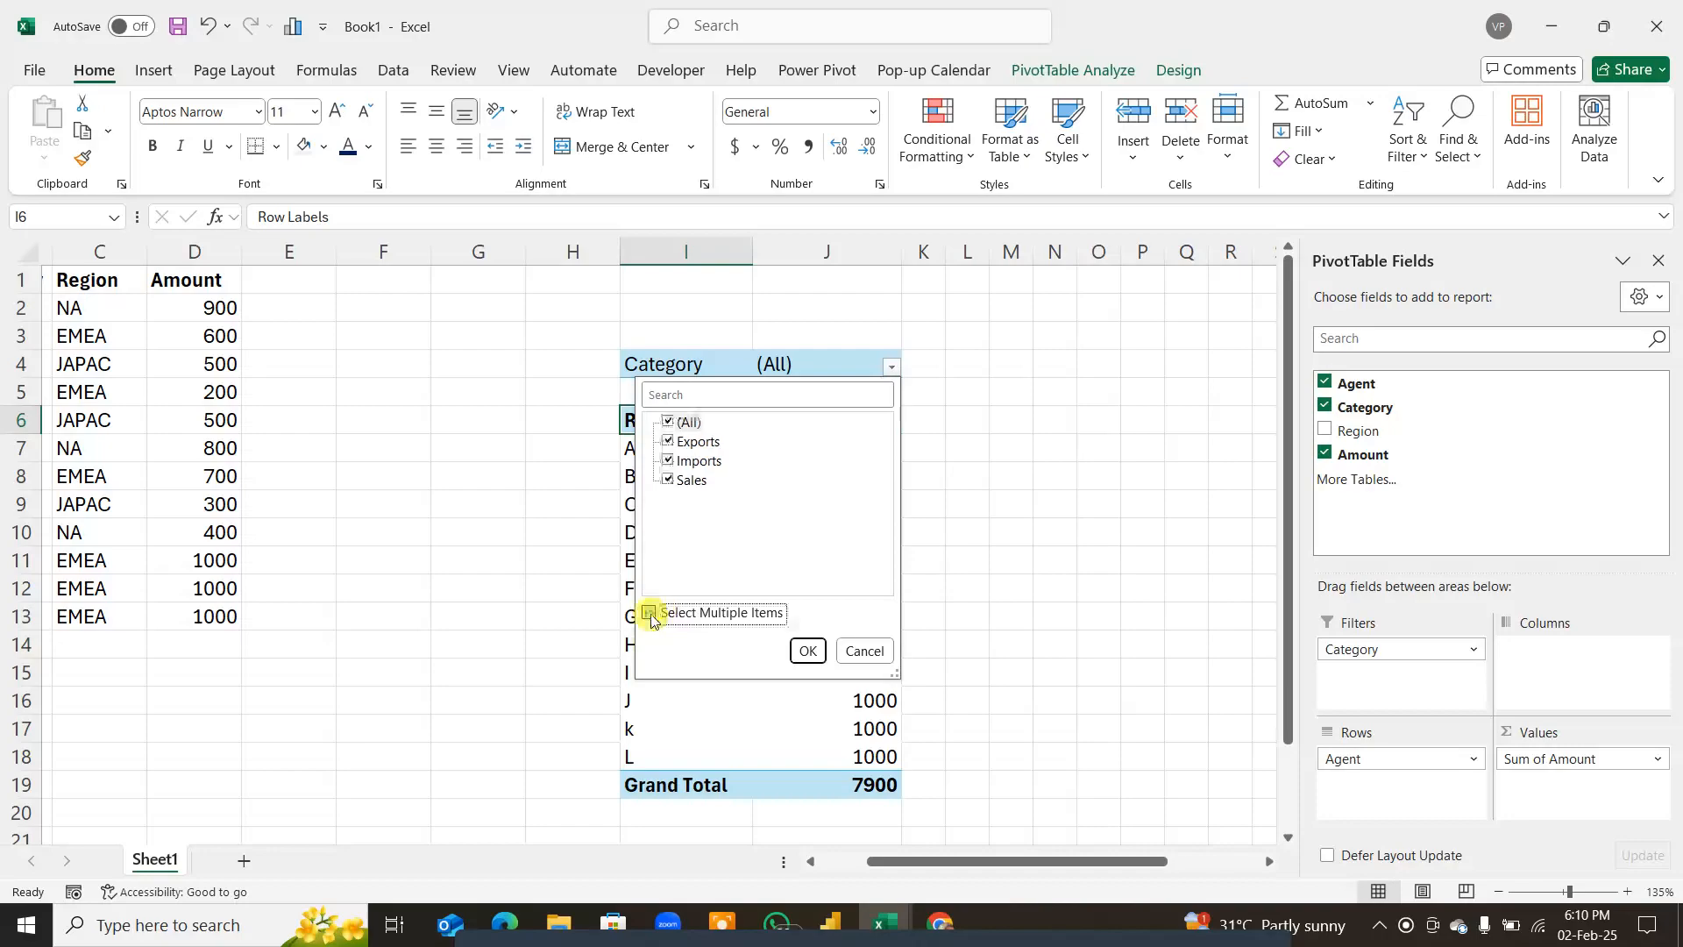
pyautogui.click(668, 423)
pyautogui.click(676, 440)
pyautogui.click(805, 651)
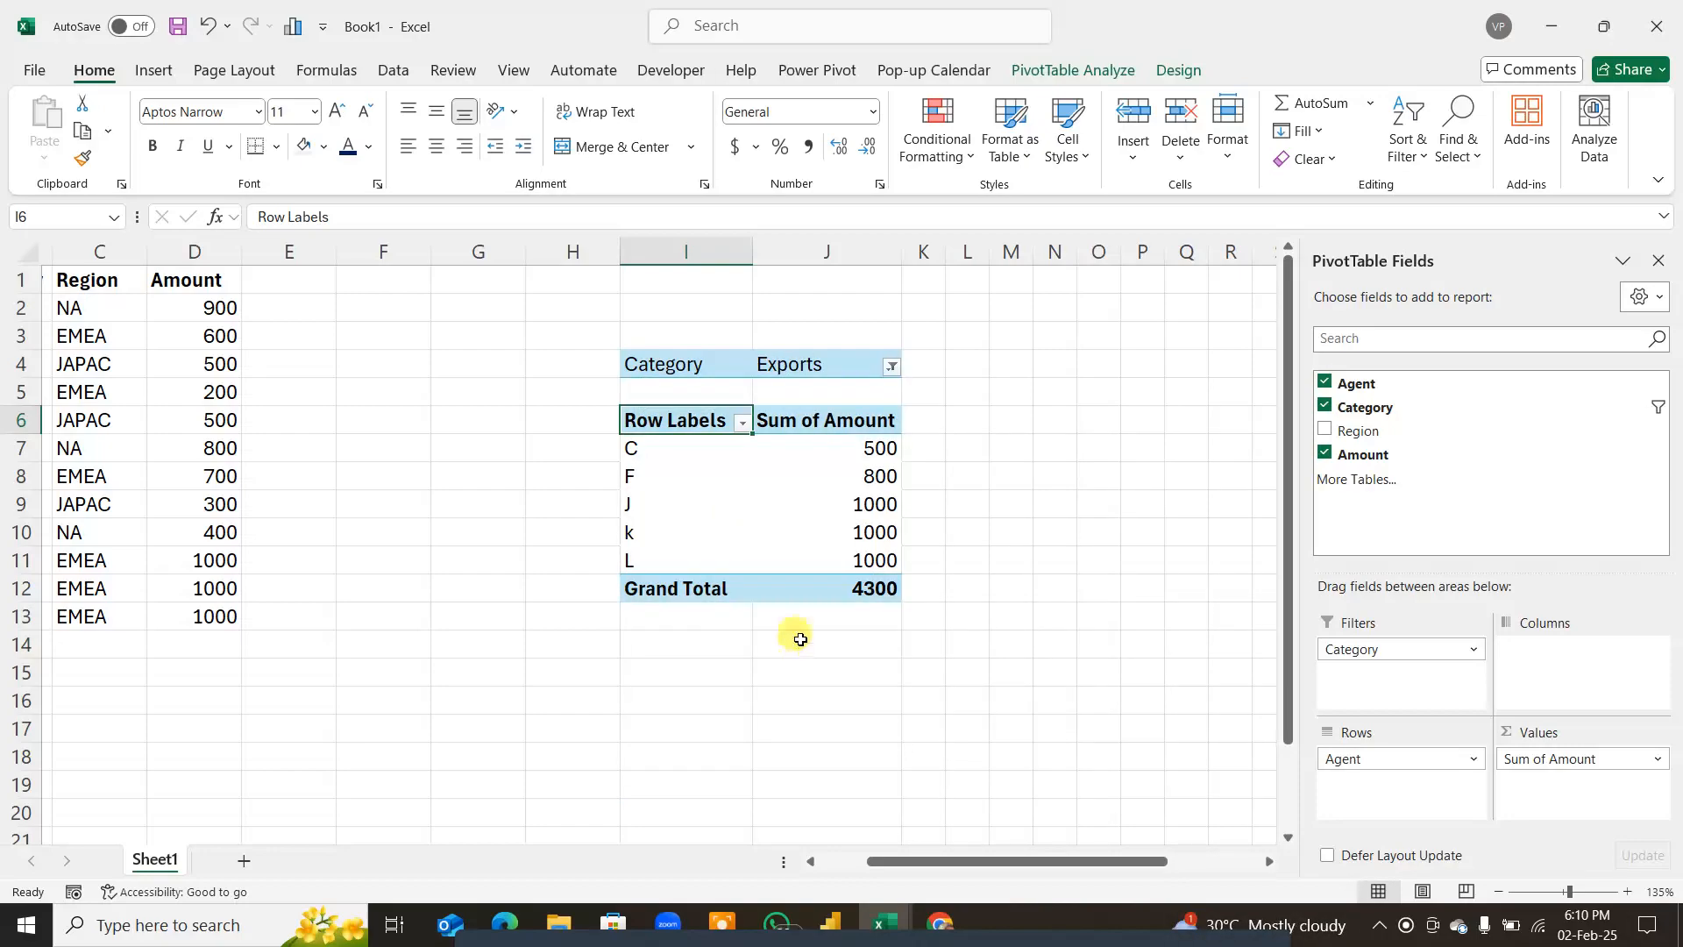
# Step: Change the PivotTable's Category filter to show only Imports
pyautogui.click(891, 367)
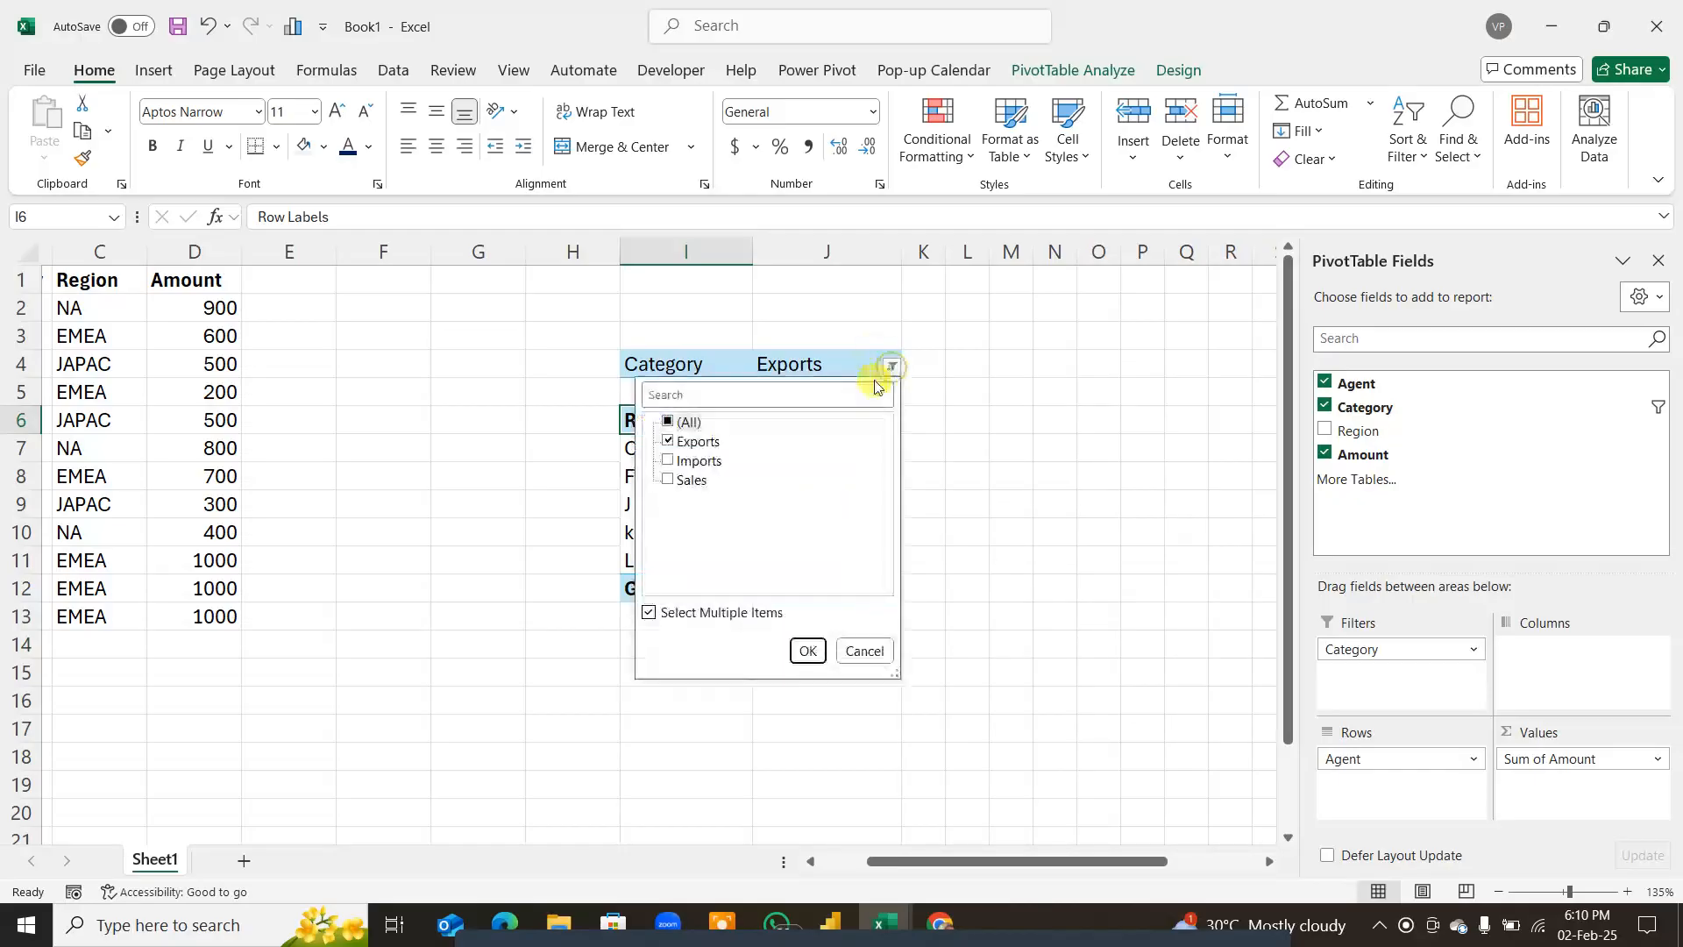
pyautogui.click(667, 441)
pyautogui.click(668, 461)
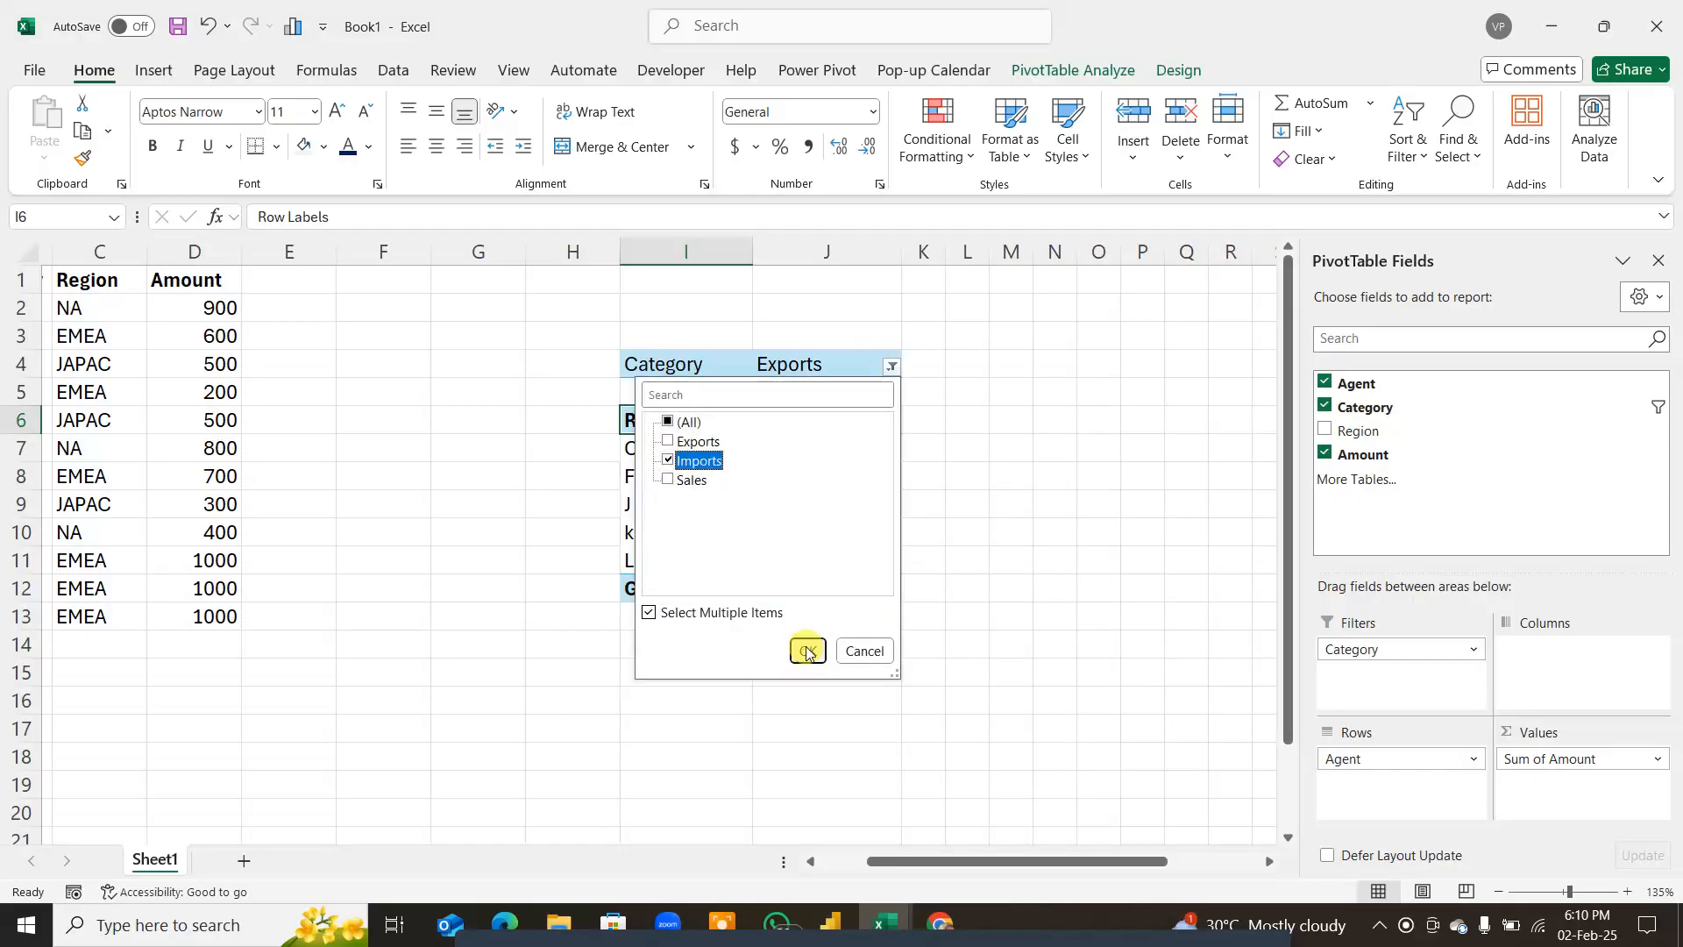
pyautogui.click(808, 652)
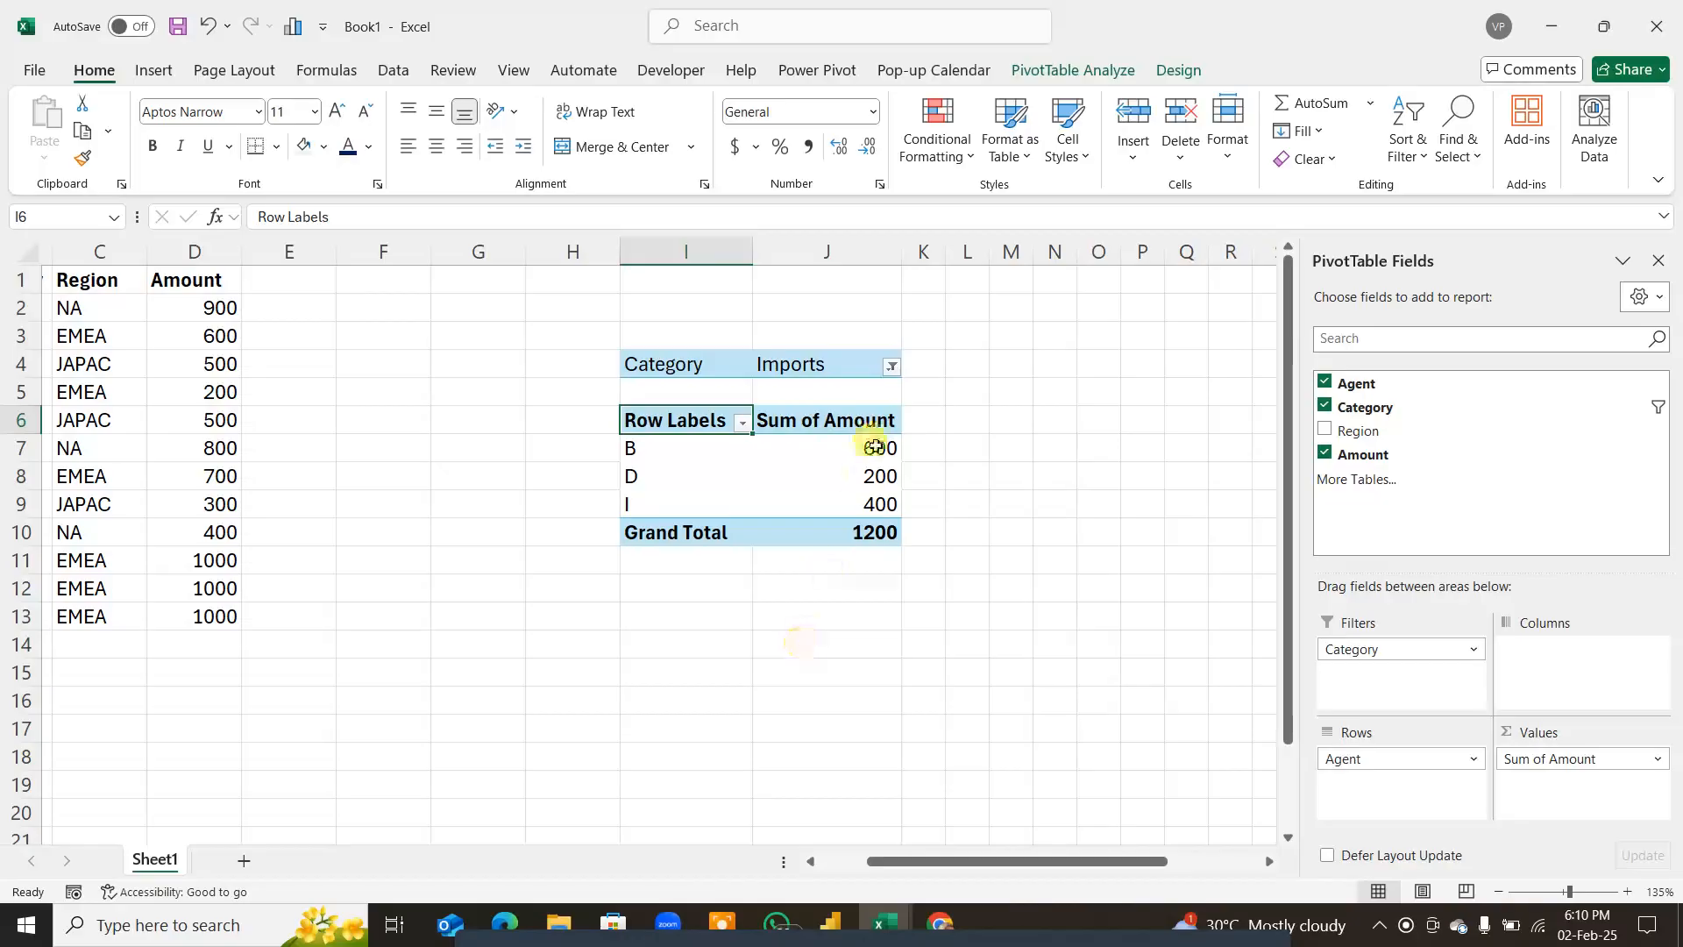
# Step: Filter the PivotTable to the Sales category only, and reset the Category filter to all items
pyautogui.click(891, 367)
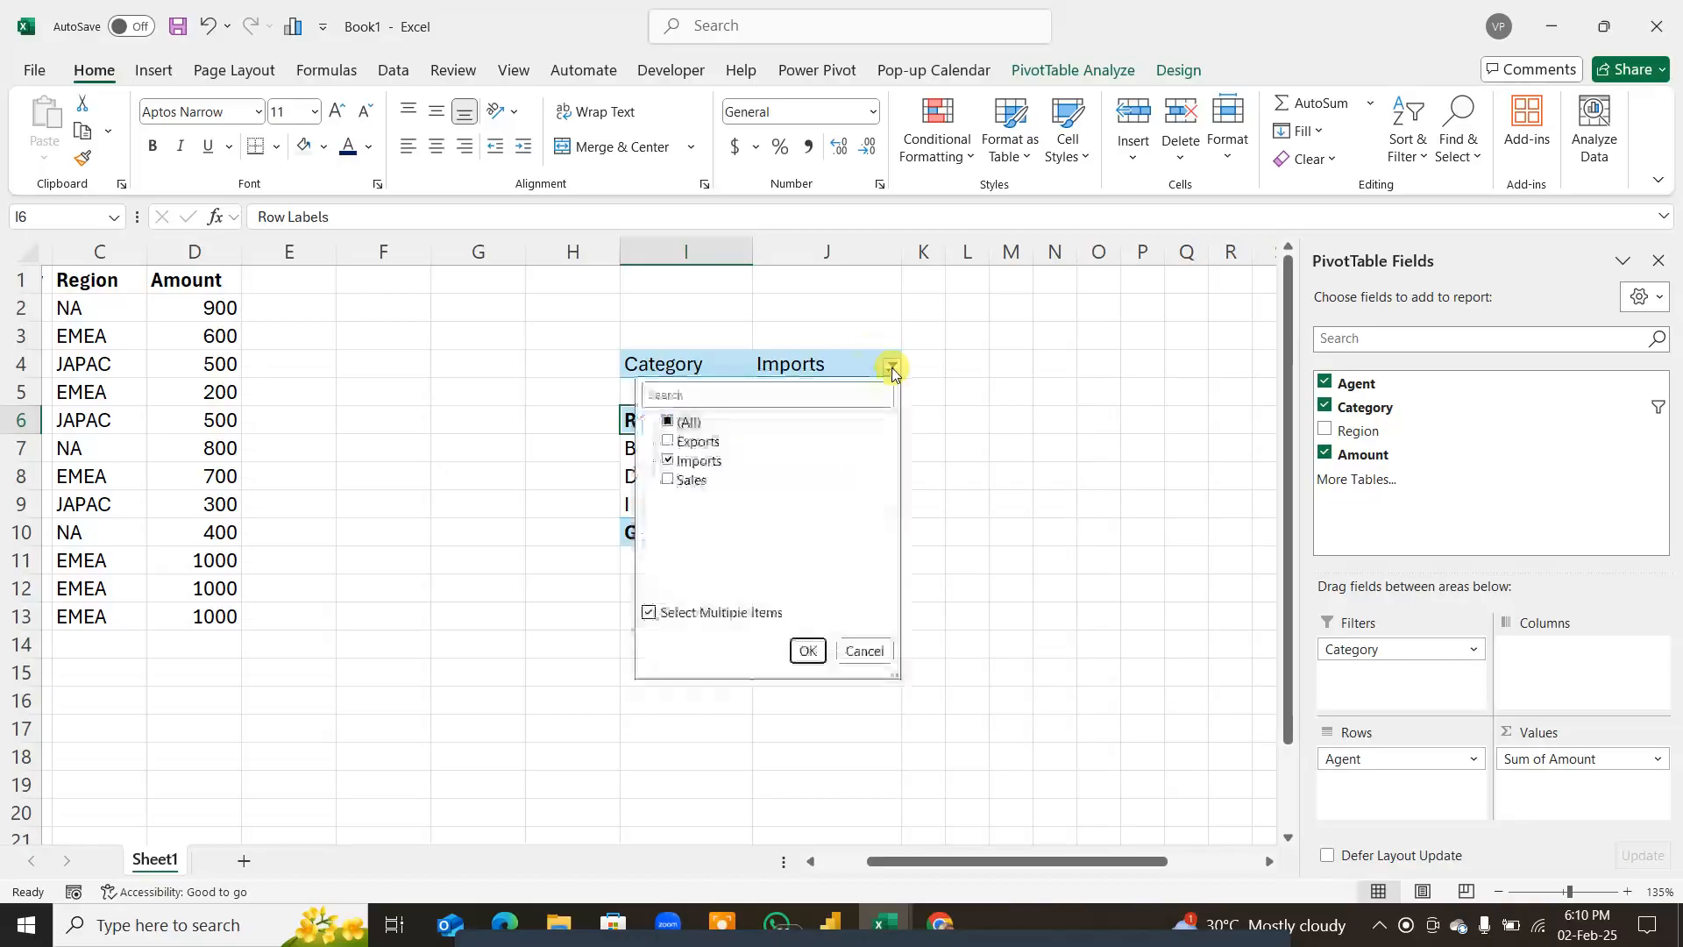
pyautogui.click(668, 461)
pyautogui.click(668, 481)
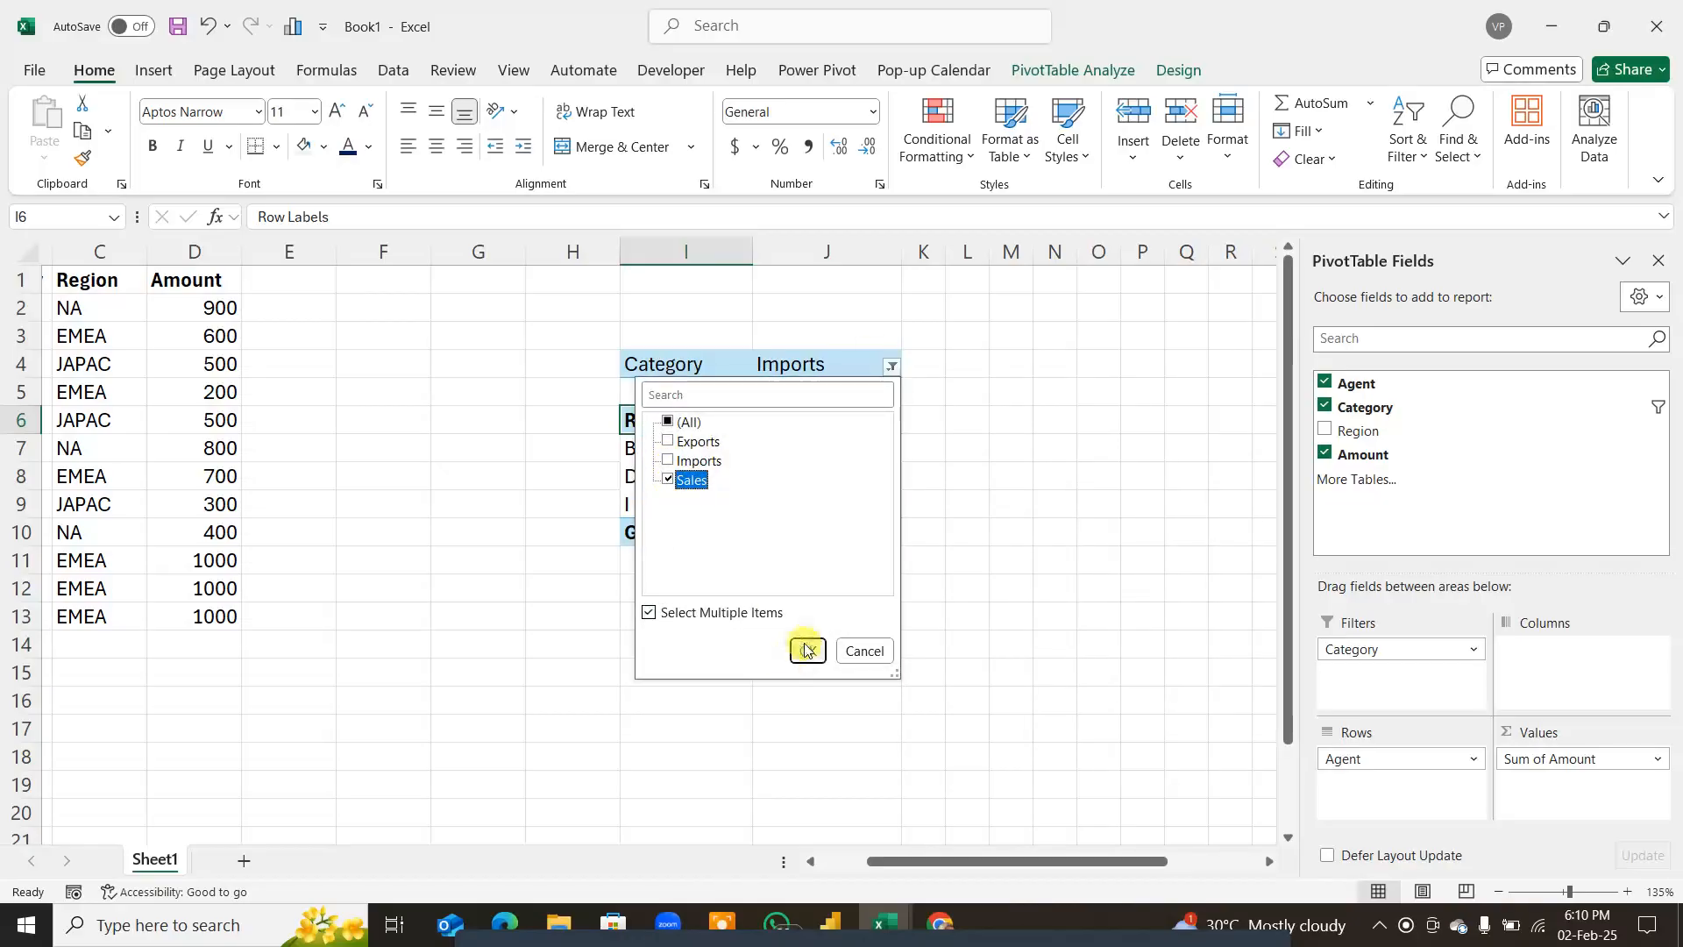
pyautogui.click(807, 650)
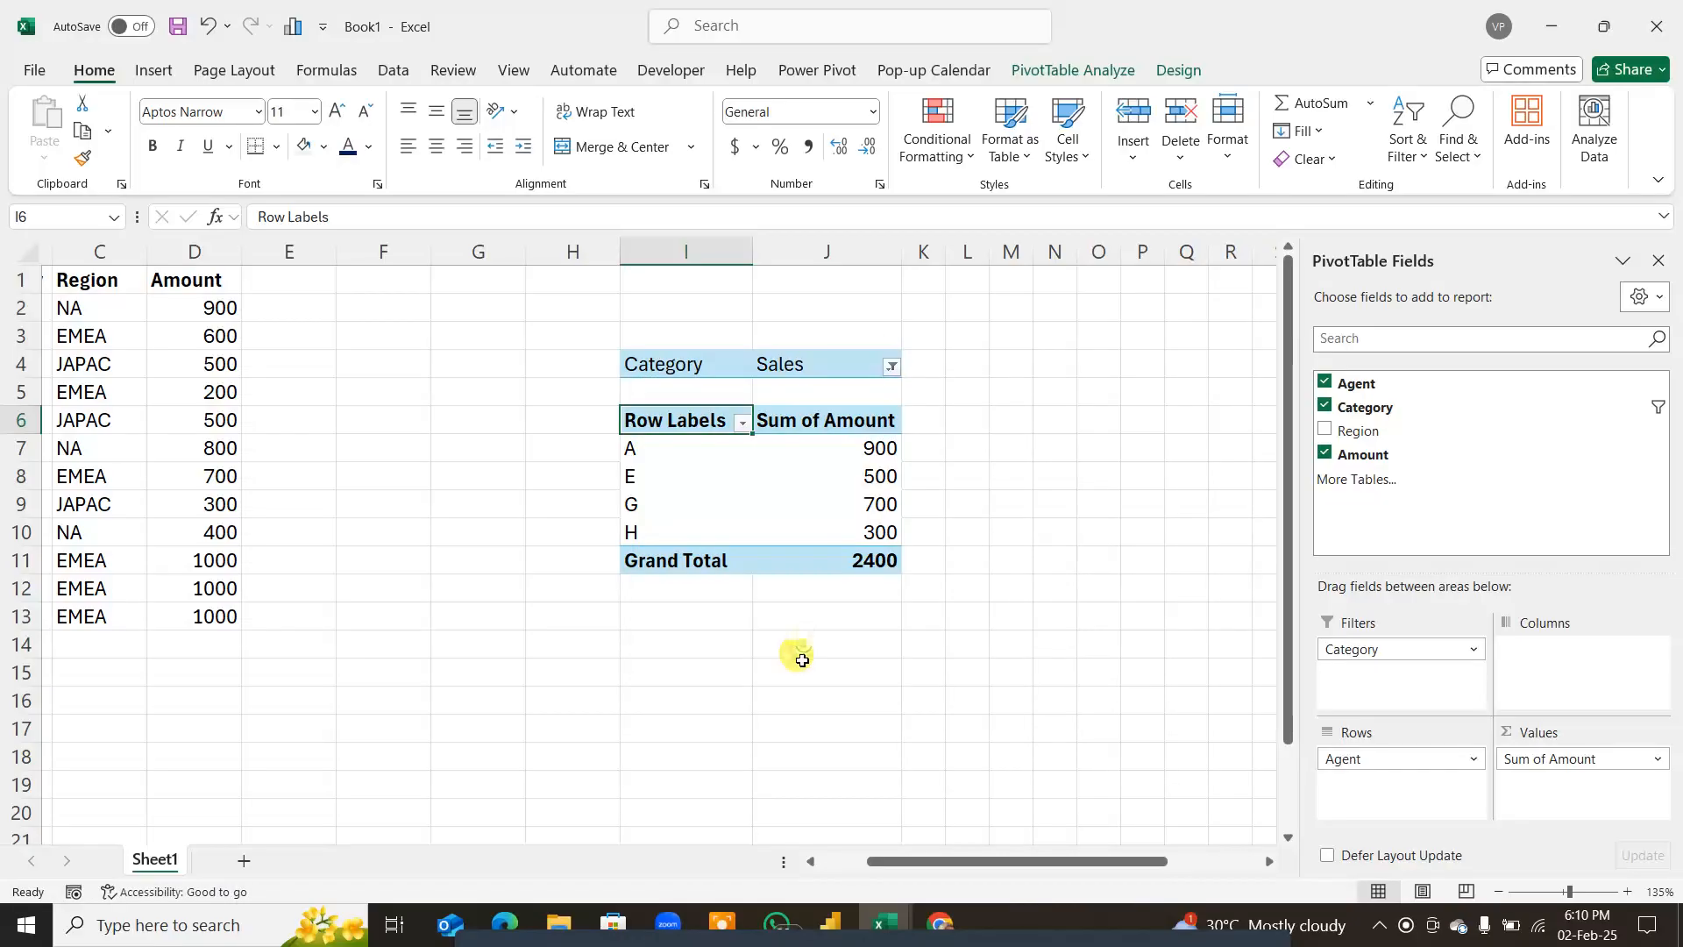
pyautogui.click(891, 367)
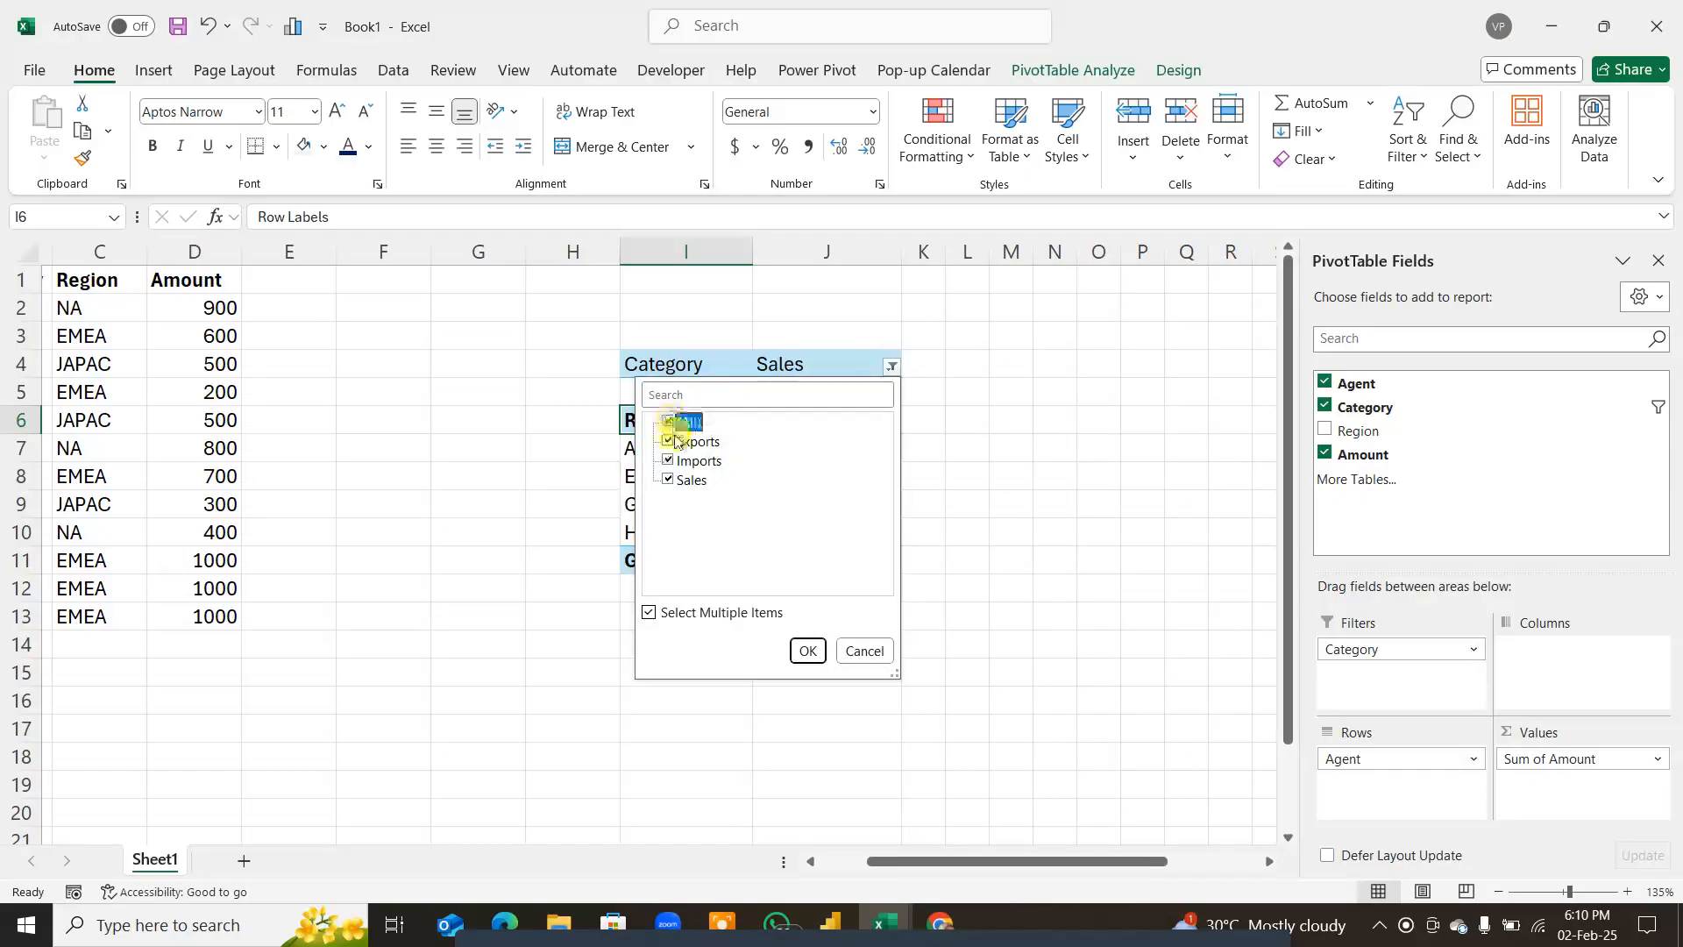
pyautogui.click(807, 650)
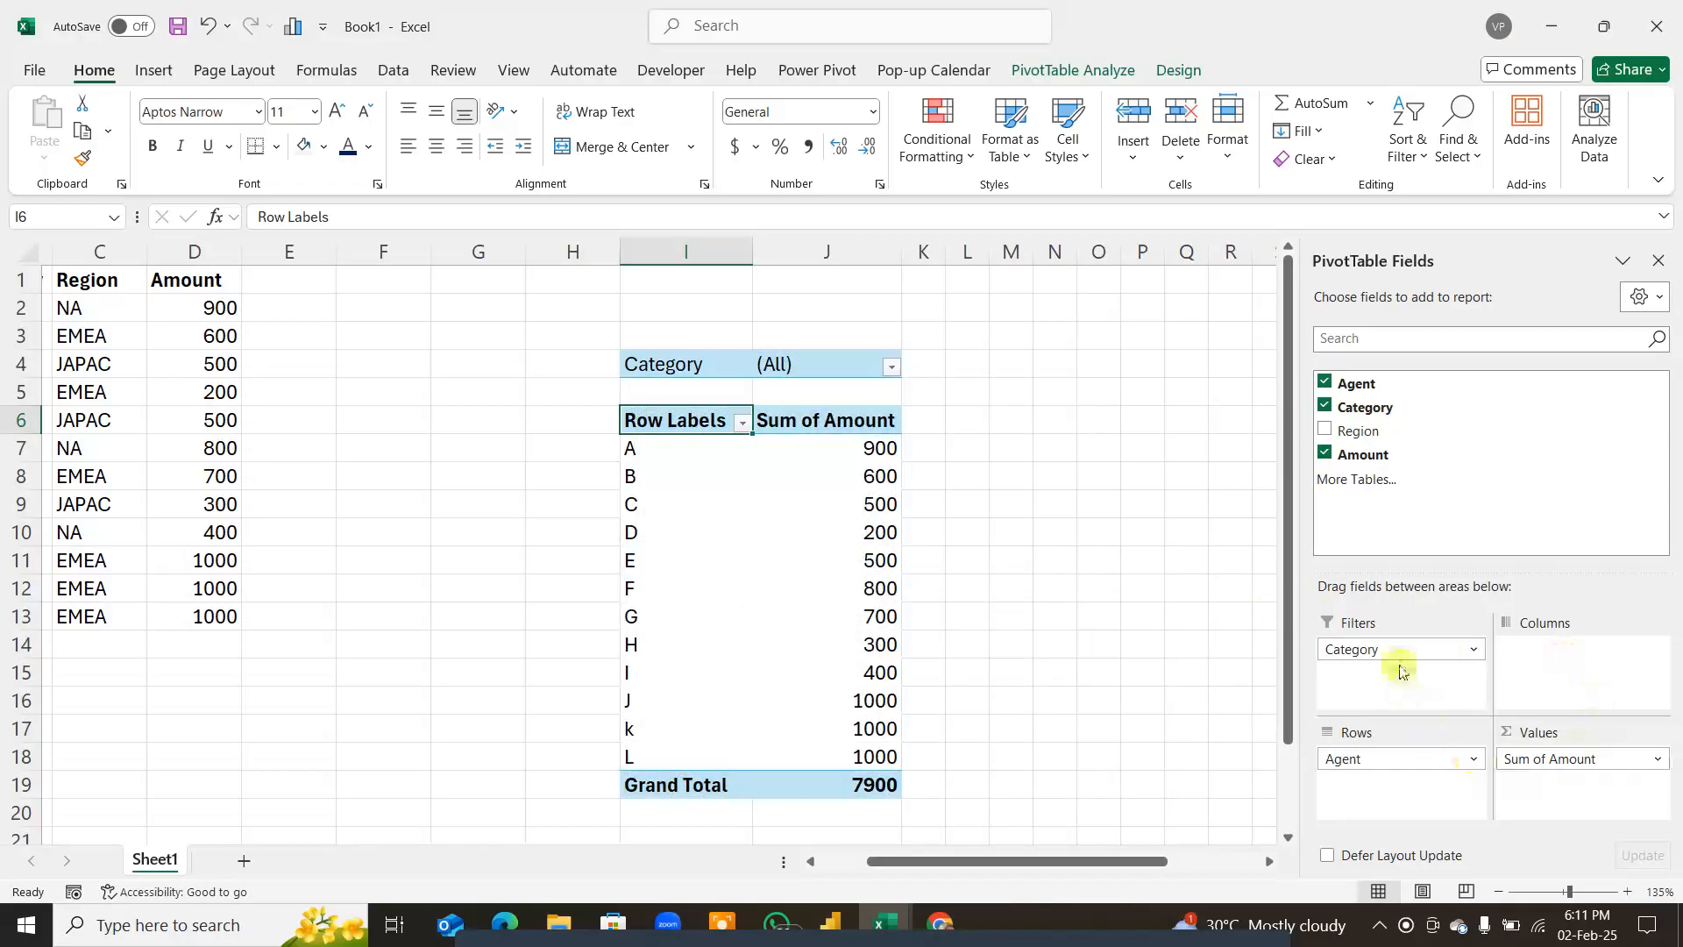
pyautogui.press('ctrl')
pyautogui.press('ctrl')
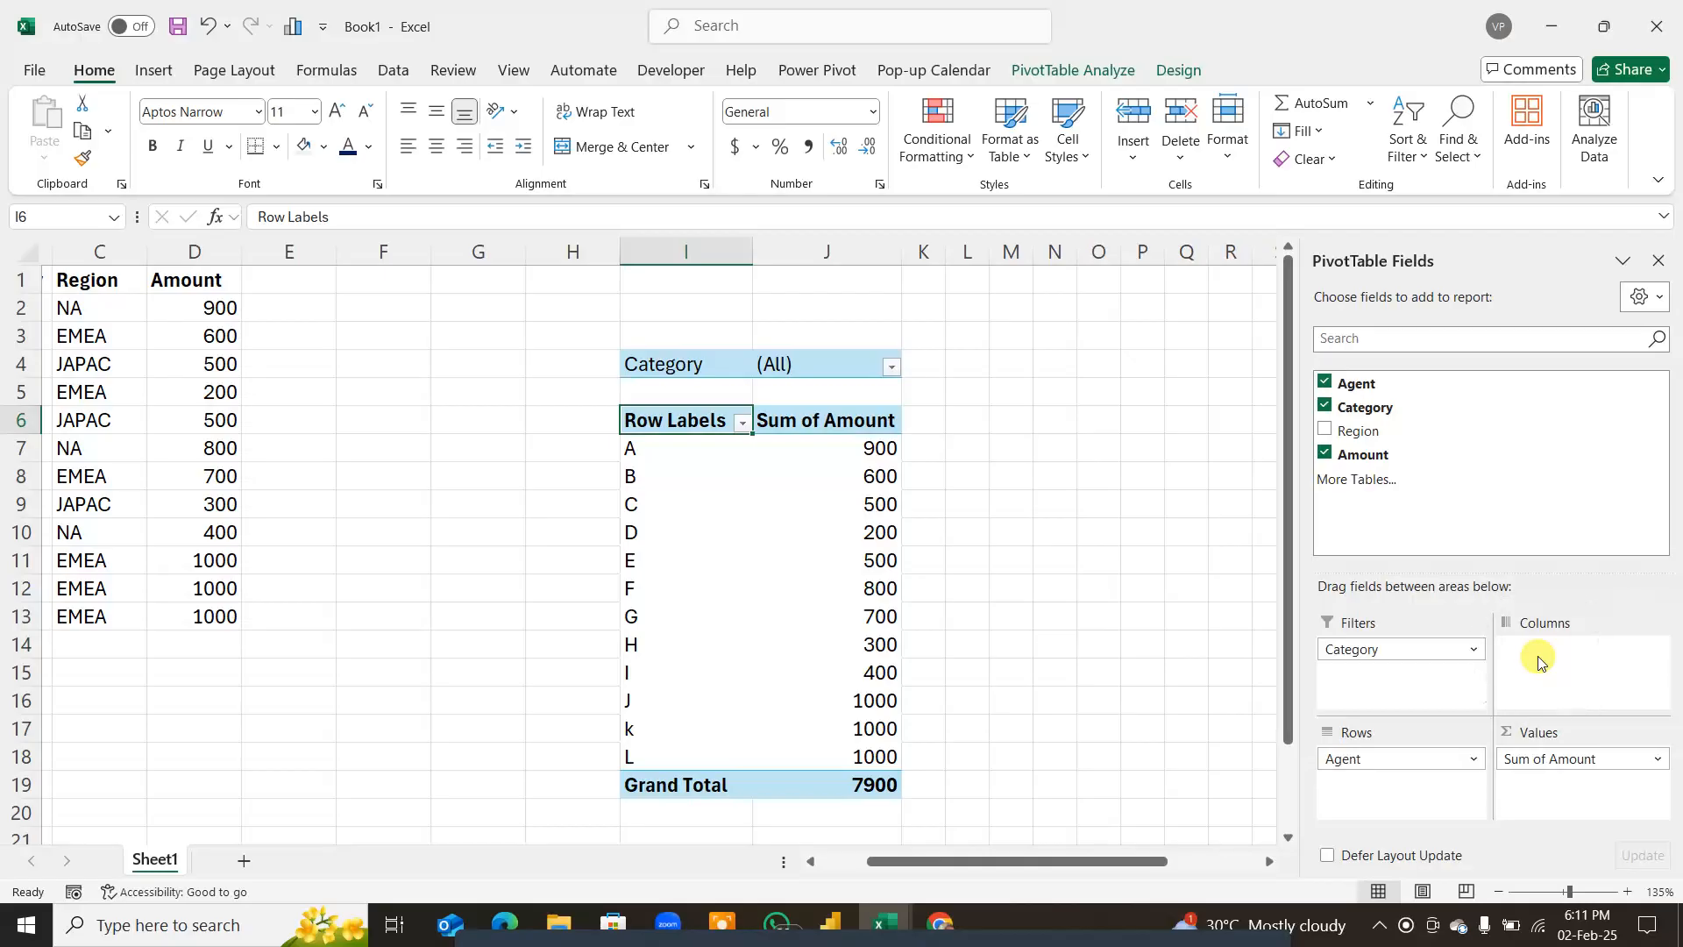
pyautogui.press('ctrl')
pyautogui.press('ctrl')
# Step: Select worksheet columns I and J, and a horizontal range along row 3 from H to W, to show how columns run
pyautogui.click(773, 479)
pyautogui.click(736, 251)
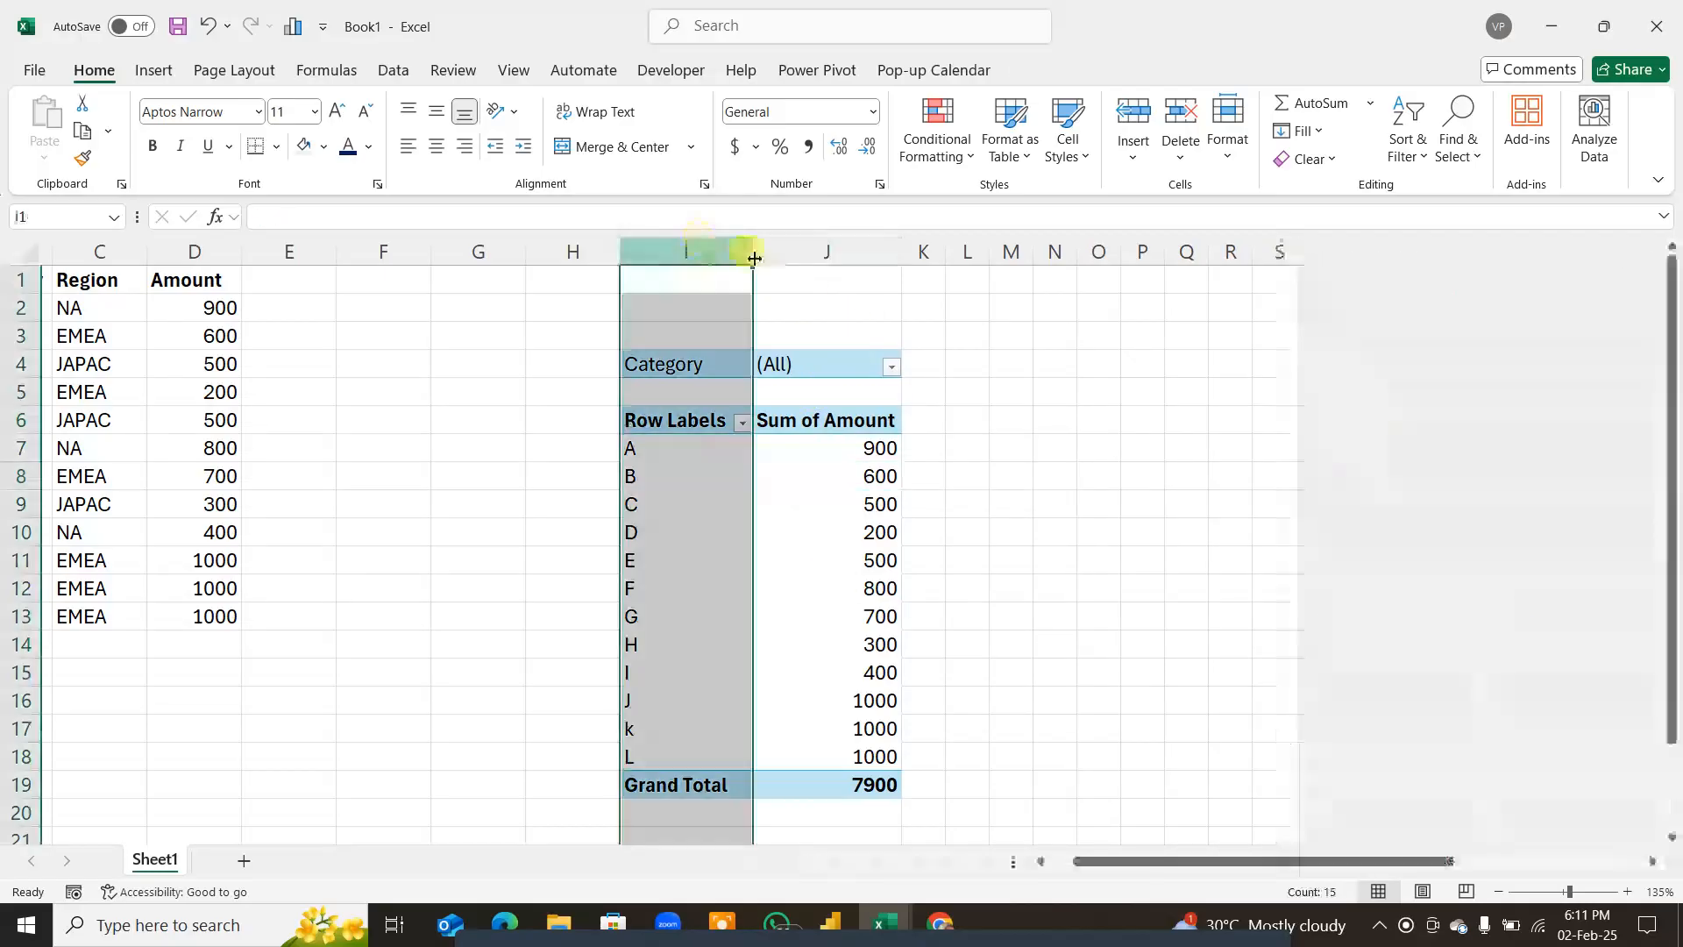
pyautogui.click(789, 252)
pyautogui.moveTo(558, 342); pyautogui.dragTo(824, 336)
pyautogui.moveTo(1054, 344); pyautogui.dragTo(1588, 330)
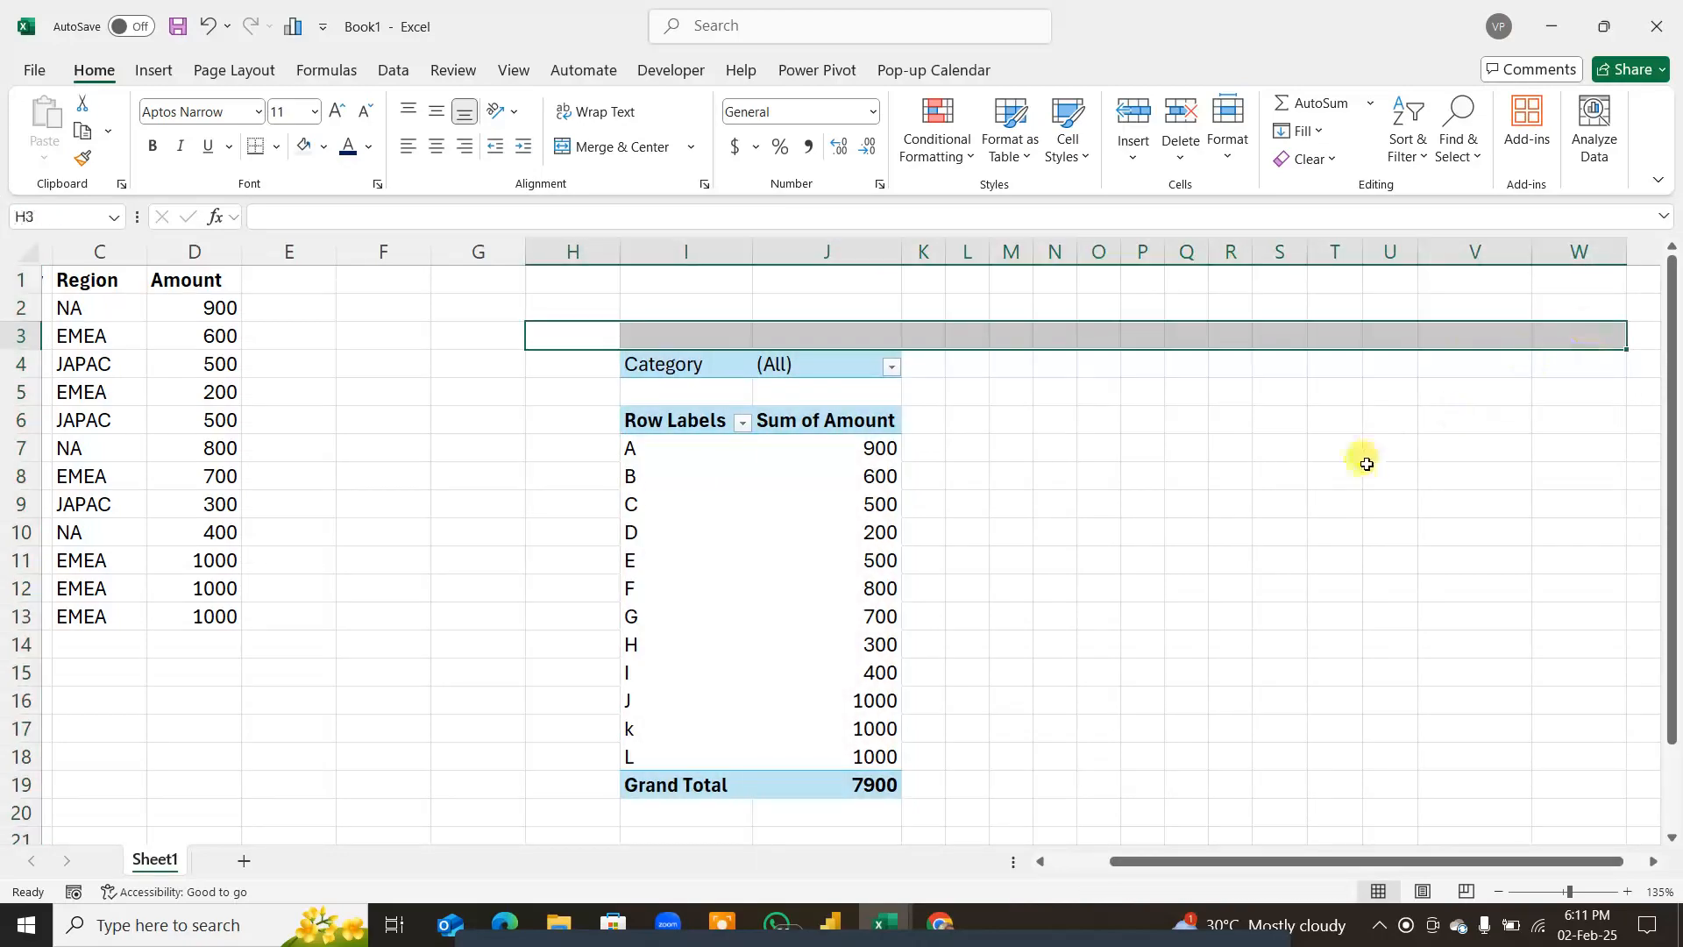
# Step: Select worksheet rows 8 and 9, and the agent labels in the PivotTable's Row Labels column, to show how rows run
pyautogui.click(655, 588)
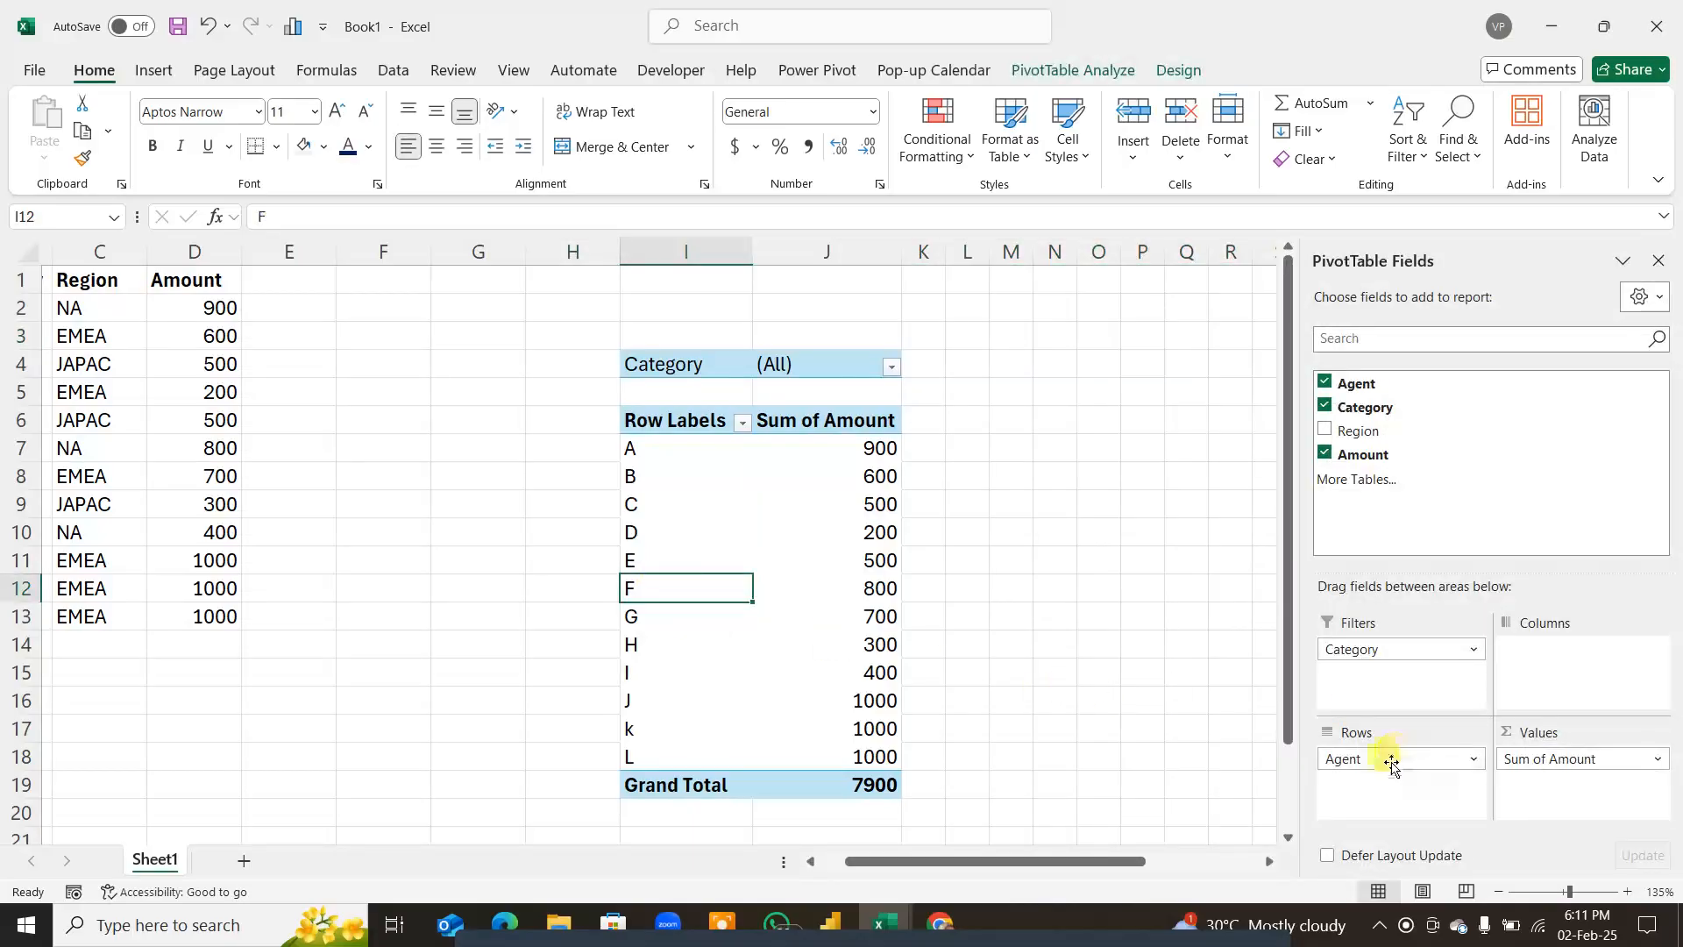
pyautogui.click(19, 476)
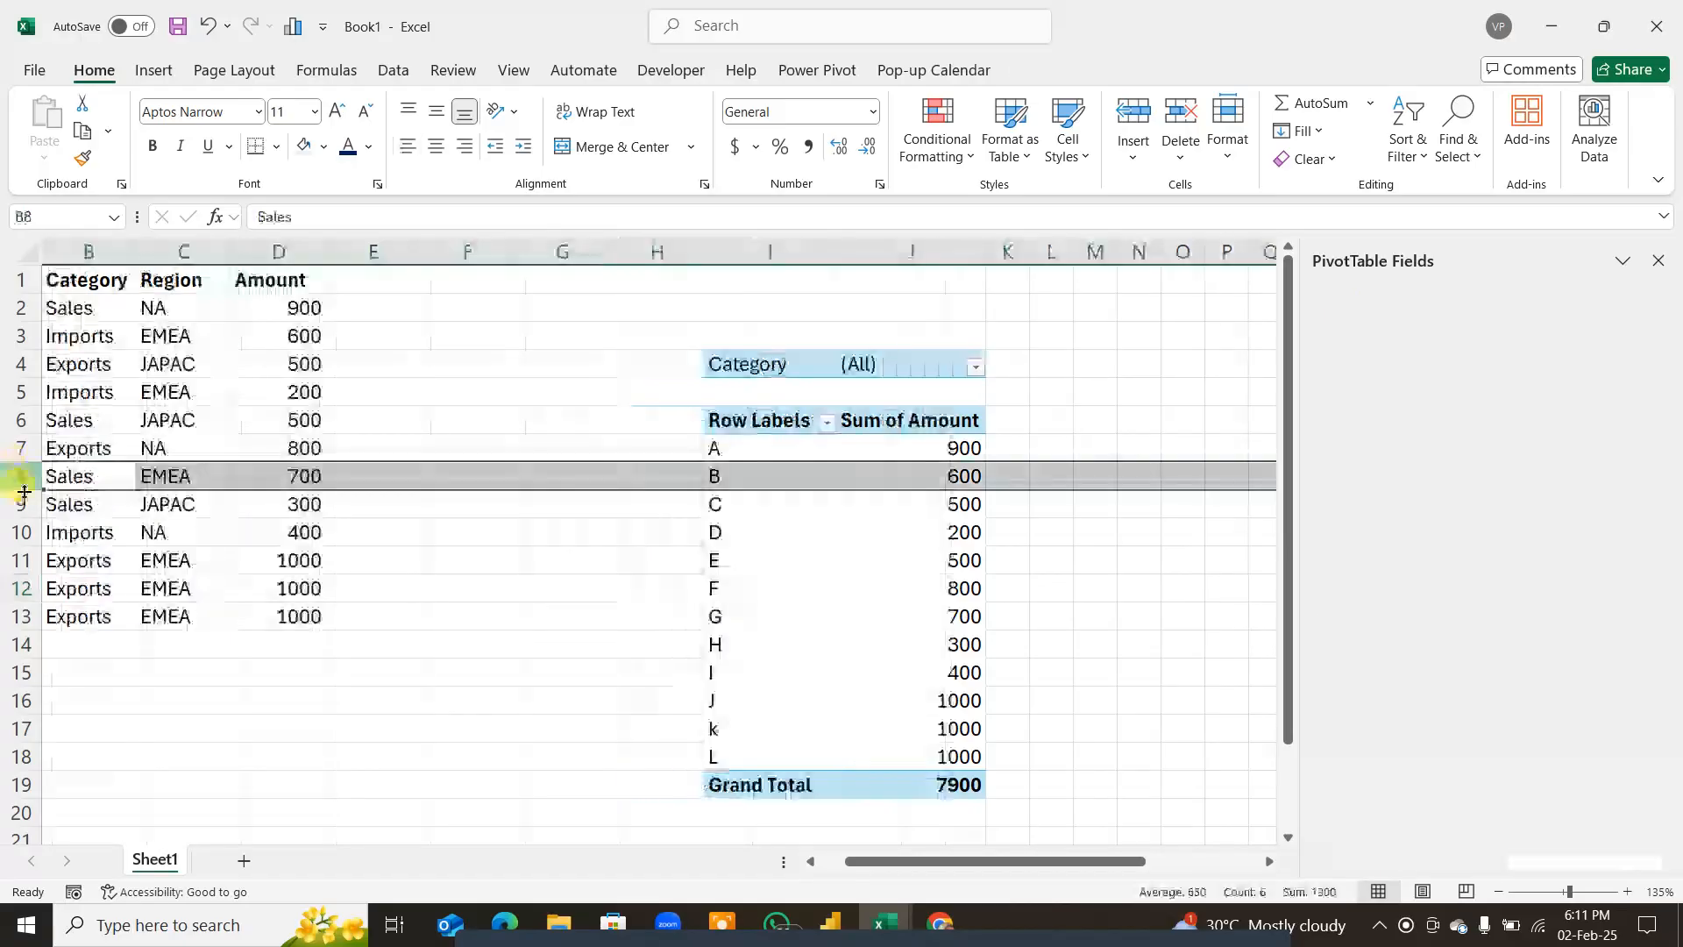
pyautogui.click(21, 504)
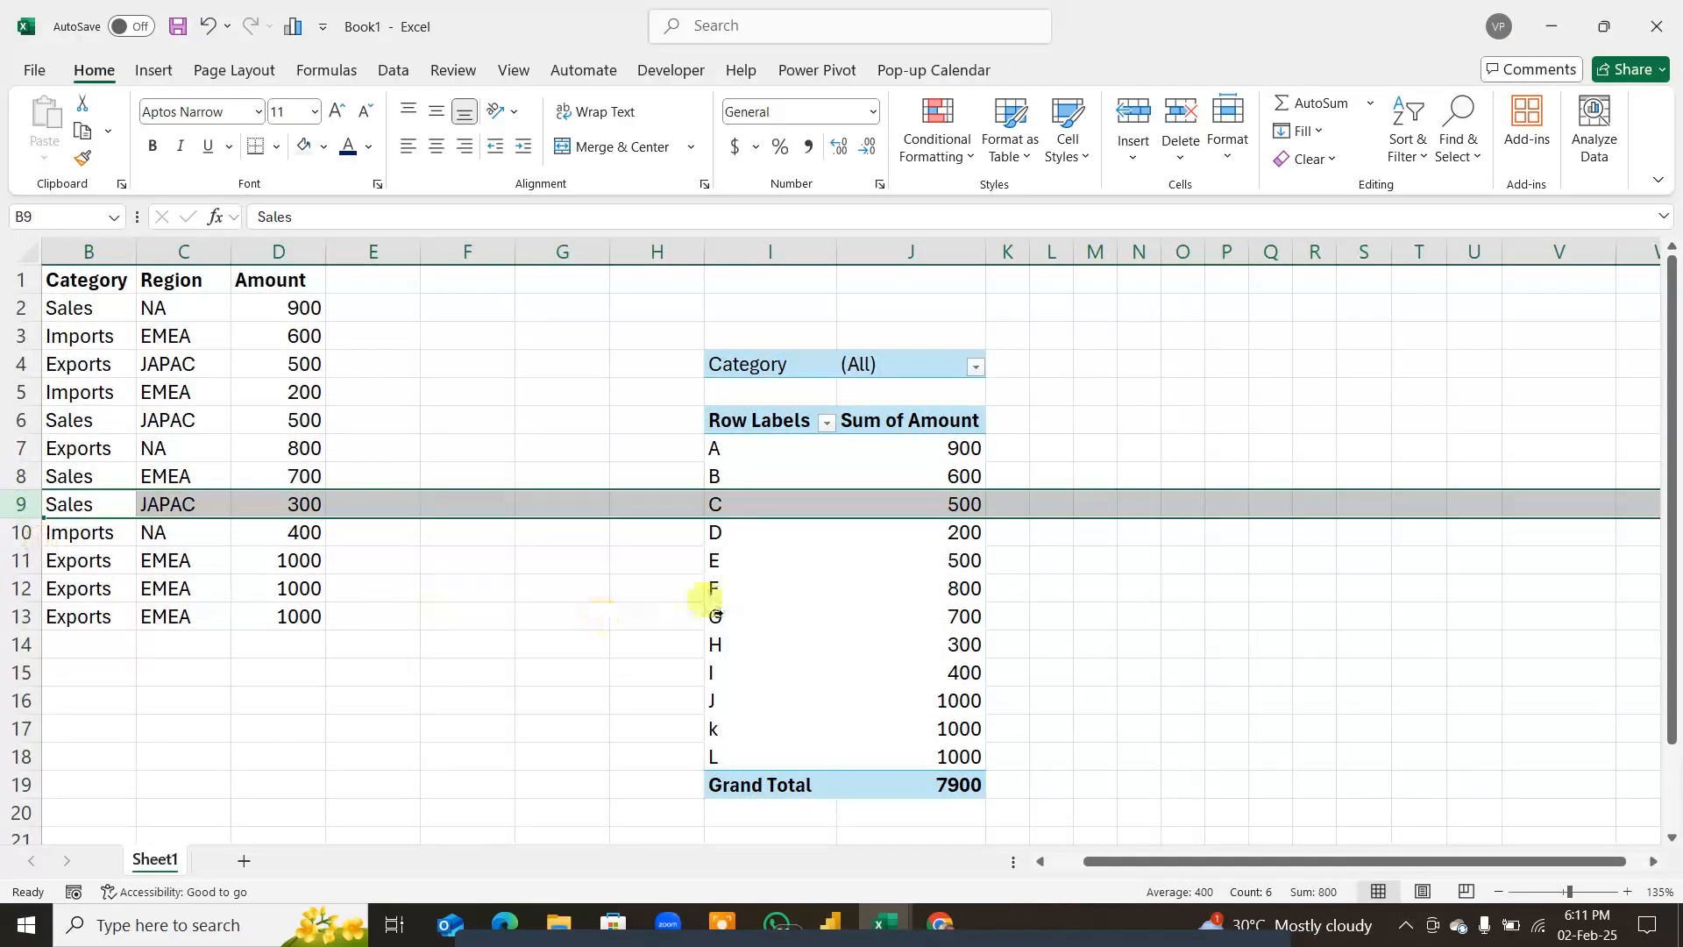
pyautogui.hotkey('alt', 'Tab')
pyautogui.click(810, 610)
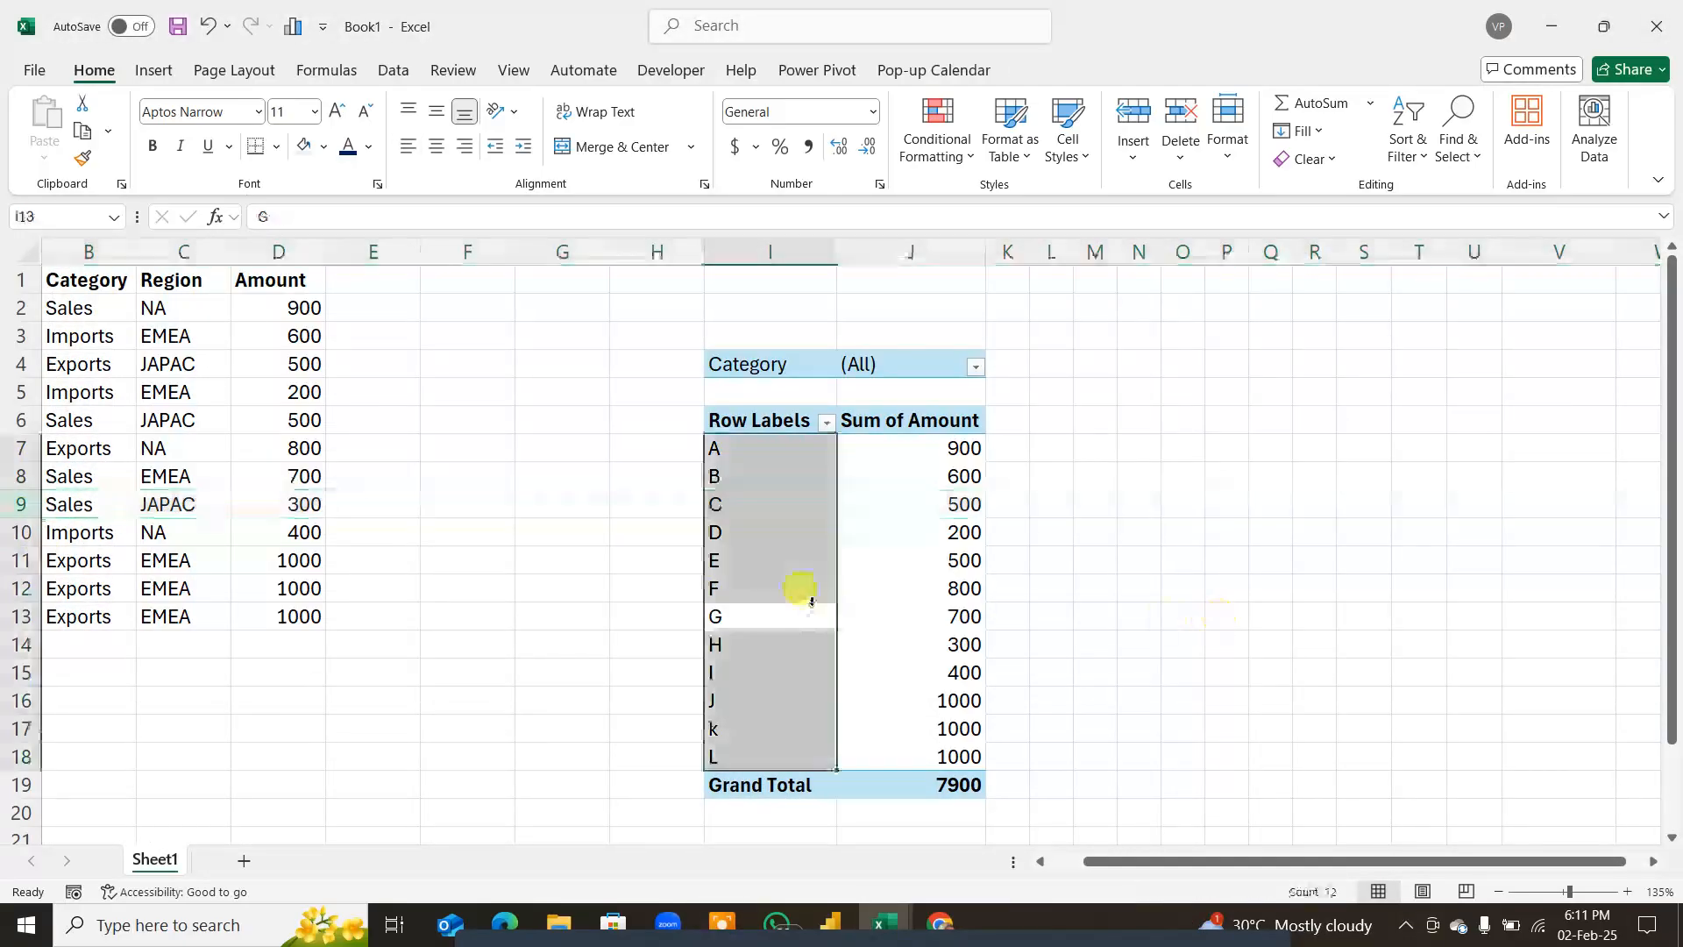
# Step: Select the Sum of Amount figures in J7:J17 to show what the PivotTable's Values area holds
pyautogui.click(1549, 759)
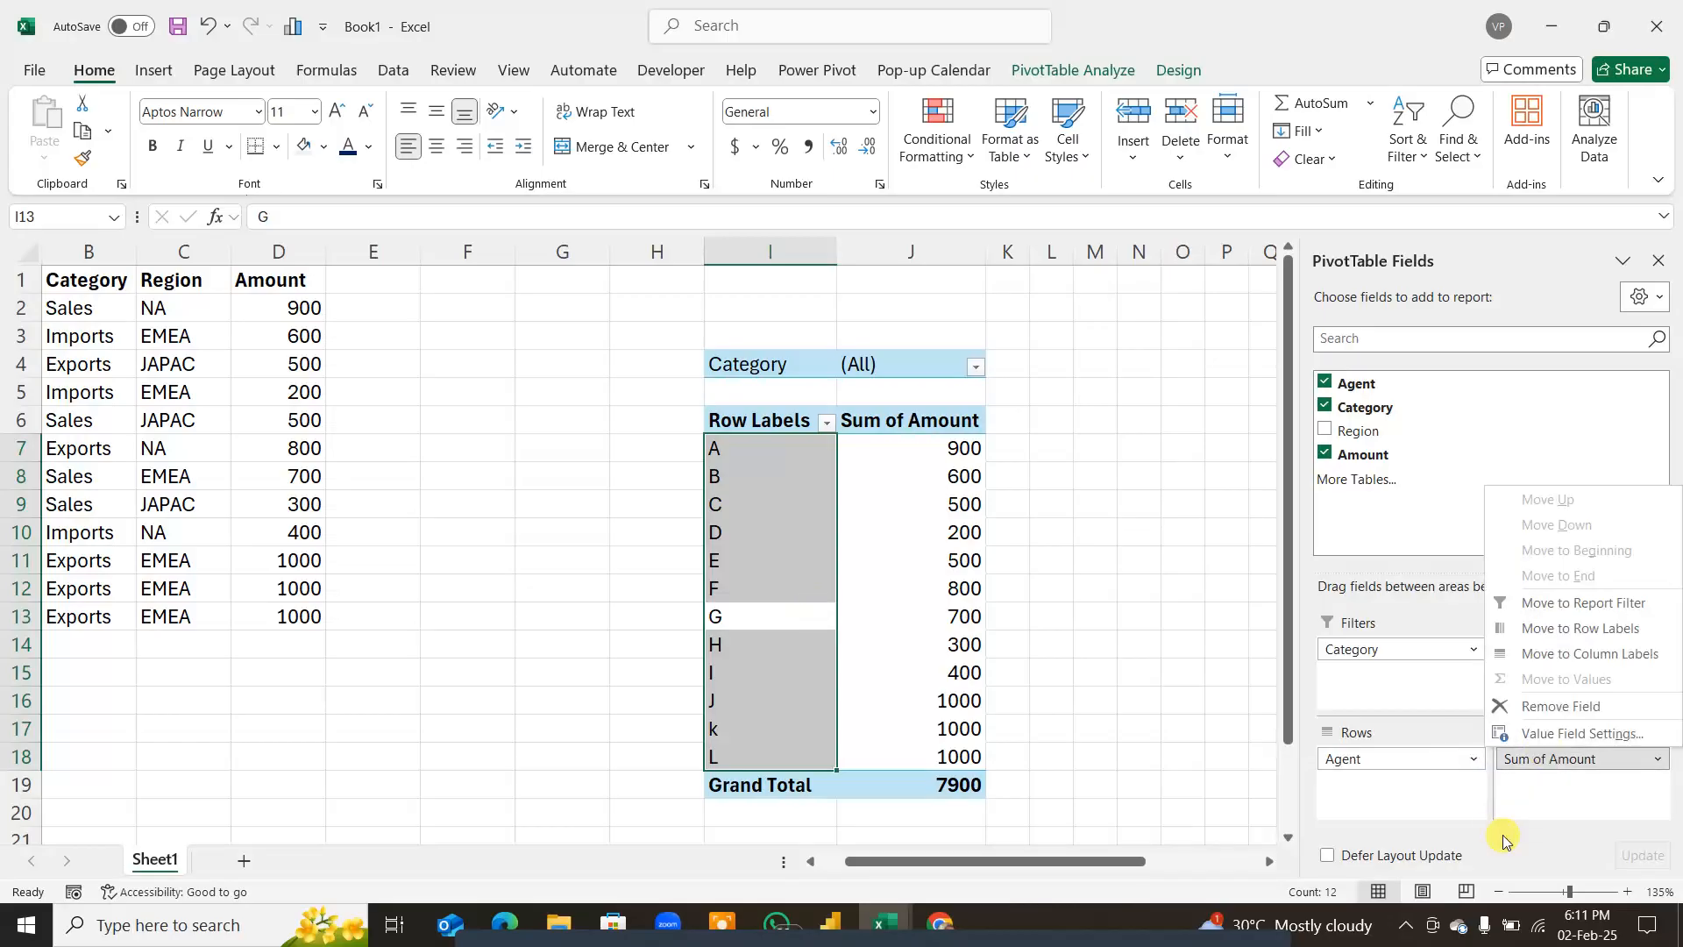
pyautogui.click(1565, 788)
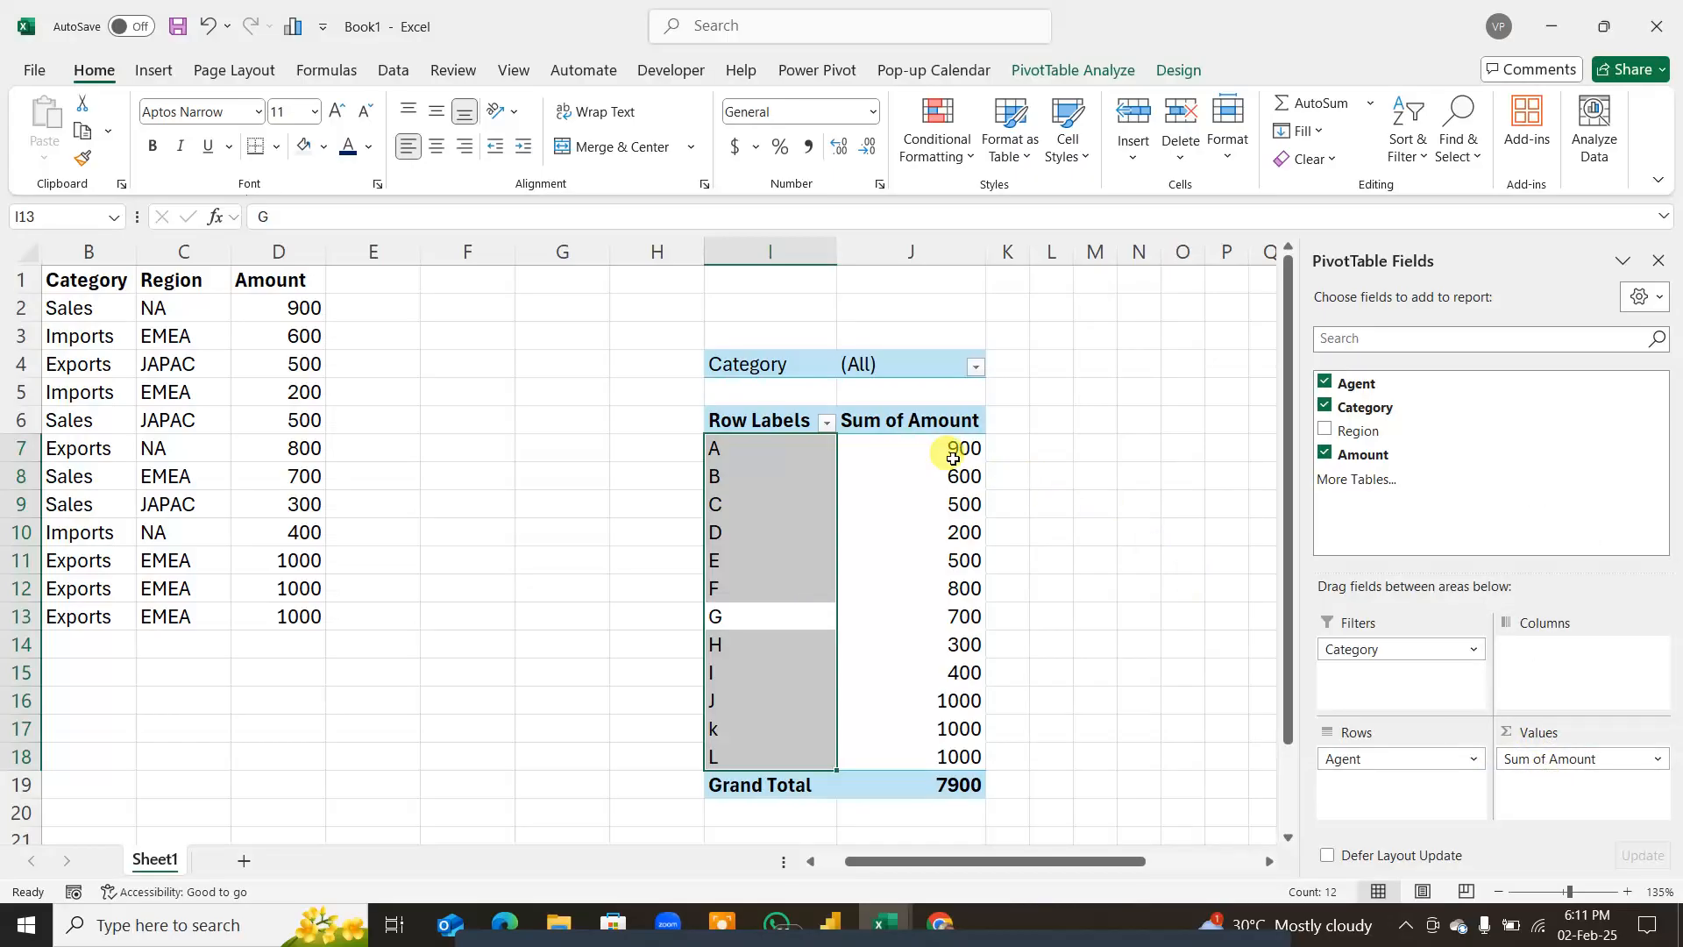
pyautogui.moveTo(962, 448); pyautogui.dragTo(954, 733)
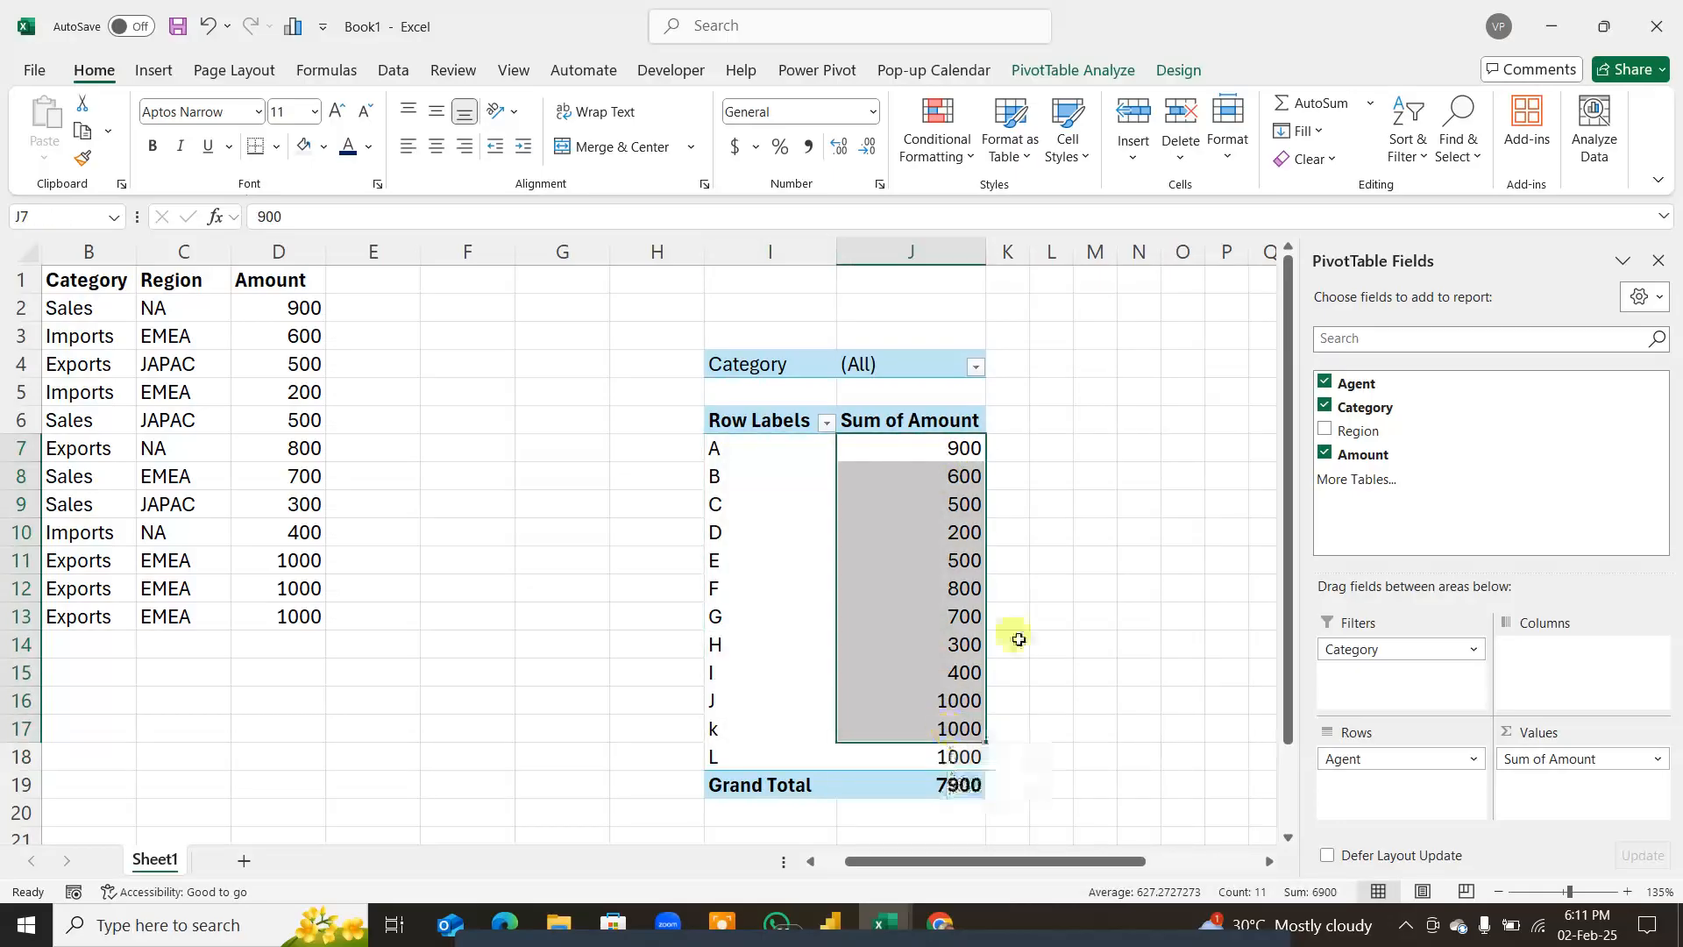
pyautogui.click(1095, 526)
pyautogui.click(908, 590)
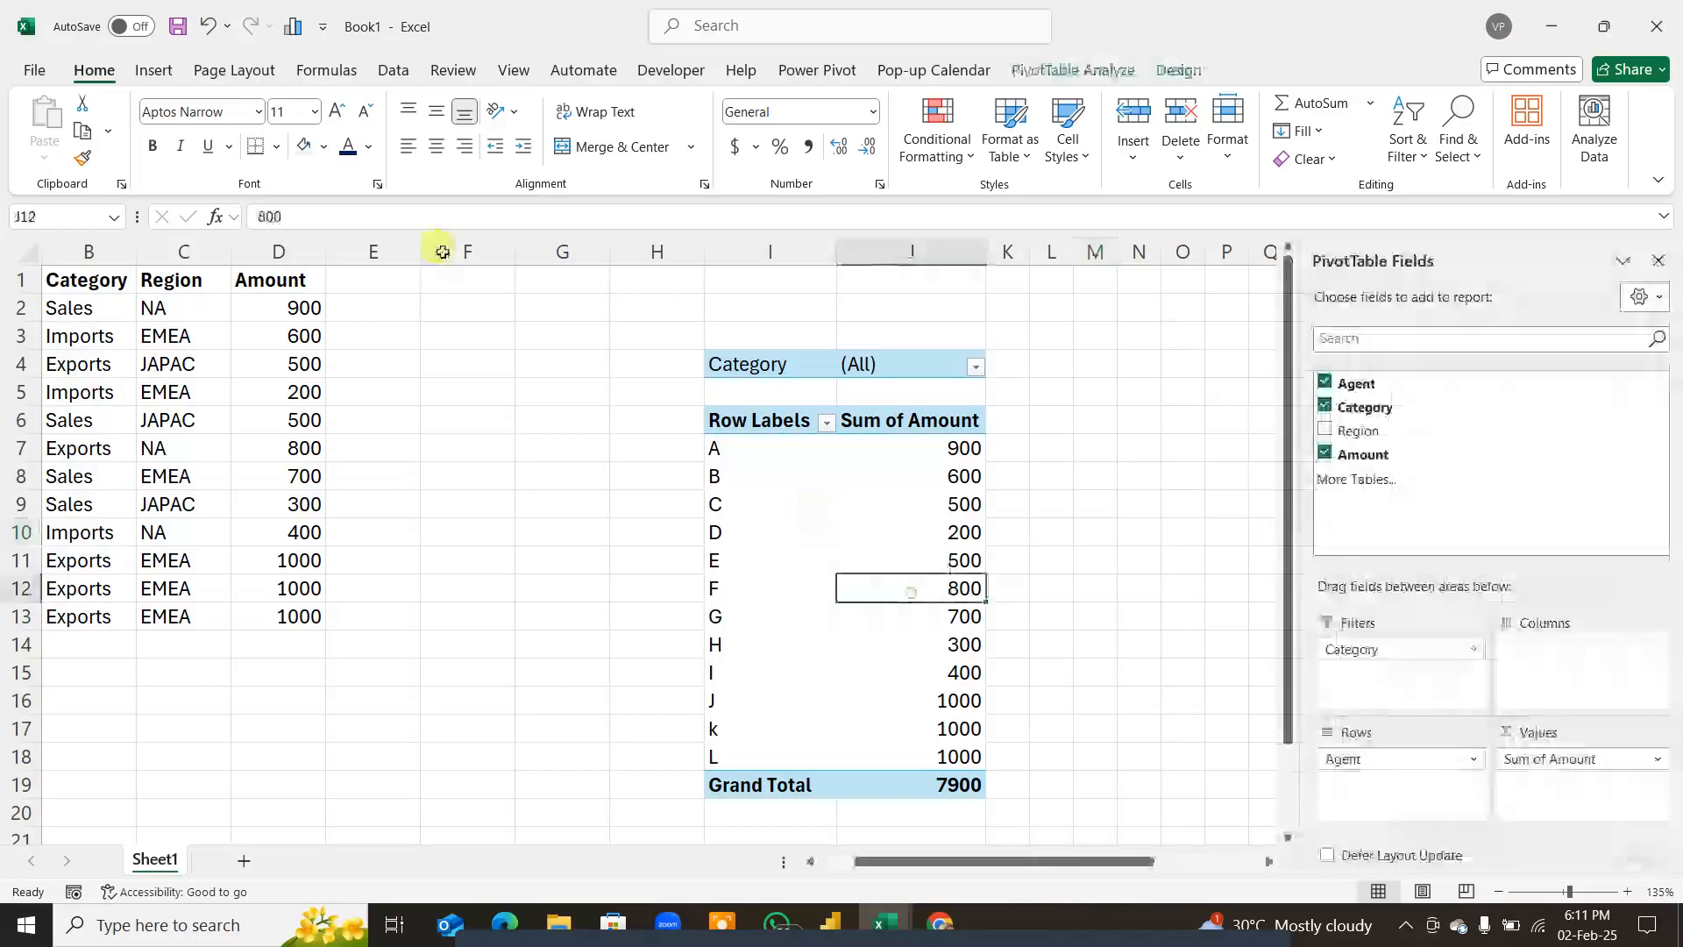
# Step: Select a cell in the source data's Amount column and show the PivotTable insertion options without creating one
pyautogui.click(150, 71)
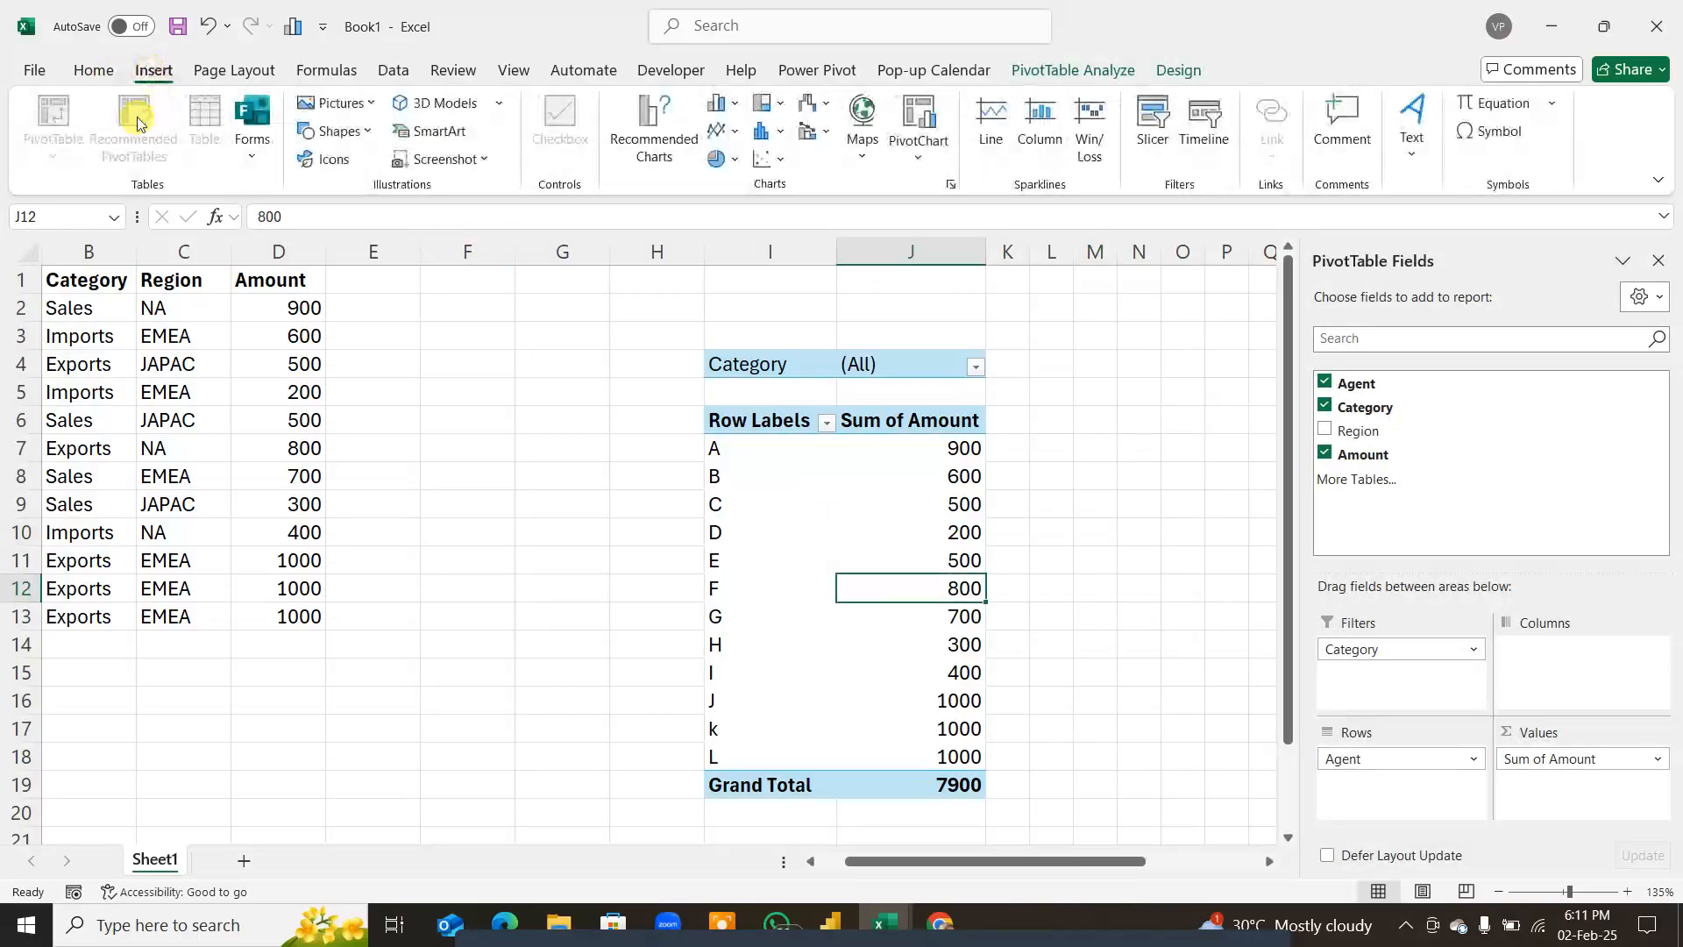
pyautogui.click(651, 586)
pyautogui.click(315, 423)
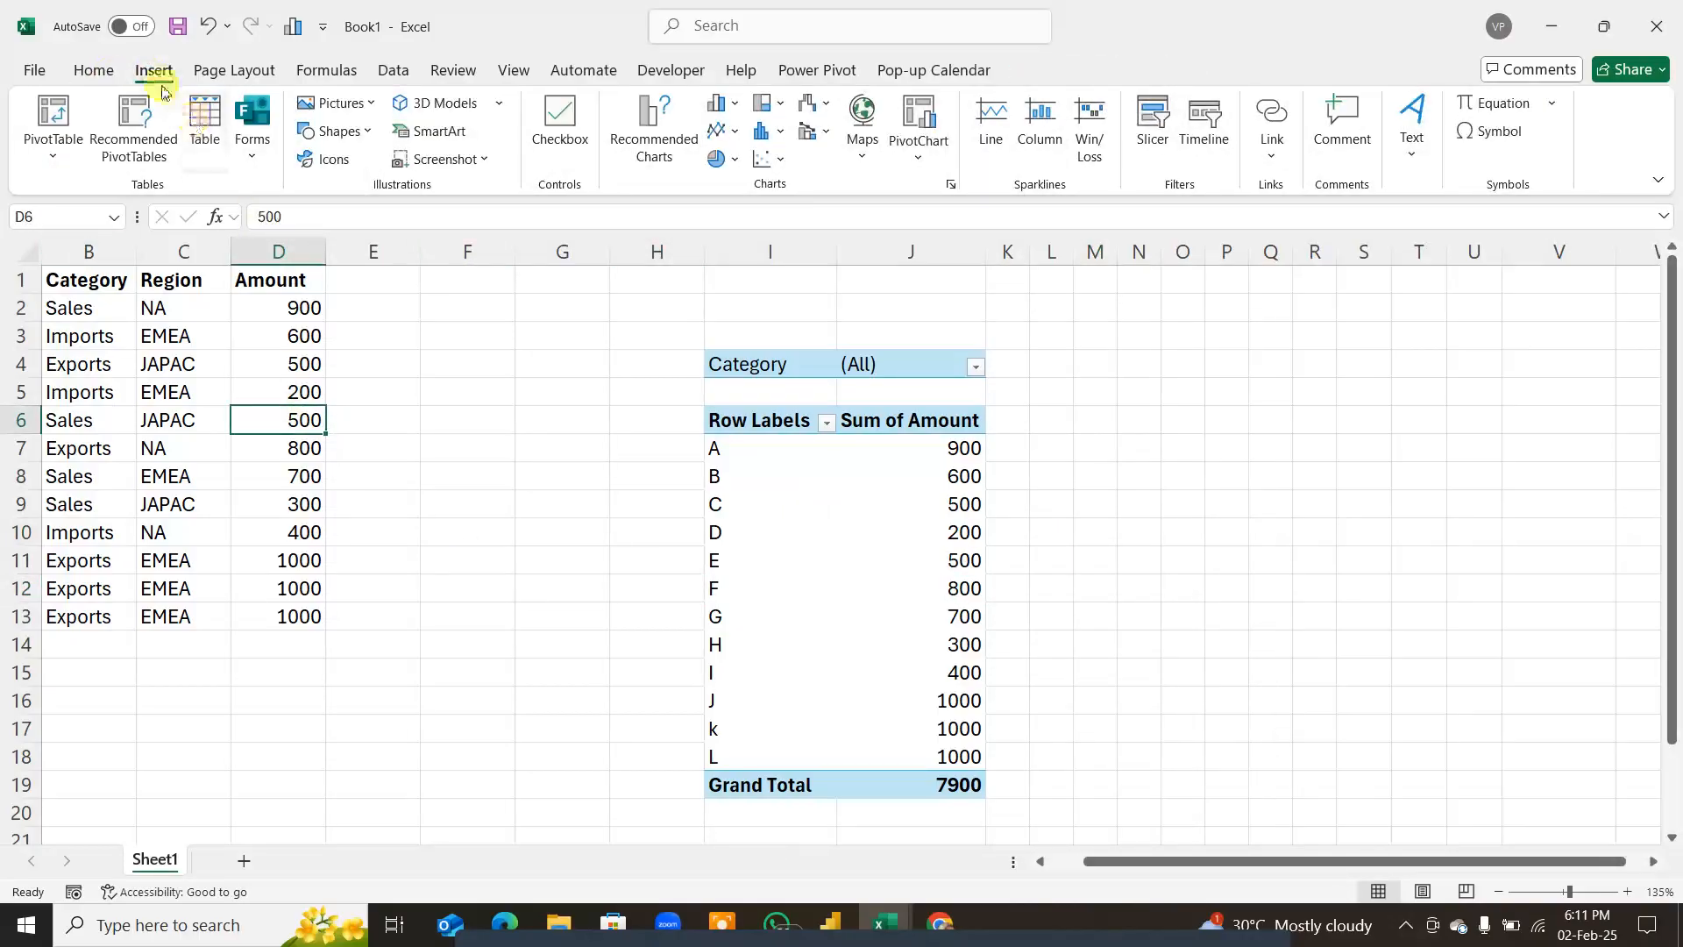
pyautogui.click(61, 153)
pyautogui.click(99, 192)
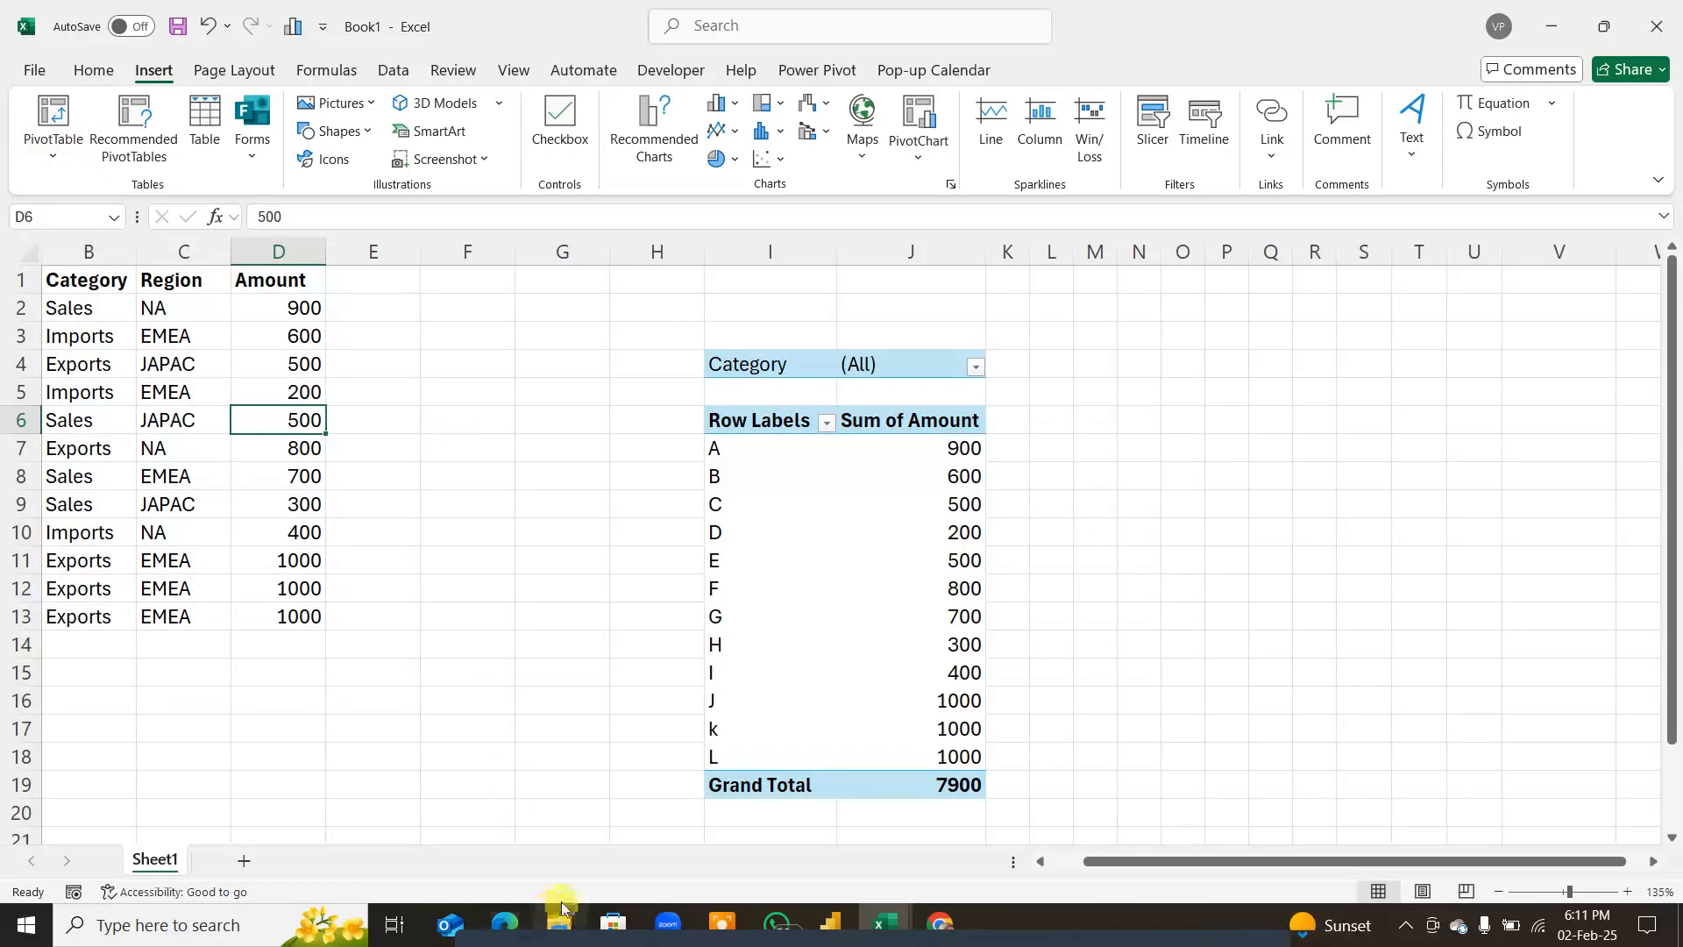
pyautogui.click(338, 588)
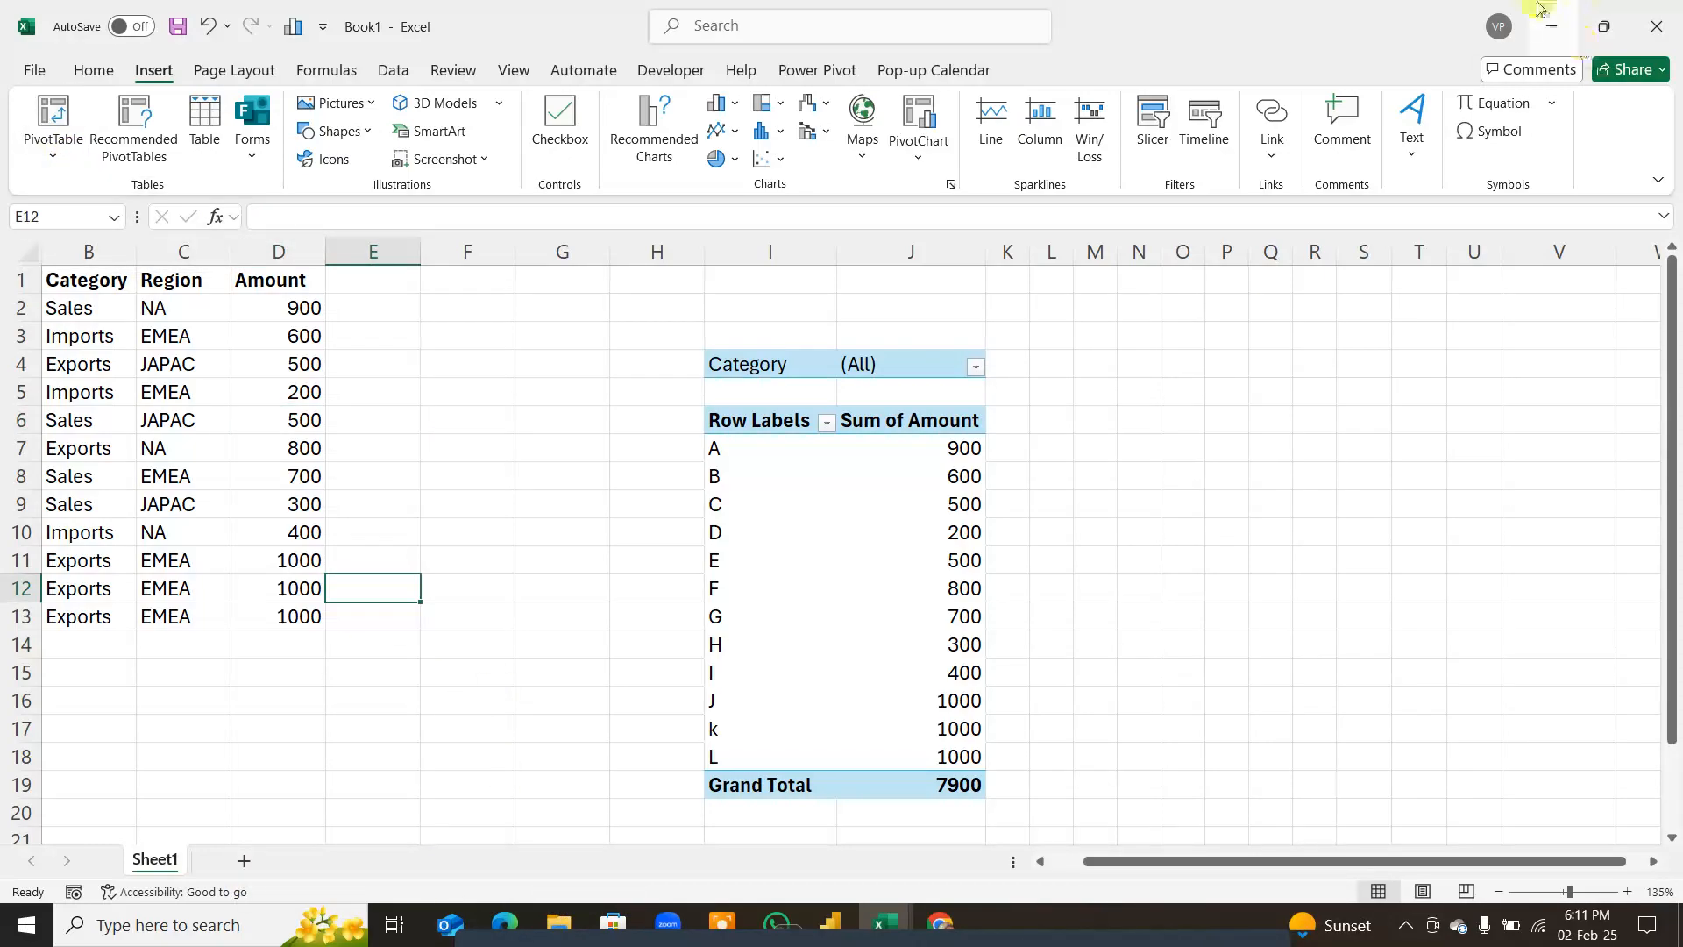
# Step: Switch to the 7 Wbk Pivots -Updated workbook and review the pivot table benefits and creation notes on Sheet1
pyautogui.click(1541, 30)
pyautogui.click(737, 534)
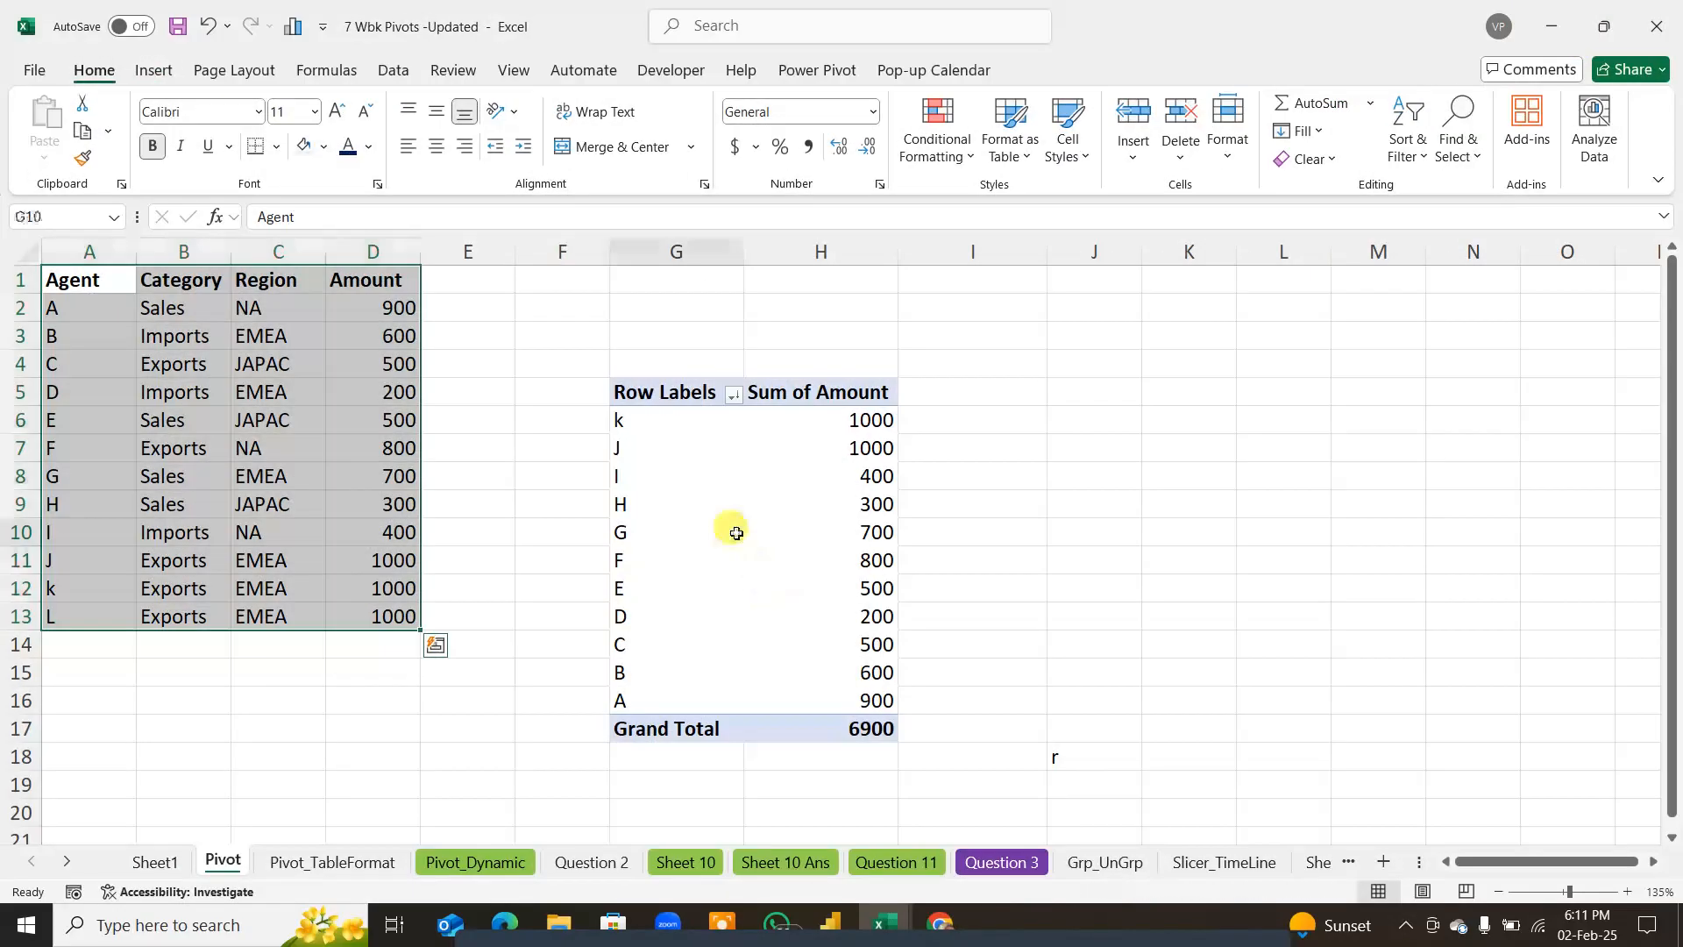
pyautogui.click(154, 861)
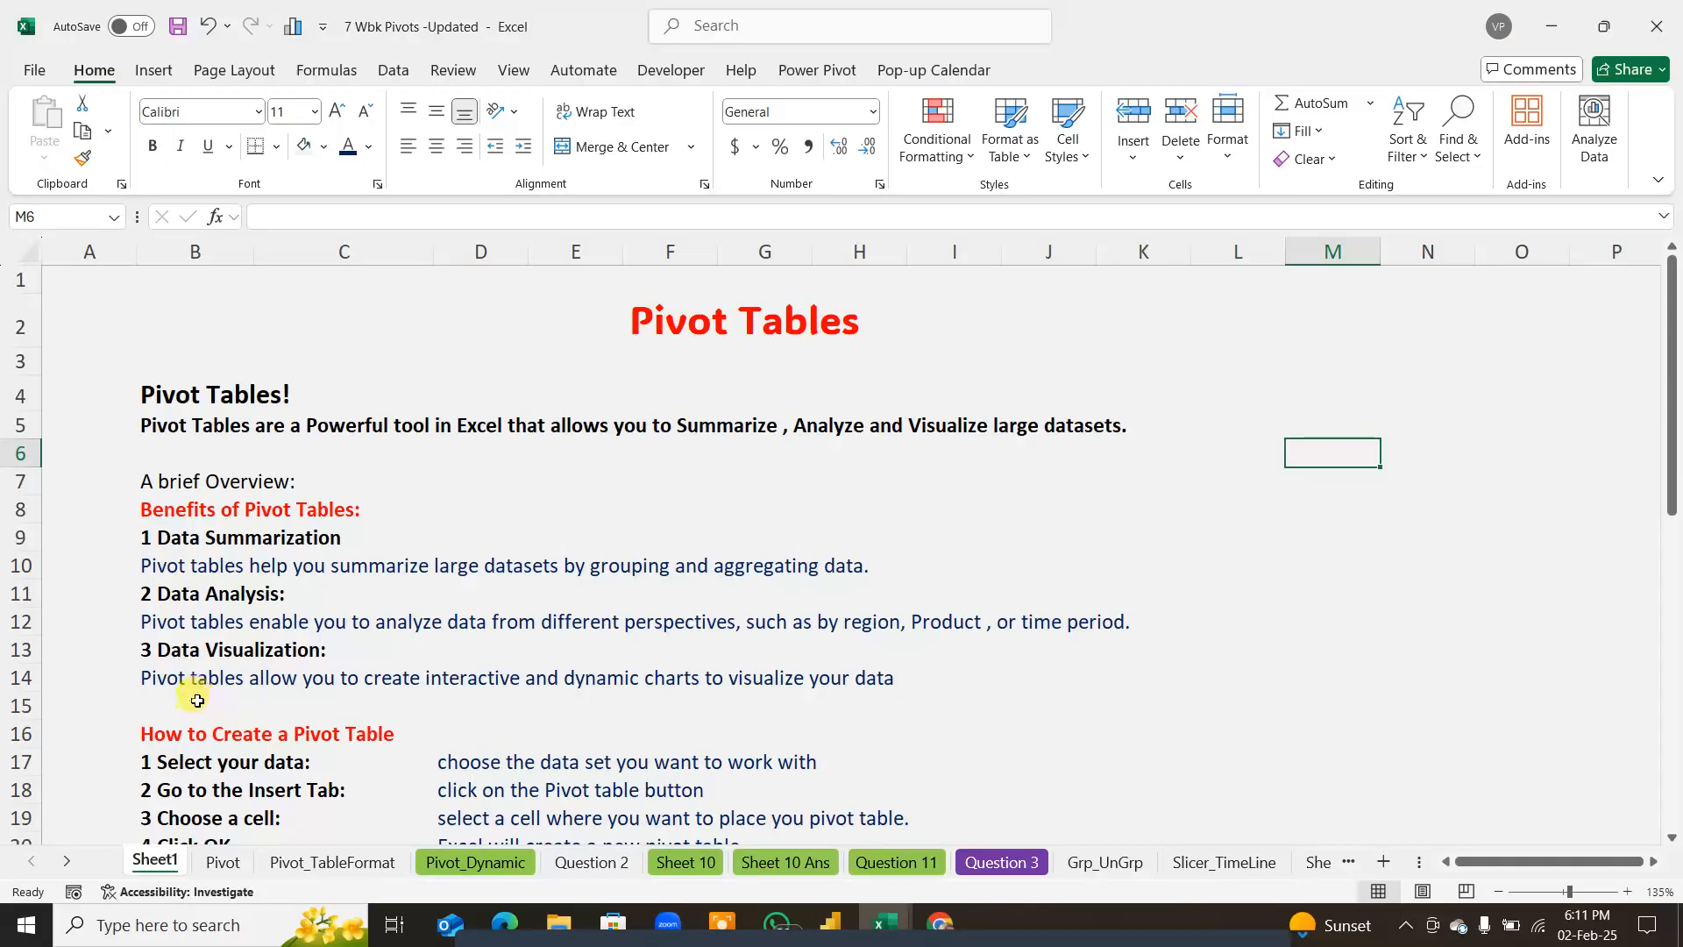
pyautogui.scroll(-2, 197, 701)
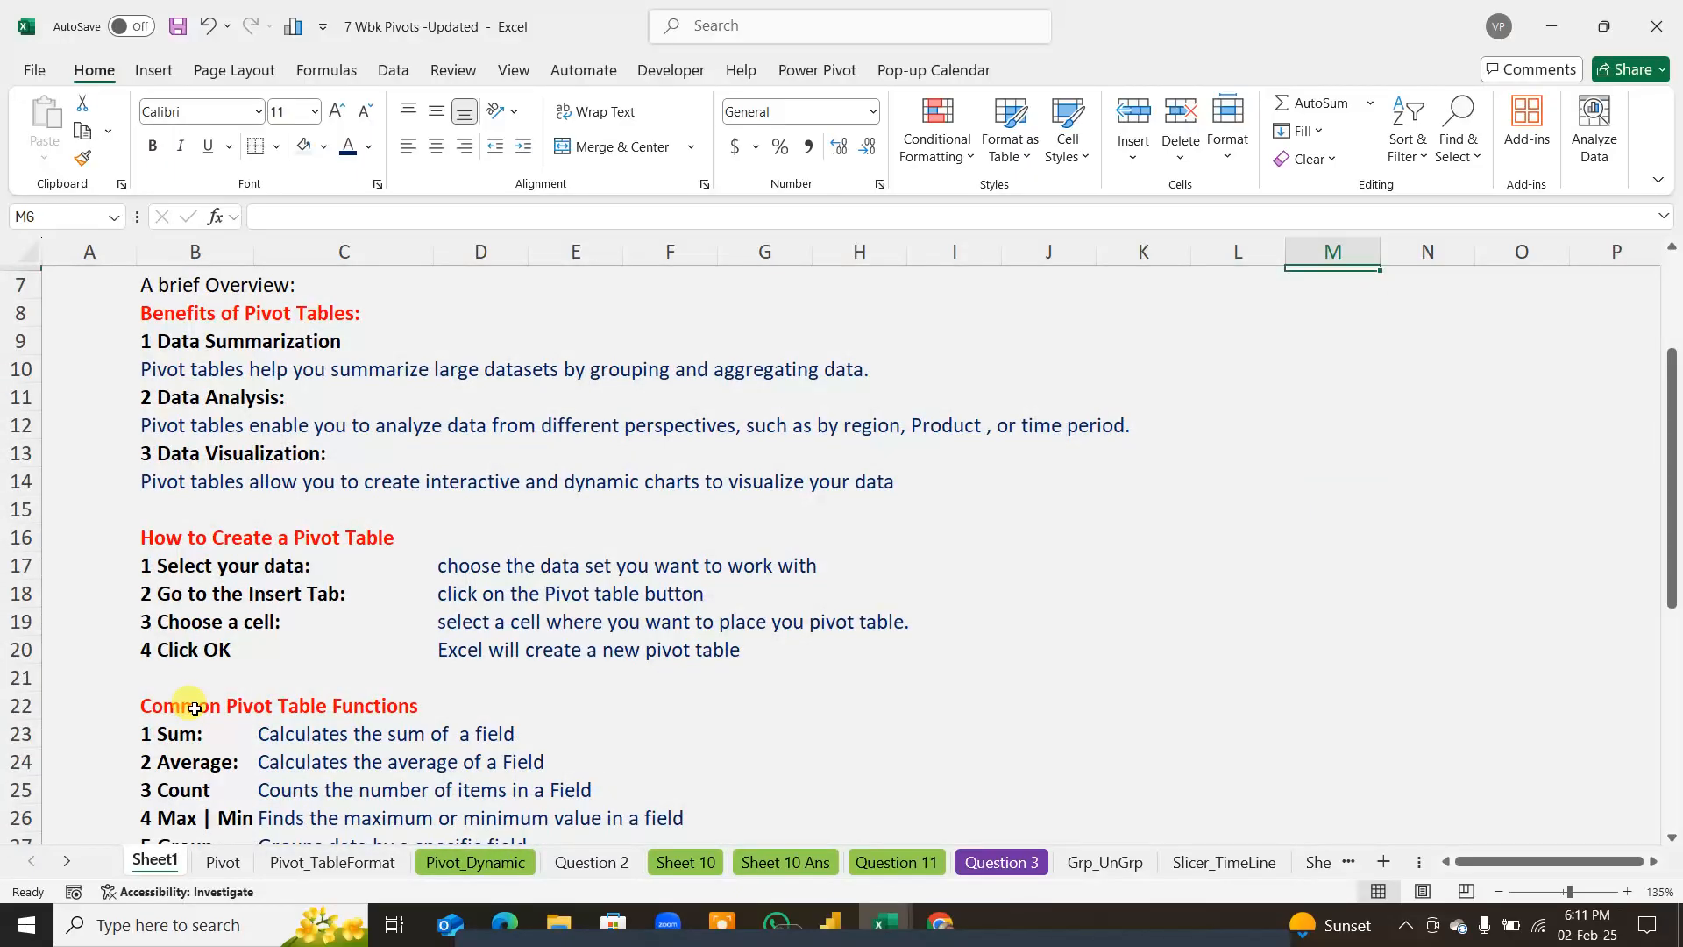
pyautogui.click(510, 537)
pyautogui.scroll(2, 724, 455)
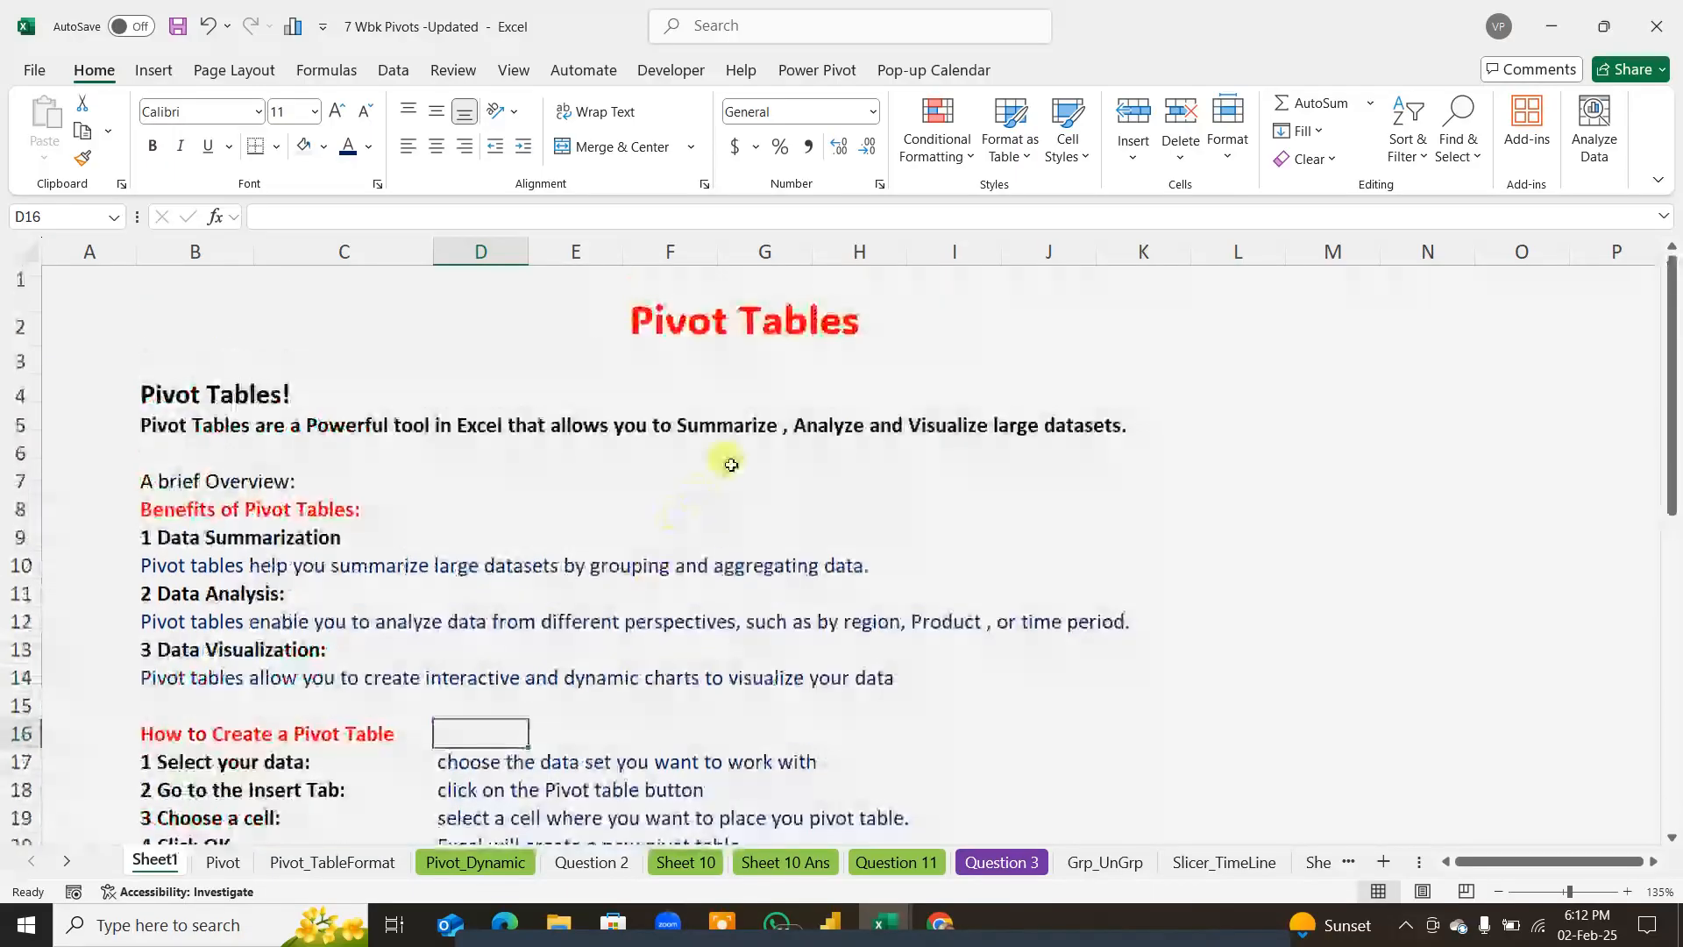
# Step: Enter "Alt + D + P" in cell F3 below the Pivot Tables title and set its font to ADLaM Display
pyautogui.click(676, 363)
pyautogui.write('Alt + D + P')
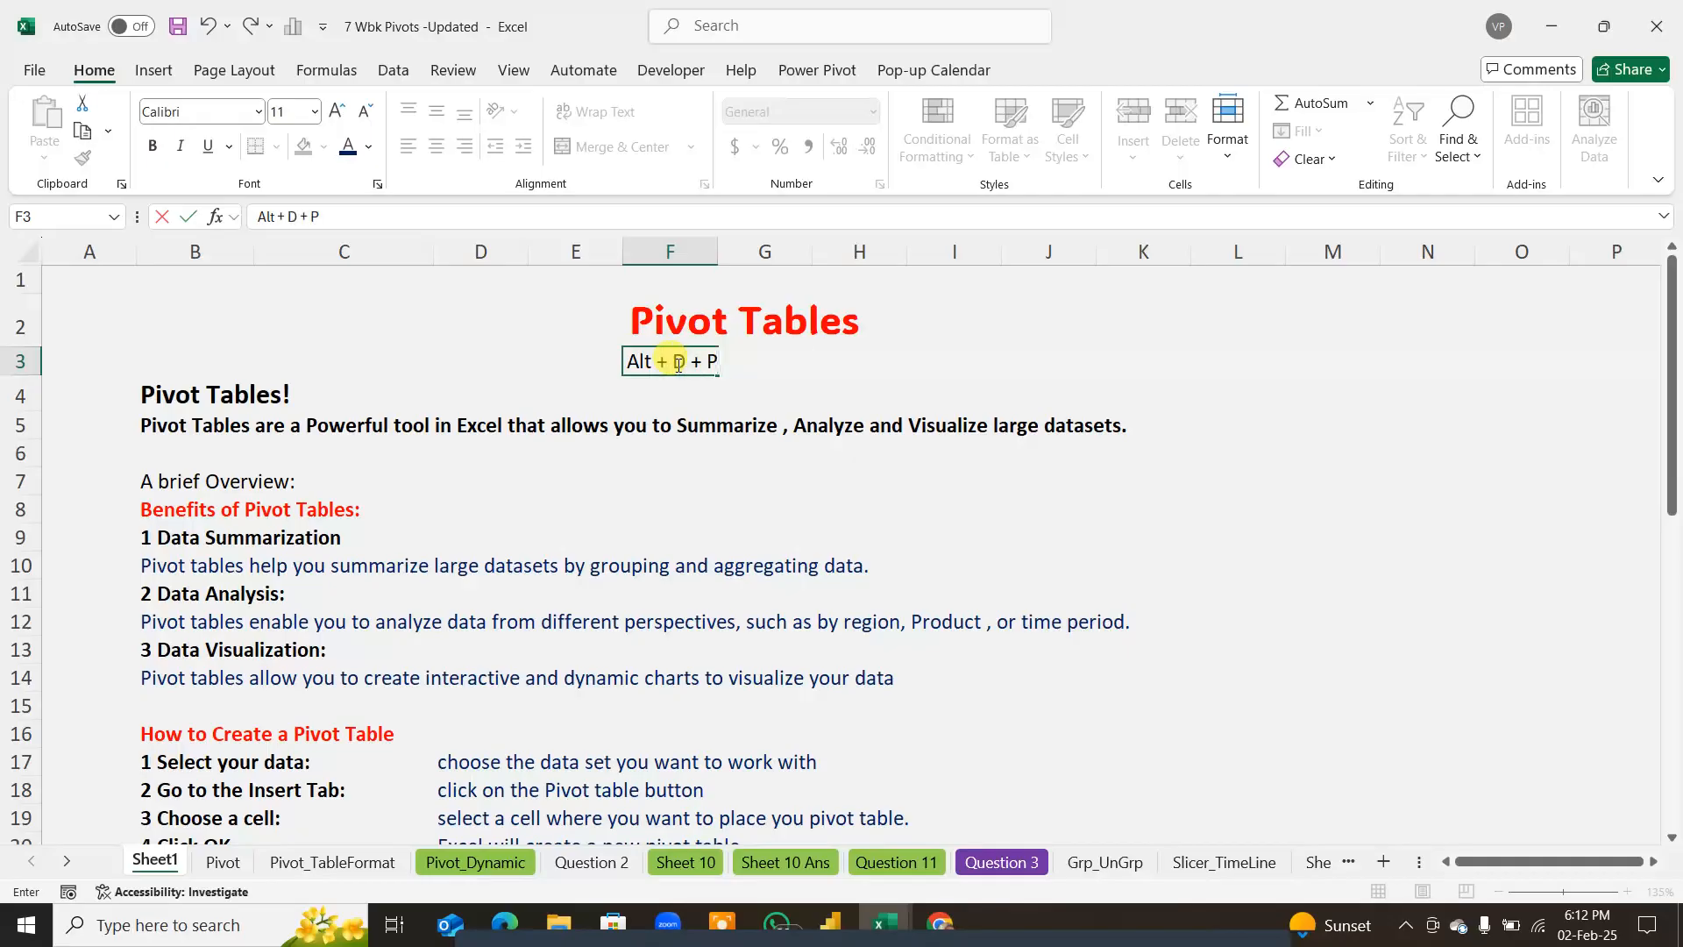
pyautogui.hotkey('ctrl', 'Return')
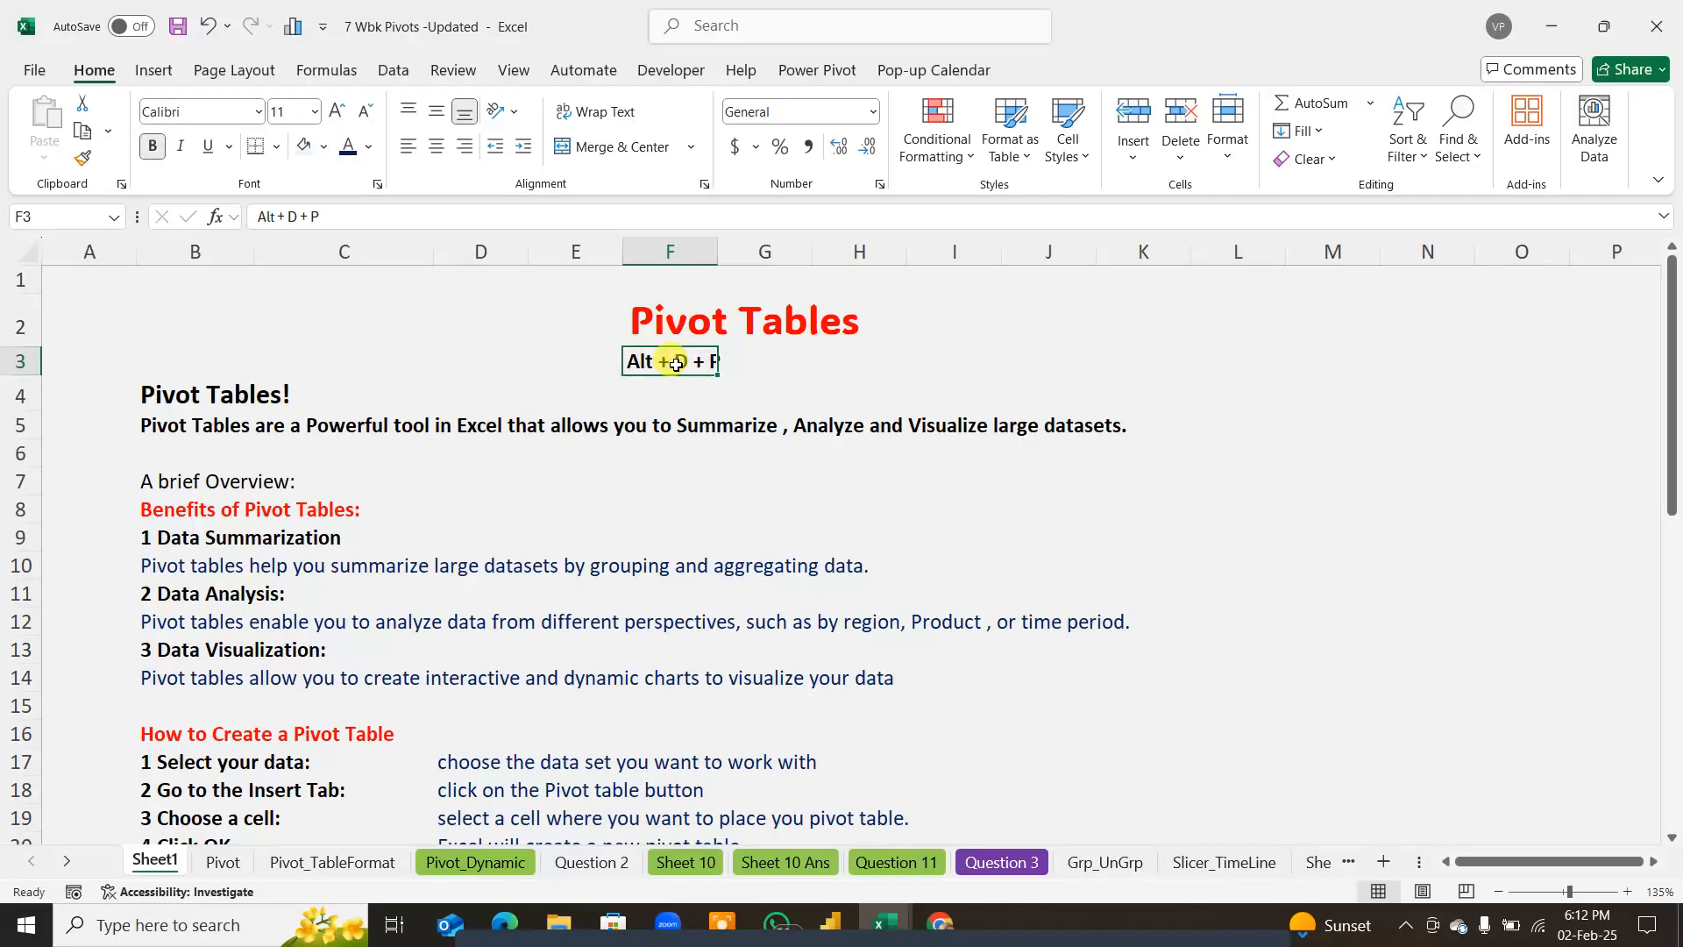
pyautogui.click(256, 112)
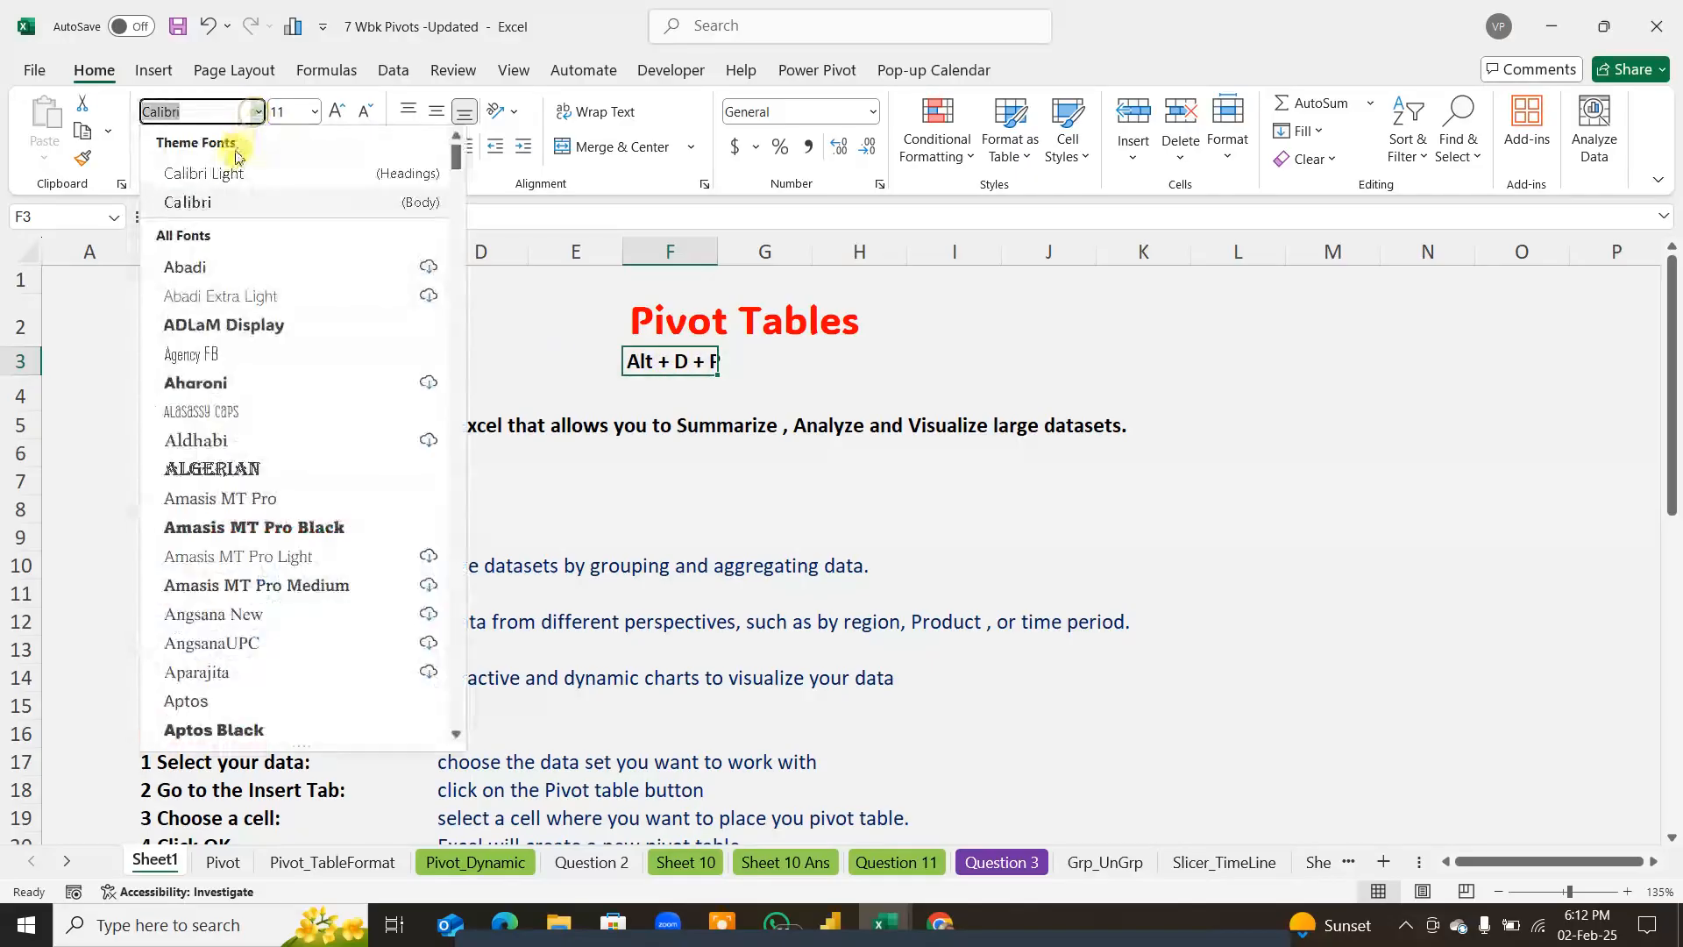
pyautogui.click(197, 328)
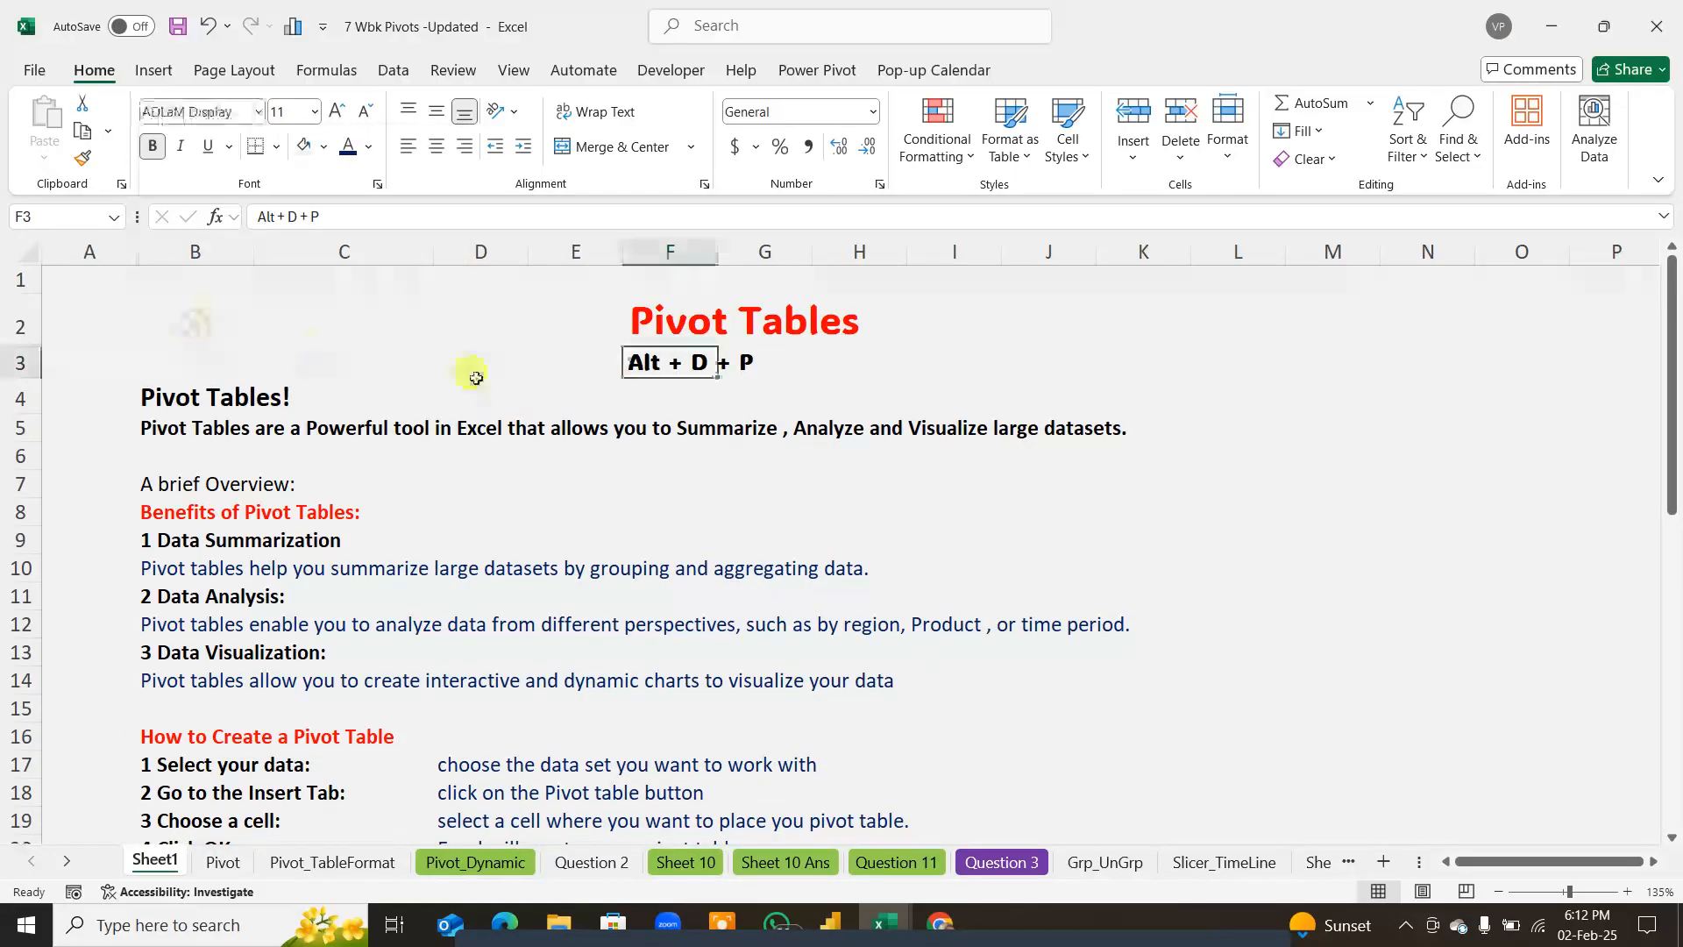
pyautogui.click(694, 403)
pyautogui.click(670, 364)
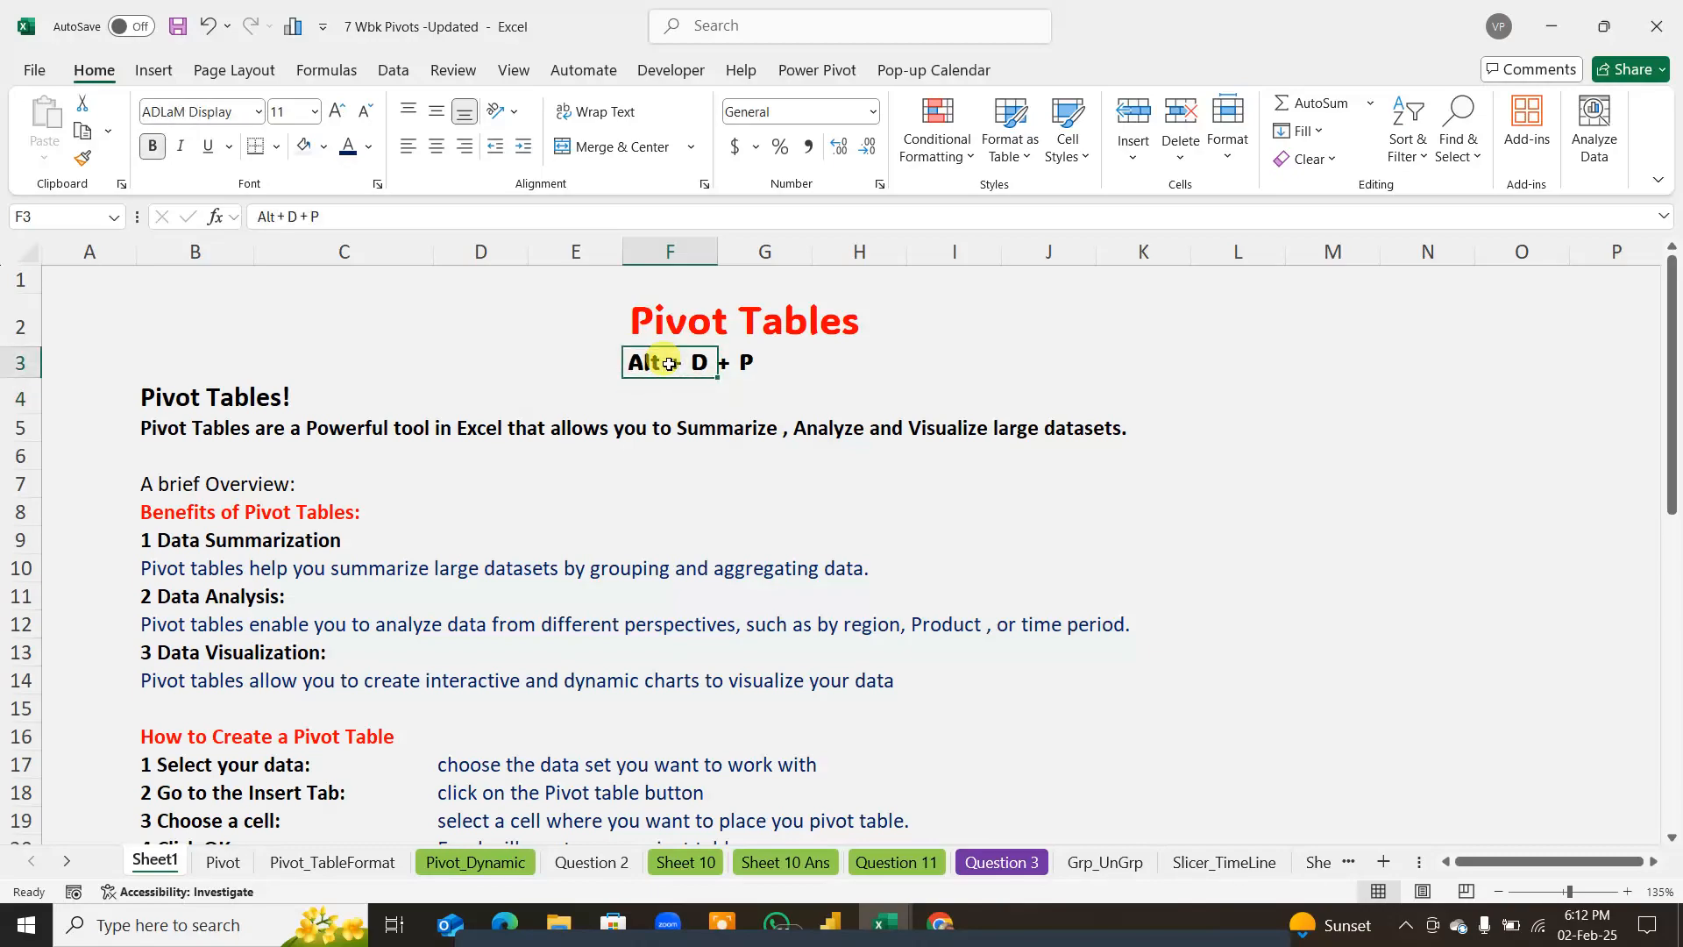
pyautogui.hotkey('ctrl', 'c')
pyautogui.click(724, 362)
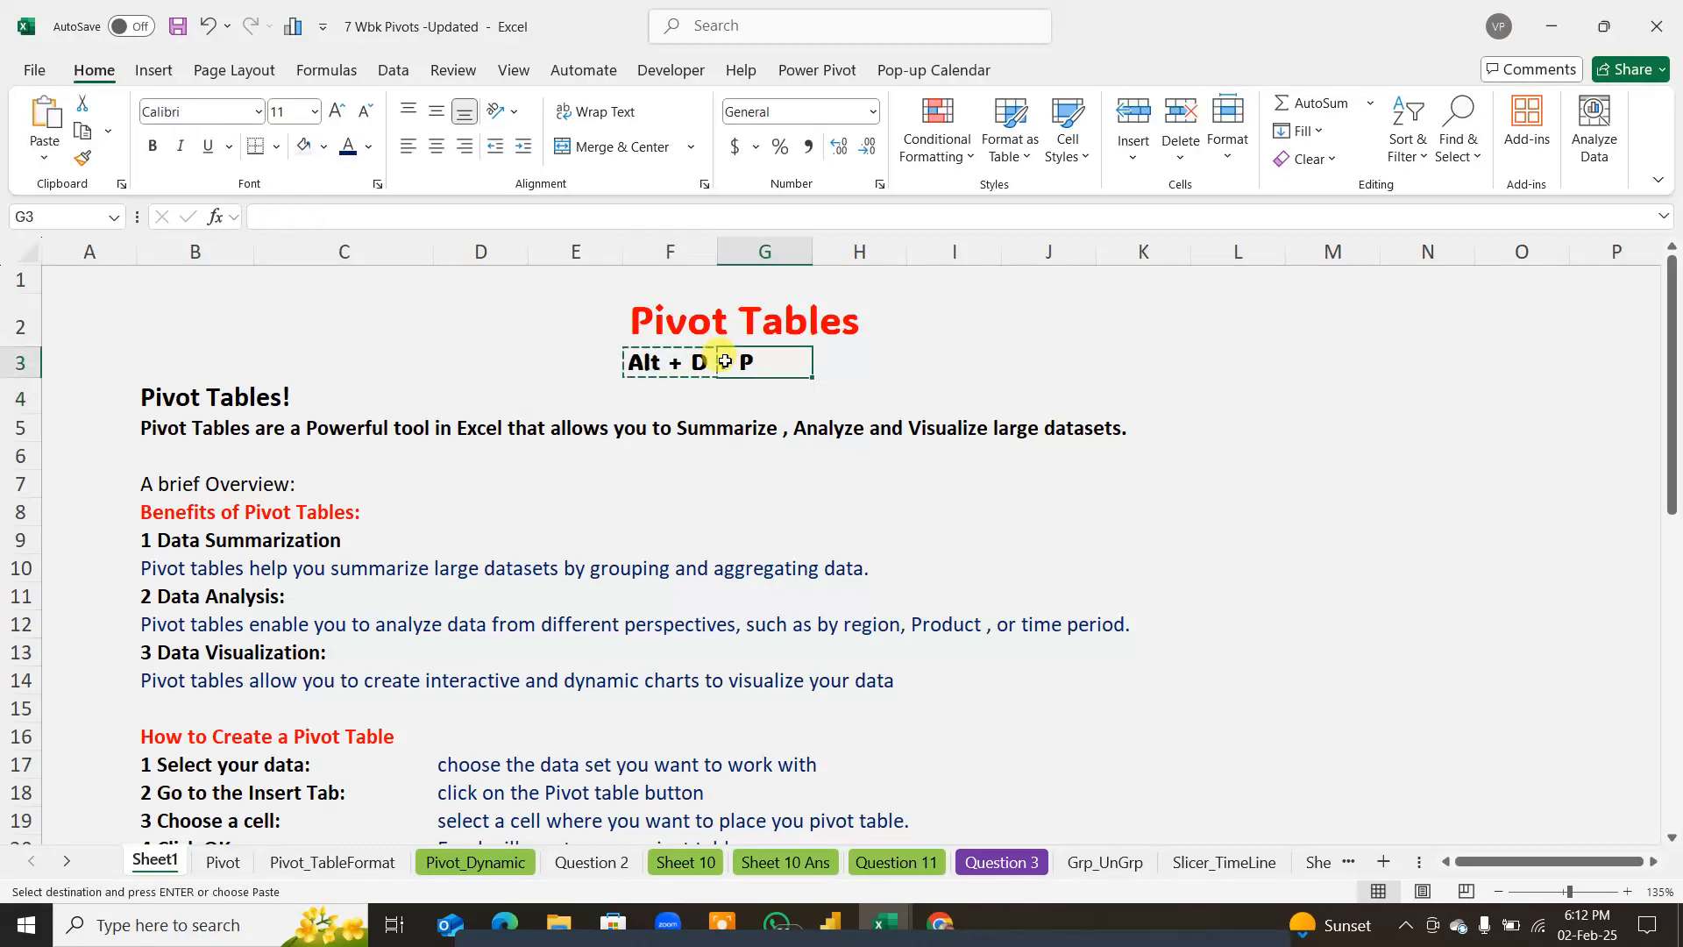
pyautogui.press('Return')
pyautogui.hotkey('ctrl', 'z')
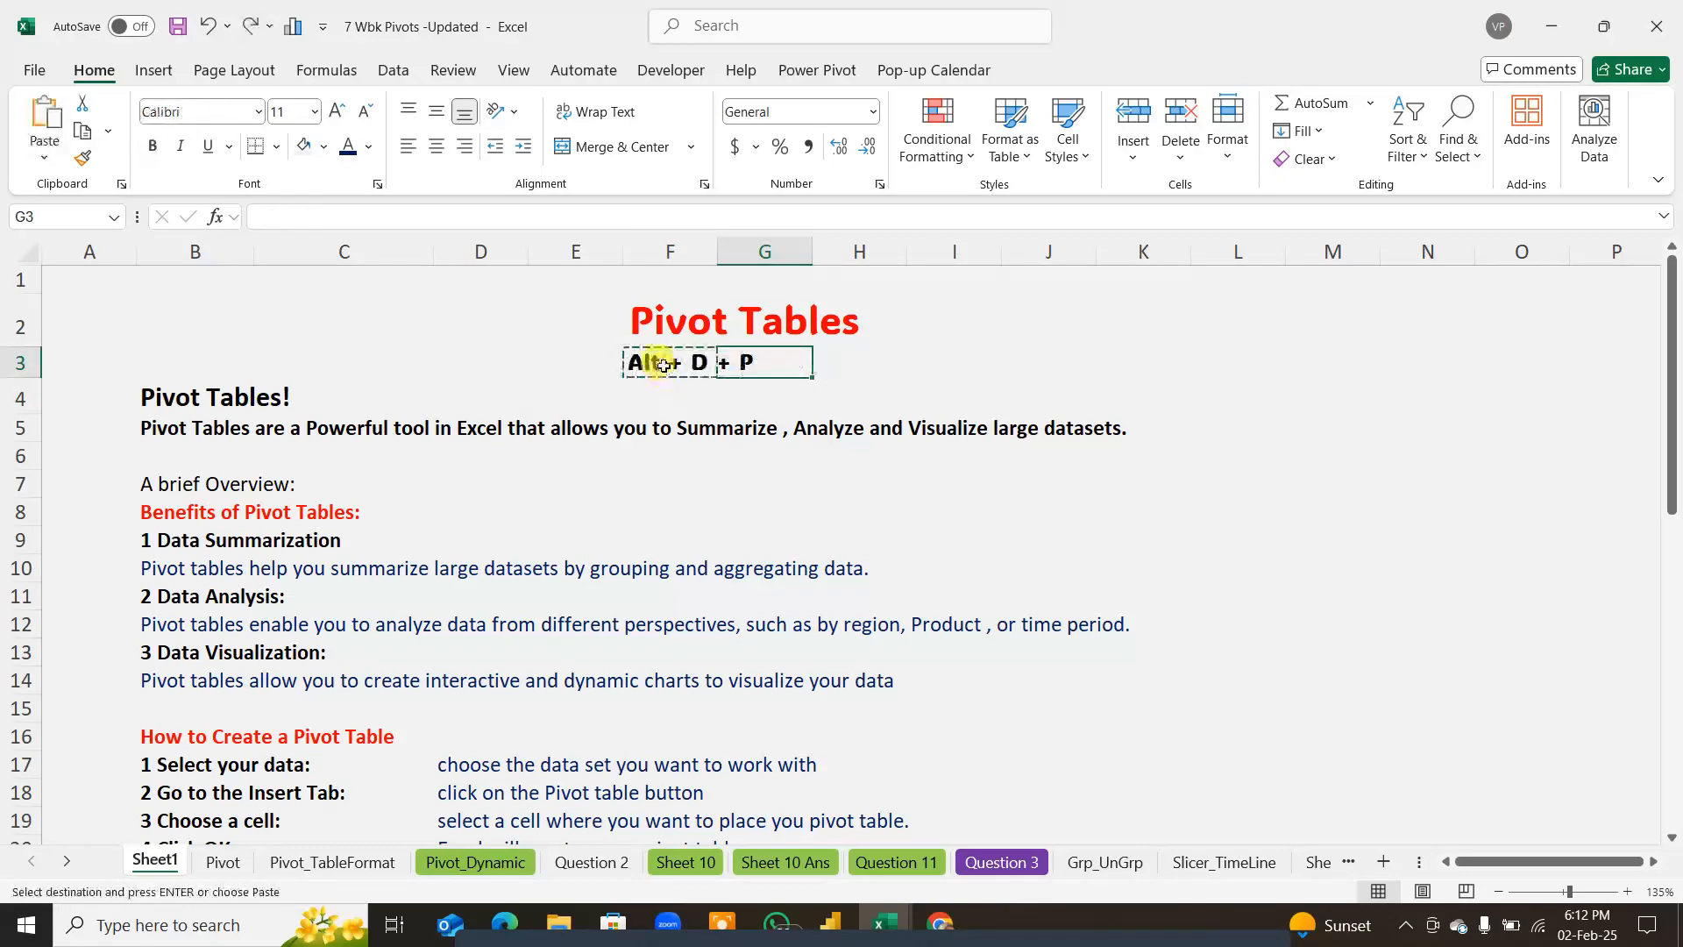
# Step: Merge and center the "Alt + D + P" text across cells F3:H3
pyautogui.moveTo(647, 361); pyautogui.dragTo(815, 359)
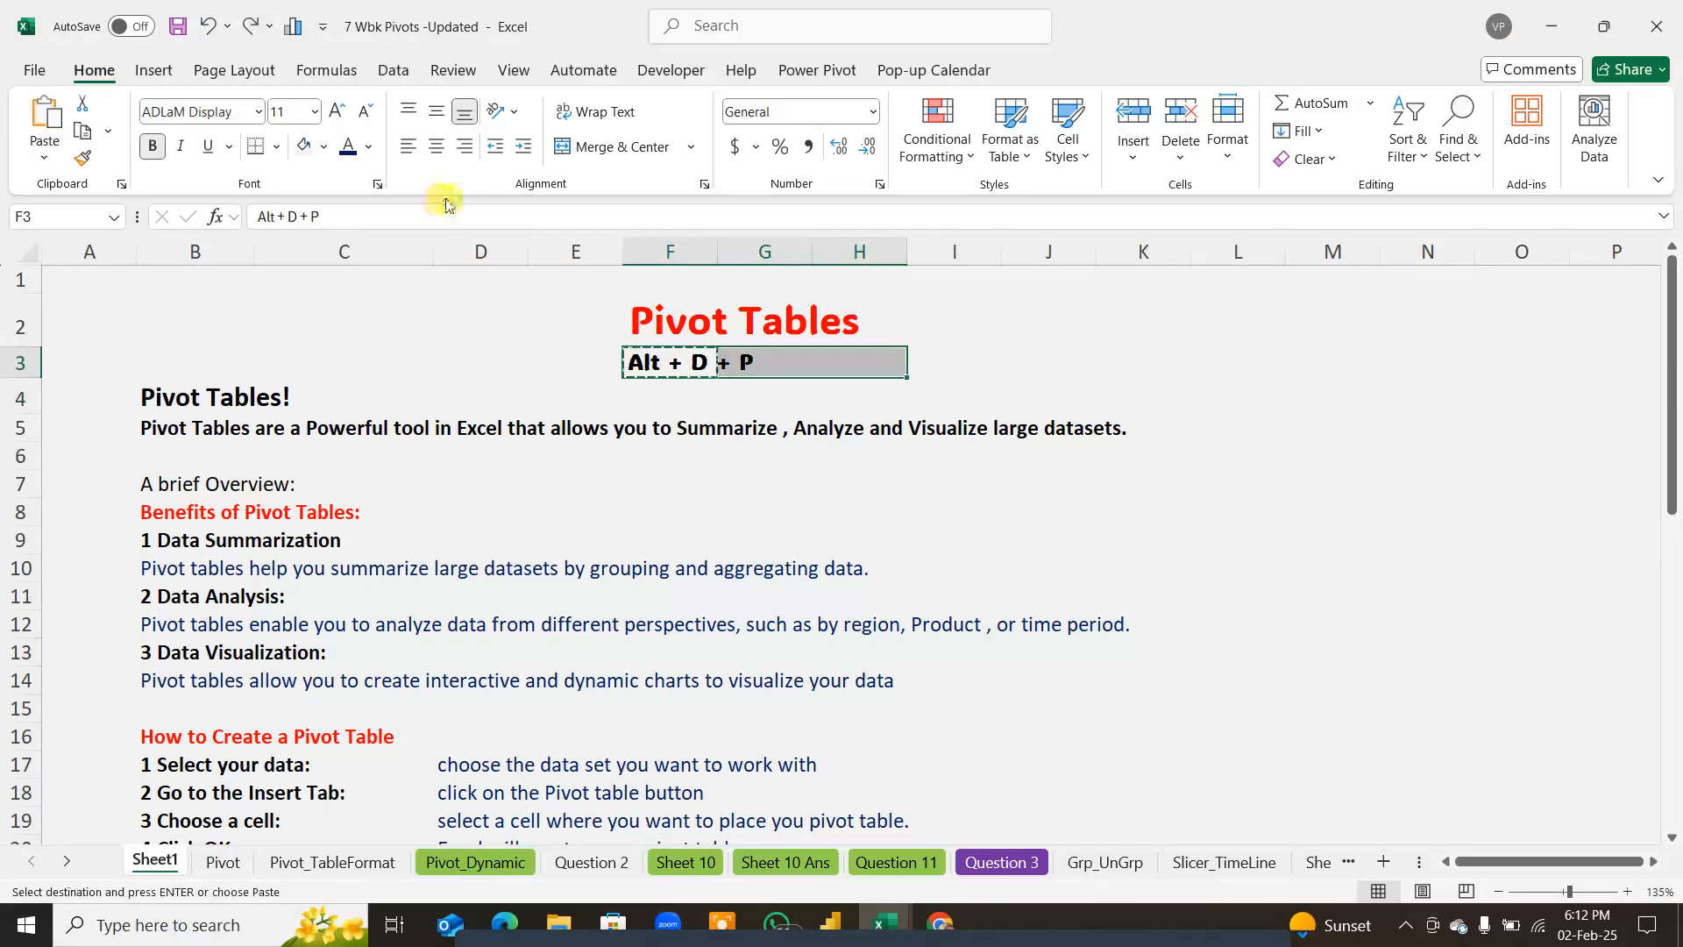
pyautogui.click(436, 147)
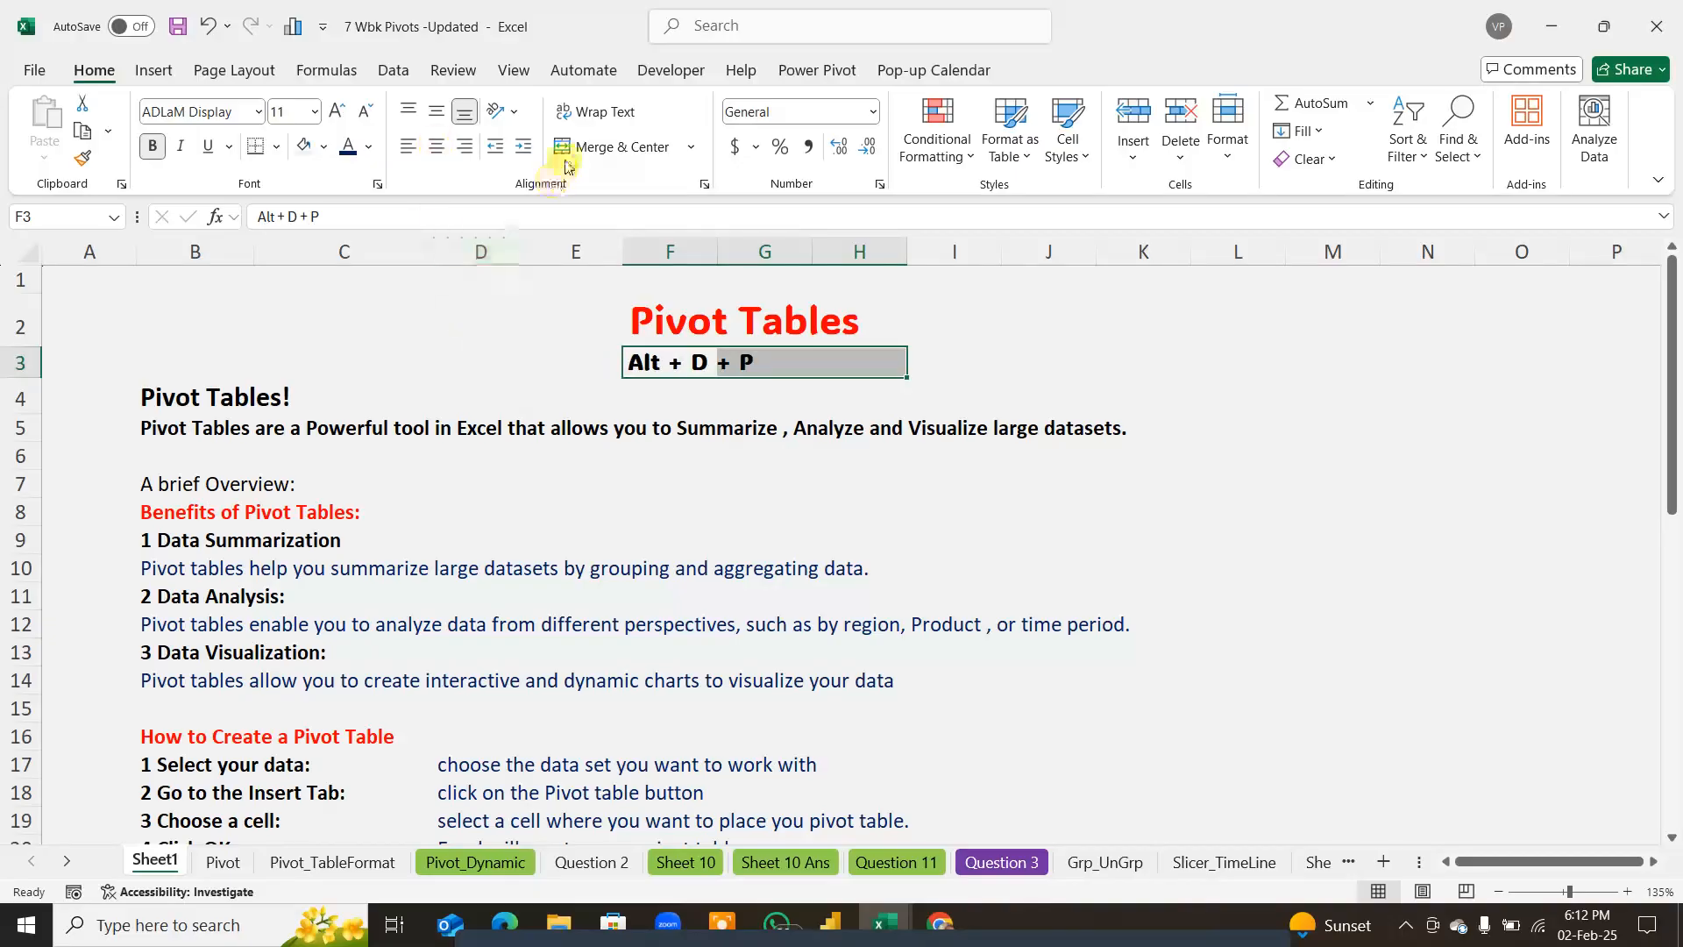
pyautogui.click(608, 149)
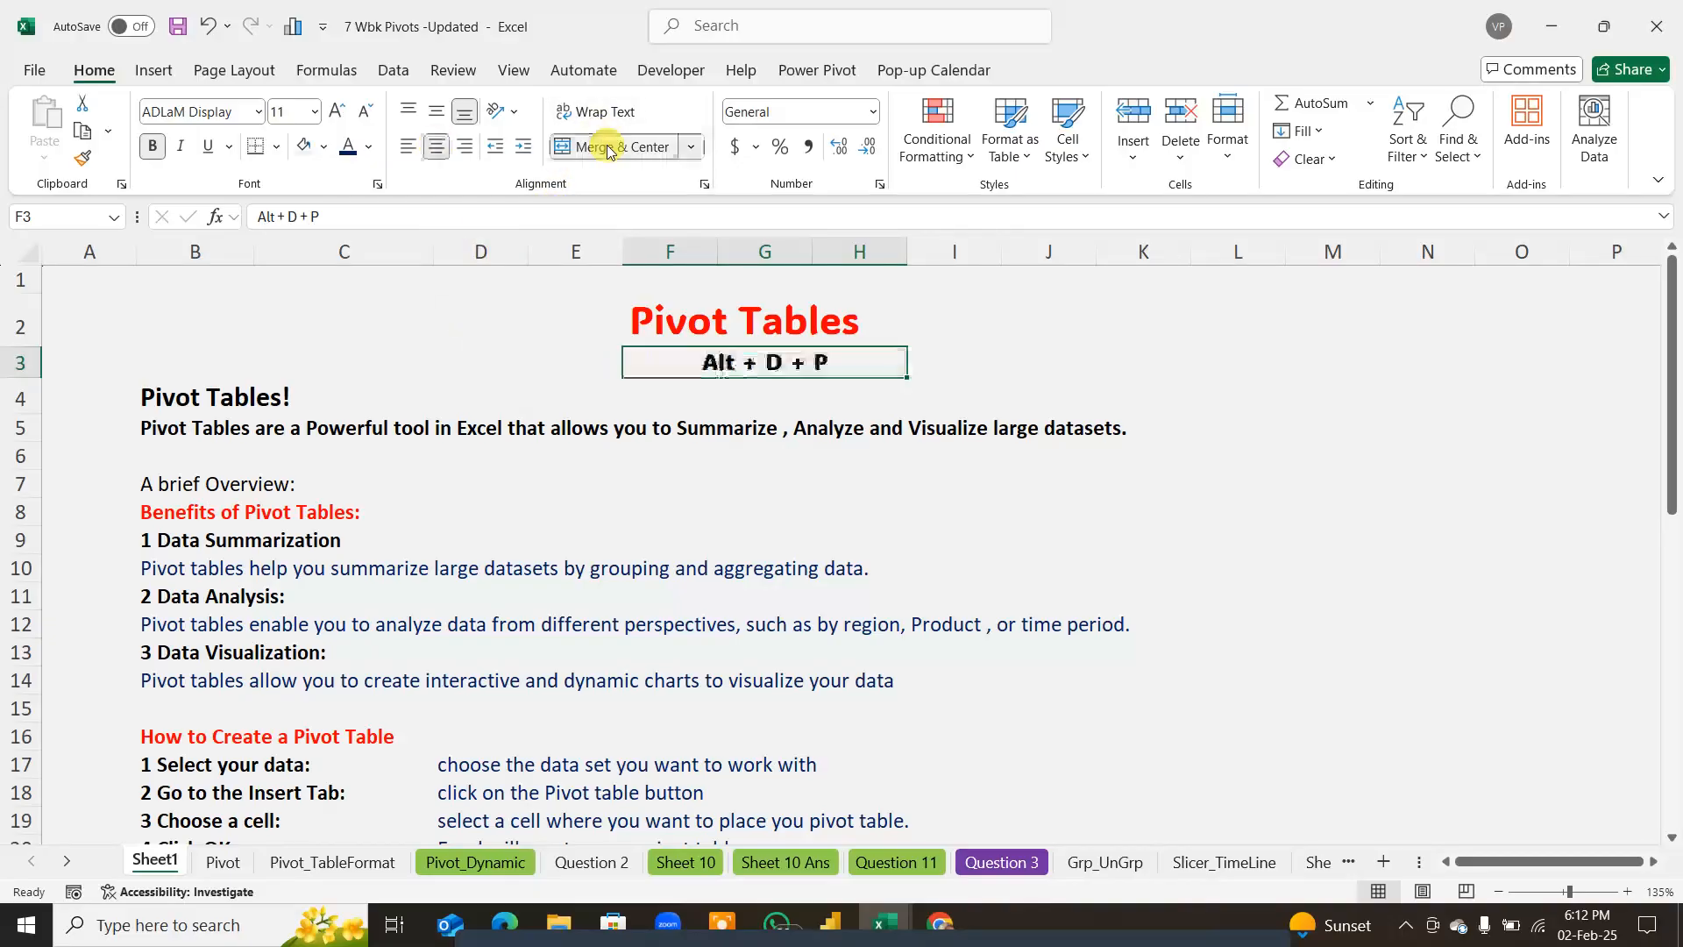
# Step: Merge and center the Pivot Tables title across cells F2:H2 and save the workbook
pyautogui.click(571, 352)
pyautogui.moveTo(644, 320); pyautogui.dragTo(866, 318)
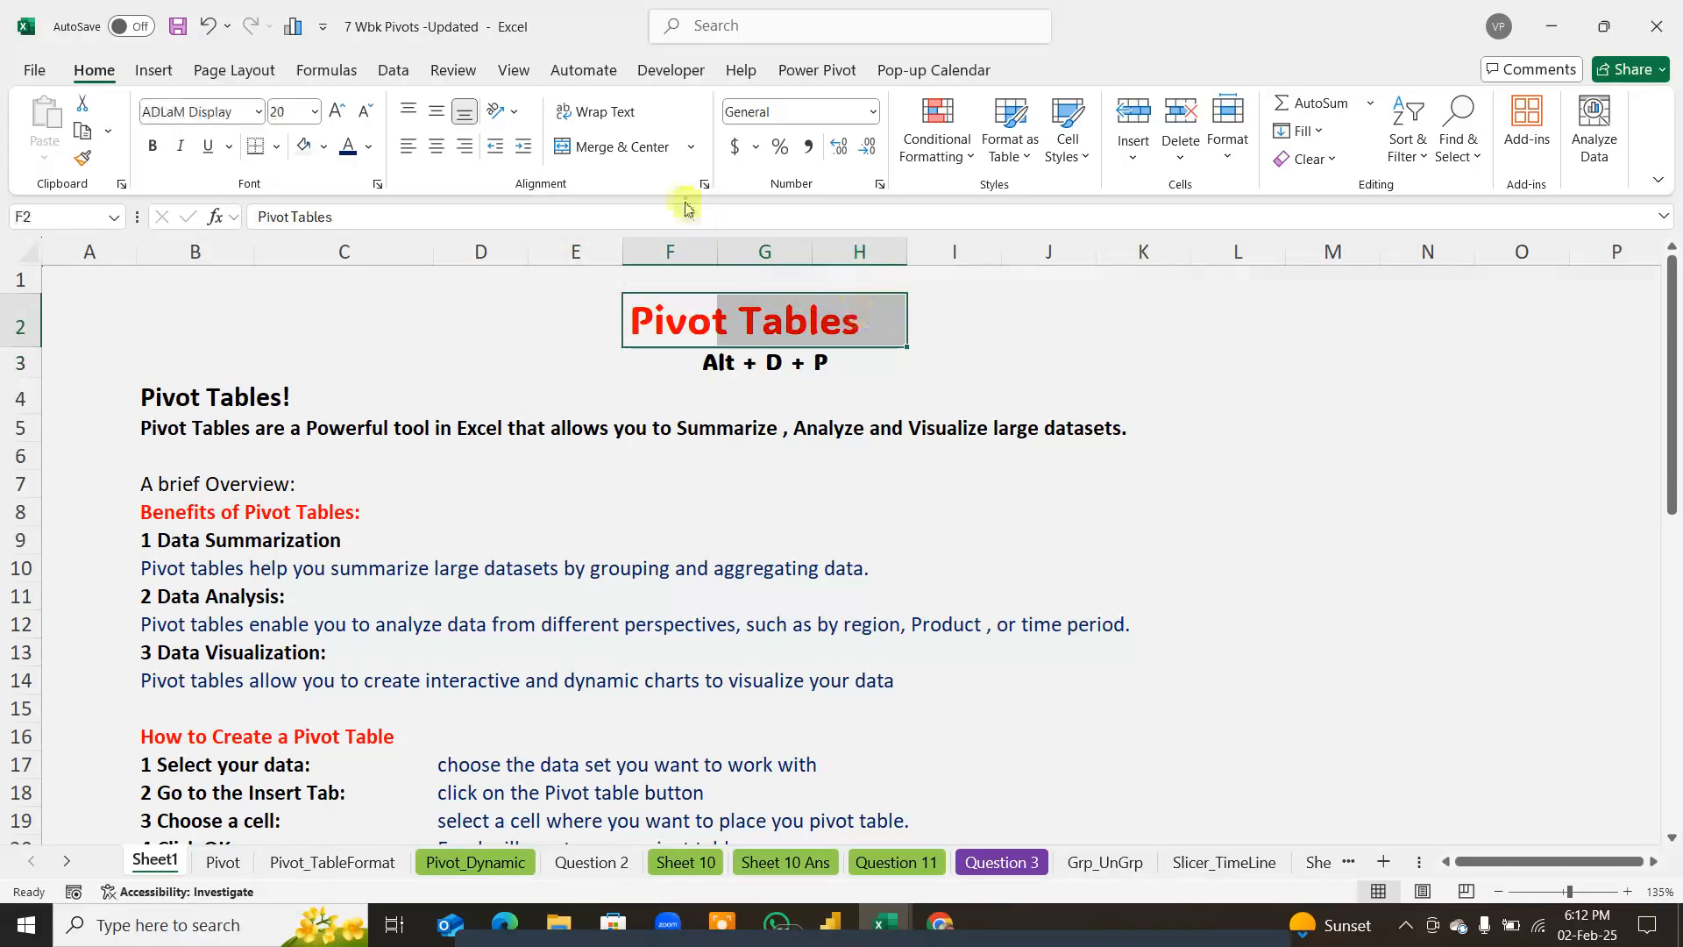
pyautogui.click(581, 145)
pyautogui.click(488, 339)
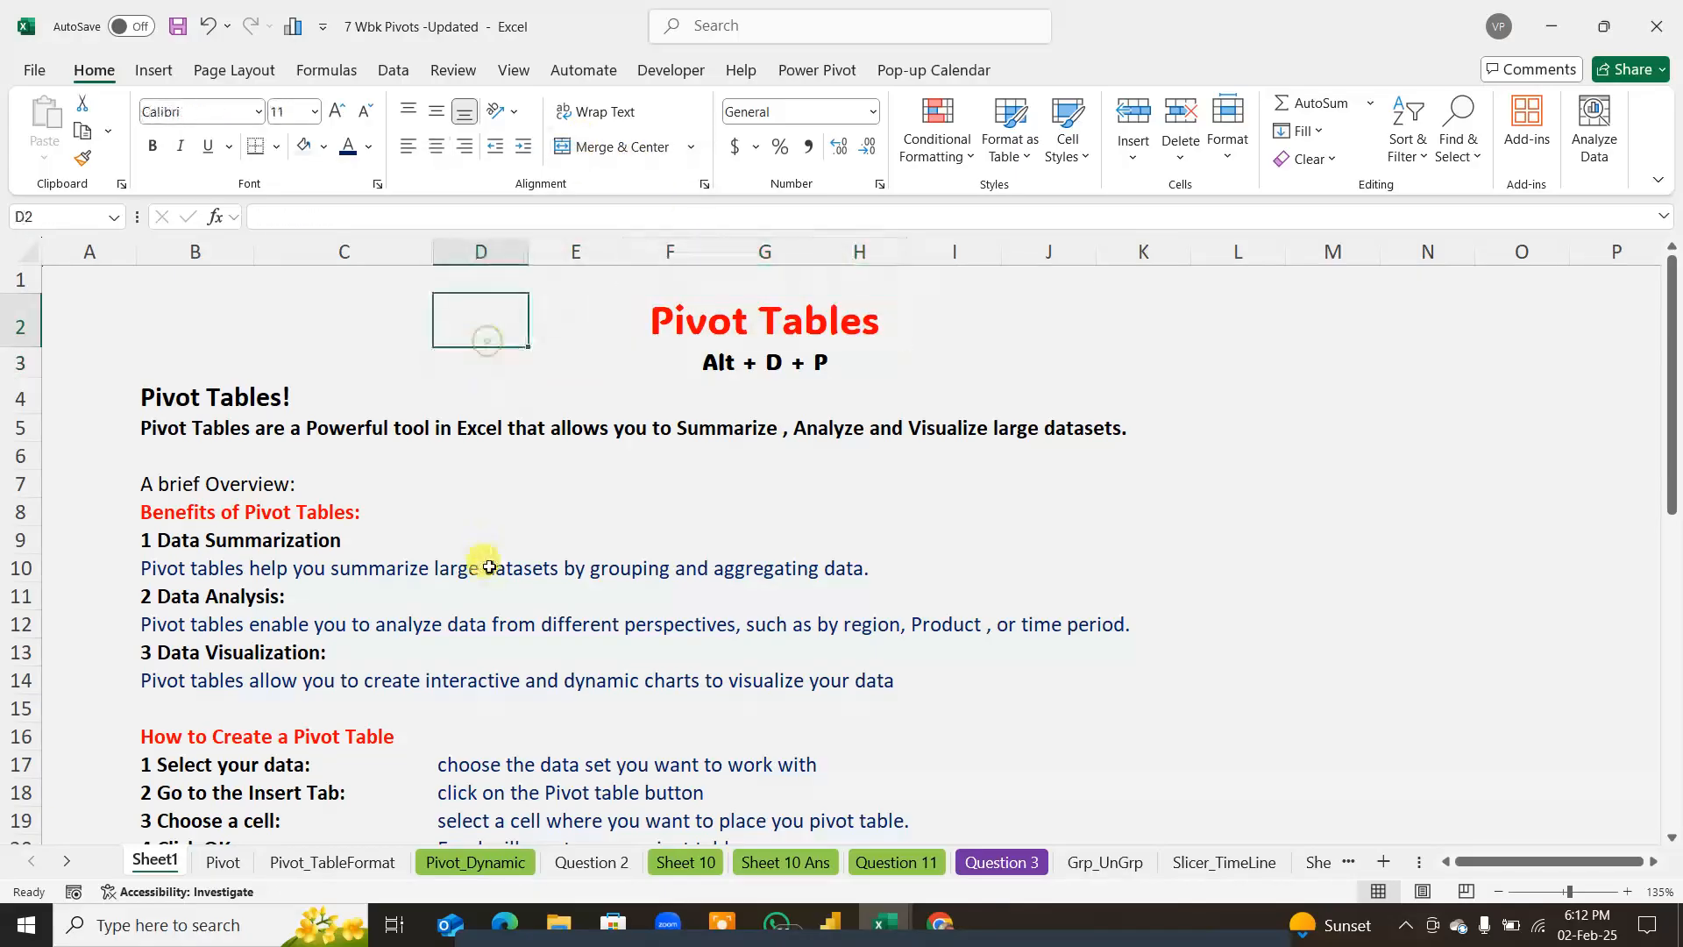
pyautogui.hotkey('ctrl', 's')
pyautogui.click(987, 561)
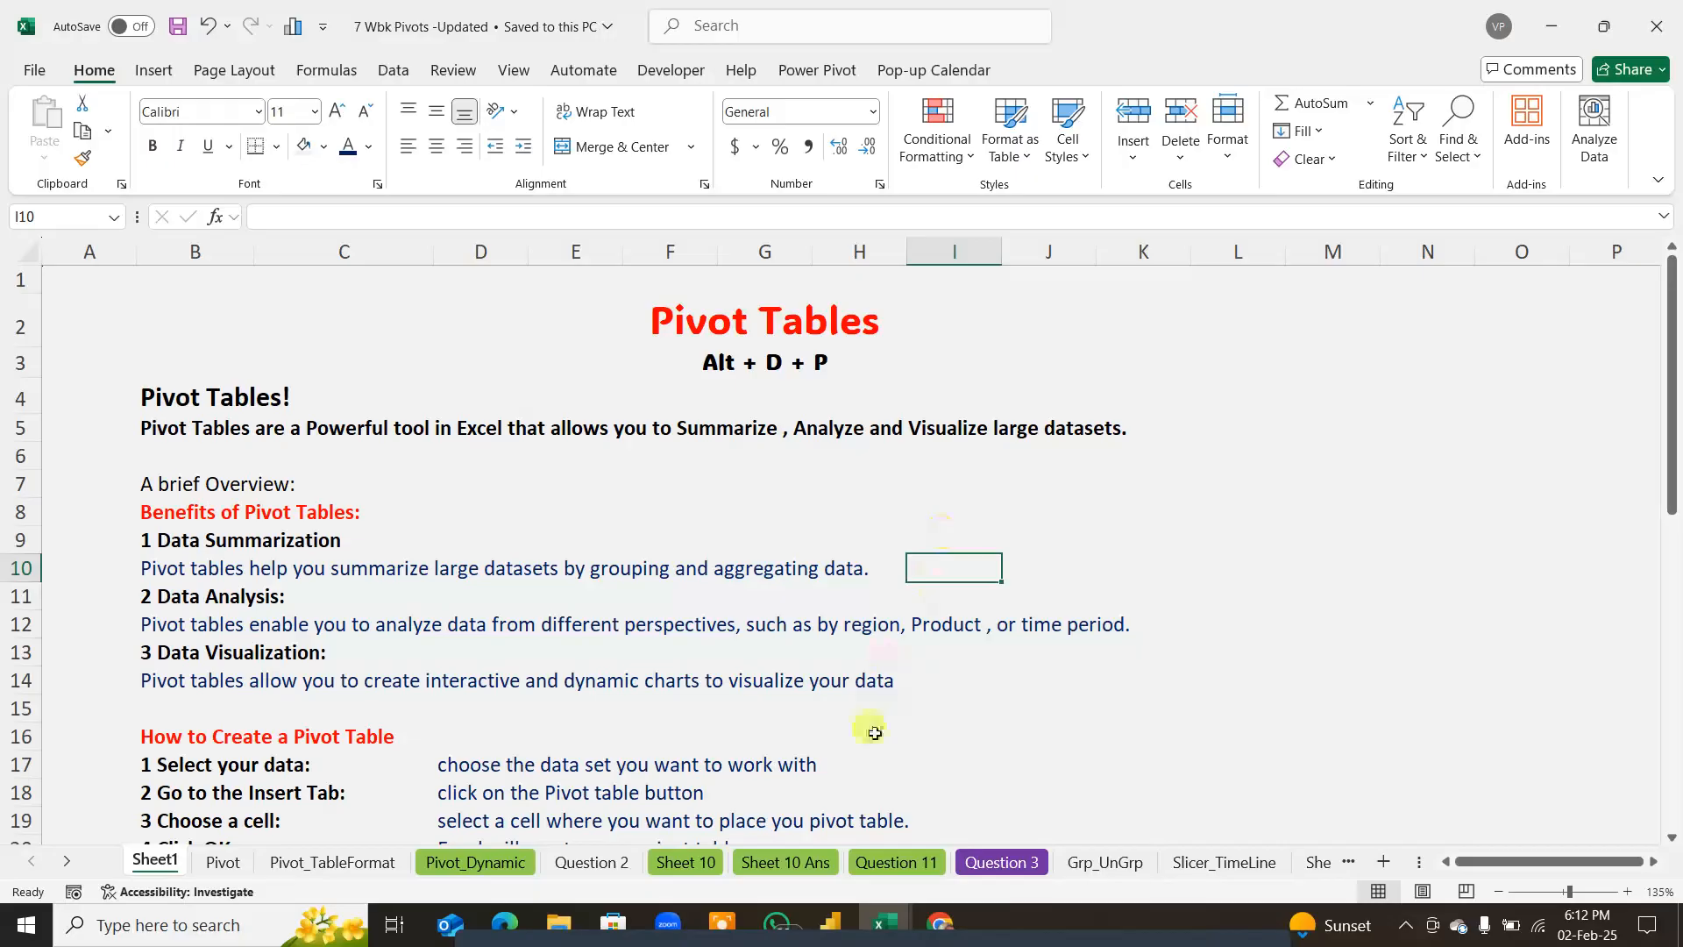
# Step: Switch to Book1, create a PivotTable from its agent data with the PivotTable and PivotChart Wizard's default options, and close the field list
pyautogui.click(1548, 26)
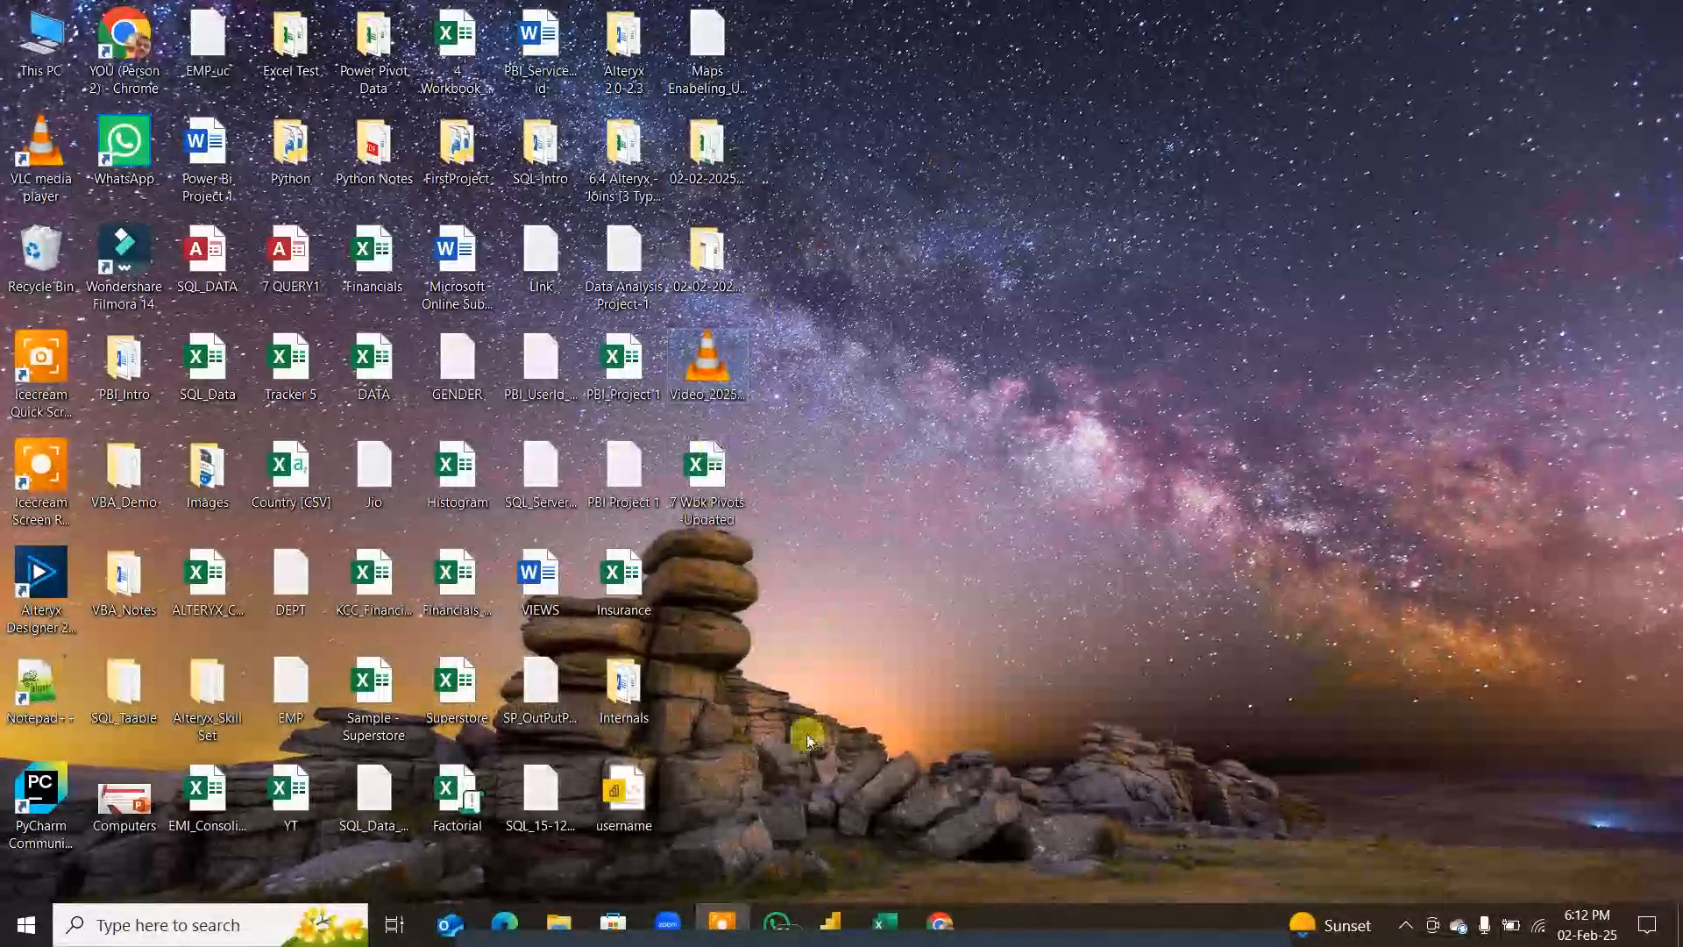
pyautogui.moveTo(884, 922)
pyautogui.click(942, 834)
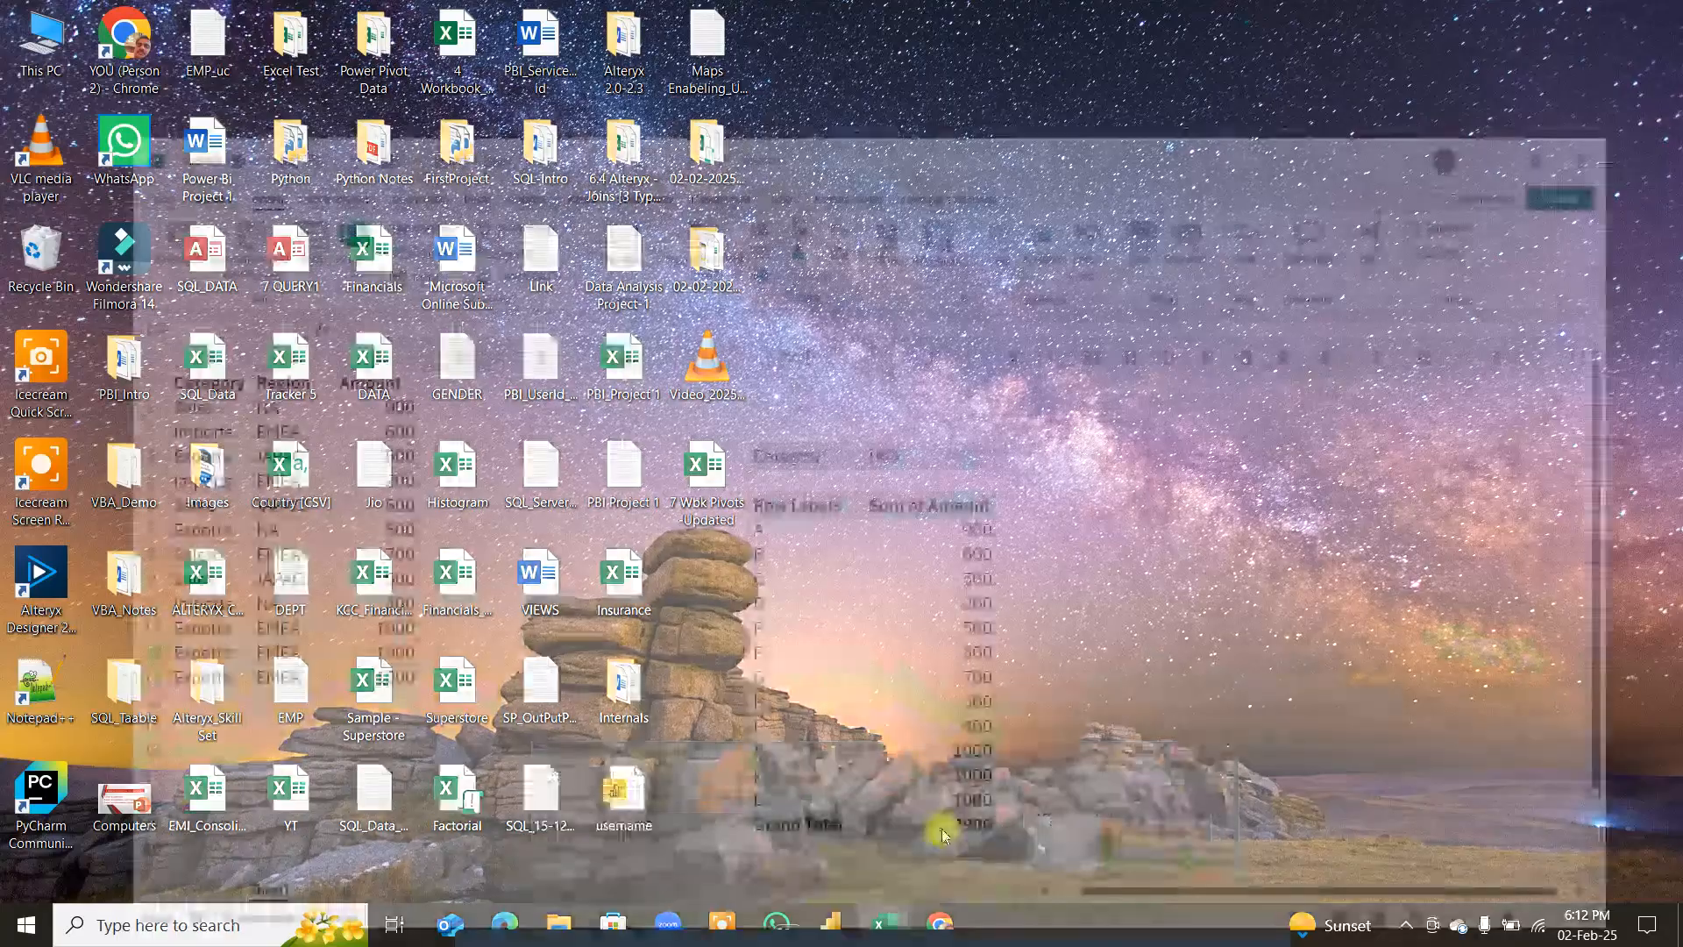
pyautogui.click(151, 419)
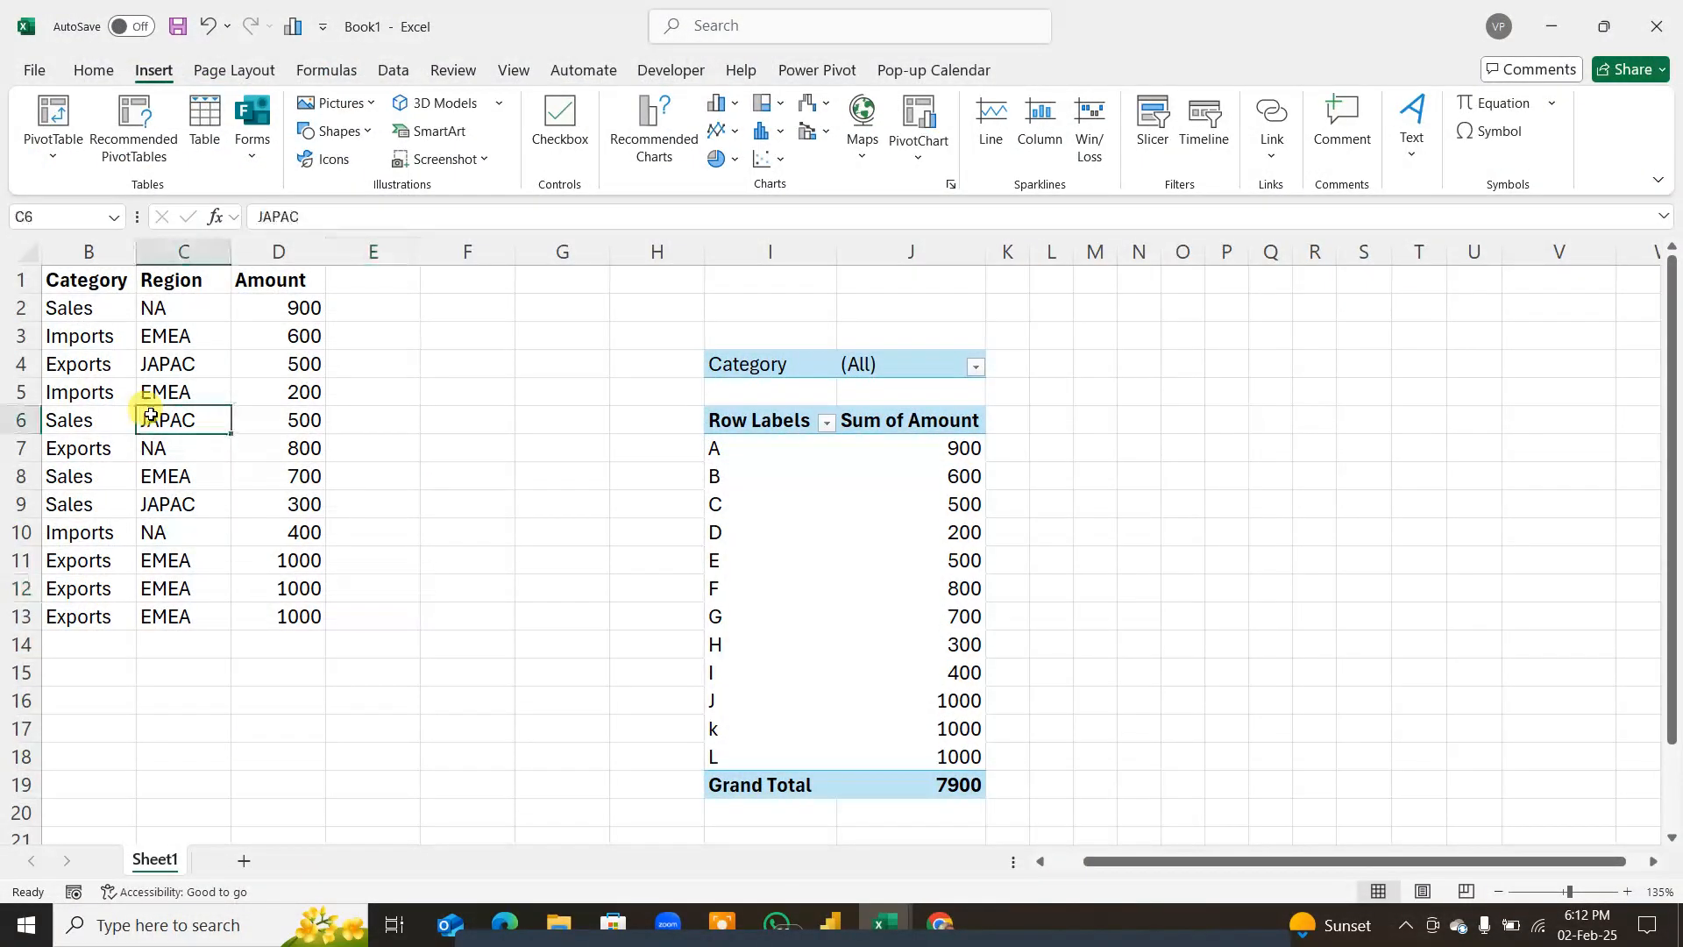
pyautogui.hotkey('alt', 'd')
pyautogui.press('p')
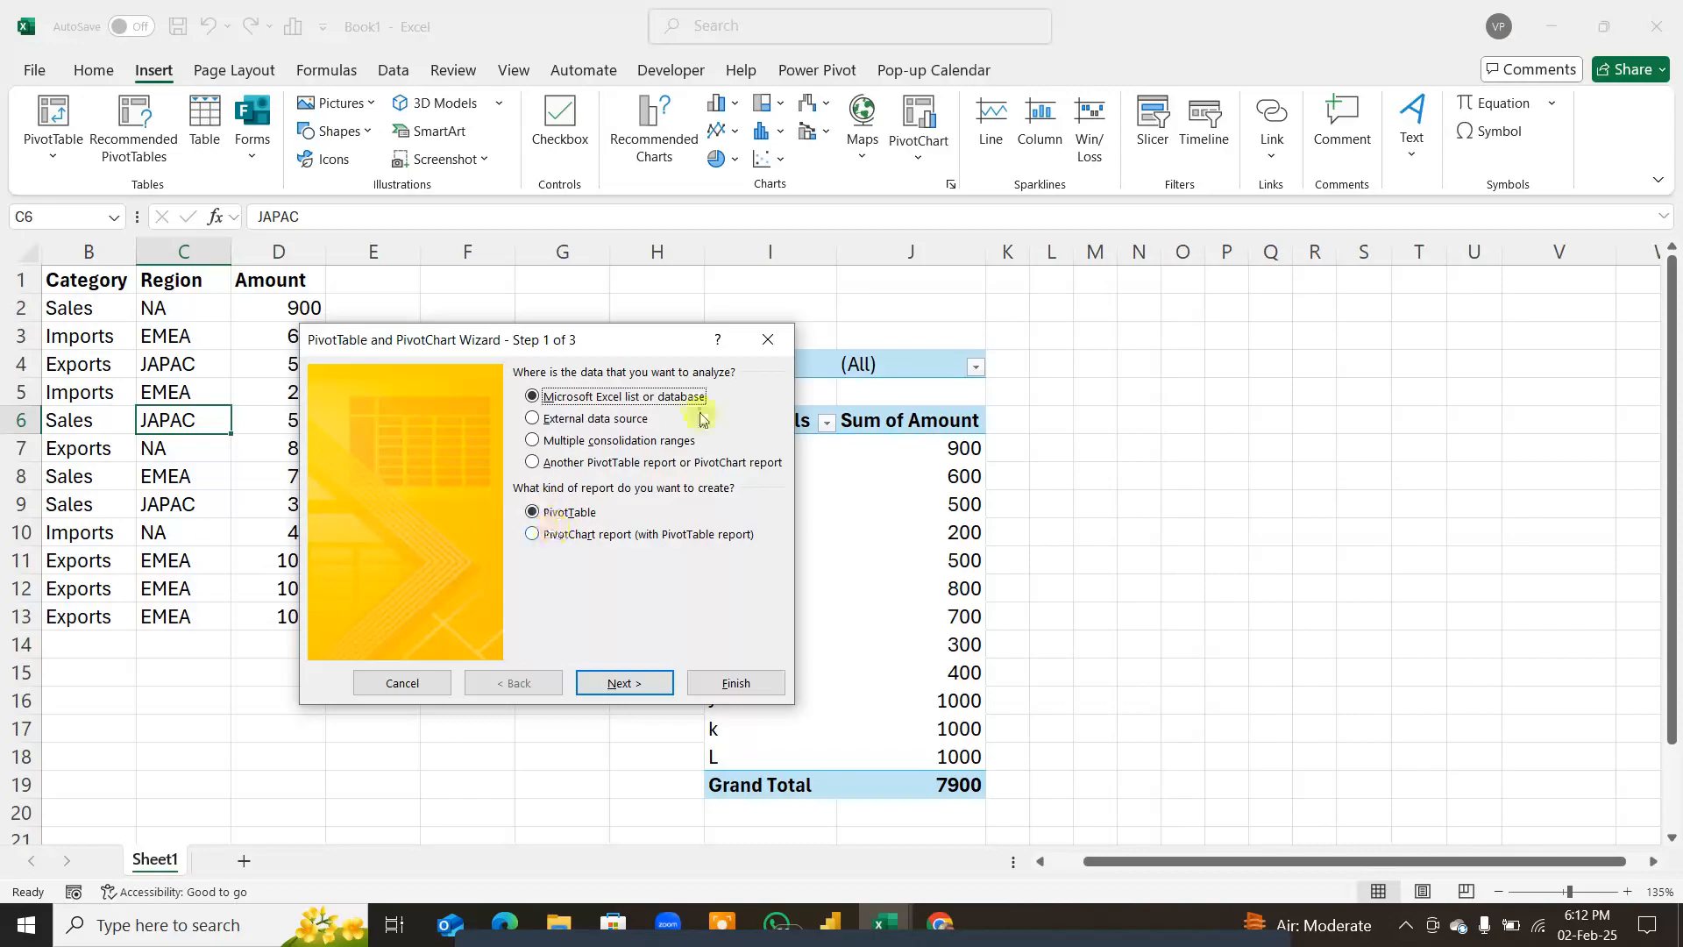
pyautogui.click(736, 683)
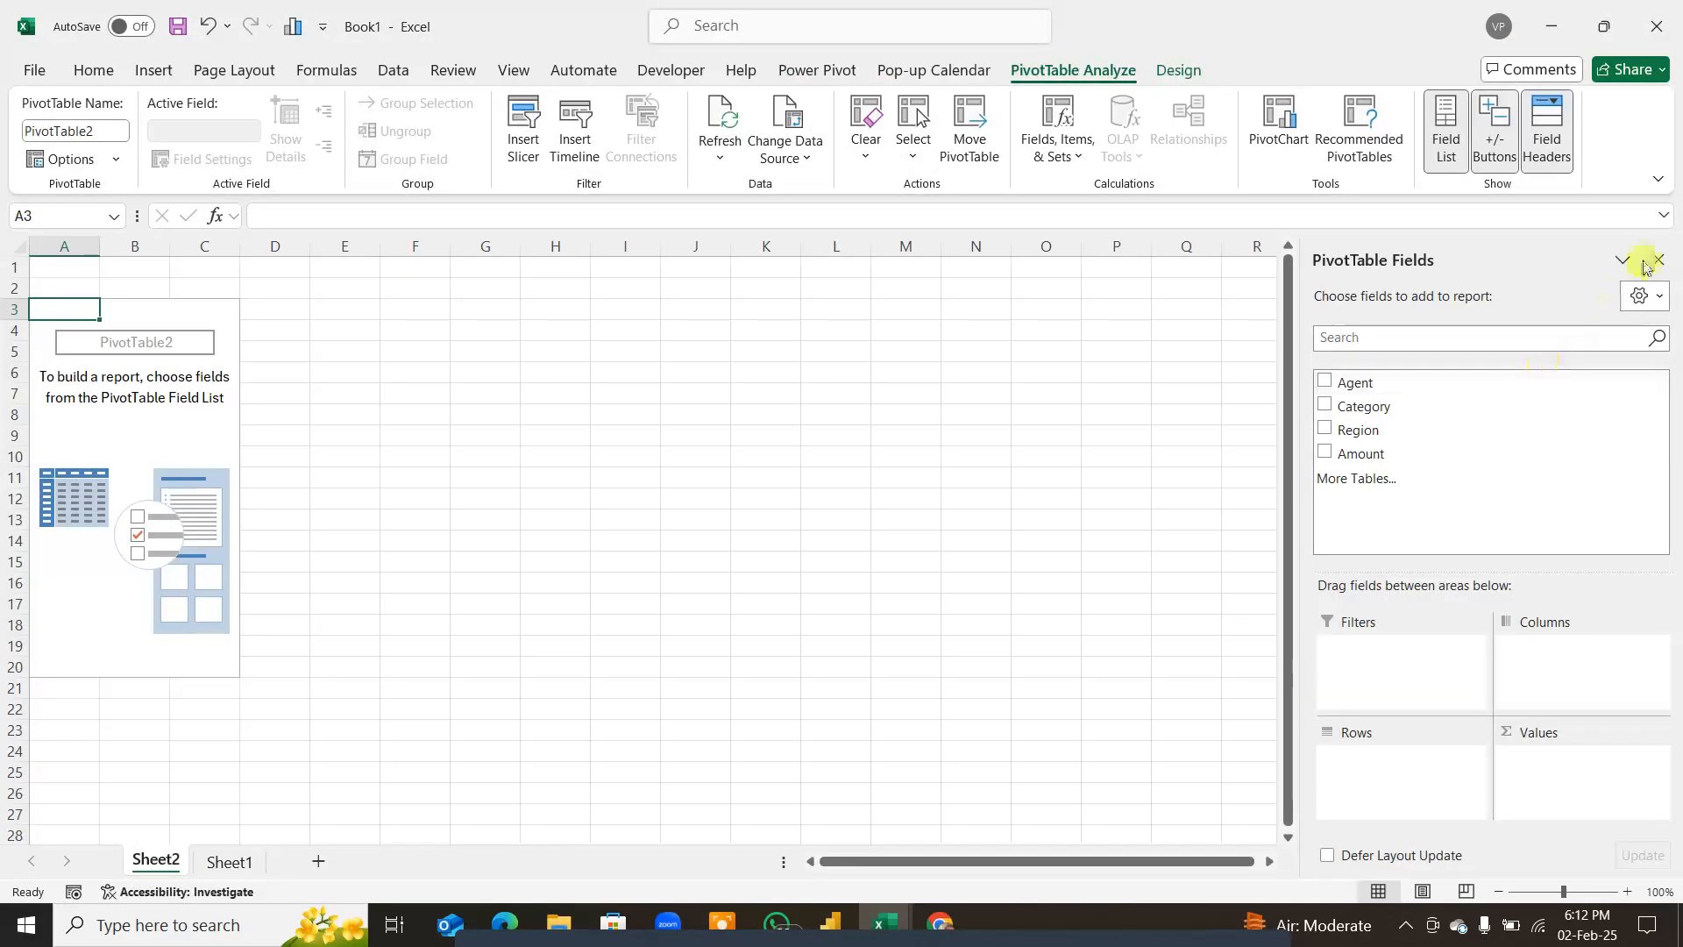
pyautogui.click(1659, 260)
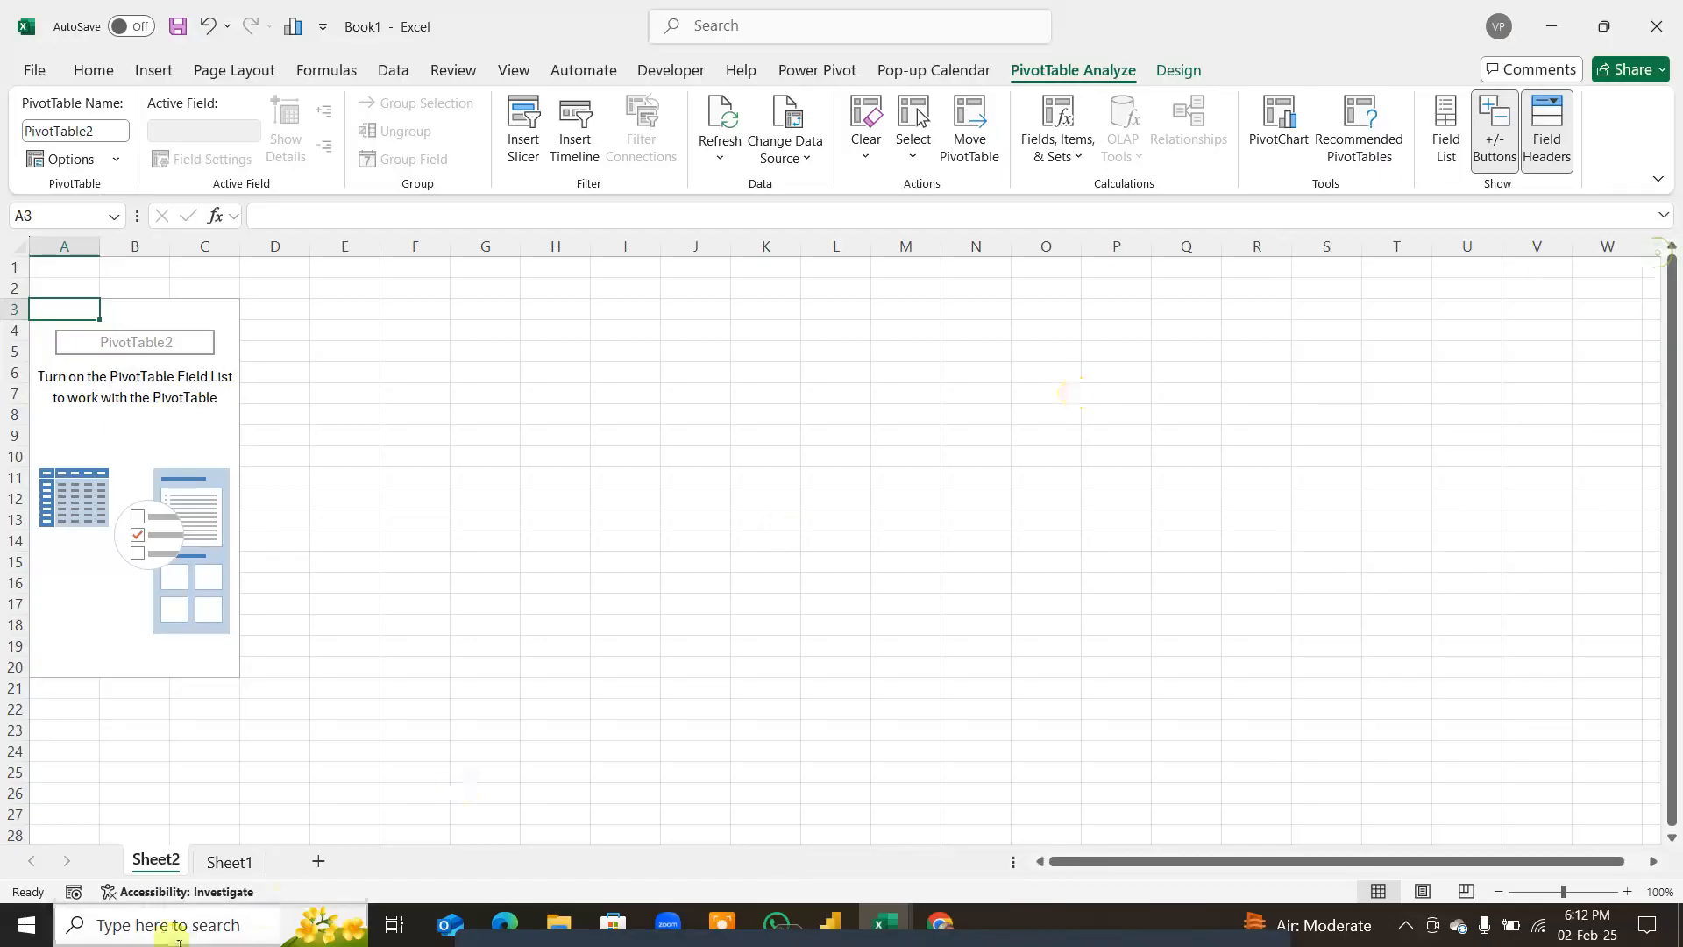
# Step: Delete Sheet2, which holds the new empty PivotTable, leaving only Sheet1 in the workbook
pyautogui.click(242, 864)
pyautogui.click(346, 554)
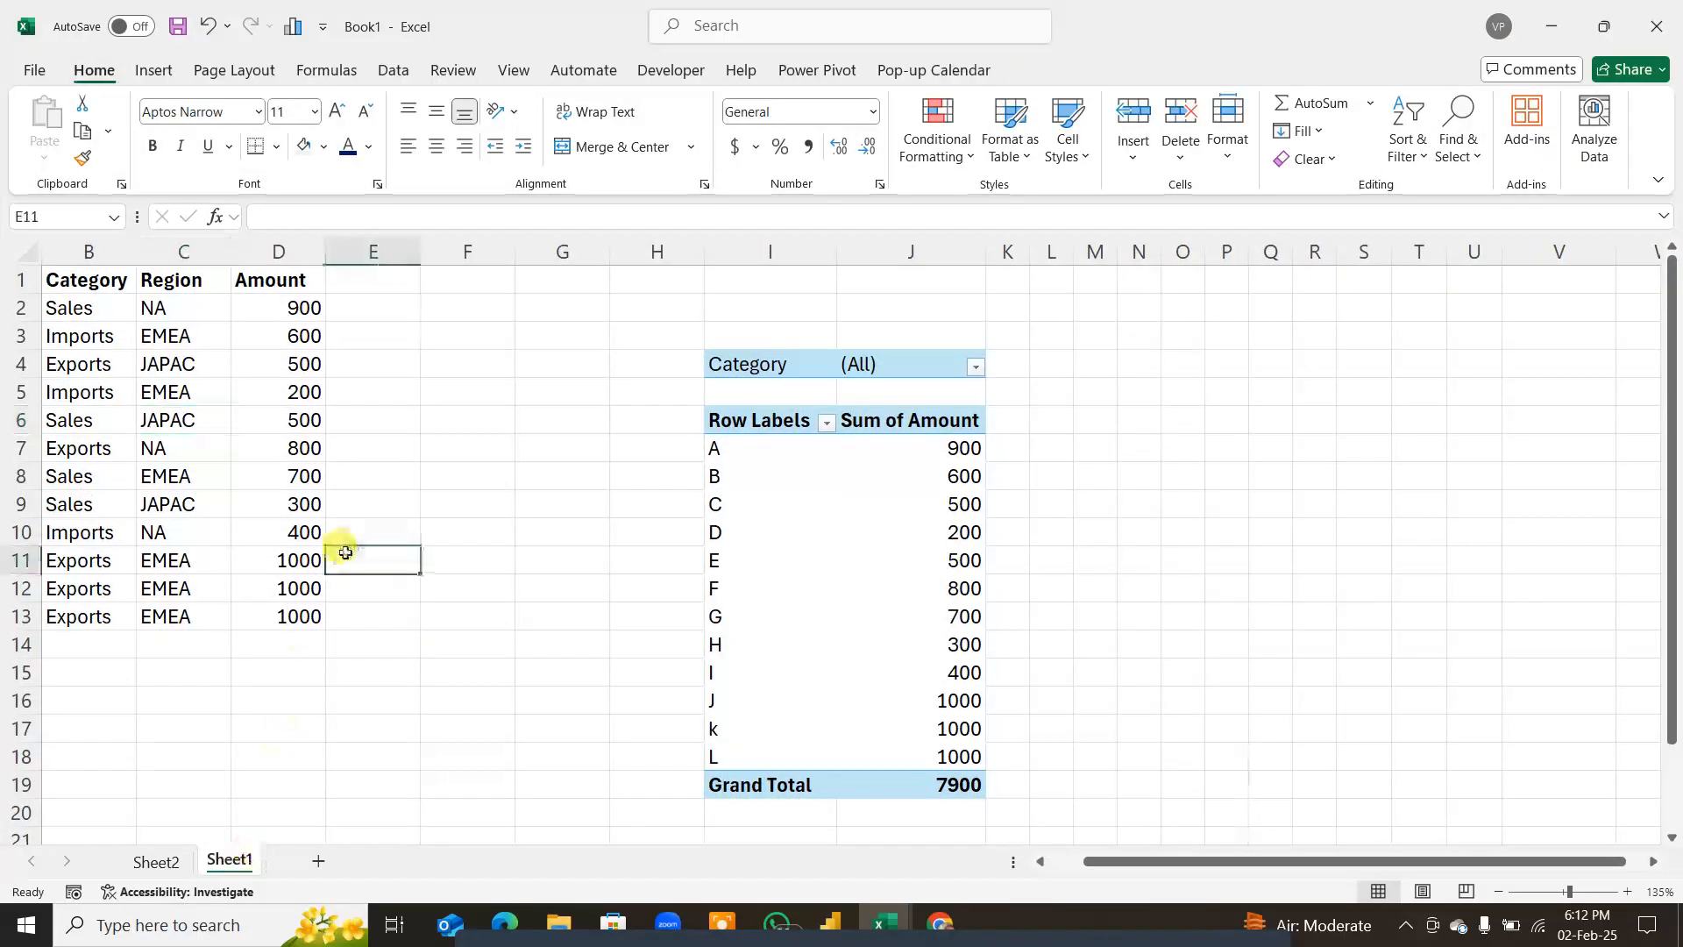
pyautogui.rightClick(161, 860)
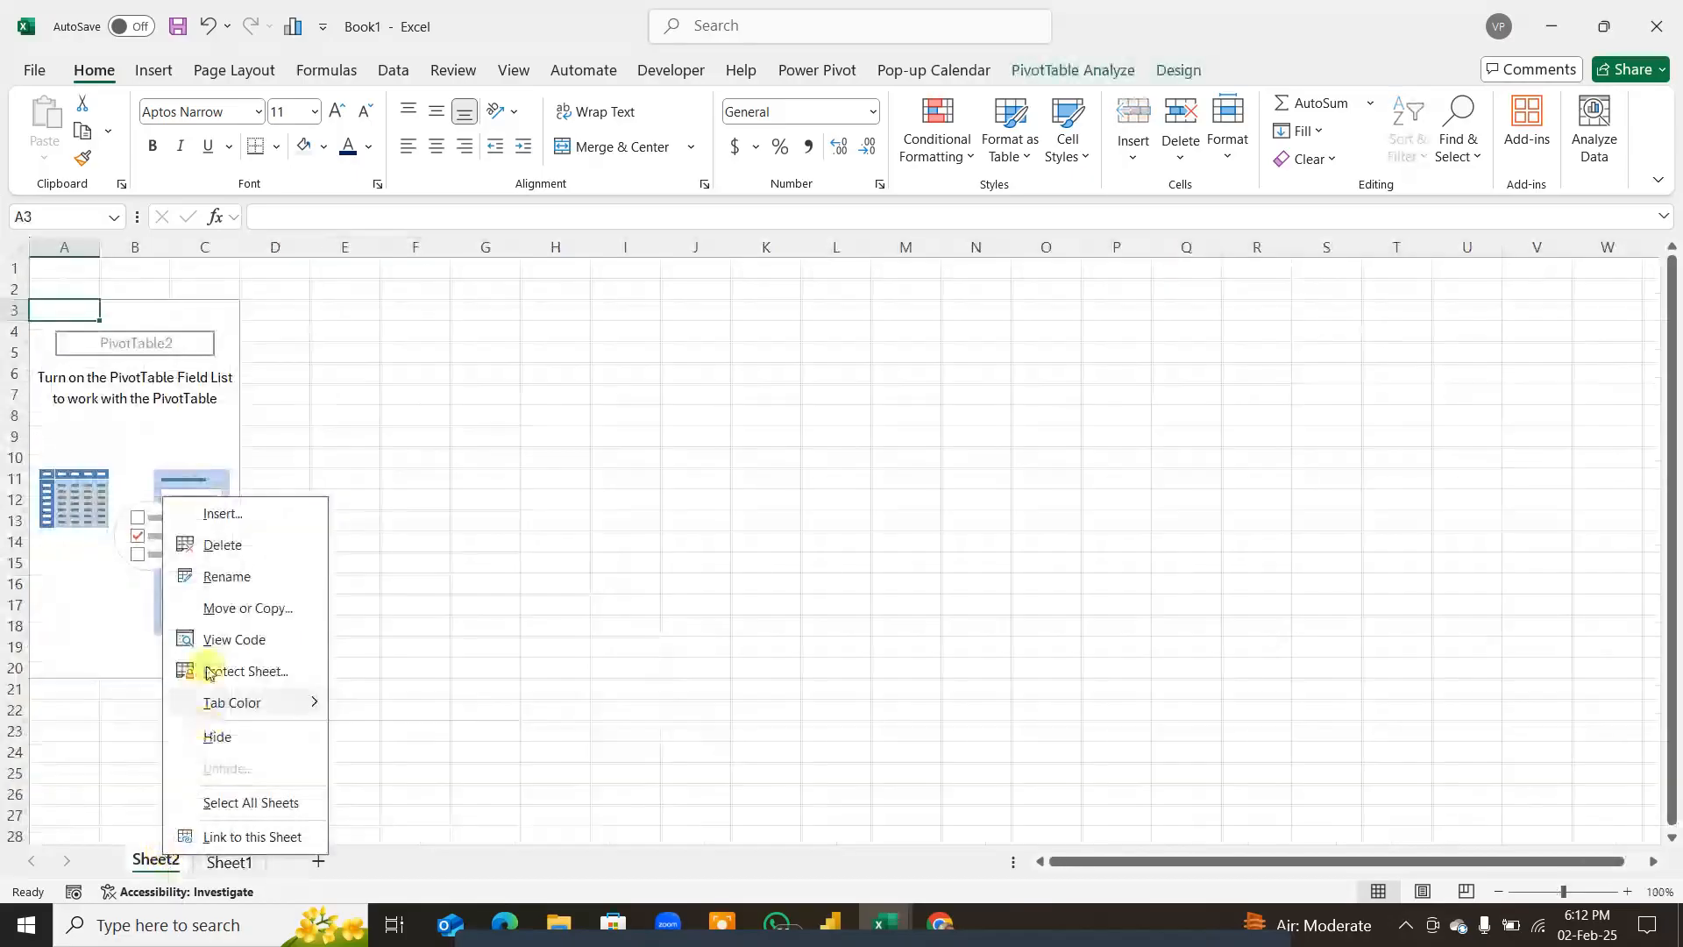
pyautogui.click(218, 546)
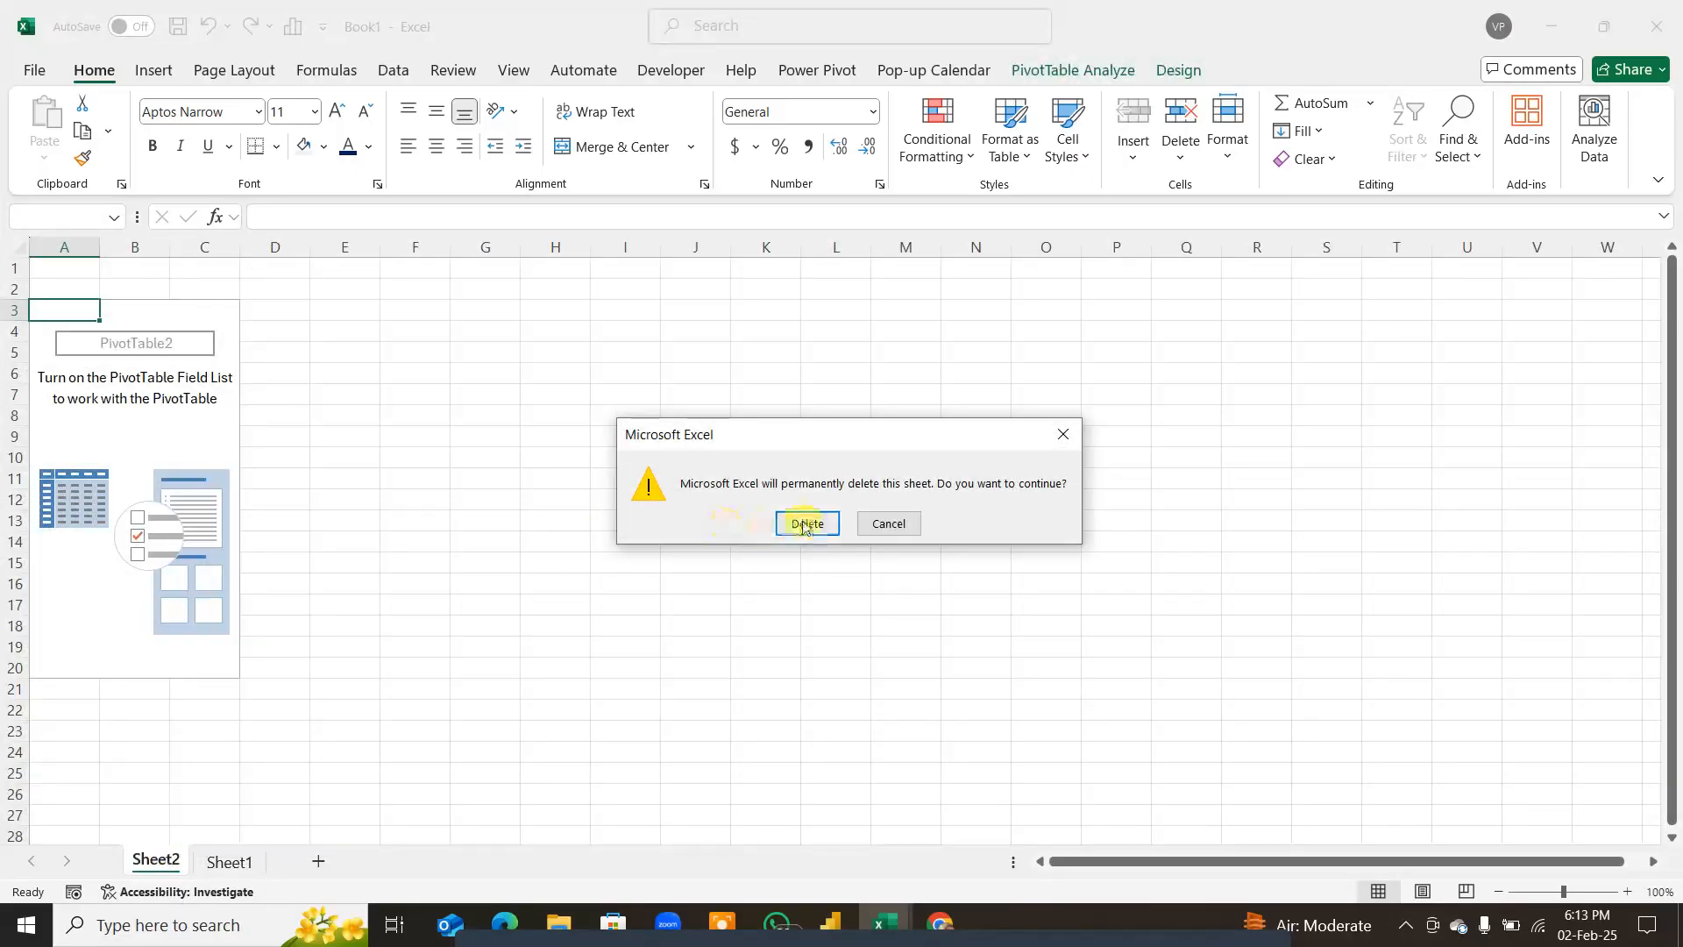
pyautogui.click(805, 524)
pyautogui.click(213, 645)
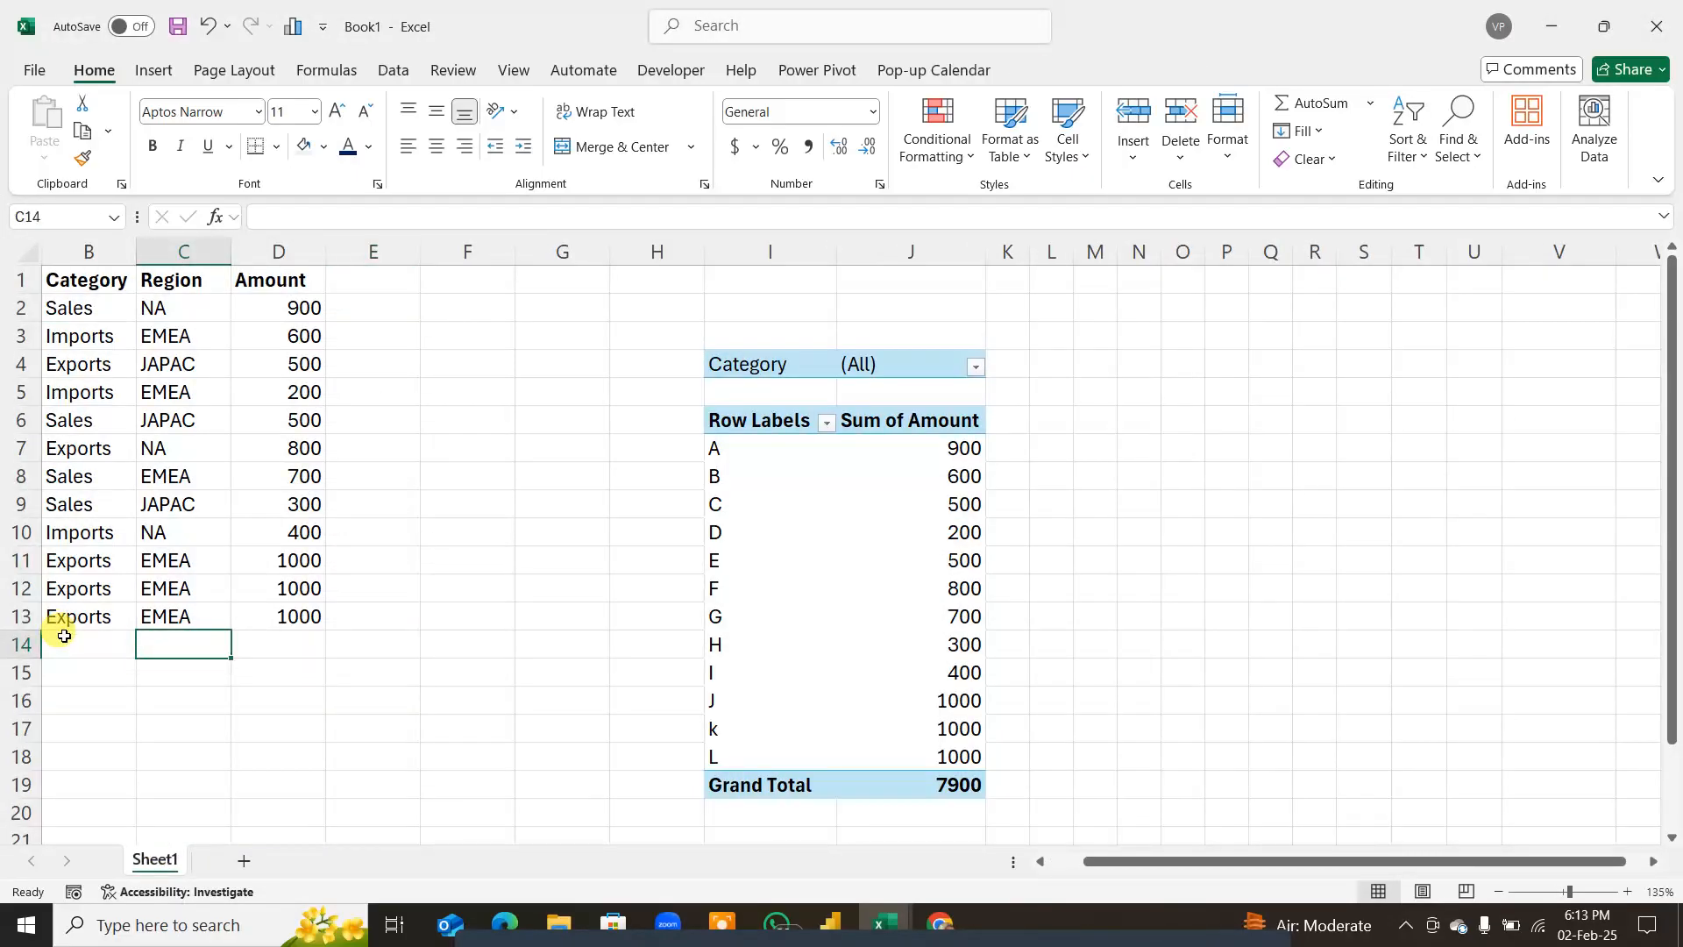
# Step: Set the first Amount in the source data, cell D2, to 9000 and refresh the PivotTable
pyautogui.click(289, 420)
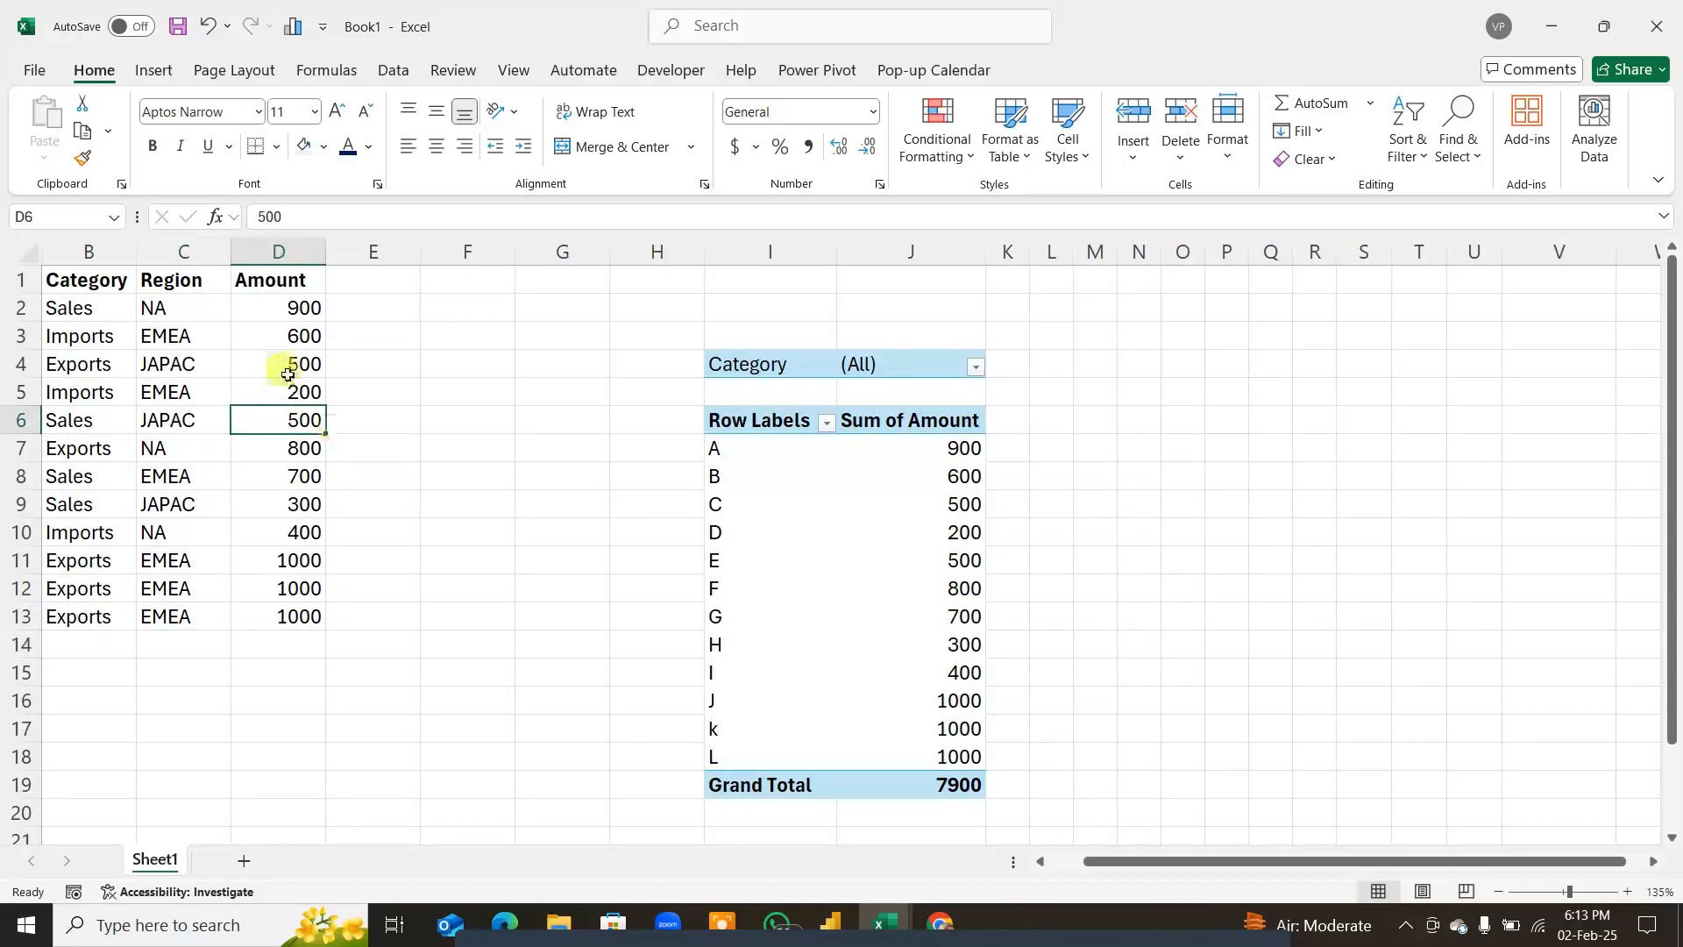
pyautogui.click(293, 308)
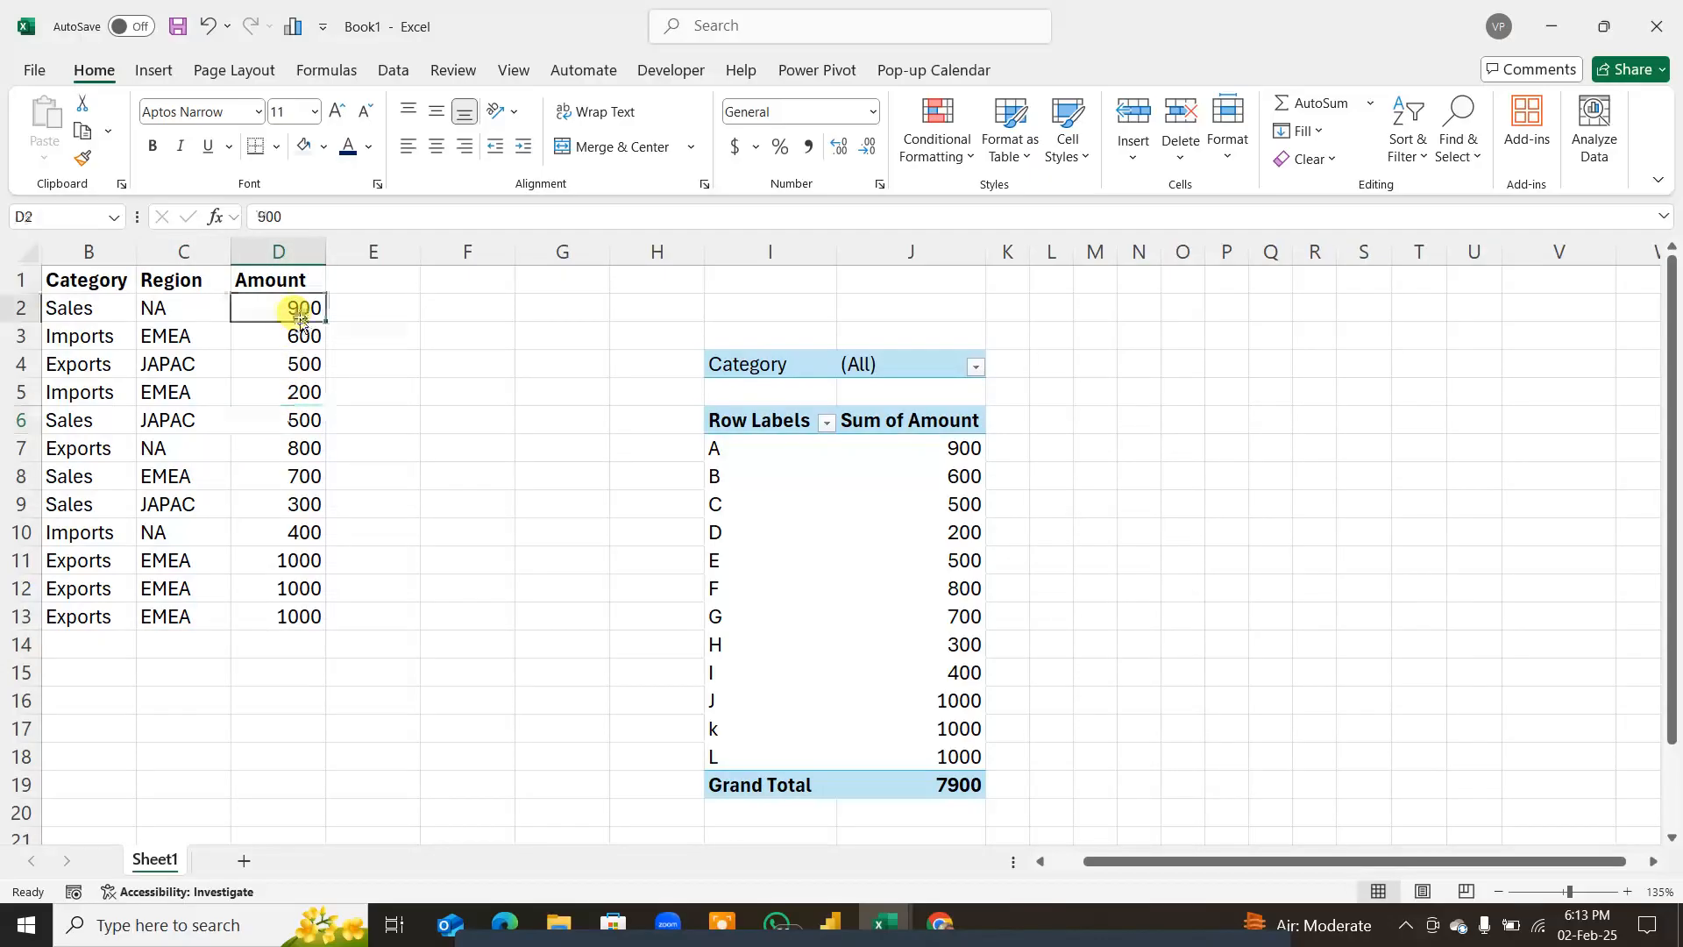
pyautogui.write('900')
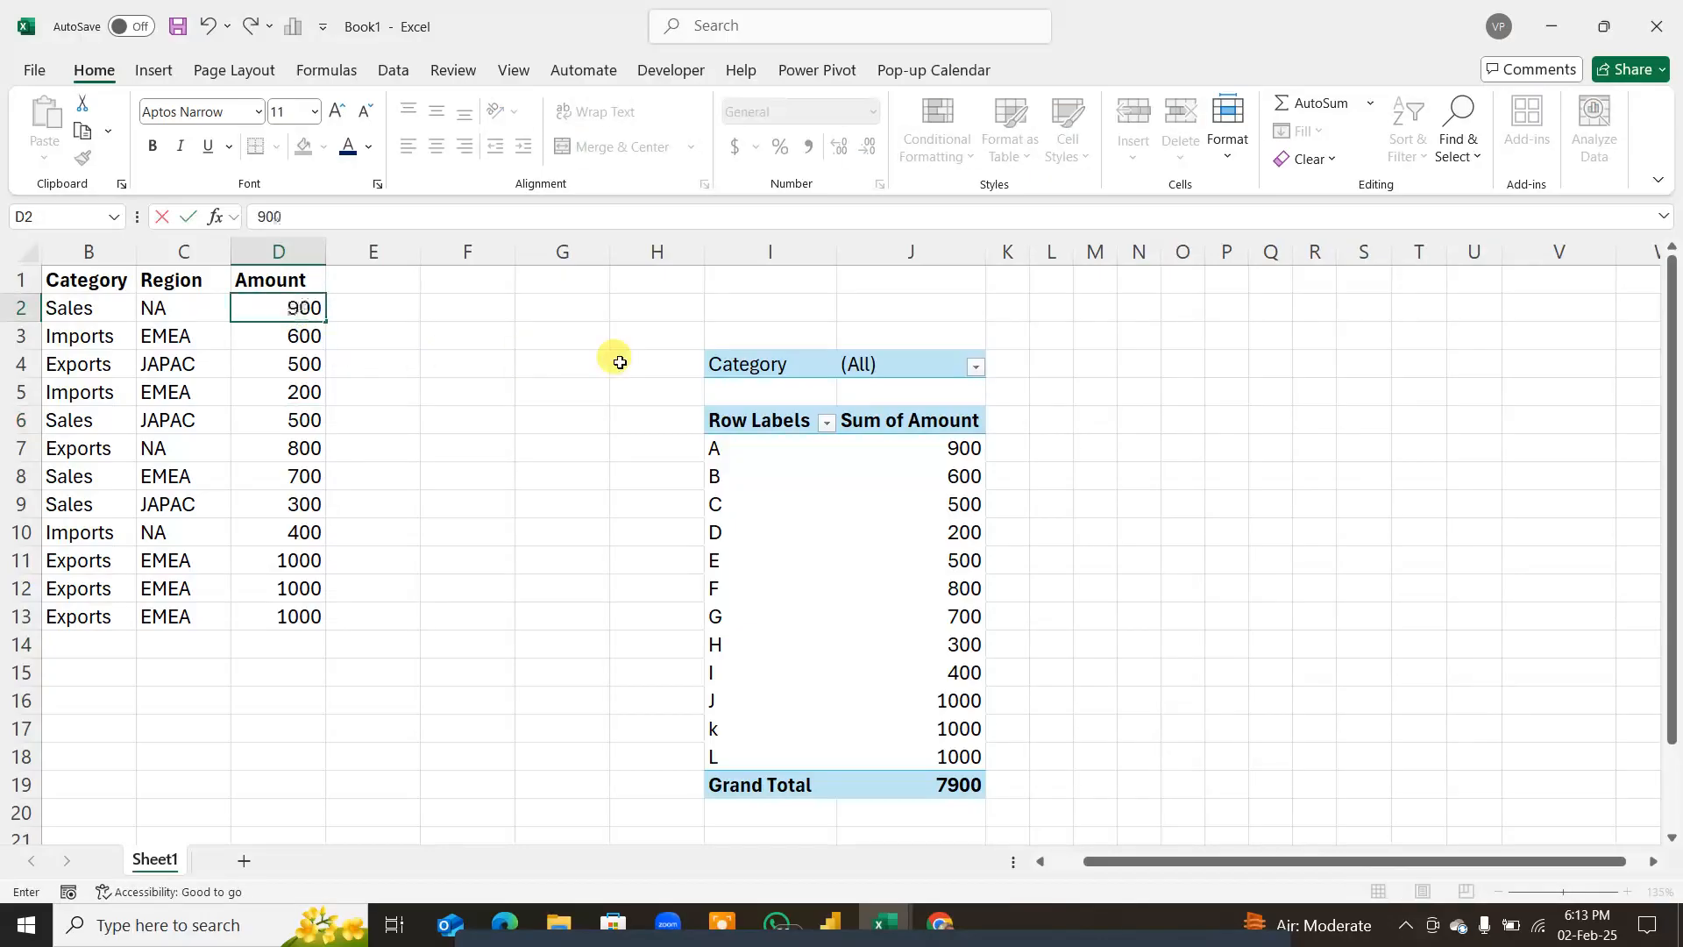
pyautogui.press('Return')
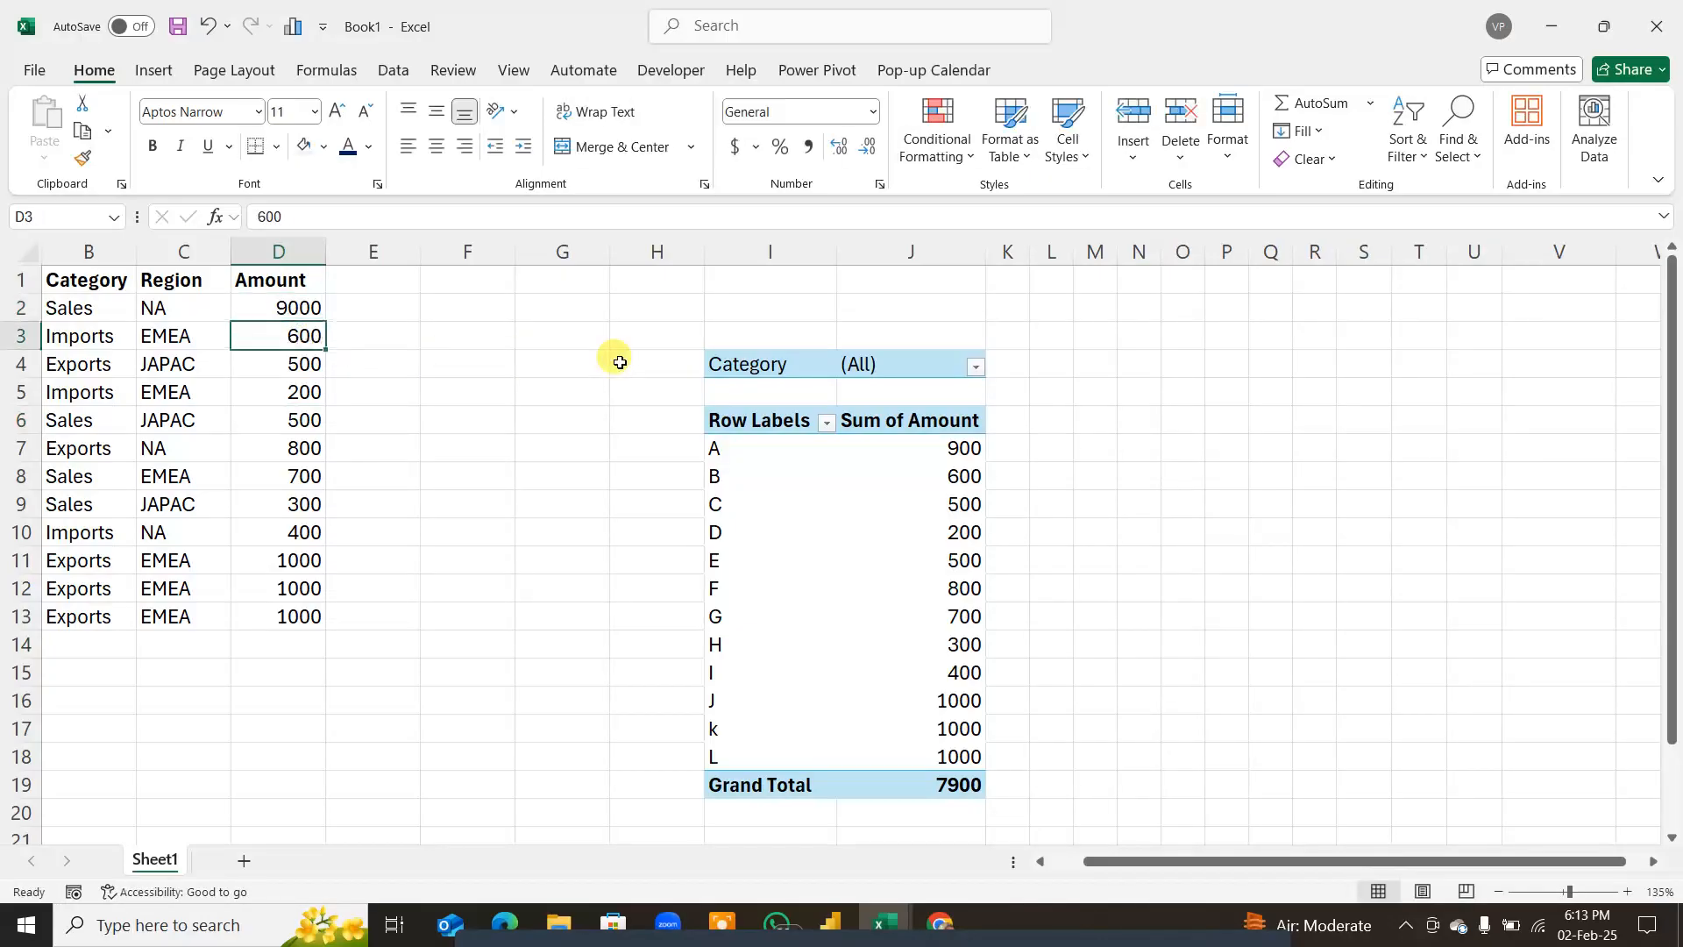
pyautogui.click(845, 494)
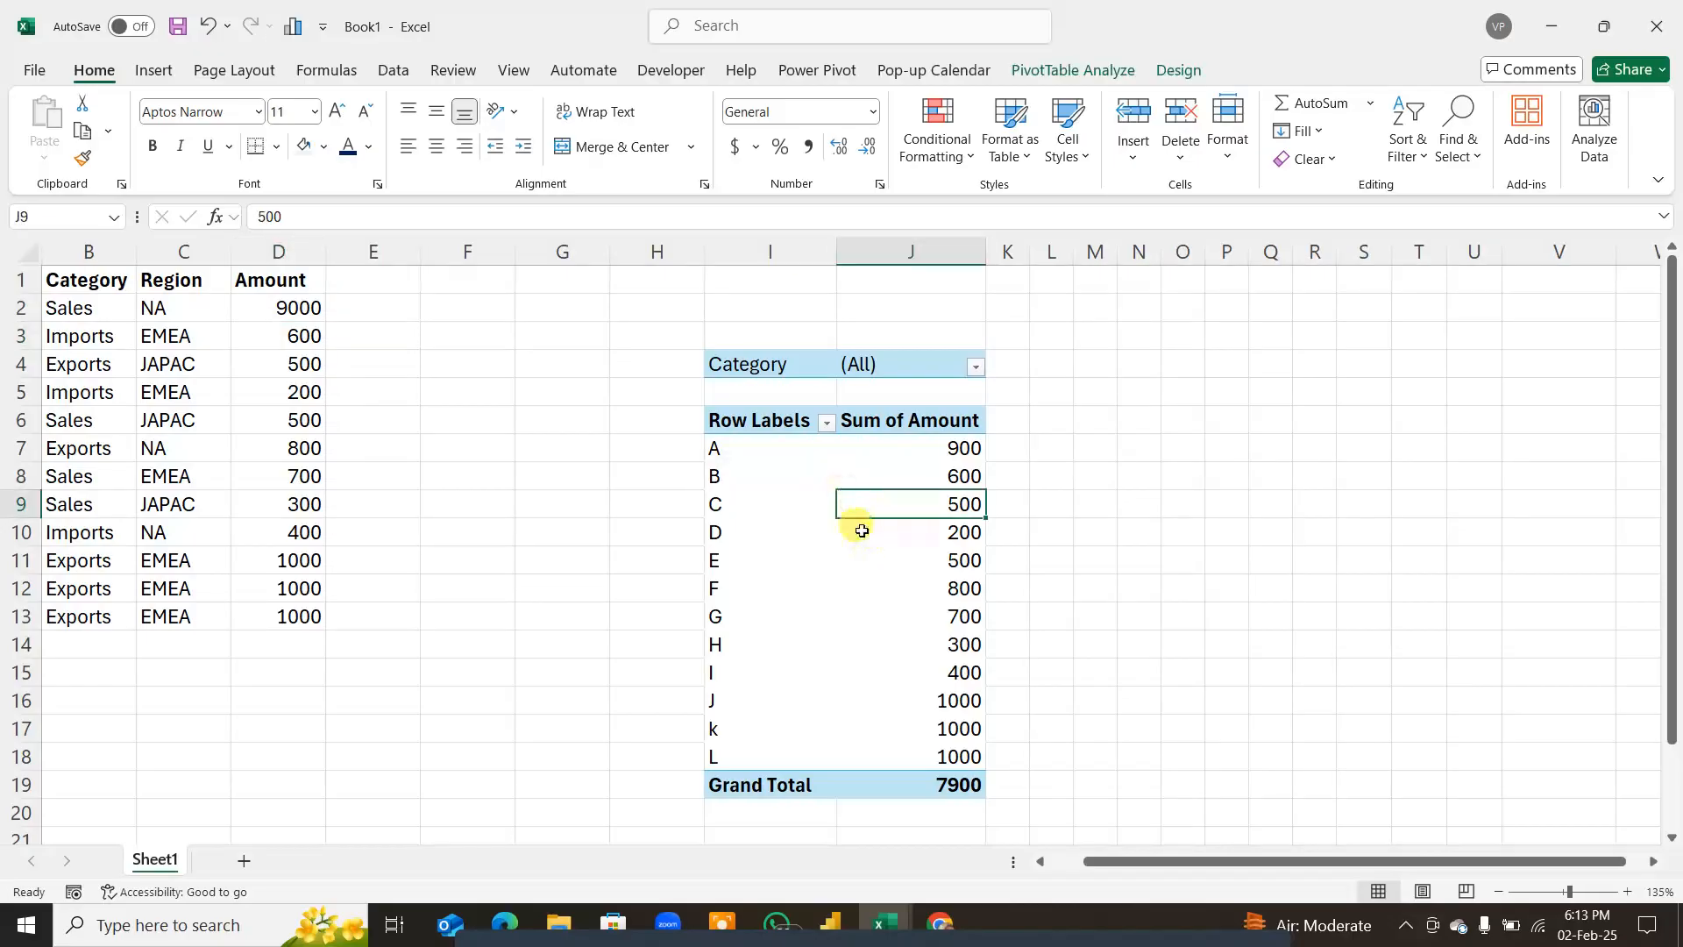
pyautogui.rightClick(902, 473)
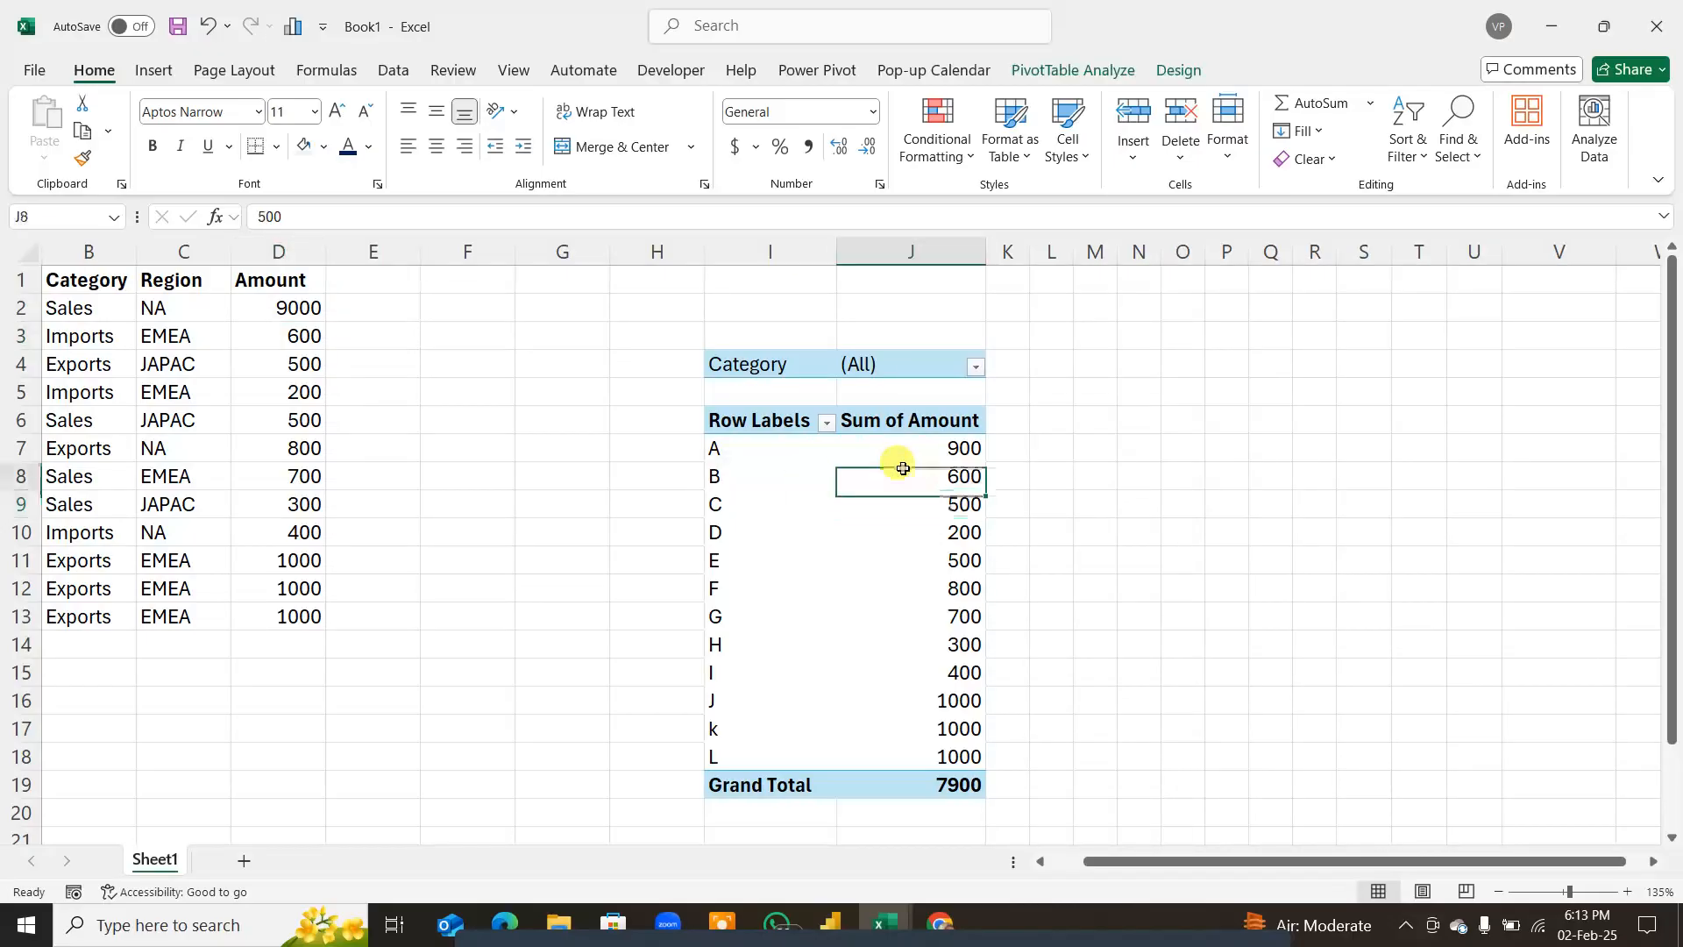
pyautogui.click(969, 546)
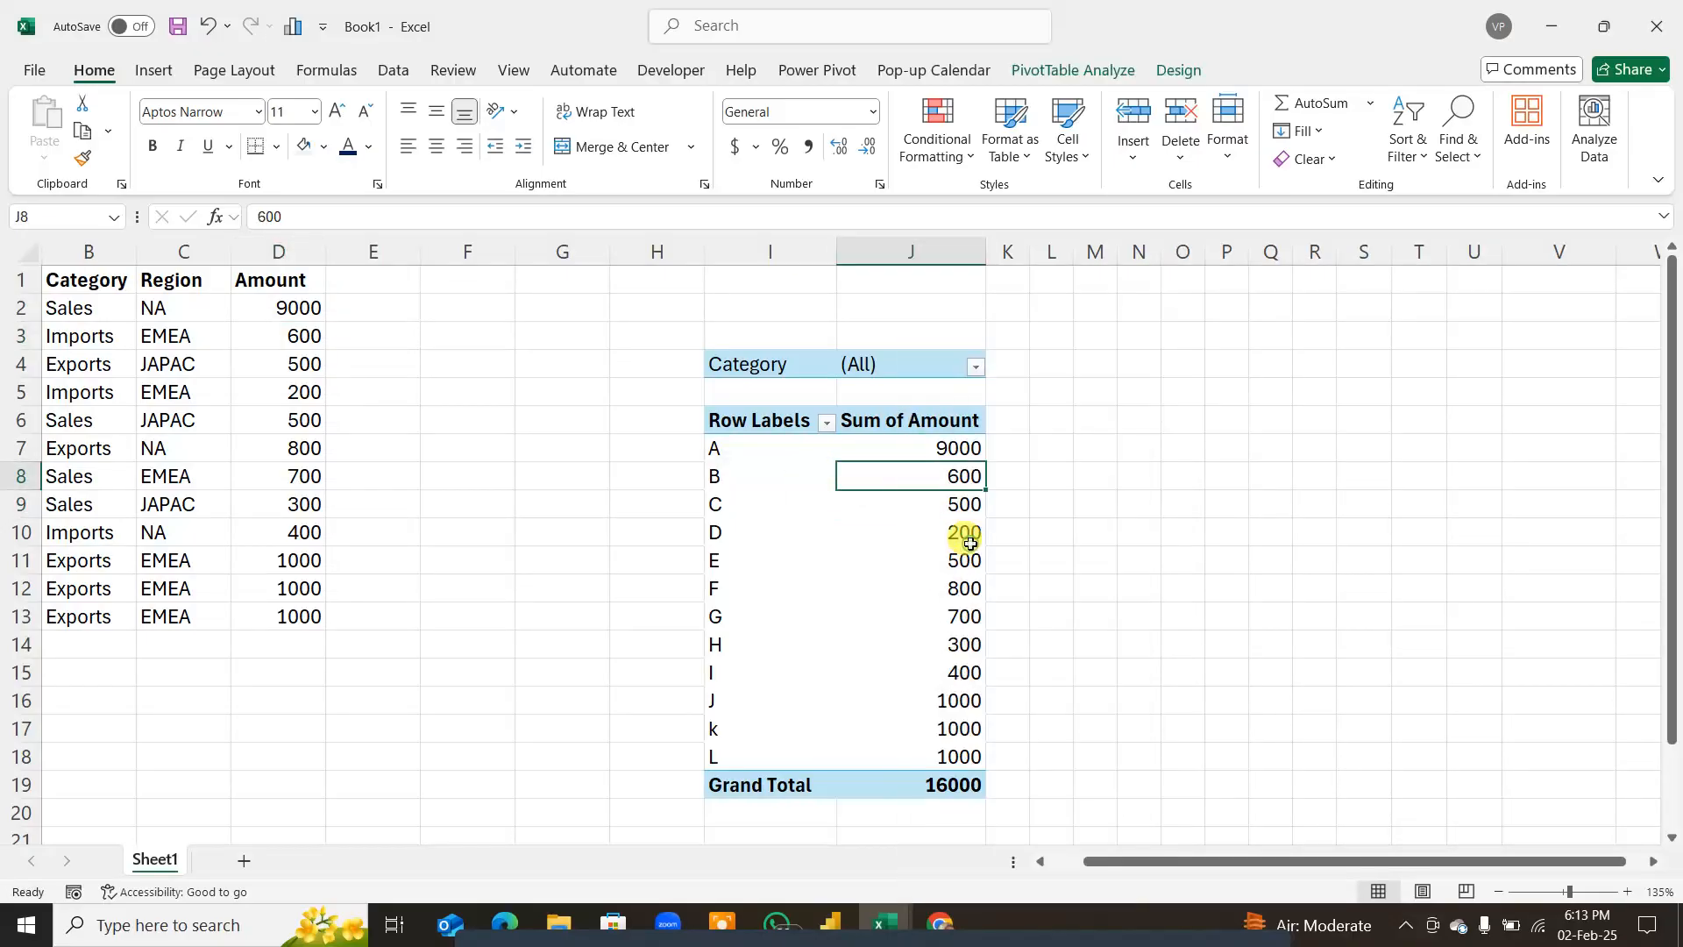
pyautogui.click(952, 447)
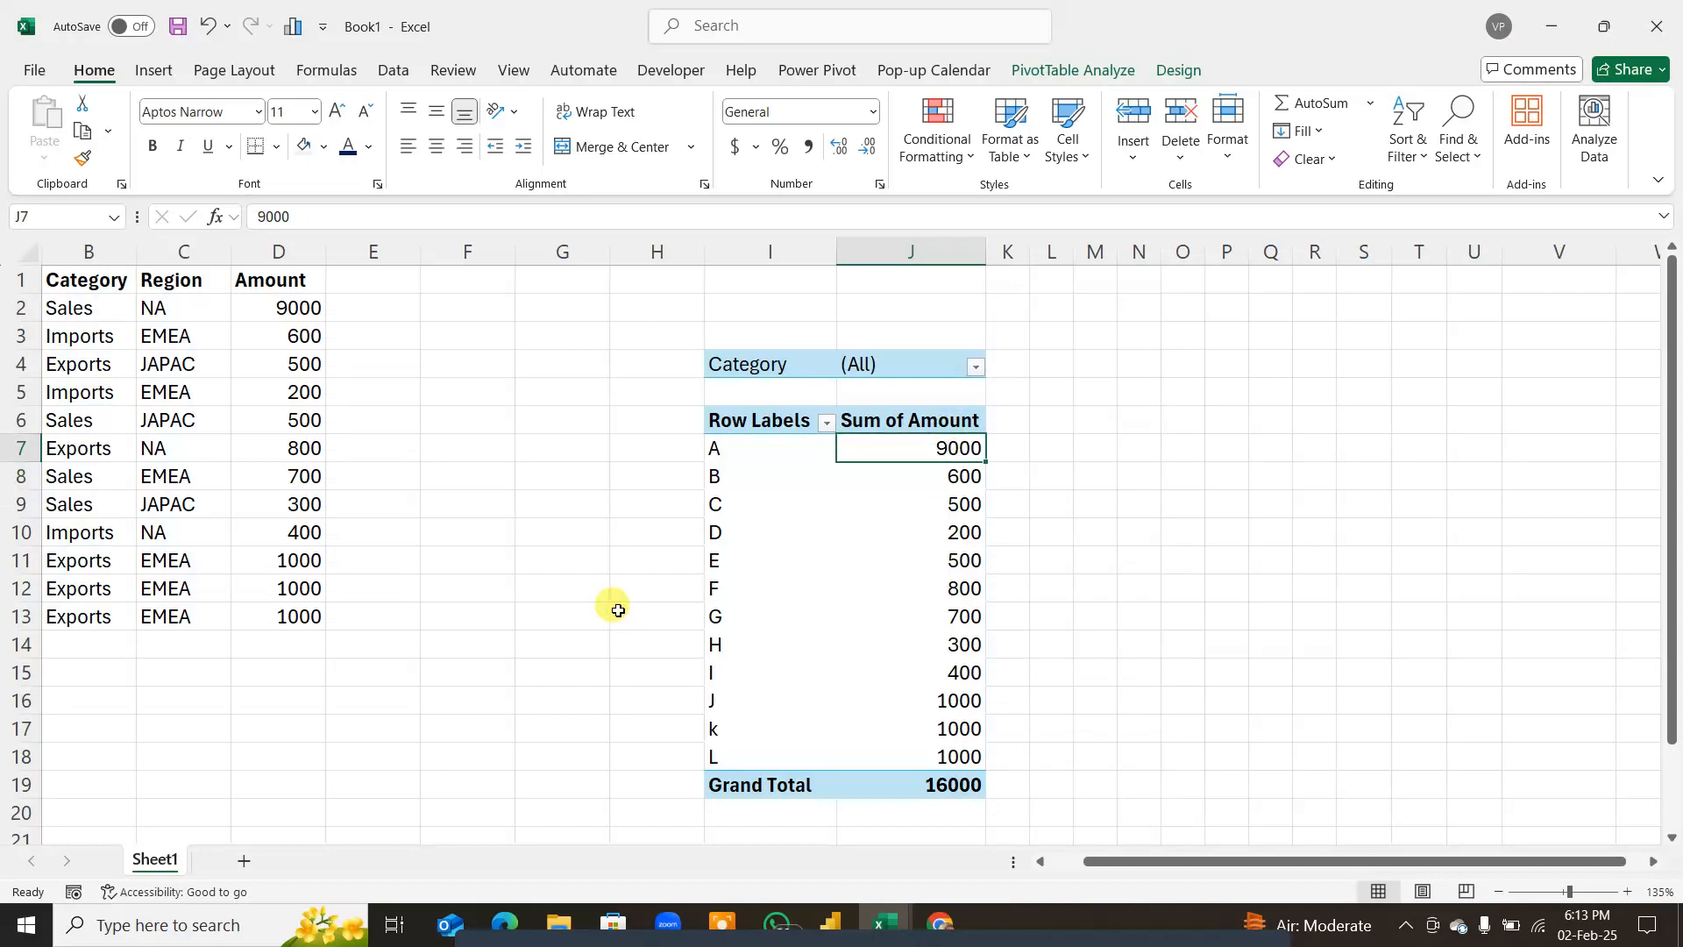
# Step: Draw freehand ovals and arrows linking the source data, an intermediate area and the PivotTable, and clear the annotations
pyautogui.press('F11')
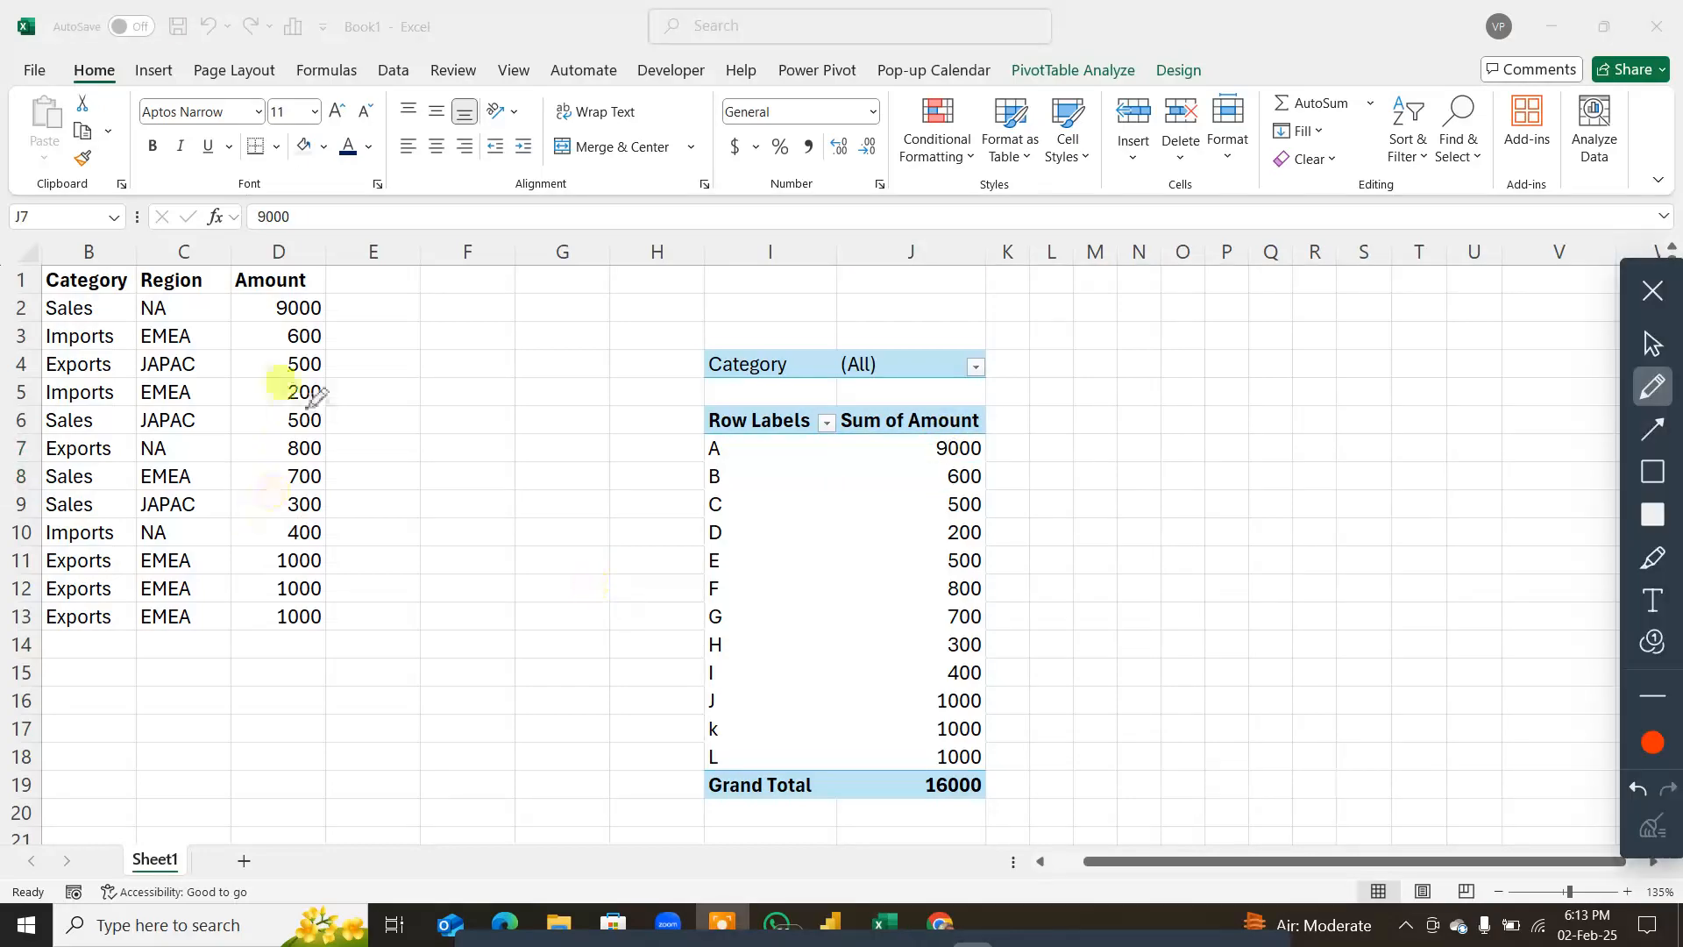
pyautogui.moveTo(285, 372)
pyautogui.mouseDown()
pyautogui.moveTo(439, 397)
pyautogui.moveTo(777, 619)
pyautogui.moveTo(734, 626)
pyautogui.mouseUp()
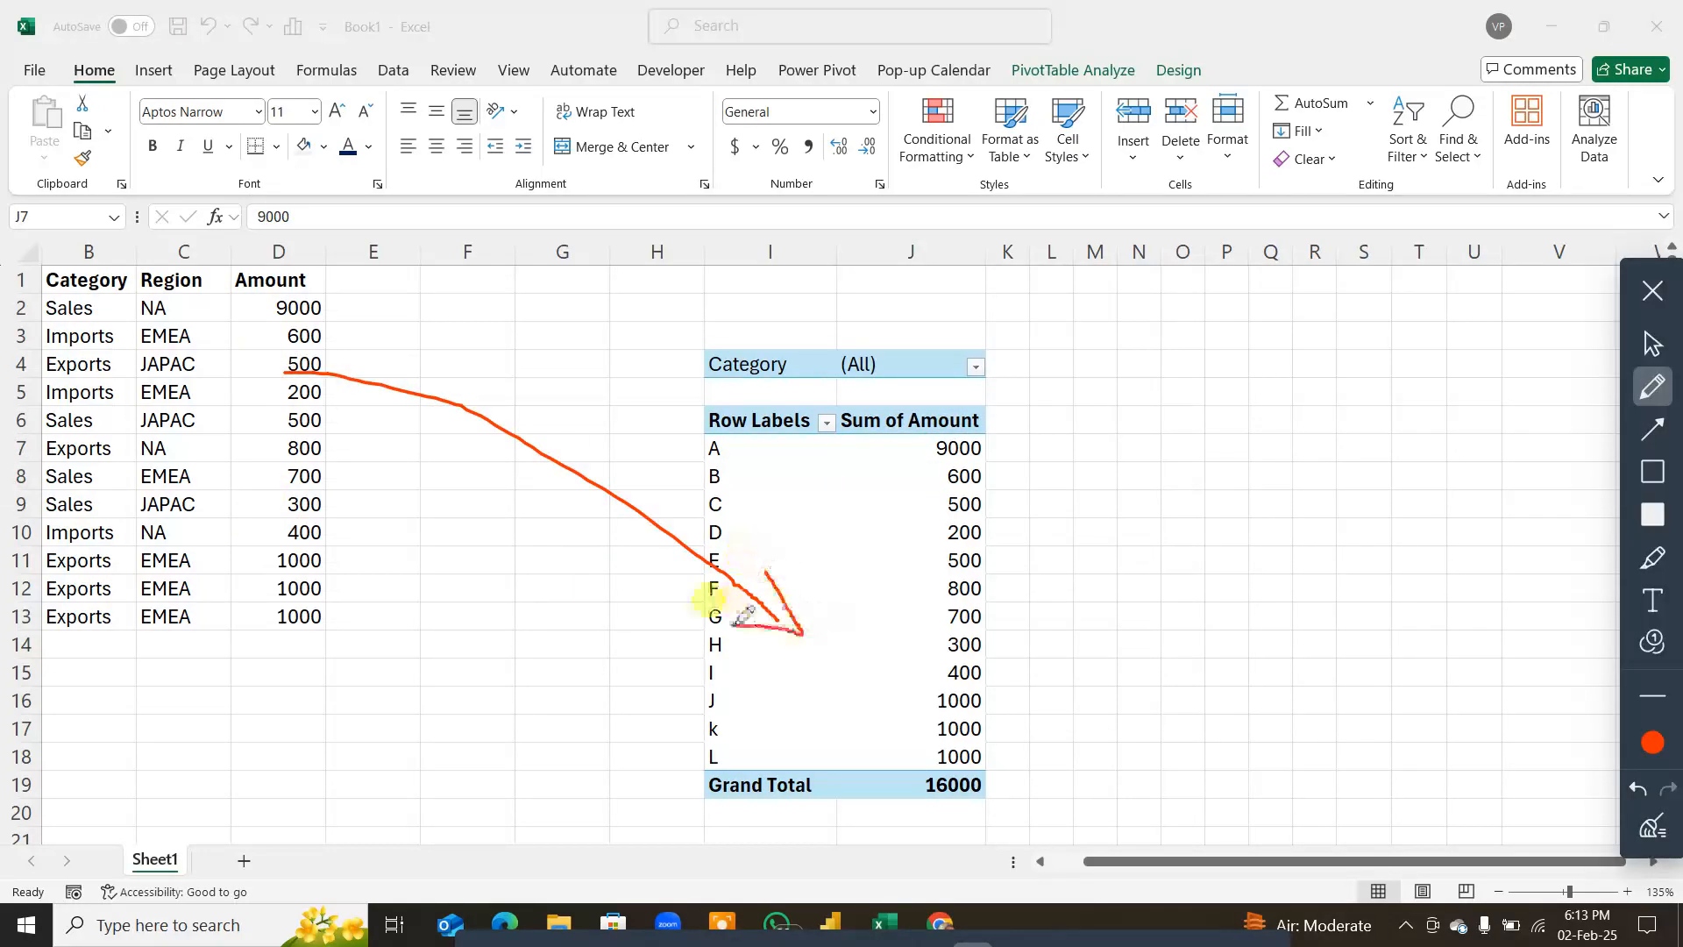
pyautogui.moveTo(469, 304)
pyautogui.mouseDown()
pyautogui.moveTo(365, 414)
pyautogui.moveTo(500, 593)
pyautogui.moveTo(537, 319)
pyautogui.moveTo(477, 297)
pyautogui.mouseUp()
pyautogui.moveTo(202, 253)
pyautogui.mouseDown()
pyautogui.moveTo(52, 298)
pyautogui.moveTo(149, 671)
pyautogui.moveTo(230, 254)
pyautogui.mouseUp()
pyautogui.moveTo(795, 310)
pyautogui.mouseDown()
pyautogui.moveTo(688, 526)
pyautogui.moveTo(902, 775)
pyautogui.moveTo(1017, 491)
pyautogui.moveTo(964, 397)
pyautogui.mouseUp()
pyautogui.moveTo(714, 273); pyautogui.dragTo(509, 429)
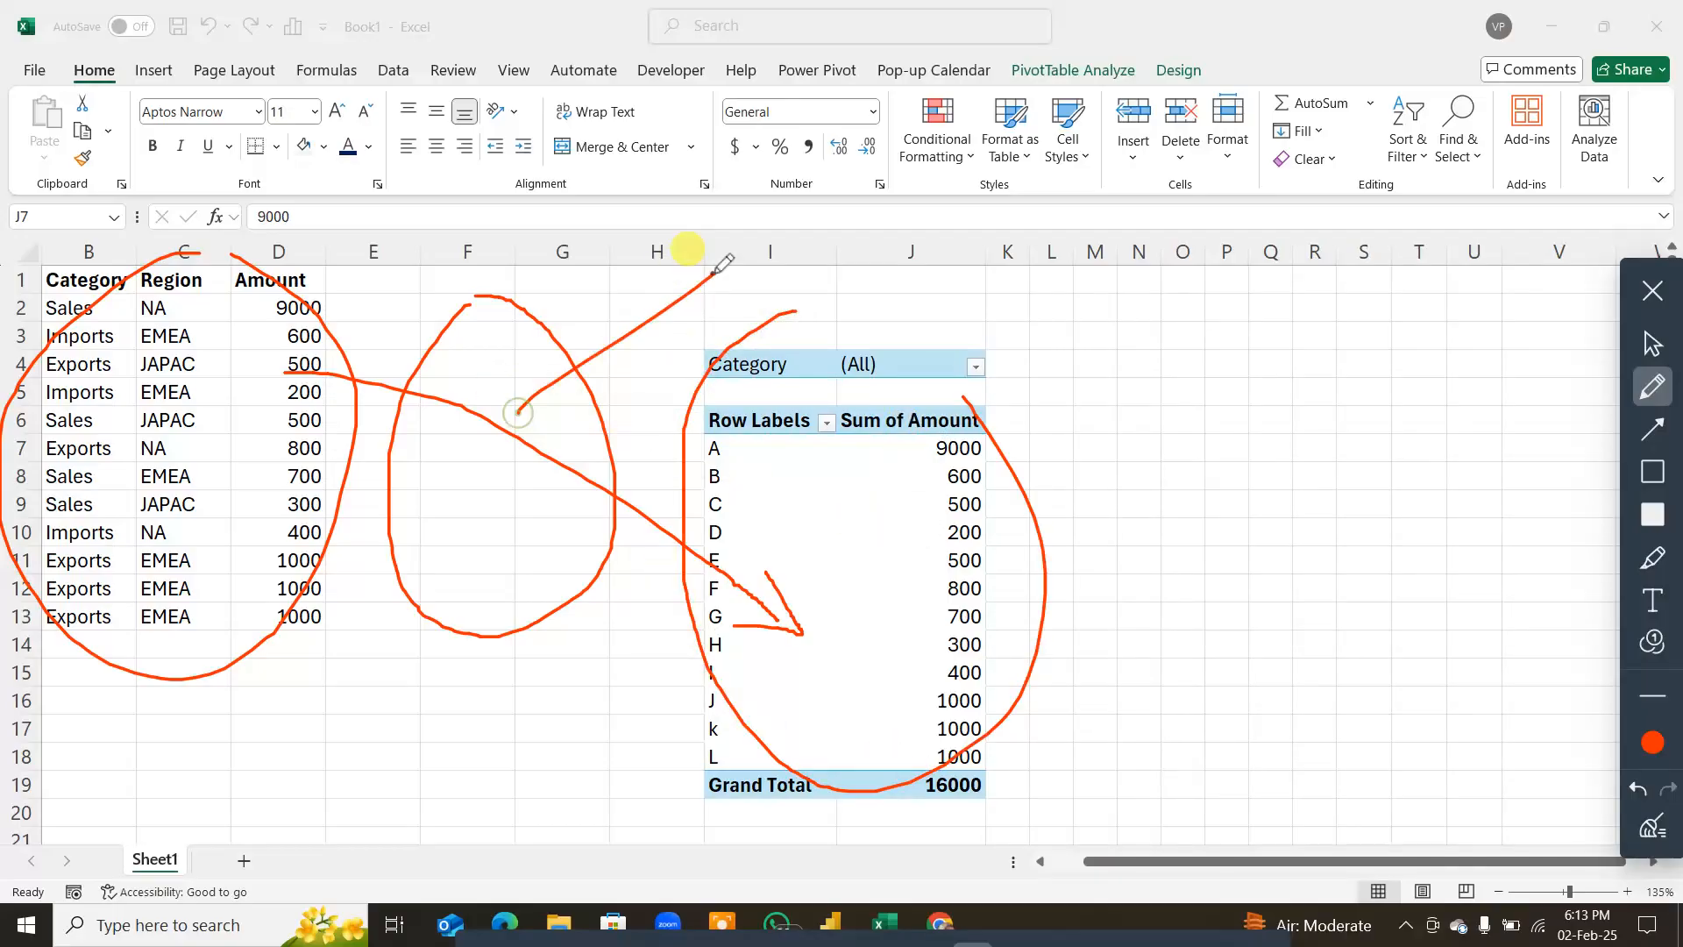
pyautogui.moveTo(536, 338)
pyautogui.mouseDown()
pyautogui.moveTo(553, 429)
pyautogui.moveTo(577, 431)
pyautogui.mouseUp()
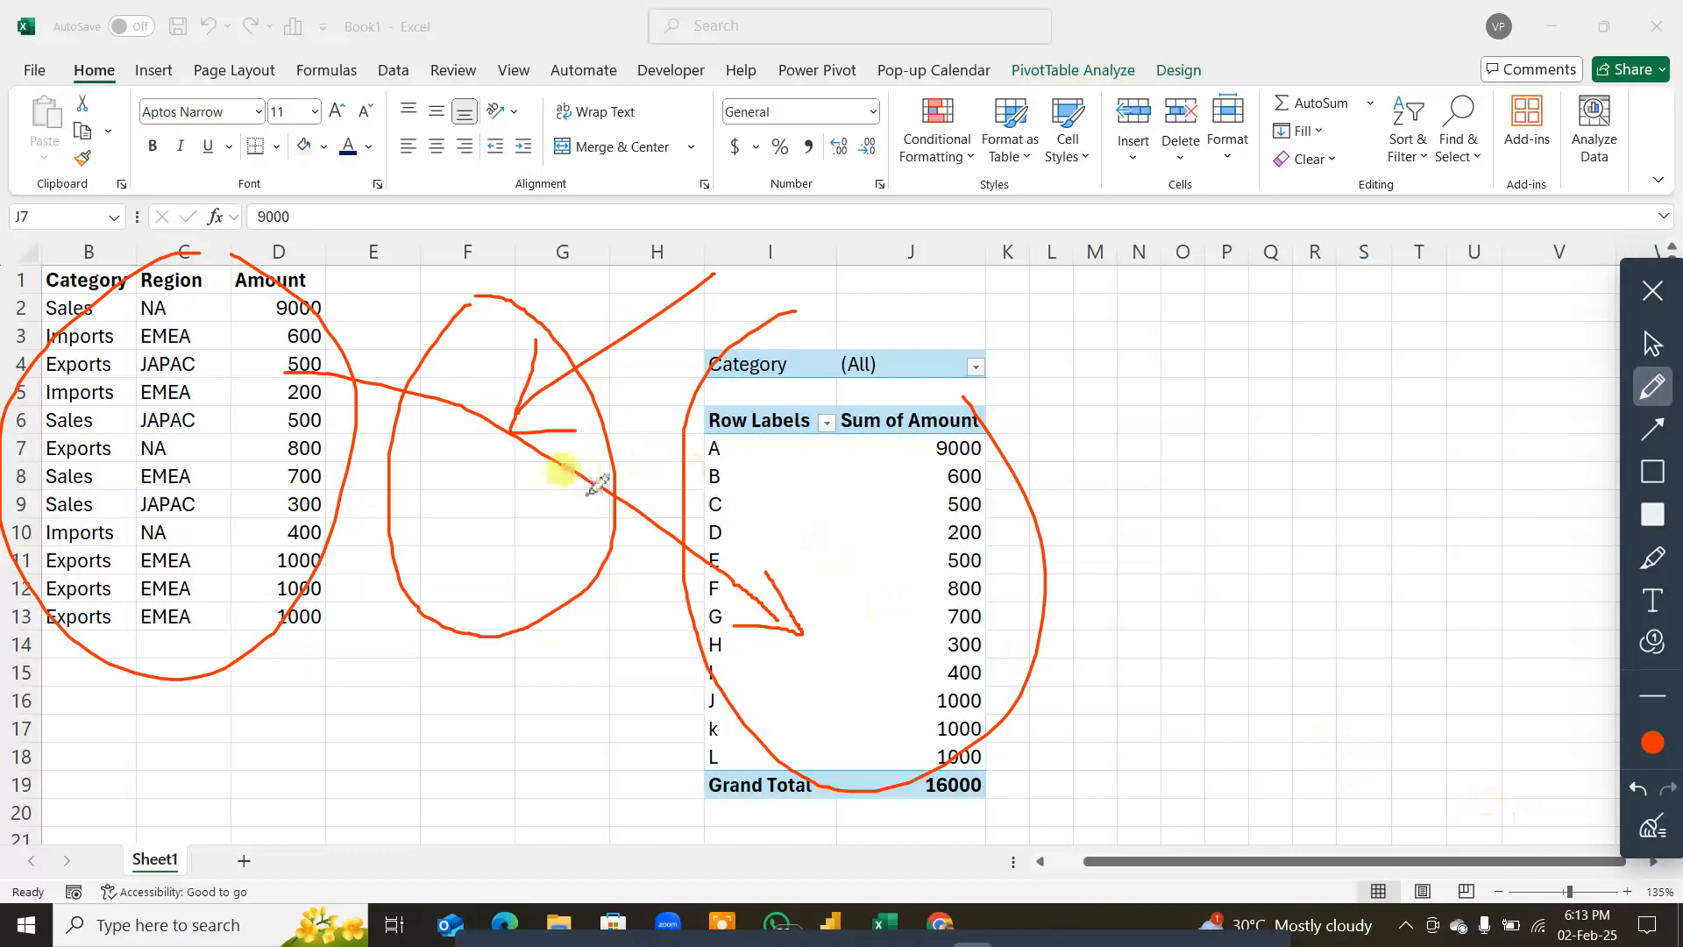
pyautogui.moveTo(565, 417)
pyautogui.mouseDown()
pyautogui.moveTo(484, 549)
pyautogui.moveTo(558, 523)
pyautogui.mouseUp()
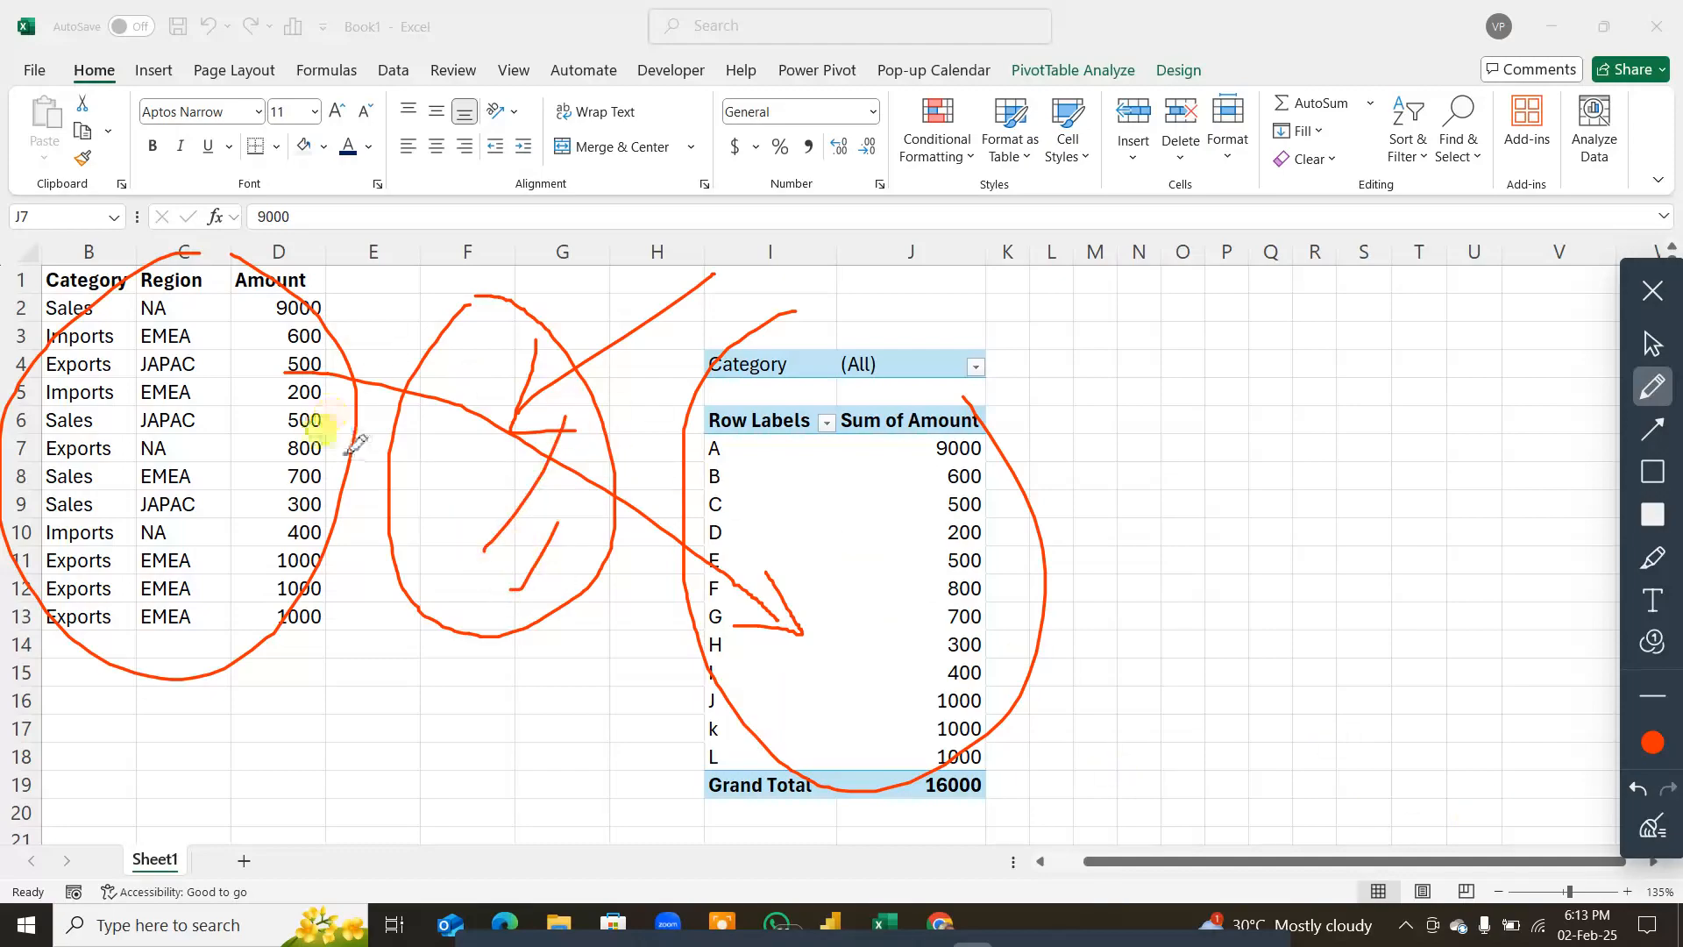
pyautogui.moveTo(173, 308); pyautogui.dragTo(362, 325)
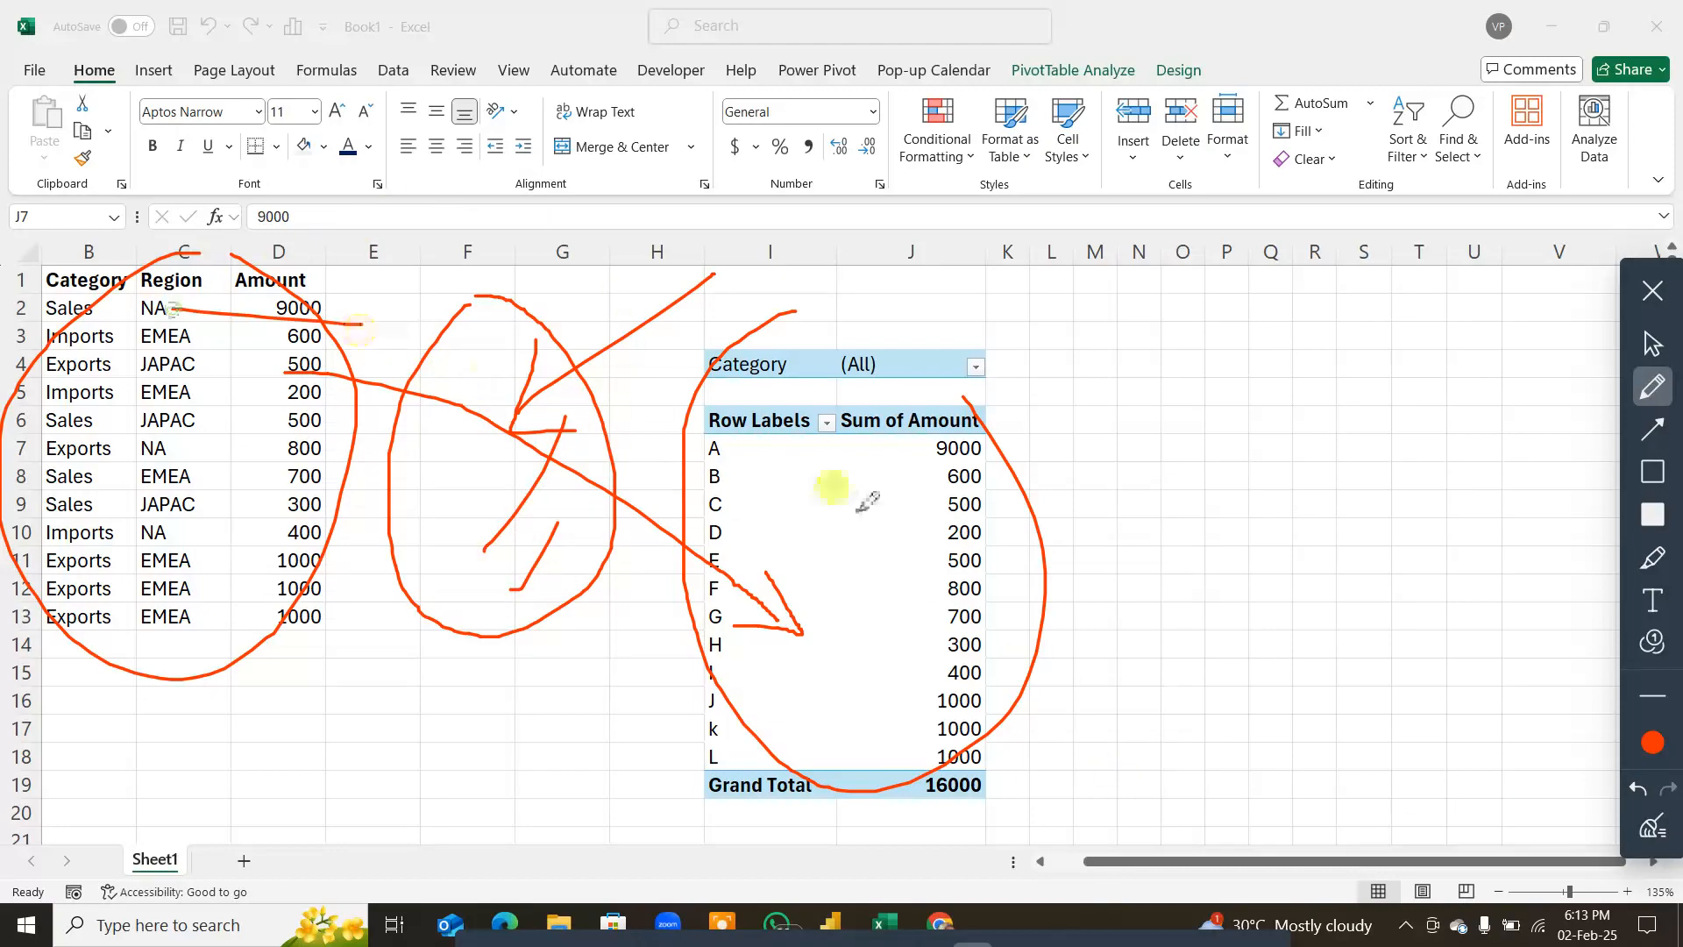
pyautogui.moveTo(939, 551); pyautogui.dragTo(977, 611)
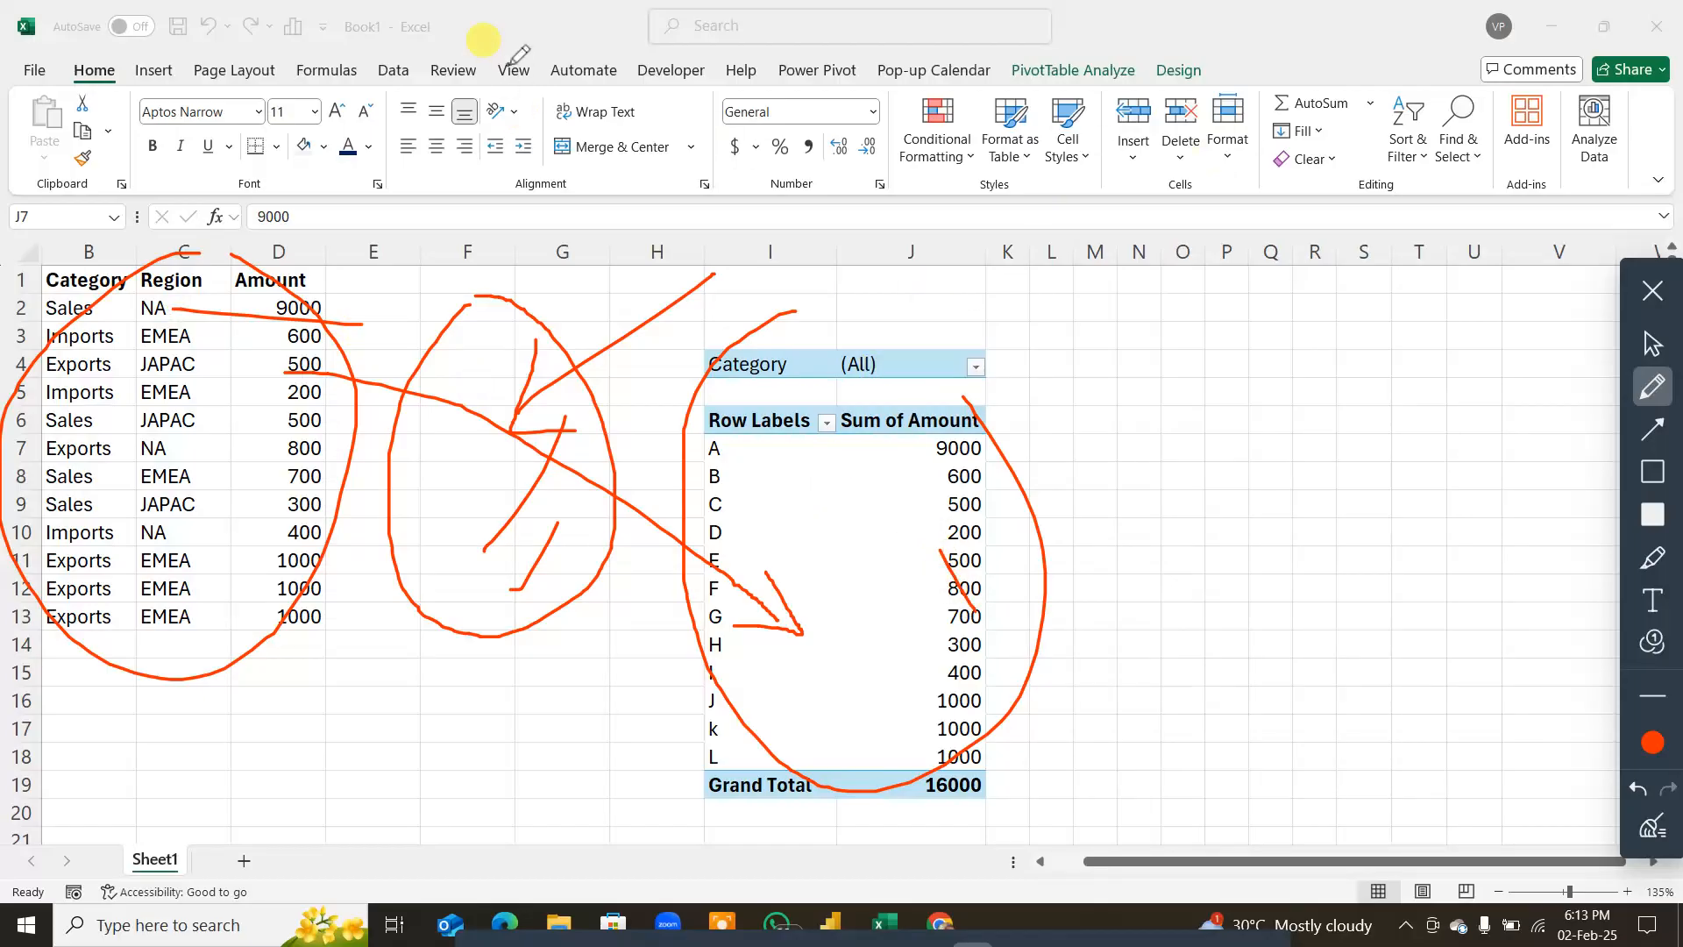
pyautogui.moveTo(515, 77)
pyautogui.mouseDown()
pyautogui.moveTo(574, 232)
pyautogui.moveTo(688, 26)
pyautogui.moveTo(470, 81)
pyautogui.mouseUp()
pyautogui.moveTo(194, 486)
pyautogui.mouseDown()
pyautogui.moveTo(230, 379)
pyautogui.moveTo(672, 160)
pyautogui.moveTo(651, 175)
pyautogui.moveTo(839, 412)
pyautogui.moveTo(839, 447)
pyautogui.moveTo(964, 420)
pyautogui.mouseUp()
pyautogui.moveTo(548, 91)
pyautogui.mouseDown()
pyautogui.moveTo(573, 189)
pyautogui.moveTo(702, 89)
pyautogui.mouseUp()
pyautogui.moveTo(691, 186); pyautogui.dragTo(986, 646)
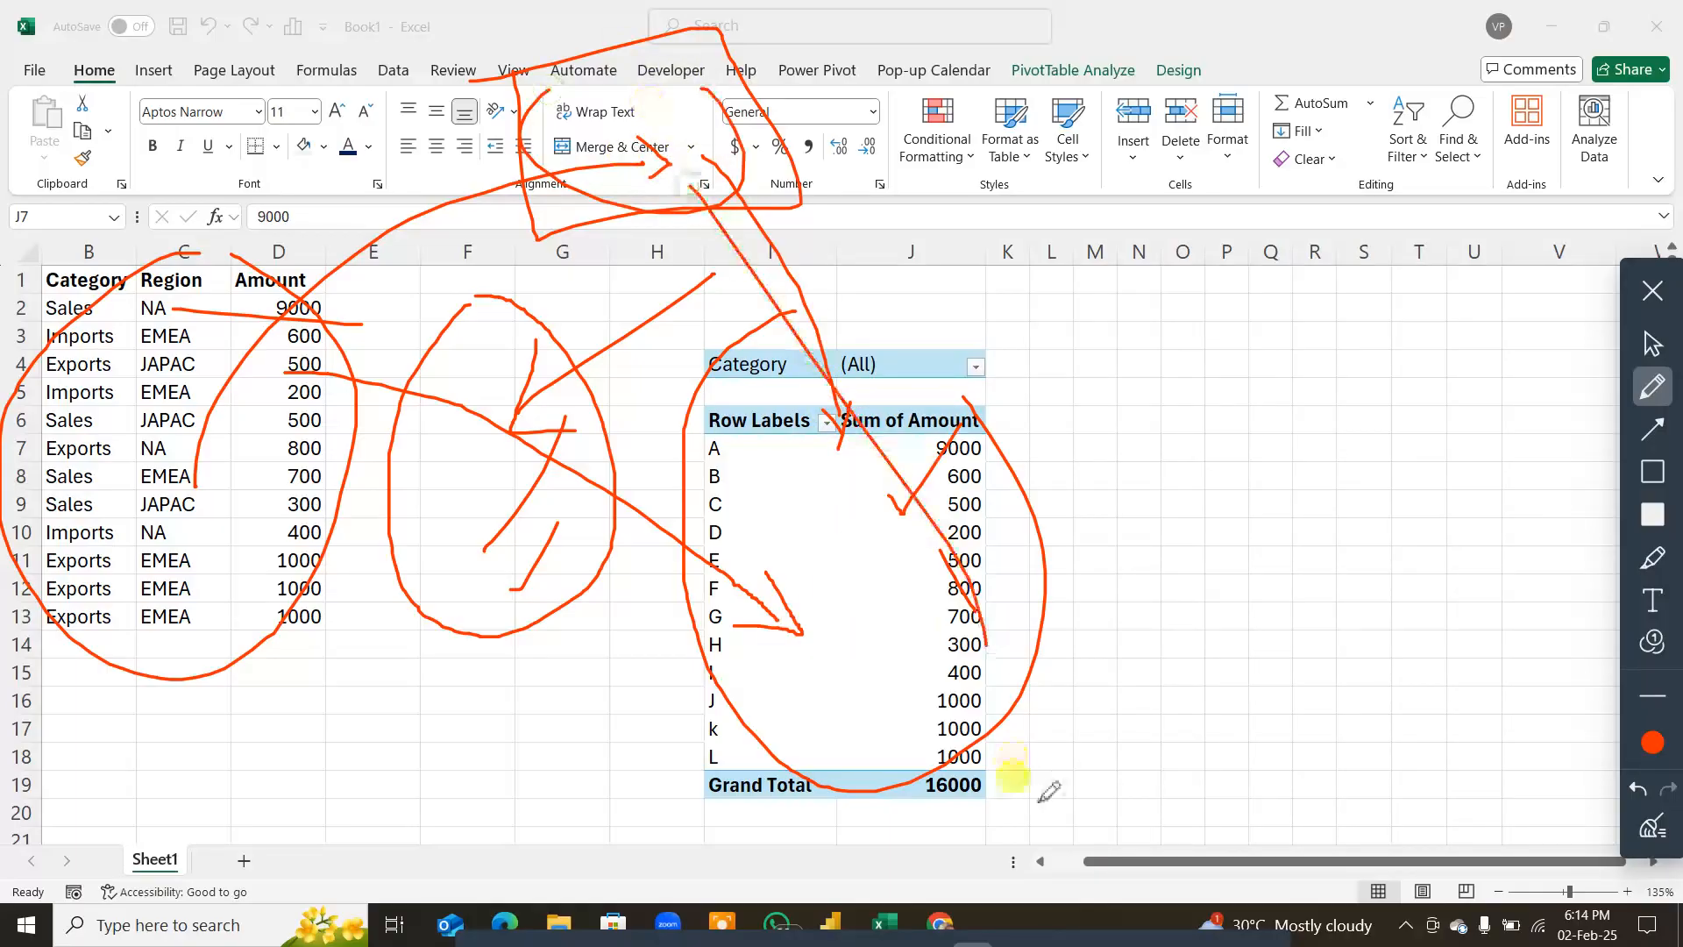
pyautogui.click(1652, 827)
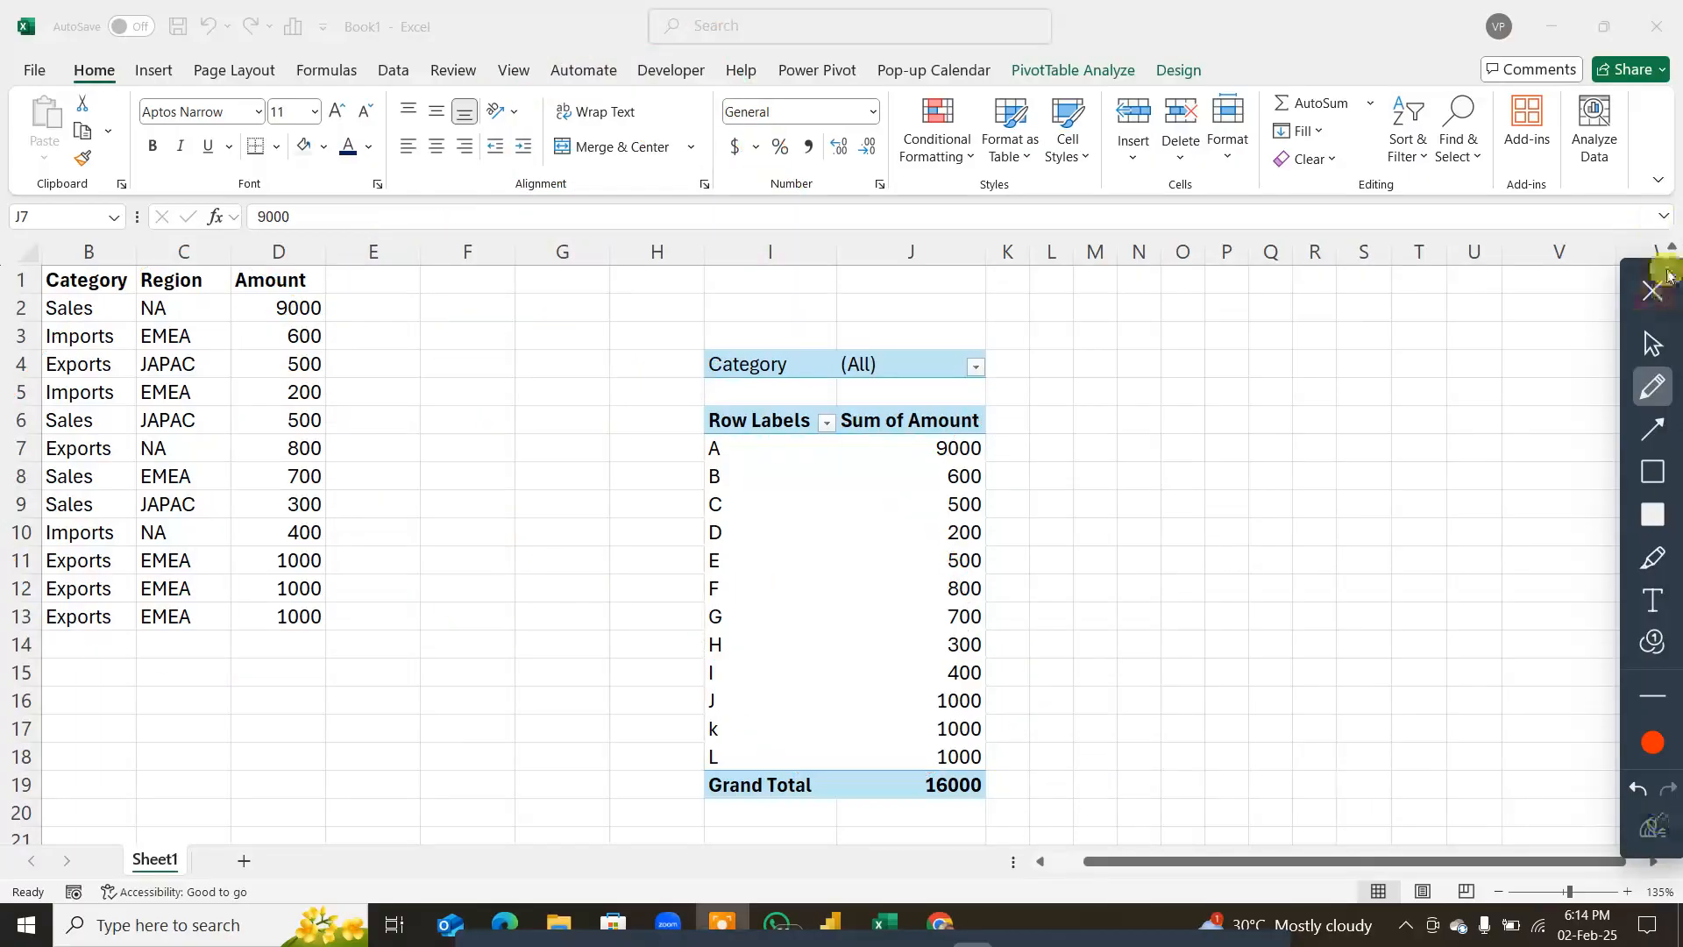
pyautogui.click(1652, 290)
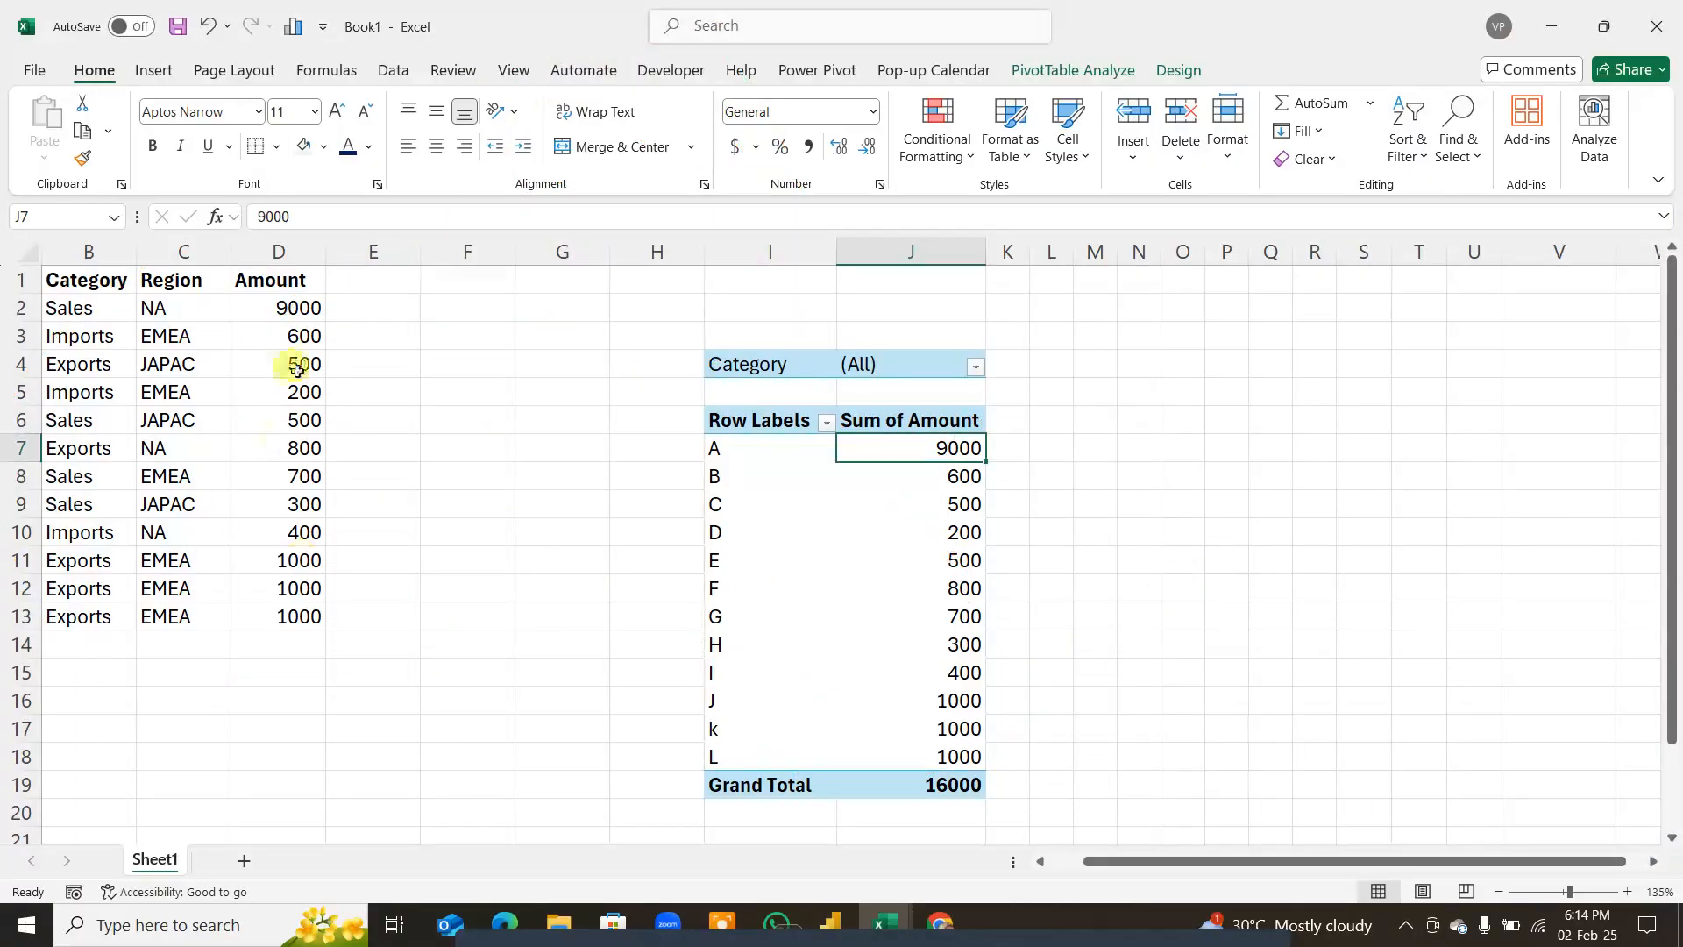
# Step: Set the Amount in cell D2 to 900 and refresh the PivotTable
pyautogui.click(302, 306)
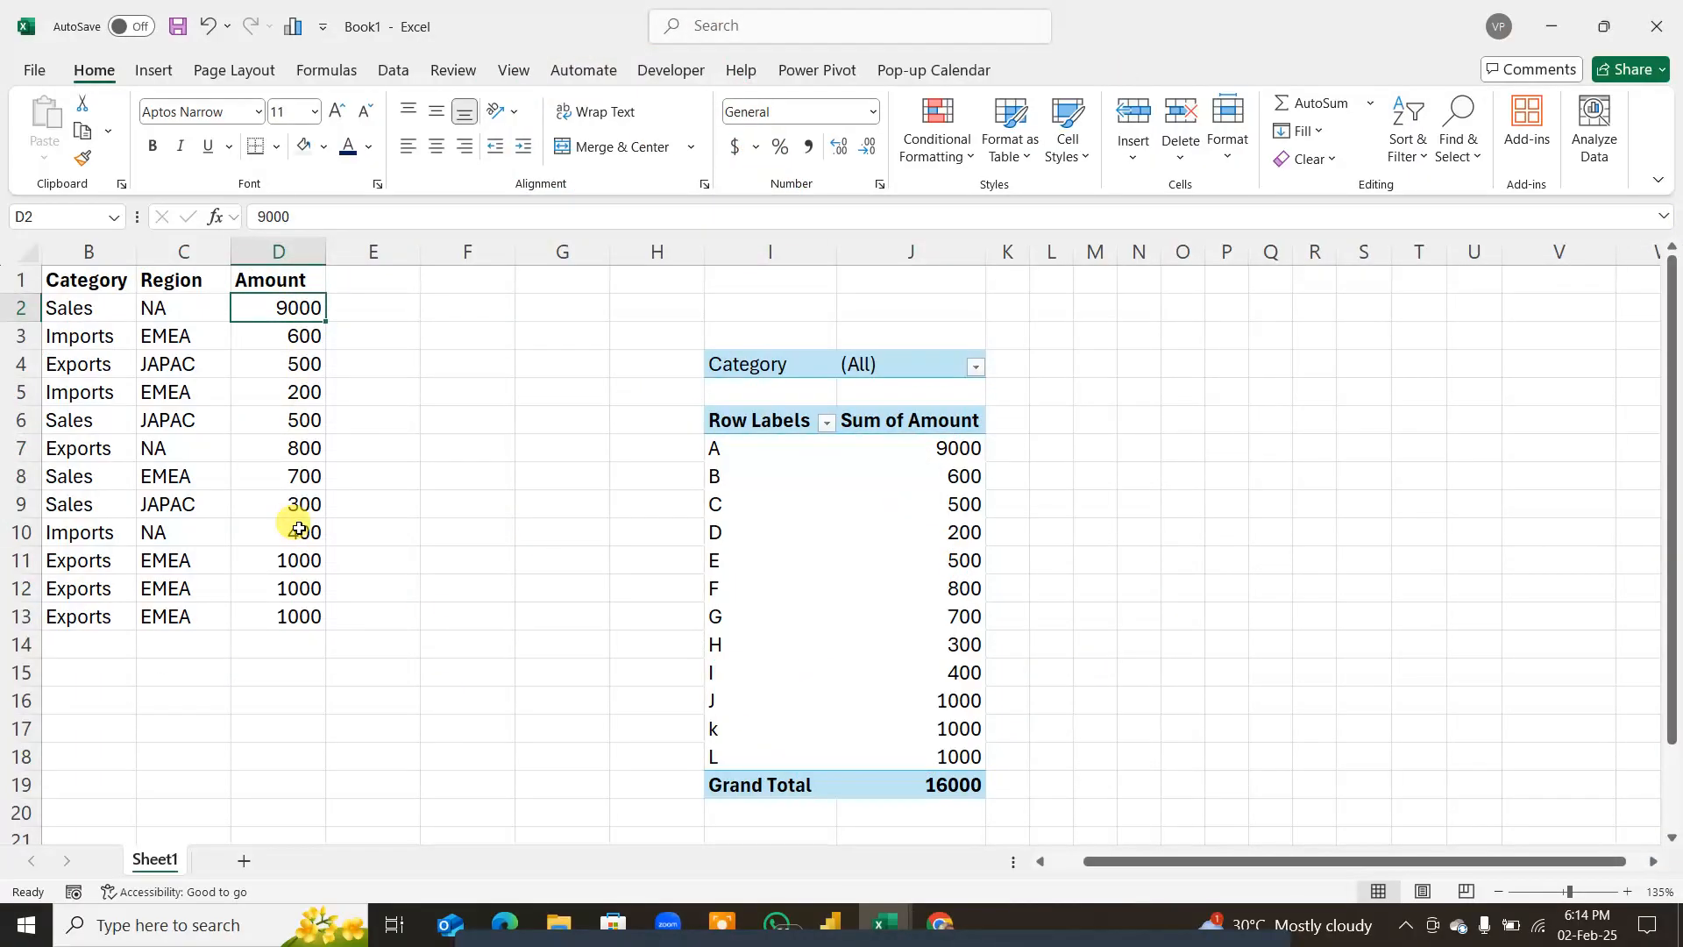
pyautogui.write('900')
pyautogui.press('Return')
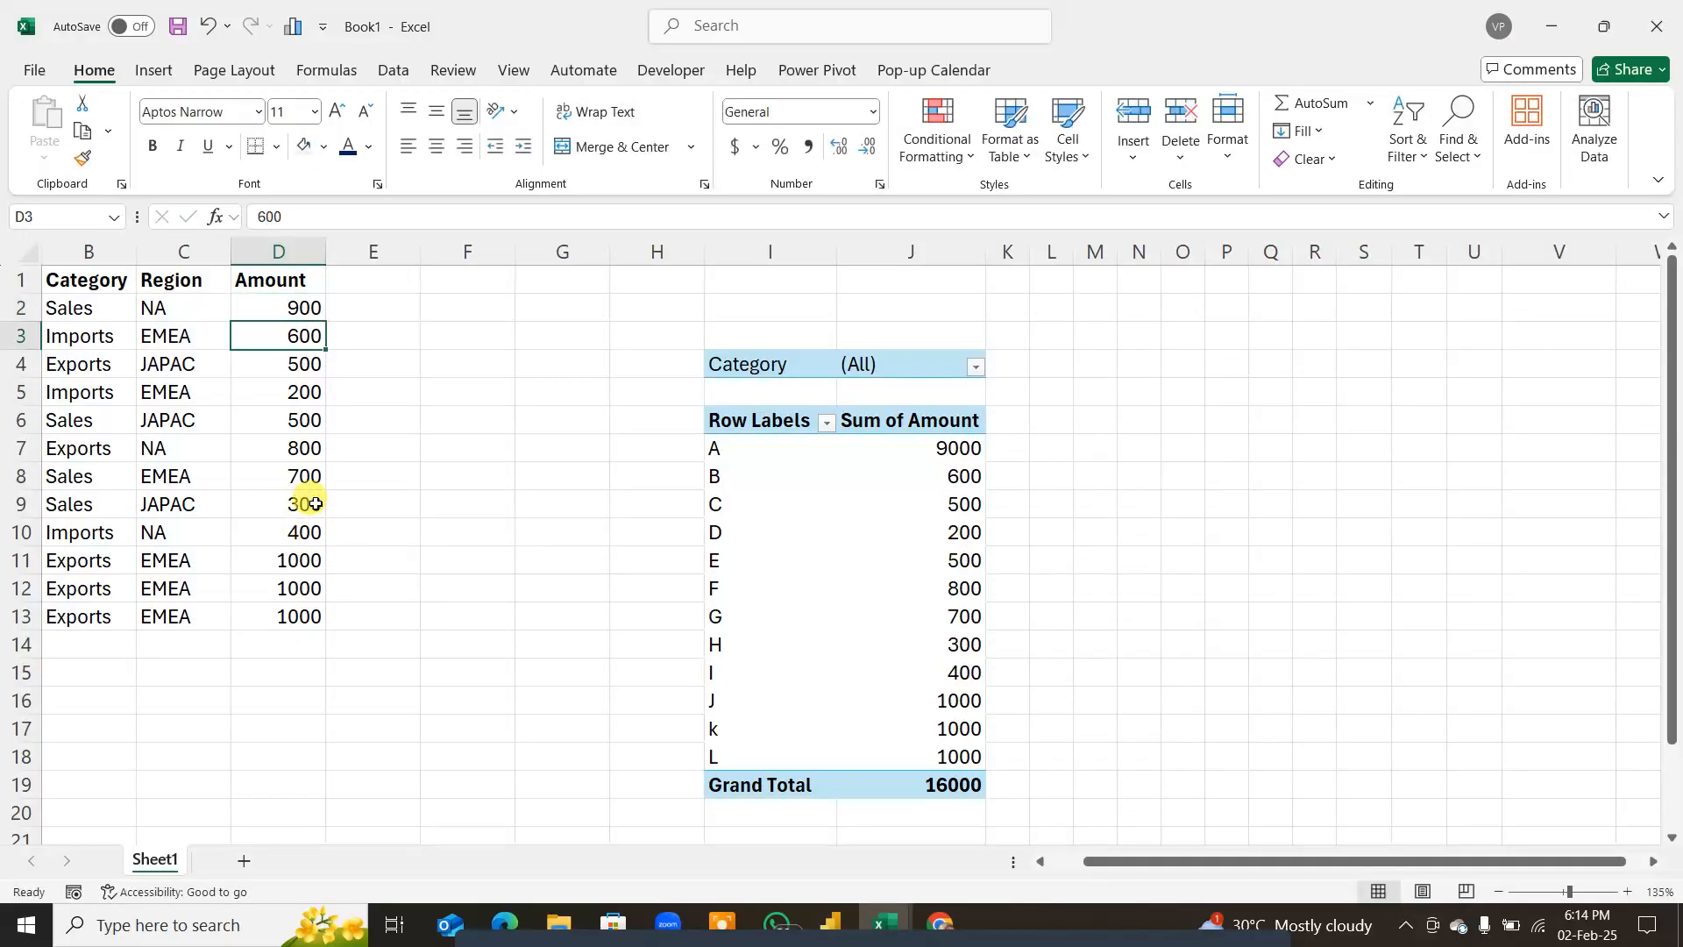
pyautogui.click(894, 530)
pyautogui.rightClick(894, 530)
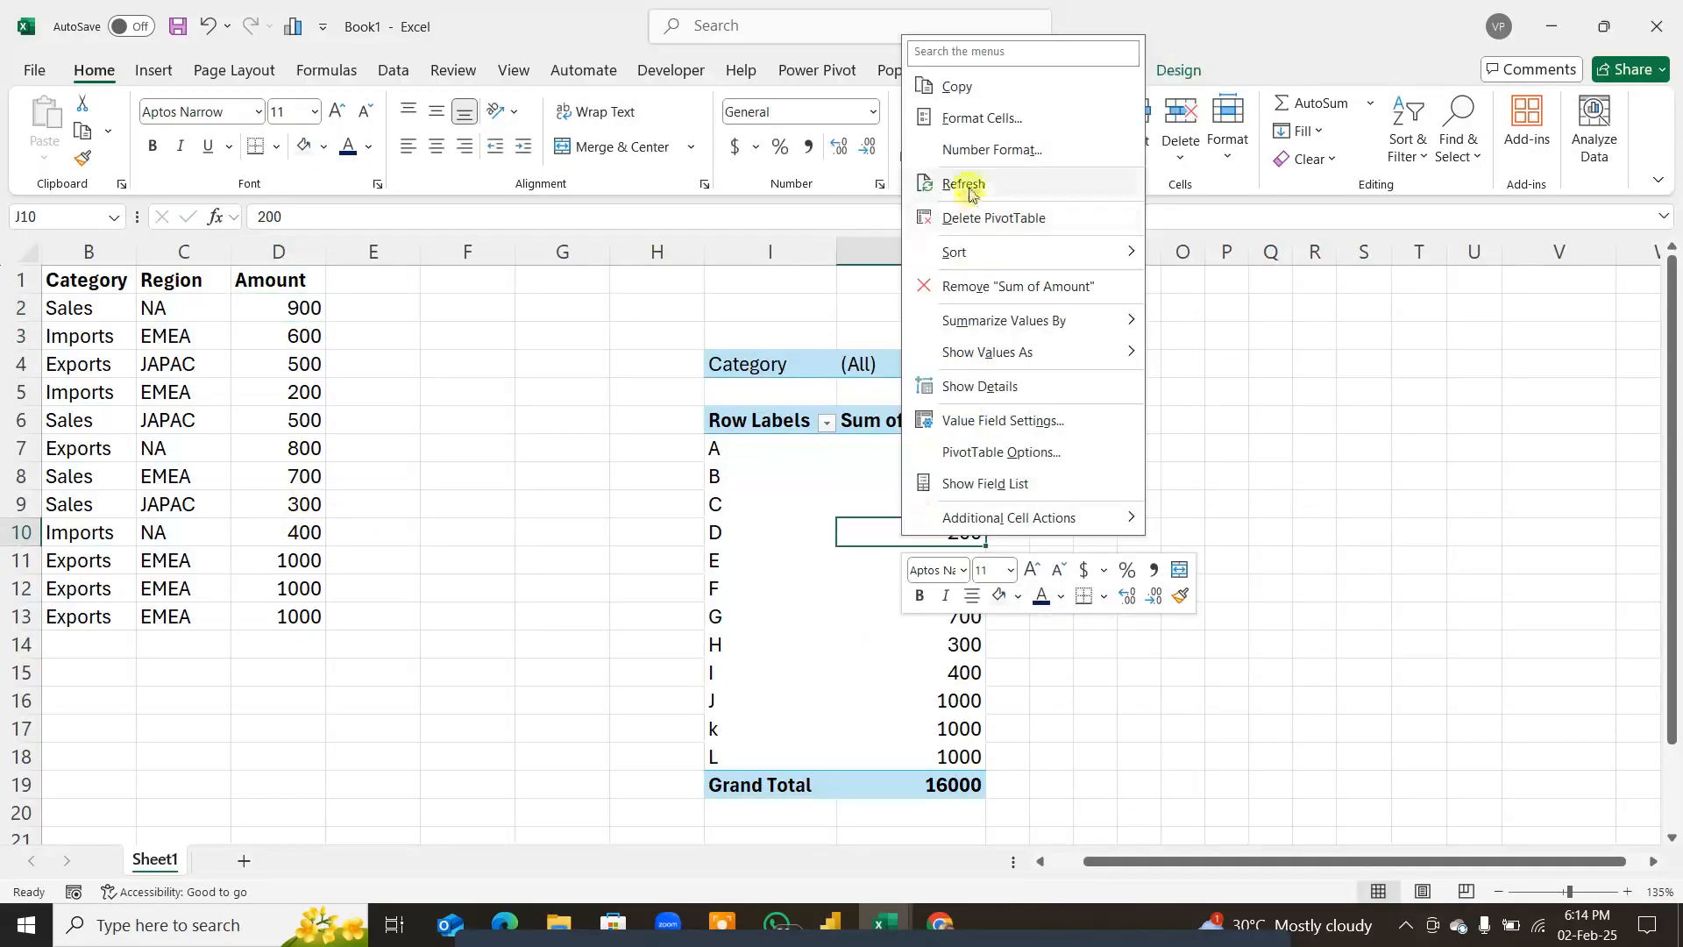
pyautogui.click(962, 181)
pyautogui.click(921, 446)
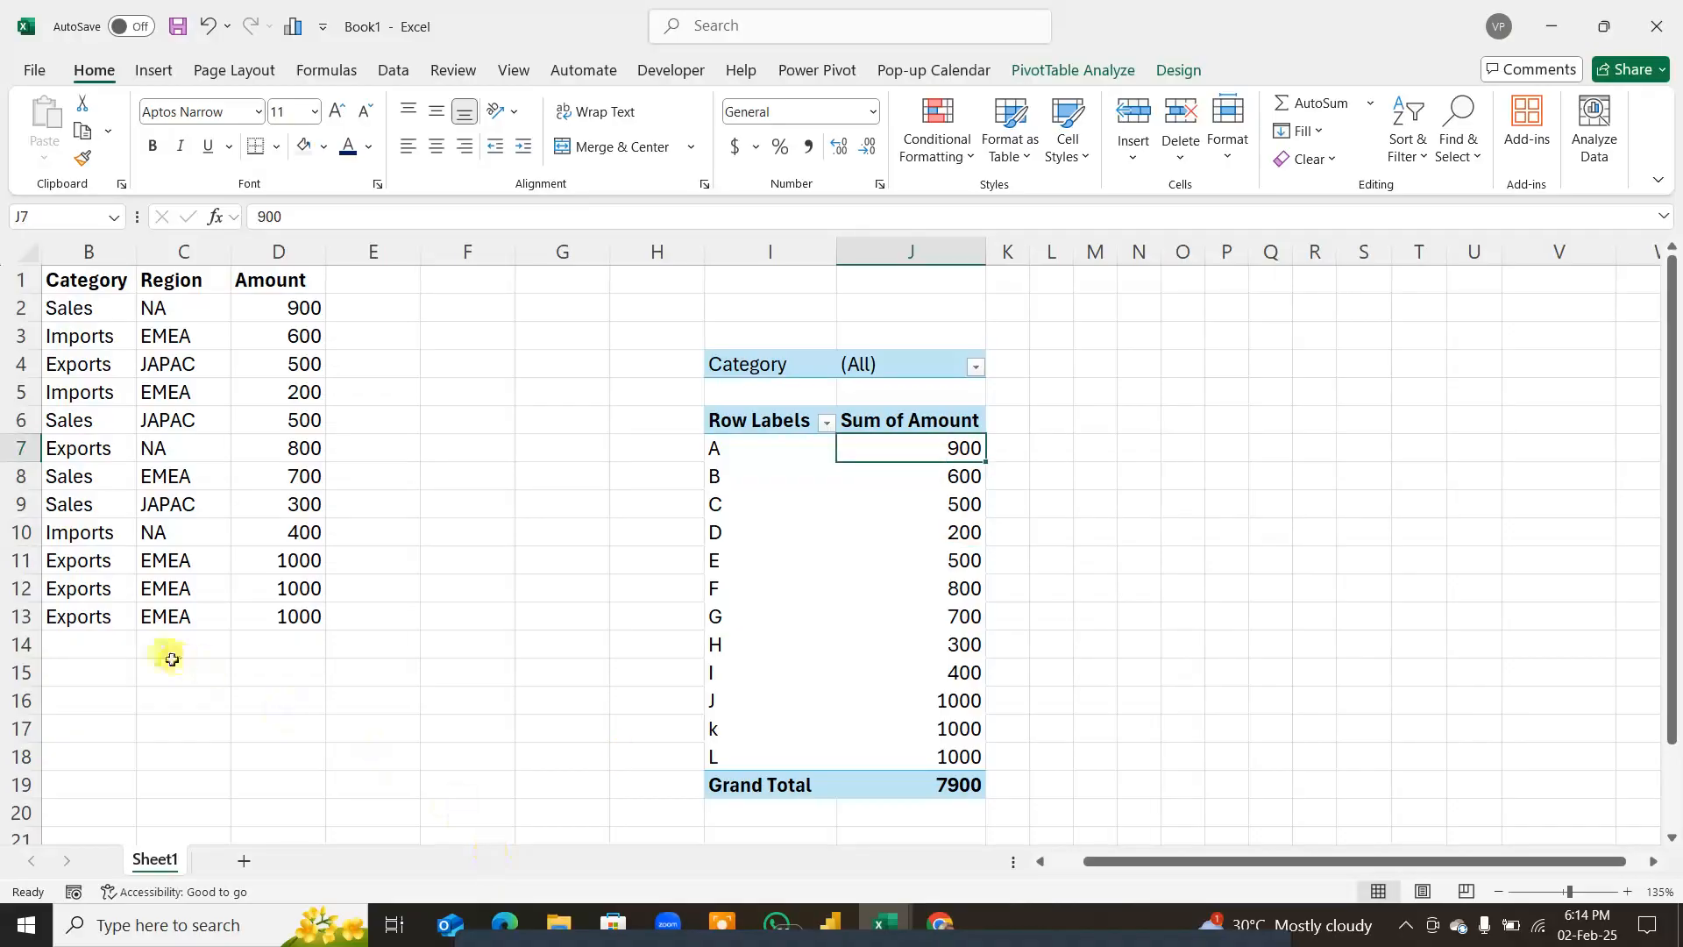
# Step: Add a record in row 14 of the source data with category Sales, region na and amount 5000
pyautogui.click(78, 641)
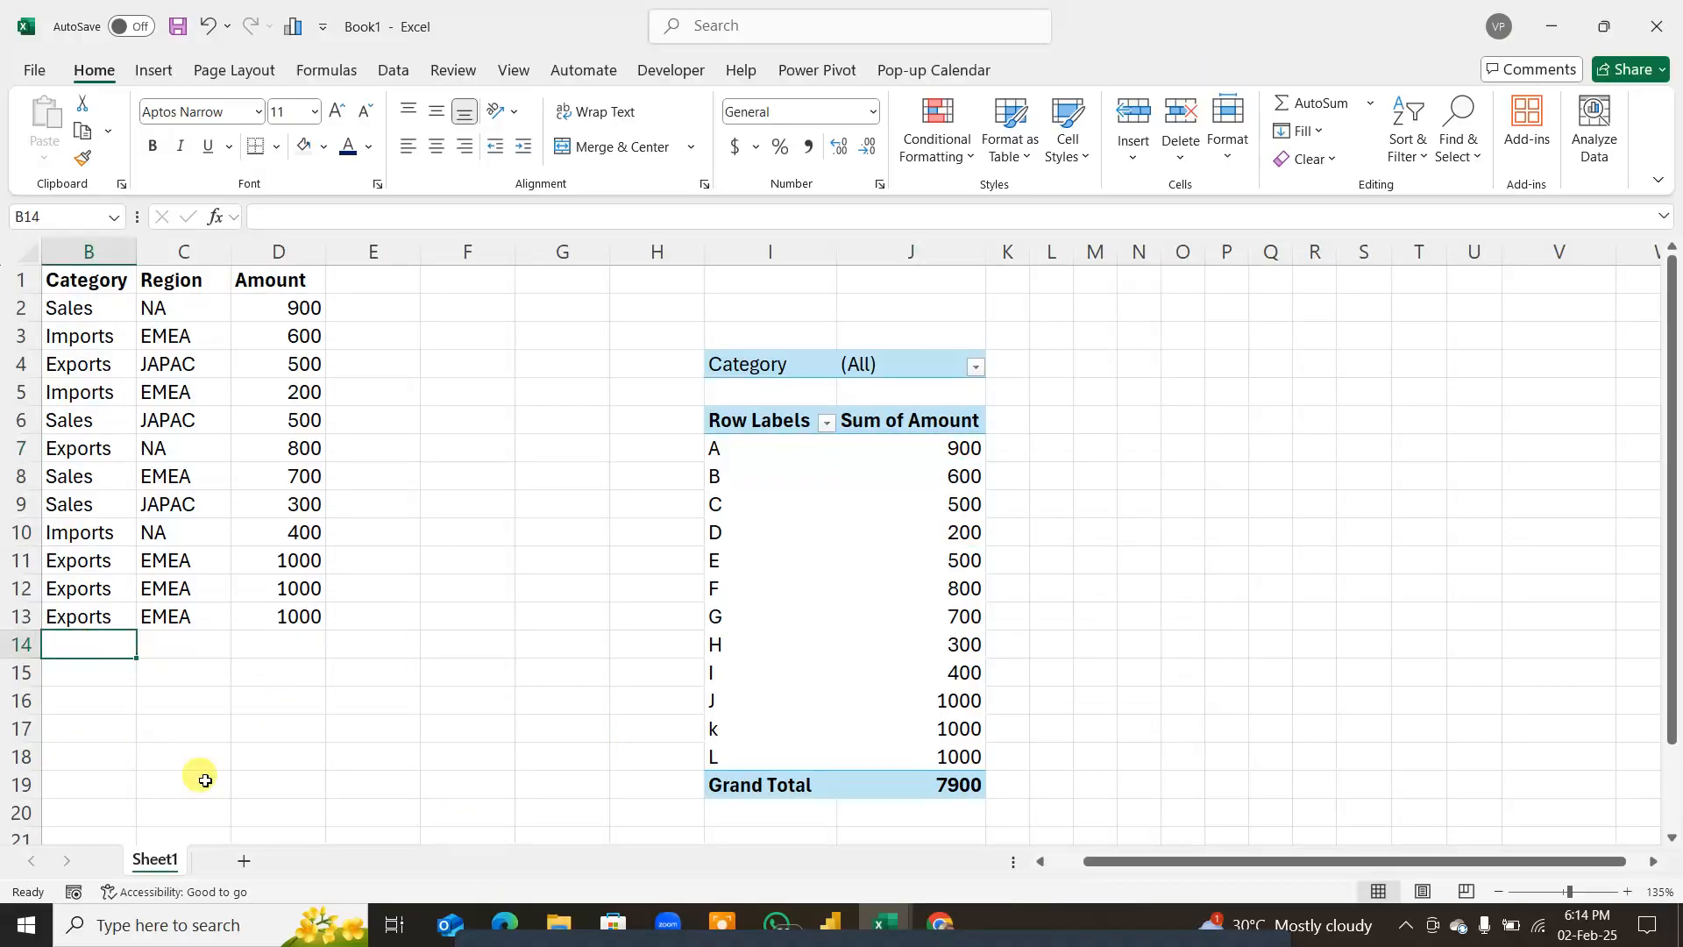
pyautogui.write('sales')
pyautogui.press('Tab')
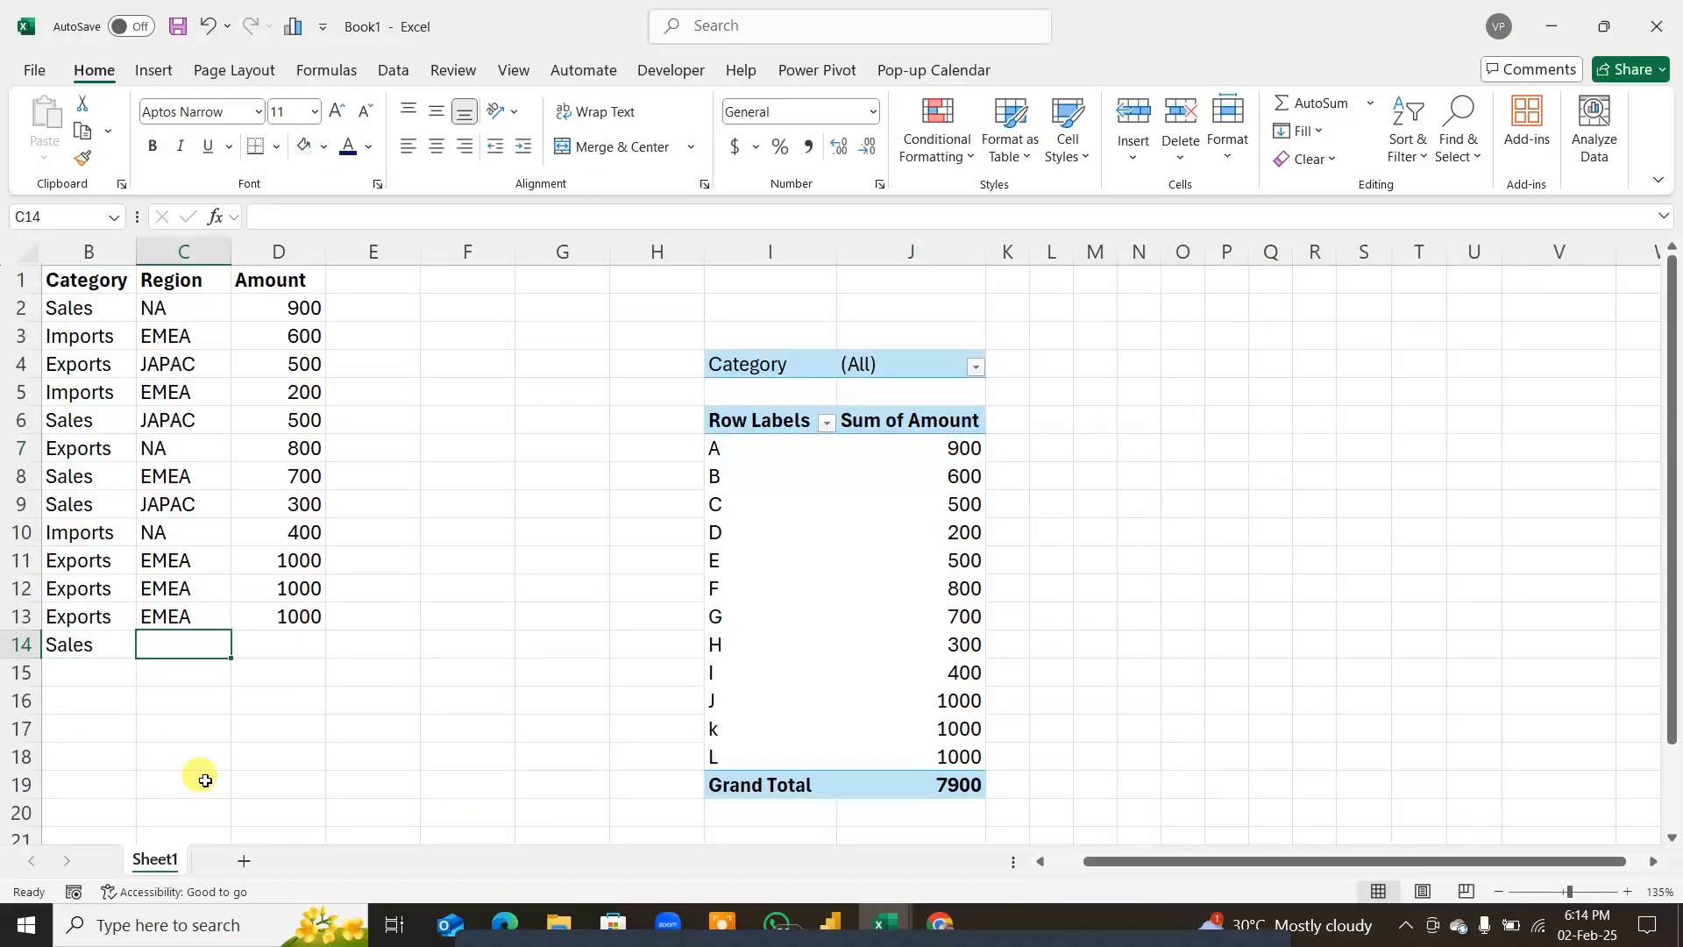
pyautogui.write('na')
pyautogui.press('Tab')
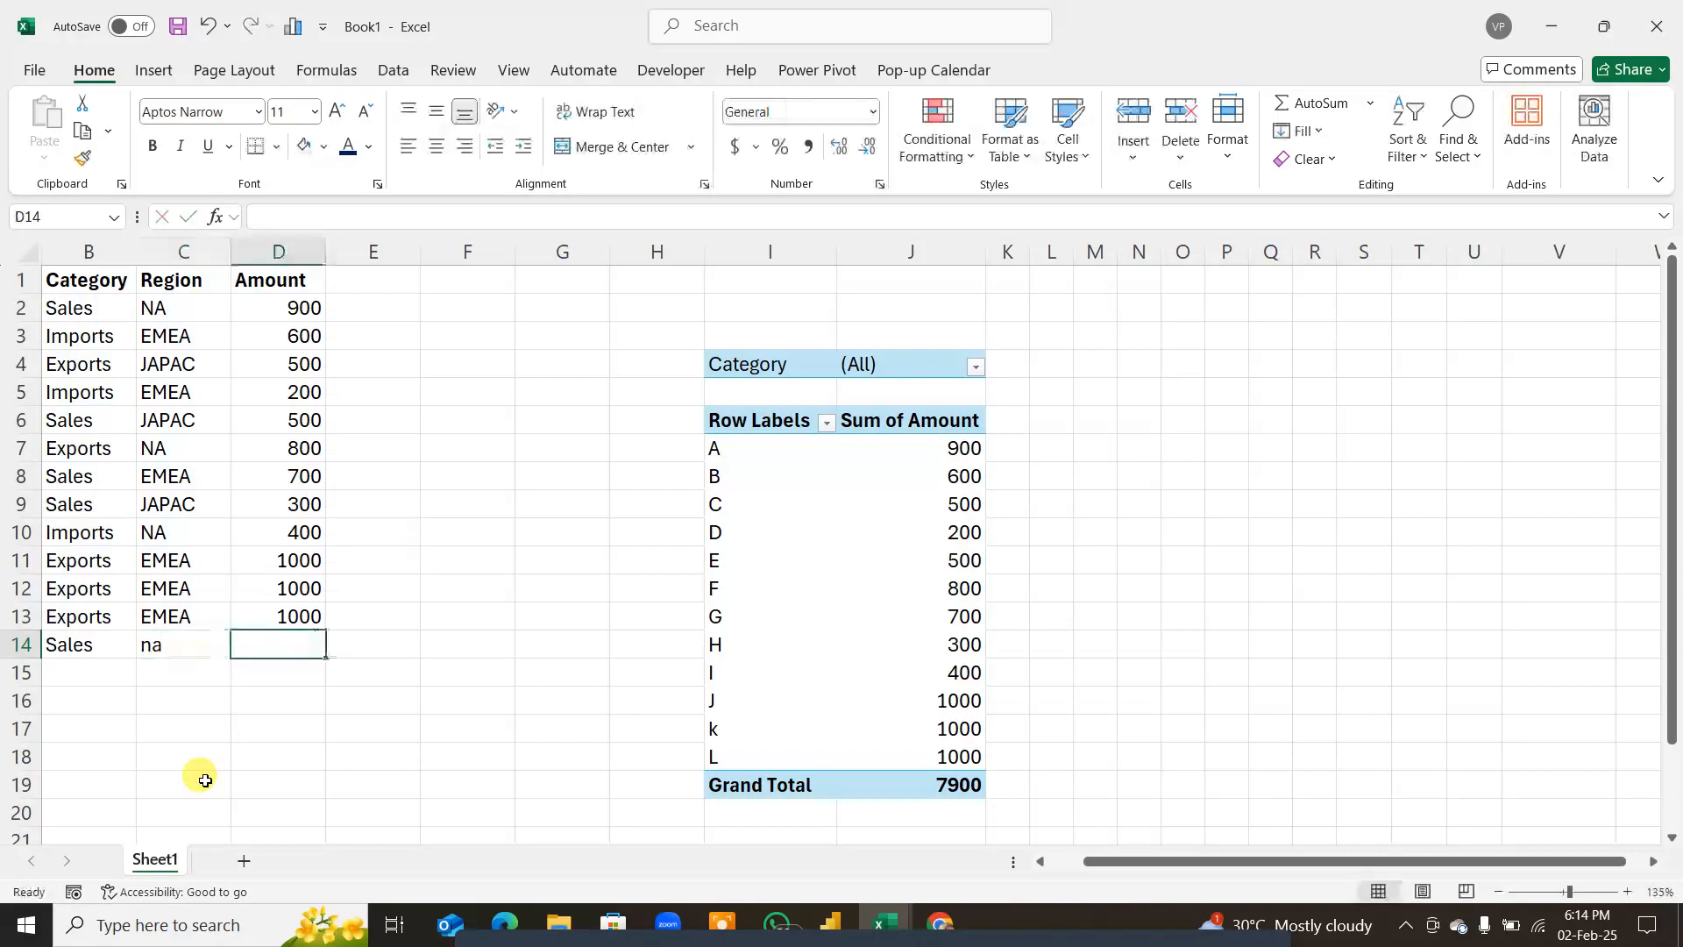
pyautogui.write('5000')
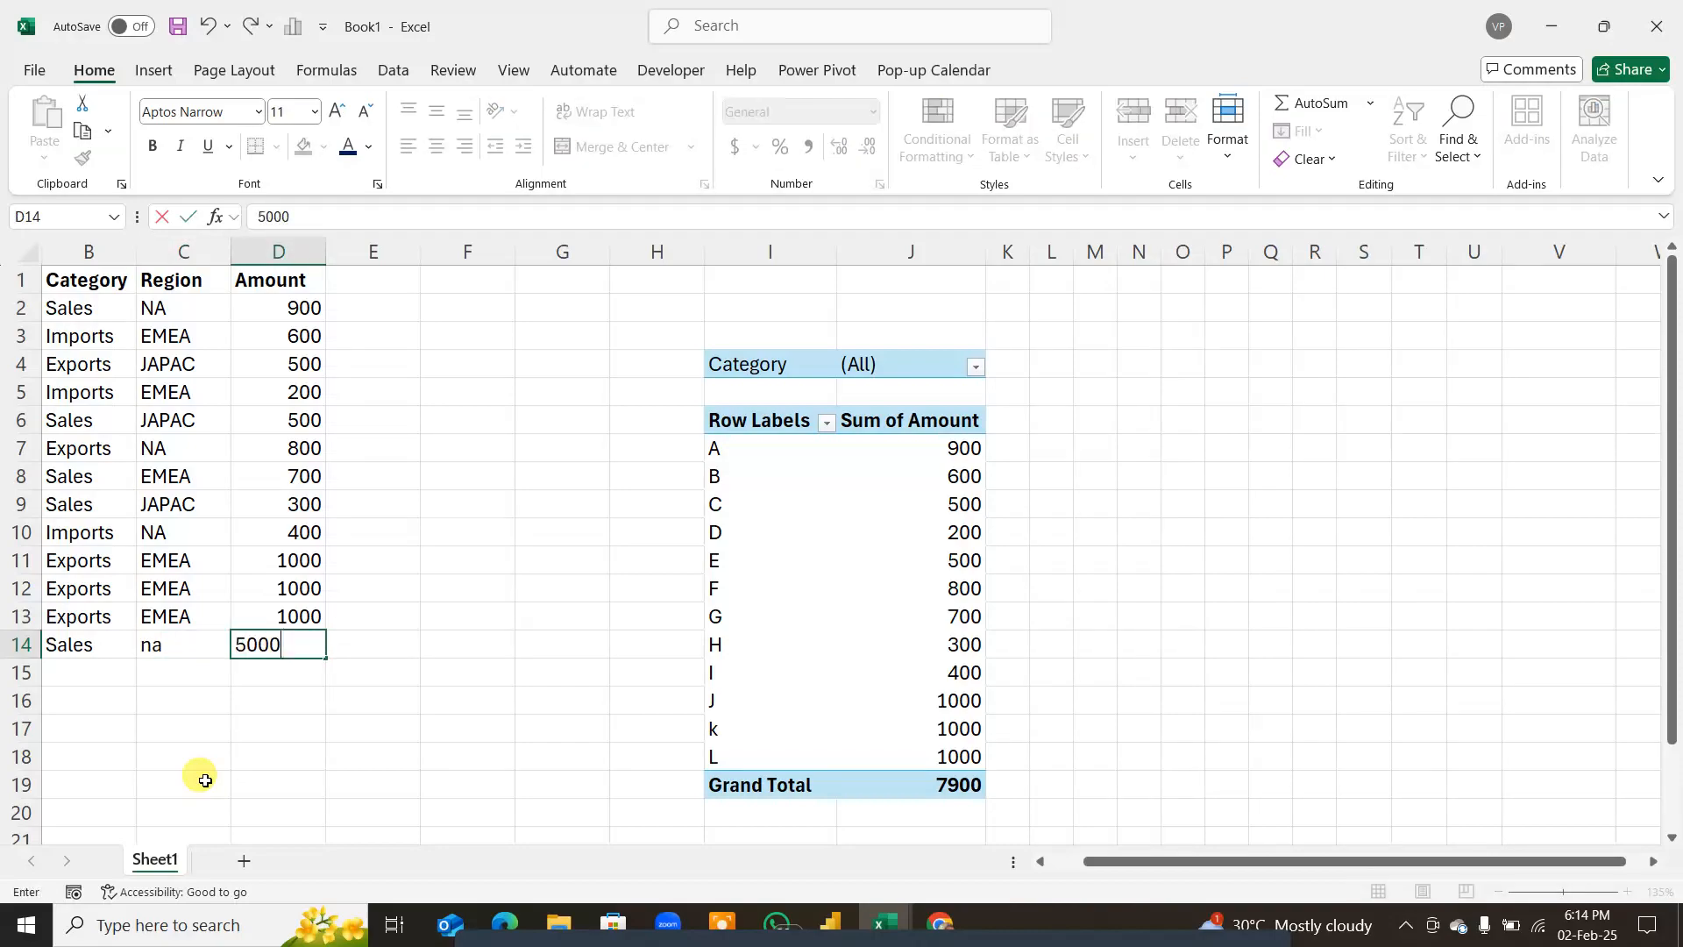
pyautogui.press('Return')
# Step: Refresh the PivotTable to test whether it picks up the record added in row 14
pyautogui.click(70, 635)
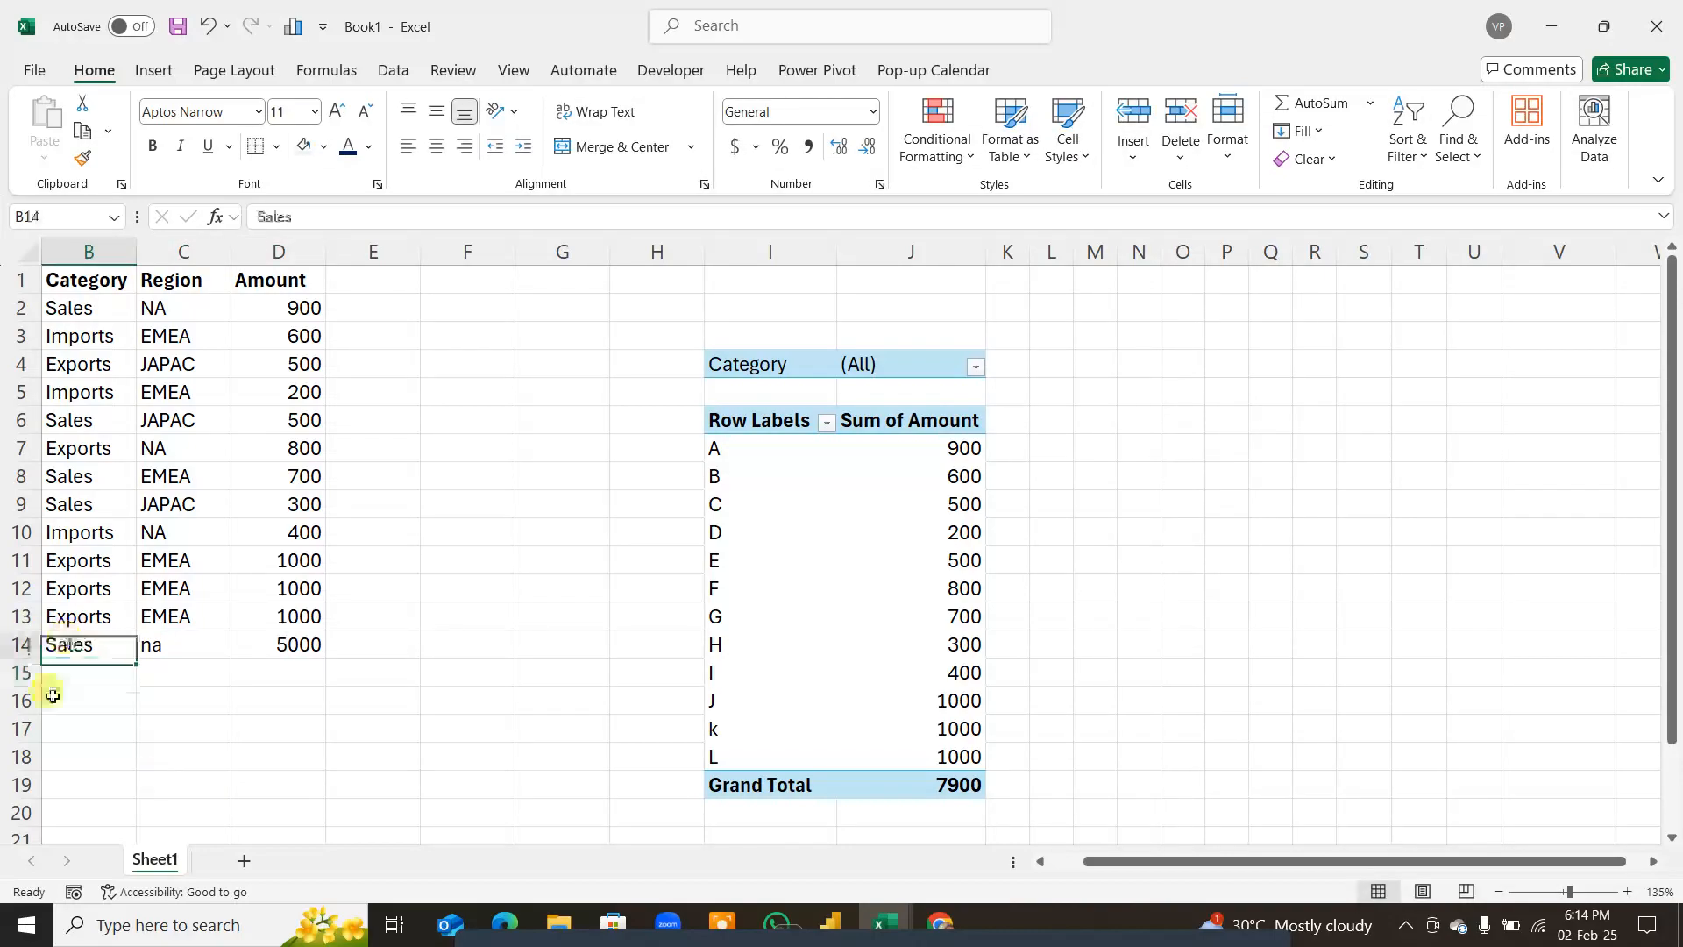
pyautogui.rightClick(796, 532)
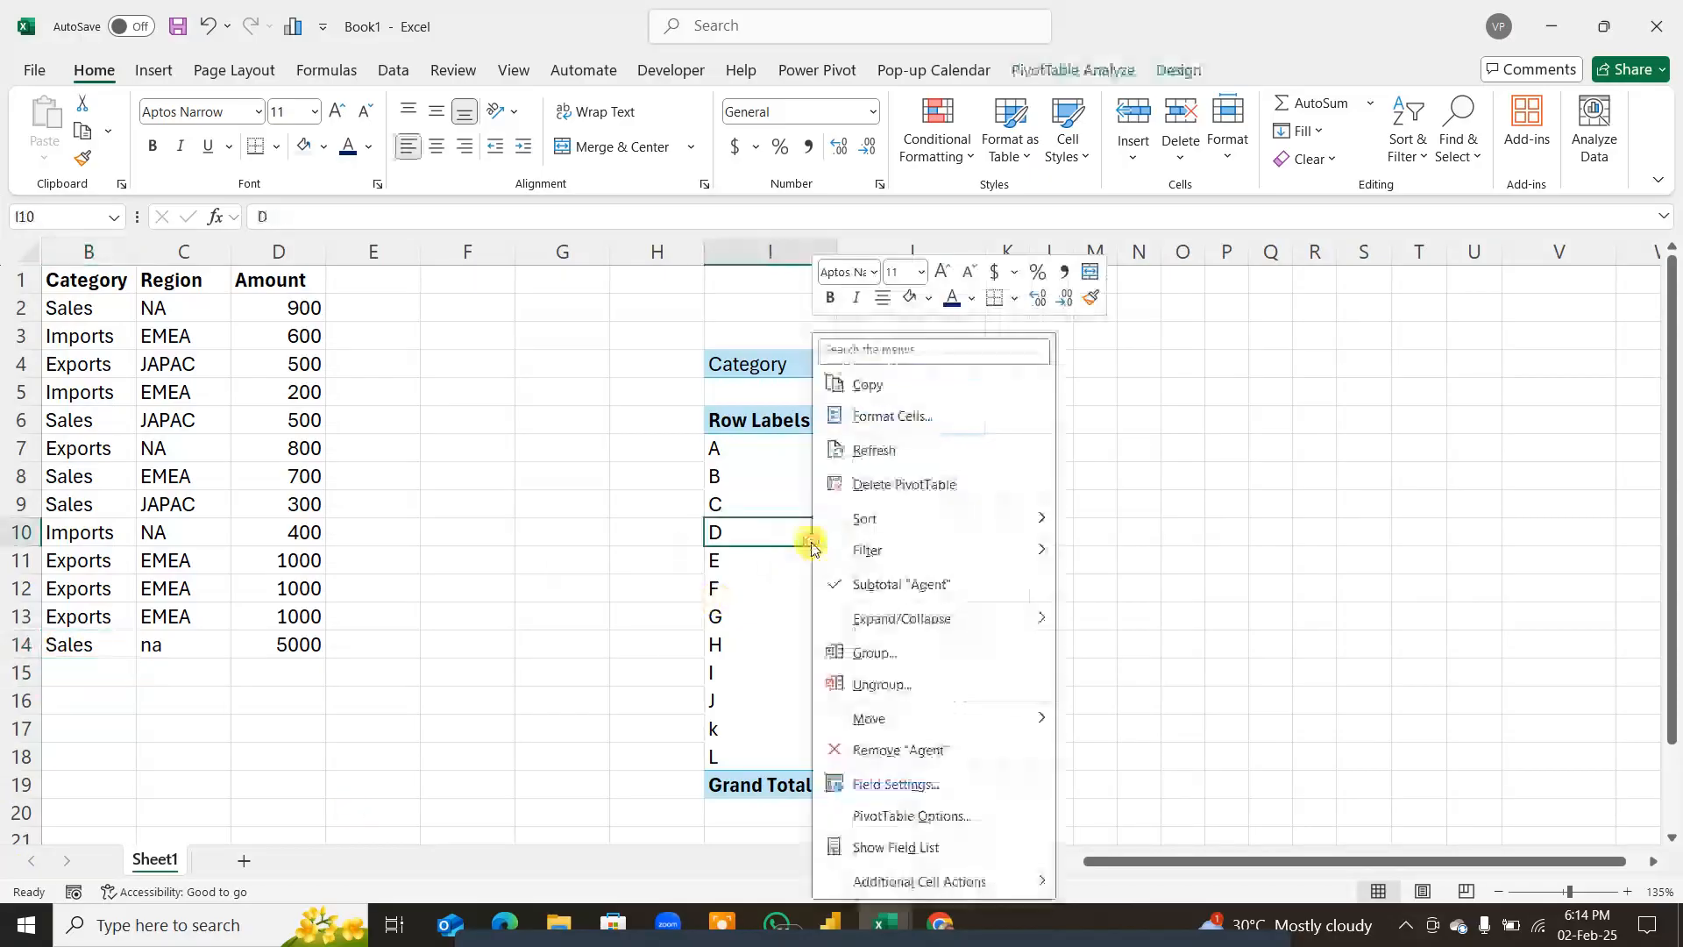
pyautogui.click(887, 463)
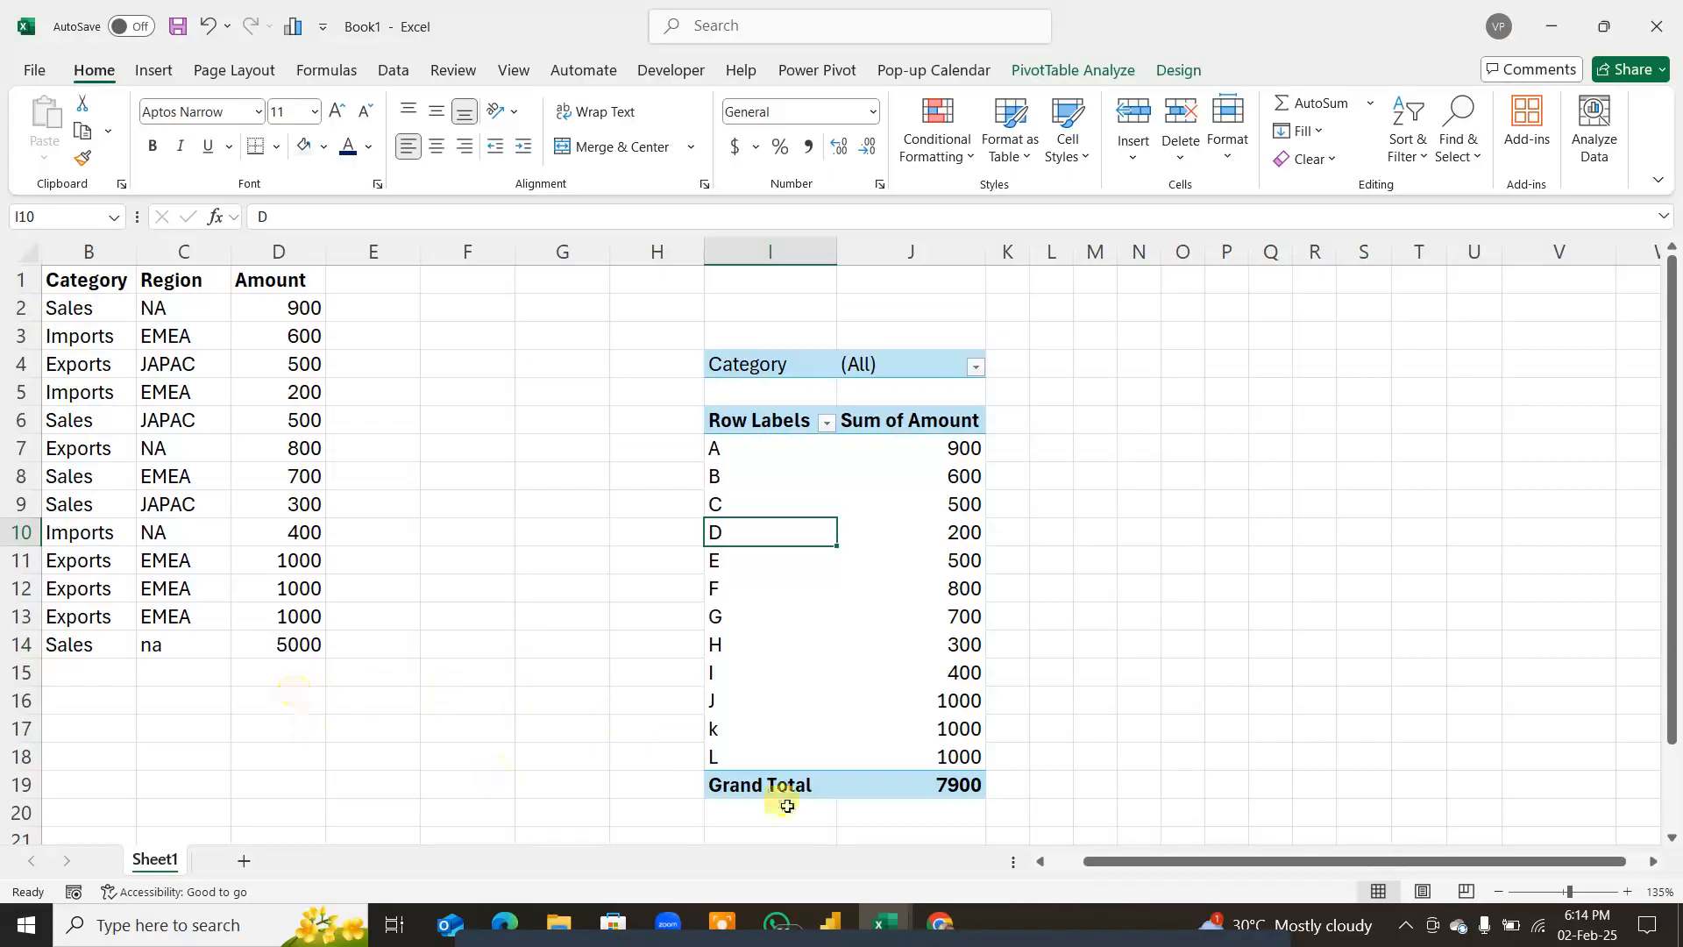
# Step: Enter m as the Agent for the row 14 record in cell A14
pyautogui.moveTo(1096, 861); pyautogui.dragTo(969, 863)
pyautogui.click(97, 649)
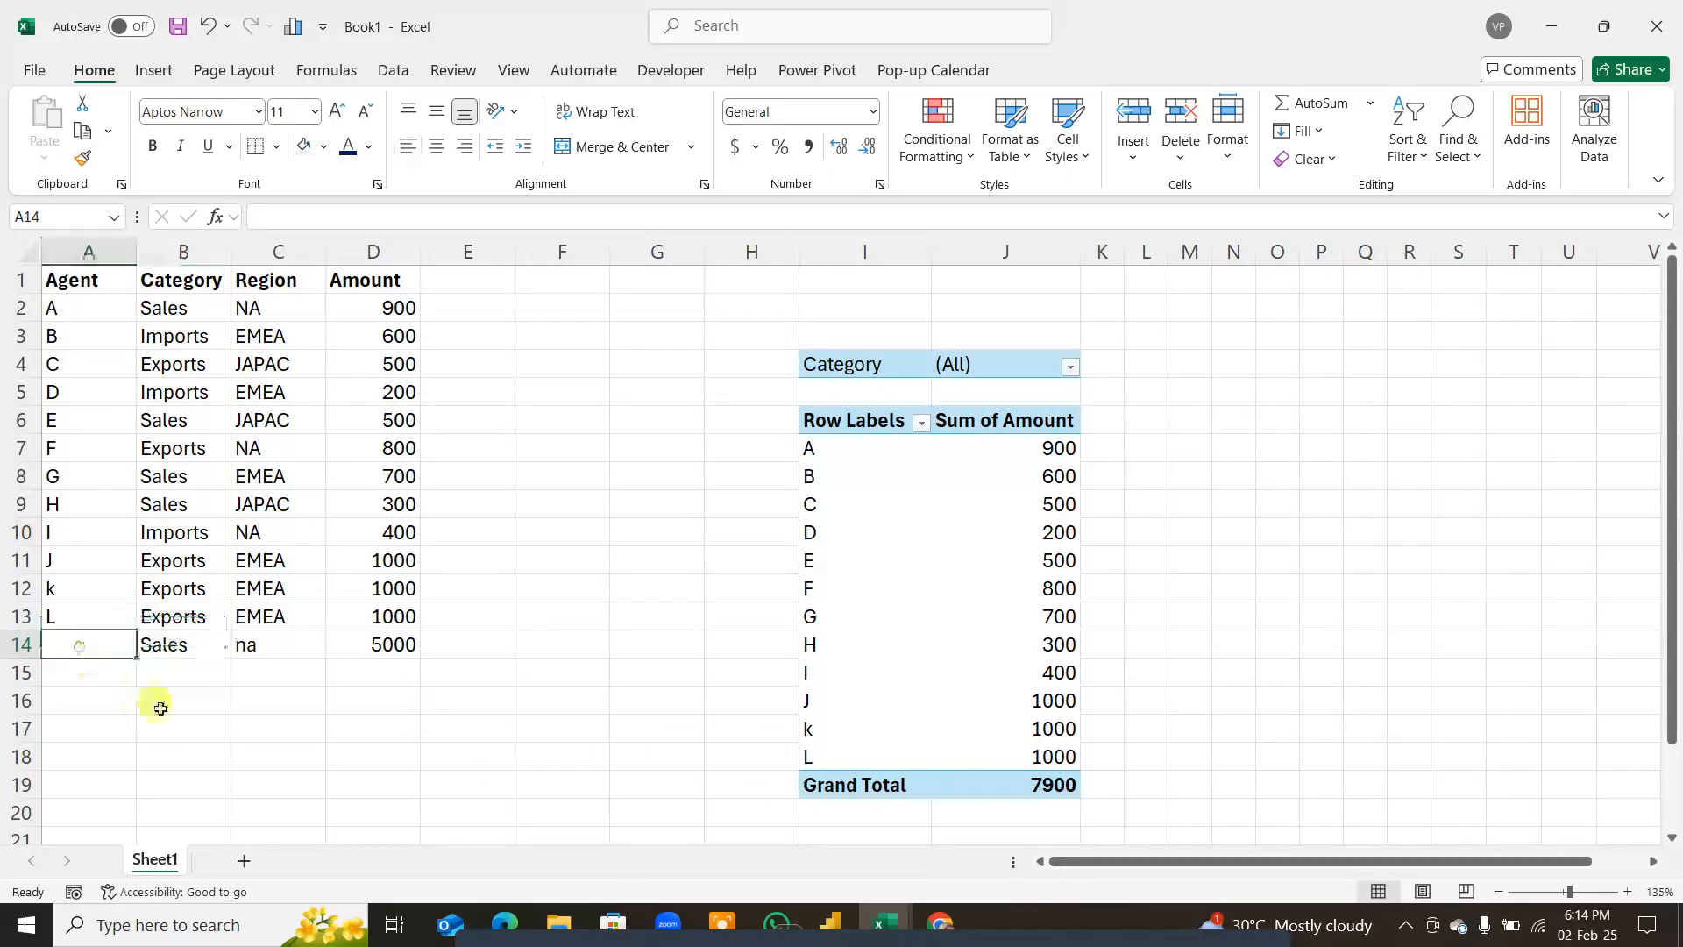
pyautogui.write('m')
pyautogui.press('Return')
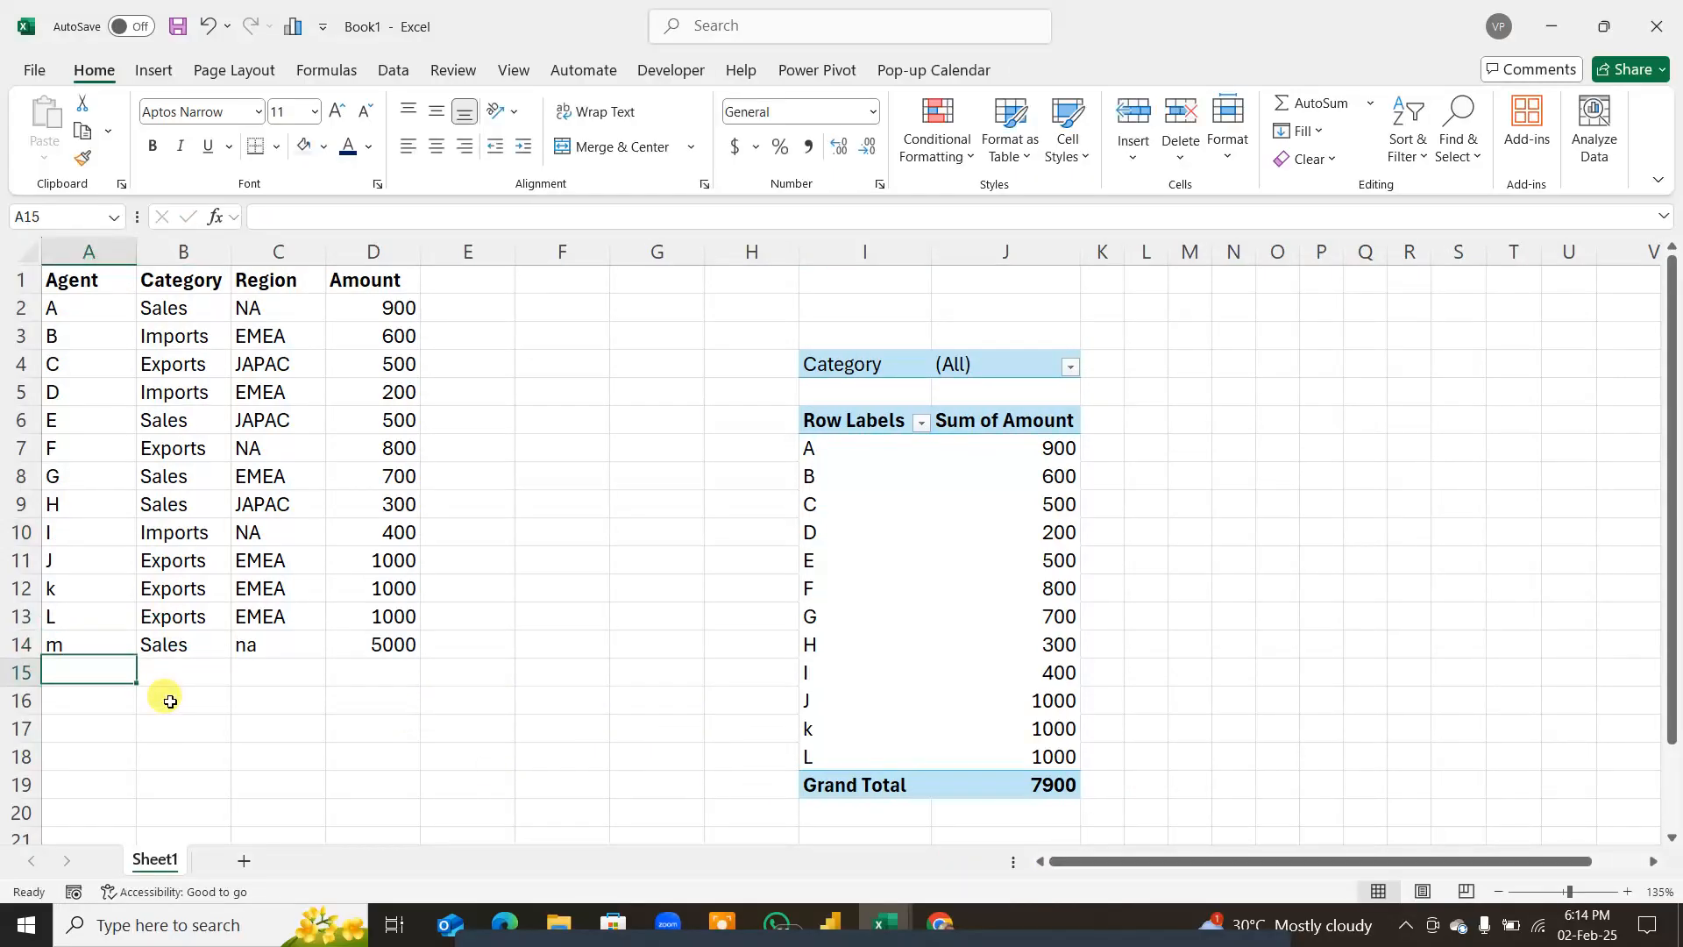
# Step: Refresh the PivotTable again and compare its rows with source range A1:D13 and the added record in row 14
pyautogui.rightClick(828, 578)
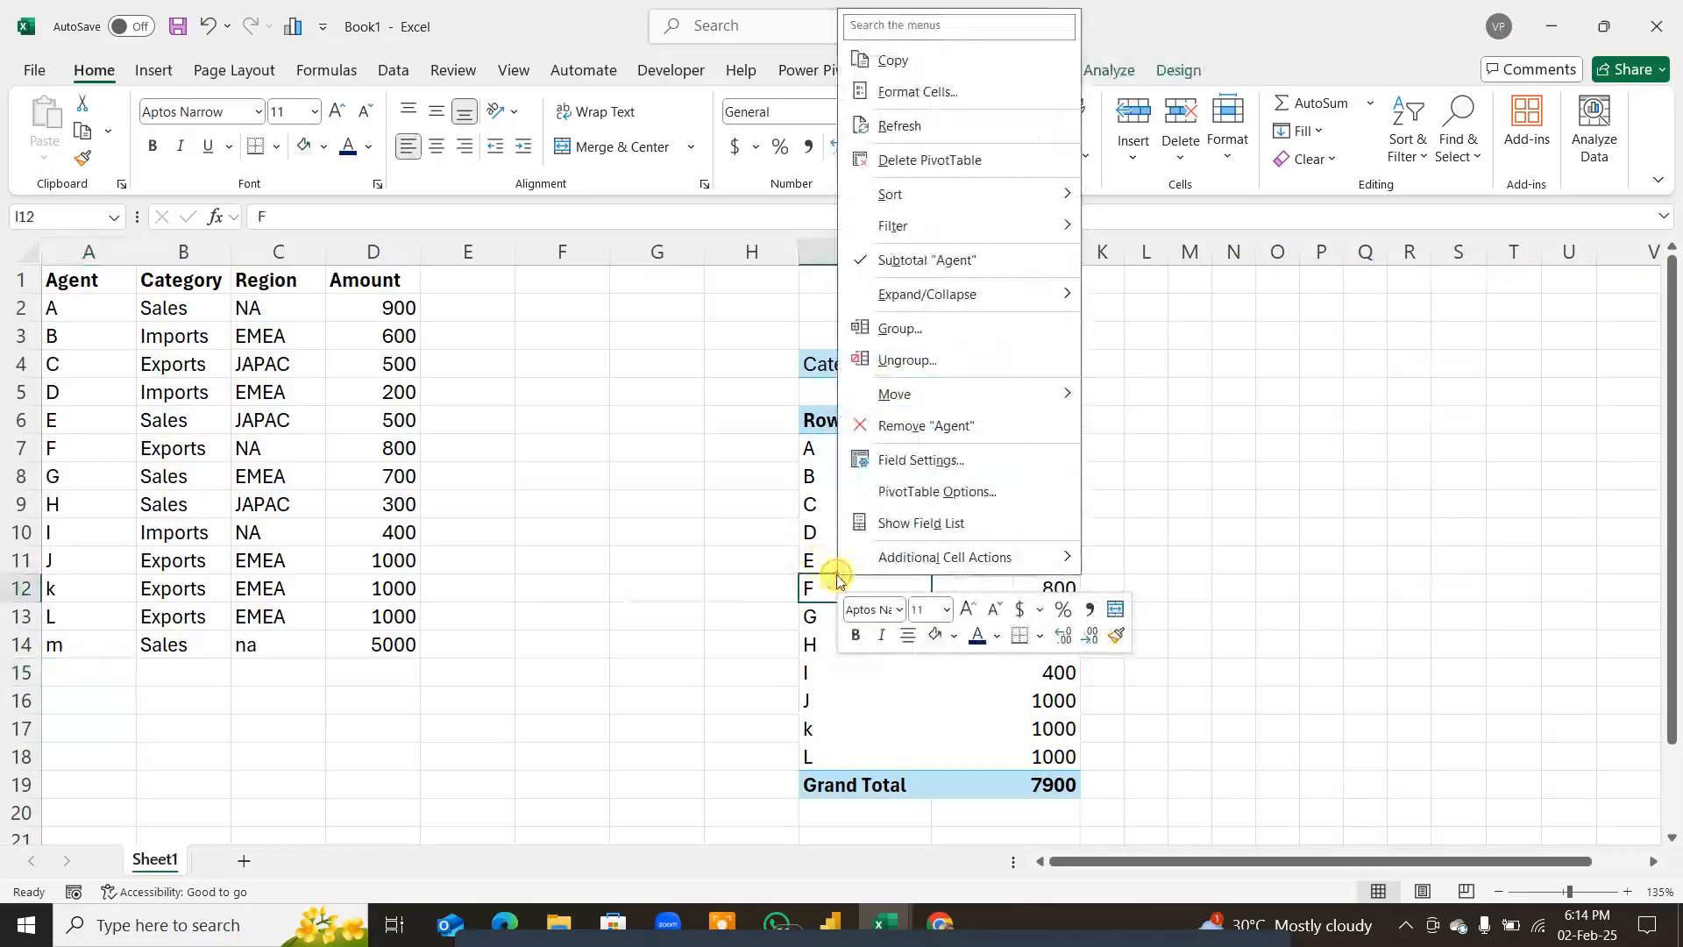
pyautogui.click(899, 125)
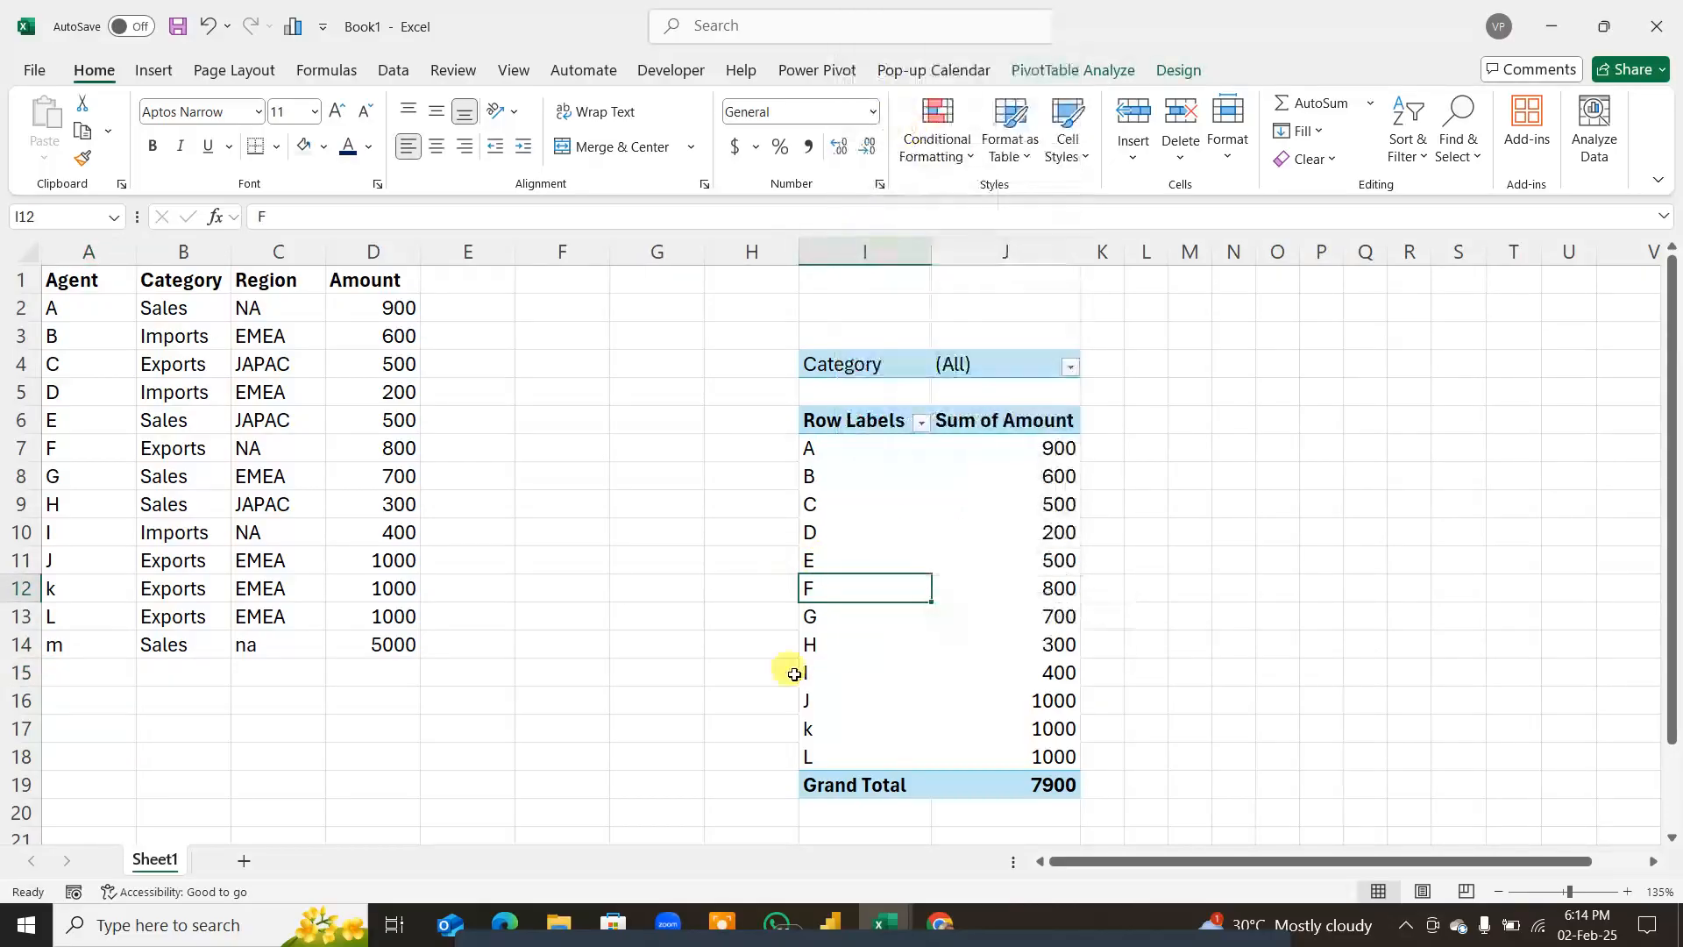
pyautogui.press('ctrl')
pyautogui.press('ctrl')
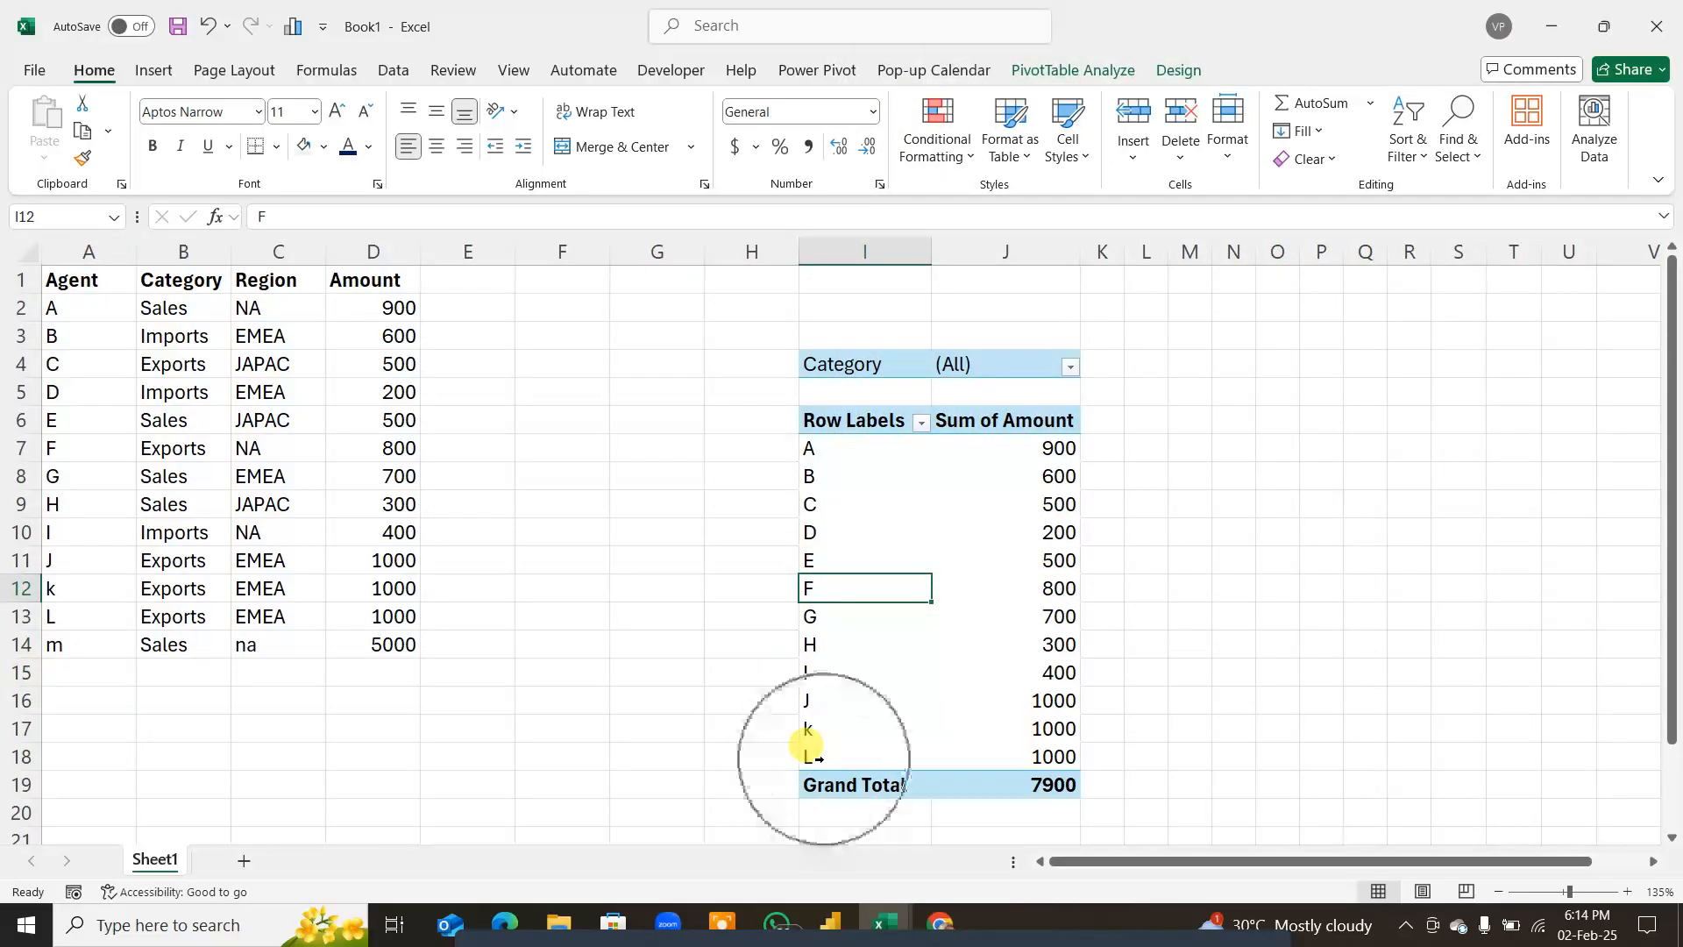
pyautogui.press('ctrl')
pyautogui.press('ctrl')
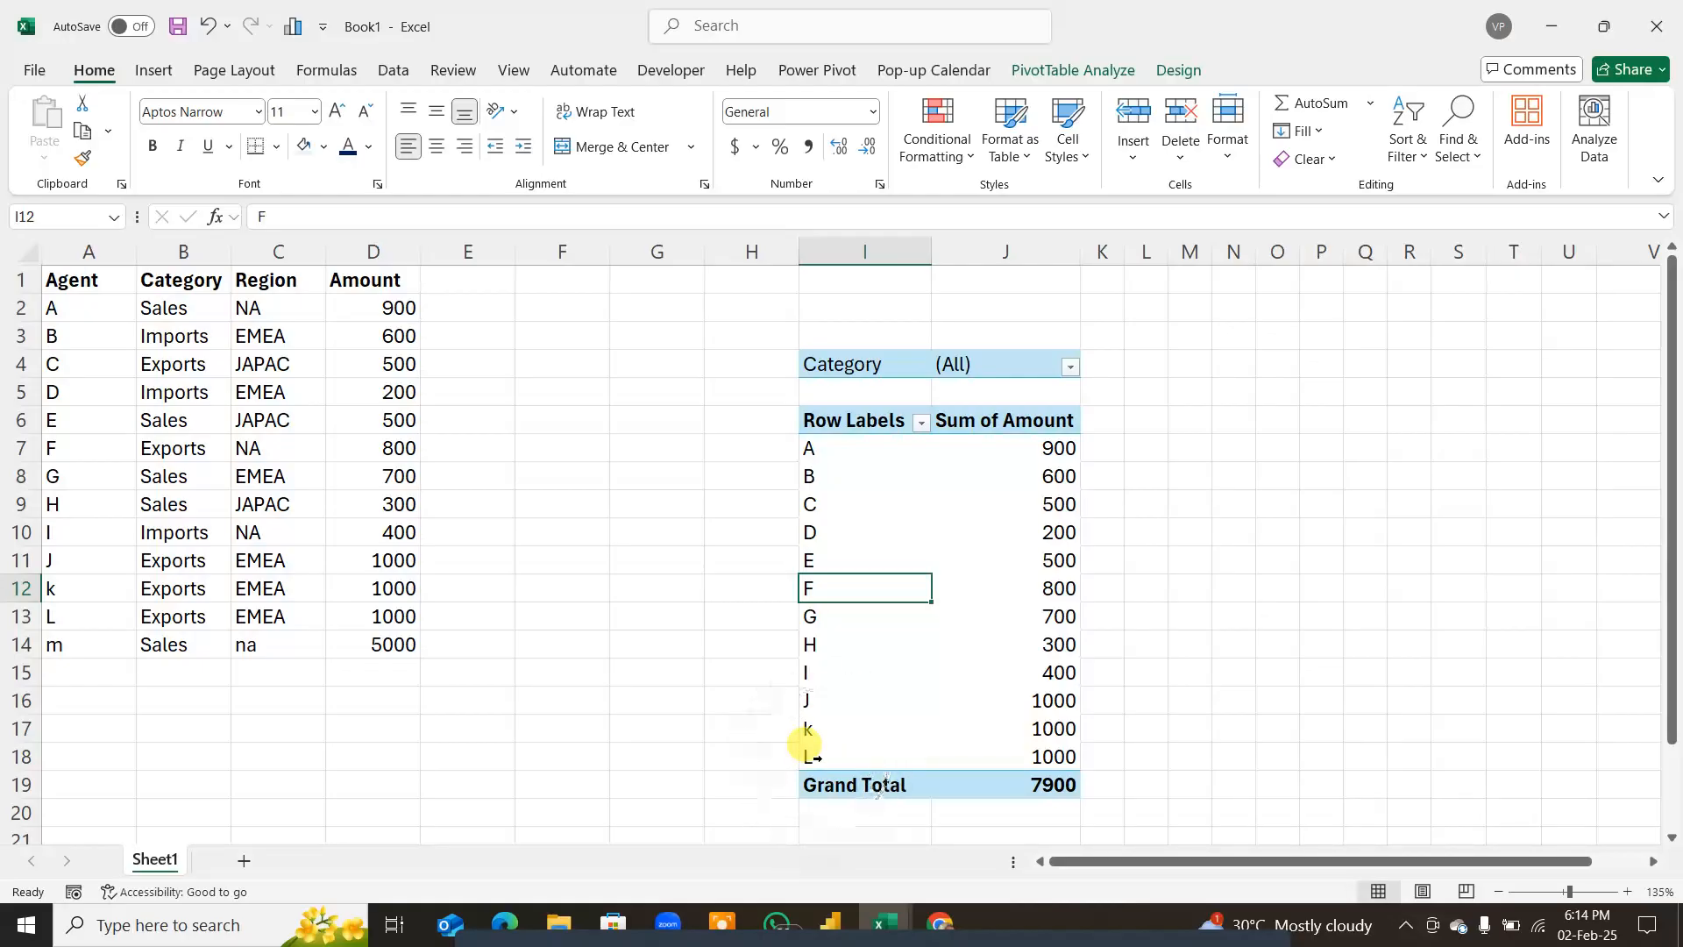
pyautogui.press('ctrl')
pyautogui.press('ctrl')
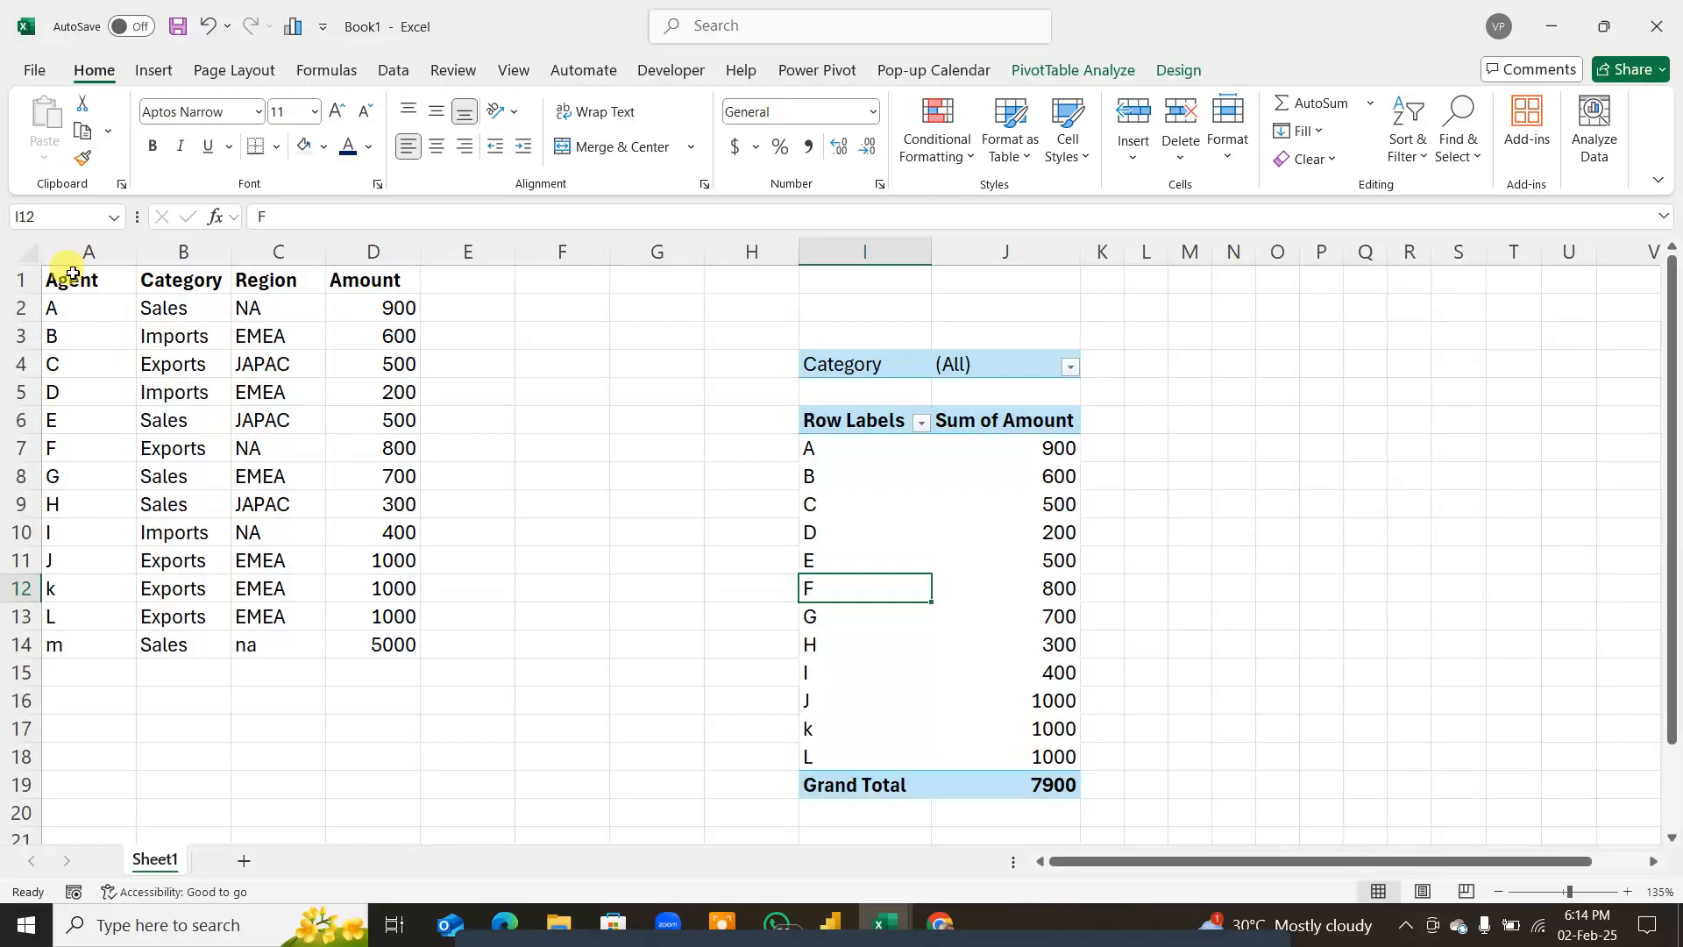
pyautogui.moveTo(73, 273); pyautogui.dragTo(370, 607)
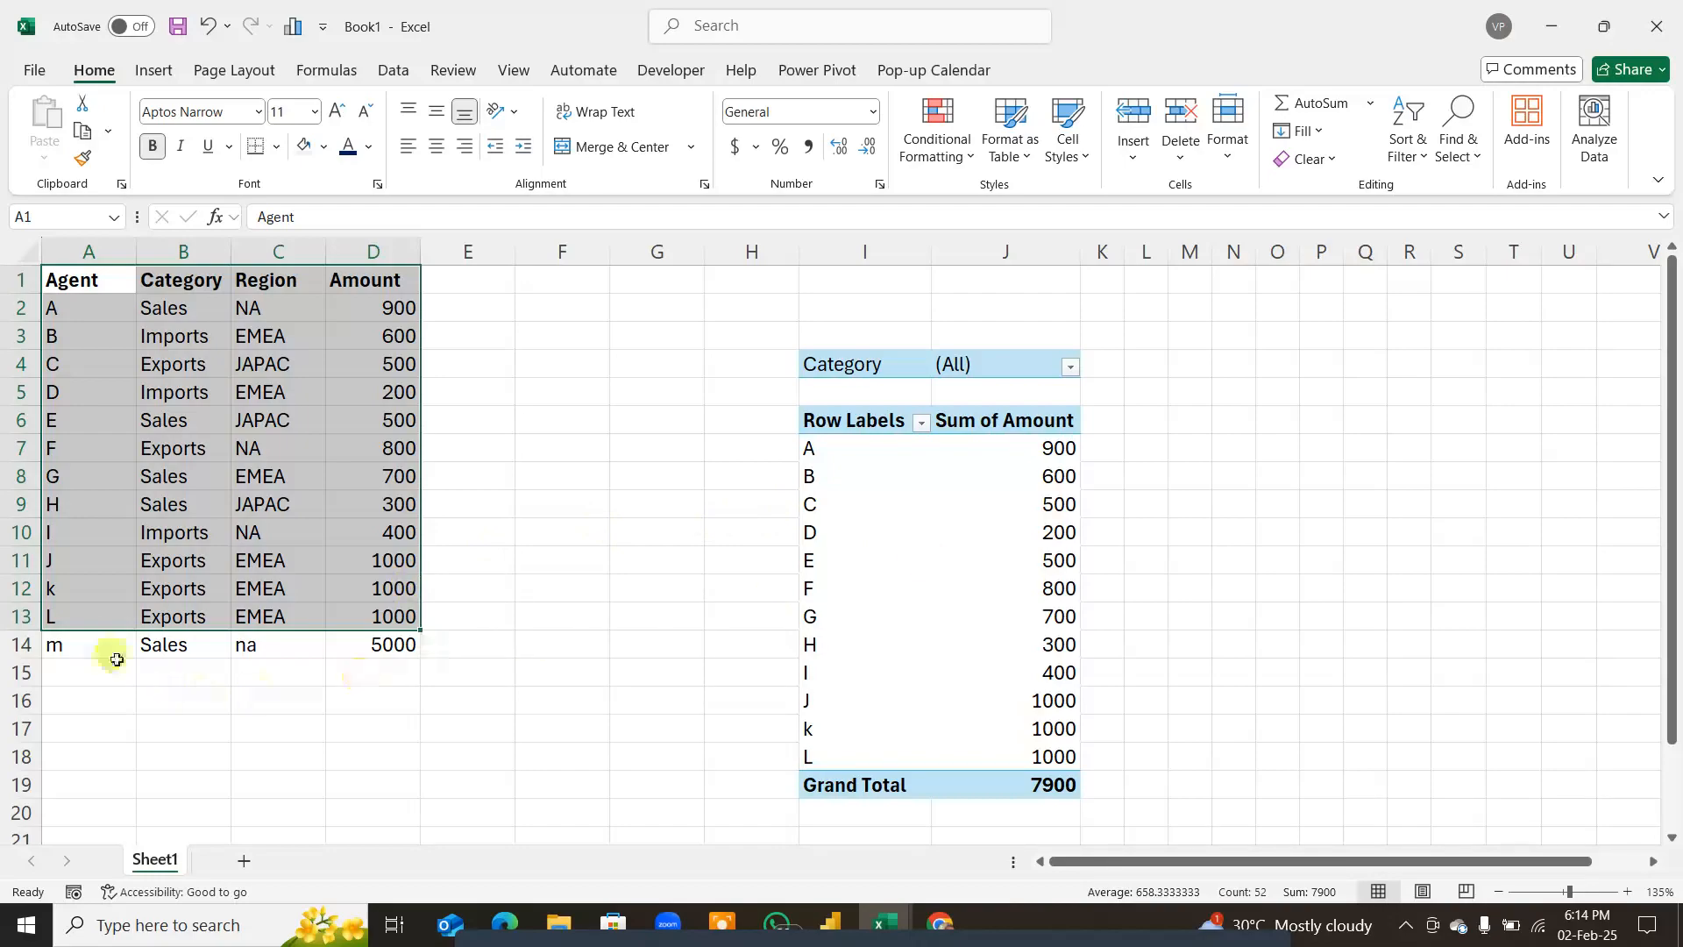
pyautogui.moveTo(88, 645); pyautogui.dragTo(377, 643)
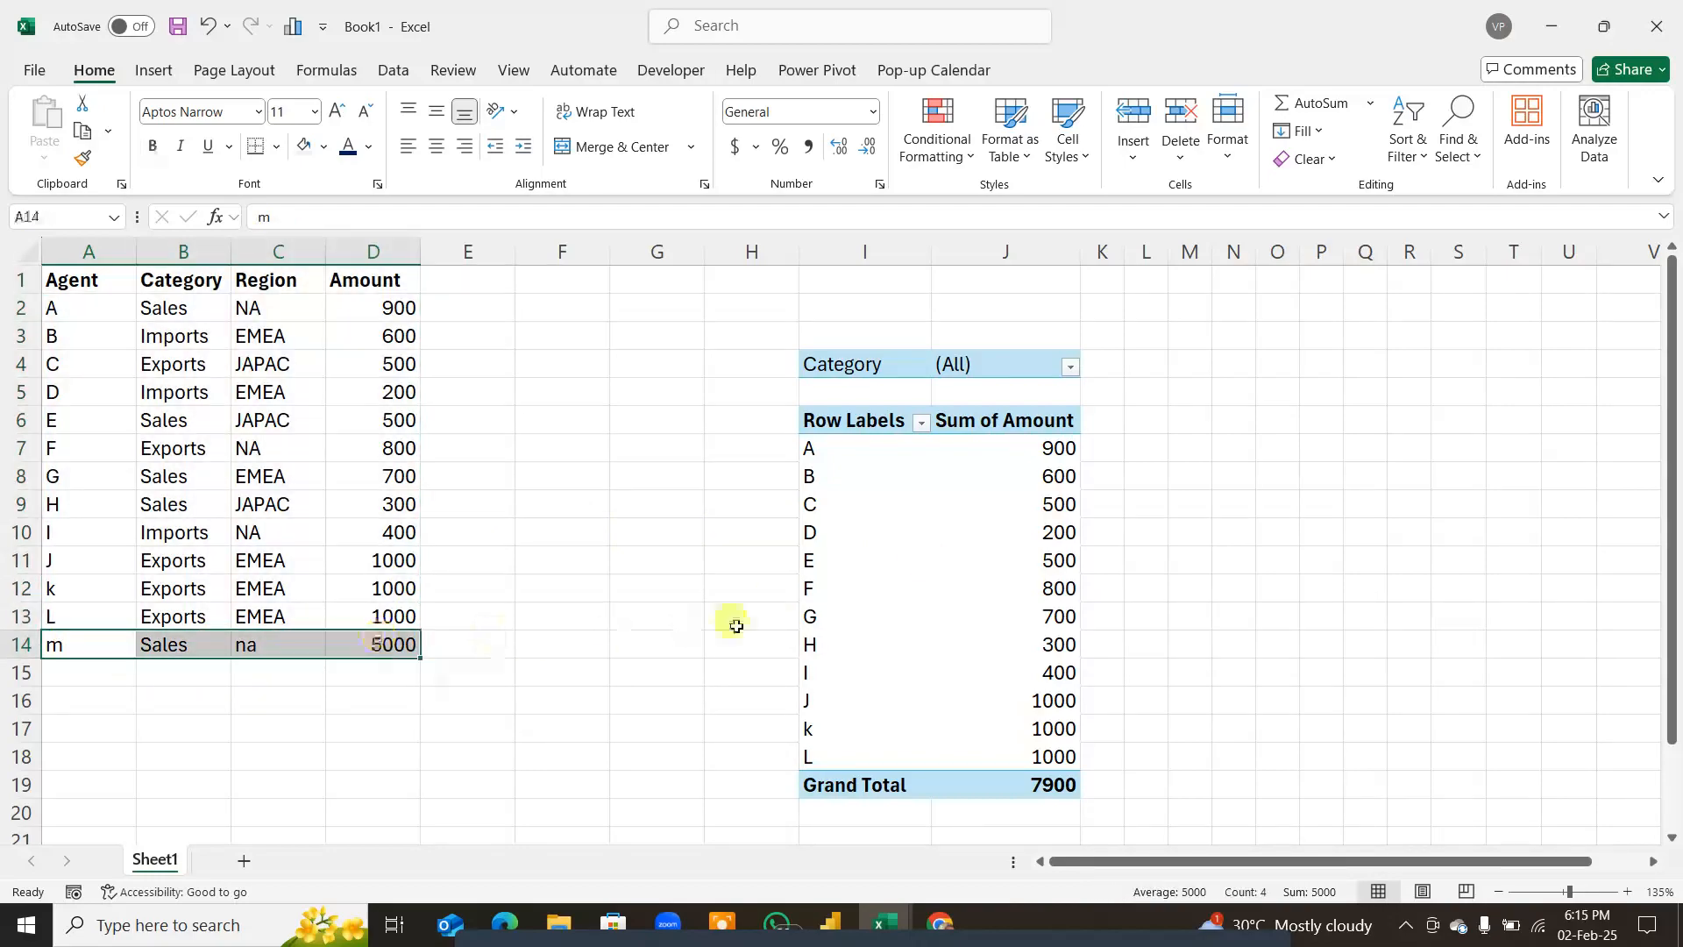
# Step: Change the PivotTable's data source to Sheet1!$A$1:$D$14 and check the row for agent m
pyautogui.click(855, 617)
pyautogui.click(868, 516)
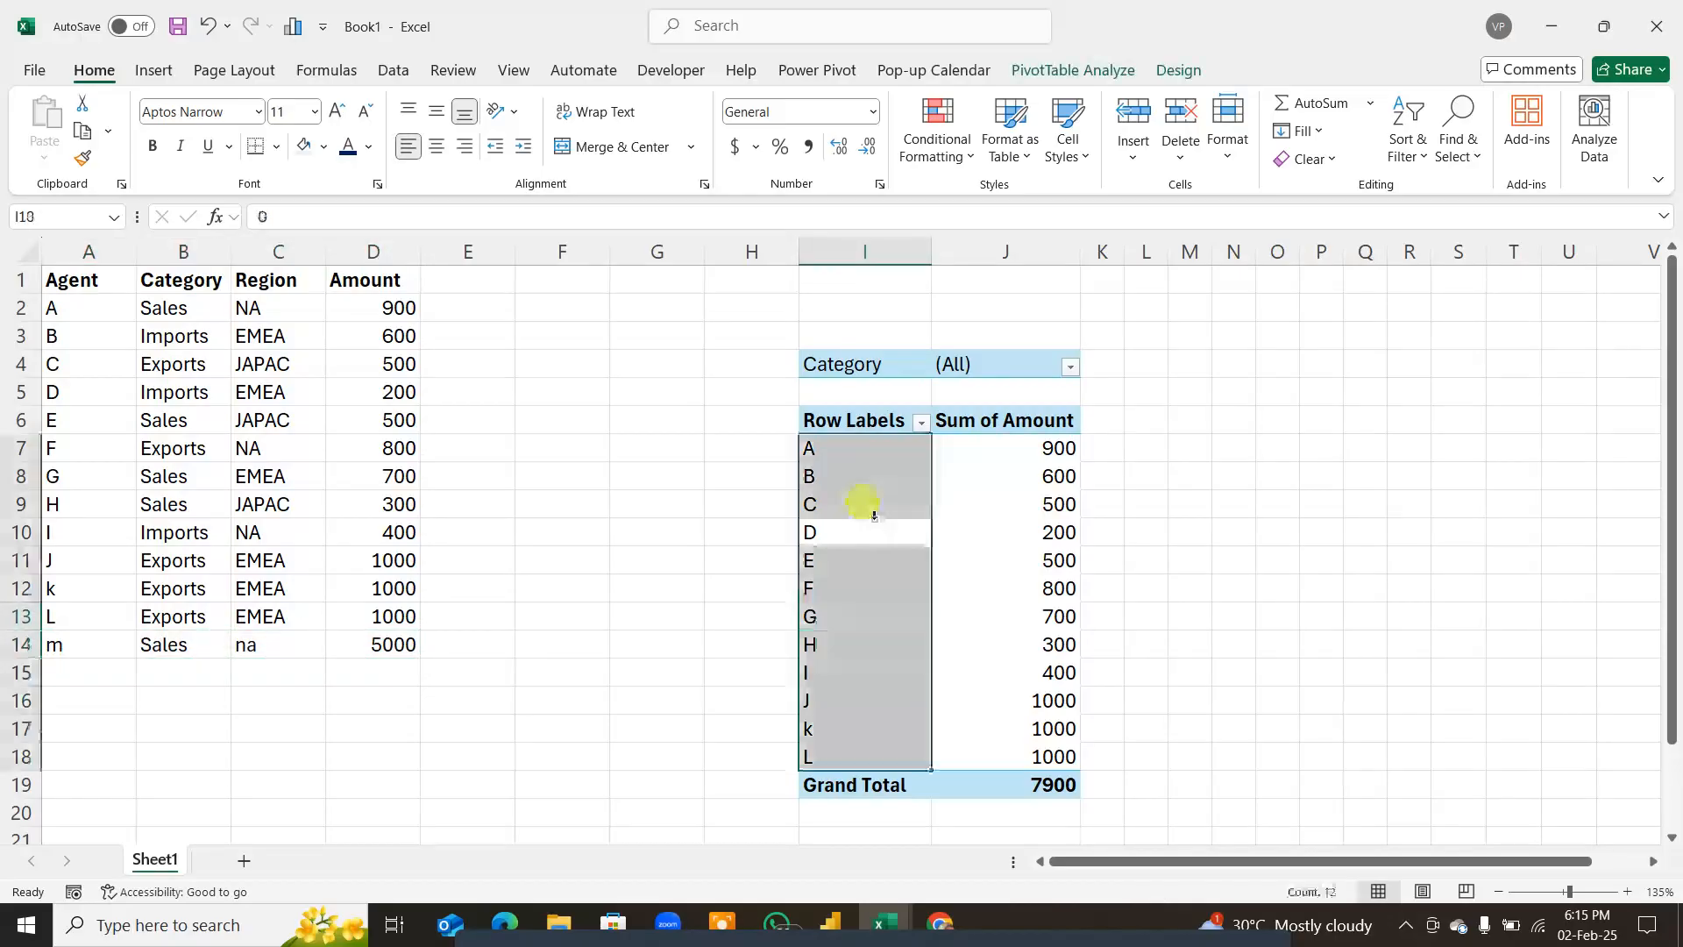
pyautogui.click(1113, 70)
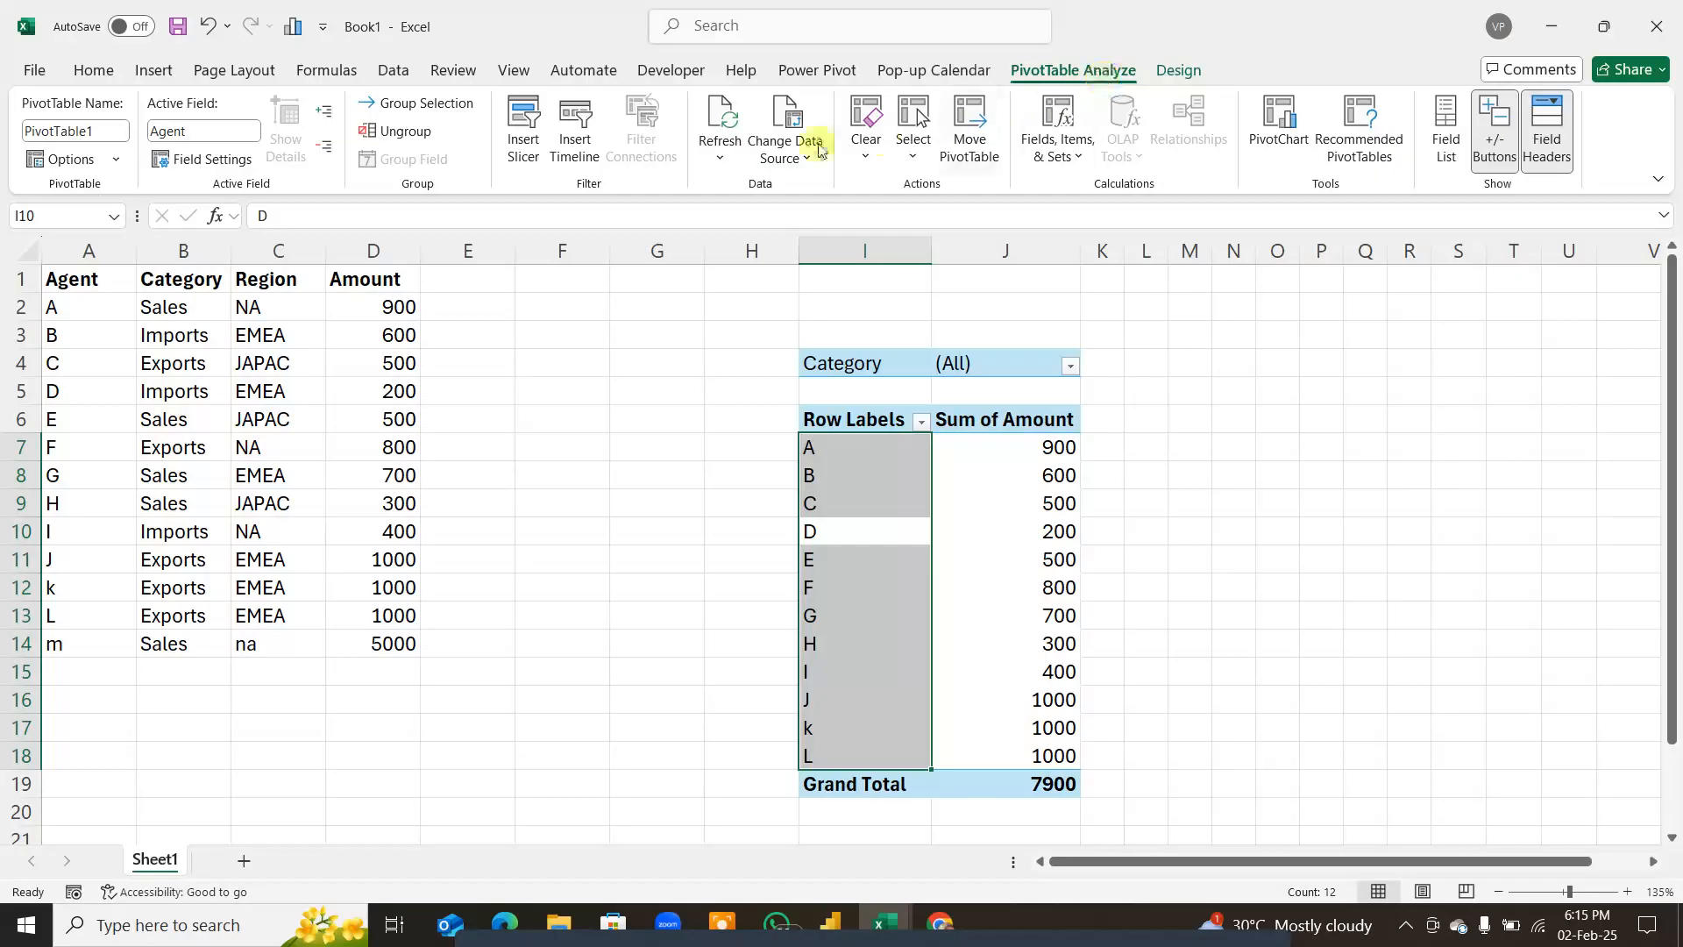
pyautogui.click(789, 162)
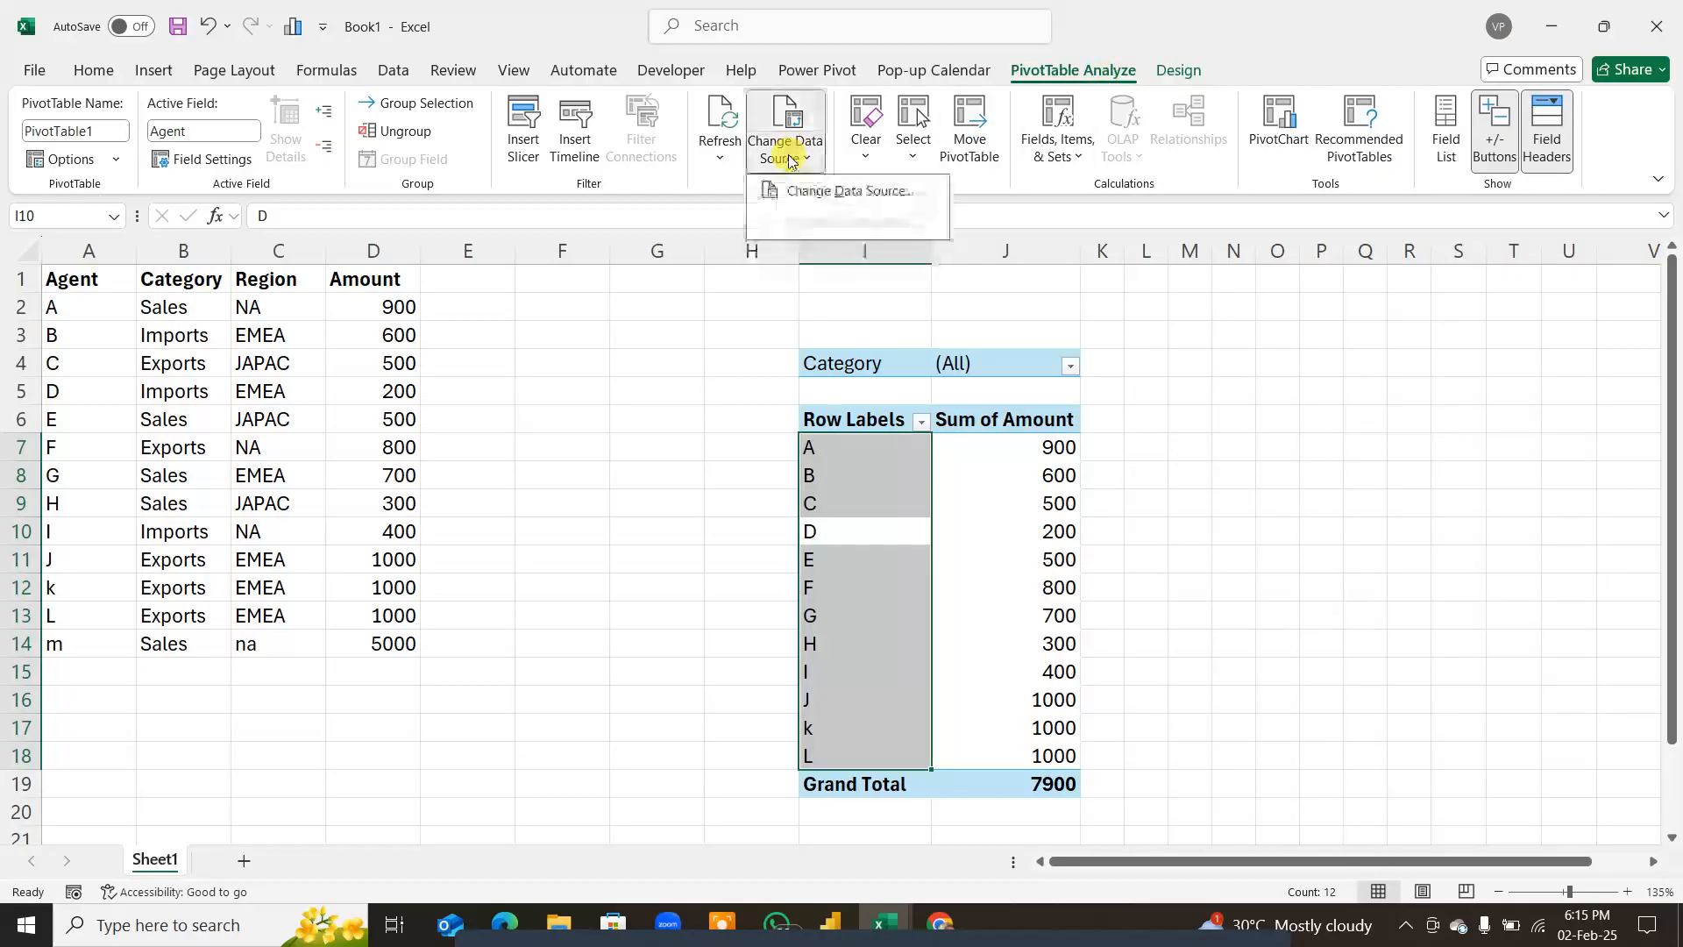
pyautogui.click(800, 189)
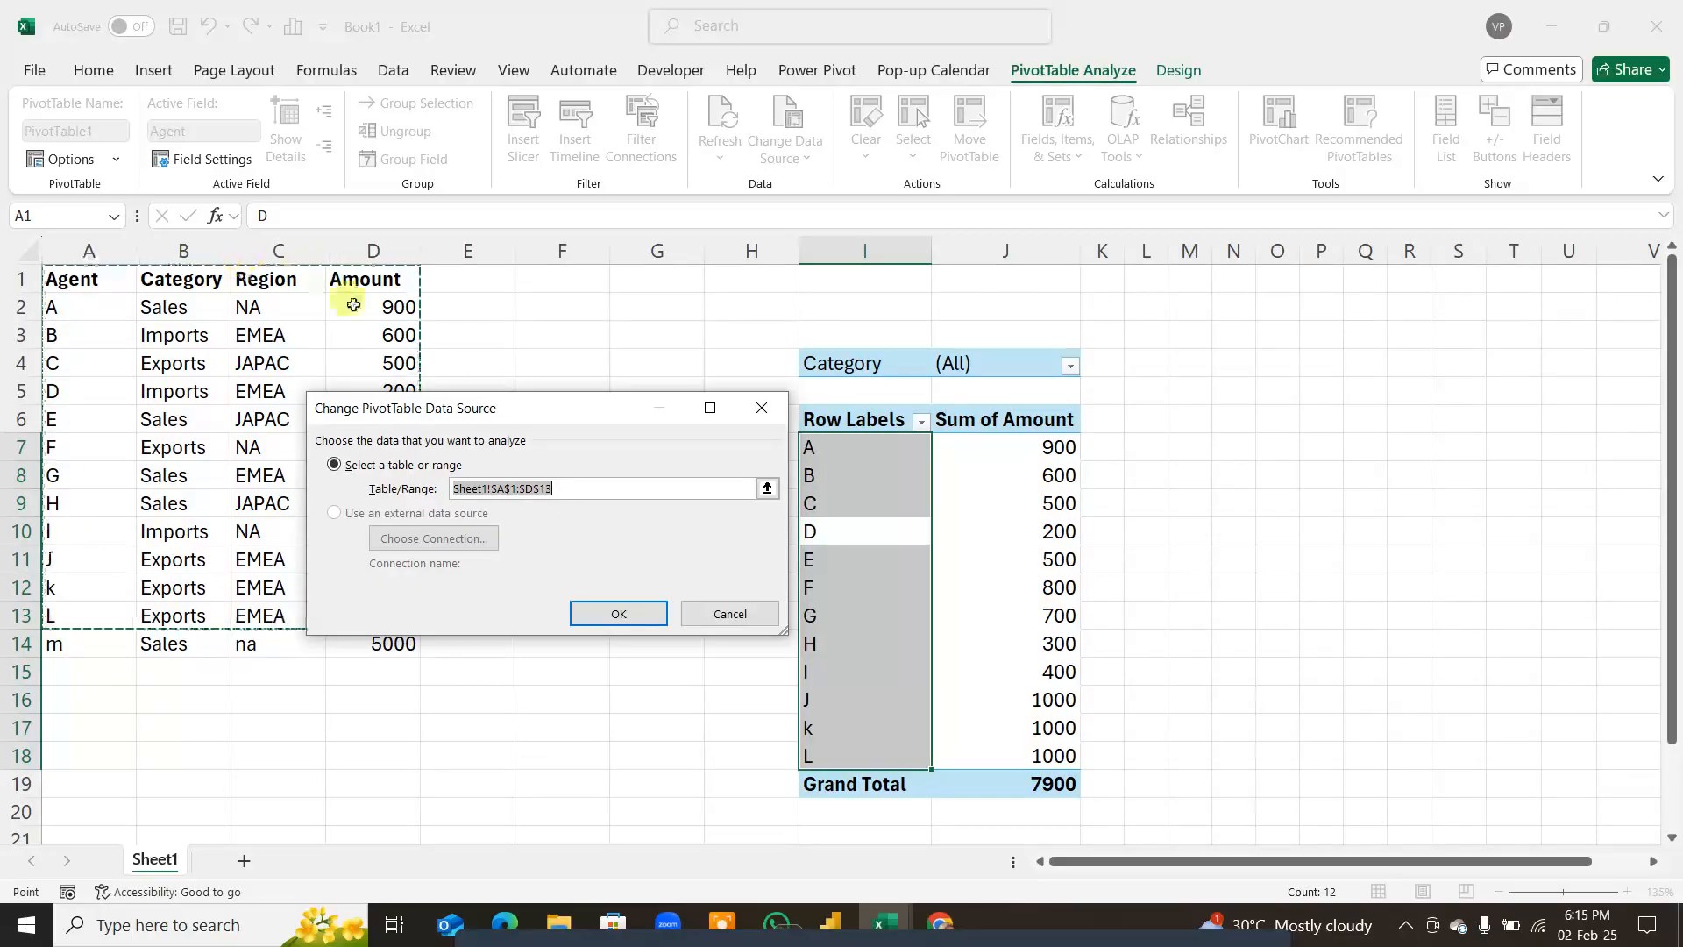
pyautogui.moveTo(55, 279); pyautogui.dragTo(380, 639)
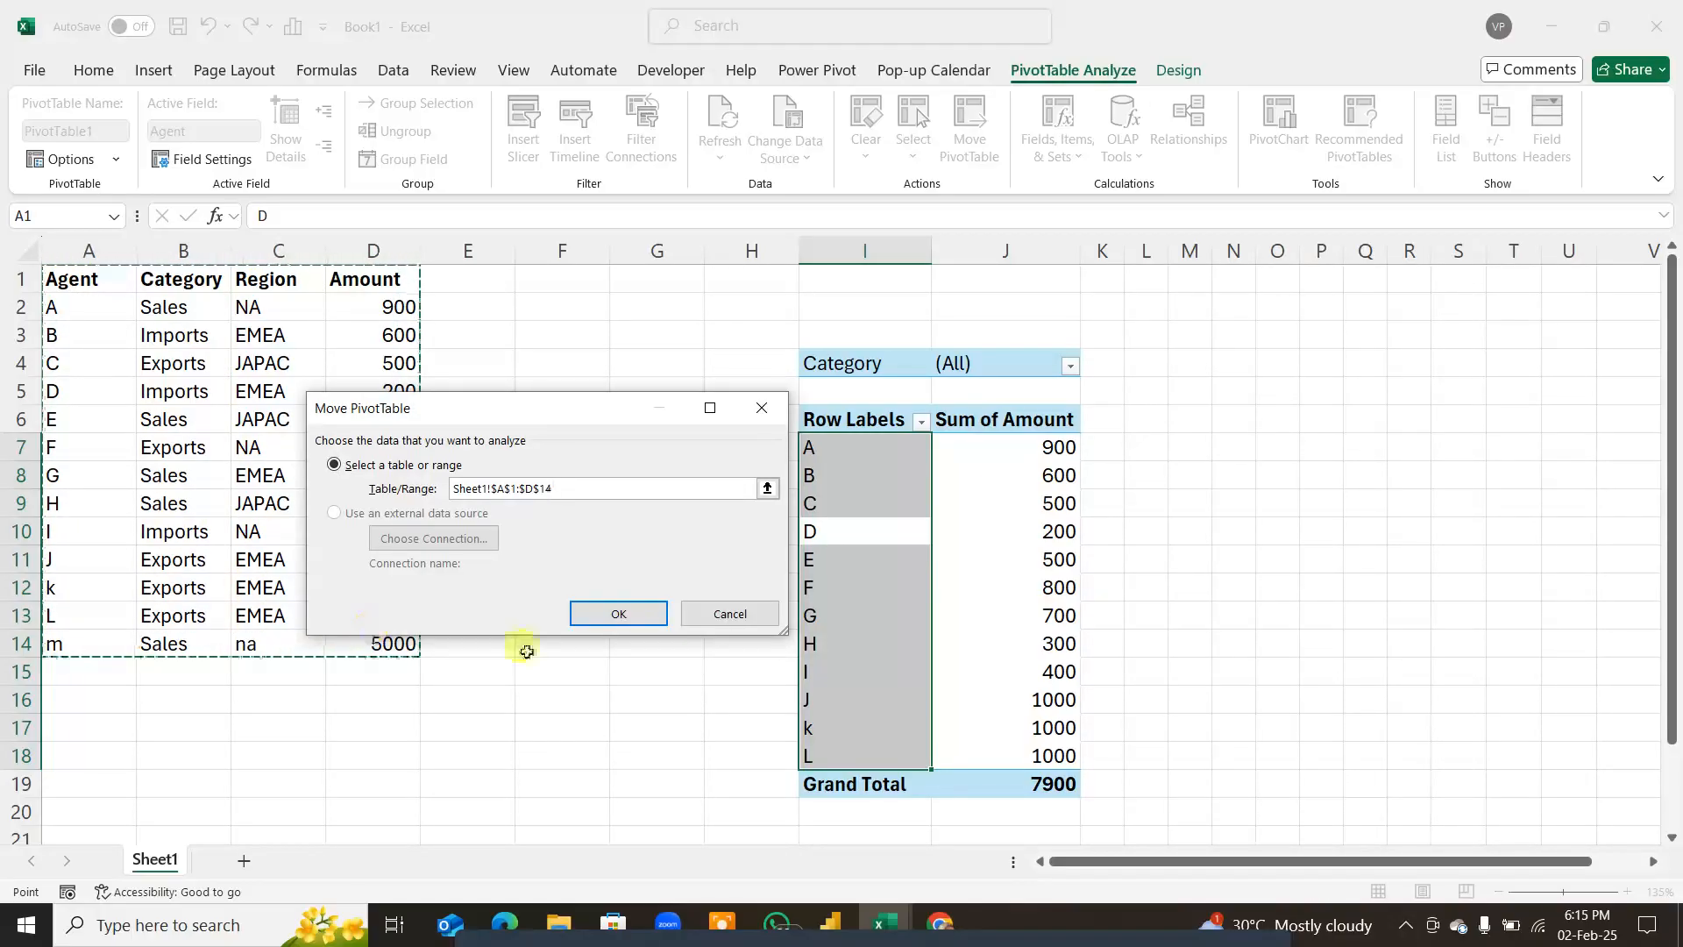
pyautogui.click(618, 614)
pyautogui.moveTo(811, 783); pyautogui.dragTo(1054, 788)
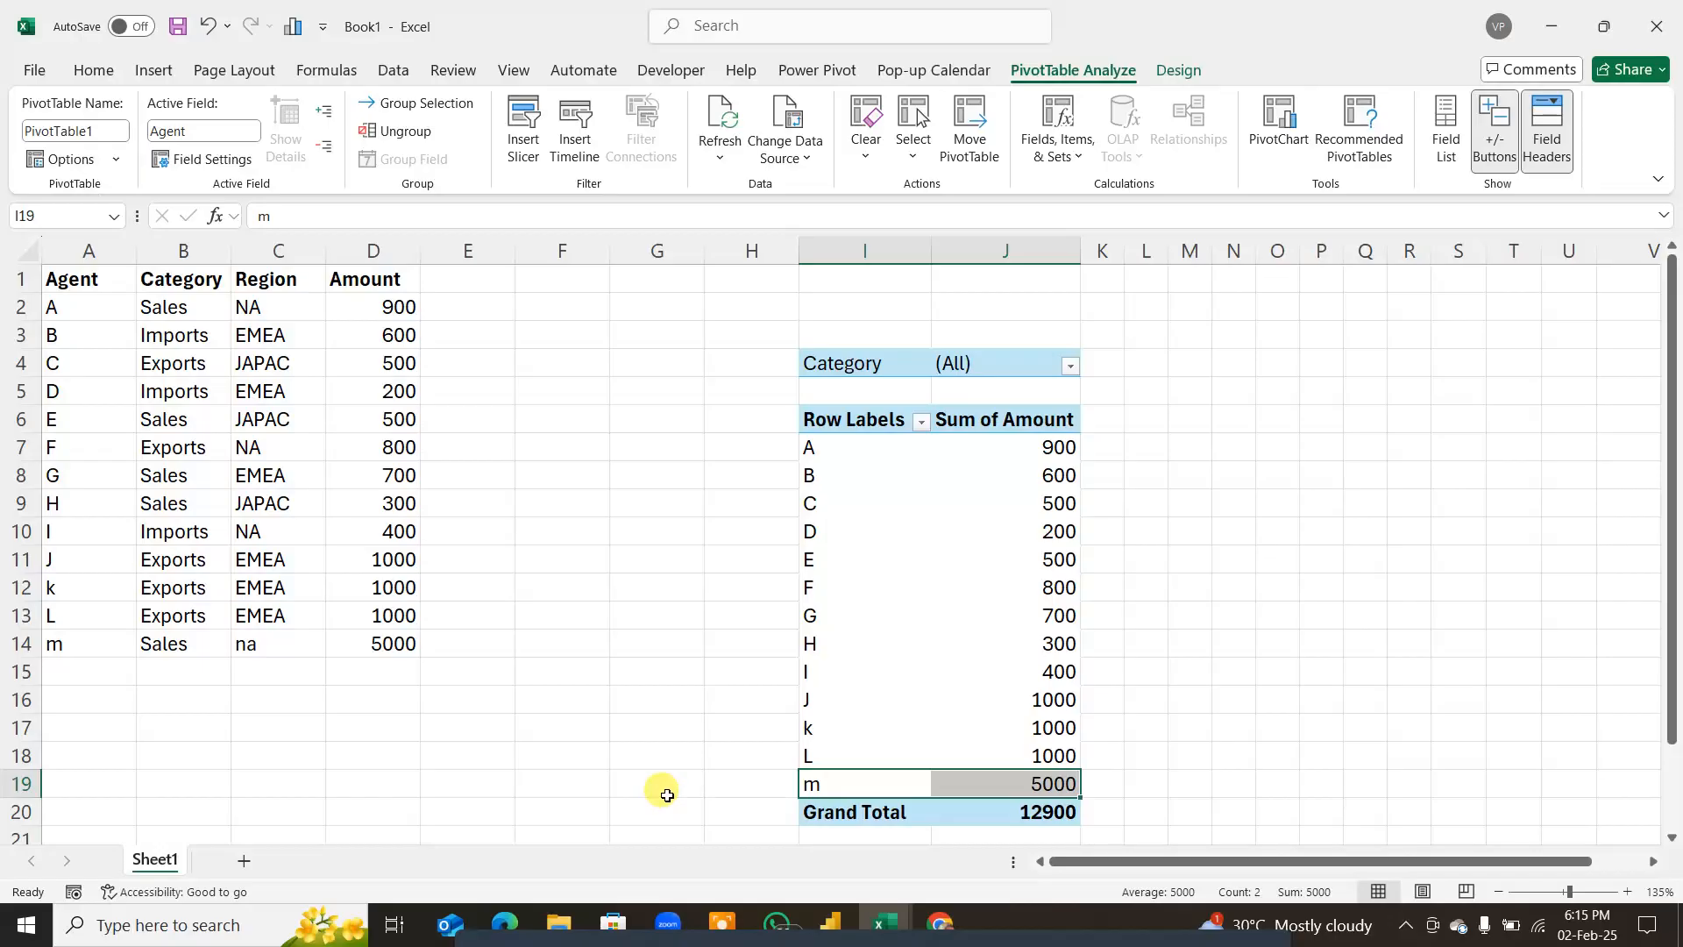
pyautogui.click(245, 474)
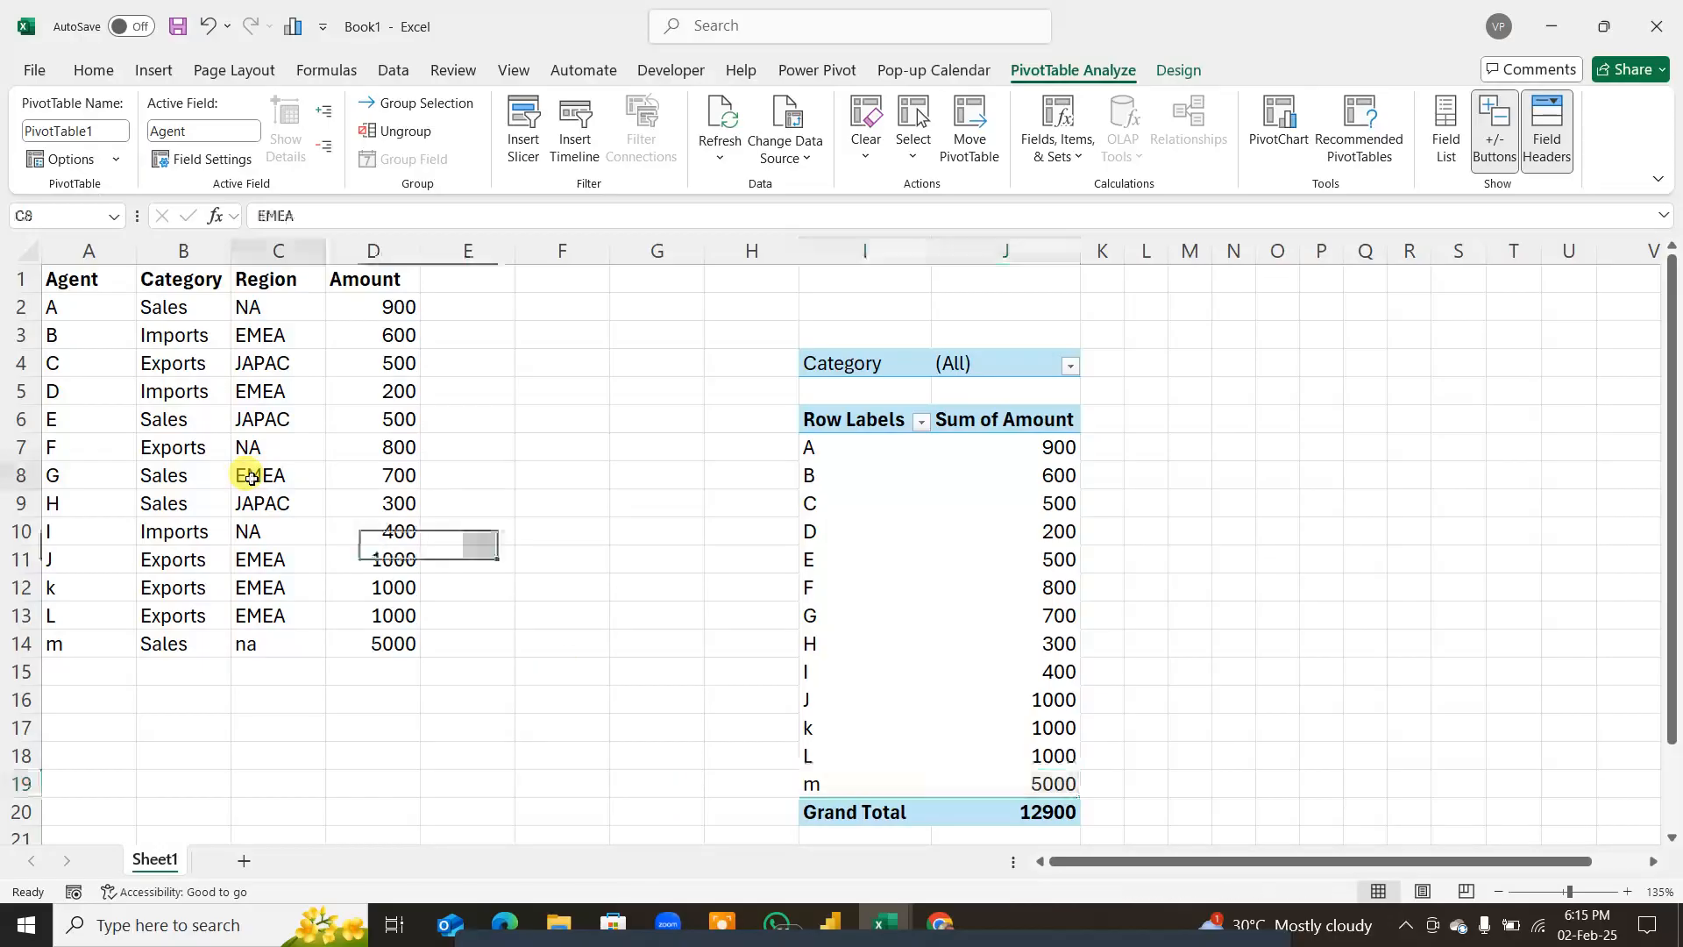
pyautogui.click(912, 672)
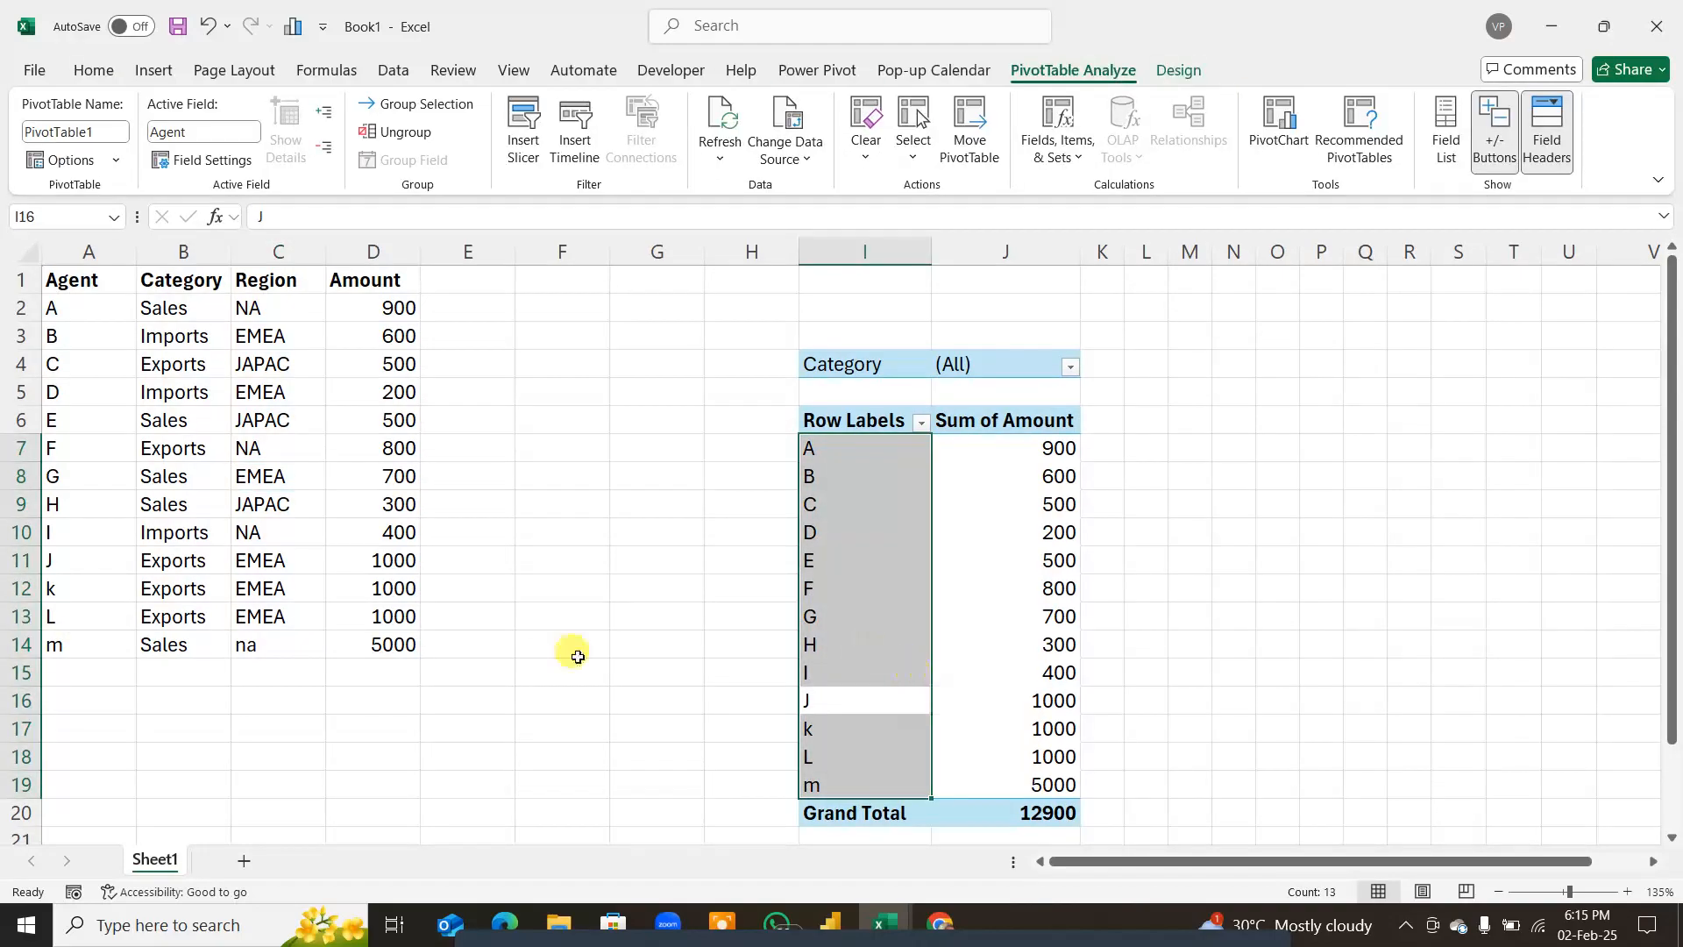
pyautogui.moveTo(146, 649); pyautogui.dragTo(303, 644)
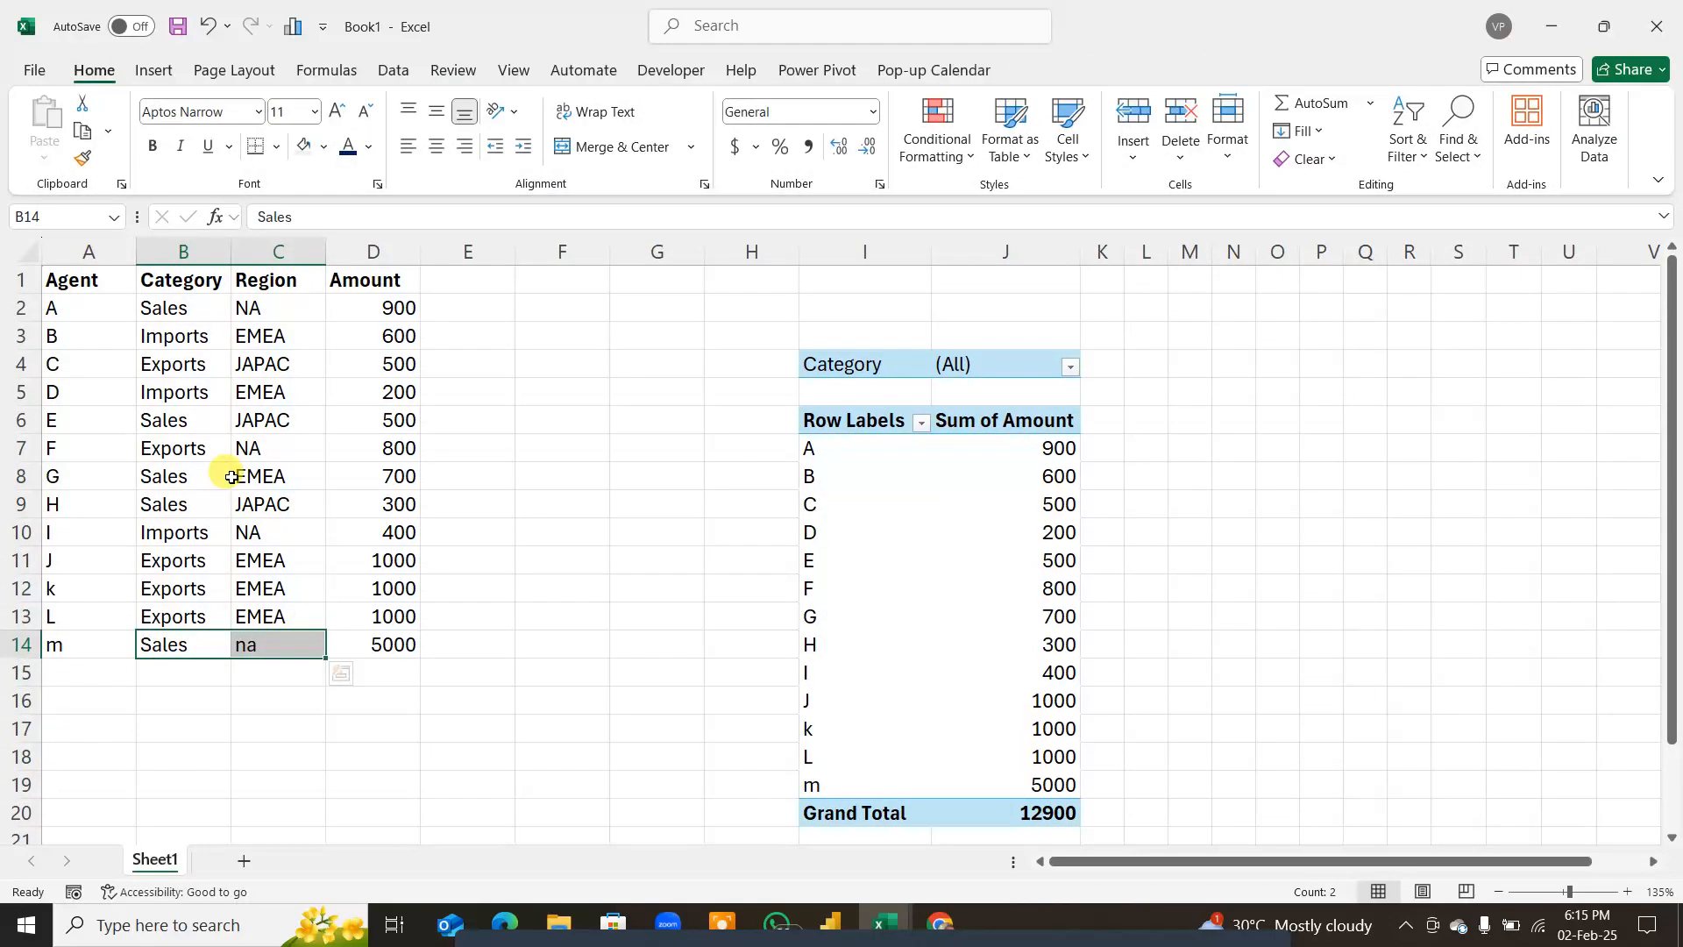
# Step: Copy source range A1:D13 into a new worksheet starting at A1 and set that sheet's zoom to 150%
pyautogui.moveTo(69, 279); pyautogui.dragTo(381, 609)
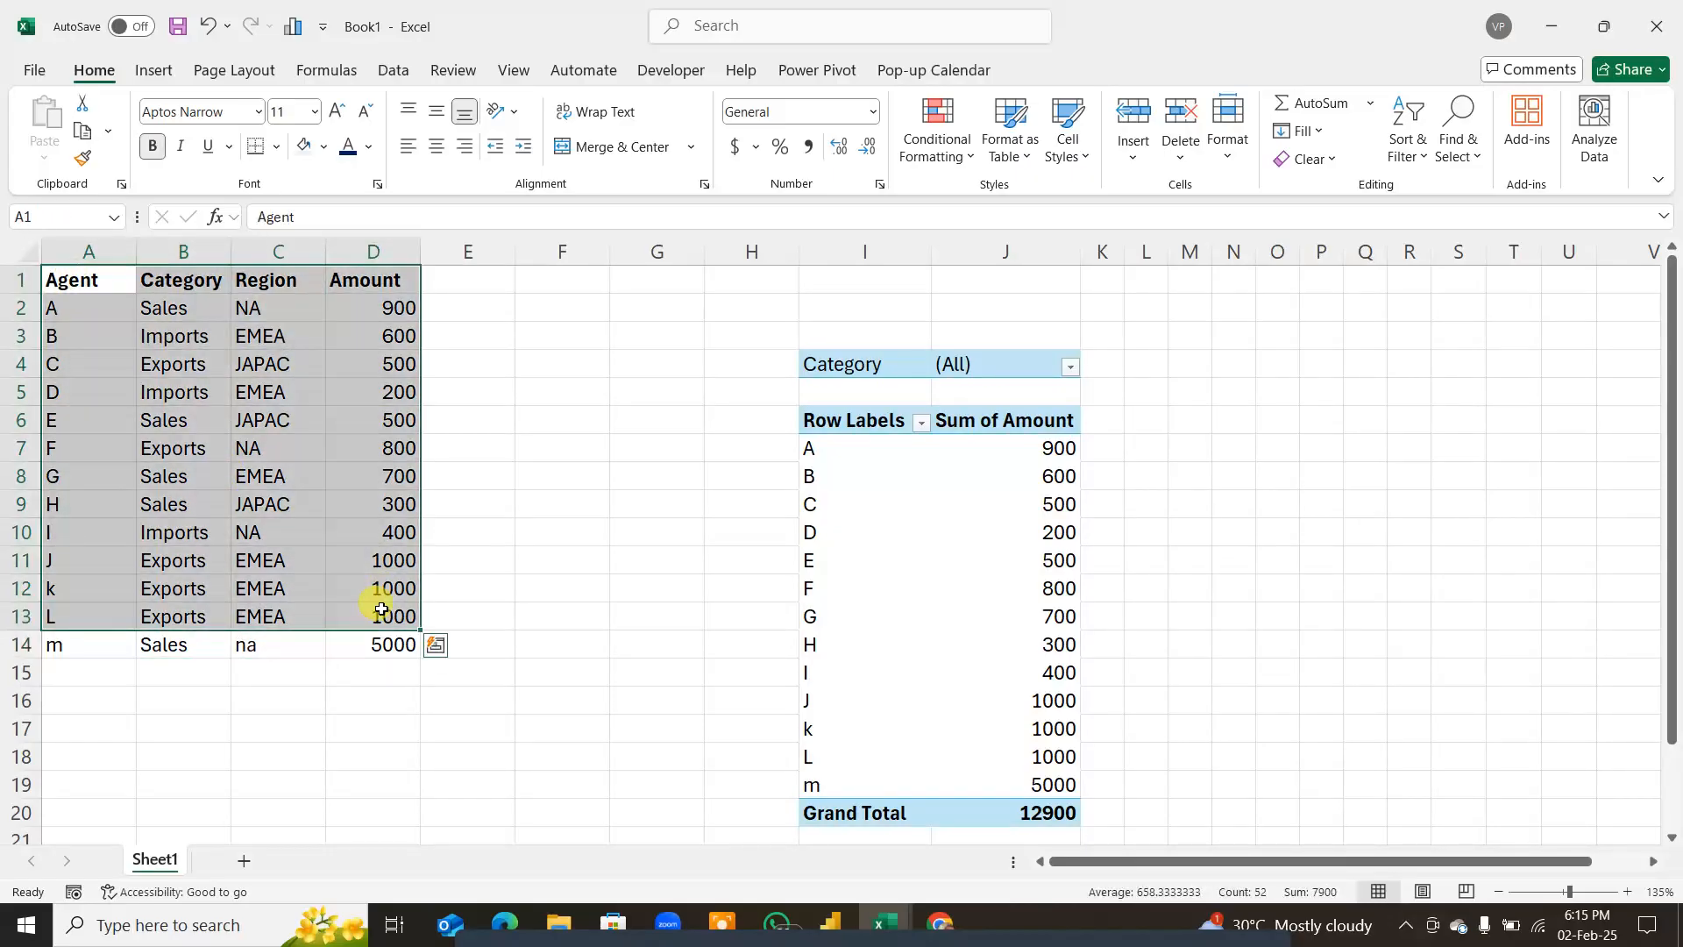
pyautogui.hotkey('ctrl', 'c')
pyautogui.click(244, 860)
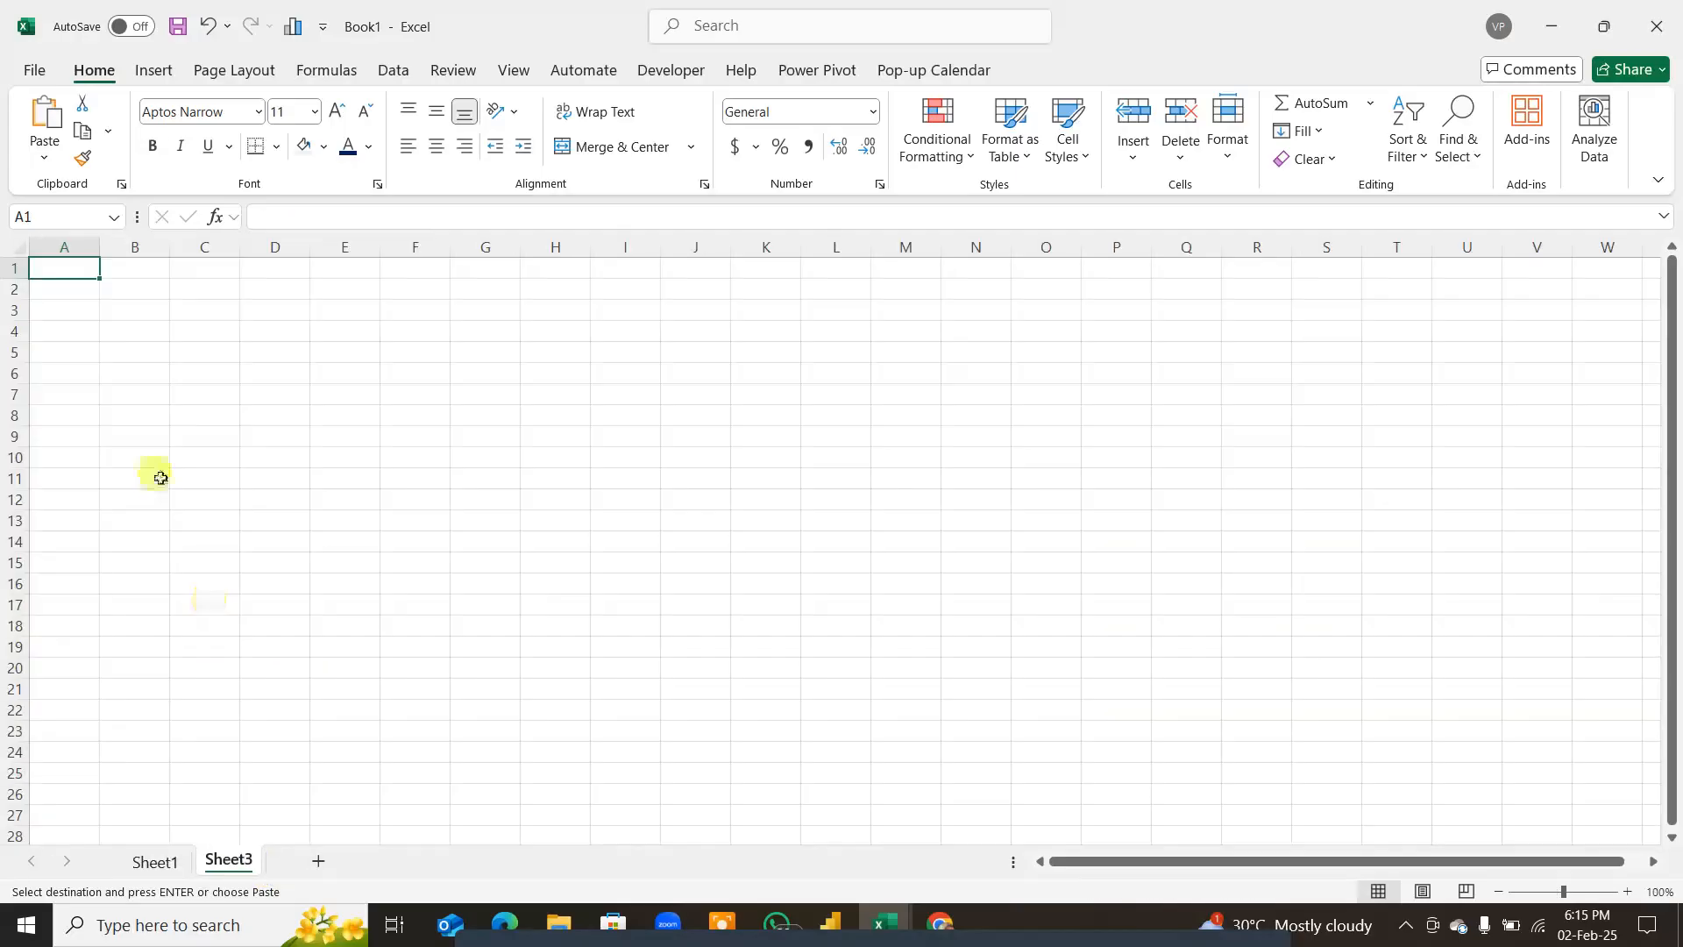
pyautogui.hotkey('ctrl', 'v')
pyautogui.click(211, 414)
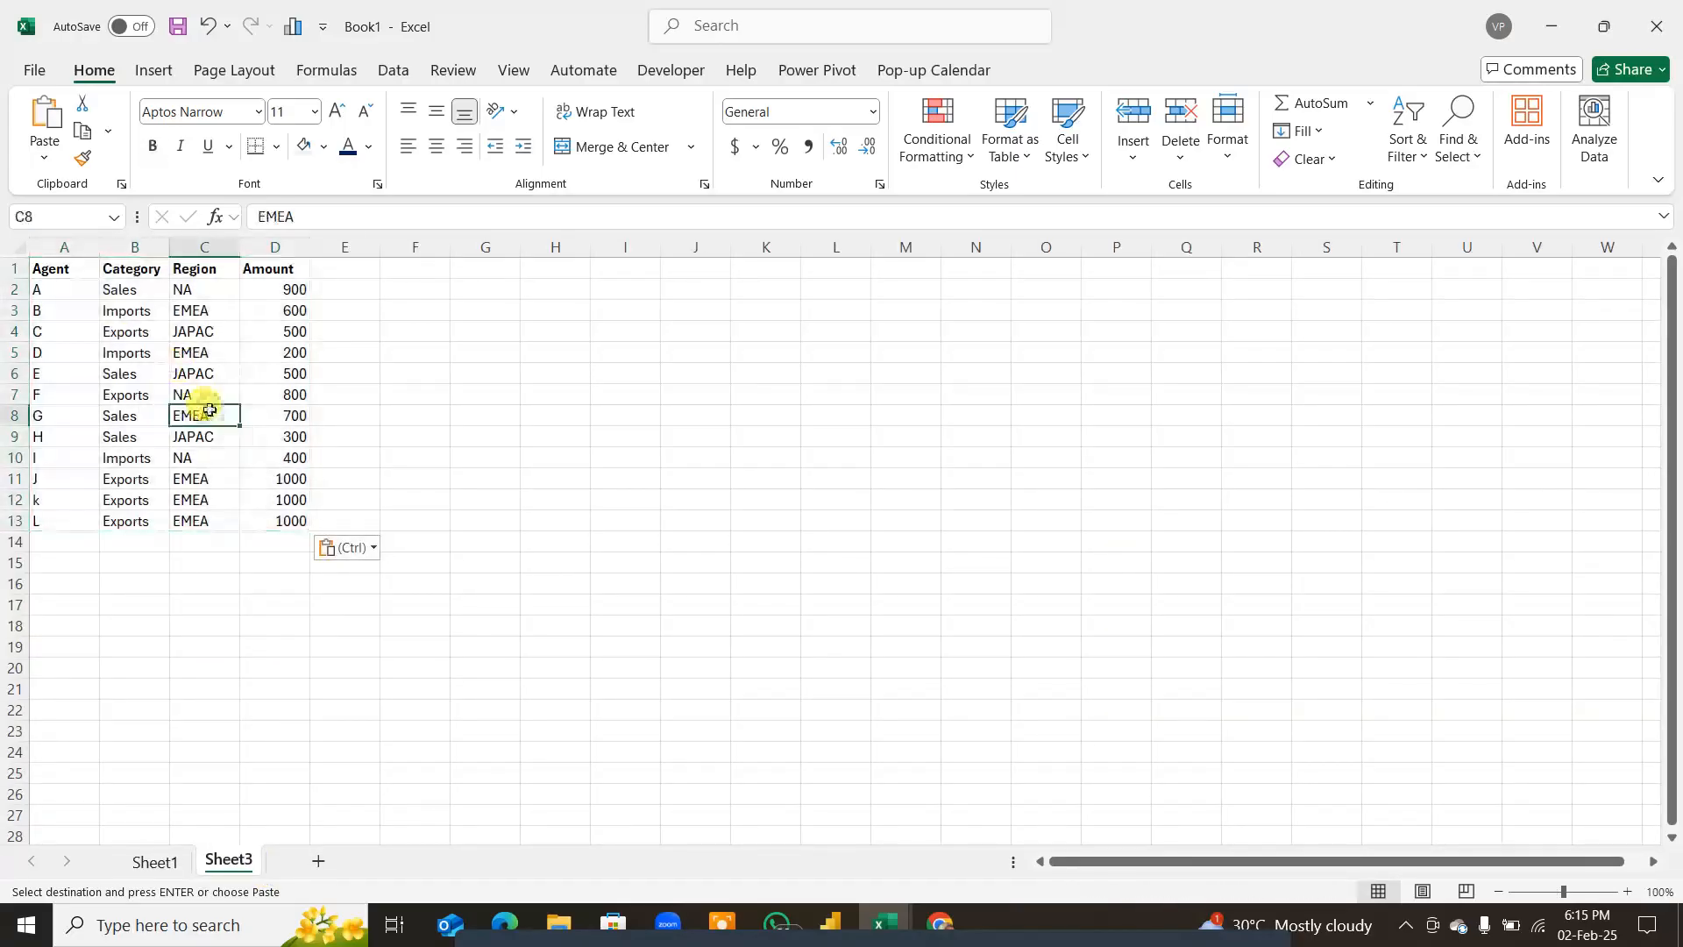
pyautogui.hotkey('alt', 'w')
pyautogui.write('q')
pyautogui.write('150')
pyautogui.press('Return')
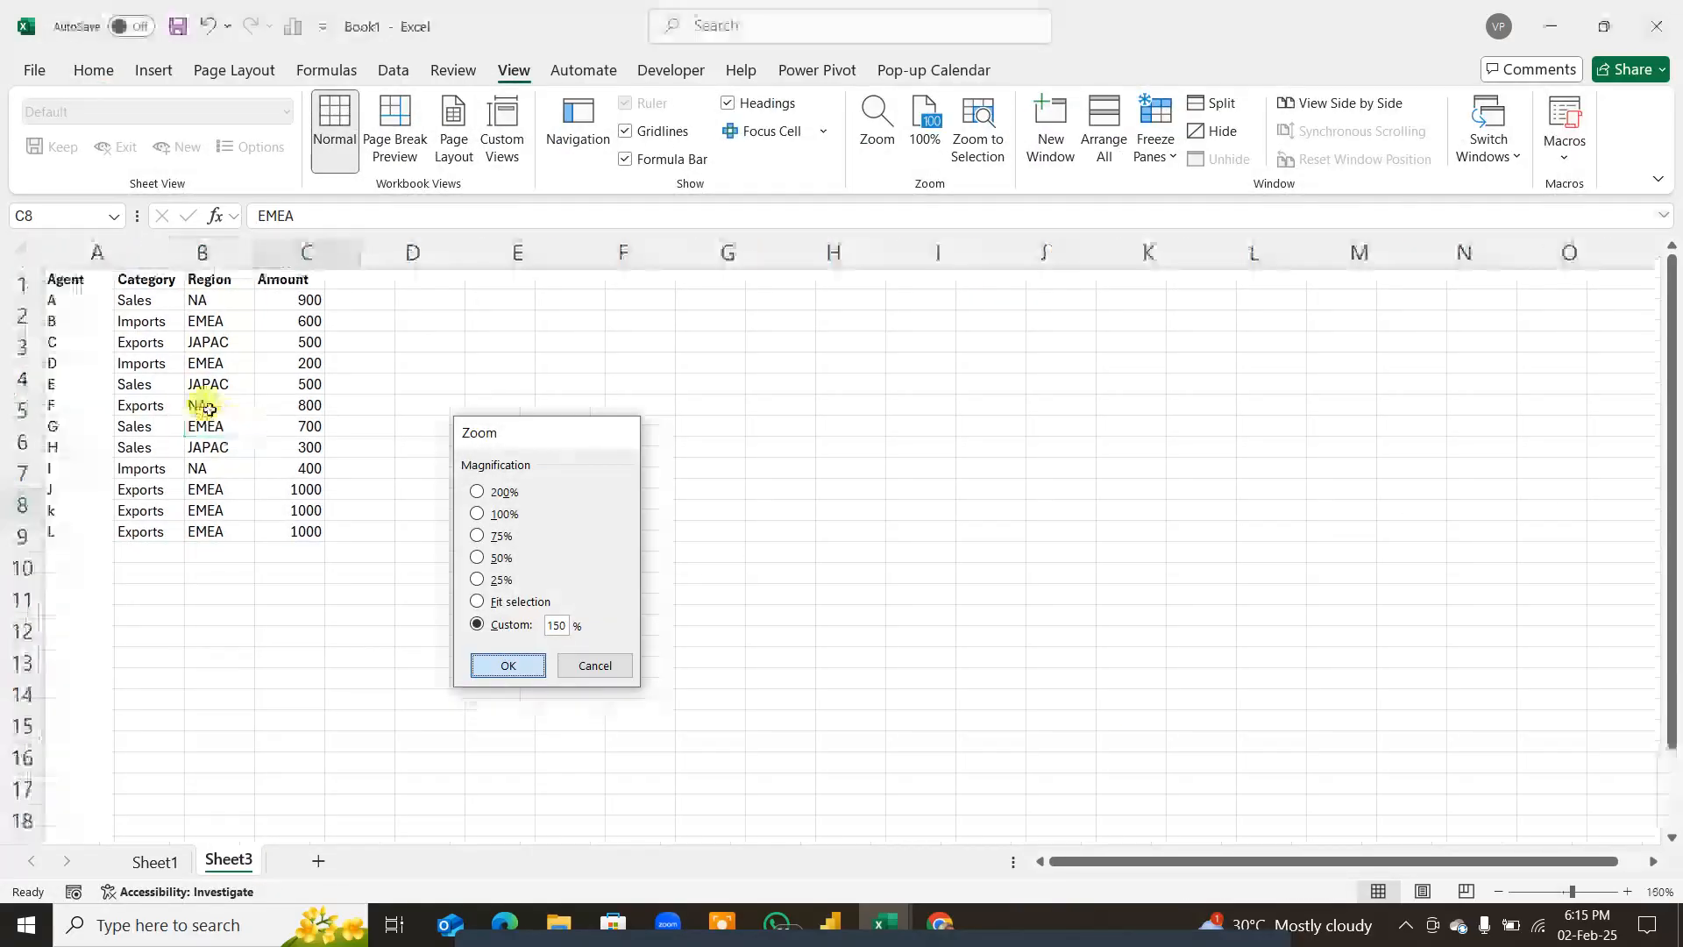
pyautogui.click(241, 568)
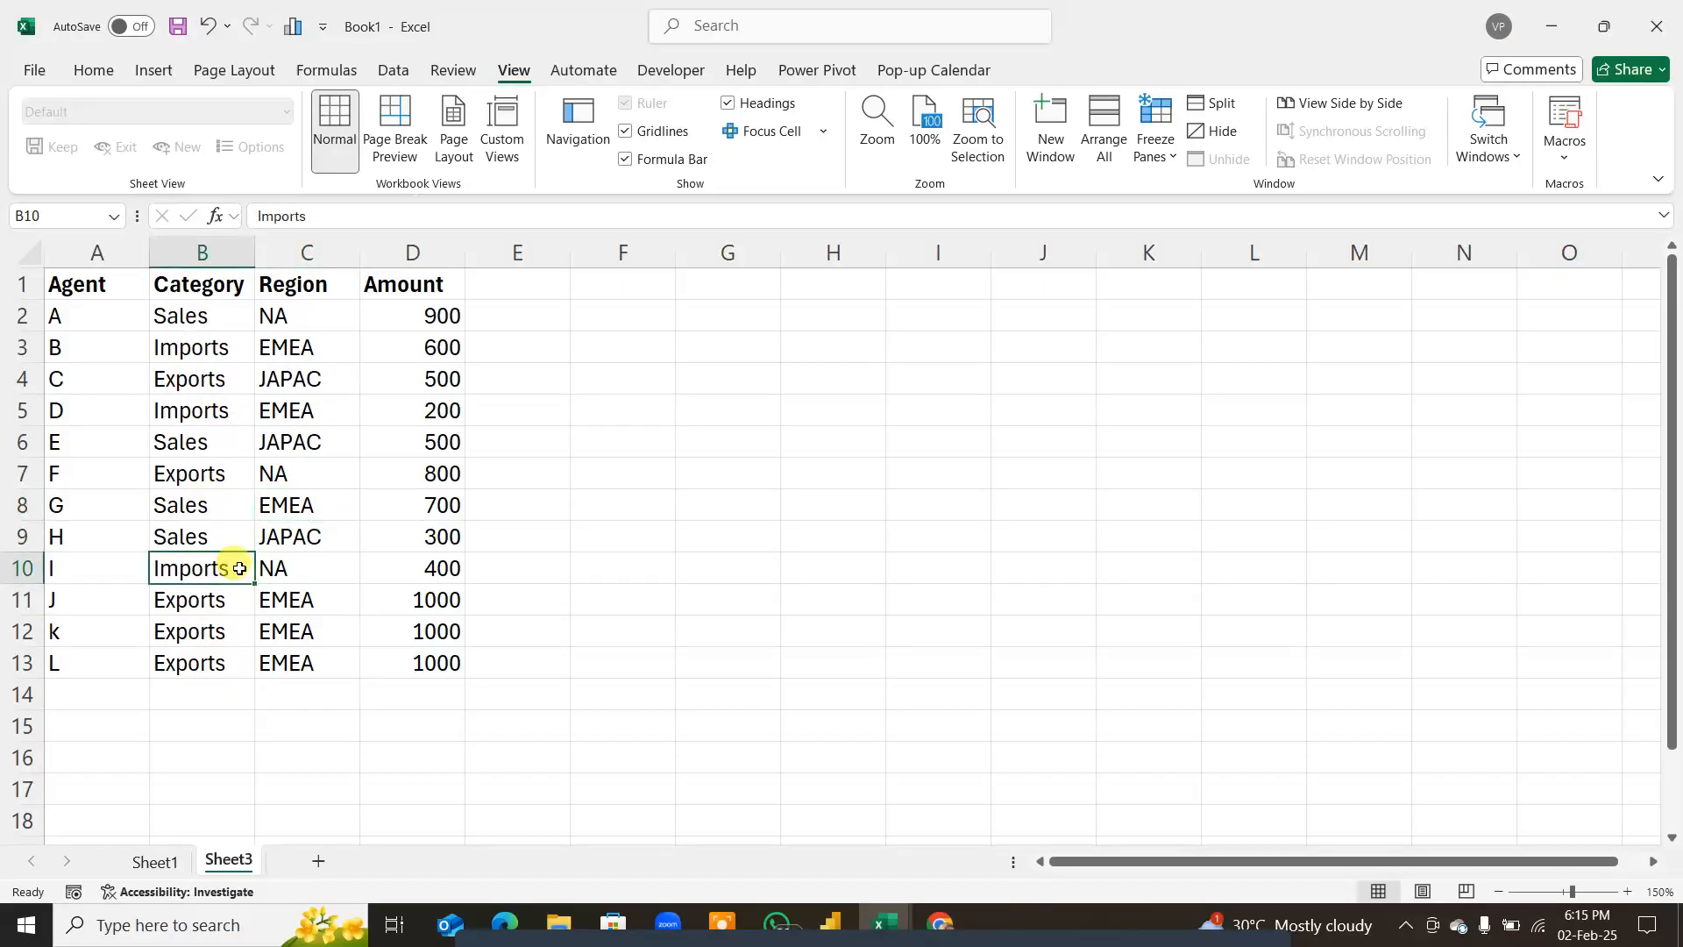
# Step: Convert the copied range $A$1:$D$13 into an Excel table with headers
pyautogui.click(210, 390)
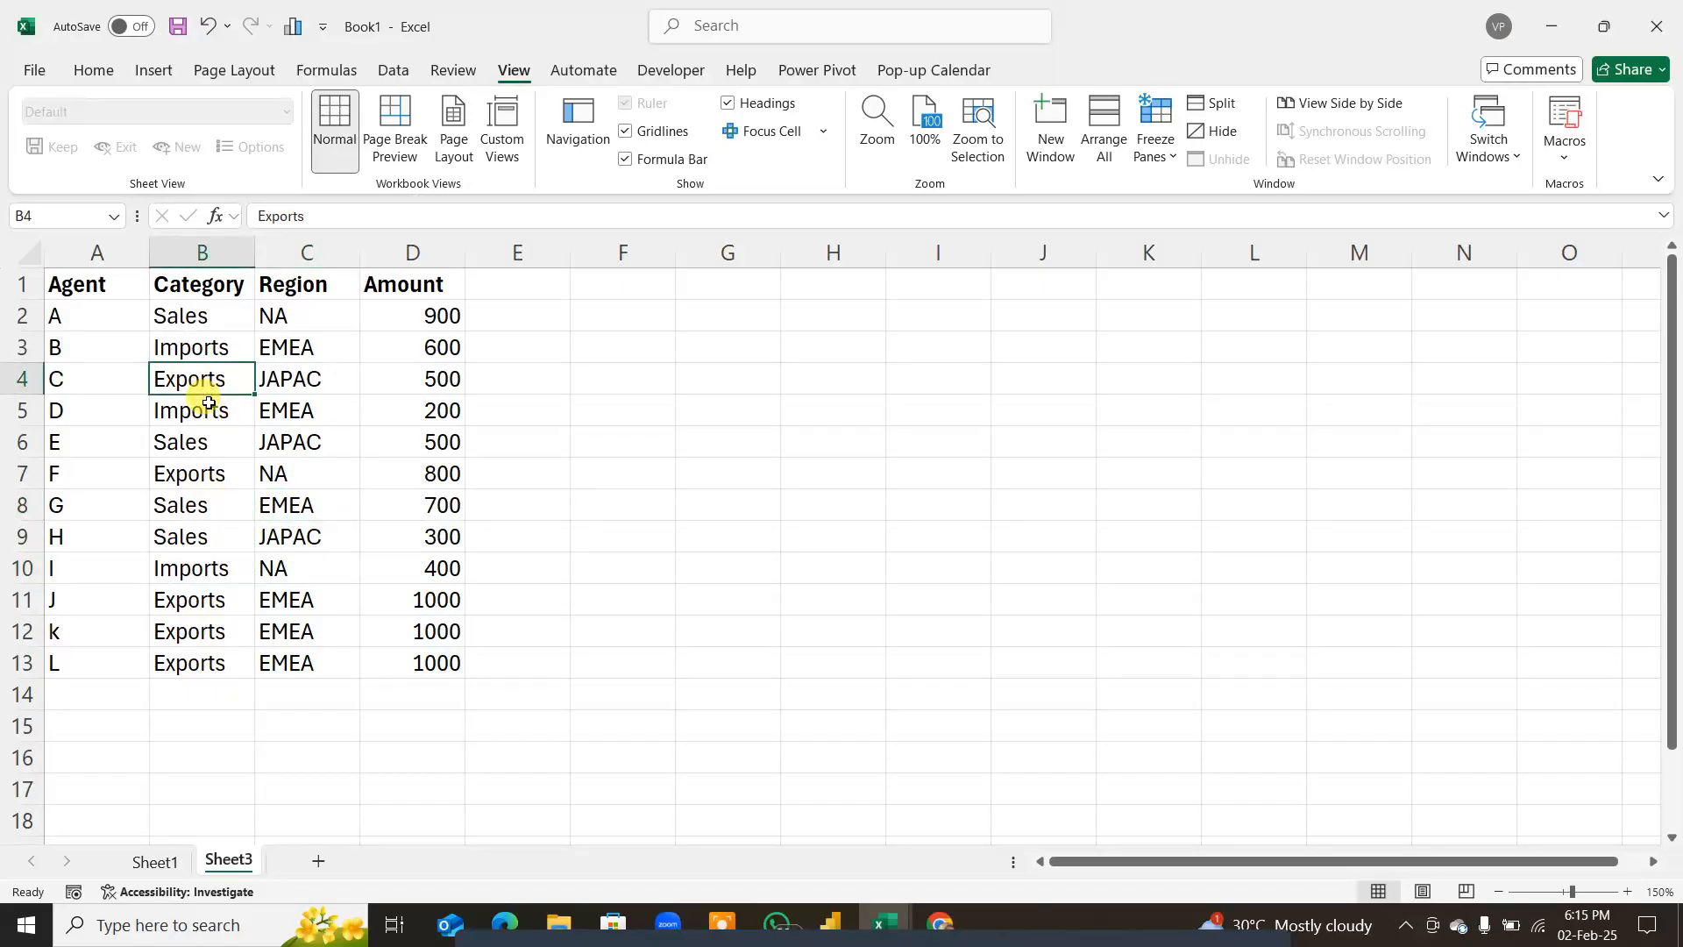
pyautogui.click(154, 70)
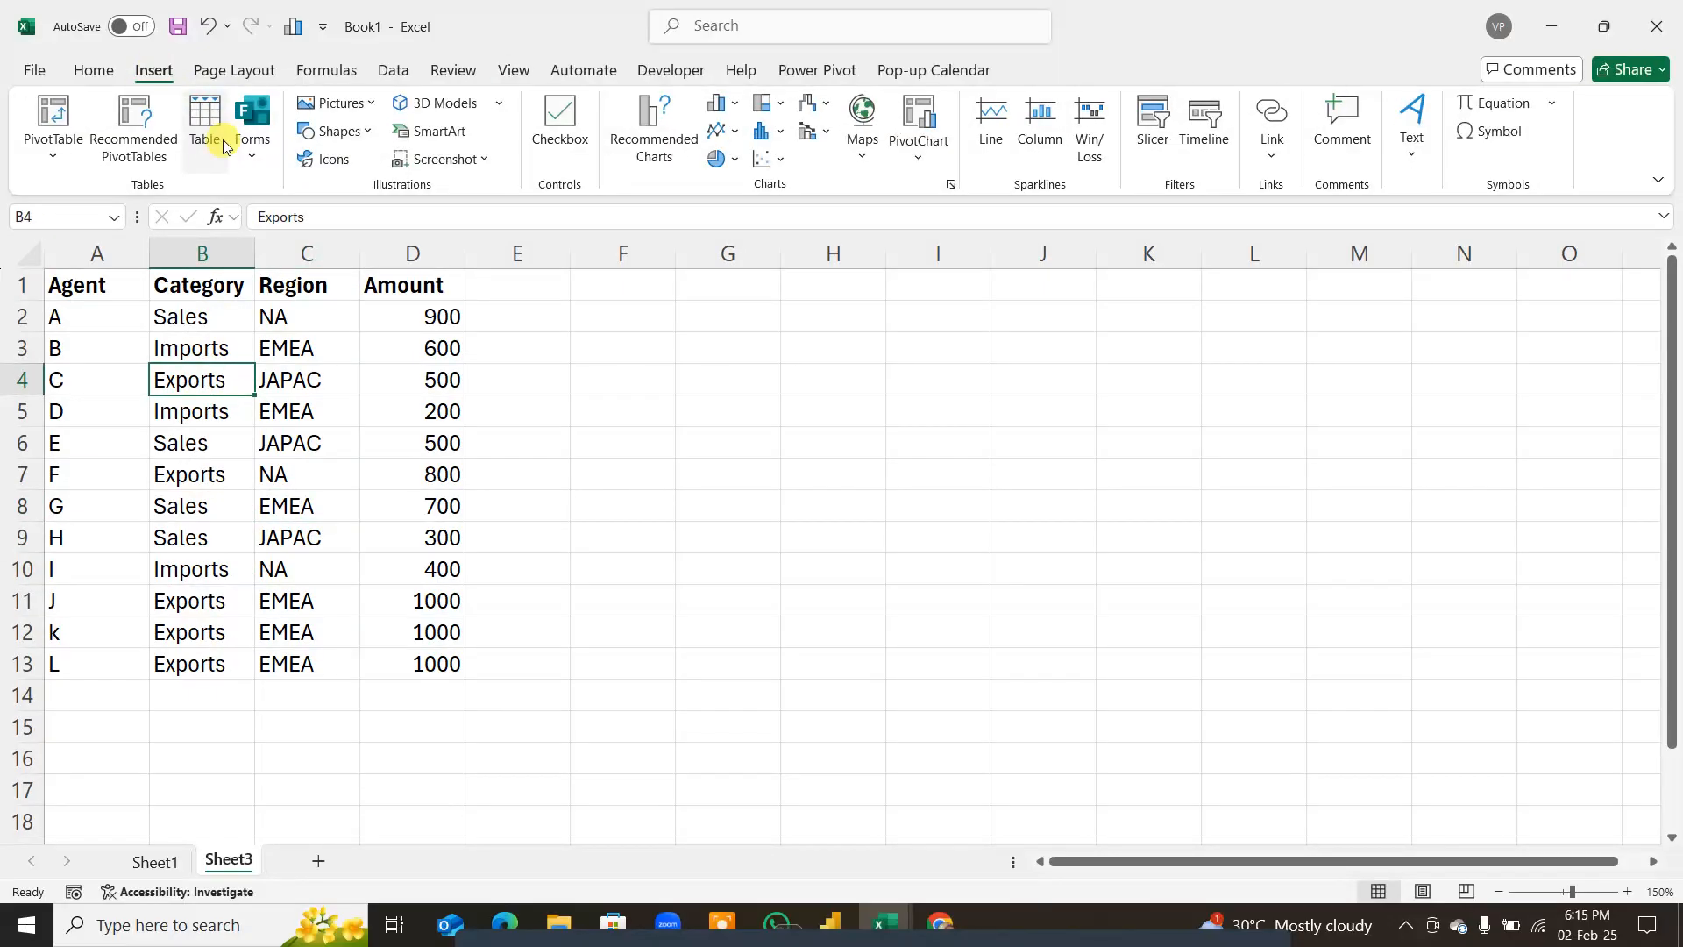
pyautogui.click(208, 132)
pyautogui.click(528, 599)
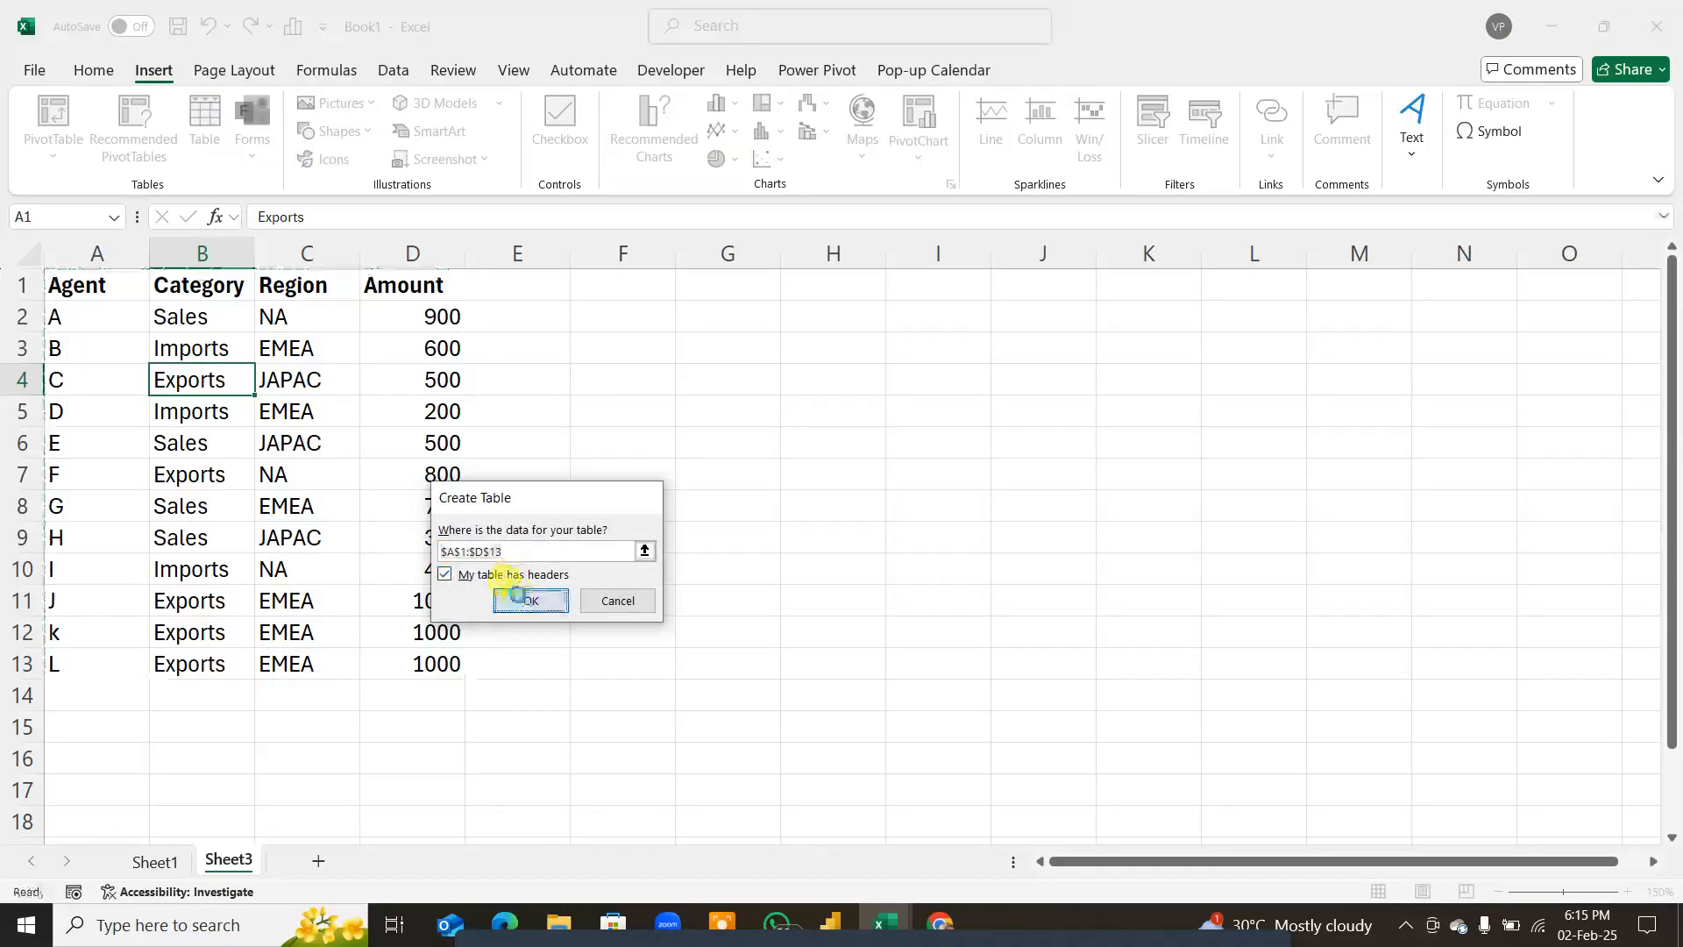
pyautogui.click(586, 706)
# Step: Circle the table's corner handle at D13 with the annotation pen, clear the drawing, and select cell C7 in the table
pyautogui.hotkey('ctrl', 'shift', 'd')
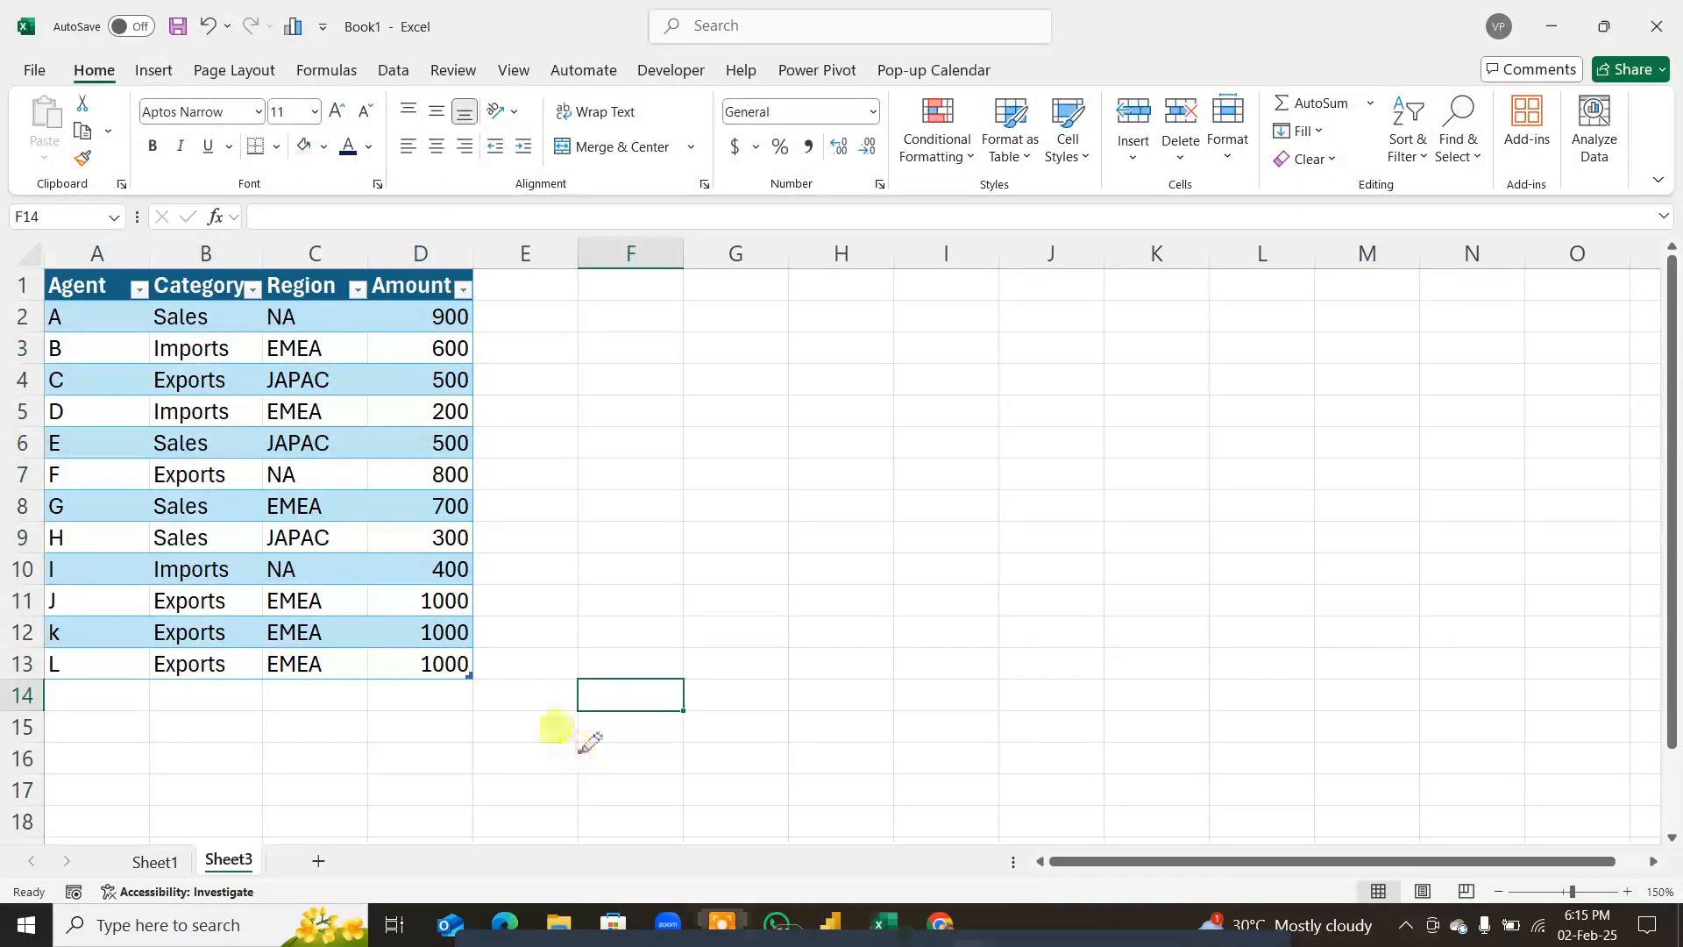
pyautogui.moveTo(529, 656)
pyautogui.mouseDown()
pyautogui.moveTo(442, 657)
pyautogui.moveTo(518, 706)
pyautogui.moveTo(531, 647)
pyautogui.mouseUp()
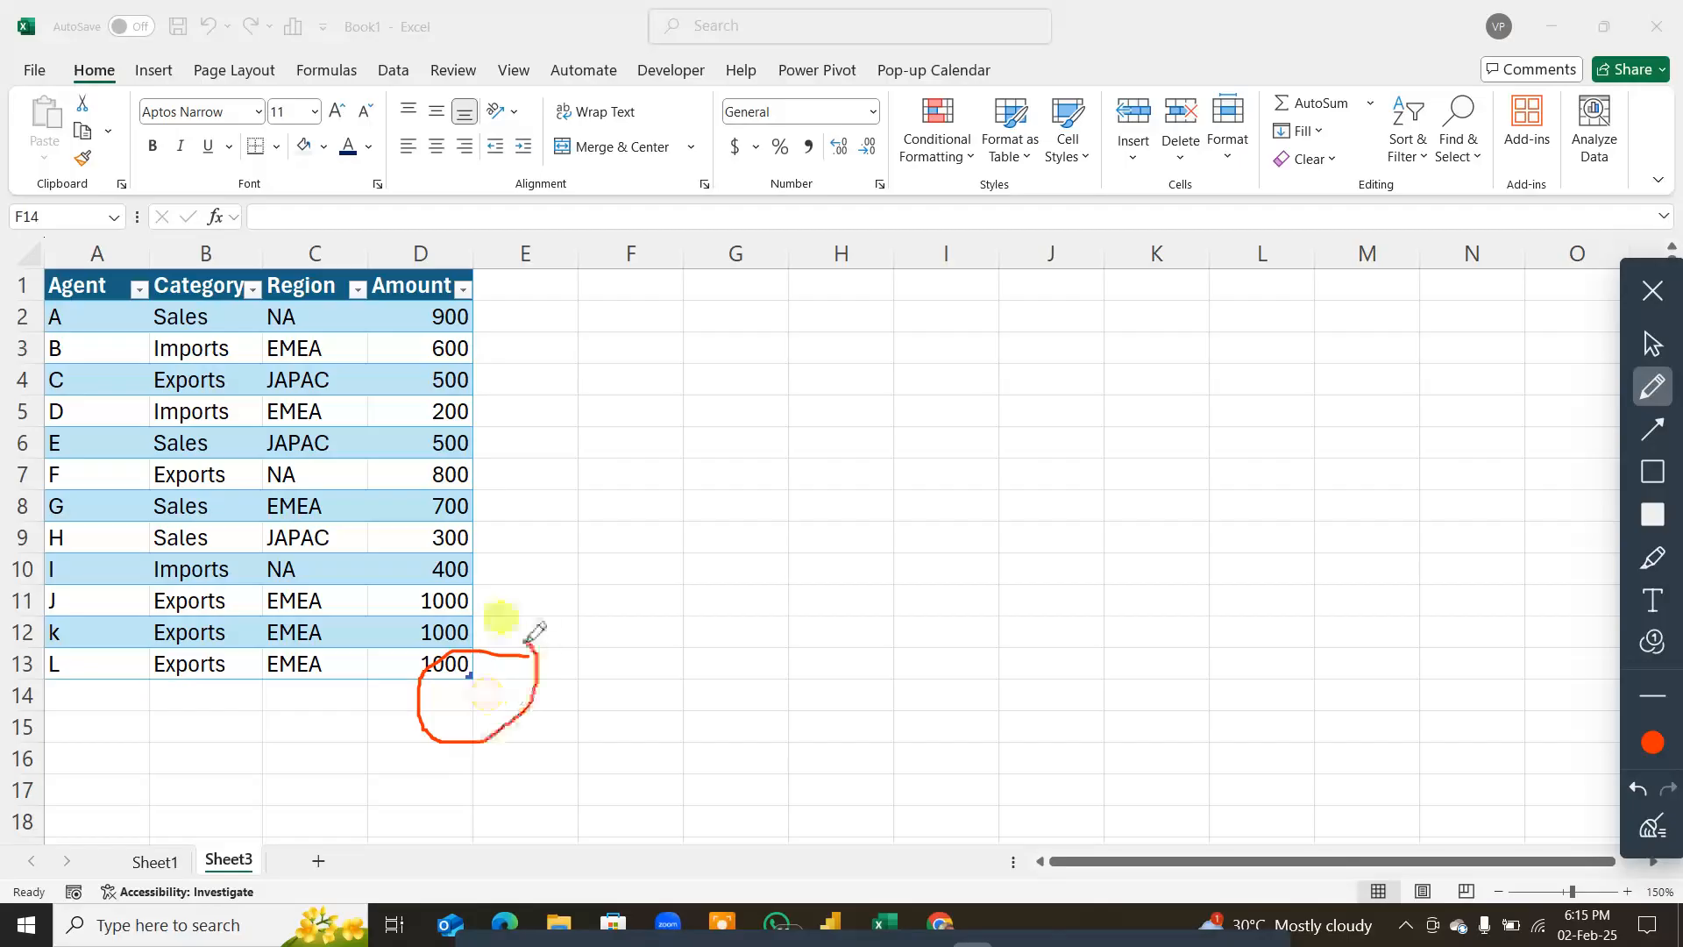
pyautogui.click(1654, 837)
pyautogui.click(1652, 290)
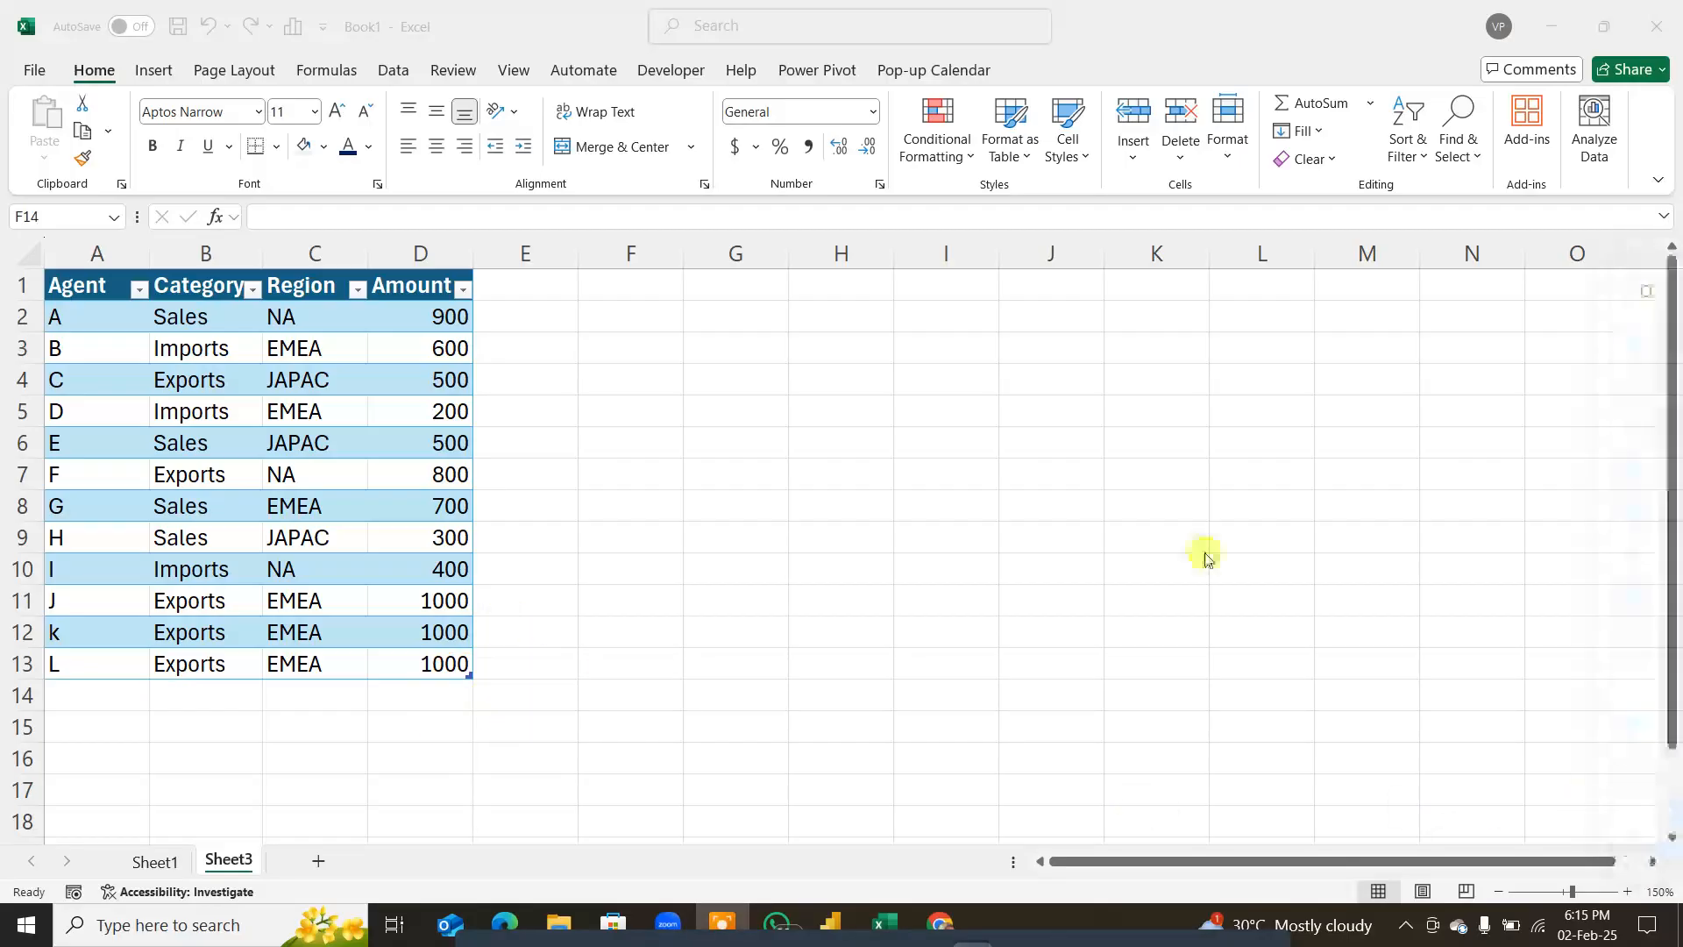
pyautogui.click(264, 473)
pyautogui.press('super')
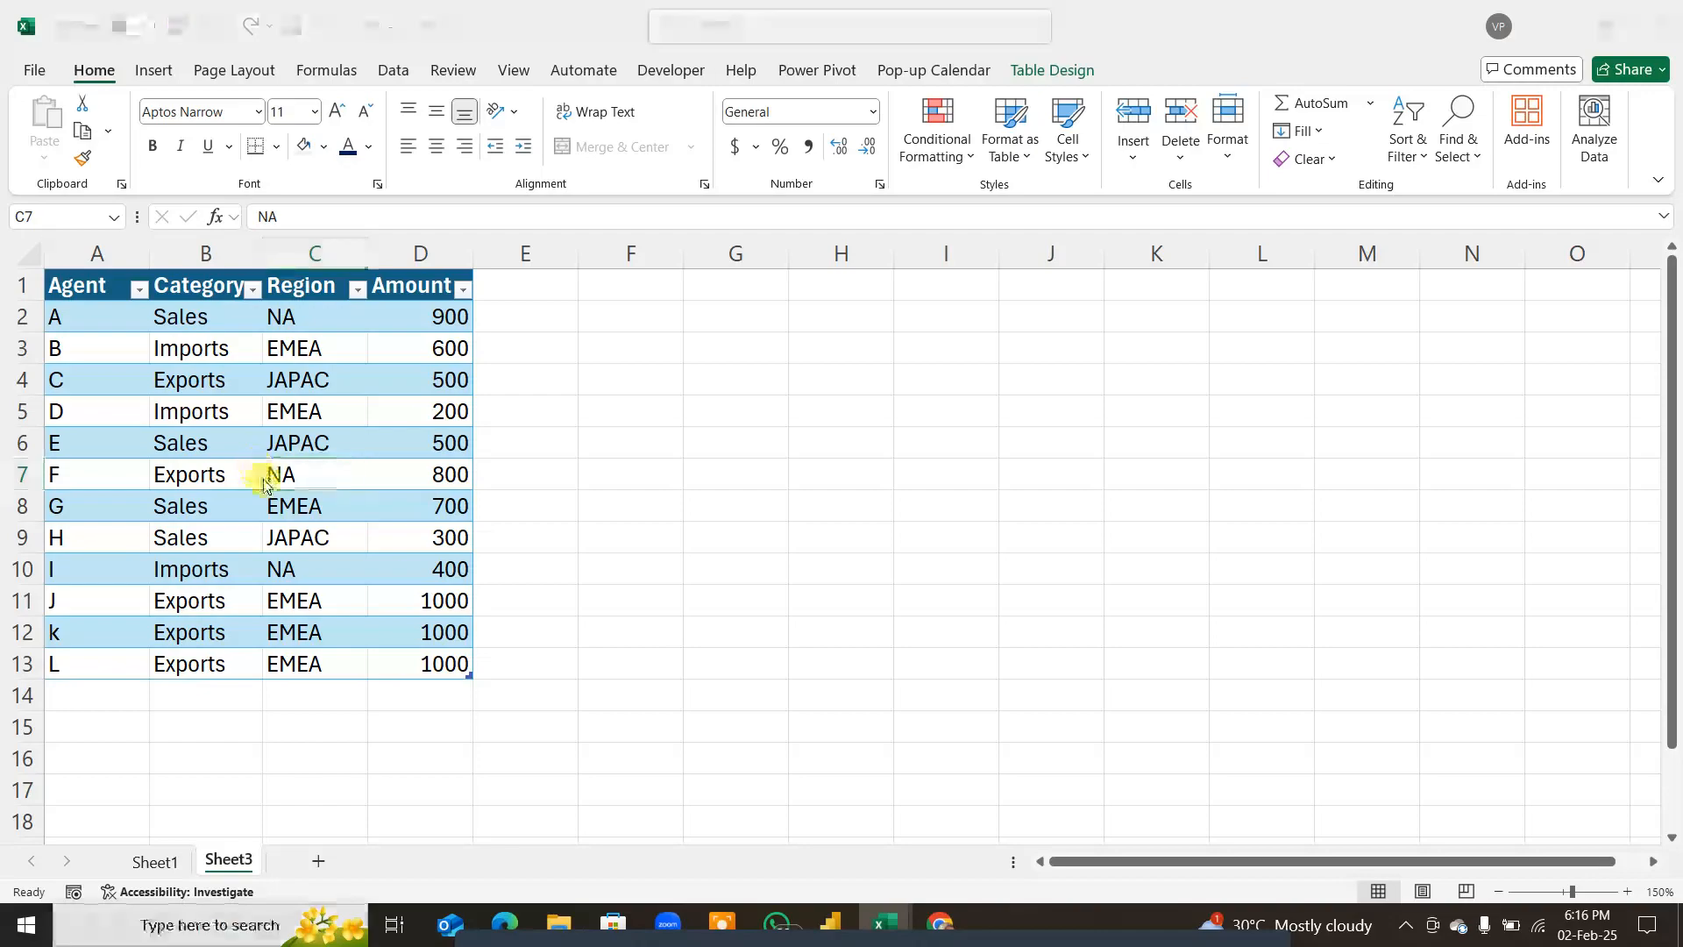
pyautogui.write('p')
pyautogui.press('Escape')
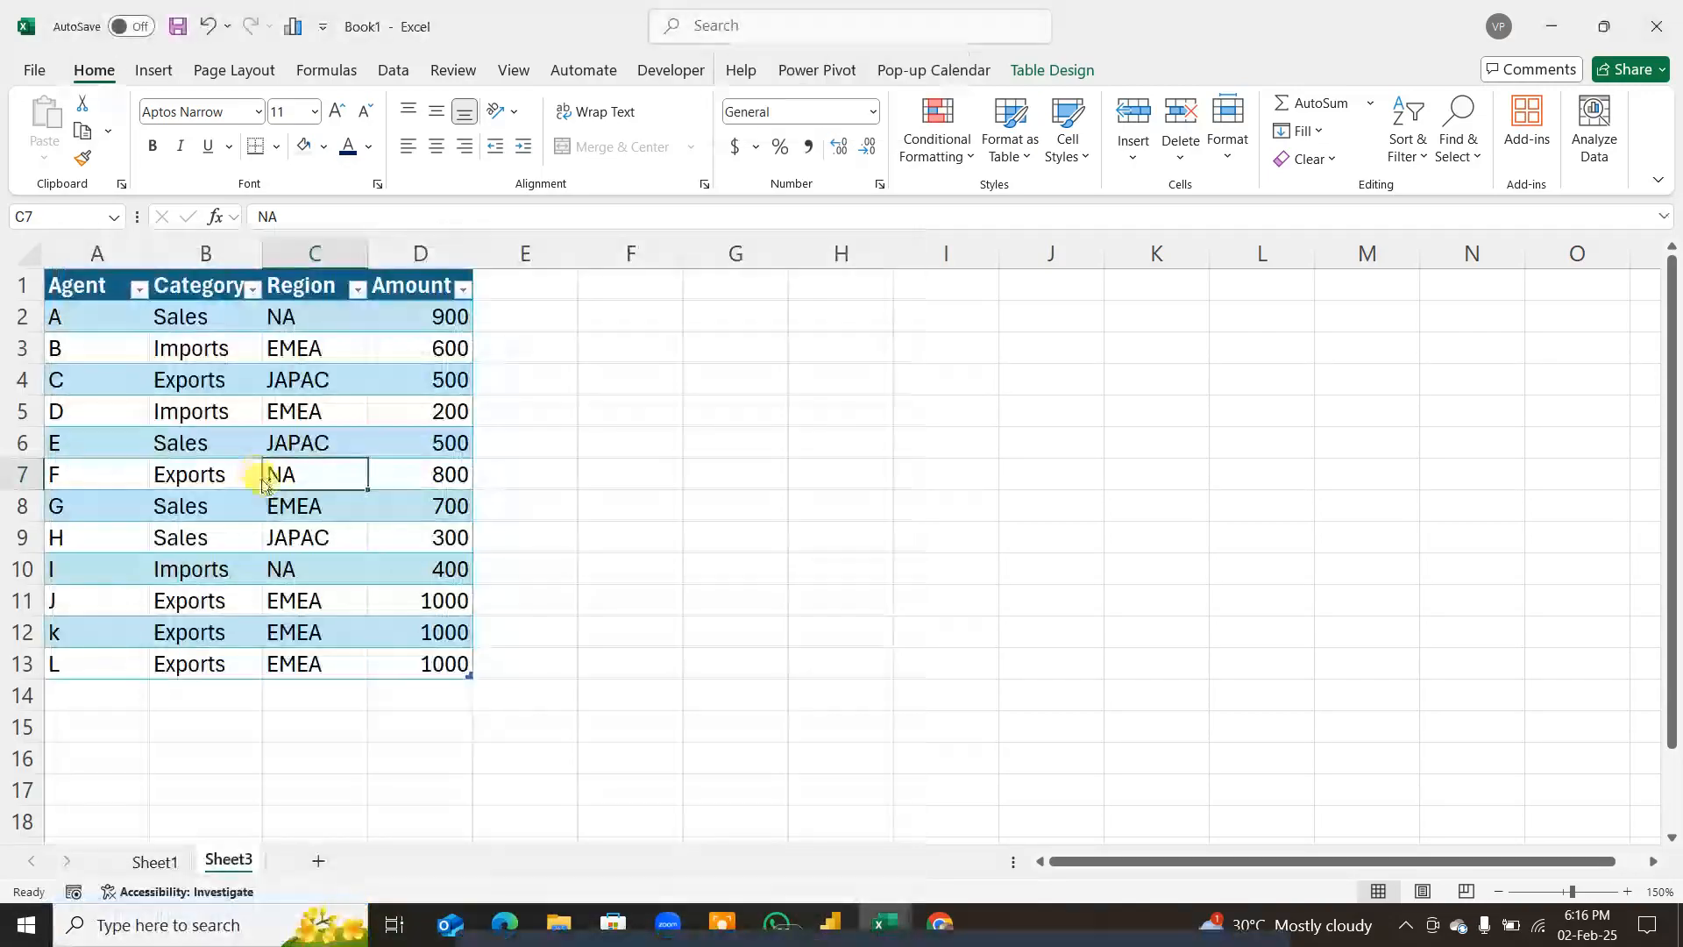
# Step: Create a PivotTable from table range $A$1:$D$13 with the PivotTable and PivotChart Wizard, placed on the existing worksheet at H4
pyautogui.hotkey('alt', 'd')
pyautogui.press('p')
pyautogui.moveTo(619, 345); pyautogui.dragTo(1121, 172)
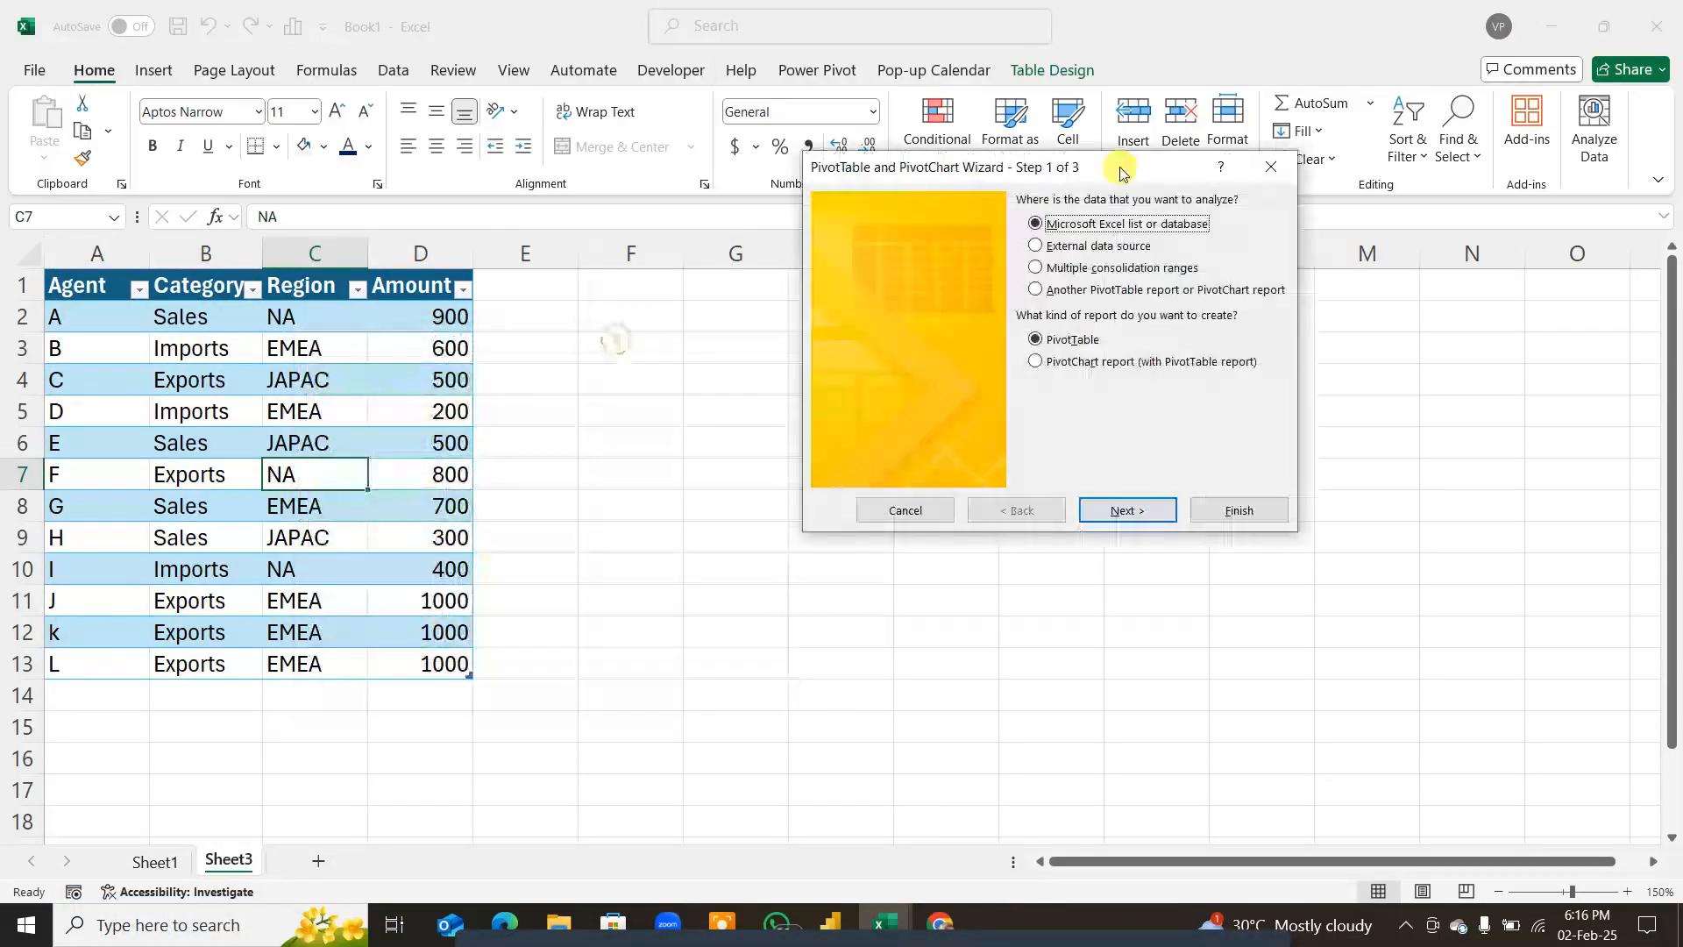
pyautogui.click(1120, 511)
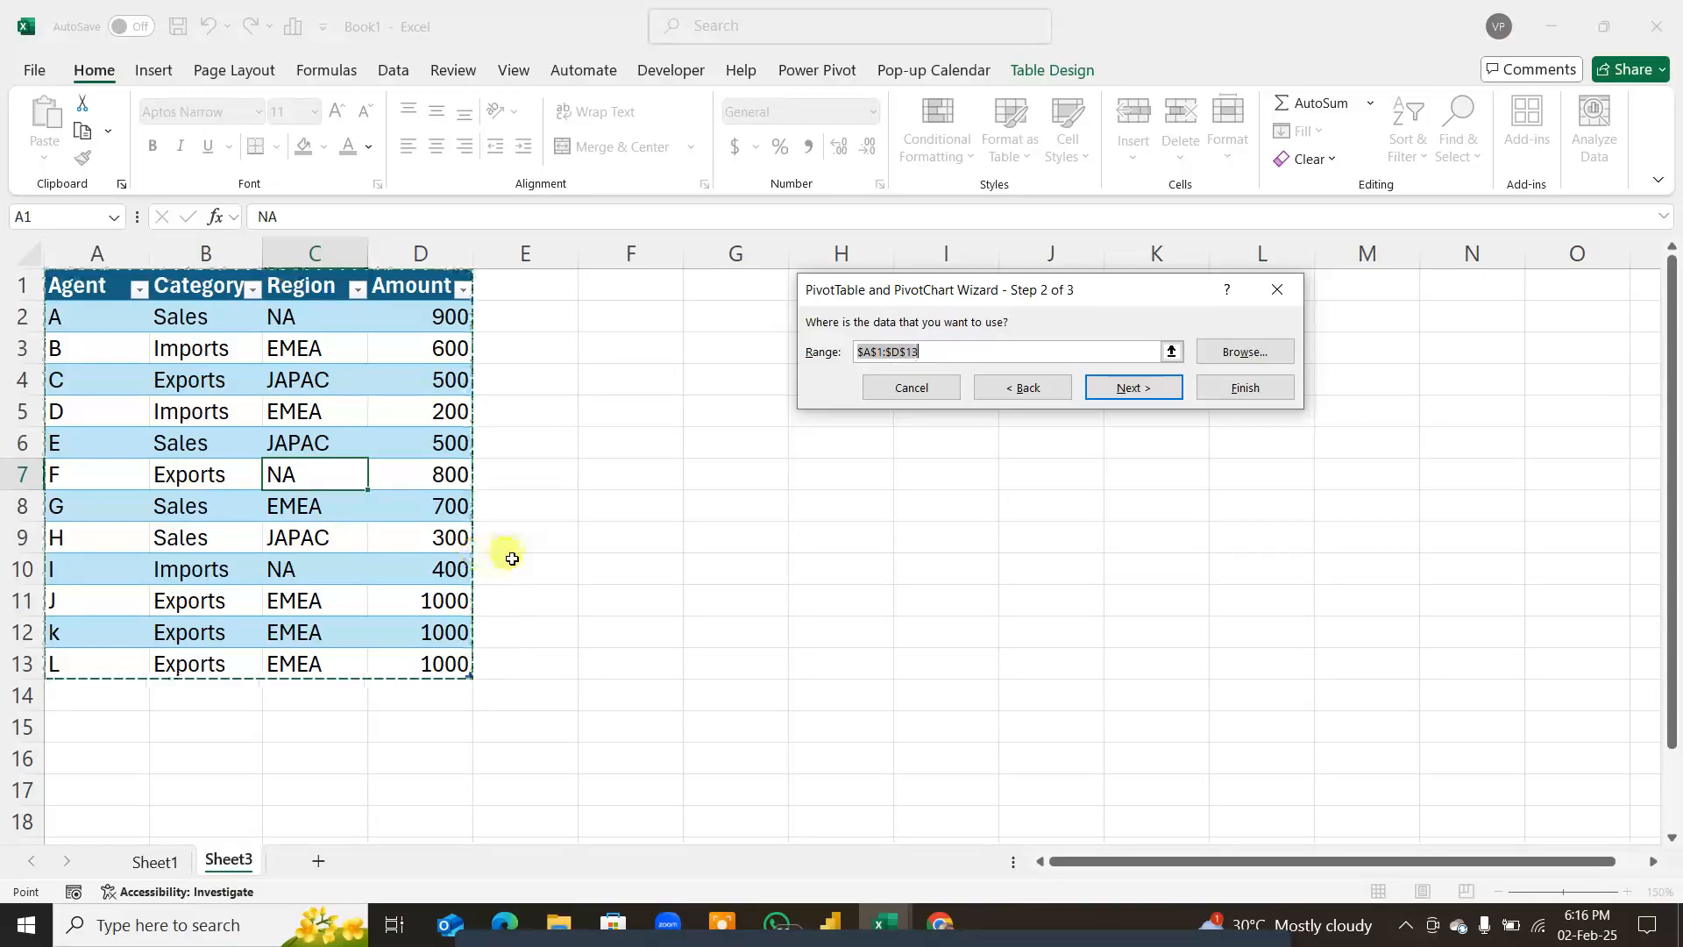
pyautogui.click(1131, 387)
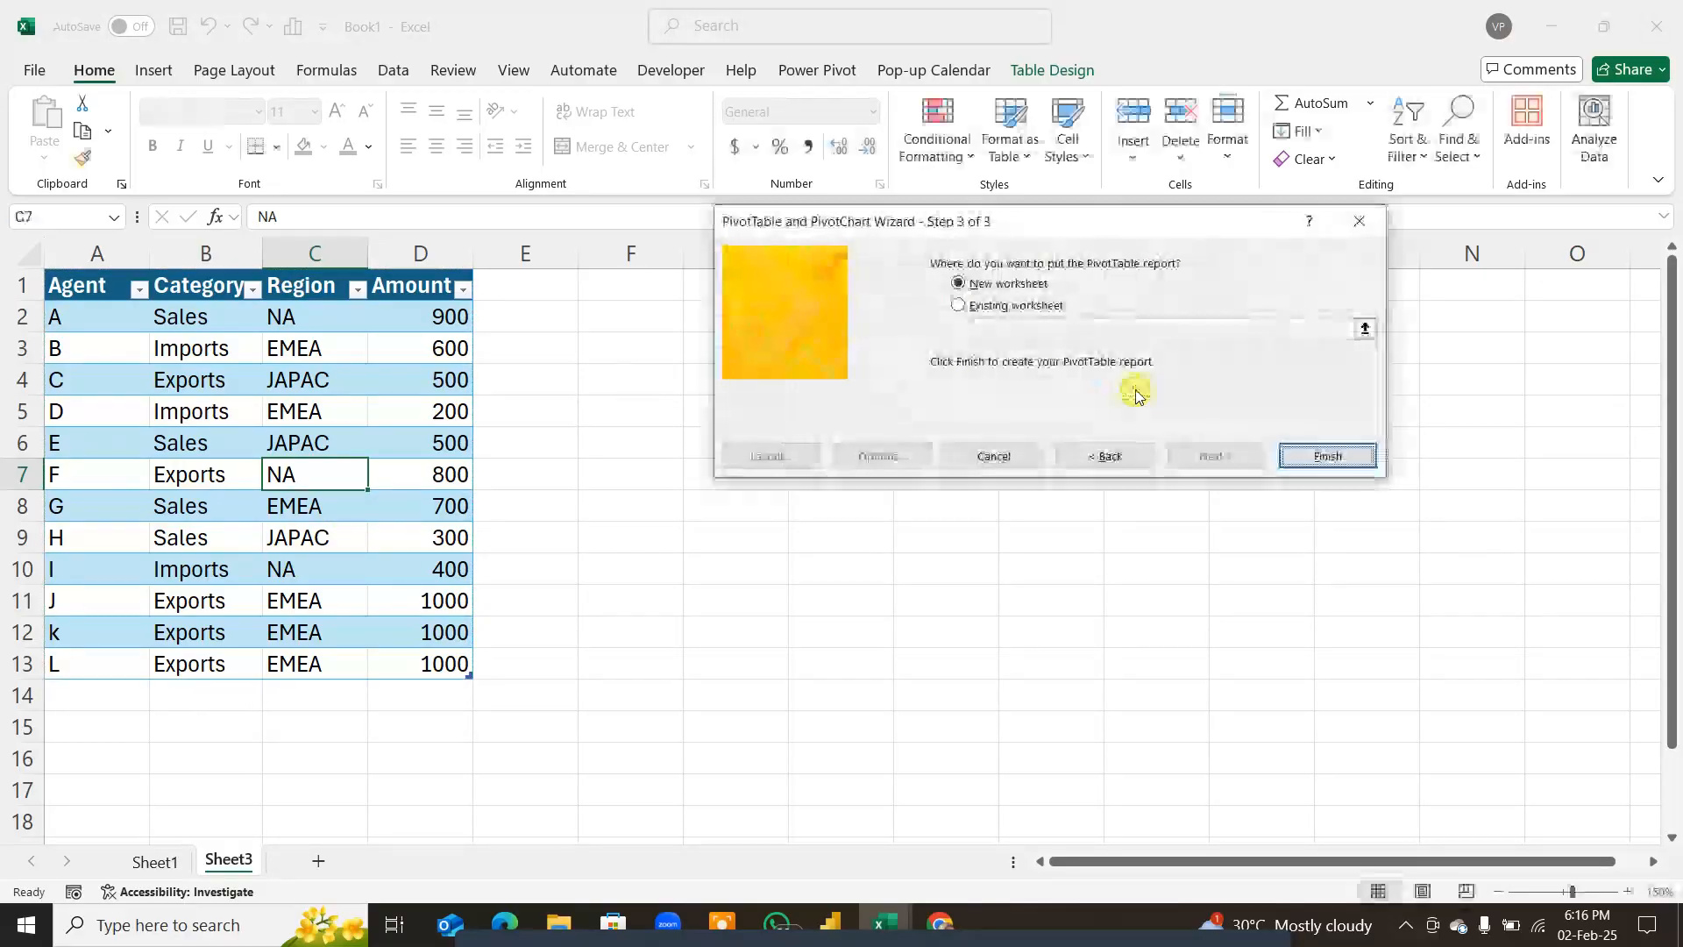
pyautogui.click(959, 309)
pyautogui.moveTo(1135, 225); pyautogui.dragTo(423, 210)
pyautogui.click(851, 377)
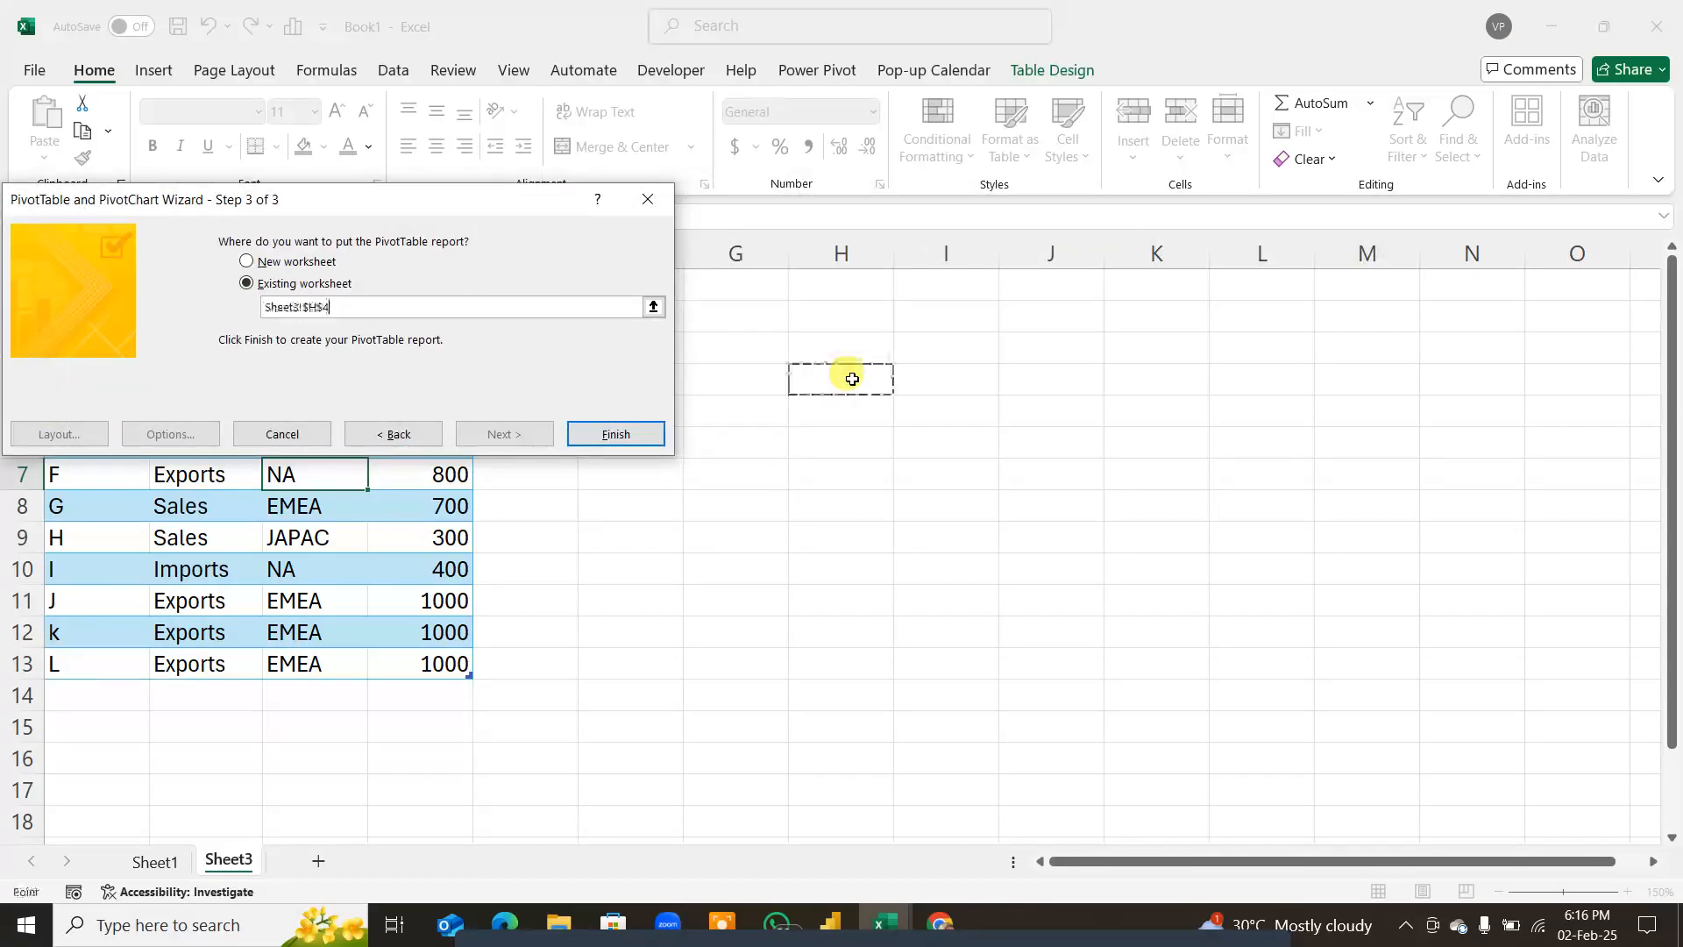
pyautogui.click(613, 435)
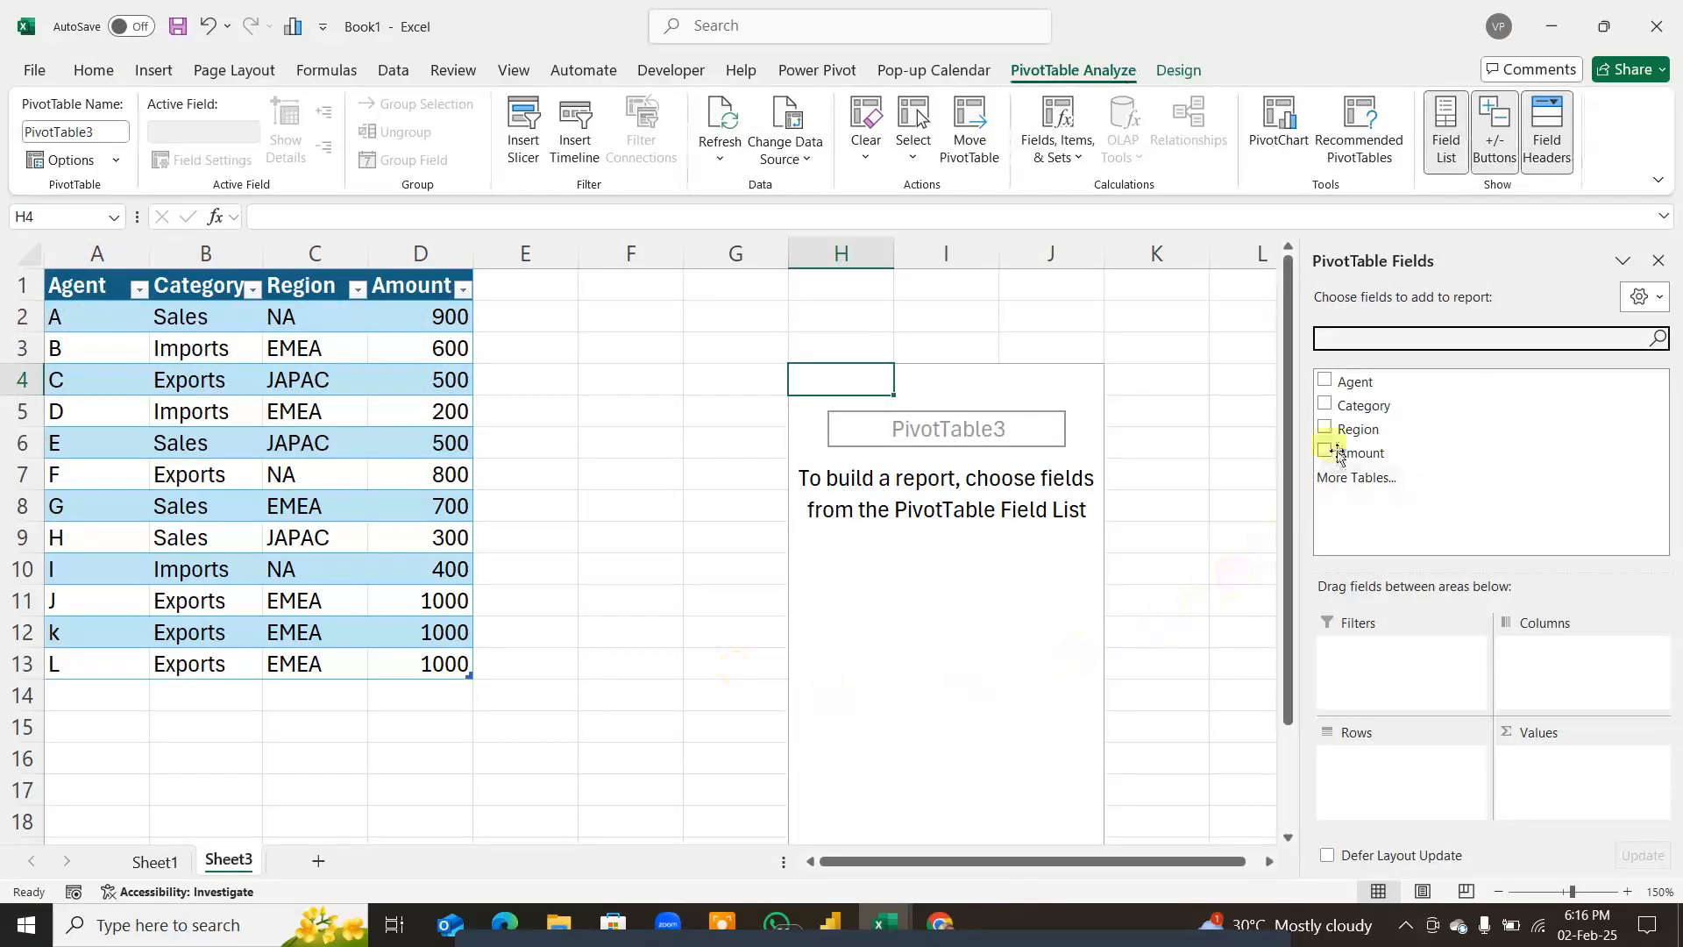
# Step: Add Agent to the rows and Amount to the values of the new PivotTable at H4
pyautogui.moveTo(1355, 382); pyautogui.dragTo(1402, 767)
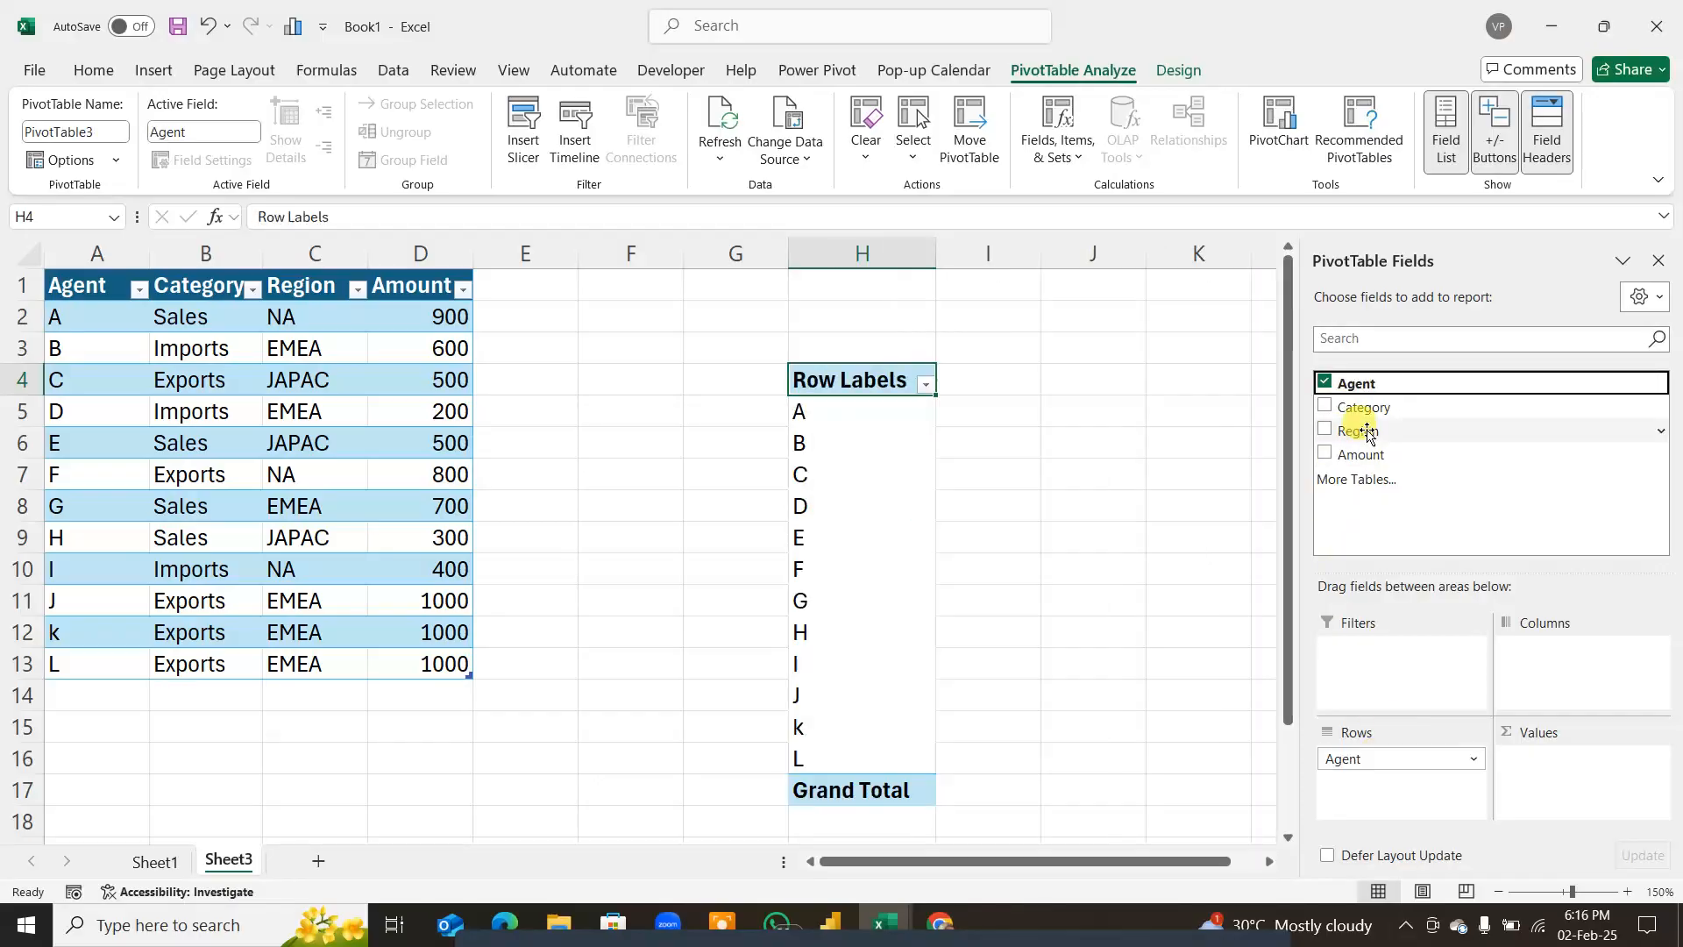
pyautogui.moveTo(1361, 454); pyautogui.dragTo(1554, 778)
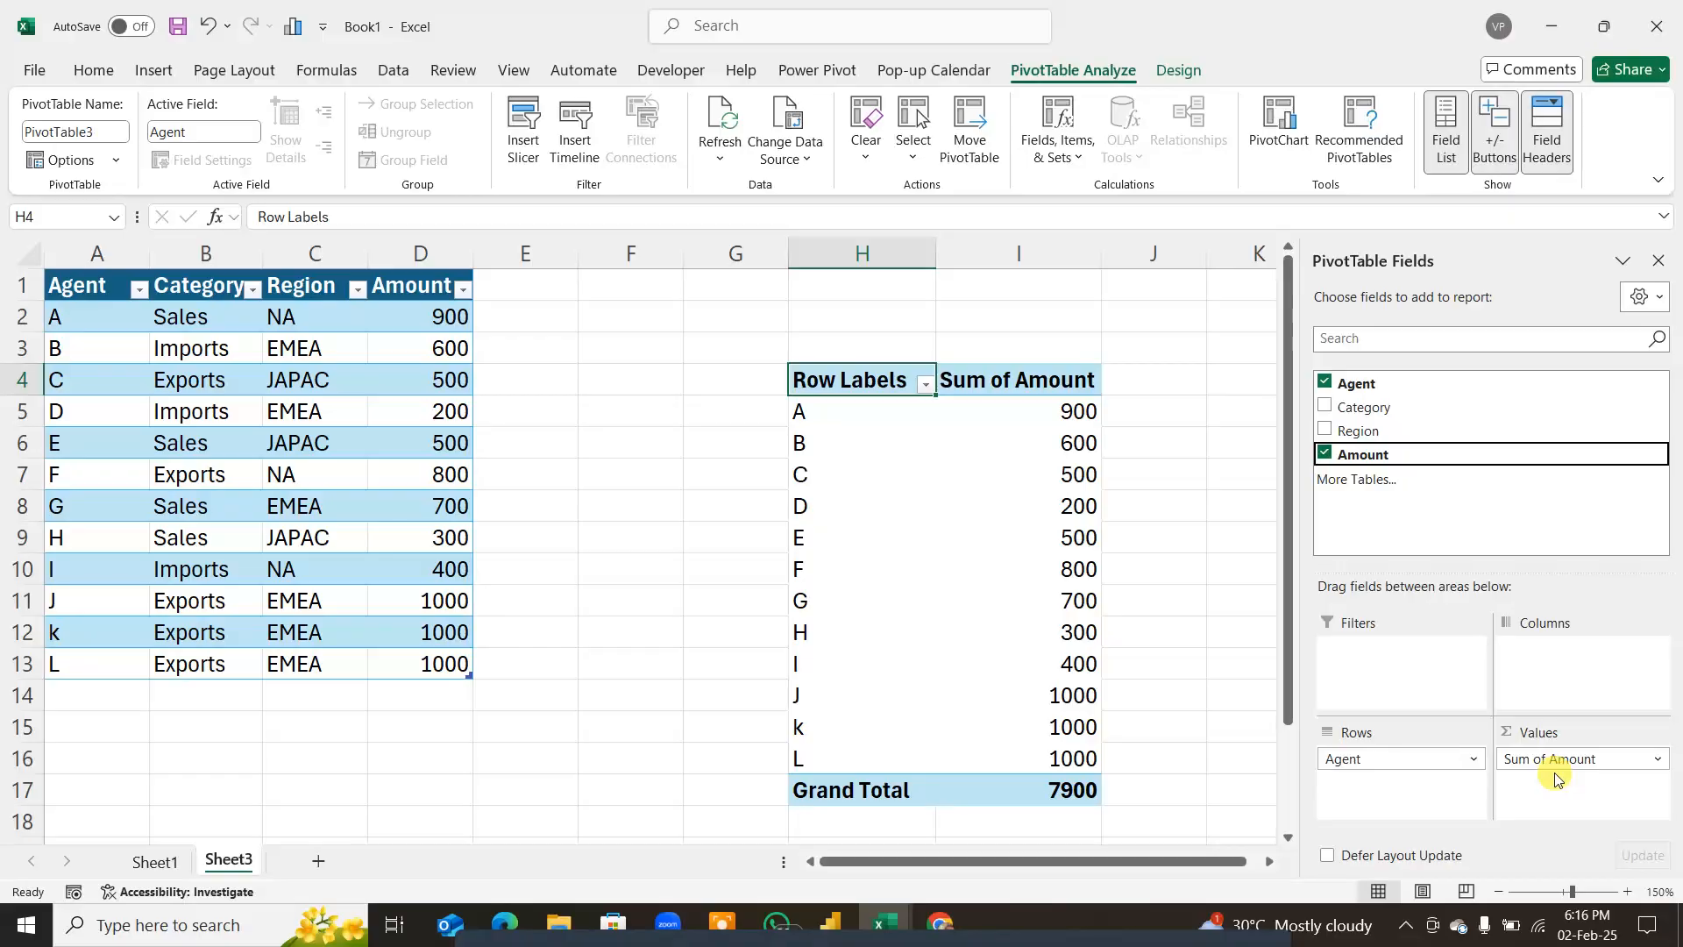
pyautogui.click(602, 589)
# Step: Set agent A's amount in D2 to 9000 and refresh the PivotTable
pyautogui.click(447, 316)
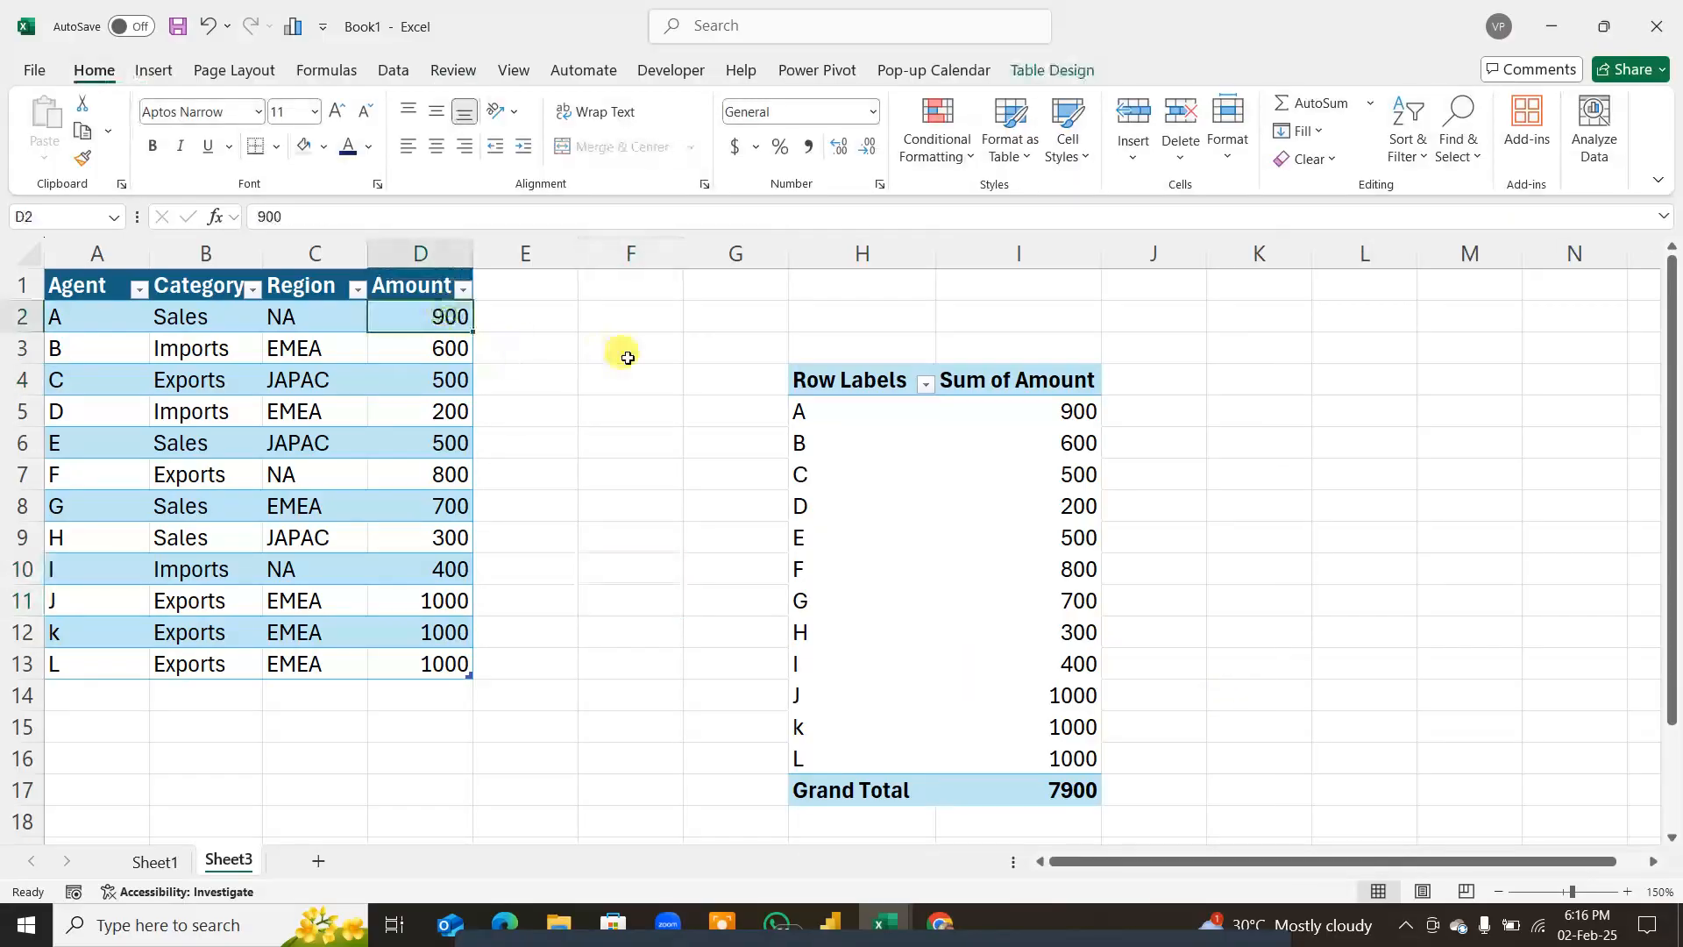
pyautogui.write('9000')
pyautogui.press('Return')
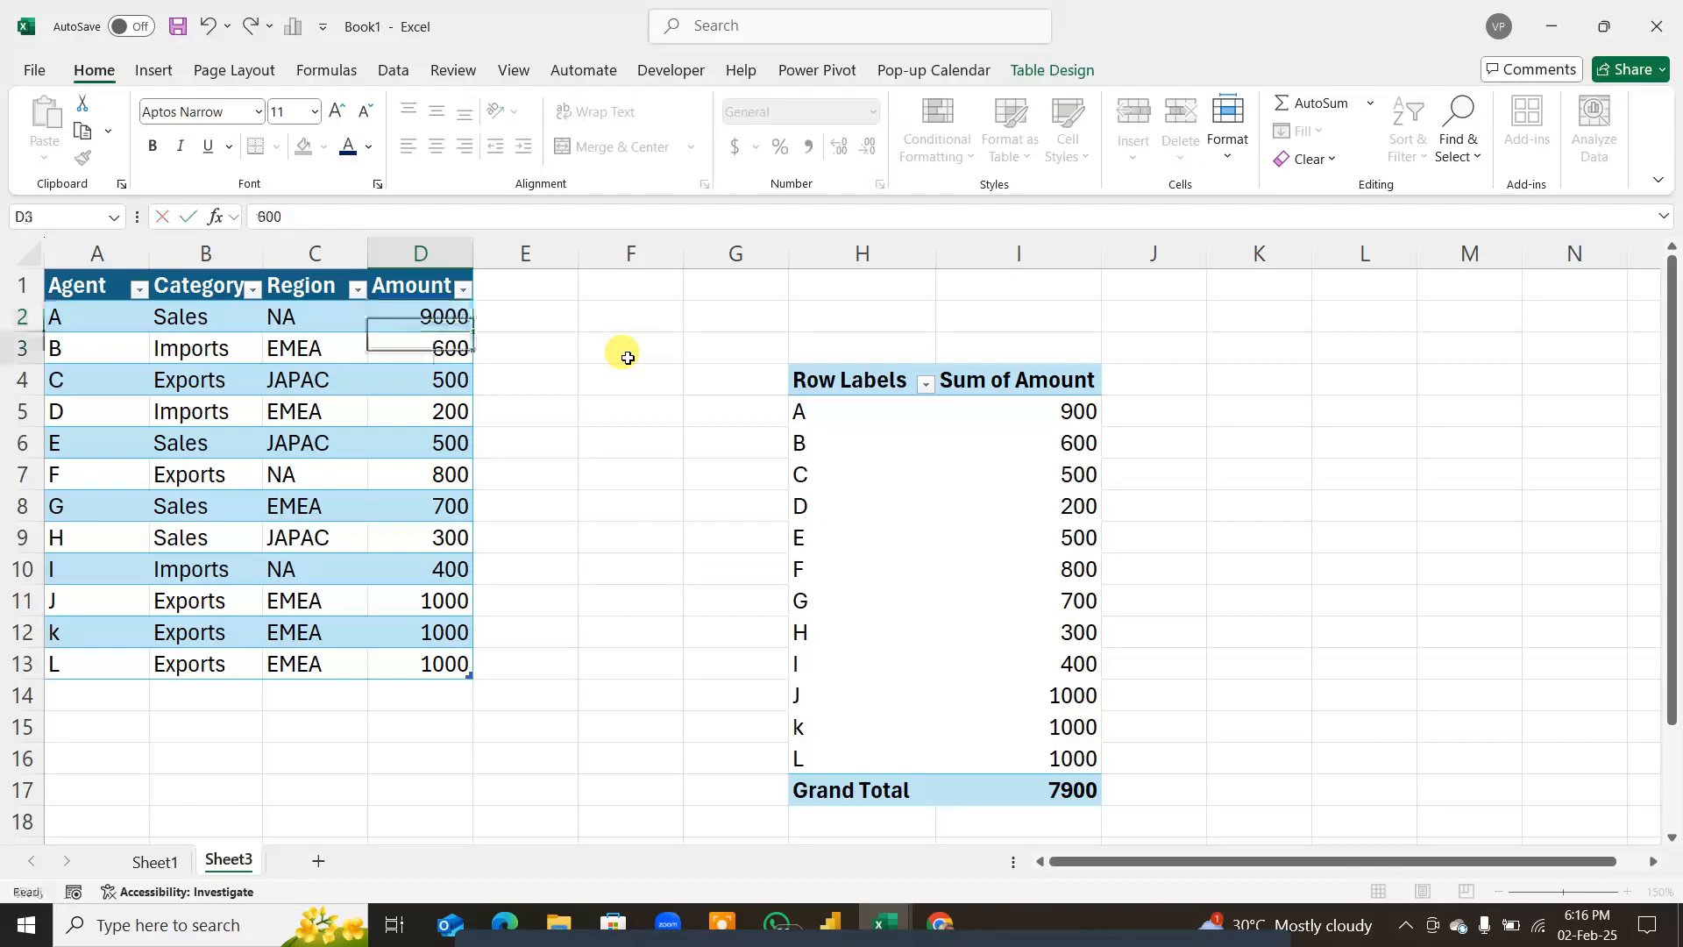
pyautogui.click(1076, 509)
pyautogui.rightClick(968, 504)
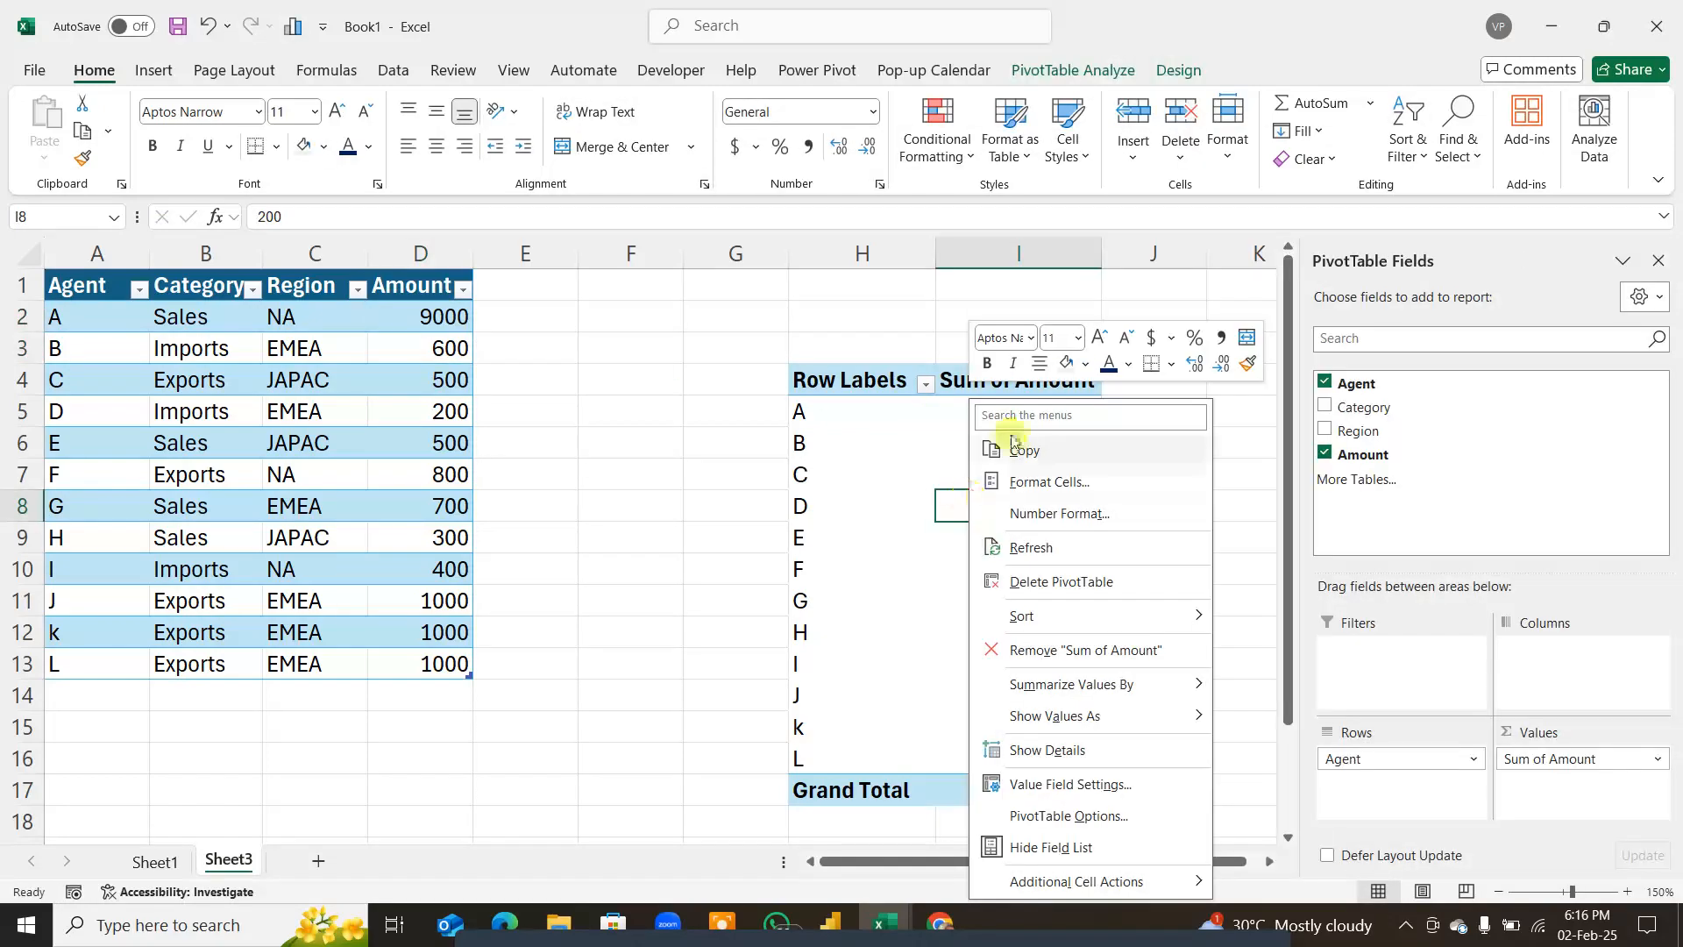
pyautogui.click(1031, 547)
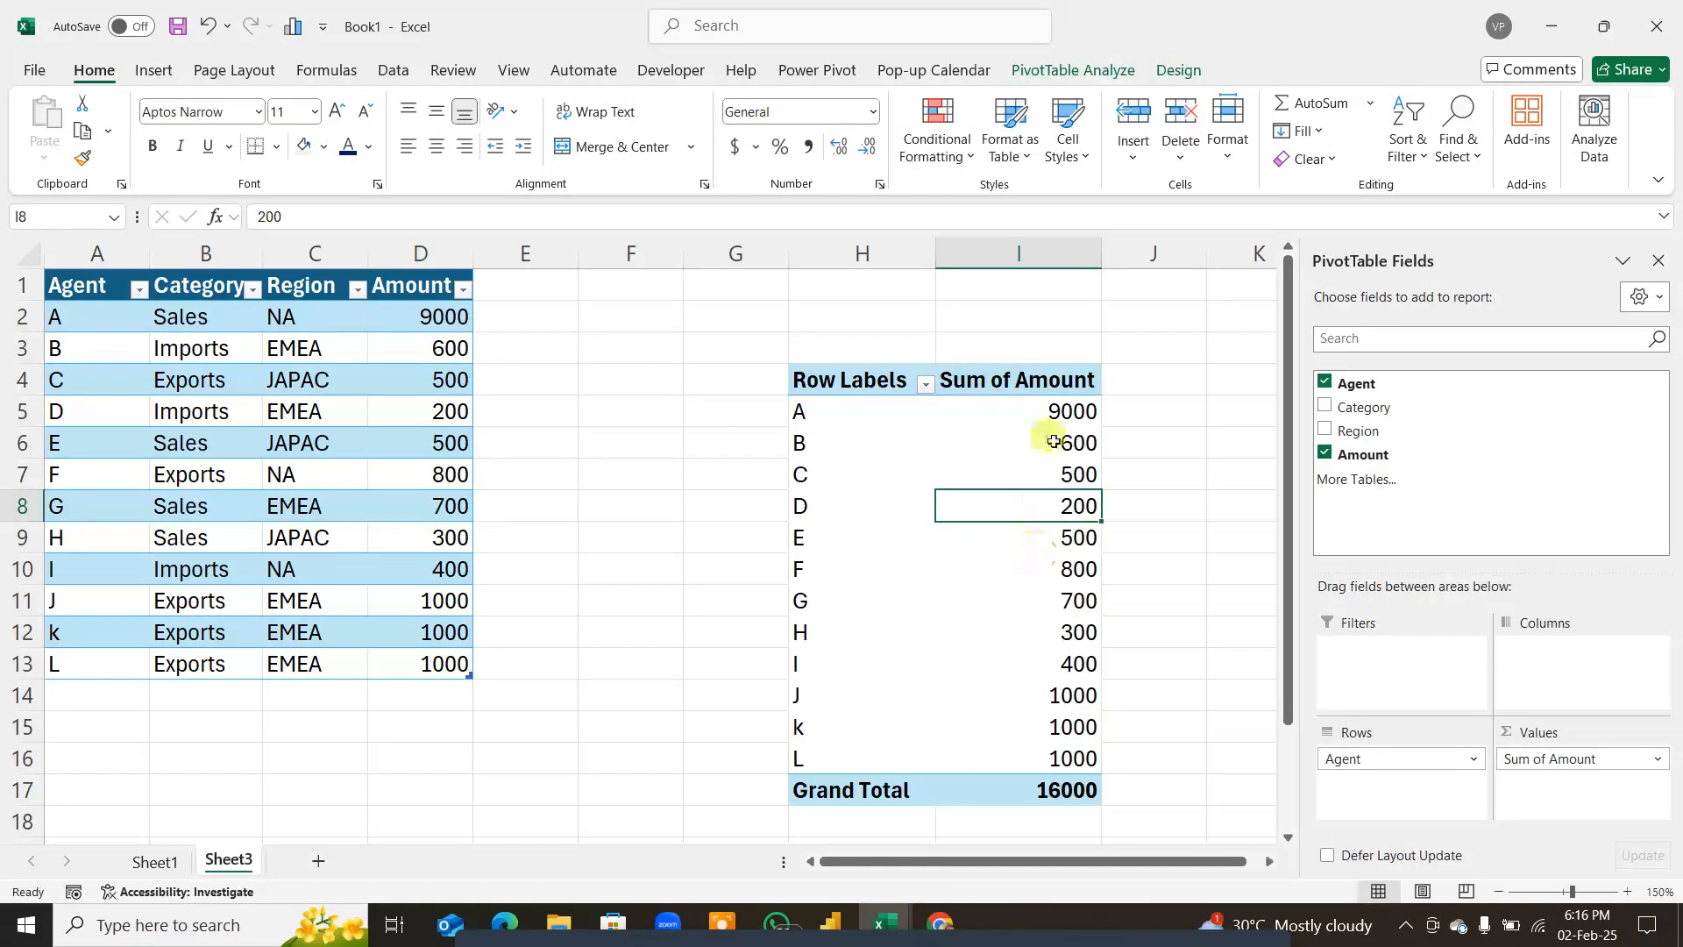
pyautogui.click(1043, 412)
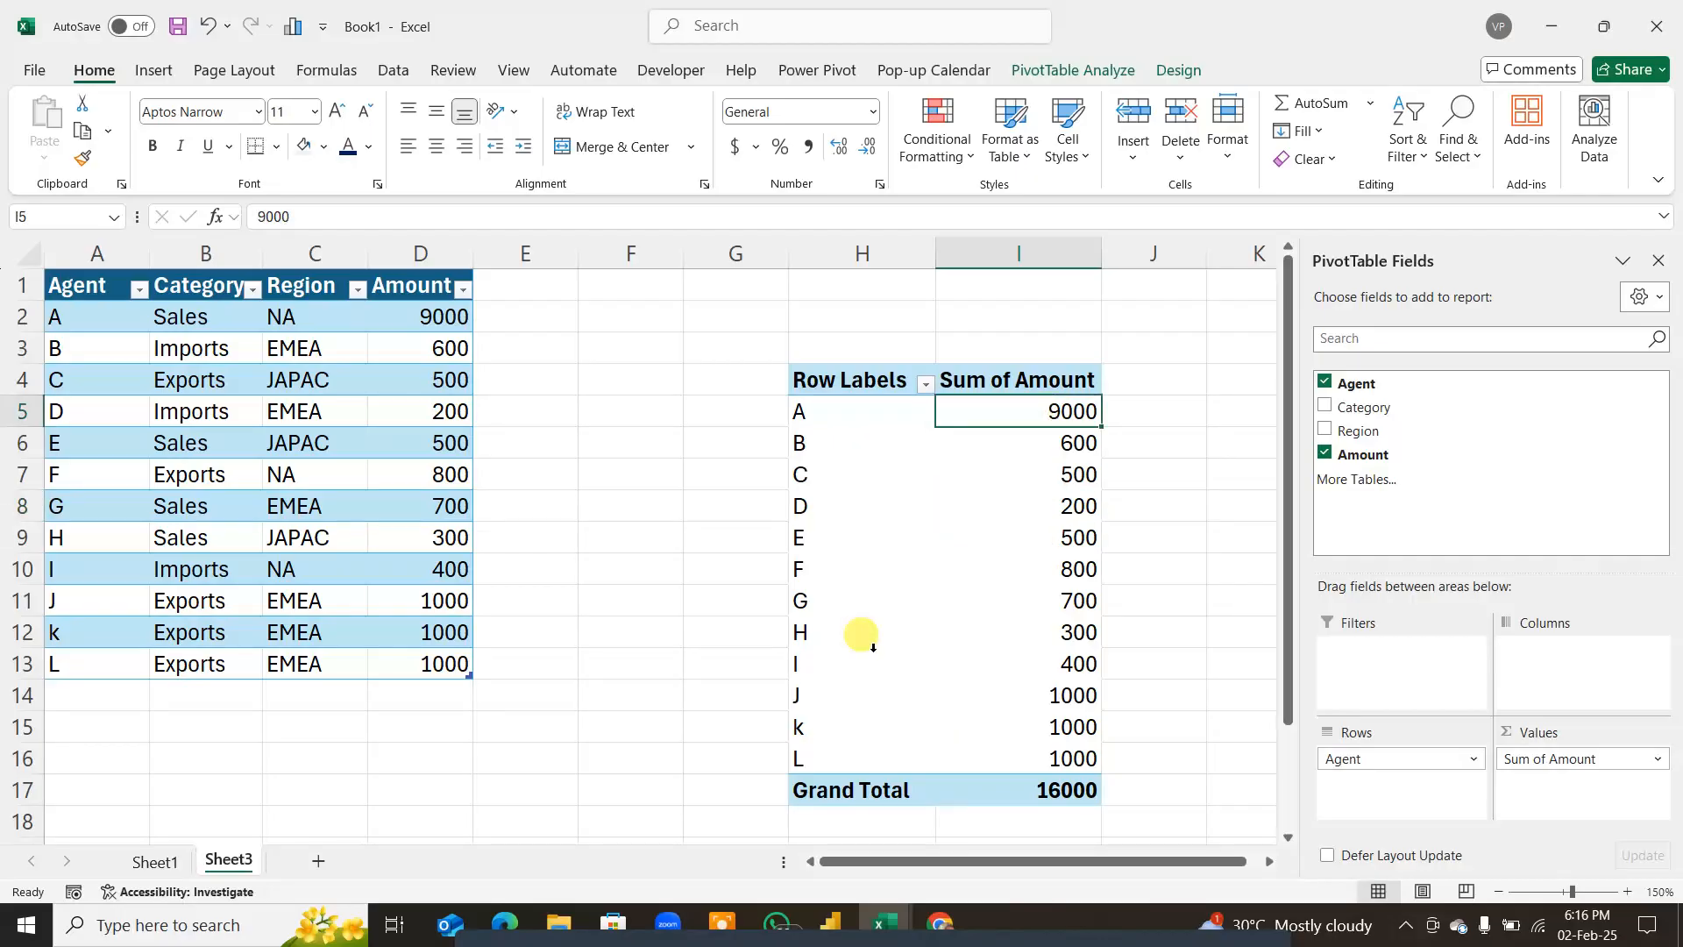
# Step: Add a row directly below the table with agent M, category Sales, region na and amount 5000
pyautogui.click(424, 761)
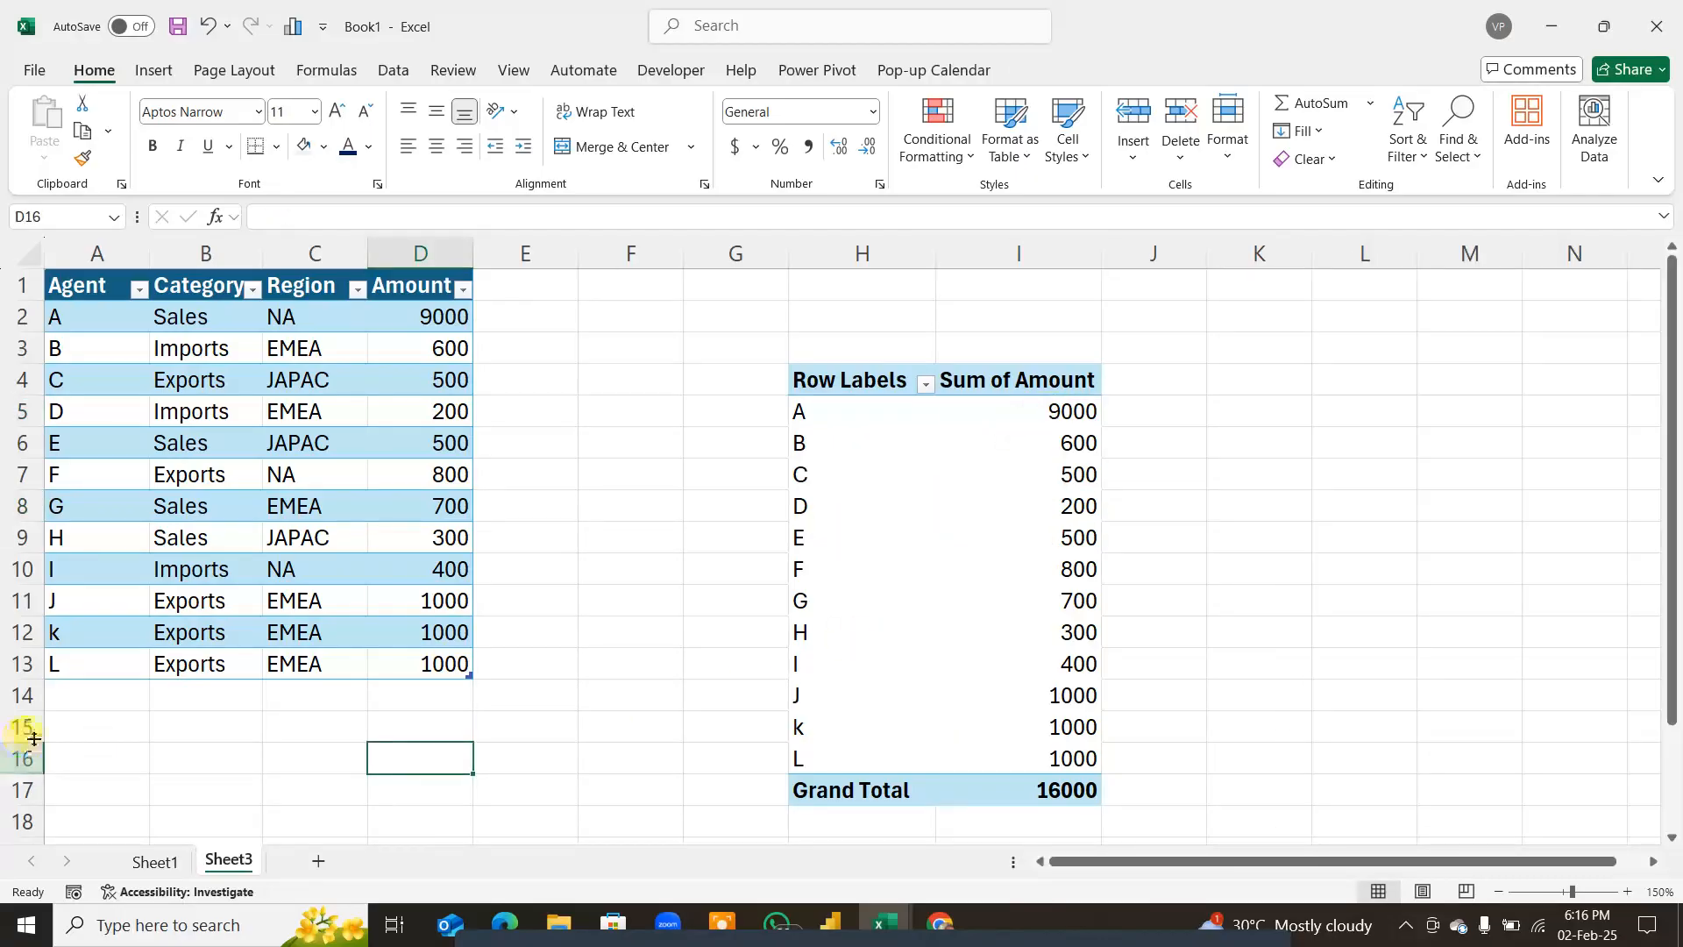
pyautogui.click(75, 693)
pyautogui.write('M')
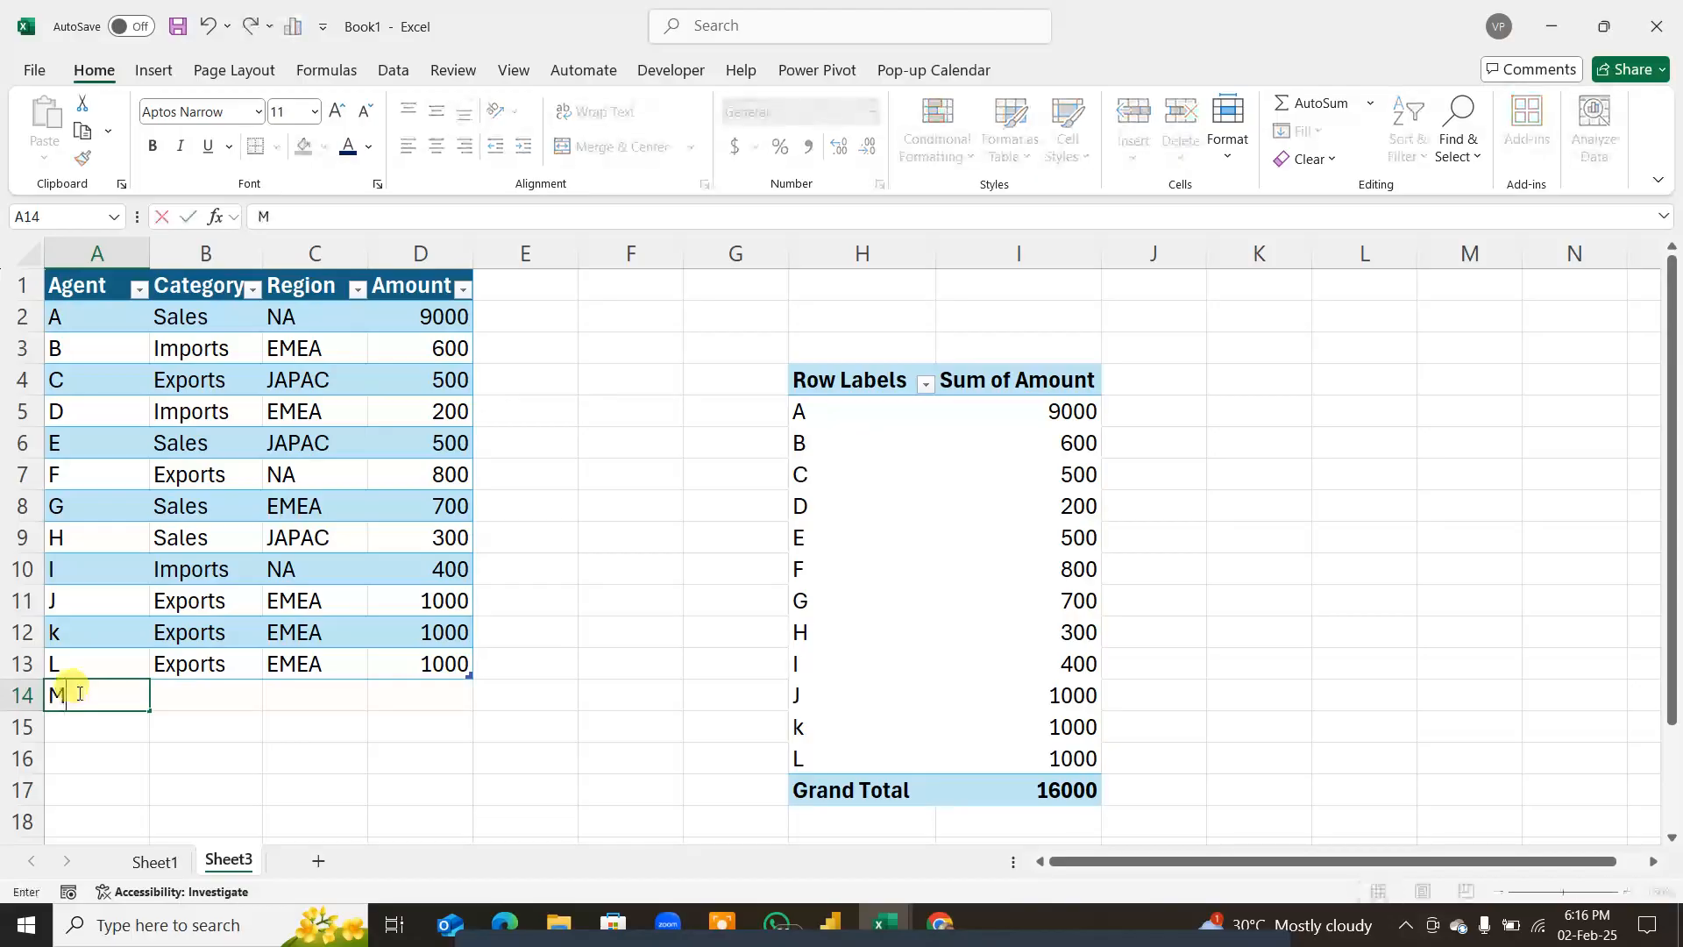
pyautogui.press('Tab')
pyautogui.write('S')
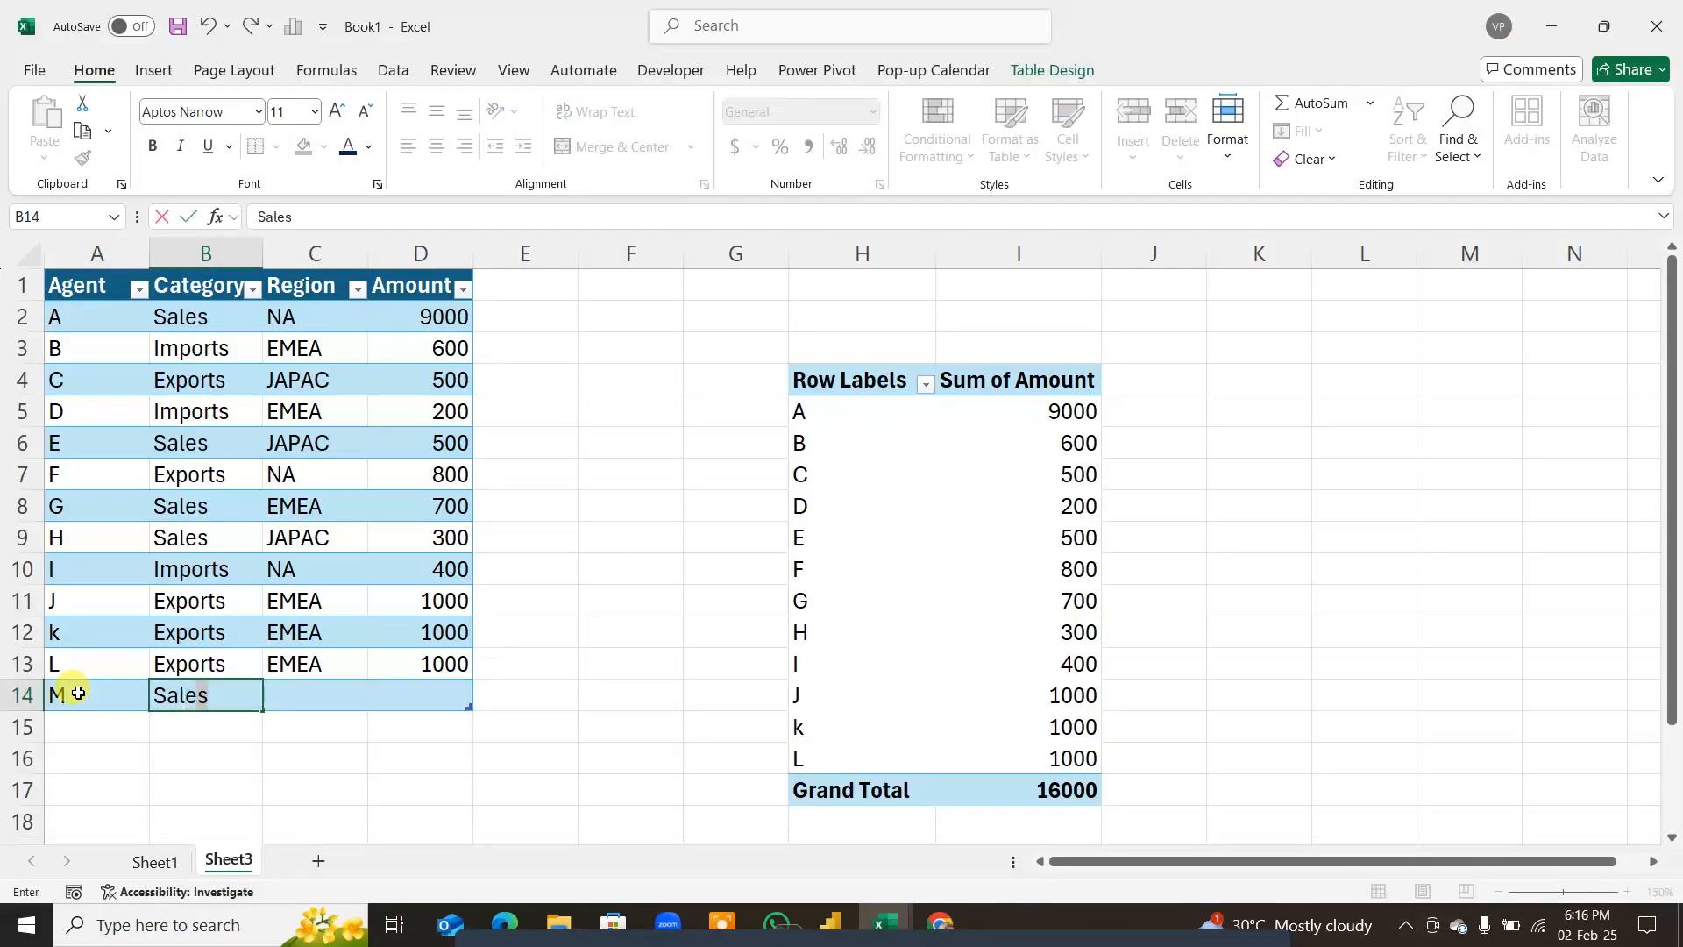
pyautogui.press('Tab')
pyautogui.write('na')
pyautogui.press('Tab')
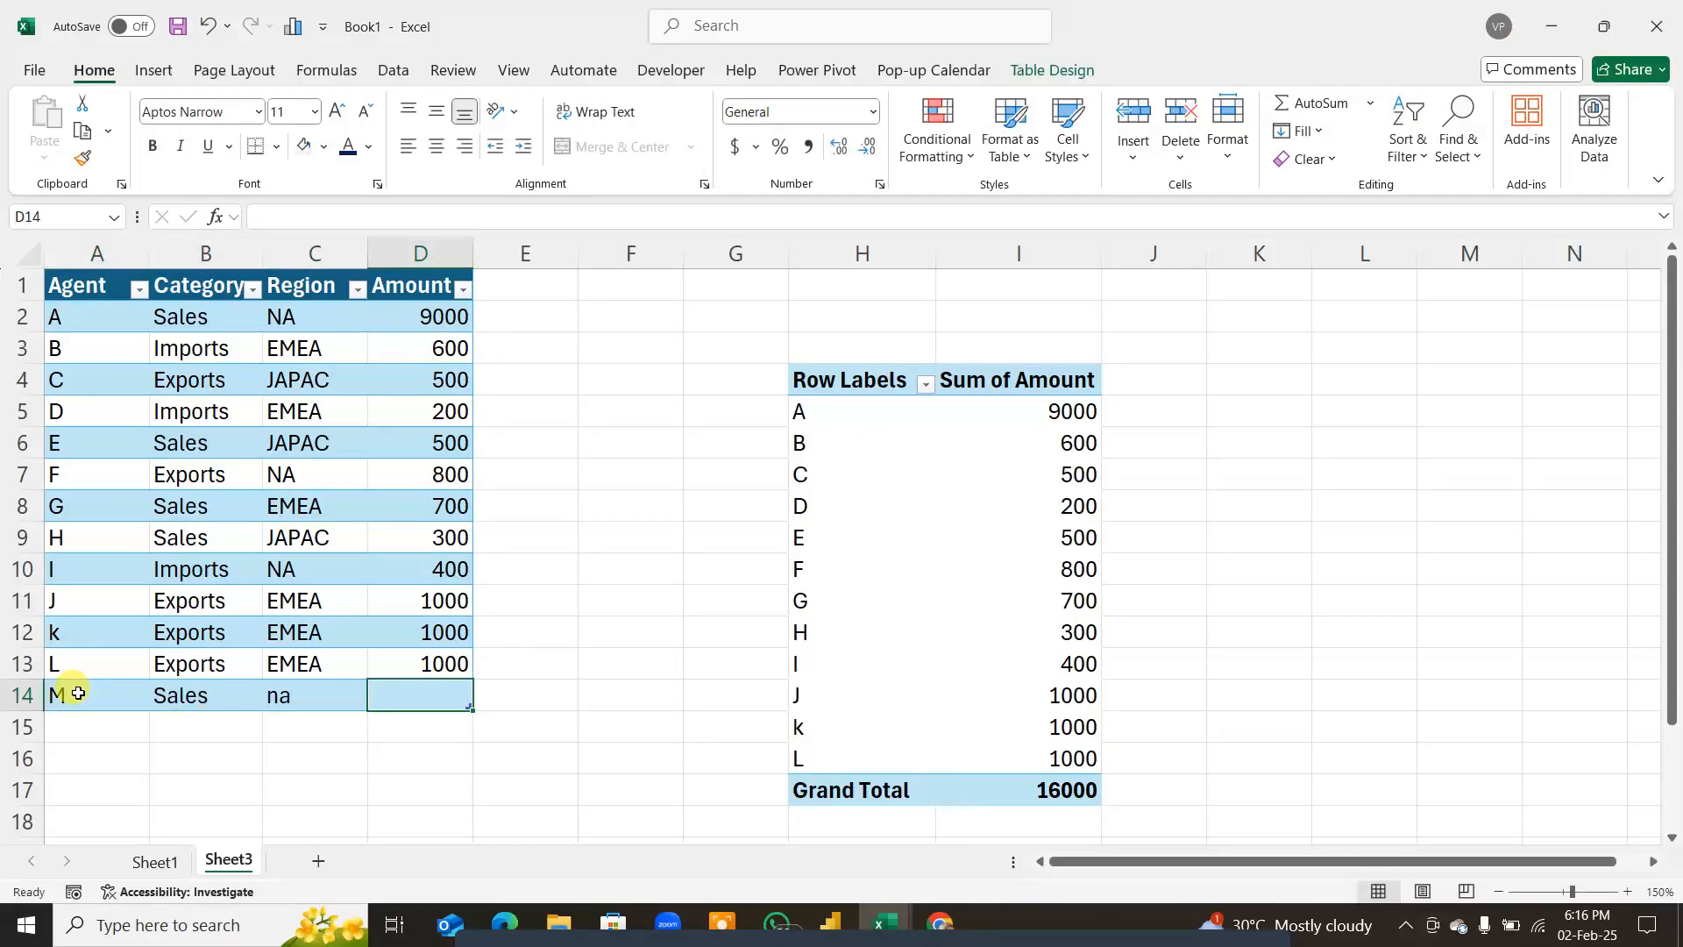
pyautogui.write('5000')
pyautogui.press('Return')
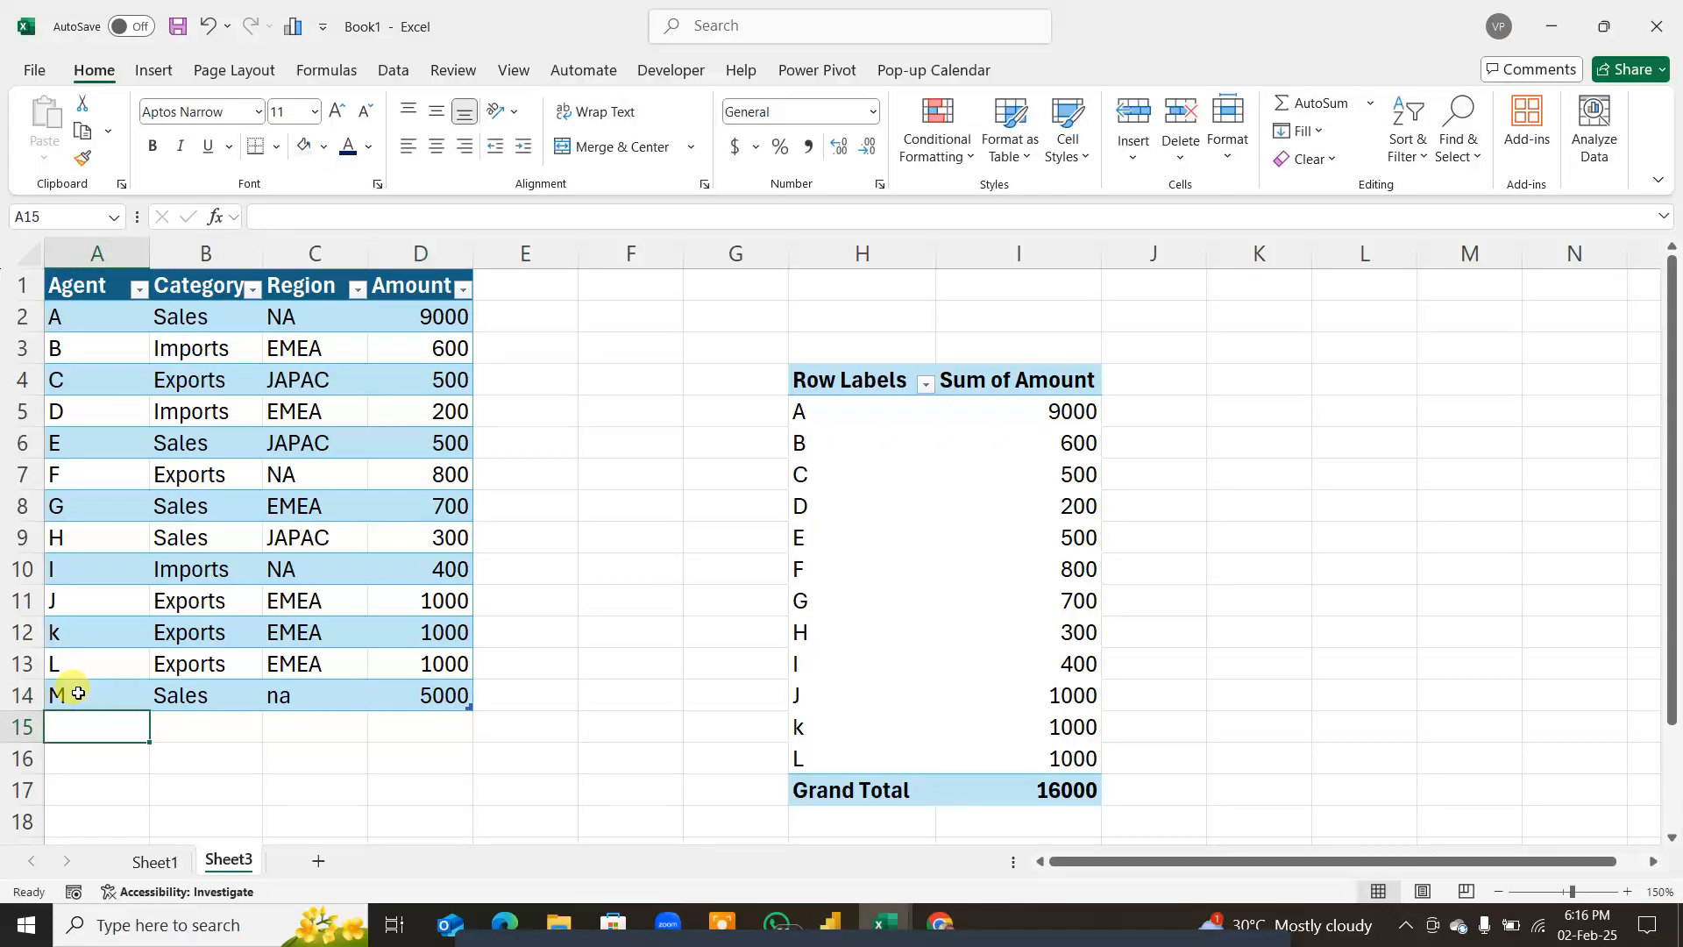
# Step: Refresh the PivotTable to include the added row and select agent M's row in it
pyautogui.rightClick(955, 498)
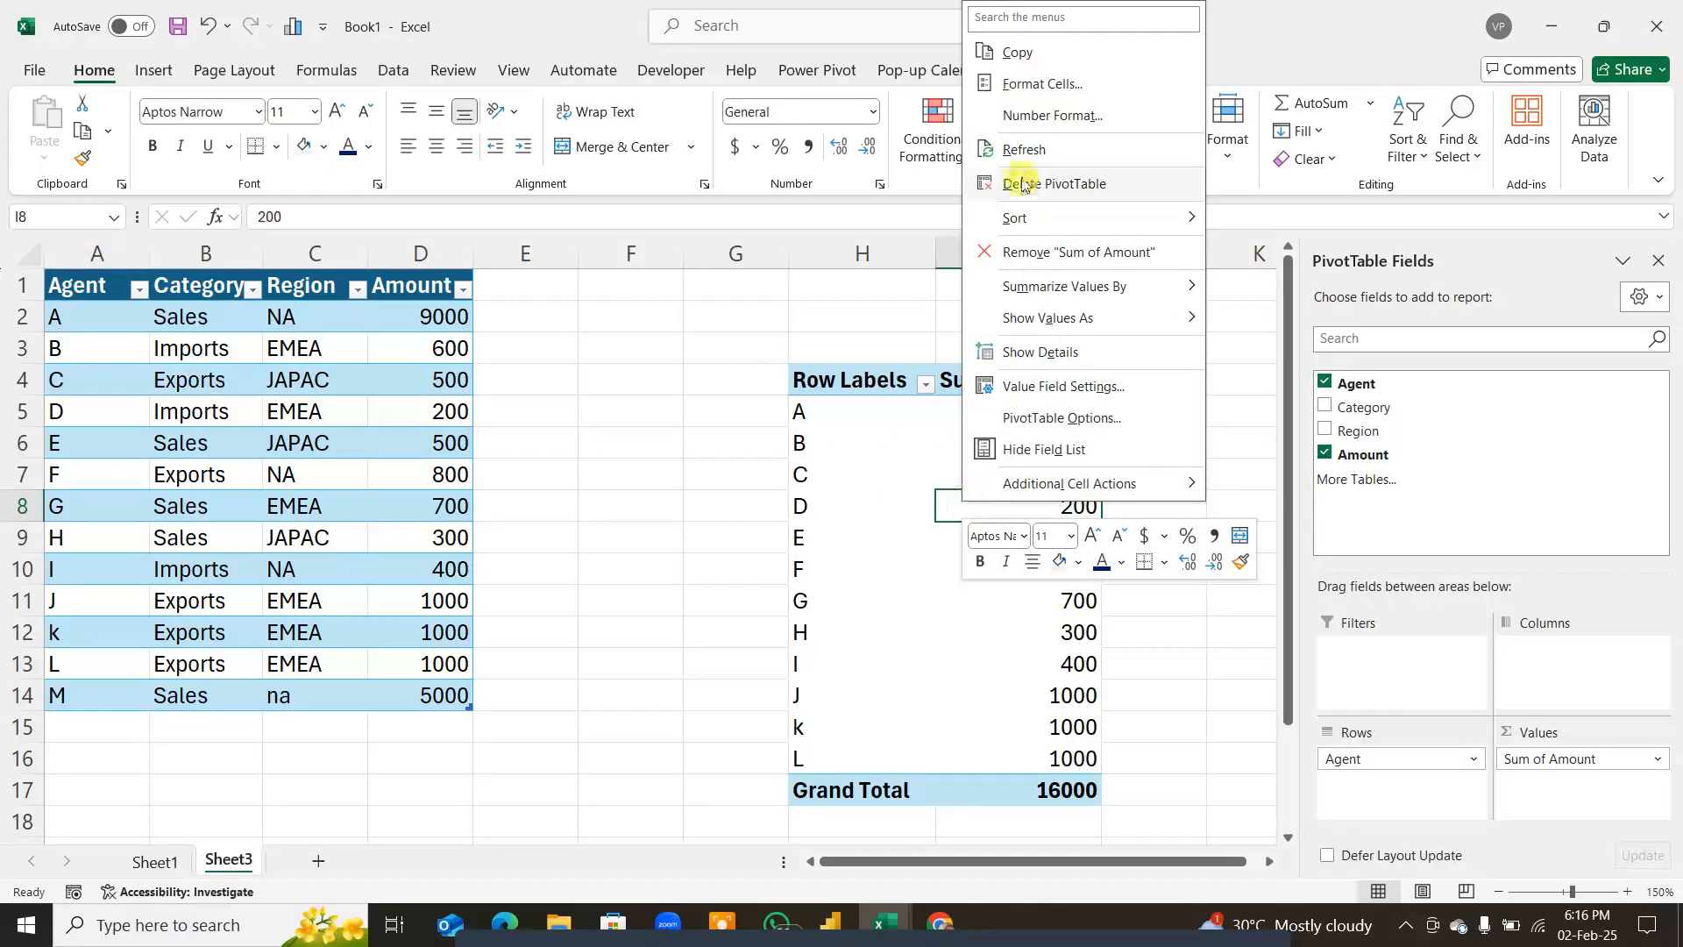
pyautogui.click(1037, 149)
pyautogui.click(791, 785)
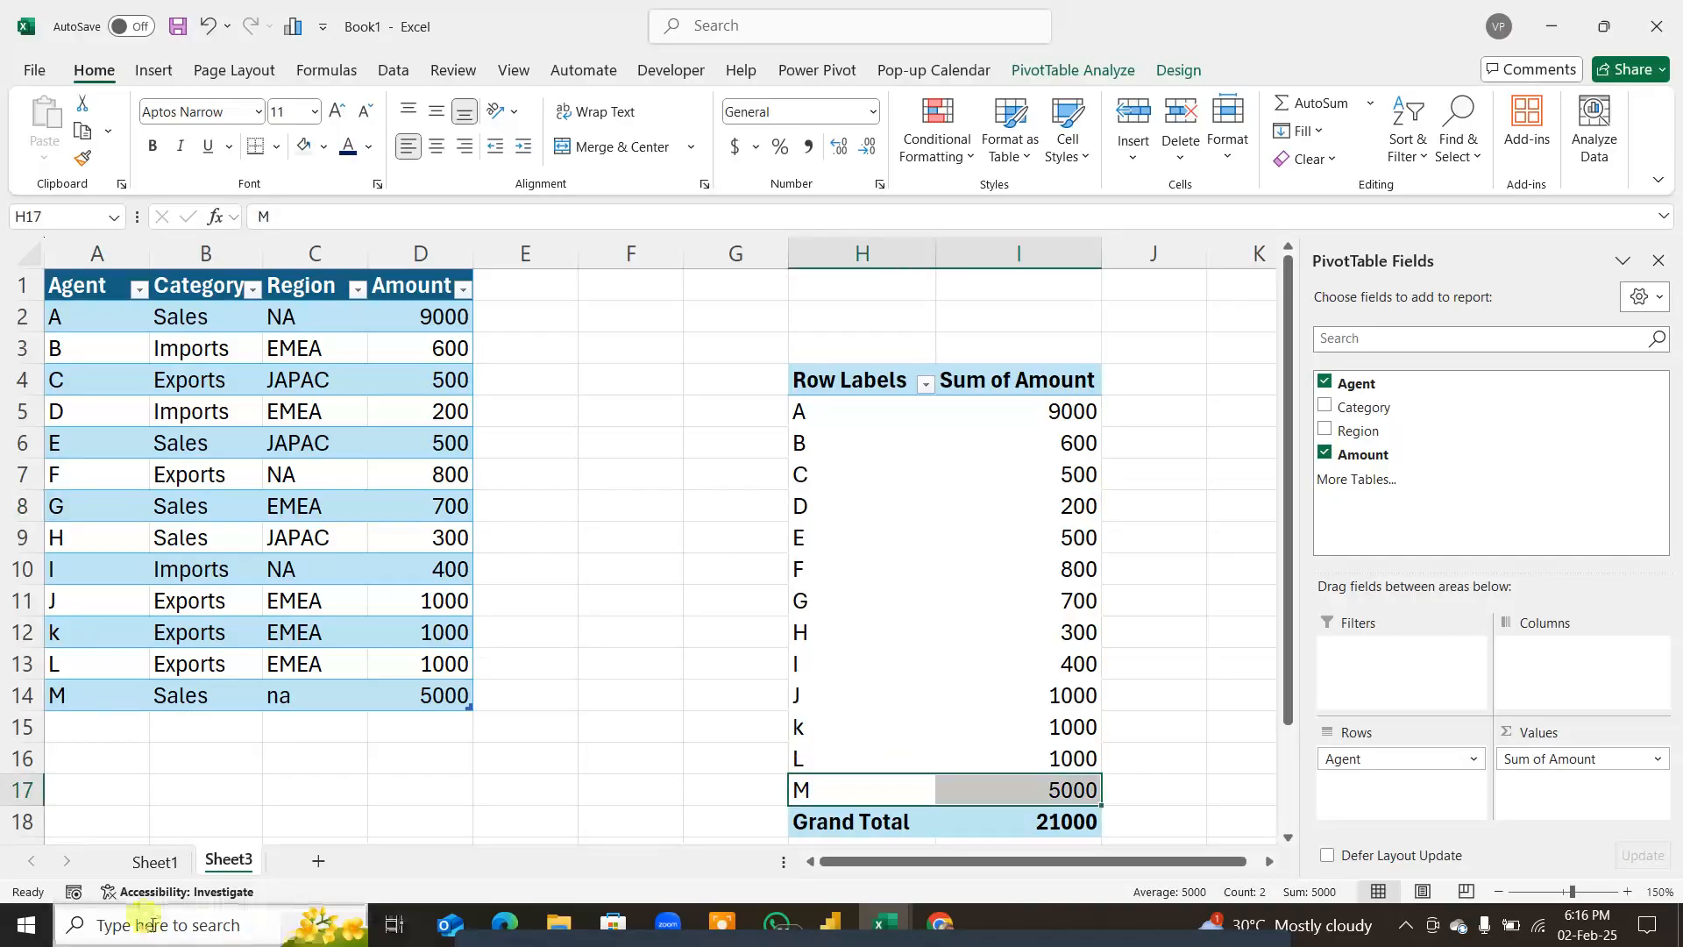
# Step: Compare Sheet1's source rows with its PivotTable and check the range in Change PivotTable Data Source without changing it
pyautogui.click(154, 861)
pyautogui.click(214, 589)
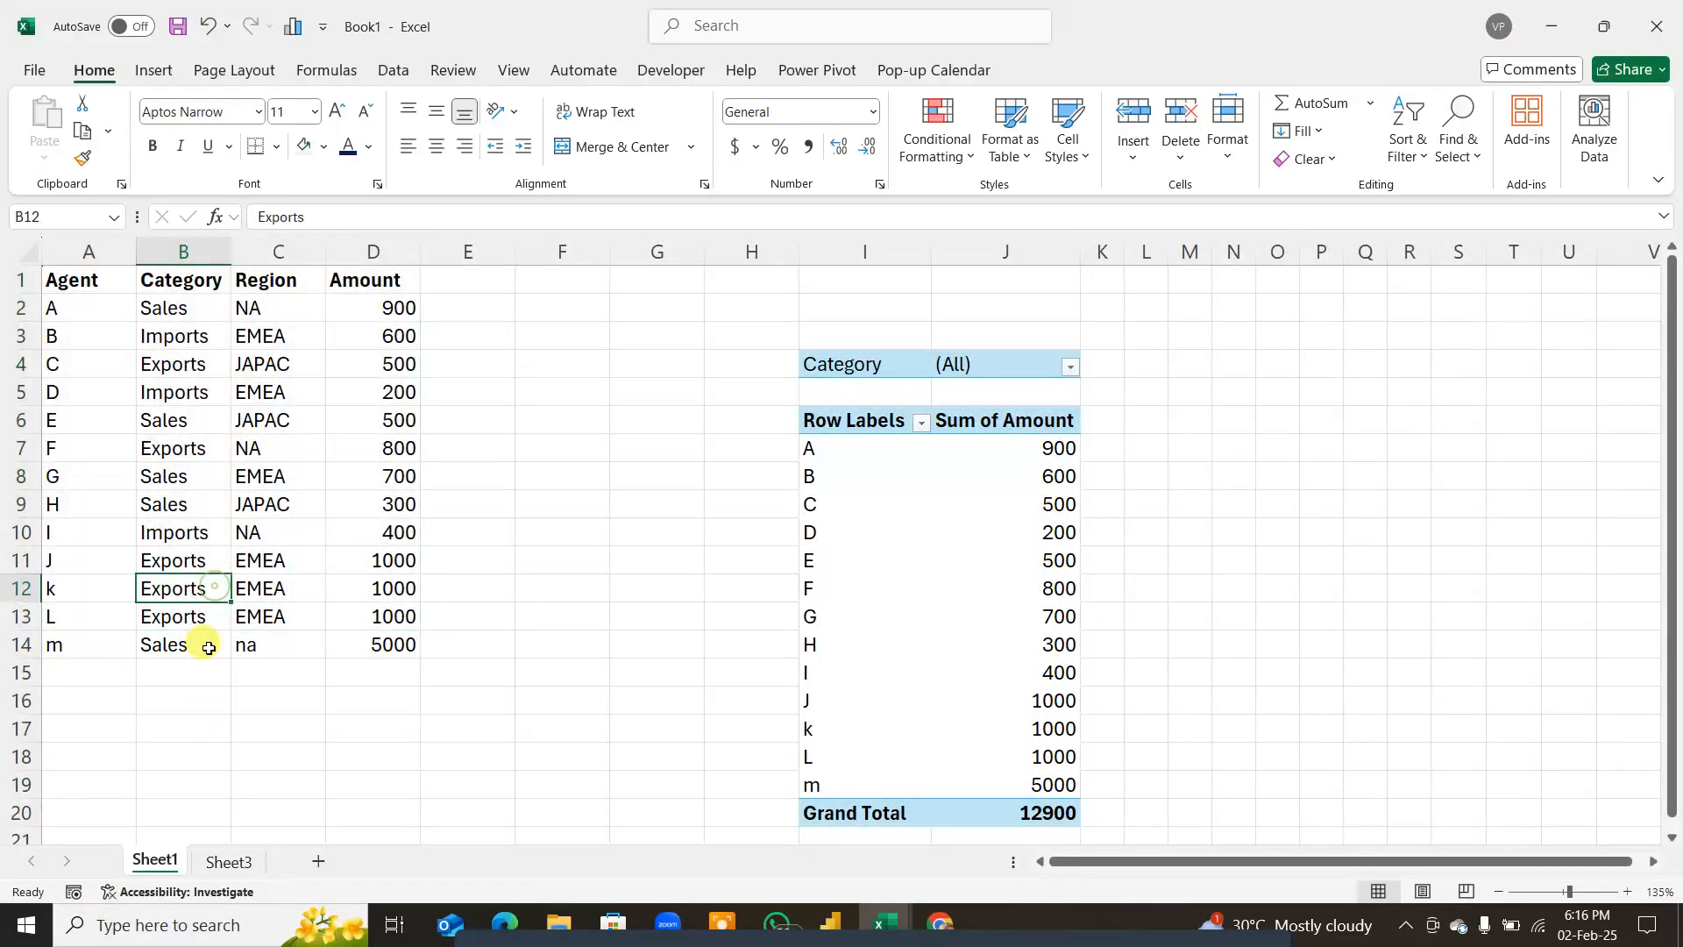
pyautogui.moveTo(140, 331); pyautogui.dragTo(405, 599)
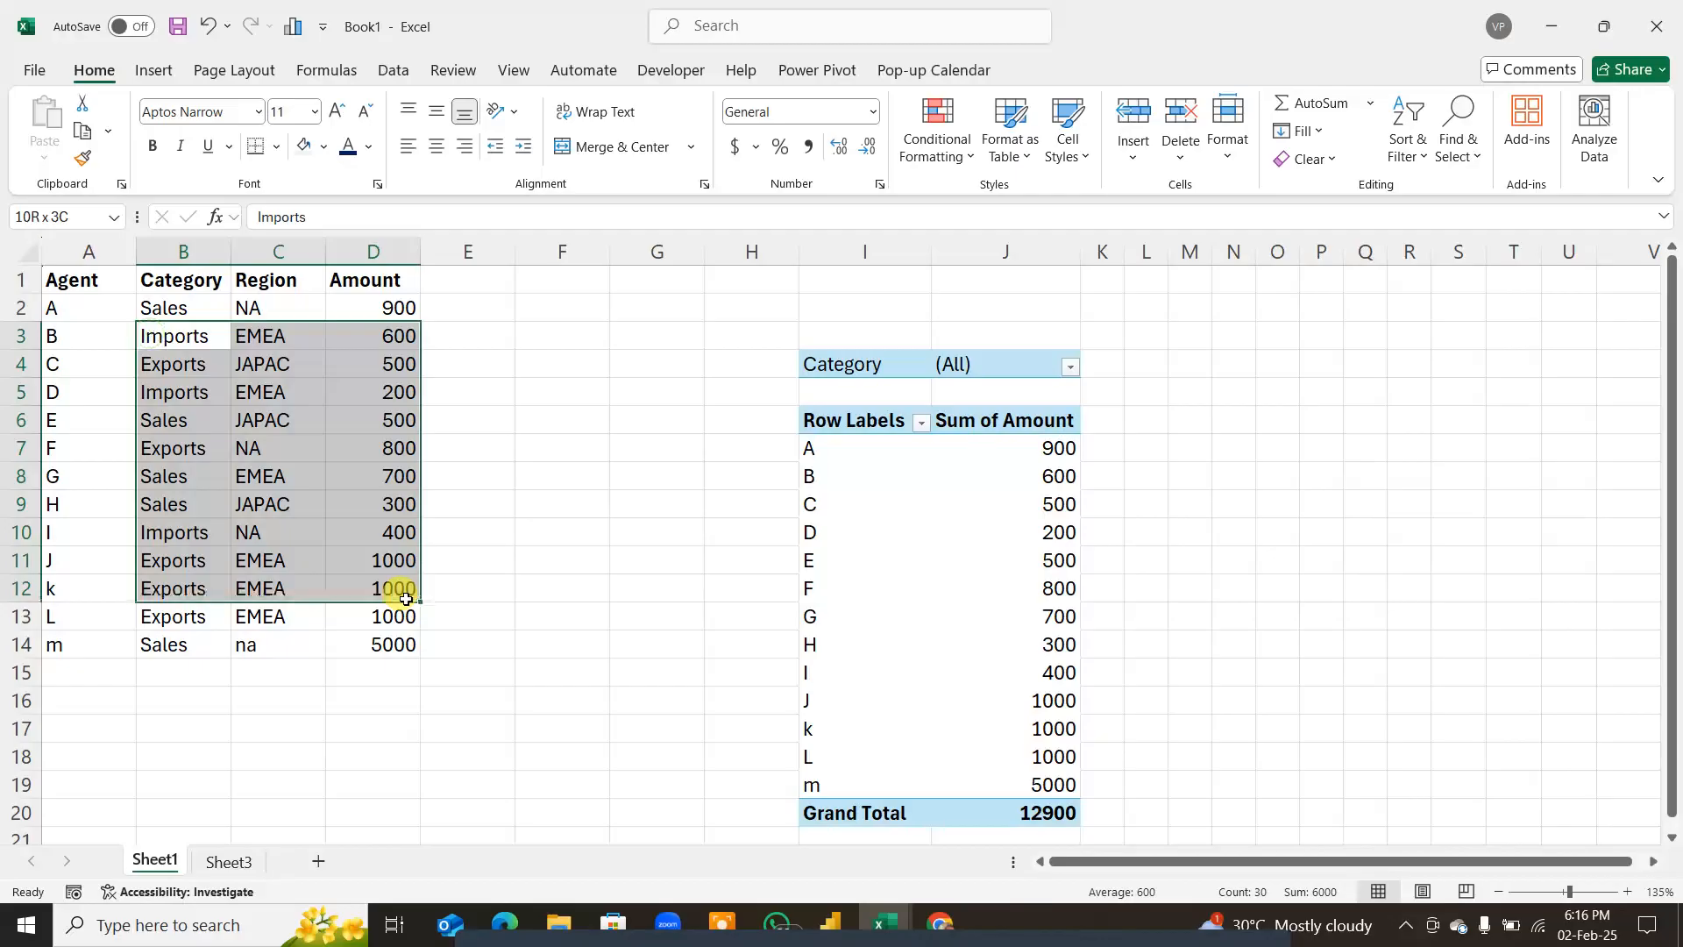
pyautogui.click(162, 647)
pyautogui.click(811, 783)
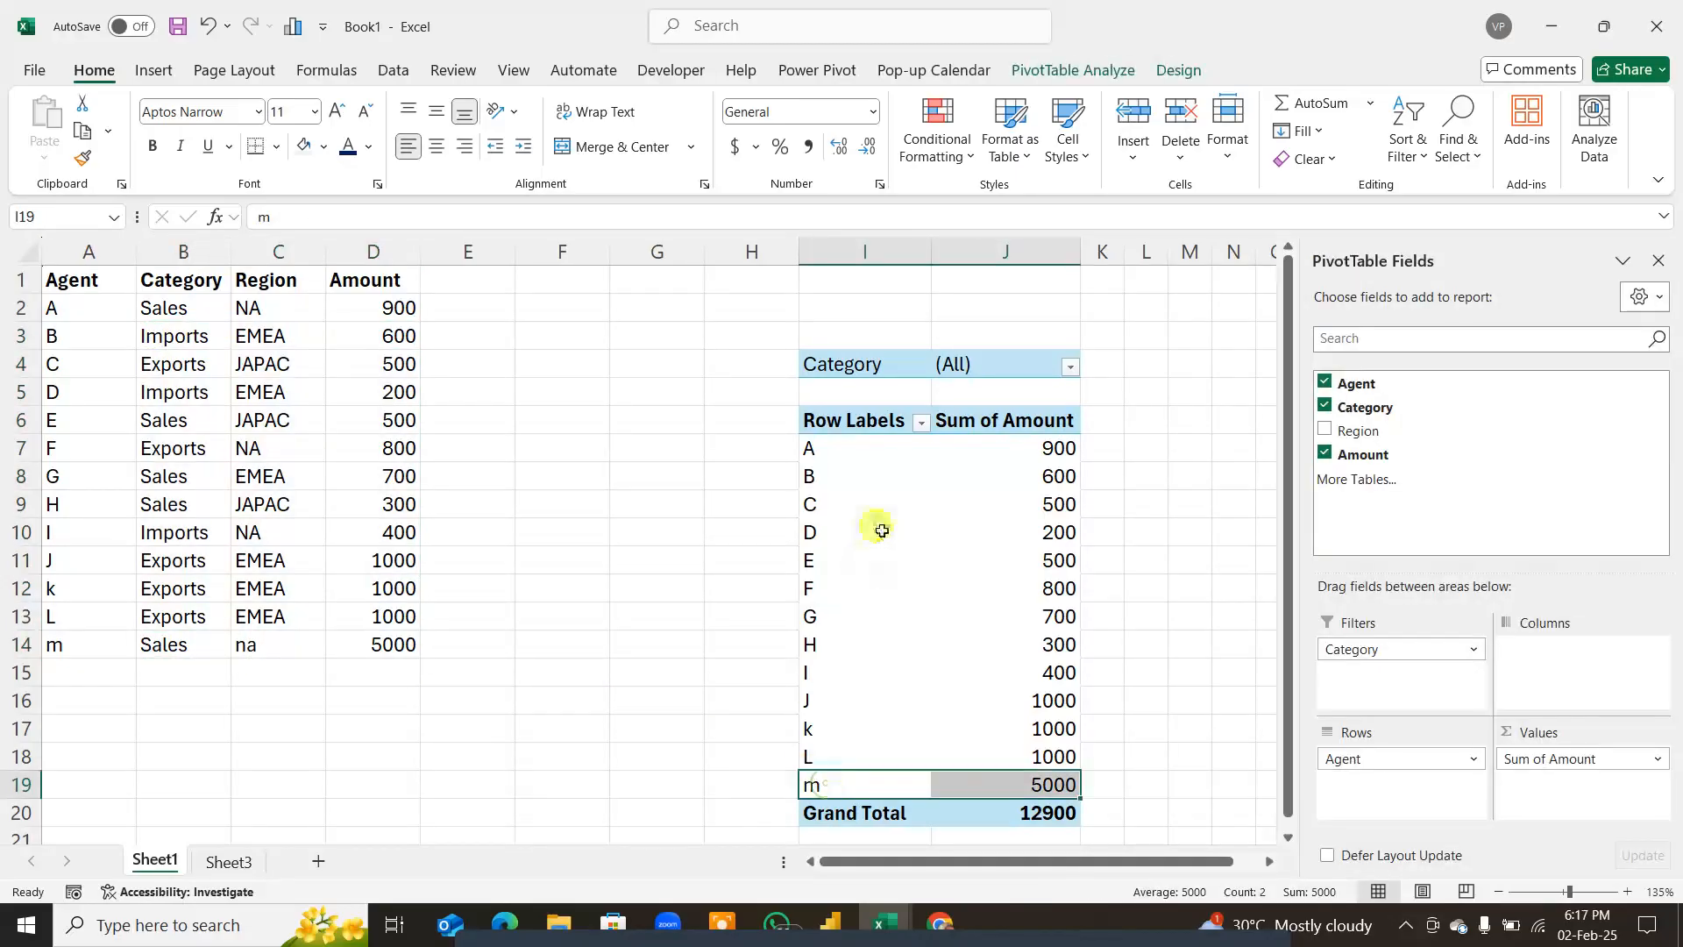
pyautogui.click(1069, 70)
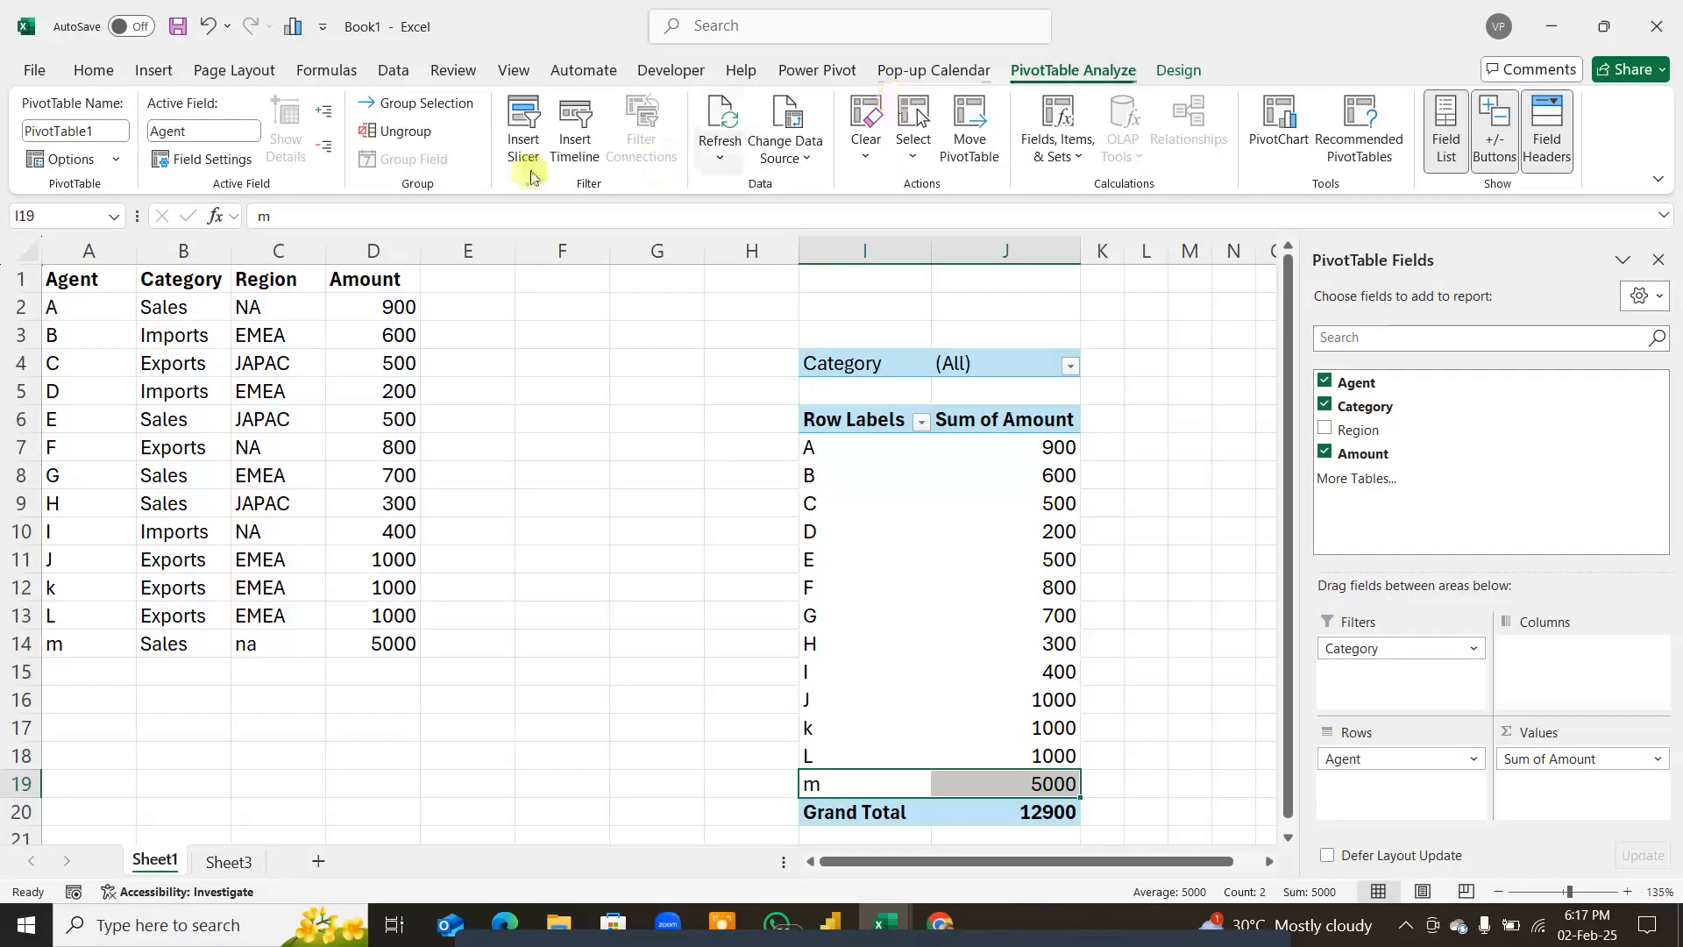
pyautogui.click(785, 158)
pyautogui.click(804, 195)
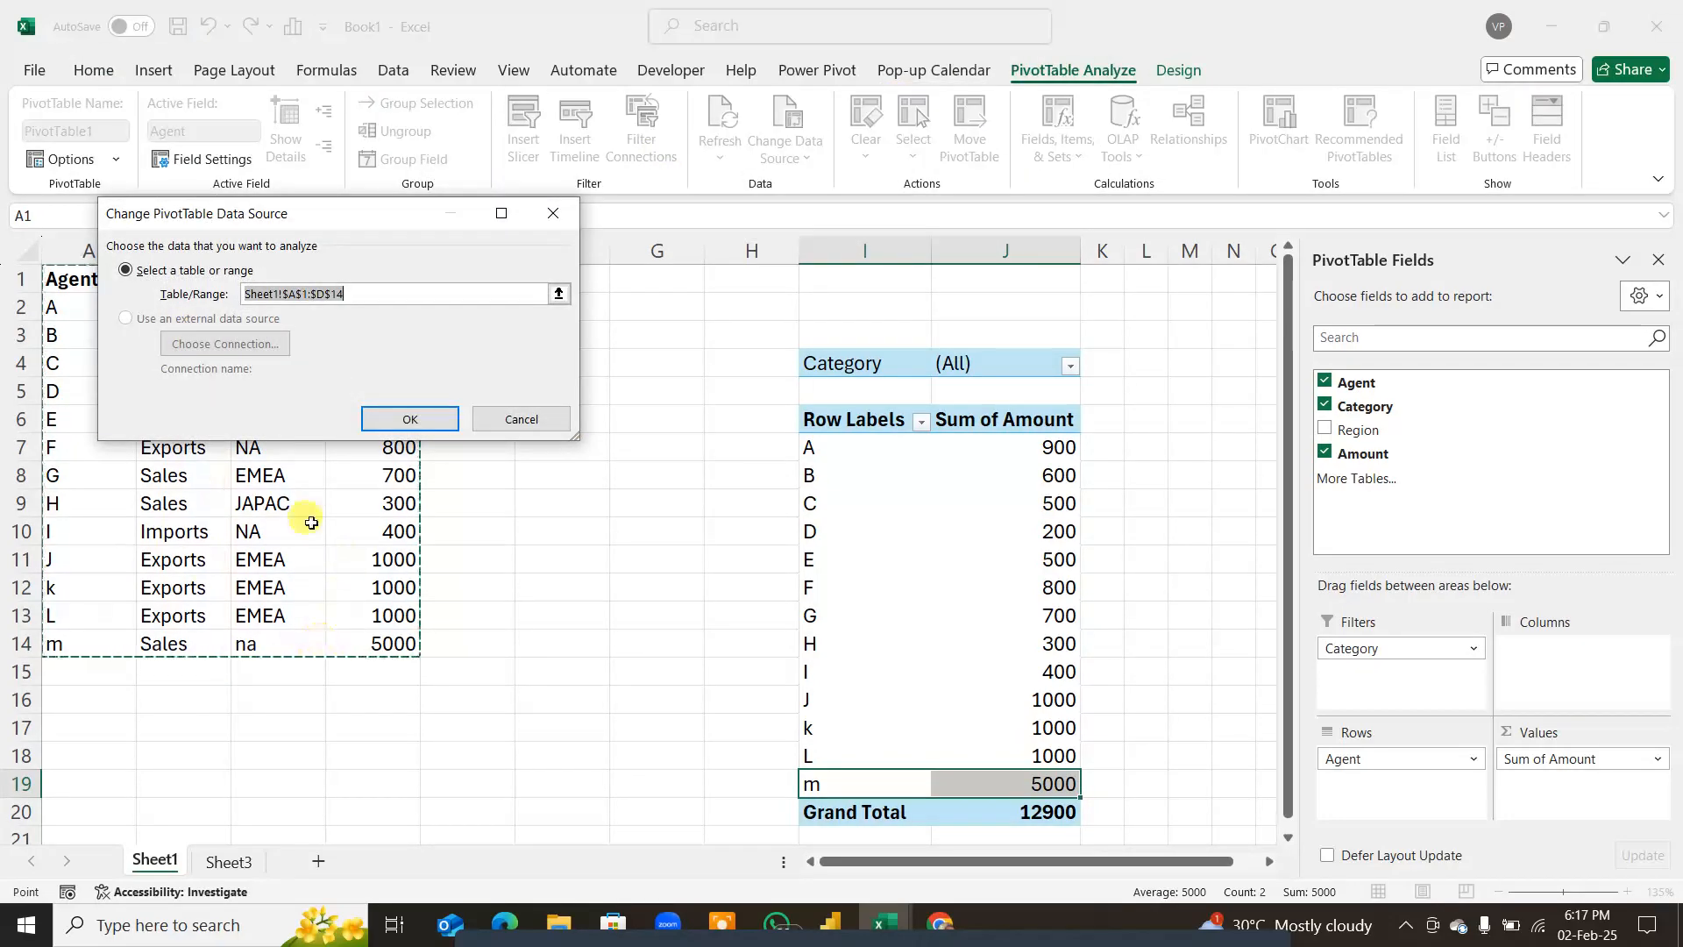
pyautogui.click(552, 419)
# Step: Hide the PivotTable Fields list and switch back to Sheet3
pyautogui.click(1659, 259)
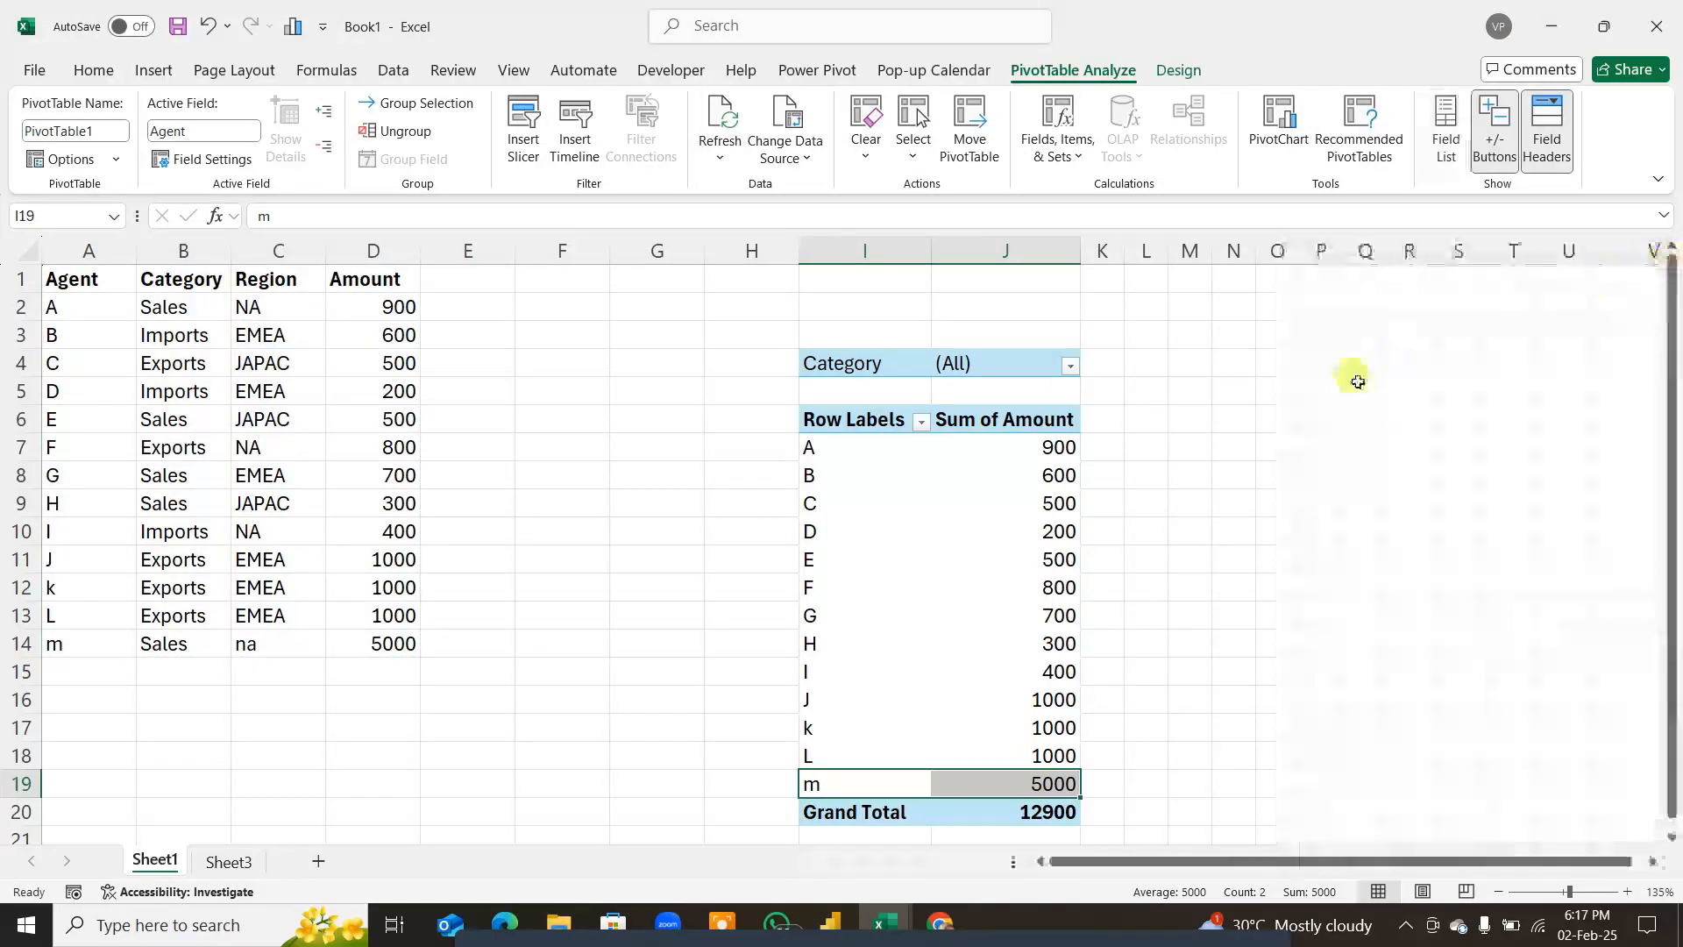
pyautogui.click(1024, 548)
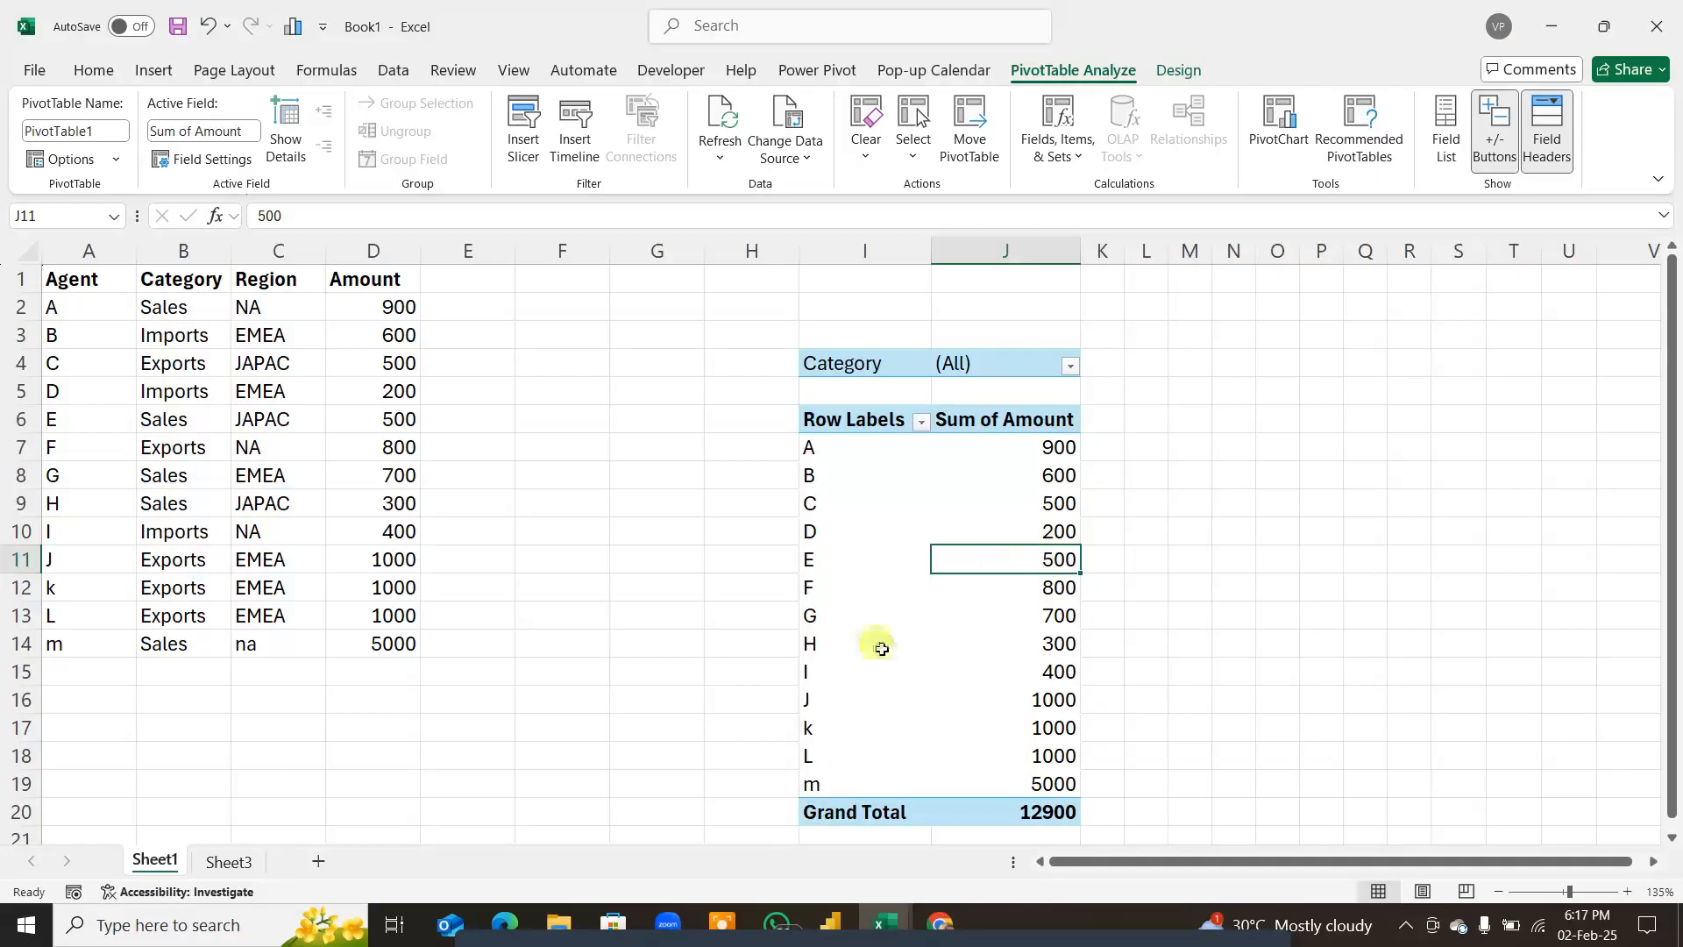
pyautogui.click(228, 862)
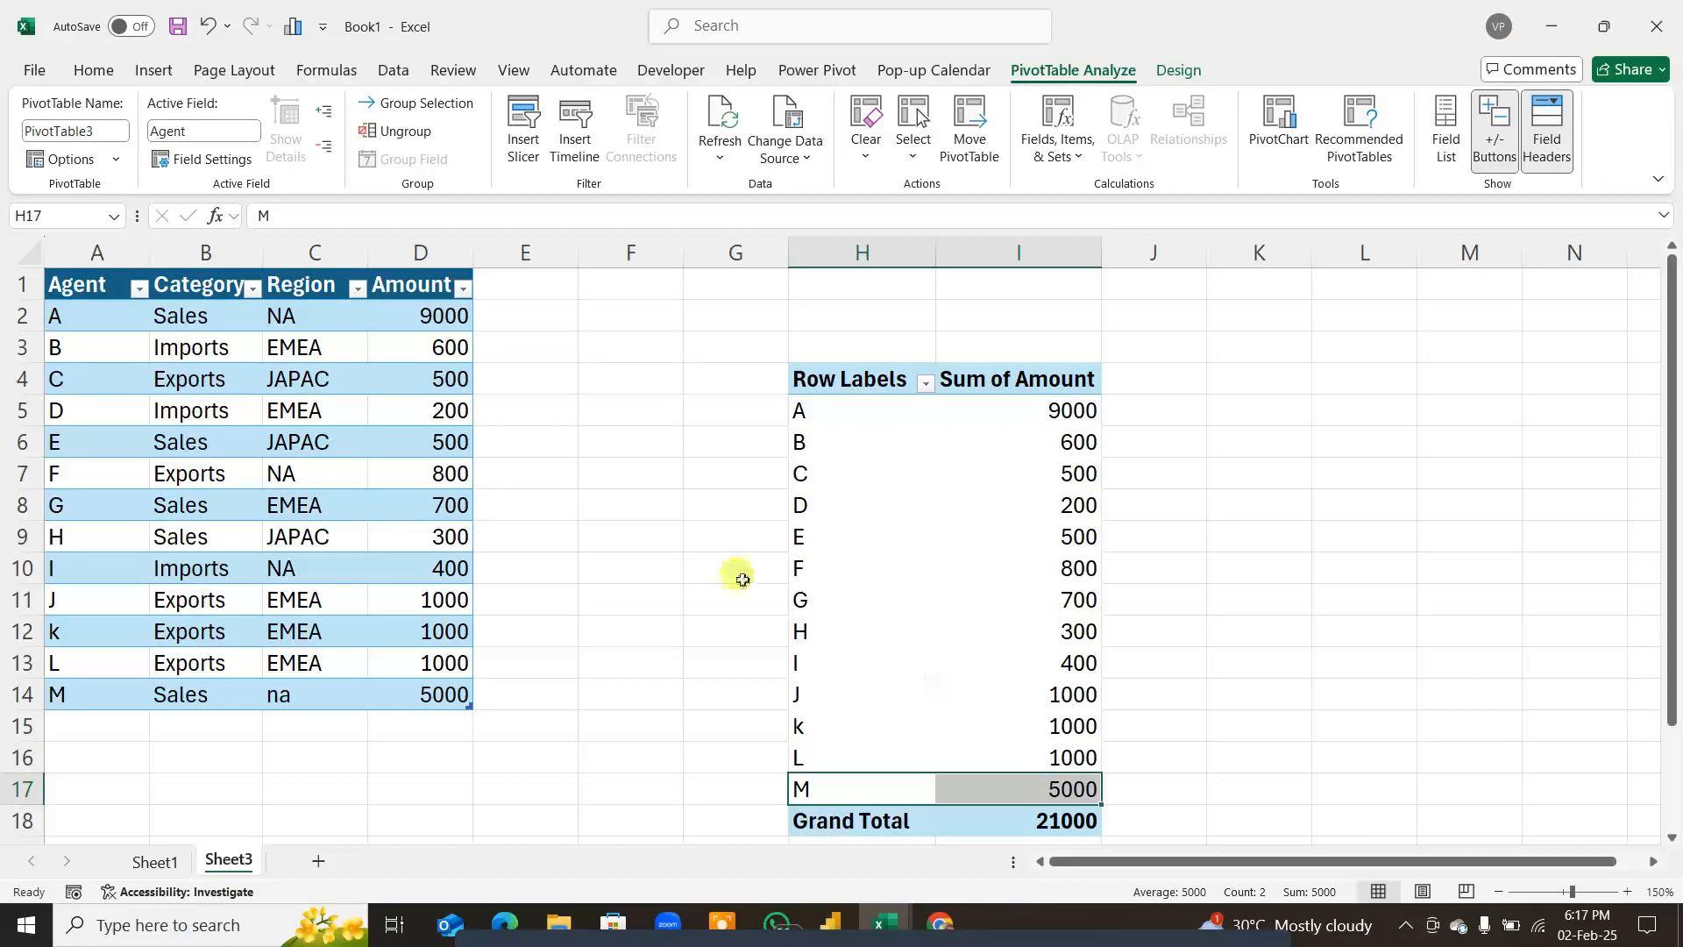
# Step: Circle the table's corner handle at D14 with the annotation pen, draw downward arrows beside and over the Amount column, and clear the drawing
pyautogui.hotkey('ctrl', 'alt', 'd')
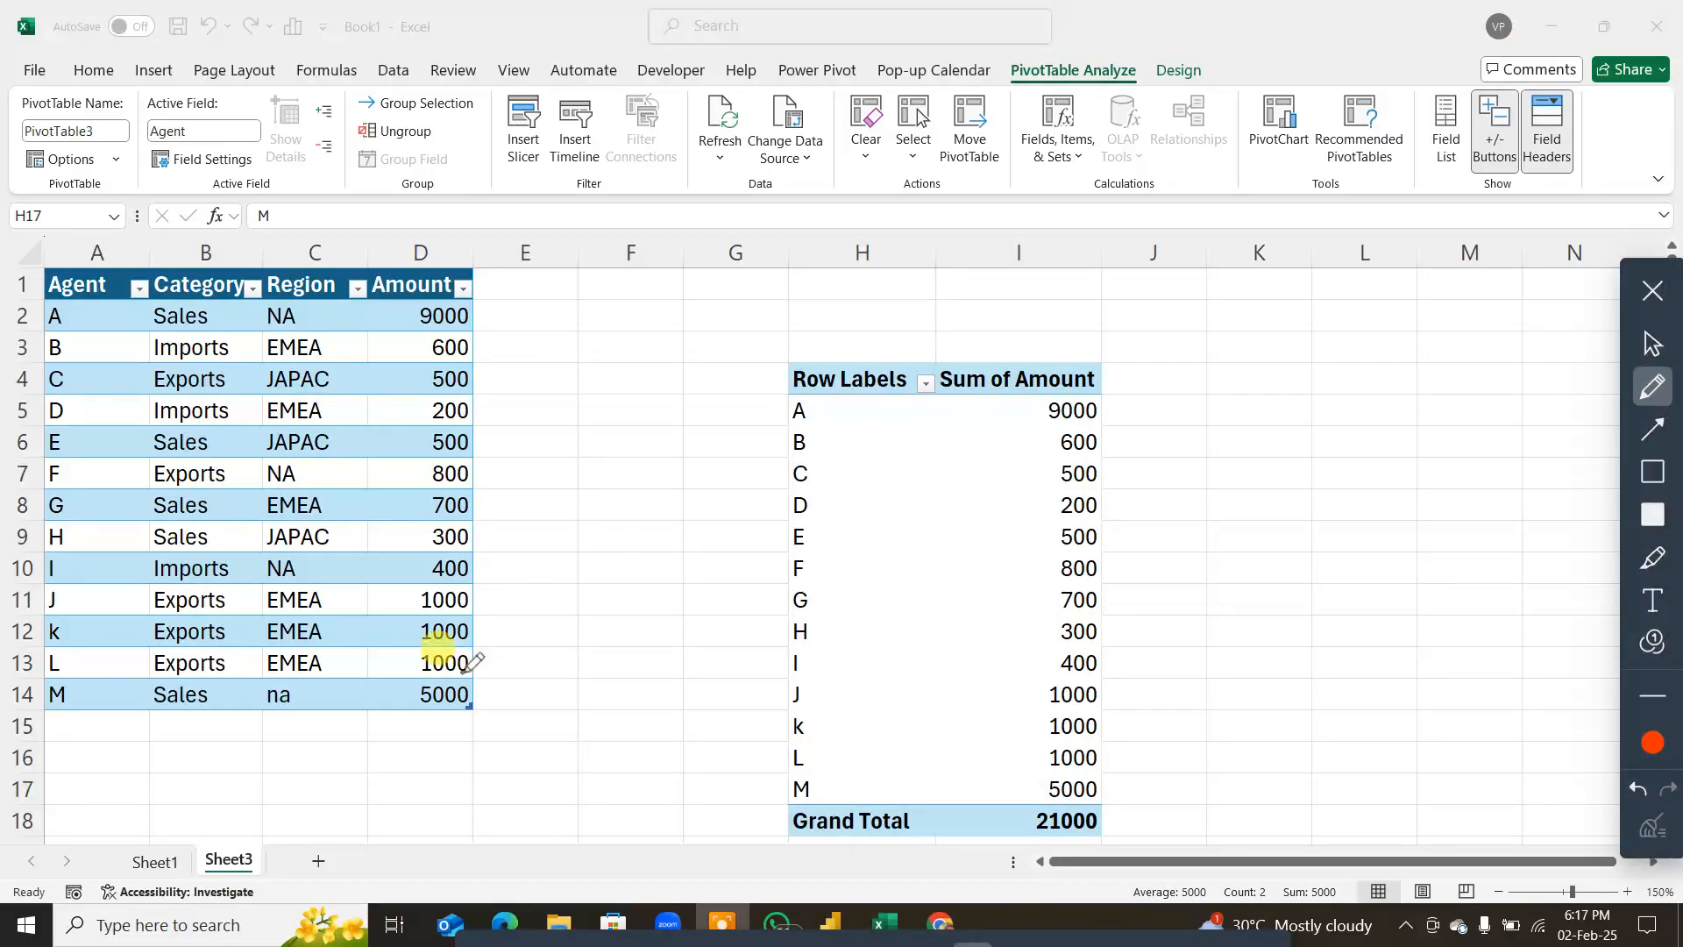
pyautogui.moveTo(484, 641)
pyautogui.mouseDown()
pyautogui.moveTo(406, 704)
pyautogui.moveTo(464, 740)
pyautogui.moveTo(585, 510)
pyautogui.mouseUp()
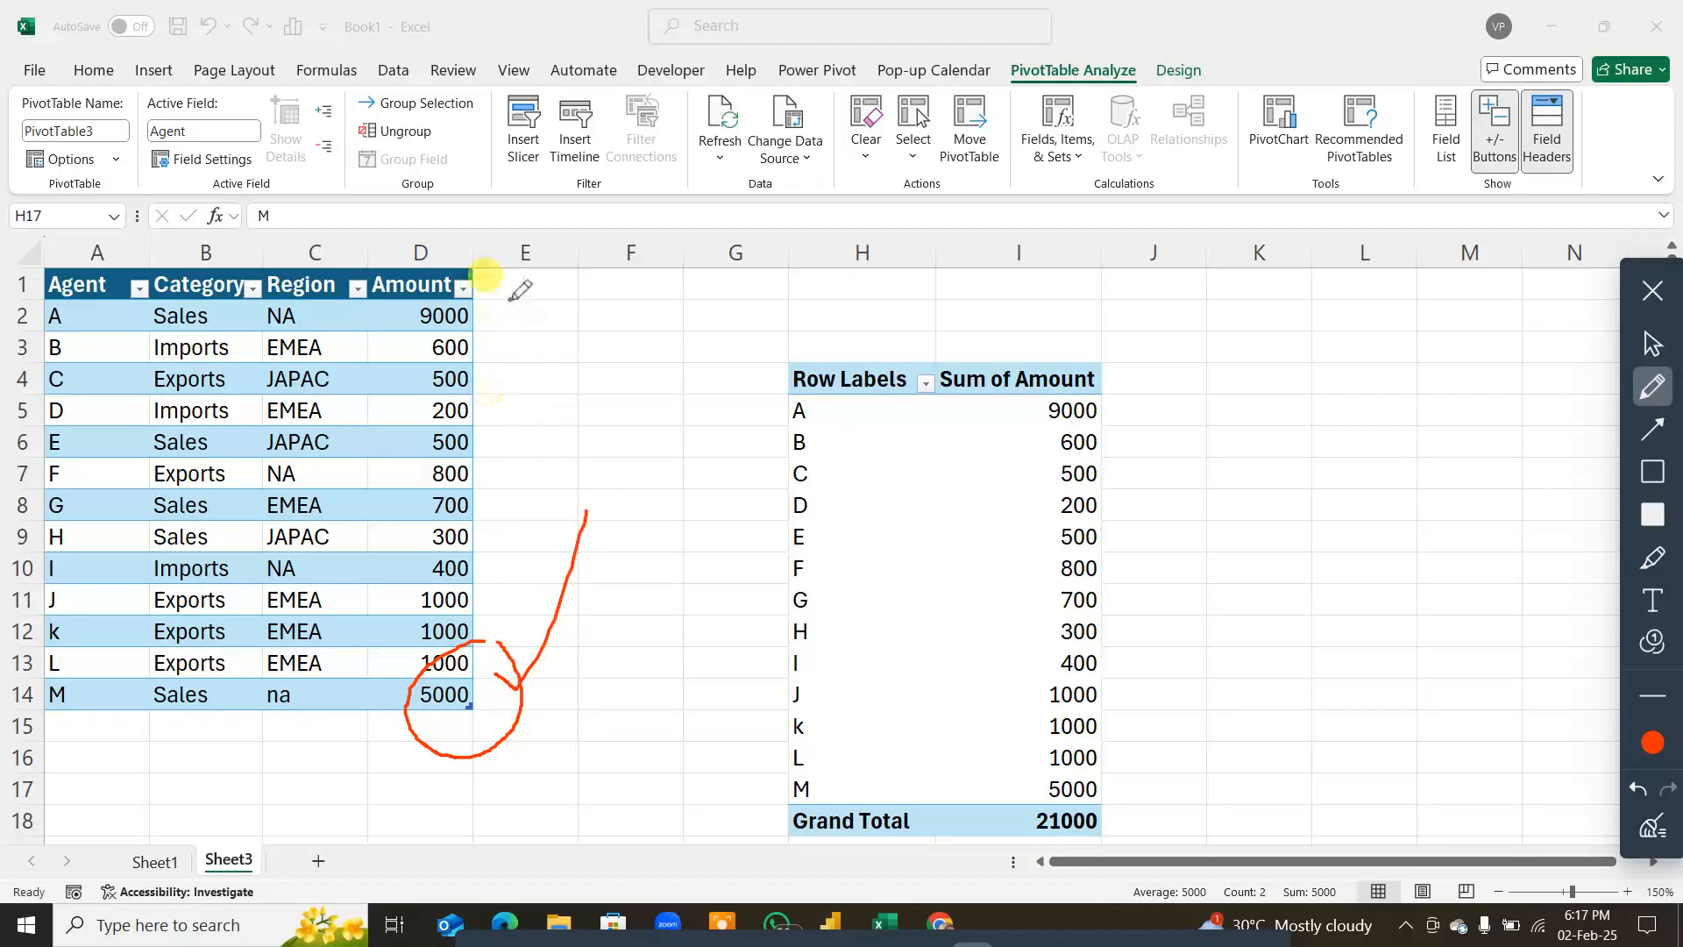
pyautogui.moveTo(511, 301); pyautogui.dragTo(520, 567)
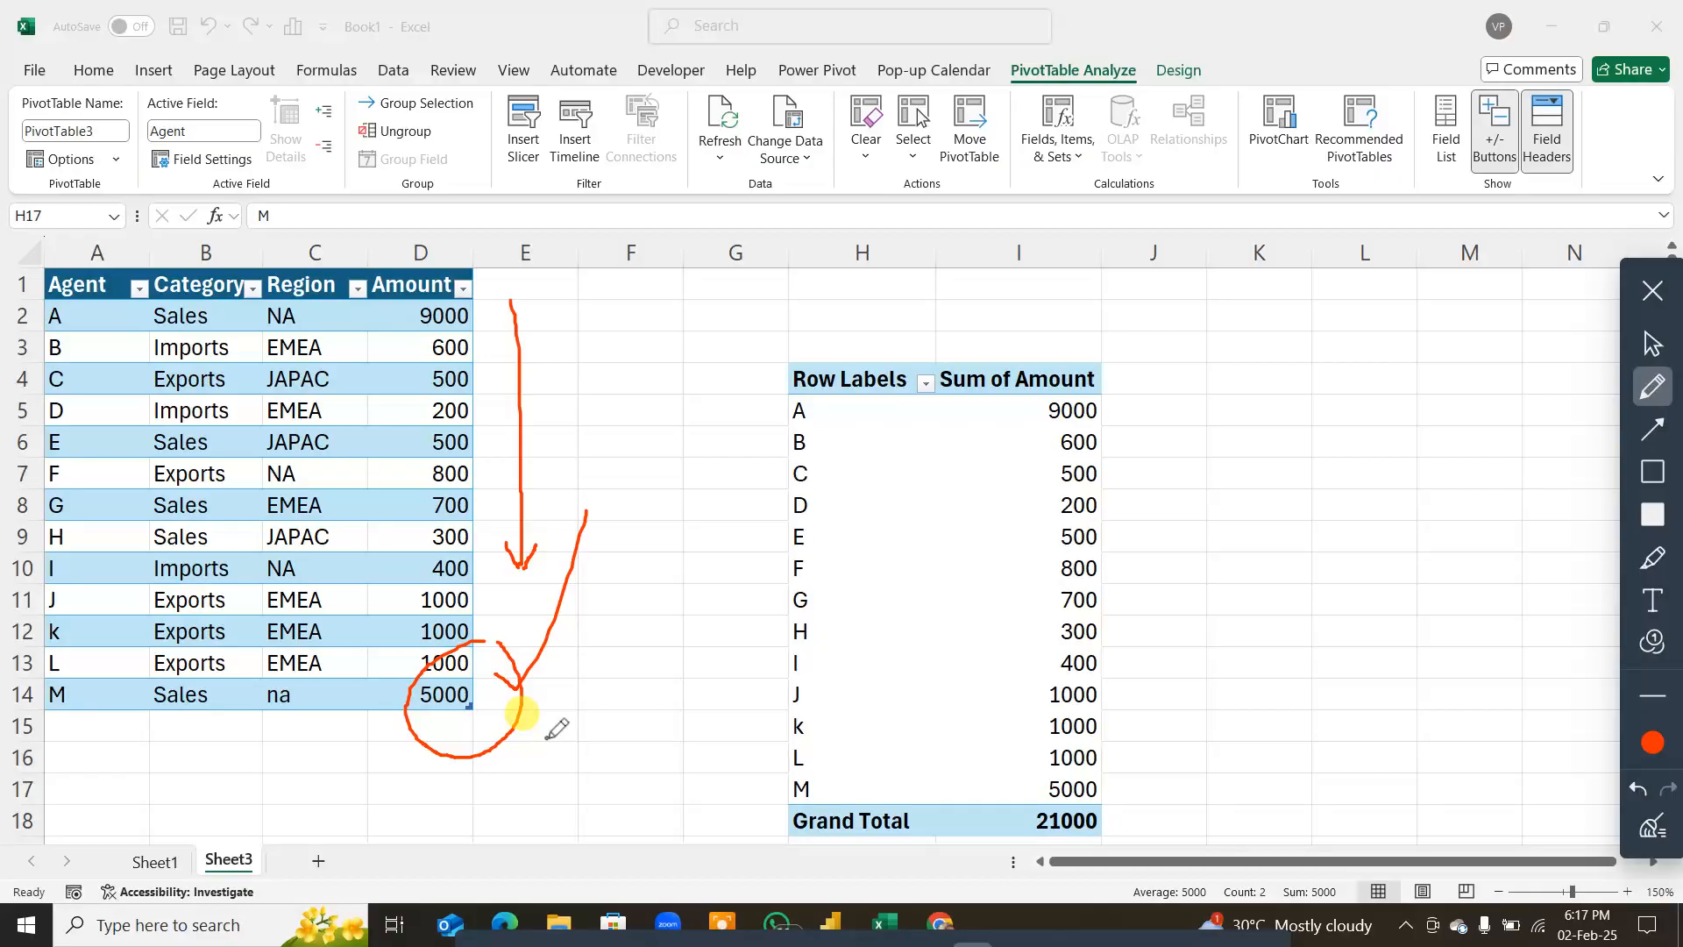
pyautogui.moveTo(426, 397)
pyautogui.mouseDown()
pyautogui.moveTo(407, 822)
pyautogui.moveTo(421, 827)
pyautogui.mouseUp()
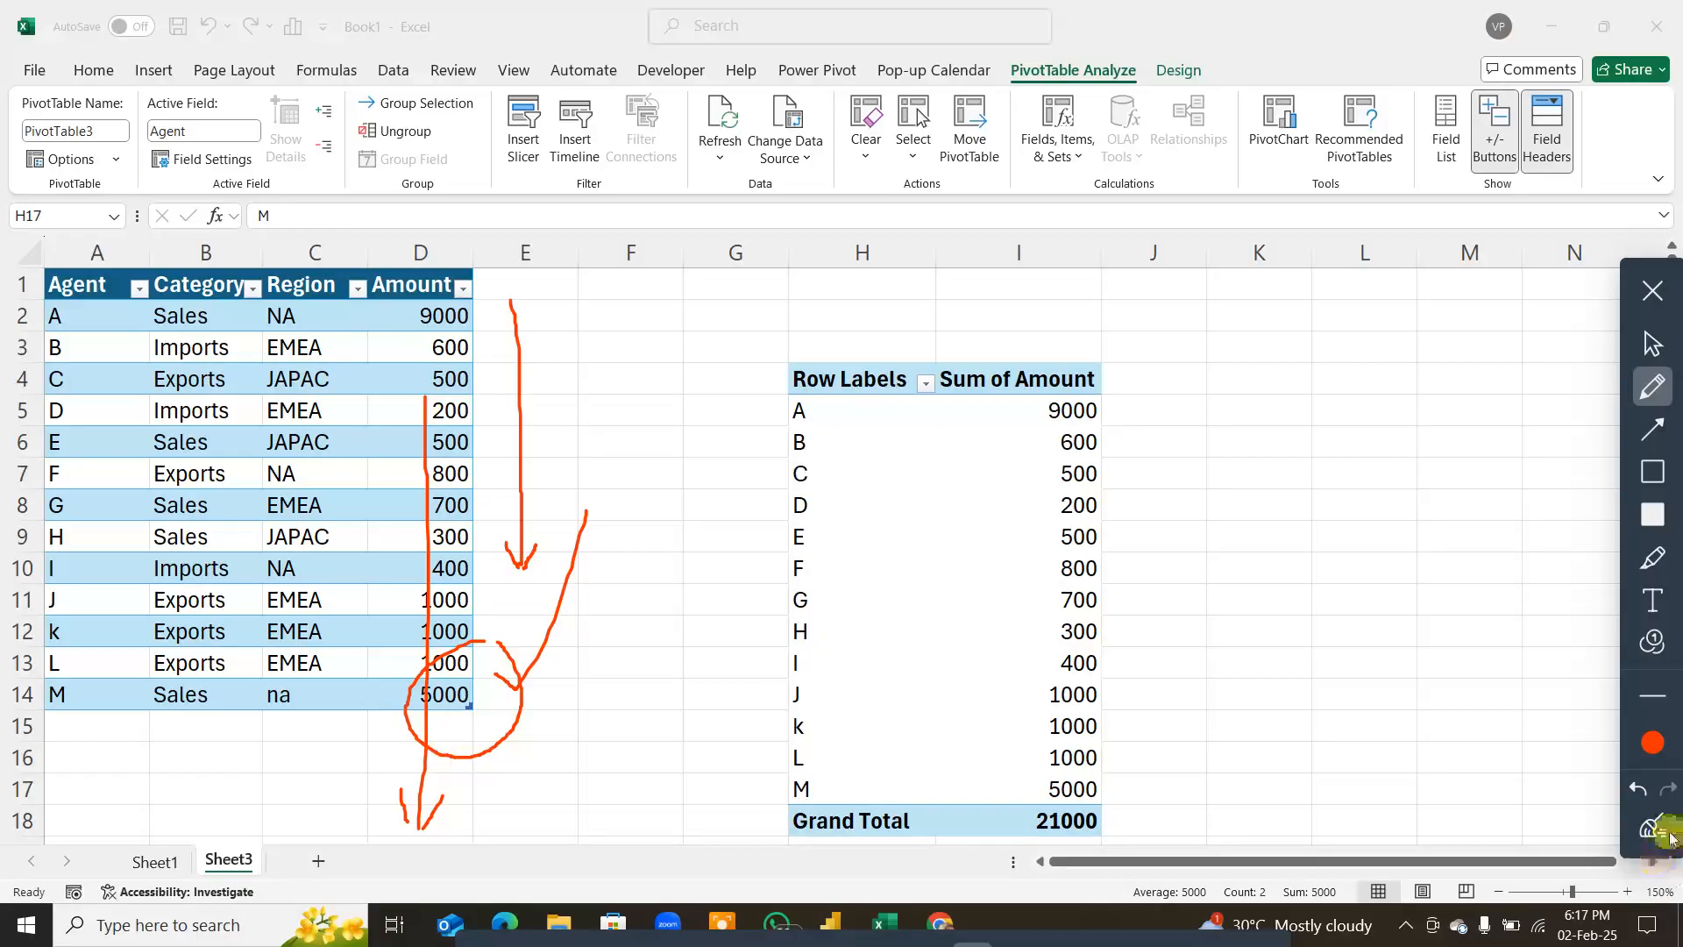
pyautogui.click(1652, 826)
pyautogui.click(1652, 290)
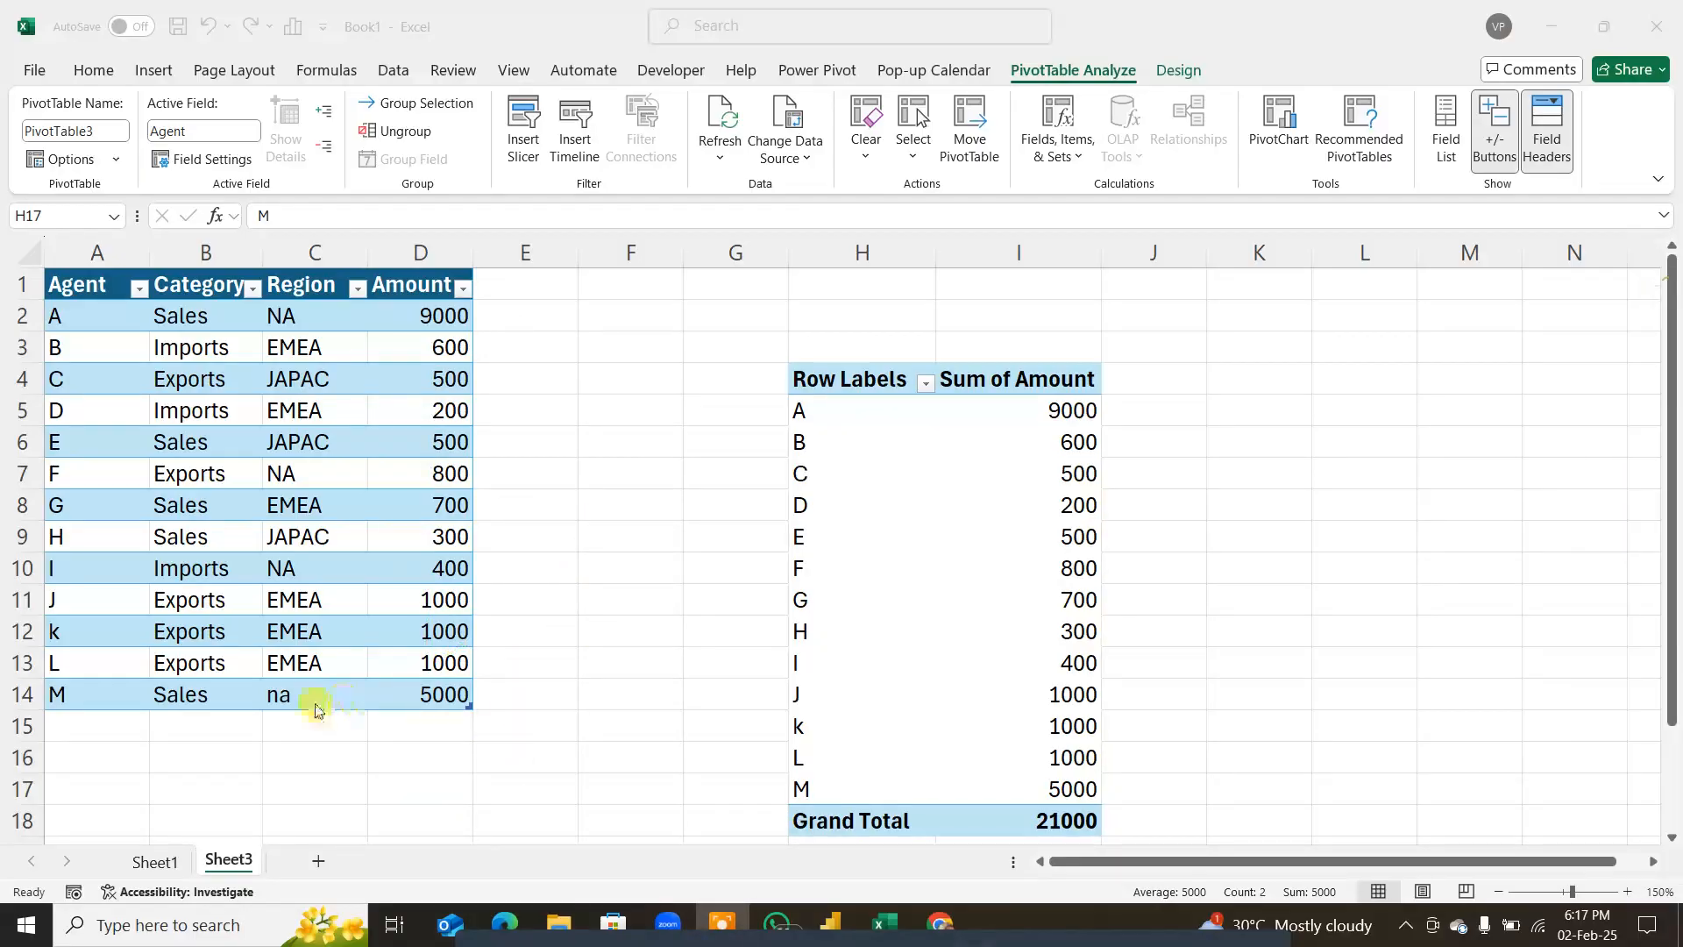
# Step: Extend the table with a new column by entering the header Tax in E1
pyautogui.click(19, 694)
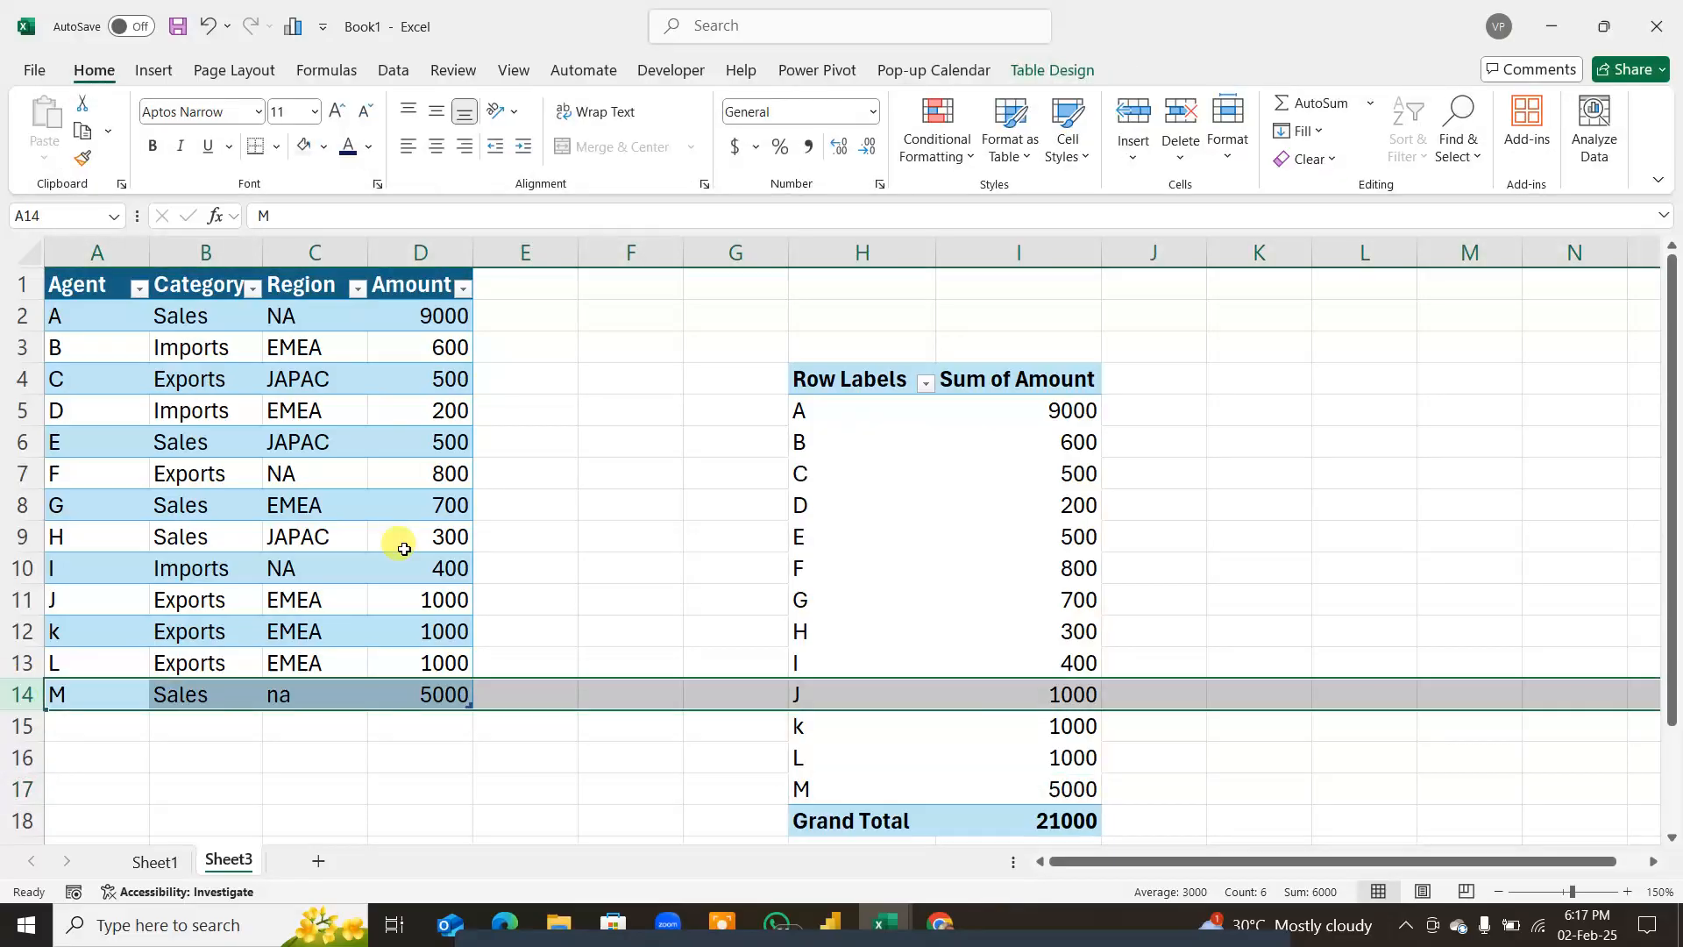
pyautogui.click(493, 416)
pyautogui.click(512, 288)
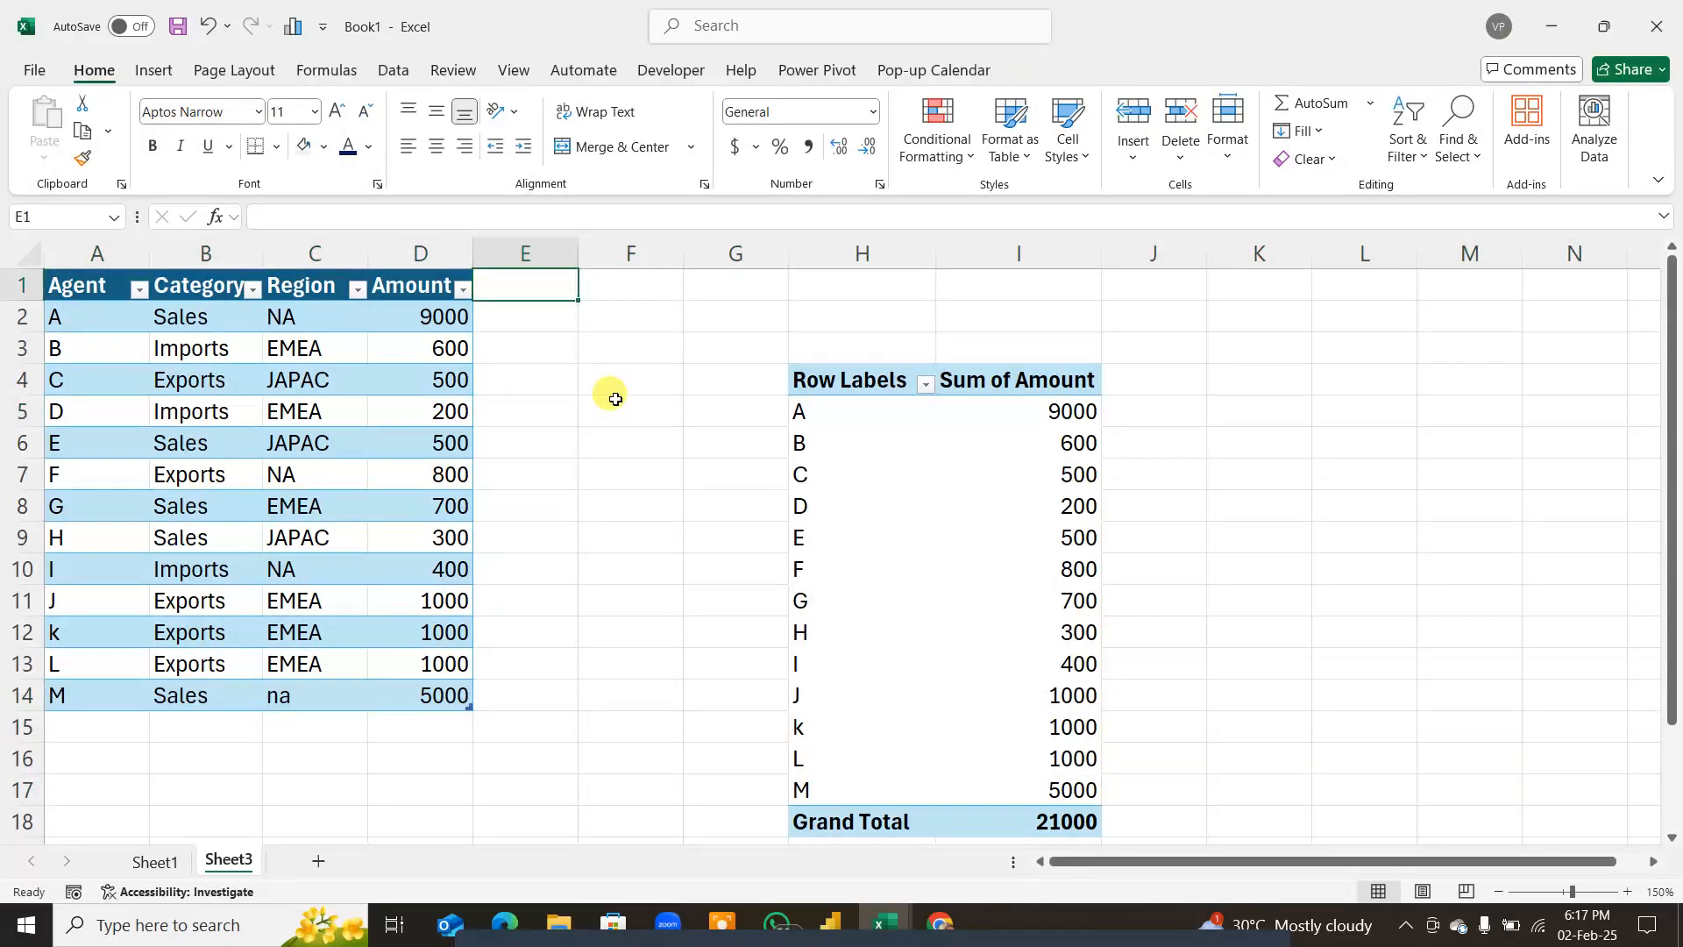
pyautogui.write('Tax')
pyautogui.press('Return')
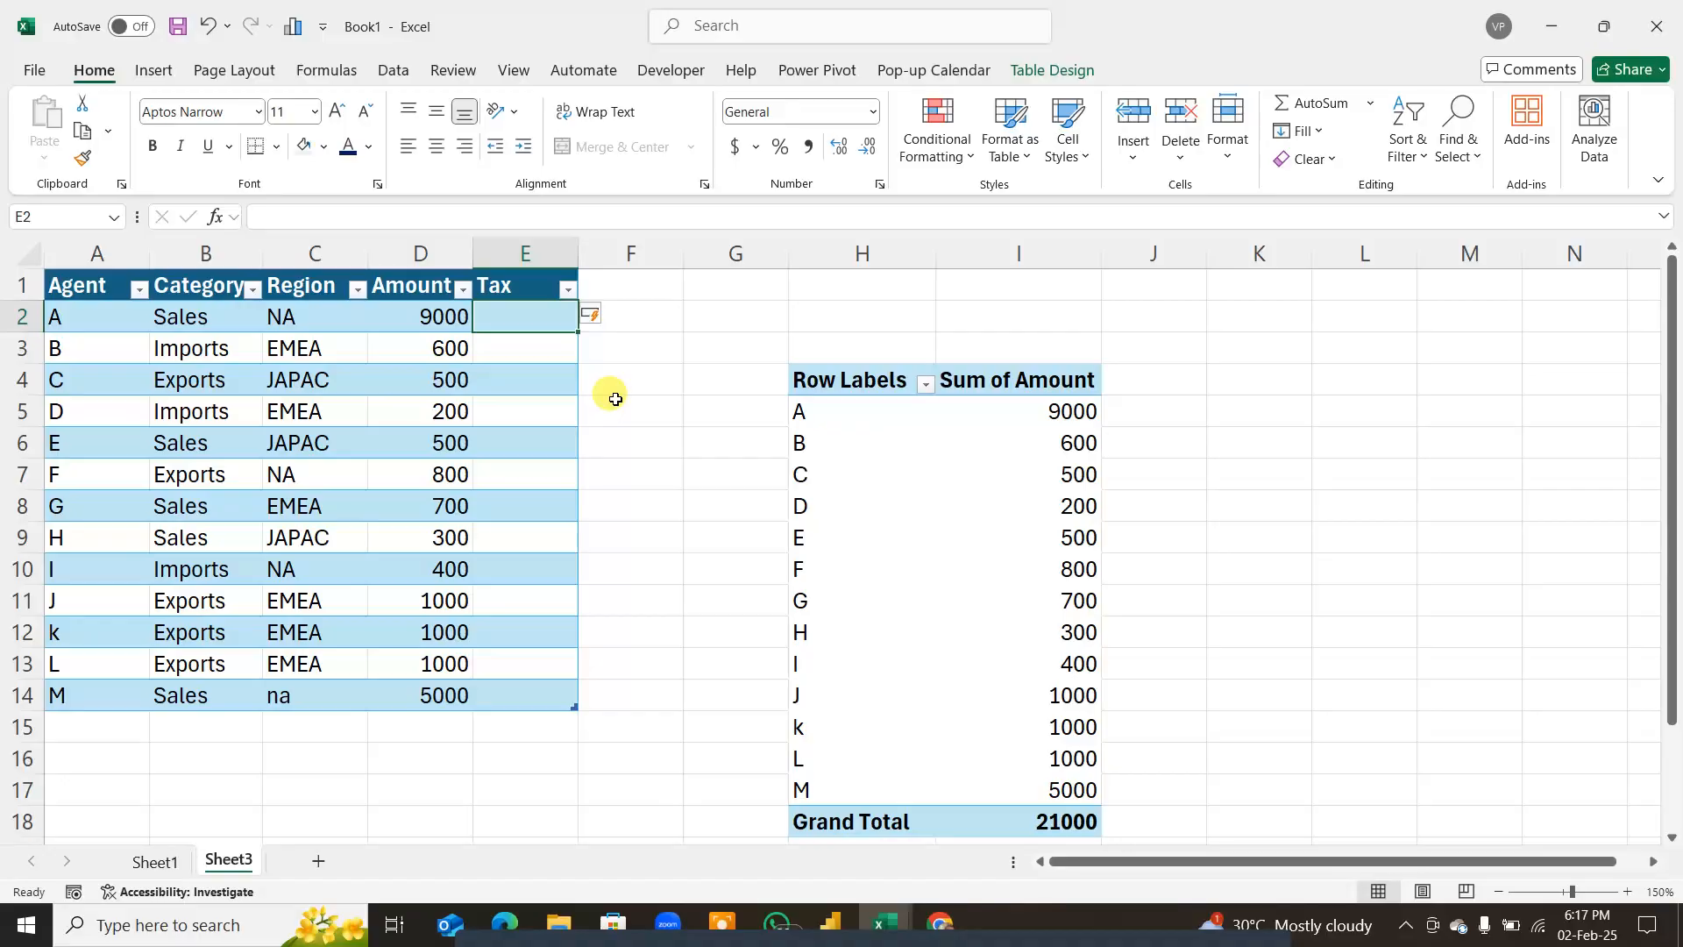
pyautogui.write('=')
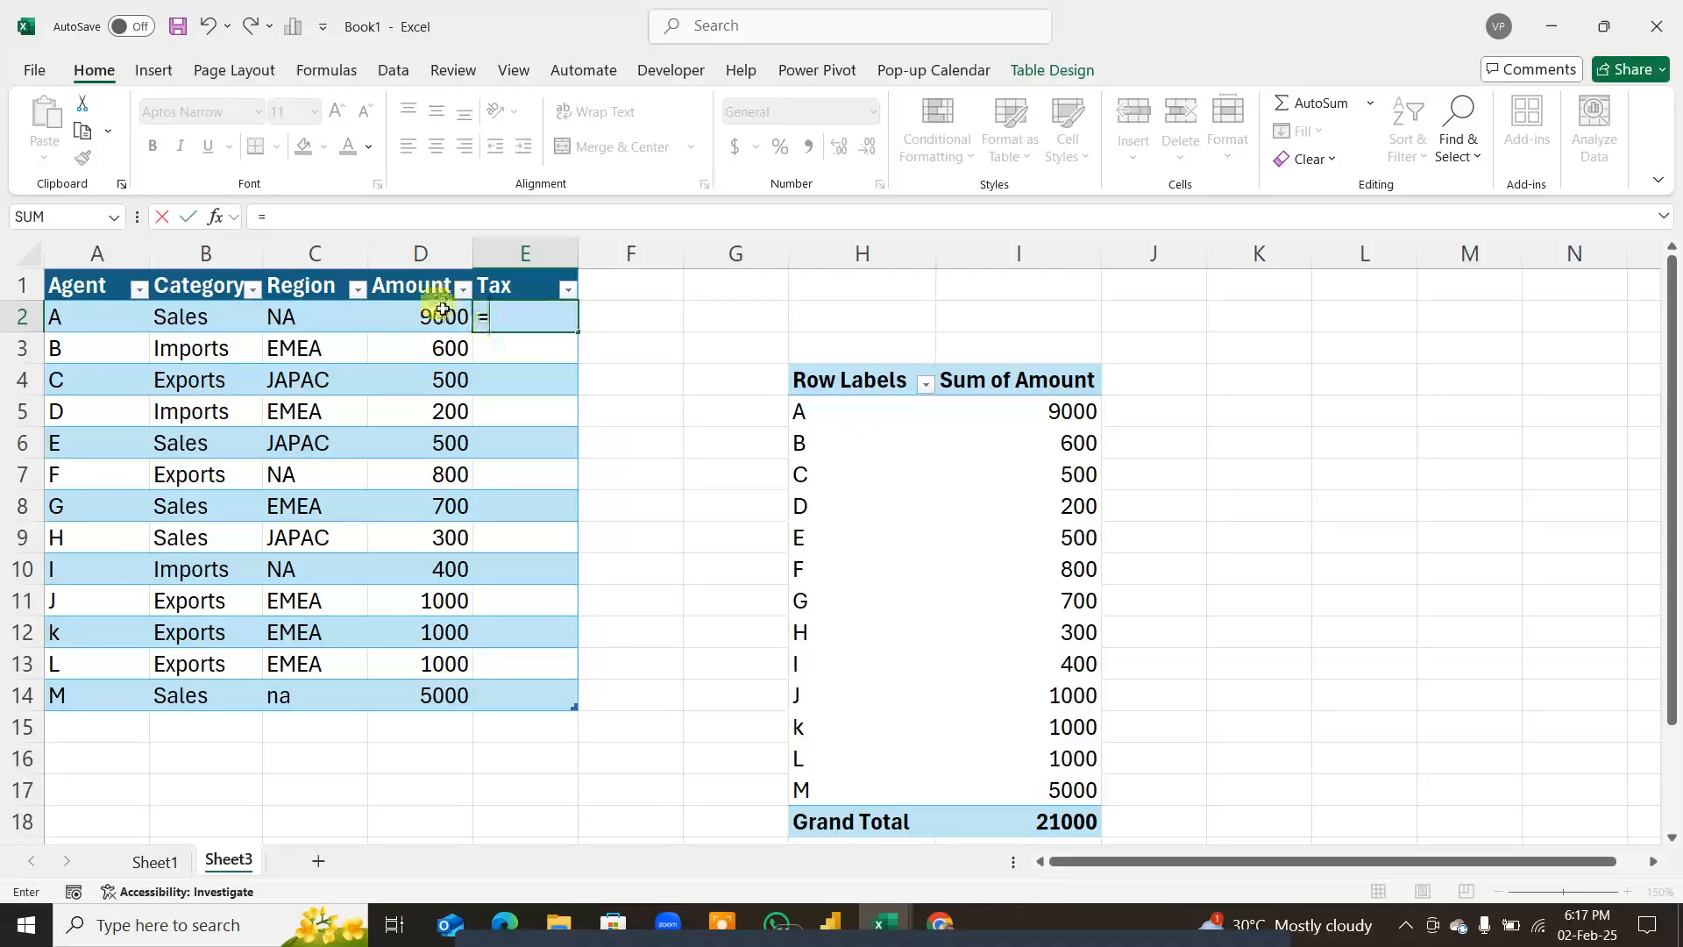
pyautogui.click(439, 312)
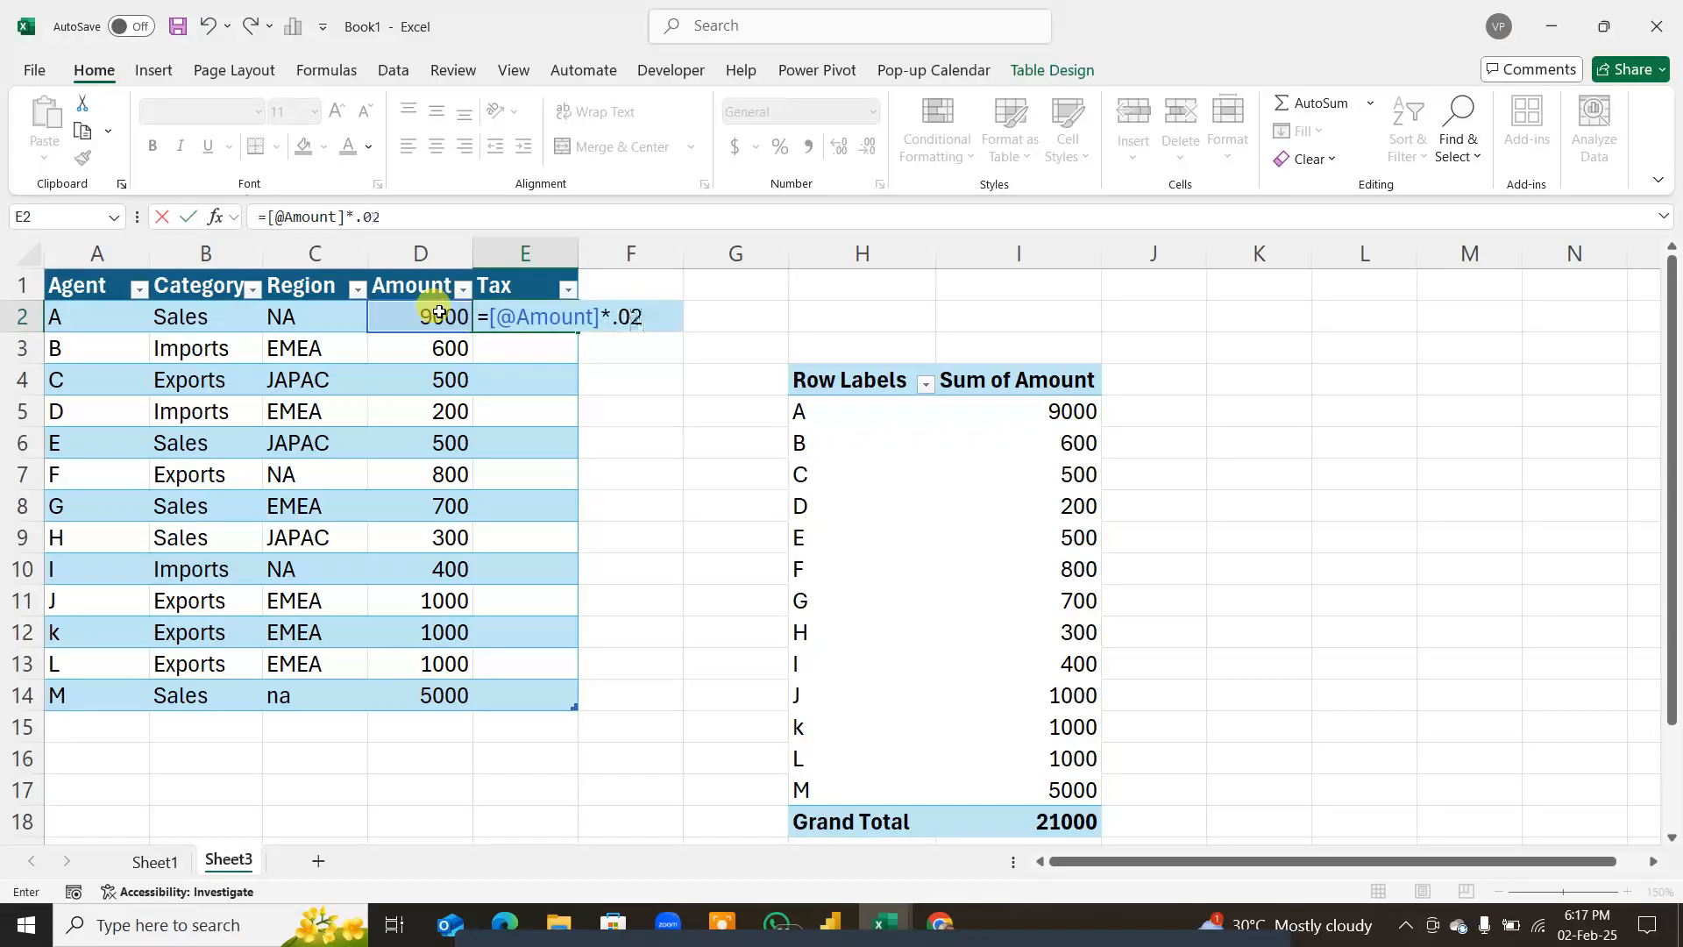
pyautogui.press('Return')
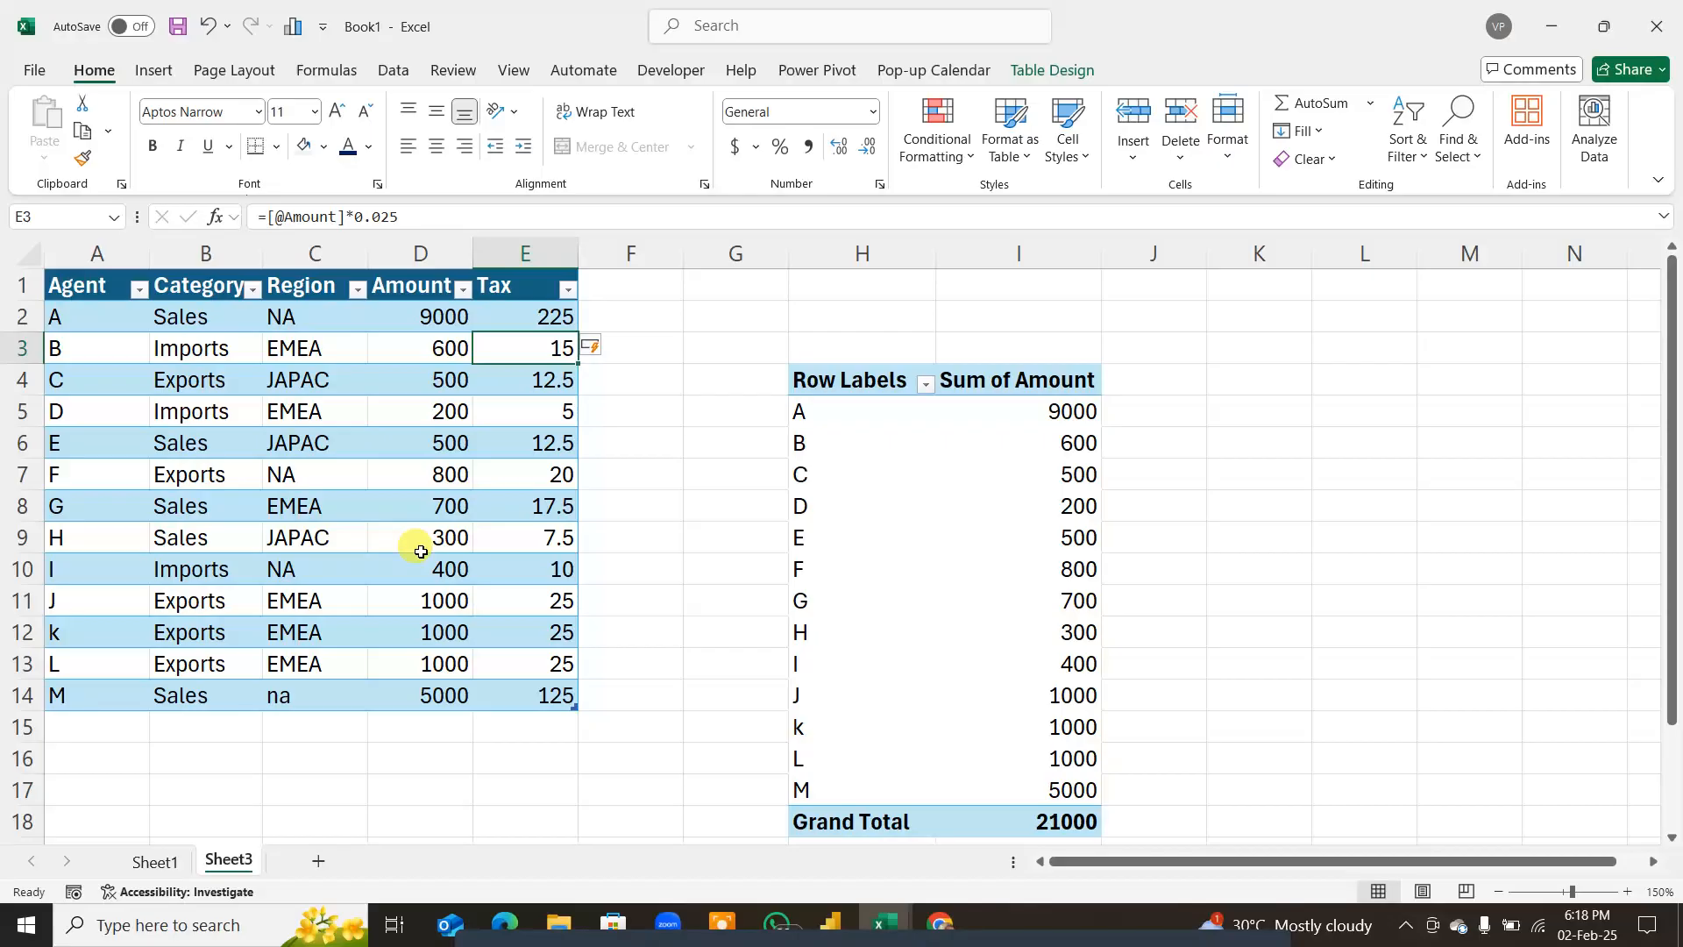
# Step: Show the PivotTable Fields list for the PivotTable beside the table on Sheet3
pyautogui.click(870, 515)
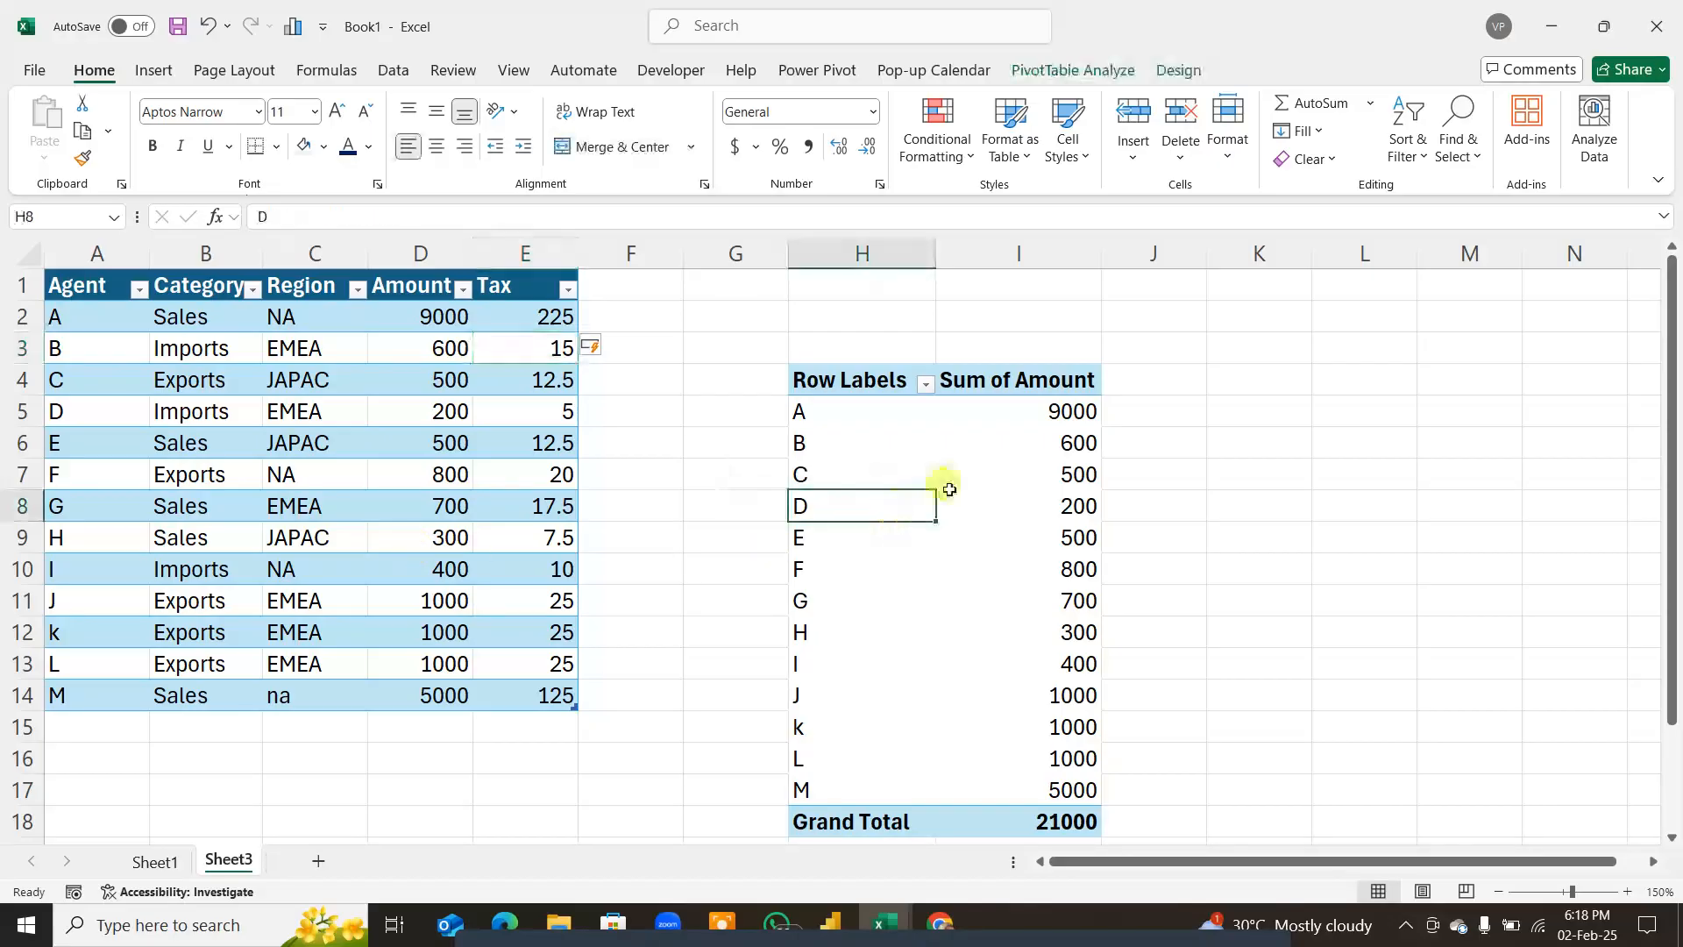
pyautogui.click(995, 463)
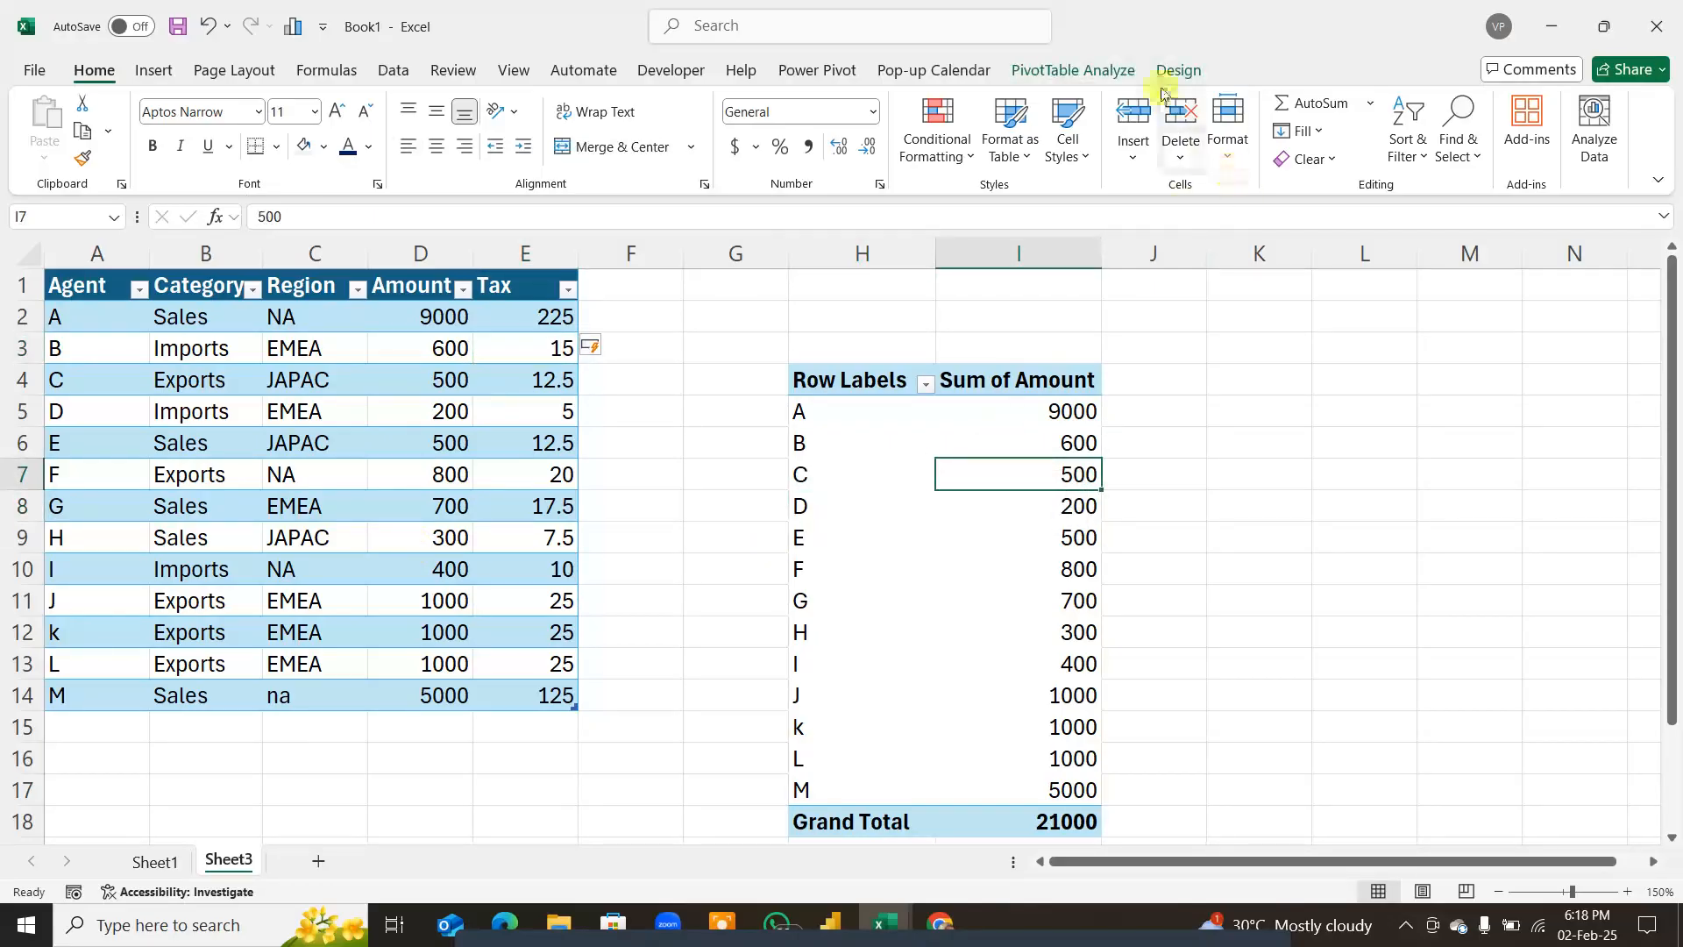
pyautogui.click(1113, 72)
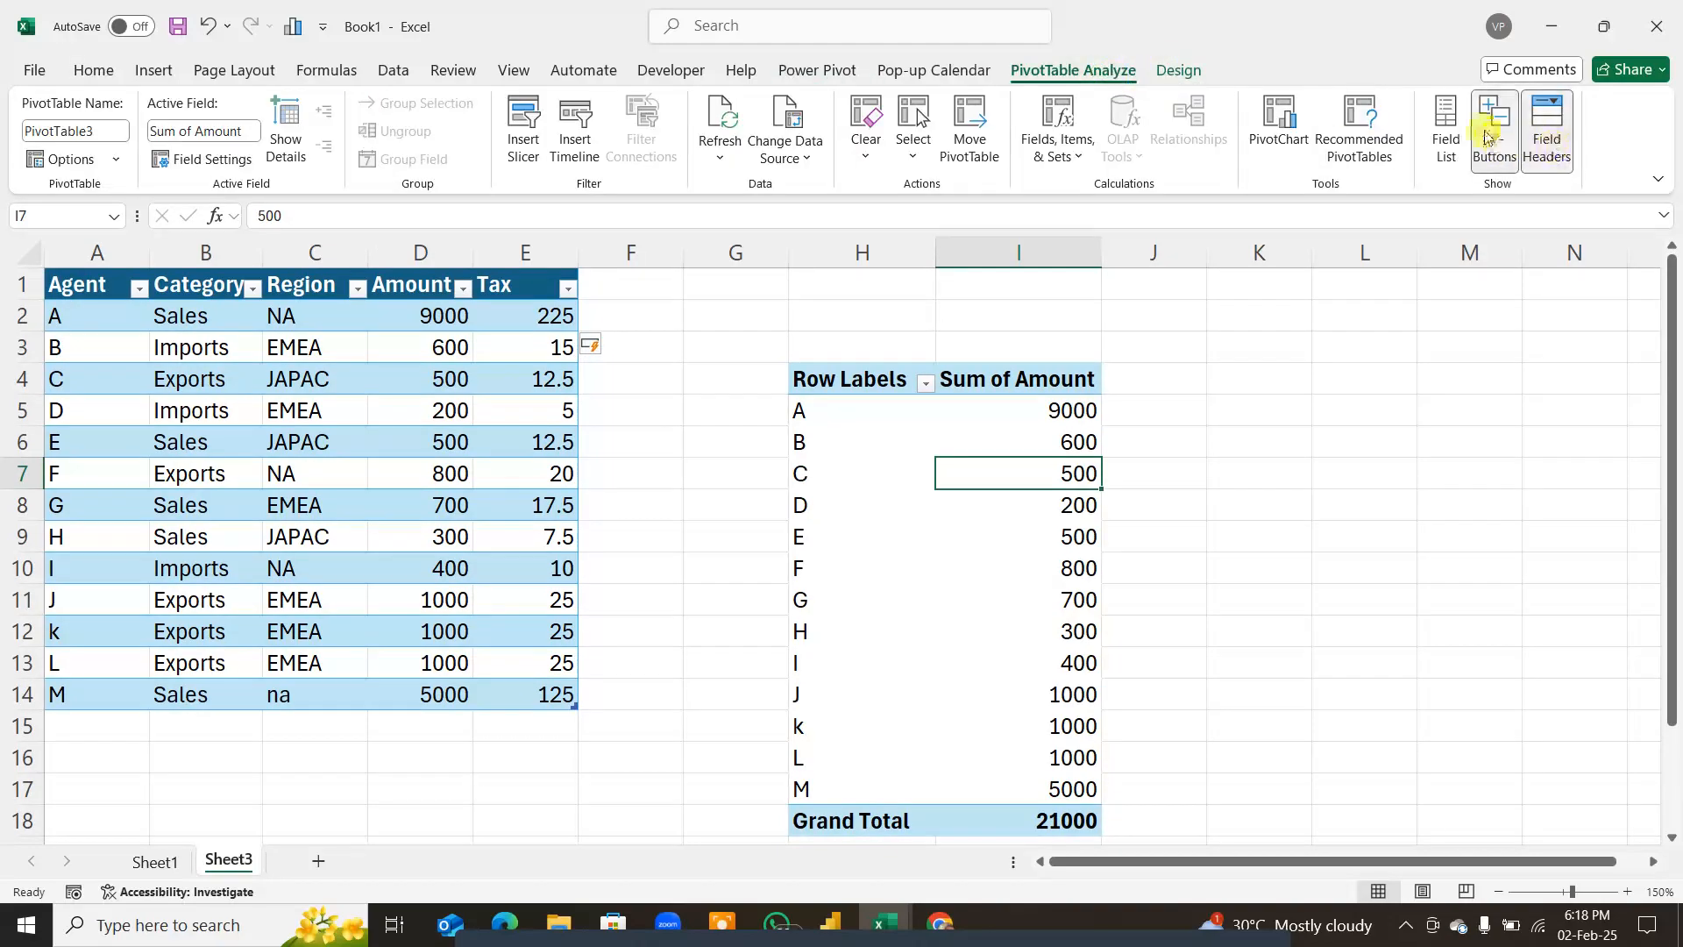
pyautogui.click(1445, 128)
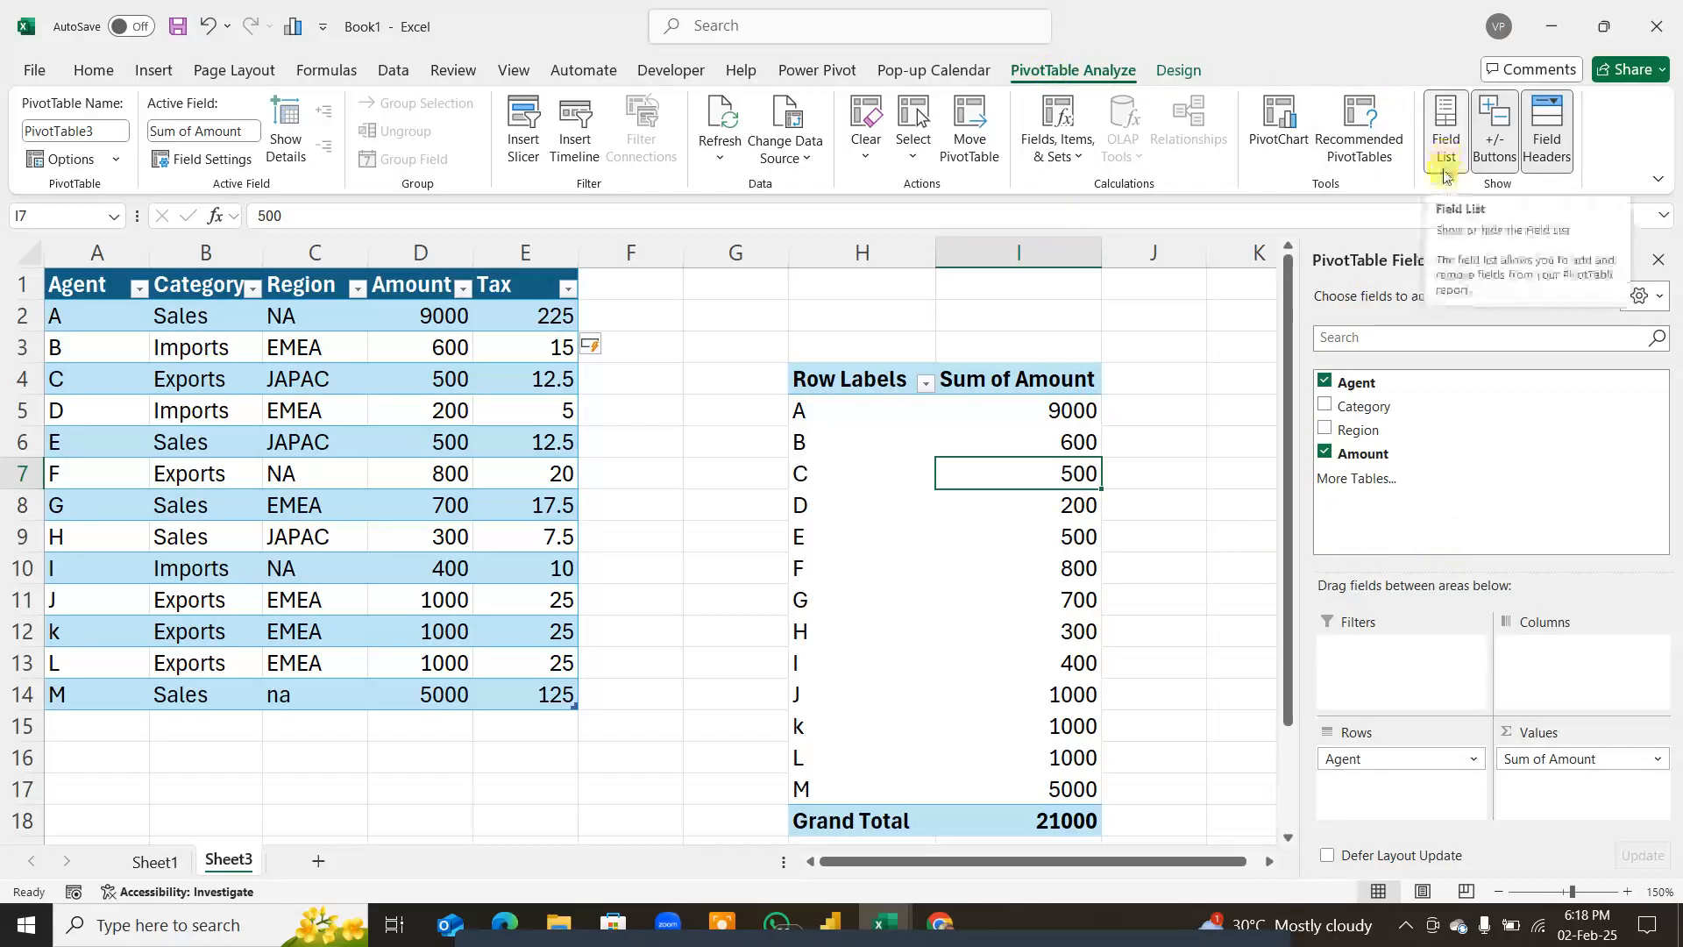
pyautogui.click(1657, 259)
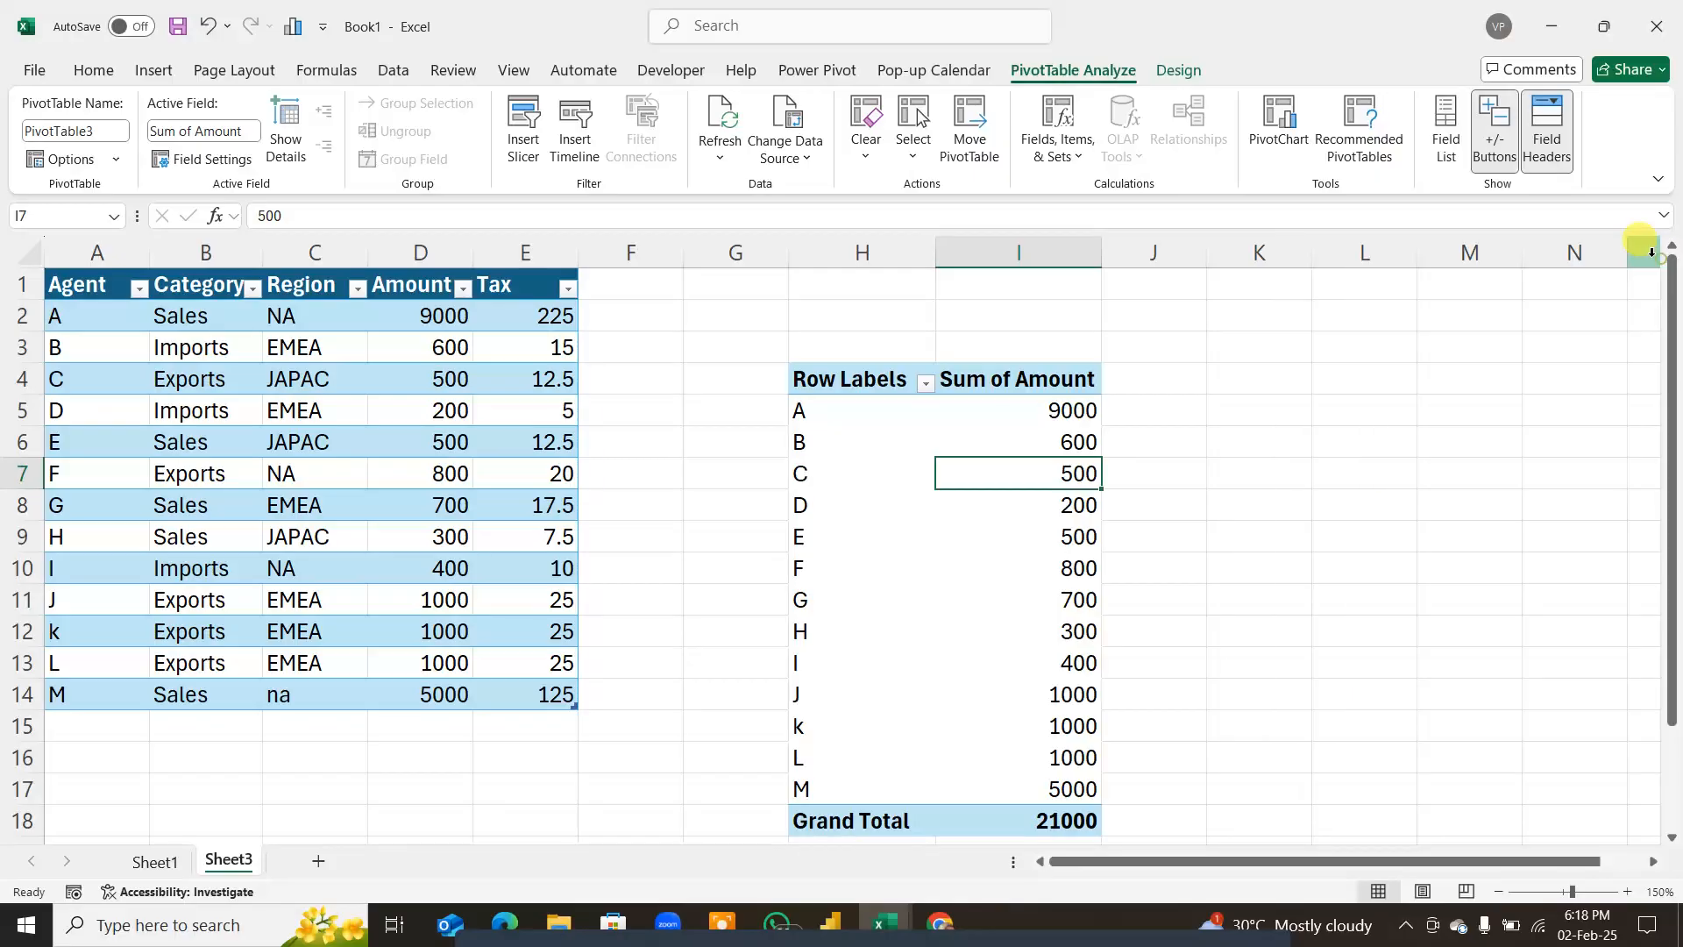
pyautogui.click(1349, 514)
pyautogui.click(1031, 517)
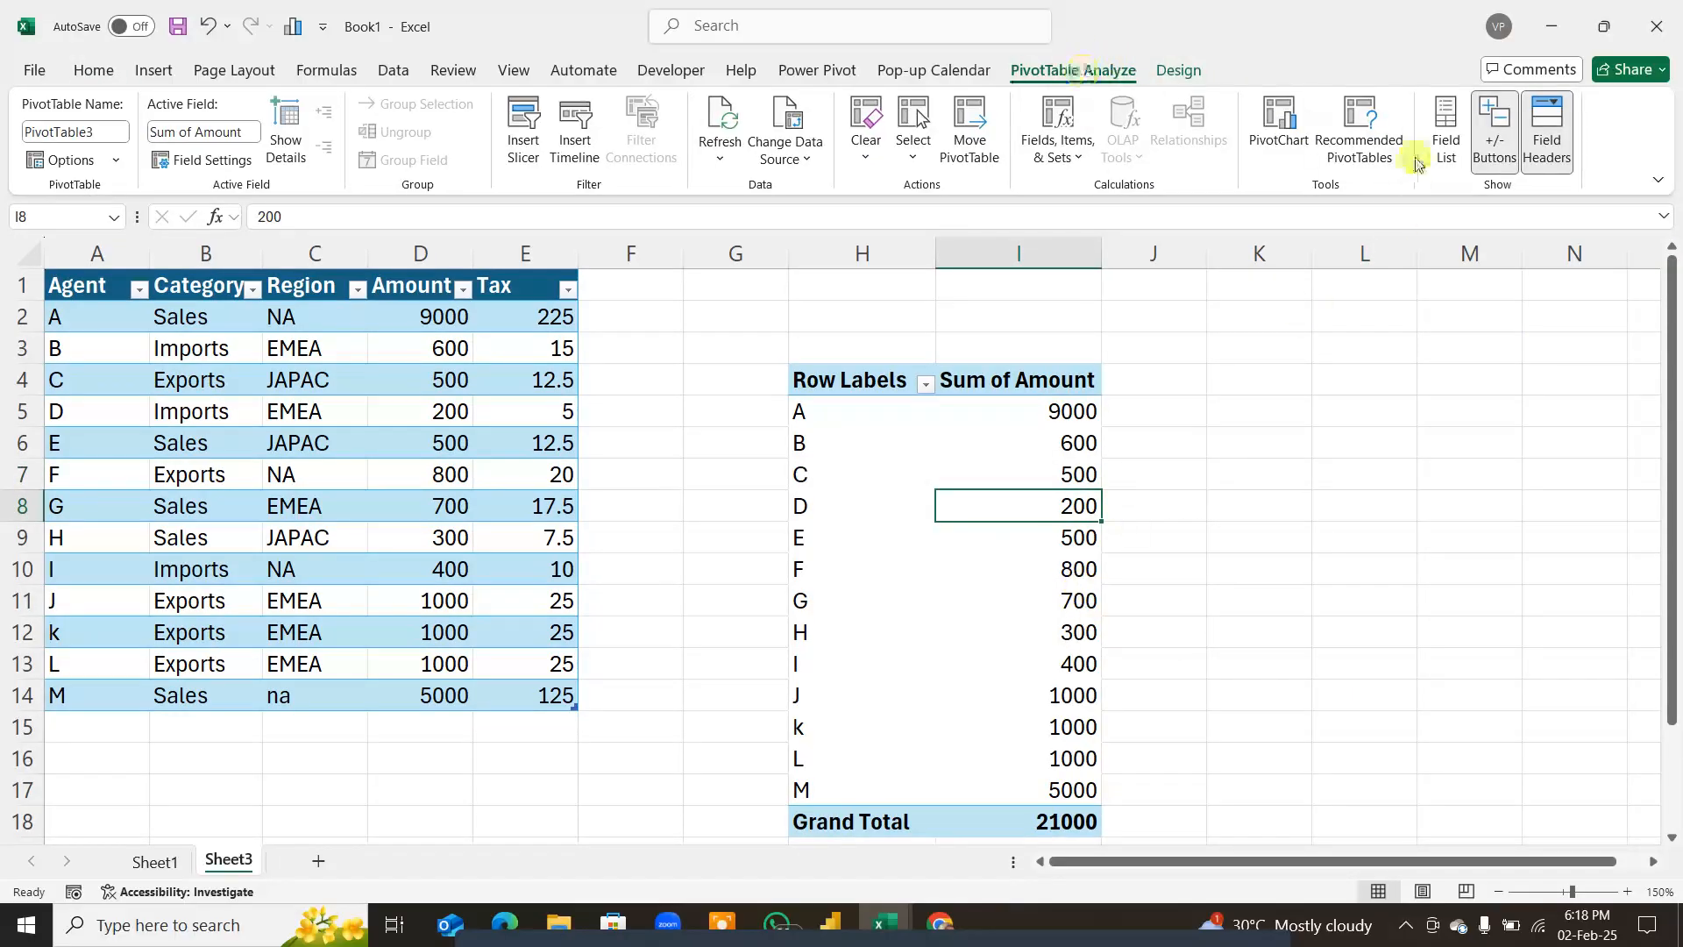
pyautogui.click(1444, 133)
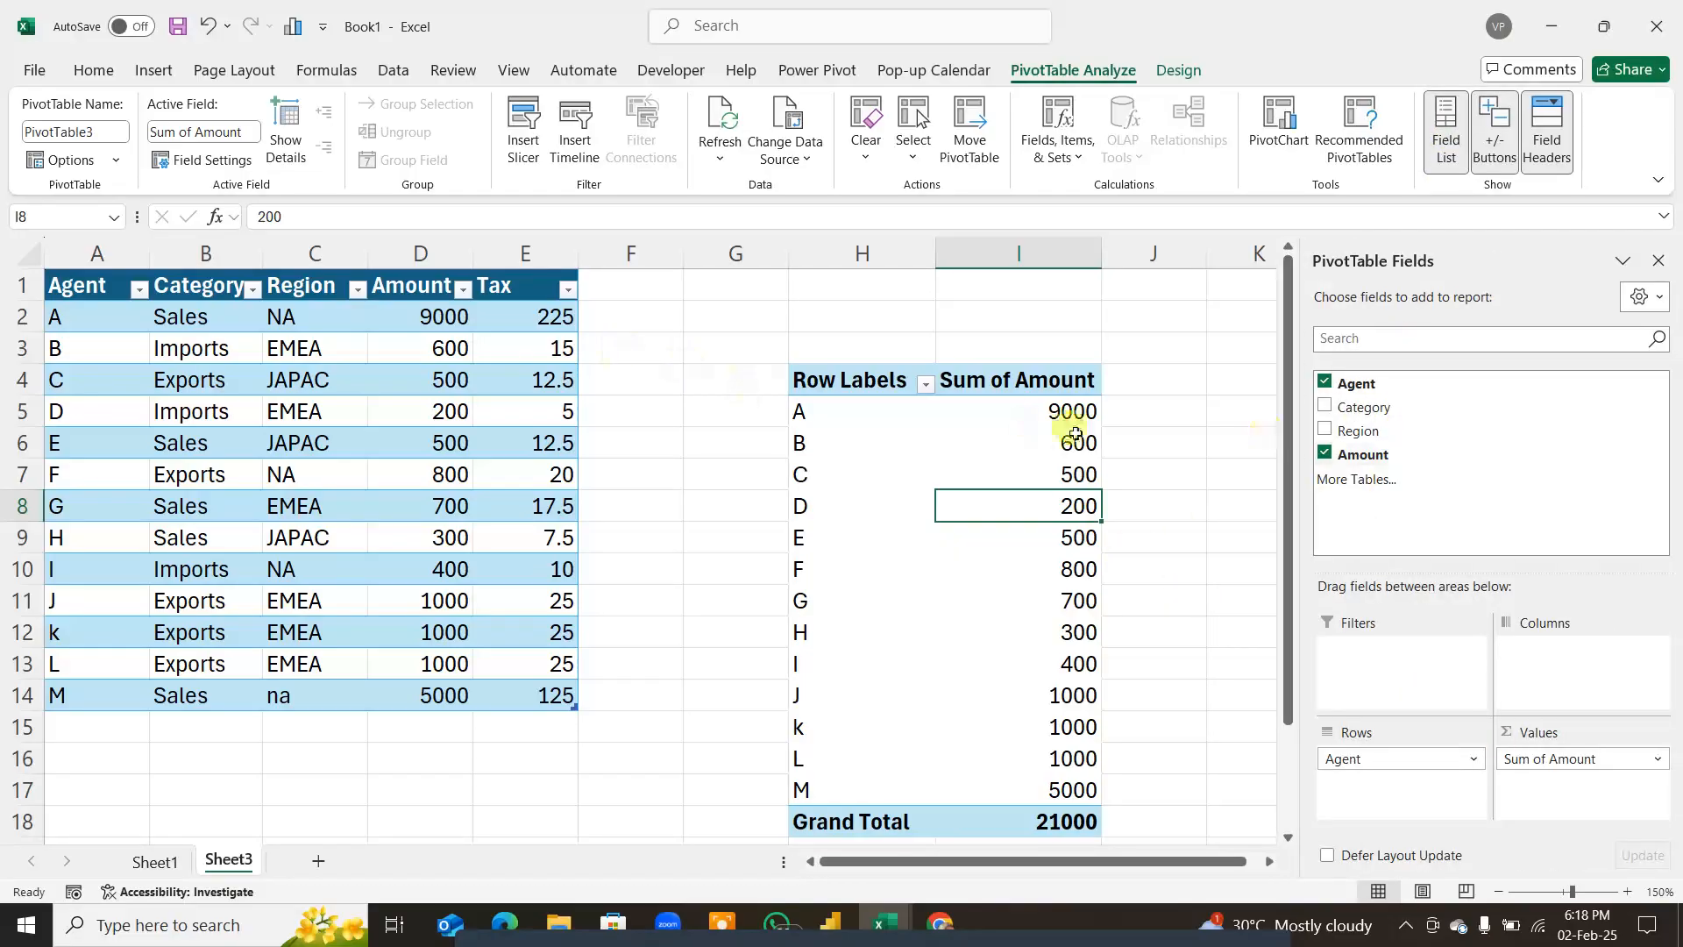
# Step: Refresh the PivotTable and check its field list for the new Tax column
pyautogui.rightClick(1036, 438)
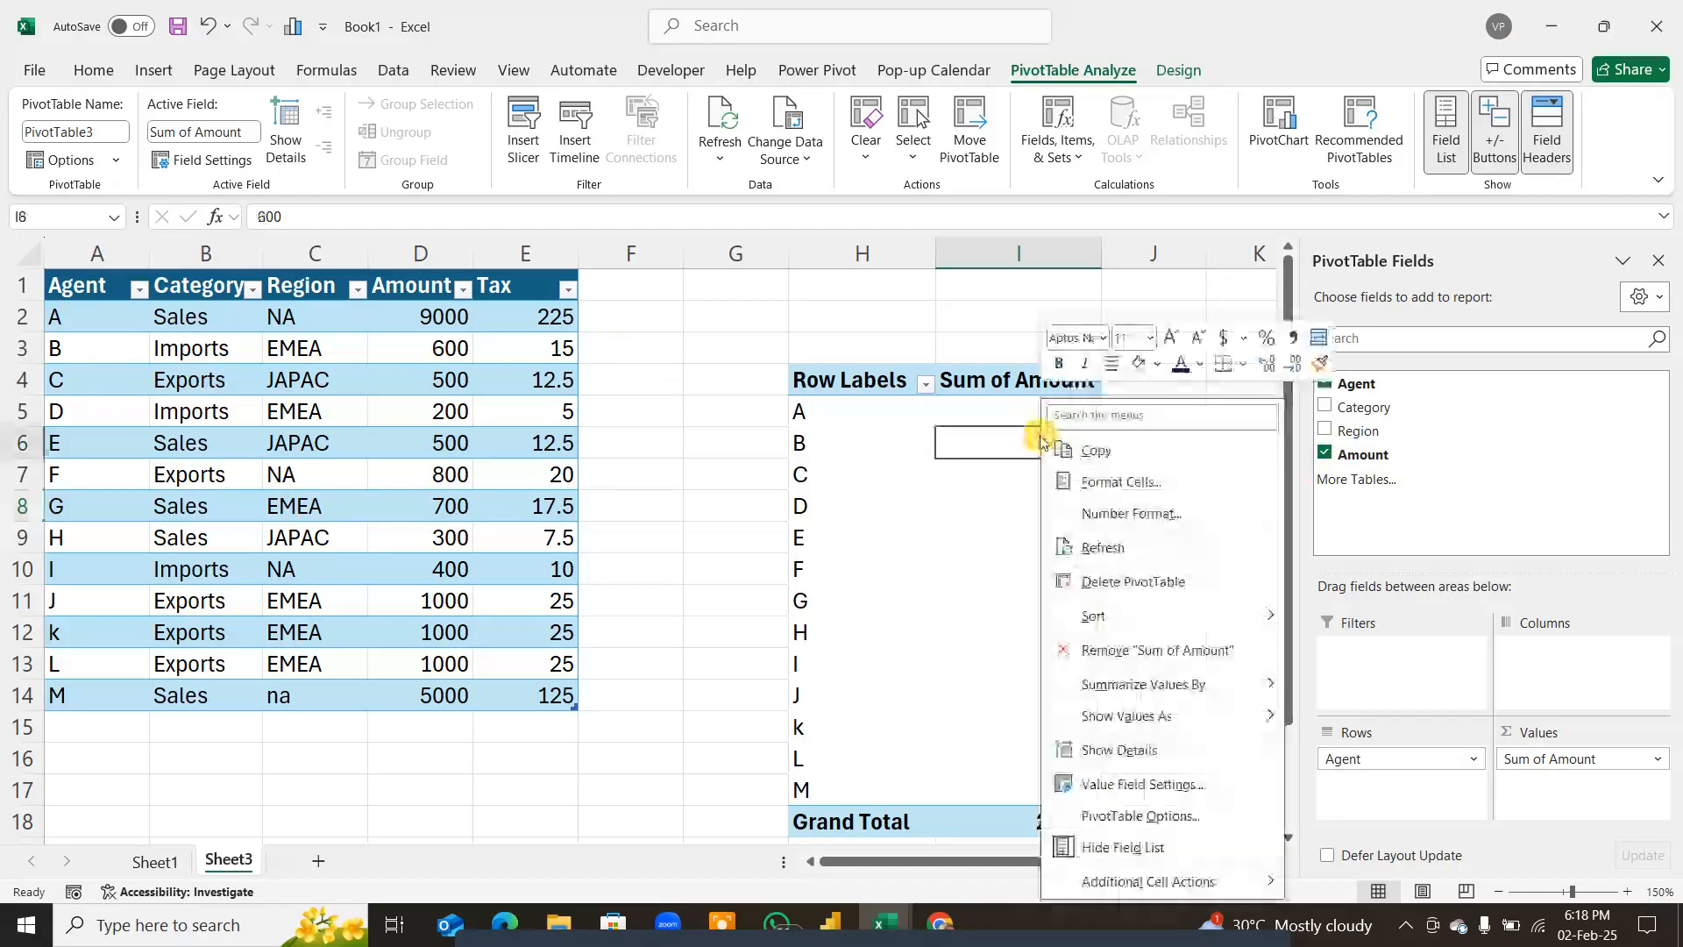
pyautogui.click(1101, 545)
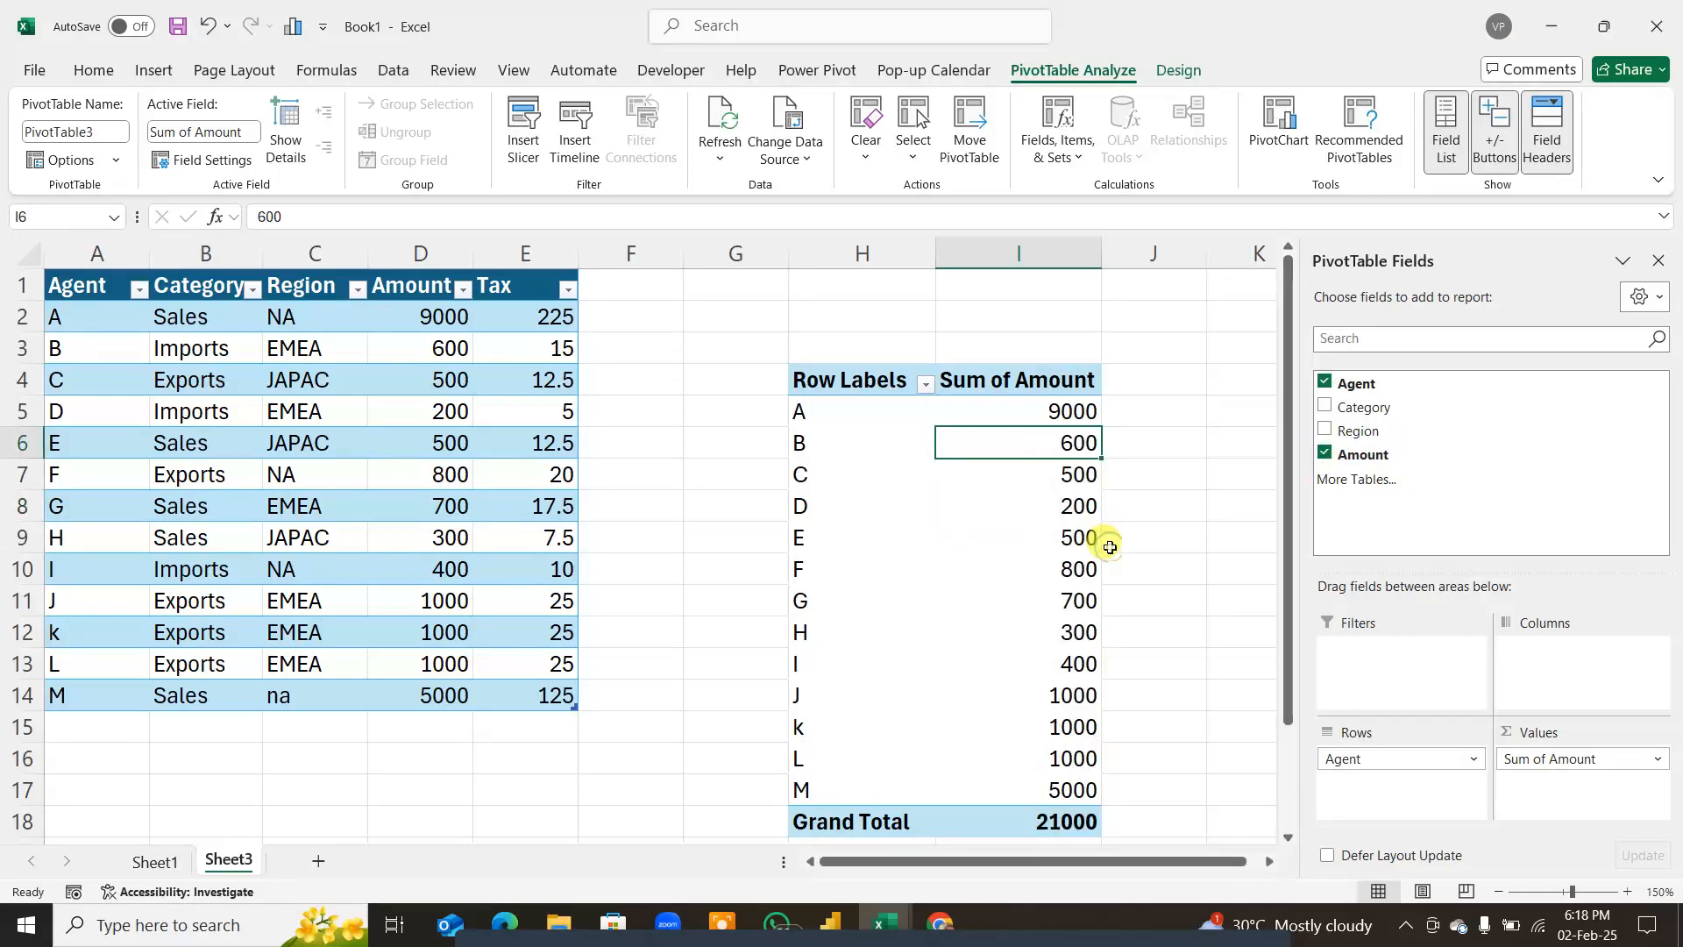
pyautogui.click(1370, 480)
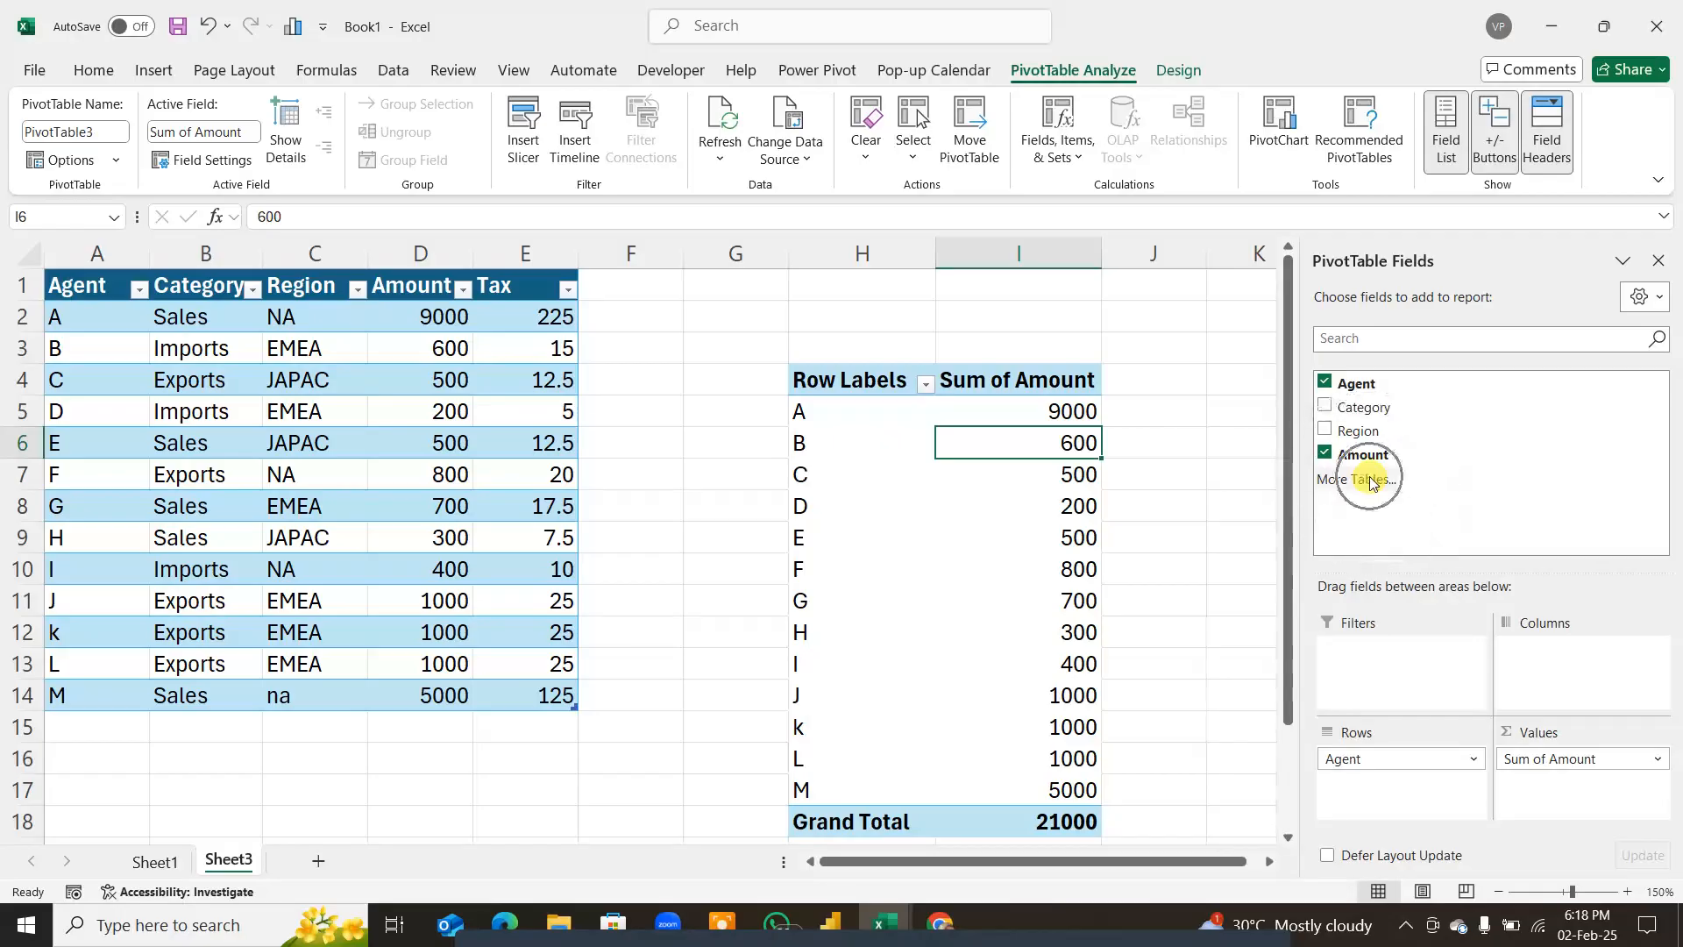
pyautogui.click(1370, 476)
pyautogui.click(1369, 470)
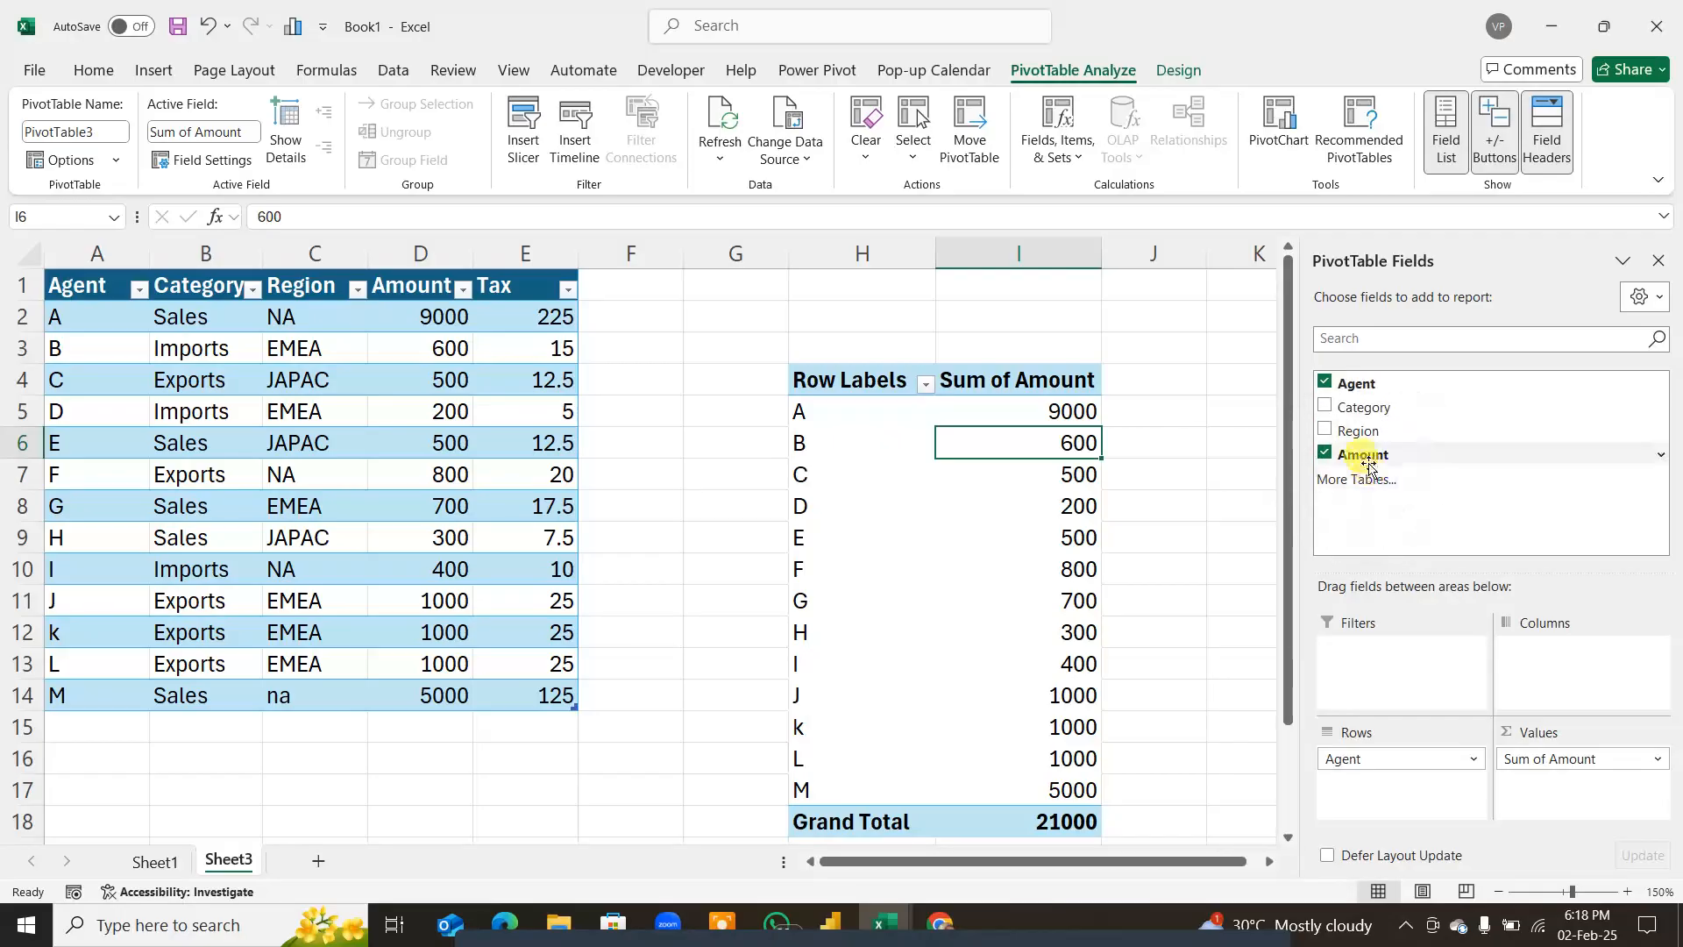
# Step: Rename Sheet1 as Normal Data
pyautogui.click(156, 861)
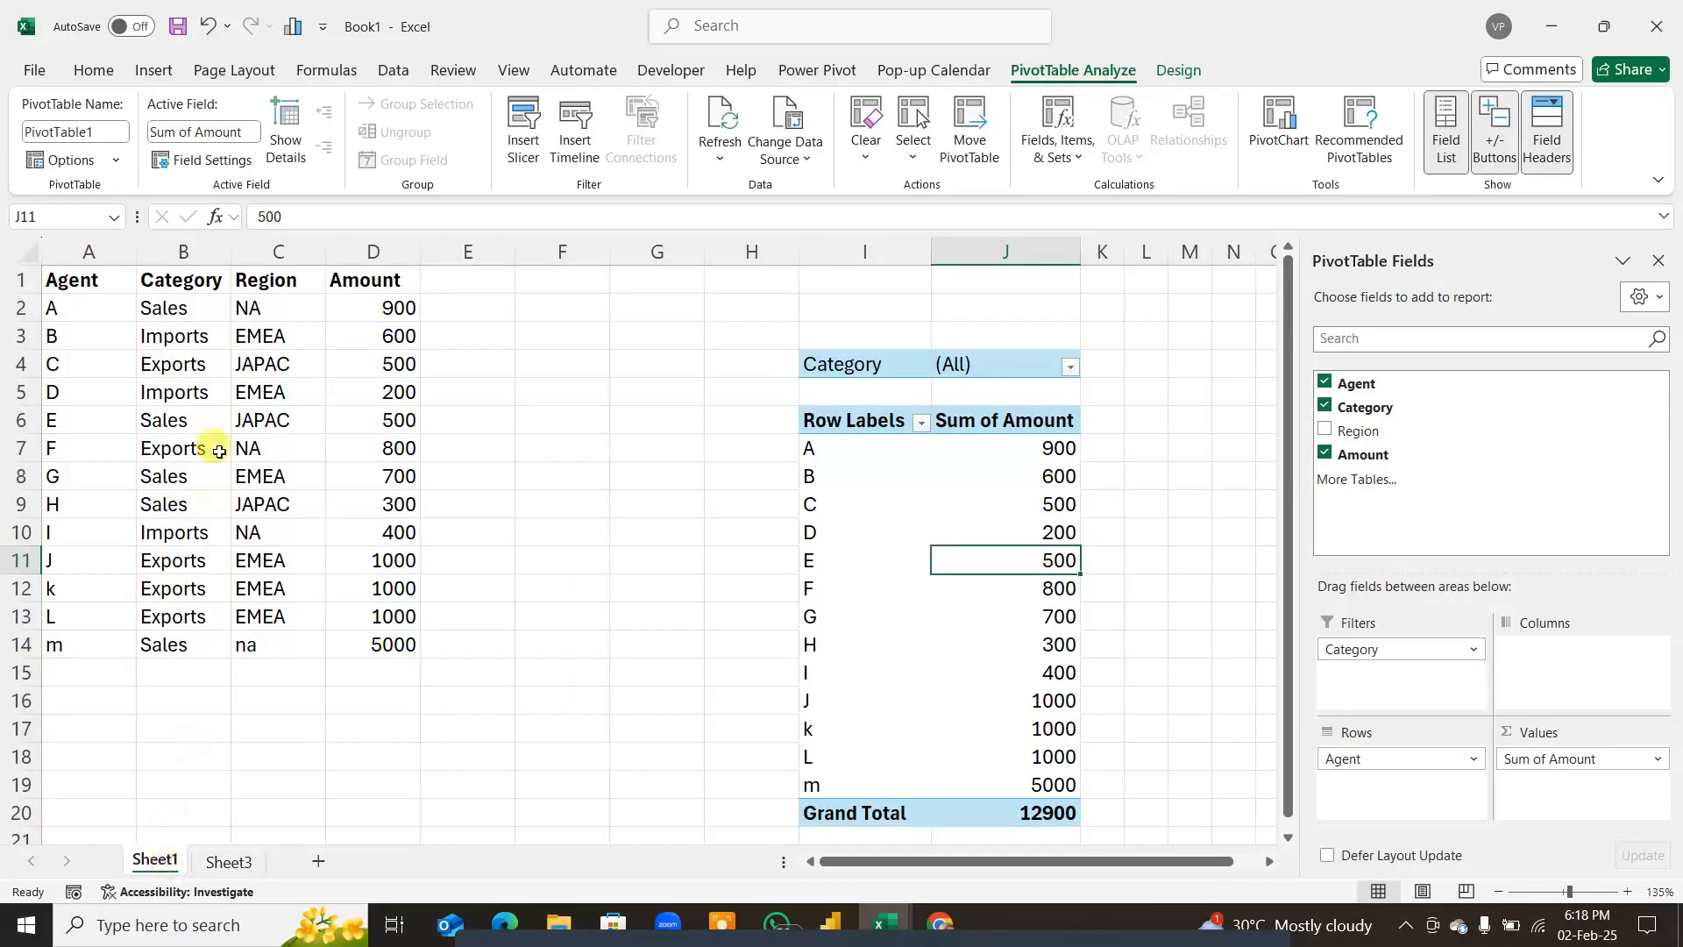
pyautogui.moveTo(188, 366); pyautogui.dragTo(386, 561)
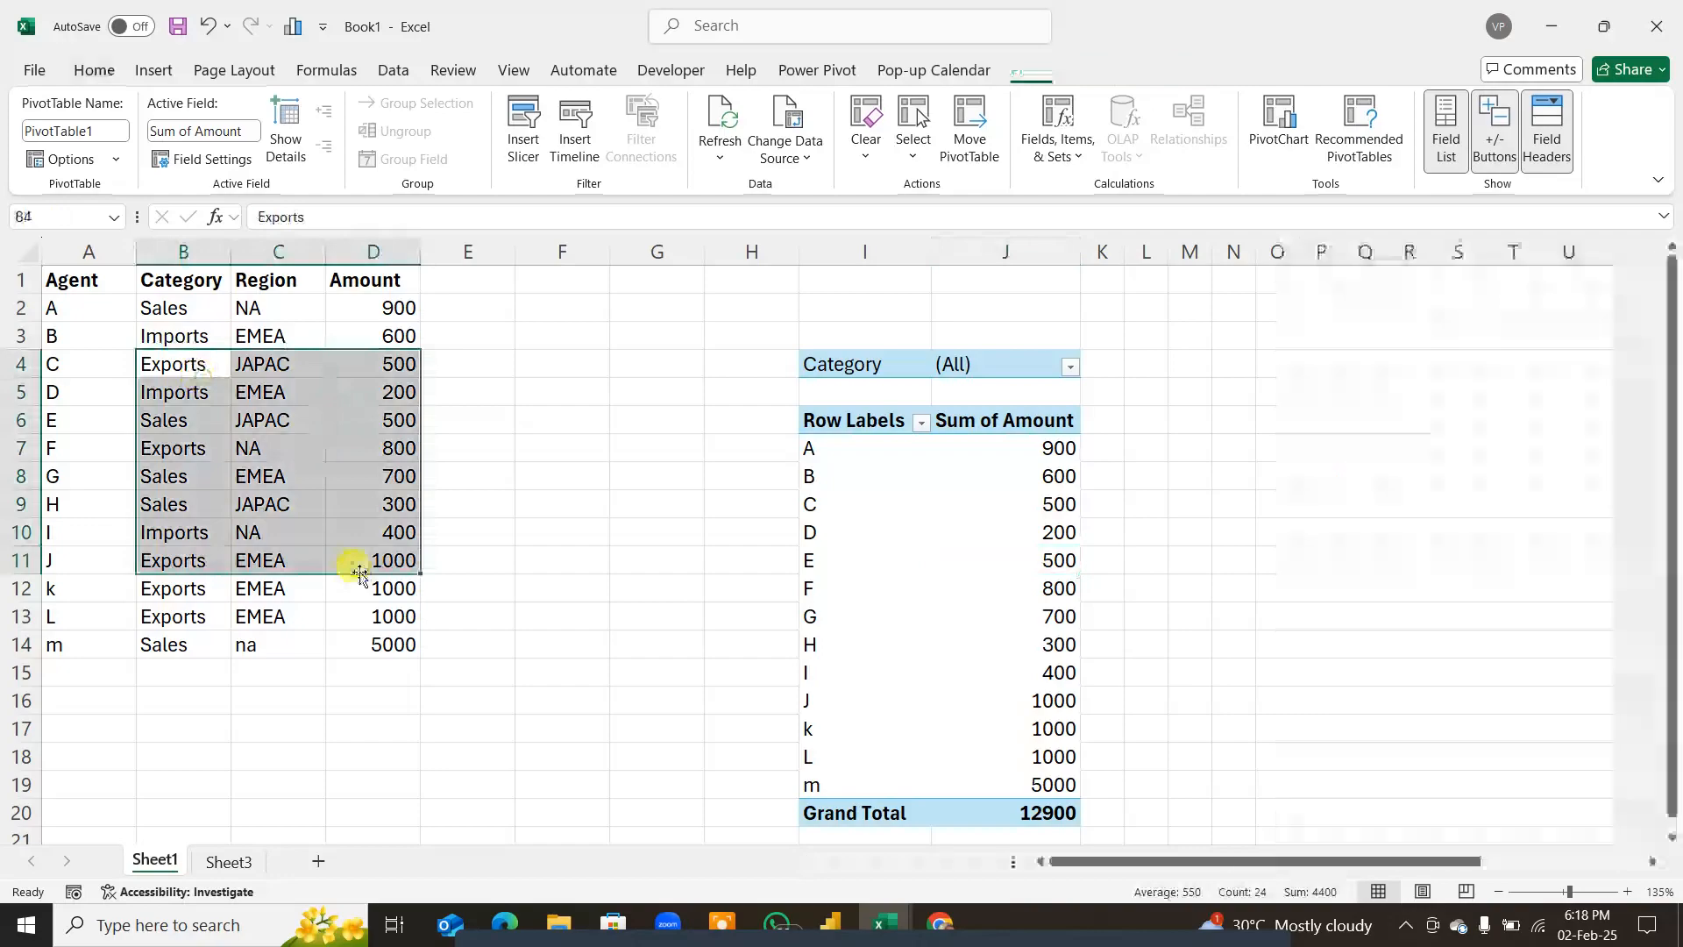
pyautogui.rightClick(156, 860)
pyautogui.click(235, 582)
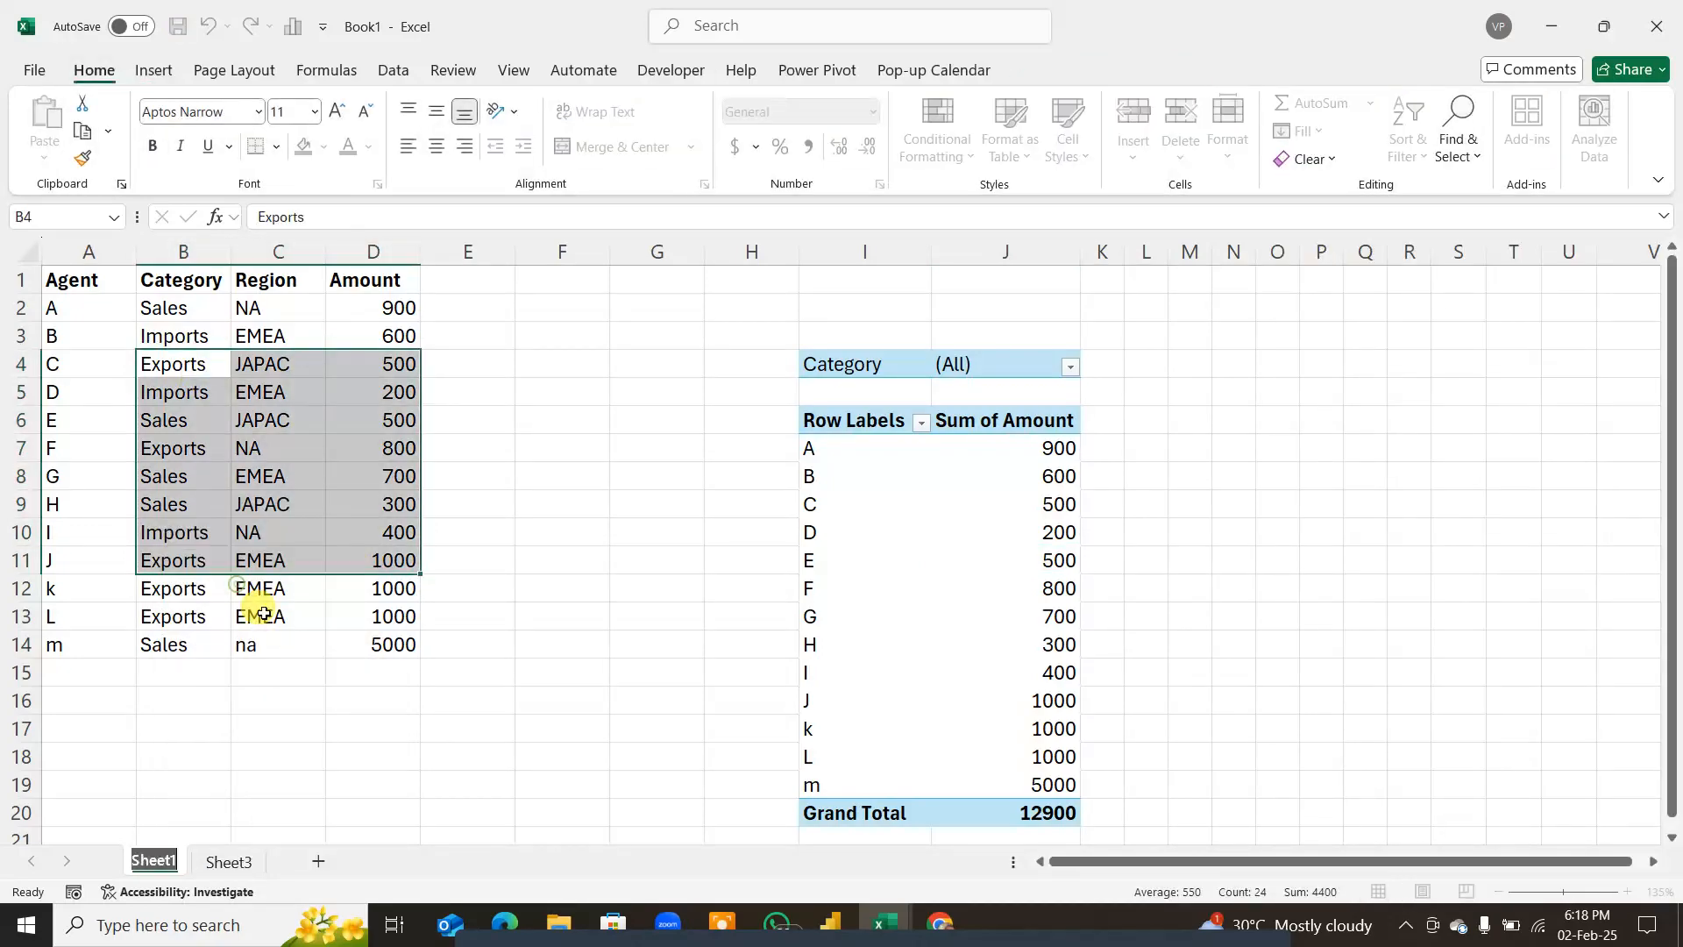
pyautogui.write('Normal Data')
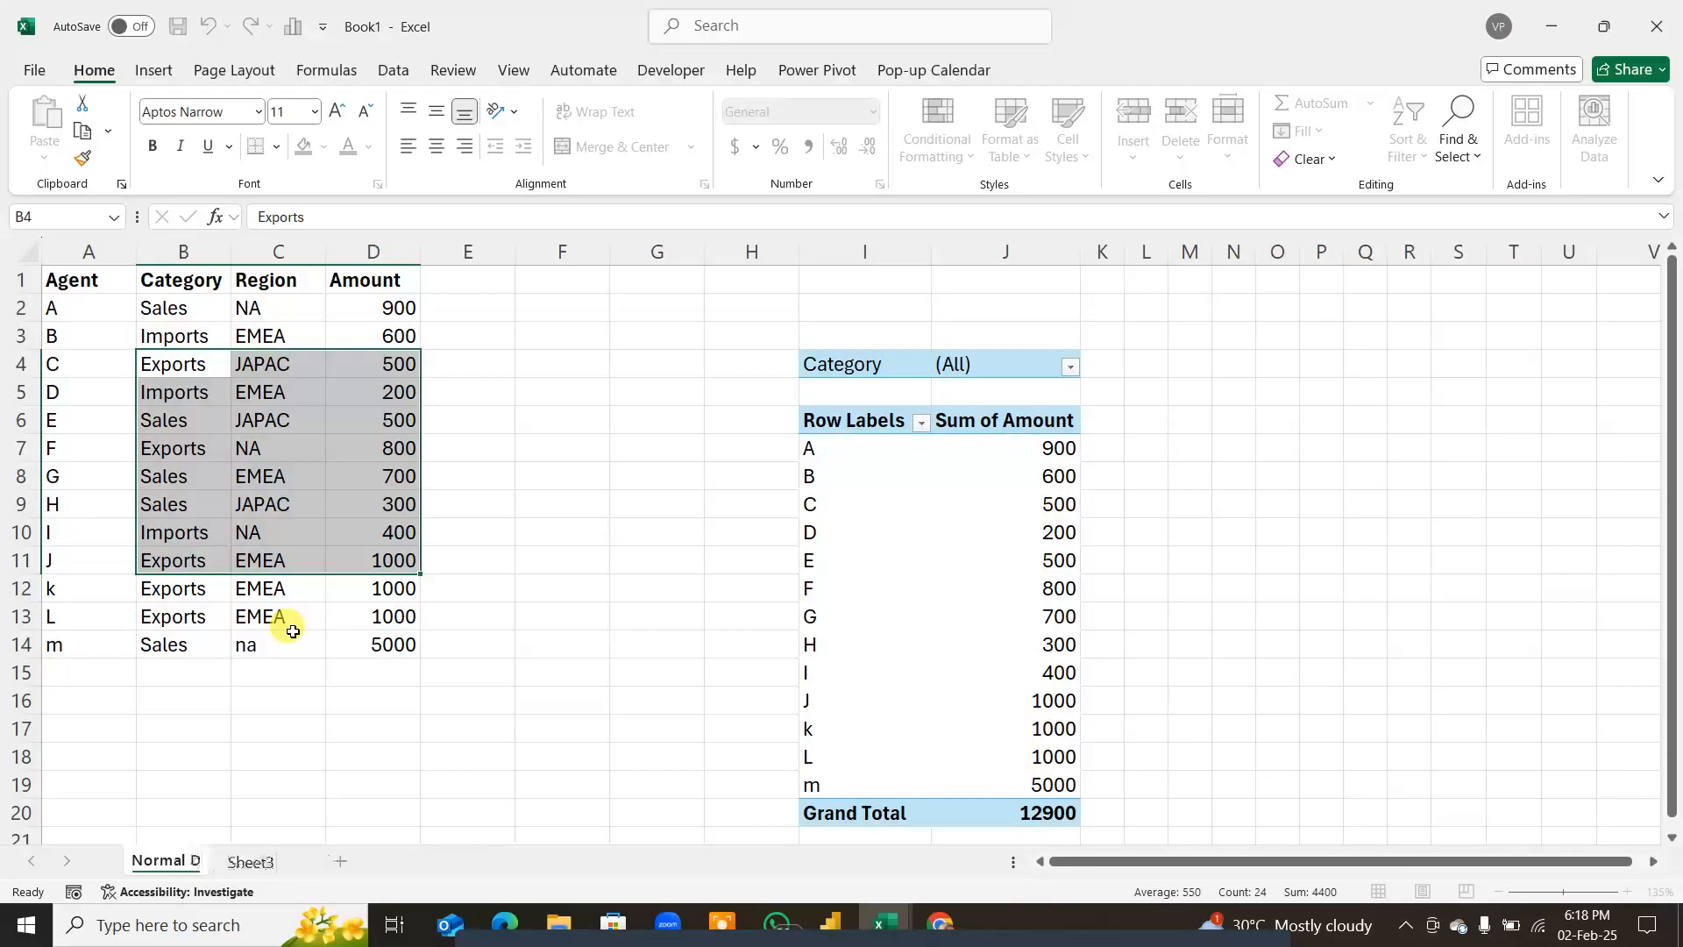
# Step: Rename Sheet3 as Table Format
pyautogui.click(273, 862)
pyautogui.rightClick(276, 863)
pyautogui.click(350, 589)
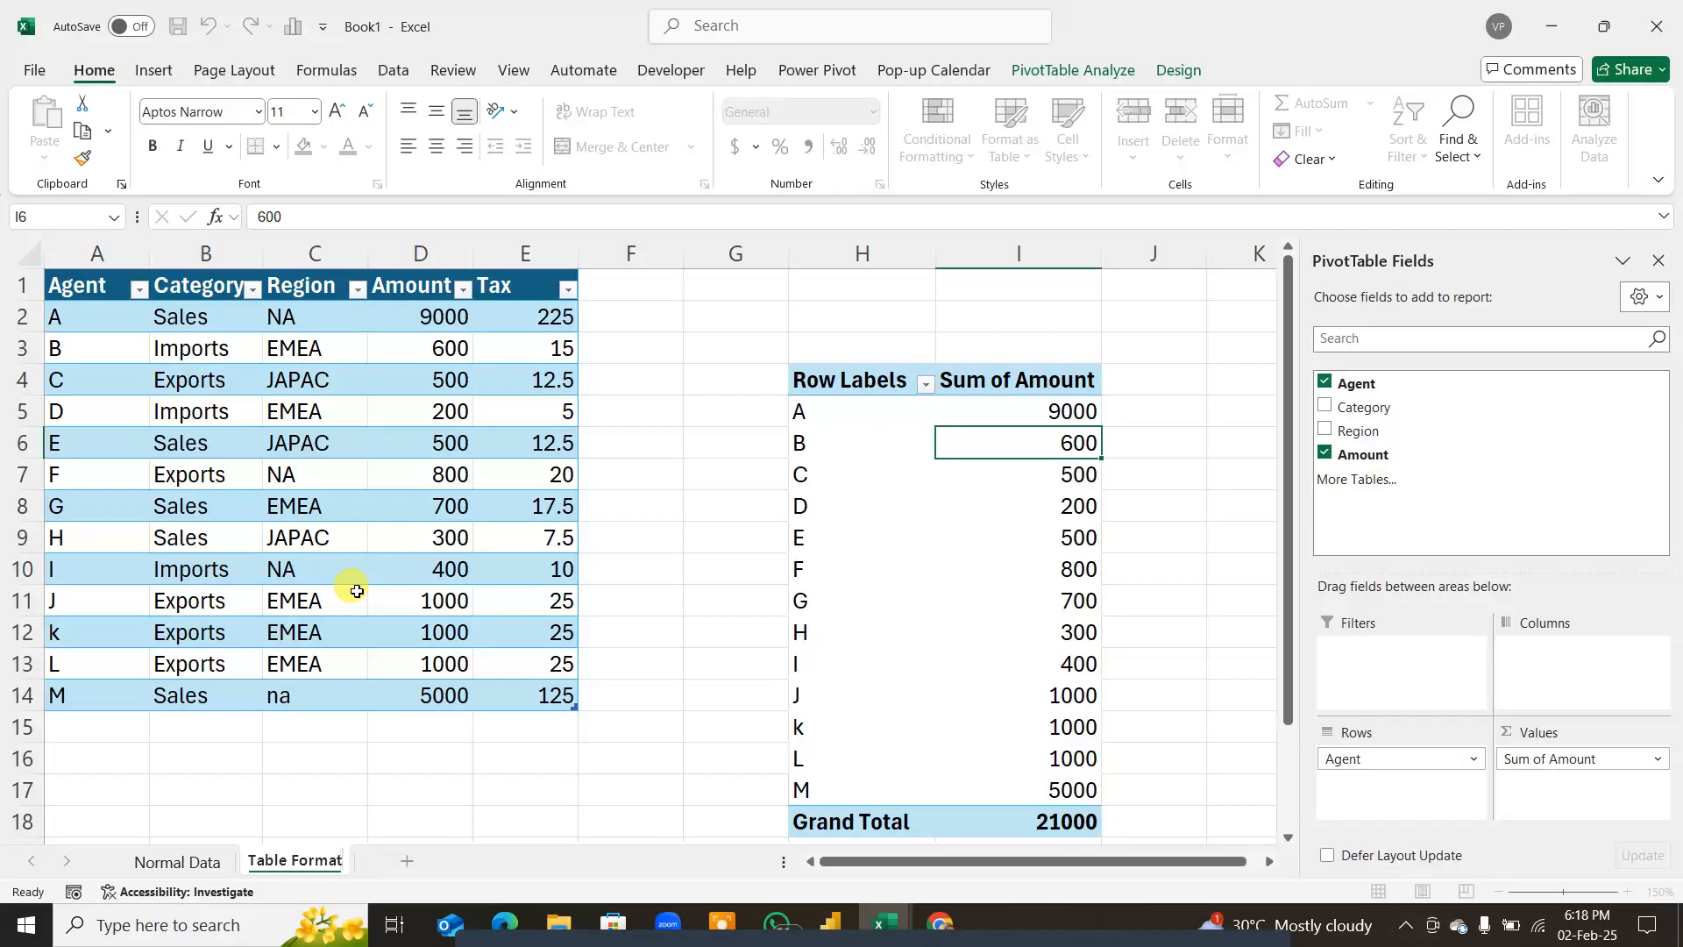
pyautogui.write('Table Format')
pyautogui.press('Return')
# Step: Check the data source range of the PivotTable on the Normal Data sheet without changing it
pyautogui.click(198, 857)
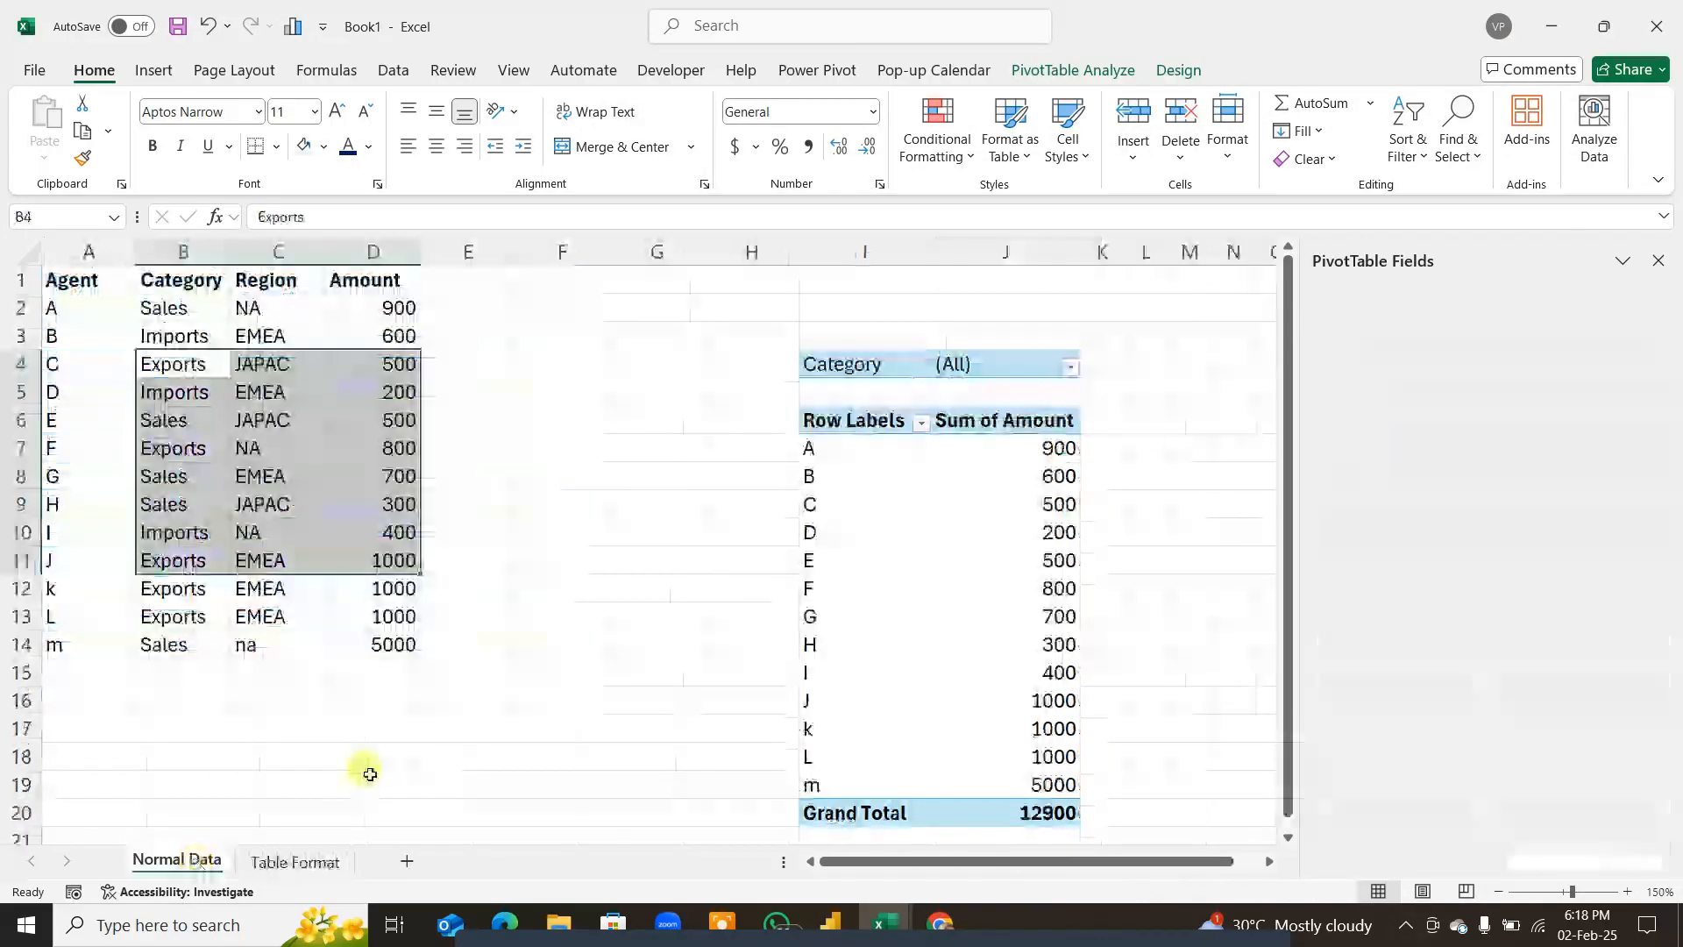
pyautogui.click(987, 532)
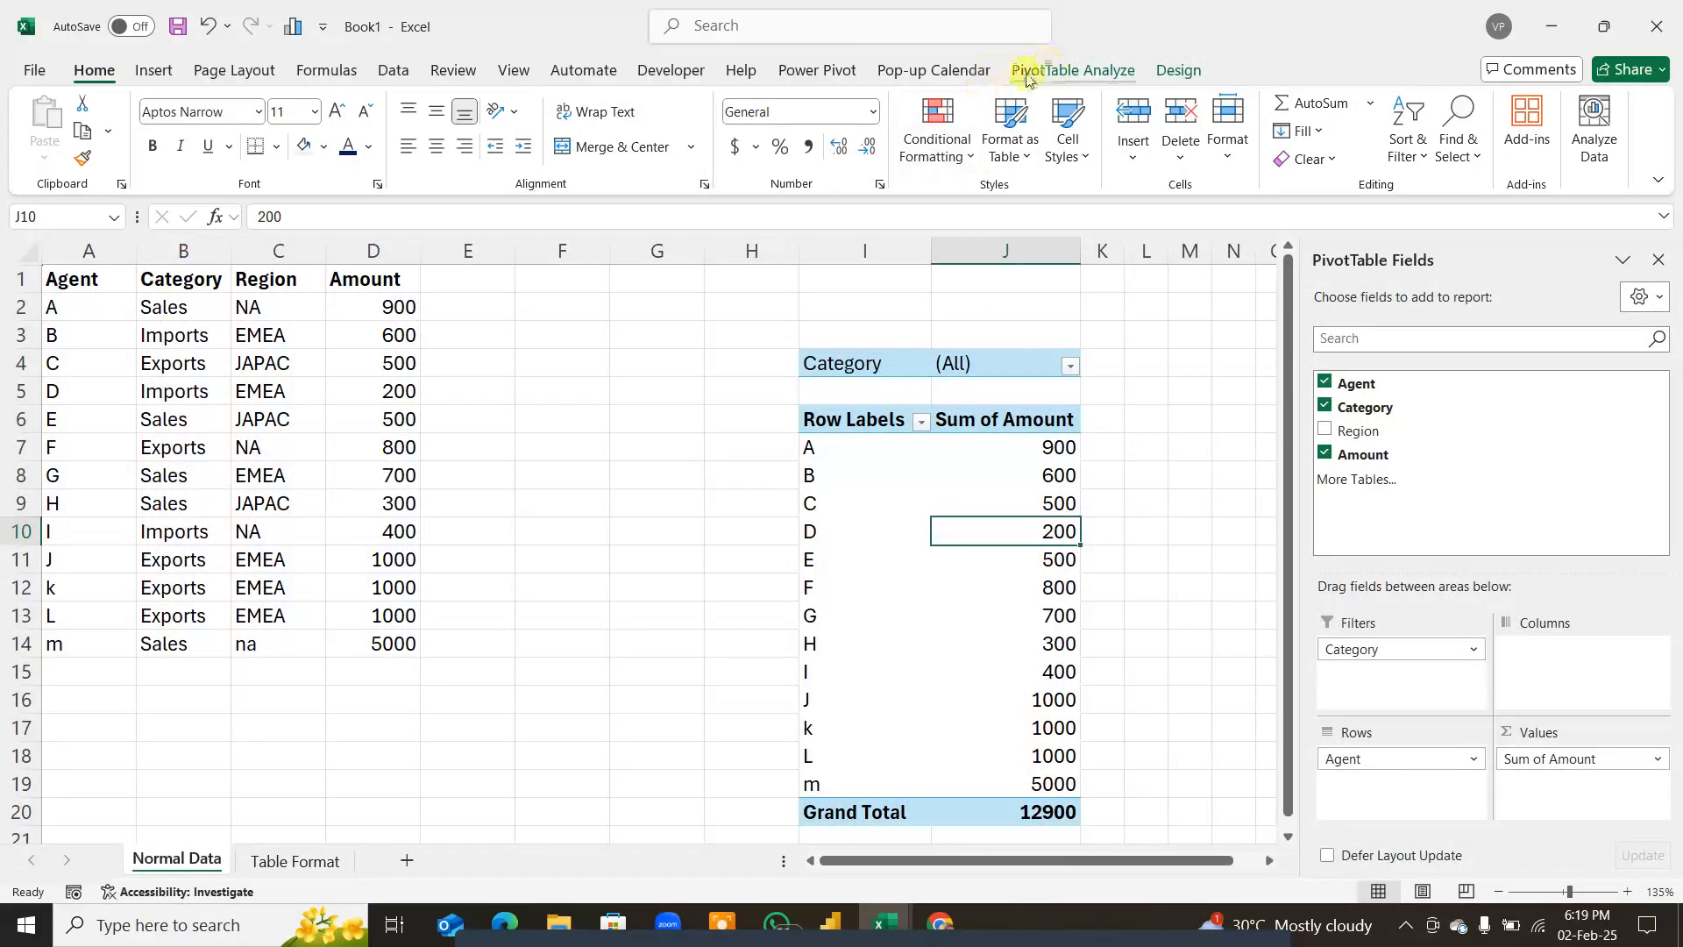
pyautogui.click(1086, 70)
pyautogui.click(785, 147)
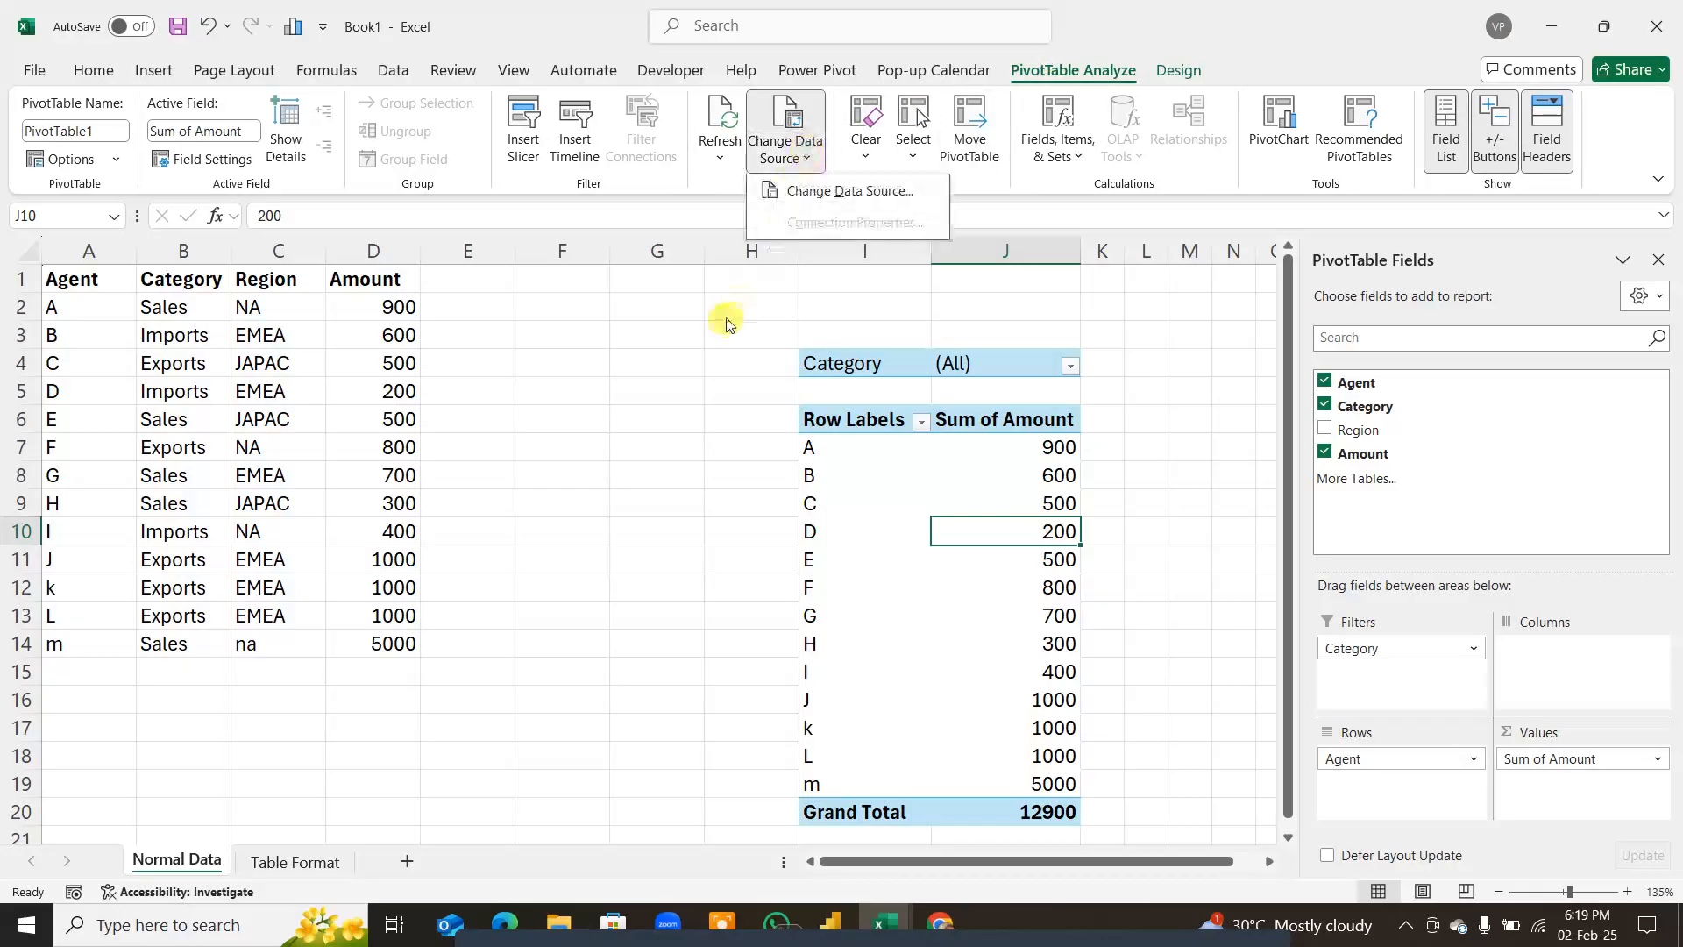
pyautogui.click(811, 192)
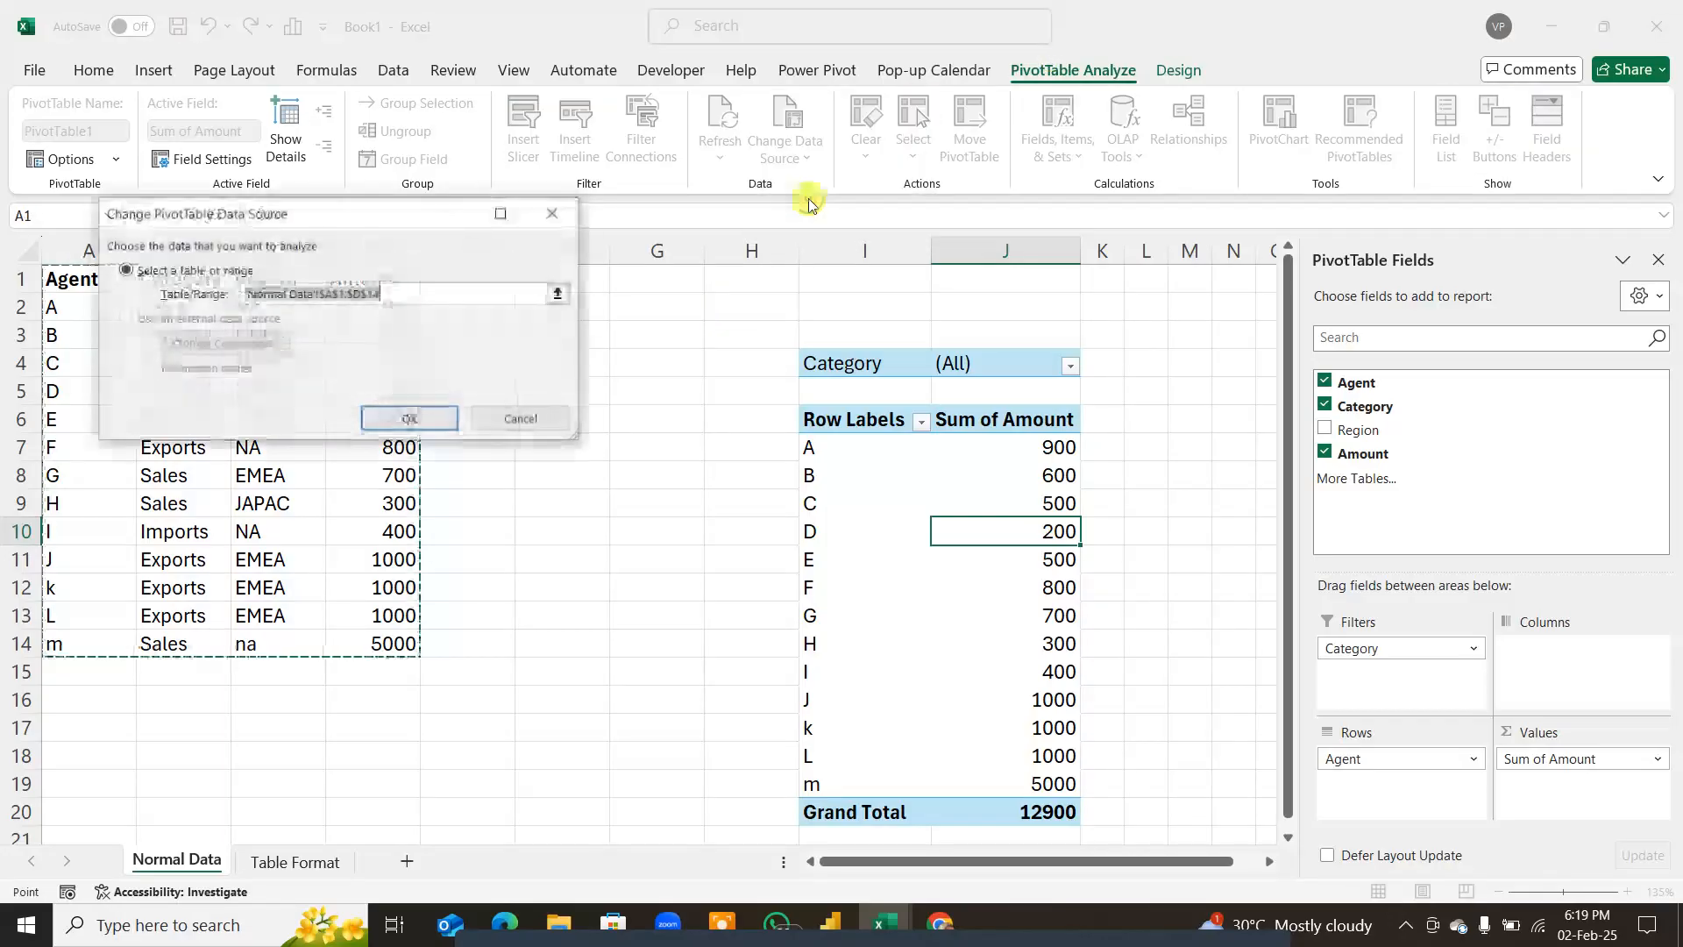
pyautogui.click(525, 420)
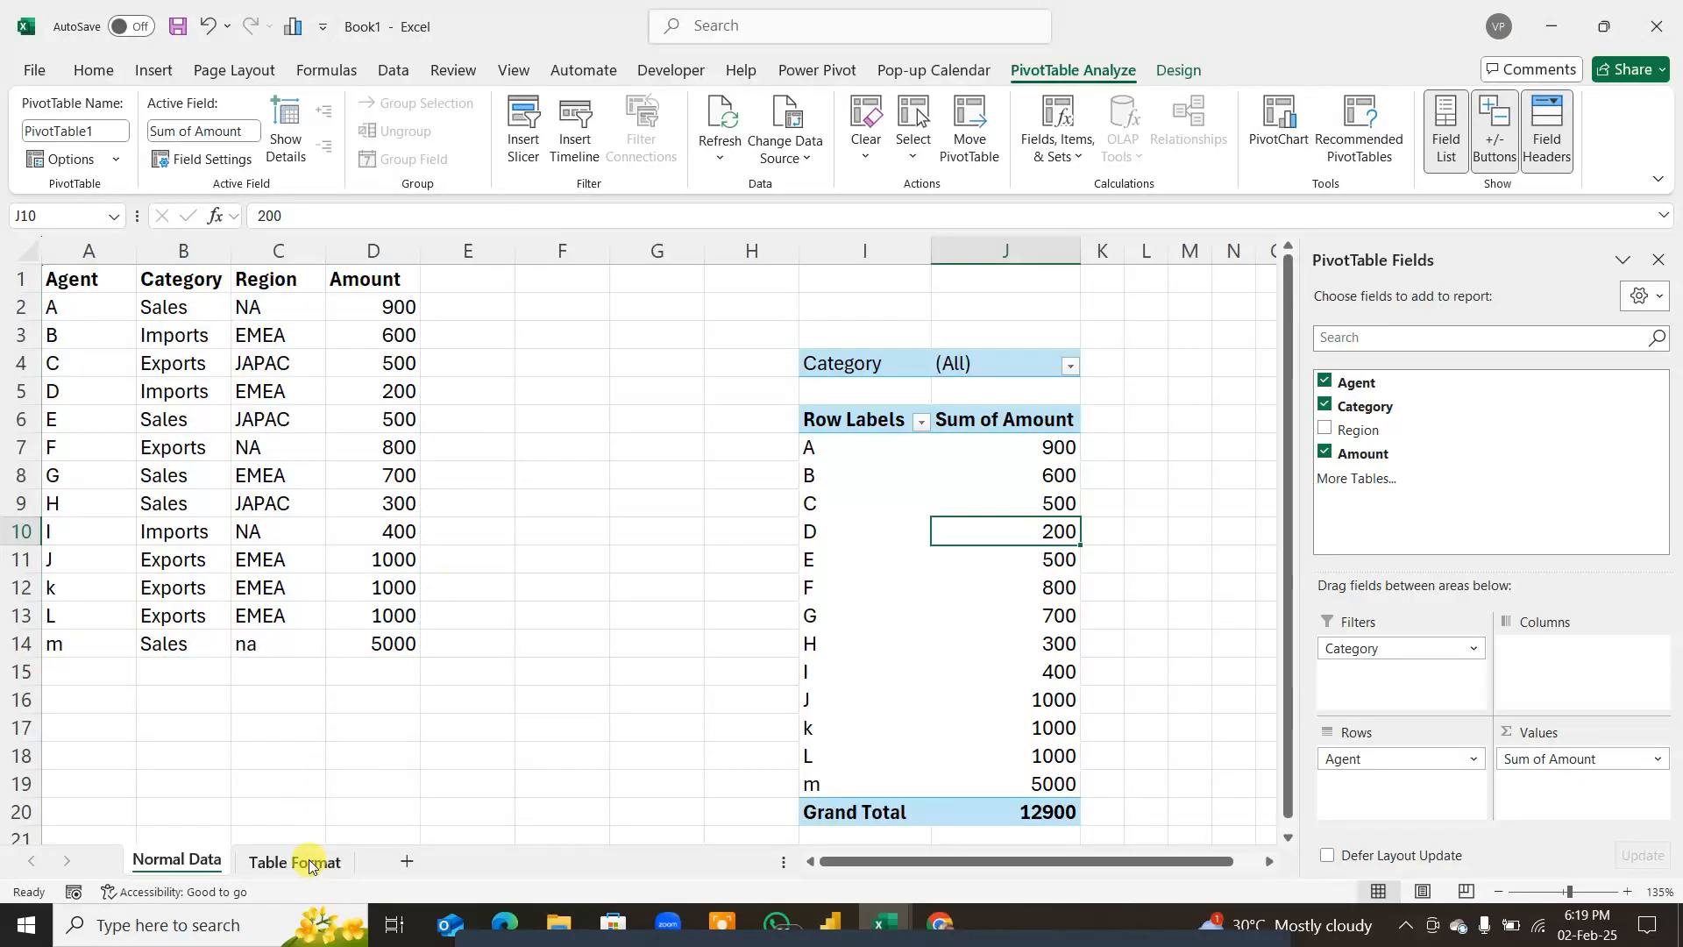
# Step: Check the data source range of the PivotTable on the Table Format sheet without changing it
pyautogui.click(312, 864)
pyautogui.click(419, 508)
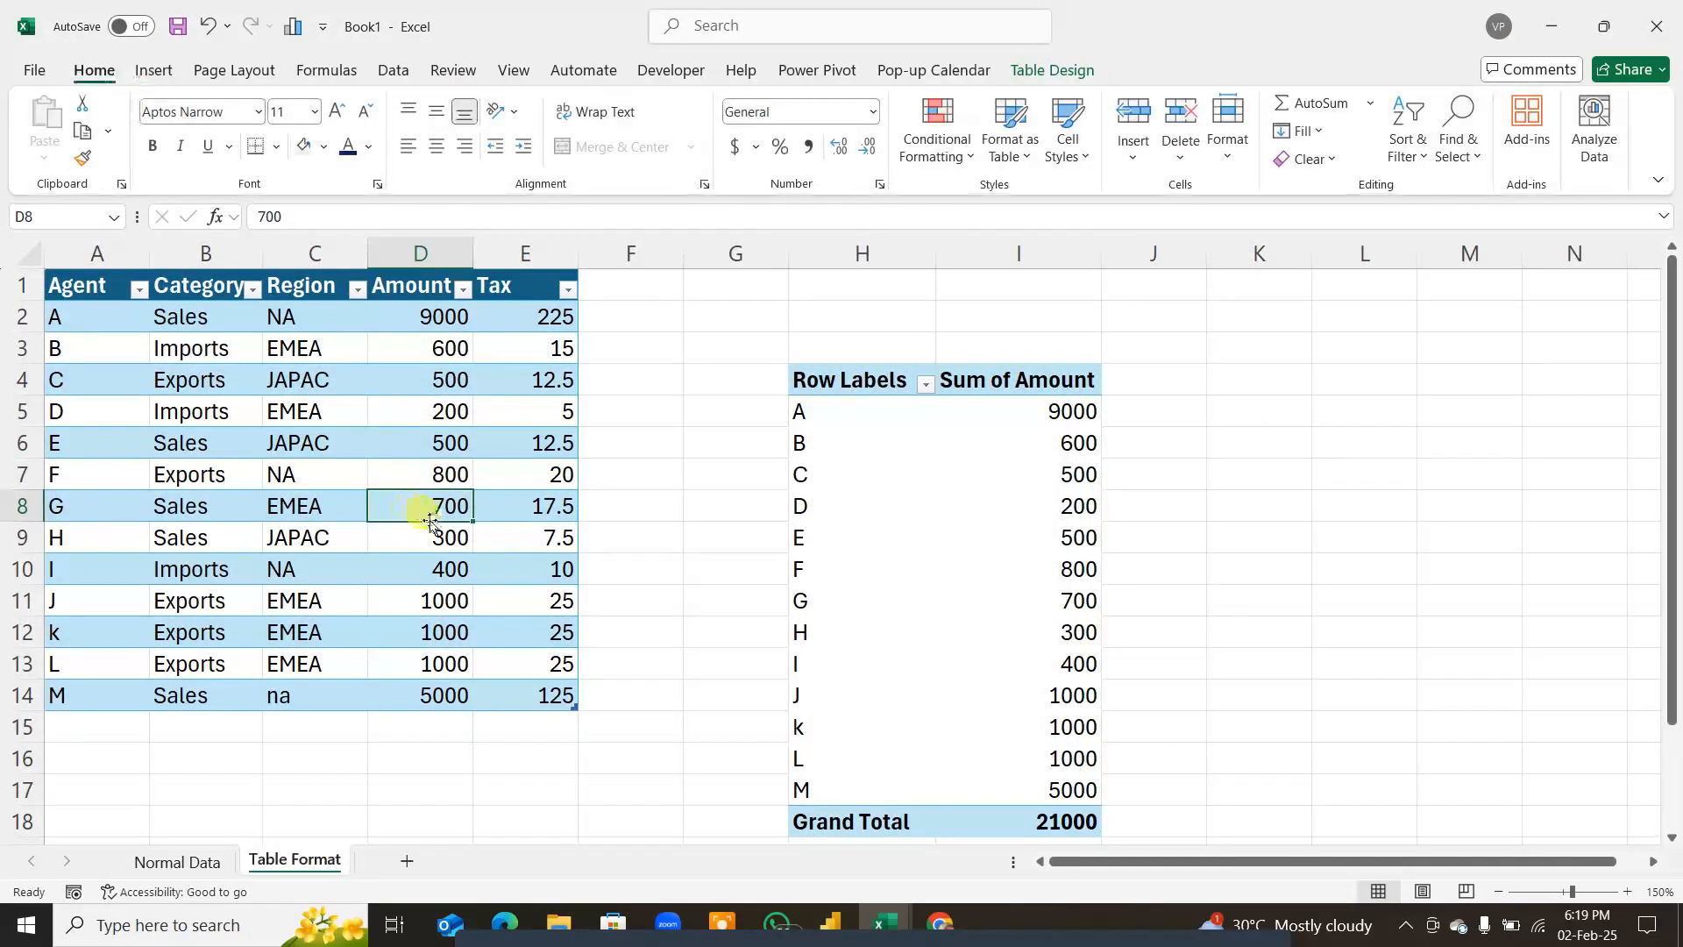
pyautogui.click(976, 596)
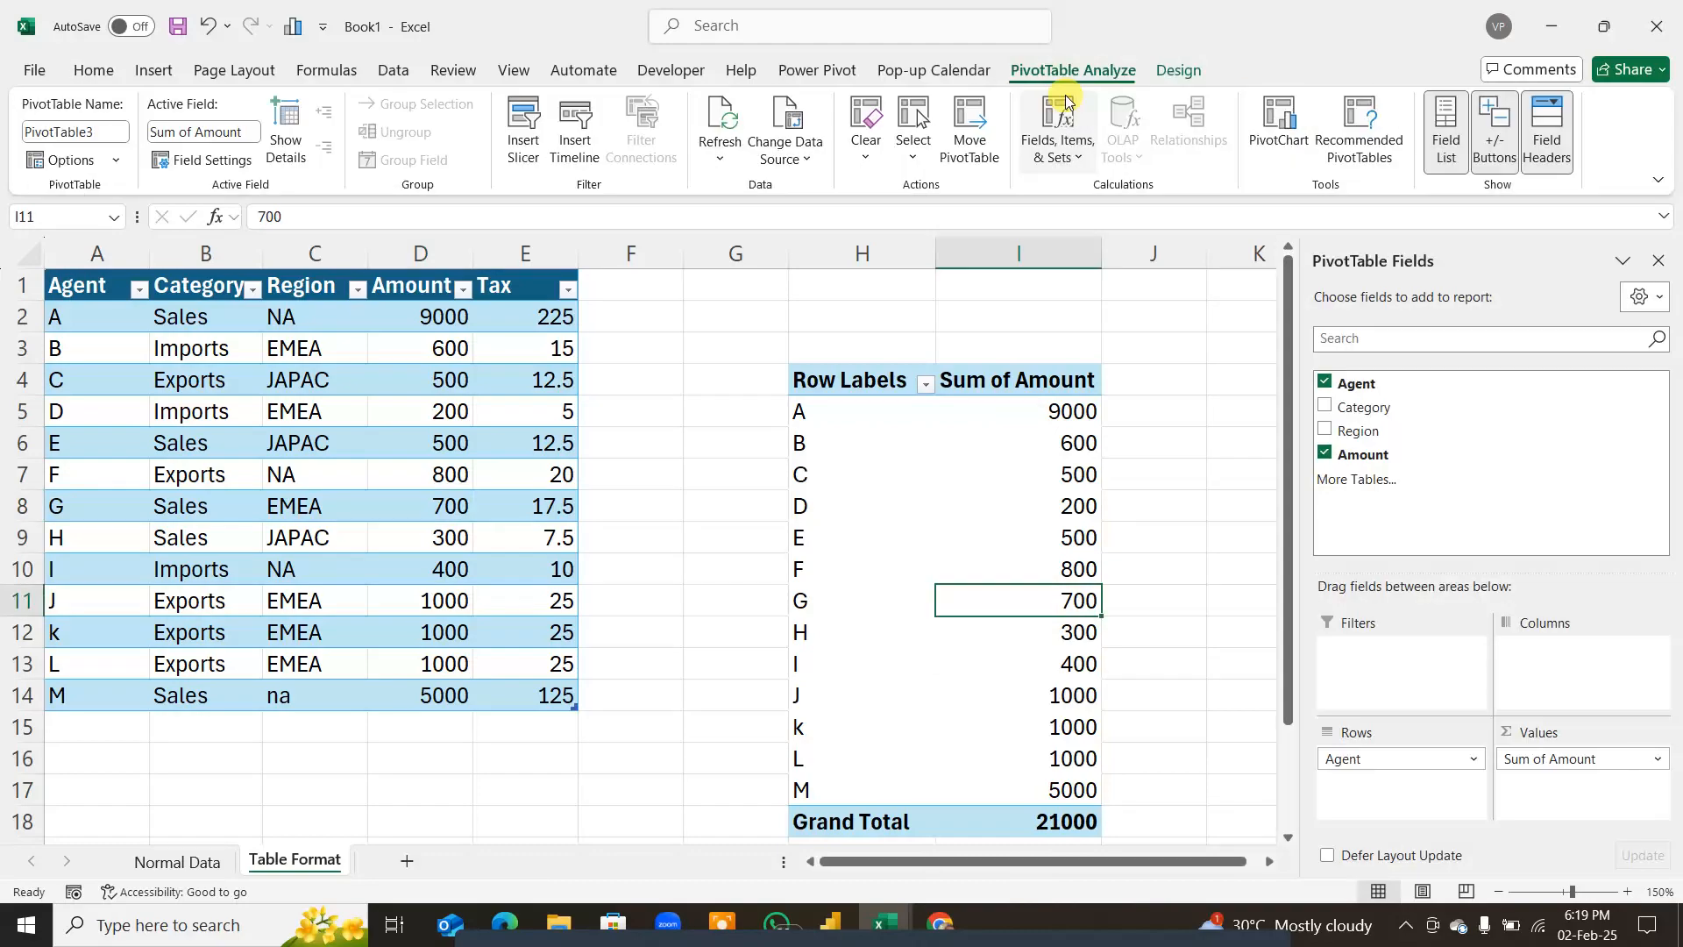
pyautogui.click(804, 160)
pyautogui.click(803, 205)
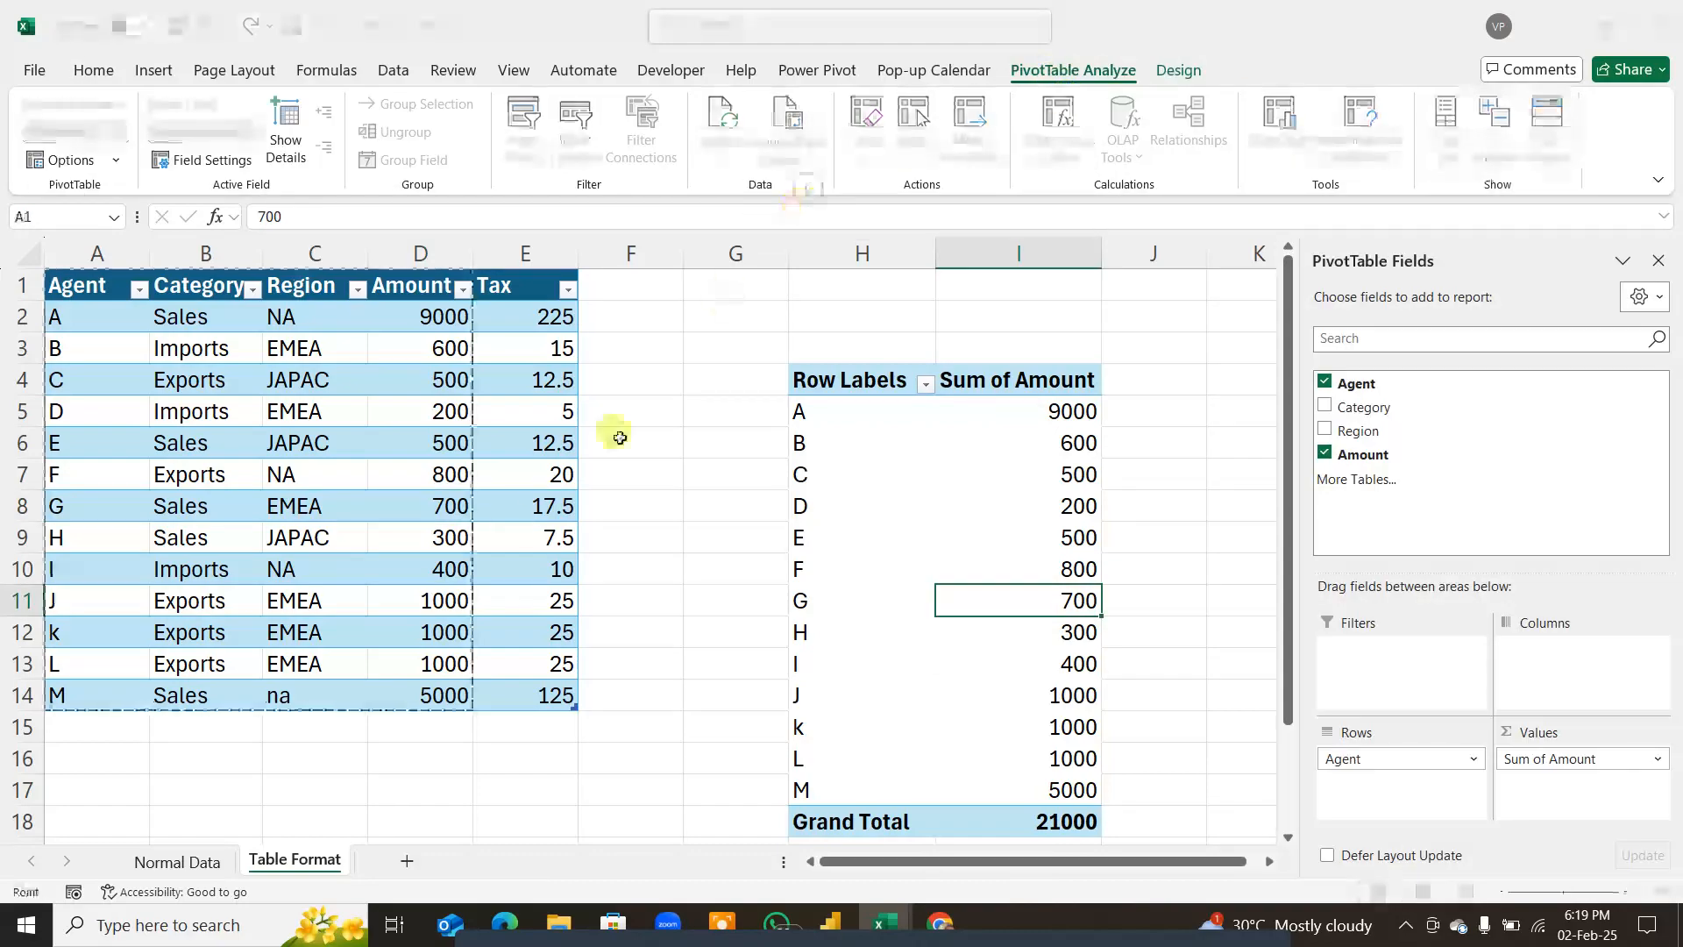
pyautogui.click(523, 422)
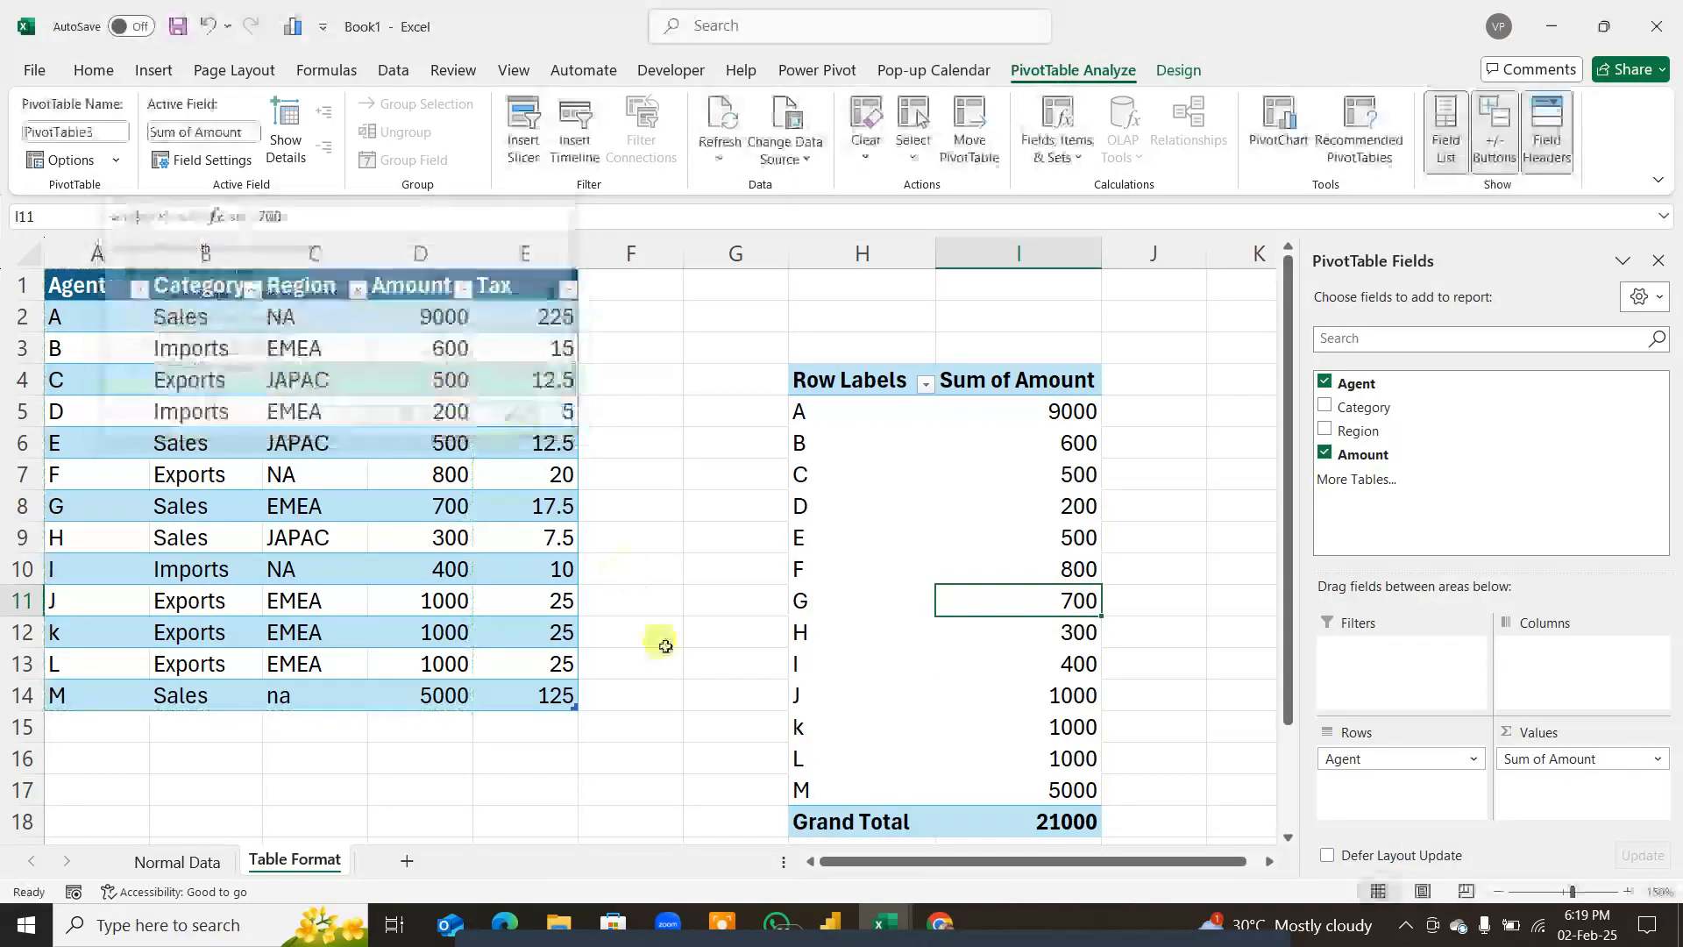
# Step: Highlight rows 14 to 17 and columns E to H in turn to indicate where the table's data can grow
pyautogui.click(541, 263)
pyautogui.click(17, 694)
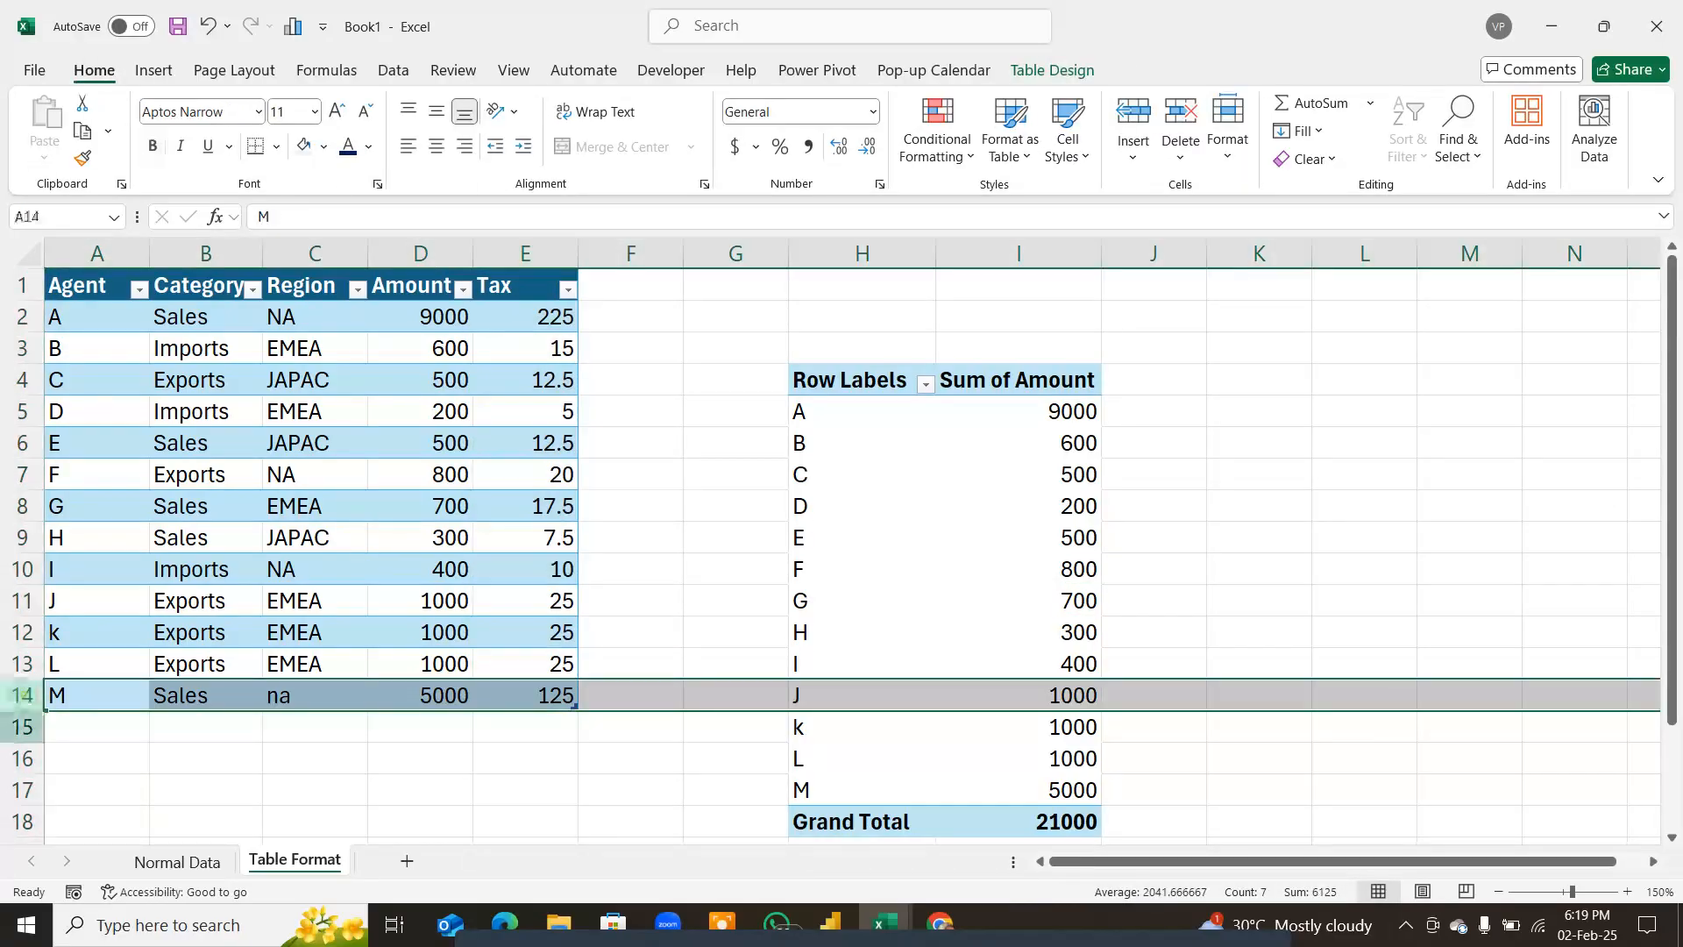
pyautogui.click(17, 727)
pyautogui.click(18, 758)
pyautogui.click(17, 790)
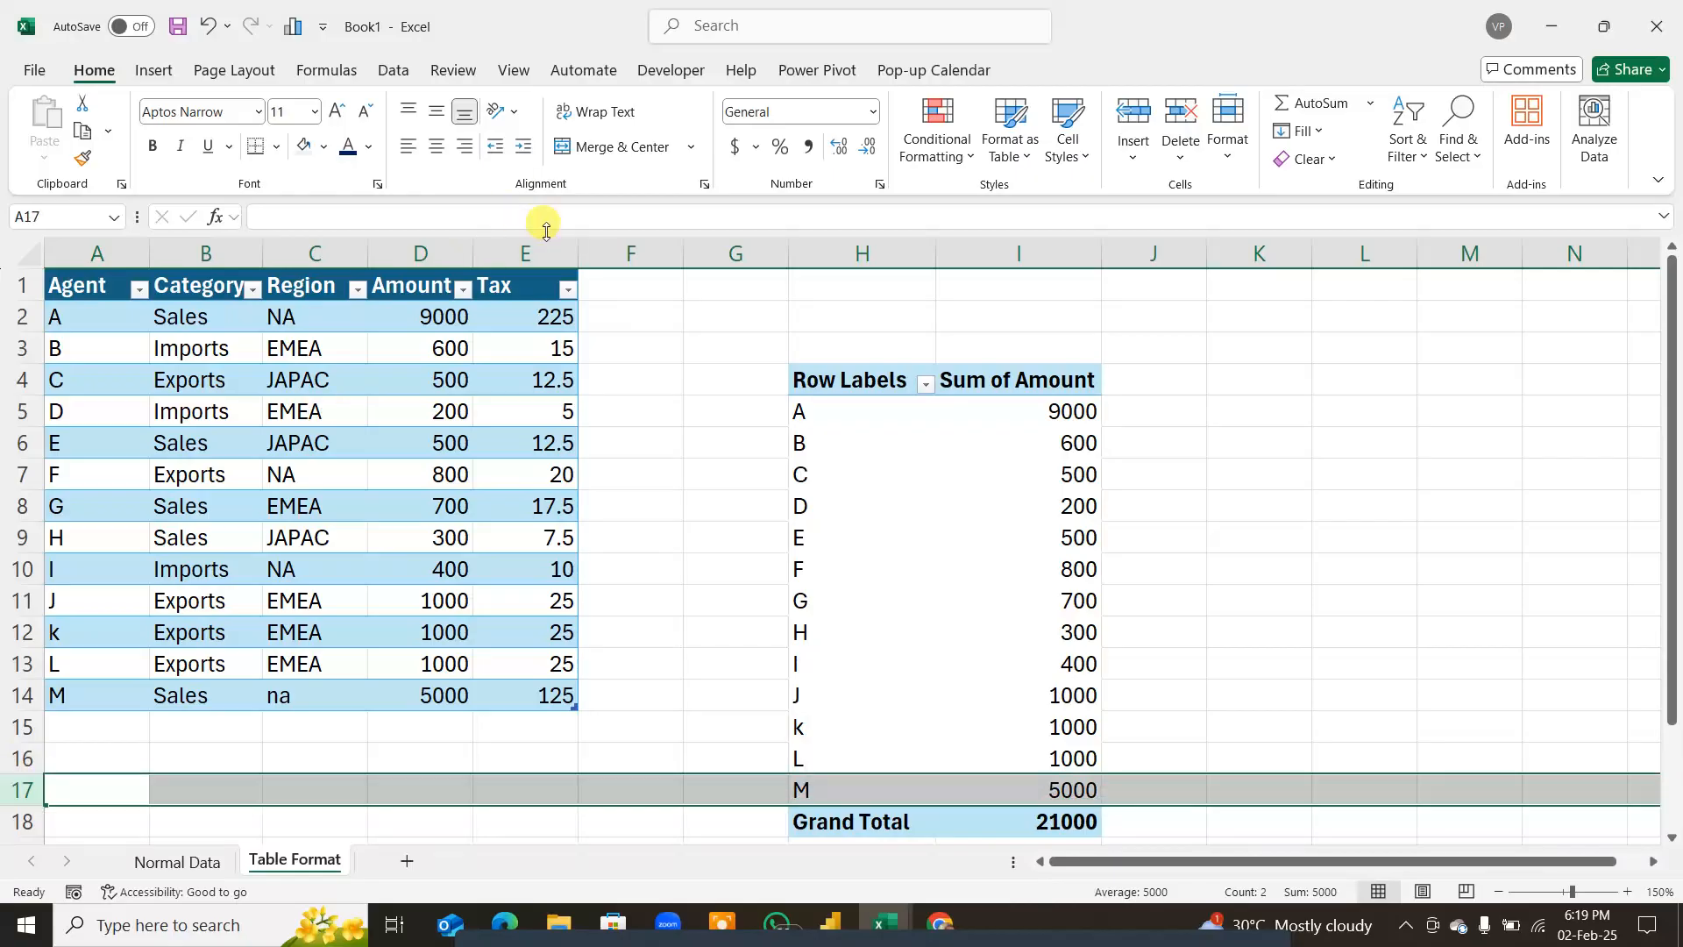
pyautogui.click(526, 254)
pyautogui.moveTo(631, 254); pyautogui.dragTo(741, 254)
pyautogui.click(818, 250)
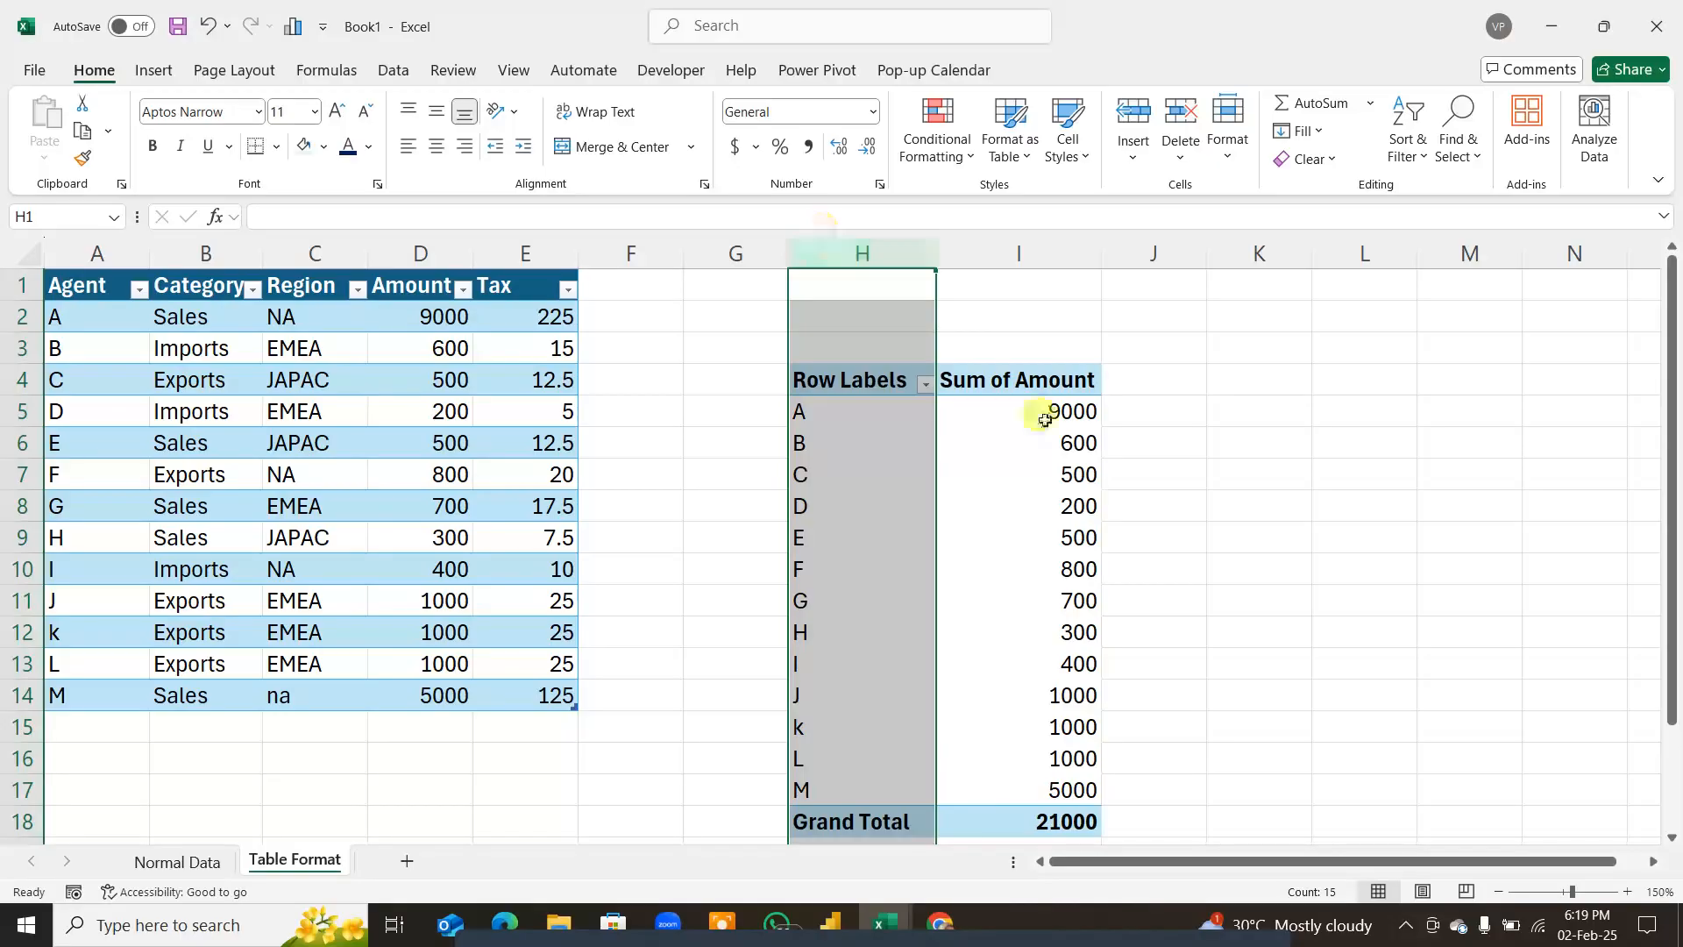
# Step: Review the Table Format PivotTable's source range against the table's columns again, leaving the source as it is
pyautogui.click(1045, 503)
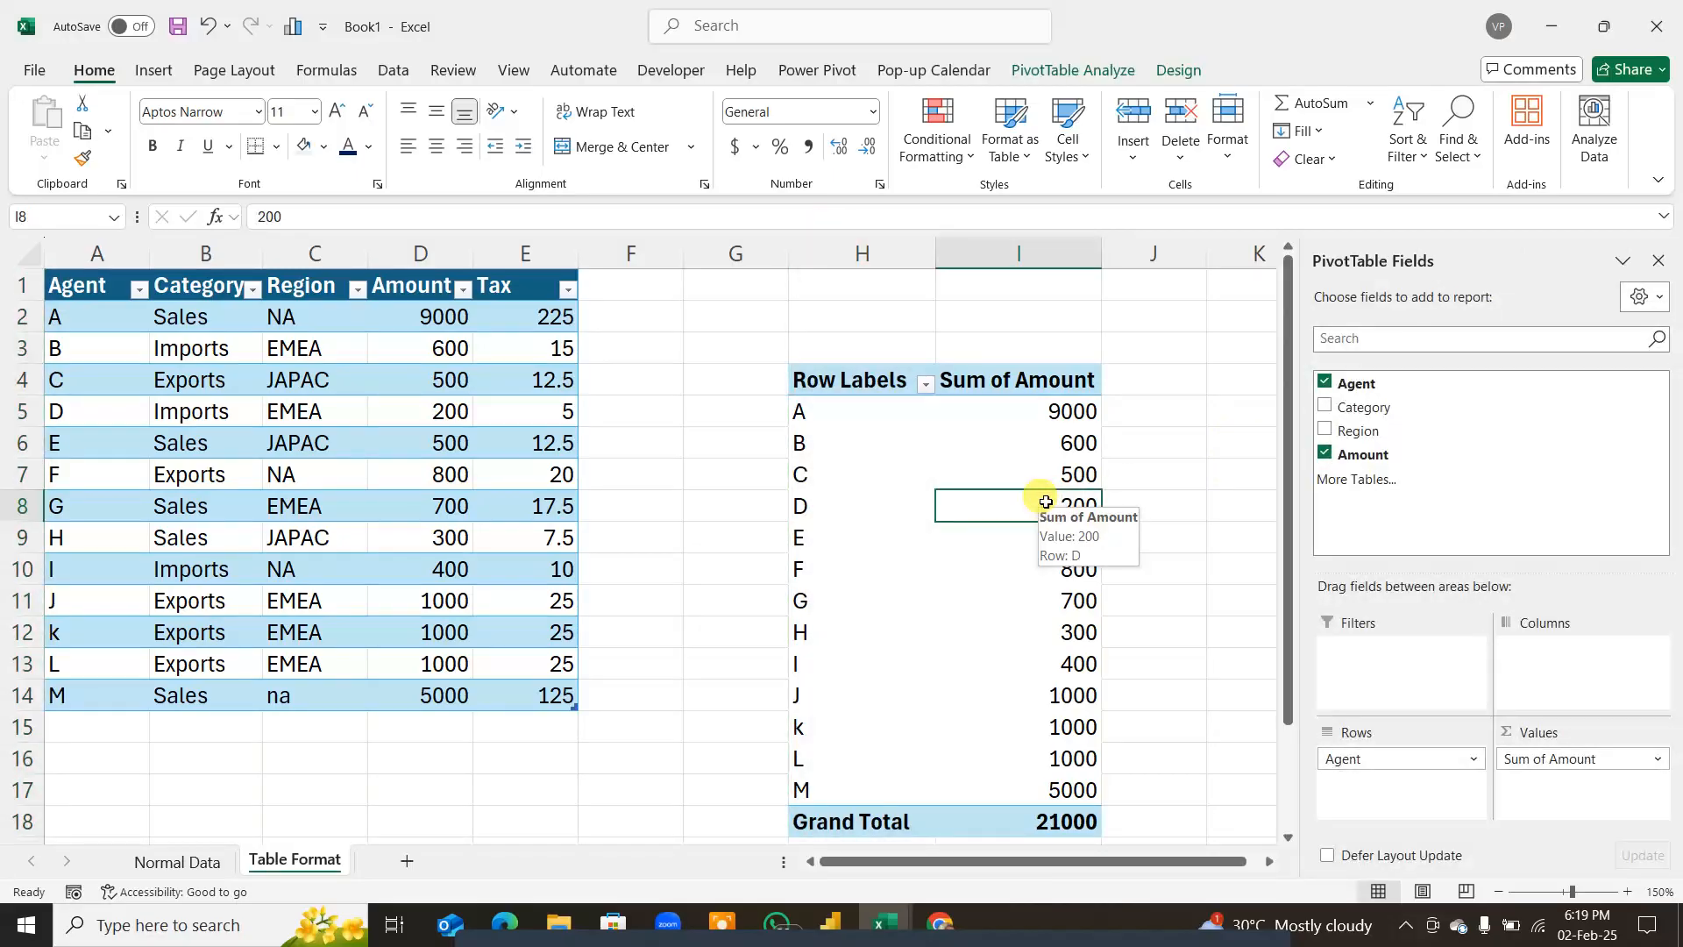
pyautogui.click(974, 474)
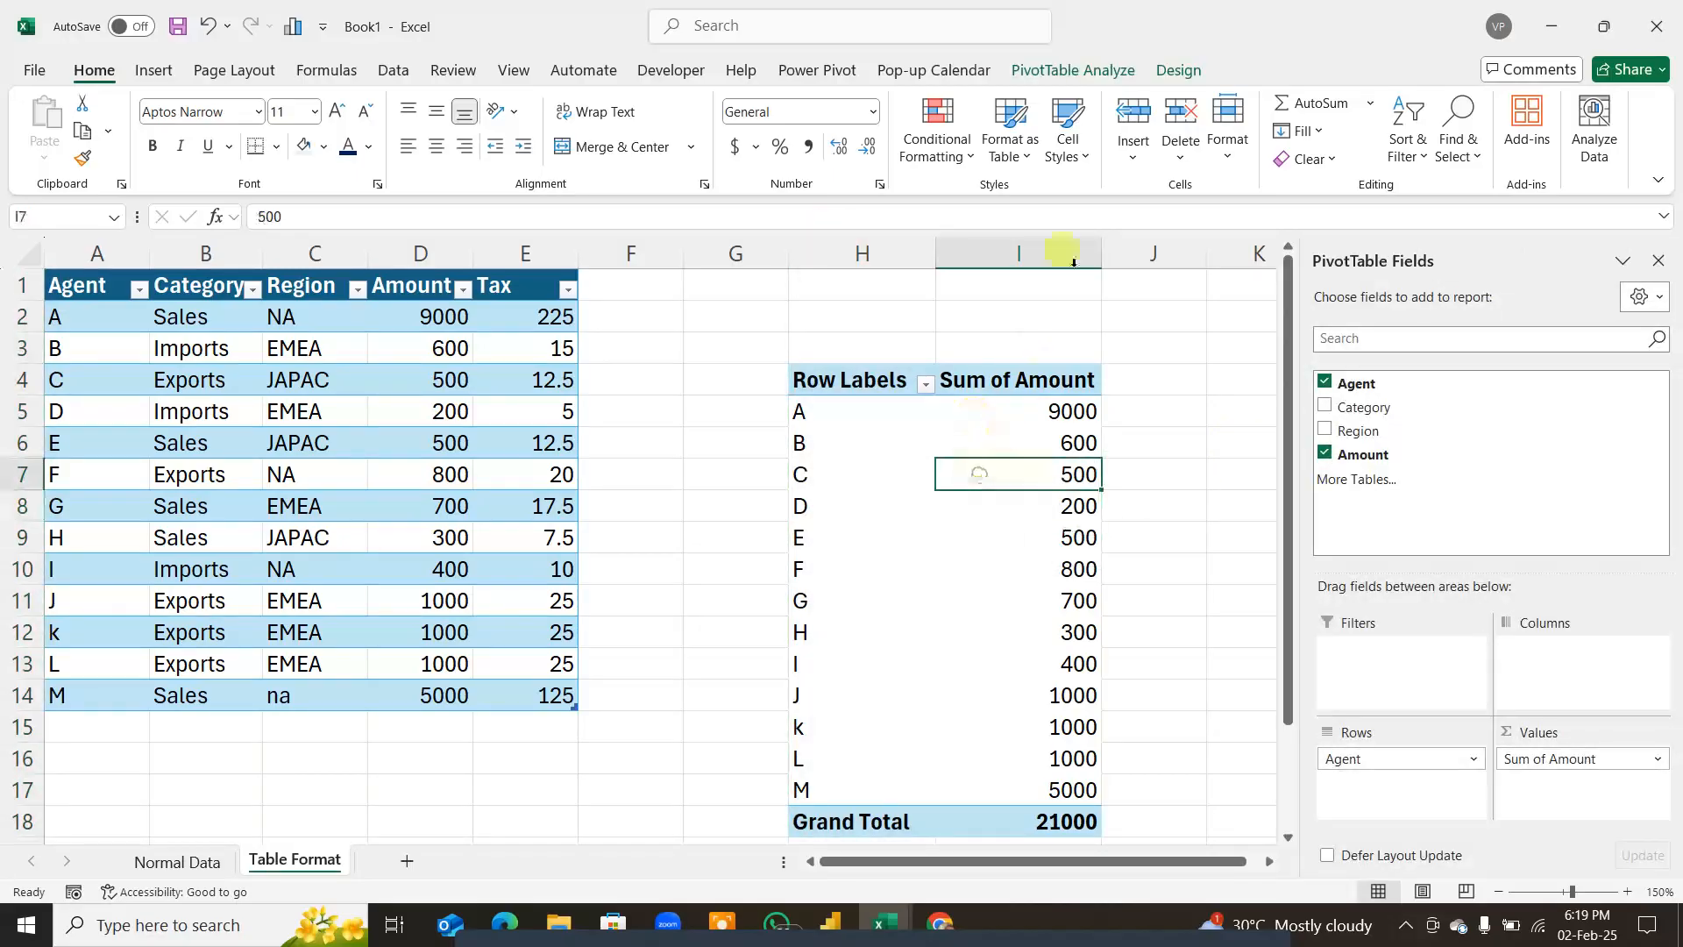
pyautogui.click(953, 75)
pyautogui.click(1043, 70)
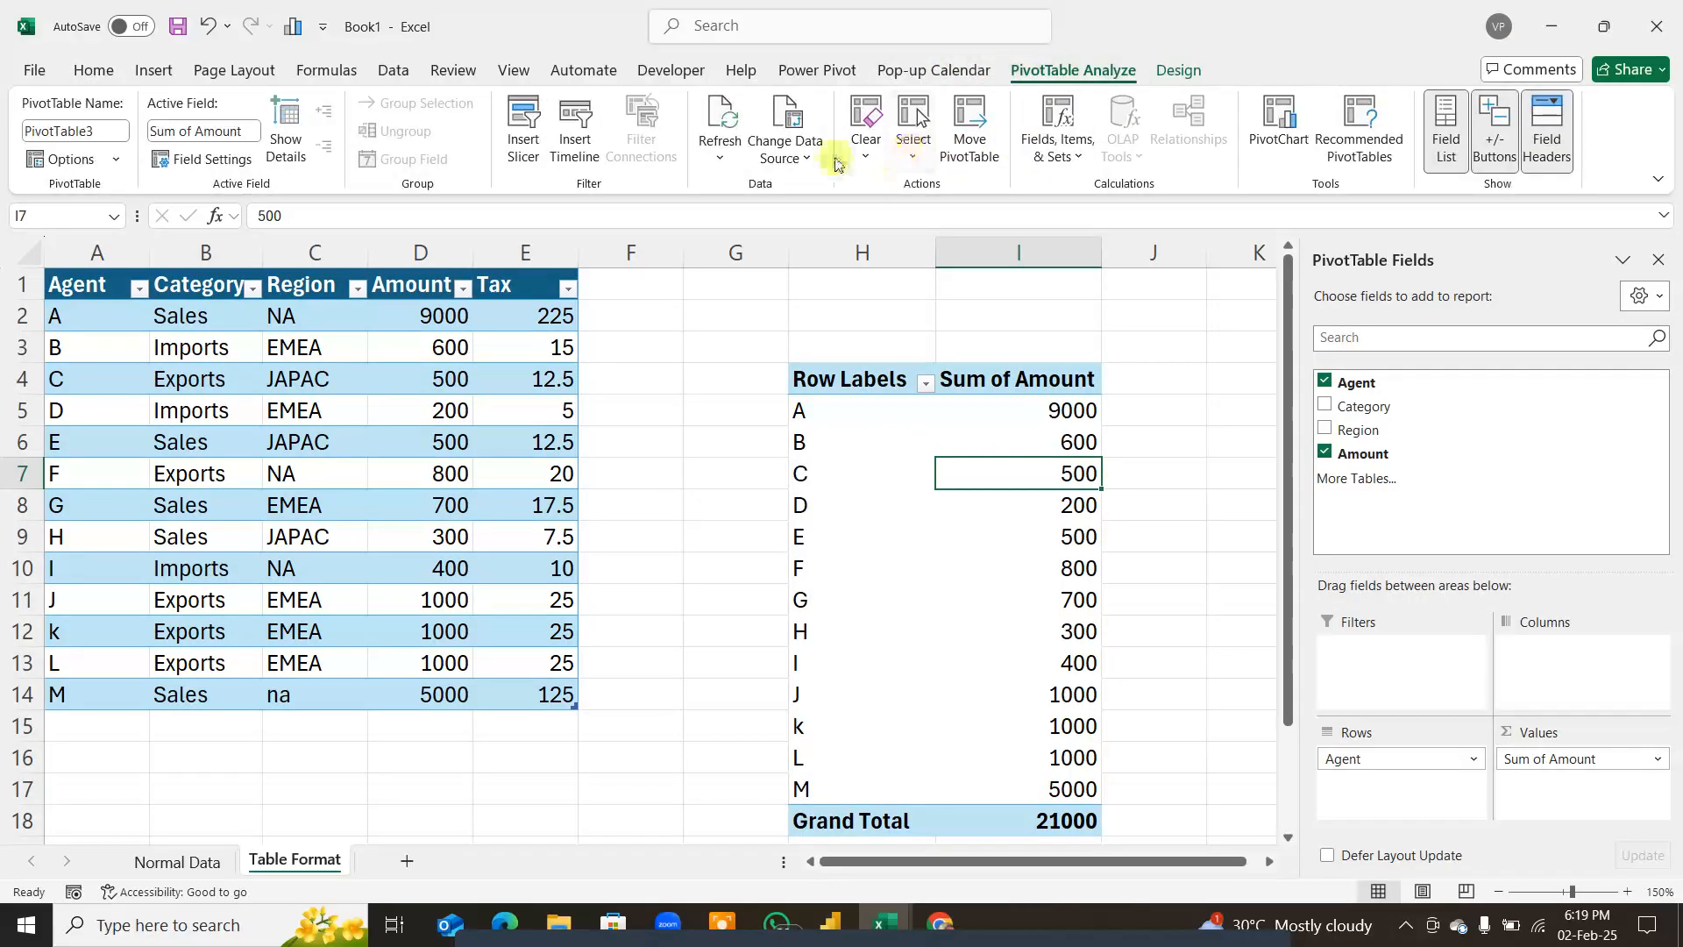
pyautogui.click(791, 158)
pyautogui.click(819, 191)
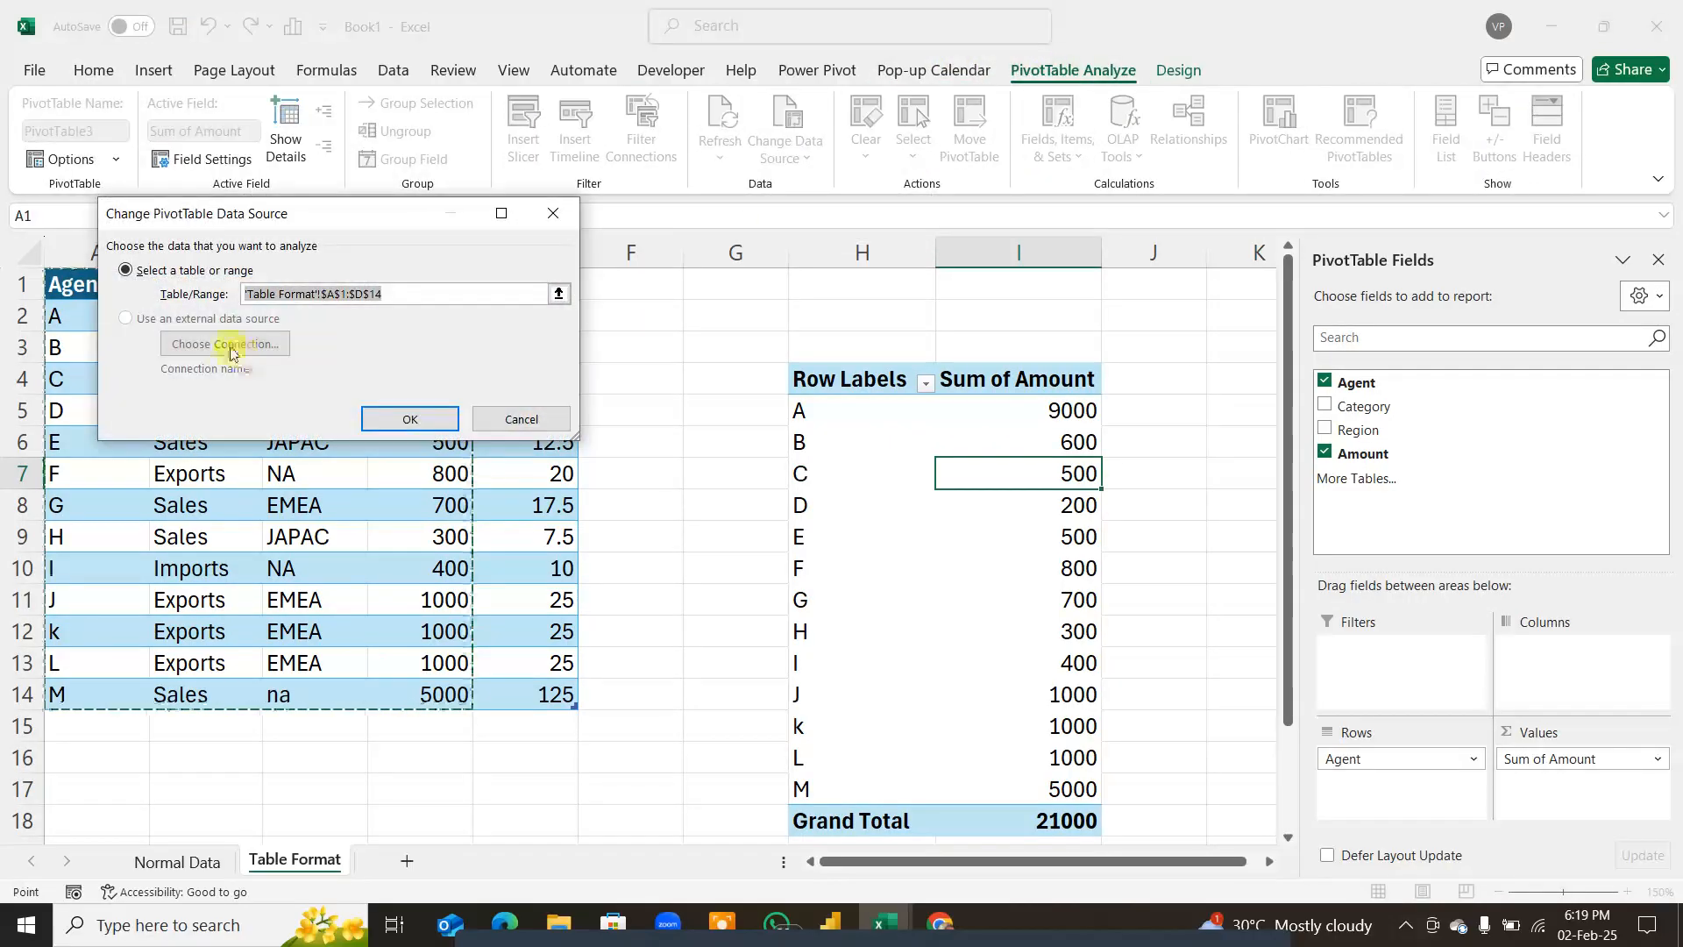
pyautogui.moveTo(57, 284); pyautogui.dragTo(350, 631)
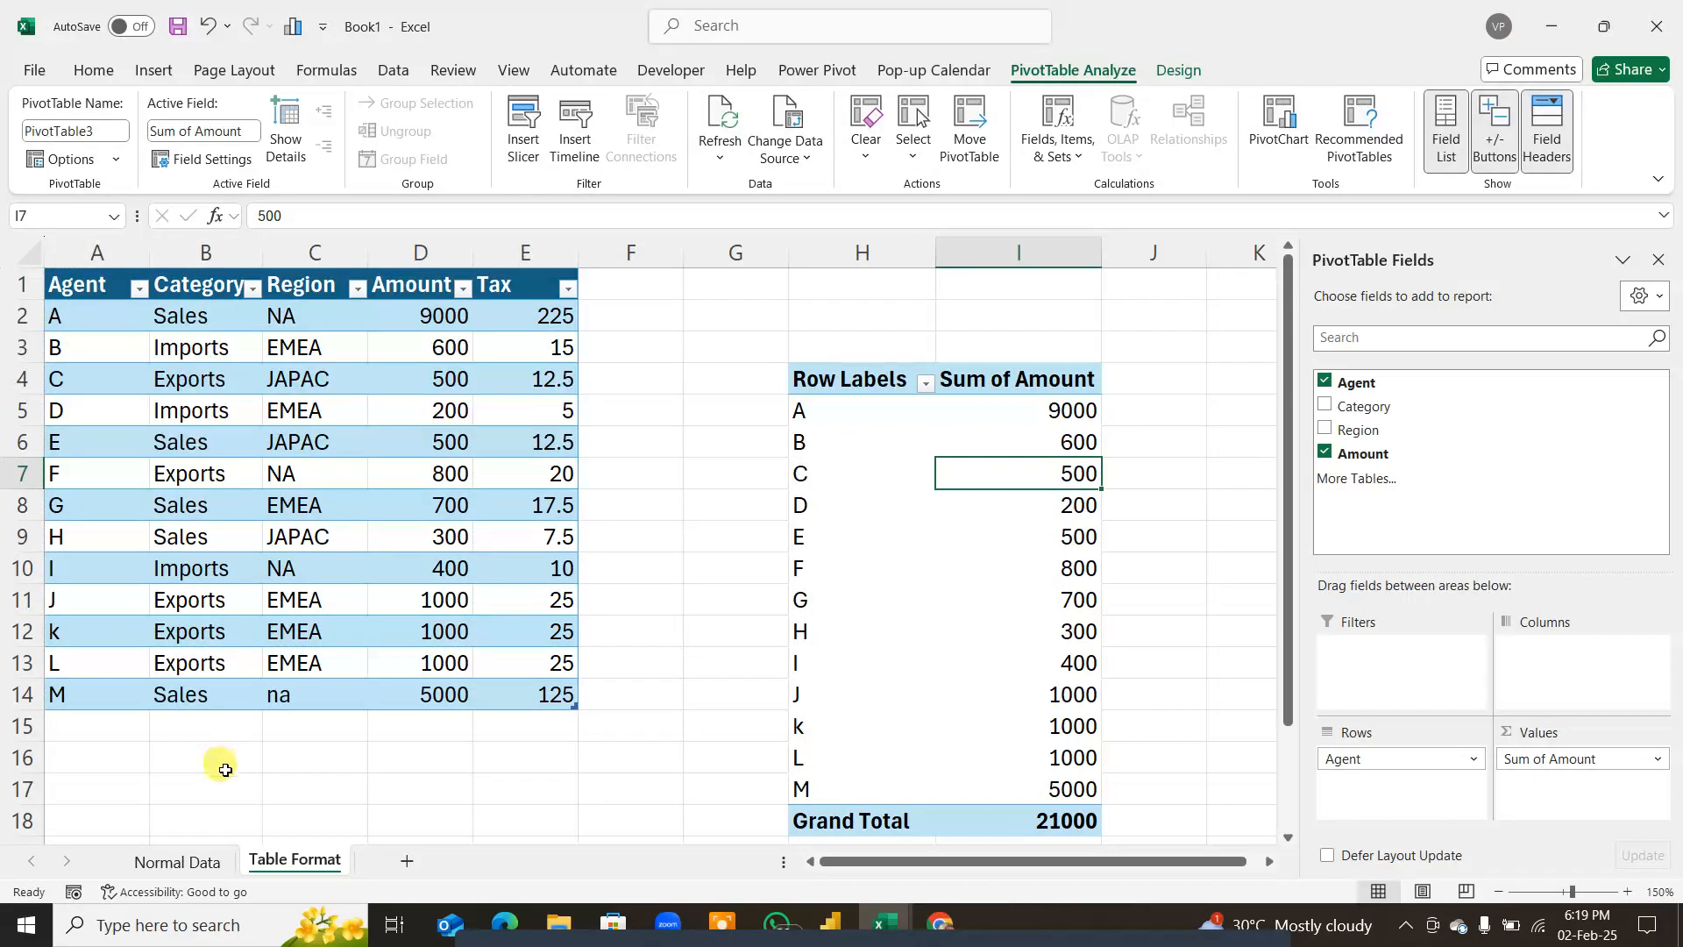
# Step: Add a new blank worksheet after Table Format
pyautogui.click(391, 717)
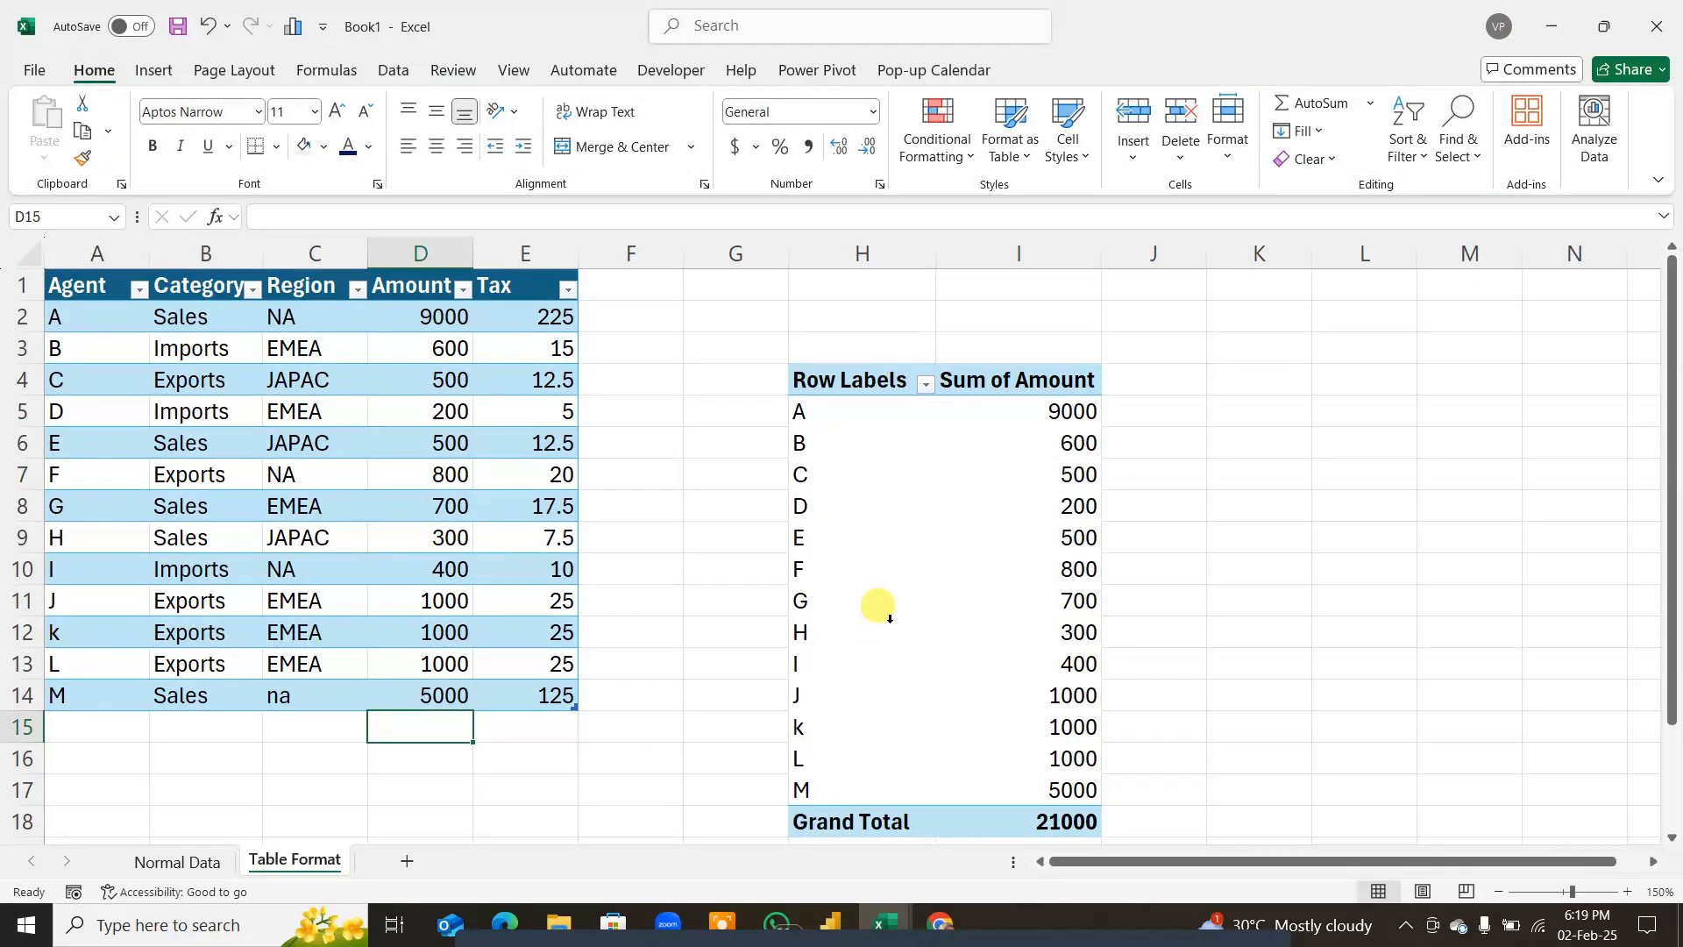
pyautogui.click(410, 860)
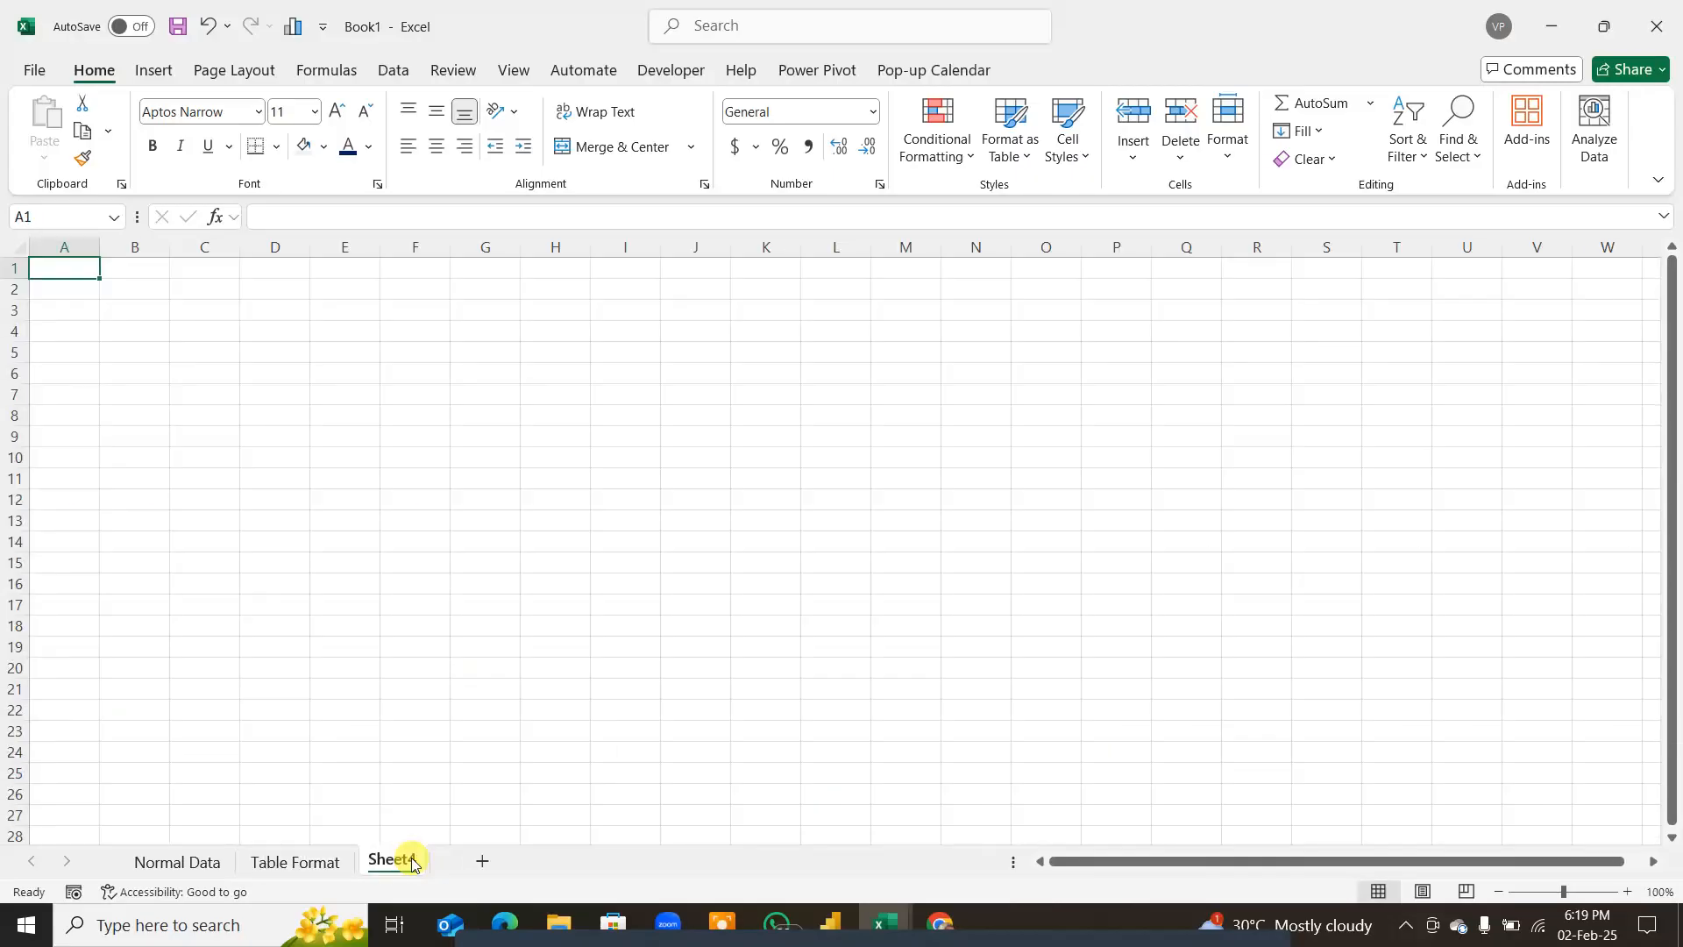
# Step: Rename the new blank sheet as Dynamic Pivot
pyautogui.rightClick(412, 862)
pyautogui.click(511, 578)
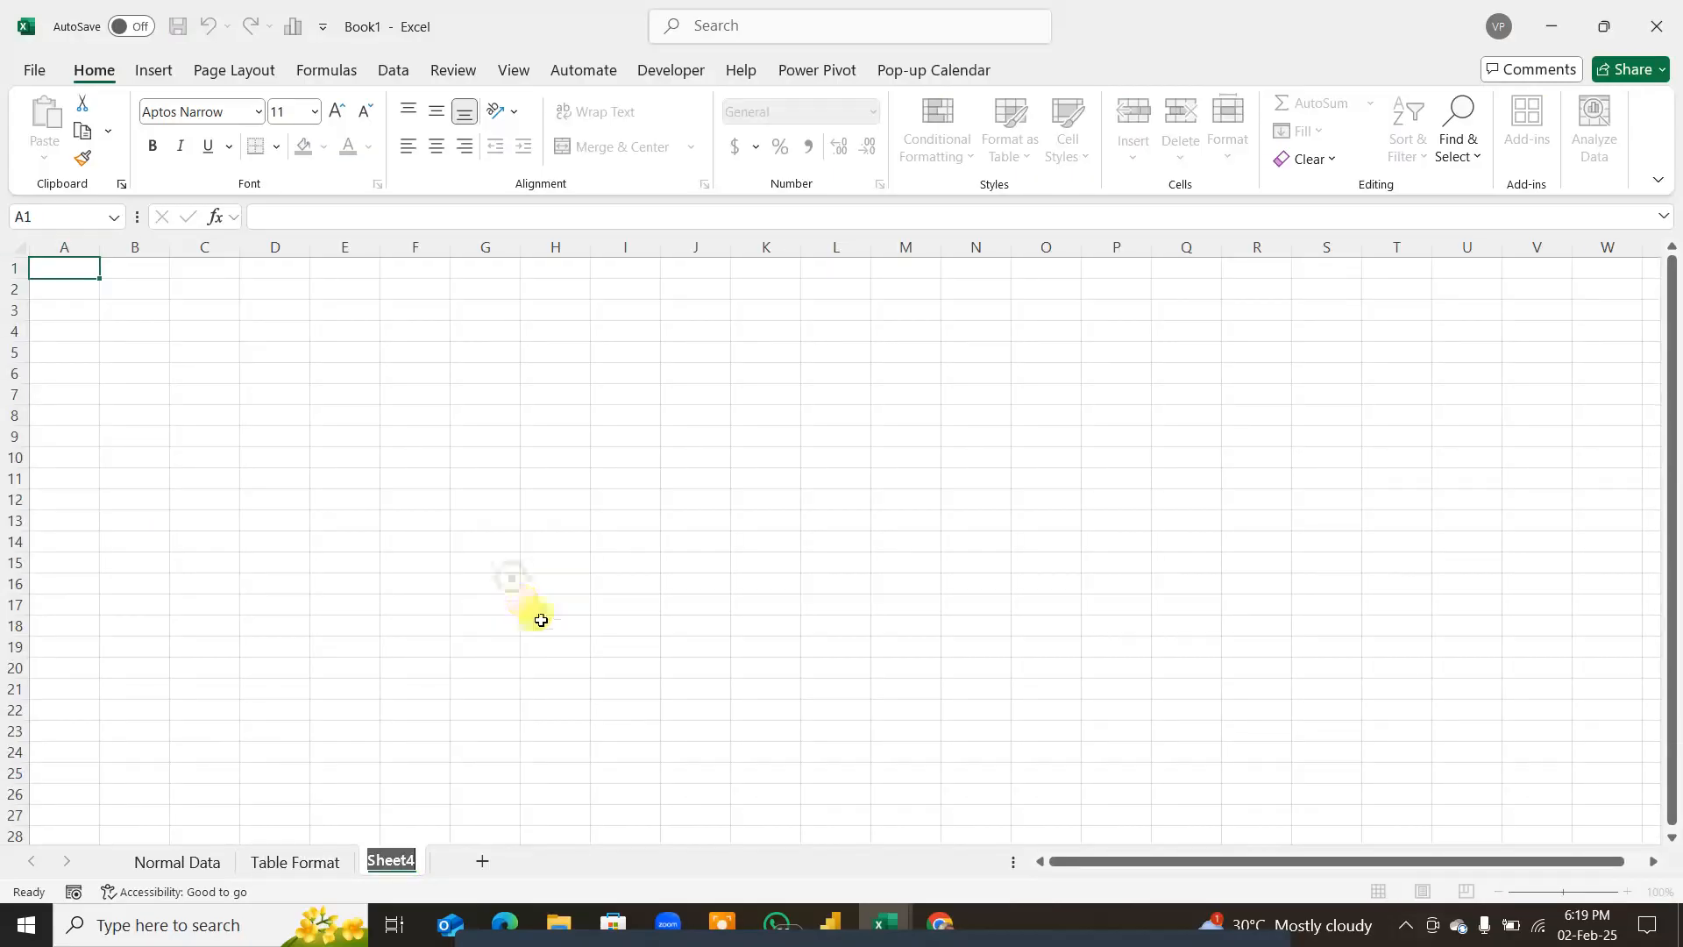
pyautogui.write('Dyn')
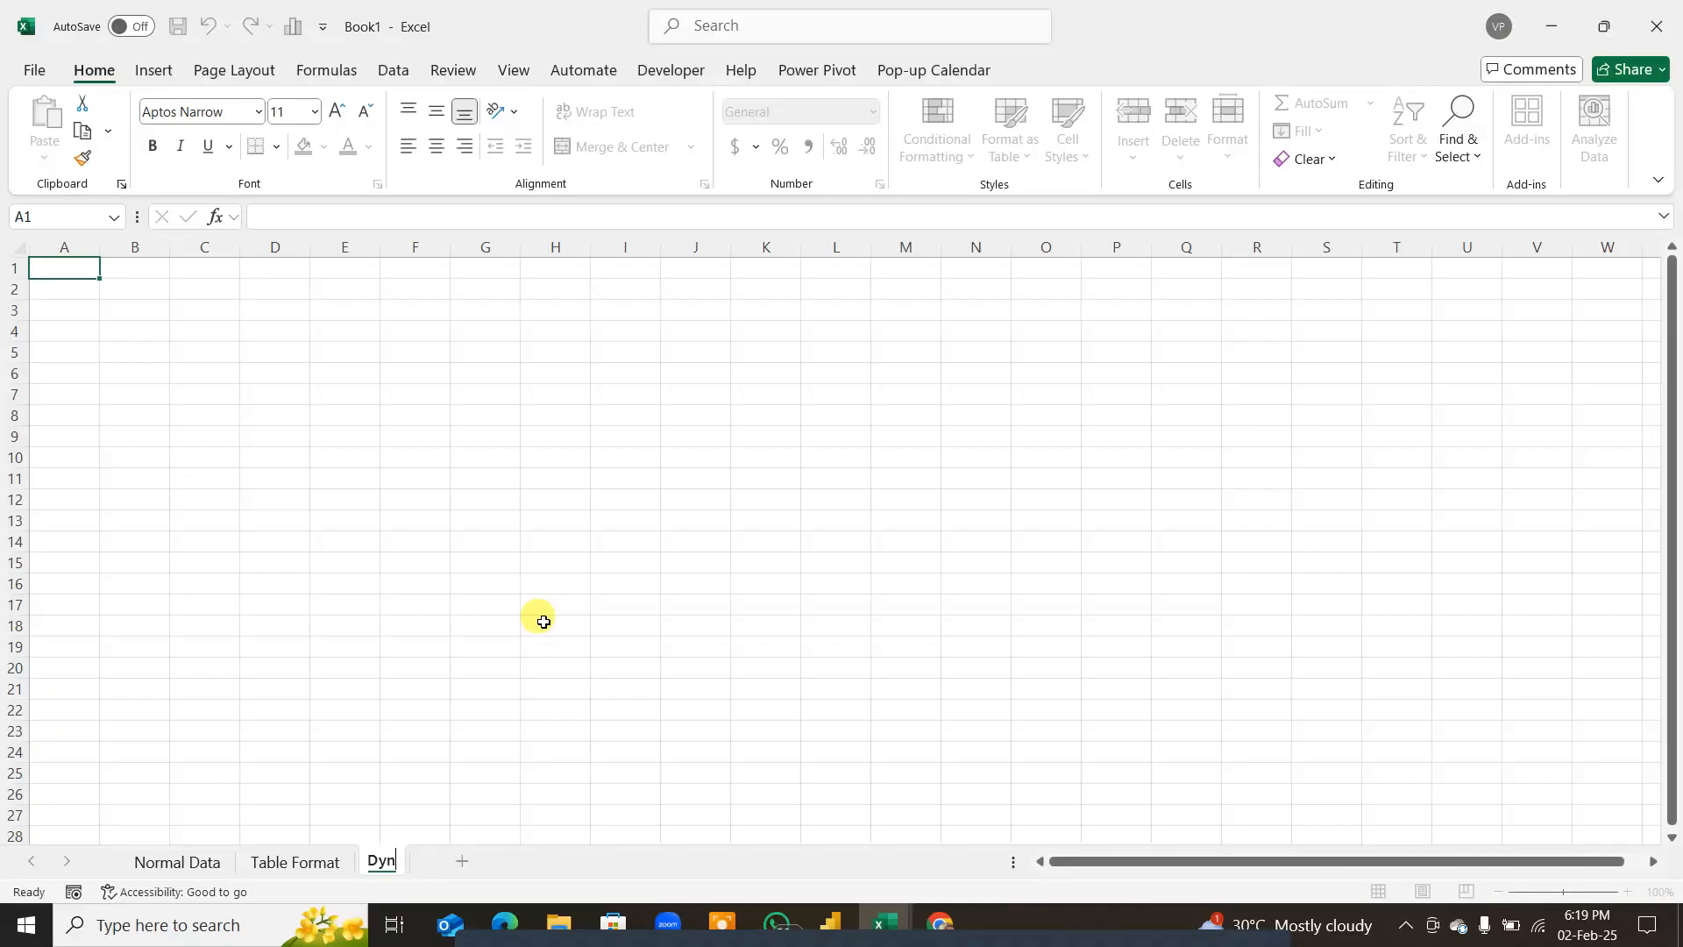
pyautogui.write('amic Pivot')
pyautogui.press('Return')
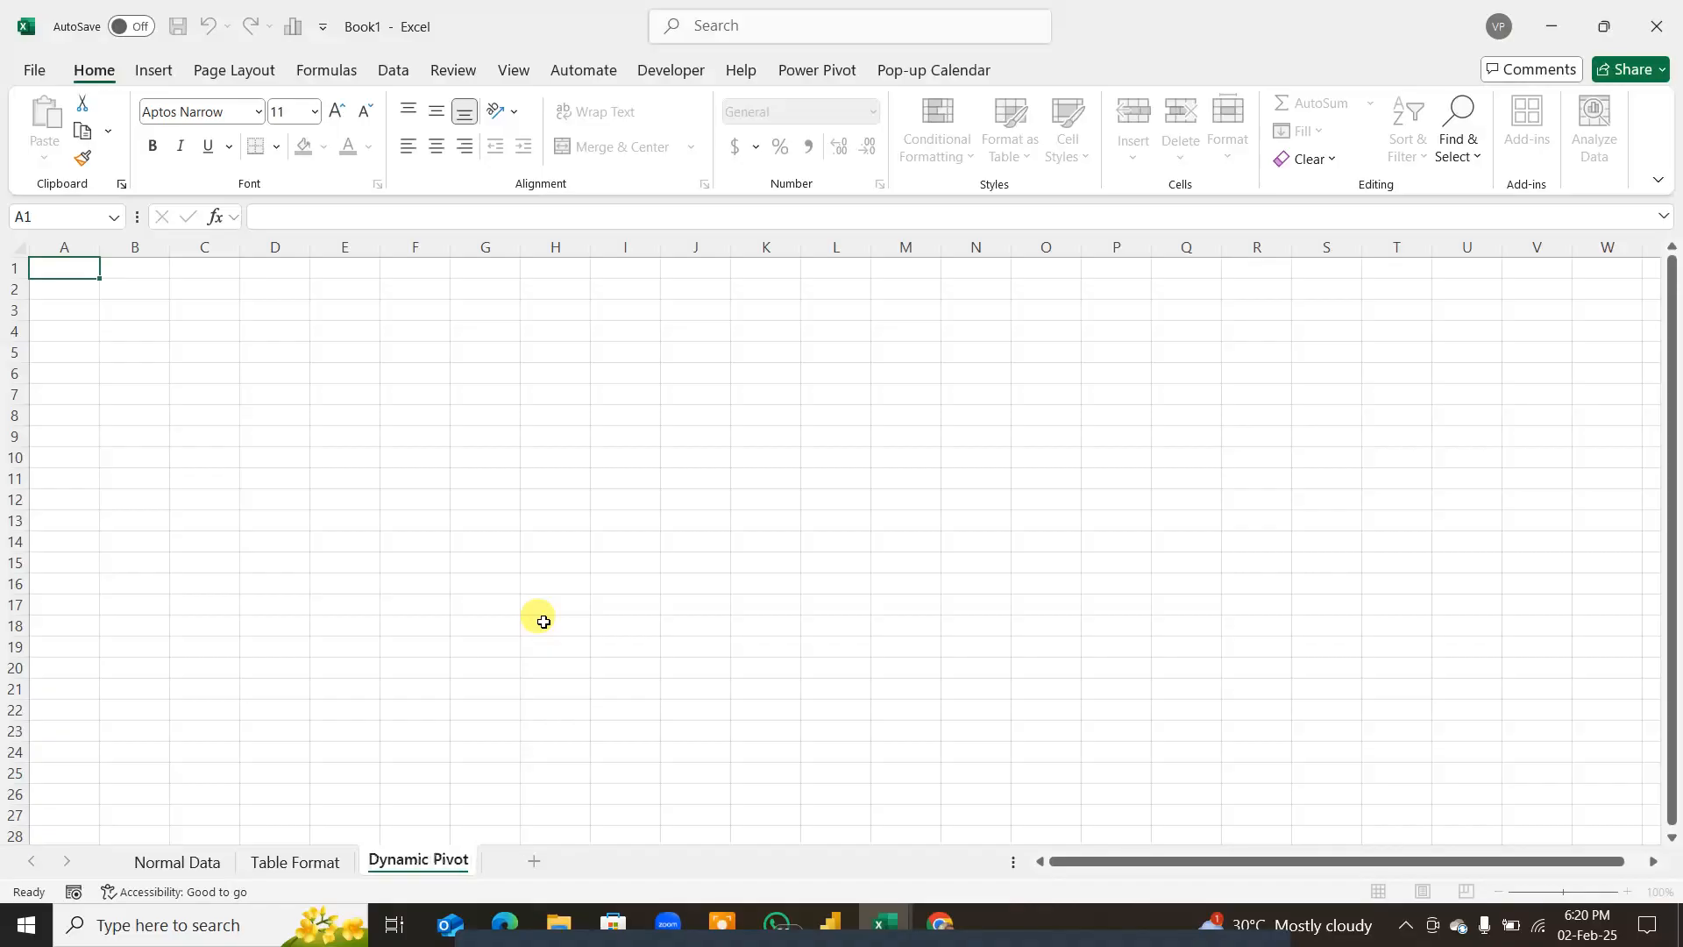
# Step: Copy the agent data in A1:D13 of the Normal Data sheet into the Dynamic Pivot sheet, starting at A1
pyautogui.click(300, 860)
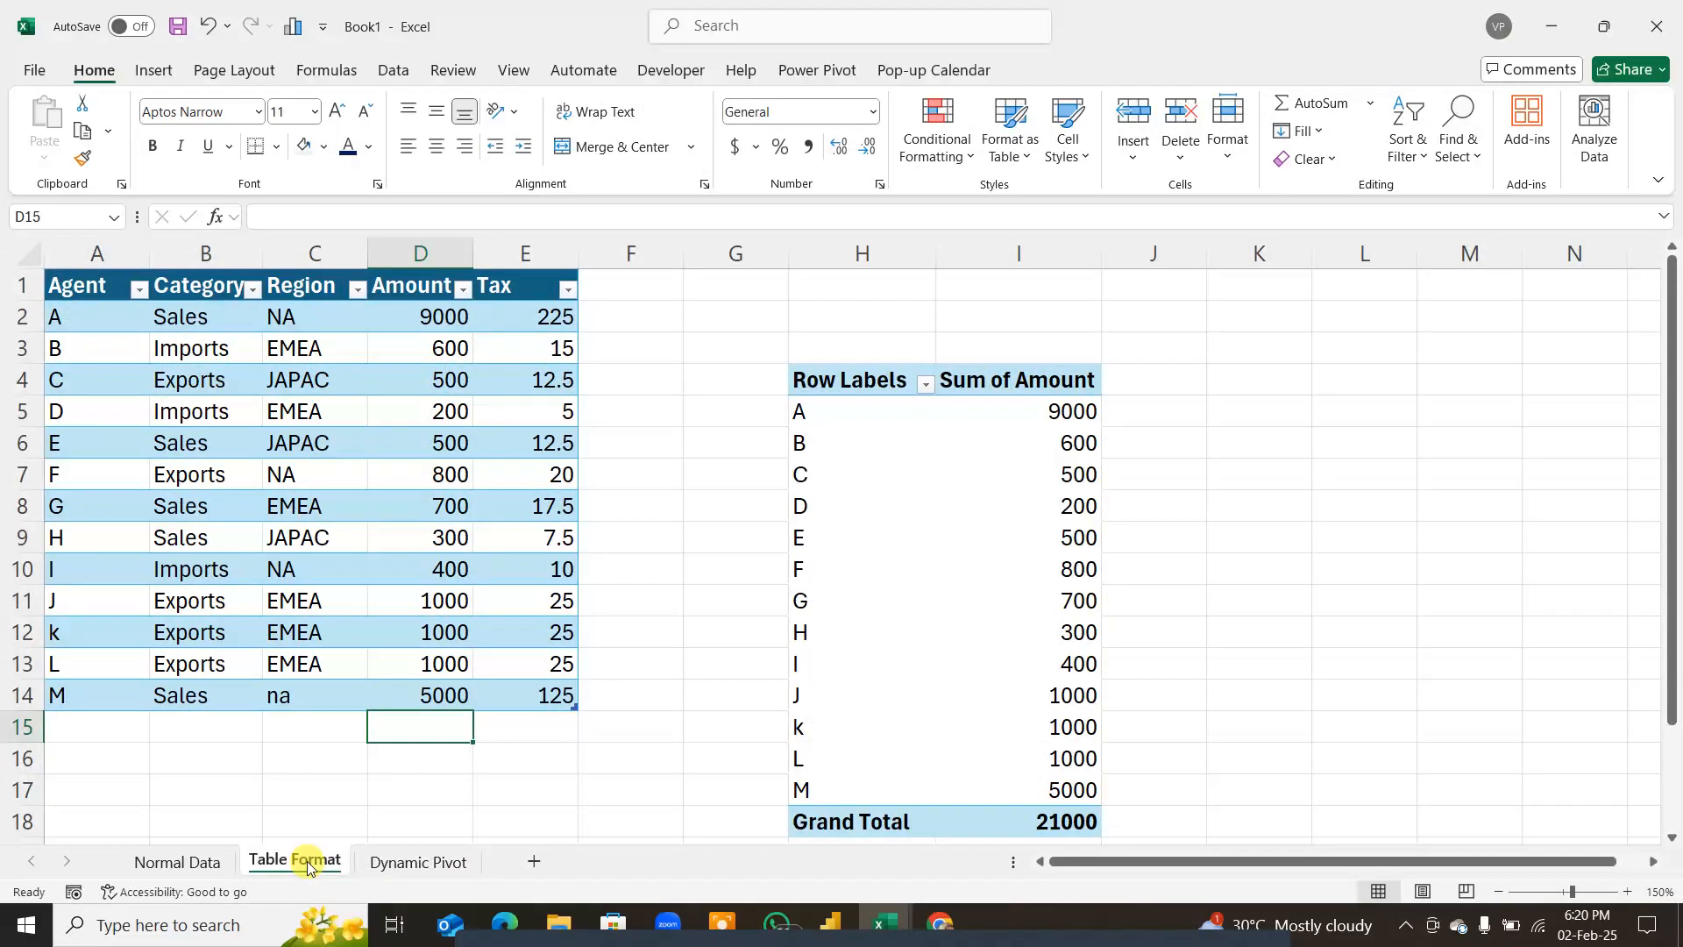
pyautogui.click(129, 860)
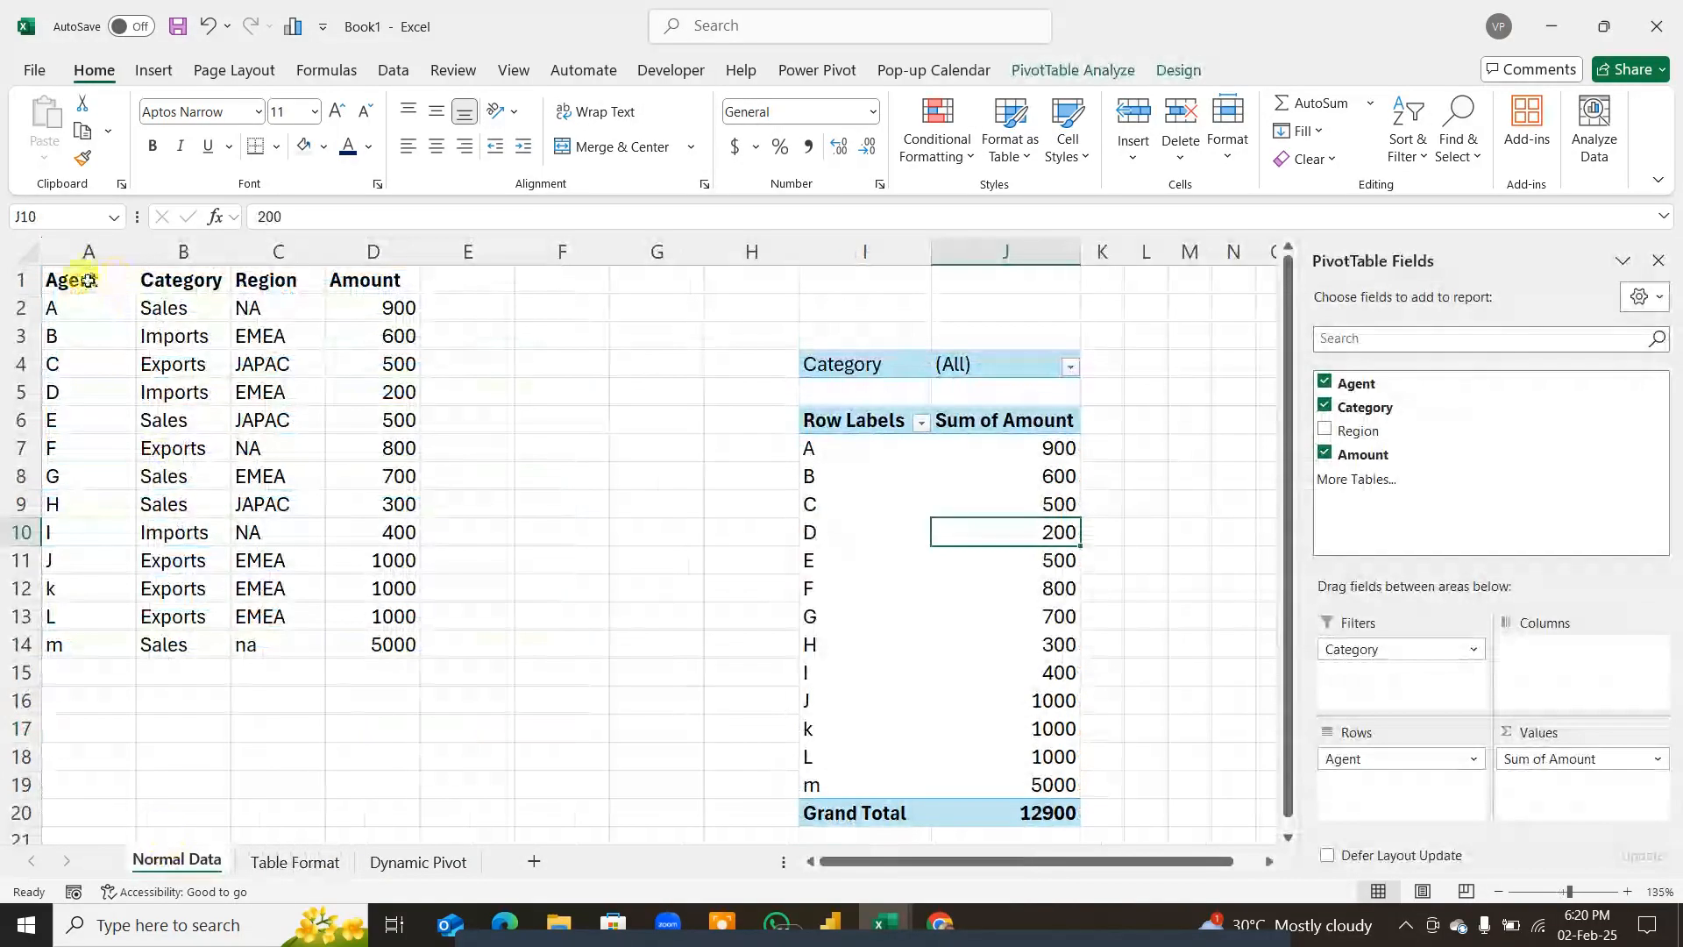
pyautogui.moveTo(79, 279); pyautogui.dragTo(350, 620)
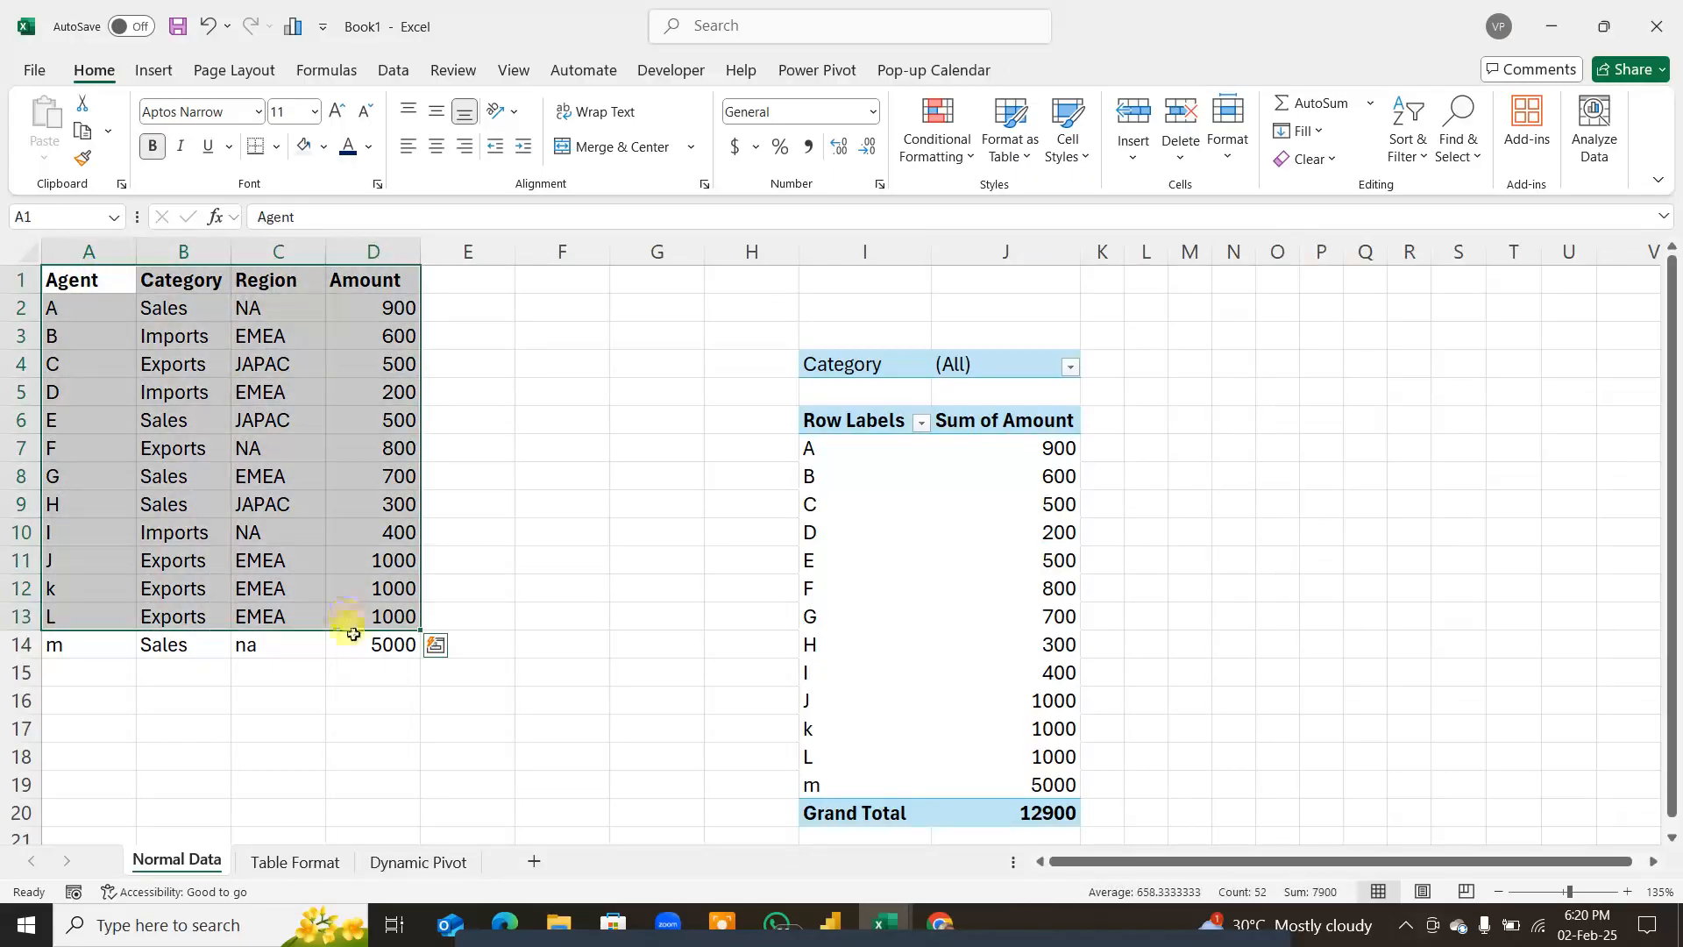
pyautogui.hotkey('ctrl', 'c')
pyautogui.click(412, 861)
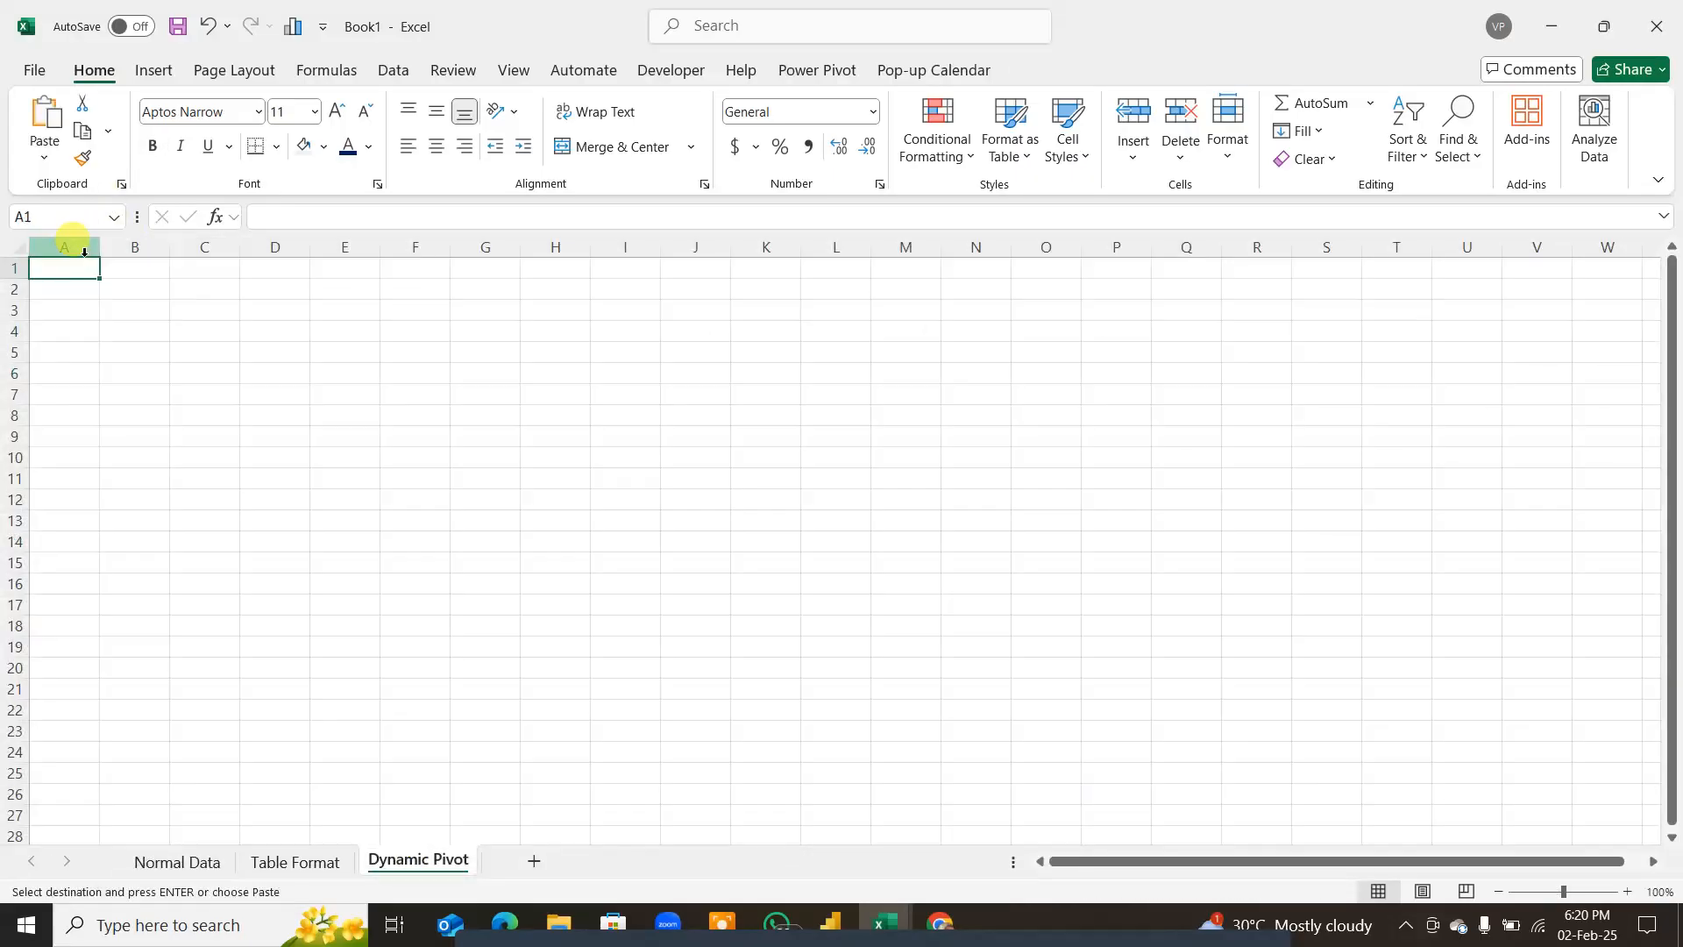
pyautogui.hotkey('ctrl', 'v')
# Step: Set the Dynamic Pivot sheet's magnification to a custom 135%
pyautogui.click(132, 385)
pyautogui.hotkey('alt', 'w')
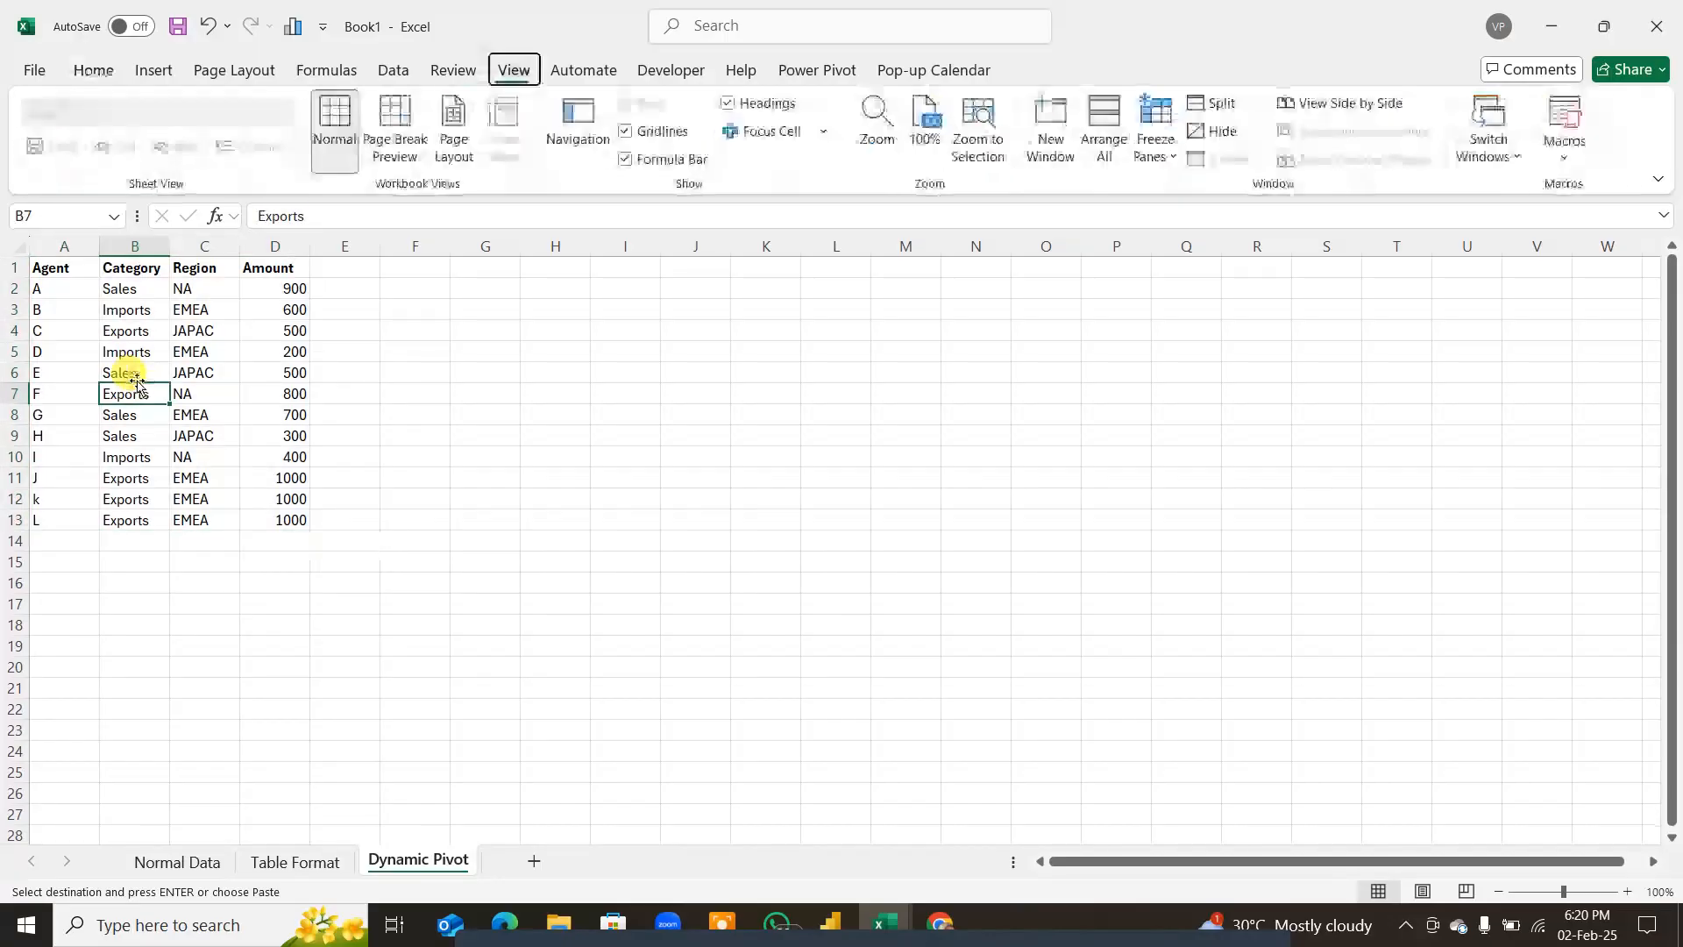
pyautogui.press('q')
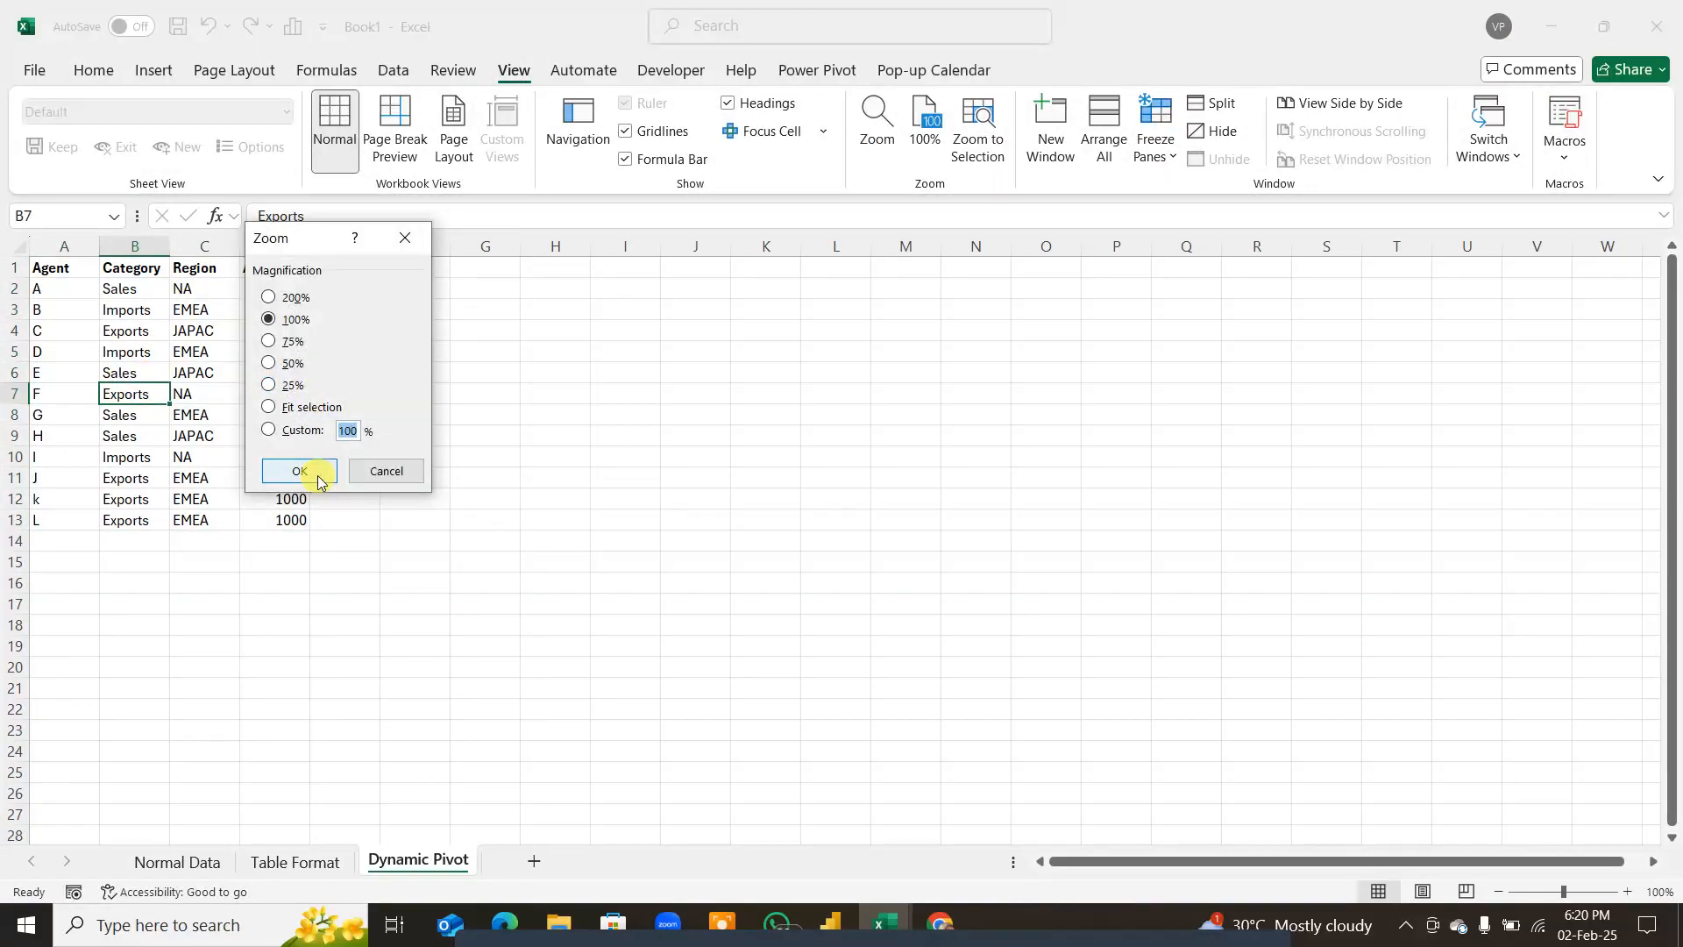
pyautogui.write('135')
pyautogui.click(318, 468)
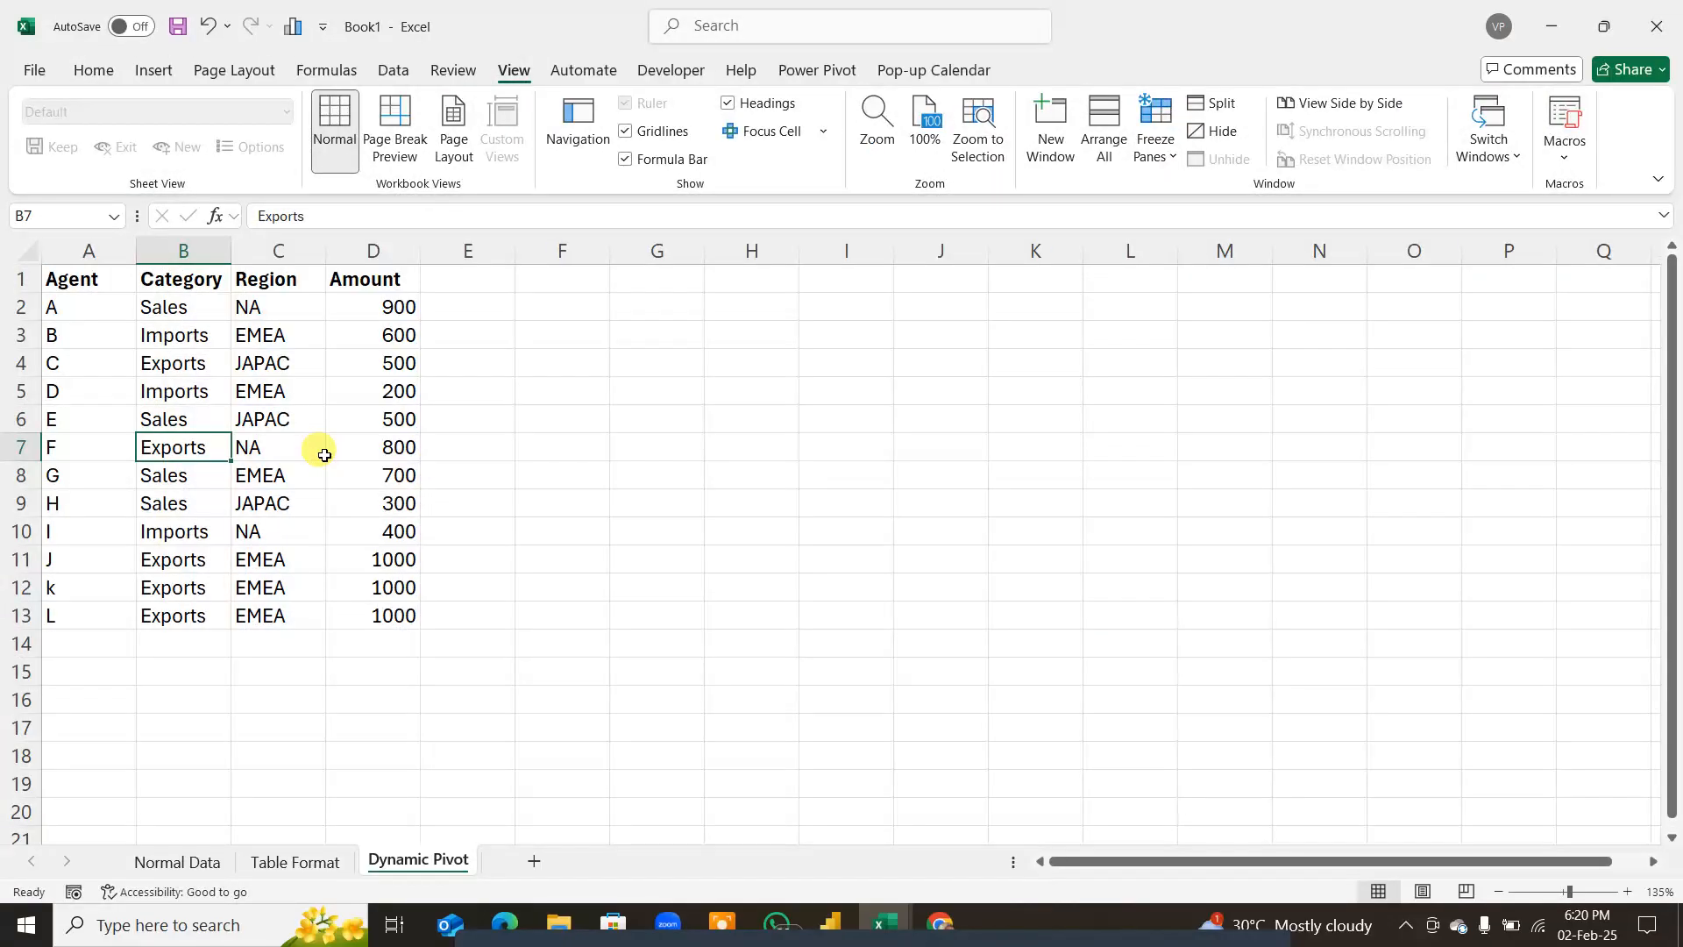
pyautogui.click(620, 427)
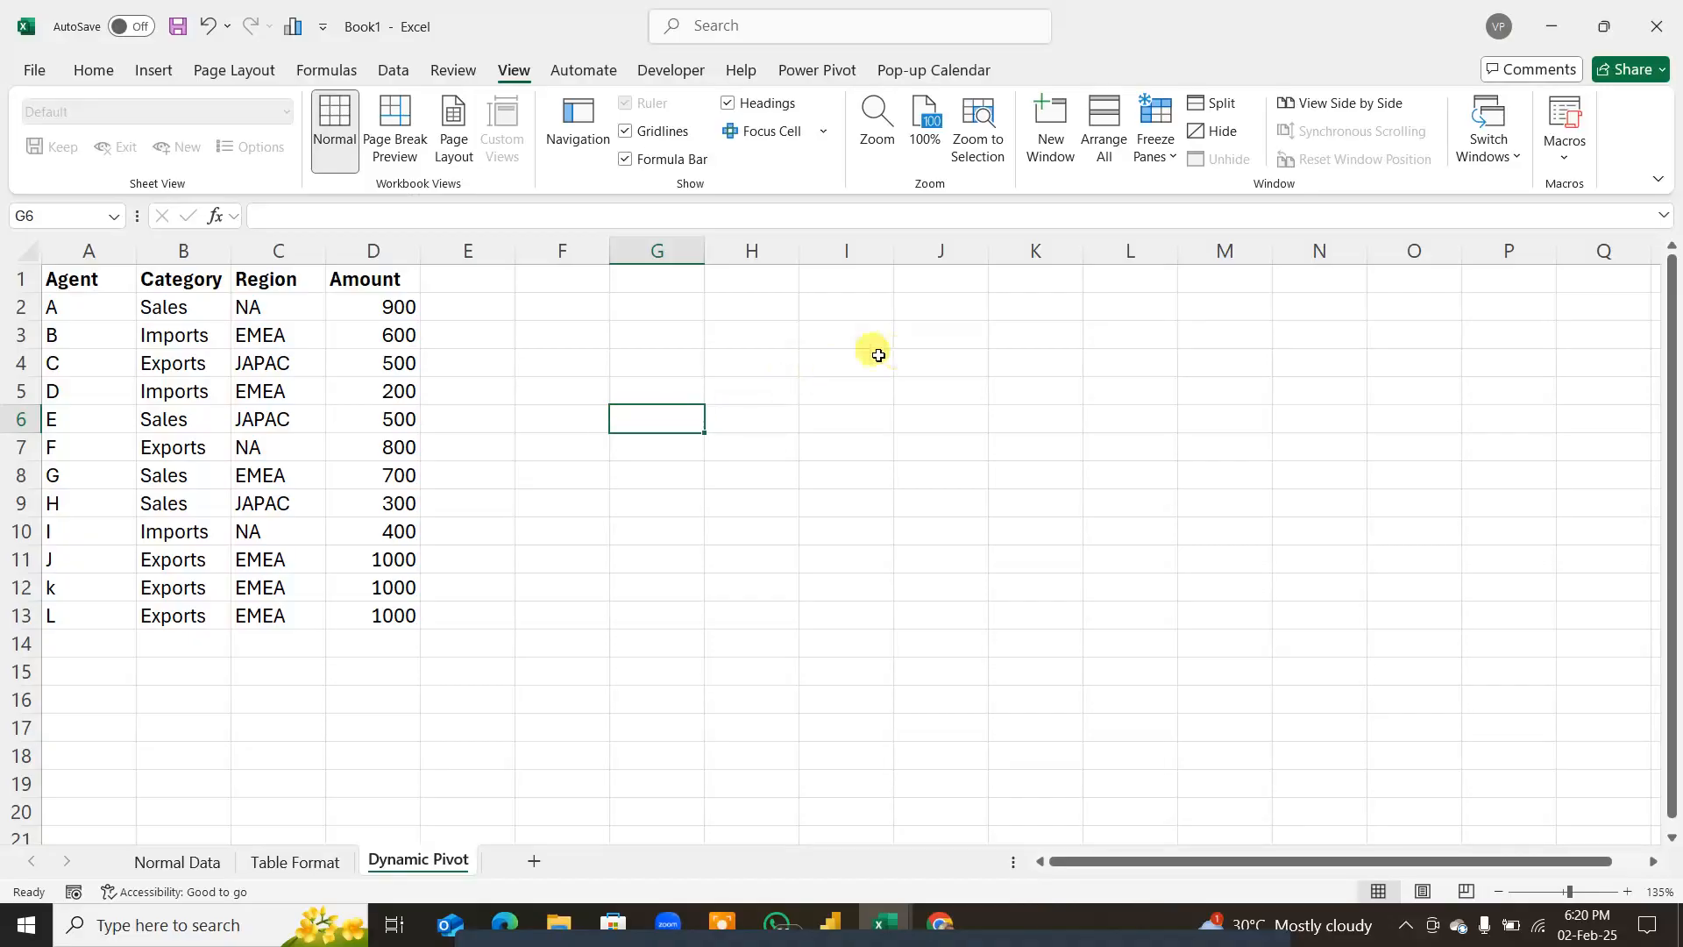
# Step: Begin an OFFSET formula in cell I3 with $A$1 as the reference and 0 for both the rows and columns arguments
pyautogui.click(843, 336)
pyautogui.write('=of')
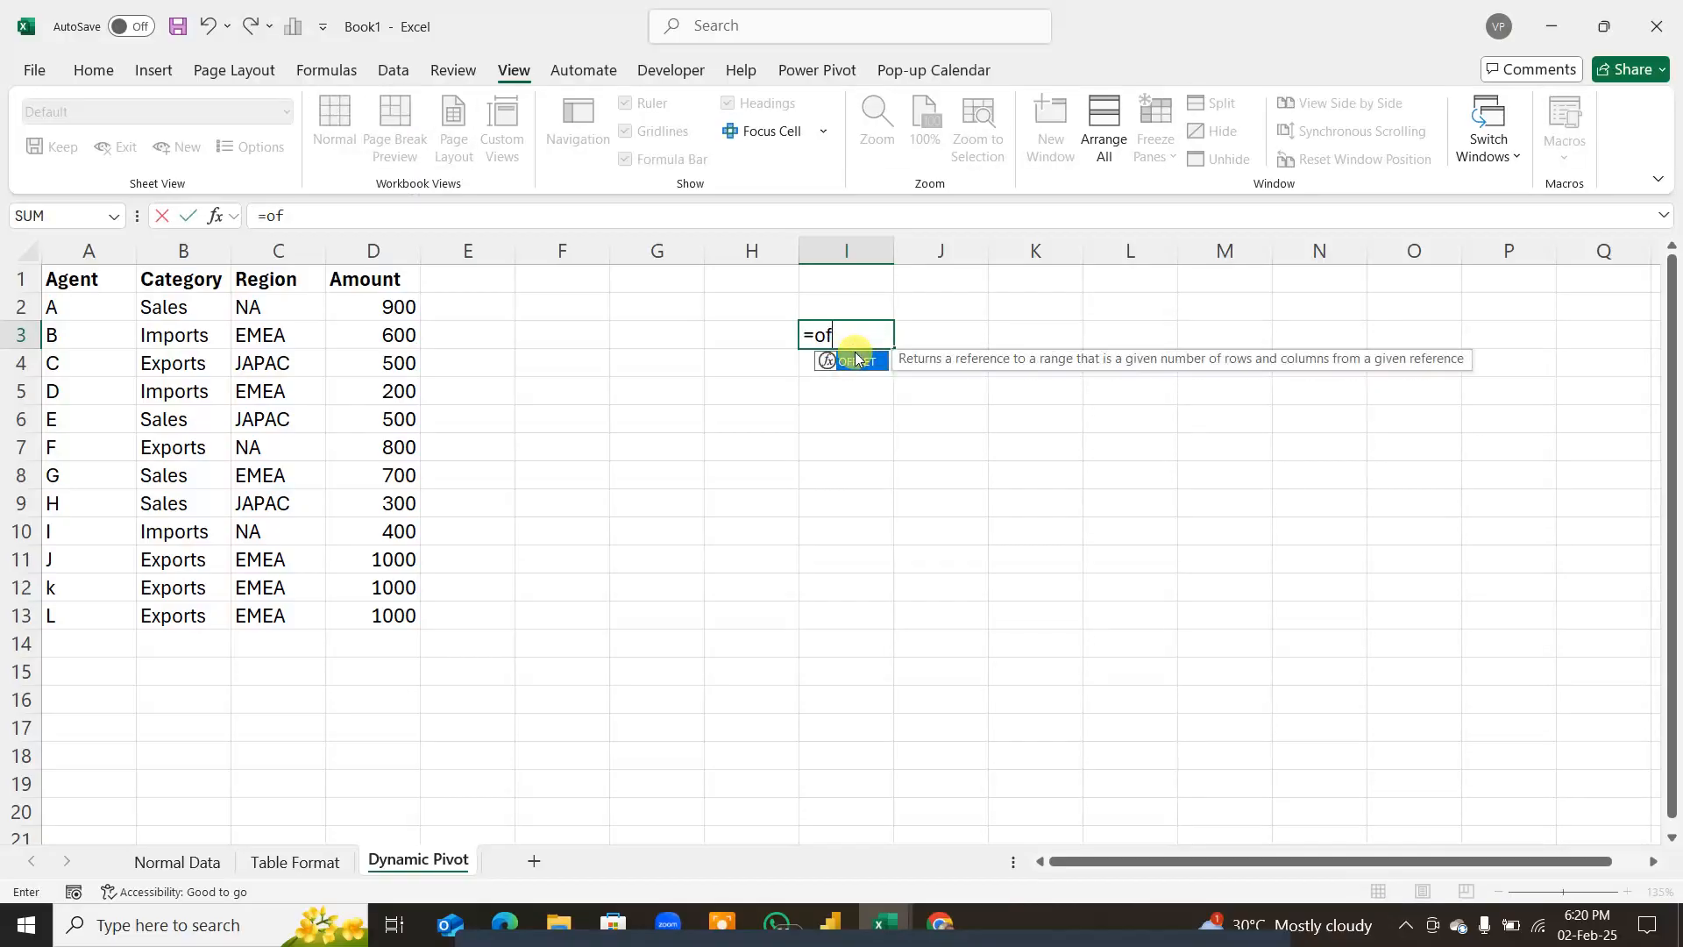
pyautogui.doubleClick(855, 359)
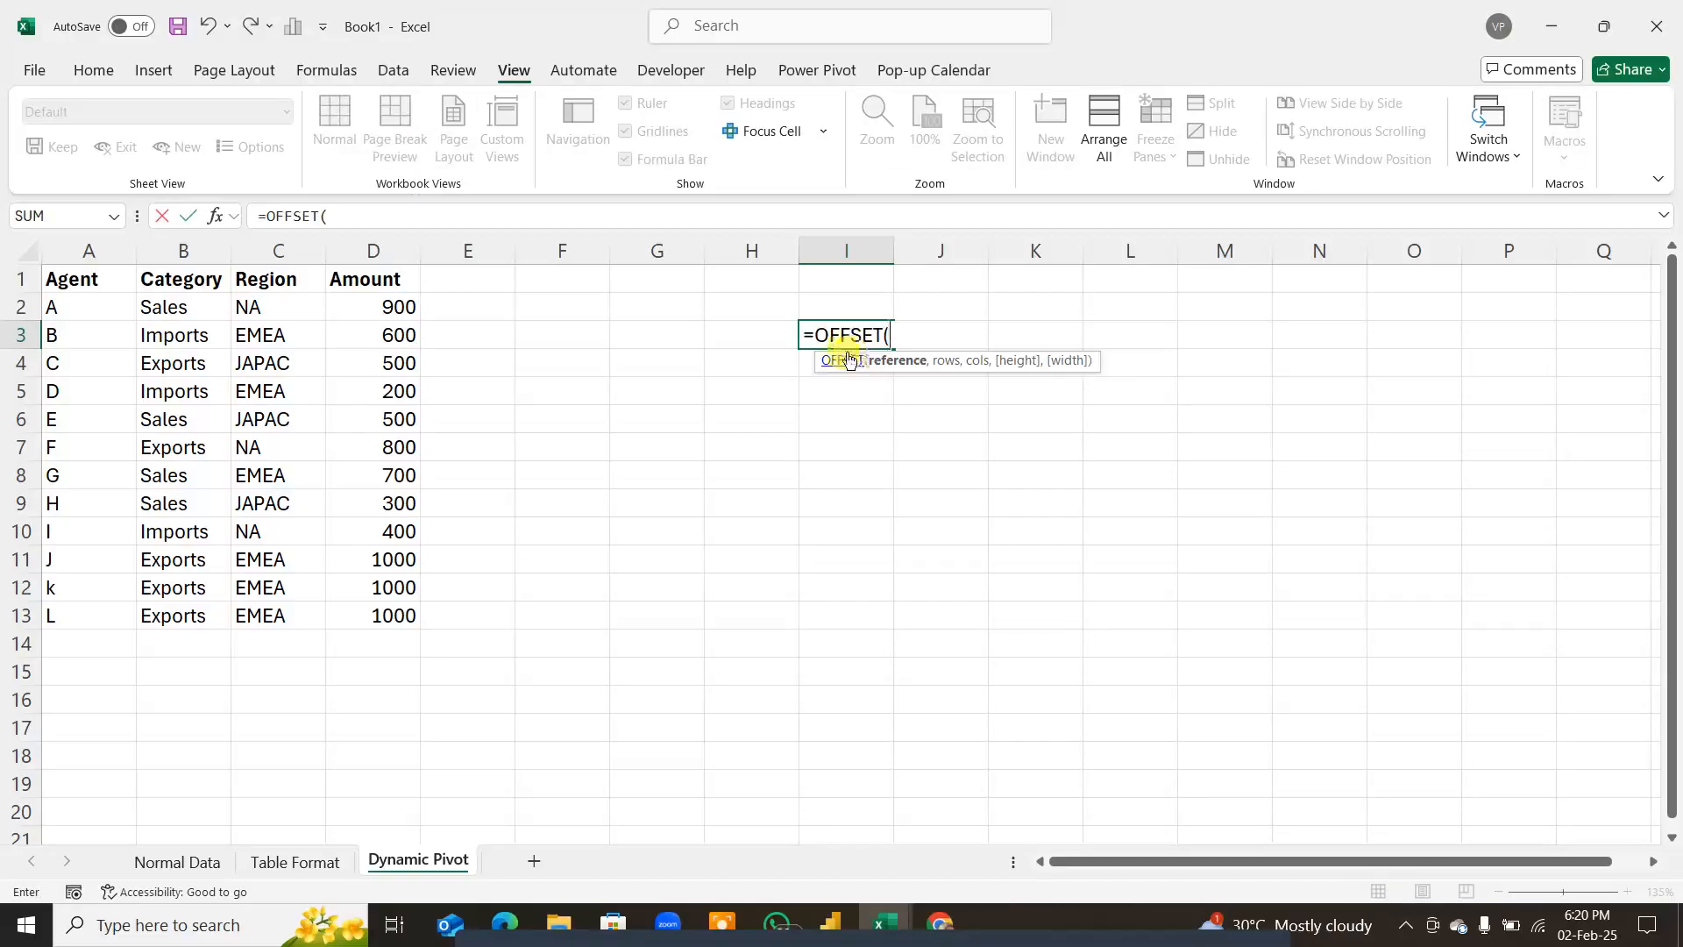
pyautogui.click(85, 281)
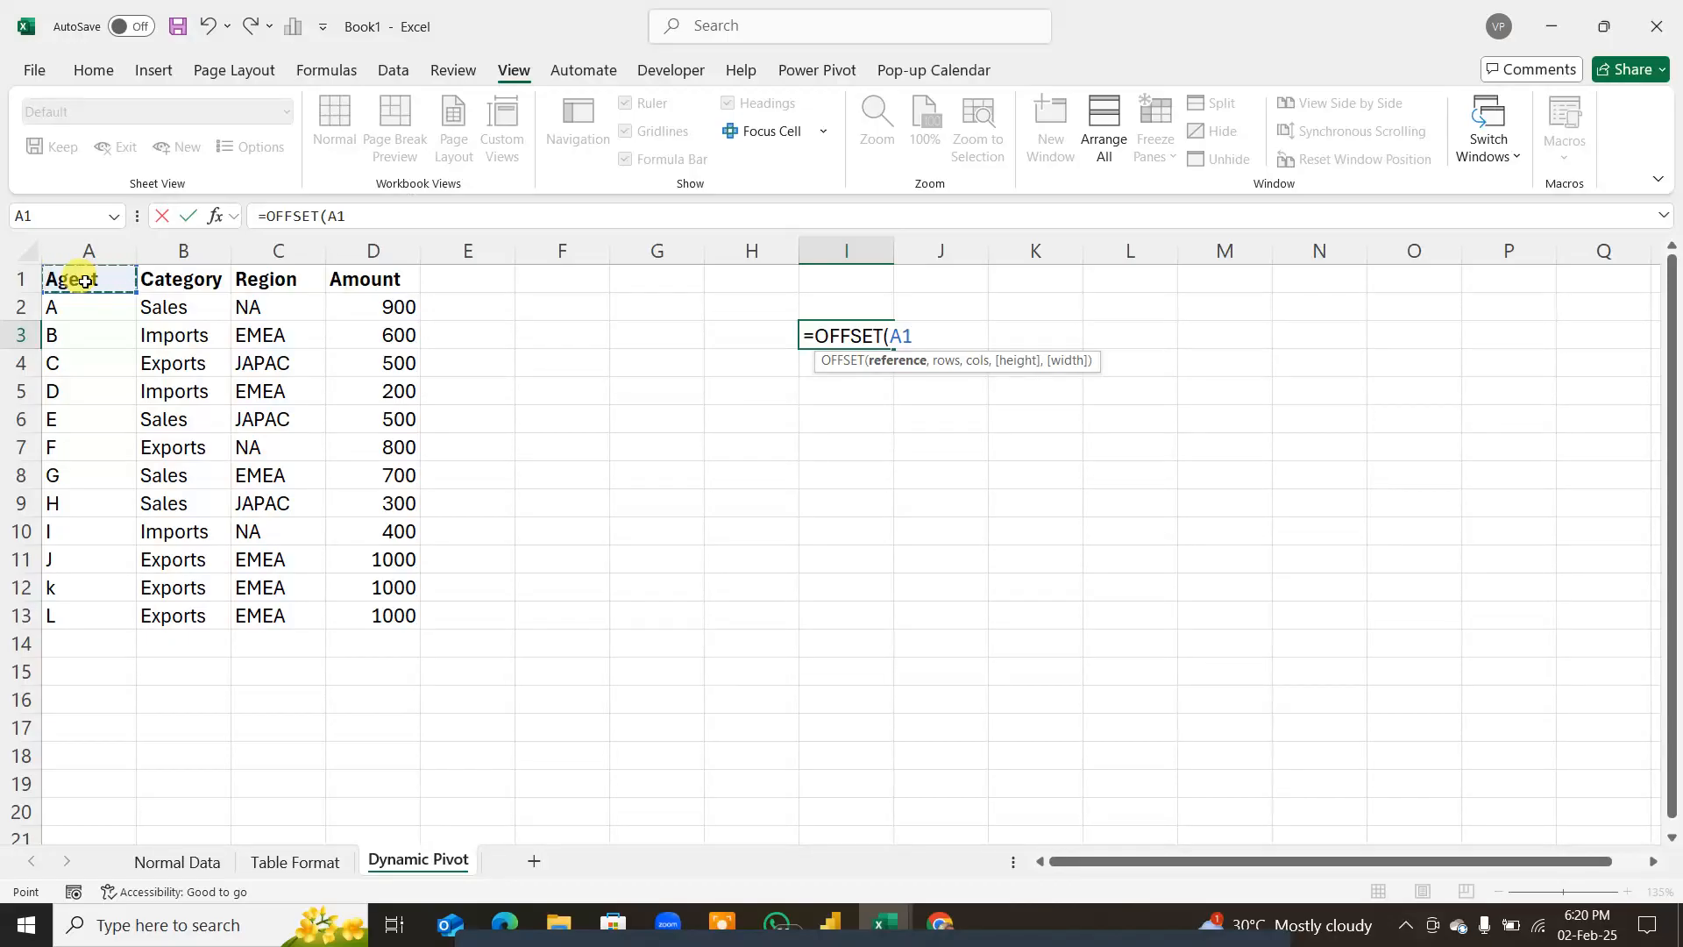
pyautogui.press('F4')
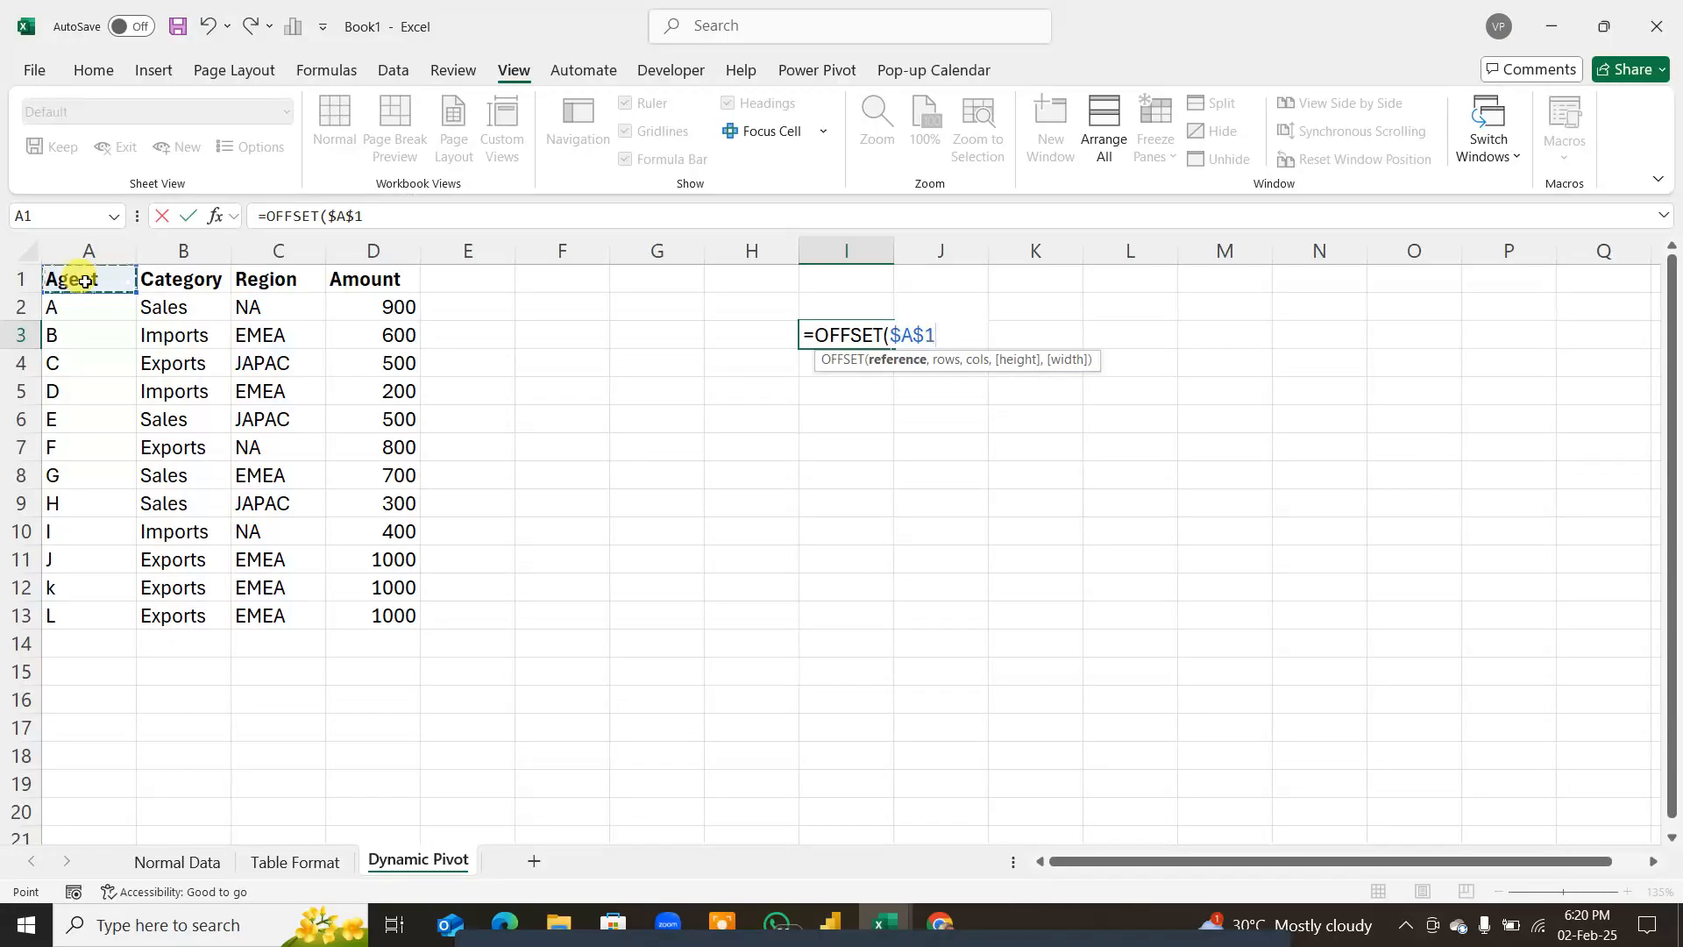
pyautogui.write(',0,')
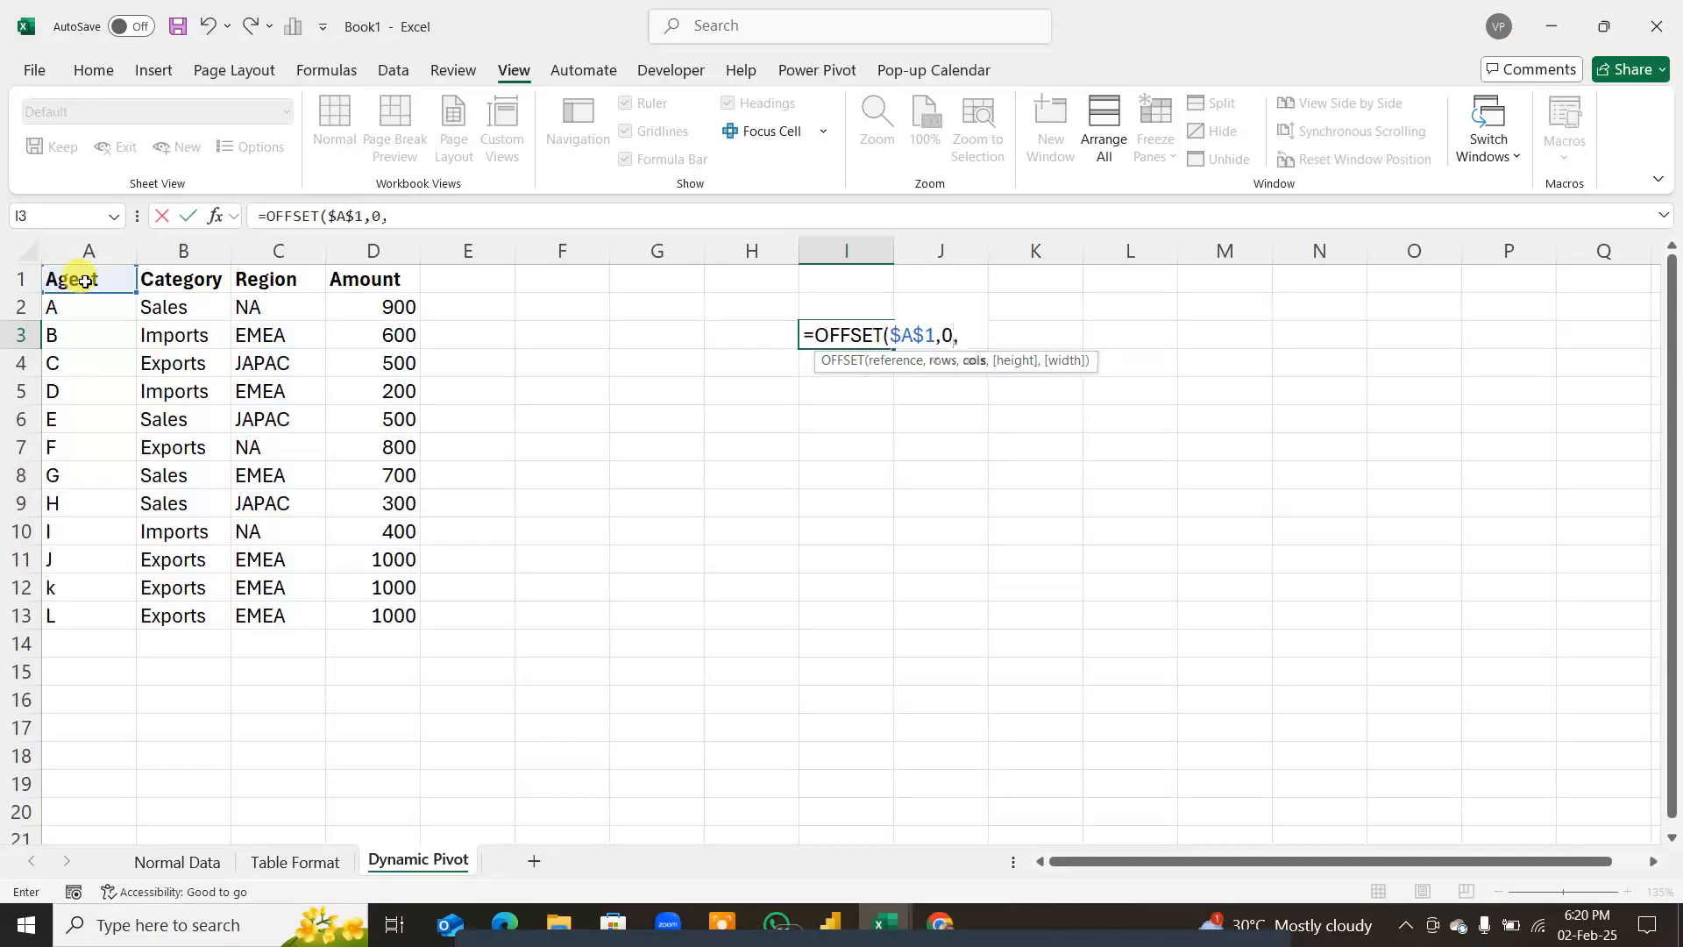
pyautogui.write('0')
pyautogui.write(',')
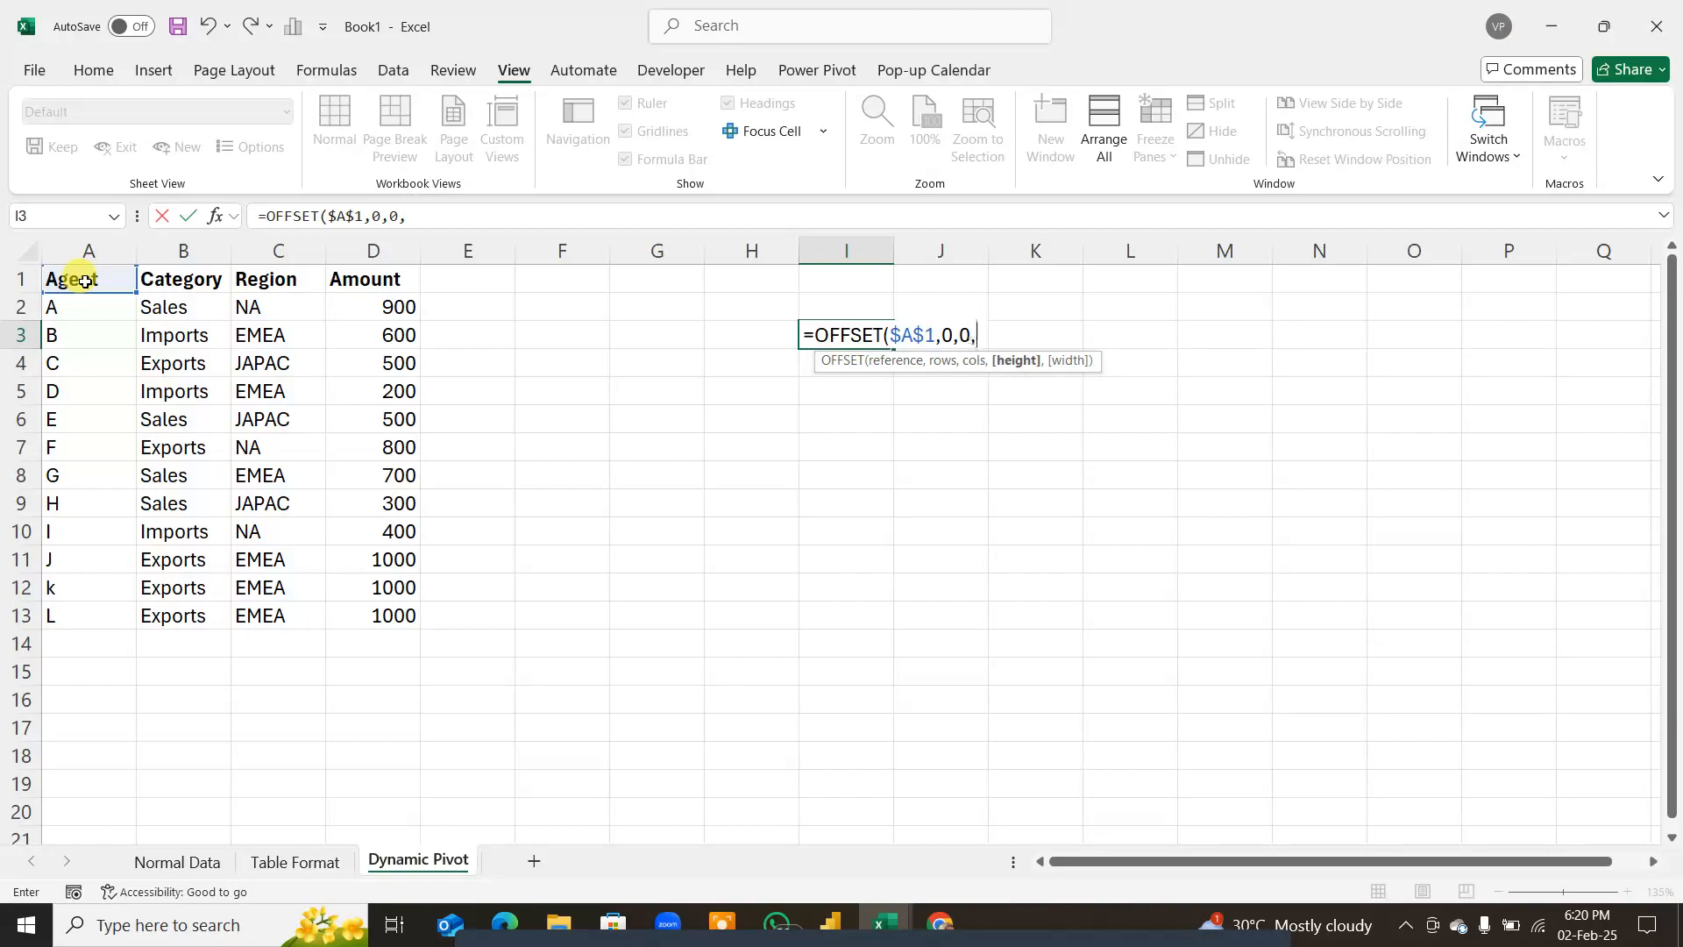
# Step: Enter COUNTA($A:$A) as the height argument of the OFFSET formula in I3
pyautogui.write('count')
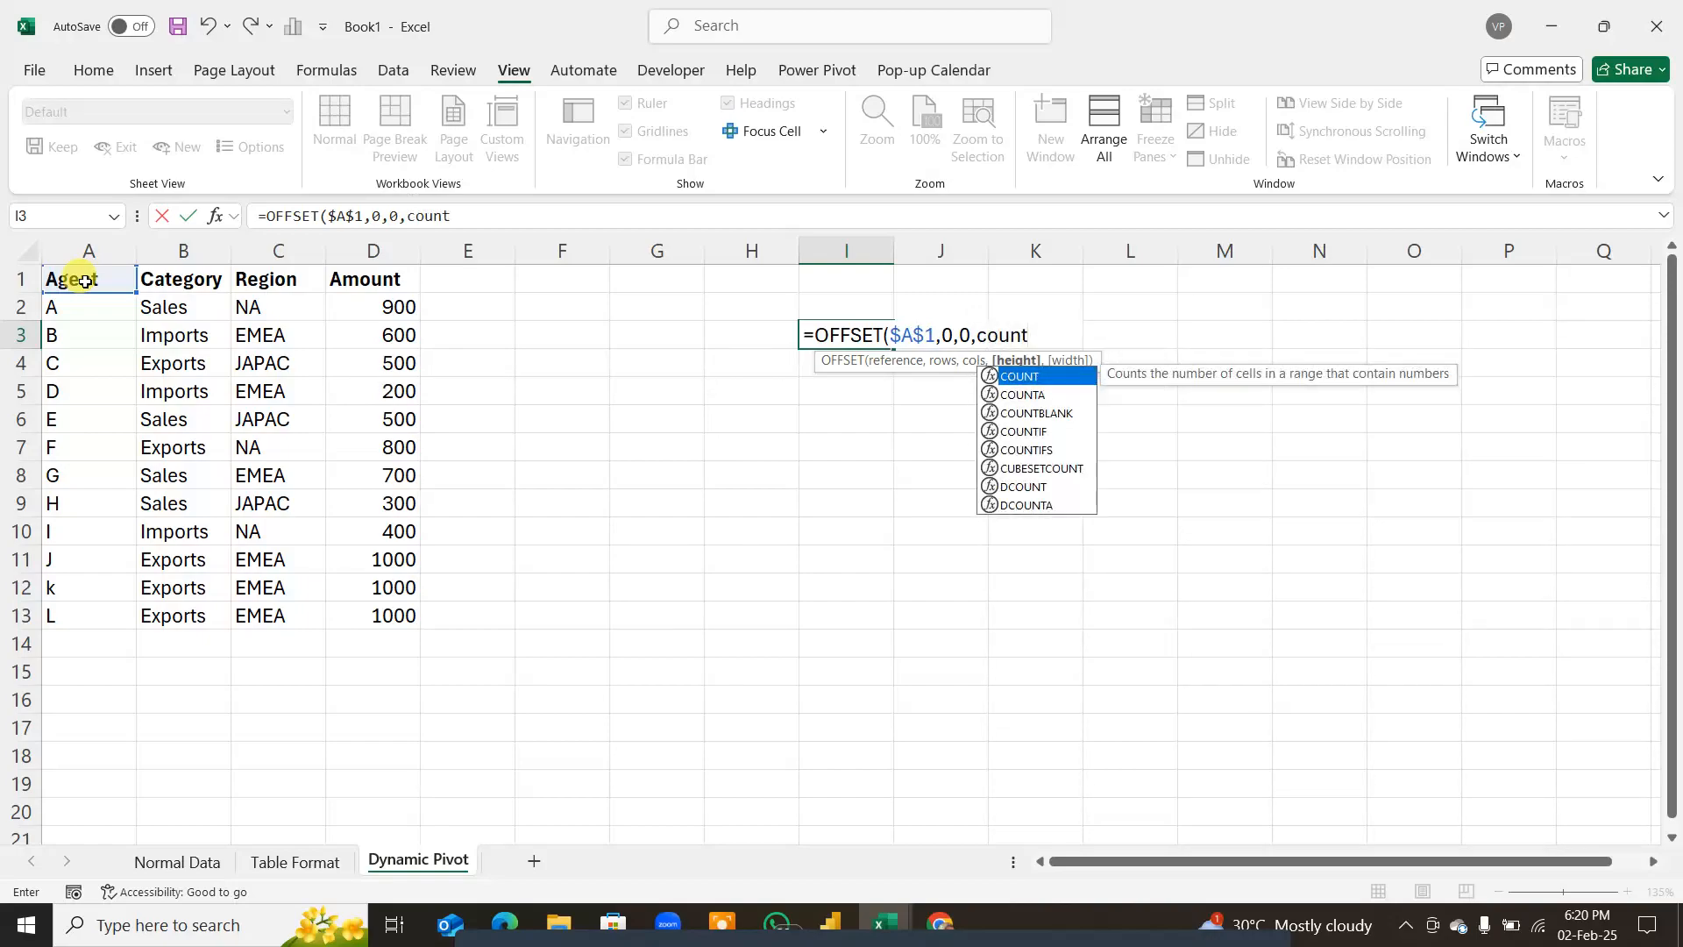
pyautogui.press('Down')
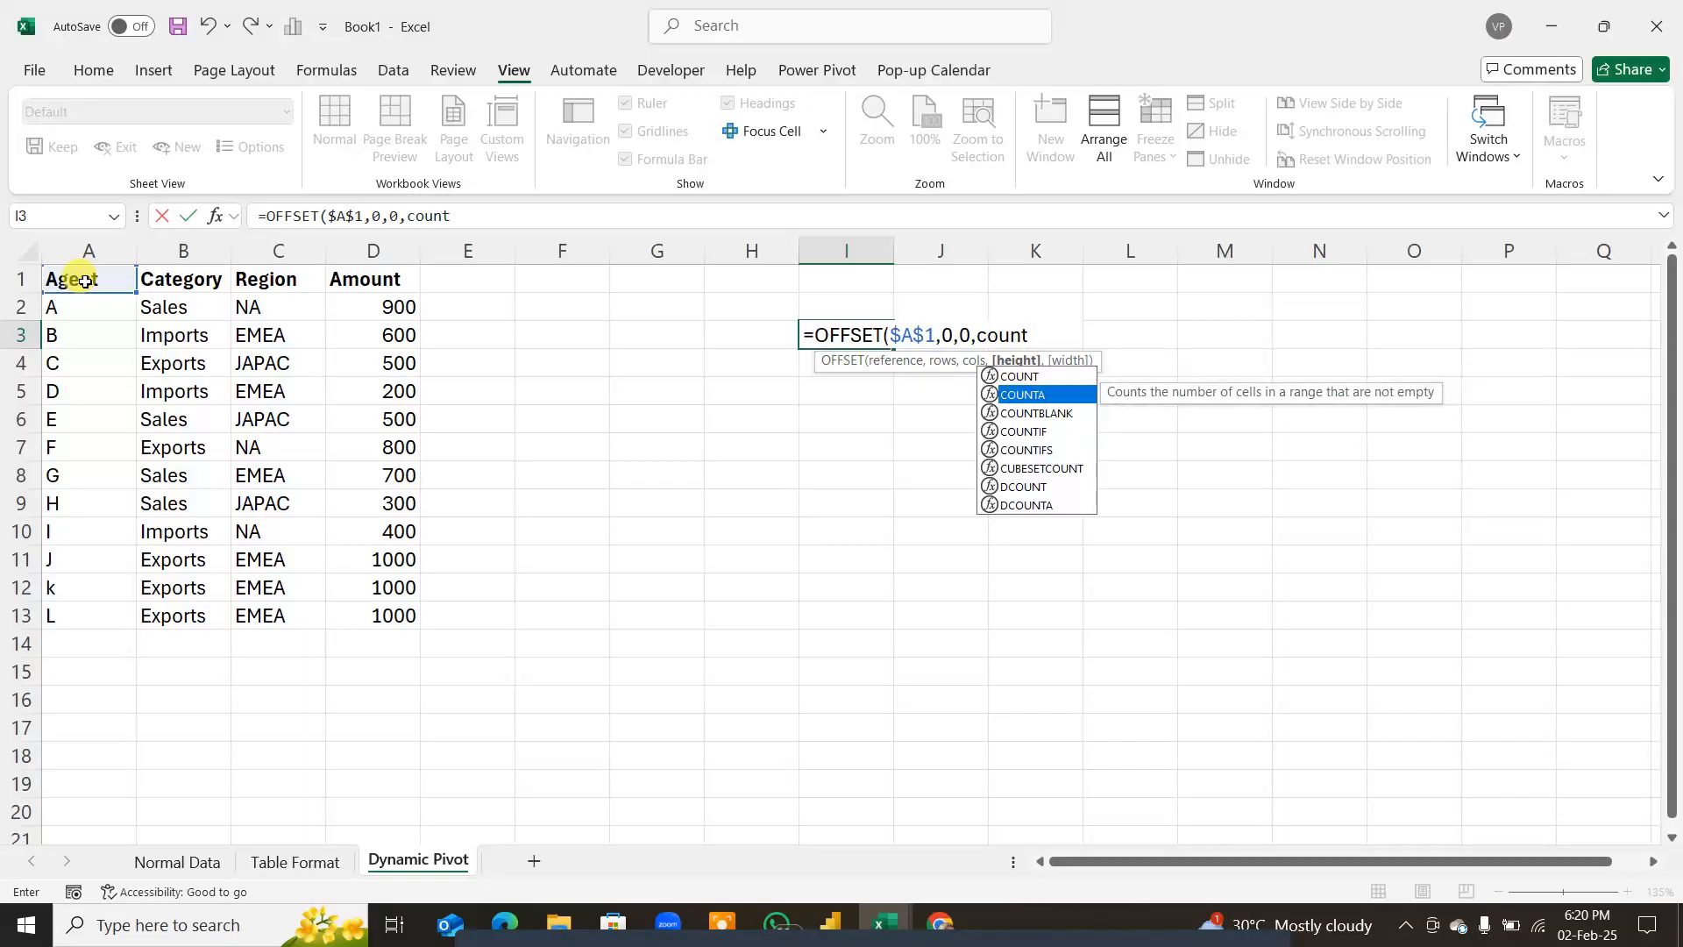
pyautogui.press('Tab')
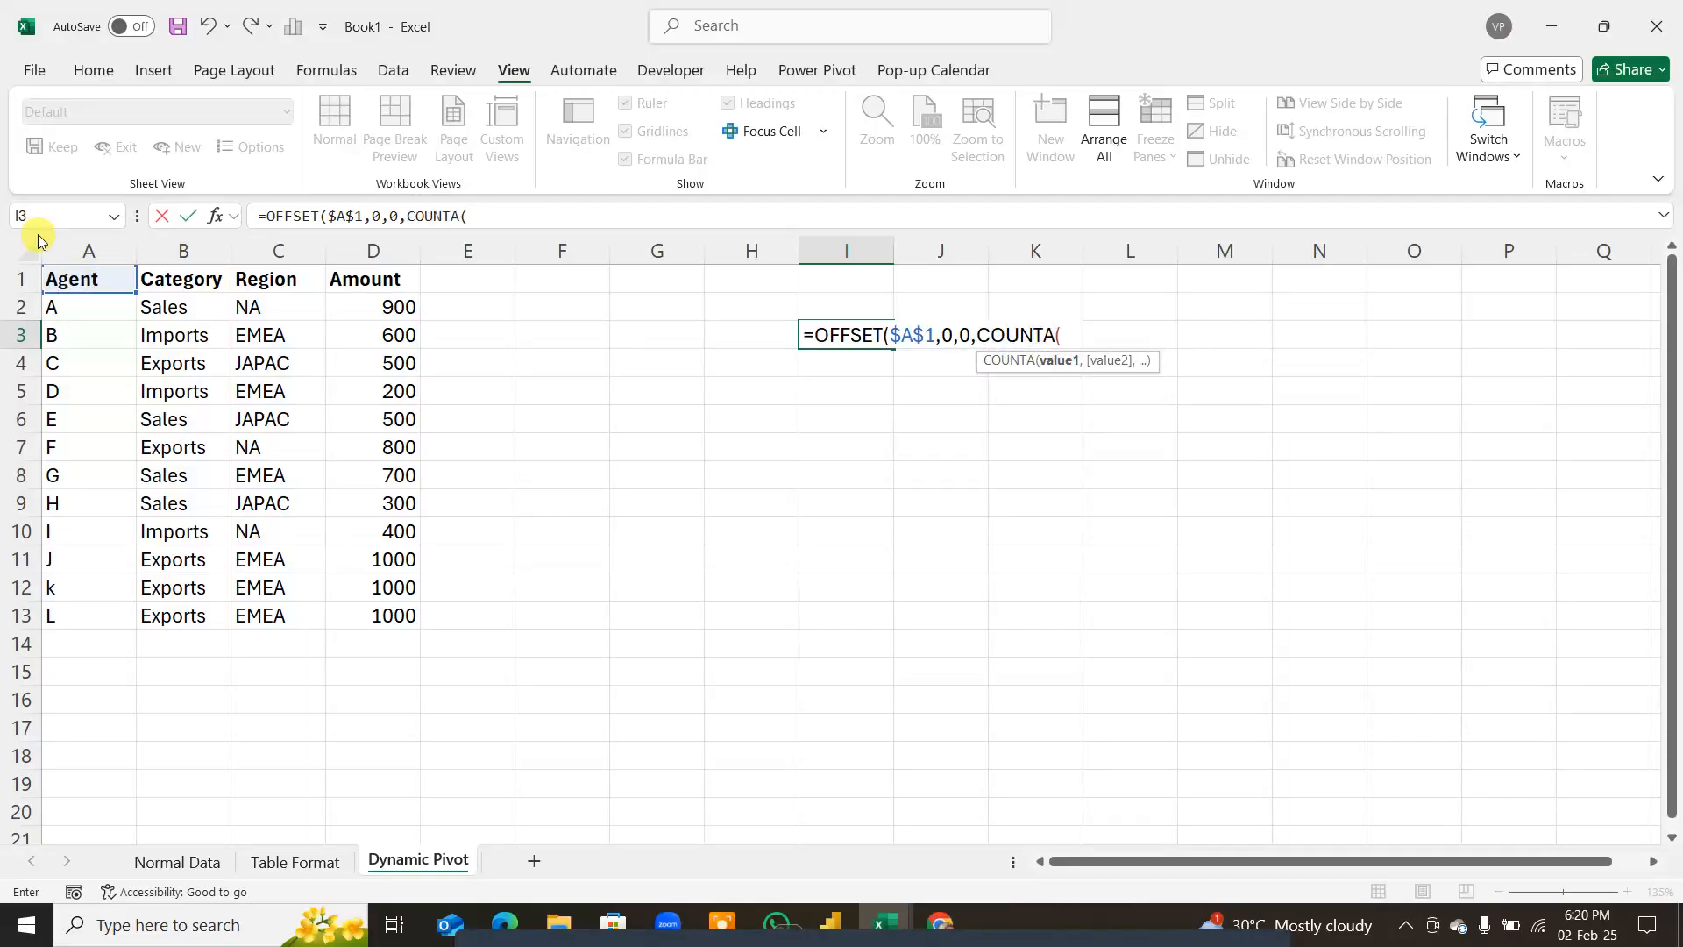
pyautogui.click(103, 251)
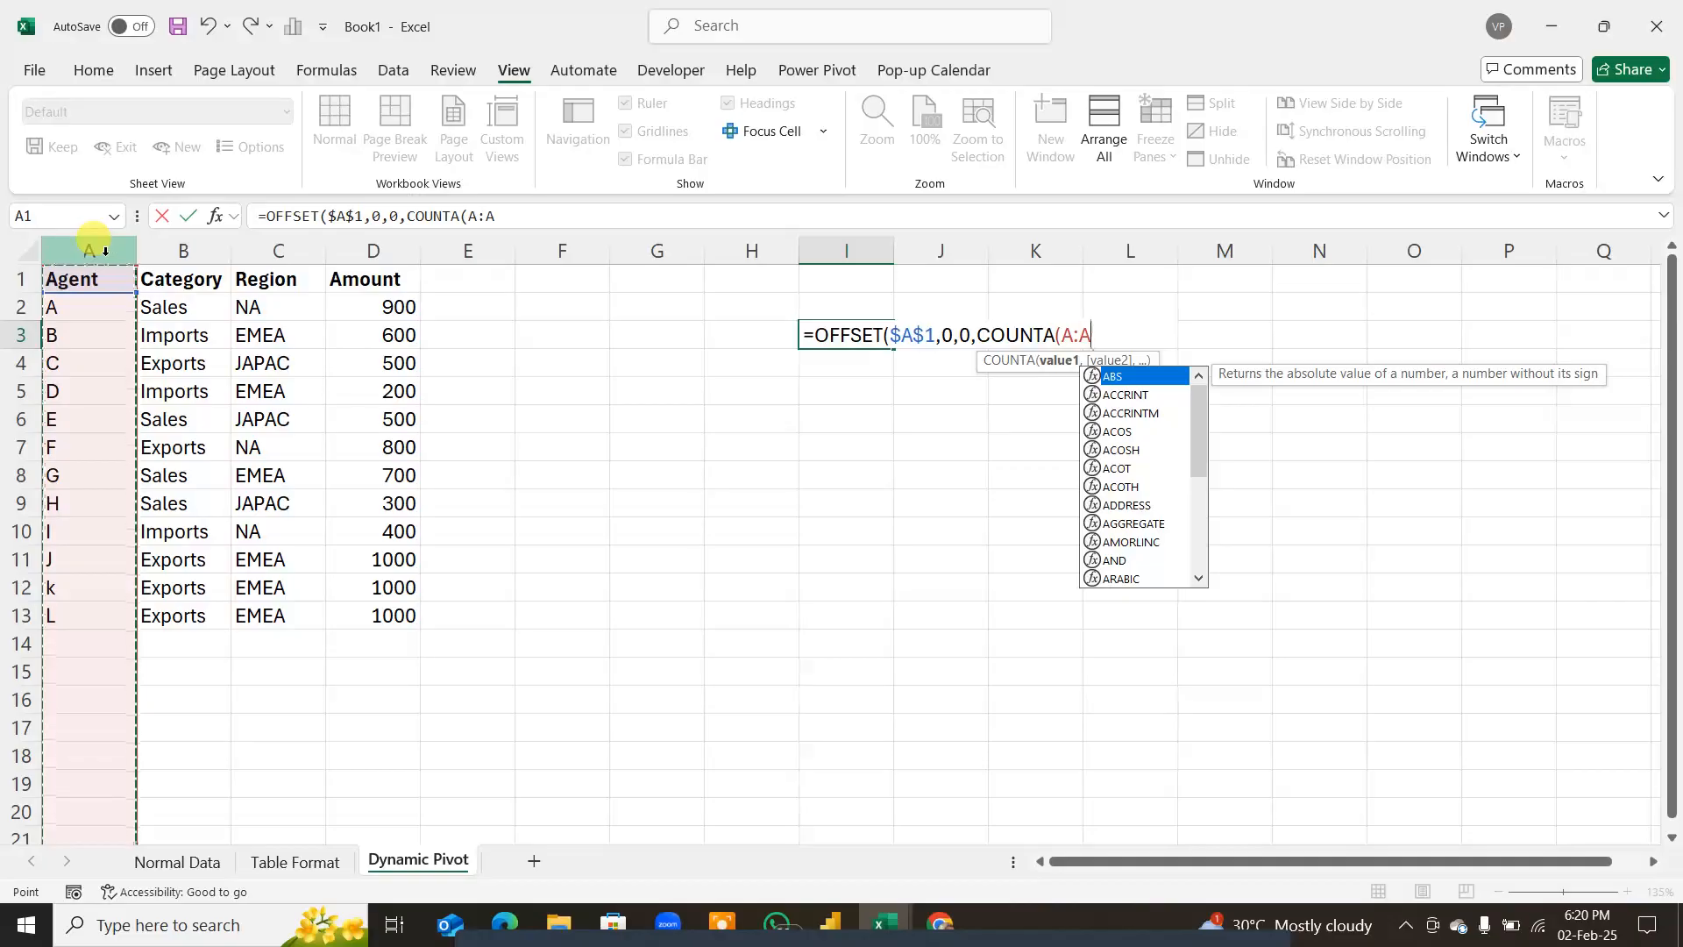
pyautogui.press('F4')
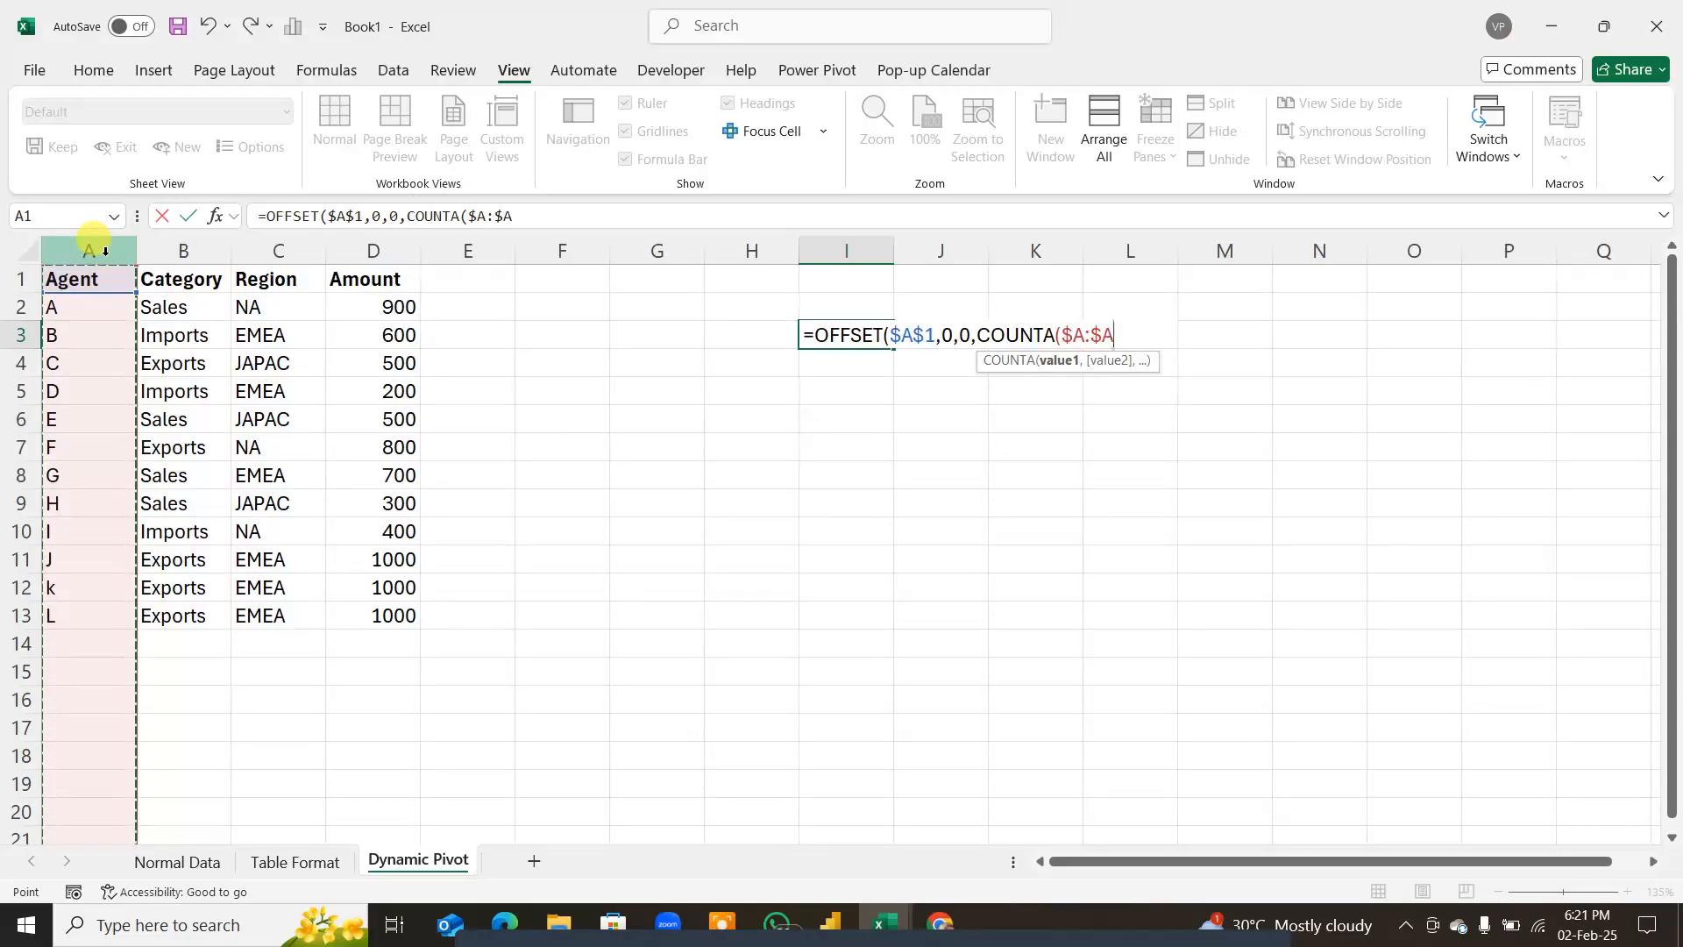
pyautogui.write('),')
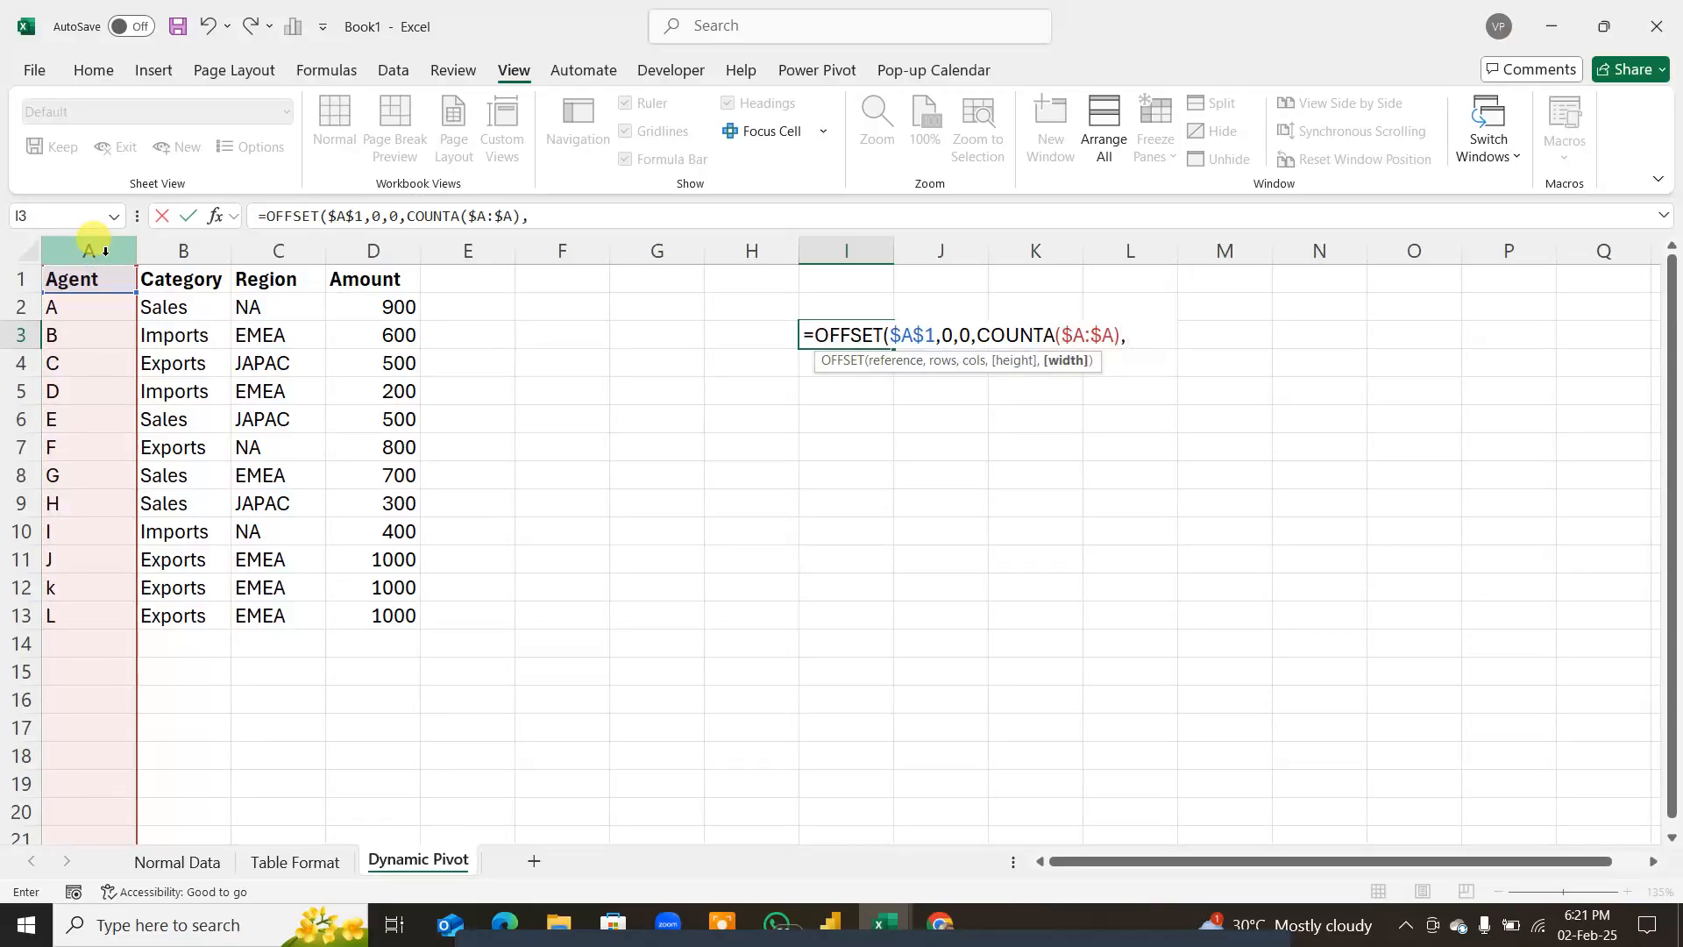
# Step: Enter COUNTA($1:$1) as the OFFSET formula's width argument and complete the formula in I3
pyautogui.write('count')
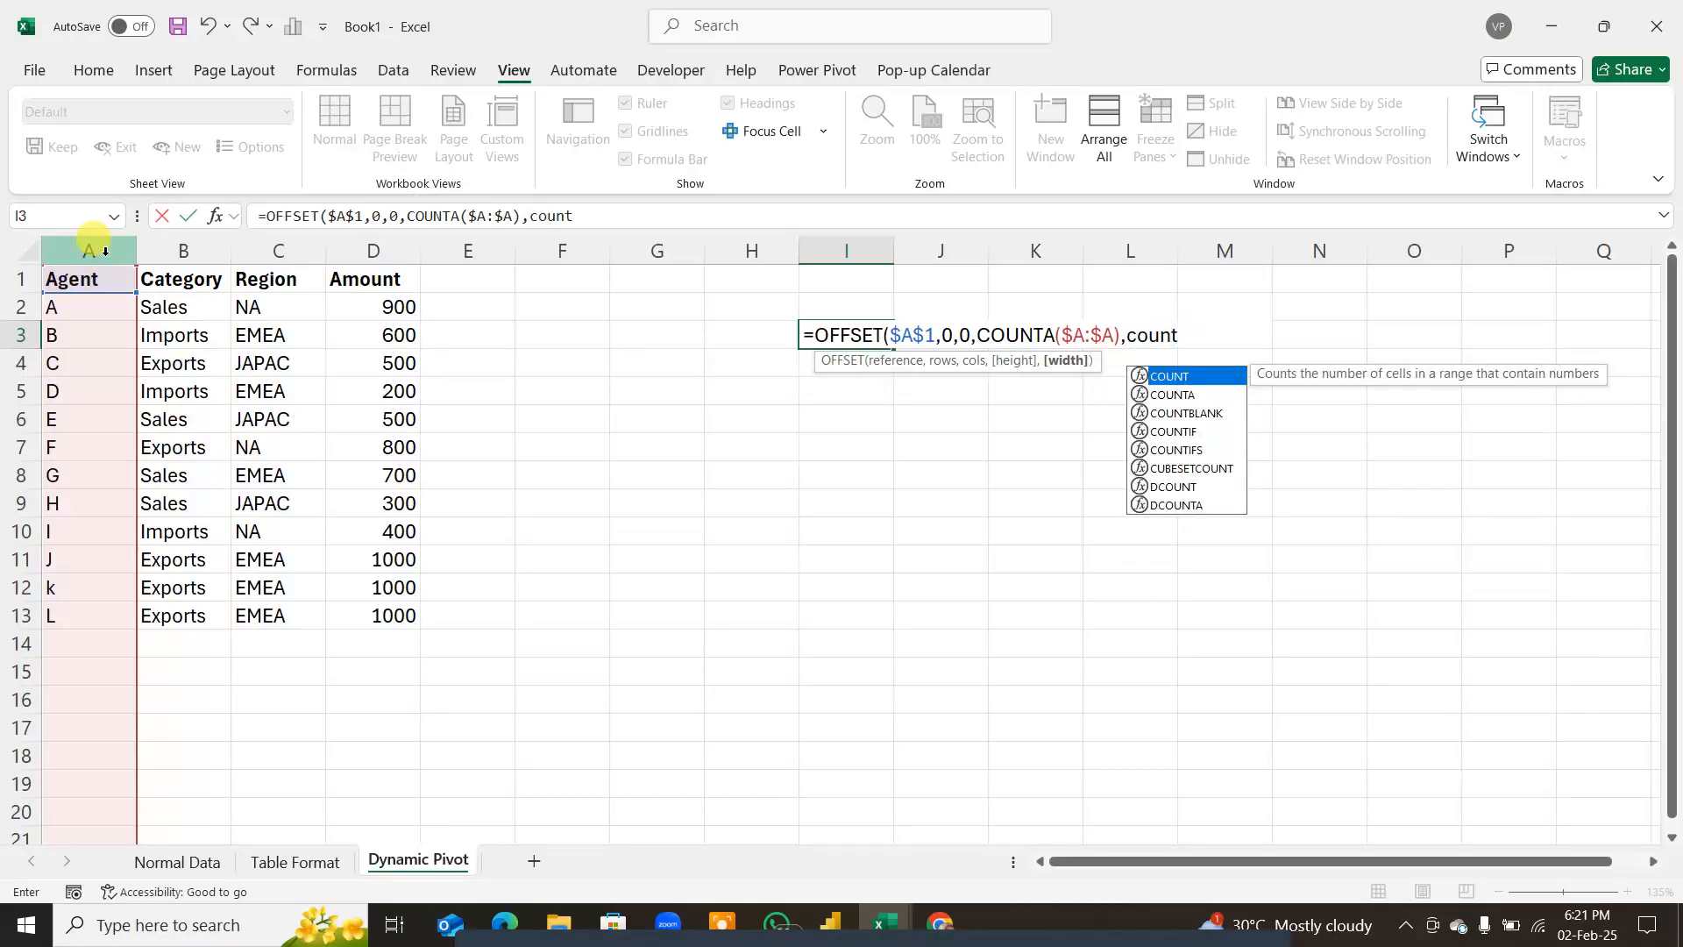
pyautogui.press('Down')
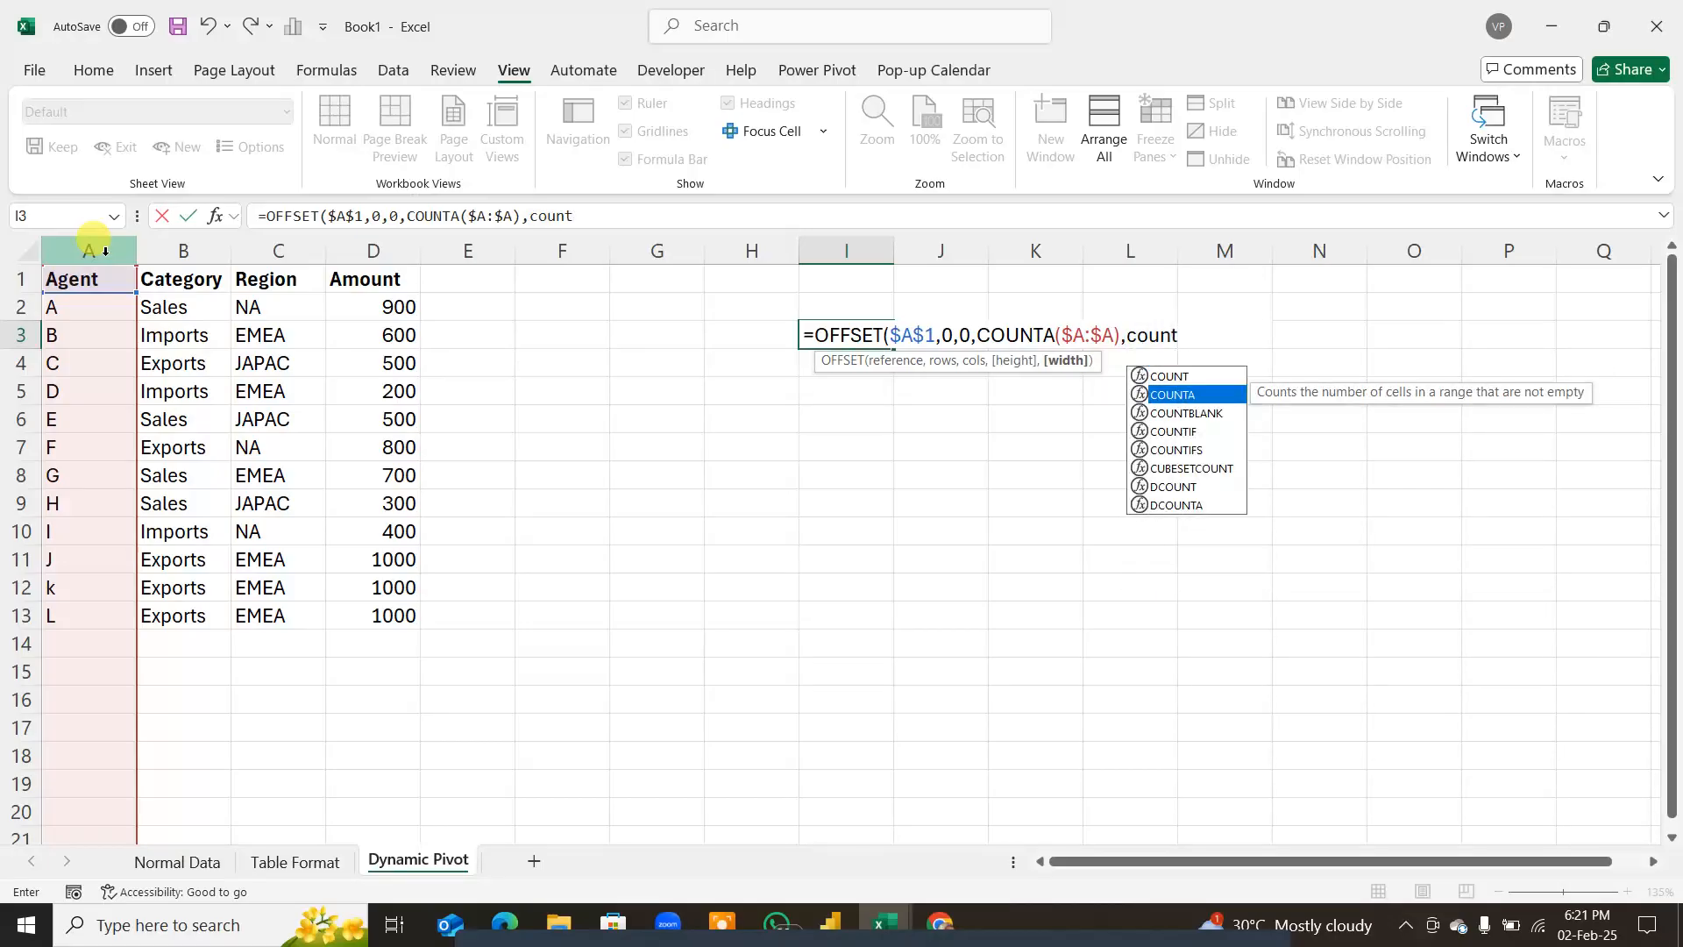
pyautogui.press('Tab')
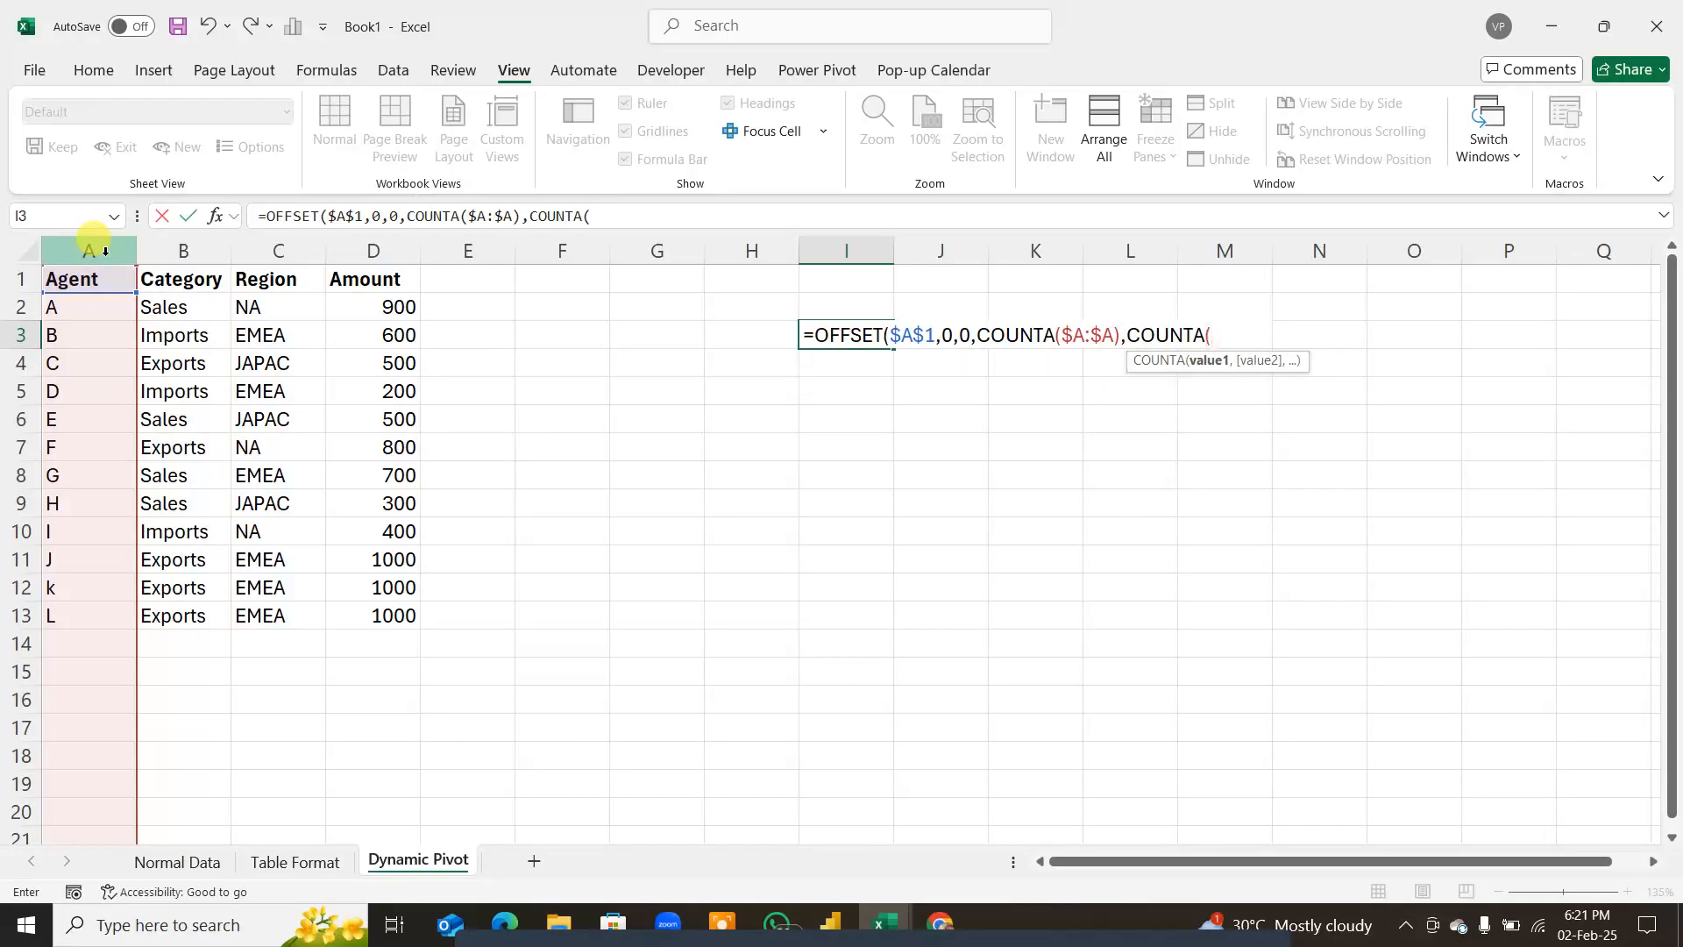
pyautogui.click(21, 278)
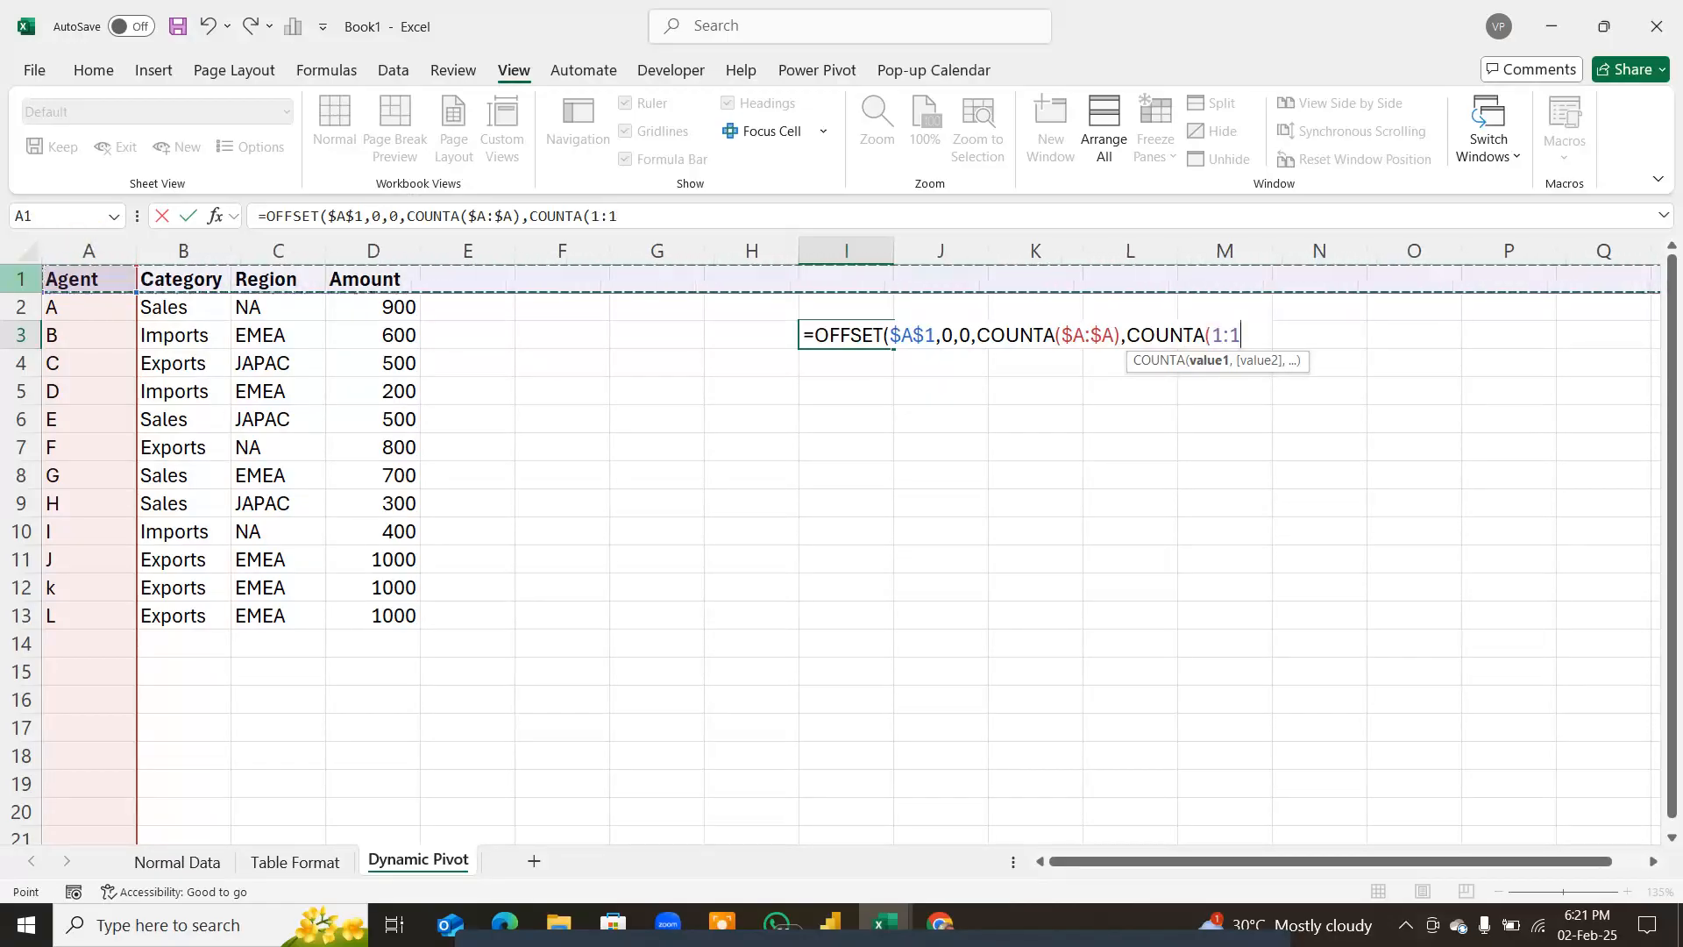
pyautogui.press('F4')
pyautogui.write('))')
pyautogui.press('Return')
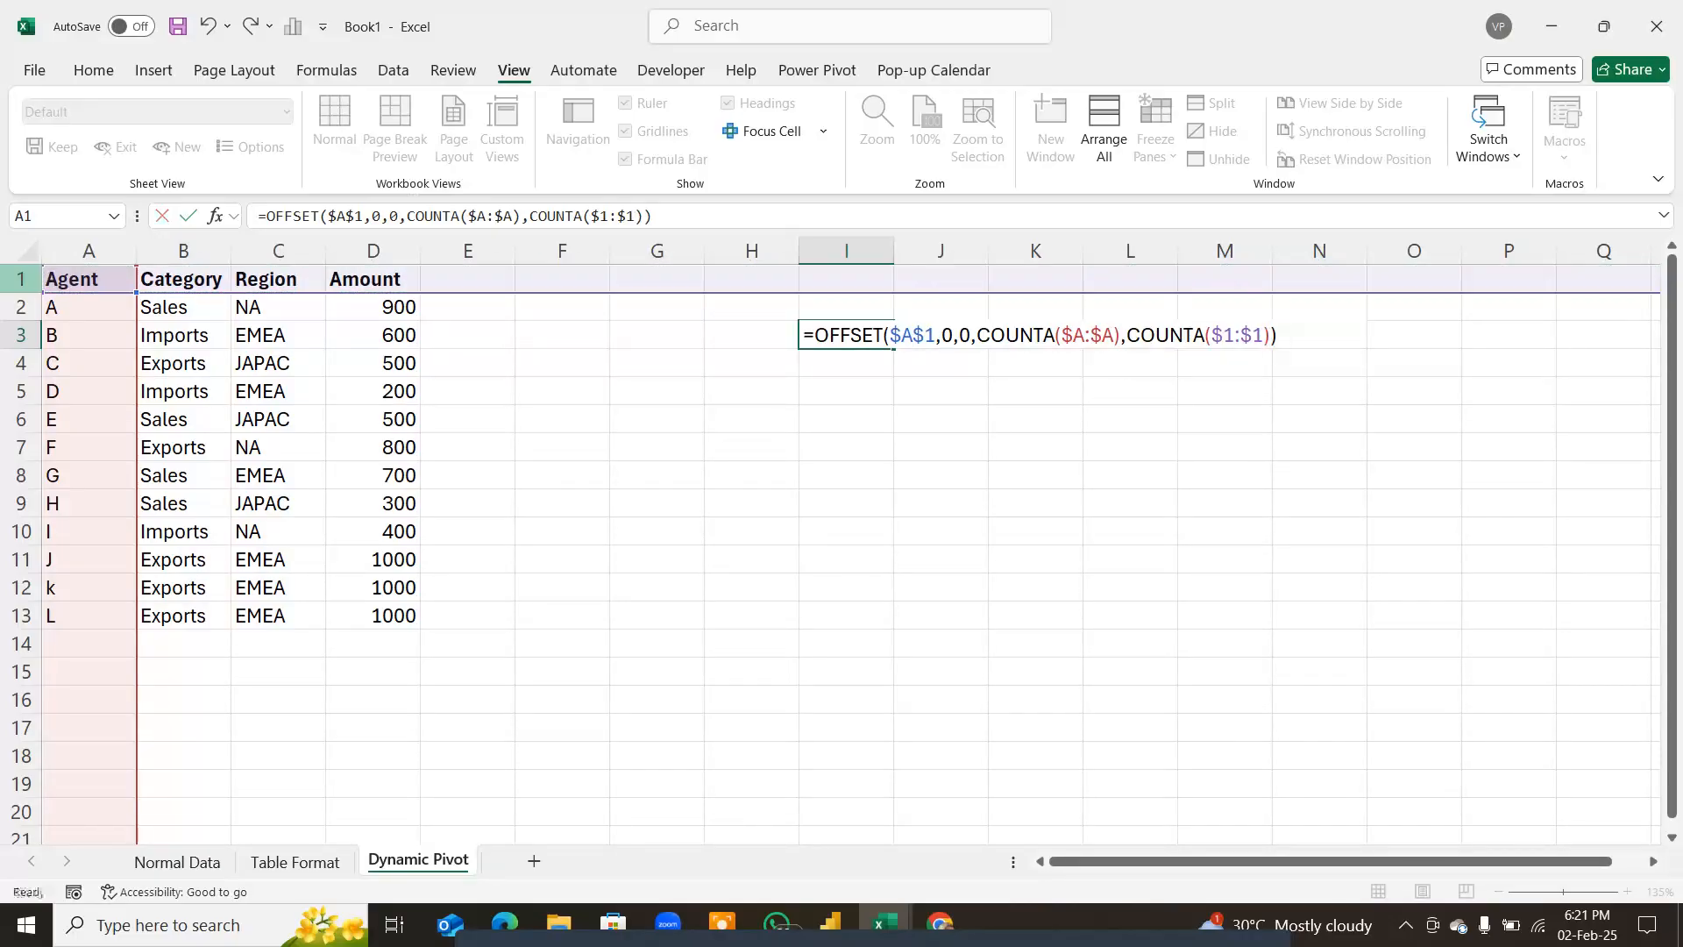
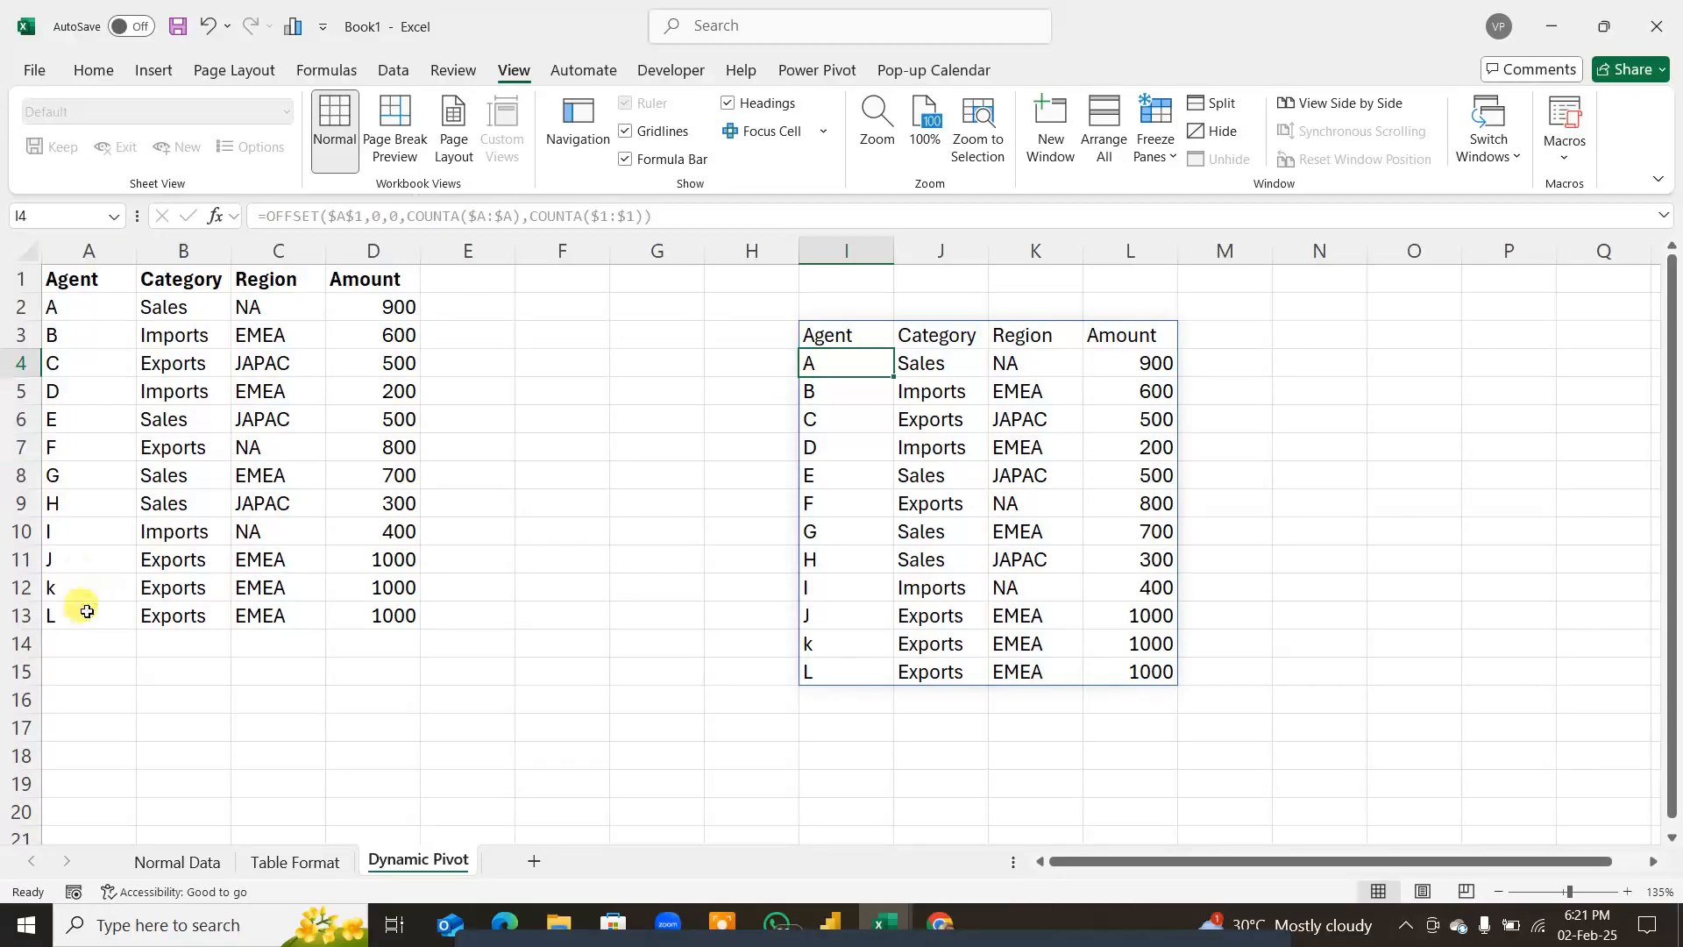
# Step: Add a source record in row 14 with agent m, category Imports, region na and amount 5000
pyautogui.click(128, 649)
pyautogui.write('m')
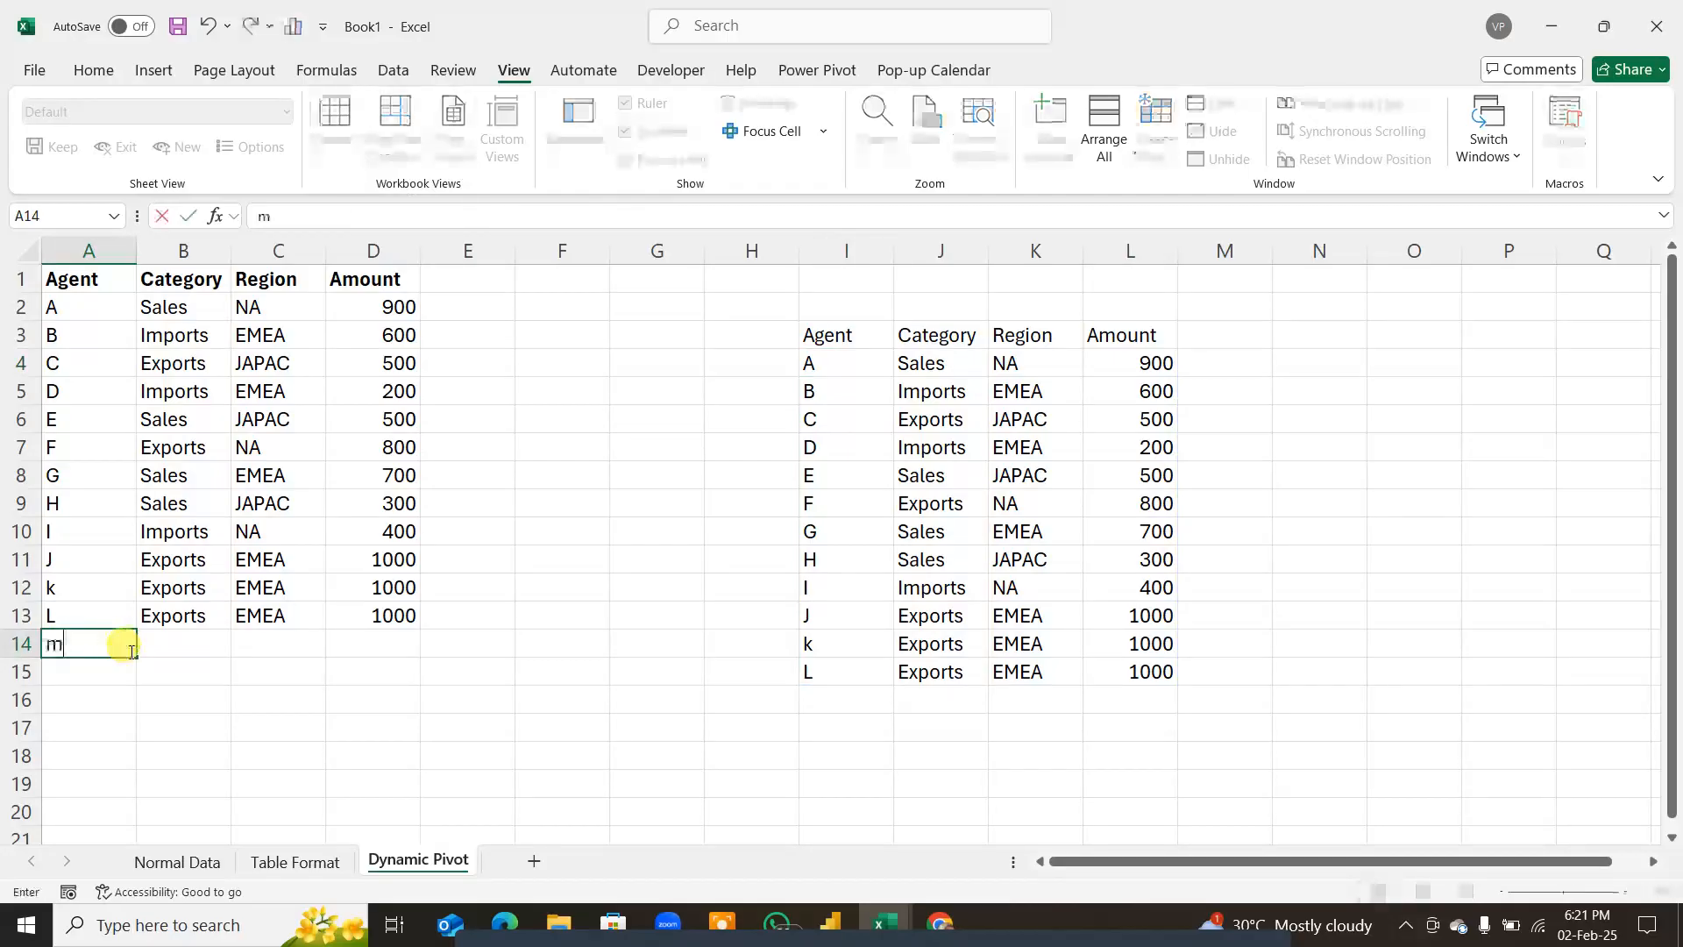
pyautogui.press('Tab')
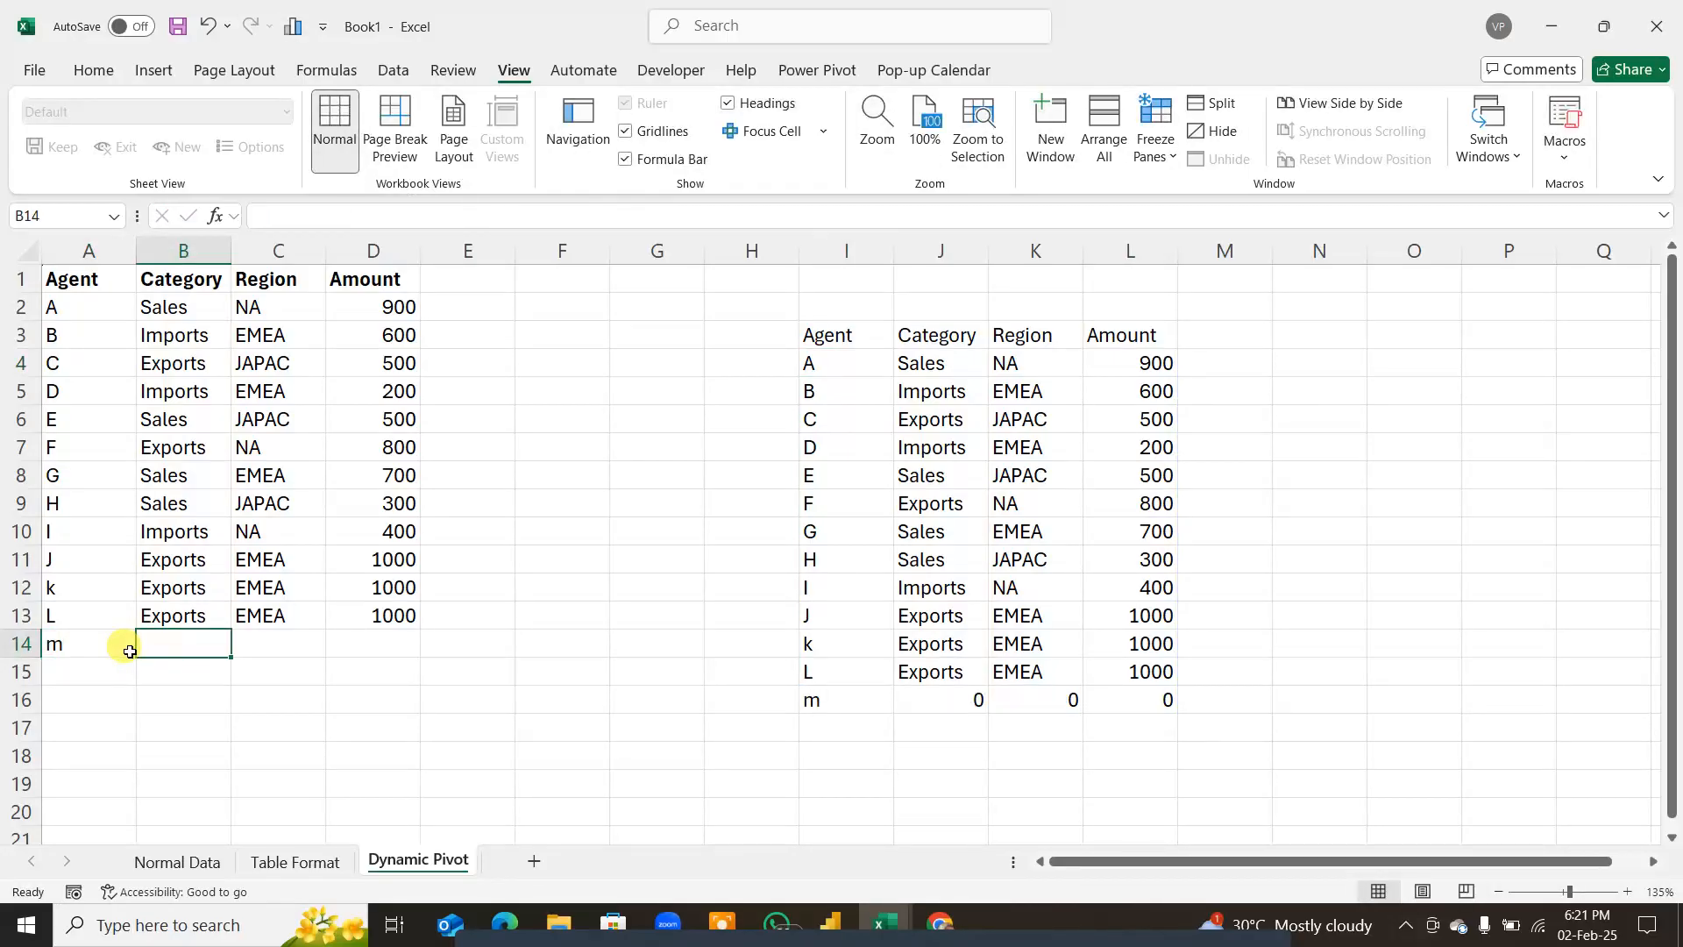
pyautogui.write('Imports')
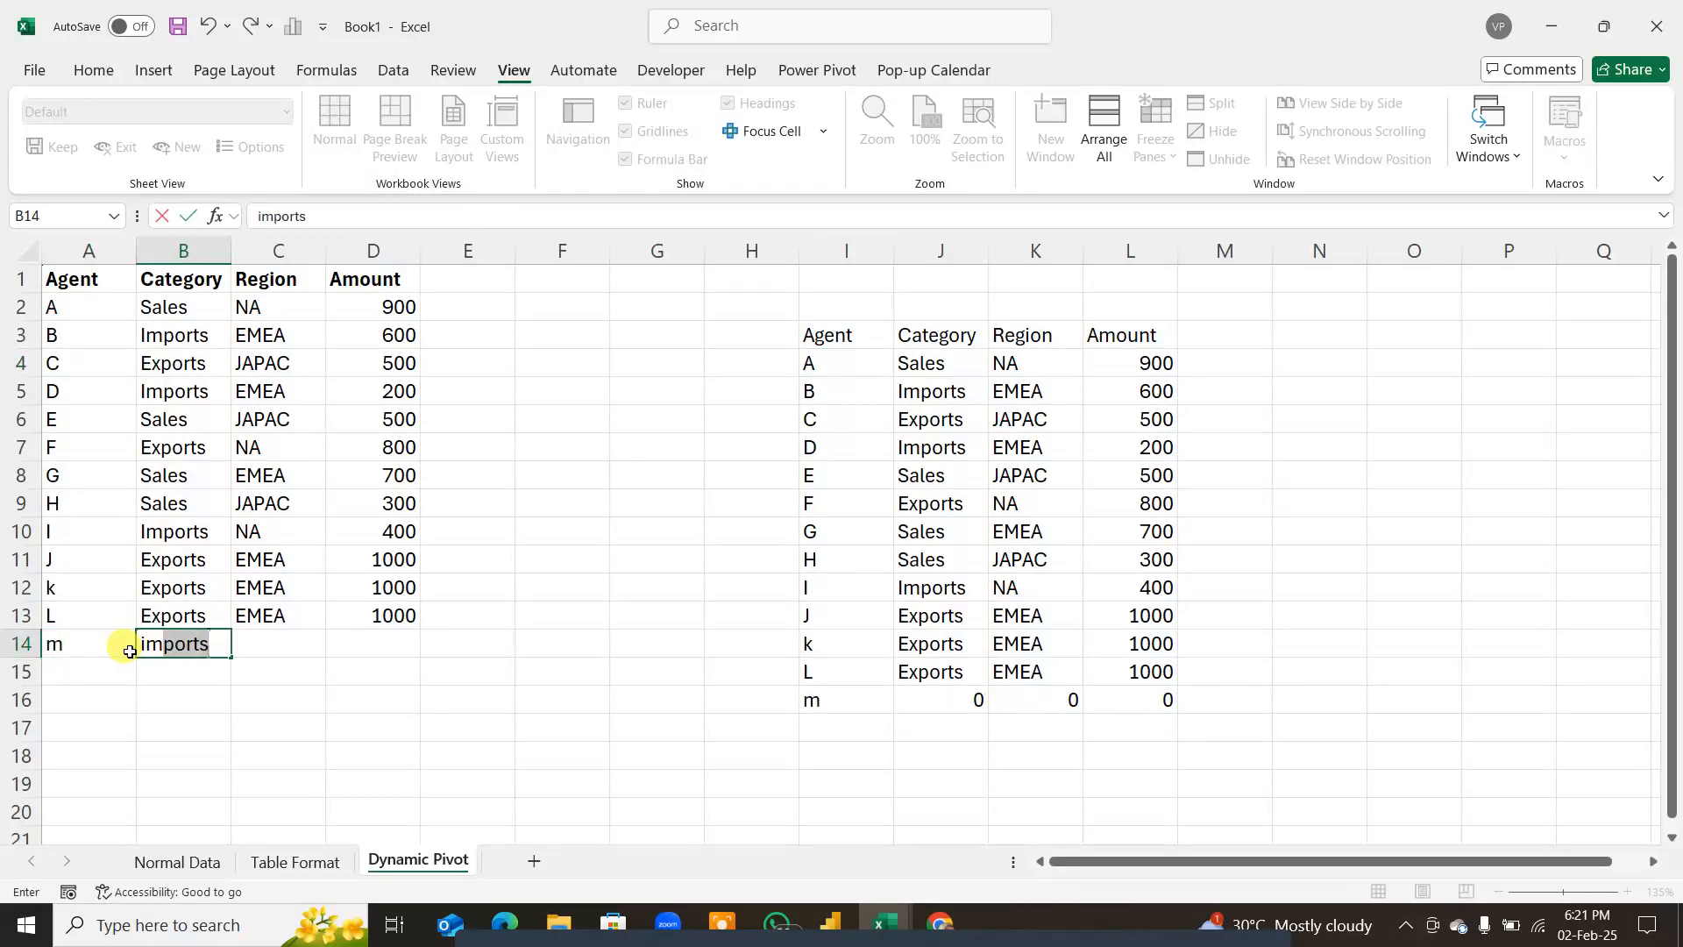
pyautogui.press('Tab')
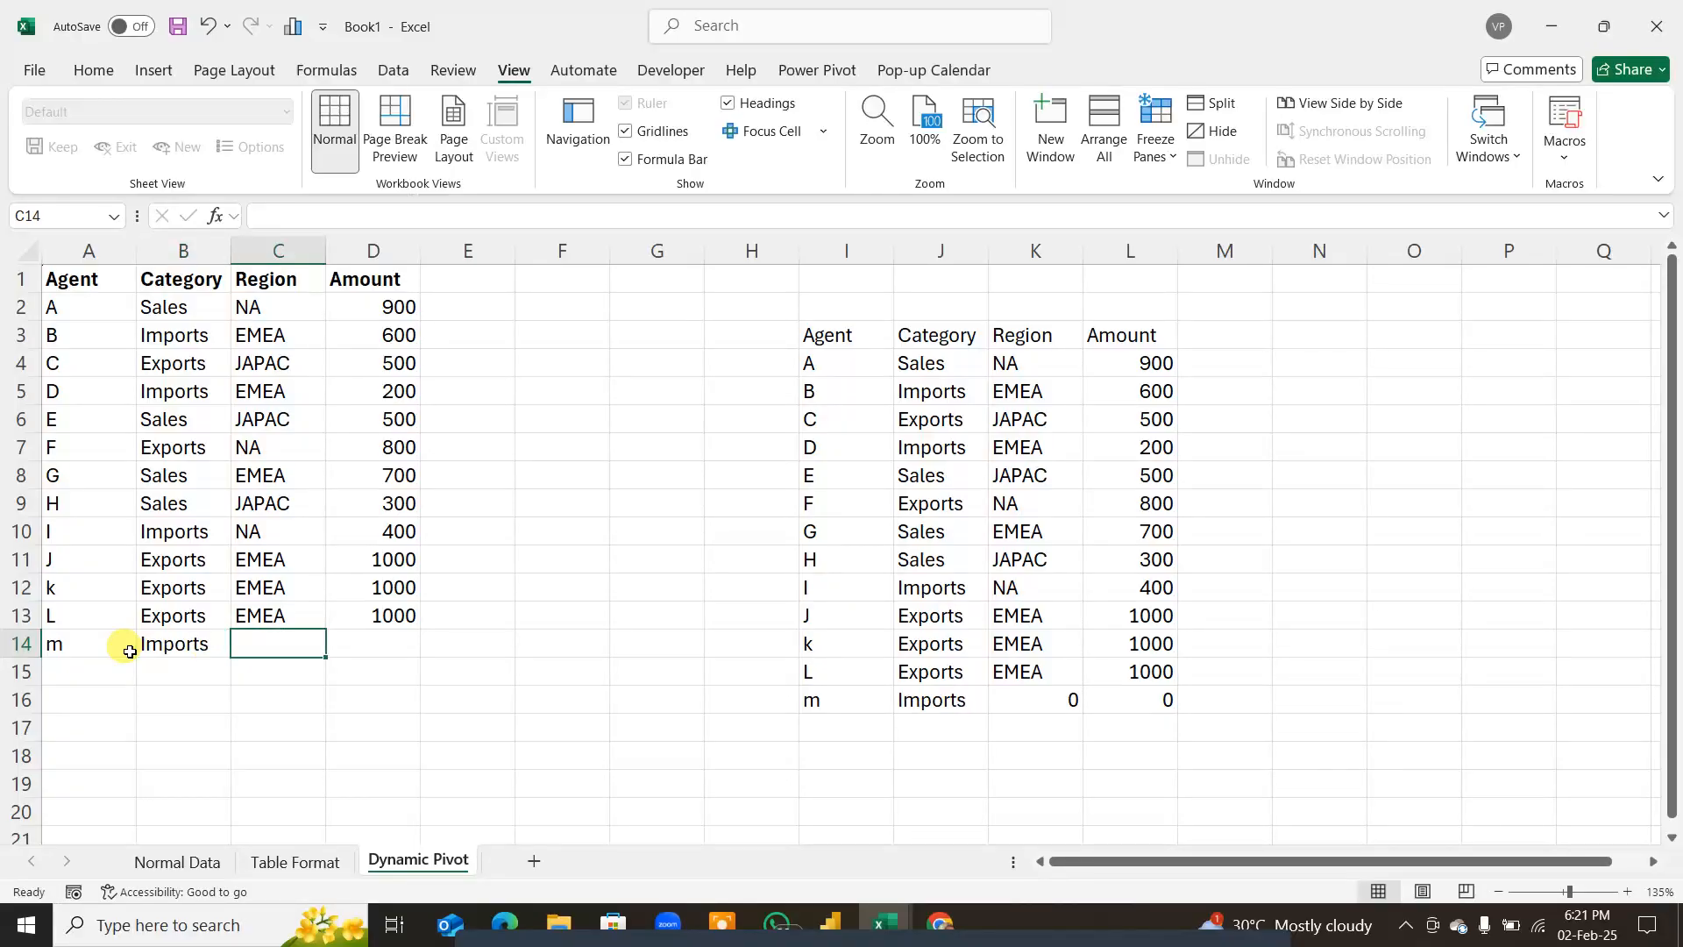
pyautogui.write('na')
pyautogui.press('Tab')
pyautogui.write('50')
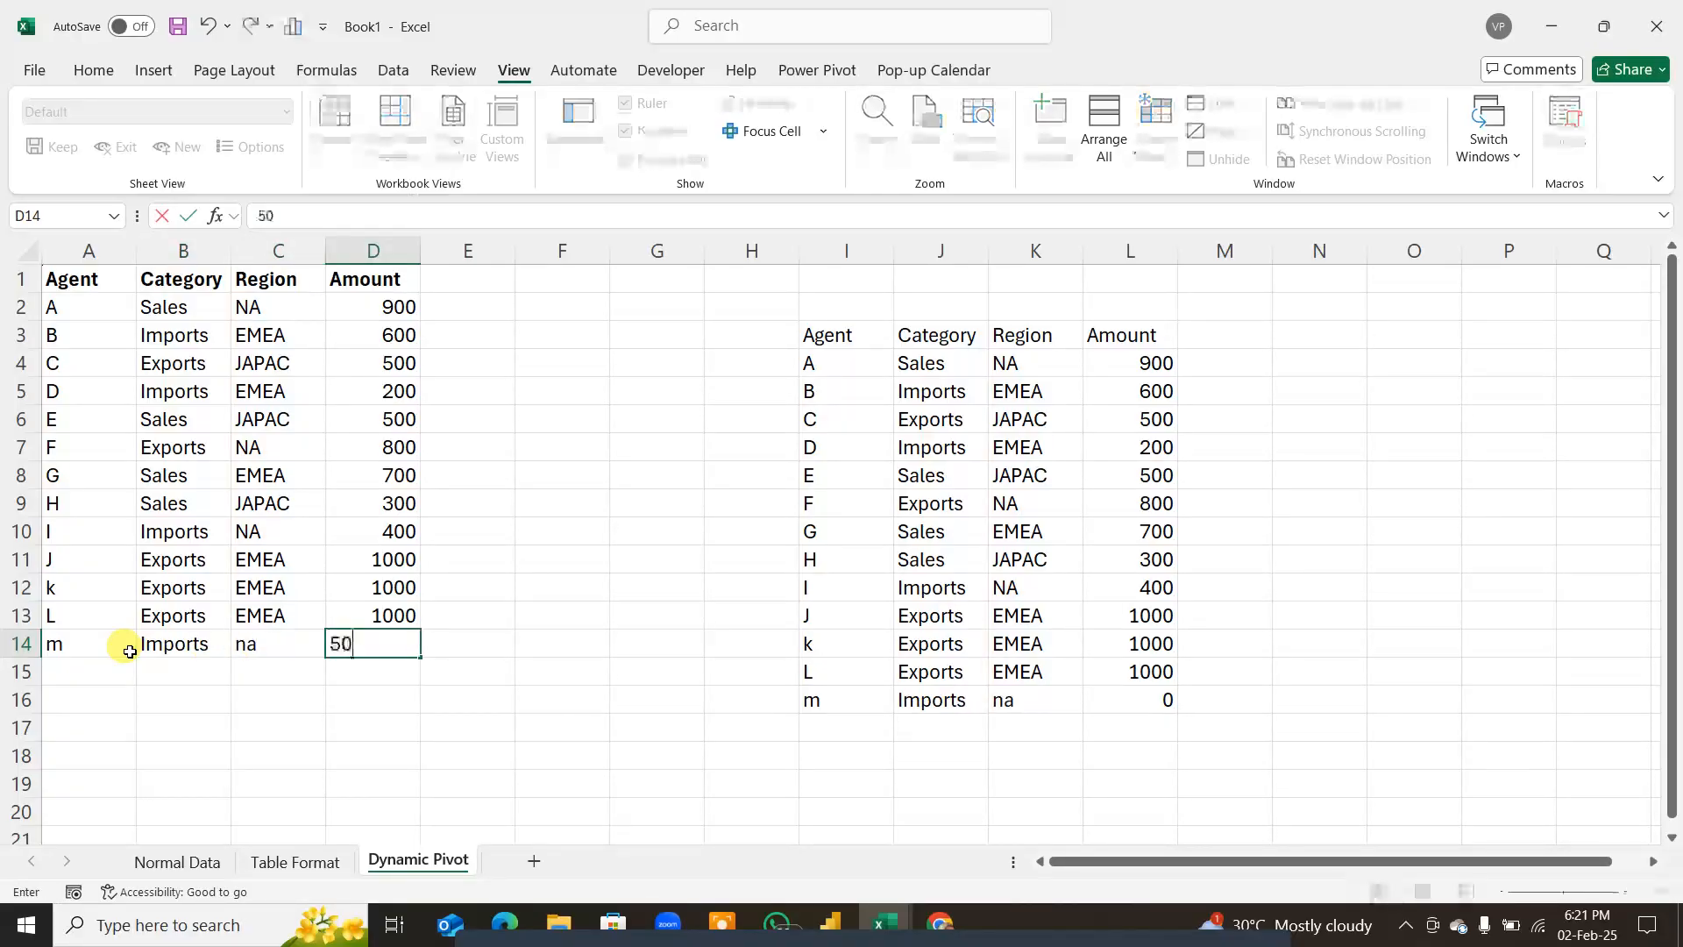
pyautogui.write('00')
pyautogui.press('Return')
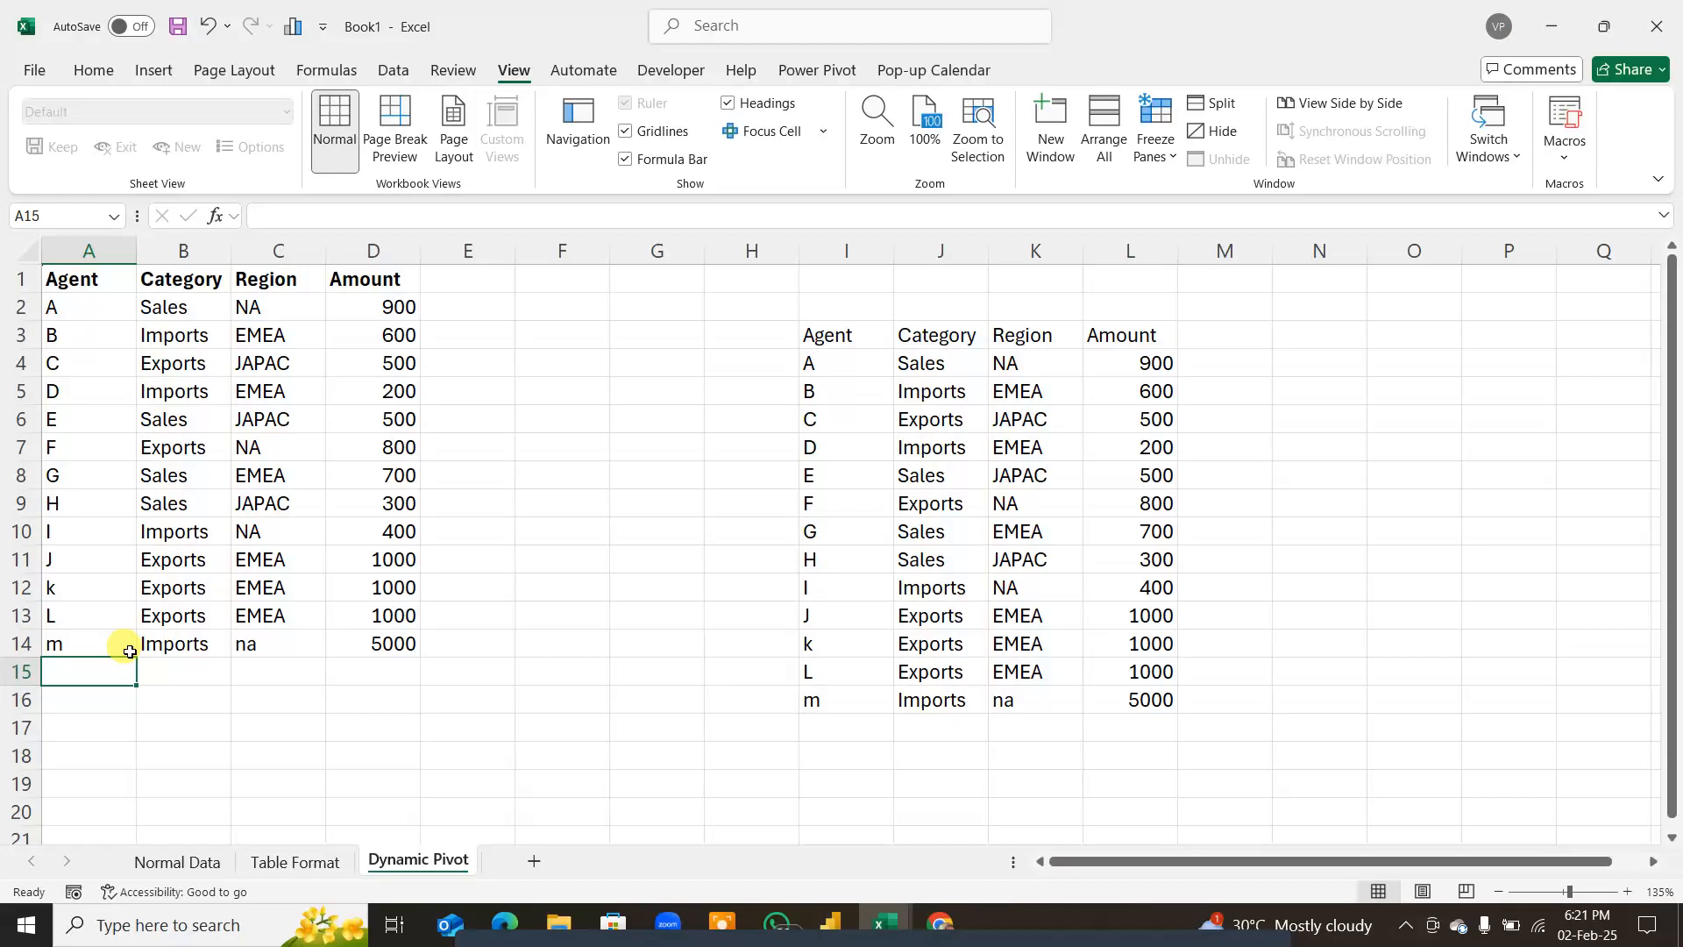
# Step: Add a Tax column header in cell E1 beside the source data
pyautogui.click(479, 280)
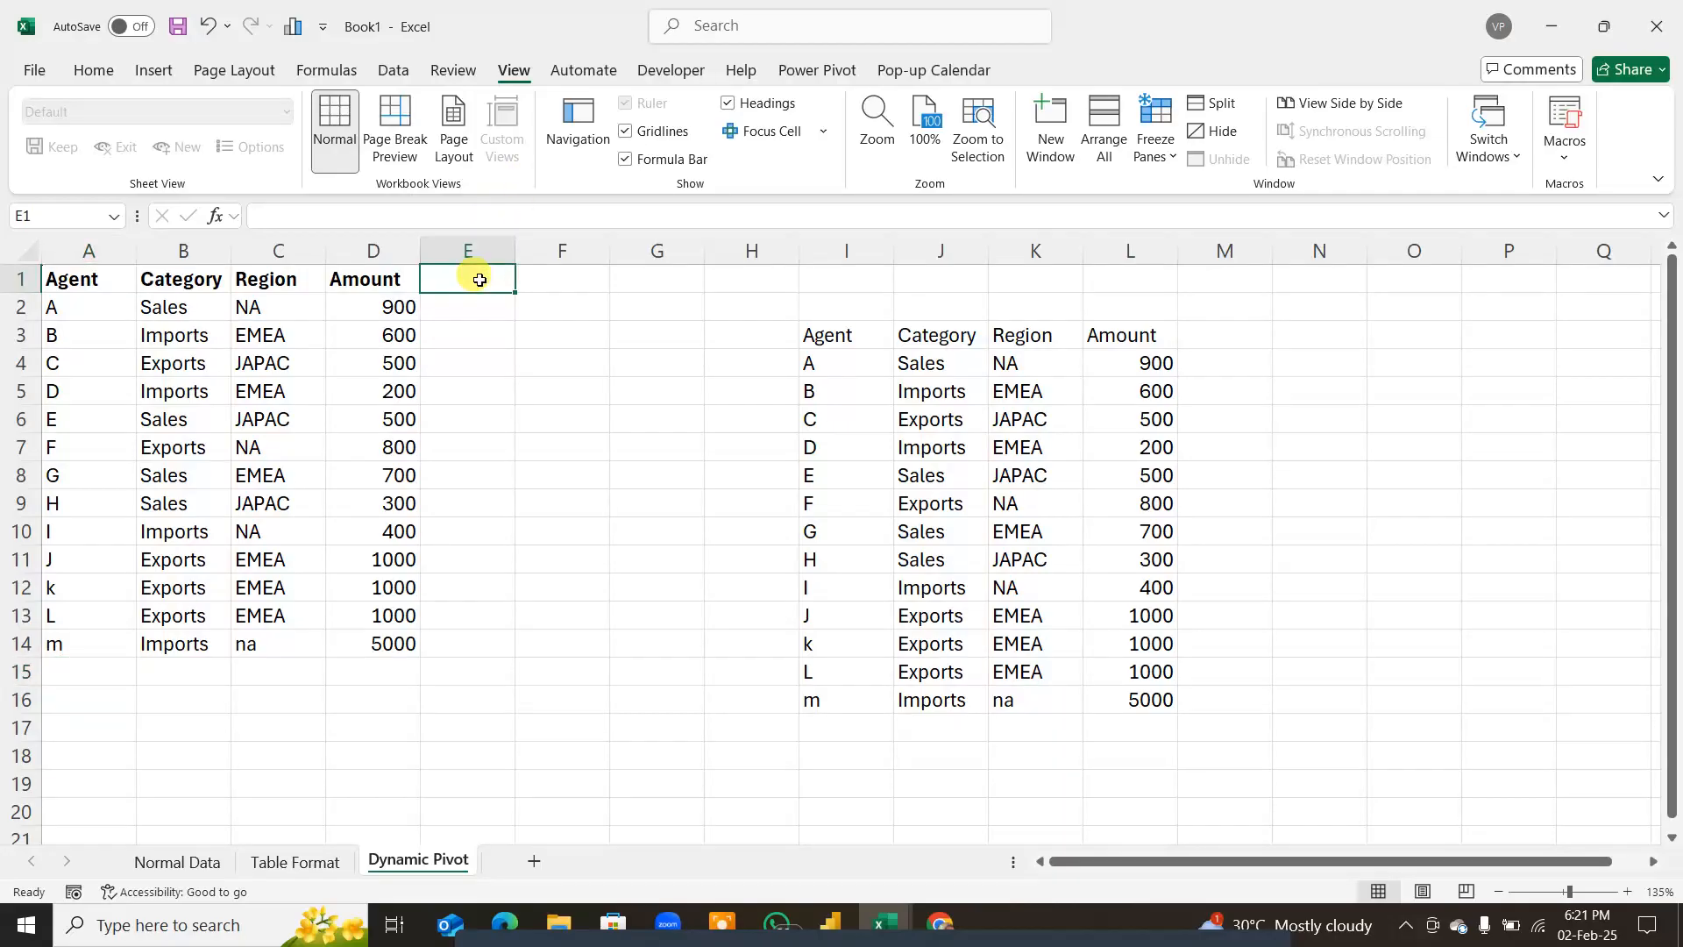
pyautogui.write('Tax')
pyautogui.press('Return')
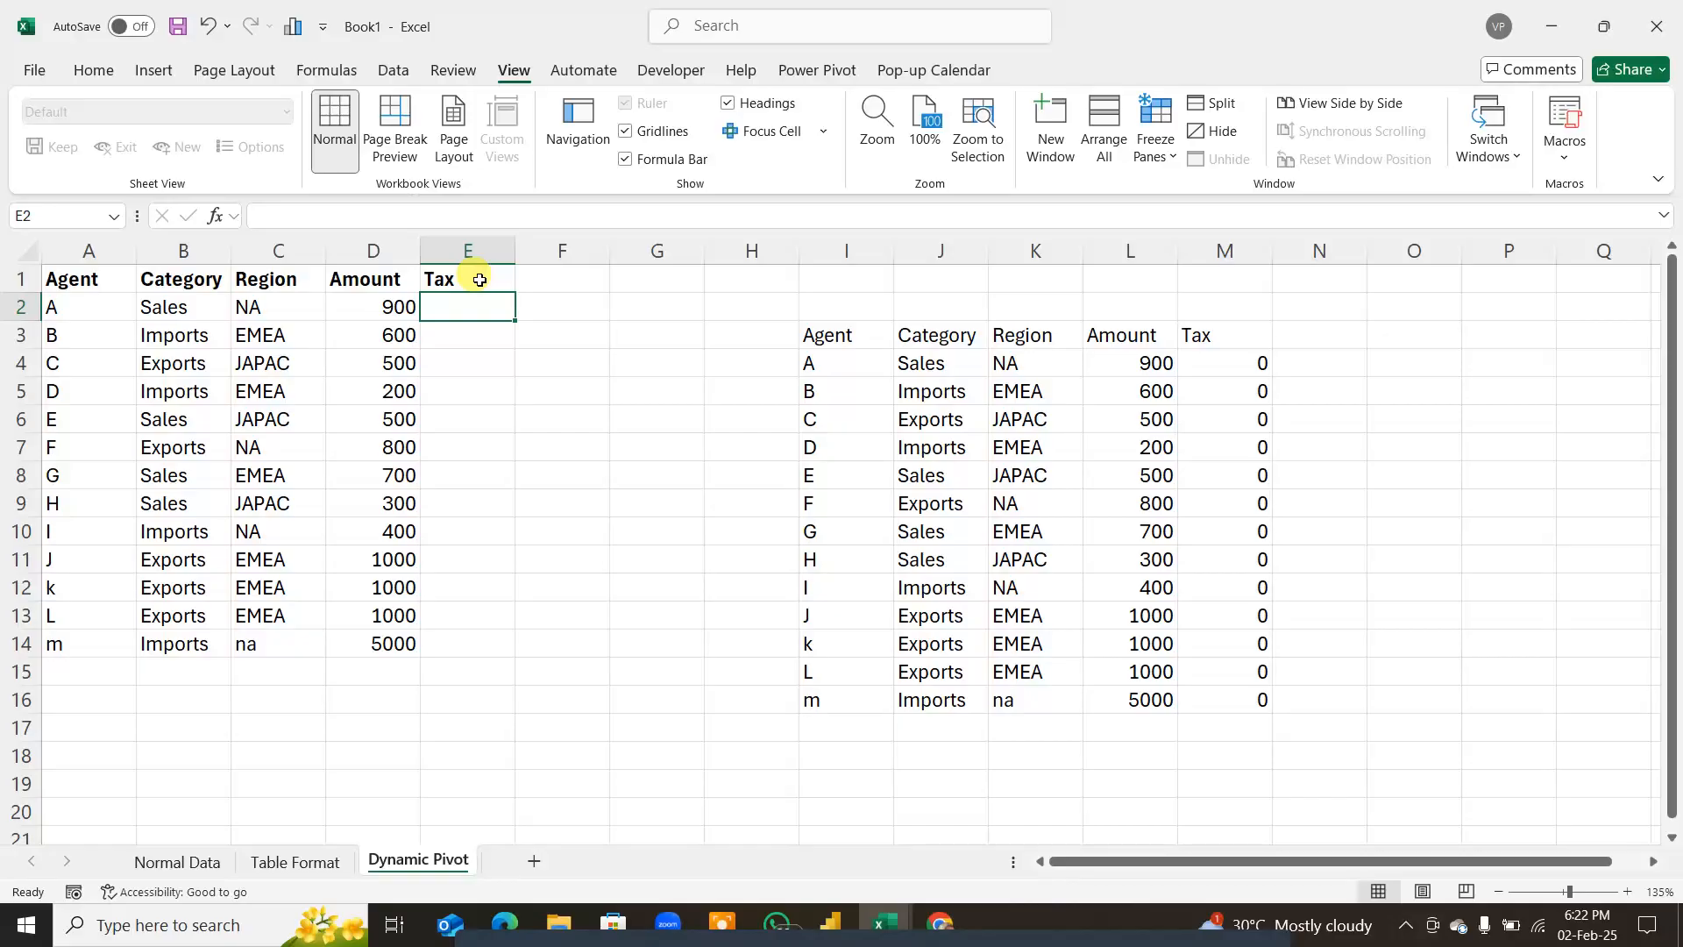
# Step: Delete the entire Tax column E from the Dynamic Pivot sheet
pyautogui.click(484, 252)
pyautogui.hotkey('ctrl', '-')
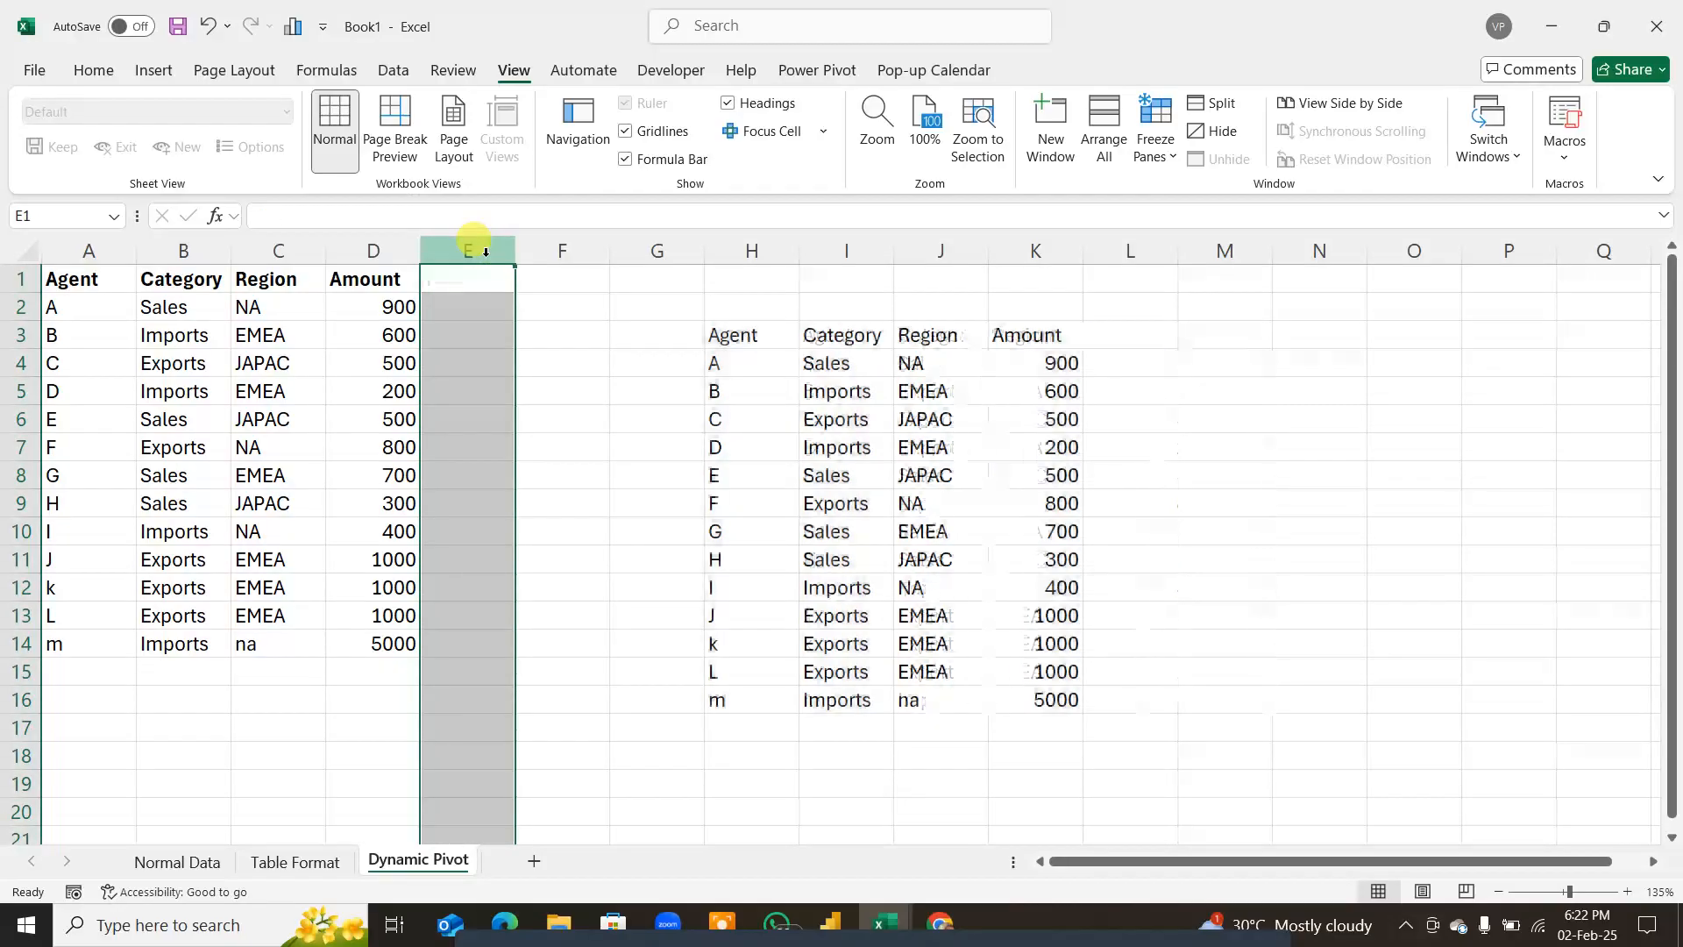
pyautogui.click(552, 613)
# Step: Clear the agent m record from cells A14:D14 of the source data
pyautogui.click(21, 644)
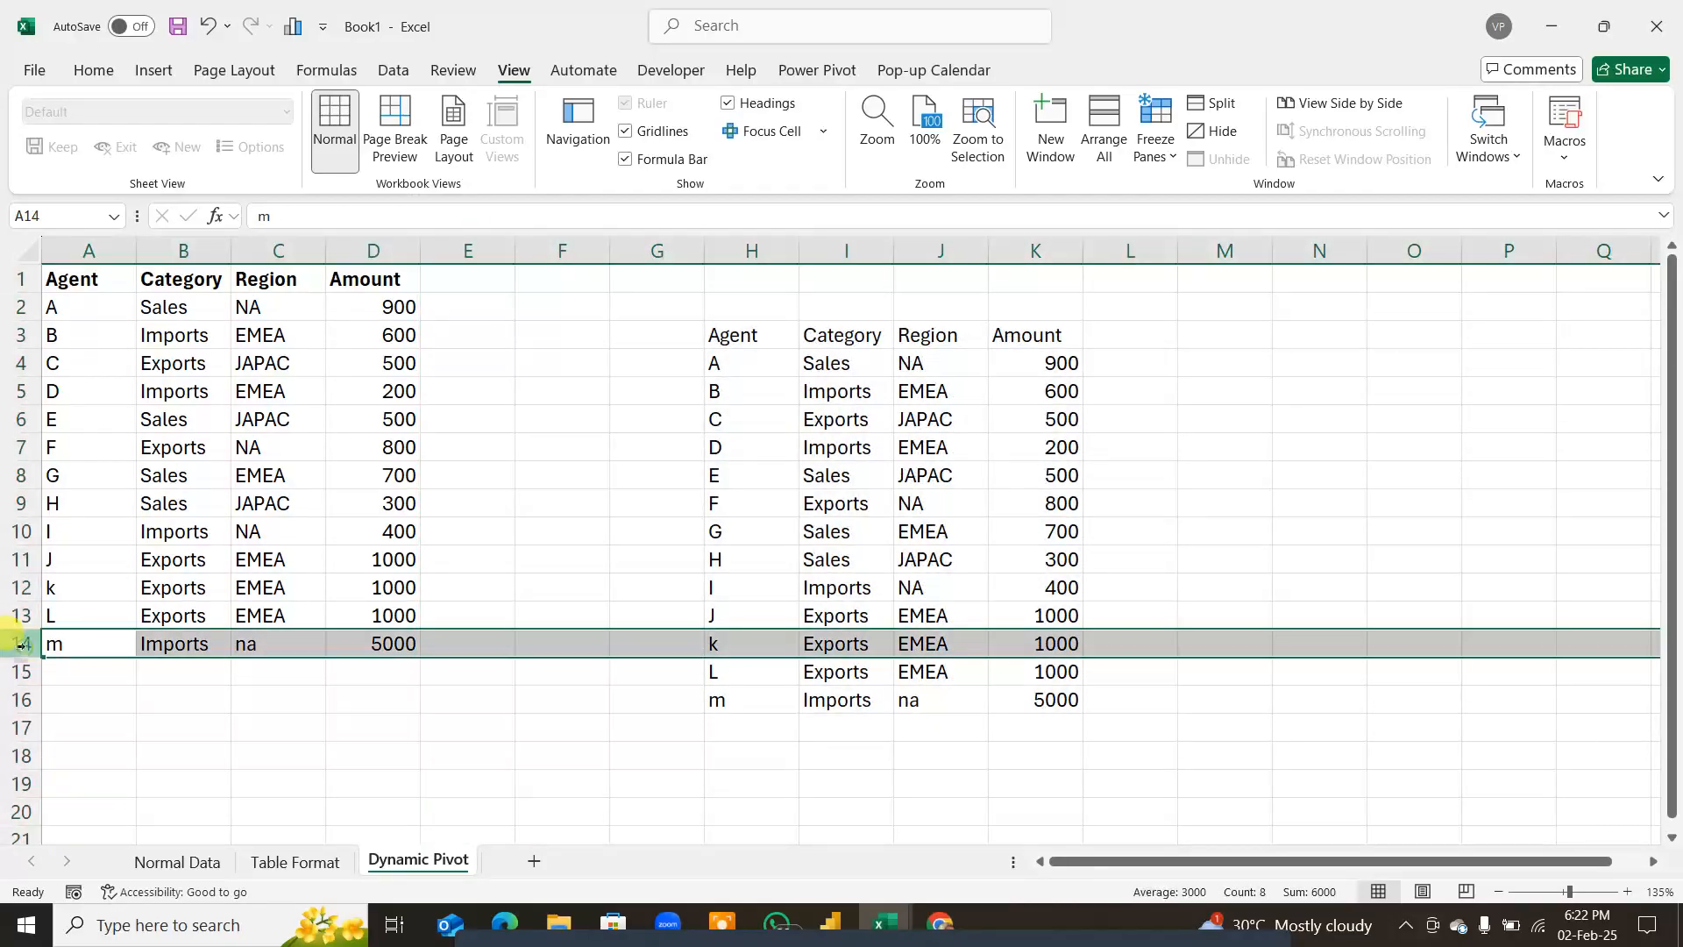
pyautogui.moveTo(88, 644); pyautogui.dragTo(377, 643)
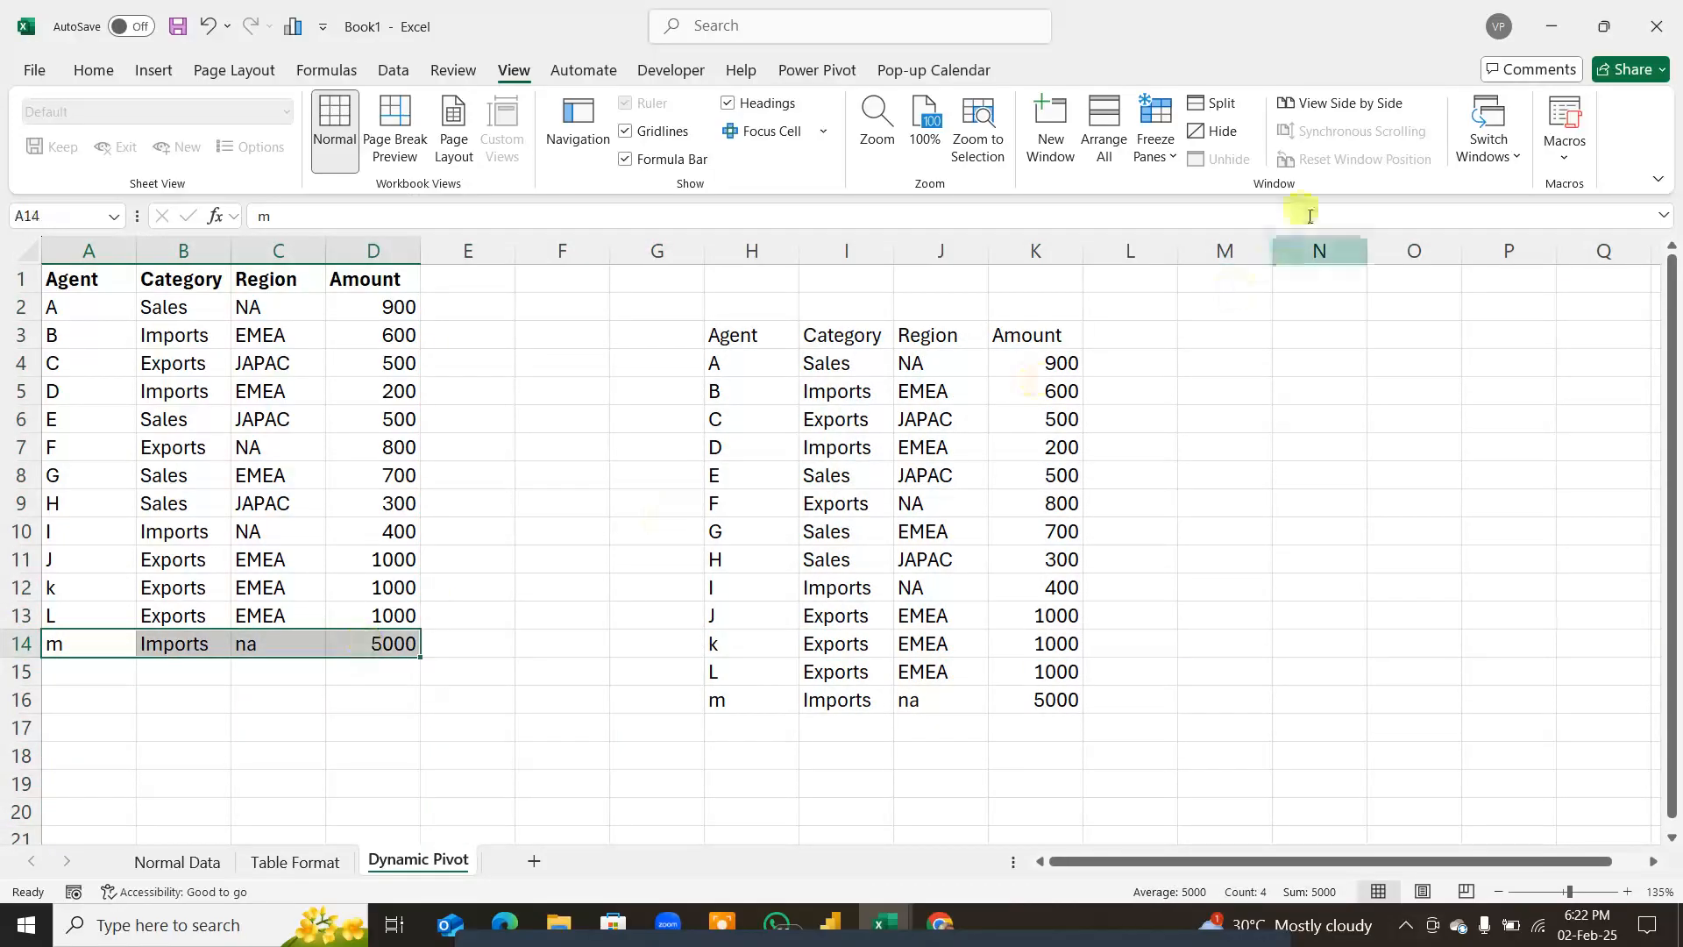
pyautogui.click(94, 70)
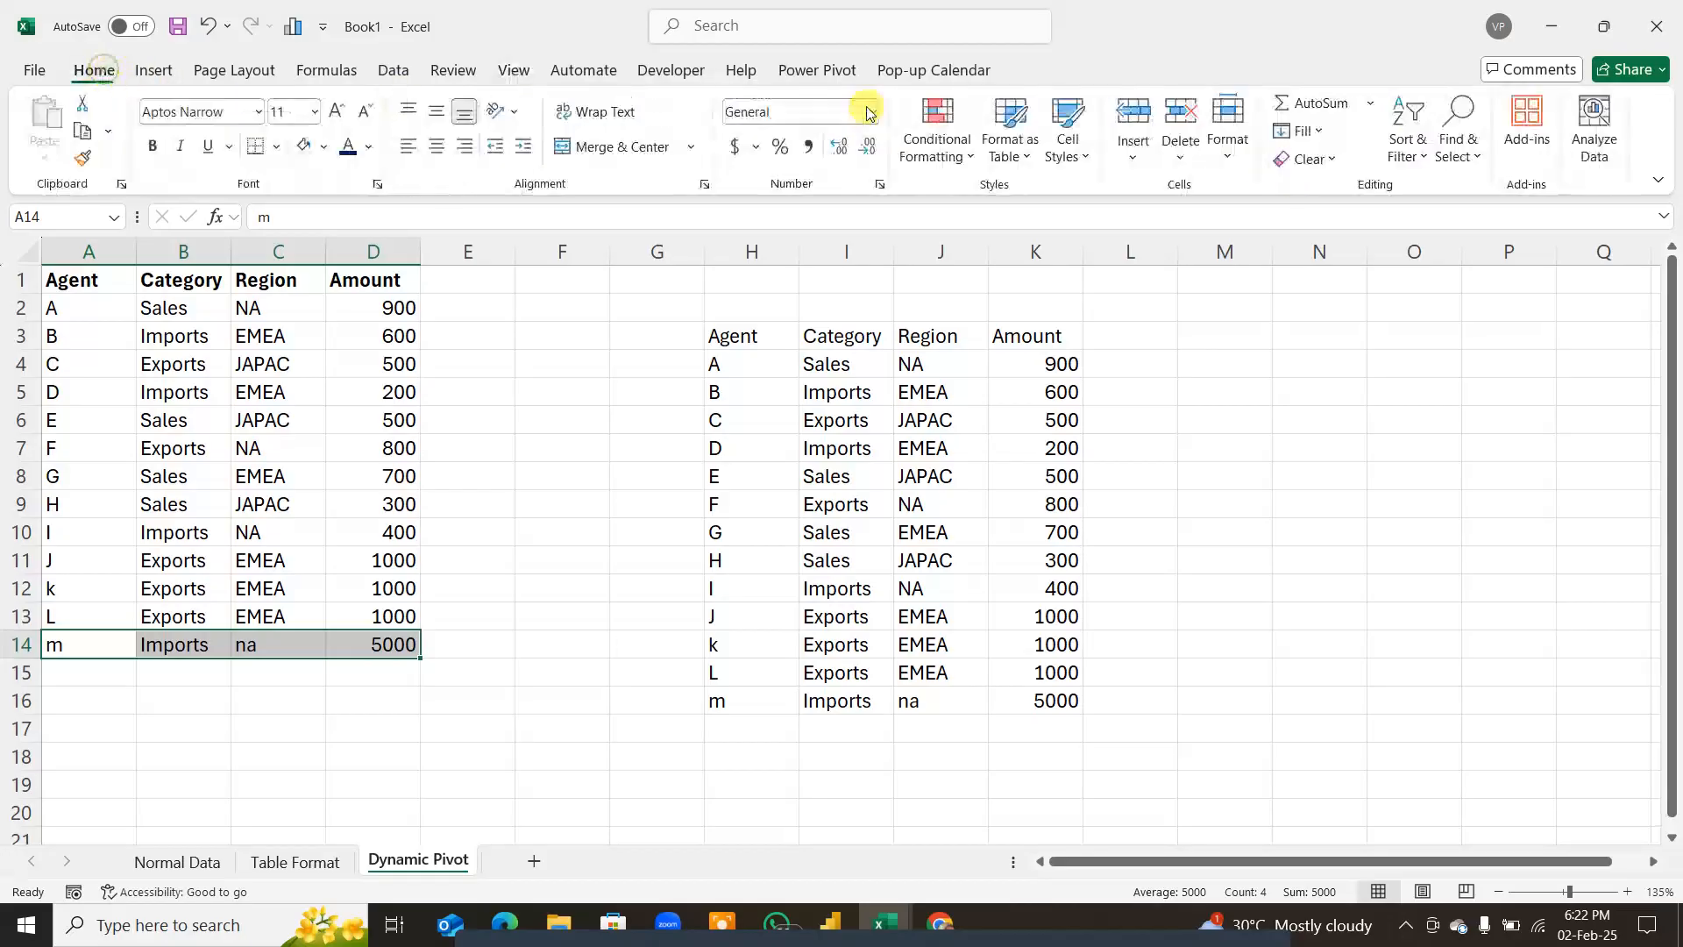
pyautogui.click(1304, 158)
pyautogui.click(1319, 193)
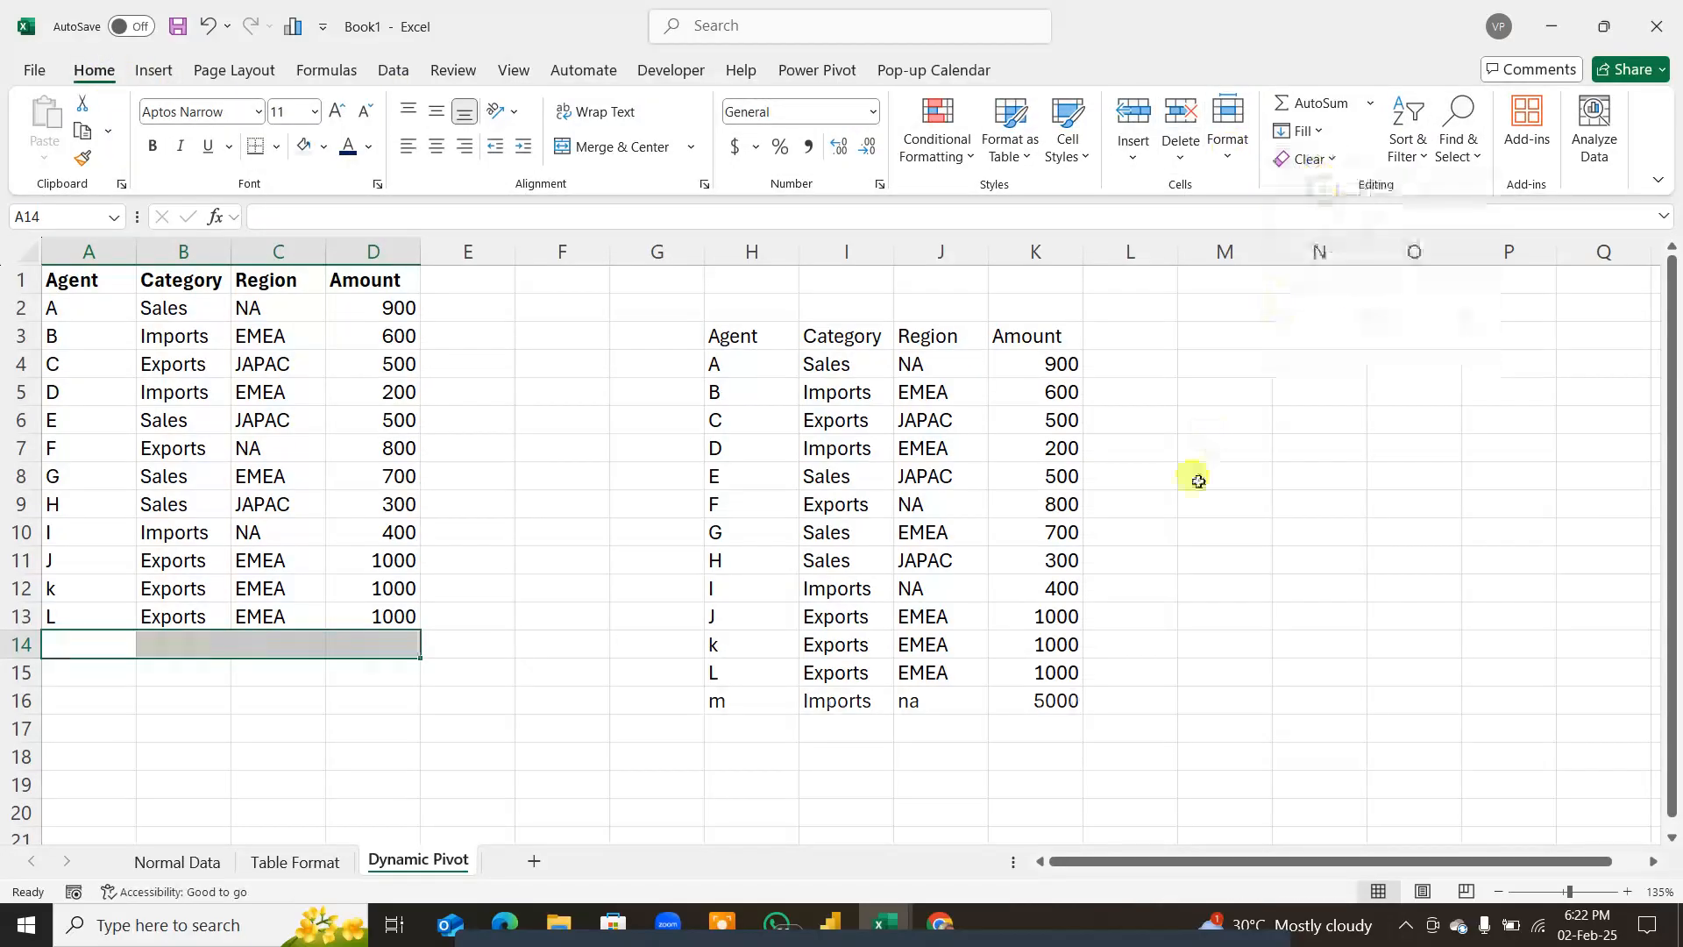
pyautogui.click(1198, 481)
# Step: Copy the full OFFSET formula text from cell H3 and leave the cell unchanged
pyautogui.click(759, 336)
pyautogui.press('F2')
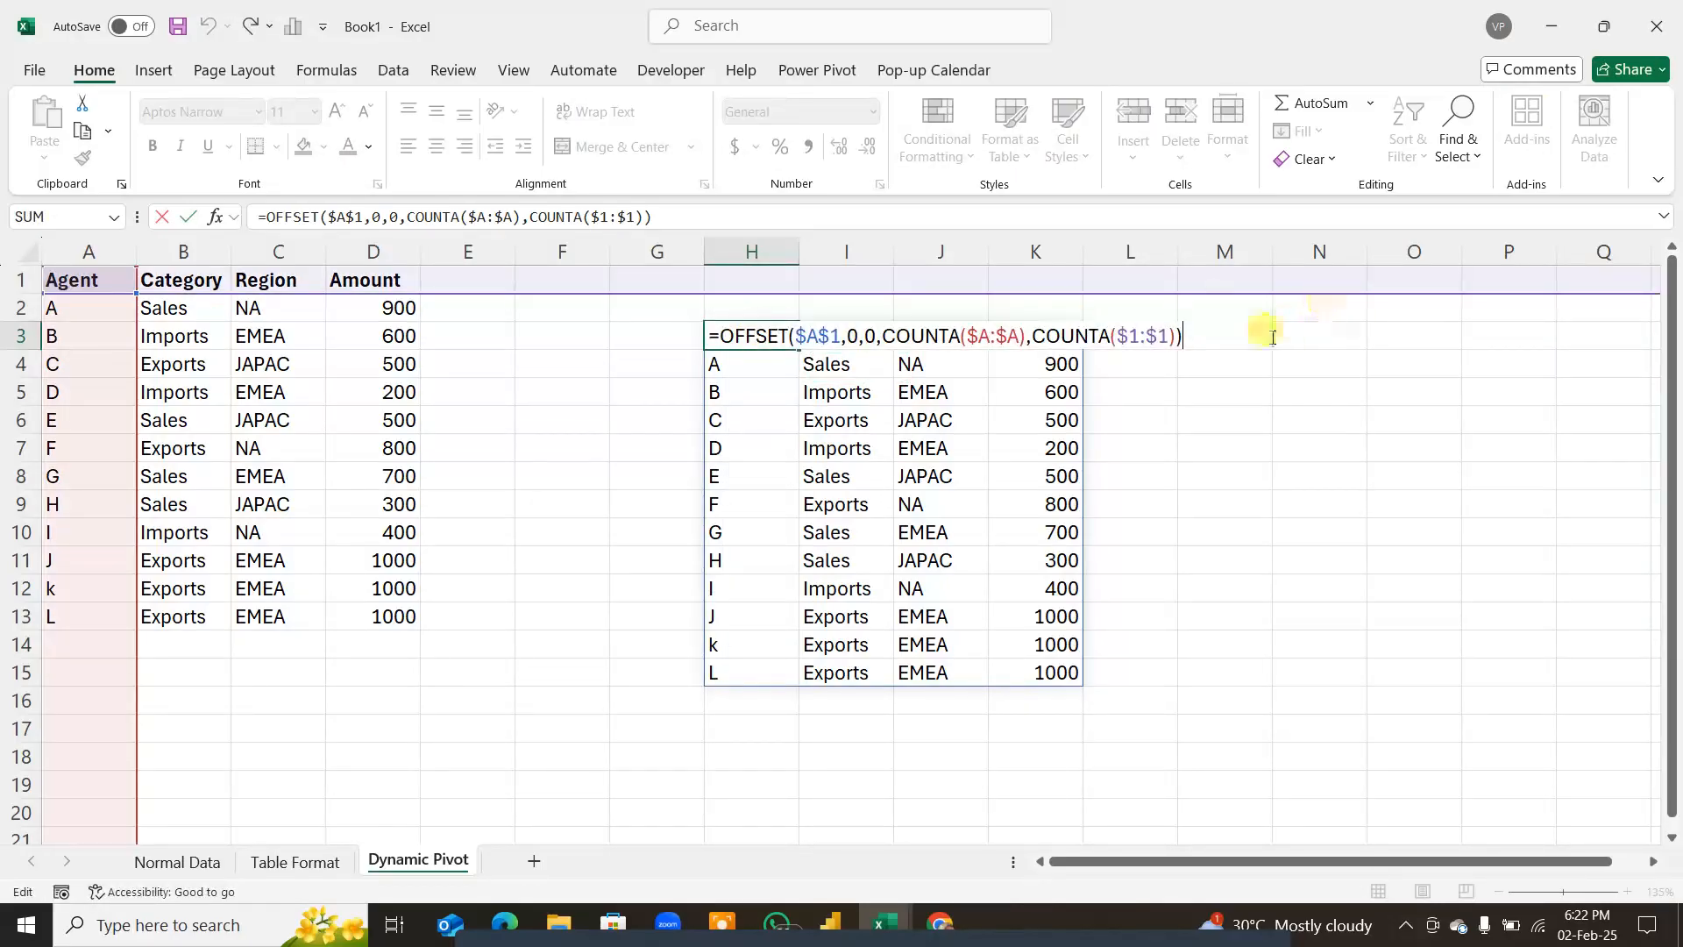
pyautogui.moveTo(1181, 336); pyautogui.dragTo(698, 319)
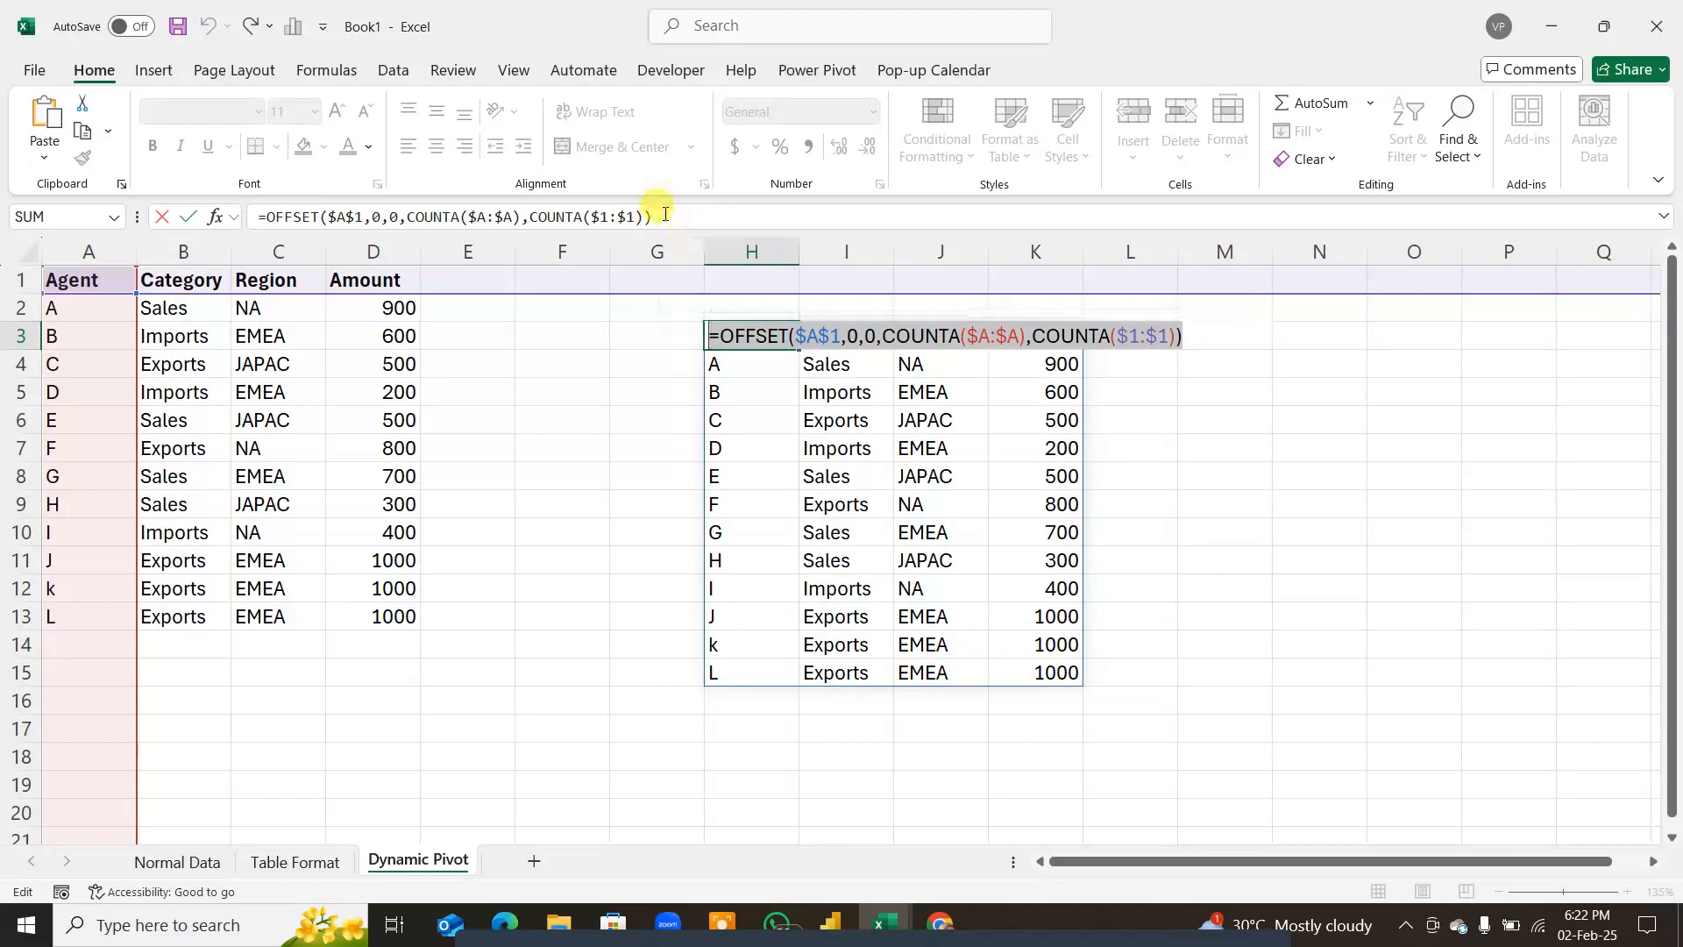
pyautogui.moveTo(656, 217); pyautogui.dragTo(248, 213)
pyautogui.hotkey('ctrl', 'c')
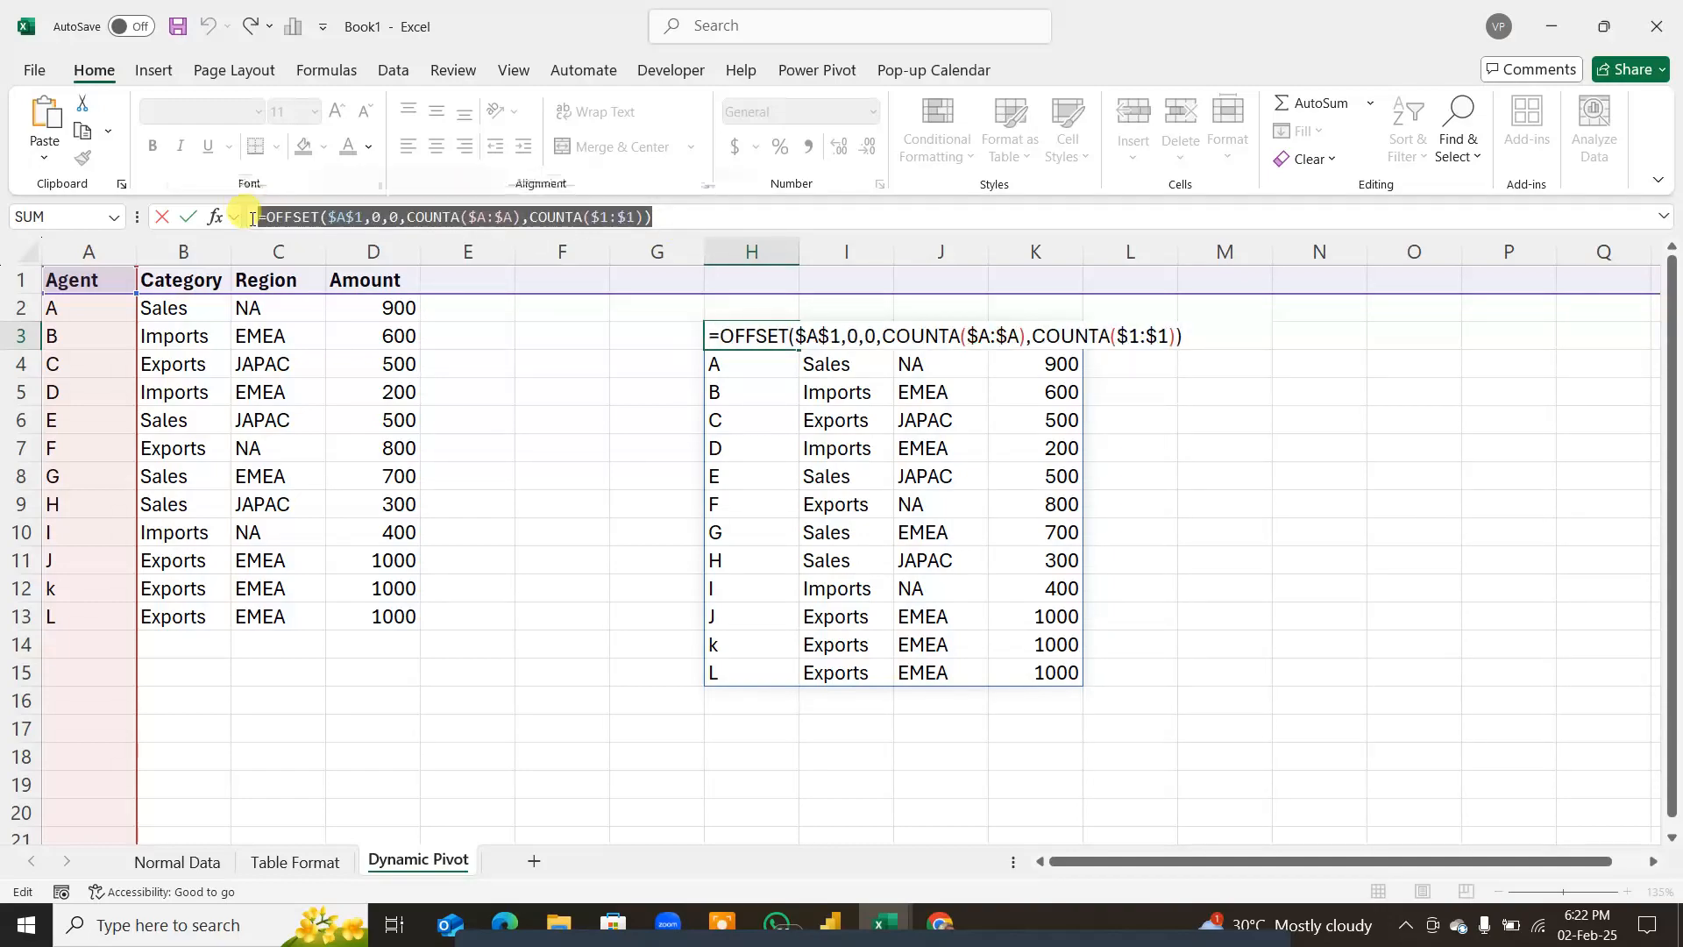
pyautogui.press('Escape')
pyautogui.click(1249, 465)
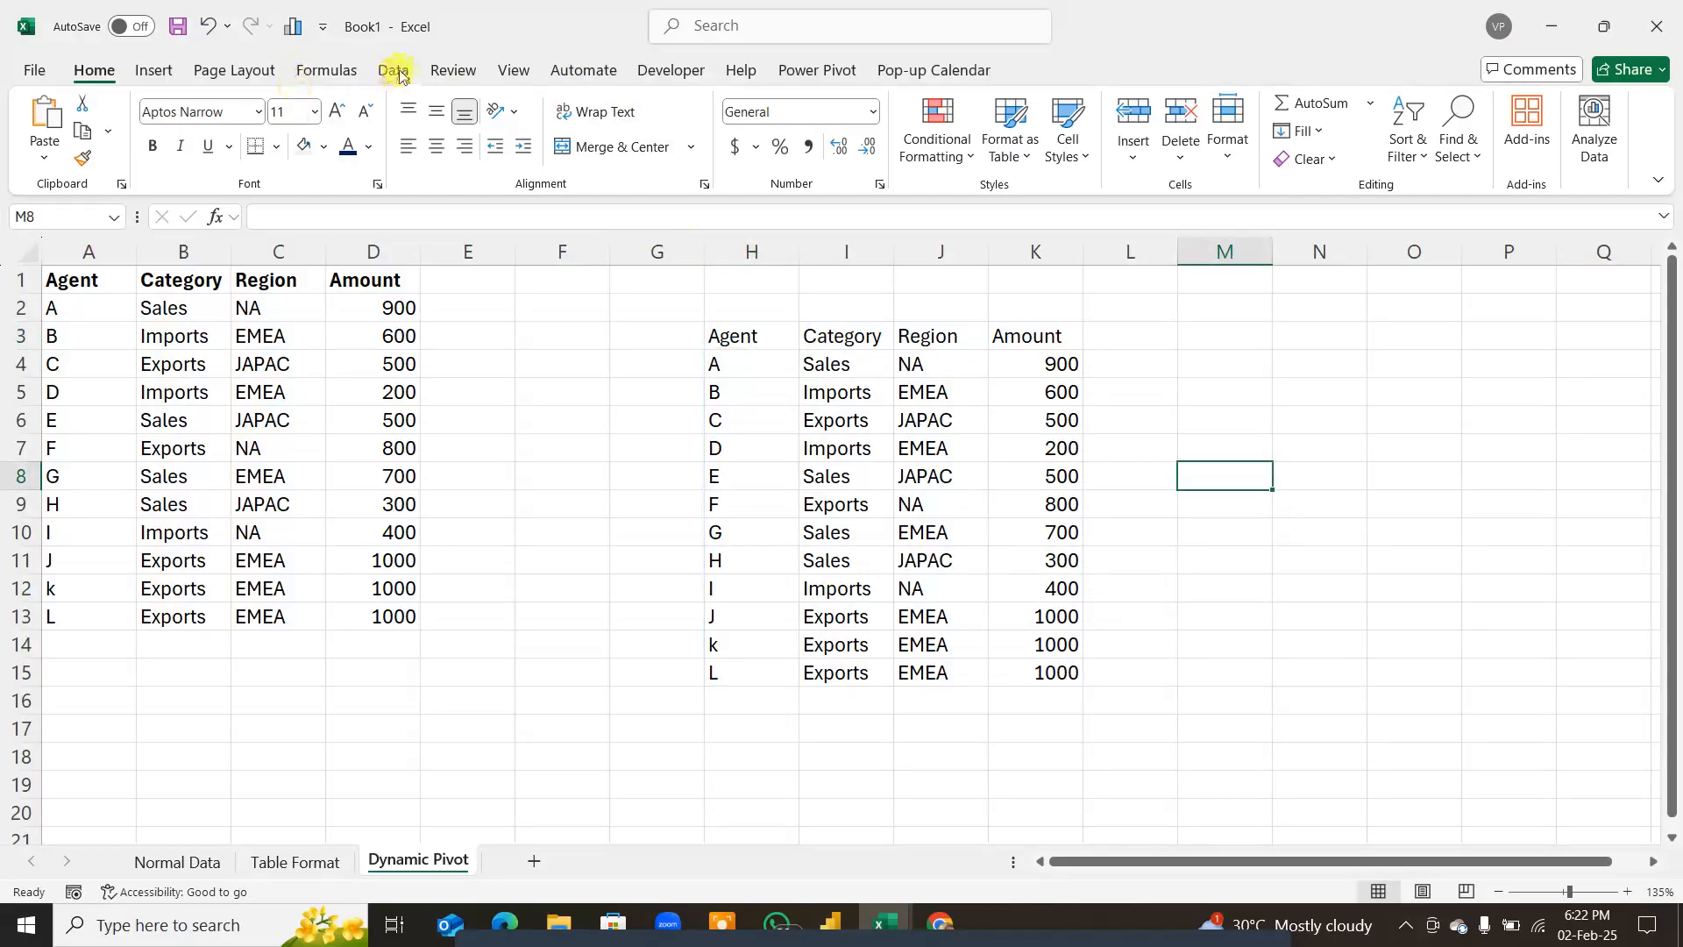
# Step: Define a workbook-scoped name csnr that refers to the copied OFFSET/COUNTA formula
pyautogui.click(361, 73)
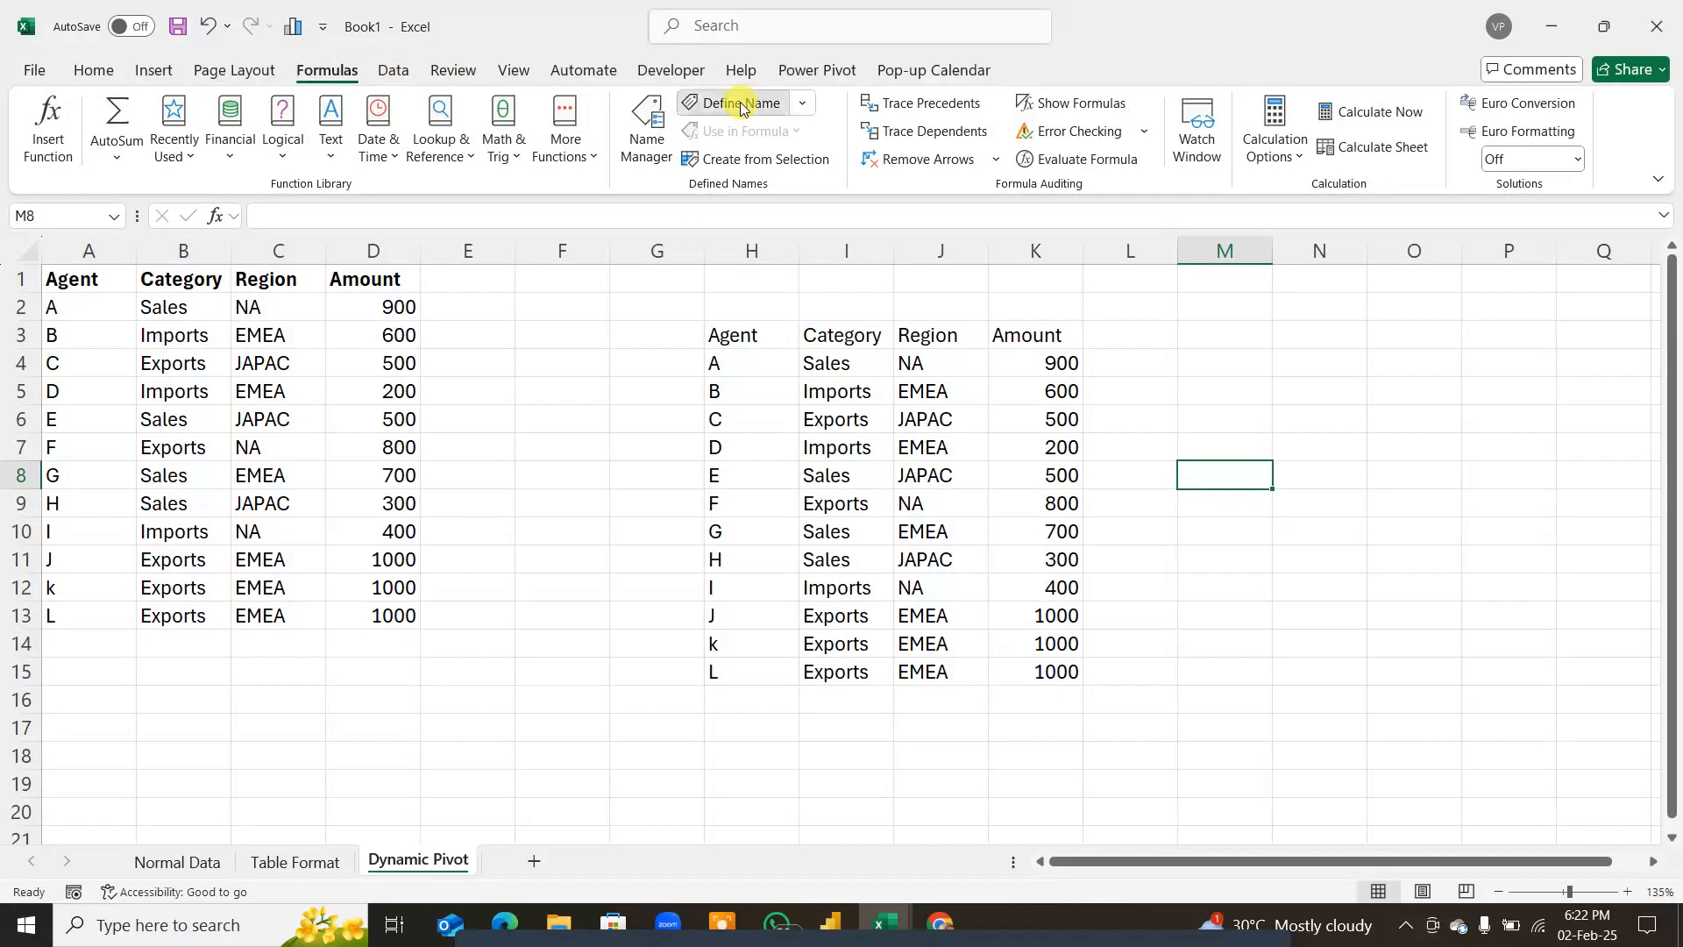
pyautogui.click(741, 103)
pyautogui.moveTo(315, 228); pyautogui.dragTo(917, 229)
pyautogui.moveTo(999, 397); pyautogui.dragTo(811, 397)
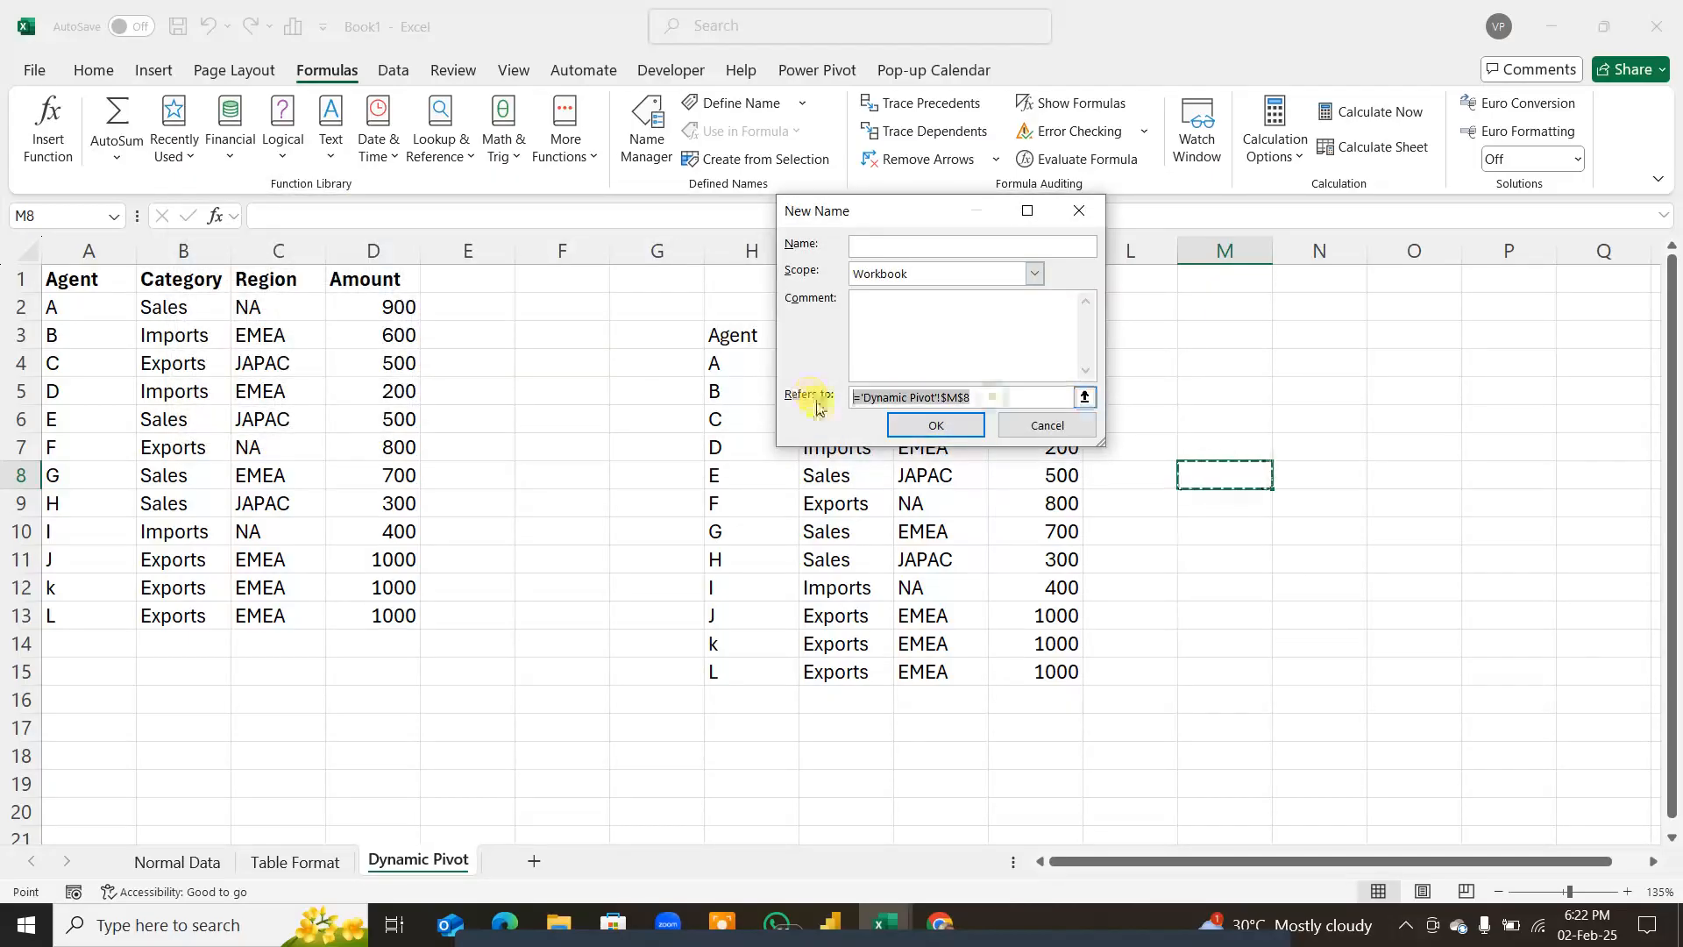
pyautogui.hotkey('ctrl', 'v')
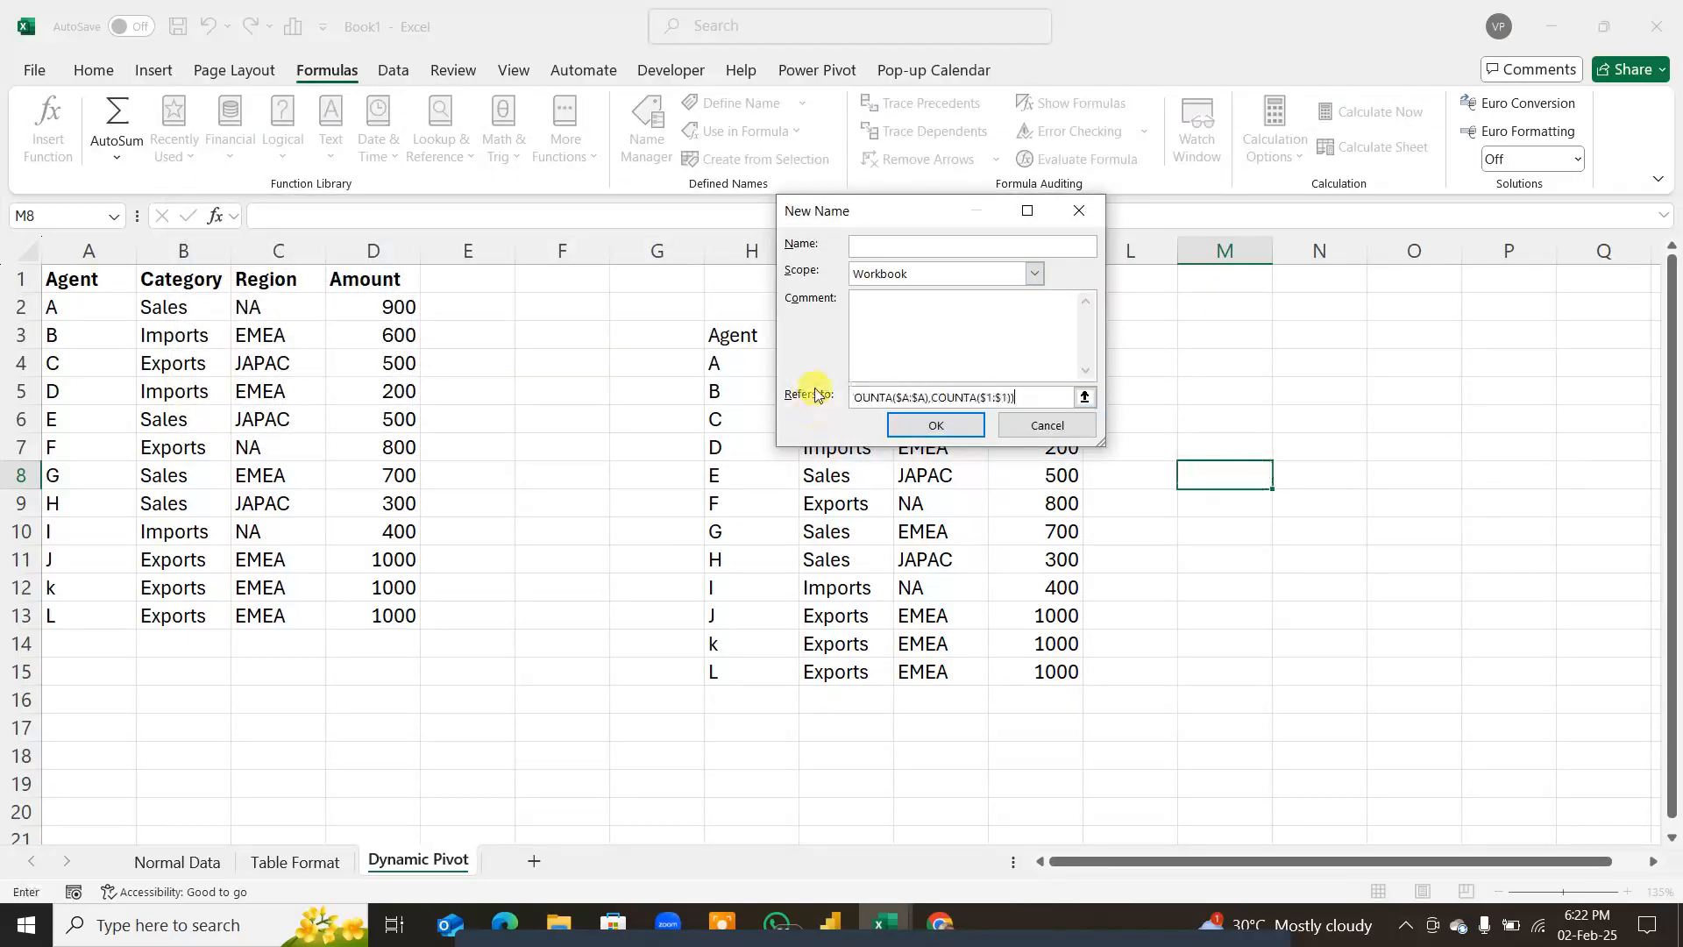
pyautogui.click(907, 246)
pyautogui.write('csnr')
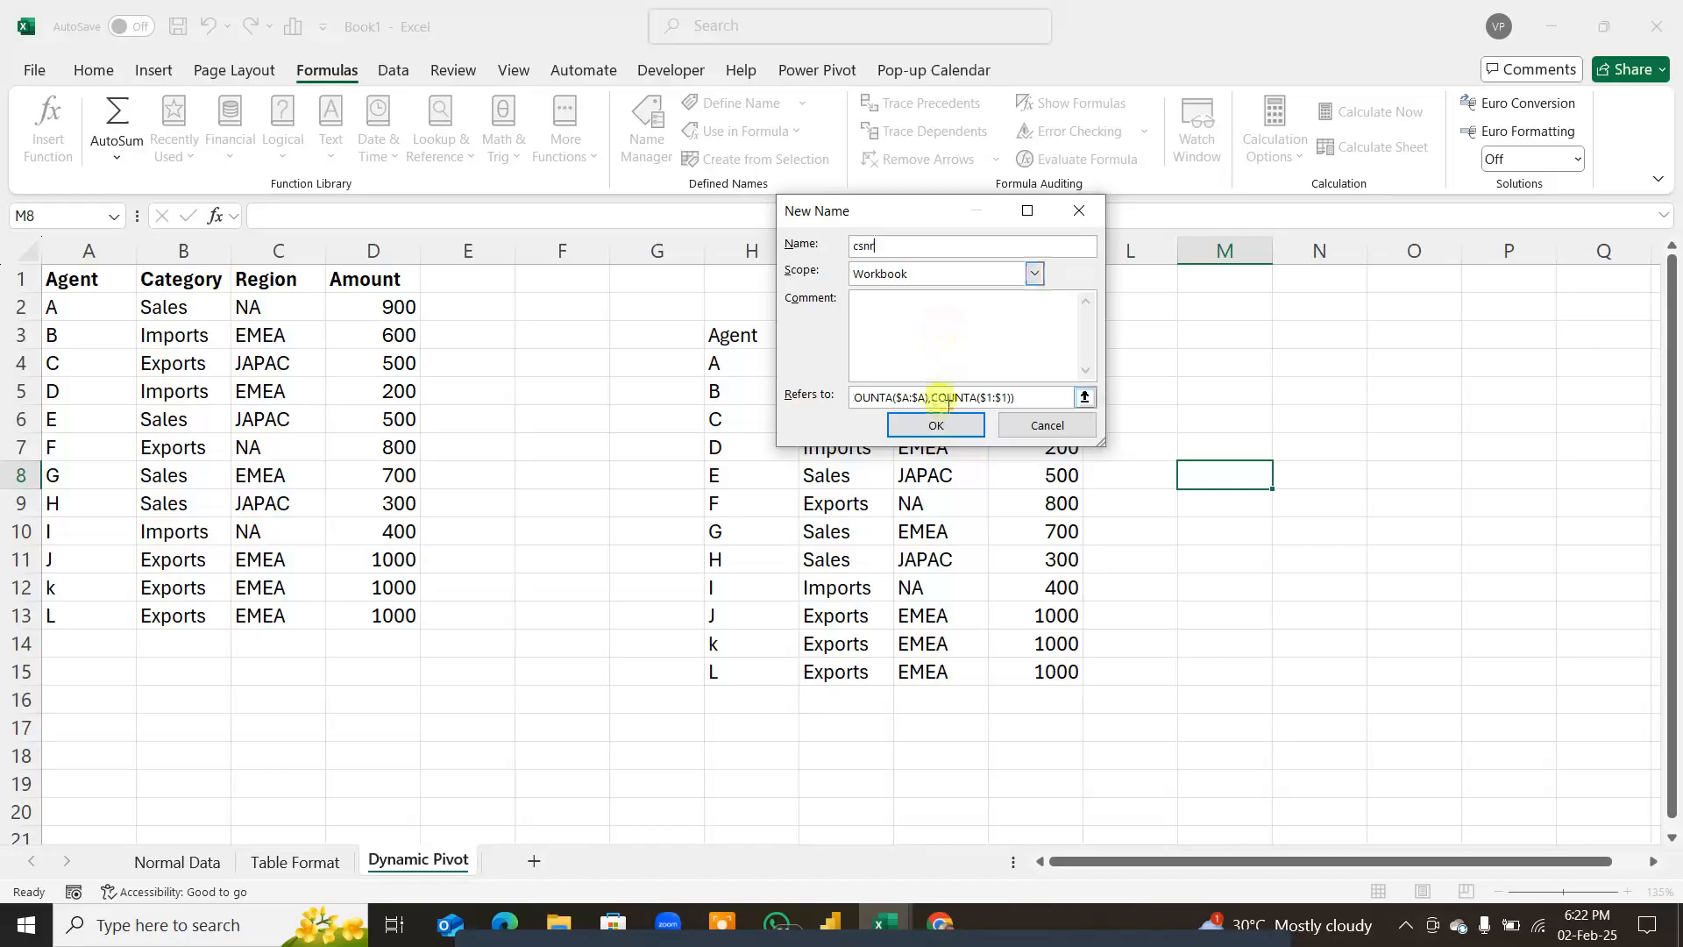
pyautogui.click(935, 424)
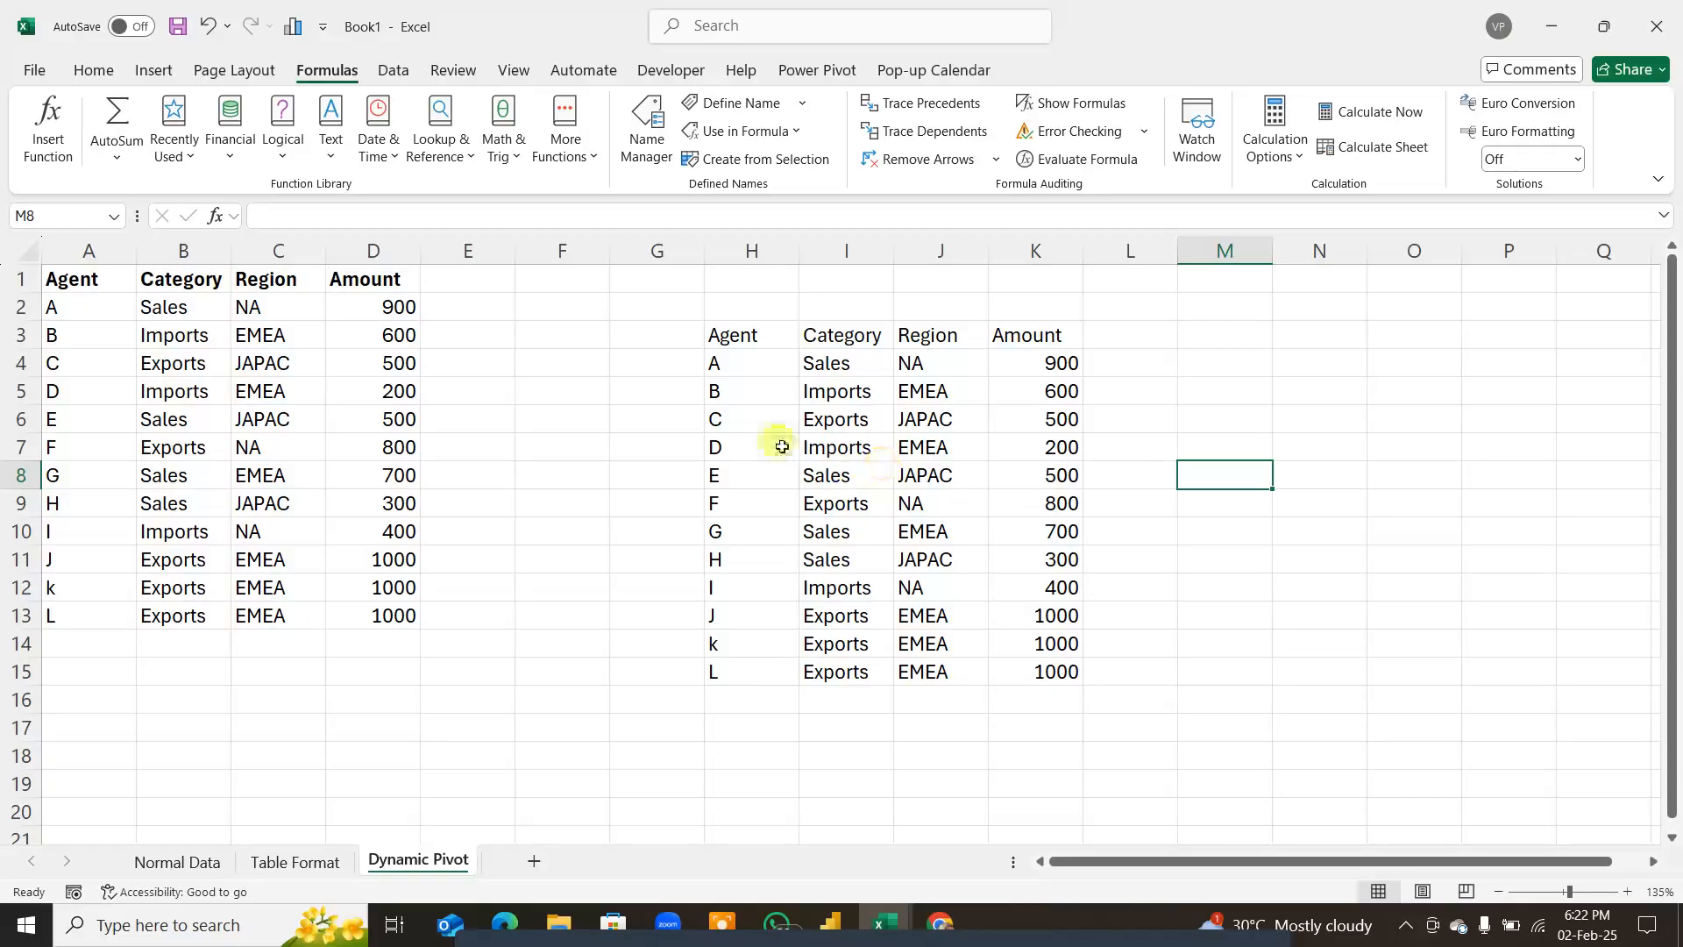
pyautogui.click(212, 438)
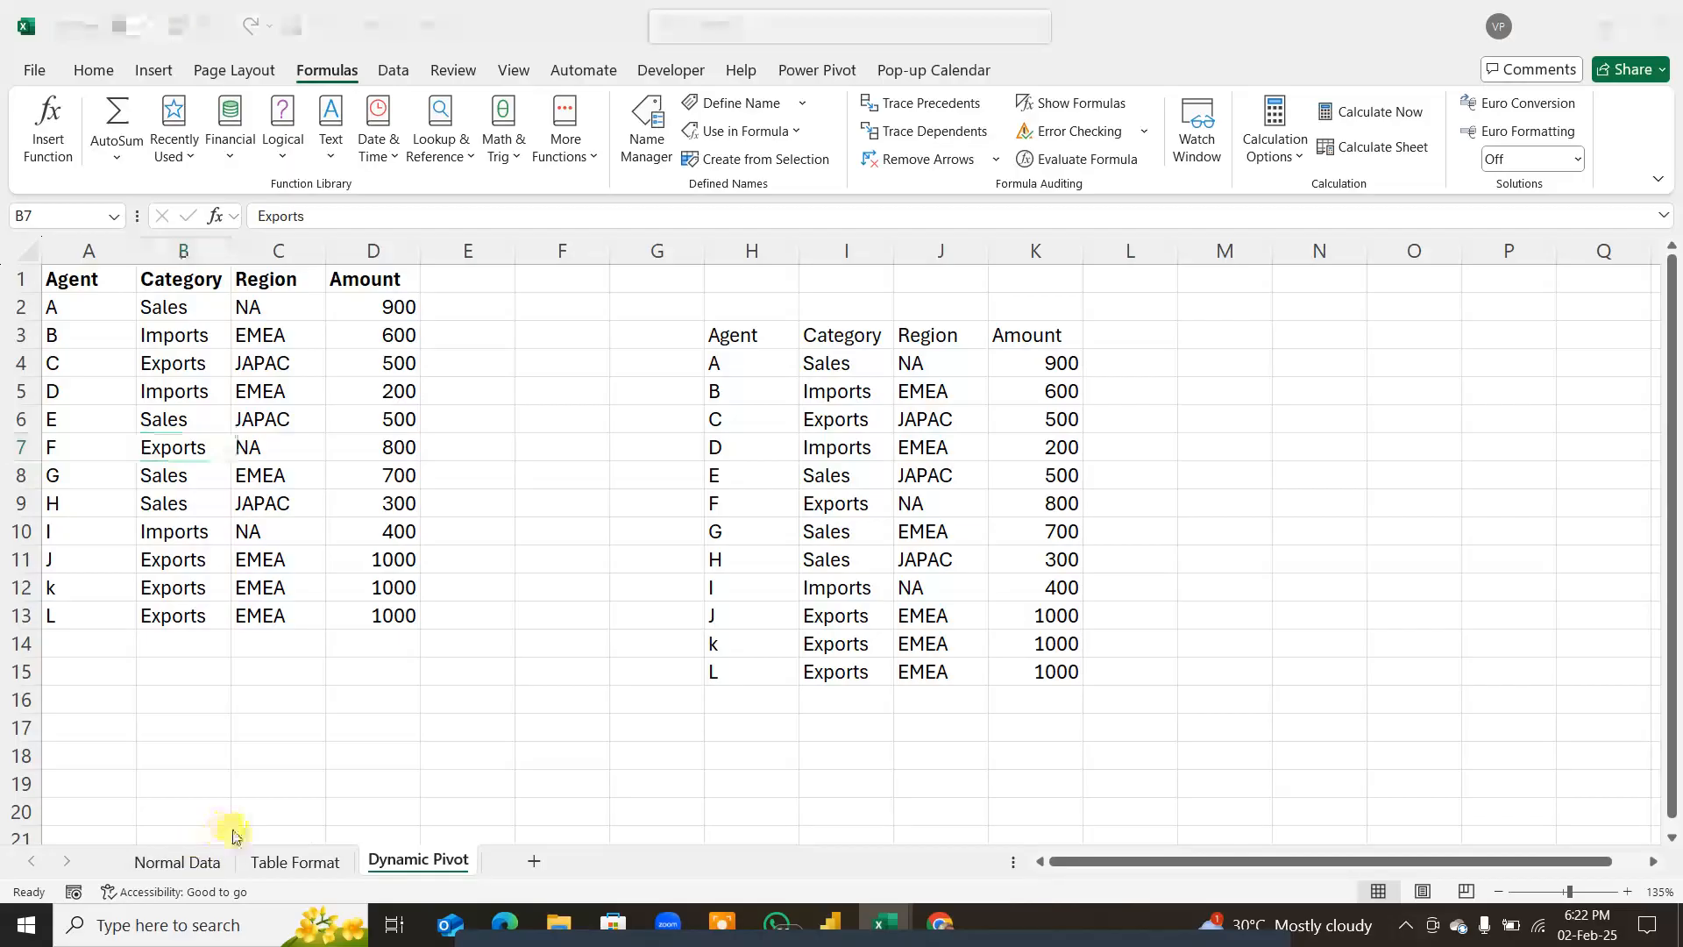
pyautogui.hotkey('alt', 'Tab')
pyautogui.hotkey('alt', 'Tab')
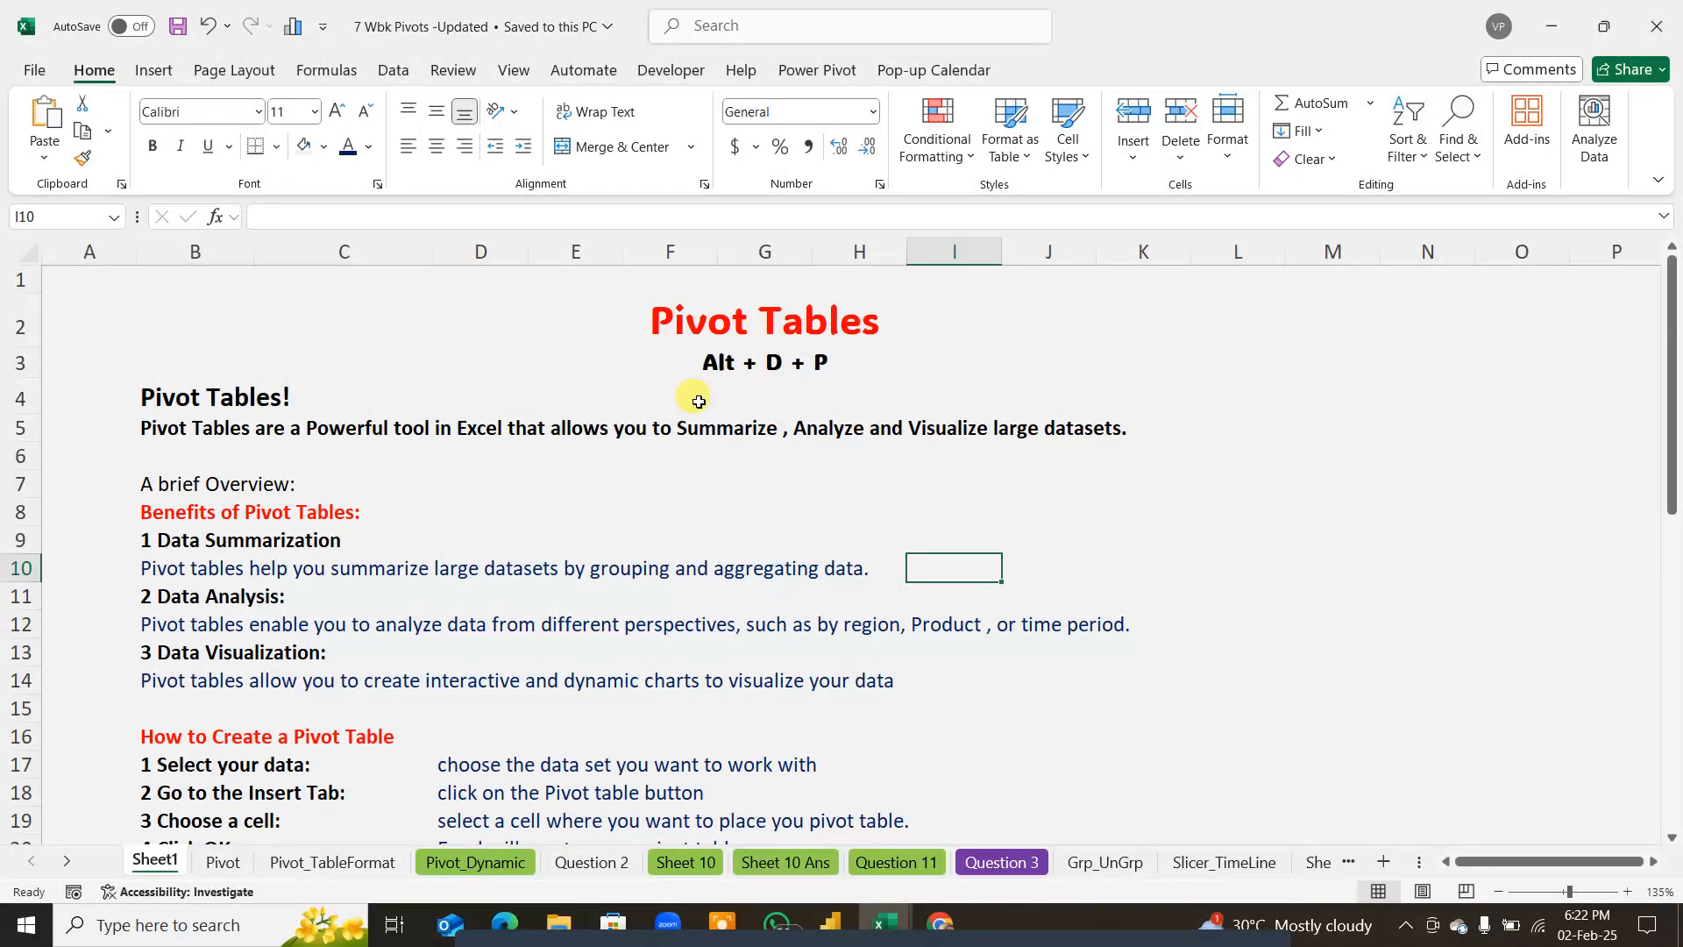
pyautogui.hotkey('alt', 'Tab')
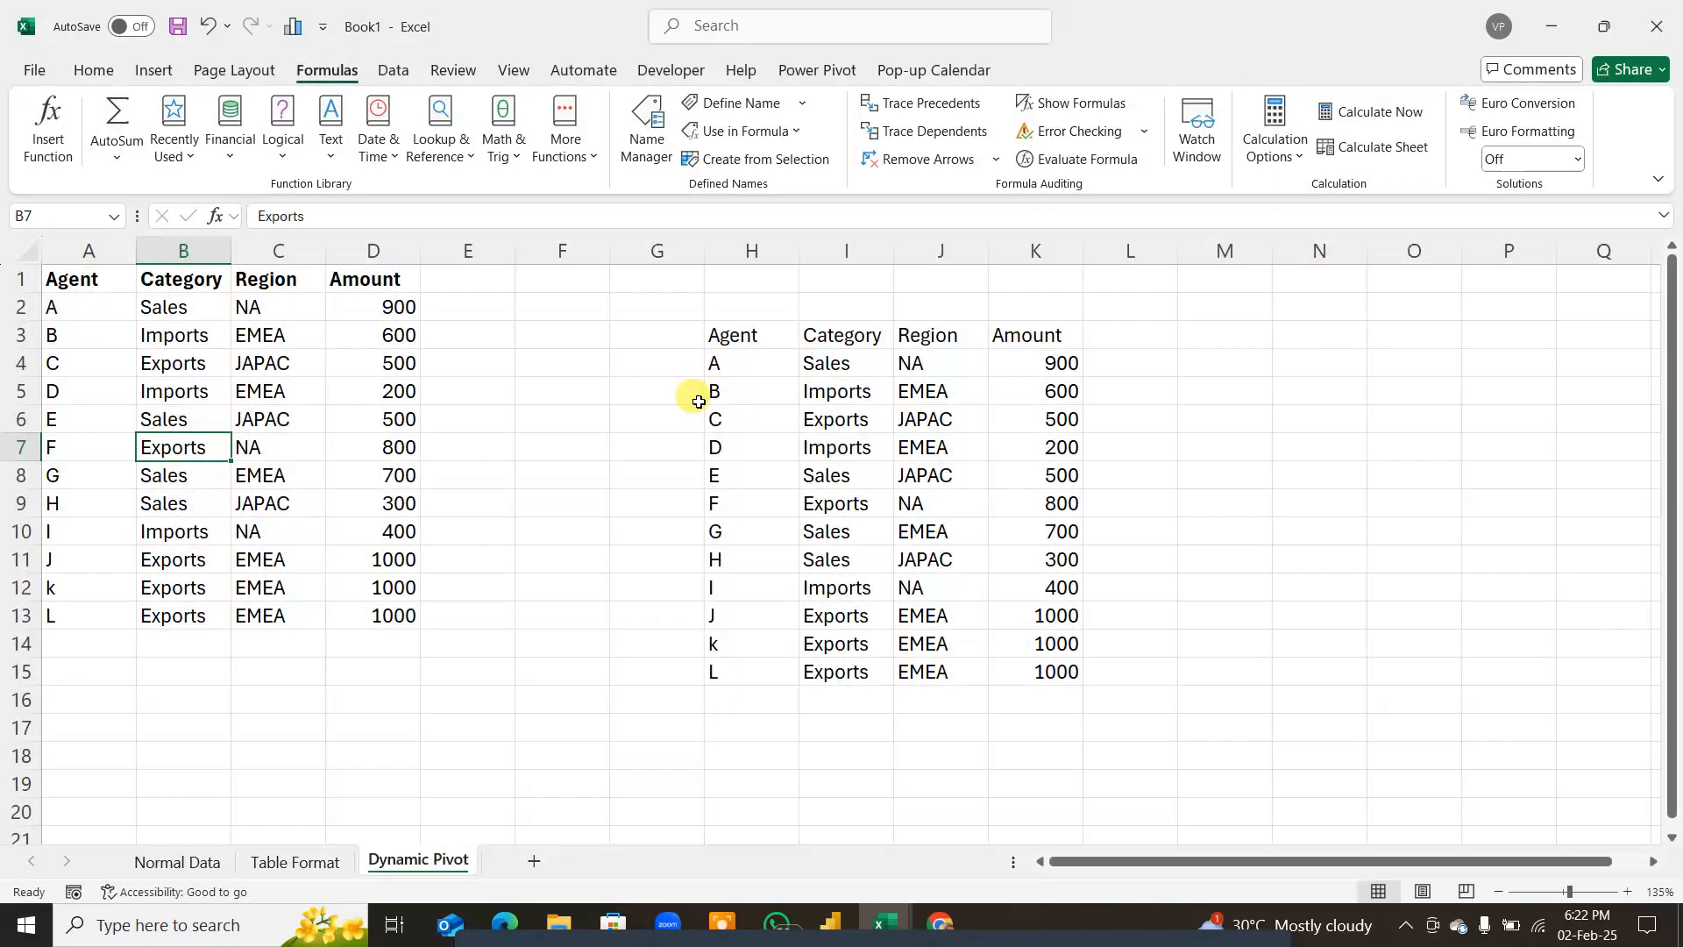
# Step: Start the PivotTable and PivotChart Wizard for a PivotTable from an Excel list, and set its source range to csnr
pyautogui.click(351, 391)
pyautogui.click(226, 419)
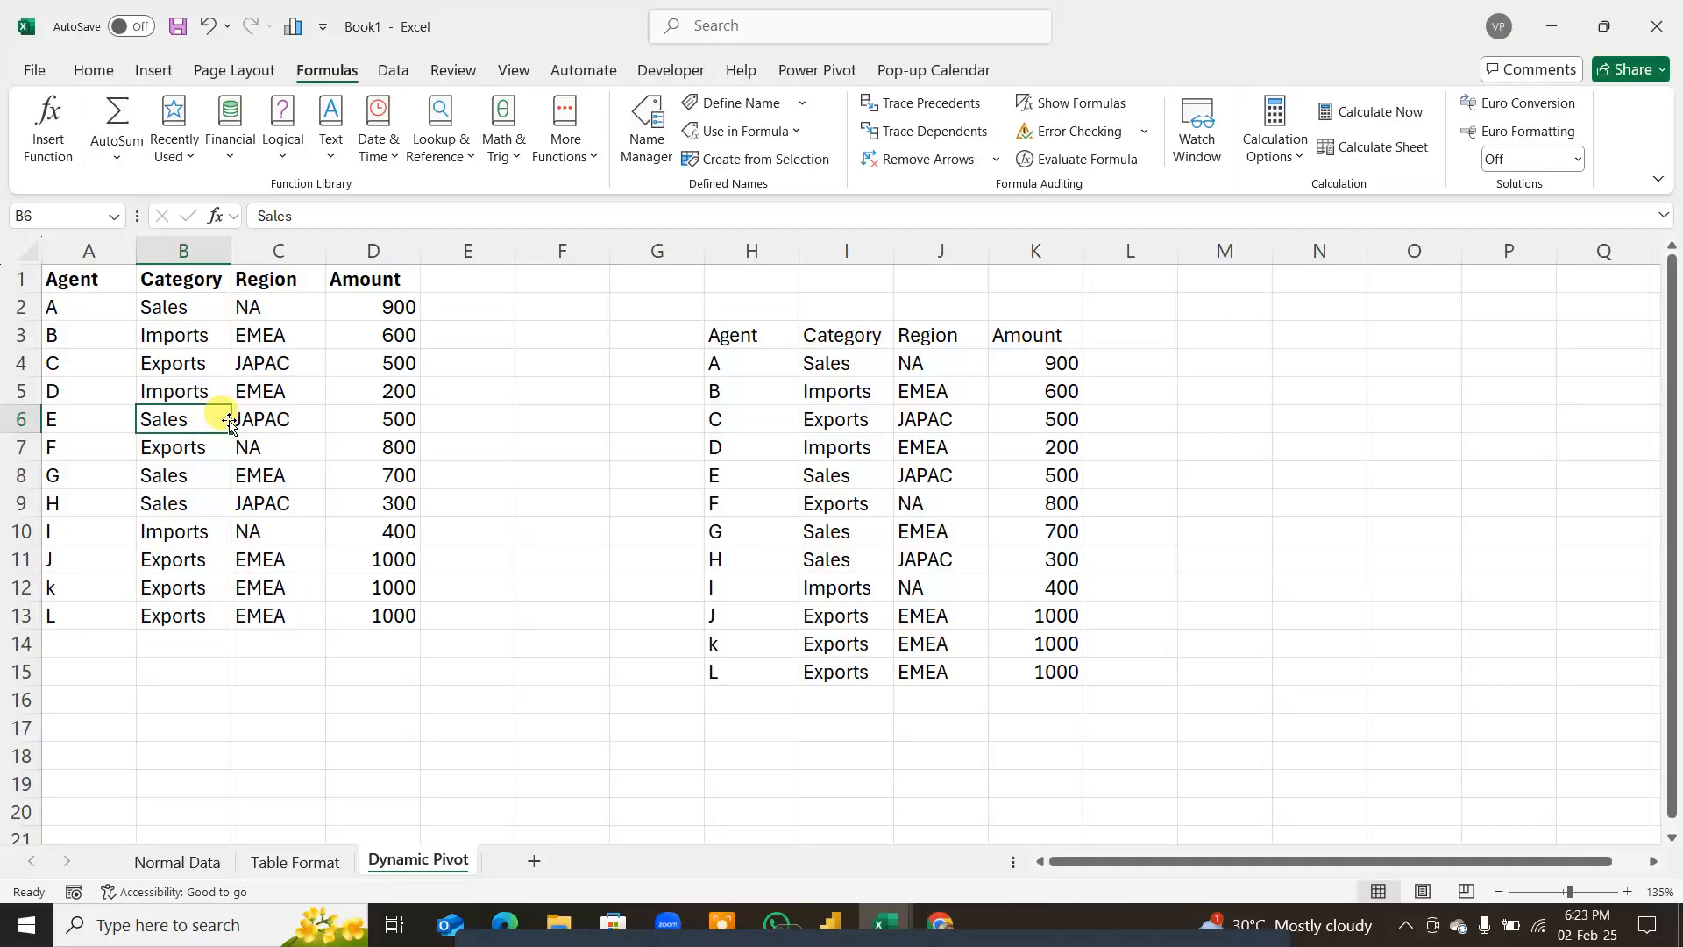
pyautogui.hotkey('alt', 'd')
pyautogui.press('p')
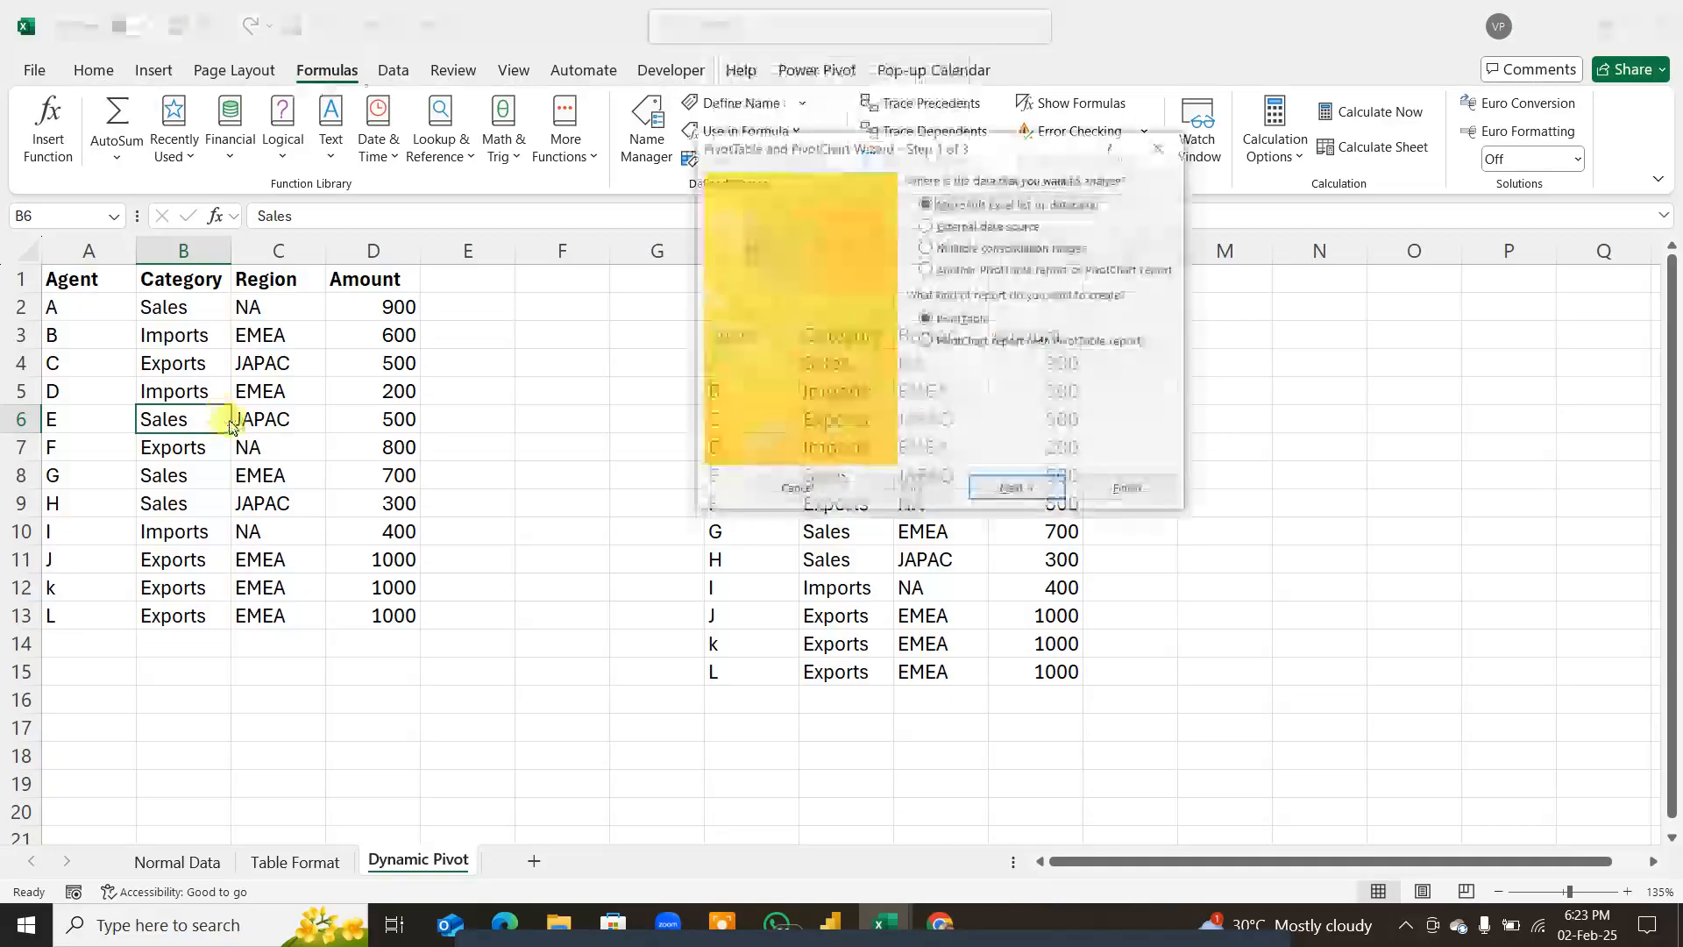
pyautogui.moveTo(751, 143); pyautogui.dragTo(700, 137)
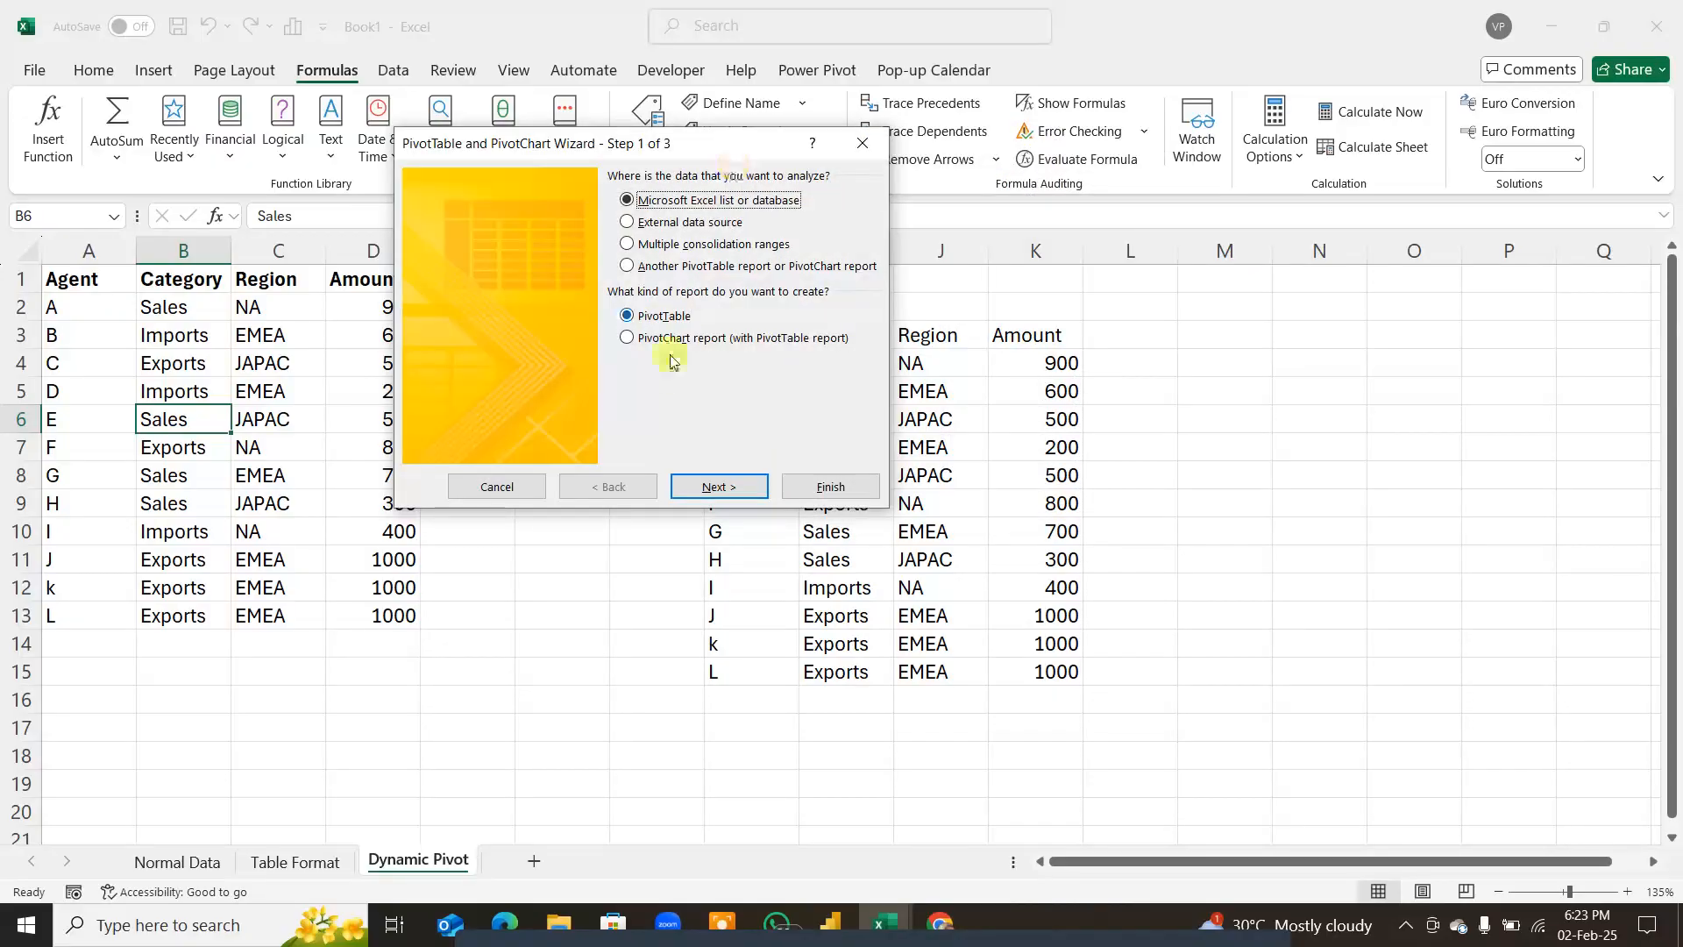
pyautogui.click(715, 485)
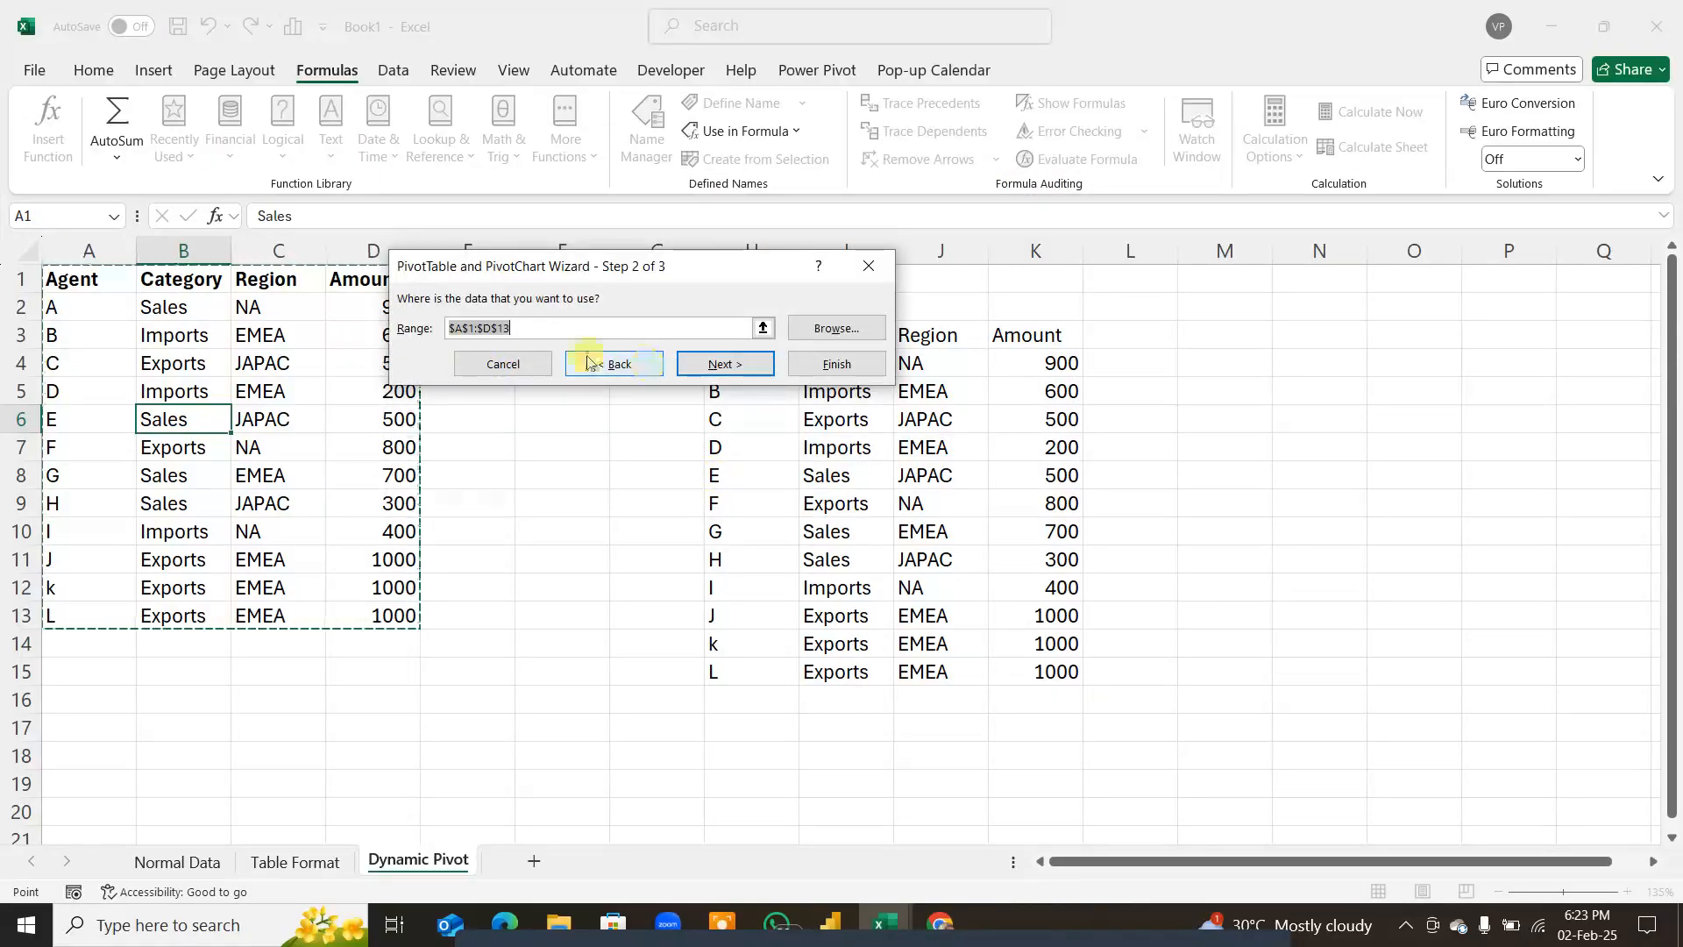
pyautogui.moveTo(543, 325); pyautogui.dragTo(374, 321)
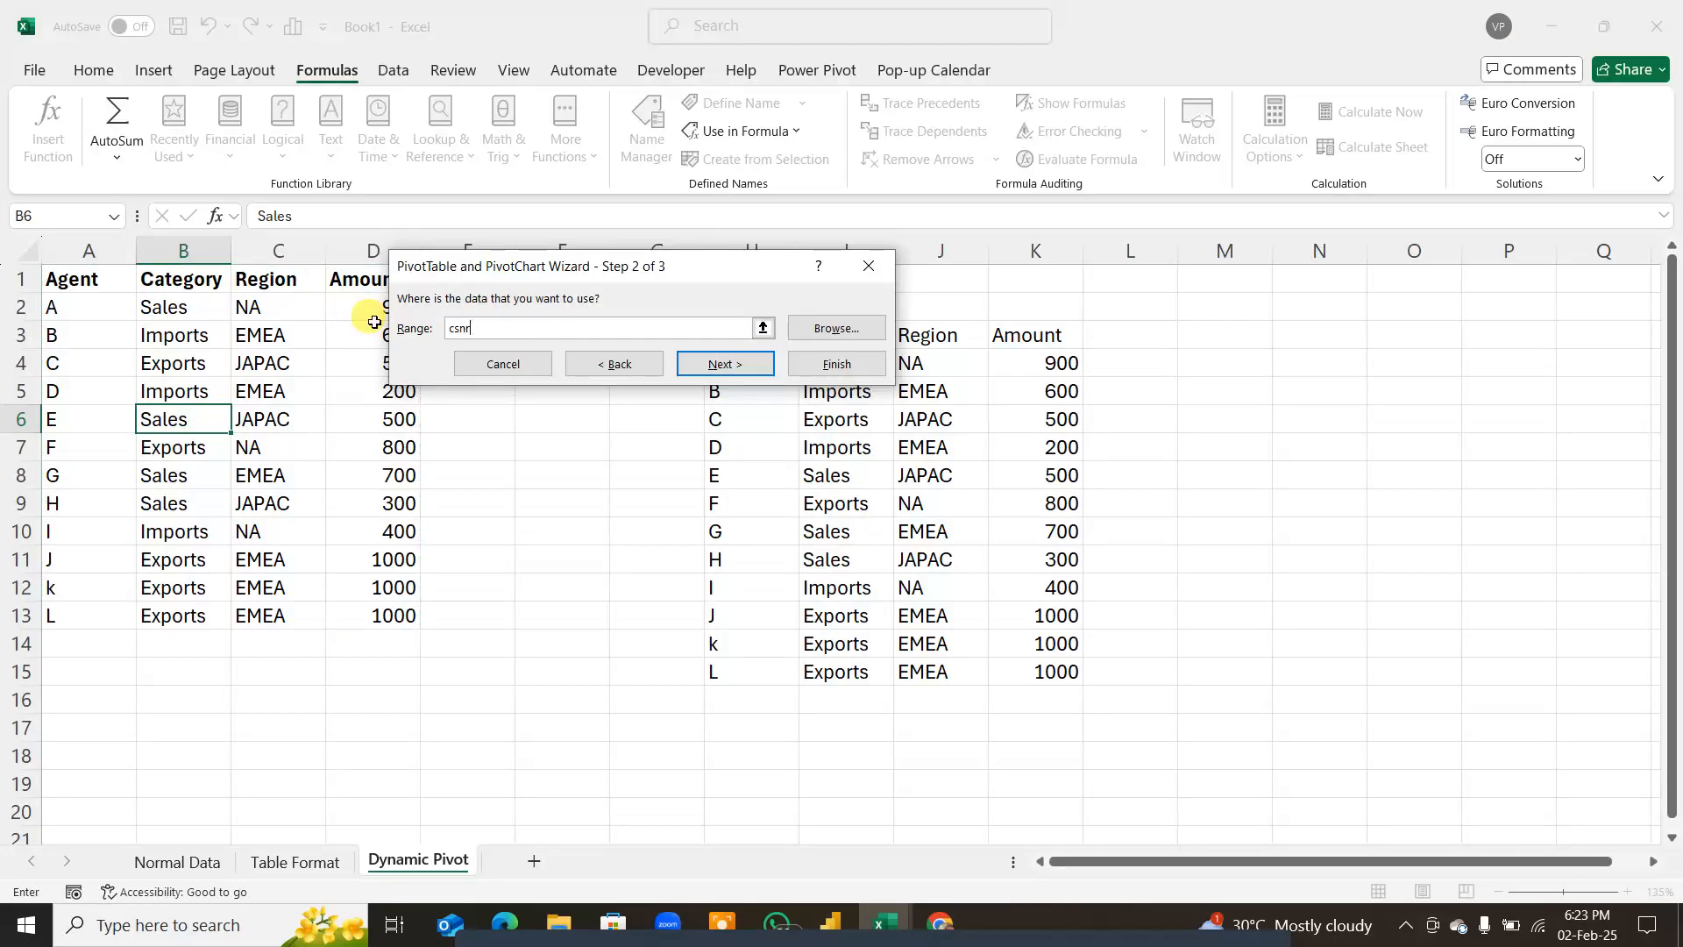
# Step: Create a PivotTable from the range csnr at cell G8 of the existing Dynamic Pivot worksheet, replacing the data already there
pyautogui.write('csnr')
pyautogui.click(751, 365)
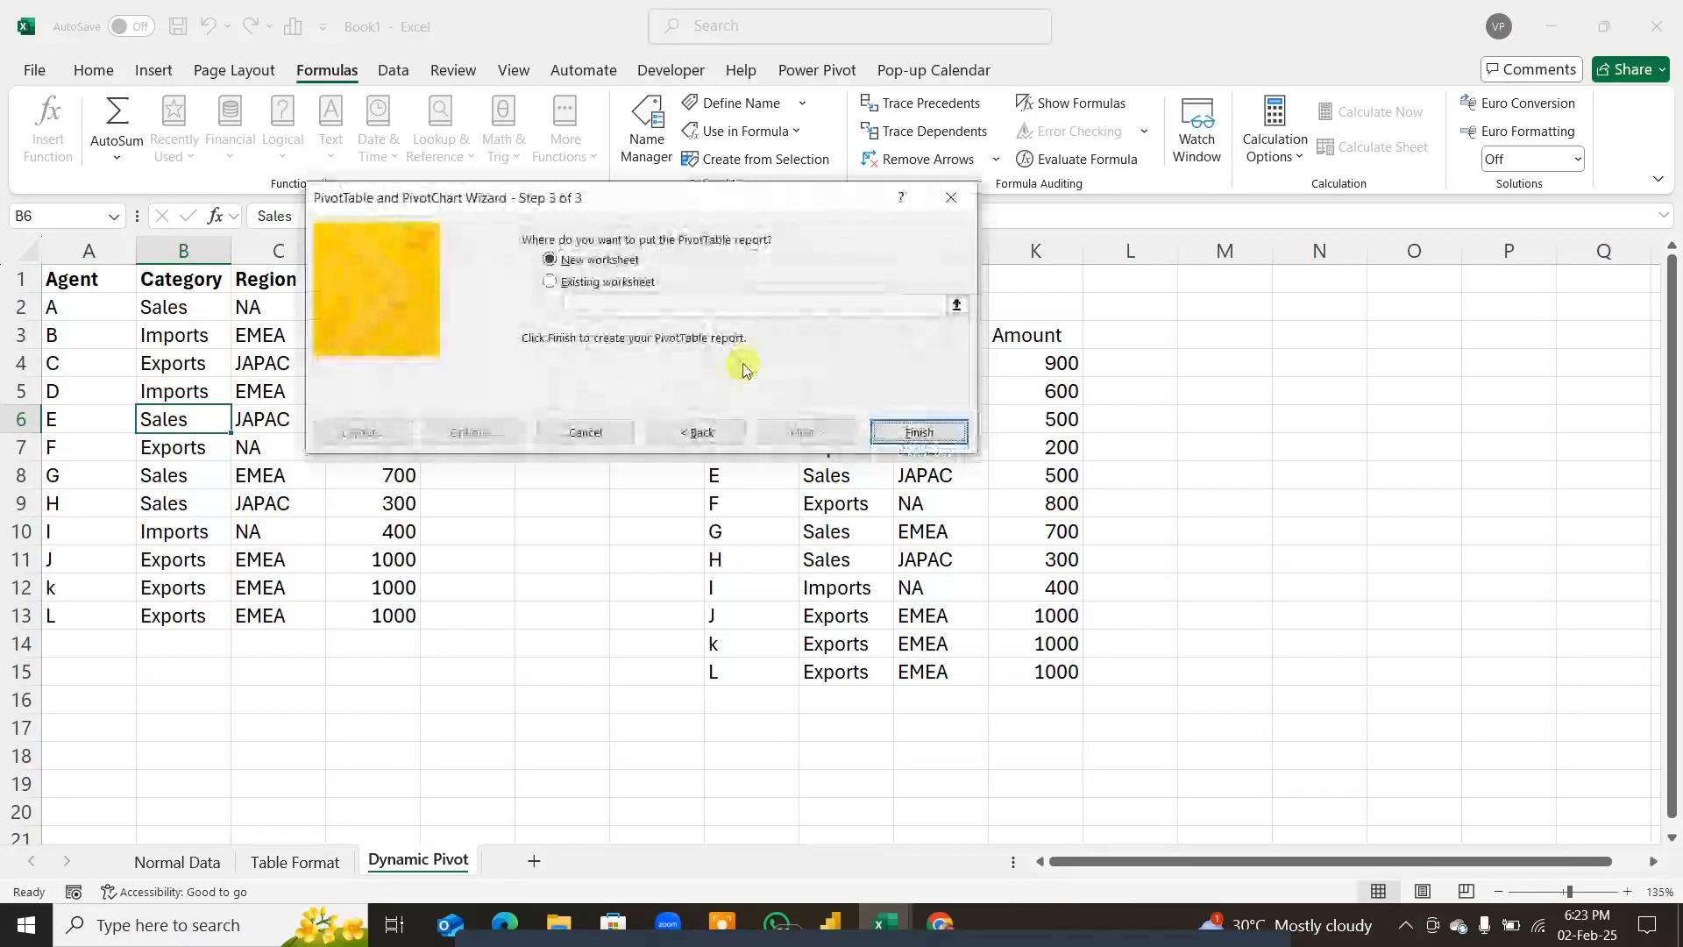
pyautogui.click(551, 282)
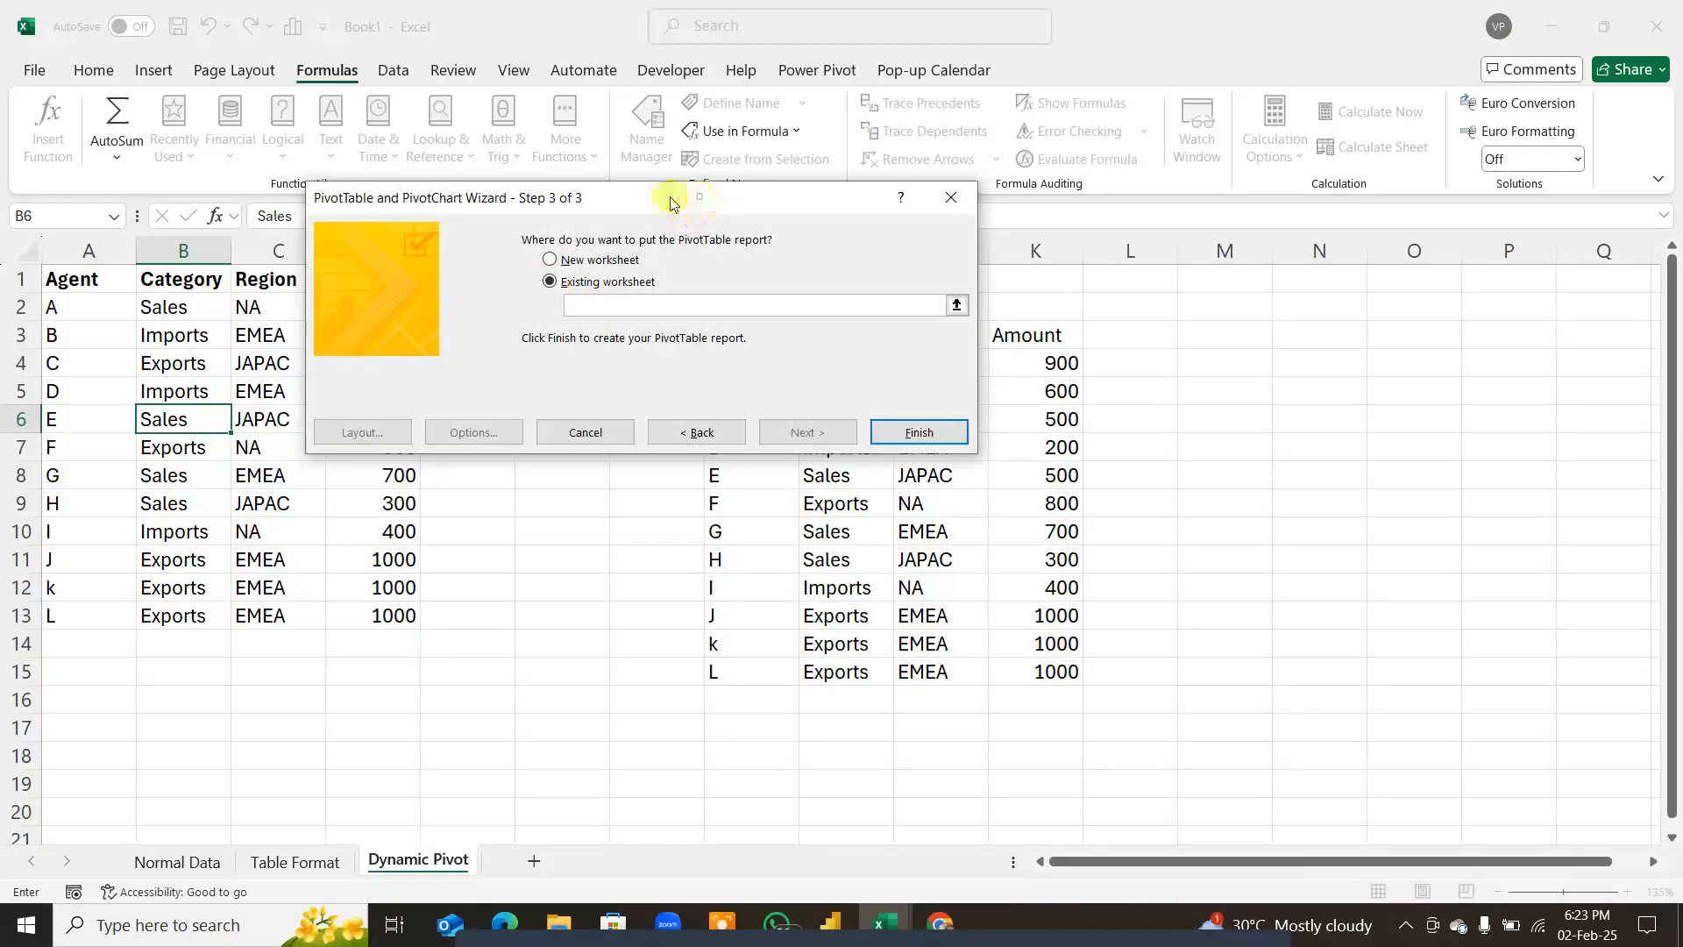
pyautogui.moveTo(699, 198); pyautogui.dragTo(497, 186)
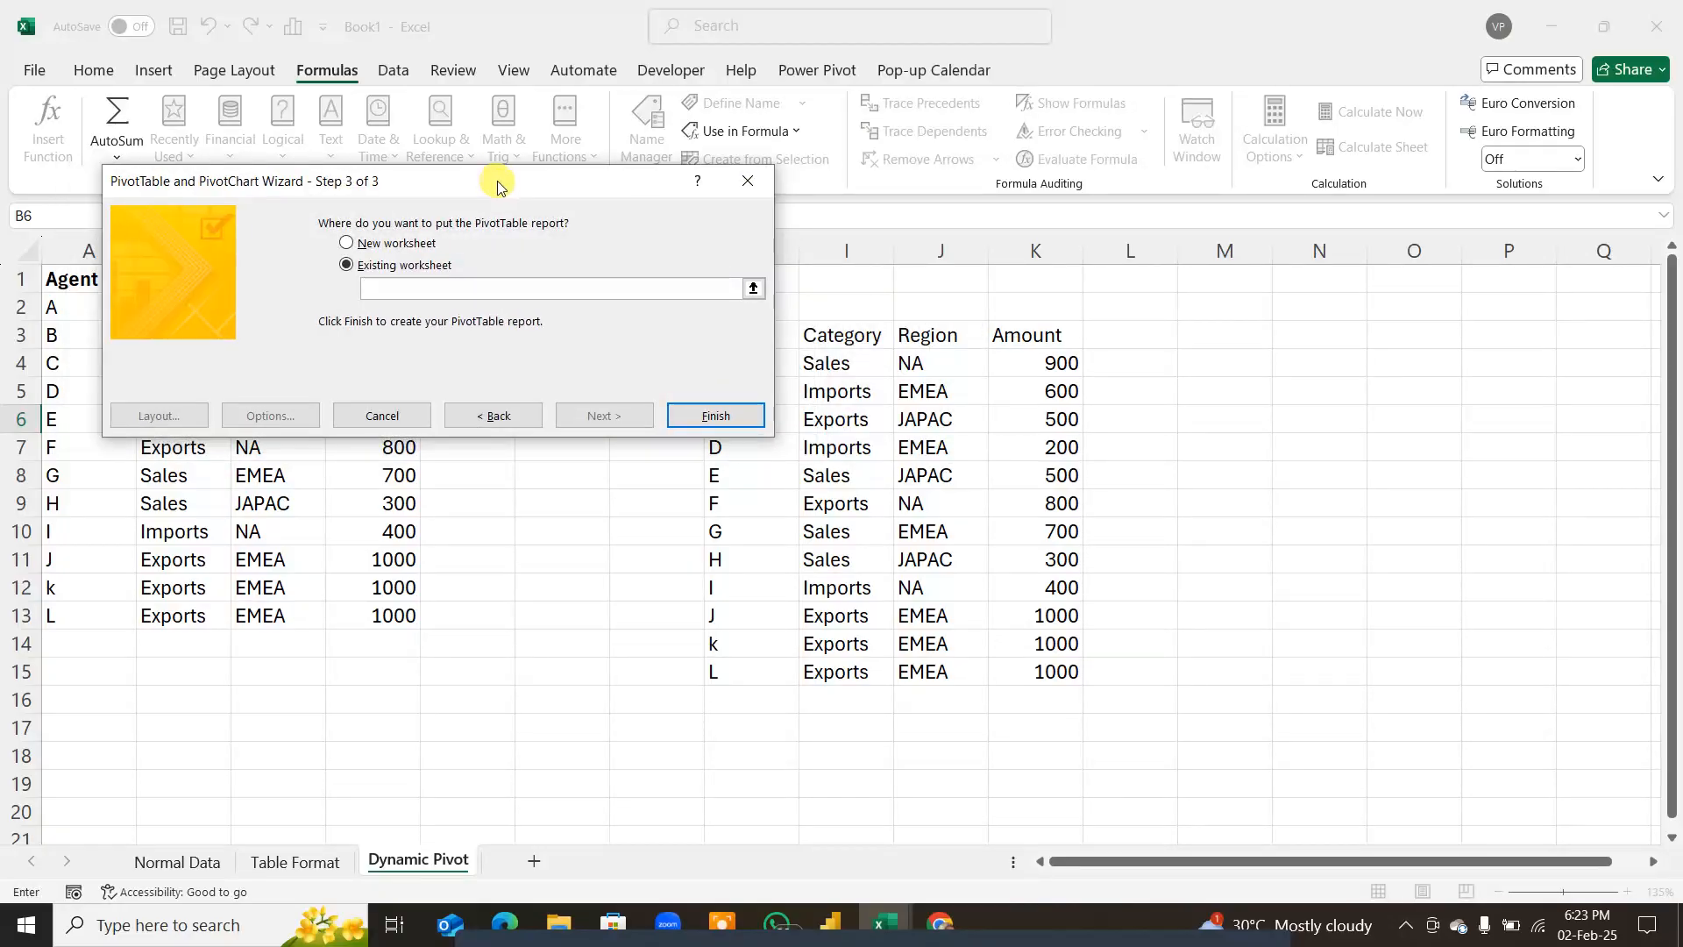
pyautogui.click(576, 471)
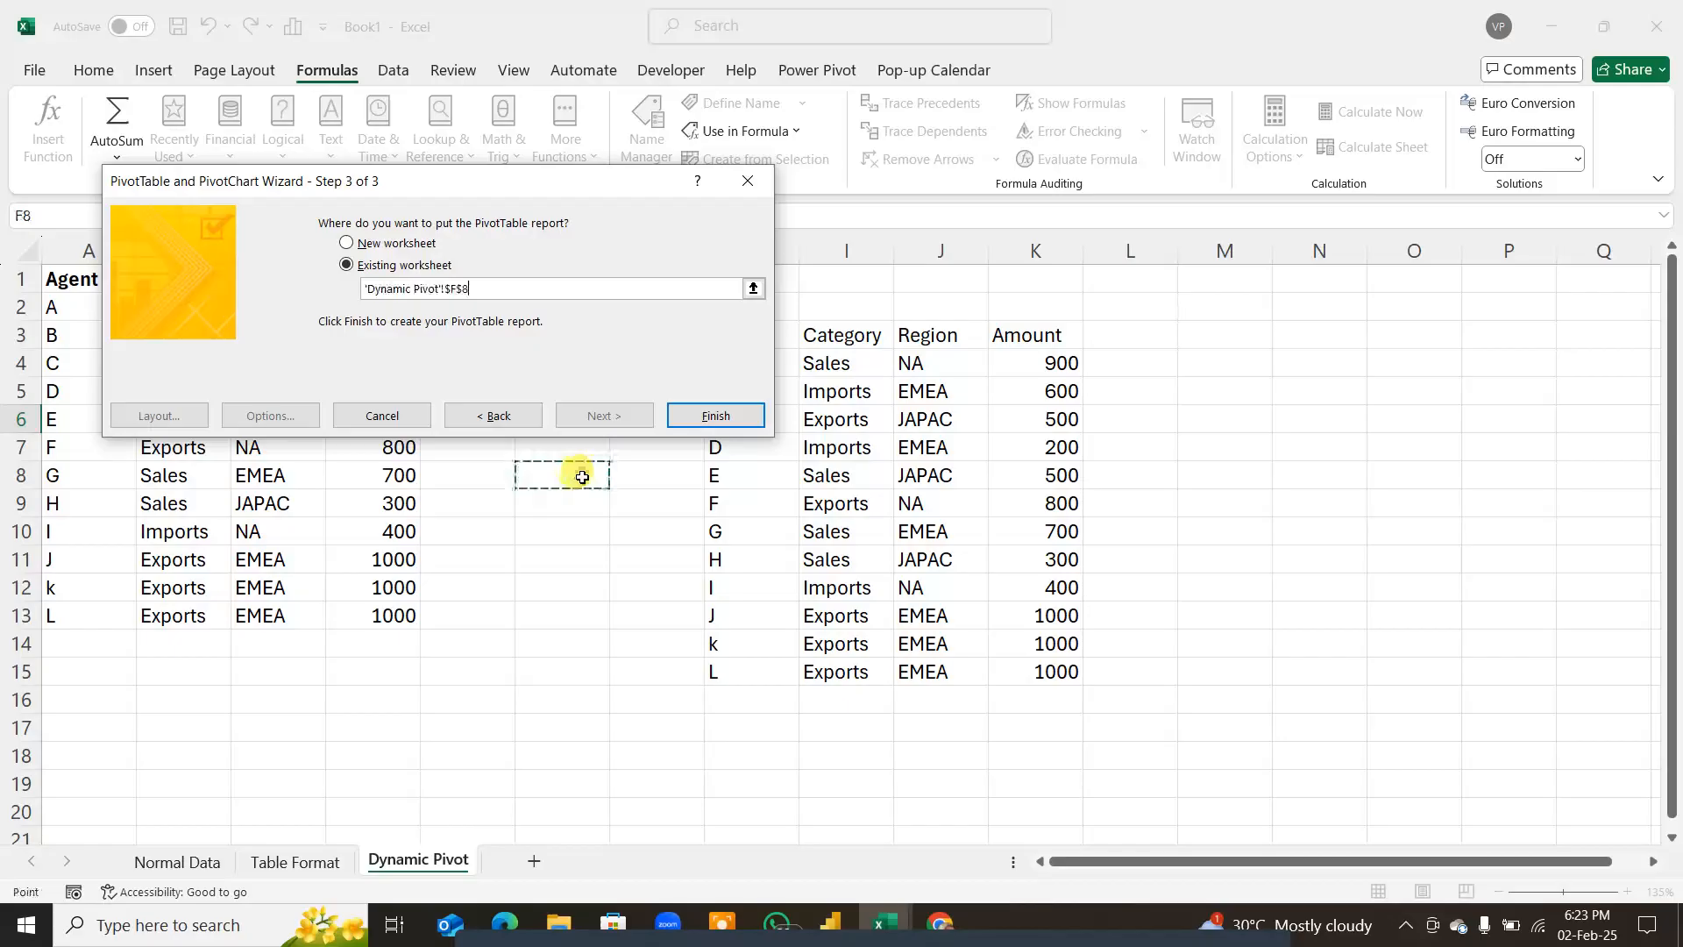
pyautogui.click(681, 471)
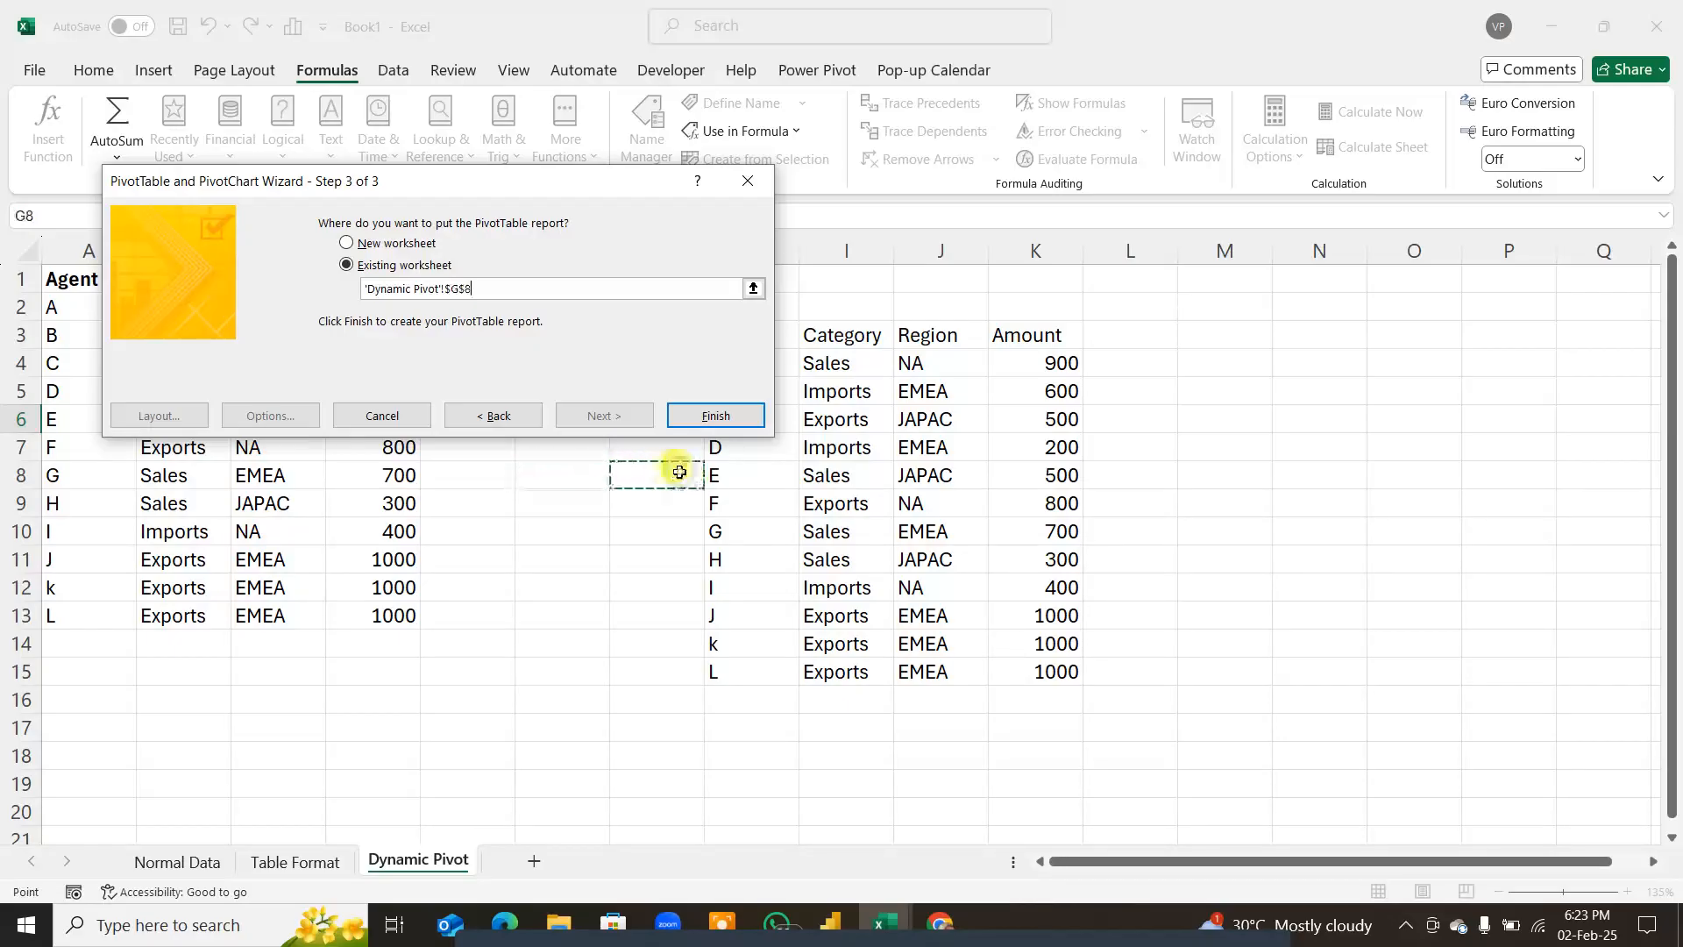
pyautogui.click(701, 416)
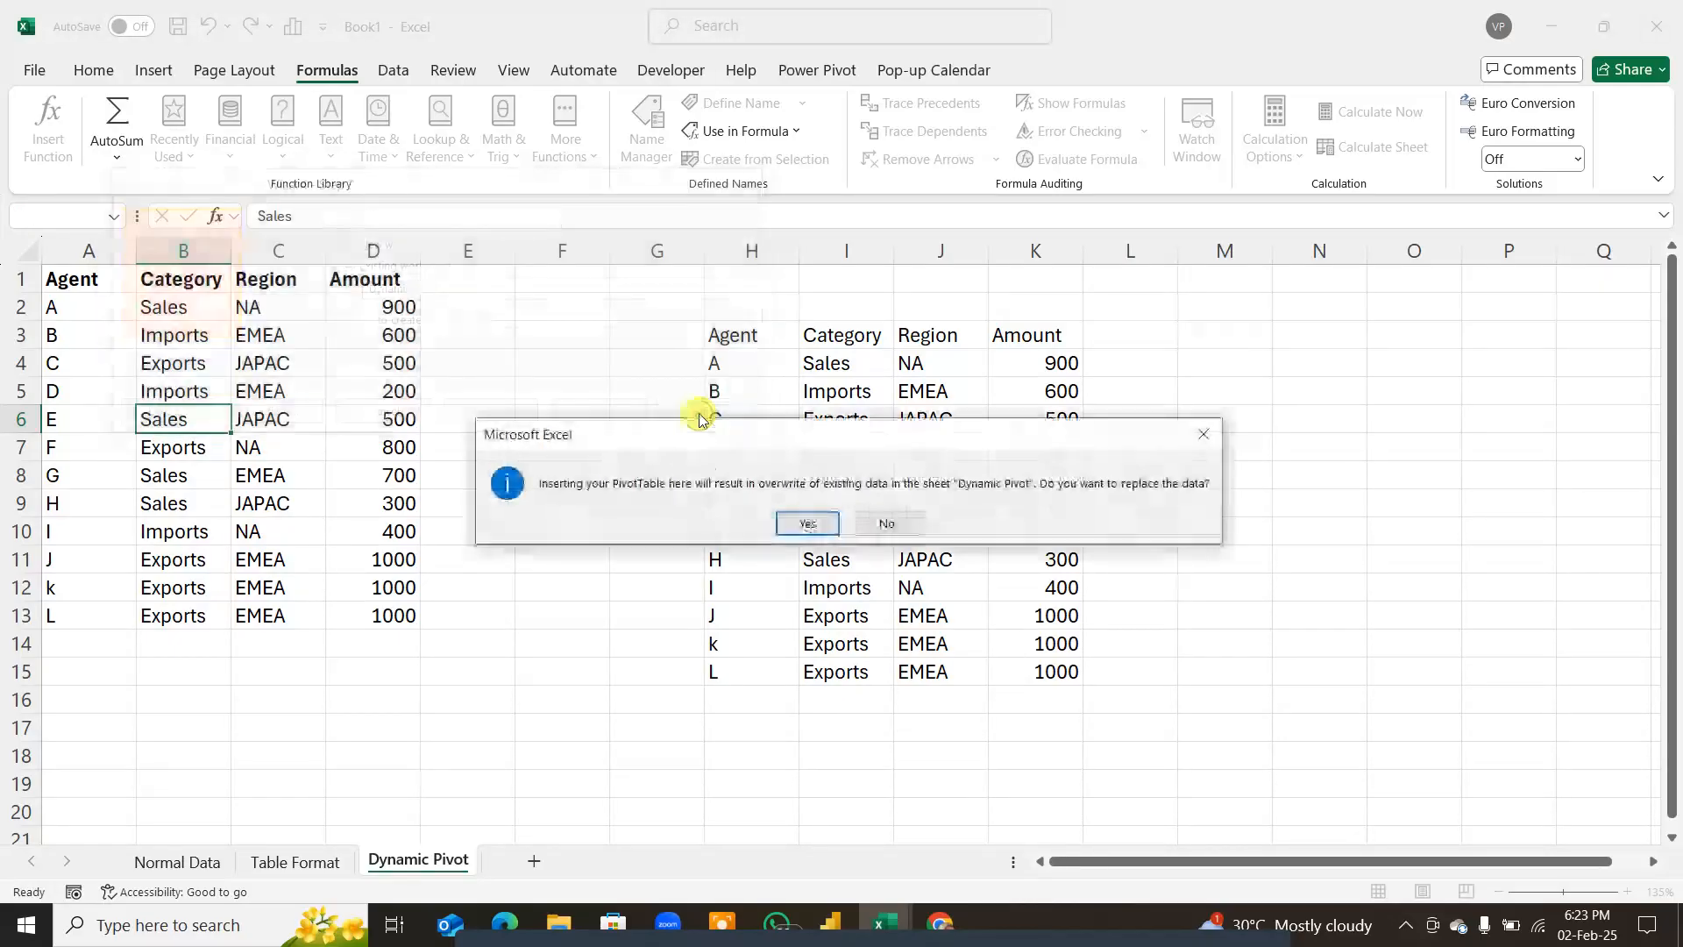
pyautogui.click(804, 523)
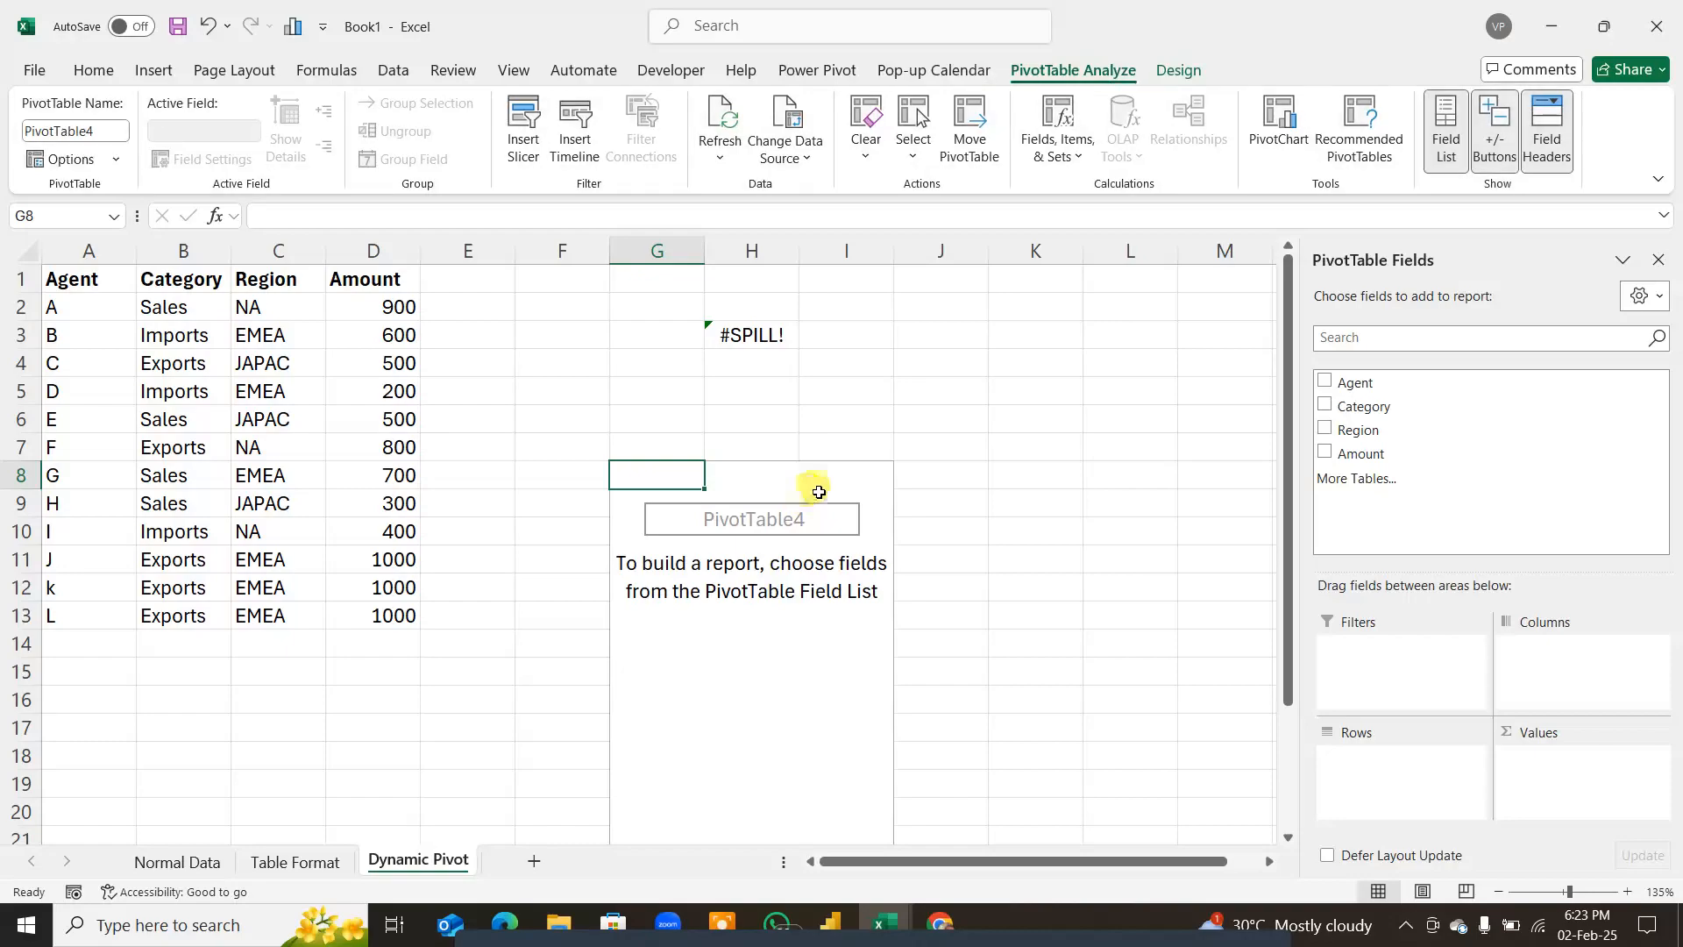
# Step: Delete the formula in H3 and lay out the PivotTable with Agent as rows and Amount as values
pyautogui.click(725, 334)
pyautogui.press('Delete')
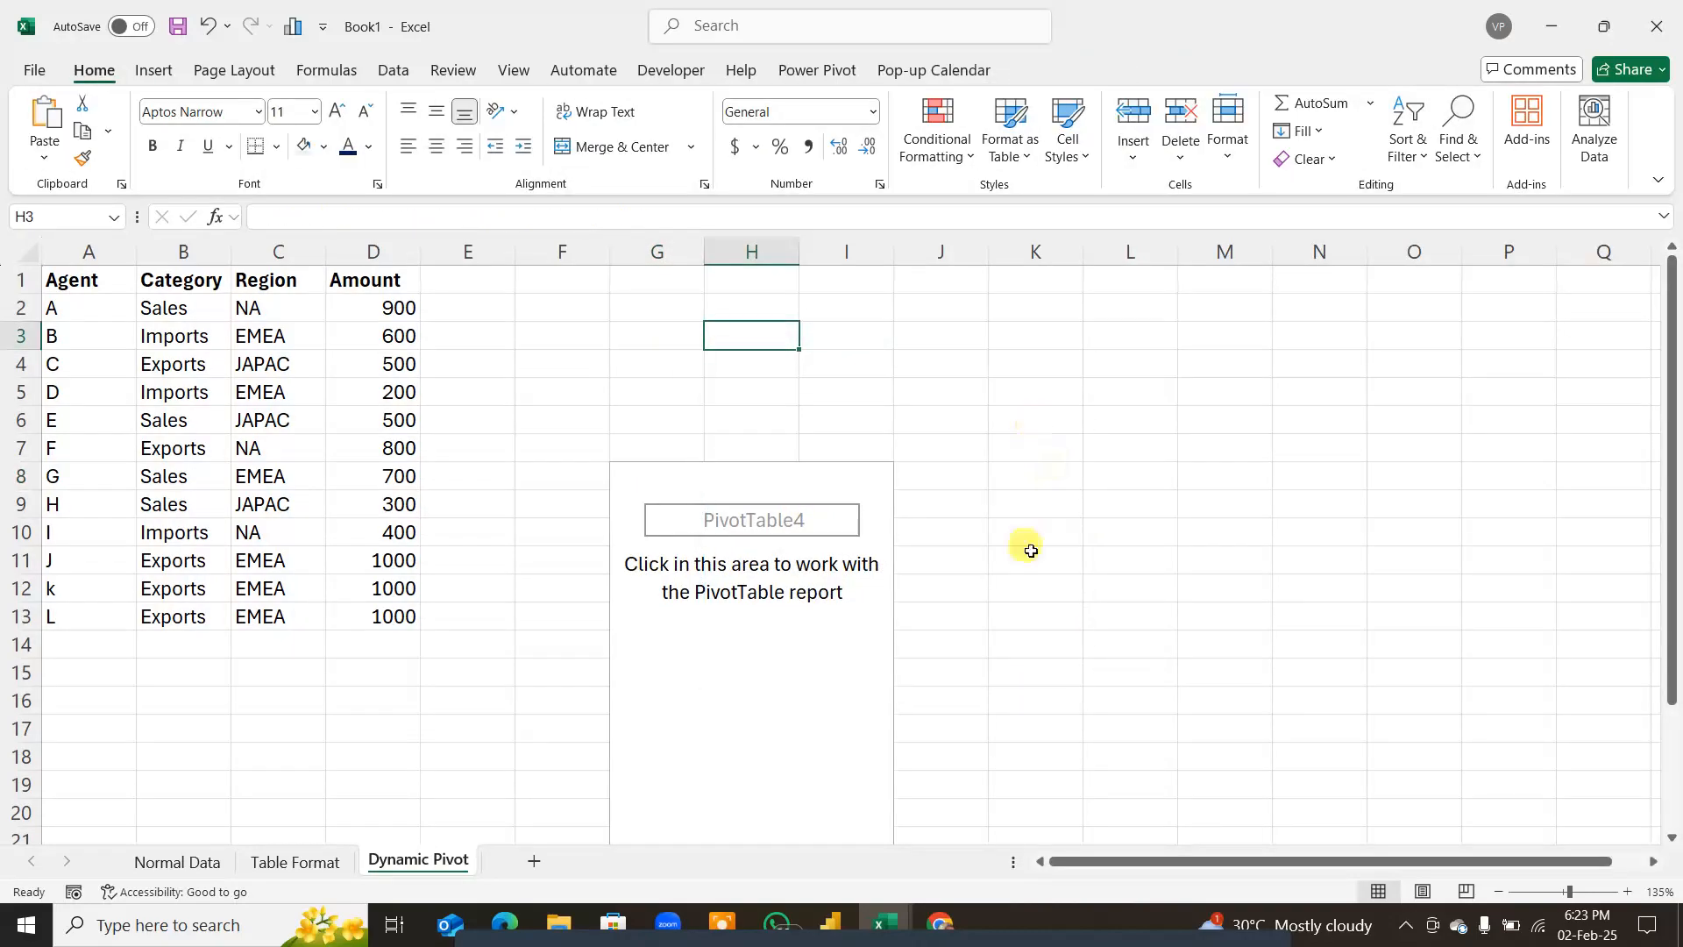
pyautogui.click(751, 495)
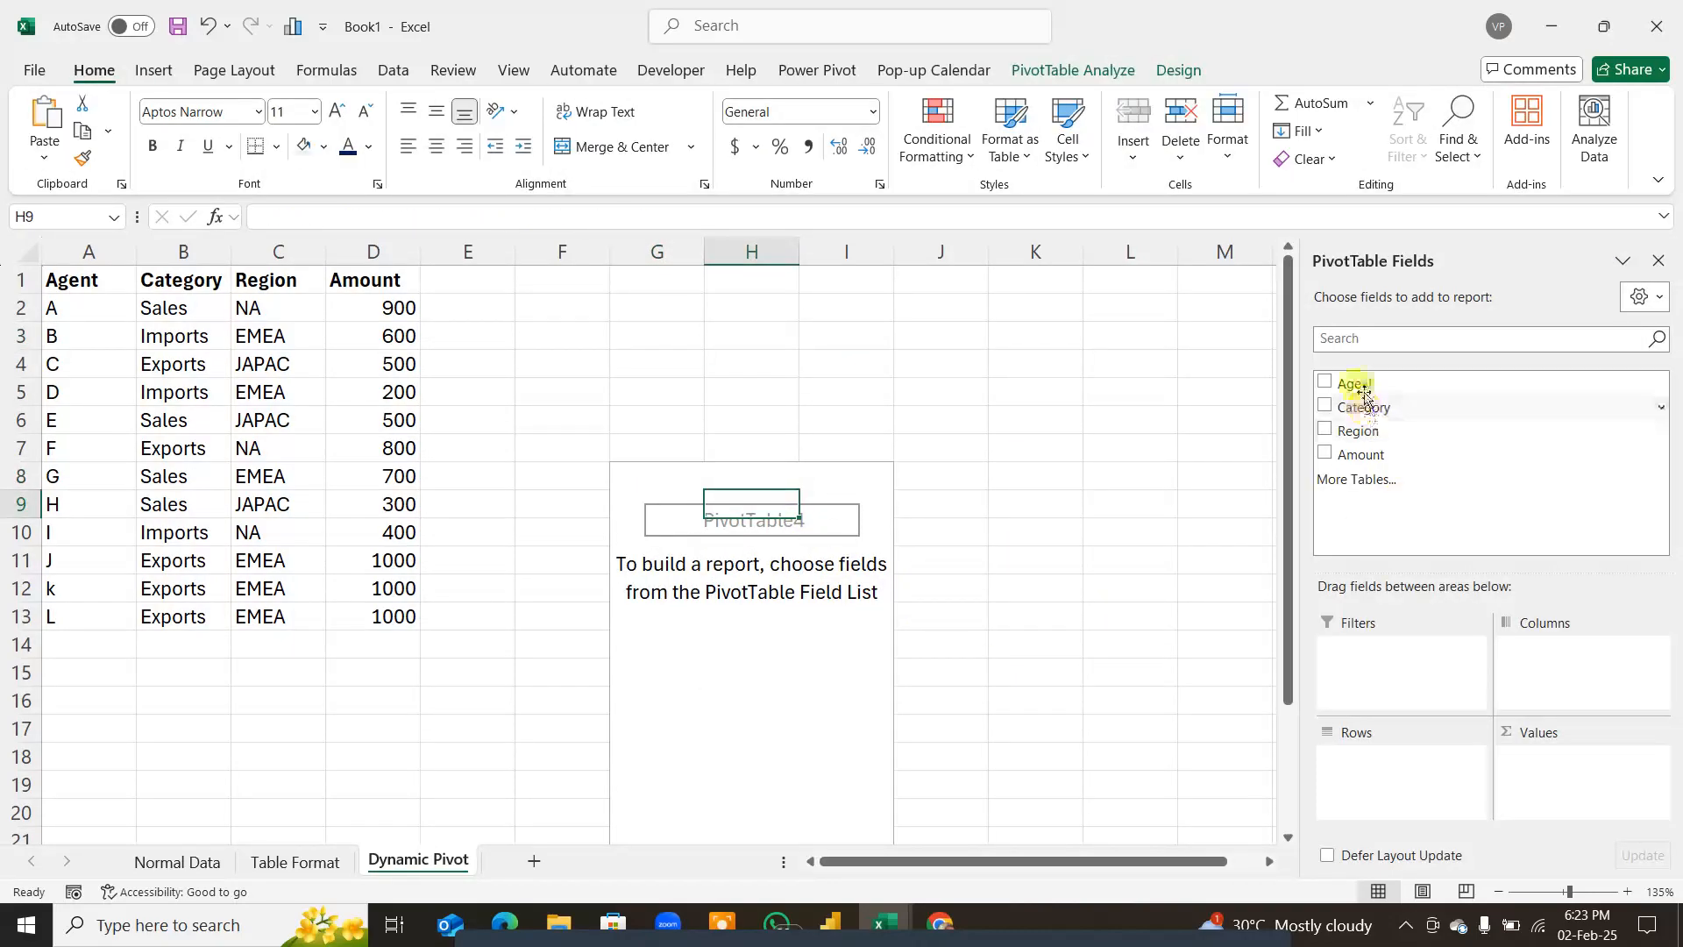
pyautogui.moveTo(1352, 382); pyautogui.dragTo(1407, 761)
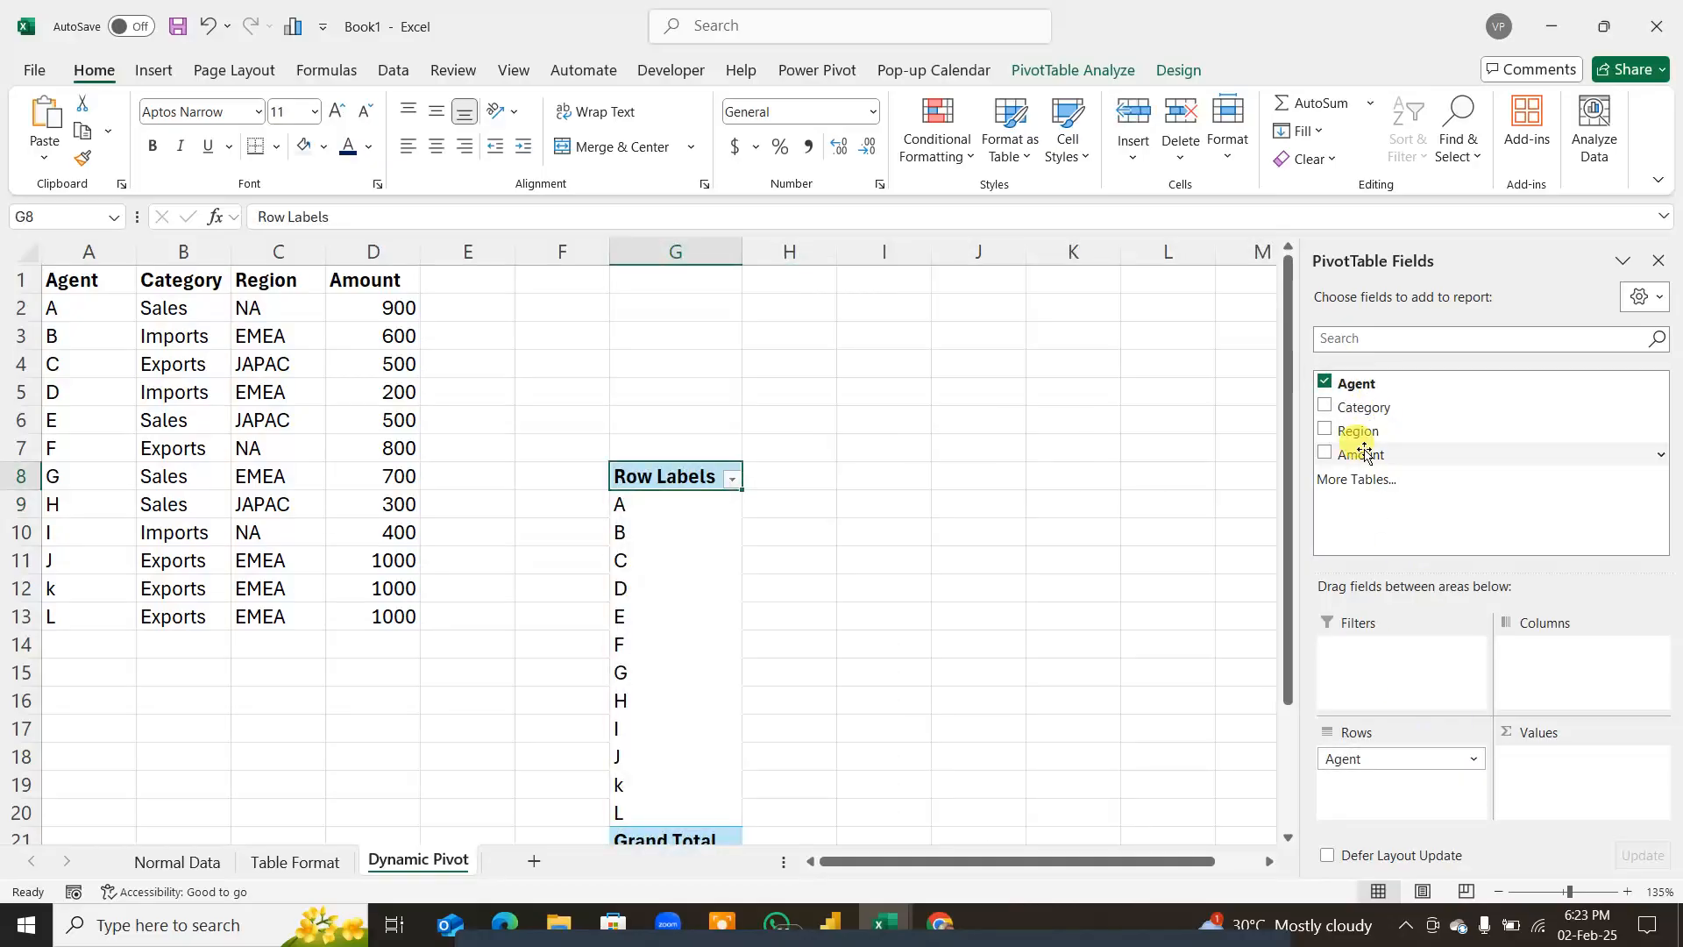
pyautogui.moveTo(1361, 454); pyautogui.dragTo(1611, 784)
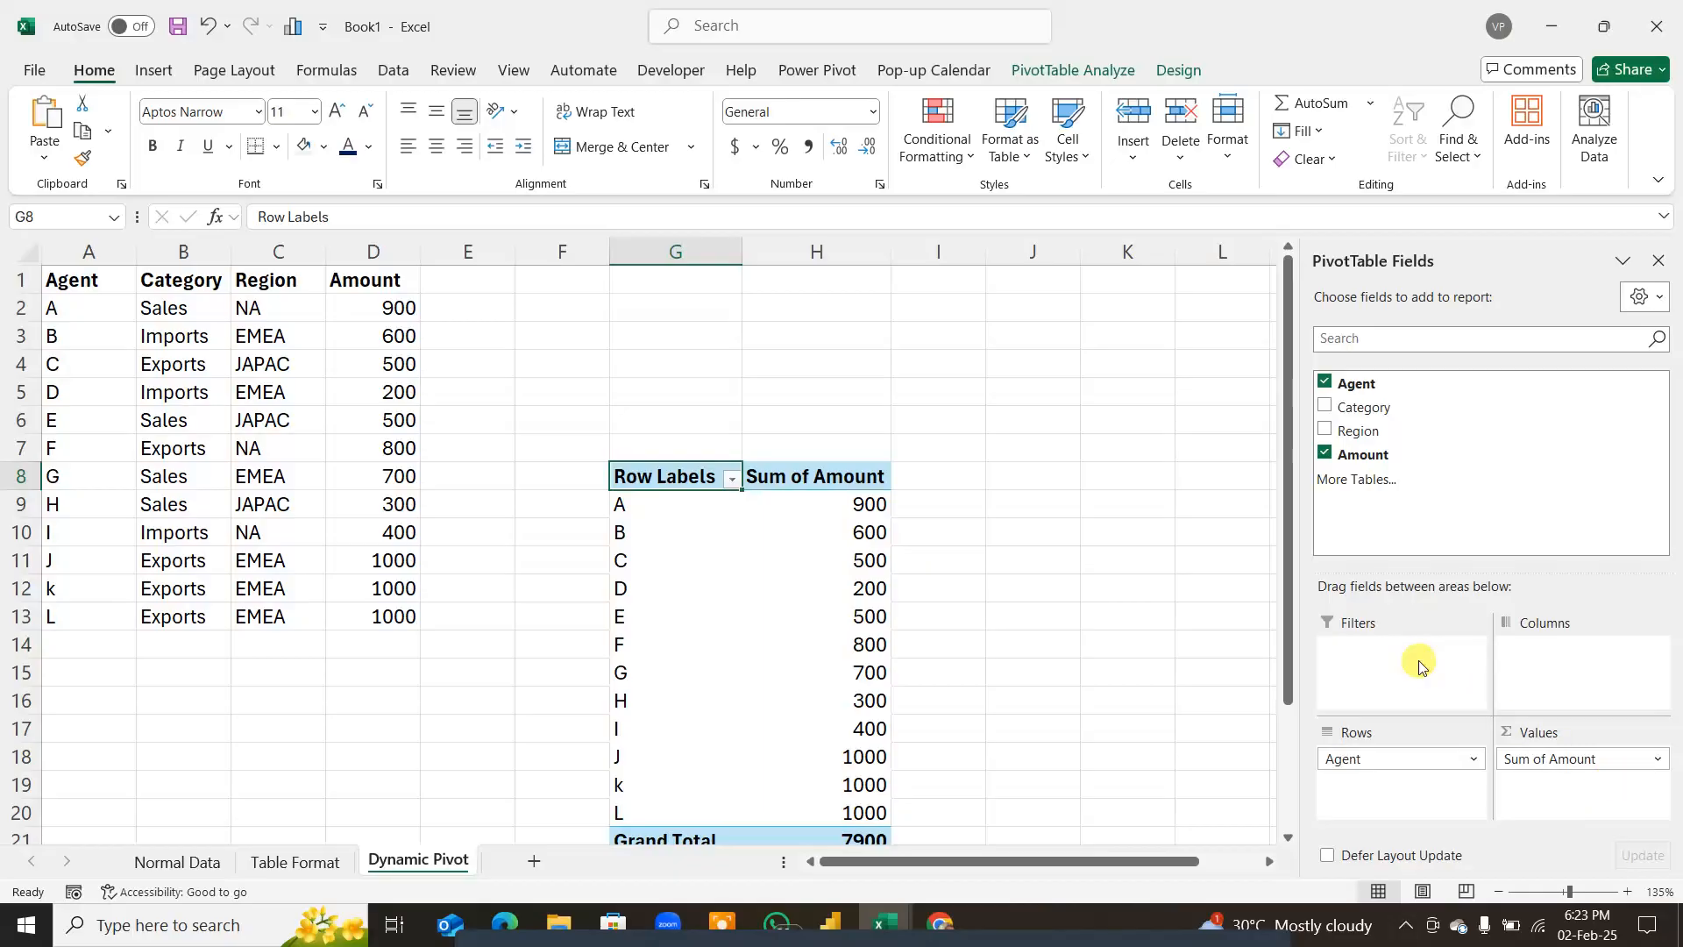
# Step: Add a record in row 14 of the source data with agent mm, category Sales, region na and amount 5000
pyautogui.click(104, 633)
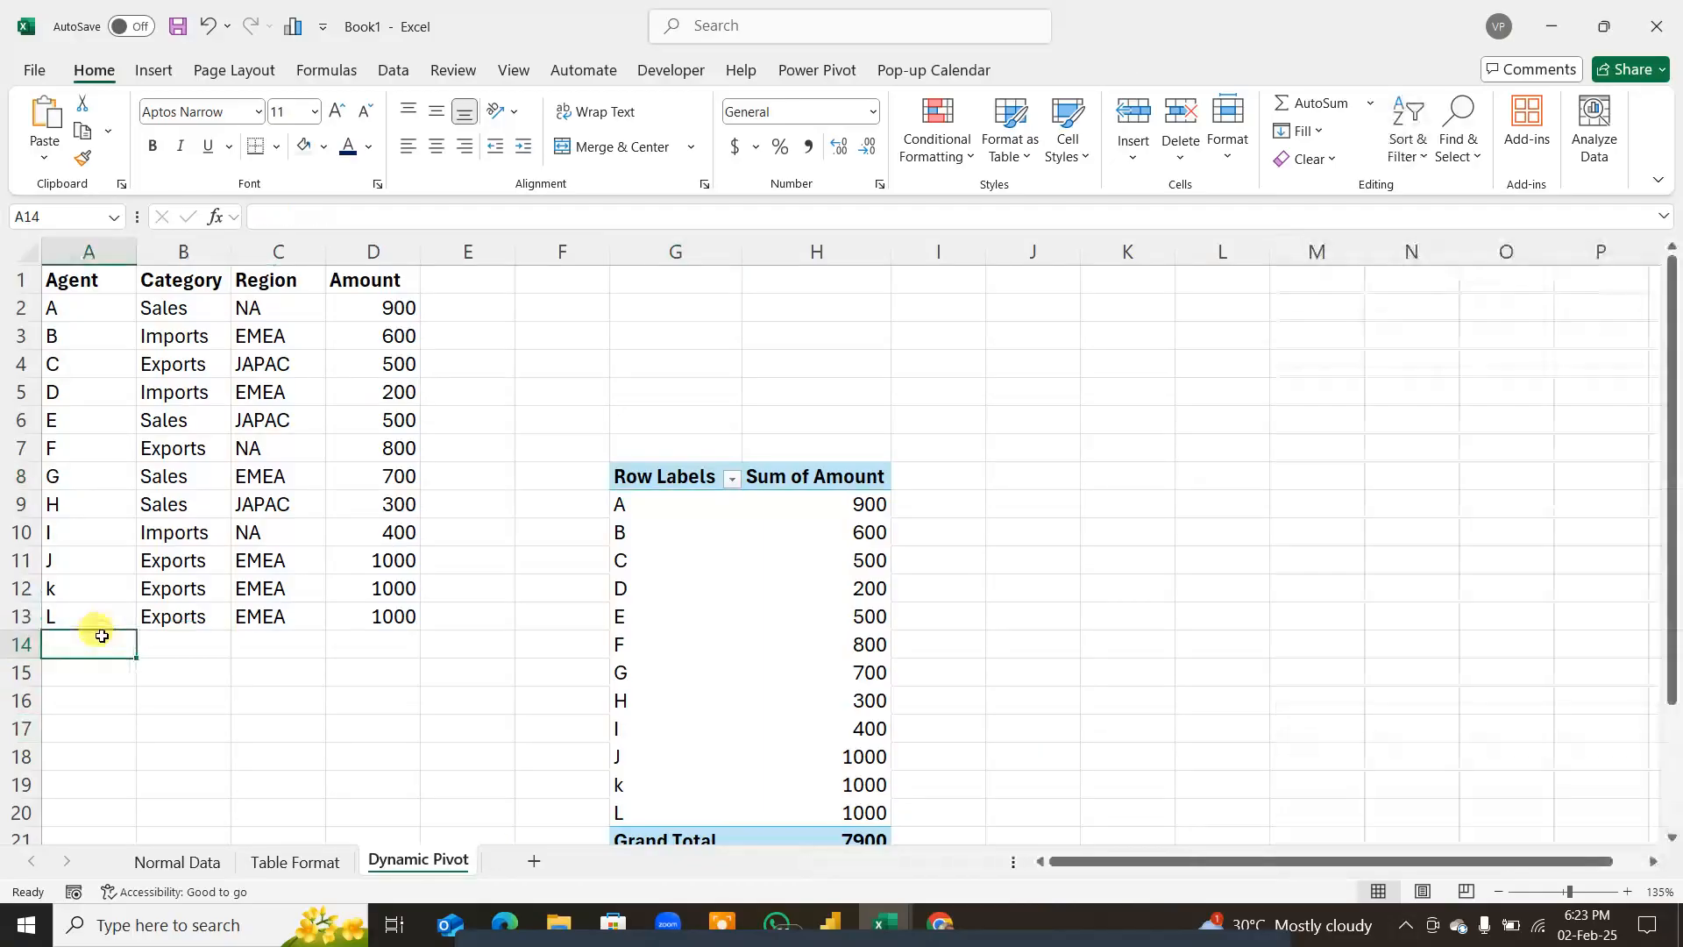
pyautogui.write('mm')
pyautogui.press('Tab')
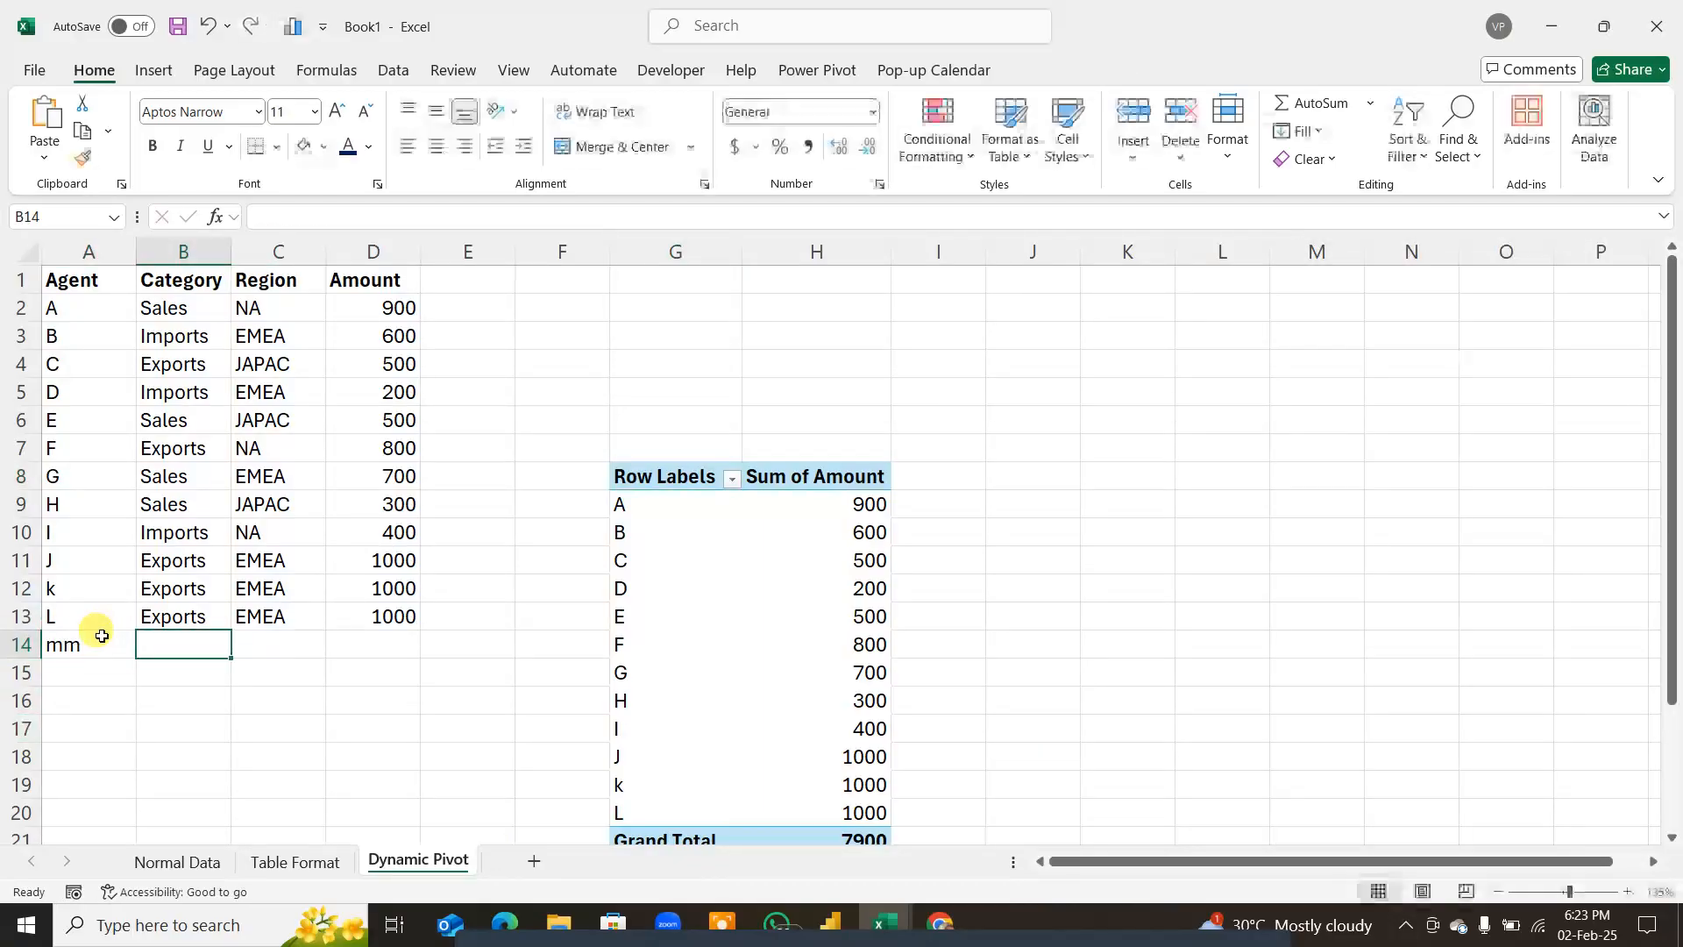
pyautogui.write('sales')
pyautogui.press('Tab')
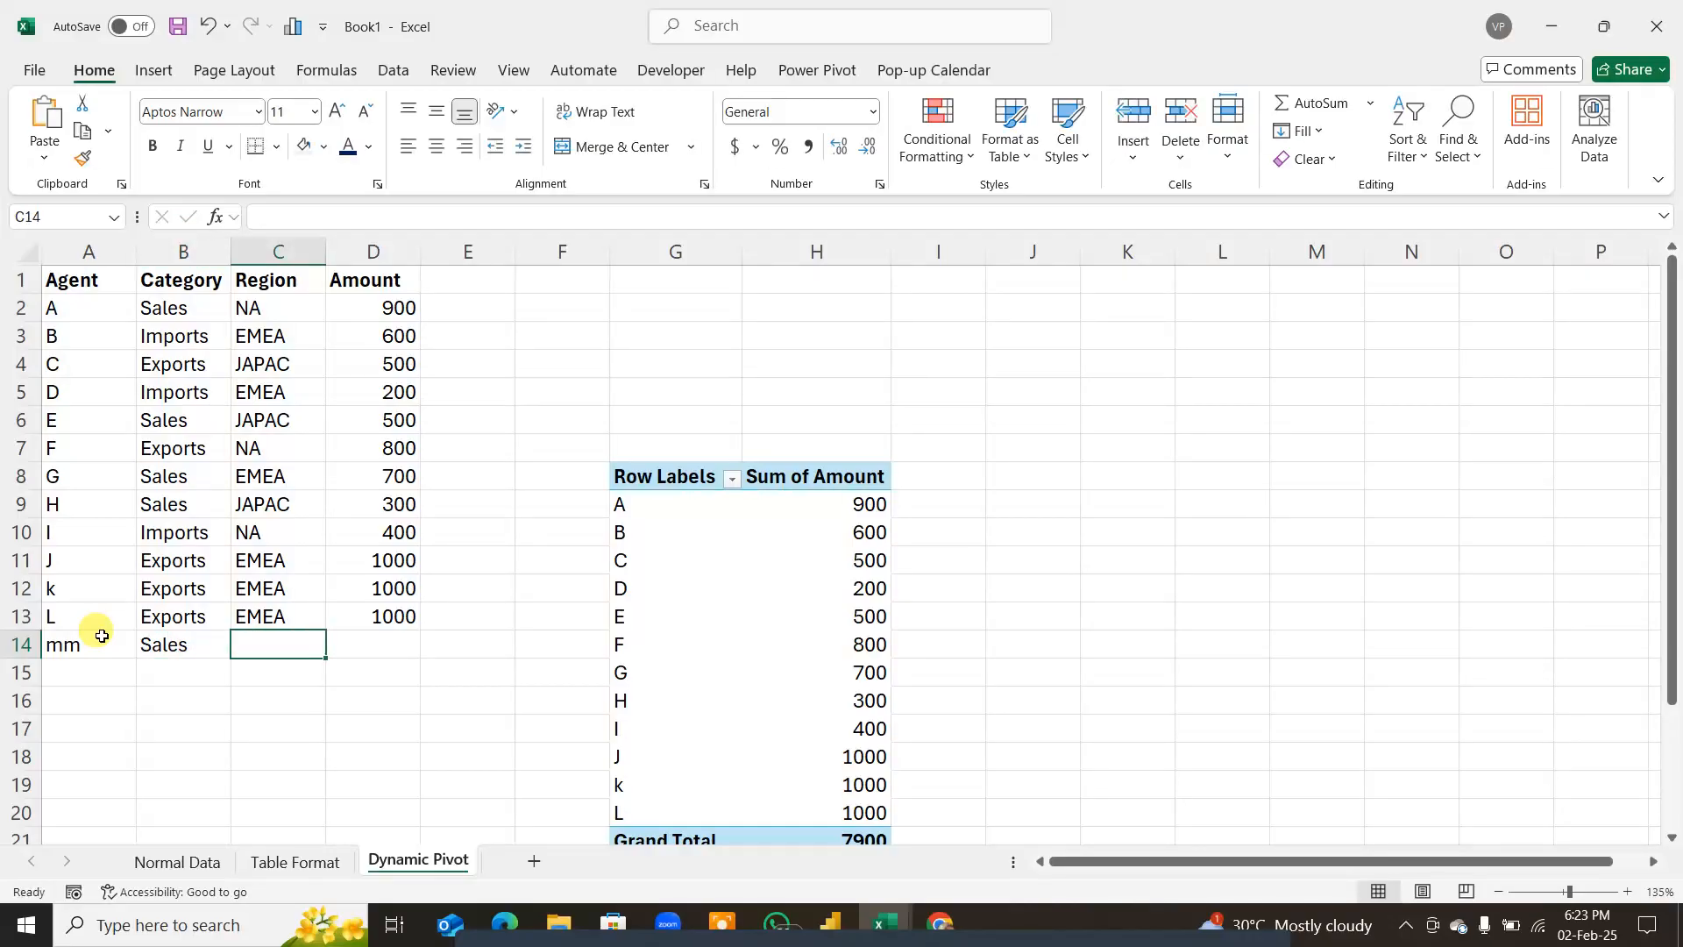
pyautogui.write('na')
pyautogui.press('Tab')
pyautogui.write('50')
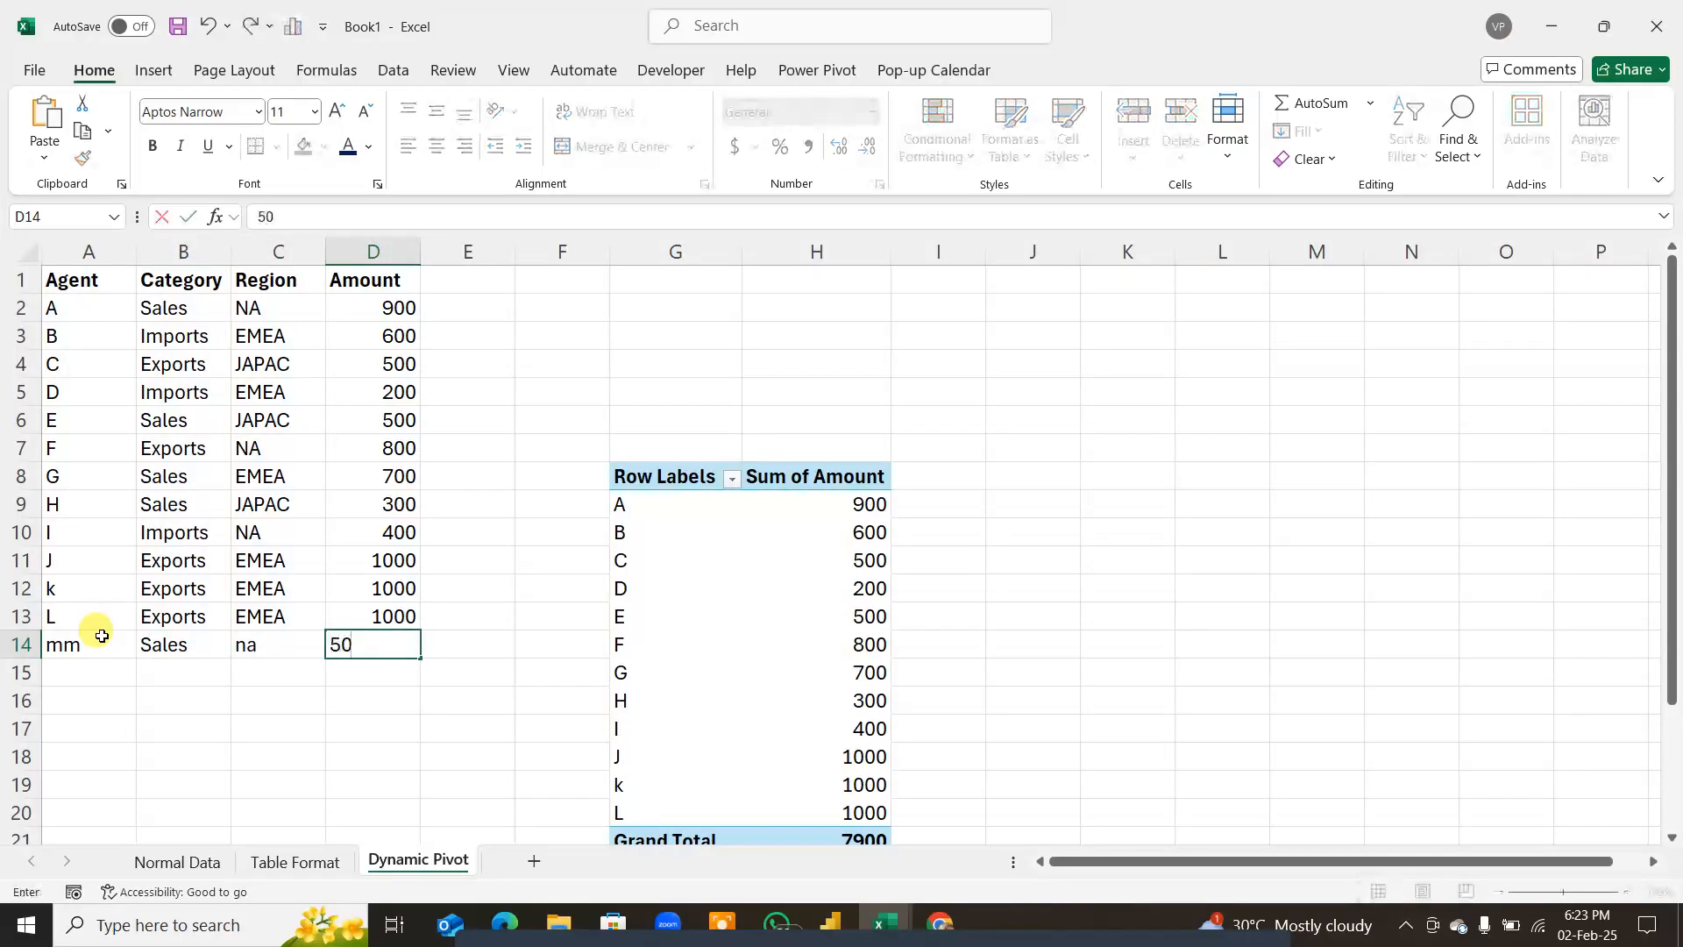
pyautogui.write('00')
pyautogui.press('Return')
# Step: Refresh the PivotTable and check its row for agent mm
pyautogui.click(745, 589)
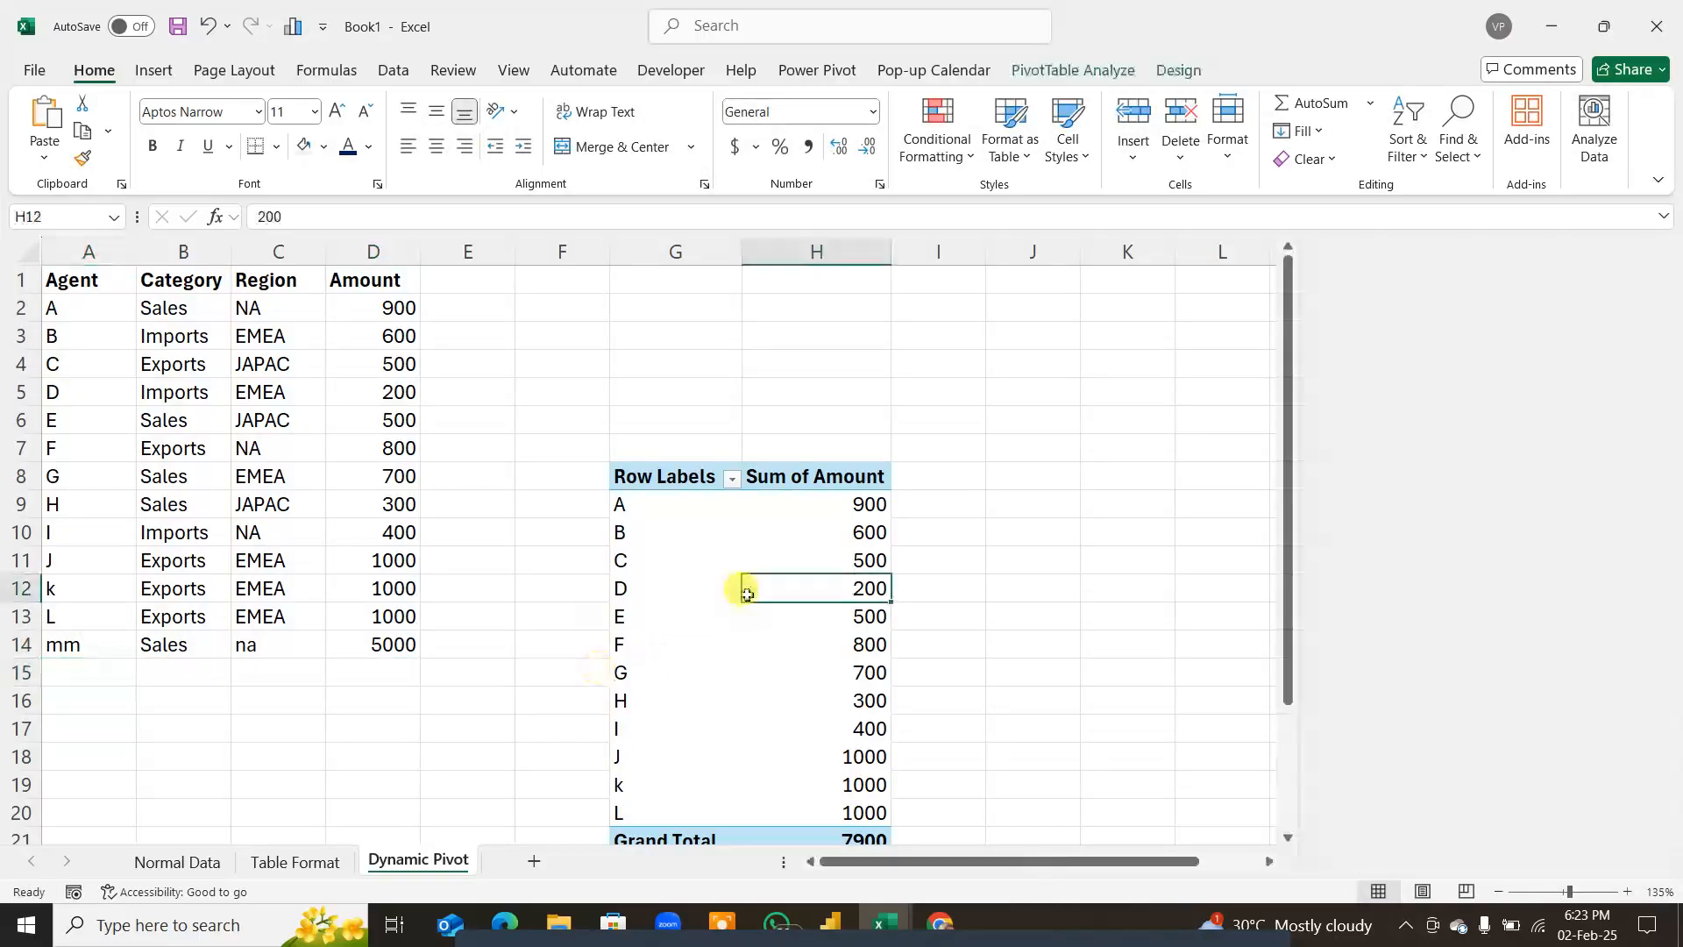
pyautogui.rightClick(866, 534)
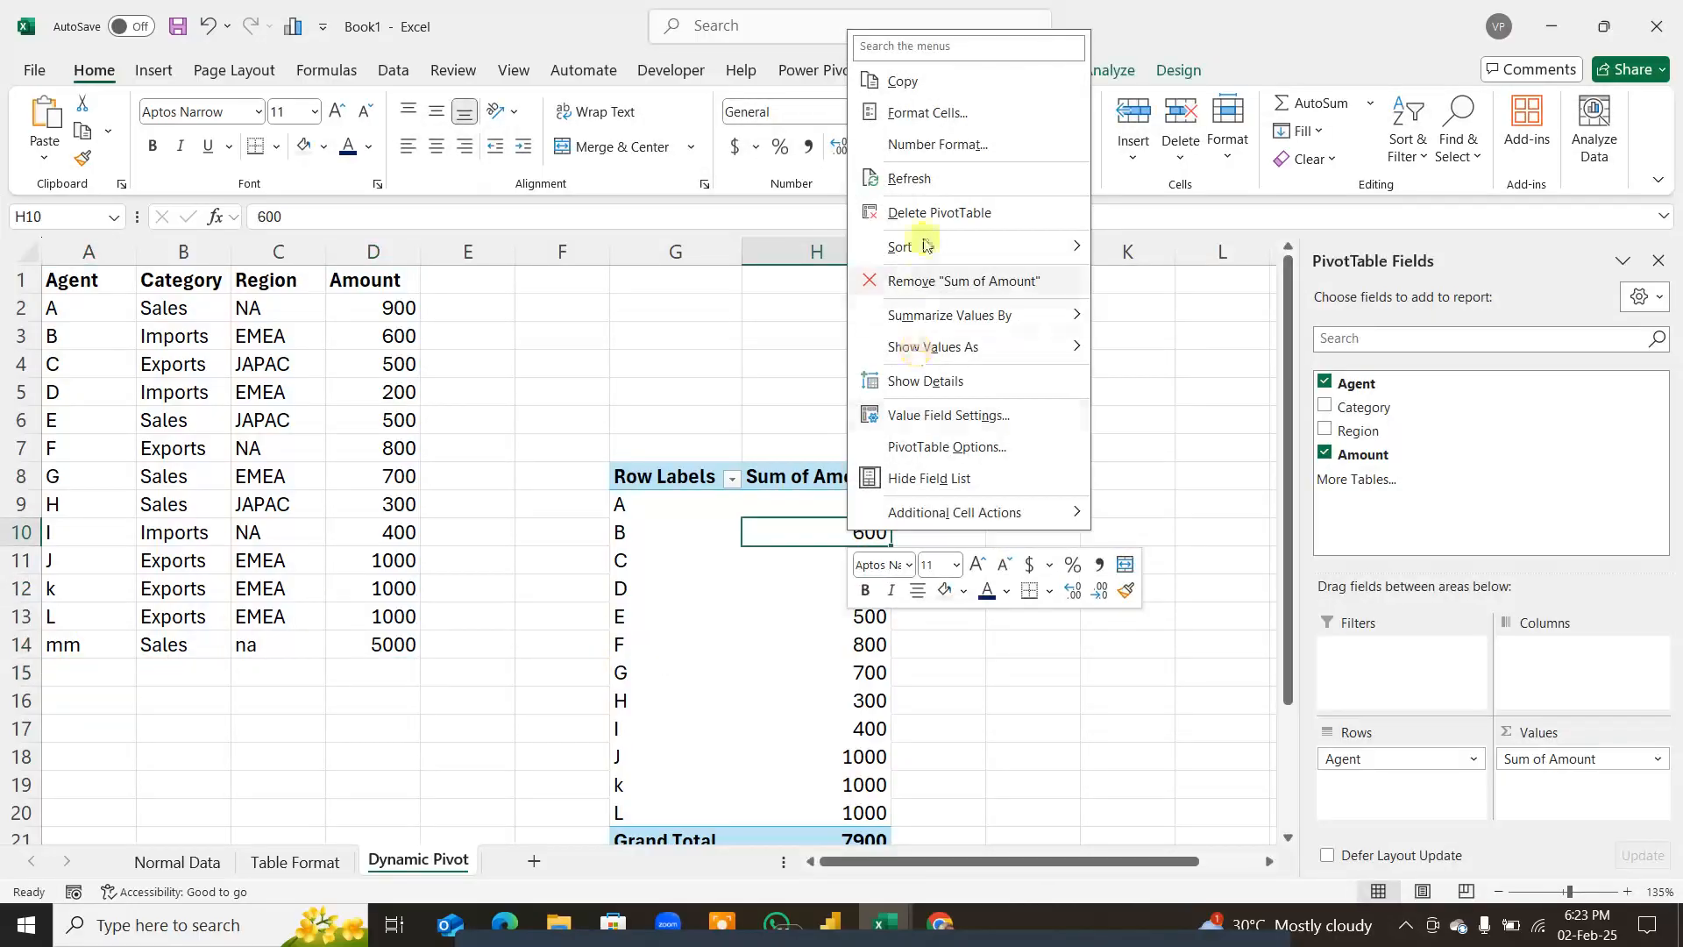
pyautogui.click(910, 179)
pyautogui.click(619, 834)
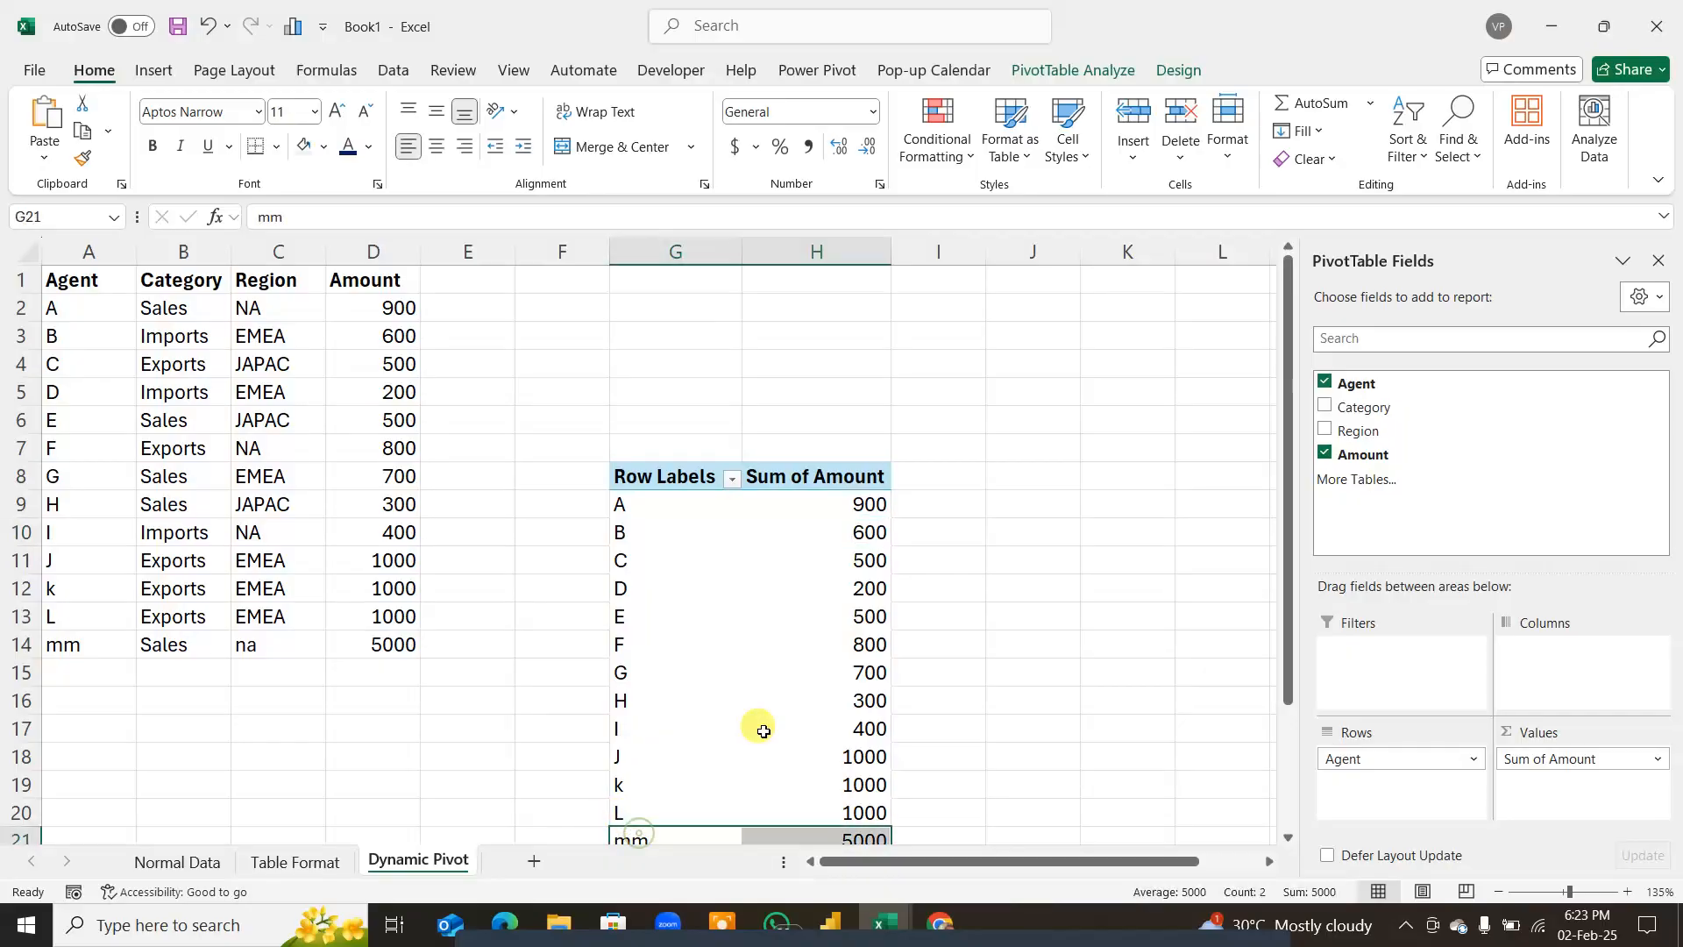
pyautogui.scroll(-2, 759, 723)
pyautogui.scroll(3, 631, 604)
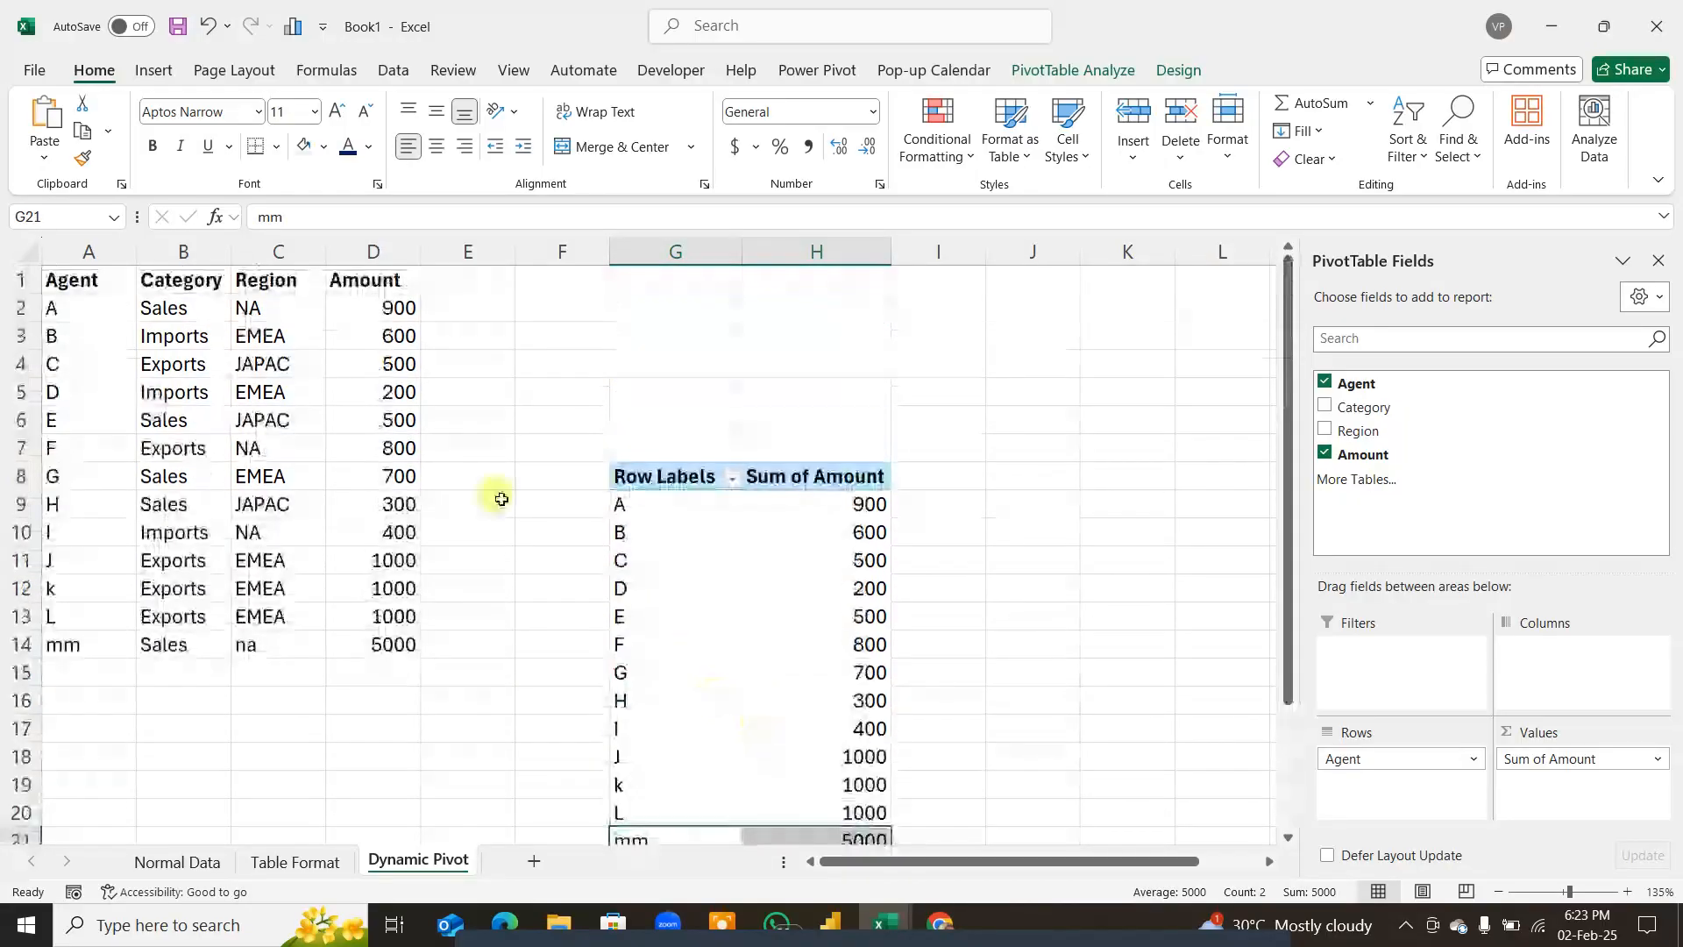
# Step: Add a Tax column heading in E1, beside Amount in the source data
pyautogui.click(467, 280)
pyautogui.write('Tax')
pyautogui.press('Tab')
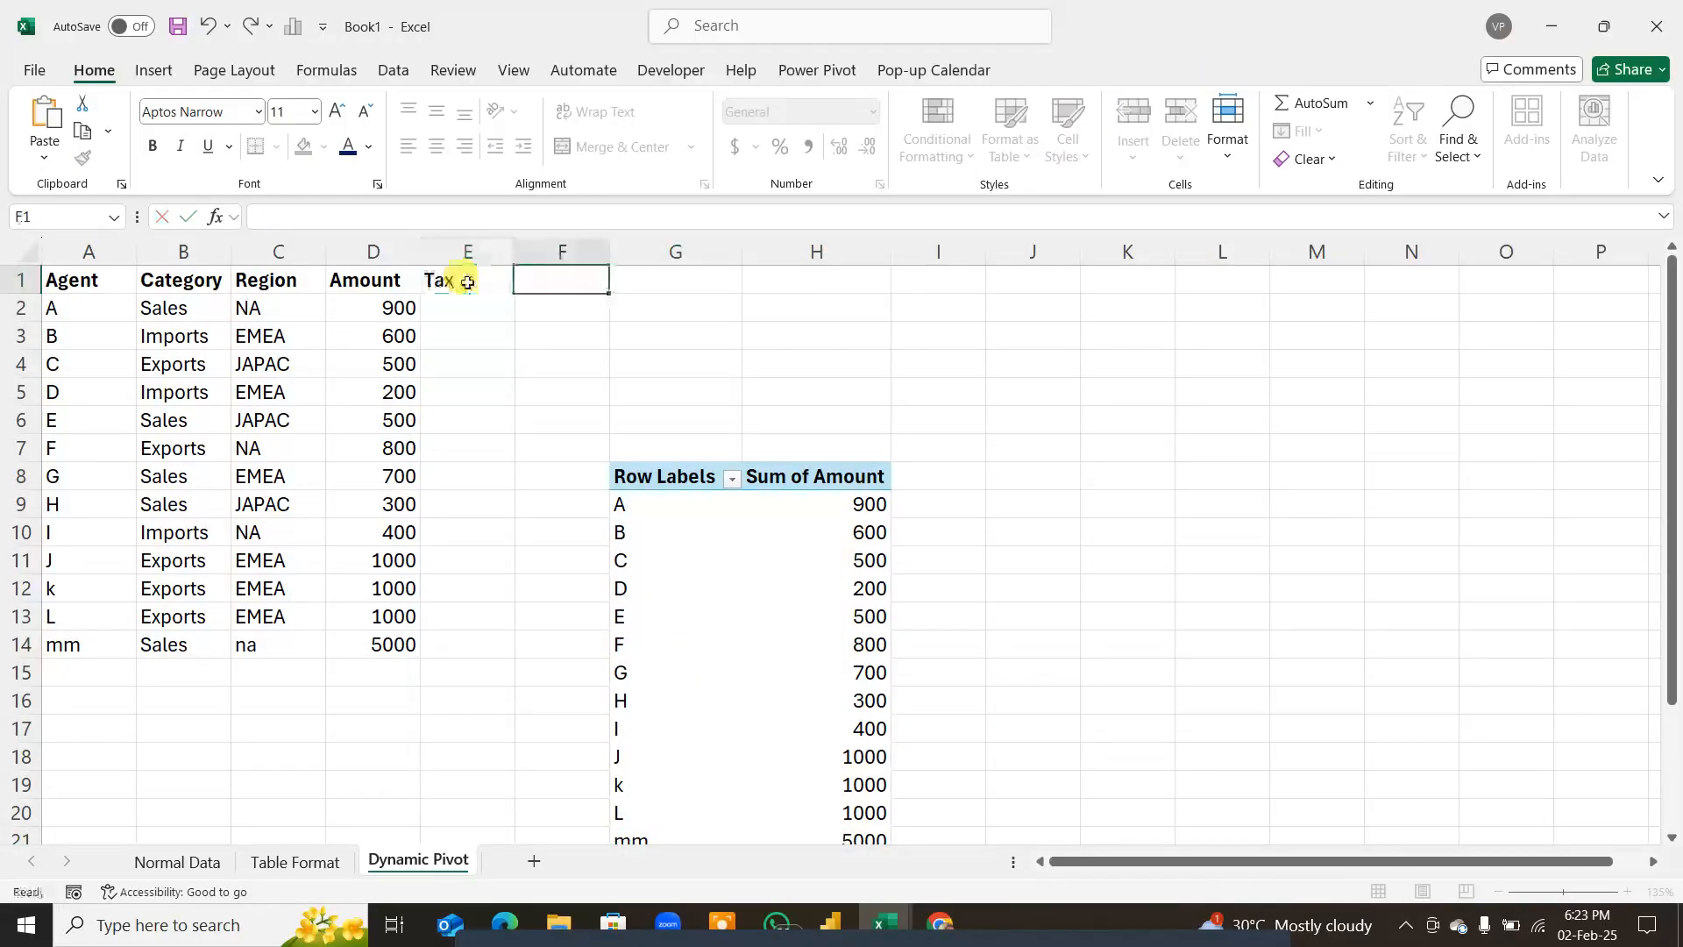
pyautogui.click(467, 283)
# Step: Calculate the tax in E2 with =D2*.0025 and fill the formula down to E14
pyautogui.click(462, 317)
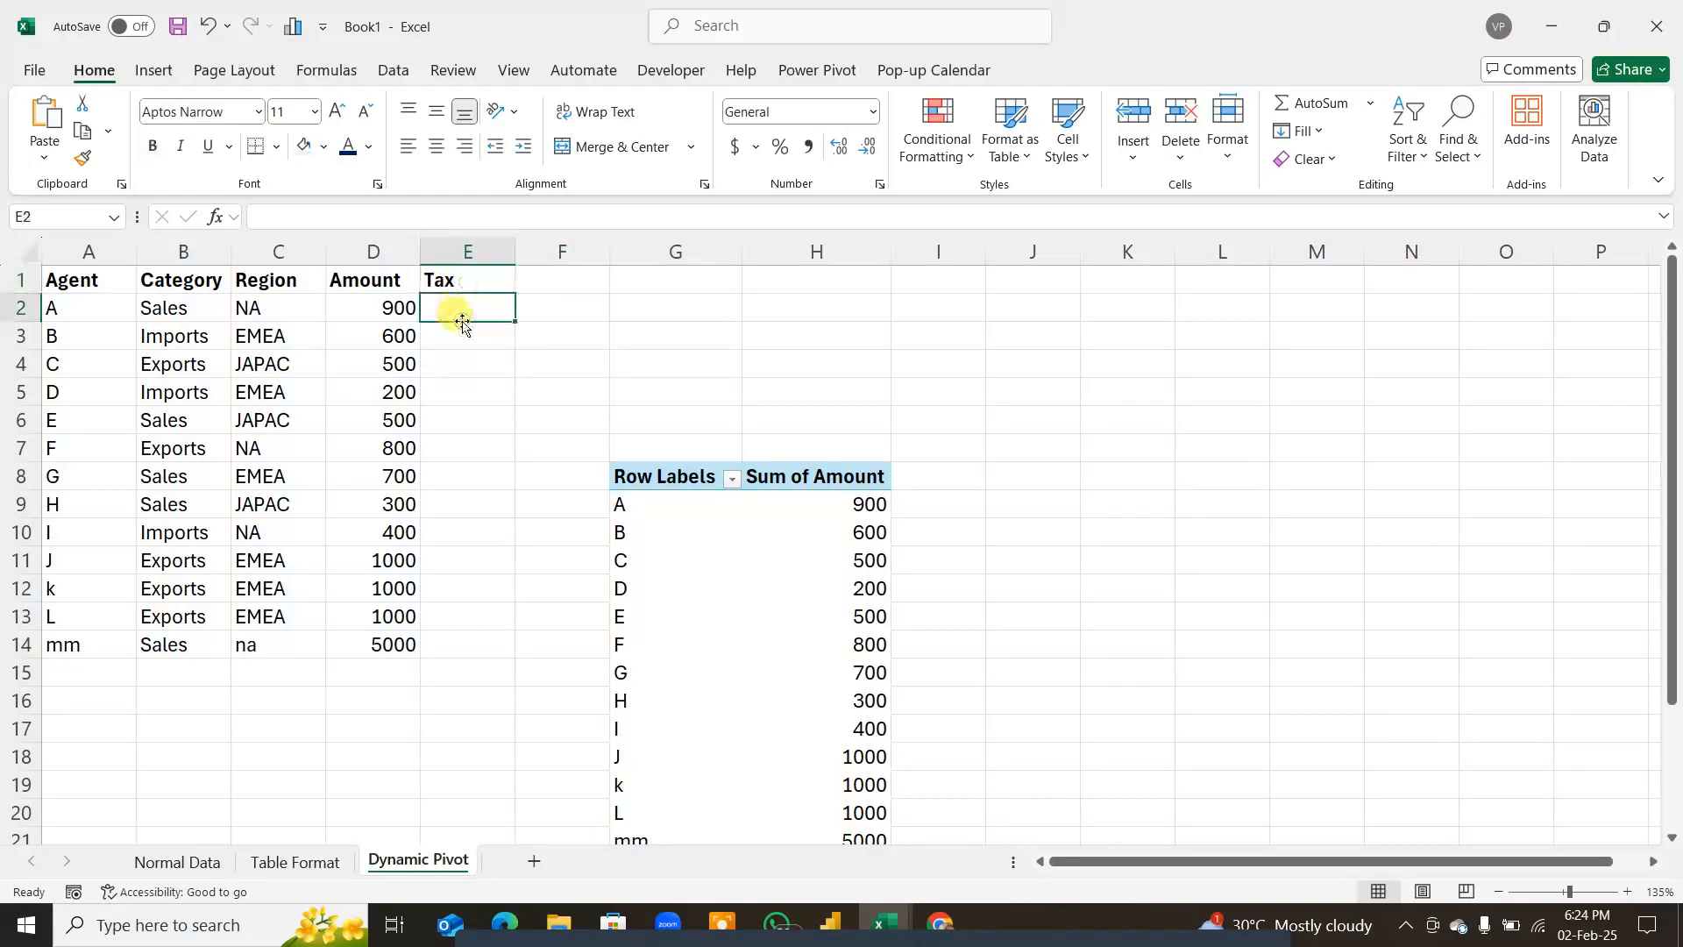
pyautogui.write('=')
pyautogui.click(399, 309)
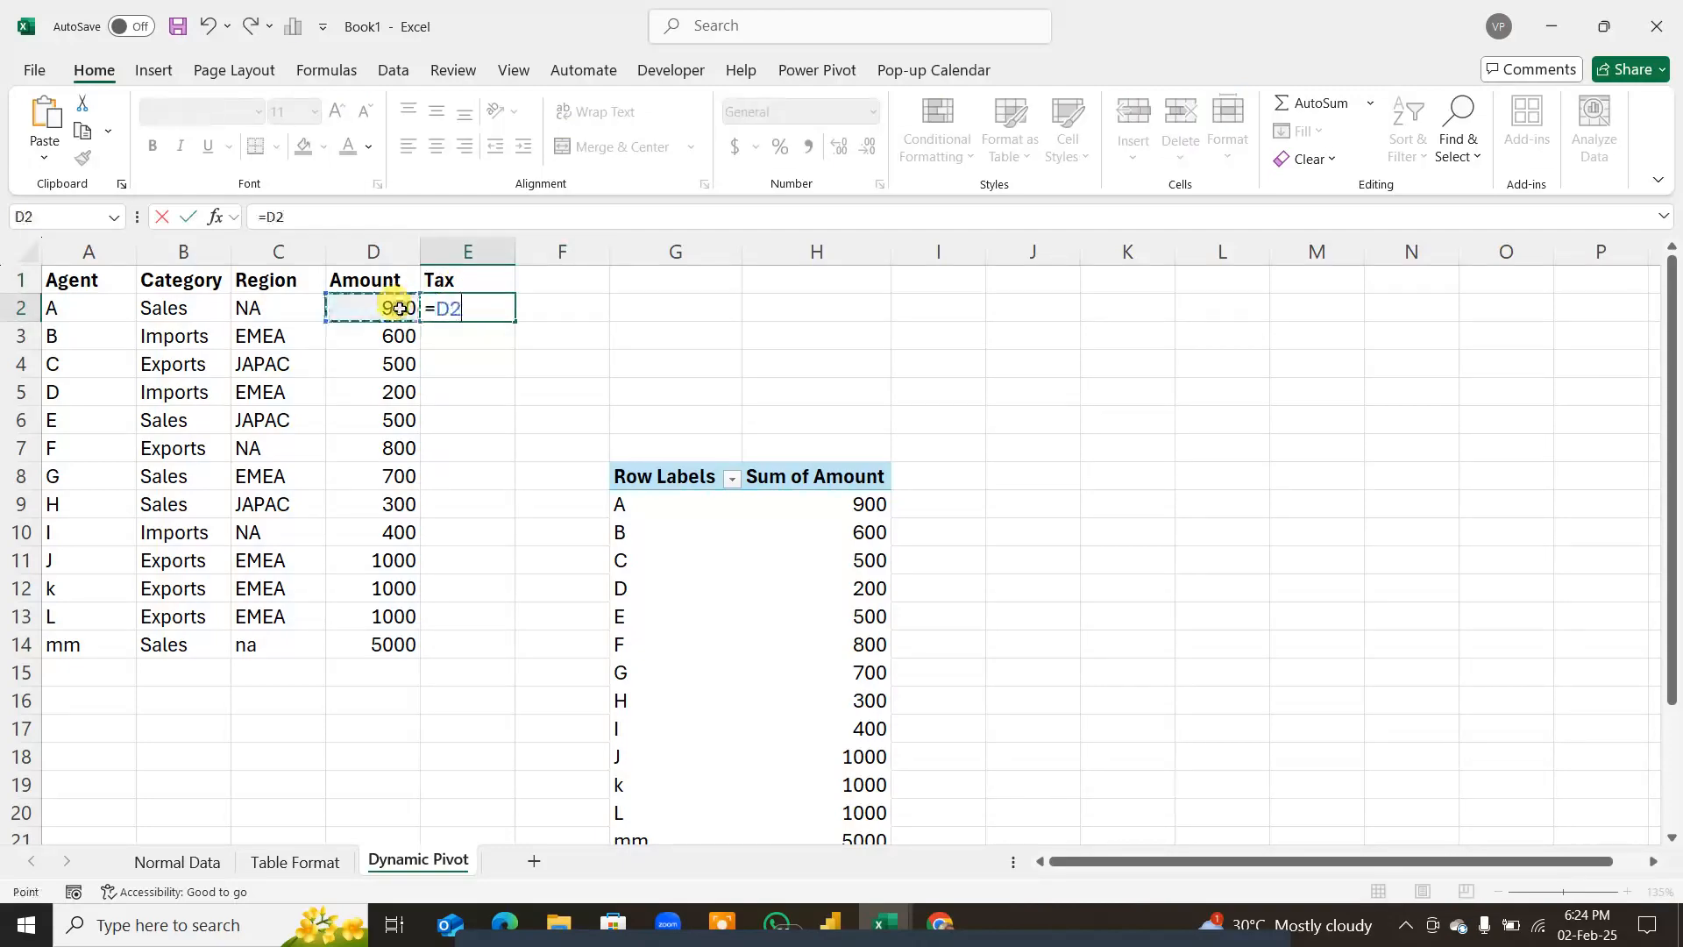
pyautogui.write('*0')
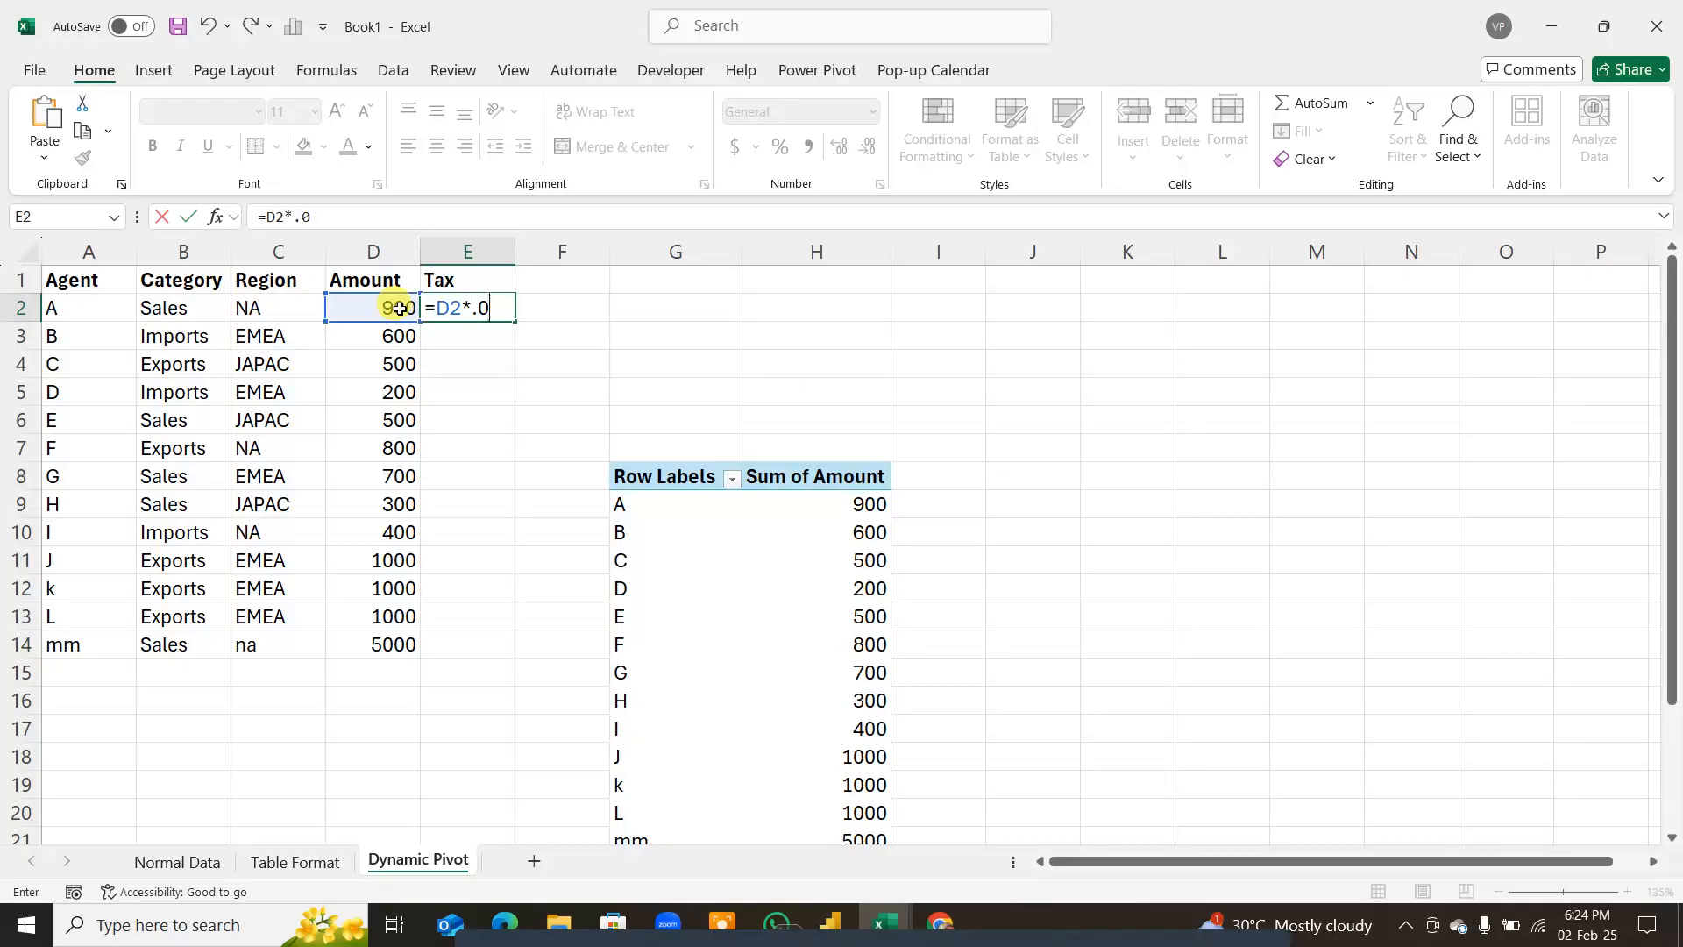
pyautogui.write('.0025')
pyautogui.press('Return')
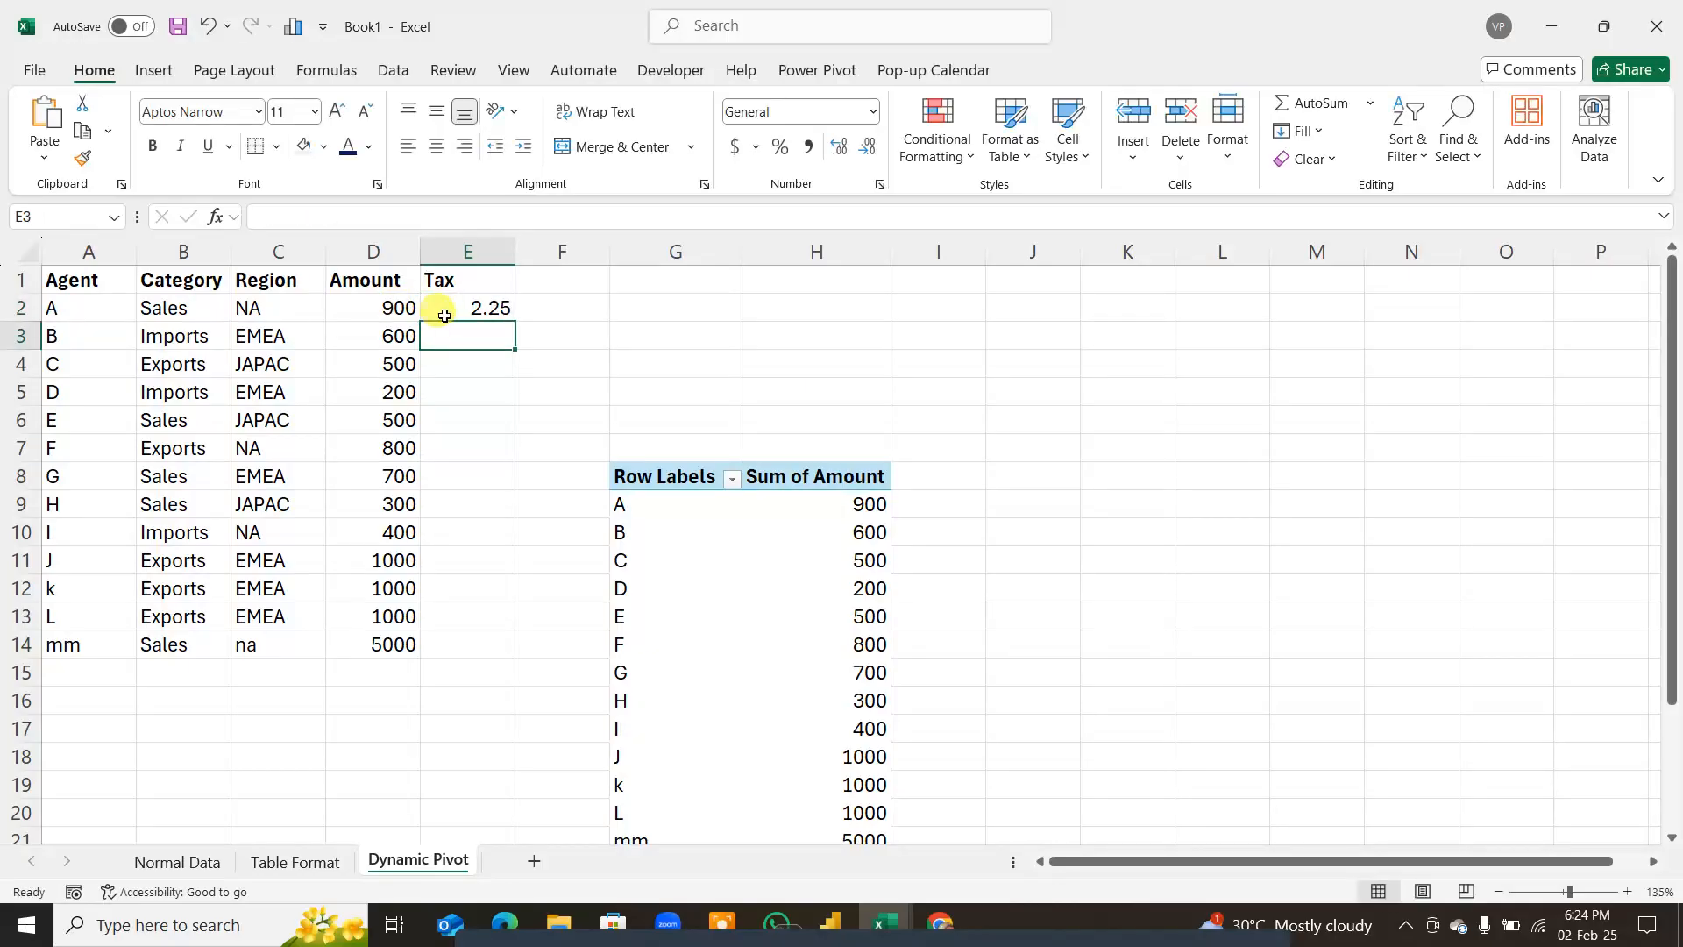
pyautogui.click(445, 312)
pyautogui.moveTo(518, 322); pyautogui.dragTo(496, 659)
# Step: Refresh the PivotTable and add the Tax field to its values
pyautogui.click(739, 561)
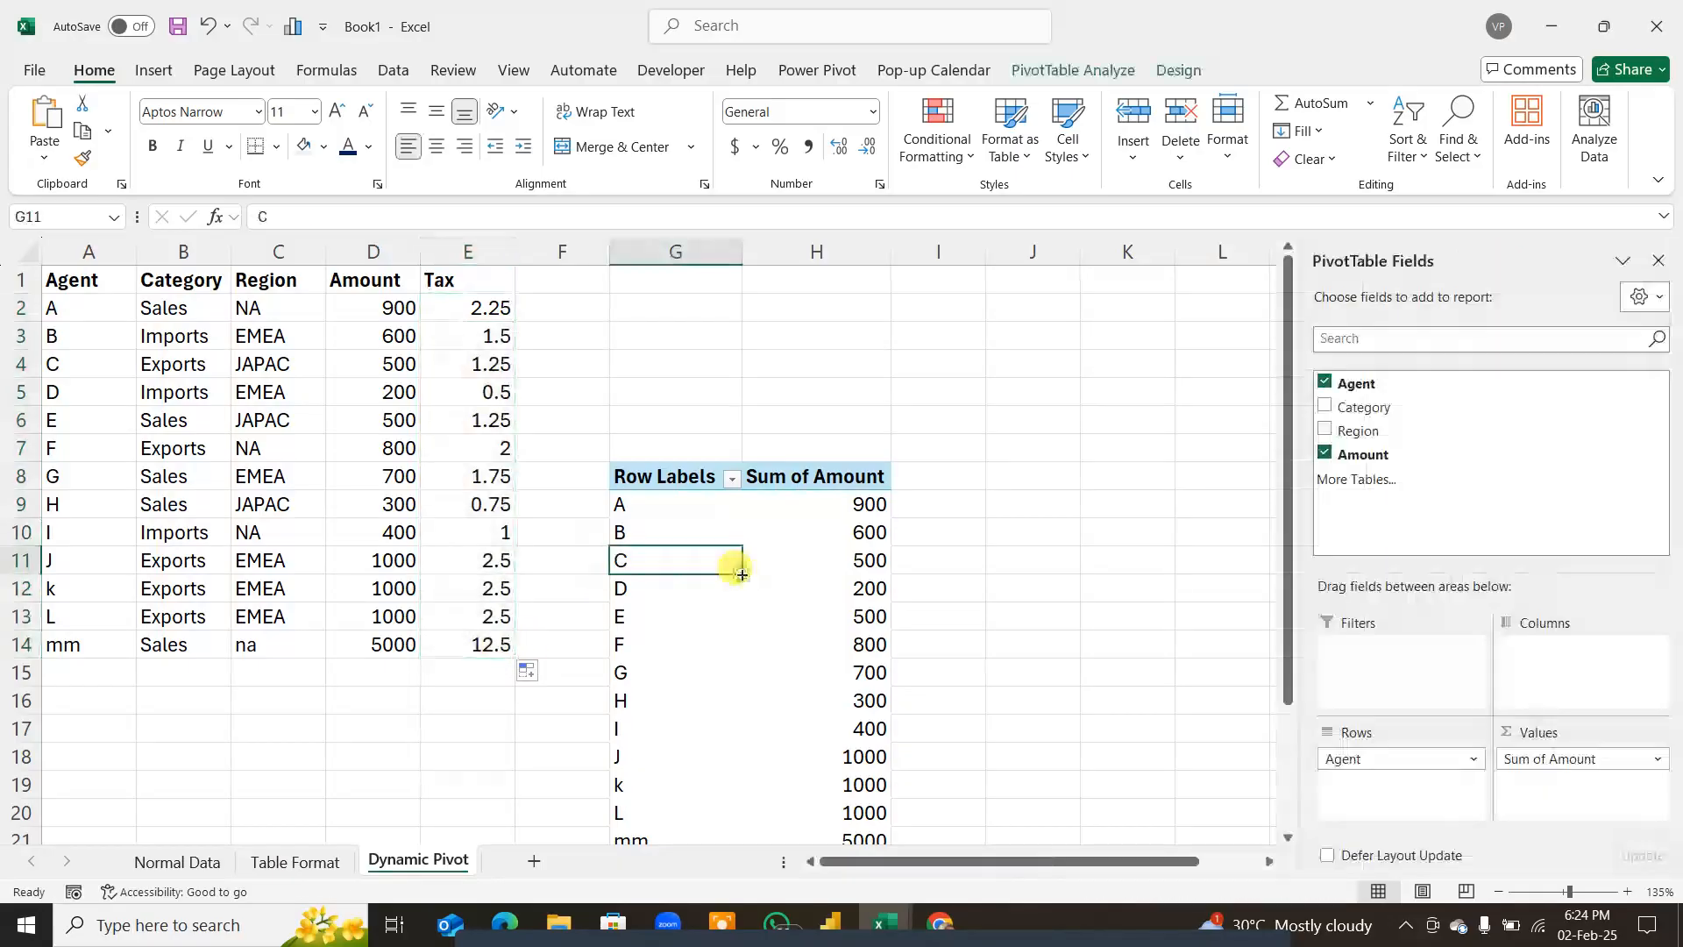
pyautogui.rightClick(799, 529)
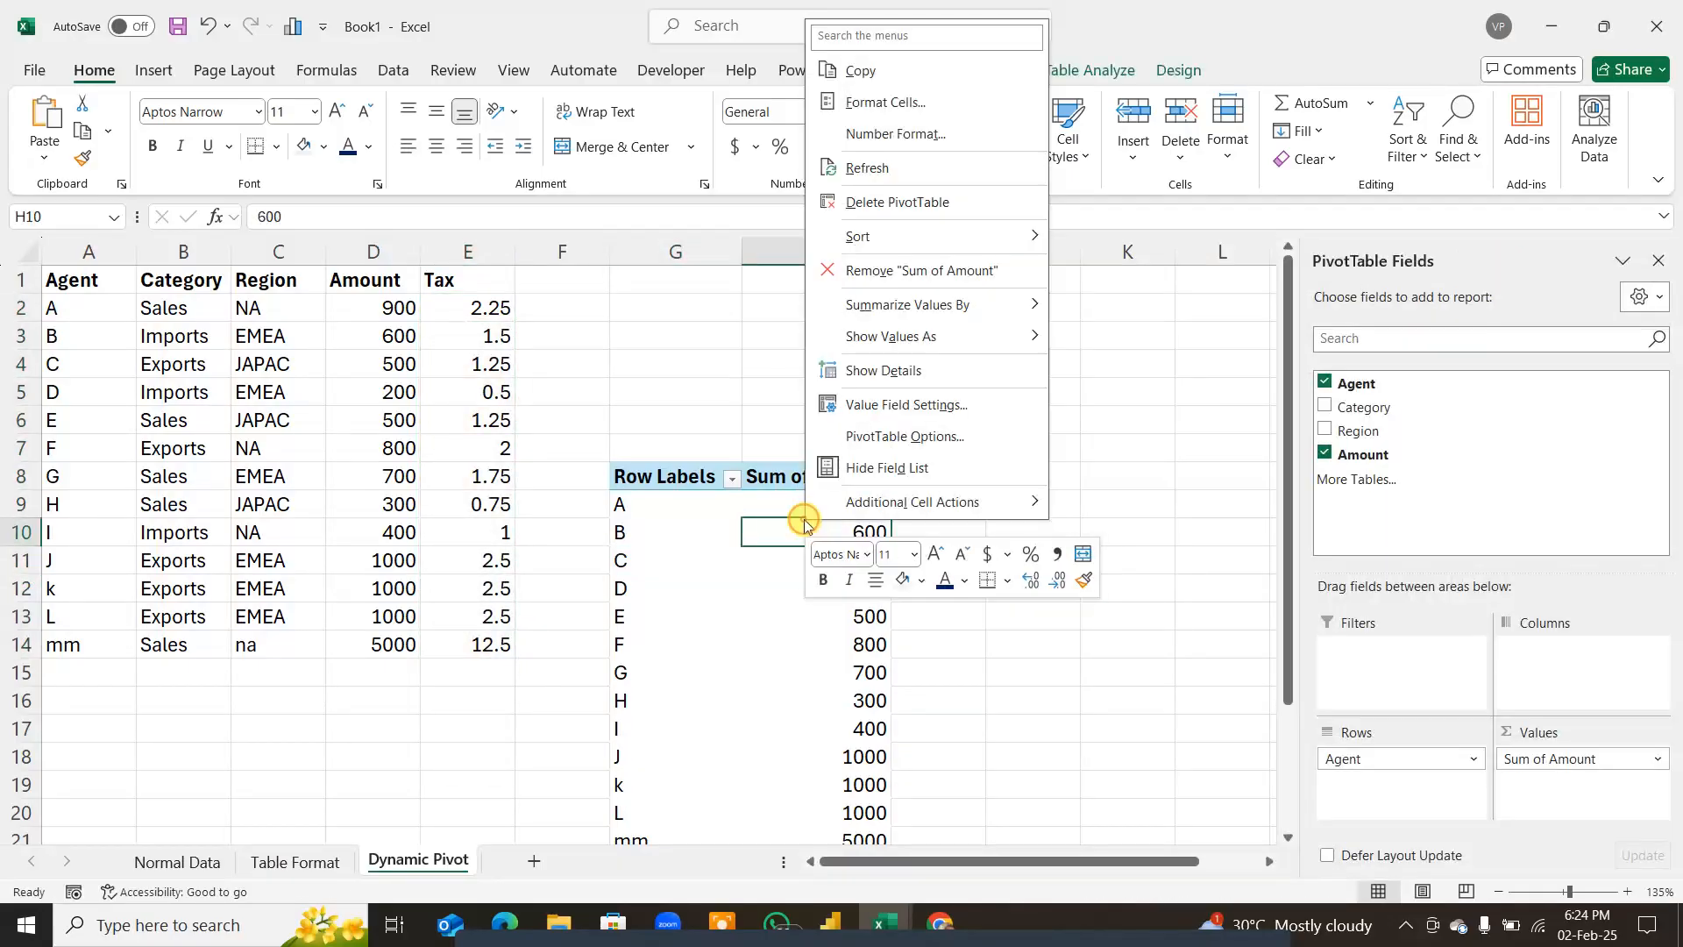
pyautogui.click(859, 167)
pyautogui.moveTo(1347, 478); pyautogui.dragTo(1577, 788)
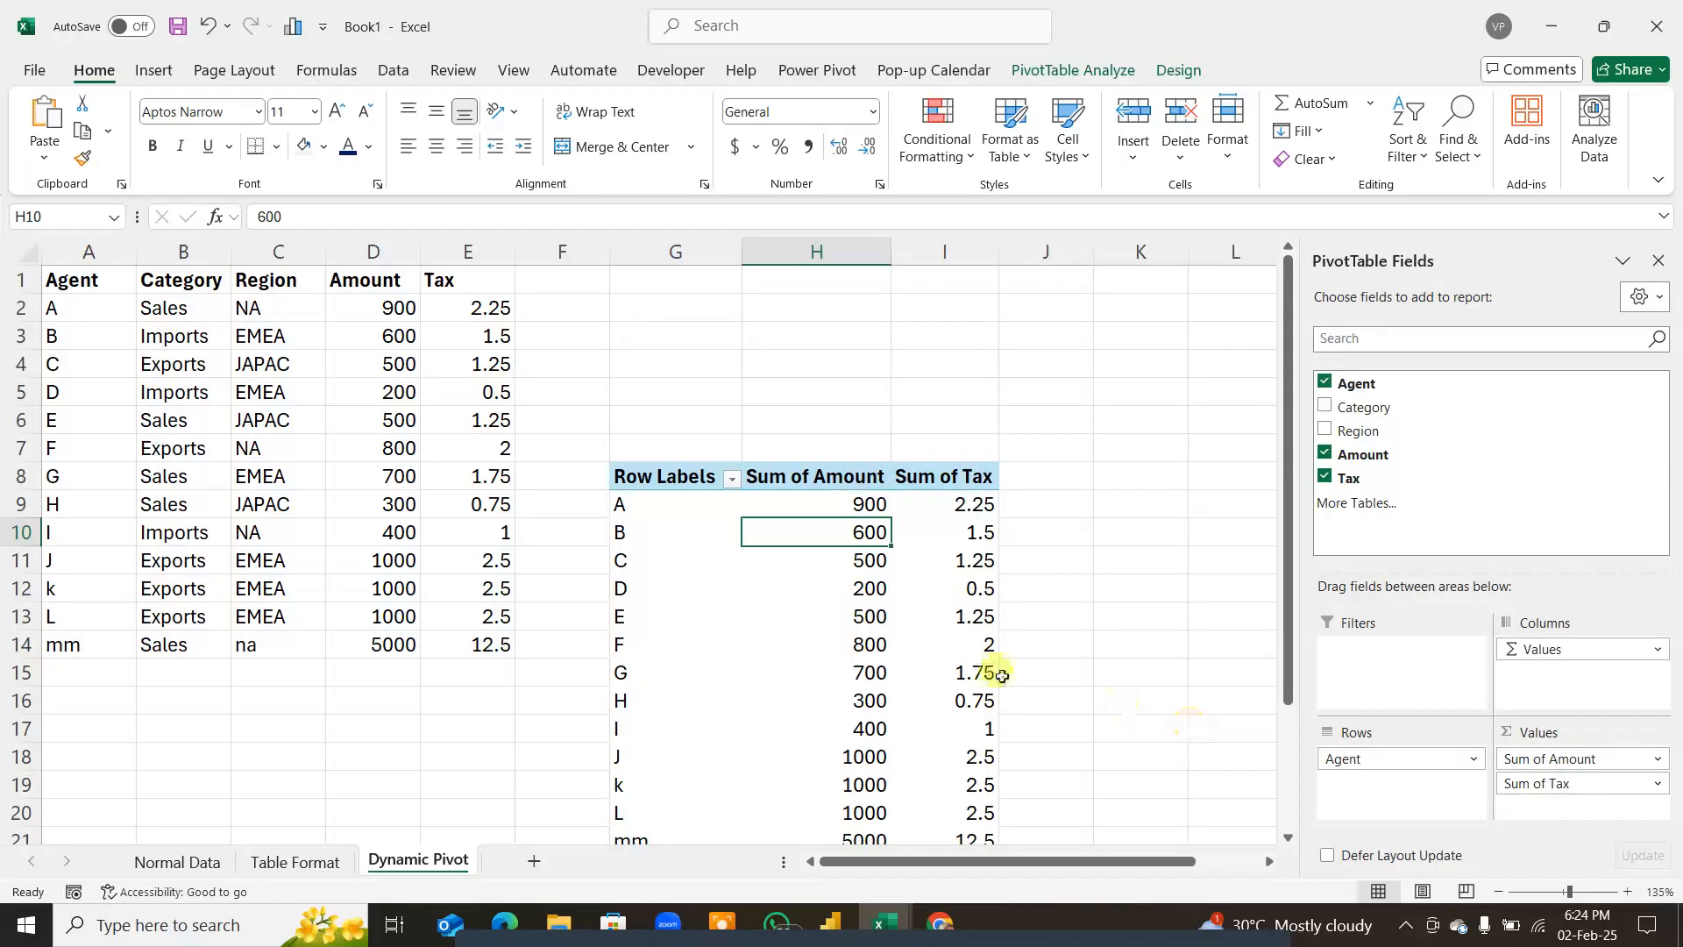
# Step: Close the PivotTable field list and select cell J5 outside the report
pyautogui.click(730, 587)
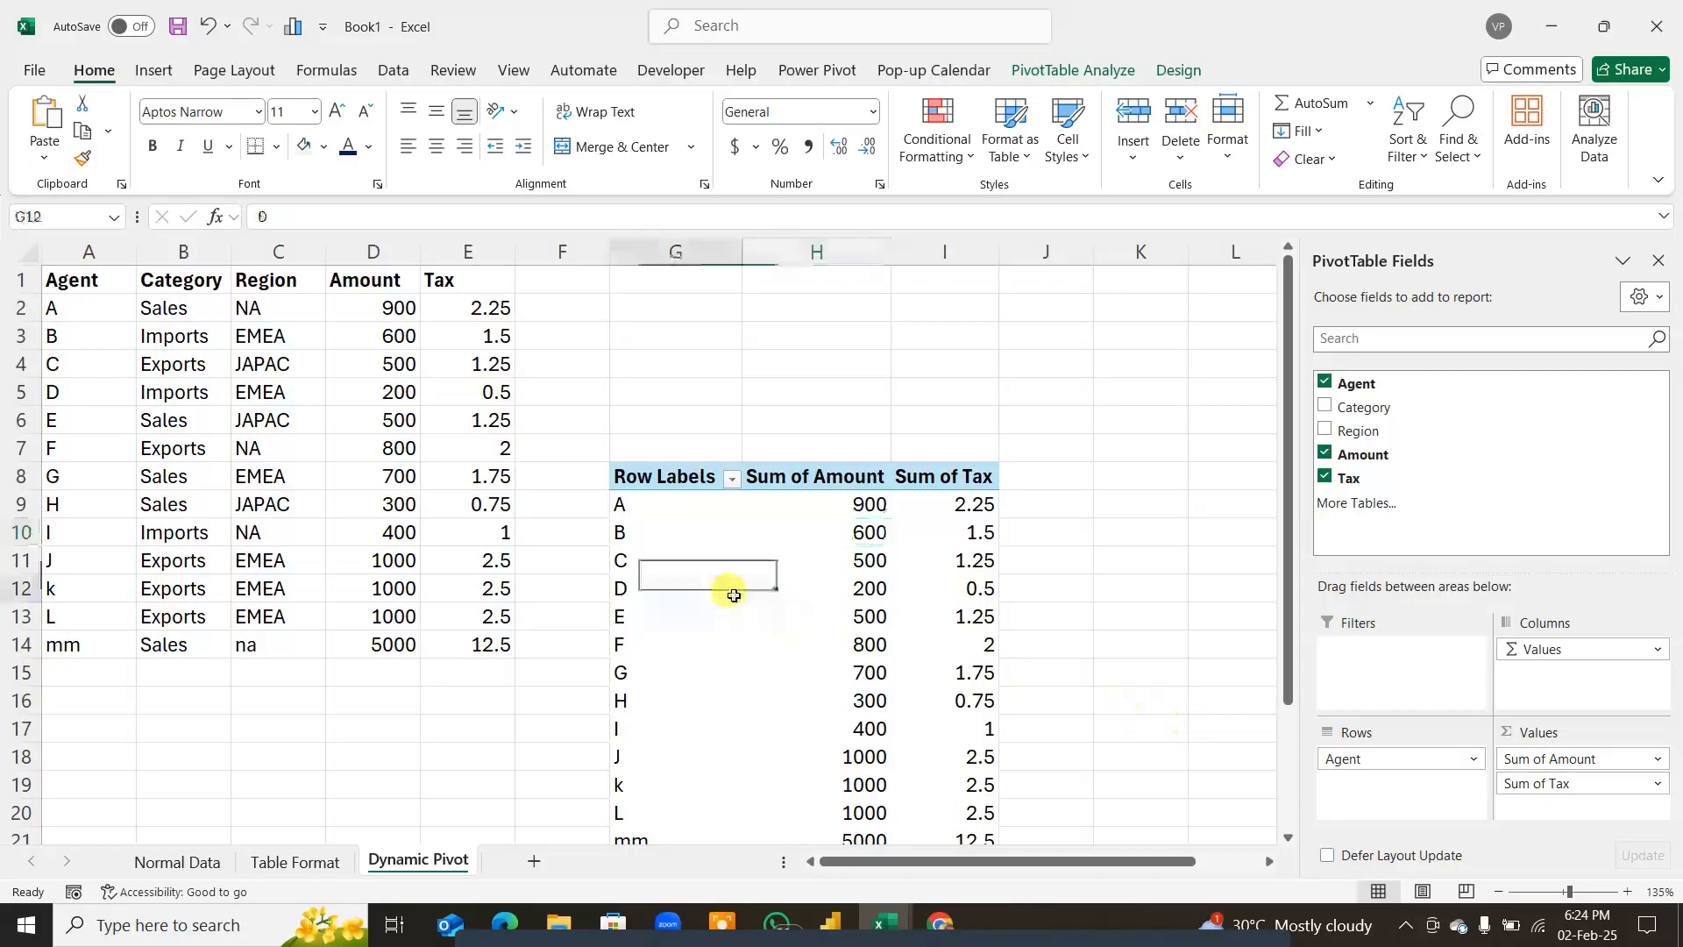
pyautogui.click(1657, 260)
pyautogui.click(821, 557)
pyautogui.click(1039, 396)
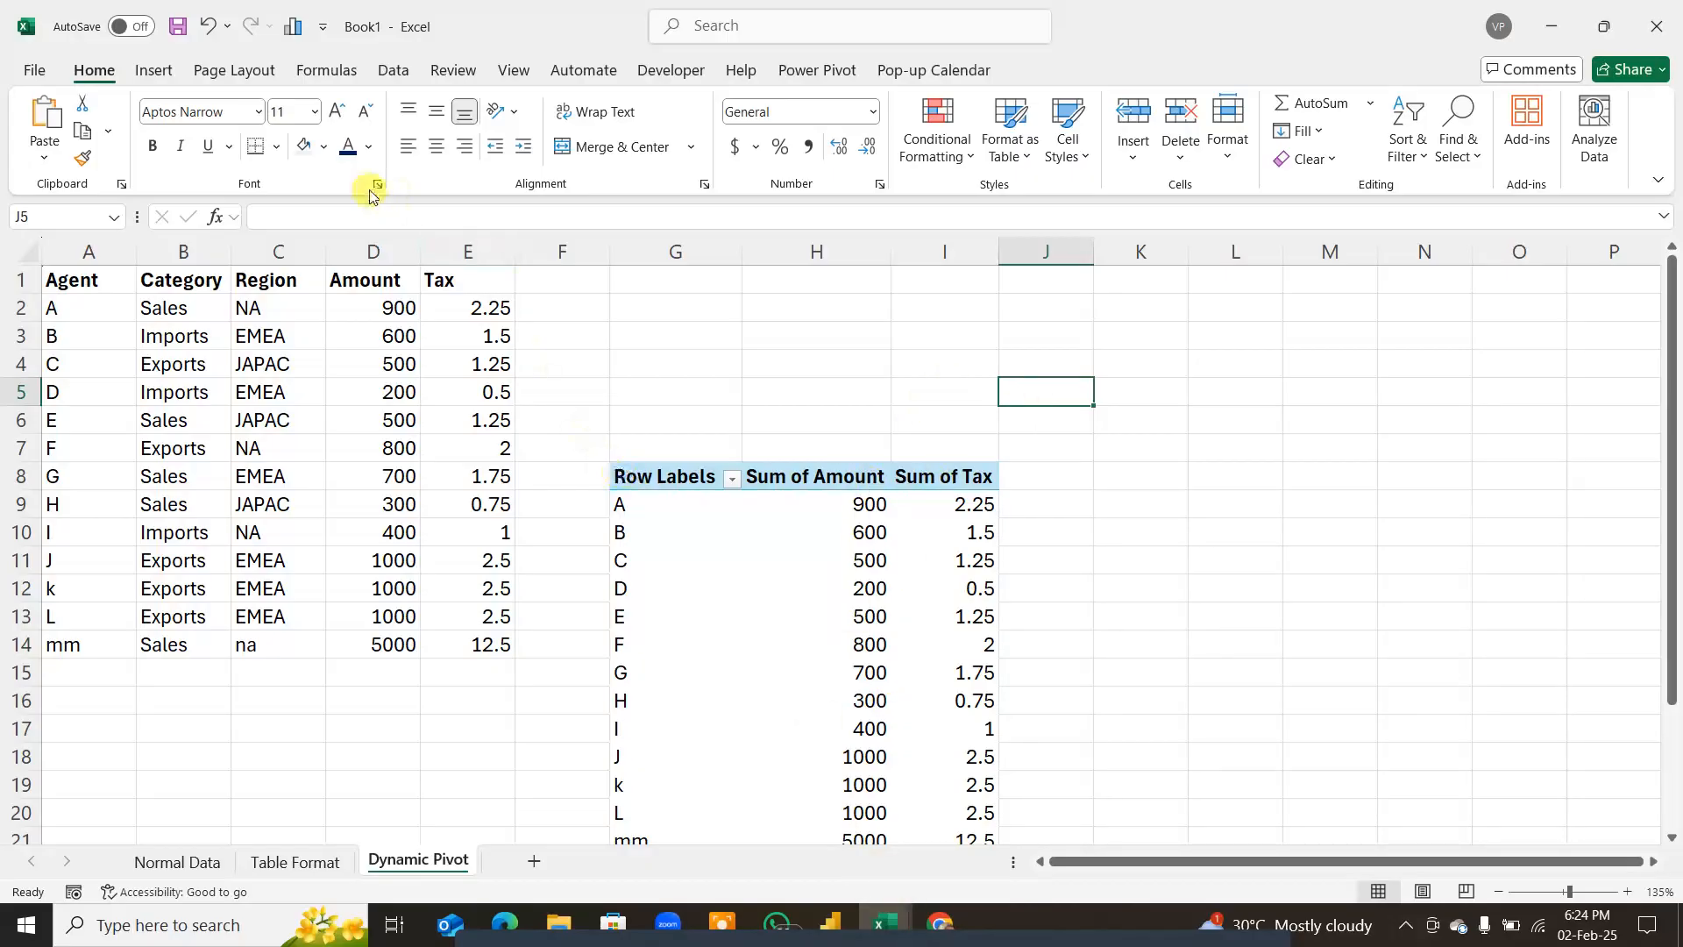
# Step: Copy the OFFSET formula behind the named range csnr and leave its definition as it is
pyautogui.click(327, 69)
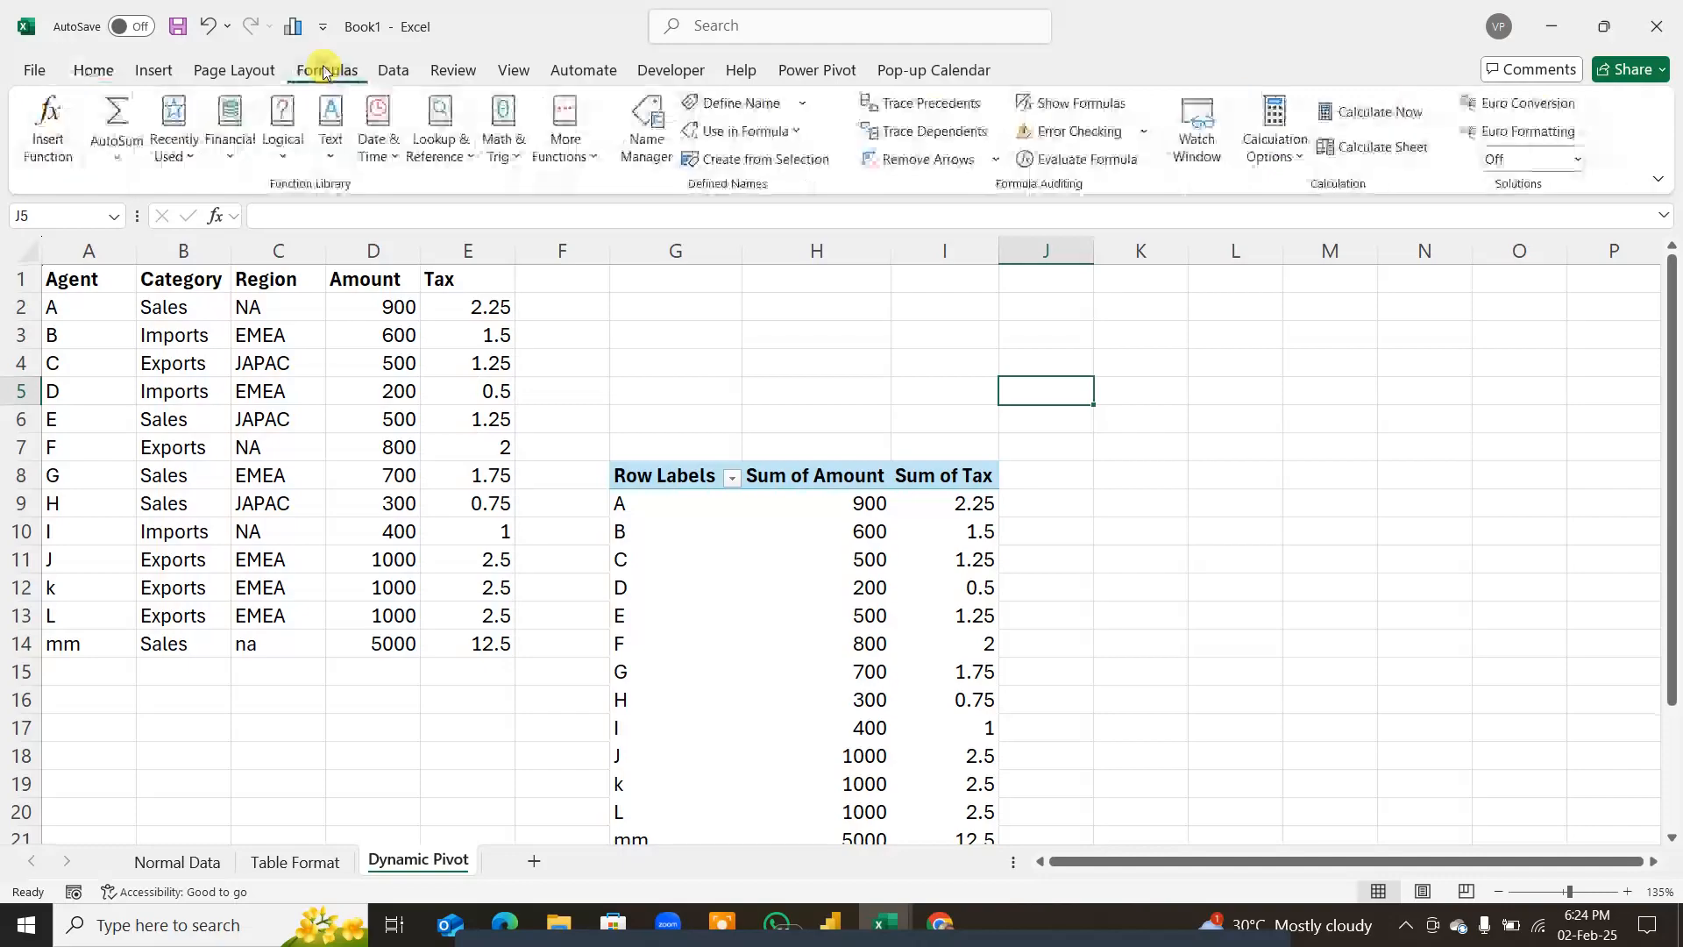
pyautogui.click(646, 145)
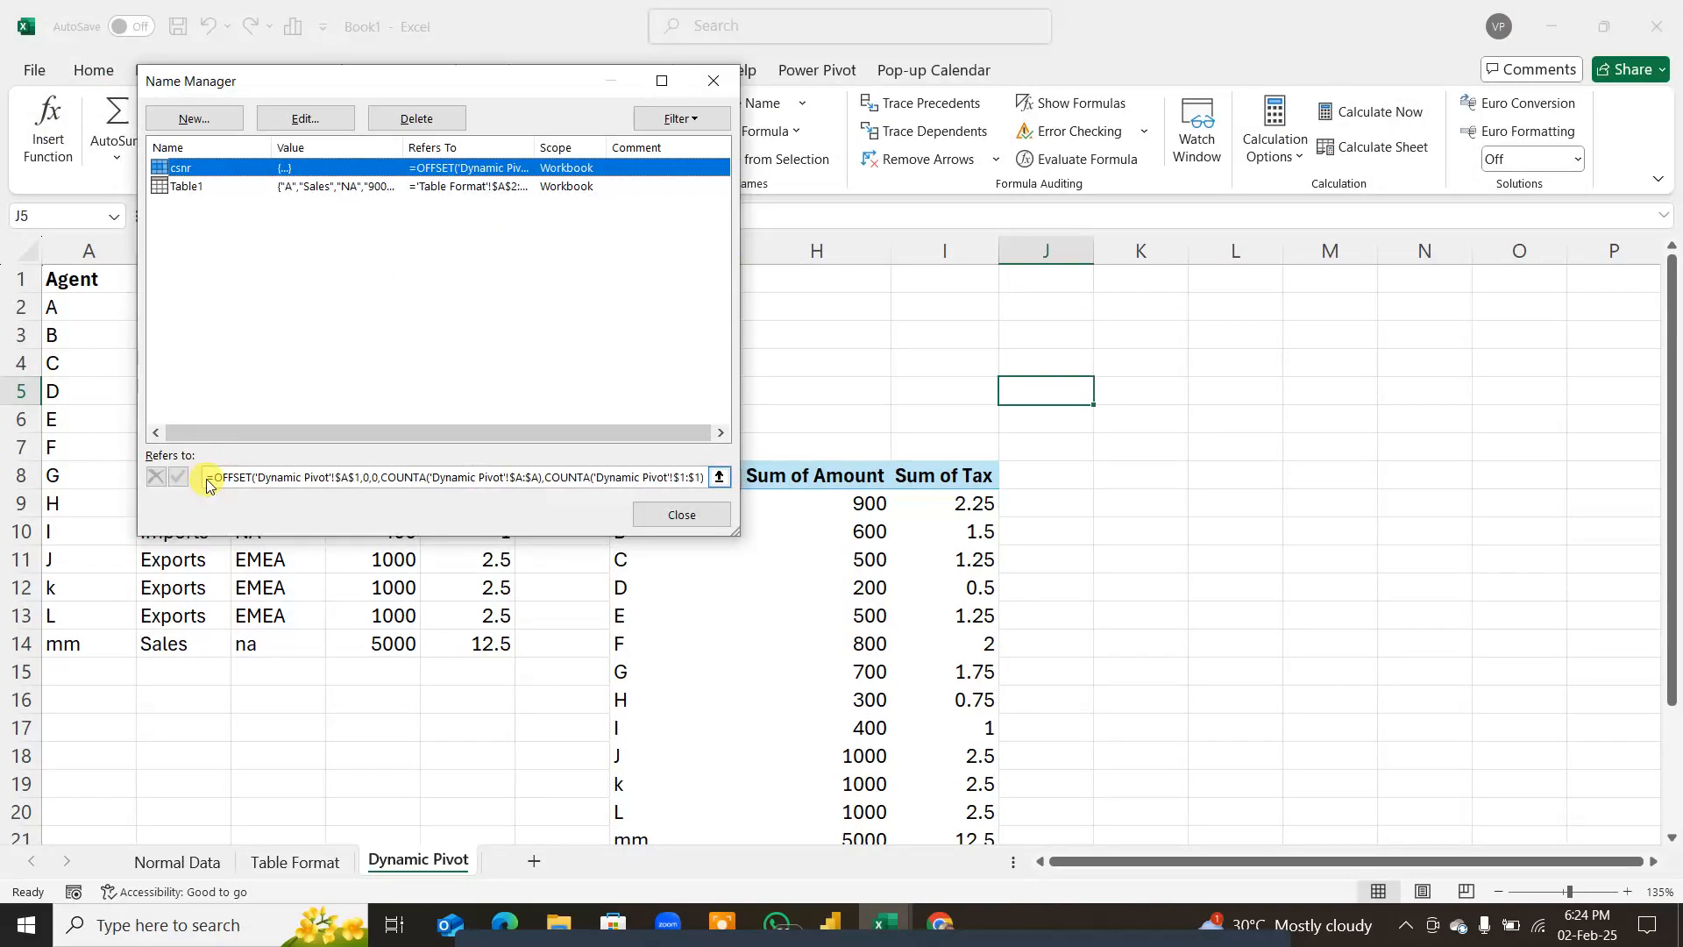
pyautogui.click(311, 119)
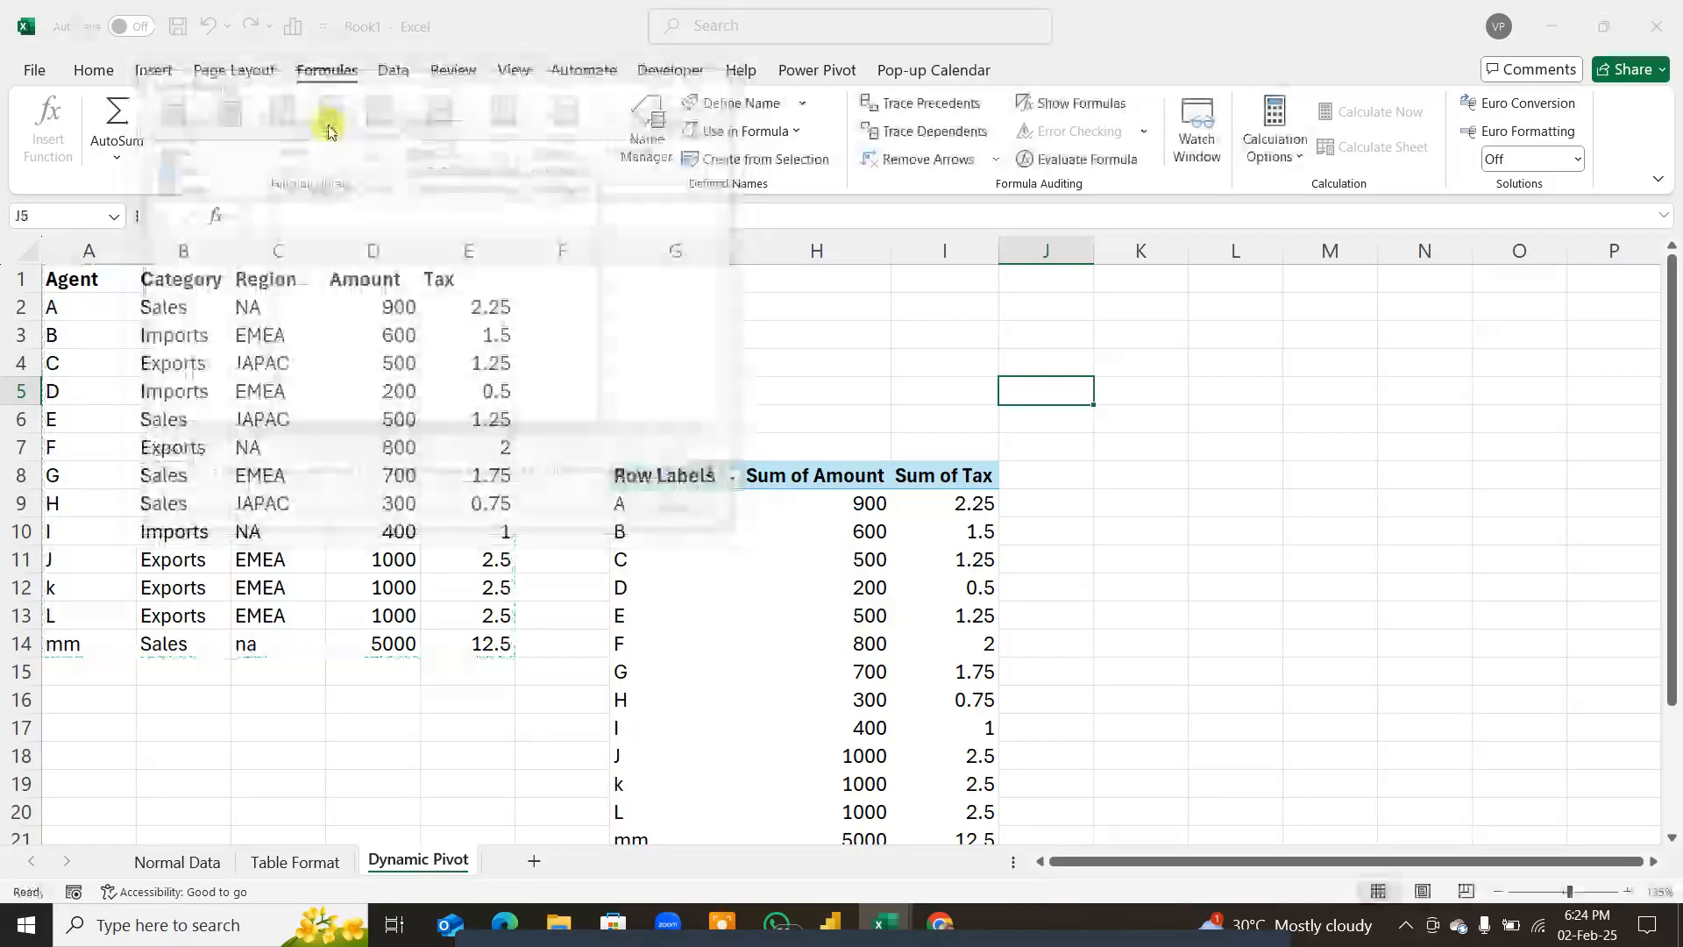
pyautogui.click(358, 378)
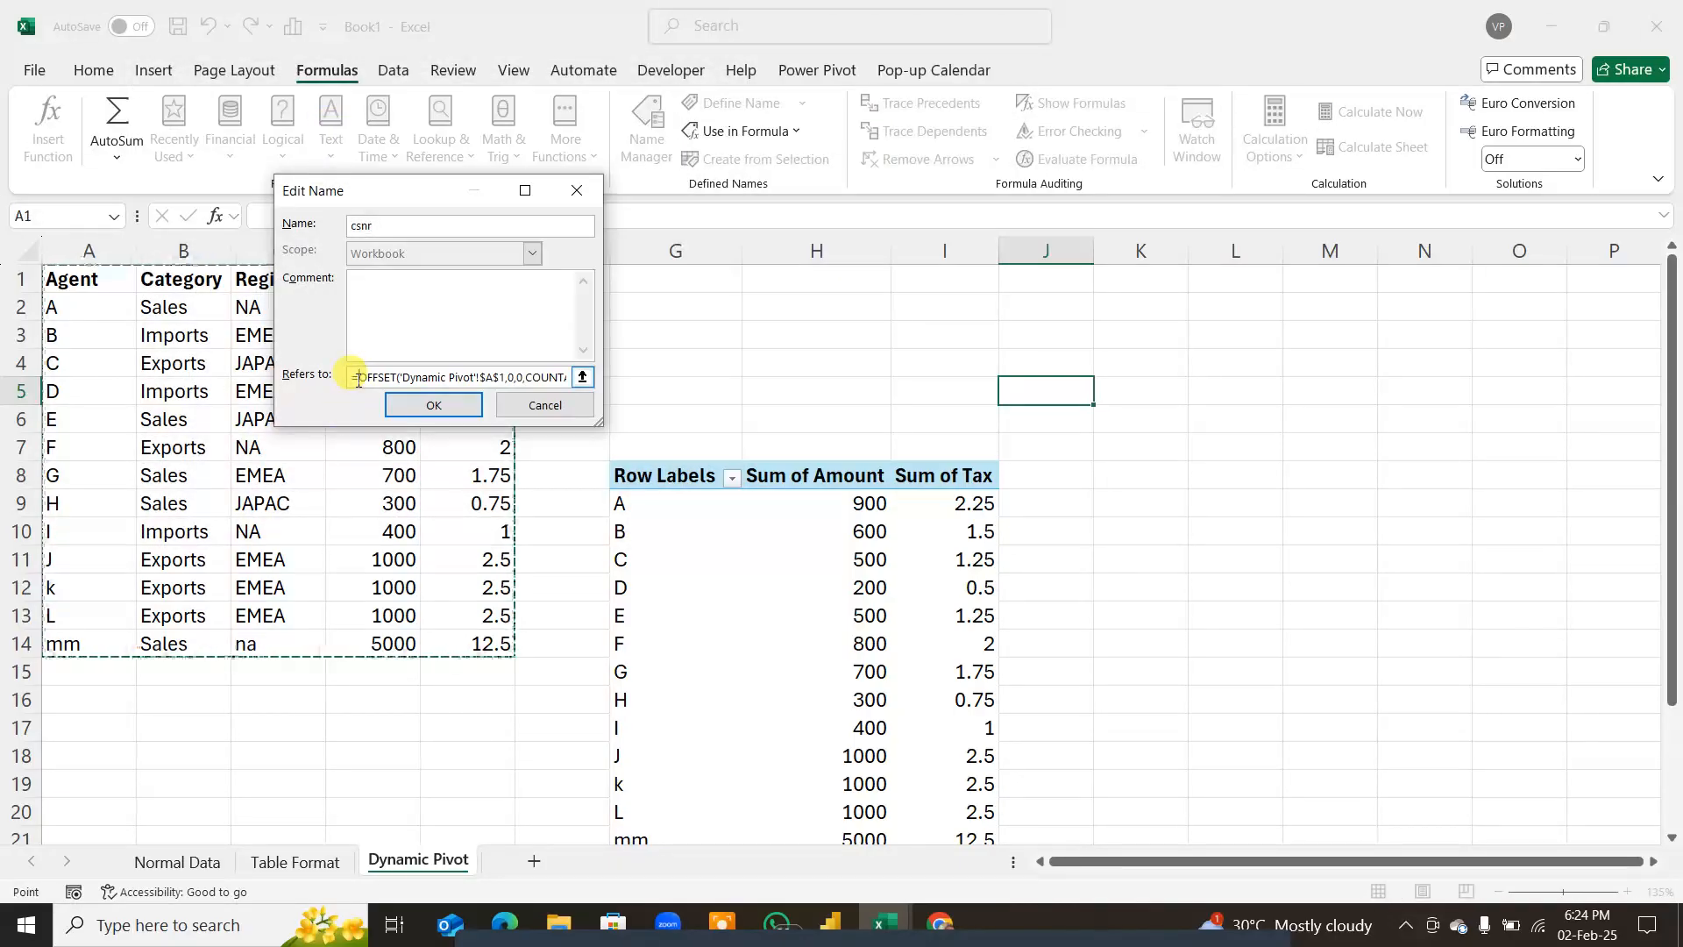
pyautogui.hotkey('ctrl', 'a')
pyautogui.click(362, 378)
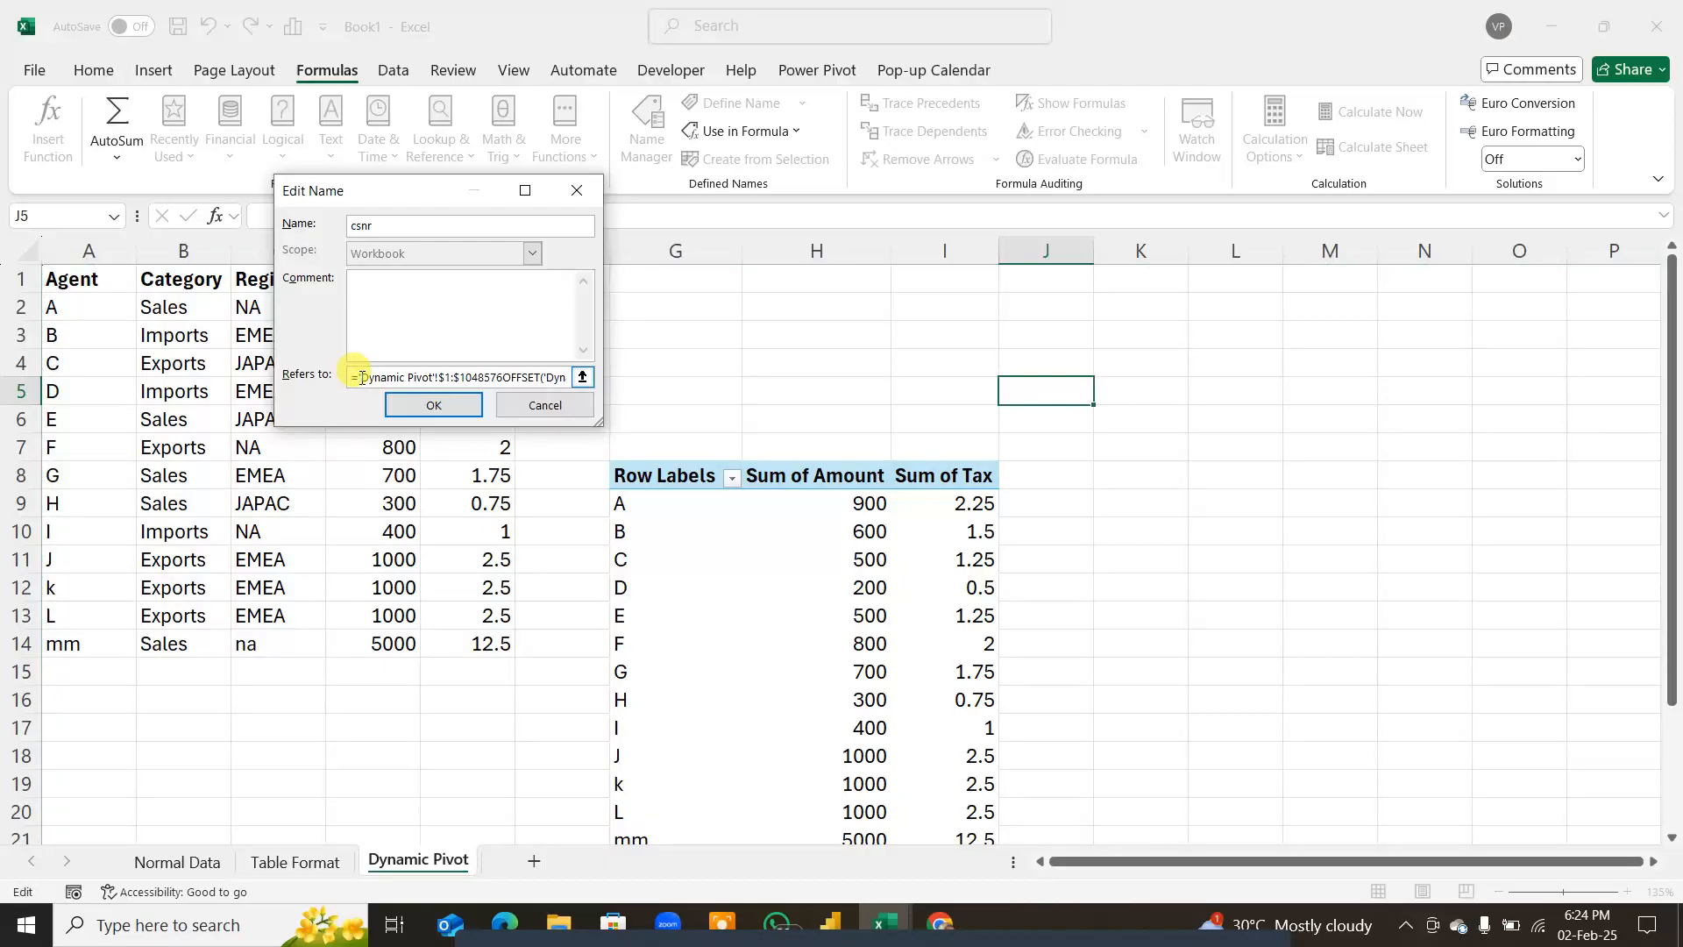
pyautogui.moveTo(355, 377); pyautogui.dragTo(605, 379)
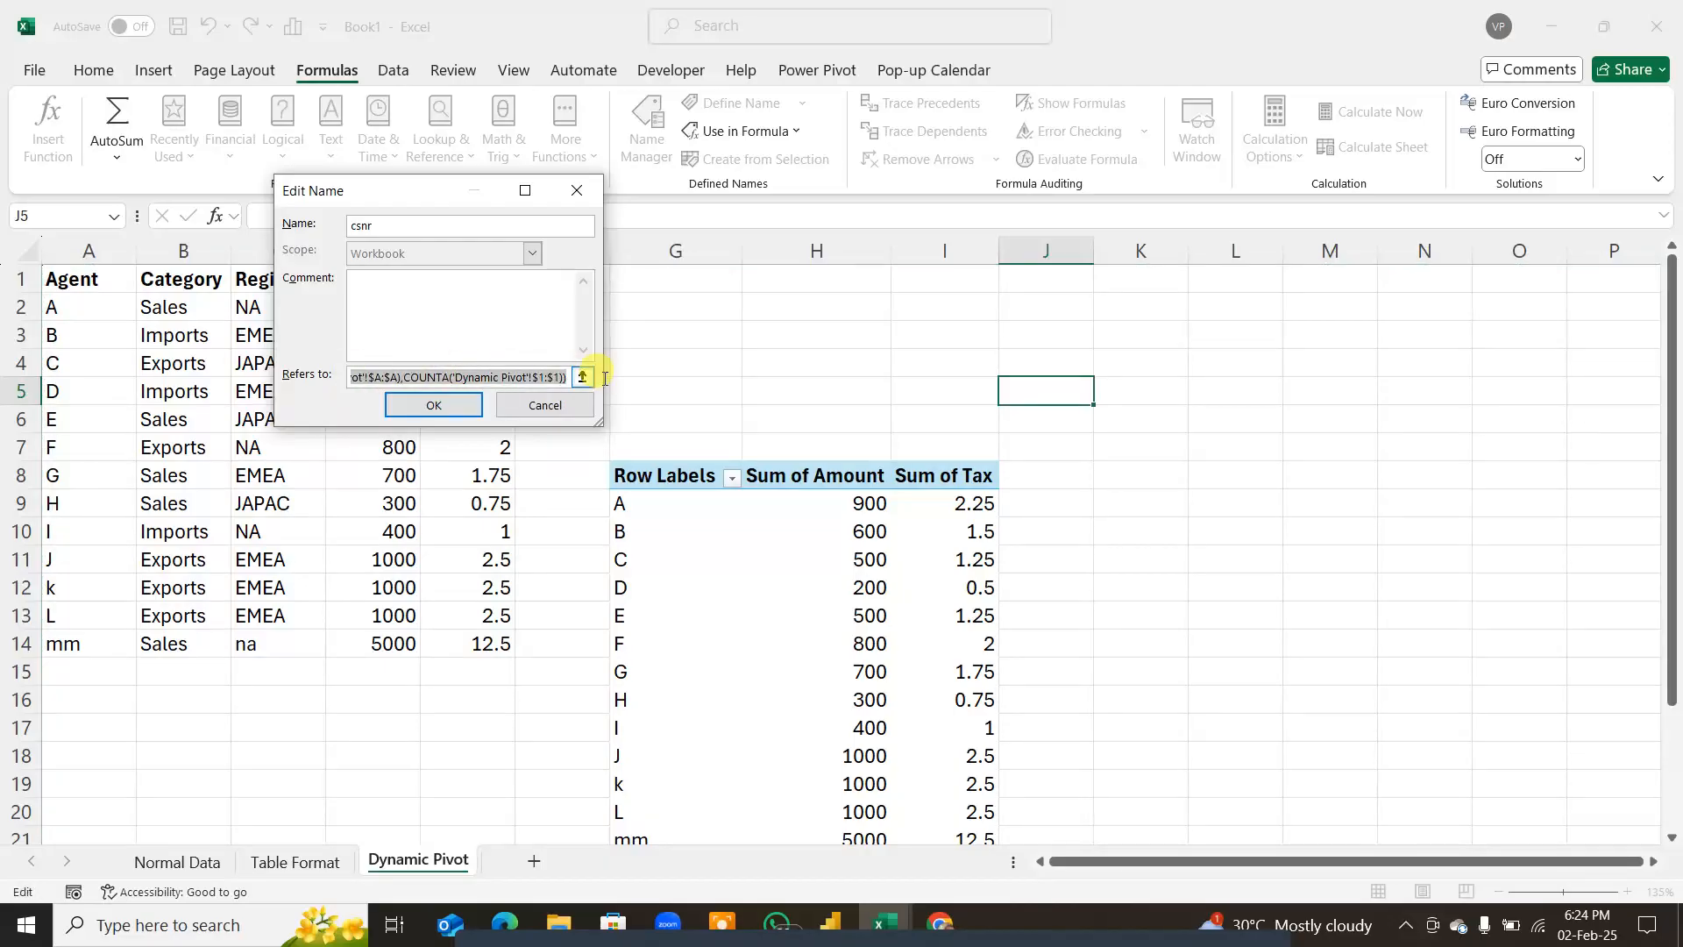
pyautogui.click(1076, 353)
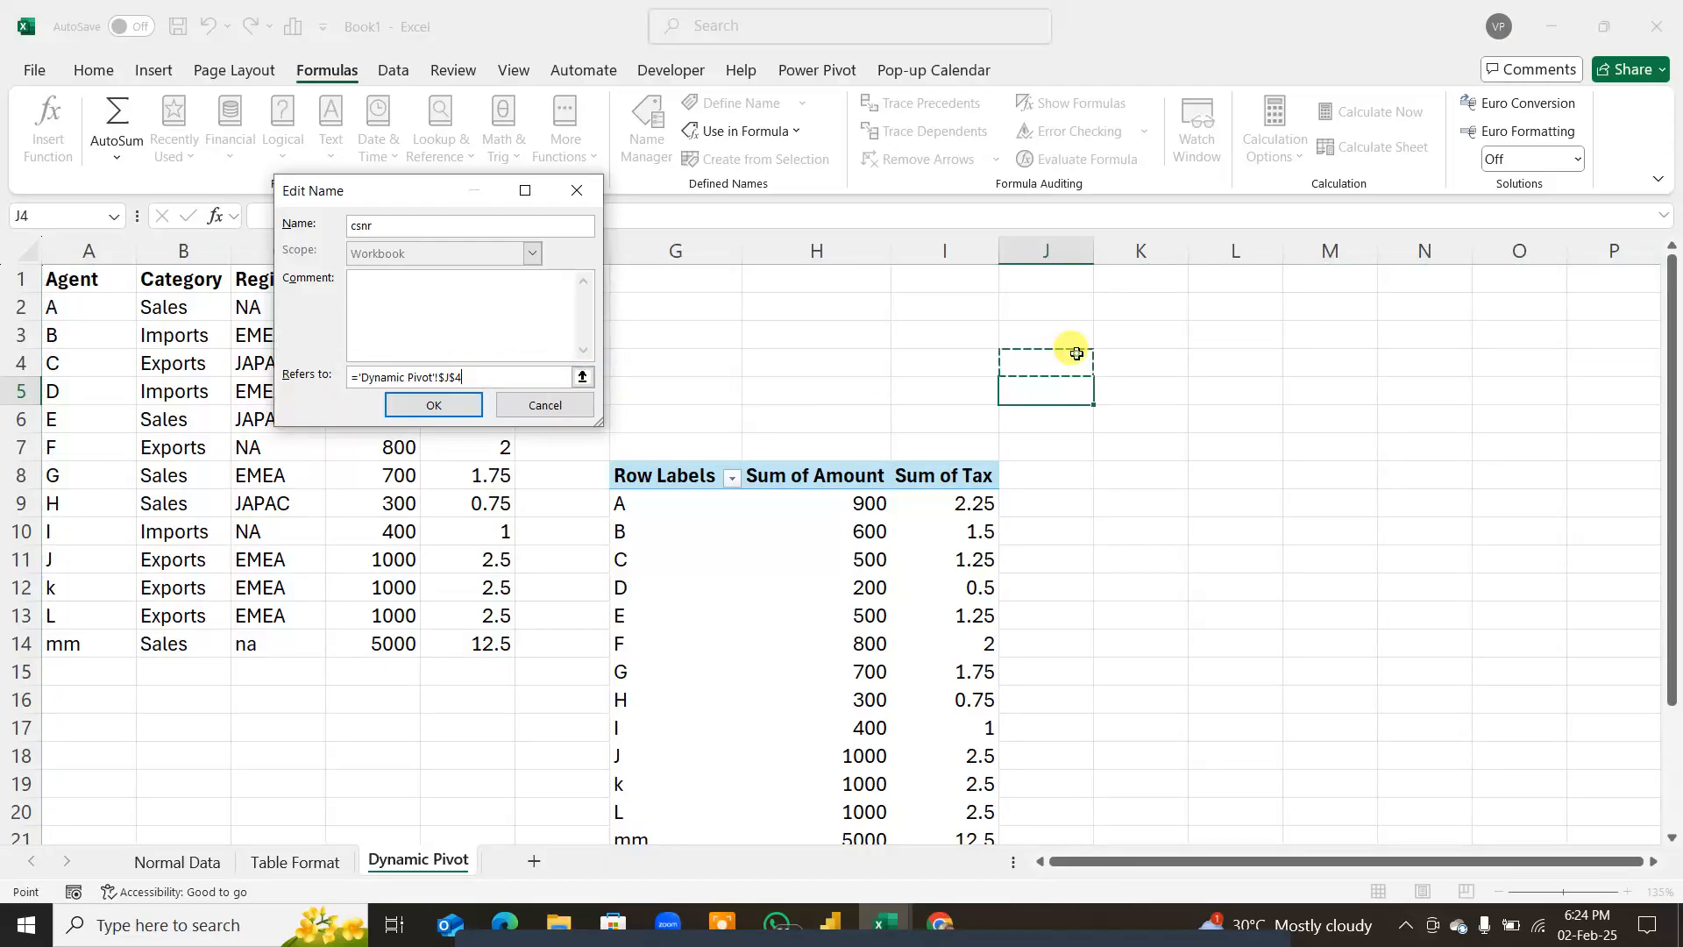
pyautogui.press('Escape')
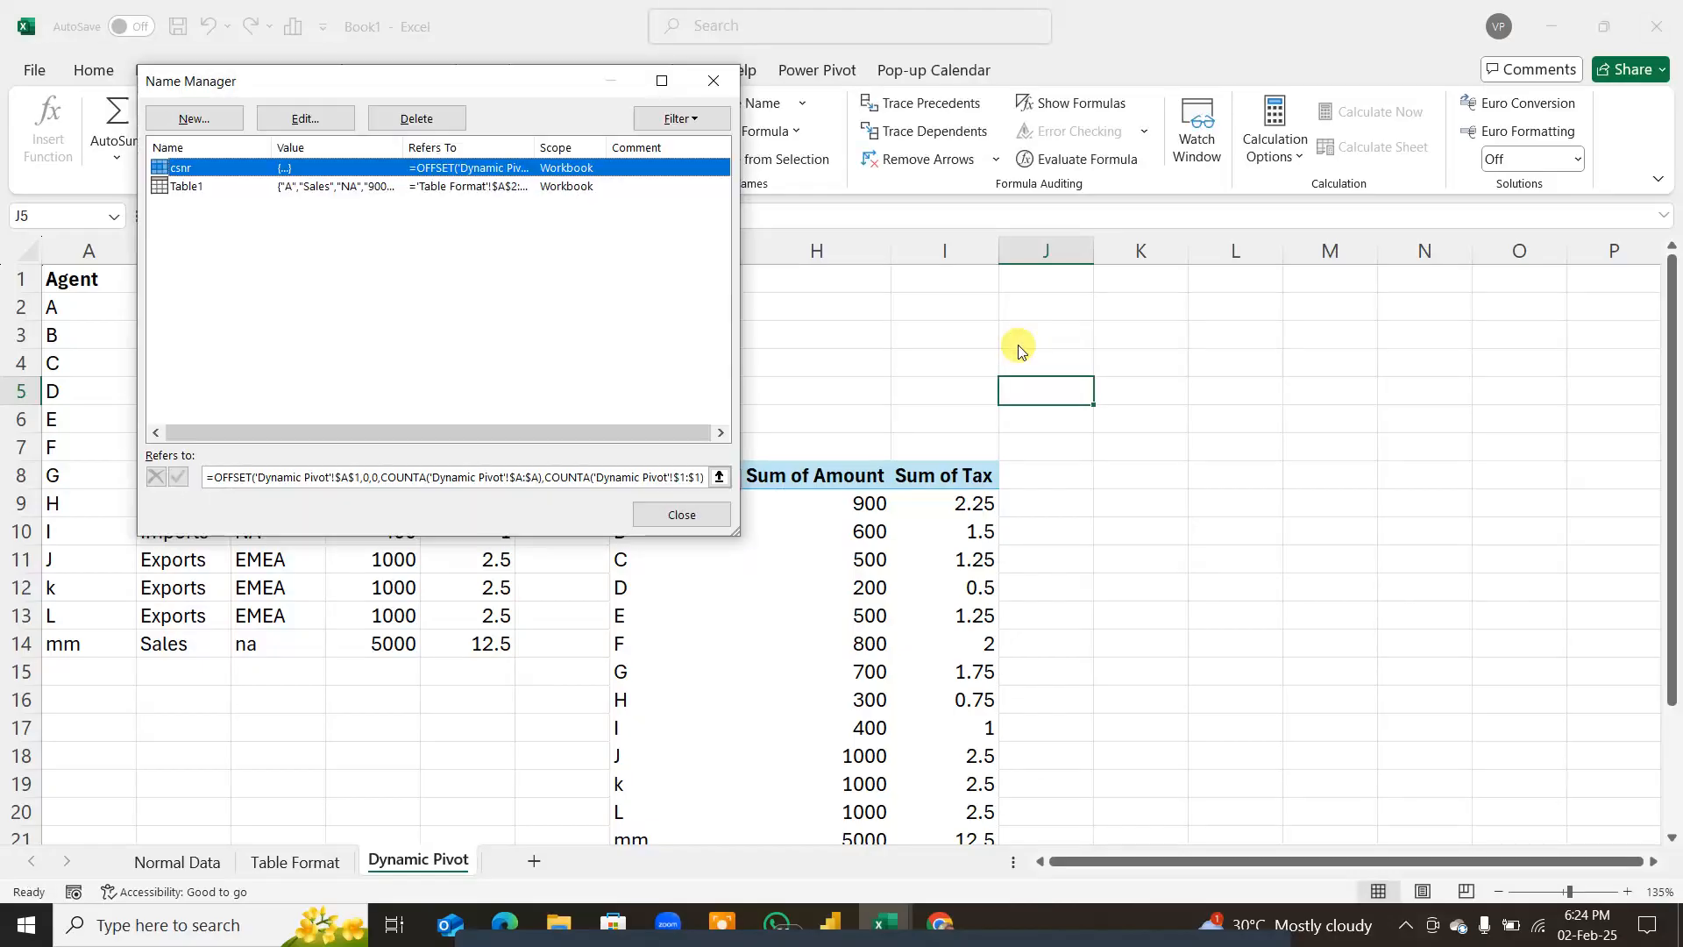
pyautogui.click(728, 518)
# Step: Try pasting the copied csnr formula into cell I3, and clear the cell again
pyautogui.click(997, 344)
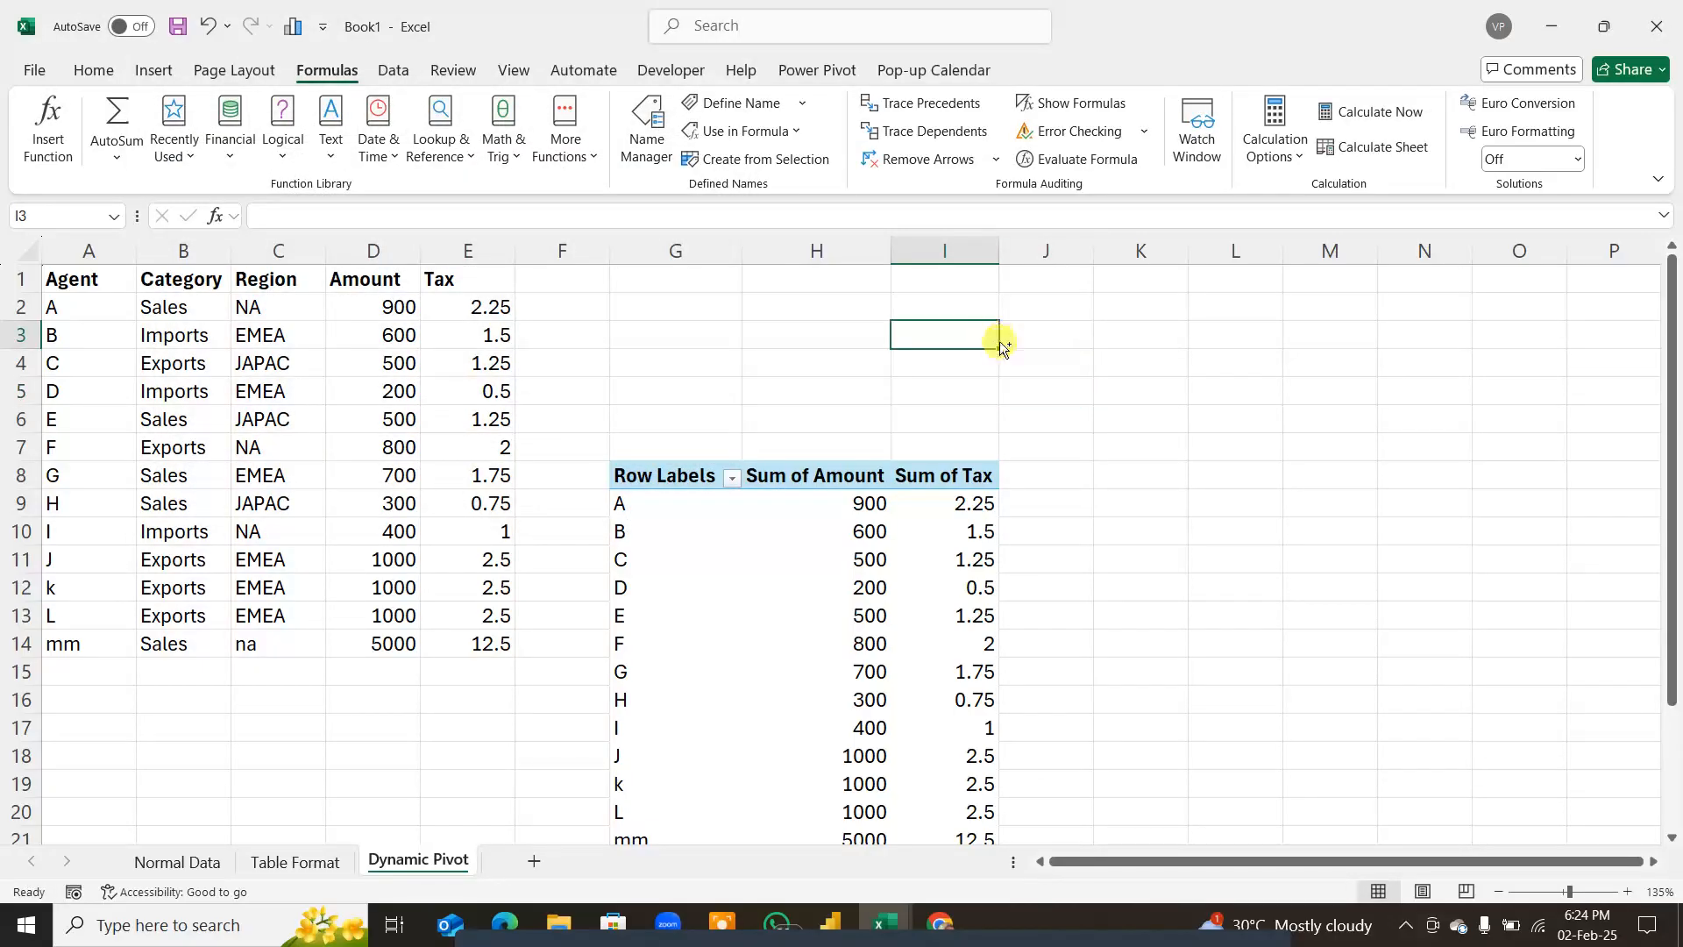
pyautogui.hotkey('ctrl', 'v')
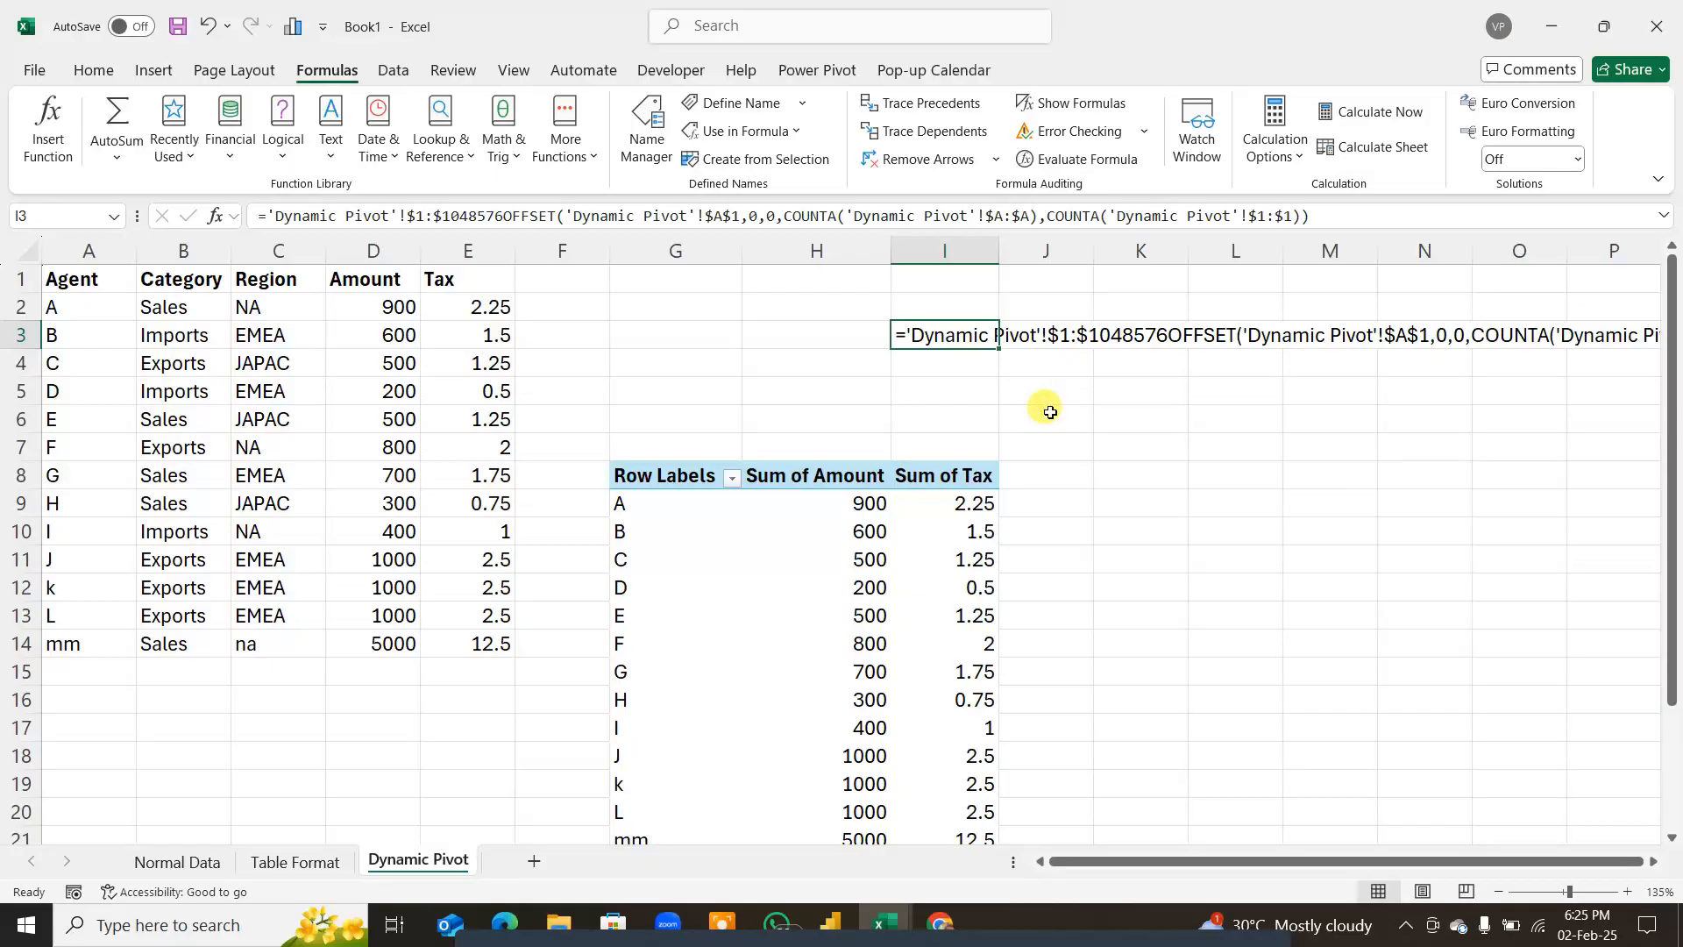
pyautogui.press('Delete')
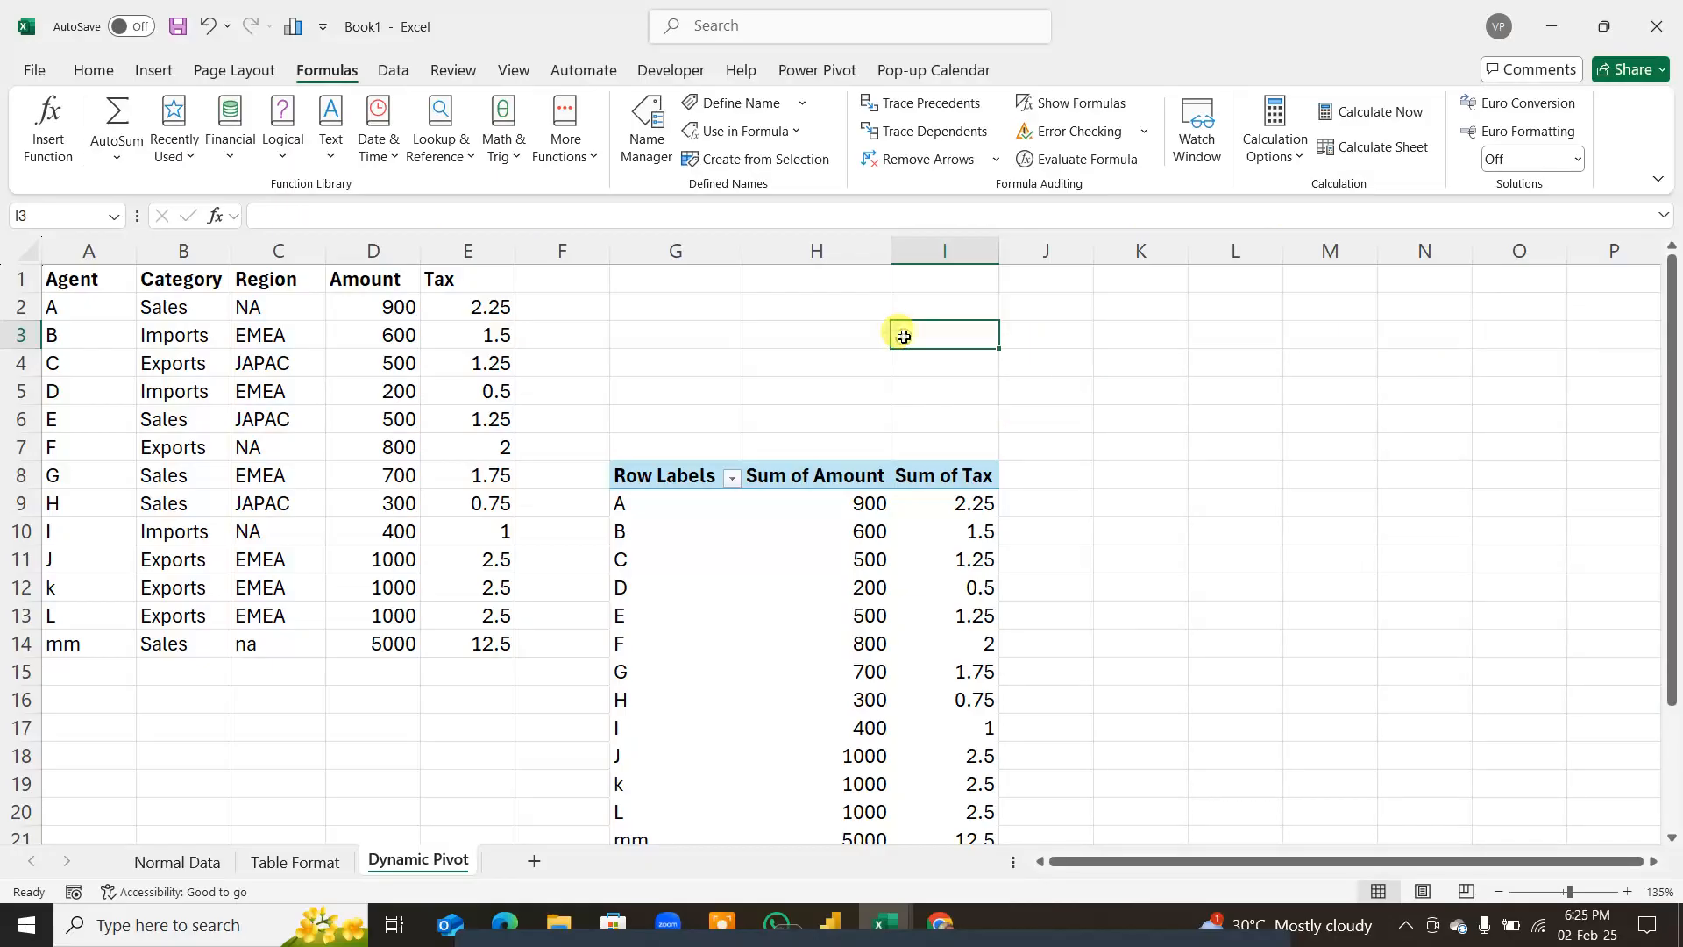
pyautogui.write('=off')
pyautogui.press('Tab')
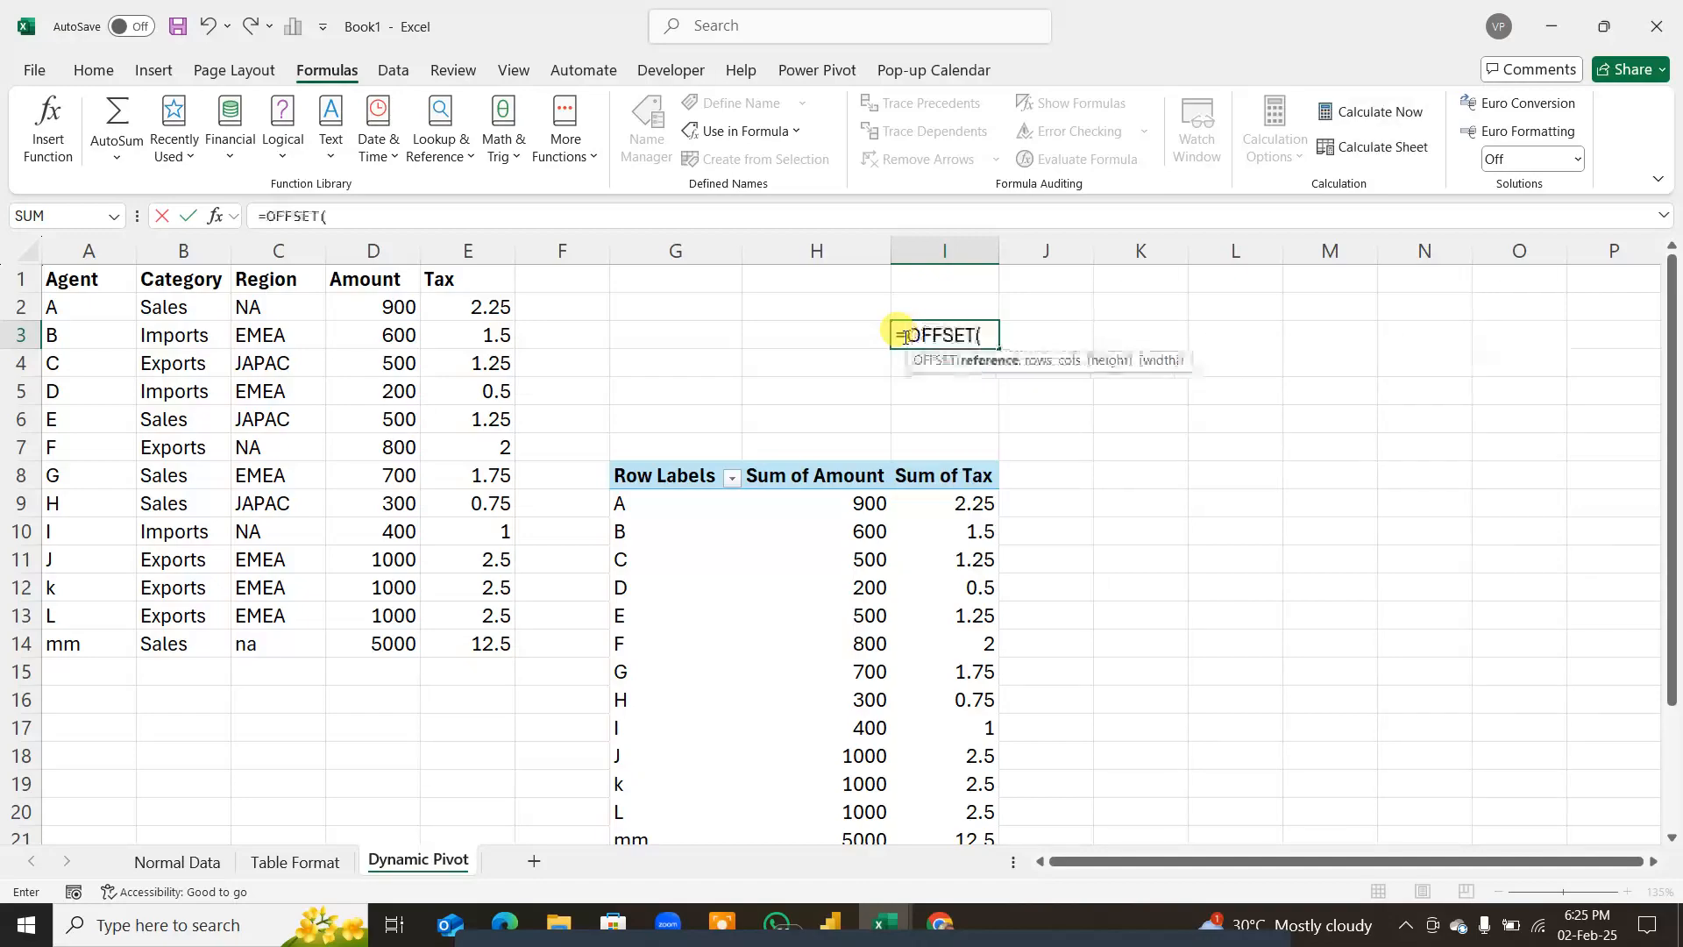
pyautogui.click(97, 272)
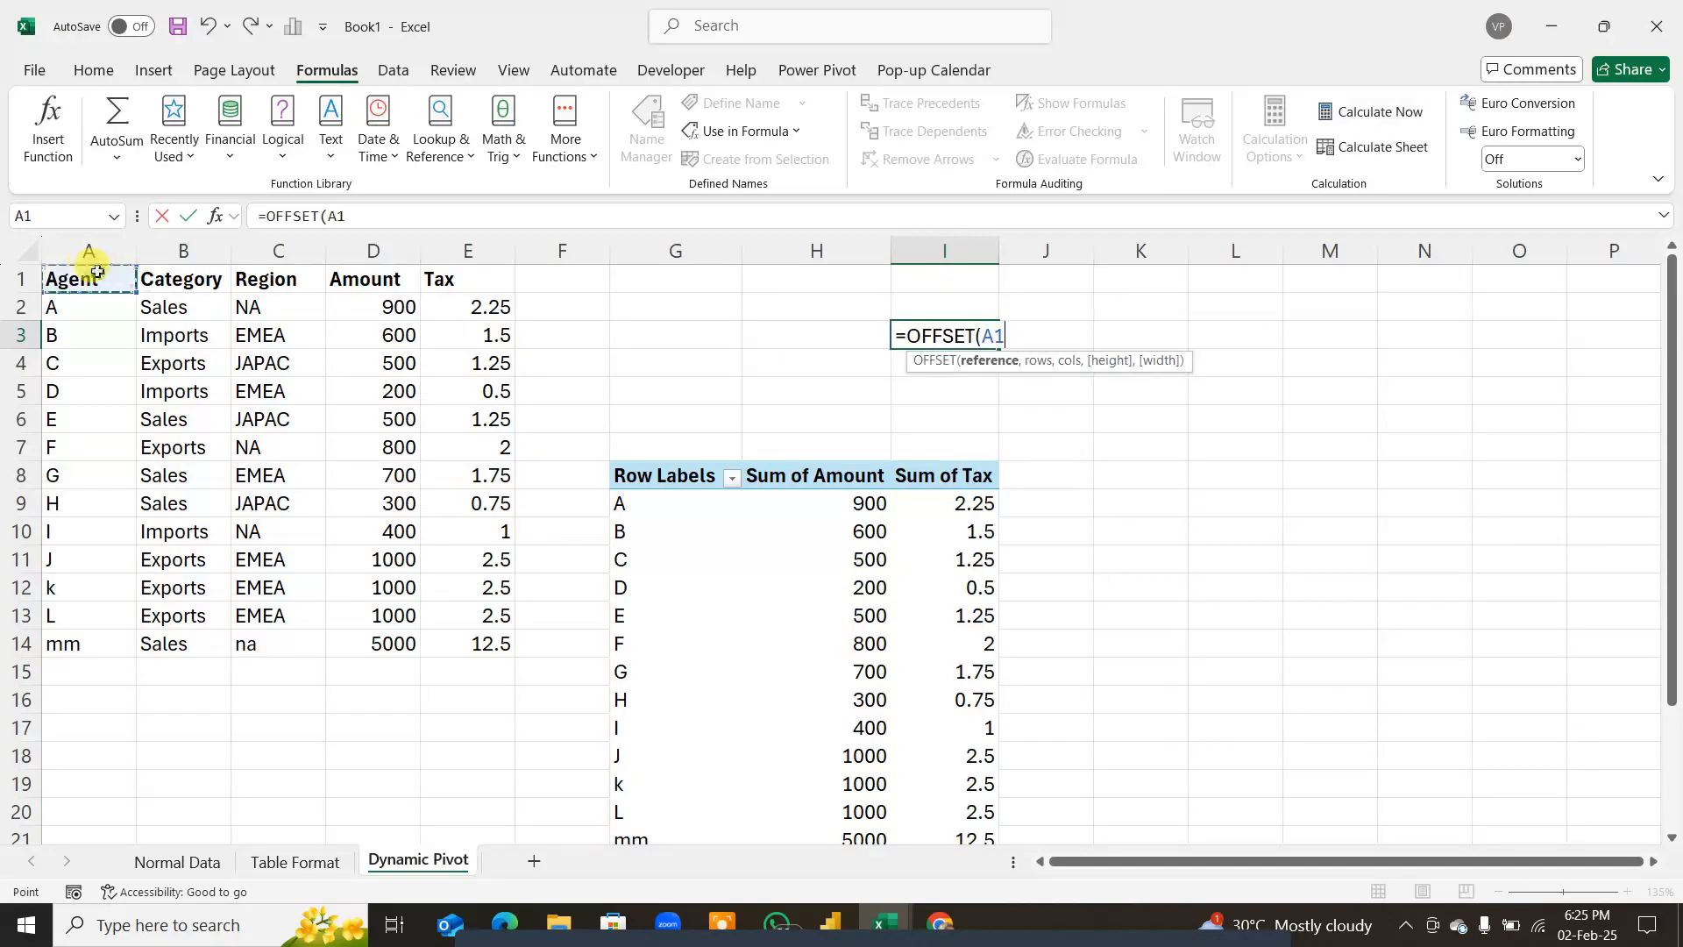
pyautogui.press('Escape')
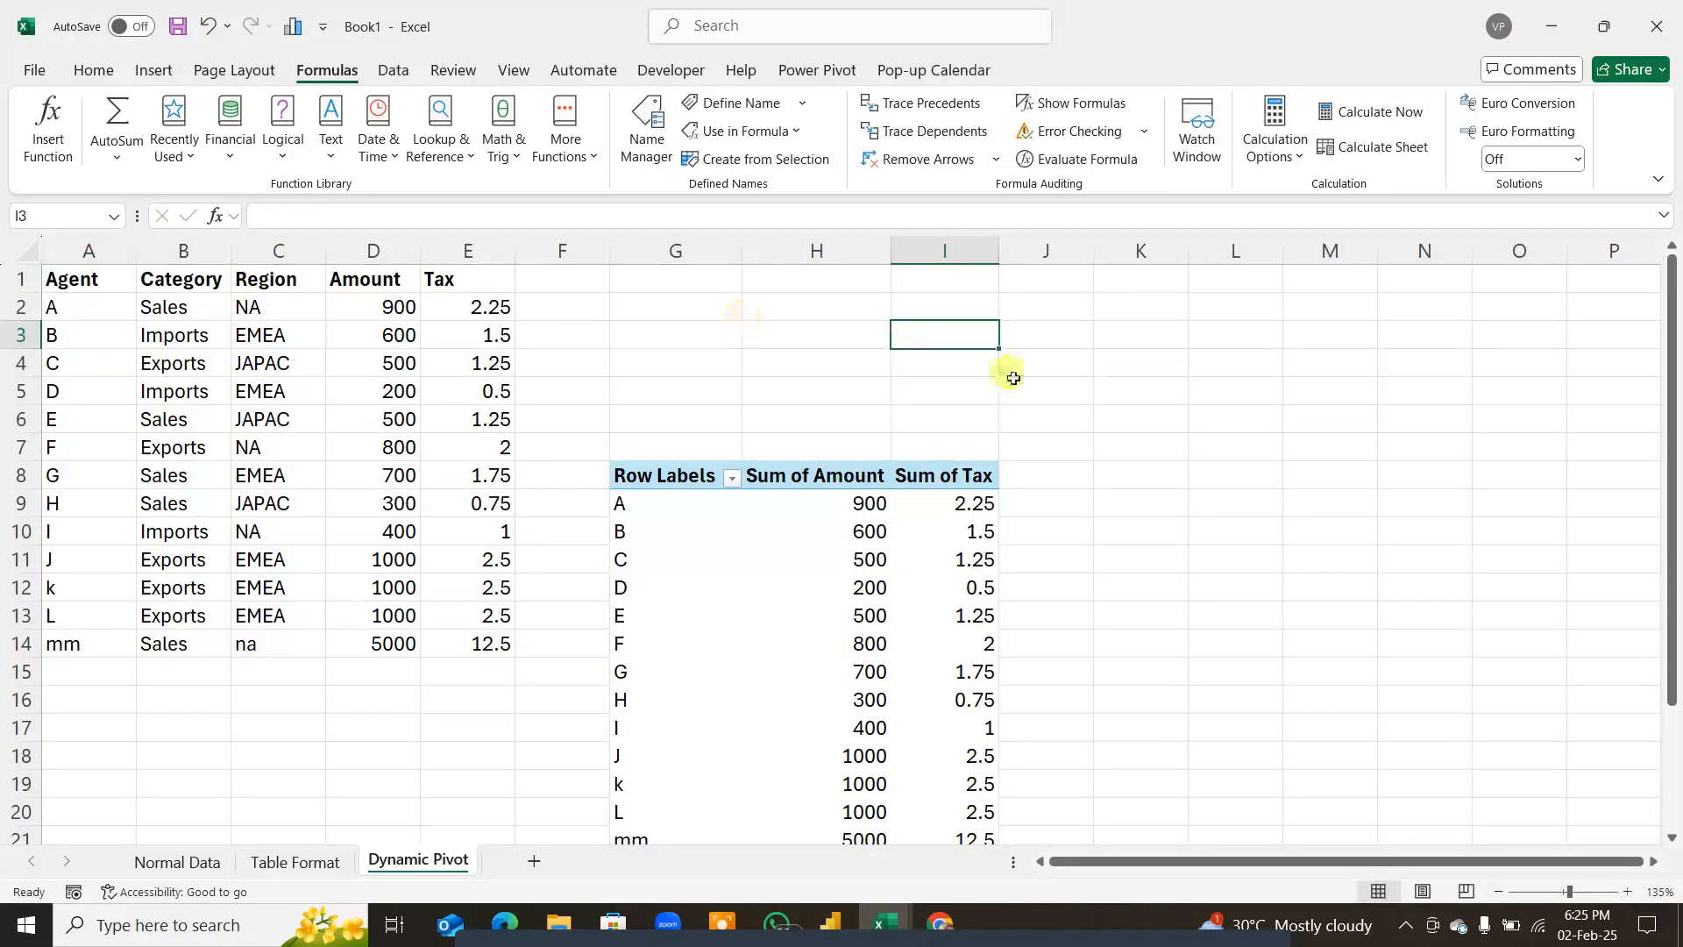
# Step: Start an OFFSET formula in K3 with reference $A$1, 0 rows and 0 columns
pyautogui.click(1163, 331)
pyautogui.write('=off')
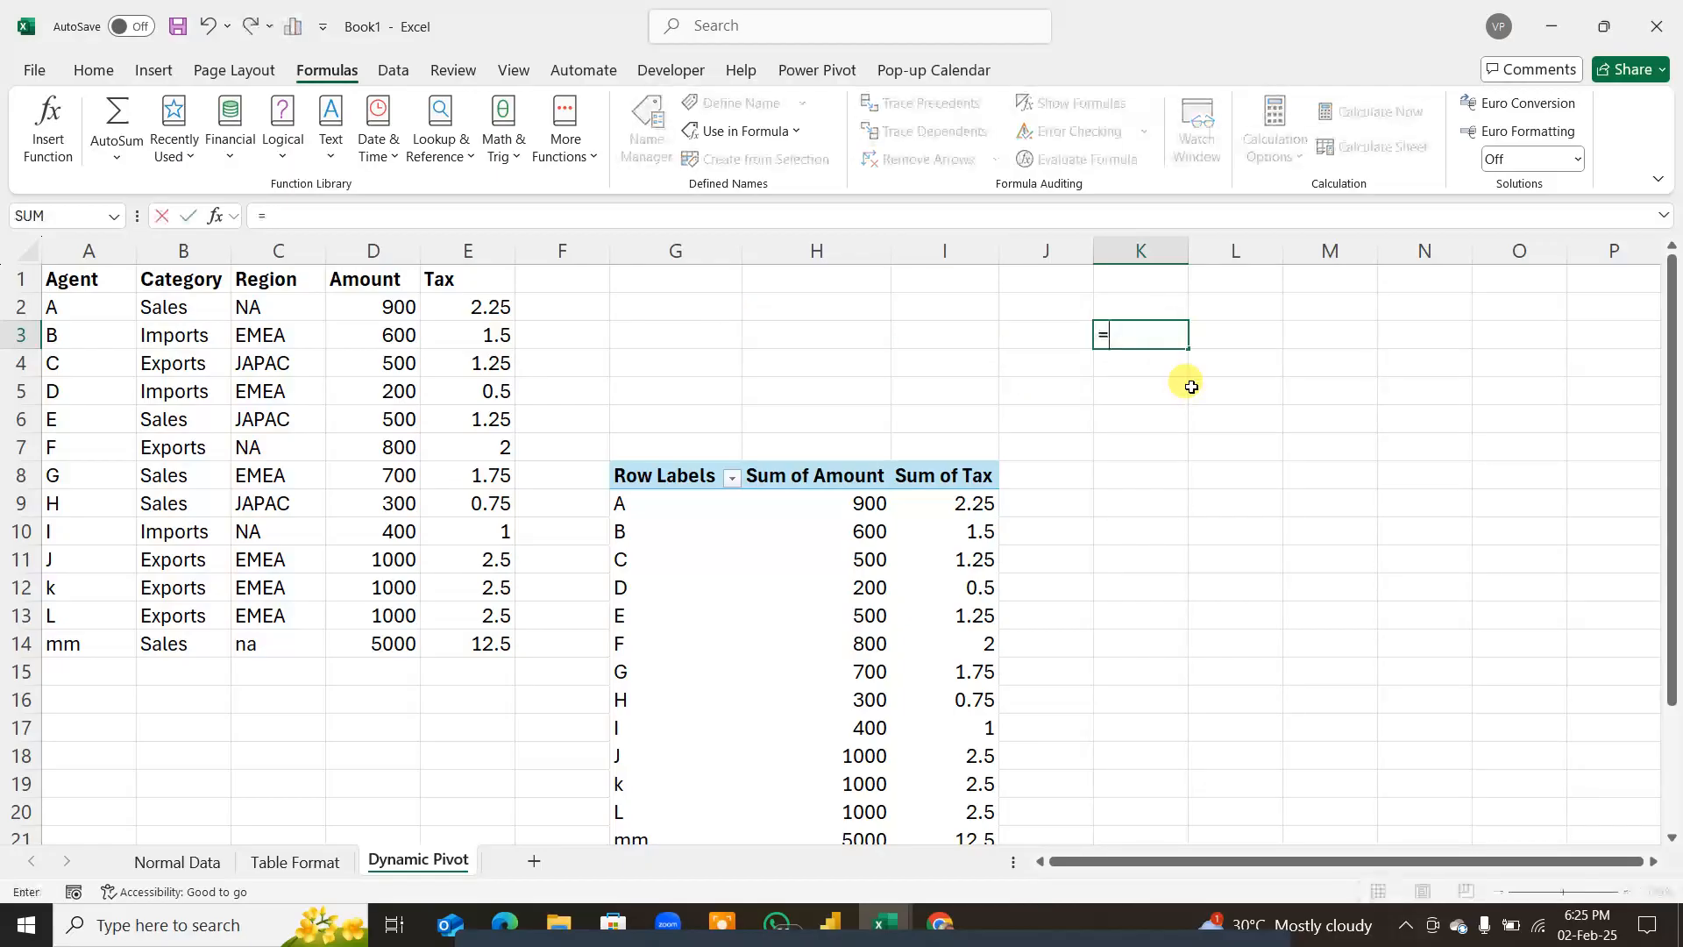
pyautogui.press('Tab')
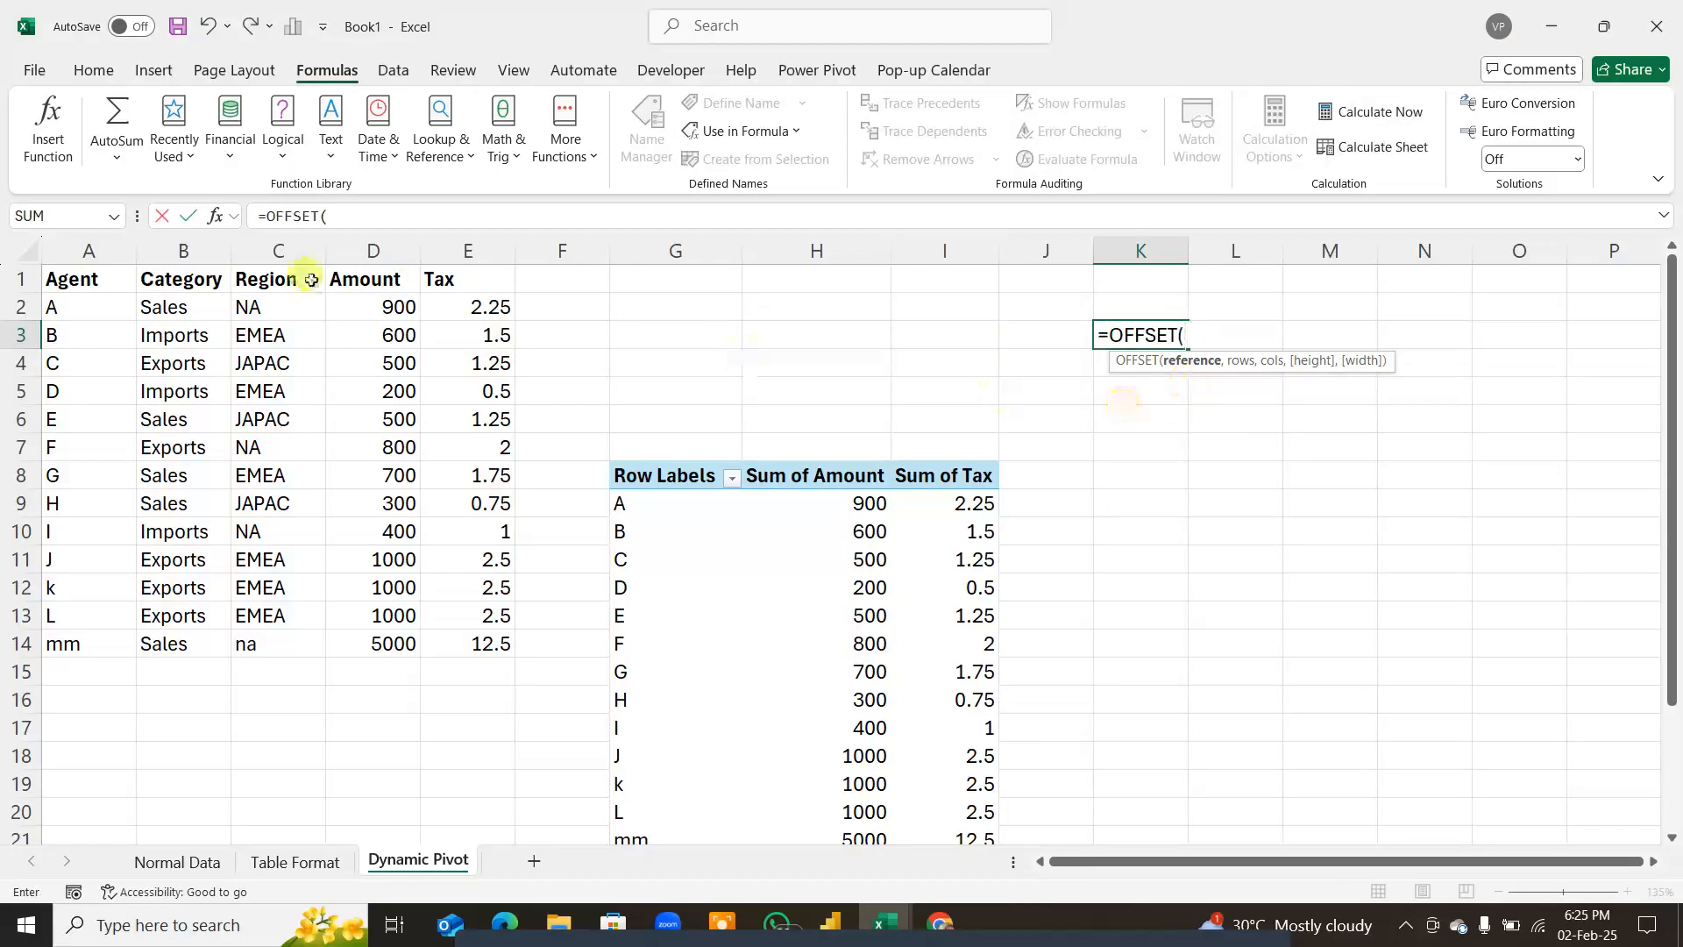
pyautogui.click(118, 283)
pyautogui.press('F4')
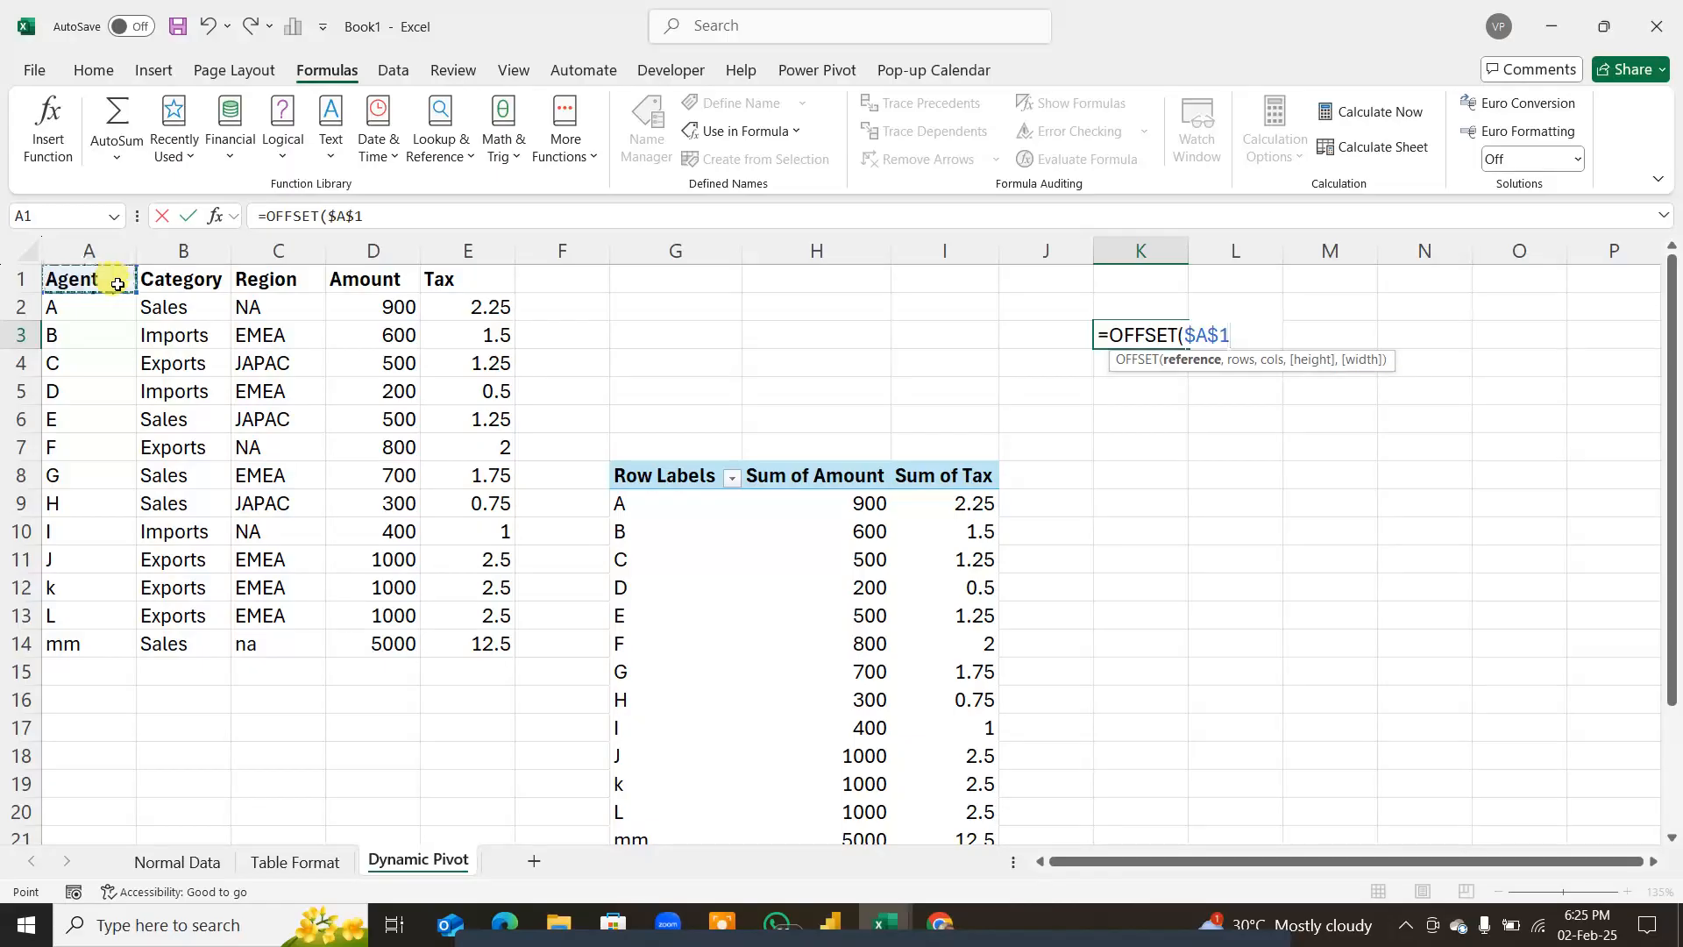
pyautogui.write(',0,0')
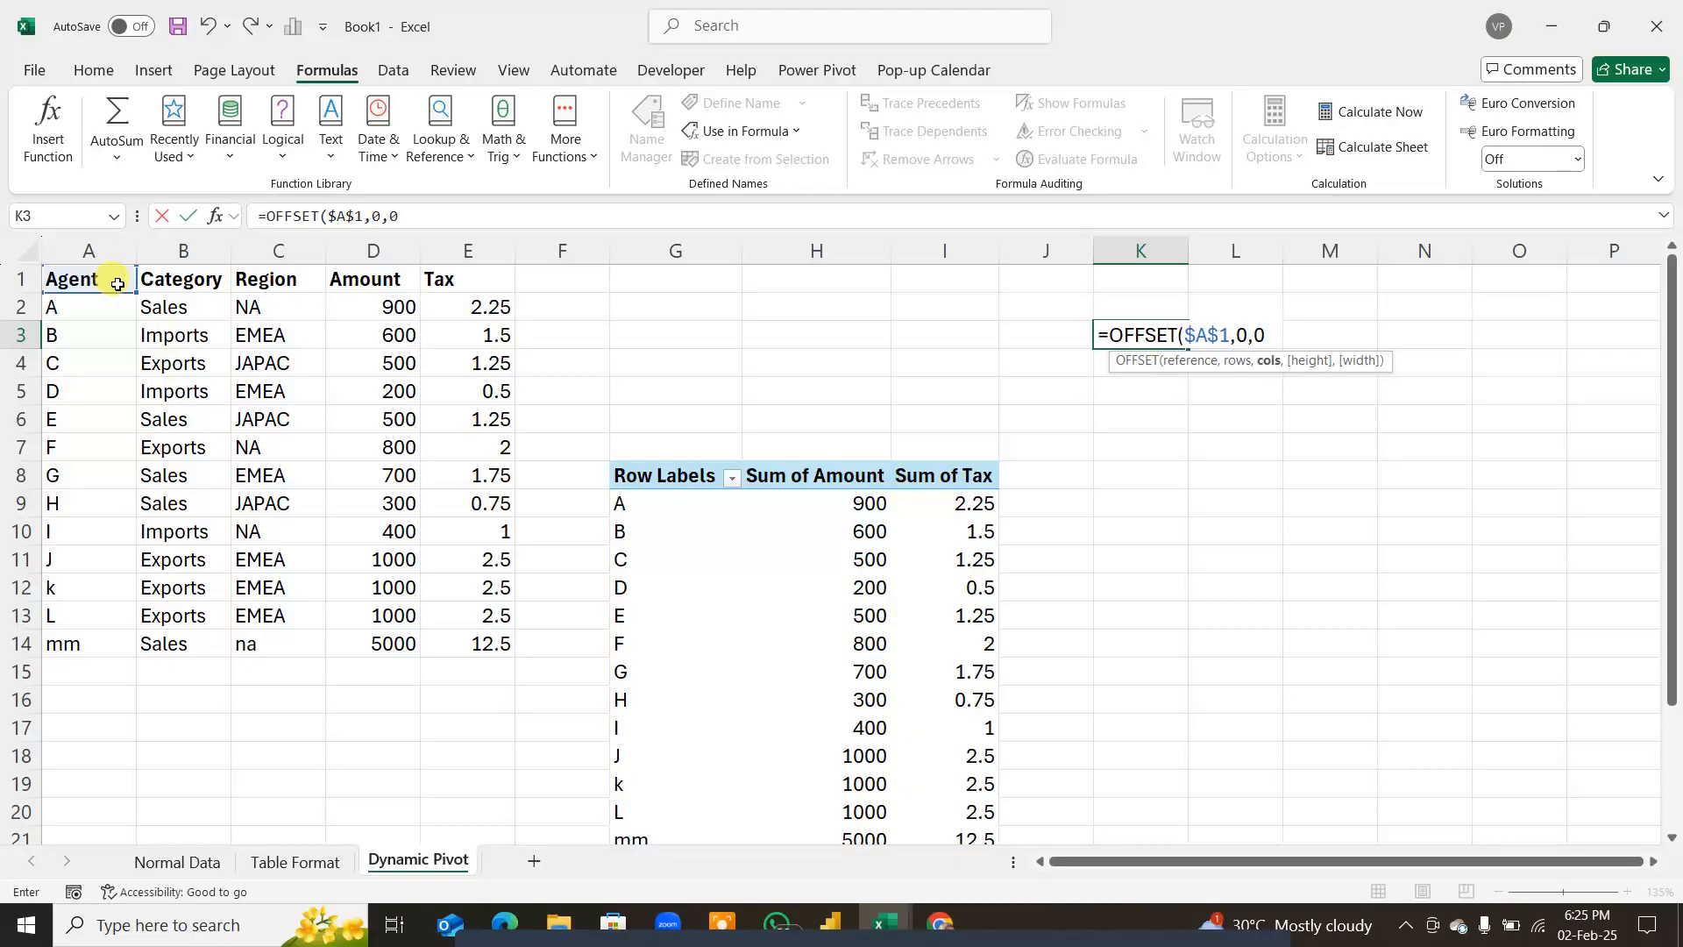
# Step: Add COUNTA of the absolute column range $A:$A as the height argument of the OFFSET formula
pyautogui.write(',count')
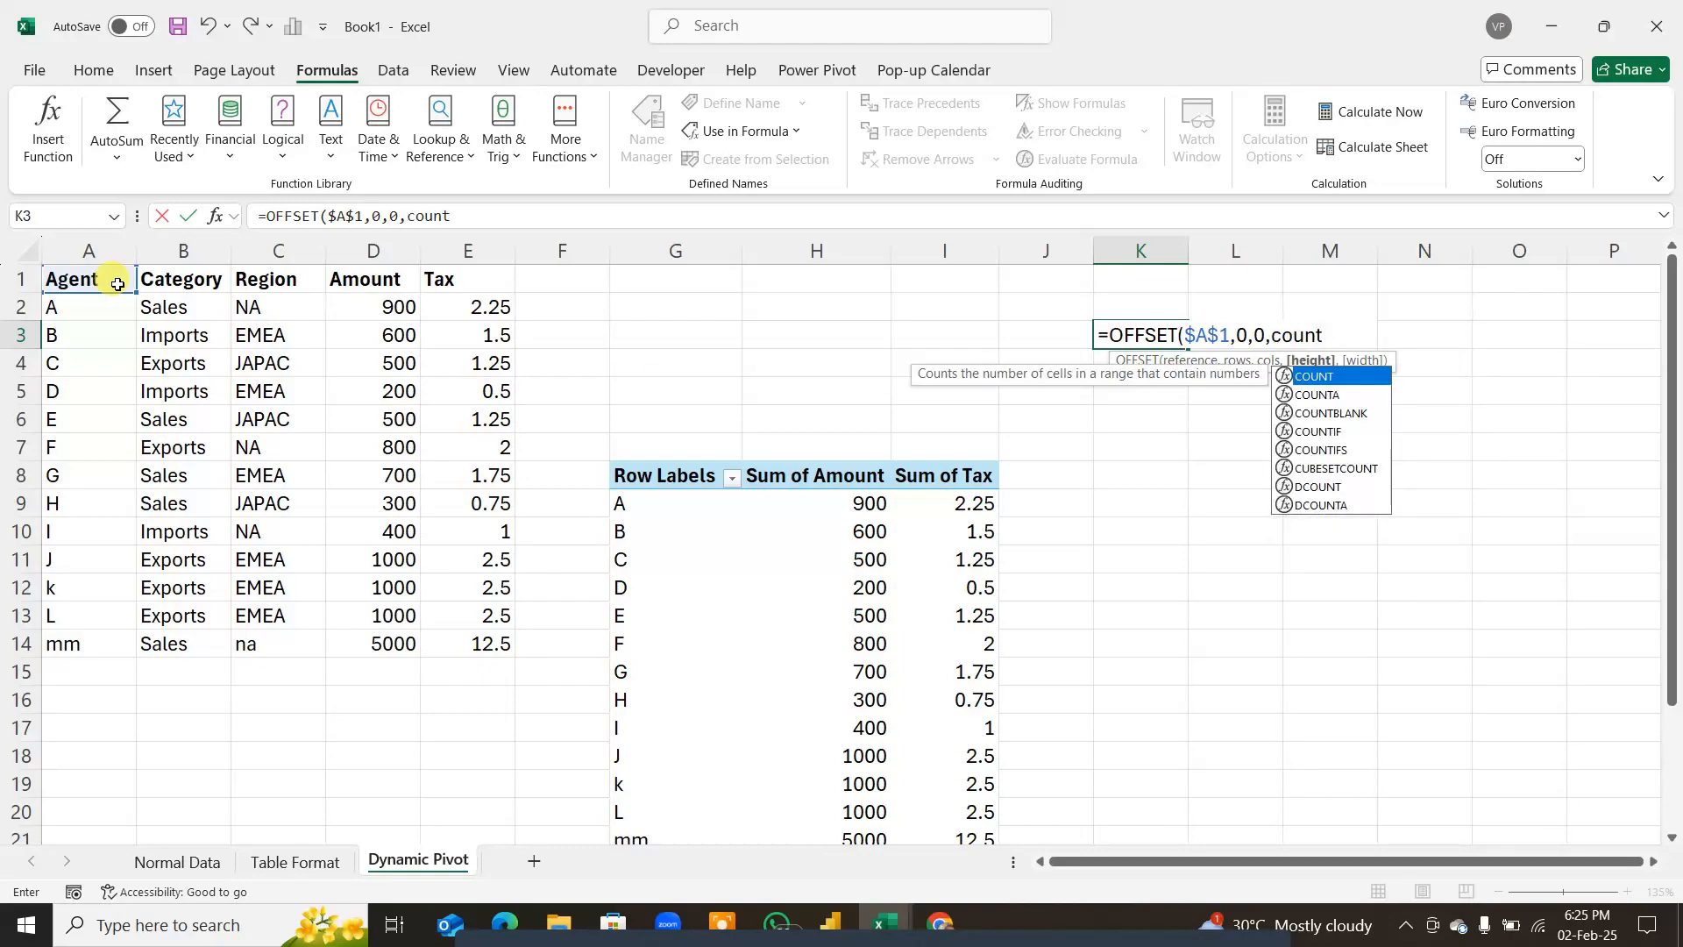
pyautogui.press('Down')
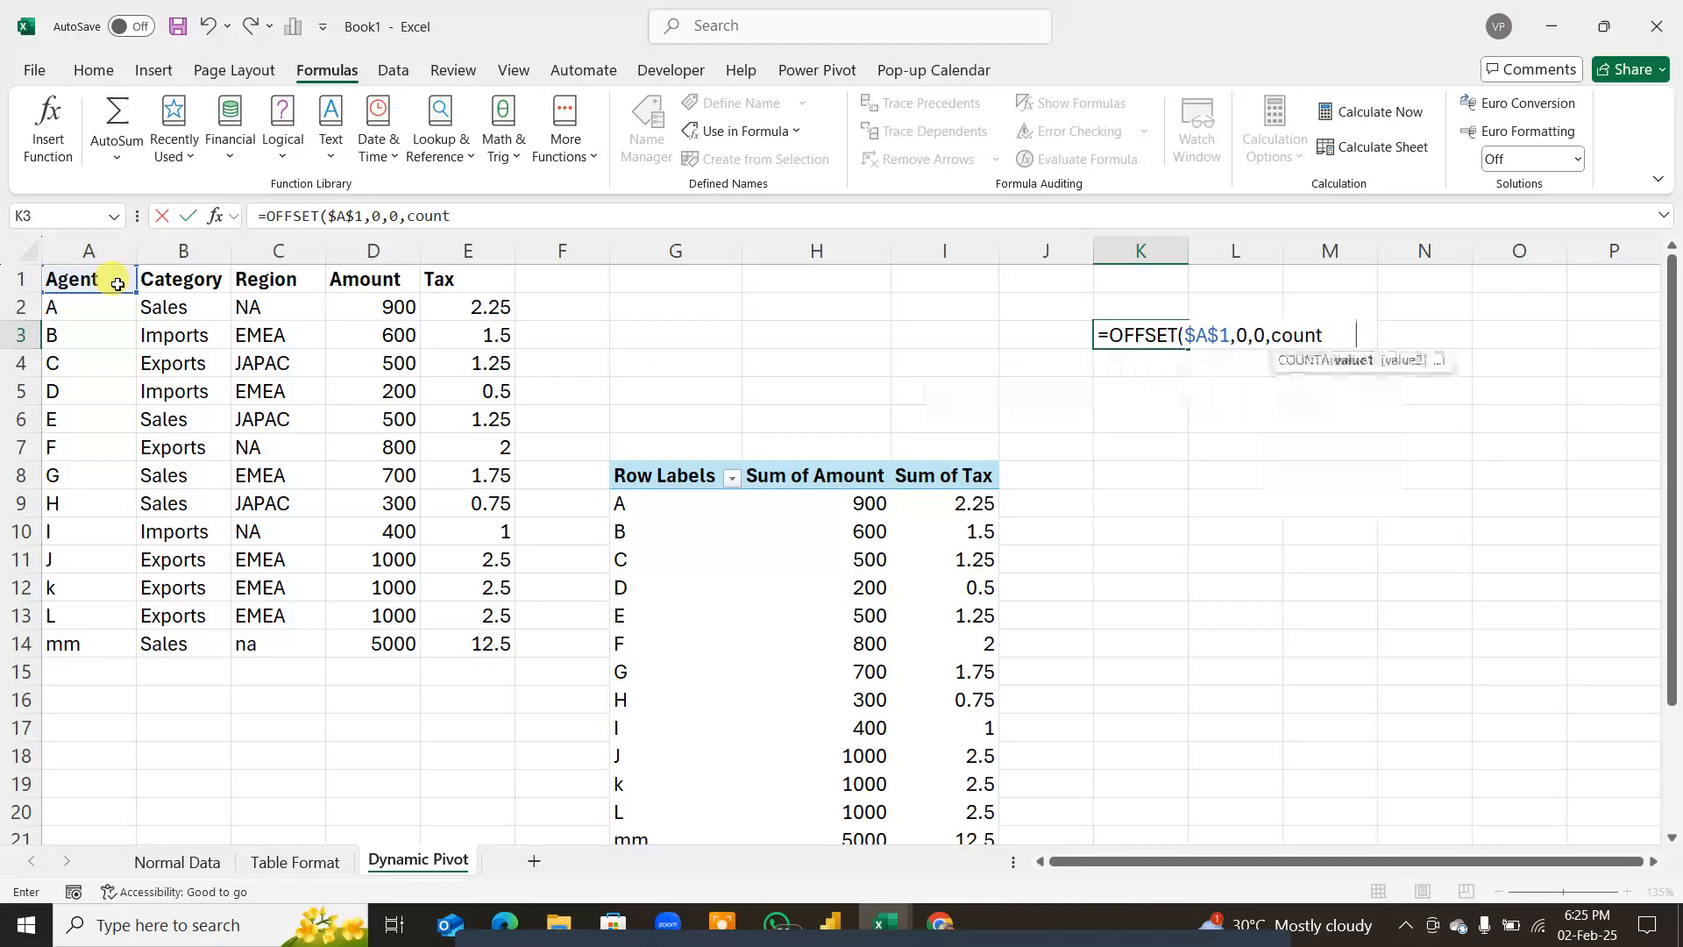
pyautogui.press('Tab')
pyautogui.click(88, 249)
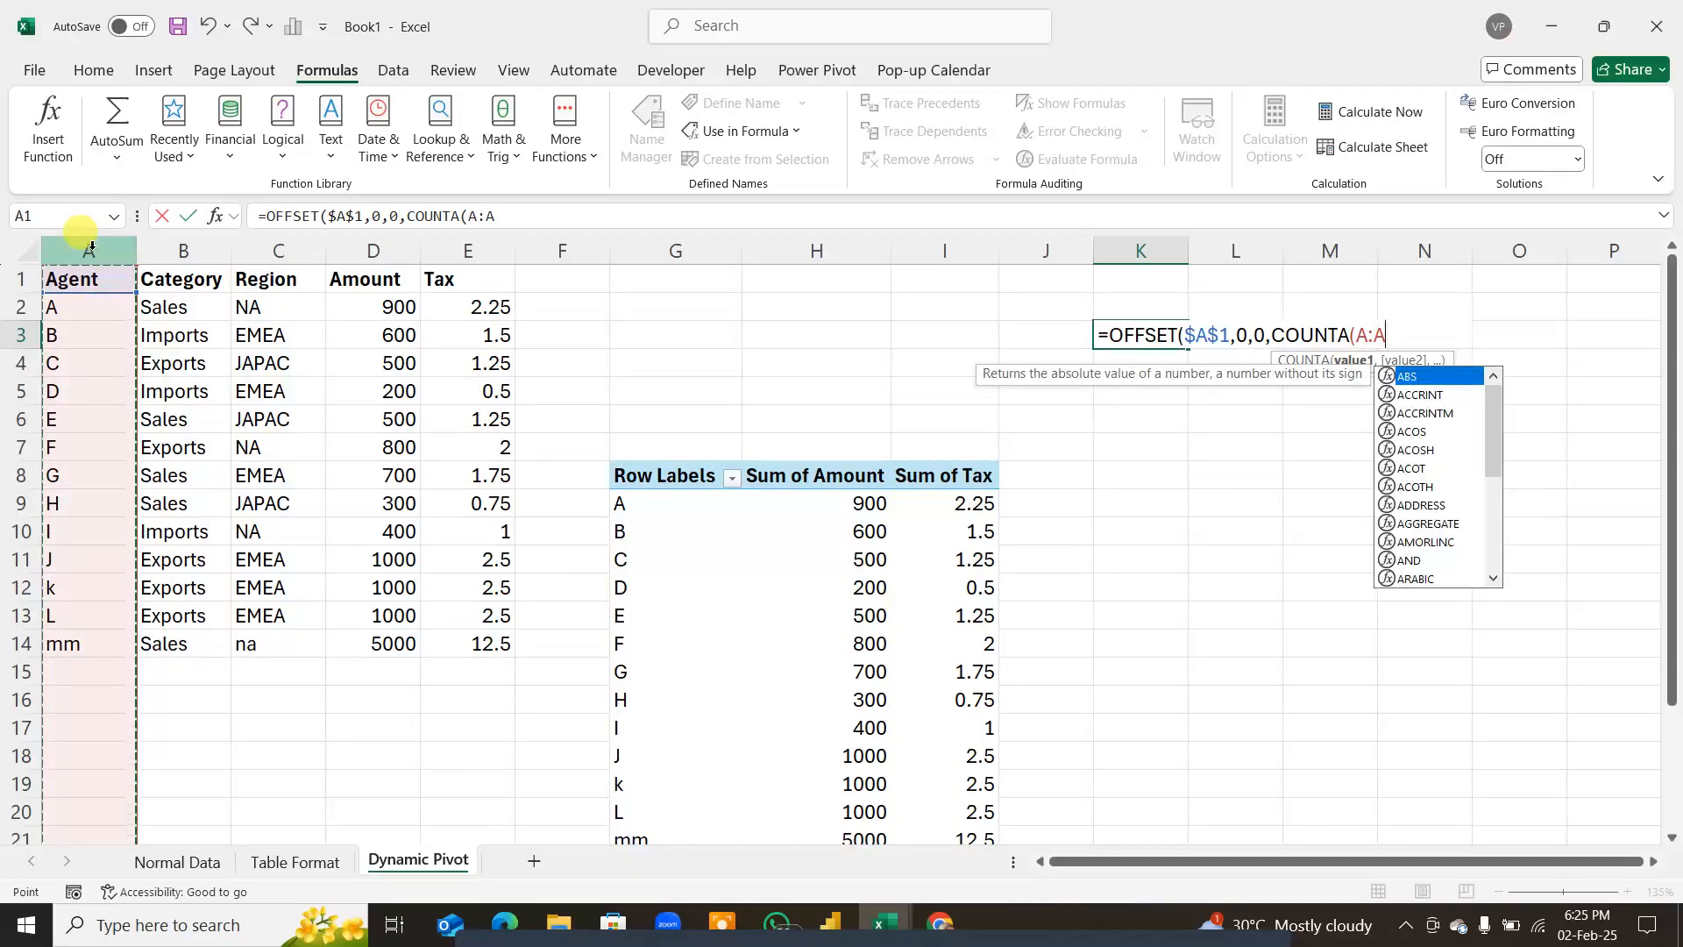
pyautogui.press('F4')
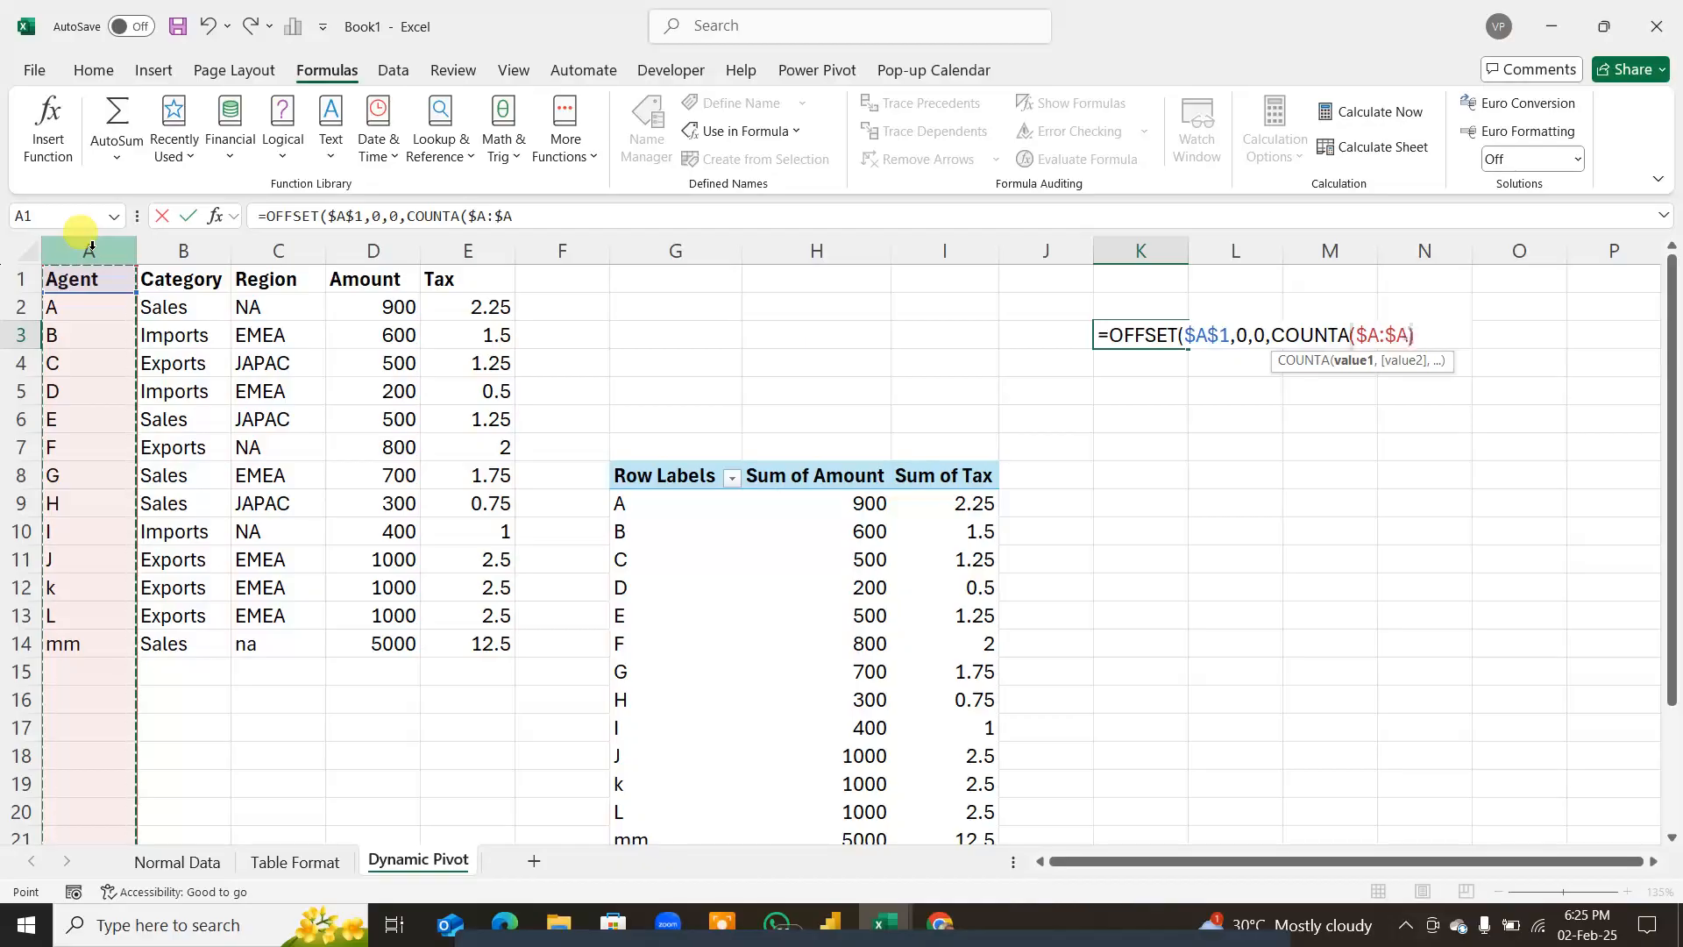
# Step: Add COUNTA($1:$1) as the width argument and enter the completed OFFSET formula in K3
pyautogui.write('),coun')
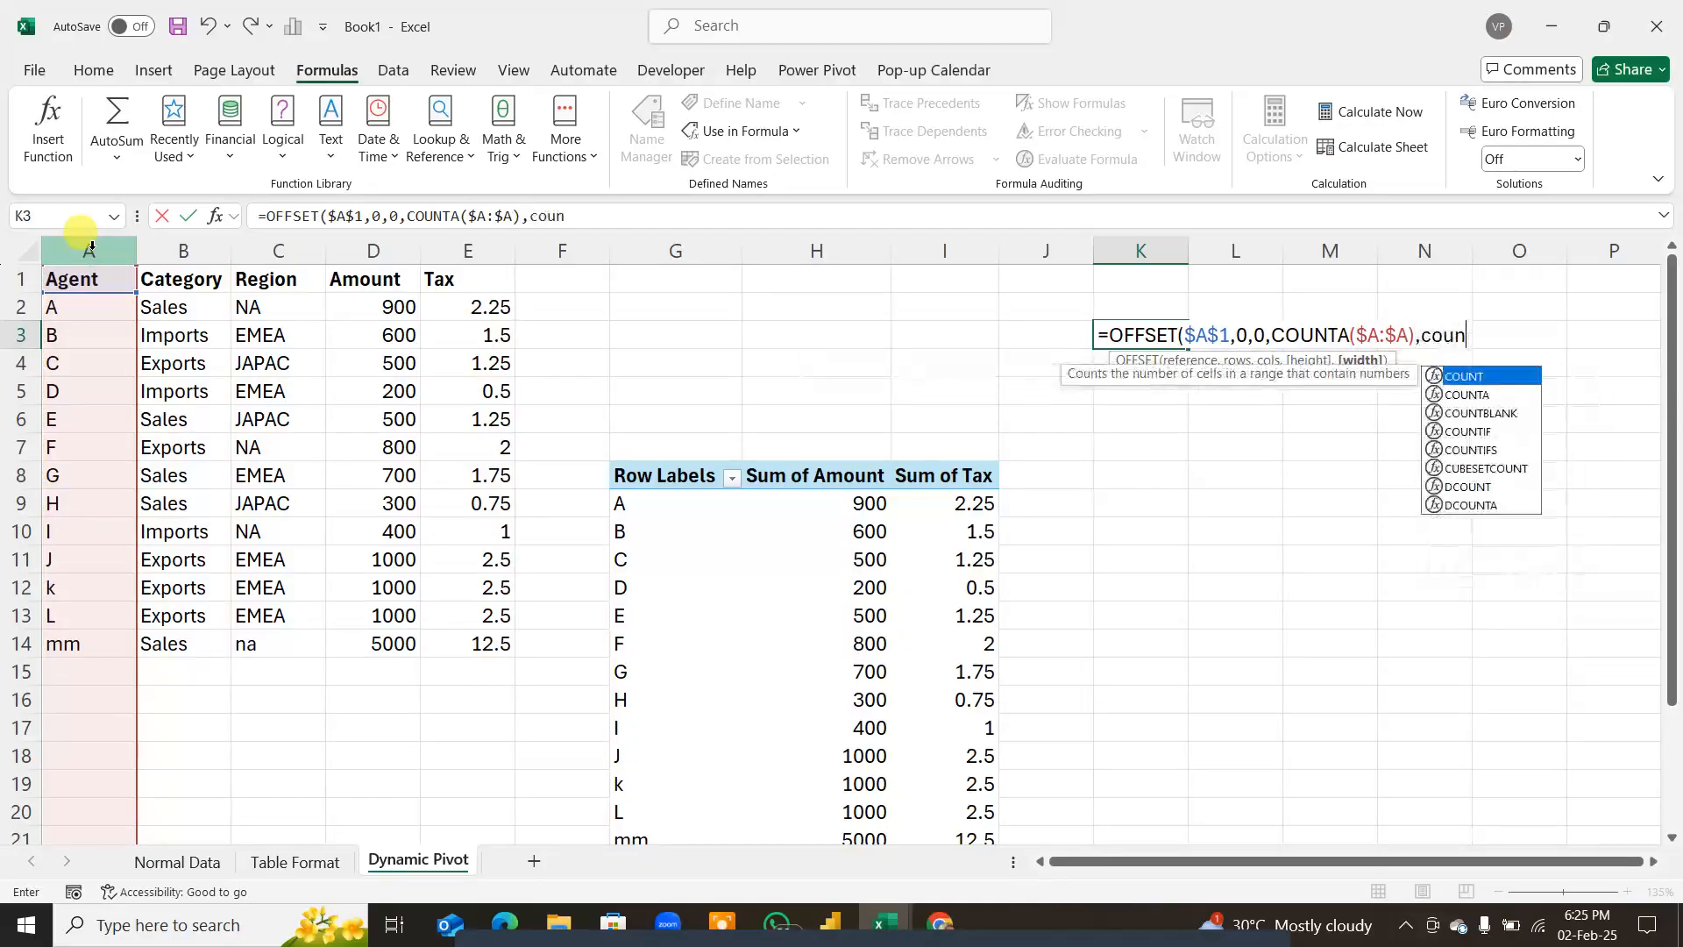
pyautogui.write('t')
pyautogui.press('Down')
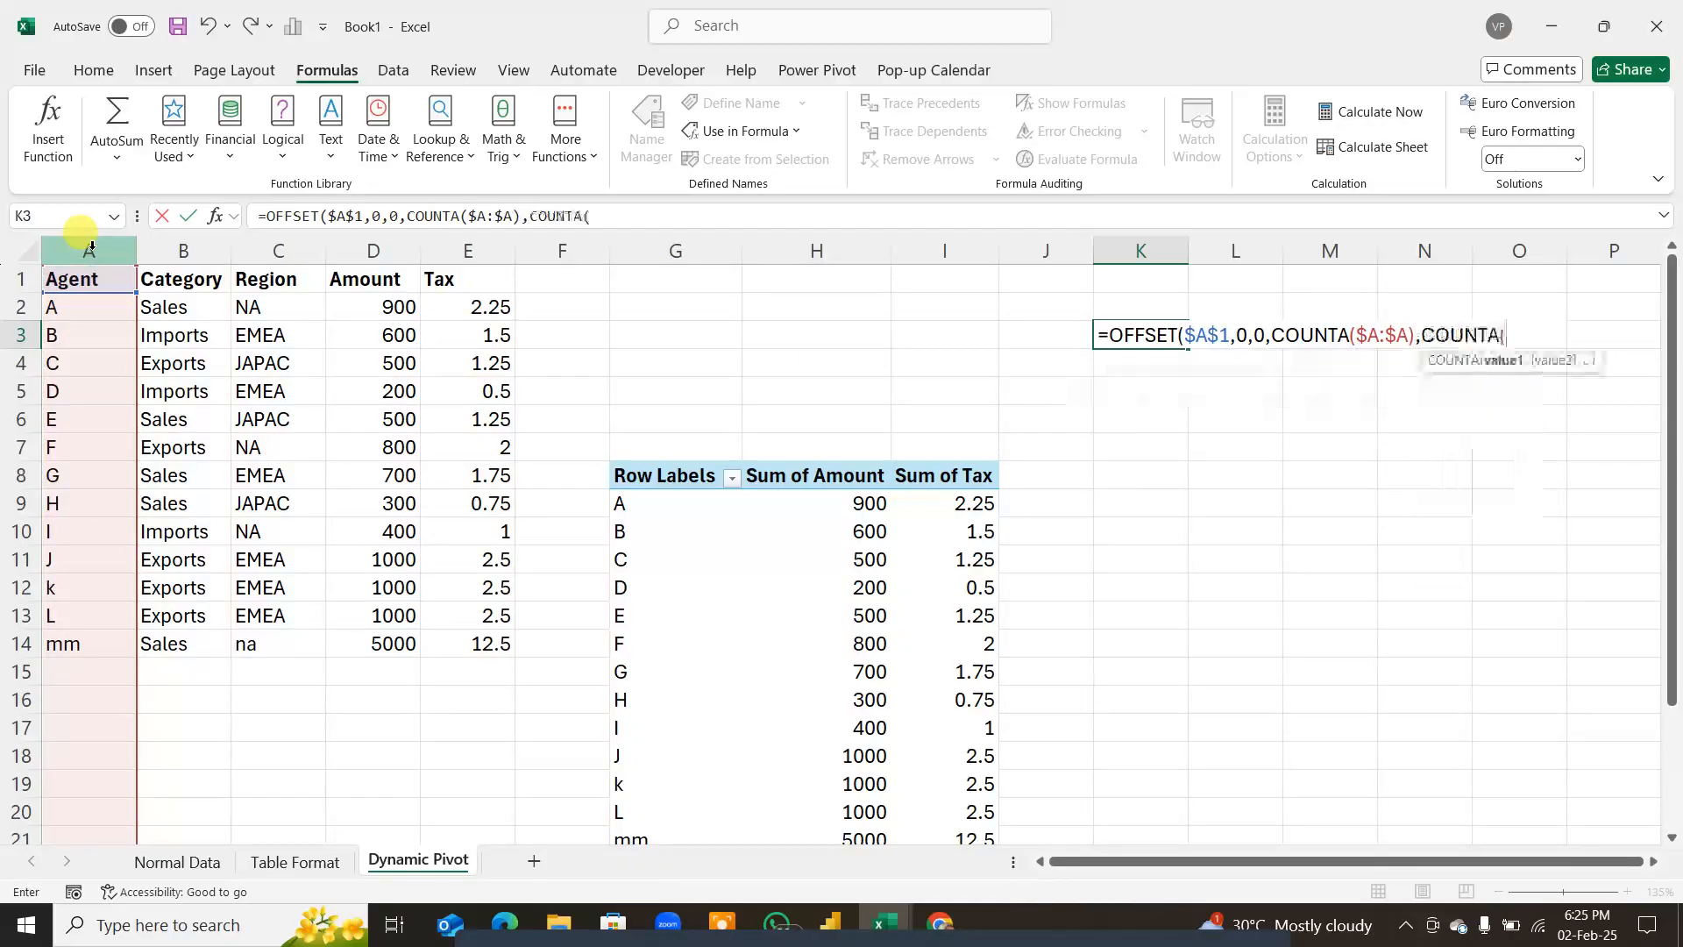
pyautogui.press('Tab')
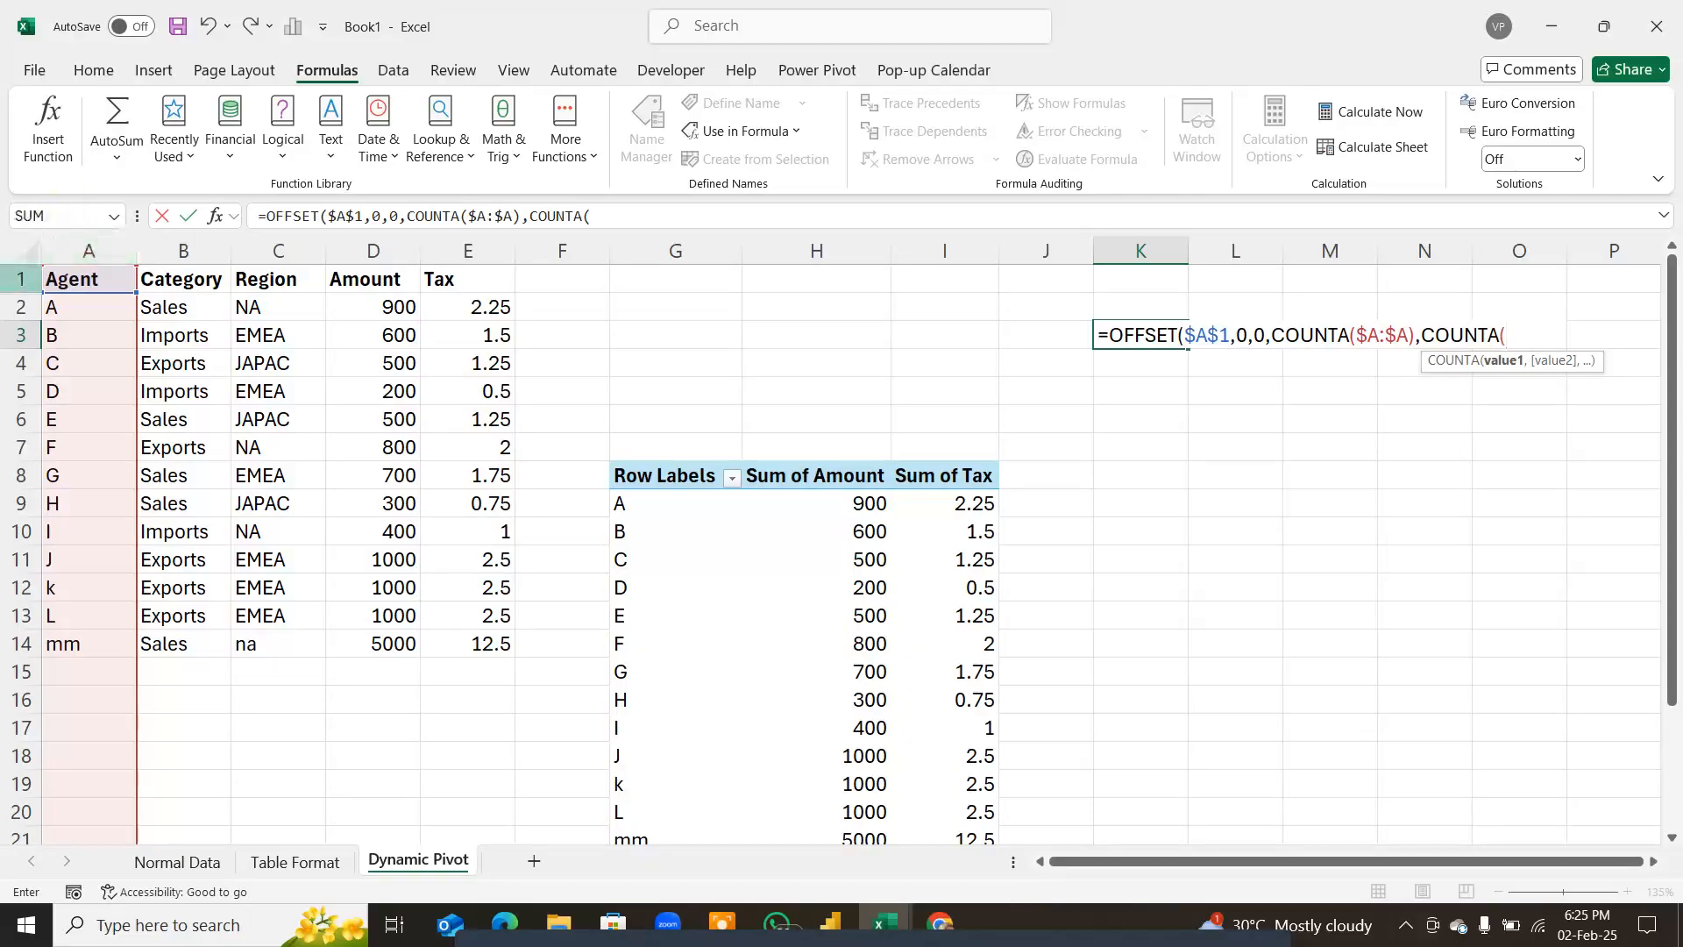
pyautogui.click(14, 281)
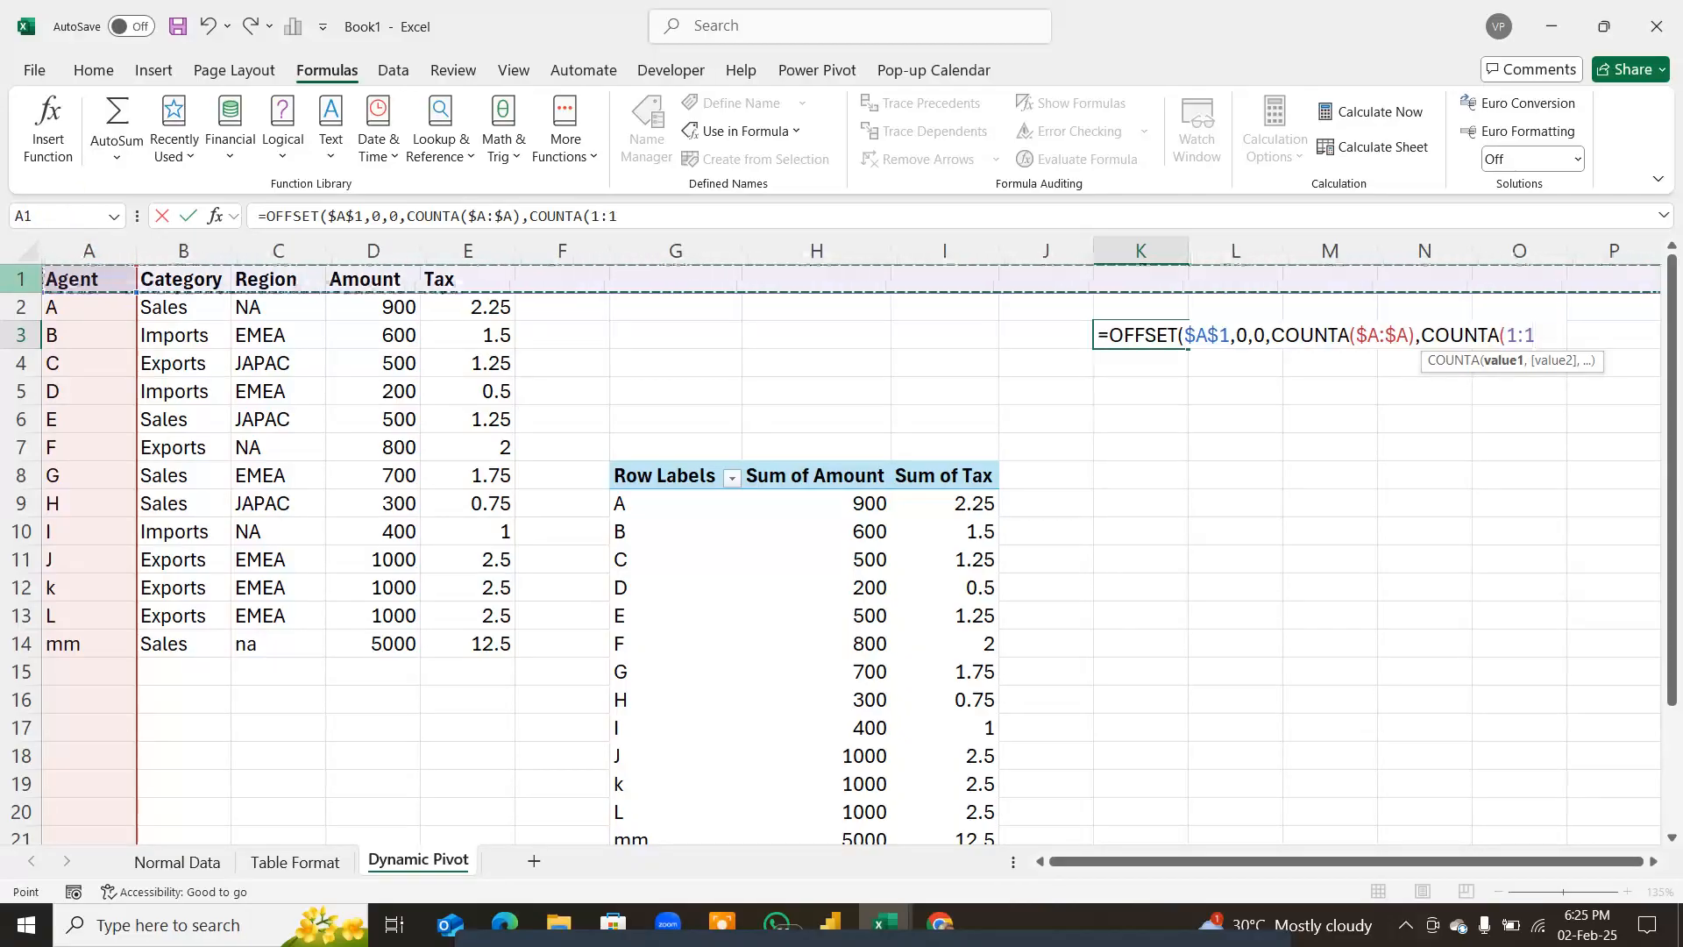
pyautogui.press('F4')
pyautogui.write(')')
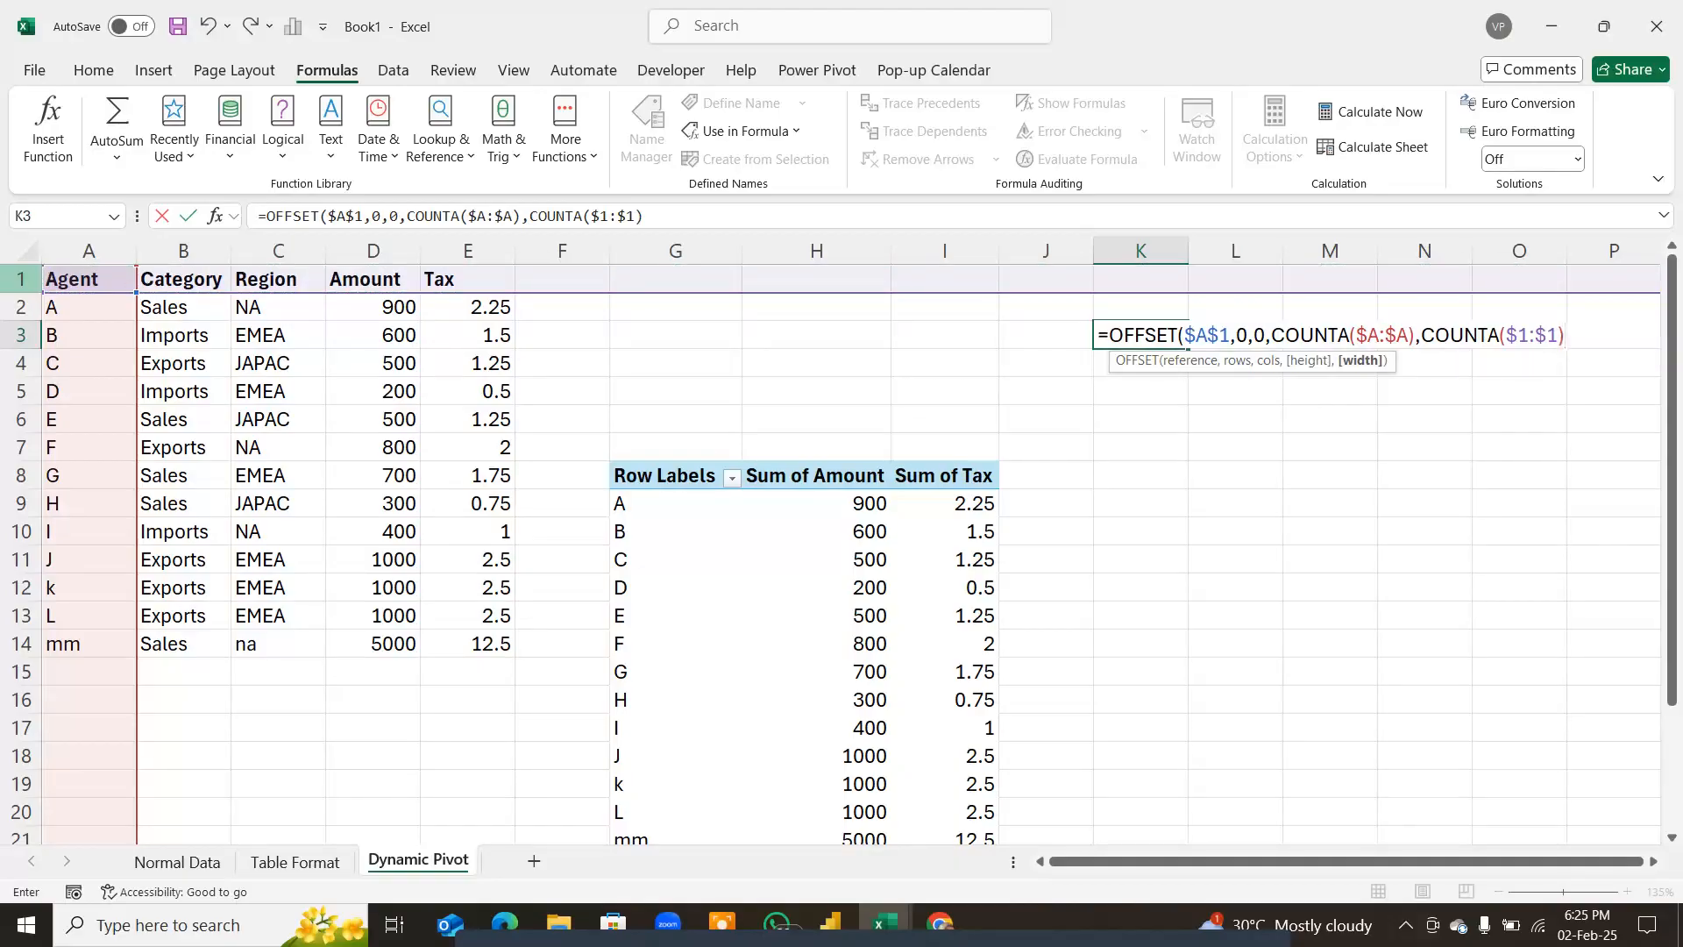
pyautogui.write(')')
pyautogui.press('Return')
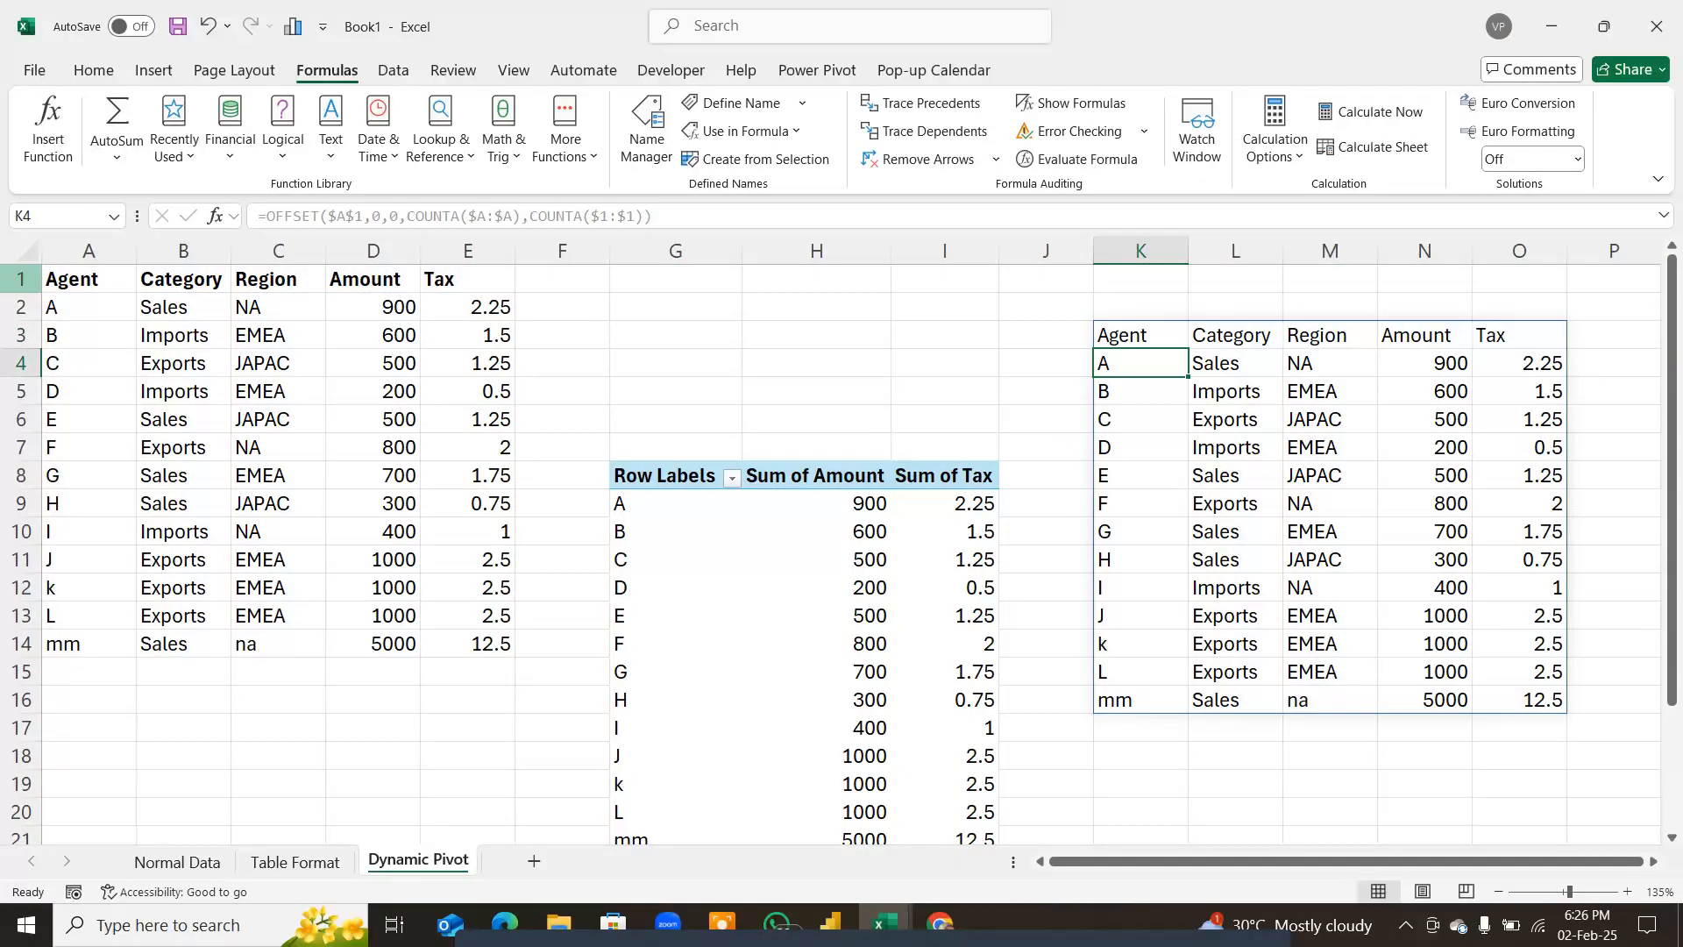
# Step: Turn the OFFSET formula in K3 into plain text with a leading apostrophe and make it bold
pyautogui.click(1145, 336)
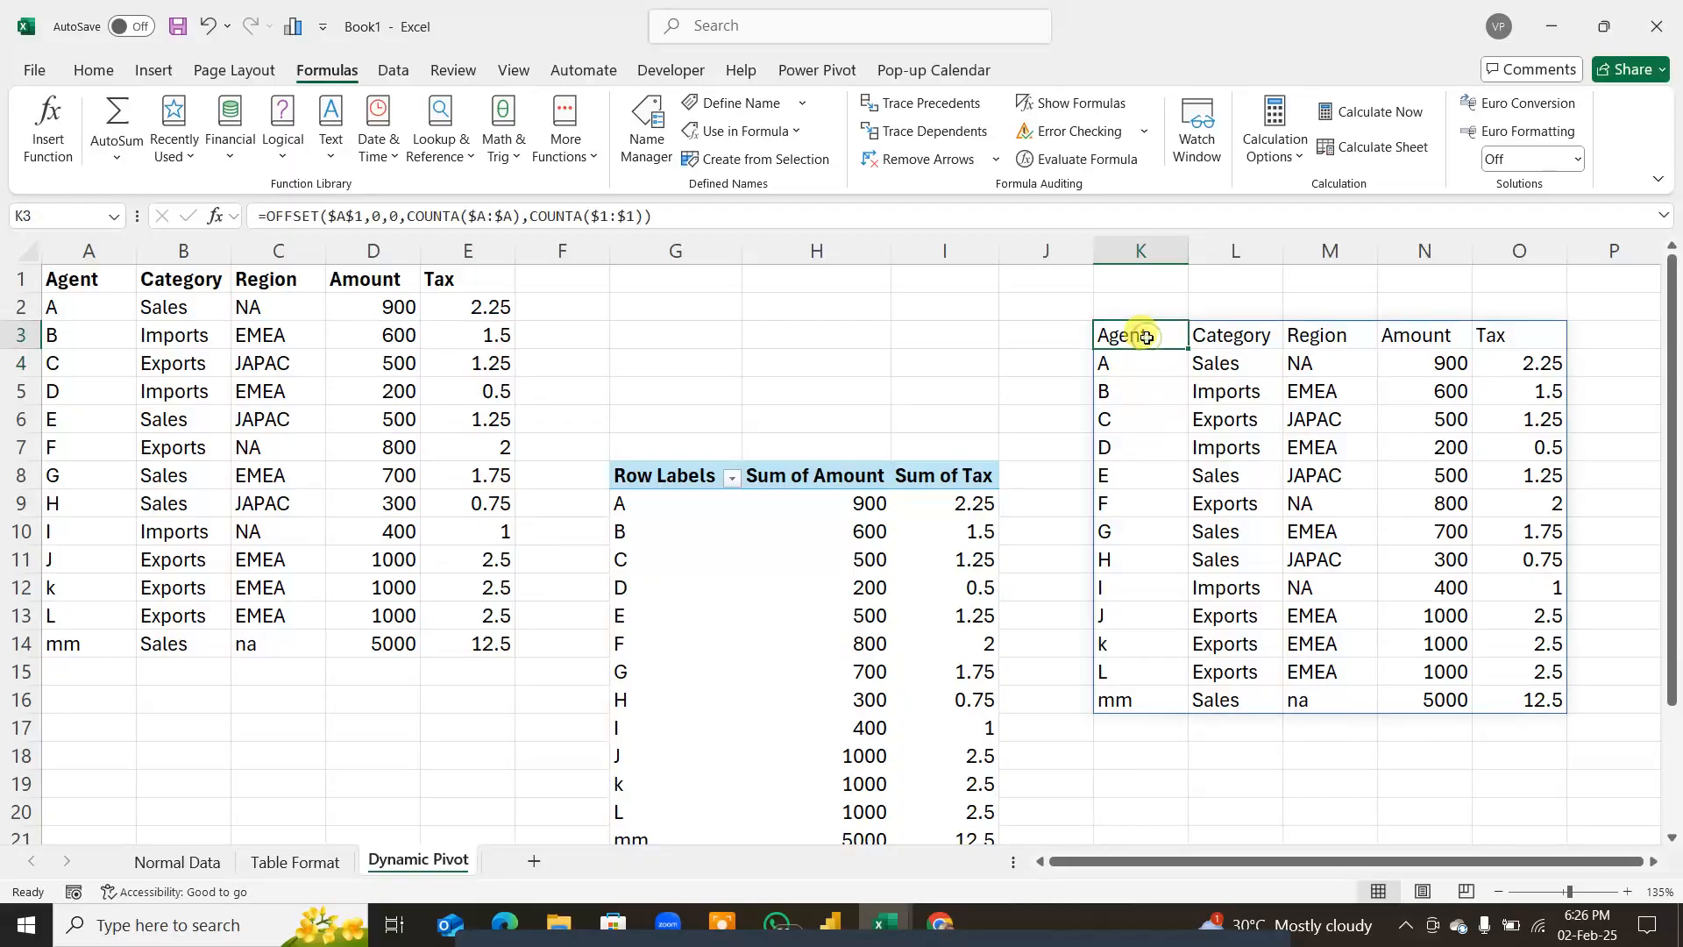
pyautogui.doubleClick(1147, 336)
pyautogui.press('Escape')
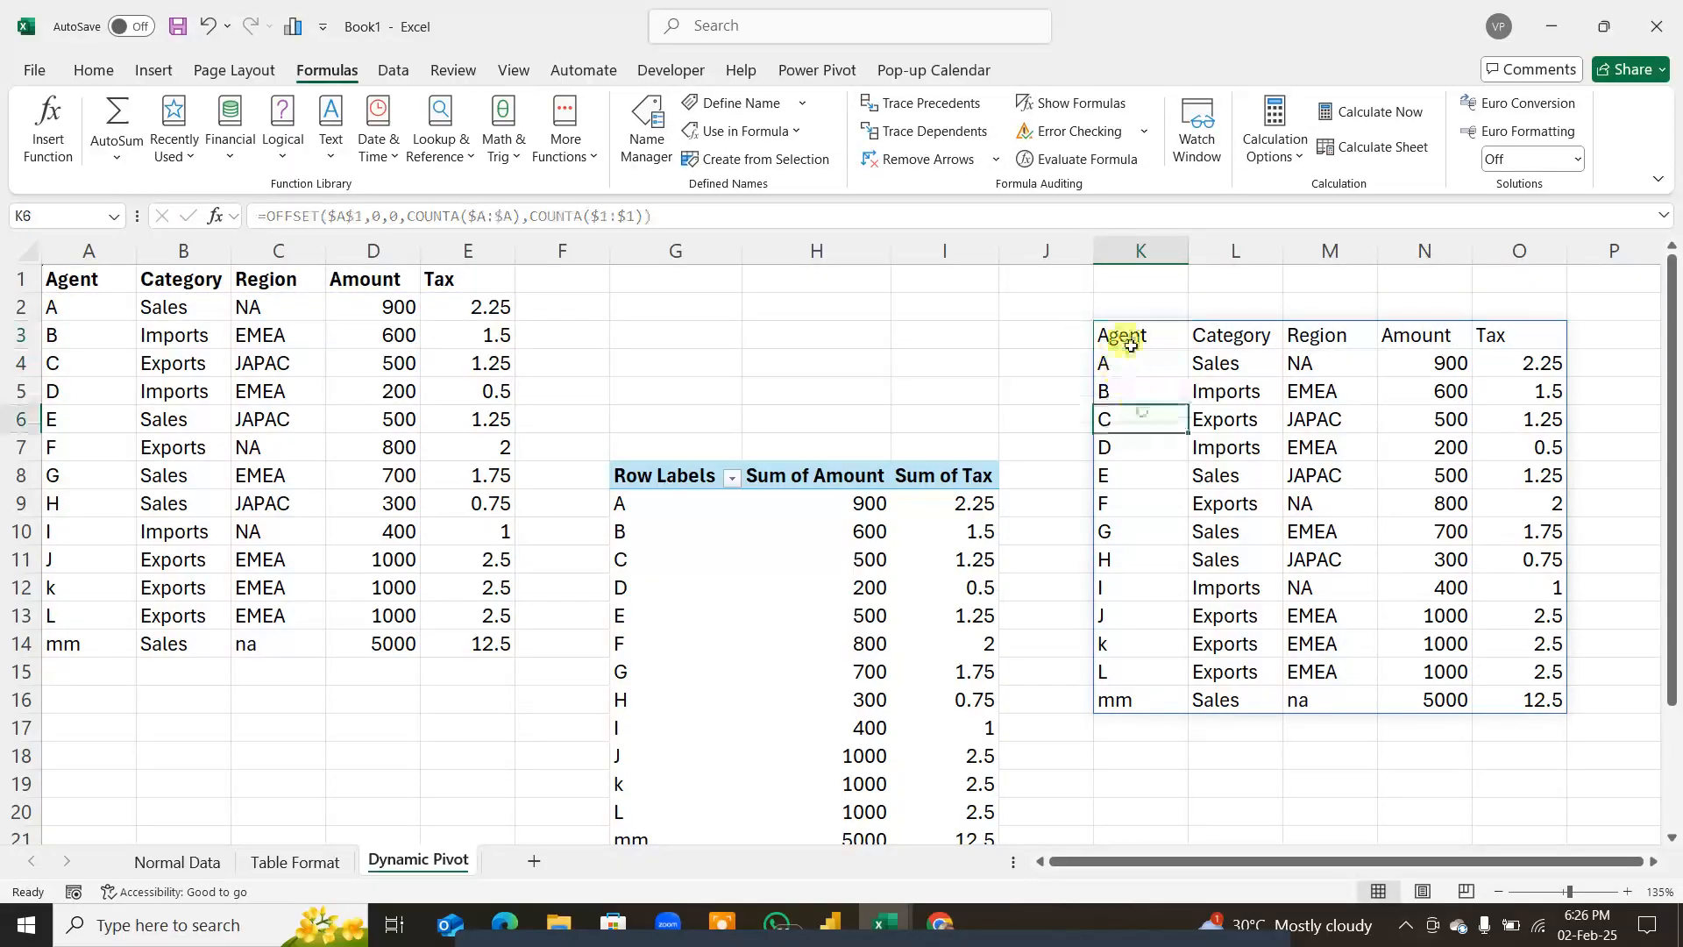
pyautogui.doubleClick(1130, 340)
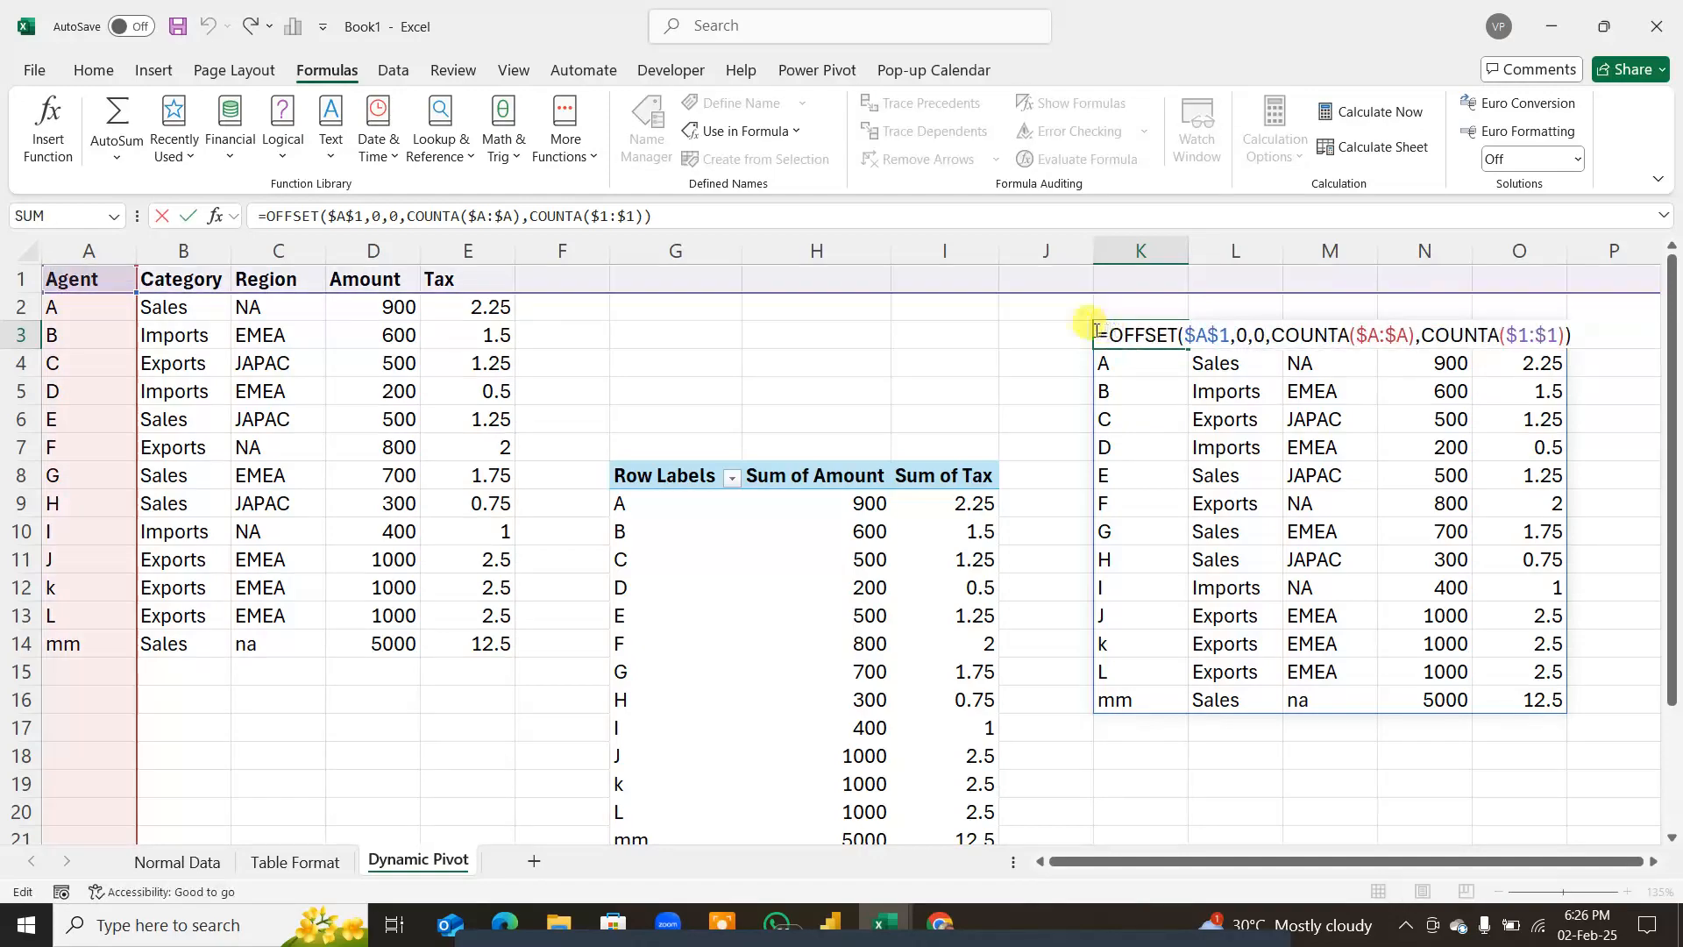
pyautogui.click(1097, 335)
pyautogui.write("'")
pyautogui.press('Return')
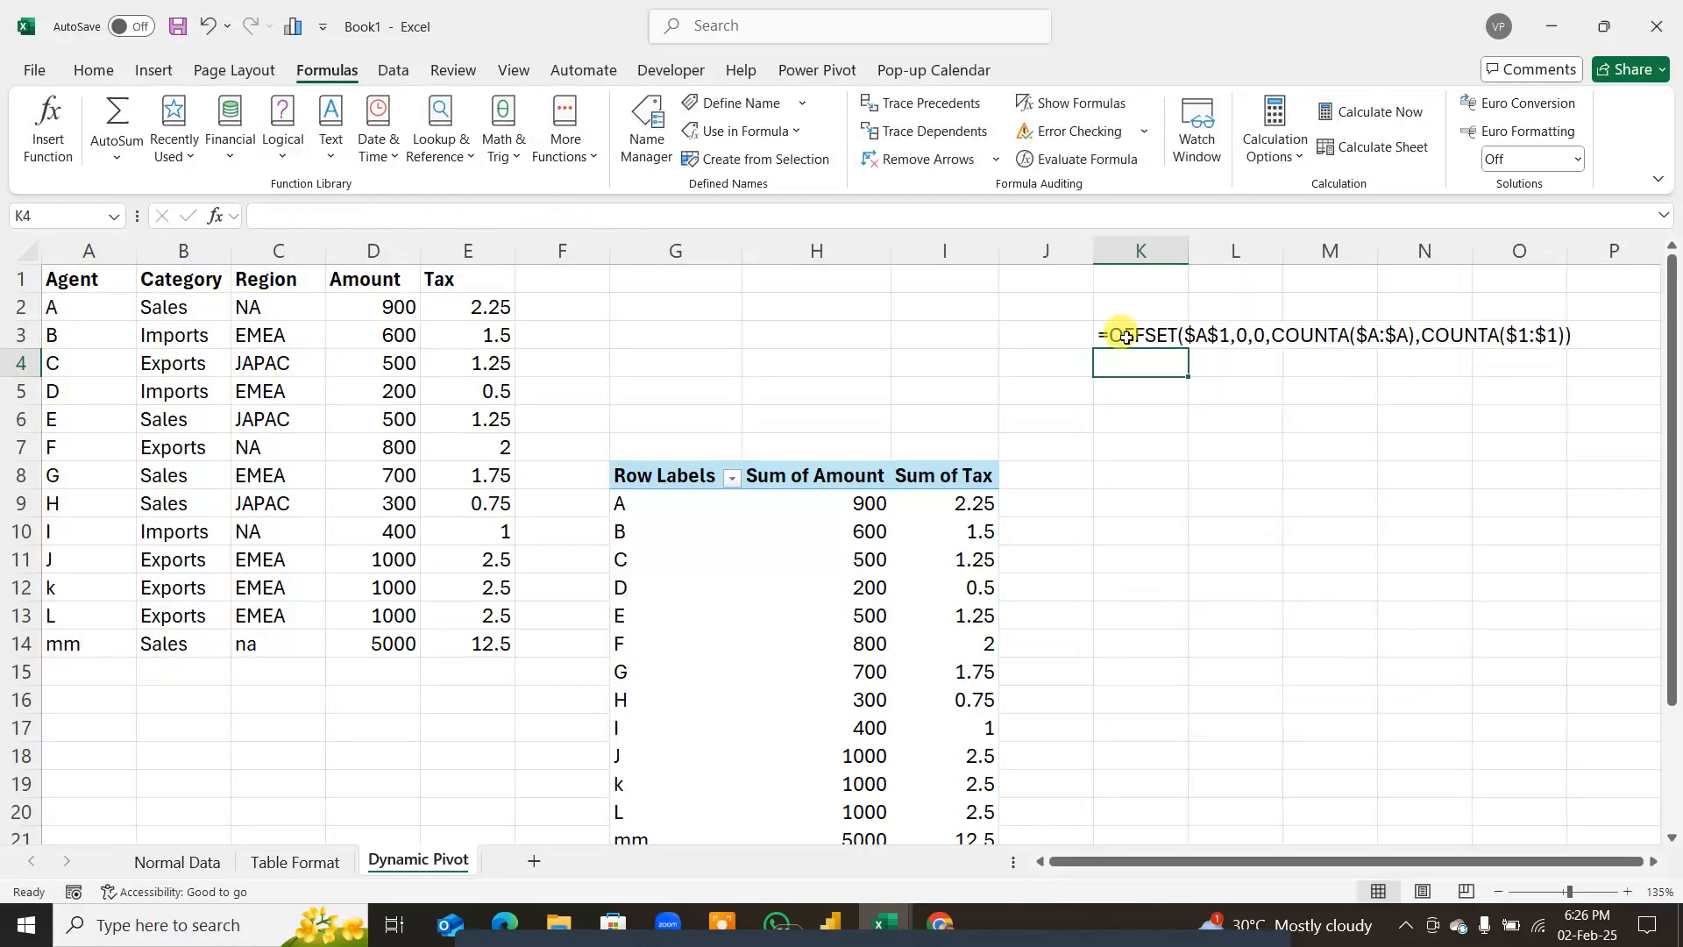
pyautogui.click(1135, 334)
pyautogui.hotkey('ctrl', 'b')
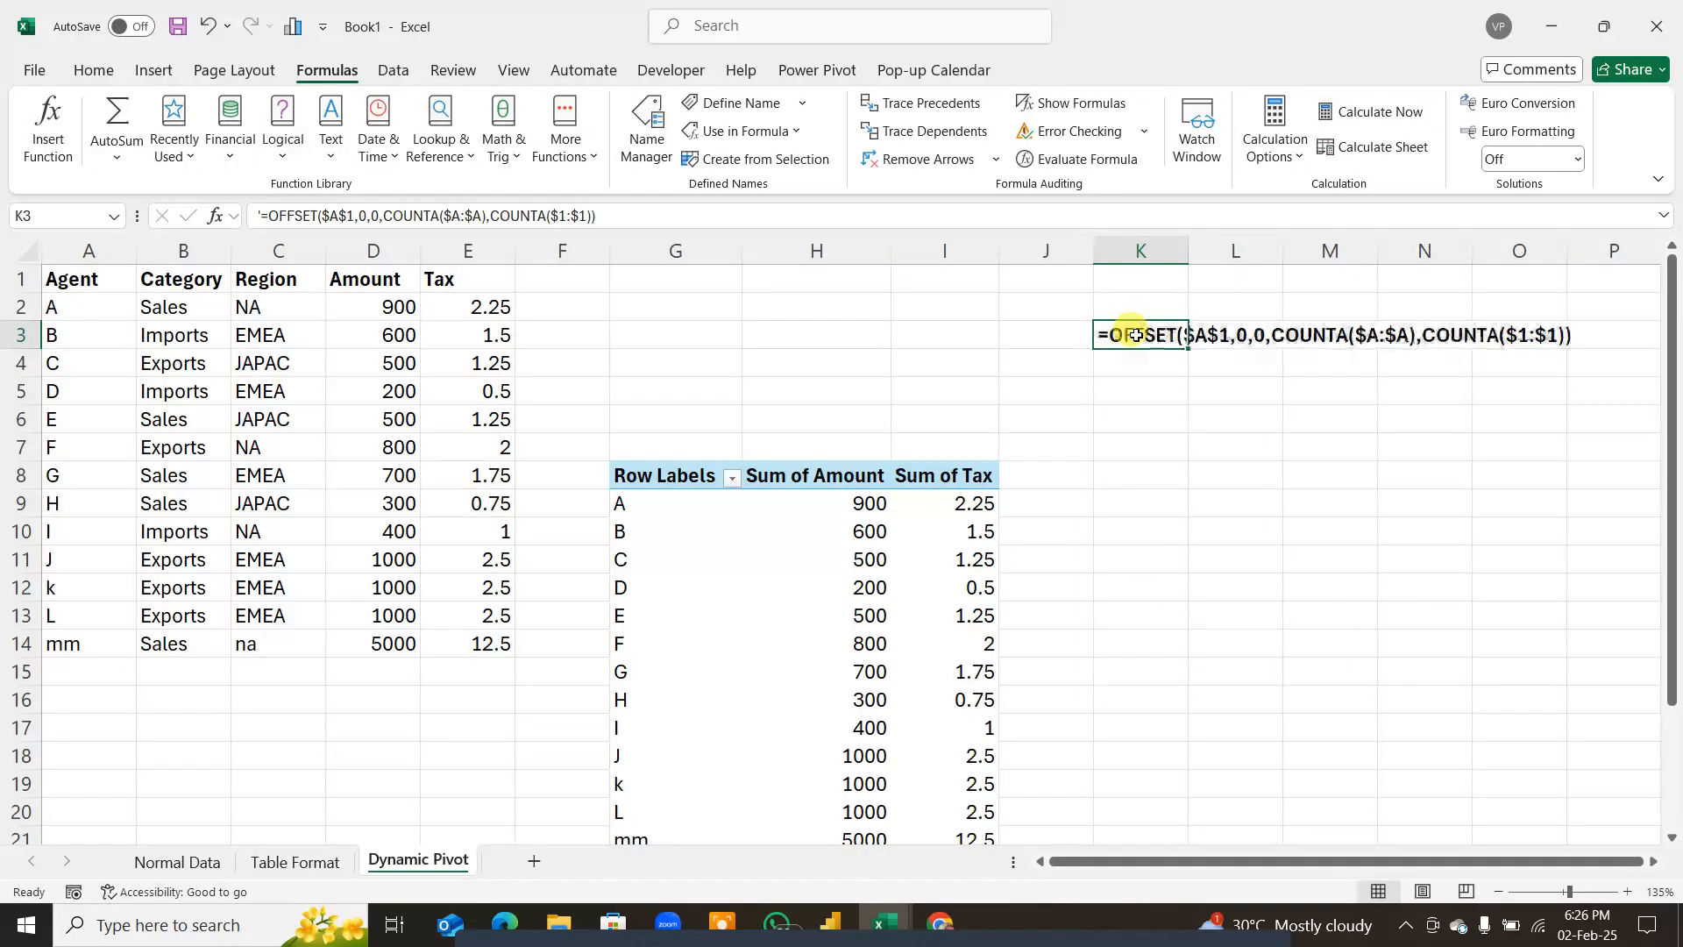
# Step: Save the workbook to the Desktop as an Excel Workbook named Pivot_02-02-2025_Working
pyautogui.click(89, 71)
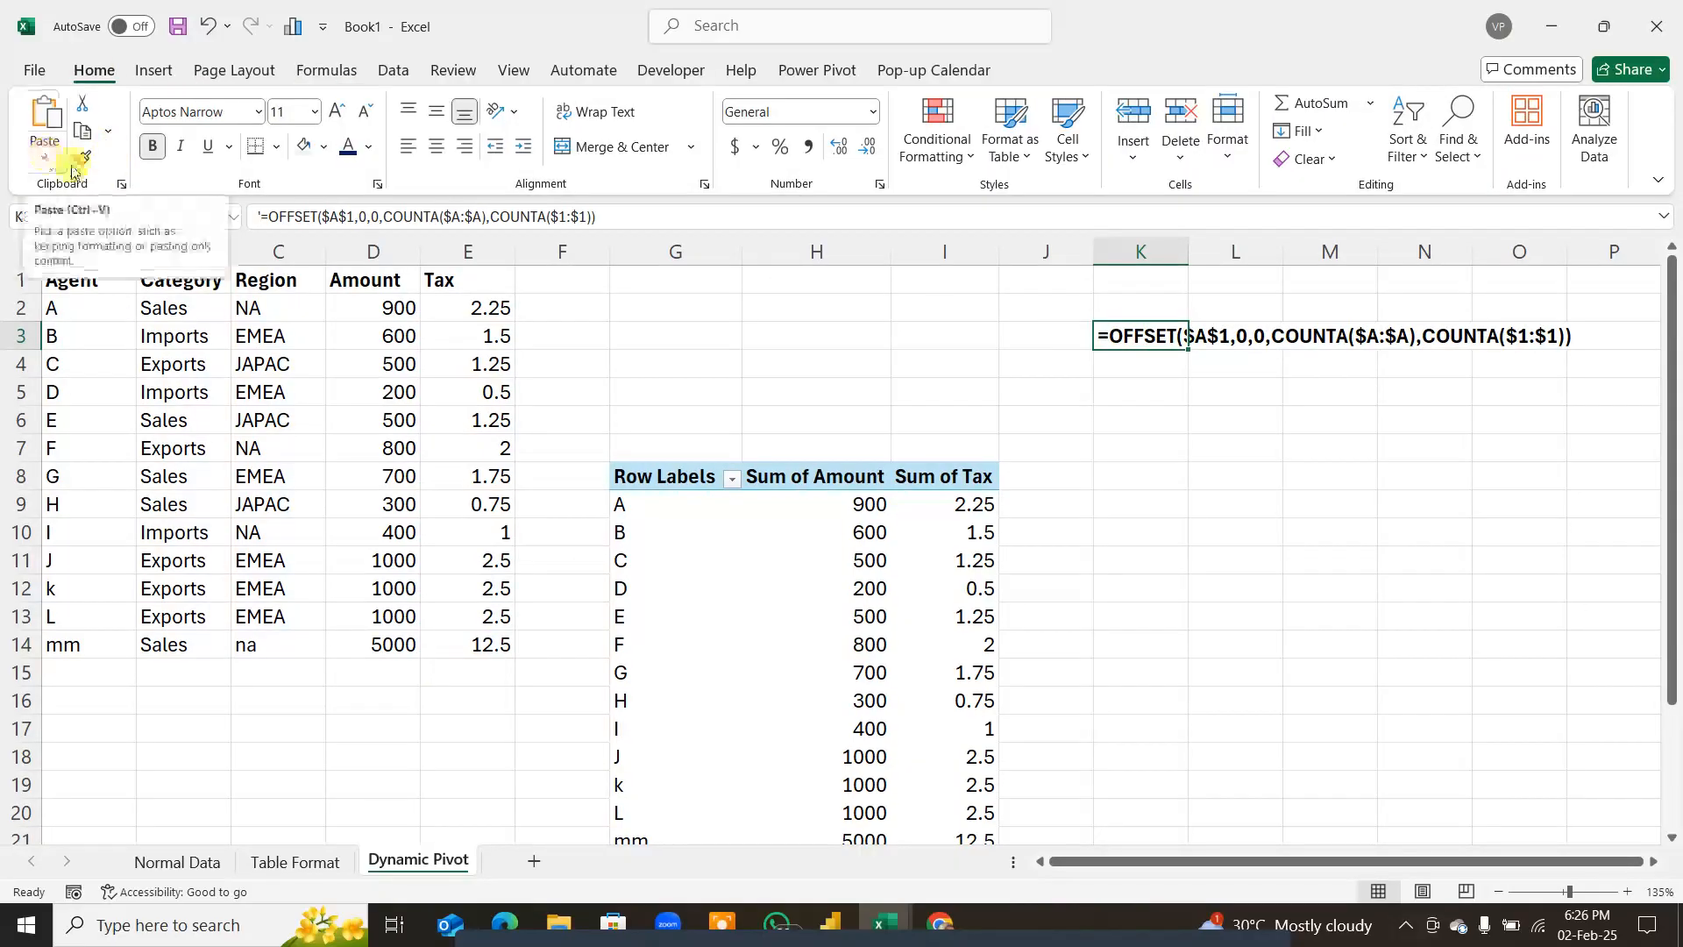
pyautogui.click(39, 72)
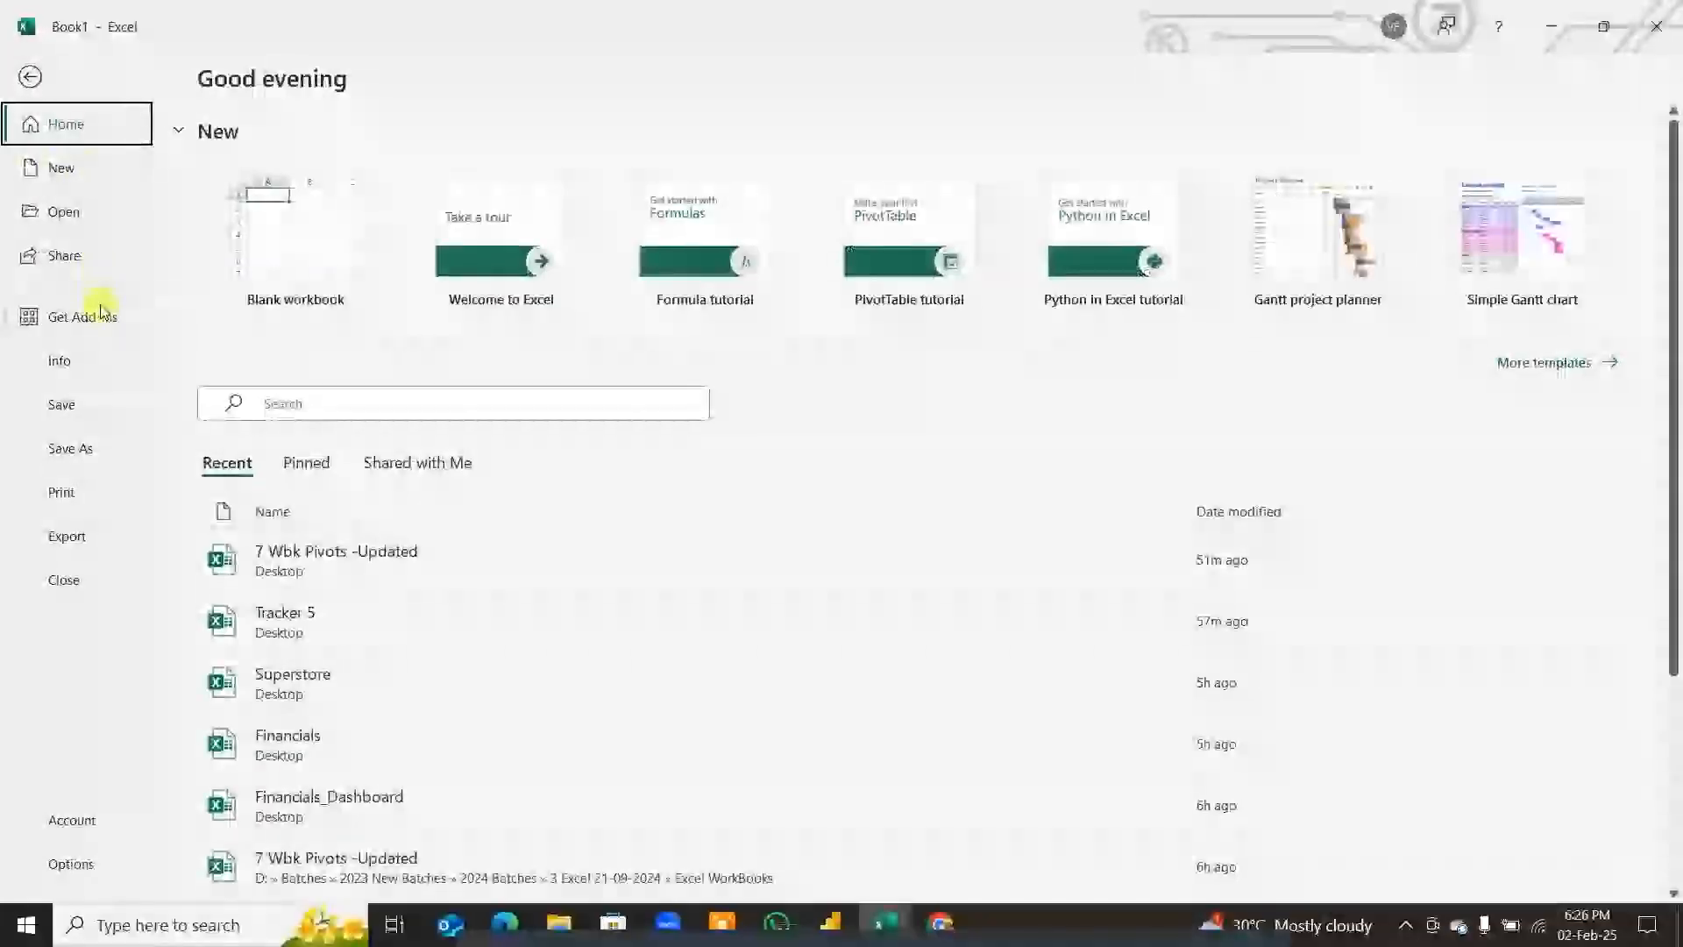
pyautogui.click(79, 464)
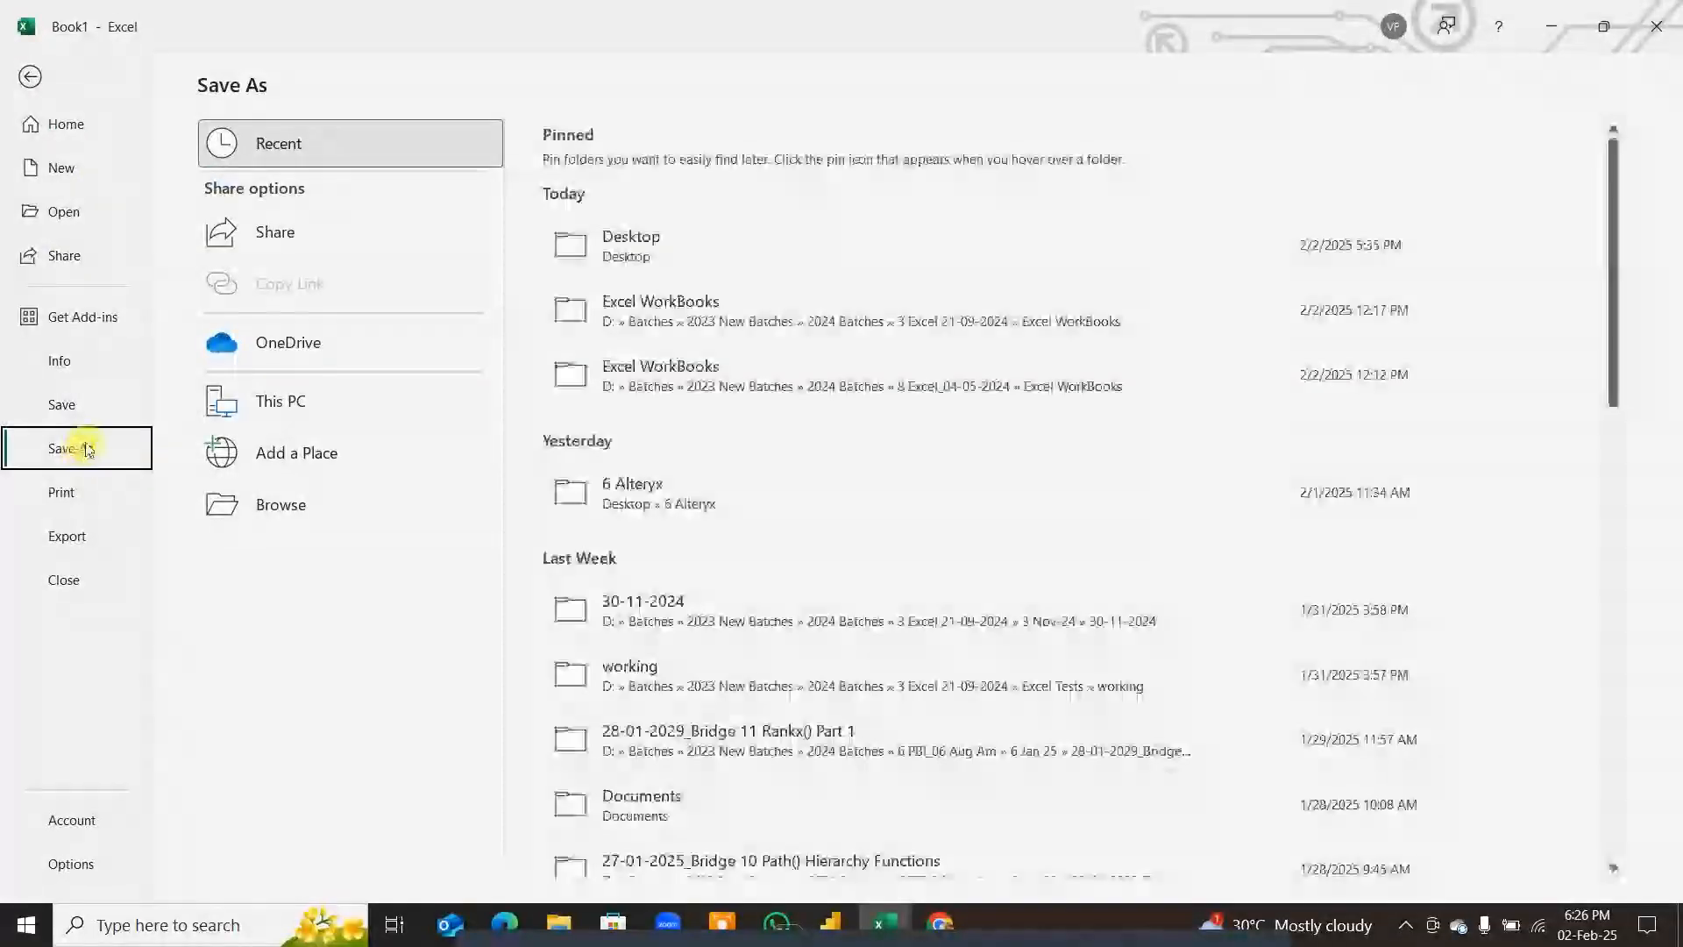
pyautogui.click(266, 515)
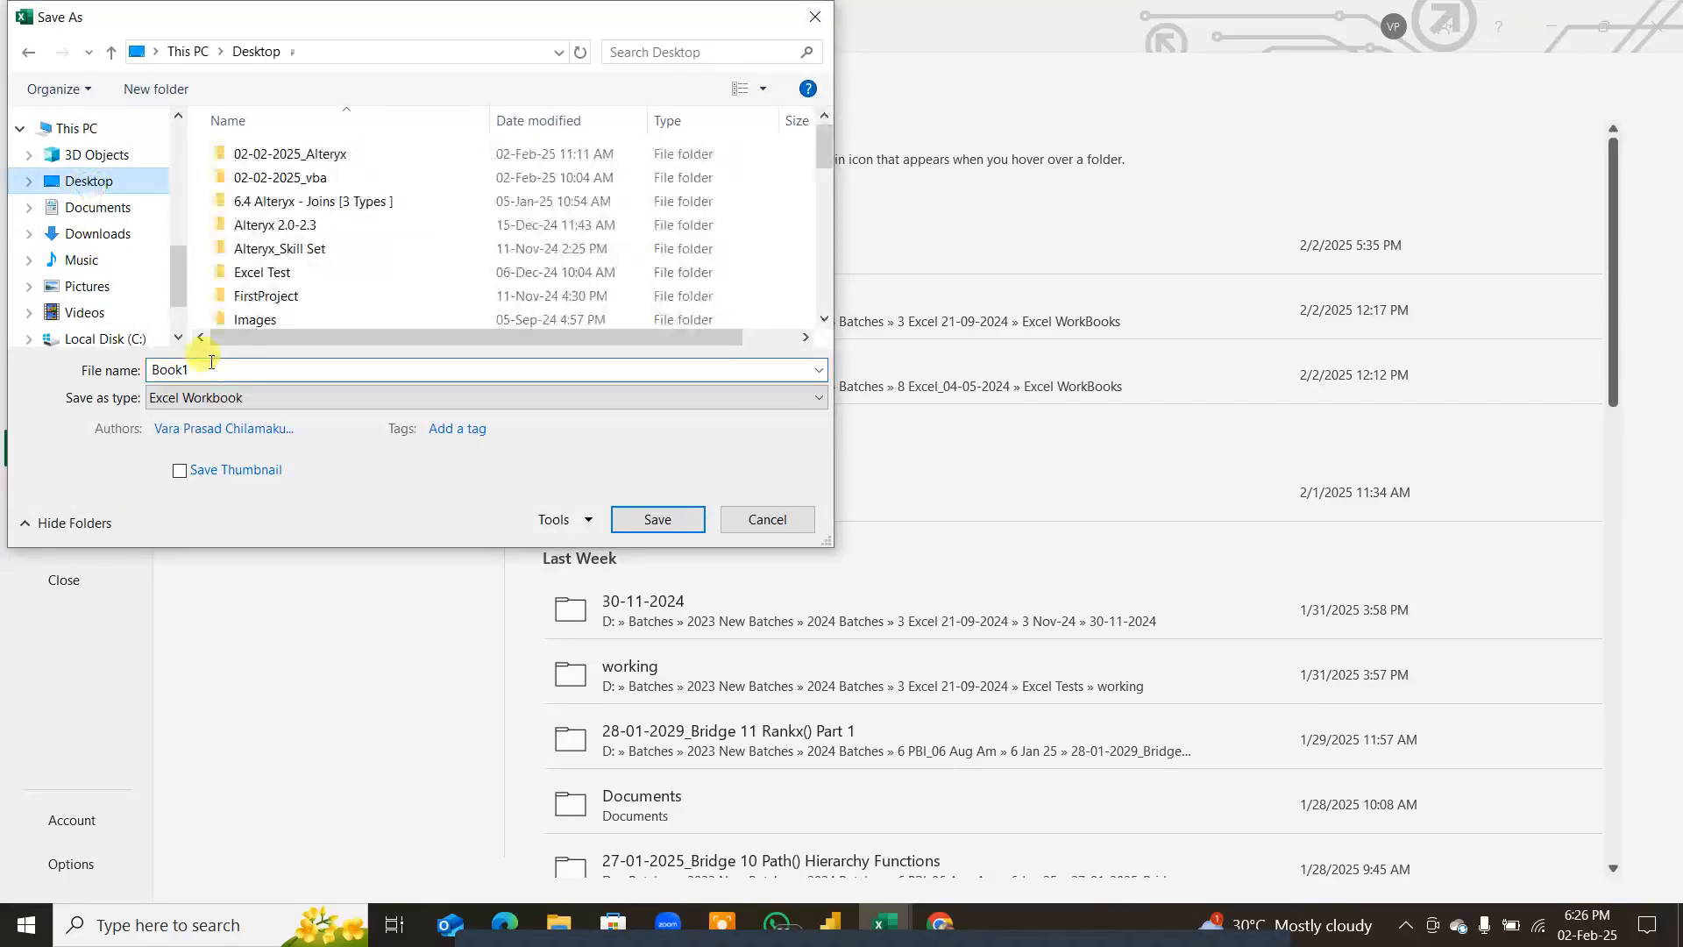
pyautogui.moveTo(207, 369); pyautogui.dragTo(71, 373)
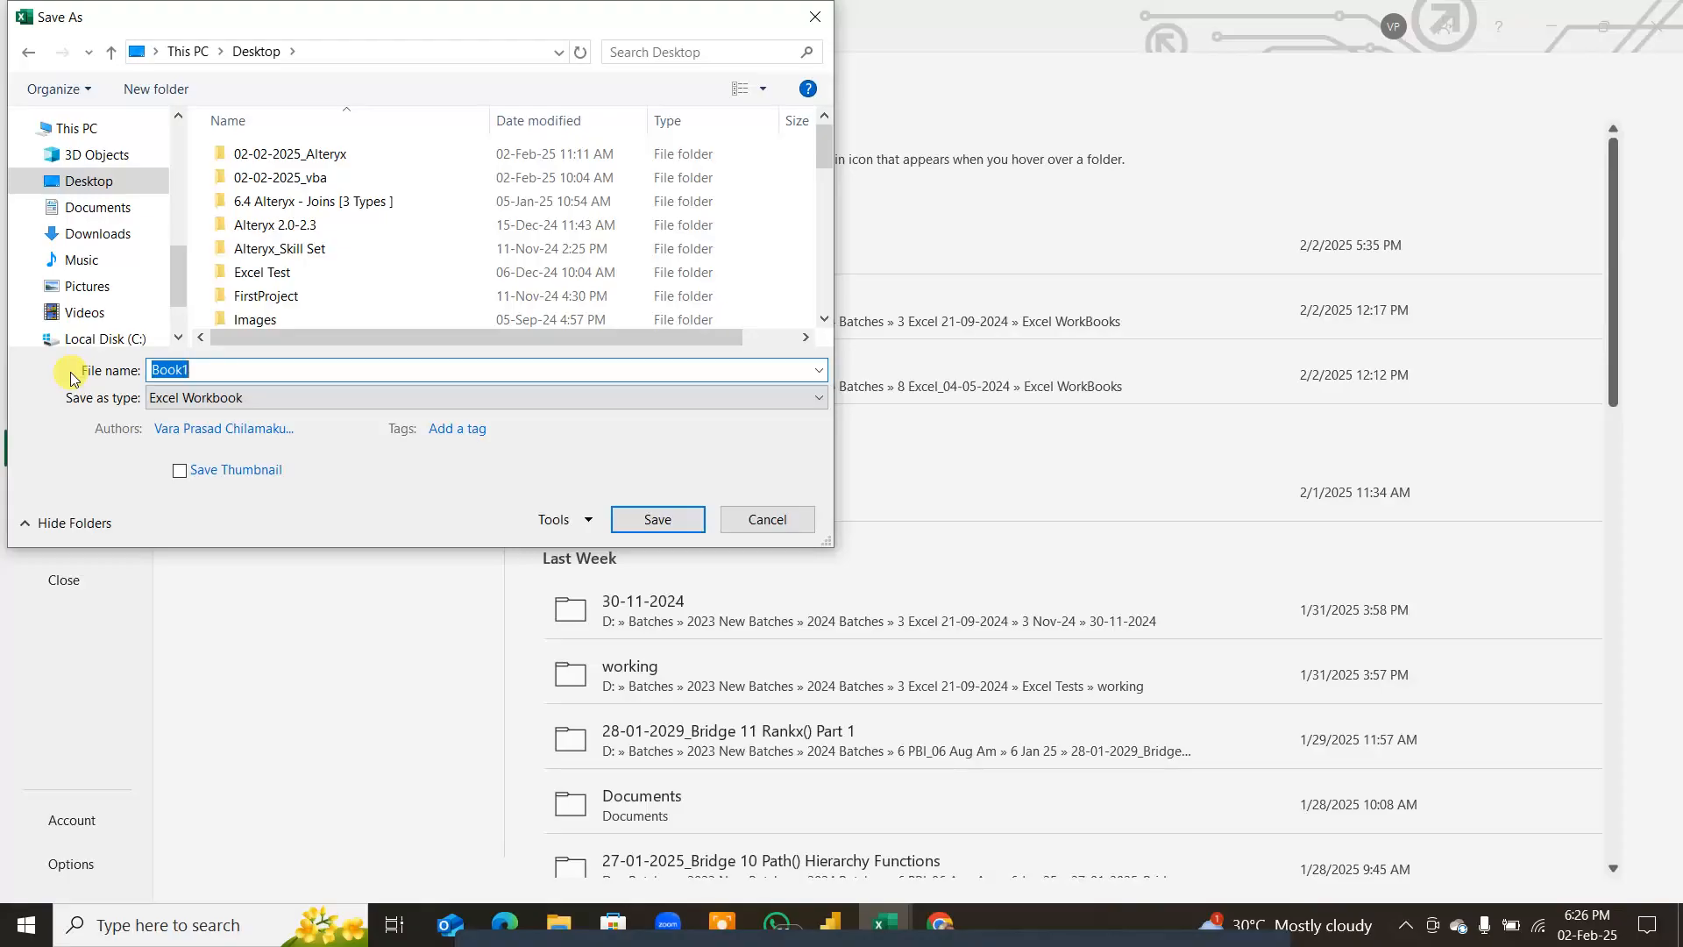
pyautogui.write('K')
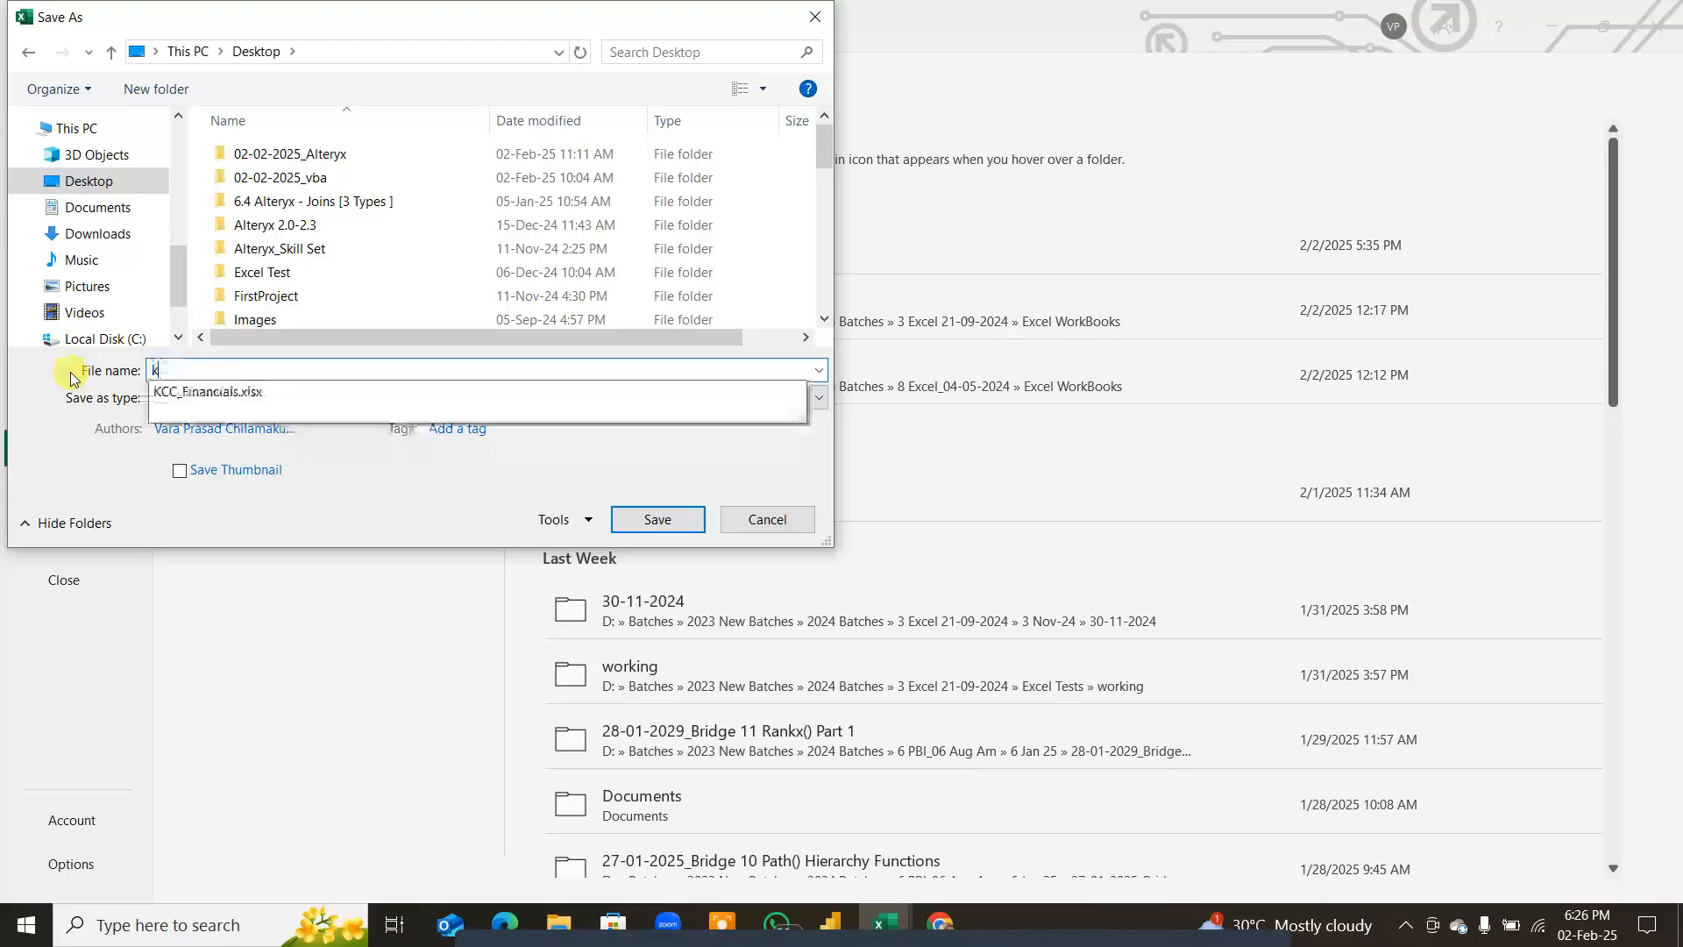
pyautogui.press('BackSpace')
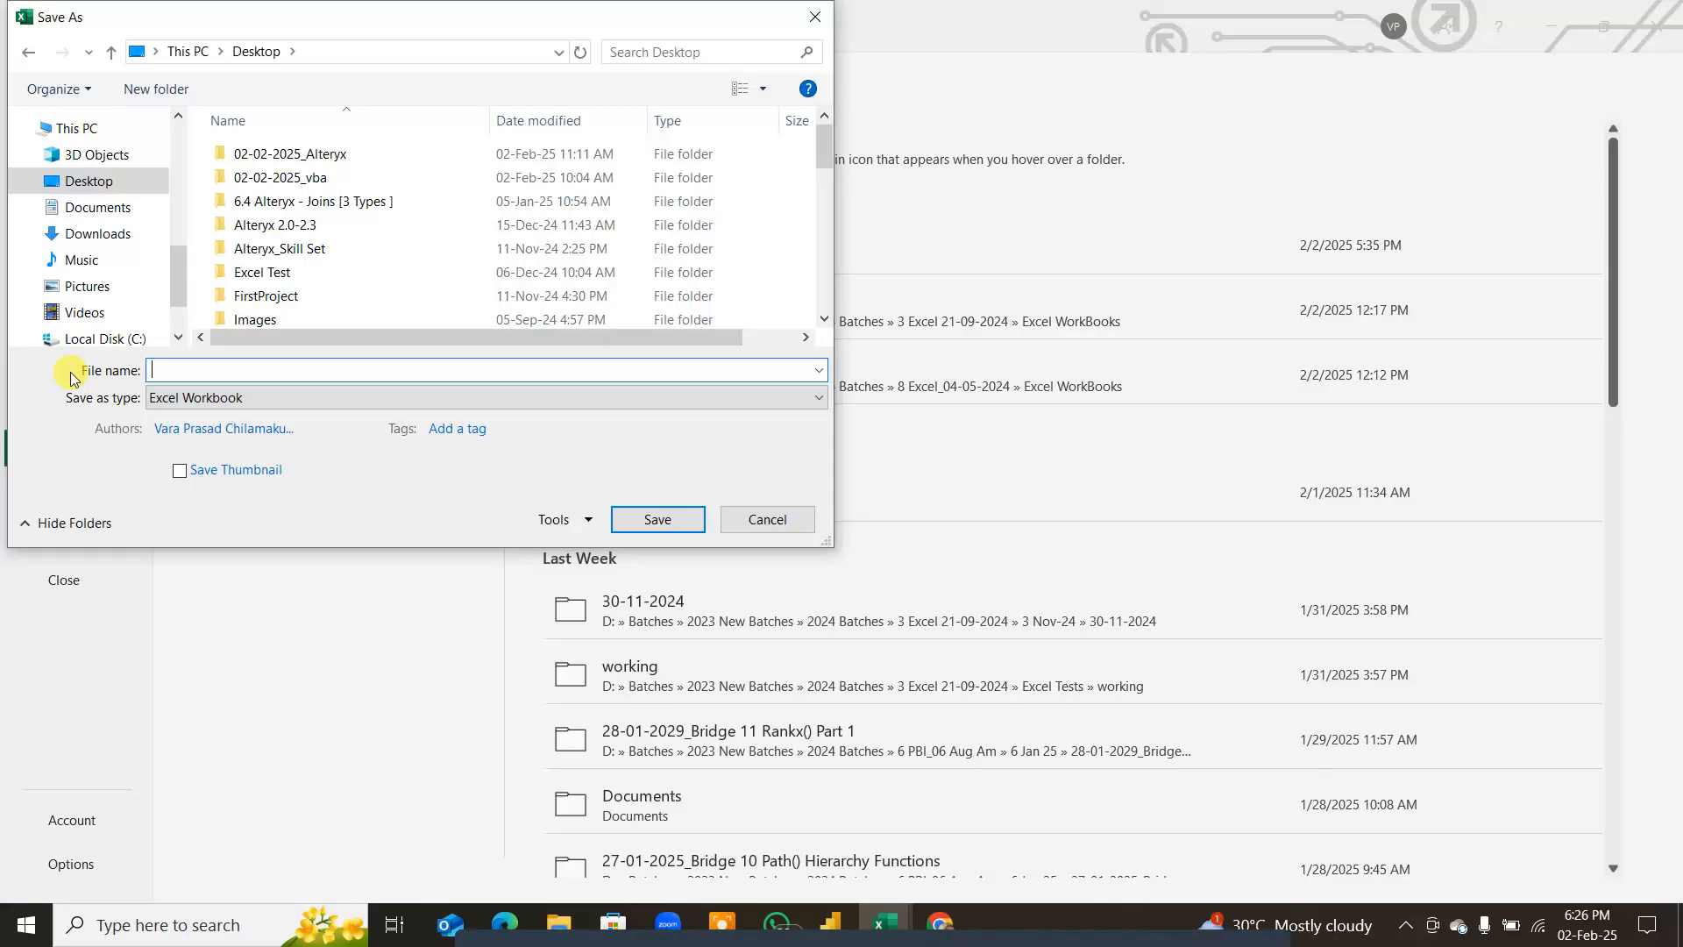
pyautogui.write('Pivot_02-02-2025_Wor')
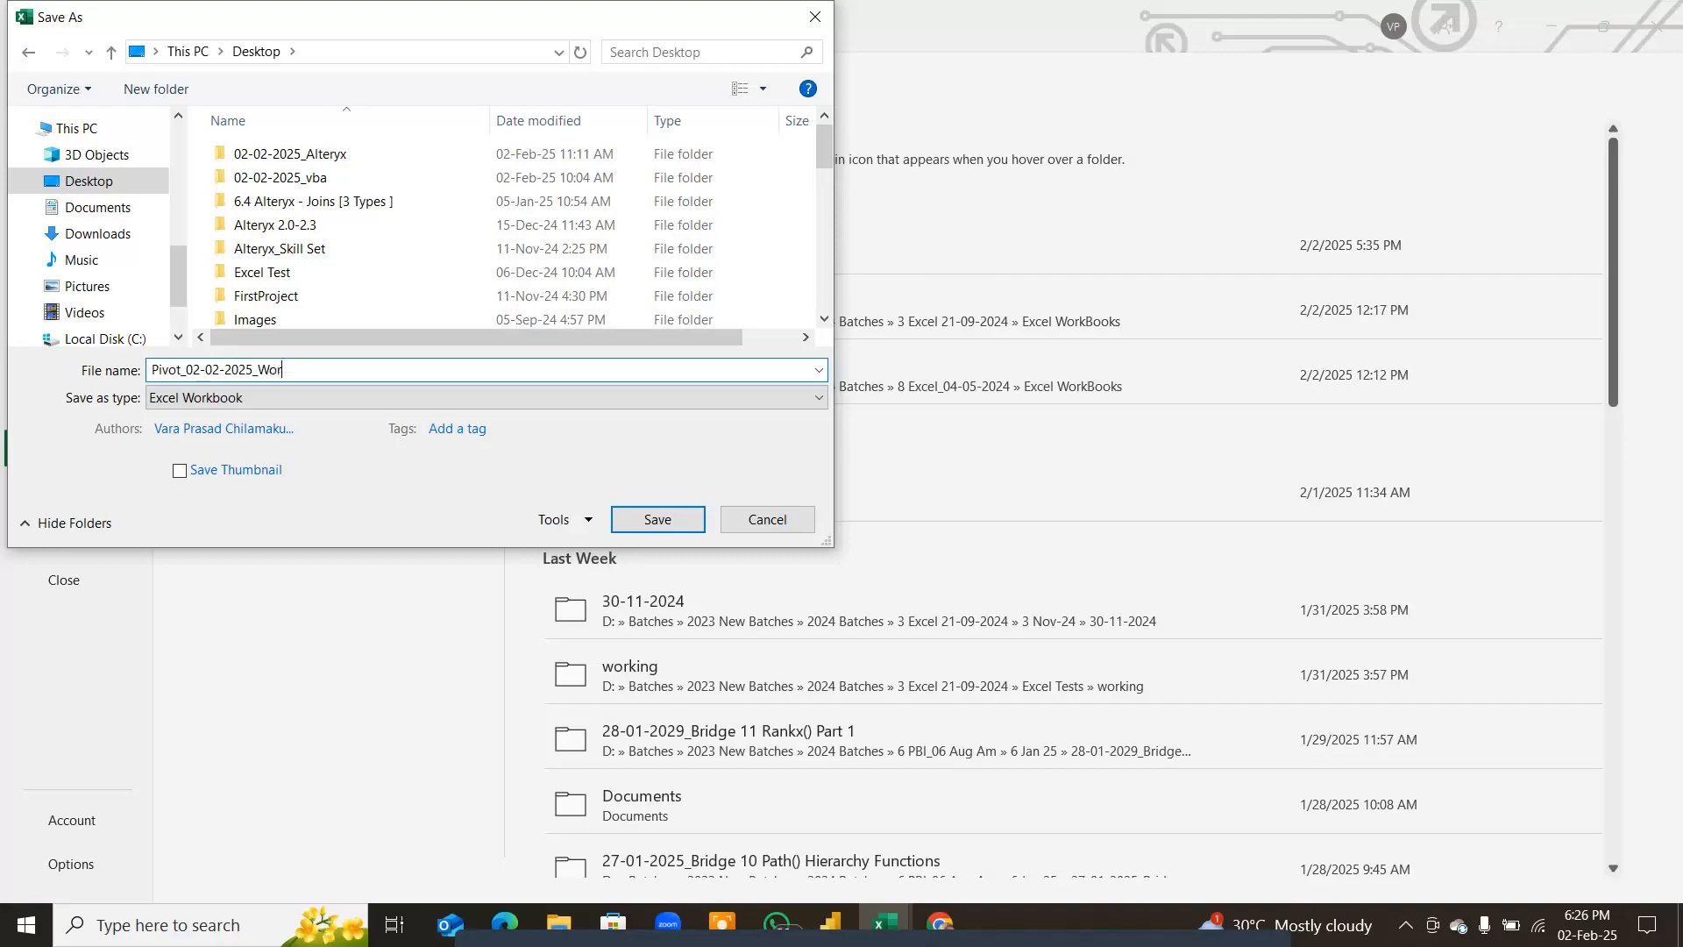
pyautogui.write('king')
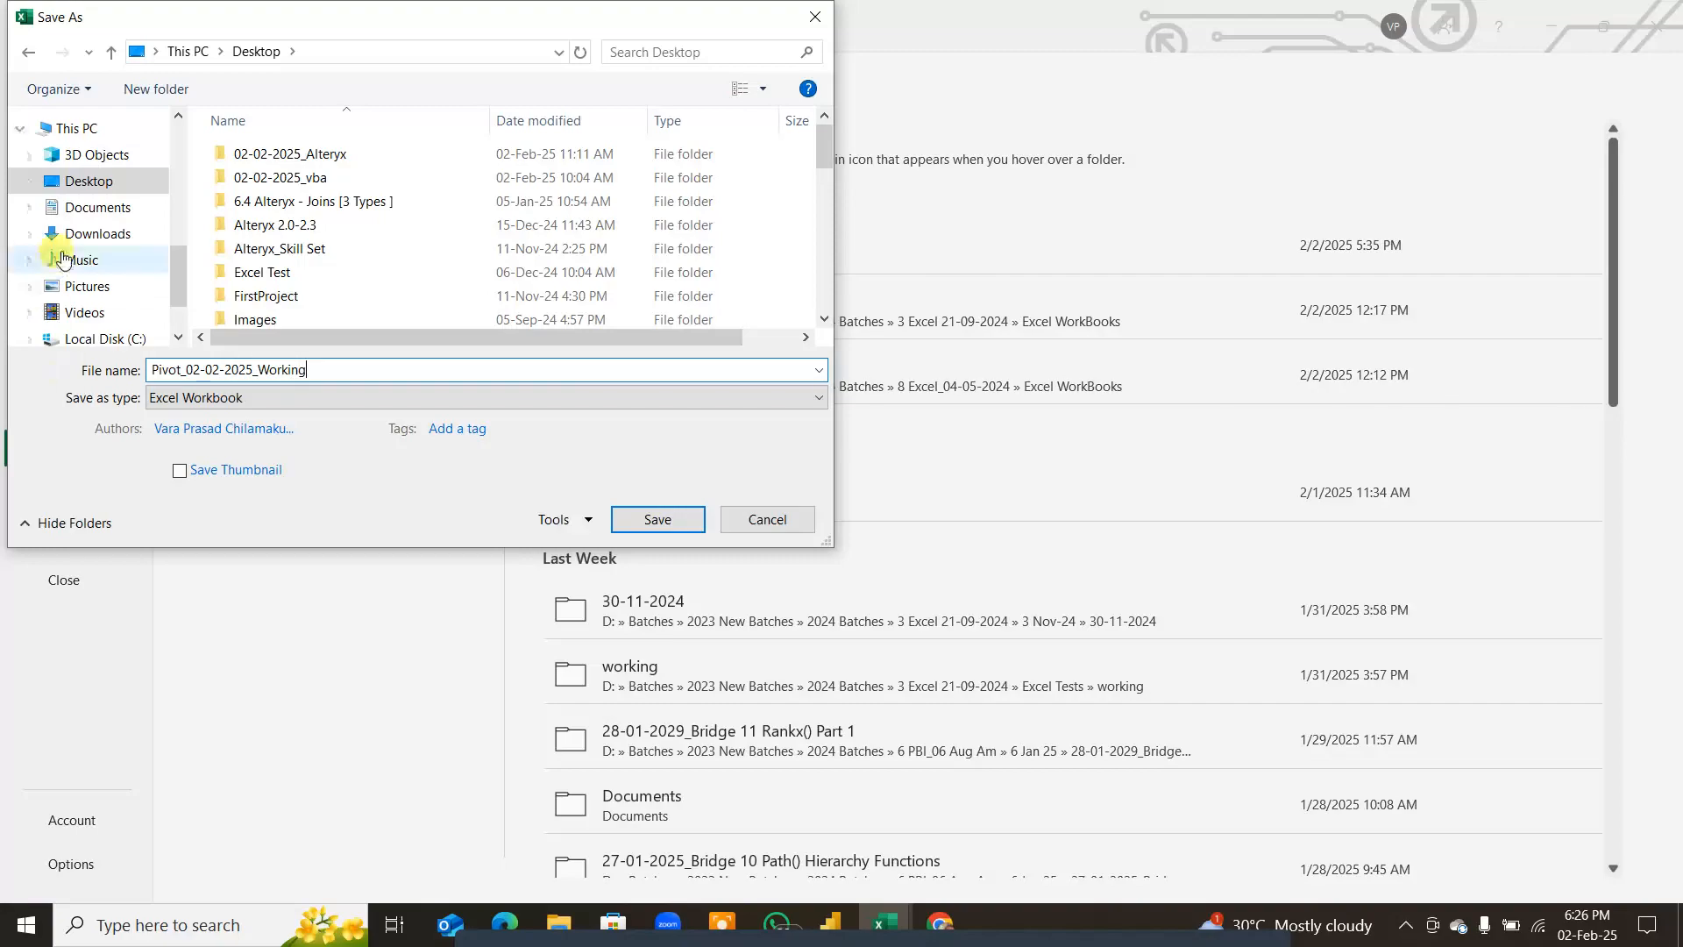
pyautogui.click(659, 519)
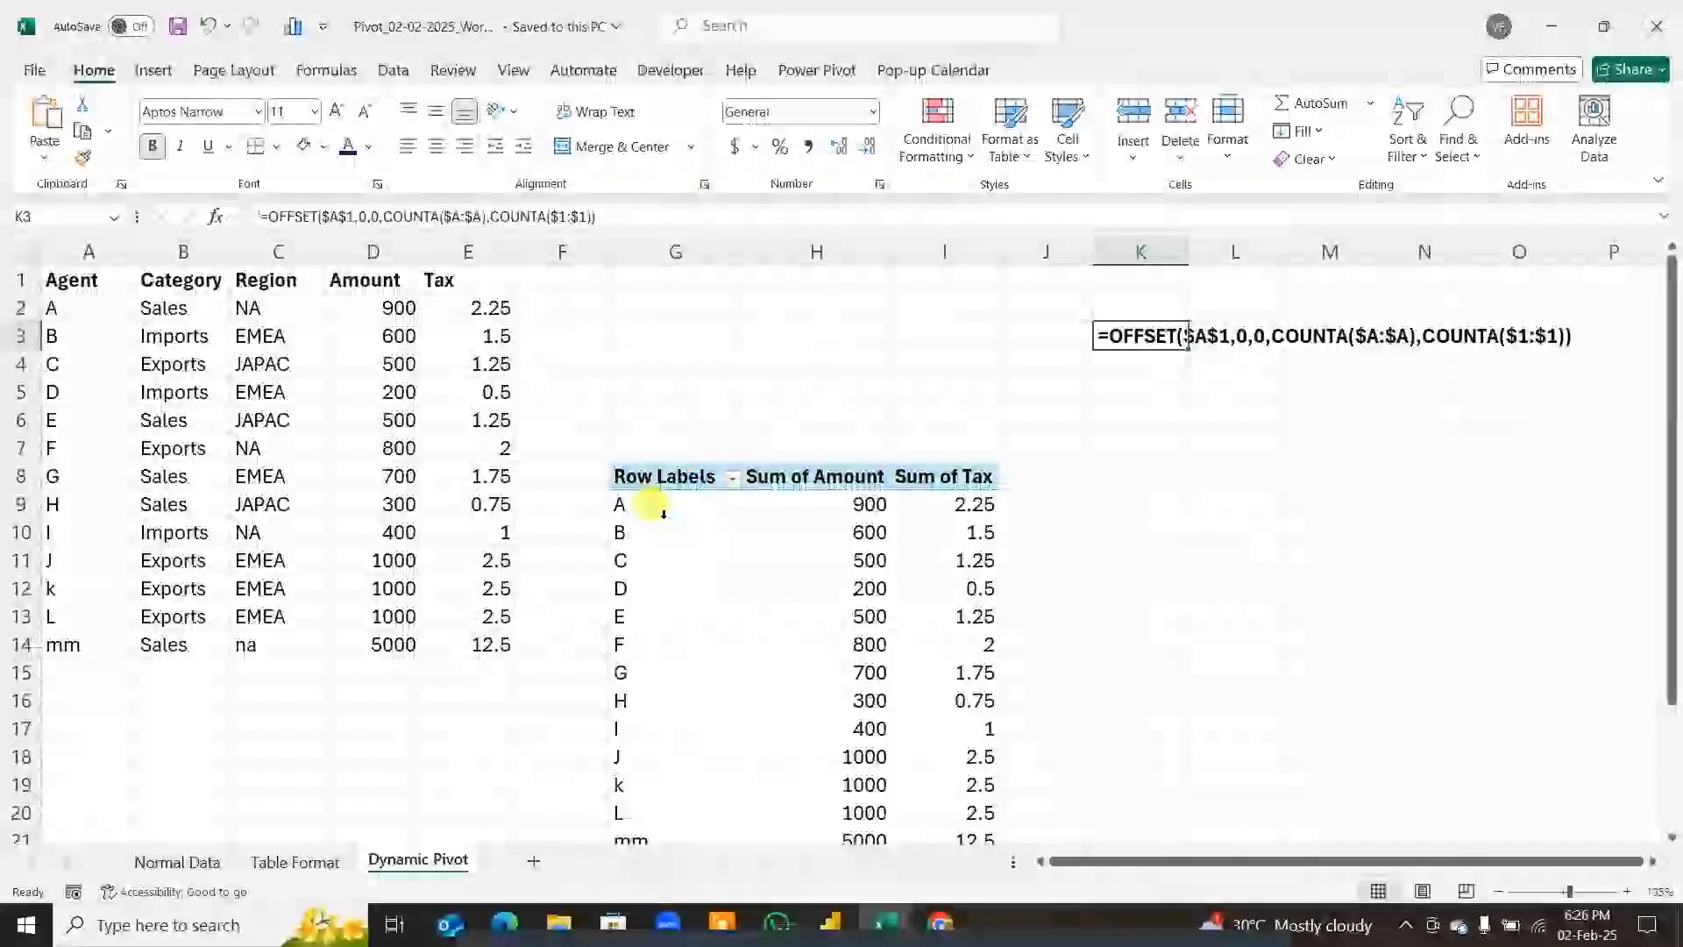
# Step: Switch to the 7 Wbk Pivots -Updated workbook and look over the source data on the Pivot sheet
pyautogui.click(1117, 476)
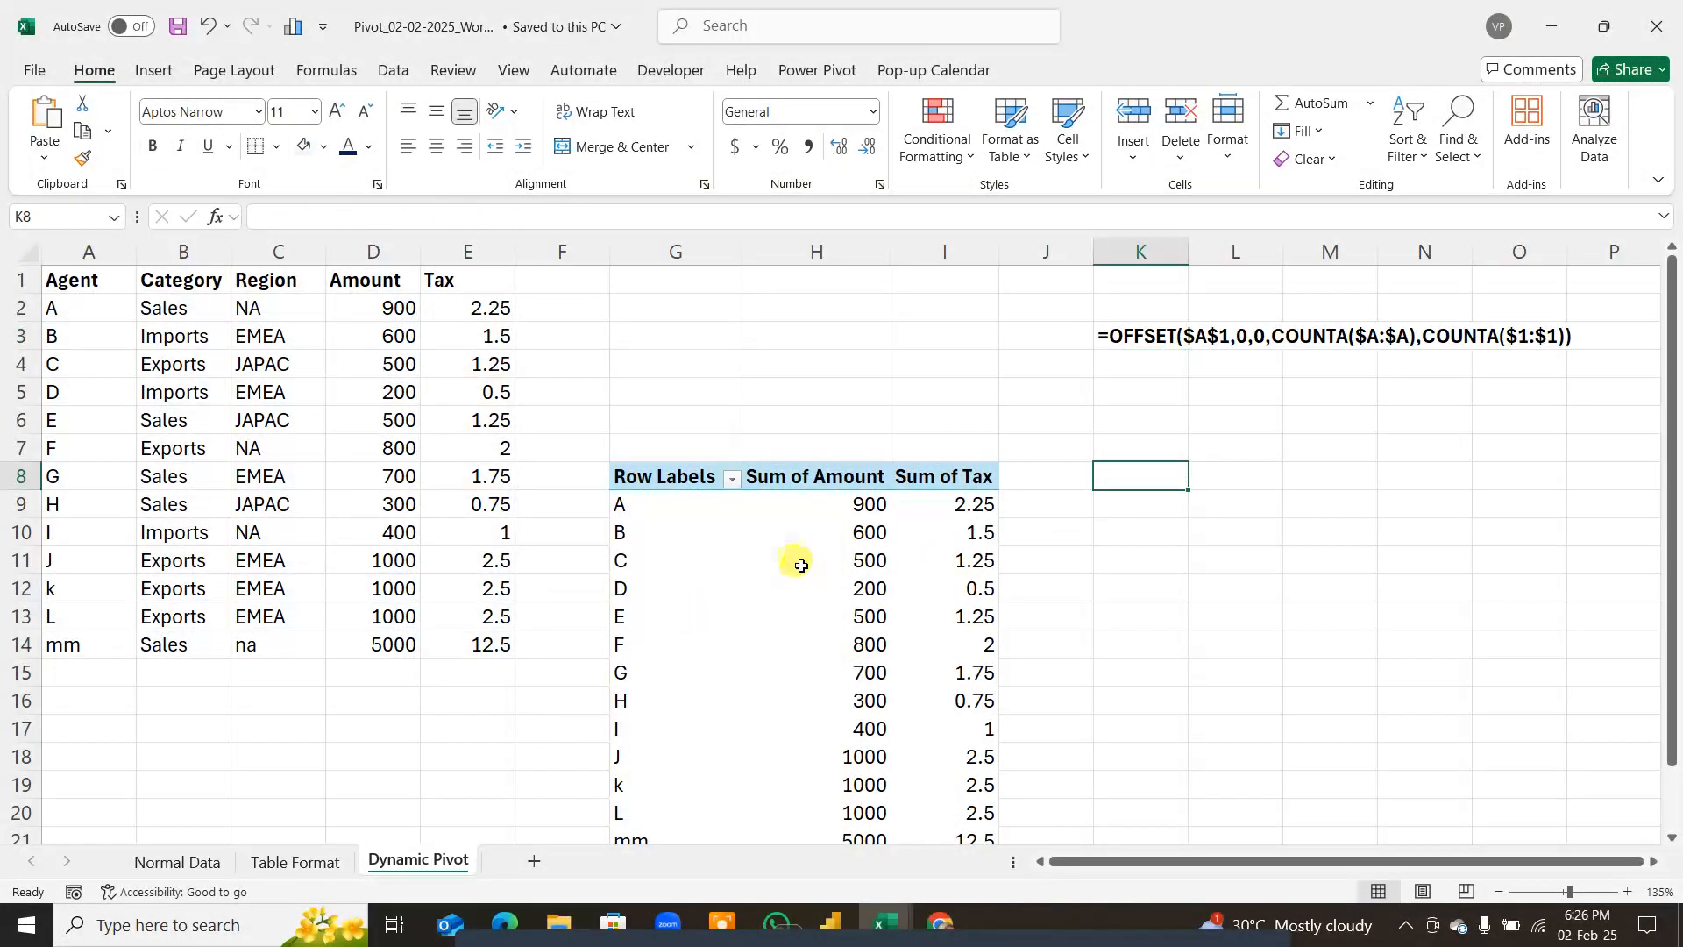
pyautogui.click(797, 560)
pyautogui.click(885, 922)
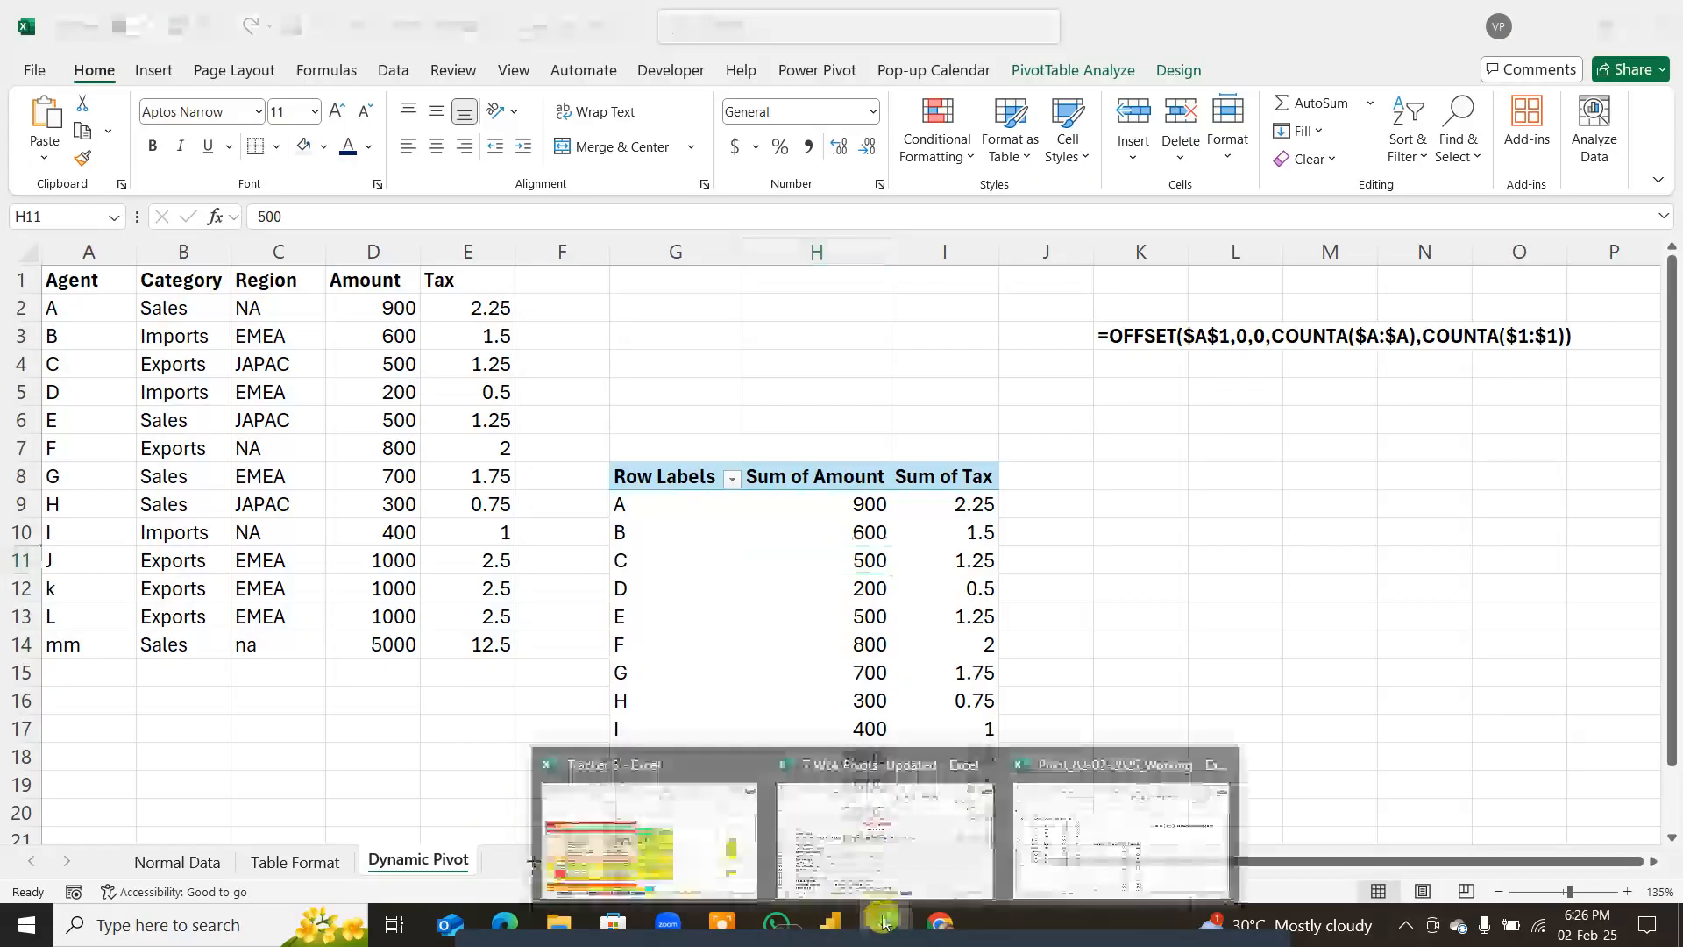
pyautogui.click(870, 871)
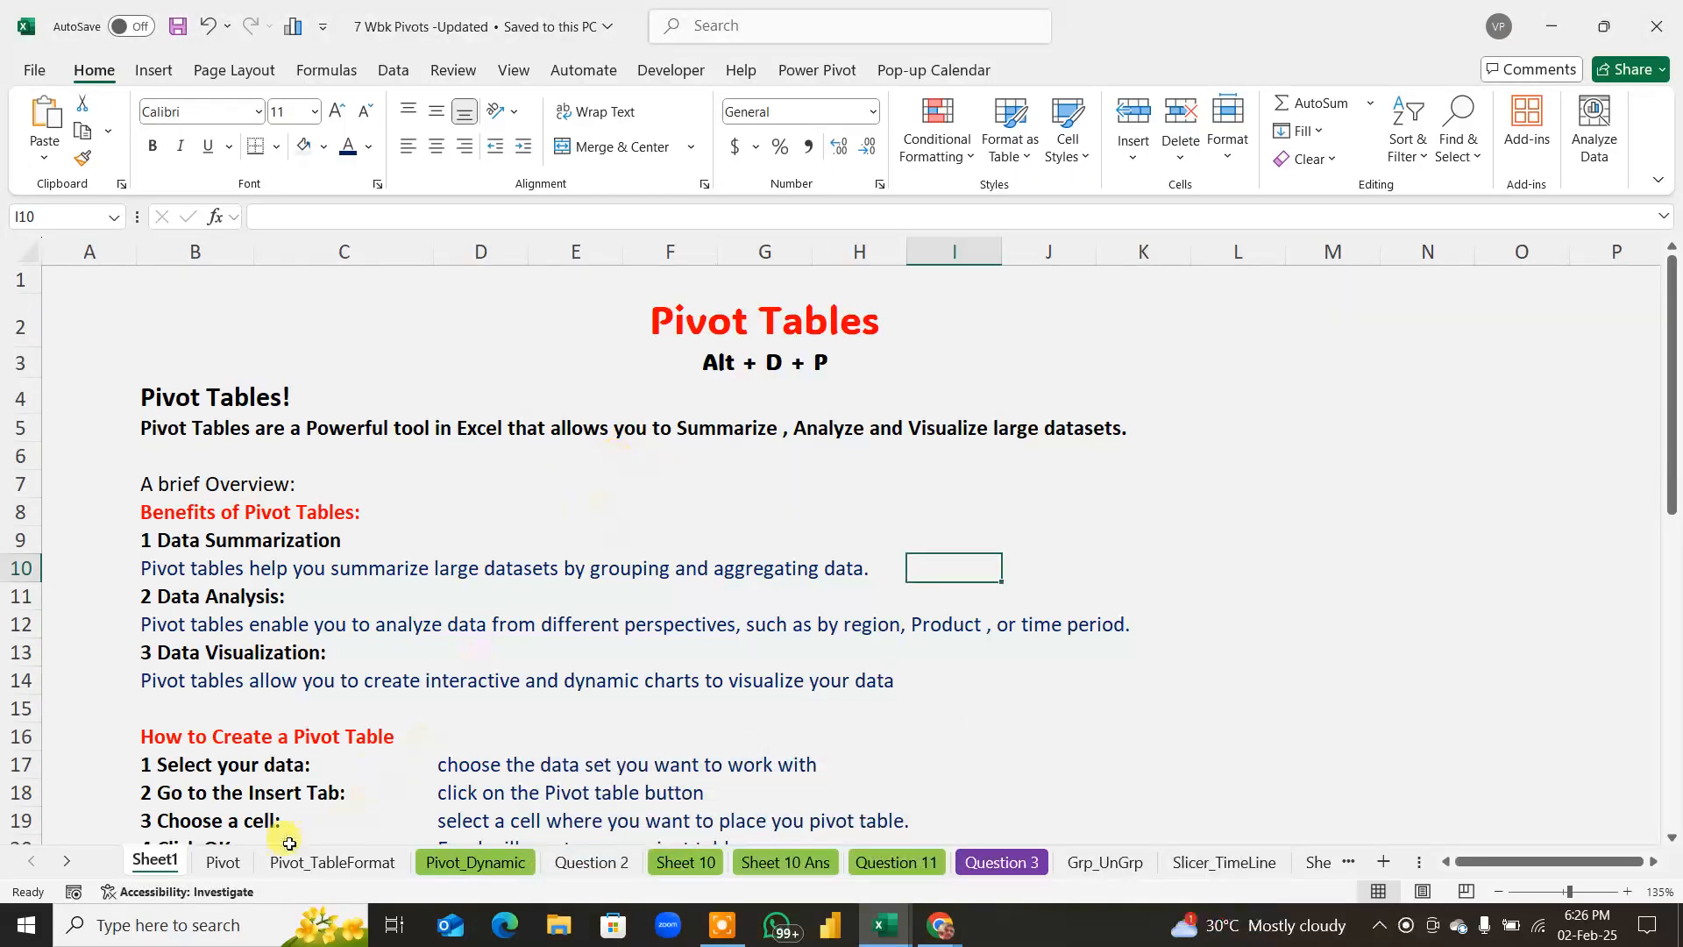
pyautogui.click(223, 862)
pyautogui.moveTo(188, 390); pyautogui.dragTo(312, 561)
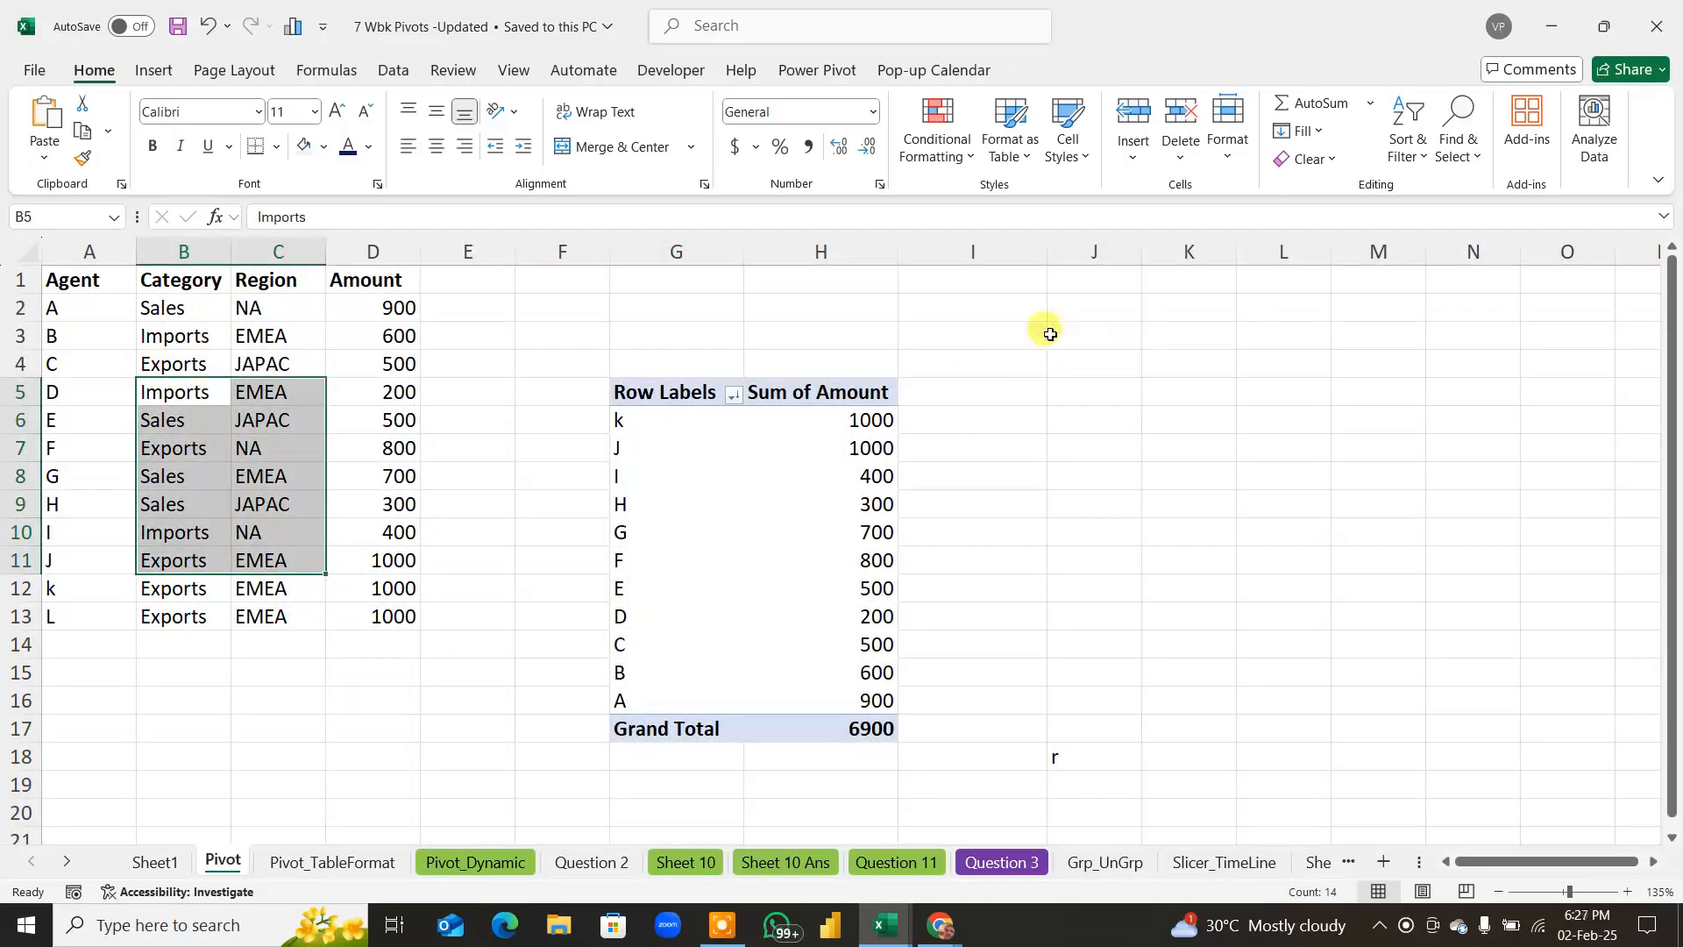
# Step: Examine the table and PivotTable on the Pivot_TableFormat sheet, including the PivotTable's field list
pyautogui.click(331, 861)
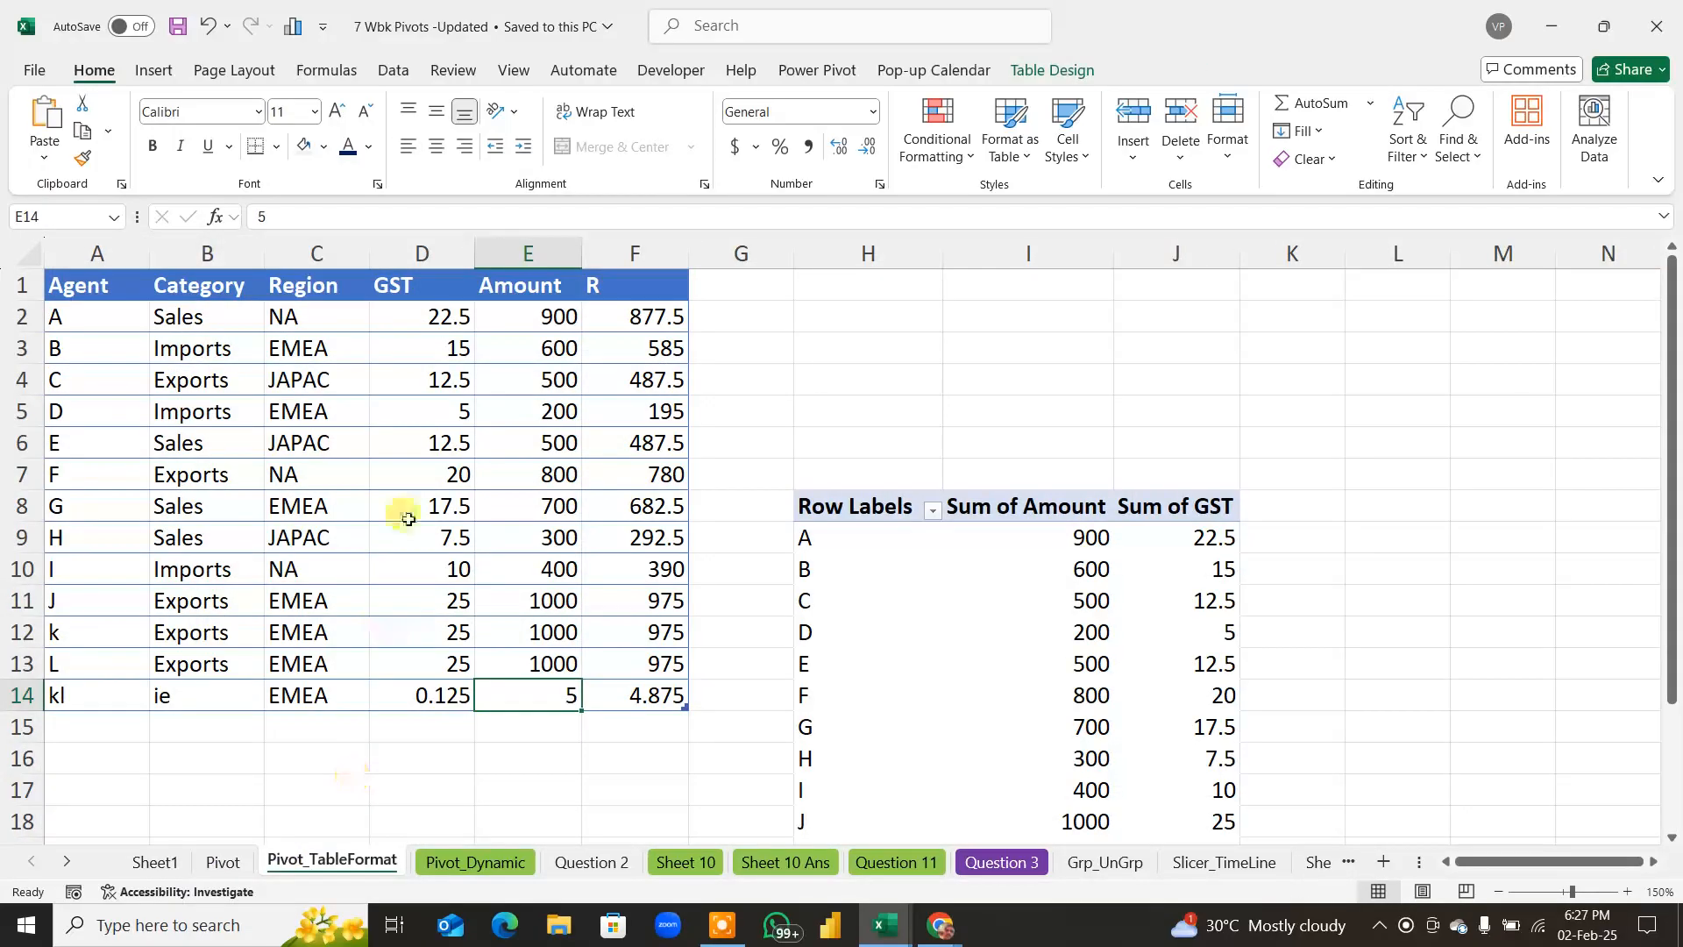
pyautogui.moveTo(399, 412); pyautogui.dragTo(546, 624)
pyautogui.click(1162, 541)
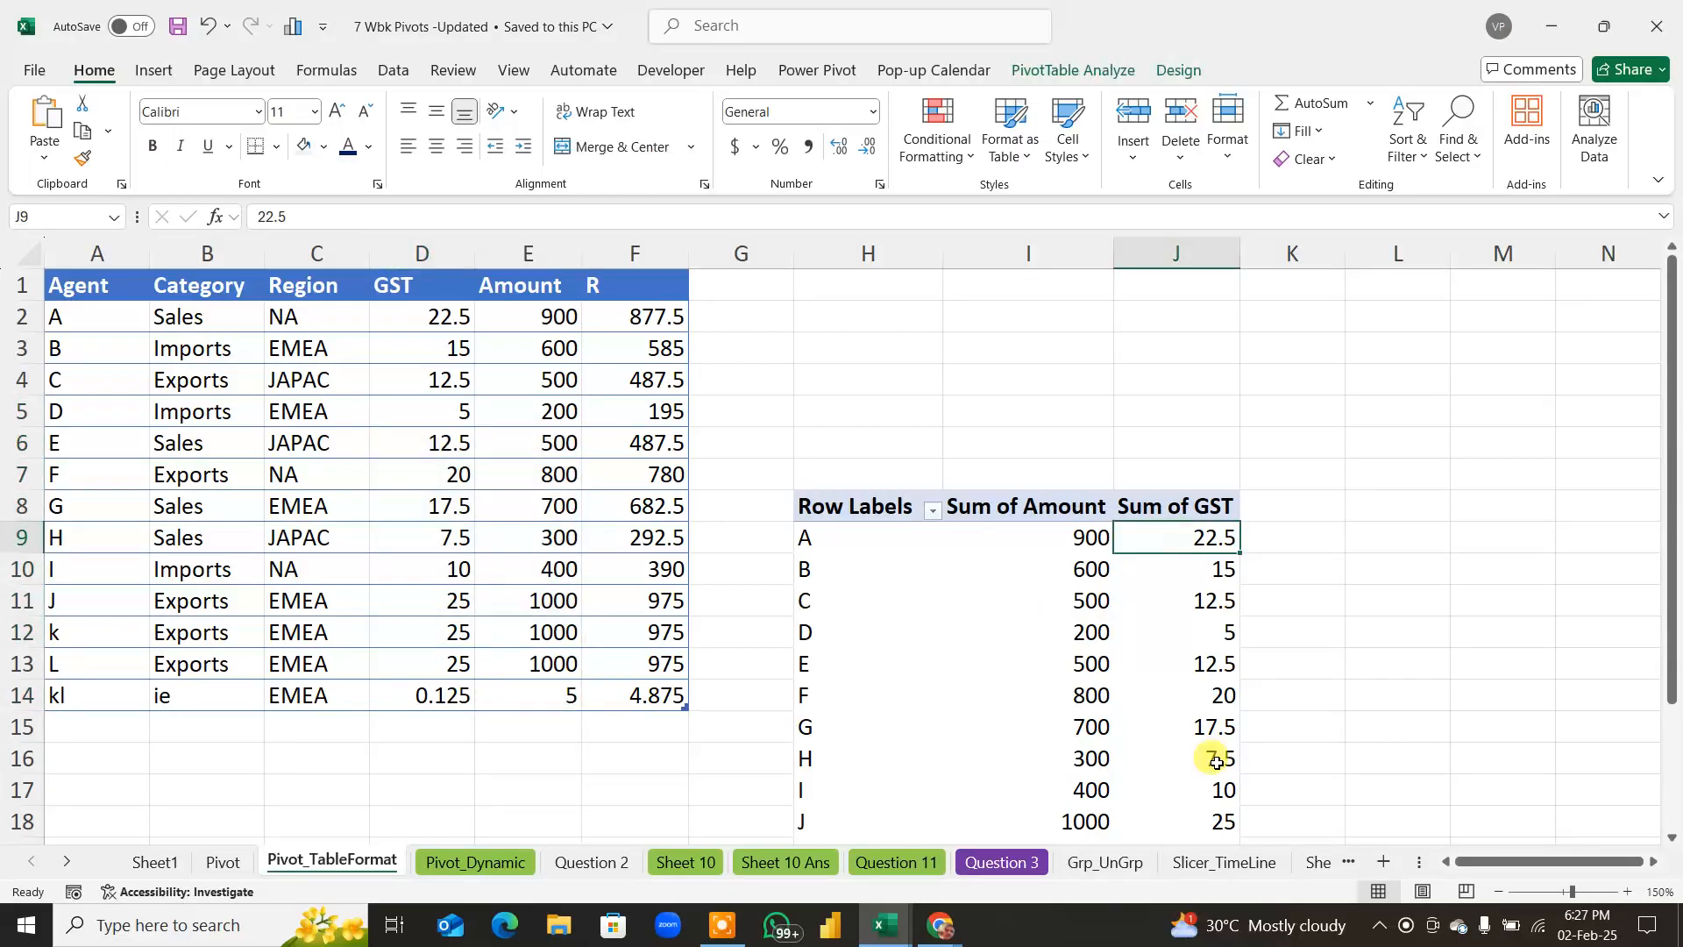
pyautogui.click(923, 570)
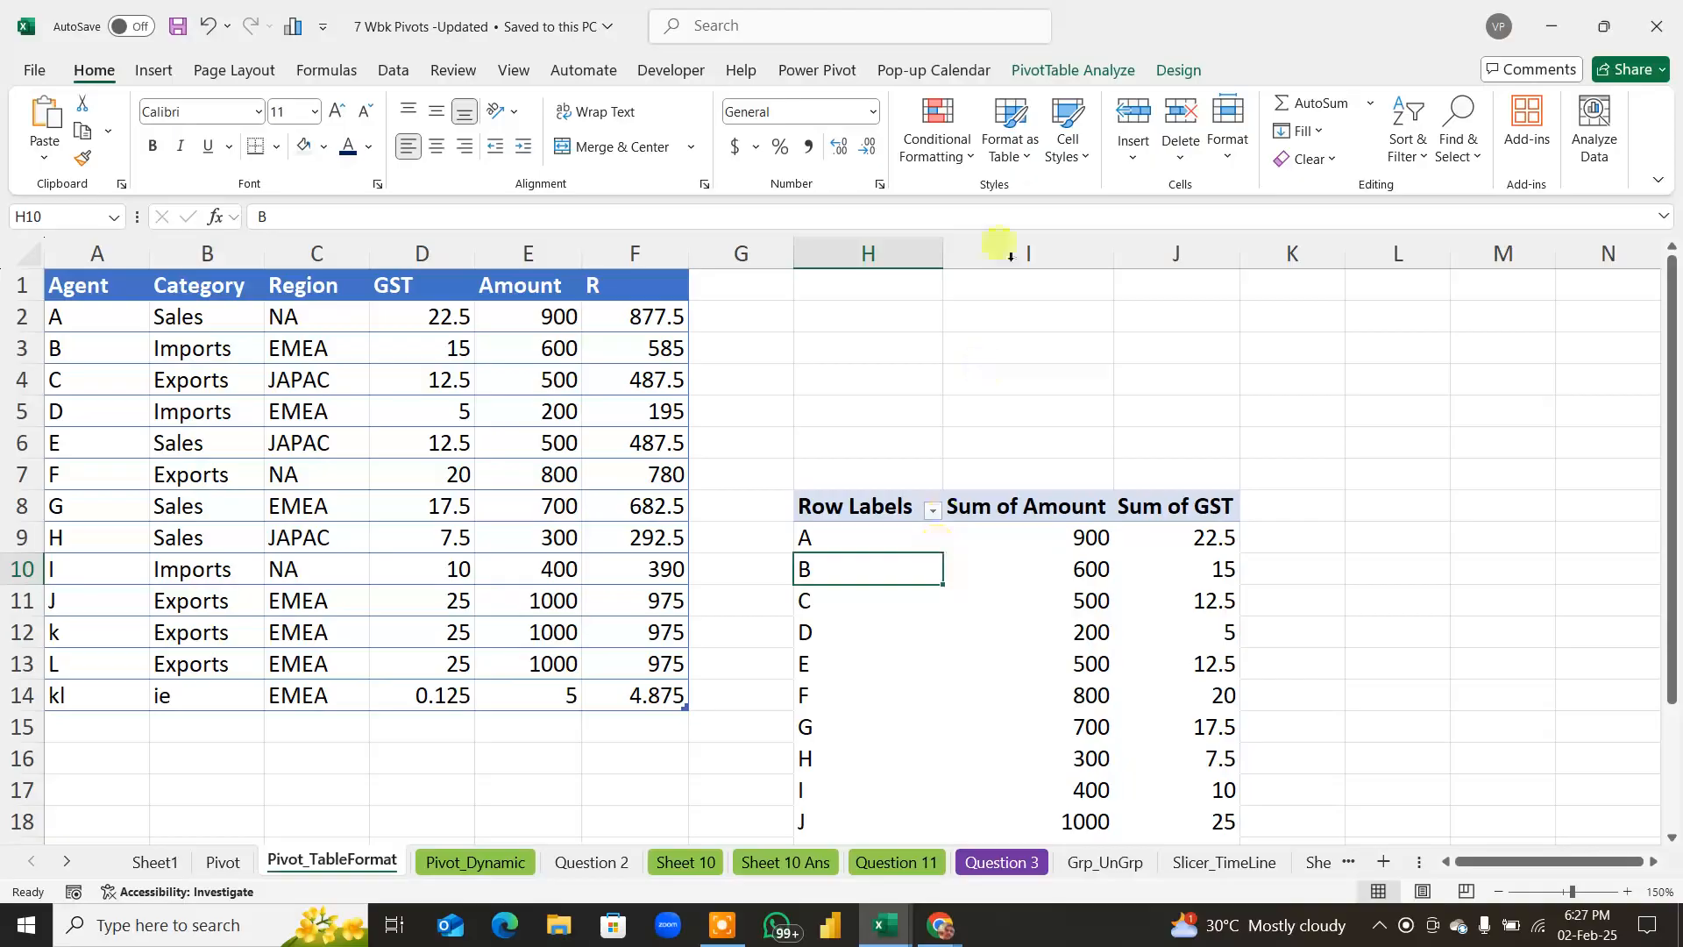
pyautogui.click(1073, 69)
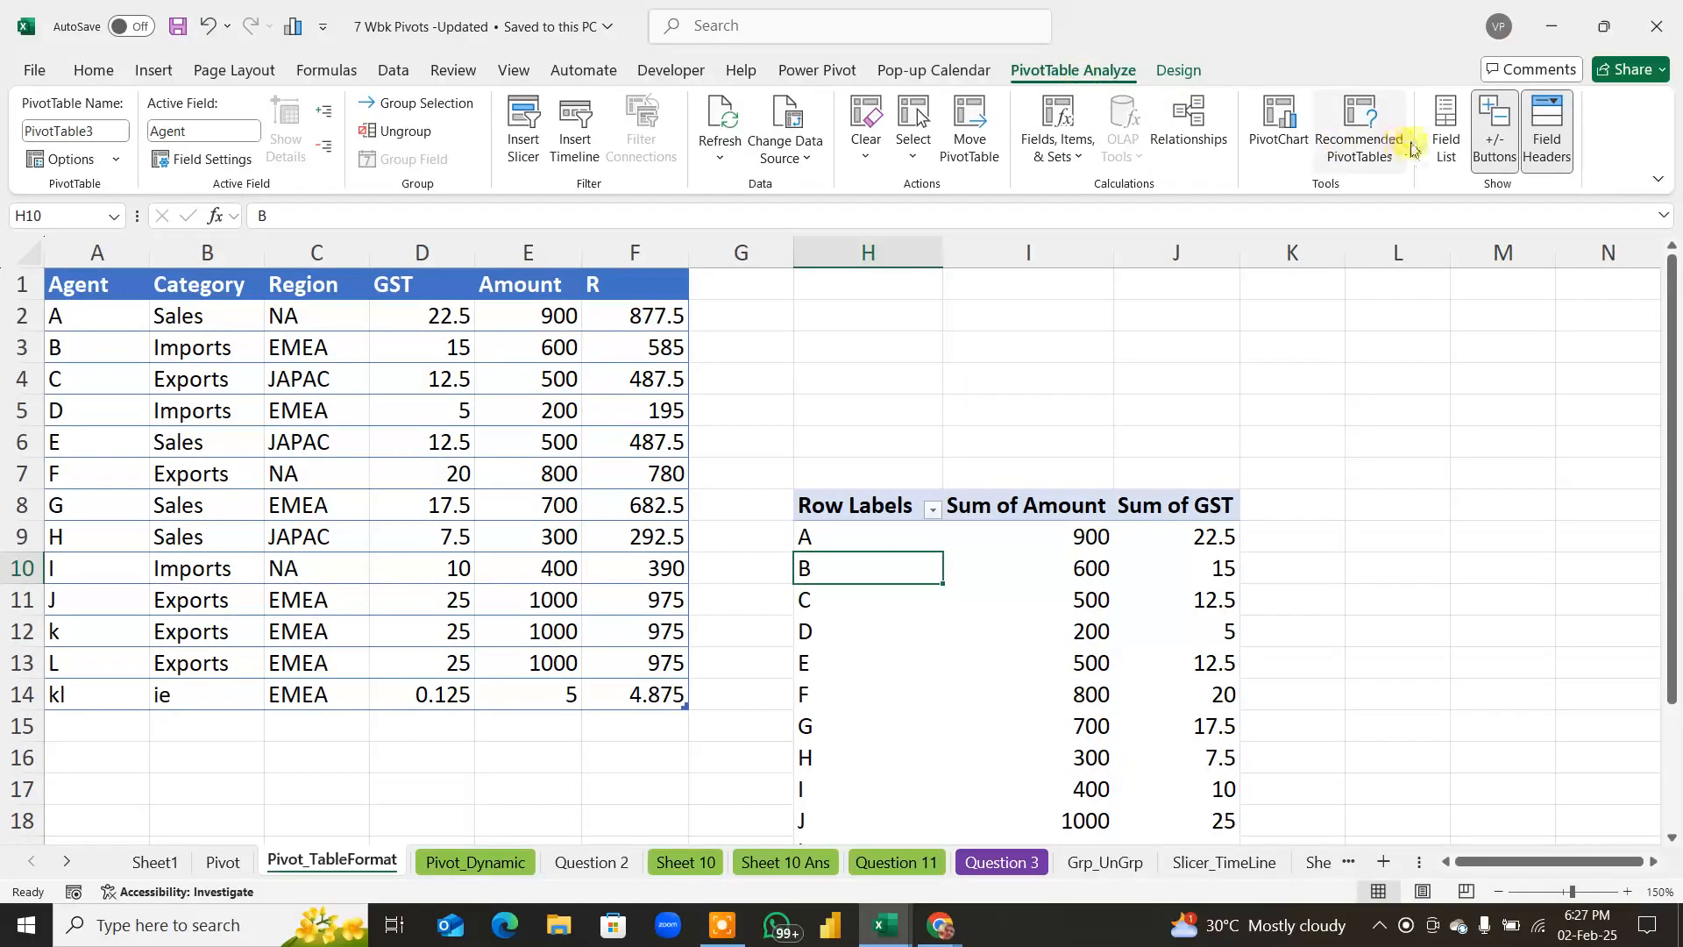
pyautogui.click(1446, 135)
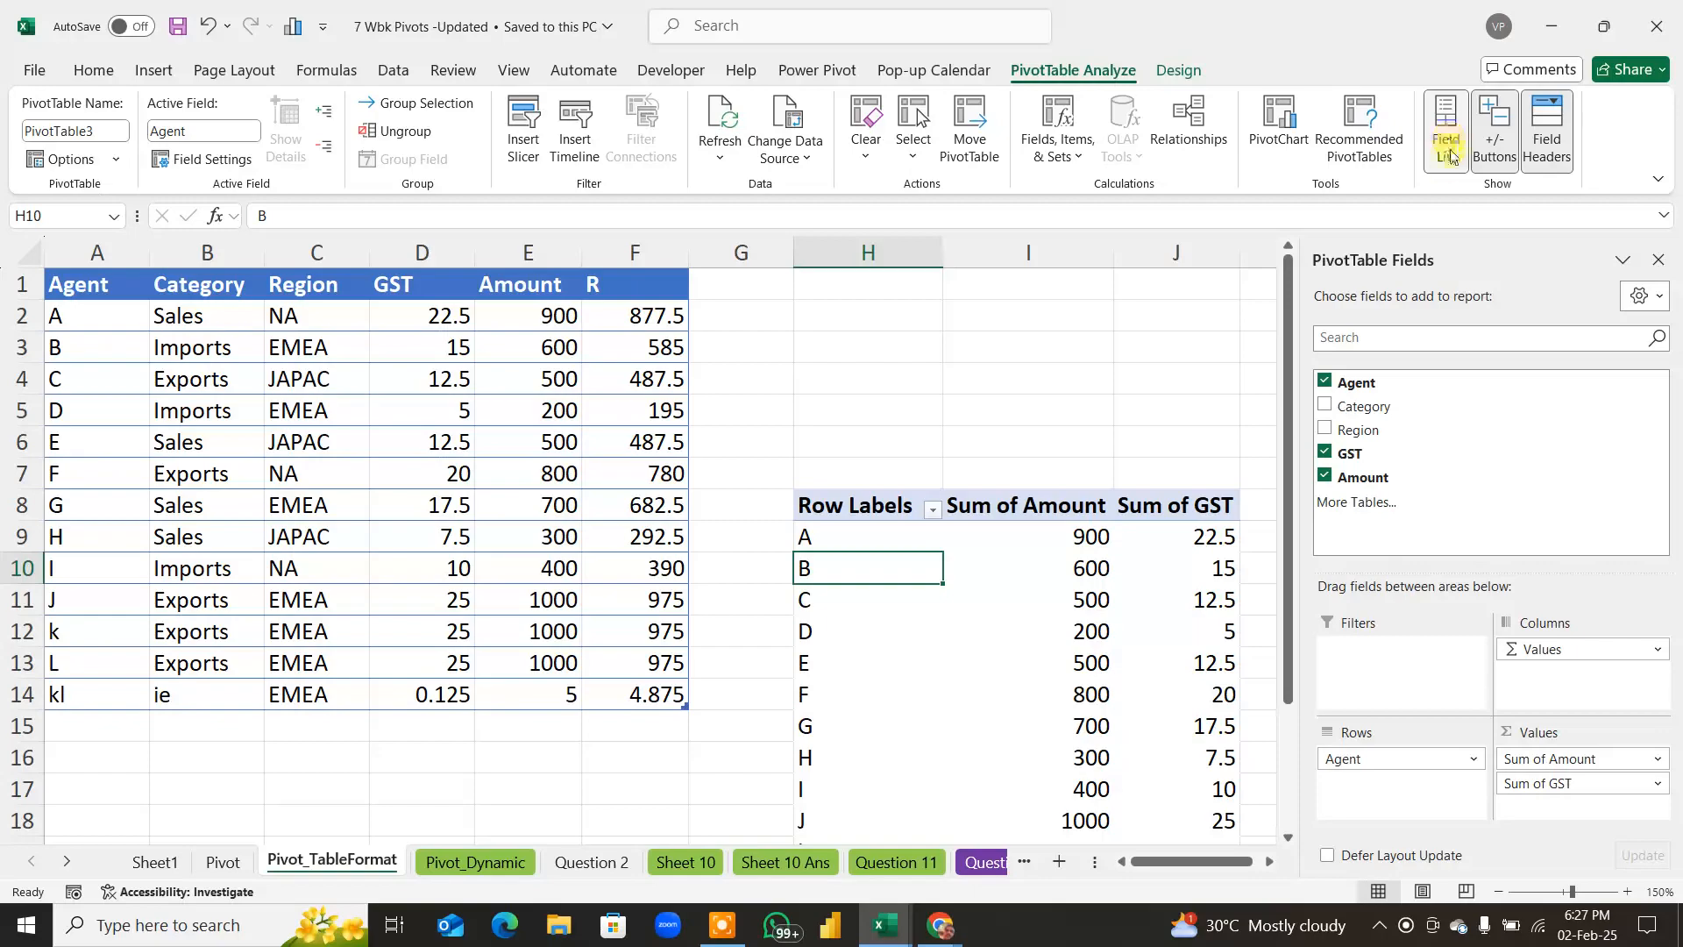
pyautogui.click(1135, 375)
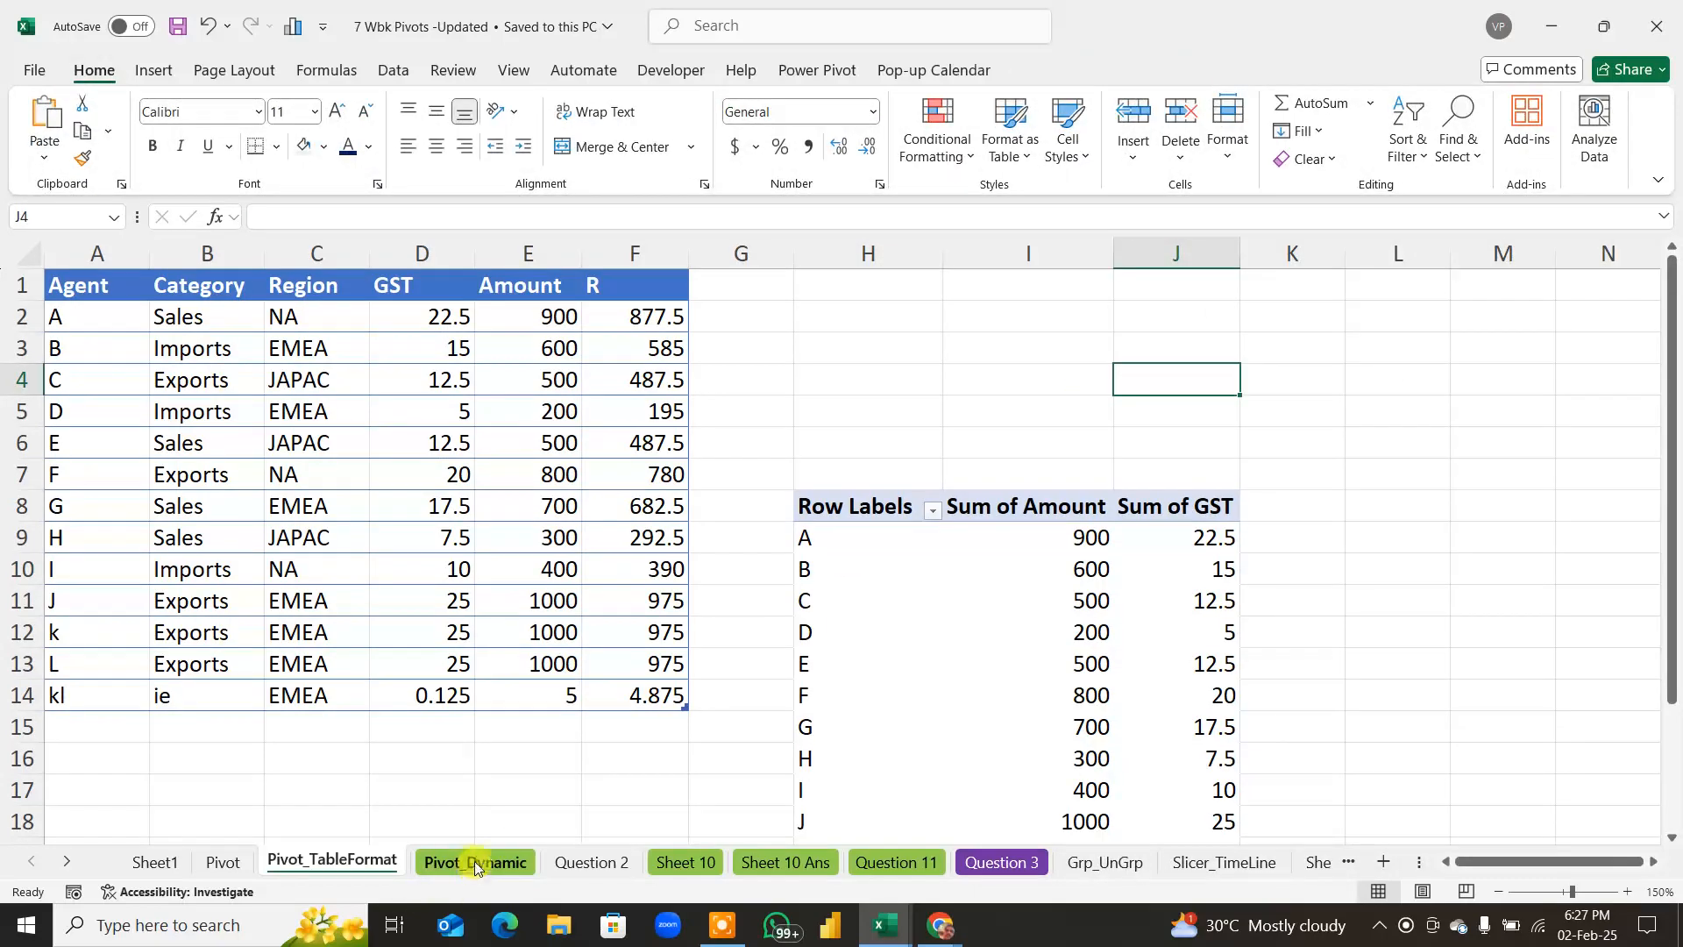
pyautogui.click(546, 471)
pyautogui.click(634, 574)
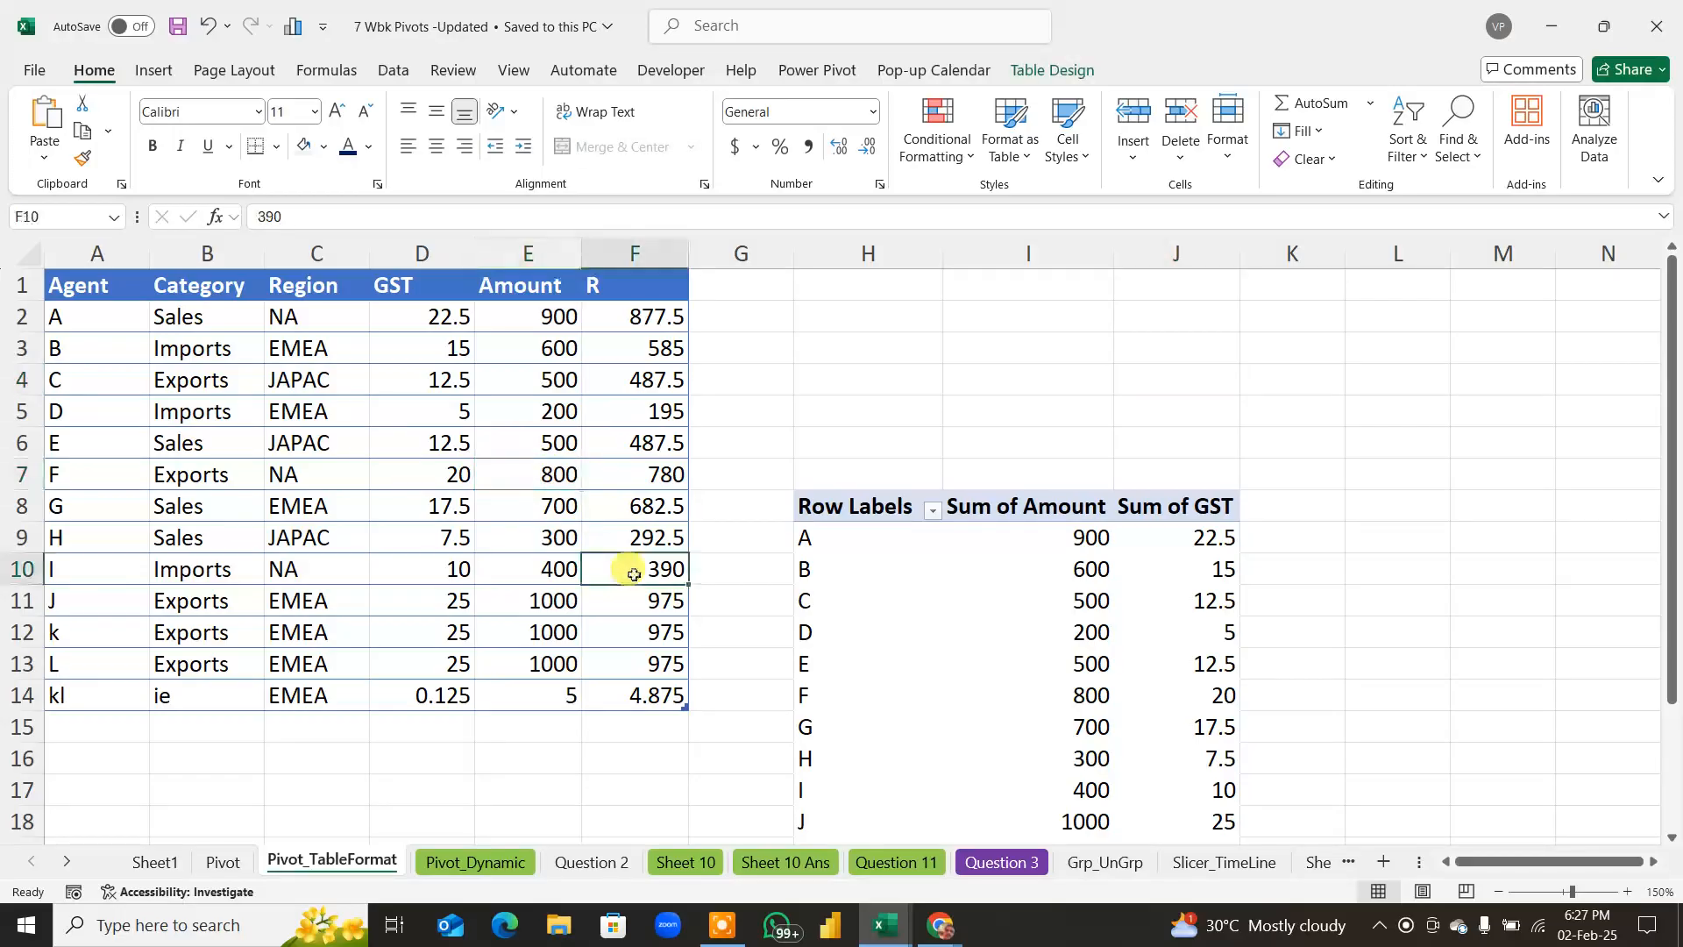
# Step: Annotate the screen with a circle around the table's corner handle at F14 and four lines for added rows below it
pyautogui.press('F9')
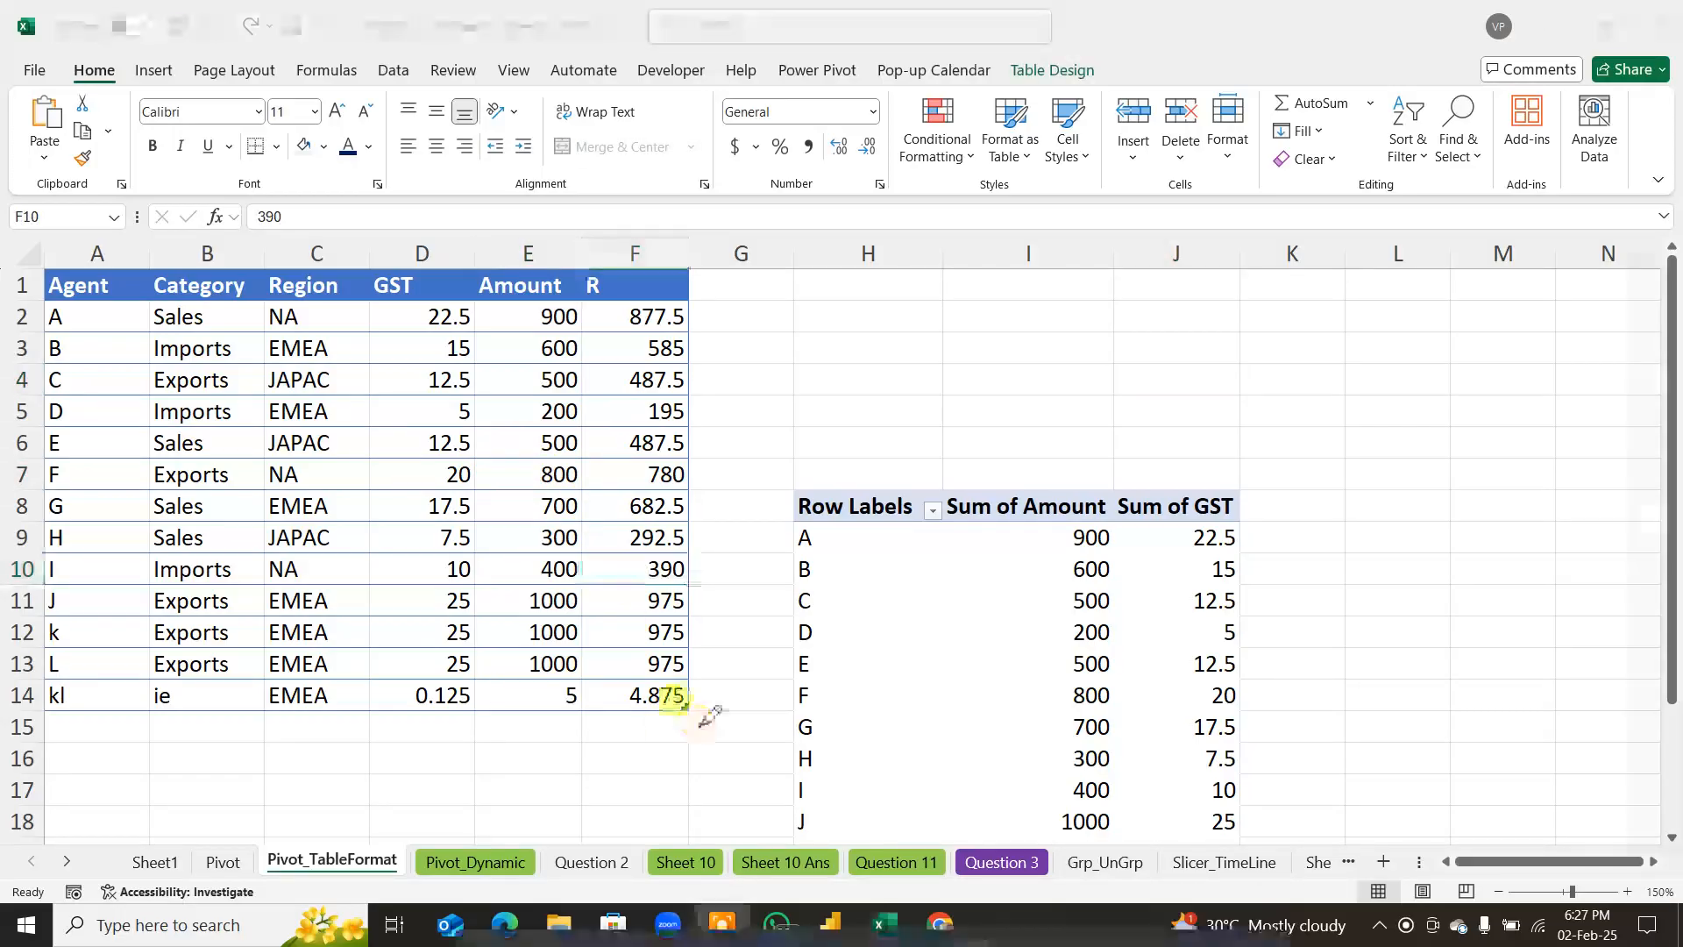
pyautogui.moveTo(706, 697)
pyautogui.mouseDown()
pyautogui.moveTo(671, 693)
pyautogui.moveTo(645, 734)
pyautogui.moveTo(719, 688)
pyautogui.mouseUp()
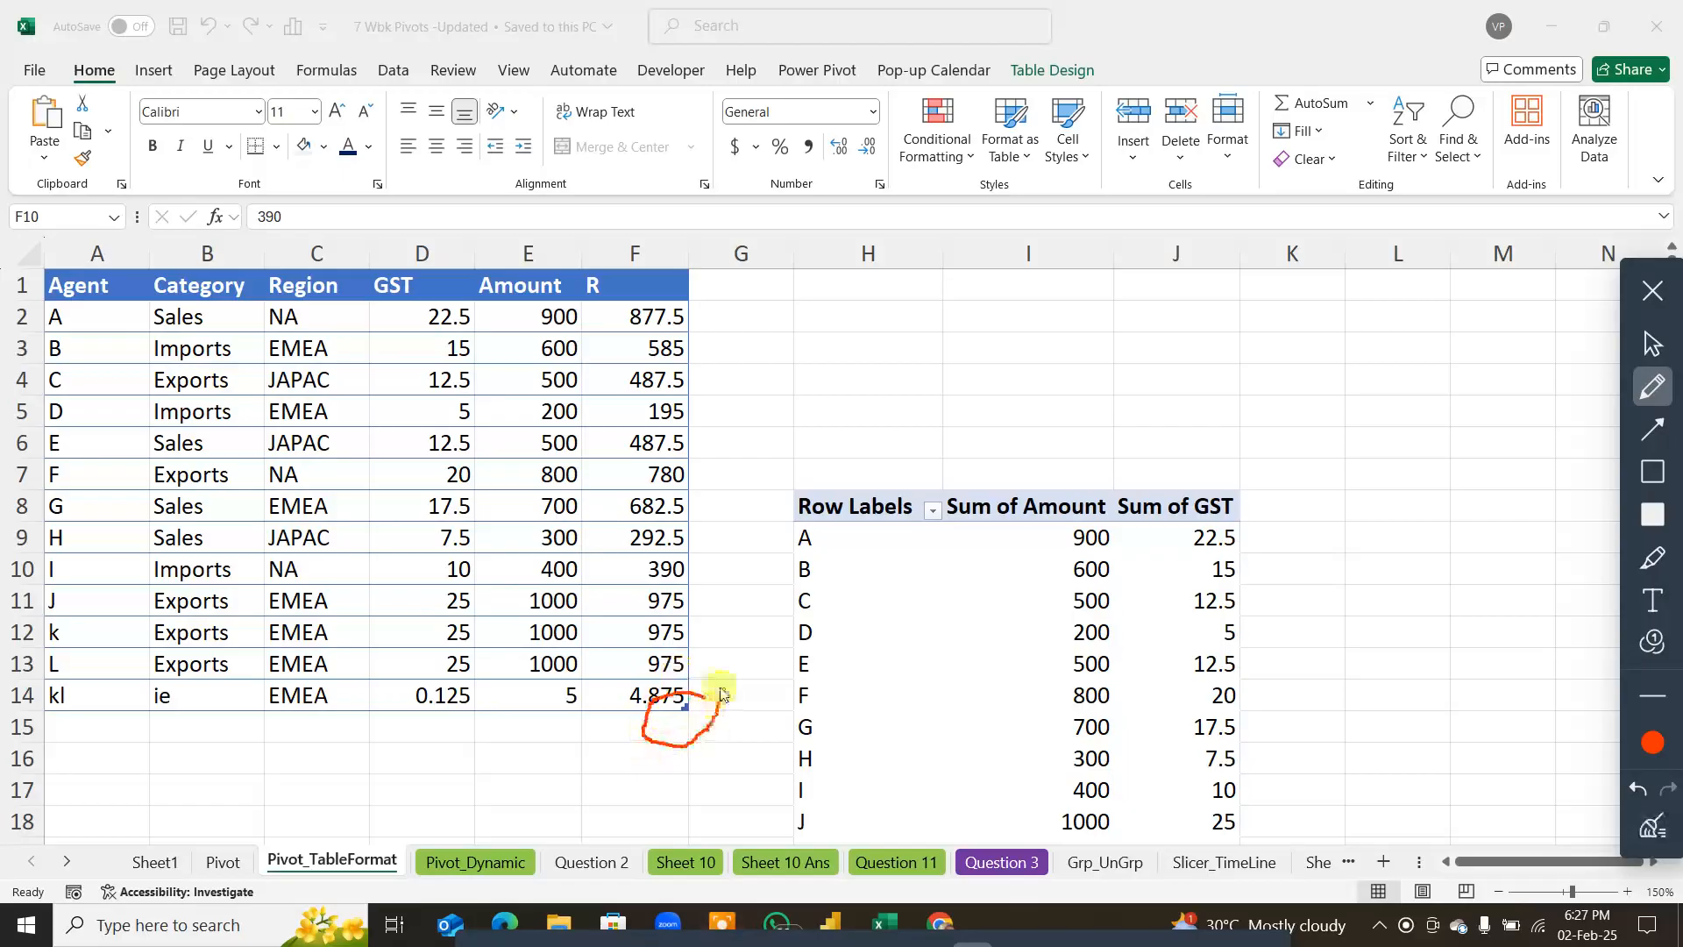
pyautogui.moveTo(69, 724); pyautogui.dragTo(260, 723)
pyautogui.moveTo(114, 752); pyautogui.dragTo(272, 759)
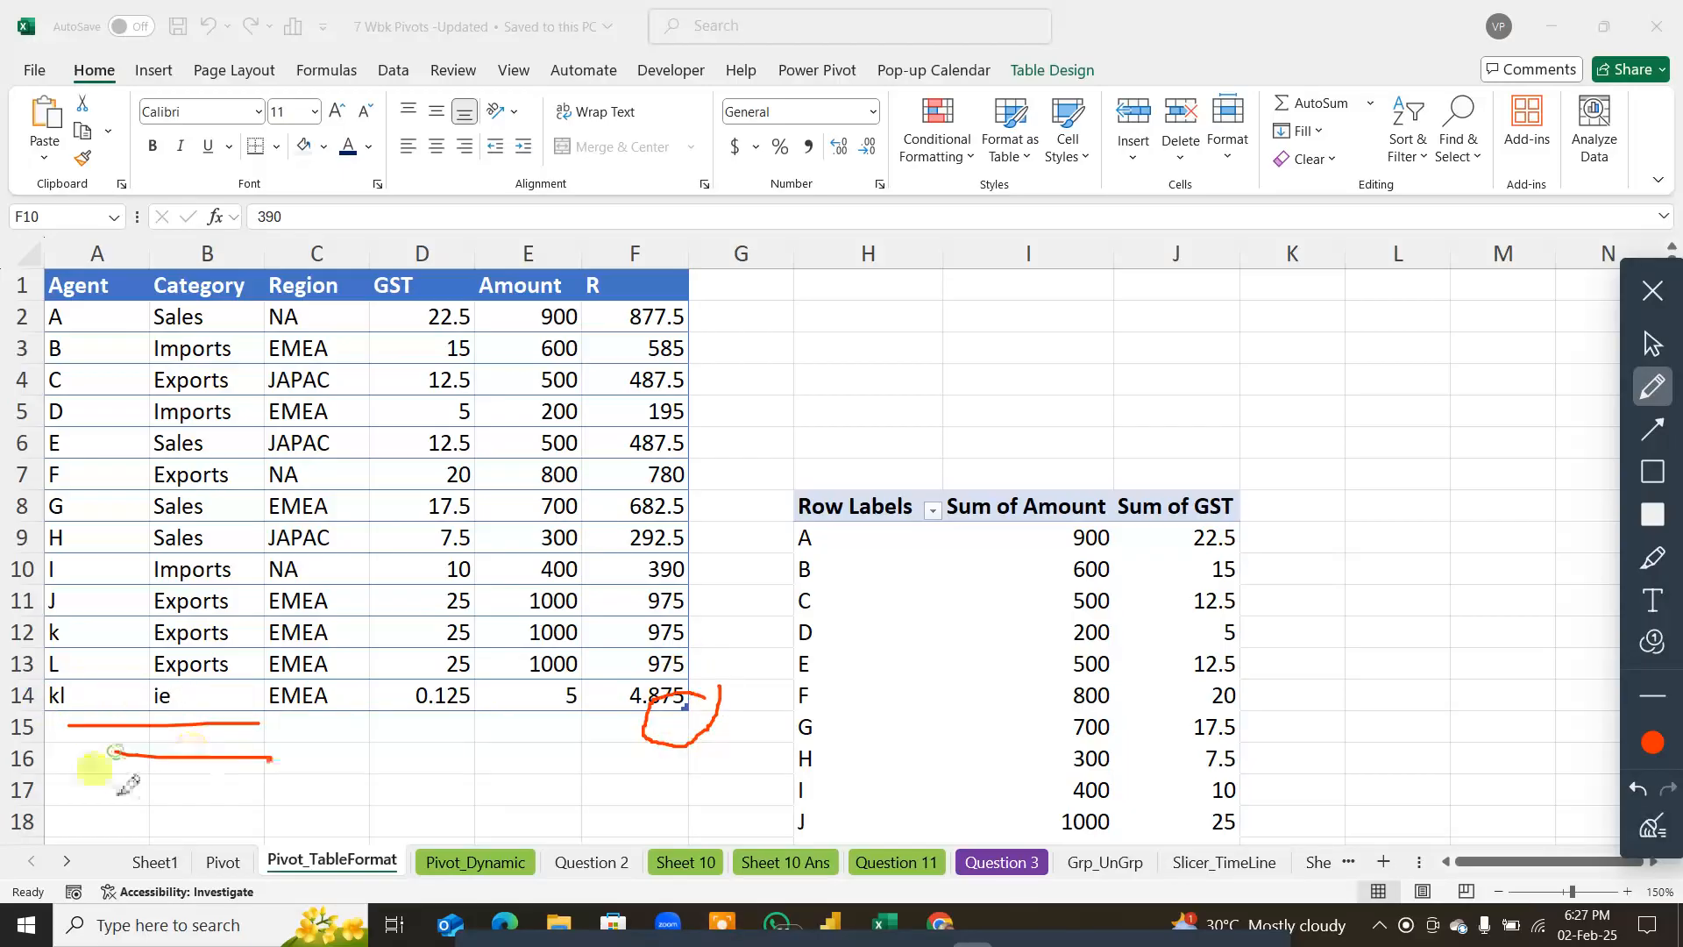
pyautogui.moveTo(119, 795); pyautogui.dragTo(287, 797)
pyautogui.moveTo(156, 828); pyautogui.dragTo(291, 828)
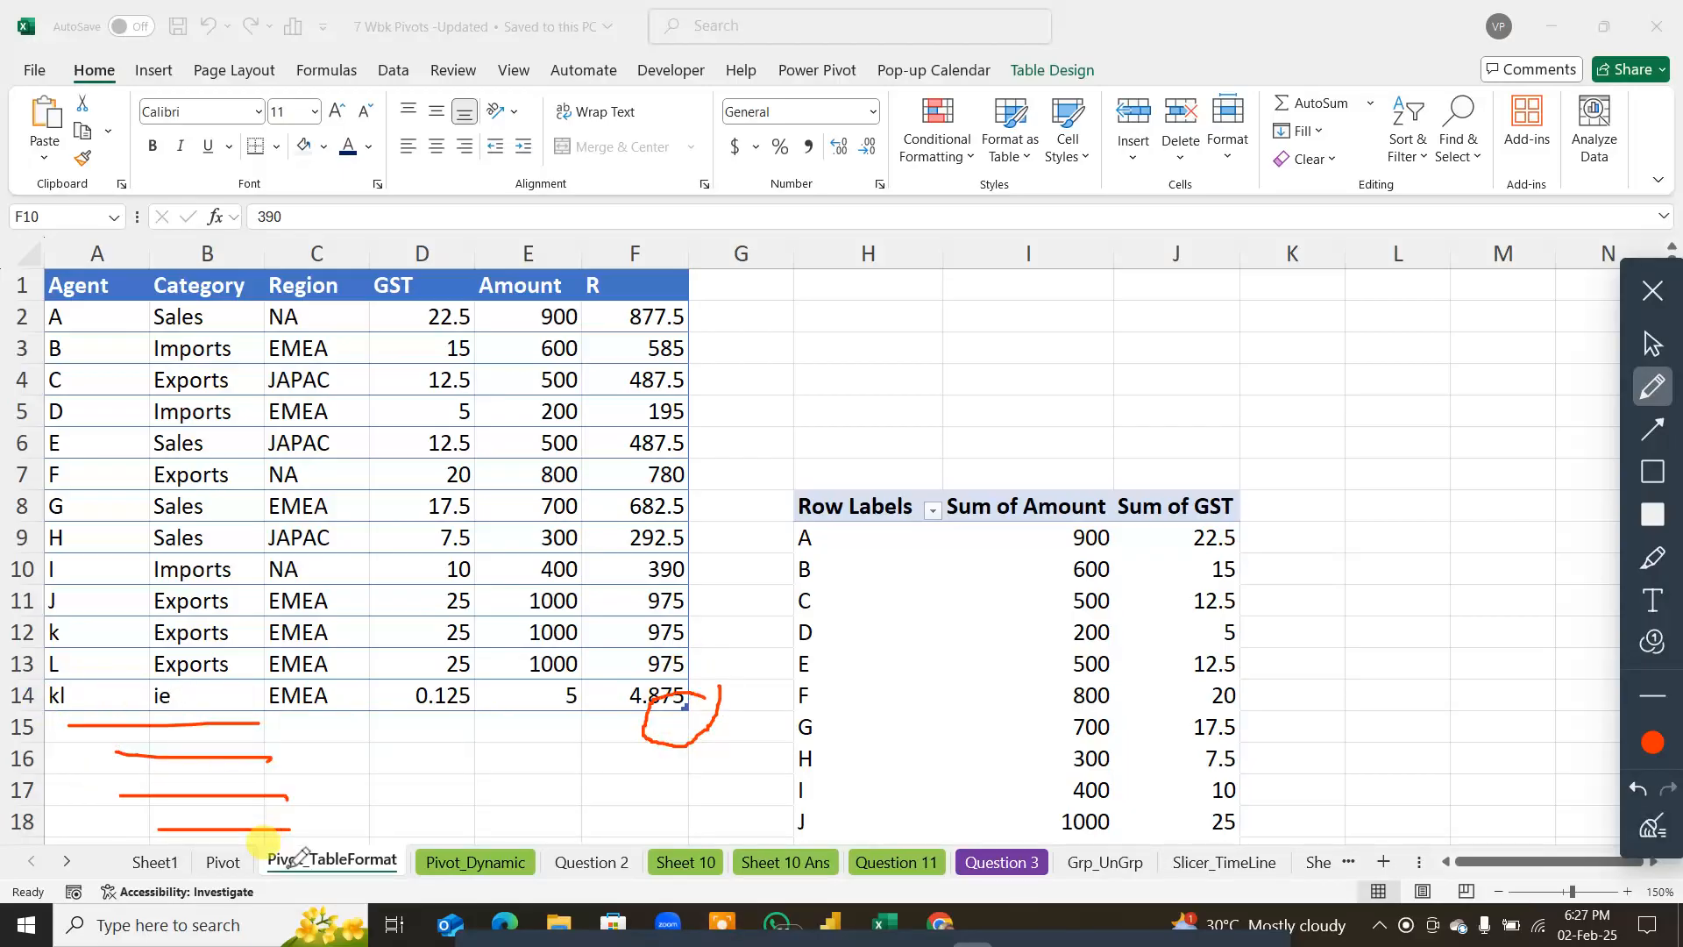
# Step: Draw freehand strokes beside the table for added columns, clear all screen annotations and close the annotation tool
pyautogui.moveTo(720, 294)
pyautogui.mouseDown()
pyautogui.moveTo(797, 284)
pyautogui.moveTo(719, 329)
pyautogui.moveTo(739, 359)
pyautogui.moveTo(741, 446)
pyautogui.mouseUp()
pyautogui.moveTo(760, 384); pyautogui.dragTo(739, 396)
pyautogui.moveTo(831, 279); pyautogui.dragTo(863, 405)
pyautogui.moveTo(936, 307); pyautogui.dragTo(963, 410)
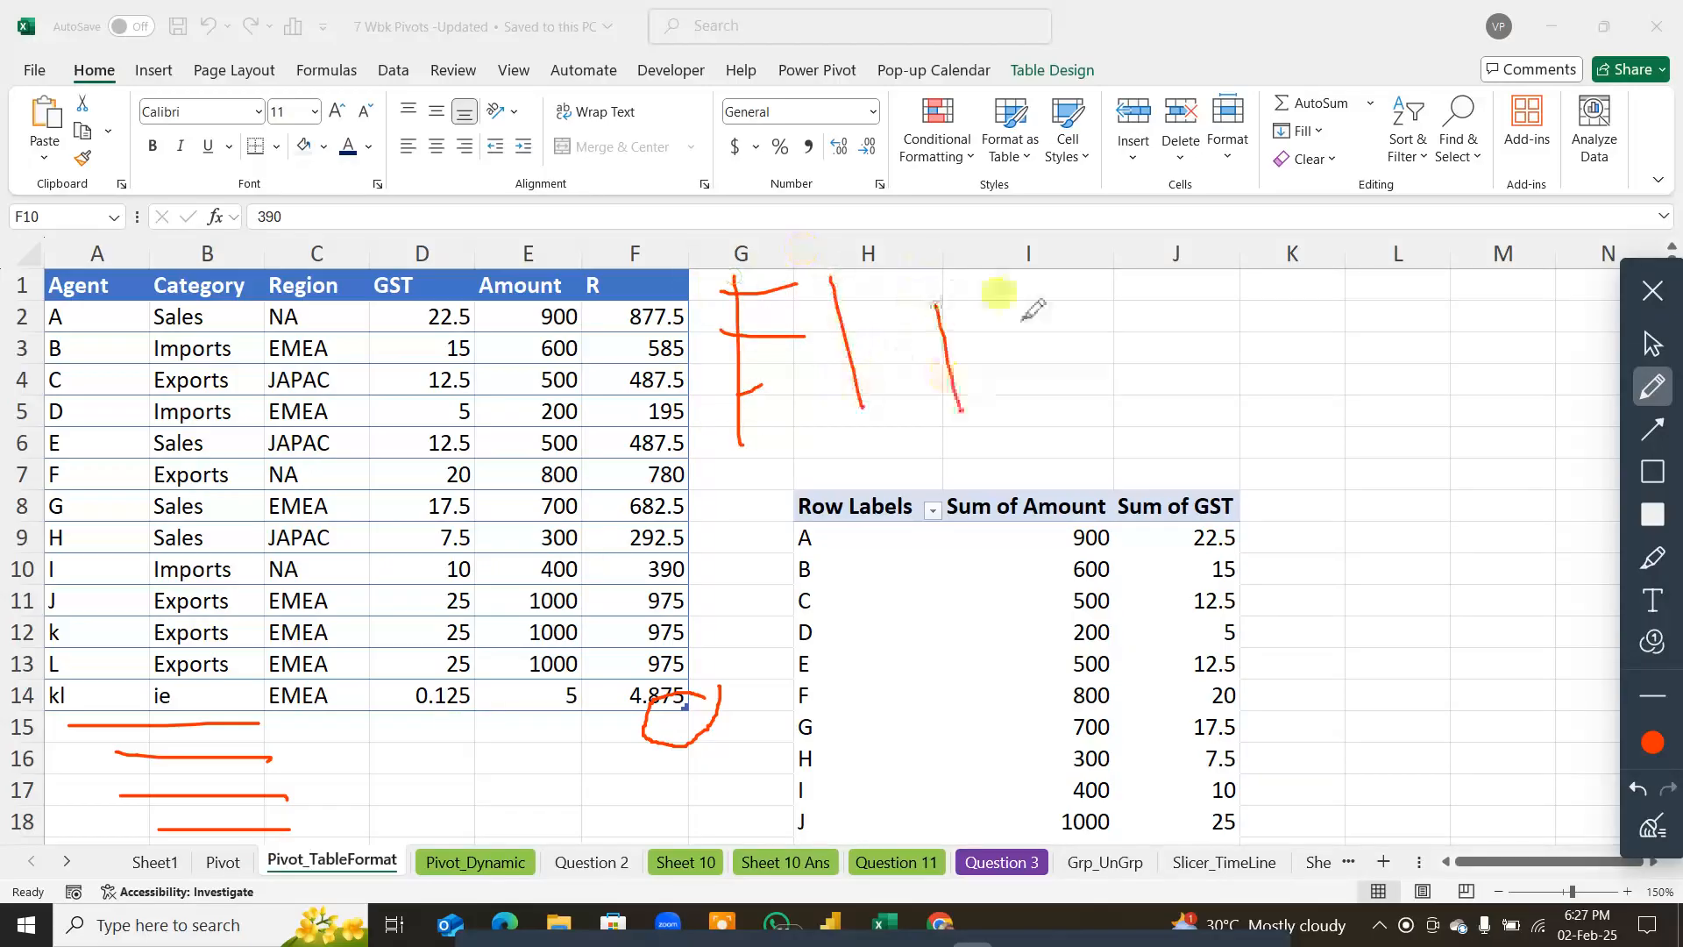
pyautogui.moveTo(1027, 319); pyautogui.dragTo(1059, 400)
pyautogui.moveTo(1093, 337); pyautogui.dragTo(1130, 419)
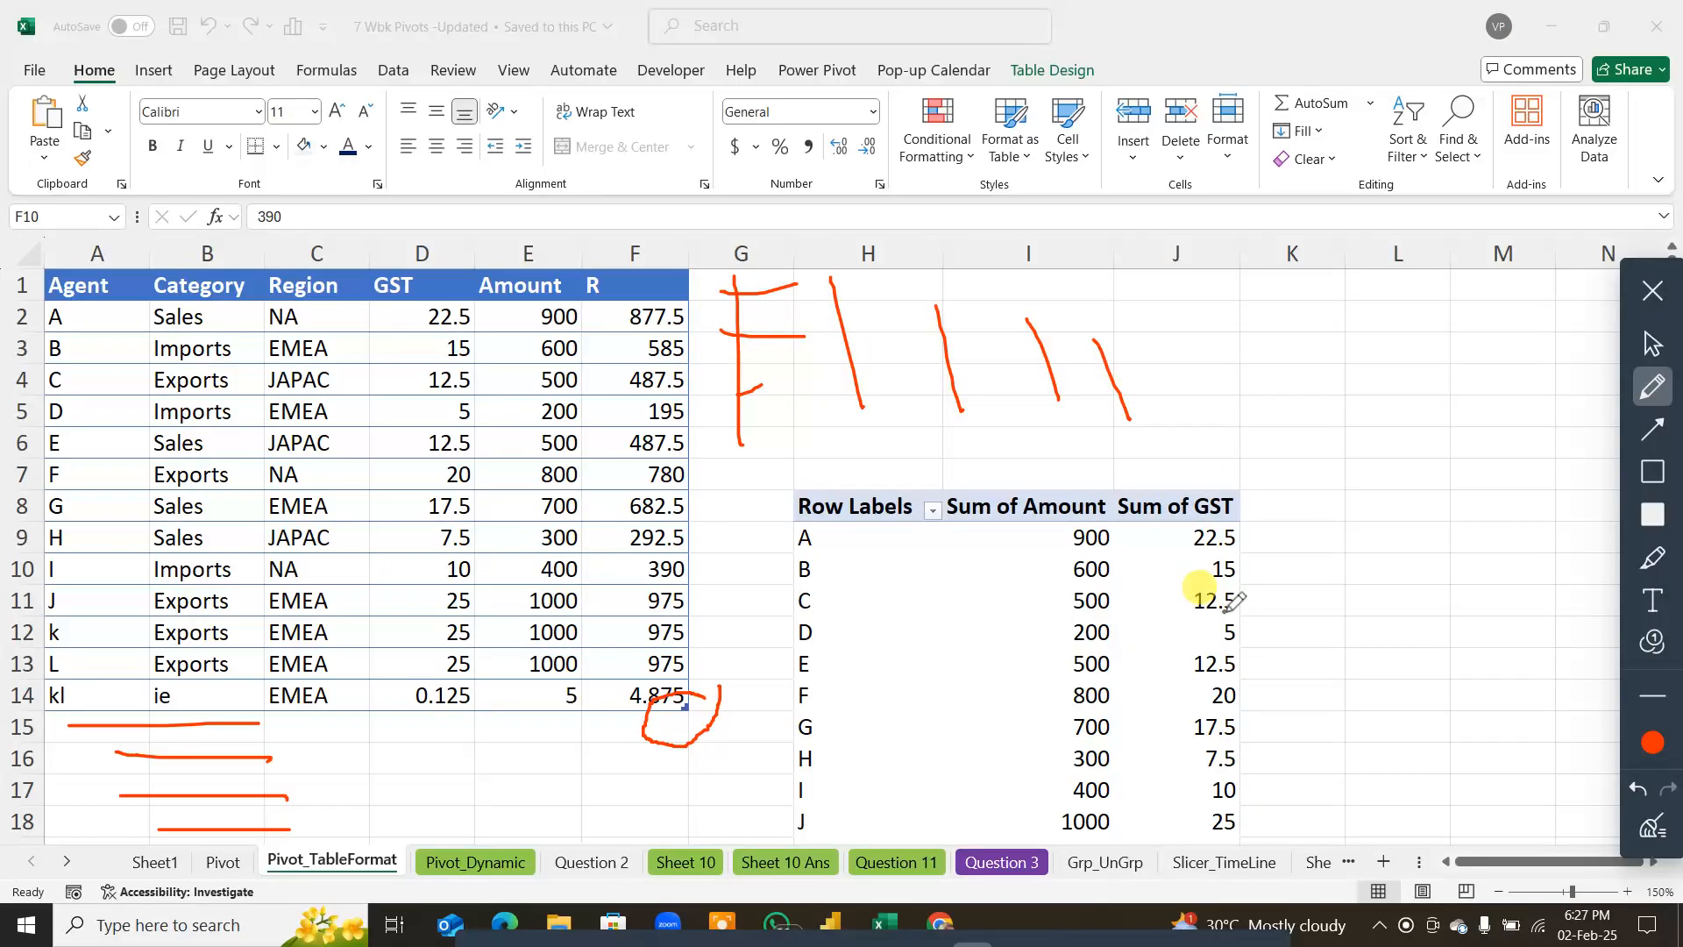
pyautogui.click(1652, 824)
pyautogui.click(1652, 290)
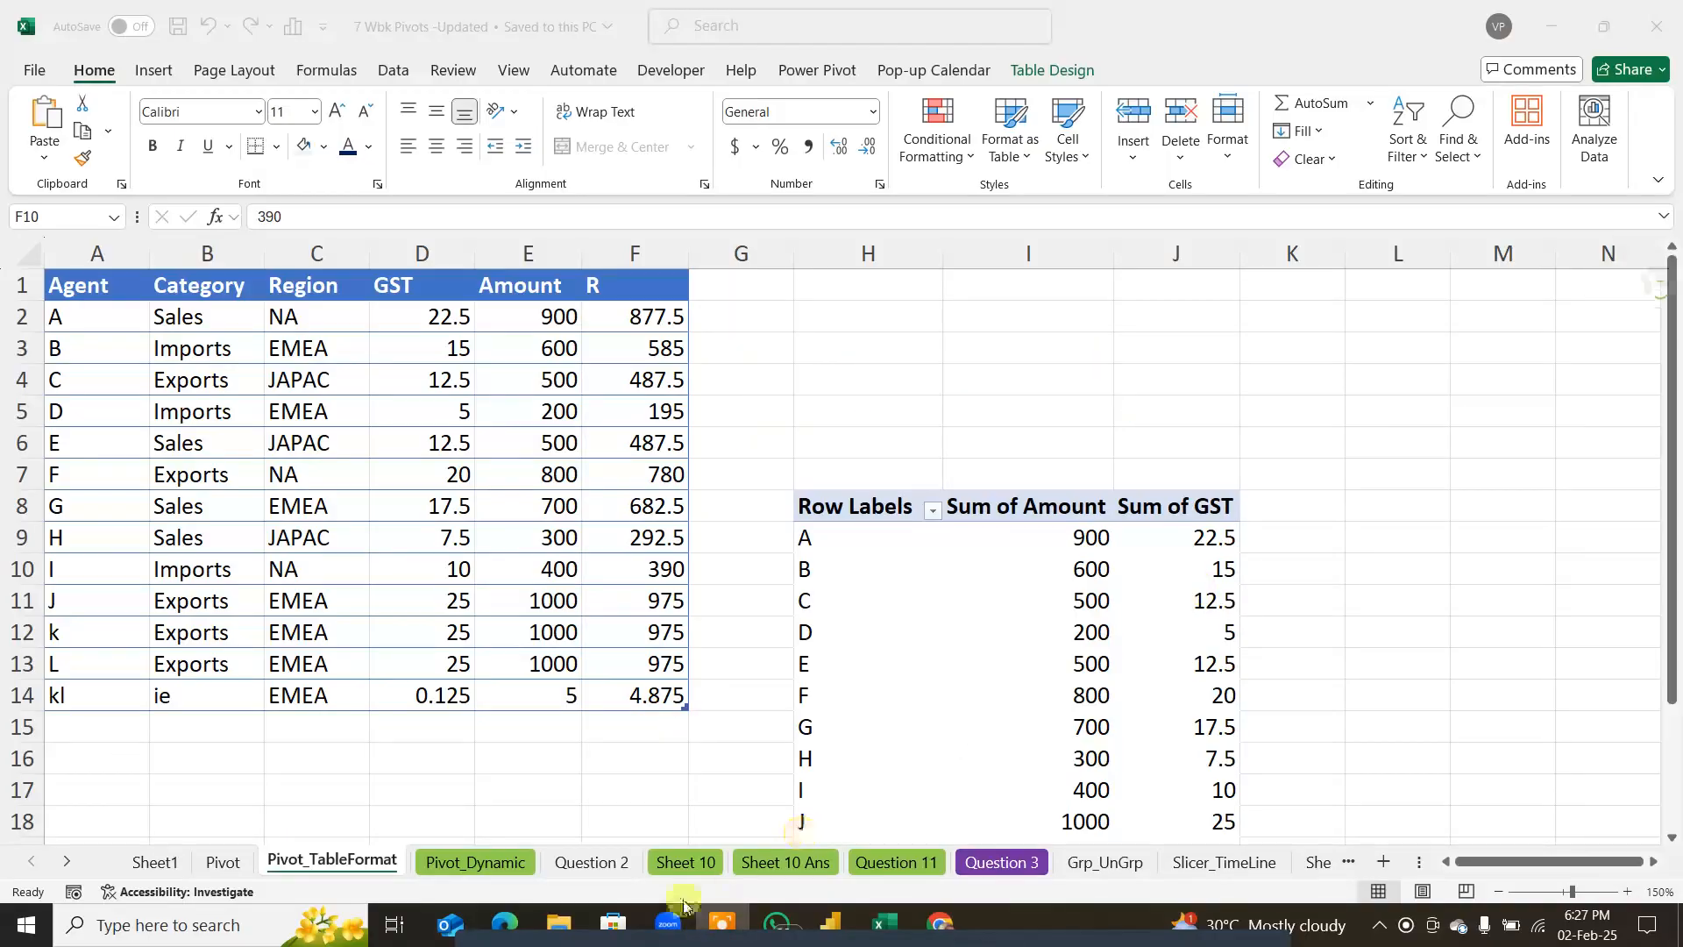
# Step: Review the OFFSET formula and PivotTable on the Pivot_Dynamic sheet, and view the Define Name dialog without creating a name
pyautogui.click(481, 863)
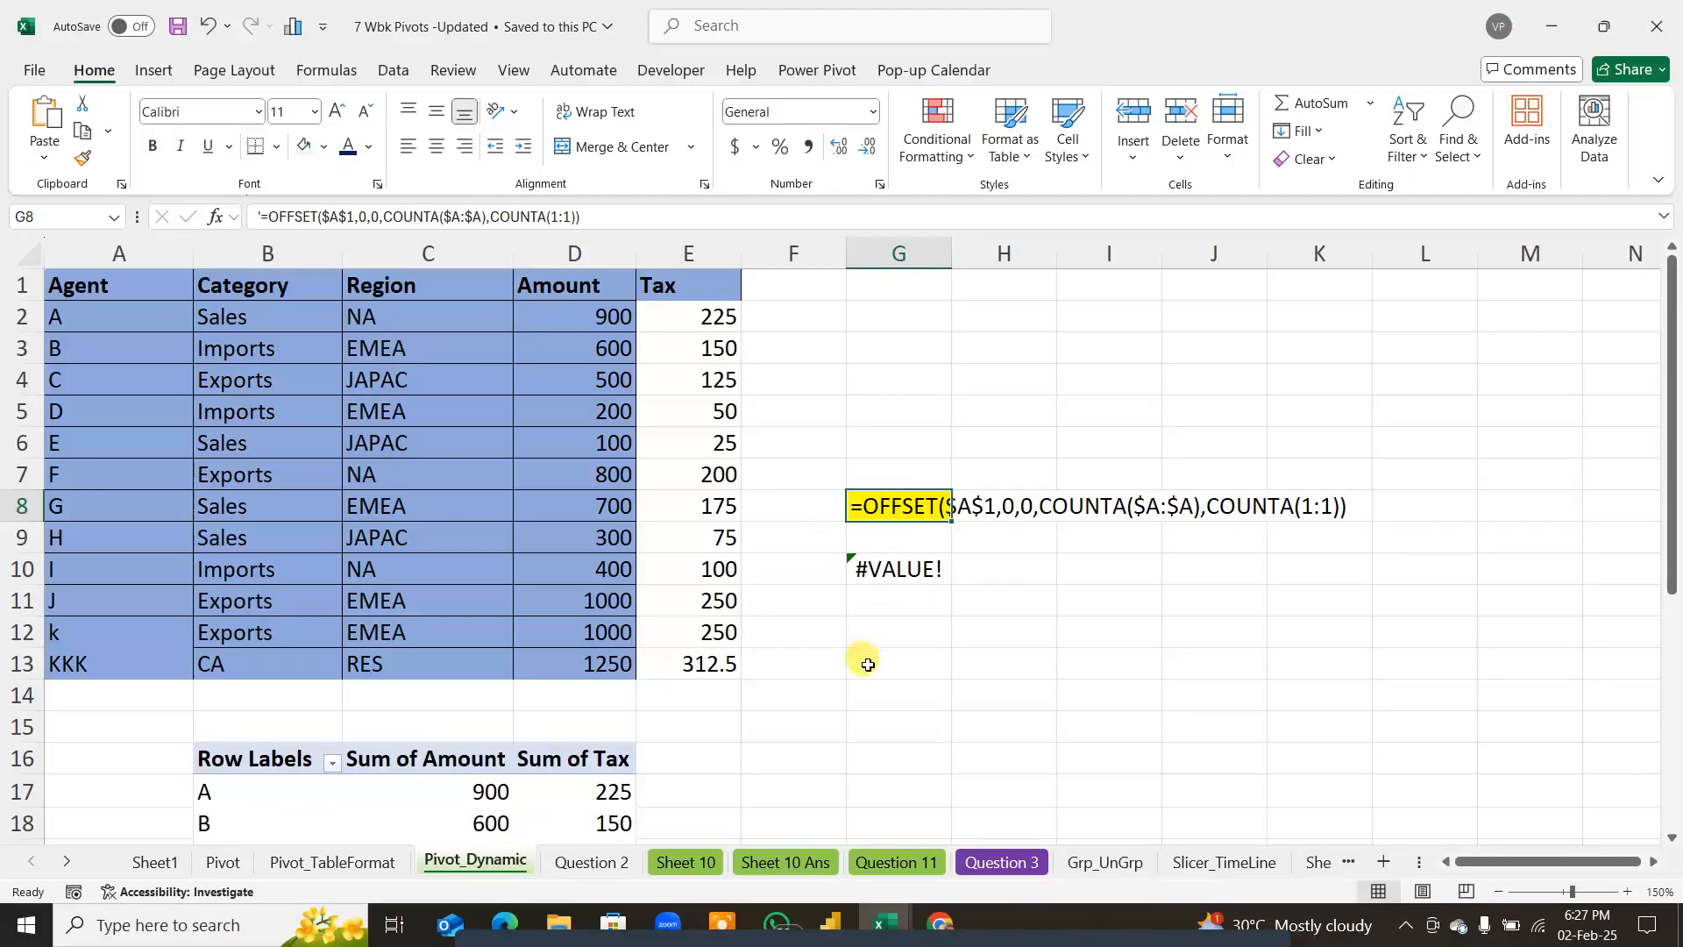
pyautogui.scroll(-5, 846, 652)
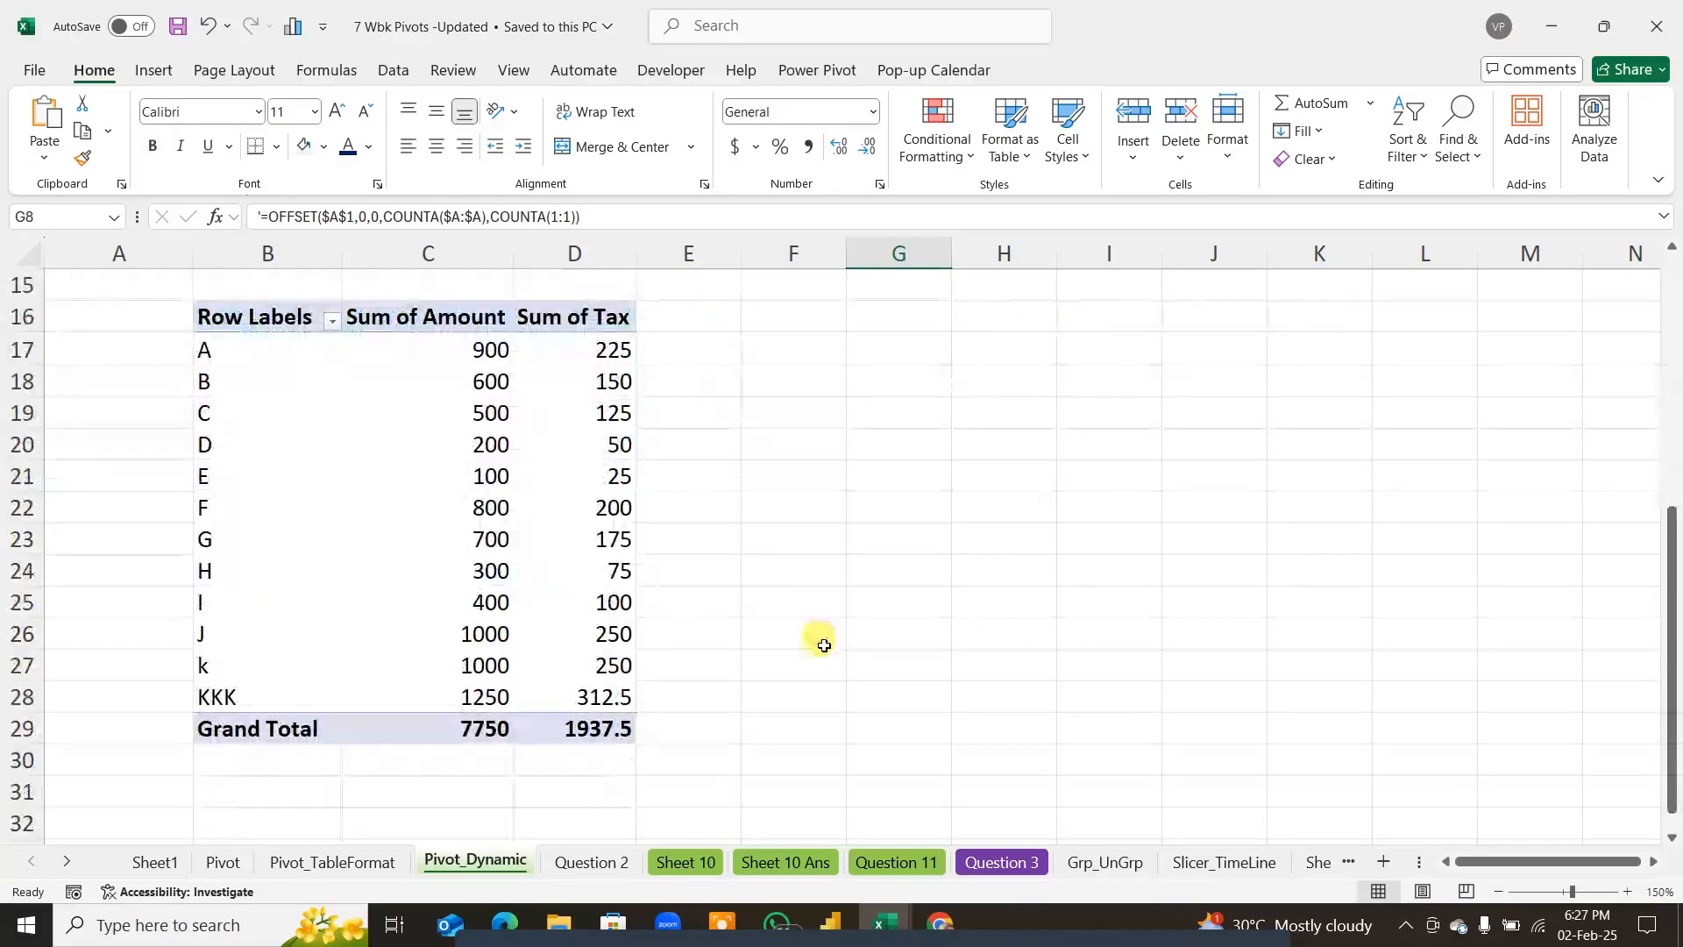
pyautogui.scroll(5, 818, 642)
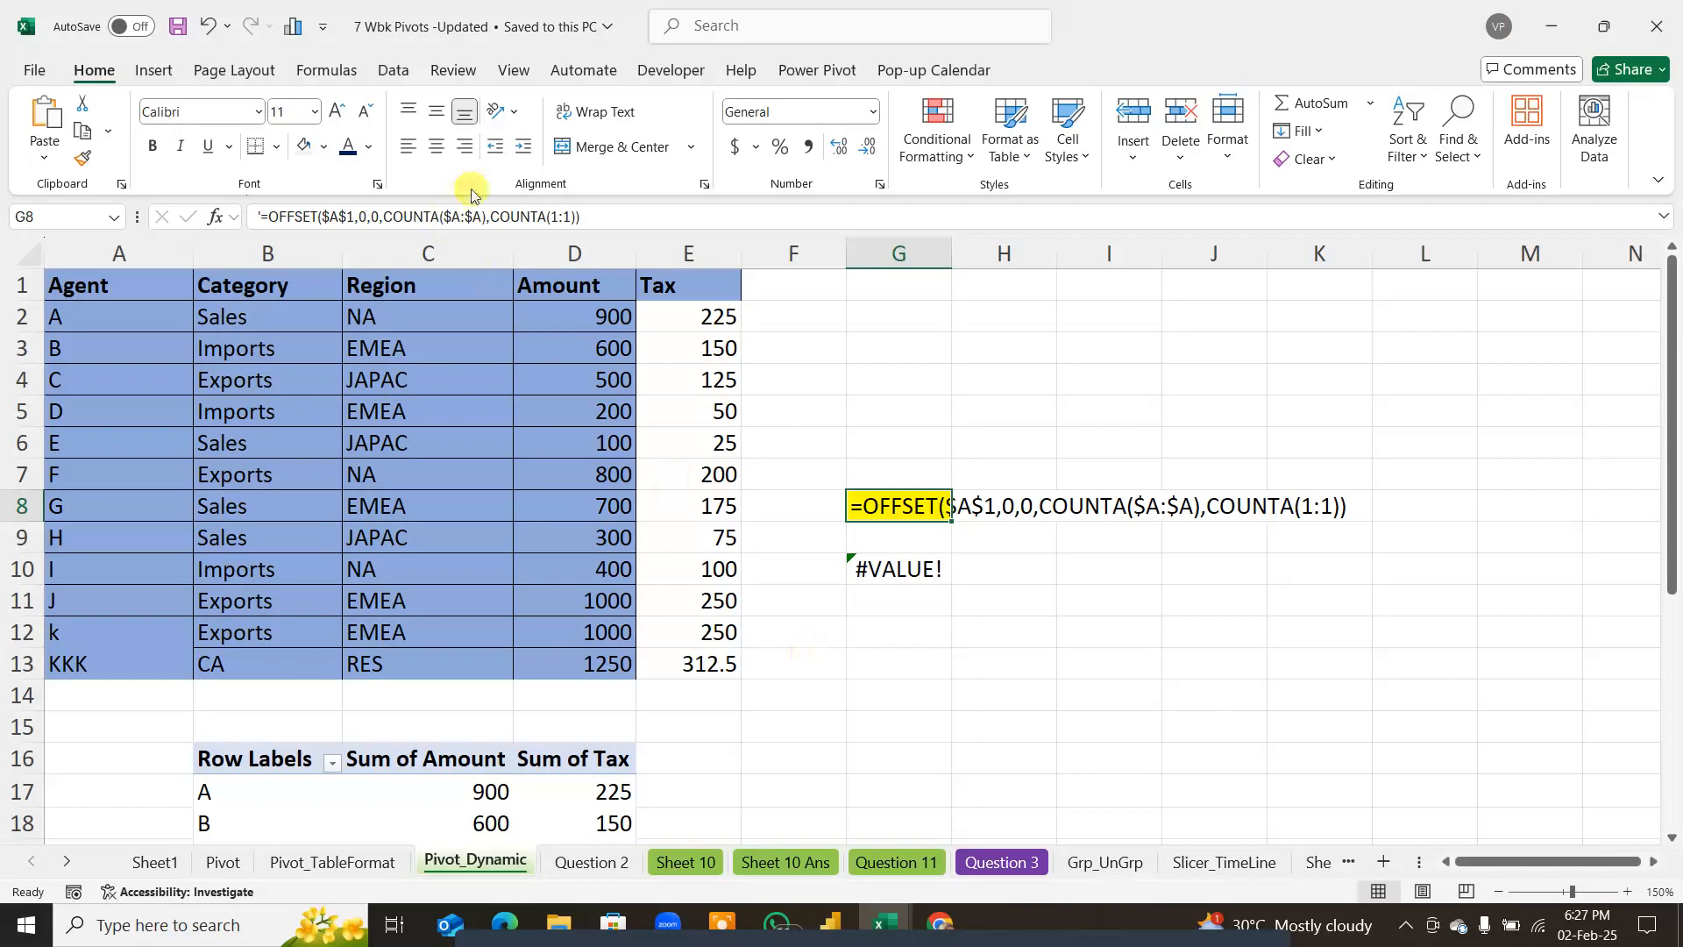
pyautogui.click(326, 69)
pyautogui.click(743, 106)
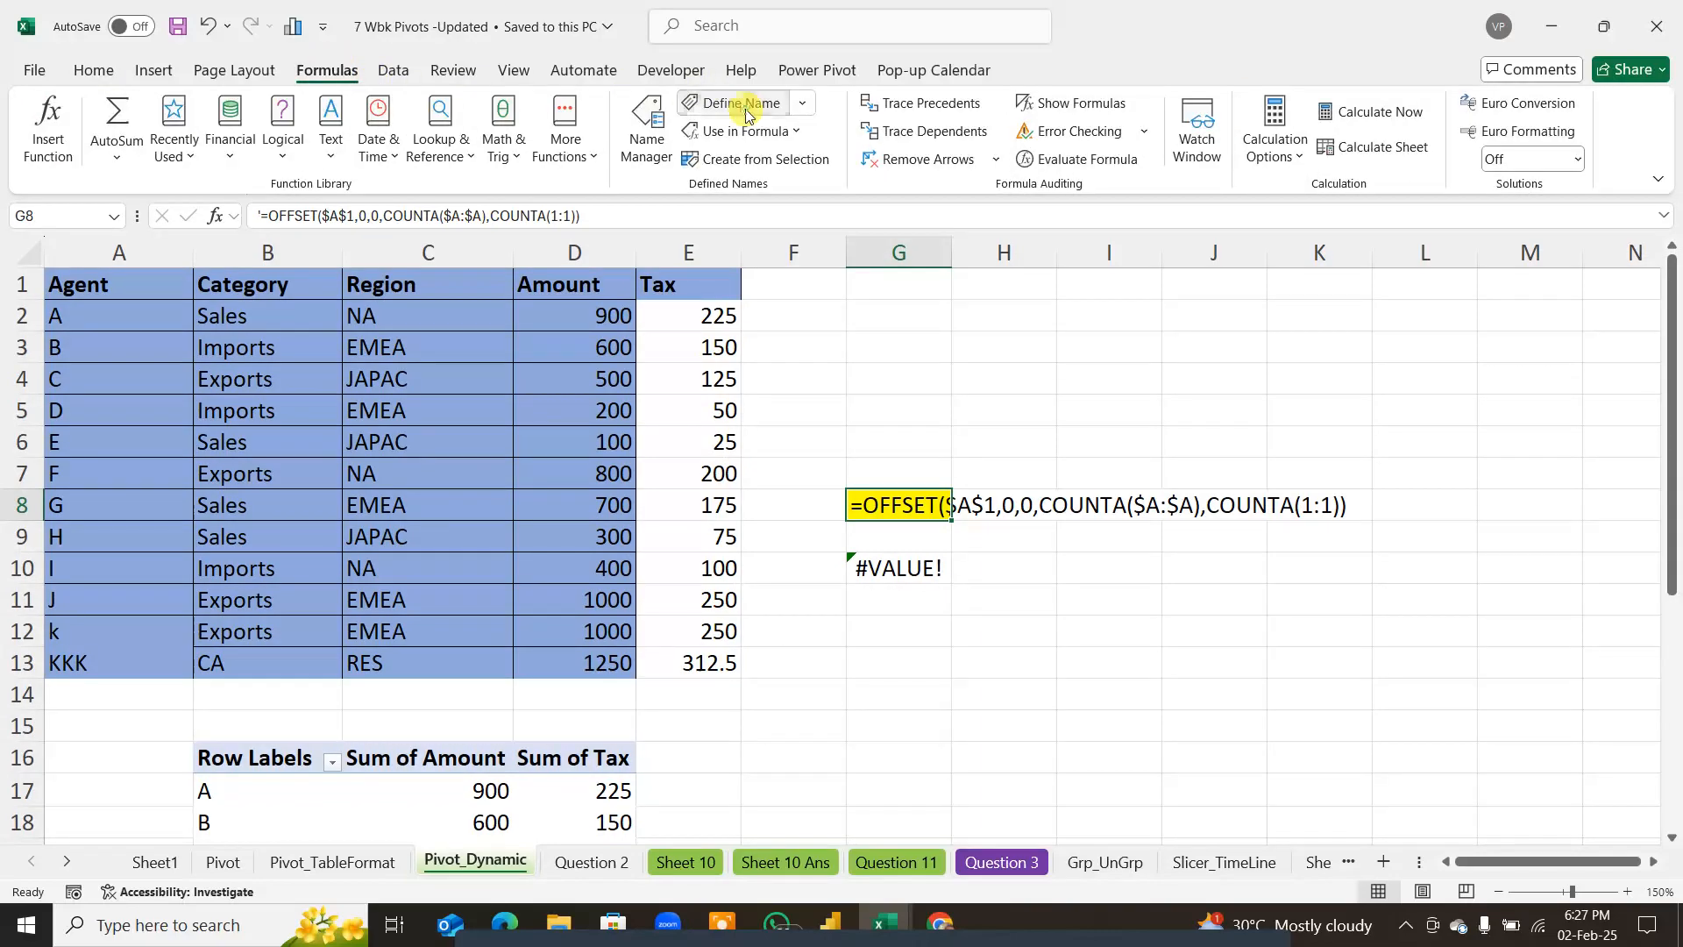
pyautogui.click(545, 405)
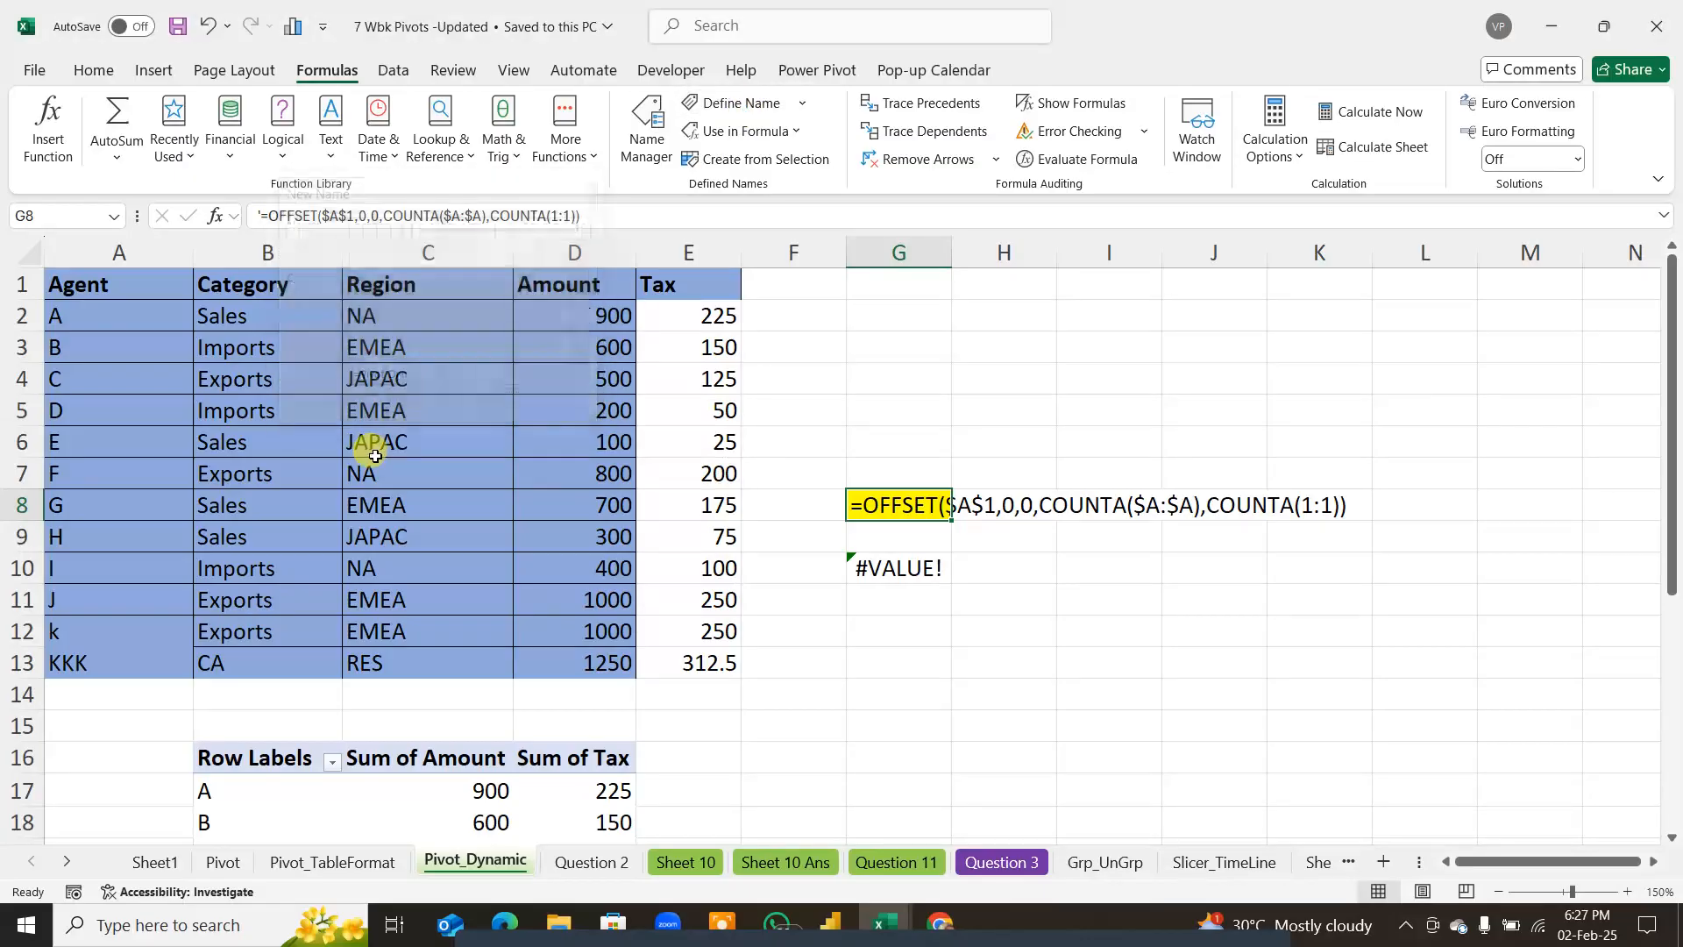
# Step: View the source range step of the PivotTable and PivotChart Wizard for the Pivot_Dynamic data, without creating a PivotTable
pyautogui.click(375, 449)
pyautogui.hotkey('alt', 'd')
pyautogui.press('p')
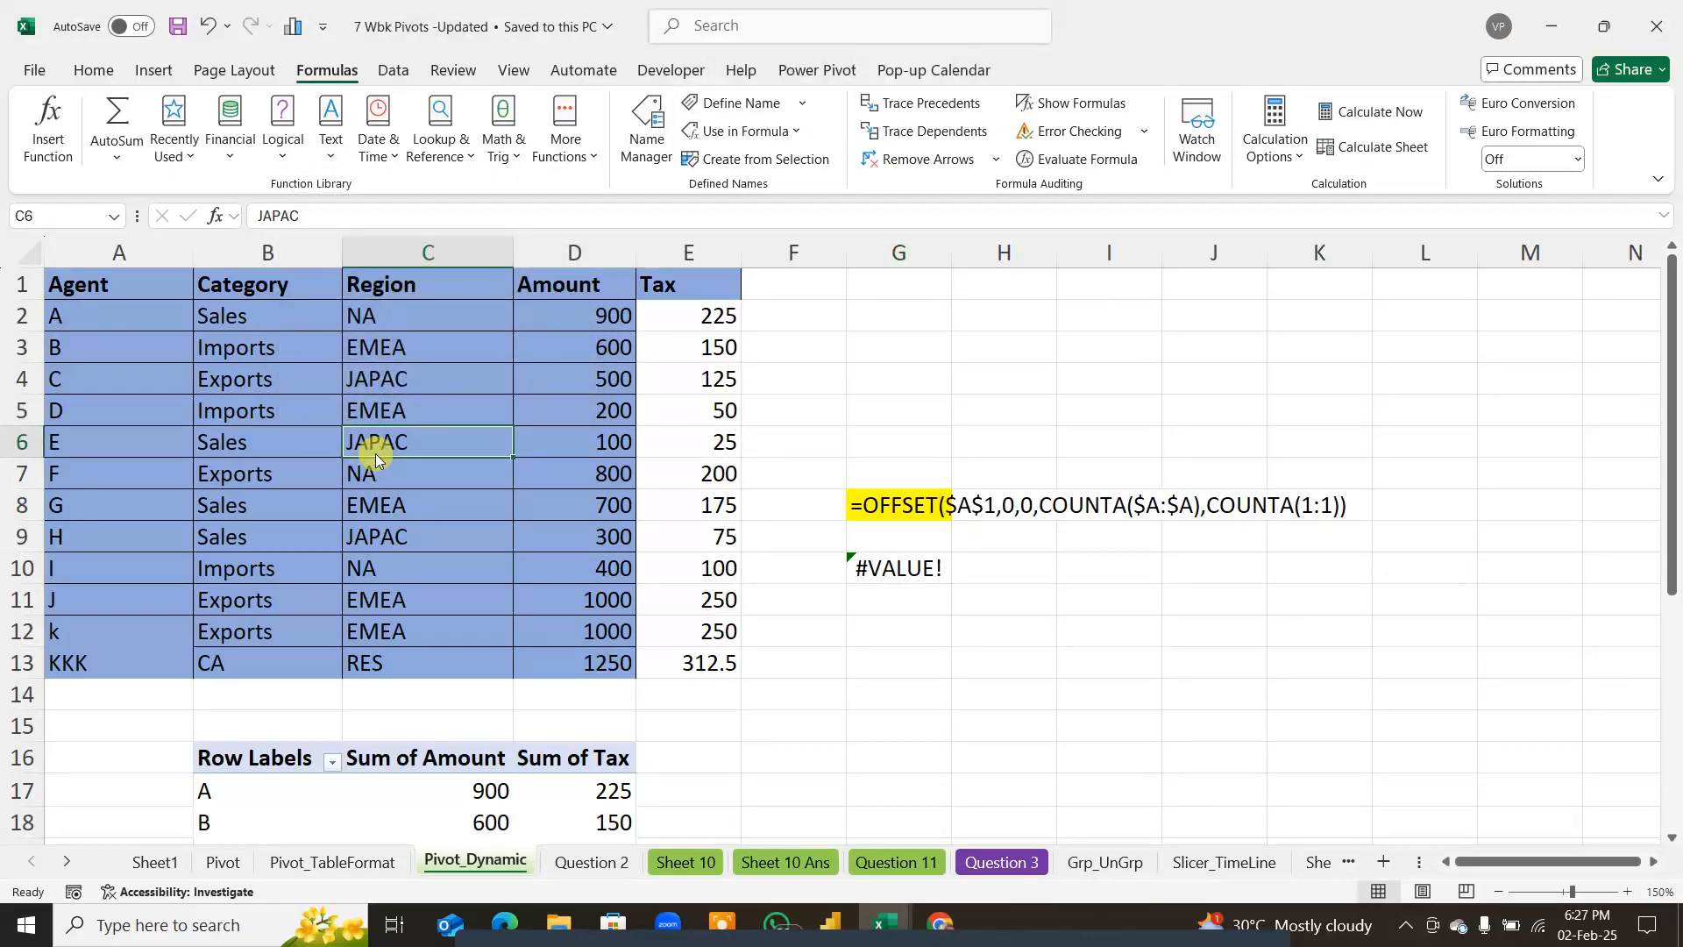
pyautogui.click(516, 469)
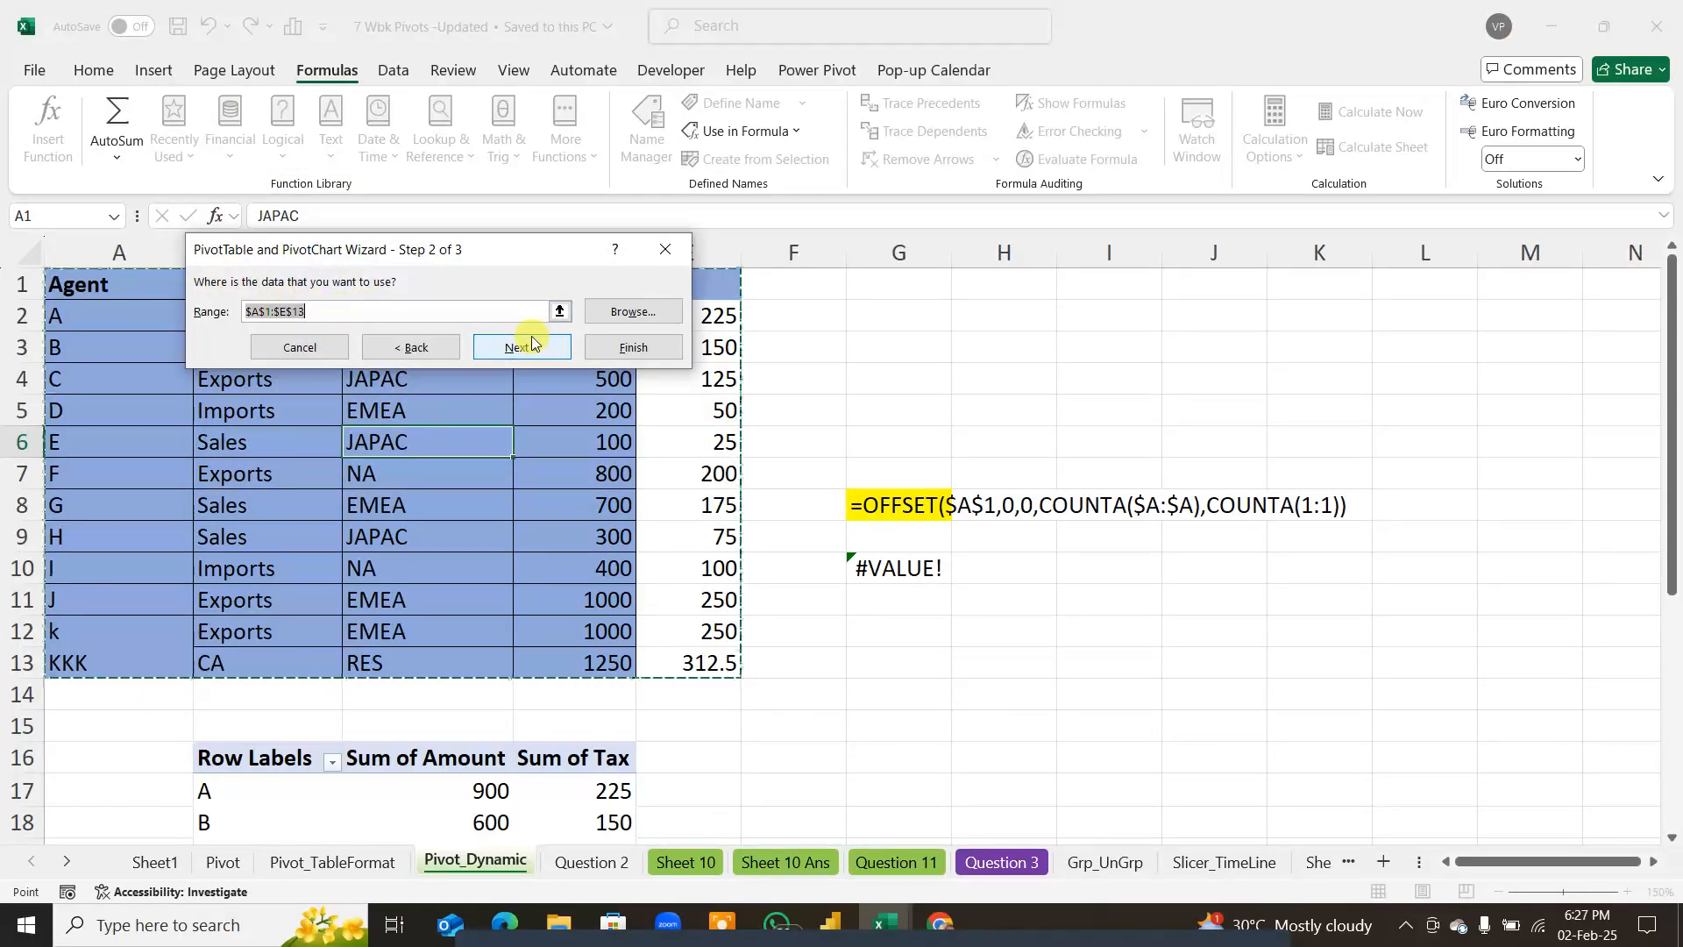
pyautogui.click(300, 347)
pyautogui.click(588, 600)
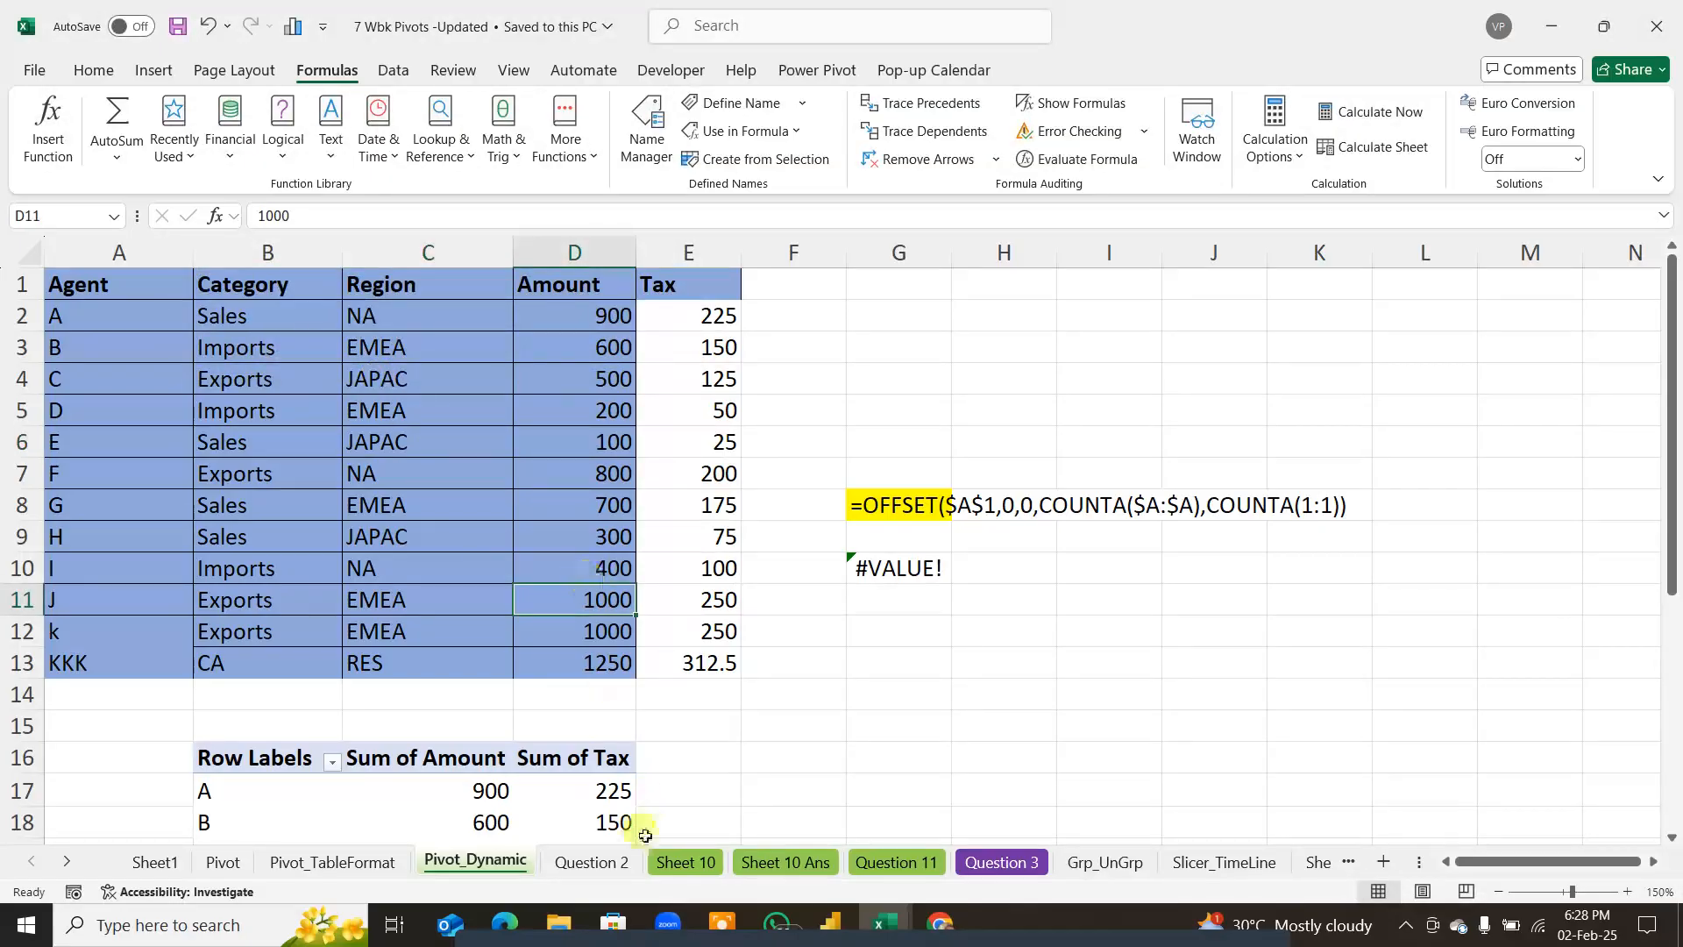
# Step: Look through the Question 2, Sheet 10, Sheet 10 Ans, Question 11 and Question 3 sheets of the reference workbook
pyautogui.click(589, 863)
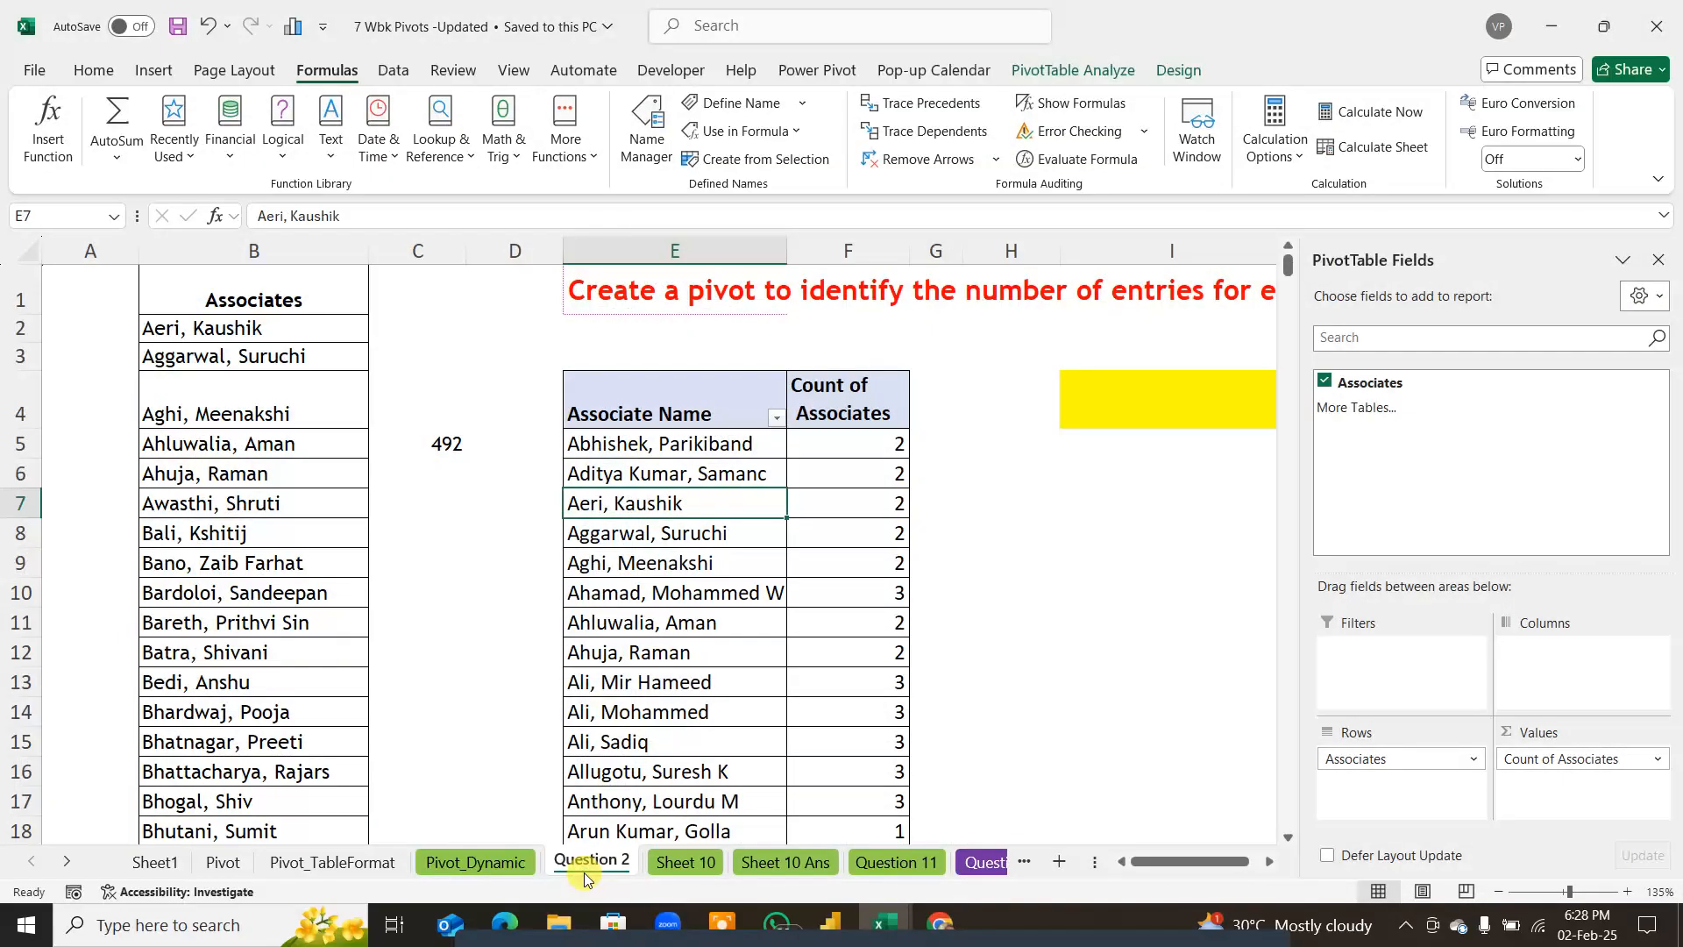
pyautogui.click(1163, 474)
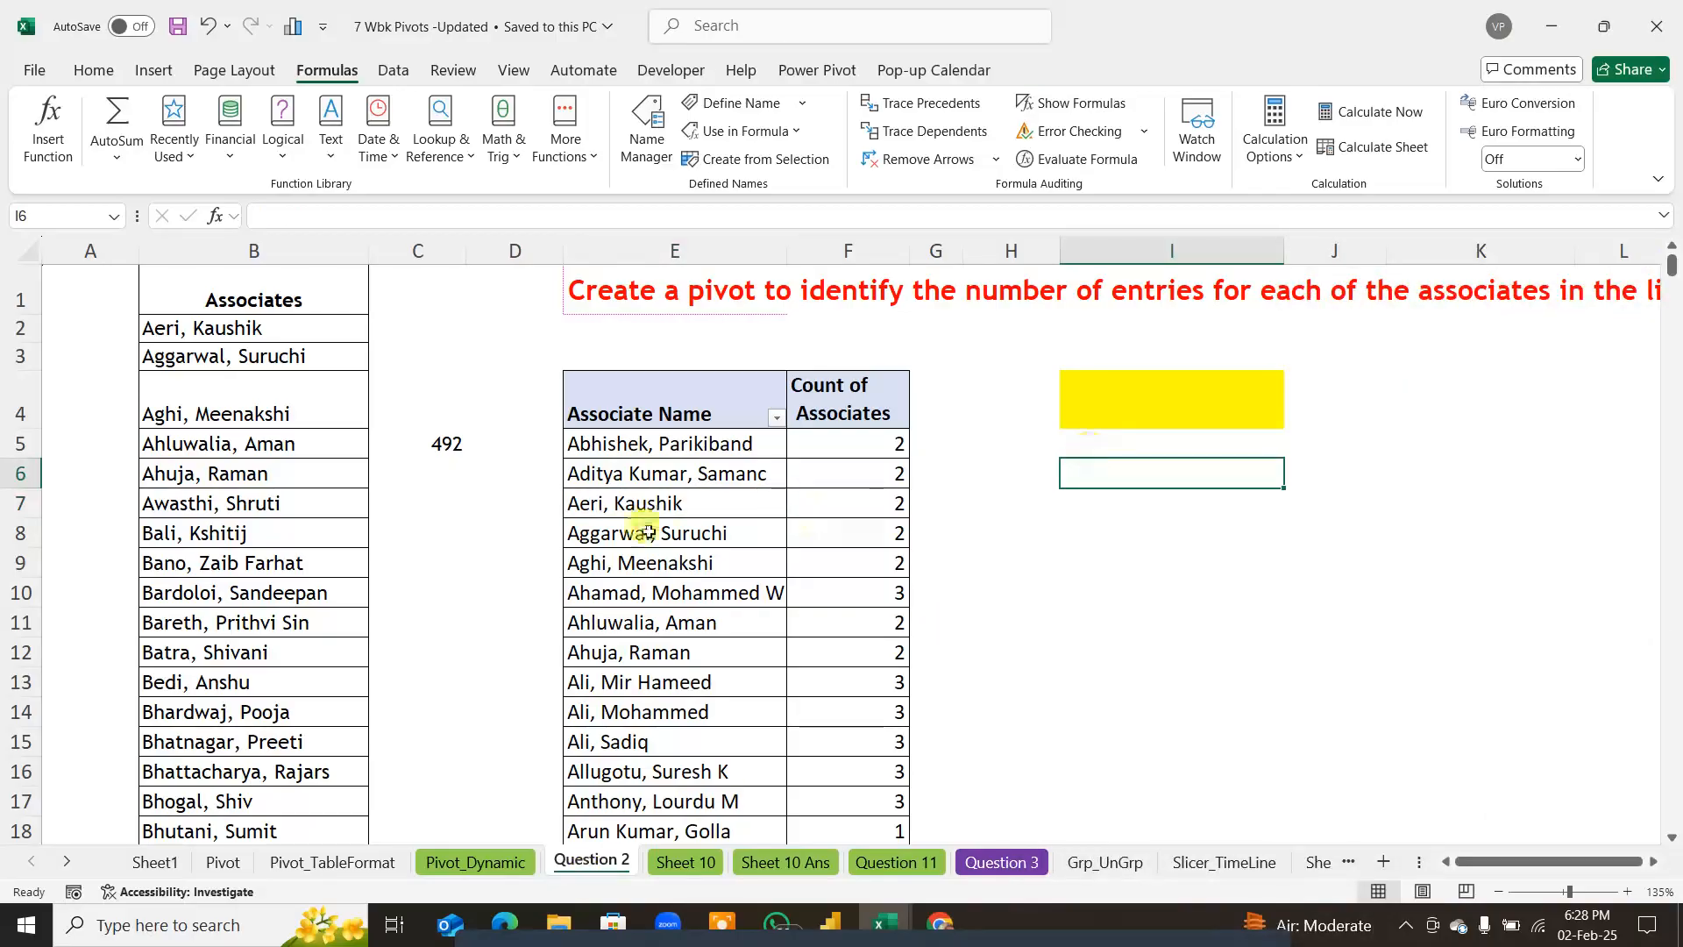
pyautogui.click(687, 866)
pyautogui.click(770, 862)
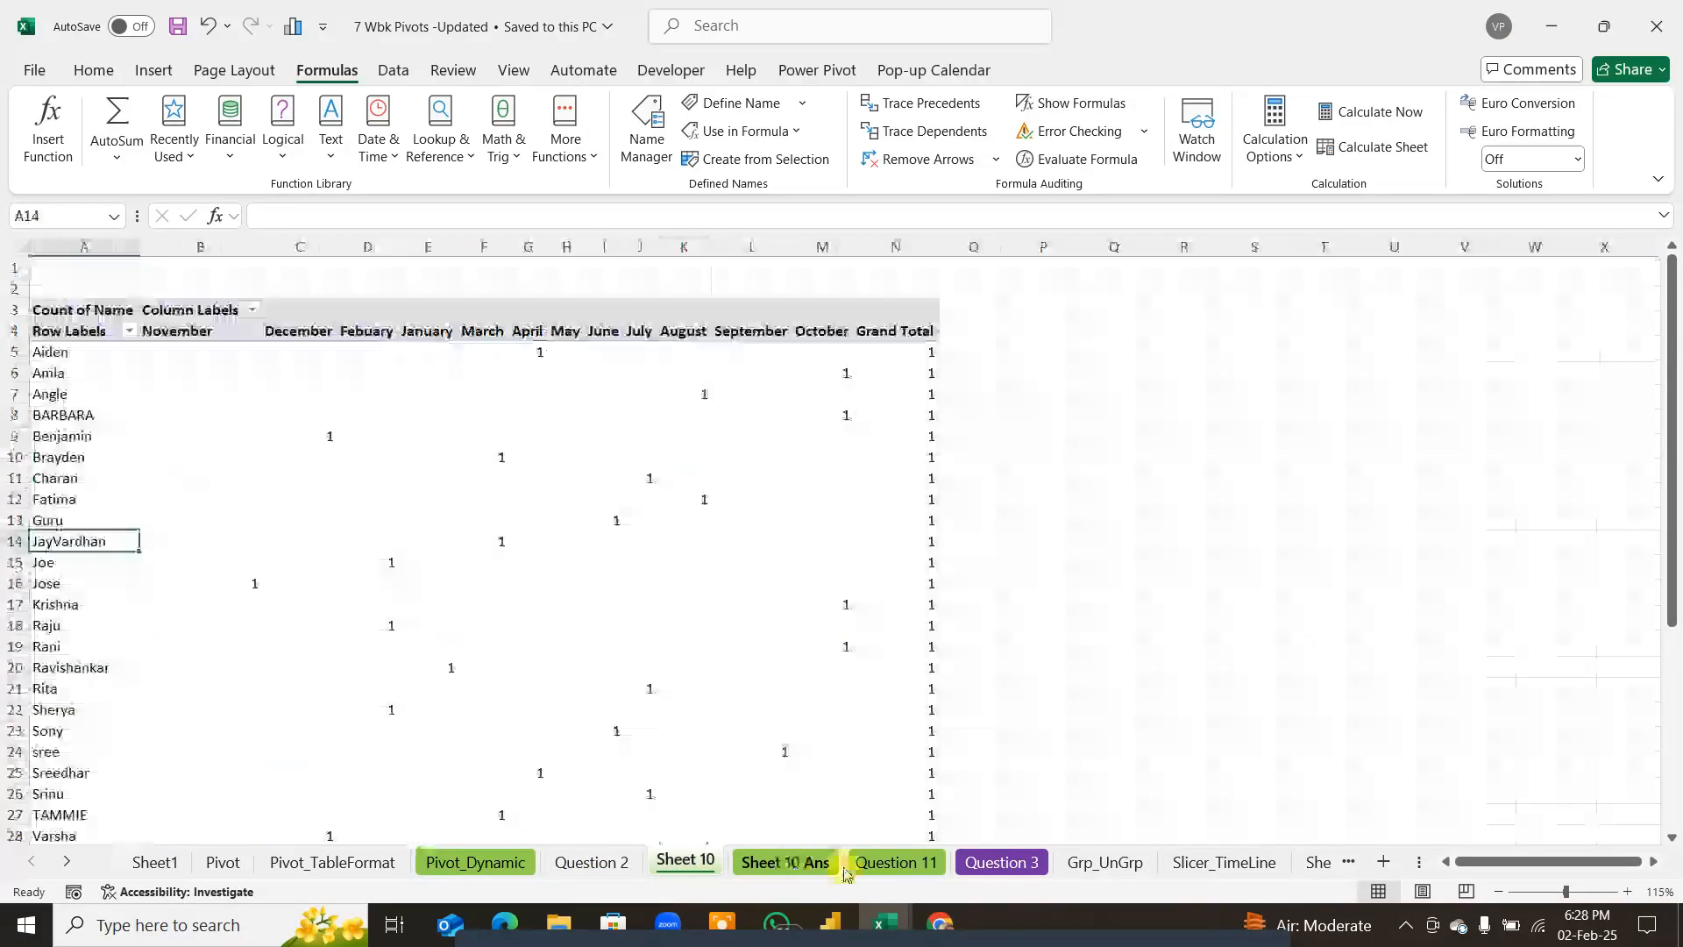
pyautogui.click(903, 862)
pyautogui.click(987, 868)
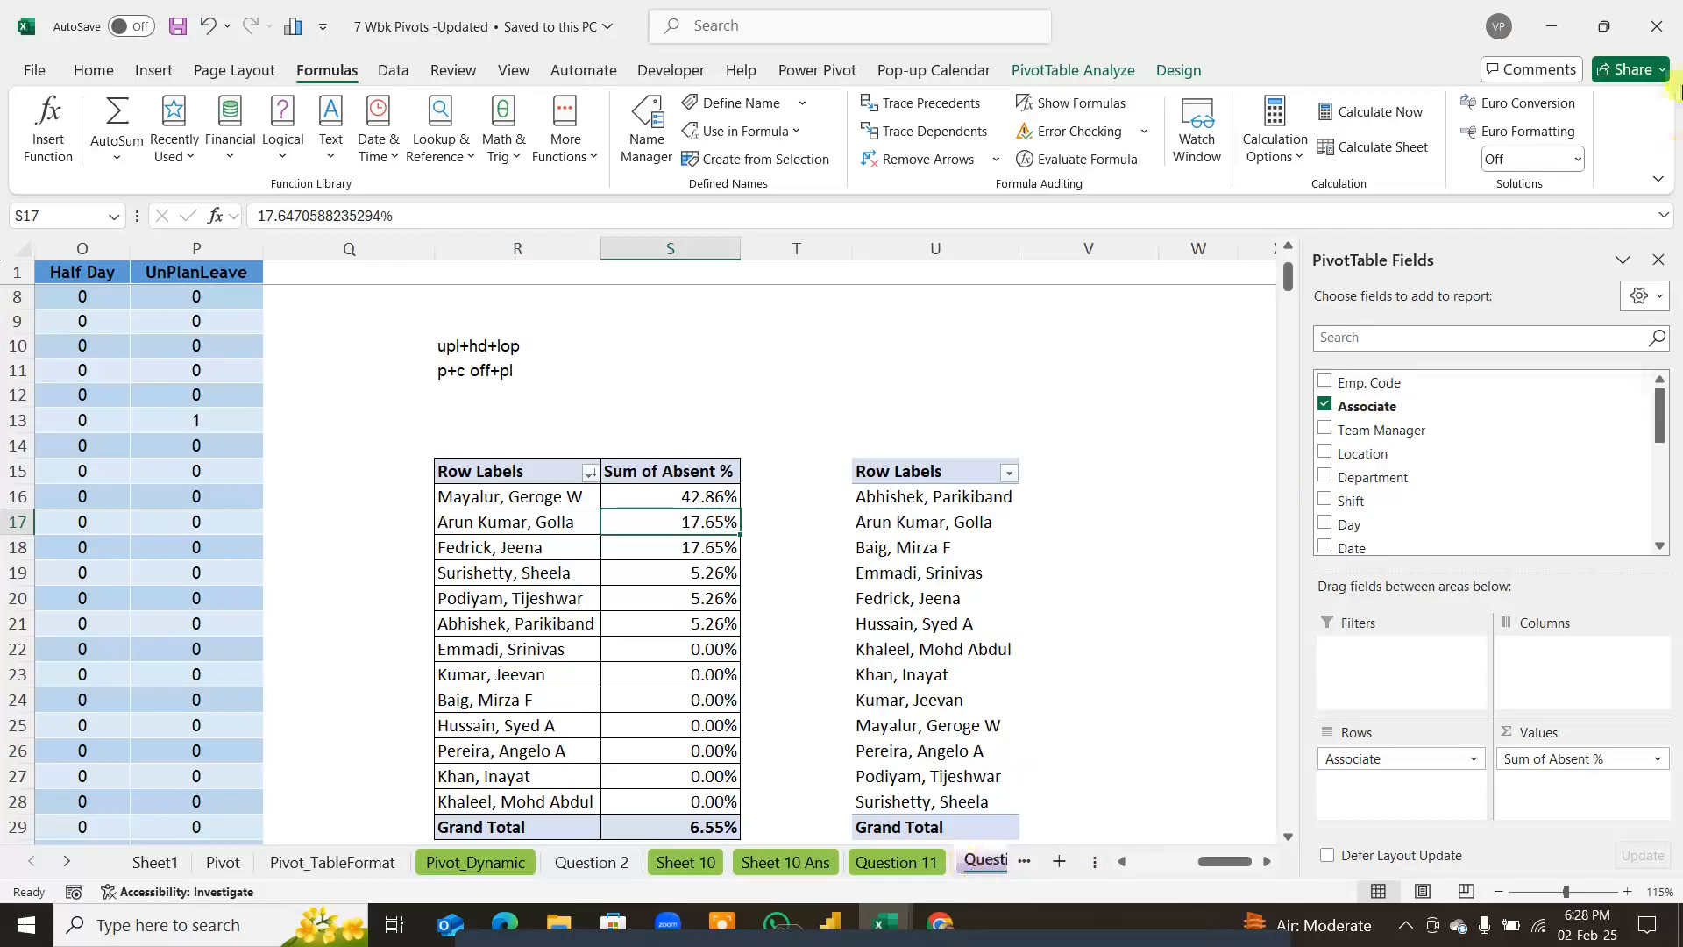
# Step: Close the reference workbook 7 Wbk Pivots -Updated and the Pivot_02-02-2025_Working workbook
pyautogui.click(1656, 27)
pyautogui.click(1127, 446)
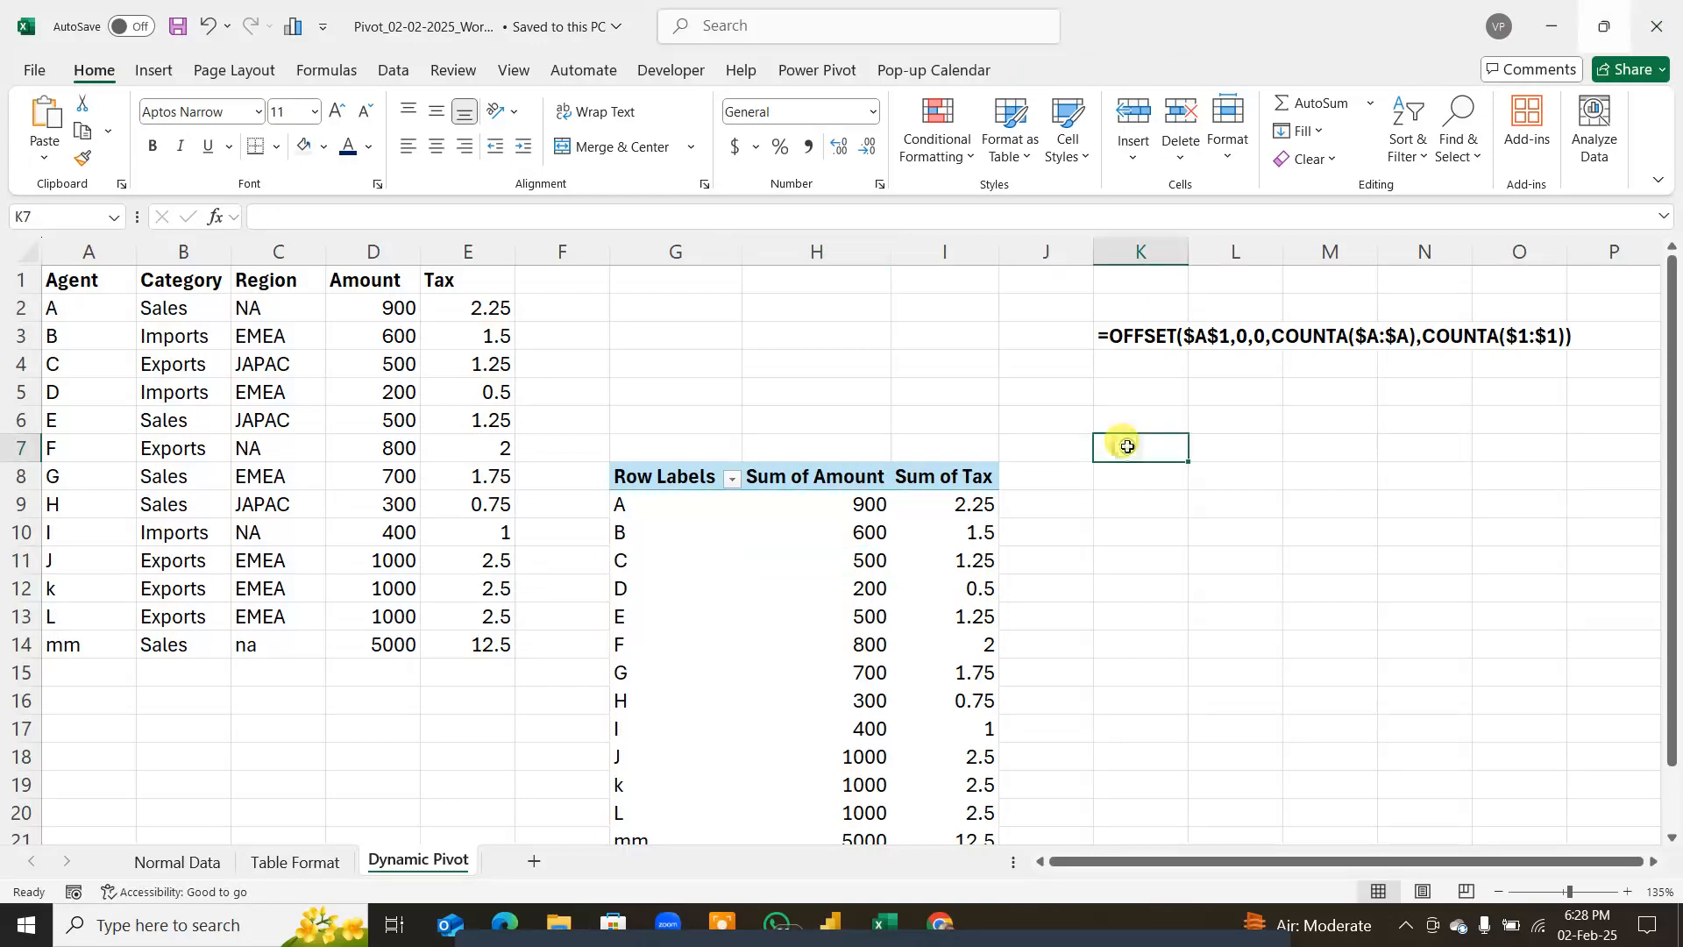
pyautogui.click(1550, 23)
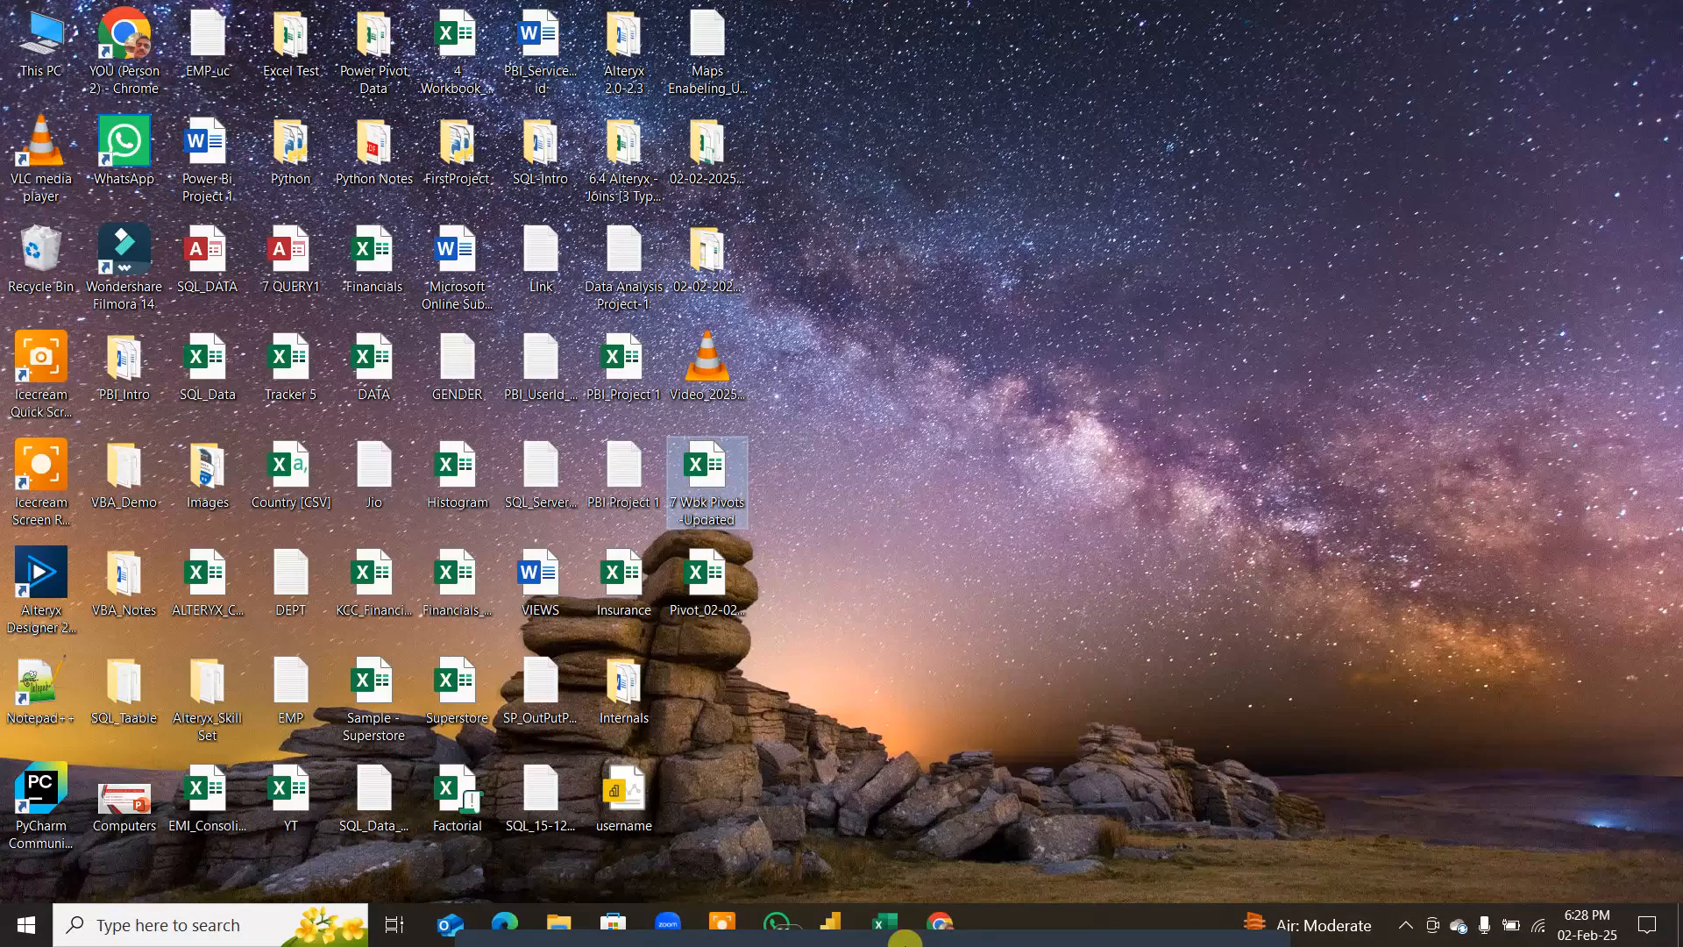
pyautogui.moveTo(881, 930)
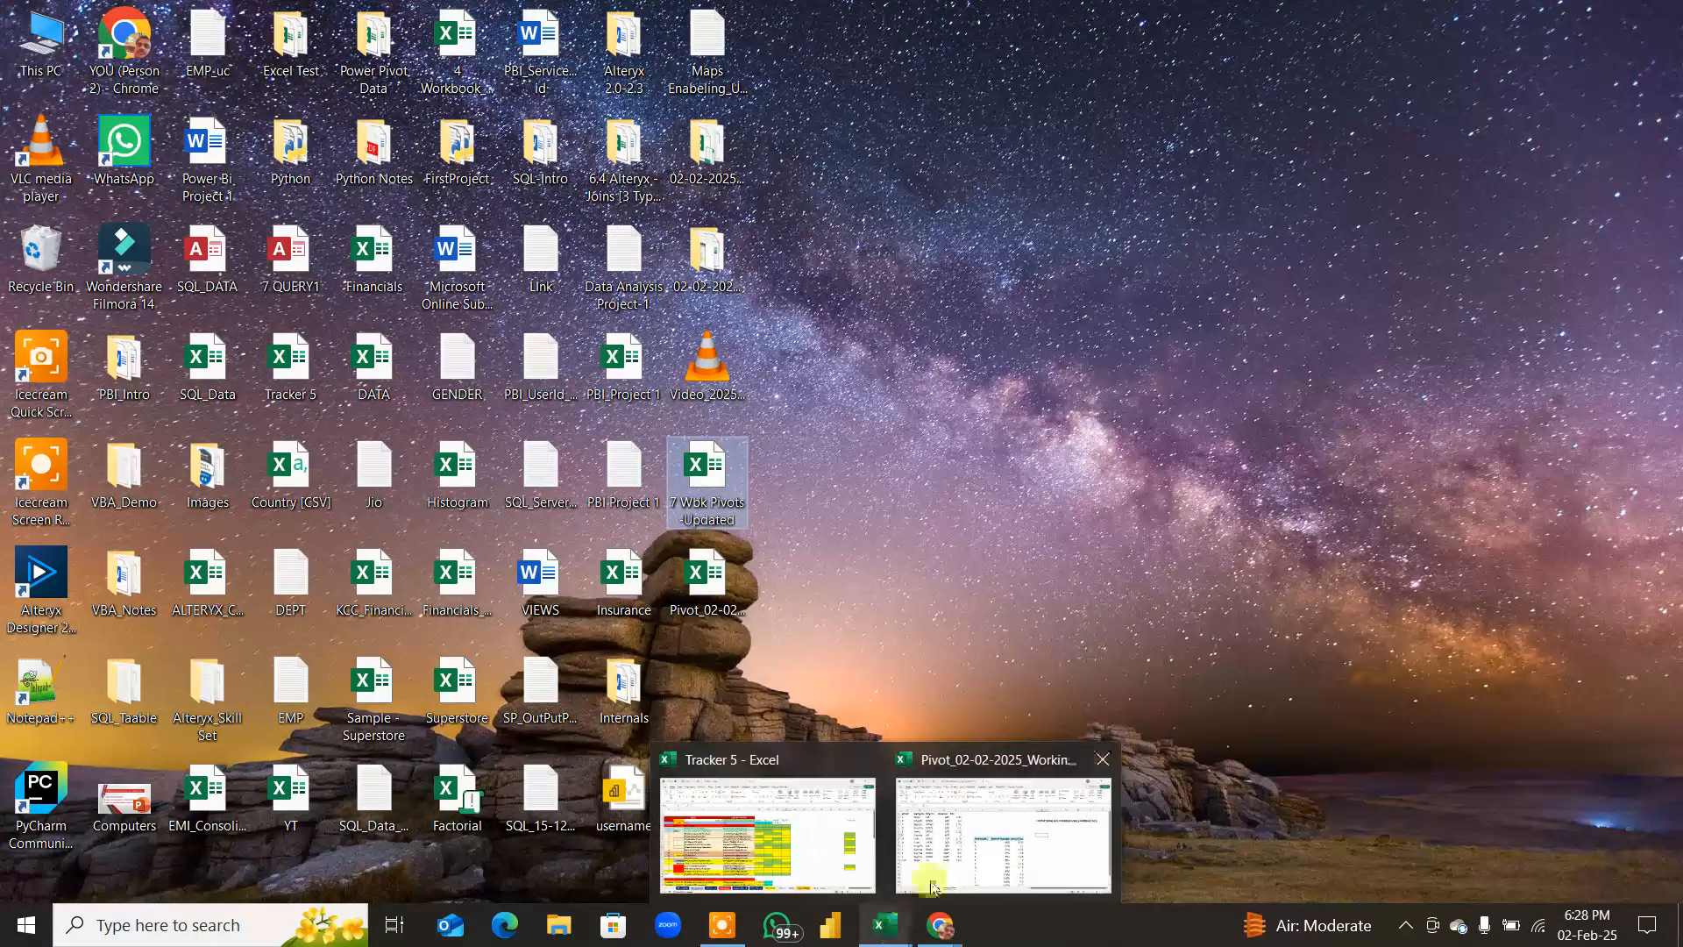
pyautogui.click(967, 848)
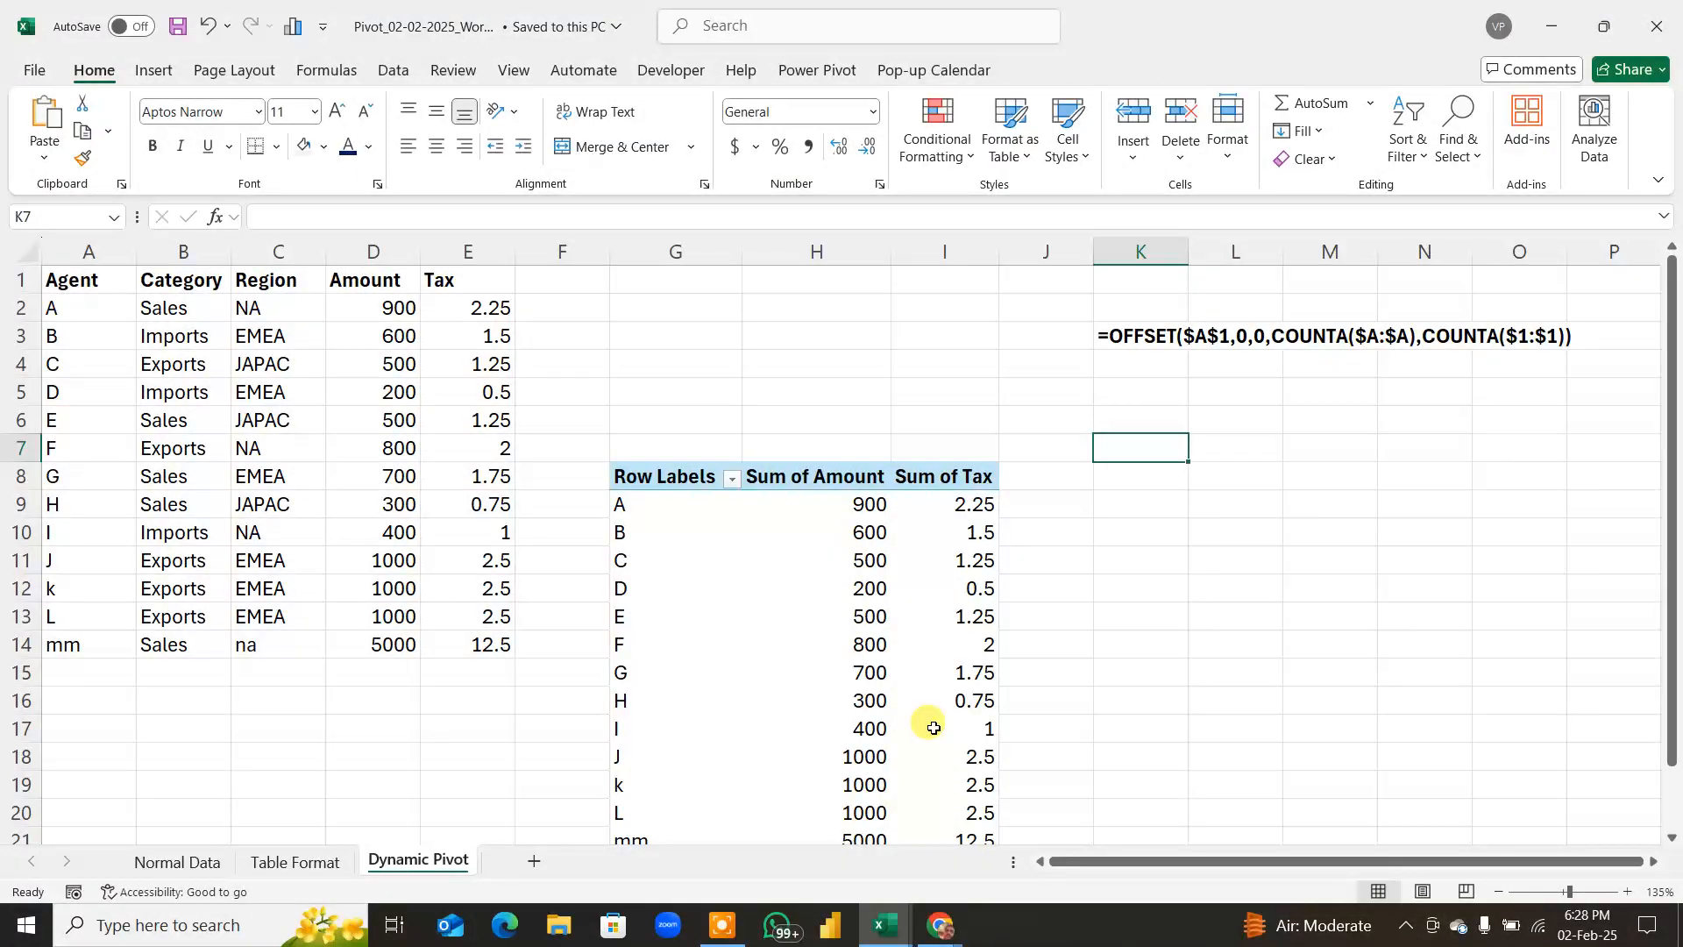
pyautogui.click(1262, 587)
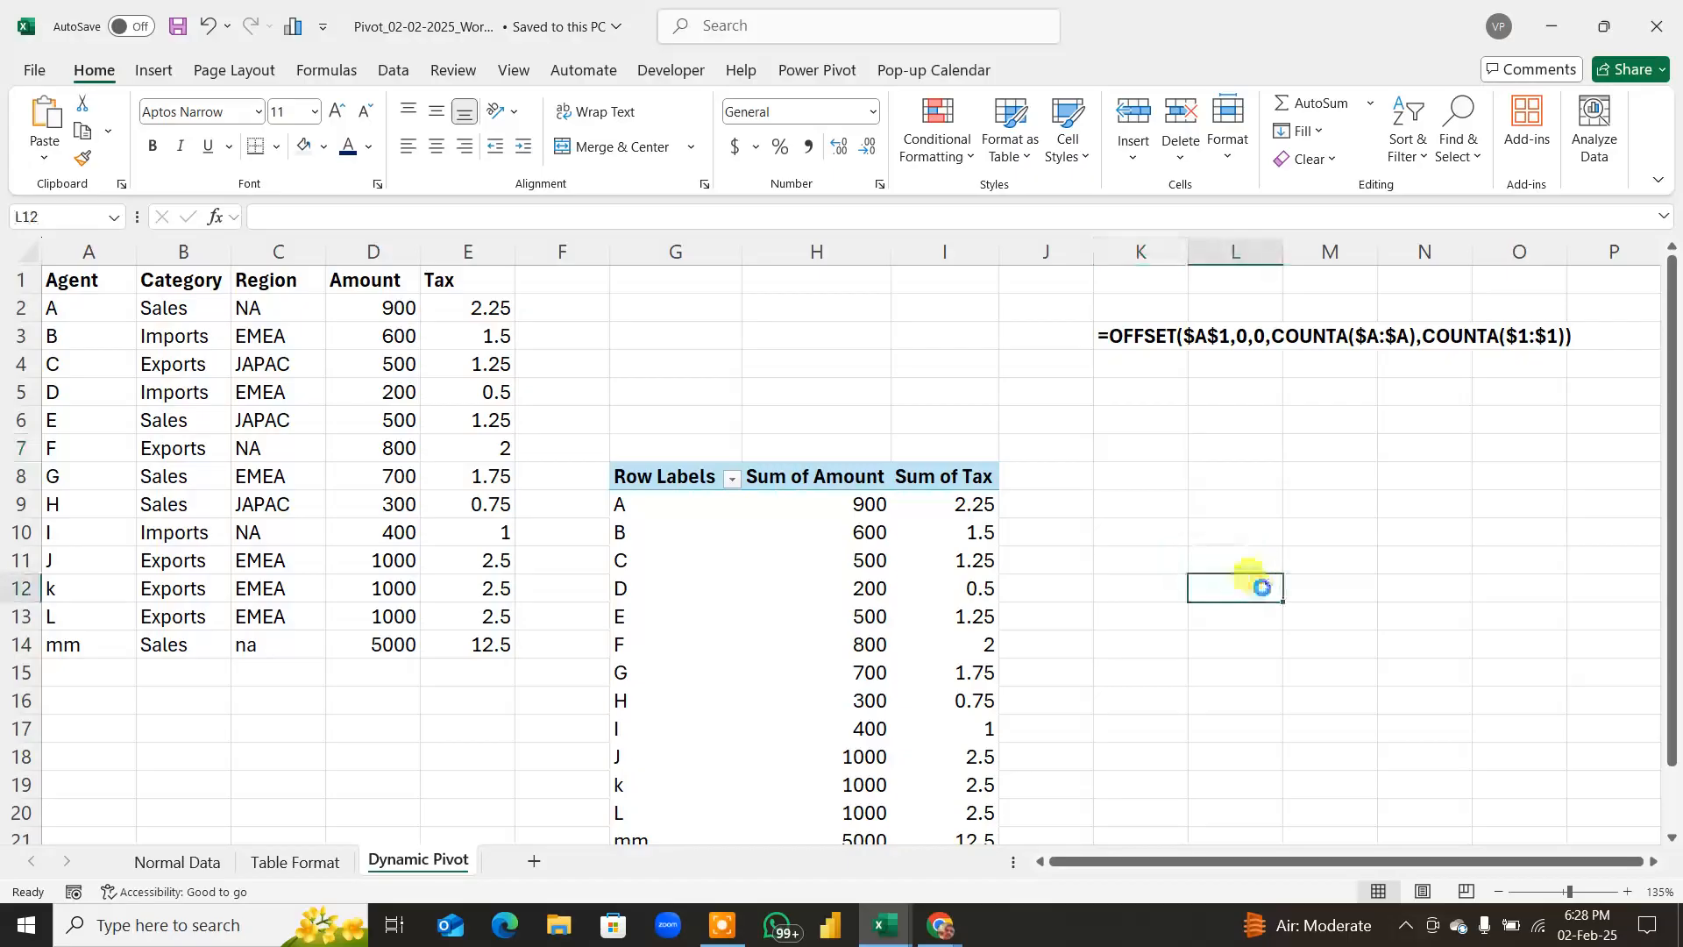
pyautogui.click(1656, 27)
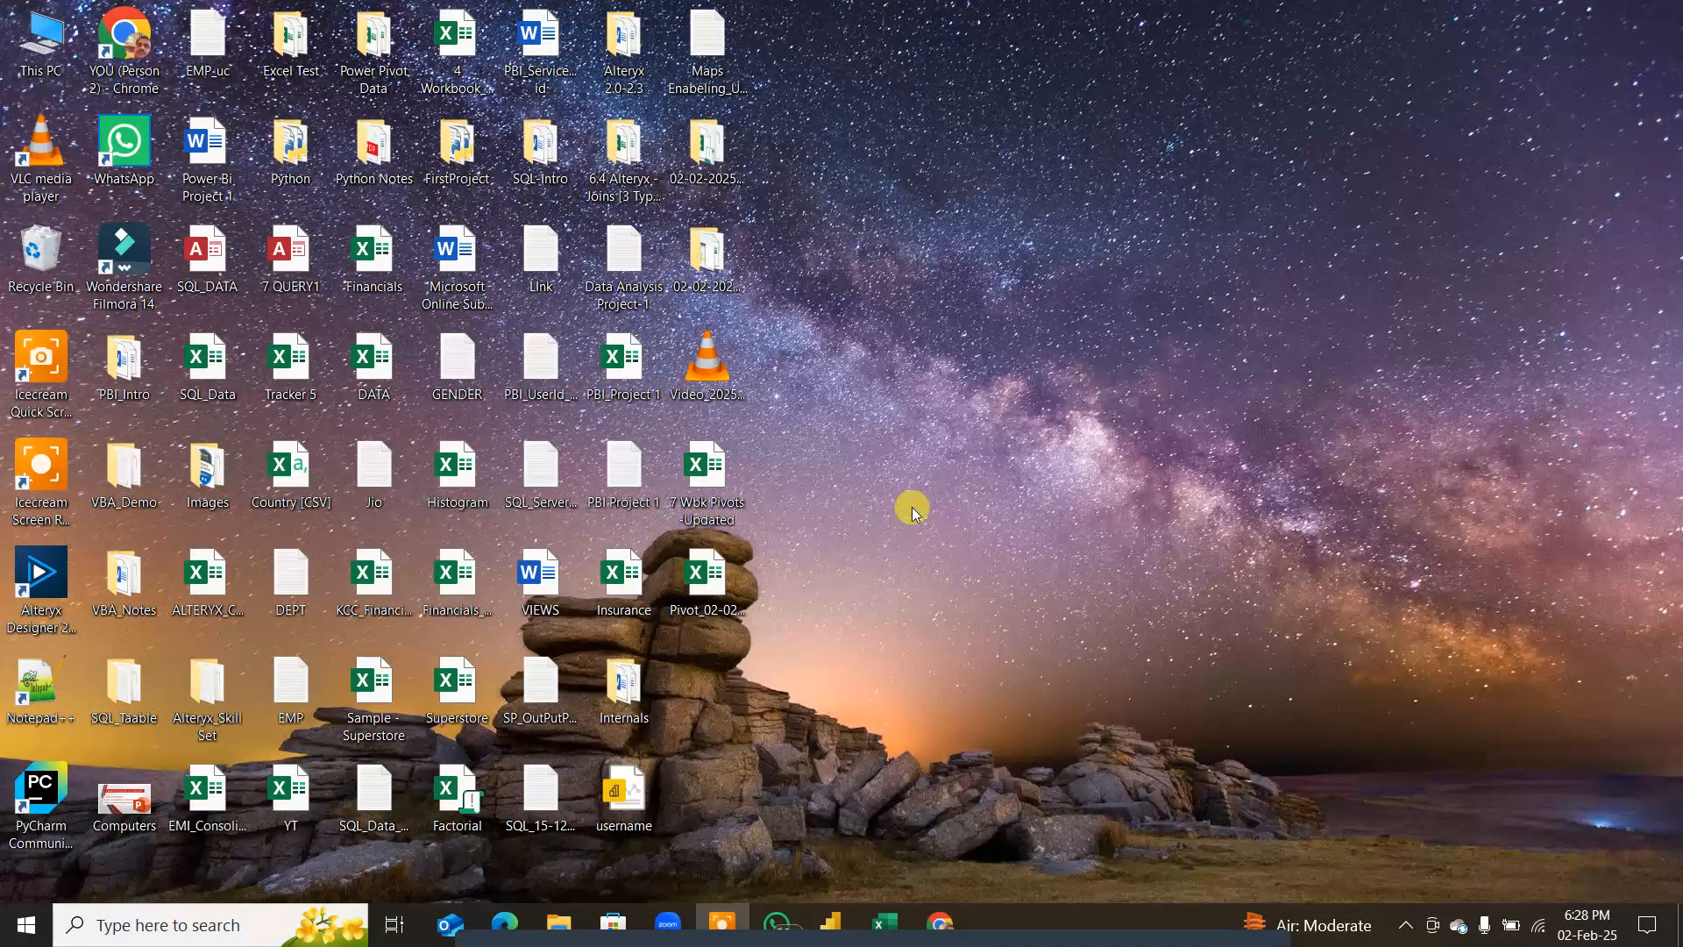
# Step: Start Excel with a new blank workbook and maximize its window
pyautogui.press('super+r')
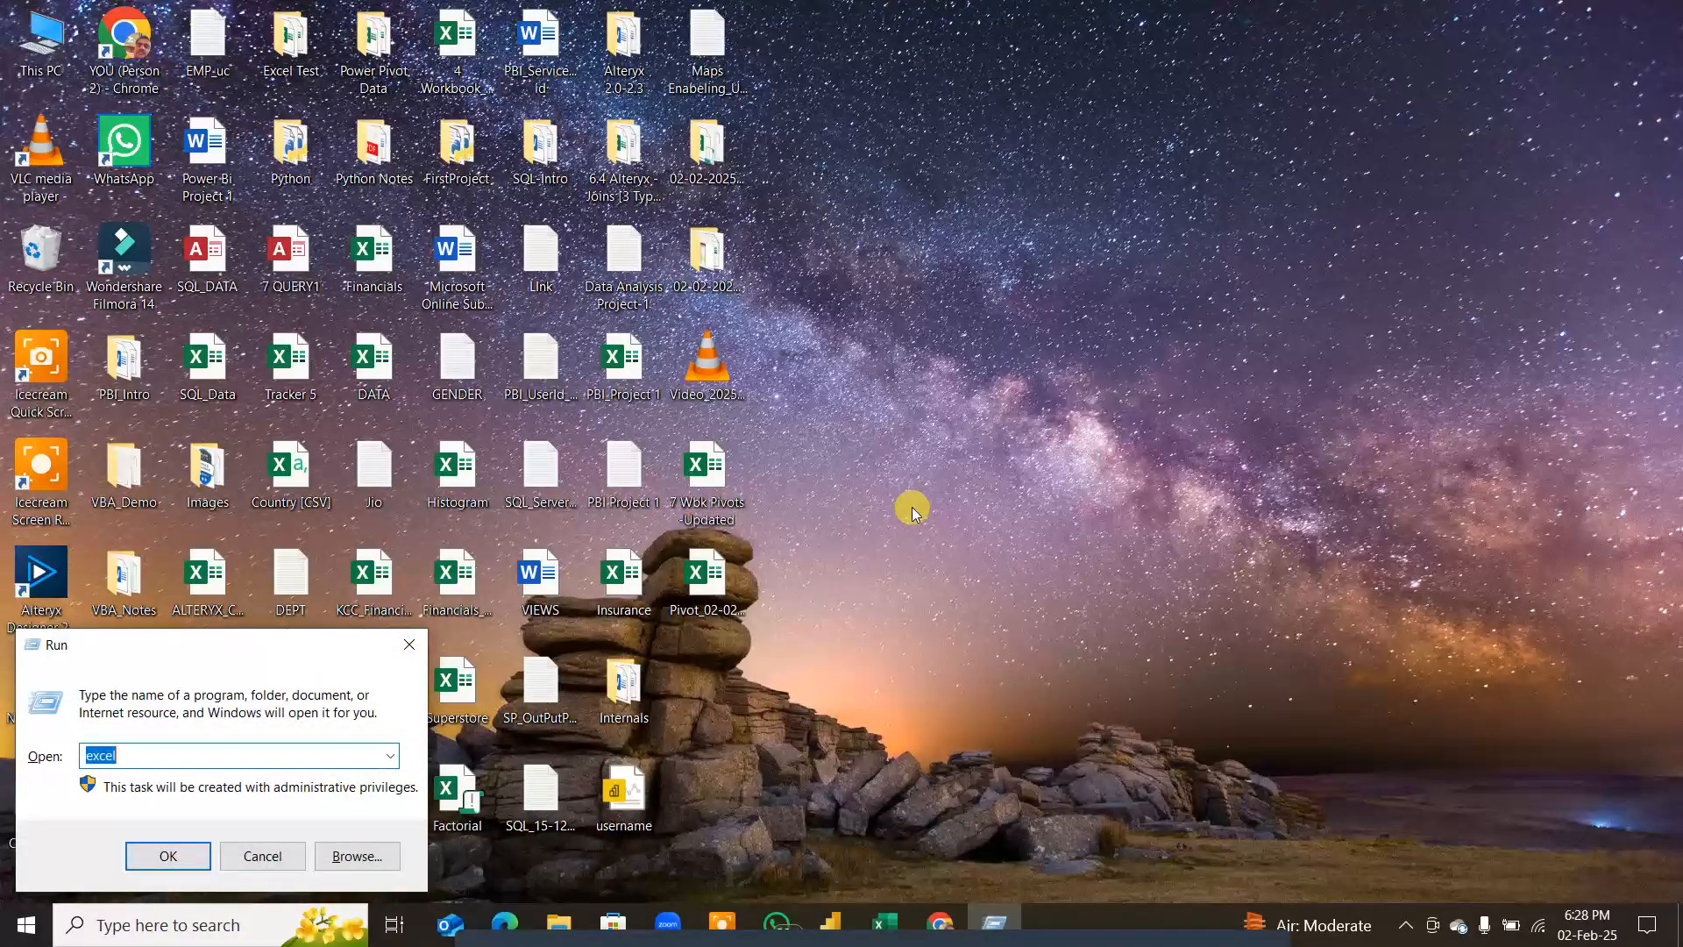
pyautogui.press('Return')
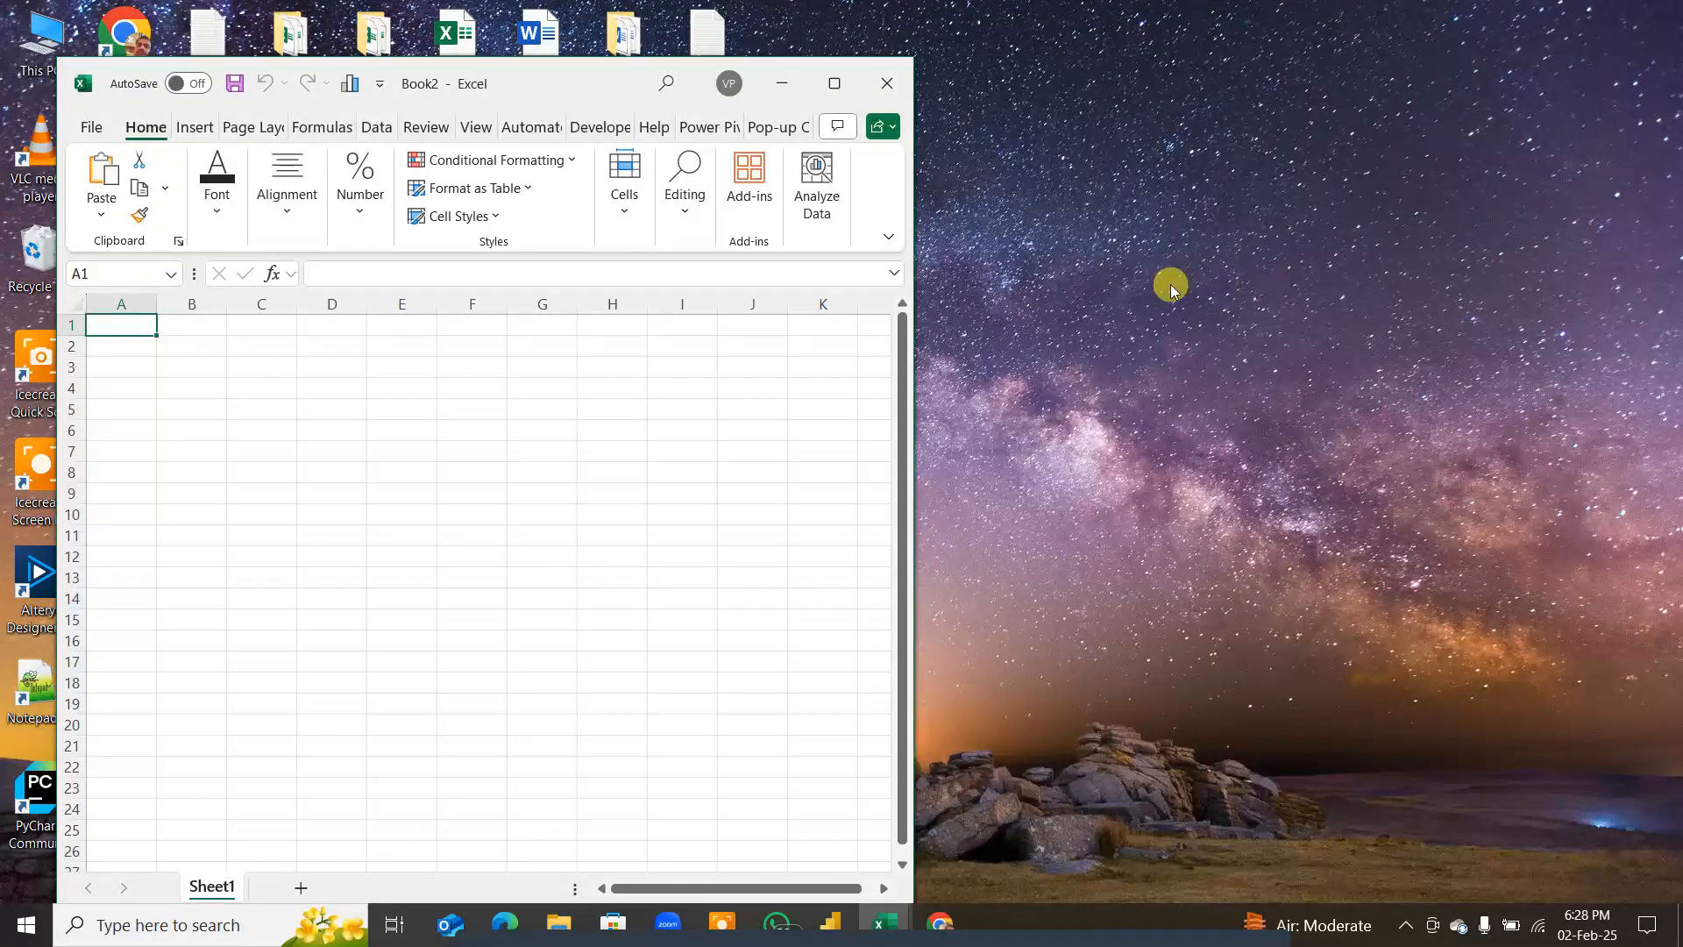
pyautogui.click(835, 83)
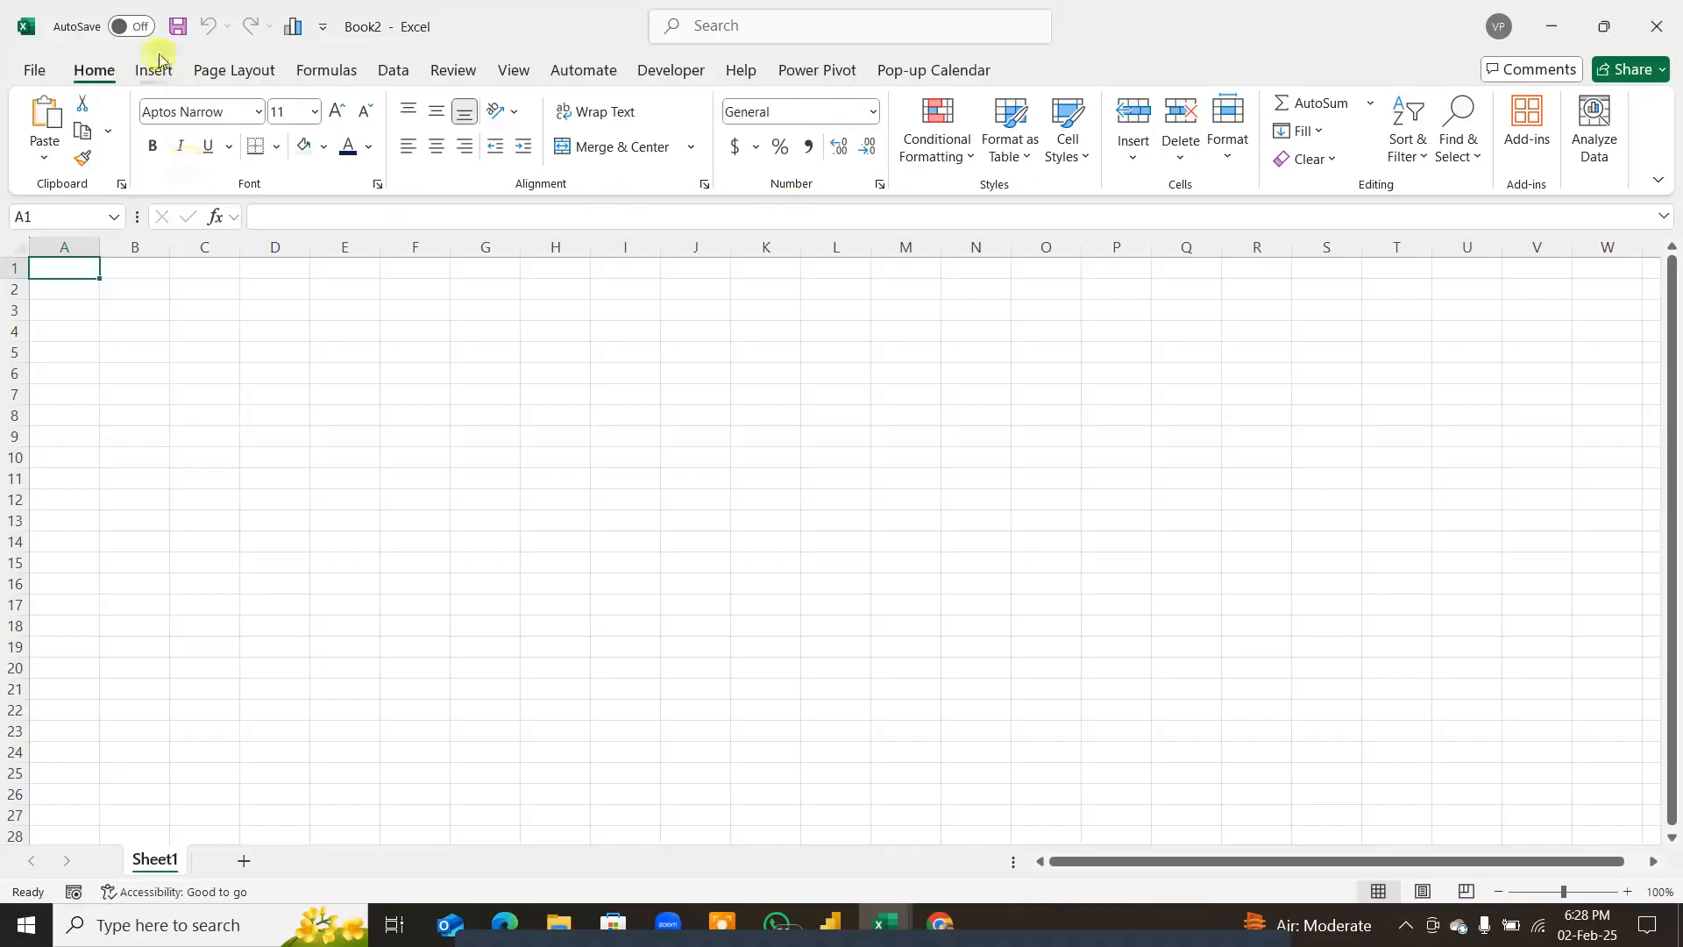
# Step: Start a data import from an Excel workbook and choose the Superstore file on the Desktop as the source
pyautogui.click(386, 72)
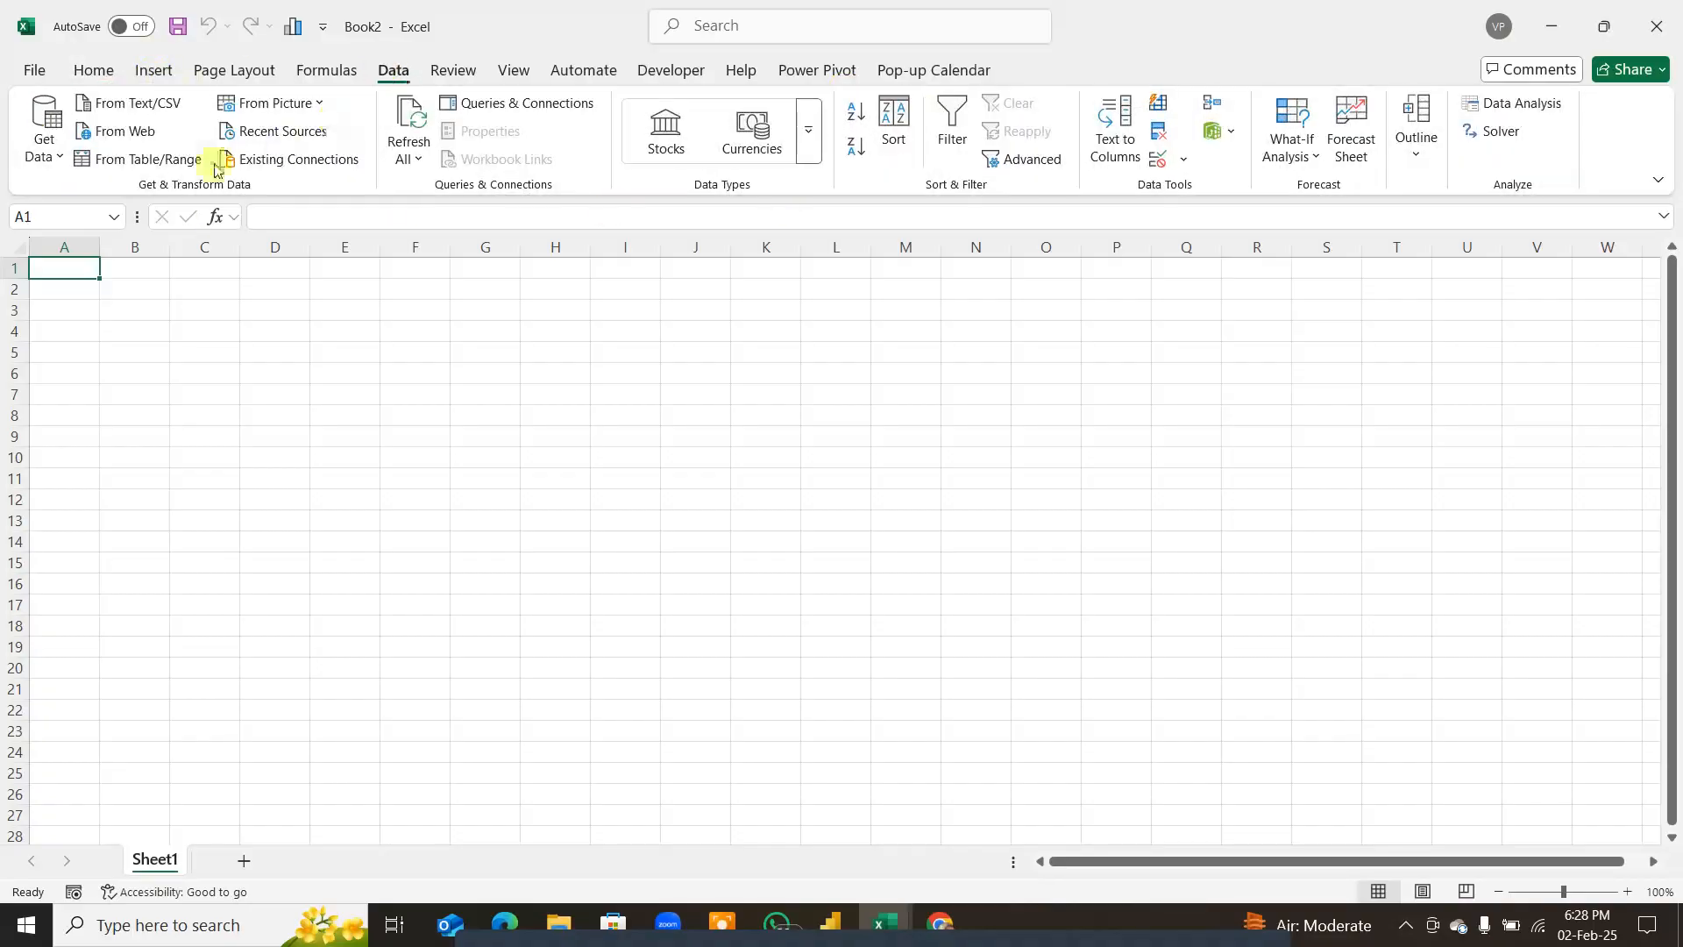
pyautogui.click(54, 155)
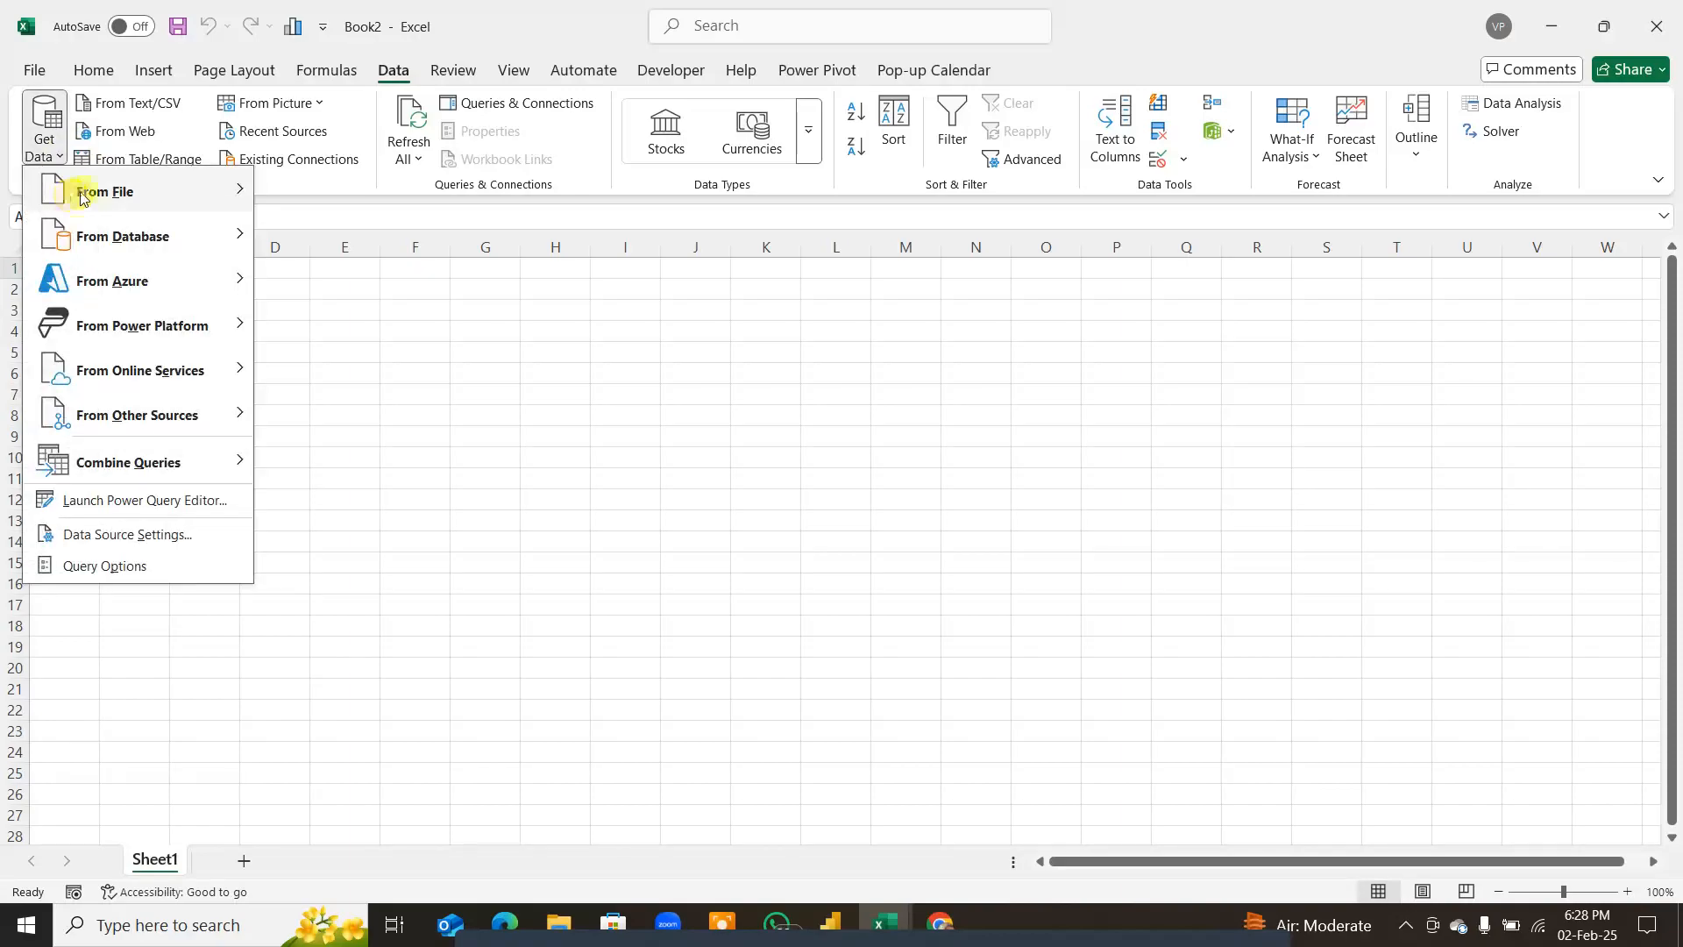
pyautogui.moveTo(79, 180)
pyautogui.click(355, 190)
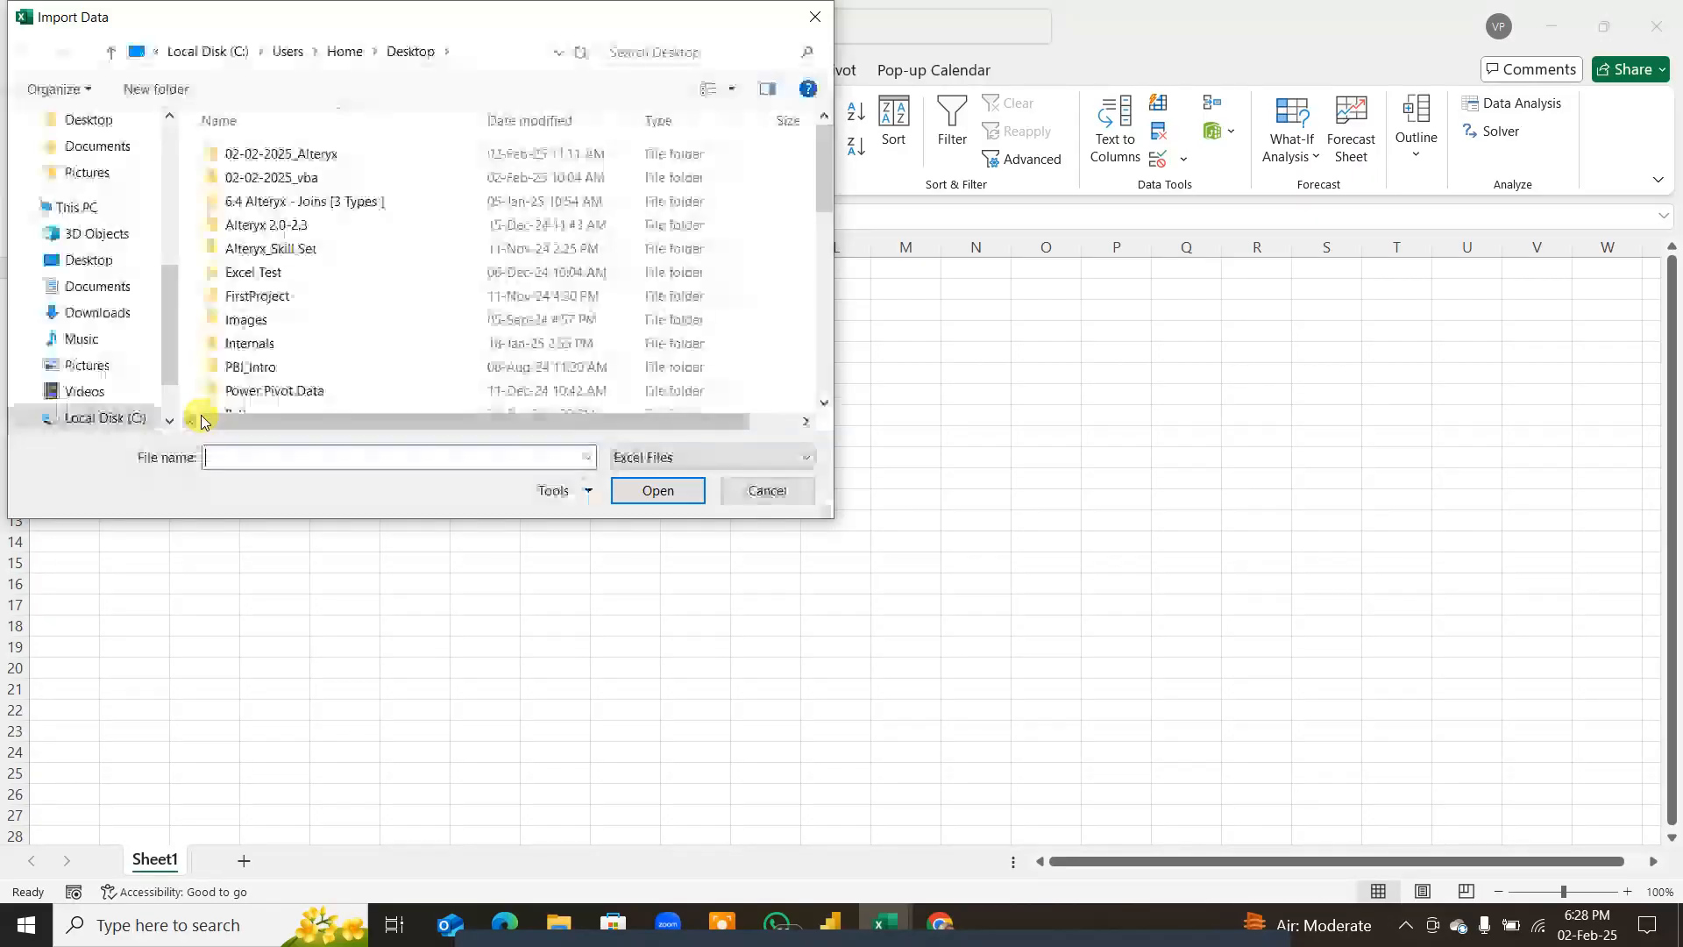
pyautogui.scroll(-2, 343, 234)
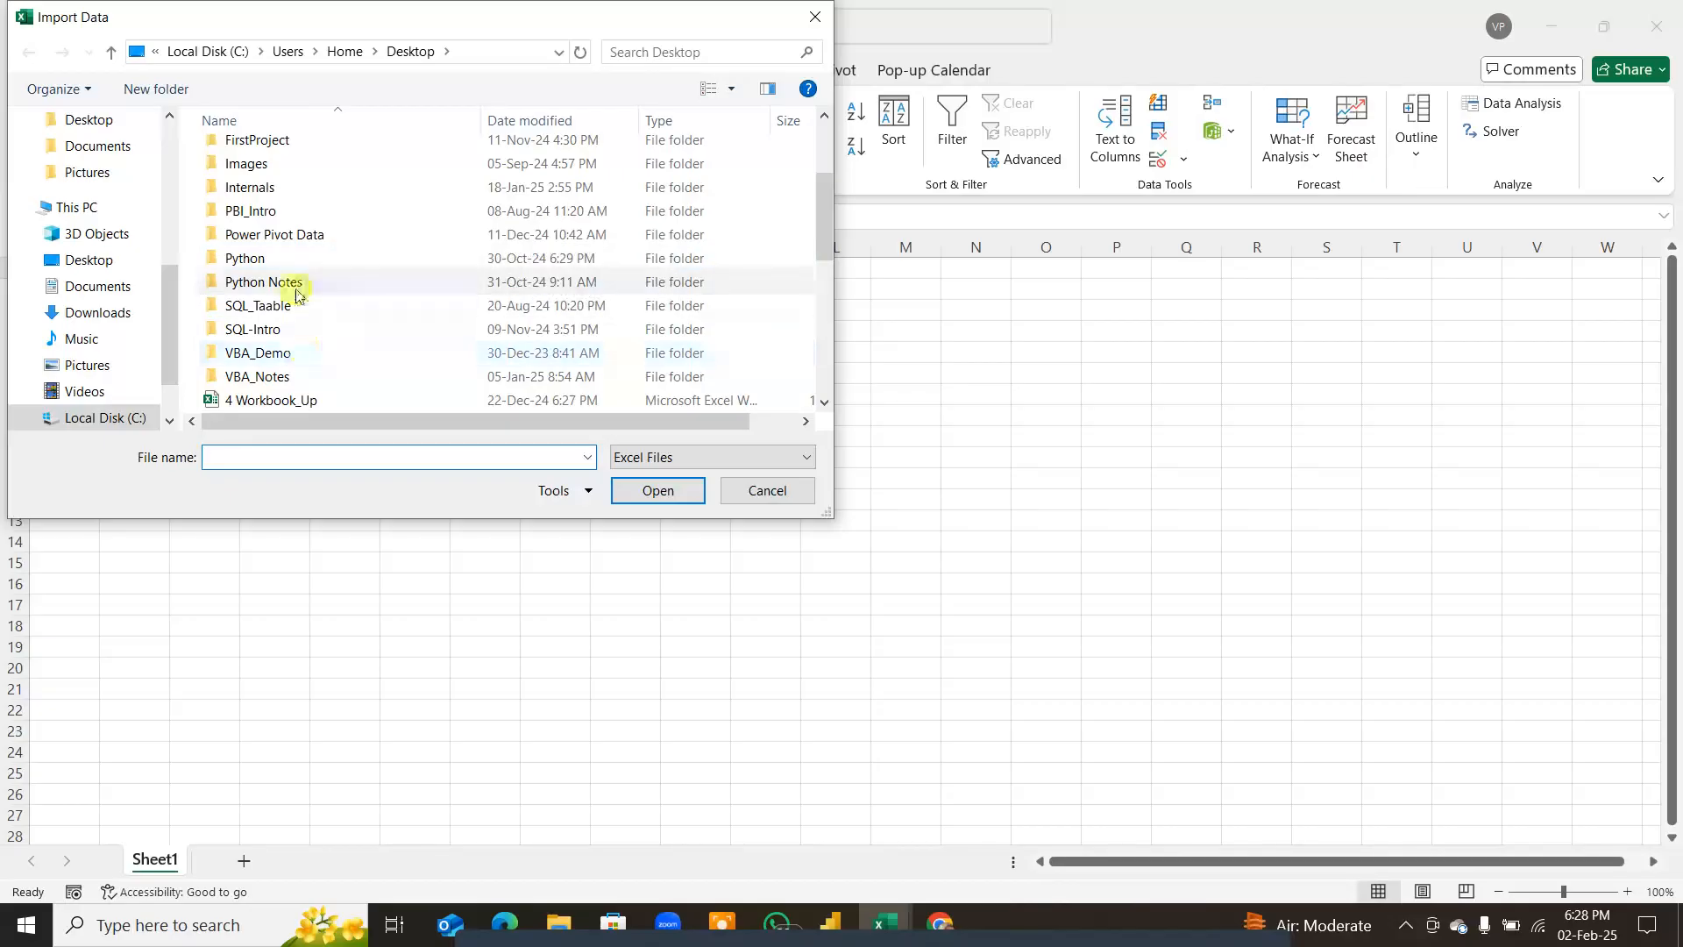
pyautogui.scroll(-2, 296, 294)
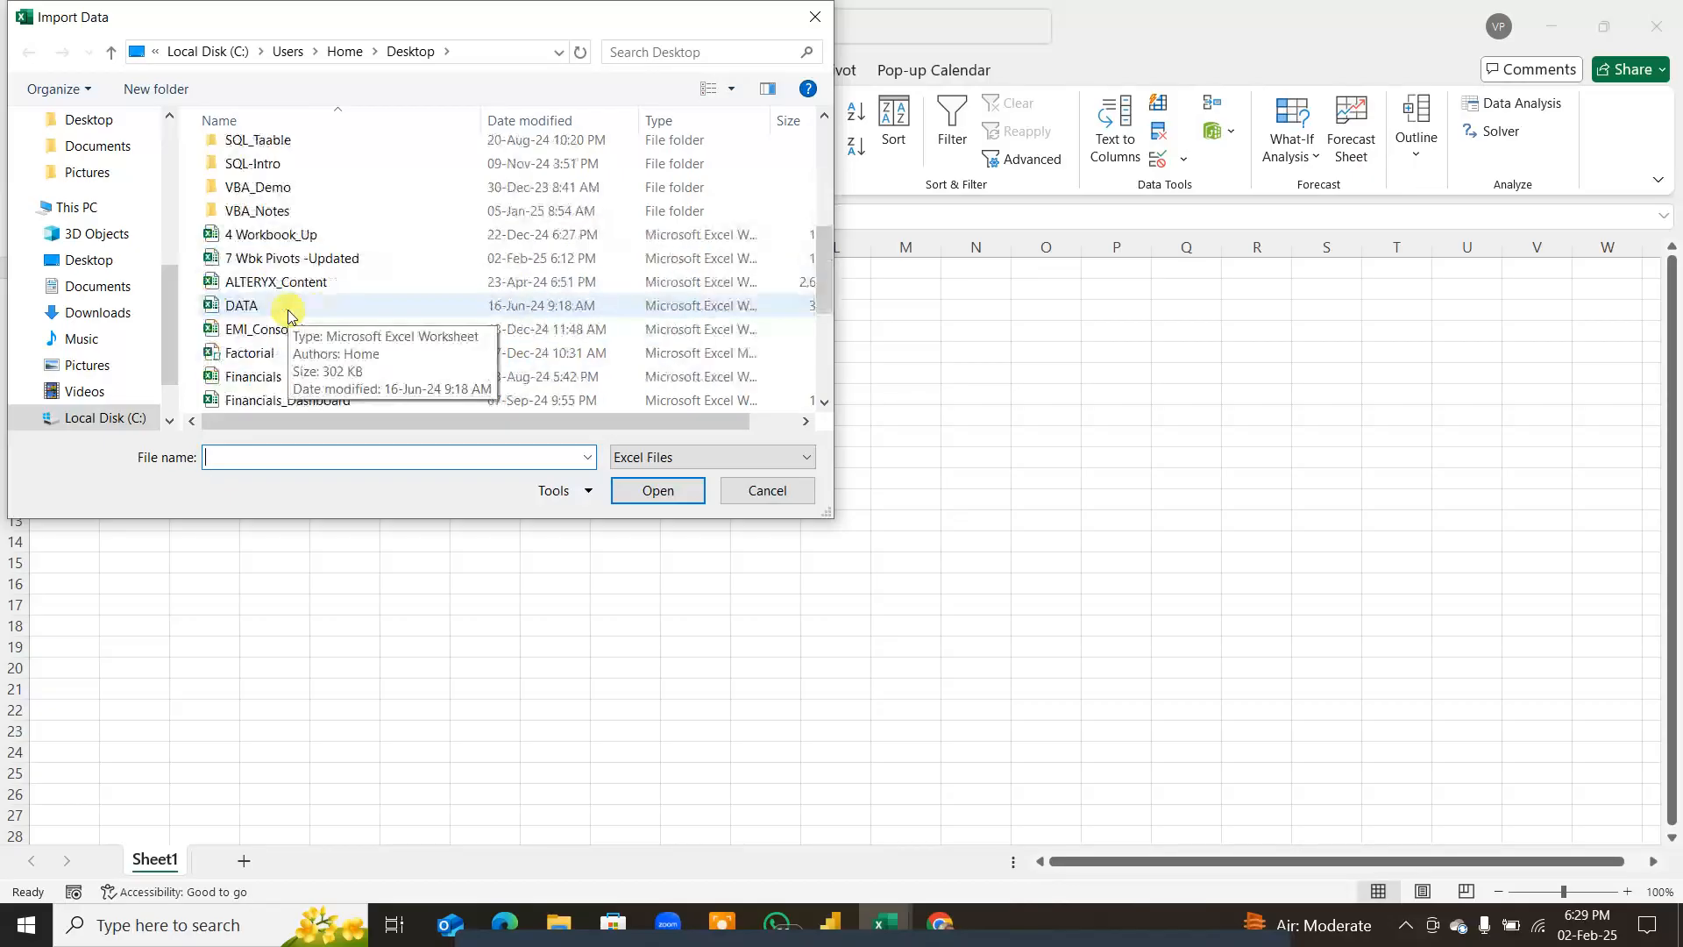
pyautogui.scroll(-2, 271, 395)
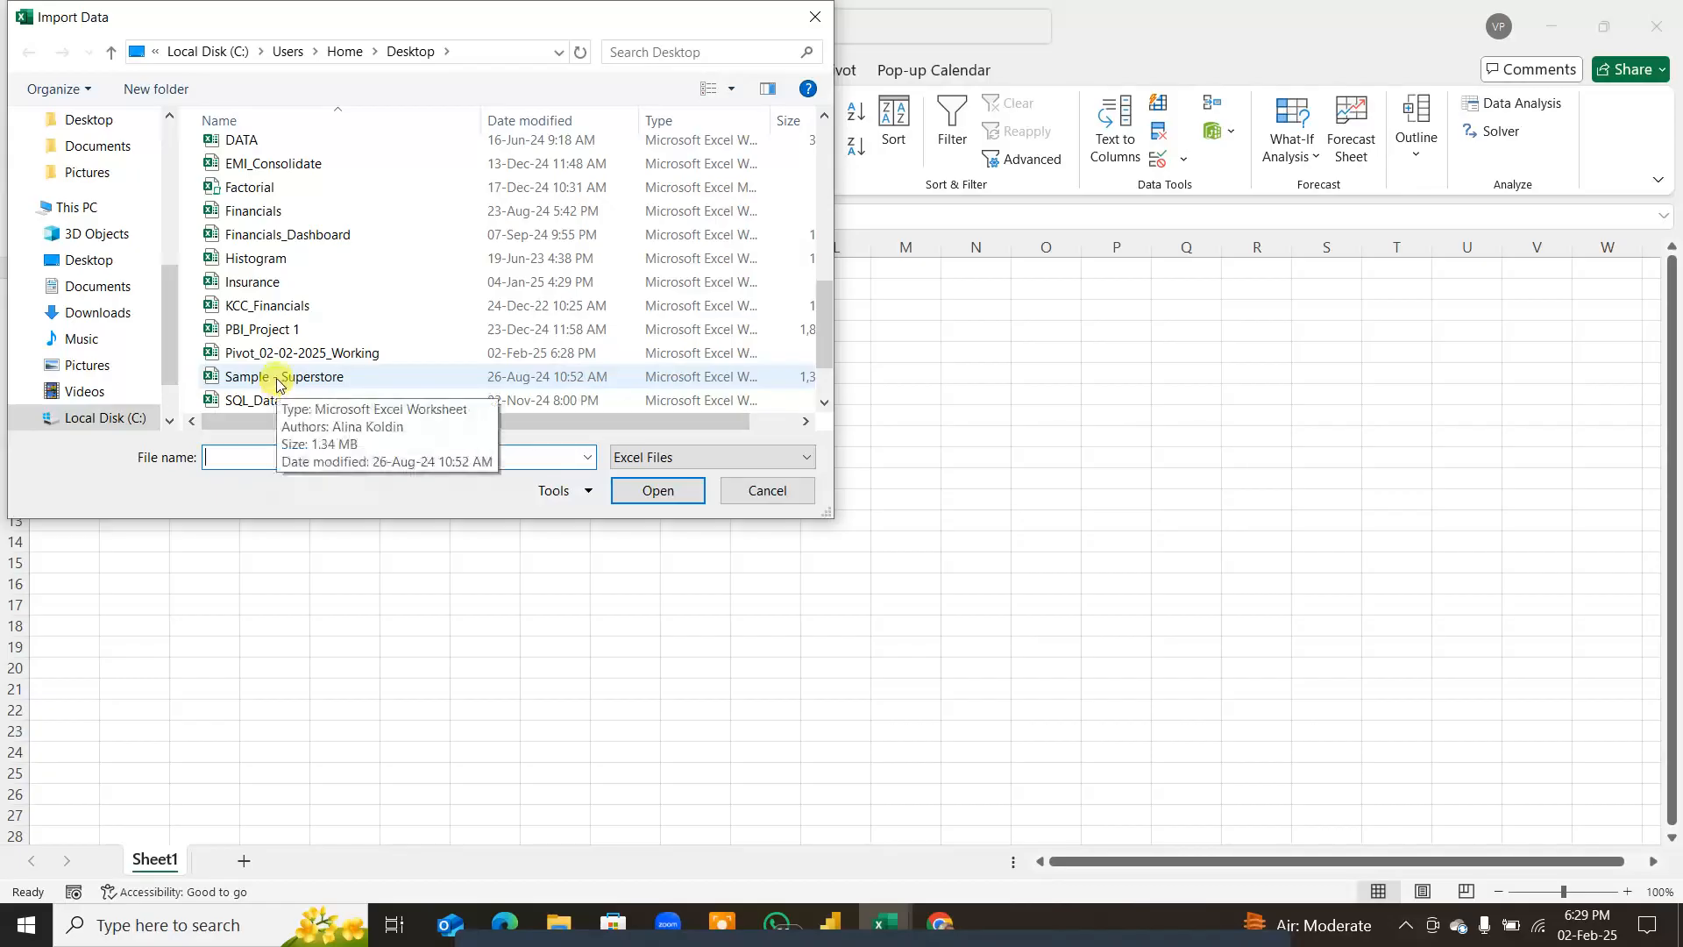
pyautogui.scroll(5, 277, 377)
pyautogui.scroll(-4, 272, 350)
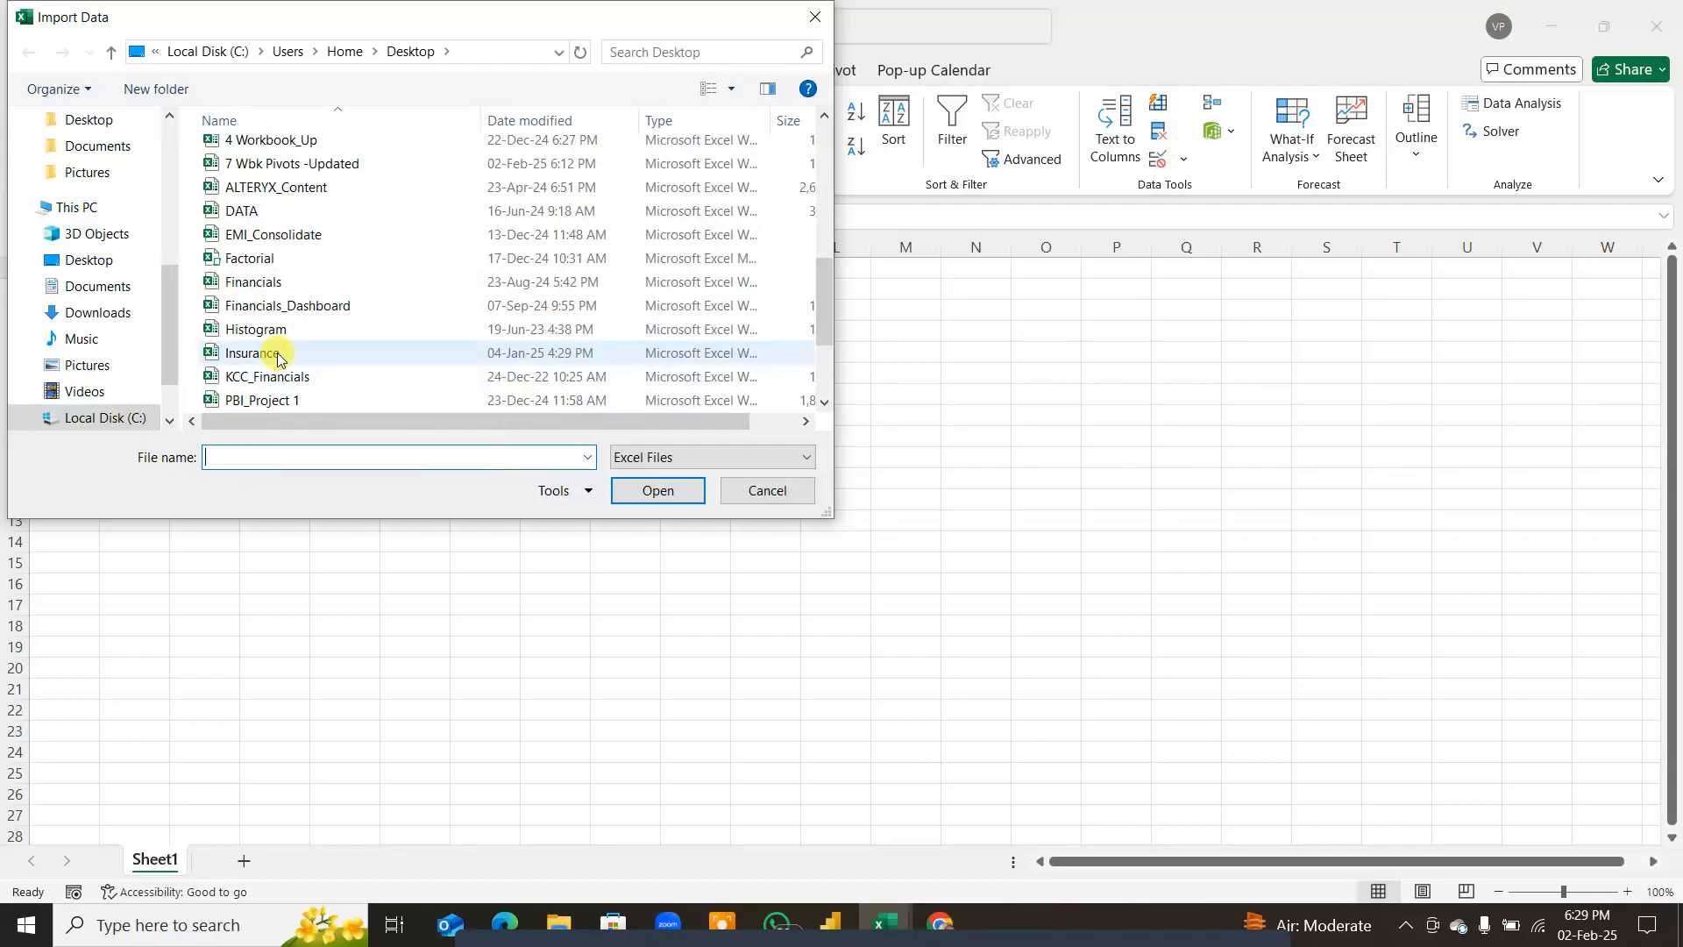
pyautogui.scroll(-2, 276, 377)
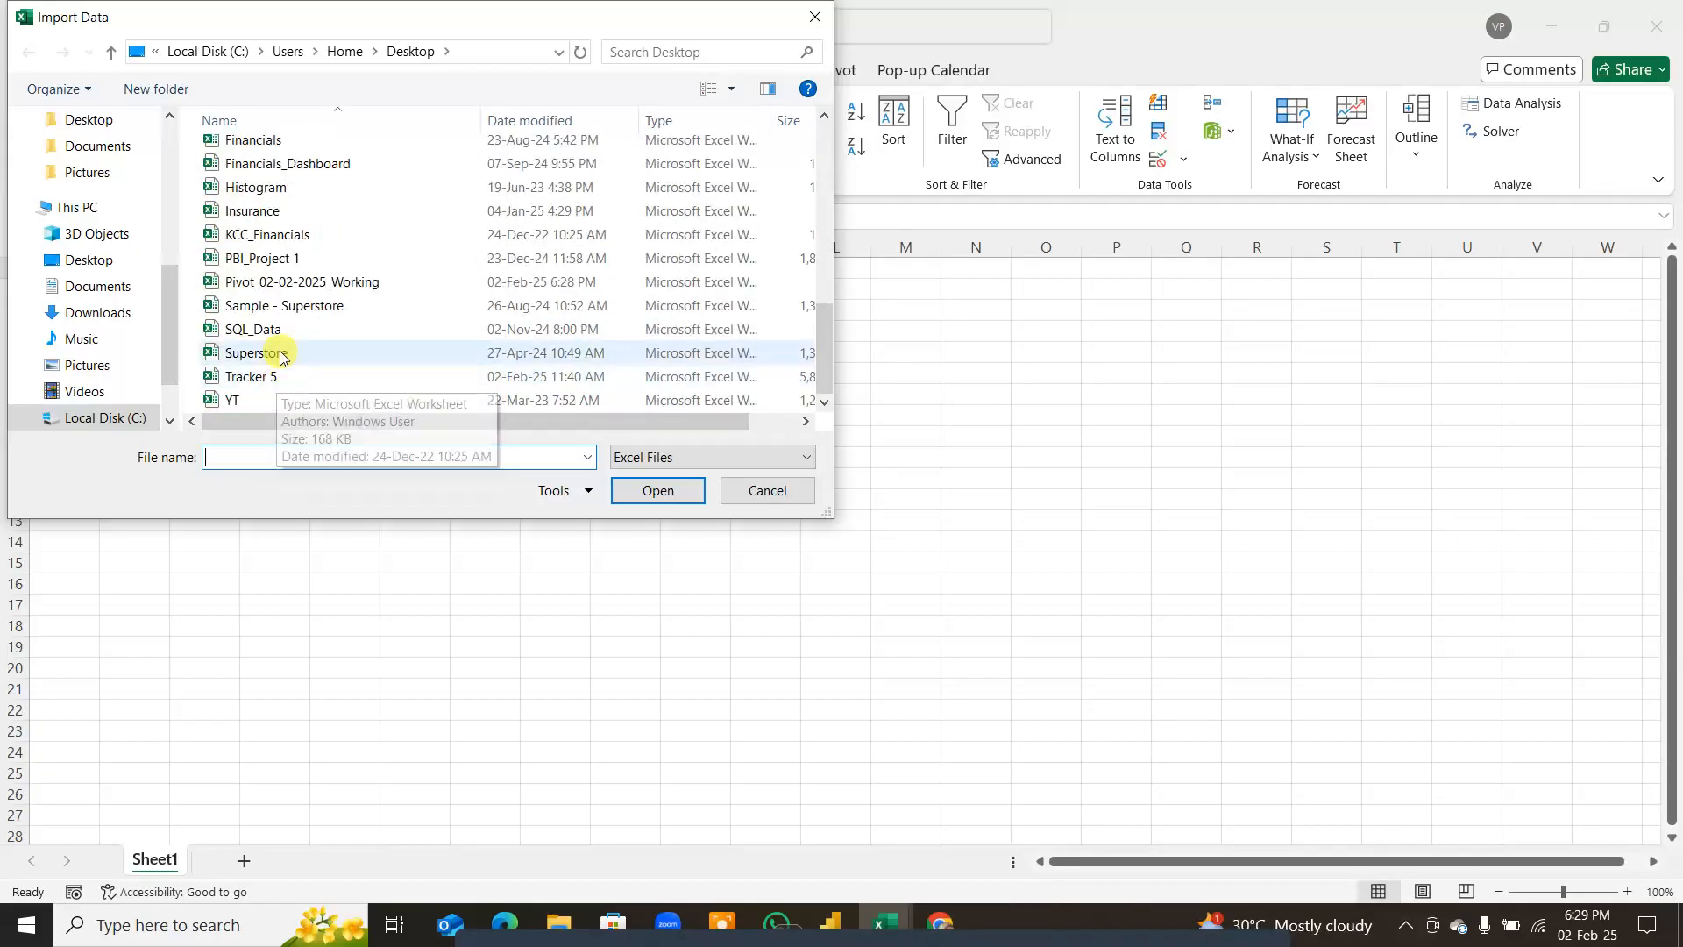
pyautogui.click(278, 354)
pyautogui.click(636, 491)
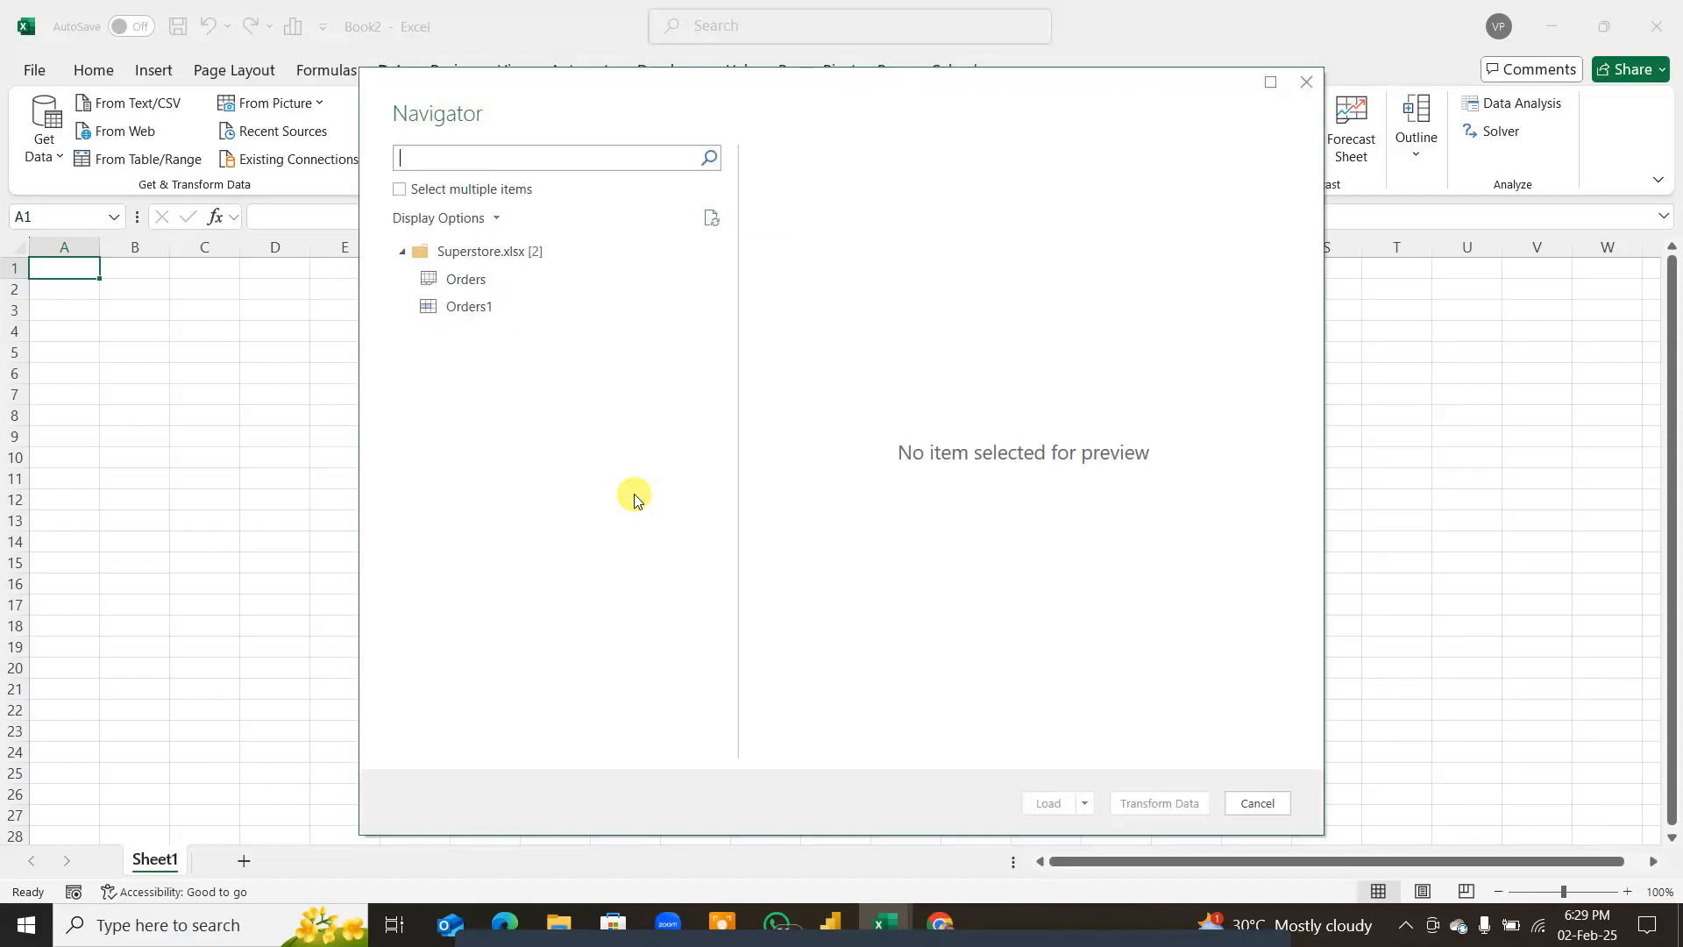
# Step: Load the Orders sheet of Superstore.xlsx into the workbook and close the Queries & Connections pane
pyautogui.click(483, 283)
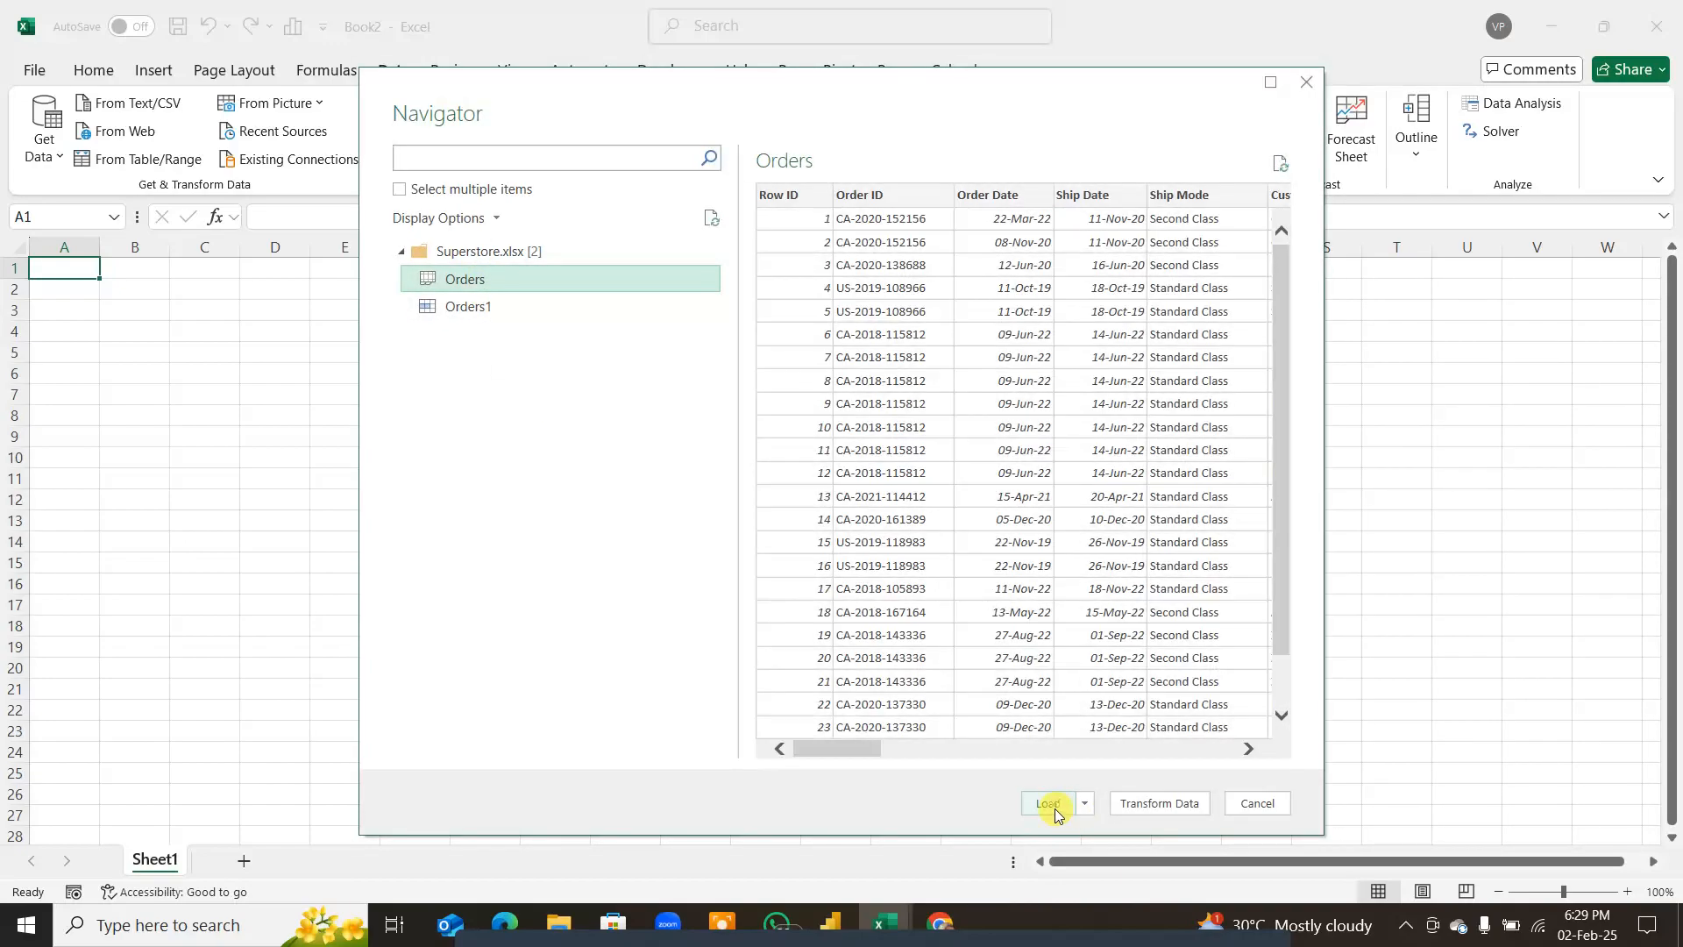
pyautogui.click(1051, 805)
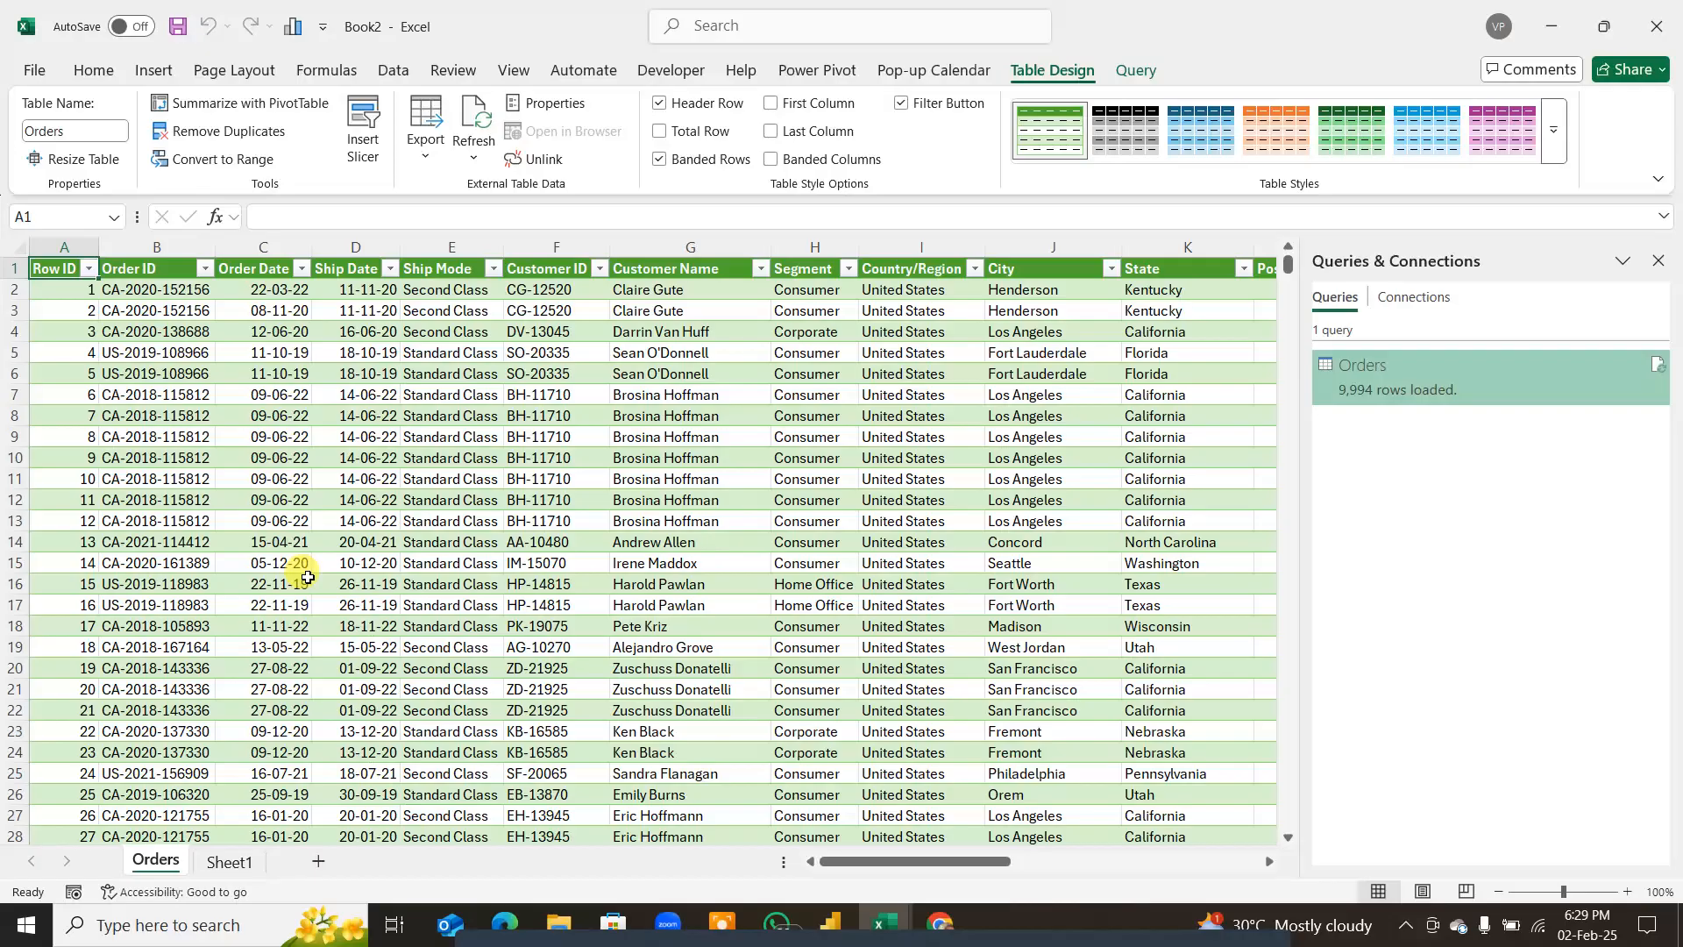
pyautogui.click(1659, 262)
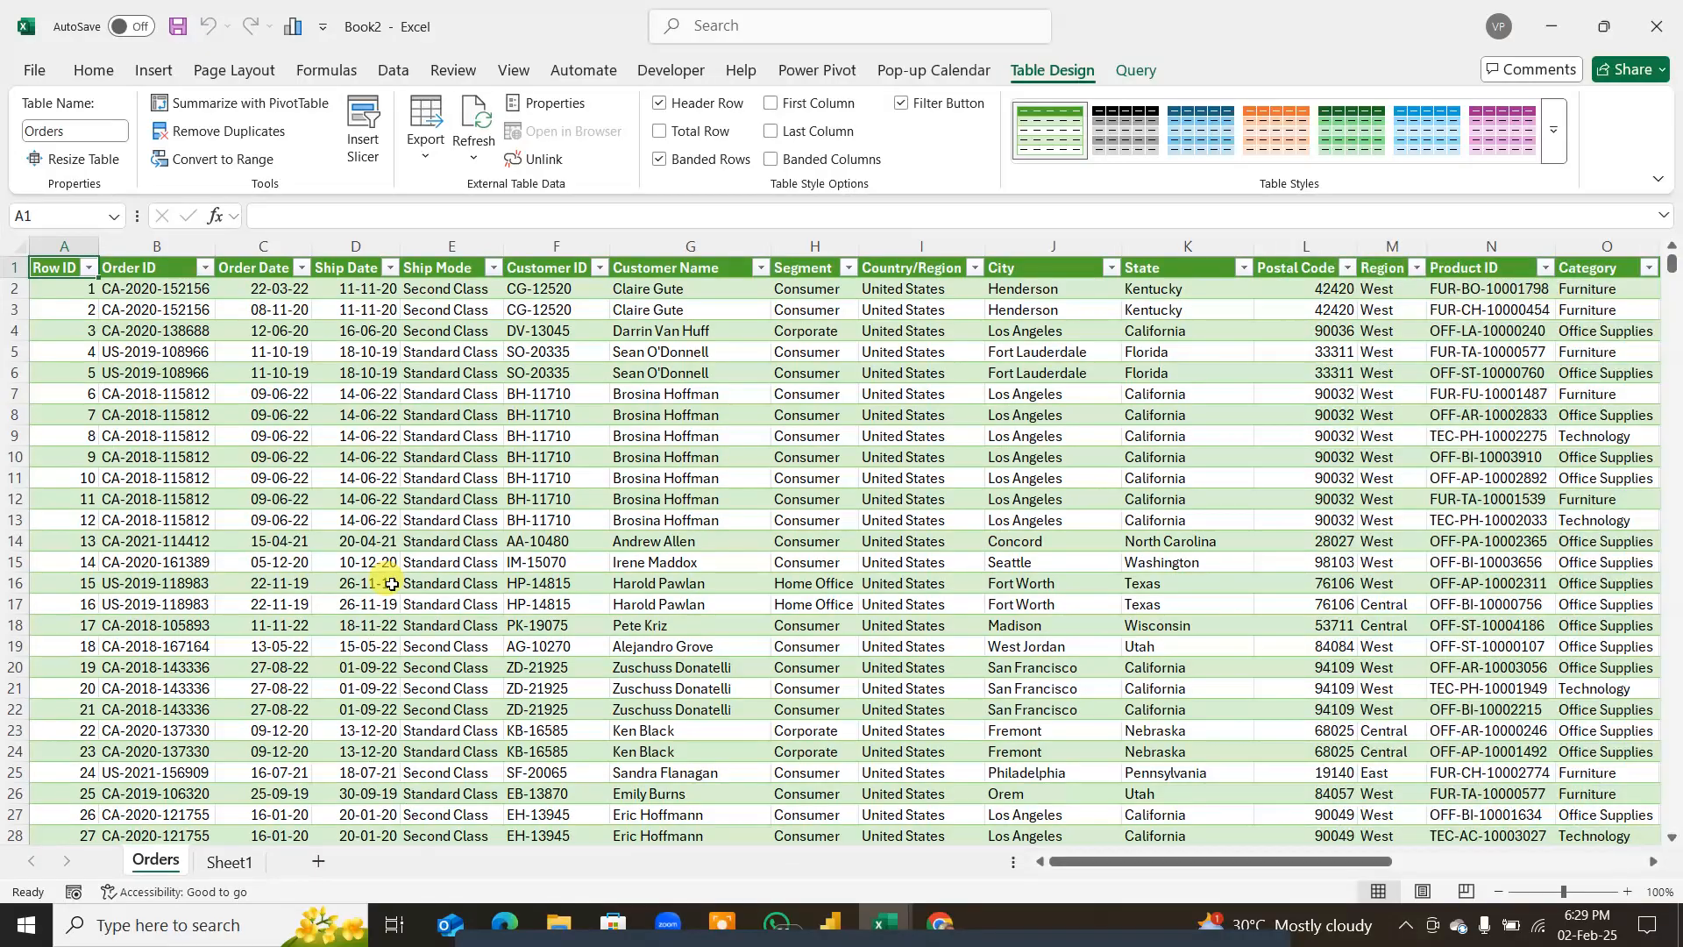
# Step: Examine the Orders table's columns one by one, from Row ID through Country/Region
pyautogui.click(372, 583)
pyautogui.click(69, 246)
pyautogui.click(157, 246)
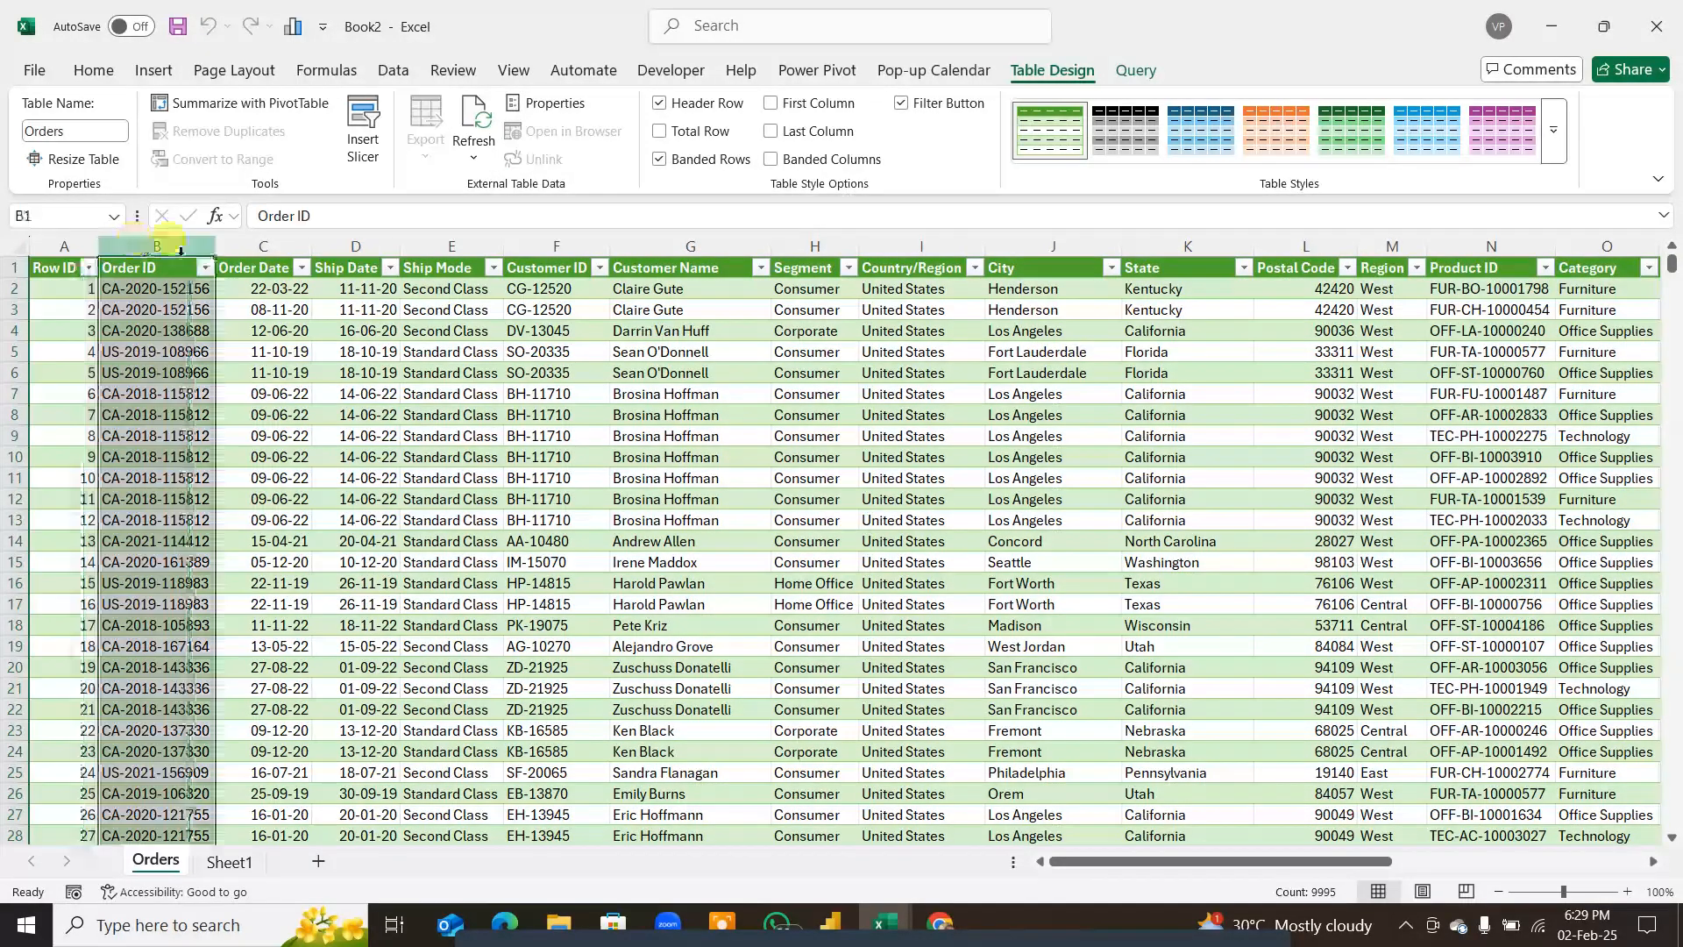
pyautogui.click(263, 247)
pyautogui.click(355, 246)
pyautogui.click(443, 247)
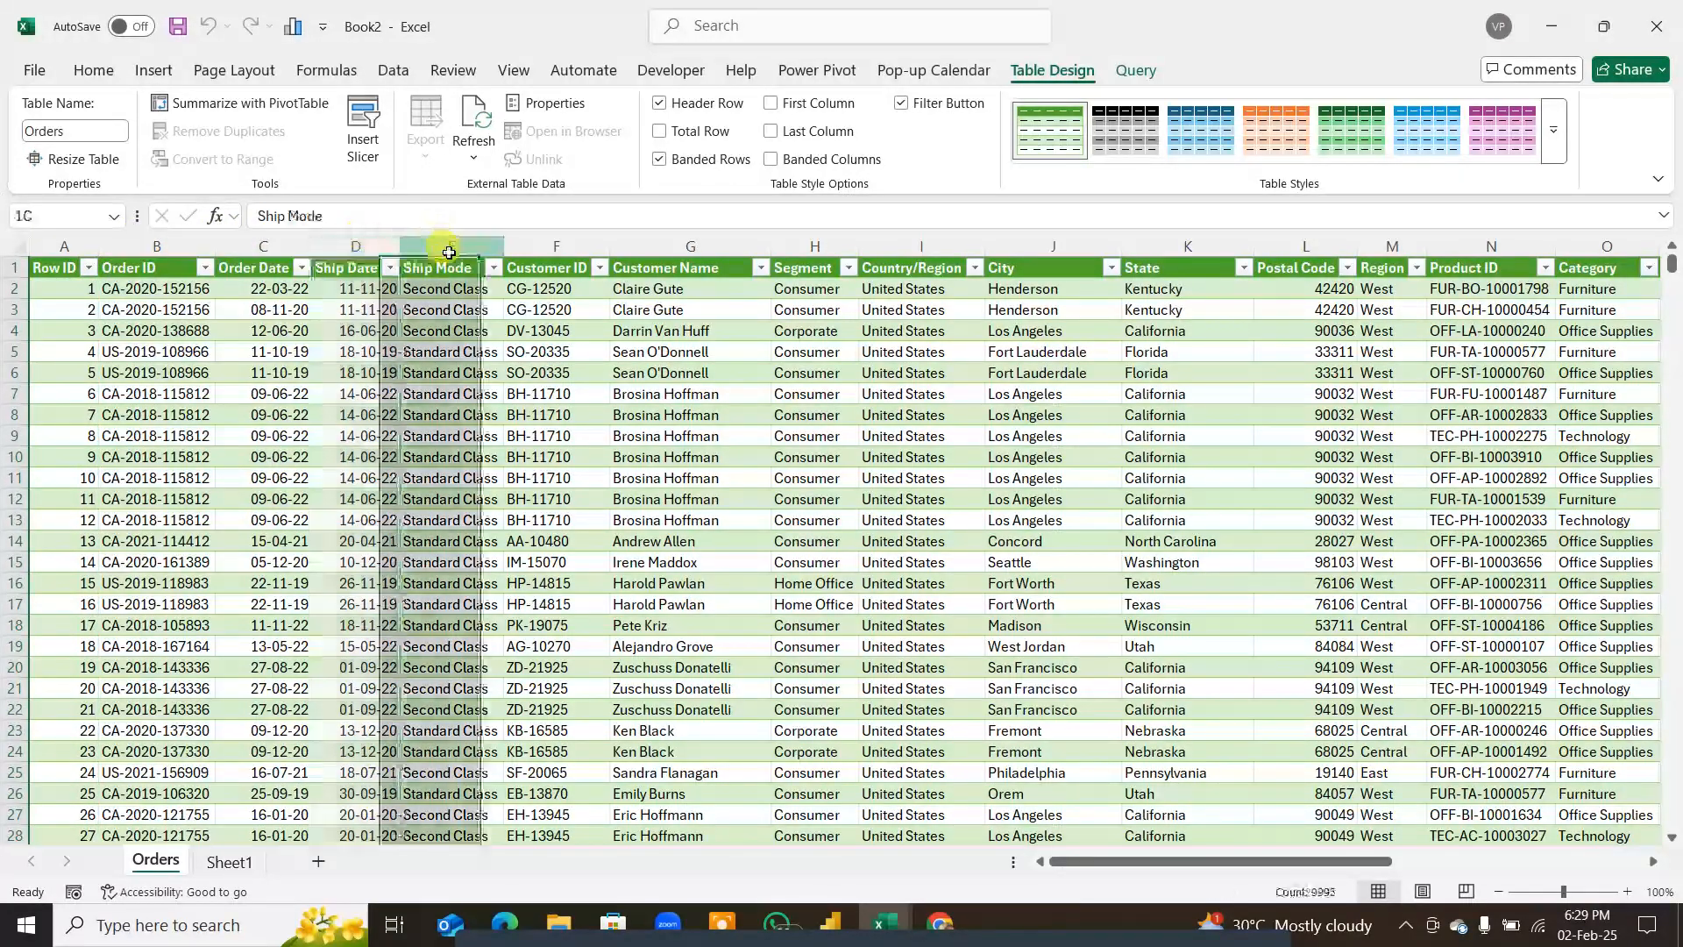
pyautogui.click(556, 246)
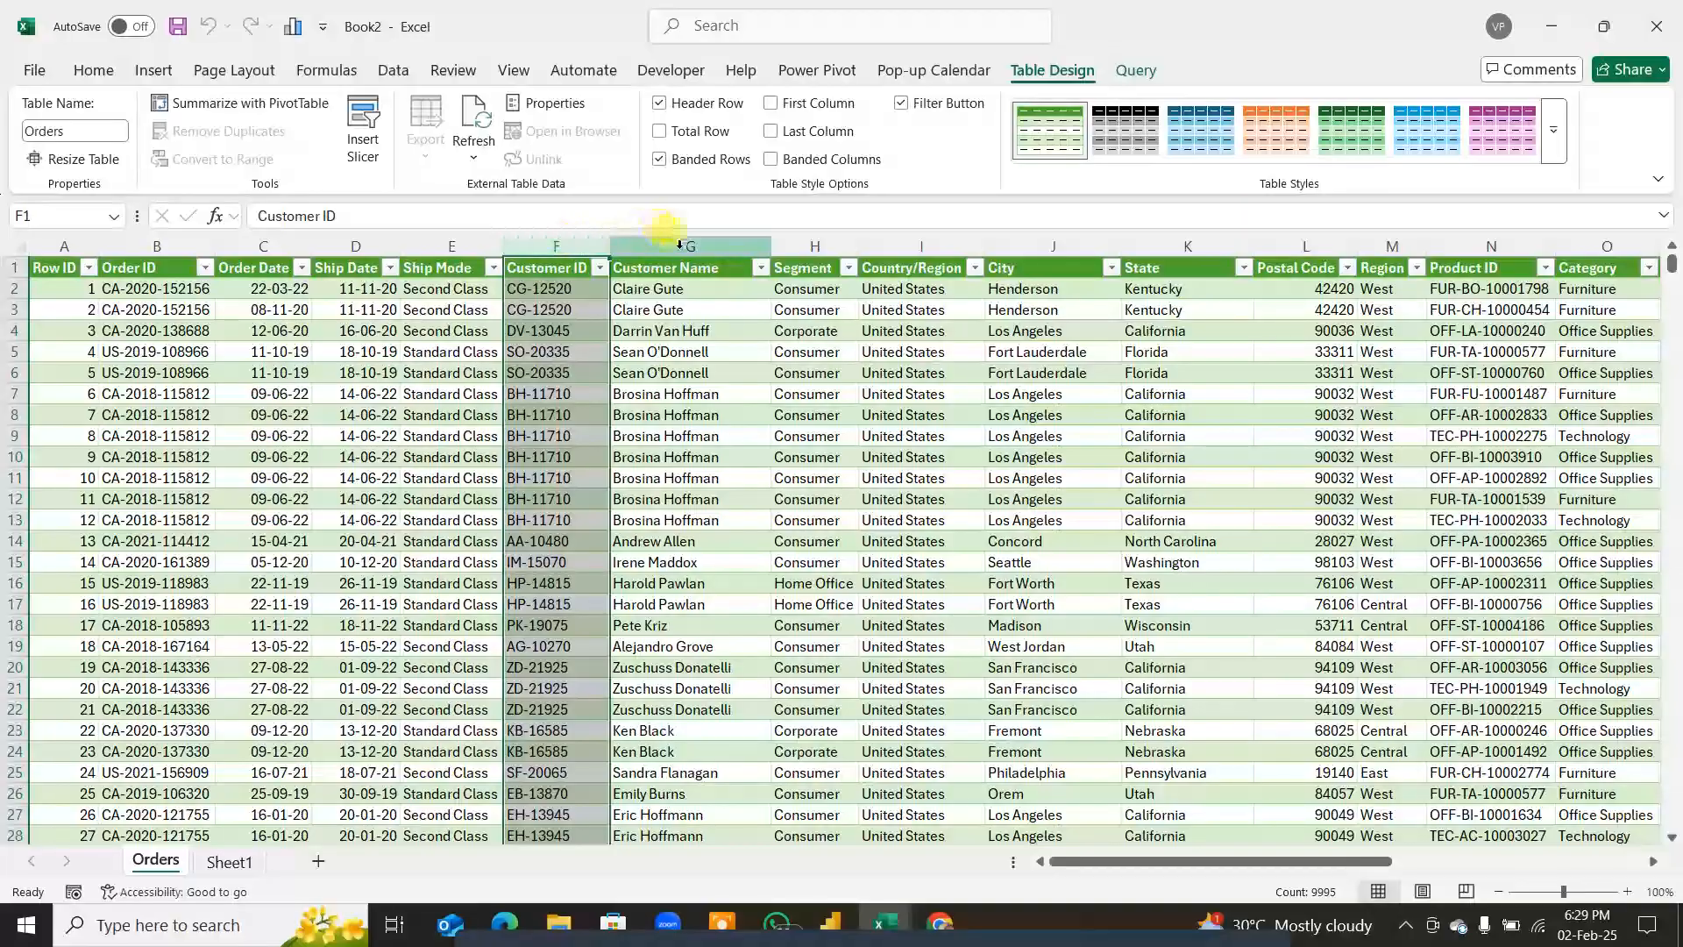
pyautogui.click(679, 244)
pyautogui.click(814, 246)
pyautogui.click(921, 246)
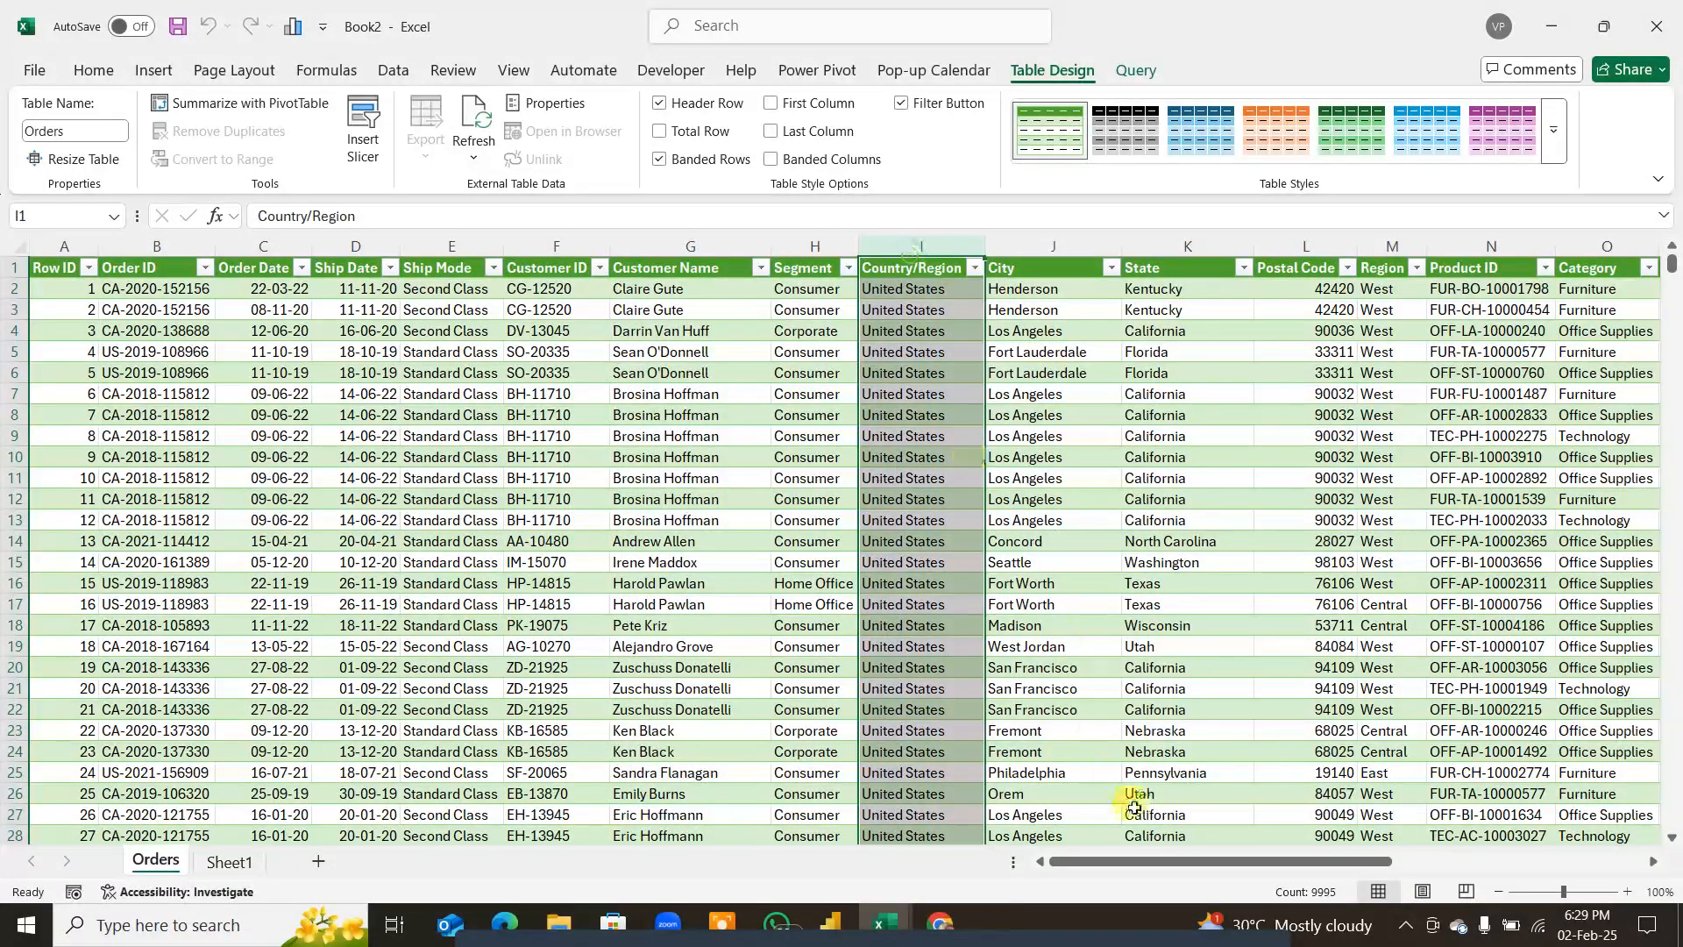
# Step: Examine the Orders table's Product Name, Sales, Quantity, Discount and Profit columns
pyautogui.moveTo(1153, 861); pyautogui.dragTo(1457, 901)
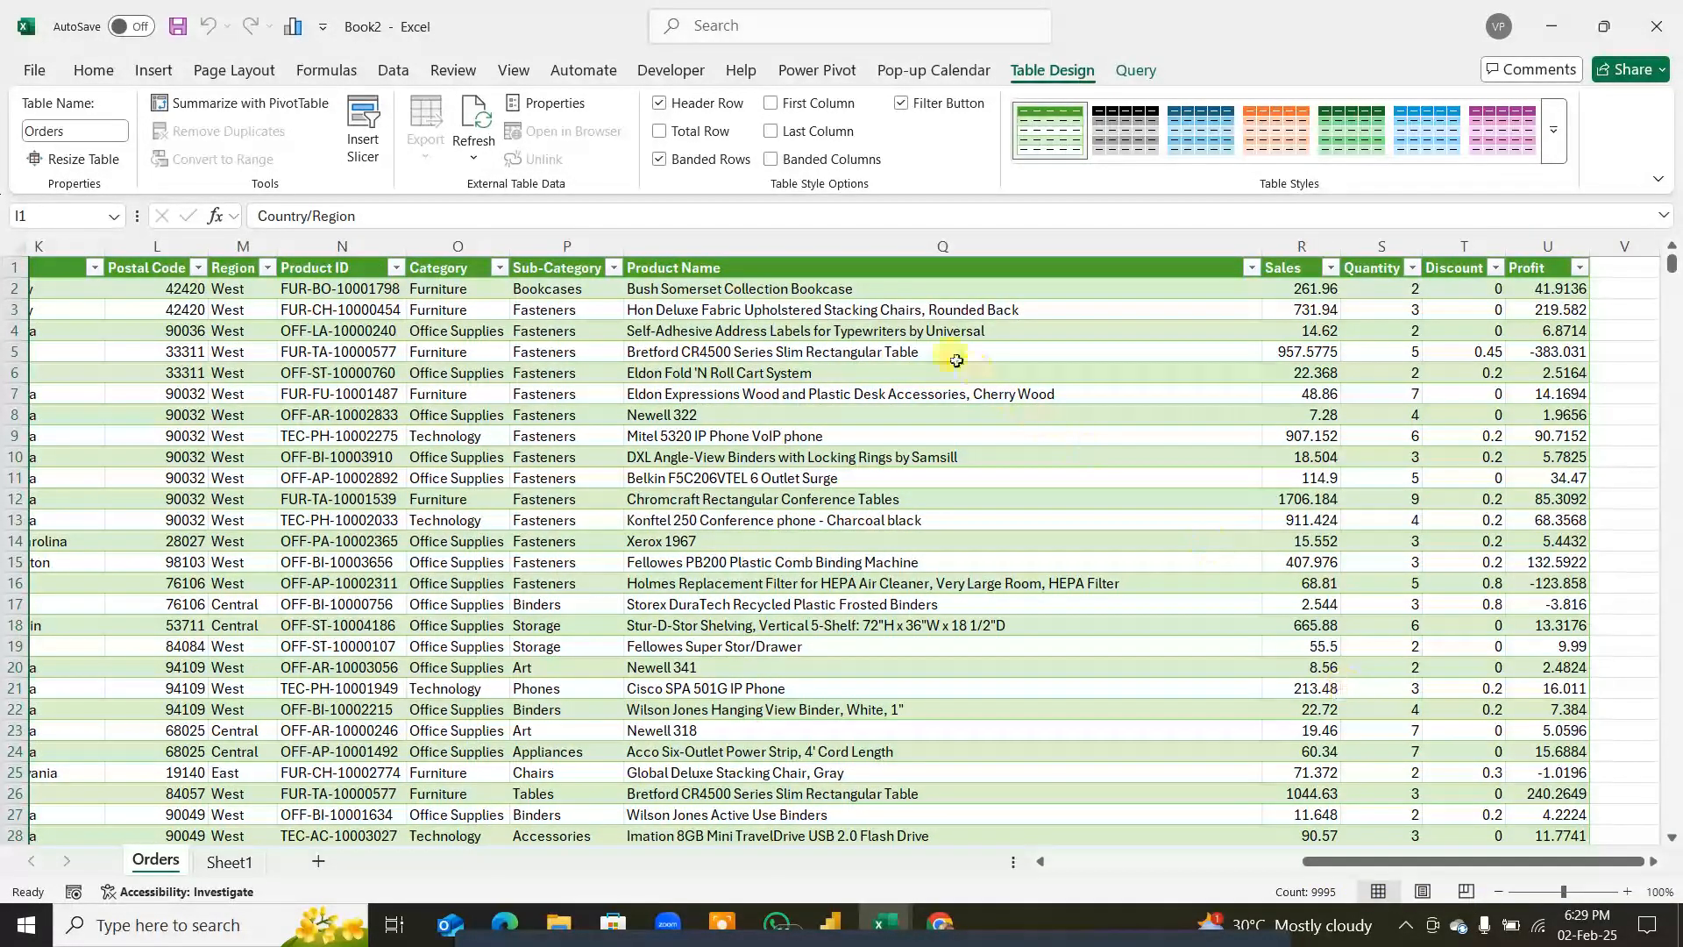
pyautogui.moveTo(956, 361); pyautogui.dragTo(988, 649)
pyautogui.click(1304, 247)
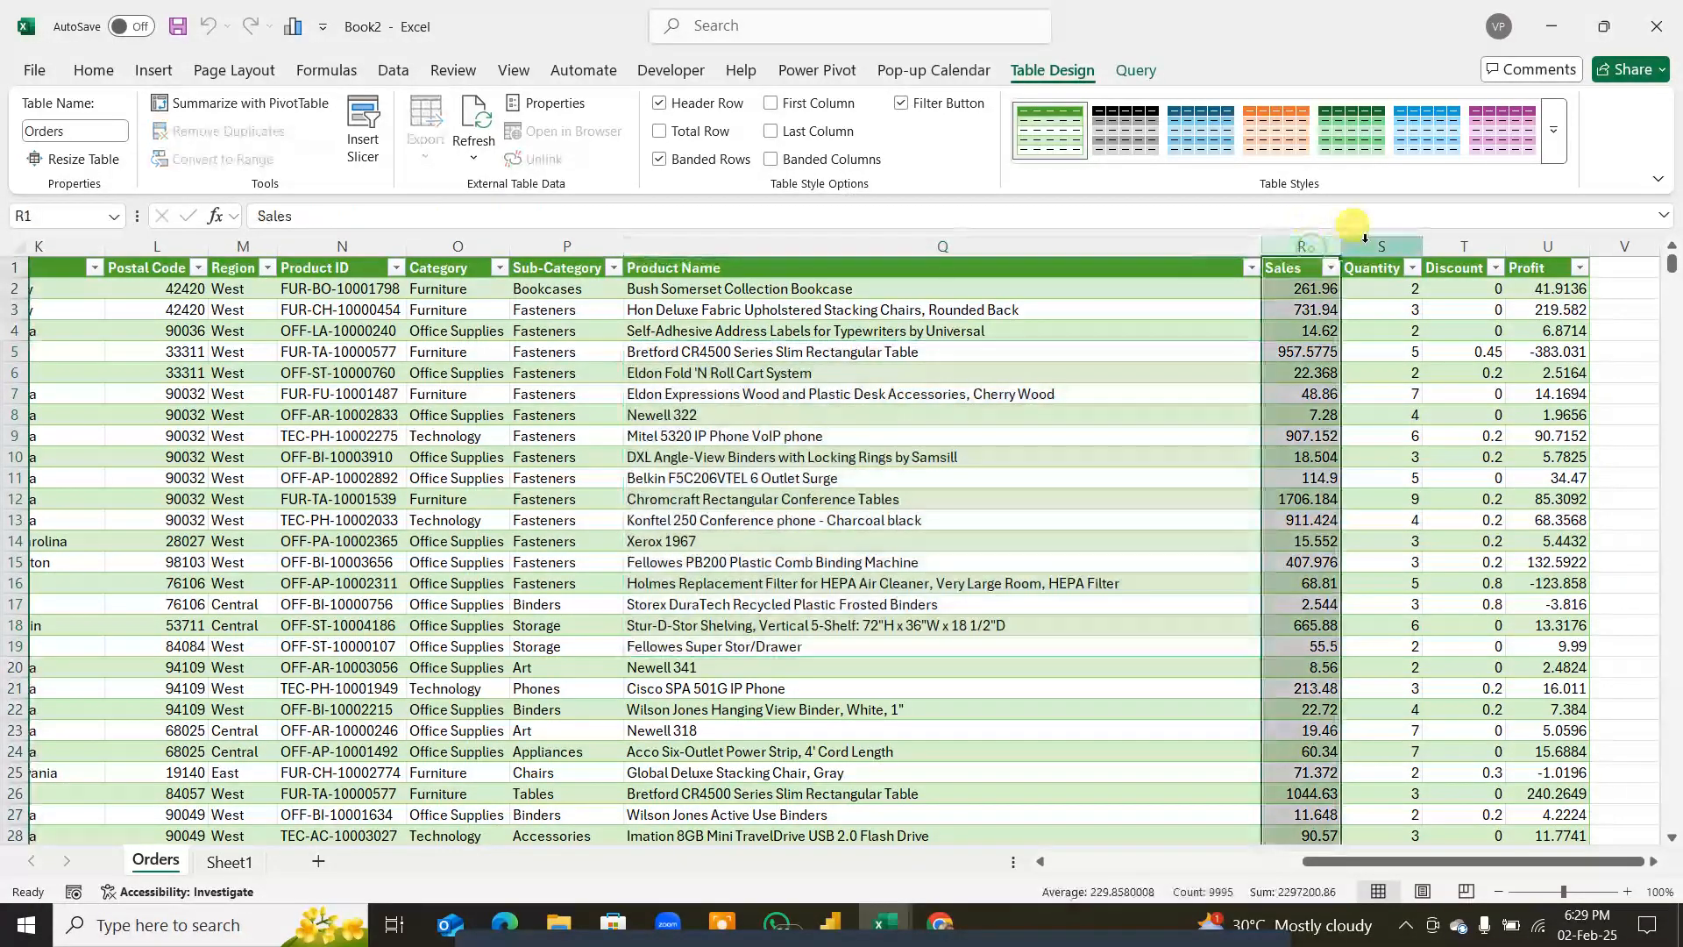
pyautogui.click(1383, 246)
pyautogui.click(1462, 245)
pyautogui.click(1543, 245)
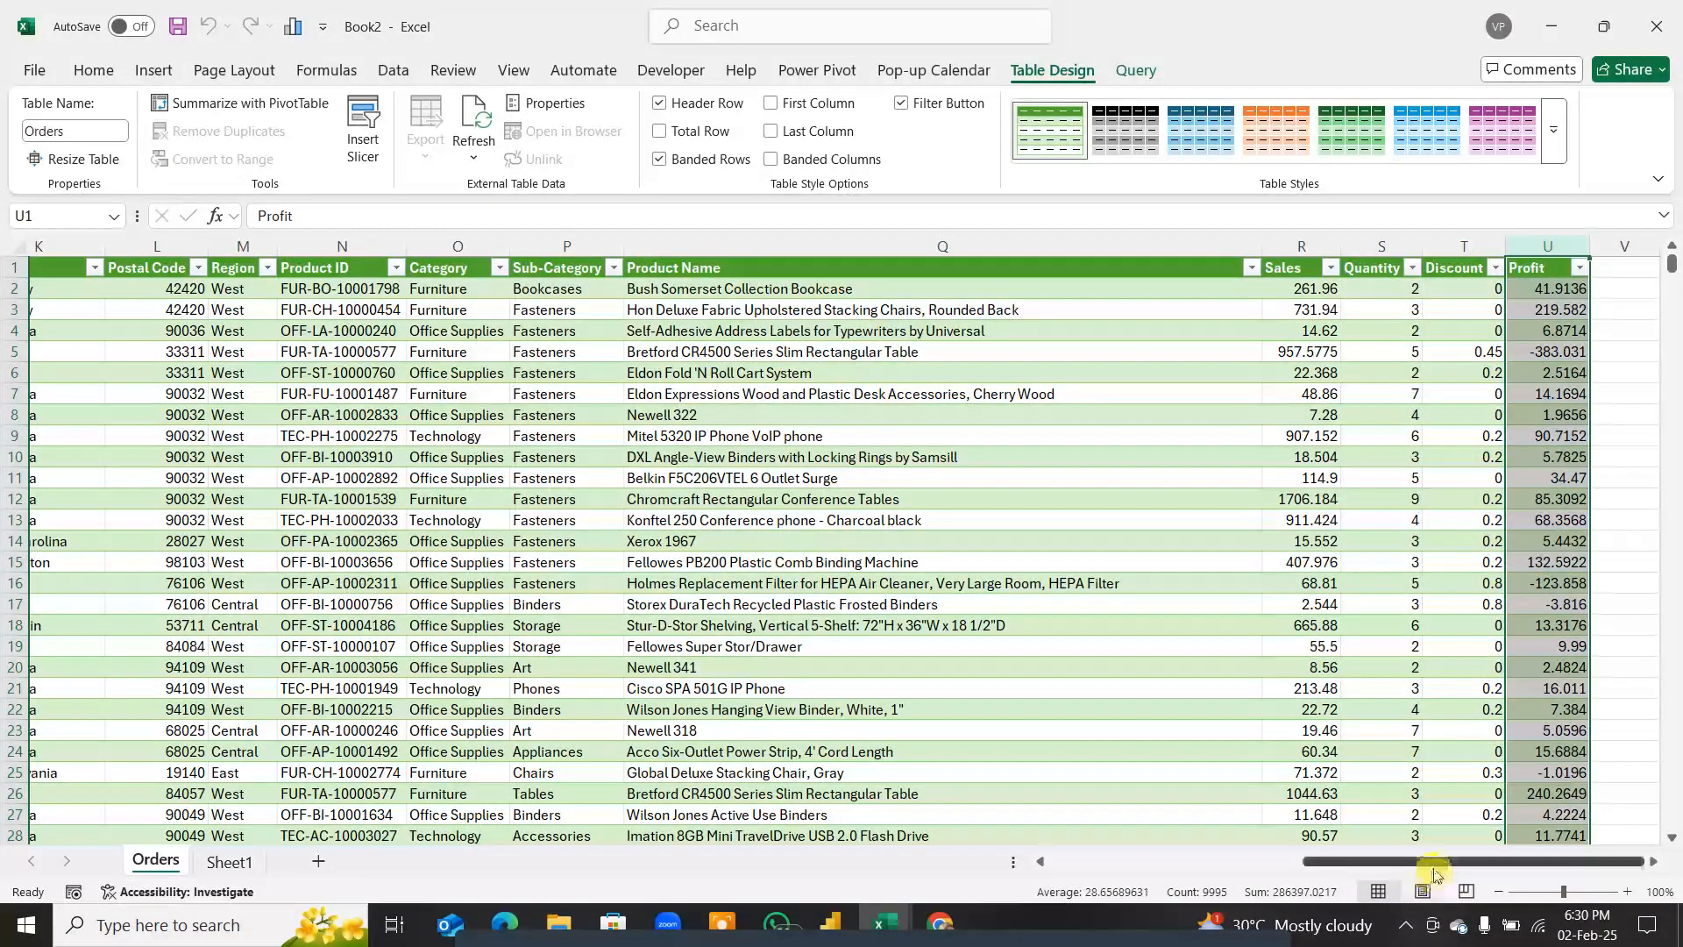
# Step: Examine how far the Orders table's rows extend, along with its Customer Name and Sales columns
pyautogui.moveTo(1433, 868); pyautogui.dragTo(1095, 863)
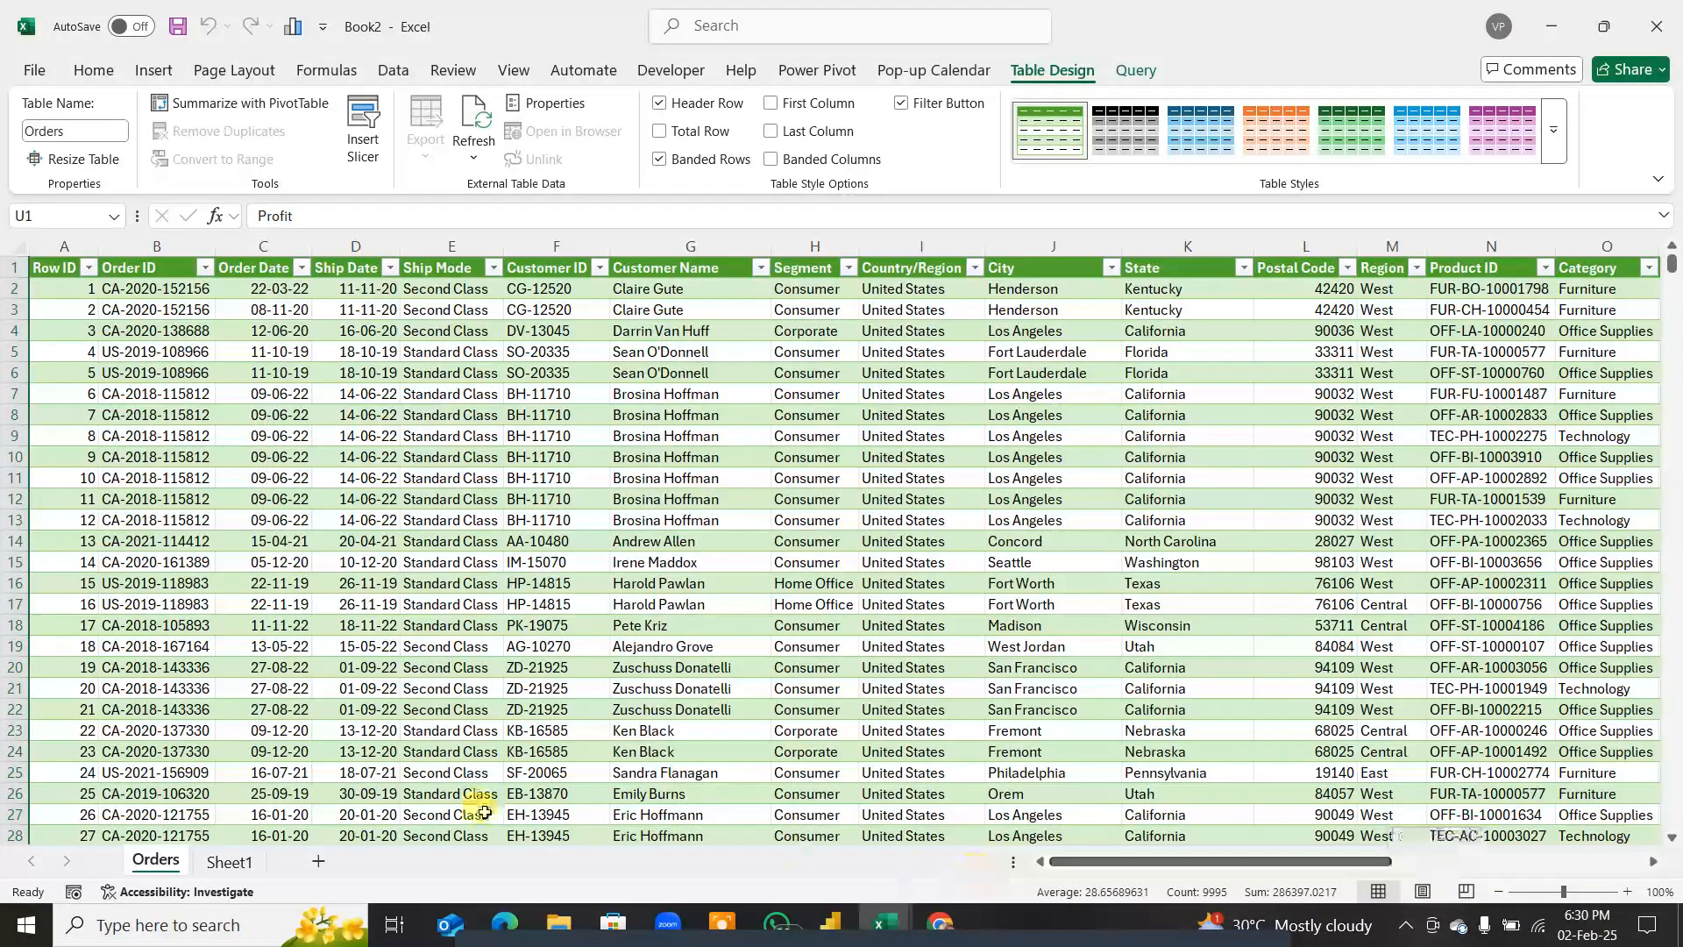
pyautogui.click(72, 237)
pyautogui.hotkey('ctrl', 'Down')
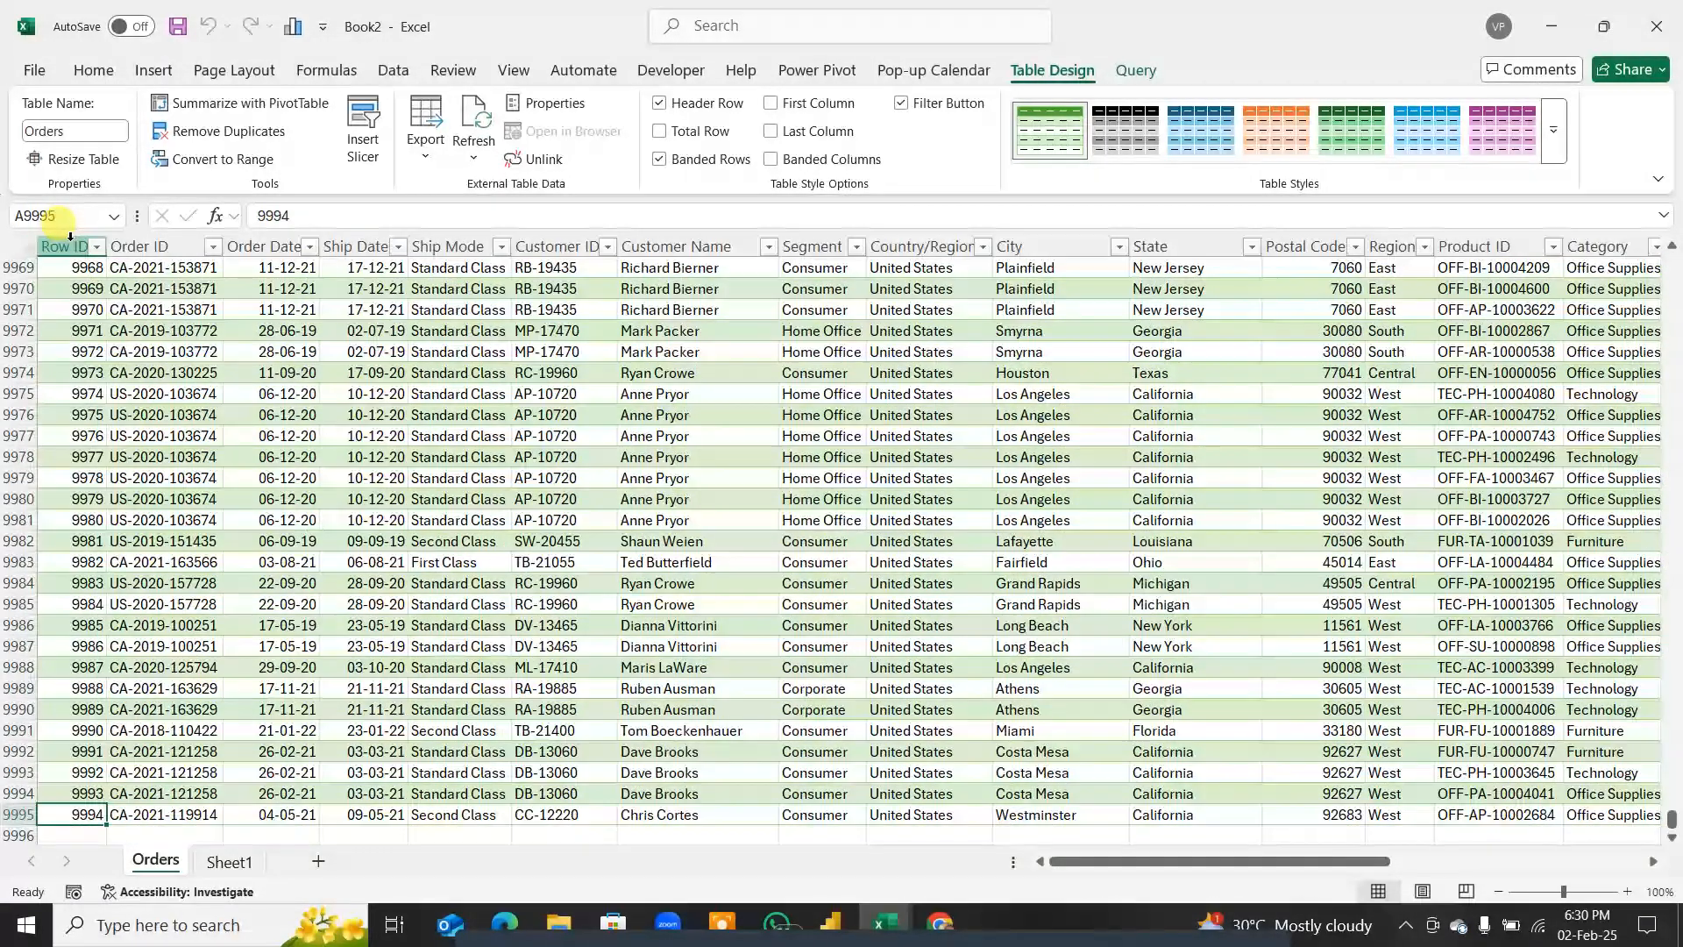
pyautogui.hotkey('ctrl', 'Up')
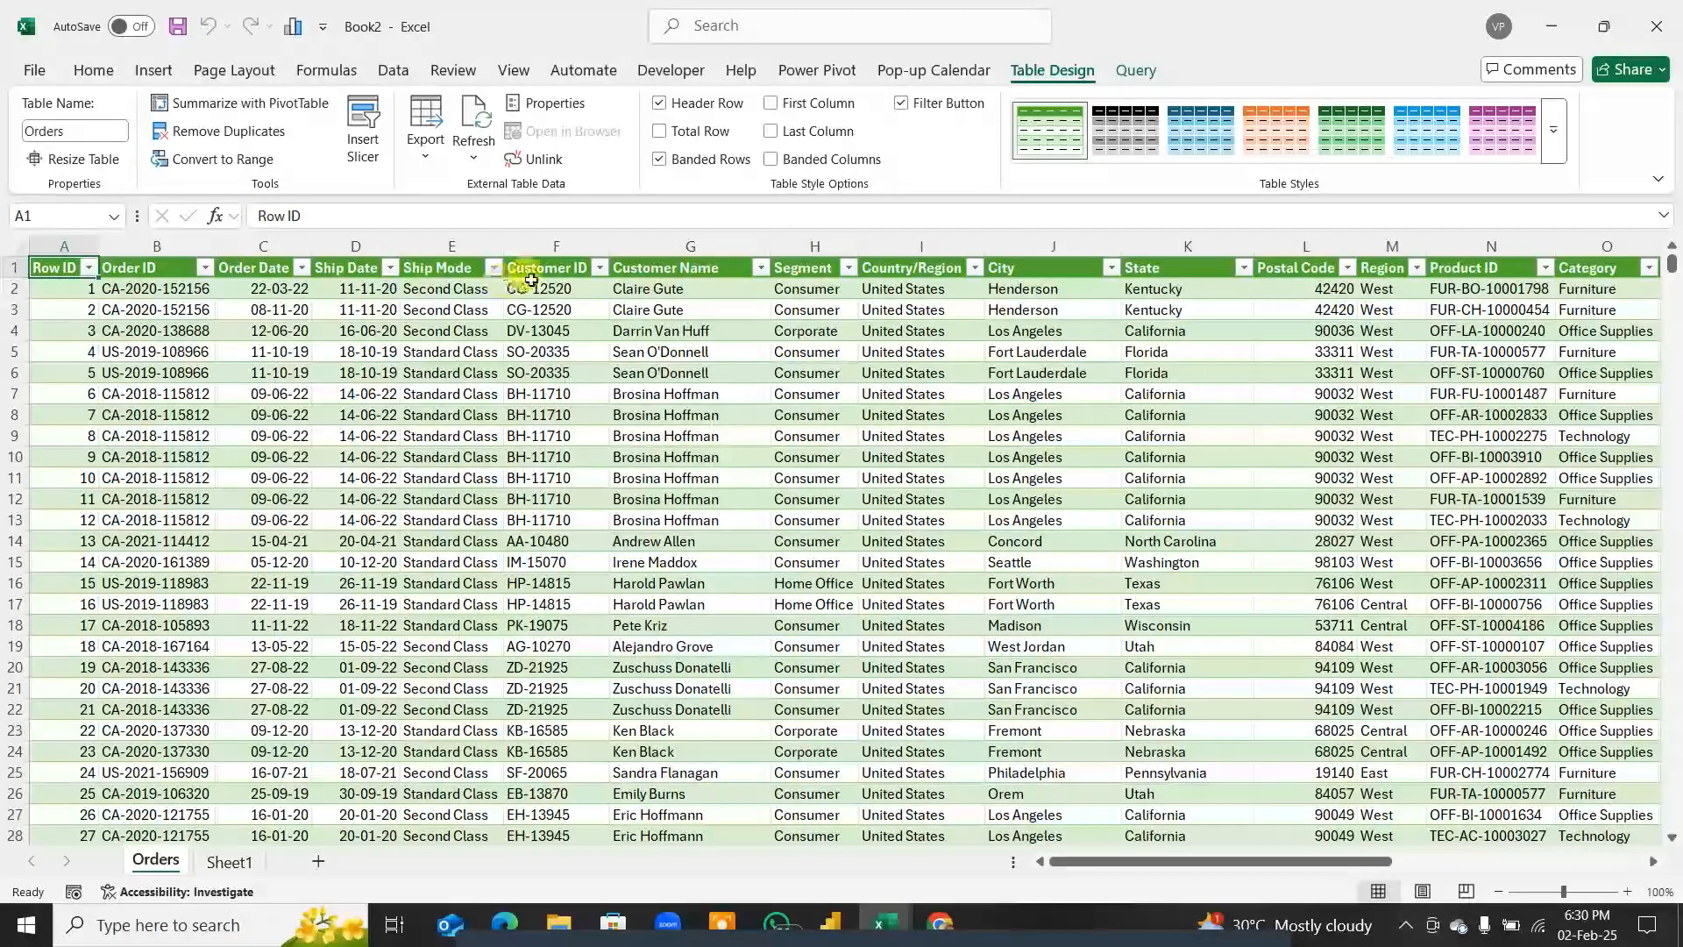
pyautogui.hotkey('ctrl', 'a')
pyautogui.click(678, 242)
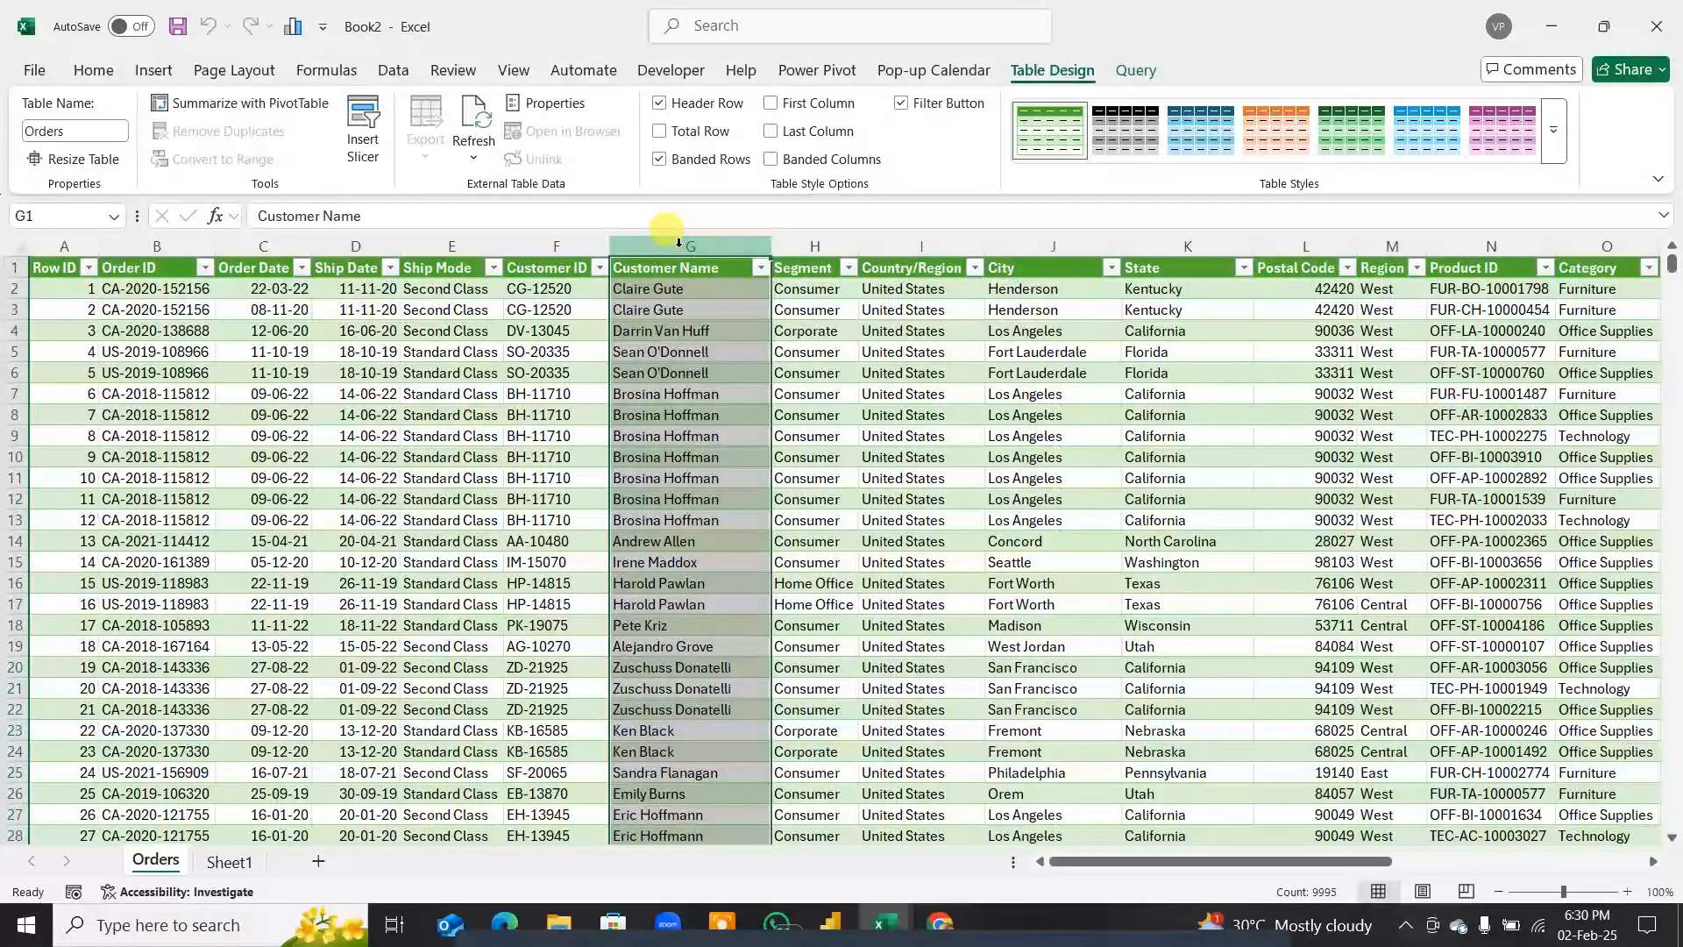
pyautogui.moveTo(1329, 862); pyautogui.dragTo(1582, 865)
pyautogui.click(1307, 244)
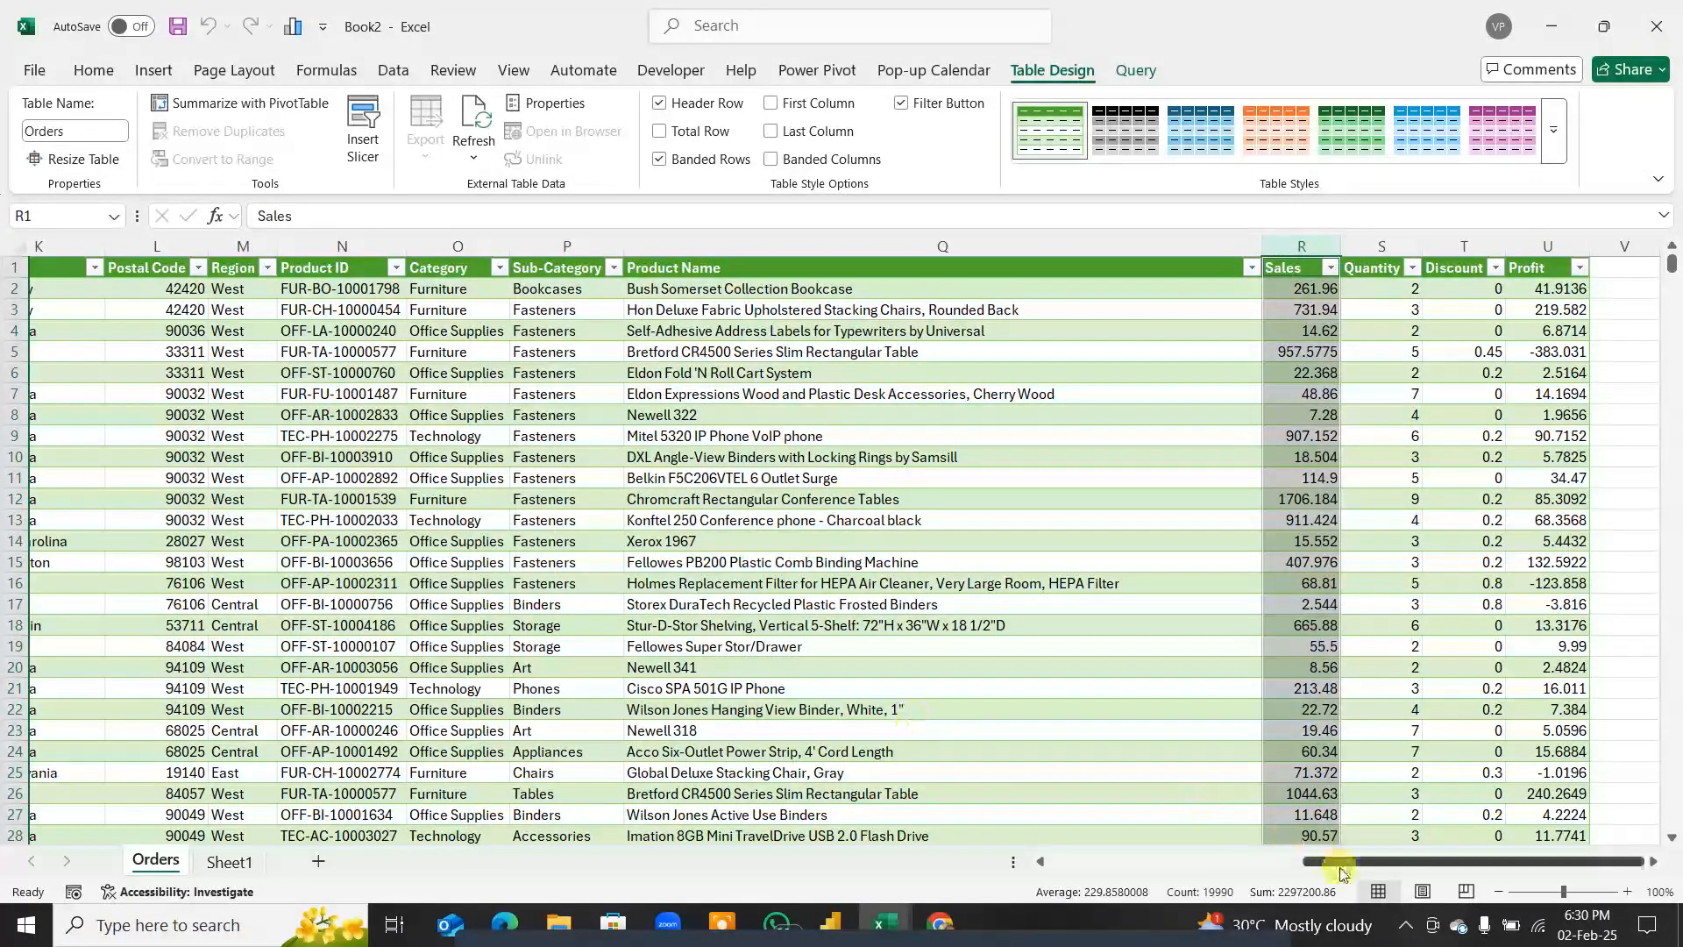
pyautogui.moveTo(1334, 862); pyautogui.dragTo(1052, 867)
# Step: Create a PivotTable on a new worksheet from the Orders range $A$1:$U$9995 with the PivotTable and PivotChart Wizard
pyautogui.click(545, 541)
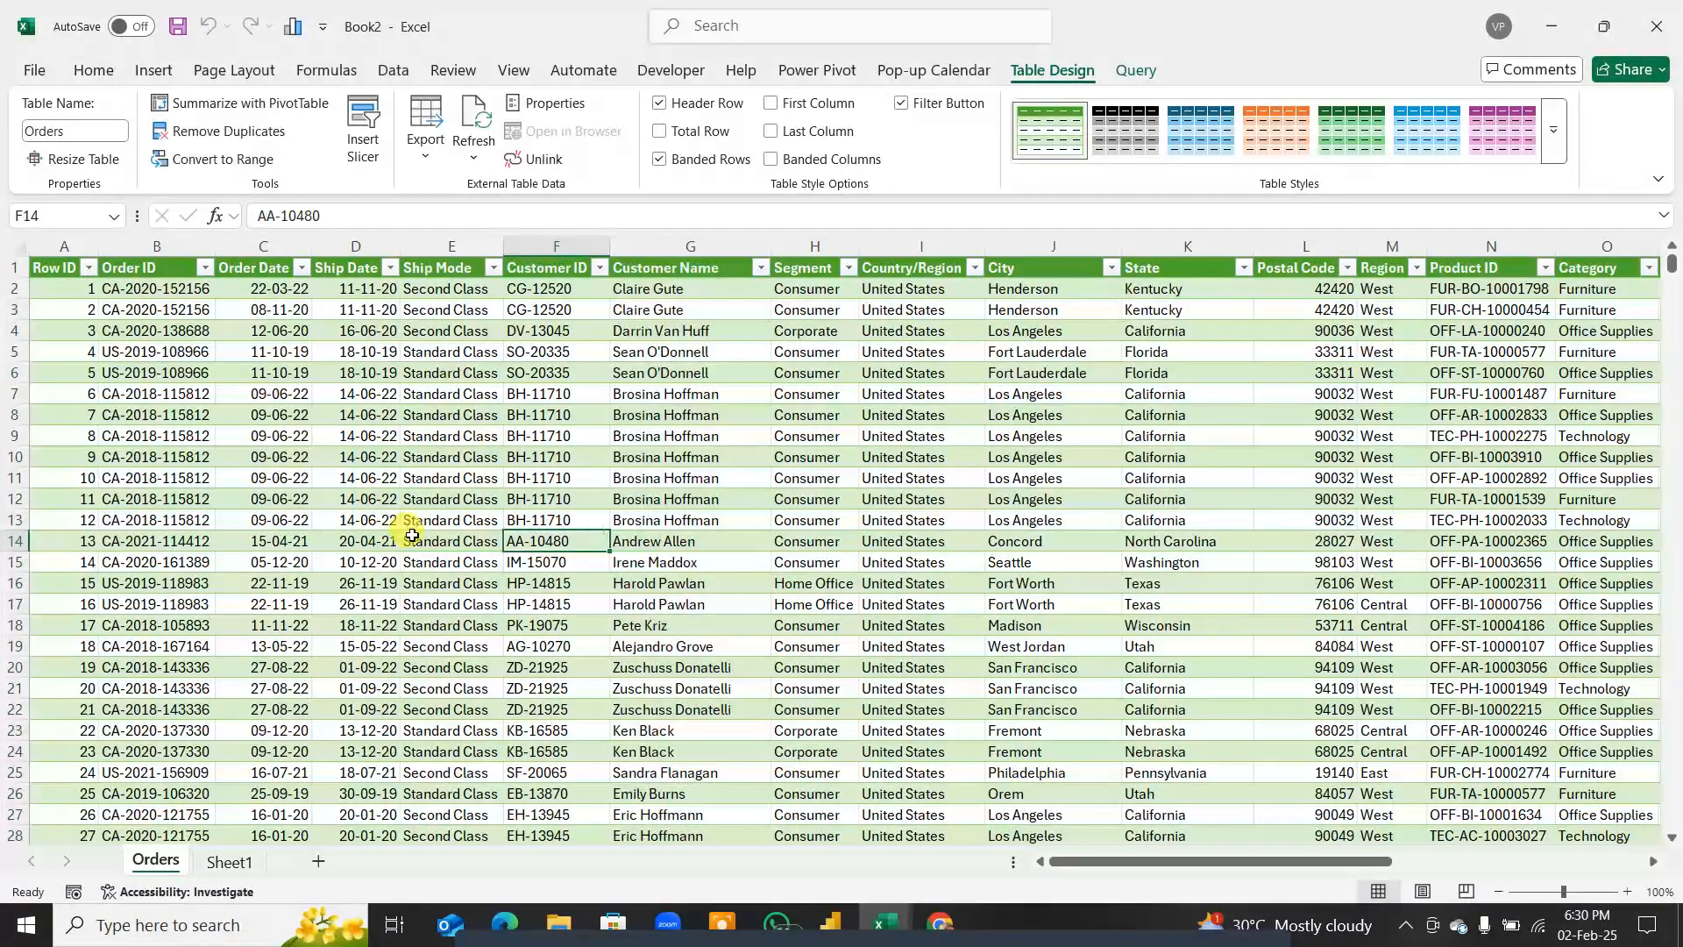
pyautogui.hotkey('alt', 'd')
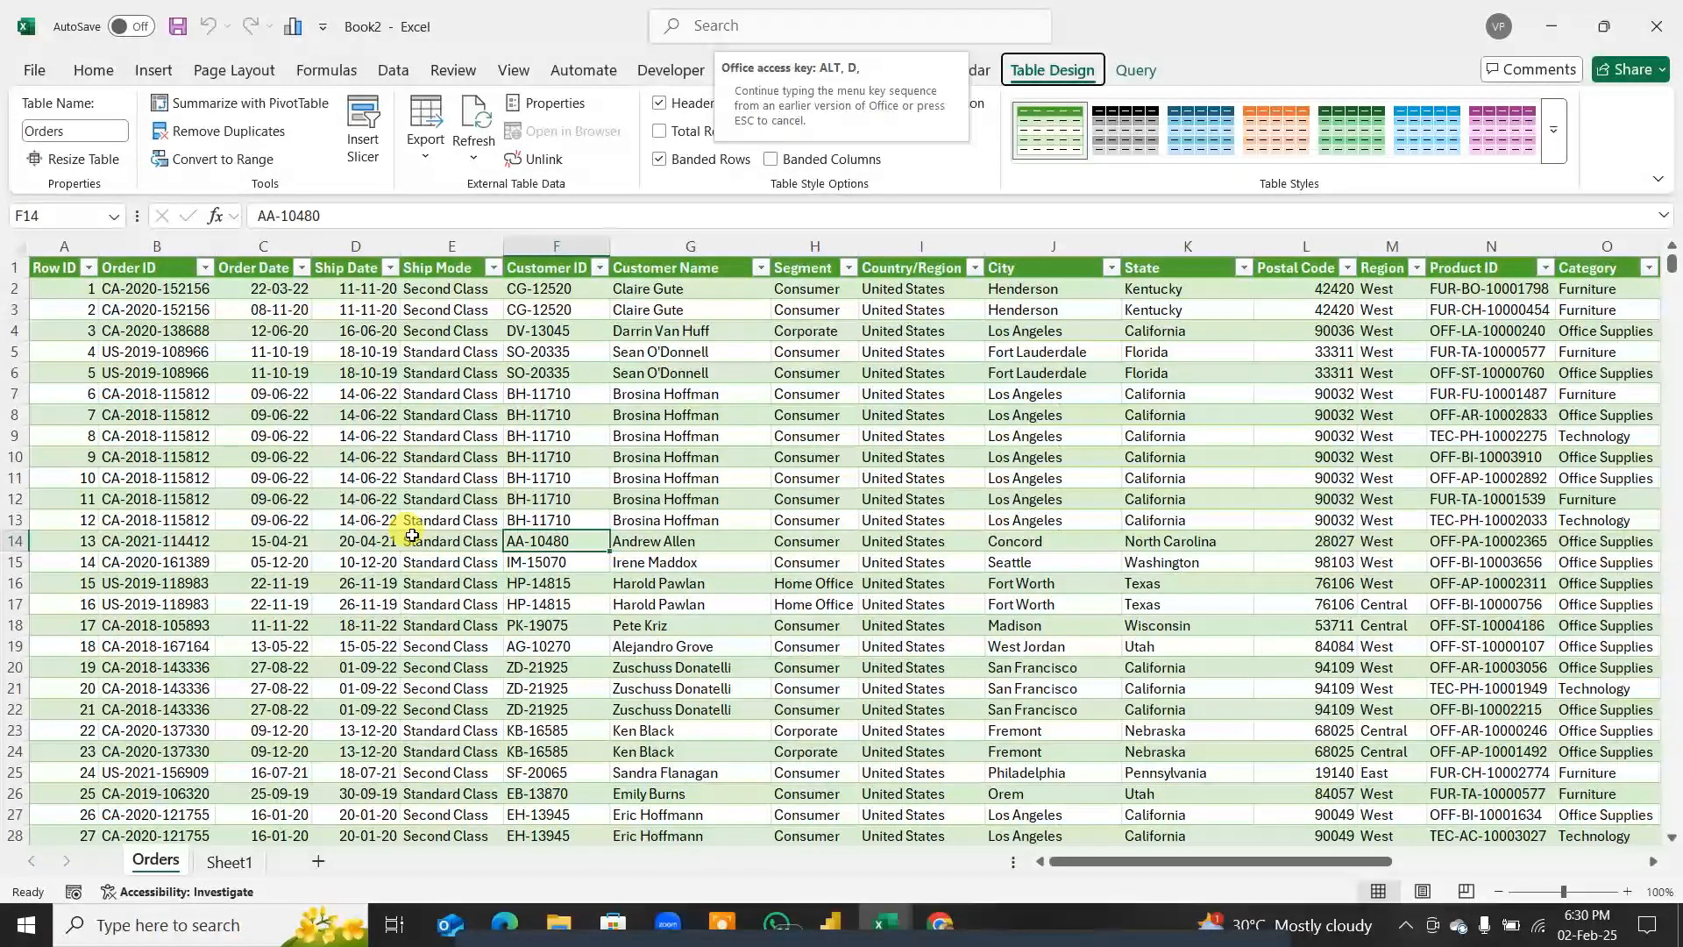
pyautogui.press('p')
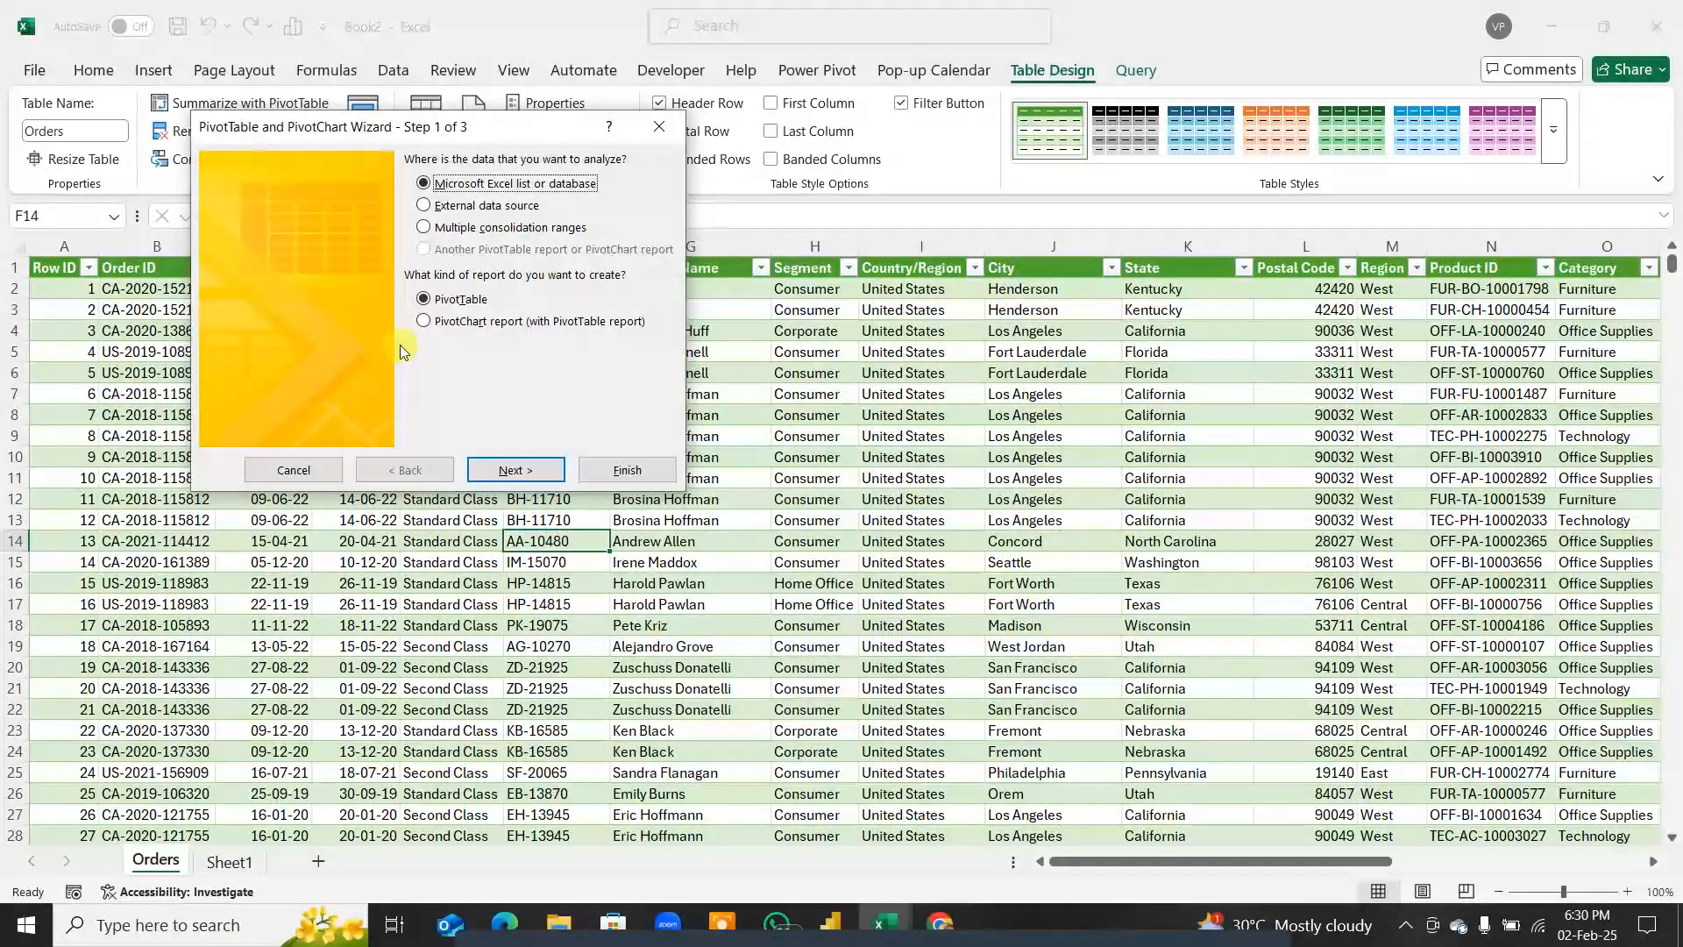
pyautogui.click(515, 469)
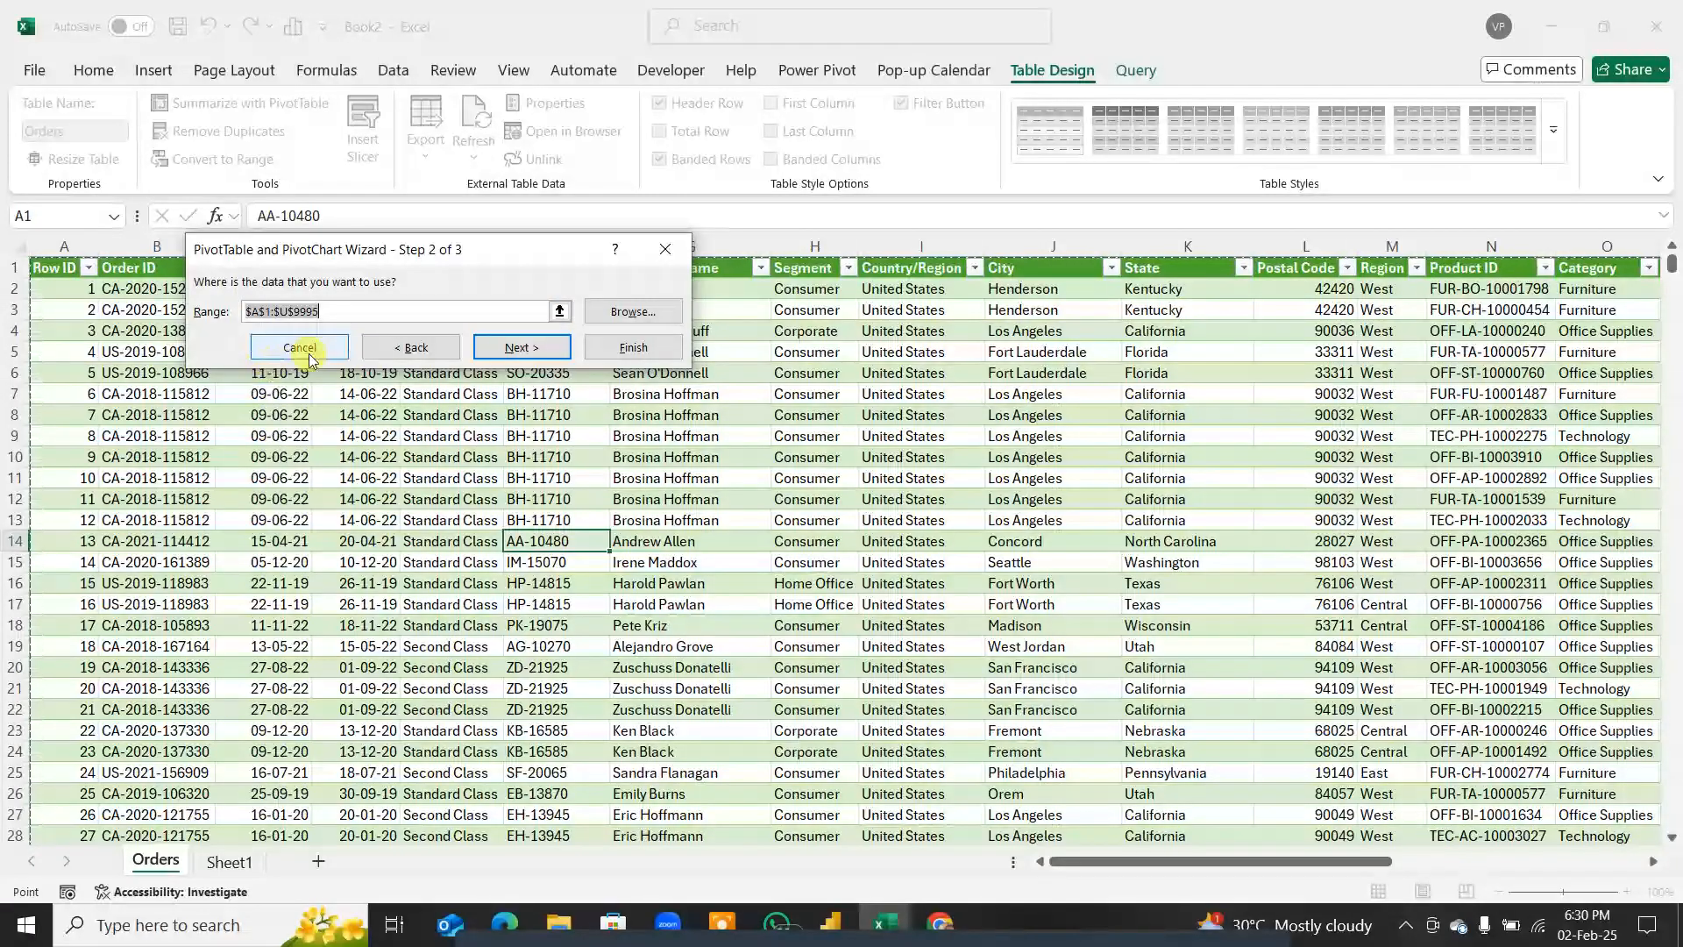
pyautogui.click(528, 347)
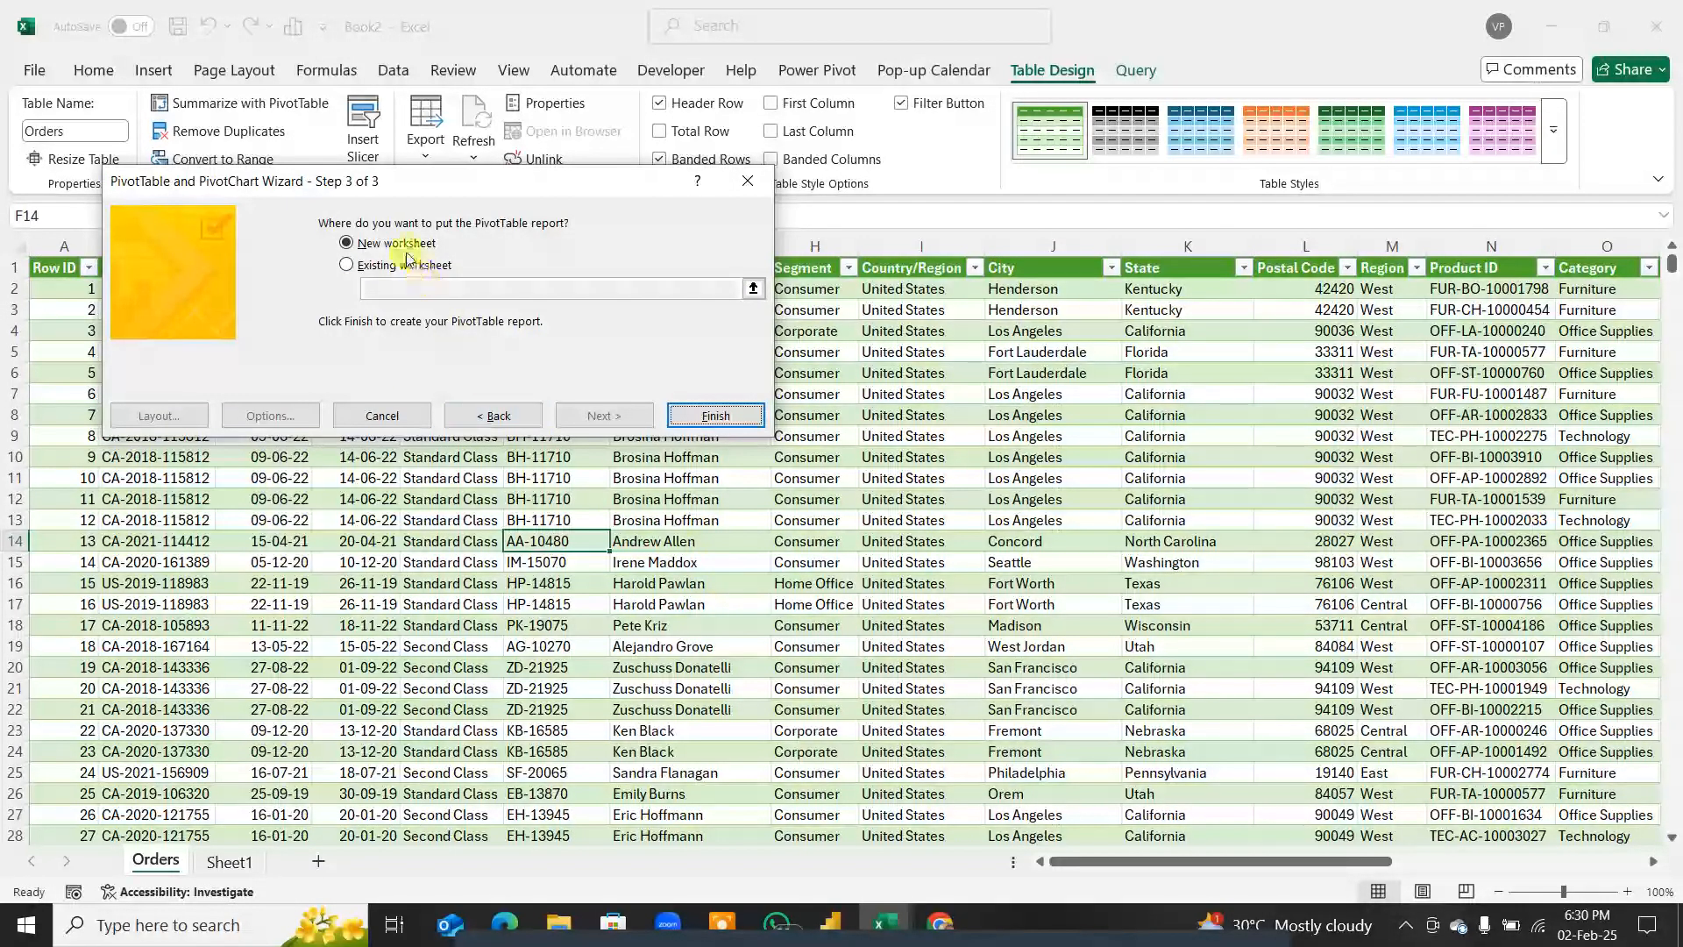
pyautogui.click(706, 415)
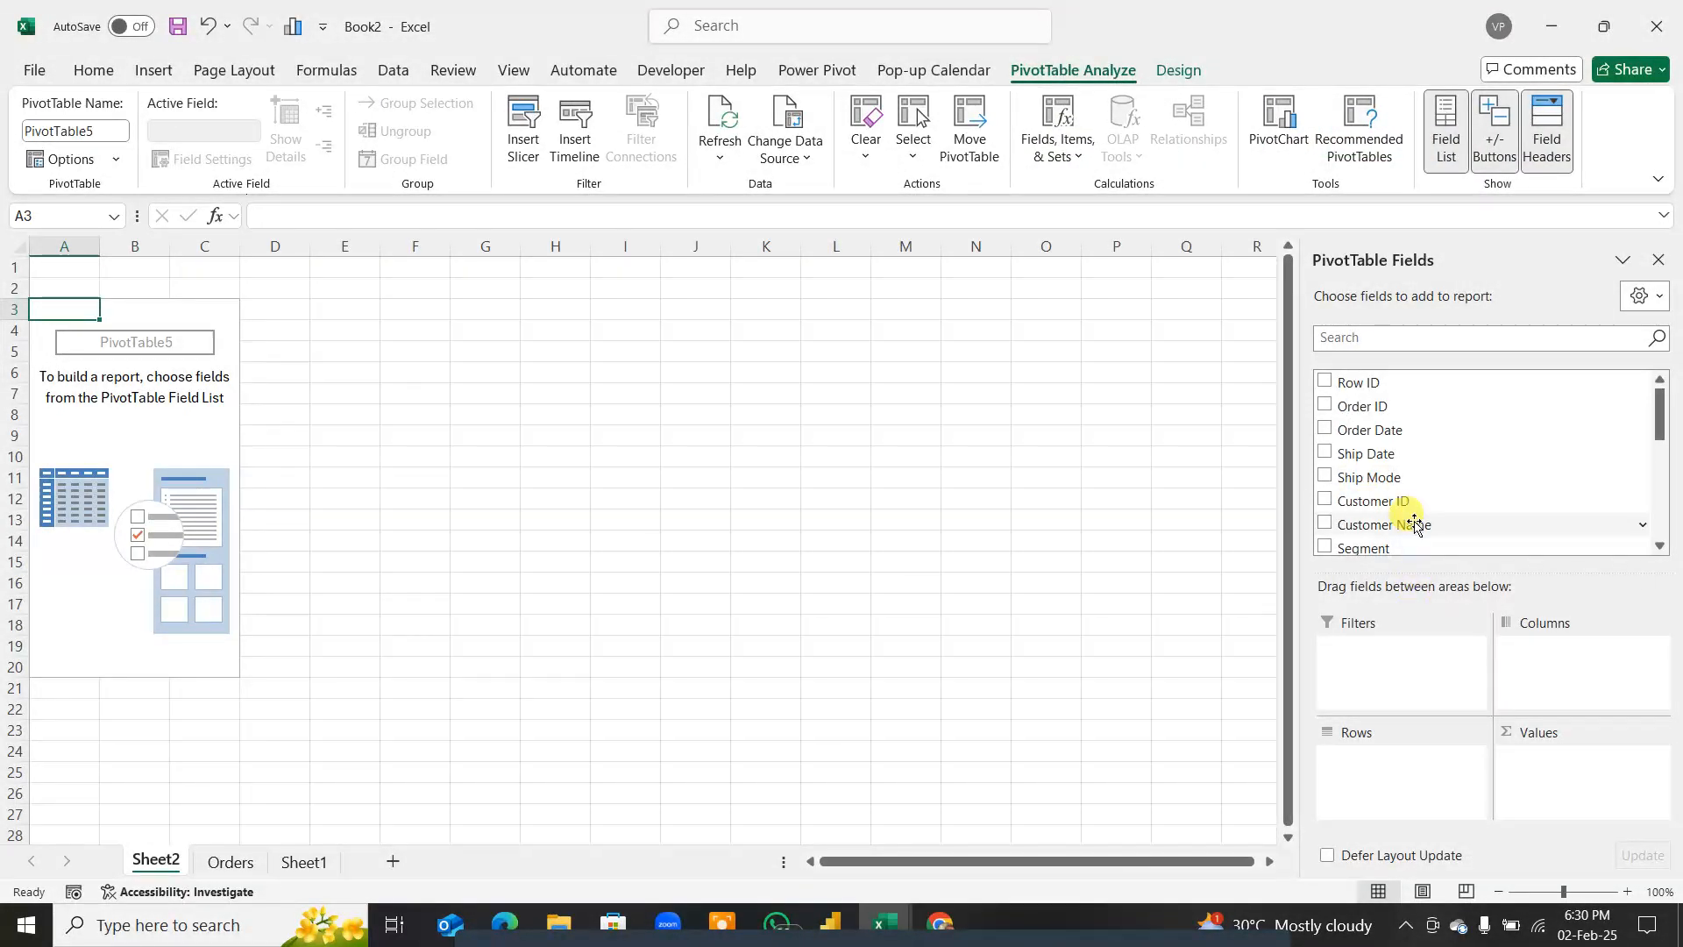
# Step: Build the pivot report with Customer Name as rows and the sum of Sales as values
pyautogui.moveTo(1408, 553); pyautogui.dragTo(1400, 763)
pyautogui.scroll(-2, 1438, 483)
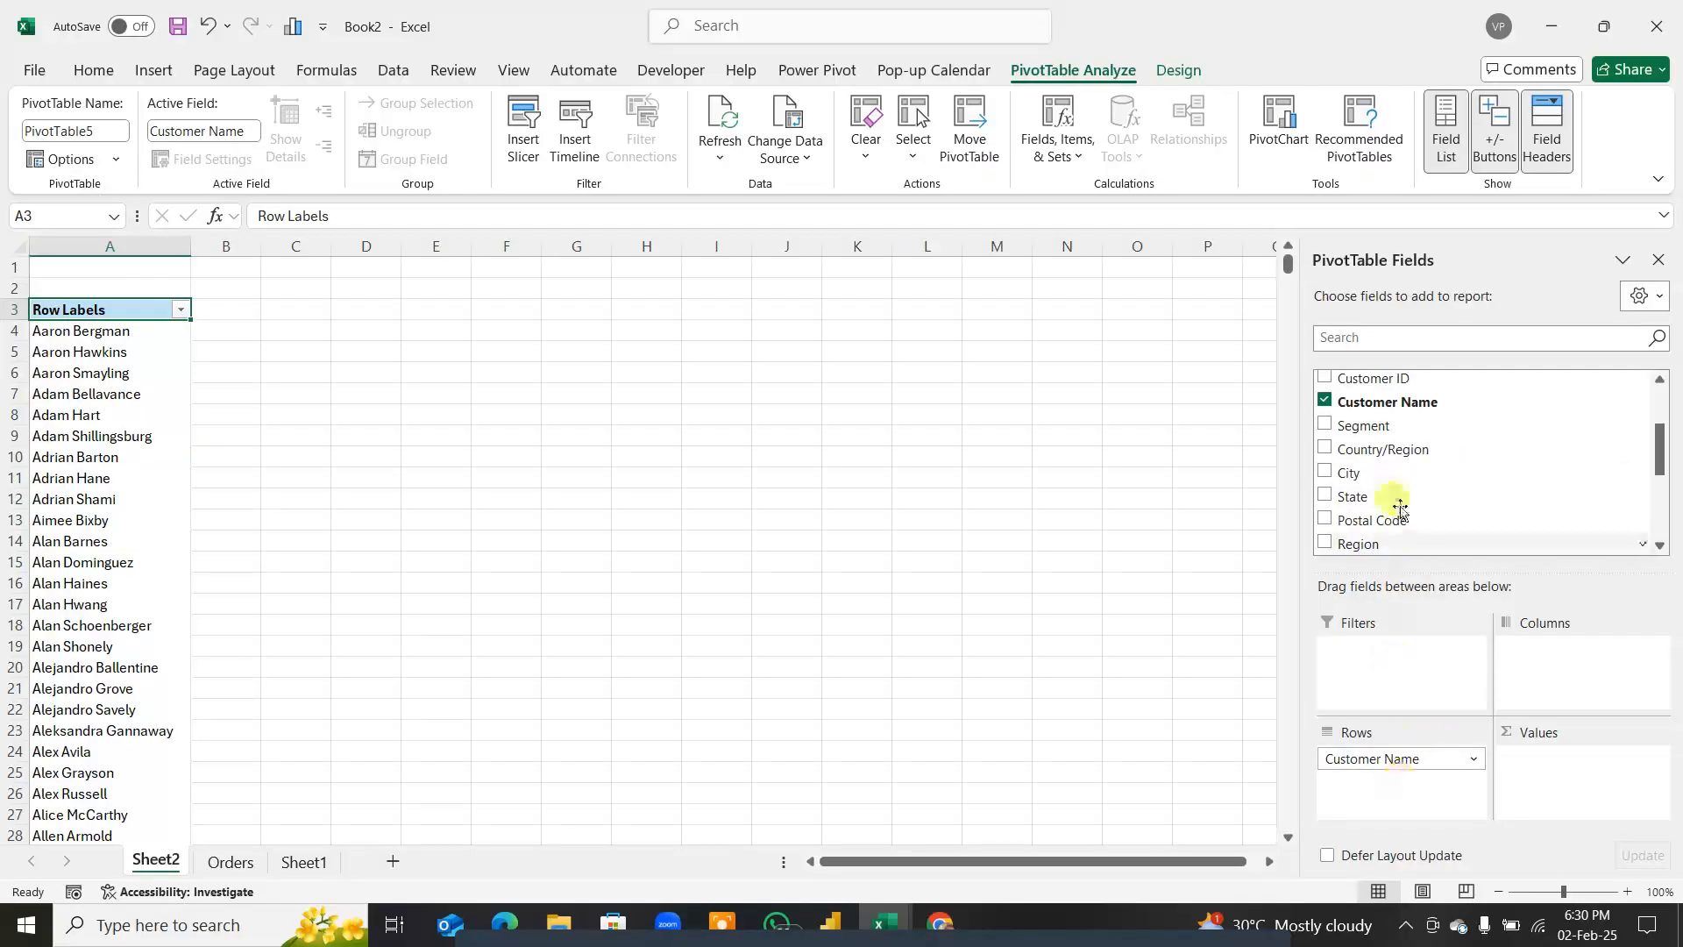
pyautogui.scroll(-2, 1391, 490)
pyautogui.scroll(2, 1364, 482)
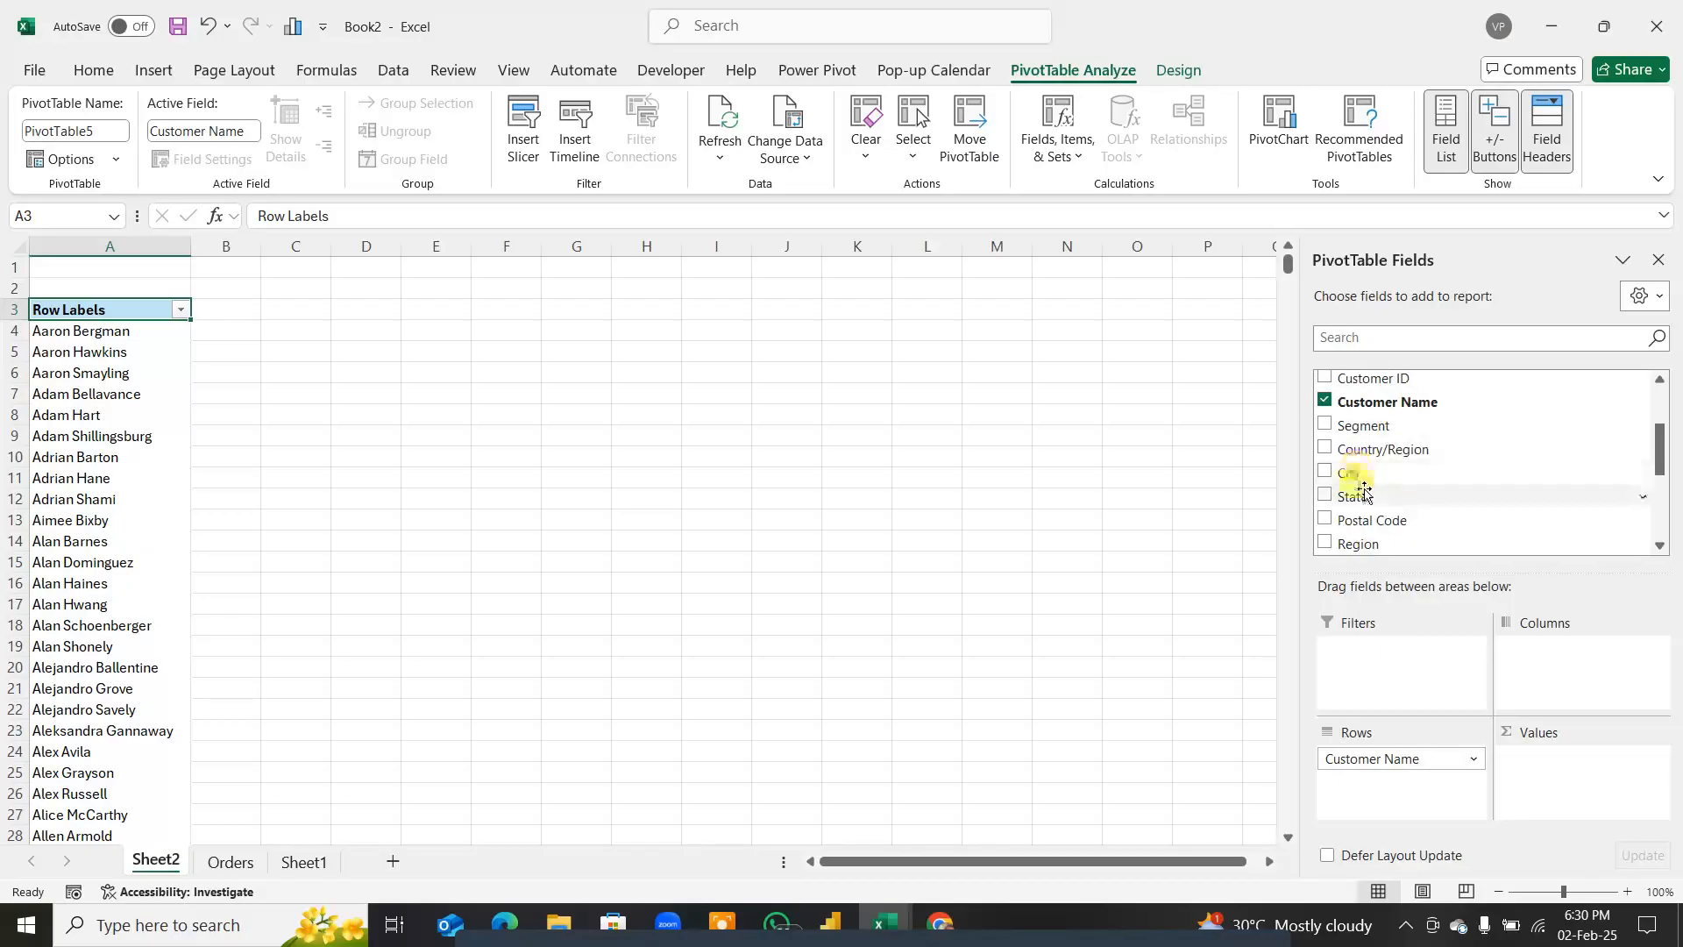
pyautogui.scroll(-2, 1367, 473)
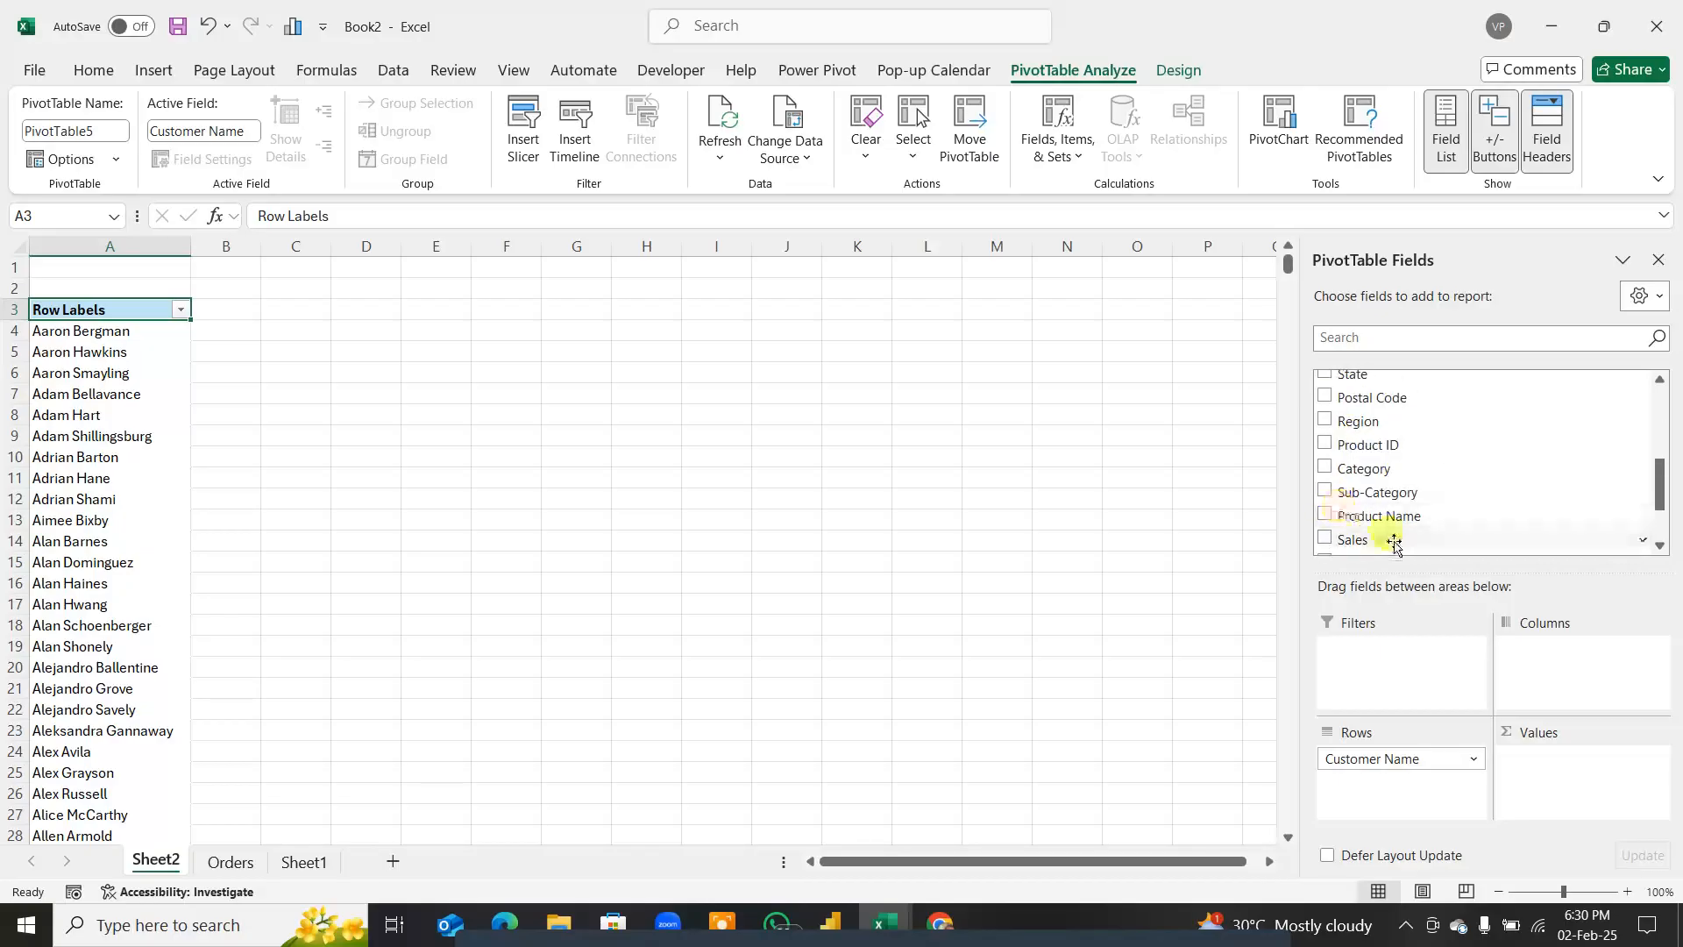
pyautogui.moveTo(1387, 559); pyautogui.dragTo(1555, 777)
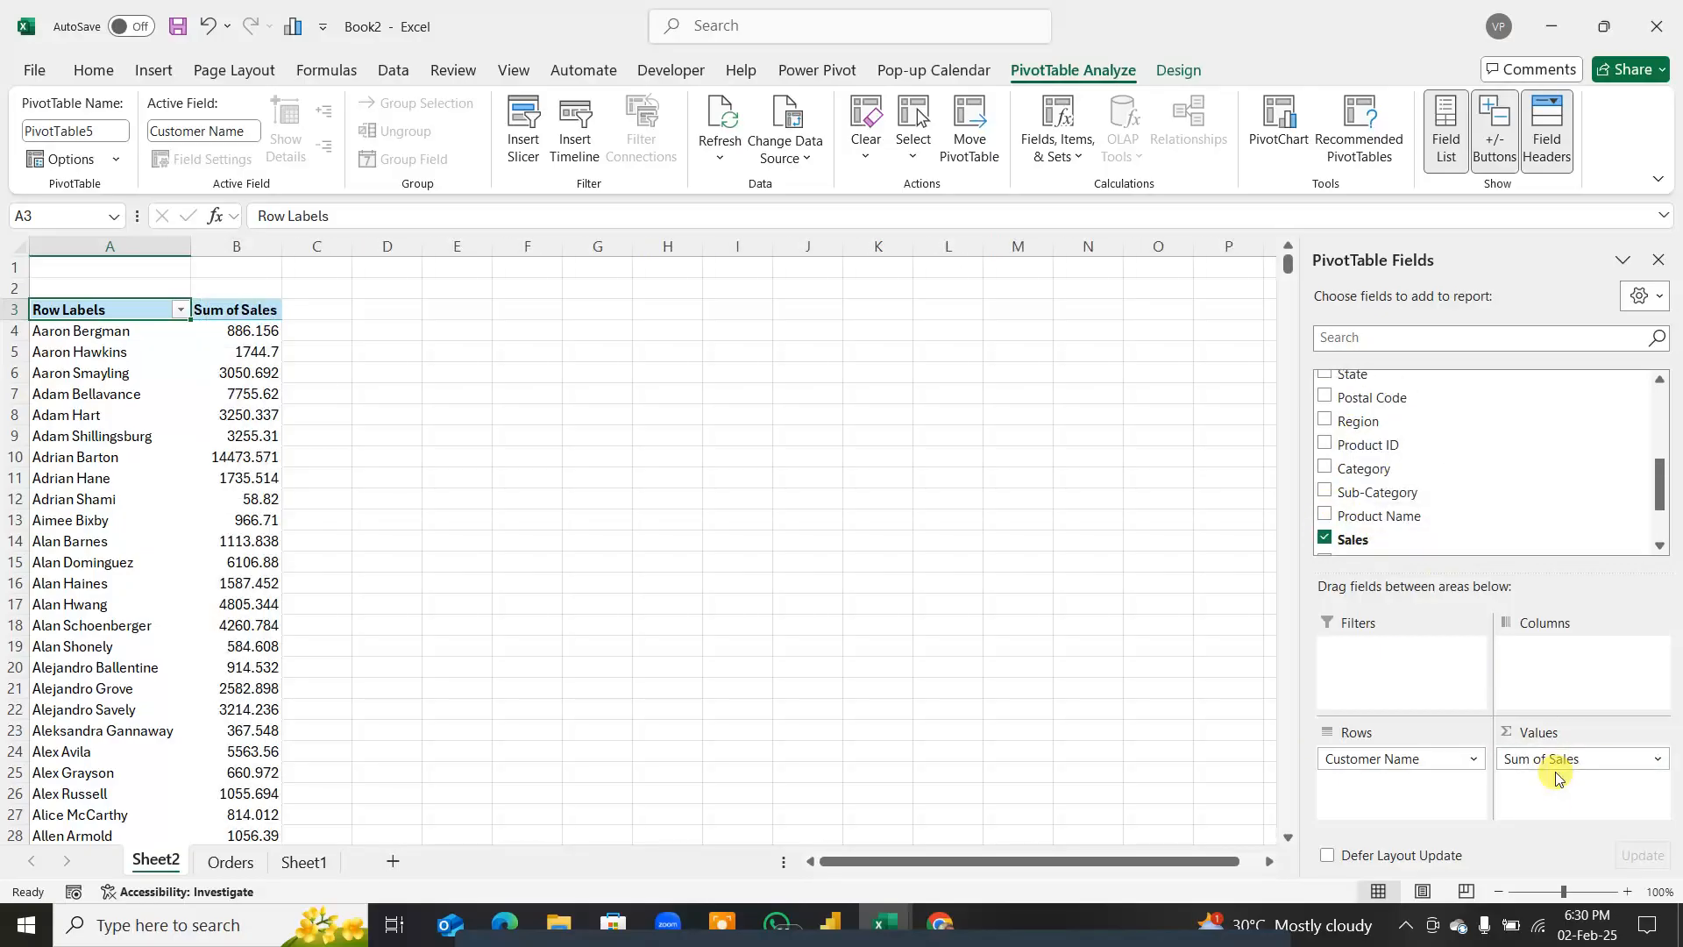
# Step: Look through the full list of customers and their sales in the pivot table
pyautogui.scroll(-20, 233, 416)
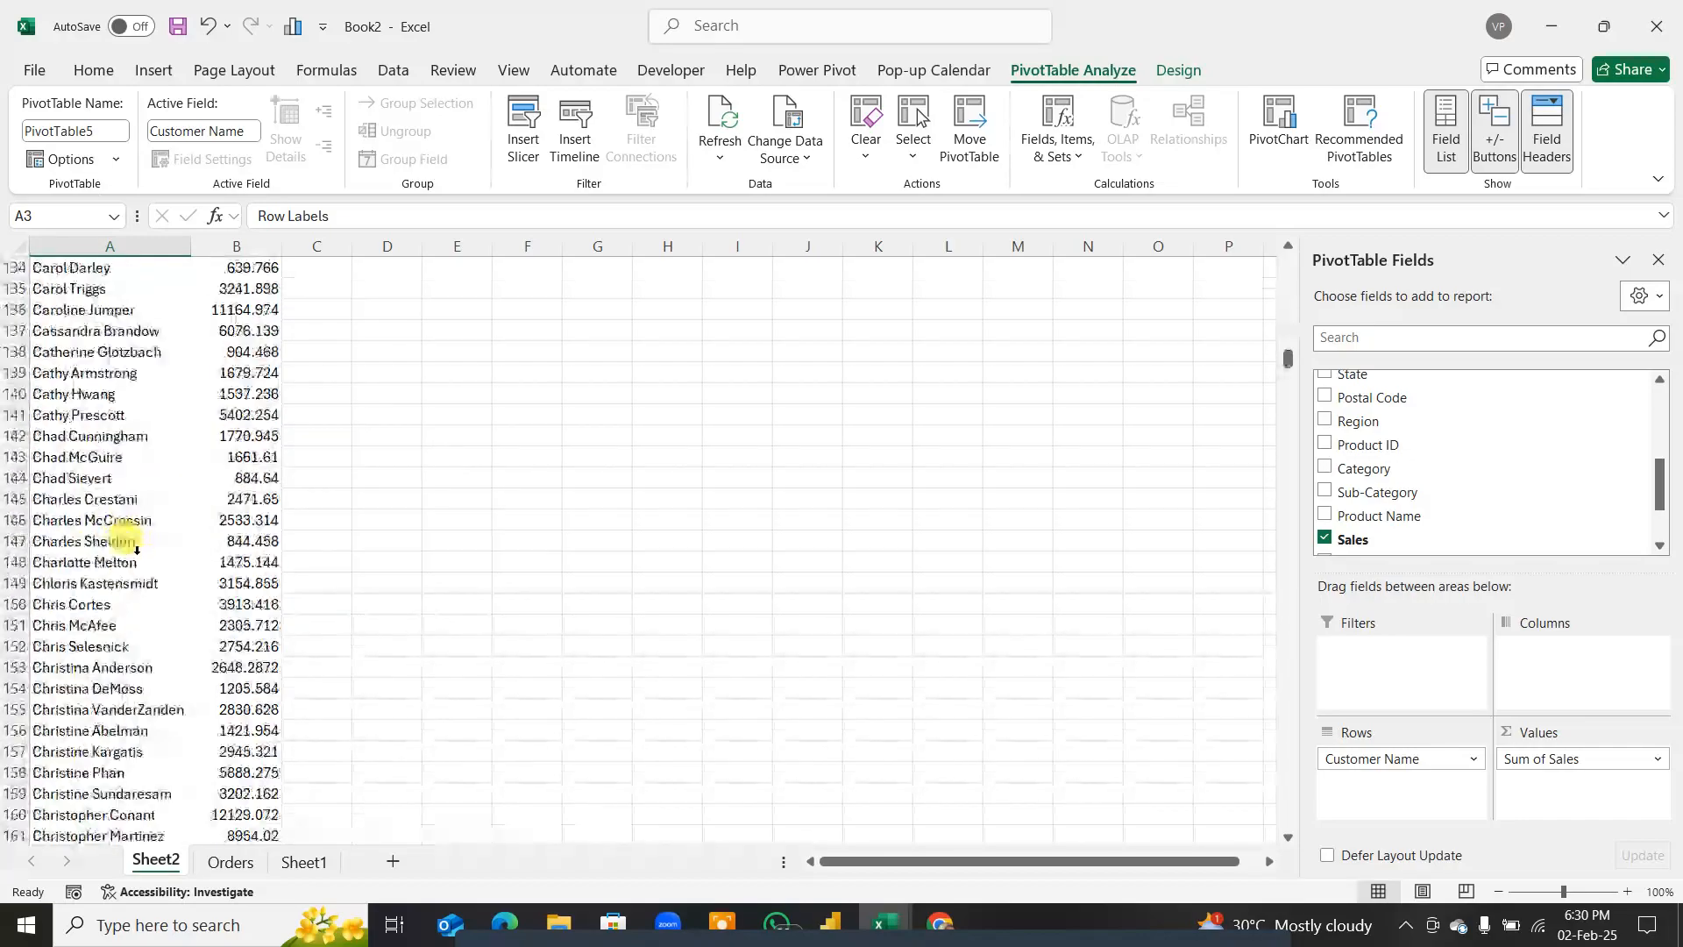
pyautogui.scroll(-20, 123, 538)
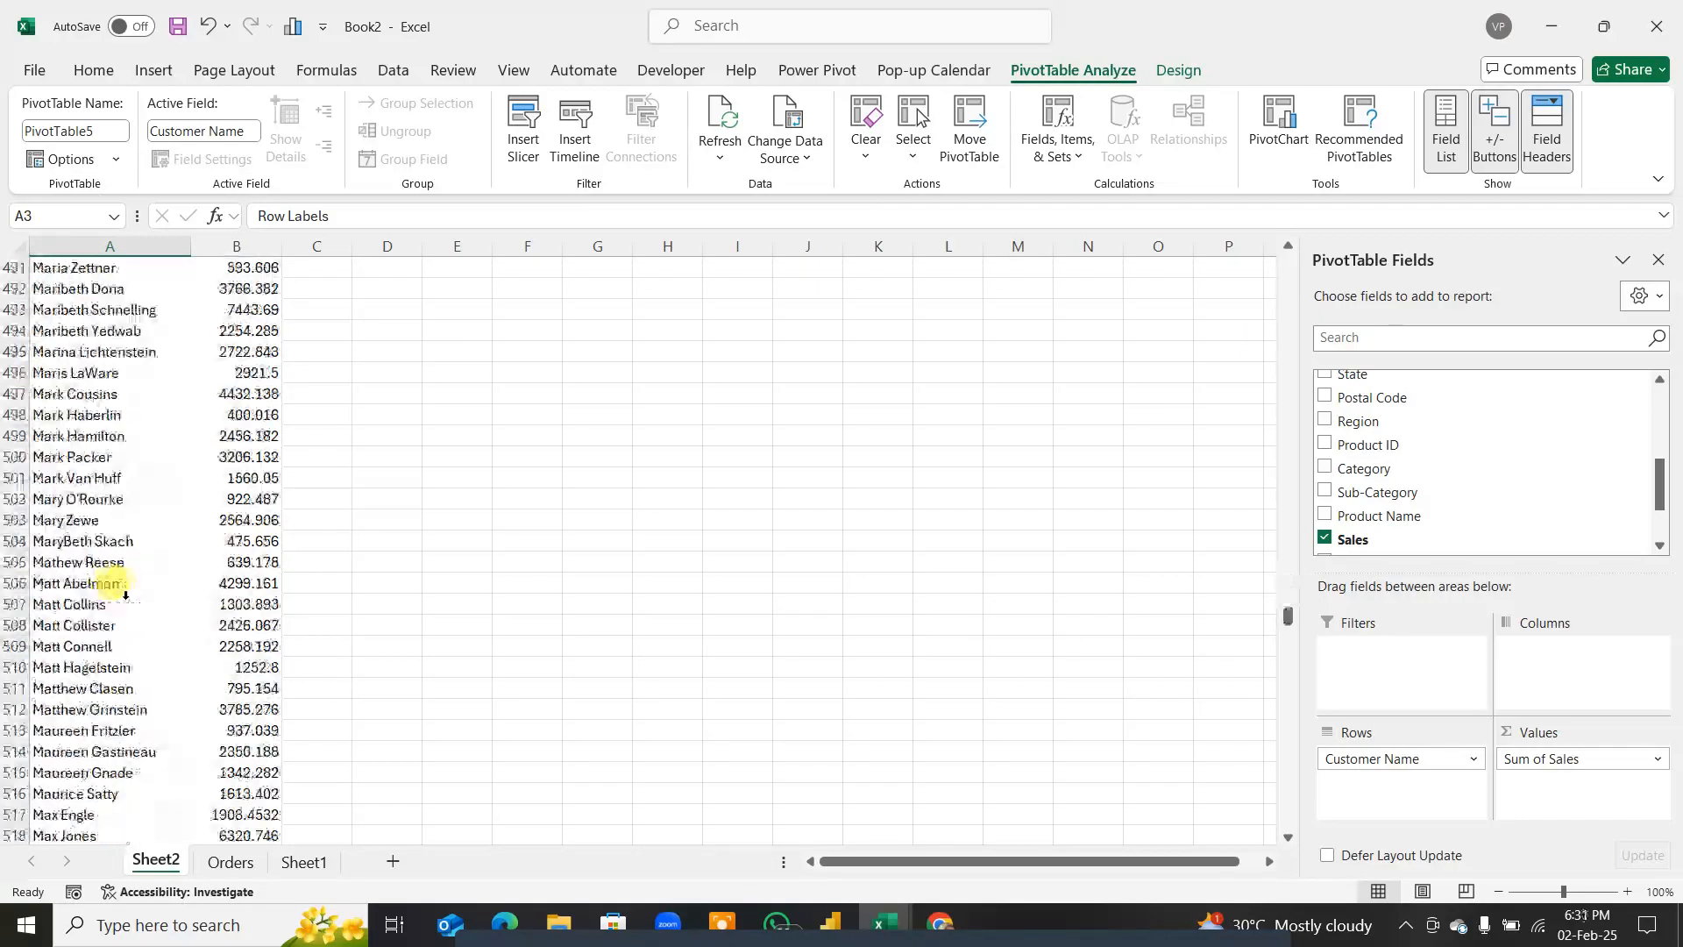
pyautogui.scroll(-20, 125, 595)
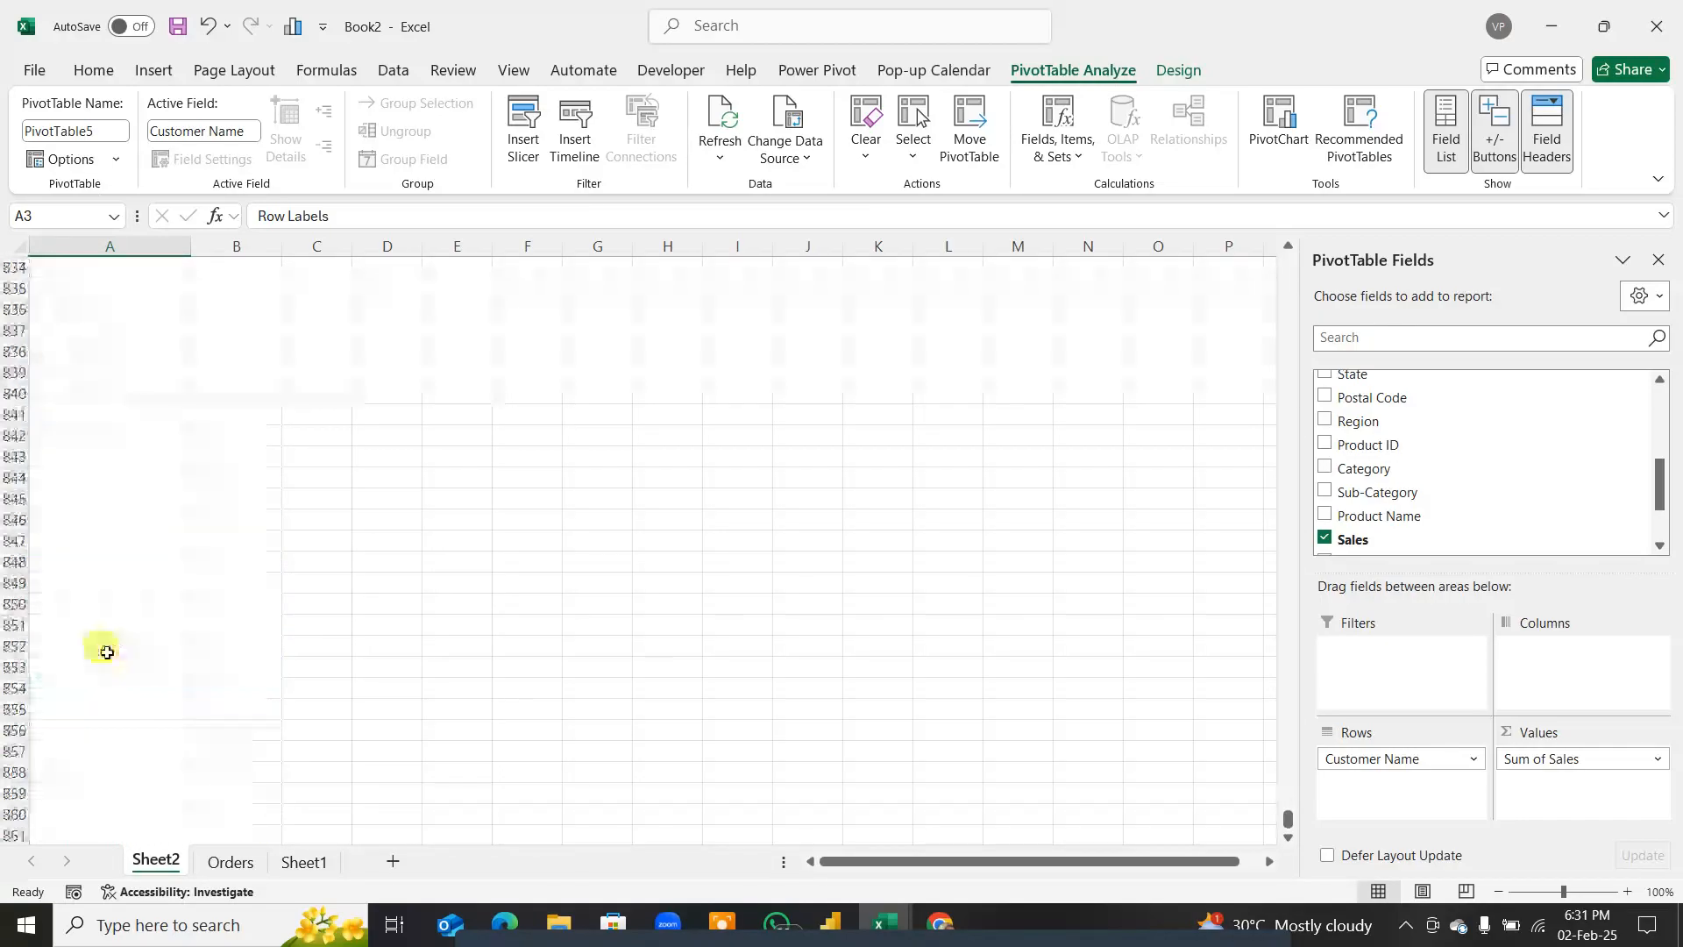
pyautogui.scroll(20, 106, 652)
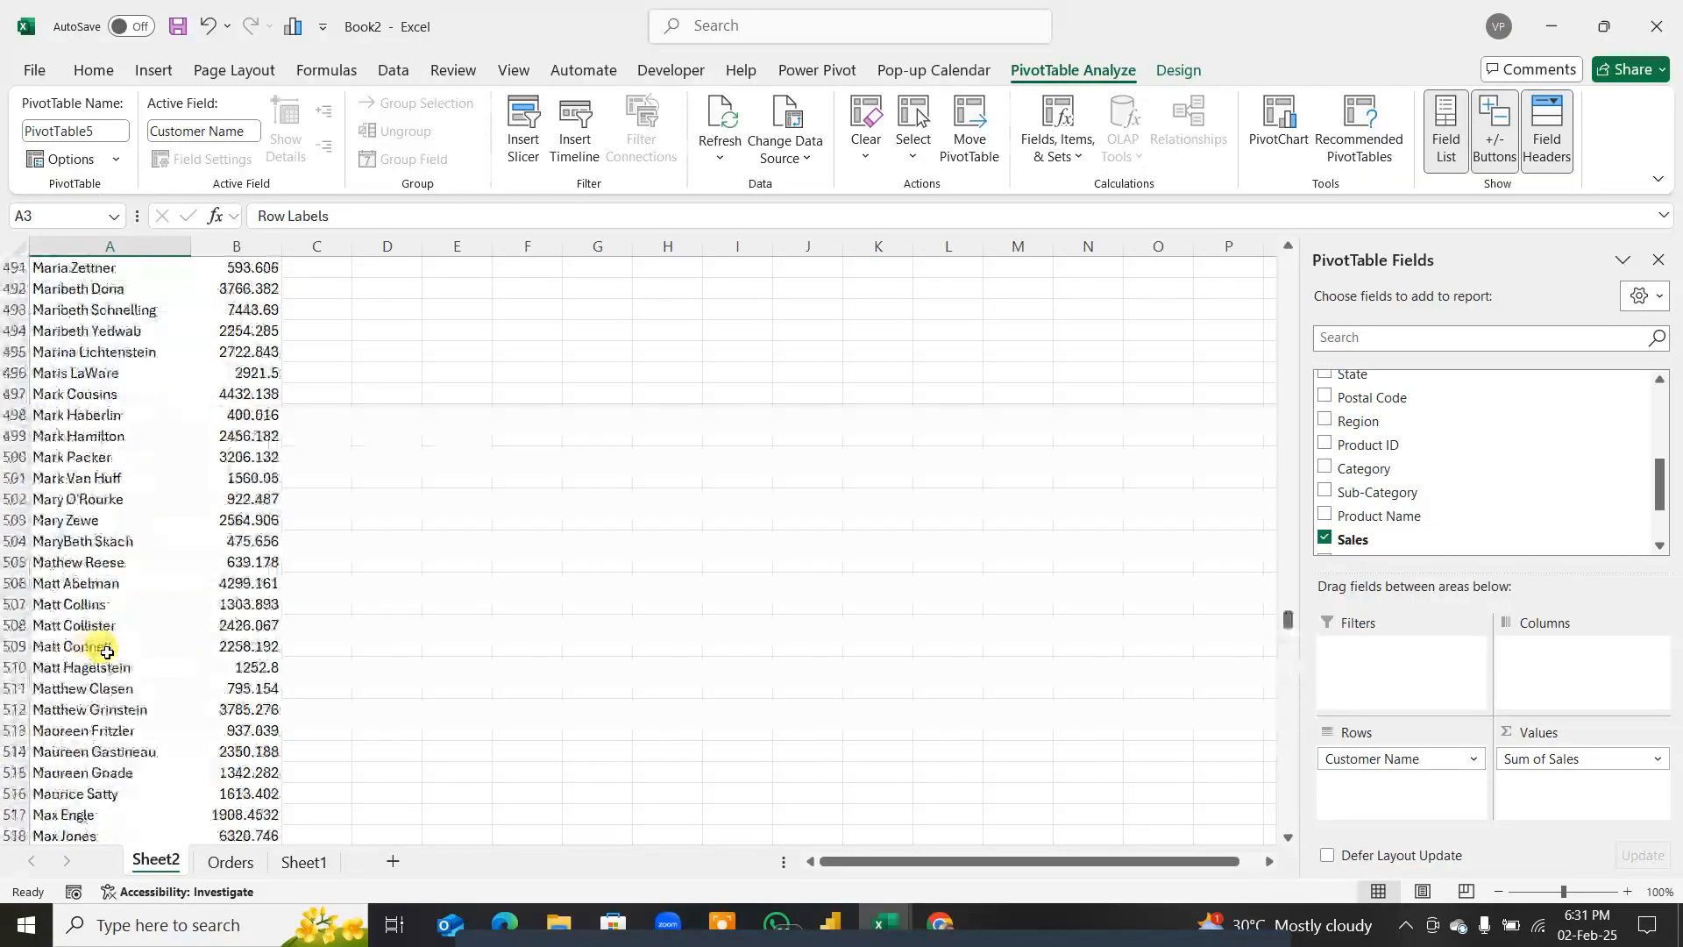
pyautogui.scroll(20, 107, 652)
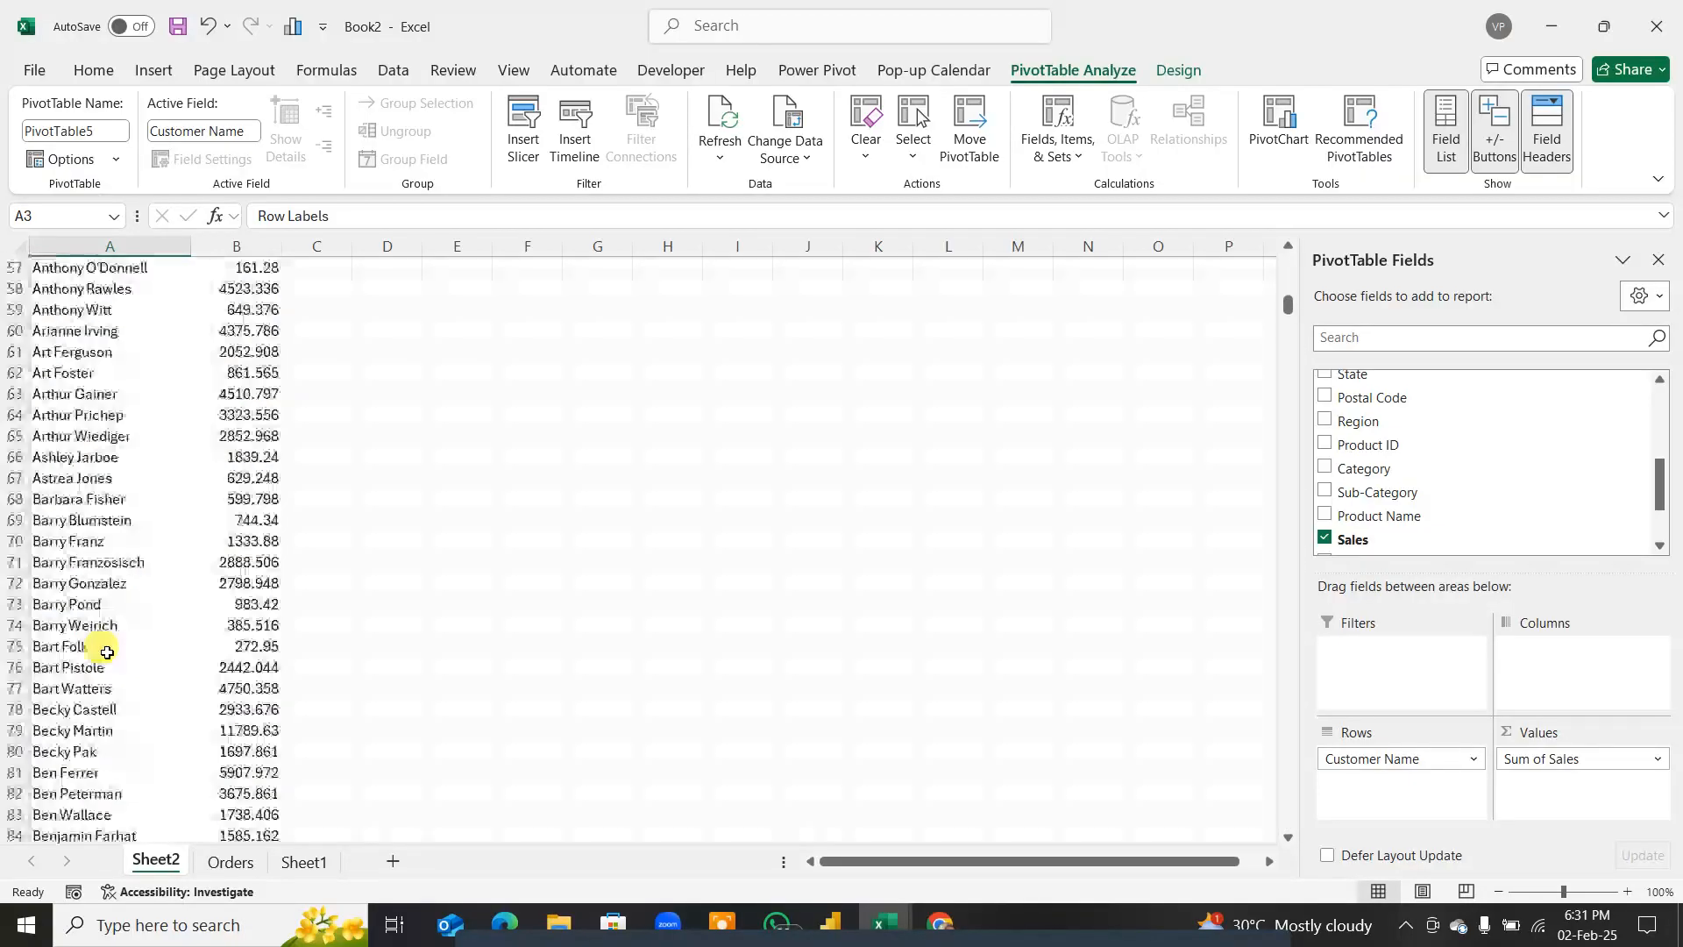
pyautogui.scroll(19, 107, 652)
# Step: Rename the pivot worksheet as "Top 10 Customers By Sales"
pyautogui.rightClick(154, 861)
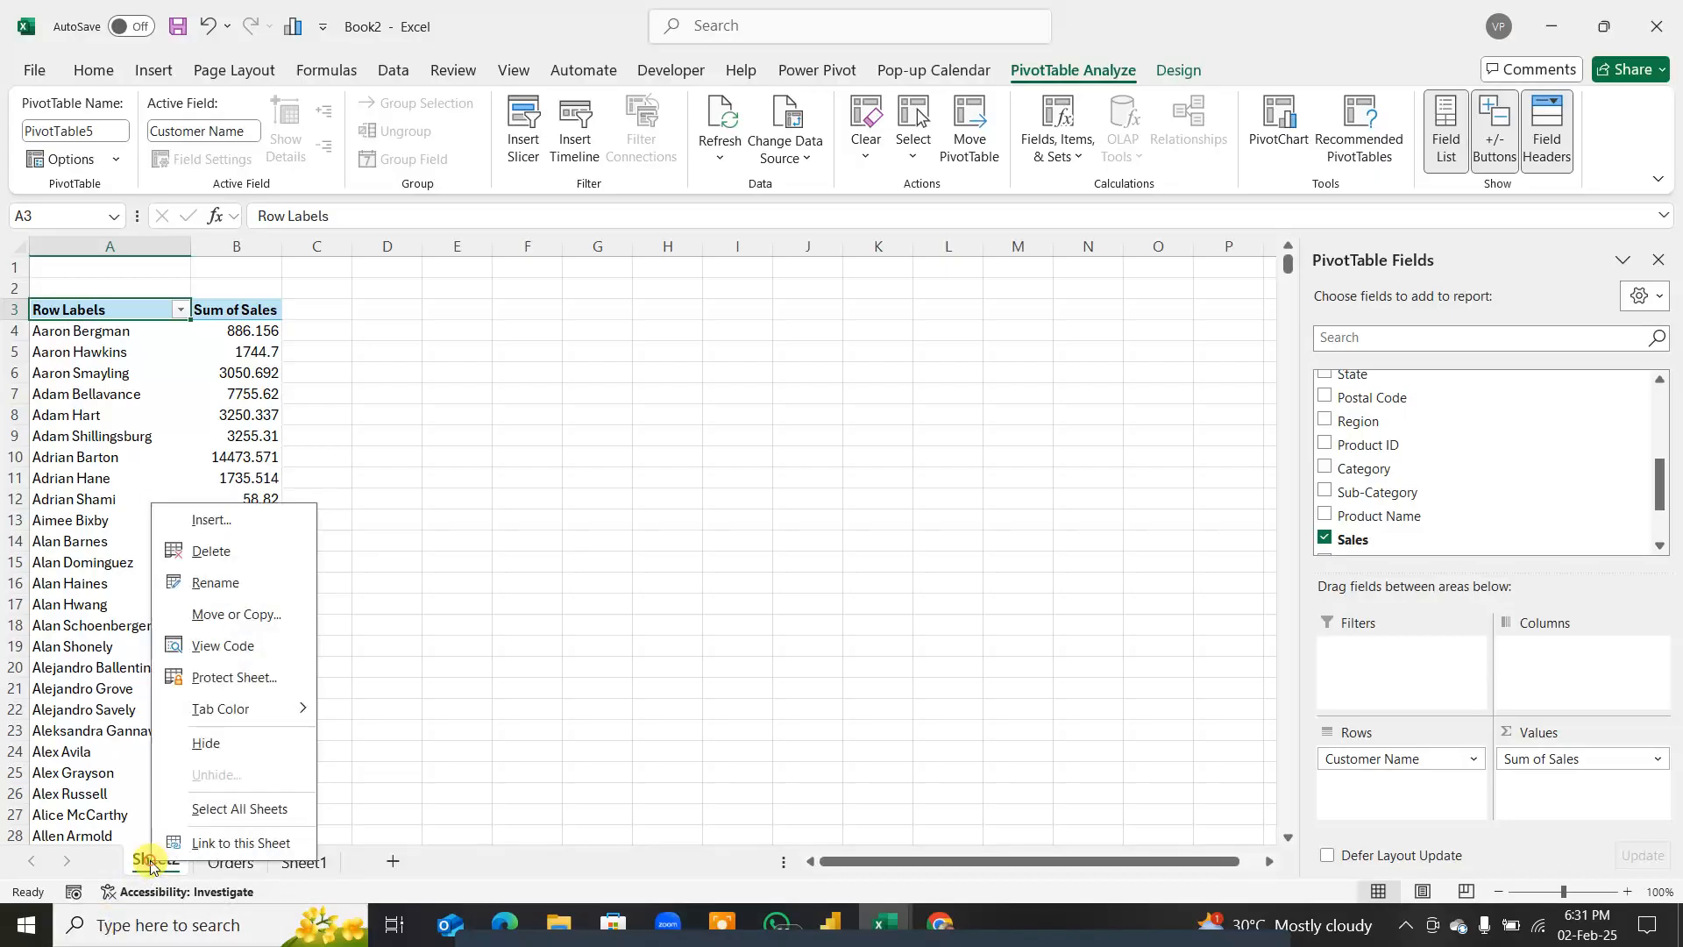
pyautogui.click(215, 583)
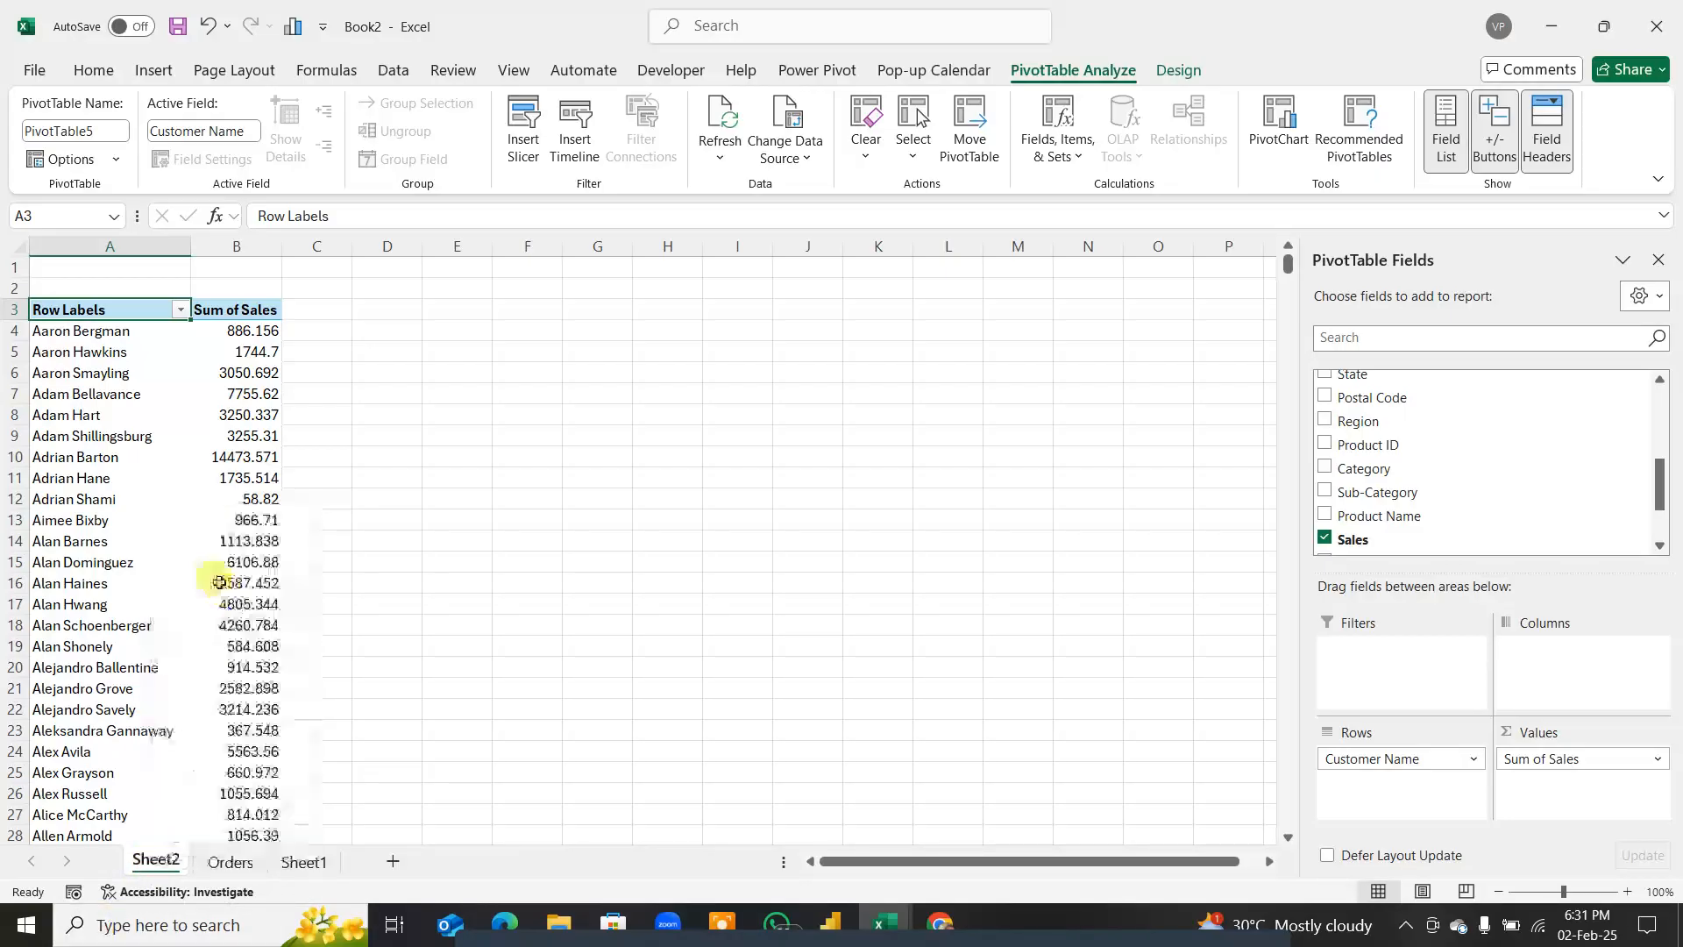
pyautogui.write('To')
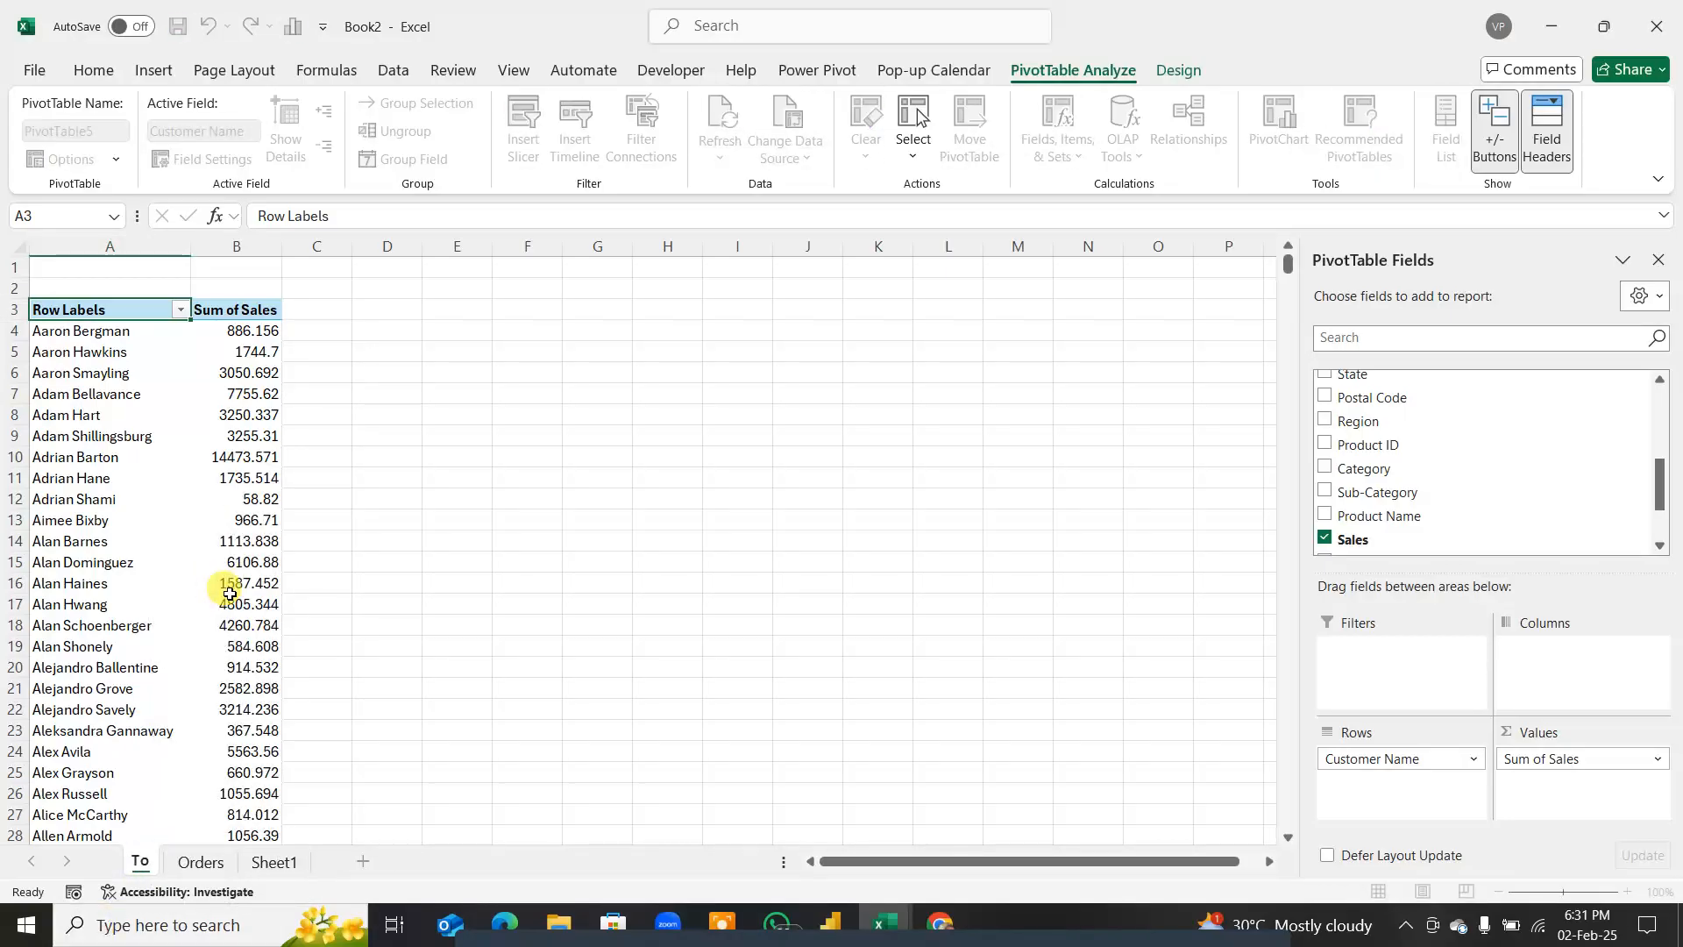
pyautogui.write('p')
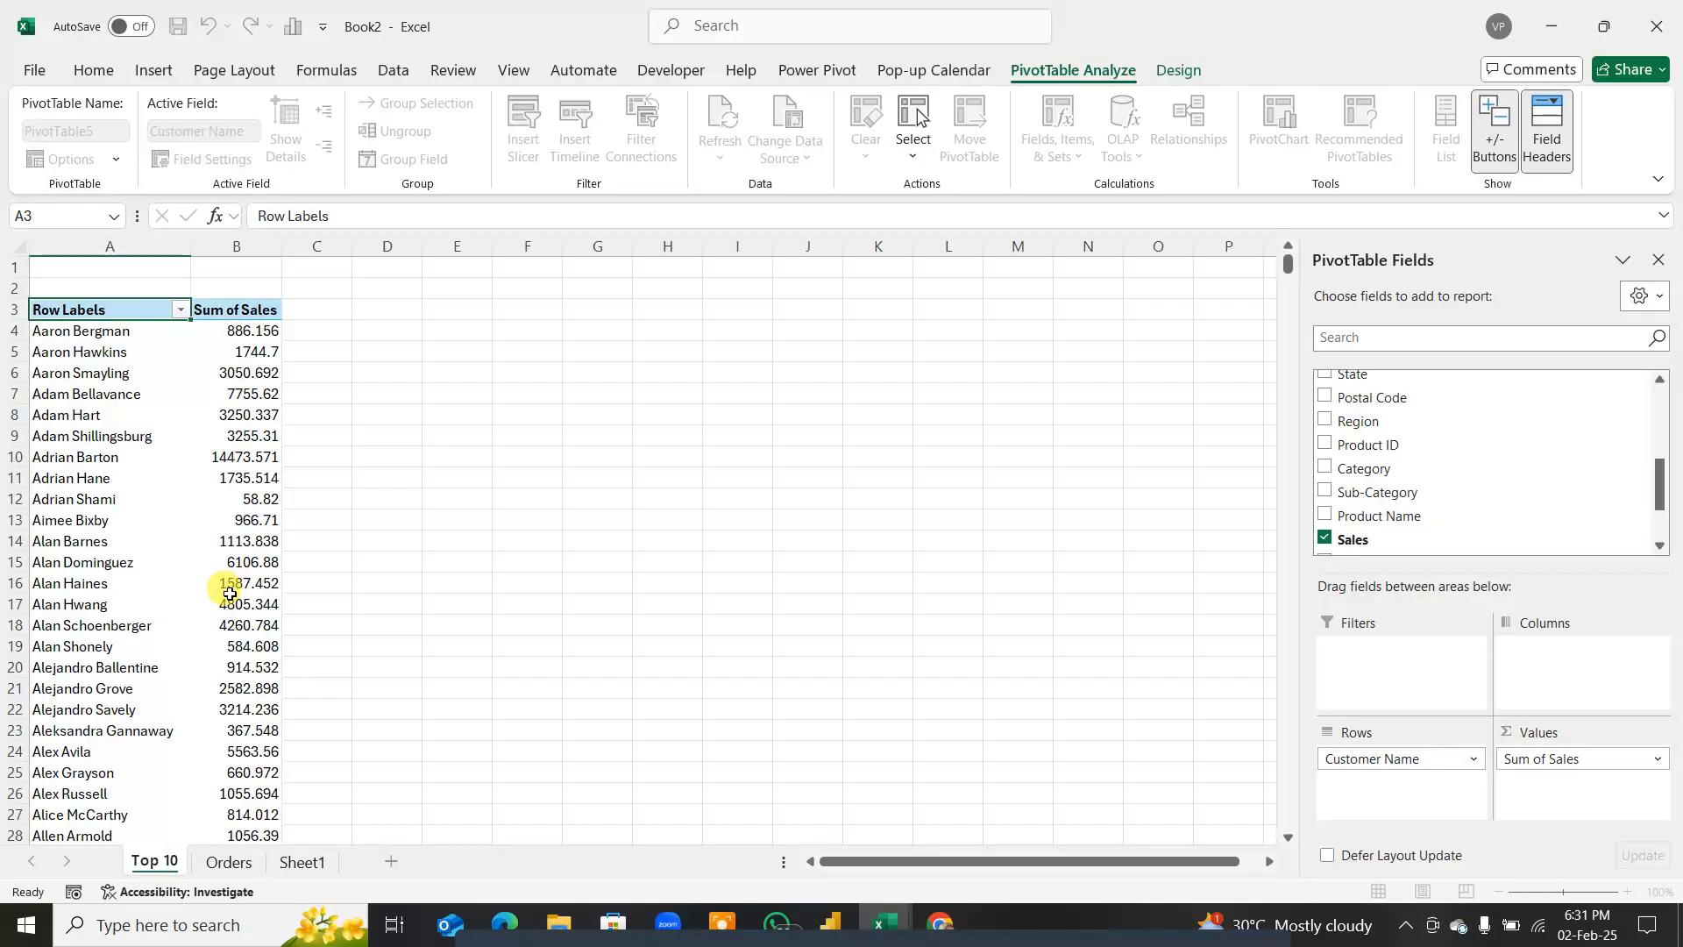
pyautogui.write(' 10 Custo')
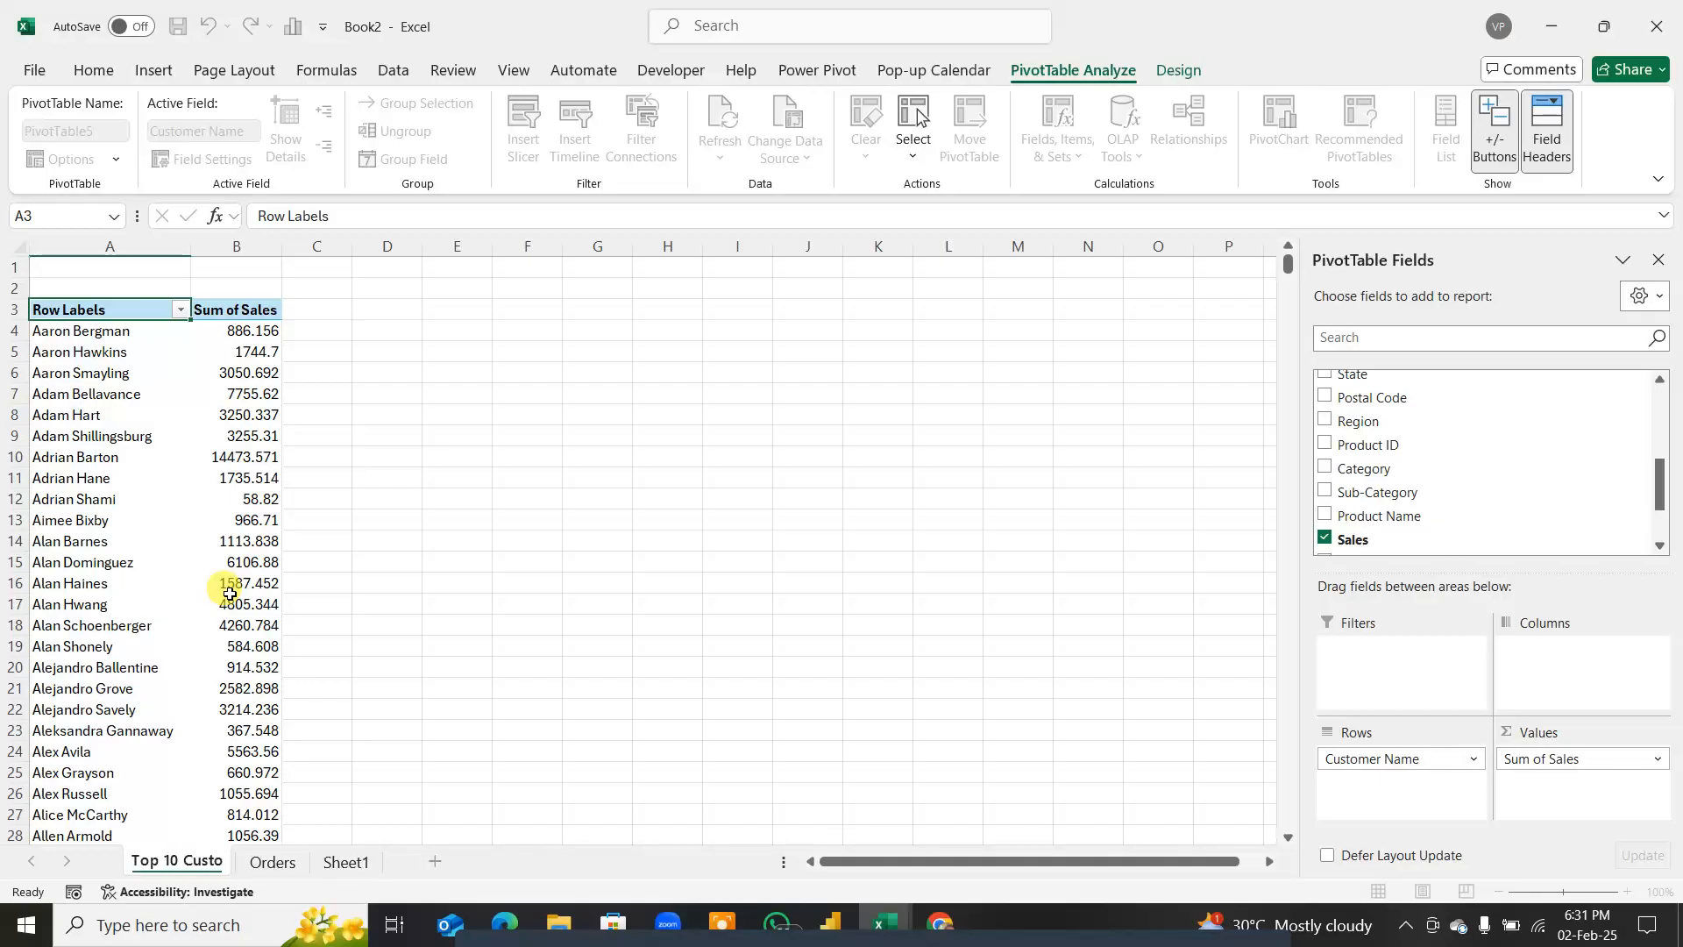
pyautogui.write('me')
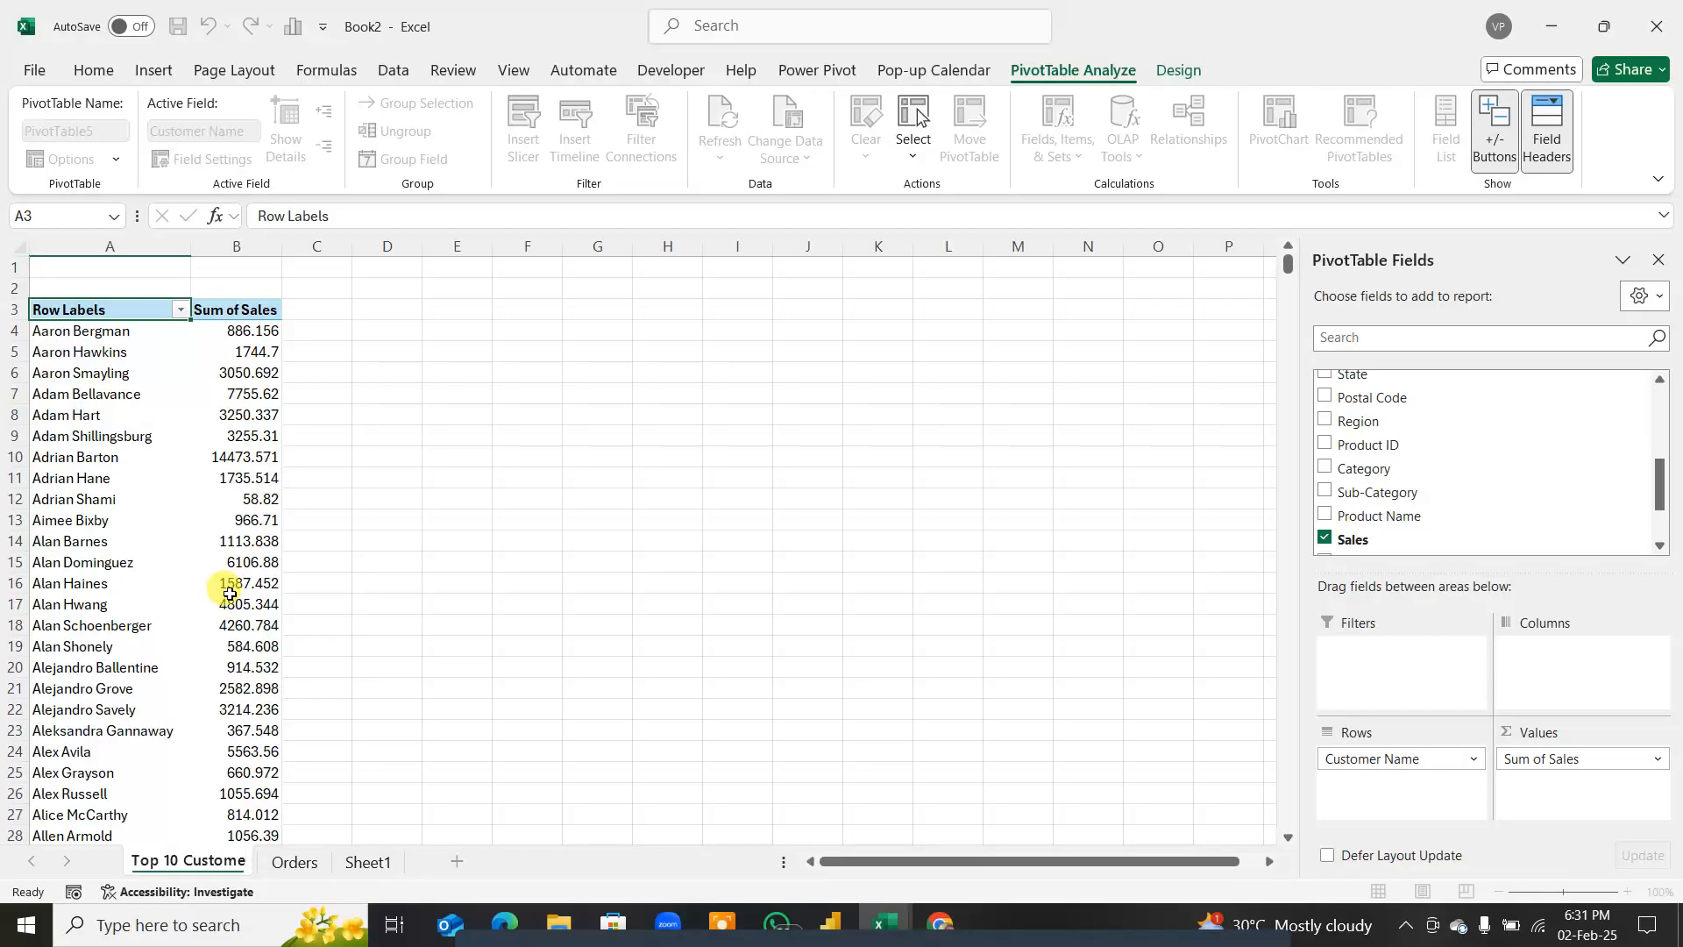
pyautogui.write('rs By S')
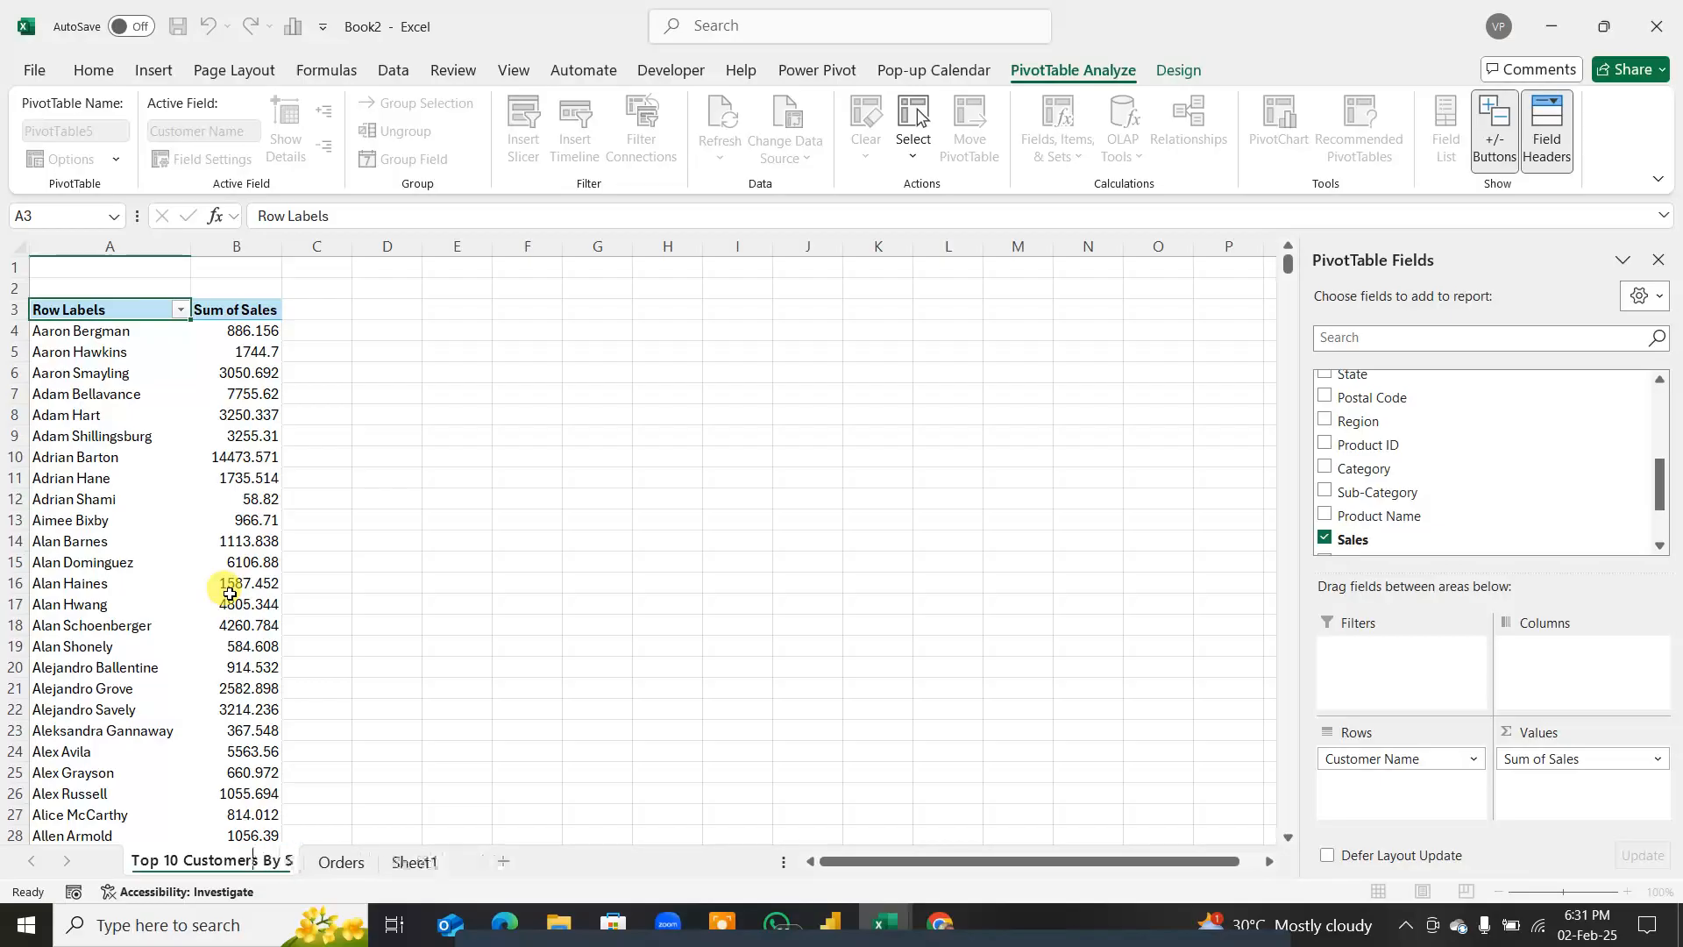
pyautogui.write('ales')
pyautogui.press('Return')
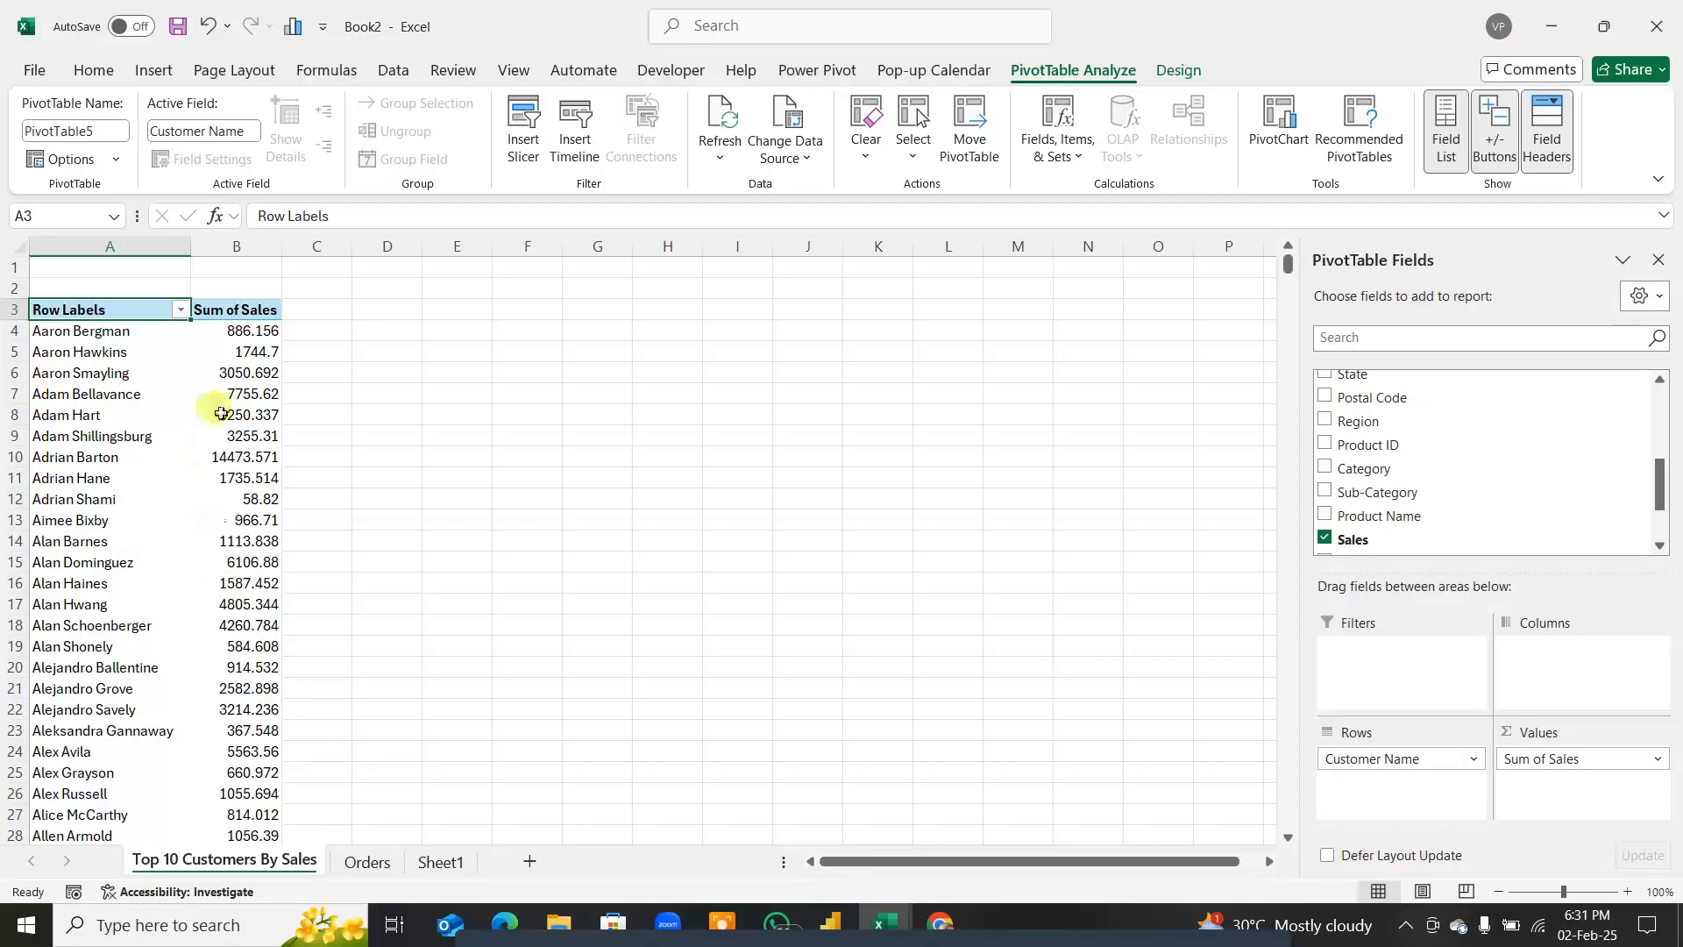
# Step: Examine the Sum of Sales column from the first customer down to the Grand Total row
pyautogui.moveTo(233, 332); pyautogui.dragTo(202, 833)
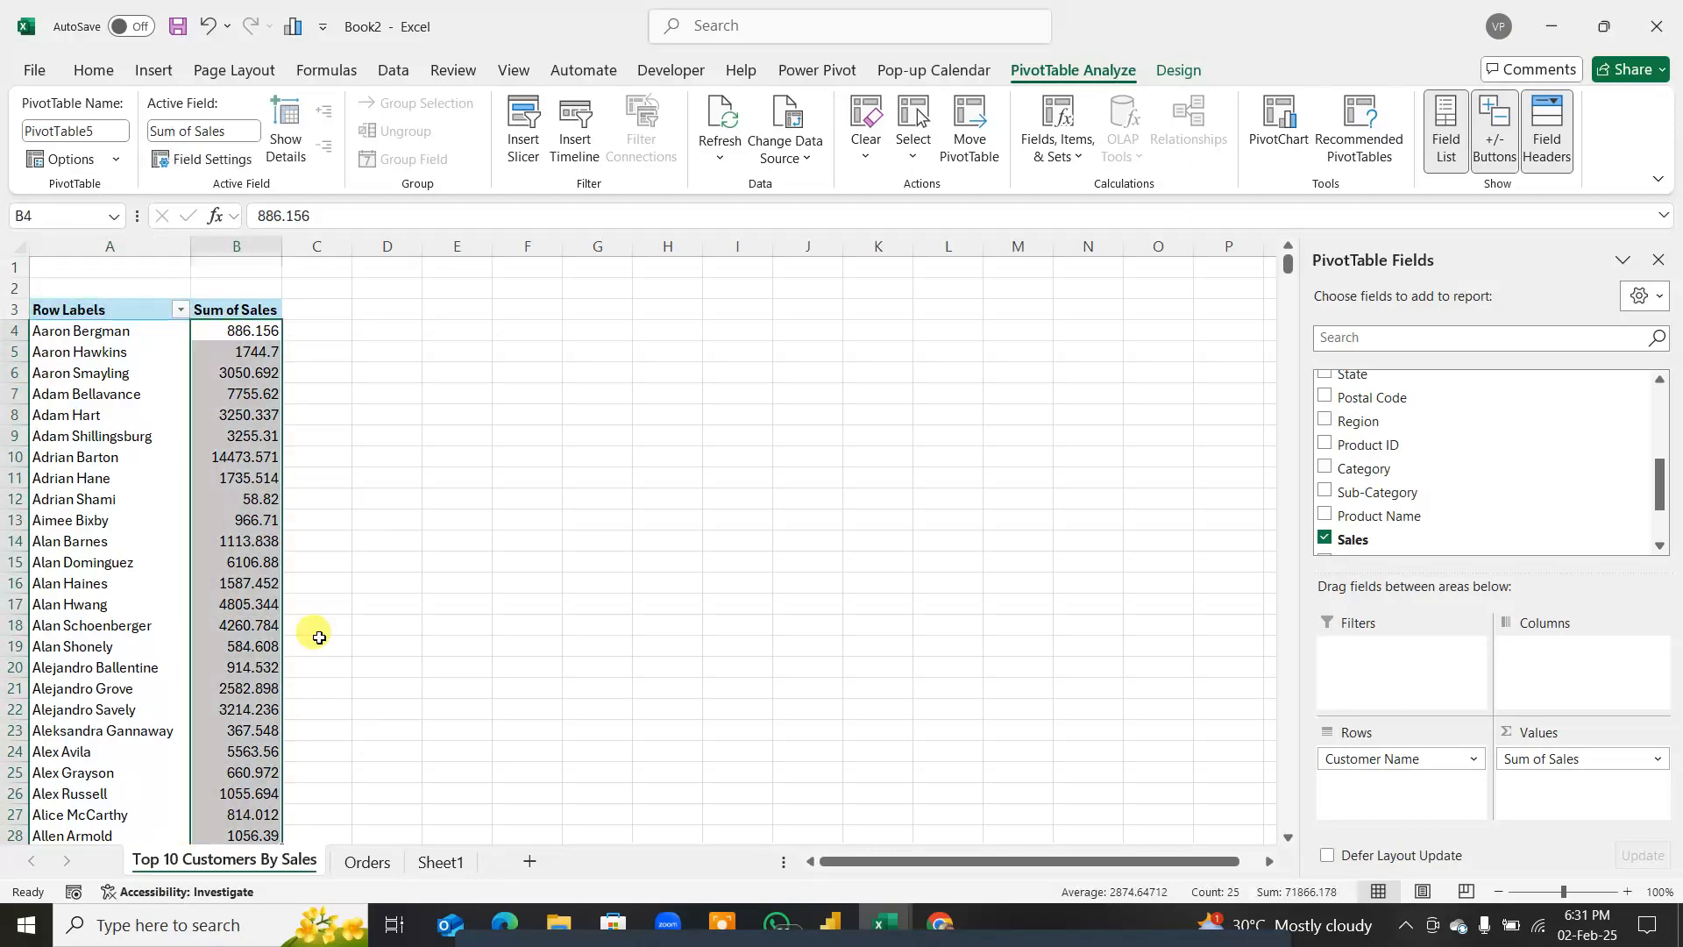
pyautogui.scroll(-7, 319, 637)
pyautogui.hotkey('ctrl', 'shift', 'Down')
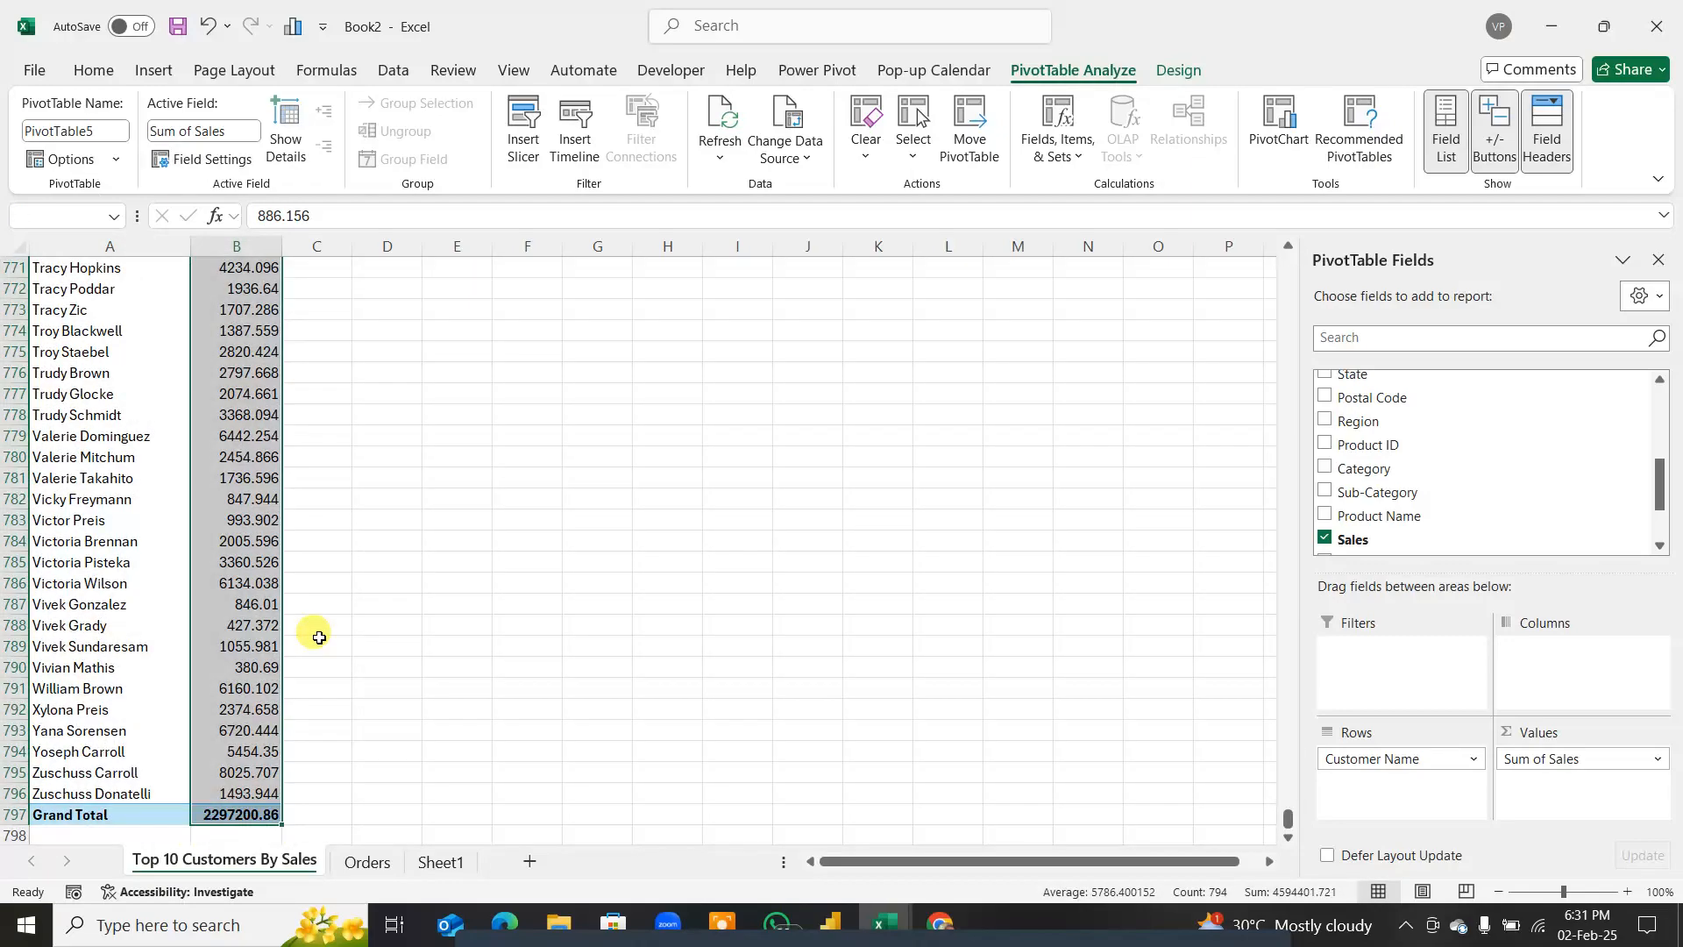
pyautogui.hotkey('ctrl', 'Up')
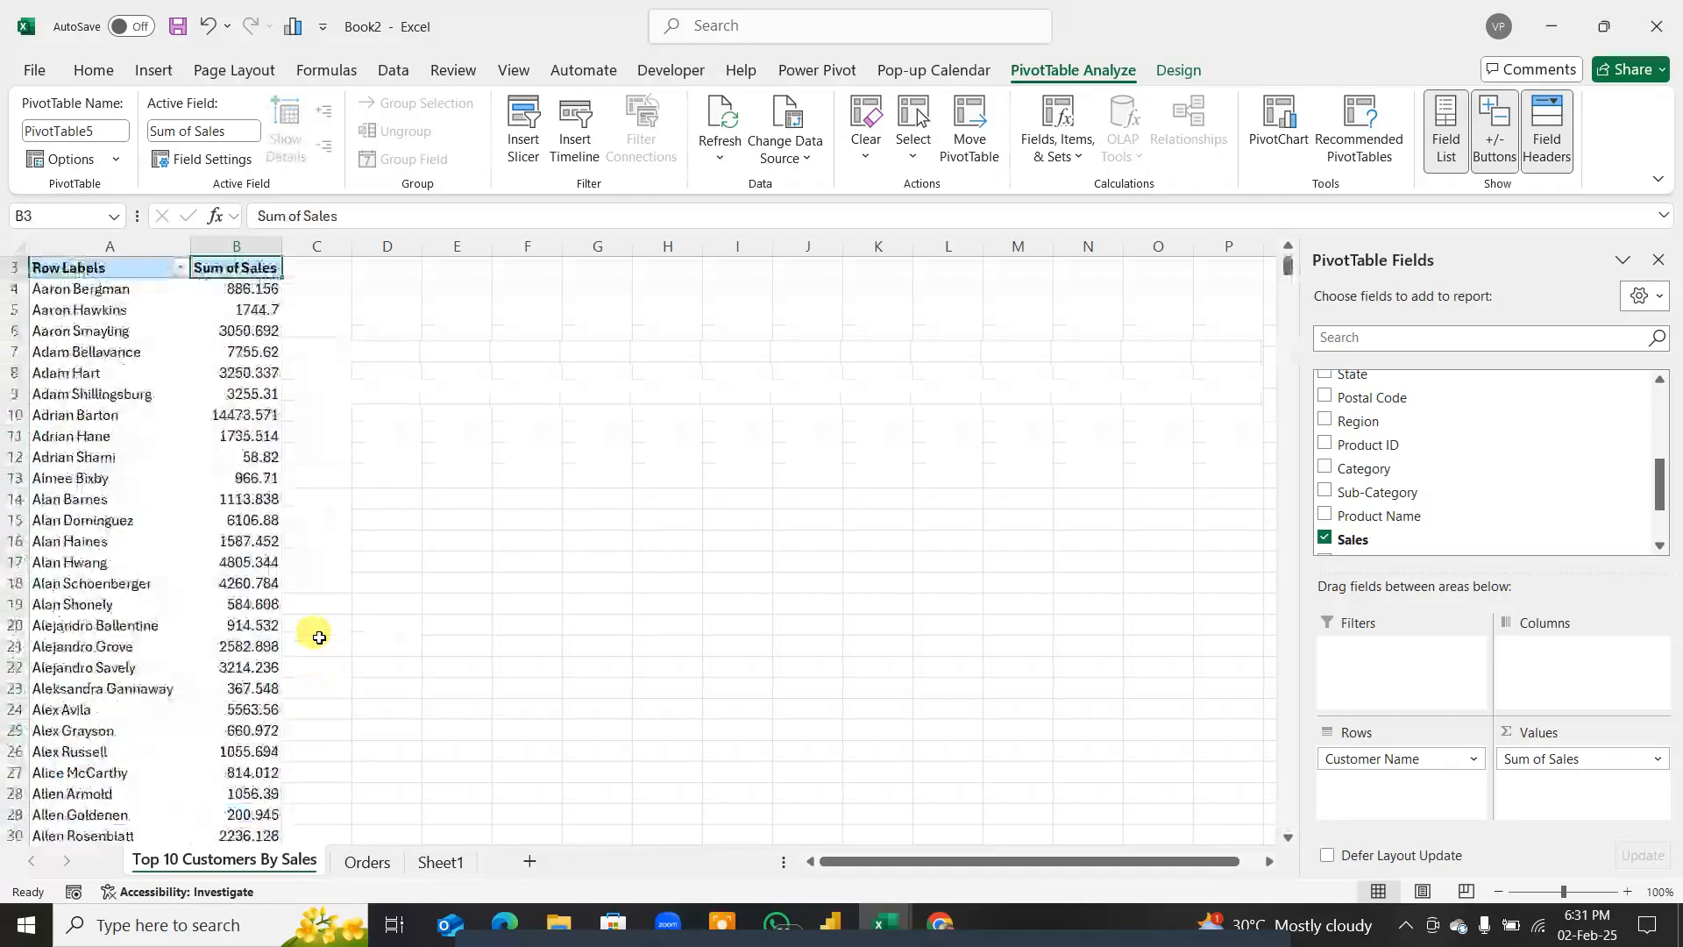
pyautogui.hotkey('ctrl', 'Up')
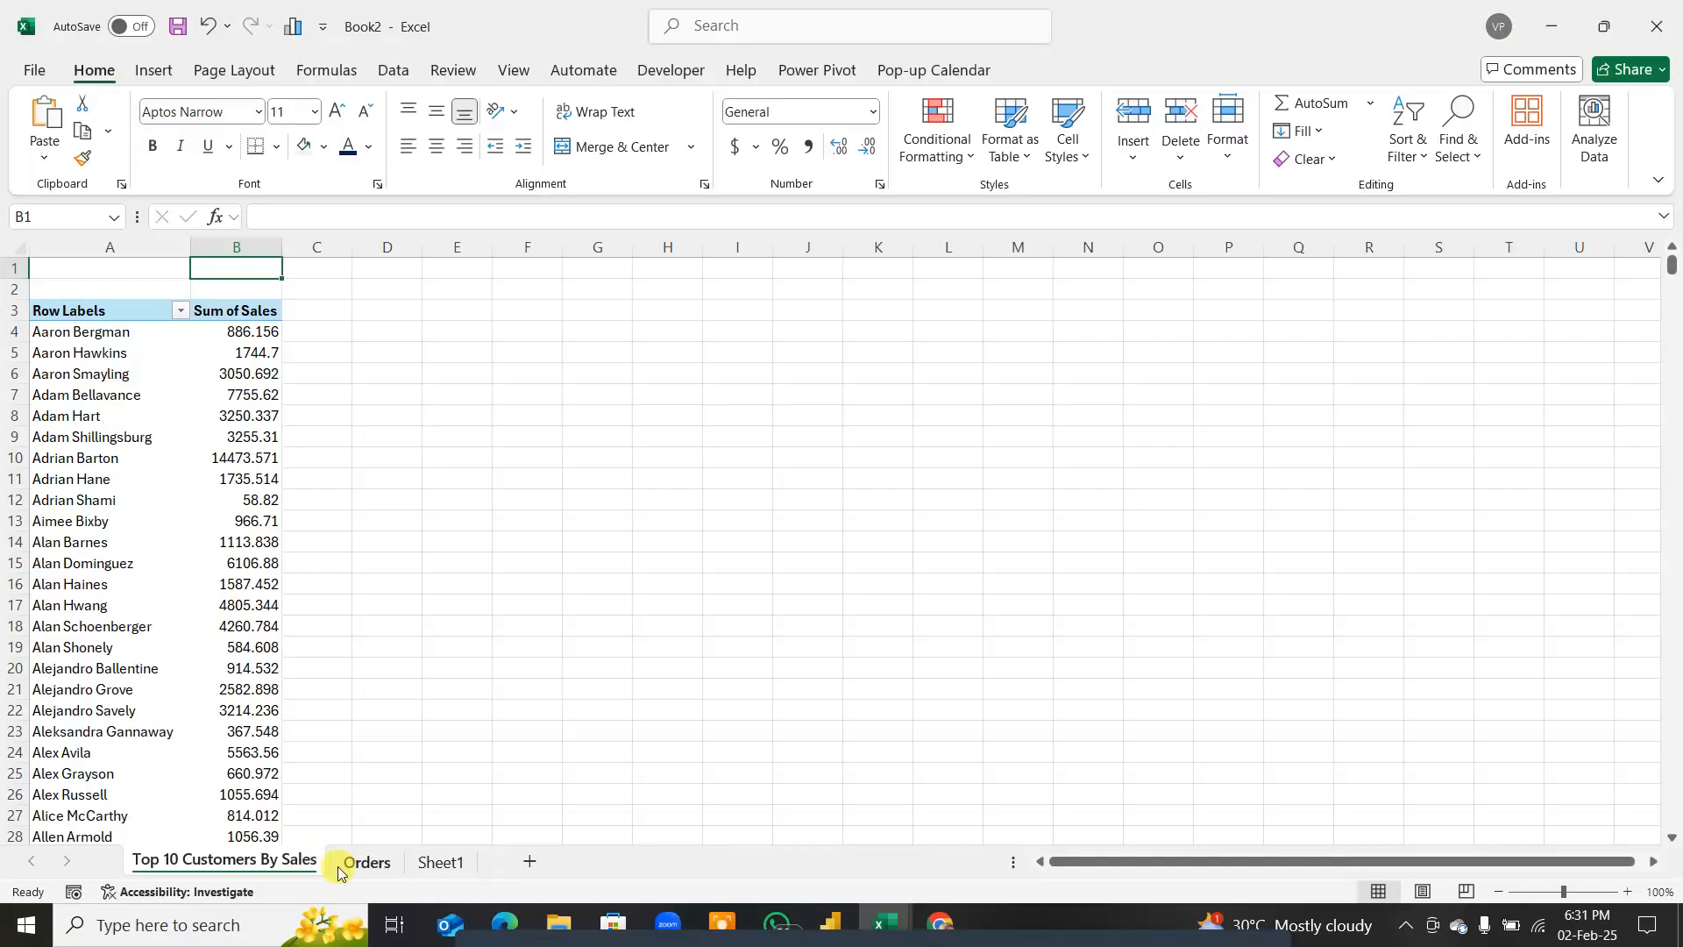
# Step: Copy the whole customer sales pivot table to cell A3 of Sheet1 and widen column B there
pyautogui.click(435, 867)
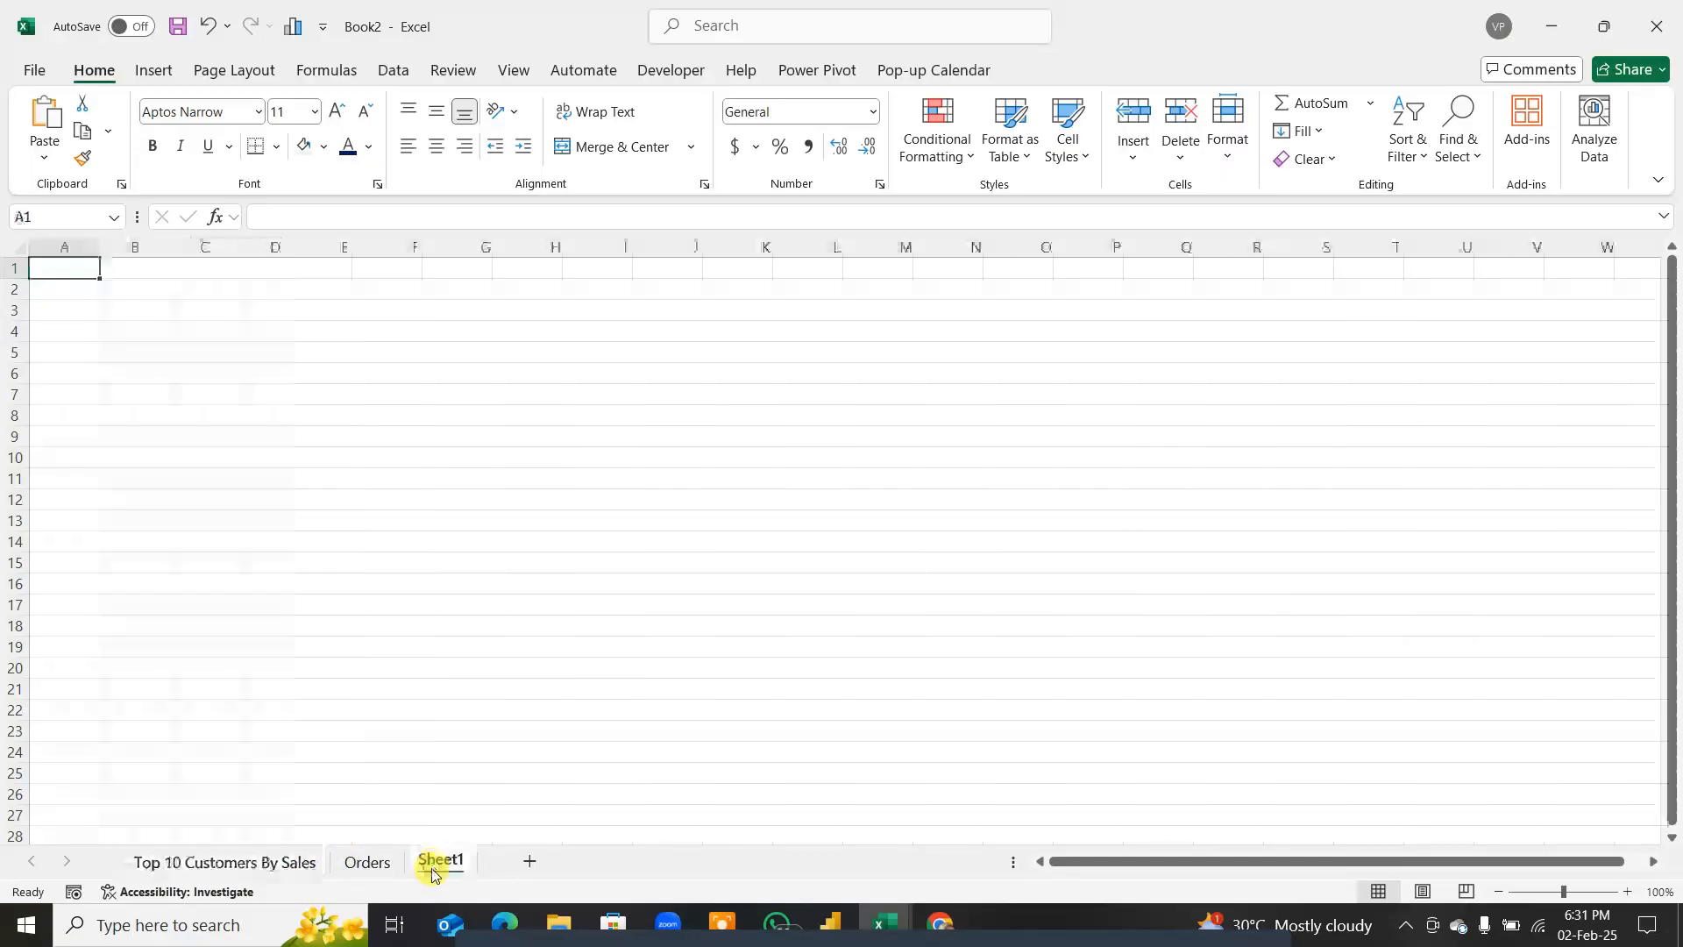
pyautogui.click(230, 863)
pyautogui.click(80, 315)
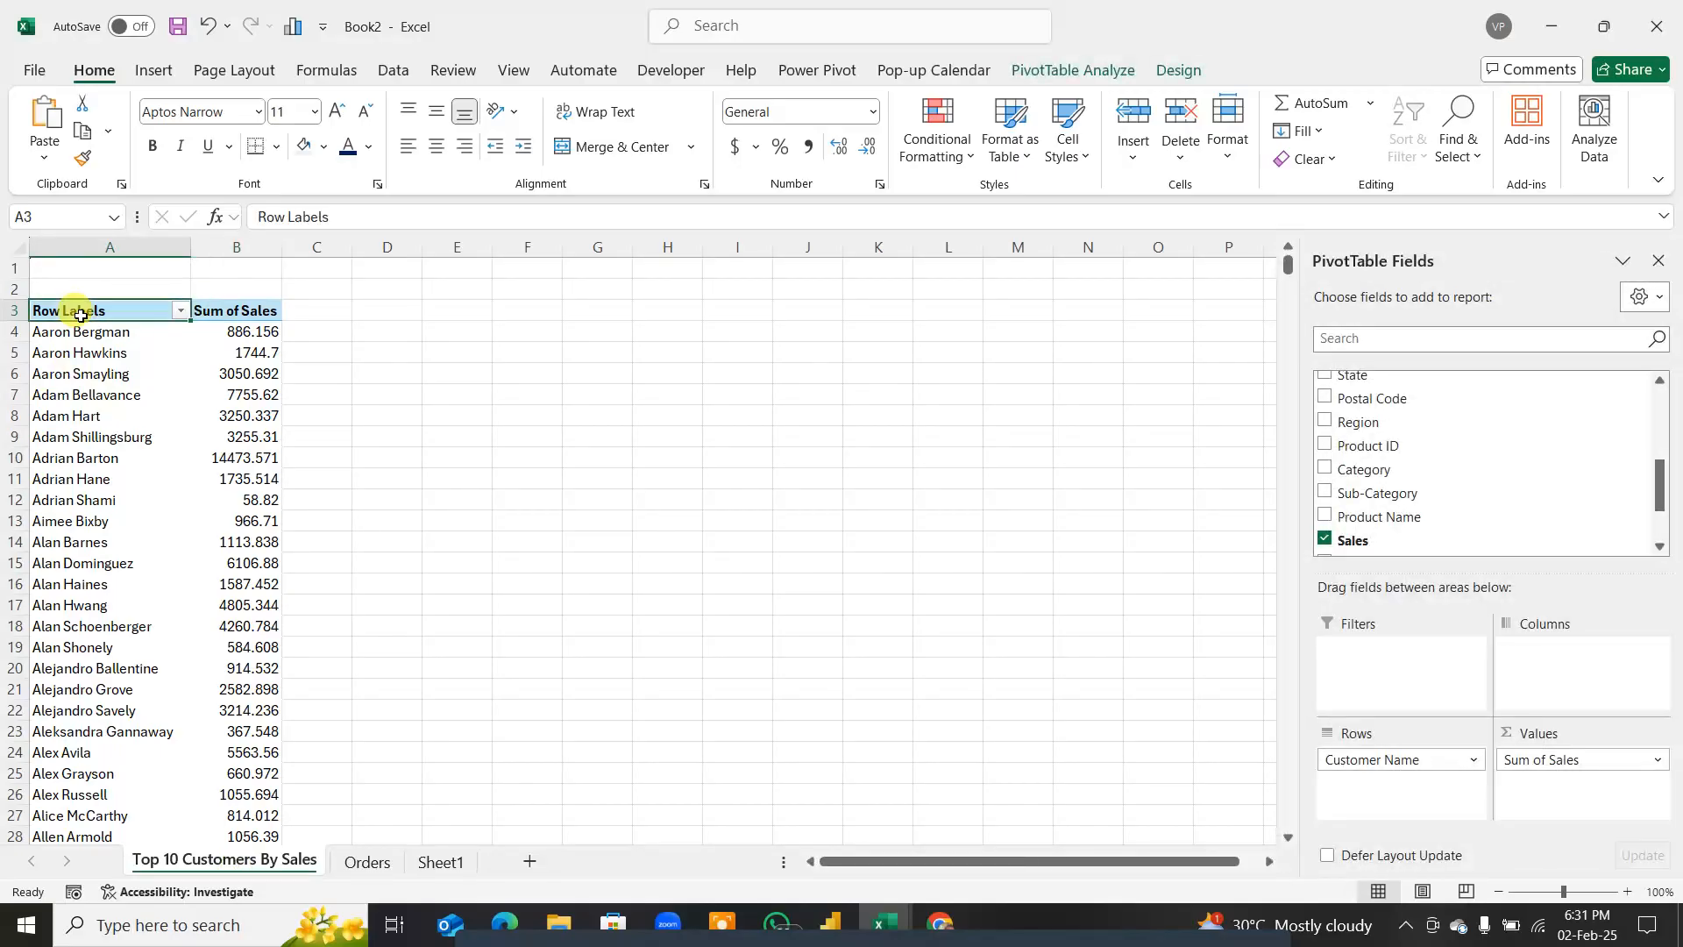
pyautogui.hotkey('ctrl', 'shift', 'End')
pyautogui.hotkey('ctrl', 'c')
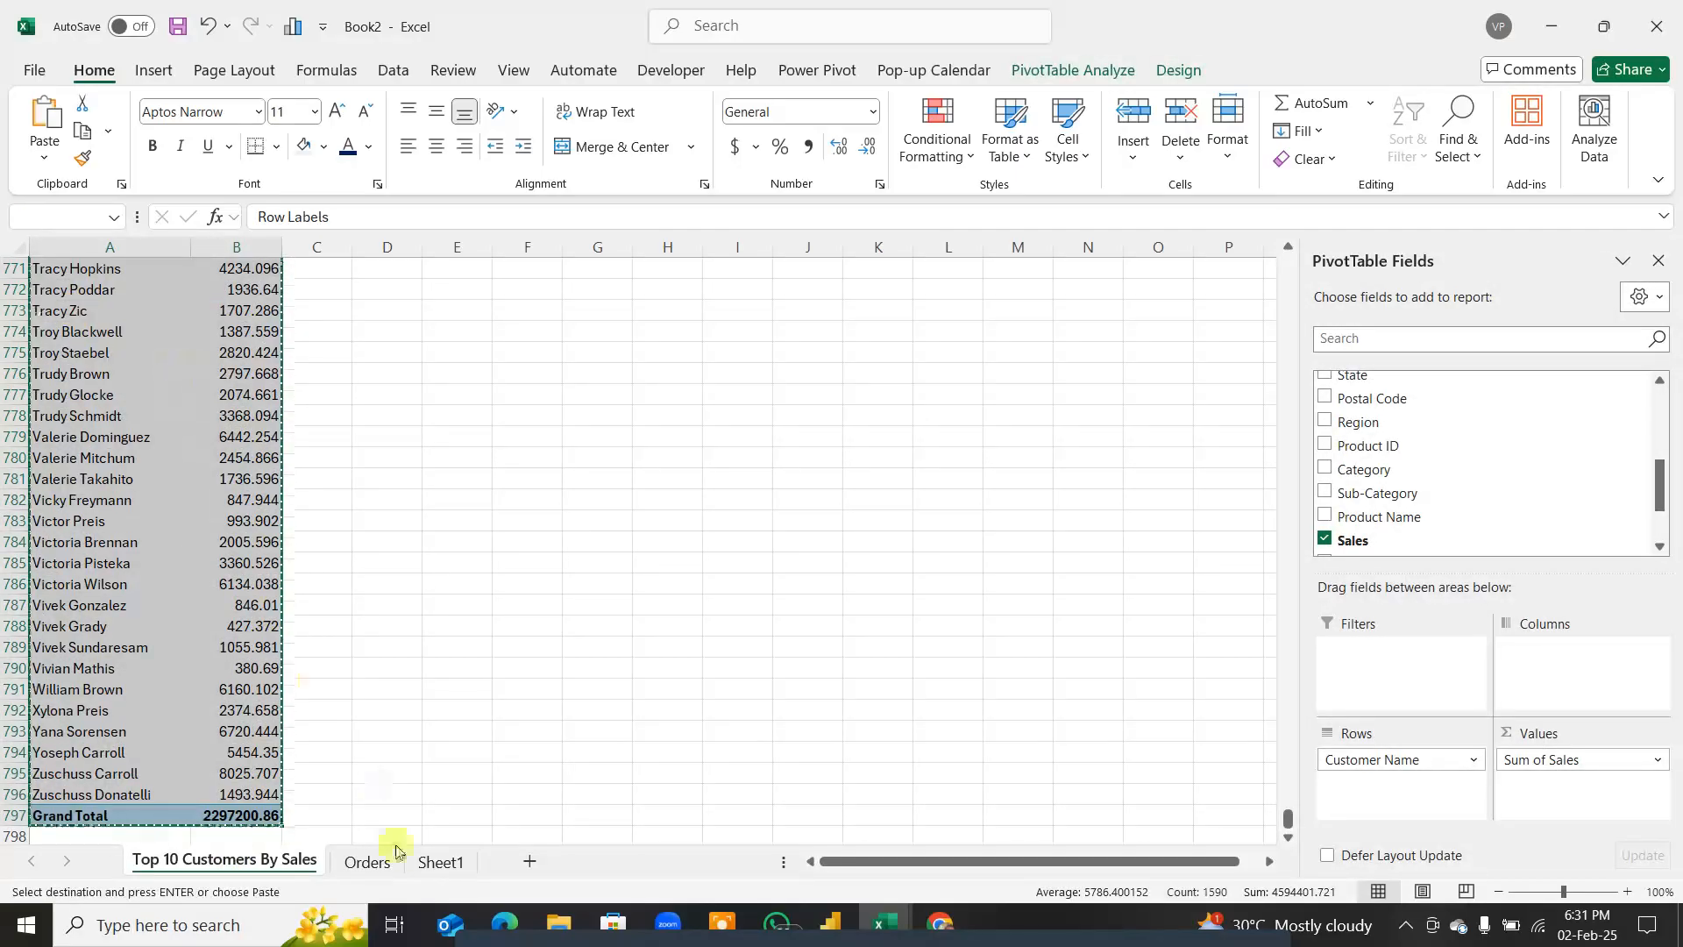
pyautogui.click(438, 861)
pyautogui.click(67, 314)
pyautogui.hotkey('ctrl', 'v')
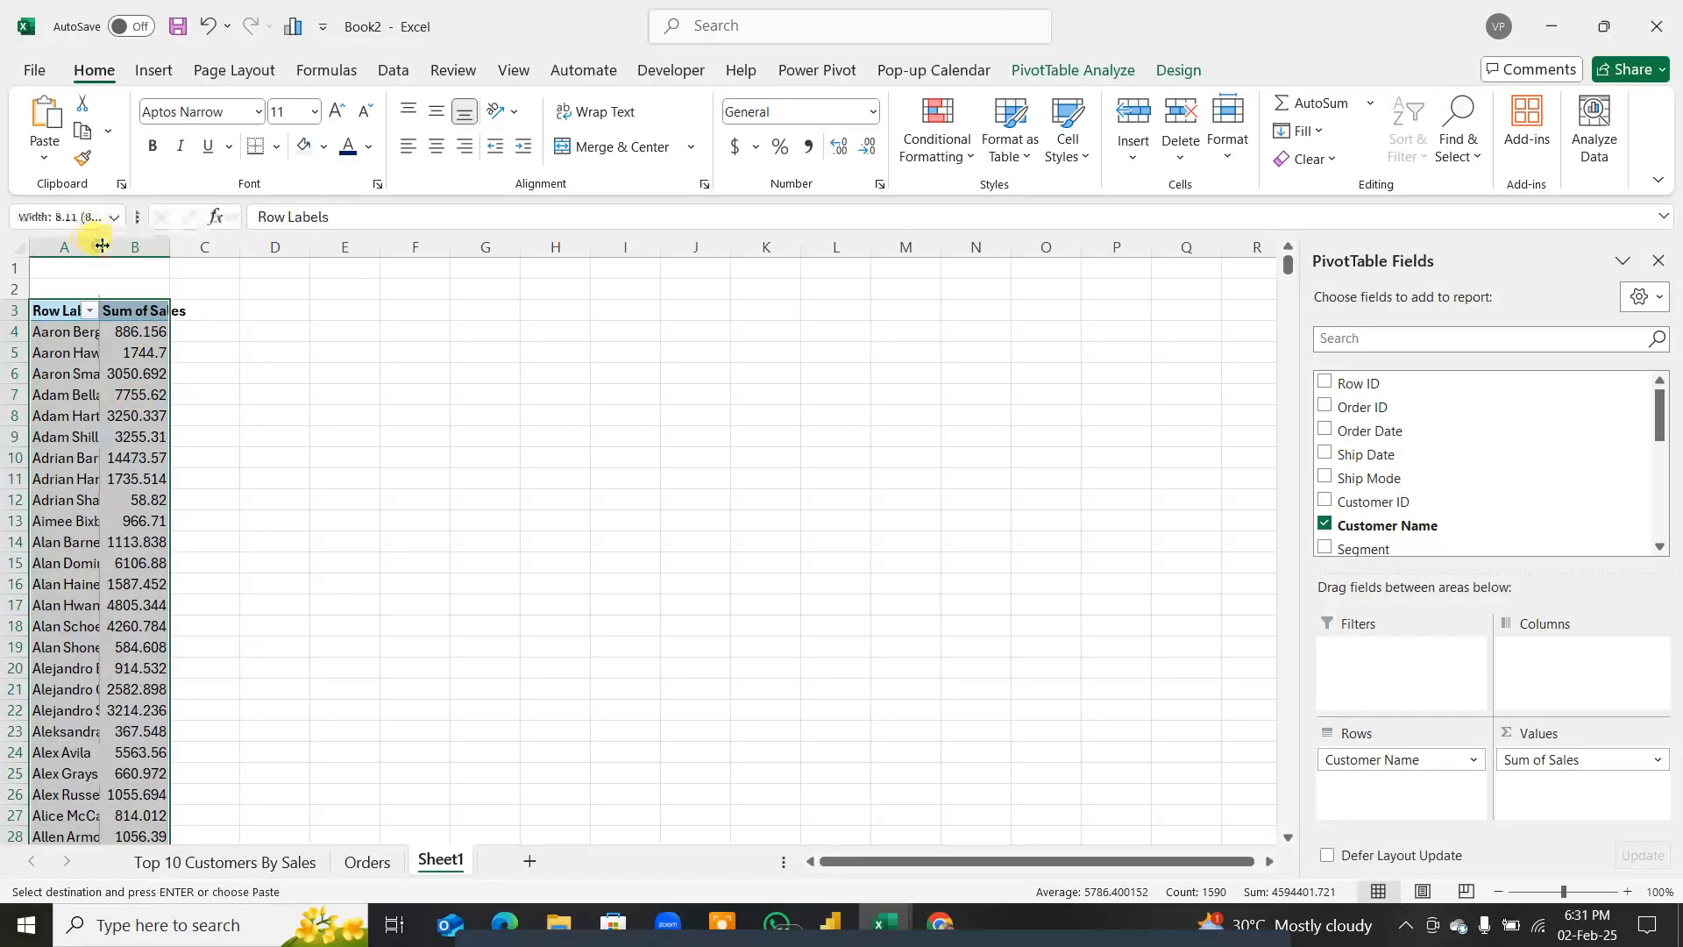
pyautogui.moveTo(170, 241)
pyautogui.mouseDown()
pyautogui.moveTo(282, 240)
pyautogui.moveTo(189, 241)
pyautogui.mouseUp()
# Step: Set the zoom of the Top 10 Customers By Sales sheet to 135% and return to the start of its pivot table
pyautogui.click(161, 864)
pyautogui.click(167, 452)
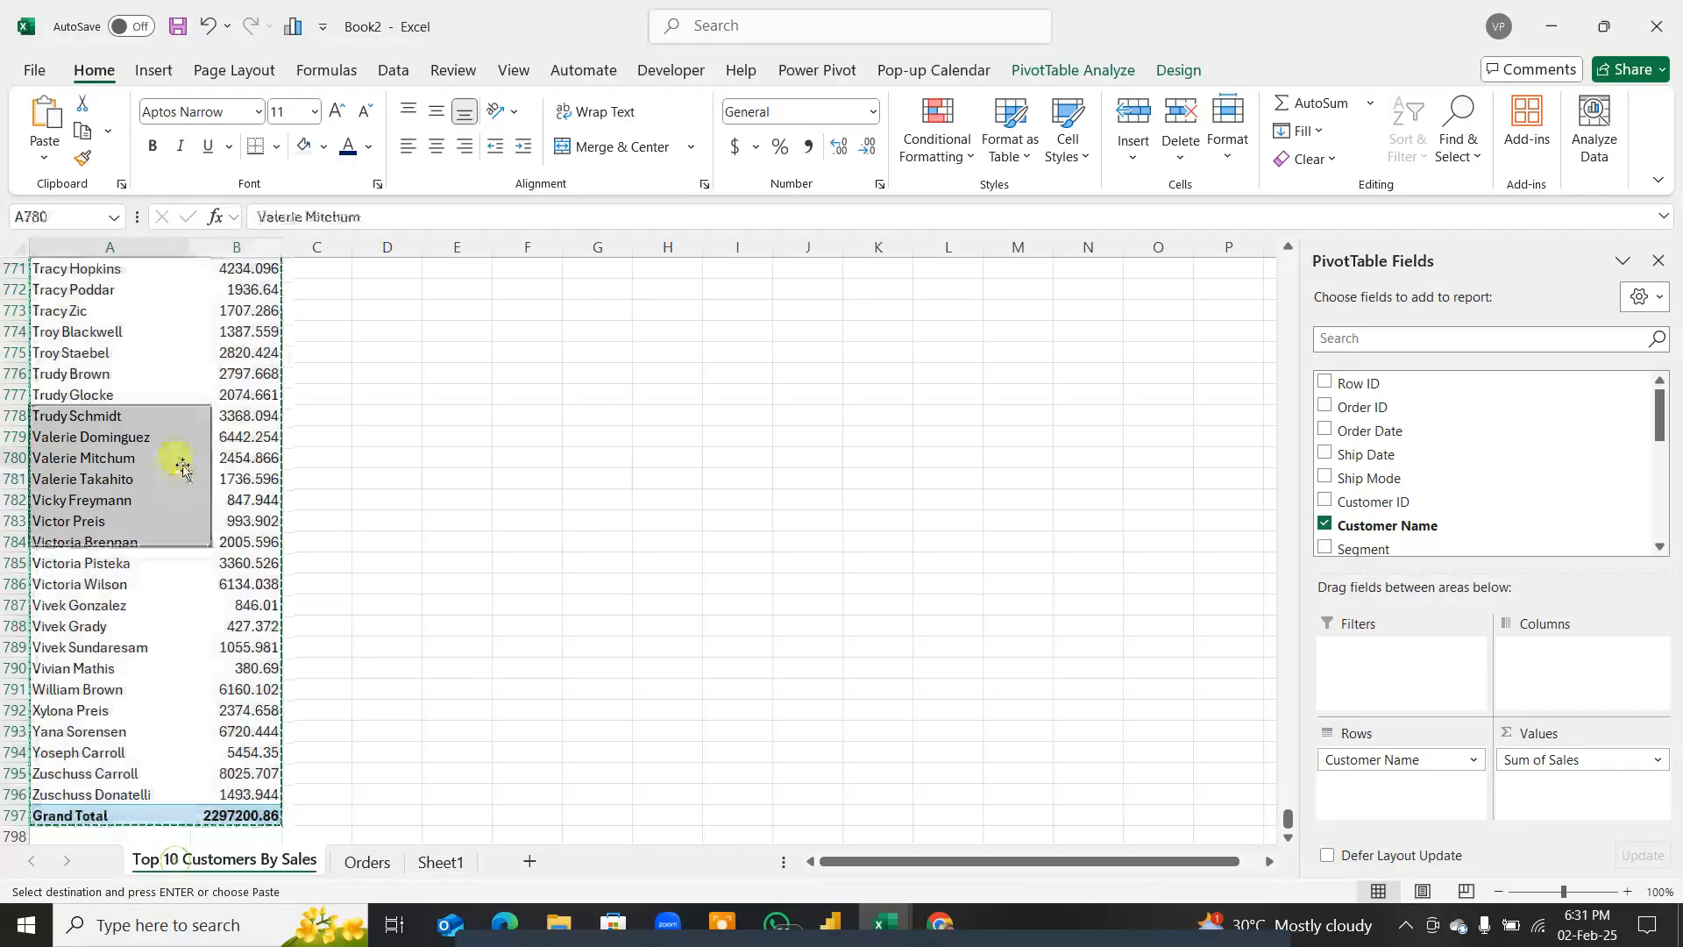
pyautogui.scroll(9, 500, 602)
pyautogui.click(442, 587)
pyautogui.hotkey('alt', 'w')
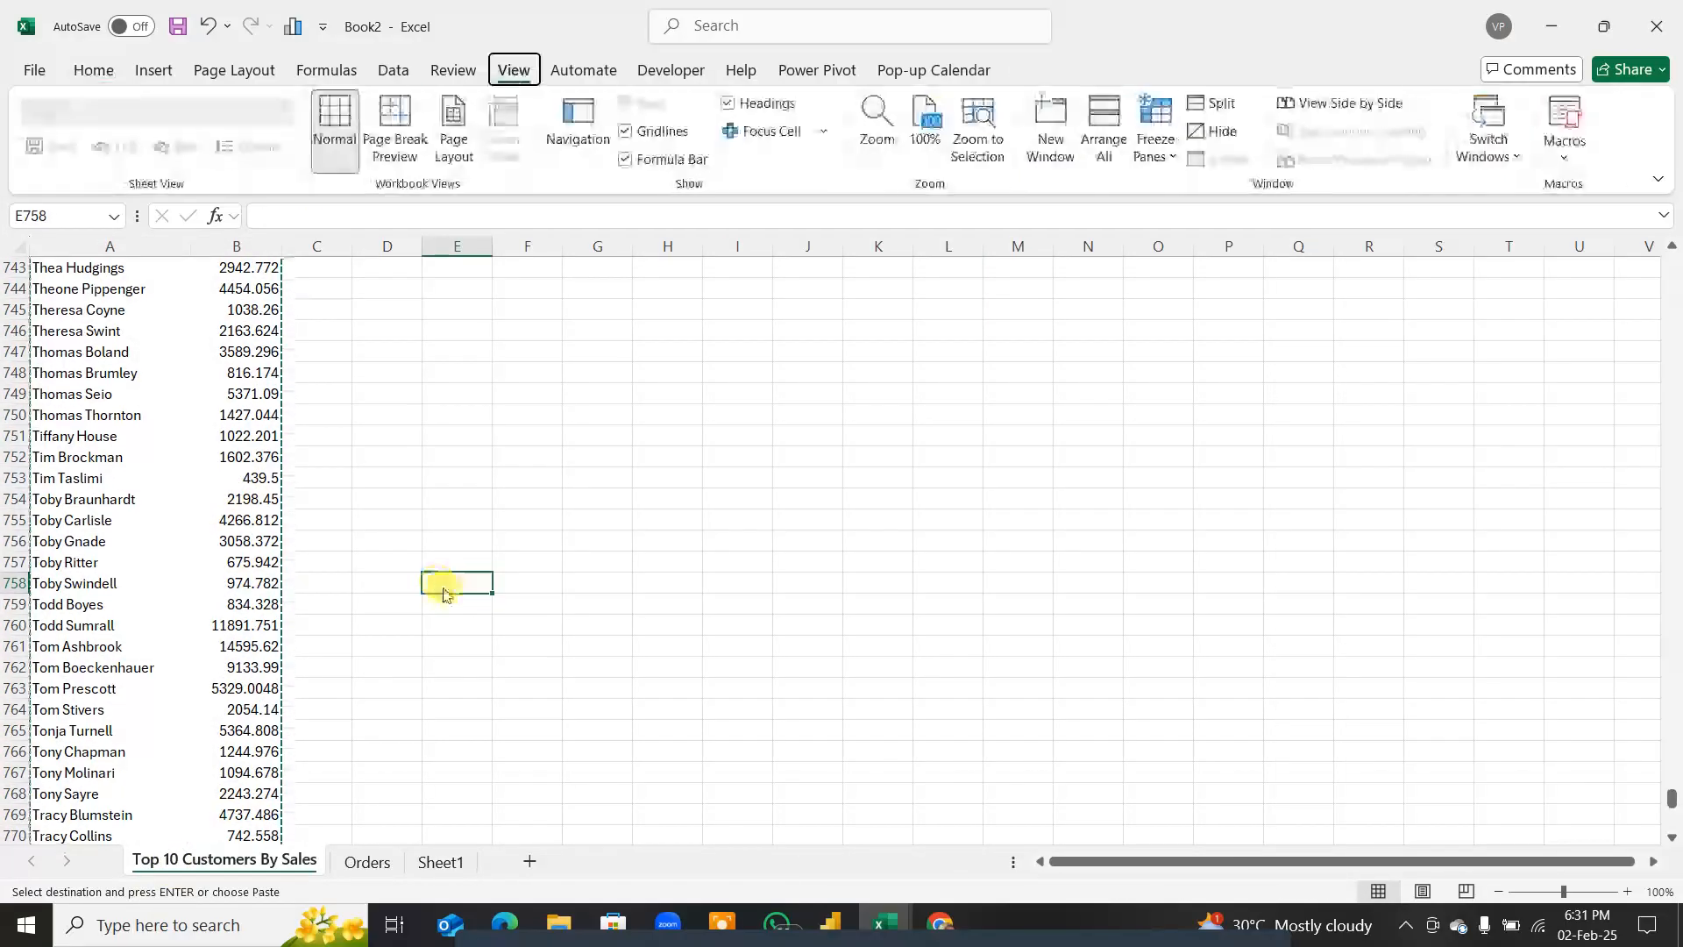
pyautogui.press('q')
pyautogui.hotkey('alt', 'c')
pyautogui.write('135')
pyautogui.press('Return')
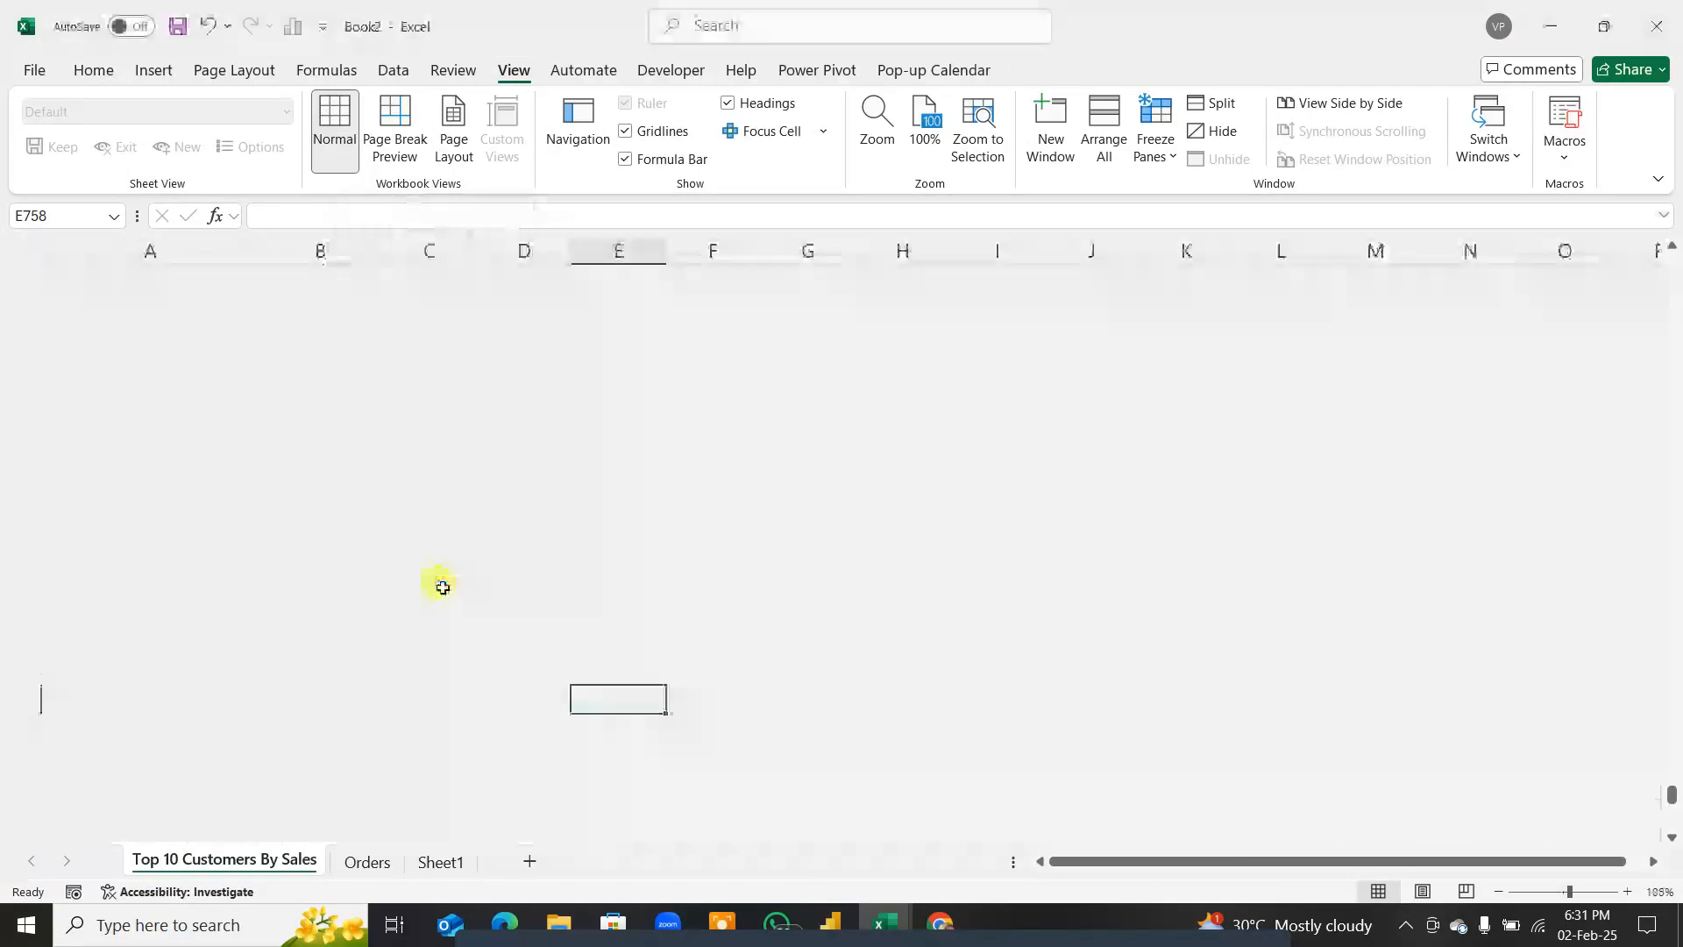
pyautogui.scroll(20, 196, 499)
pyautogui.scroll(20, 209, 517)
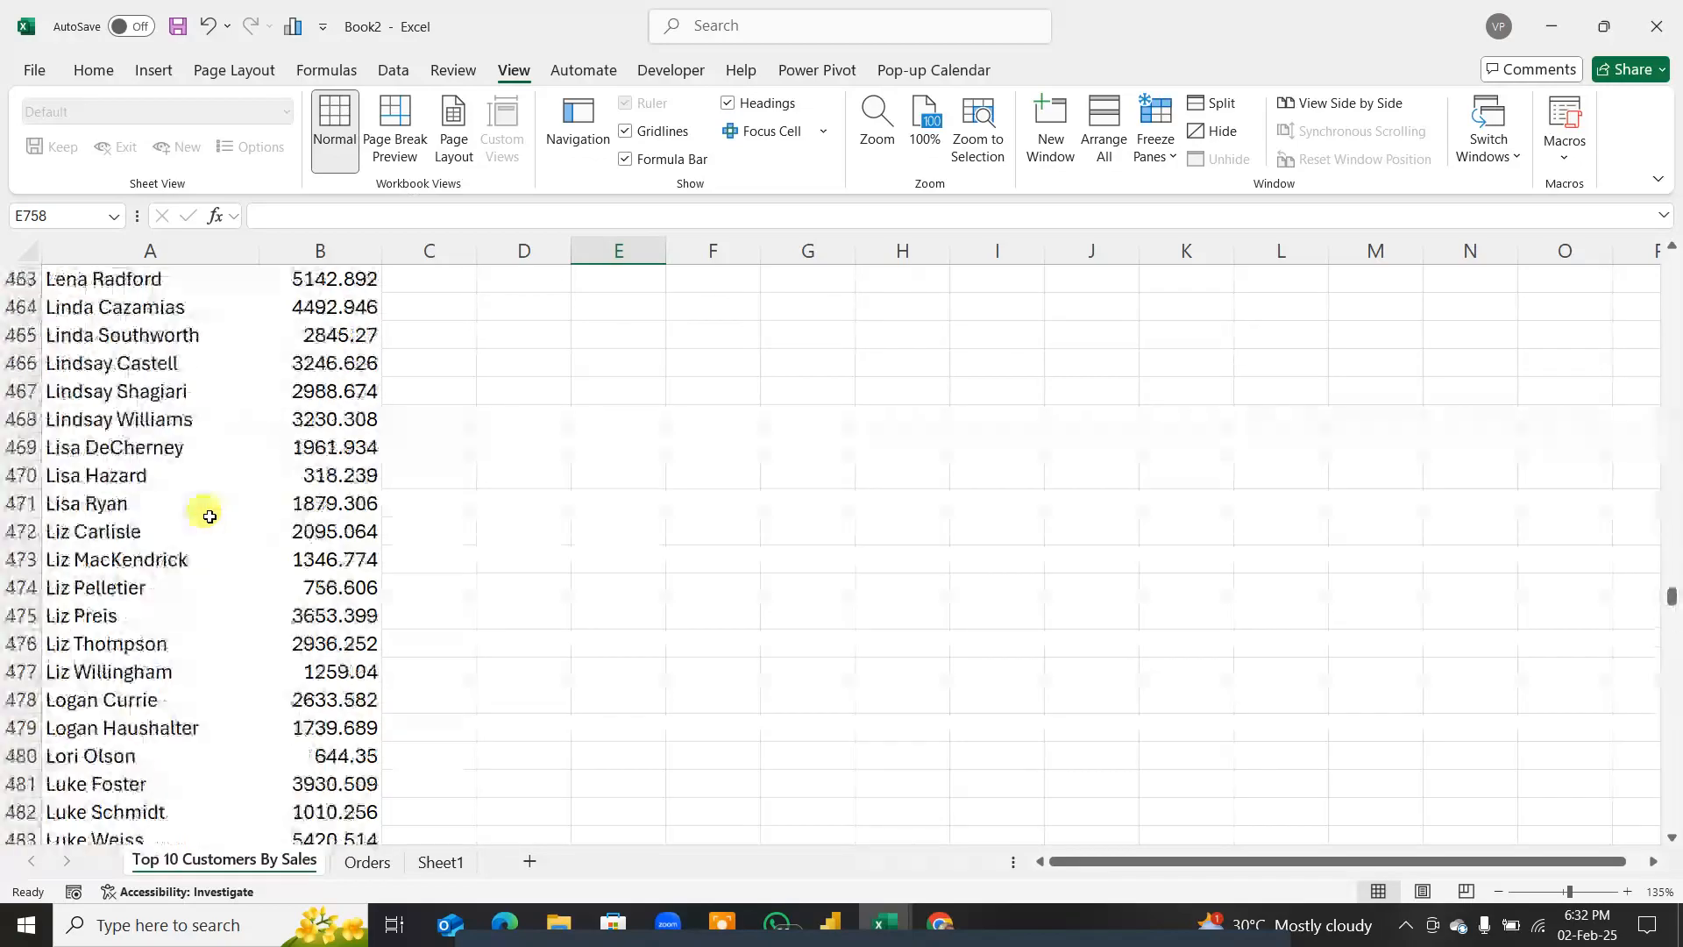
pyautogui.scroll(20, 209, 517)
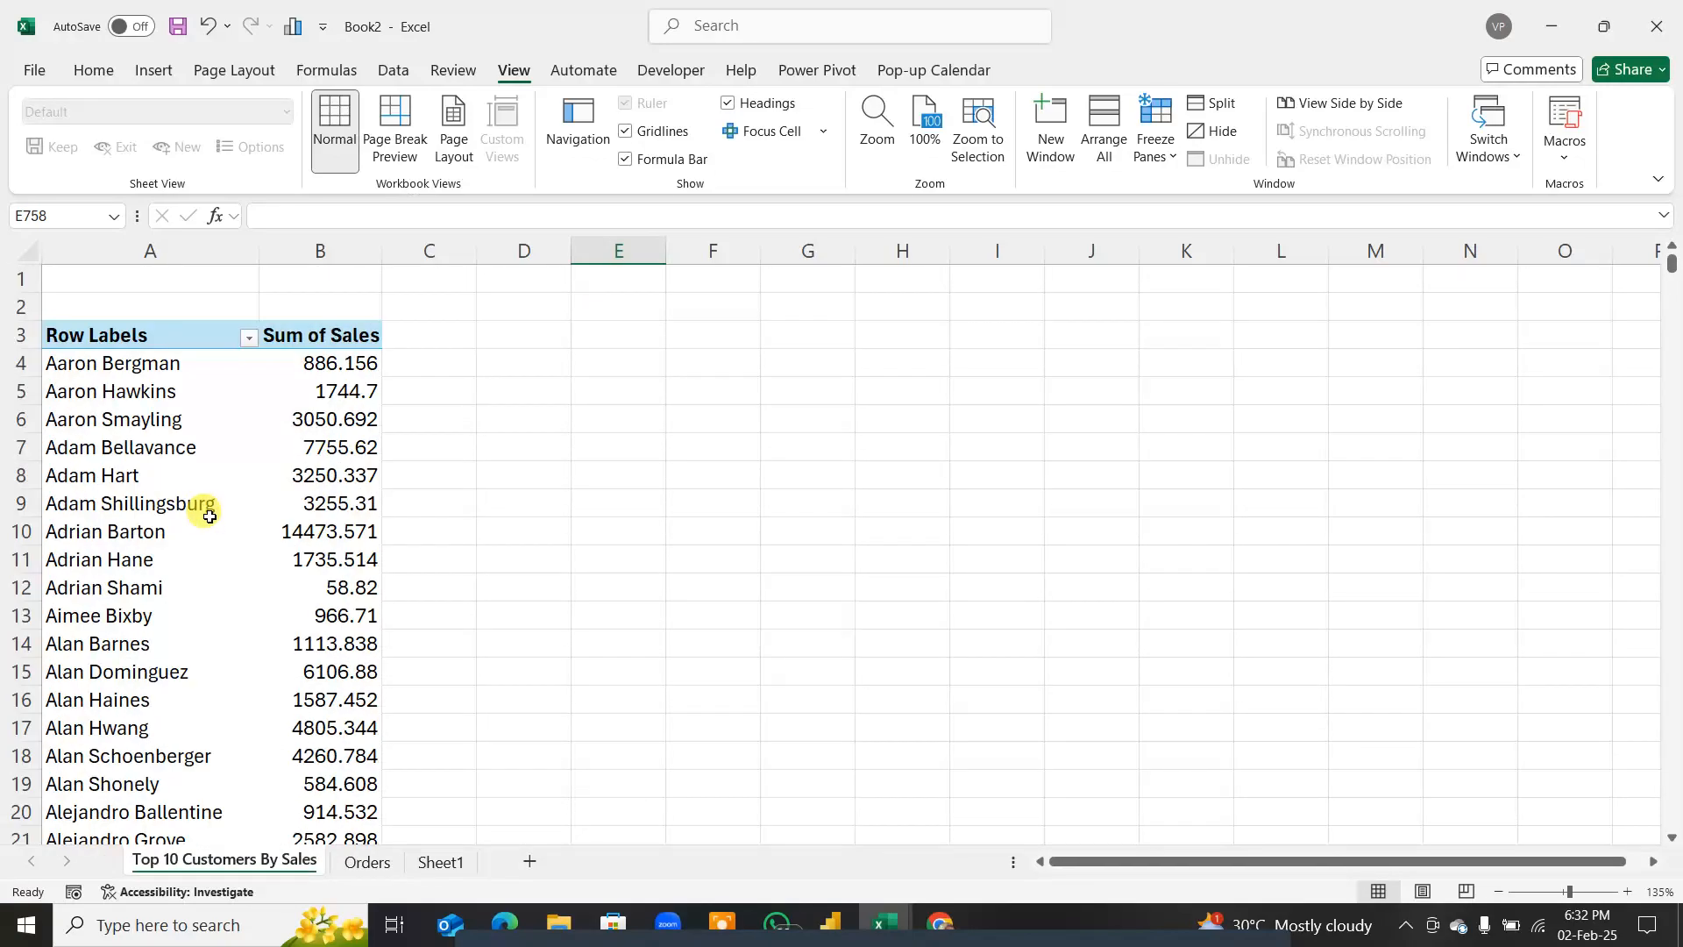
# Step: Sort the pivot table's customers by Sum of Sales from largest to smallest and review the leading ten rows
pyautogui.click(328, 399)
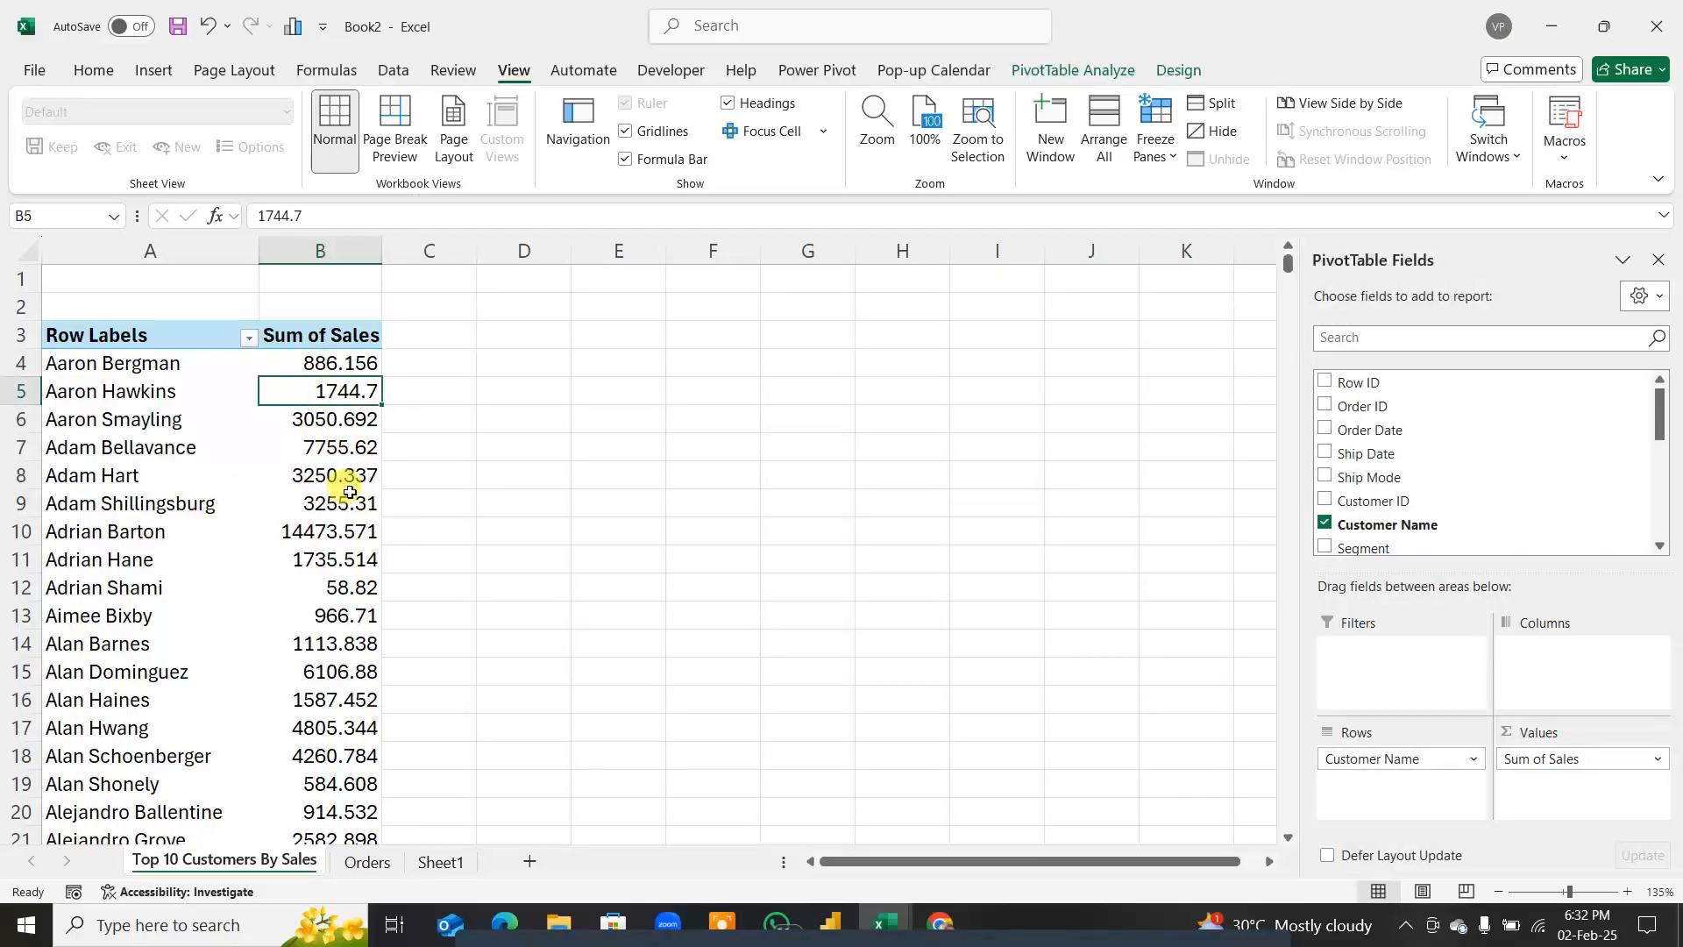
pyautogui.rightClick(325, 420)
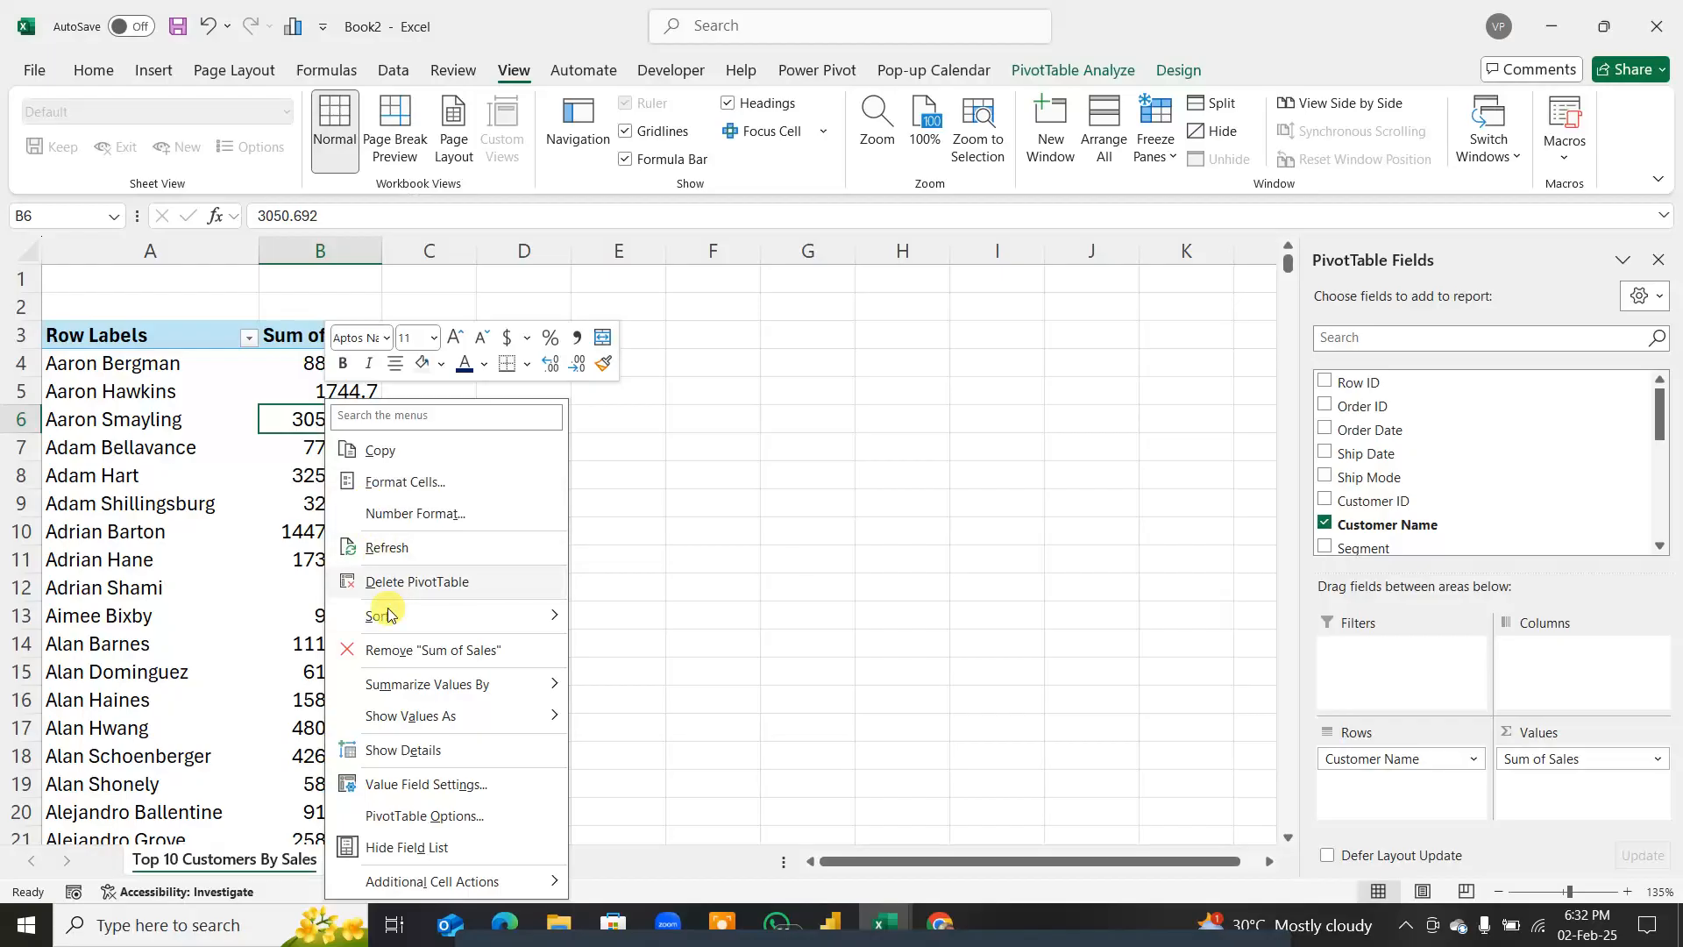
pyautogui.moveTo(553, 615)
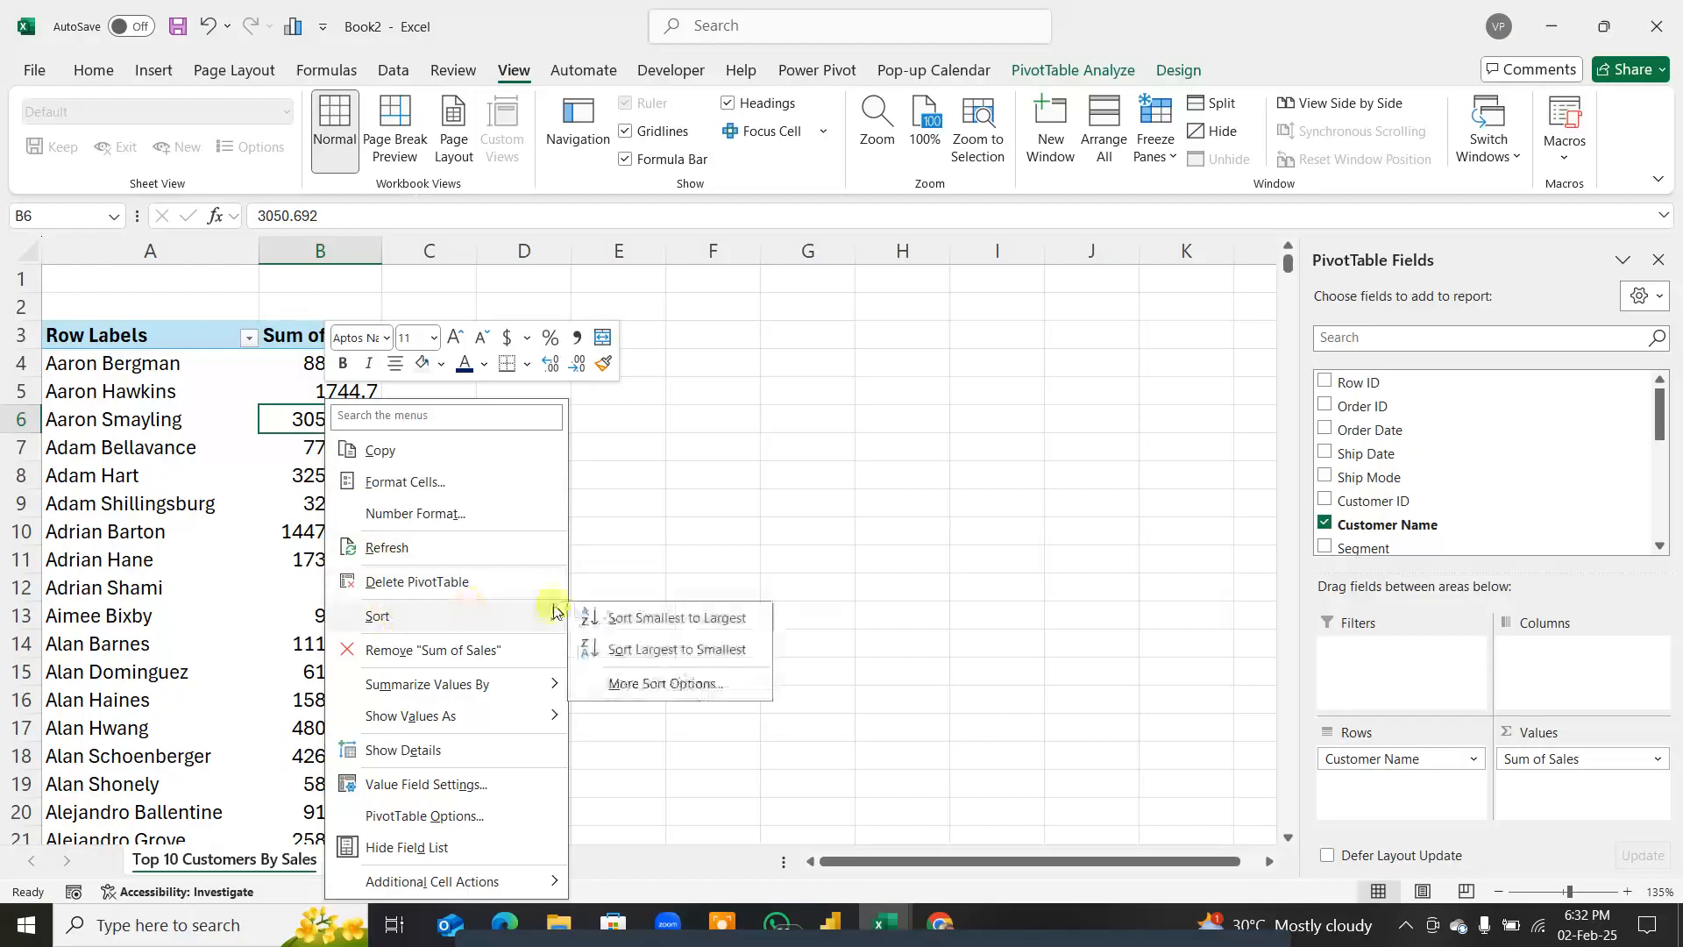
pyautogui.click(649, 649)
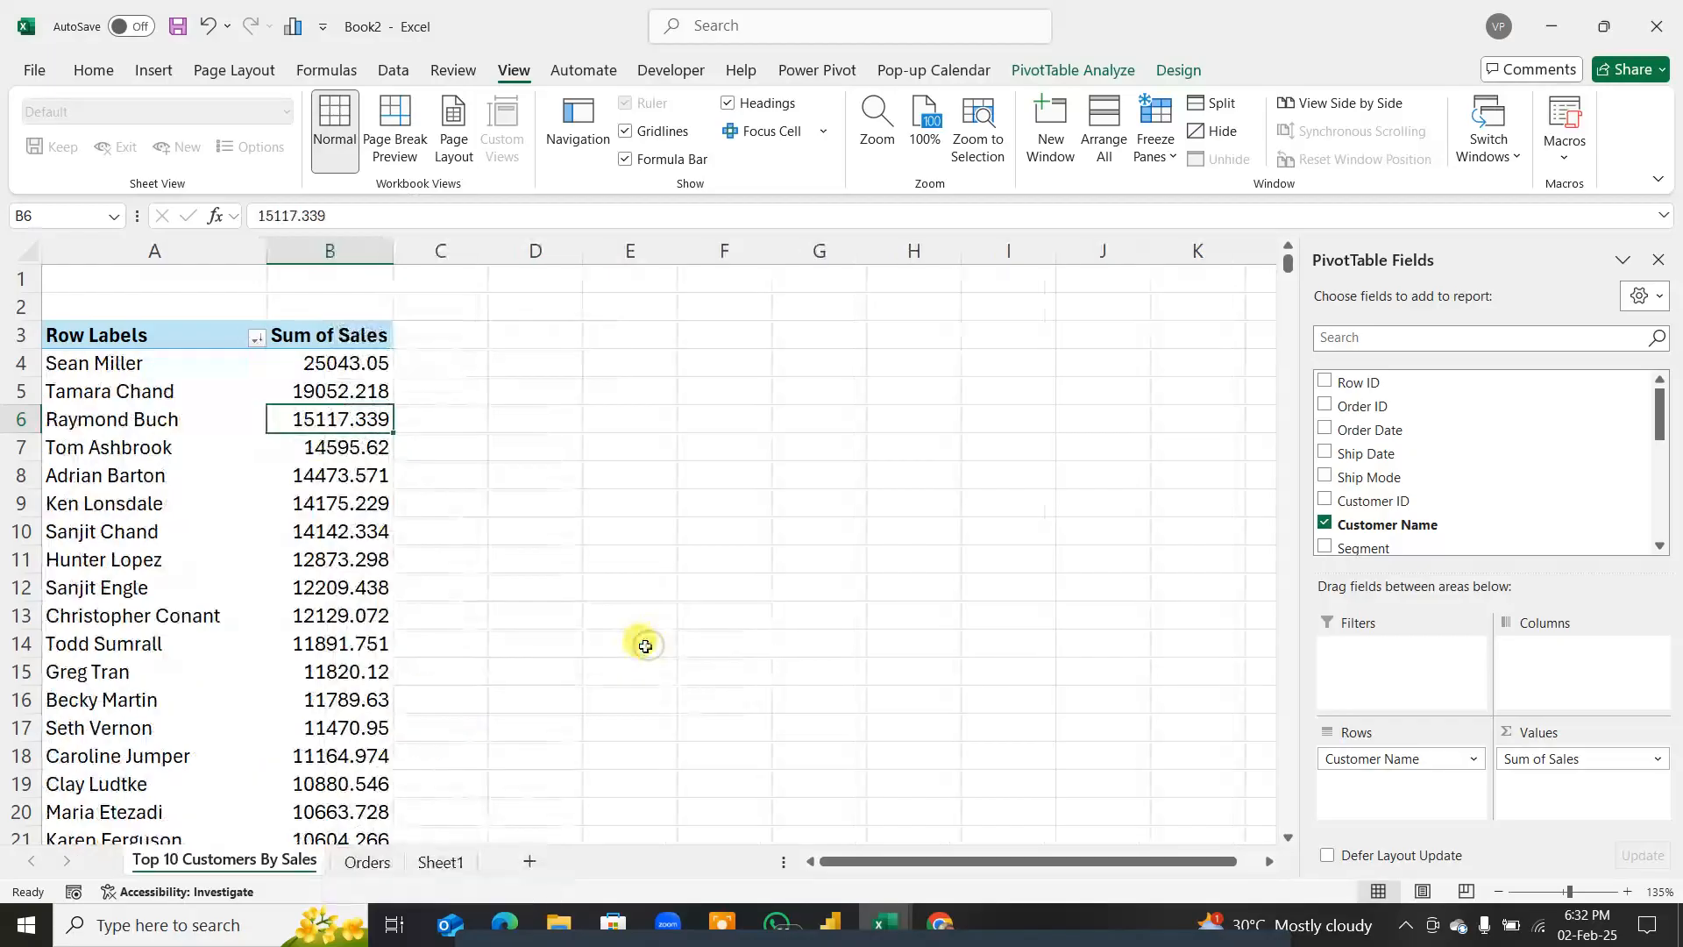
pyautogui.click(349, 363)
pyautogui.moveTo(83, 362); pyautogui.dragTo(365, 601)
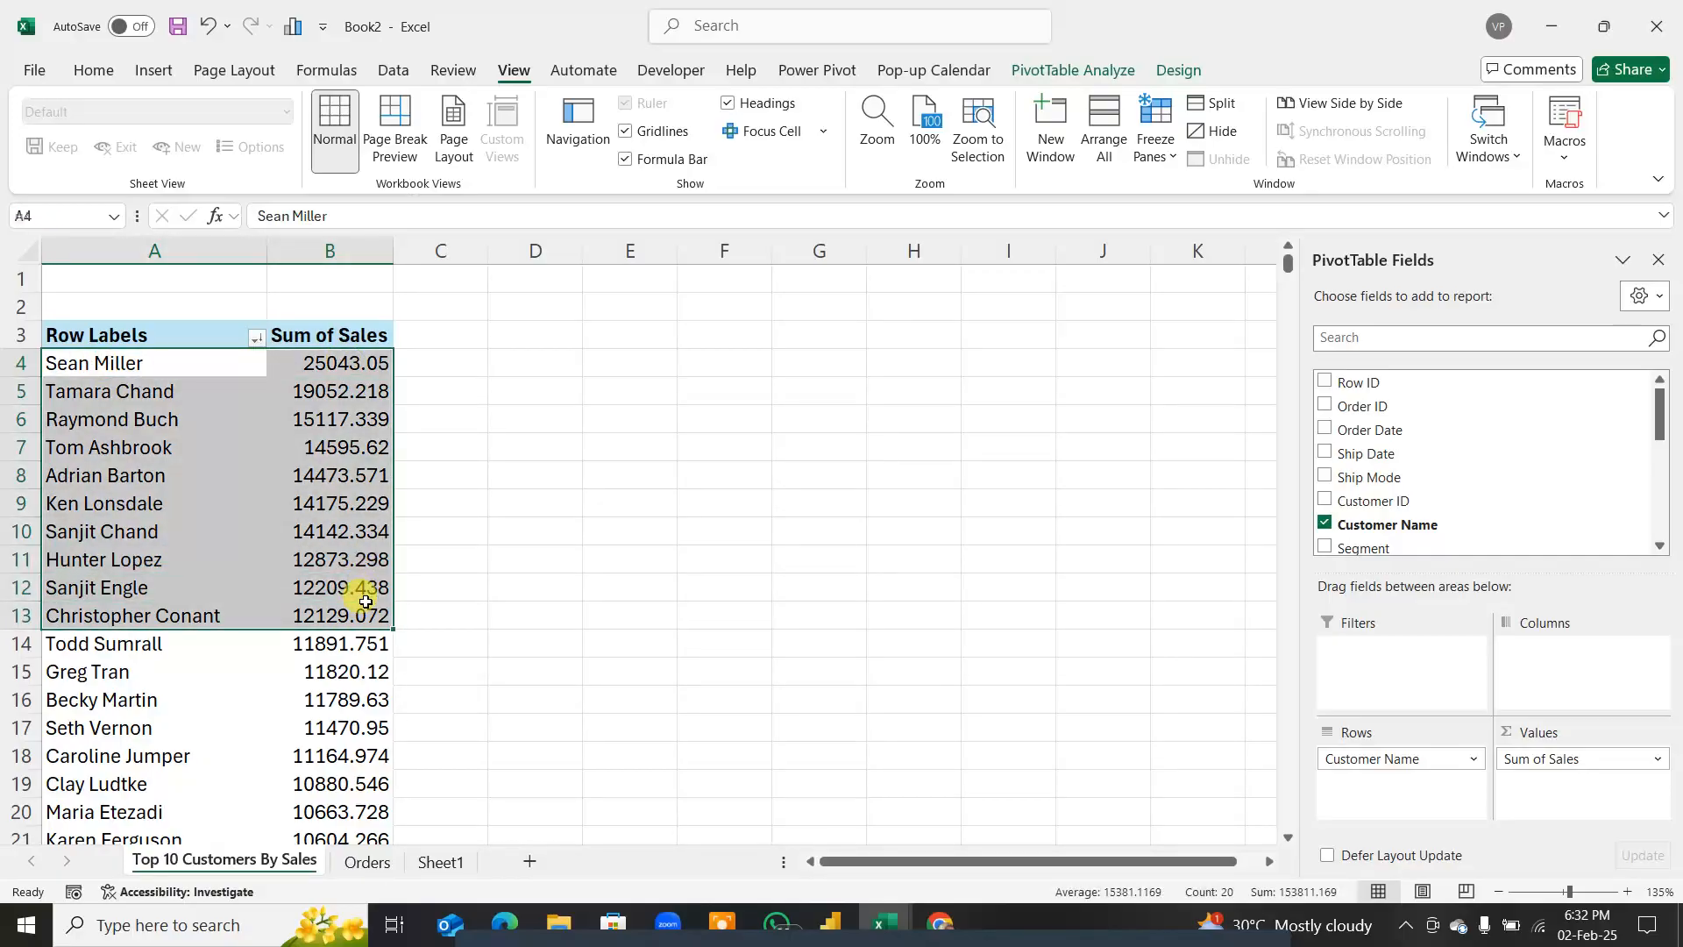
pyautogui.scroll(-16, 365, 601)
pyautogui.scroll(16, 366, 602)
# Step: Filter the customer row labels with a value filter showing the top 10 items by Sum of Sales
pyautogui.click(688, 395)
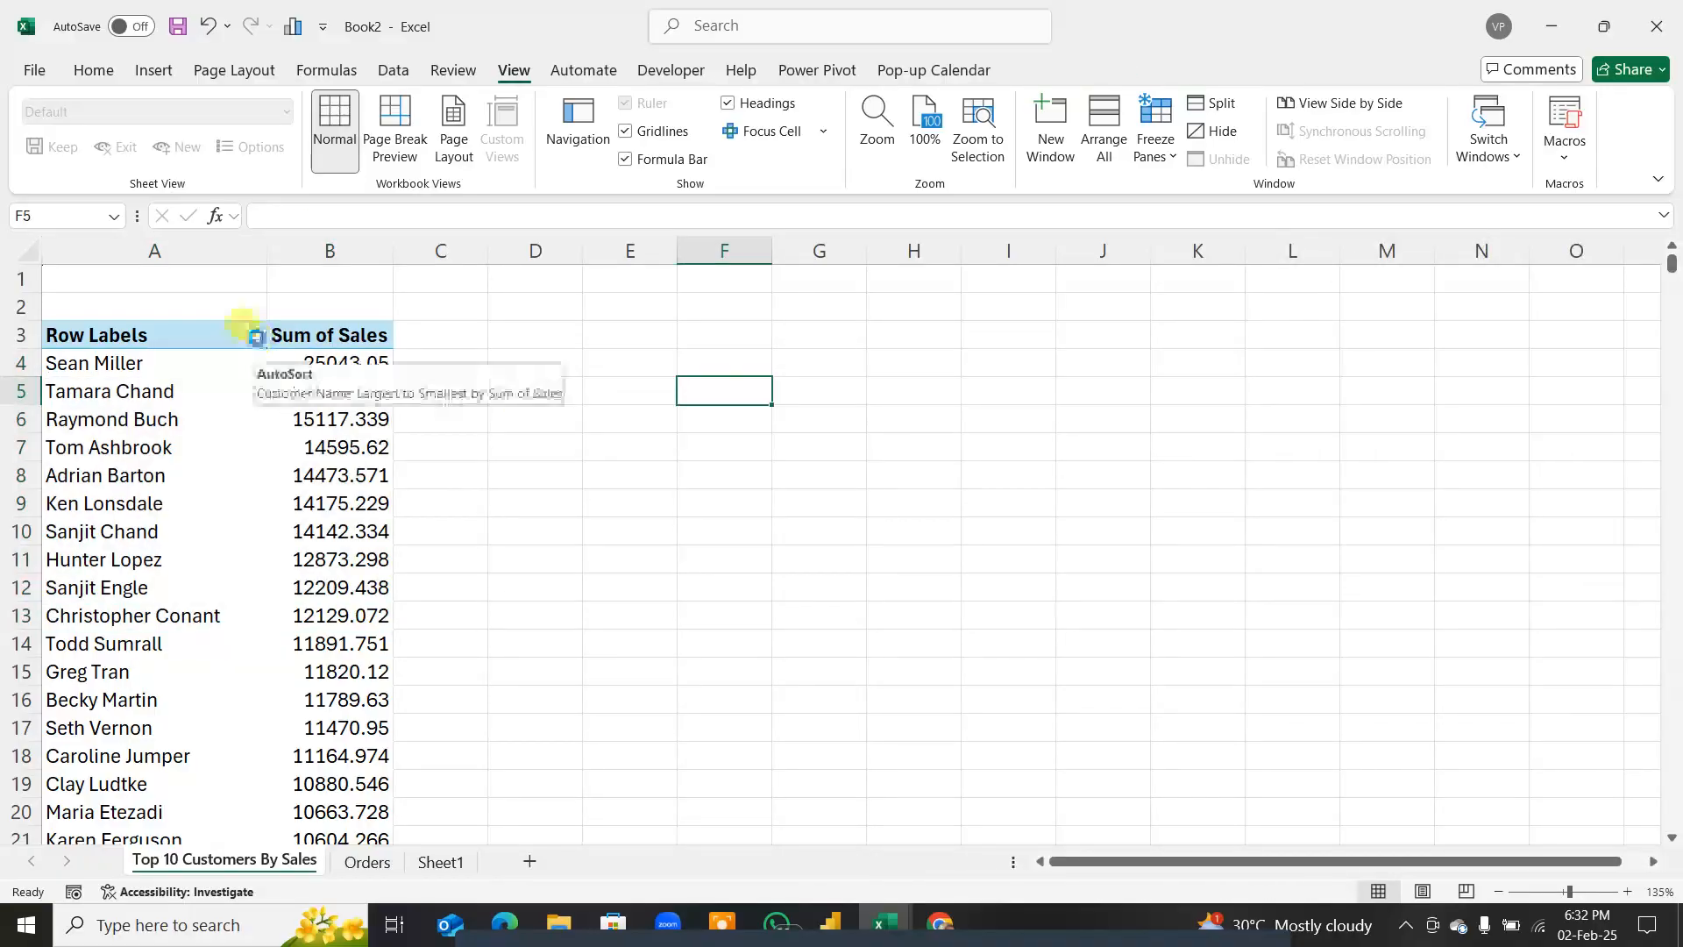
pyautogui.click(257, 338)
pyautogui.moveTo(77, 526)
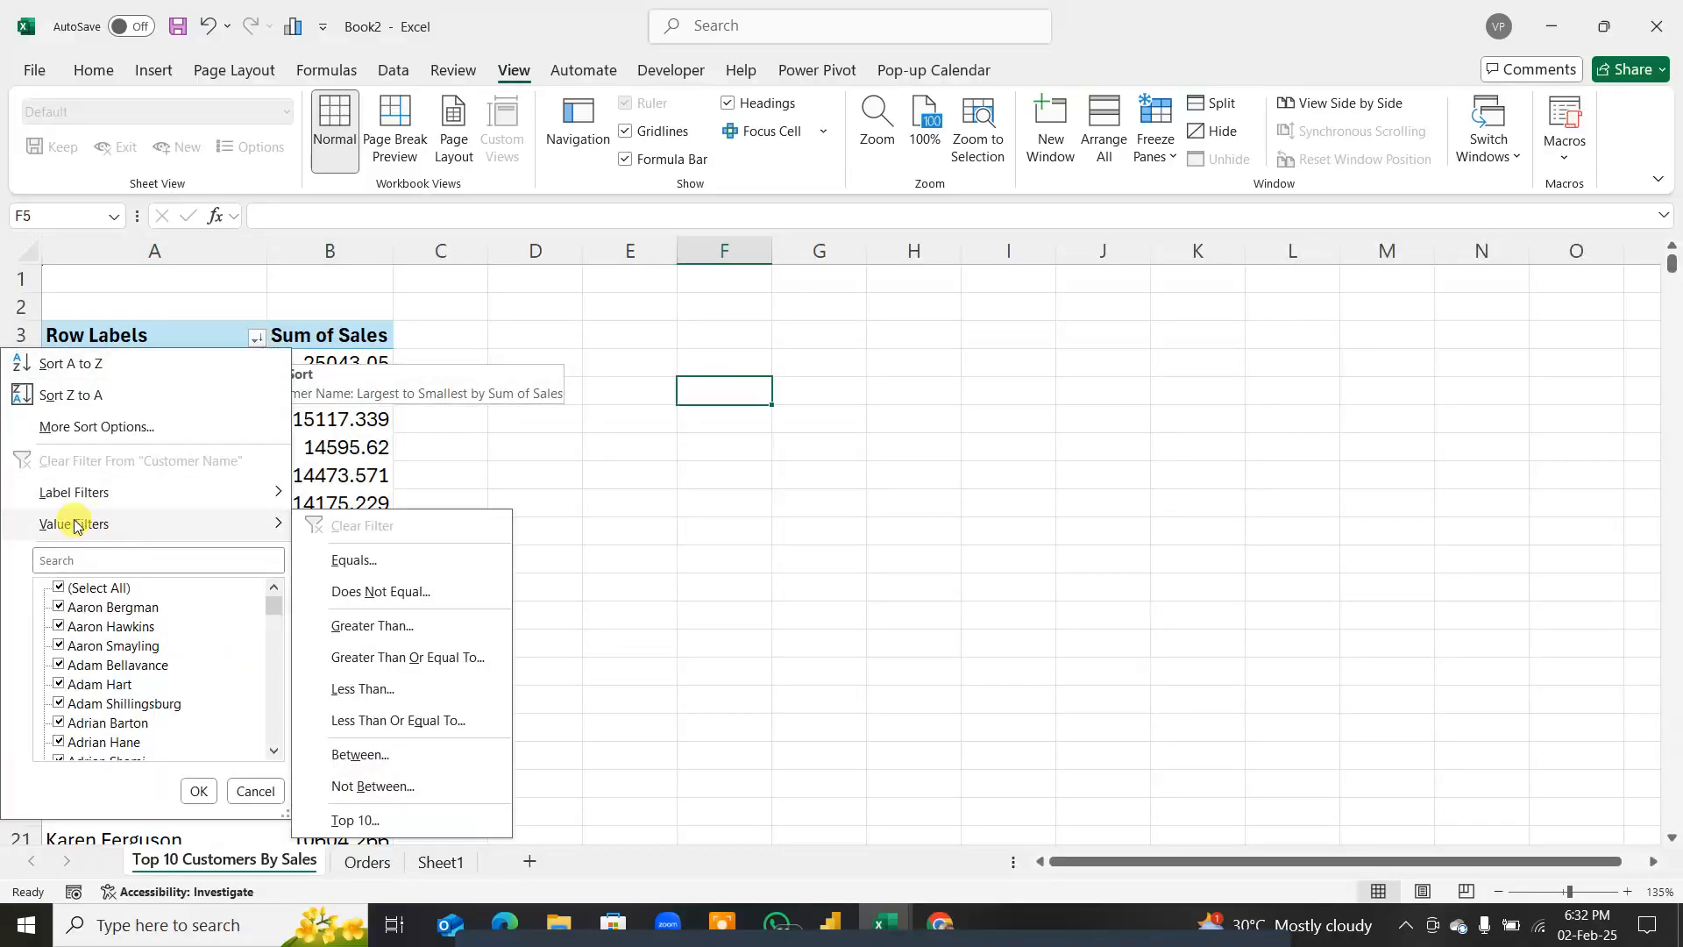
pyautogui.click(355, 820)
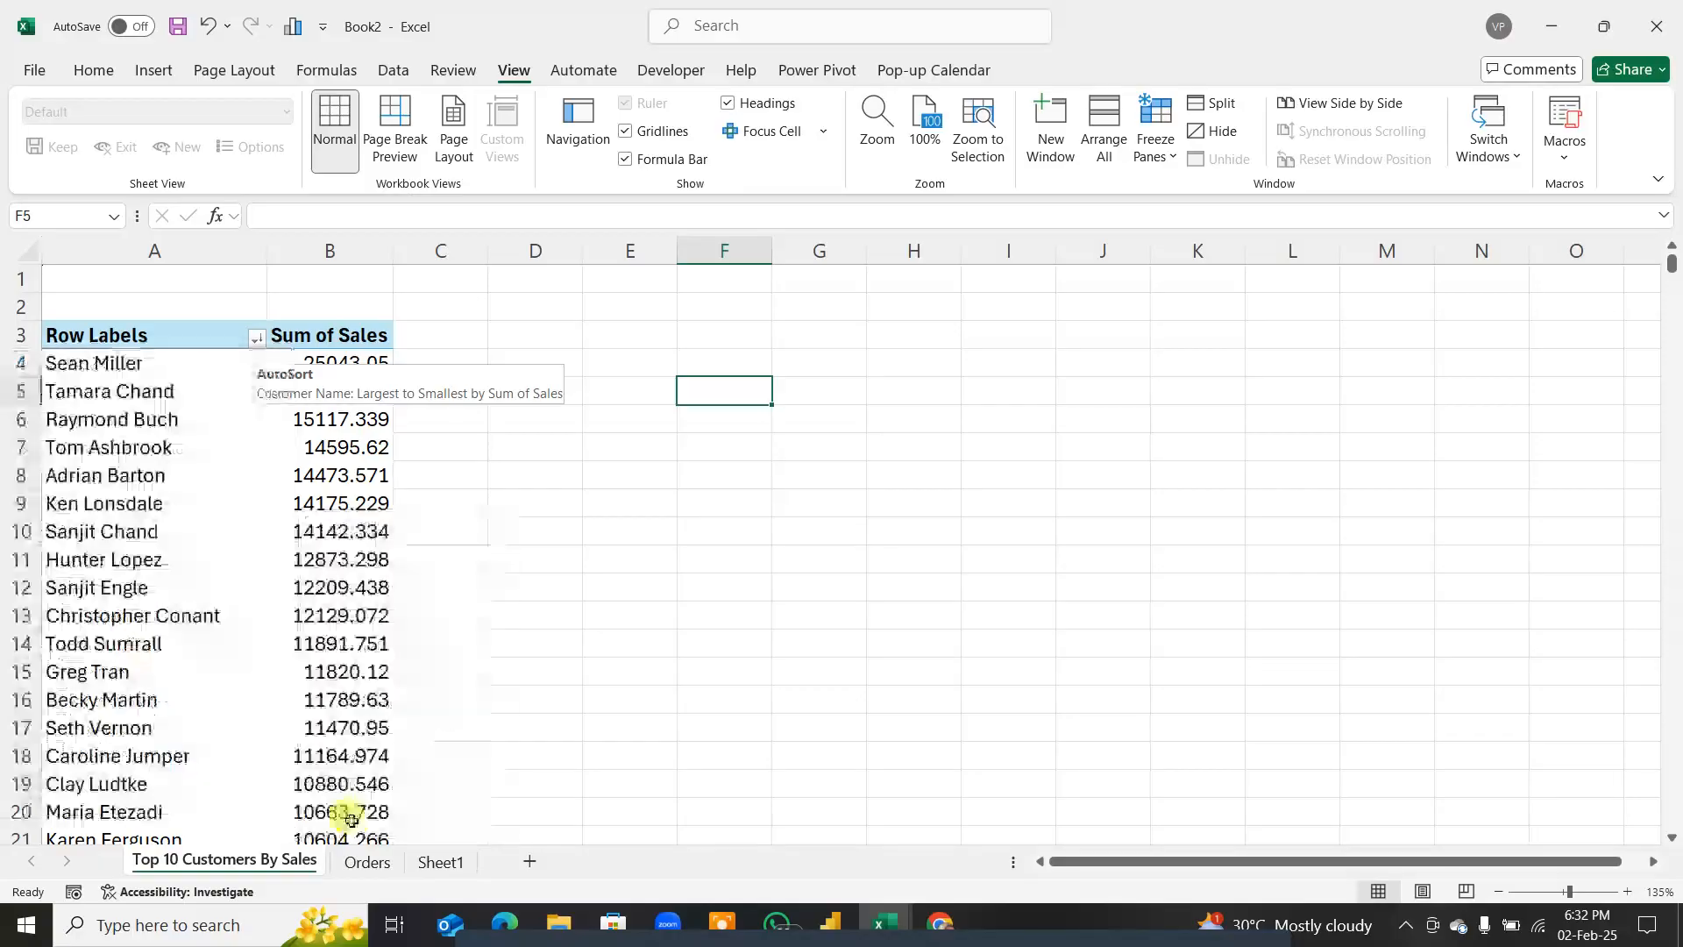
pyautogui.doubleClick(348, 305)
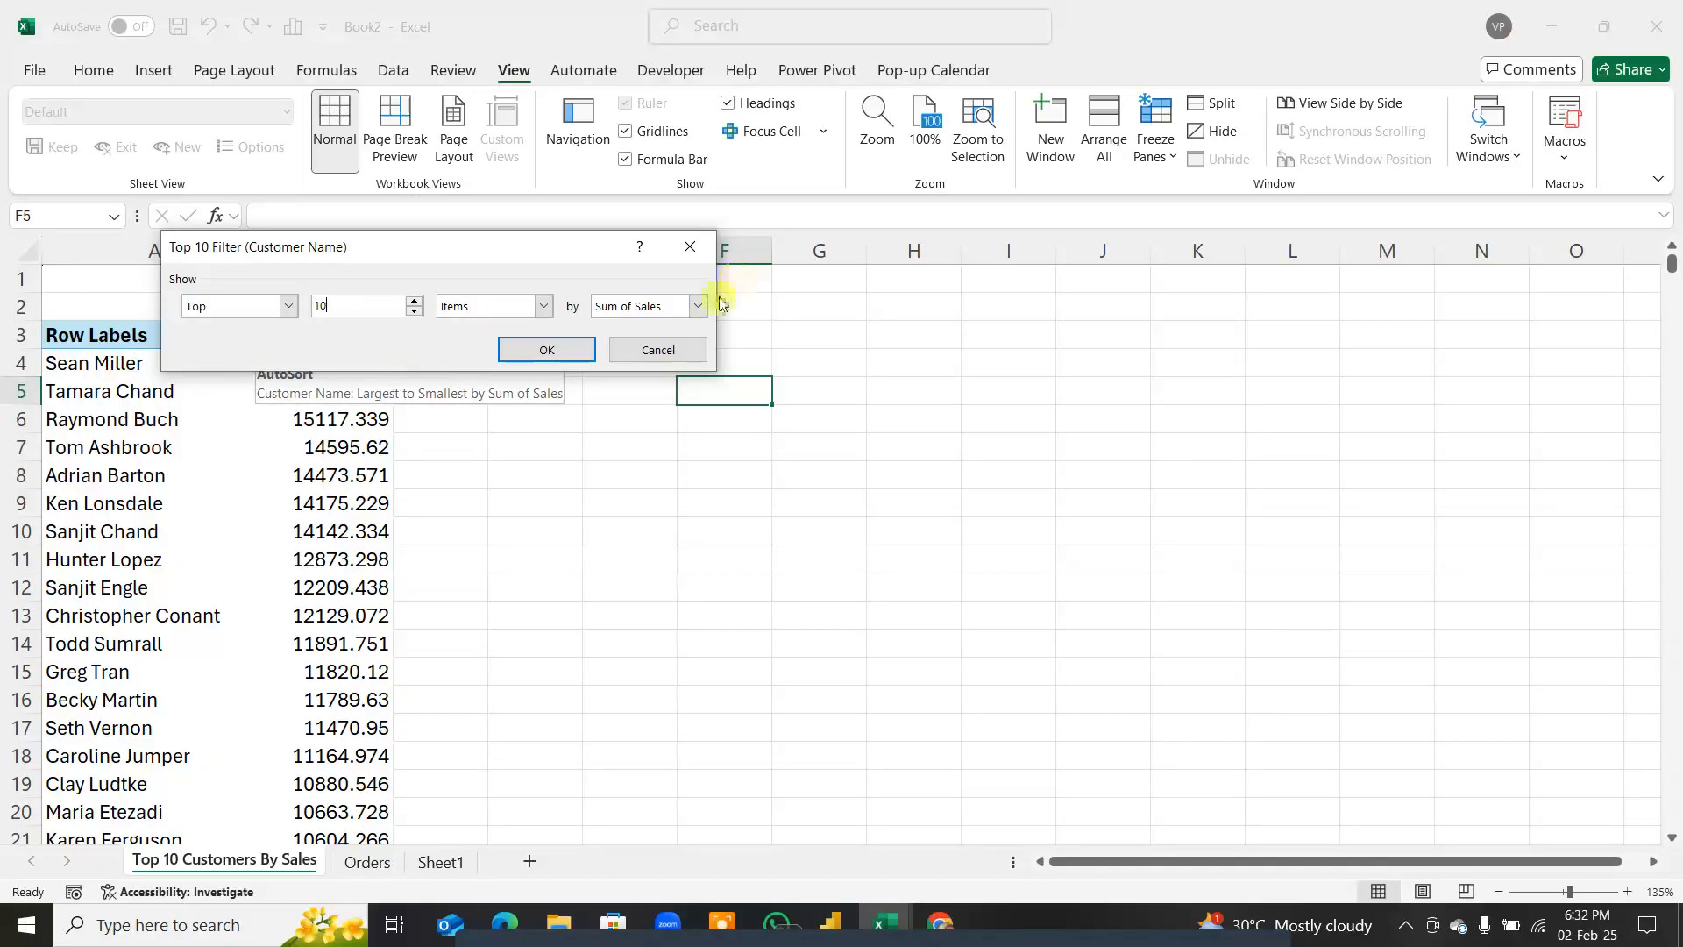
pyautogui.click(698, 306)
pyautogui.click(540, 358)
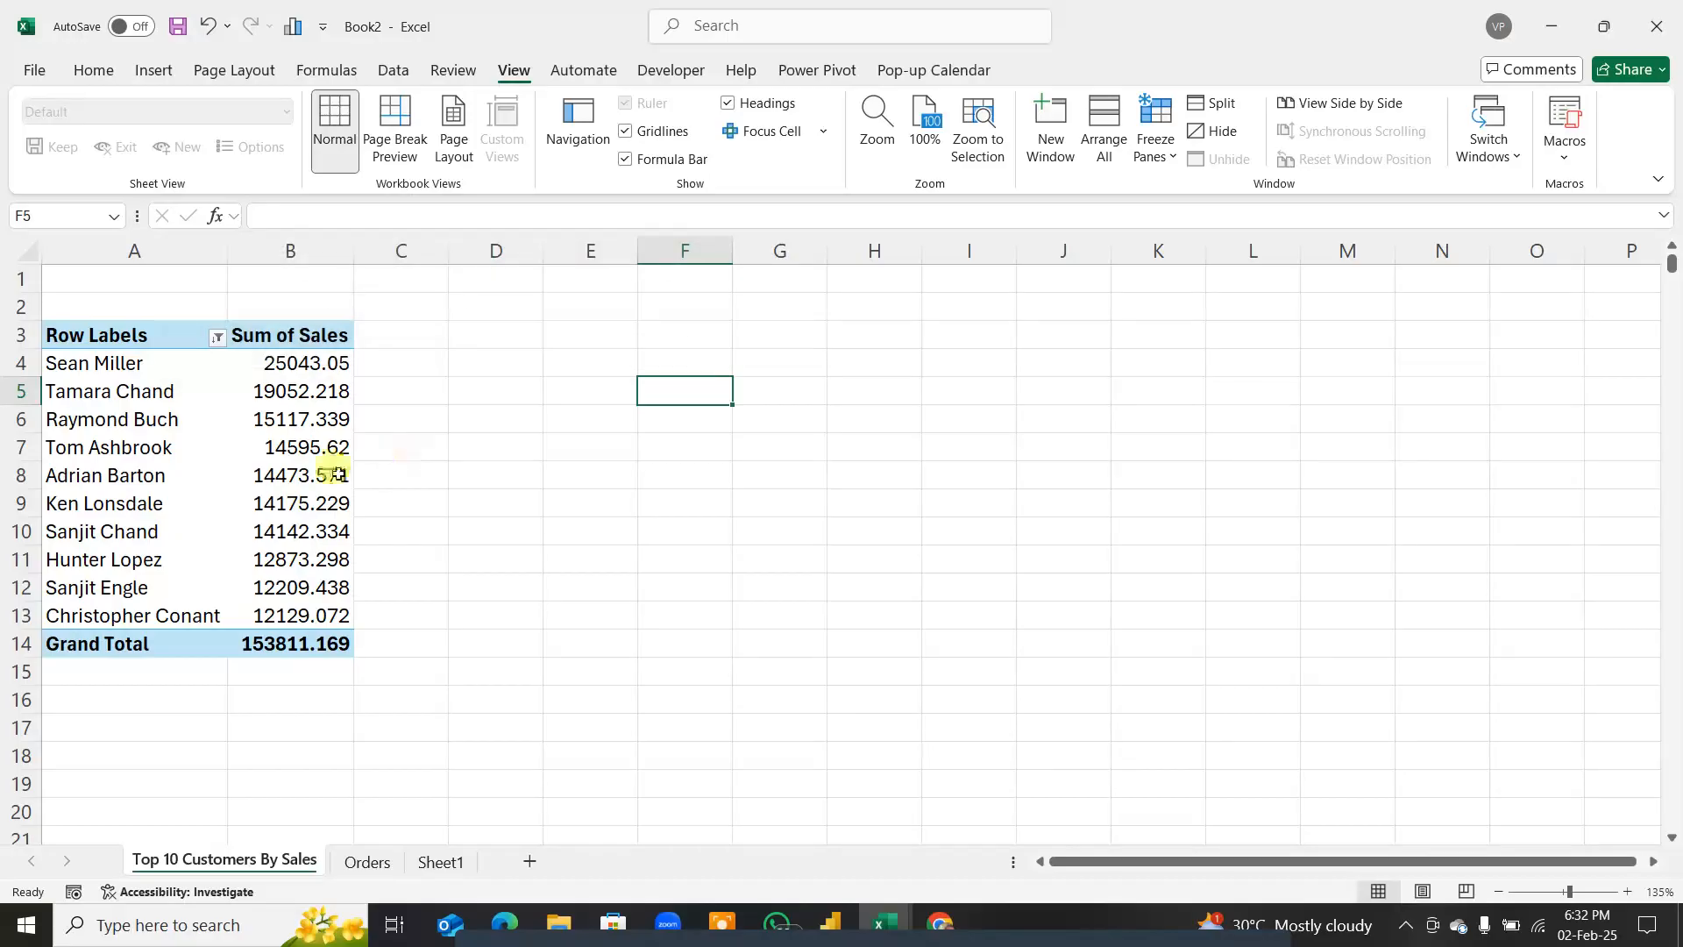
pyautogui.moveTo(123, 368); pyautogui.dragTo(311, 607)
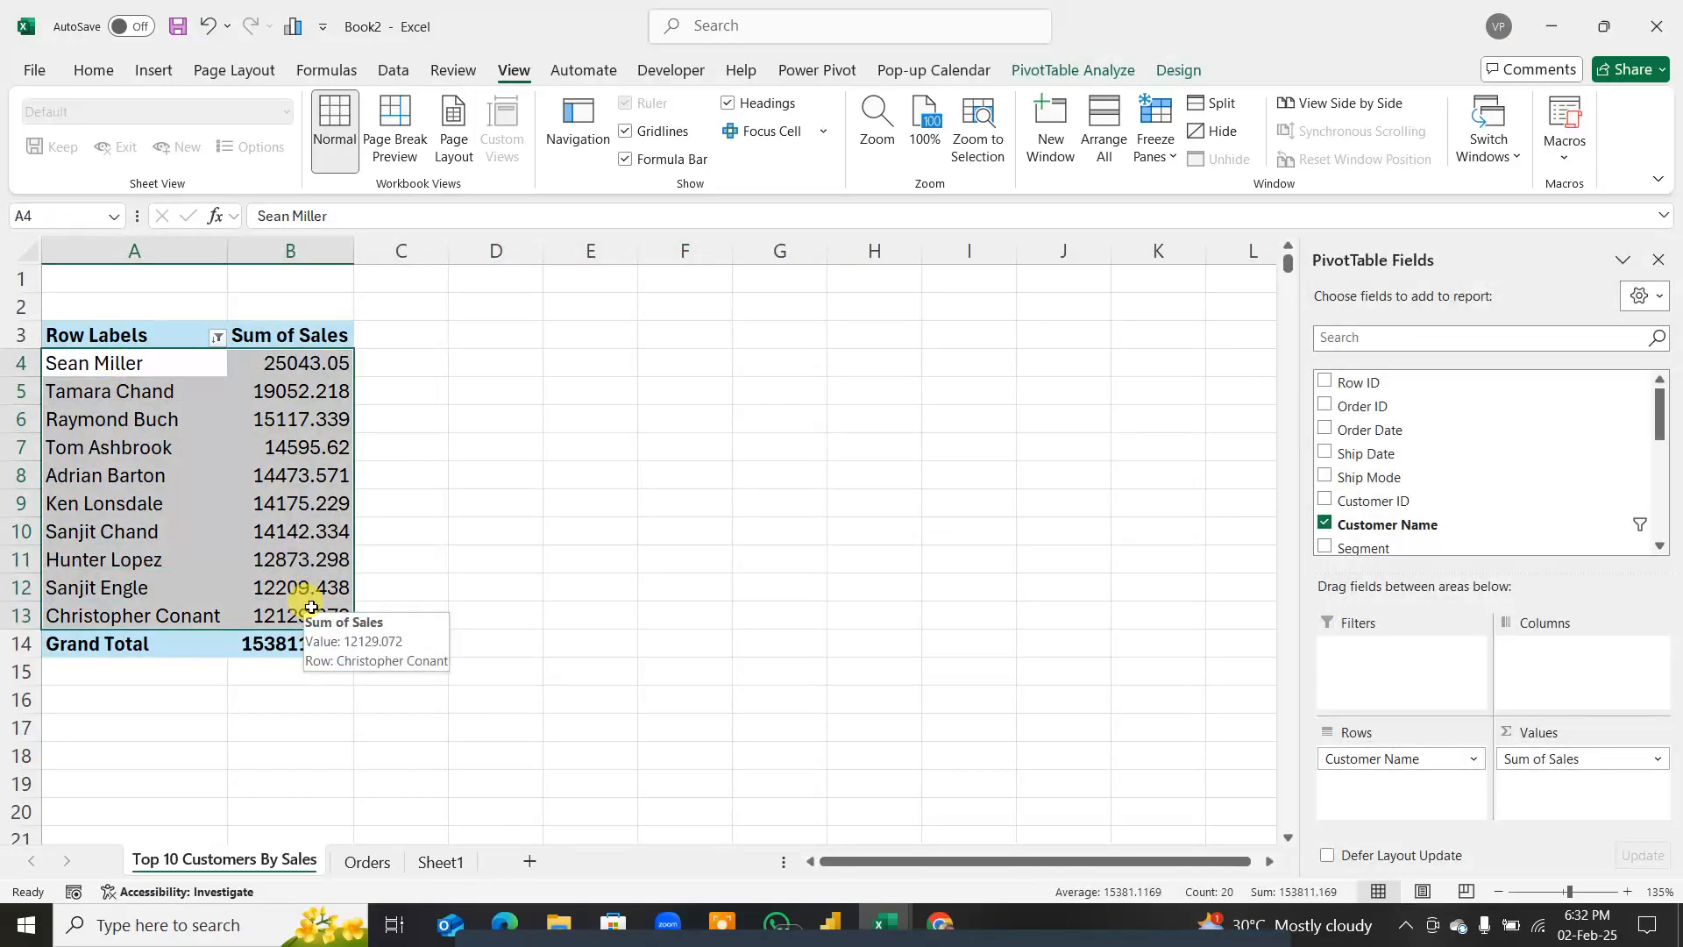
pyautogui.click(238, 473)
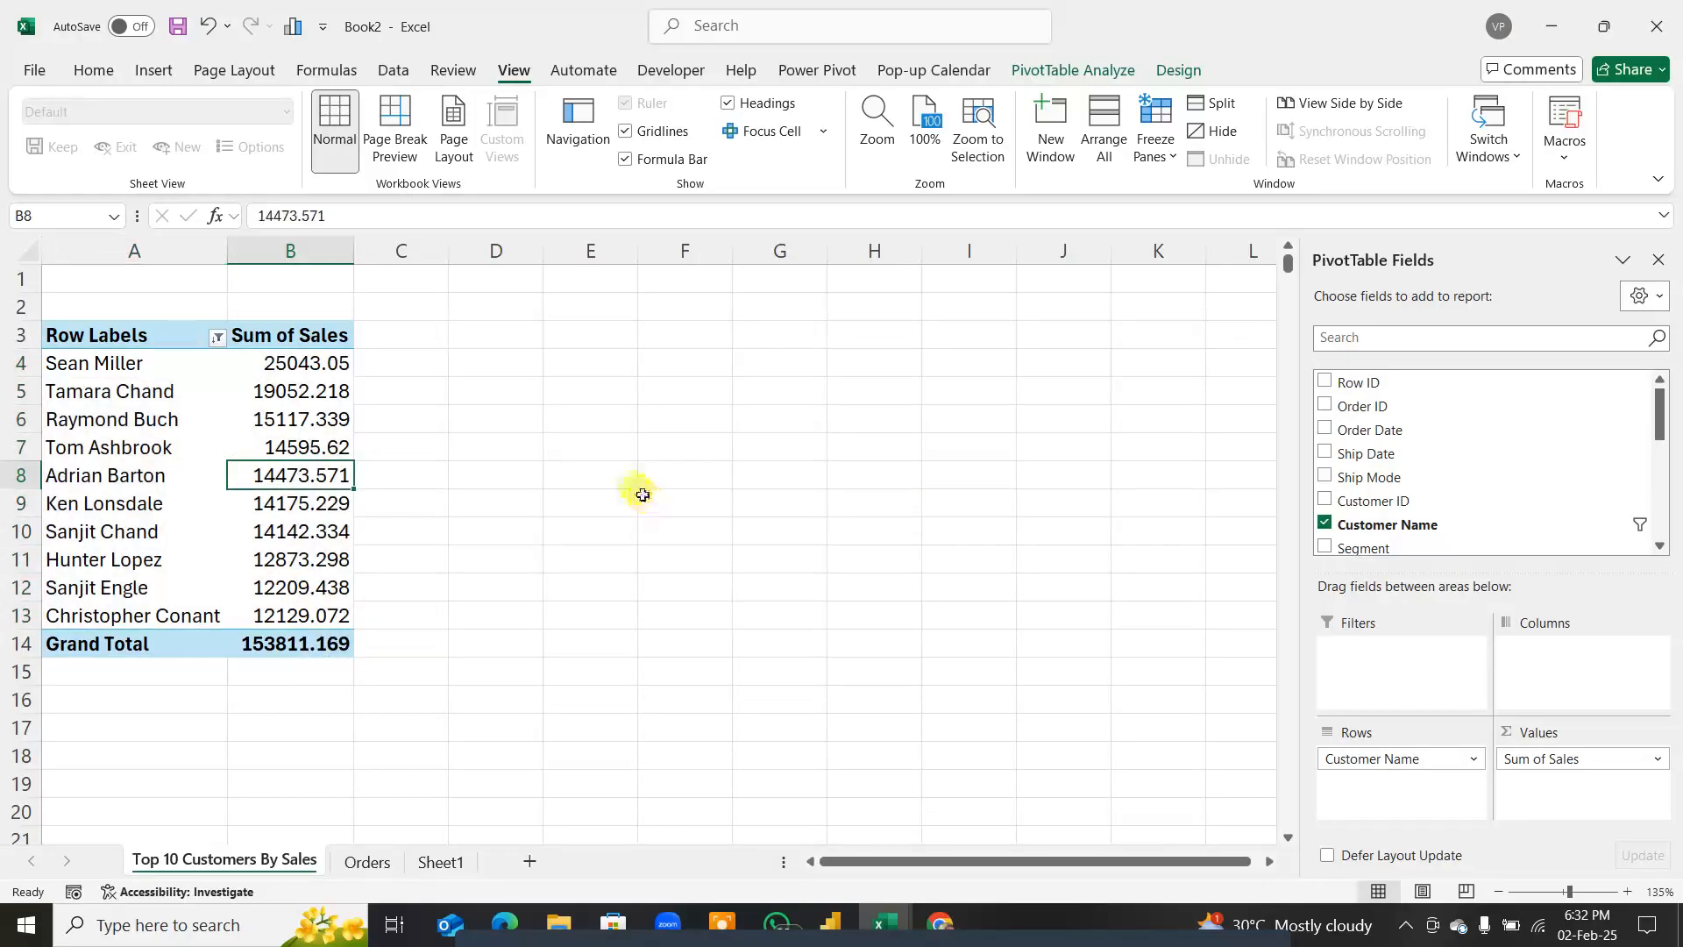
pyautogui.moveTo(239, 402)
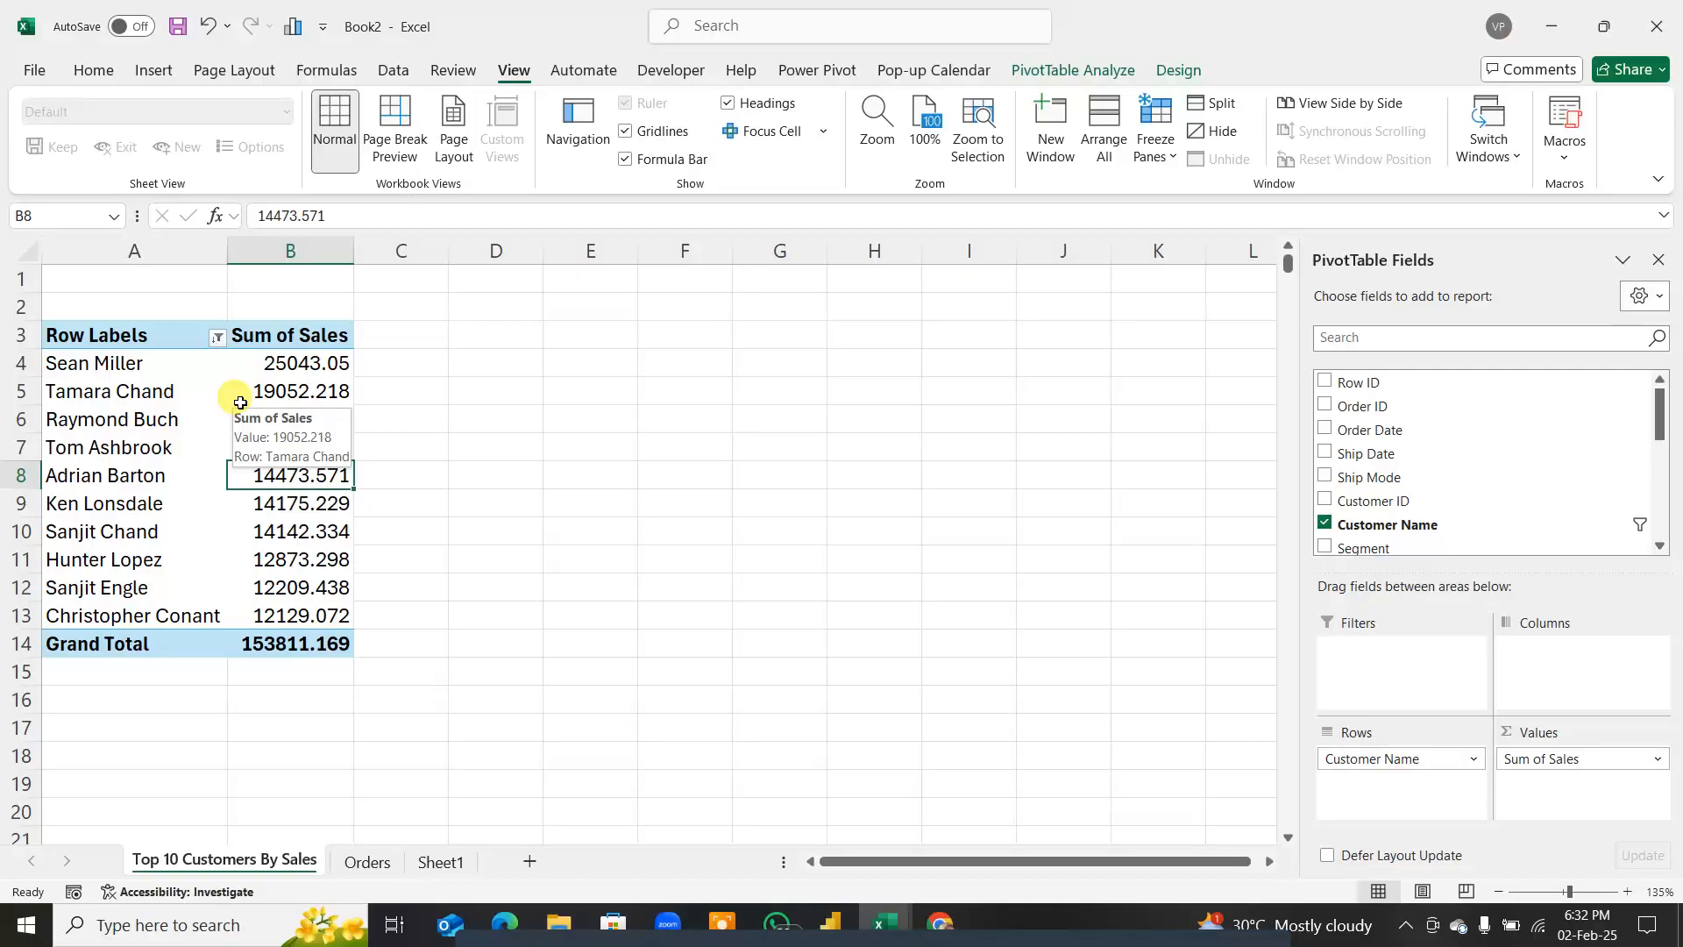
# Step: Rename Sheet1 as "Bottom 10 Customers" and place it directly after the Top 10 Customers By Sales sheet
pyautogui.click(436, 862)
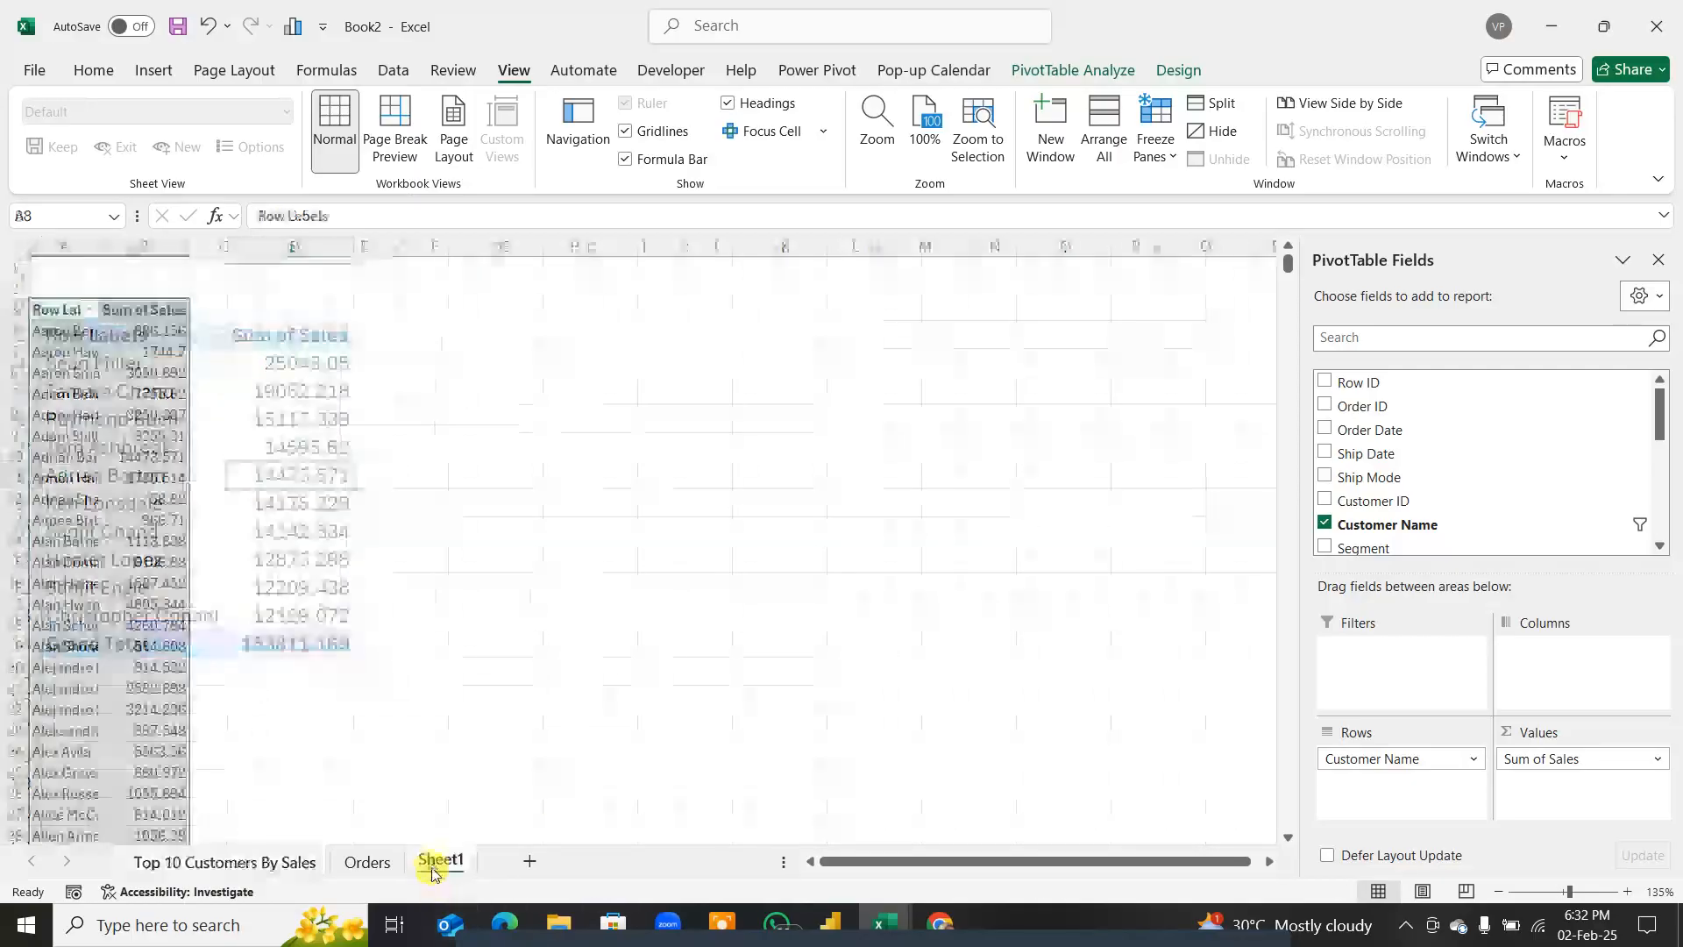
pyautogui.rightClick(432, 870)
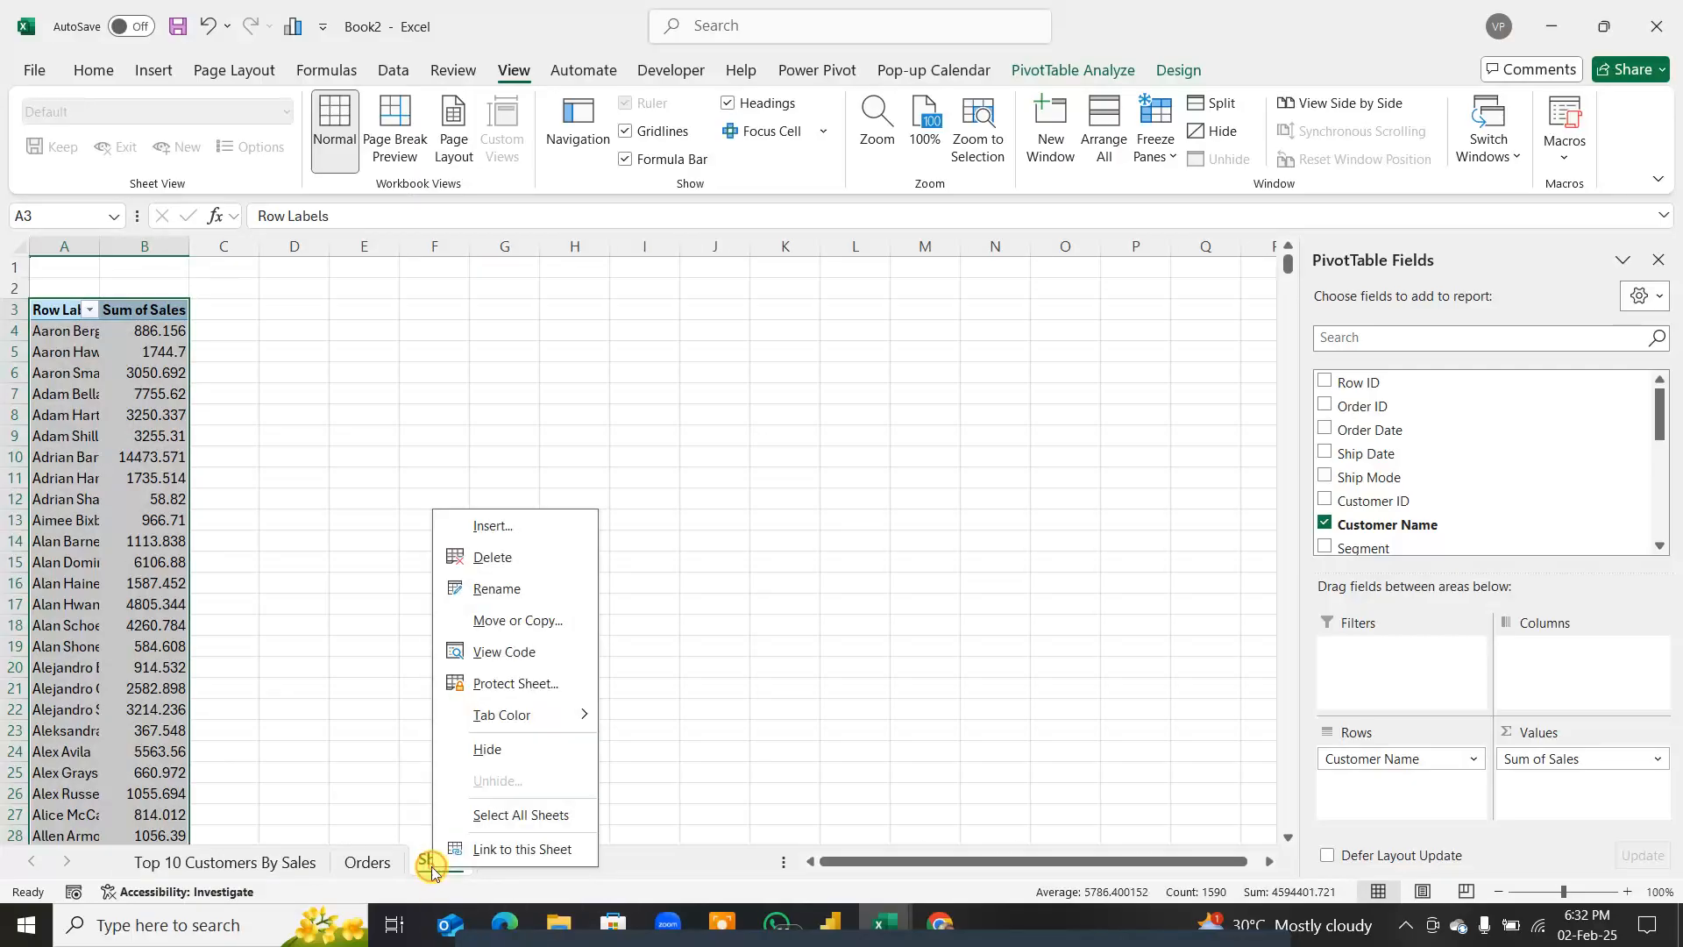
pyautogui.click(500, 589)
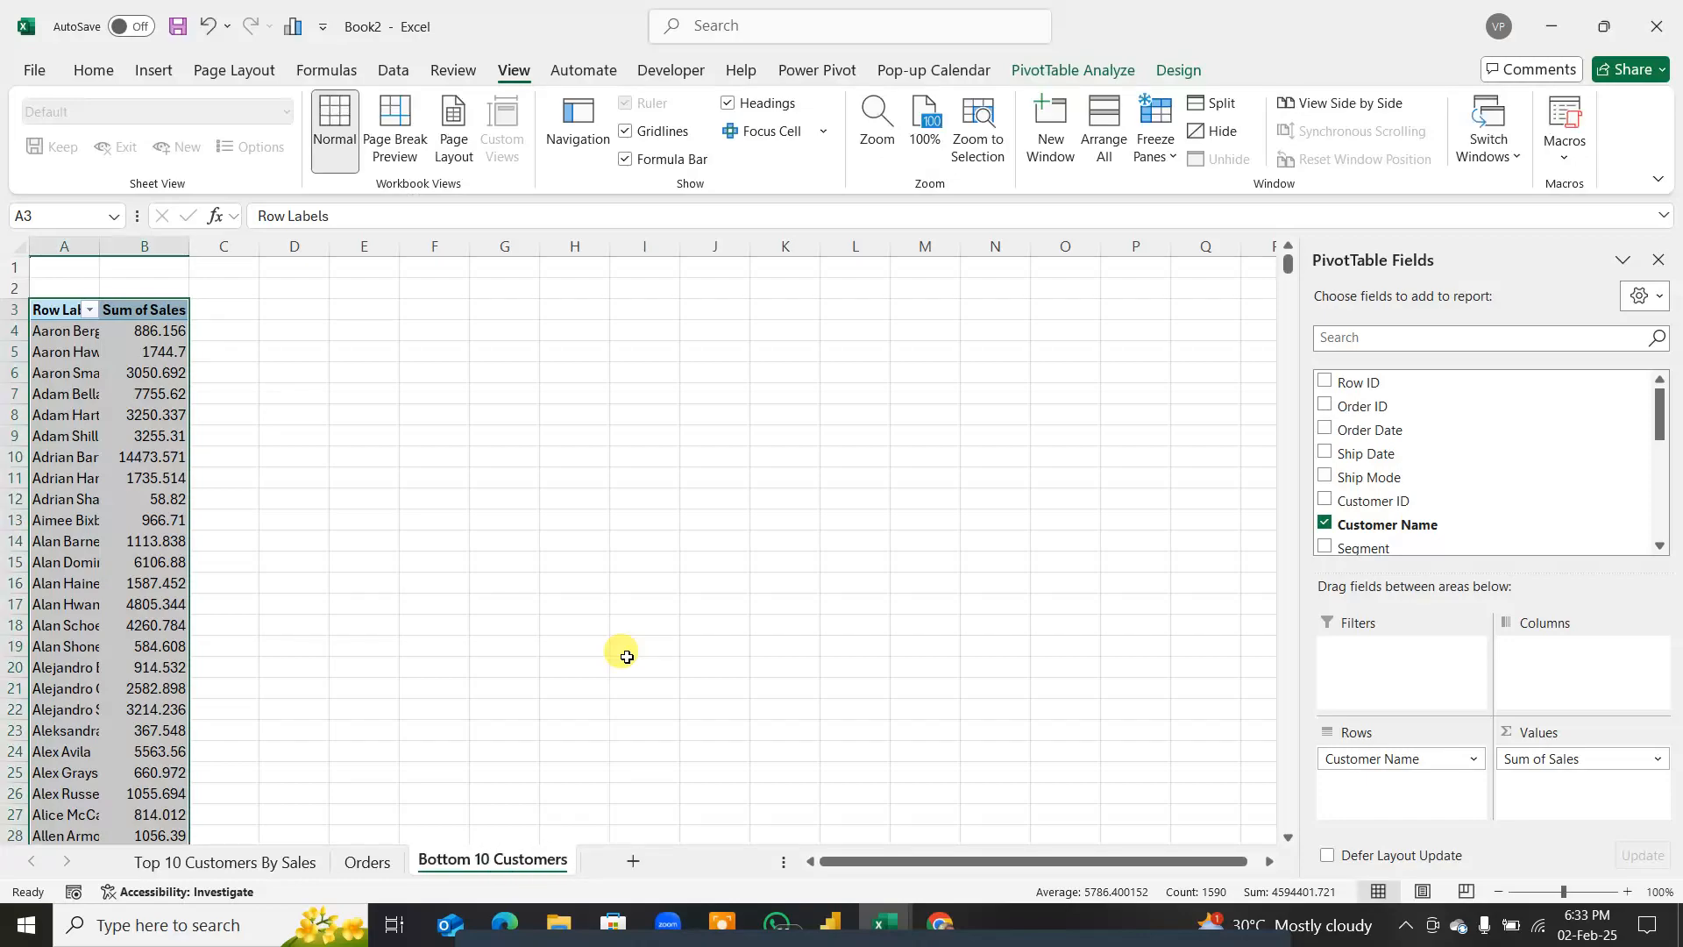
pyautogui.moveTo(358, 843); pyautogui.dragTo(356, 840)
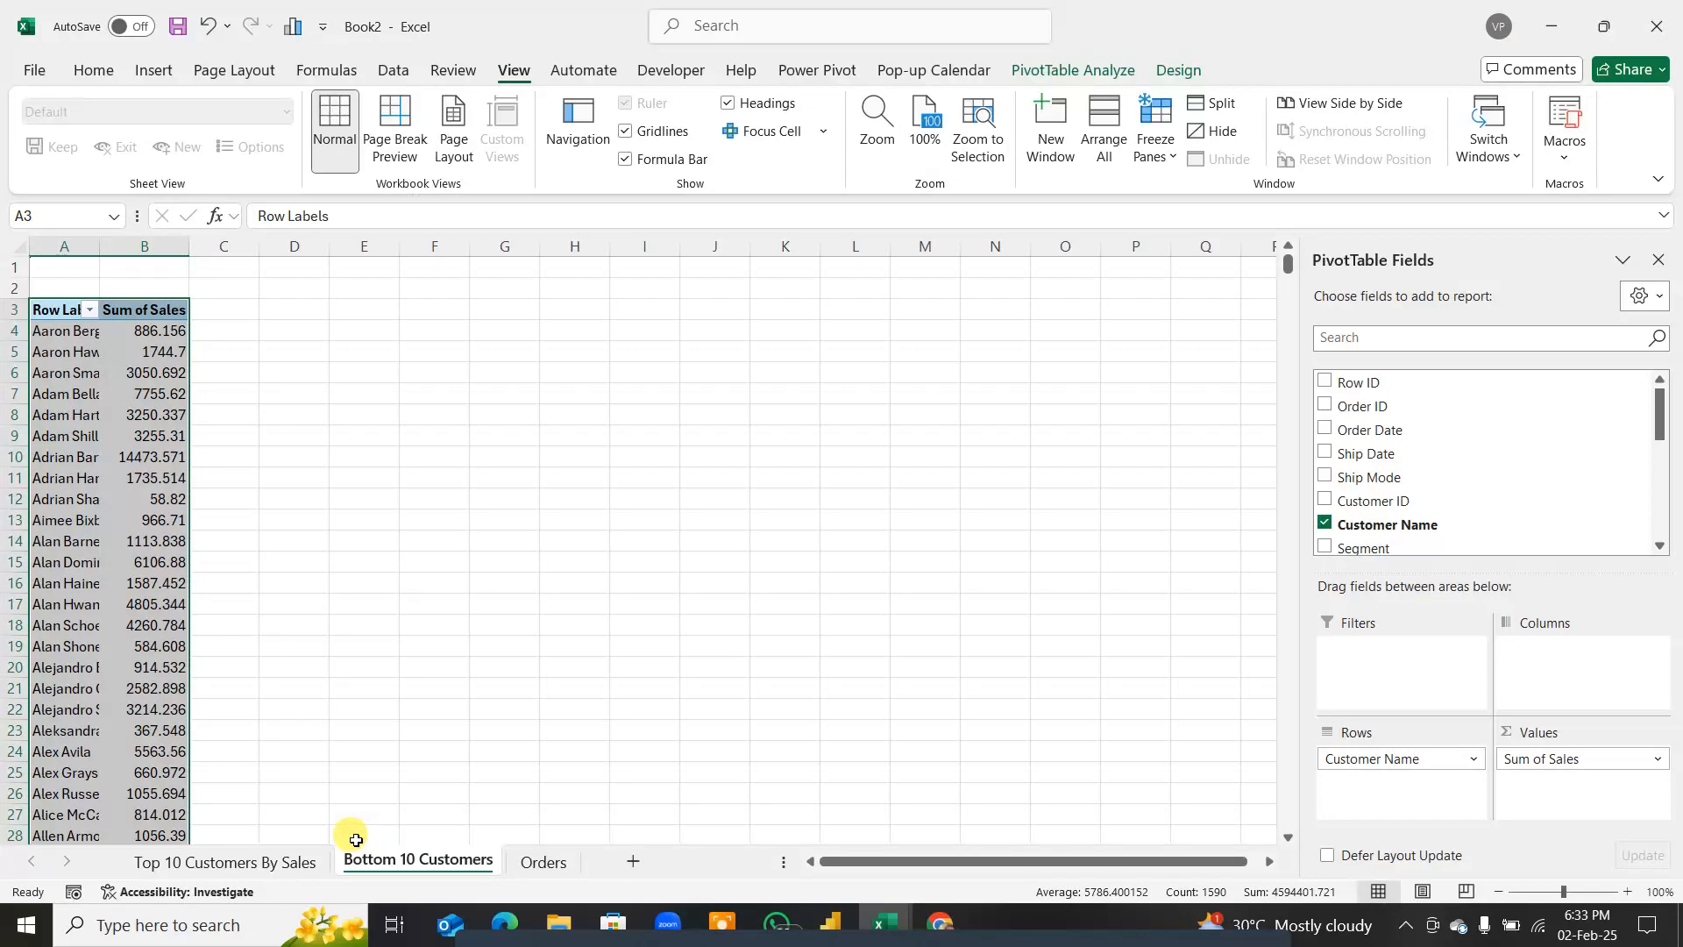
# Step: Set the Bottom 10 Customers sheet's zoom to 135% and fit column A's width to the customer names
pyautogui.click(163, 477)
pyautogui.click(319, 539)
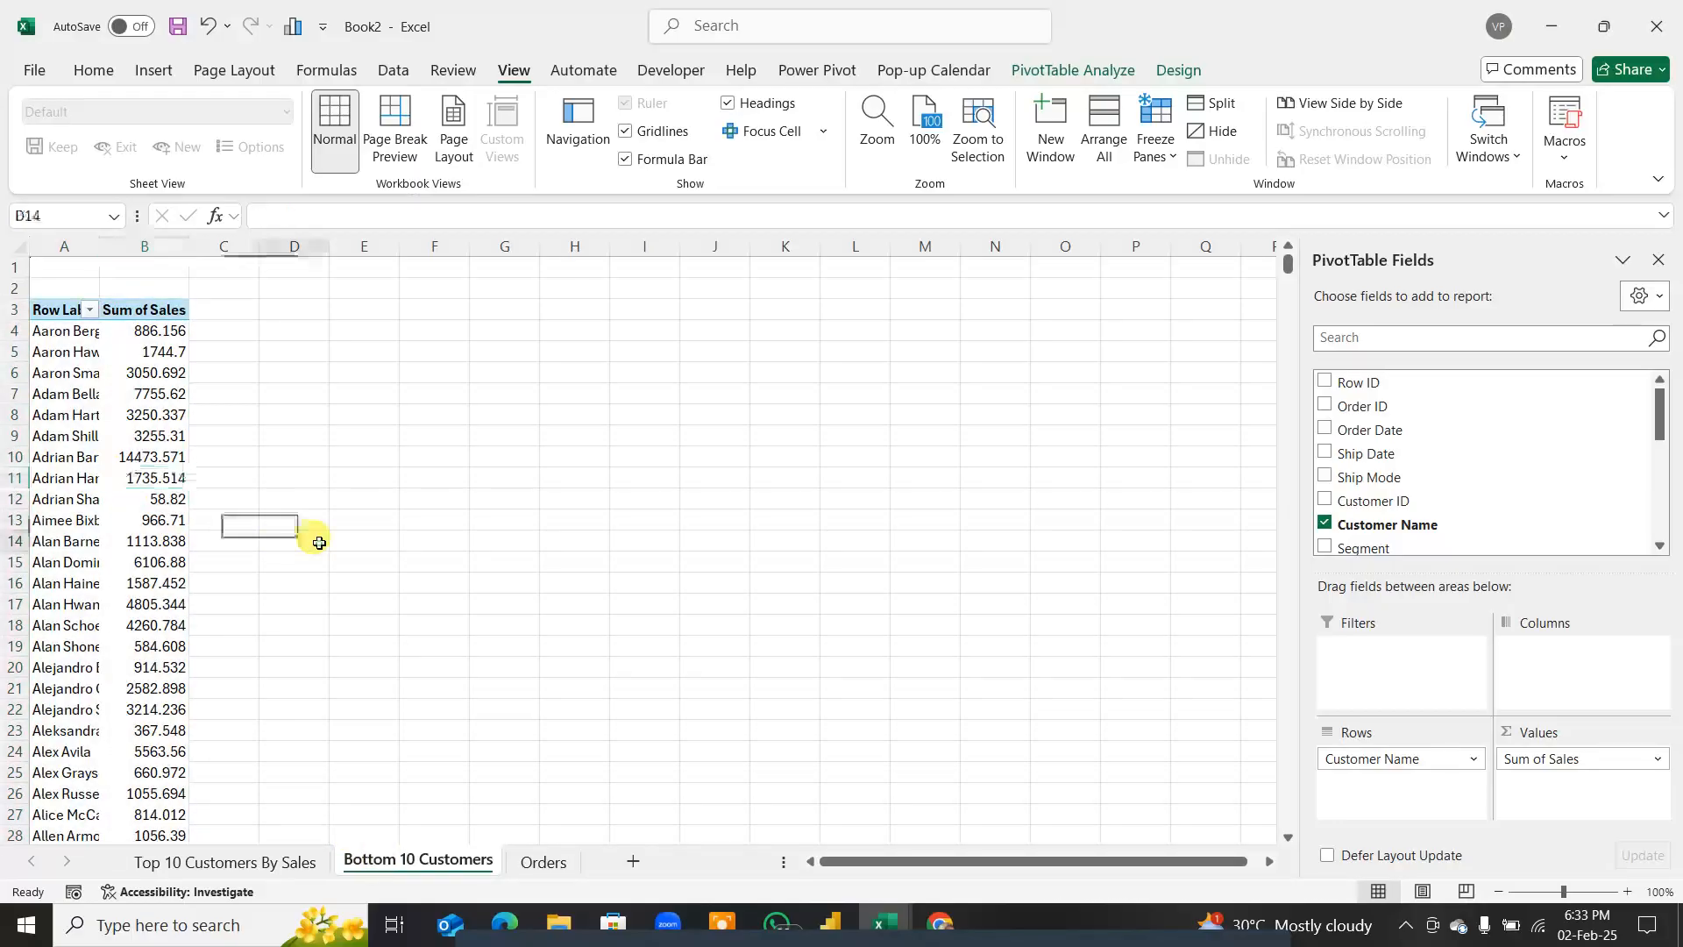
pyautogui.hotkey('alt', 'w')
pyautogui.write('q1')
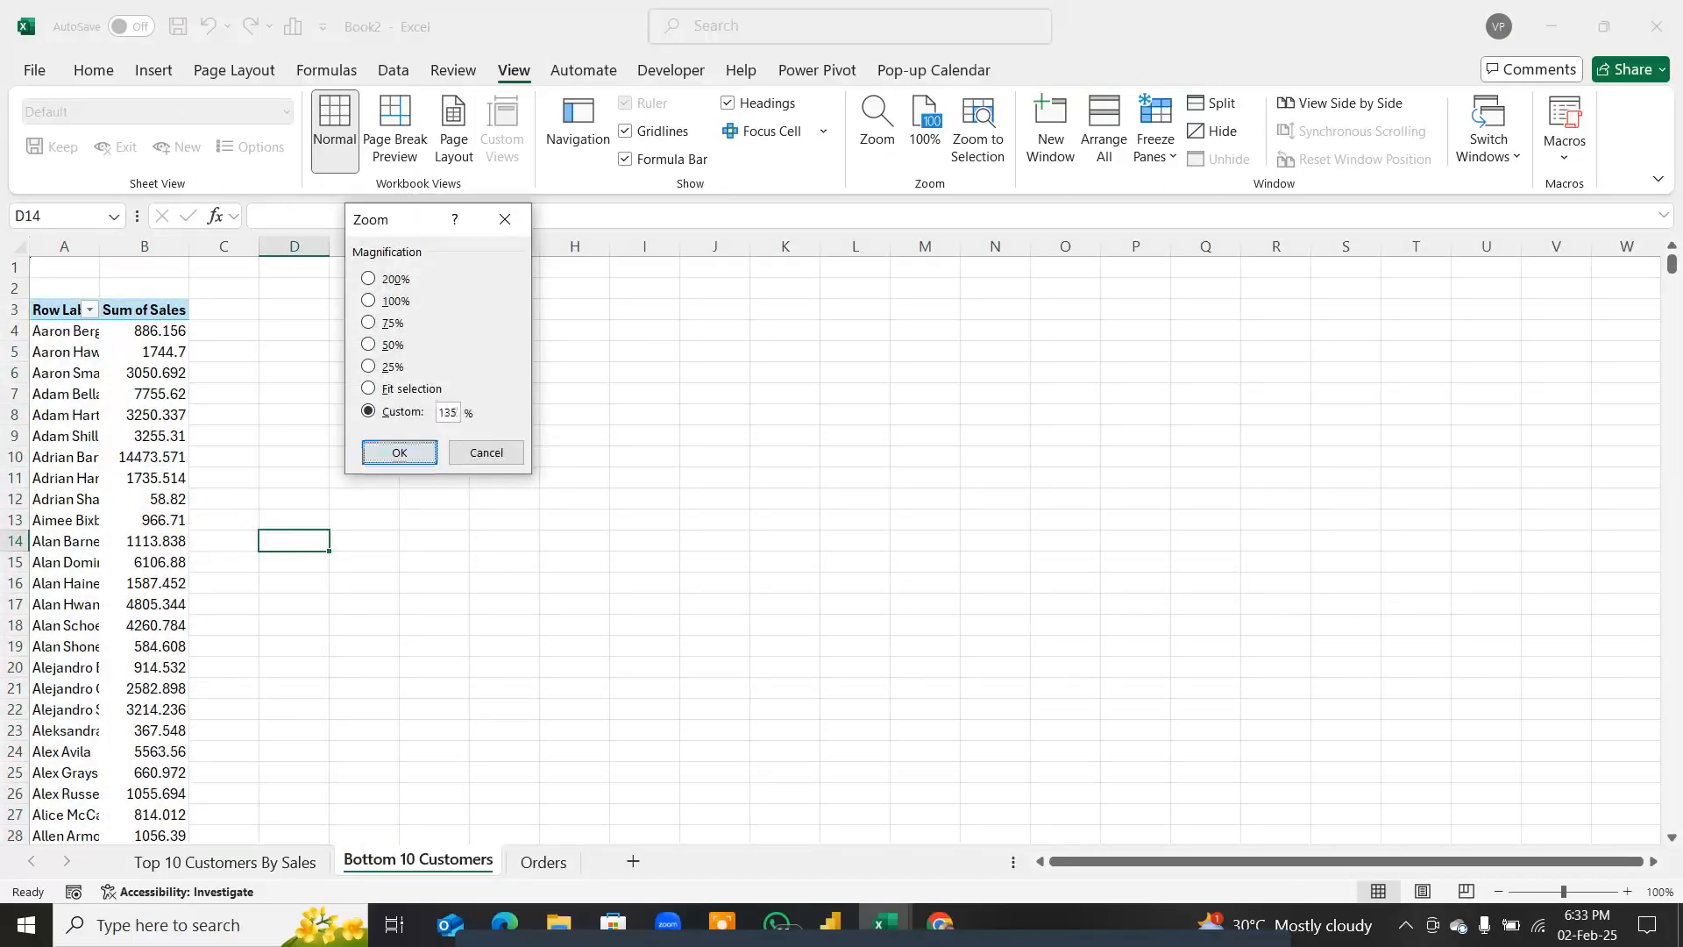
pyautogui.press('Return')
pyautogui.moveTo(120, 450); pyautogui.dragTo(120, 475)
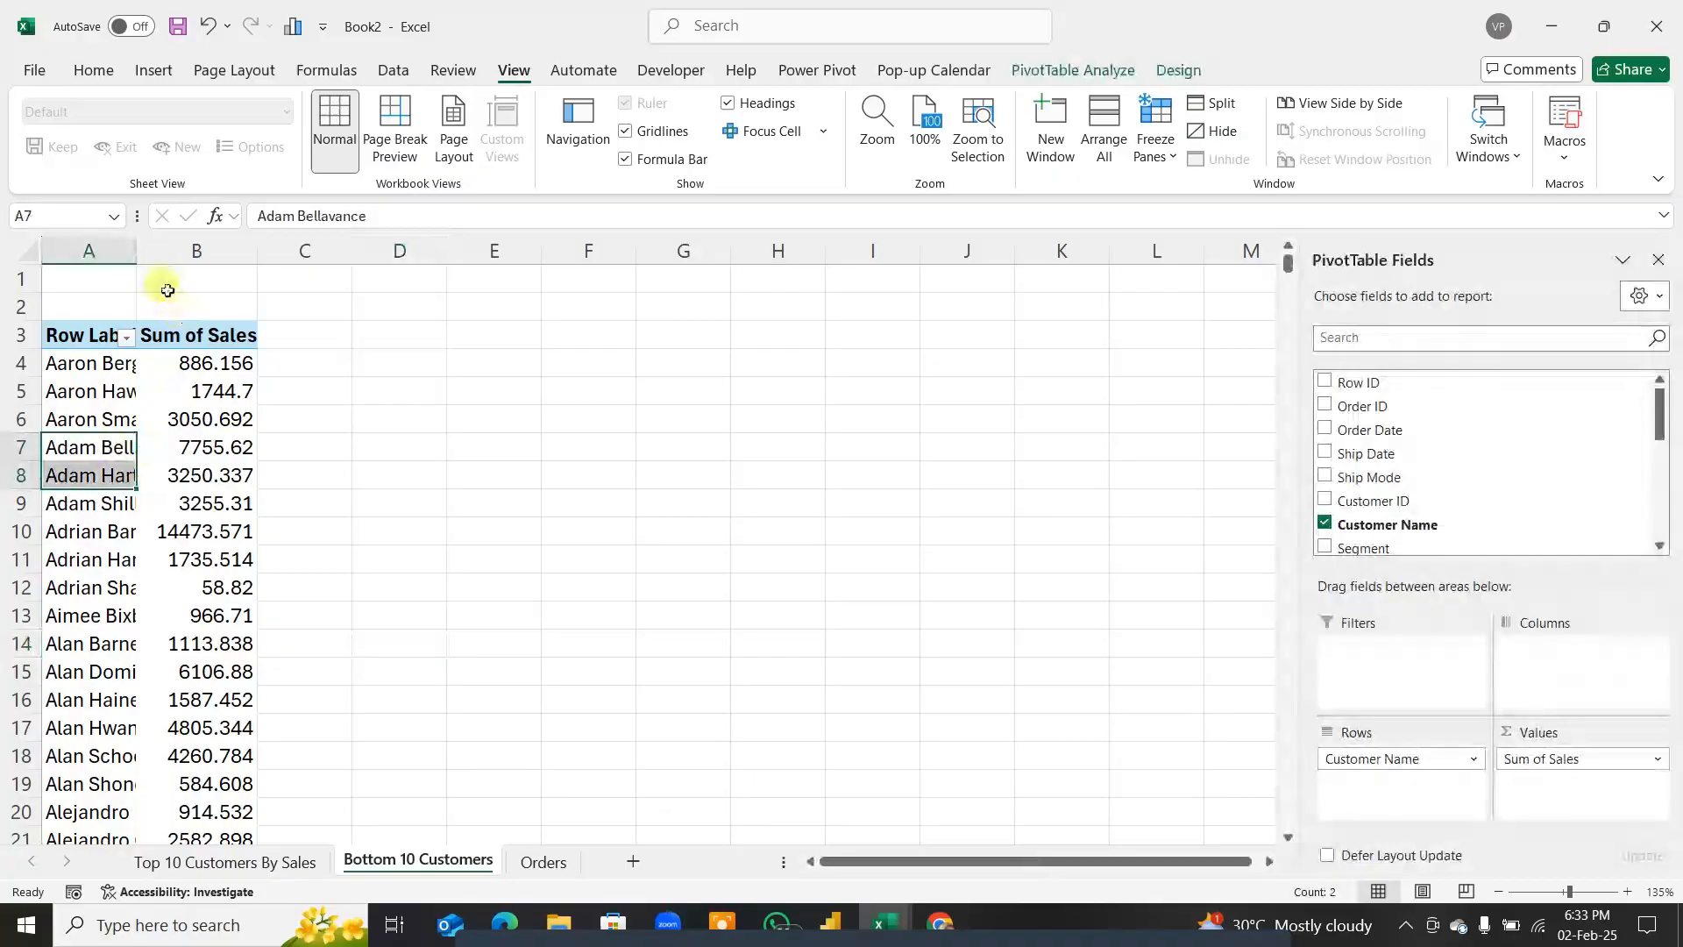
pyautogui.doubleClick(139, 244)
pyautogui.click(250, 531)
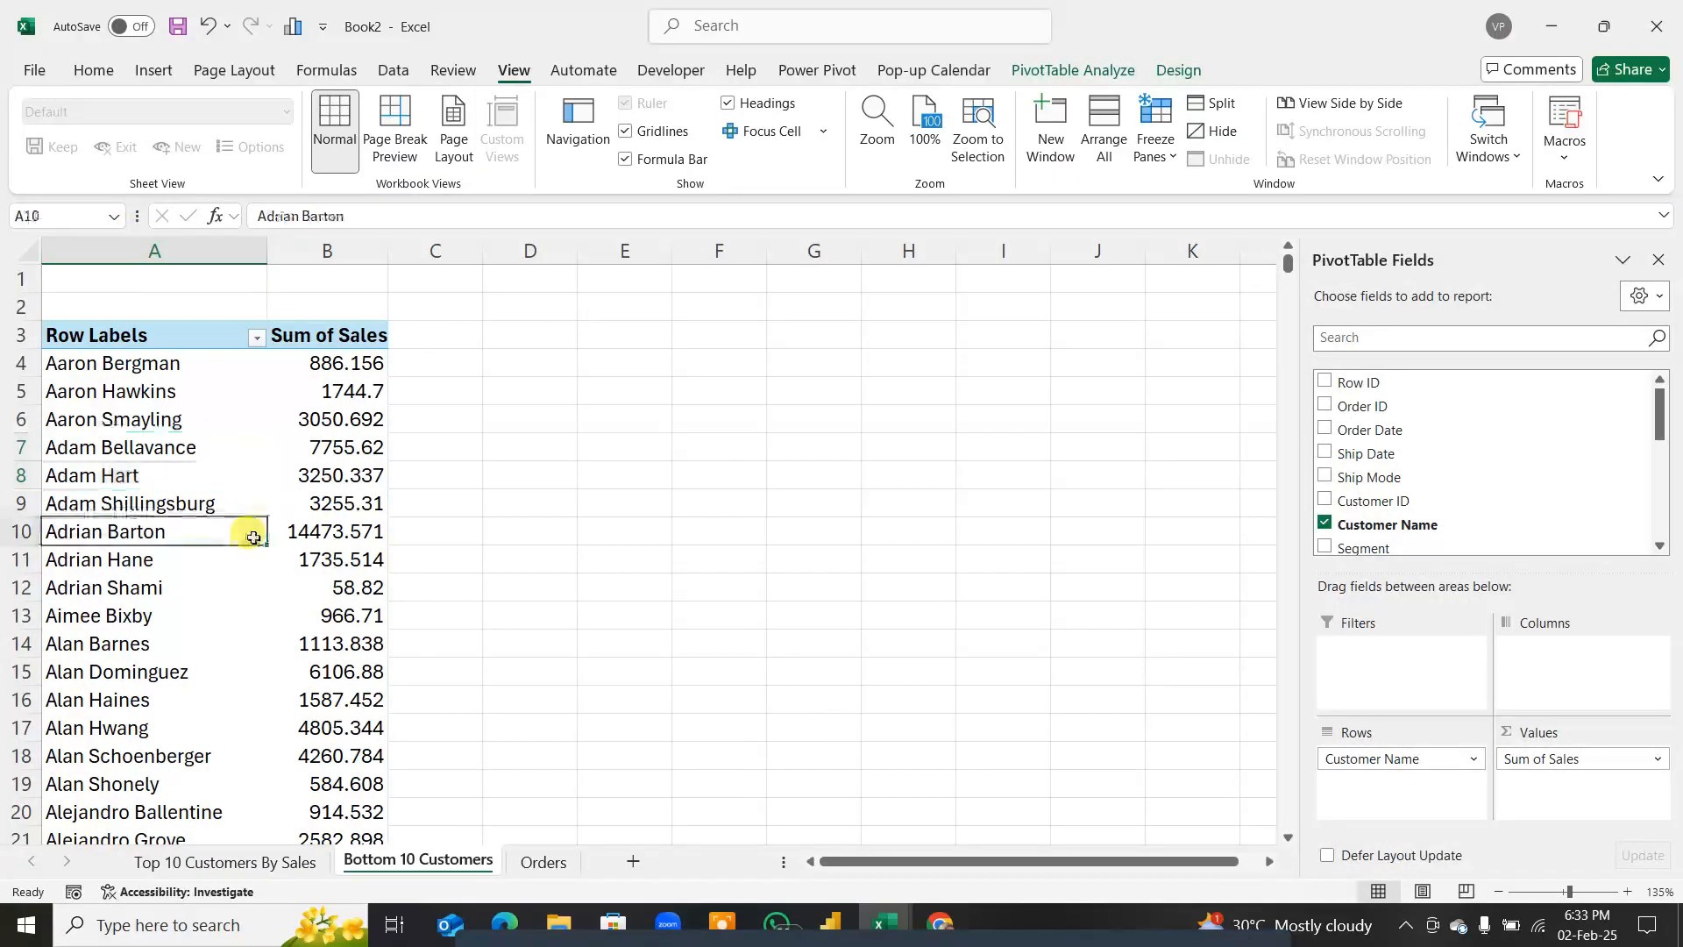
# Step: Sort the pivot table on the Bottom 10 Customers sheet by Sum of Sales from smallest to largest
pyautogui.click(317, 394)
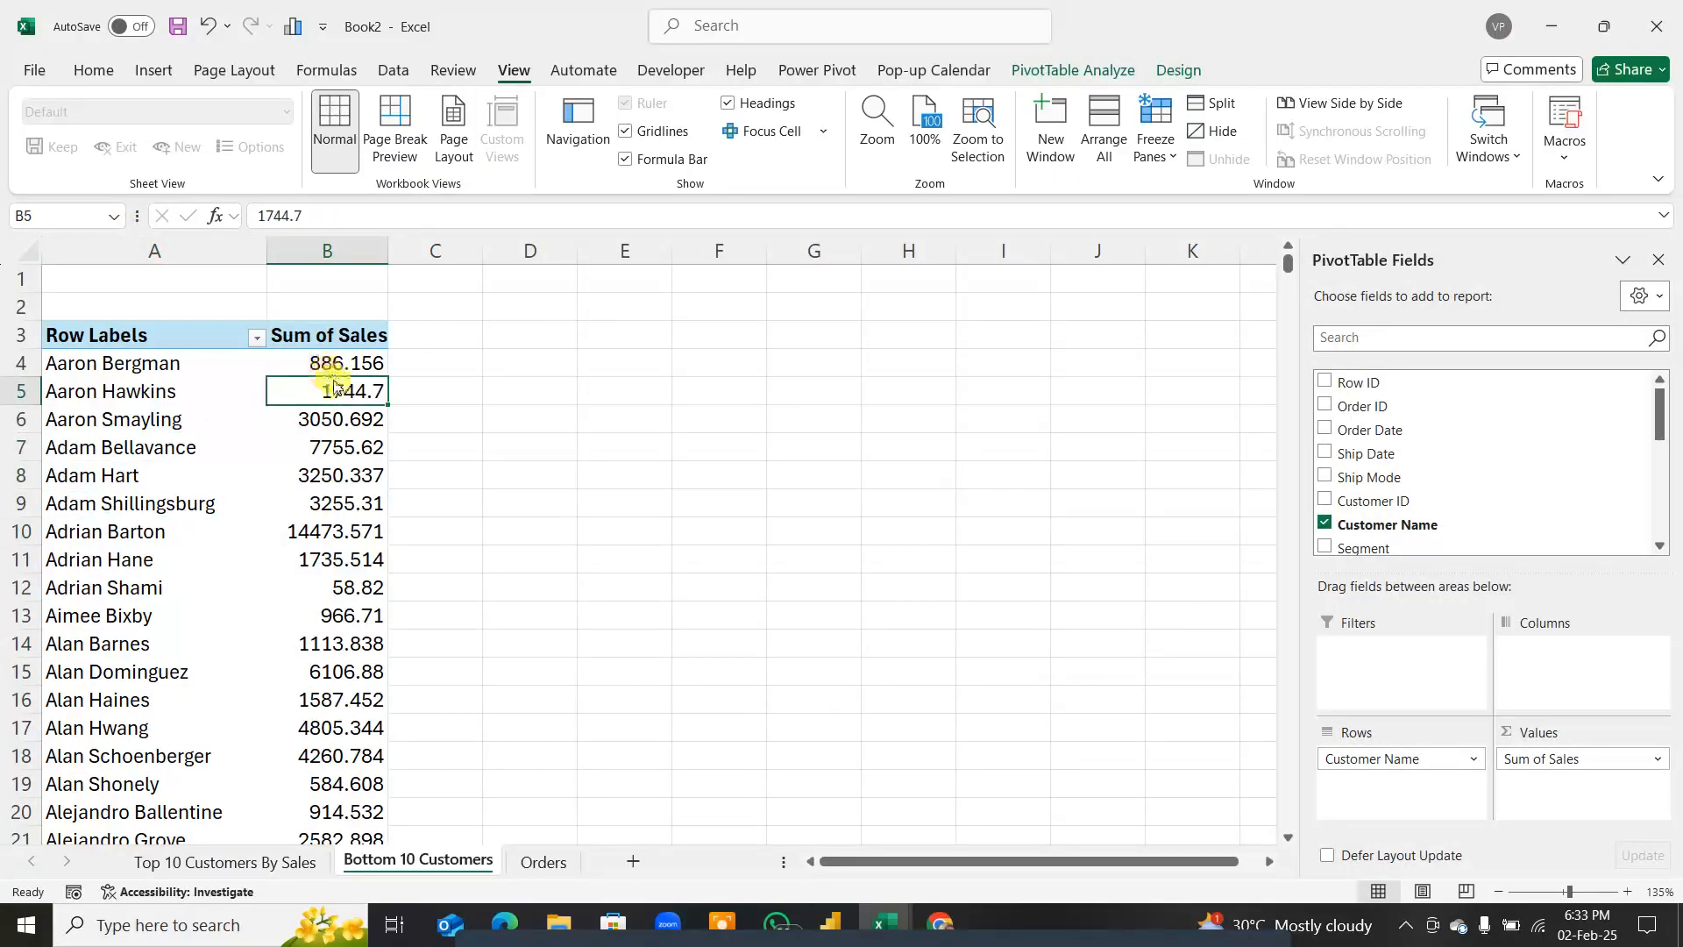
pyautogui.rightClick(334, 395)
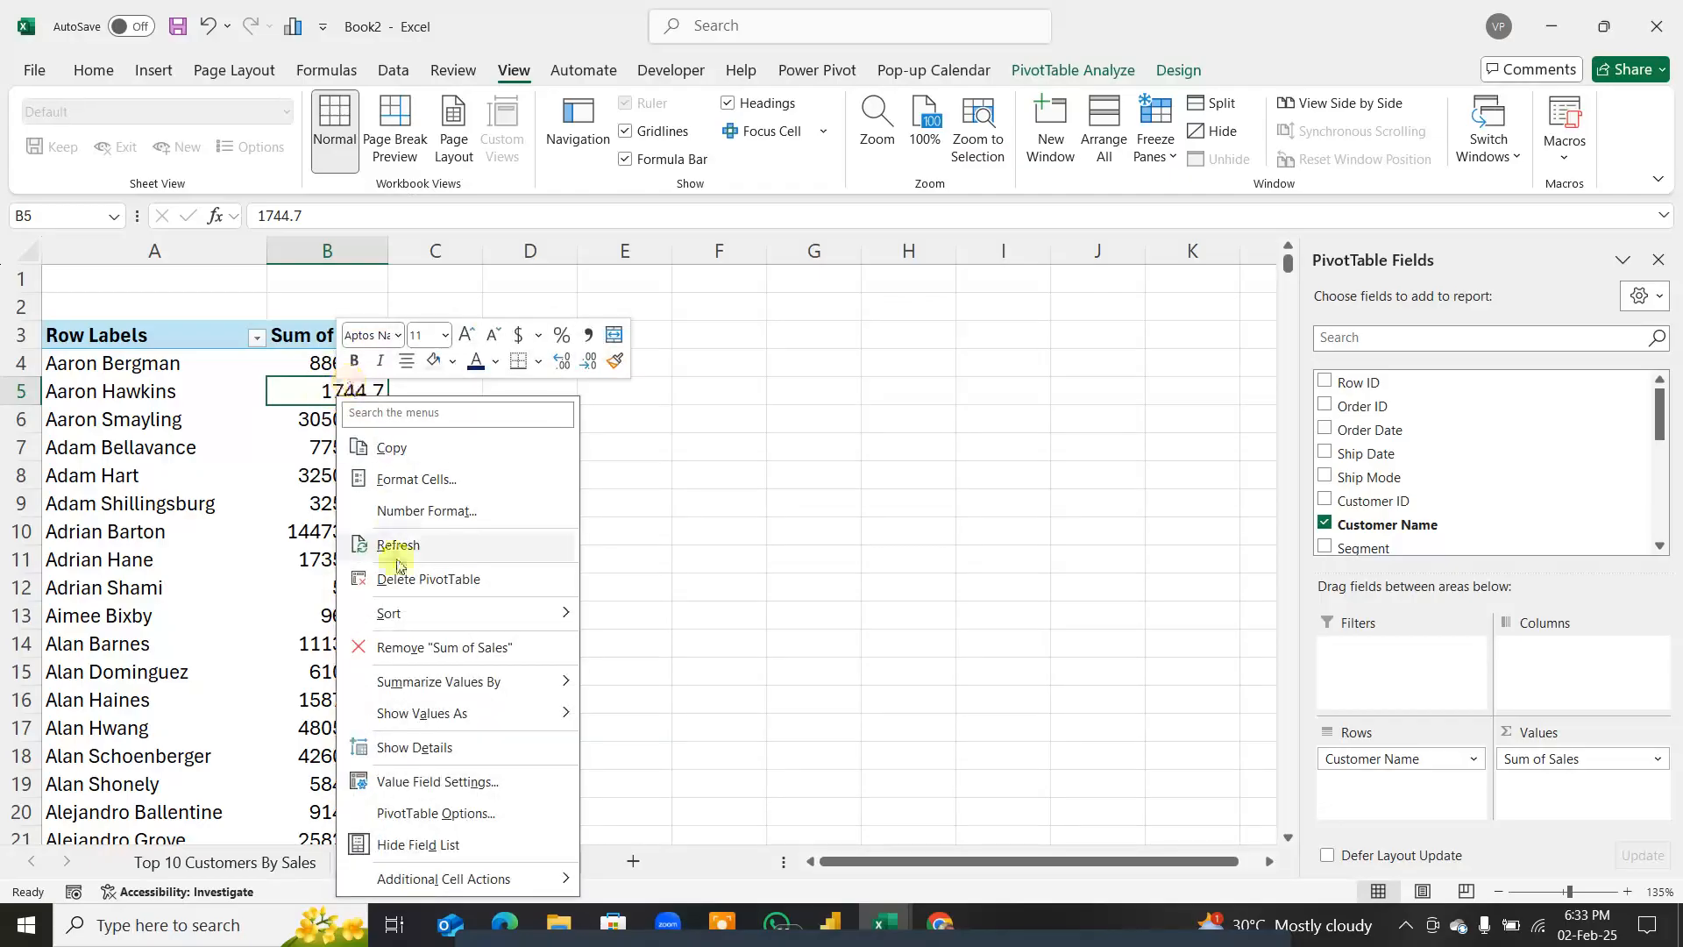
pyautogui.moveTo(481, 617)
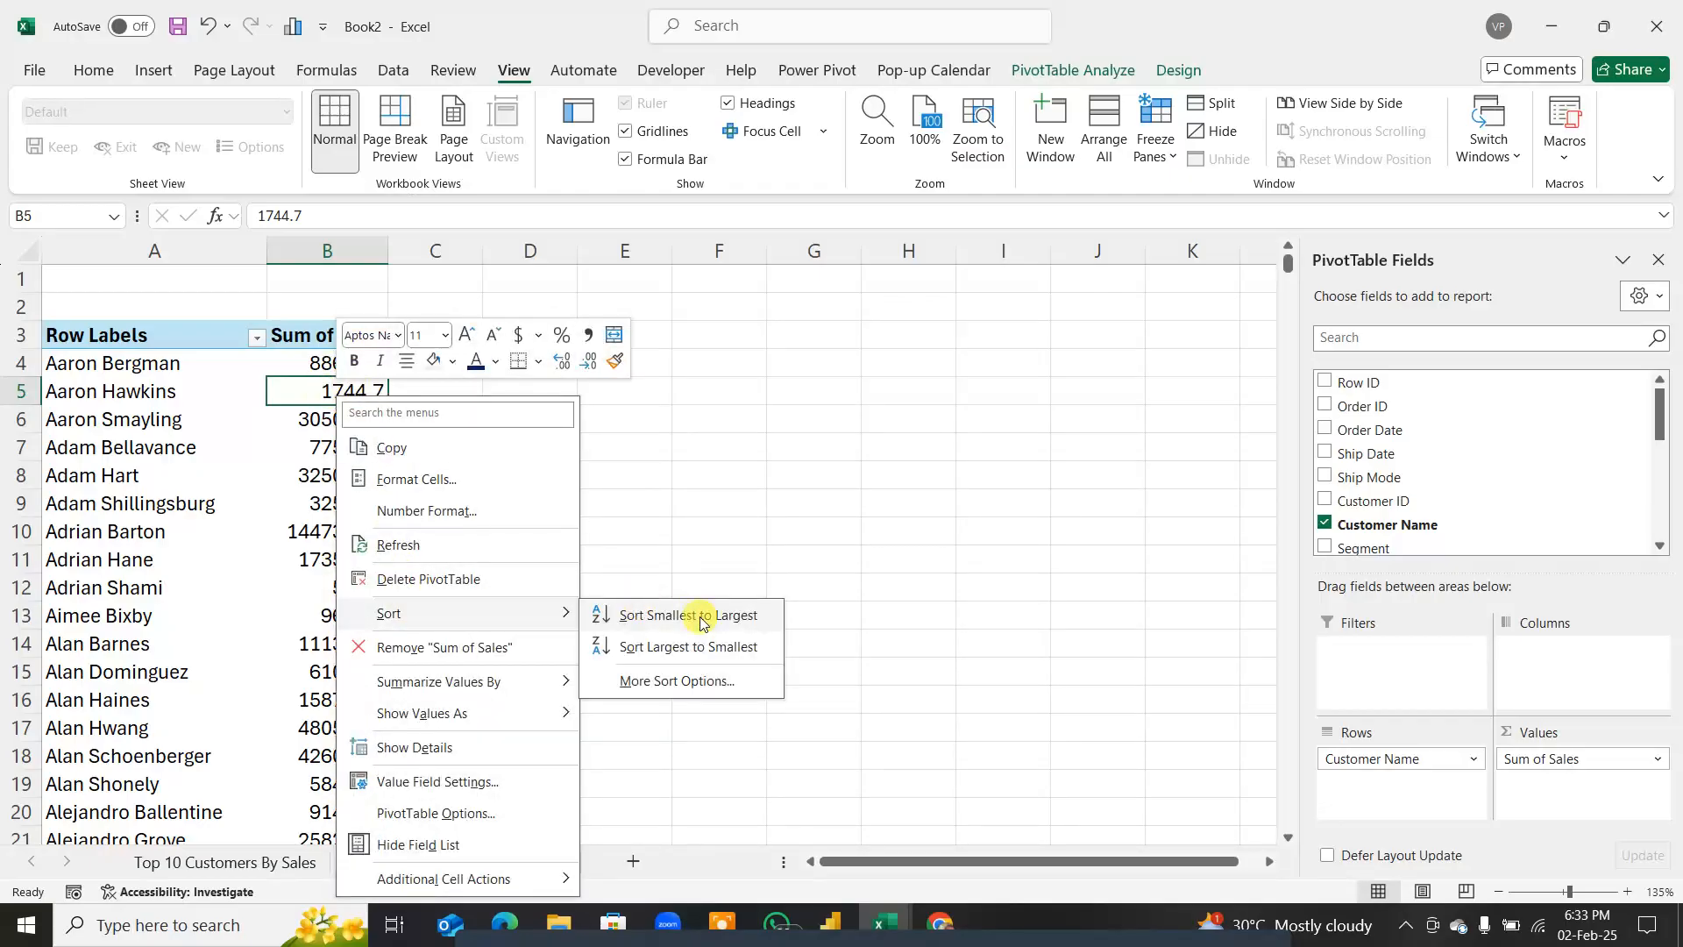
pyautogui.click(688, 616)
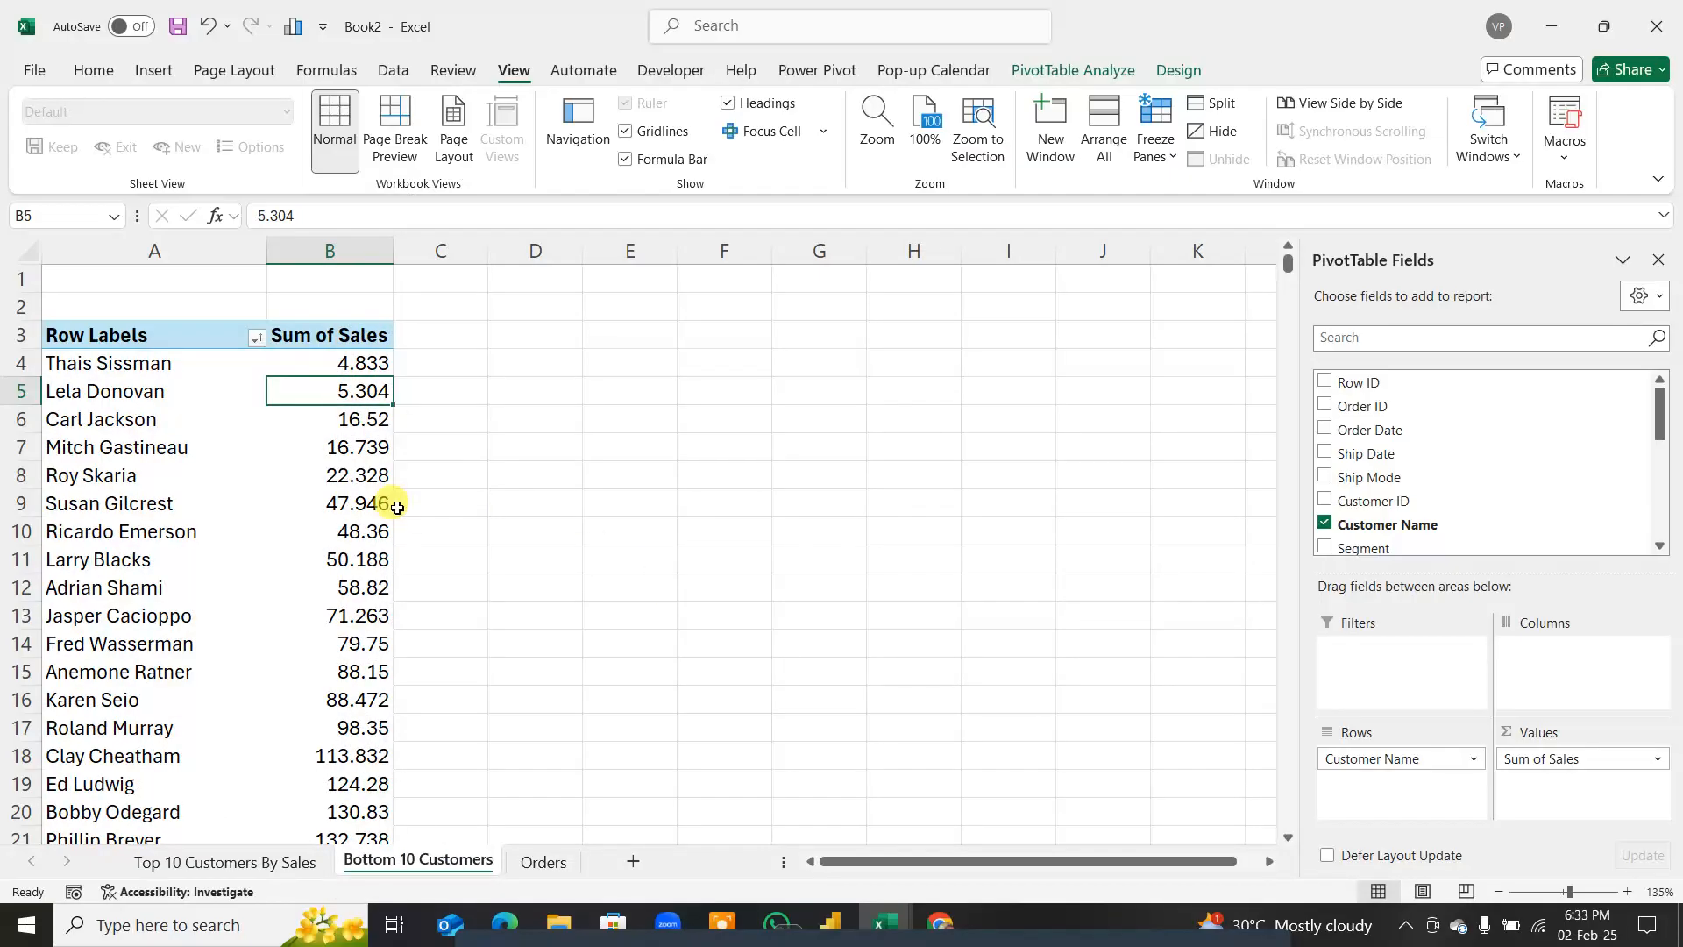
pyautogui.moveTo(373, 470)
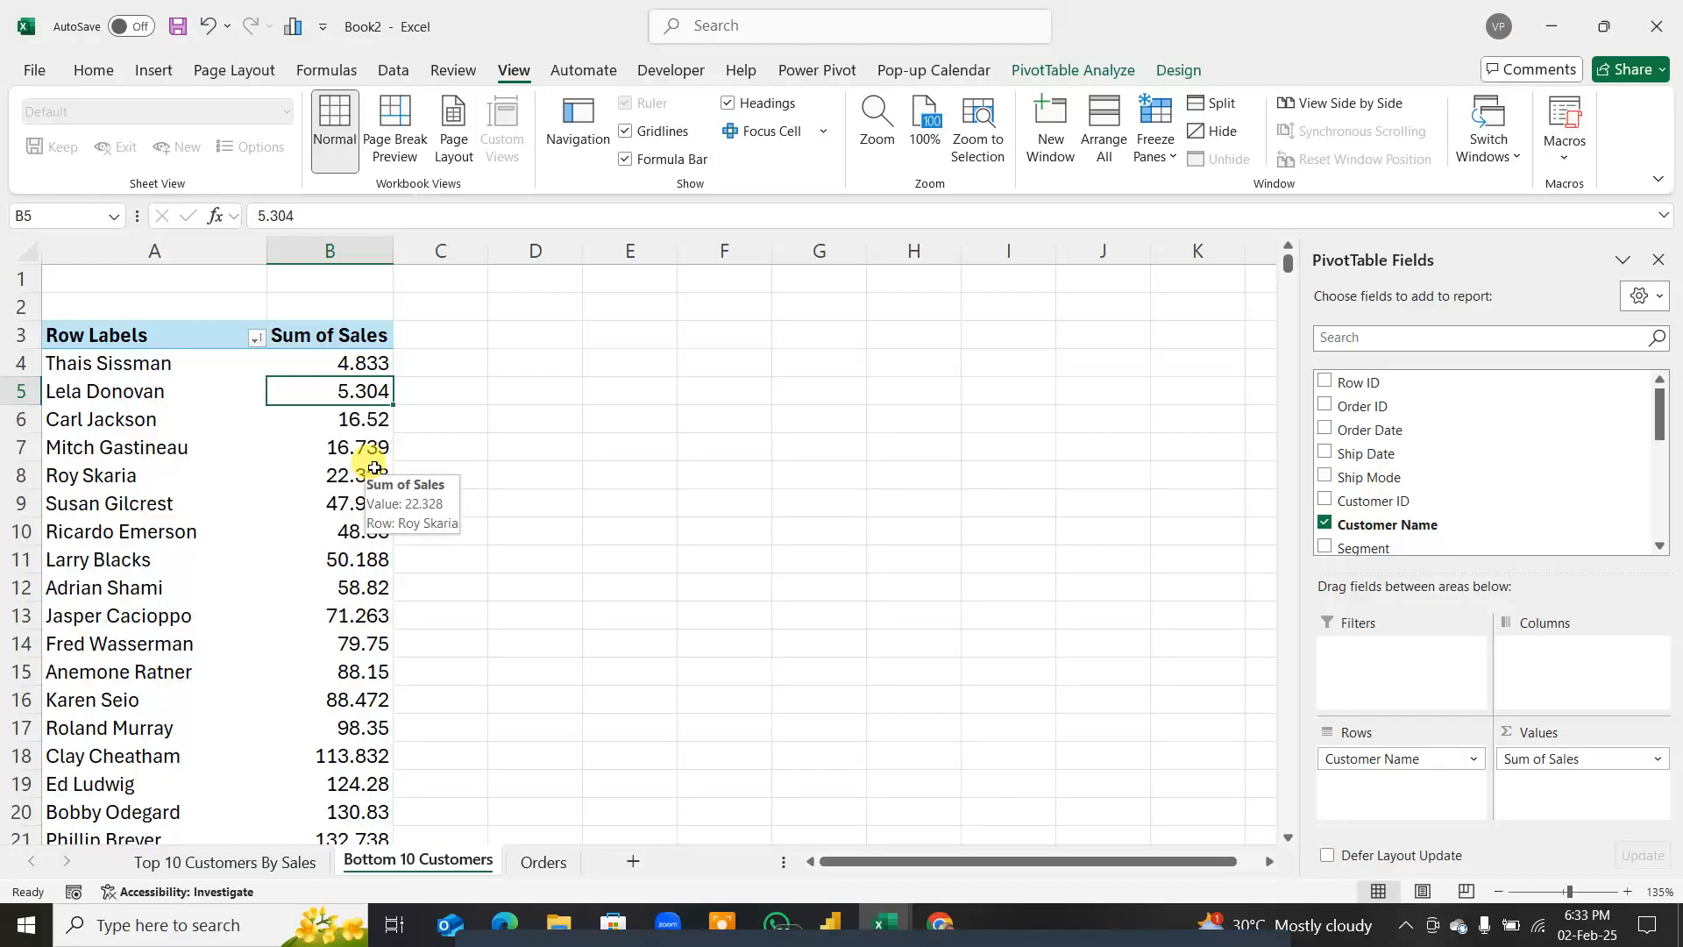
# Step: Undo the last sort and filter the customer row labels with a value filter showing the bottom 10 items by Sum of Sales
pyautogui.hotkey('ctrl', 'z')
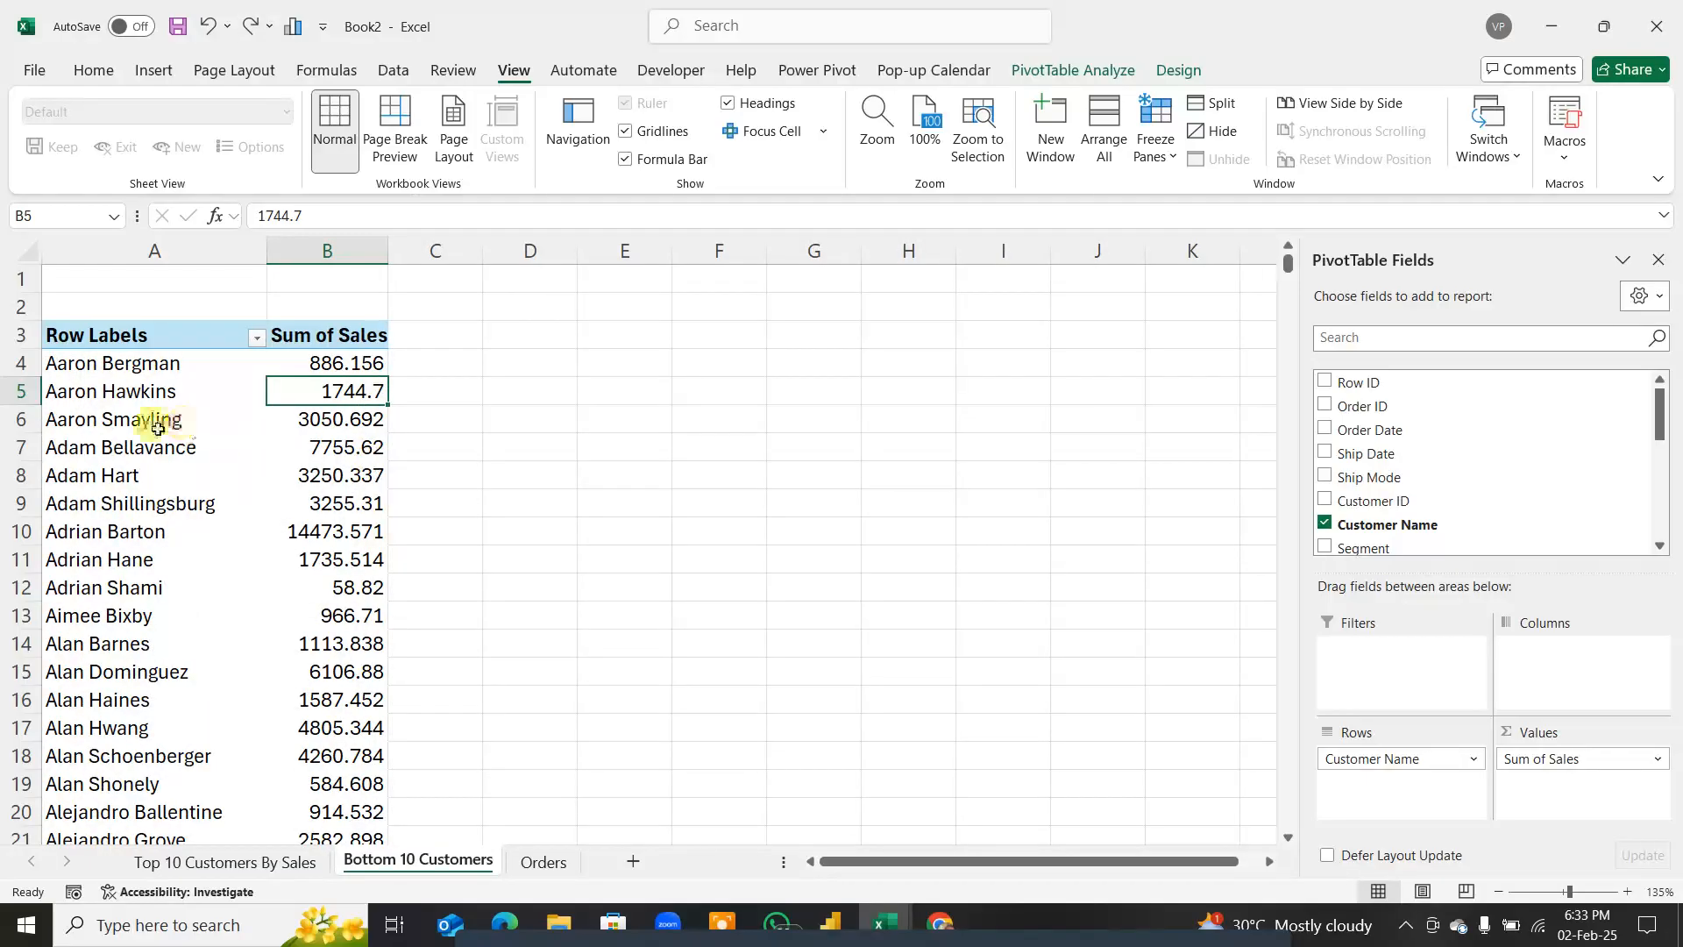
pyautogui.click(264, 340)
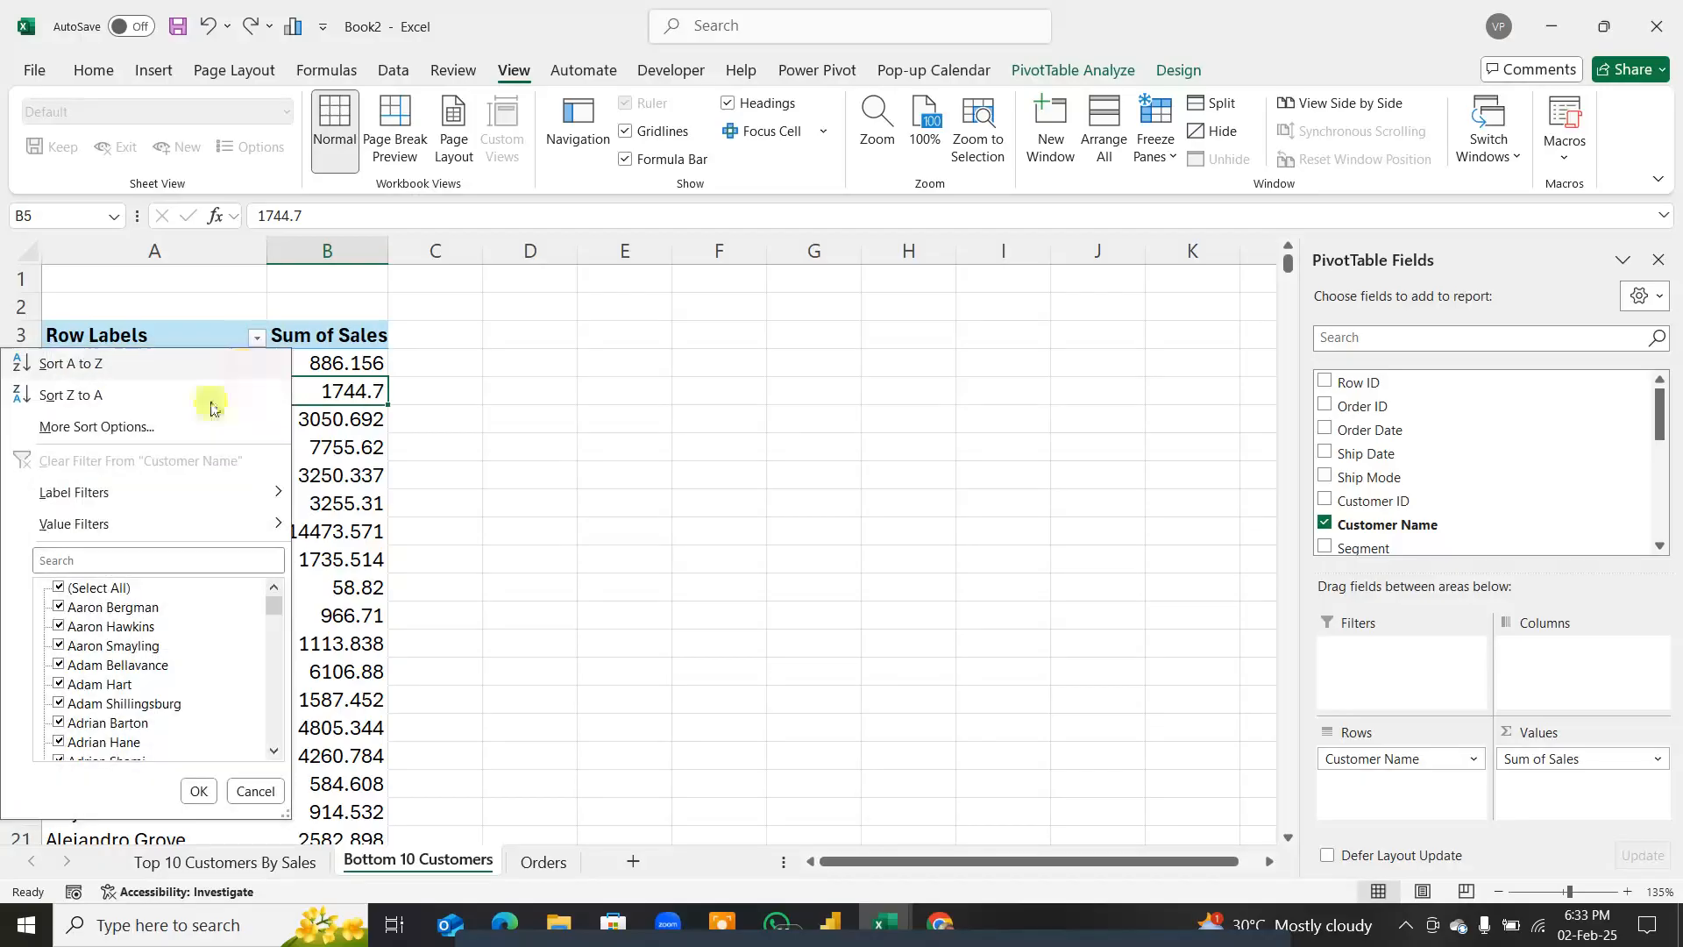
pyautogui.moveTo(106, 526)
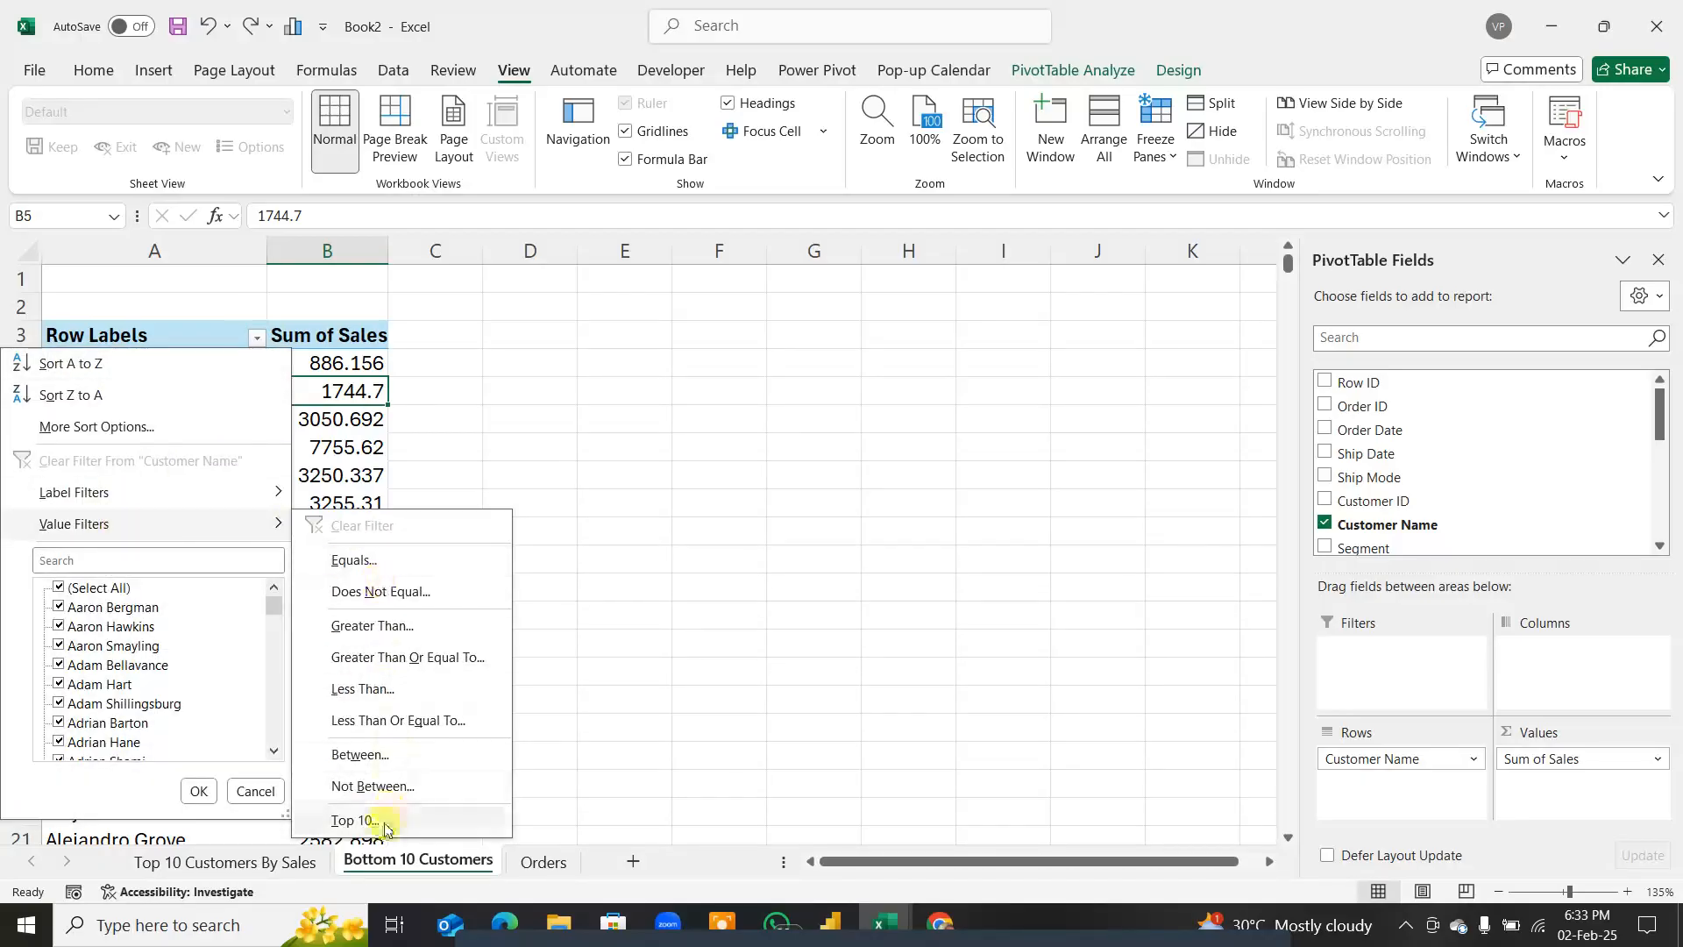
pyautogui.click(358, 820)
pyautogui.click(283, 311)
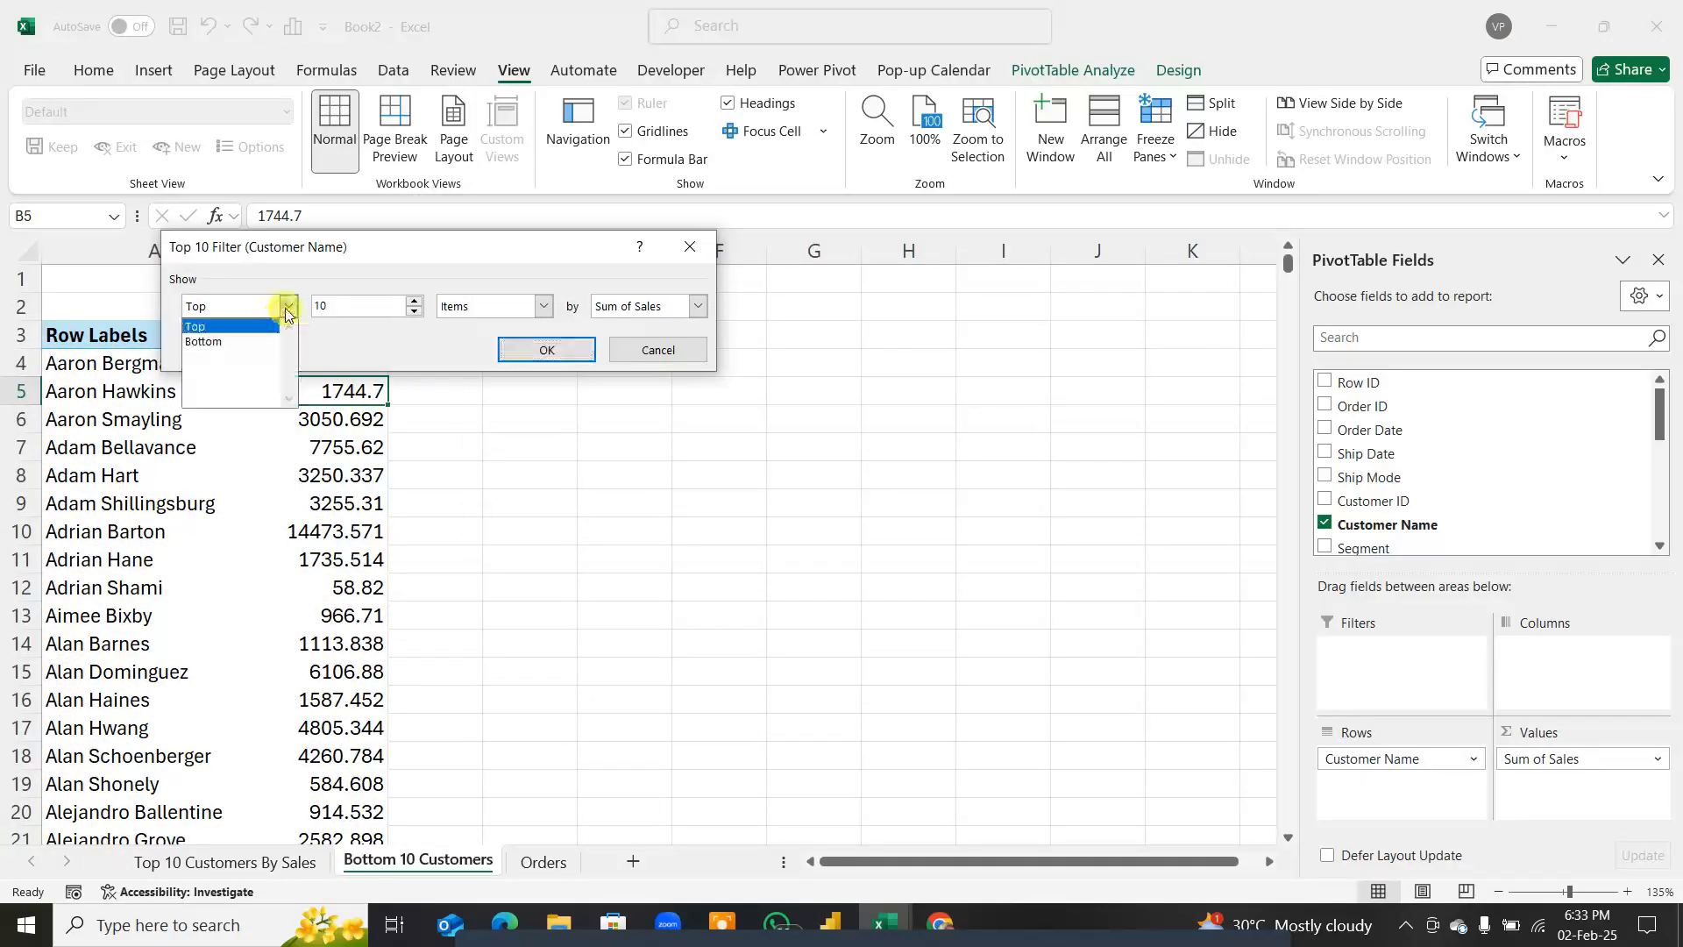
pyautogui.click(250, 344)
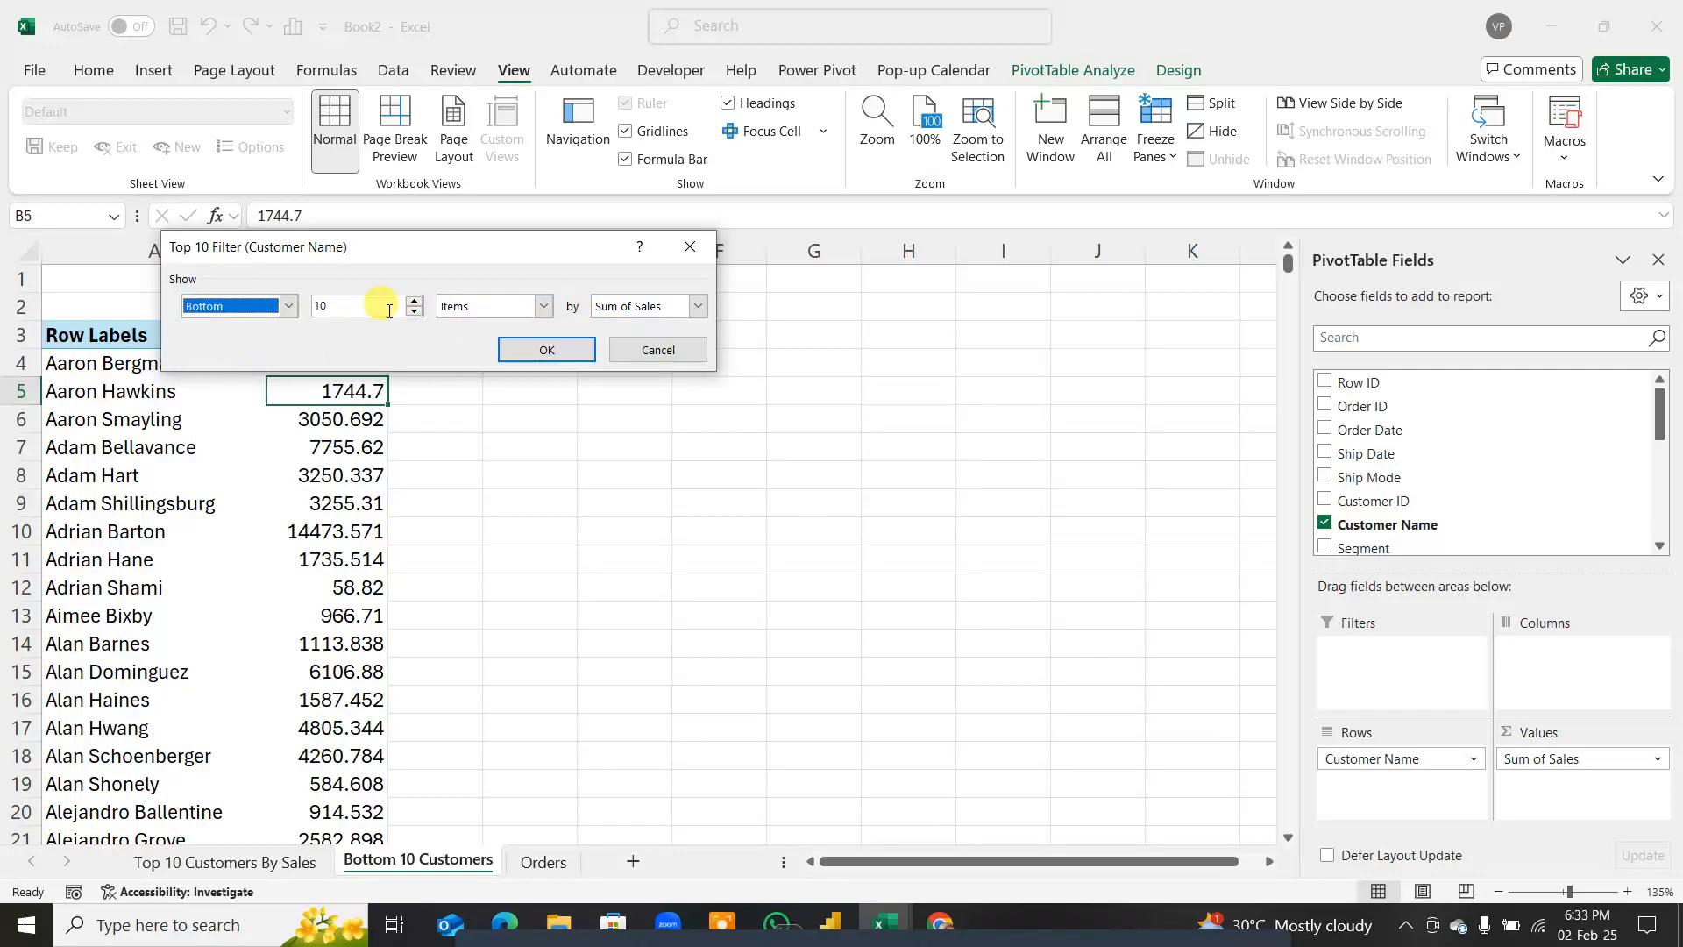
pyautogui.doubleClick(351, 309)
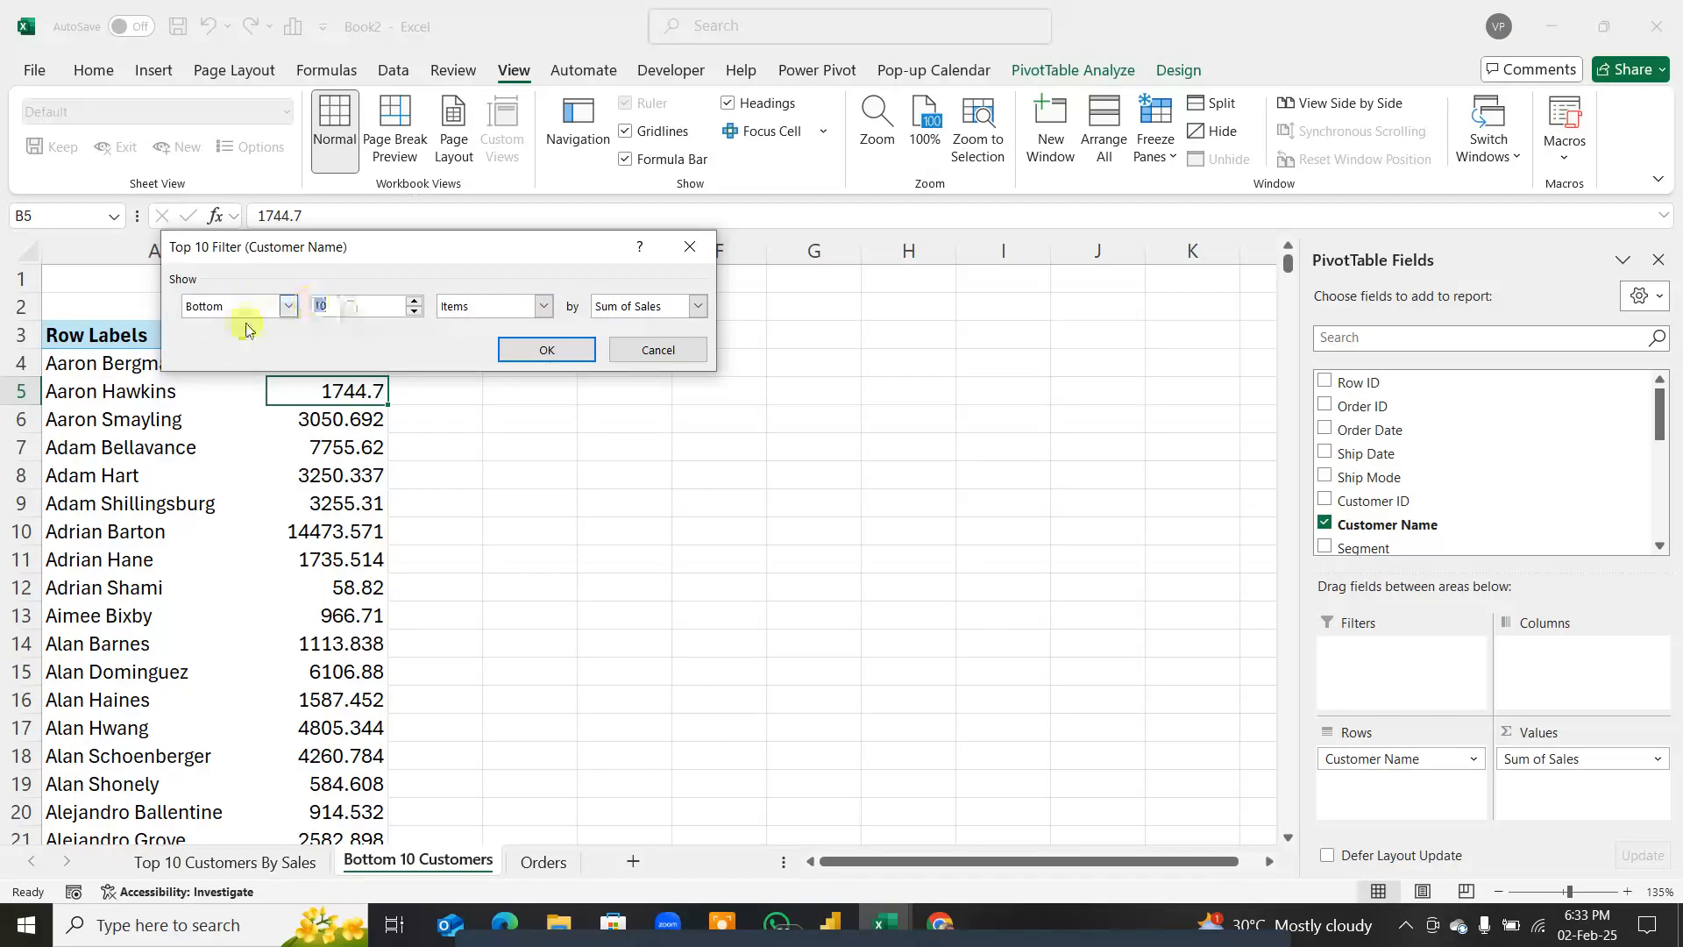
pyautogui.click(488, 313)
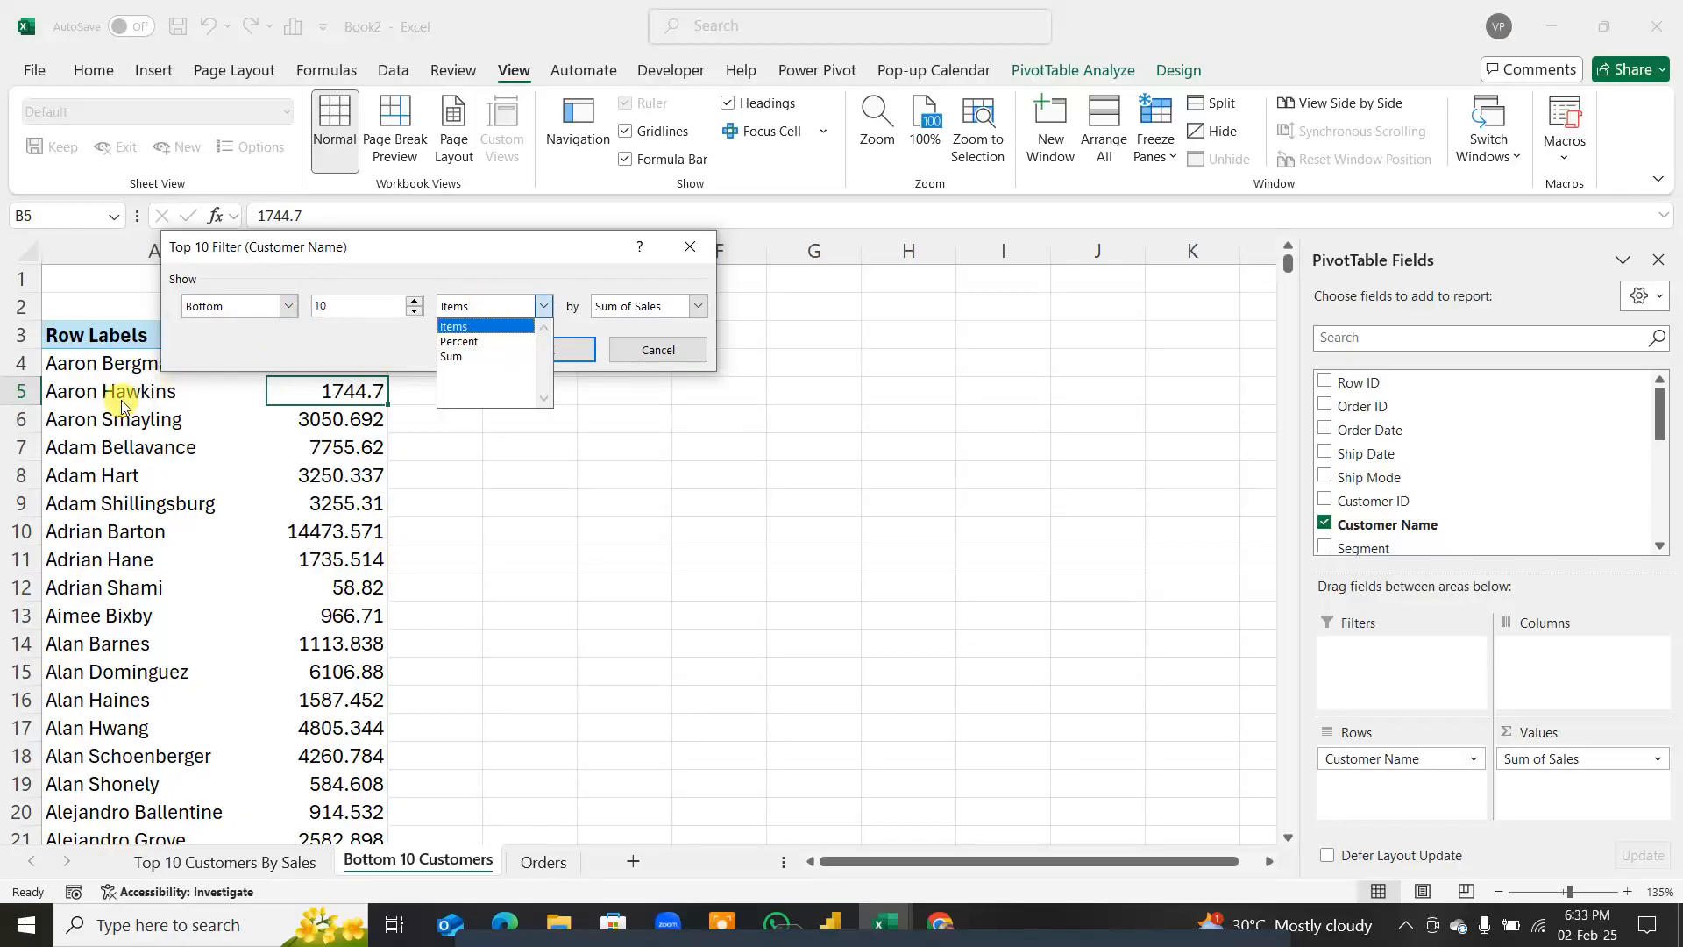
pyautogui.click(532, 327)
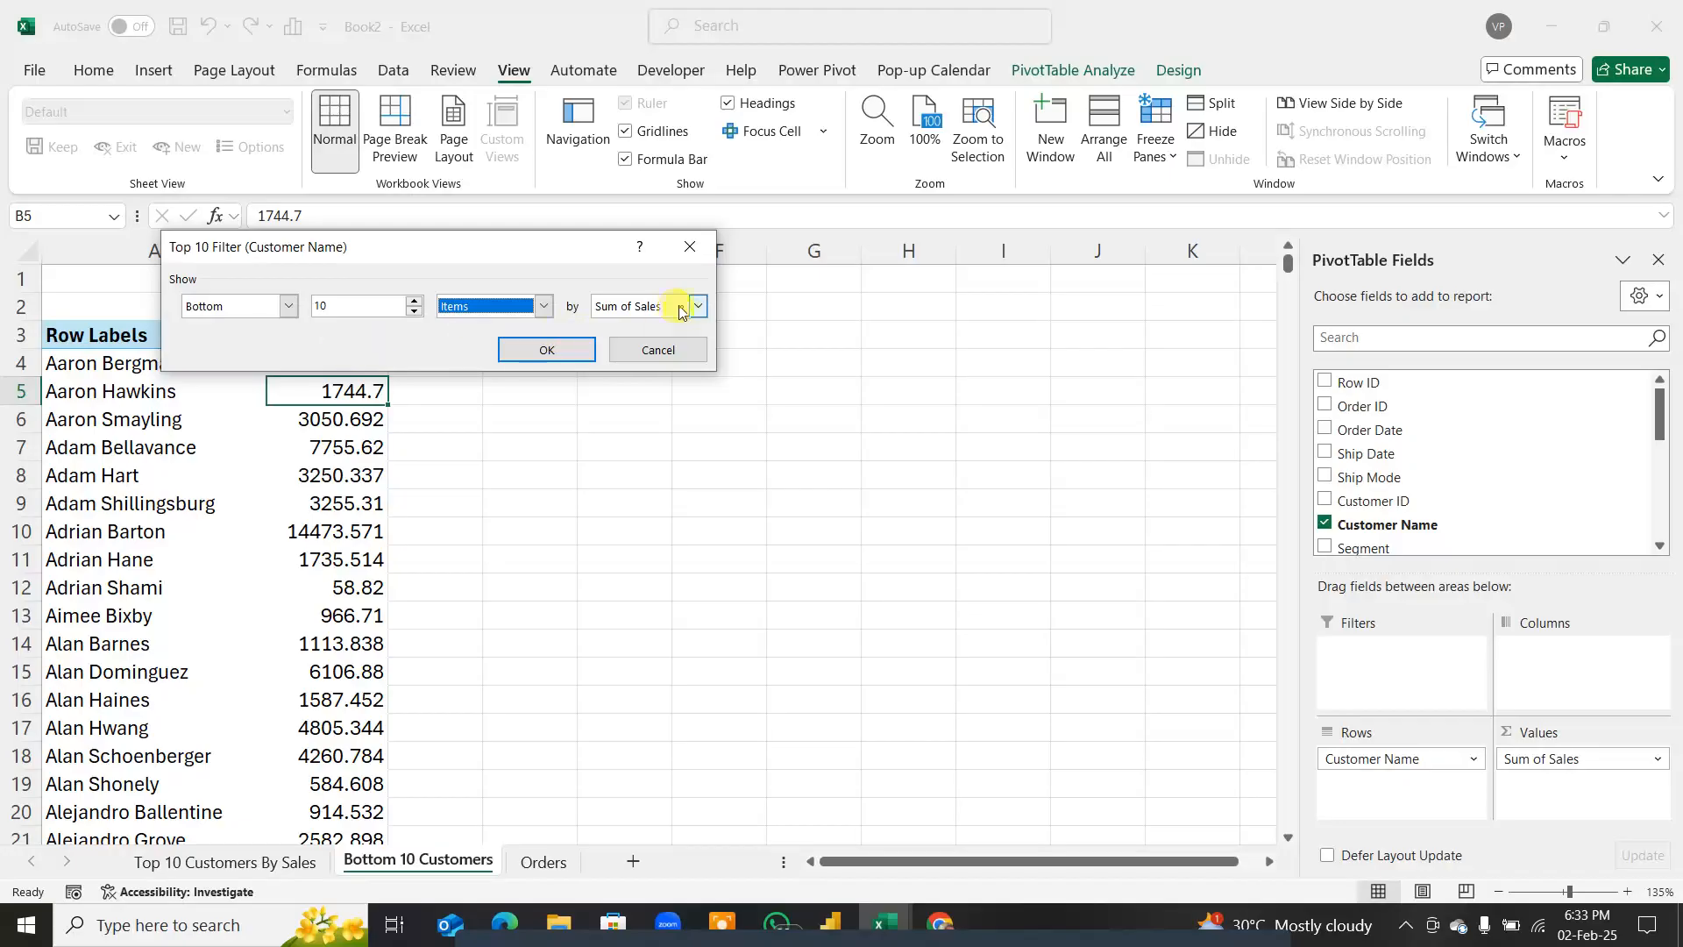
pyautogui.click(562, 351)
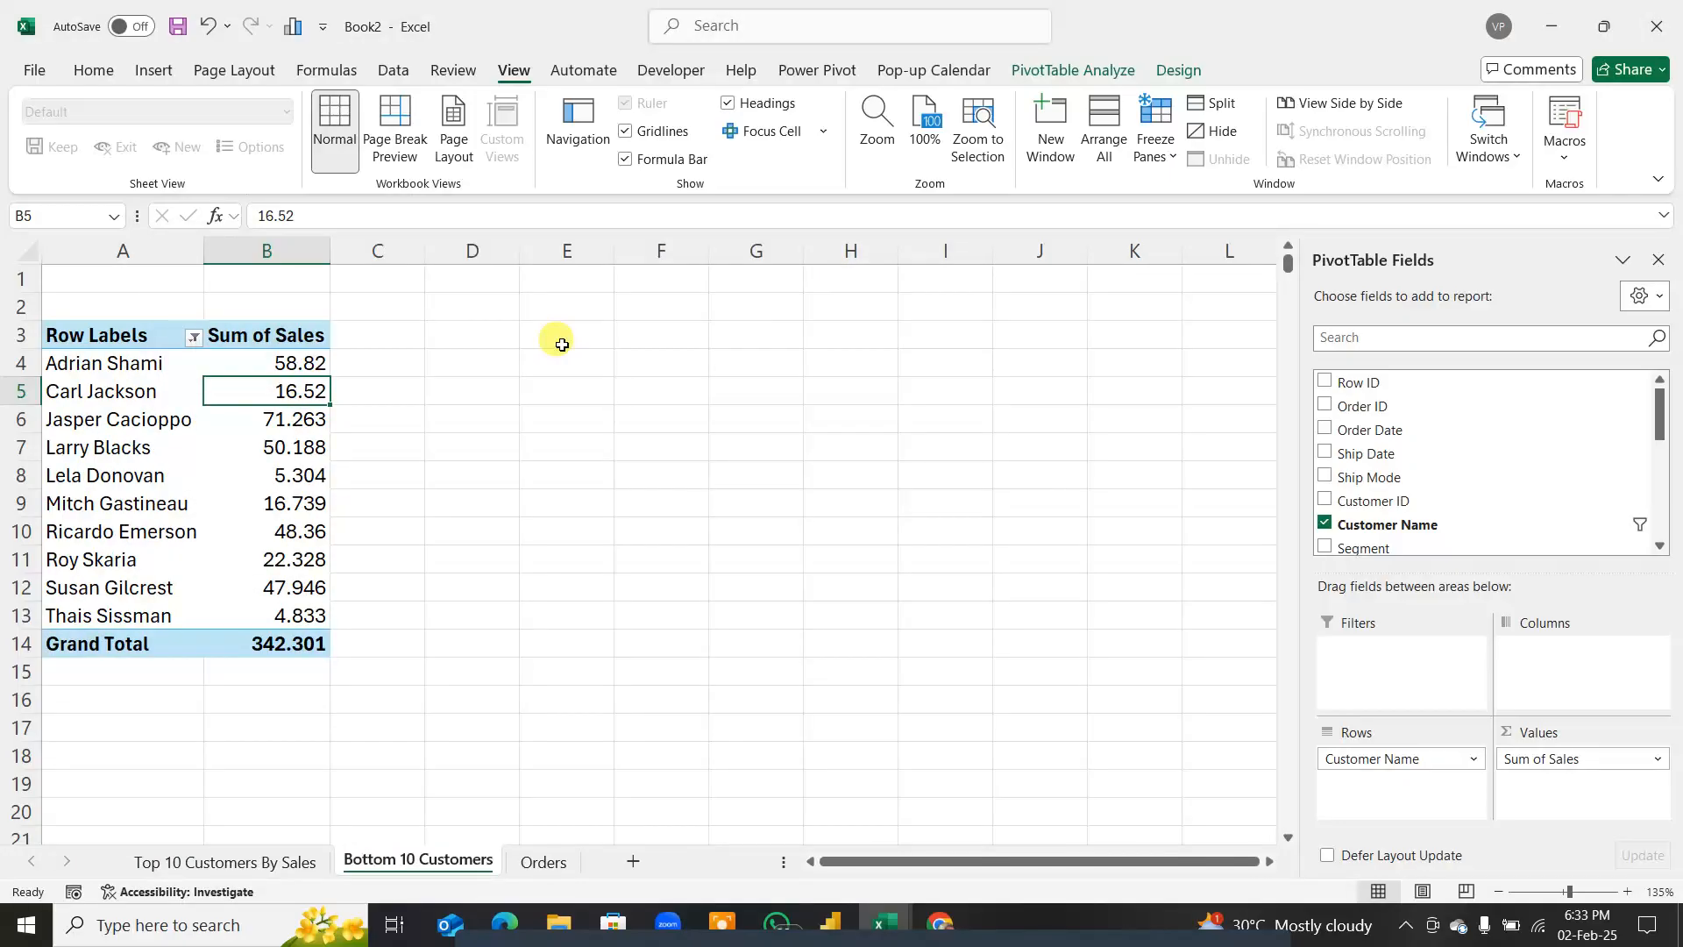
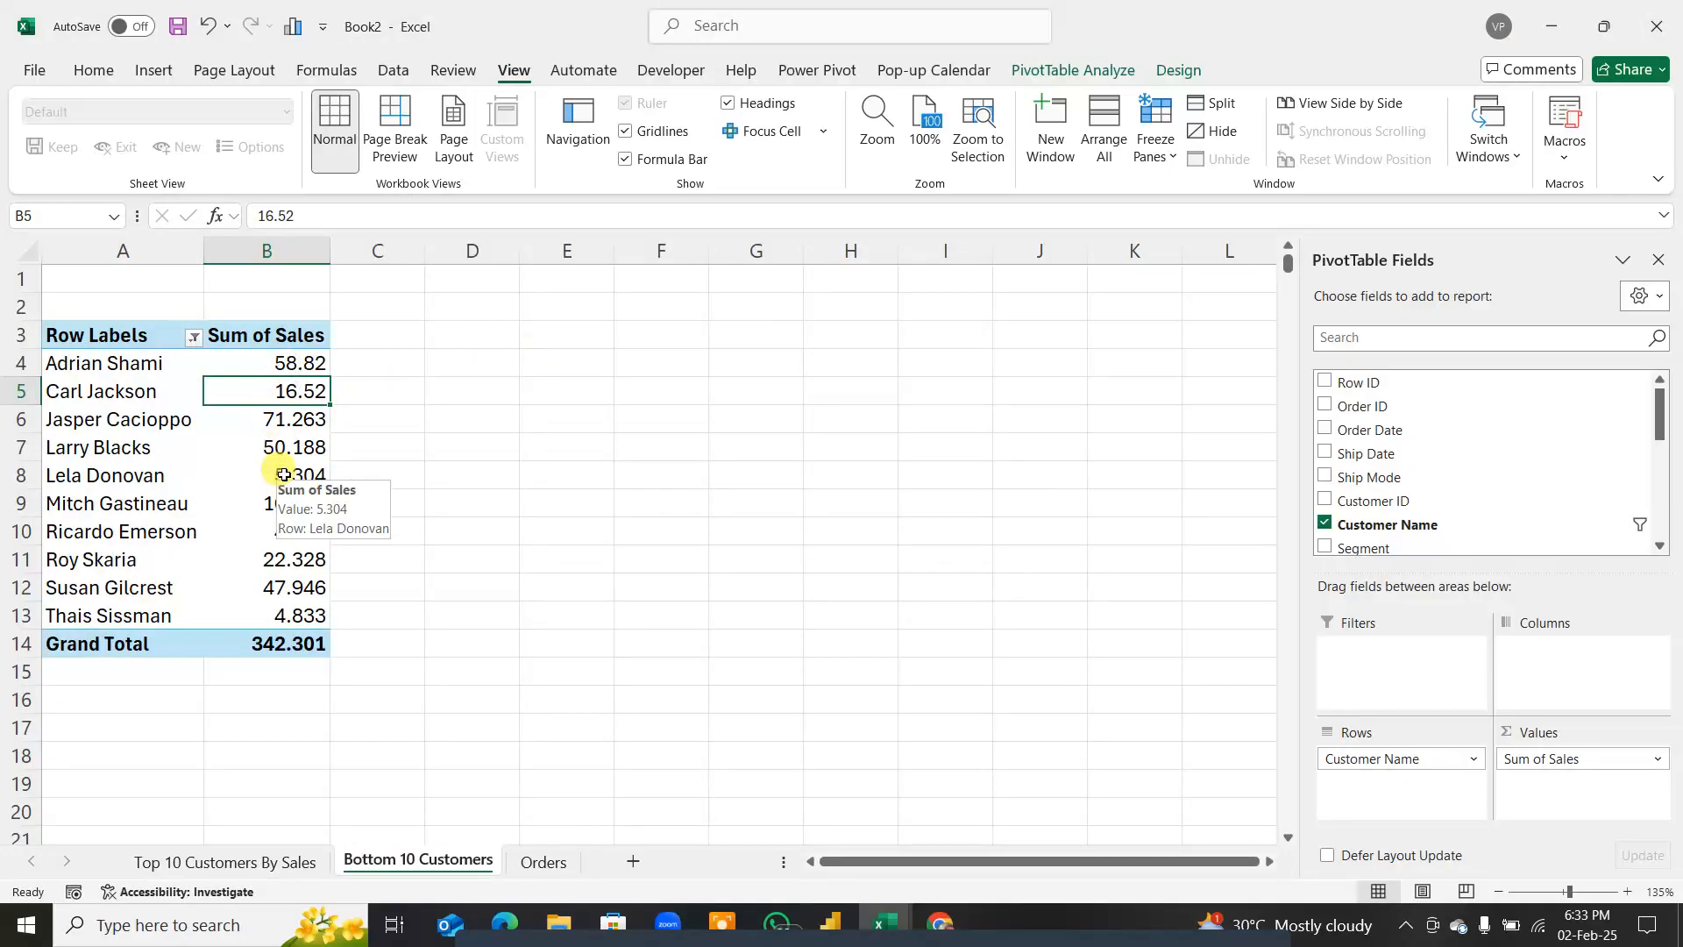
# Step: Sort the filtered bottom 10 customers by Sum of Sales from smallest to largest
pyautogui.click(279, 421)
pyautogui.rightClick(282, 424)
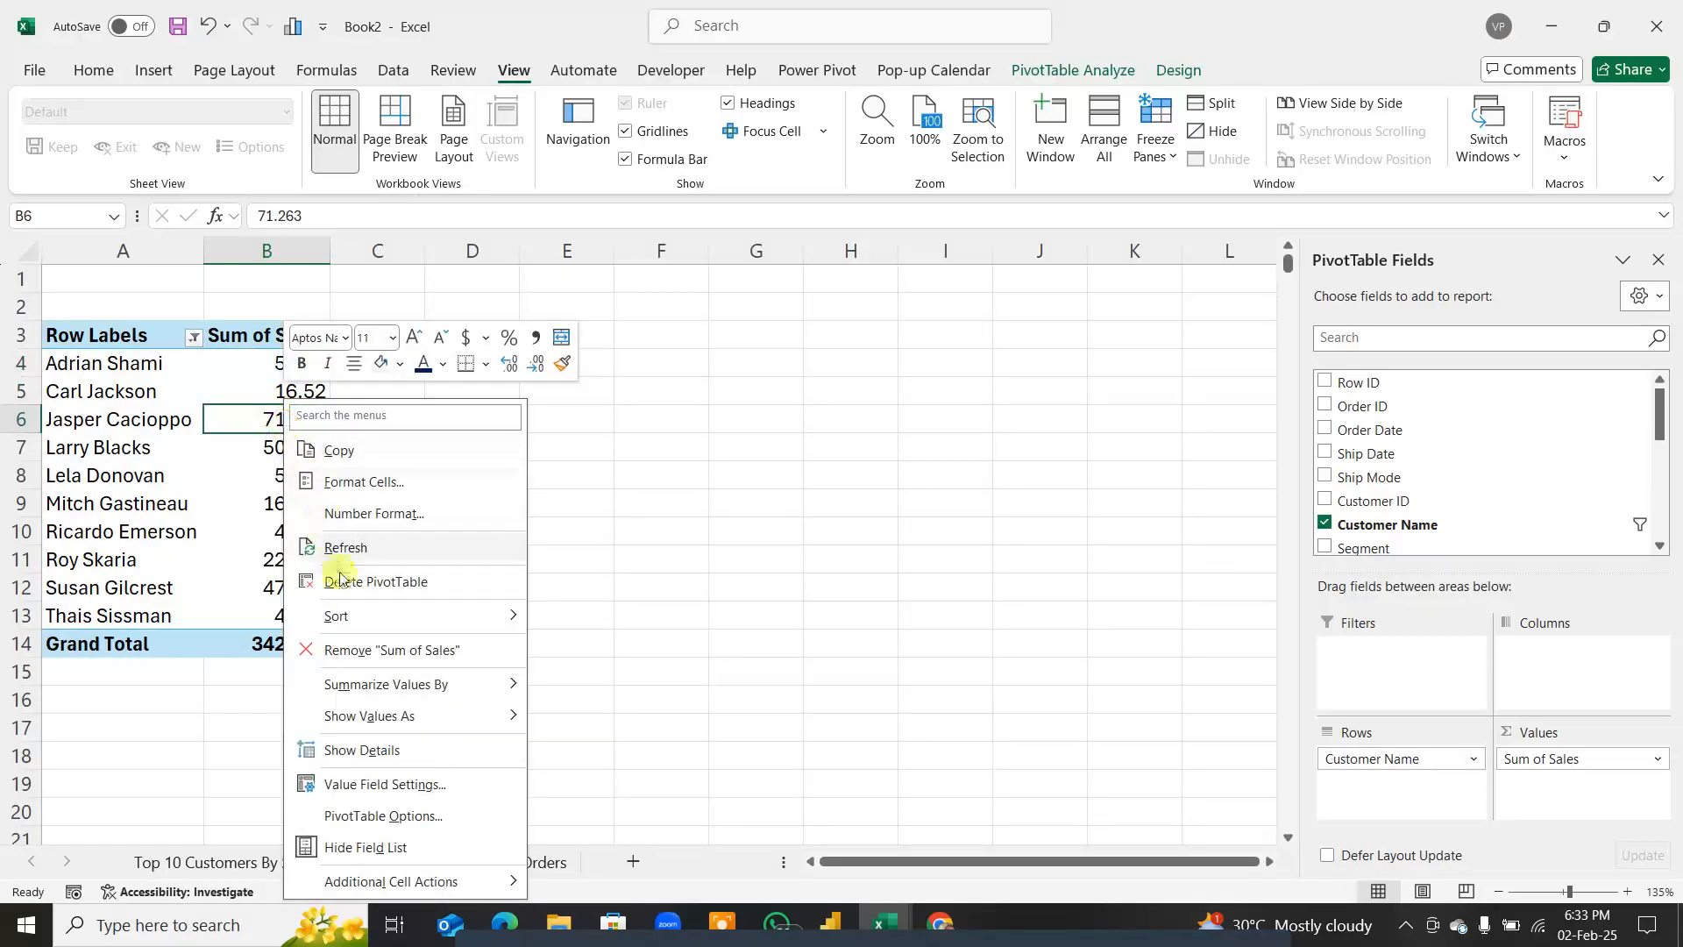
pyautogui.moveTo(379, 615)
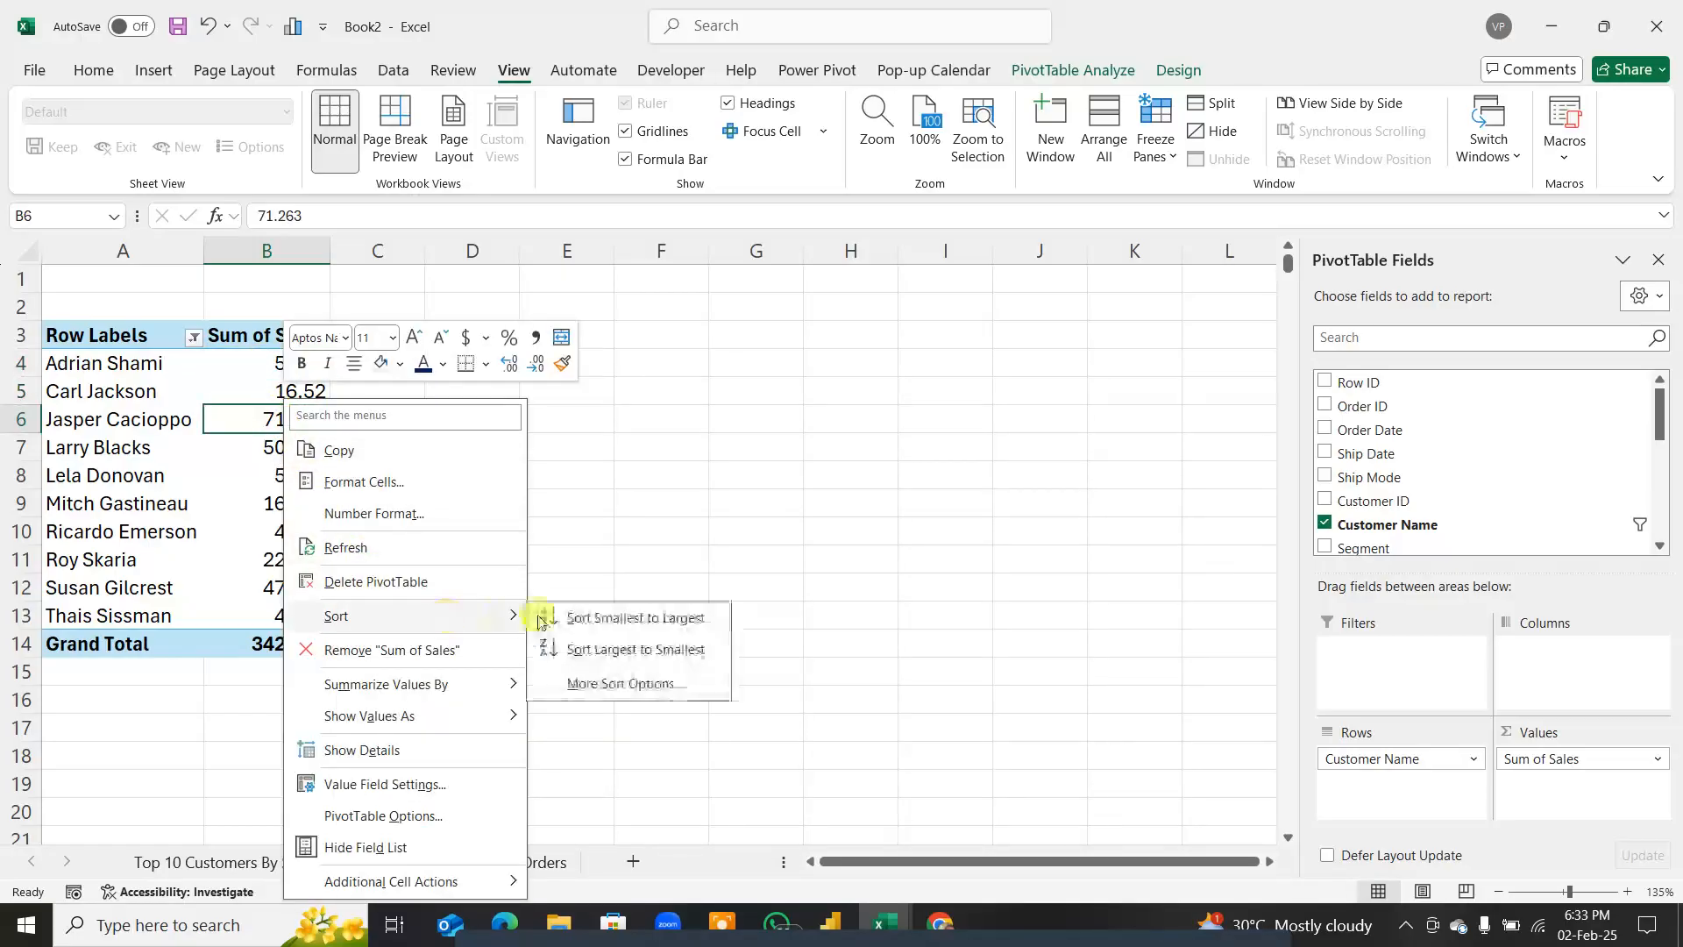
pyautogui.click(611, 619)
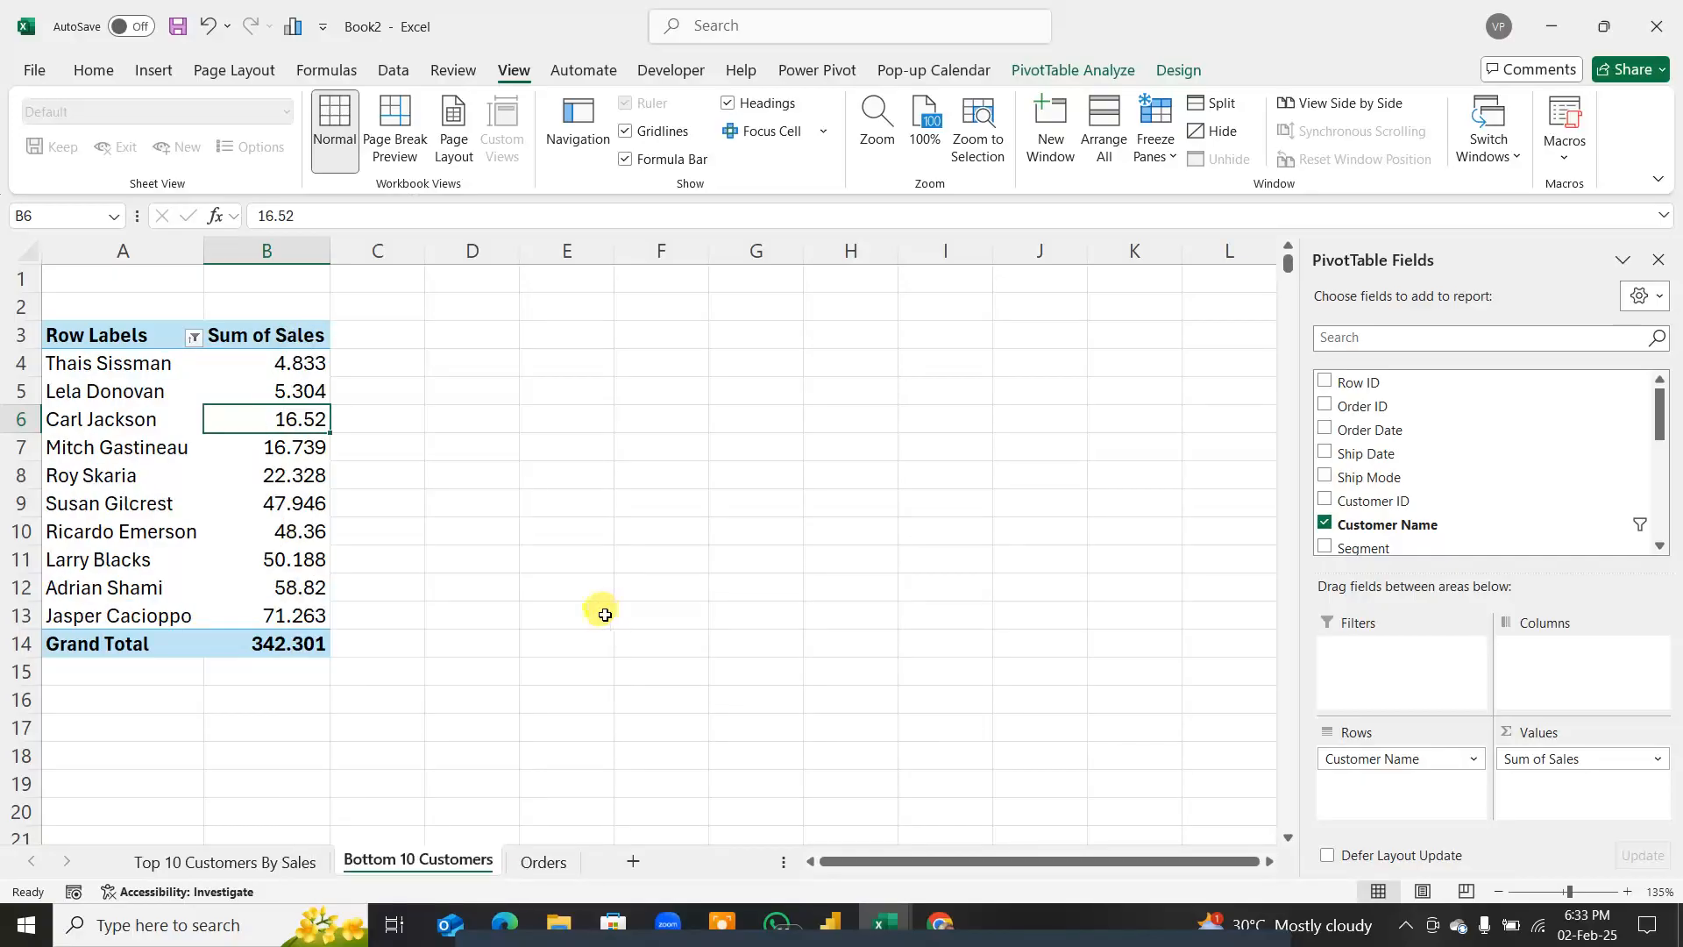
pyautogui.click(605, 613)
# Step: Insert a clustered column PivotChart from the pivot table on the Top 10 Customers By Sales sheet
pyautogui.moveTo(231, 539)
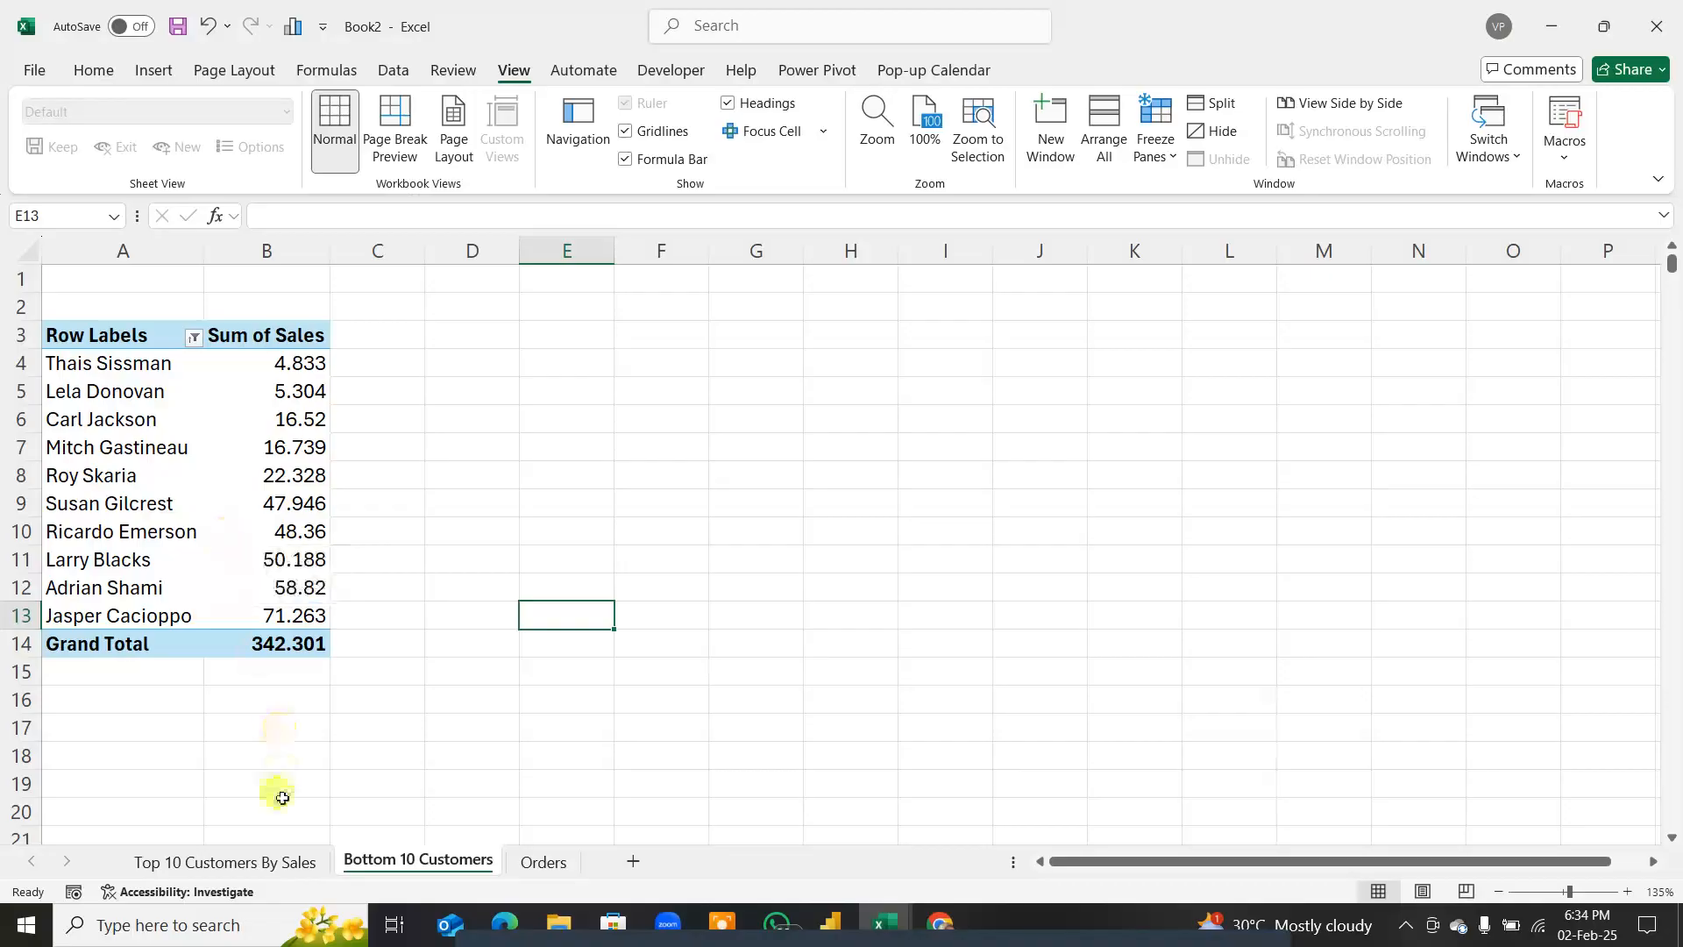
pyautogui.click(267, 861)
pyautogui.click(201, 447)
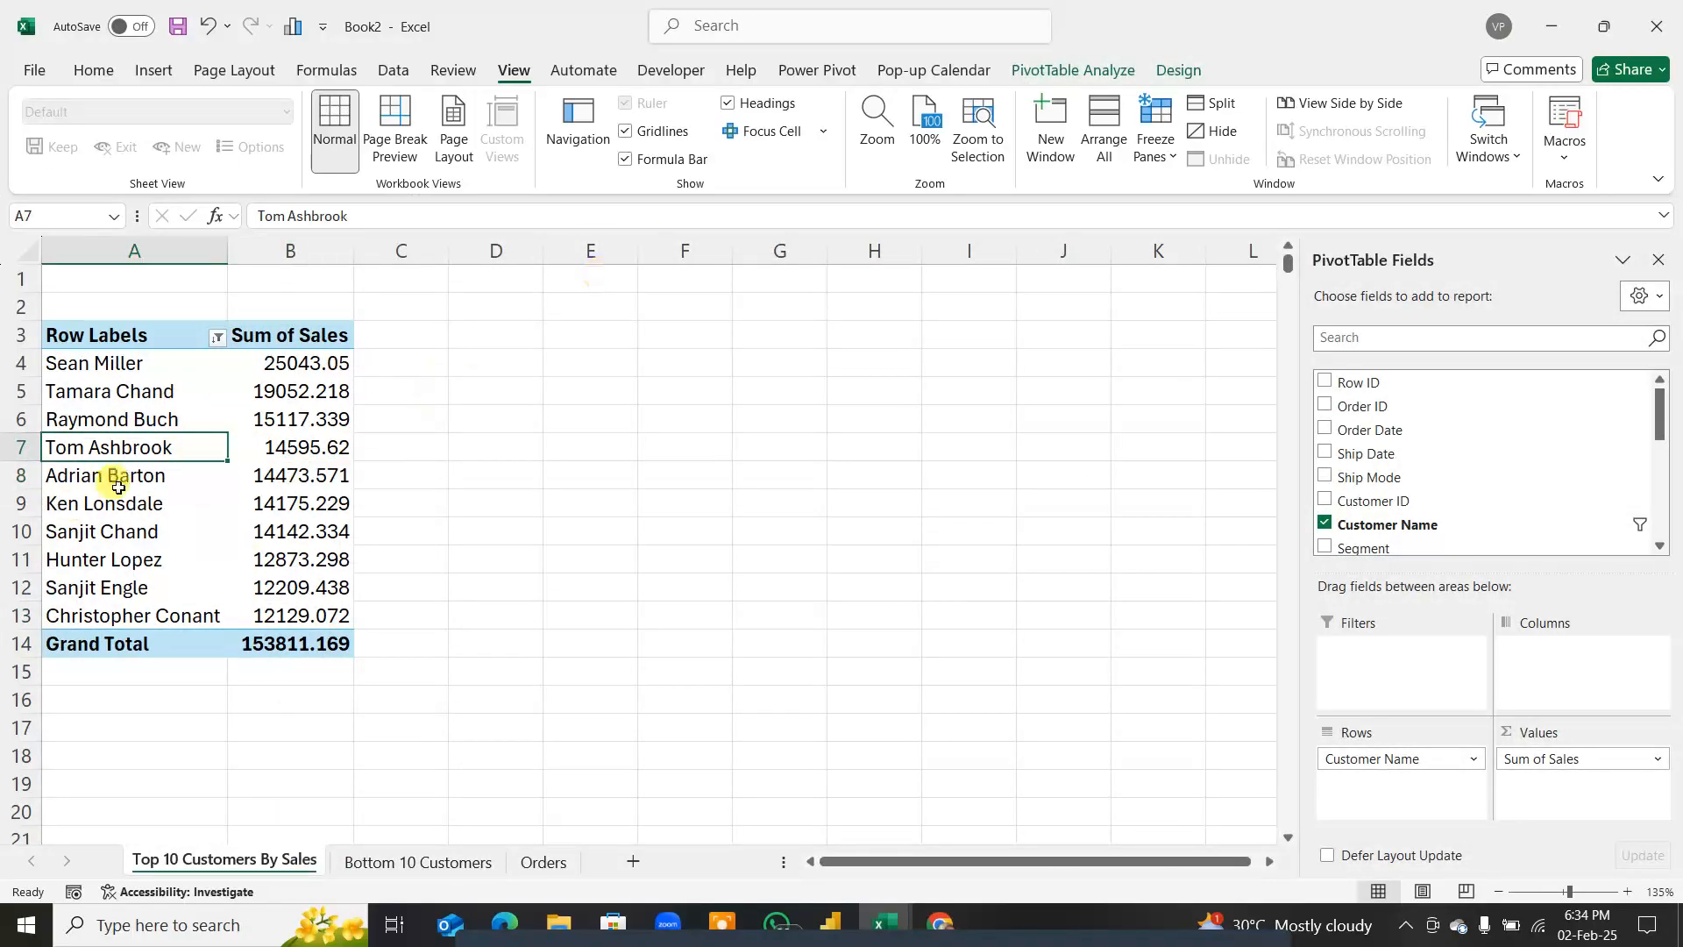
pyautogui.click(187, 759)
pyautogui.click(135, 502)
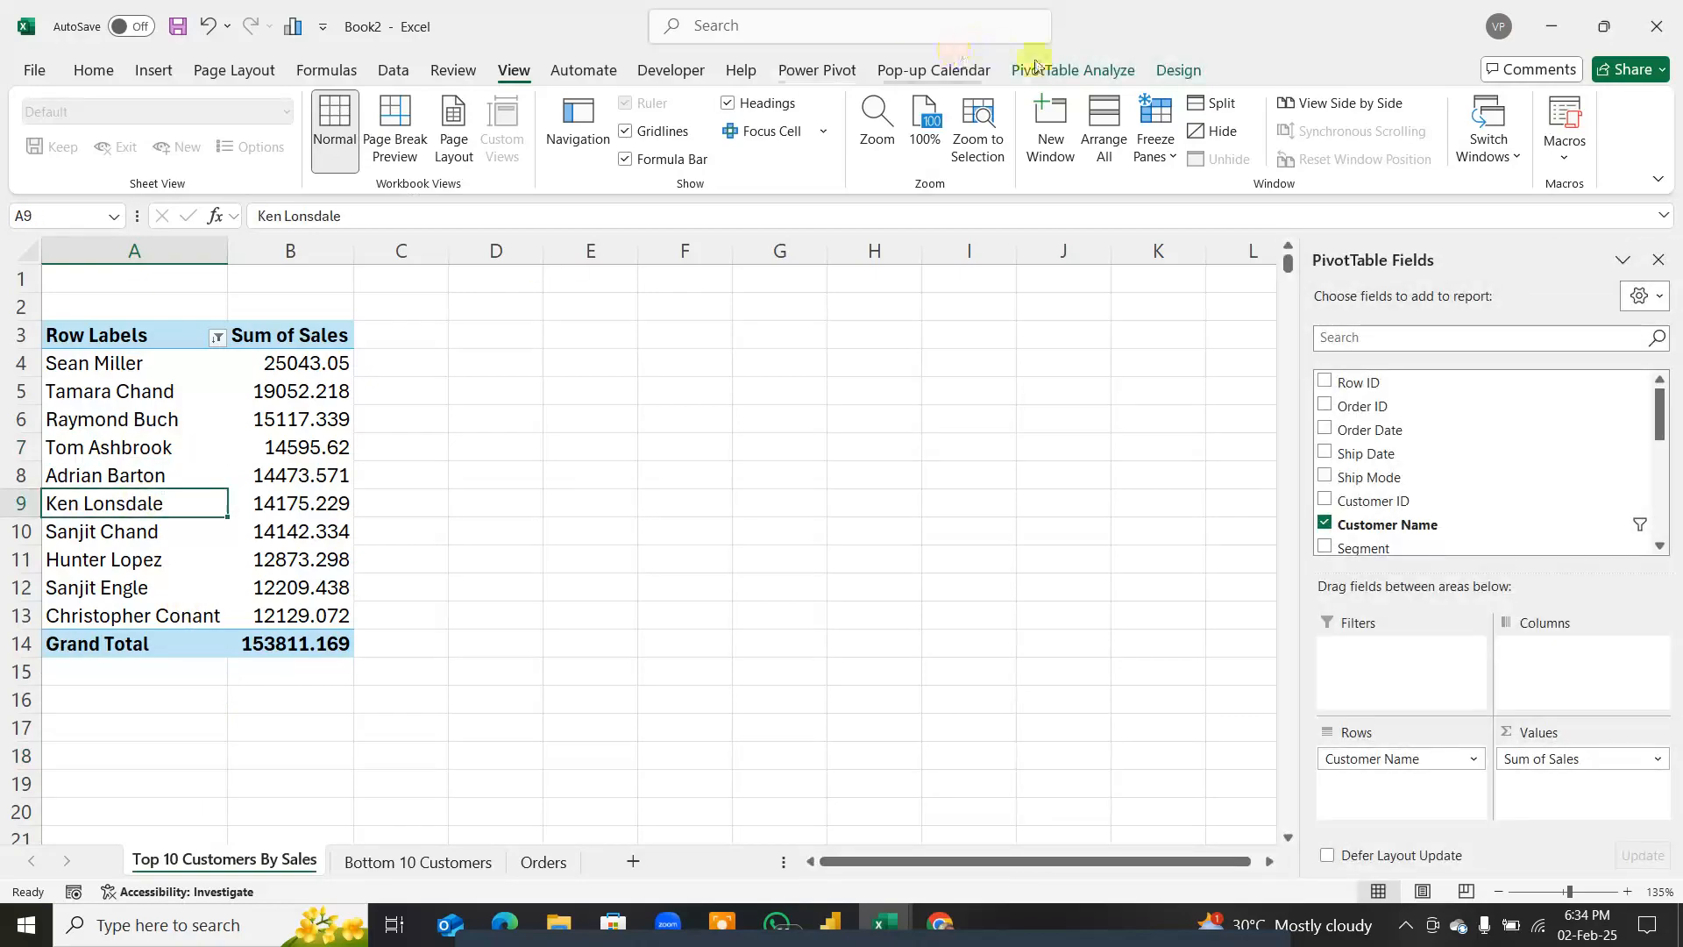
pyautogui.click(1078, 72)
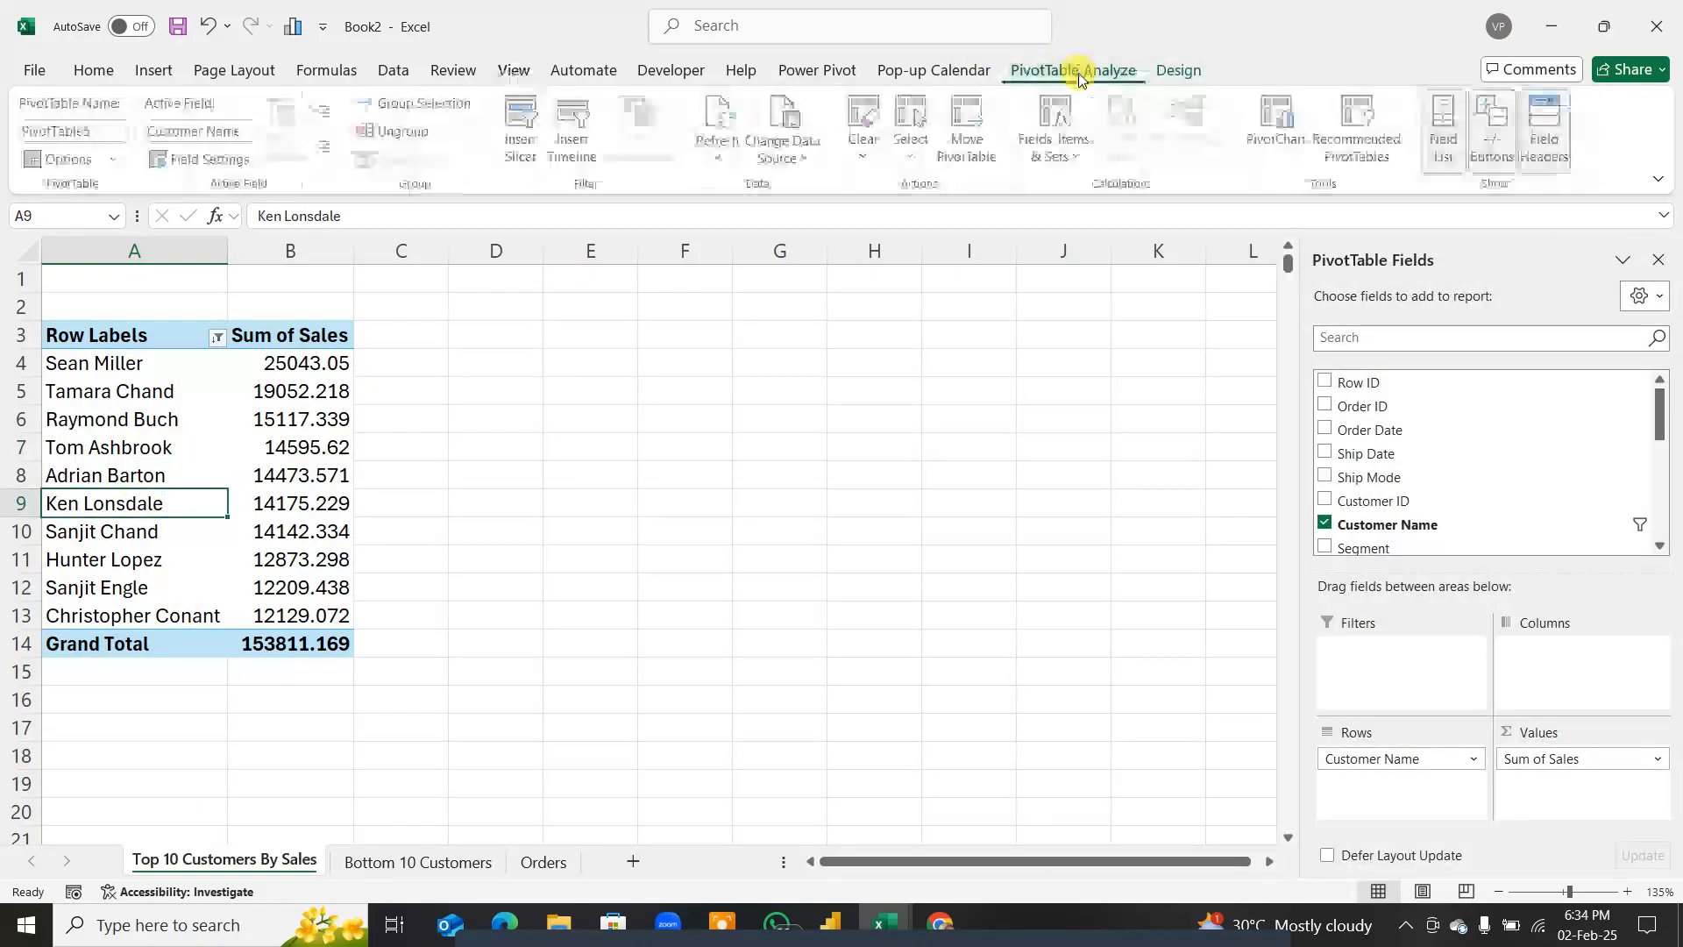
pyautogui.click(1275, 120)
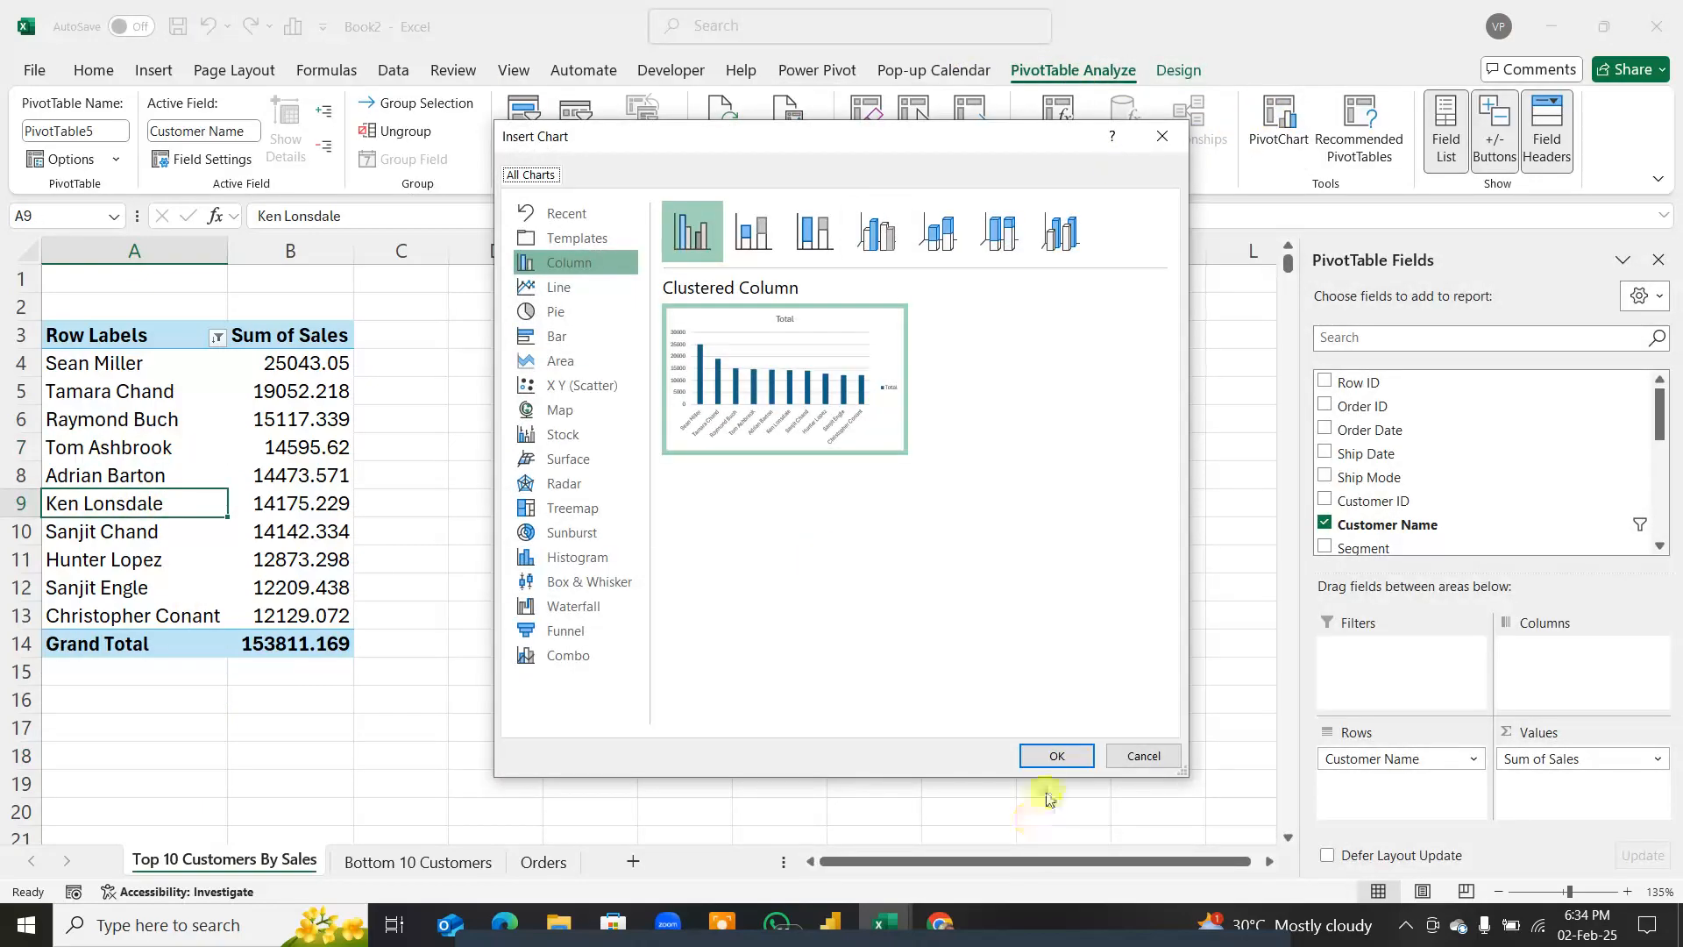
pyautogui.click(1056, 755)
# Step: Place the chart beside the pivot table and resize it to about 2.36" high and 5.79" wide
pyautogui.moveTo(841, 415); pyautogui.dragTo(958, 376)
pyautogui.moveTo(779, 732); pyautogui.dragTo(792, 640)
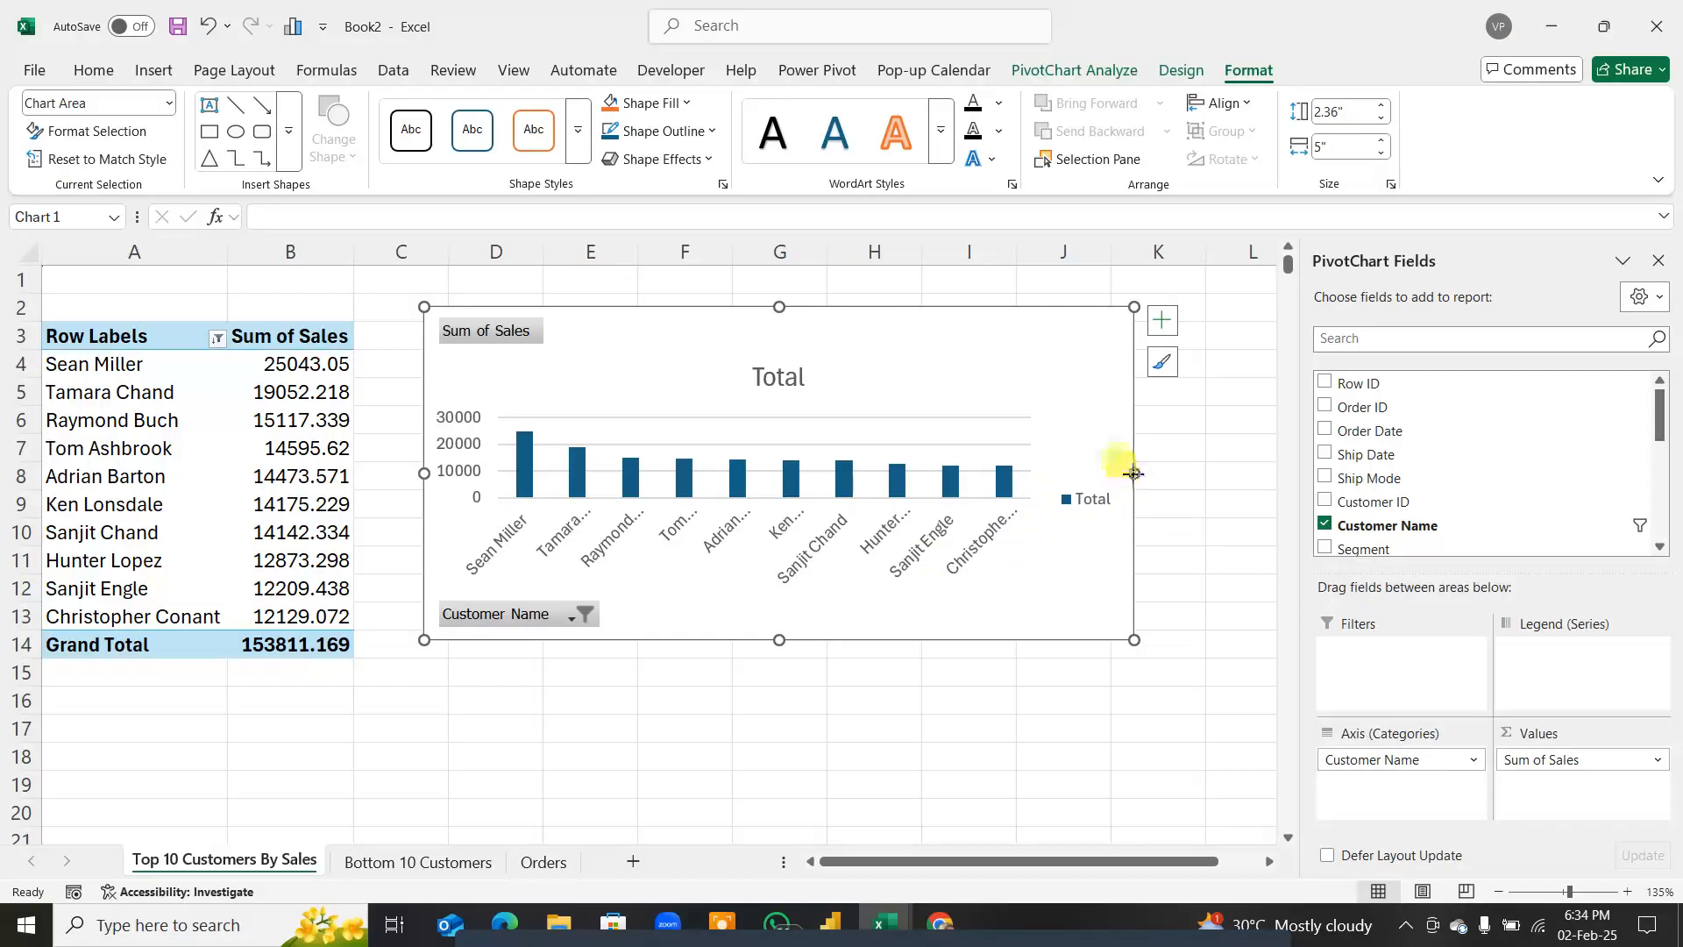
pyautogui.moveTo(1133, 474); pyautogui.dragTo(1245, 472)
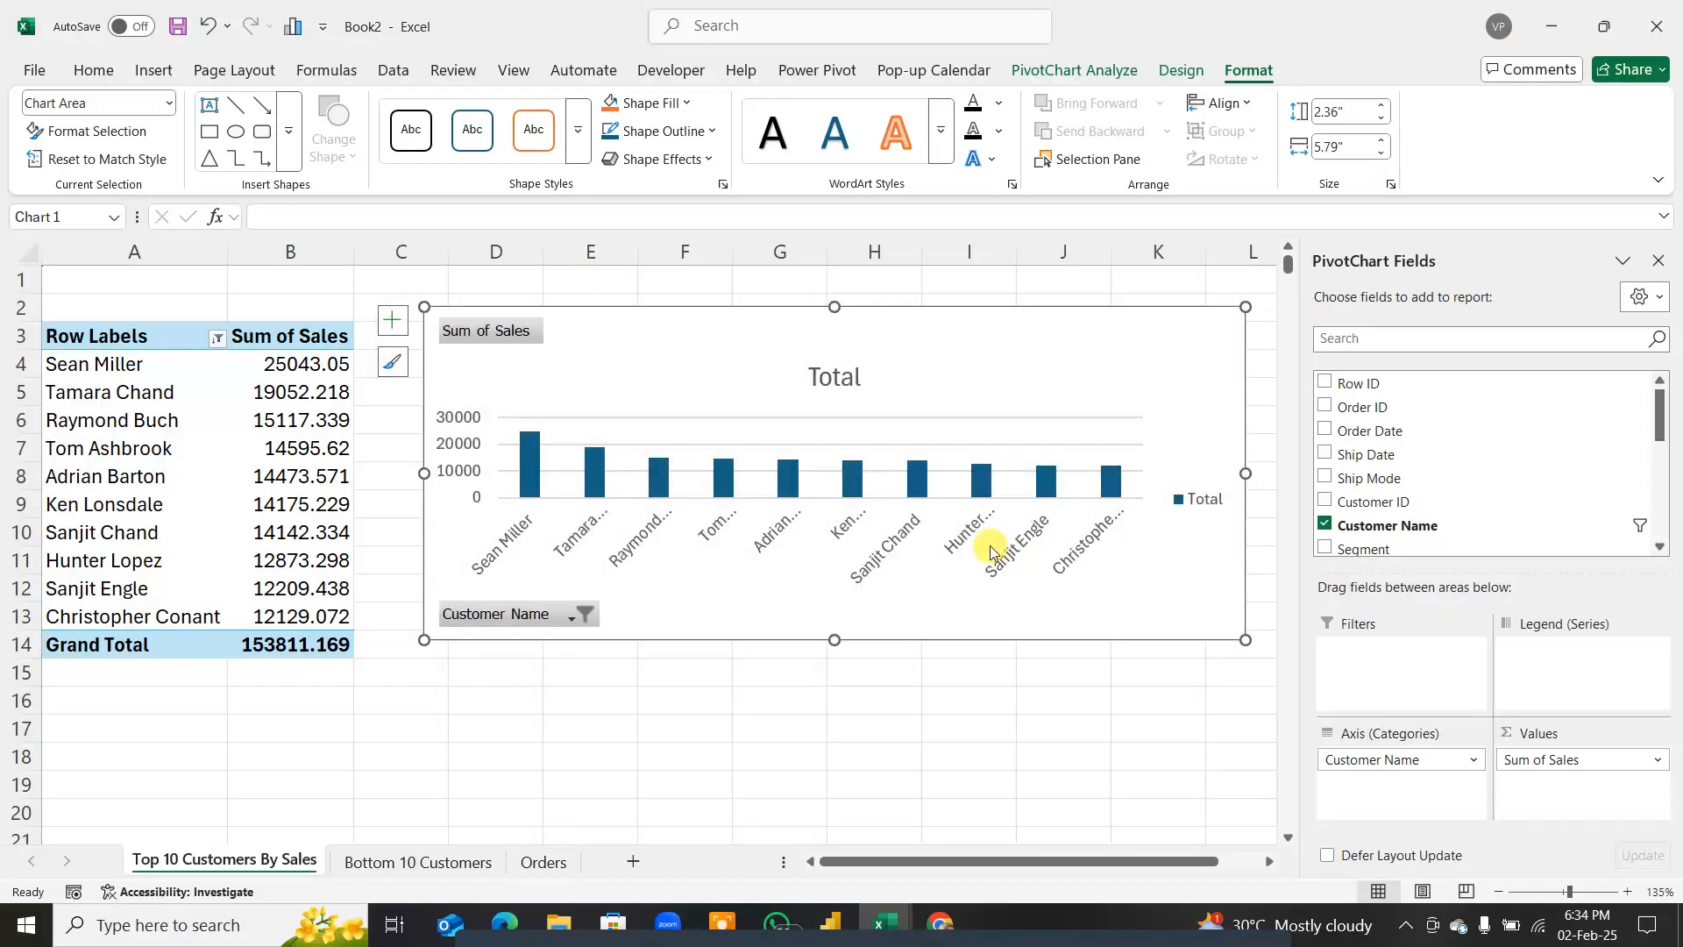
# Step: Replace the chart title with "Top 10 Customers"
pyautogui.click(844, 375)
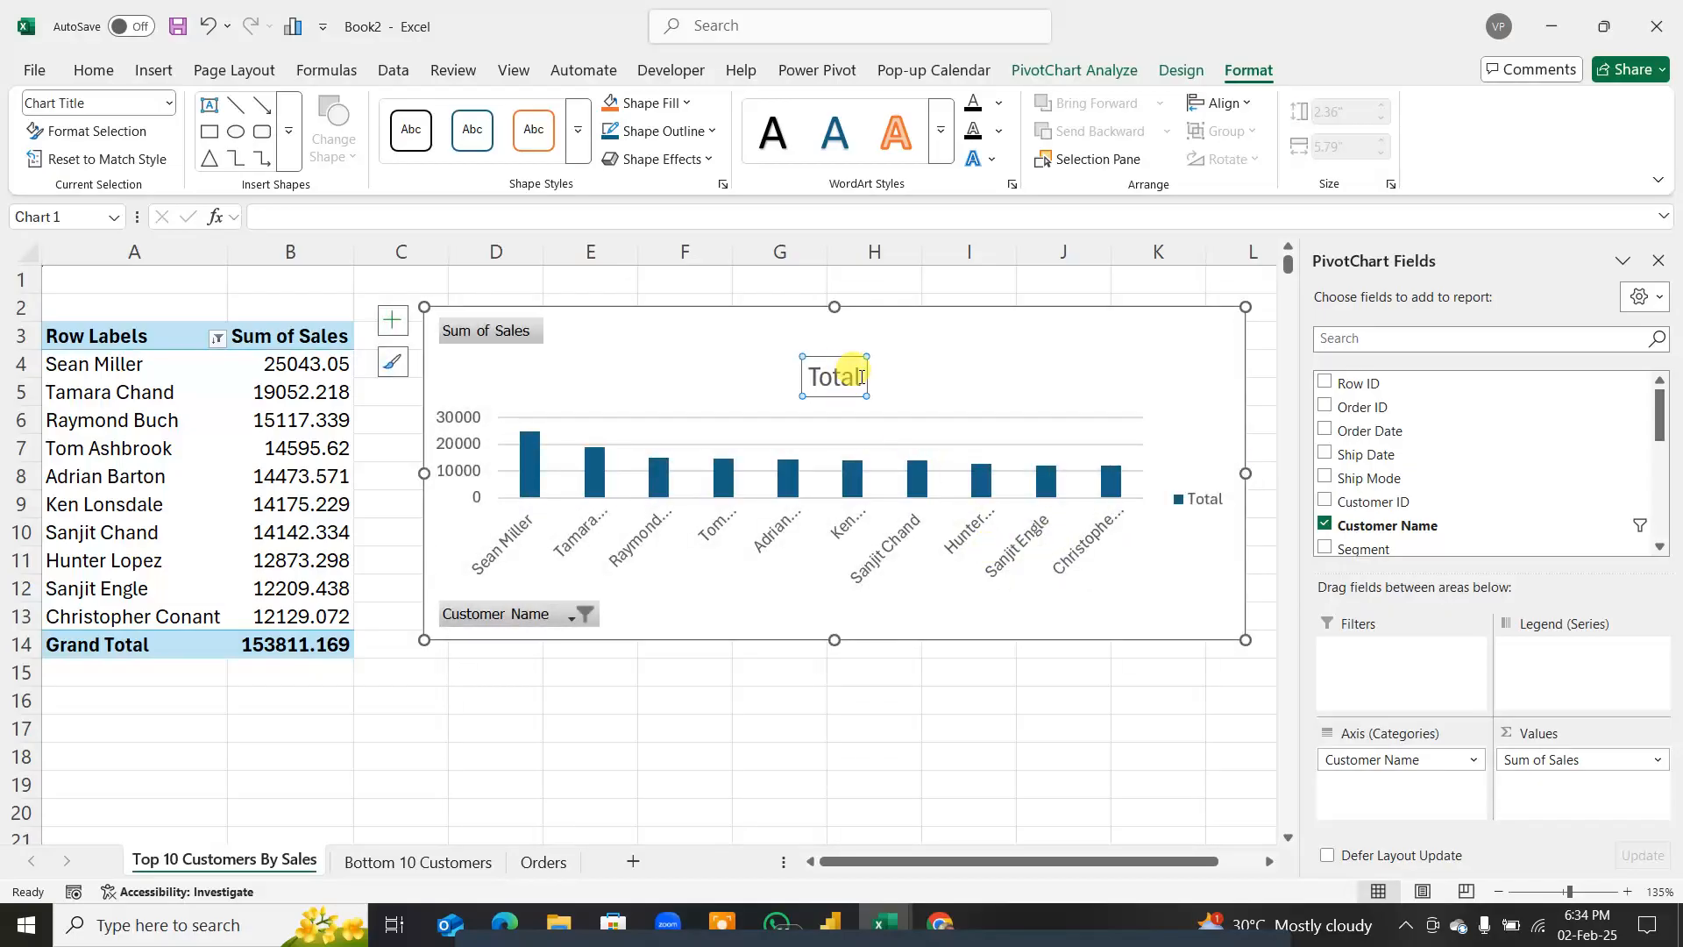
pyautogui.doubleClick(861, 377)
pyautogui.write('T')
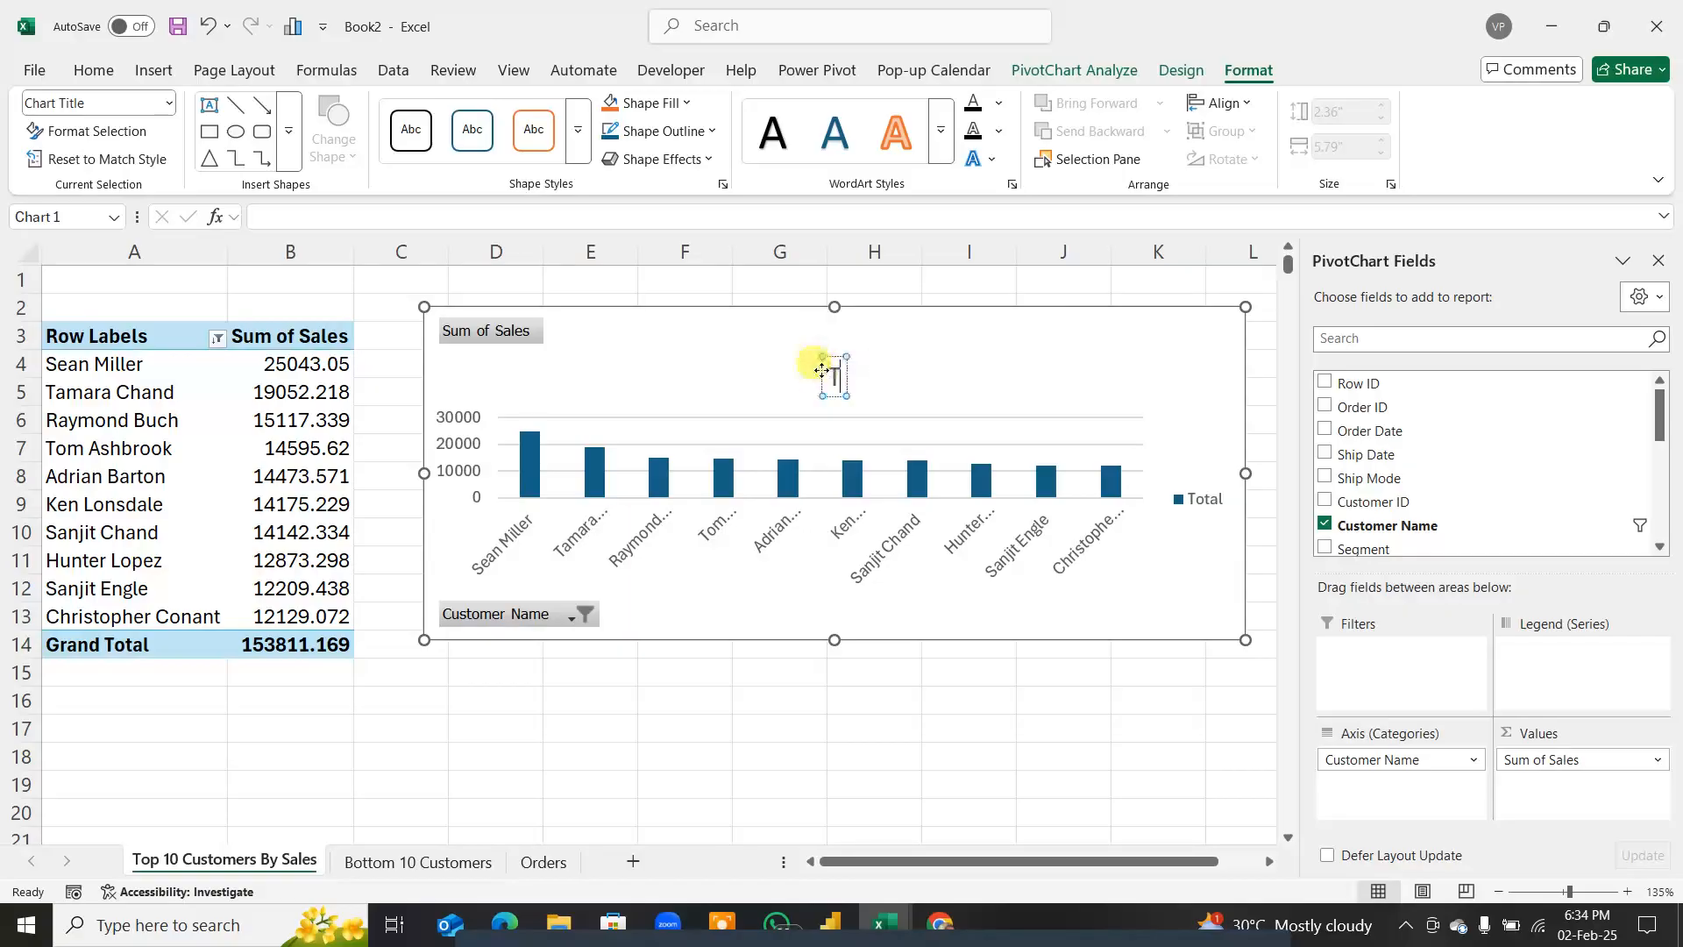
pyautogui.write('op 10')
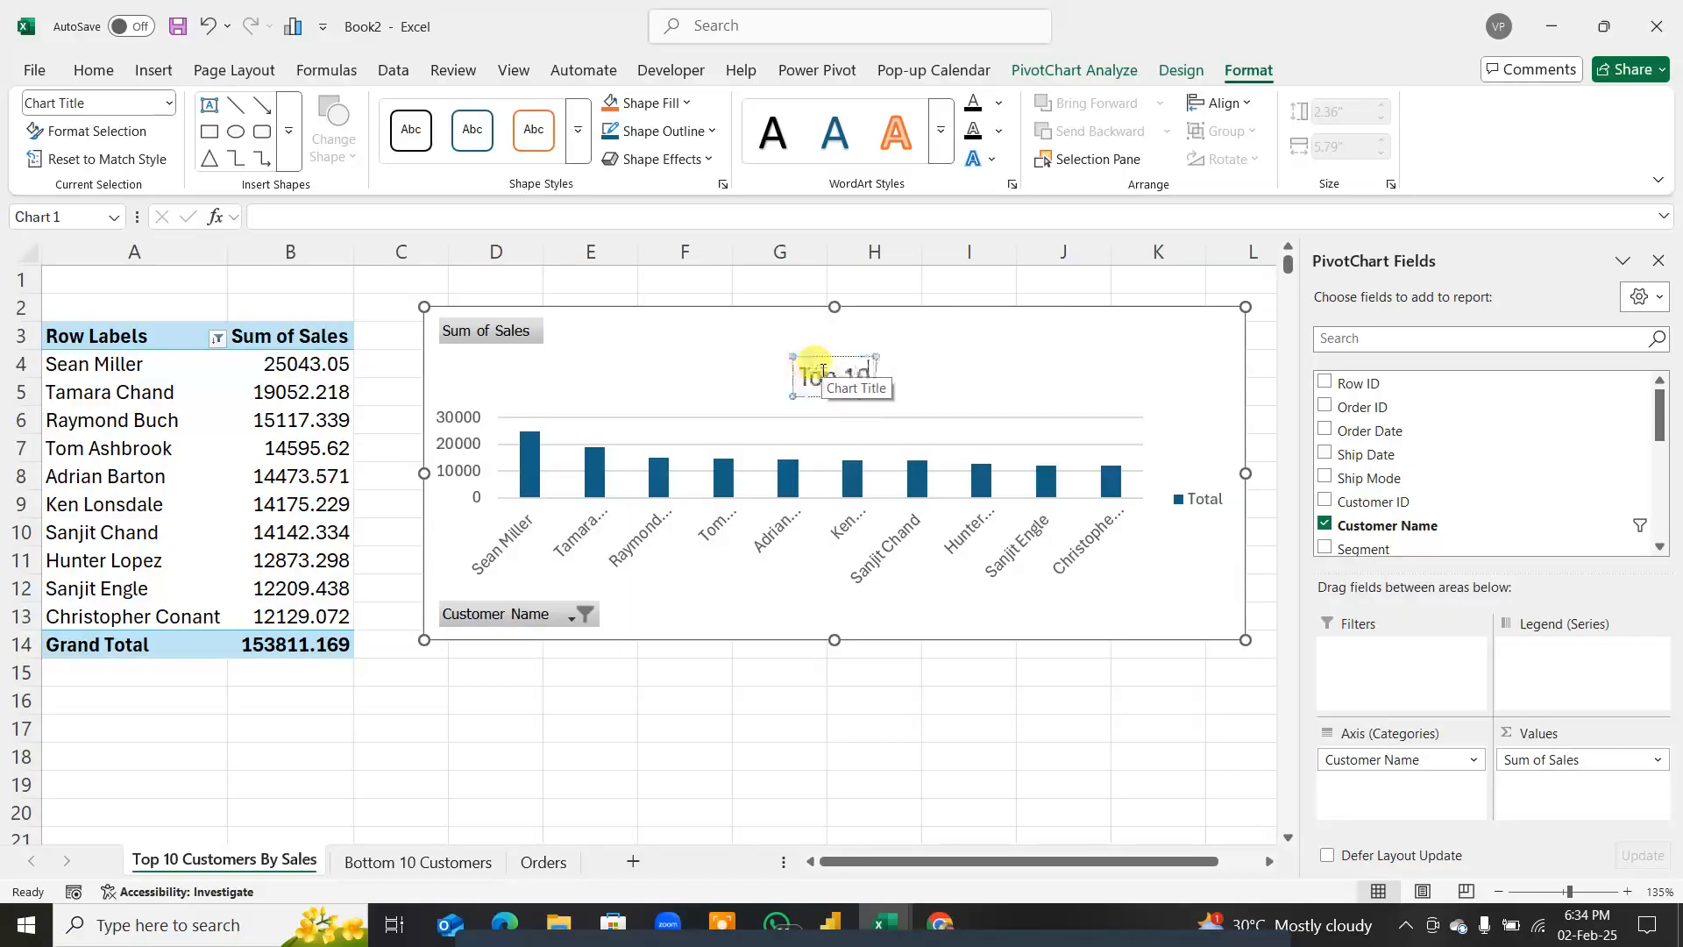
pyautogui.write(' Cus')
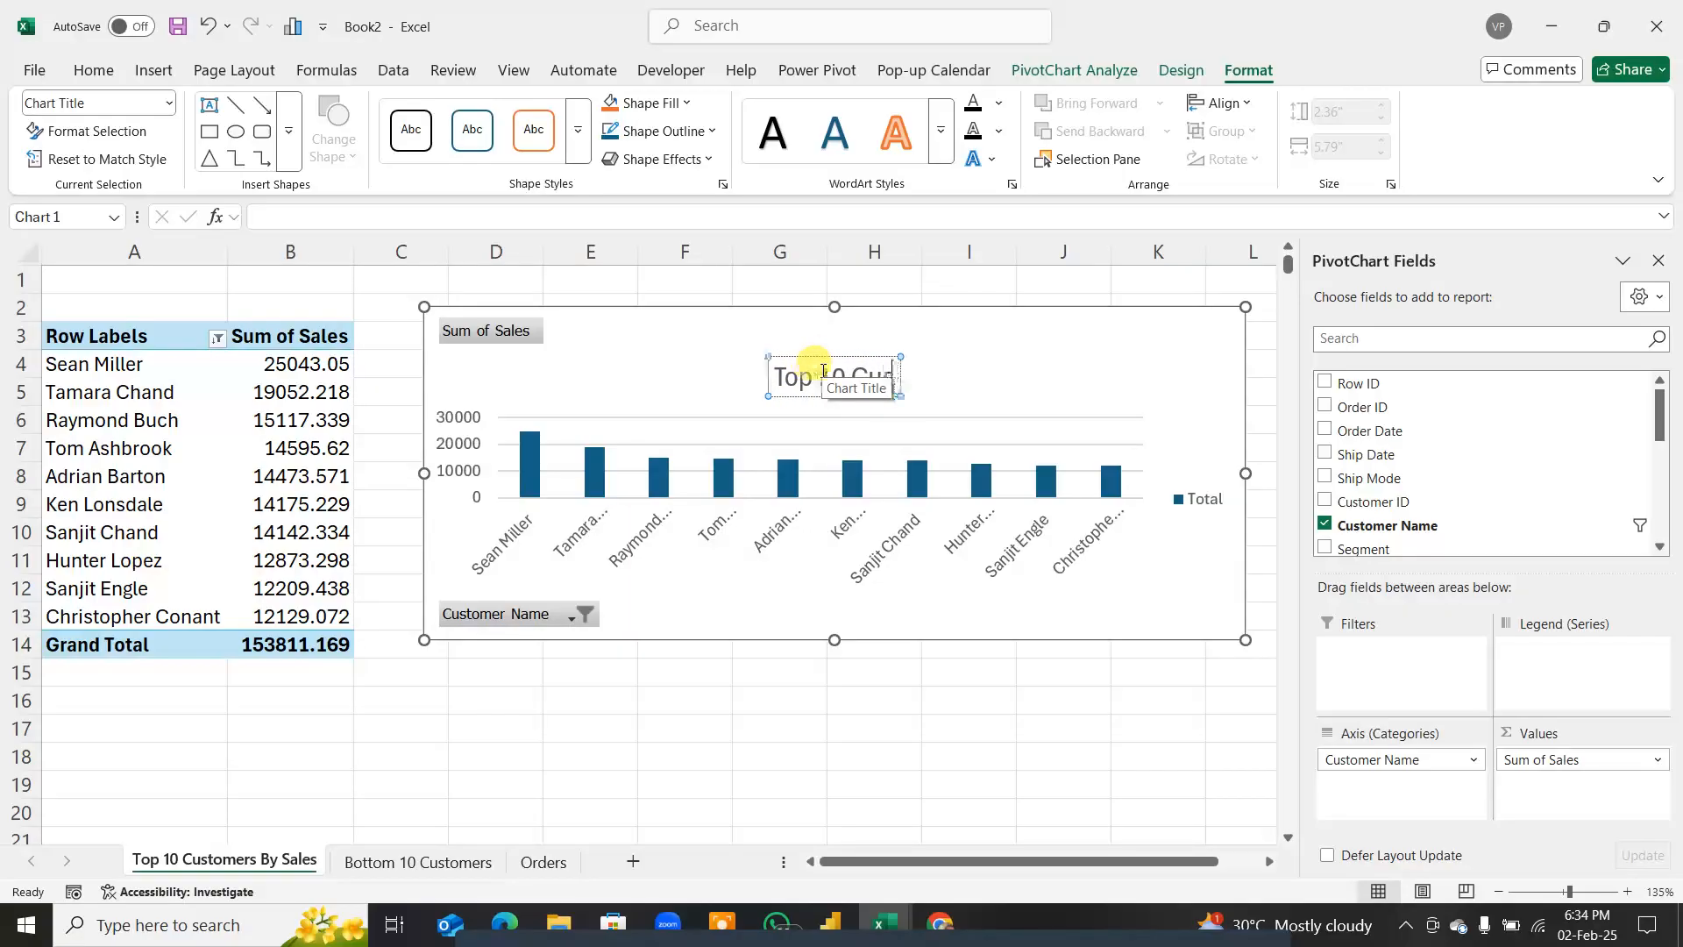
pyautogui.write('tomers')
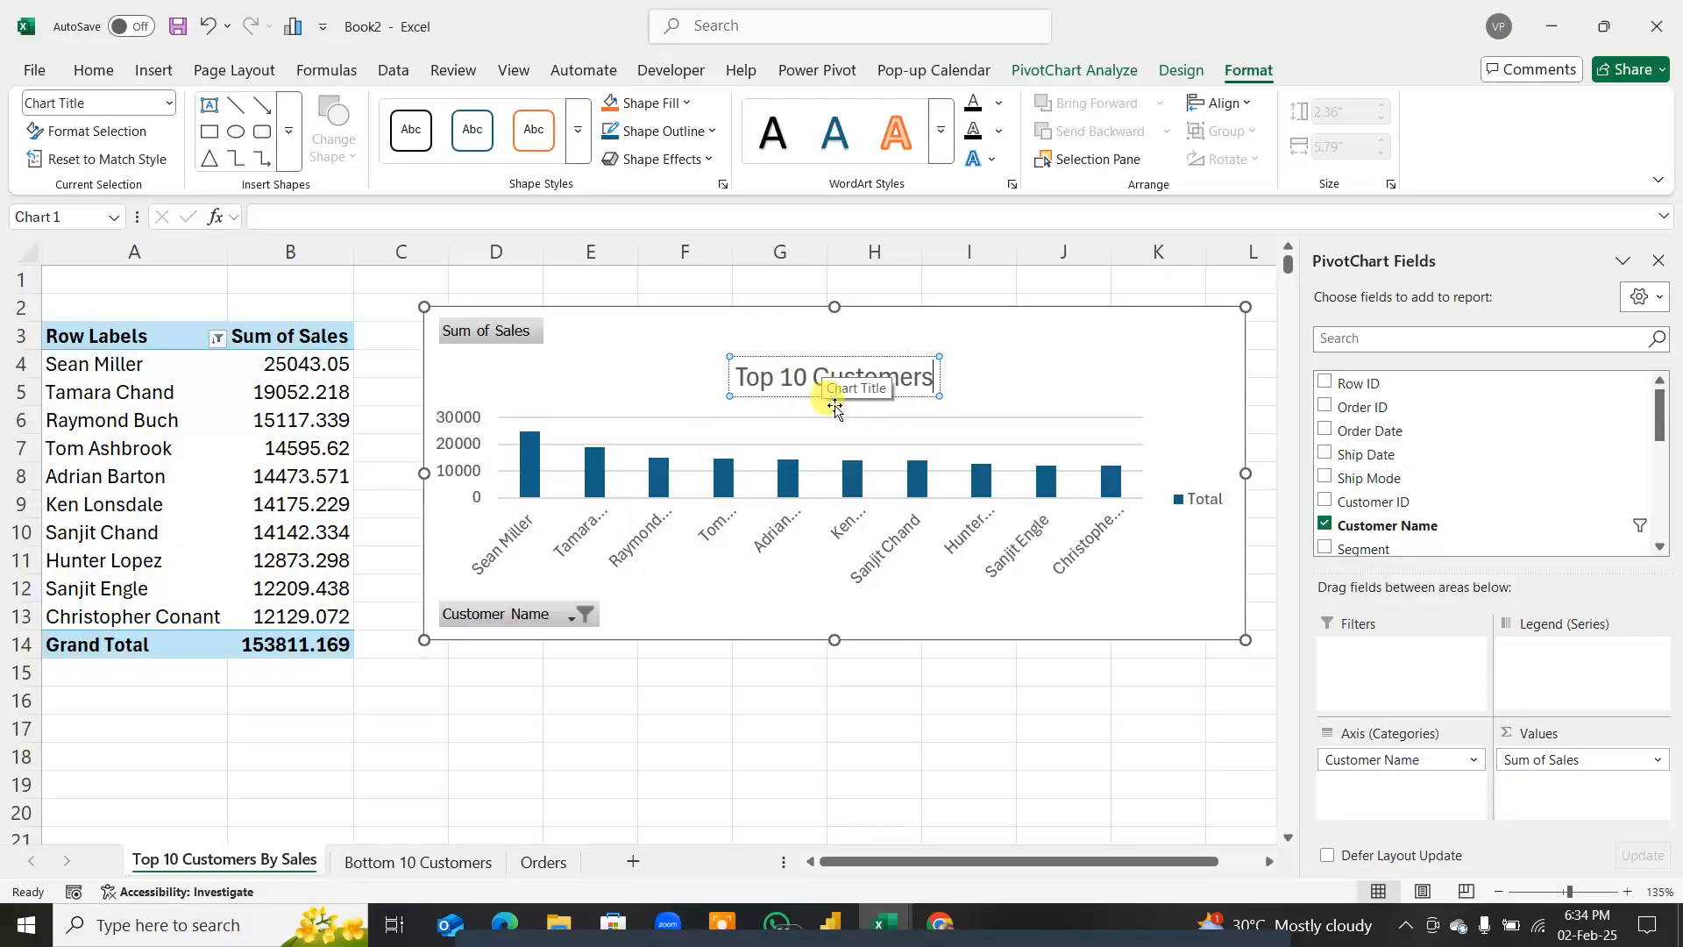
# Step: Format the chart title with red font colour and the ADLaM Display font
pyautogui.click(936, 377)
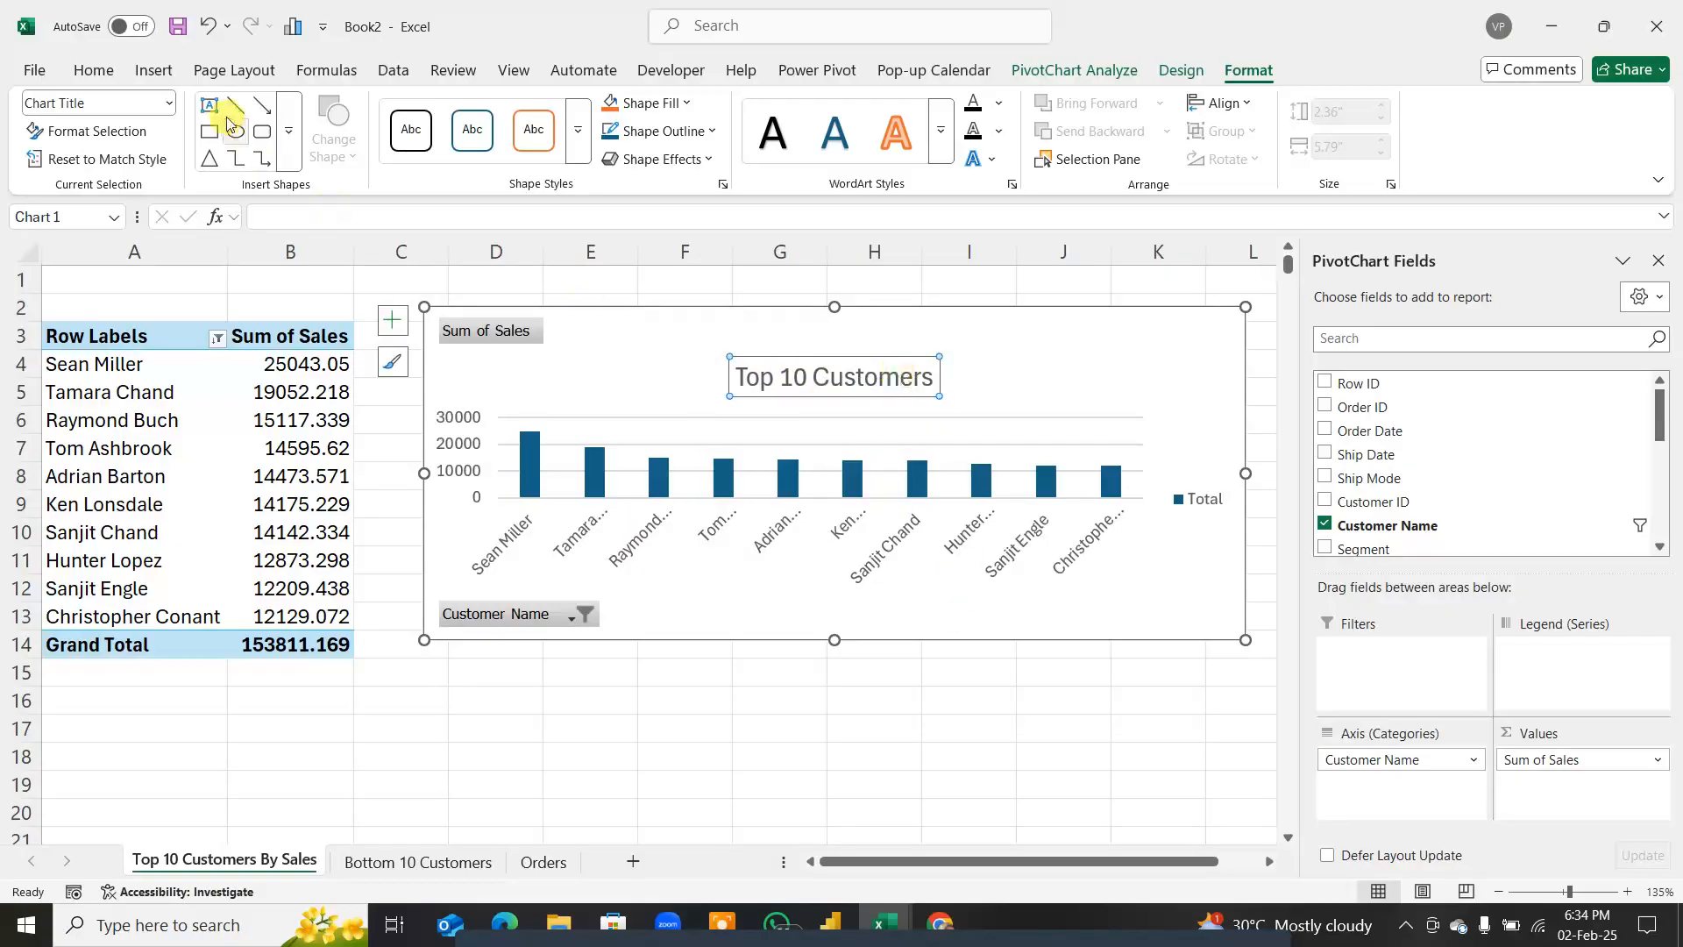
pyautogui.click(93, 70)
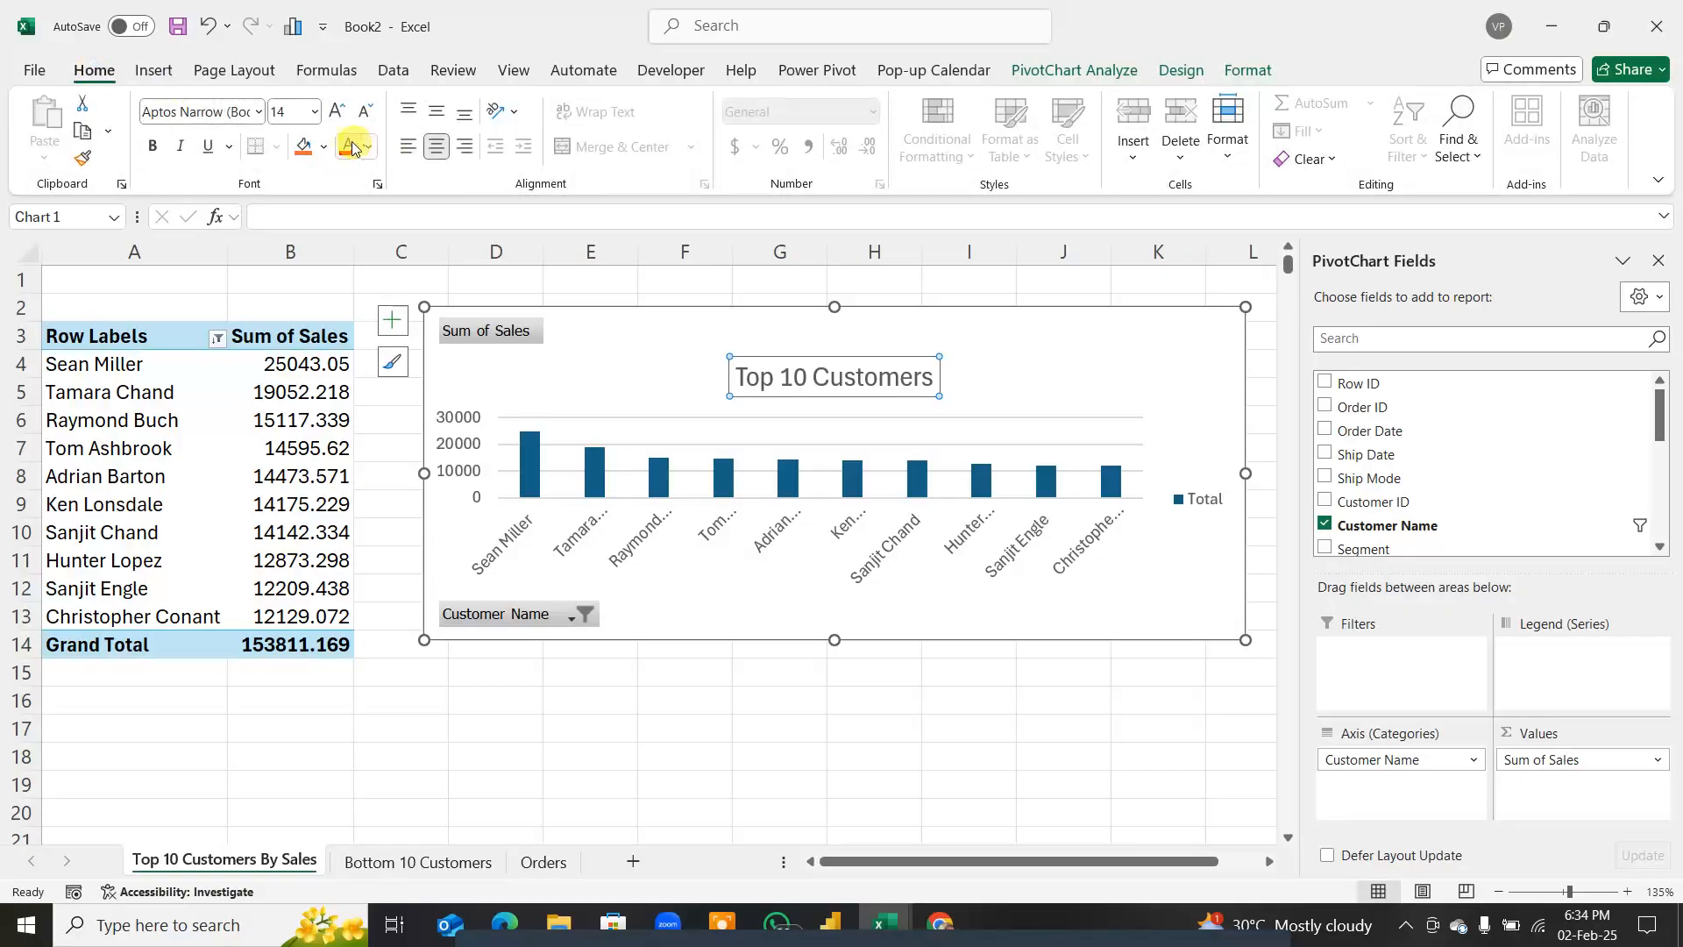
pyautogui.click(349, 147)
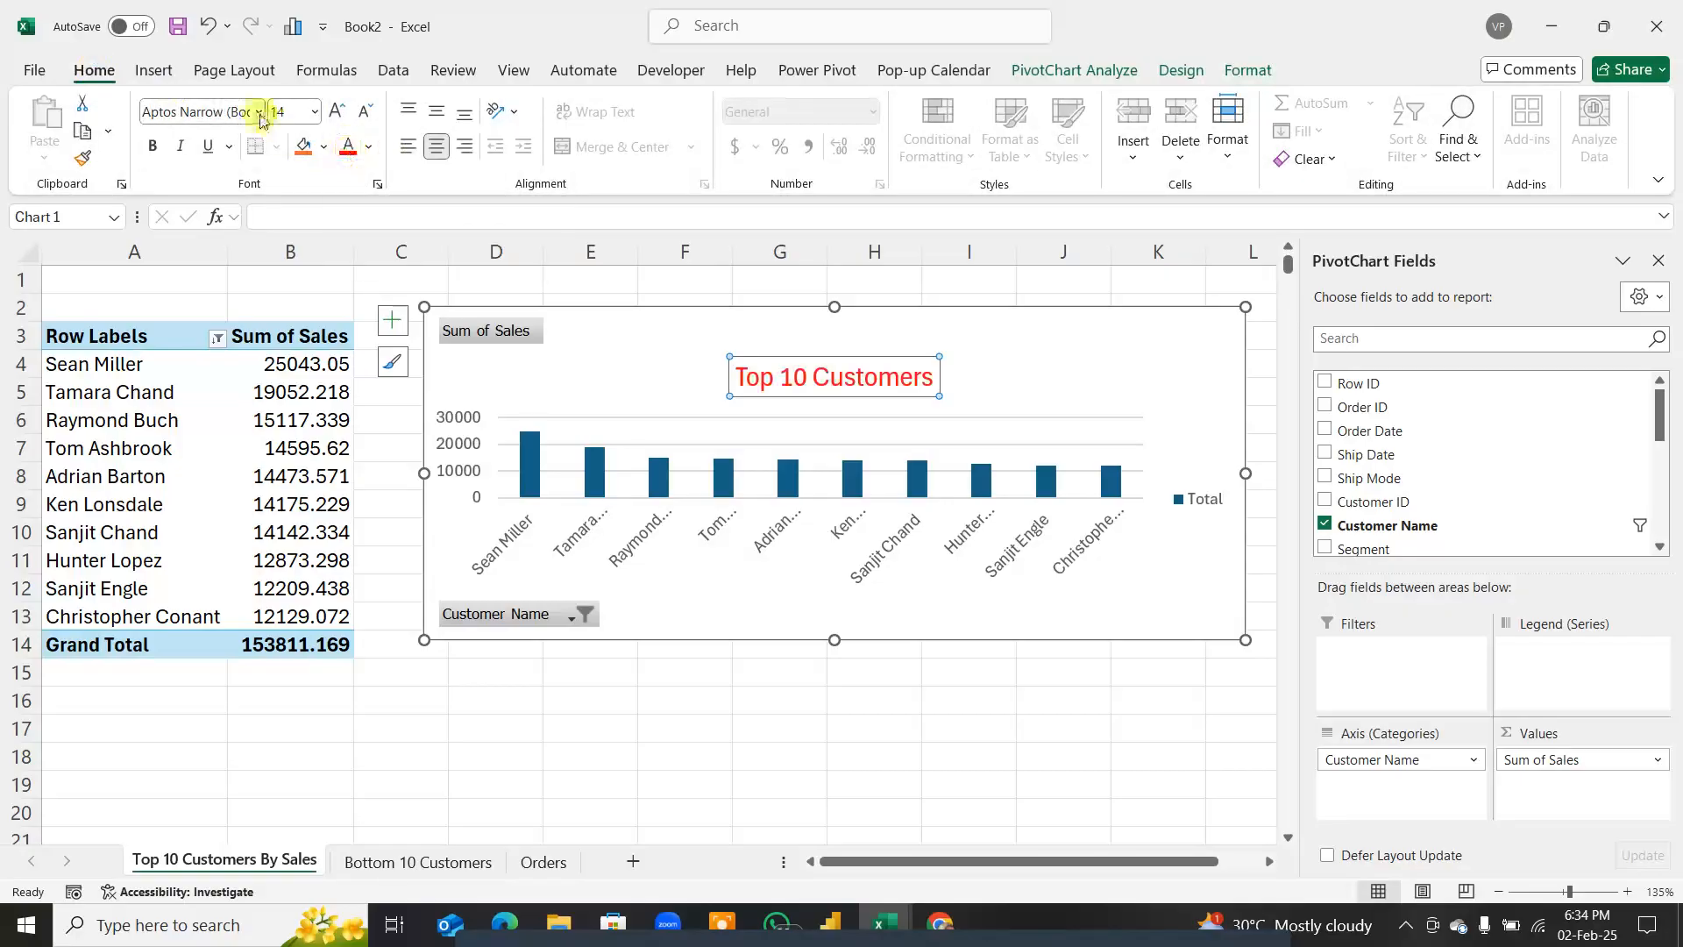
pyautogui.click(261, 116)
pyautogui.click(231, 322)
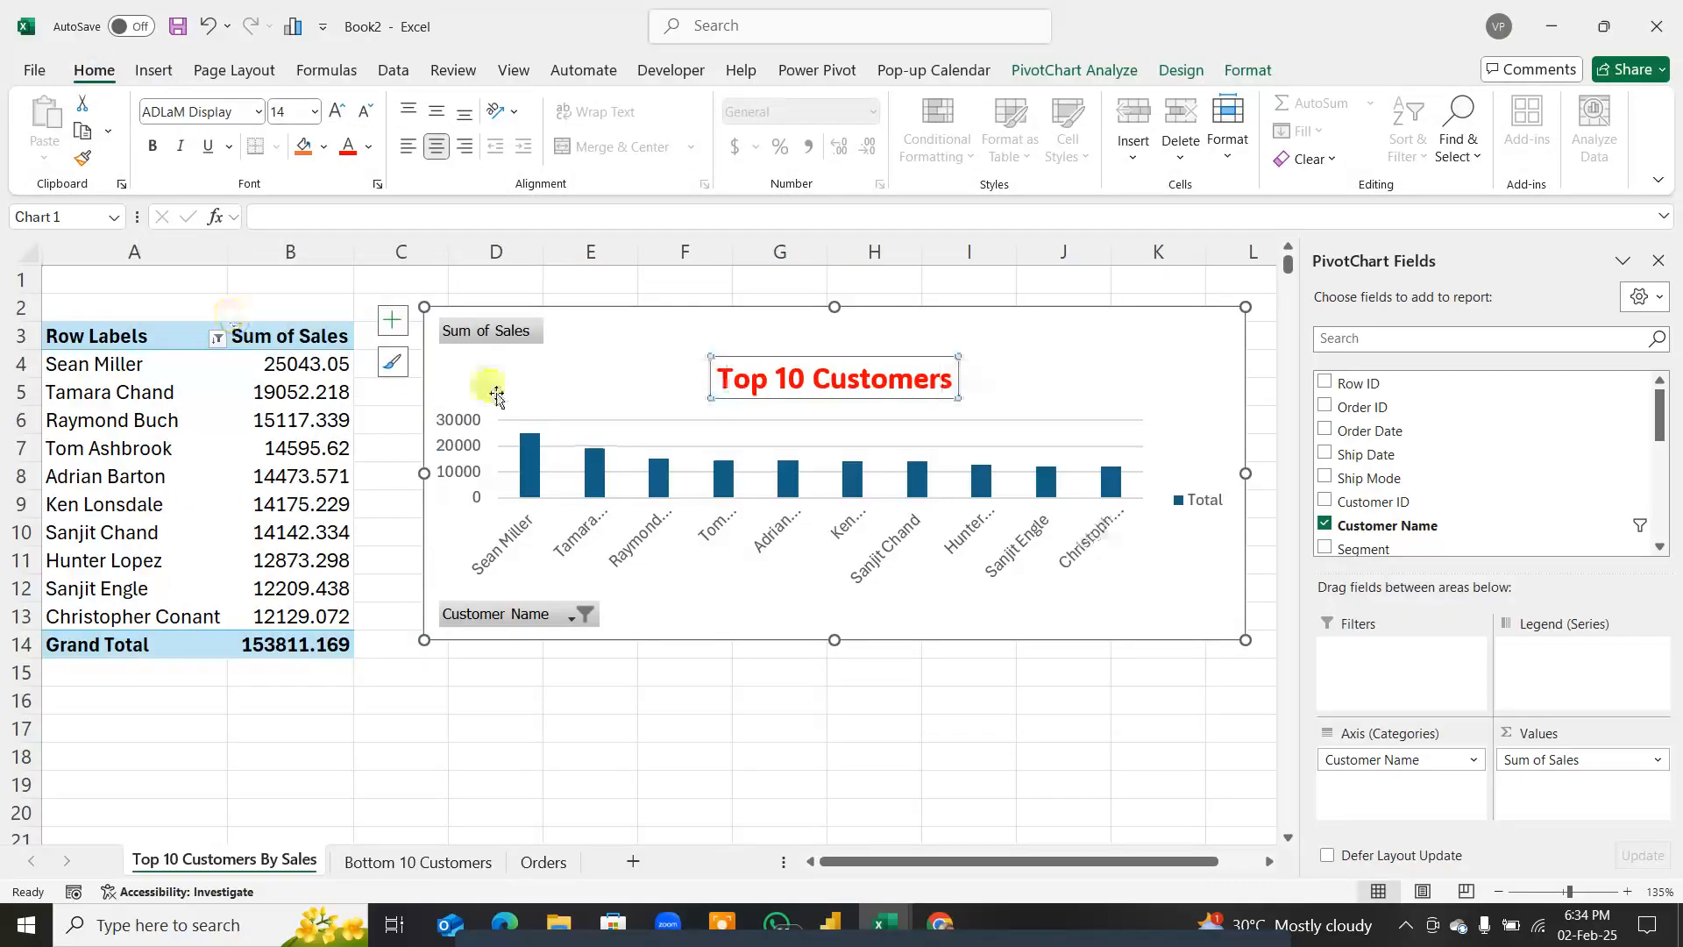
# Step: Widen the chart on its left side up to the pivot table and delete the chart's legend
pyautogui.click(739, 565)
pyautogui.moveTo(424, 474); pyautogui.dragTo(380, 474)
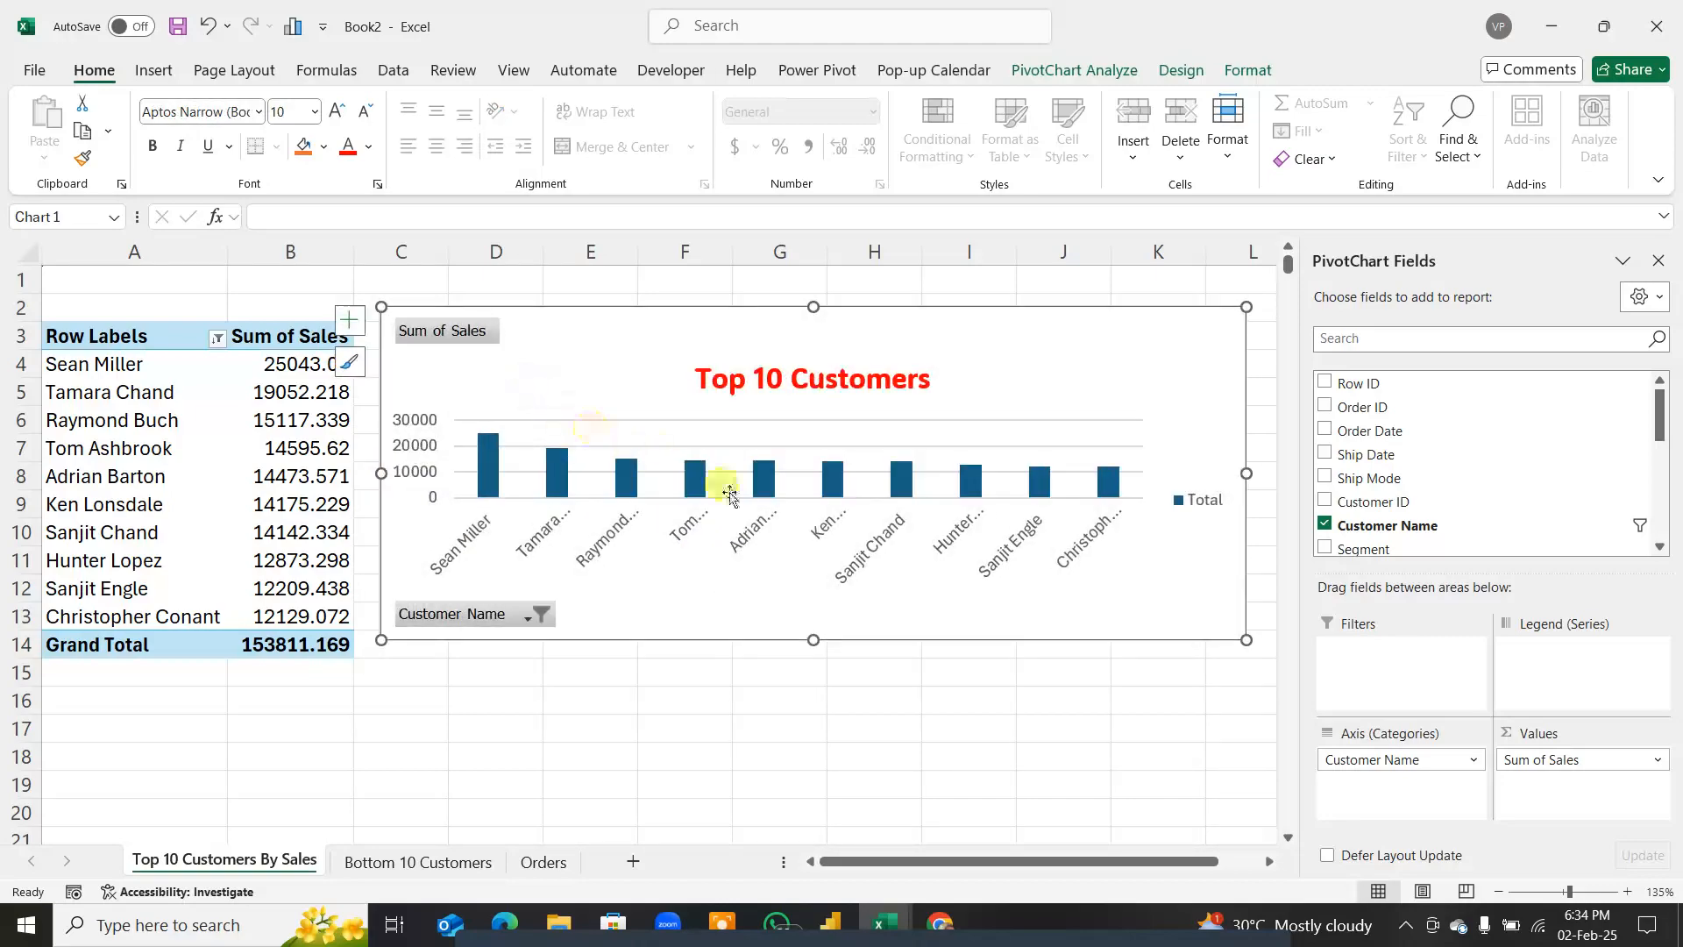
pyautogui.rightClick(1203, 502)
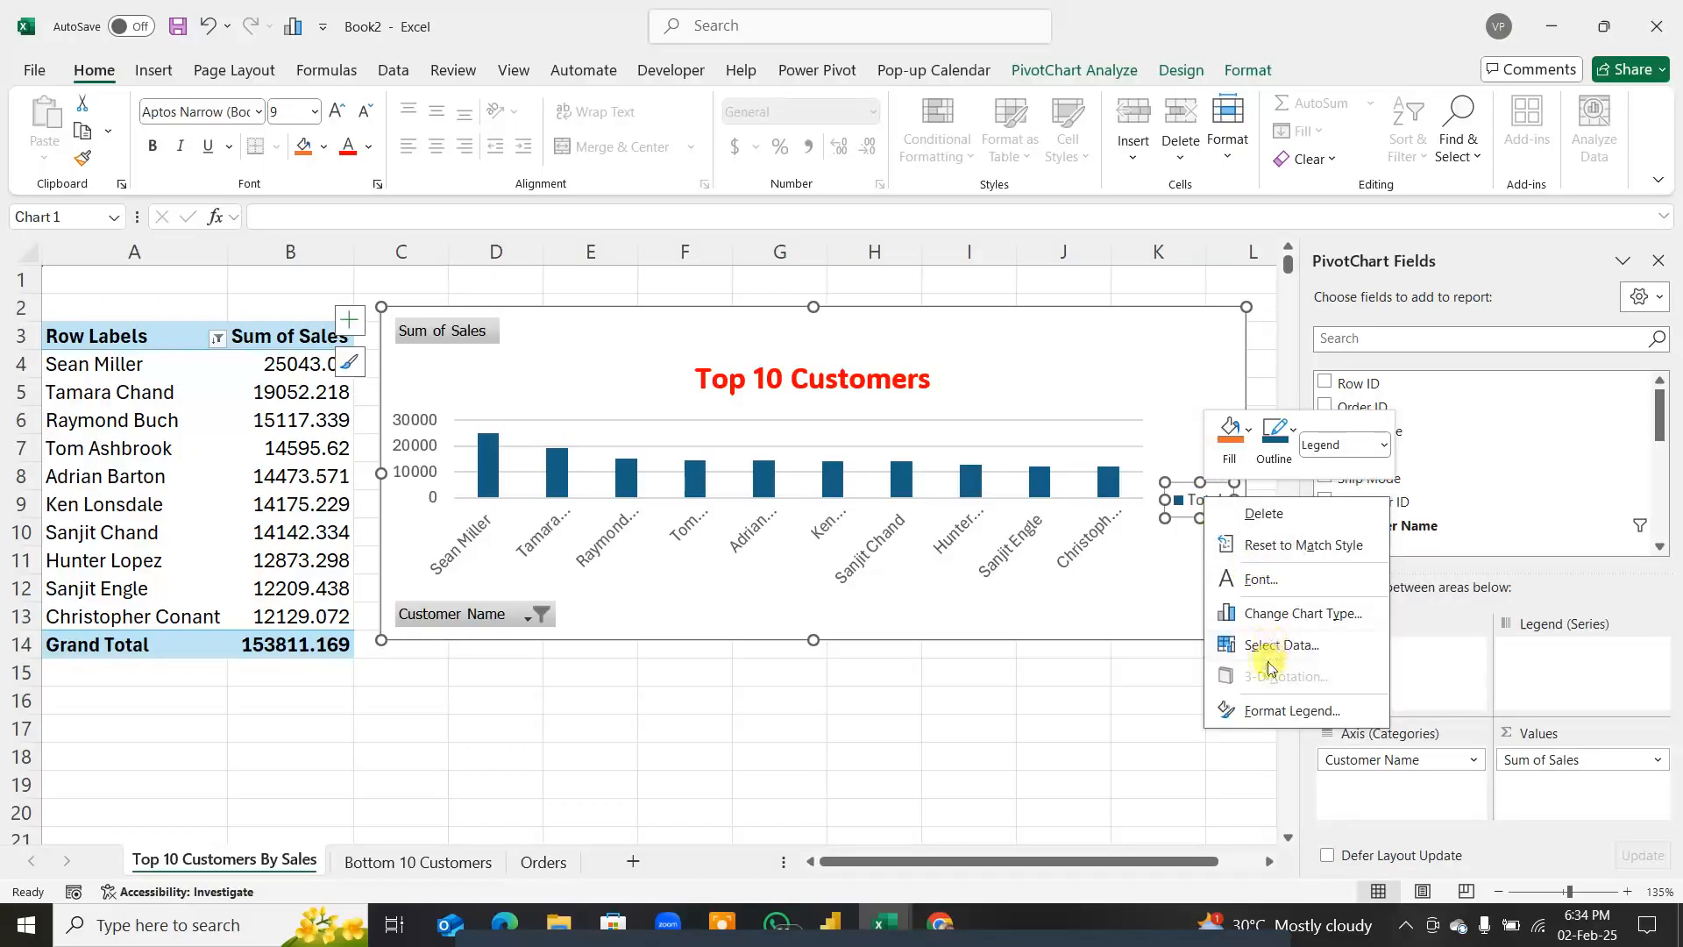
pyautogui.press('Escape')
pyautogui.press('Delete')
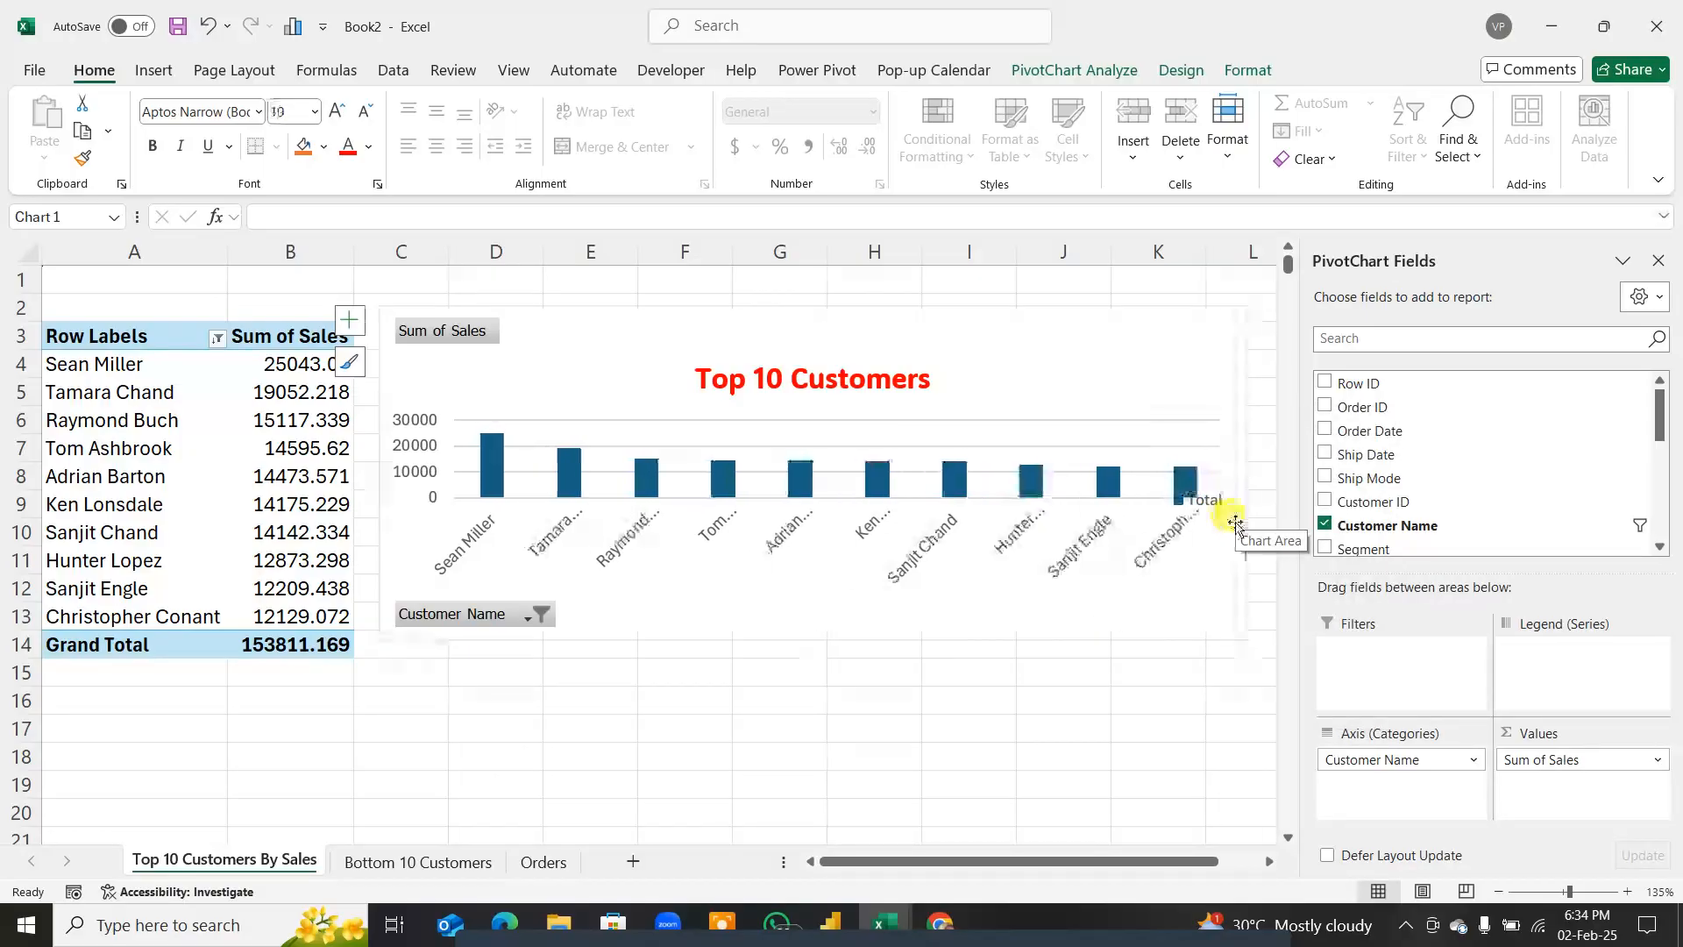
# Step: Hide all field buttons on the Top 10 Customers chart
pyautogui.rightClick(455, 336)
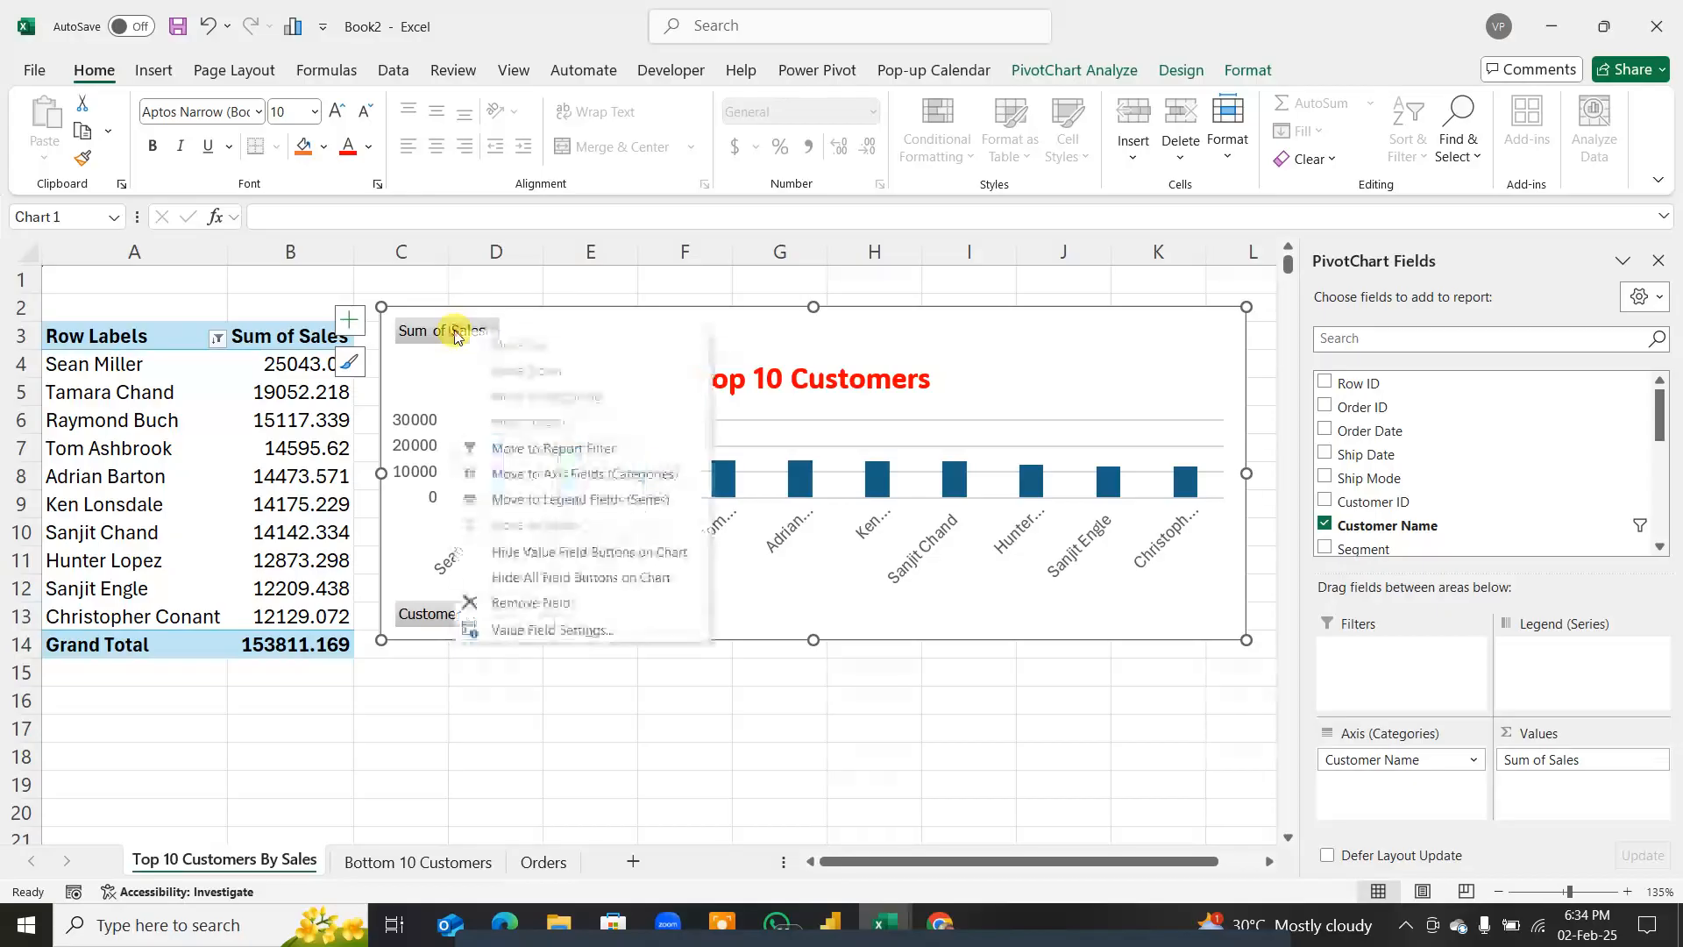
pyautogui.click(528, 577)
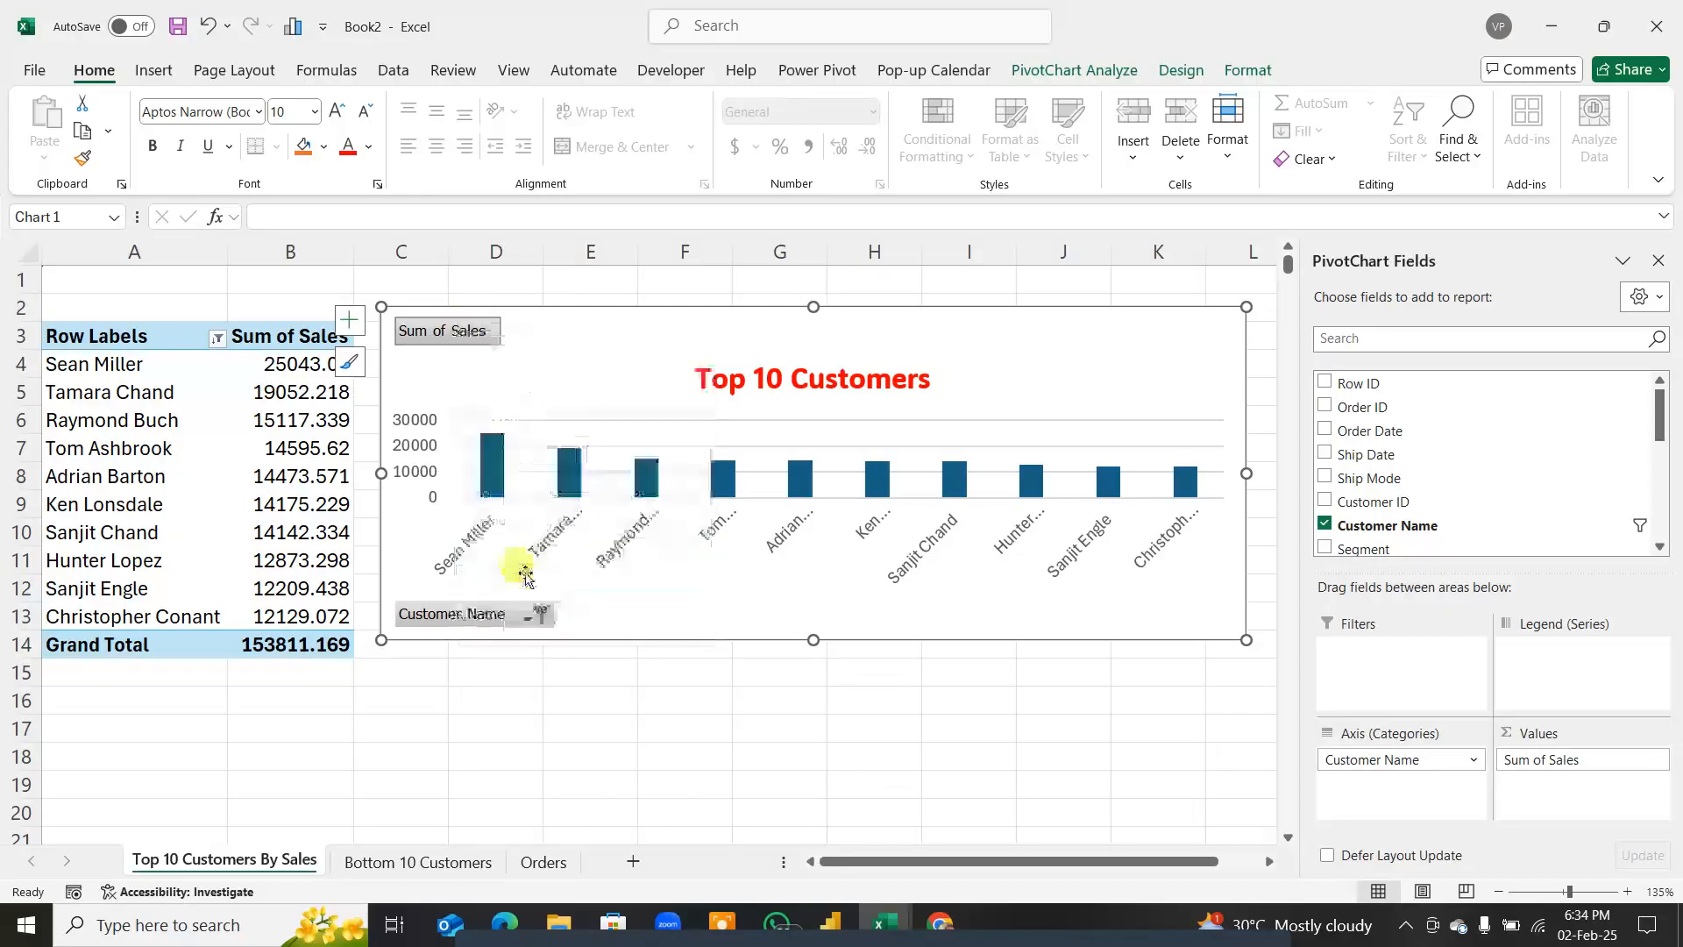
pyautogui.click(1064, 399)
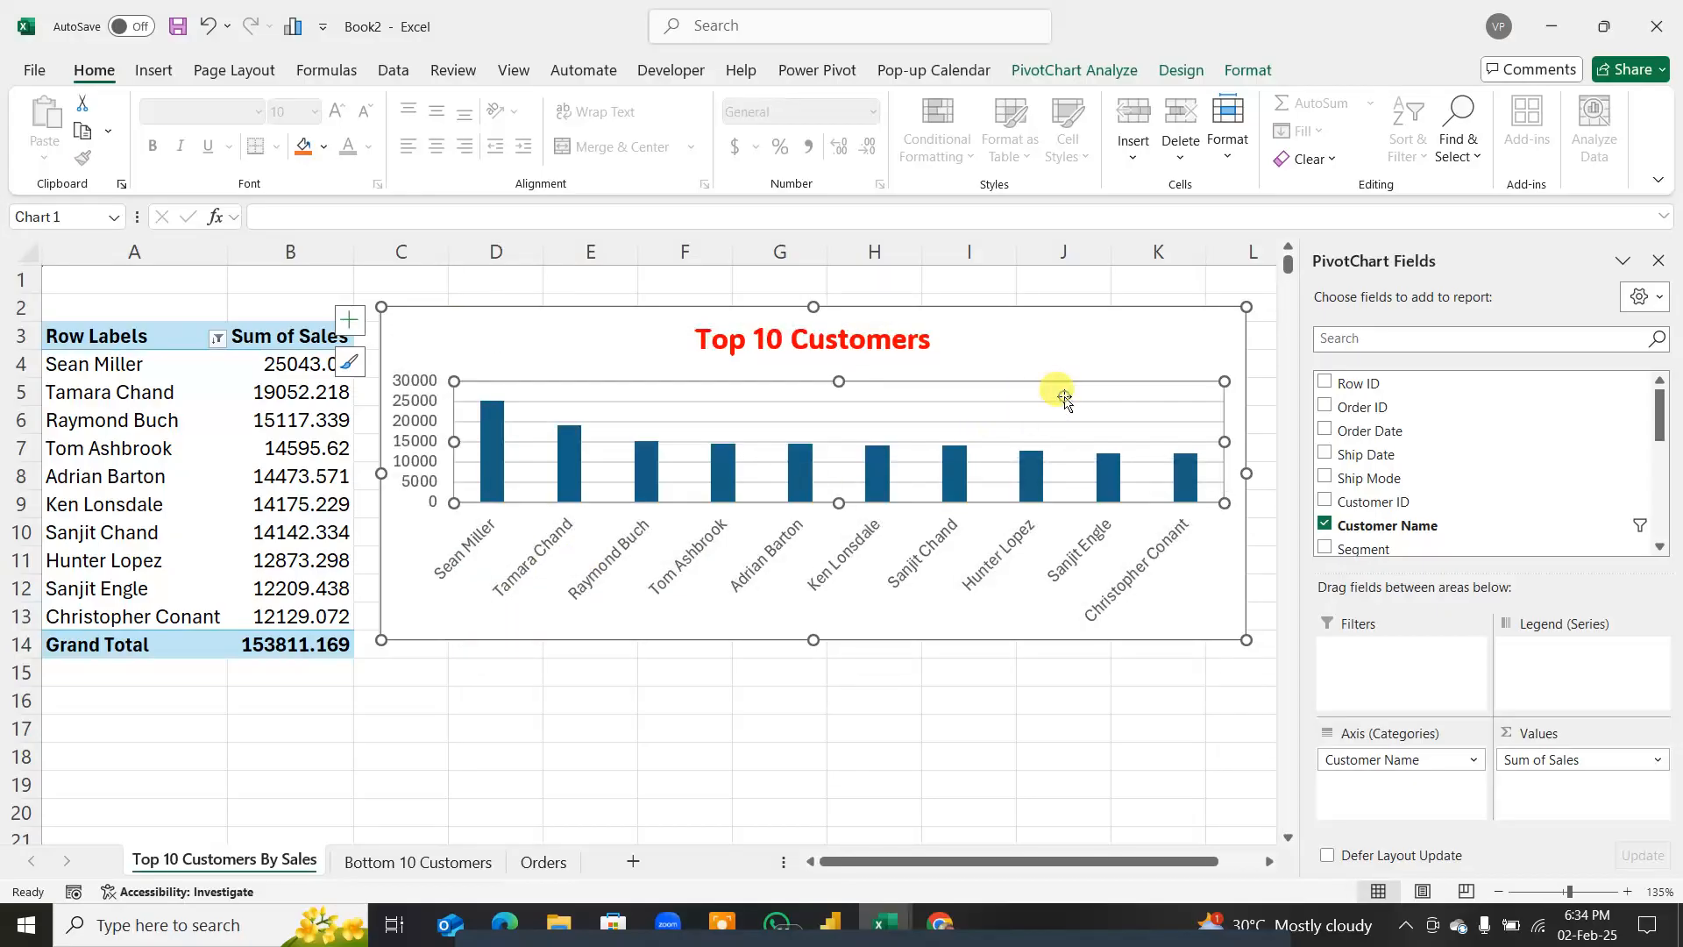
# Step: Delete the horizontal gridlines from the Top 10 Customers chart
pyautogui.click(1081, 427)
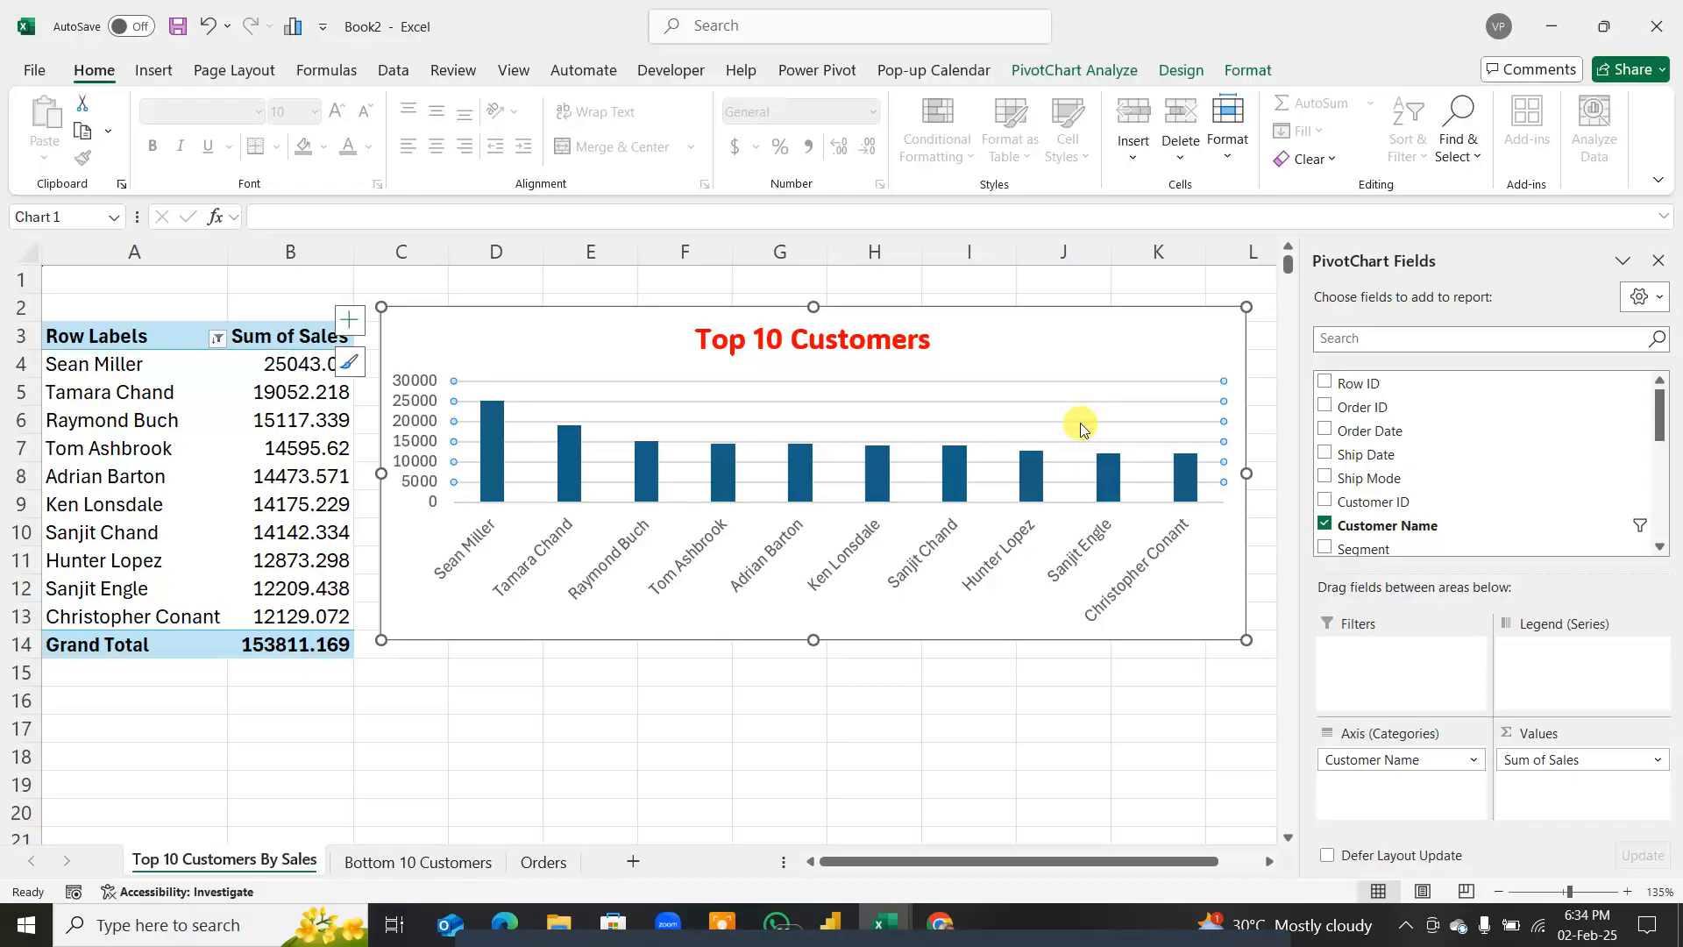
pyautogui.press('Delete')
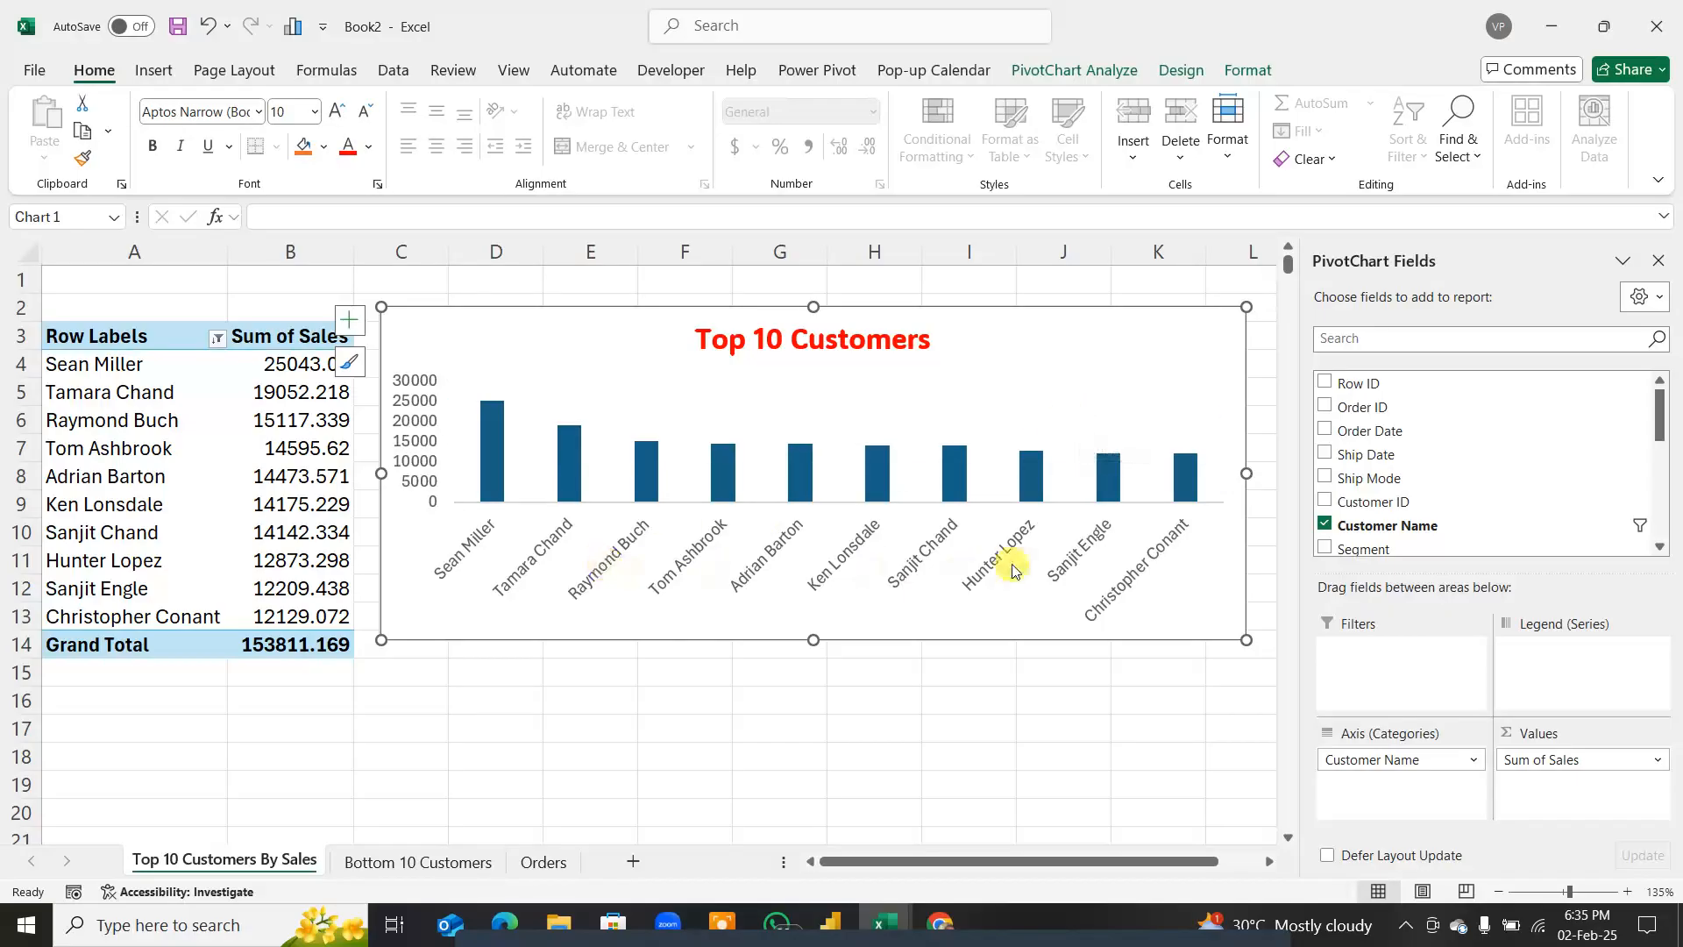
pyautogui.click(714, 472)
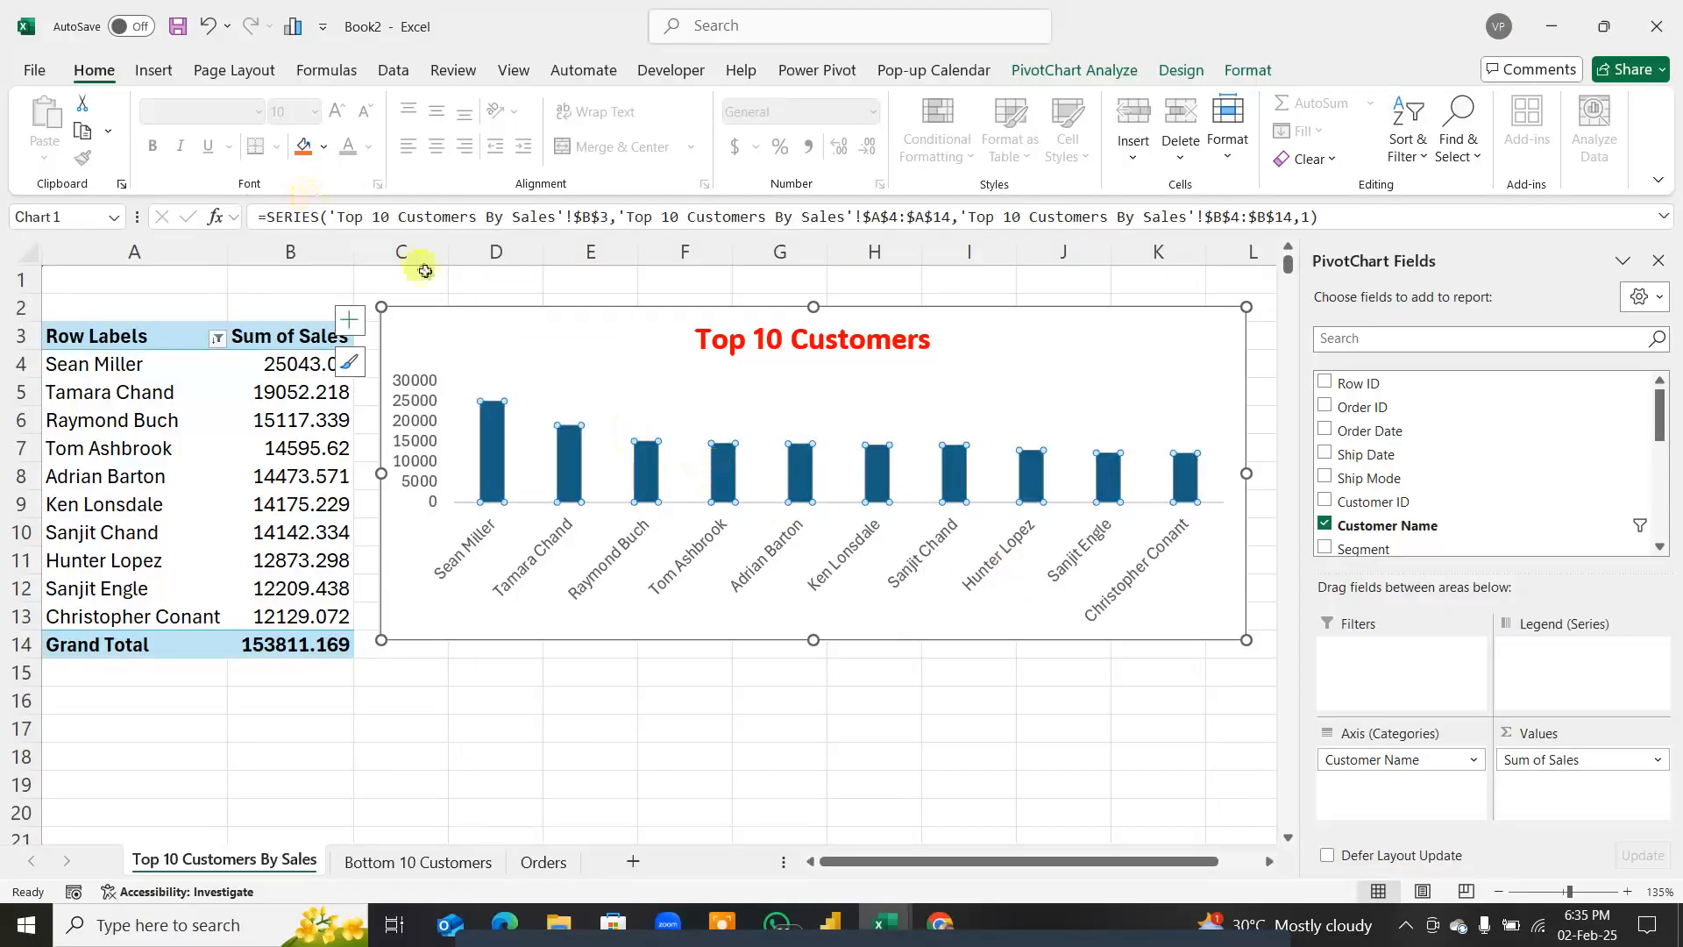
pyautogui.rightClick(721, 469)
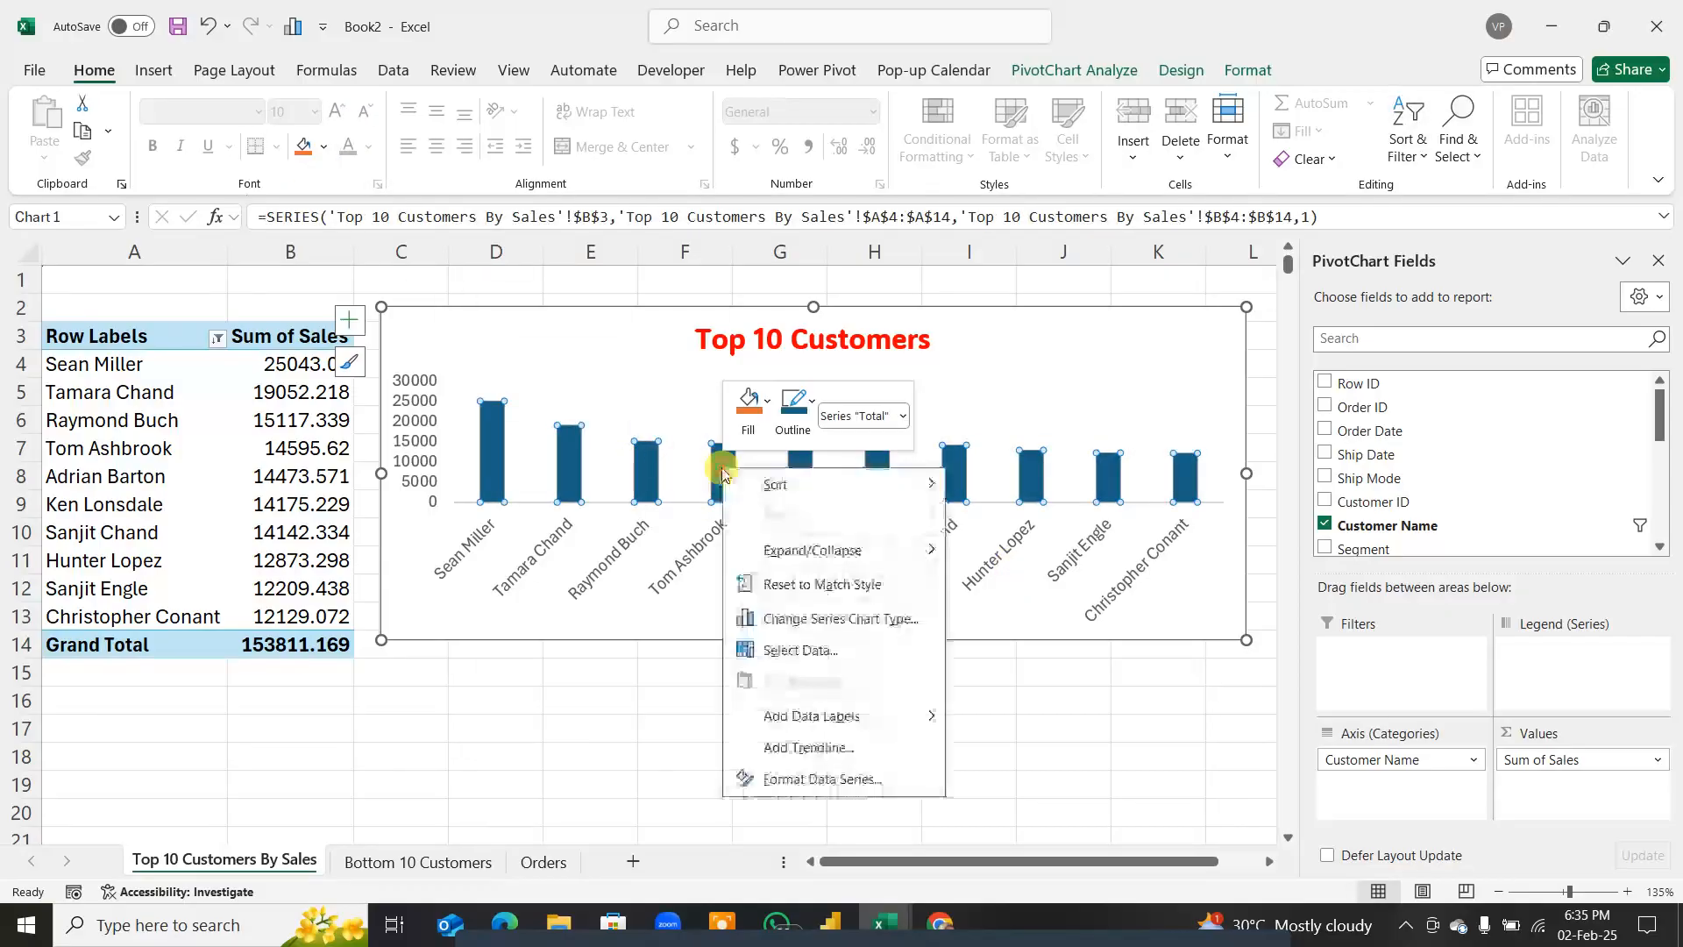
pyautogui.click(751, 408)
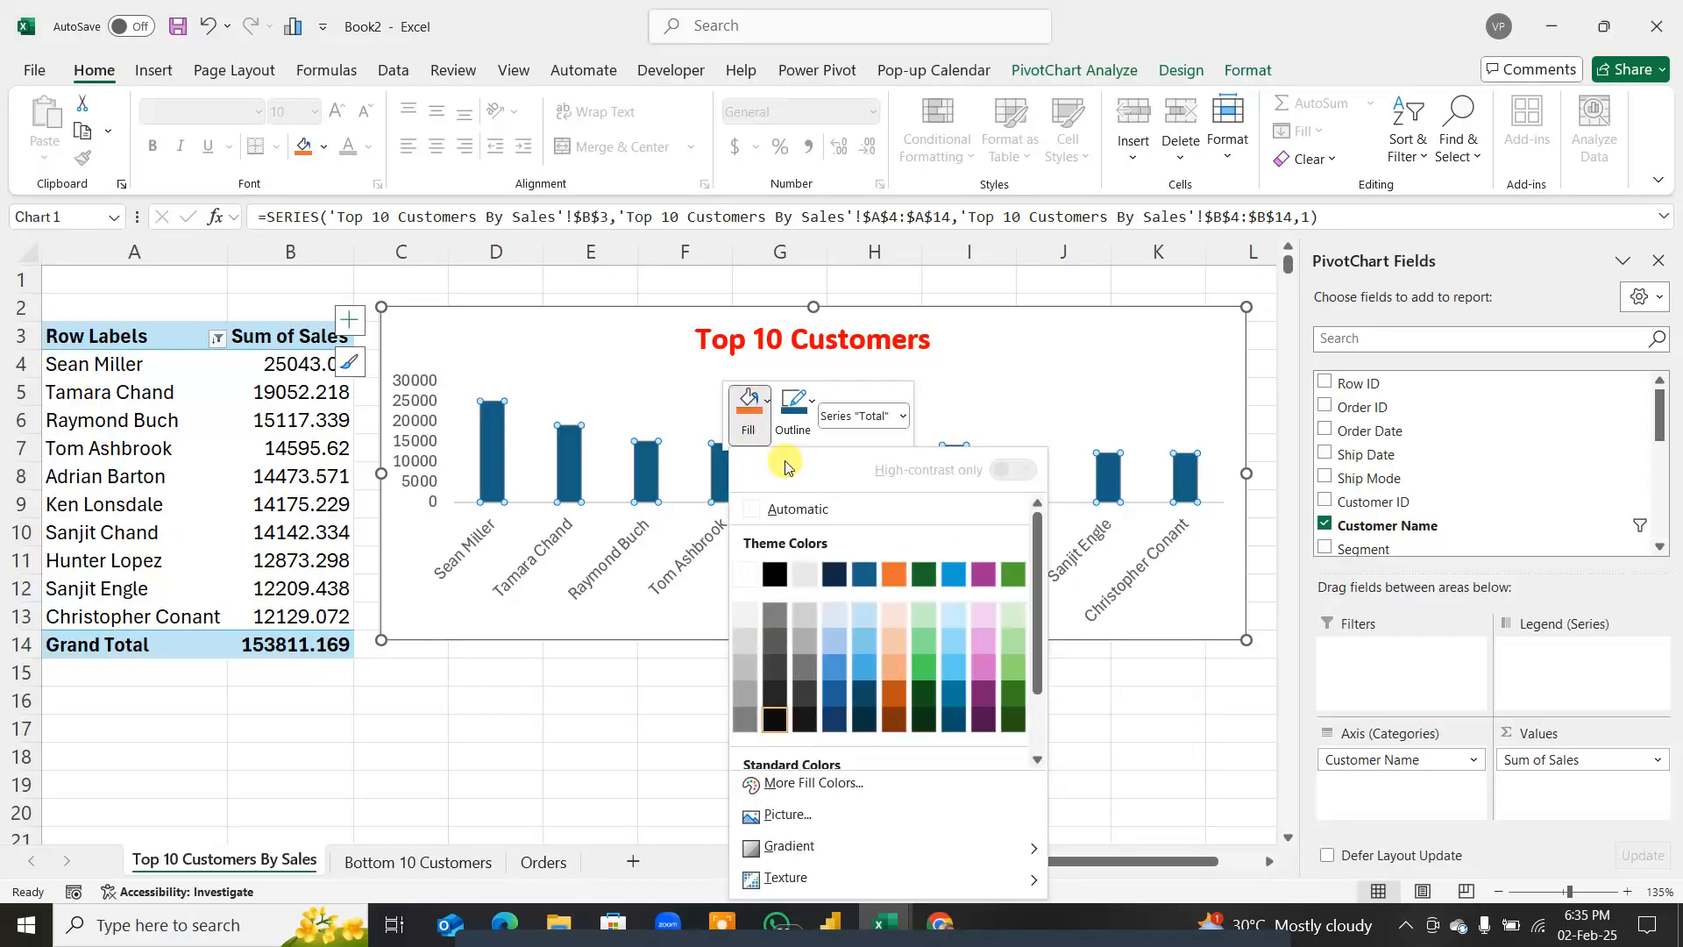
pyautogui.click(764, 402)
pyautogui.click(767, 404)
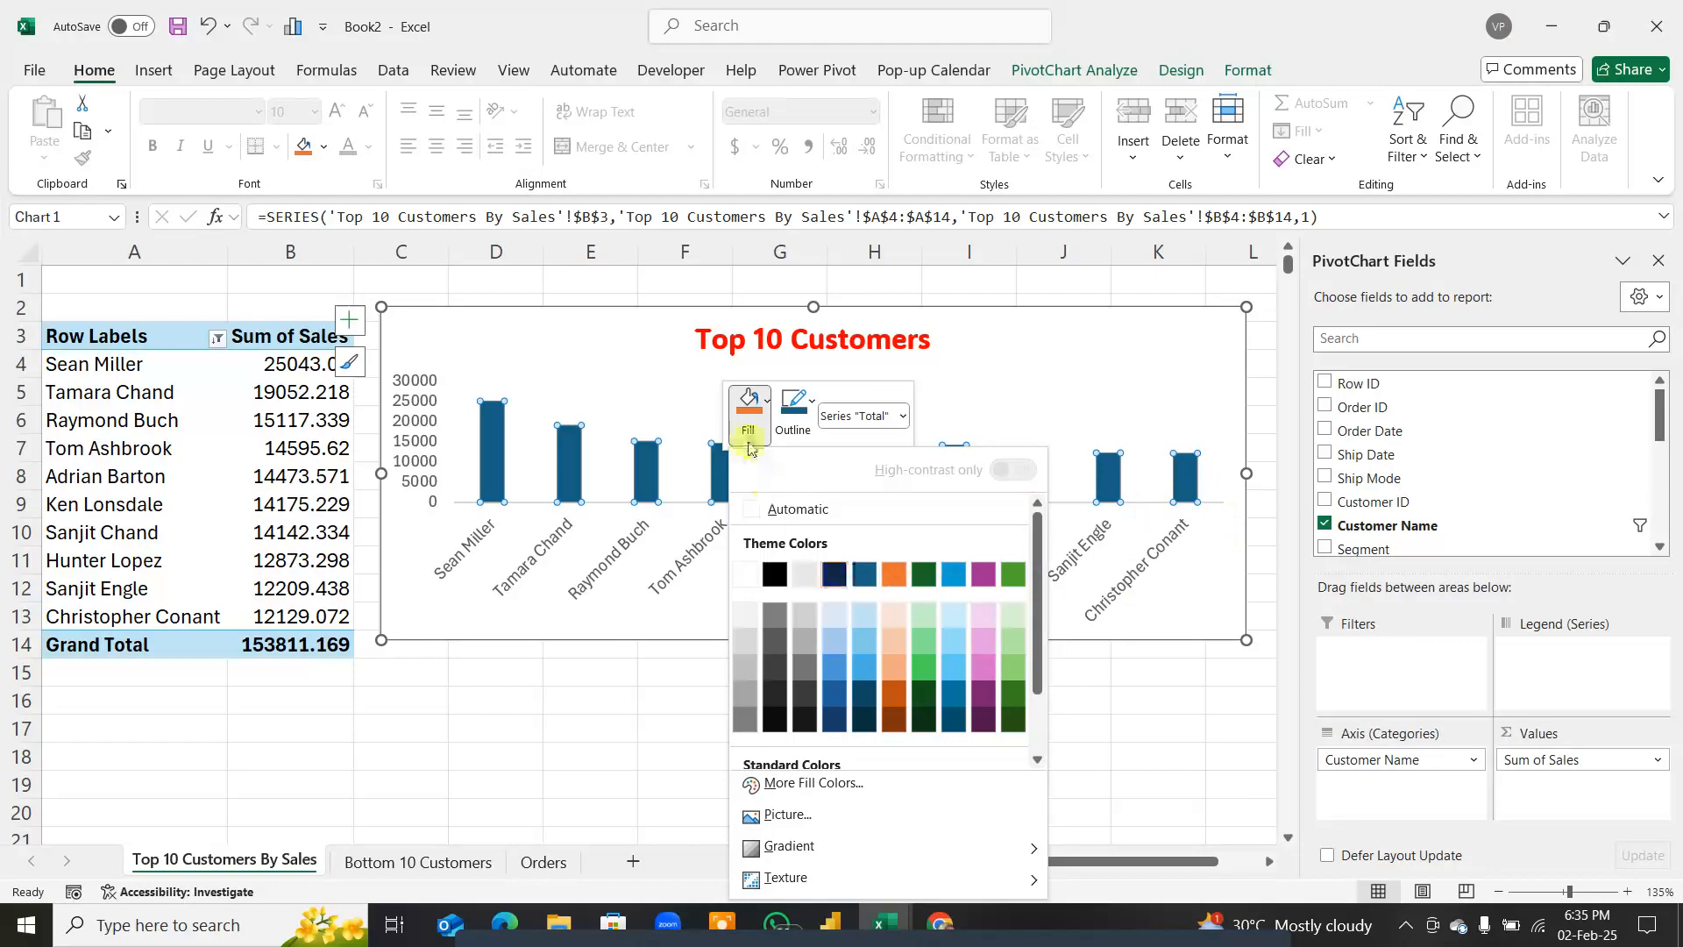
pyautogui.click(746, 437)
pyautogui.click(750, 407)
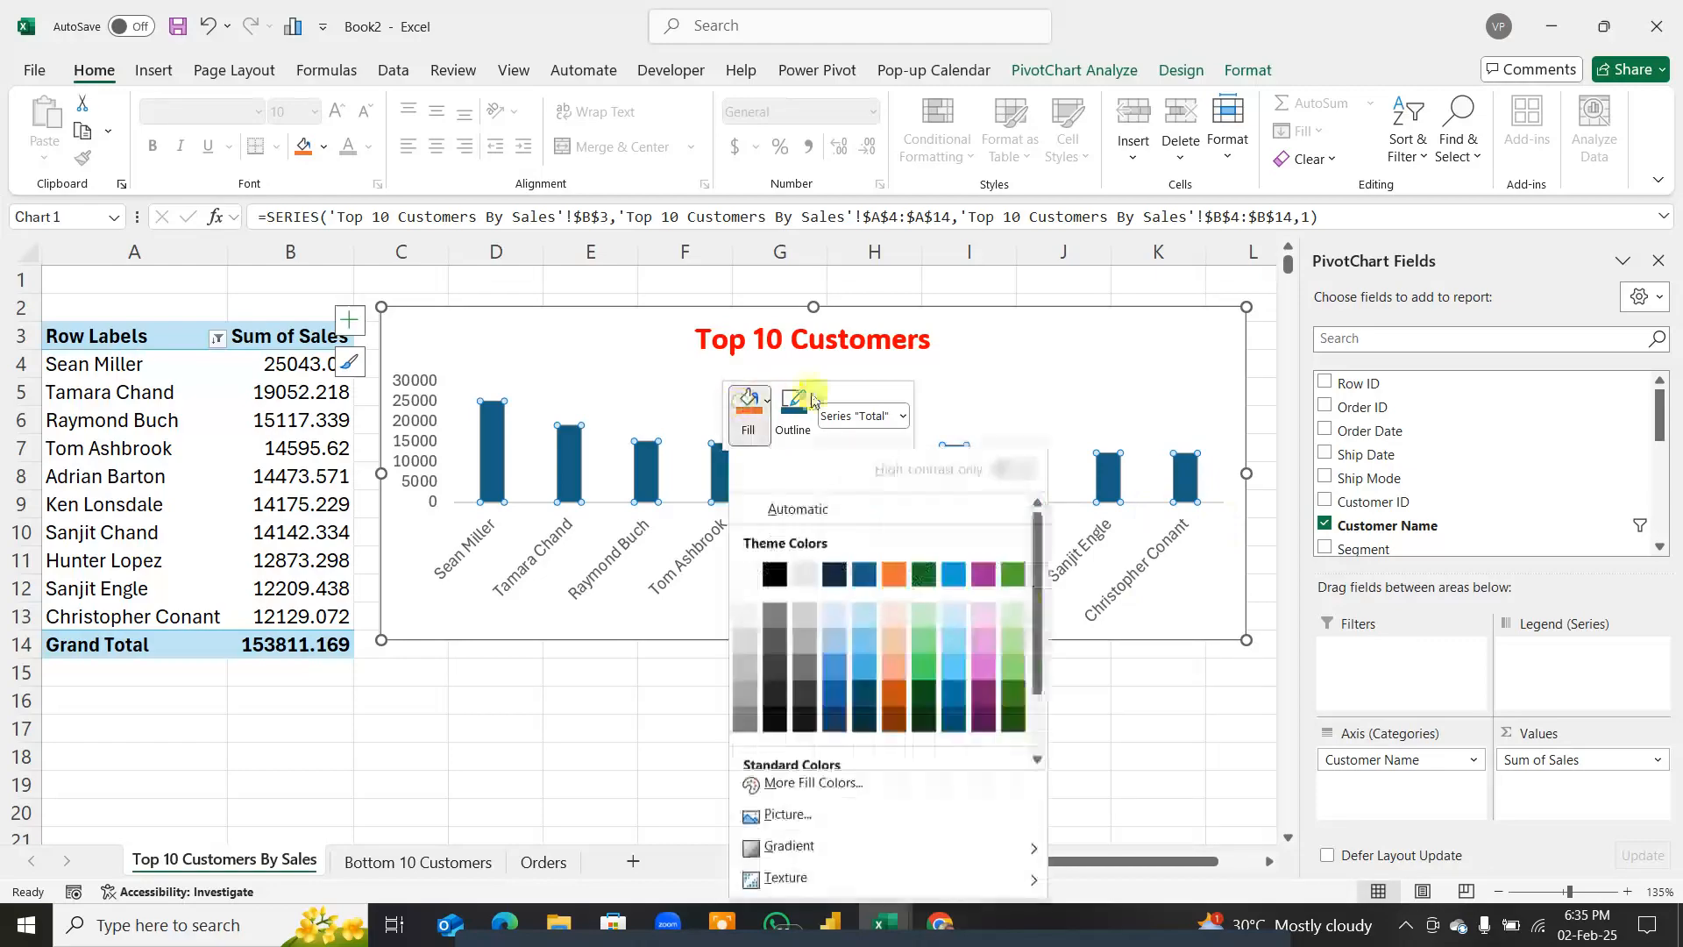
pyautogui.click(1007, 380)
# Step: Fill only the last bar of the chart with a pink standard colour
pyautogui.click(1179, 474)
pyautogui.rightClick(1180, 473)
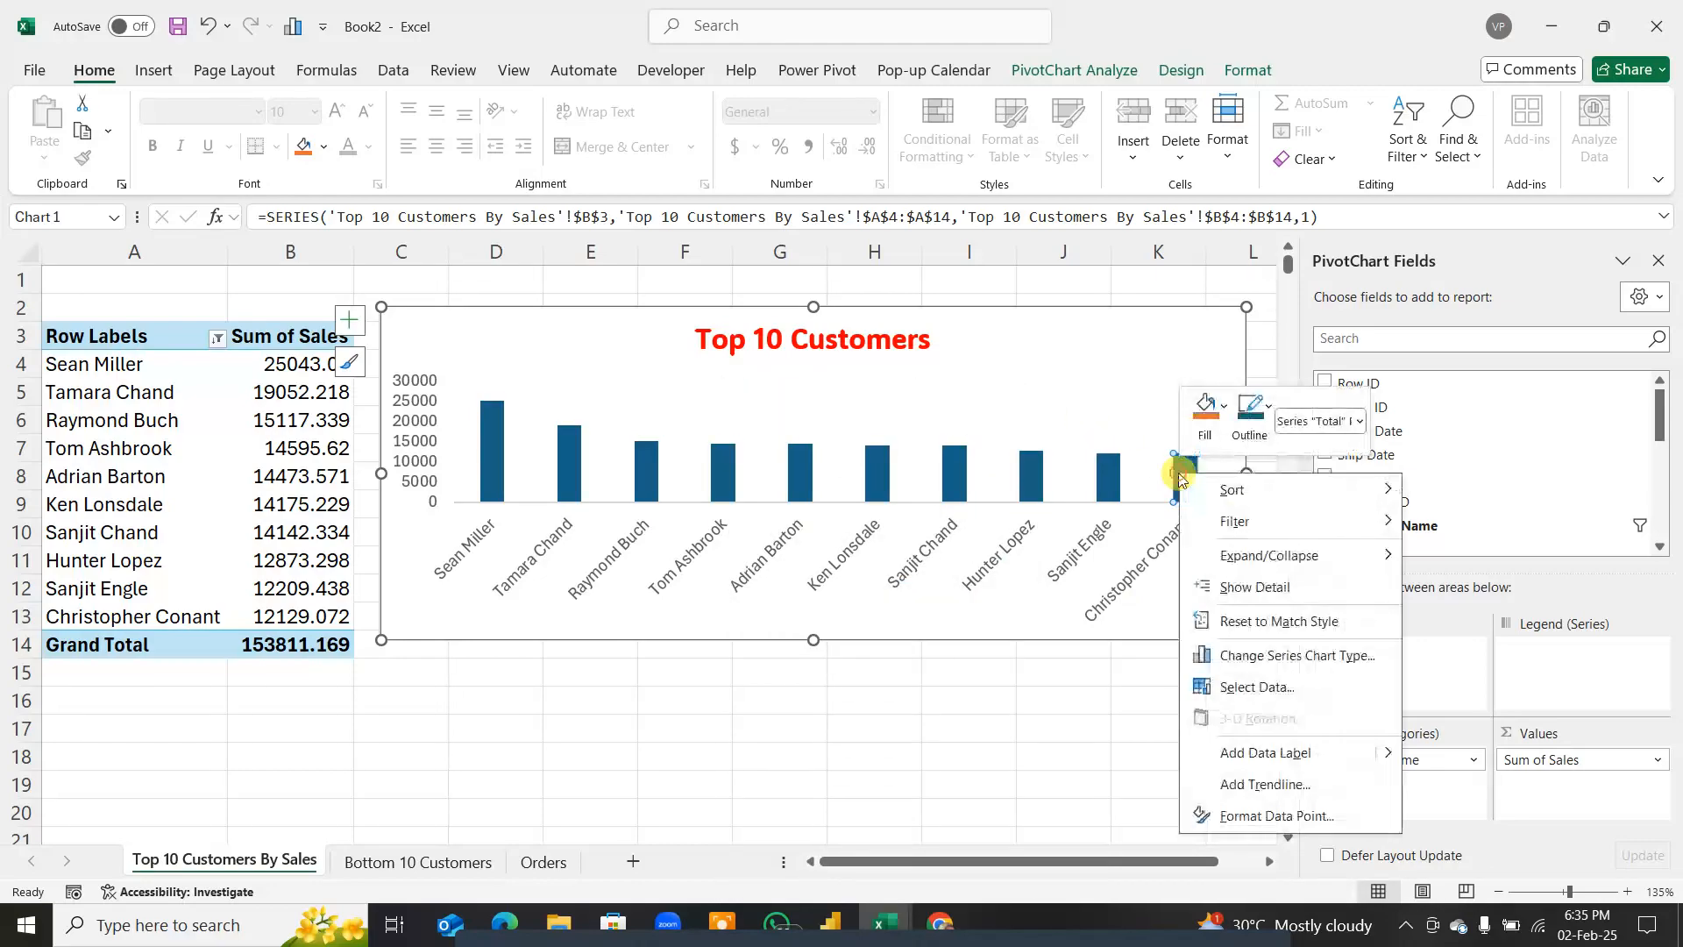
pyautogui.click(1204, 435)
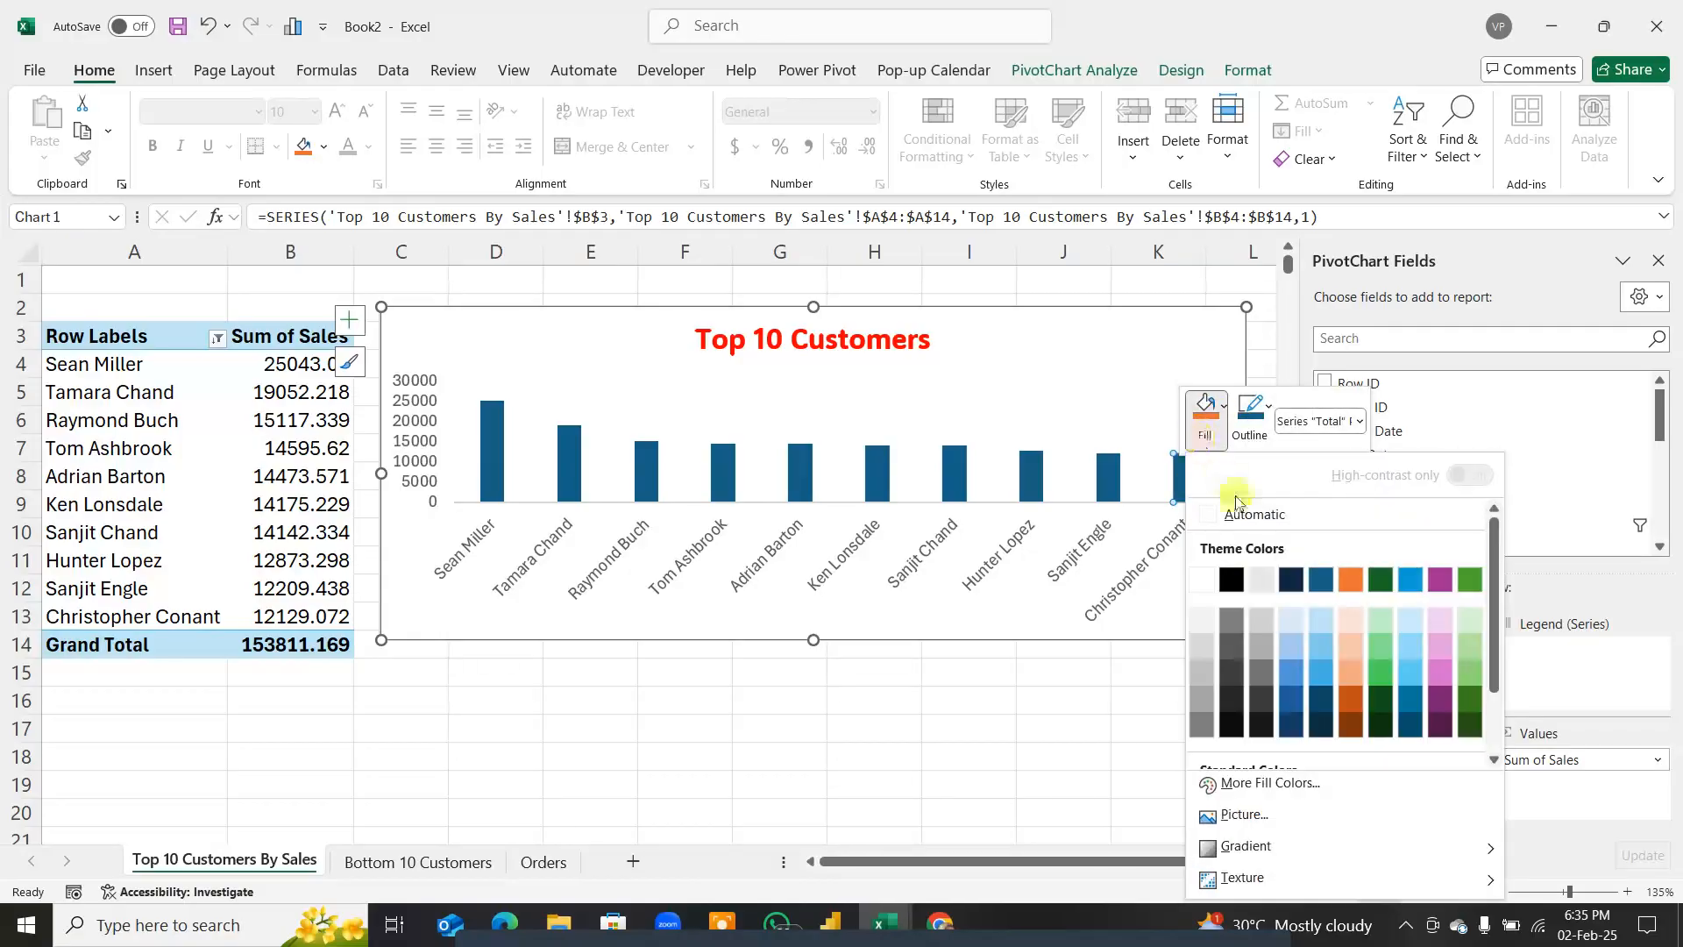
pyautogui.click(1250, 793)
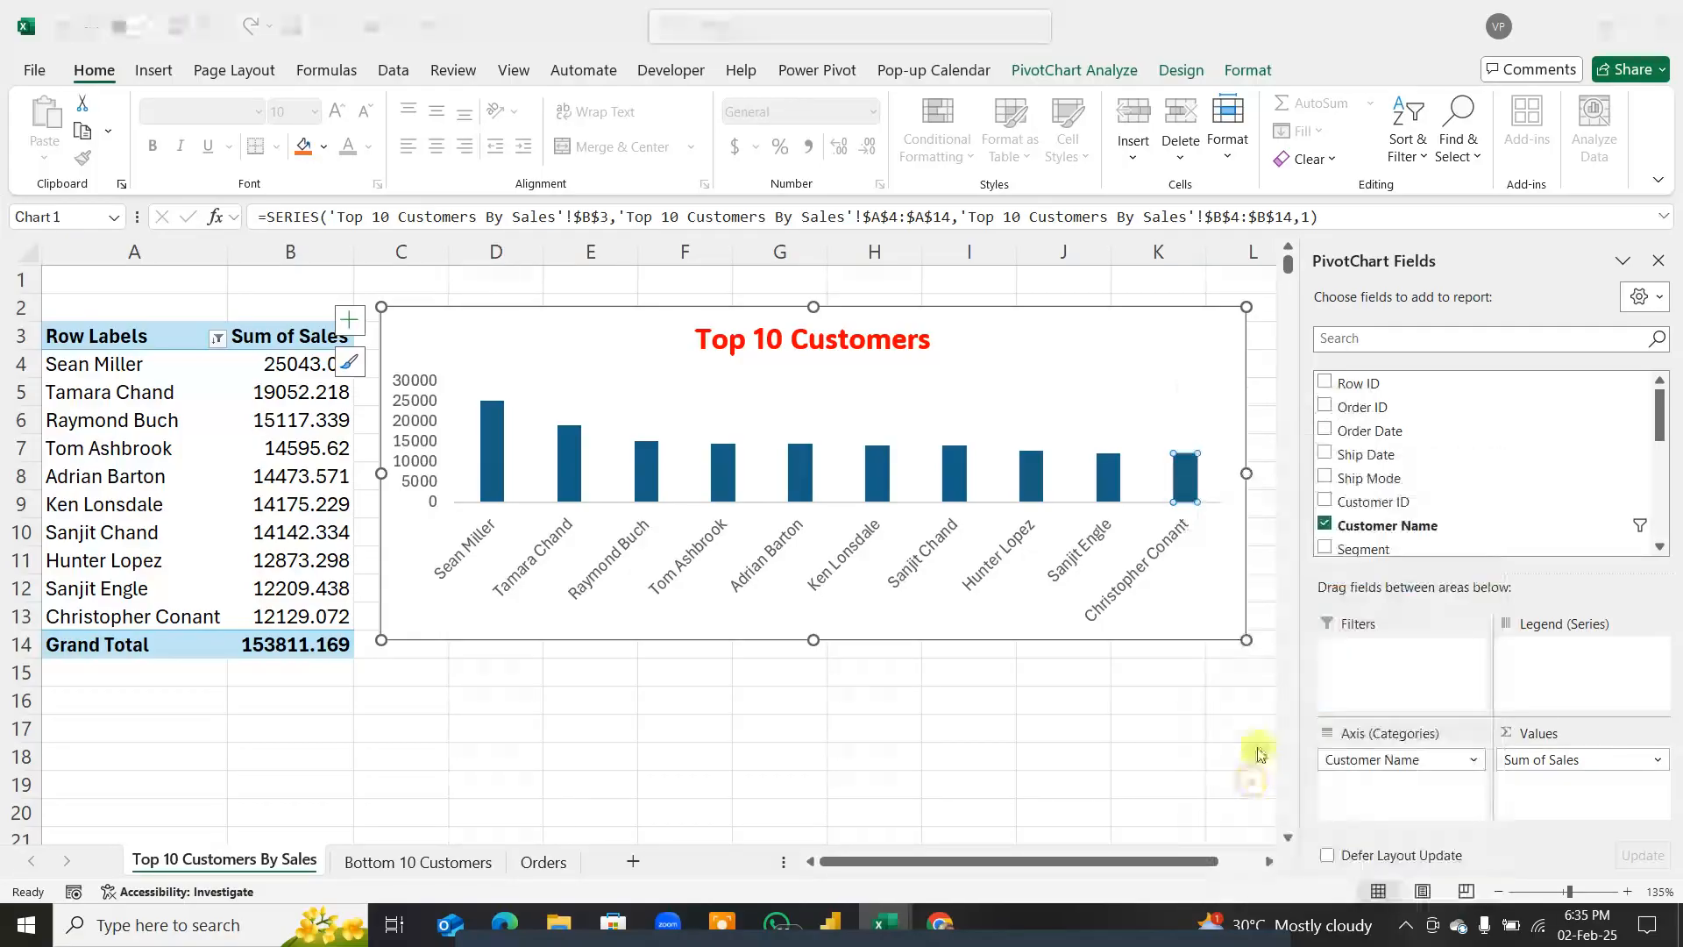
pyautogui.click(398, 287)
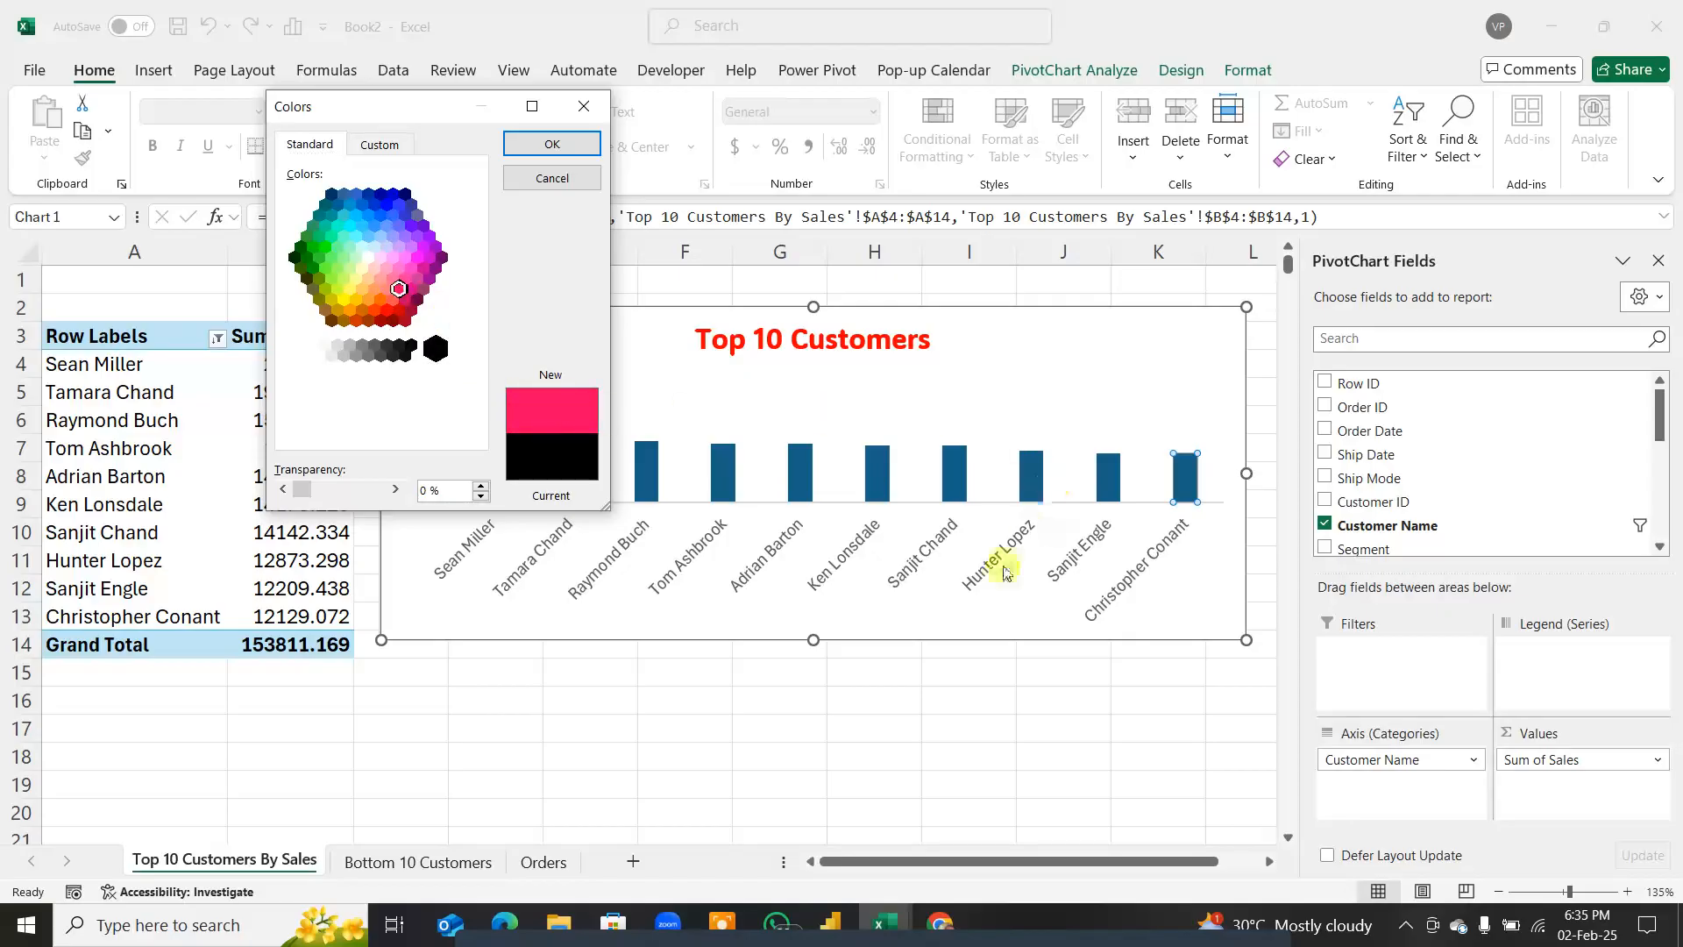
pyautogui.click(552, 143)
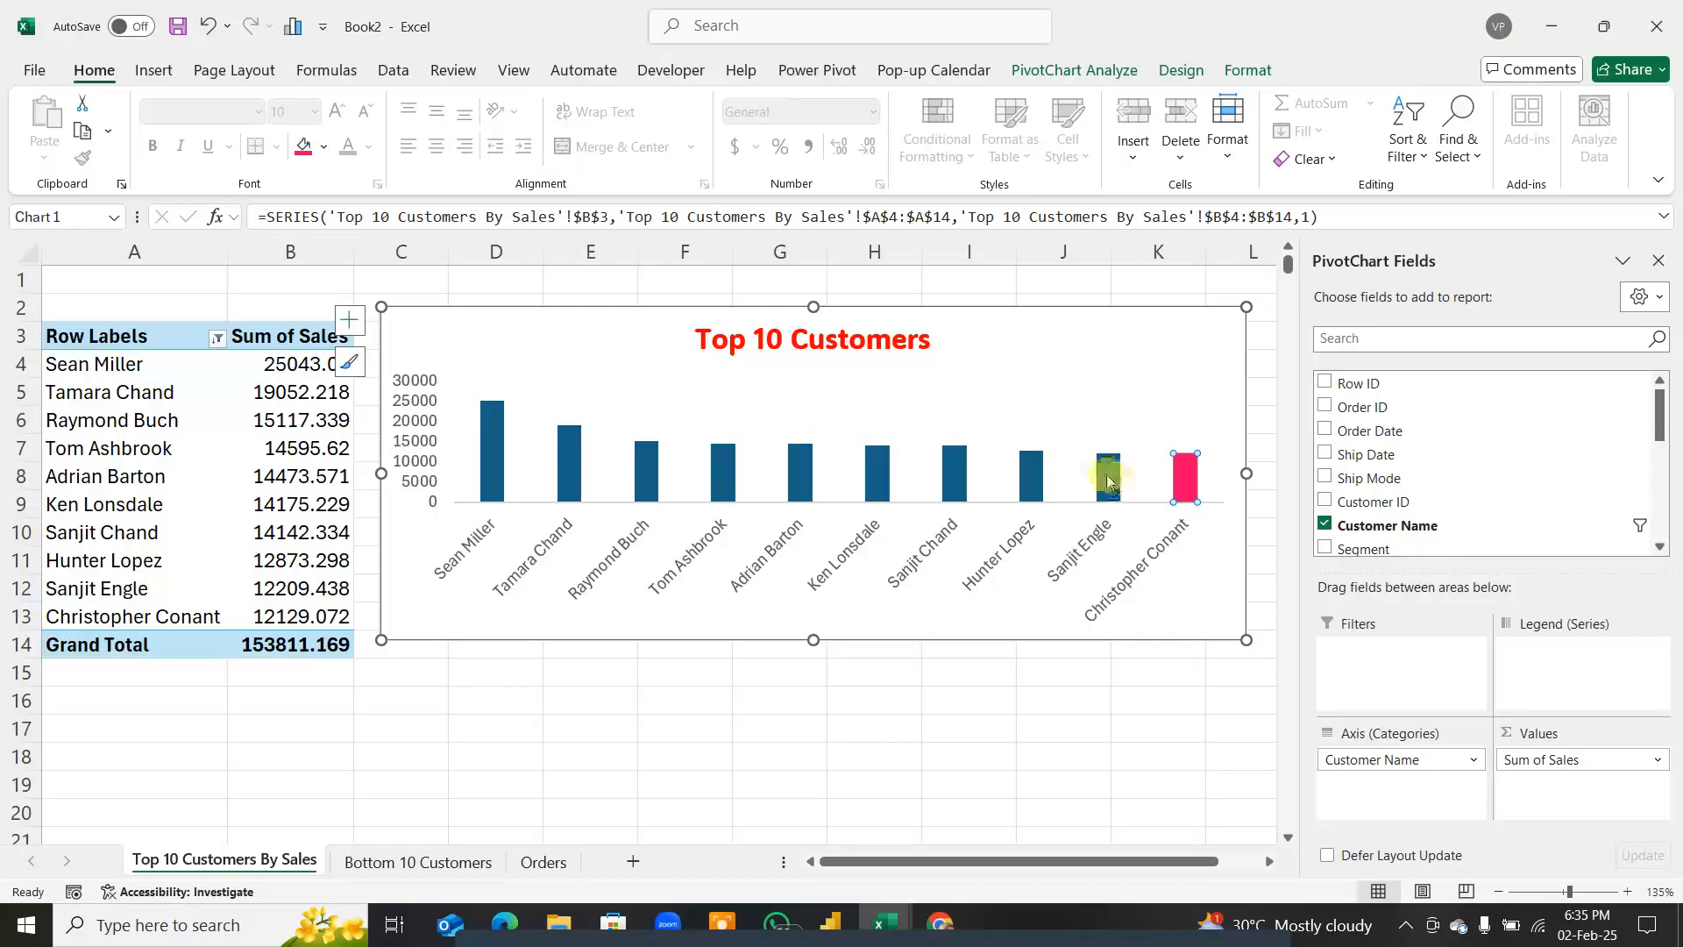
# Step: Fill all bars of the data series with a coral red standard colour
pyautogui.click(1117, 593)
pyautogui.click(1183, 485)
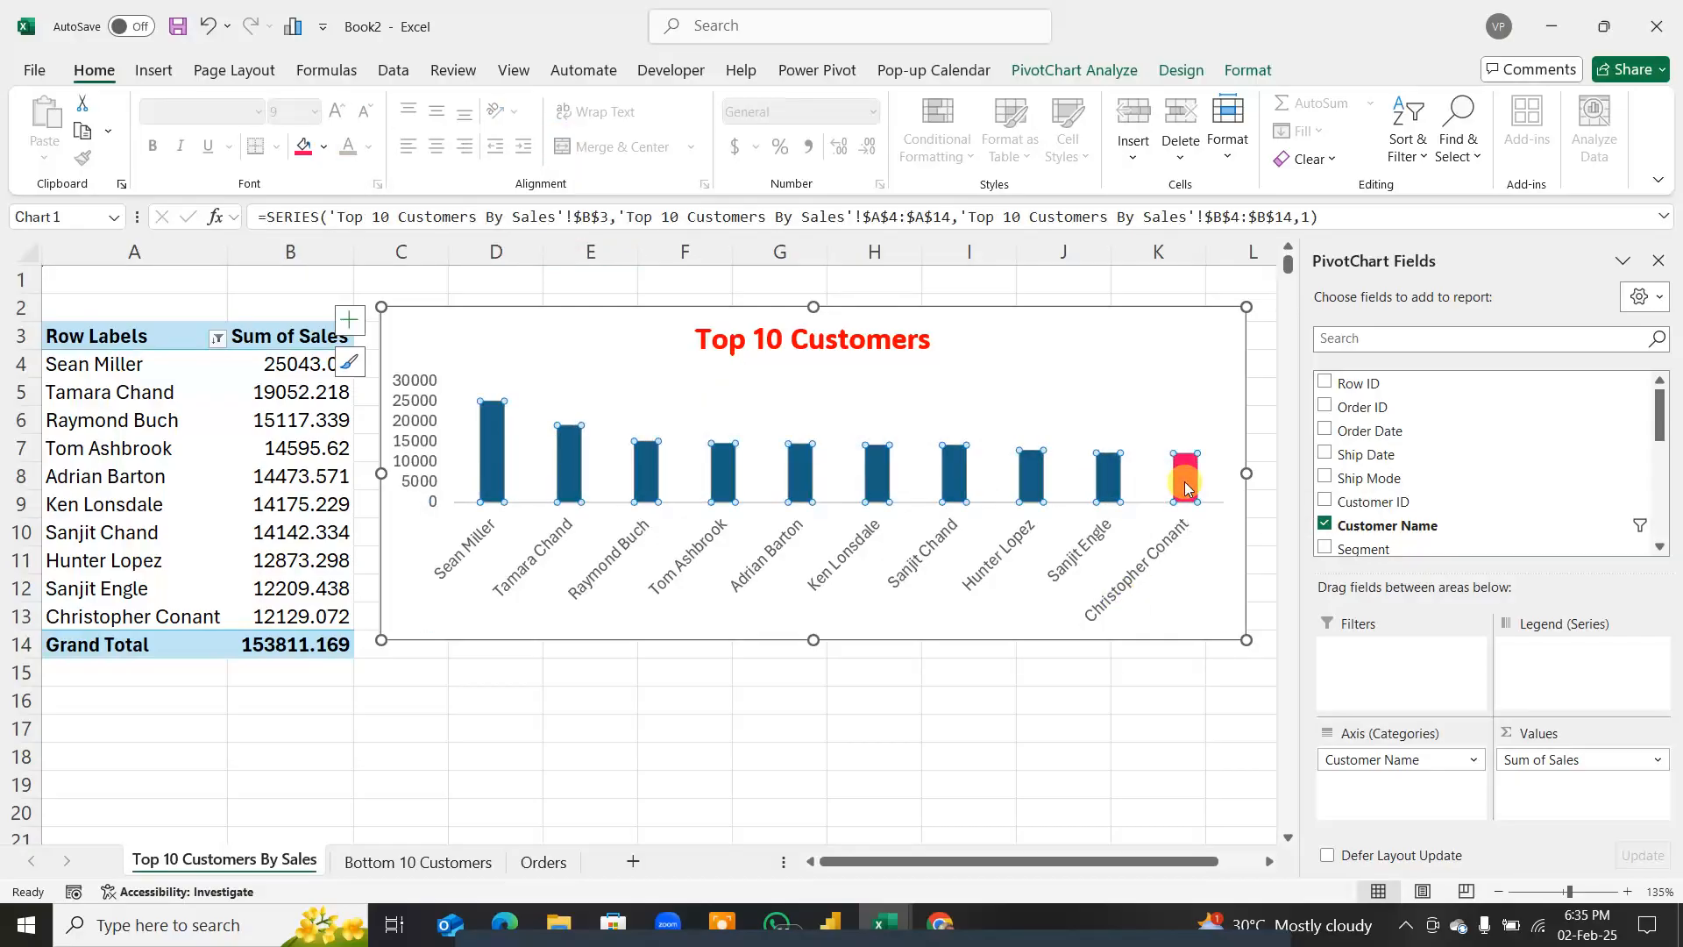
pyautogui.rightClick(1185, 489)
pyautogui.click(1225, 438)
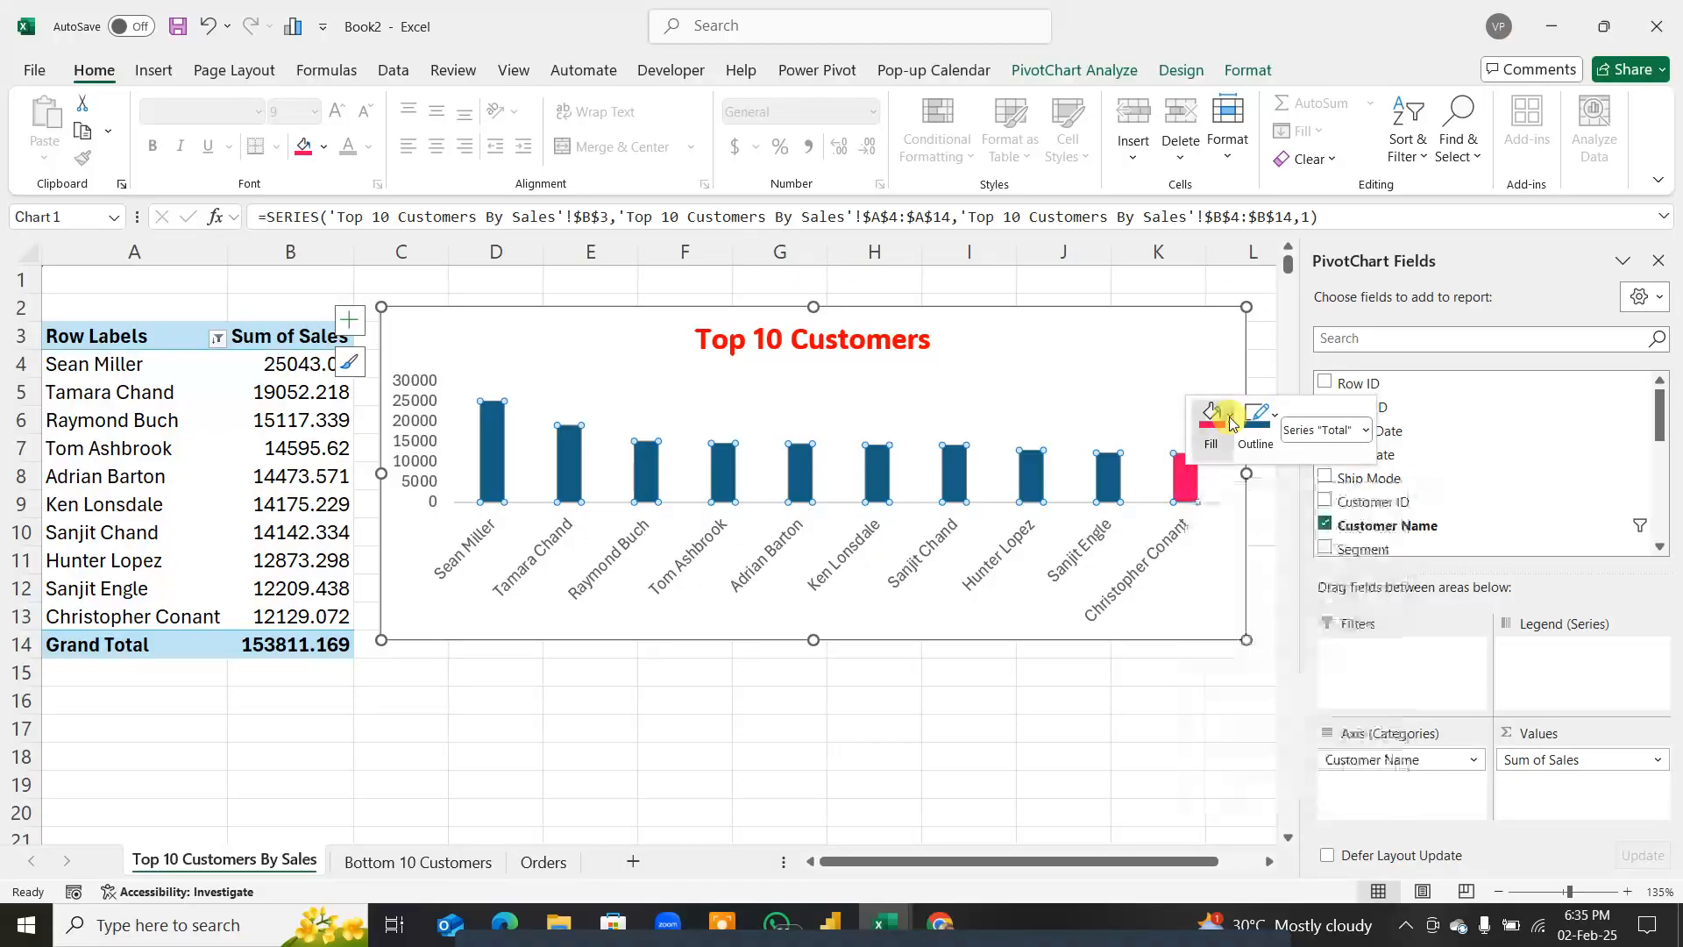
pyautogui.click(1225, 439)
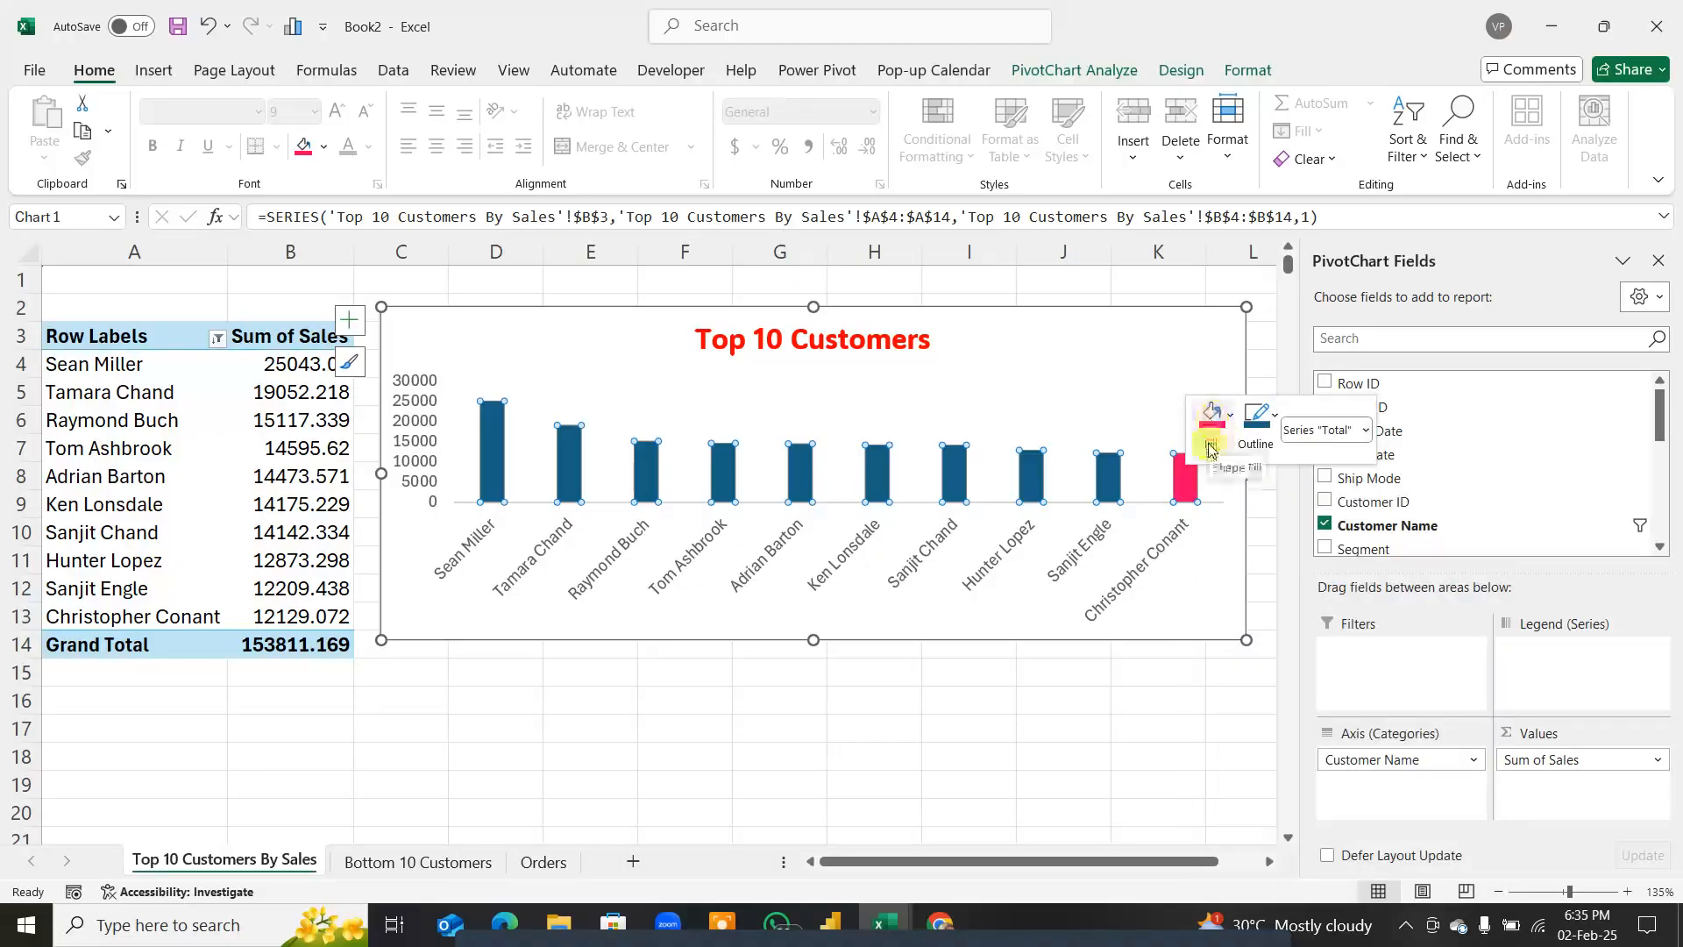
pyautogui.click(1231, 419)
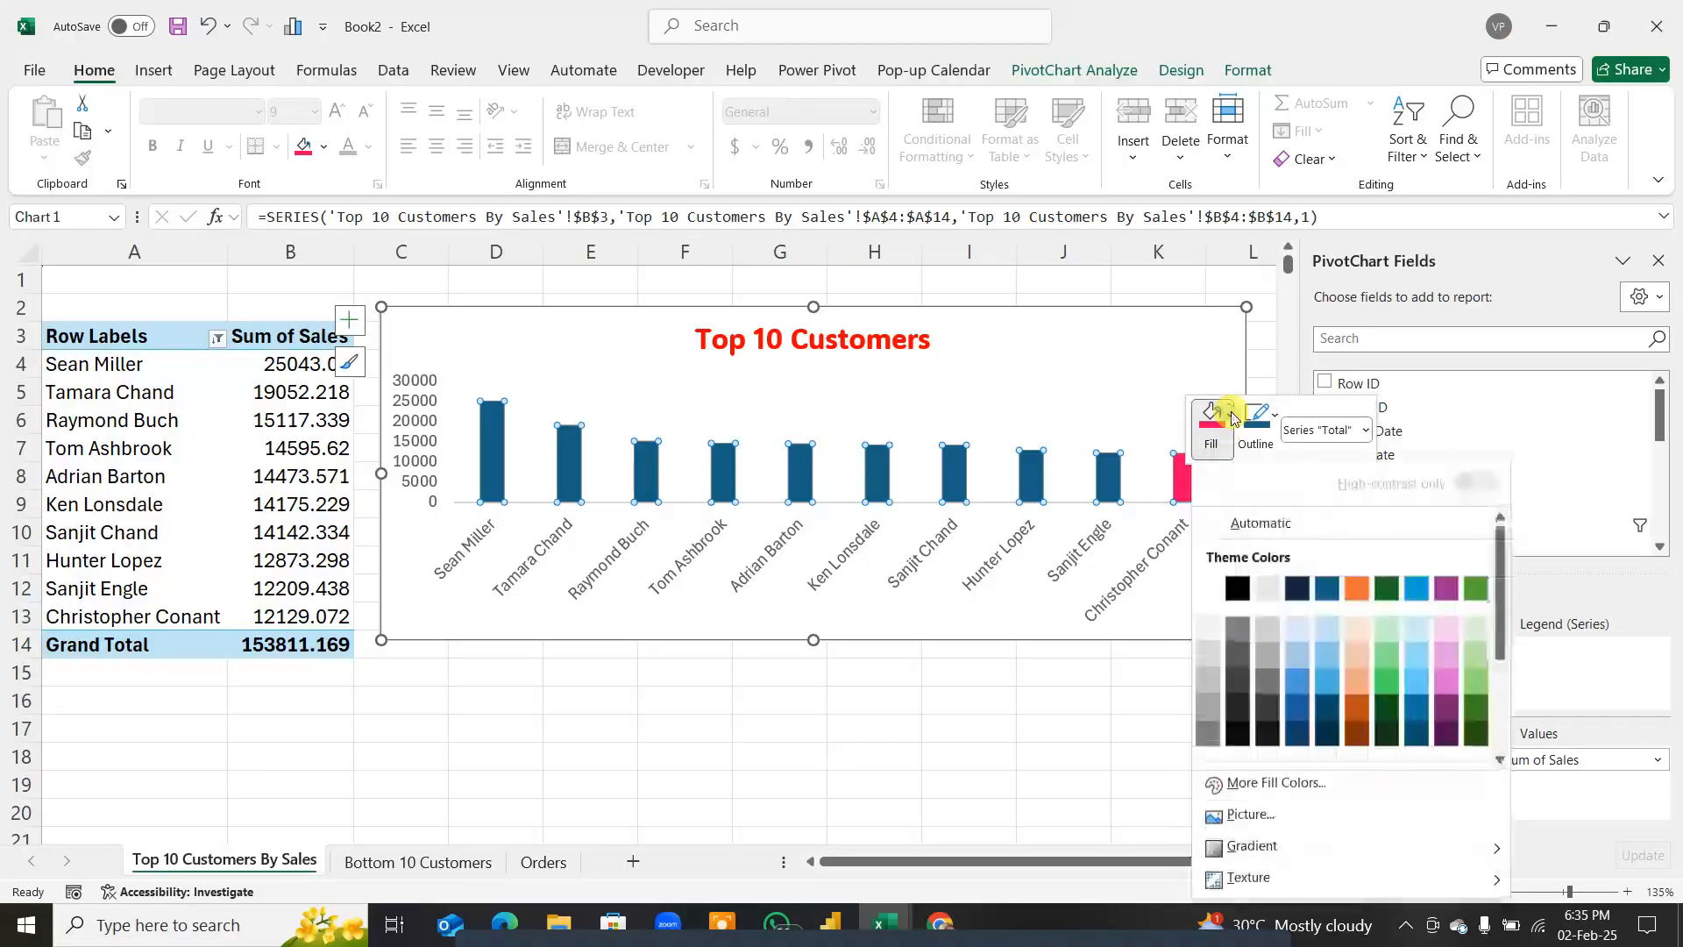
pyautogui.click(1241, 778)
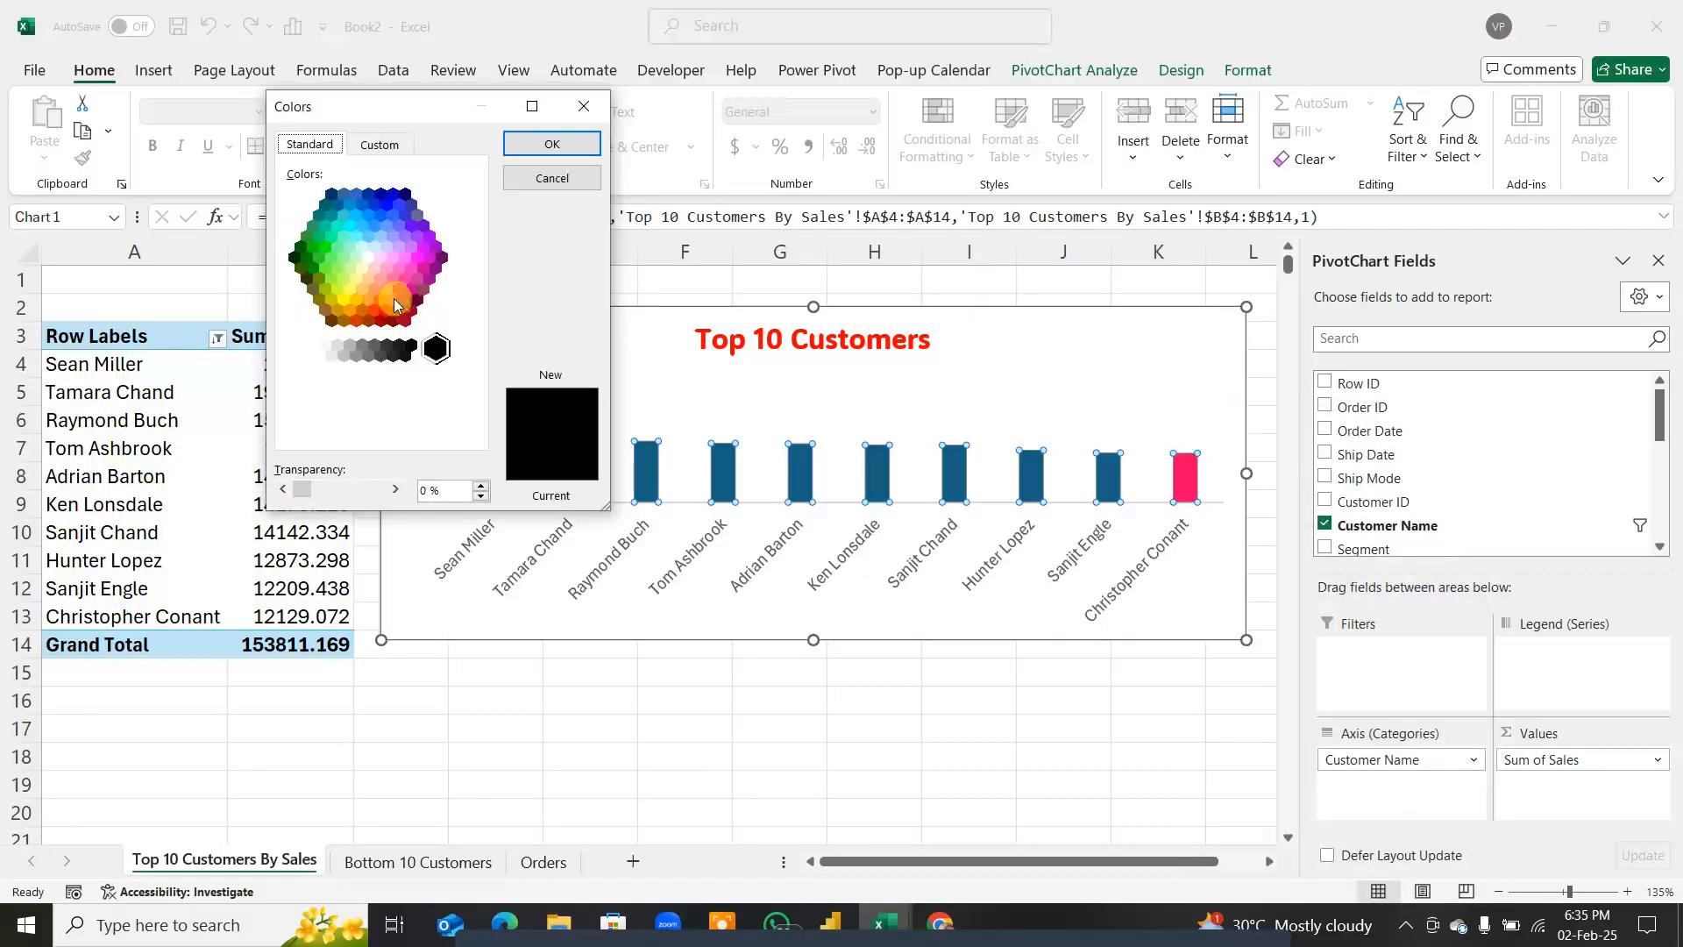
pyautogui.click(392, 300)
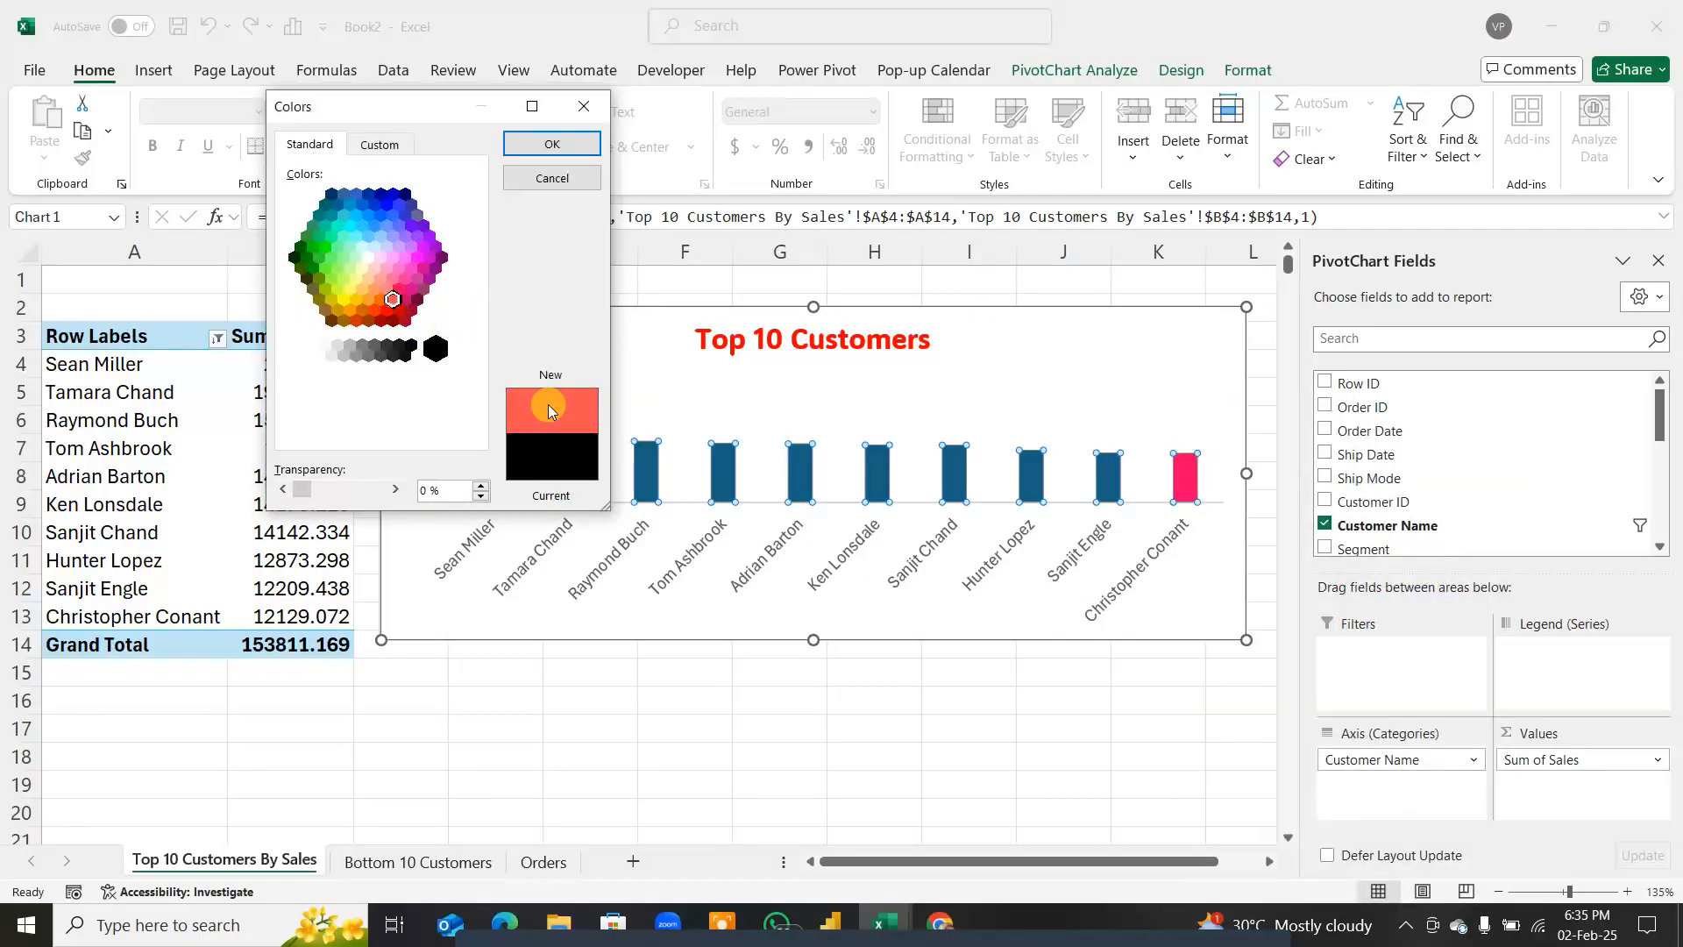
pyautogui.click(552, 144)
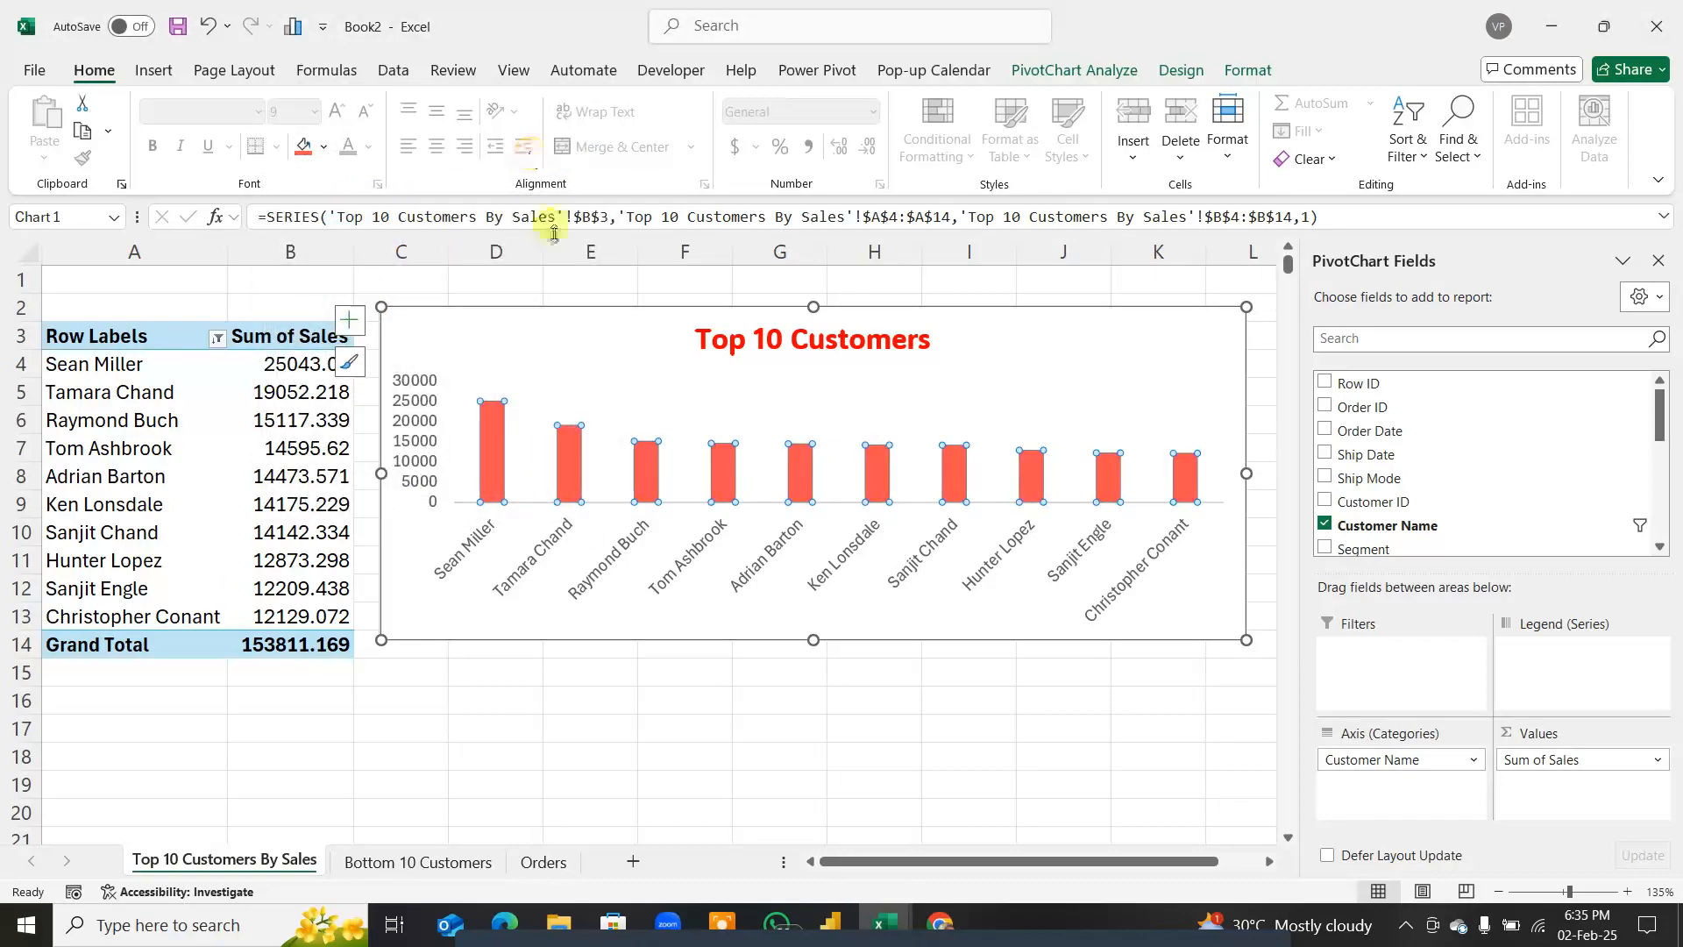
# Step: Set the font colour of the customer name axis labels to red
pyautogui.click(574, 576)
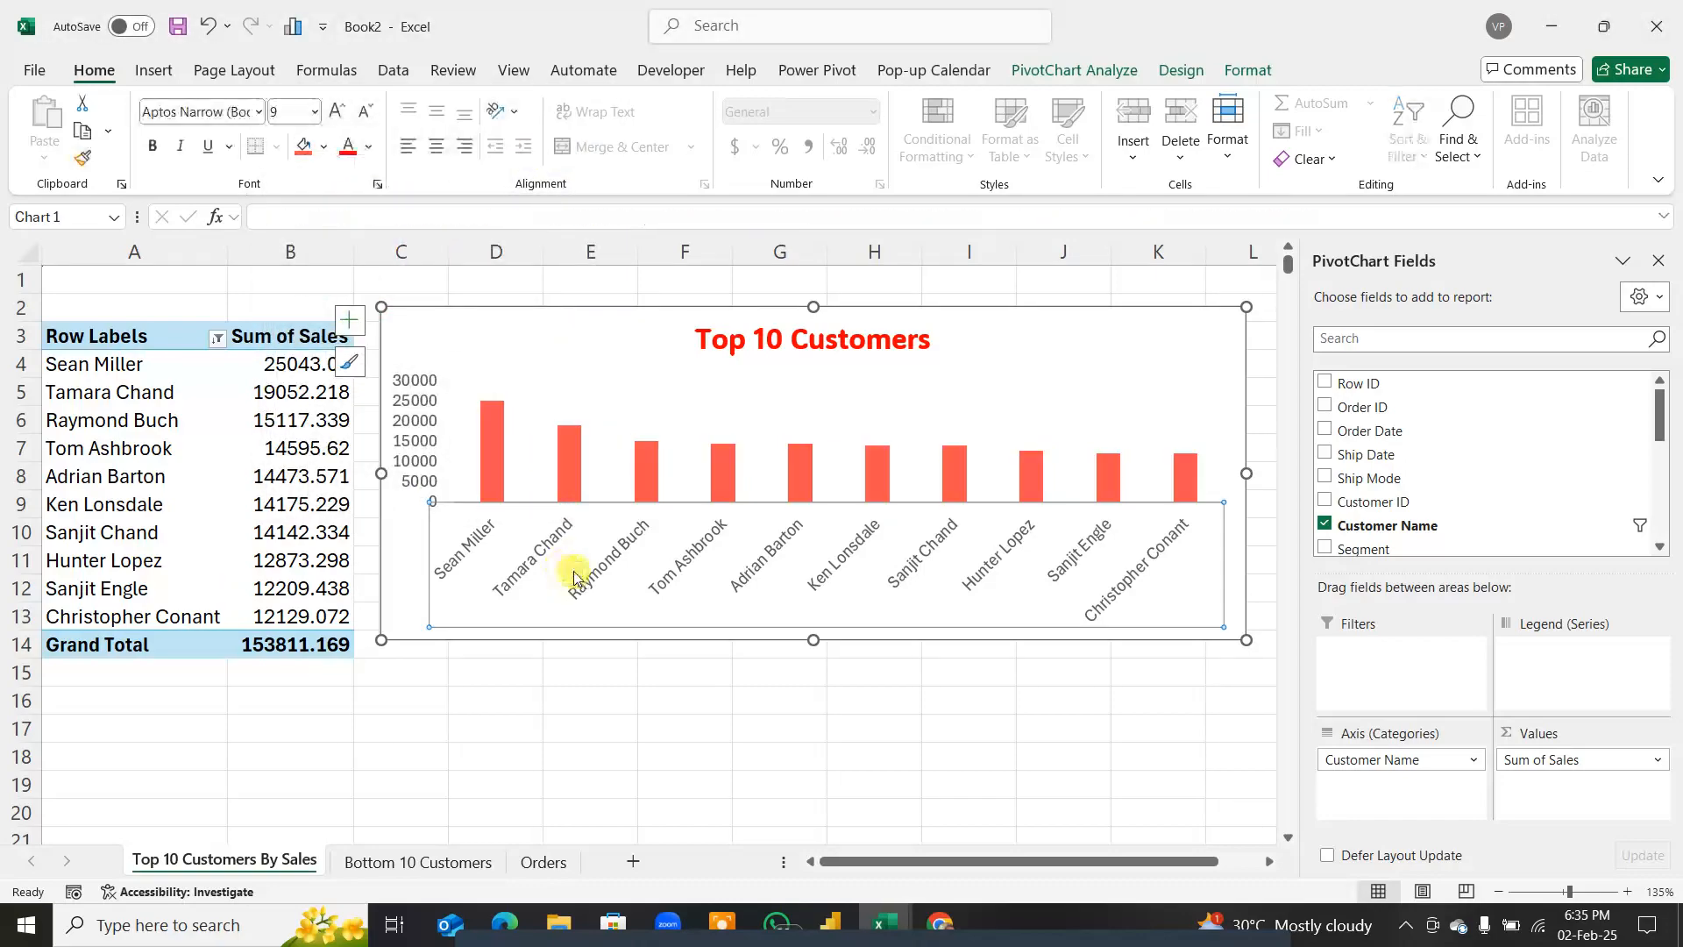
pyautogui.click(417, 409)
pyautogui.click(688, 559)
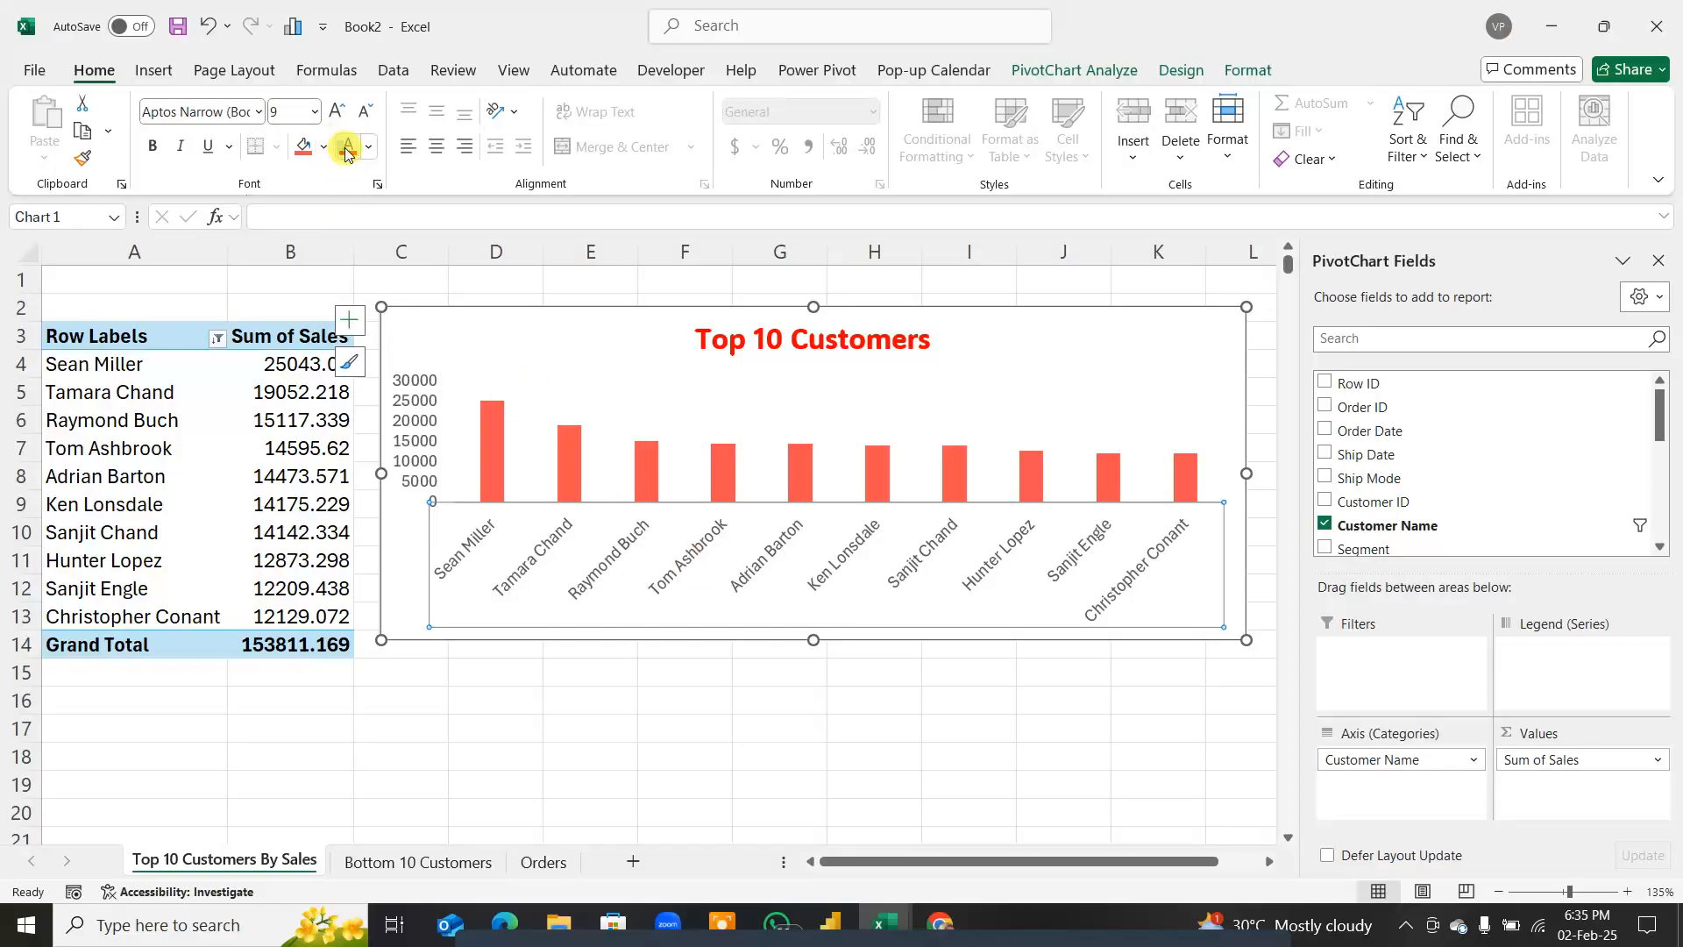
pyautogui.click(769, 714)
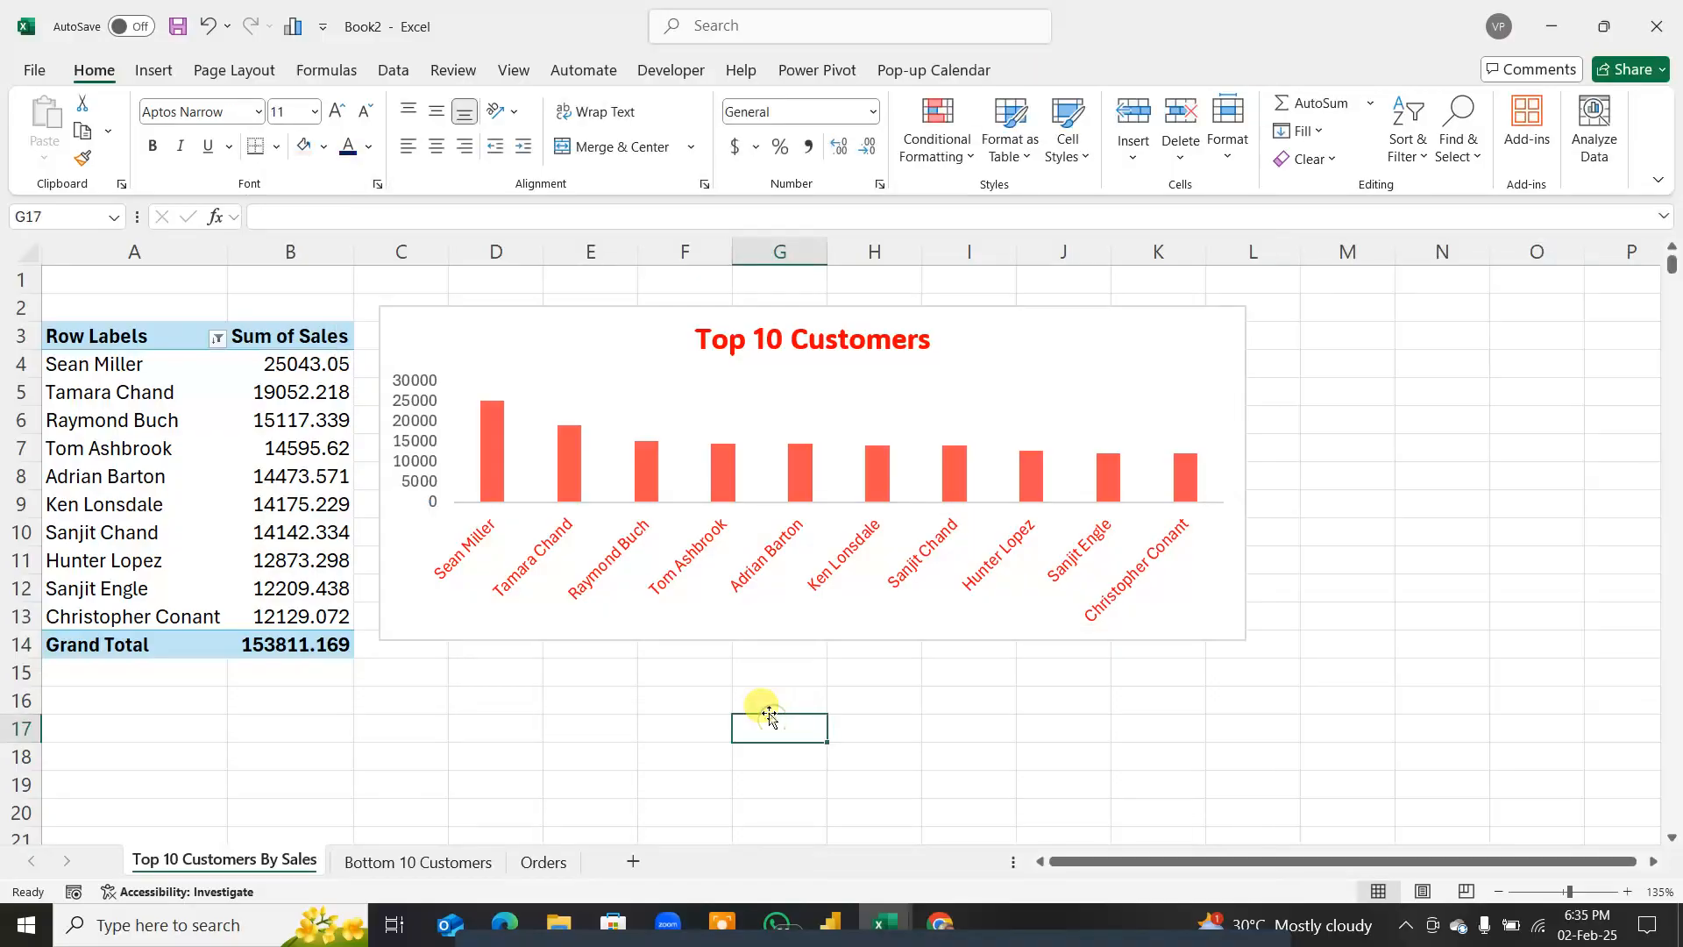
# Step: Format the sales value axis labels in bold with black font colour
pyautogui.click(430, 442)
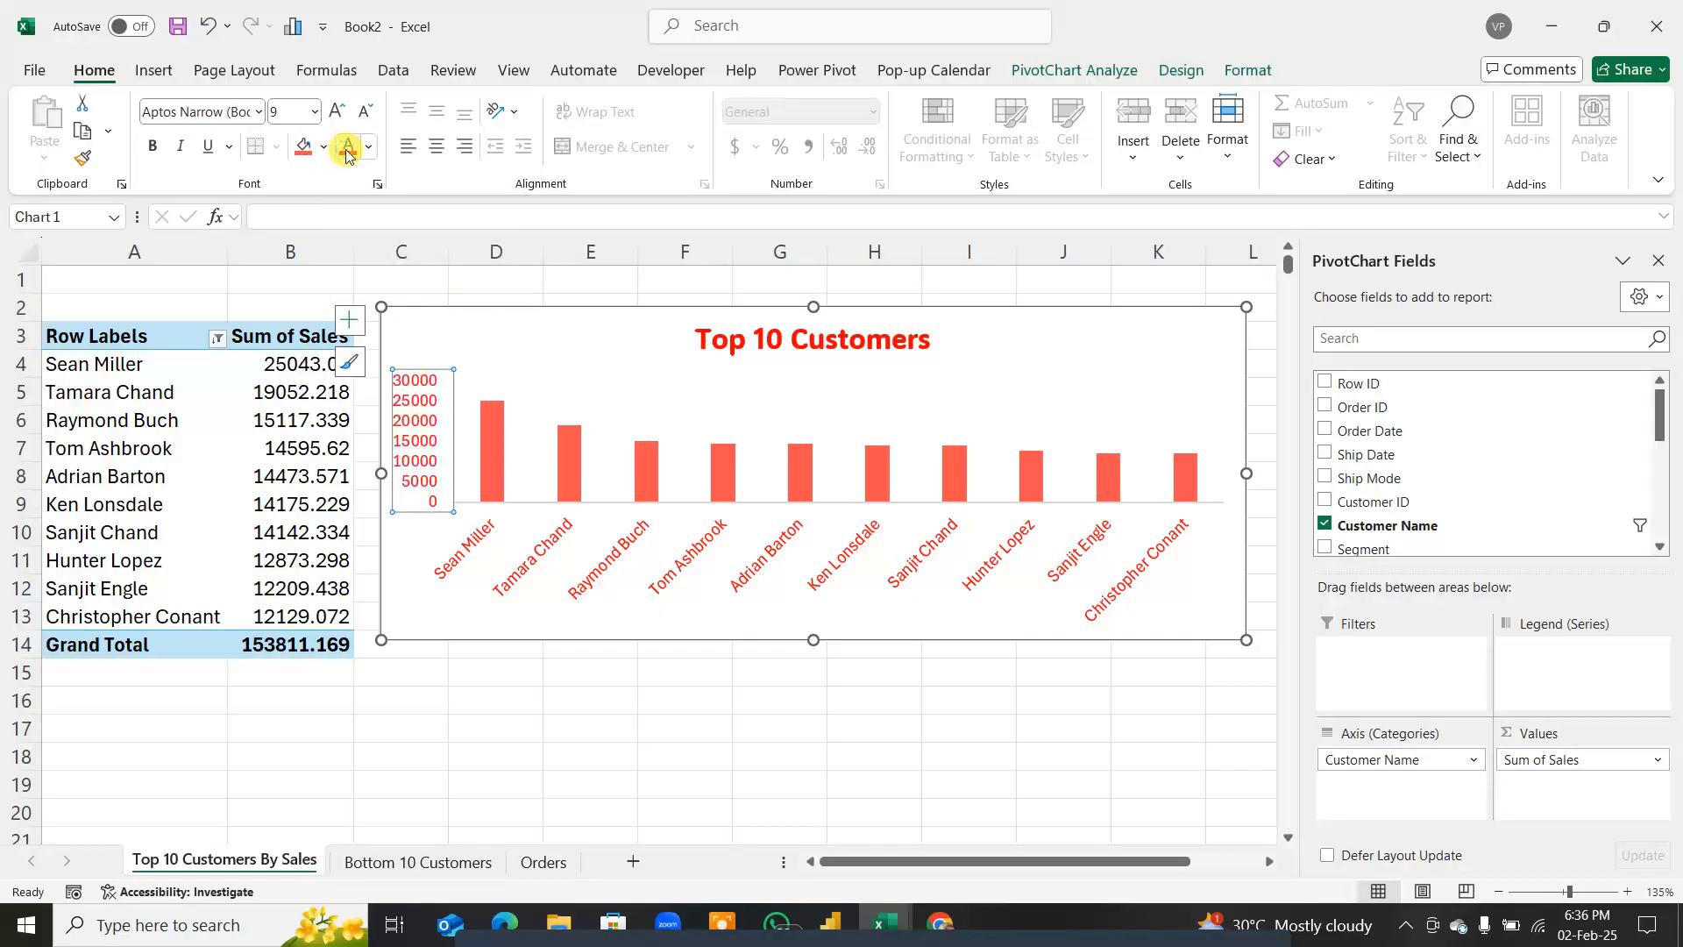
pyautogui.hotkey('ctrl', 'b')
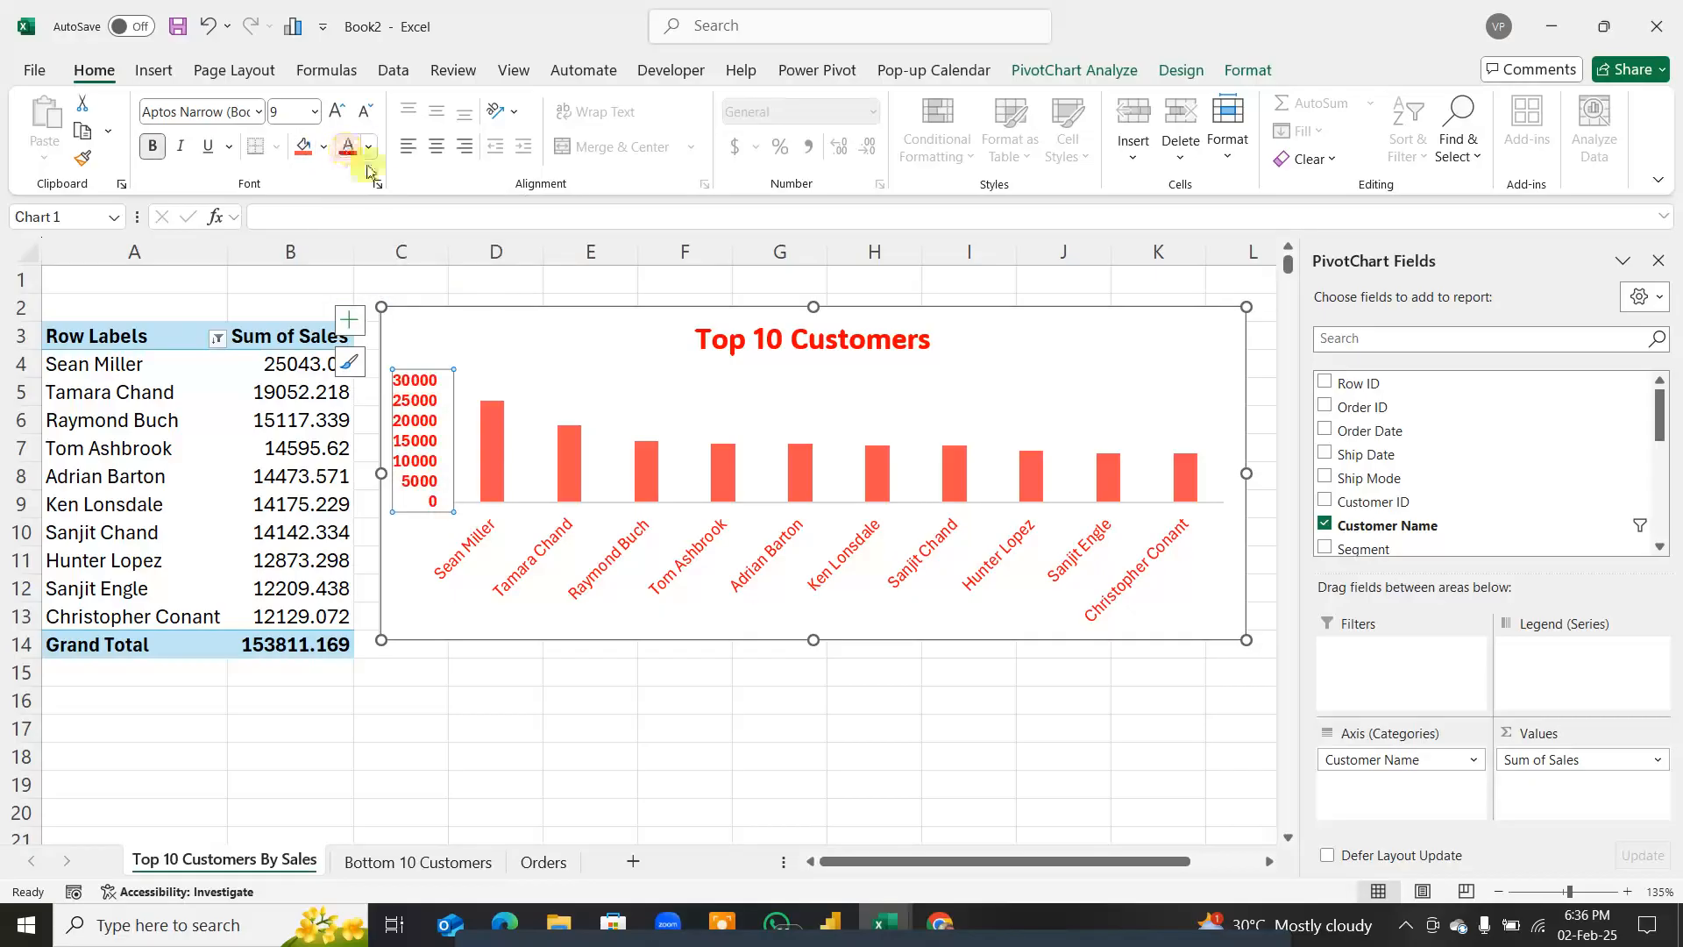
pyautogui.click(369, 146)
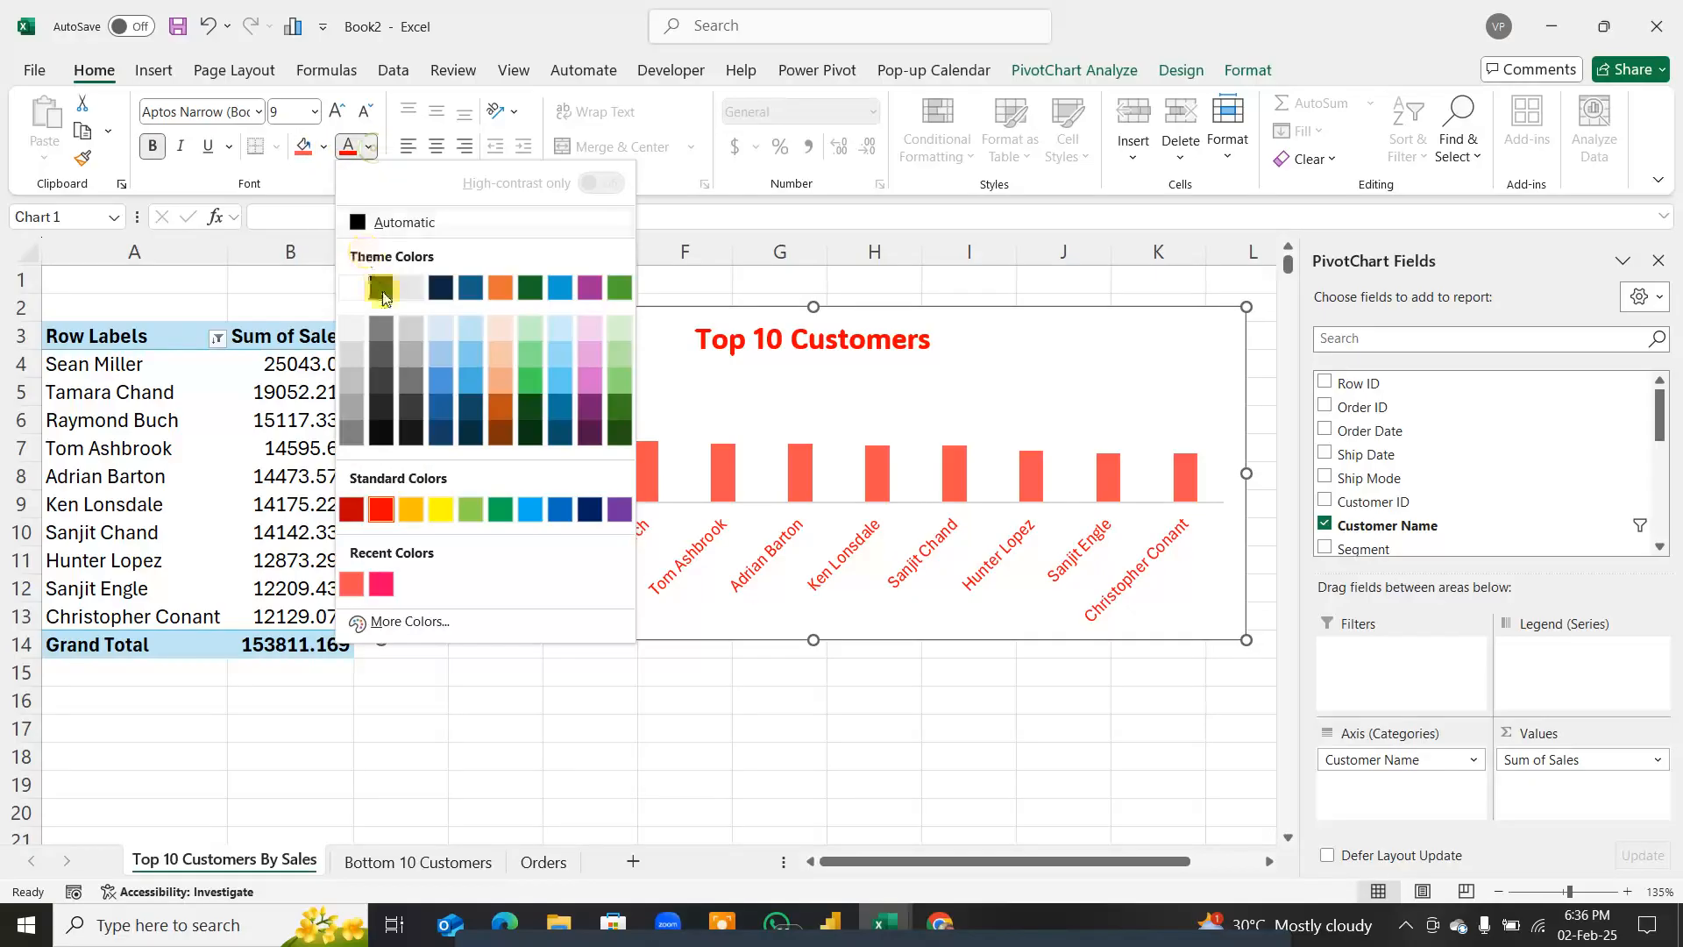
pyautogui.click(396, 280)
# Step: Set the font colour of the customer name axis labels to black
pyautogui.click(700, 543)
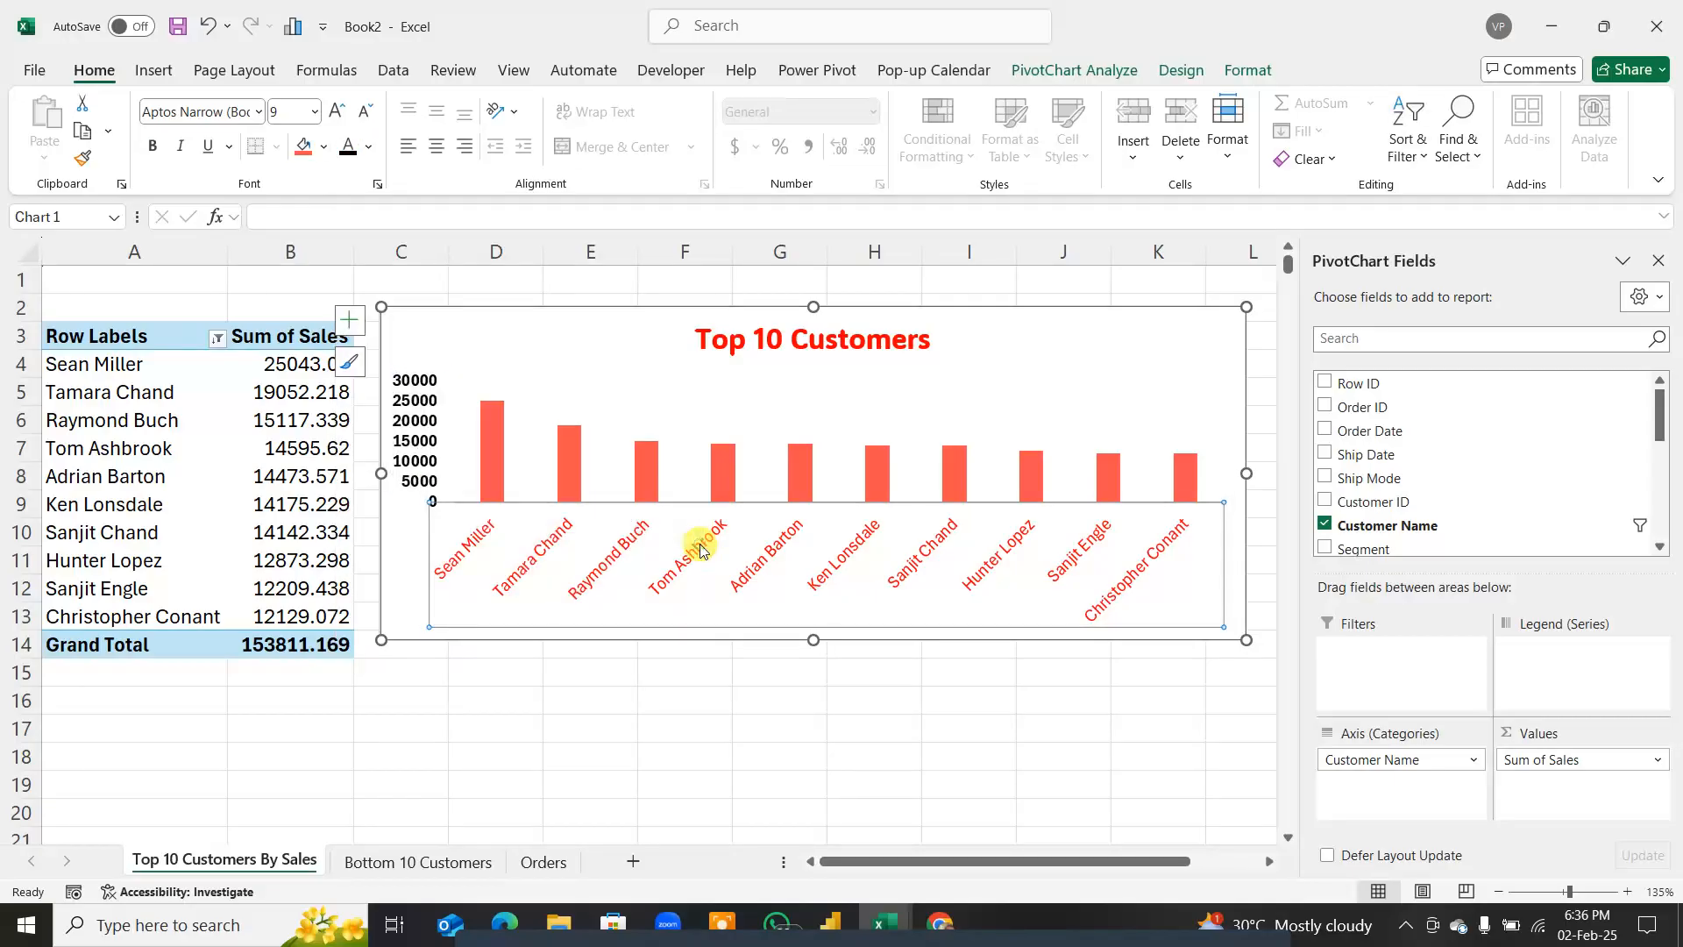
pyautogui.click(624, 647)
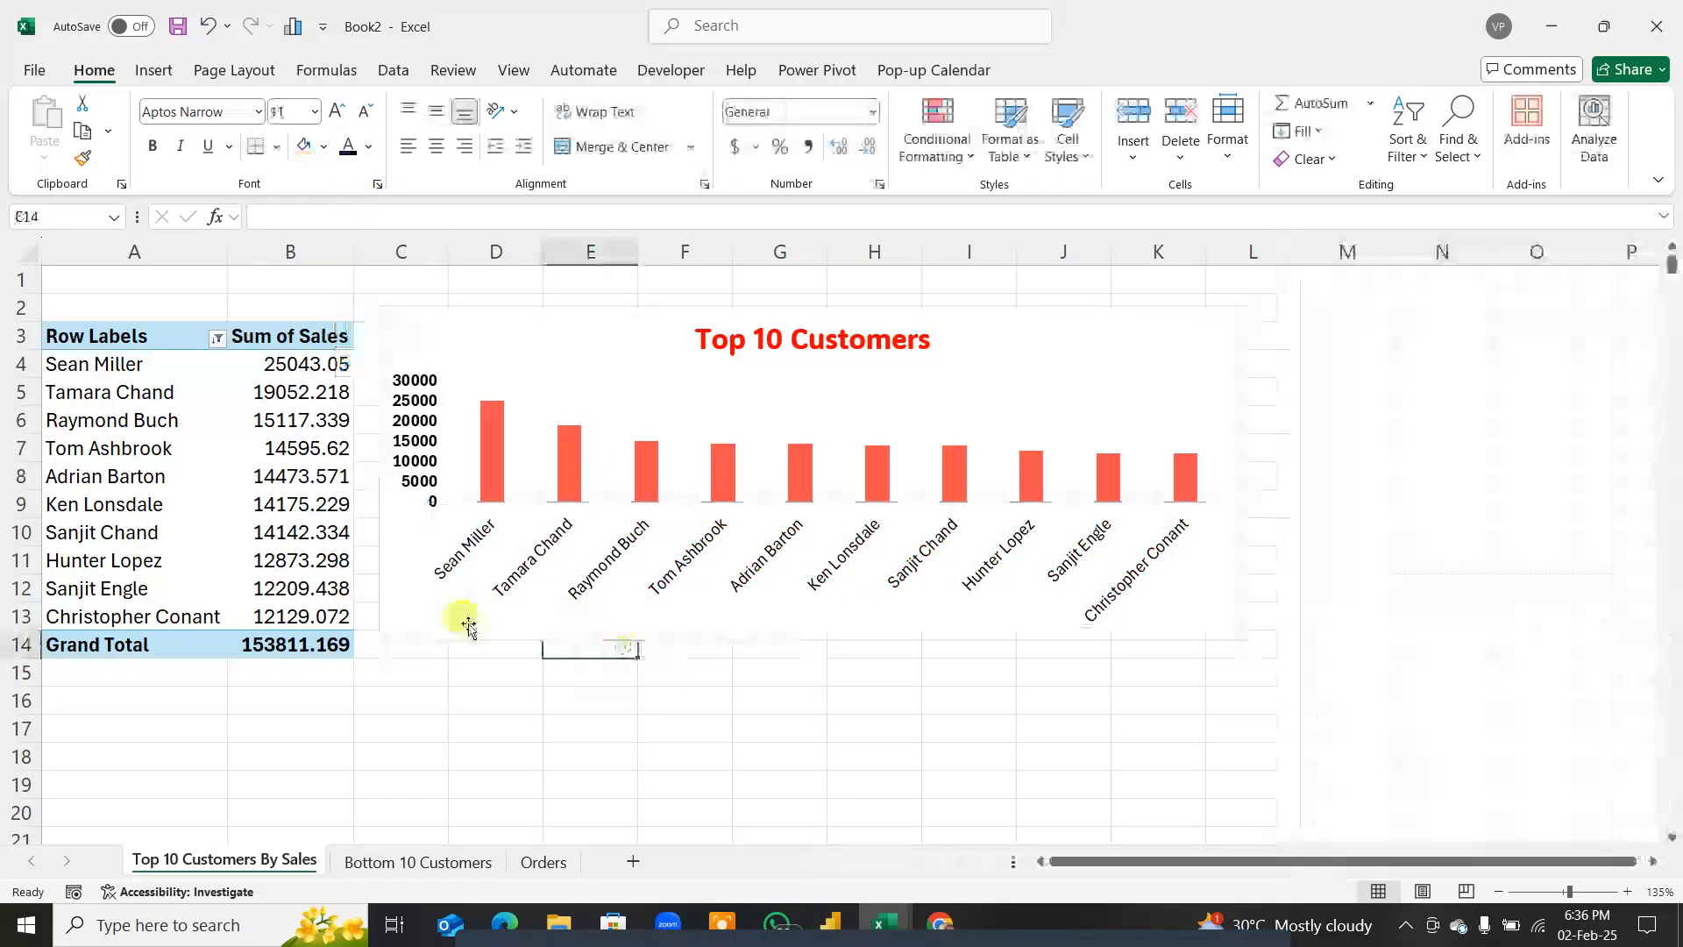
pyautogui.click(815, 620)
pyautogui.click(902, 750)
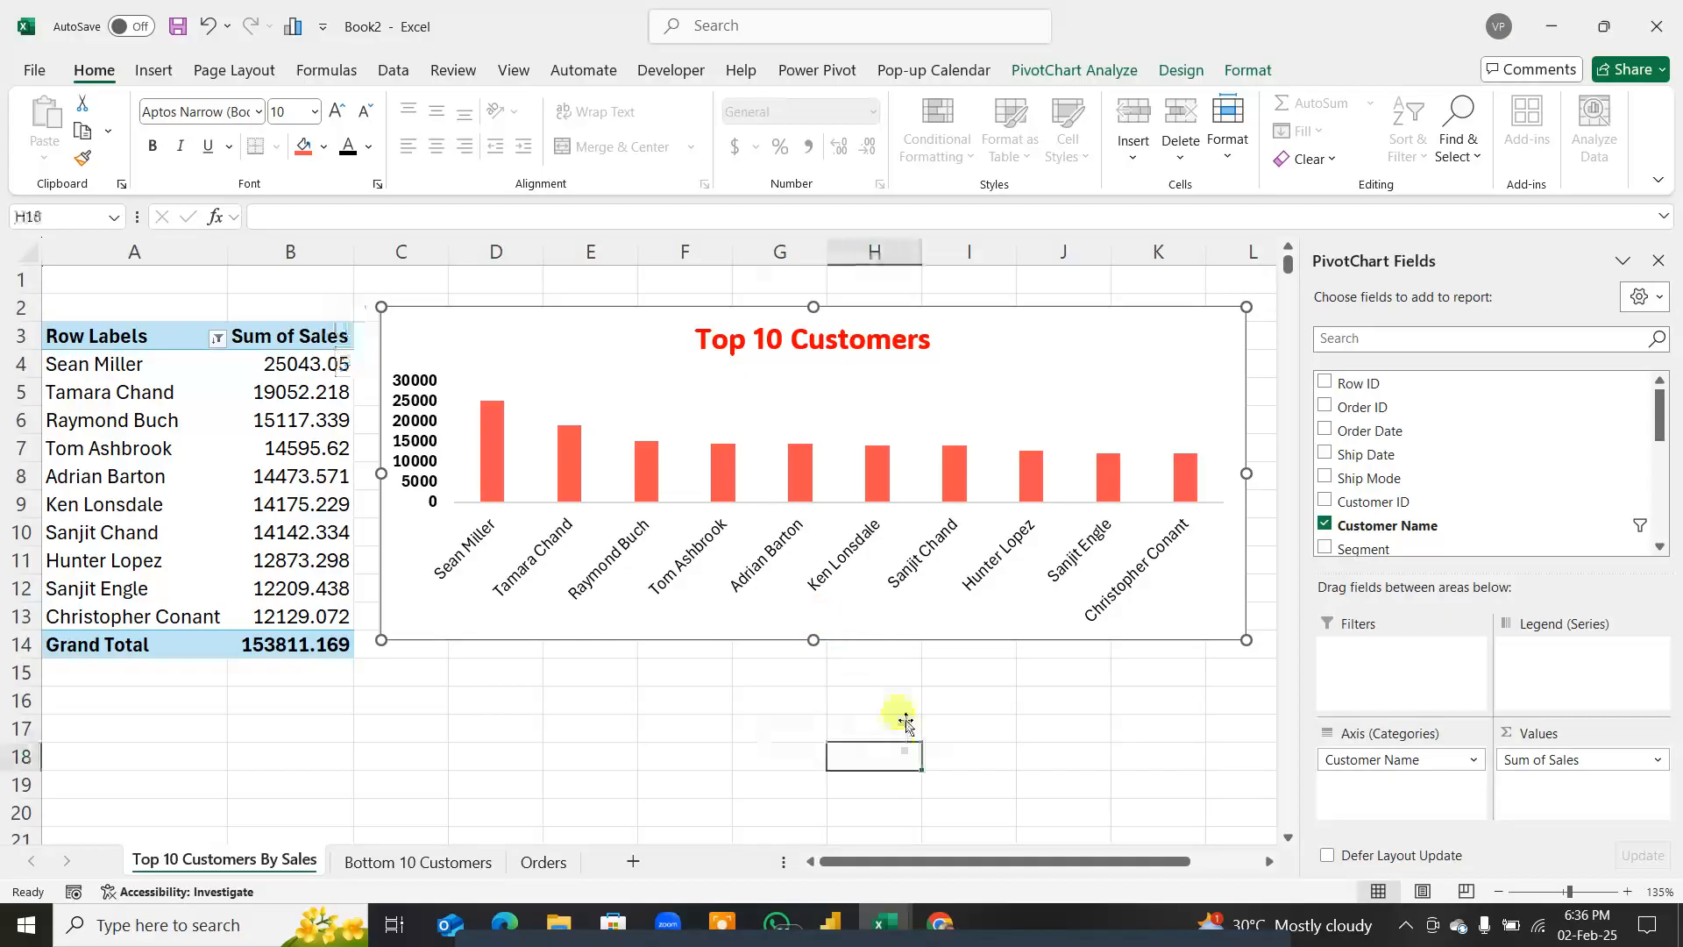
# Step: Shift the chart slightly away from the pivot table and, with the PivotChart Fields pane closed, widen it on its right side to column M
pyautogui.moveTo(1057, 365); pyautogui.dragTo(1074, 364)
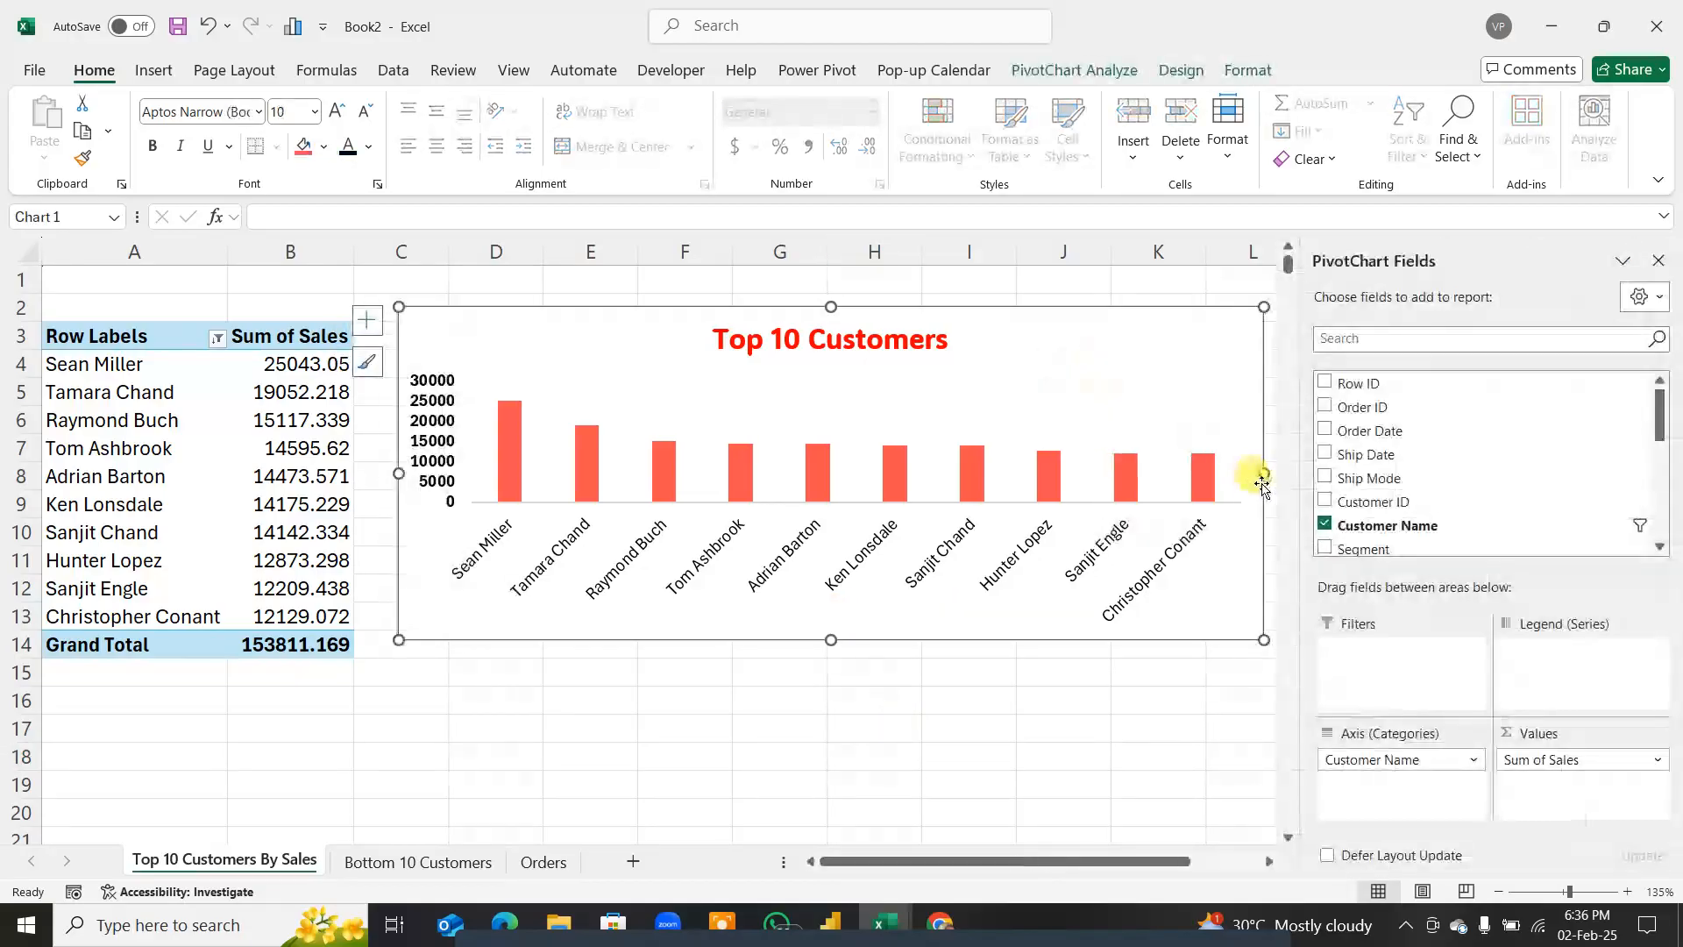
pyautogui.click(1656, 264)
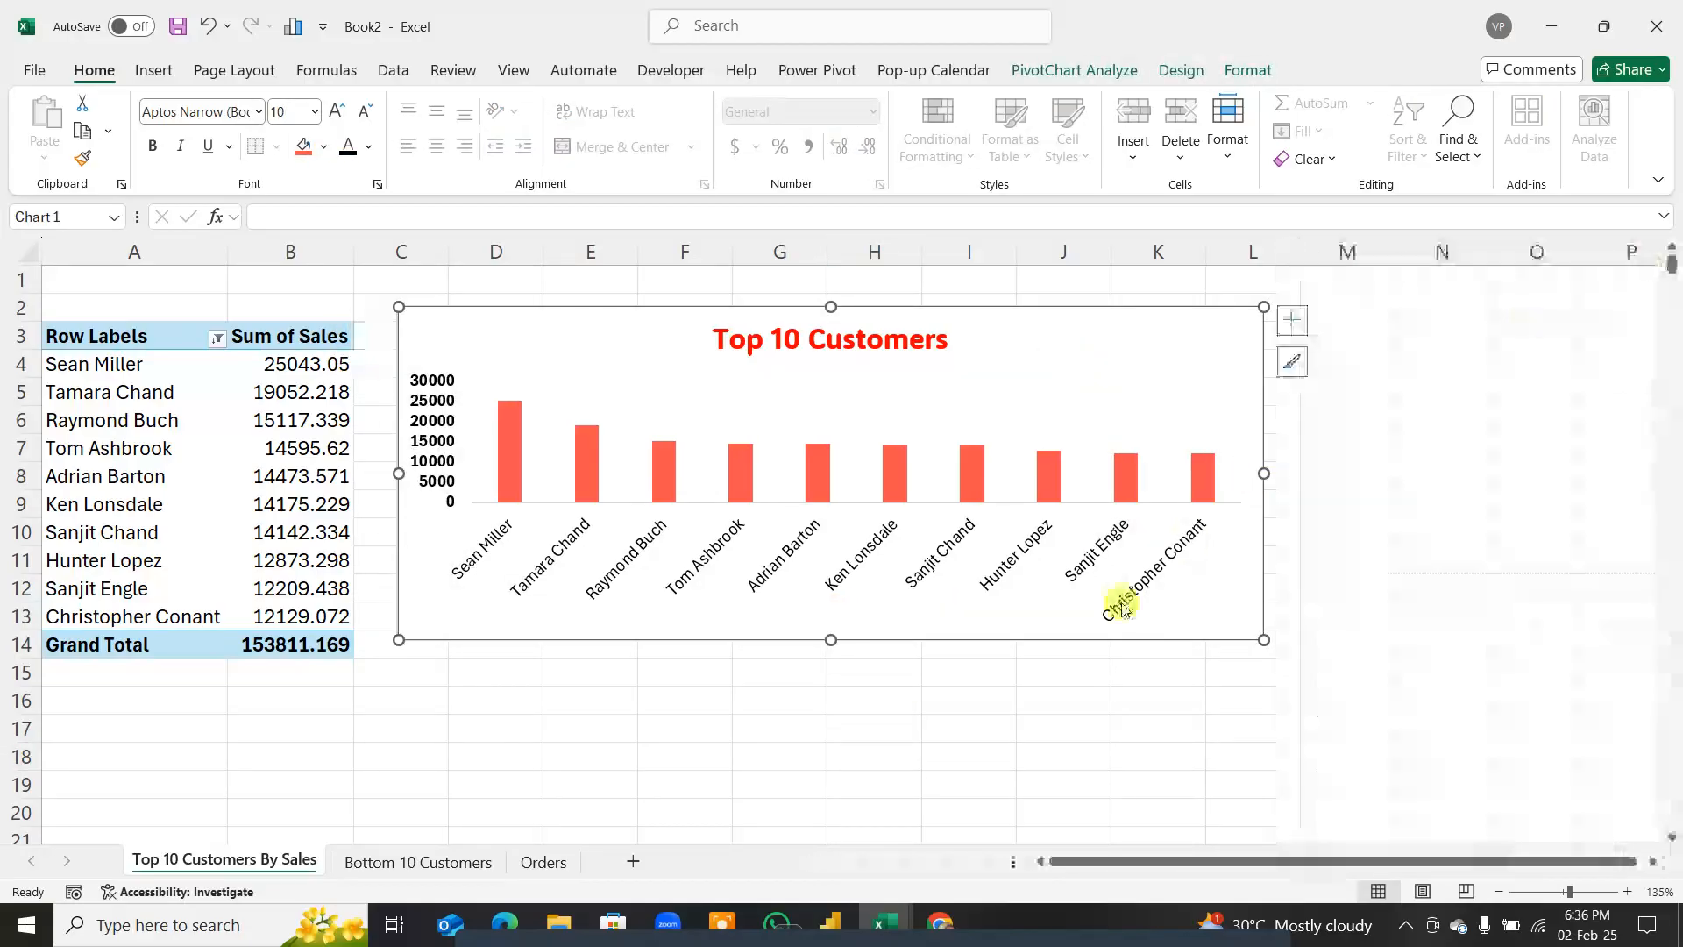
pyautogui.moveTo(1261, 473); pyautogui.dragTo(1417, 474)
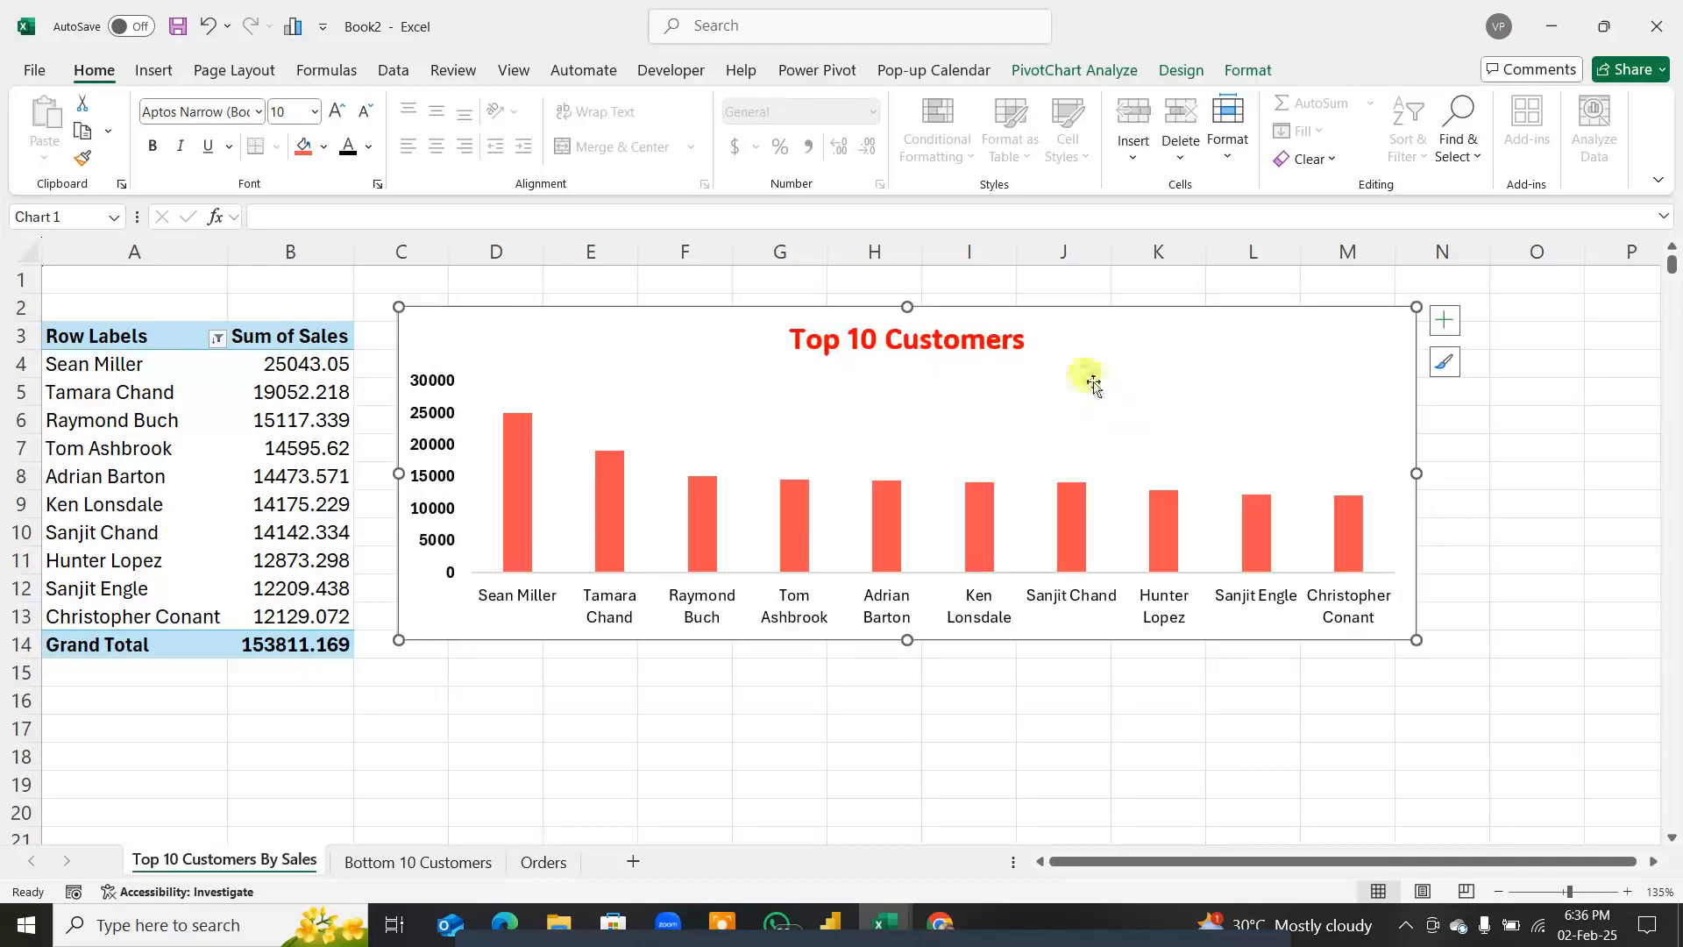
pyautogui.click(1040, 405)
pyautogui.click(1306, 337)
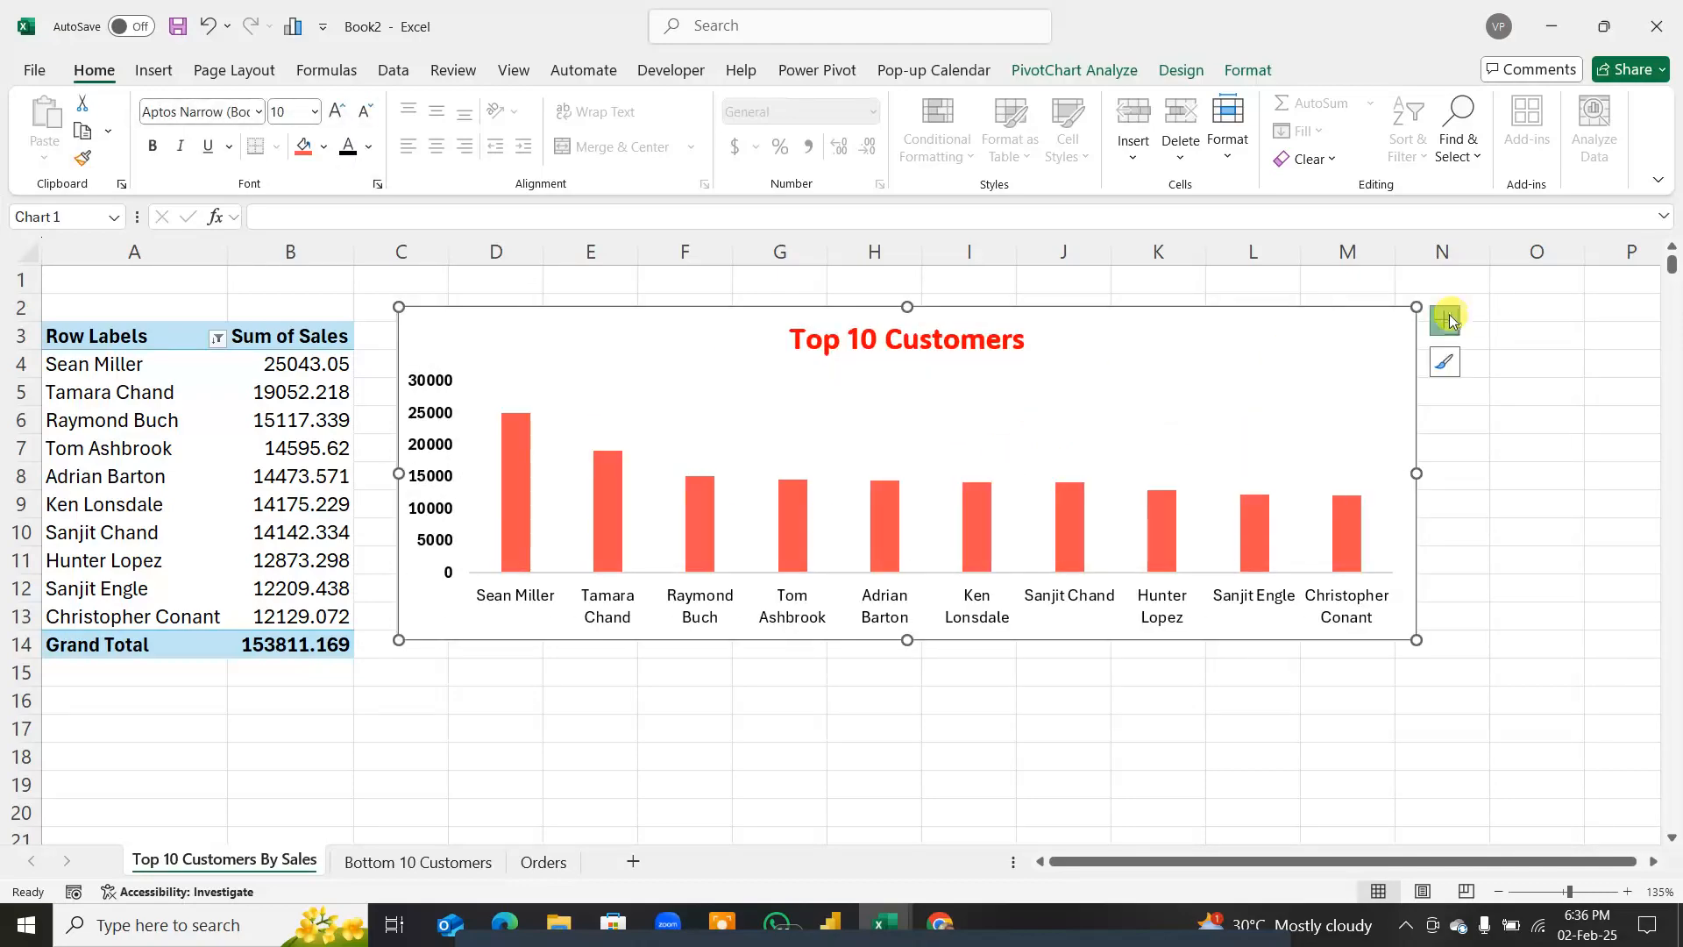
# Step: Add data labels to the columns of the Top 10 Customers chart, leaving the data table off
pyautogui.click(1444, 320)
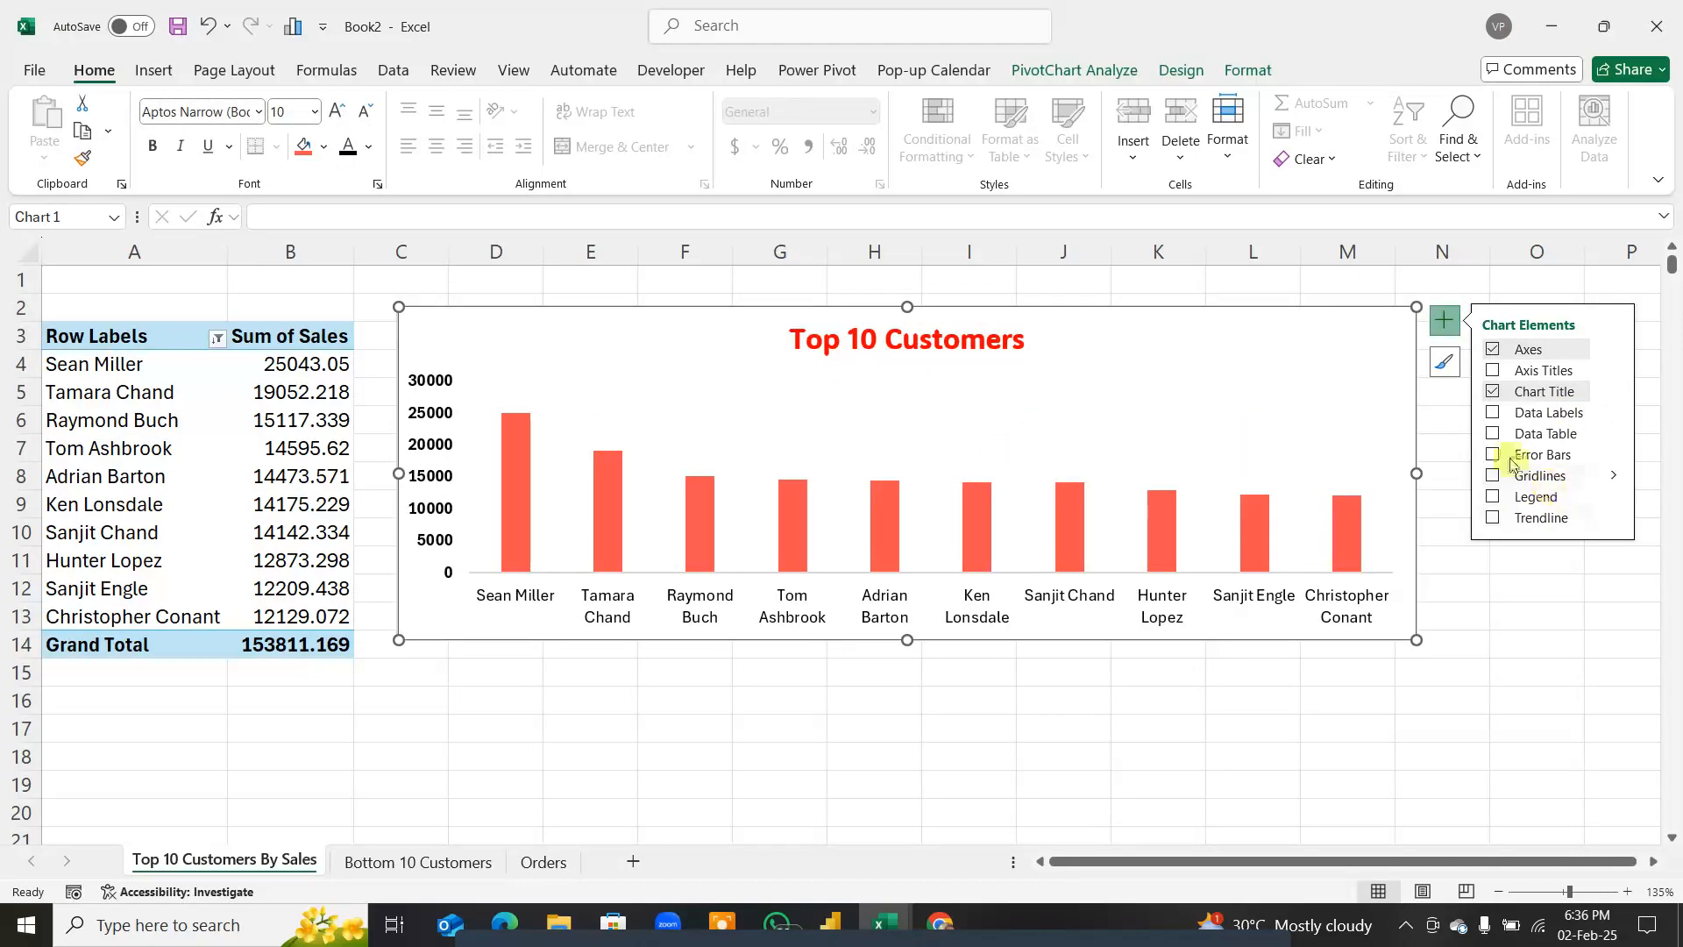
pyautogui.click(1493, 434)
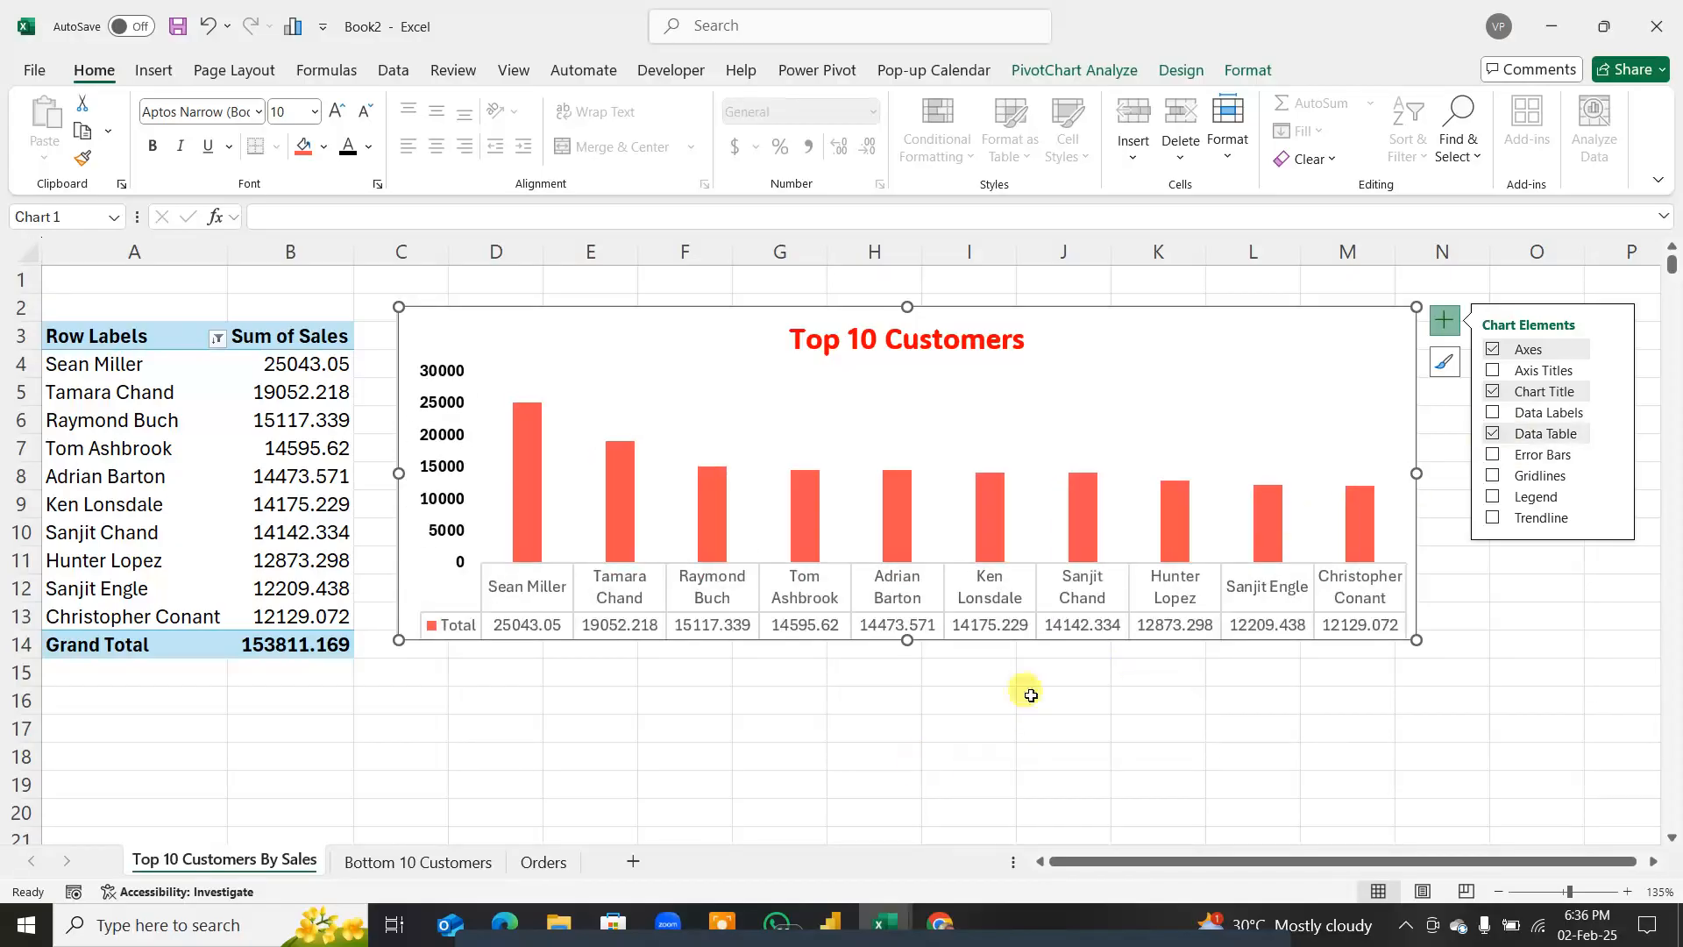
pyautogui.click(1493, 413)
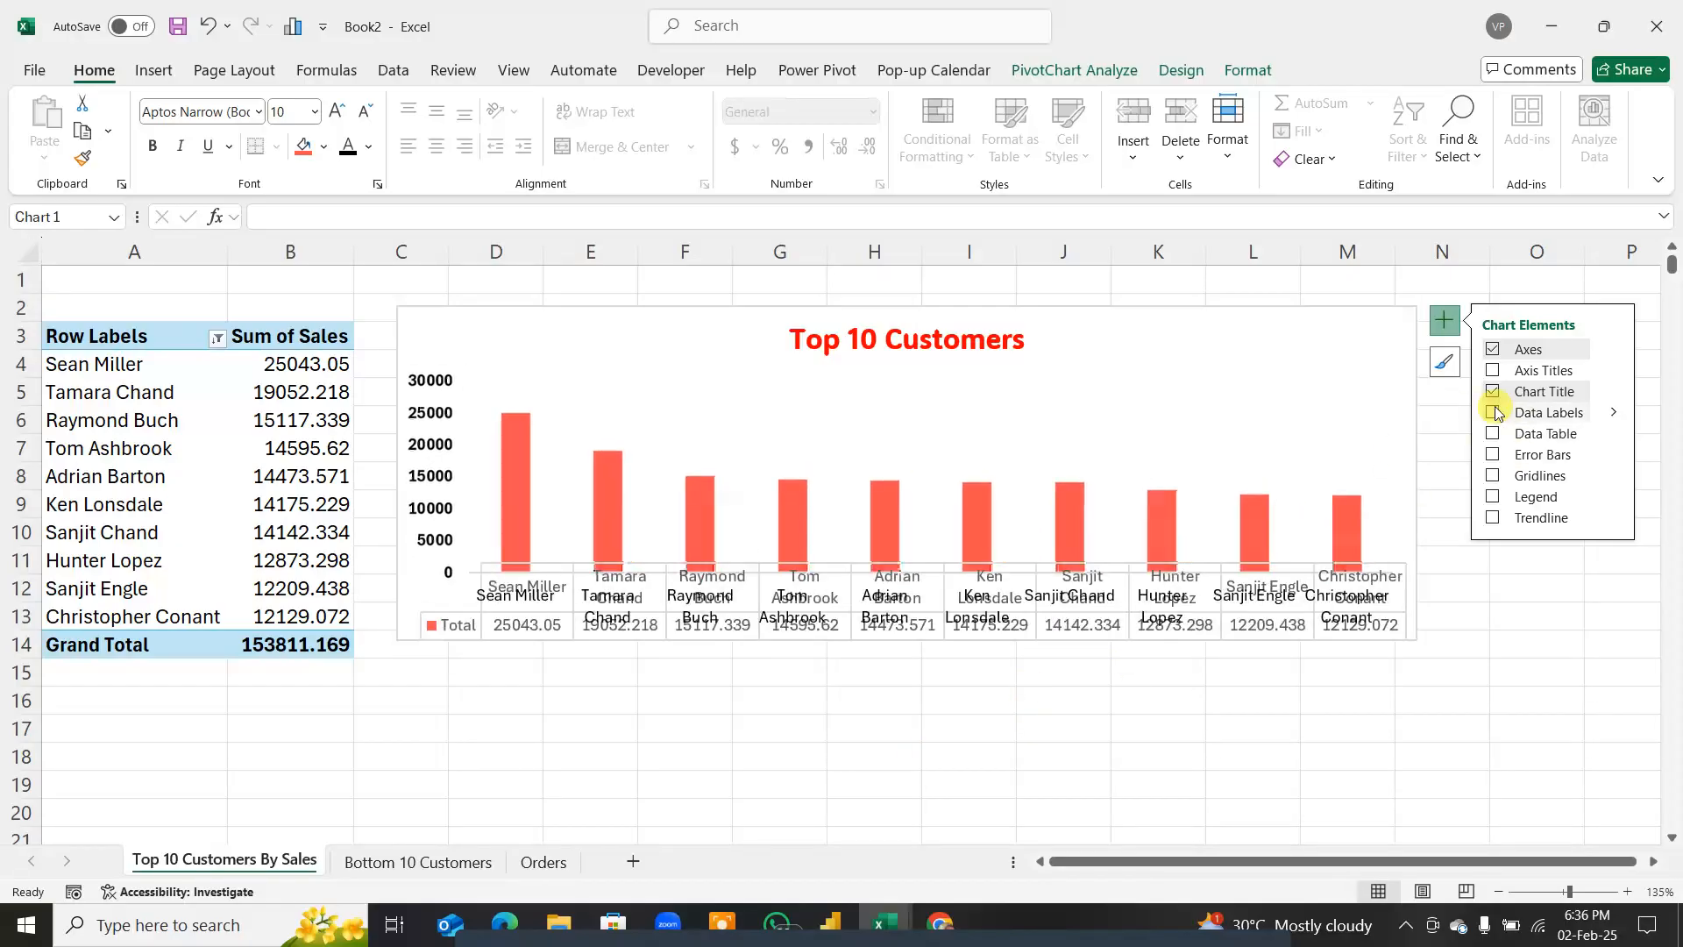
pyautogui.click(1494, 434)
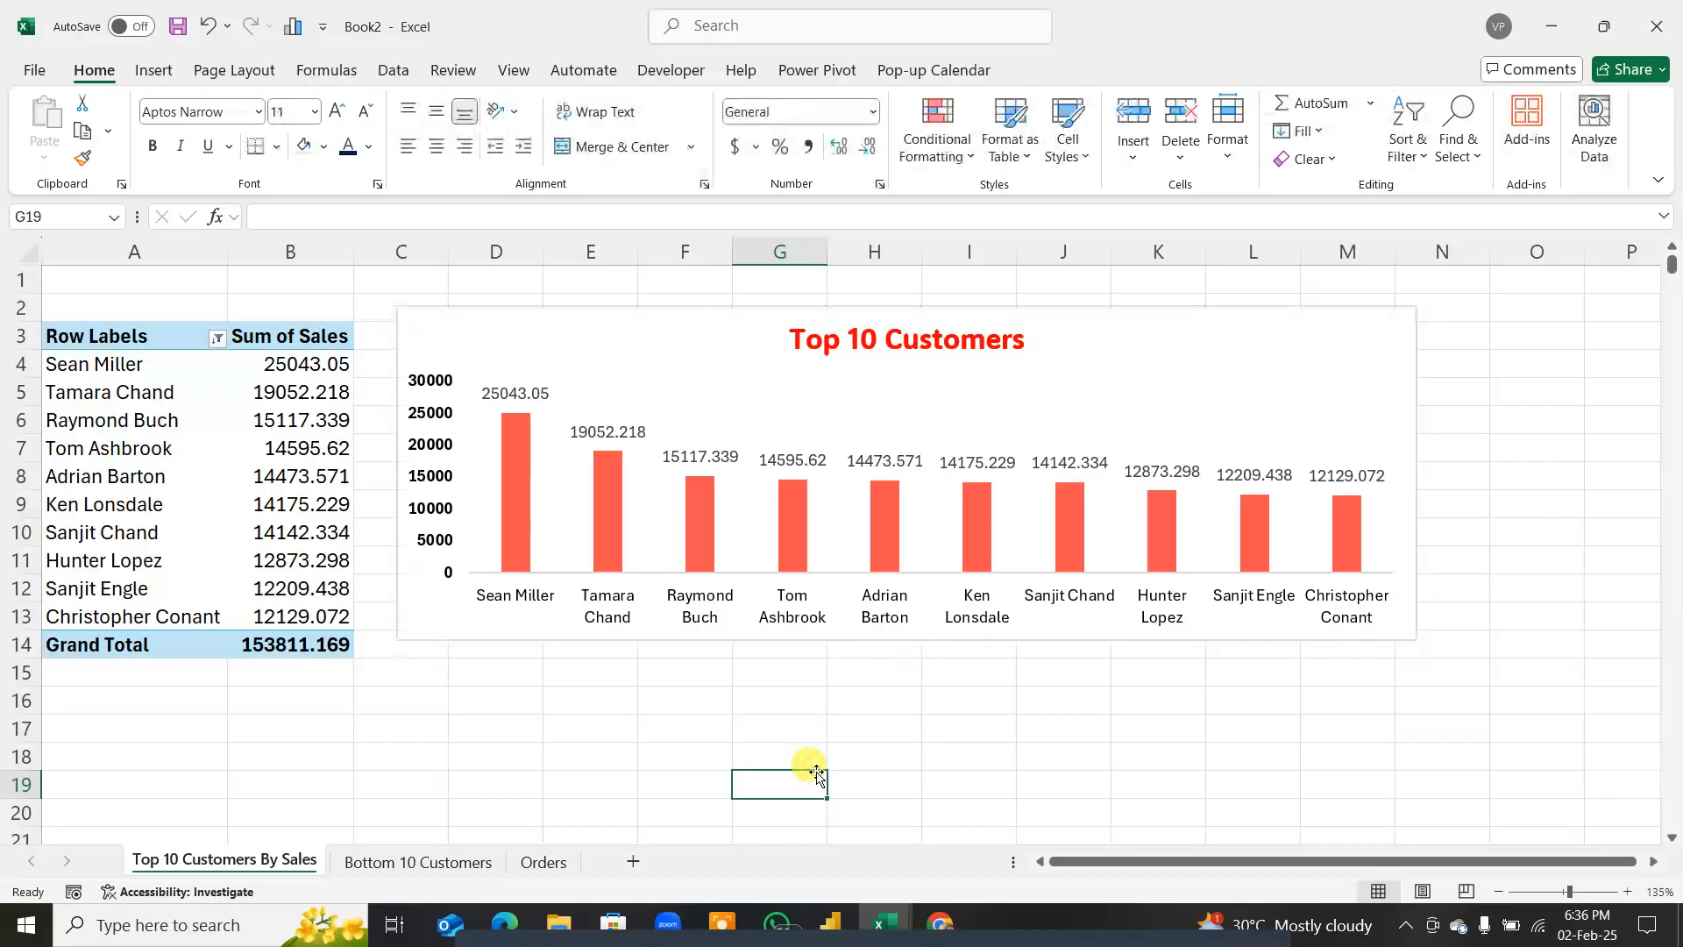
# Step: Make the data labels and customer name axis labels bold, and shift the Top 10 Customers chart slightly away from the pivot table
pyautogui.click(907, 458)
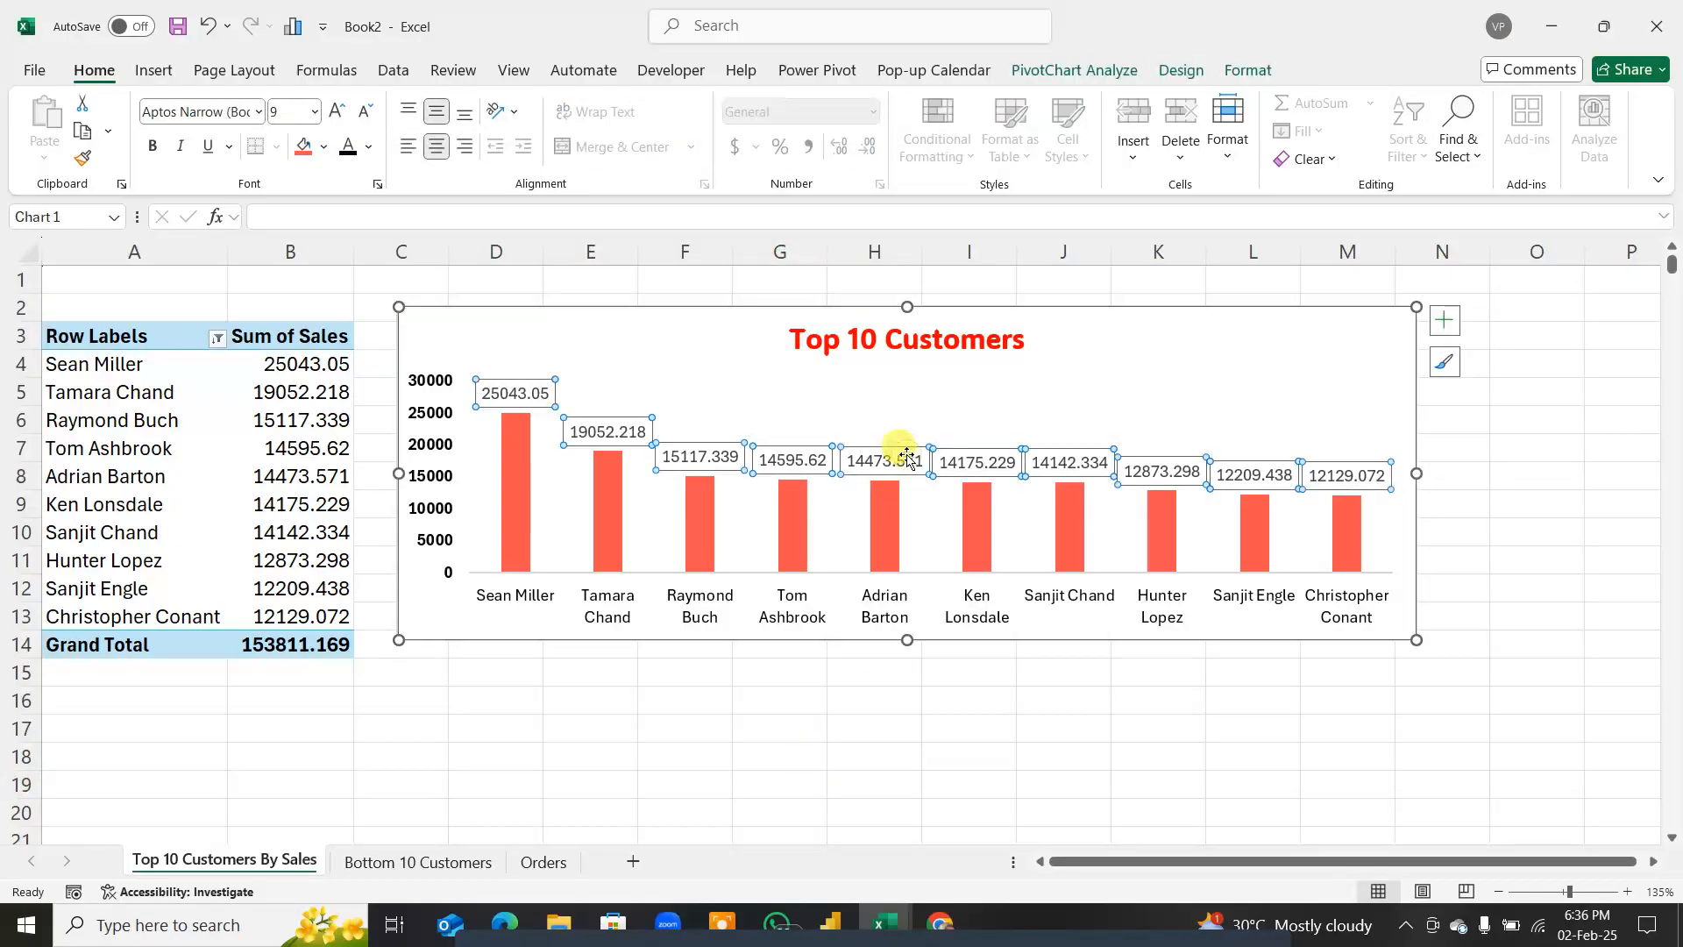
pyautogui.click(872, 603)
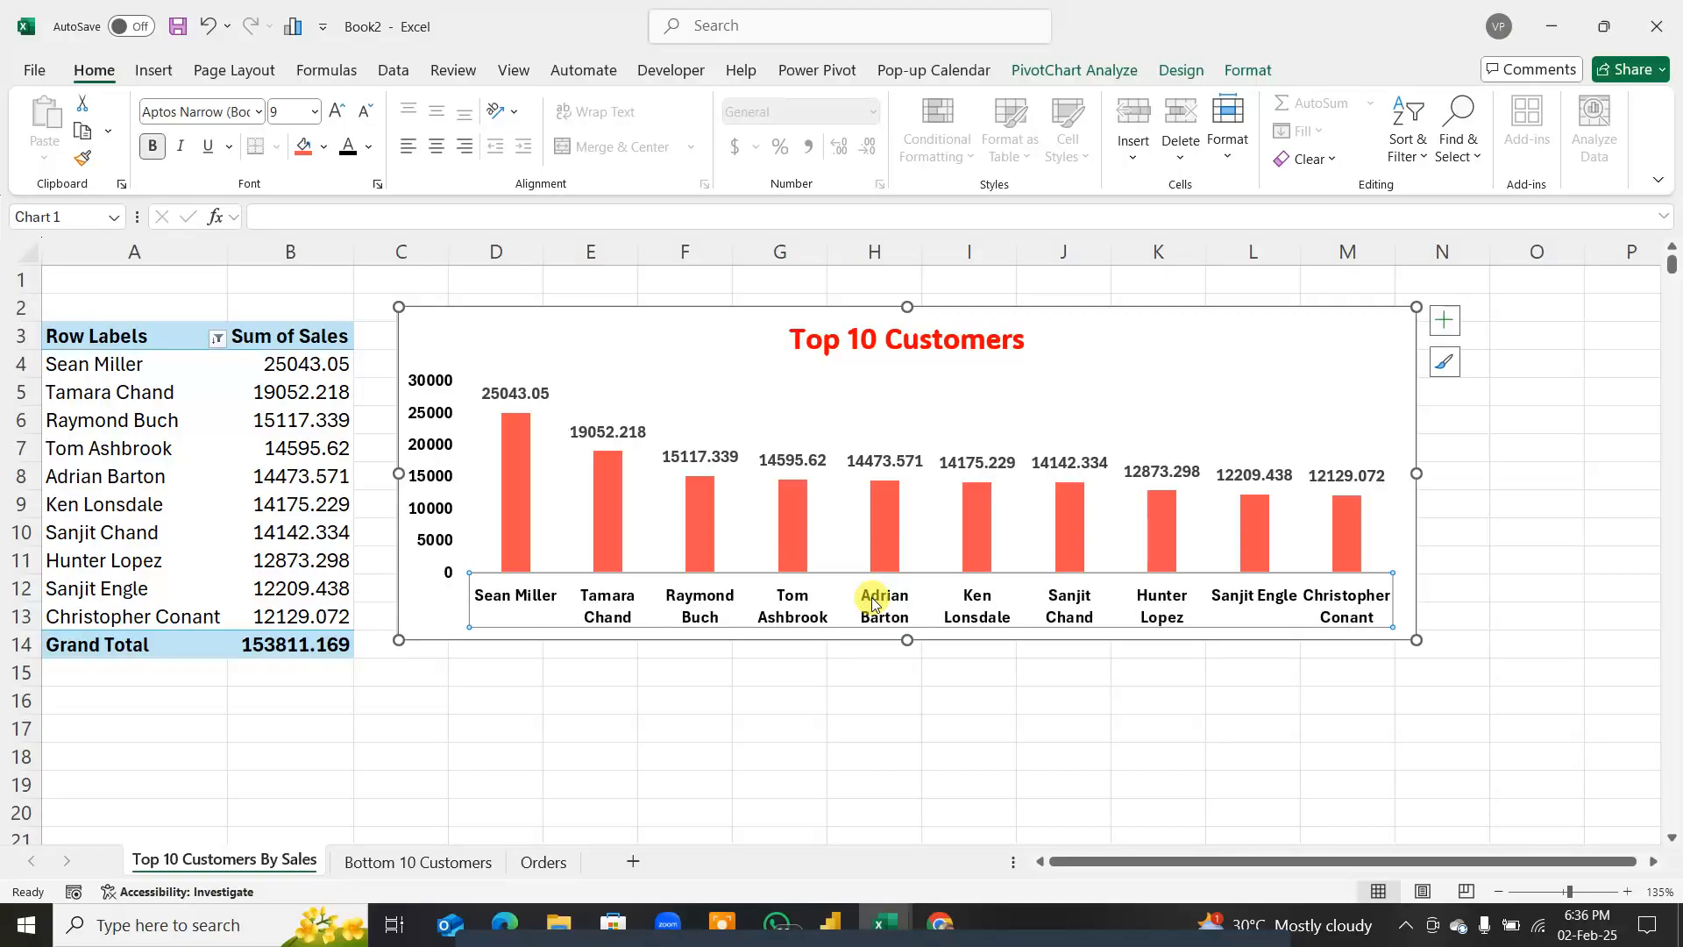
pyautogui.click(721, 755)
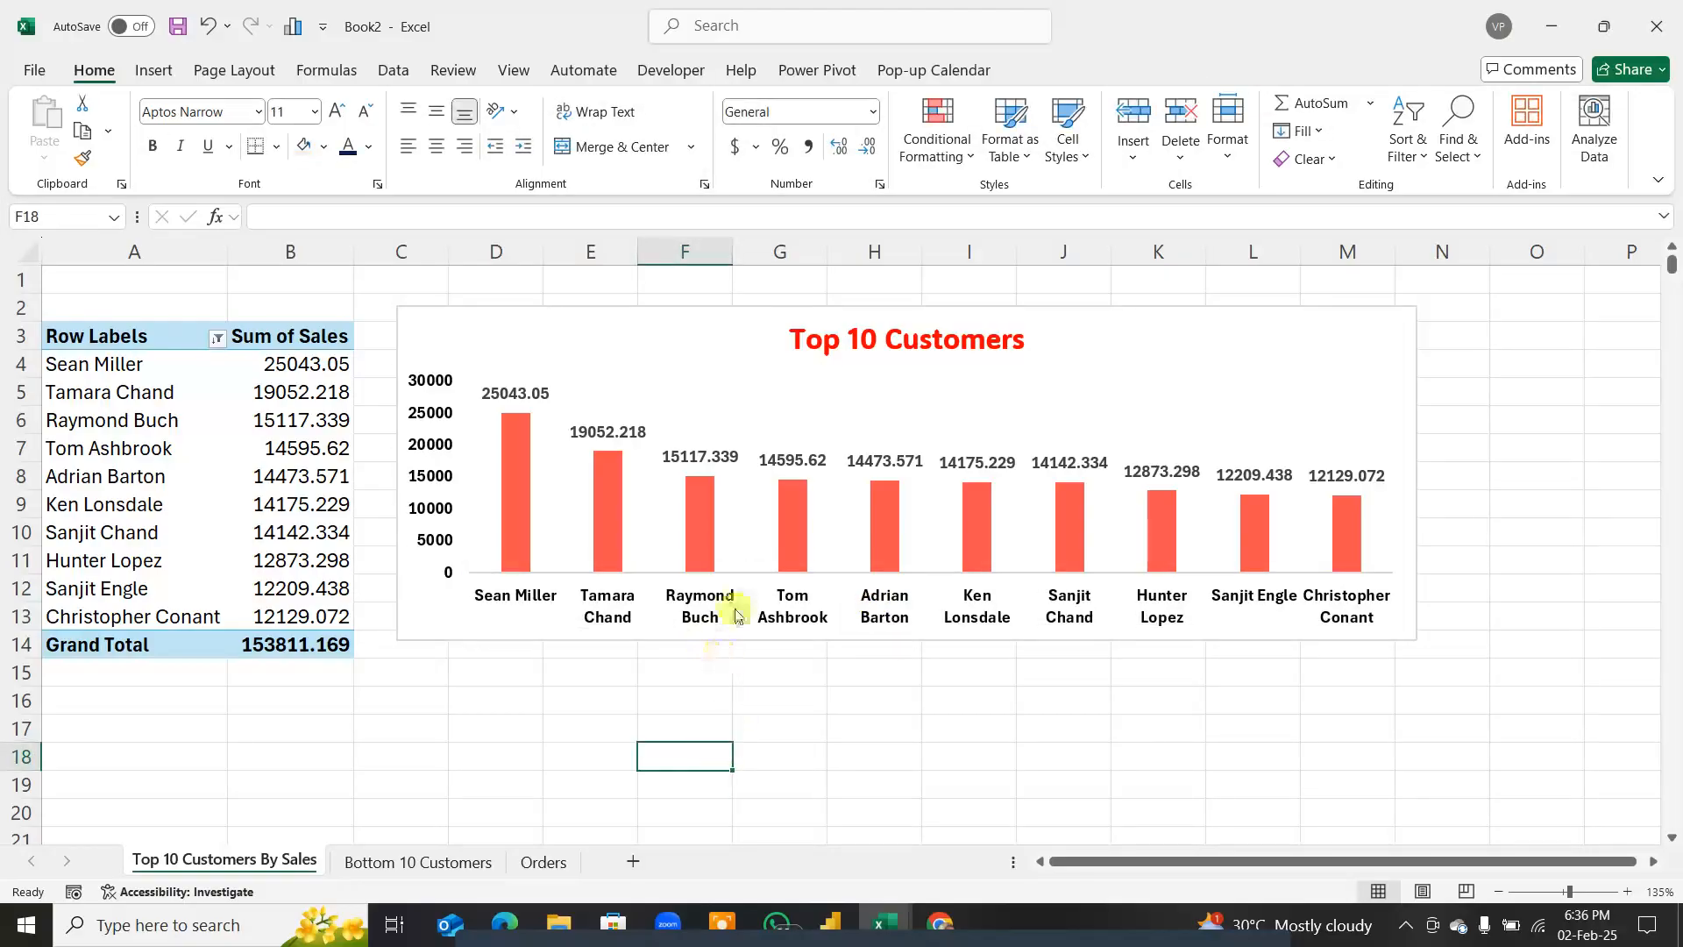
pyautogui.moveTo(1183, 327); pyautogui.dragTo(1201, 333)
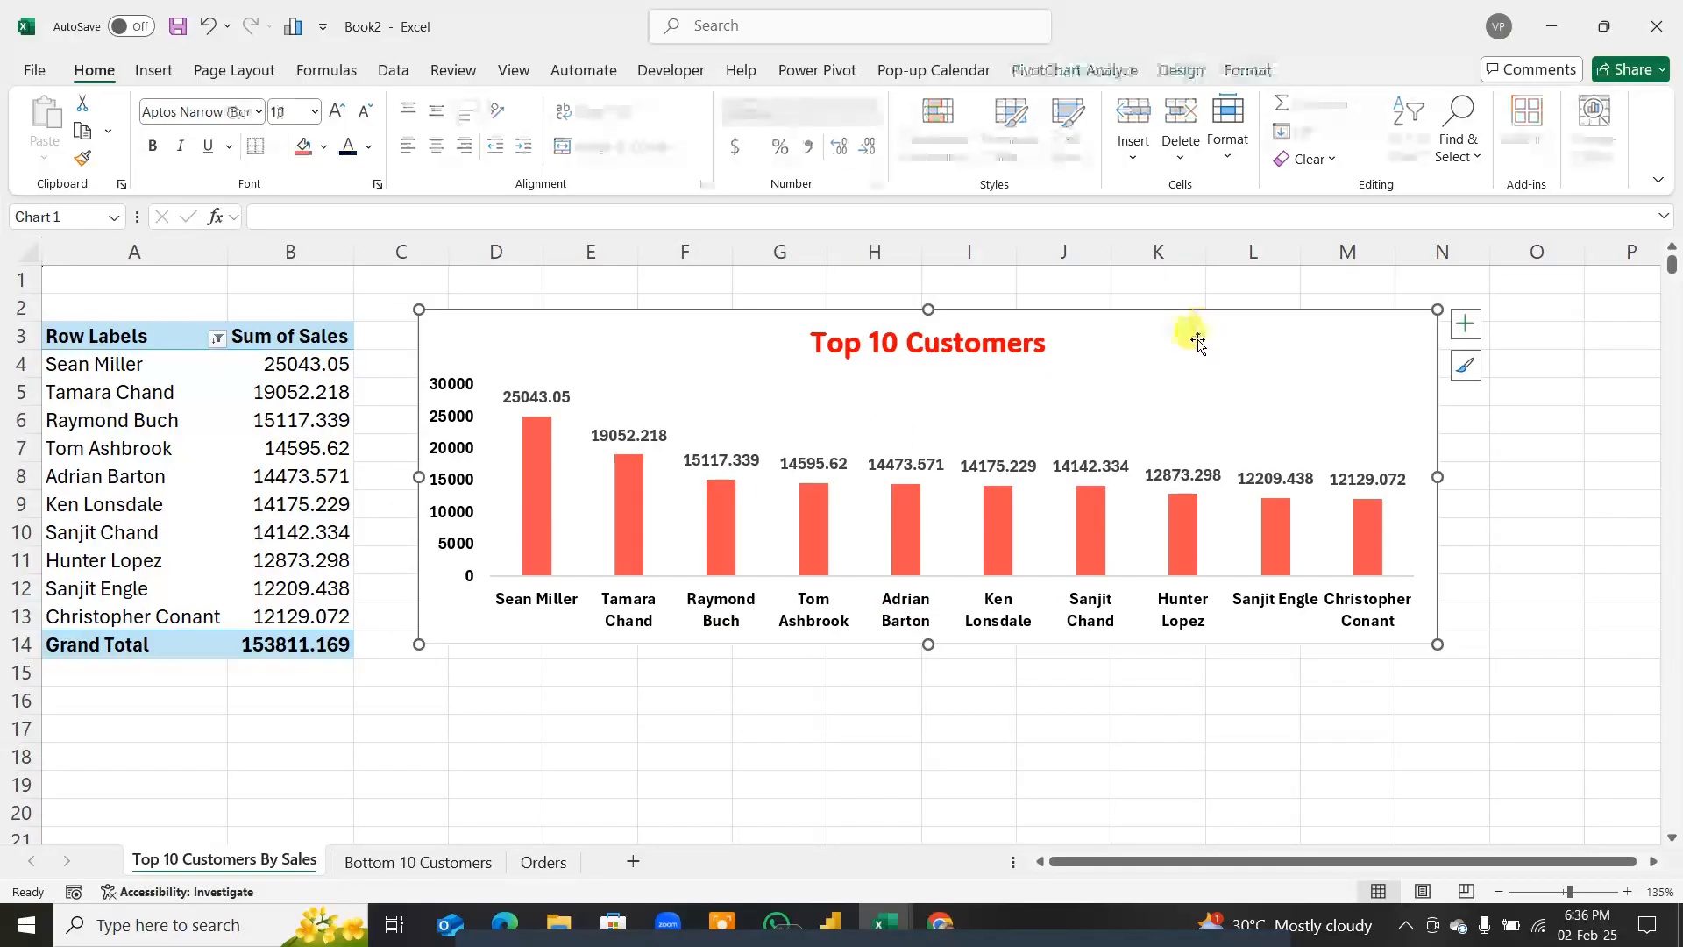
# Step: On the Bottom 10 Customers sheet, insert a column PivotChart based on the pivot table
pyautogui.click(462, 863)
pyautogui.click(254, 504)
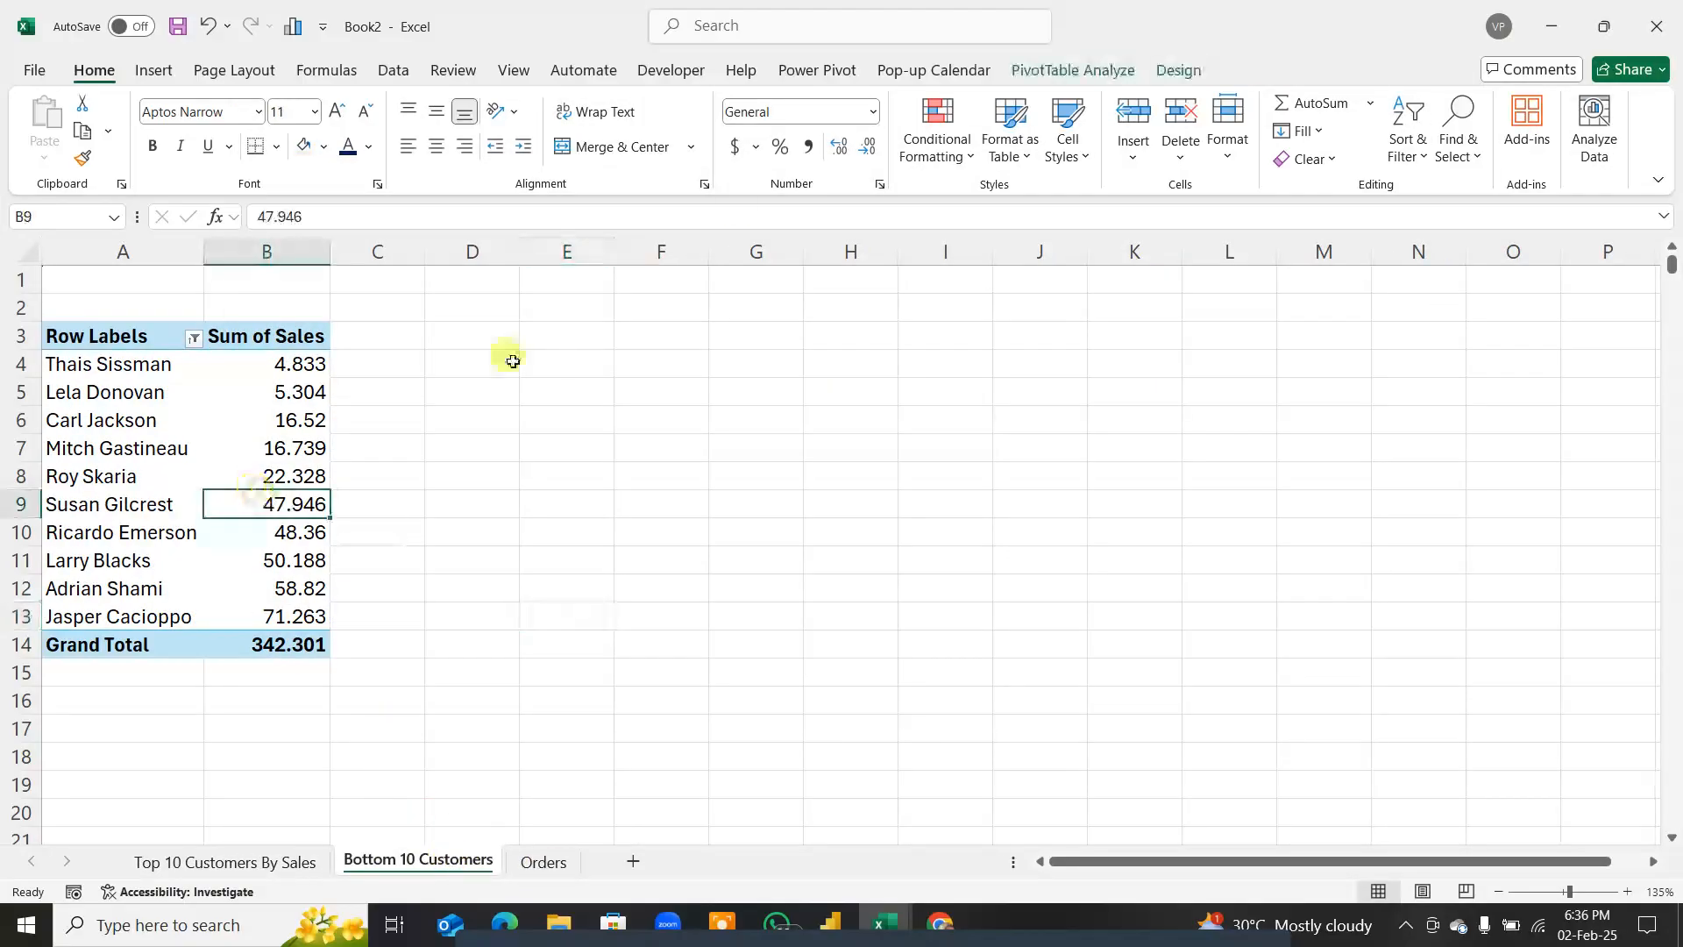
pyautogui.click(1064, 69)
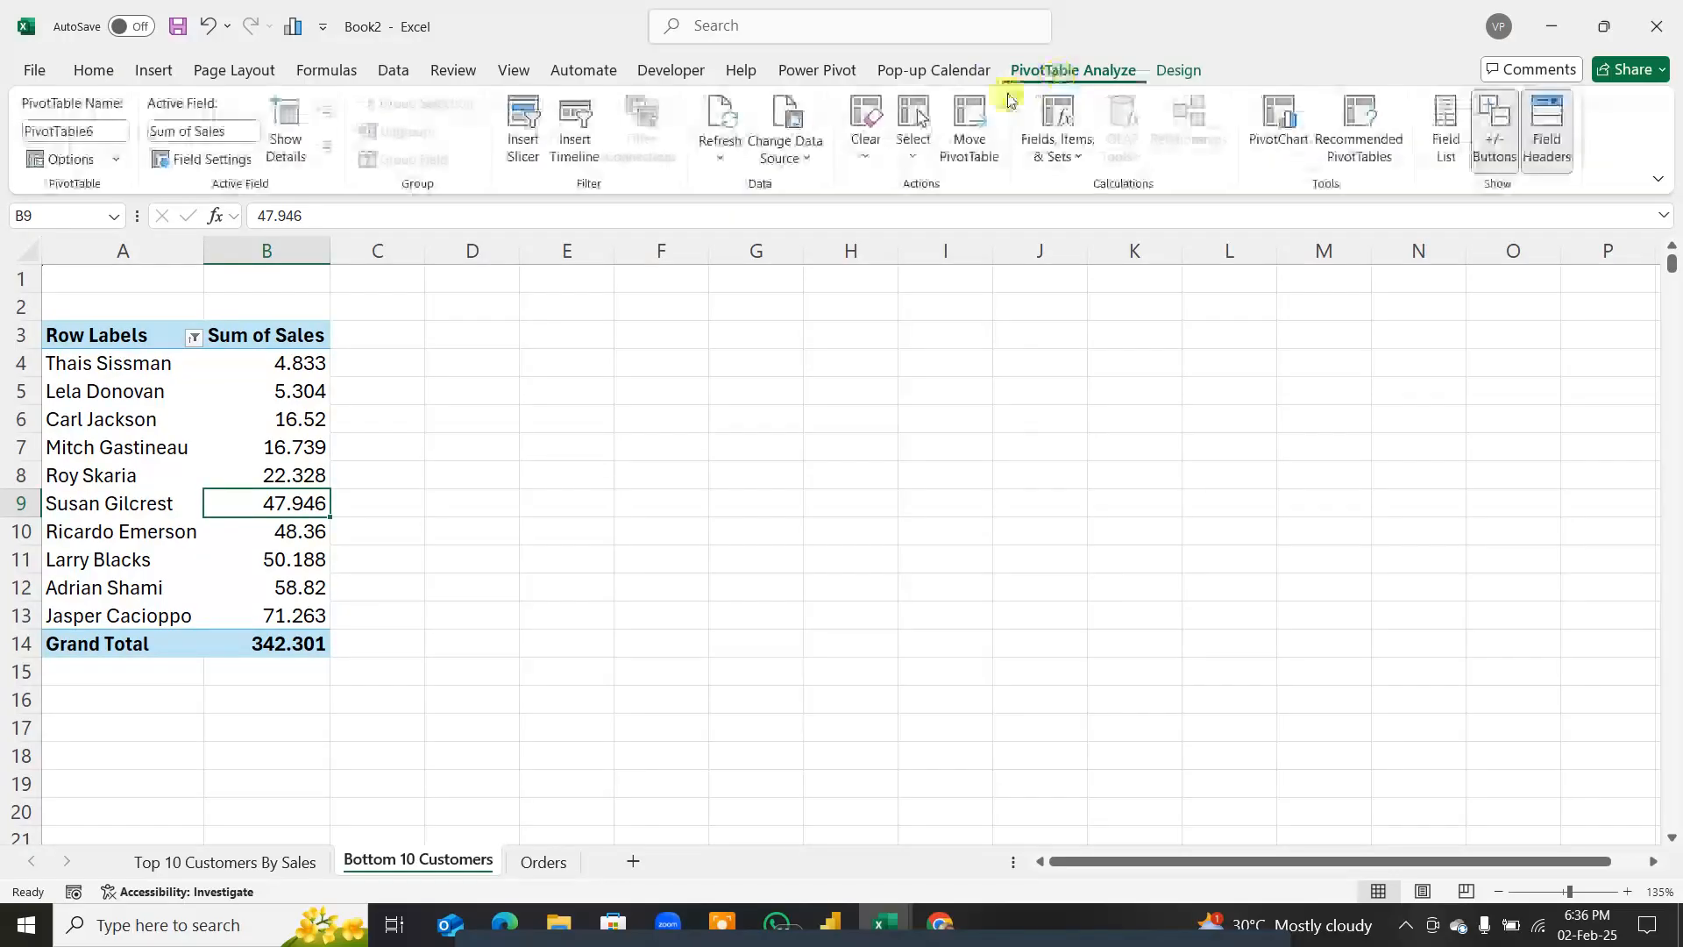
pyautogui.click(1279, 123)
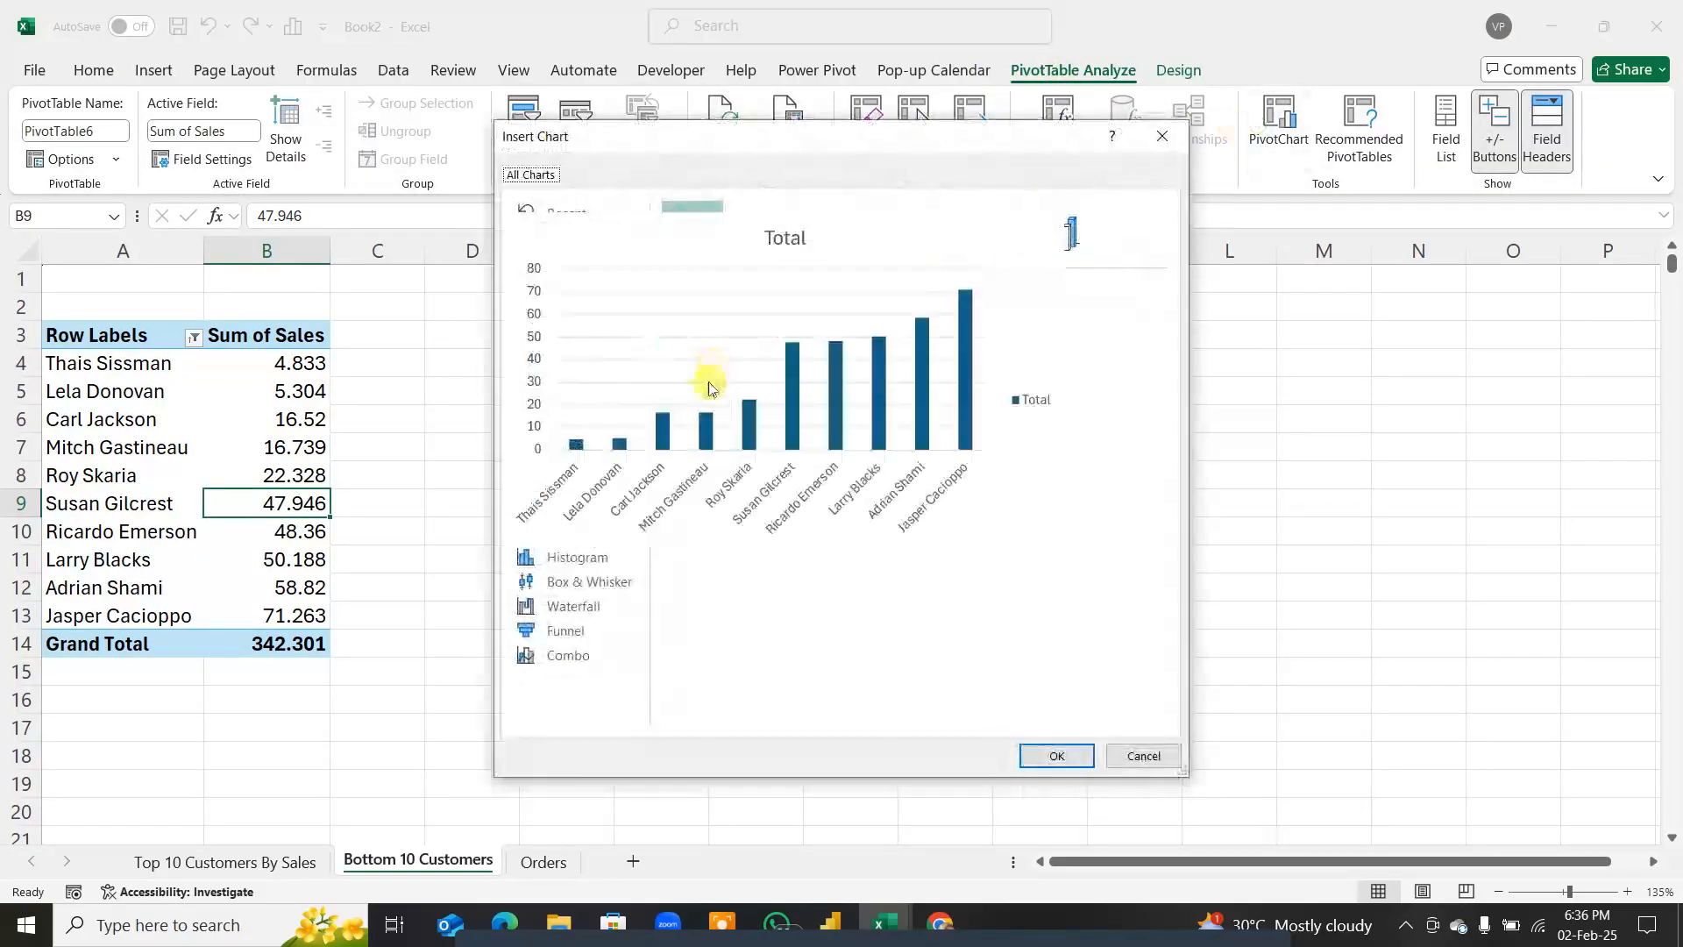
pyautogui.click(1041, 755)
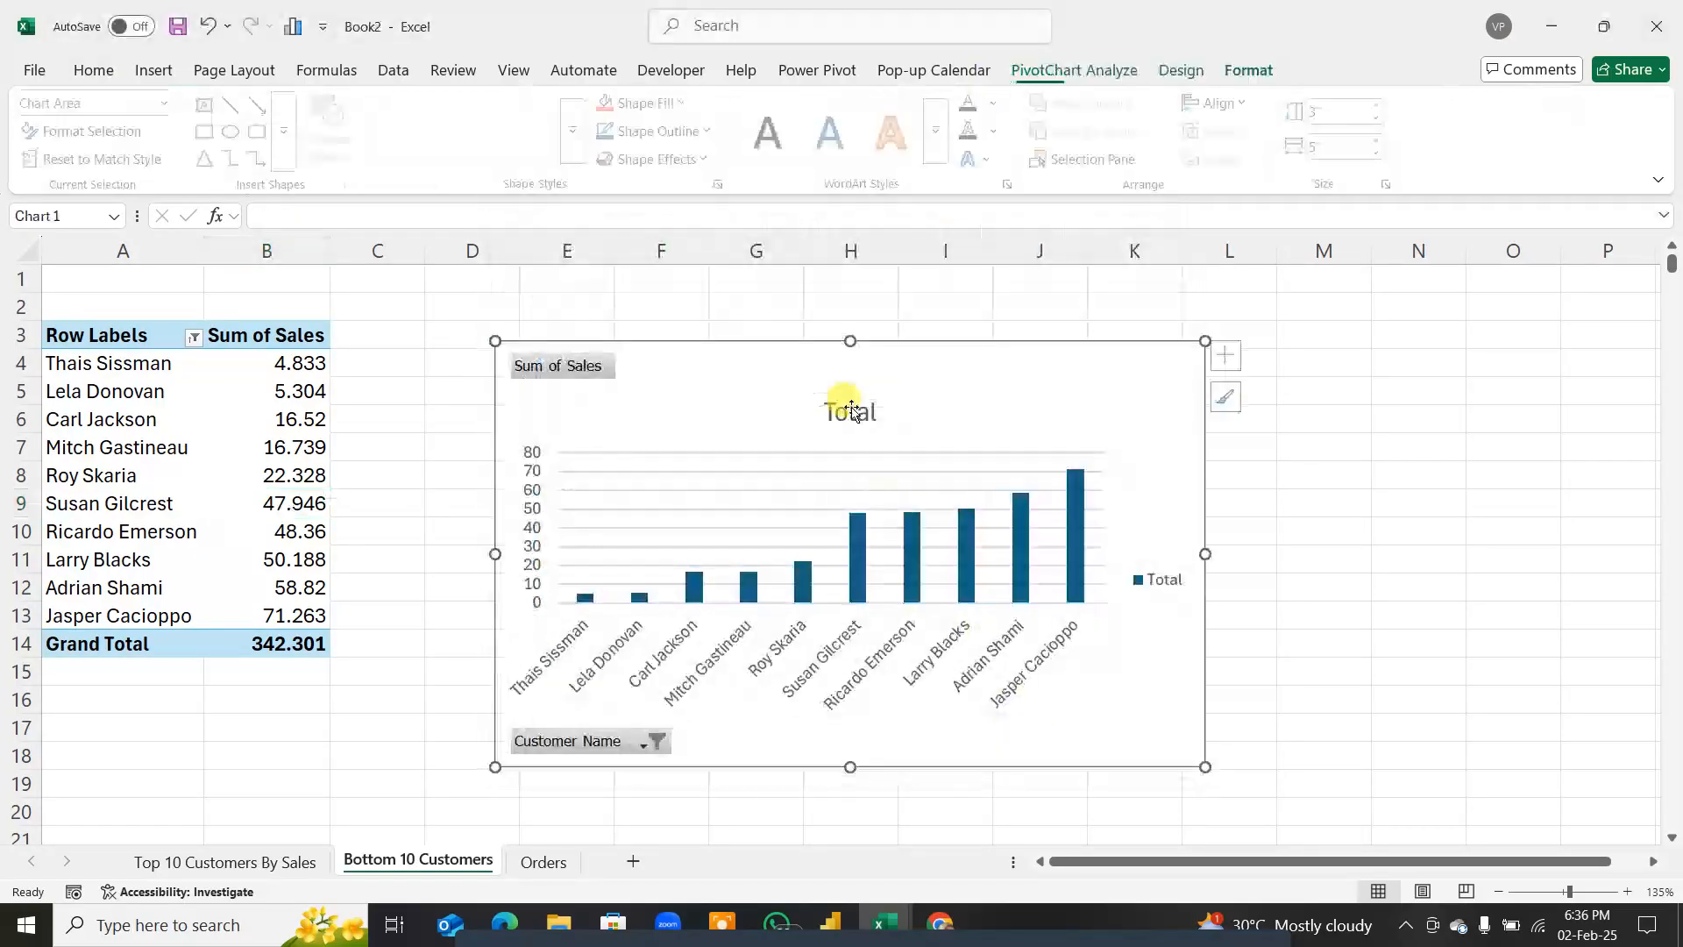
# Step: Move the new chart closer to the pivot table and resize it to about 2.31 inches high and 7.42 inches wide
pyautogui.moveTo(899, 379); pyautogui.dragTo(839, 375)
pyautogui.moveTo(781, 746); pyautogui.dragTo(772, 647)
pyautogui.moveTo(1136, 482); pyautogui.dragTo(1479, 483)
# Step: Replace the chart title with "Bottome 10 Custombers"
pyautogui.click(963, 392)
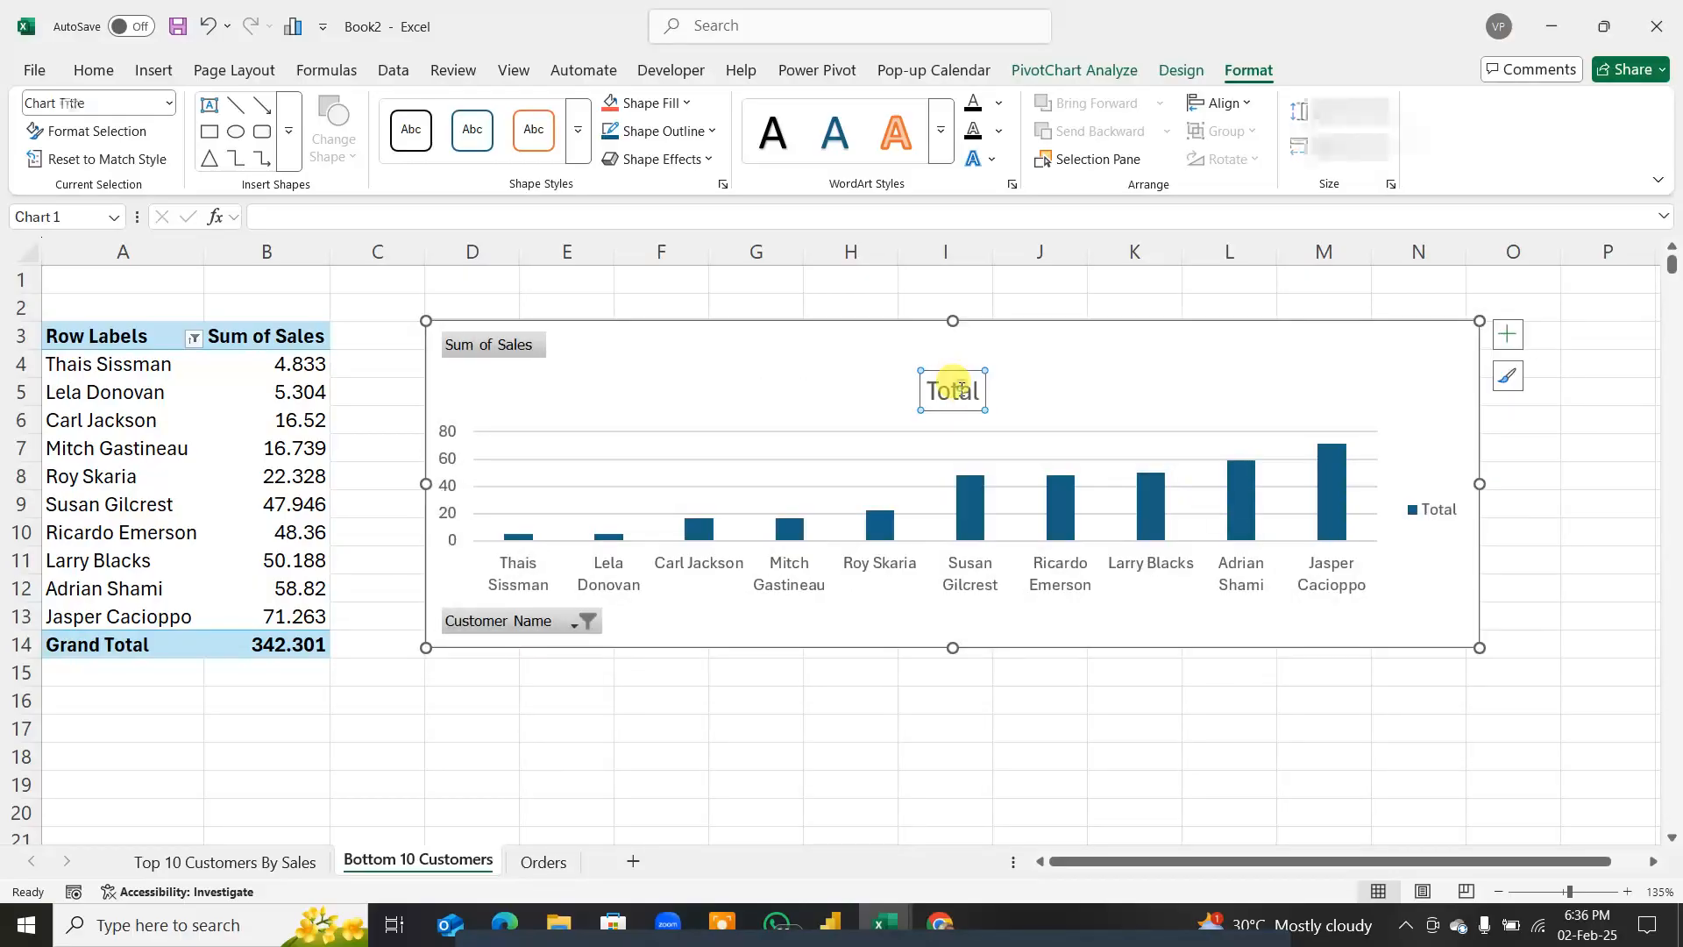
pyautogui.moveTo(979, 390)
pyautogui.mouseDown()
pyautogui.moveTo(912, 382)
pyautogui.moveTo(975, 388)
pyautogui.mouseUp()
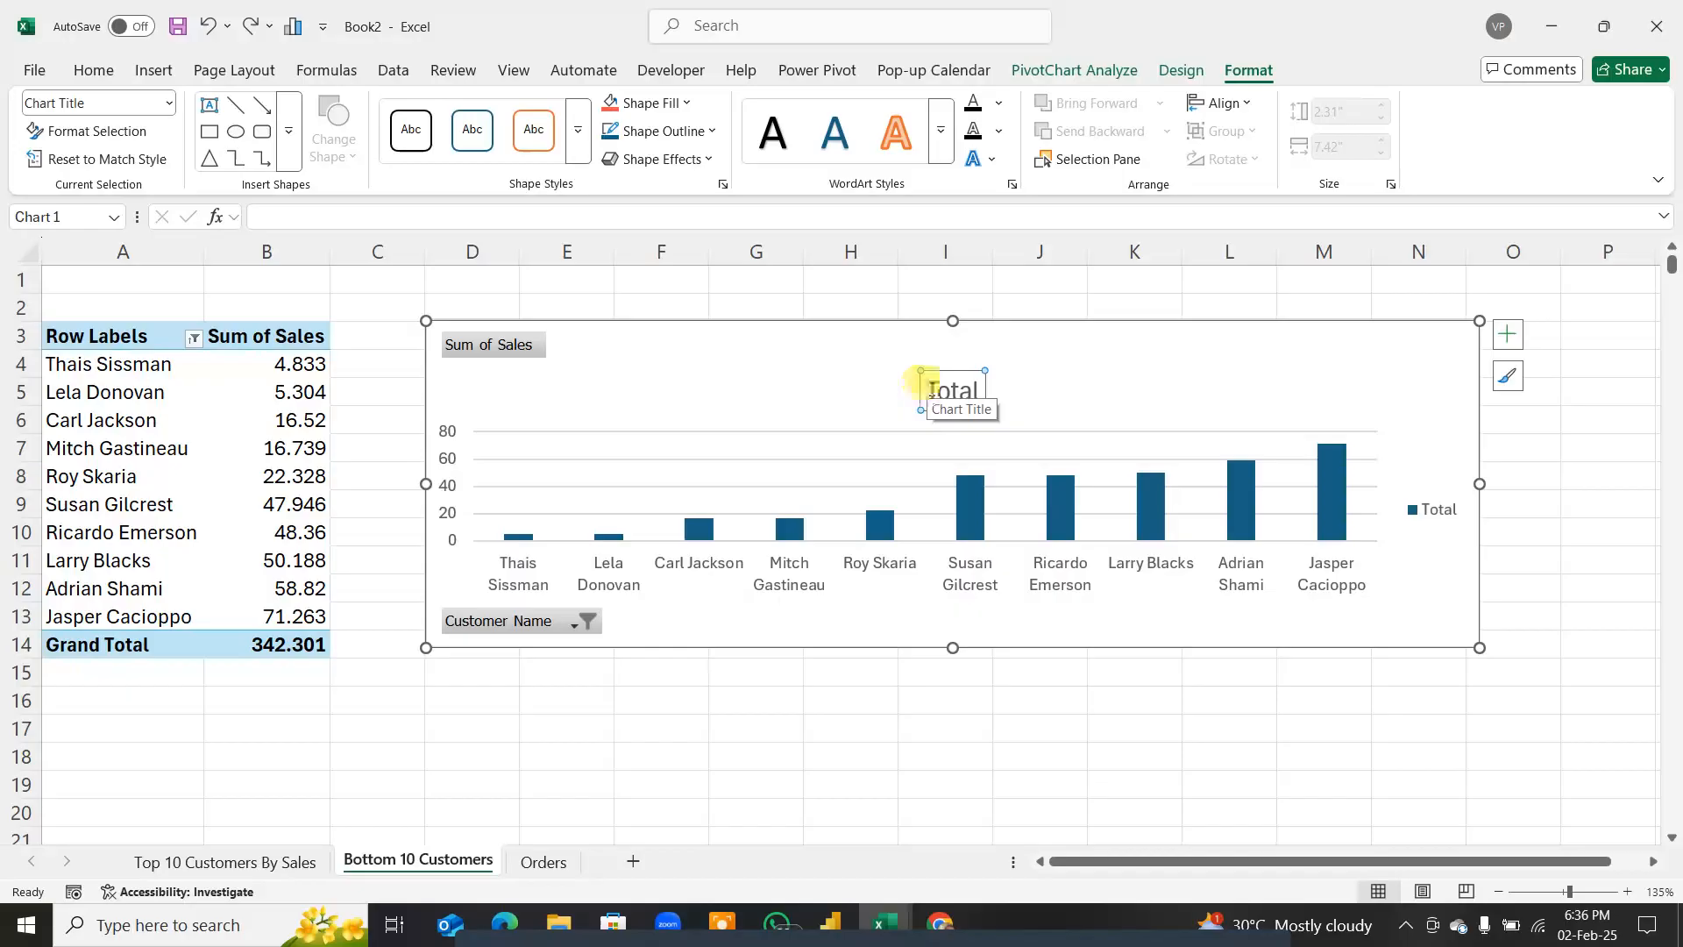
pyautogui.click(977, 389)
pyautogui.doubleClick(976, 391)
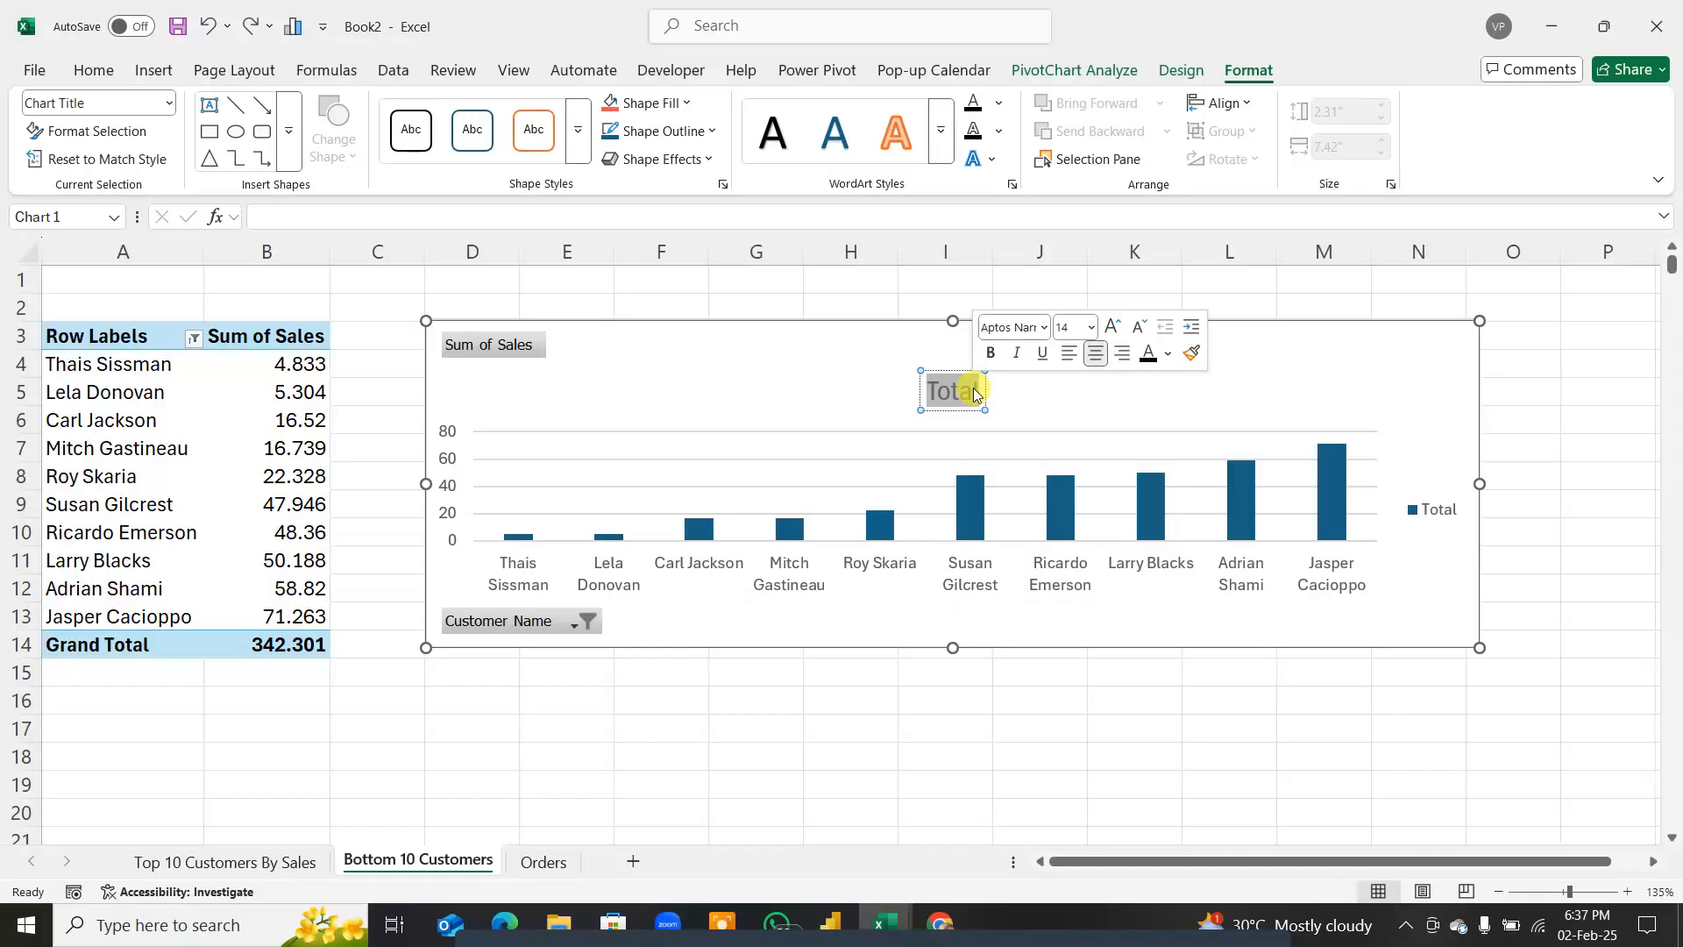
pyautogui.write('bo')
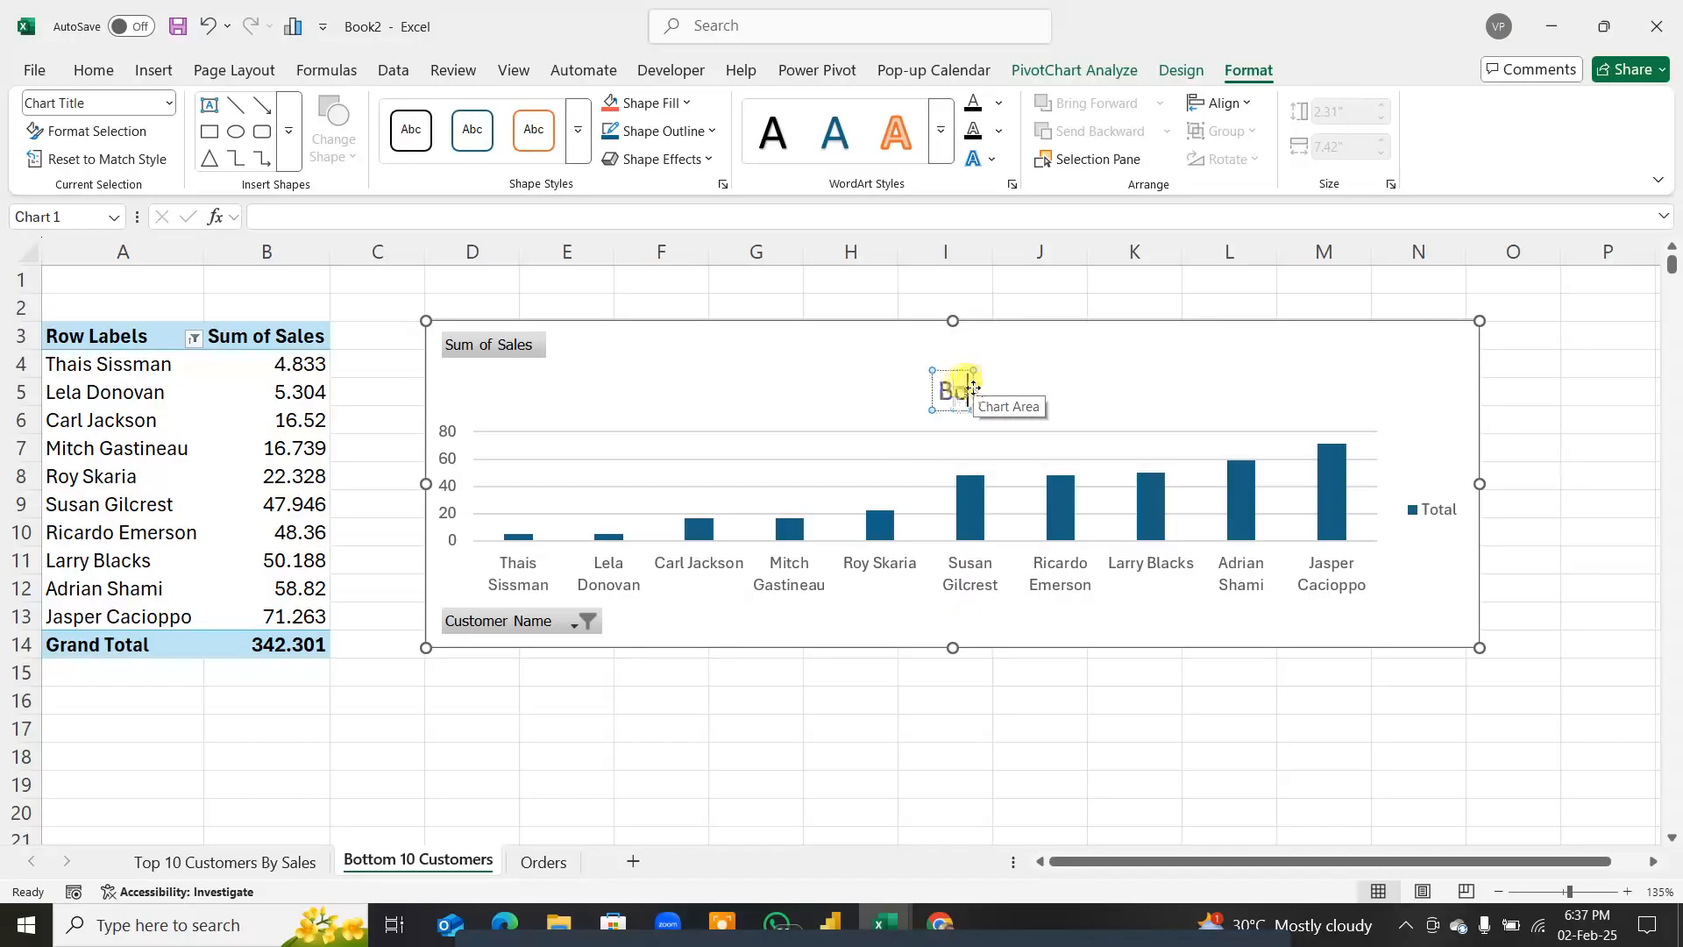
pyautogui.write('ttome')
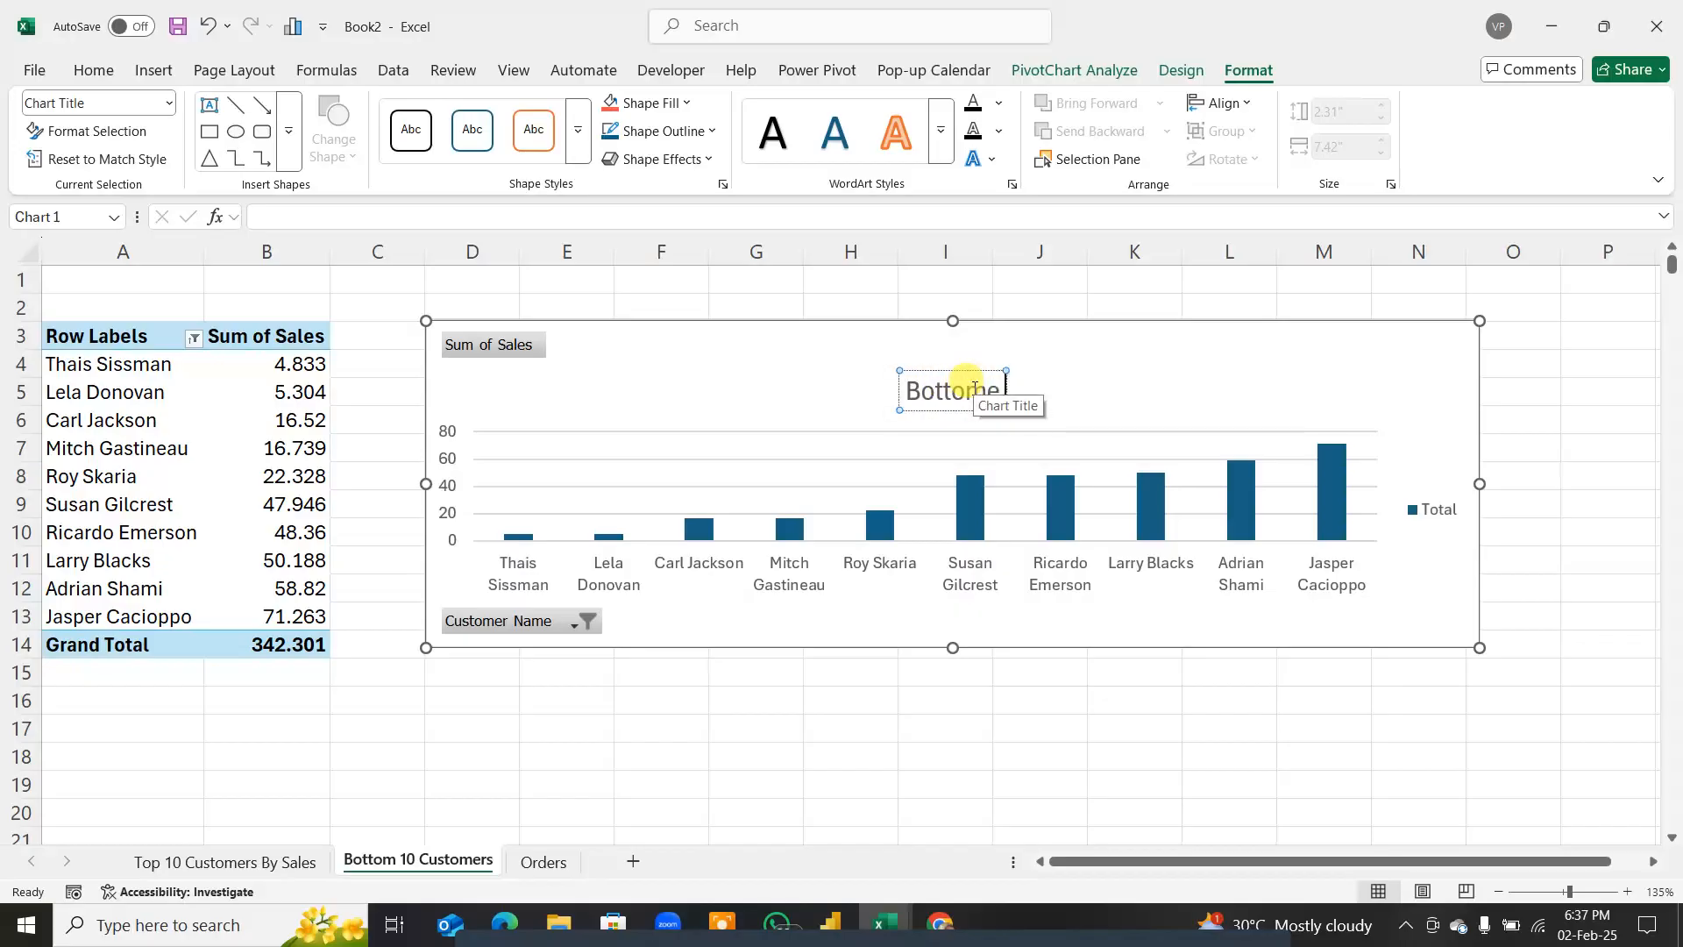
pyautogui.write(' 10 Cu')
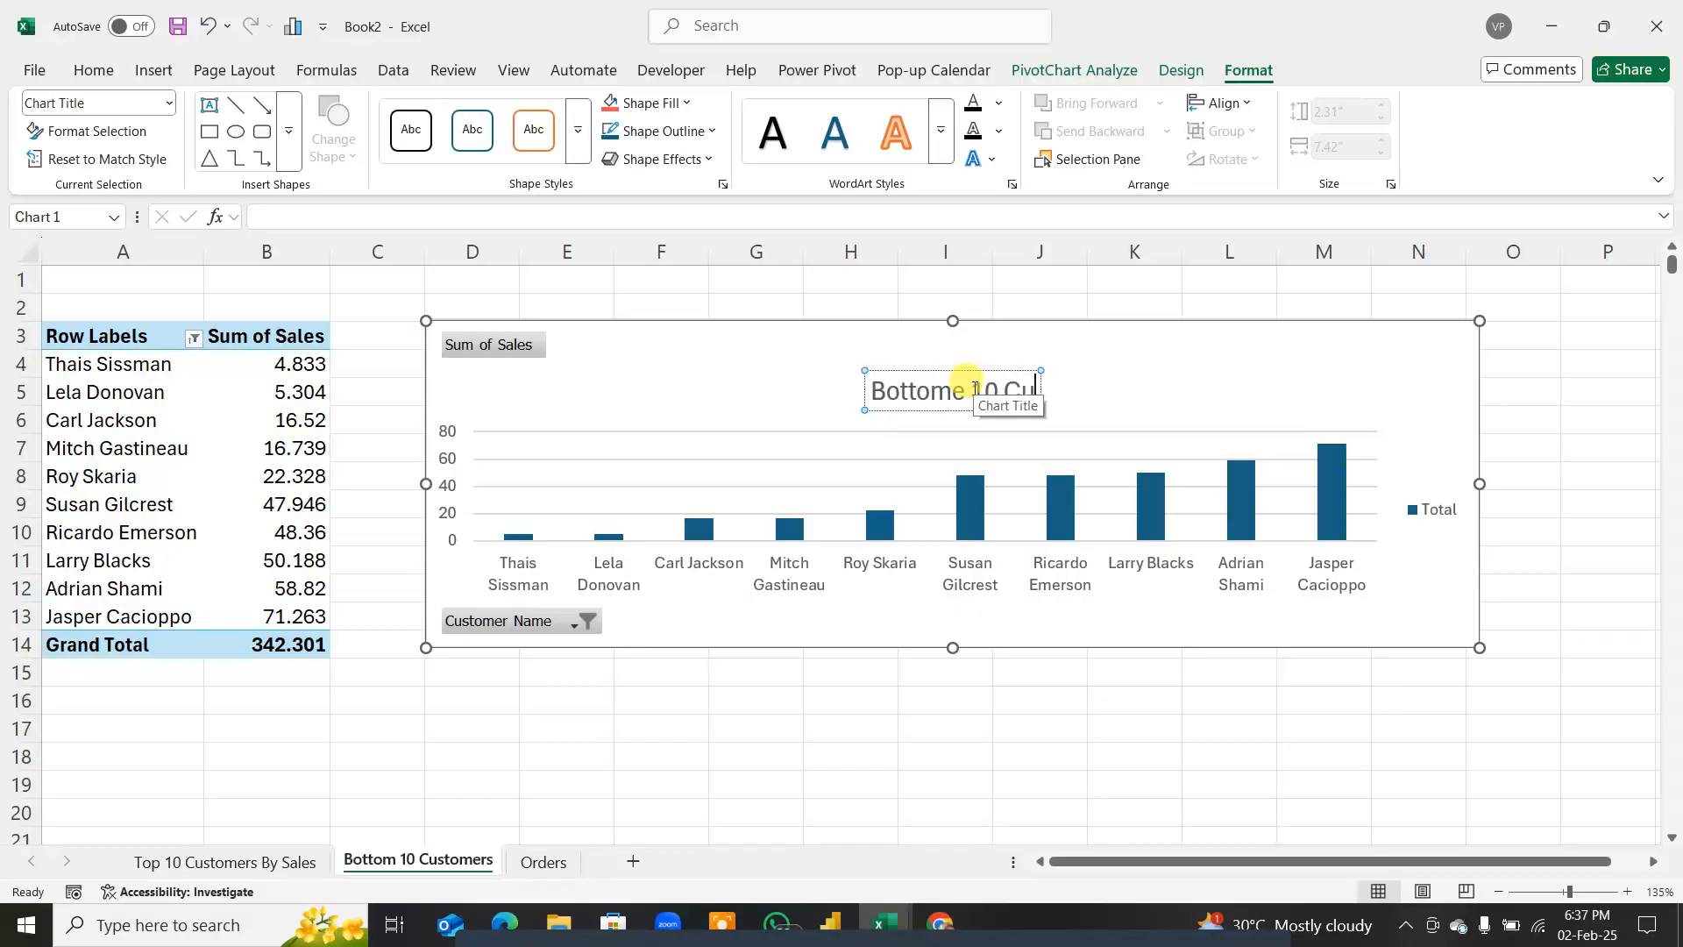
pyautogui.write('stomers')
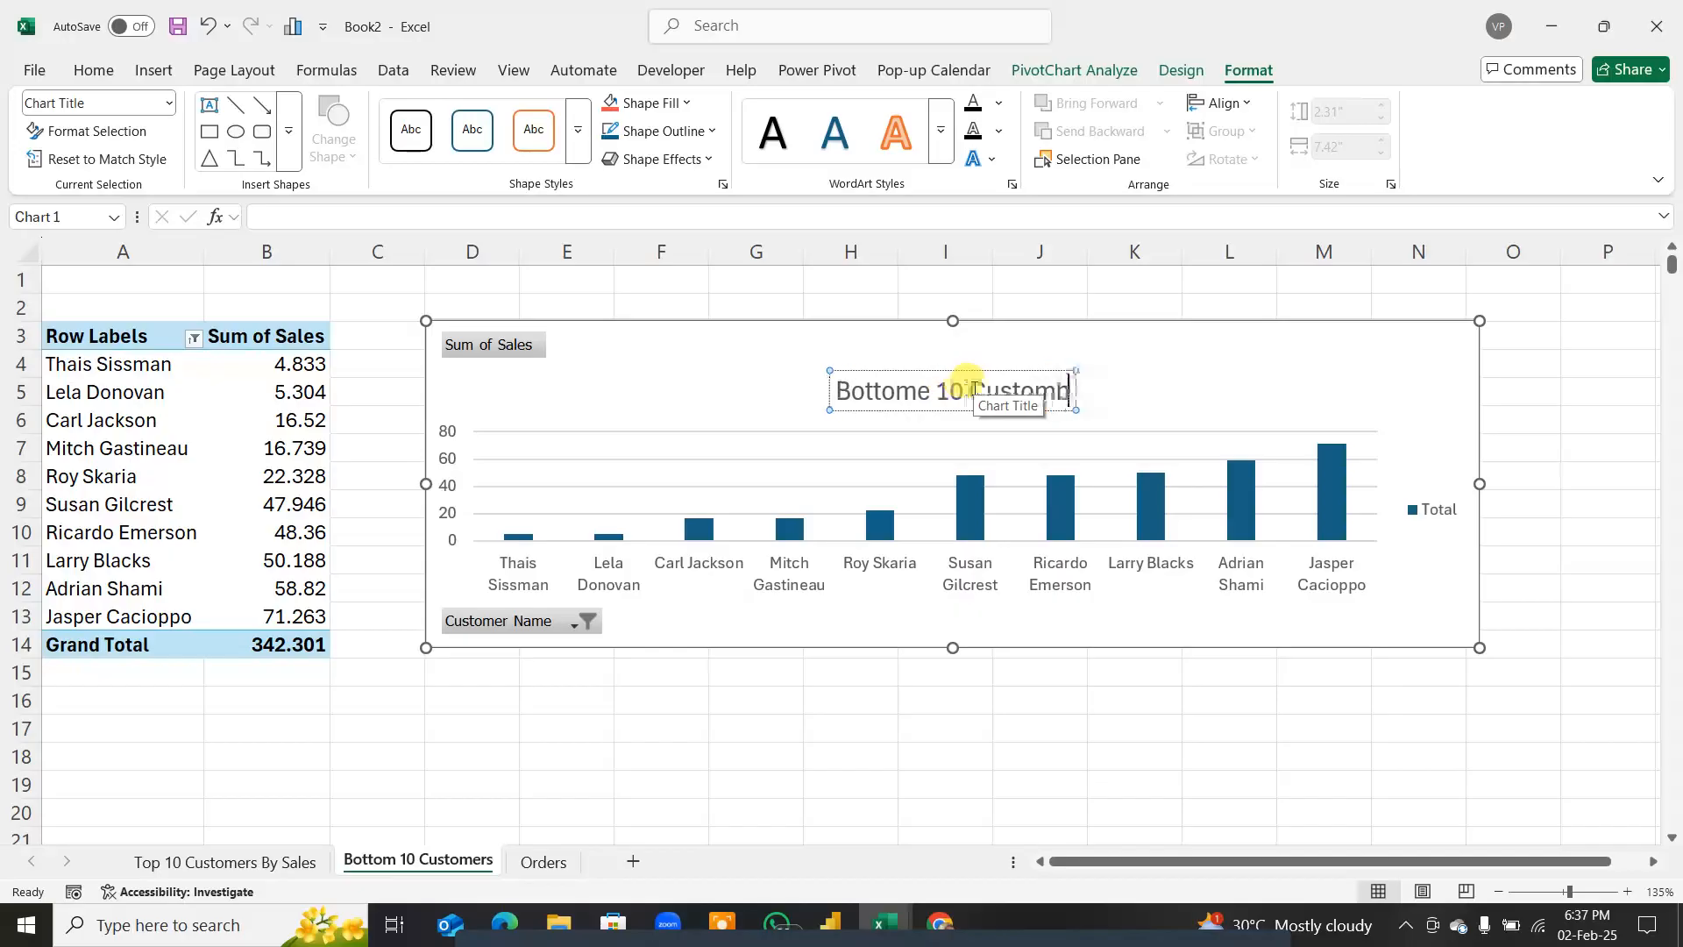
pyautogui.click(950, 537)
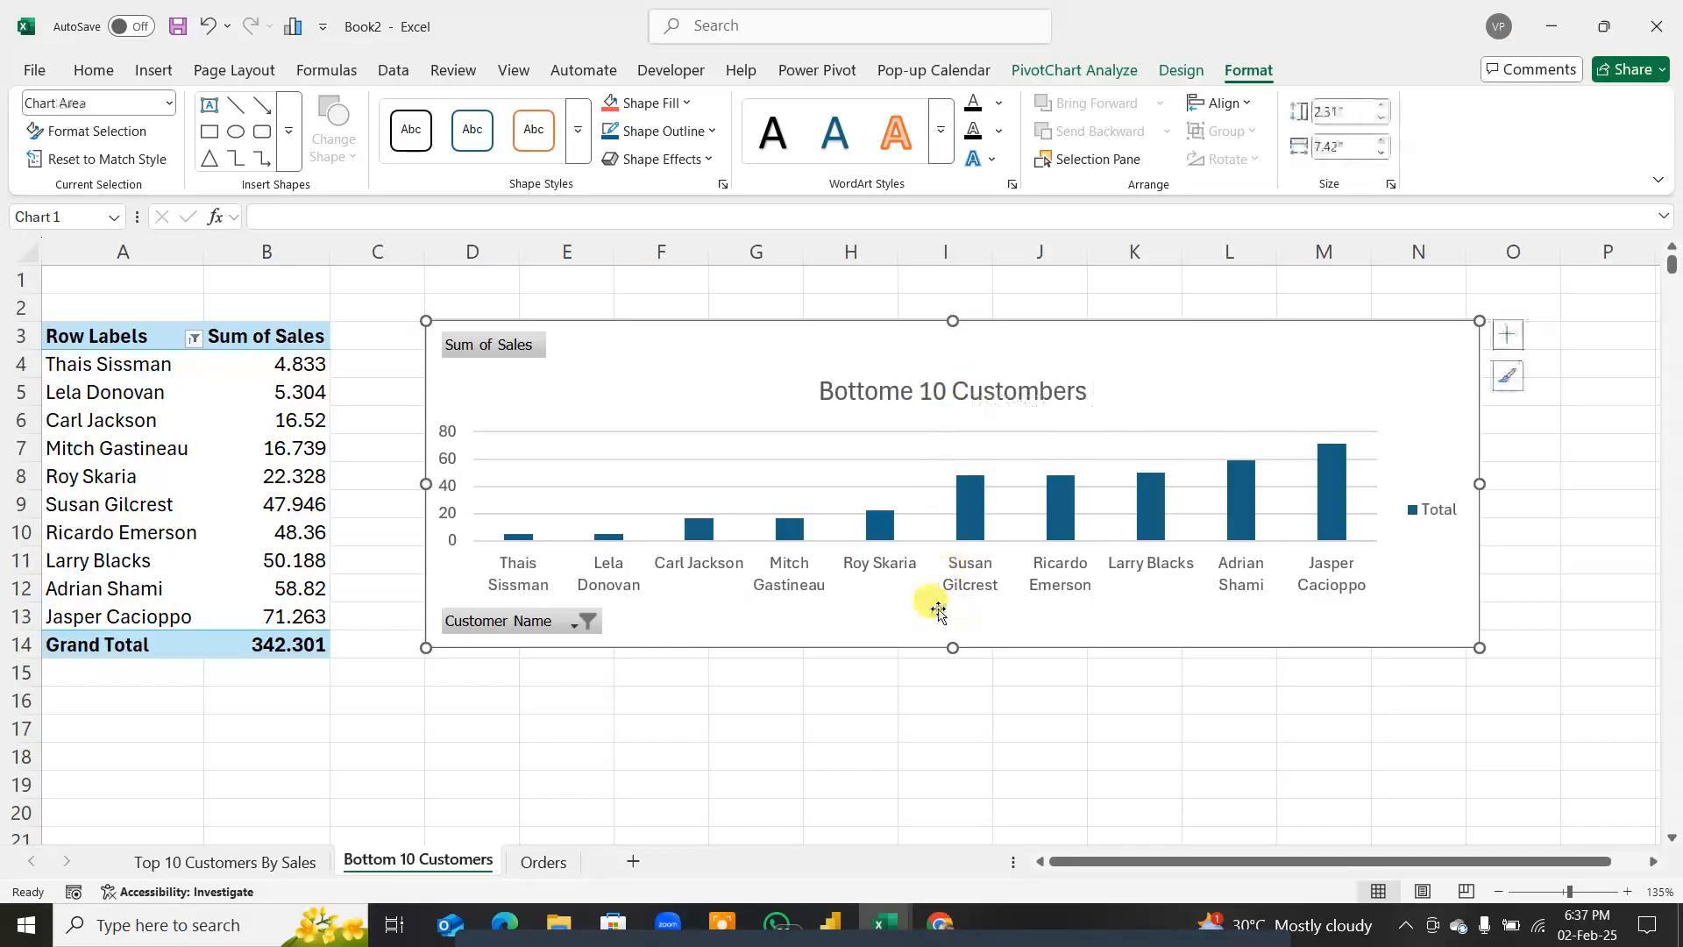
# Step: Set the chart title's font colour to red and its font to ADLaM Display
pyautogui.click(969, 392)
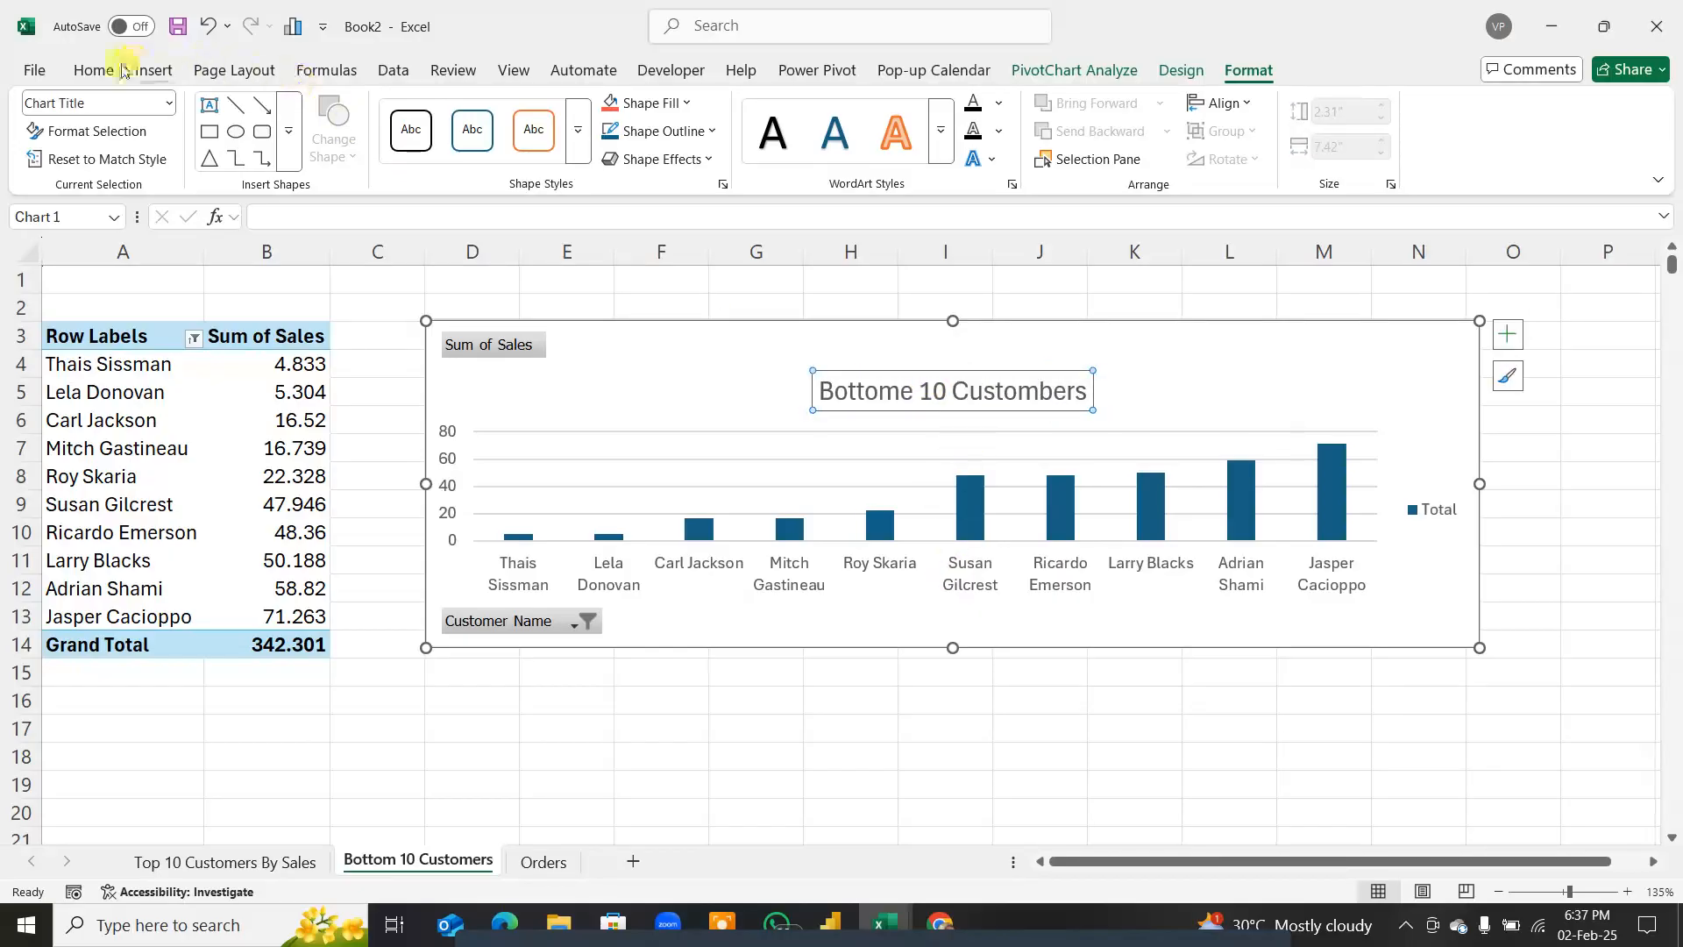
pyautogui.click(94, 70)
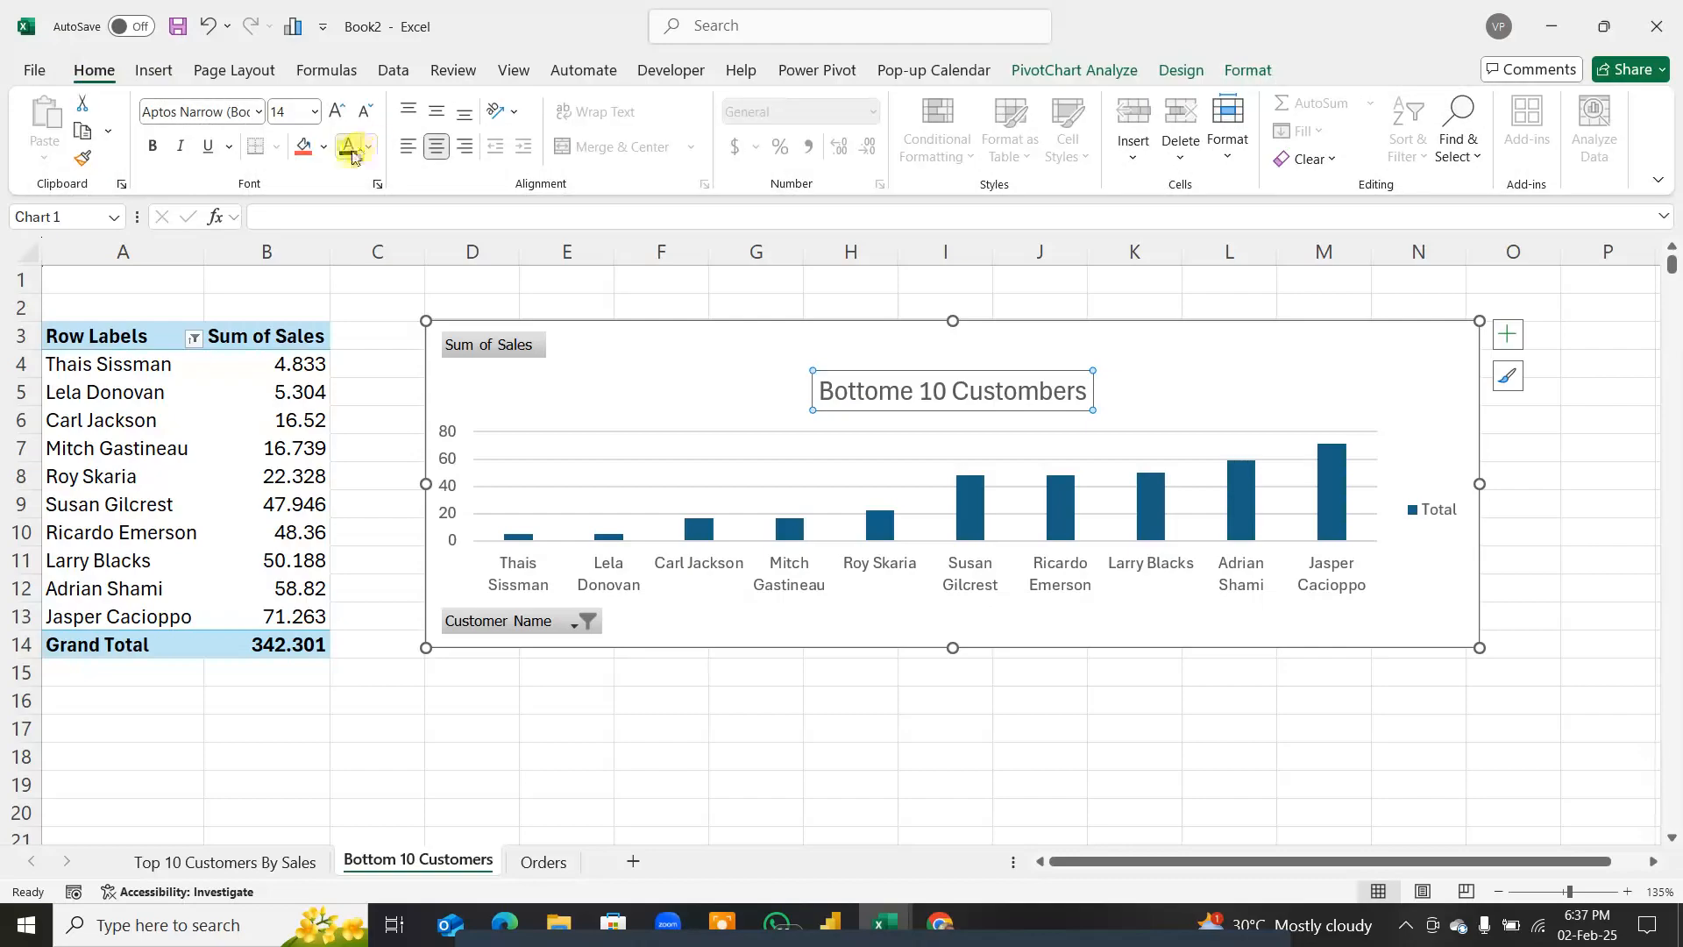
pyautogui.click(373, 152)
pyautogui.click(383, 504)
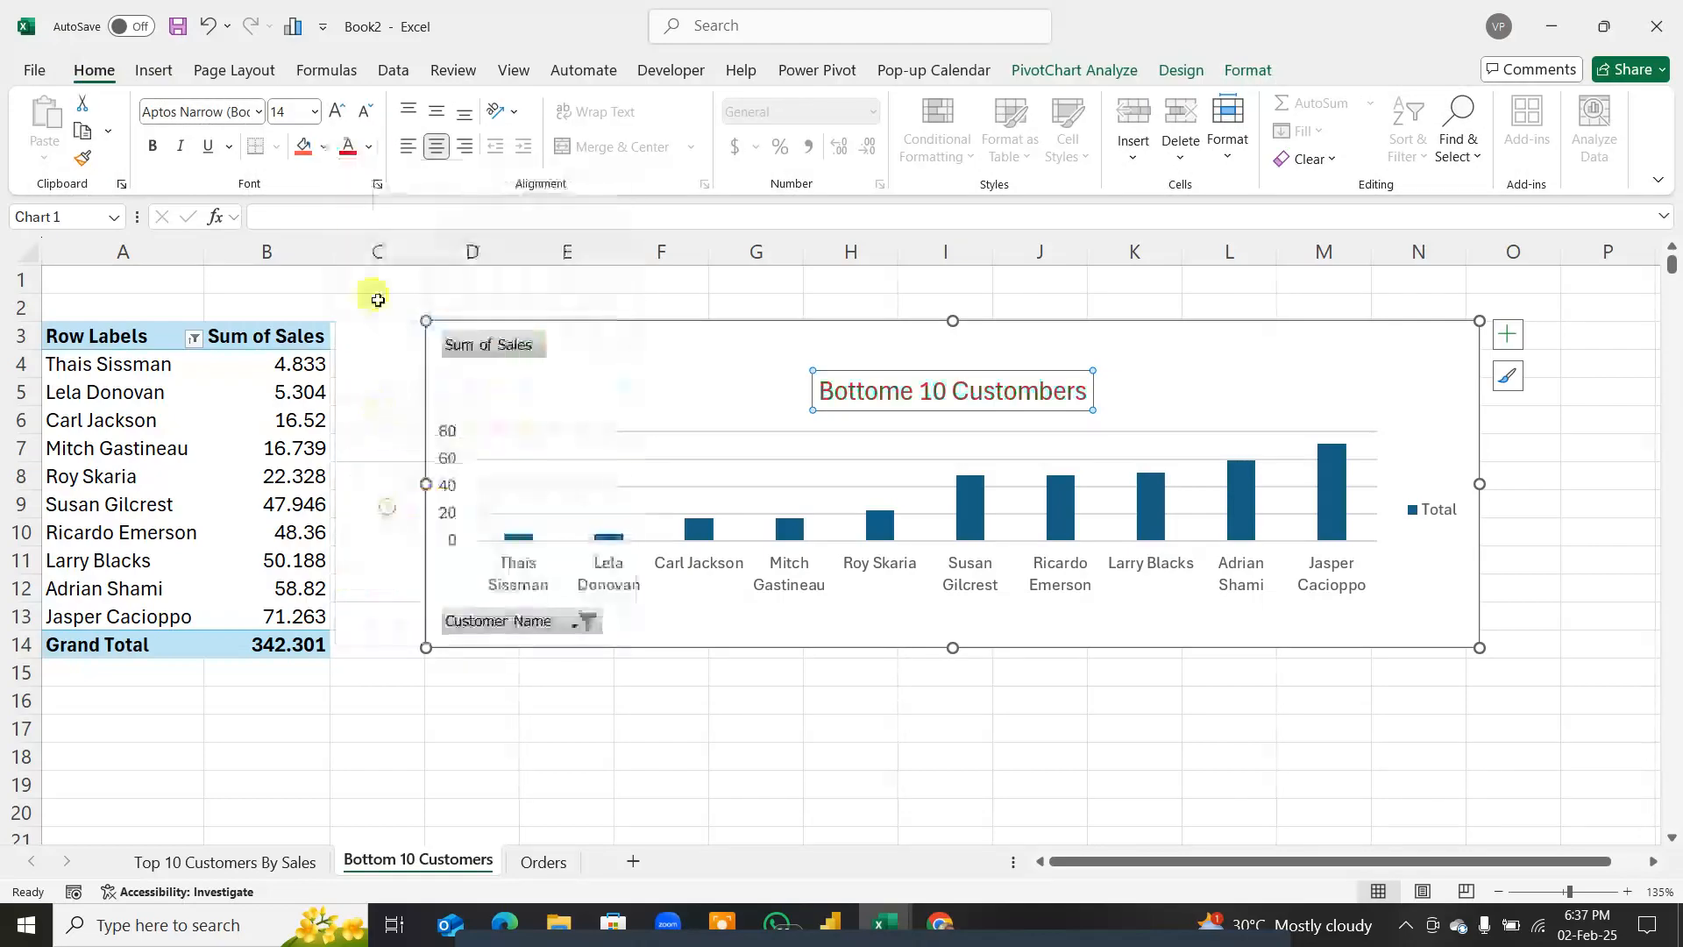
pyautogui.click(255, 117)
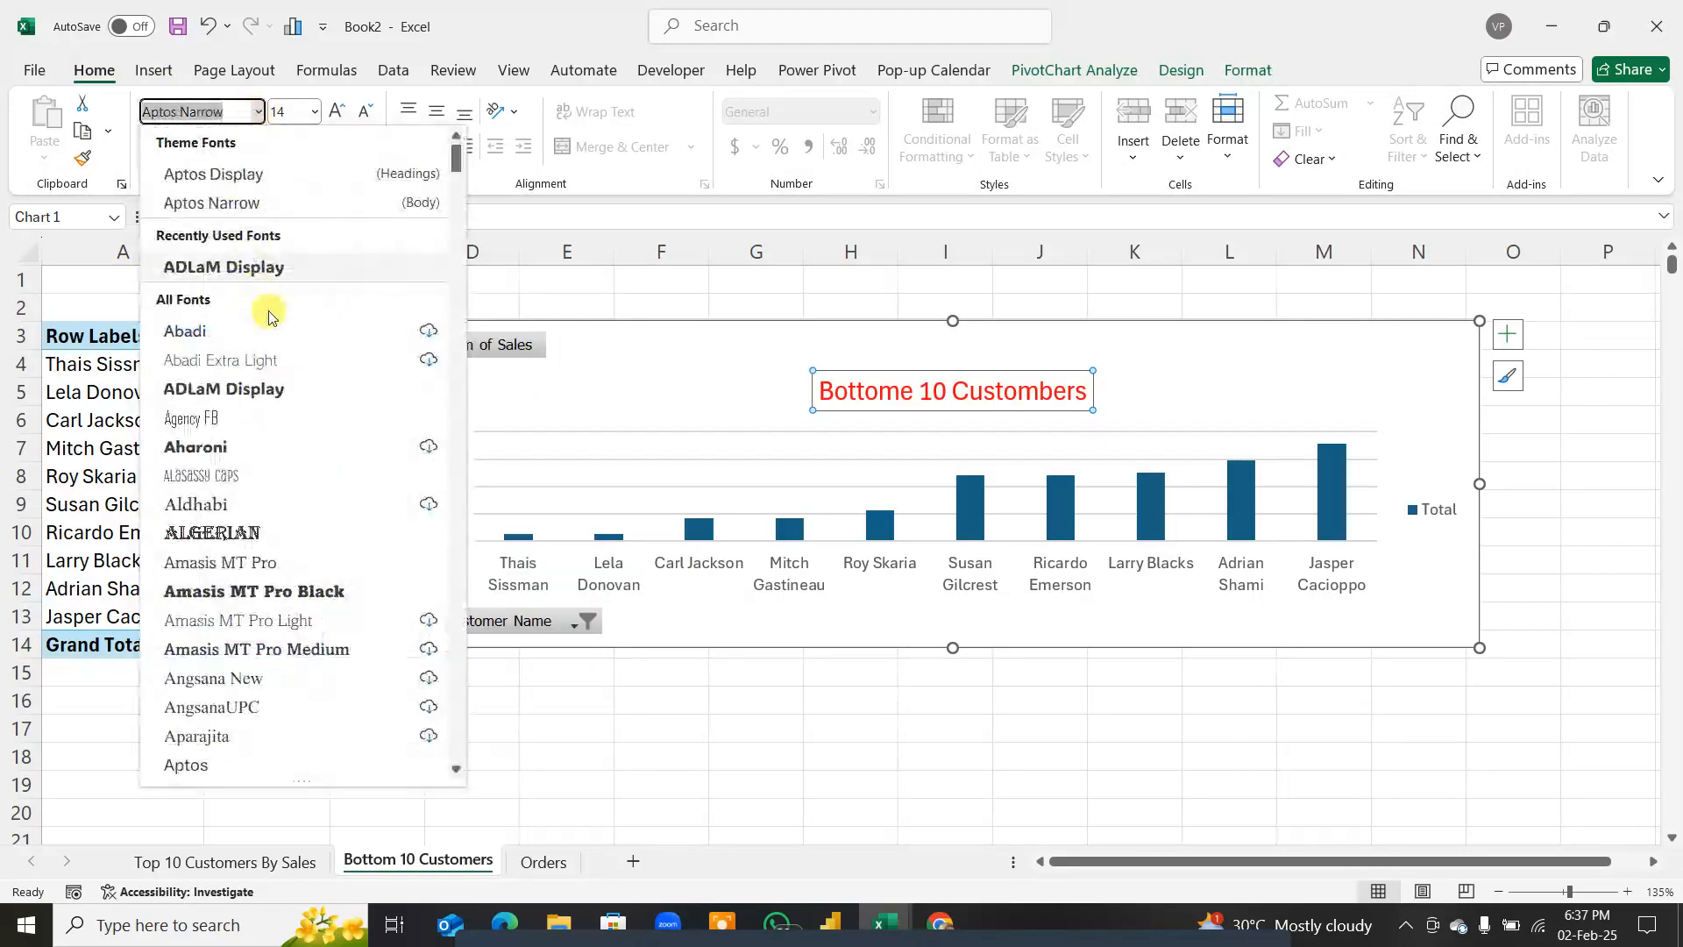
pyautogui.click(248, 268)
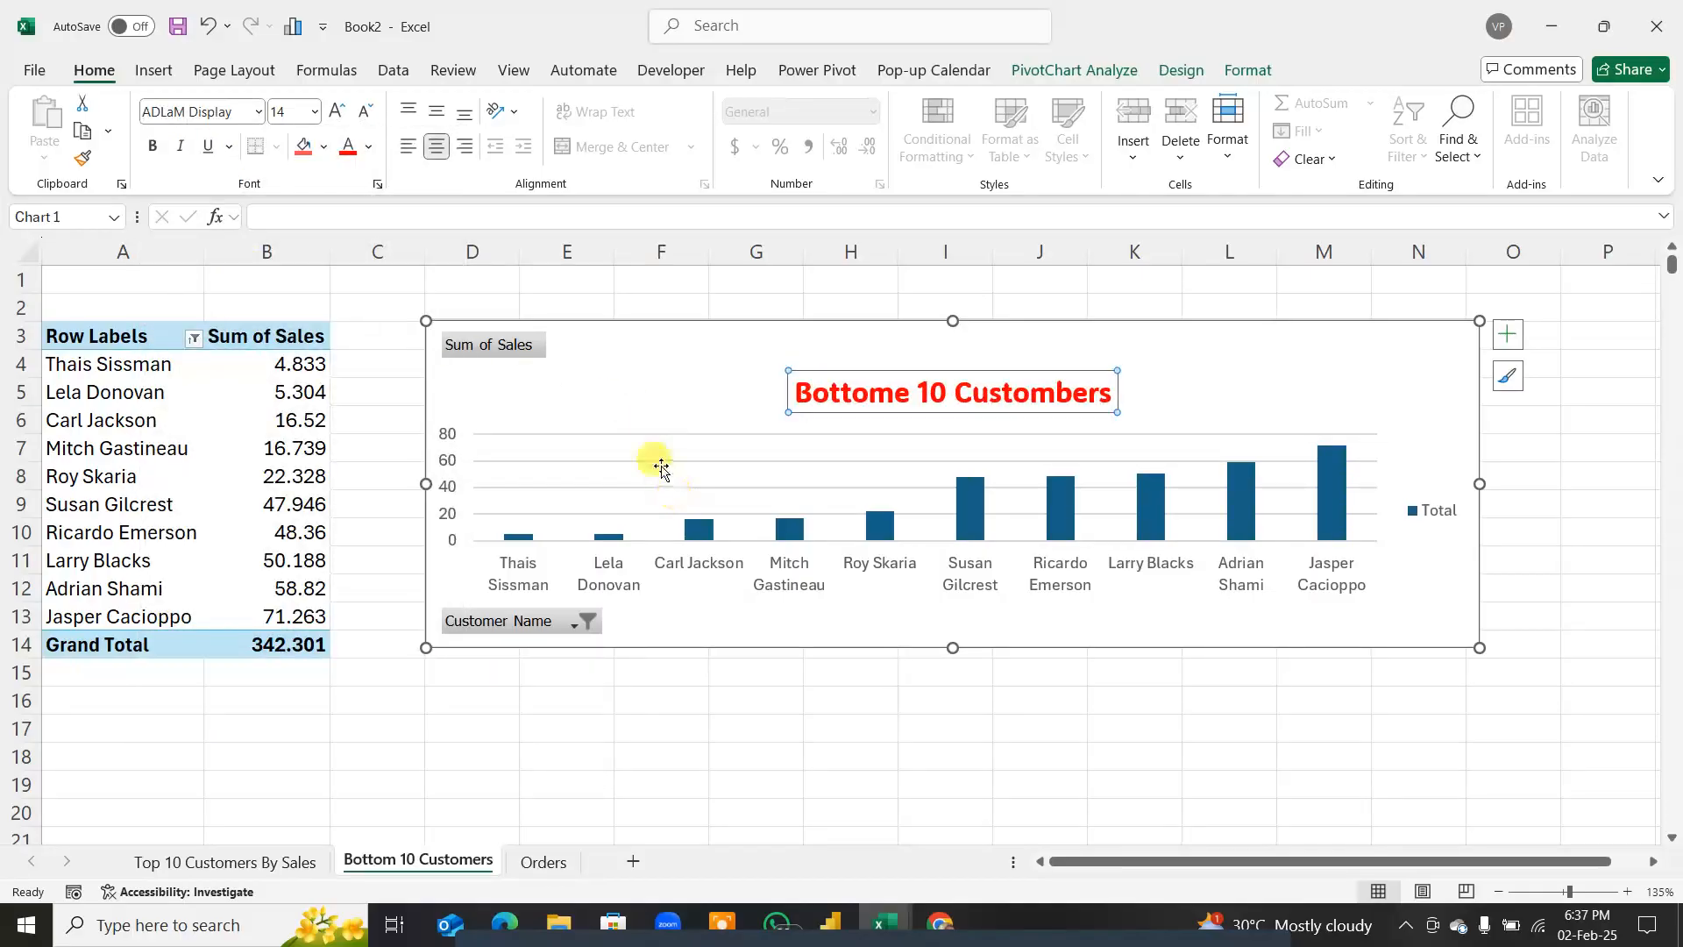
# Step: Hide all field buttons on the bottom 10 customers chart
pyautogui.click(517, 349)
pyautogui.rightClick(517, 350)
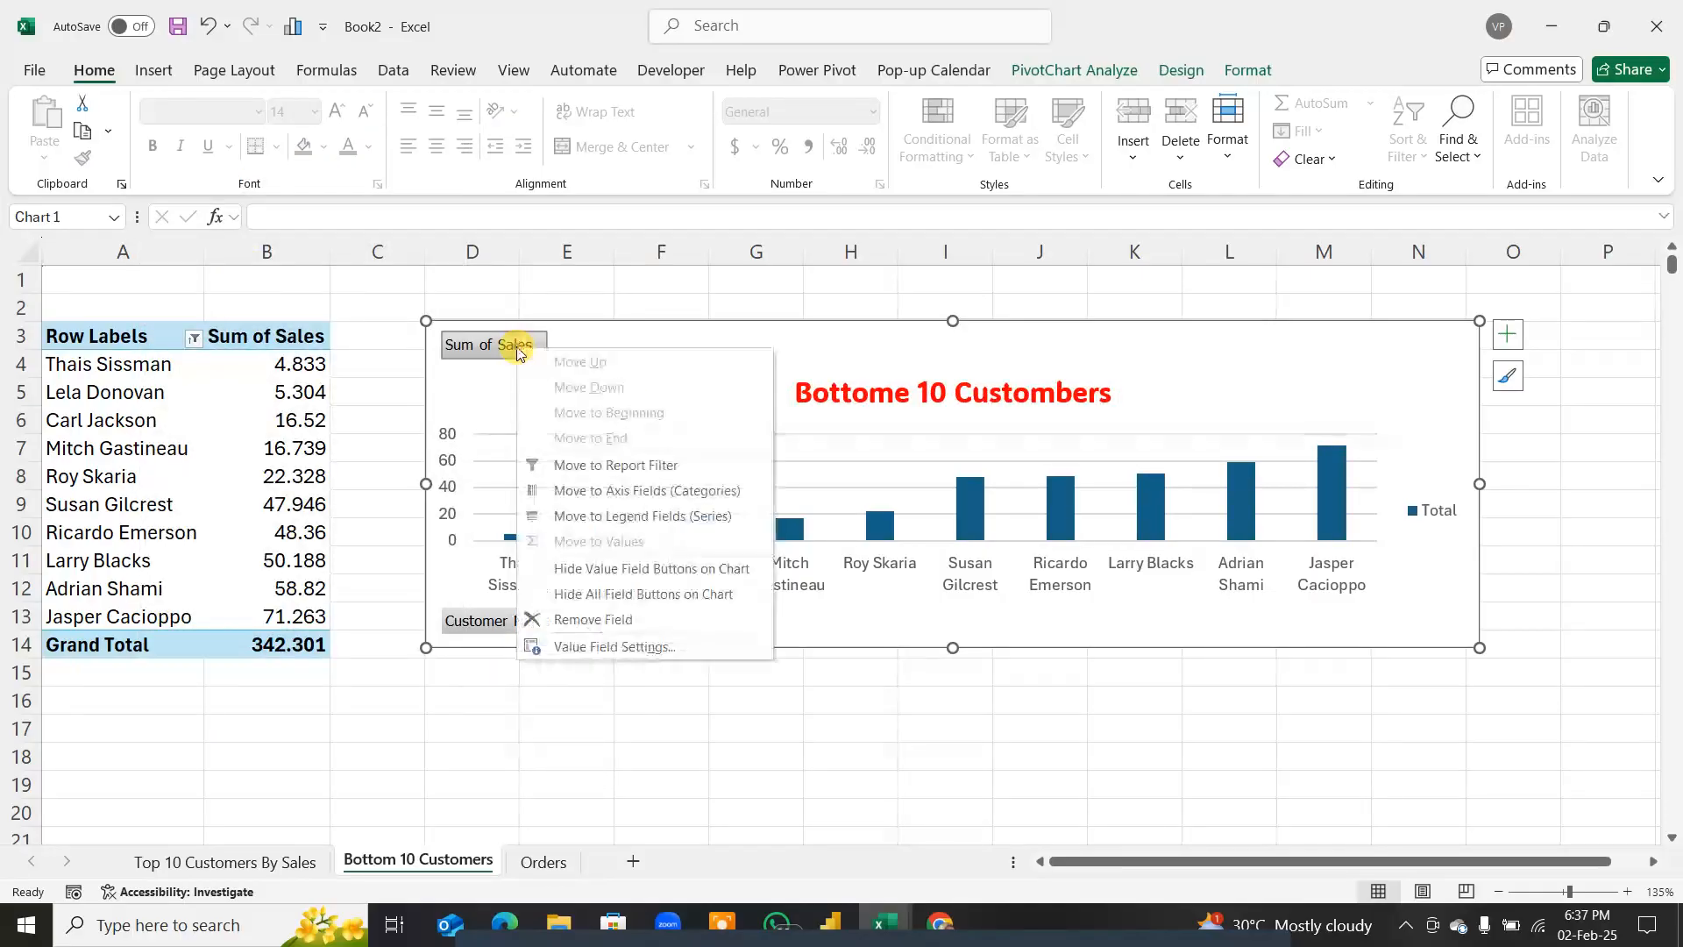
pyautogui.click(572, 596)
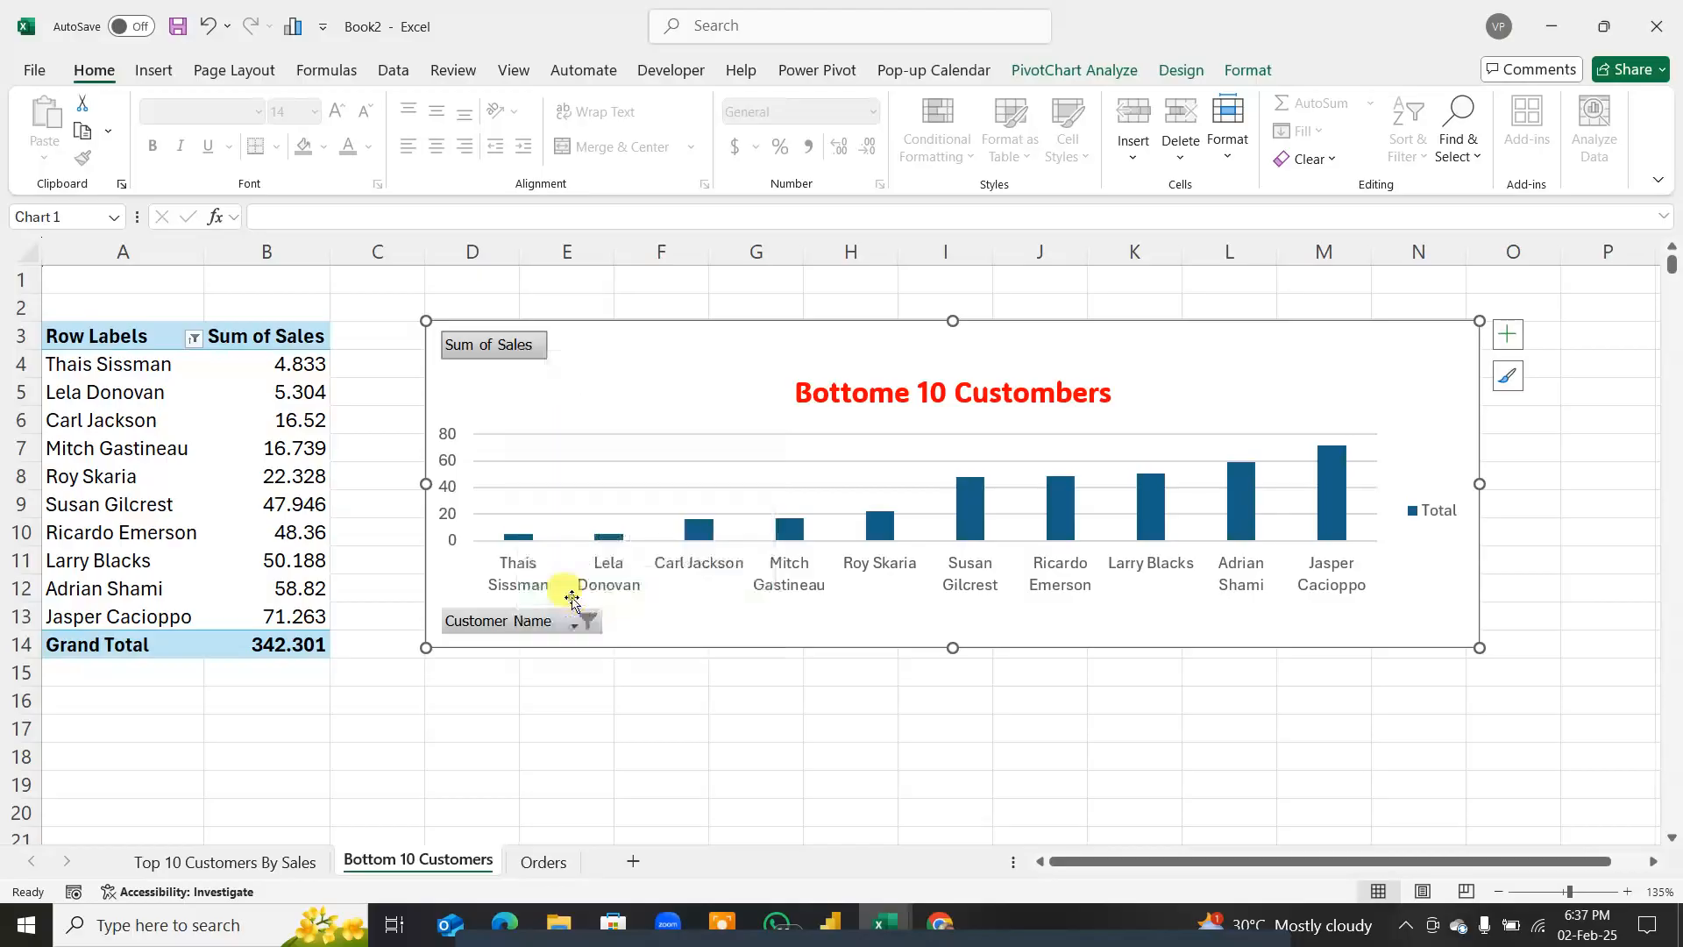
# Step: Delete the Total legend and the horizontal gridlines from the bottom 10 customers chart
pyautogui.click(1448, 519)
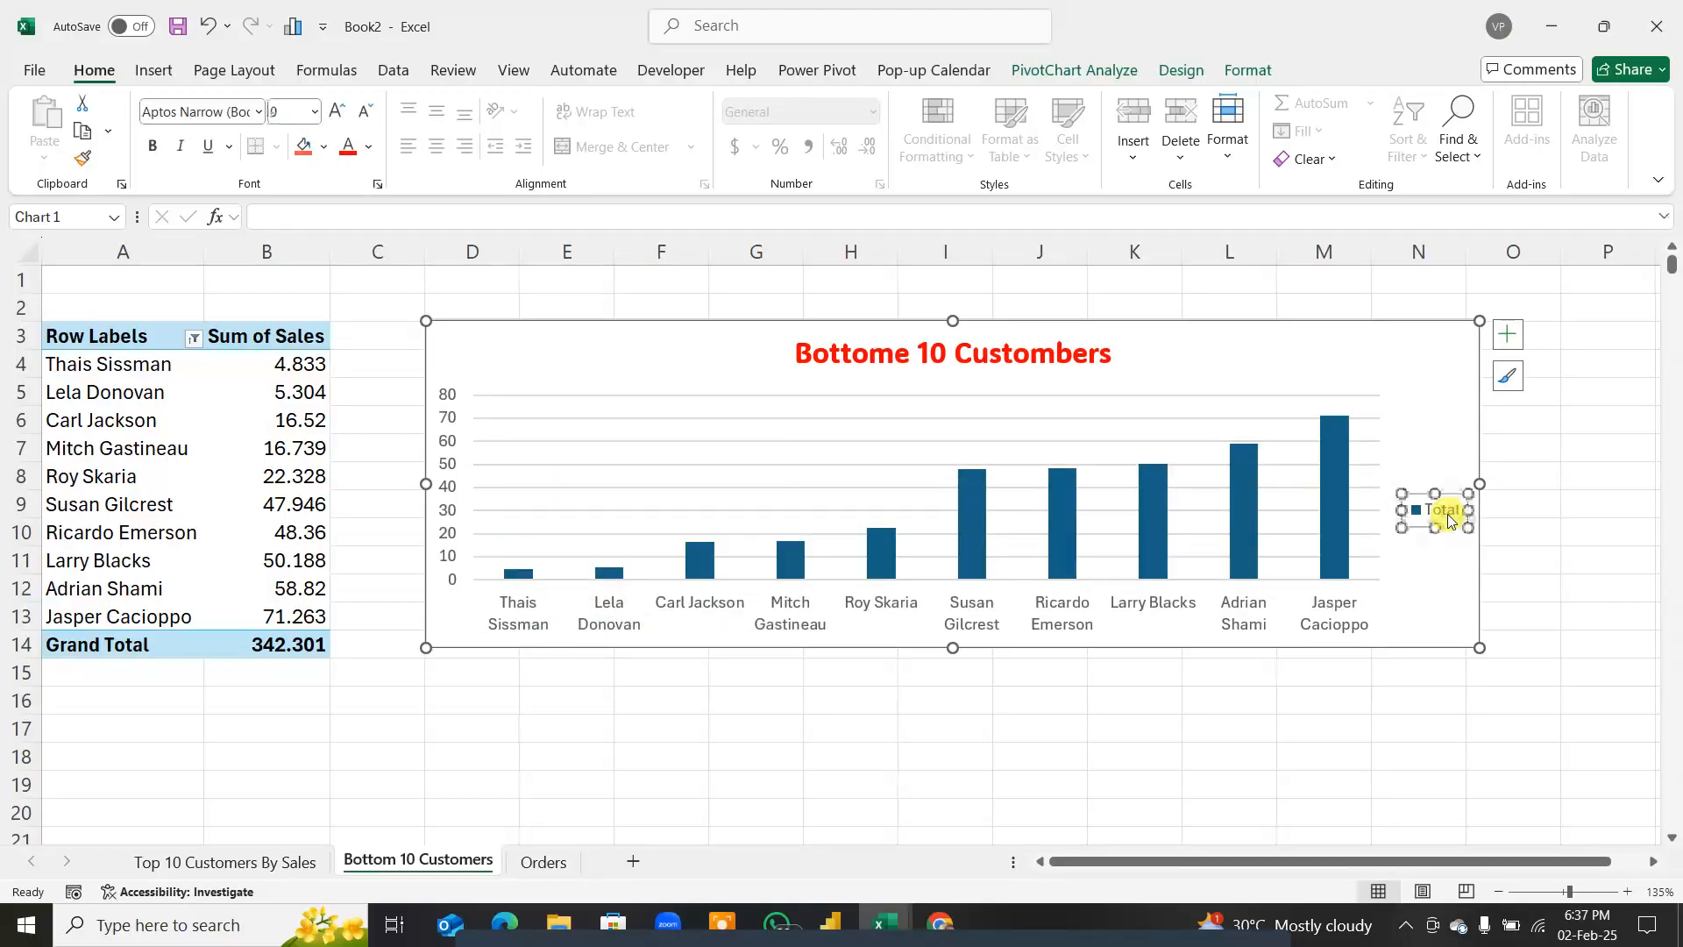
pyautogui.press('Delete')
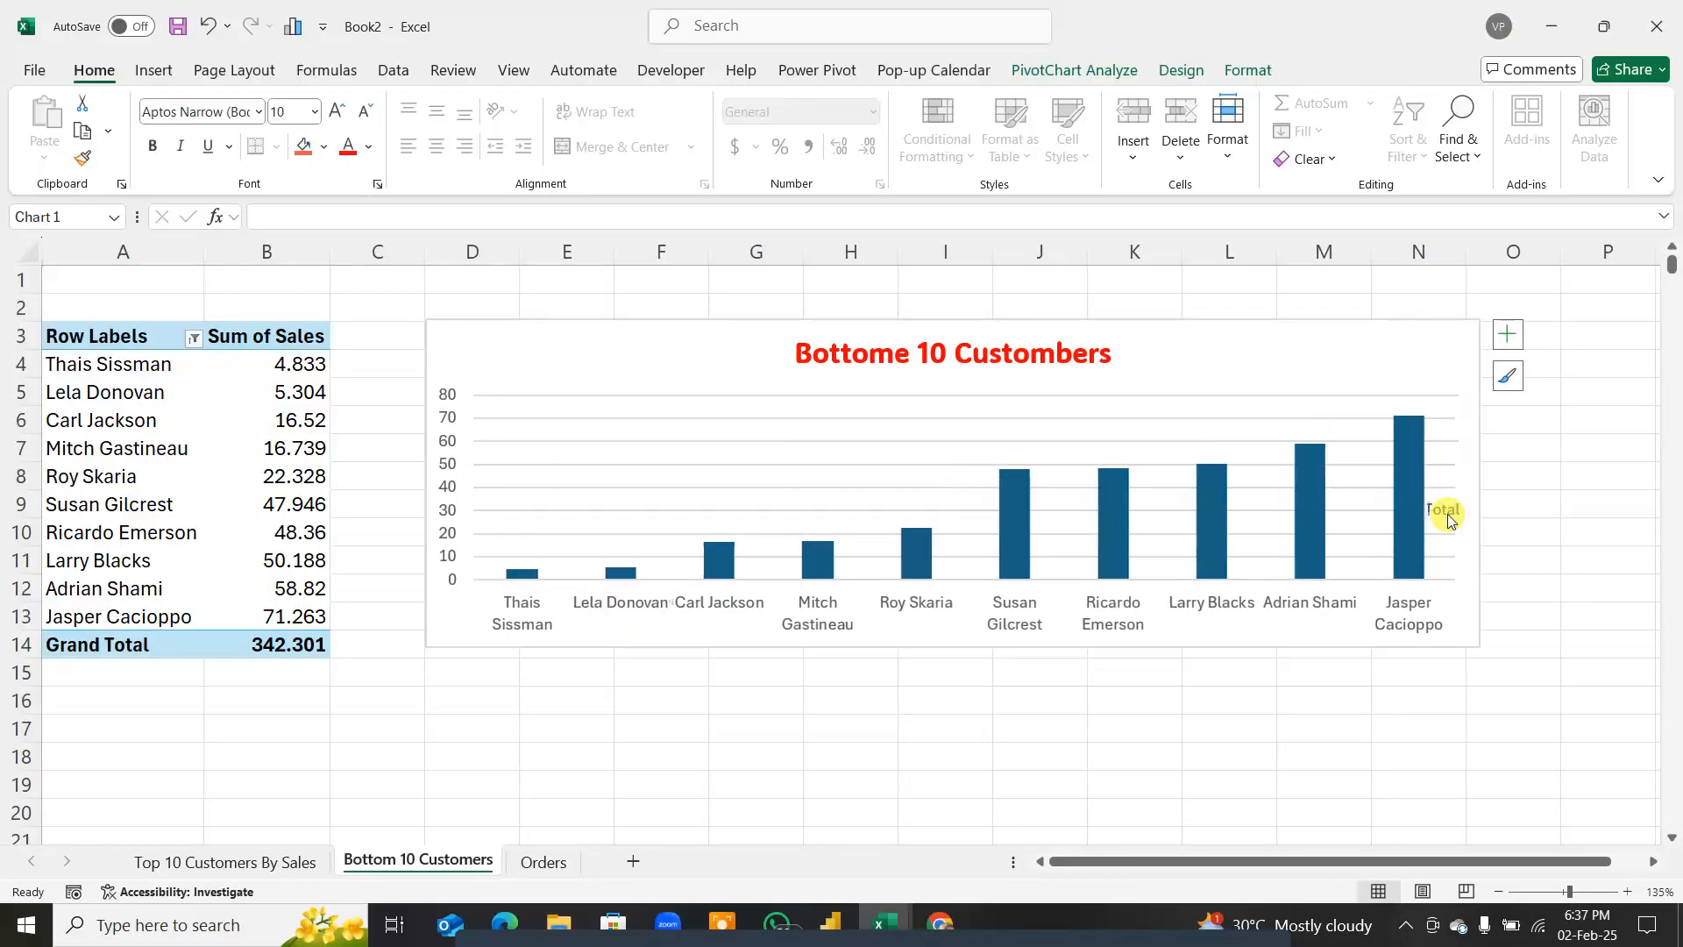
pyautogui.click(1111, 425)
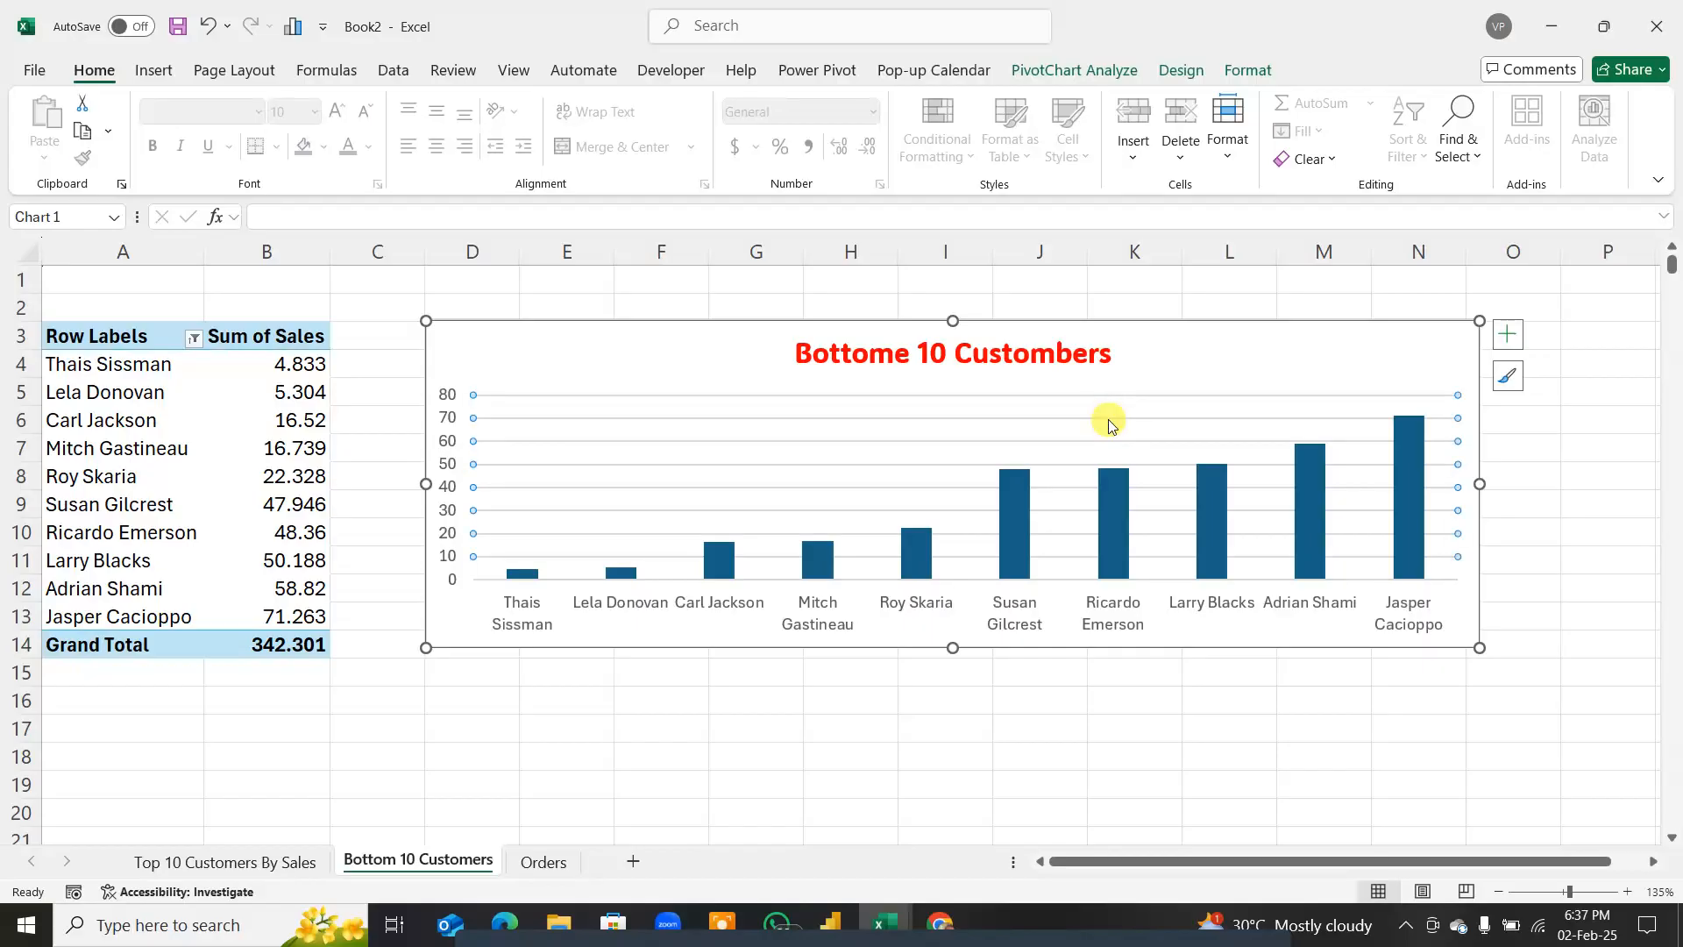
pyautogui.press('Delete')
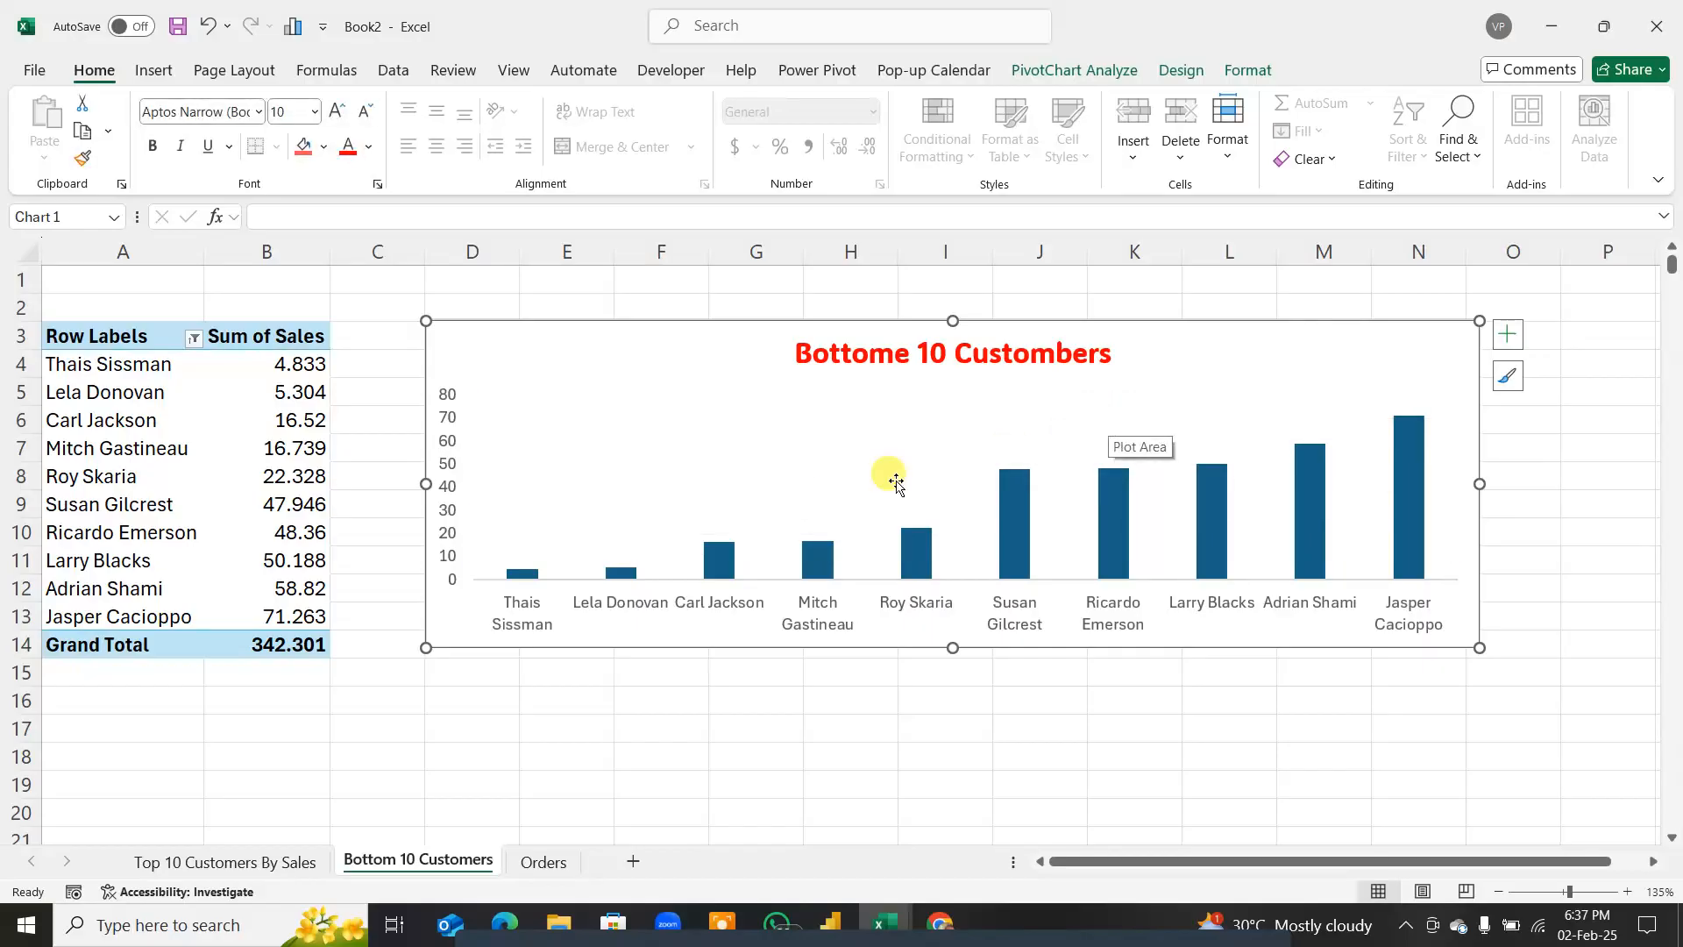
# Step: Make the customer name and sales value axis labels bold on the bottom 10 customers chart
pyautogui.click(680, 605)
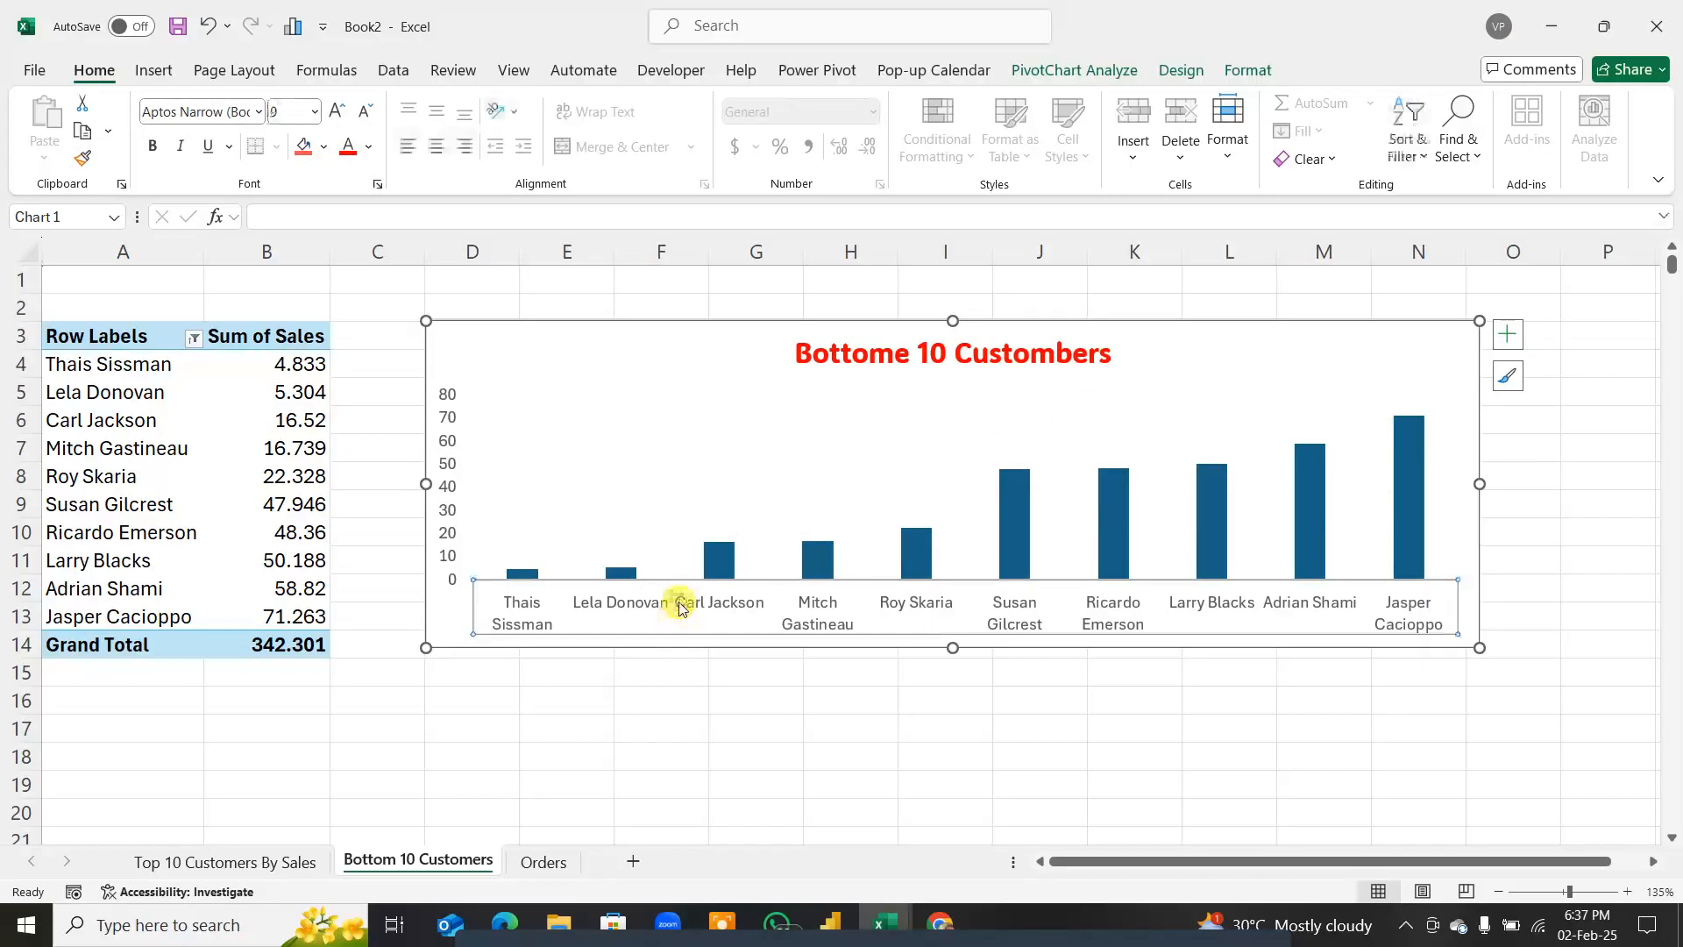
pyautogui.hotkey('ctrl', 'b')
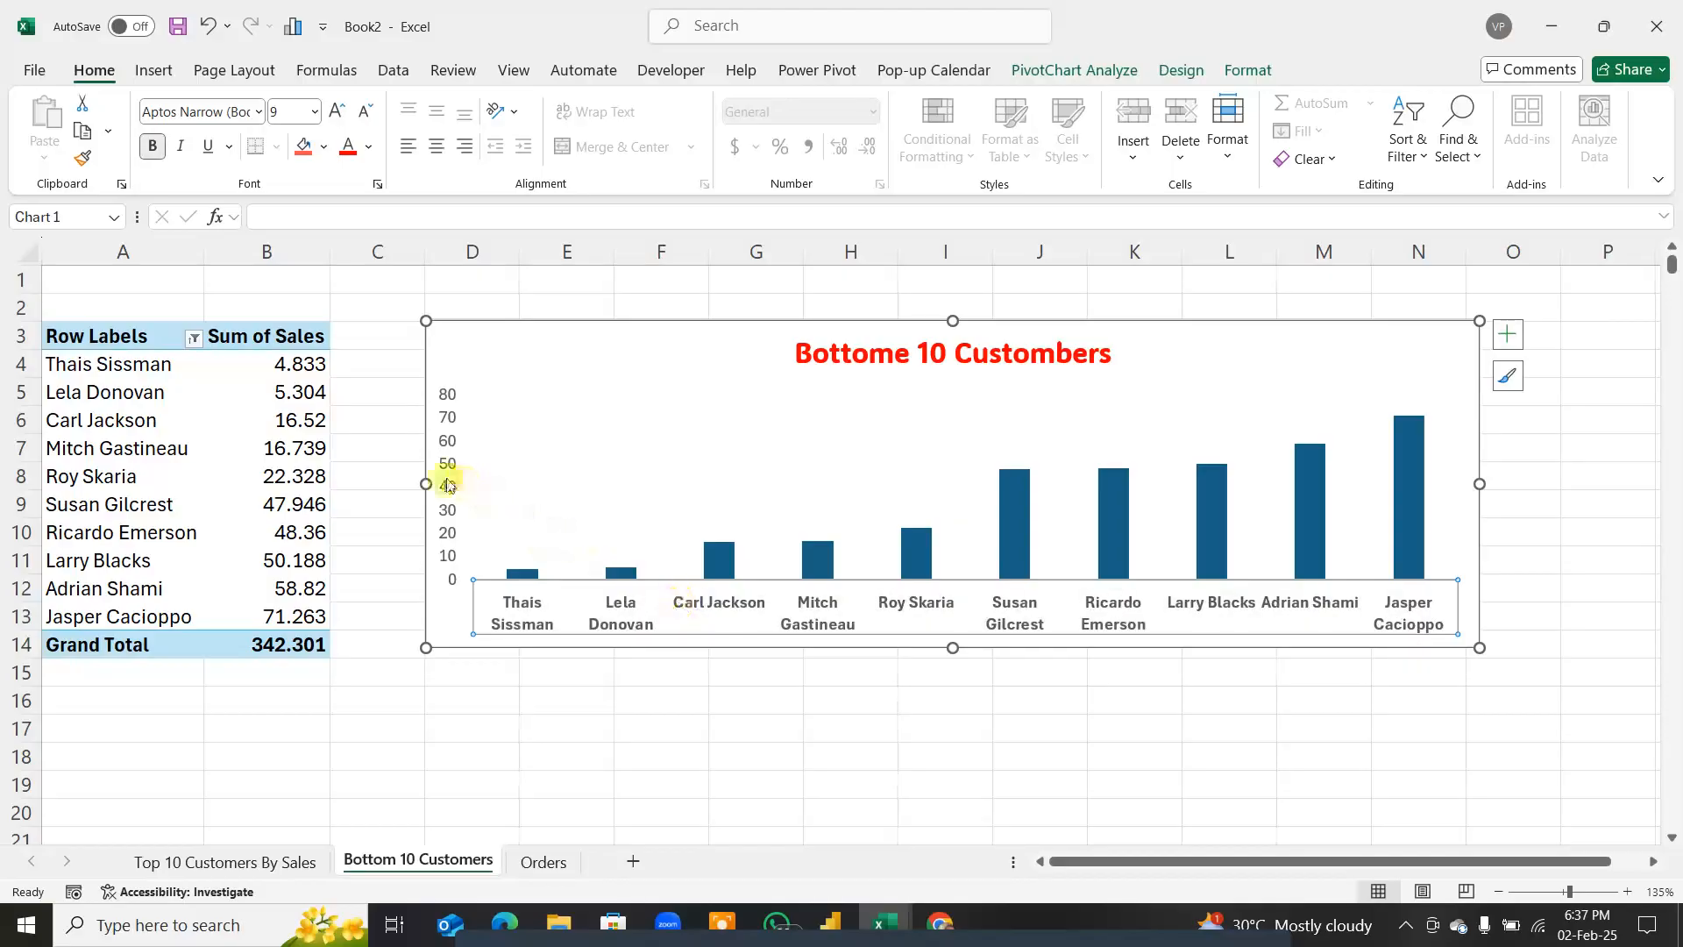
pyautogui.click(441, 473)
pyautogui.hotkey('ctrl', 'b')
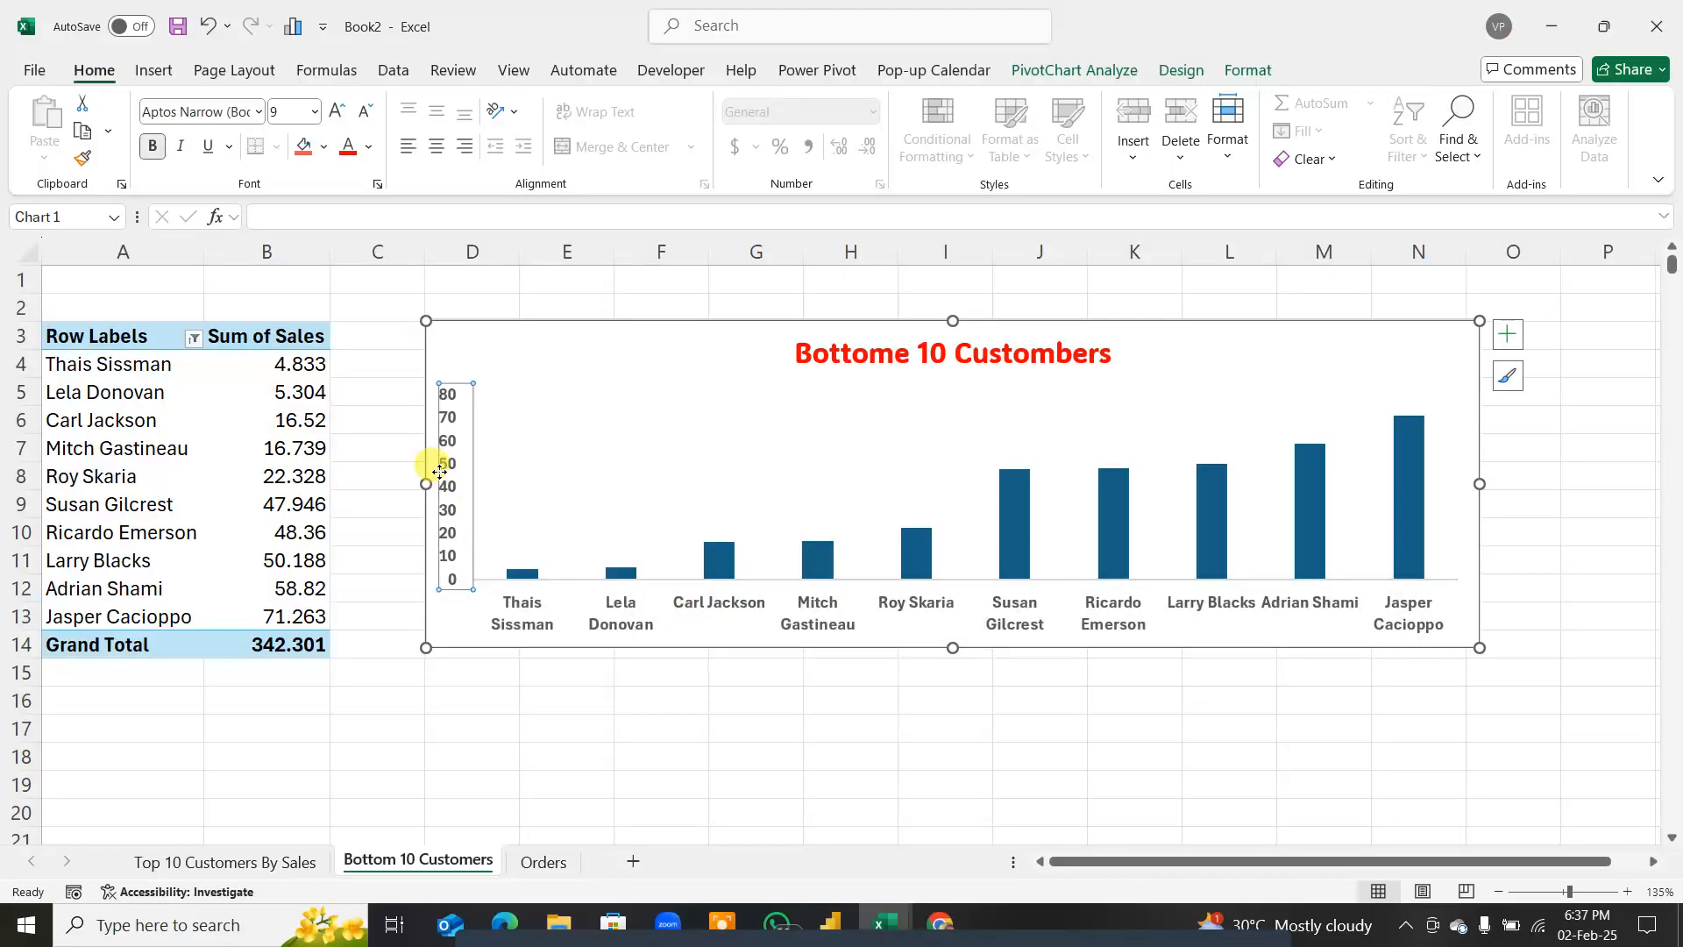
# Step: Add data labels to the bottom 10 customers chart, make them bold, and nudge the chart slightly lower on the sheet
pyautogui.moveTo(1296, 382); pyautogui.dragTo(1299, 379)
pyautogui.click(1515, 338)
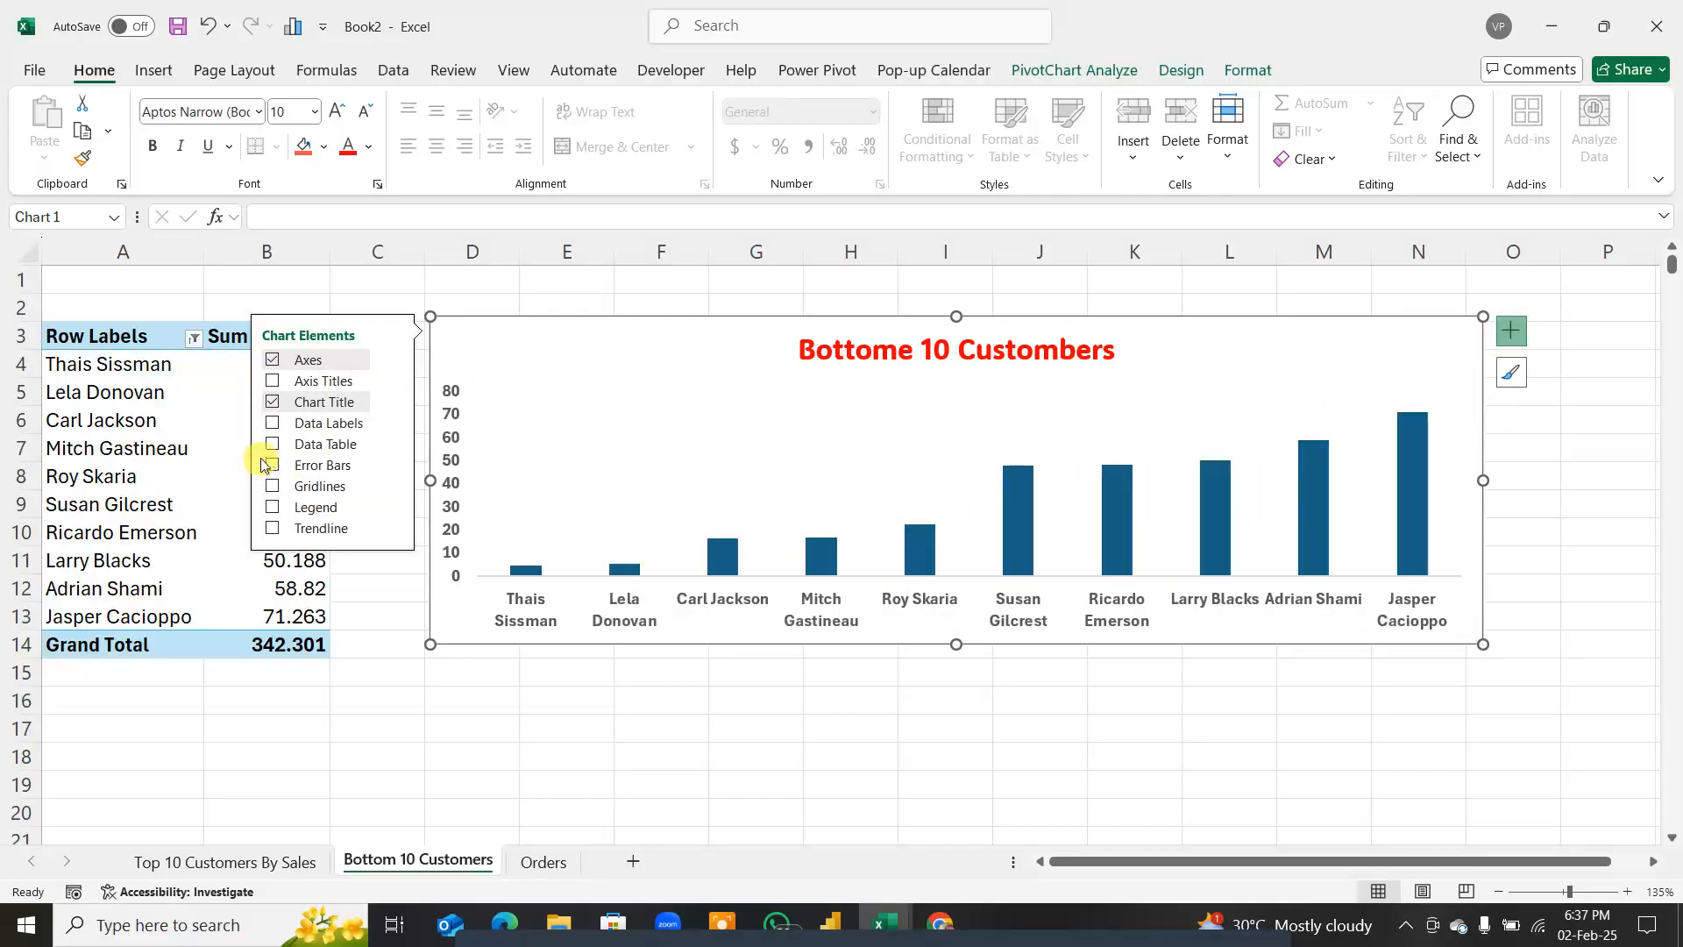
pyautogui.click(273, 424)
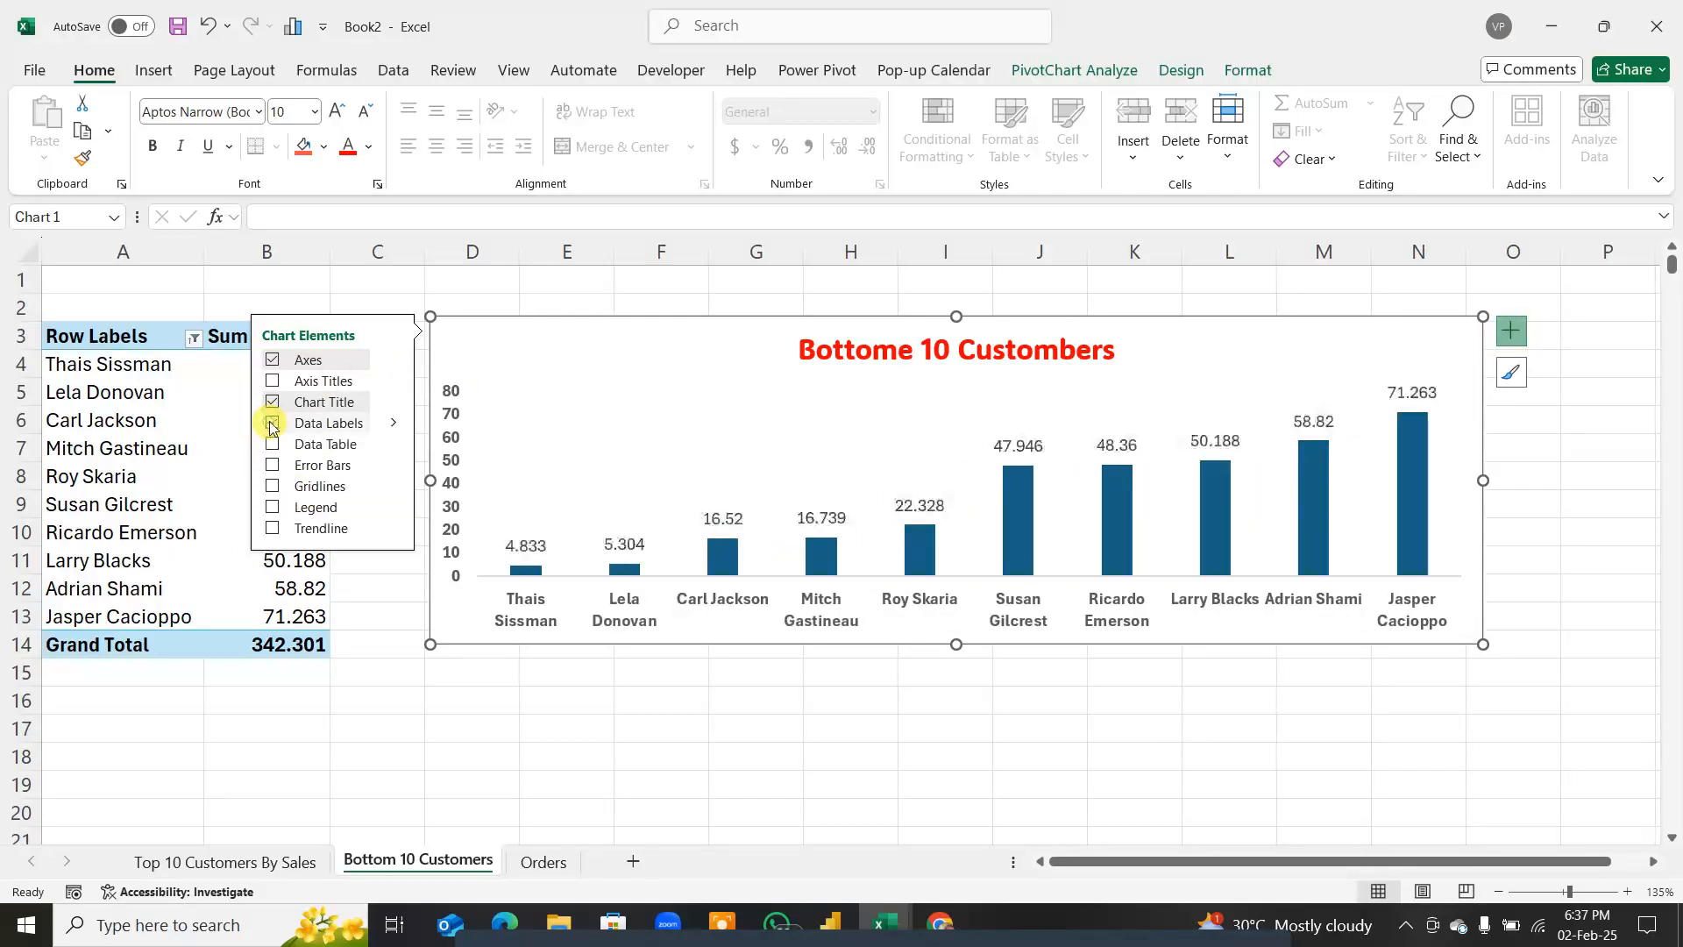
pyautogui.click(929, 510)
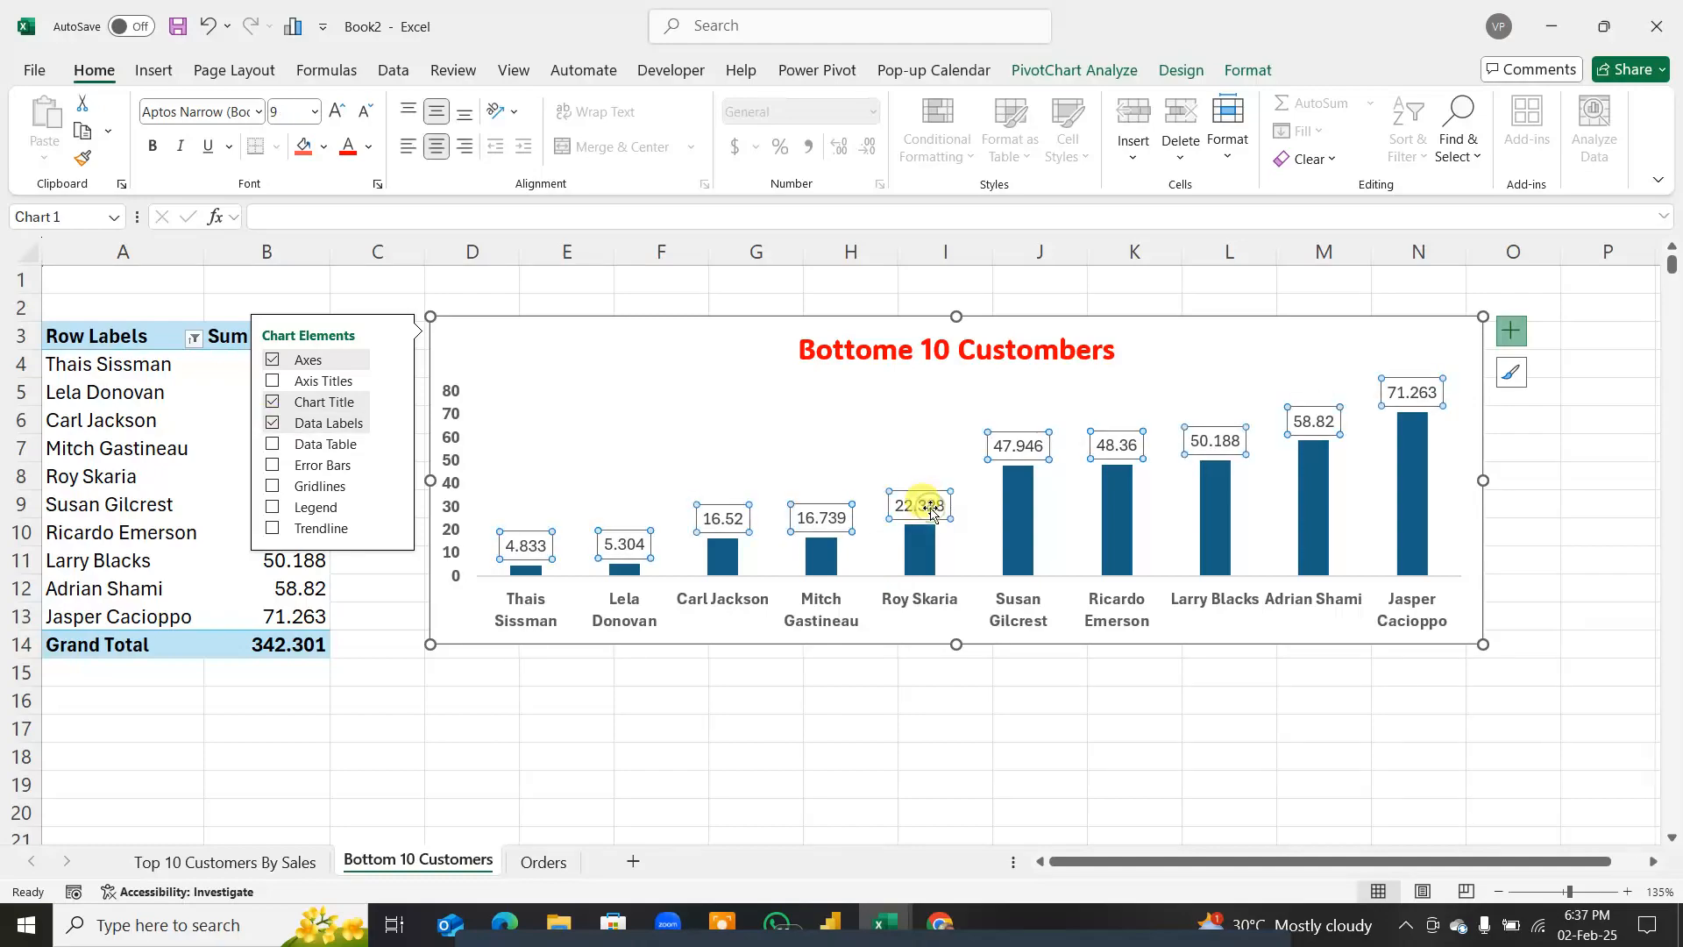
pyautogui.hotkey('ctrl', 'b')
pyautogui.click(789, 399)
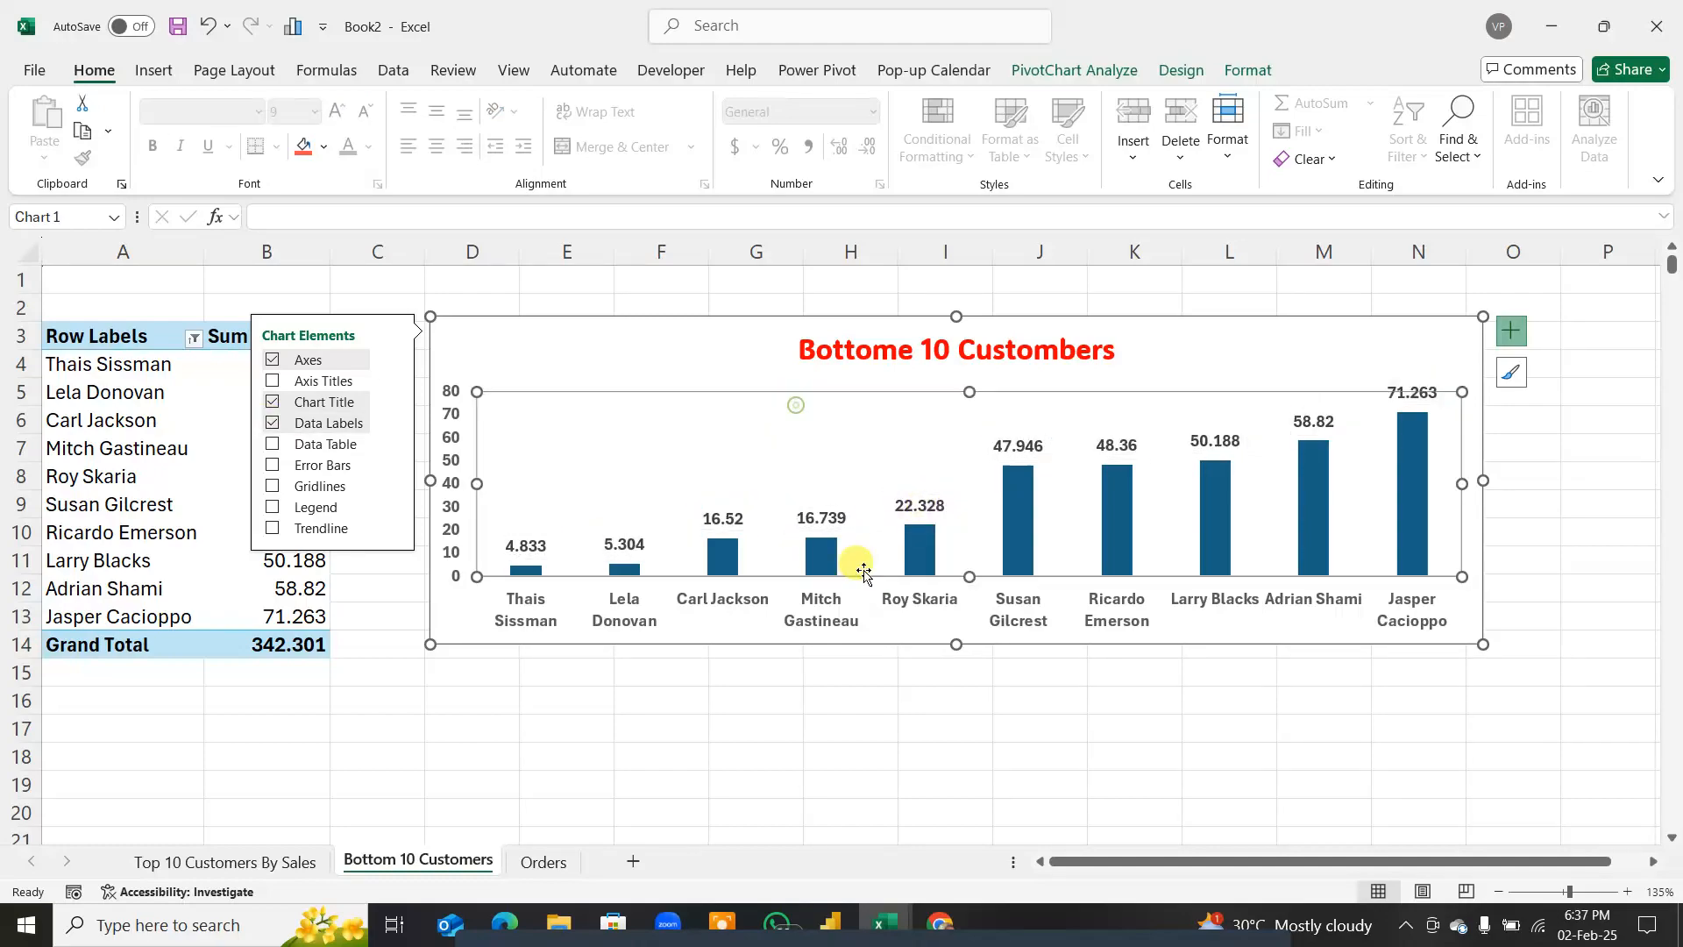
pyautogui.click(829, 699)
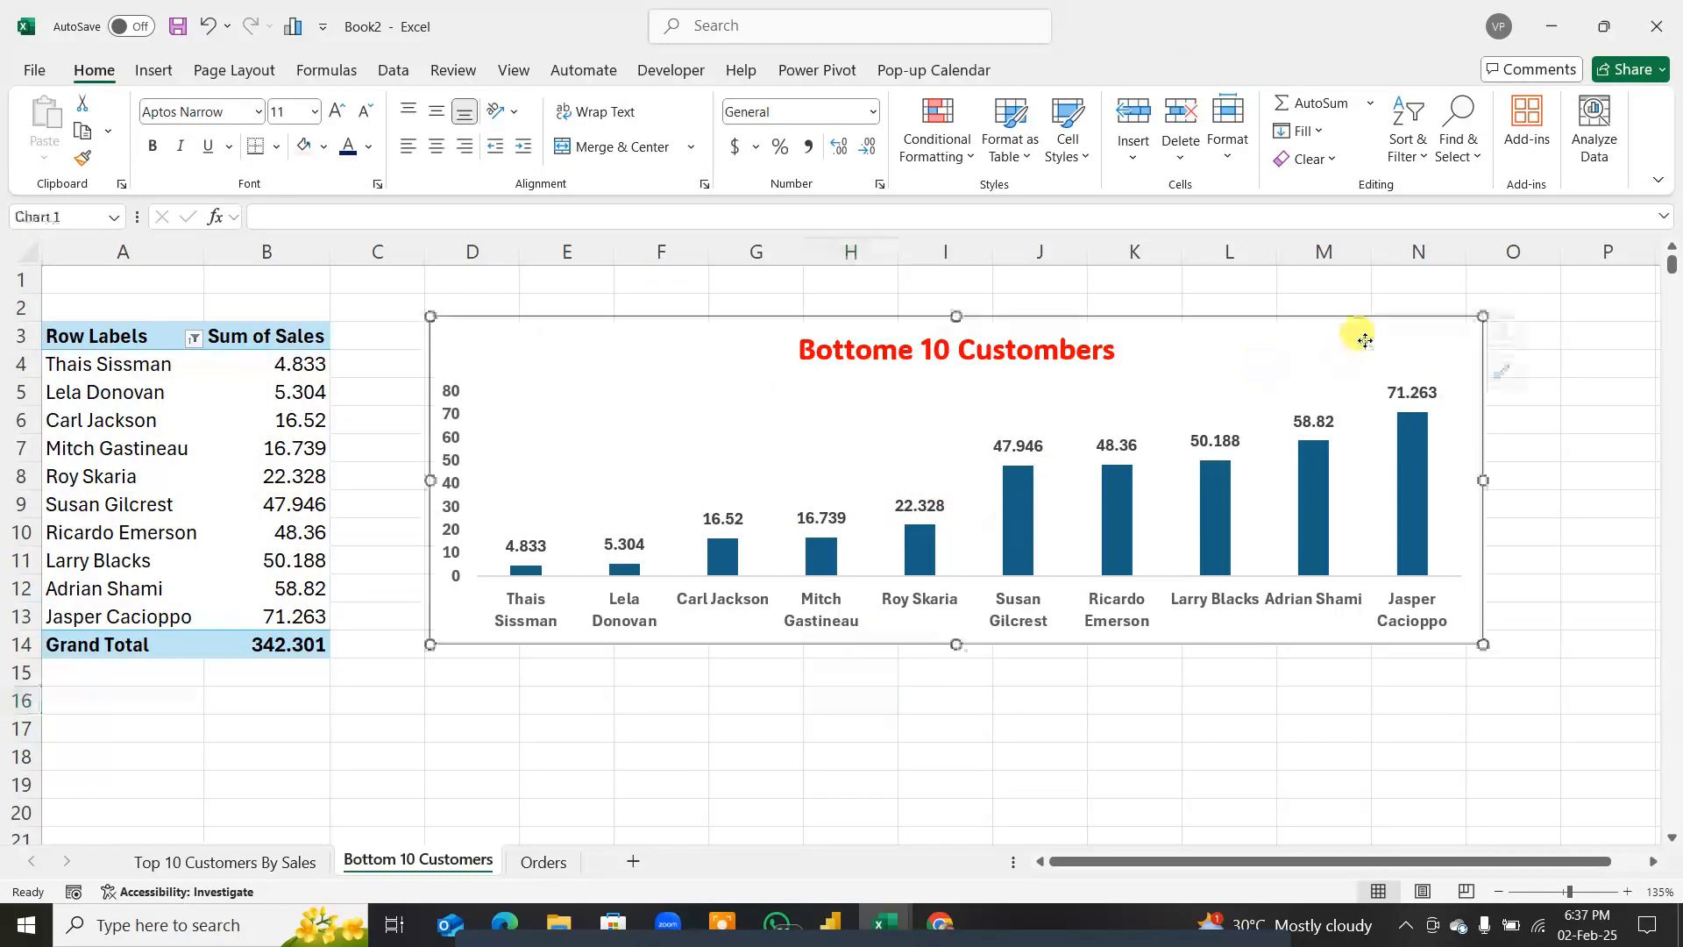
pyautogui.moveTo(1361, 340)
pyautogui.mouseDown()
pyautogui.moveTo(1310, 330)
pyautogui.moveTo(1361, 348)
pyautogui.mouseUp()
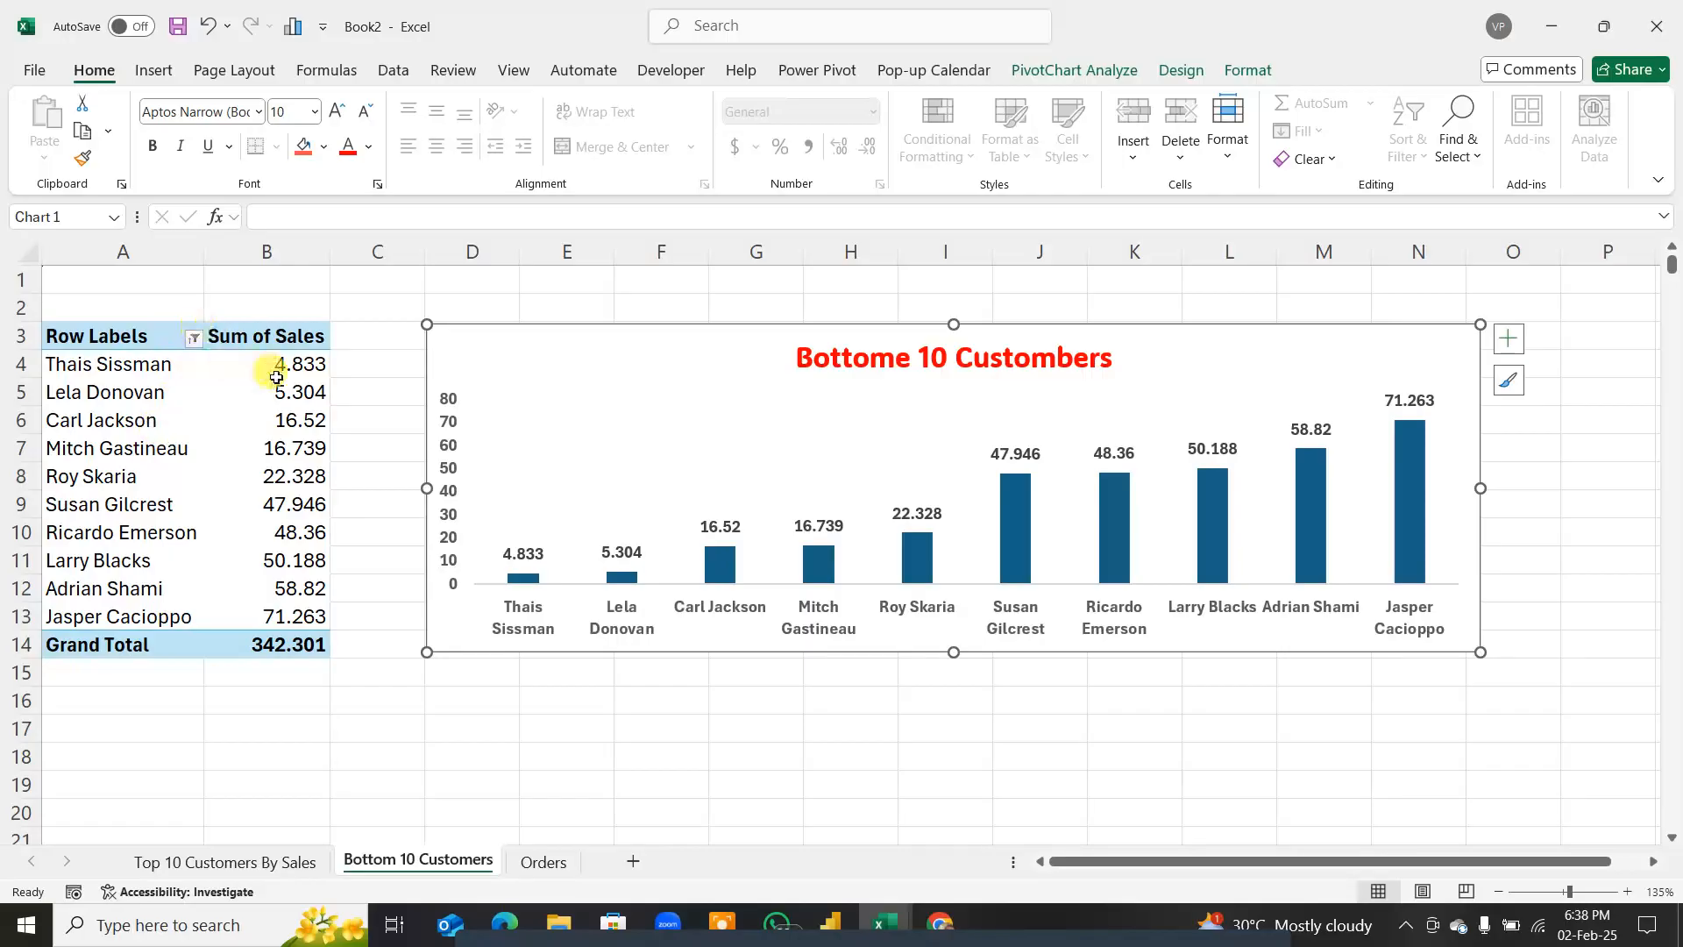
# Step: Clear the value filter on customer names in the bottom 10 customers pivot table
pyautogui.click(194, 338)
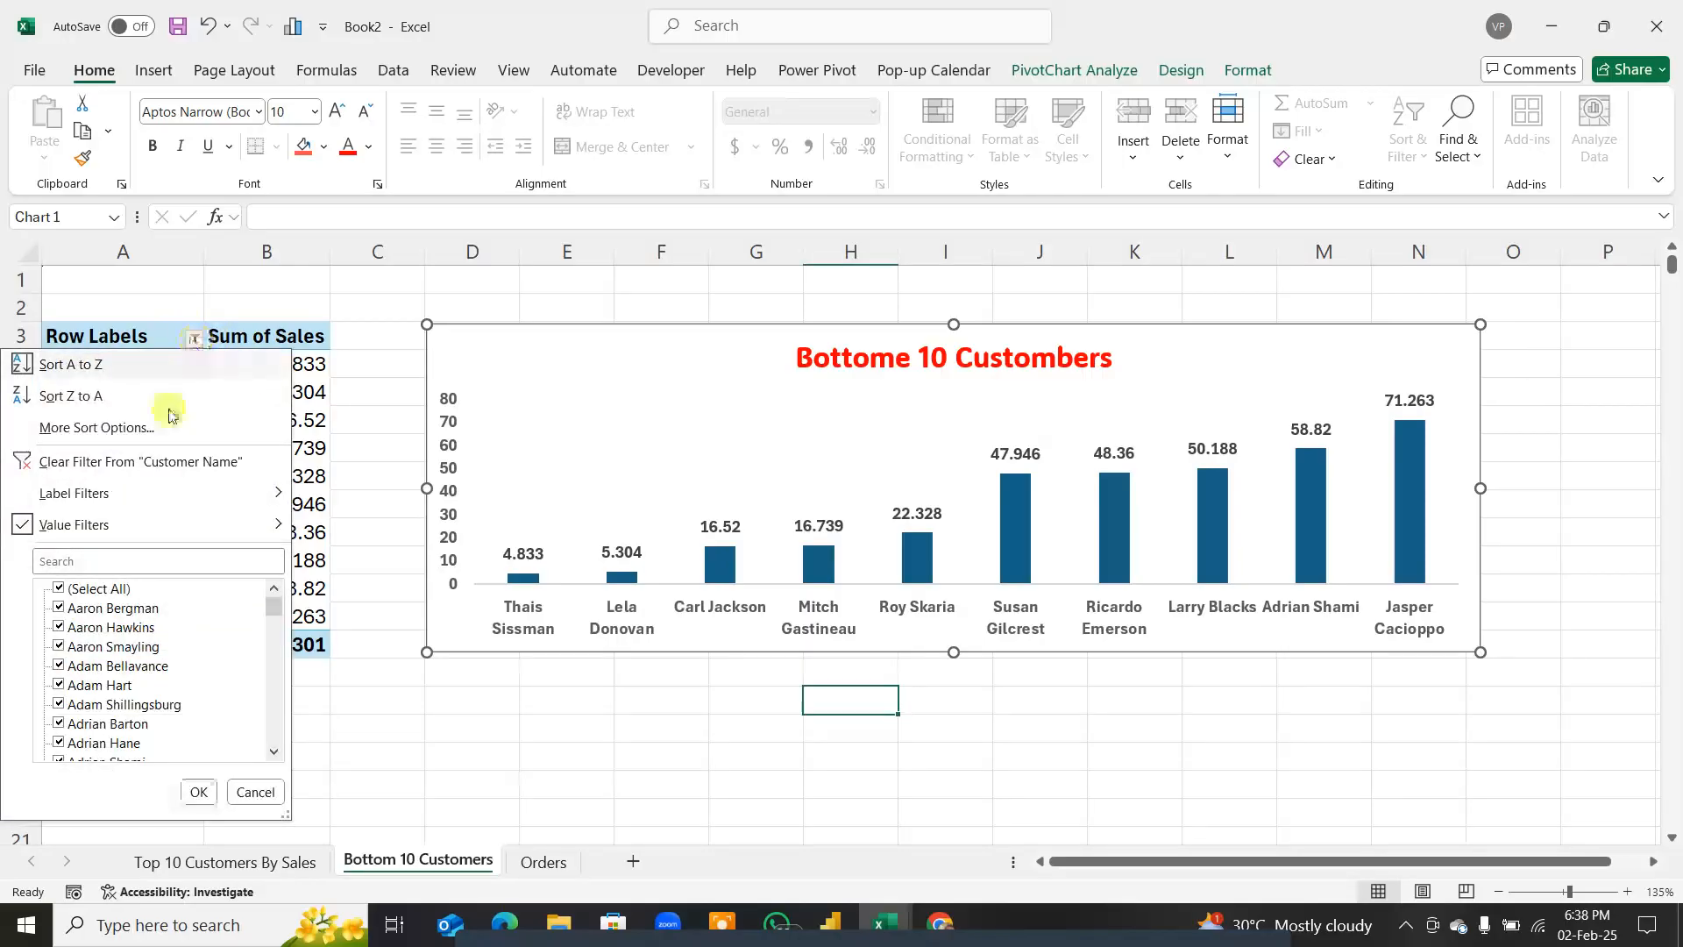
pyautogui.moveTo(88, 532)
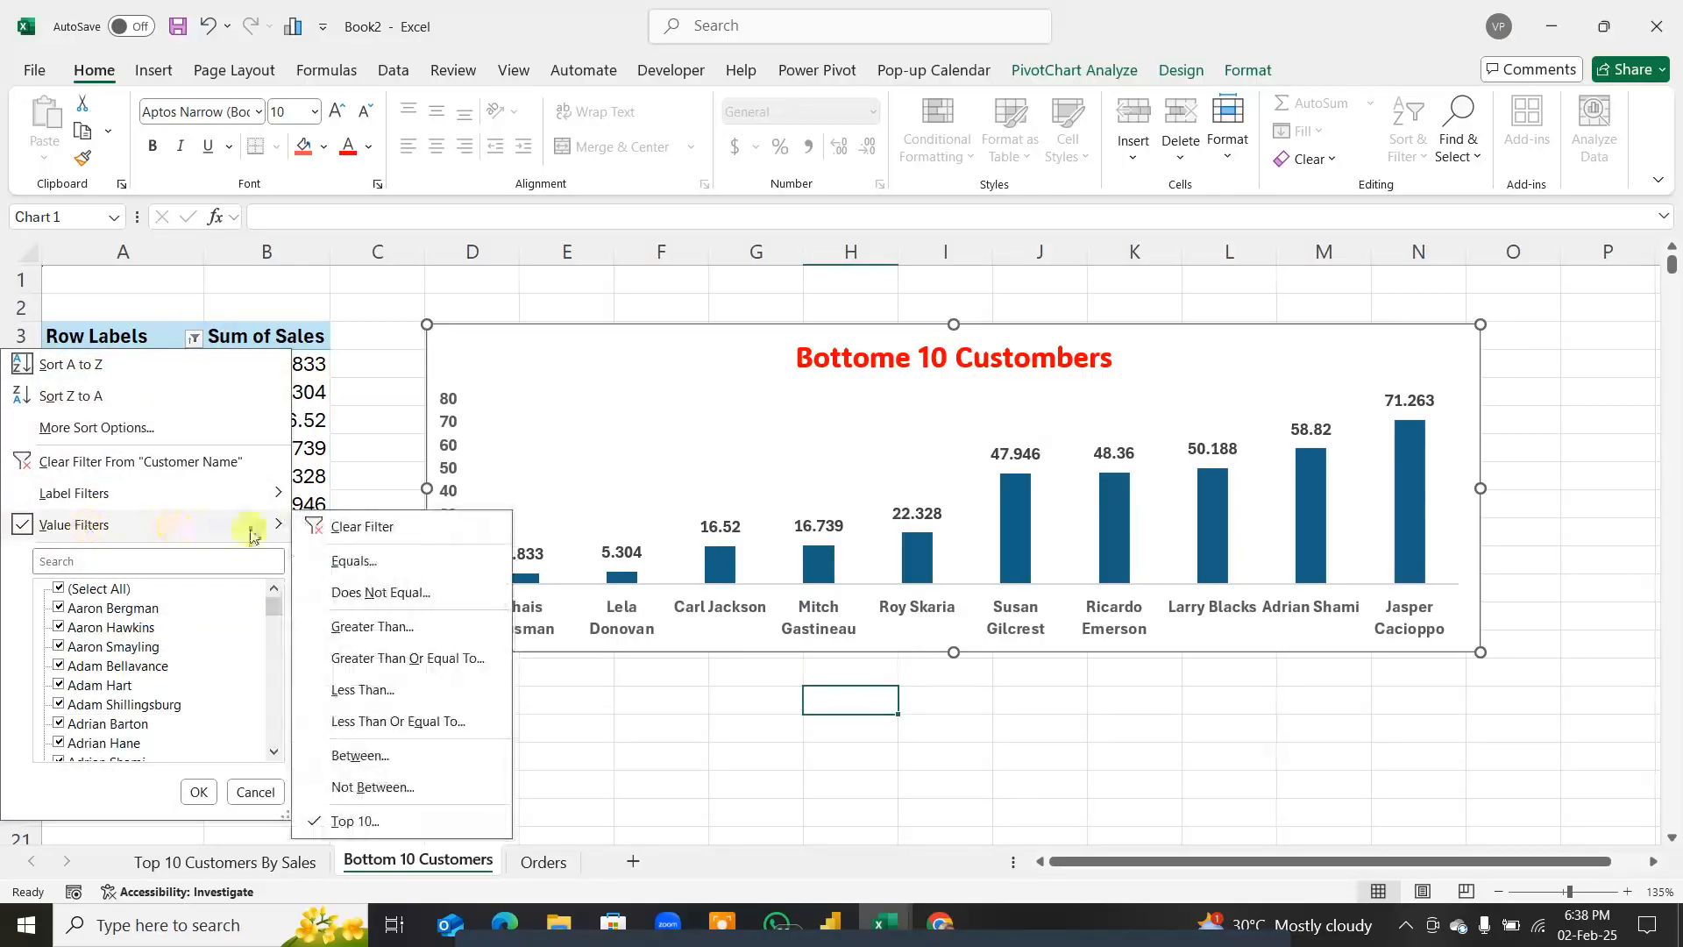
pyautogui.click(378, 528)
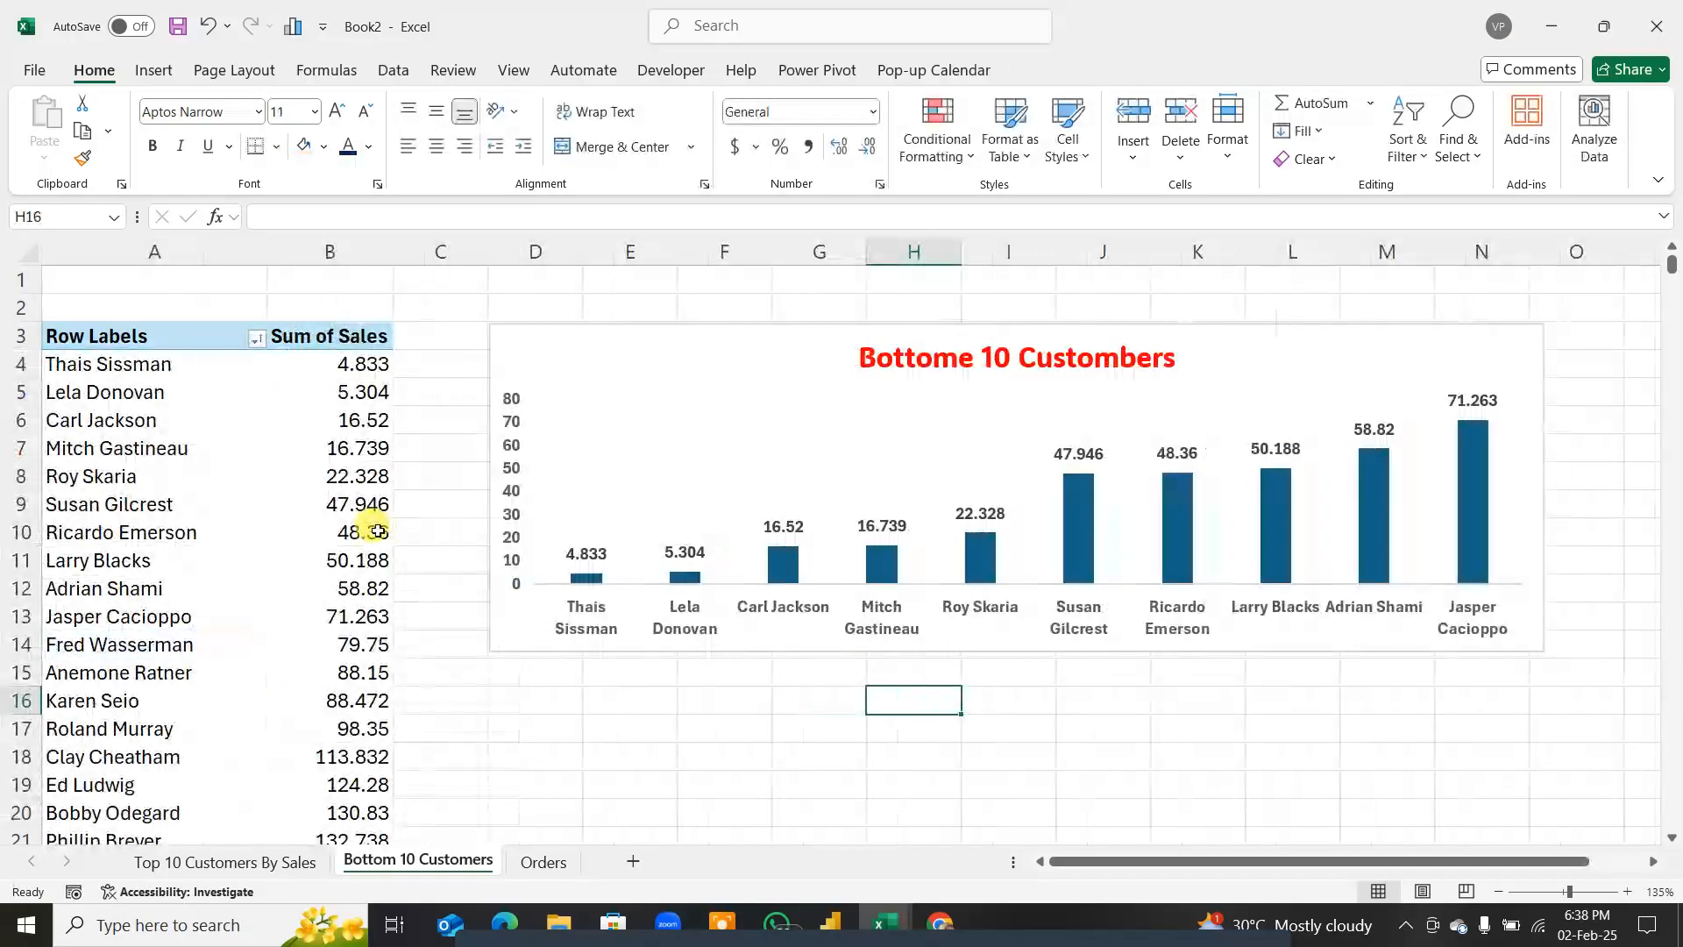
pyautogui.click(256, 340)
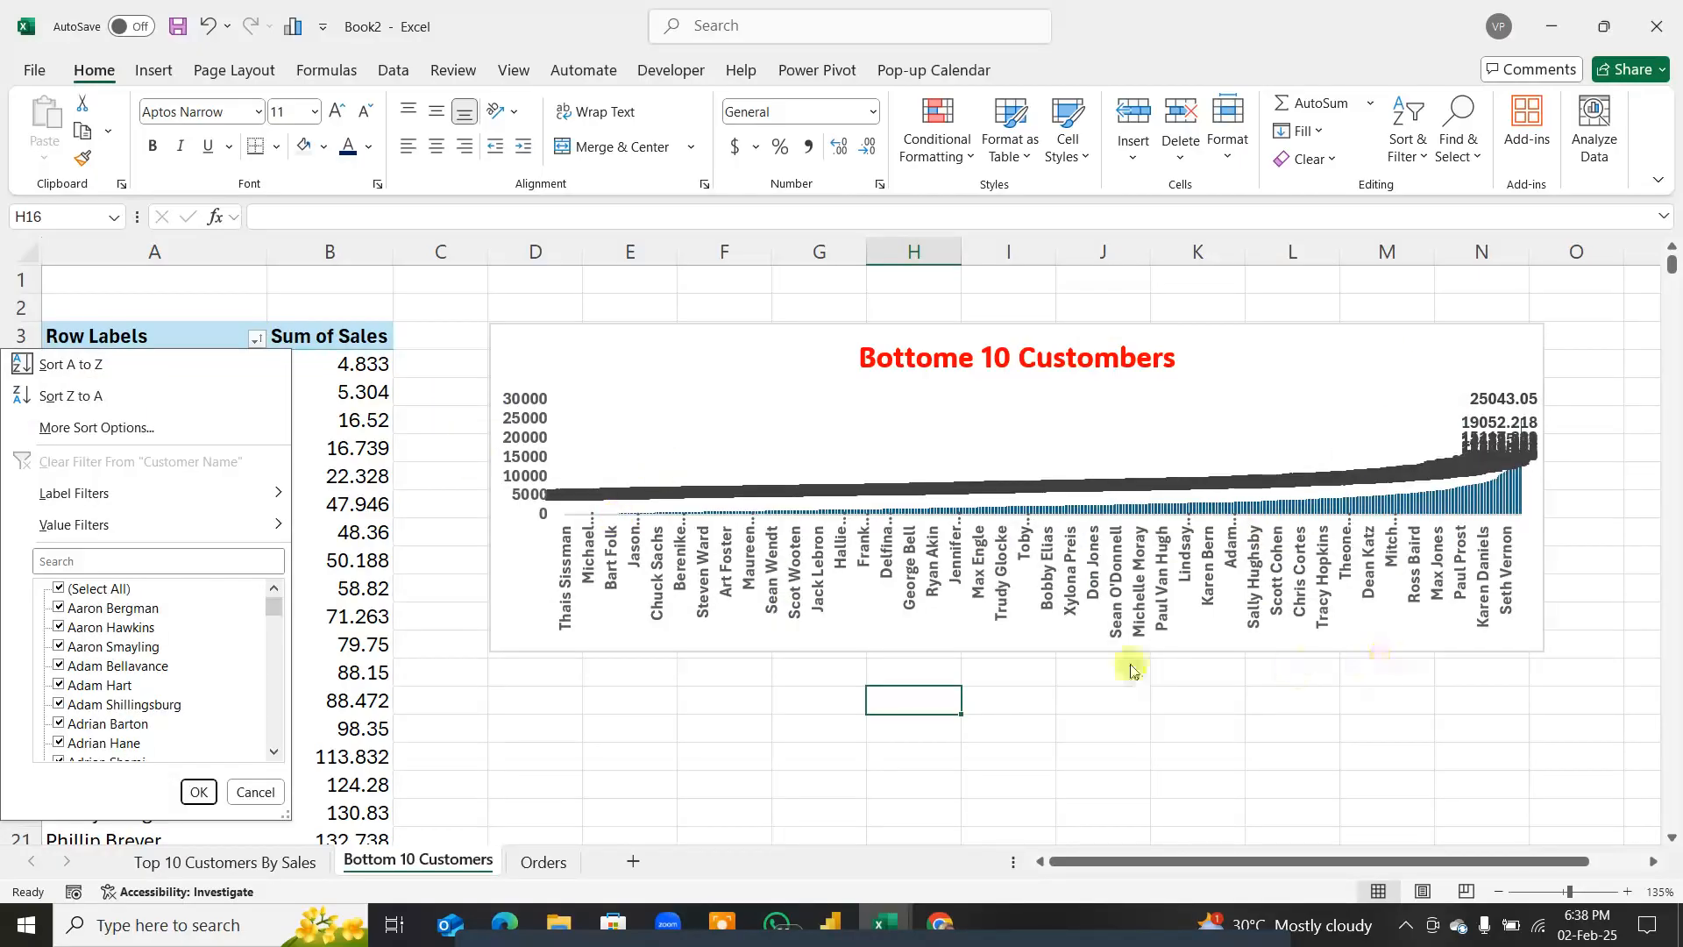
pyautogui.click(988, 801)
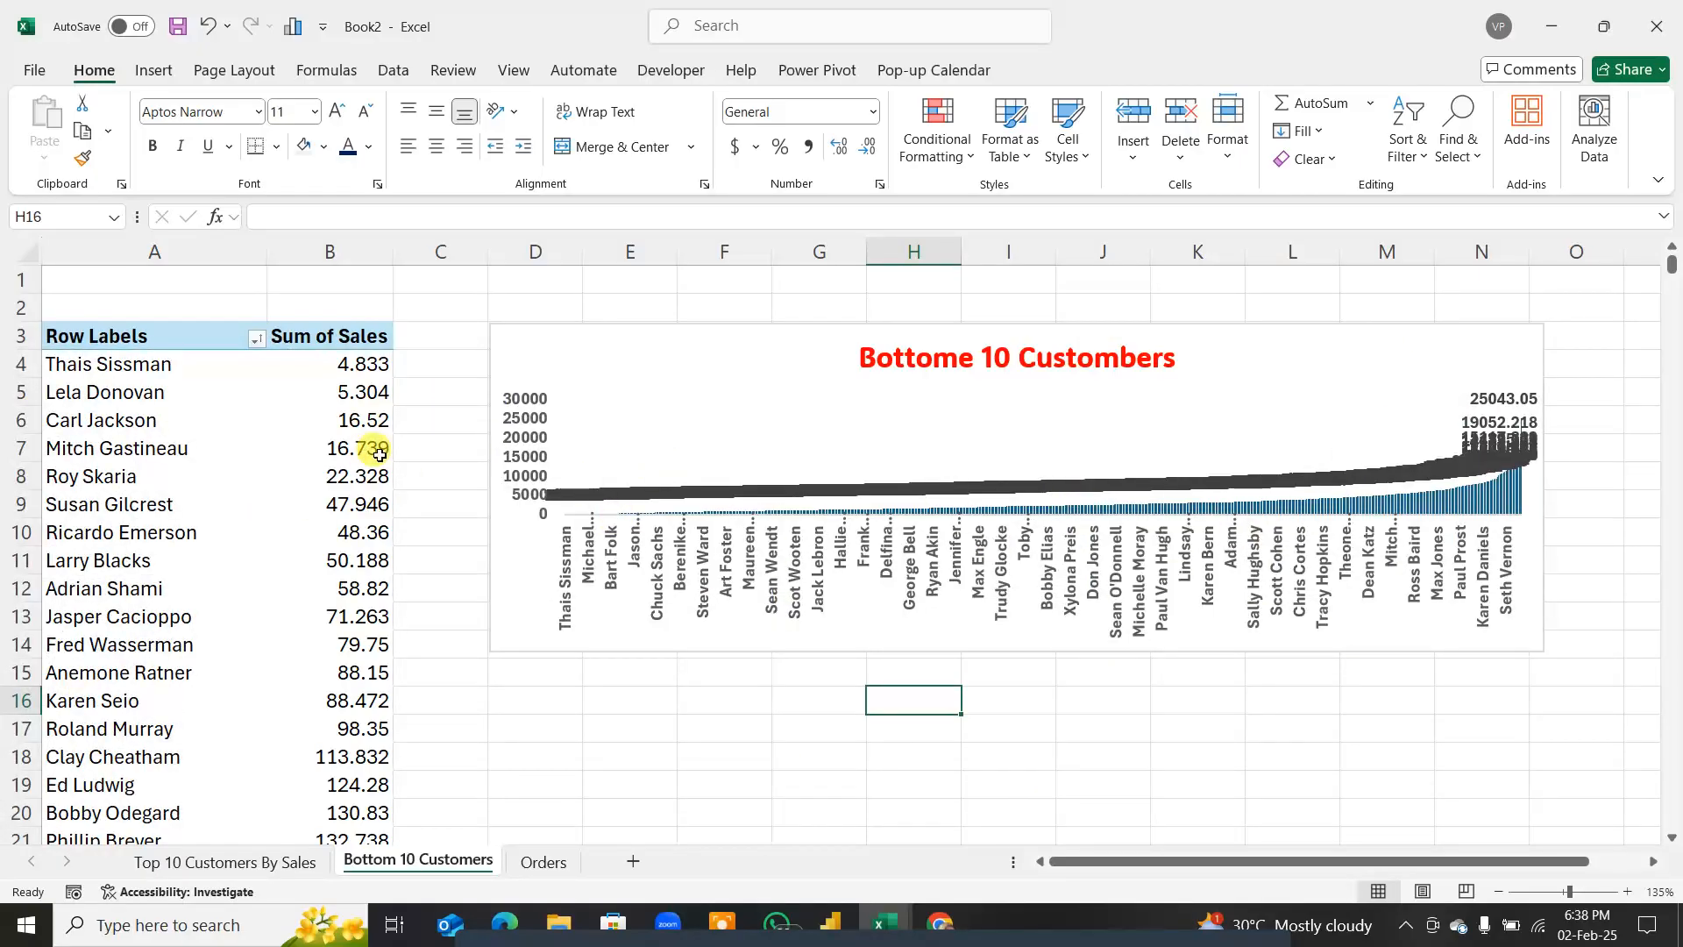
# Step: Draw an arrow from the pivot table to the chart, underline the customer axis labels, and erase the annotations
pyautogui.hotkey('ctrl', 'shift', 'd')
pyautogui.moveTo(247, 441)
pyautogui.mouseDown()
pyautogui.moveTo(690, 383)
pyautogui.moveTo(695, 414)
pyautogui.mouseUp()
pyautogui.moveTo(596, 614); pyautogui.dragTo(1431, 604)
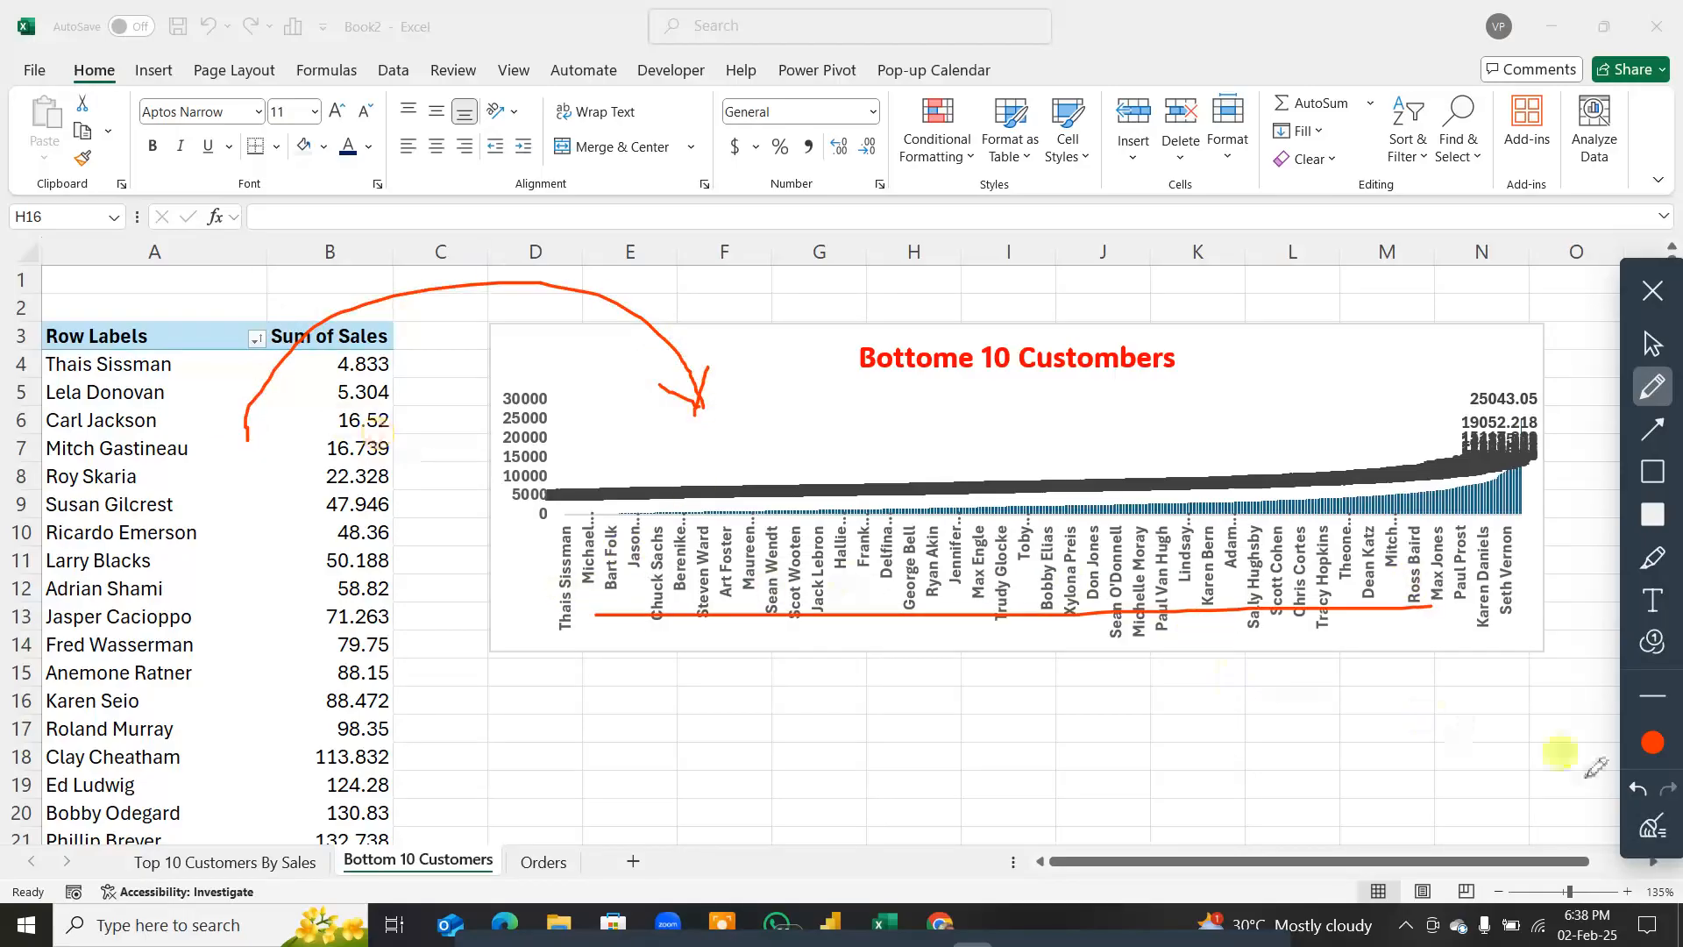
pyautogui.click(1652, 824)
pyautogui.click(1652, 290)
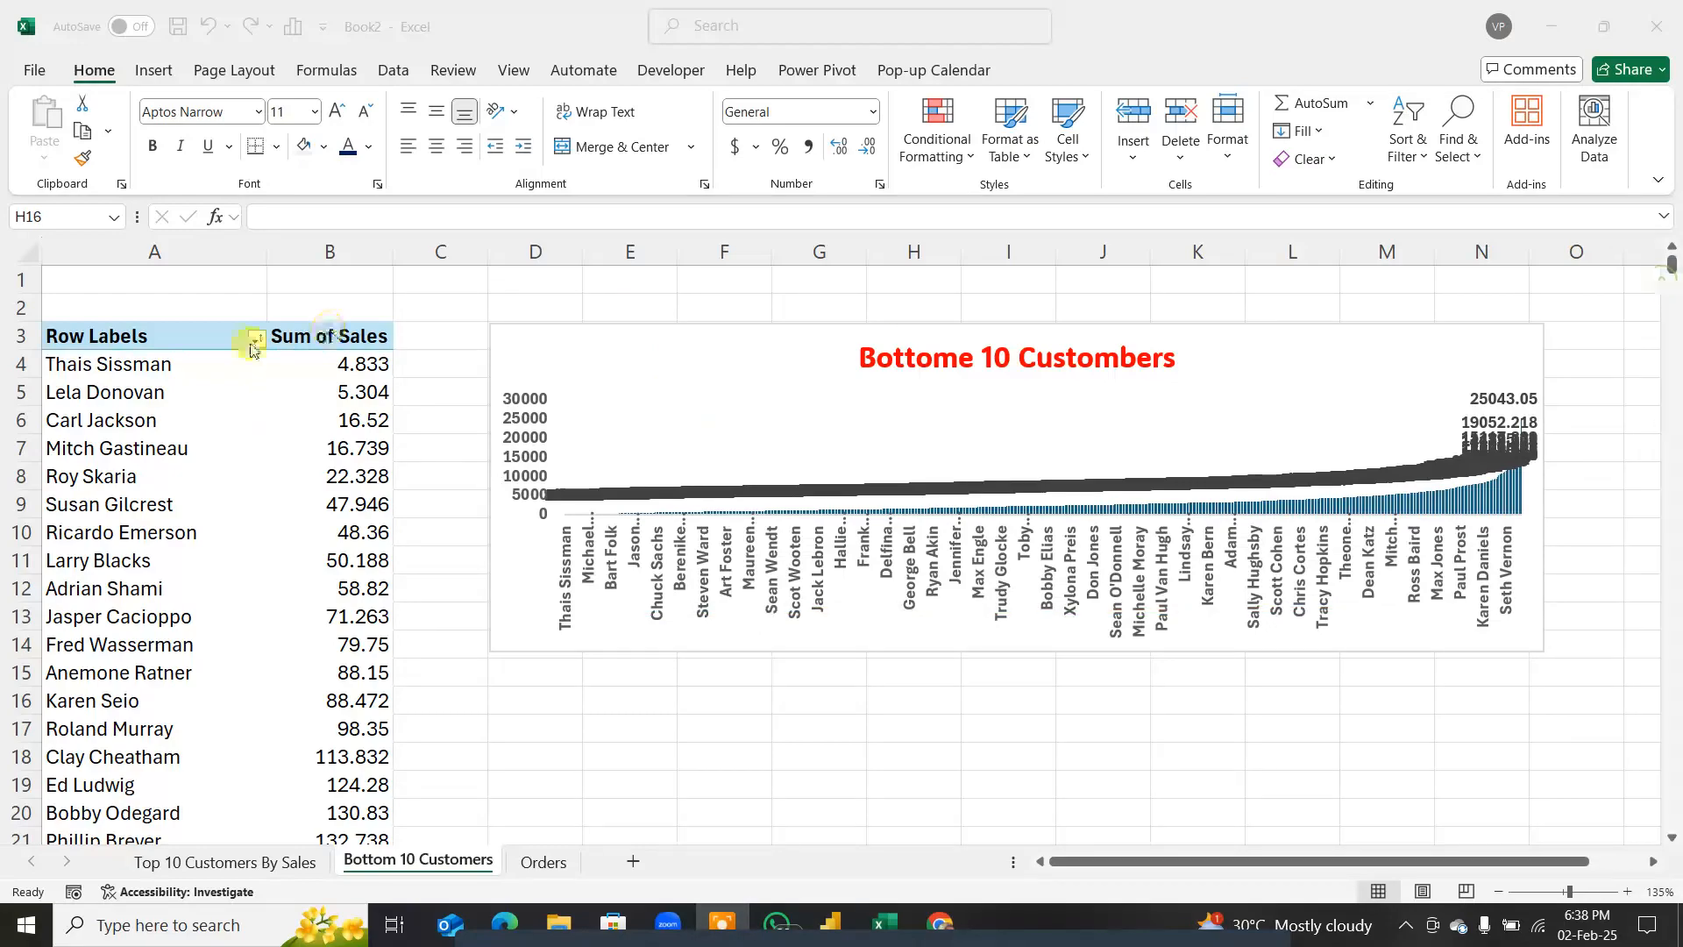
# Step: Filter the pivot table's customer names to the bottom 10 items by Sum of Sales
pyautogui.click(255, 339)
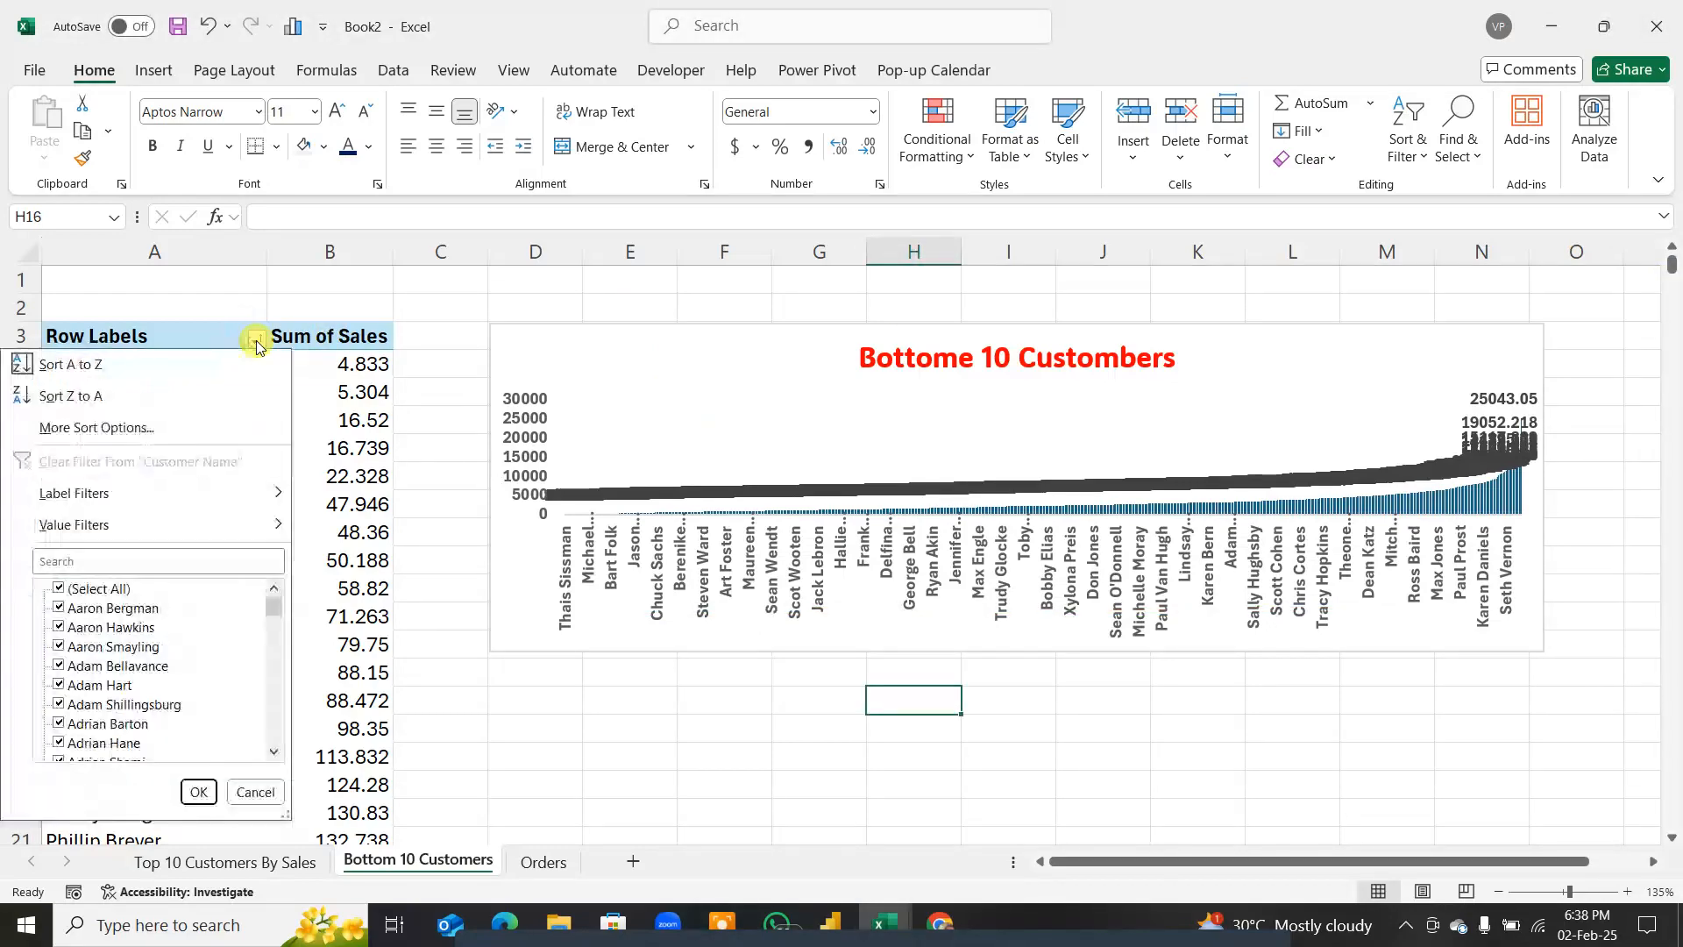
pyautogui.moveTo(83, 524)
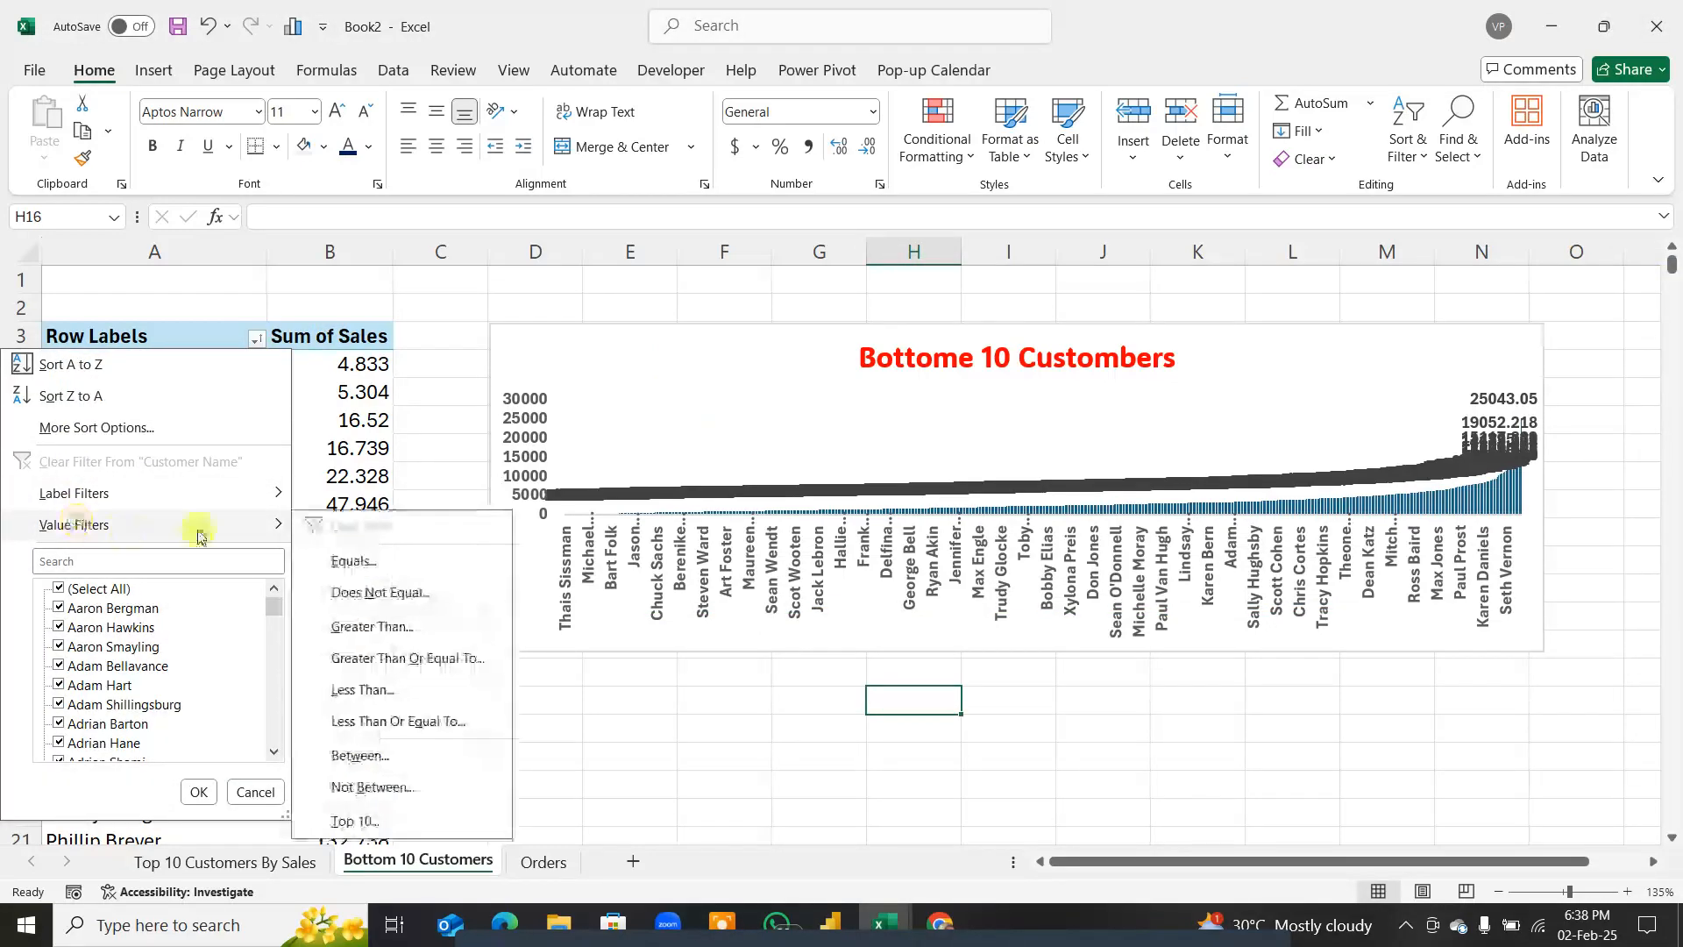
pyautogui.click(355, 821)
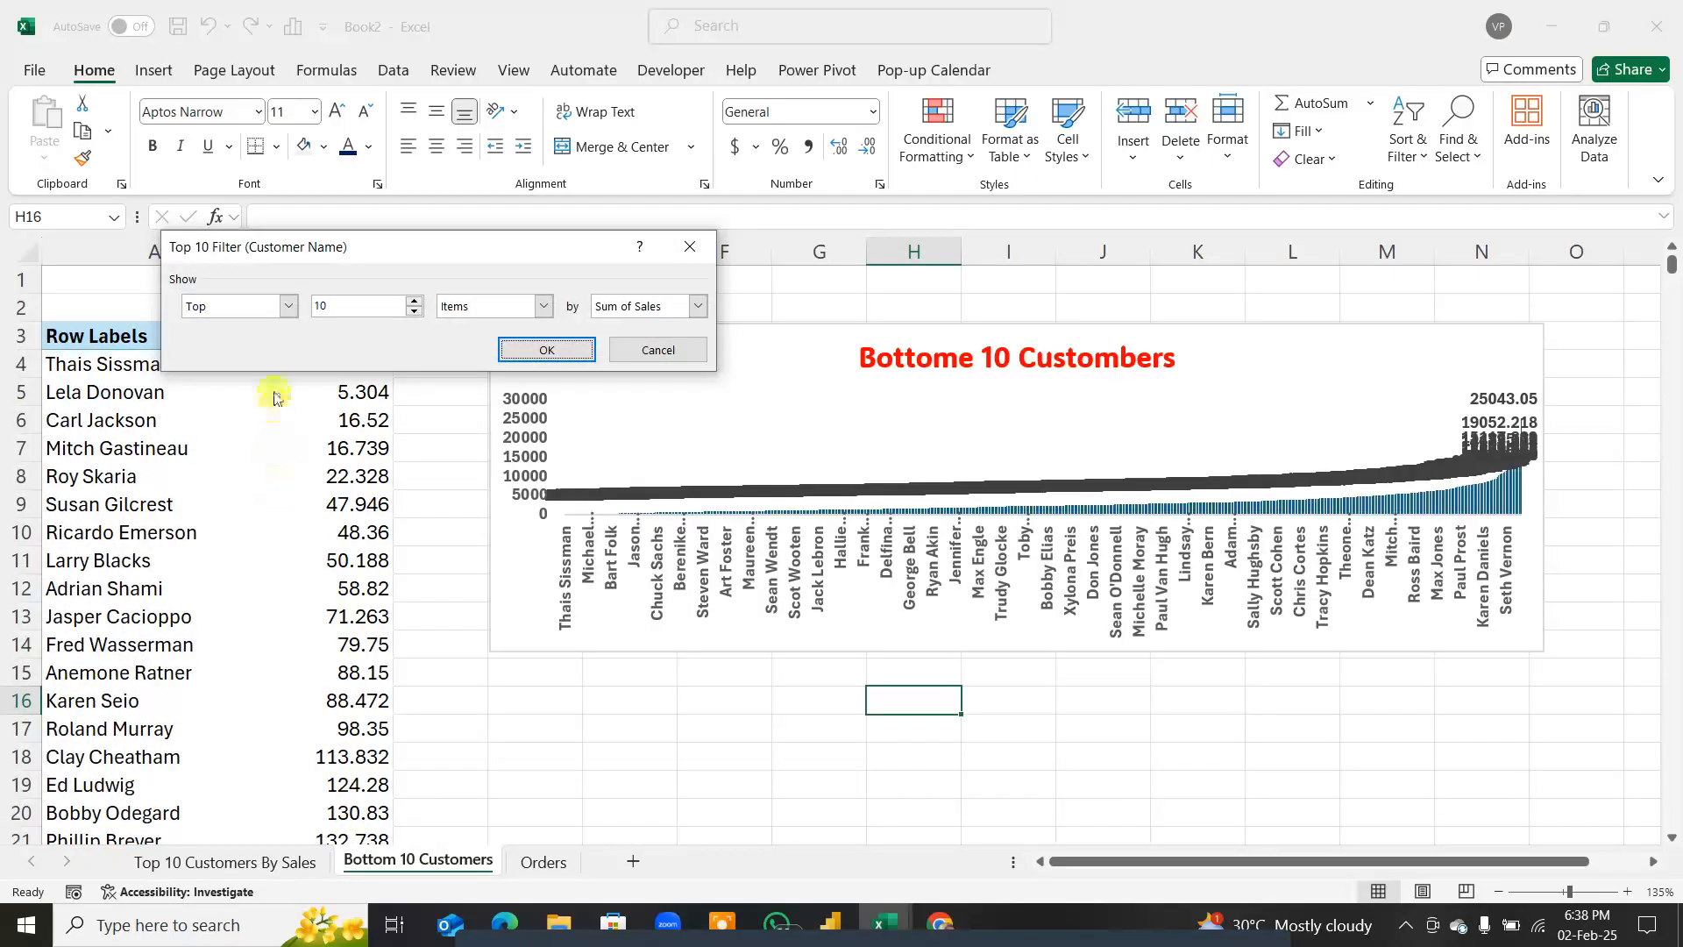
pyautogui.click(288, 309)
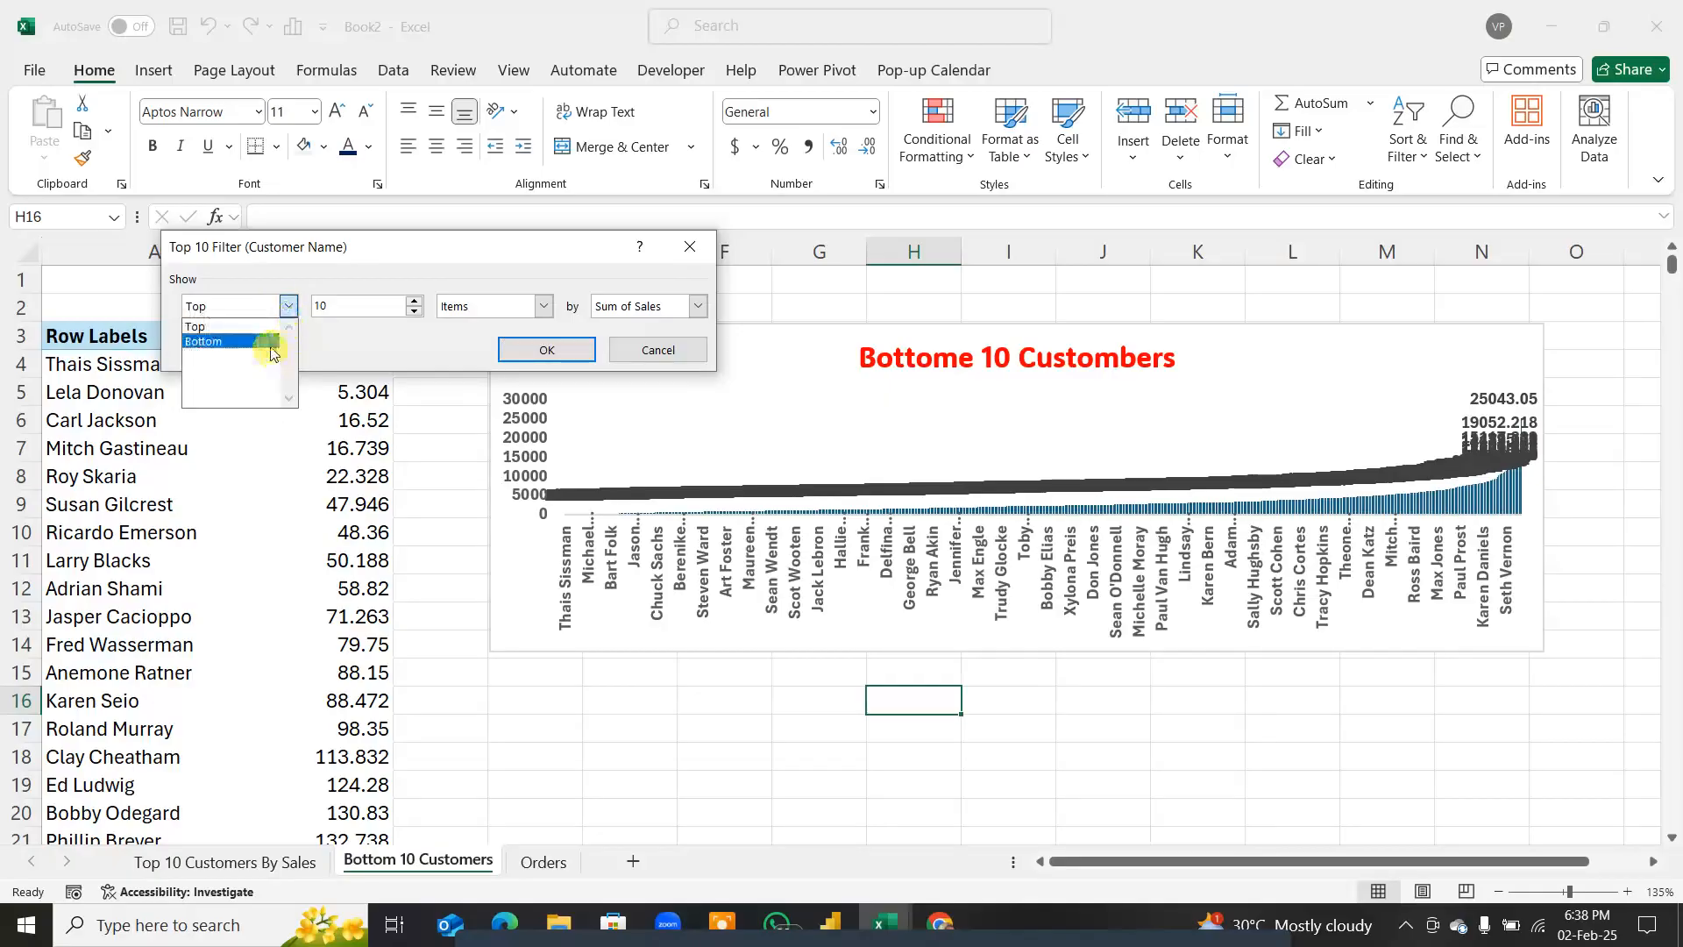
pyautogui.click(263, 342)
pyautogui.click(551, 351)
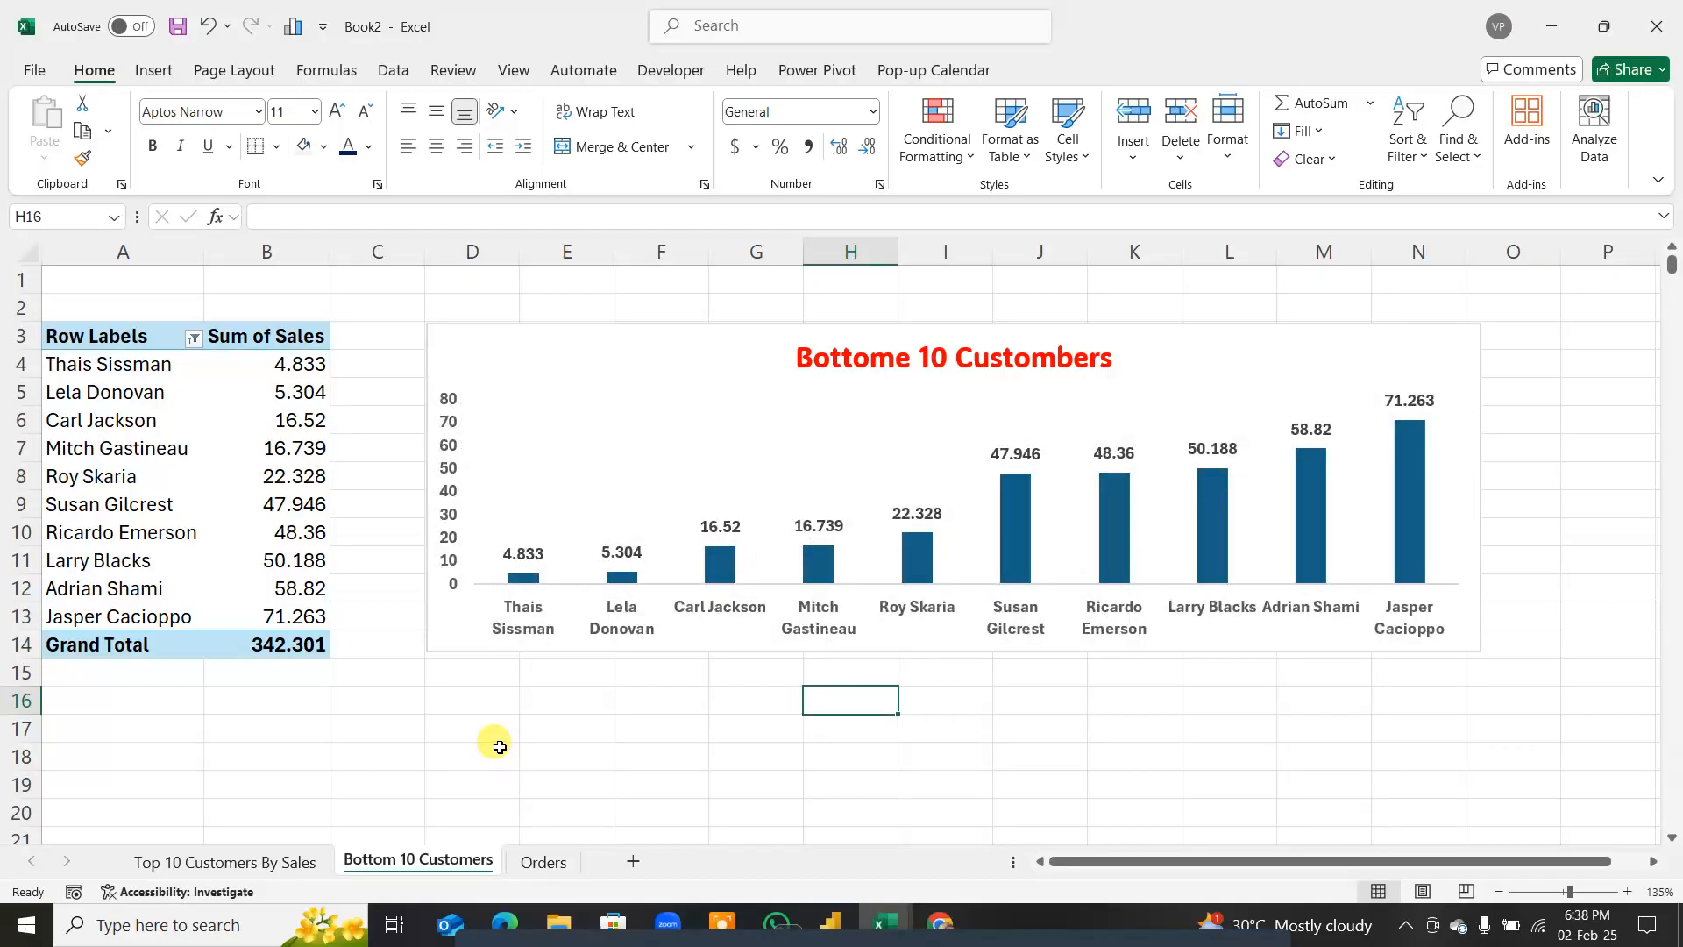
pyautogui.click(268, 871)
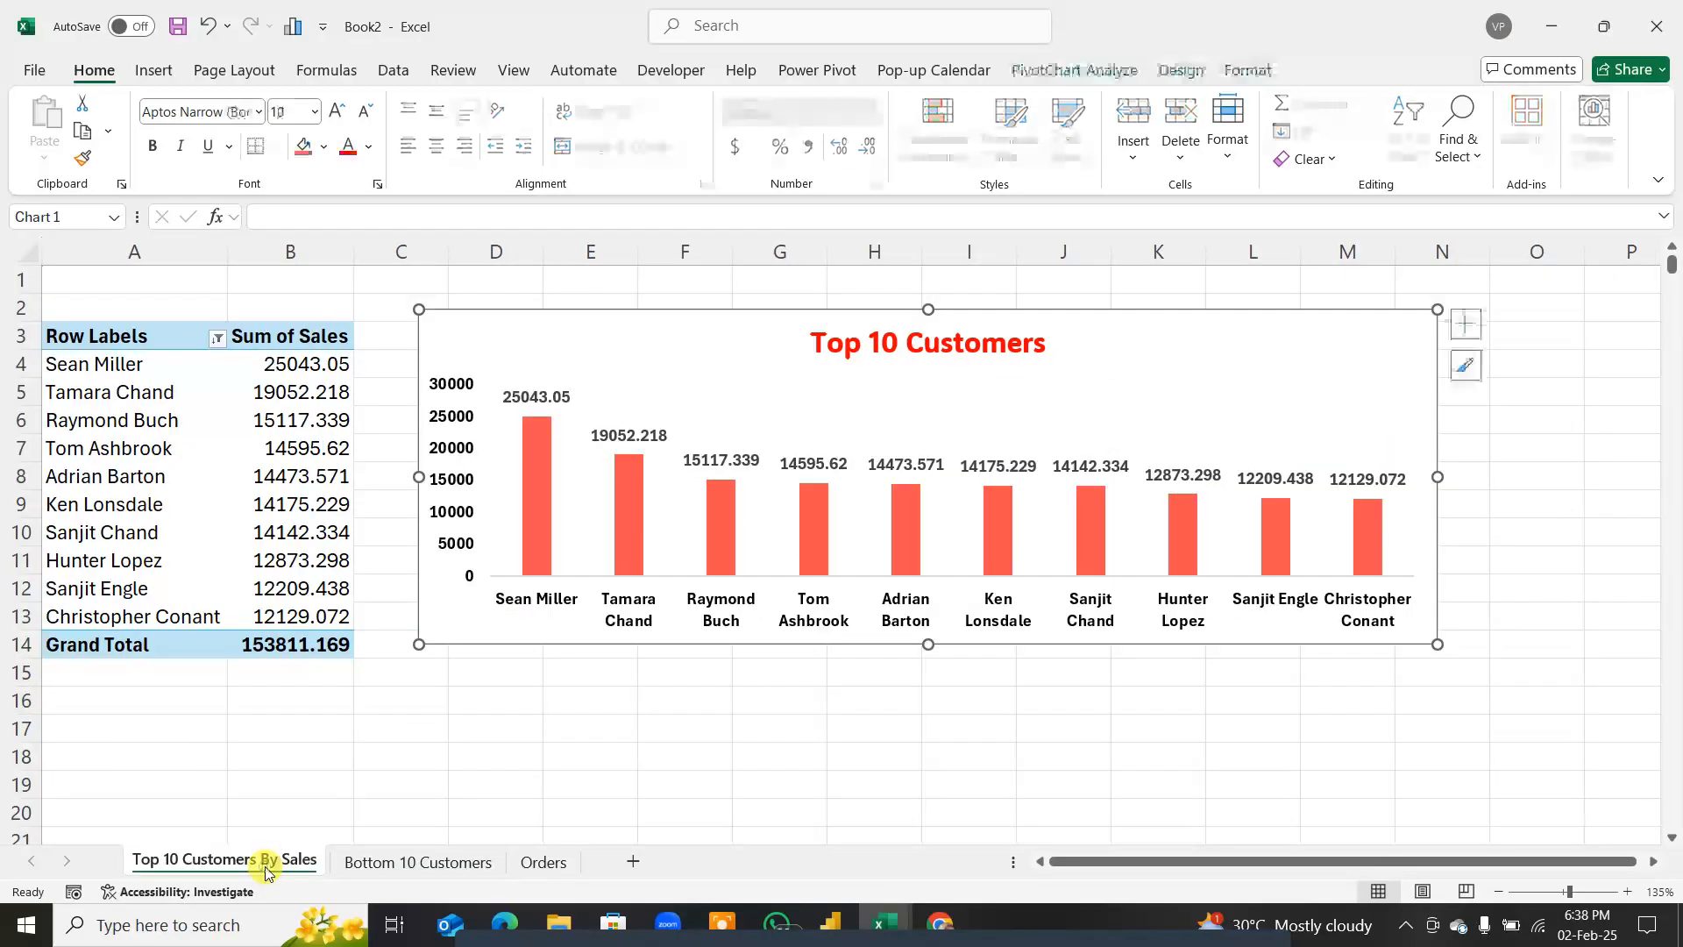
pyautogui.click(379, 865)
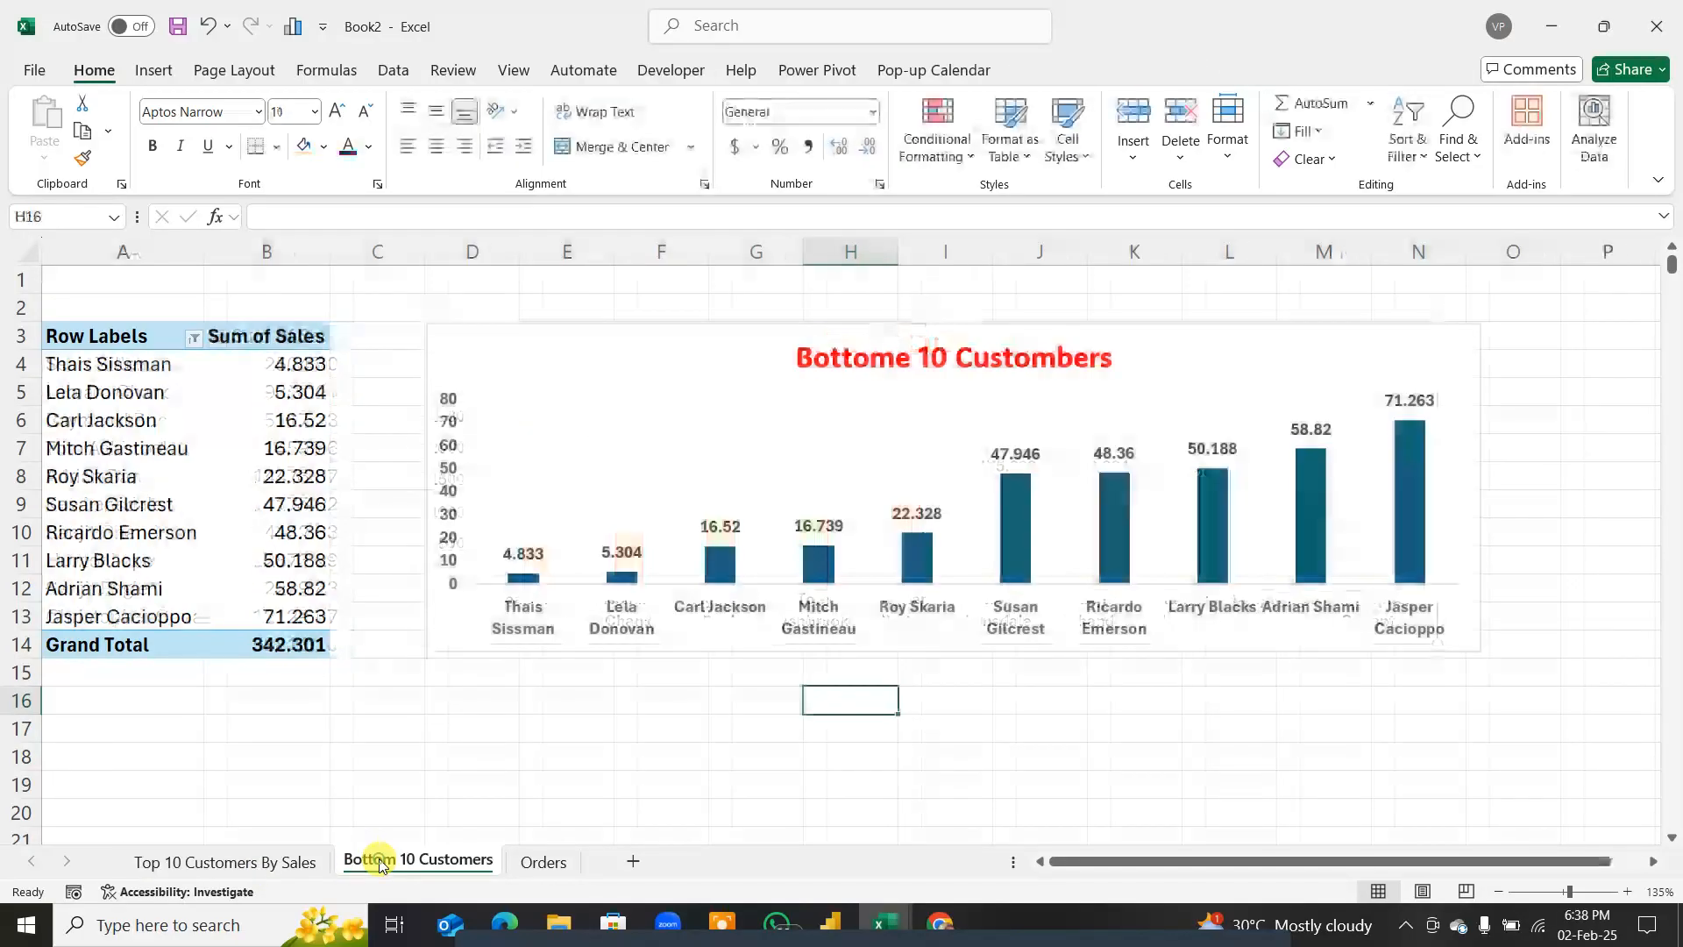
pyautogui.click(550, 866)
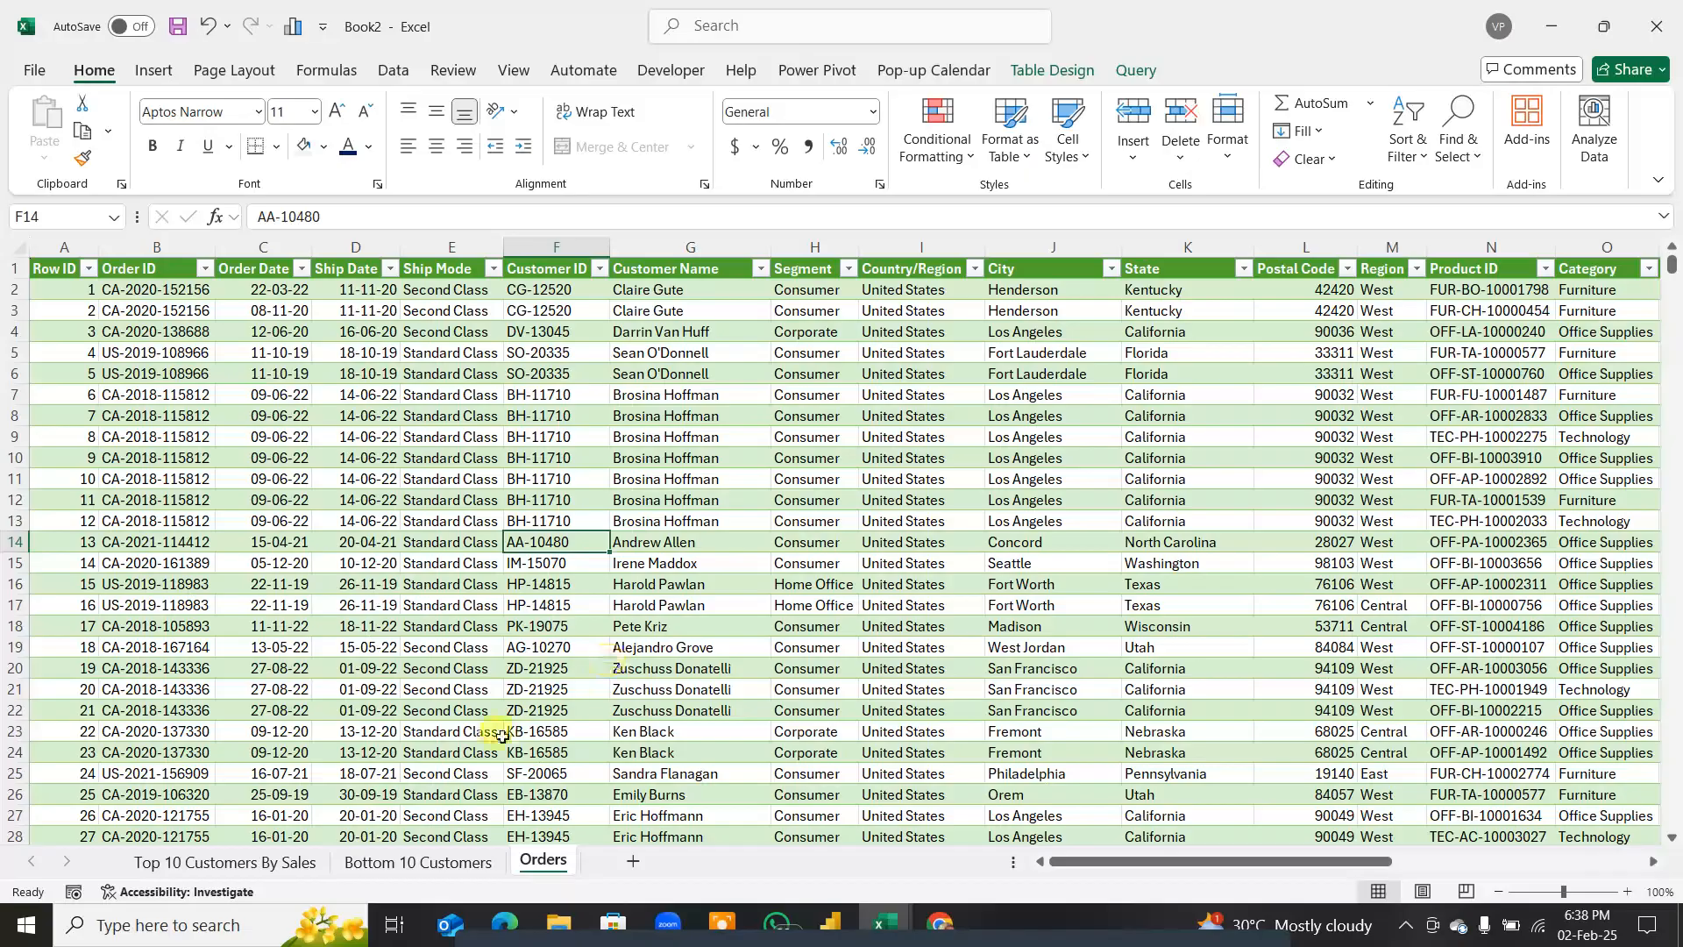
pyautogui.click(419, 863)
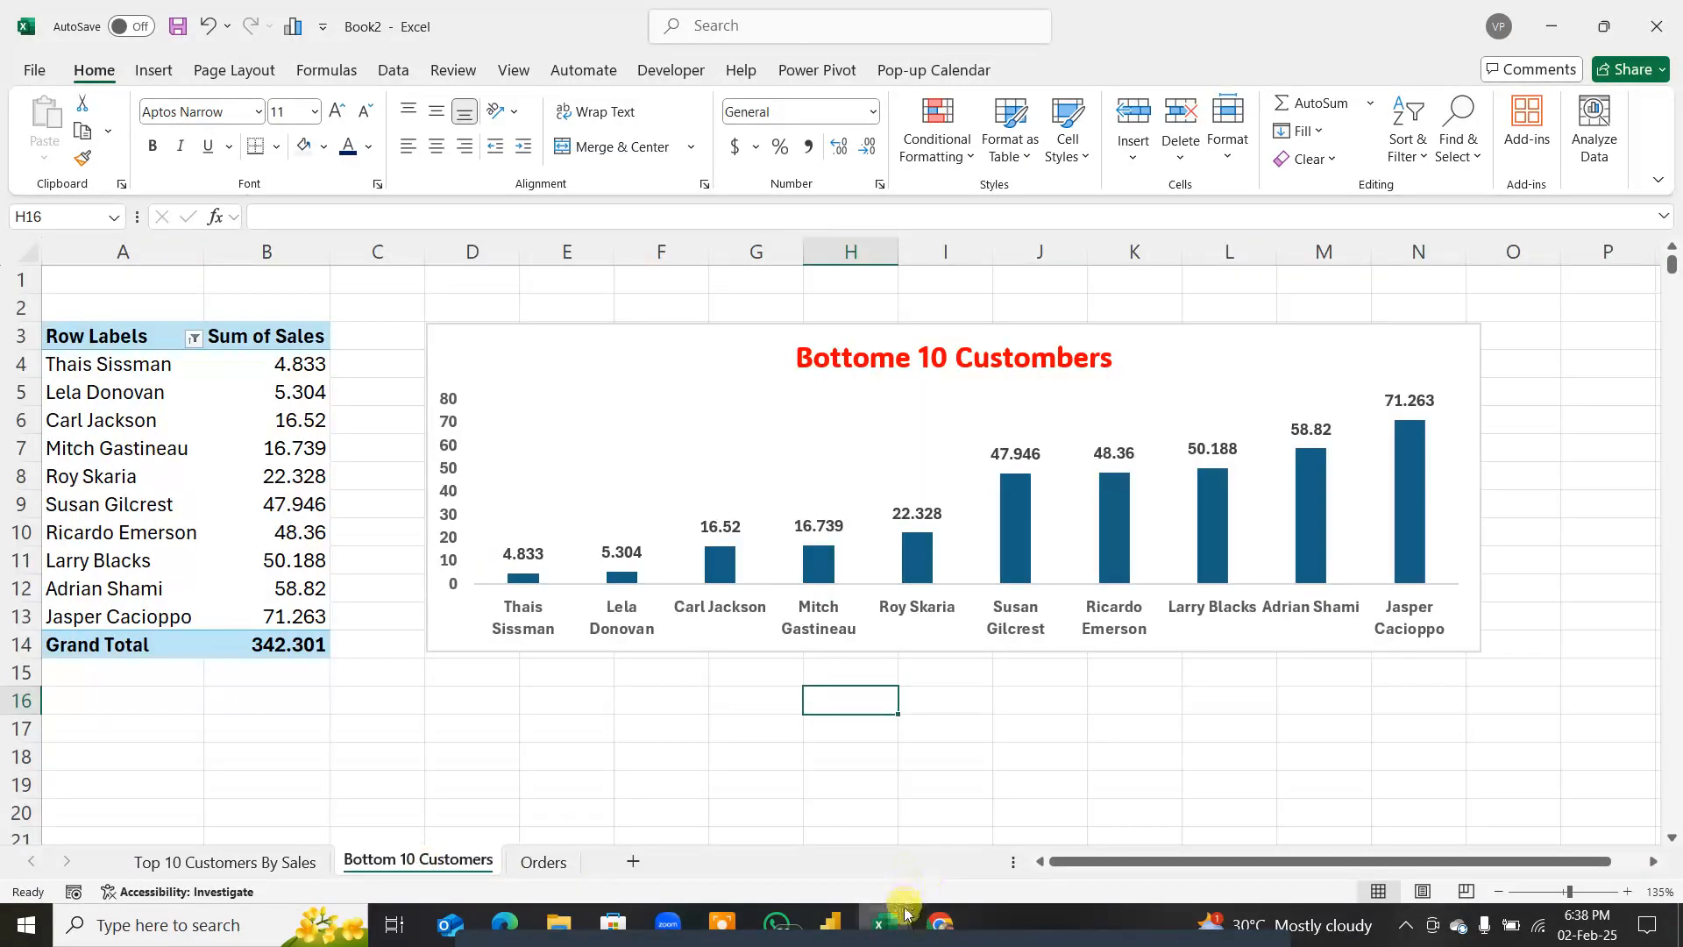
# Step: Save the workbook to the Desktop as "Top 10 and Bottome 10 Customers" in Excel Workbook format
pyautogui.click(28, 74)
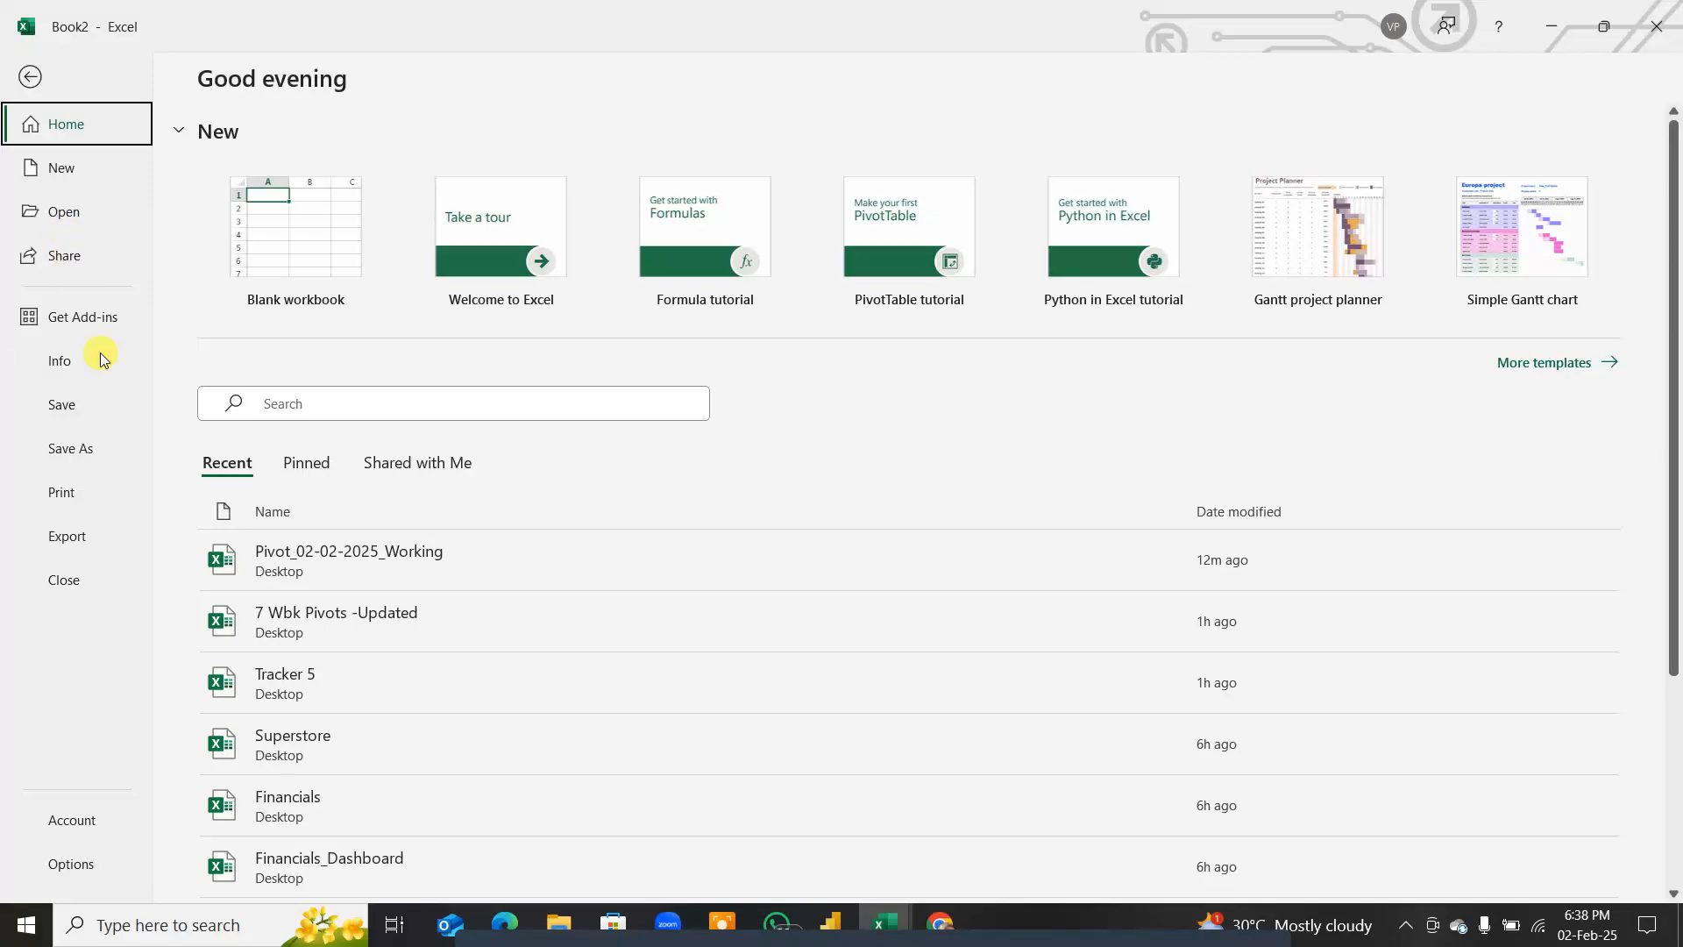
pyautogui.click(85, 463)
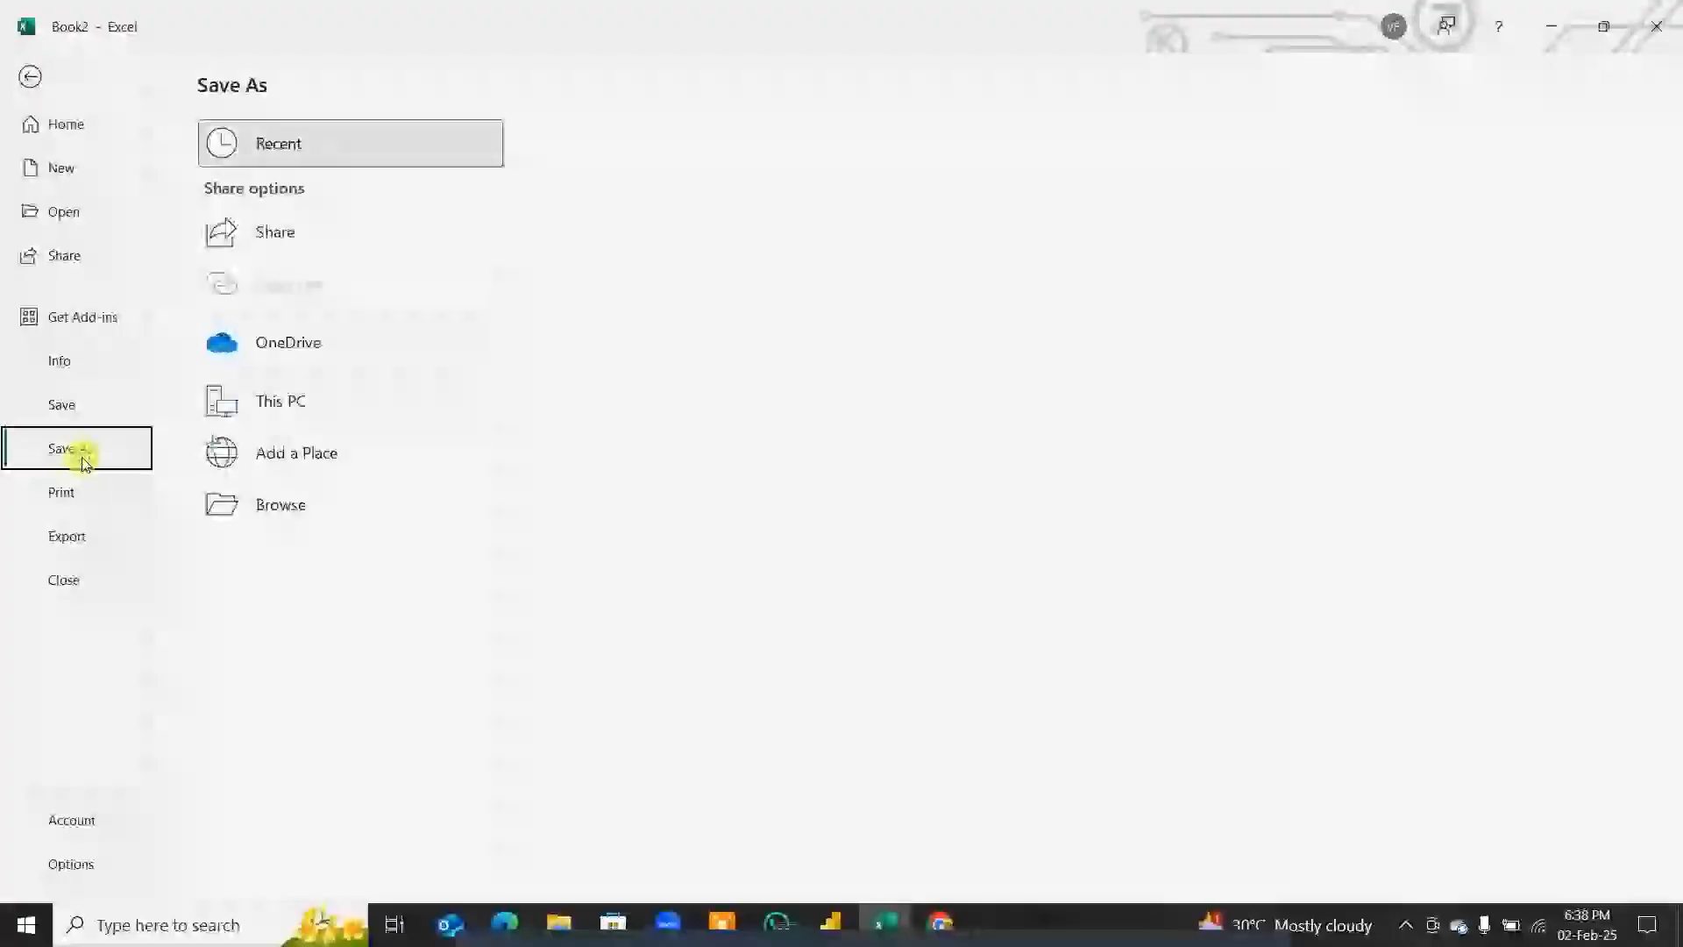
pyautogui.click(289, 512)
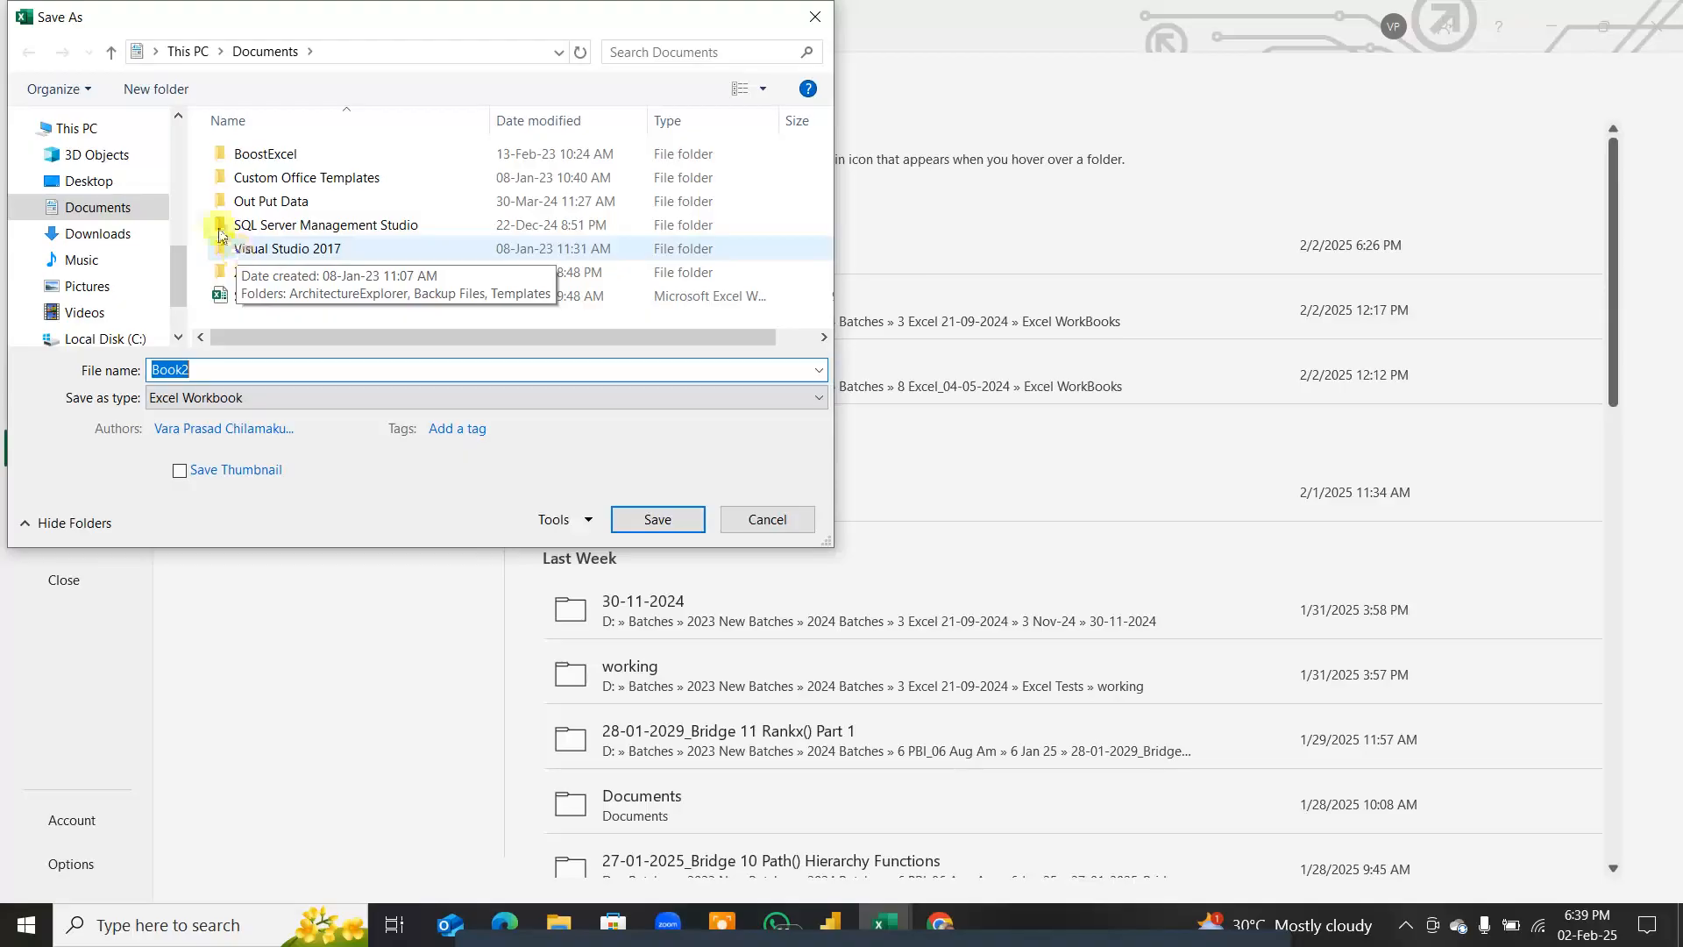
pyautogui.click(96, 181)
pyautogui.click(241, 371)
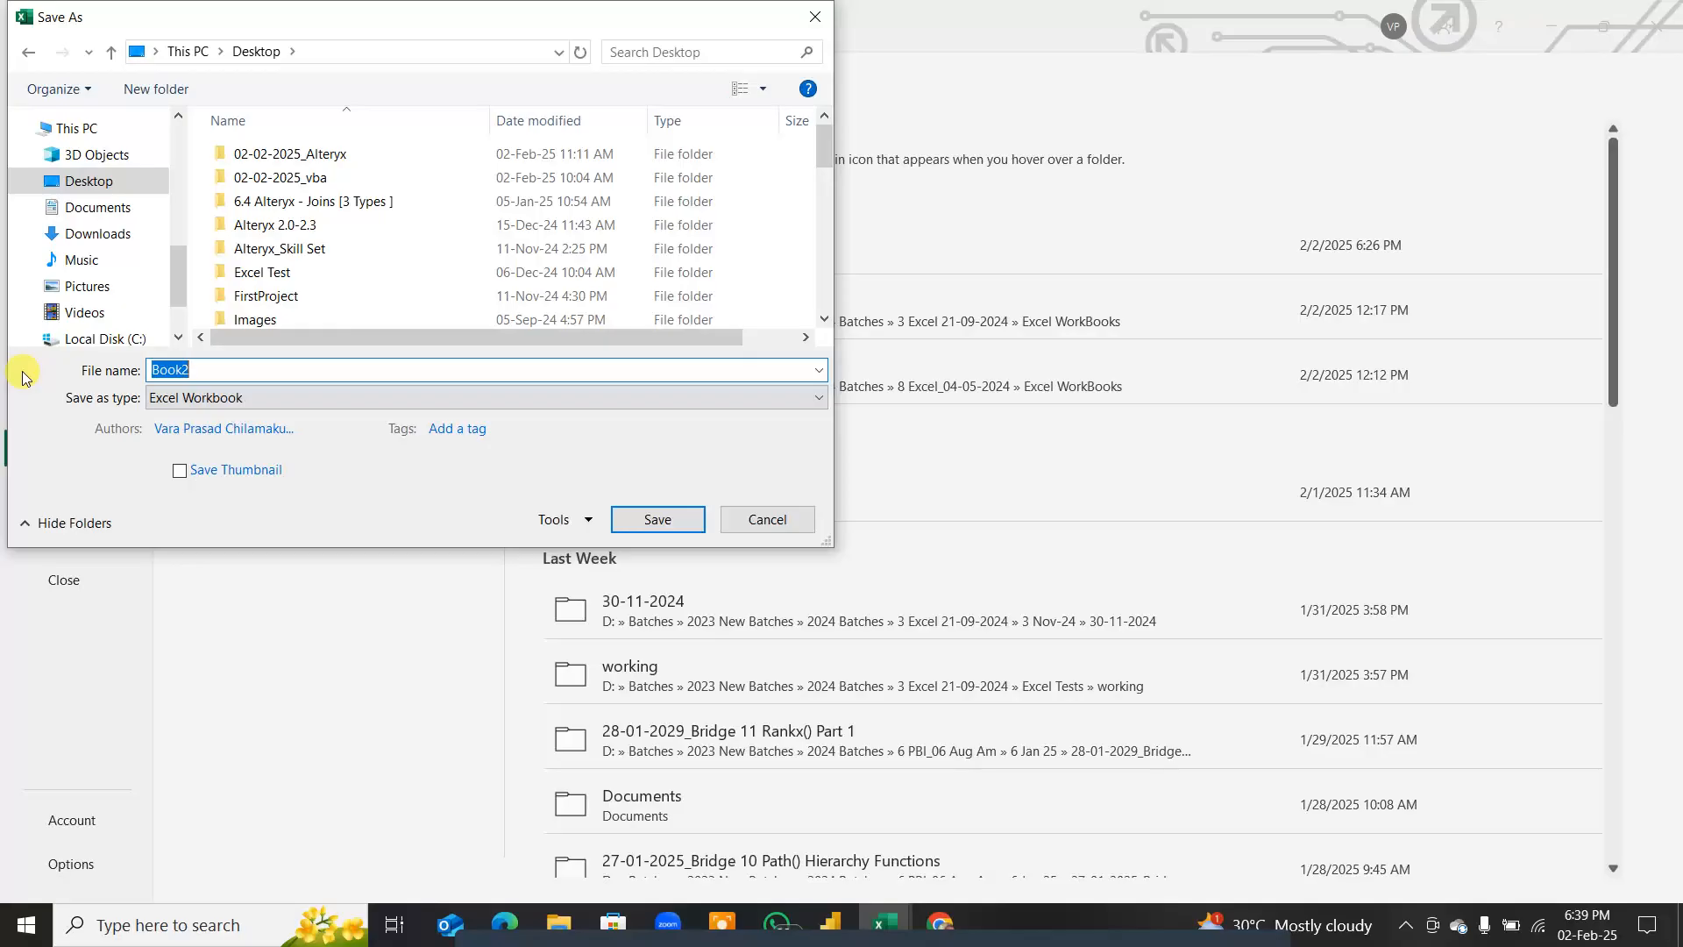
pyautogui.write('Top')
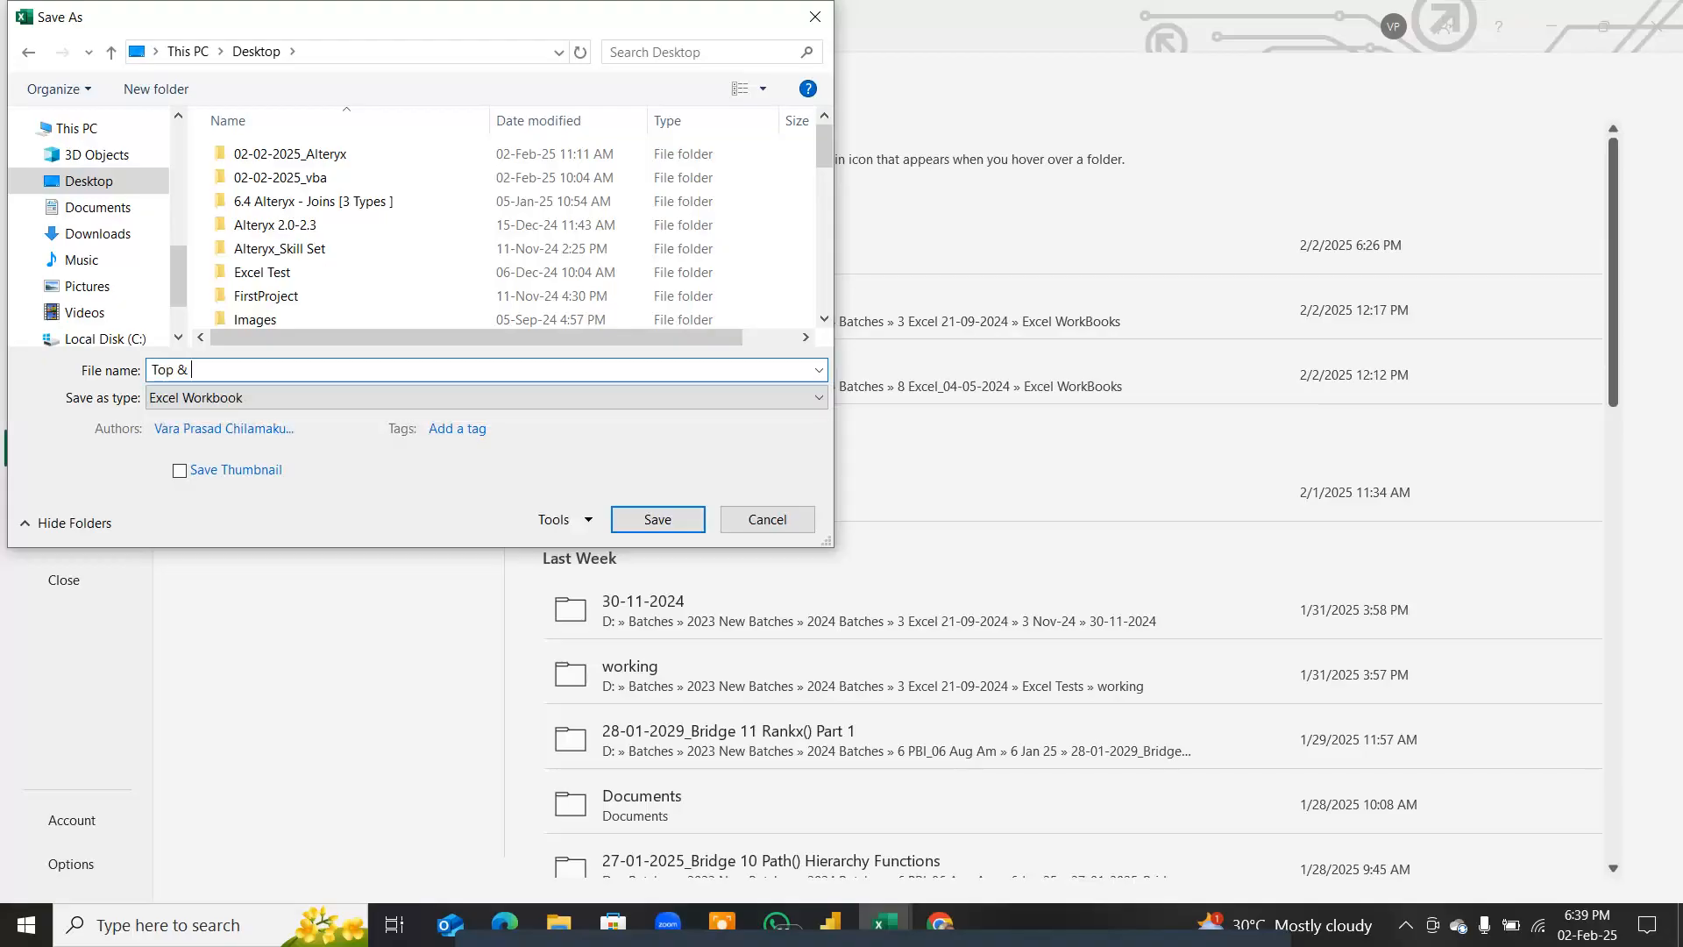
pyautogui.write('&')
pyautogui.press('BackSpace')
pyautogui.press('BackSpace')
pyautogui.press('BackSpace')
pyautogui.write('10 and Bottome 10 Customers')
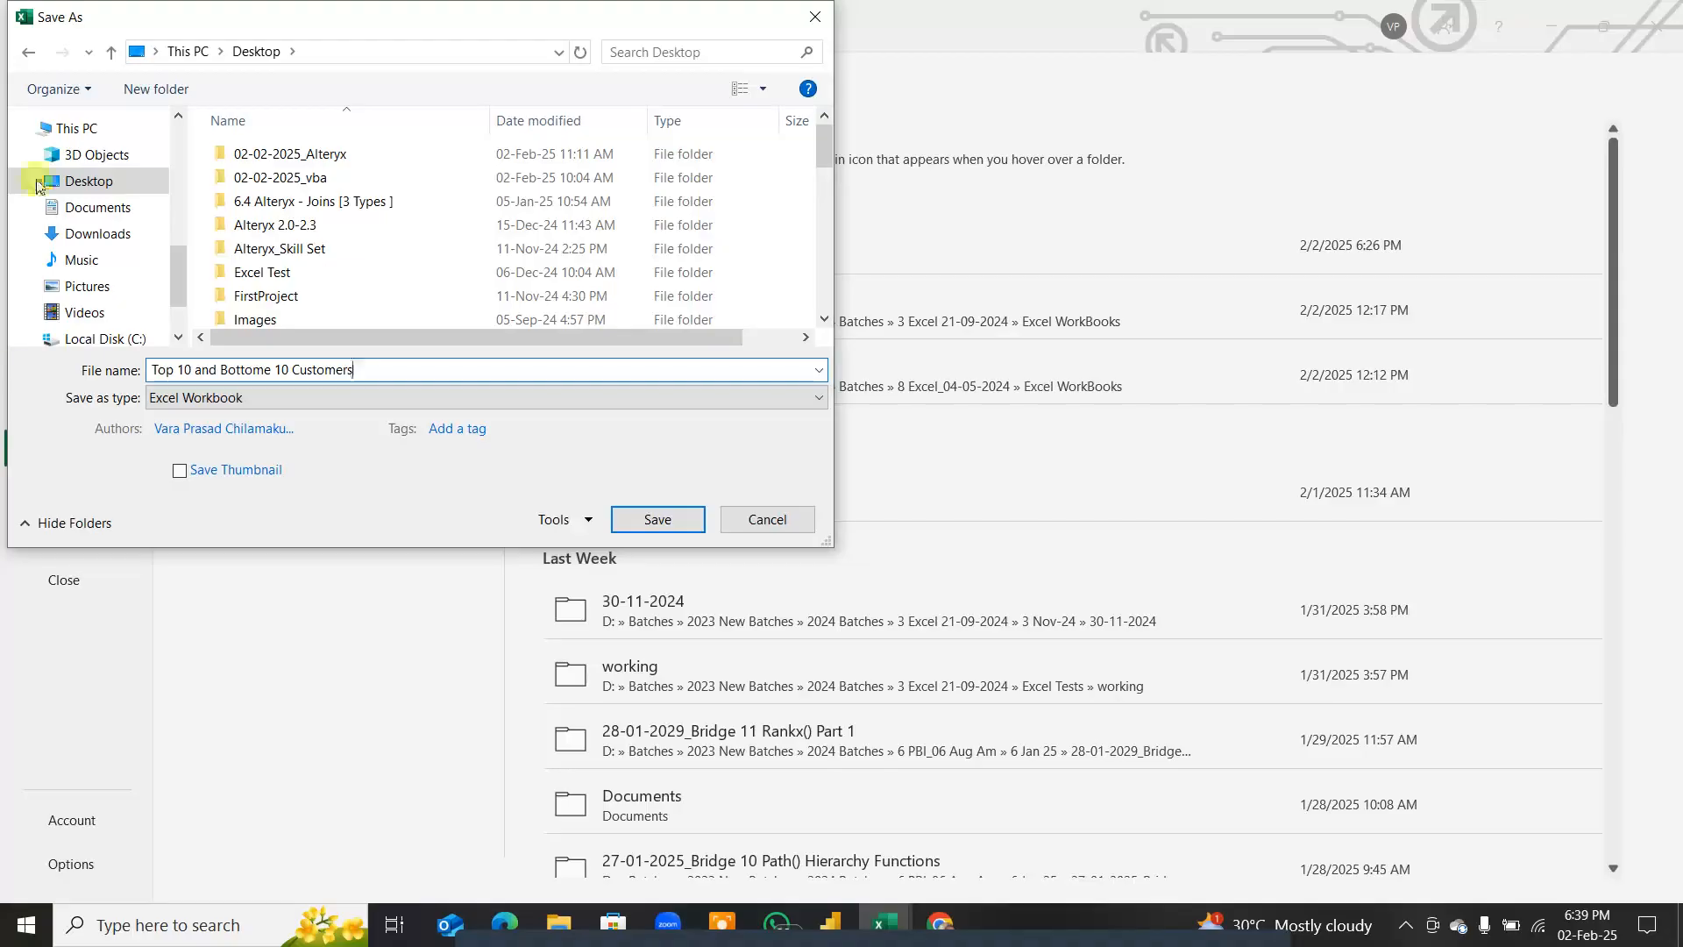
pyautogui.click(674, 521)
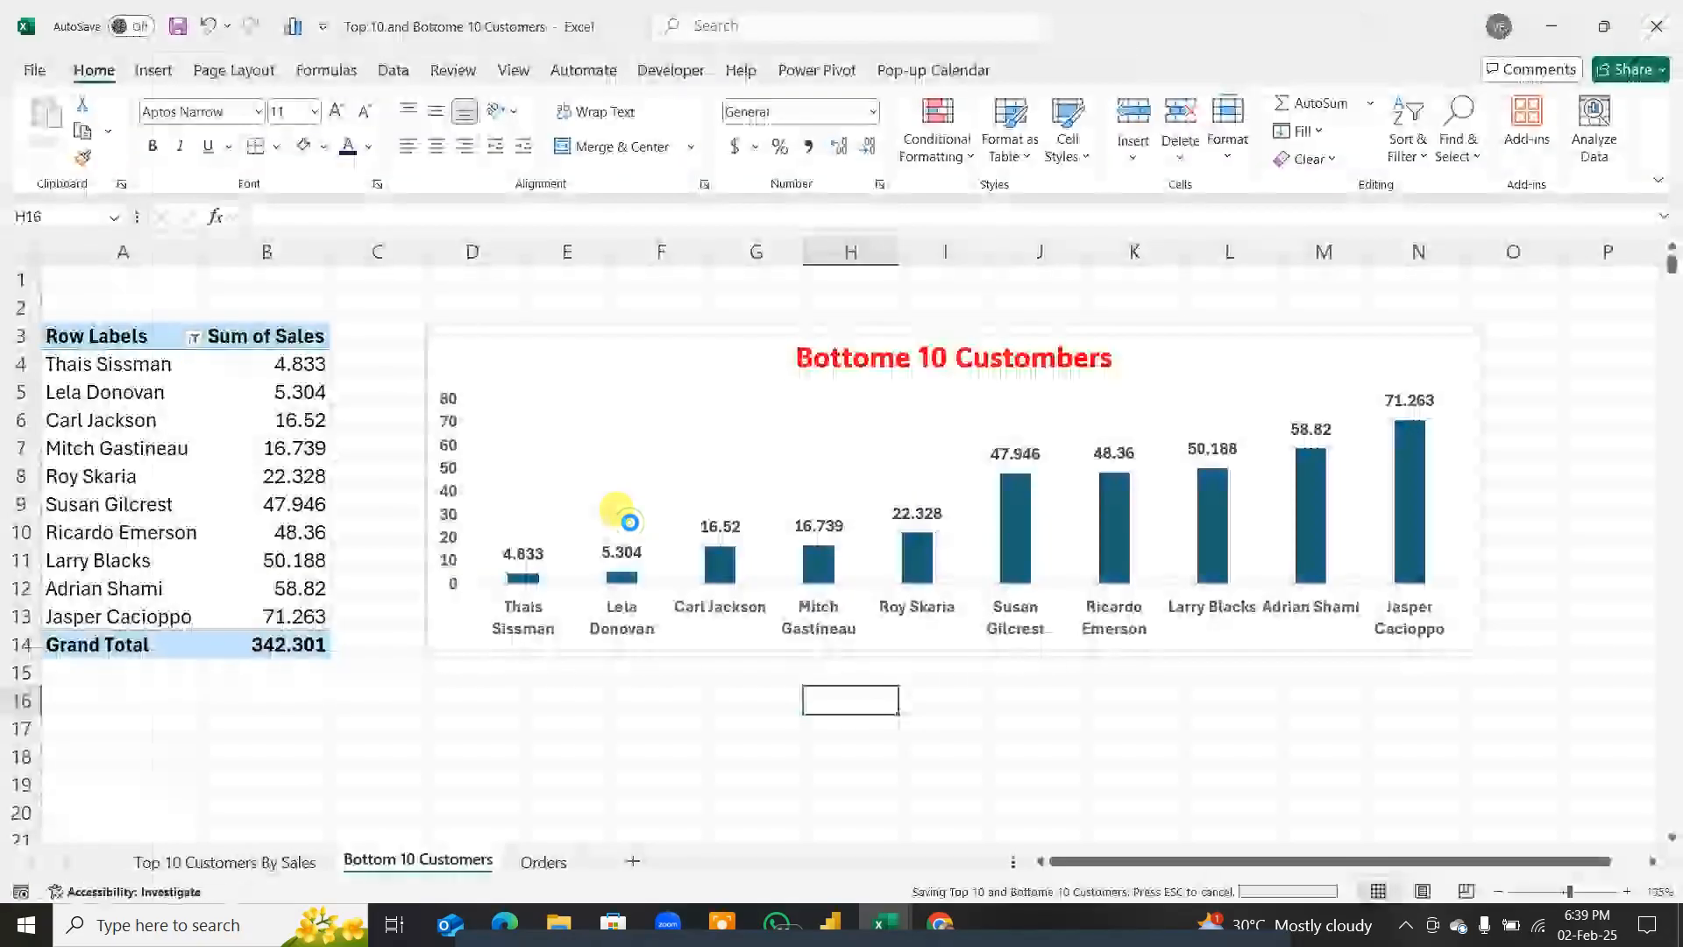
pyautogui.click(277, 861)
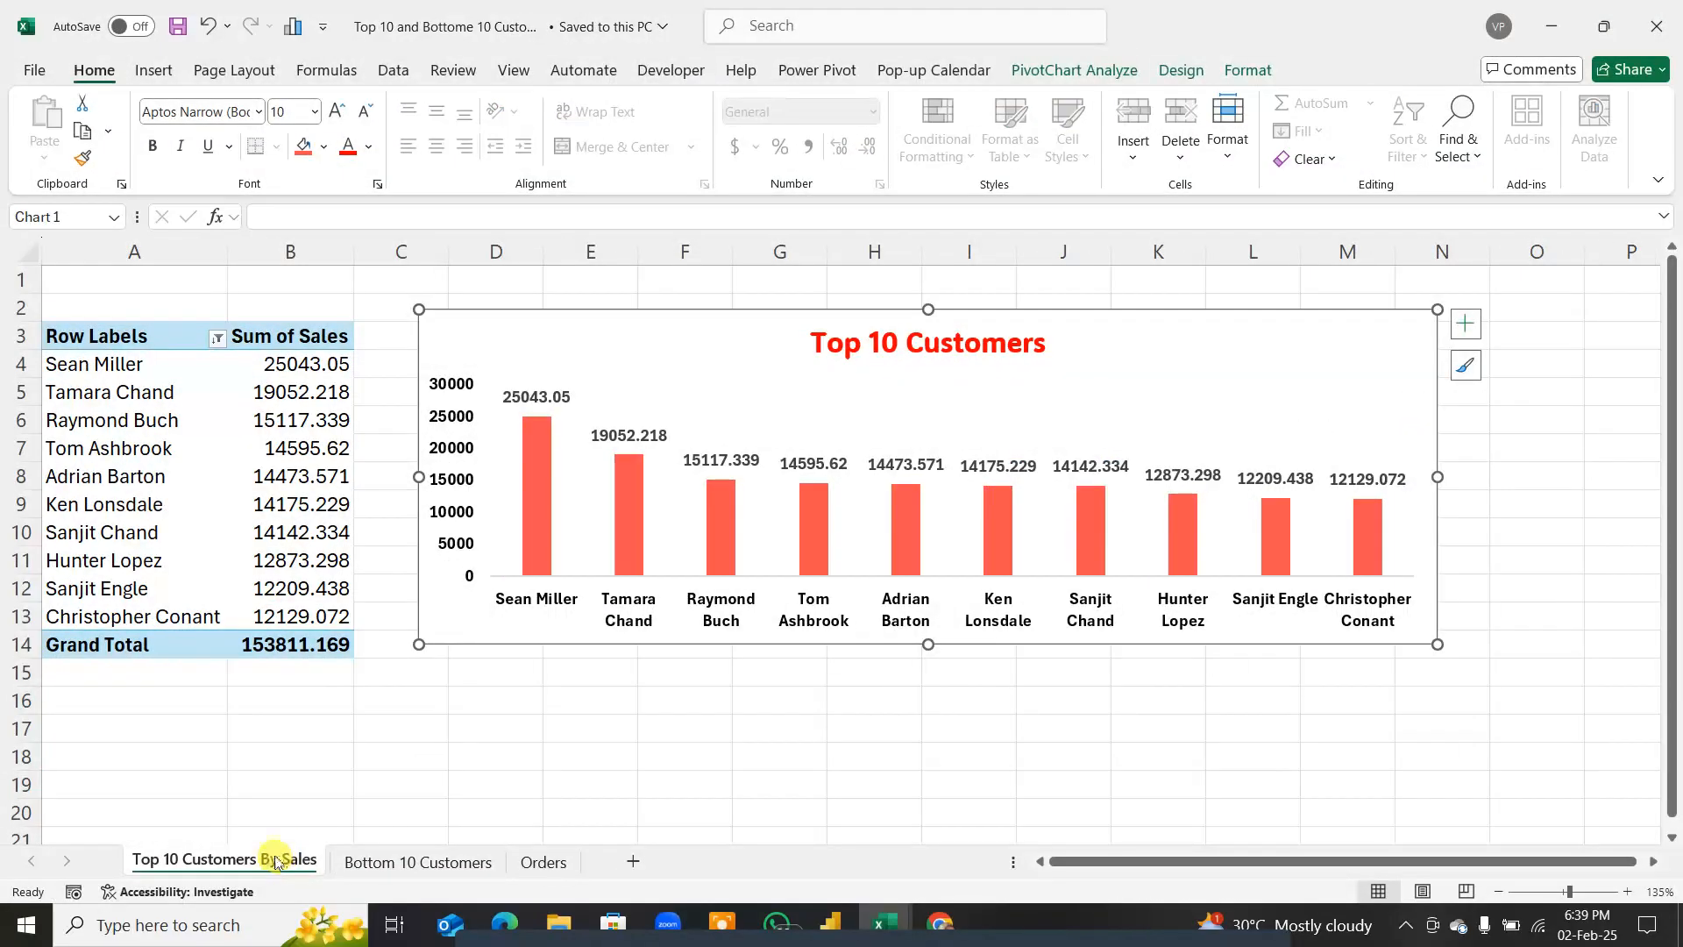
pyautogui.click(544, 861)
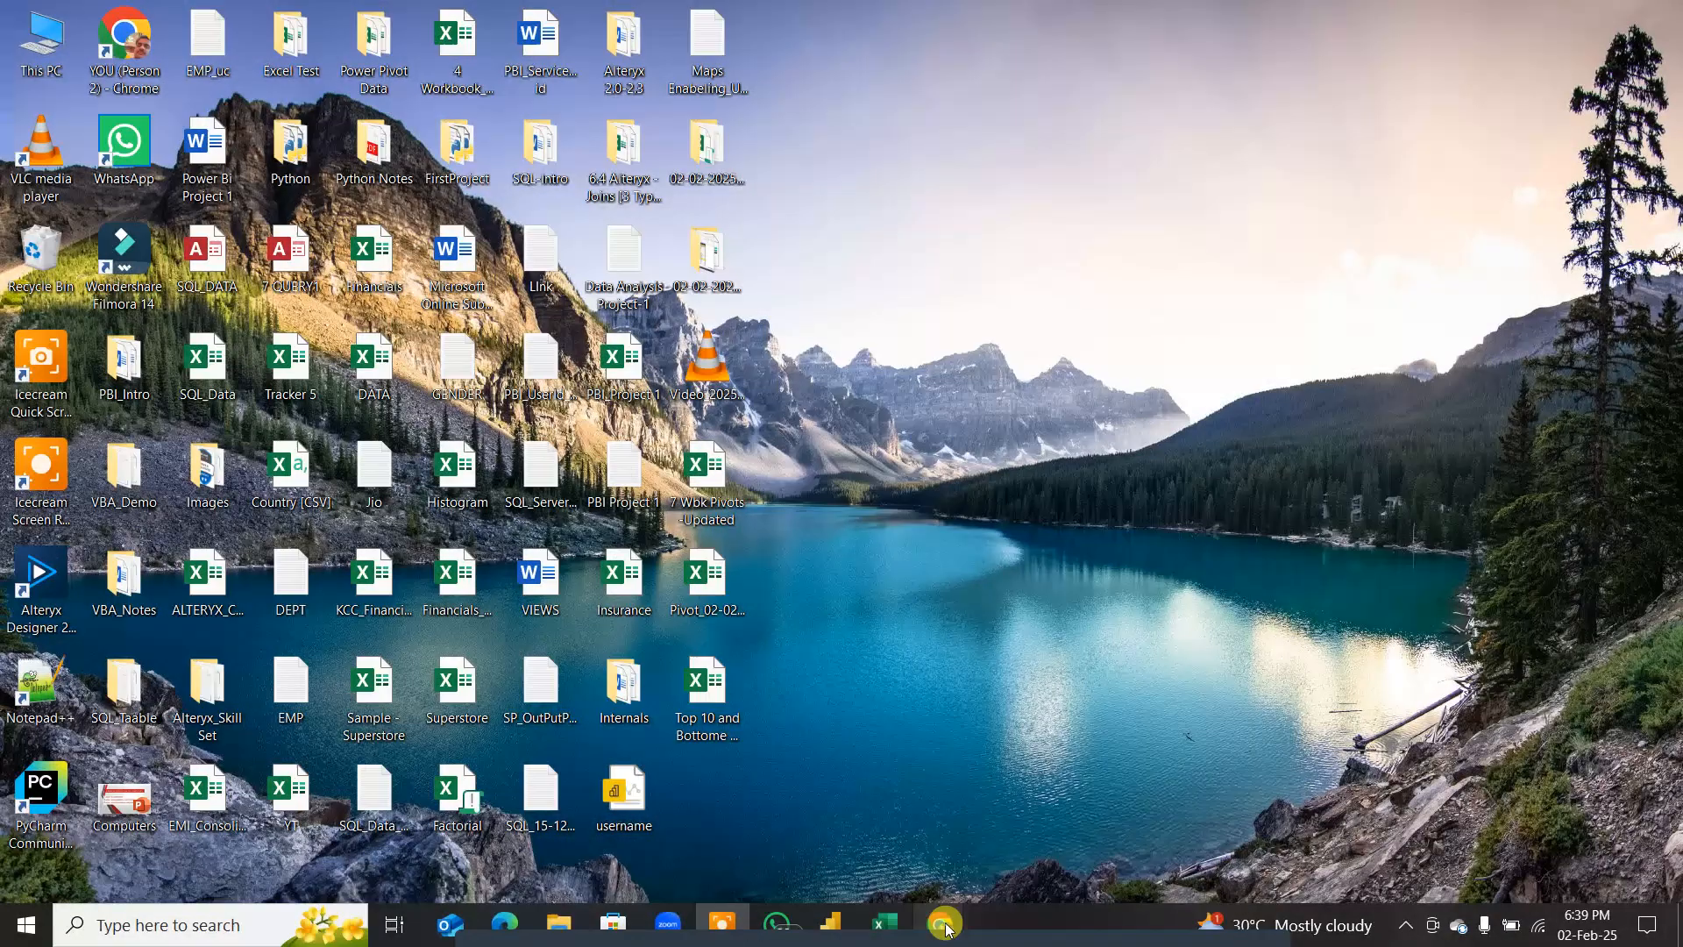
# Step: Switch to the Google Meet call and view the full list of meeting participants
pyautogui.moveTo(931, 931)
pyautogui.click(911, 836)
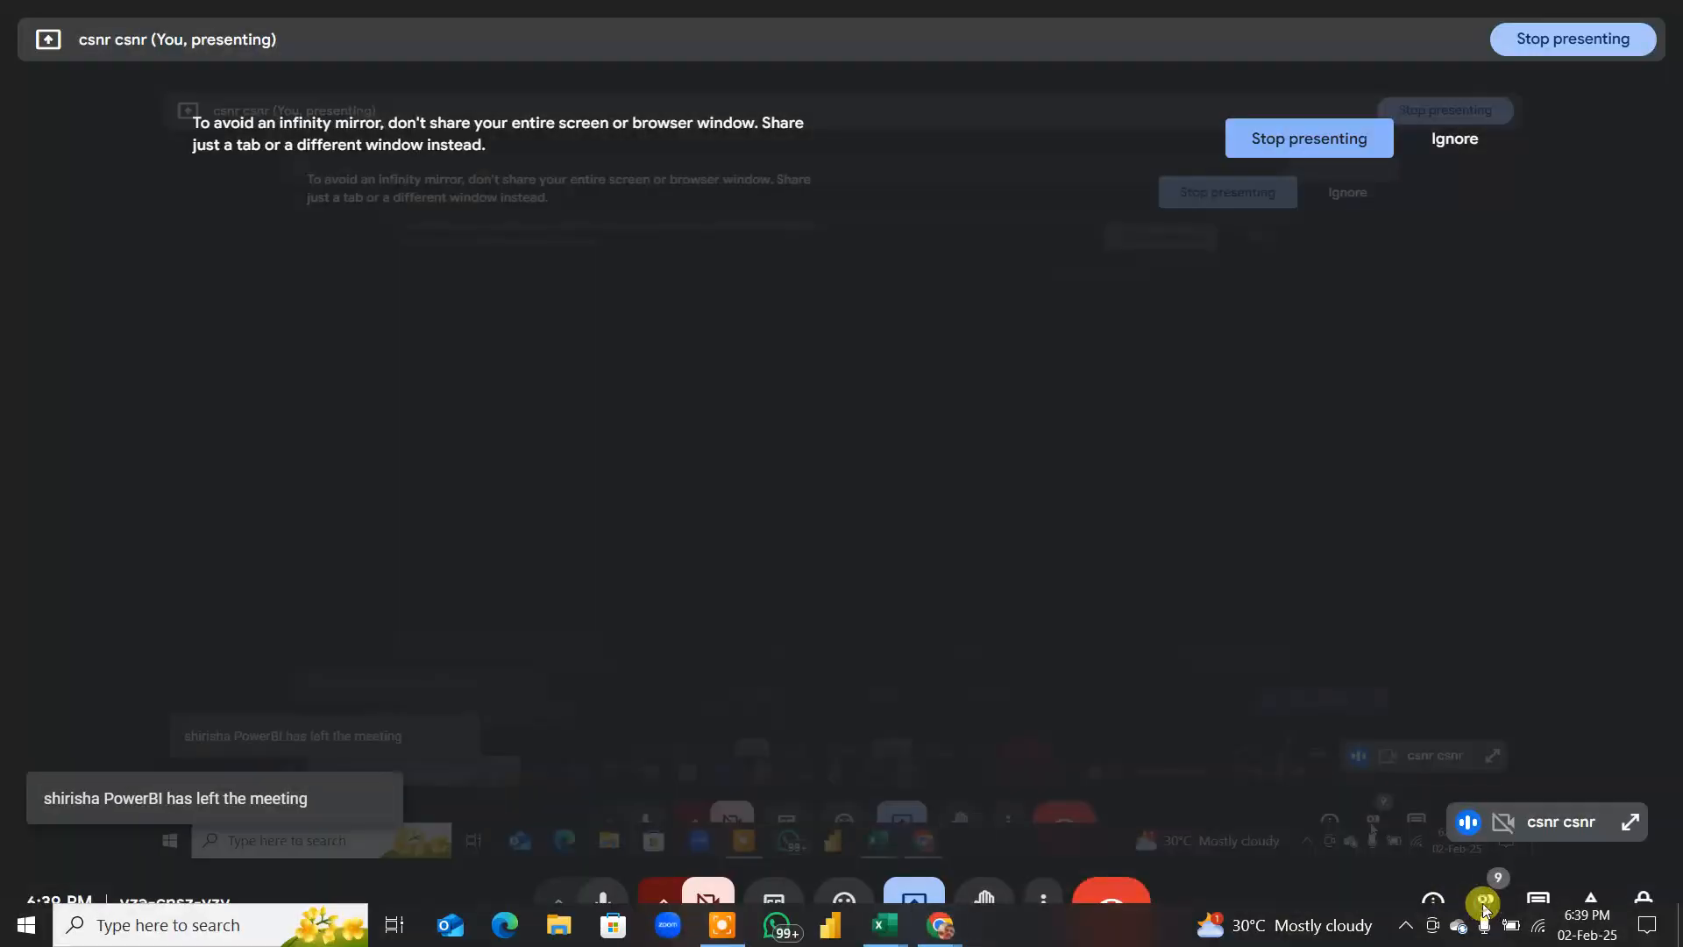
pyautogui.click(1486, 900)
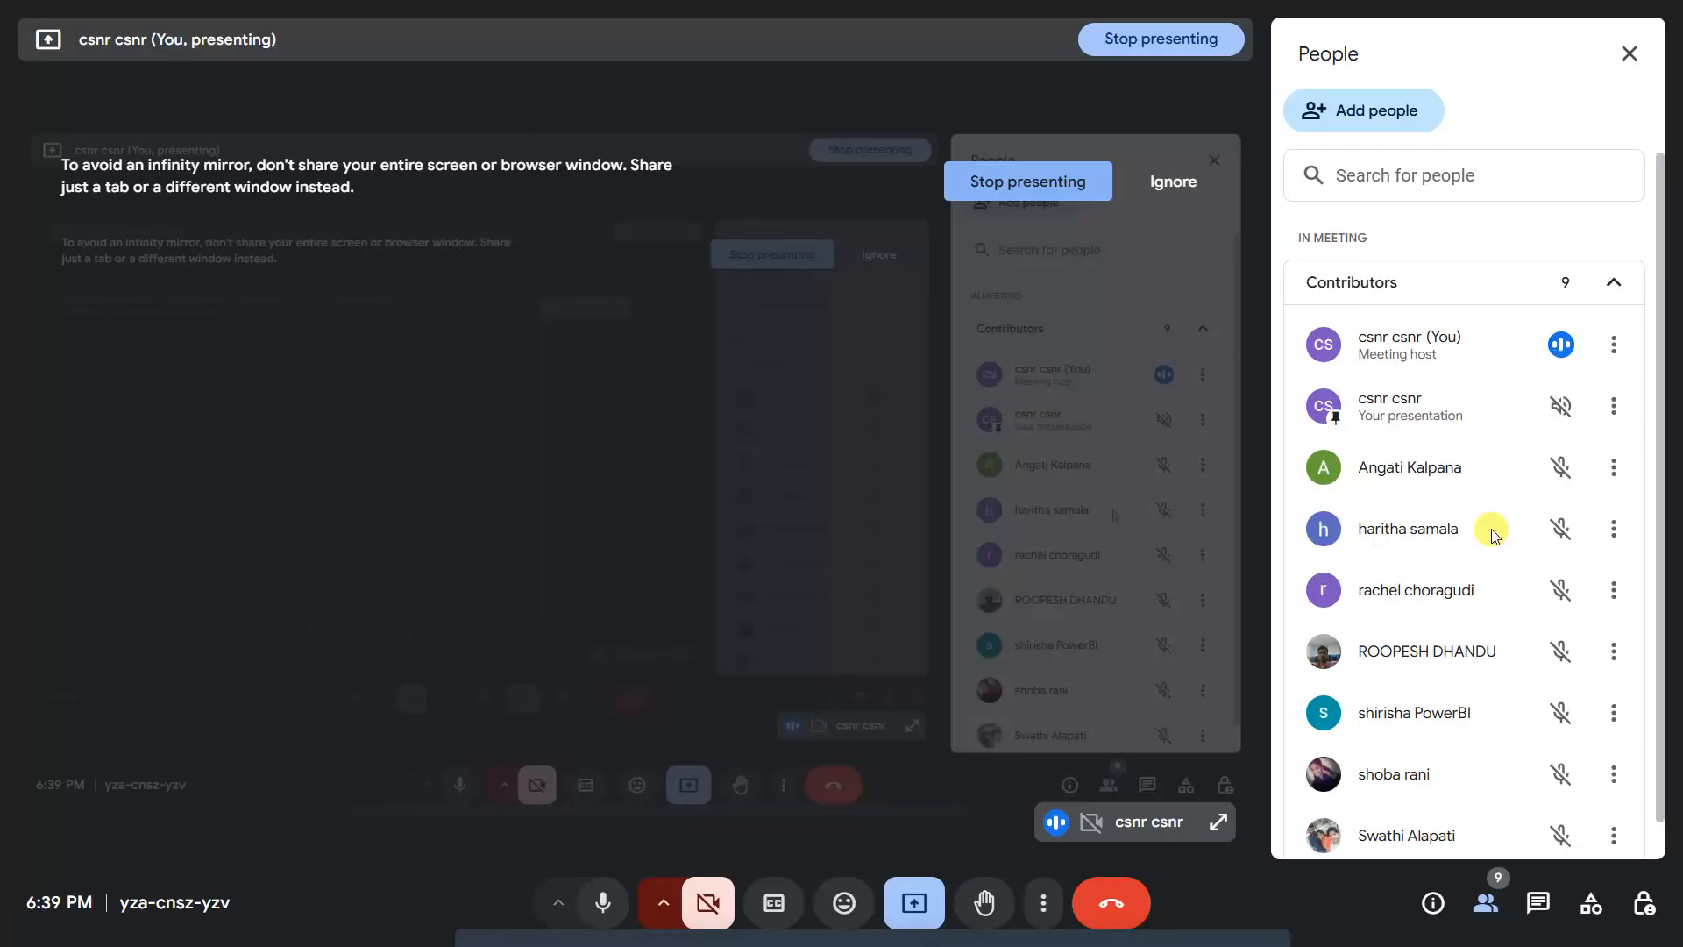
pyautogui.scroll(-1, 1490, 534)
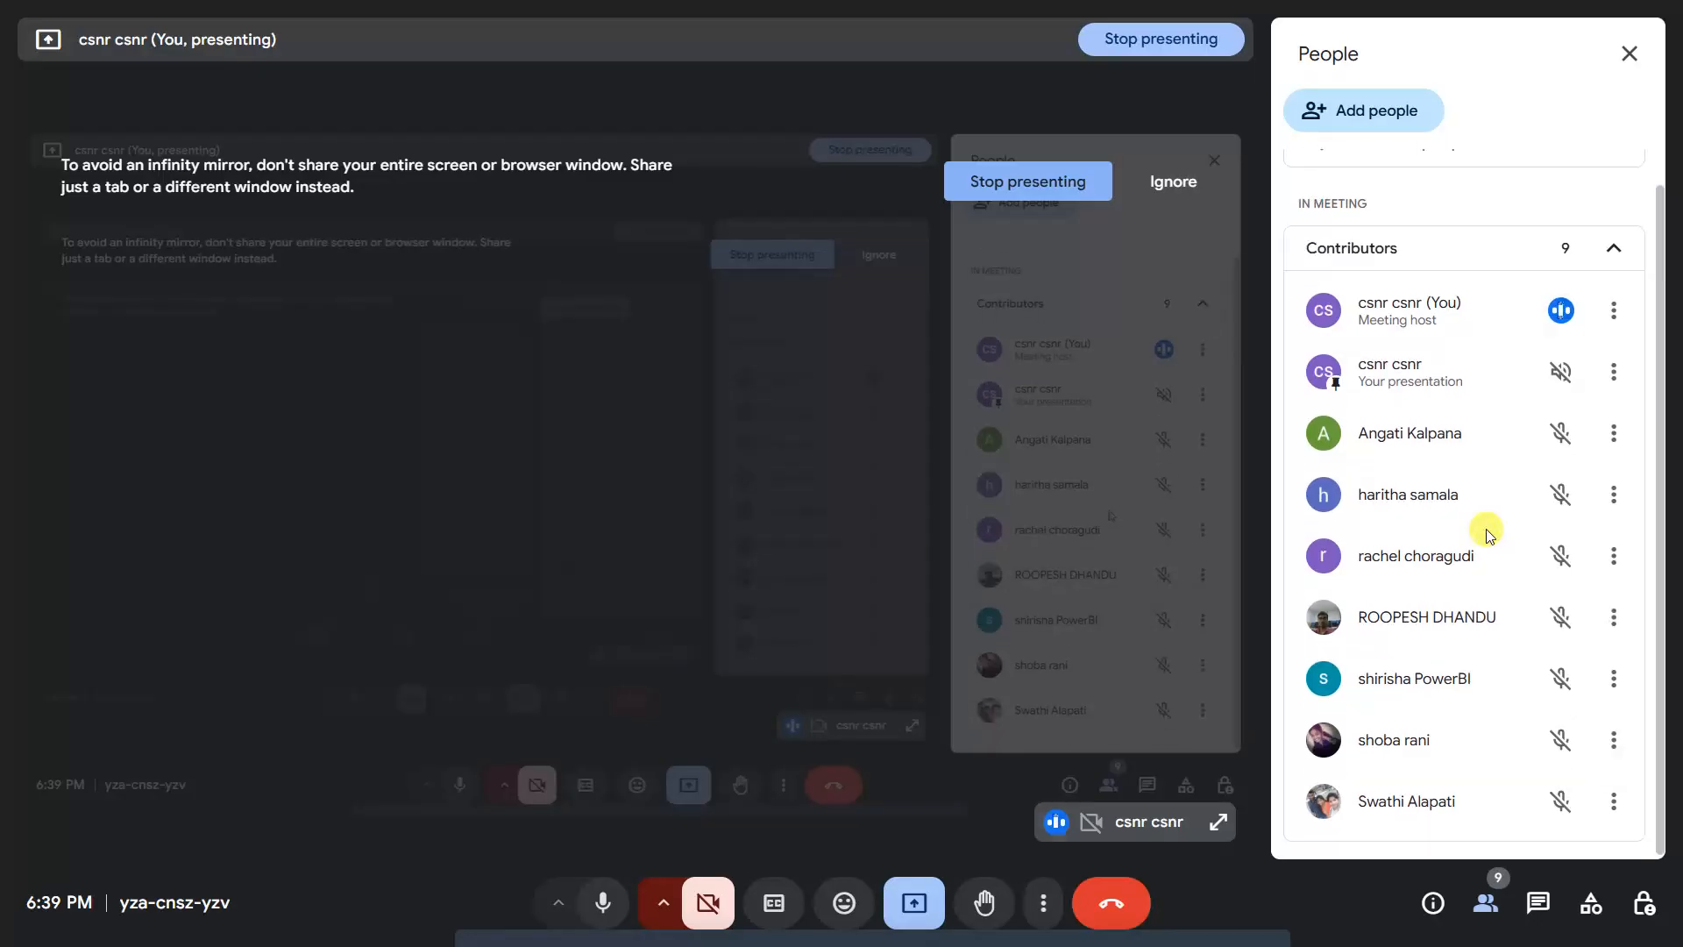